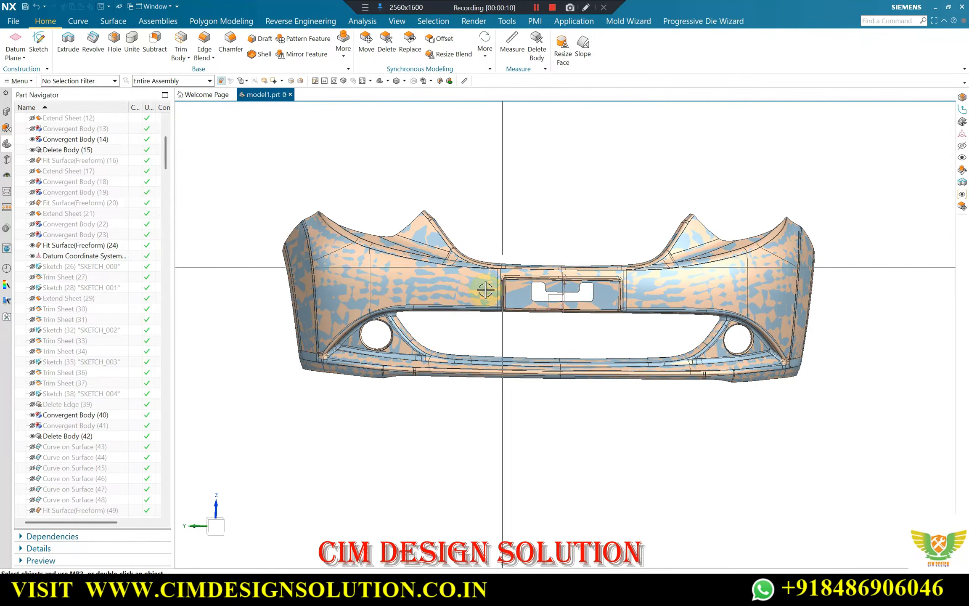
Examine the complete reverse-engineered bumper in model1.prt from the front, from below and from both sides
scroll(571, 255, down, 2)
middle_drag(567, 254, 463, 245)
scroll(579, 242, up, 1)
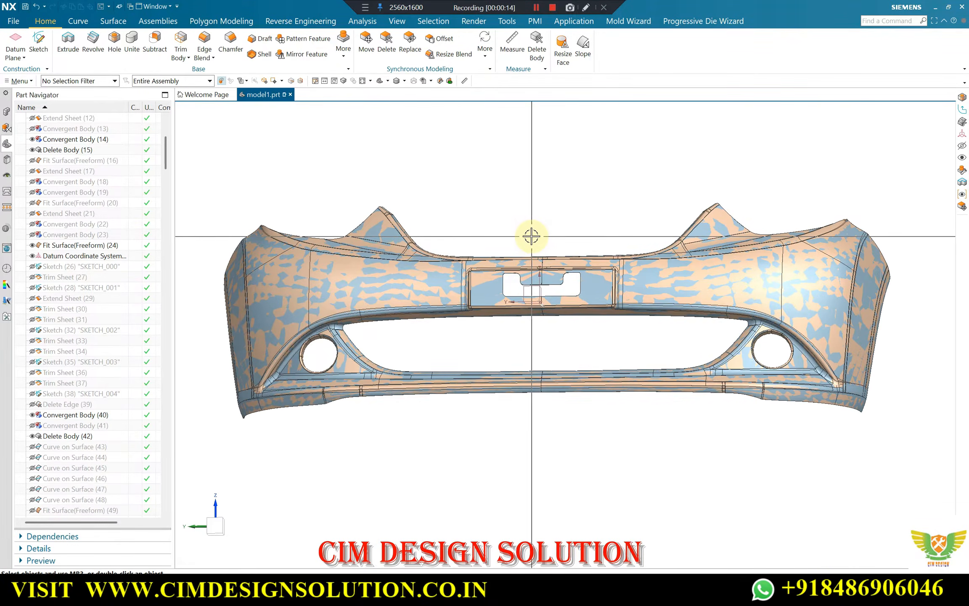
middle_drag(531, 237, 512, 270)
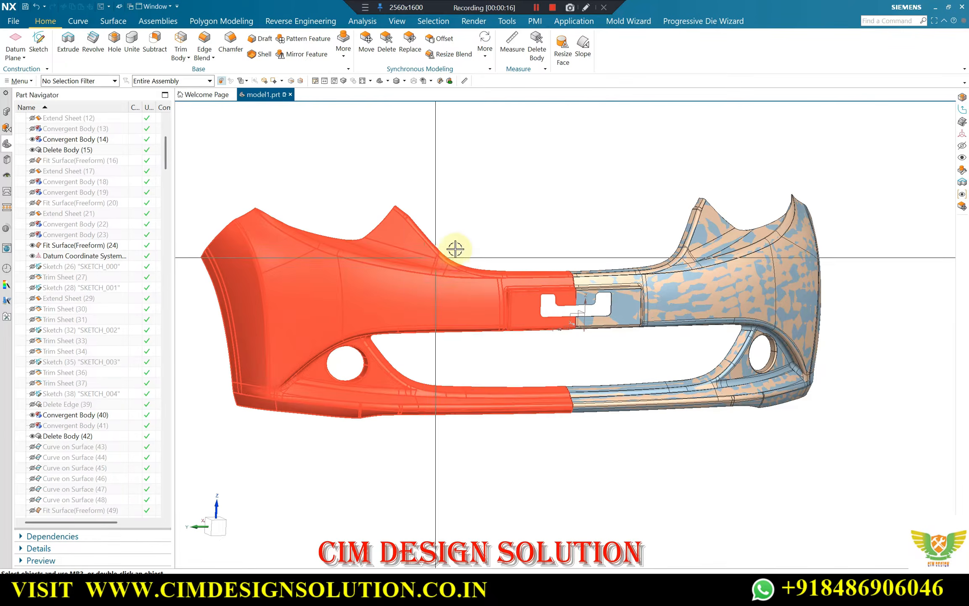
middle_drag(529, 186, 472, 191)
scroll(496, 243, down, 1)
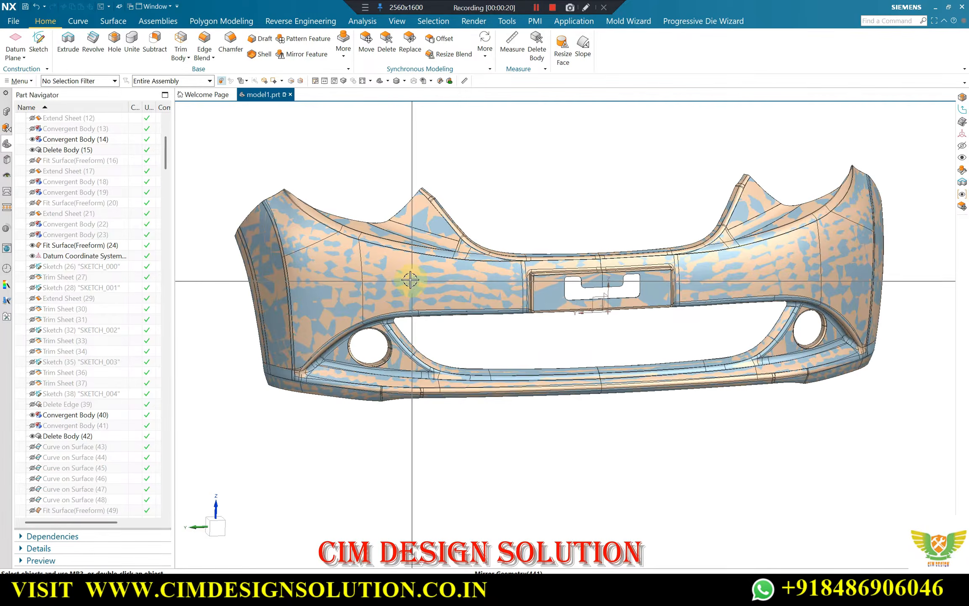
scroll(410, 280, up, 1)
scroll(548, 255, down, 1)
scroll(417, 268, down, 1)
scroll(363, 266, up, 2)
scroll(411, 227, down, 2)
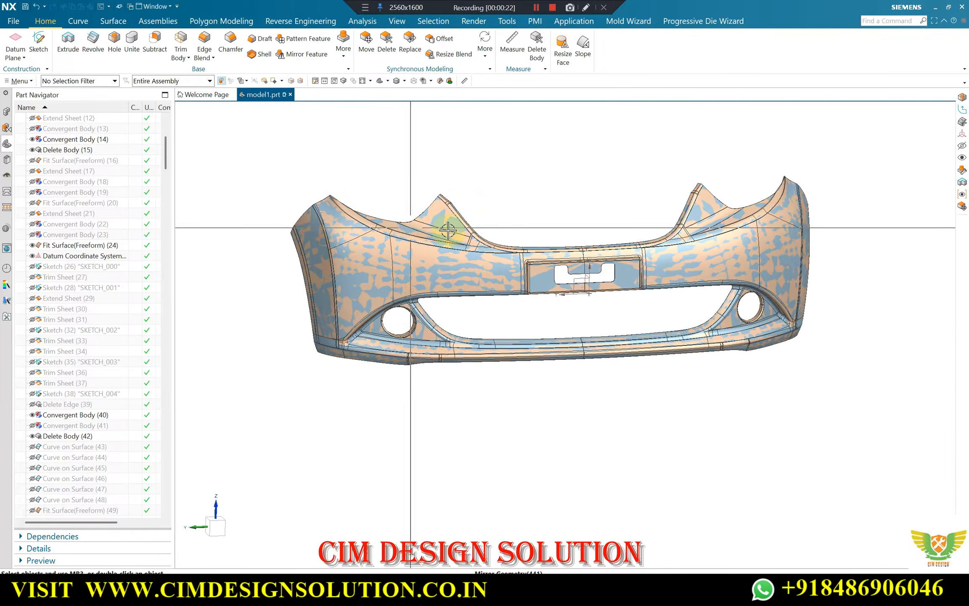
scroll(382, 225, up, 3)
middle_drag(458, 222, 514, 218)
scroll(522, 226, down, 1)
scroll(435, 273, down, 1)
scroll(509, 252, up, 1)
scroll(488, 269, down, 1)
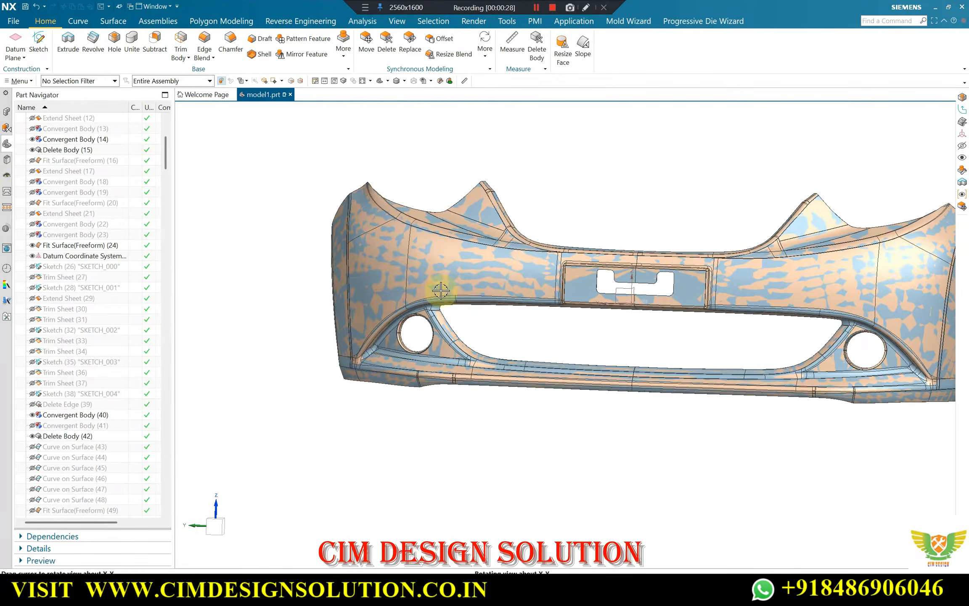
scroll(513, 268, down, 1)
scroll(433, 275, up, 2)
middle_drag(399, 252, 453, 249)
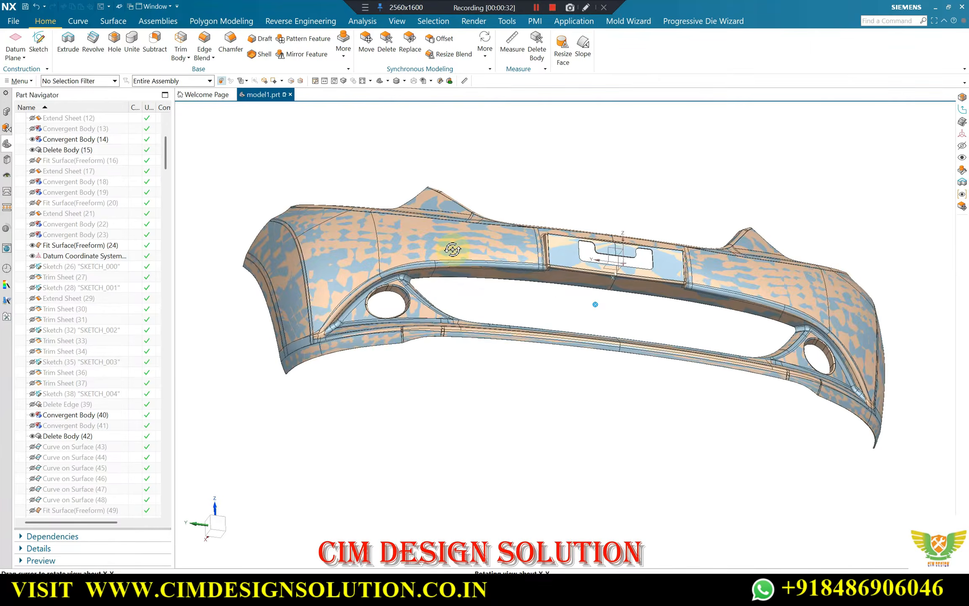
middle_drag(638, 272, 522, 237)
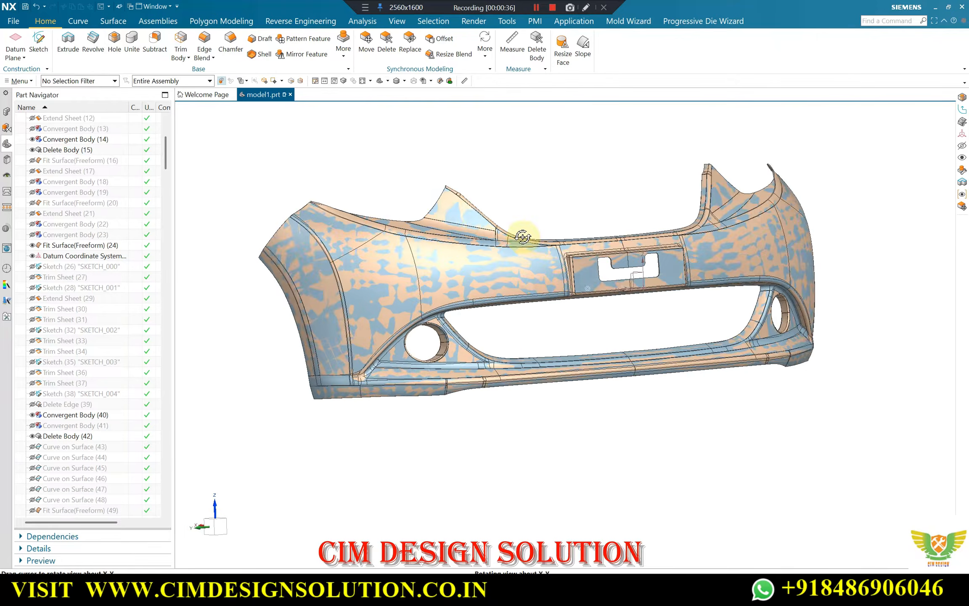
scroll(413, 309, up, 3)
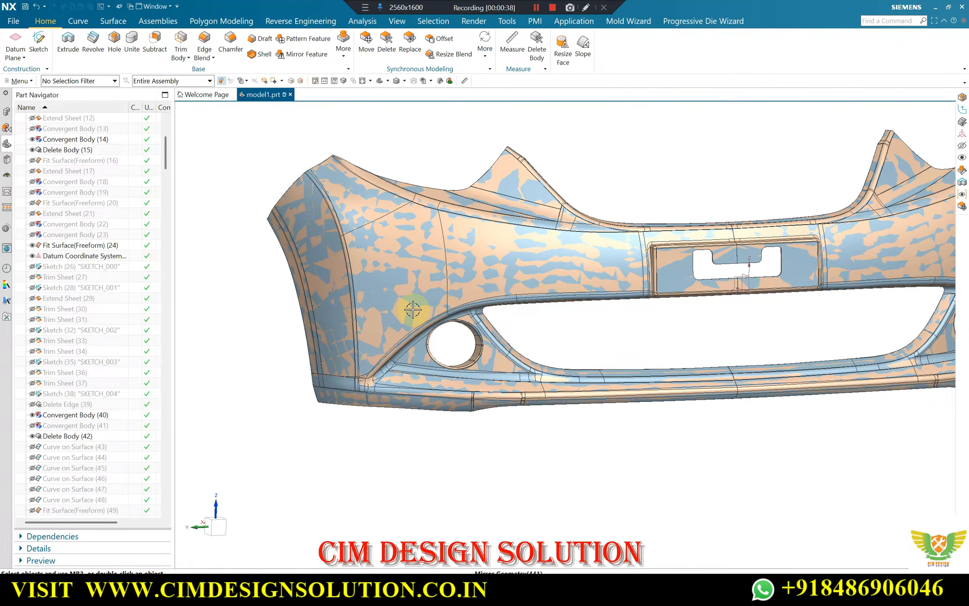
scroll(521, 287, down, 5)
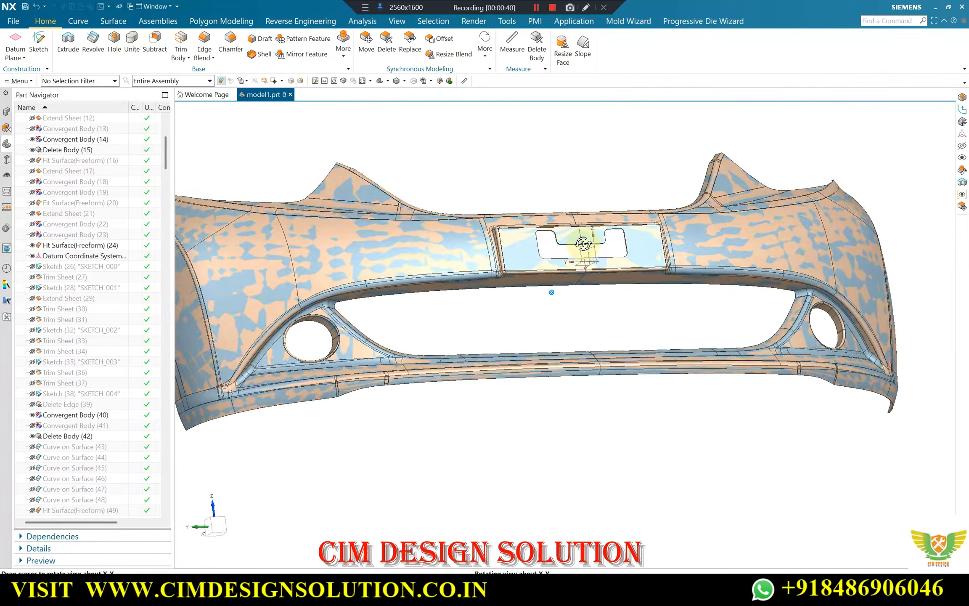
middle_drag(564, 266, 529, 203)
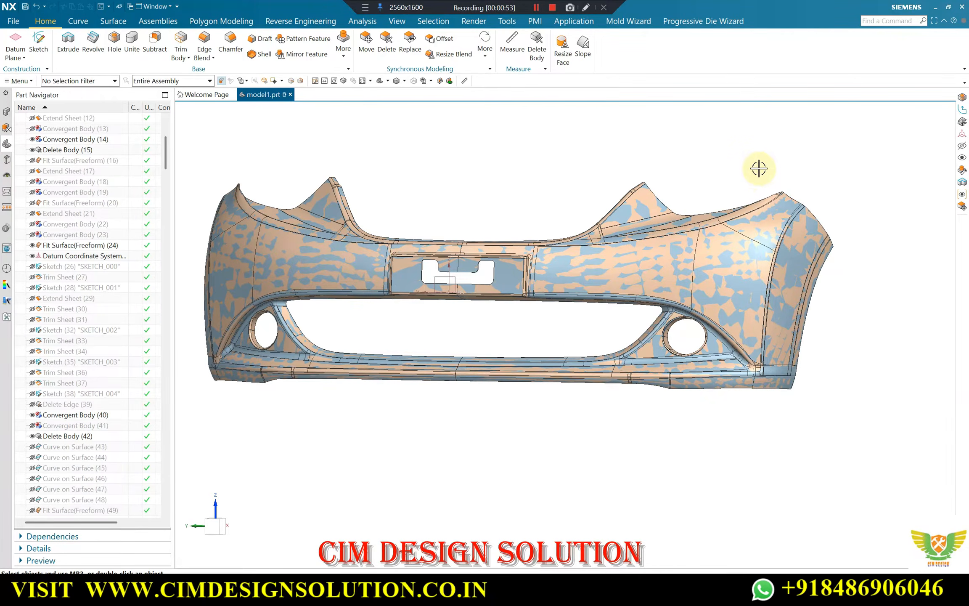
scroll(716, 276, up, 2)
scroll(496, 222, down, 2)
middle_drag(563, 208, 542, 187)
scroll(552, 191, down, 1)
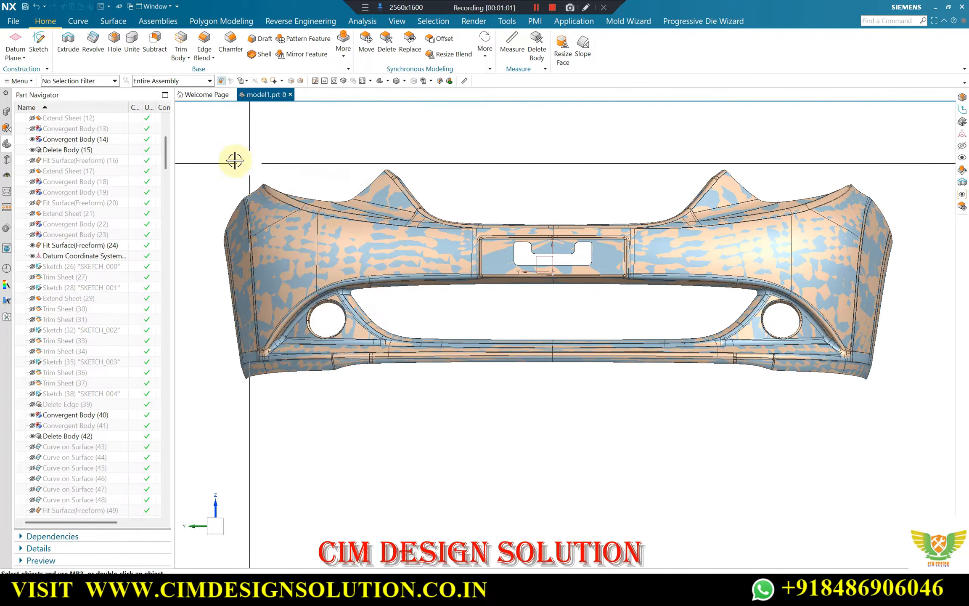
Inspect the number-plate recess, the round lamp opening and the outer corner of the mirrored bumper half up close
scroll(524, 216, up, 2)
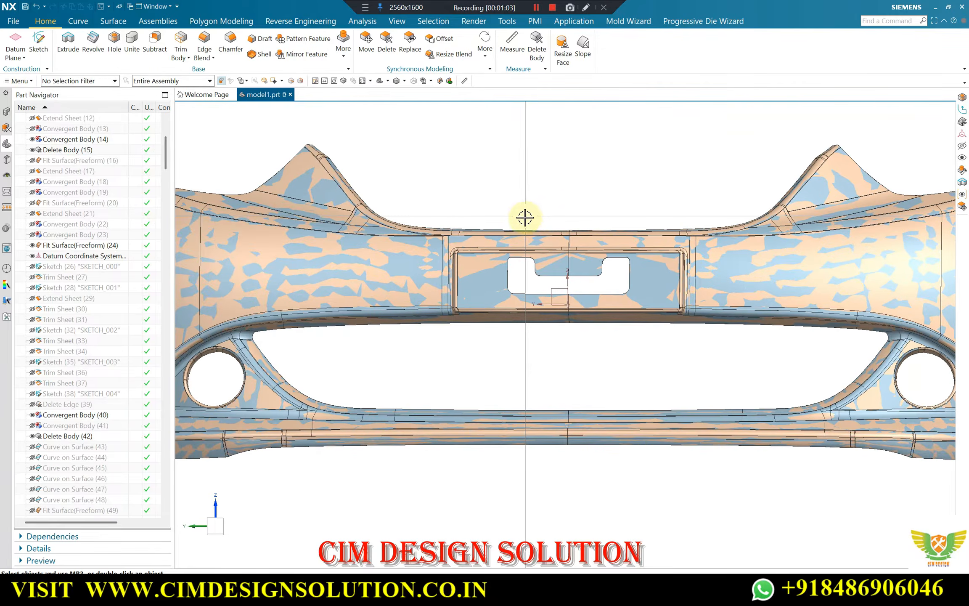
scroll(547, 221, down, 2)
middle_drag(562, 226, 516, 267)
scroll(514, 246, up, 2)
scroll(501, 238, down, 2)
scroll(349, 271, up, 2)
scroll(484, 295, down, 2)
scroll(376, 238, up, 2)
scroll(488, 243, down, 2)
scroll(572, 248, up, 1)
scroll(589, 253, down, 1)
scroll(504, 274, up, 2)
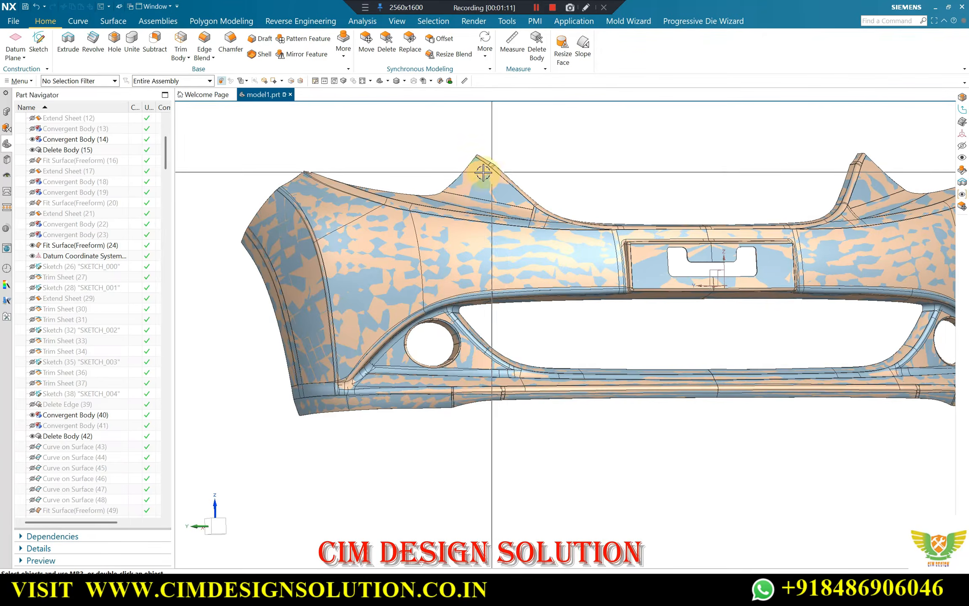
scroll(507, 216, down, 1)
scroll(401, 222, up, 1)
mouse_move(509, 211)
middle_down()
mouse_move(552, 217)
mouse_move(526, 212)
middle_up()
scroll(429, 218, down, 1)
scroll(376, 215, up, 2)
scroll(383, 213, down, 1)
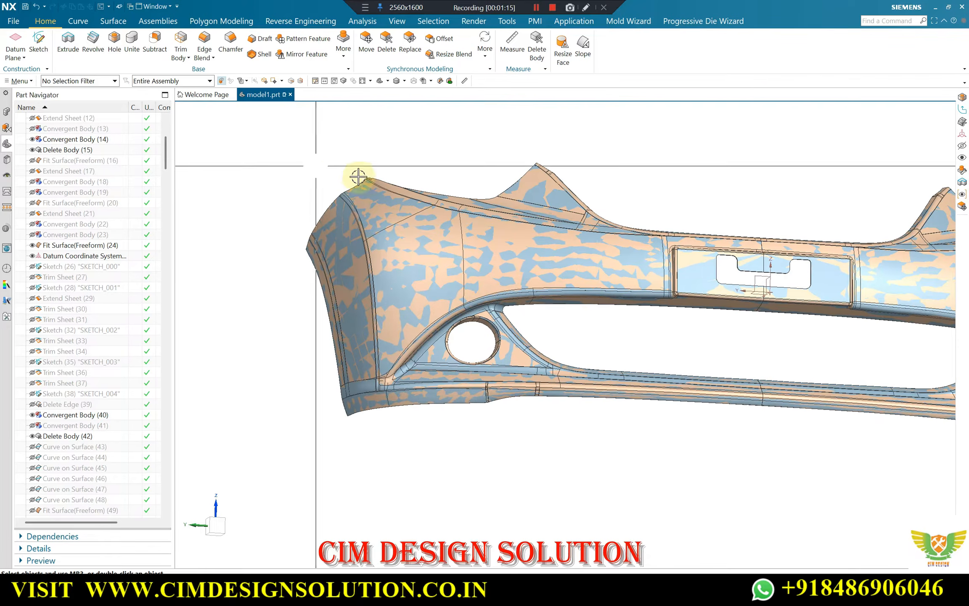
scroll(495, 241, up, 1)
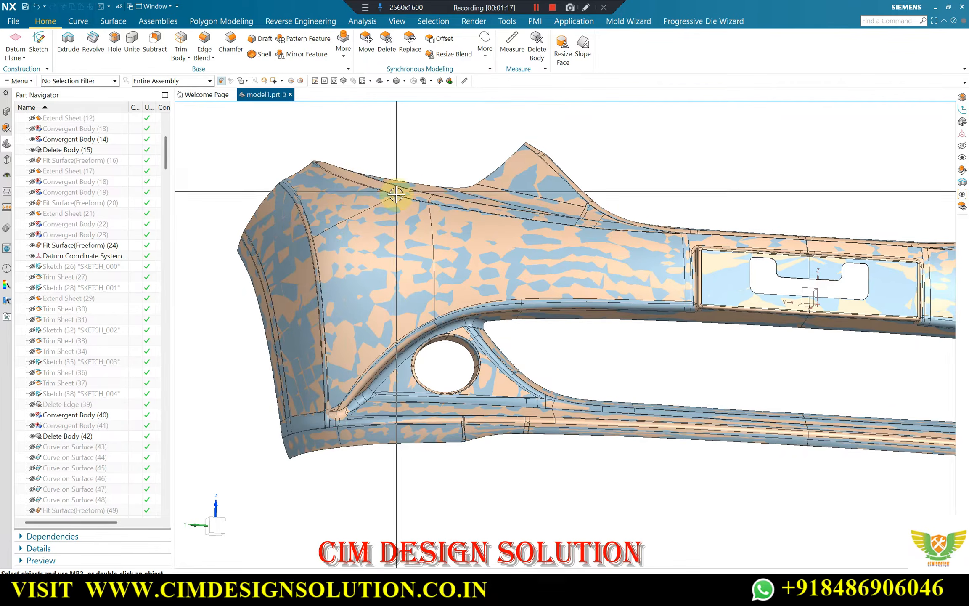
scroll(396, 194, down, 1)
scroll(319, 223, up, 1)
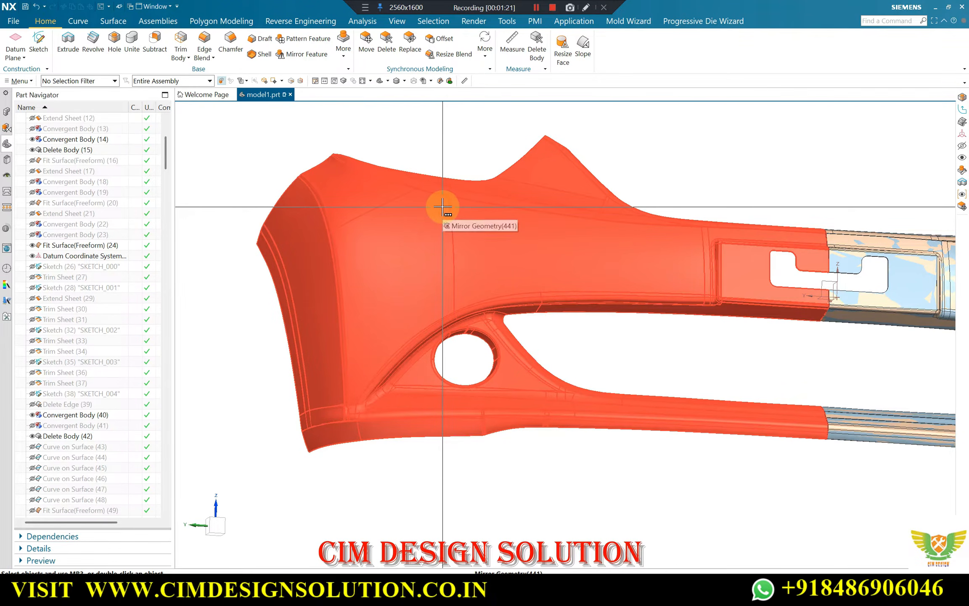
scroll(480, 211, down, 2)
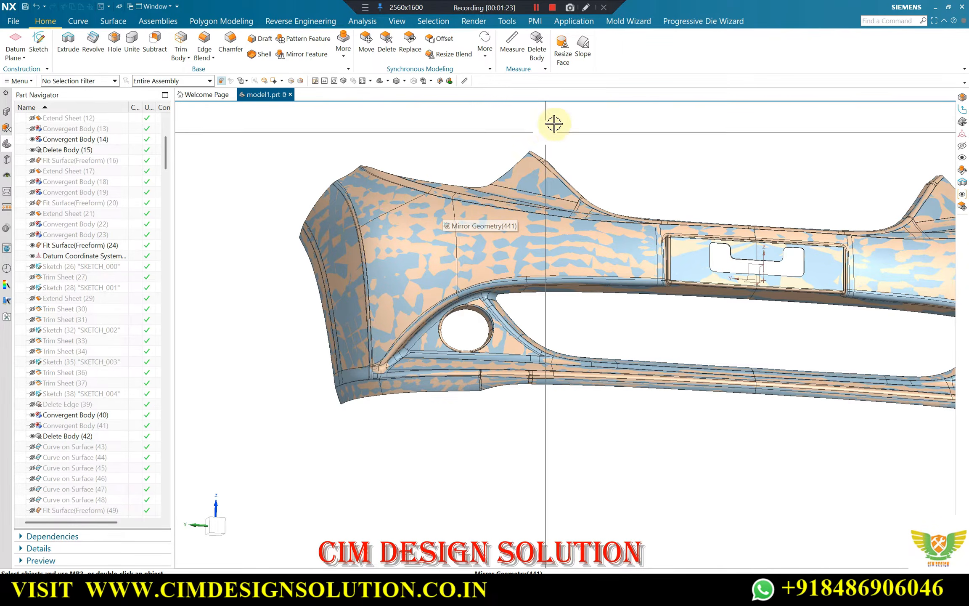
scroll(463, 256, up, 2)
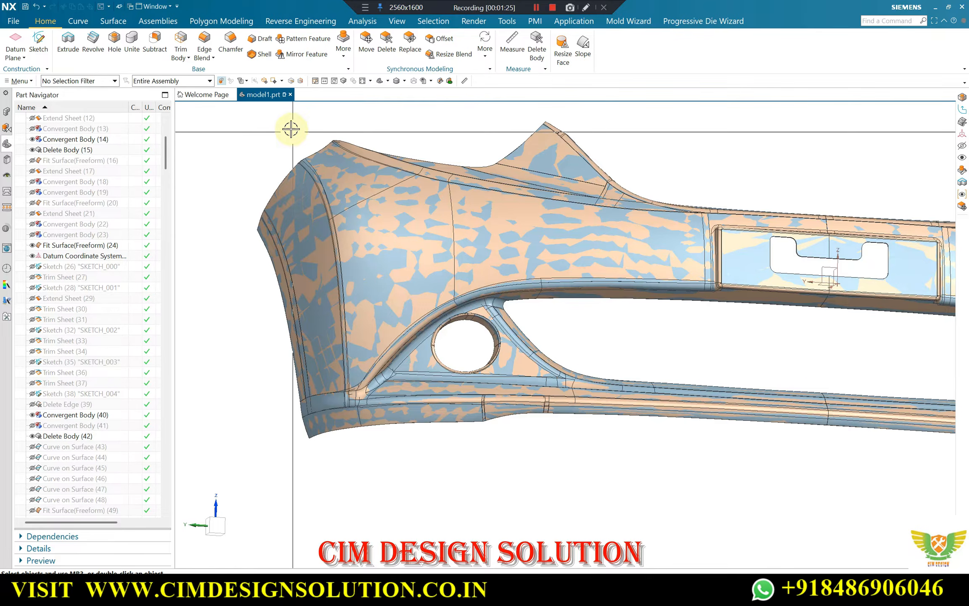
scroll(327, 121, down, 1)
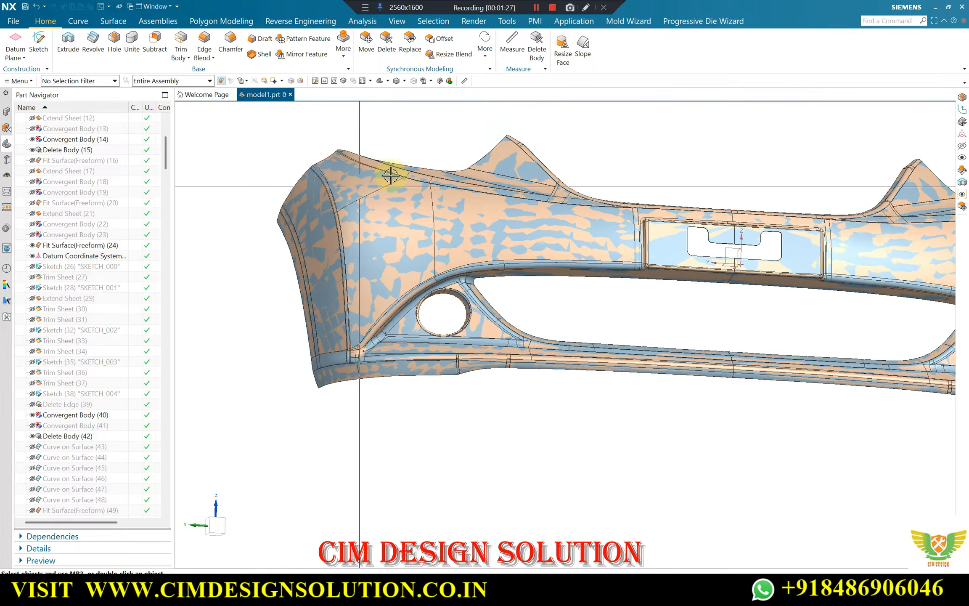
scroll(390, 145, up, 1)
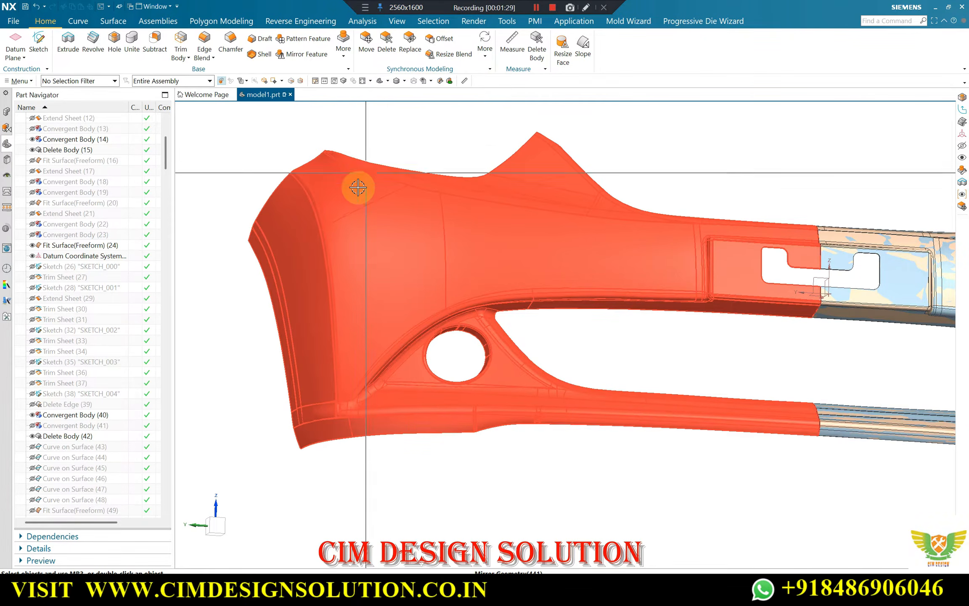
scroll(422, 152, down, 1)
scroll(420, 249, up, 1)
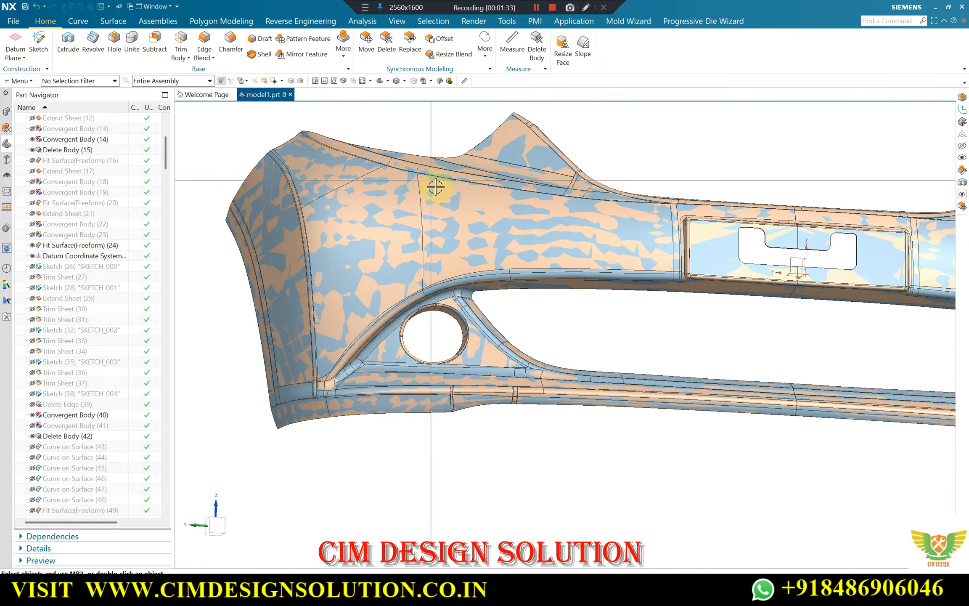
middle_drag(435, 184, 538, 216)
click(549, 10)
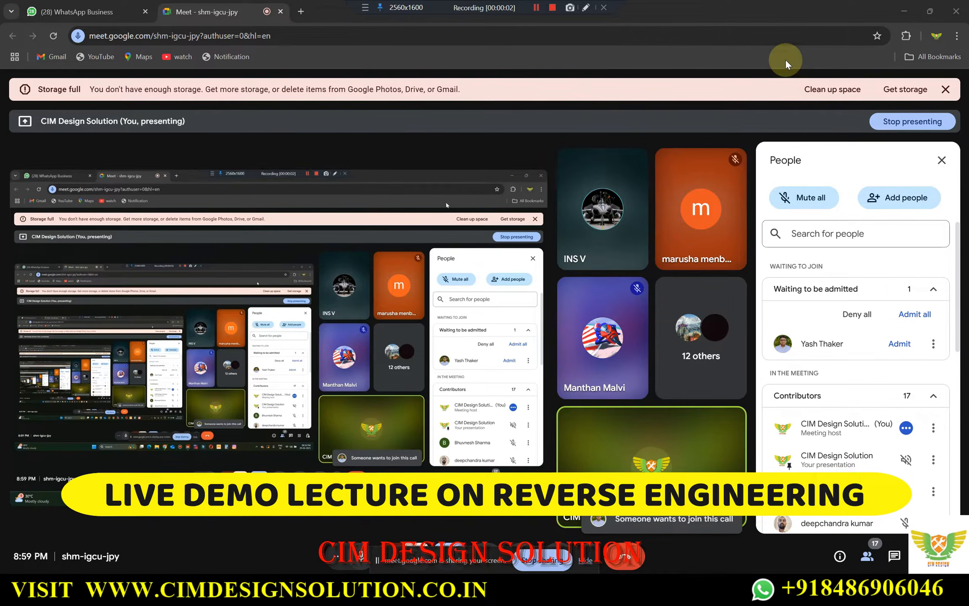
Admit the waiting participant to the Google Meet call and switch back to NX
click(899, 343)
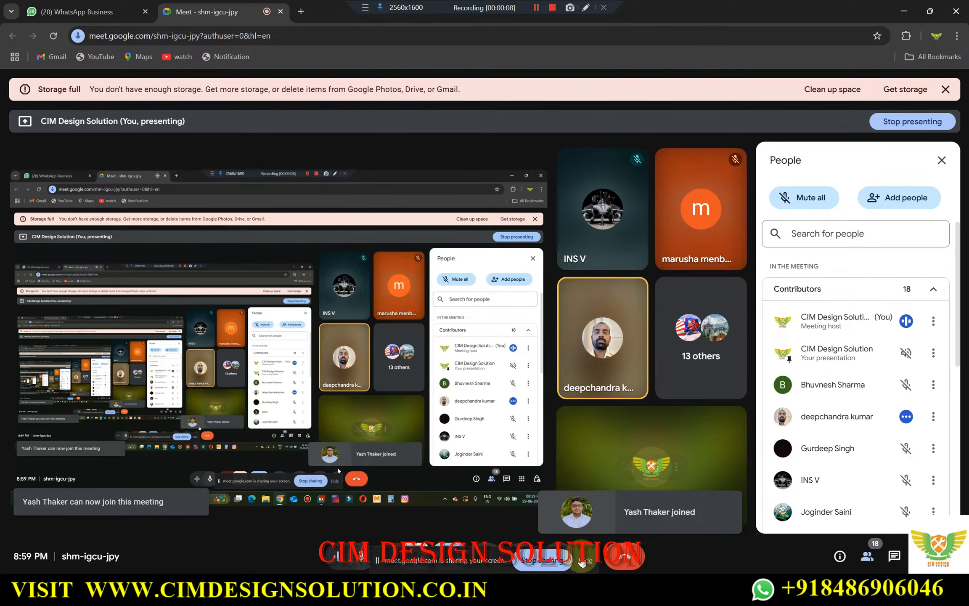
click(566, 594)
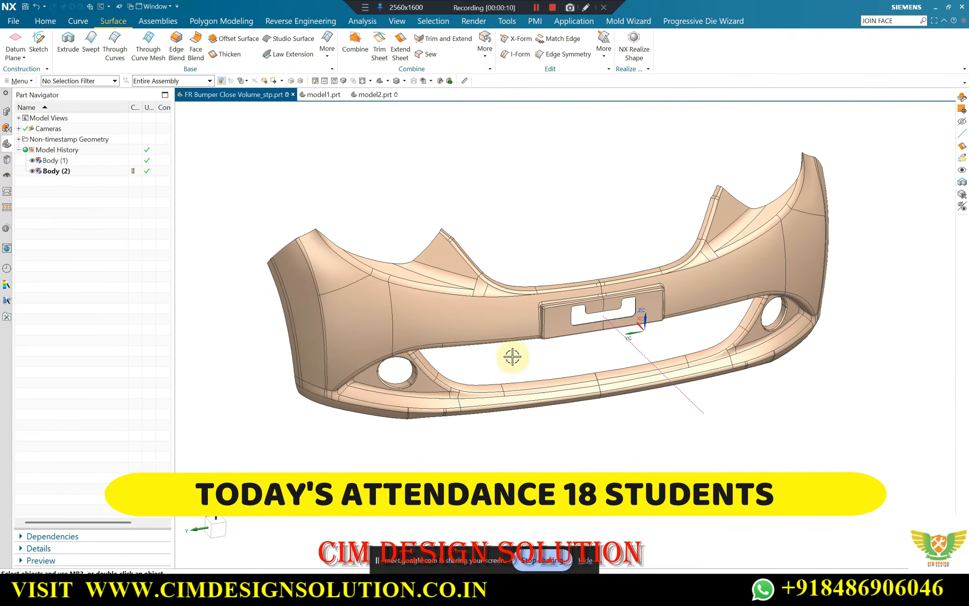
Examine the overall shape of the bumper in FR Bumper Close Volume_stp.prt and the half formed by Body (2)
scroll(512, 357, down, 1)
scroll(590, 277, up, 2)
scroll(578, 313, down, 1)
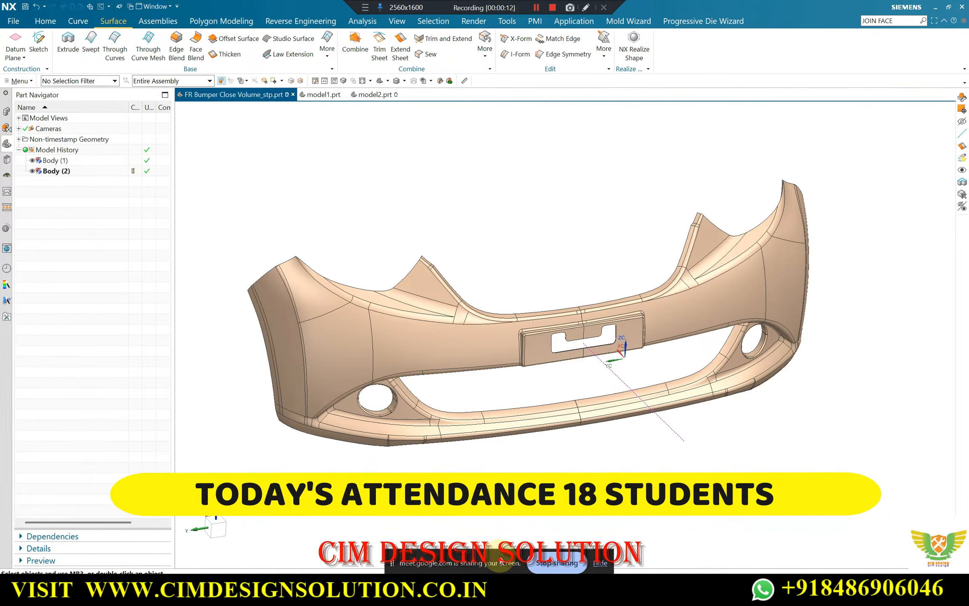
middle_drag(569, 331, 583, 311)
scroll(649, 309, down, 3)
middle_drag(532, 337, 569, 347)
scroll(569, 346, up, 3)
middle_drag(656, 345, 604, 339)
scroll(511, 327, down, 3)
middle_drag(511, 327, 450, 331)
scroll(519, 303, up, 3)
scroll(448, 320, down, 3)
scroll(490, 341, up, 3)
scroll(509, 331, down, 3)
scroll(458, 315, up, 2)
scroll(494, 322, down, 1)
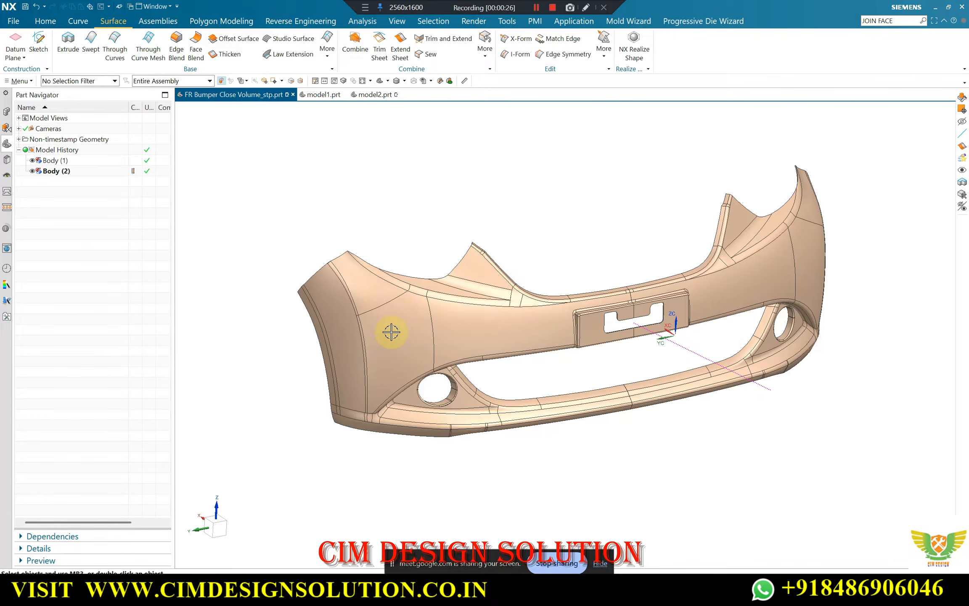
scroll(381, 300, up, 2)
scroll(365, 296, down, 1)
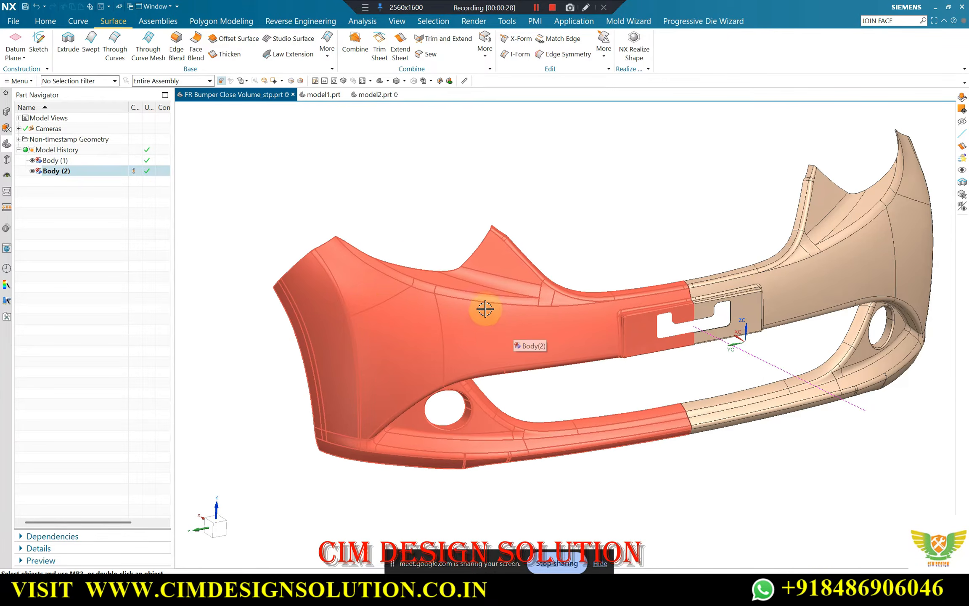
scroll(403, 302, up, 1)
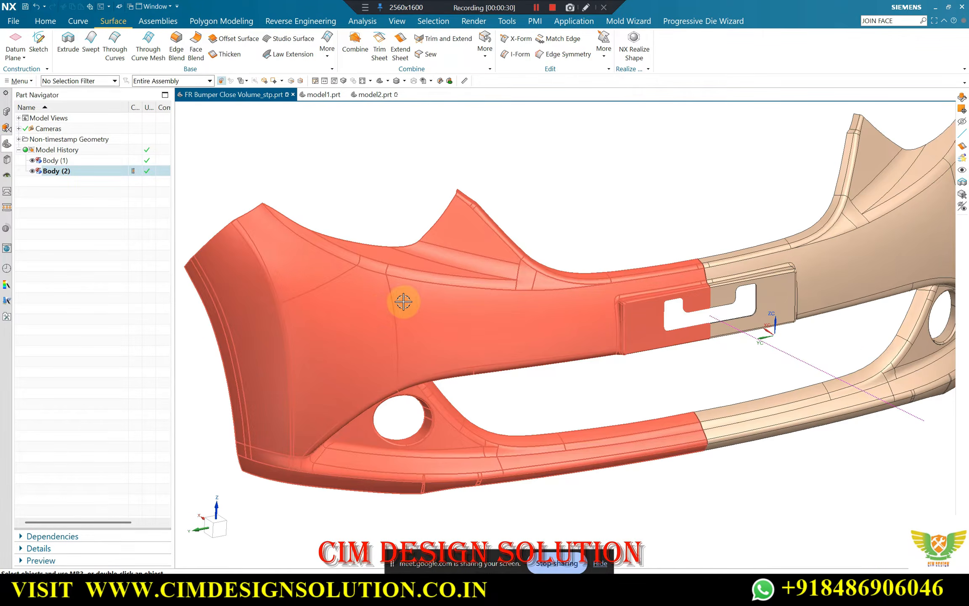
scroll(403, 301, down, 3)
Inspect the raised number-plate area and the lower lip of the closed-volume bumper from above and from the front
middle_drag(517, 324, 710, 431)
scroll(632, 347, up, 3)
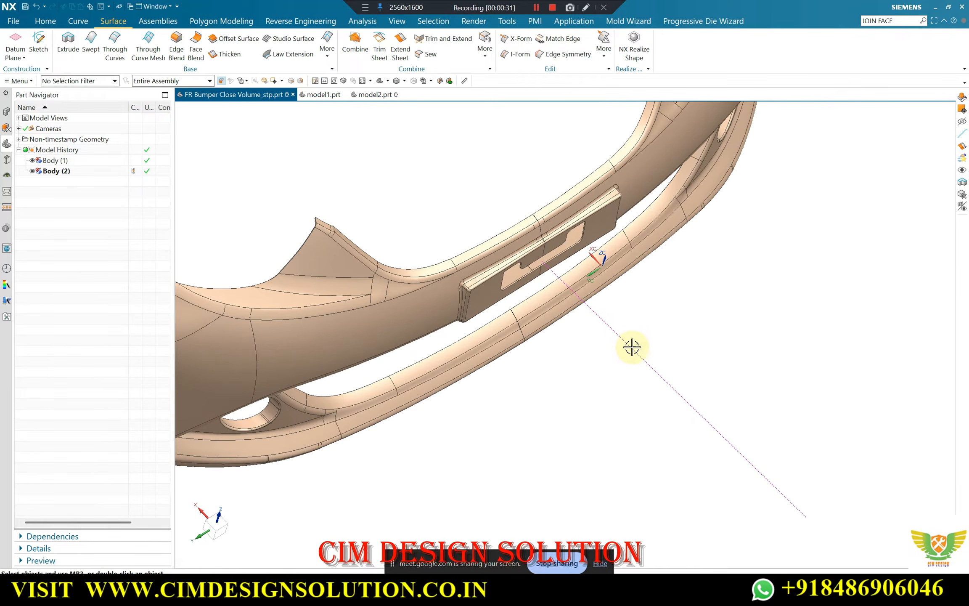
scroll(663, 378, down, 2)
middle_drag(663, 378, 639, 350)
scroll(639, 350, up, 2)
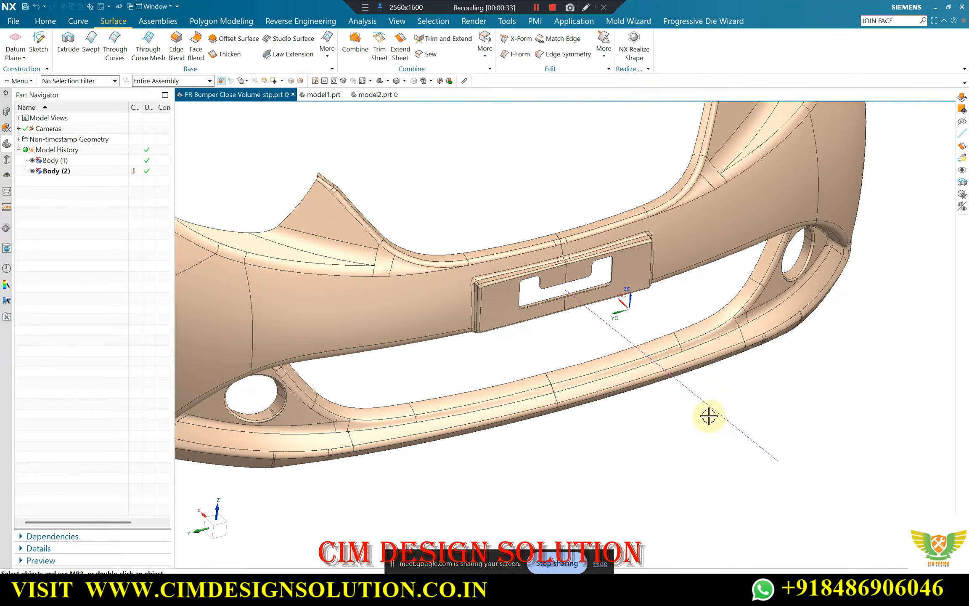
scroll(727, 390, down, 3)
middle_drag(728, 390, 744, 414)
scroll(721, 406, up, 2)
scroll(721, 407, down, 2)
scroll(744, 415, up, 2)
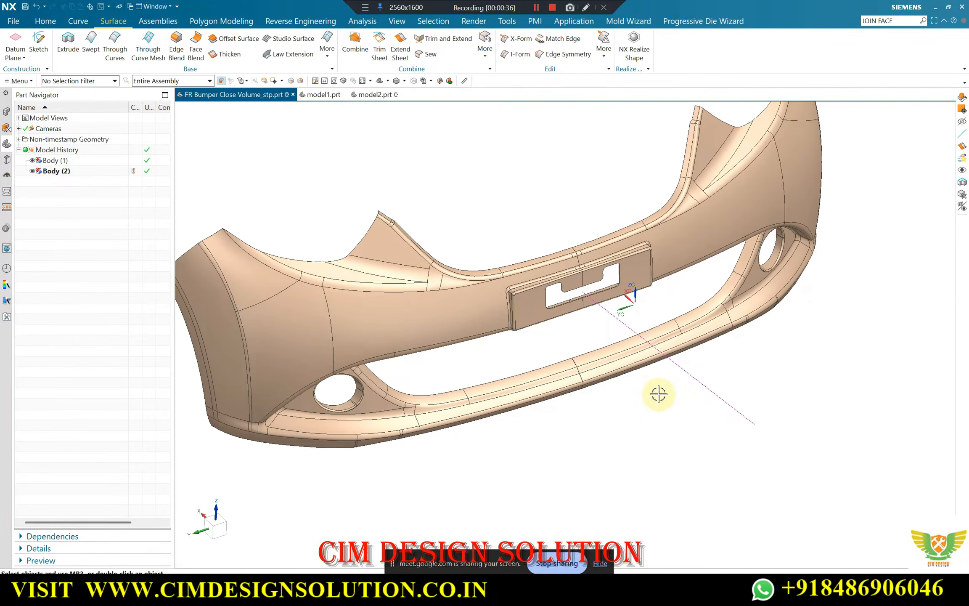
scroll(645, 365, down, 2)
middle_drag(551, 335, 494, 459)
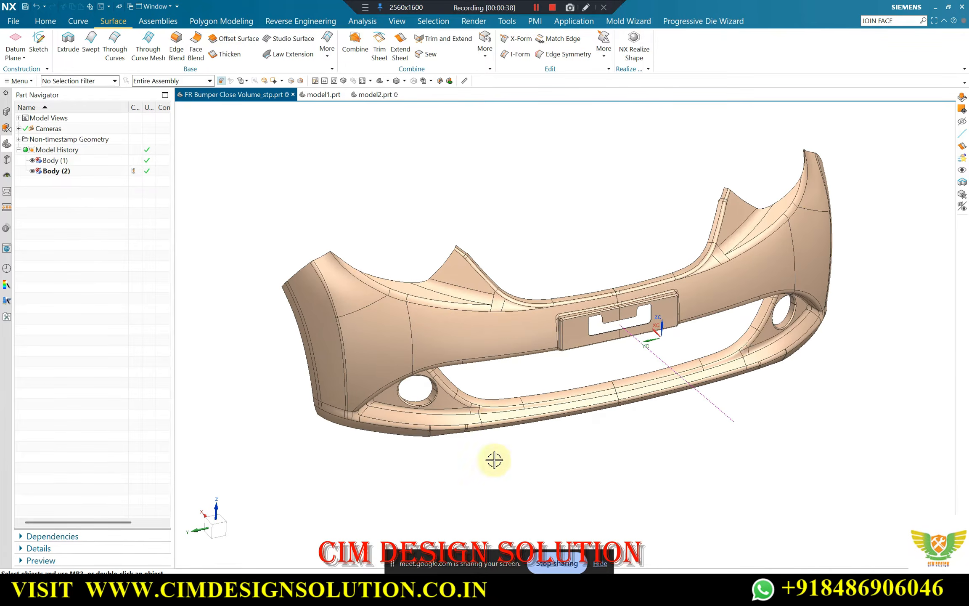
Switch to Google Meet, admit the next waiting participant, and return to the bumper model in NX
click(486, 593)
click(411, 526)
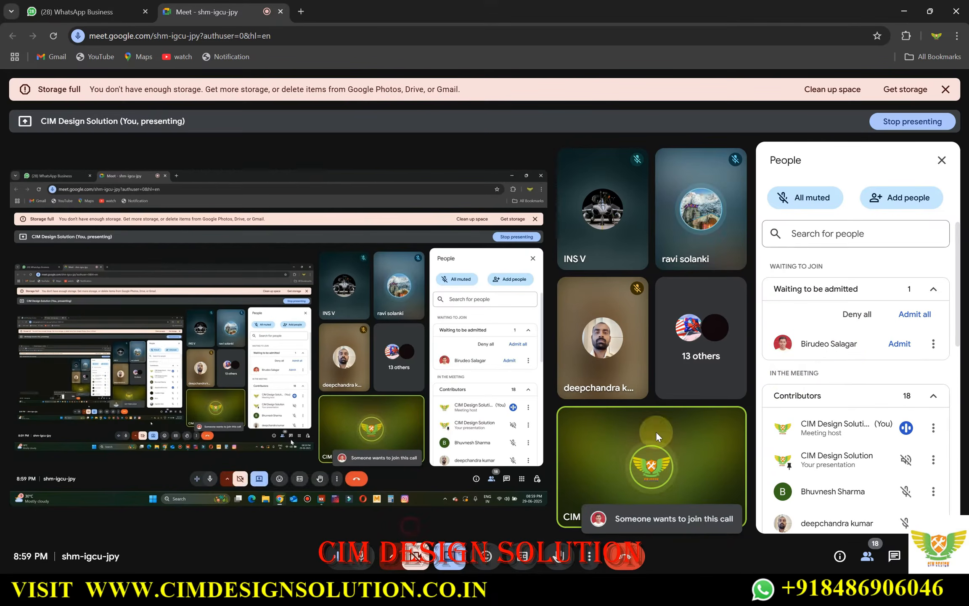
click(900, 344)
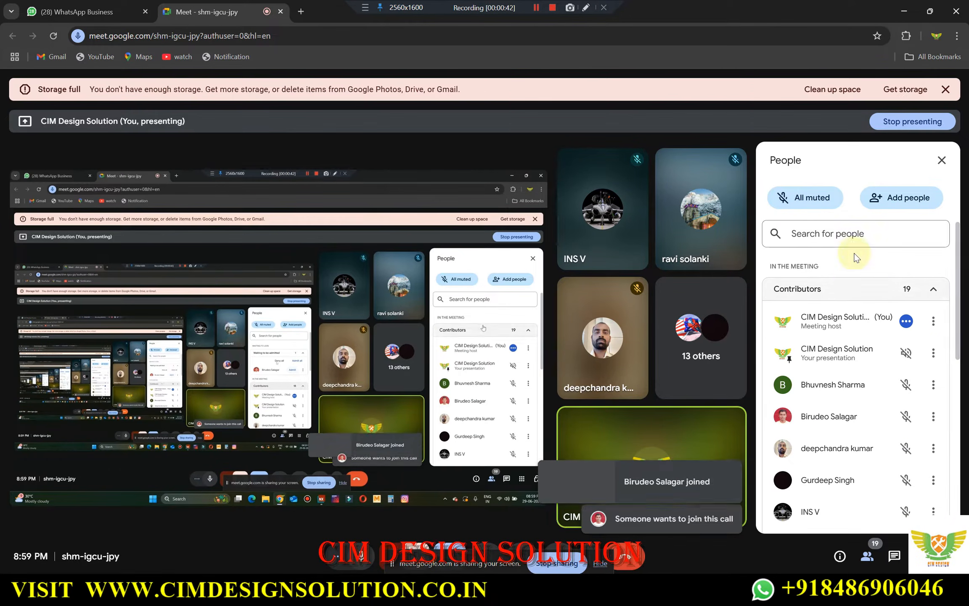
click(904, 12)
middle_drag(499, 349, 528, 271)
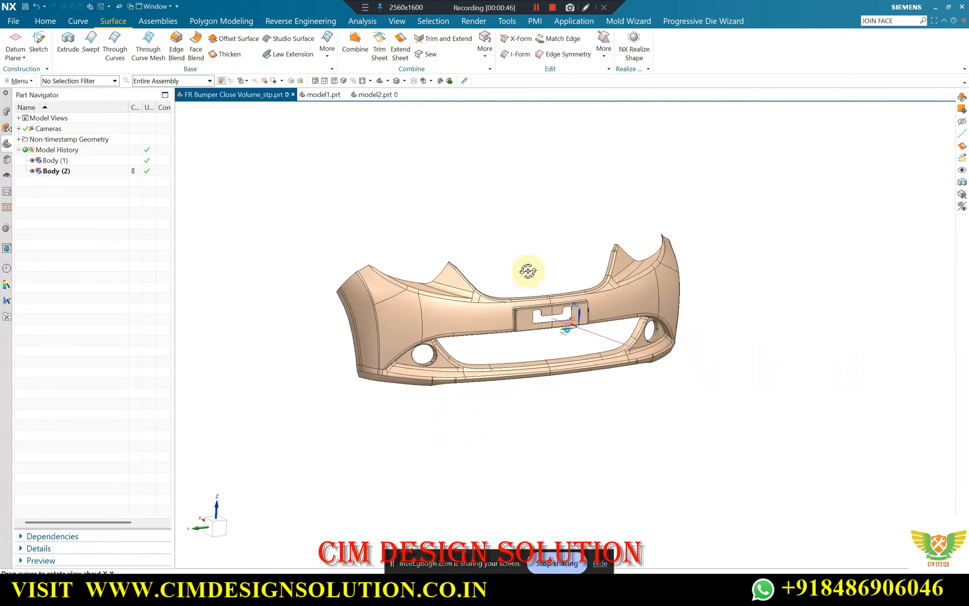
Examine the closed-volume bumper's front, fog-lamp openings and the half formed by Body (2) up close and at an angle
scroll(561, 293, up, 3)
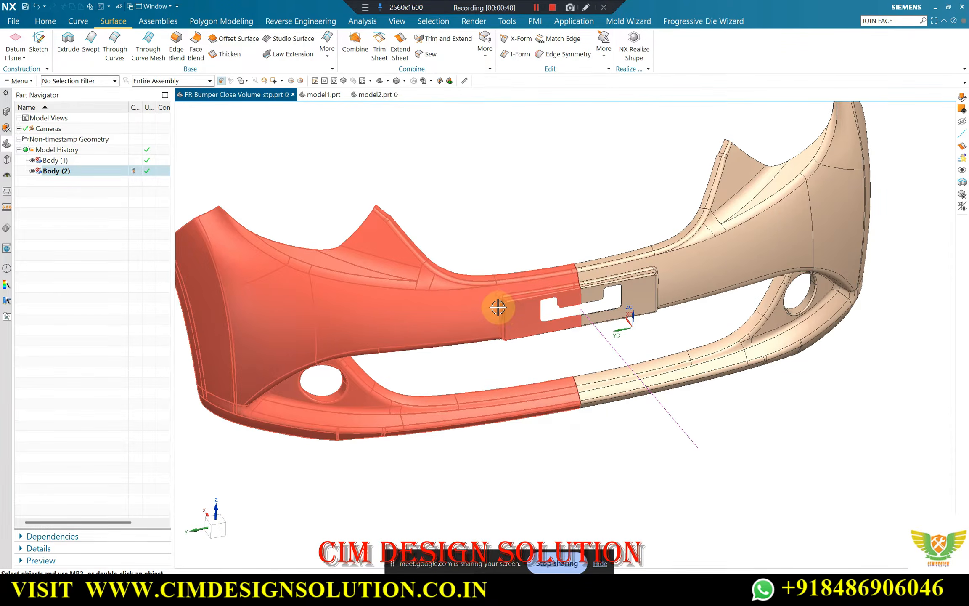
scroll(500, 307, down, 3)
middle_drag(500, 307, 480, 304)
scroll(429, 311, up, 3)
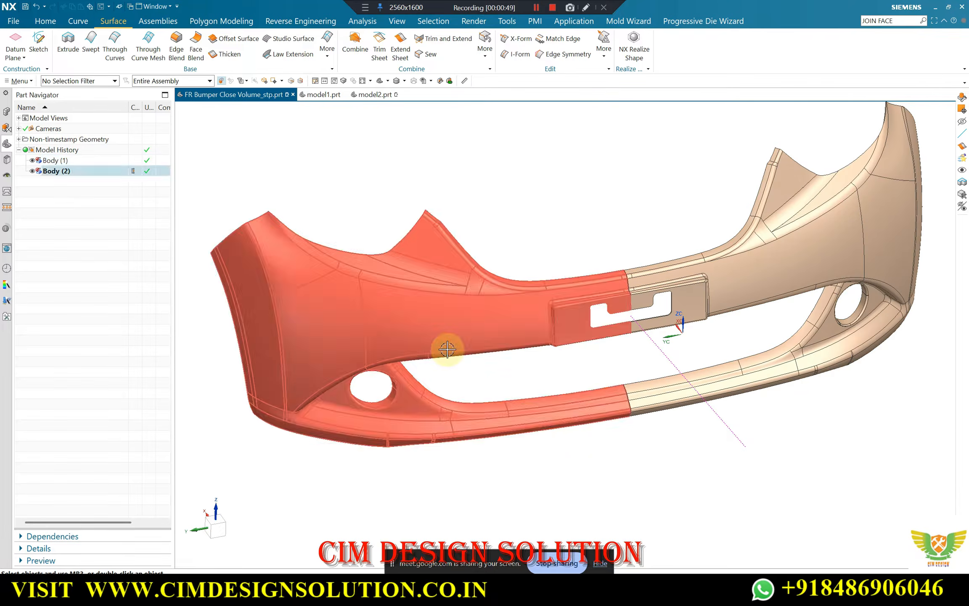
scroll(448, 351, down, 3)
mouse_move(448, 349)
middle_down()
mouse_move(452, 326)
mouse_move(439, 334)
middle_up()
scroll(442, 330, up, 3)
scroll(519, 292, down, 3)
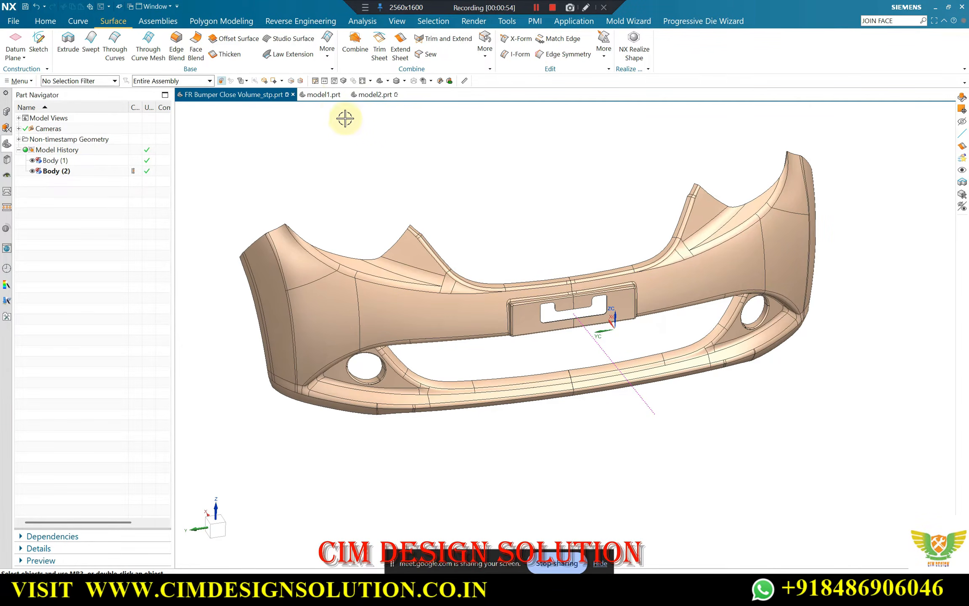
Switch to model1.prt and examine the overall half-bumper surface model overlaid on its scan body
click(323, 94)
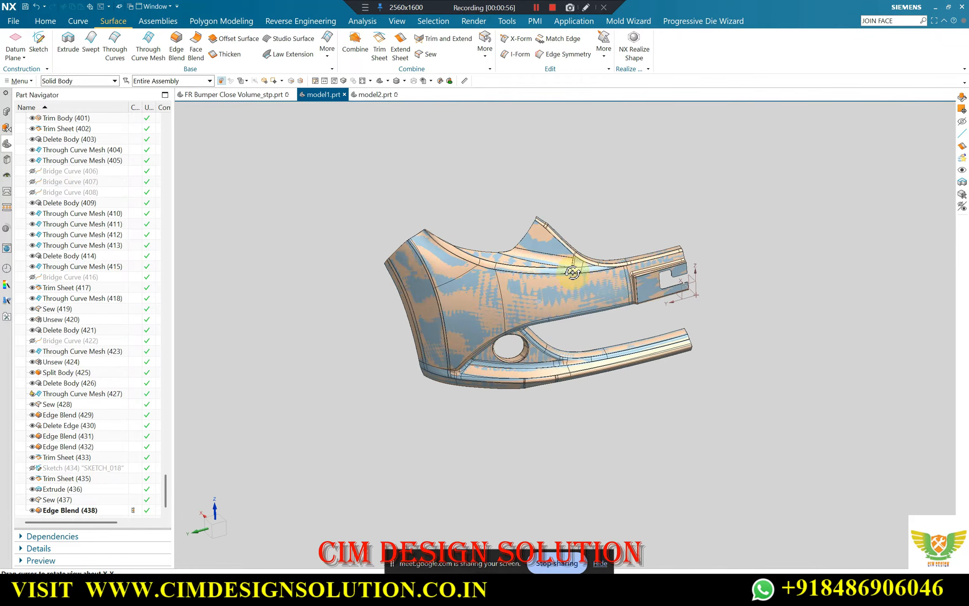
middle_drag(577, 285, 524, 242)
scroll(450, 280, up, 1)
middle_drag(450, 281, 476, 258)
scroll(428, 251, up, 2)
scroll(429, 251, down, 2)
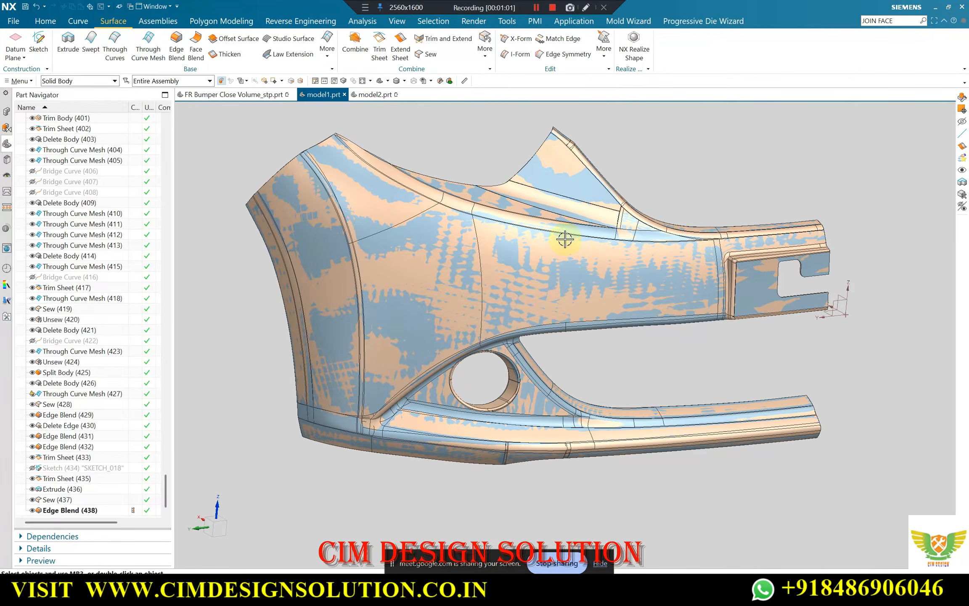
scroll(405, 302, down, 1)
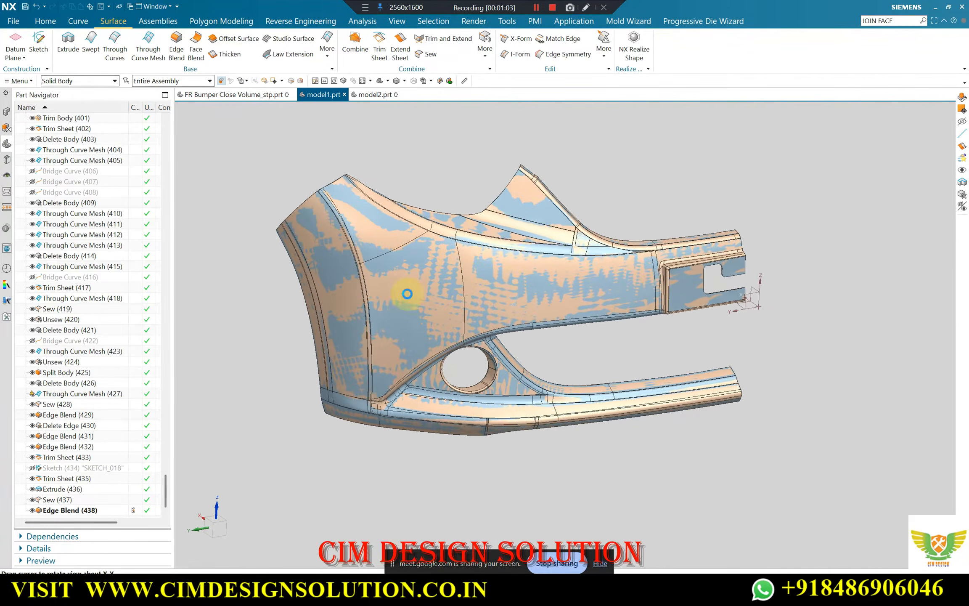
Inspect how closely the surfaces follow the scan across the side, fog-lamp area and number-plate area of the half bumper
scroll(404, 292, up, 1)
scroll(339, 203, up, 2)
scroll(340, 203, down, 3)
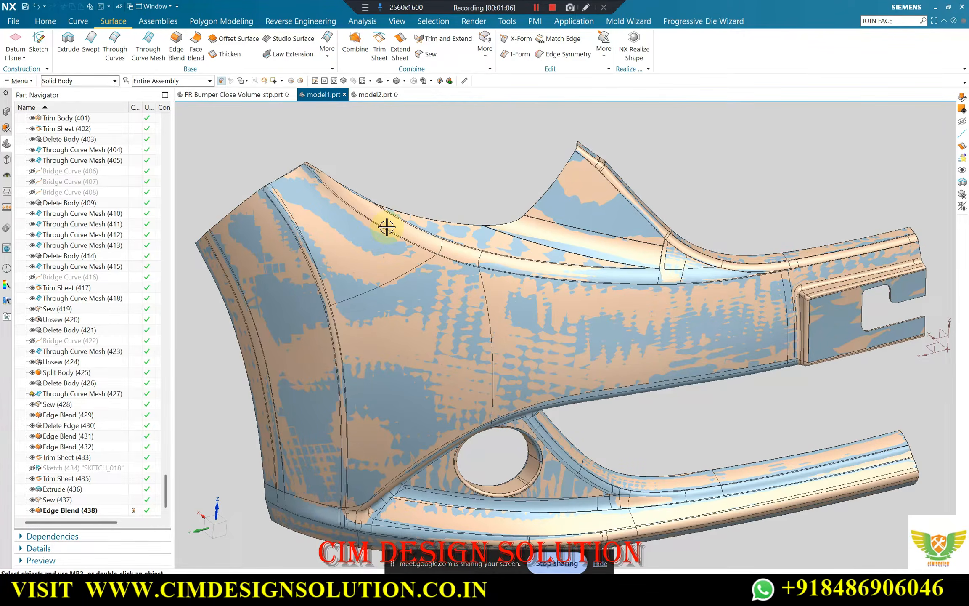
scroll(427, 241, up, 2)
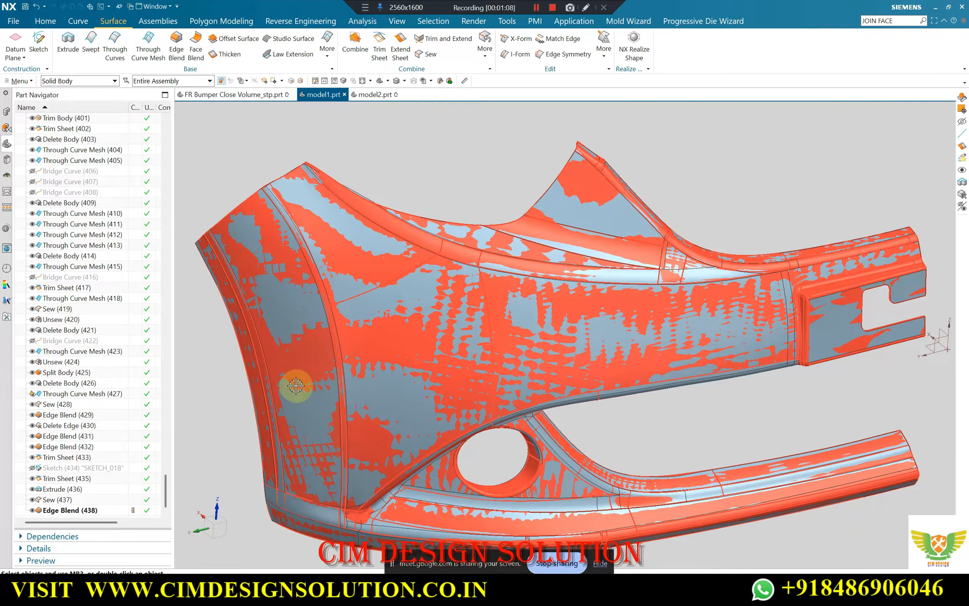
scroll(501, 267, down, 2)
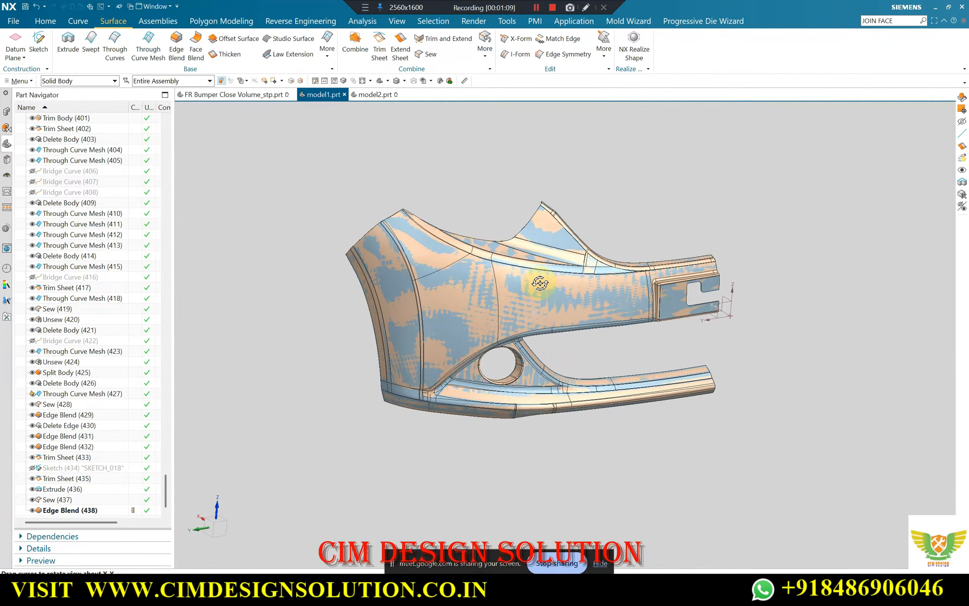
scroll(482, 279, up, 1)
mouse_move(540, 283)
middle_down()
mouse_move(460, 268)
mouse_move(545, 284)
middle_up()
scroll(466, 277, up, 2)
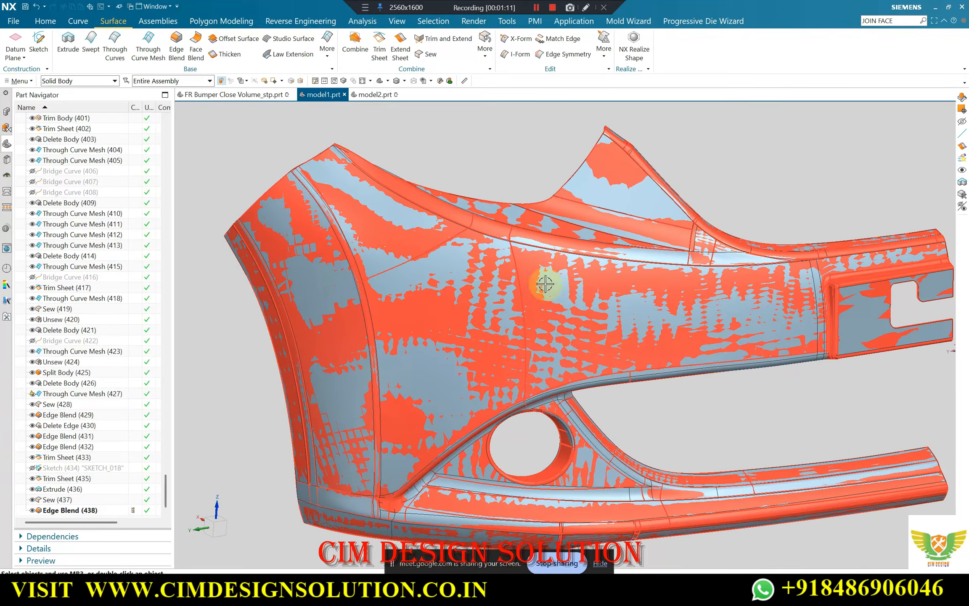
scroll(545, 284, down, 2)
scroll(532, 246, up, 1)
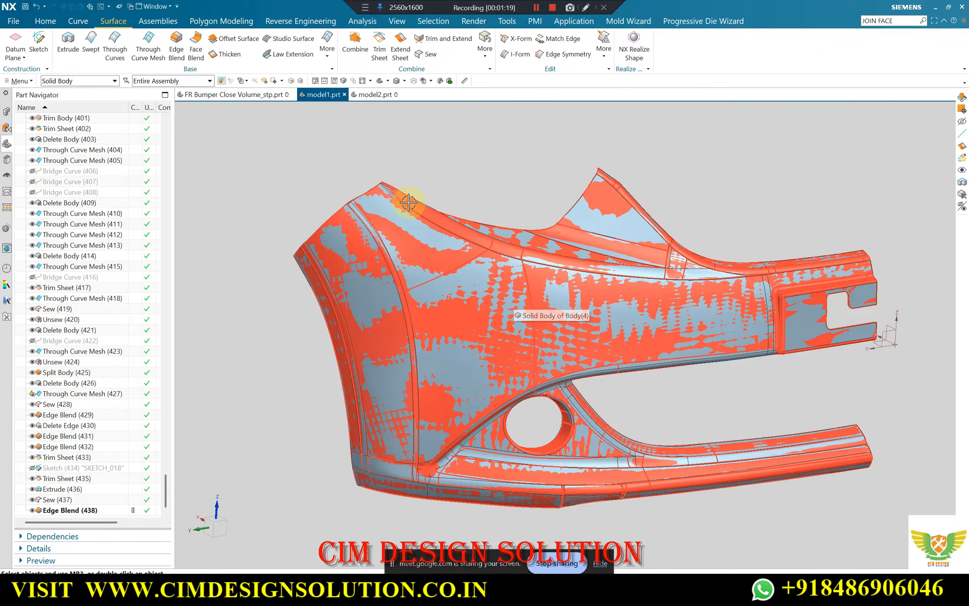
middle_drag(411, 216, 494, 292)
Switch to model2.prt and examine the full bumper, comparing the solid bodies with the convergent bodies
click(375, 94)
middle_drag(506, 225, 467, 227)
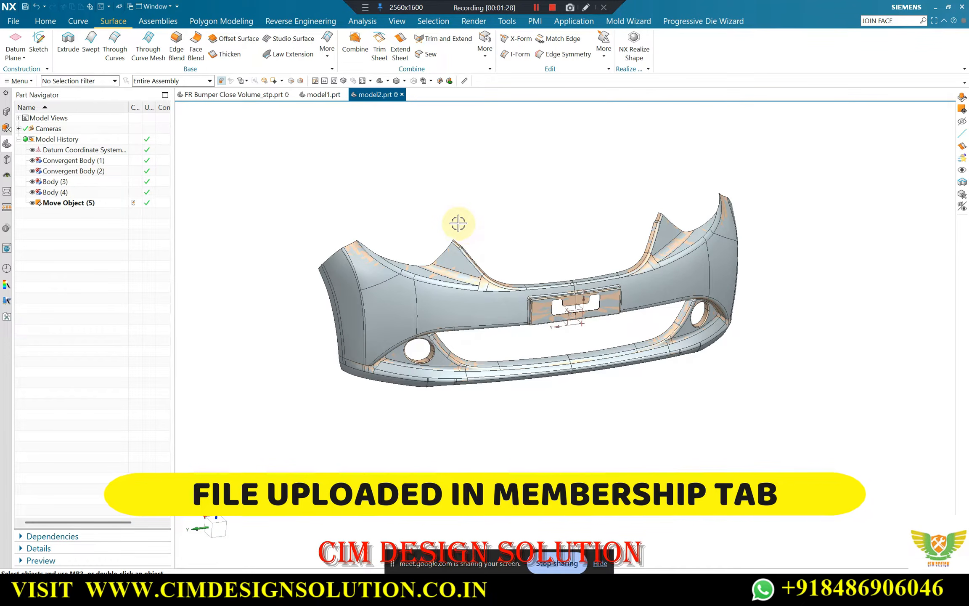
scroll(580, 277, up, 2)
middle_drag(583, 287, 633, 277)
scroll(574, 273, down, 1)
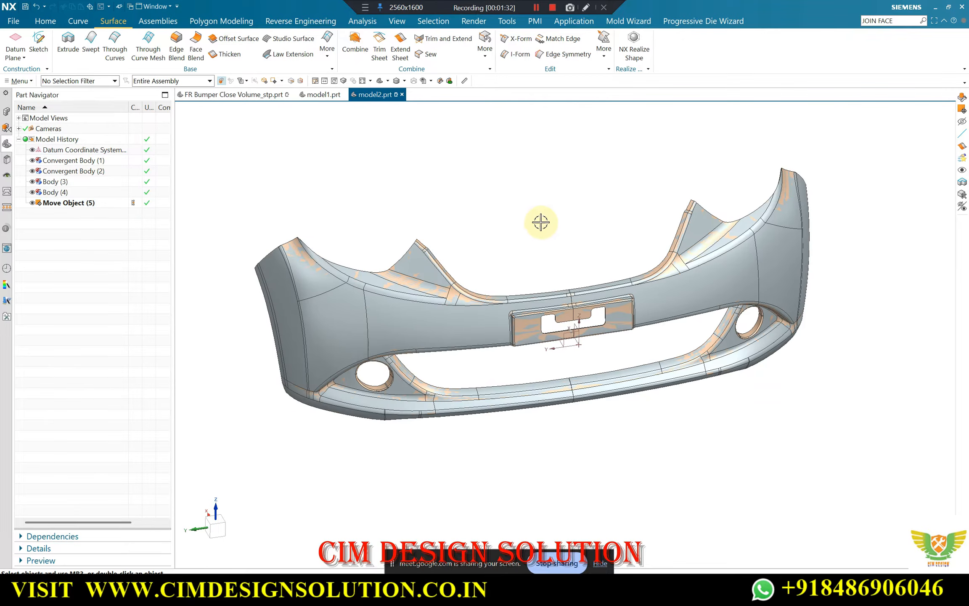
middle_drag(537, 214, 535, 209)
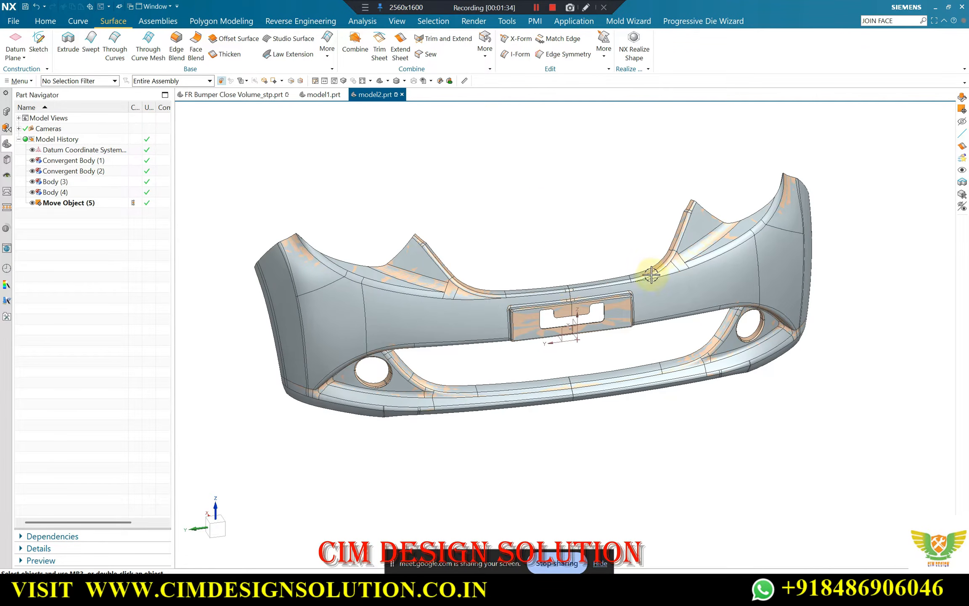
Move Body (3) and Convergent Body (2), which form one half of the bumper, to layer 99
key(ctrl+j)
click(677, 276)
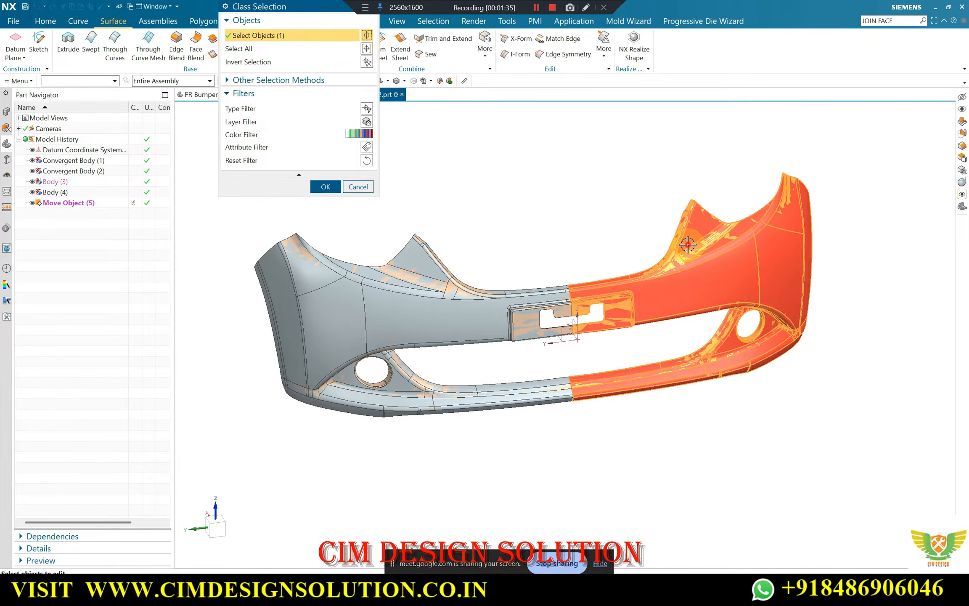
middle_click(556, 216)
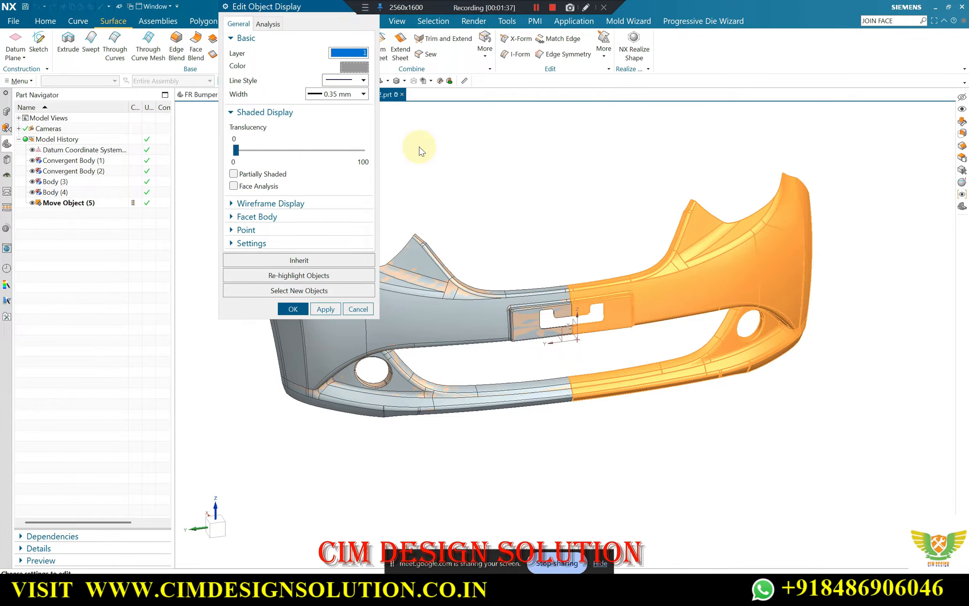
text(99)
key(Return)
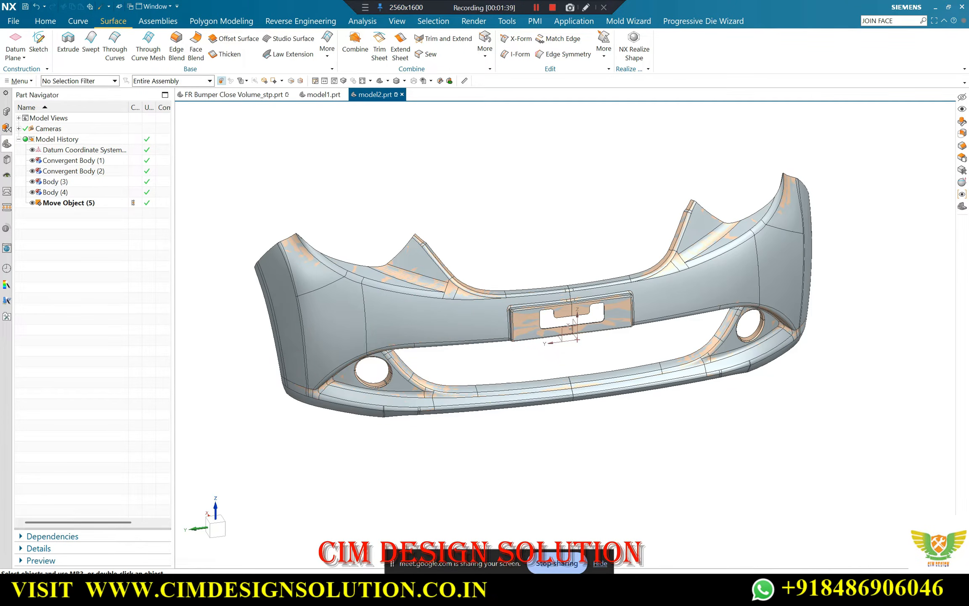
Hide layer 99 so only the remaining half bumper stays displayed
key(ctrl+l)
click(235, 172)
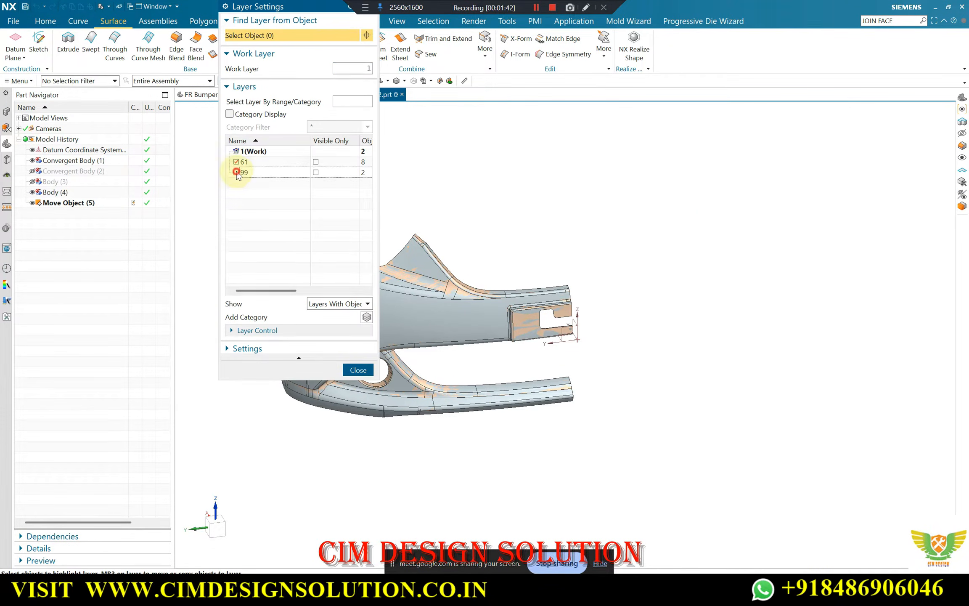
middle_click(406, 360)
scroll(418, 455, up, 1)
scroll(718, 427, down, 3)
scroll(595, 335, up, 1)
scroll(658, 380, up, 1)
middle_drag(595, 335, 655, 357)
scroll(657, 380, up, 1)
scroll(632, 397, up, 1)
Switch to Google Meet, admit the waiting participant, and return to model2.prt in NX
click(486, 593)
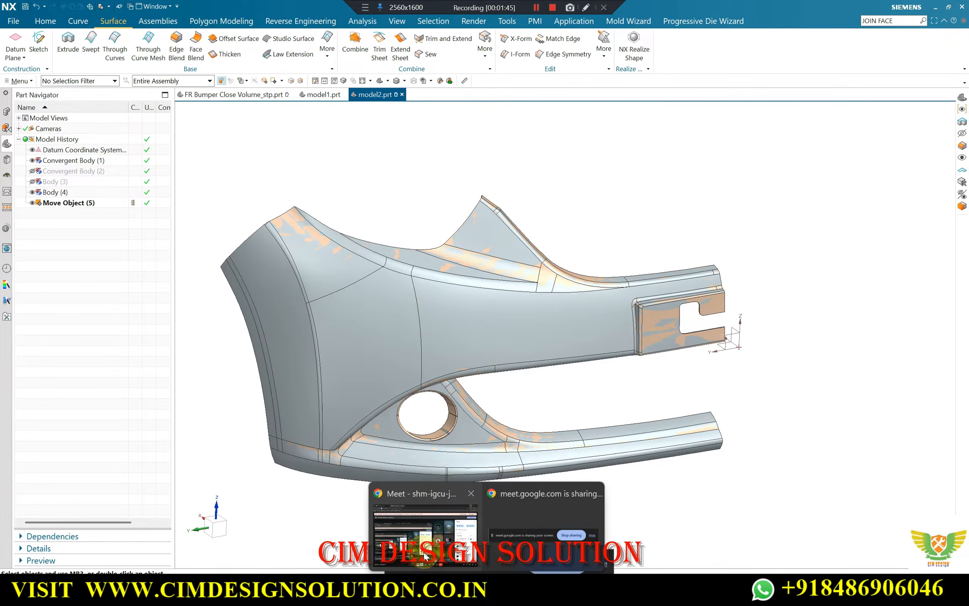
click(438, 527)
click(898, 345)
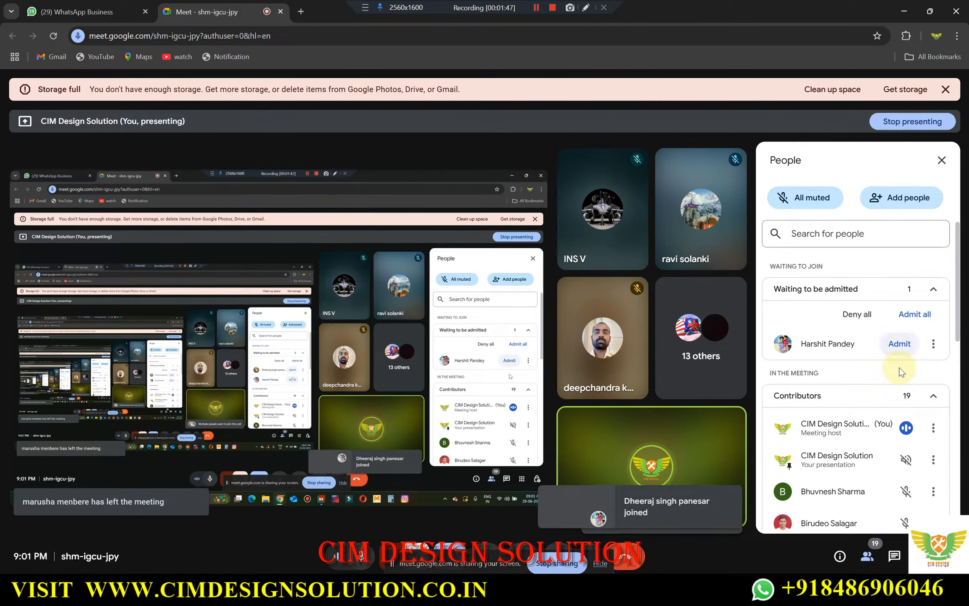
click(900, 343)
click(905, 12)
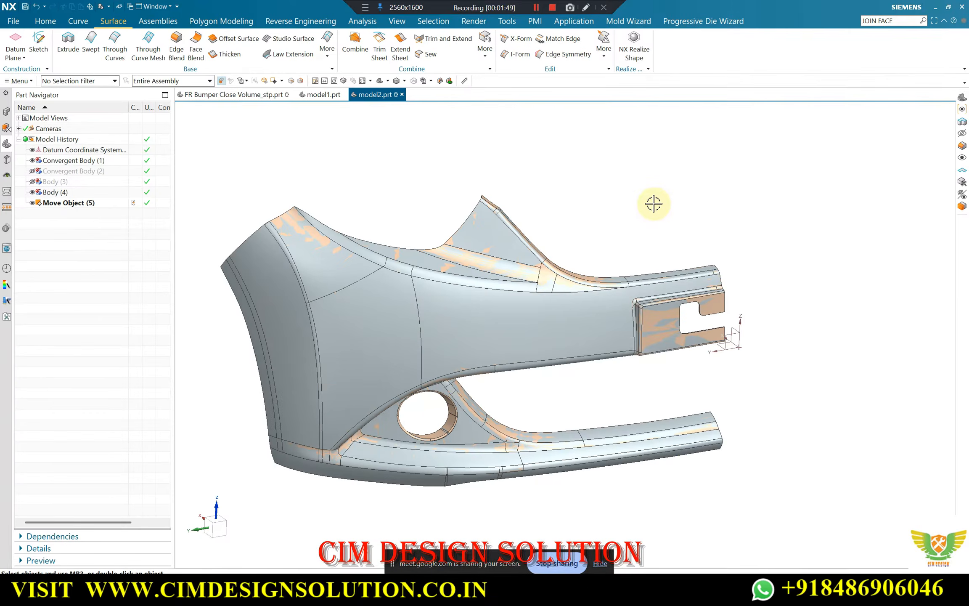
Inspect the overlap between the solid surfaces and the scan mesh near the upper edge and blend junction of the half bumper
scroll(651, 244, down, 1)
scroll(586, 324, up, 1)
scroll(534, 338, up, 2)
middle_drag(511, 344, 530, 298)
scroll(648, 276, down, 3)
scroll(666, 239, up, 1)
scroll(530, 298, up, 1)
scroll(641, 215, up, 6)
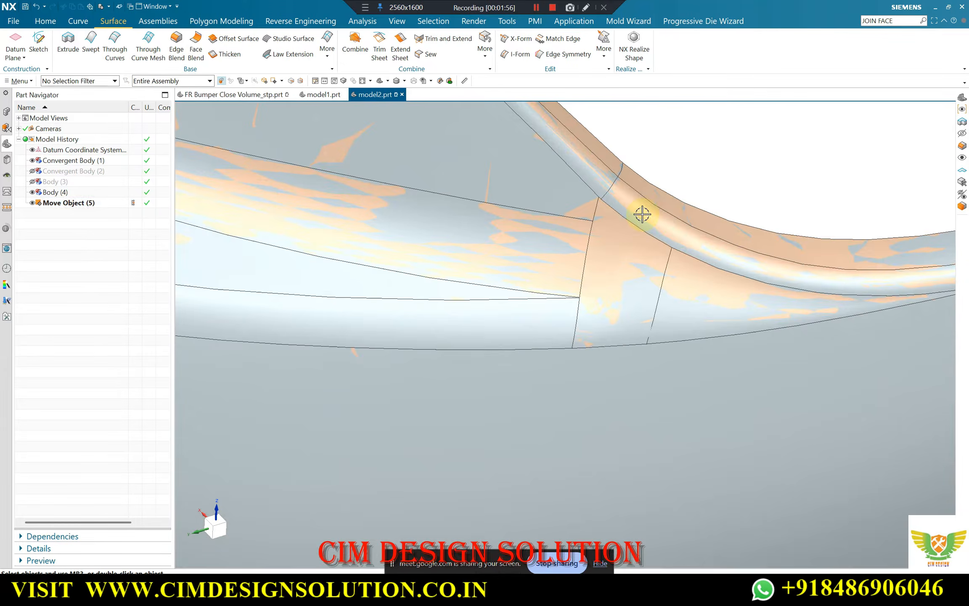
scroll(645, 239, down, 3)
scroll(644, 239, down, 3)
middle_drag(645, 239, 639, 221)
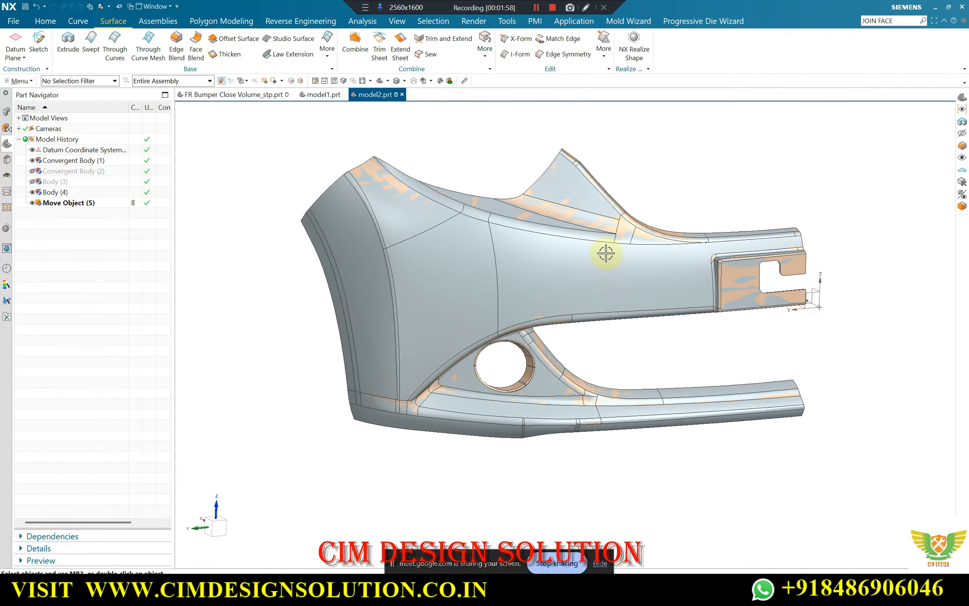
Move the remaining solid half, Body (4), to layer 2
key(ctrl+j)
click(420, 249)
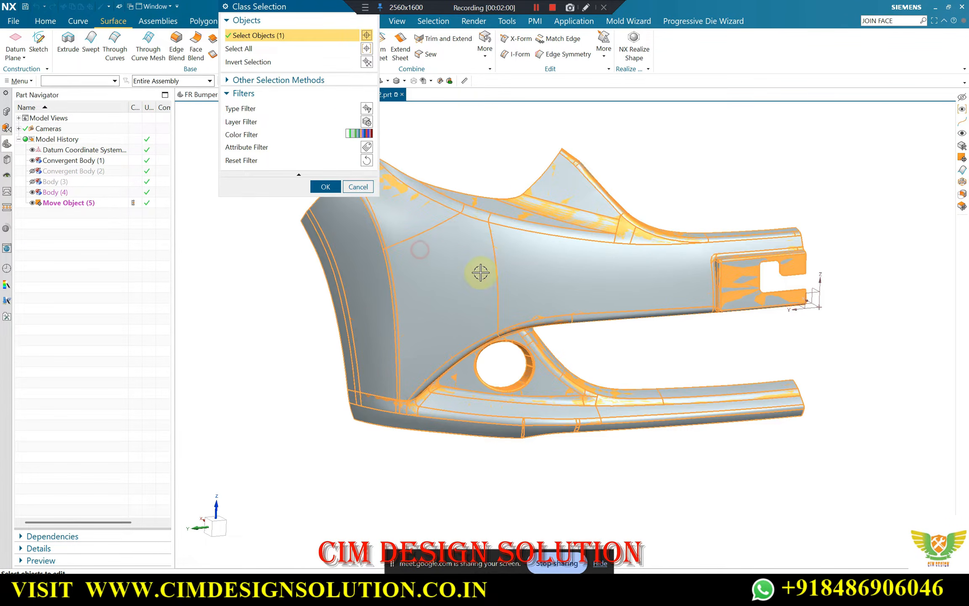
middle_click(732, 152)
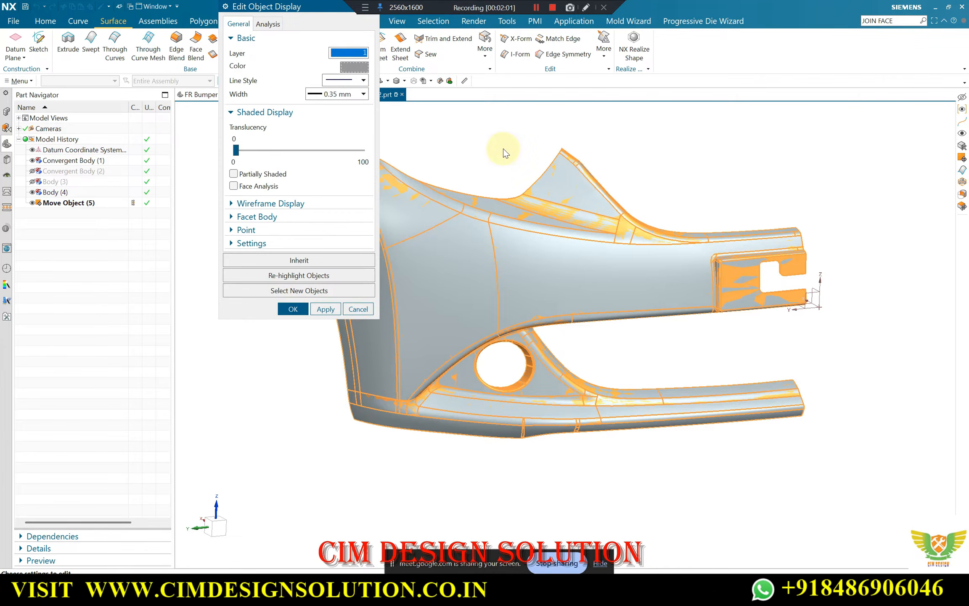
key(Return)
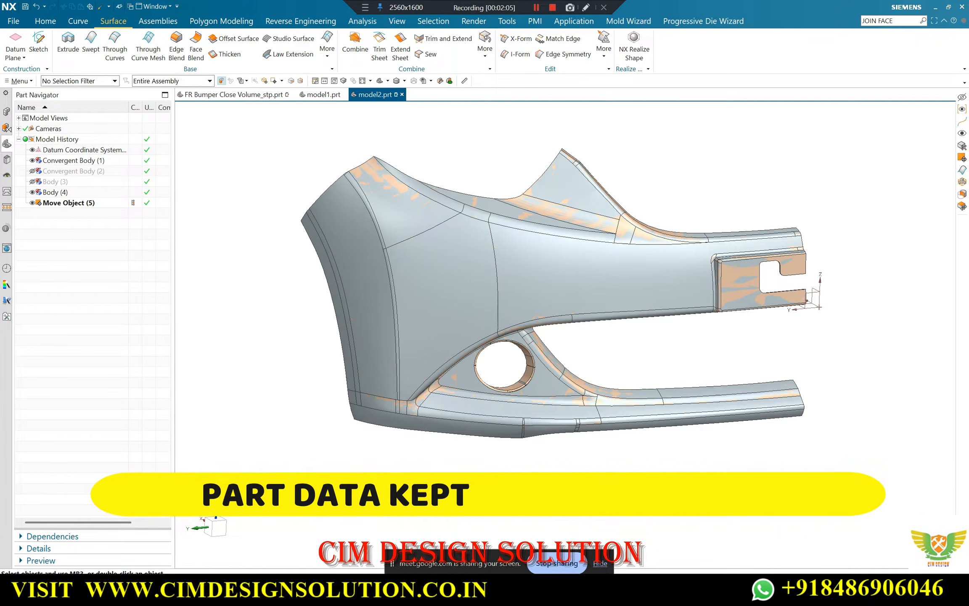
Hide layer 2 so that only the scan mesh, Convergent Body (1), is displayed with the datum coordinate system
key(ctrl+l)
click(236, 163)
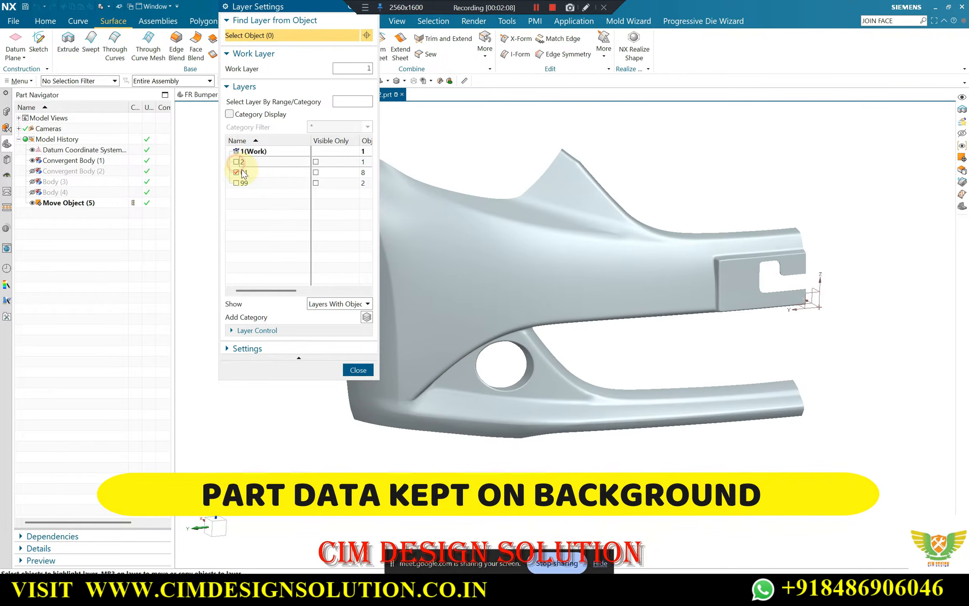
click(236, 172)
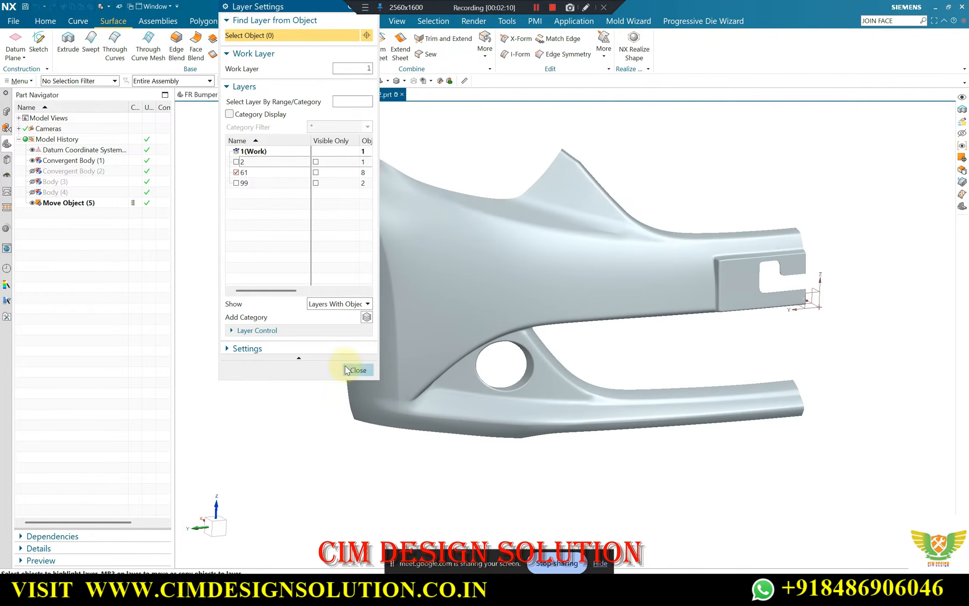
click(356, 370)
middle_drag(547, 255, 513, 277)
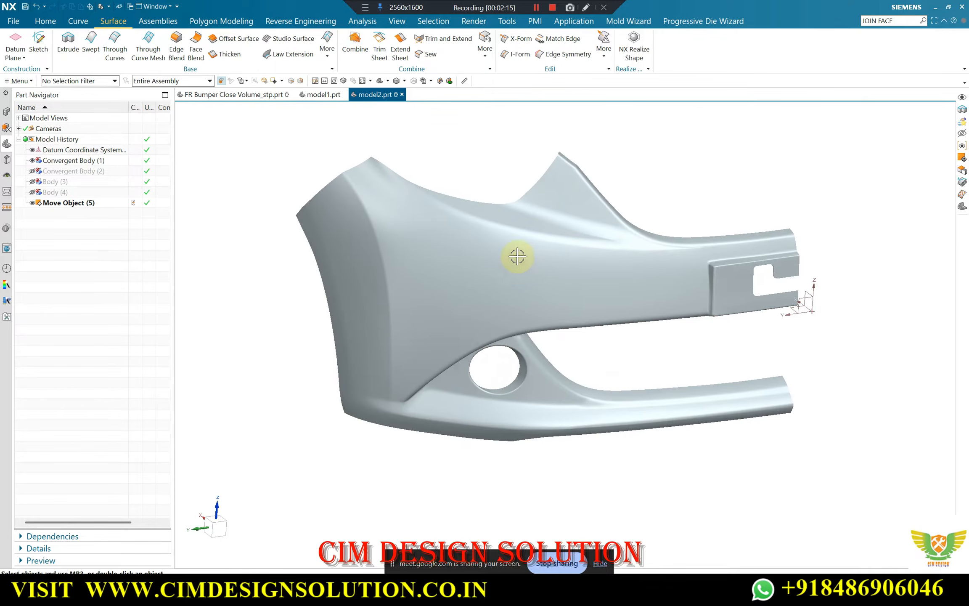
Change the display colour of Convergent Body (1) to brown
key(ctrl+j)
click(477, 309)
middle_click(477, 310)
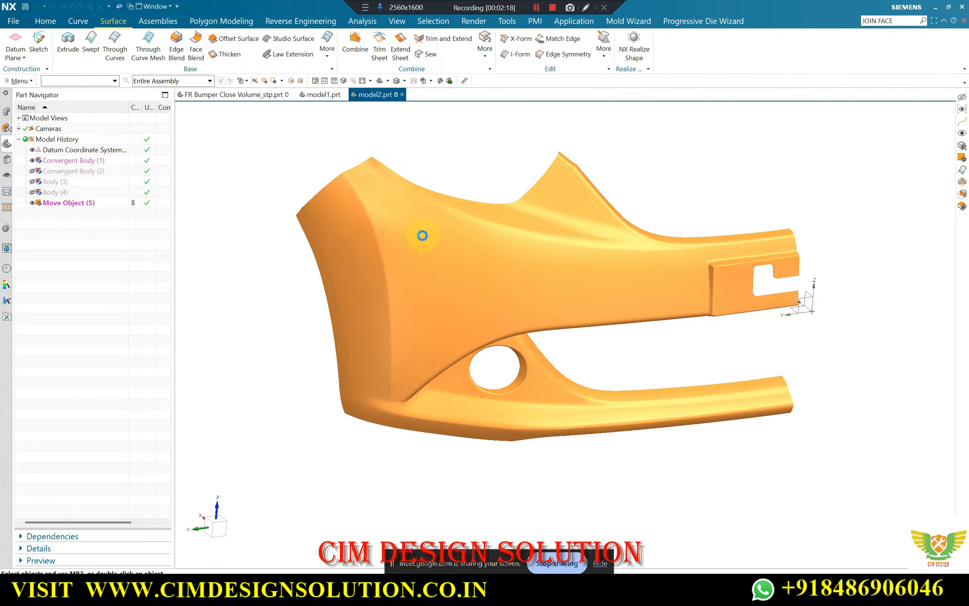
click(357, 68)
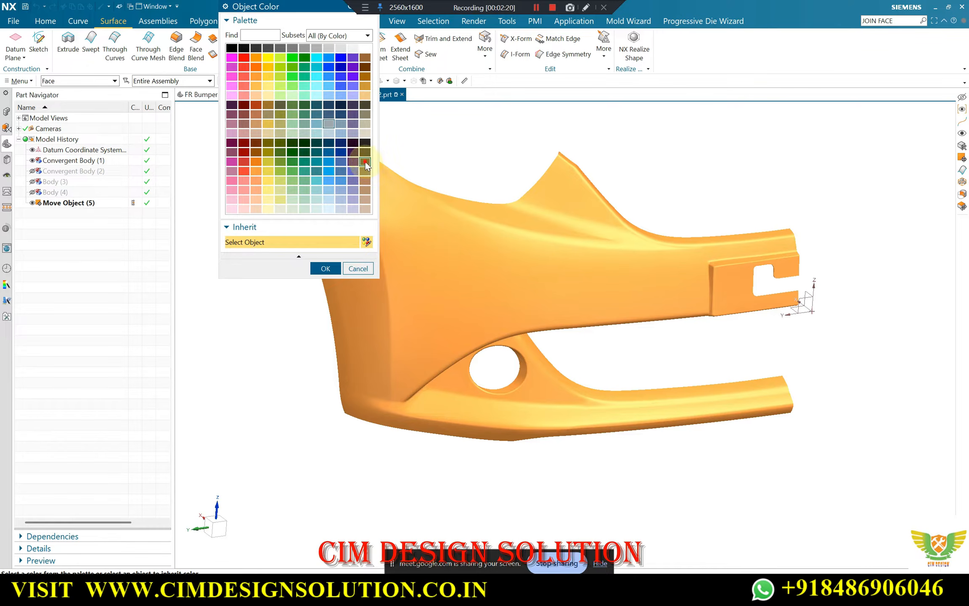
click(365, 161)
middle_click(510, 157)
middle_click(510, 157)
Examine the shape of the brown half-bumper scan mesh from several angles
middle_drag(528, 238, 399, 200)
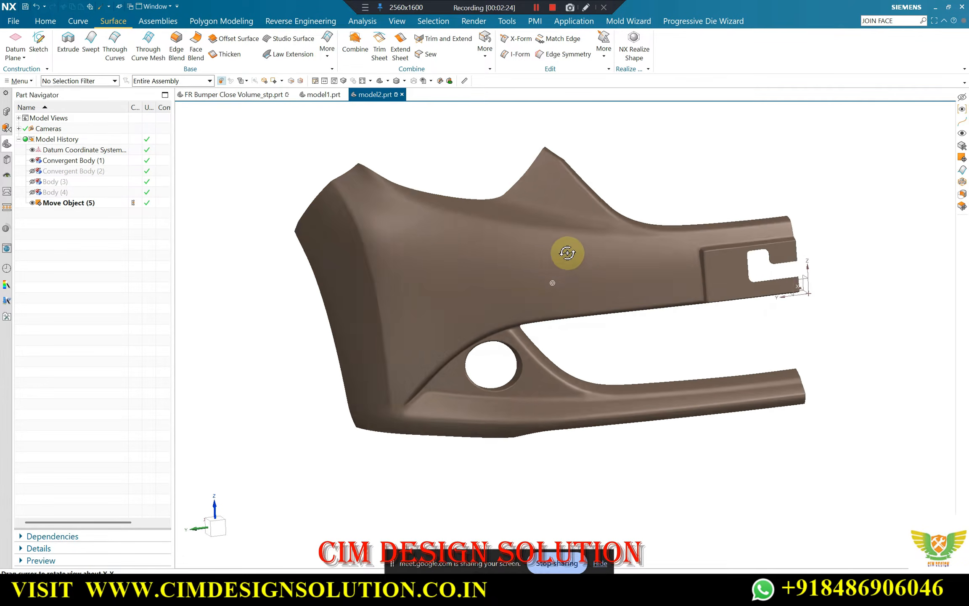
click(489, 238)
scroll(490, 234, up, 3)
scroll(492, 230, down, 2)
key(Escape)
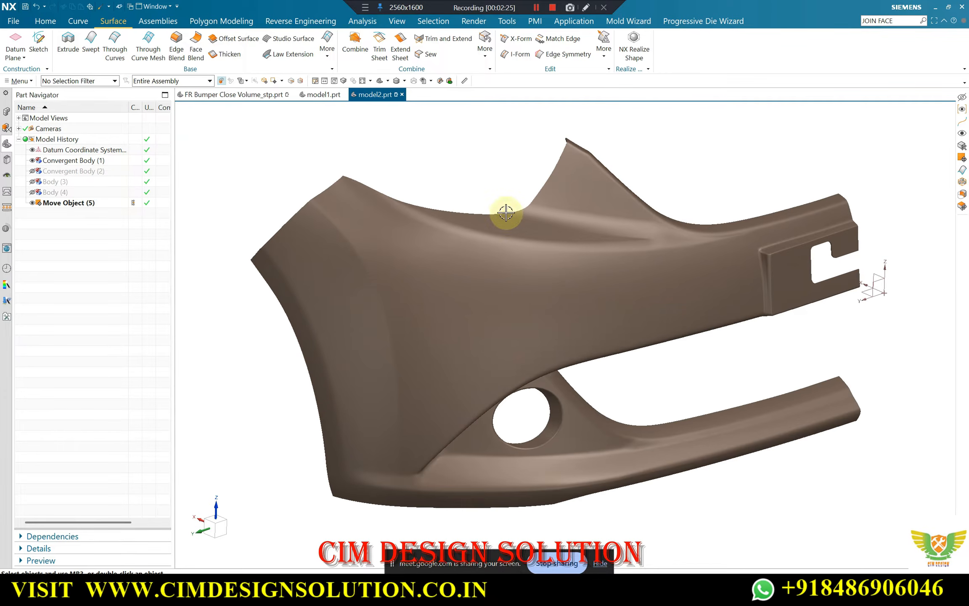
middle_drag(454, 313, 447, 331)
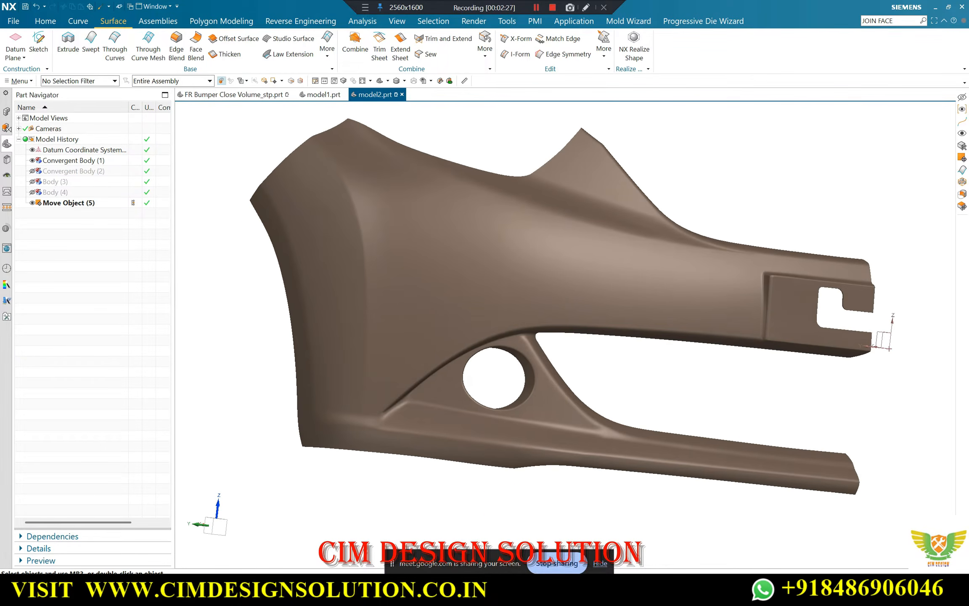
Switch to Google Meet and admit the next participant waiting to join
mouse_move(486, 592)
click(426, 531)
click(900, 344)
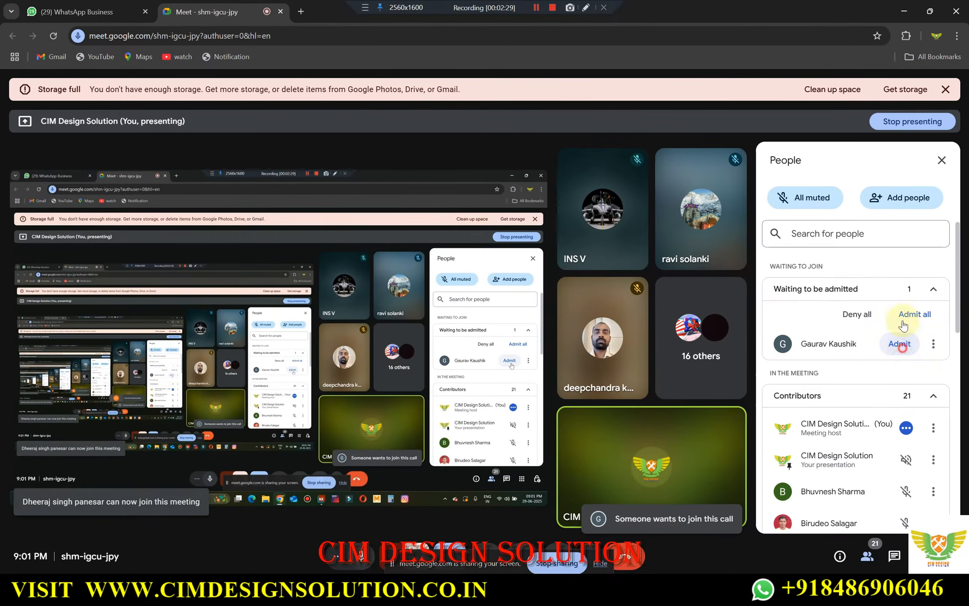
Return to NX and run a line-image Reflection analysis on the brown half-bumper scan mesh, Convergent Body (1)
click(904, 12)
middle_drag(523, 324, 490, 313)
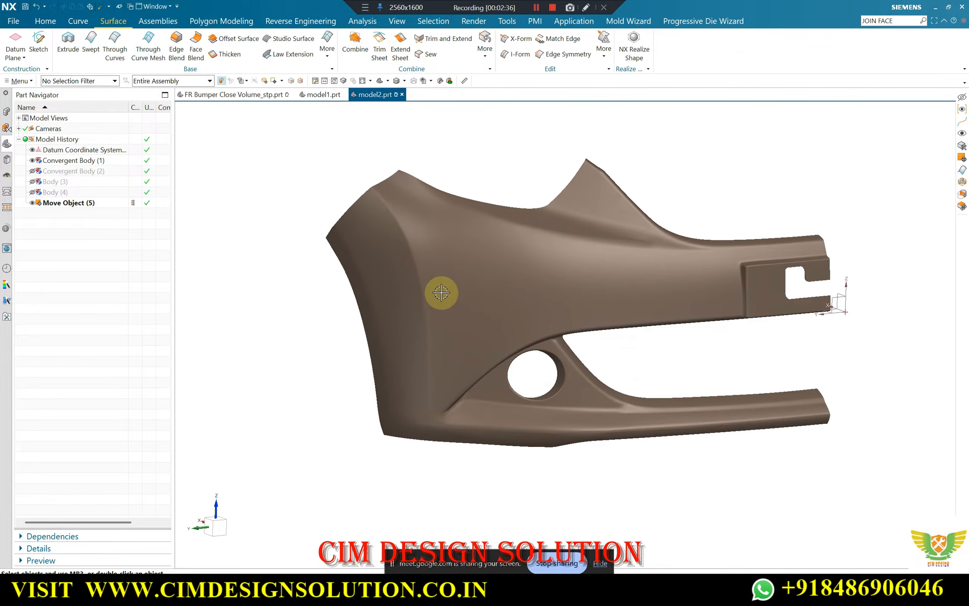
scroll(345, 367, down, 1)
scroll(511, 289, up, 1)
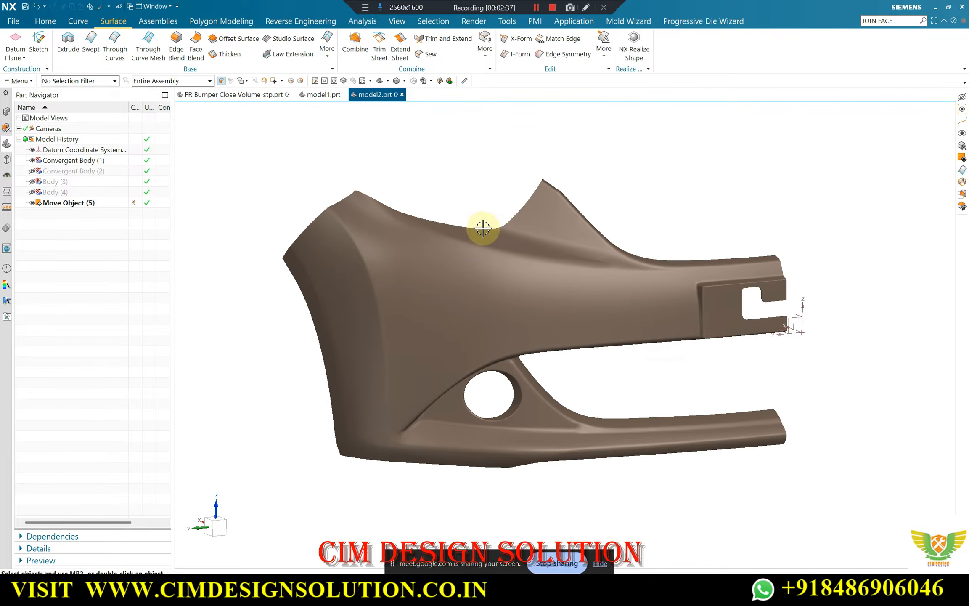
click(358, 21)
middle_drag(392, 203, 476, 229)
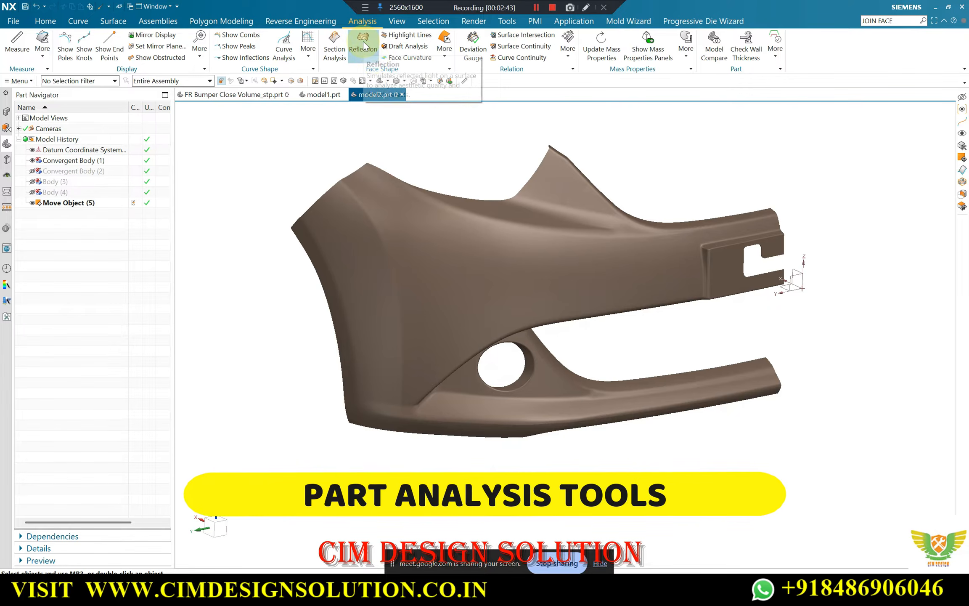
click(364, 46)
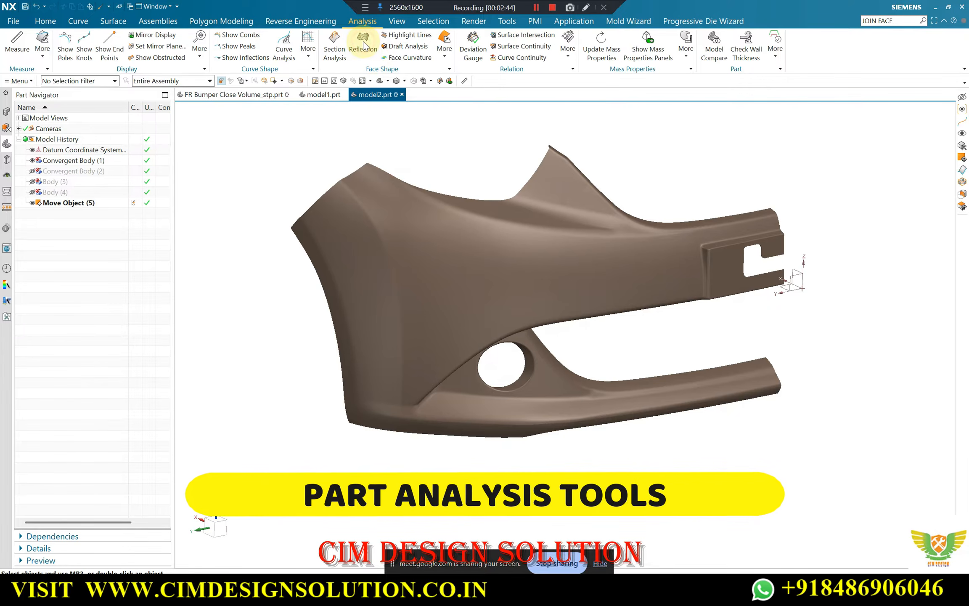
click(416, 233)
Examine the flow of the horizontal reflection lines across the half-bumper mesh from several angles
middle_drag(522, 252, 655, 240)
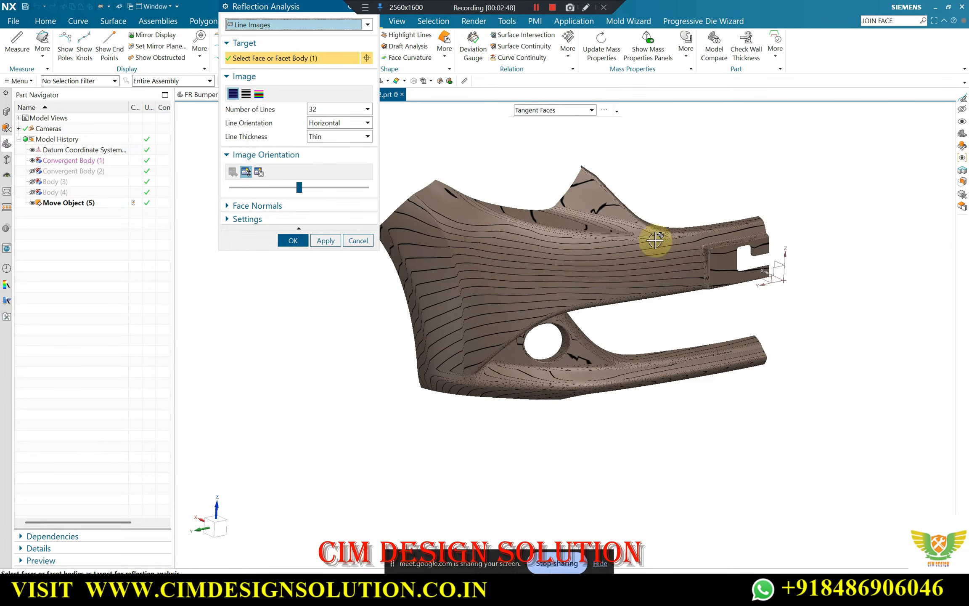
middle_drag(628, 187, 641, 163)
scroll(432, 195, up, 5)
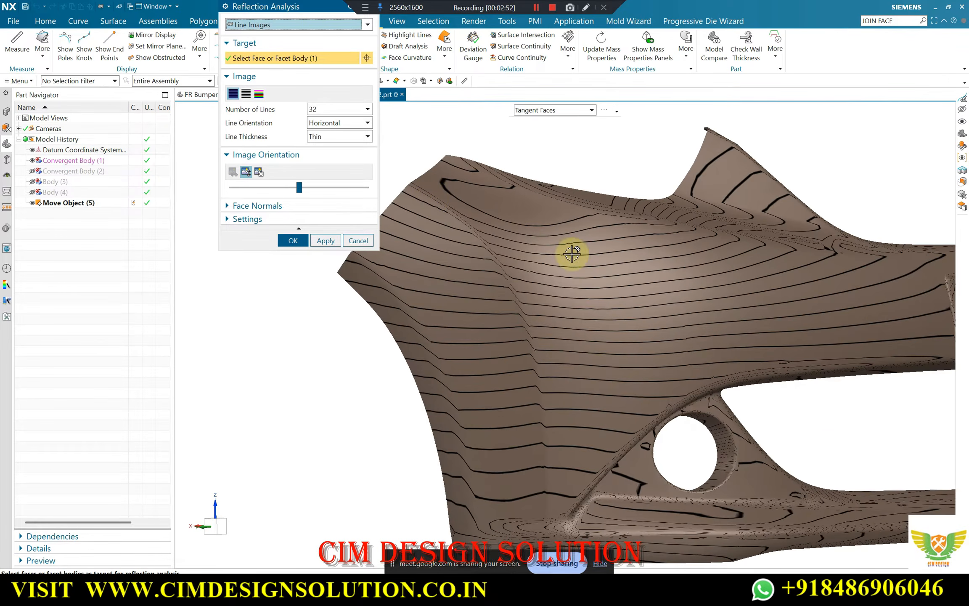
scroll(504, 219, down, 2)
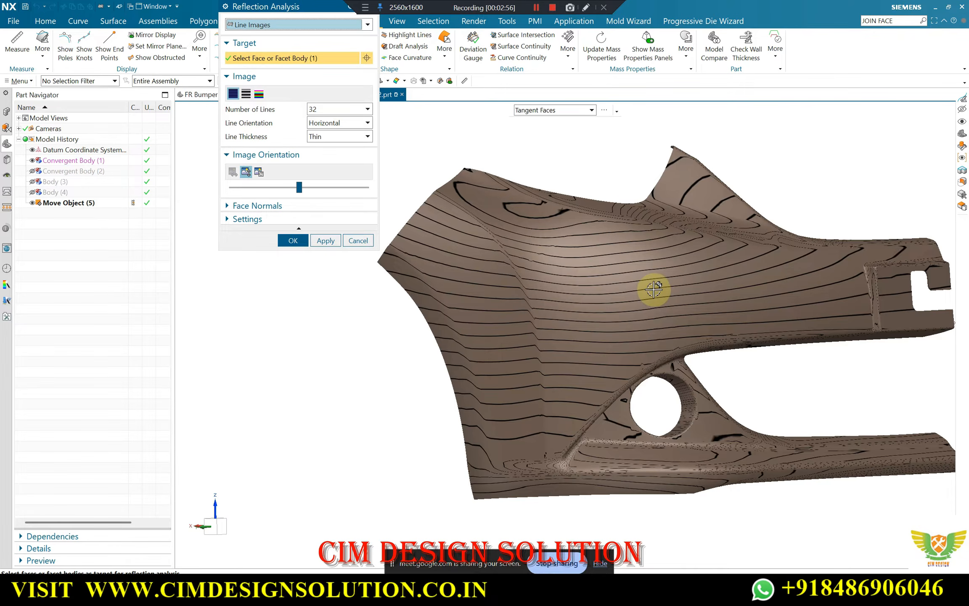
middle_drag(653, 289, 534, 238)
scroll(530, 238, down, 3)
middle_drag(619, 219, 613, 230)
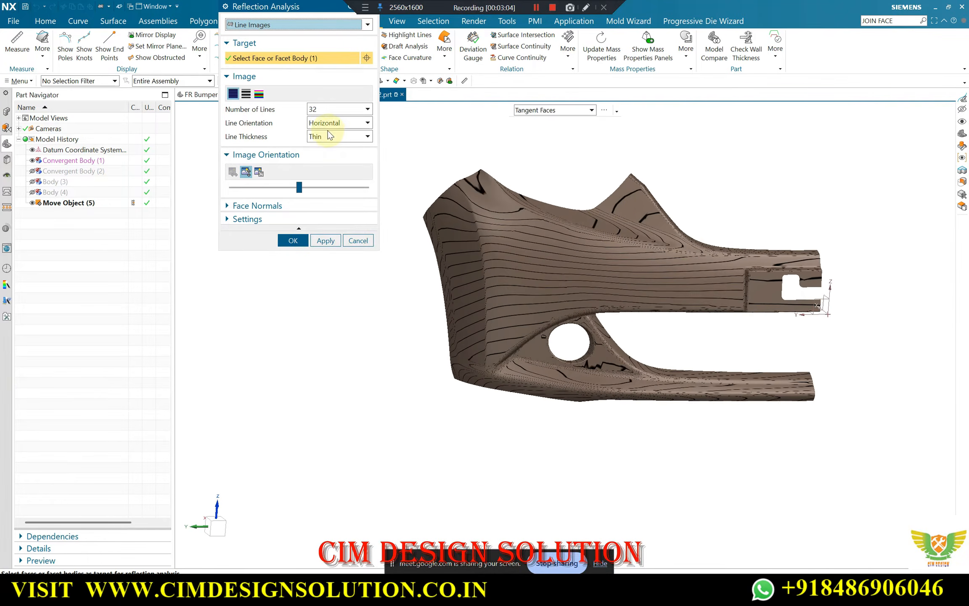
Set the number of reflection lines on the scan mesh to 64
scroll(526, 245, up, 4)
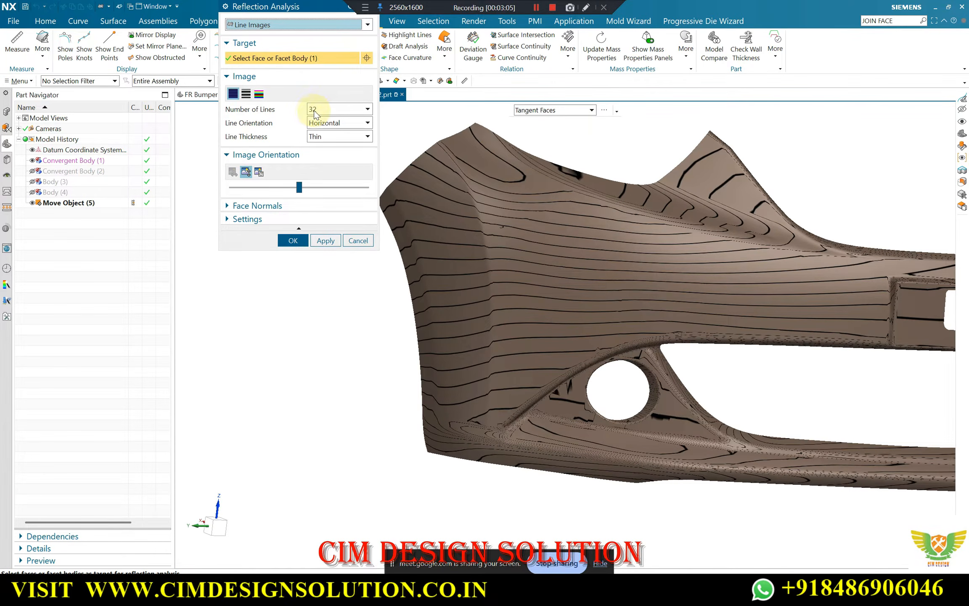
click(315, 111)
click(327, 182)
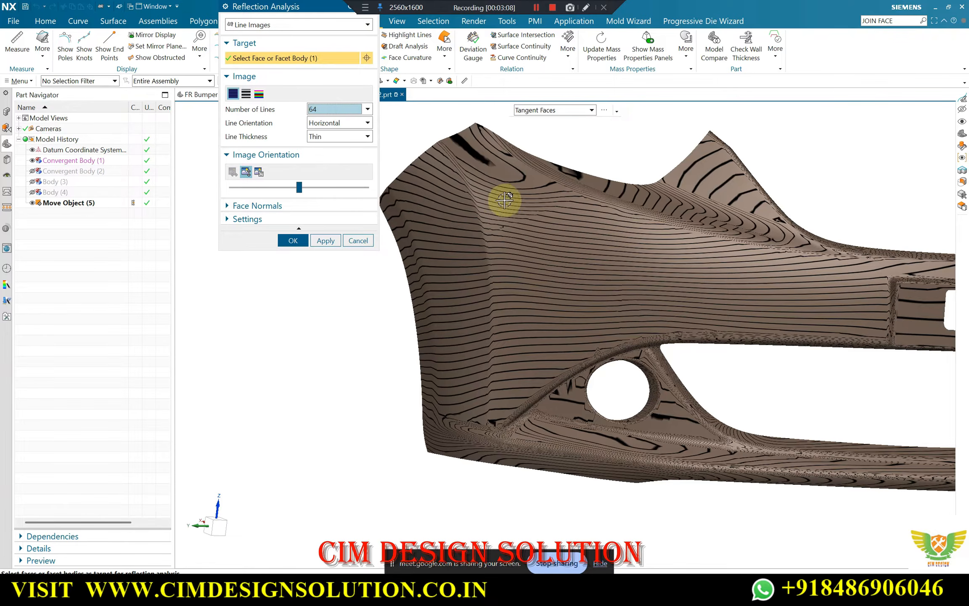
scroll(547, 218, down, 4)
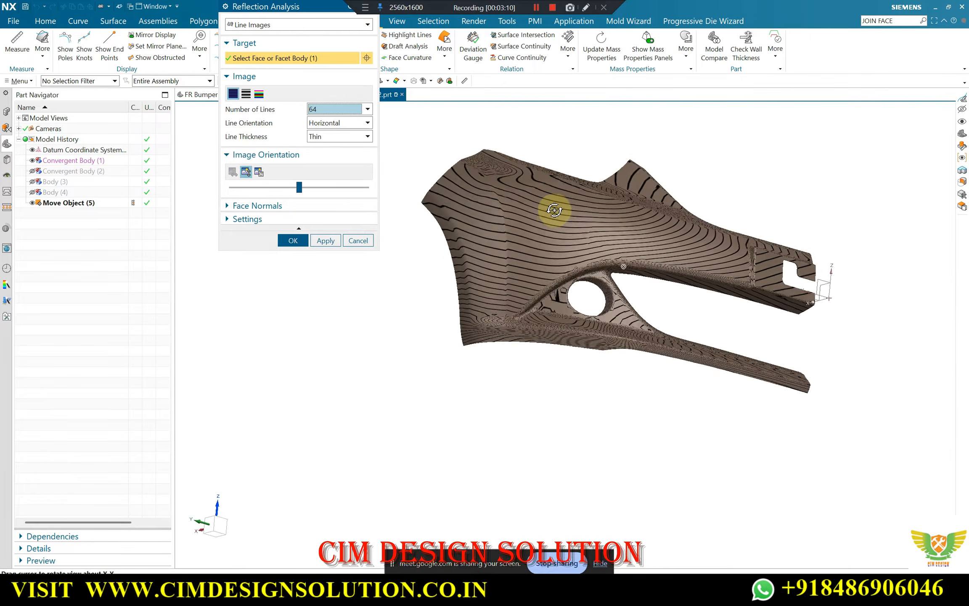
Change the reflection line orientation to Vertical and then to Both, inspecting the line pattern on the mesh
click(323, 123)
click(320, 145)
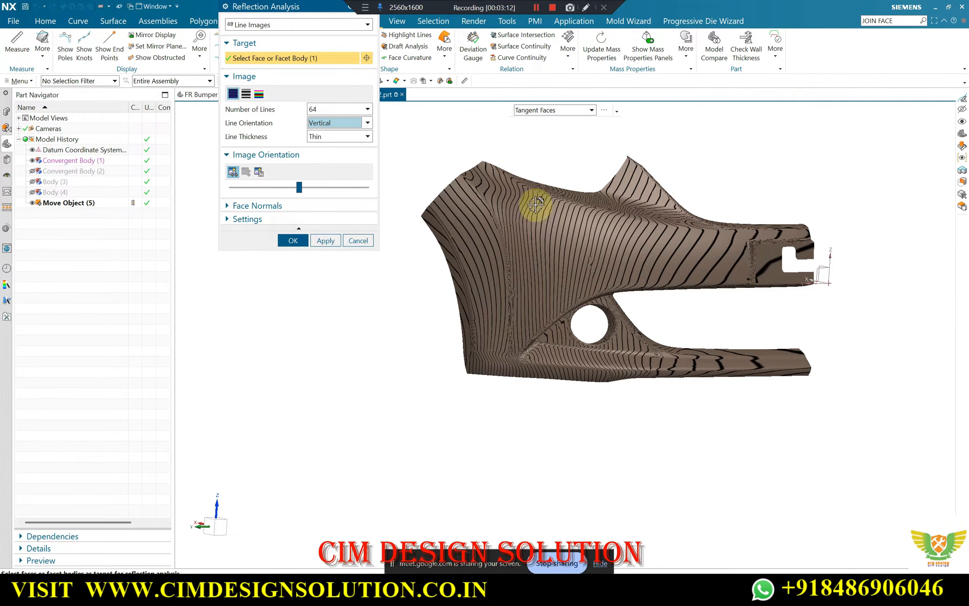
scroll(673, 252, up, 2)
click(339, 123)
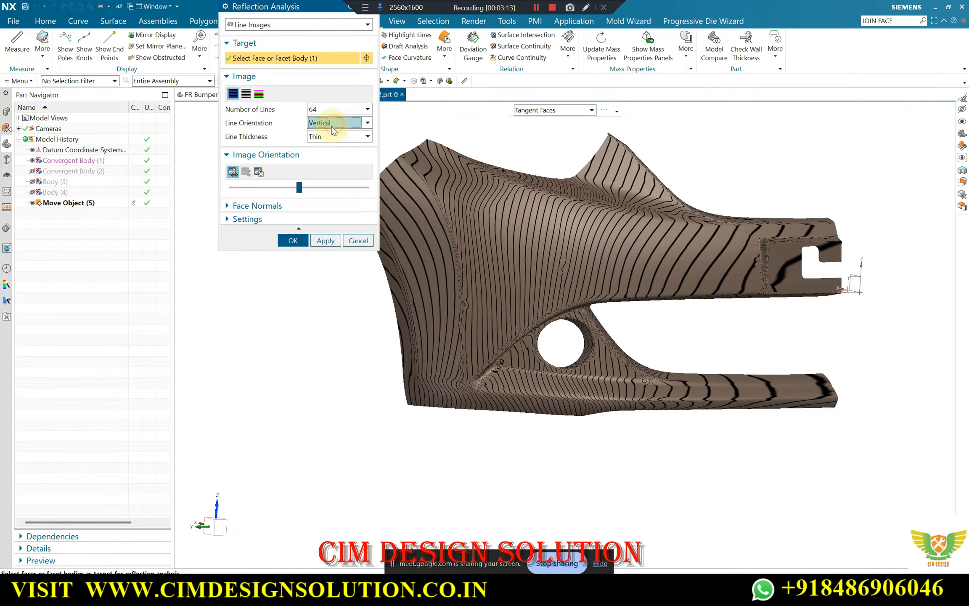
click(321, 154)
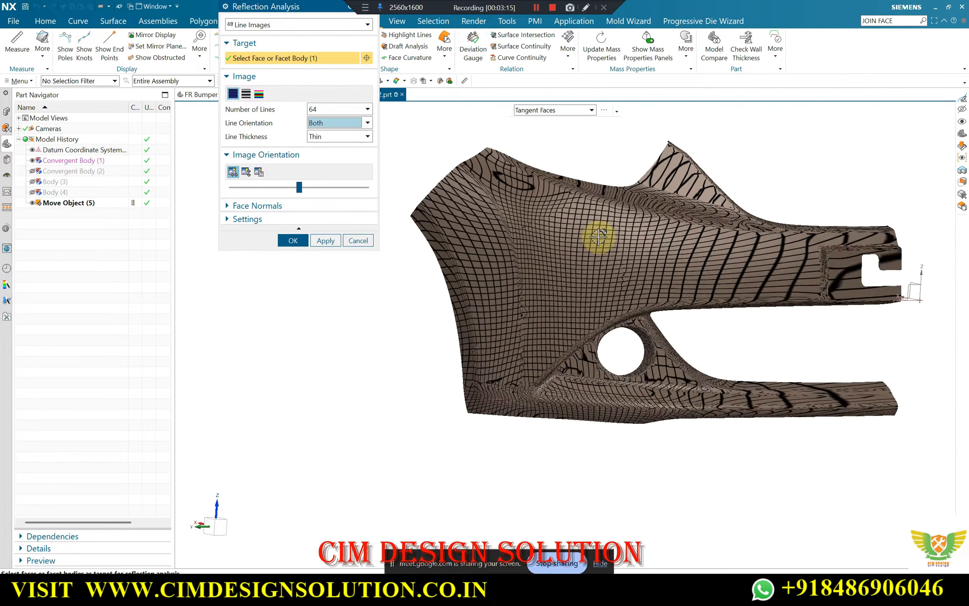
middle_drag(597, 233, 612, 223)
scroll(547, 248, up, 3)
middle_drag(547, 248, 530, 269)
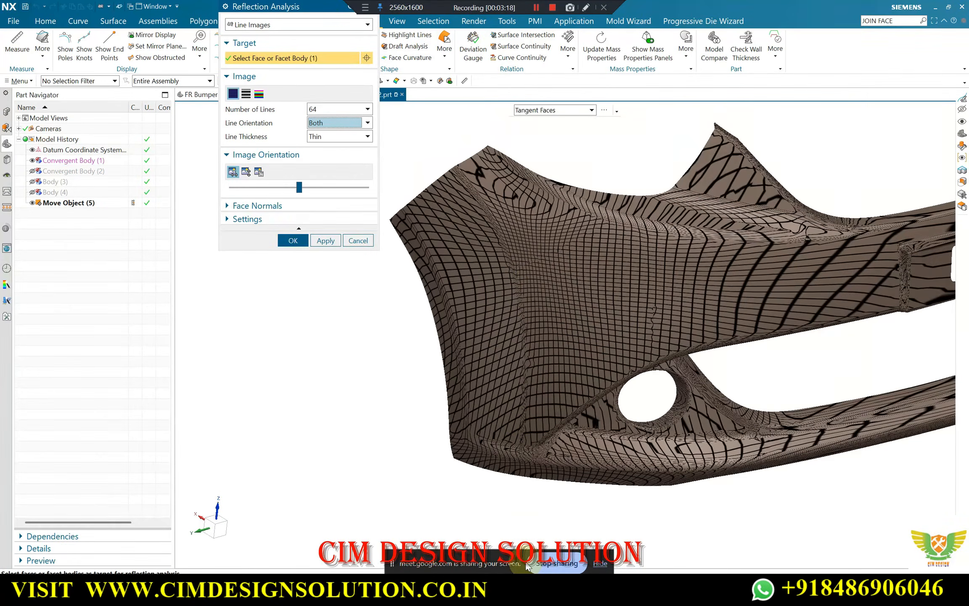
Switch to Google Meet, admit the participant waiting to join, and return to the reflection analysis in NX
mouse_move(483, 585)
click(437, 528)
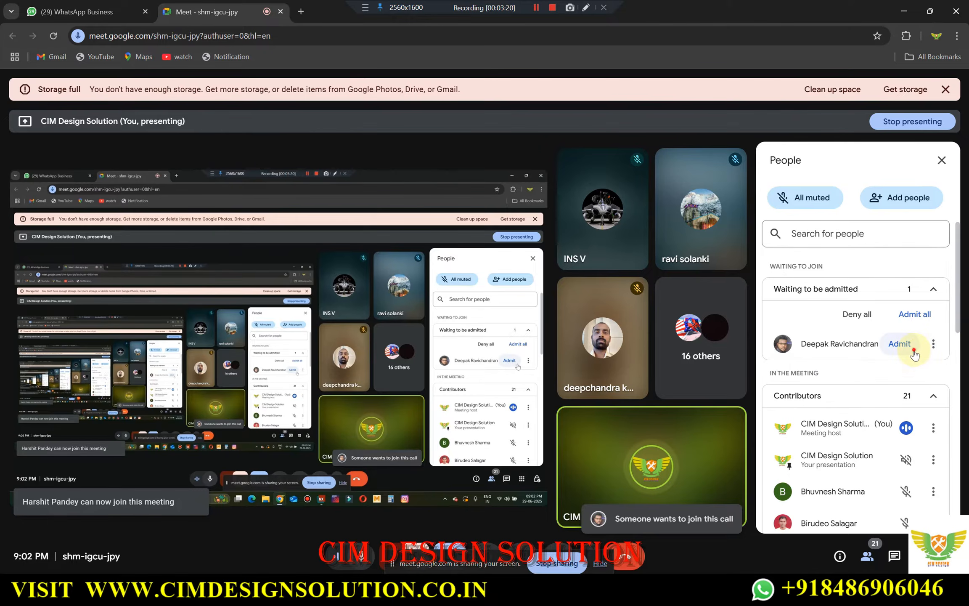
click(907, 347)
key(alt+Tab)
Try the Normal line thickness for the reflection grid on the mesh and set it back to Thin
middle_drag(579, 212, 599, 195)
scroll(444, 140, up, 3)
scroll(476, 194, down, 2)
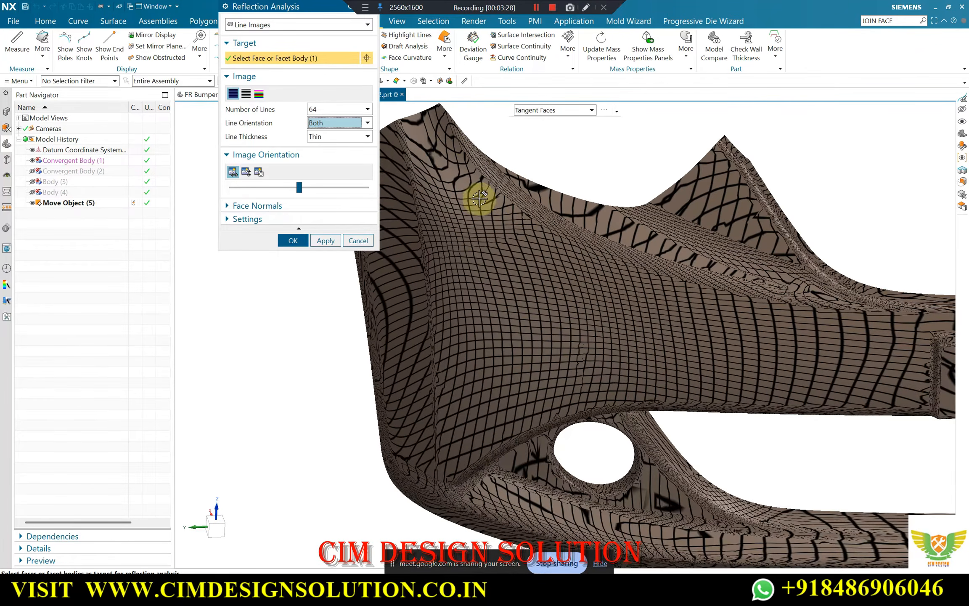
scroll(581, 246, up, 1)
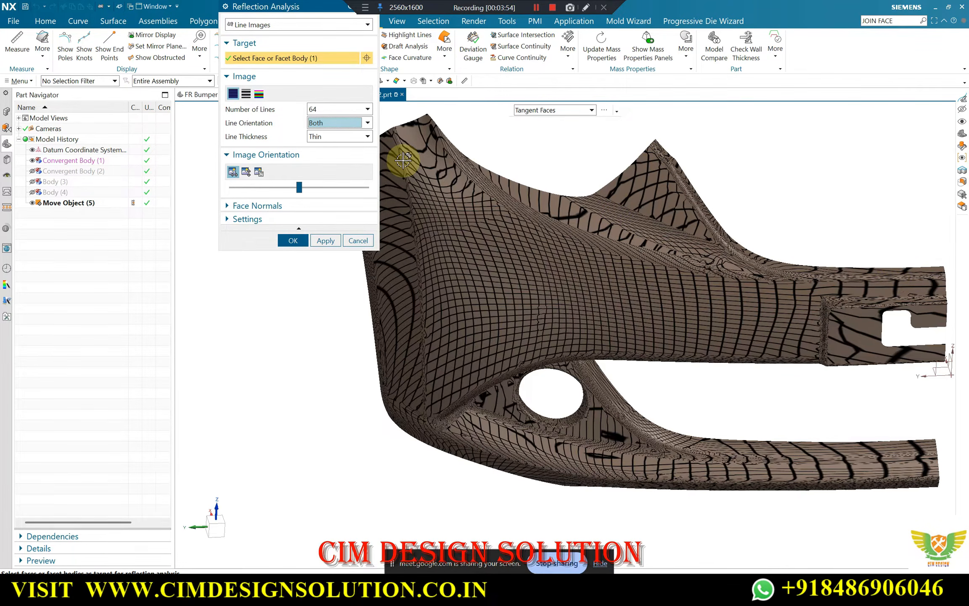
click(330, 138)
click(320, 152)
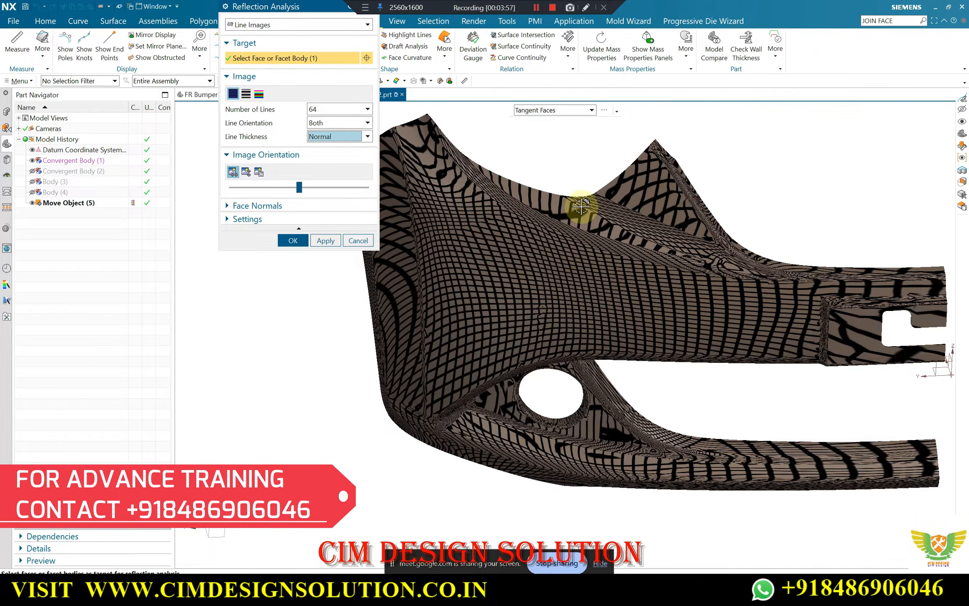
scroll(624, 233, down, 2)
scroll(685, 234, up, 1)
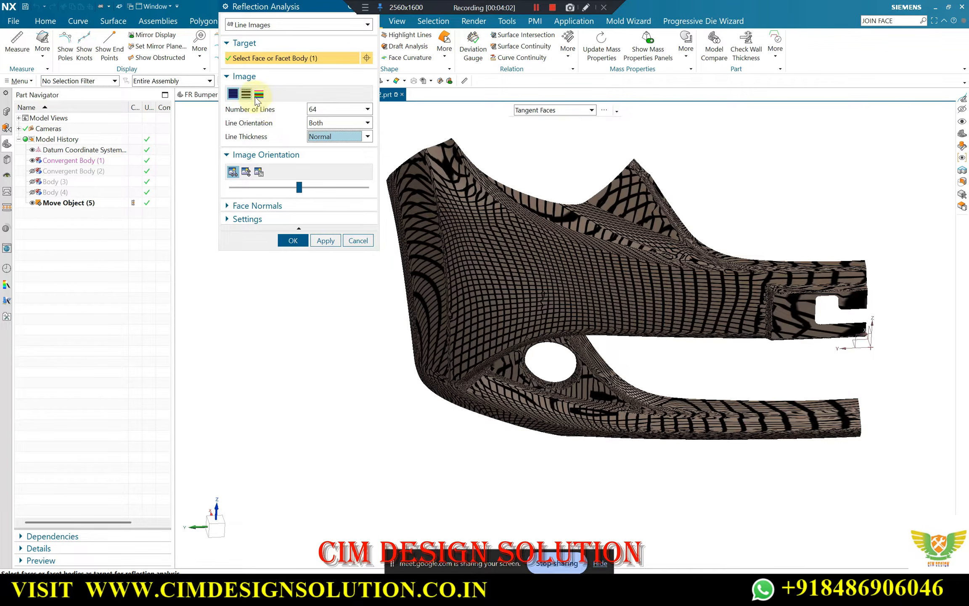
click(323, 138)
click(319, 144)
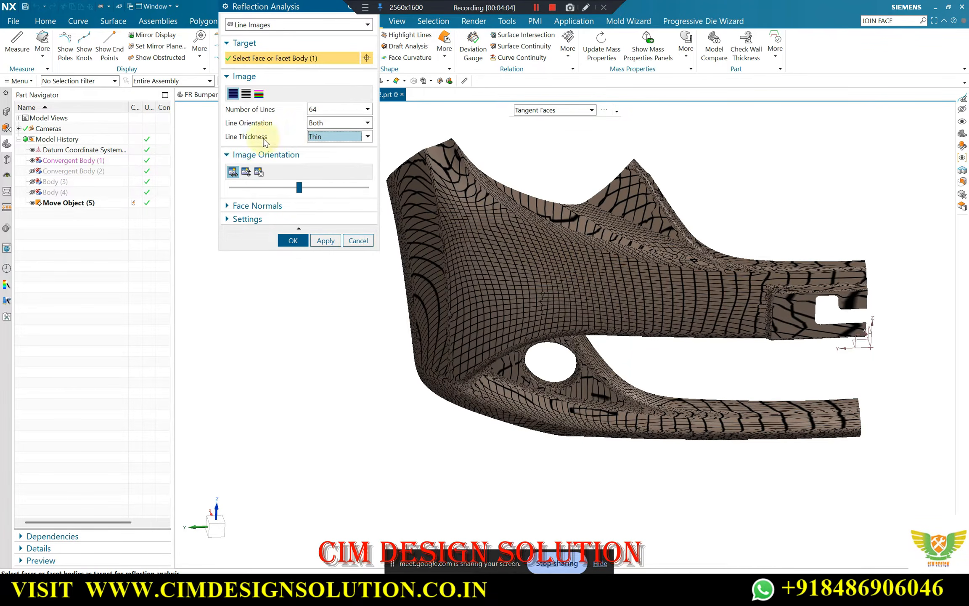
Compare the black-and-white and coloured reflection line styles on the mesh and return to black lines
click(250, 95)
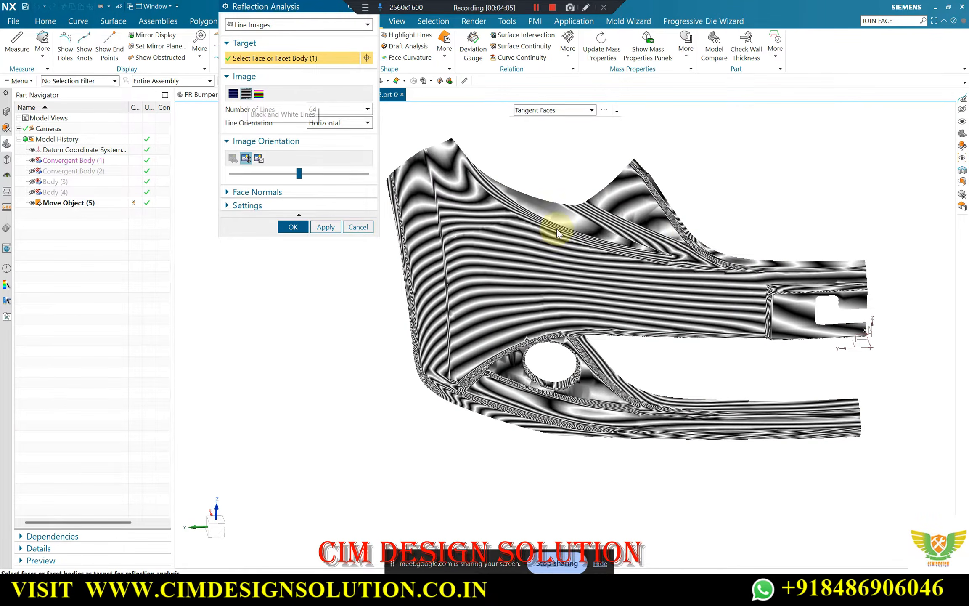
middle_drag(623, 252, 566, 226)
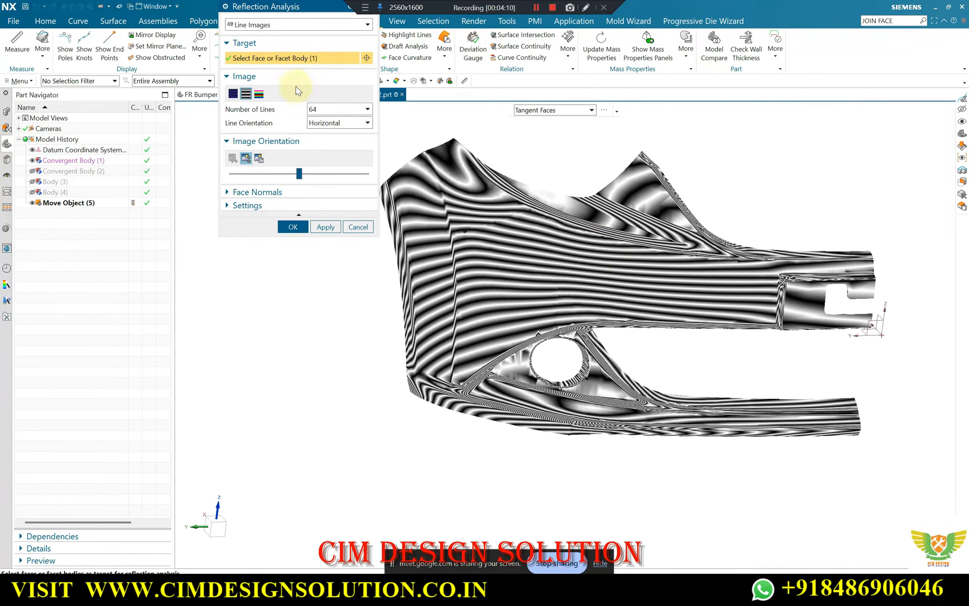
click(259, 94)
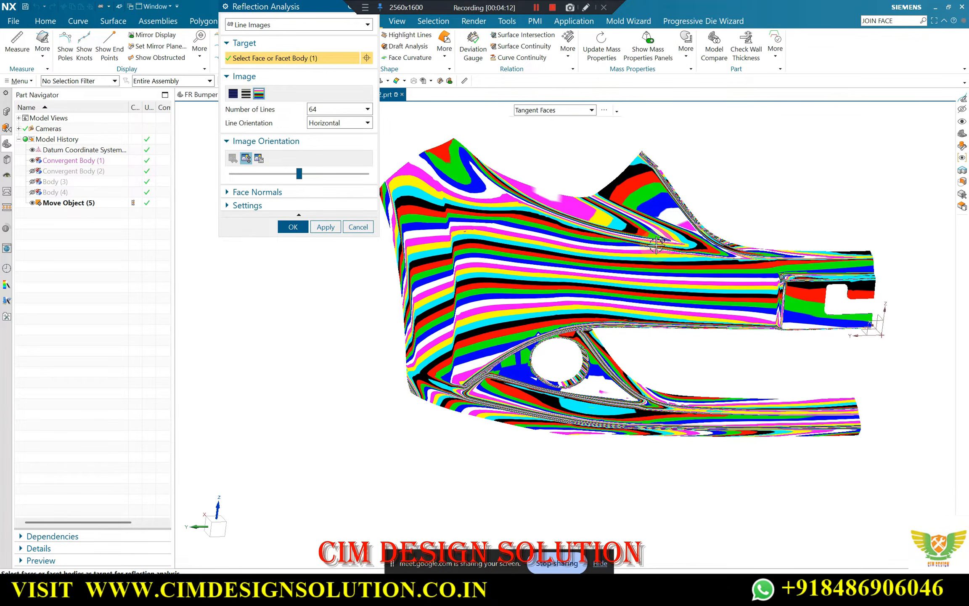
click(233, 95)
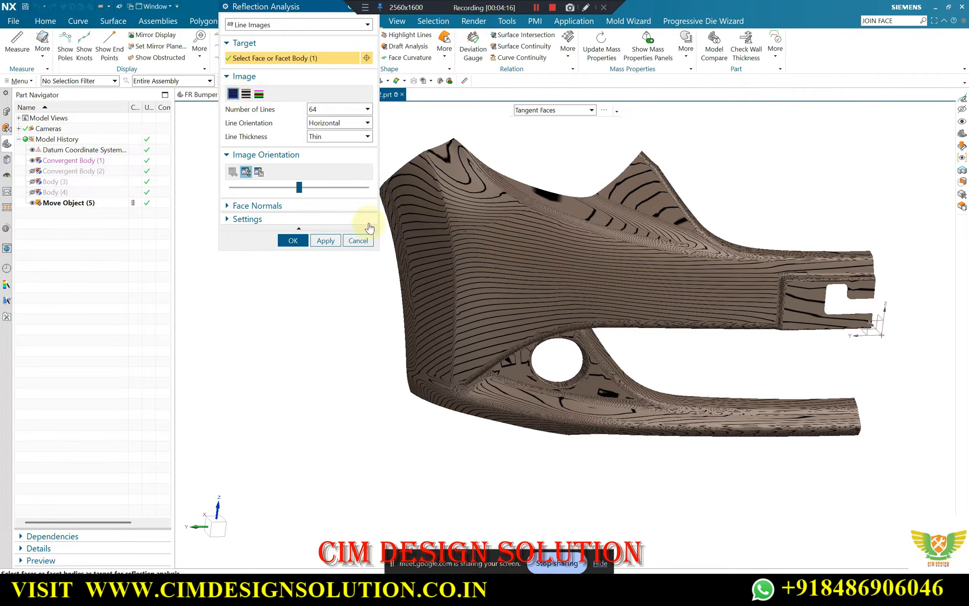
Close the reflection analysis and preview a uniform XYZ-plane Section Analysis on the half-bumper scan mesh
click(249, 24)
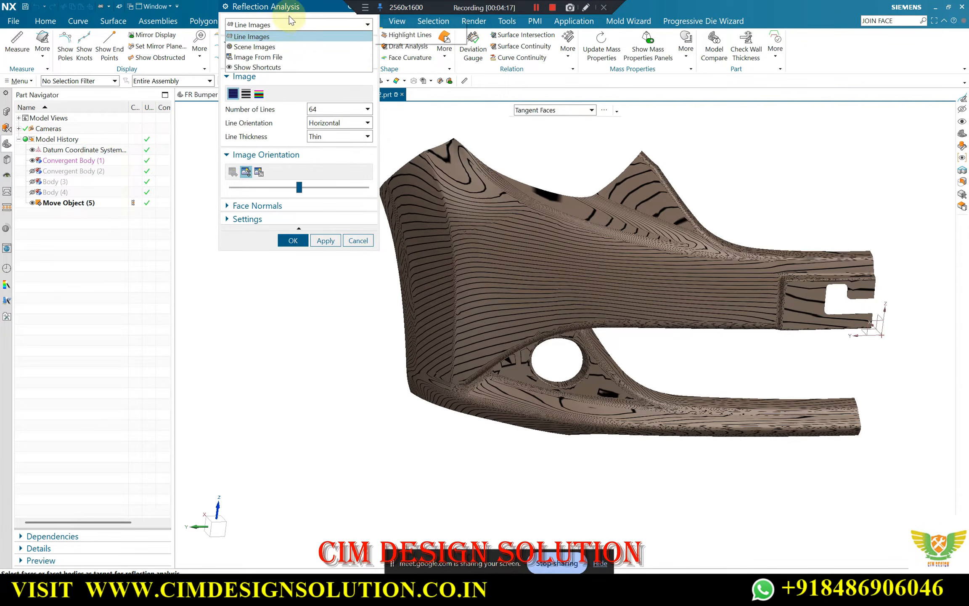
click(253, 28)
click(330, 37)
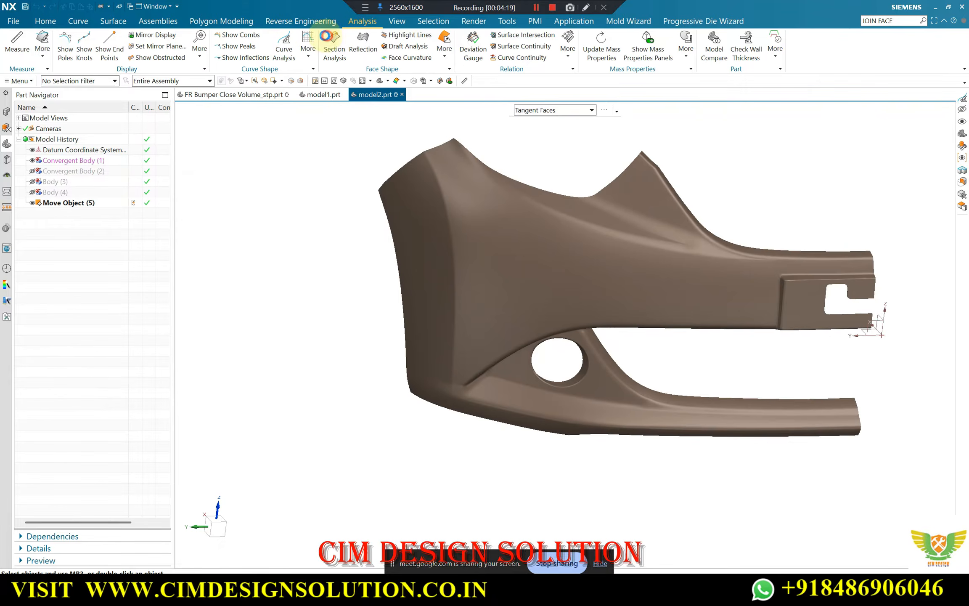
click(338, 51)
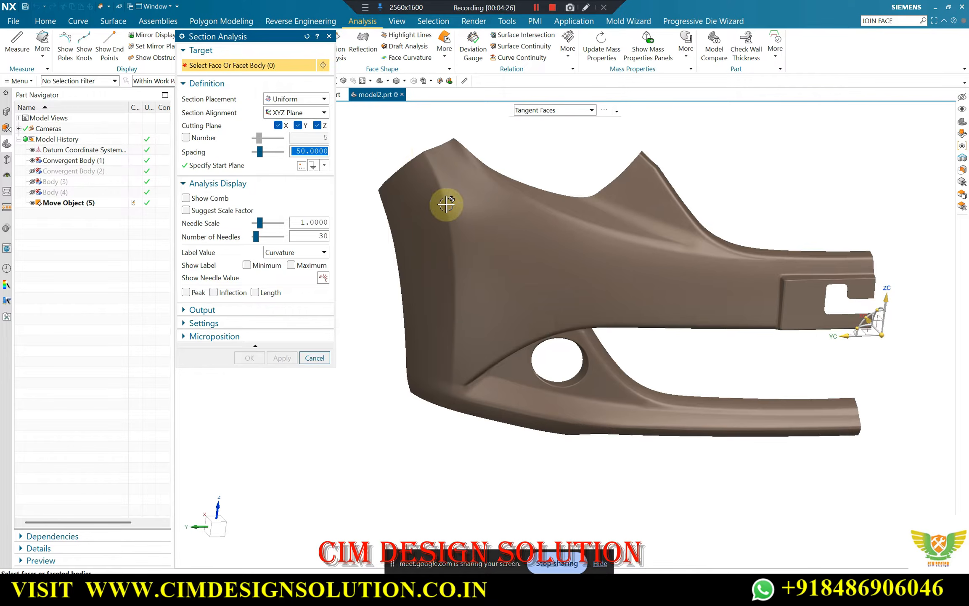
click(367, 189)
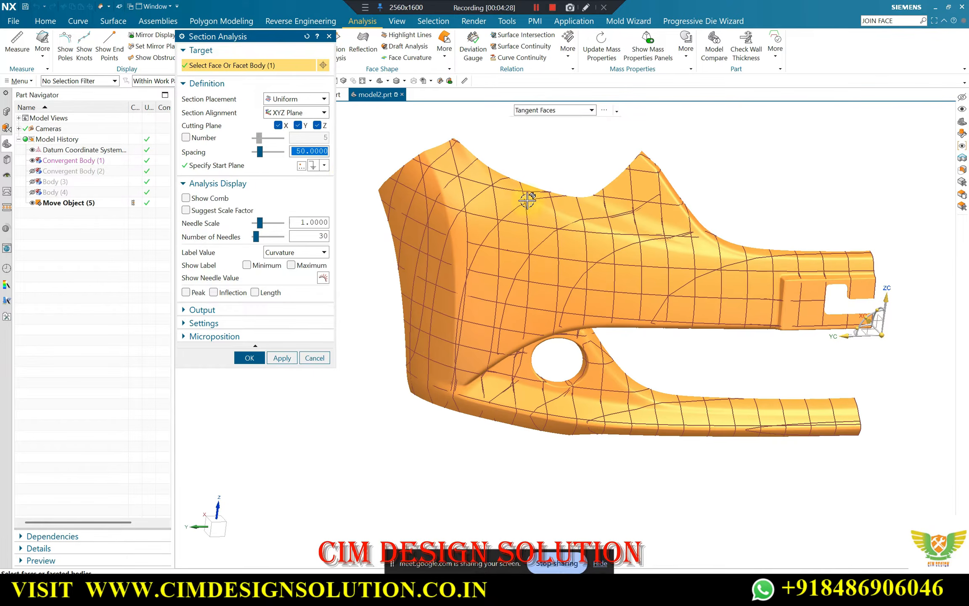
middle_drag(491, 194, 513, 194)
scroll(411, 194, up, 2)
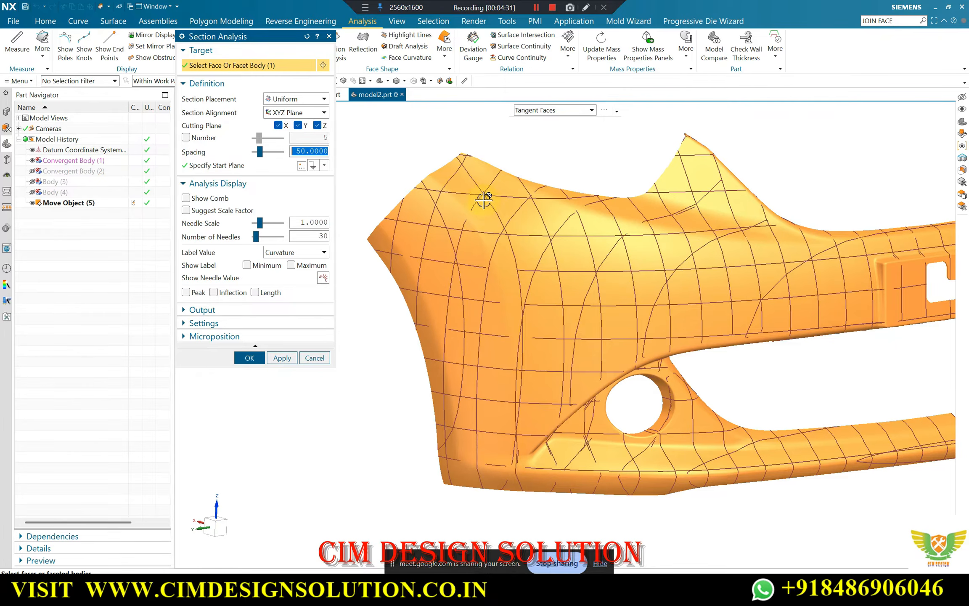
middle_drag(596, 273, 339, 210)
Try limiting the number of section cuts to 10 and up to 50, and turn the number limit off again
click(186, 137)
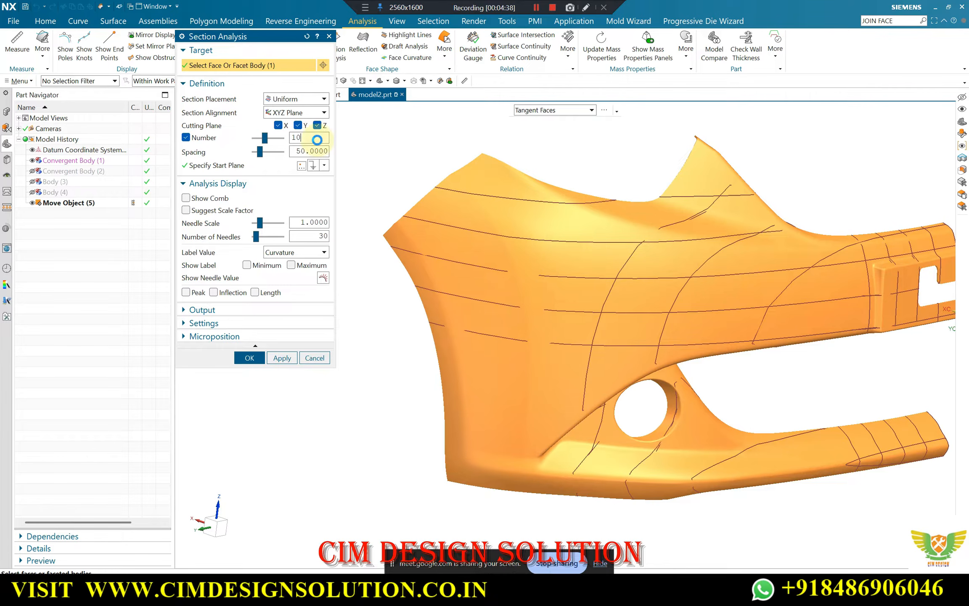
key(Return)
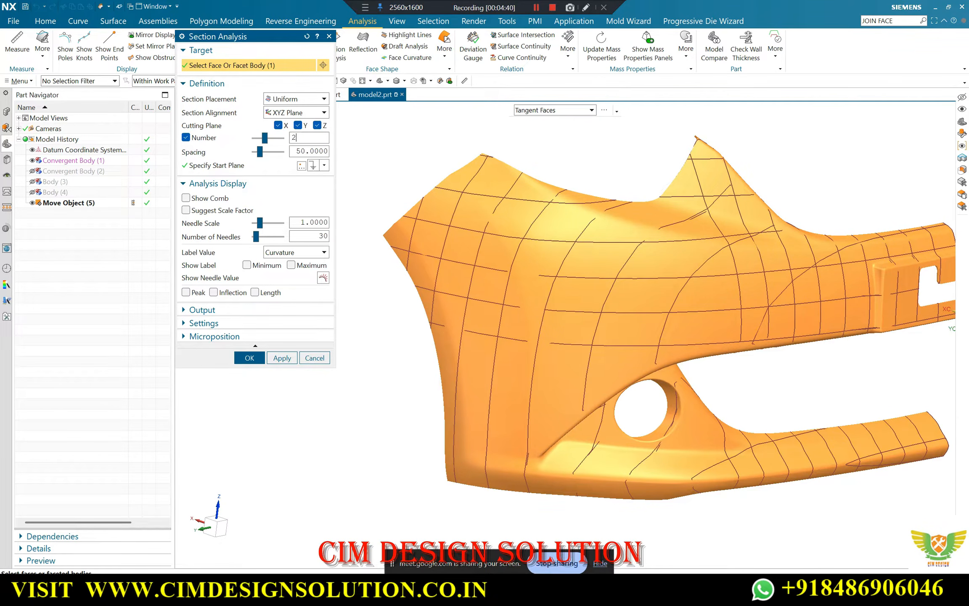
key(Return)
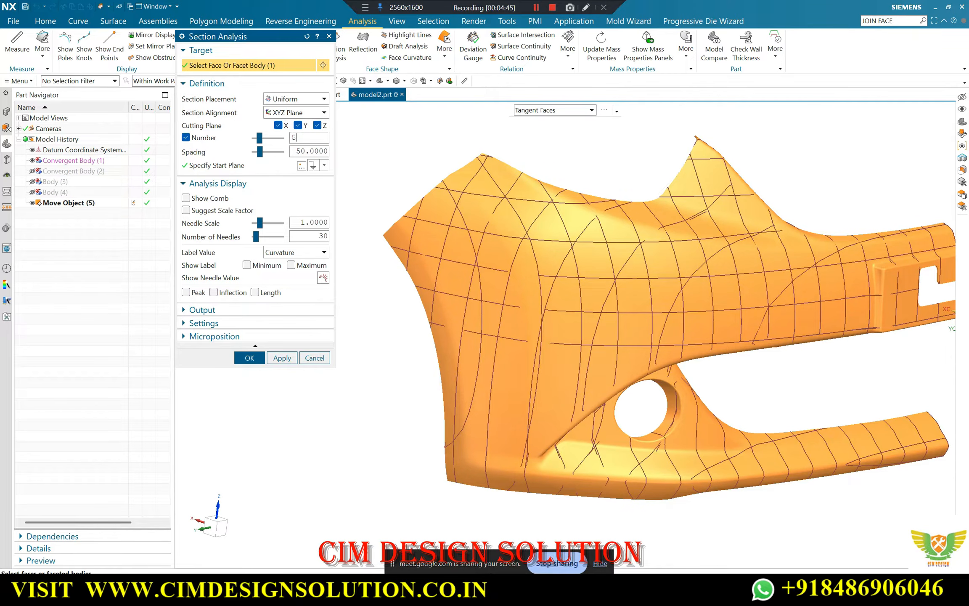
middle_drag(532, 229, 500, 141)
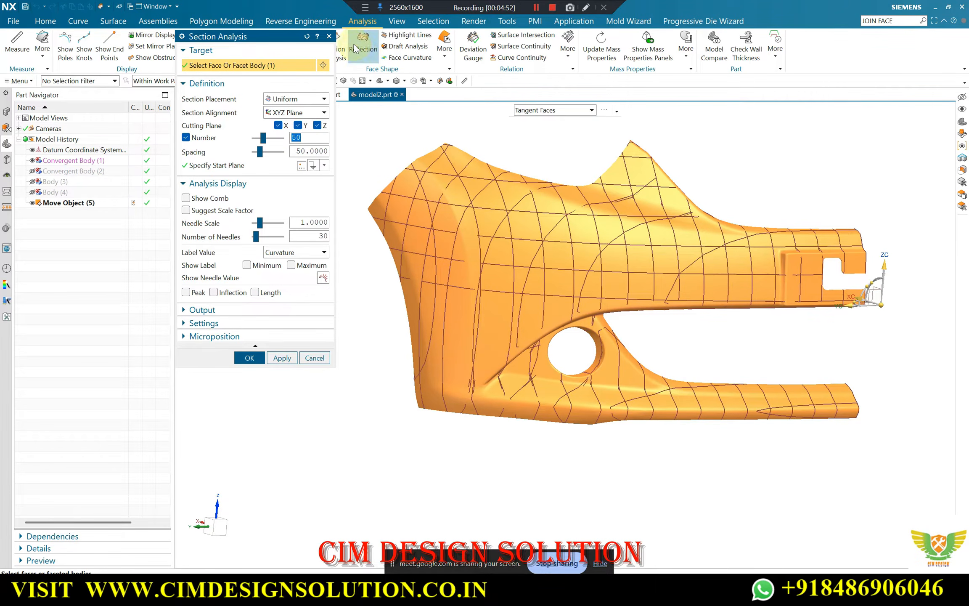
click(185, 135)
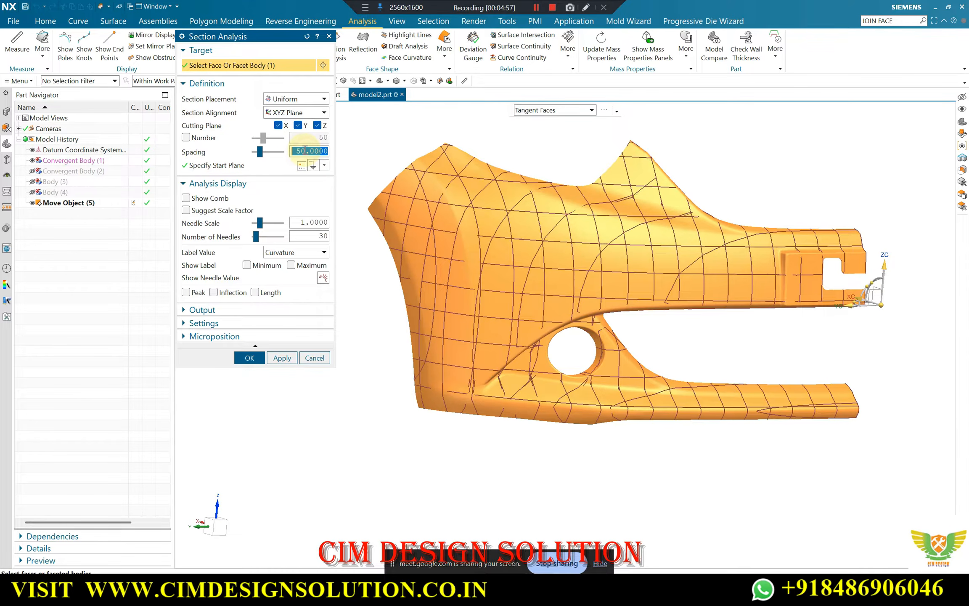
Preview the section analysis on the half-bumper mesh with a spacing of 10, and close it without creating it
key(Return)
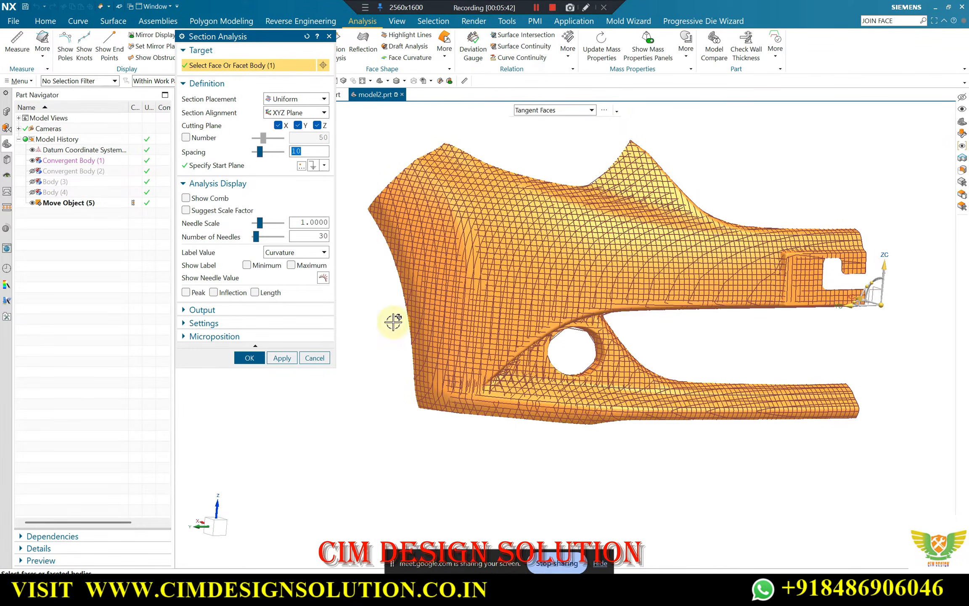
mouse_move(525, 242)
middle_down()
mouse_move(521, 207)
mouse_move(534, 259)
middle_up()
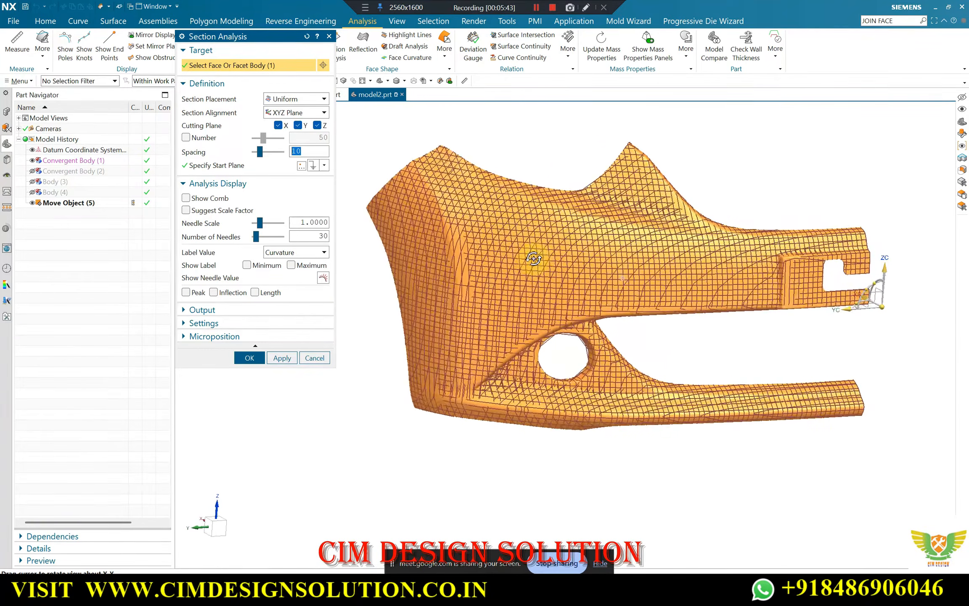
key(F8)
click(315, 356)
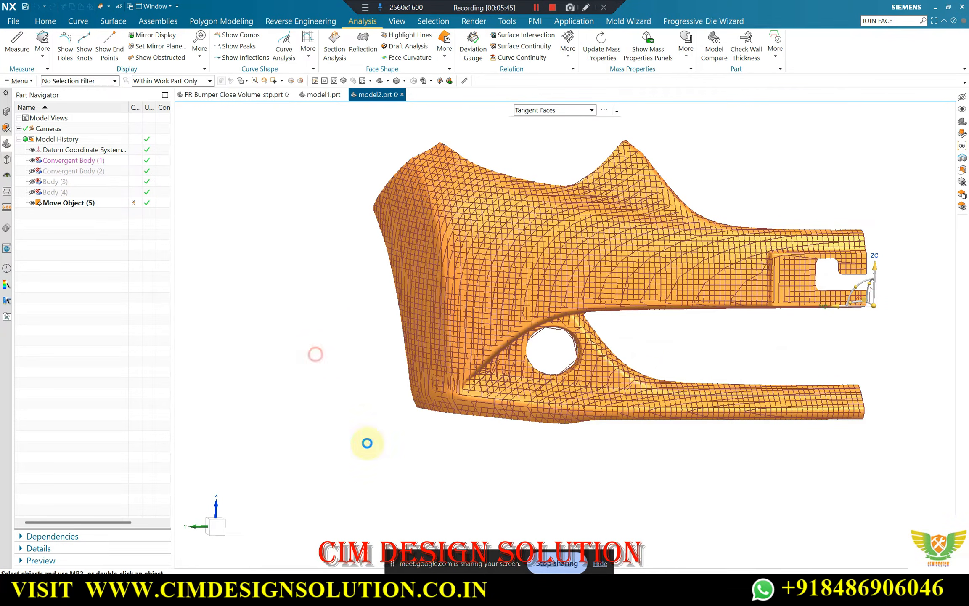
Switch to the Google Meet window, admit the first waiting participant to the call, and return to NX
mouse_move(486, 592)
click(433, 531)
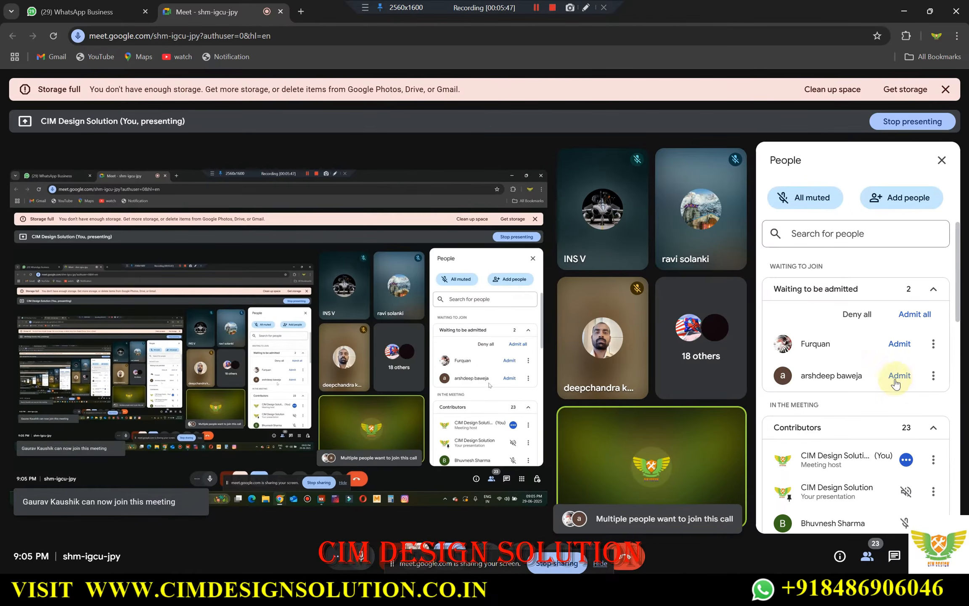
click(899, 344)
click(899, 343)
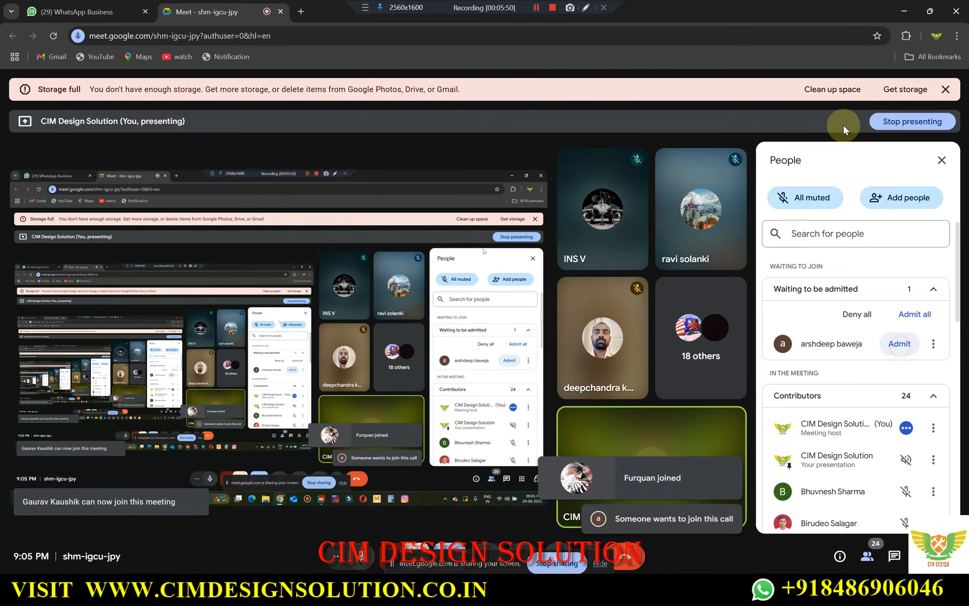
click(903, 12)
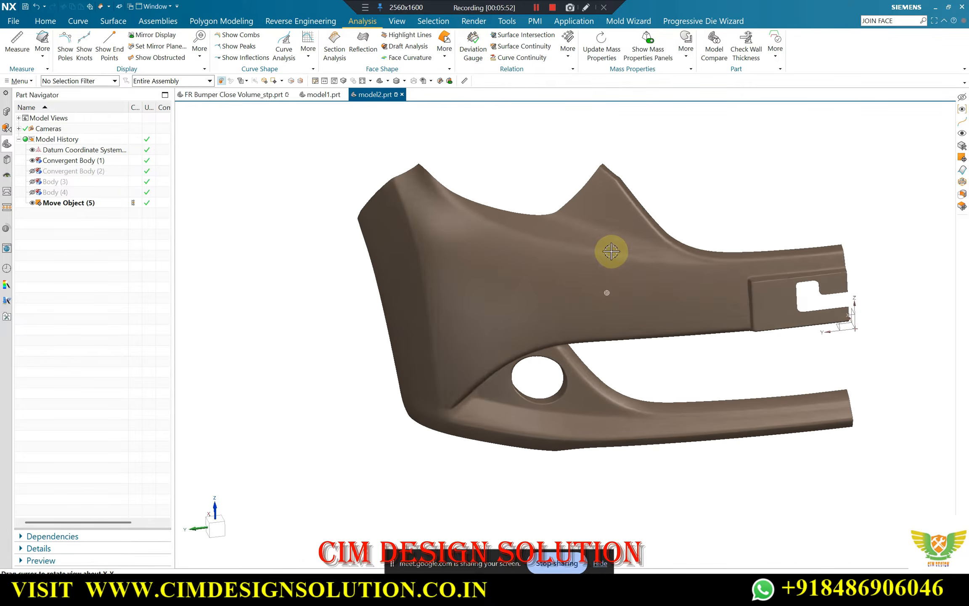
Examine the half-bumper mesh from several angles, including the wheel-arch side, the main face and the area around the round opening
scroll(402, 262, down, 4)
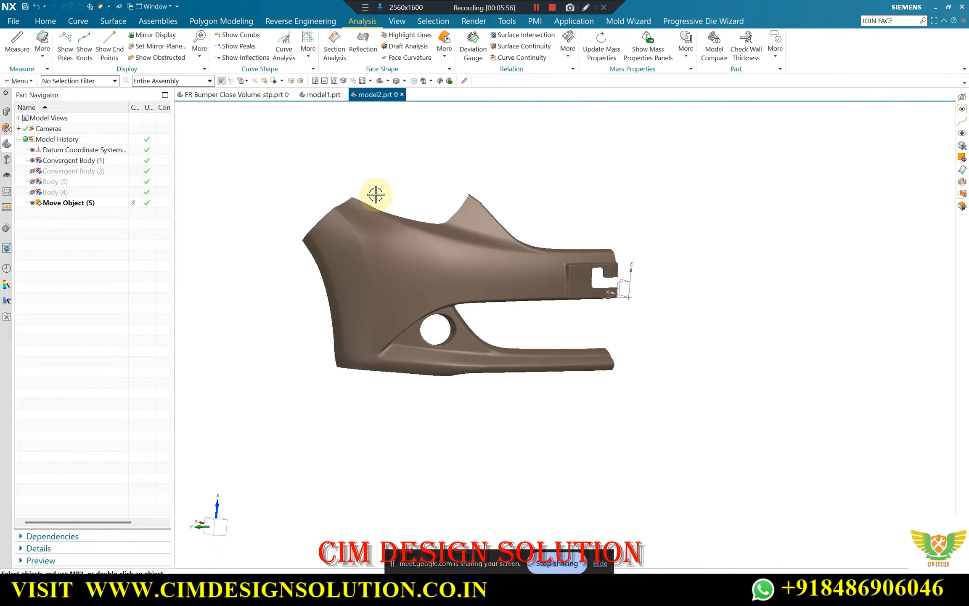
scroll(396, 277, up, 4)
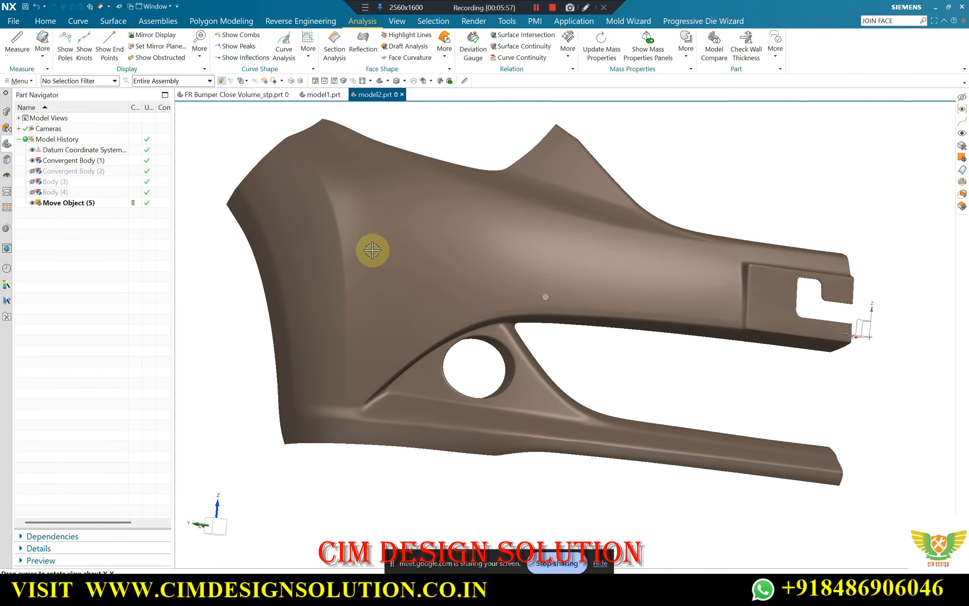
middle_drag(367, 246, 493, 314)
click(434, 313)
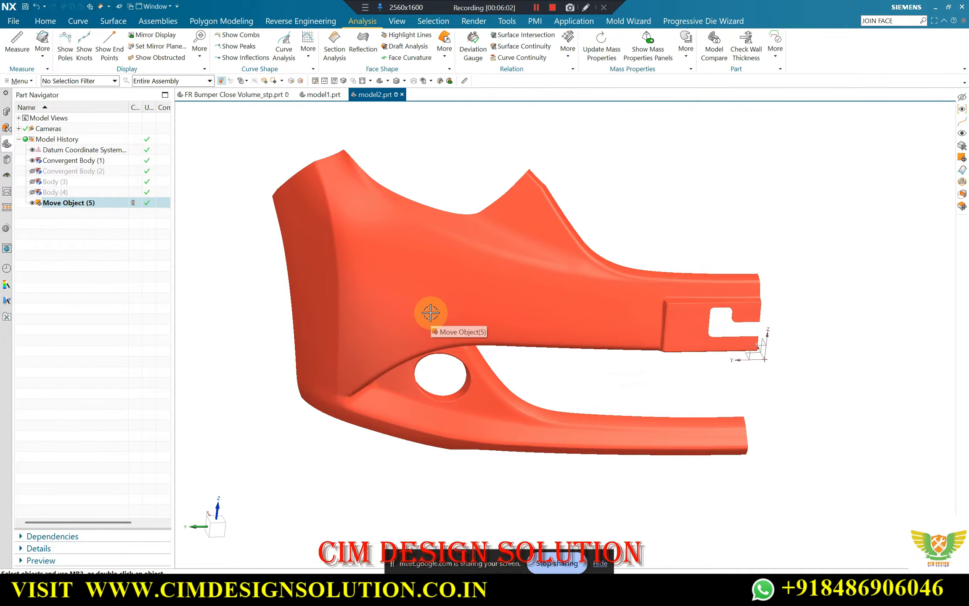
middle_drag(417, 312, 446, 260)
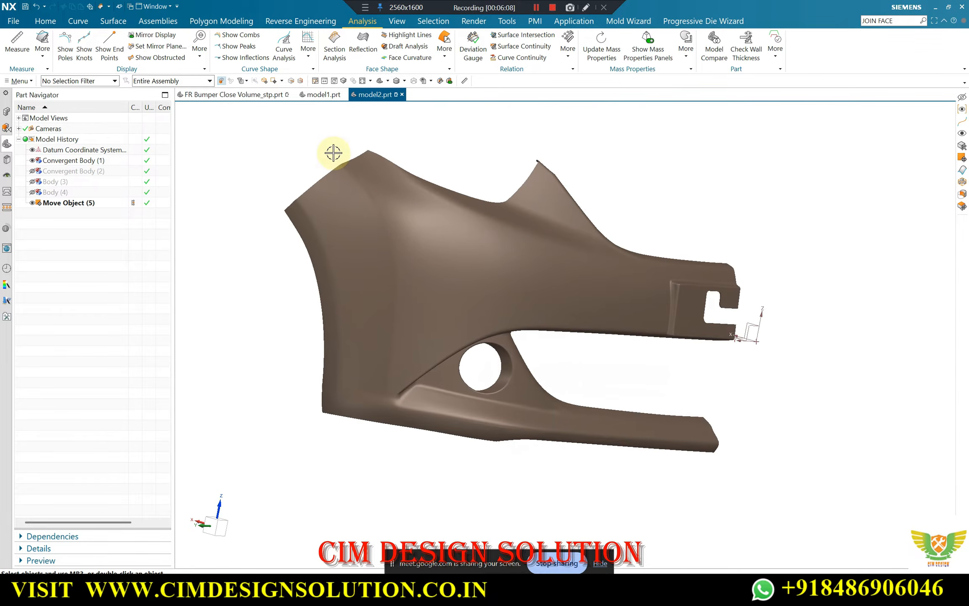
middle_drag(406, 314, 425, 316)
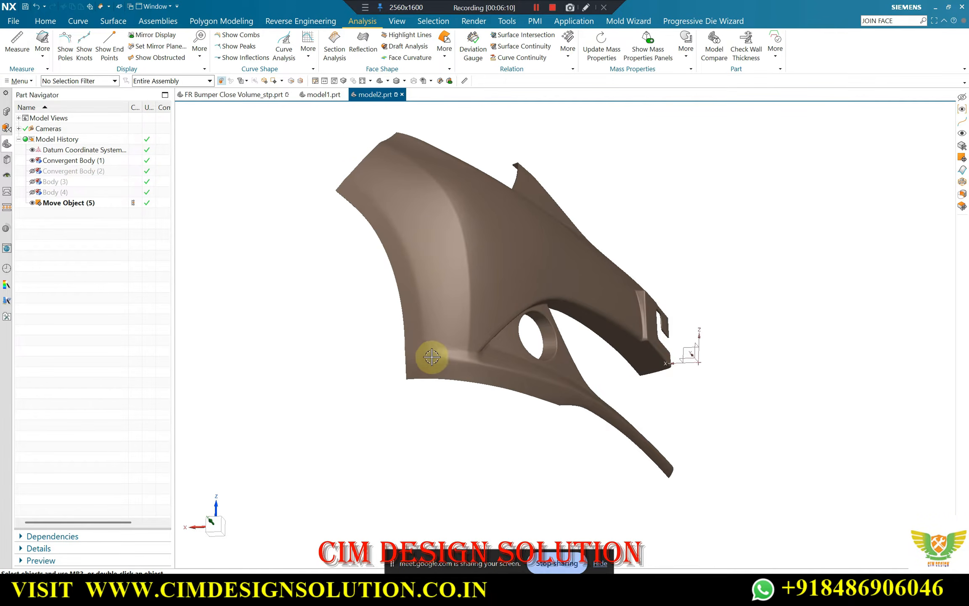
scroll(431, 357, down, 5)
click(313, 367)
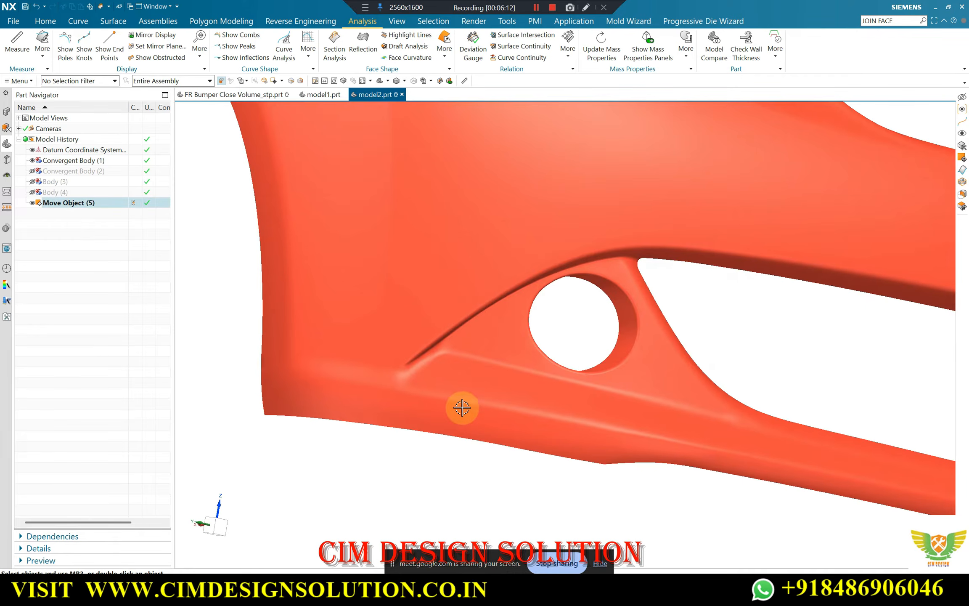
scroll(385, 385, up, 5)
scroll(329, 361, down, 4)
scroll(428, 303, up, 4)
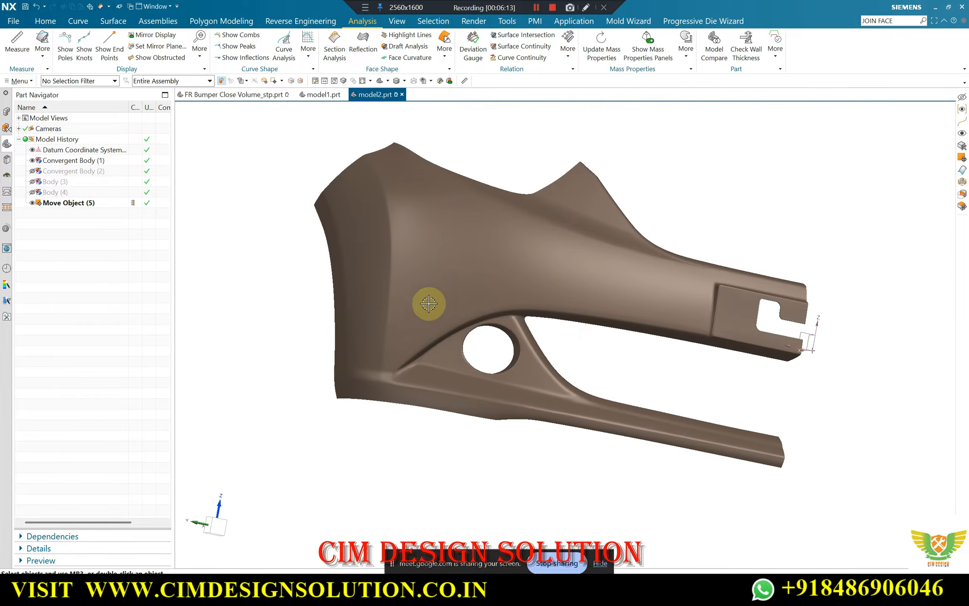
scroll(419, 326, down, 4)
scroll(399, 341, up, 6)
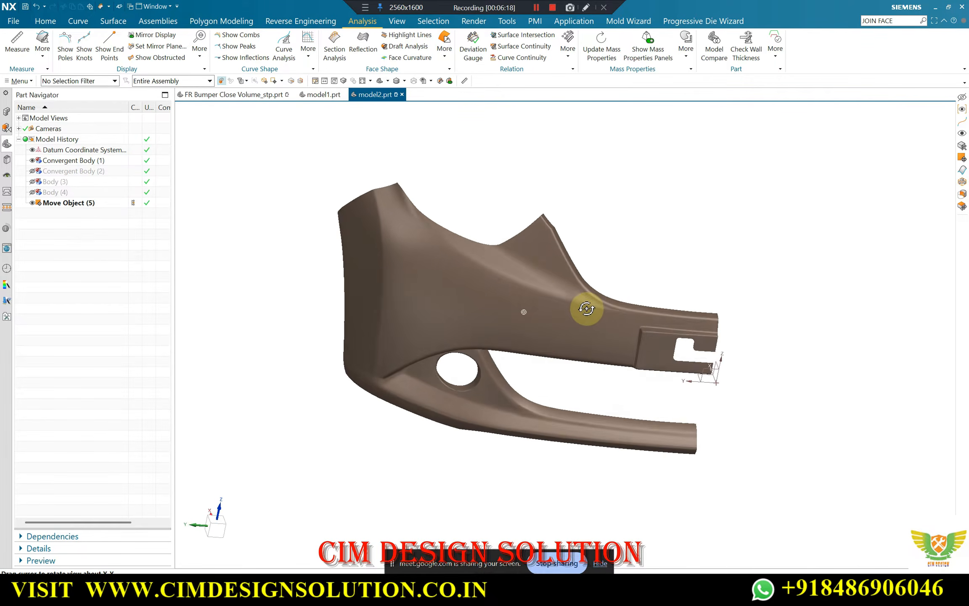
Examine the bumper's upper and lower arms and the recess at the cut-out, ending in an oblique view of the whole part
scroll(540, 262, down, 3)
scroll(557, 269, up, 2)
middle_drag(556, 274, 731, 320)
scroll(757, 313, down, 3)
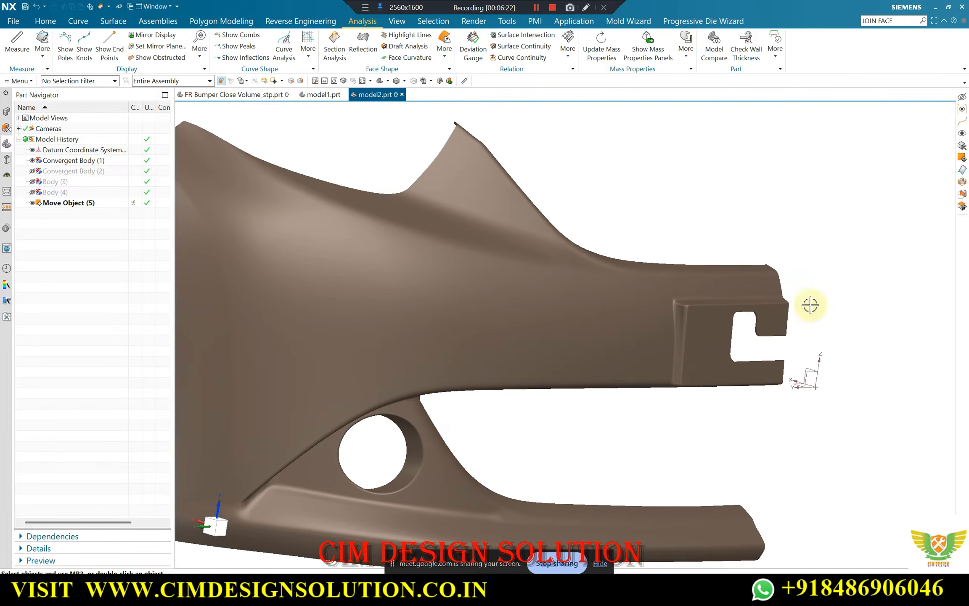
middle_drag(807, 307, 562, 307)
scroll(659, 396, up, 2)
middle_drag(659, 396, 426, 329)
scroll(418, 320, down, 3)
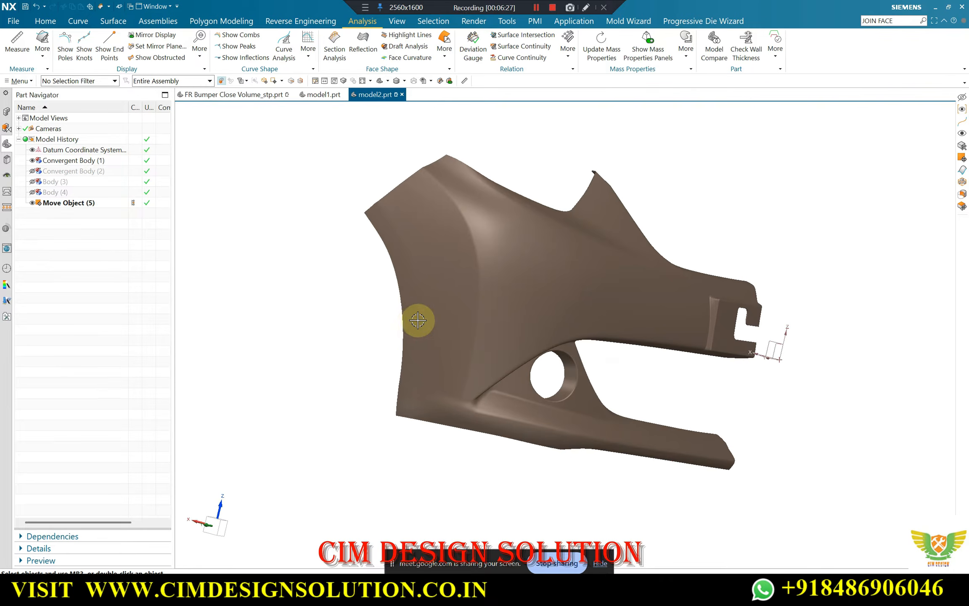
middle_drag(487, 275, 485, 276)
Turn on the screen recorder's drawing mode and number the bumper's upper surface regions 1 to 6 with the red pencil
click(366, 8)
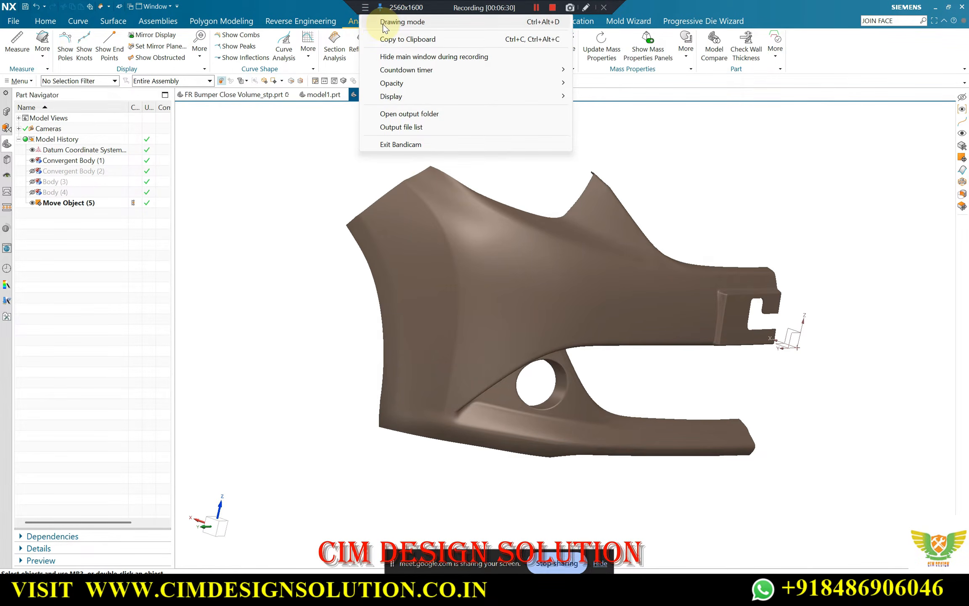
click(382, 23)
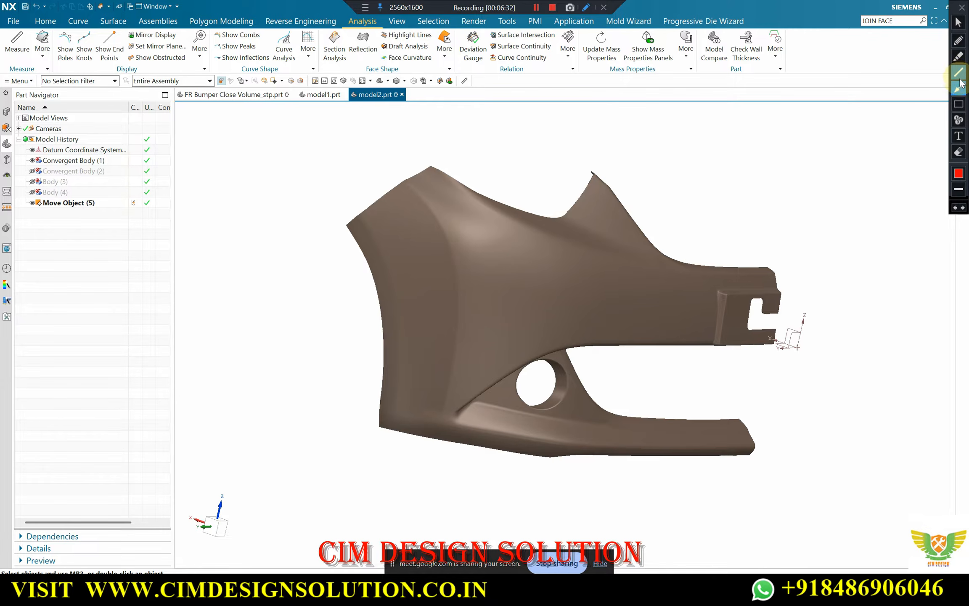
click(959, 41)
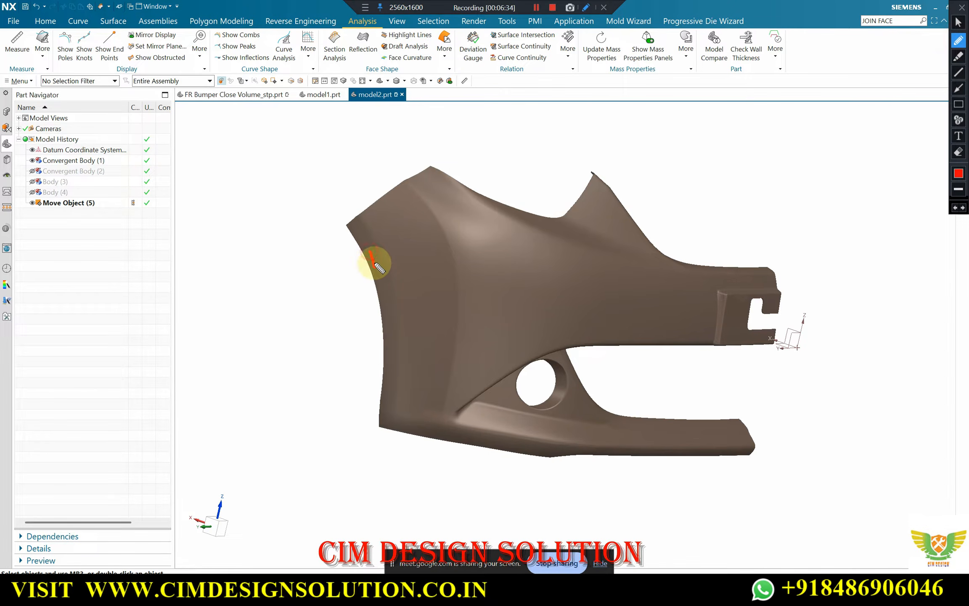
drag(398, 240, 413, 251)
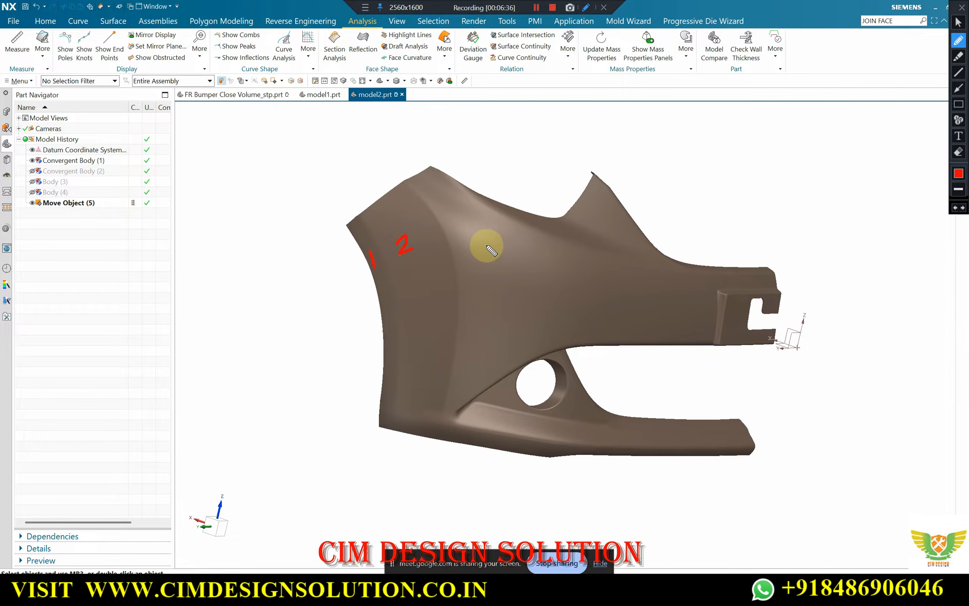
mouse_move(477, 246)
mouse_down()
mouse_move(492, 244)
mouse_move(475, 270)
mouse_up()
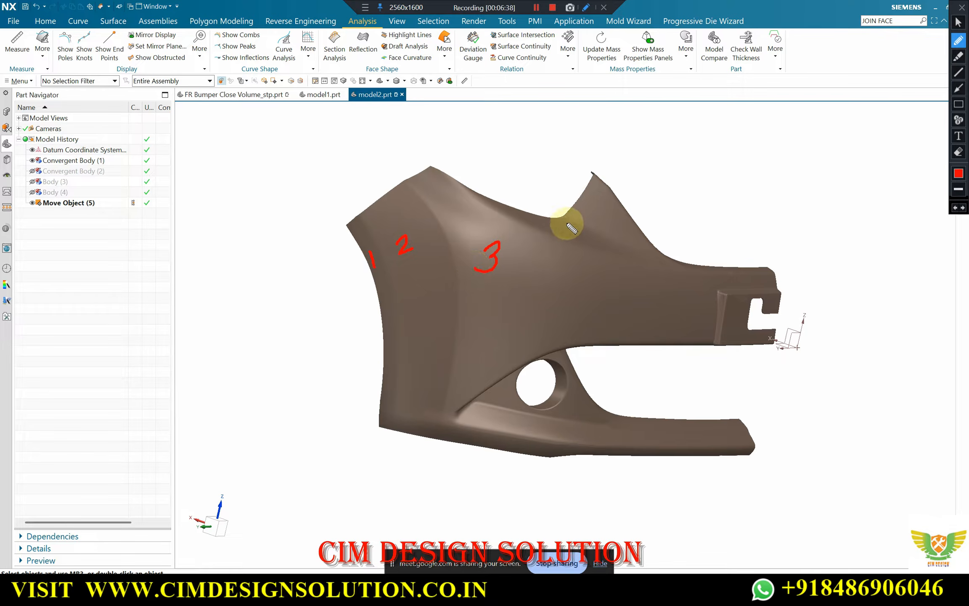
drag(556, 225, 556, 233)
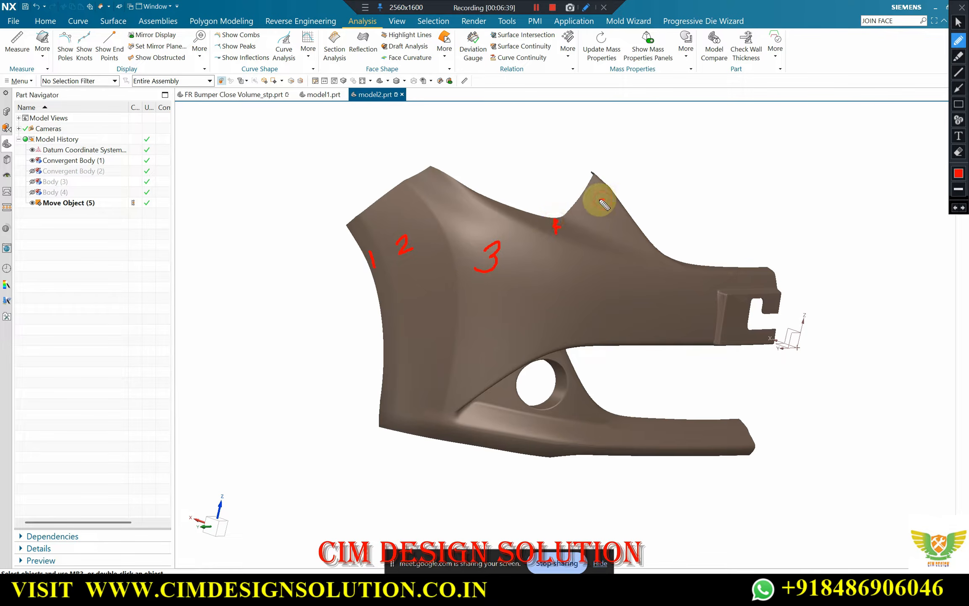
drag(602, 201, 593, 217)
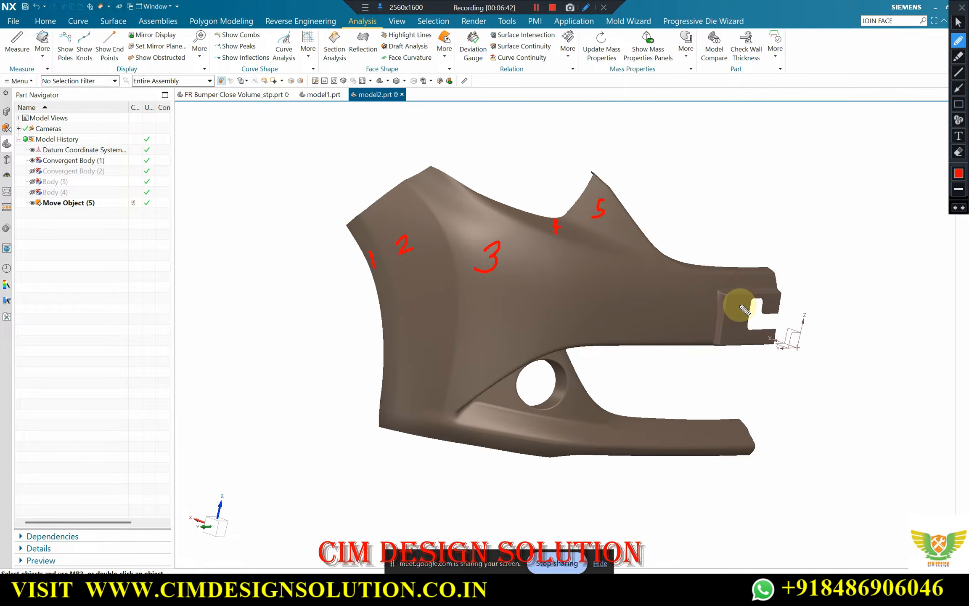
drag(748, 320, 735, 315)
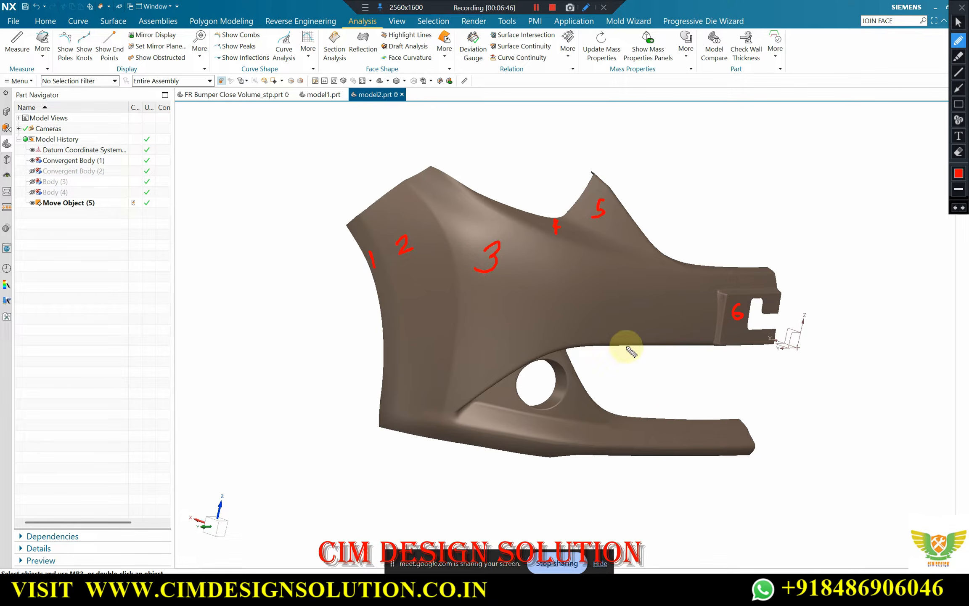
Number the surface regions along the opening and the bumper's lower arm 7 to 12 in red
mouse_move(573, 335)
mouse_down()
mouse_move(589, 331)
mouse_move(585, 346)
mouse_up()
drag(577, 403, 576, 396)
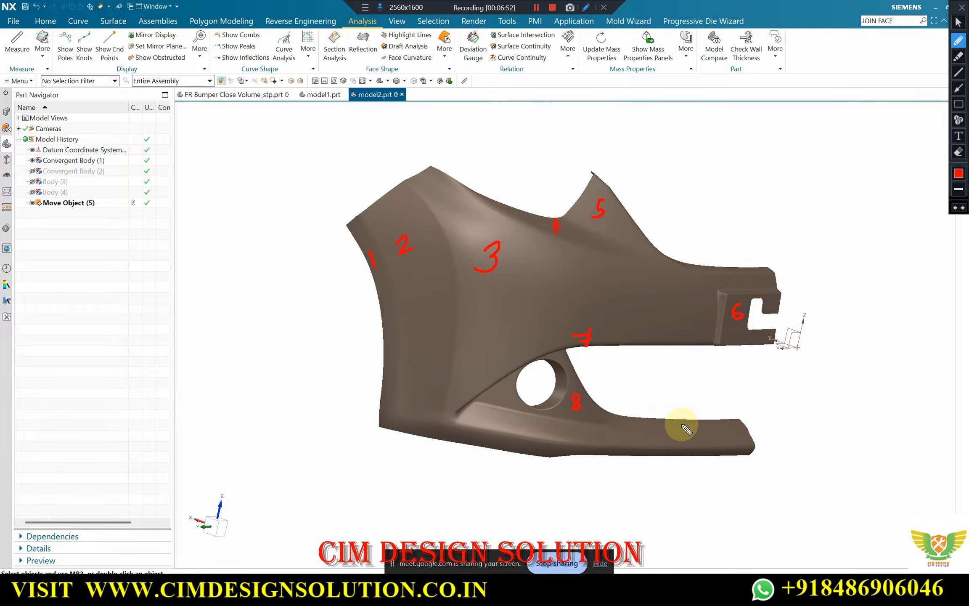
drag(681, 410, 684, 424)
mouse_move(491, 410)
mouse_down()
mouse_move(492, 425)
mouse_move(472, 441)
mouse_up()
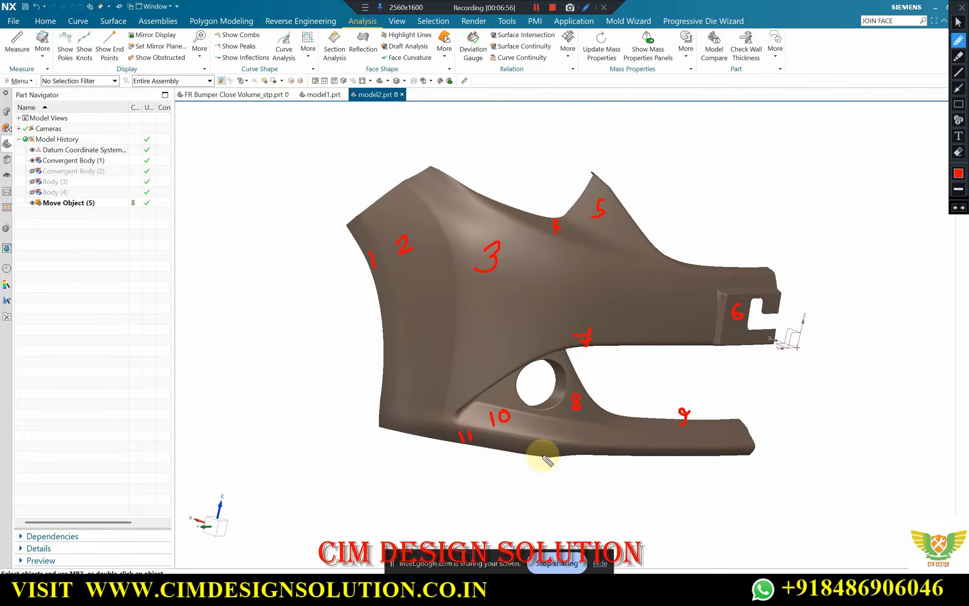
drag(618, 457, 634, 454)
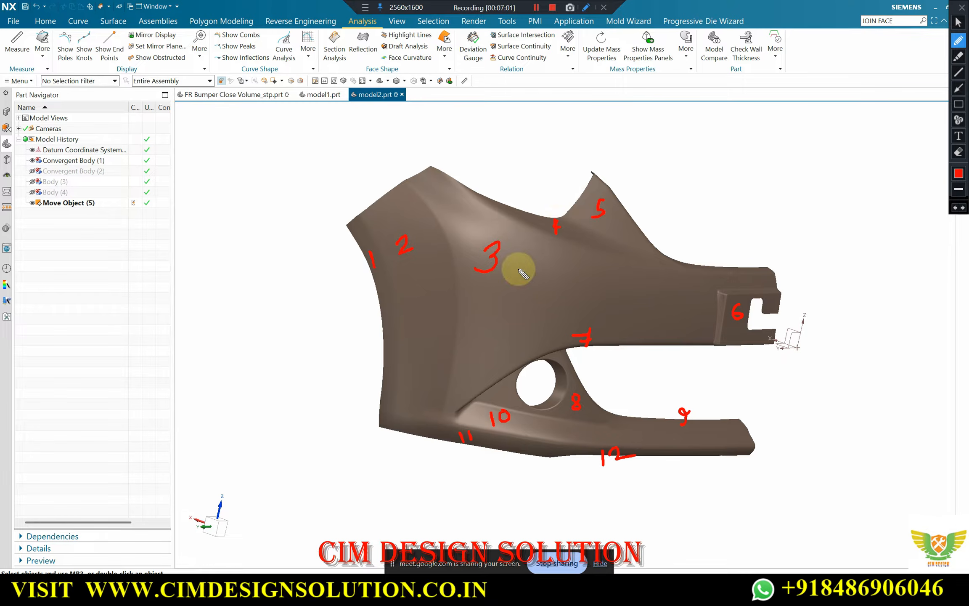
Outline surface regions 1 to 5 in red and trace the bumper's upper edge from the peak to the arm's end
mouse_move(358, 216)
mouse_down()
mouse_move(385, 275)
mouse_move(396, 410)
mouse_move(351, 231)
mouse_move(371, 229)
mouse_move(399, 328)
mouse_move(402, 429)
mouse_move(433, 426)
mouse_move(452, 344)
mouse_move(454, 244)
mouse_move(428, 194)
mouse_move(400, 191)
mouse_move(381, 207)
mouse_move(418, 182)
mouse_move(463, 250)
mouse_move(460, 239)
mouse_move(466, 395)
mouse_move(516, 356)
mouse_move(686, 346)
mouse_move(714, 287)
mouse_move(761, 276)
mouse_move(553, 253)
mouse_move(441, 191)
mouse_up()
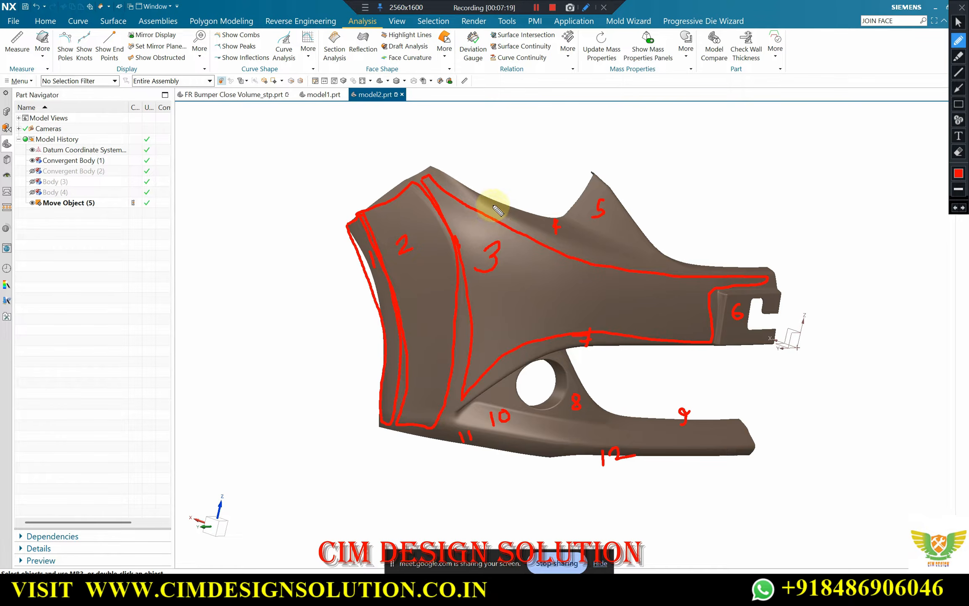
mouse_move(503, 207)
mouse_down()
mouse_move(544, 237)
mouse_move(631, 256)
mouse_move(563, 216)
mouse_up()
mouse_move(594, 186)
mouse_down()
mouse_move(578, 215)
mouse_move(640, 253)
mouse_move(639, 236)
mouse_move(597, 185)
mouse_up()
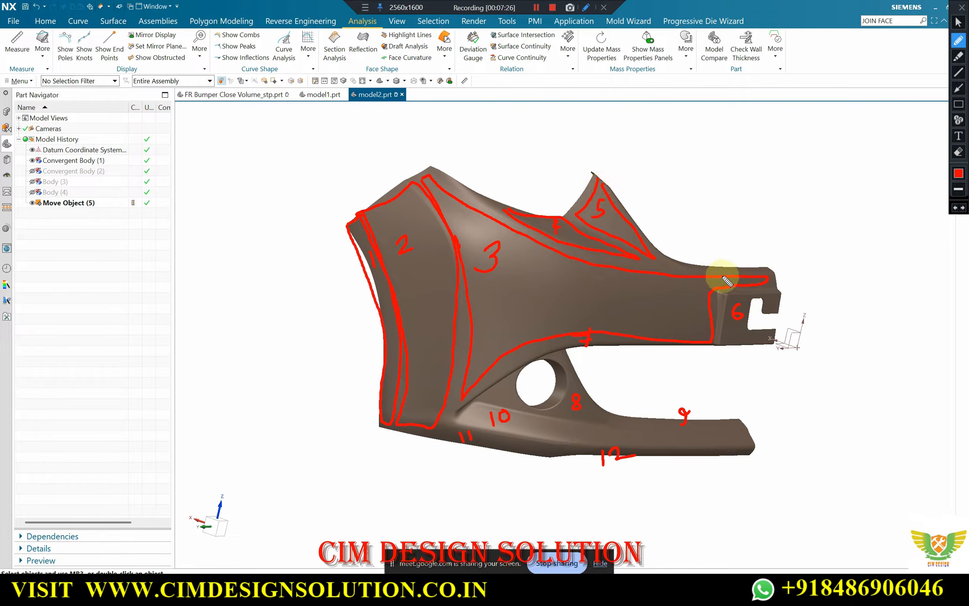
drag(765, 266, 682, 261)
drag(602, 175, 650, 263)
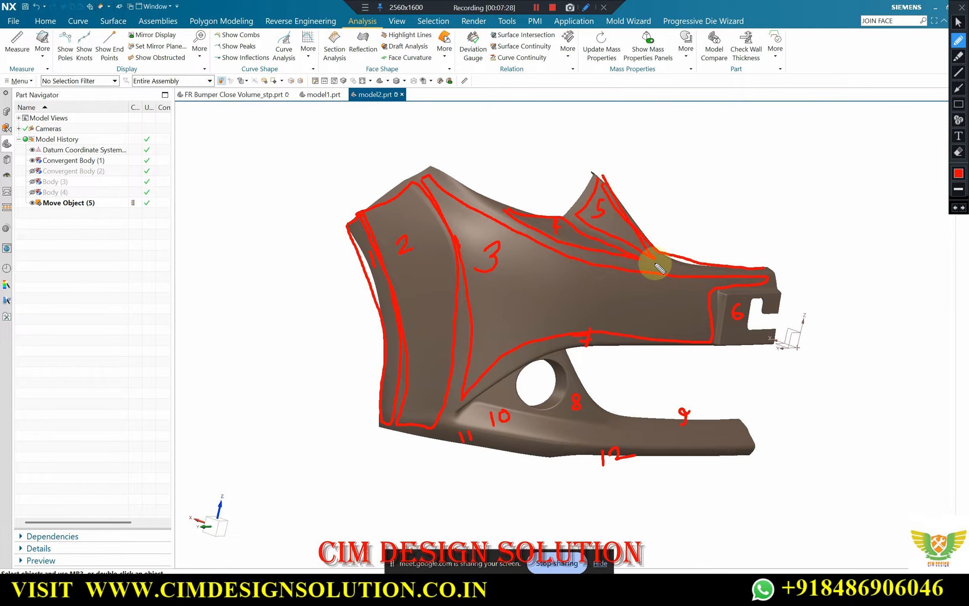
Label the upper edge 13, outline regions 6, 8, 10, 11 and 12, and trace the lower arm's edge at 9
mouse_move(775, 299)
mouse_down()
mouse_move(725, 295)
mouse_move(744, 334)
mouse_move(773, 336)
mouse_up()
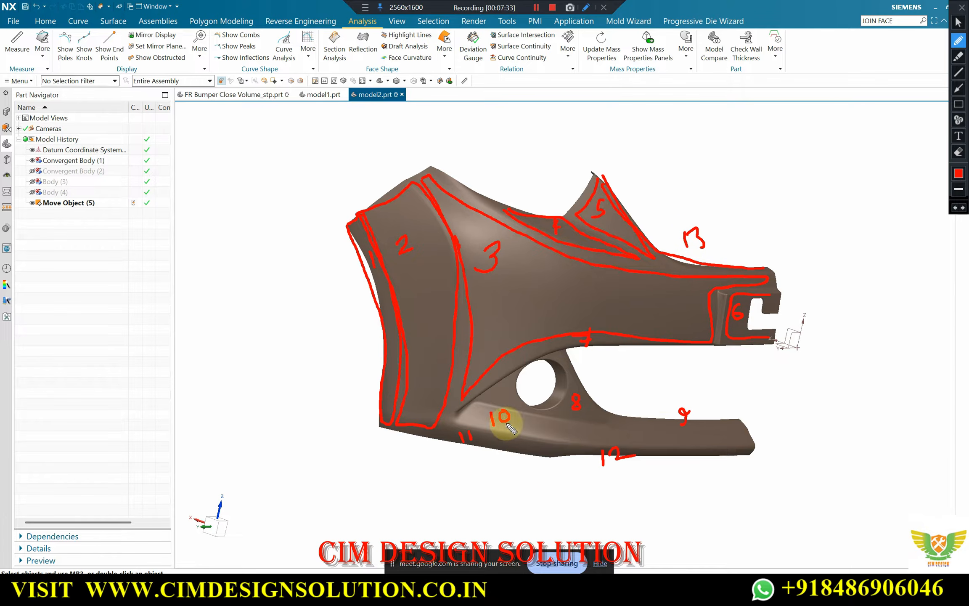
mouse_move(484, 398)
mouse_down()
mouse_move(597, 417)
mouse_move(546, 357)
mouse_move(487, 393)
mouse_up()
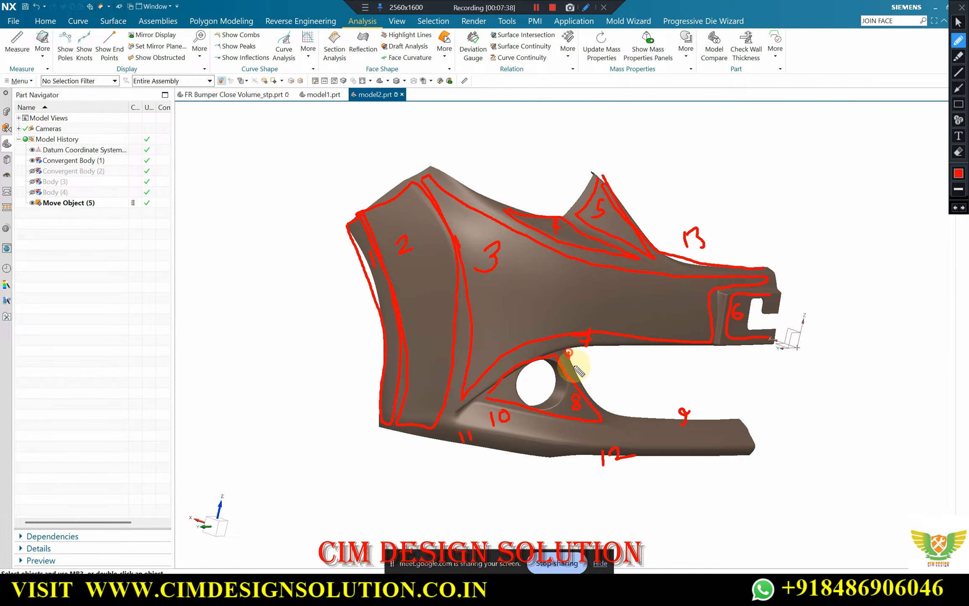
mouse_move(568, 353)
mouse_down()
mouse_move(650, 416)
mouse_move(740, 420)
mouse_up()
mouse_move(479, 405)
mouse_down()
mouse_move(466, 418)
mouse_move(534, 430)
mouse_move(649, 439)
mouse_move(744, 434)
mouse_move(469, 431)
mouse_move(458, 439)
mouse_move(549, 450)
mouse_move(443, 426)
mouse_up()
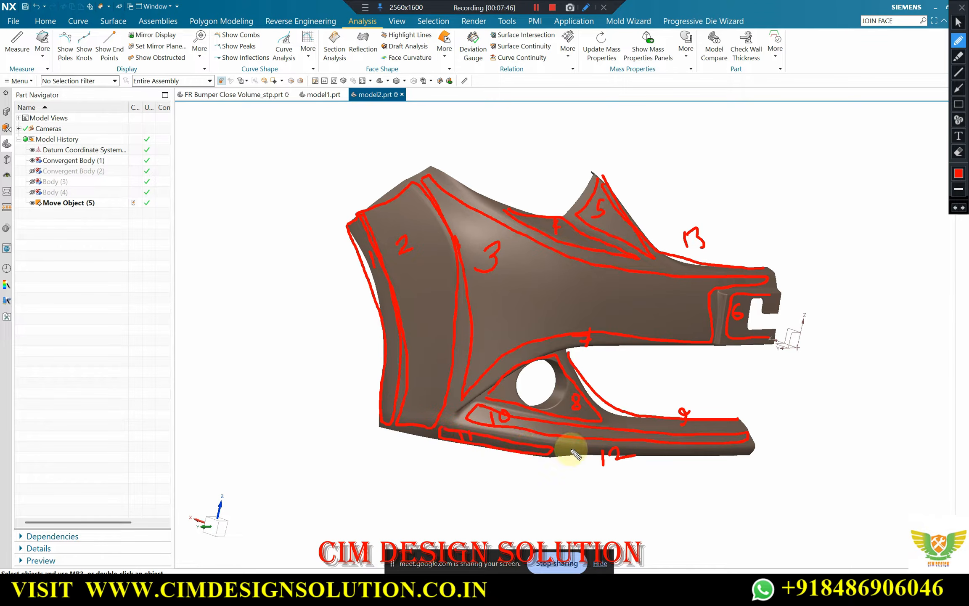
drag(565, 455, 736, 450)
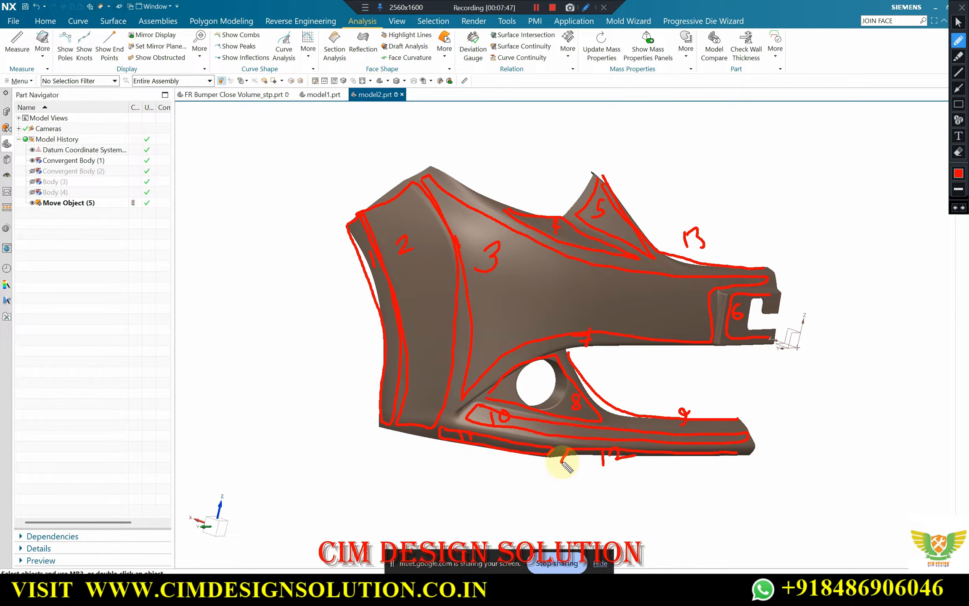
mouse_move(560, 463)
mouse_down()
mouse_move(669, 463)
mouse_move(741, 448)
mouse_move(715, 451)
mouse_up()
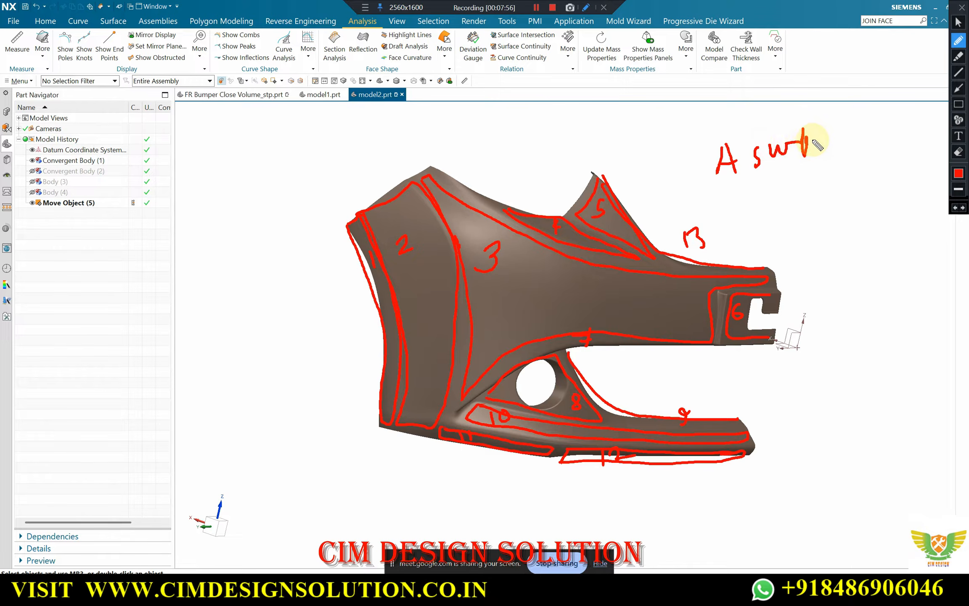
Underline the red "A surface" note and mark yellow crosses on region 2's borders with regions 1 and 3
mouse_move(741, 186)
mouse_down()
mouse_move(800, 165)
mouse_move(806, 175)
mouse_up()
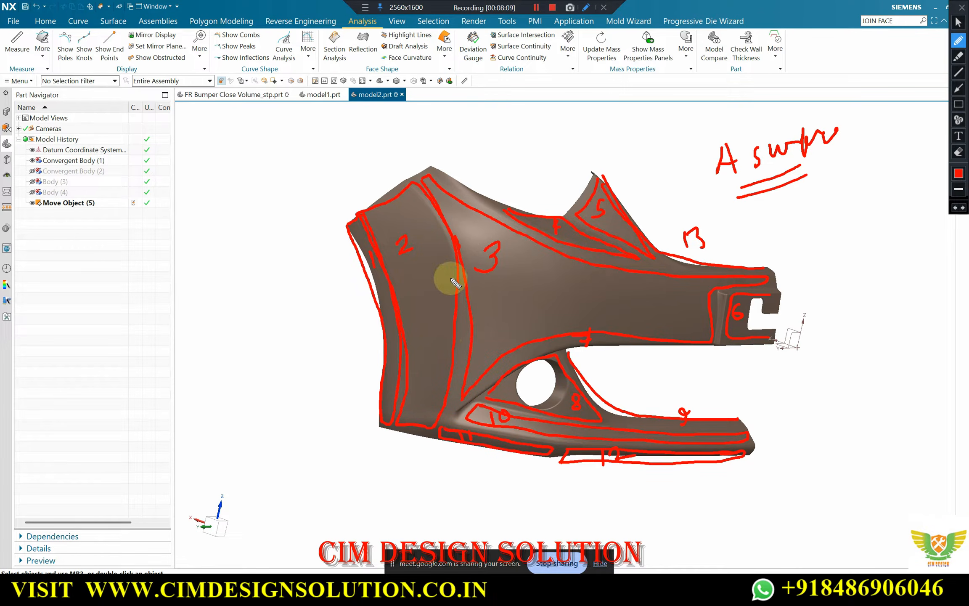
click(959, 173)
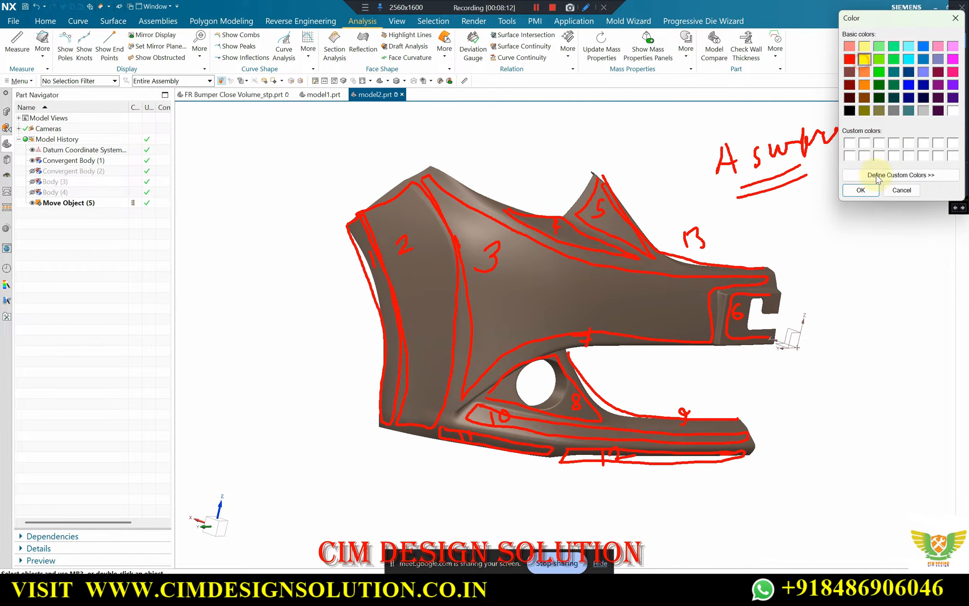
click(861, 190)
mouse_move(389, 313)
mouse_down()
mouse_move(403, 294)
mouse_move(405, 314)
mouse_up()
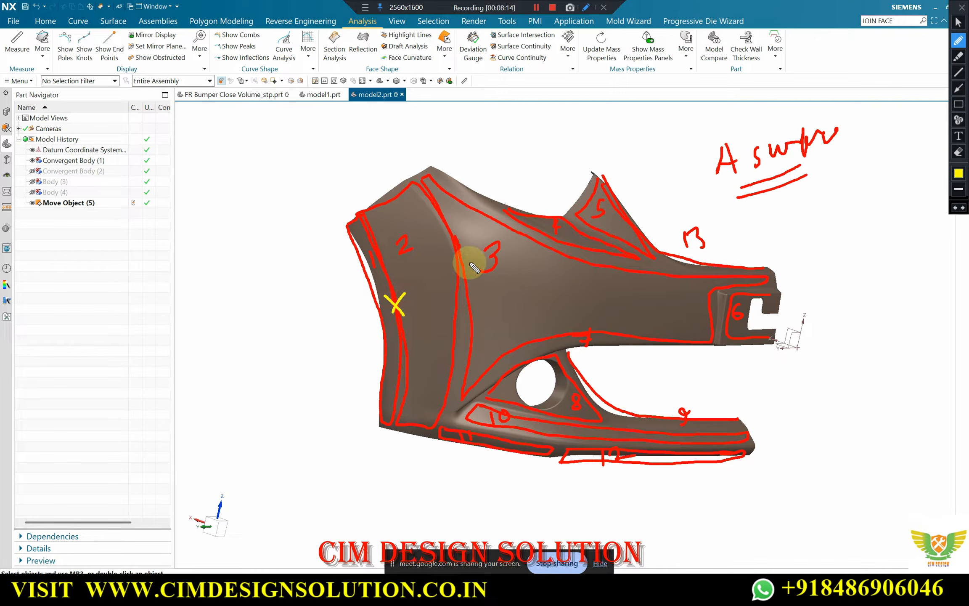
mouse_move(446, 254)
mouse_down()
mouse_move(463, 279)
mouse_move(449, 279)
mouse_up()
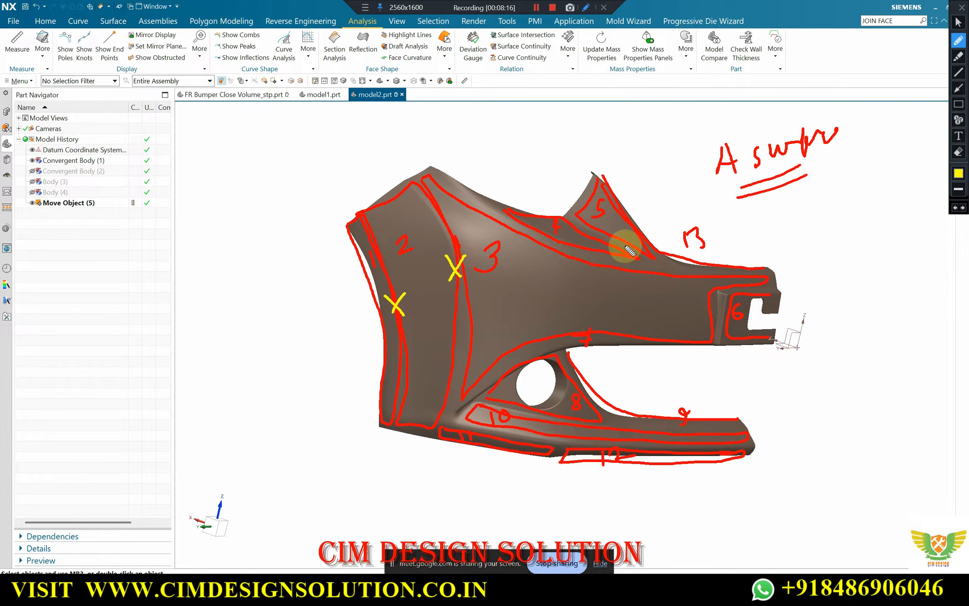
Draw short yellow lines along the edges meeting below region 5 and label that junction with a circled 4
drag(604, 261, 662, 265)
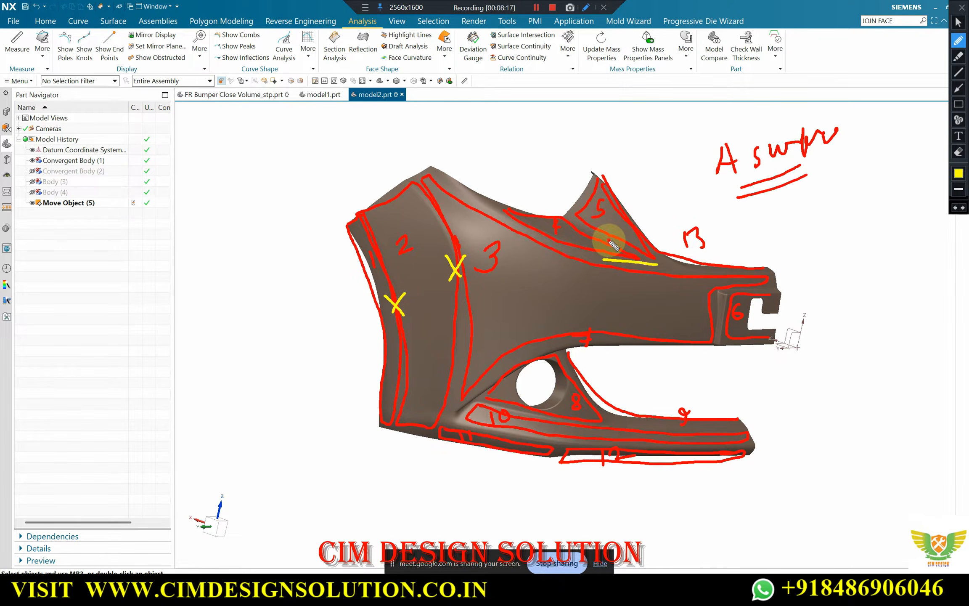
mouse_move(609, 241)
mouse_down()
mouse_move(666, 267)
mouse_move(657, 266)
mouse_up()
mouse_move(659, 275)
mouse_down()
mouse_move(644, 303)
mouse_move(655, 281)
mouse_move(648, 293)
mouse_up()
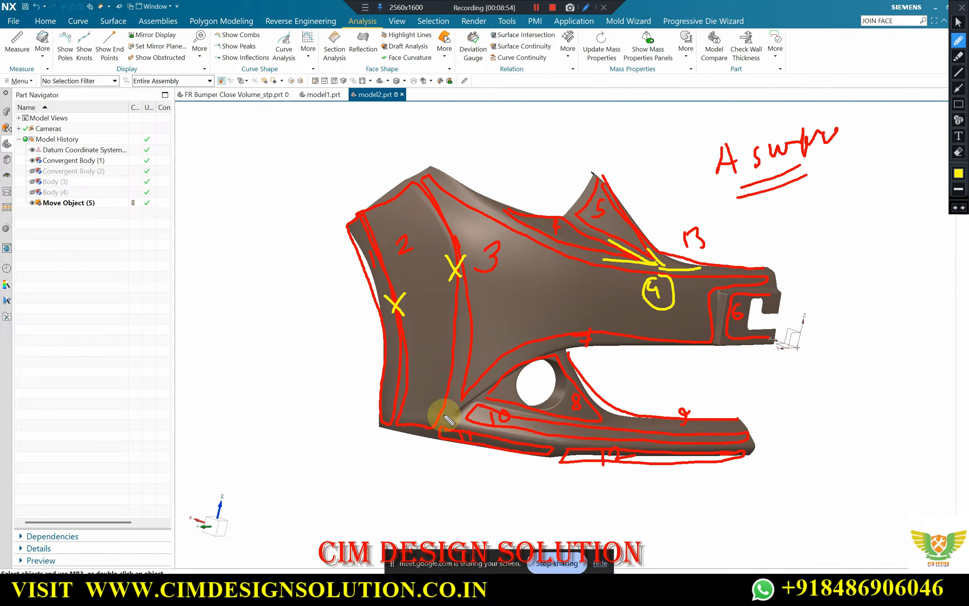
Mark the edges meeting at region 10's tip with a circled 5 and the junction below region 8 with a 3
mouse_move(456, 370)
mouse_down()
mouse_move(454, 392)
mouse_move(476, 395)
mouse_move(459, 415)
mouse_move(492, 432)
mouse_up()
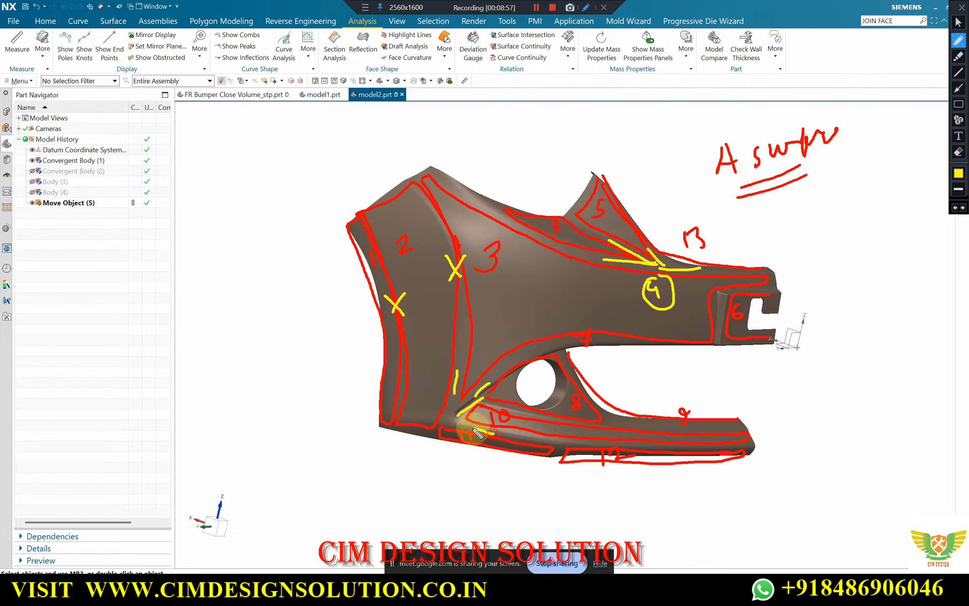
mouse_move(431, 437)
mouse_down()
mouse_move(453, 411)
mouse_move(446, 404)
mouse_move(456, 420)
mouse_move(474, 420)
mouse_up()
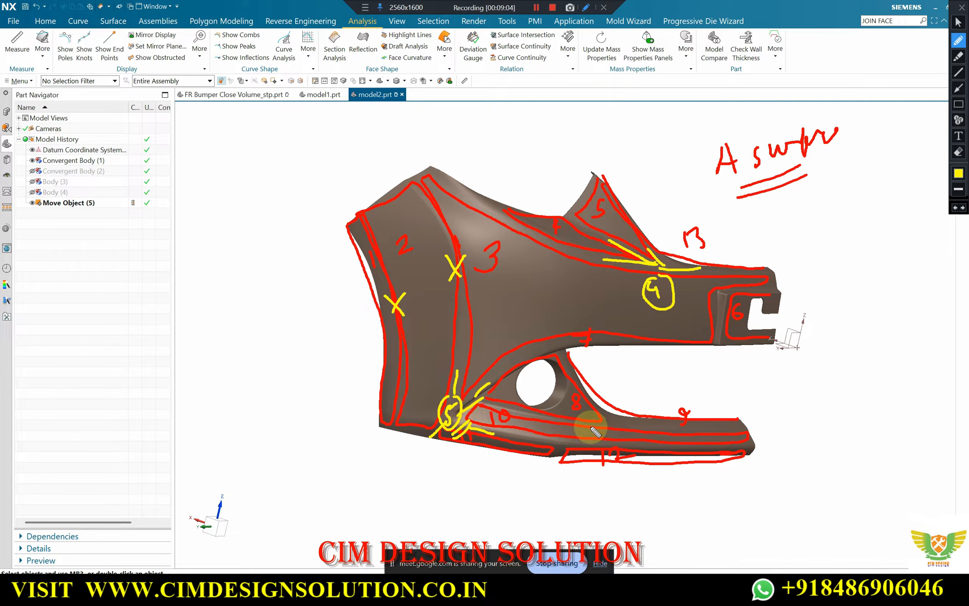
mouse_move(584, 424)
mouse_down()
mouse_move(612, 414)
mouse_move(619, 400)
mouse_up()
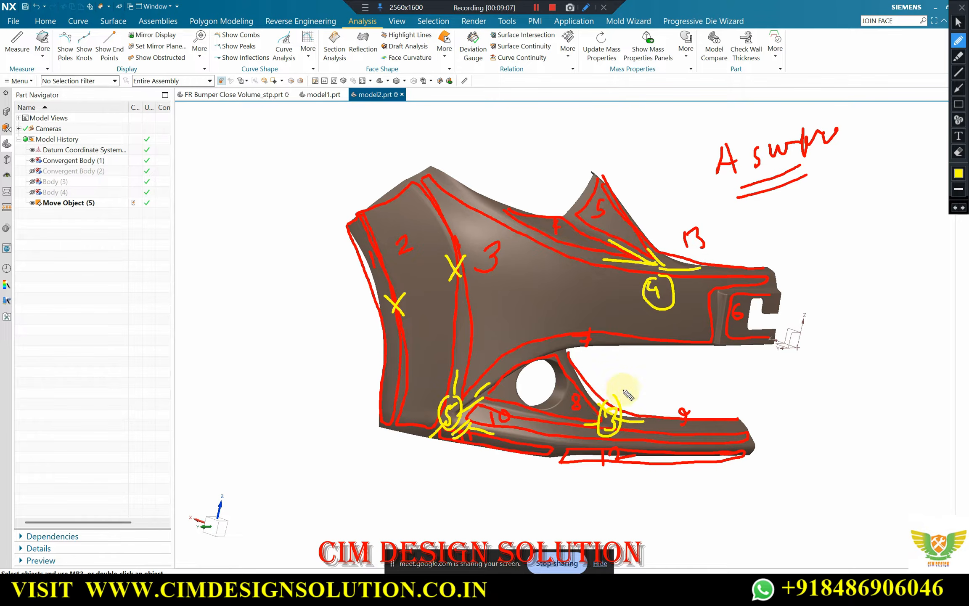
Draw a large yellow circle around each of the three numbered junctions
mouse_move(655, 238)
mouse_down()
mouse_move(671, 277)
mouse_move(664, 247)
mouse_up()
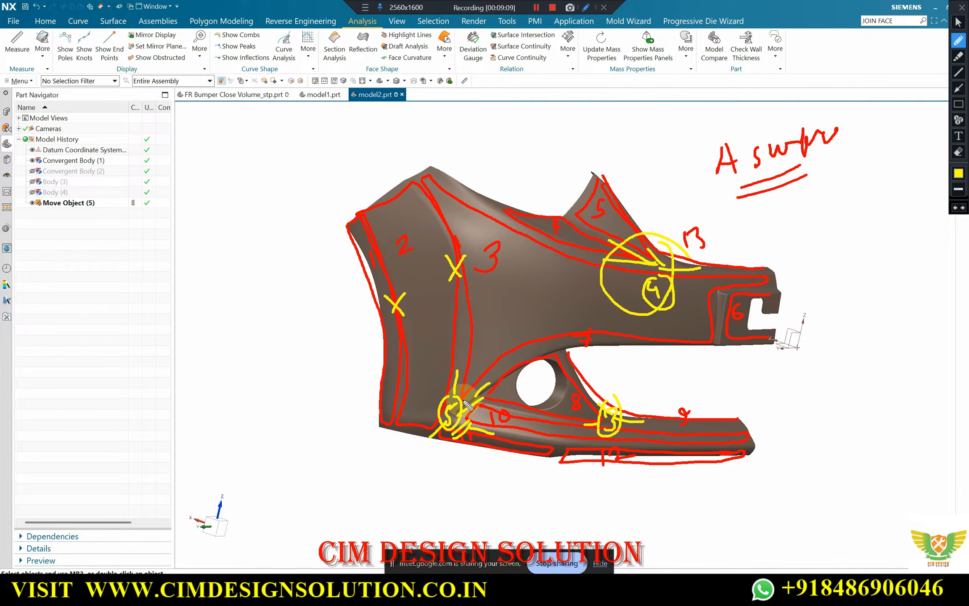
mouse_move(484, 380)
mouse_down()
mouse_move(416, 395)
mouse_move(463, 458)
mouse_move(486, 389)
mouse_up()
mouse_move(624, 384)
mouse_down()
mouse_move(585, 423)
mouse_move(601, 393)
mouse_up()
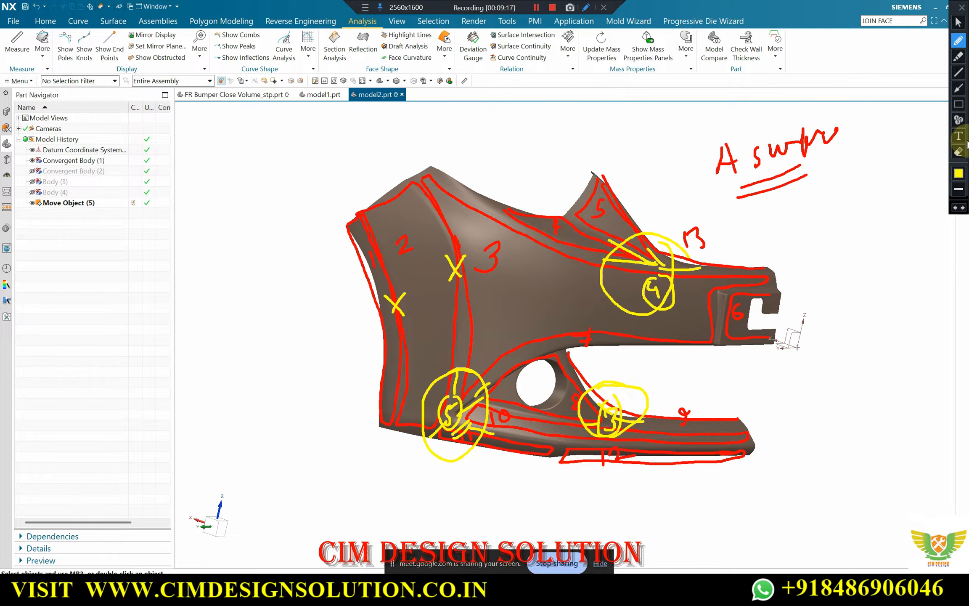
Leave the drawing mode, clearing the markup, and orient the bumper to the front view along the X axis
click(961, 7)
scroll(407, 301, down, 2)
mouse_move(434, 275)
middle_down()
mouse_move(418, 298)
mouse_move(625, 206)
middle_up()
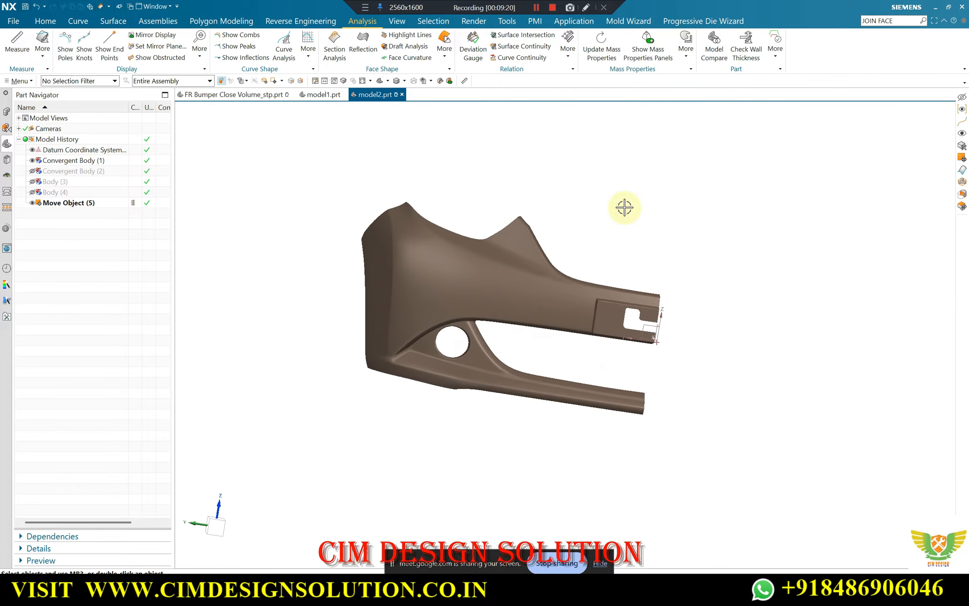
key(F8)
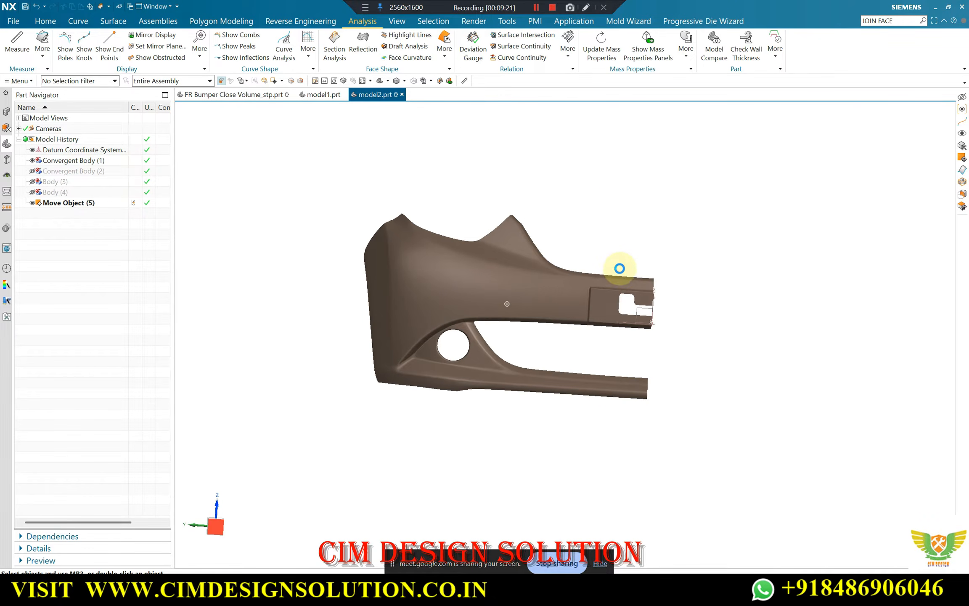
scroll(452, 275, up, 2)
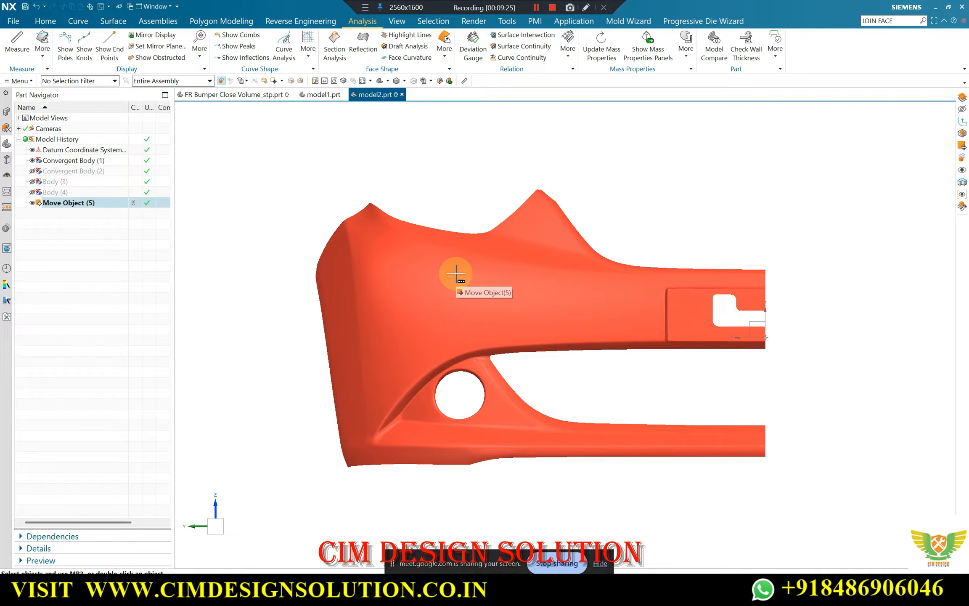
key(ctrl+b)
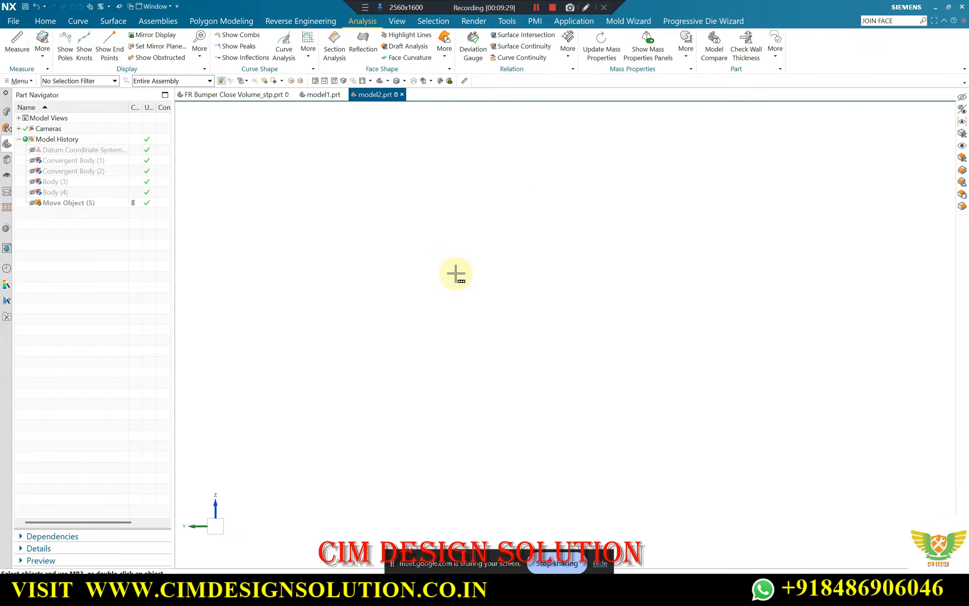
key(ctrl+shift+k)
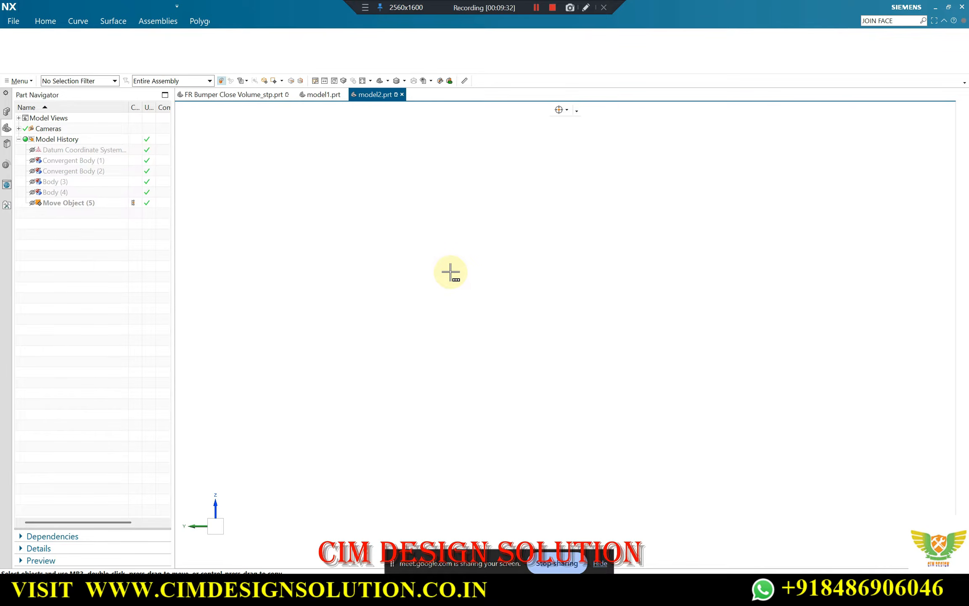
key(ctrl+l)
key(Escape)
key(Escape)
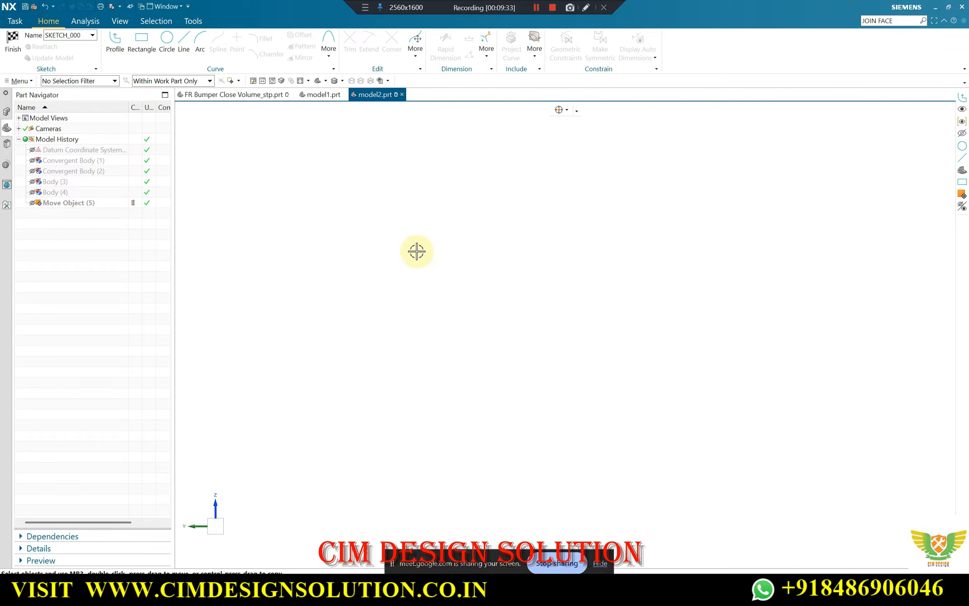
click(7, 42)
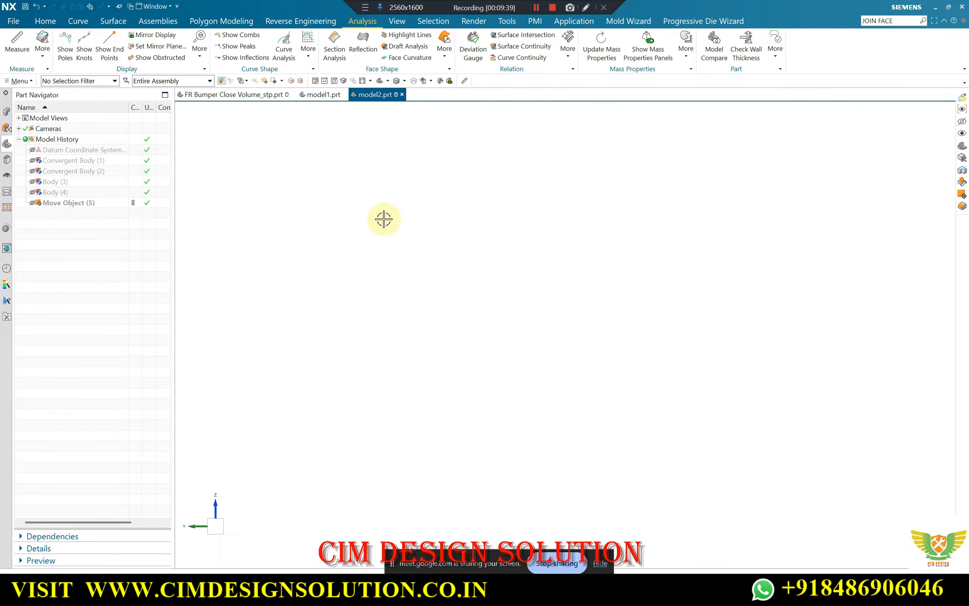
key(ctrl+shift+b)
key(ctrl+shift+b)
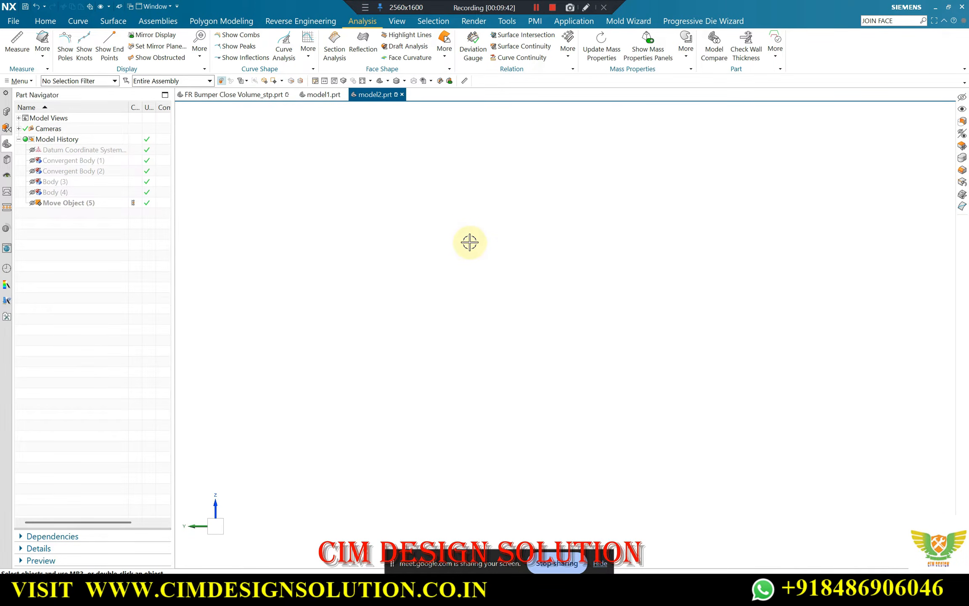
key(ctrl+shift+b)
Examine the half bumper's surface shape from the front, the corner and the side
scroll(433, 249, up, 2)
scroll(461, 236, down, 3)
scroll(465, 247, up, 2)
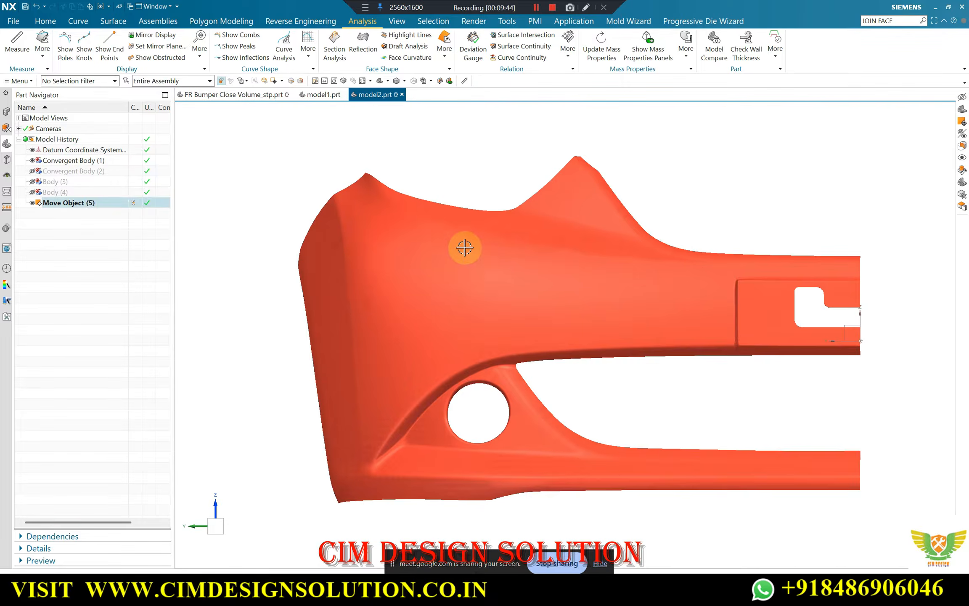
scroll(408, 227, up, 1)
scroll(409, 227, down, 2)
middle_drag(531, 266, 552, 270)
scroll(349, 223, up, 1)
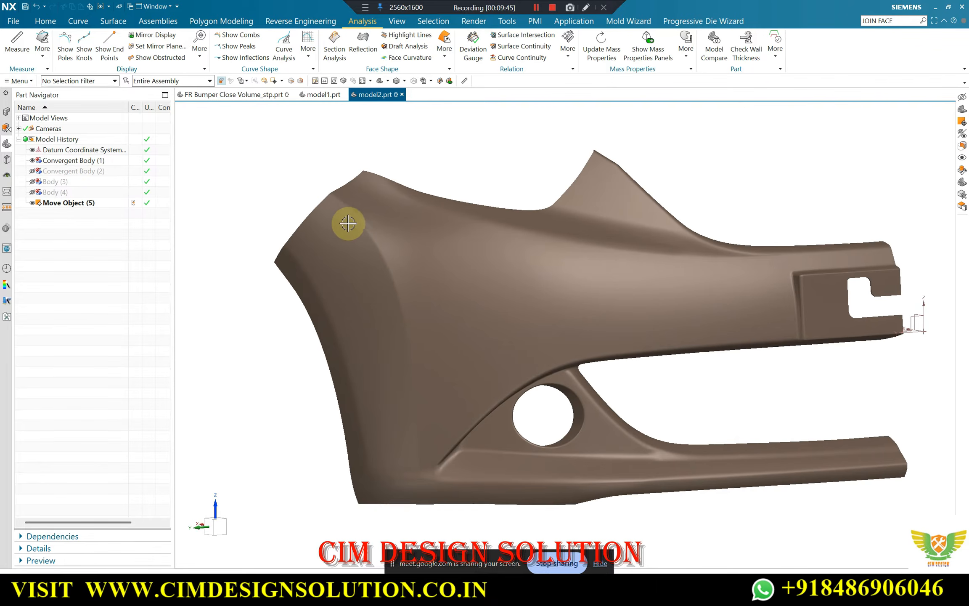
scroll(348, 223, down, 2)
middle_drag(391, 245, 658, 176)
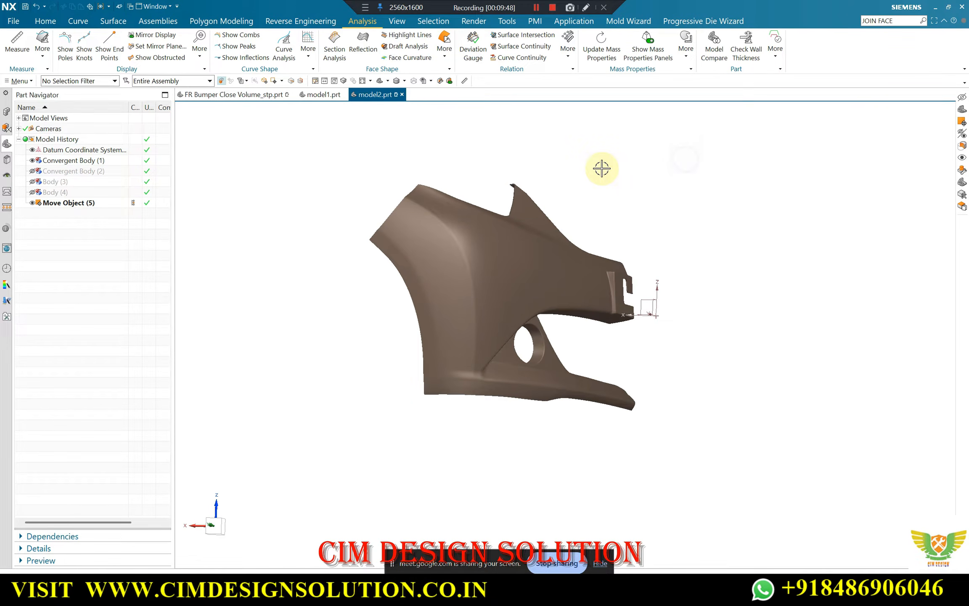
key(F8)
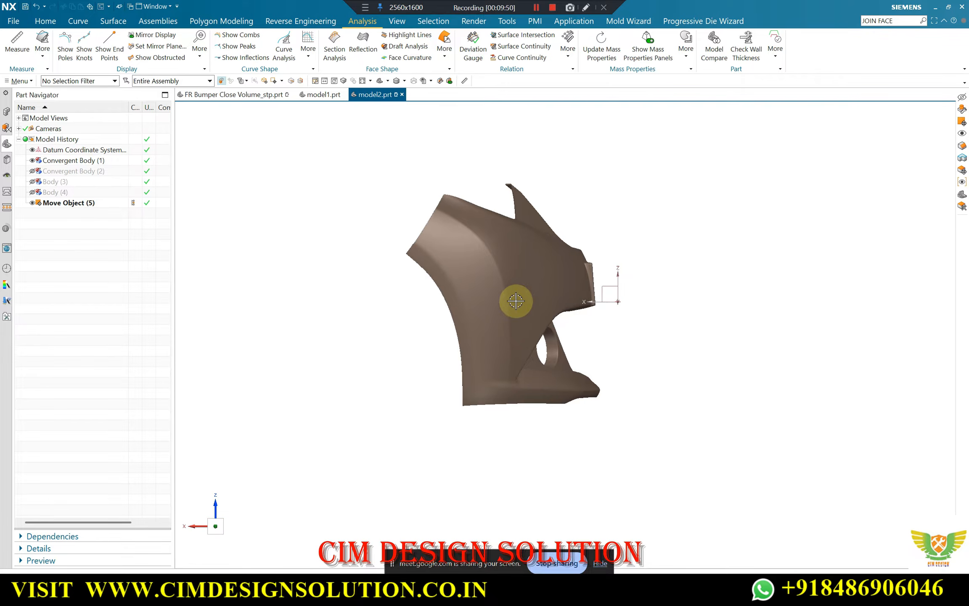
middle_drag(484, 306, 409, 265)
click(471, 160)
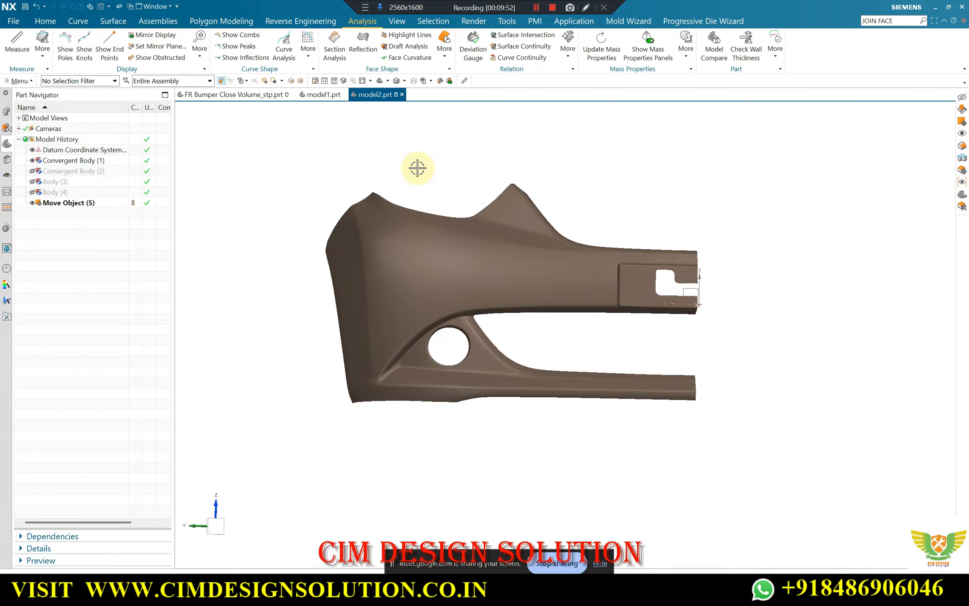
Start a sketch on the YZ plane of the datum coordinate system in front view, without drawing a profile
key(F8)
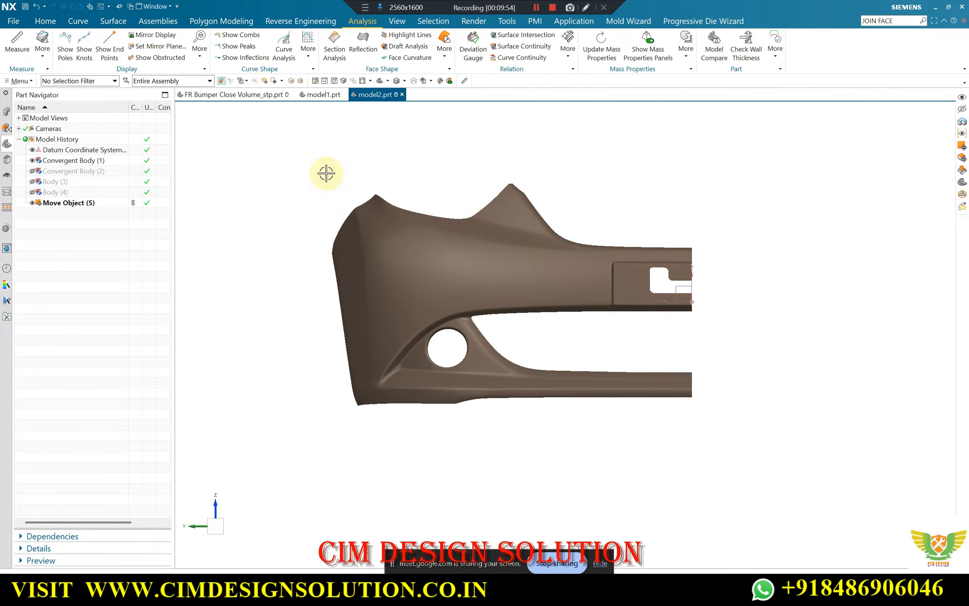
click(45, 21)
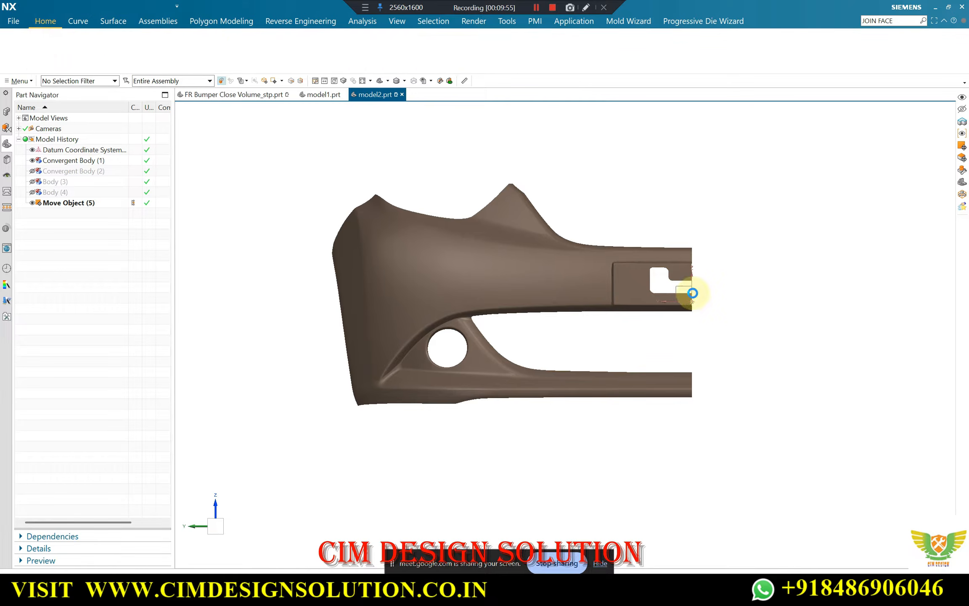
click(681, 286)
middle_click(729, 260)
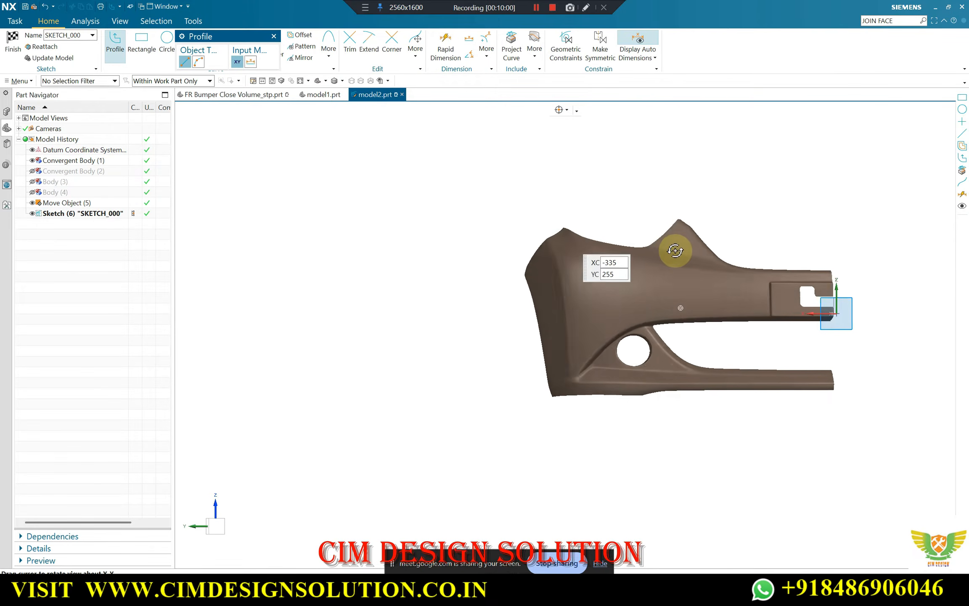
scroll(532, 238, down, 3)
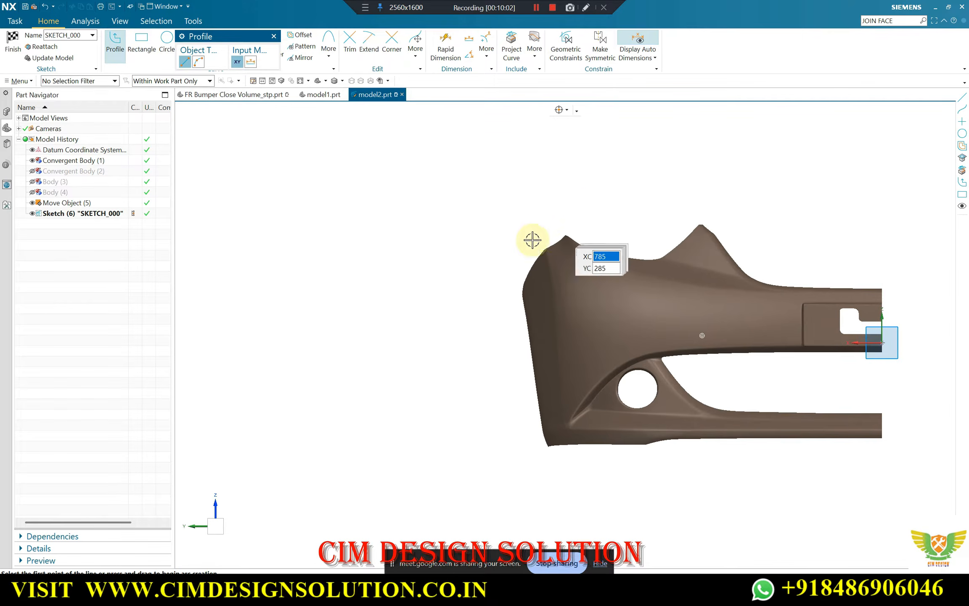
scroll(551, 264, up, 3)
key(Escape)
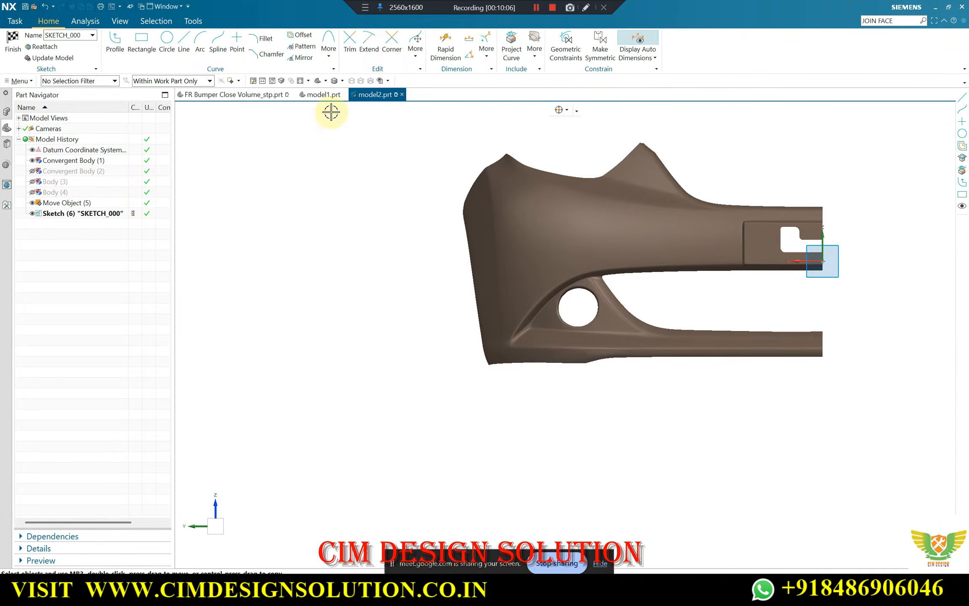
Start a degree 2 through-points studio spline, placing its first three points from above the top edge down the bumper's outer corner line
scroll(481, 176, up, 2)
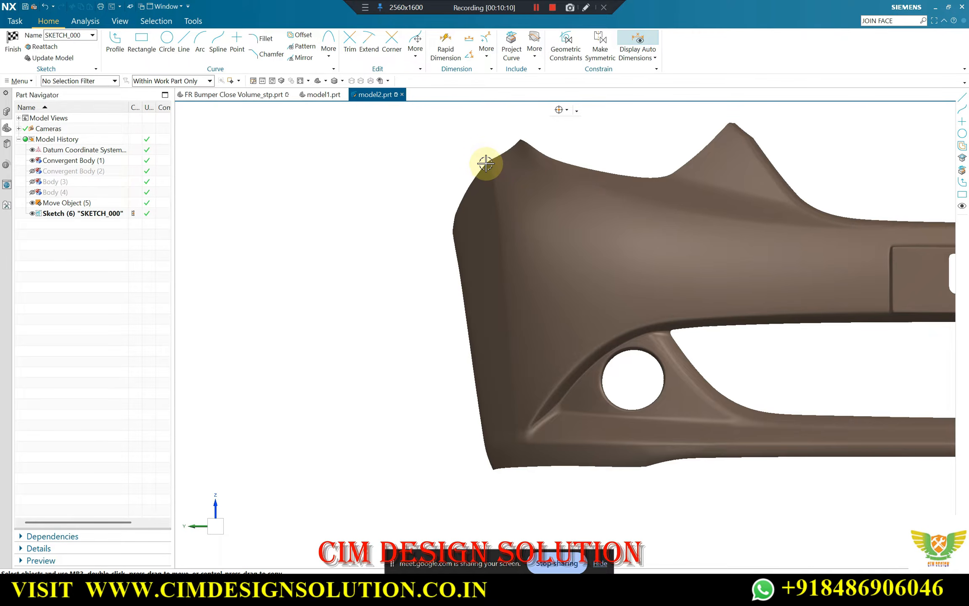
click(218, 39)
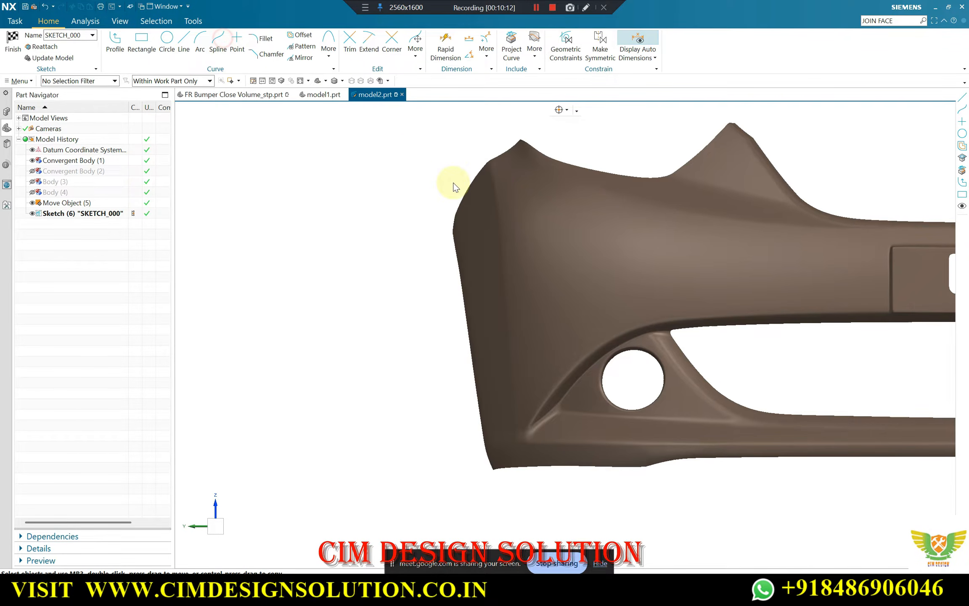
scroll(493, 155, up, 4)
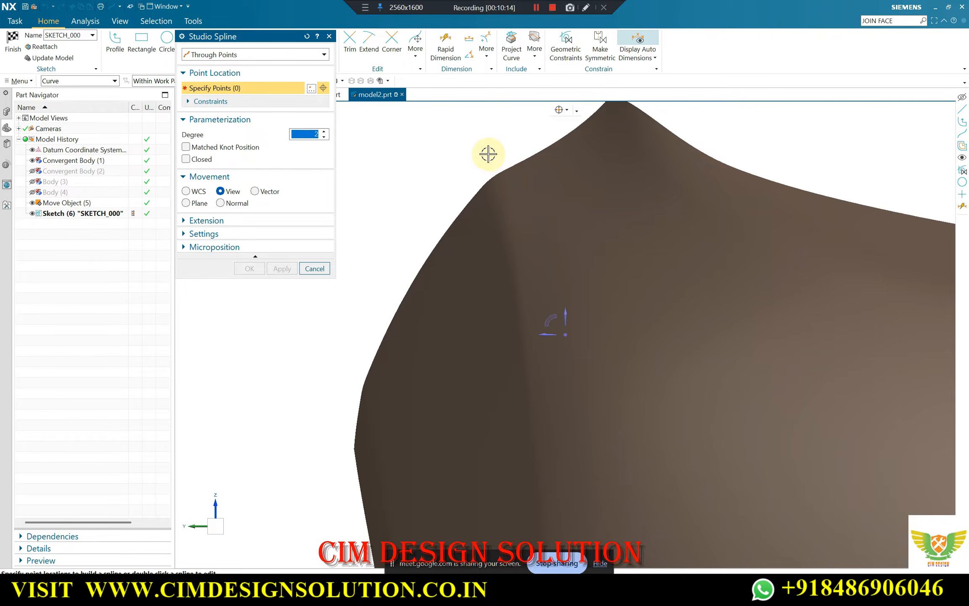
click(492, 150)
scroll(526, 281, down, 2)
click(525, 263)
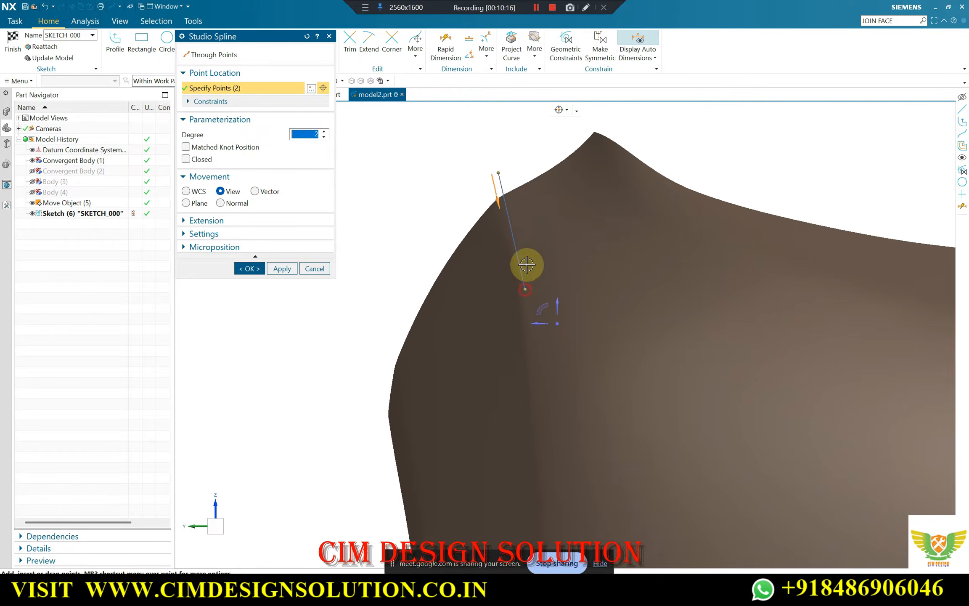
scroll(526, 310, down, 2)
scroll(526, 310, up, 2)
click(523, 322)
scroll(501, 138, down, 3)
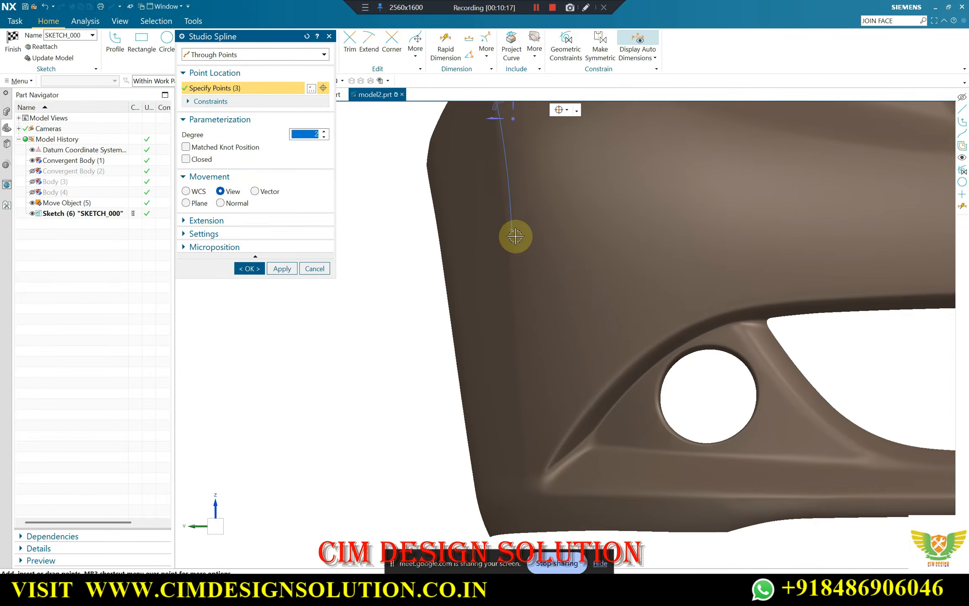
Extend the corner spline with three more points ending at the bumper's bottom edge, and create it
scroll(519, 304, up, 3)
click(511, 372)
scroll(476, 159, down, 6)
scroll(485, 291, up, 4)
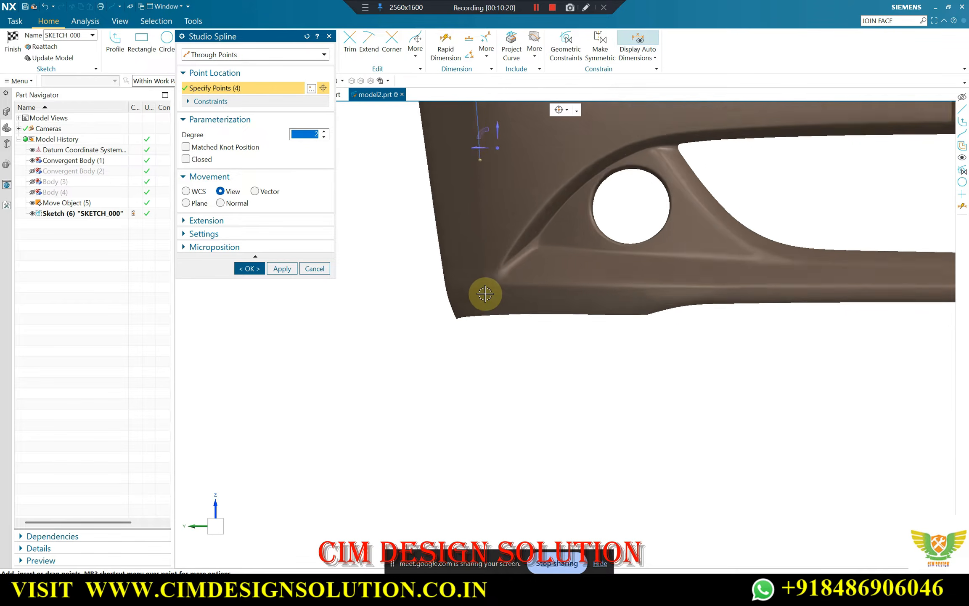
click(488, 239)
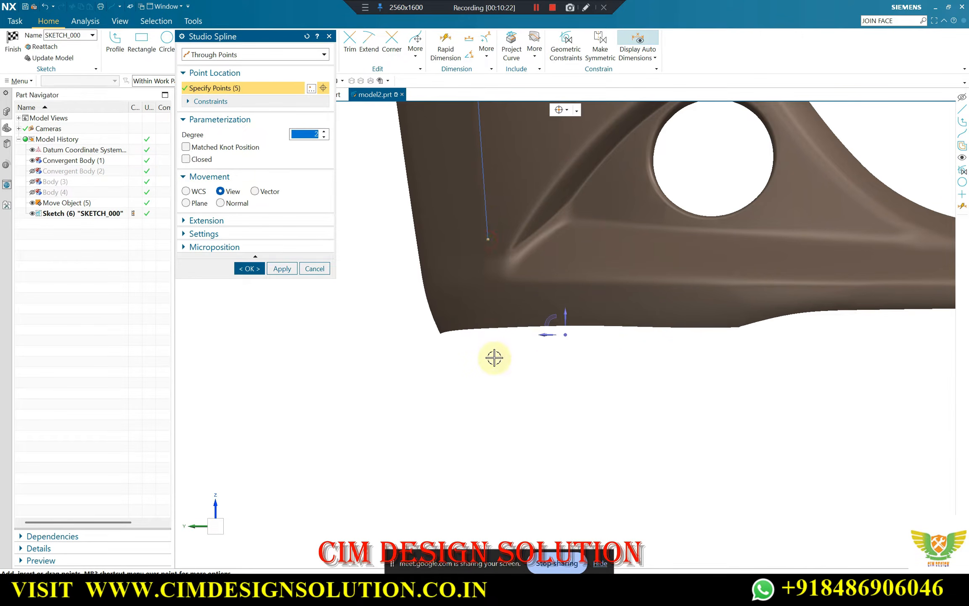
click(493, 329)
scroll(513, 225, down, 3)
scroll(508, 245, up, 3)
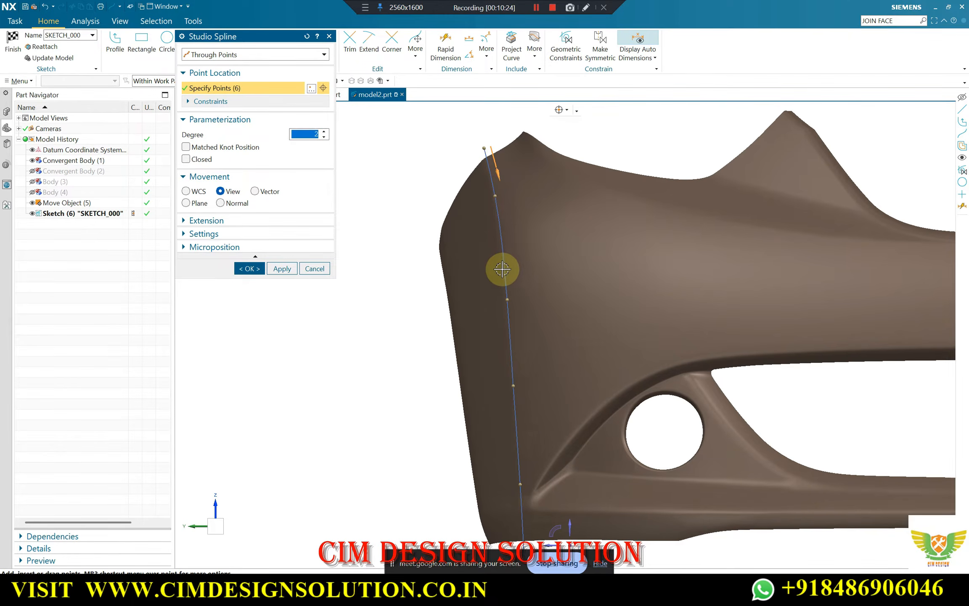
scroll(492, 195, up, 3)
right_click(499, 195)
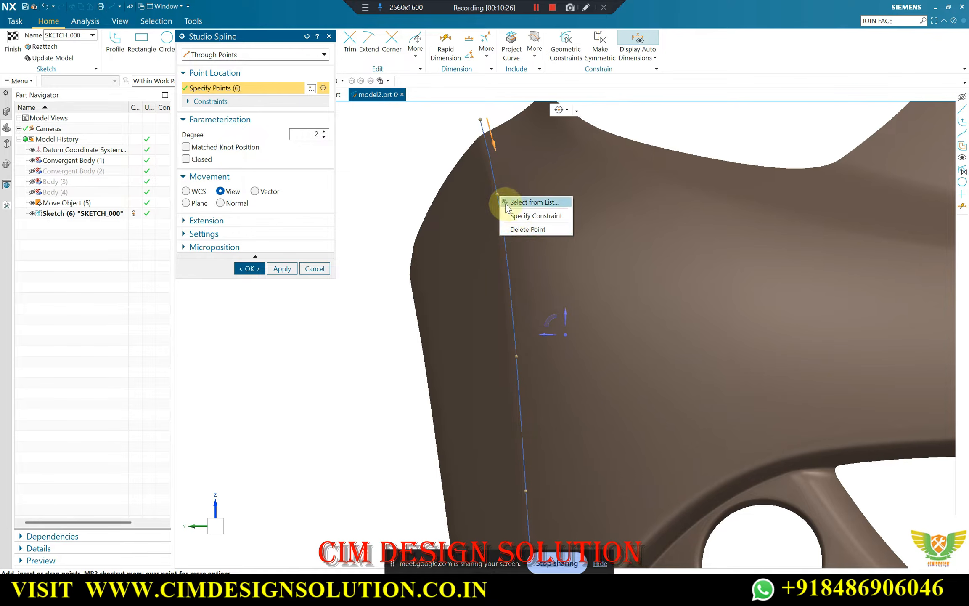
click(249, 269)
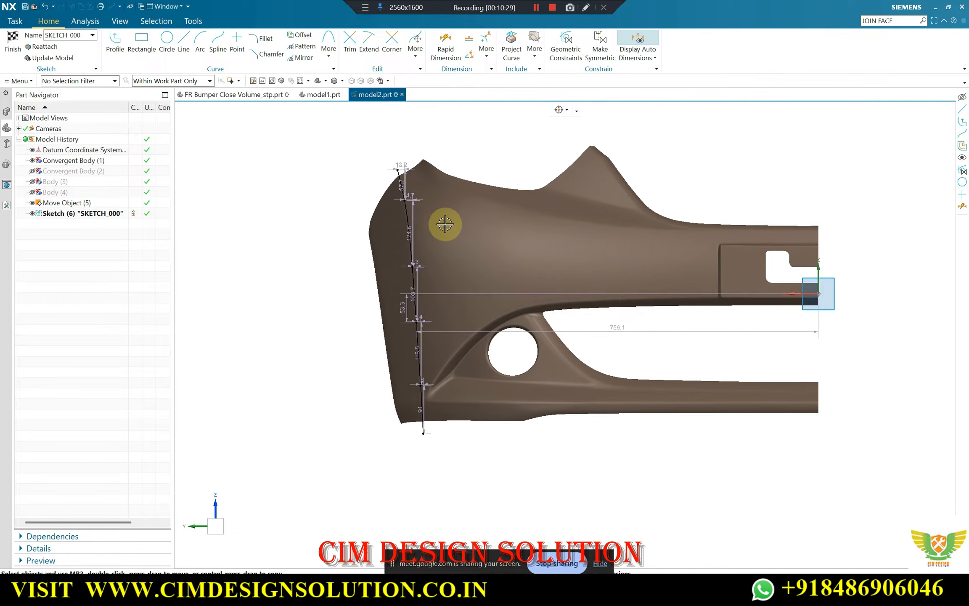
Examine how the corner spline runs over the bumper mesh in the front view
scroll(443, 223, up, 3)
scroll(406, 227, down, 3)
mouse_move(411, 216)
middle_down()
mouse_move(428, 210)
mouse_move(458, 149)
middle_up()
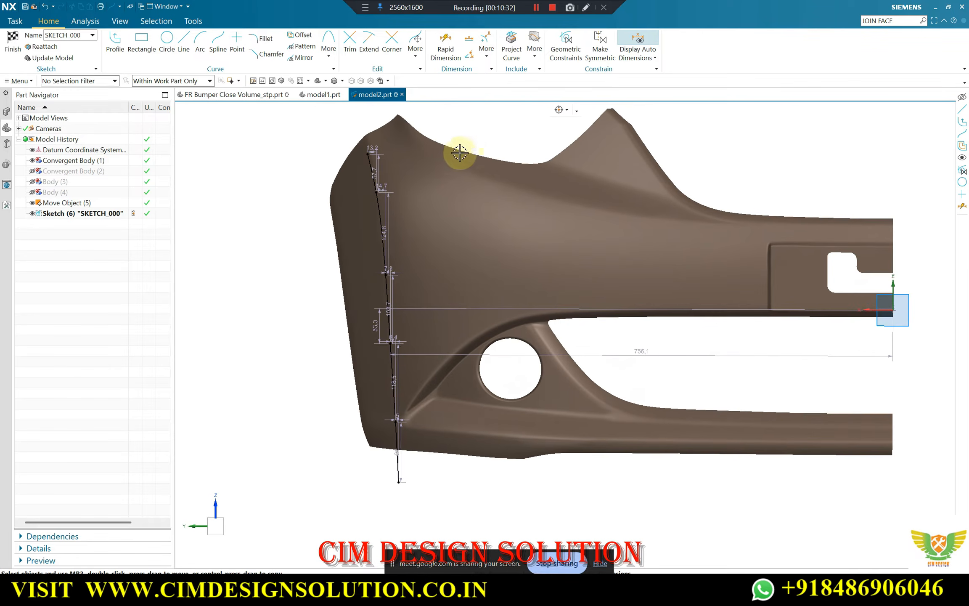
scroll(378, 244, down, 3)
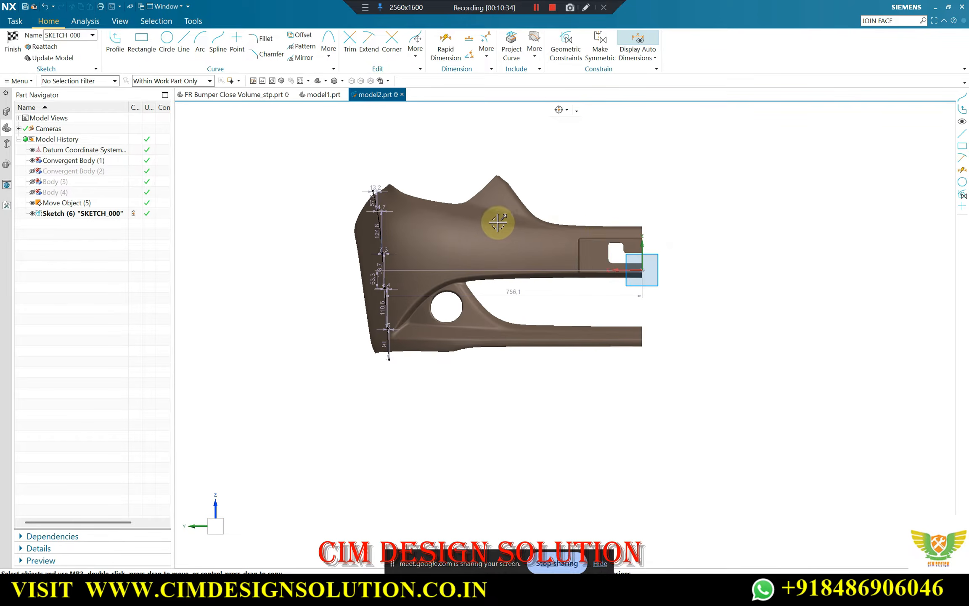
scroll(631, 261, up, 2)
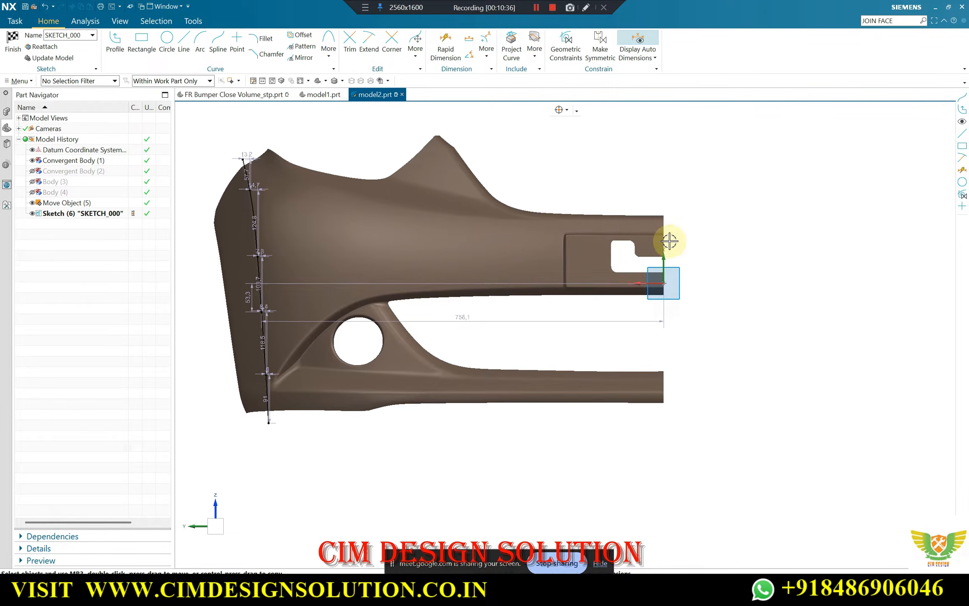
scroll(668, 238, down, 2)
scroll(558, 210, up, 2)
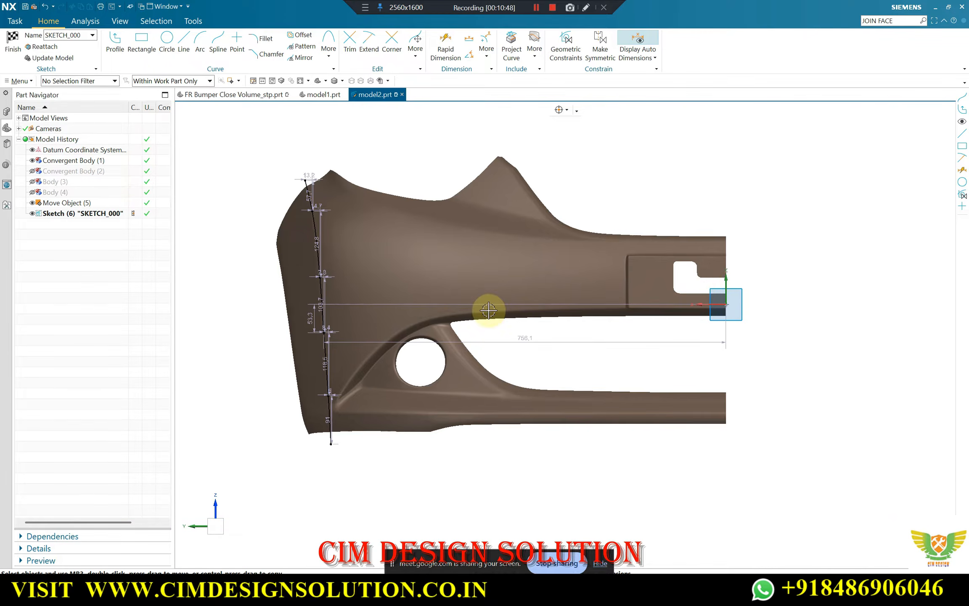
scroll(305, 257, up, 4)
scroll(359, 246, down, 5)
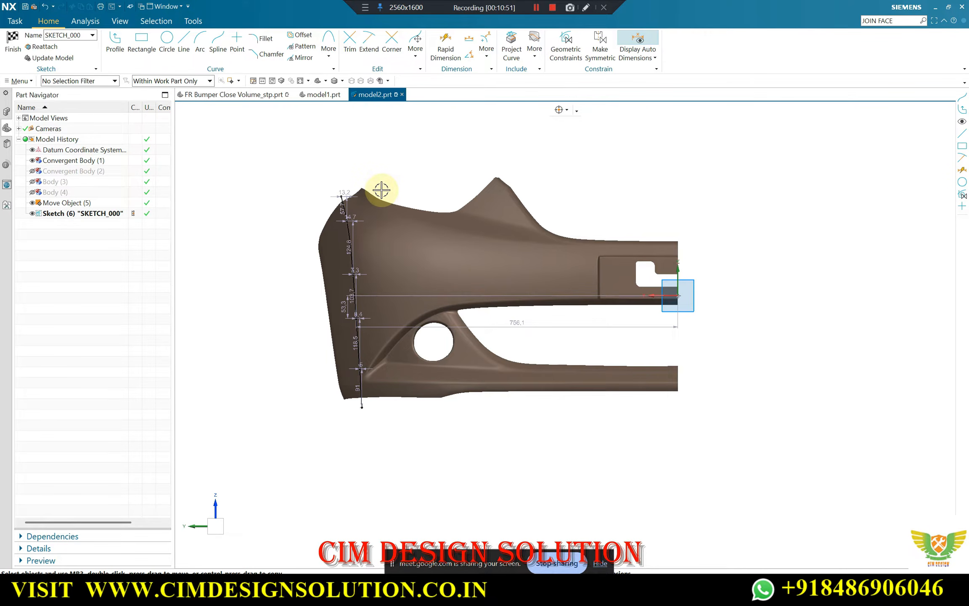
Make layer 2 visible to show the bumper's surface body over the mesh
key(ctrl+l)
click(193, 191)
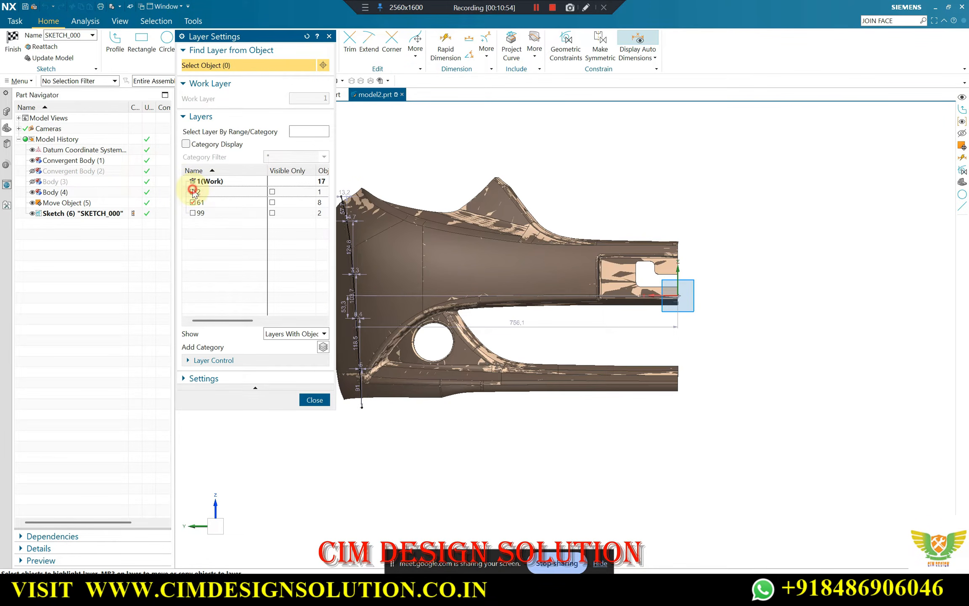
click(310, 402)
scroll(406, 318, up, 3)
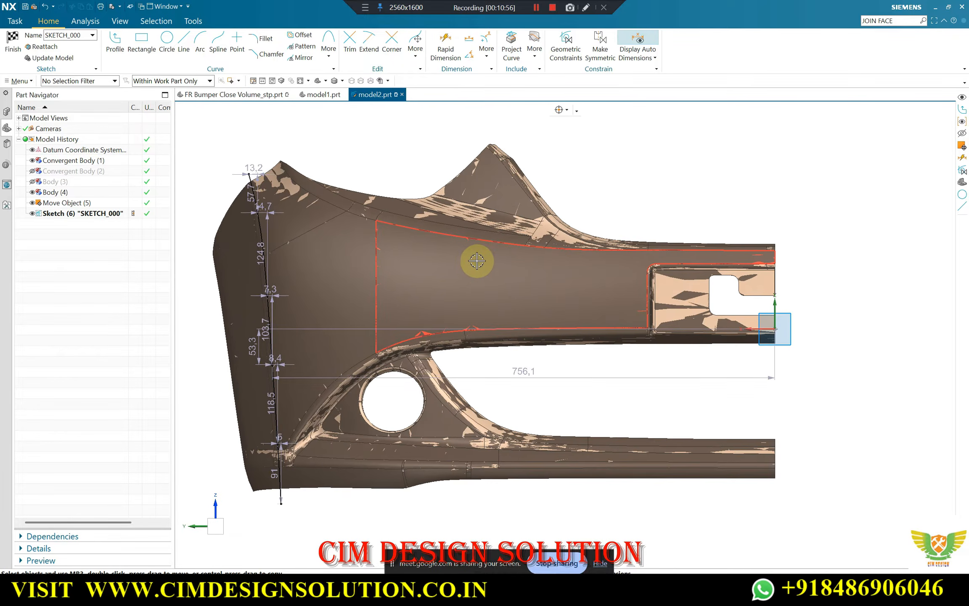
Hide Body (4), swap the shown and hidden objects so it alone is displayed, and show SKETCH_000 over it
key(ctrl+b)
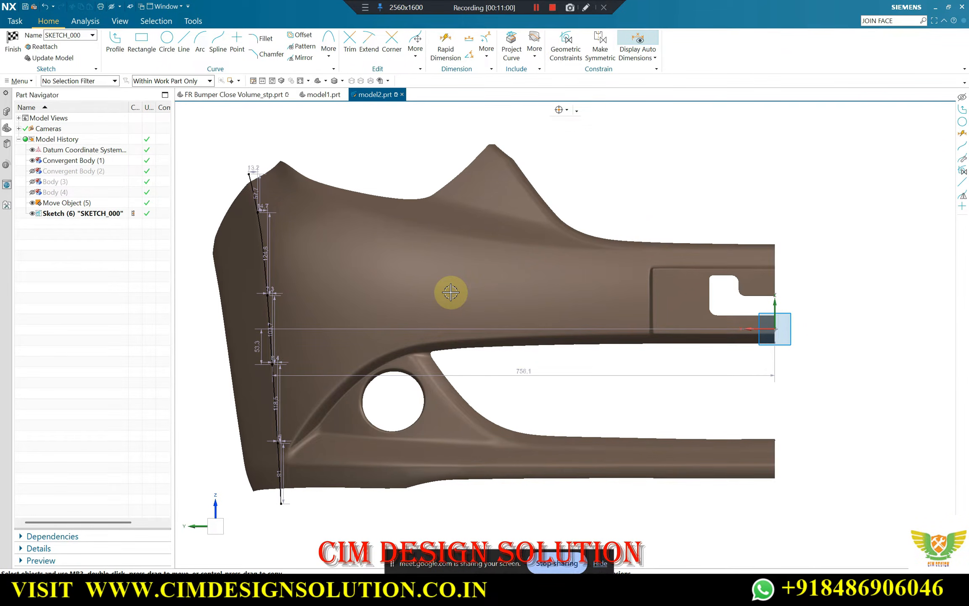
key(ctrl+shift+b)
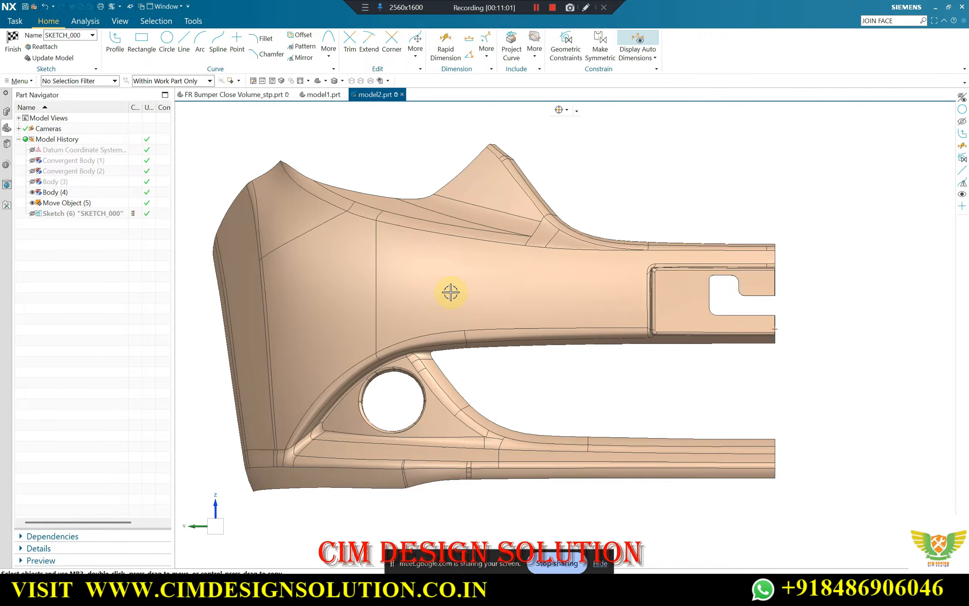
click(32, 214)
scroll(575, 318, up, 5)
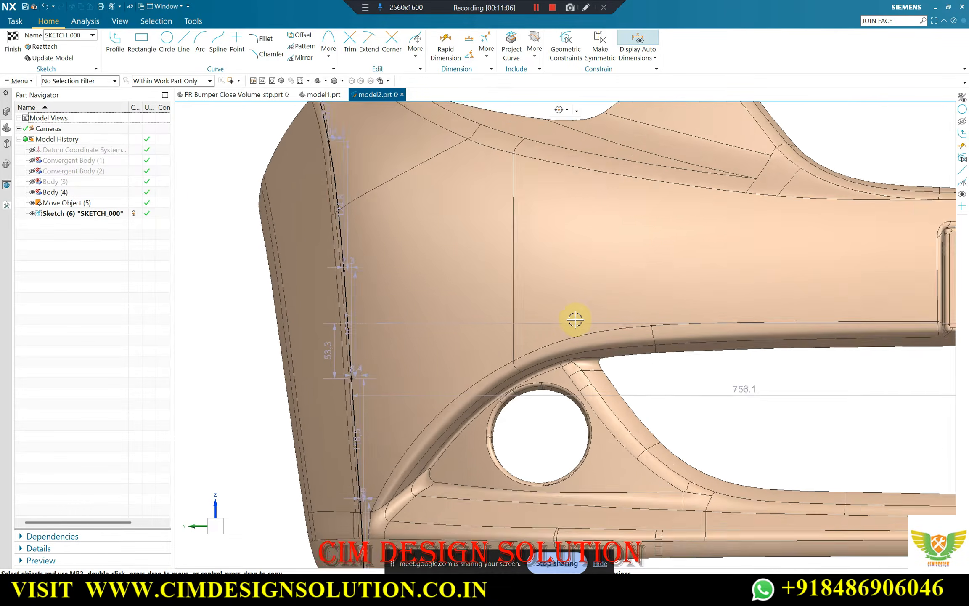
Move the spline's second point from the top onto the corner fillet's inner edge on Body (4)
scroll(417, 207, up, 2)
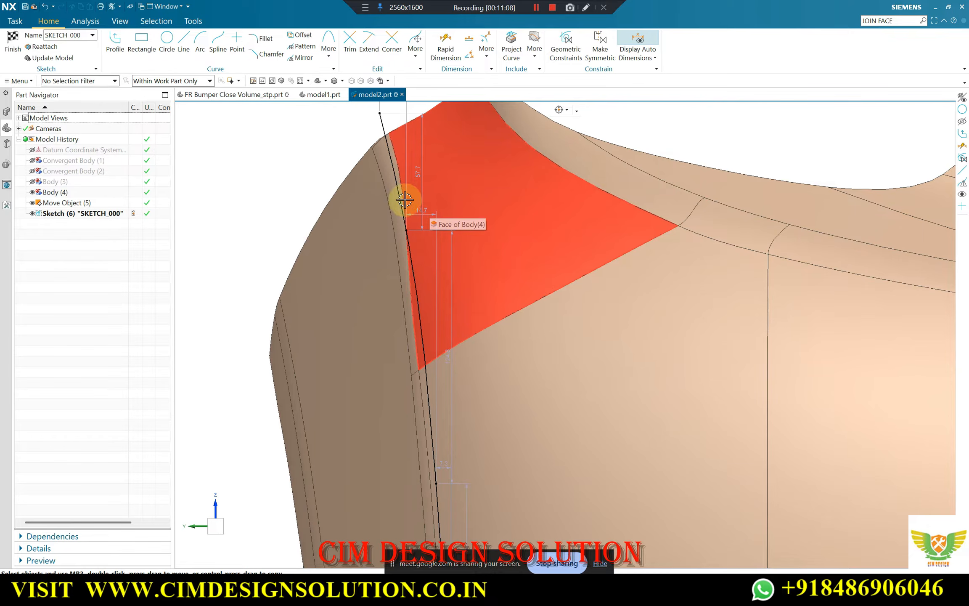
scroll(396, 168, down, 5)
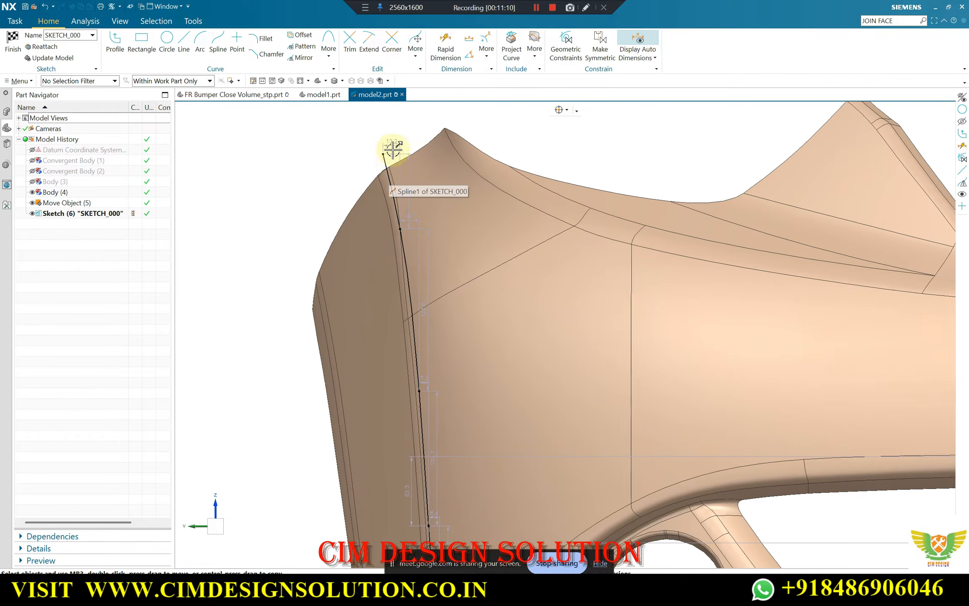
scroll(424, 432, down, 2)
scroll(425, 433, up, 3)
scroll(415, 396, down, 4)
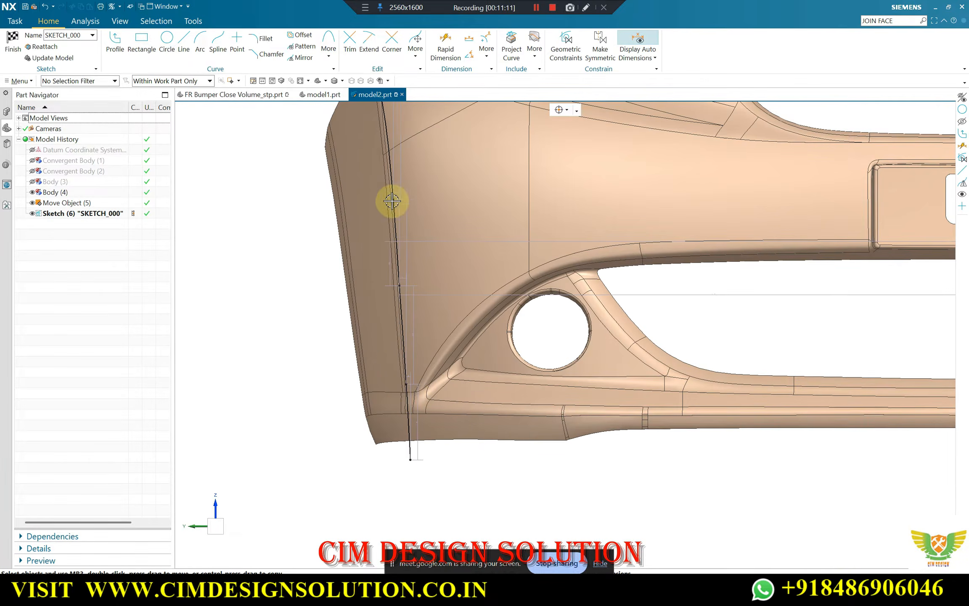
scroll(406, 298, up, 3)
scroll(407, 298, down, 4)
scroll(389, 189, up, 4)
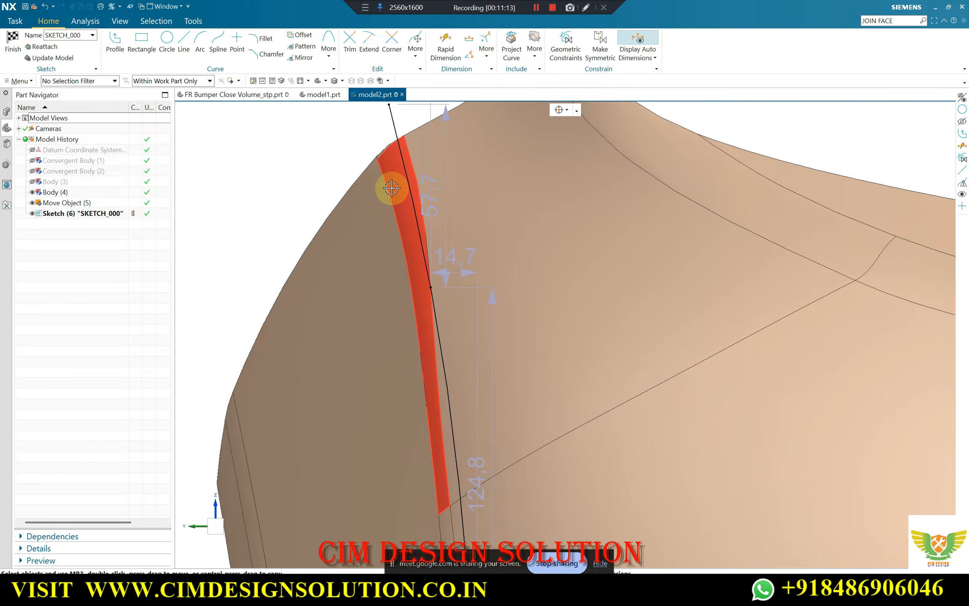
click(431, 285)
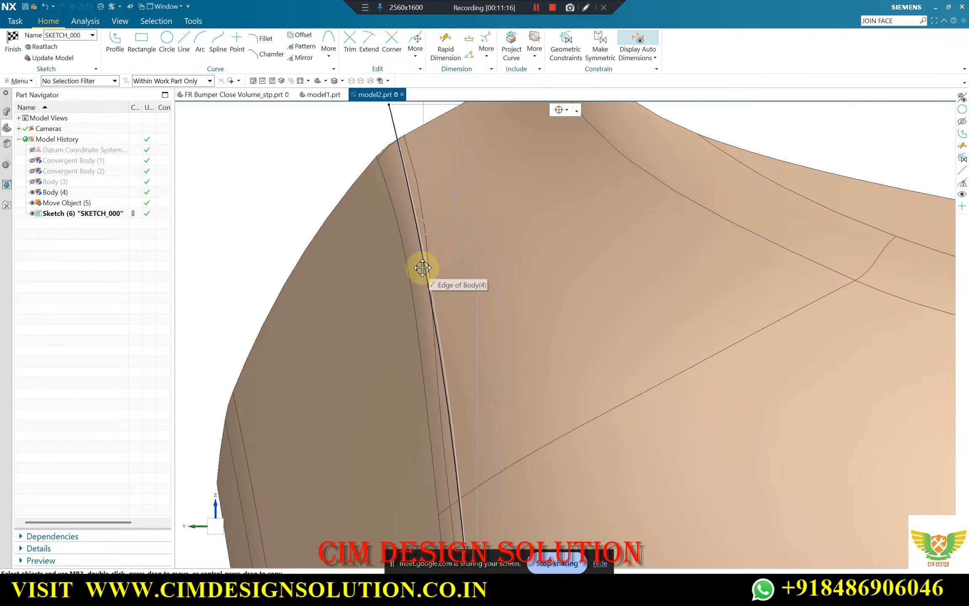
scroll(423, 289, down, 4)
scroll(407, 171, up, 4)
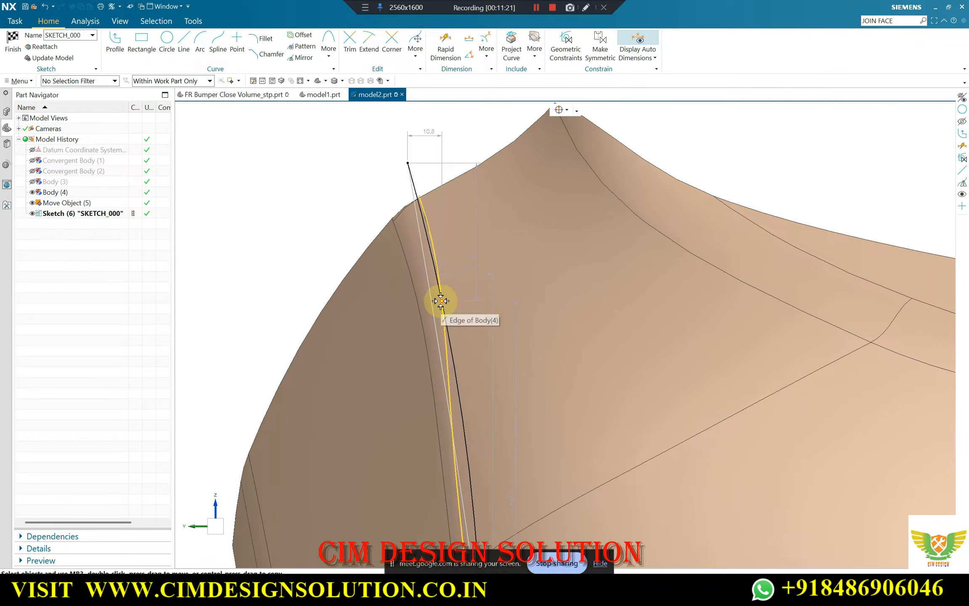
Move the spline's third point up onto Body (4)'s corner edge, where the diagonal face edge meets it
scroll(404, 177, down, 4)
scroll(431, 349, up, 5)
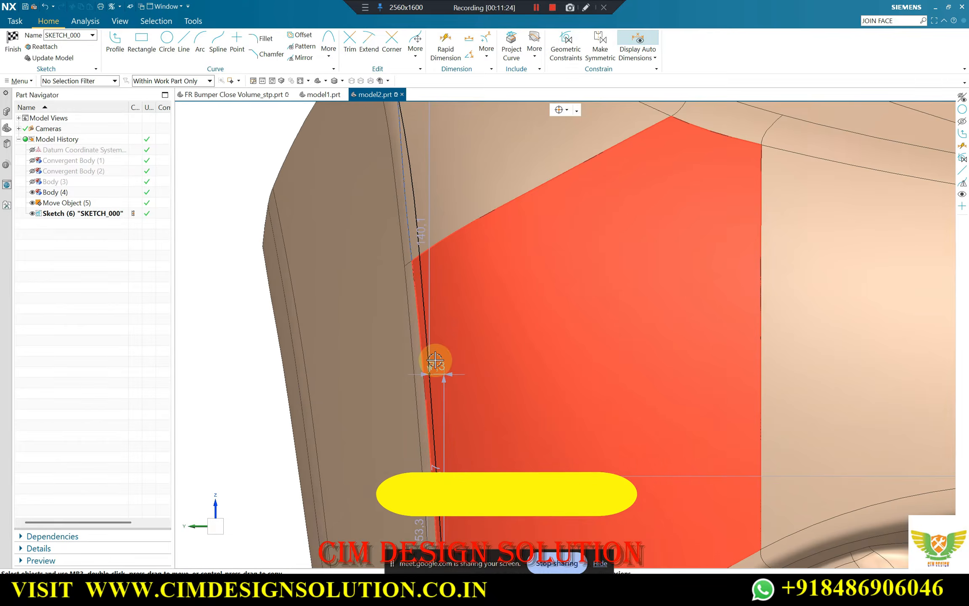
drag(430, 341, 420, 270)
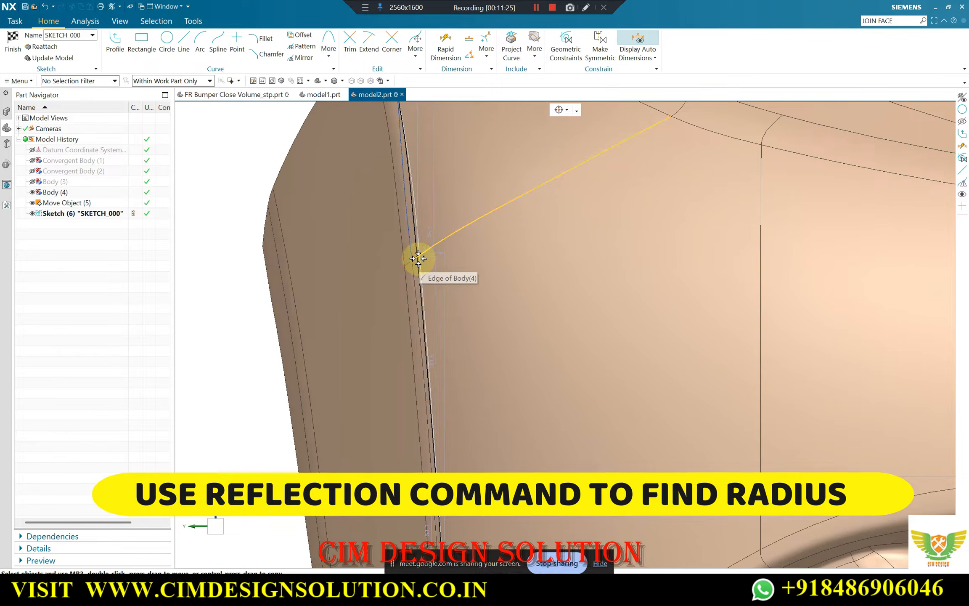
scroll(453, 231, down, 6)
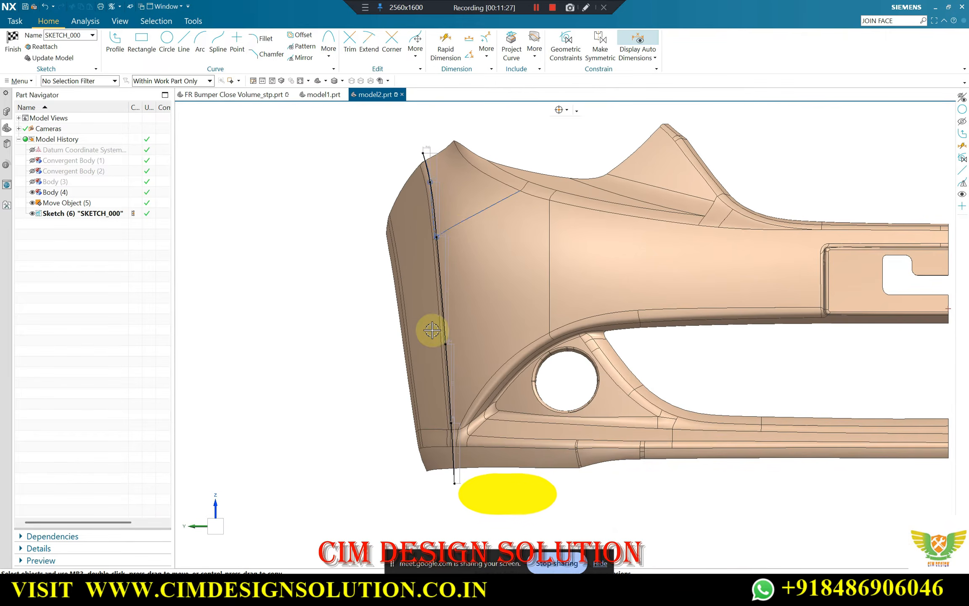
Examine the adjusted spline's fit to Body (4)'s corner fillet edge from the upper end down to the bottom
scroll(432, 154, up, 8)
scroll(366, 192, down, 6)
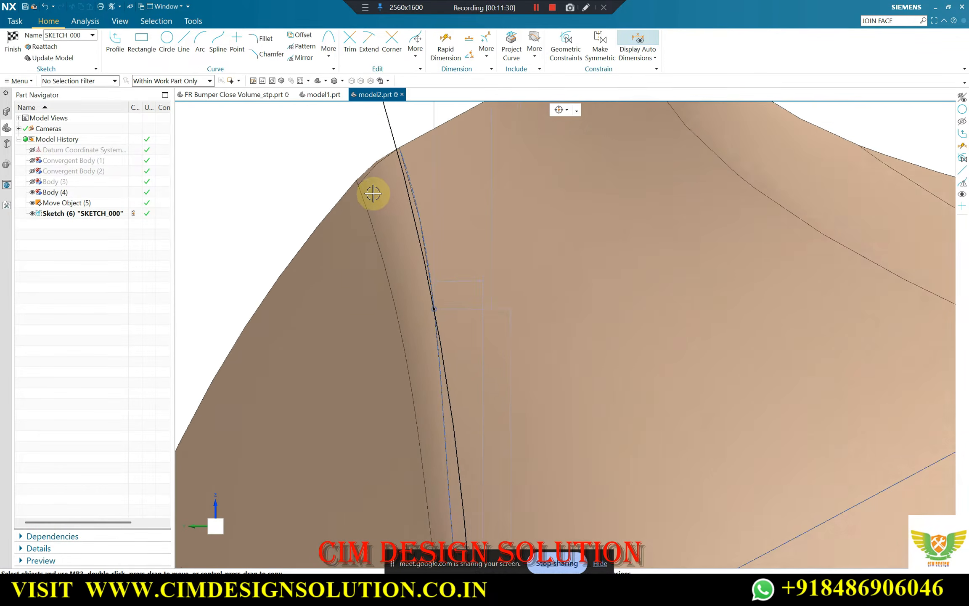
scroll(461, 199, down, 3)
scroll(401, 219, up, 8)
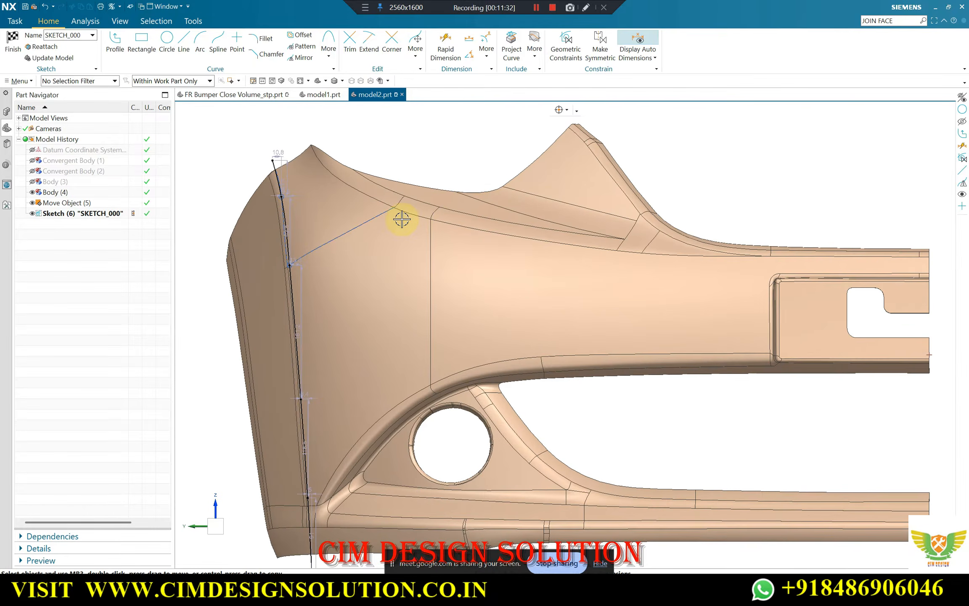
scroll(328, 183, up, 3)
scroll(313, 163, down, 2)
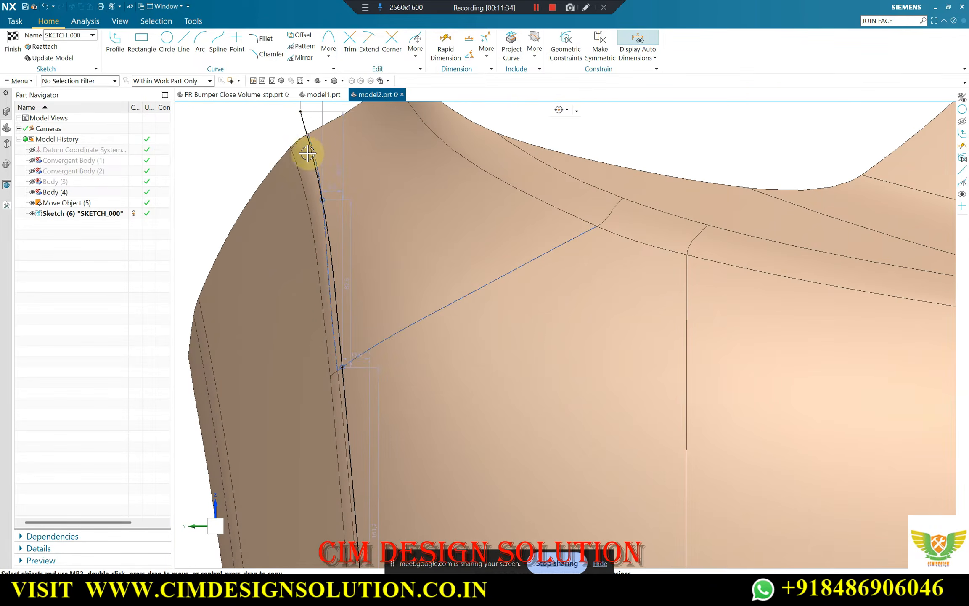
scroll(324, 158, down, 3)
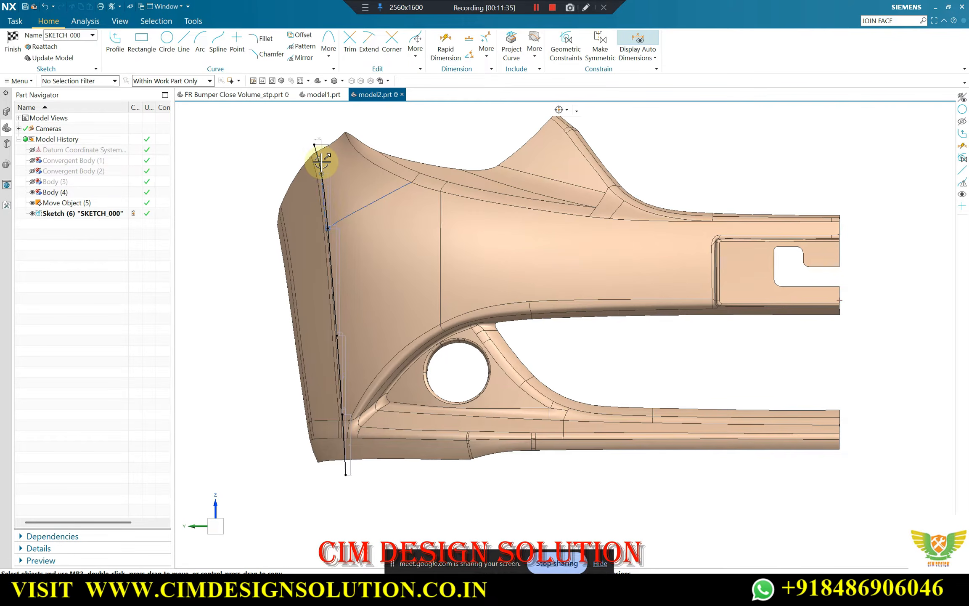
scroll(311, 176, up, 3)
scroll(318, 166, down, 1)
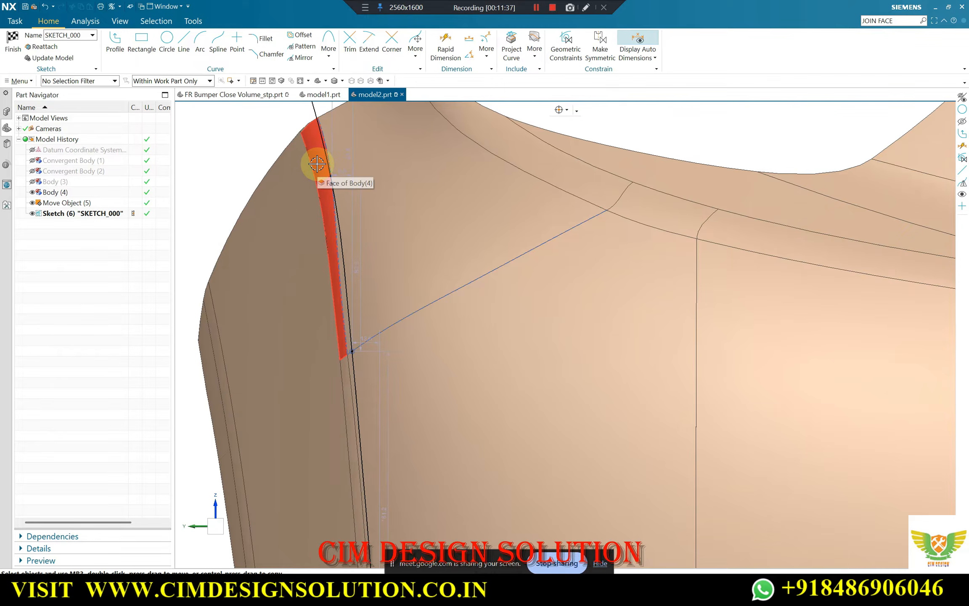
scroll(324, 162, down, 2)
scroll(364, 454, up, 2)
scroll(381, 396, down, 3)
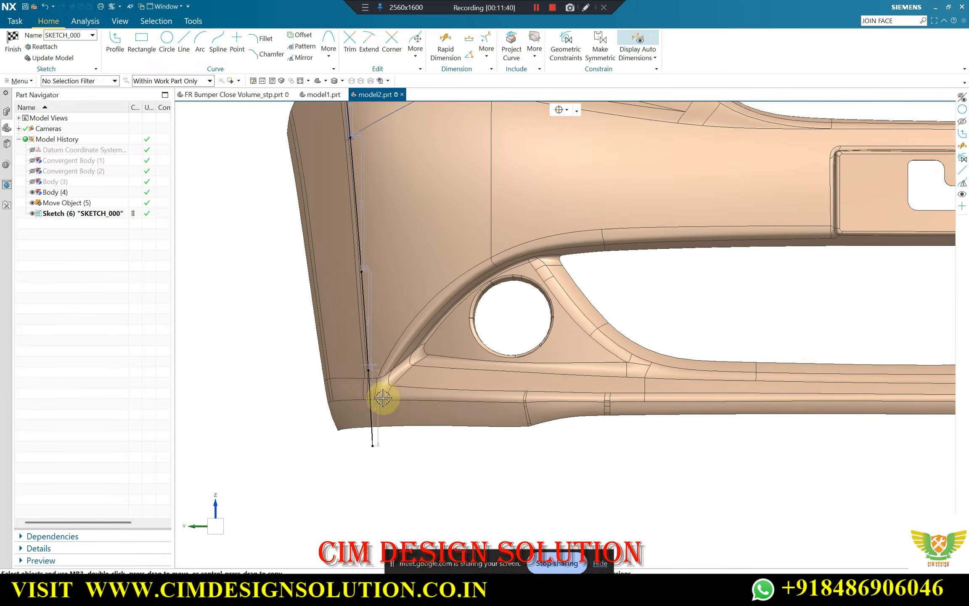
Set up an offset of the corner spline in SKETCH_000 with a 9 mm distance, reversed toward the fillet's outer edge
scroll(354, 120, up, 5)
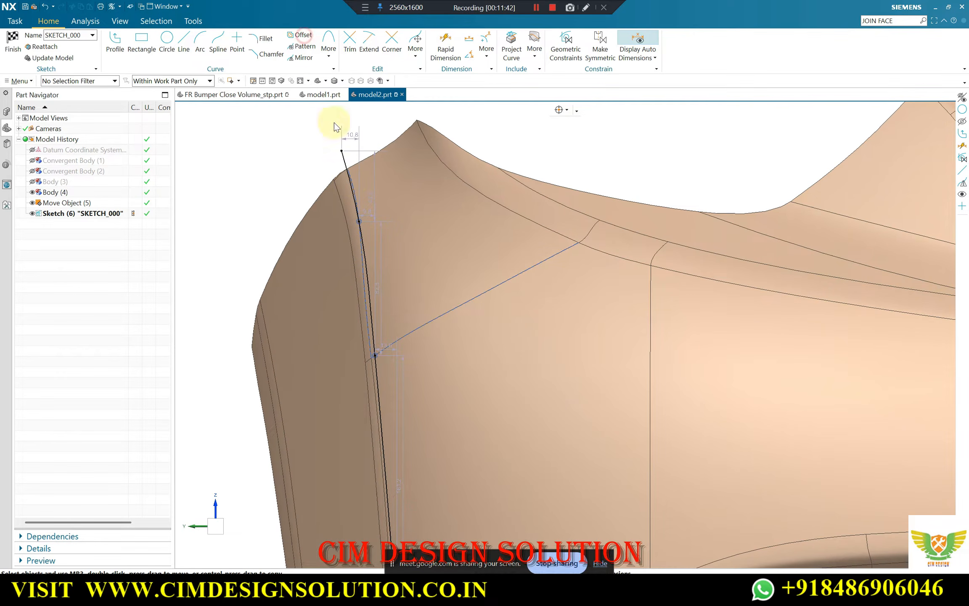
click(348, 173)
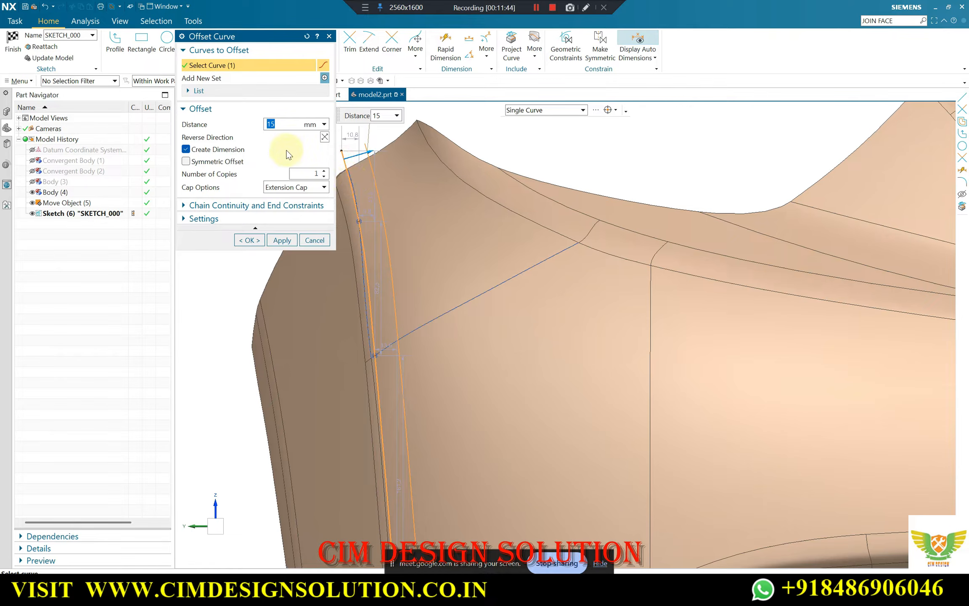
scroll(441, 198, down, 4)
scroll(395, 196, up, 5)
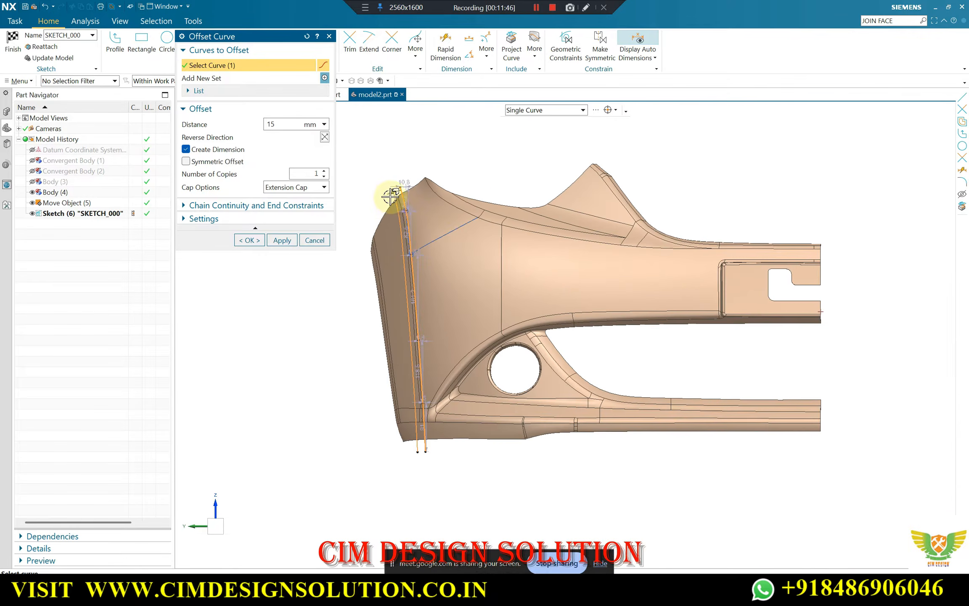
text(9)
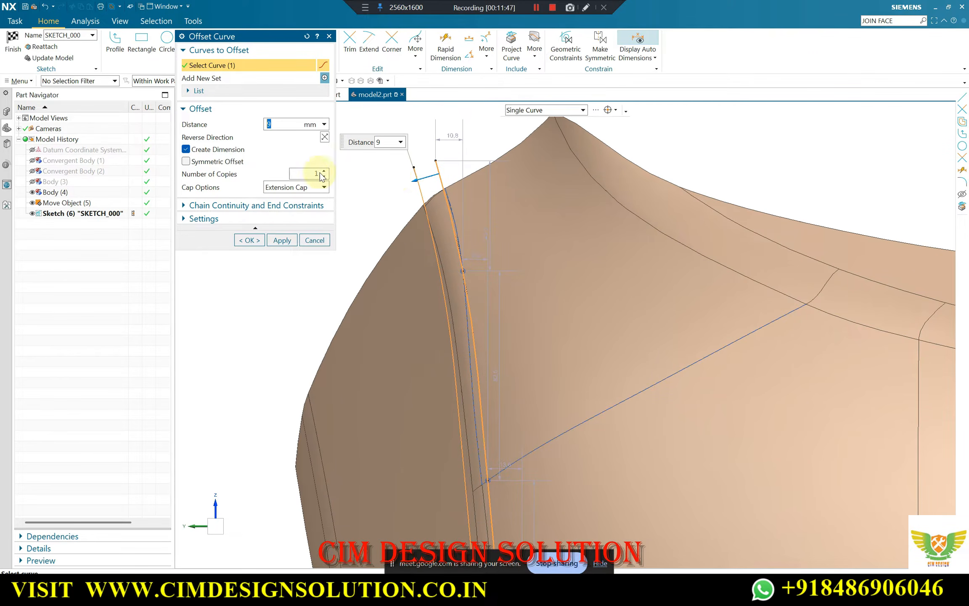
scroll(393, 172, down, 6)
scroll(448, 429, up, 5)
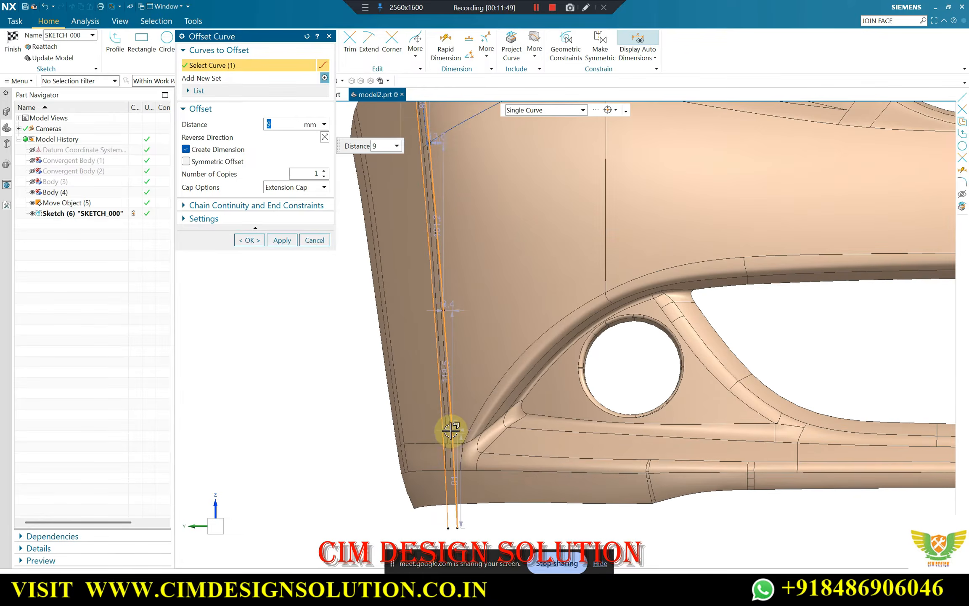
scroll(432, 324, down, 5)
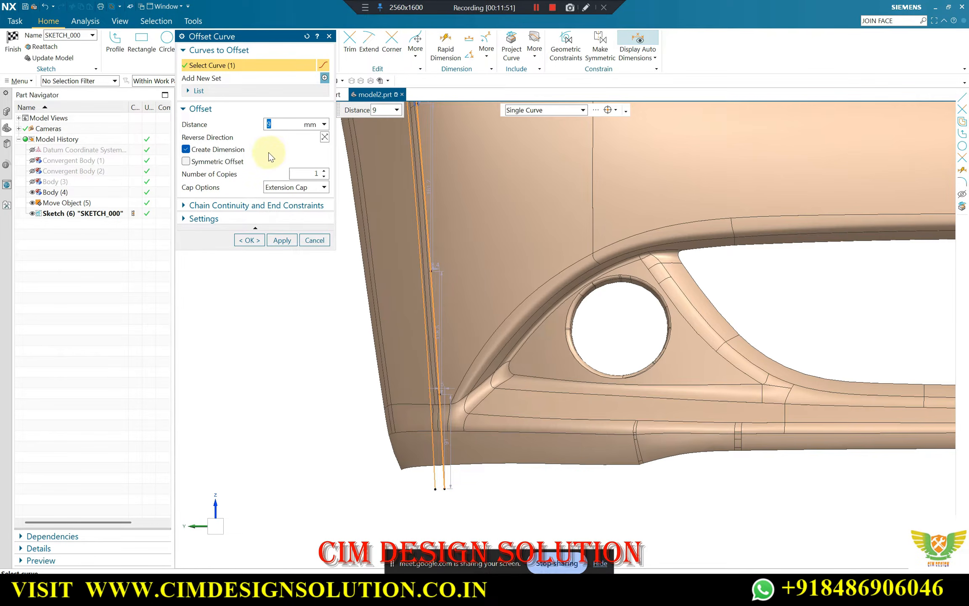
Try a 6 mm distance, set the corner spline's offset to 8 mm, and create the offset curve
text(6)
scroll(454, 256, down, 3)
scroll(437, 199, up, 6)
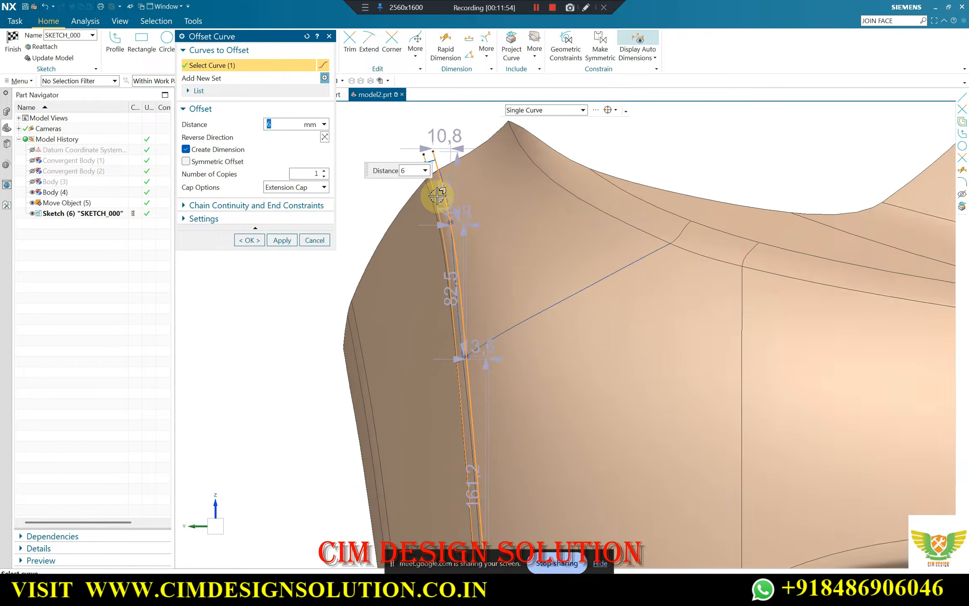
key(Return)
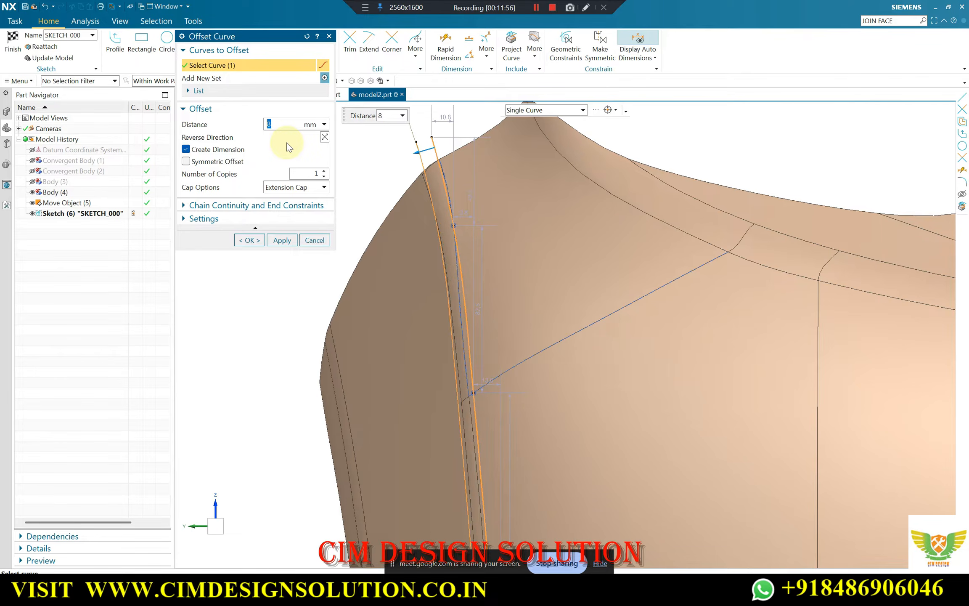
scroll(451, 286, down, 3)
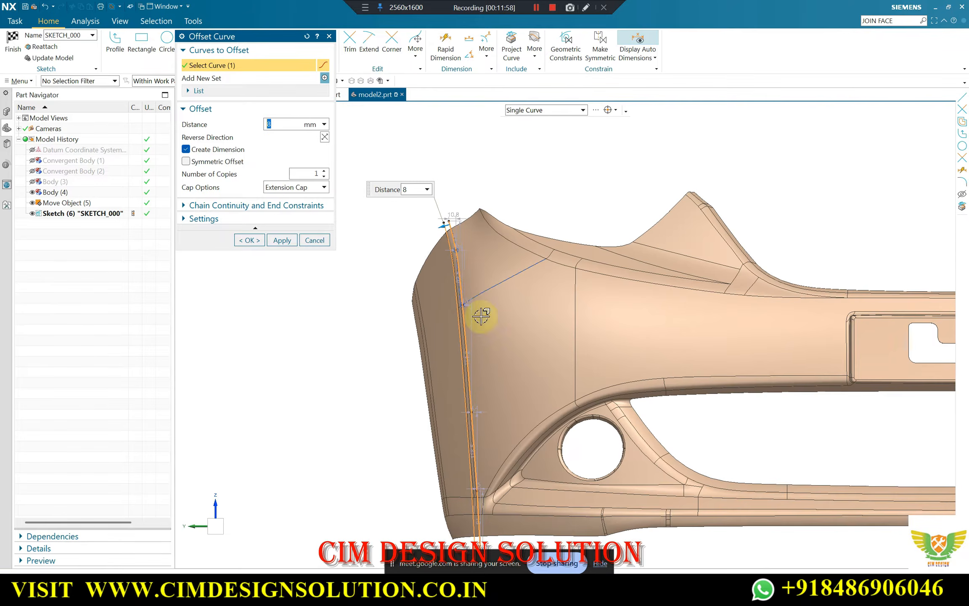
scroll(479, 332, down, 3)
scroll(478, 435, up, 6)
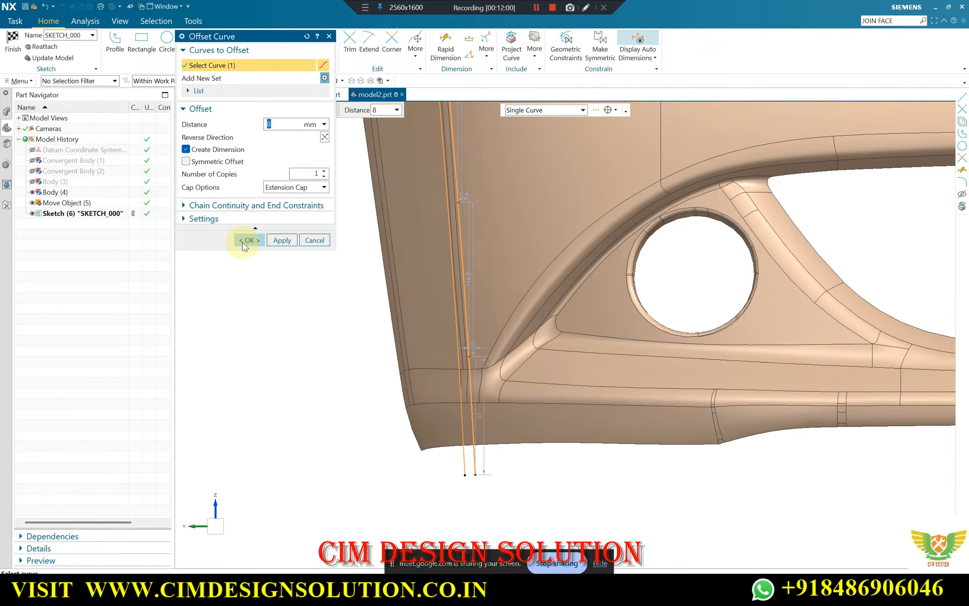
click(243, 241)
Examine how the two corner curves follow the fillet edges of Body (4) from the upper end to the bottom
scroll(450, 294, down, 3)
scroll(428, 116, up, 5)
scroll(447, 264, up, 2)
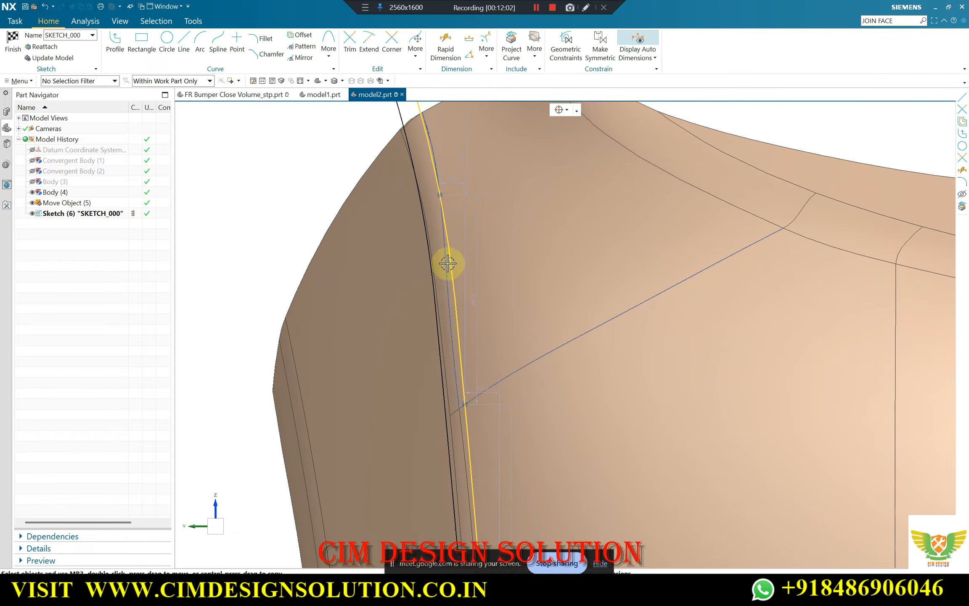
scroll(402, 182, down, 5)
scroll(399, 281, up, 4)
scroll(399, 281, down, 5)
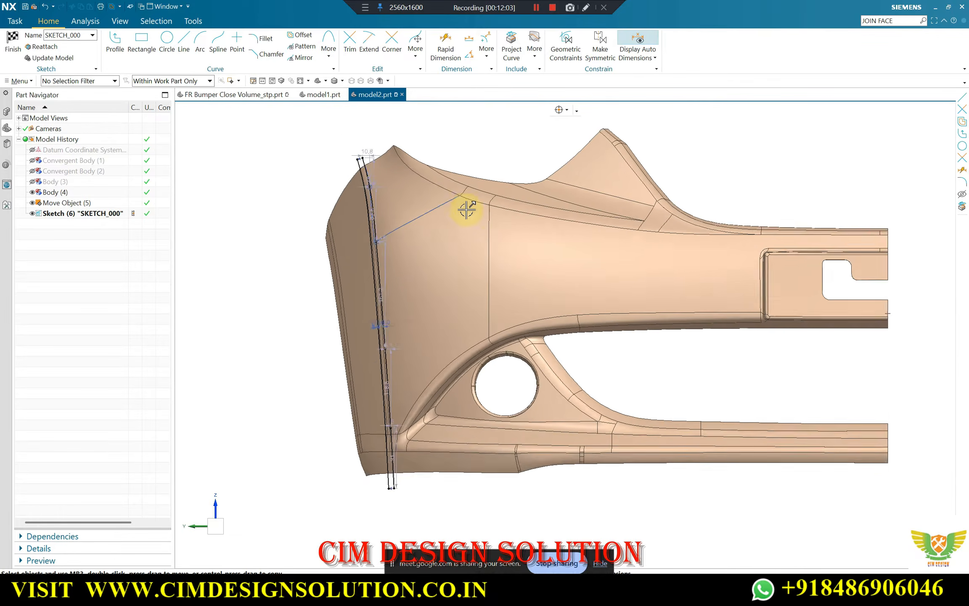
scroll(460, 208, up, 1)
scroll(411, 225, down, 1)
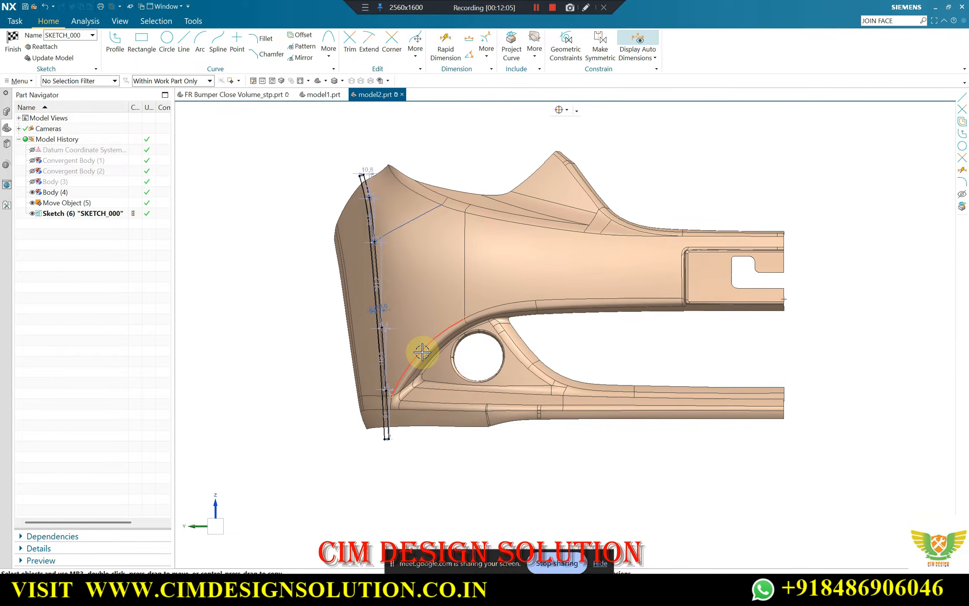
scroll(350, 402, up, 3)
scroll(364, 356, down, 4)
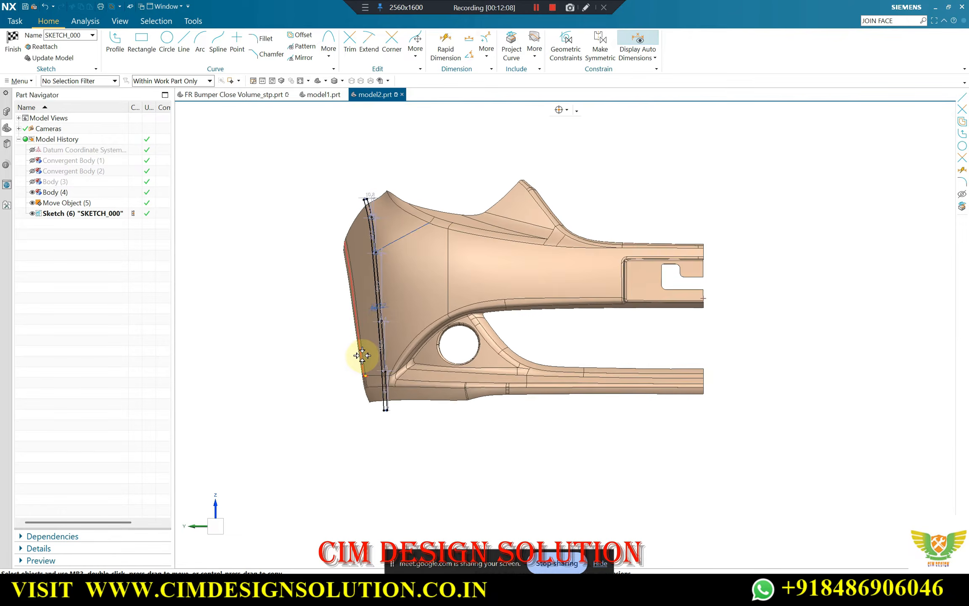
mouse_move(363, 357)
middle_down()
mouse_move(424, 357)
mouse_move(360, 373)
middle_up()
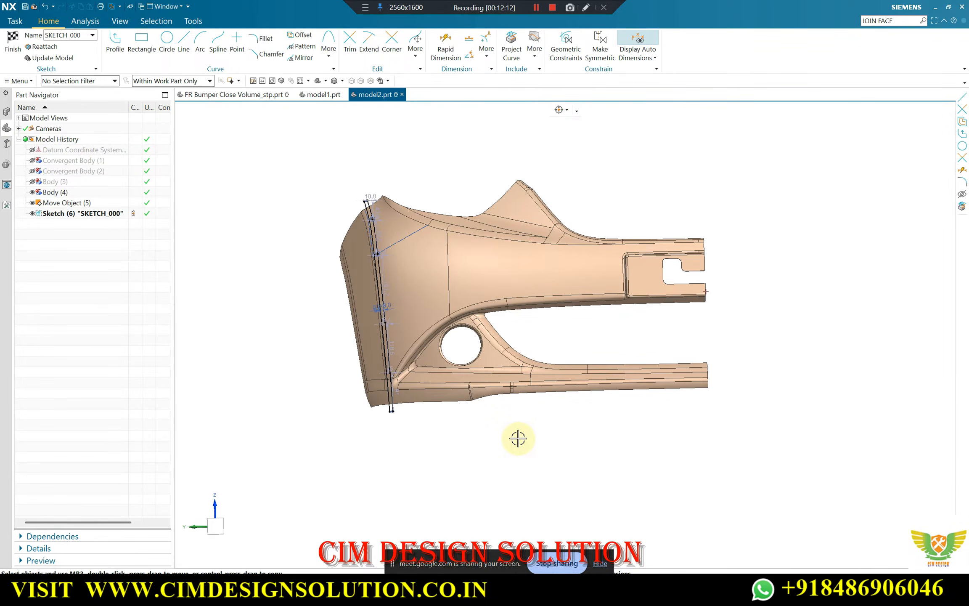
key(F8)
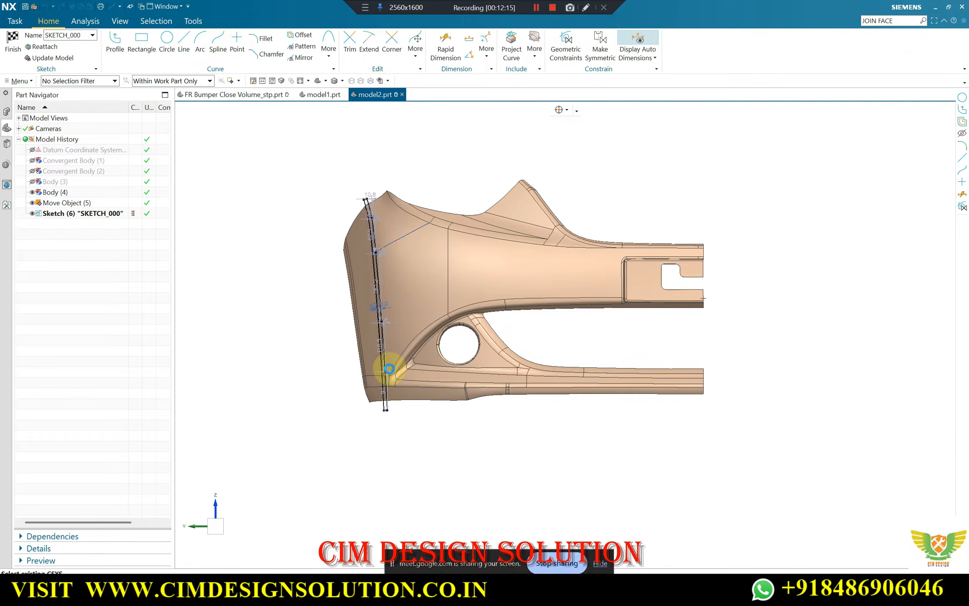
key(s)
scroll(388, 369, up, 5)
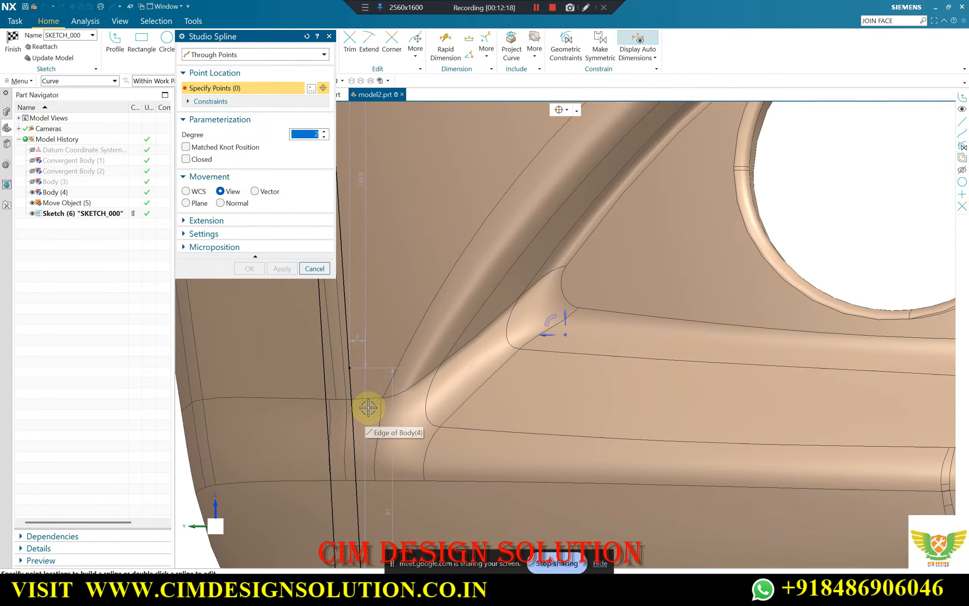
scroll(374, 400, down, 3)
scroll(391, 372, up, 3)
click(304, 270)
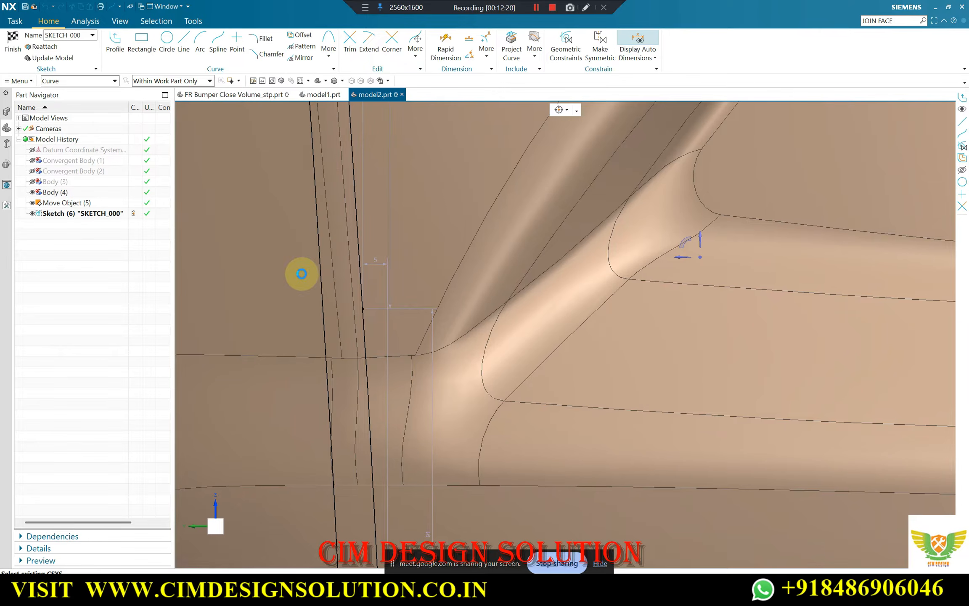
Swap the shown and hidden objects to display Convergent Body (1), and show SKETCH_000 over it
scroll(439, 302, up, 2)
scroll(439, 303, down, 6)
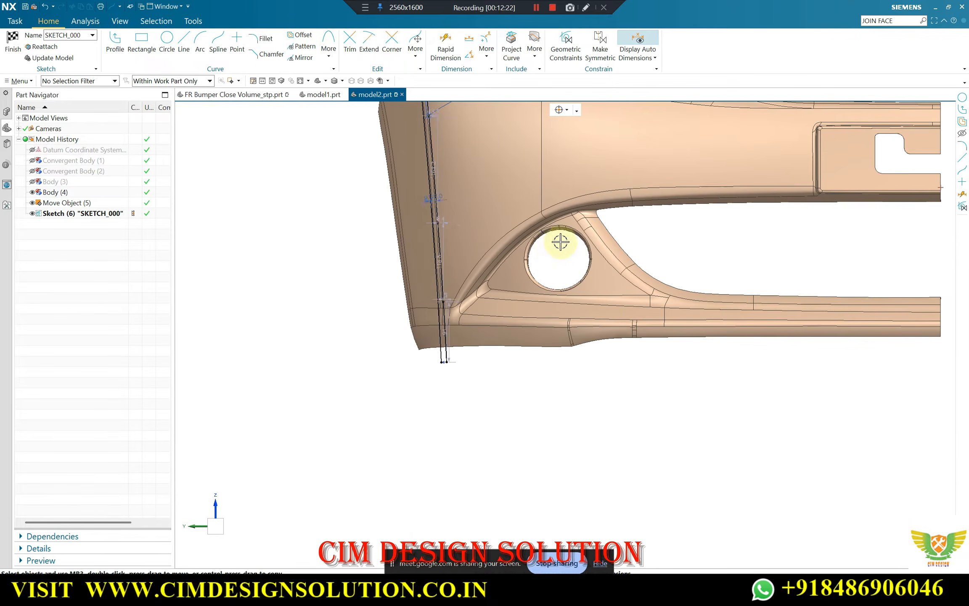
scroll(688, 183, down, 3)
scroll(579, 231, up, 4)
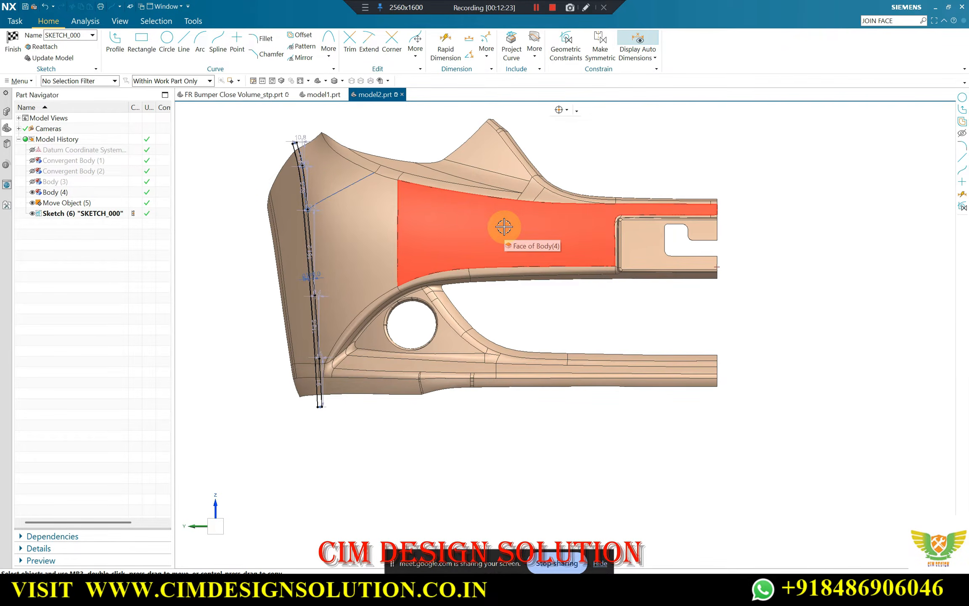
scroll(341, 307, up, 3)
scroll(405, 330, down, 3)
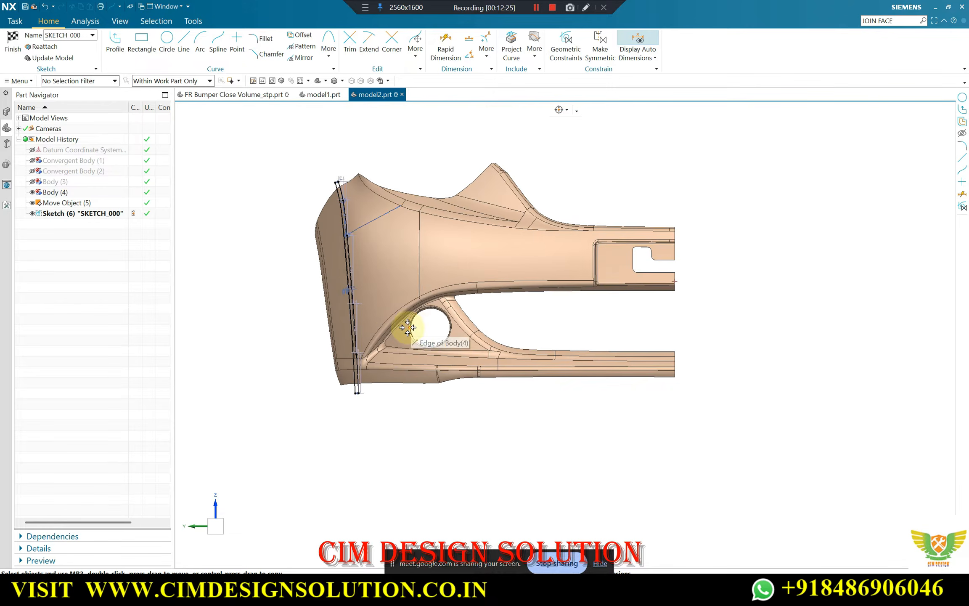
scroll(379, 316, up, 3)
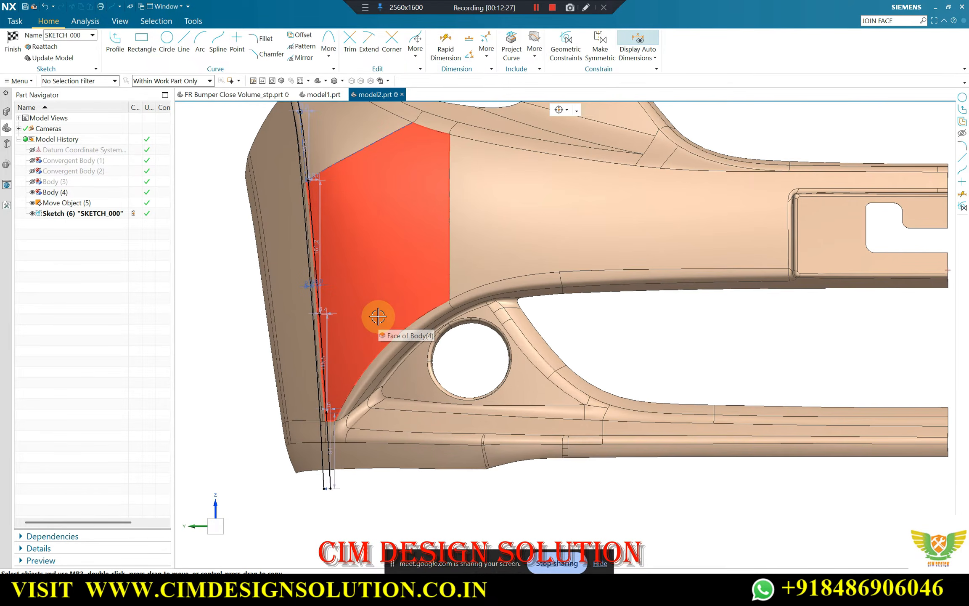
key(ctrl+shift+b)
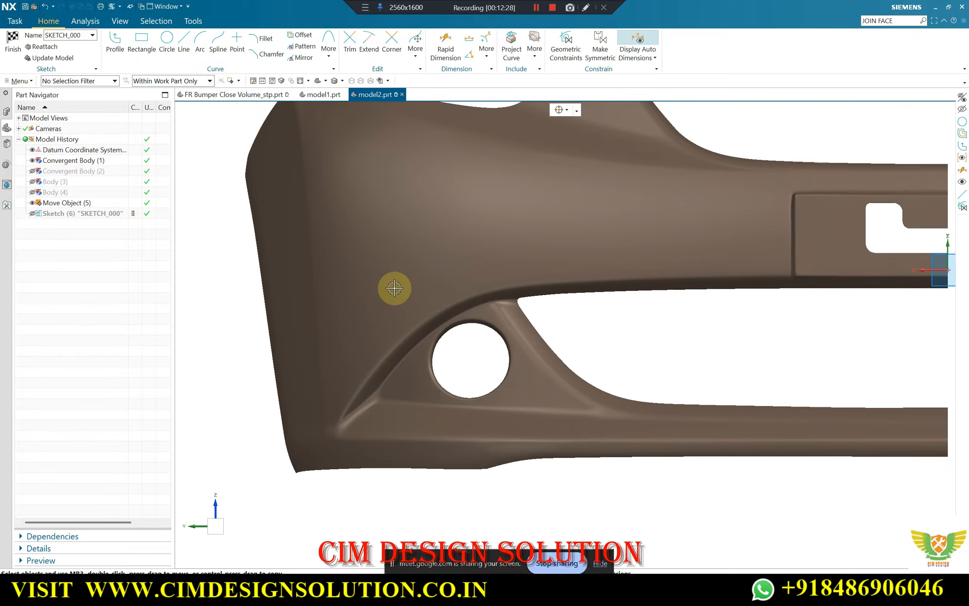
click(31, 214)
scroll(333, 299, down, 2)
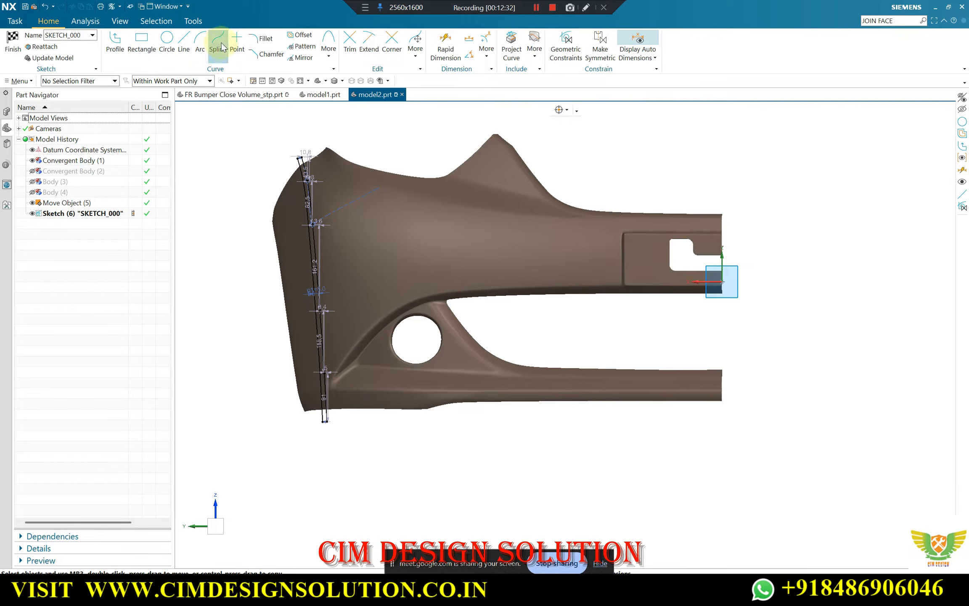
Start a degree 2 through-points spline beside the corner curves, placing its first four points up along the fog-lamp arch's outer edge
scroll(354, 338, up, 6)
key(s)
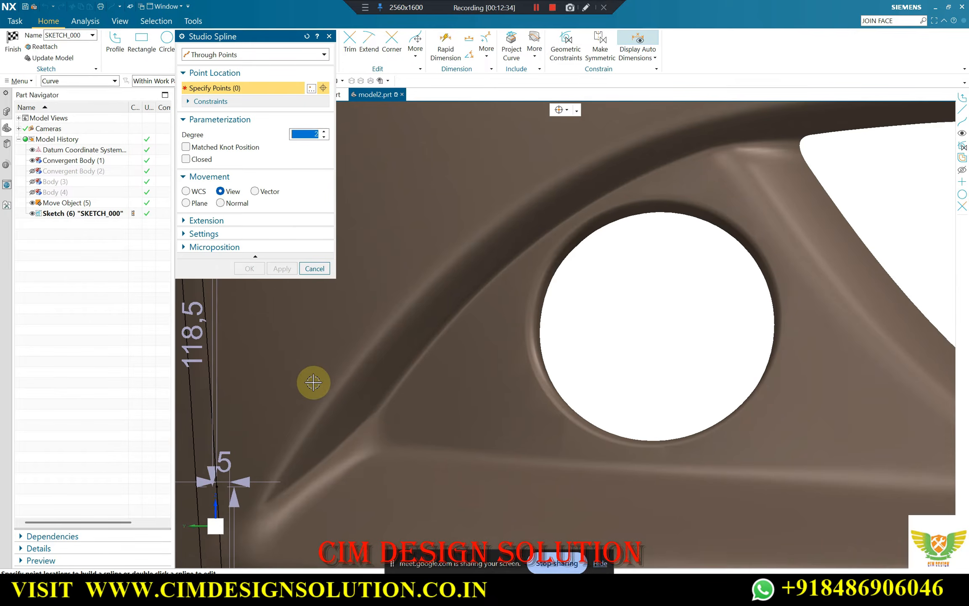
click(234, 513)
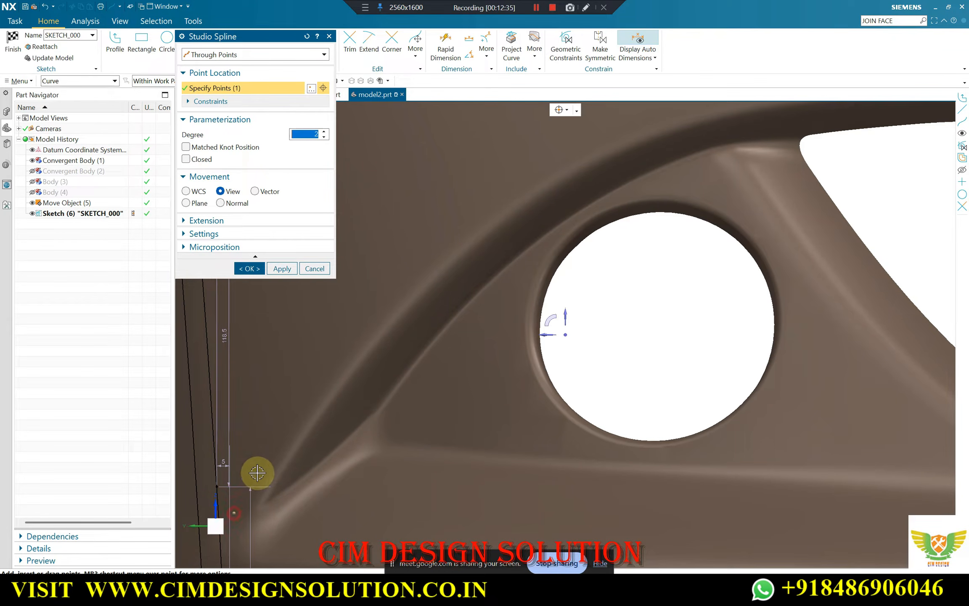
click(320, 384)
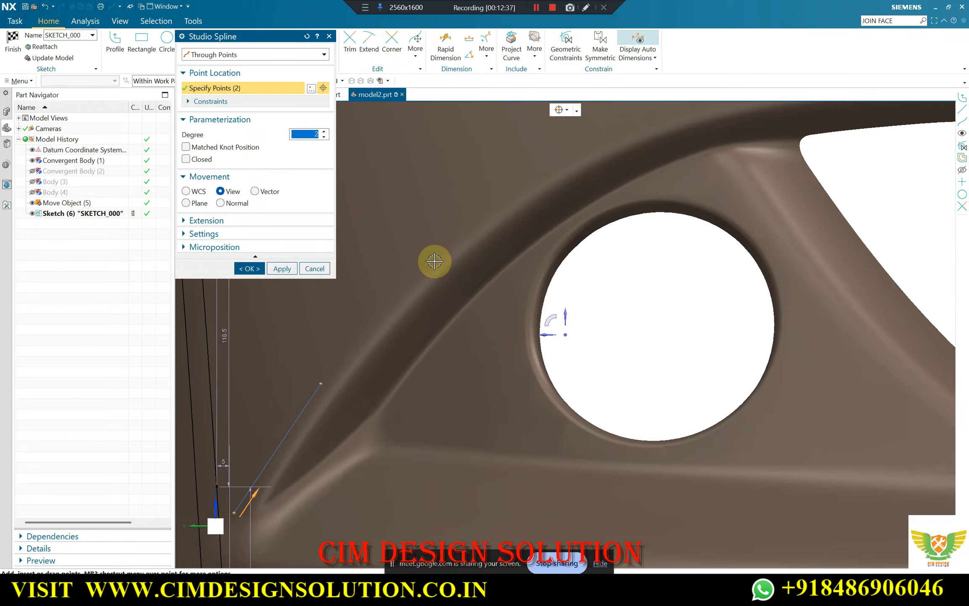
click(434, 261)
scroll(374, 309, down, 2)
click(590, 145)
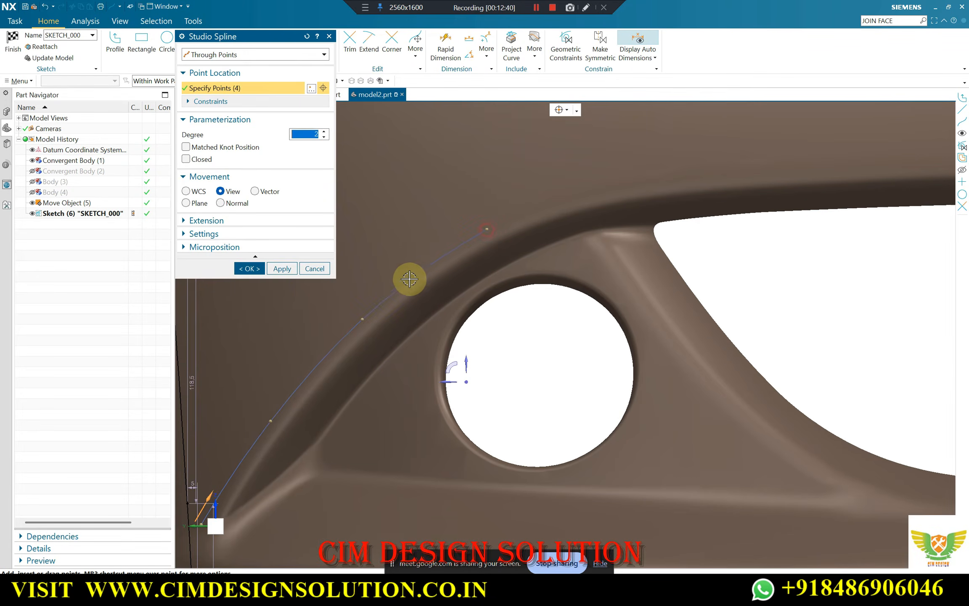
Continue the spline with four more points along the grille opening's upper edge, ending just before the number-plate recess
scroll(410, 279, down, 1)
scroll(624, 203, up, 2)
scroll(589, 220, down, 4)
scroll(736, 201, up, 6)
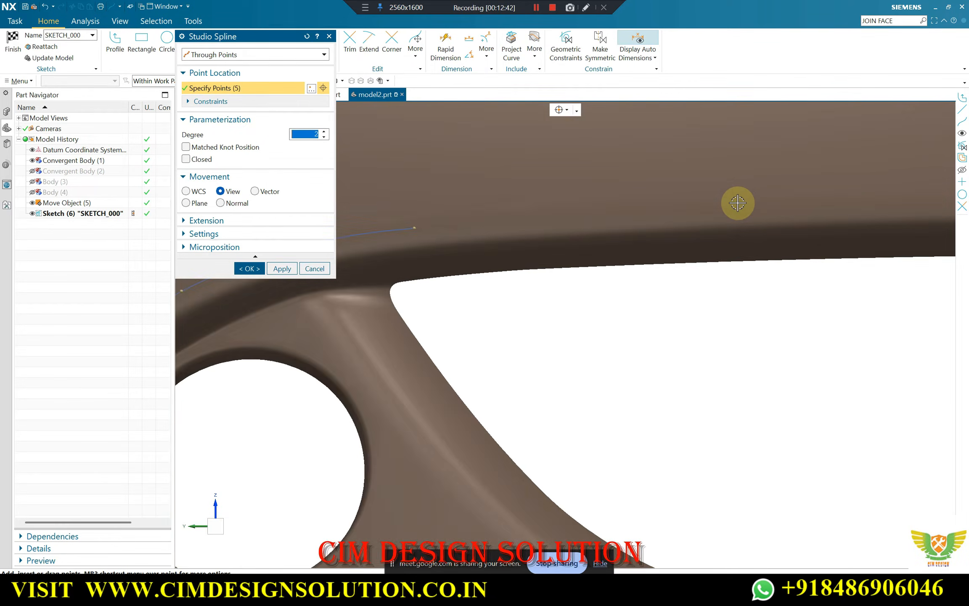
click(703, 219)
scroll(547, 240, down, 5)
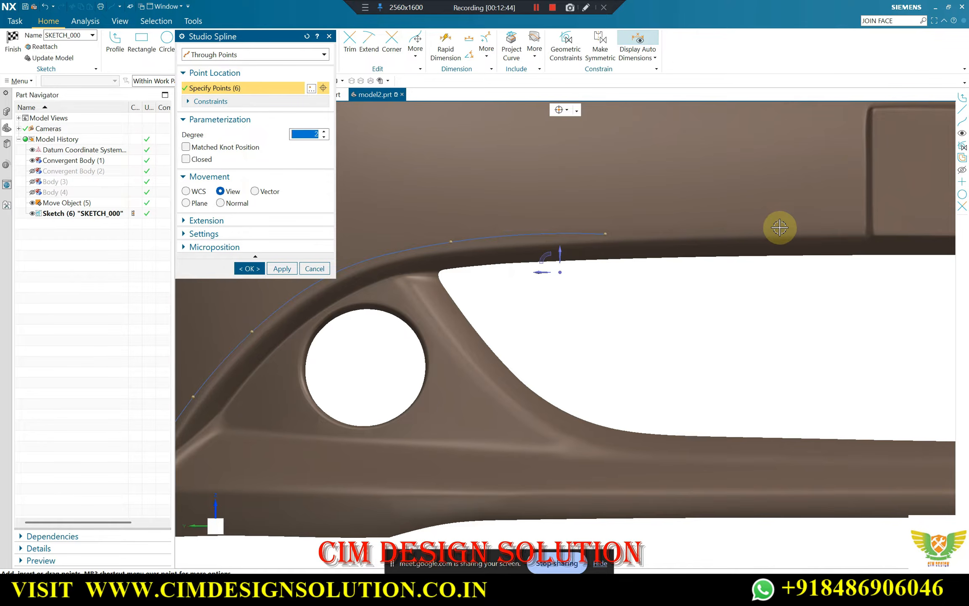
scroll(854, 228, up, 2)
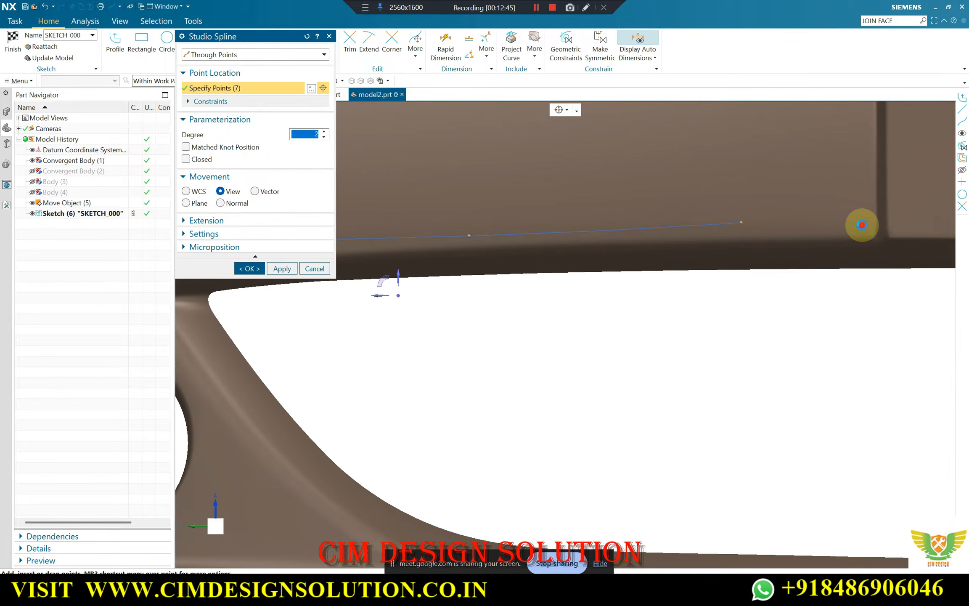
click(861, 225)
Delete the spline's second-to-last point near the number-plate recess and check the curve back along the arch
scroll(759, 197, down, 4)
scroll(741, 209, up, 4)
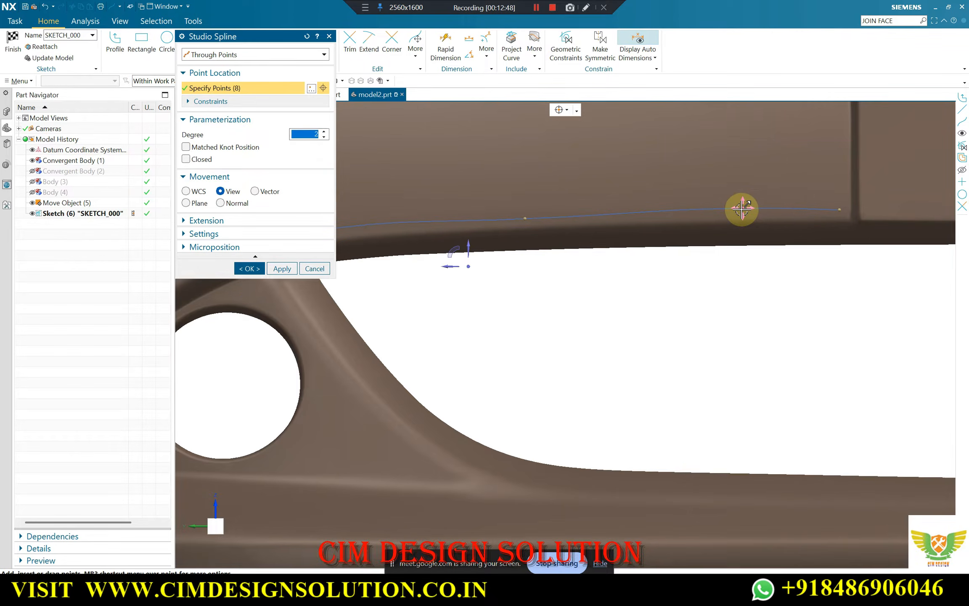
right_click(742, 209)
click(764, 240)
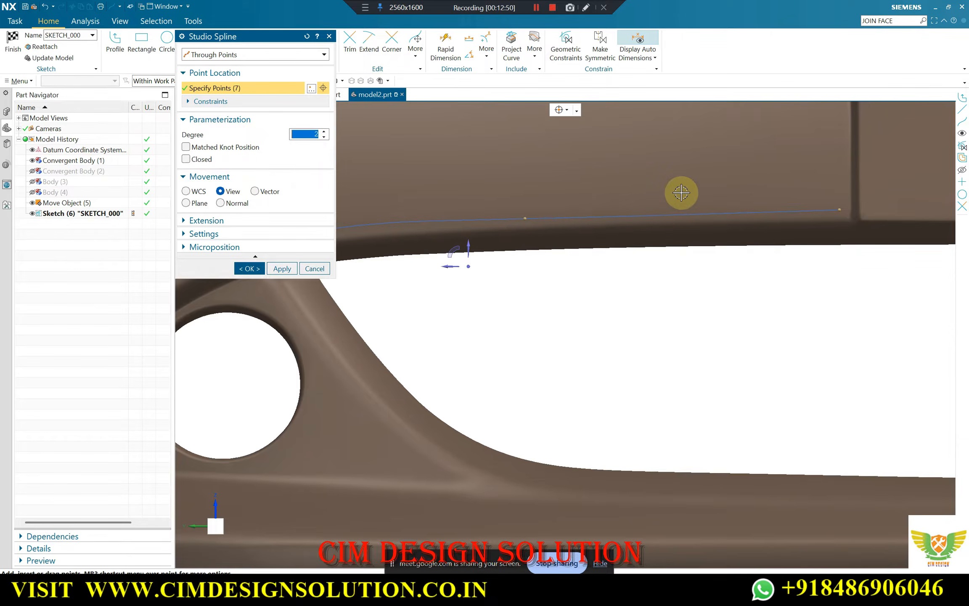
scroll(625, 195, down, 4)
scroll(498, 231, up, 4)
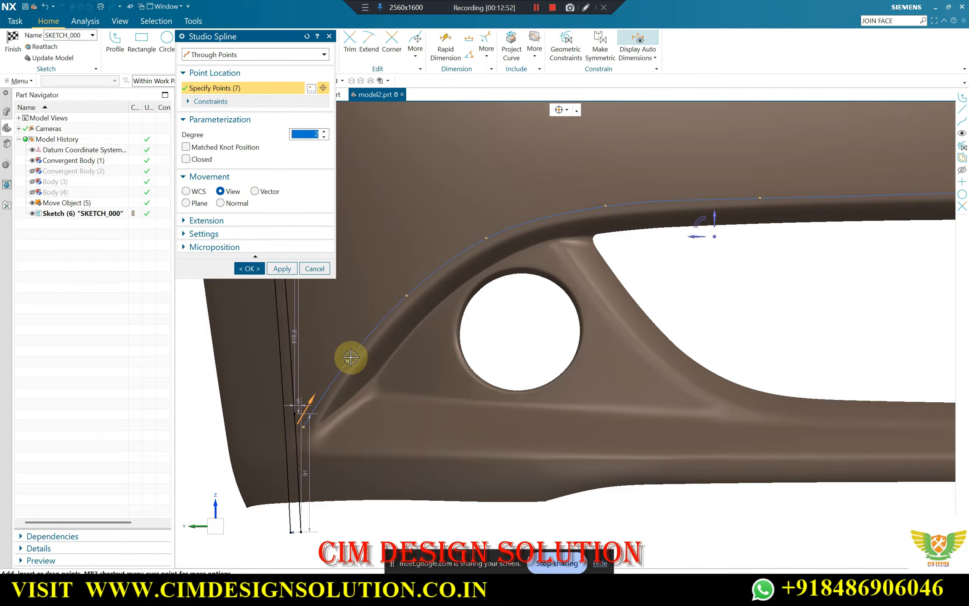
scroll(345, 356, up, 3)
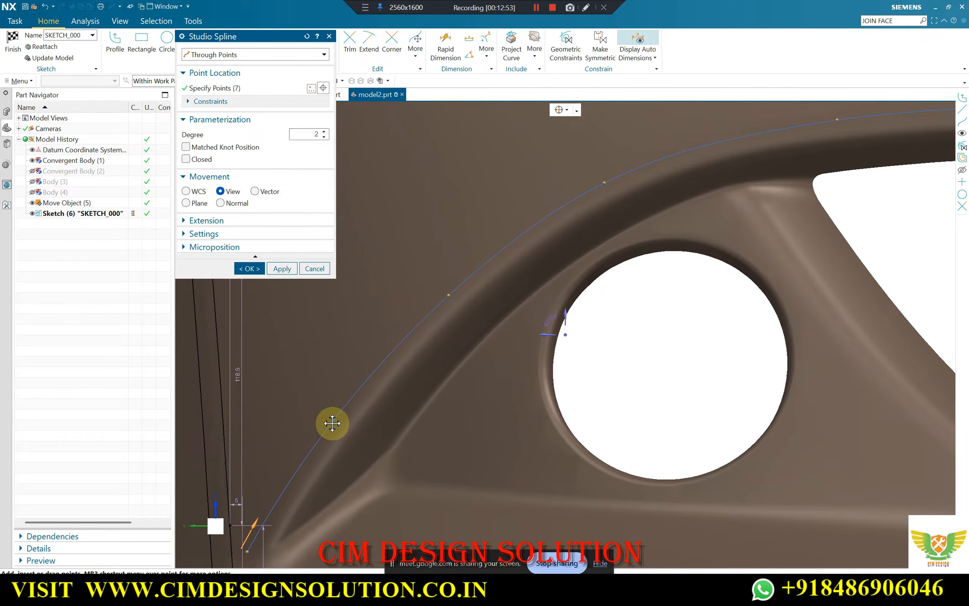
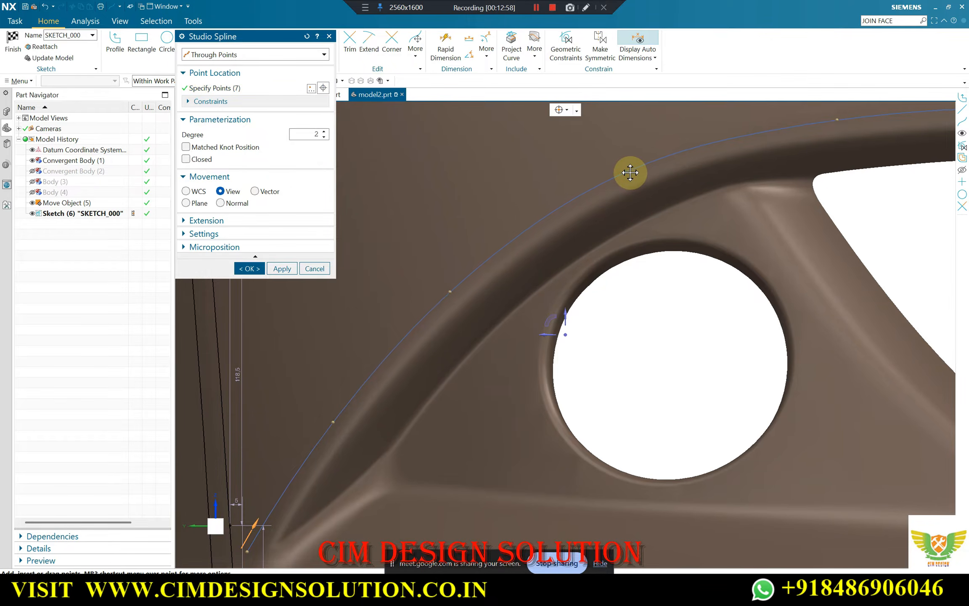
Check the seven-point degree 2 spline along the fog-lamp arch and finish creating it
scroll(629, 172, down, 4)
scroll(692, 174, up, 4)
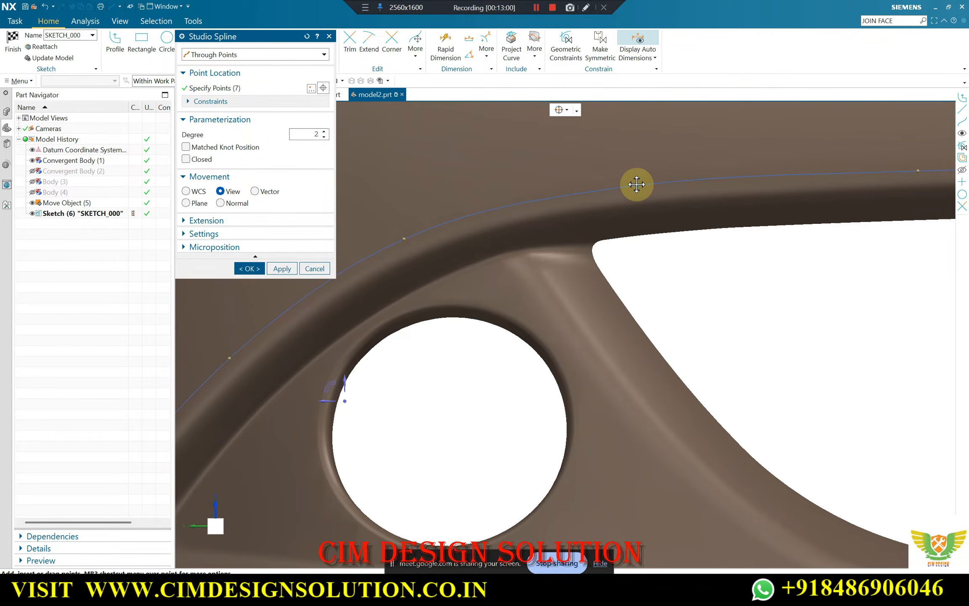
scroll(636, 184, down, 2)
scroll(485, 225, down, 2)
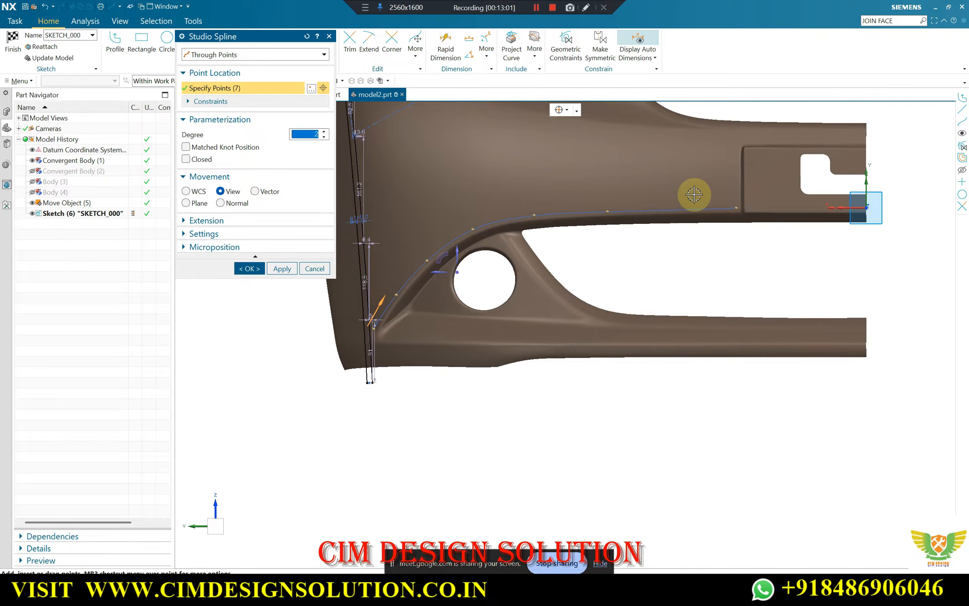
click(249, 269)
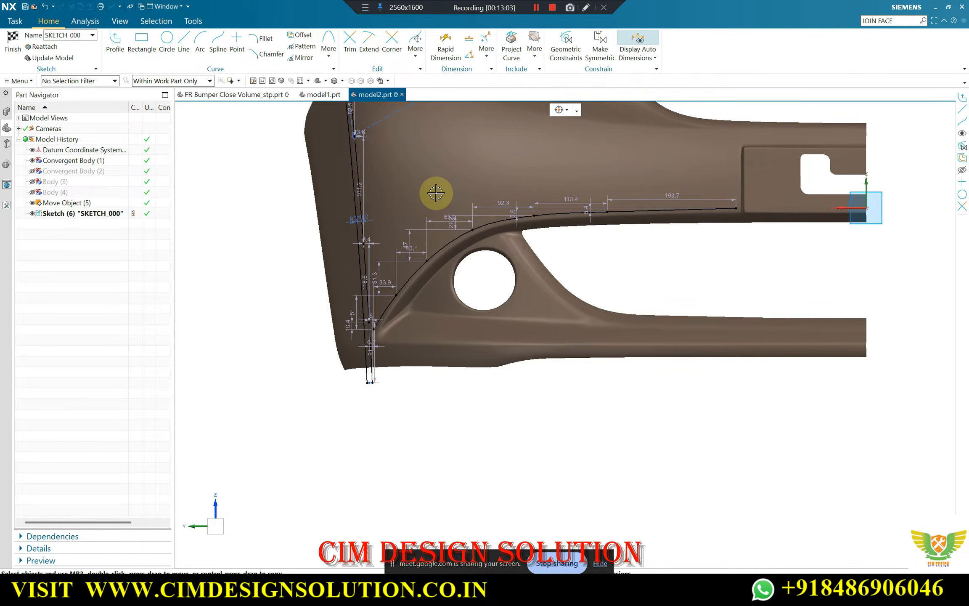
Swap the shown and hidden objects to display Body (4), and show SKETCH_000 over it
key(ctrl+shift+b)
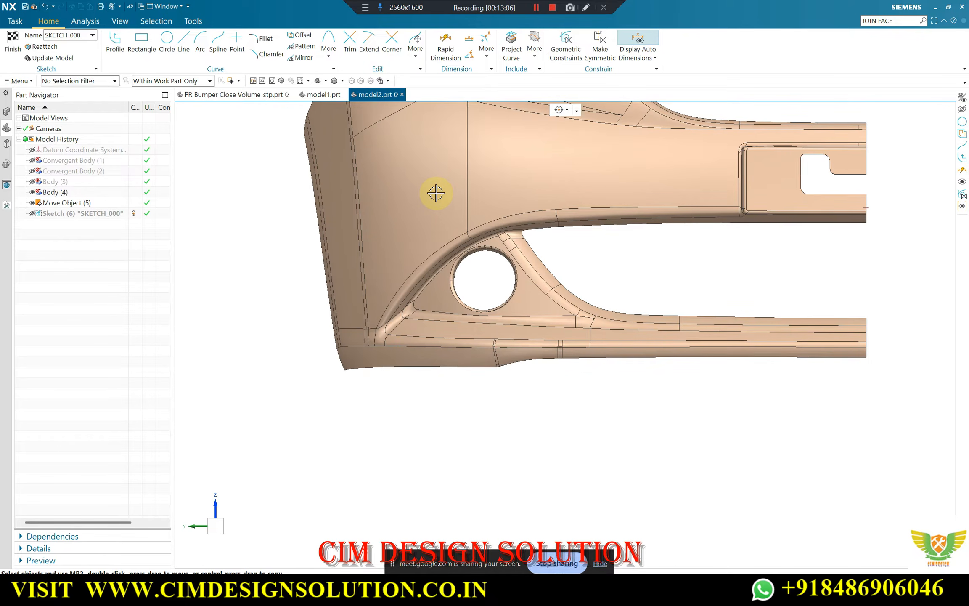
key(ctrl+l)
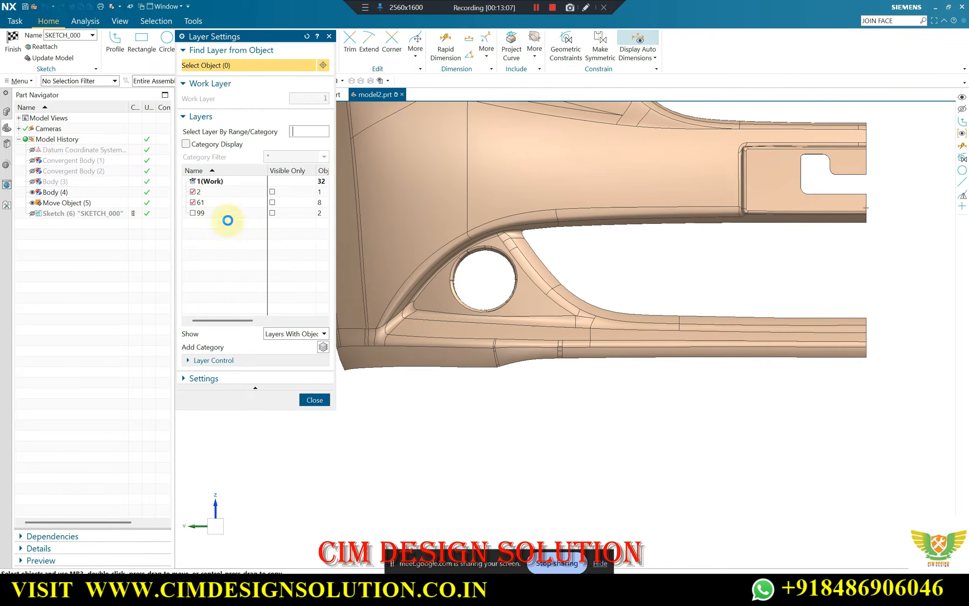
key(Escape)
click(32, 213)
scroll(523, 233, up, 2)
scroll(540, 232, up, 1)
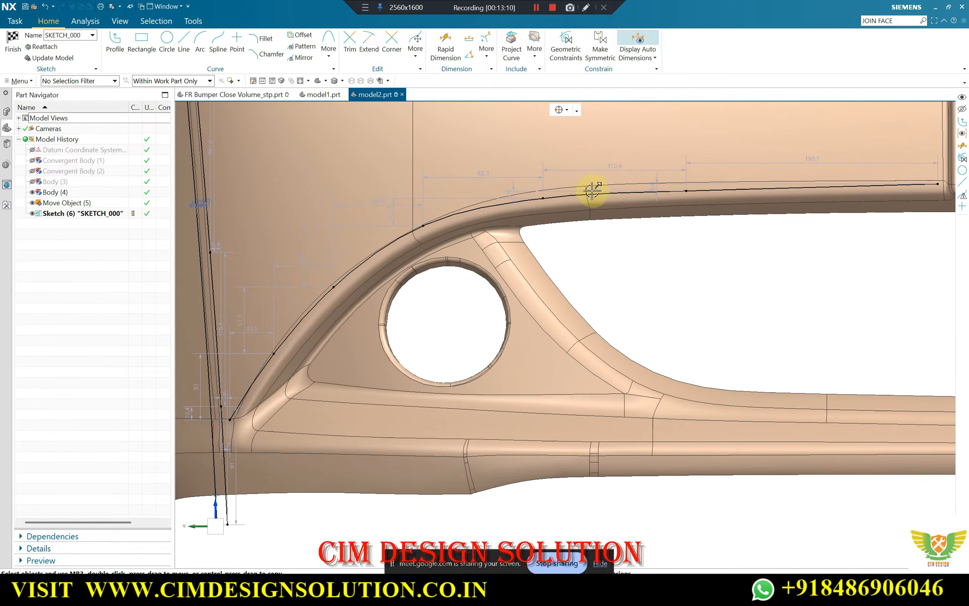
Compare the new spline with the edges of Body (4) along the fog-lamp arch and the grille opening's upper edge
scroll(573, 243, down, 1)
scroll(826, 182, up, 1)
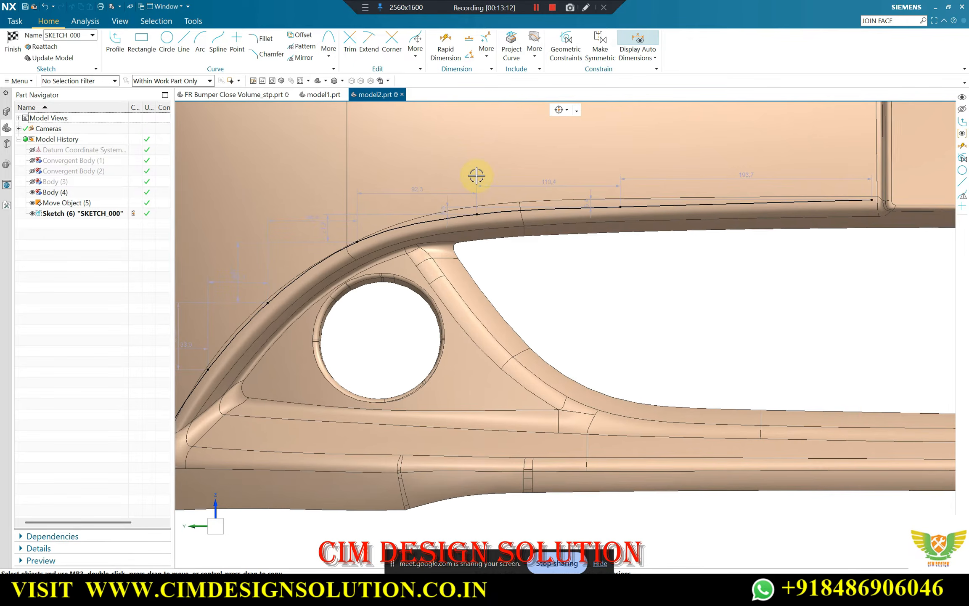
scroll(599, 225, down, 2)
scroll(620, 203, up, 2)
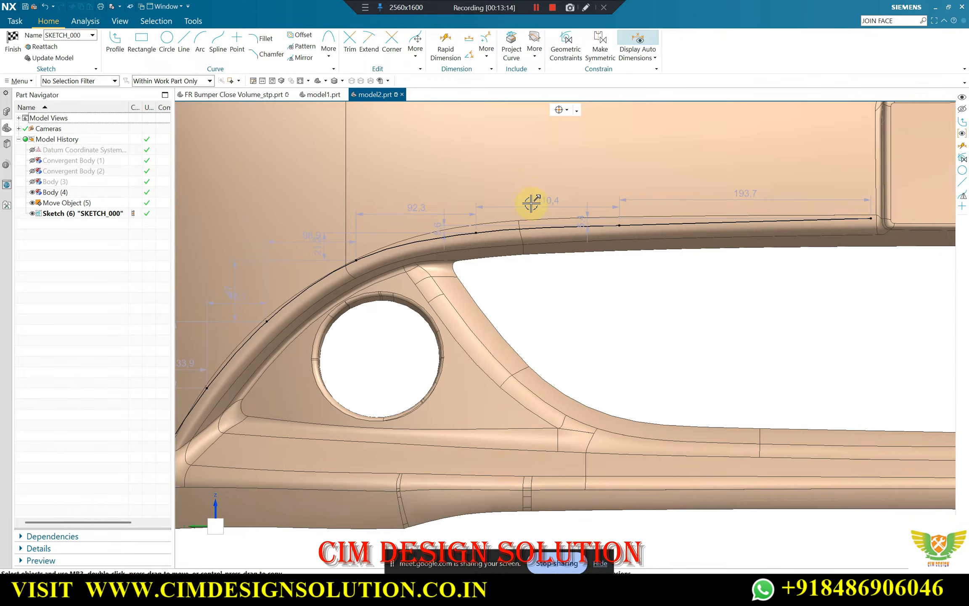
scroll(561, 206, down, 2)
scroll(697, 211, up, 2)
scroll(717, 217, down, 2)
scroll(589, 210, up, 2)
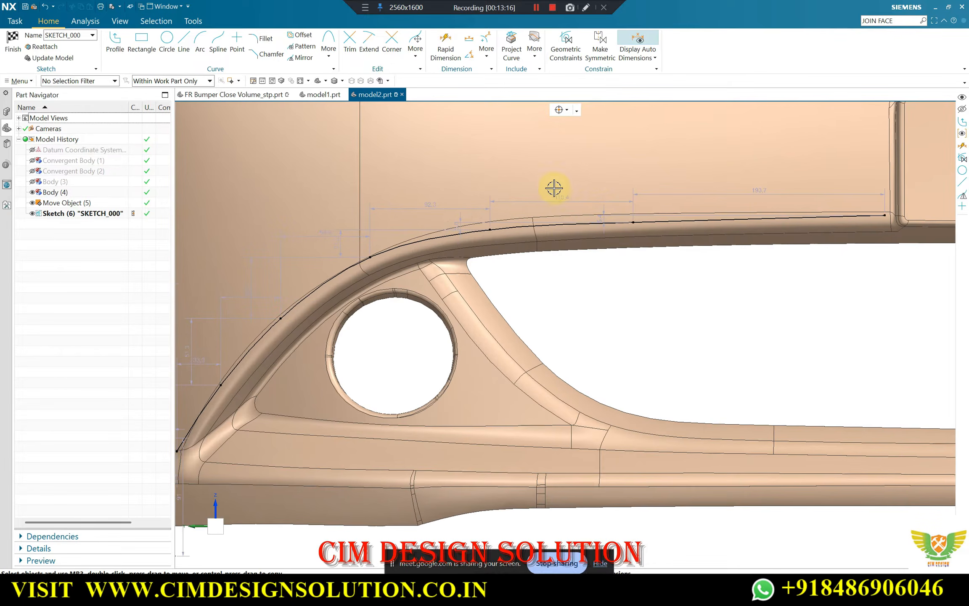
scroll(449, 260, down, 3)
scroll(484, 280, up, 1)
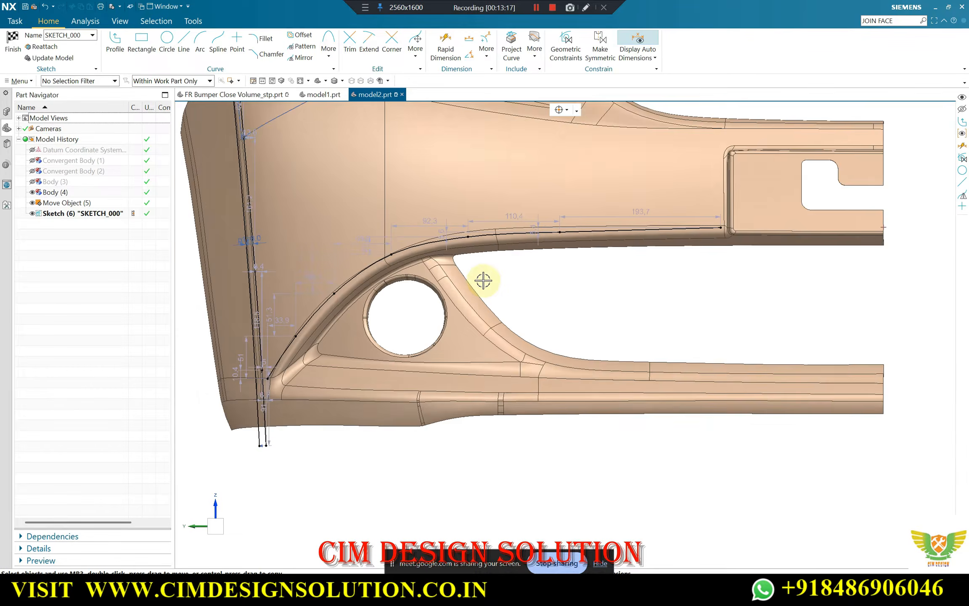
scroll(352, 249, up, 2)
scroll(379, 277, down, 2)
scroll(329, 298, up, 2)
scroll(348, 288, down, 2)
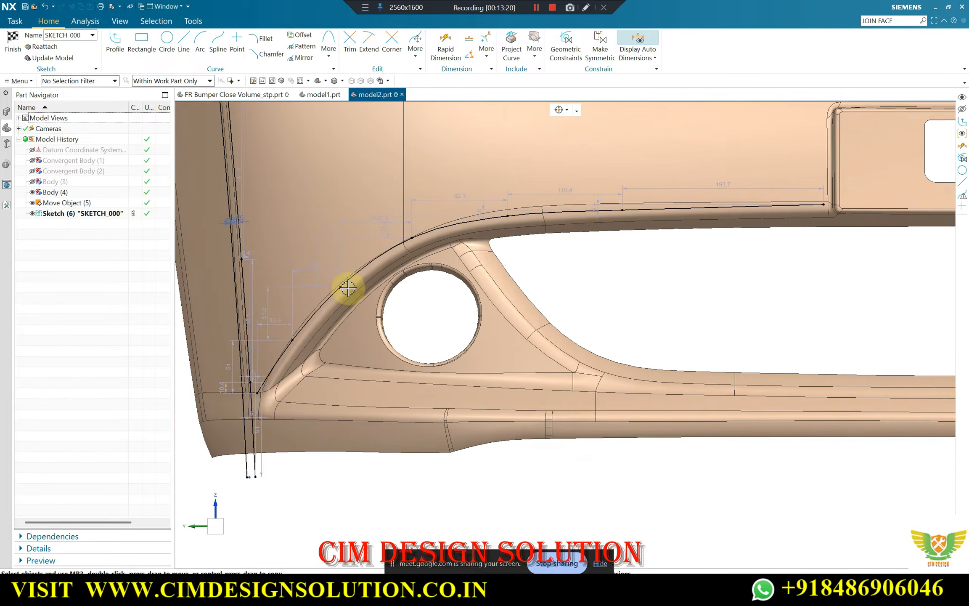
scroll(362, 278, up, 2)
scroll(462, 252, down, 2)
scroll(574, 213, up, 4)
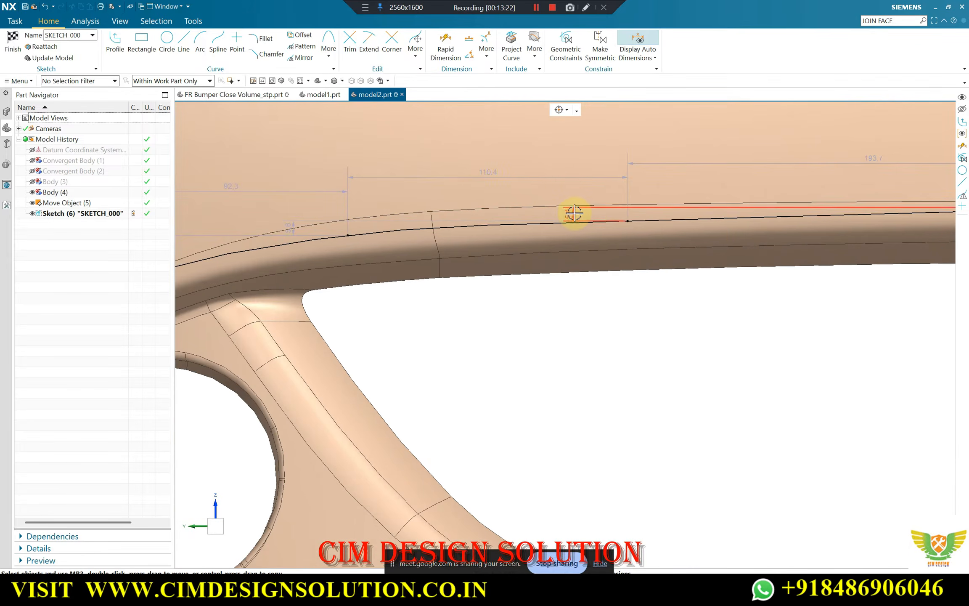
scroll(574, 213, down, 3)
scroll(752, 213, up, 3)
scroll(750, 213, down, 3)
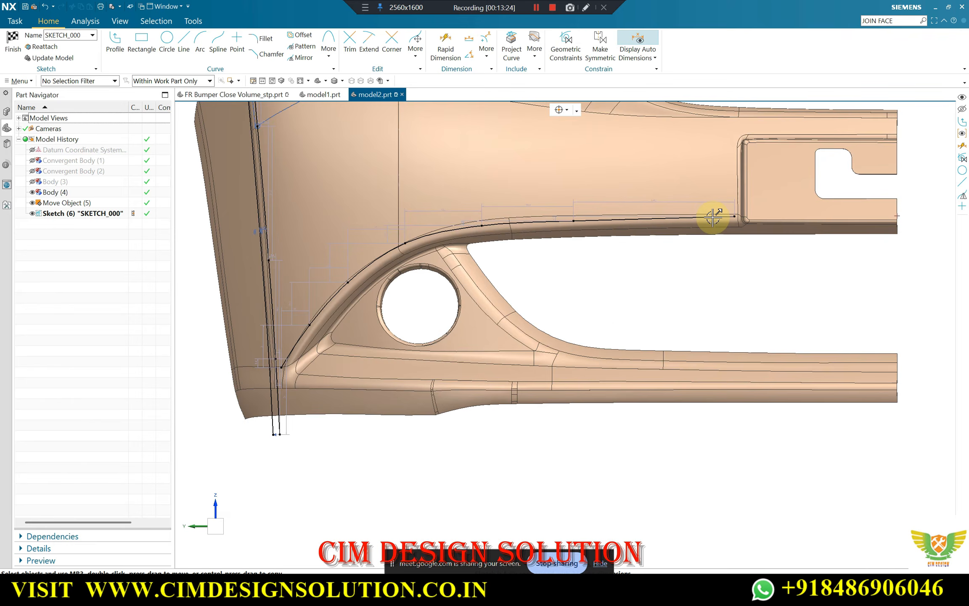
scroll(588, 194, up, 2)
scroll(587, 193, down, 2)
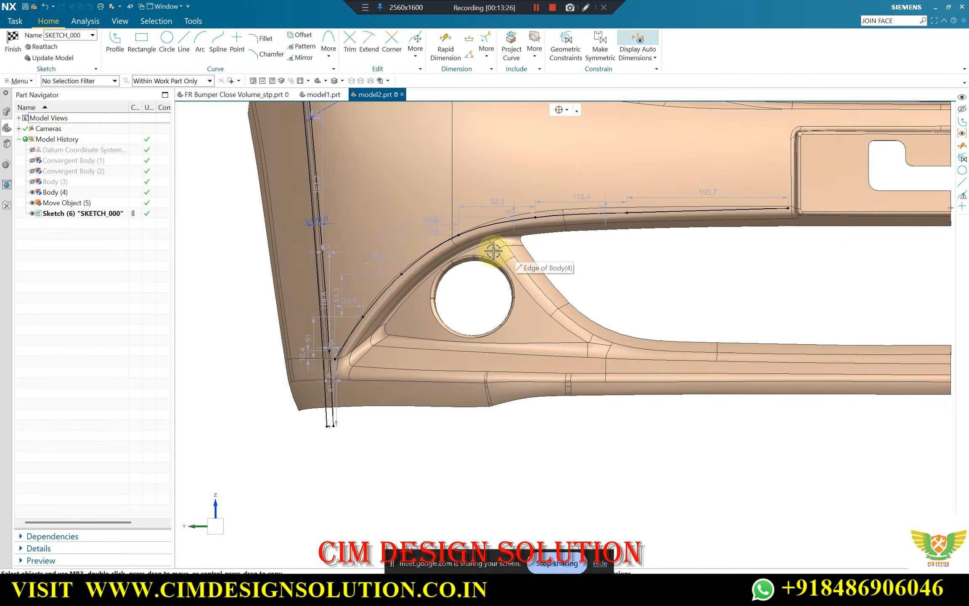
scroll(490, 236, up, 4)
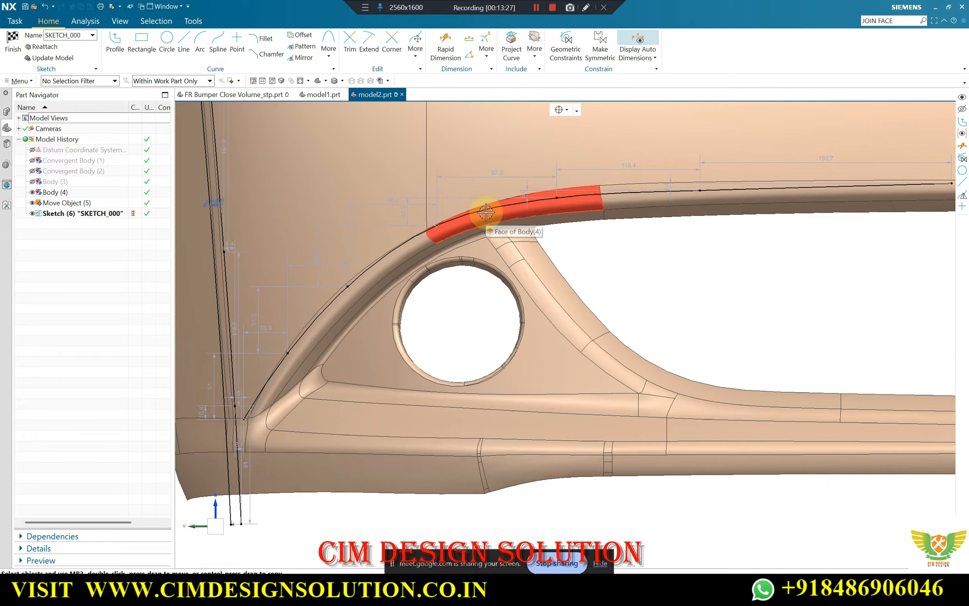
click(614, 198)
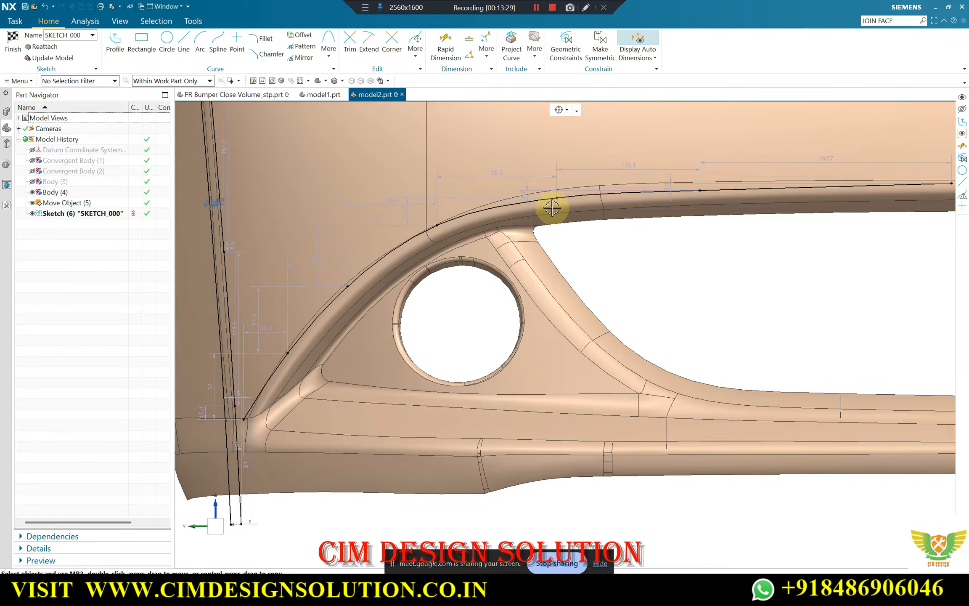
scroll(504, 199, down, 5)
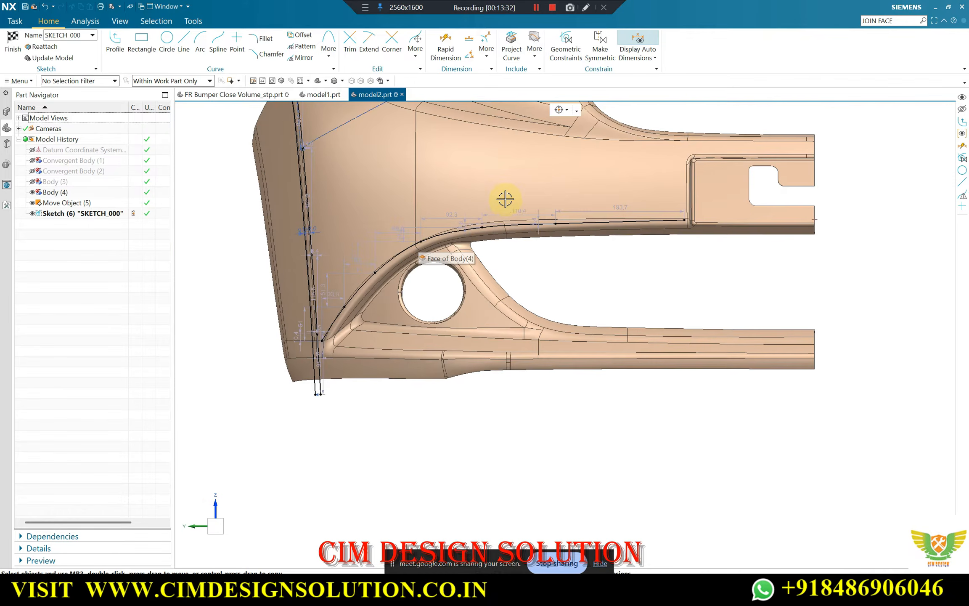
scroll(482, 221, up, 6)
scroll(526, 243, down, 2)
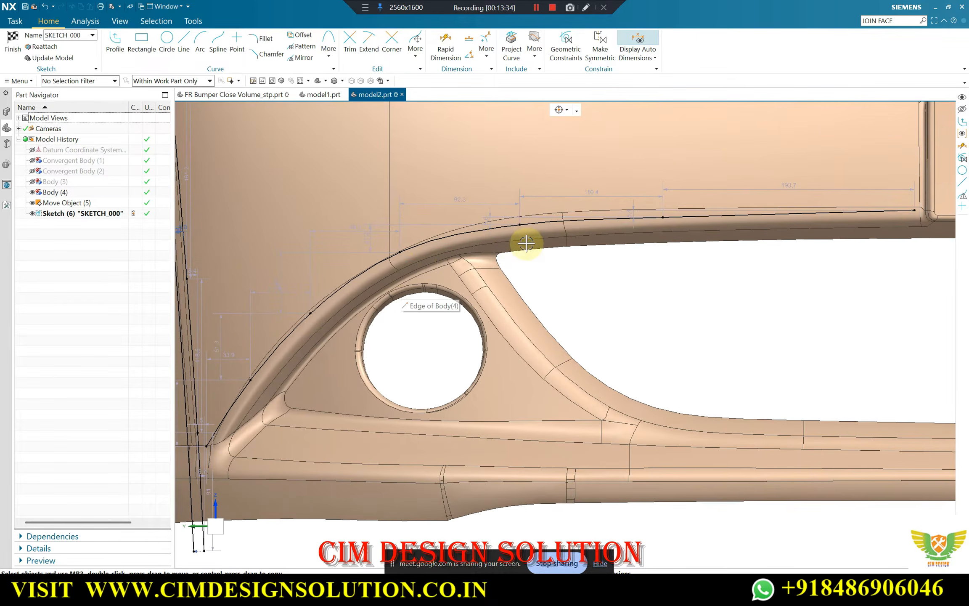
scroll(448, 273, up, 3)
scroll(448, 273, up, 3)
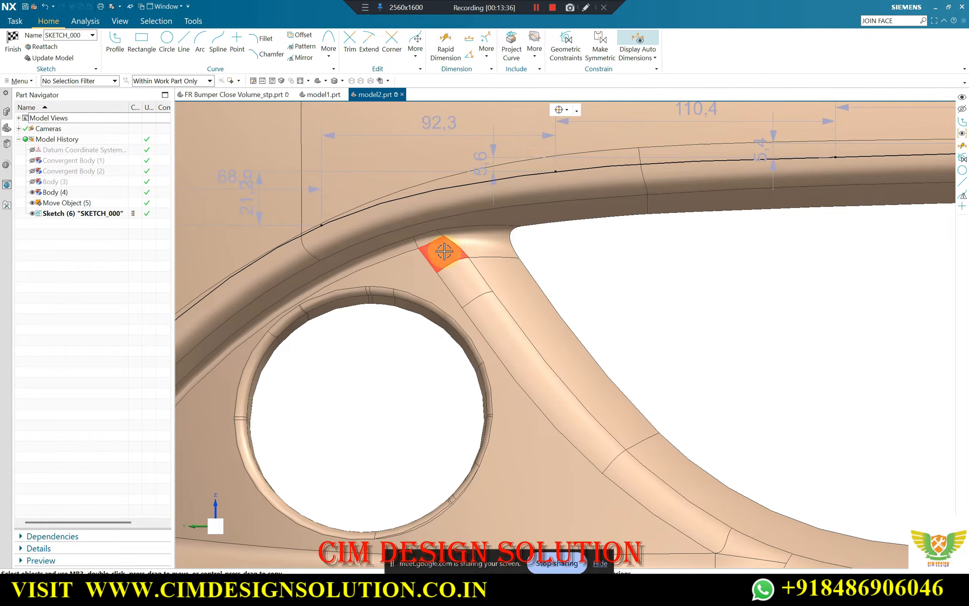
scroll(444, 251, down, 4)
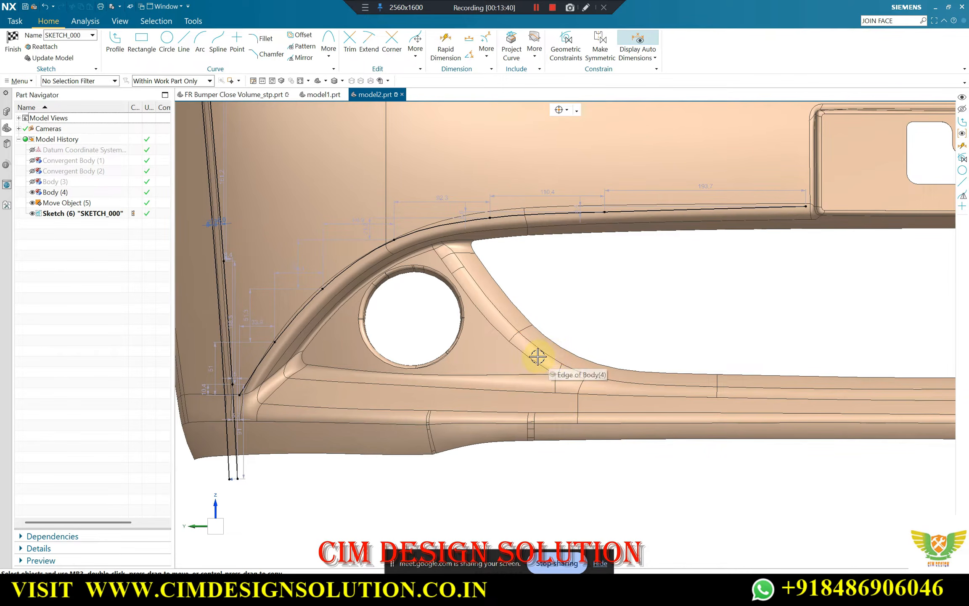
scroll(480, 203, up, 1)
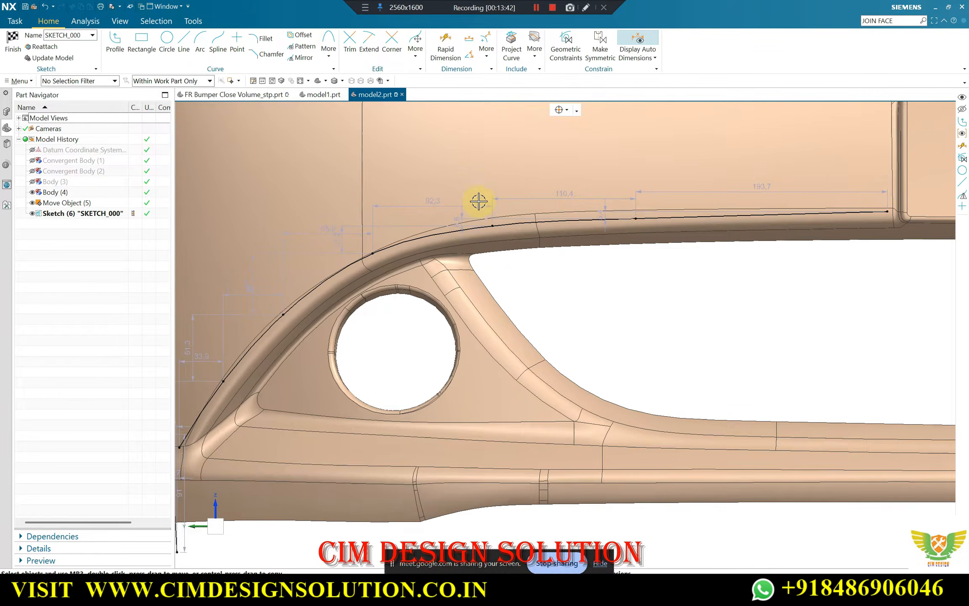
scroll(400, 294, down, 2)
scroll(578, 242, up, 3)
scroll(641, 257, down, 3)
scroll(473, 271, up, 4)
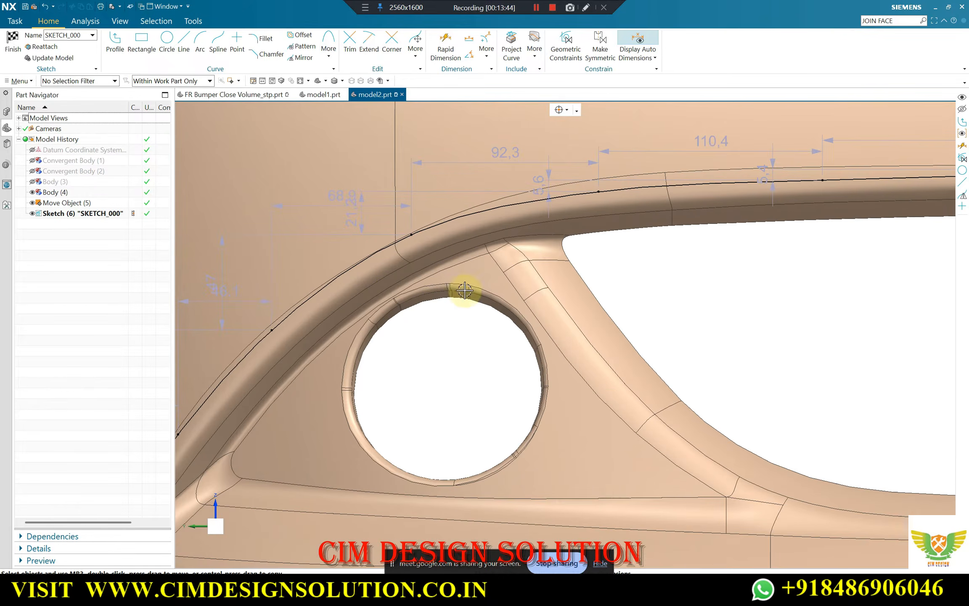
scroll(392, 195, down, 4)
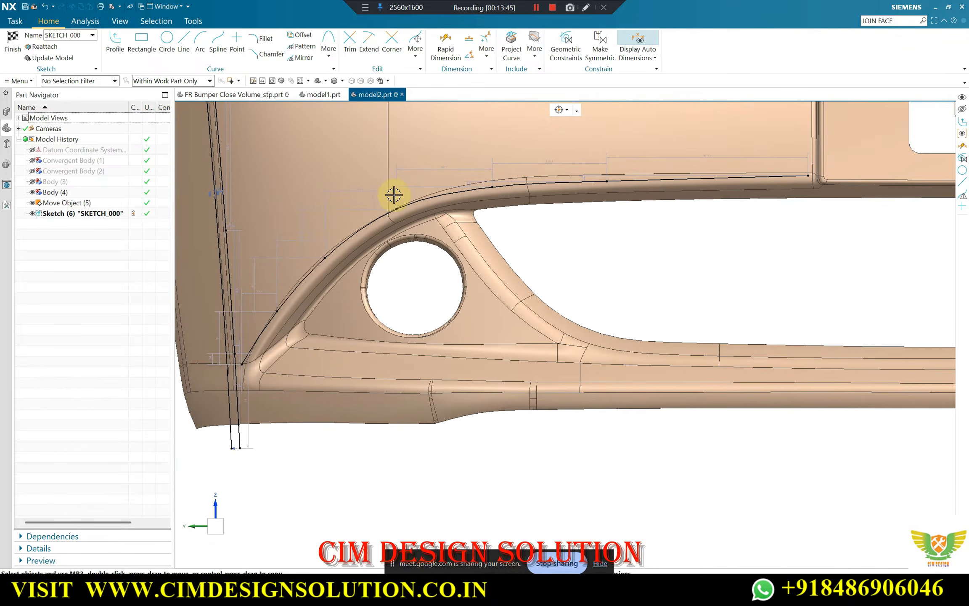
scroll(472, 197, up, 2)
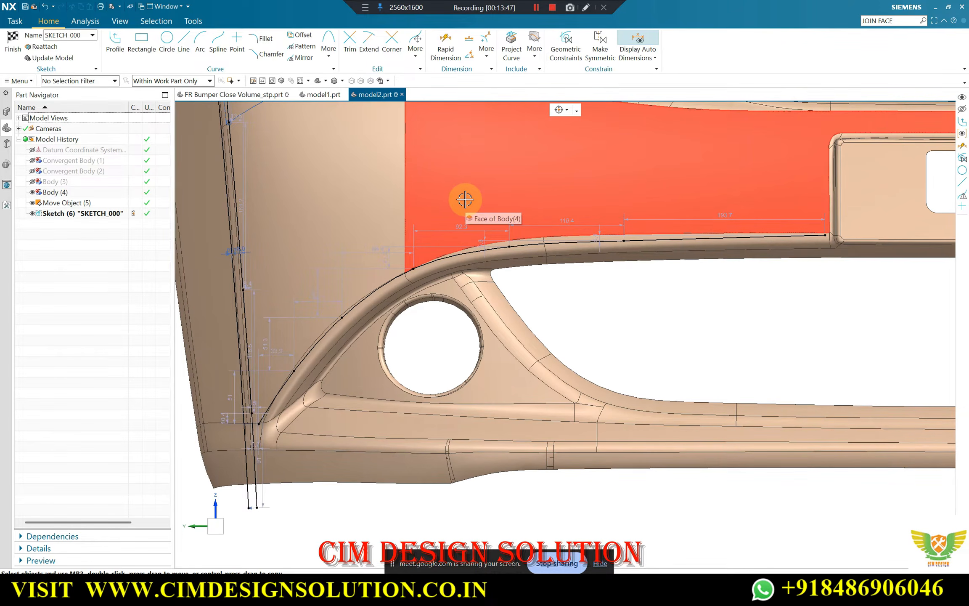
Move the spline's fifth, sixth and last points up toward the grille opening's upper face edge on Body (4)
scroll(487, 256, up, 3)
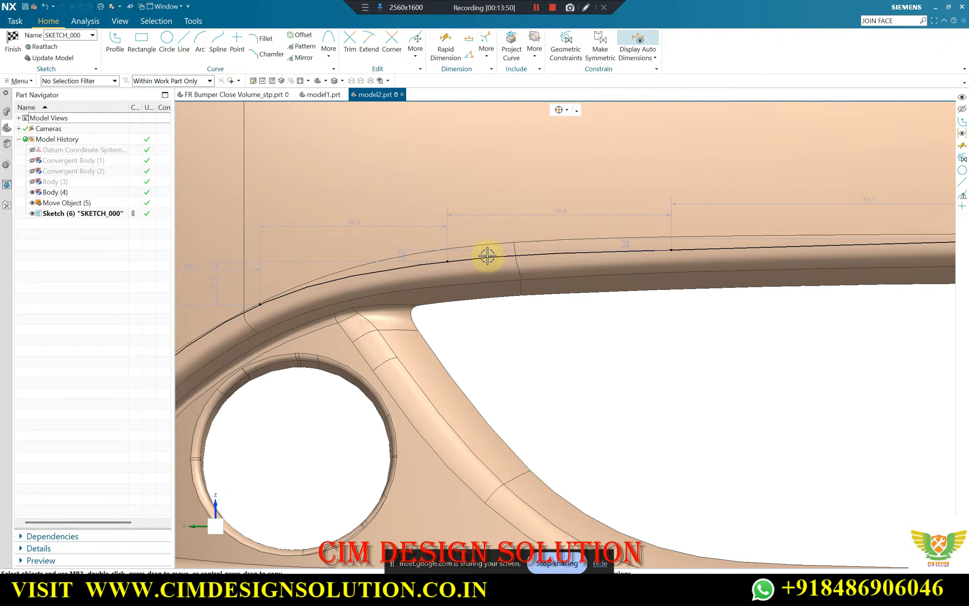
drag(446, 262, 445, 255)
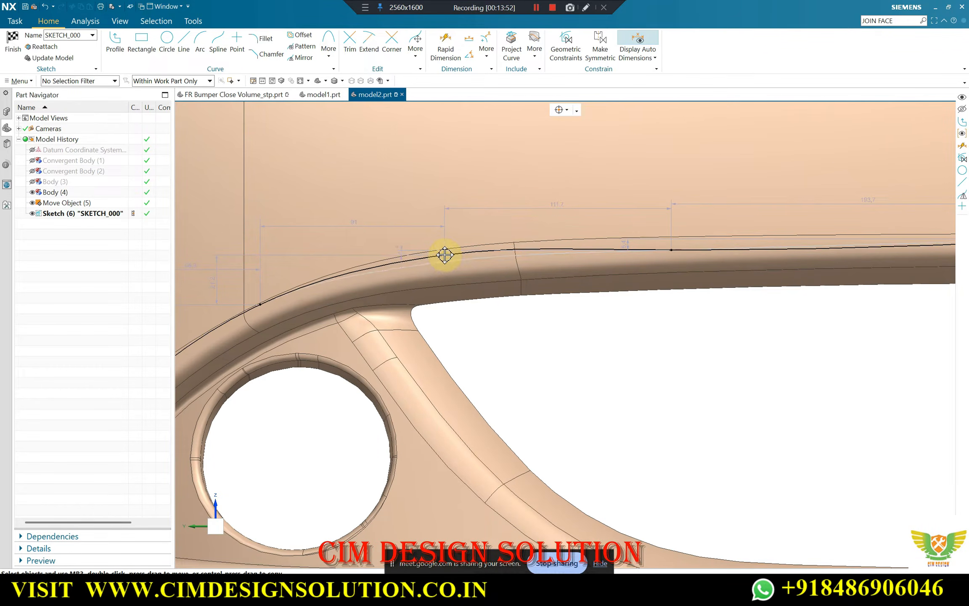
drag(672, 250, 672, 243)
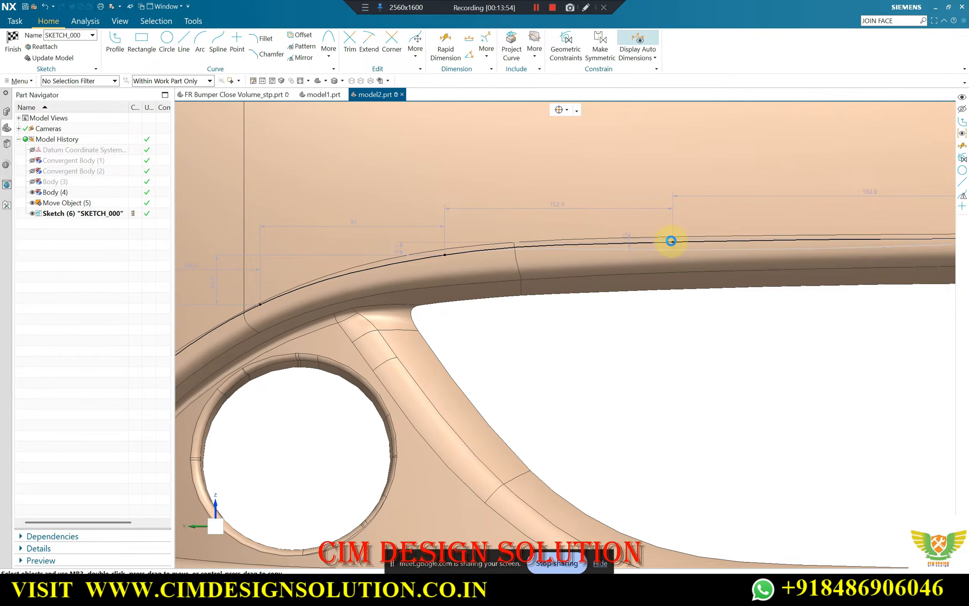
scroll(818, 253, down, 5)
scroll(782, 245, up, 6)
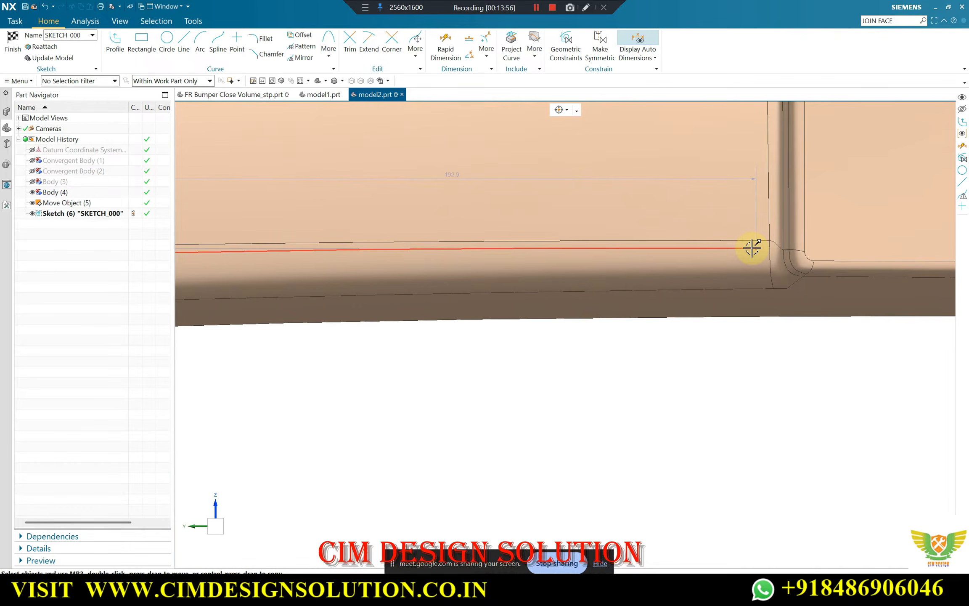
drag(752, 248, 770, 237)
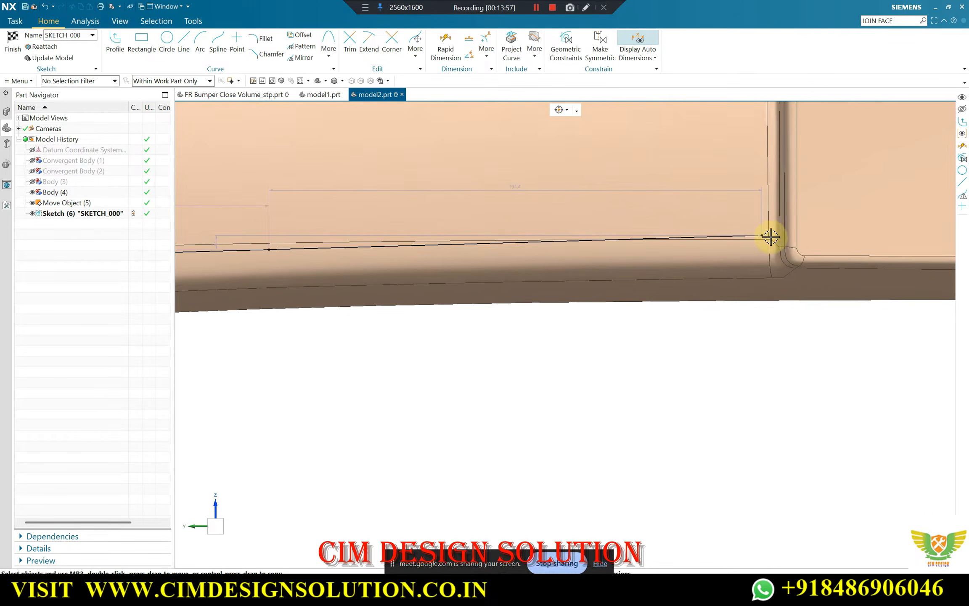
Refine the spline's fifth and sixth points to follow Body (4)'s upper edge above the grille opening
scroll(641, 234, down, 5)
scroll(615, 231, up, 4)
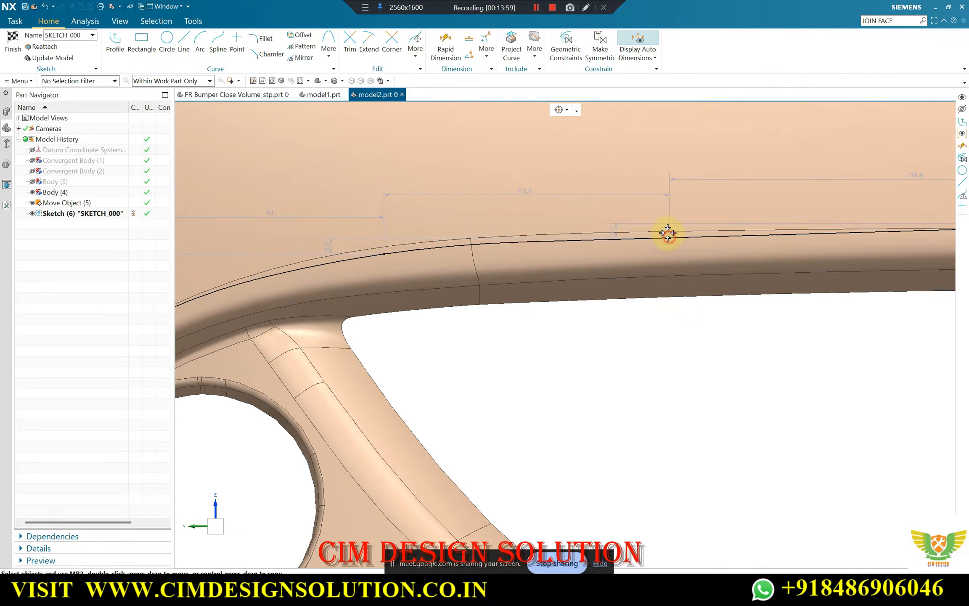
drag(668, 232, 662, 228)
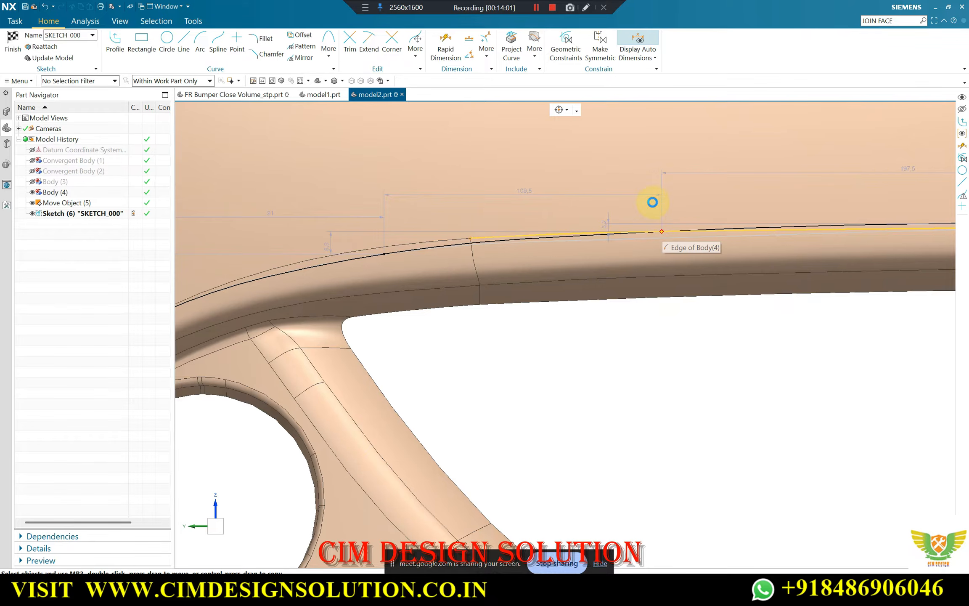
drag(457, 246, 341, 247)
drag(693, 235, 702, 229)
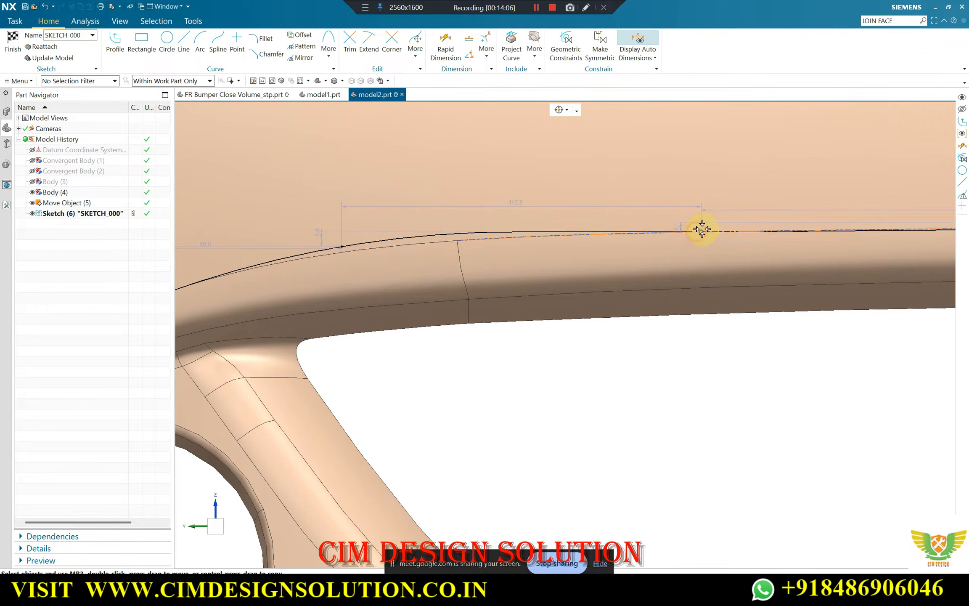
right_click(662, 231)
click(668, 219)
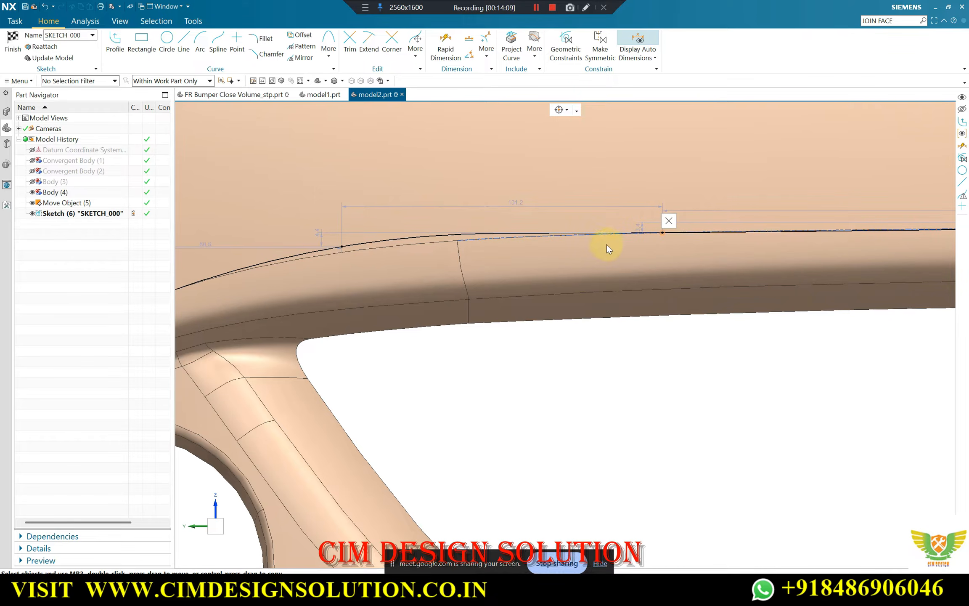
scroll(573, 232, down, 3)
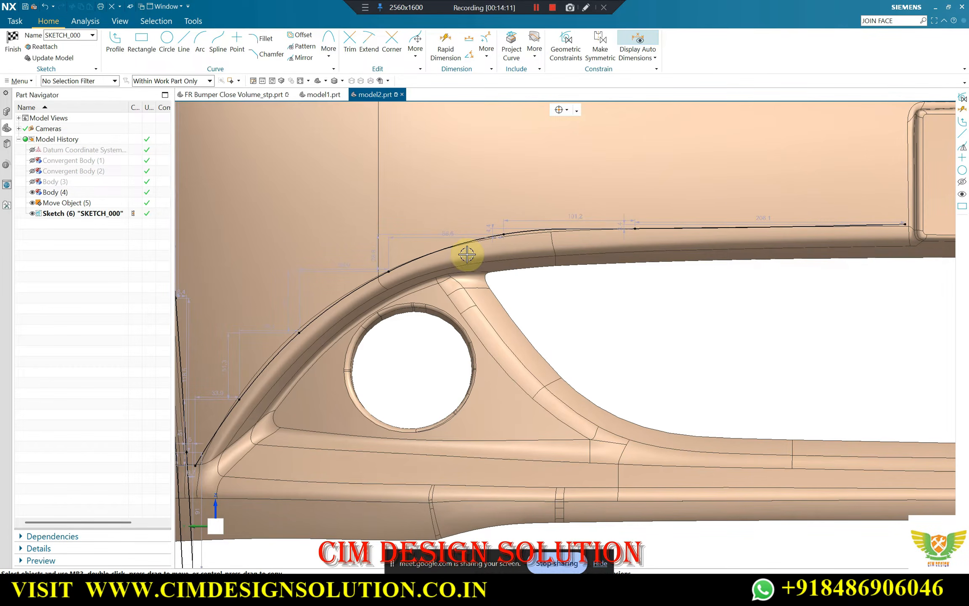
Move the spline's second and third points outward to follow Body (4)'s upper edge along the fog-lamp arch
scroll(268, 426, down, 2)
scroll(269, 425, up, 3)
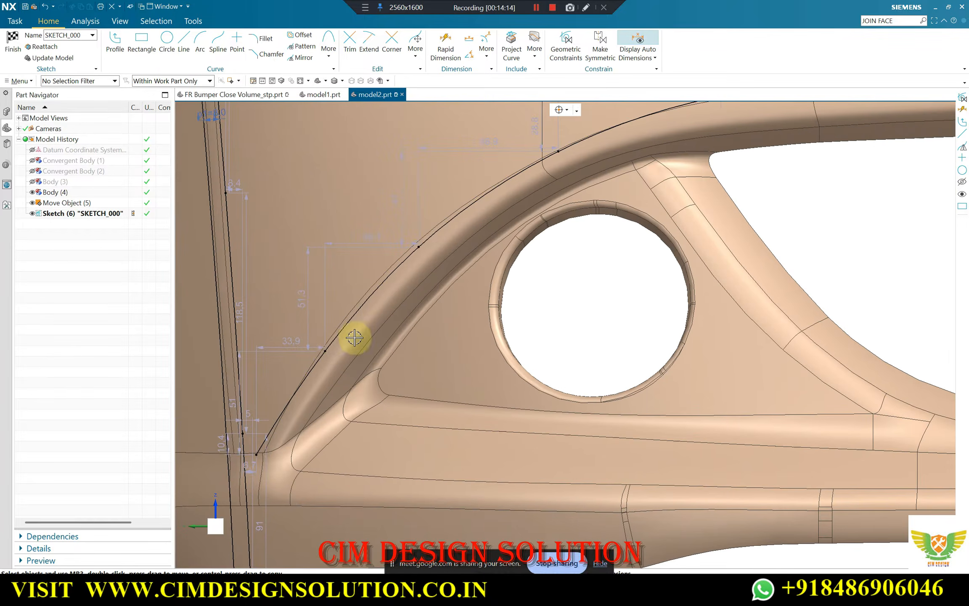
scroll(321, 347, down, 1)
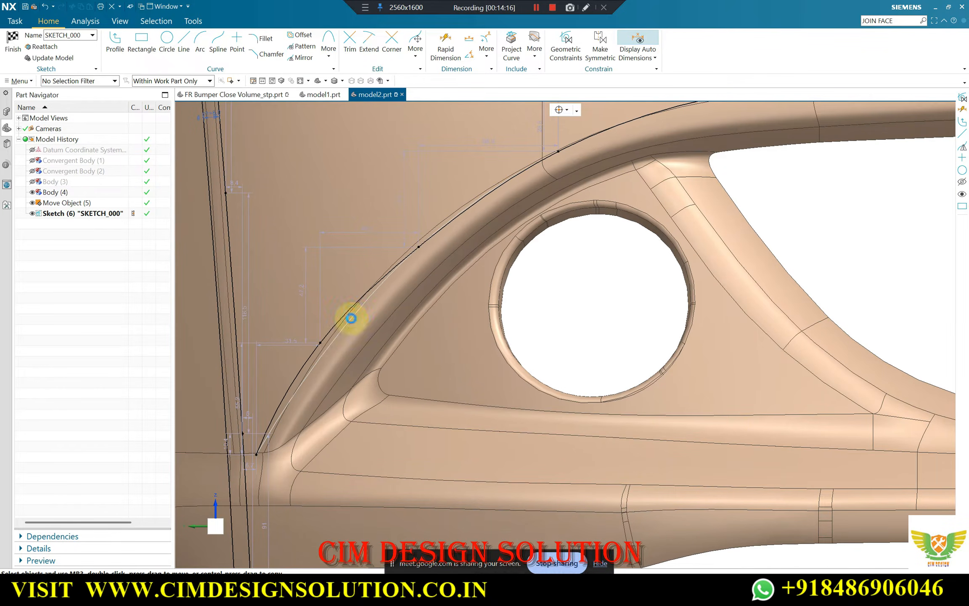
scroll(418, 246, up, 3)
drag(409, 249, 406, 234)
scroll(361, 245, down, 2)
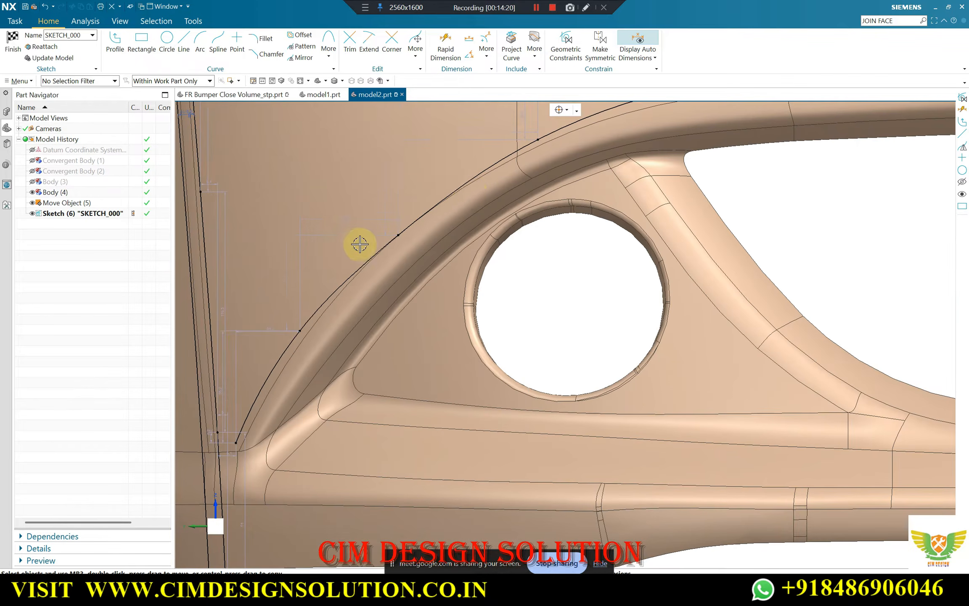
scroll(475, 188, up, 2)
scroll(351, 262, down, 6)
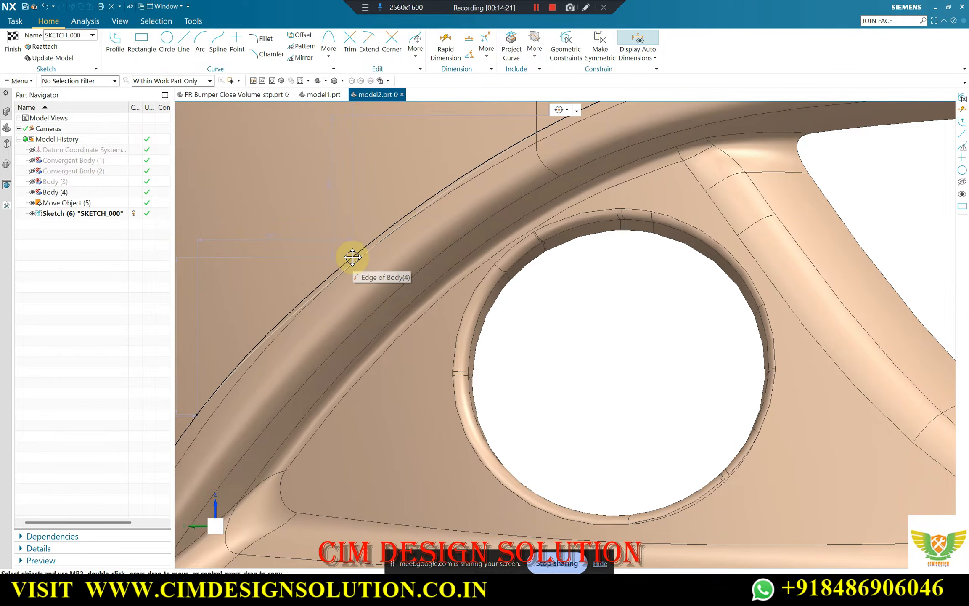
scroll(550, 185, up, 3)
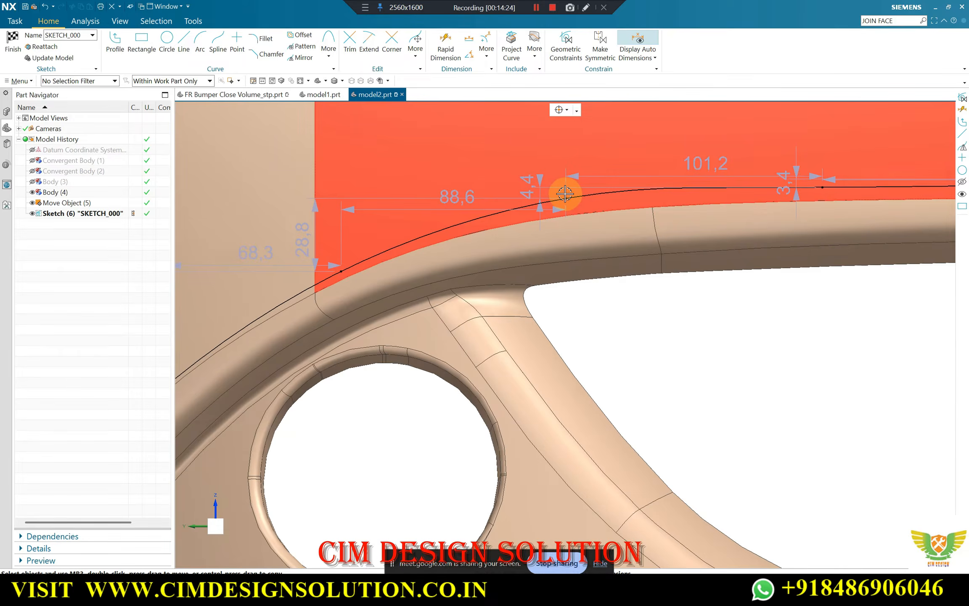
right_click(566, 199)
click(622, 189)
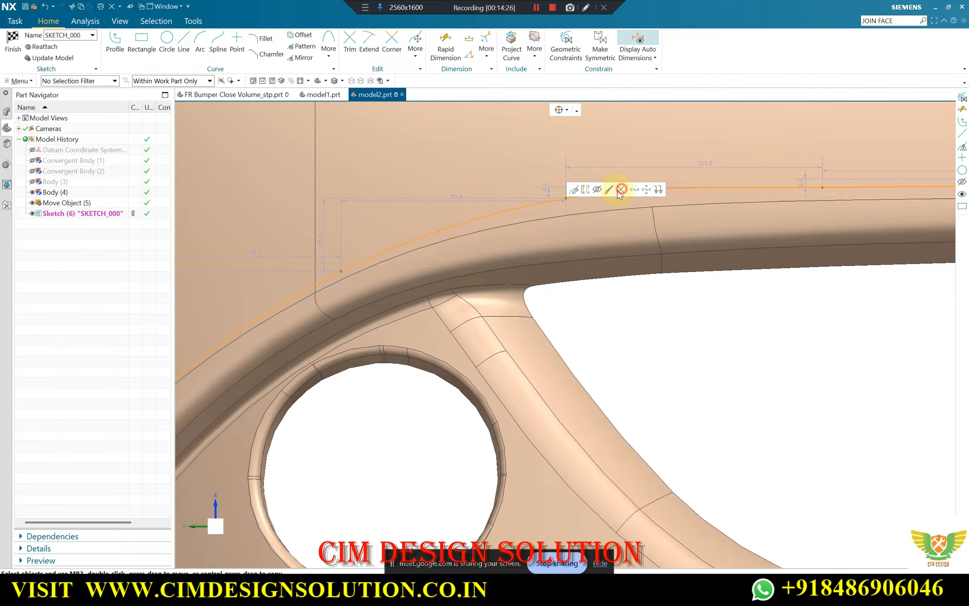
click(621, 189)
key(ctrl+z)
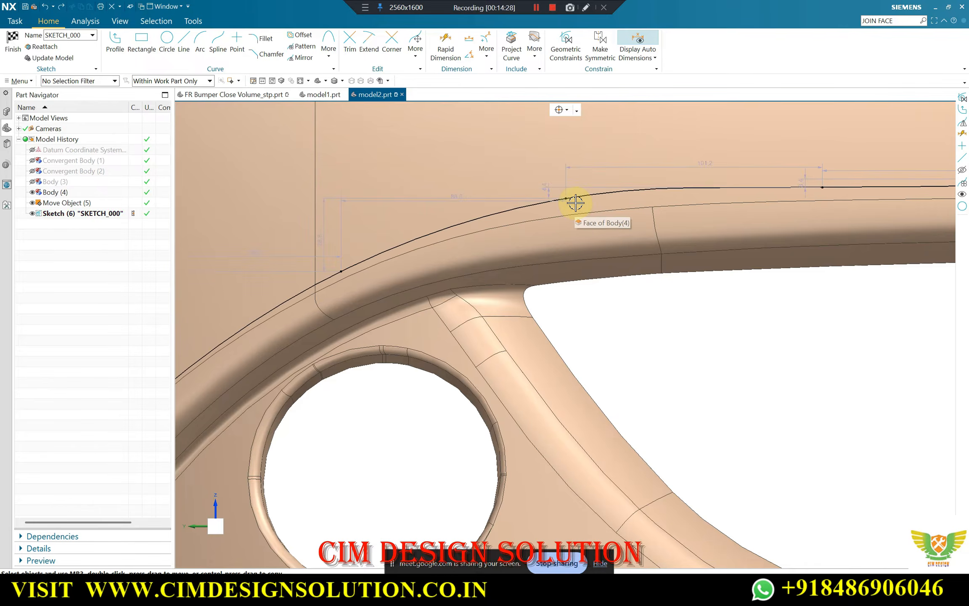
right_click(566, 198)
click(472, 215)
Move the spline's fifth point down toward Body (4)'s edge where the arch meets the grille opening's upper edge
scroll(470, 214, down, 3)
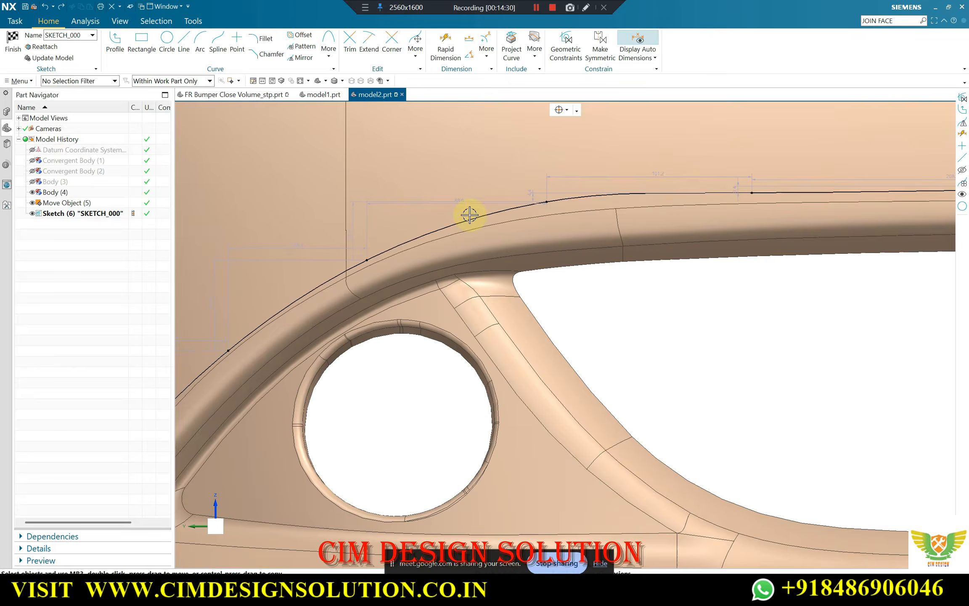
drag(681, 202, 690, 202)
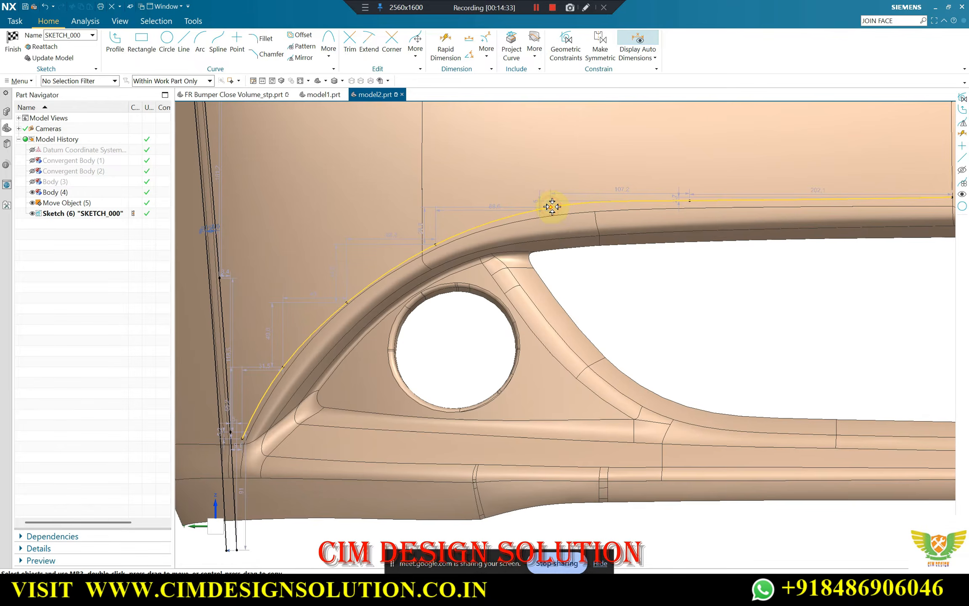
drag(552, 209, 551, 211)
scroll(475, 238, down, 1)
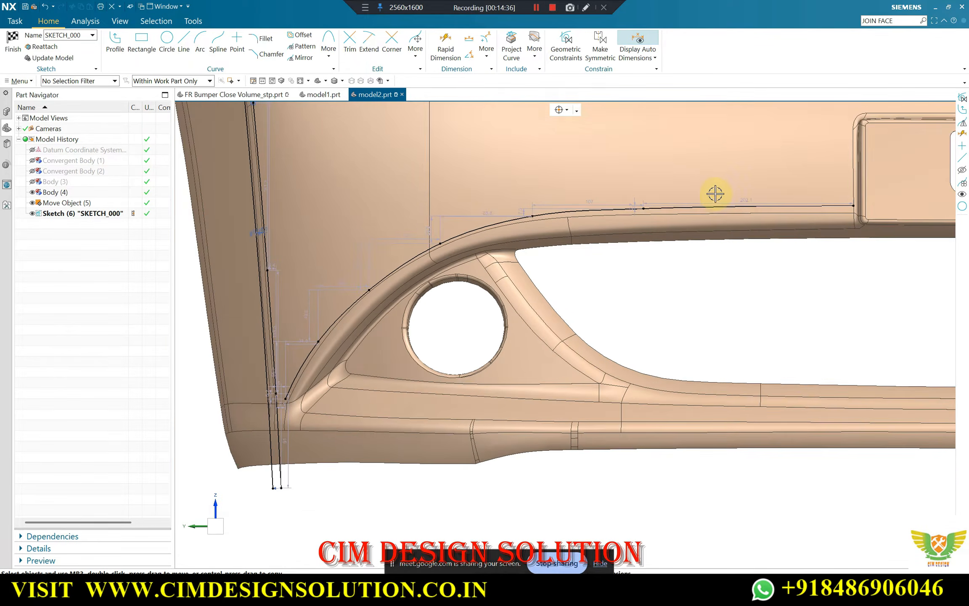
scroll(715, 194, up, 2)
scroll(605, 226, down, 4)
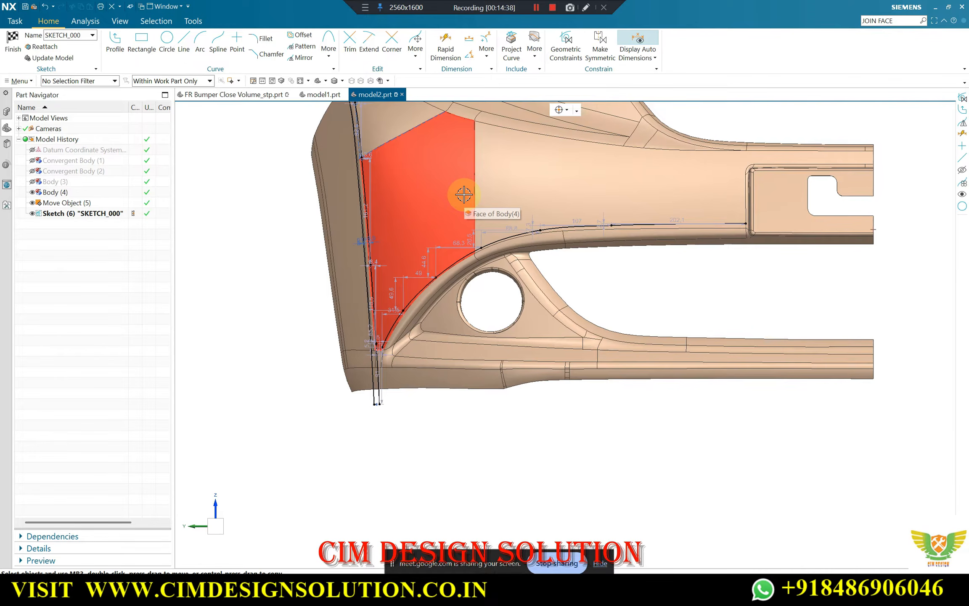
Readjust the spline's fifth and sixth points for a smooth run along Body (4)'s edge above the grille opening
scroll(436, 221, down, 1)
scroll(492, 172, up, 2)
scroll(455, 221, down, 2)
scroll(492, 163, up, 1)
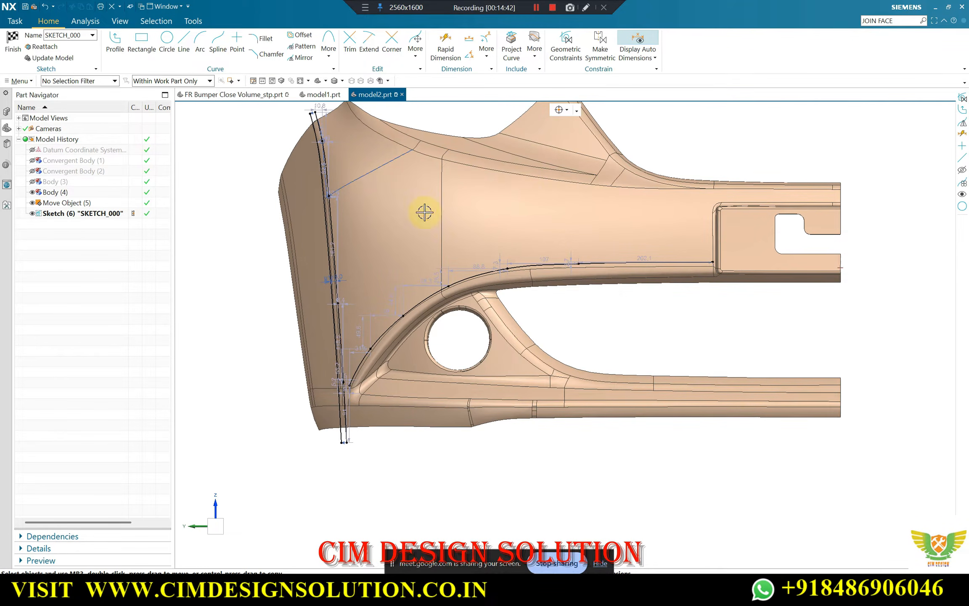
scroll(669, 251, up, 1)
scroll(467, 273, up, 2)
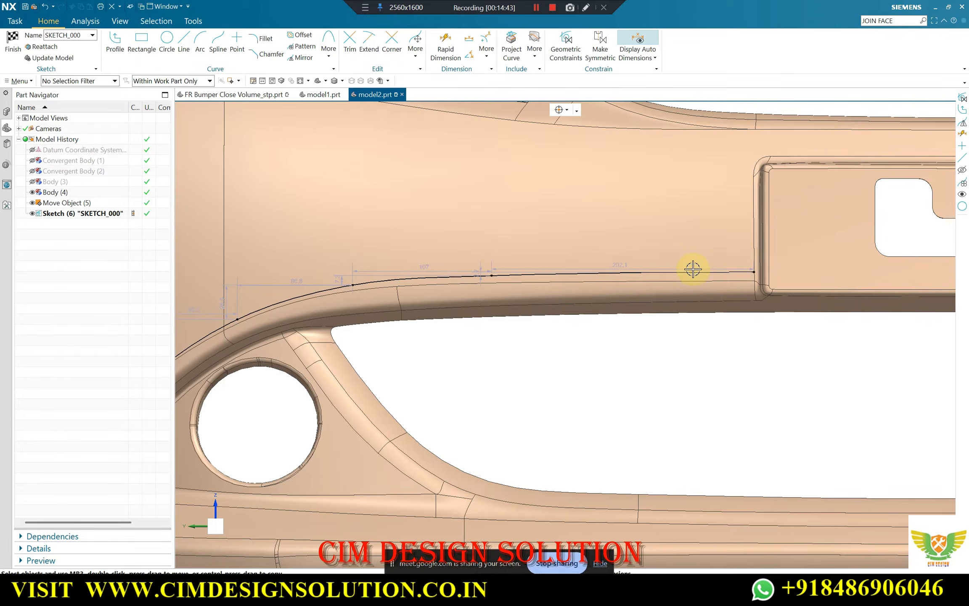
scroll(720, 268, down, 1)
scroll(476, 282, up, 2)
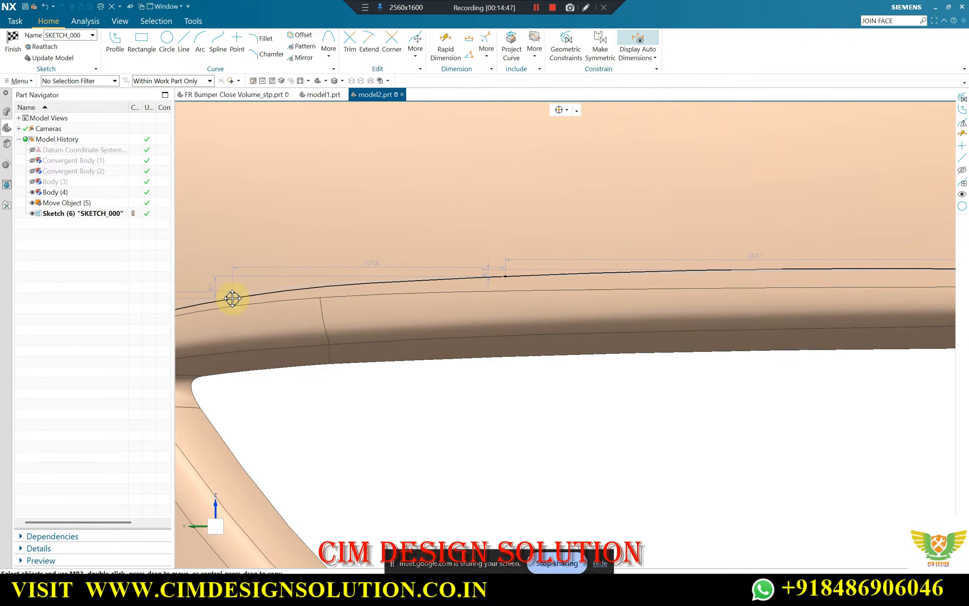
scroll(499, 274, up, 1)
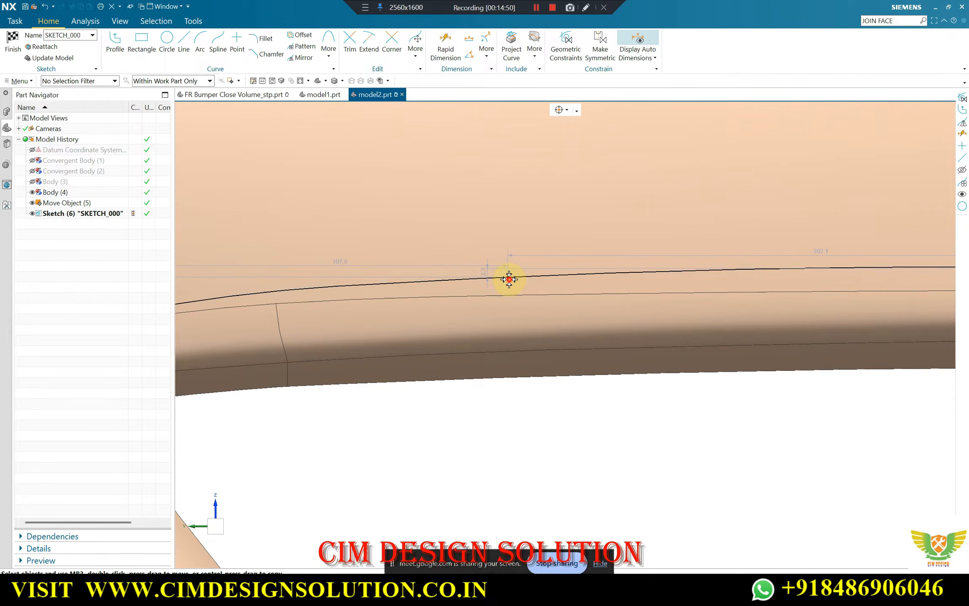
scroll(478, 243, down, 2)
scroll(303, 278, up, 2)
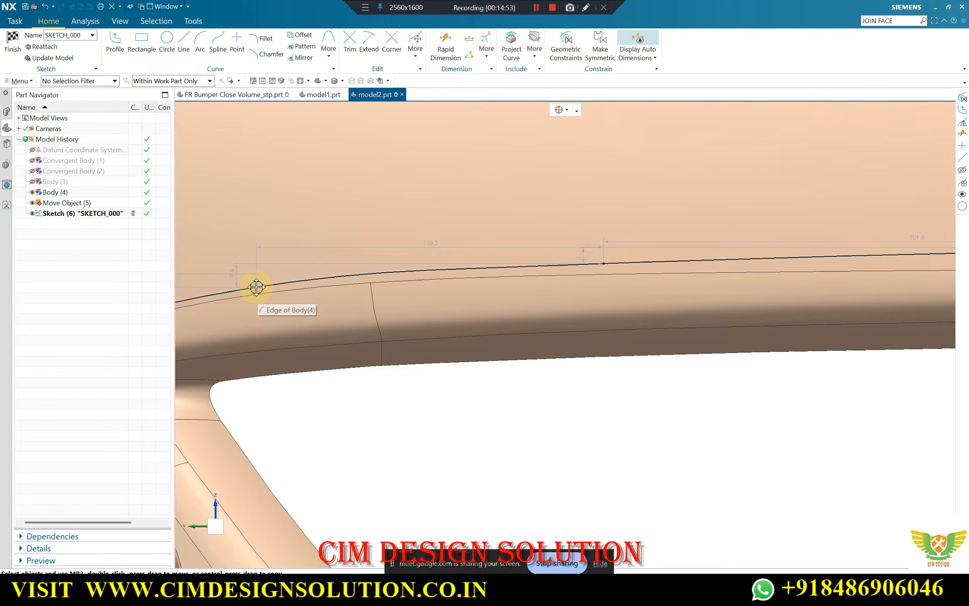
scroll(568, 257, down, 4)
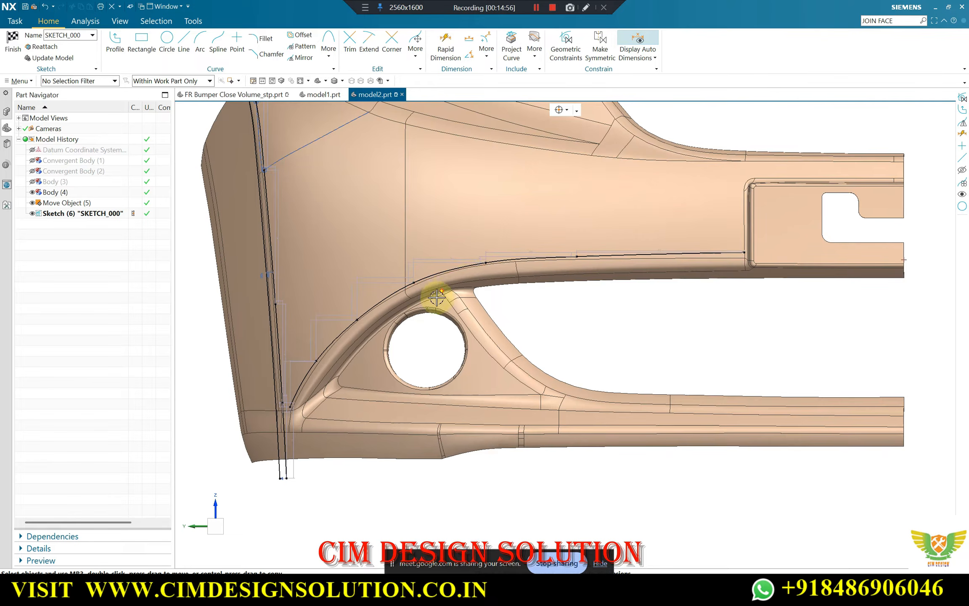
Examine how the spline follows Body (4)'s edge from the lower end of the fog-lamp arch to the number-plate recess
scroll(608, 251, up, 3)
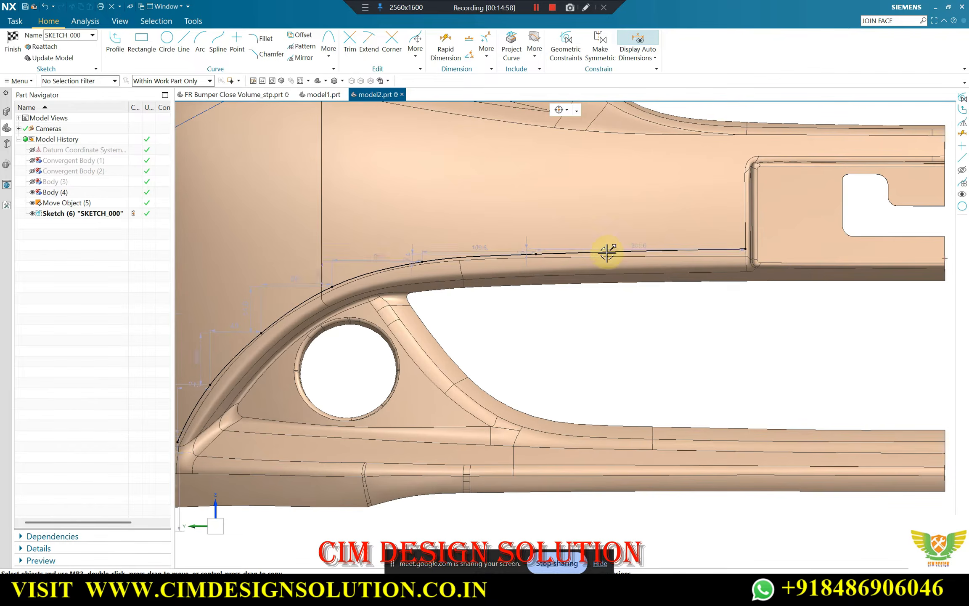
scroll(772, 259, down, 4)
scroll(572, 273, up, 1)
scroll(404, 368, up, 2)
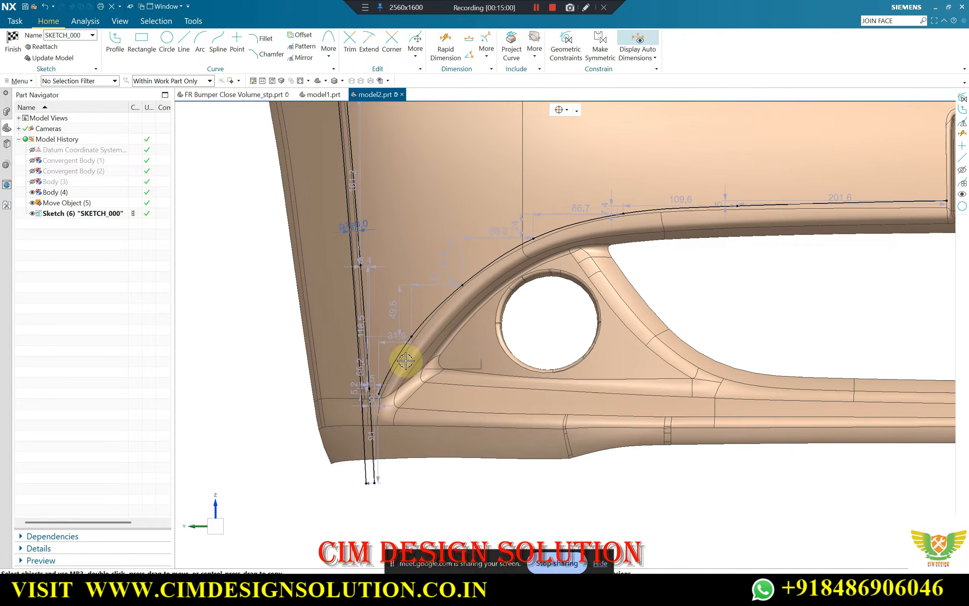
scroll(435, 264, up, 2)
scroll(518, 301, down, 2)
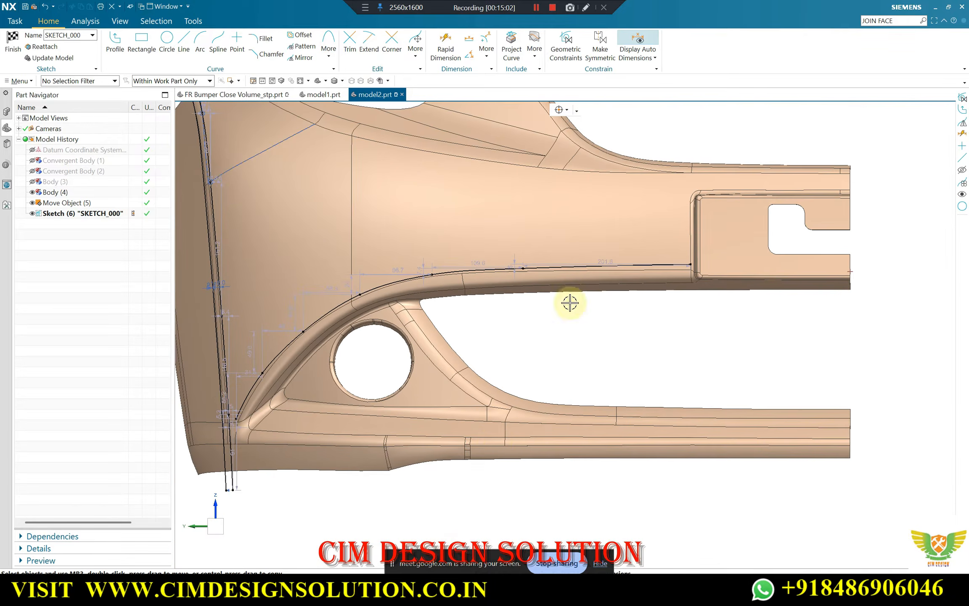
Switch to Google Meet, admit the participant waiting to join, and return to NX
mouse_move(485, 588)
click(414, 535)
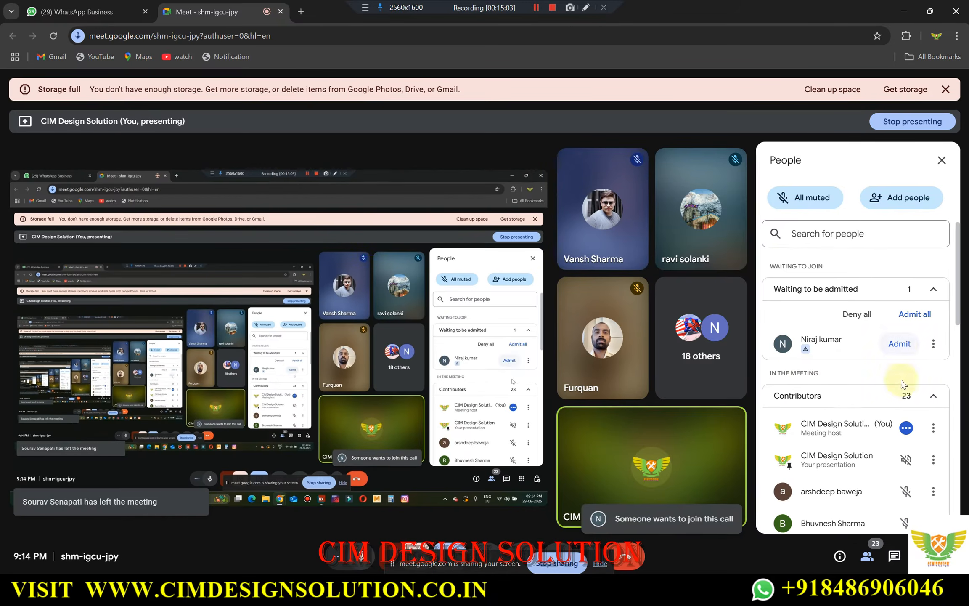
click(899, 341)
click(904, 13)
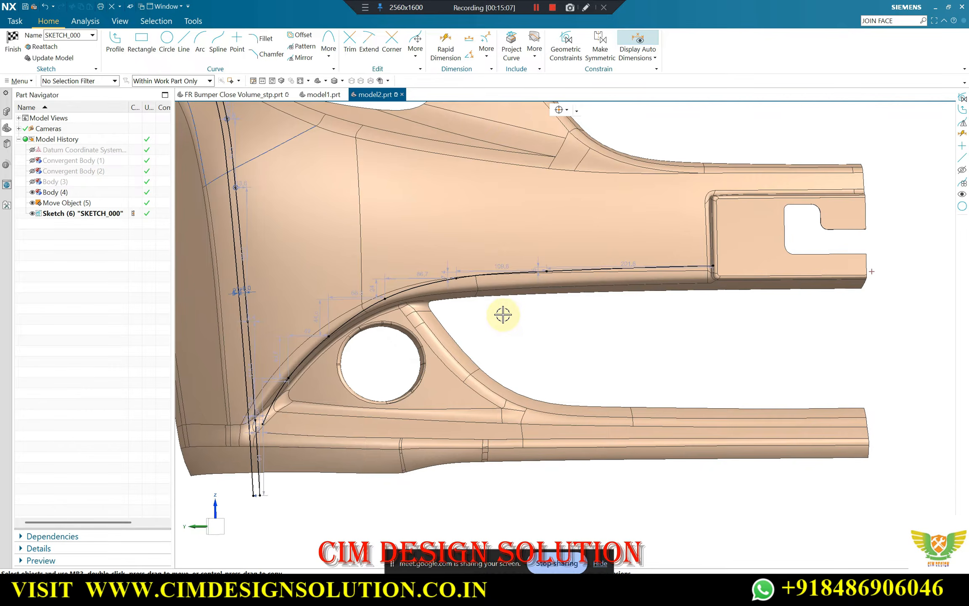
Move the spline's sixth point slightly down toward Body (4)'s edge above the grille opening
key(F8)
scroll(337, 297, up, 2)
scroll(592, 275, down, 3)
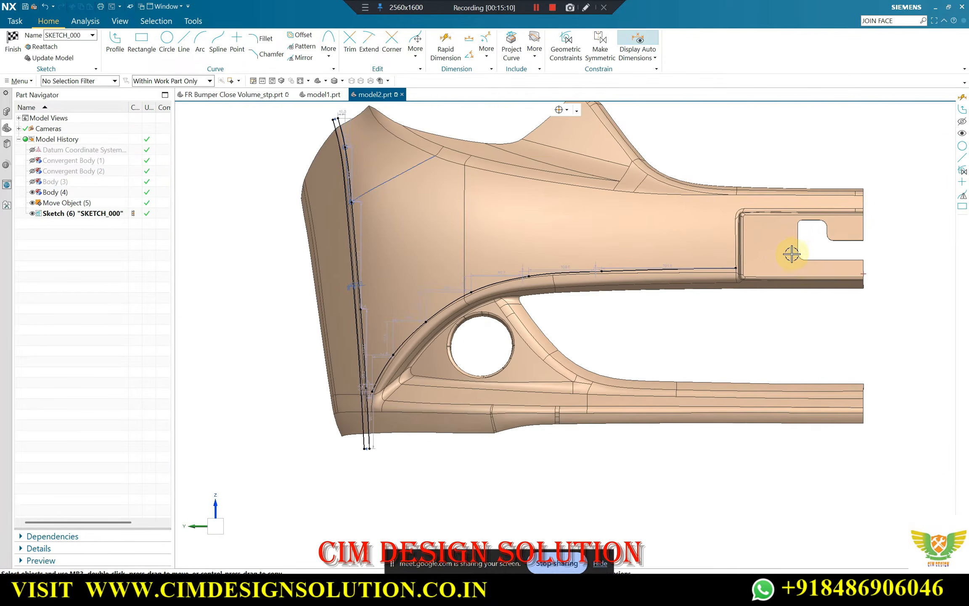
click(781, 260)
scroll(616, 270, up, 3)
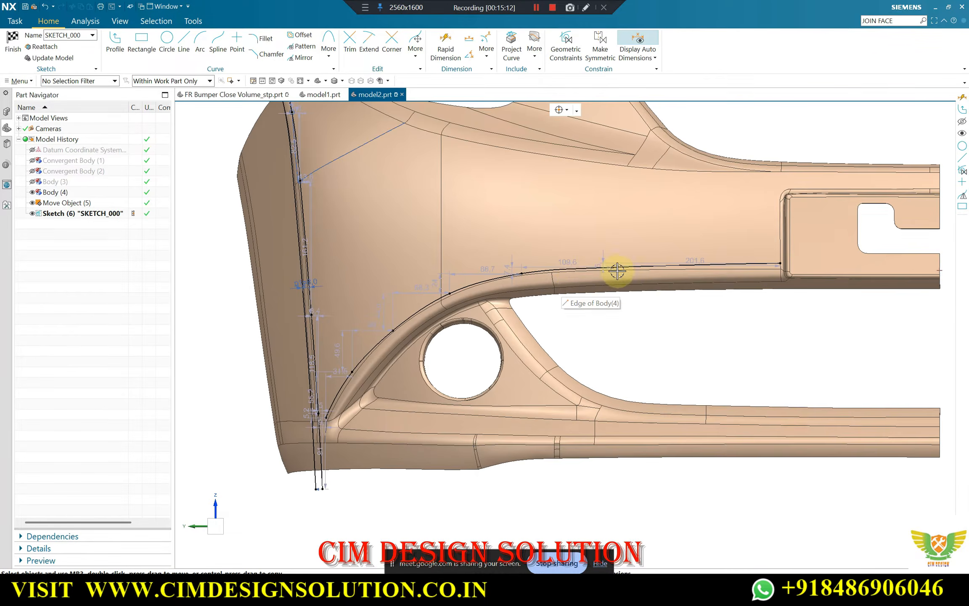
scroll(742, 262, up, 3)
scroll(711, 257, up, 2)
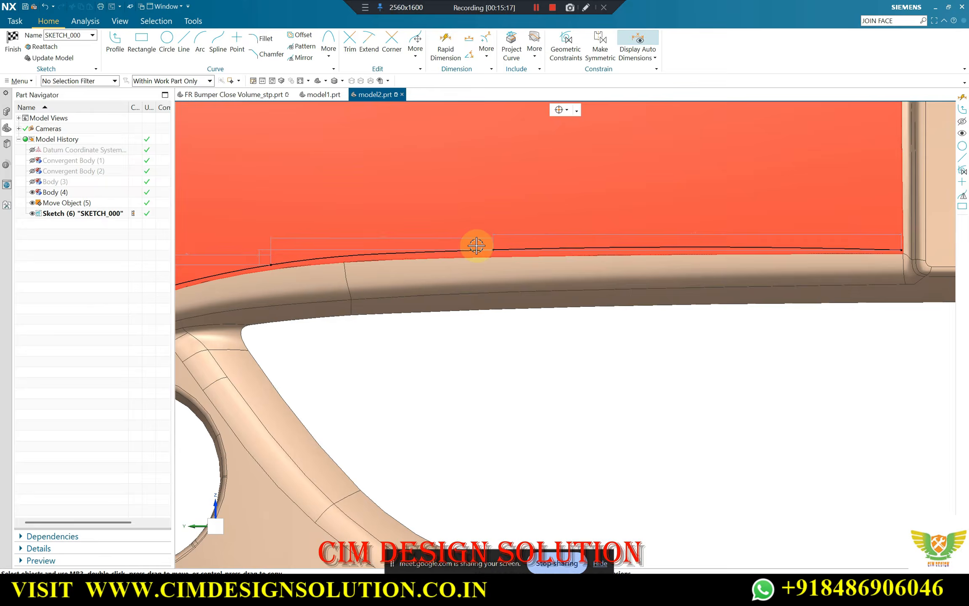
scroll(495, 250, up, 3)
drag(491, 251, 491, 256)
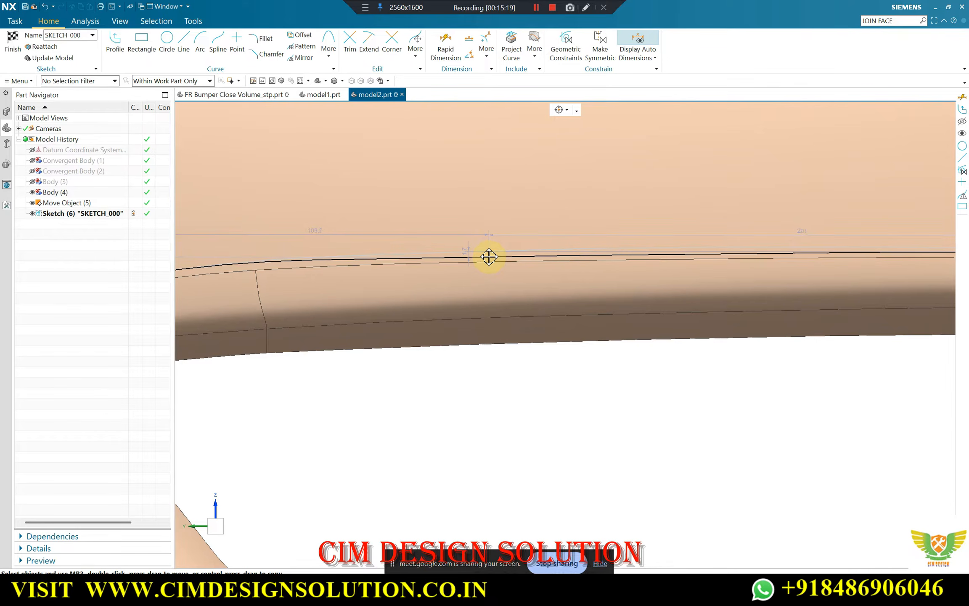
Check the spline along the fog-lamp arch and finish editing SKETCH_000
scroll(670, 238, down, 5)
scroll(299, 350, down, 2)
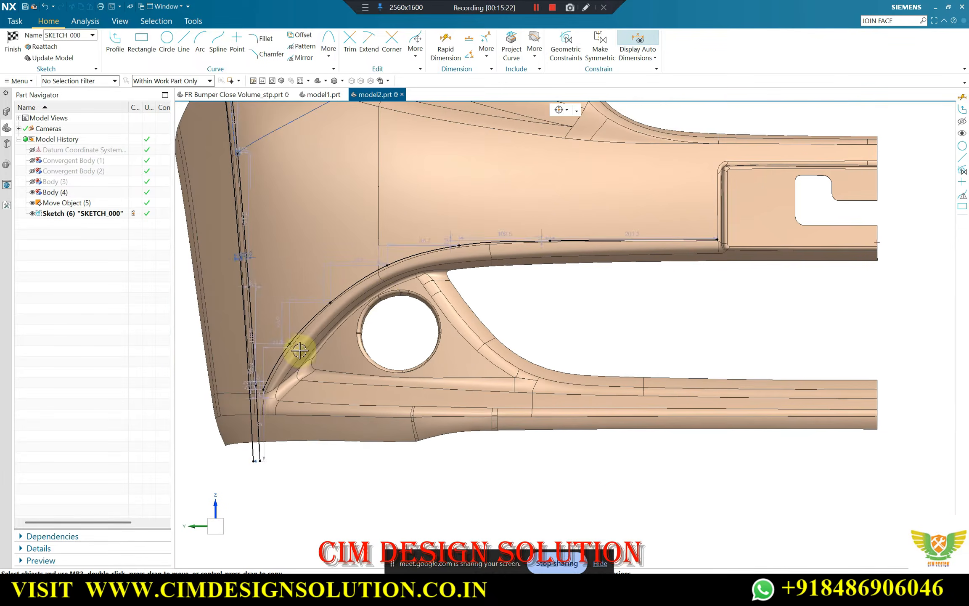
scroll(339, 301, up, 2)
scroll(510, 206, up, 3)
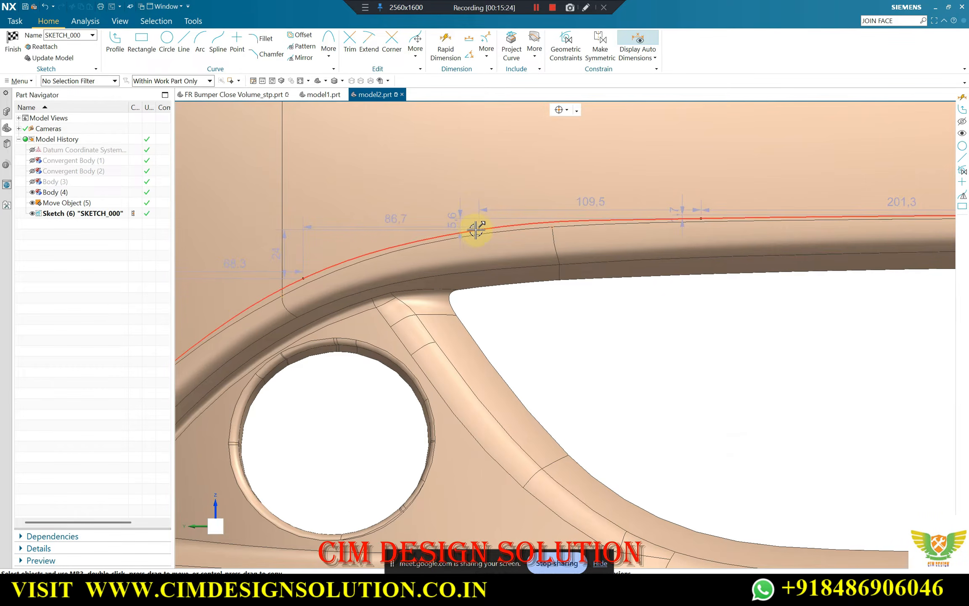
click(13, 42)
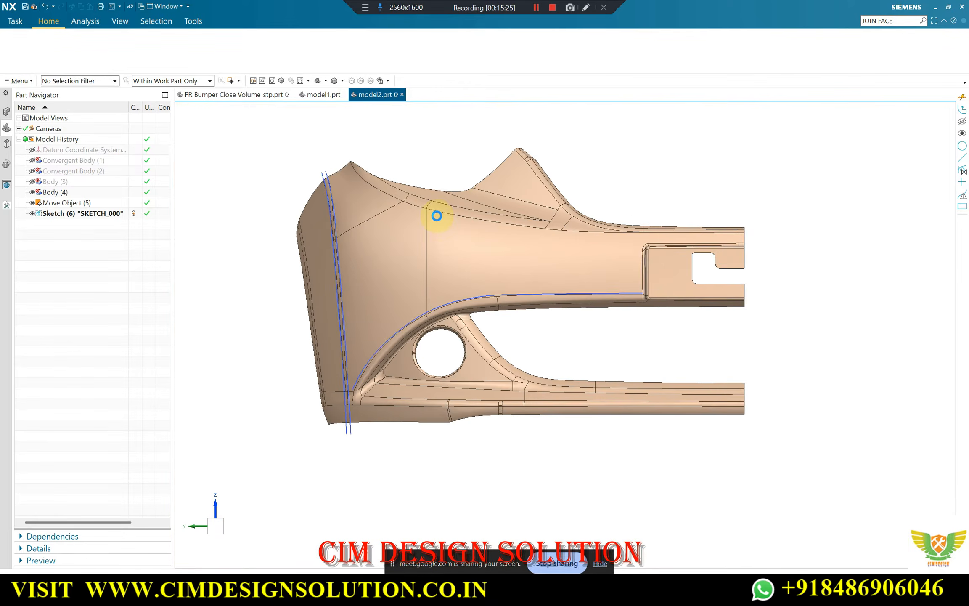
Examine the sketched splines against Body (4)'s edges and its upper corner faces from several angles
scroll(466, 325, up, 3)
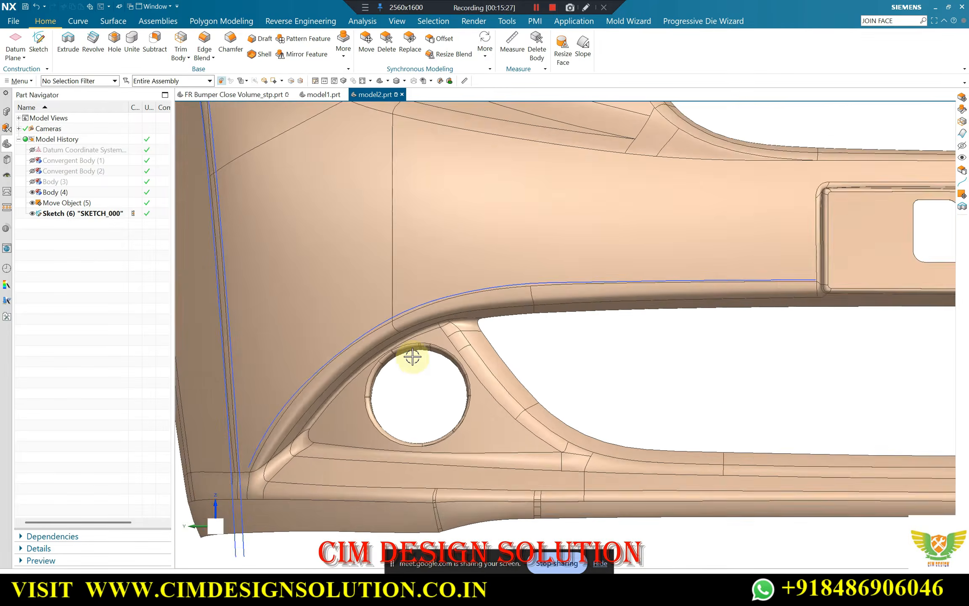
scroll(495, 277, down, 3)
scroll(291, 203, up, 5)
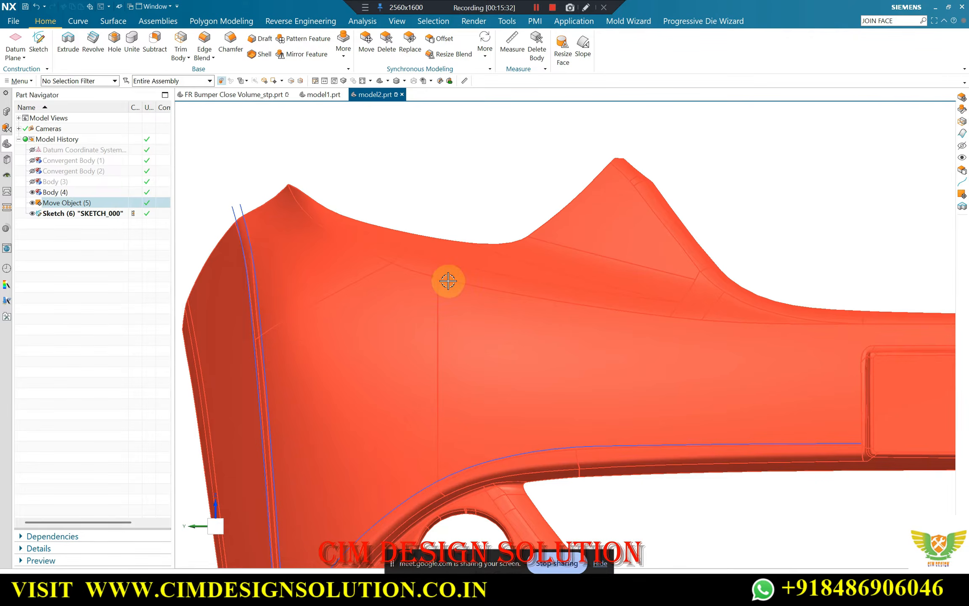
scroll(396, 253, down, 5)
middle_drag(396, 253, 348, 221)
scroll(362, 223, up, 5)
scroll(346, 227, up, 2)
scroll(335, 223, down, 3)
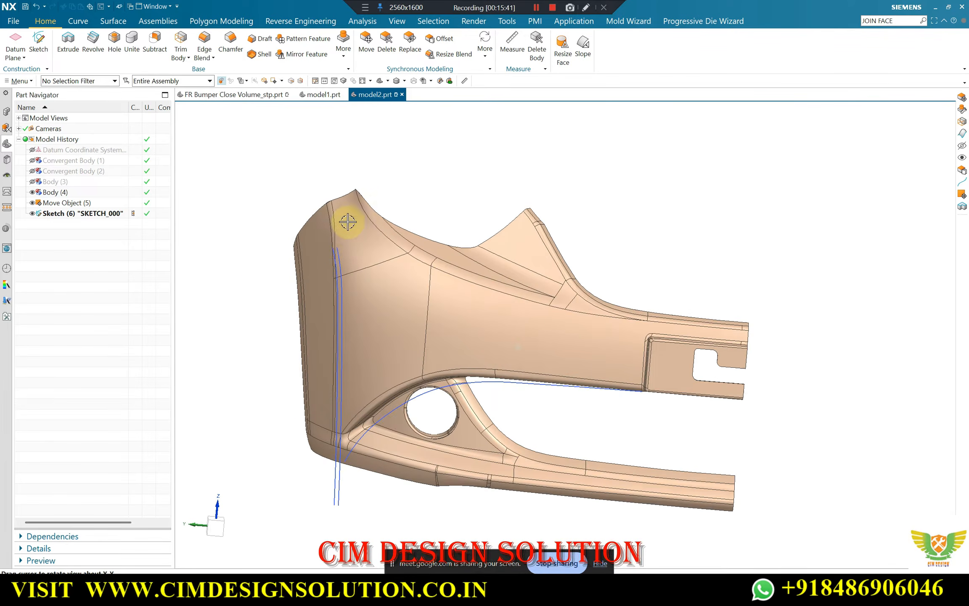
scroll(353, 217, up, 2)
scroll(385, 163, down, 5)
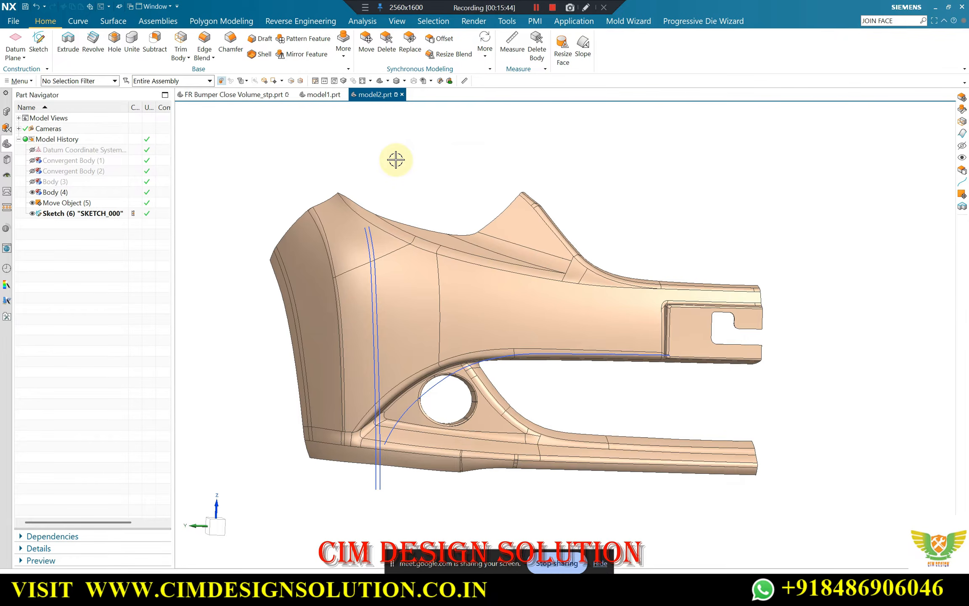
middle_drag(364, 291, 345, 286)
Reopen SKETCH_000 for editing
click(80, 213)
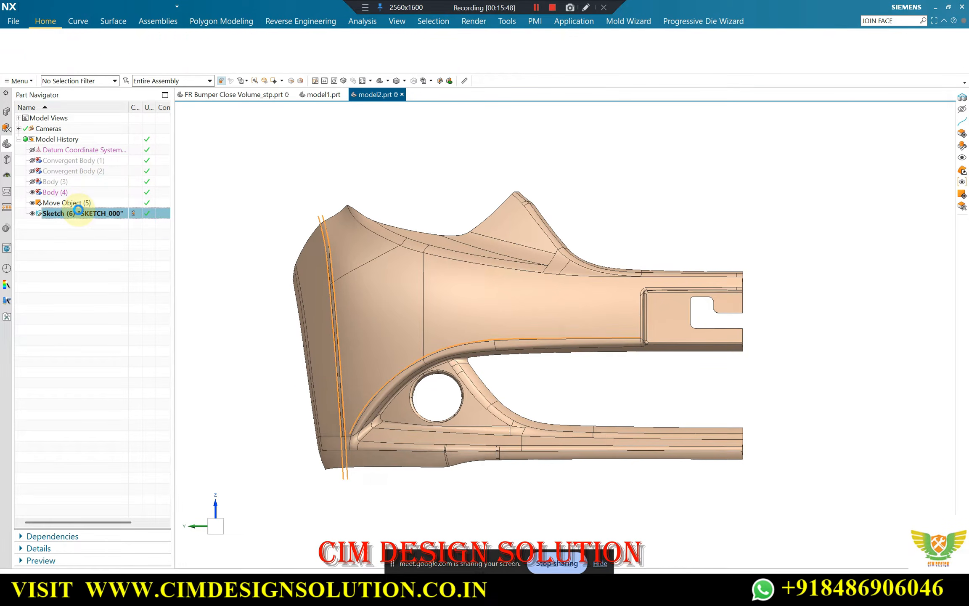
double_click(80, 212)
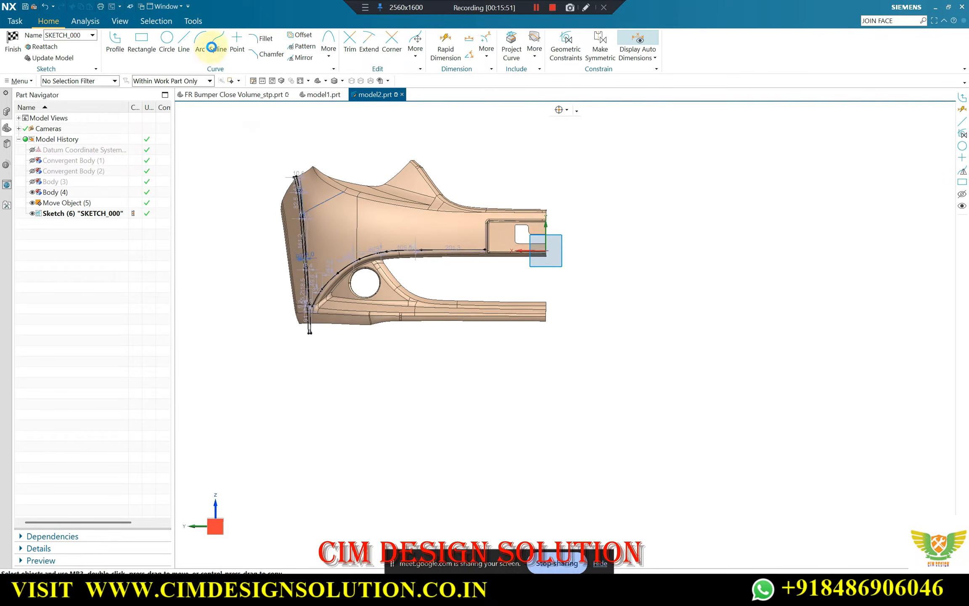
click(220, 43)
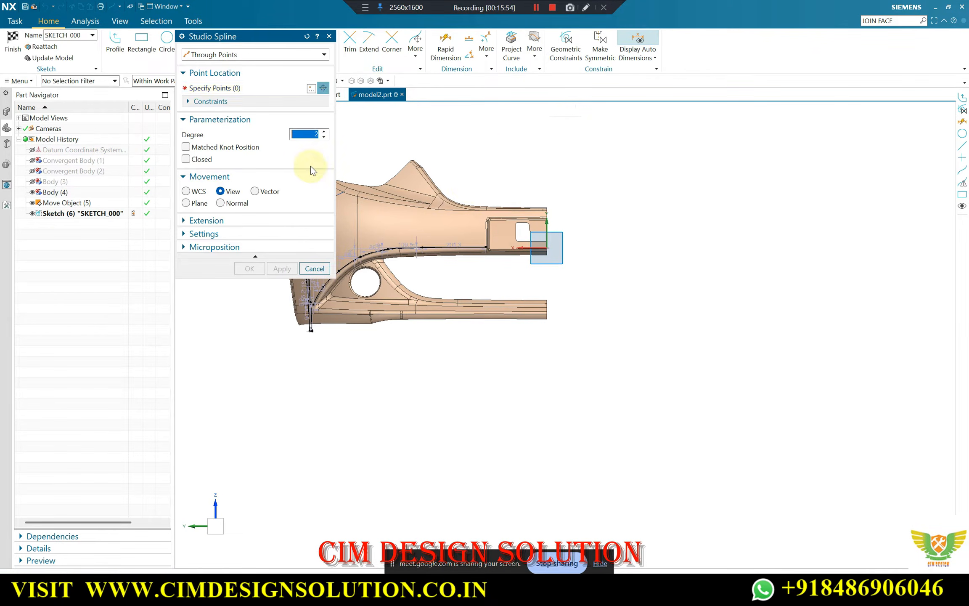
scroll(664, 227, down, 3)
scroll(452, 197, up, 12)
scroll(426, 216, up, 3)
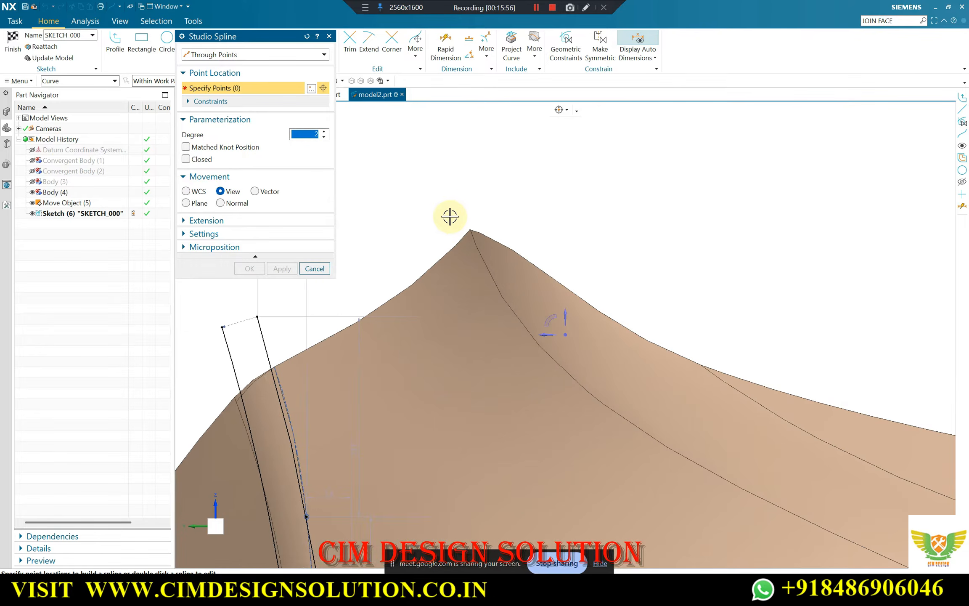
click(455, 213)
click(504, 309)
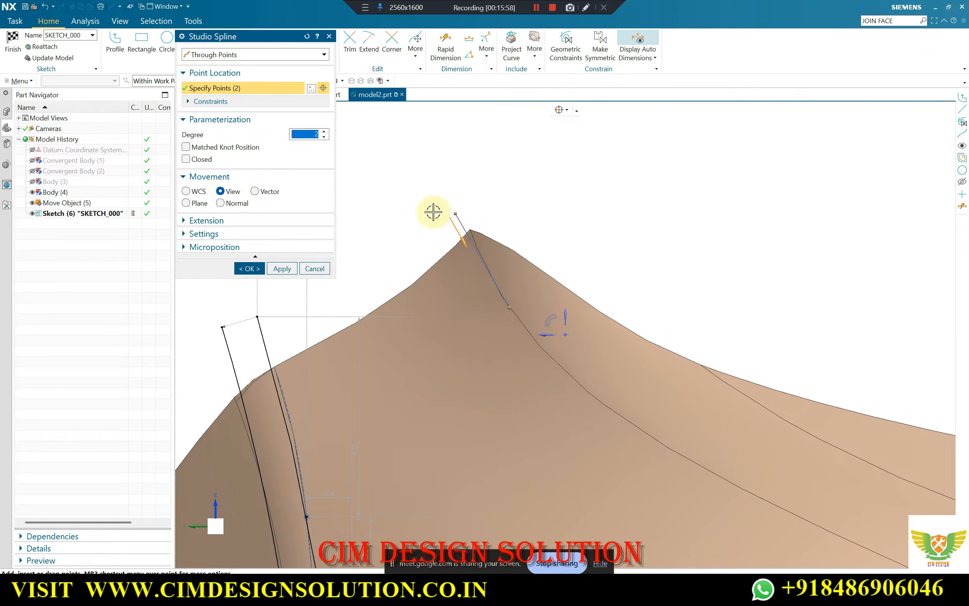
key(Escape)
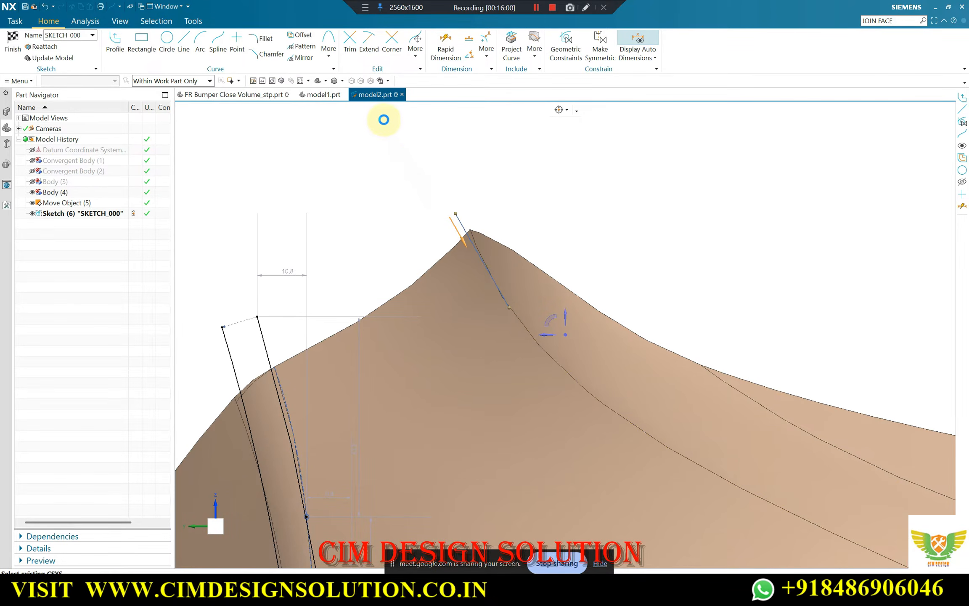
Adjust the snap options and start a degree 2 through-points Studio Spline with two points at Body (4)'s upper corner peak
scroll(450, 186, down, 4)
scroll(475, 221, up, 4)
scroll(455, 172, down, 2)
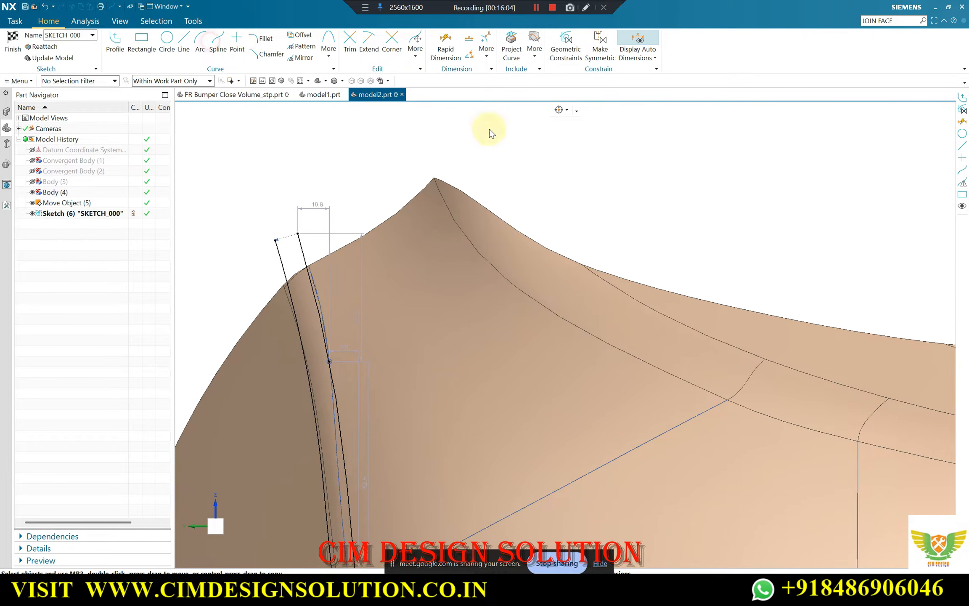
click(565, 107)
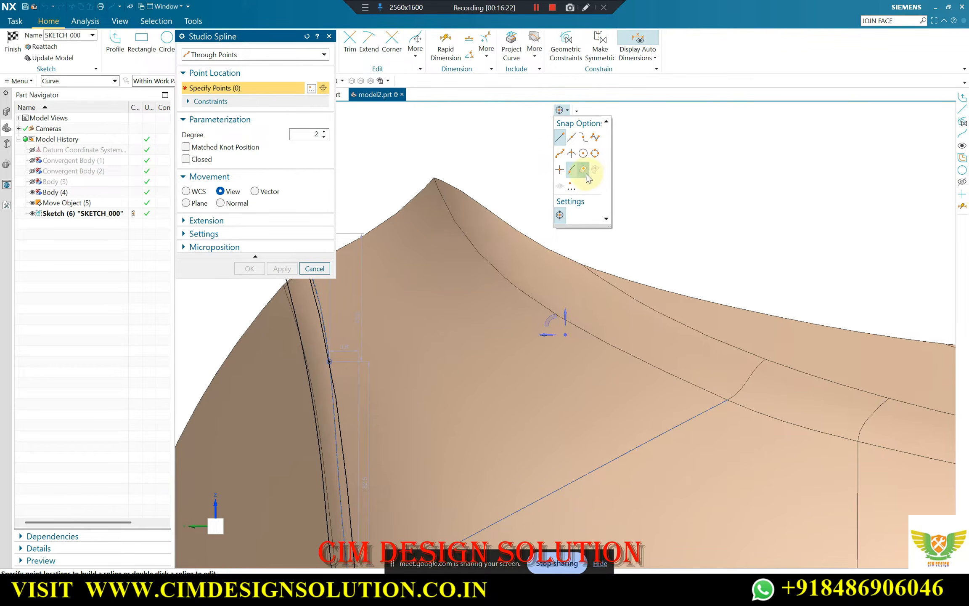
click(429, 171)
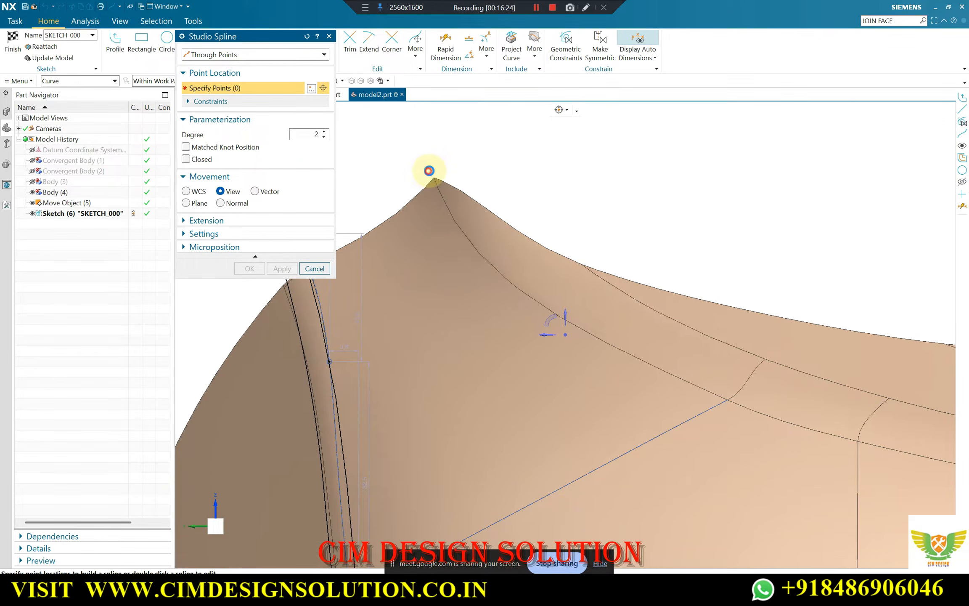
scroll(428, 169, up, 3)
click(448, 192)
scroll(448, 191, down, 3)
scroll(497, 262, up, 3)
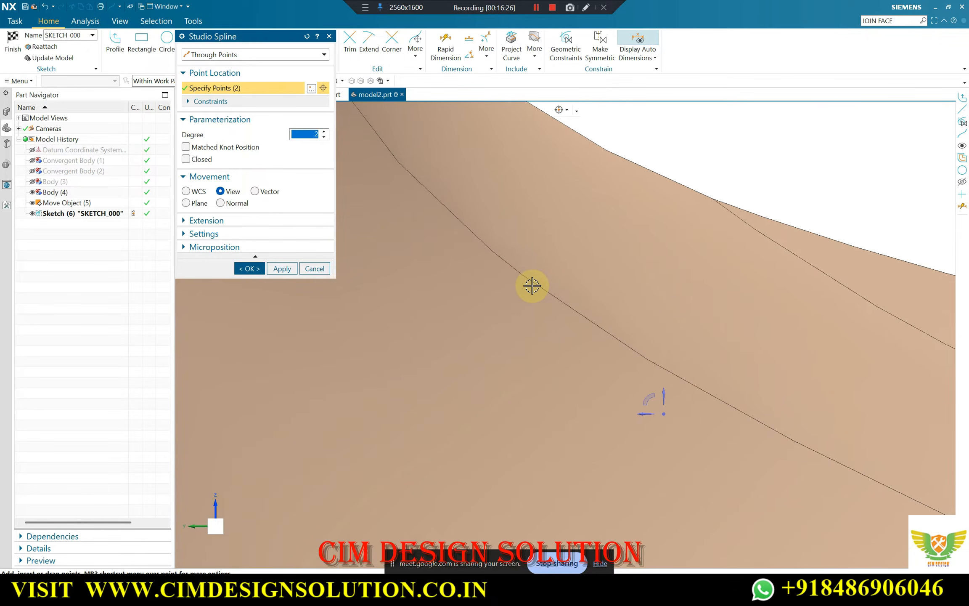
Place the spline's third to sixth points just below Body (4)'s upper crease, past the diagonal edge to near the vertical edge
click(532, 287)
scroll(480, 237, down, 4)
scroll(599, 314, up, 5)
click(551, 290)
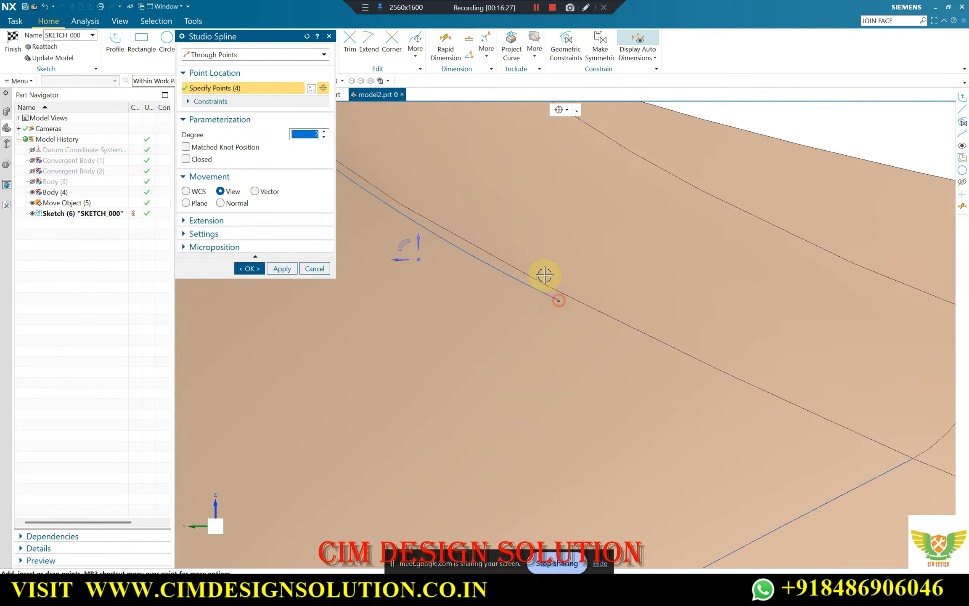
scroll(642, 323, down, 3)
click(590, 303)
scroll(580, 317, down, 3)
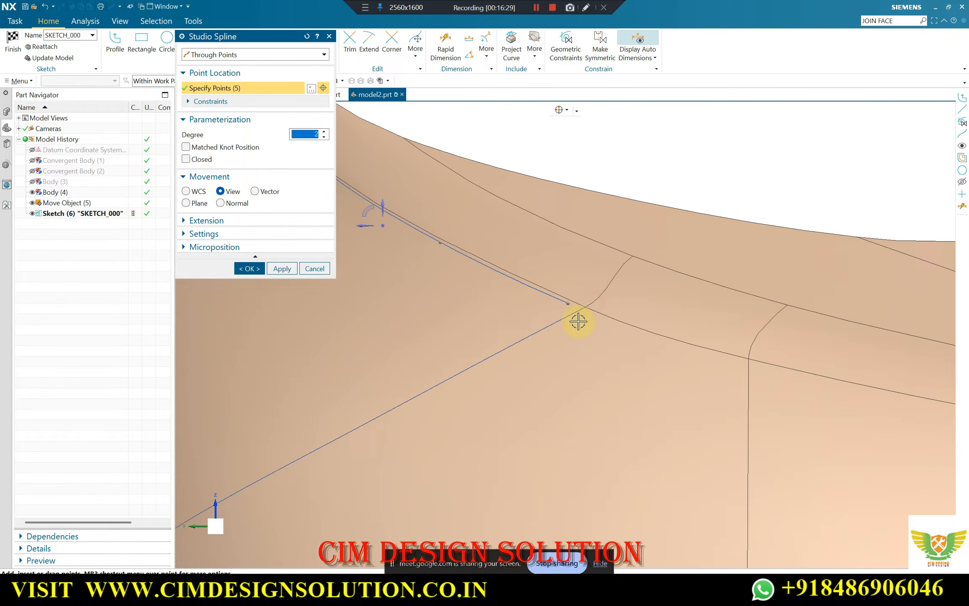
scroll(745, 346, up, 3)
click(770, 342)
Continue the spline with its seventh to ninth points just below Body (4)'s upper crease, beyond the vertical edge
scroll(569, 290, down, 3)
scroll(725, 331, up, 3)
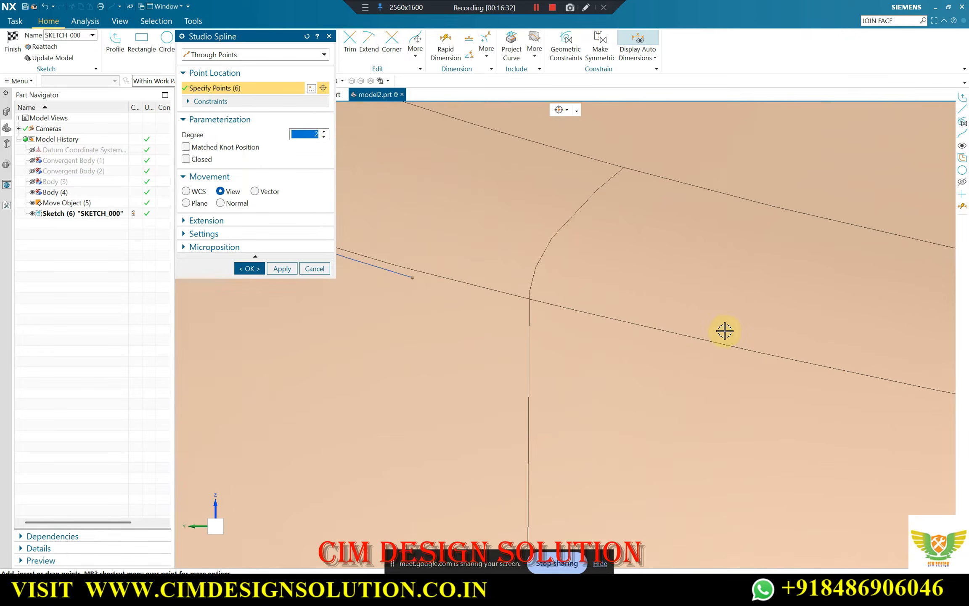
scroll(665, 325, down, 3)
scroll(753, 339, up, 3)
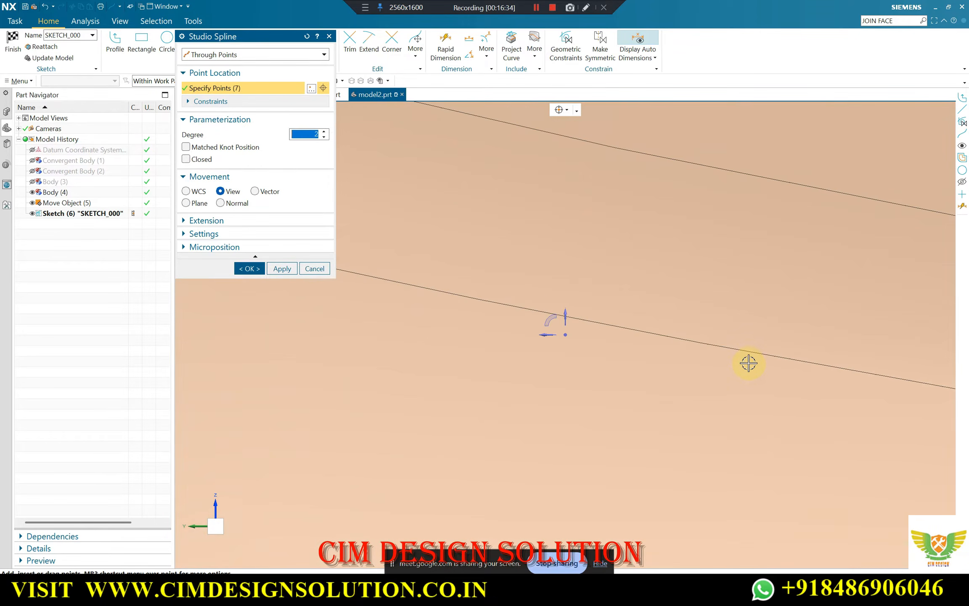
click(749, 359)
scroll(462, 257, down, 3)
scroll(746, 335, up, 3)
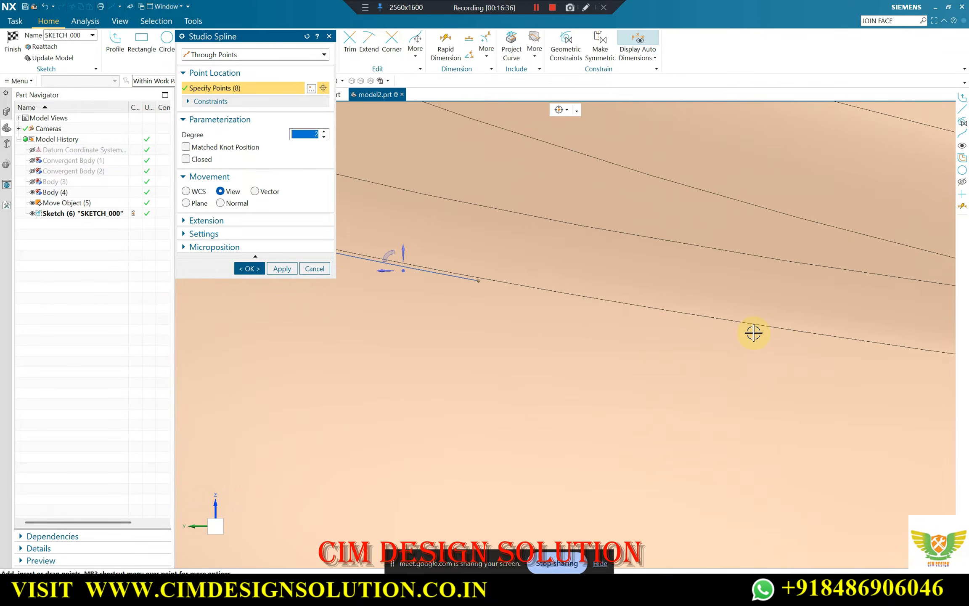
scroll(740, 331, down, 3)
scroll(736, 311, up, 3)
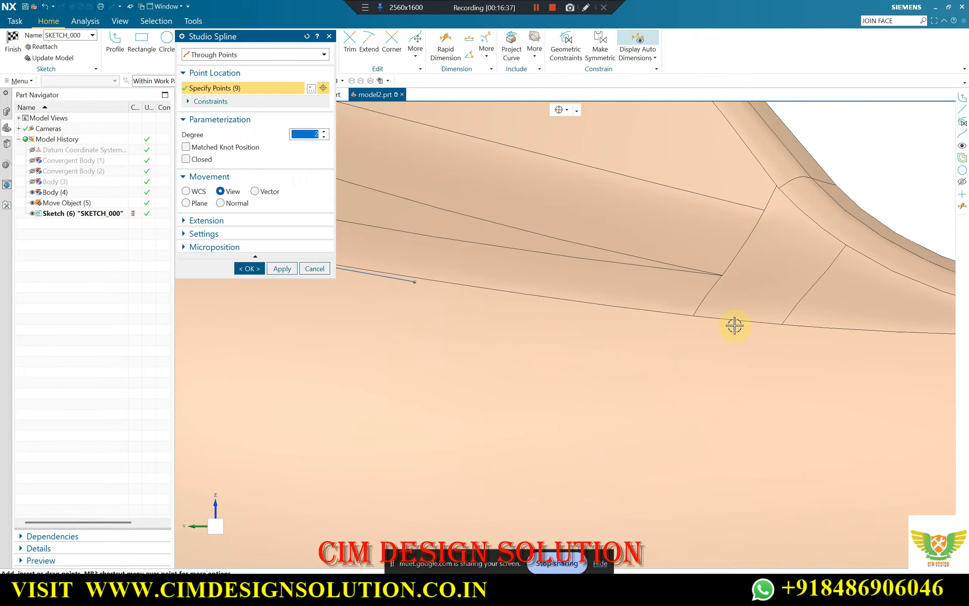
Place the spline's tenth to twelfth points along the upper crease, ending above the outer corner of the rectangular recess
scroll(659, 316, down, 3)
scroll(733, 318, up, 3)
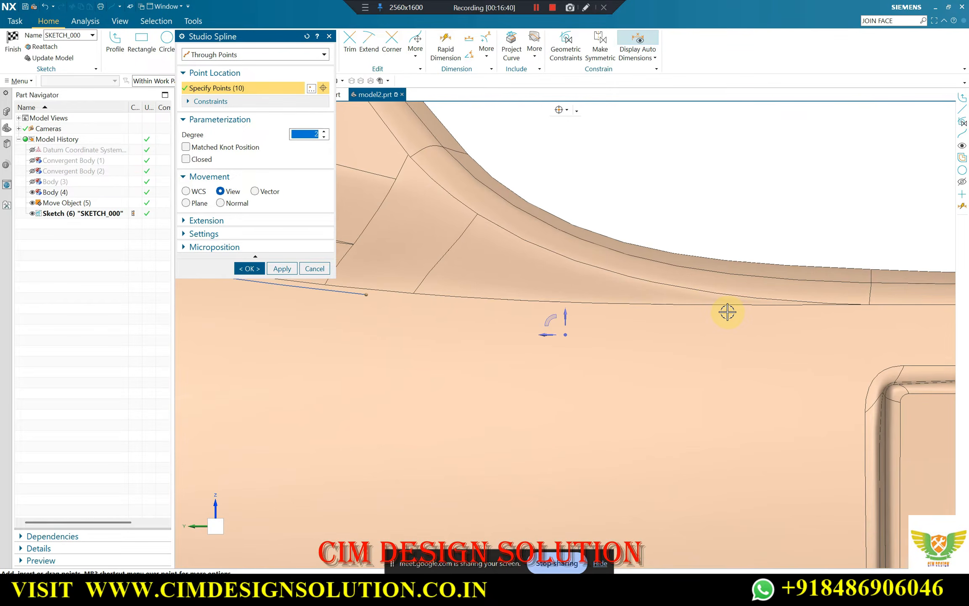
click(728, 312)
scroll(783, 320, down, 3)
scroll(839, 320, up, 3)
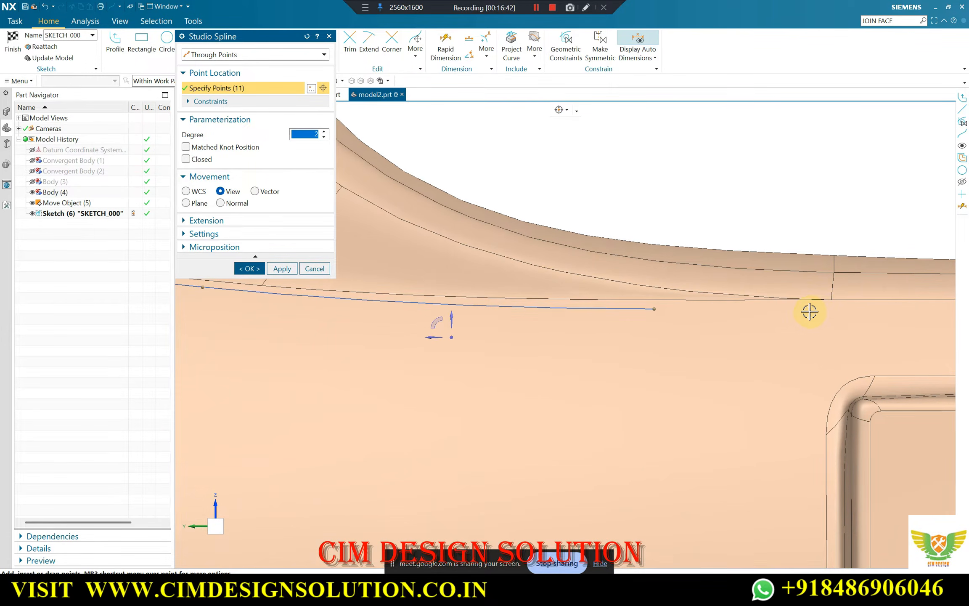
click(821, 311)
scroll(711, 271, down, 3)
scroll(734, 283, up, 1)
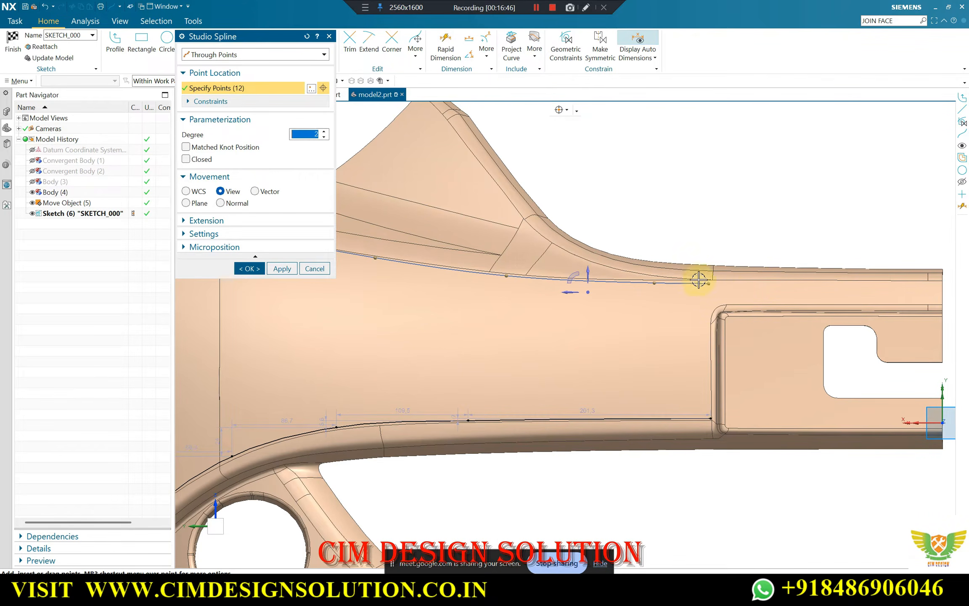
Check the twelve-point spline against Body (4)'s upper crease, create it and leave the Studio Spline command
scroll(698, 279, up, 3)
scroll(709, 275, down, 3)
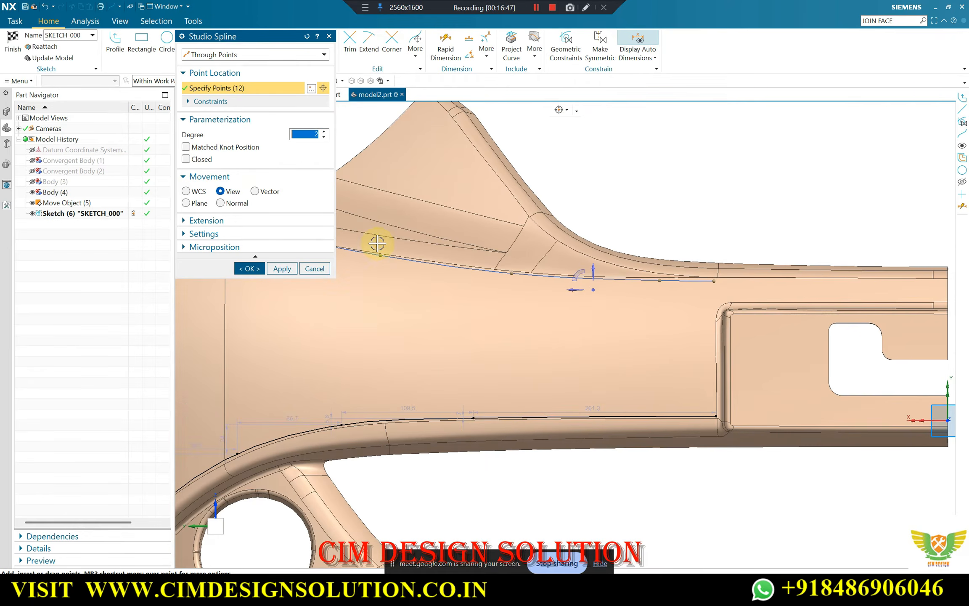
scroll(526, 269, down, 3)
scroll(391, 244, up, 5)
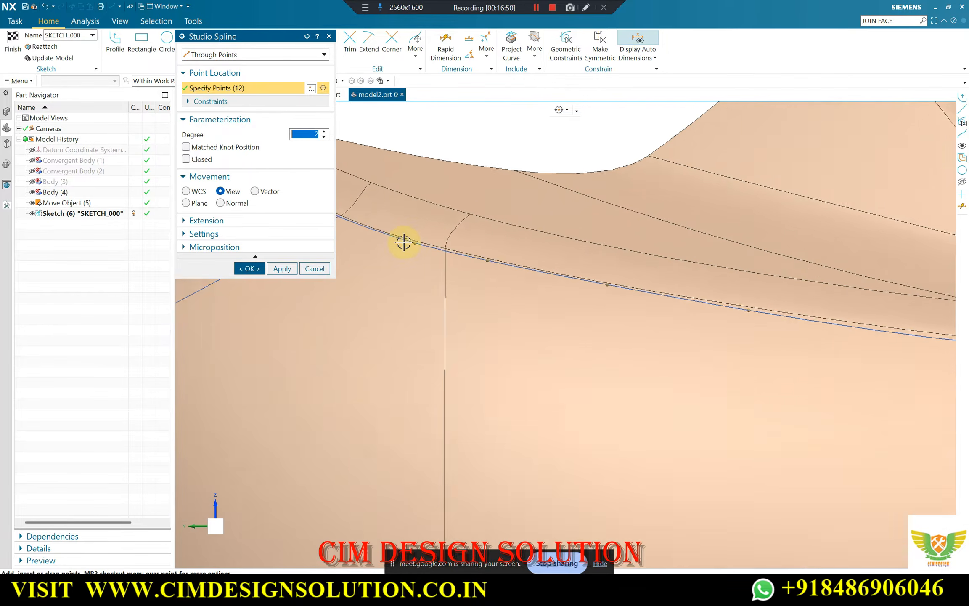
click(282, 268)
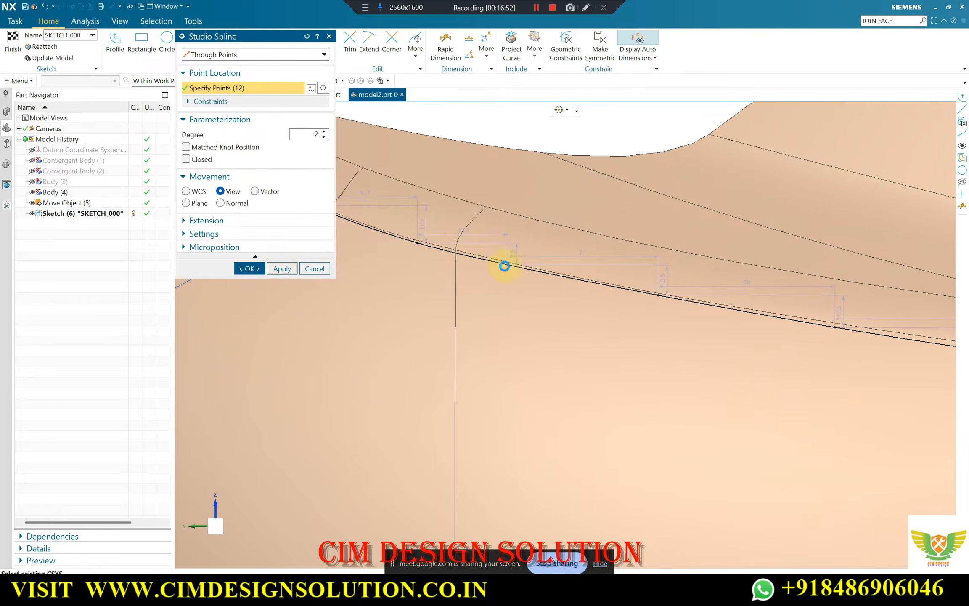
scroll(462, 244, down, 4)
scroll(634, 214, up, 2)
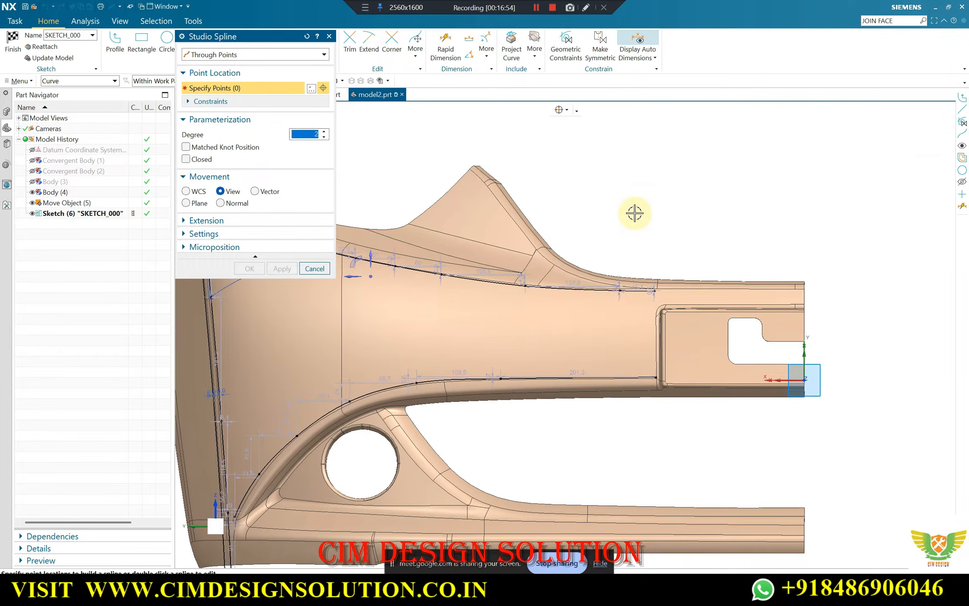
click(314, 269)
Examine the new upper spline and the other sketched splines against Body (4)'s edges, from close up and at an angle
scroll(655, 290, up, 3)
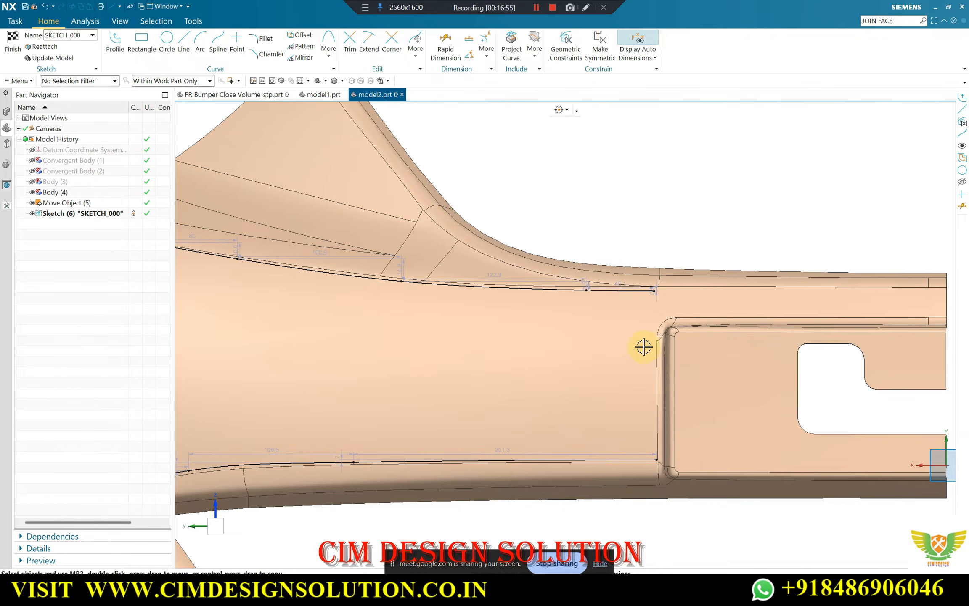
scroll(616, 277, down, 4)
scroll(227, 172, up, 5)
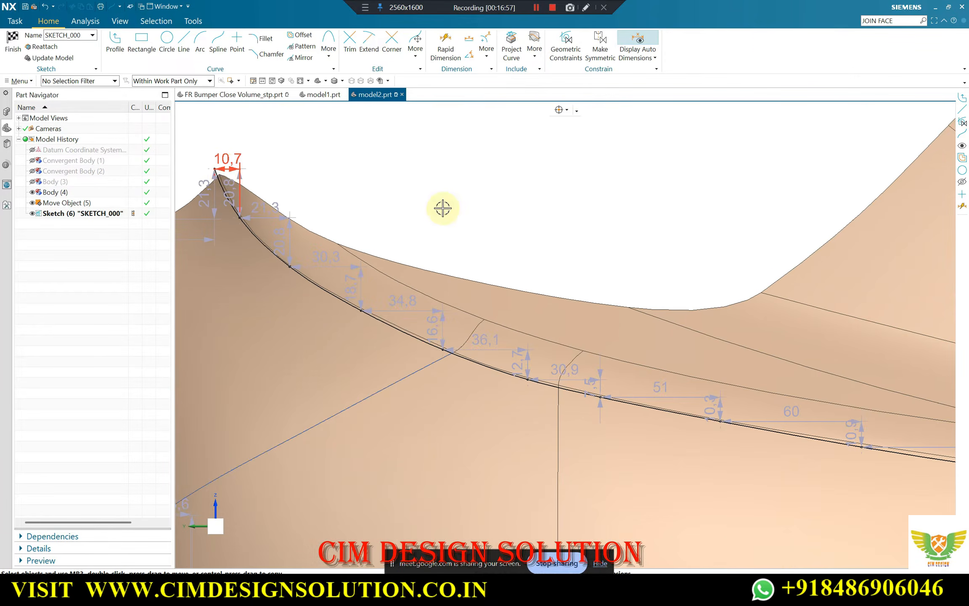
scroll(347, 199, down, 4)
scroll(571, 357, up, 2)
scroll(796, 305, up, 1)
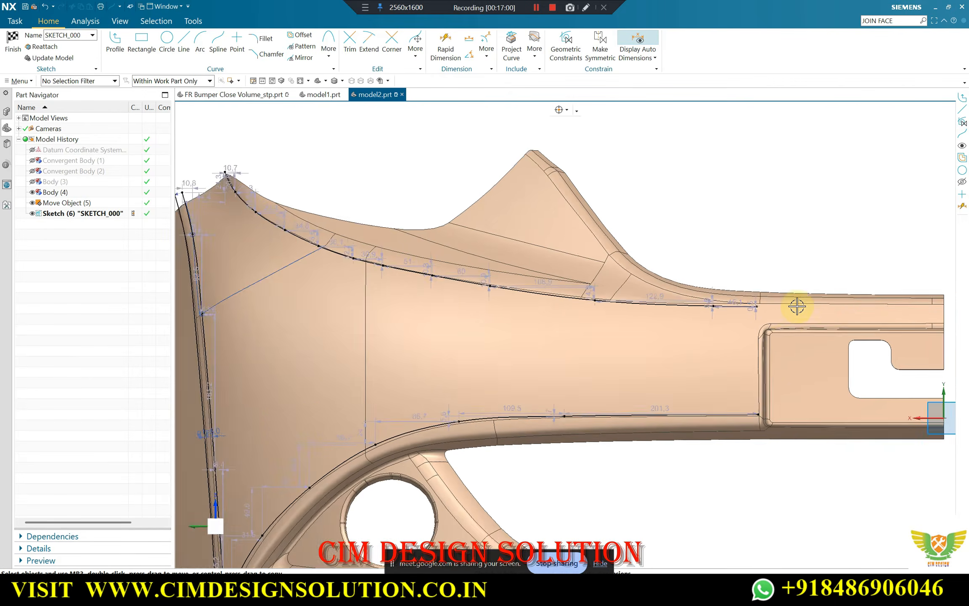
scroll(729, 333, up, 2)
scroll(731, 303, down, 3)
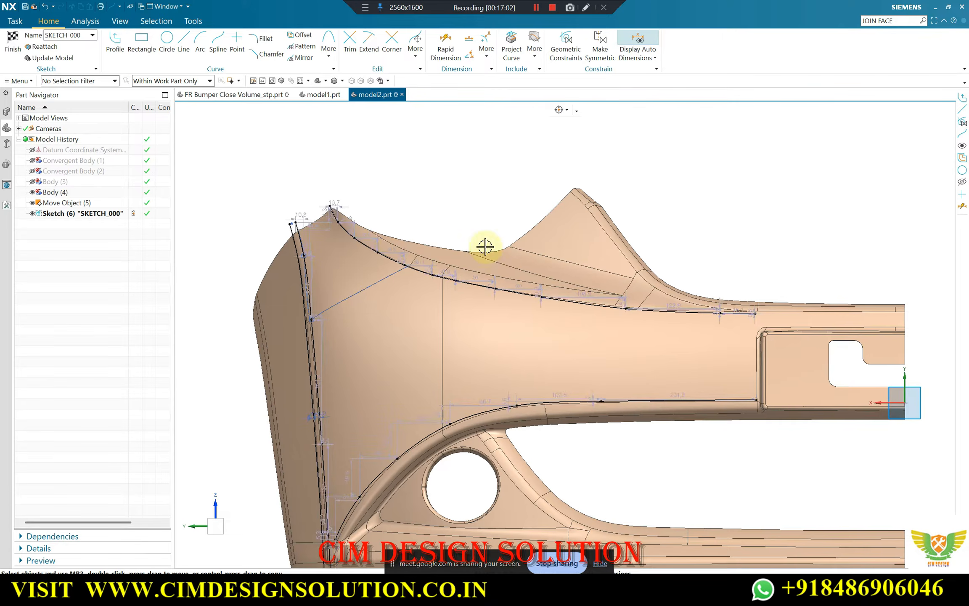
scroll(395, 201, down, 2)
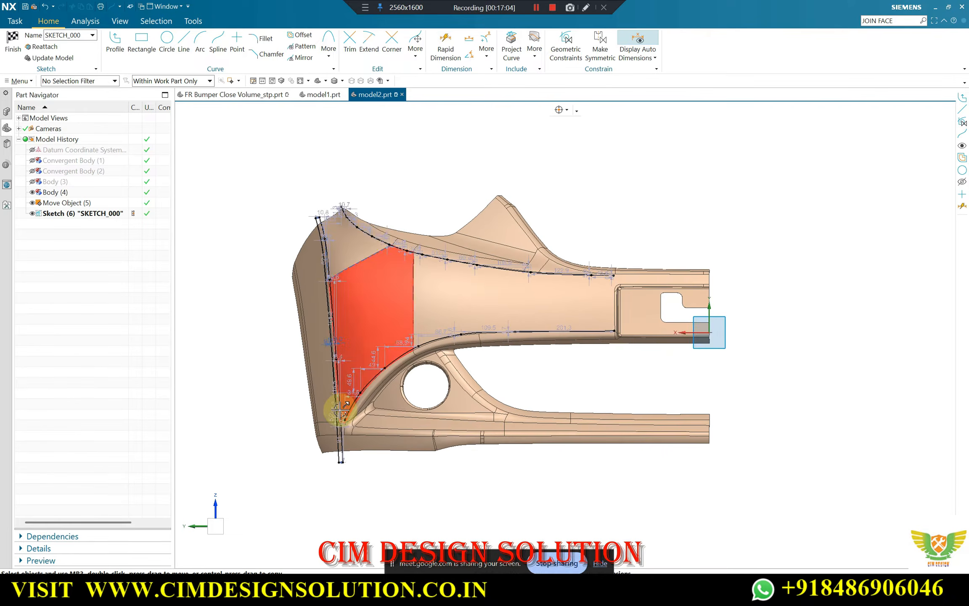
scroll(324, 210, up, 5)
scroll(422, 285, down, 5)
mouse_move(370, 253)
middle_down()
mouse_move(395, 249)
mouse_move(401, 276)
middle_up()
scroll(412, 284, down, 2)
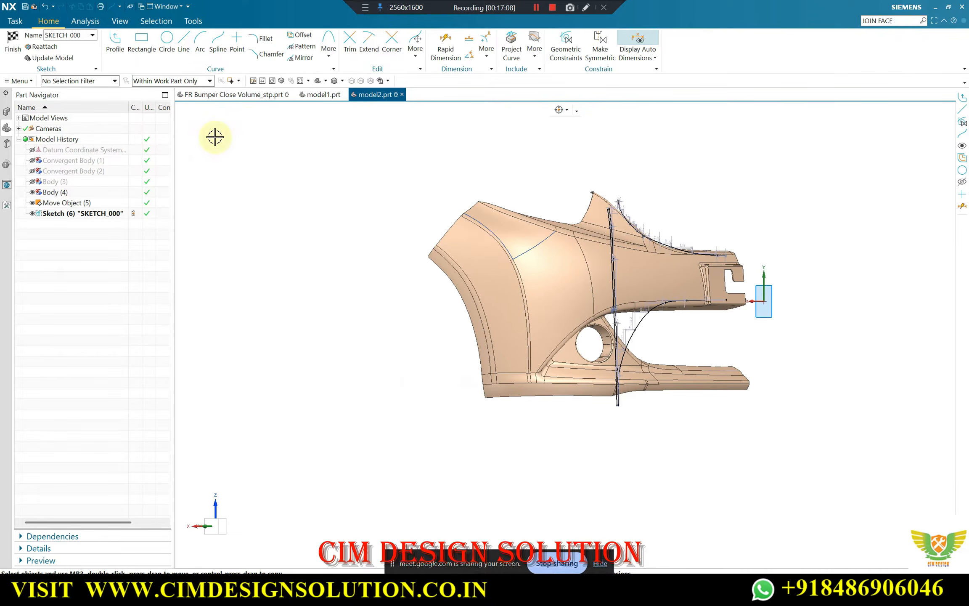
Finish editing SKETCH_000 and turn the model to see the splines beside Body (4)
click(12, 42)
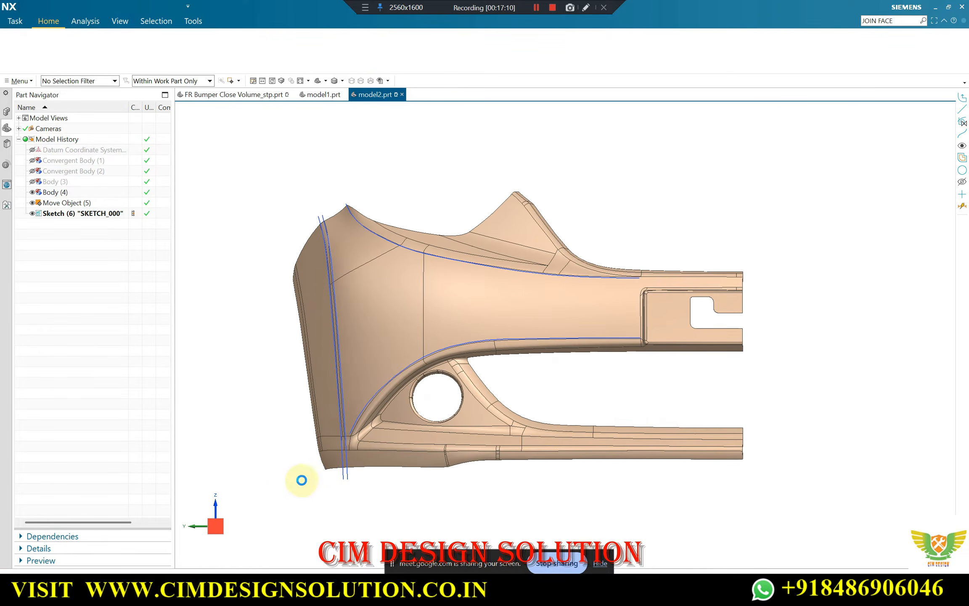
scroll(255, 447, down, 1)
middle_drag(255, 447, 220, 529)
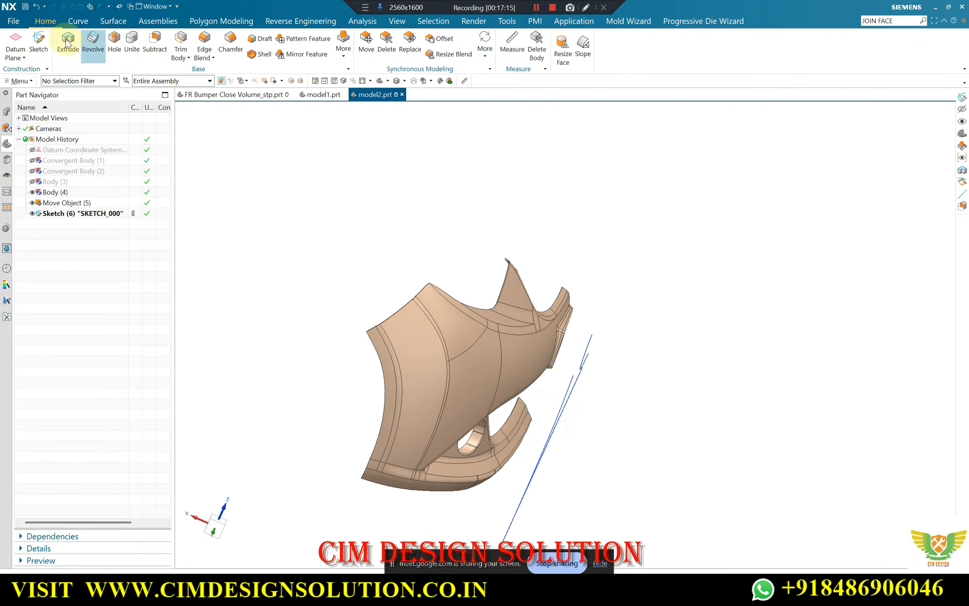
click(35, 40)
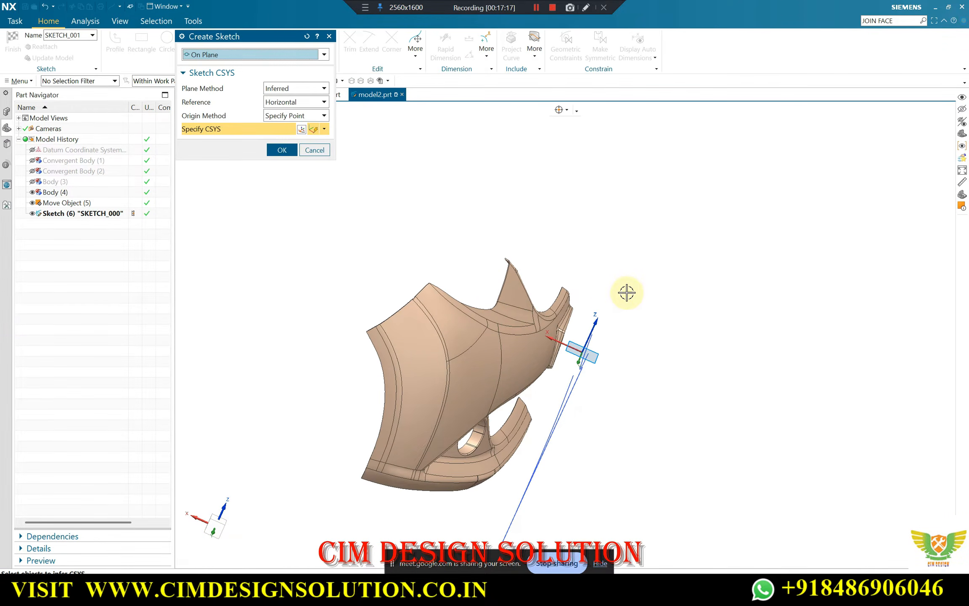
middle_drag(629, 262, 595, 257)
middle_click(658, 243)
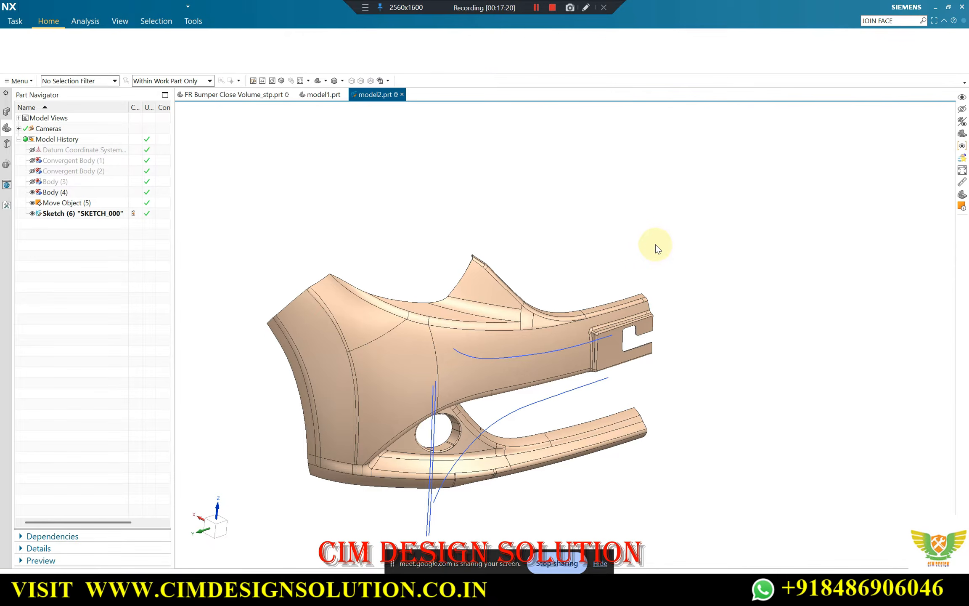
Show the hidden datum coordinate system
key(ctrl+shift+k)
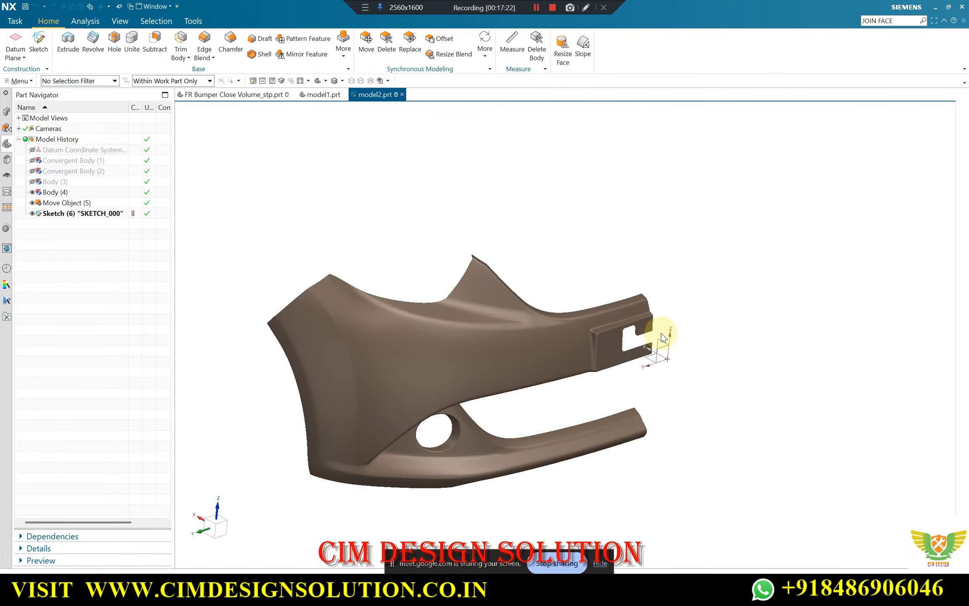
click(667, 340)
middle_click(681, 327)
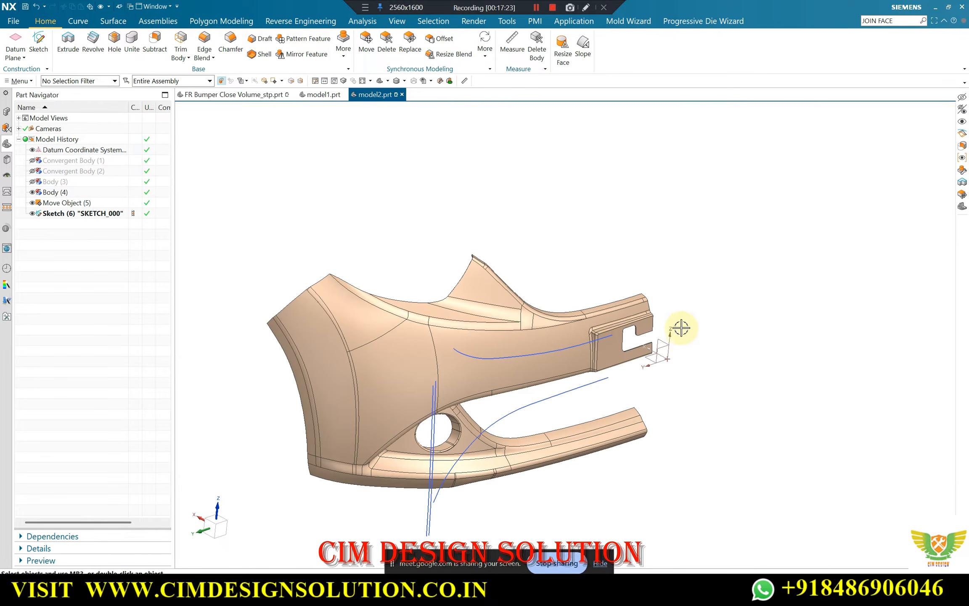
Create a new sketch on the XZ plane of the datum coordinate system
click(38, 42)
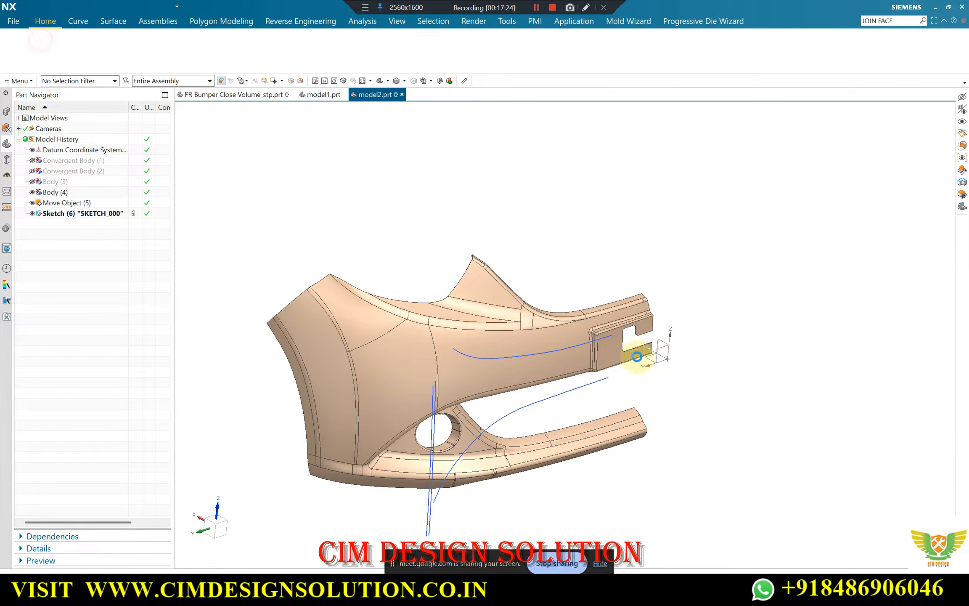
click(662, 340)
middle_click(621, 261)
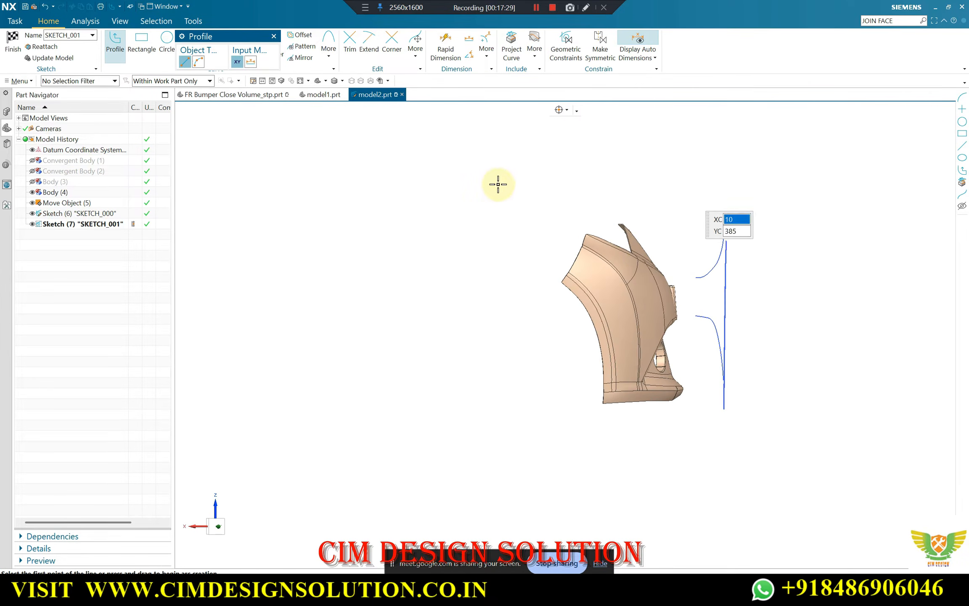
key(Escape)
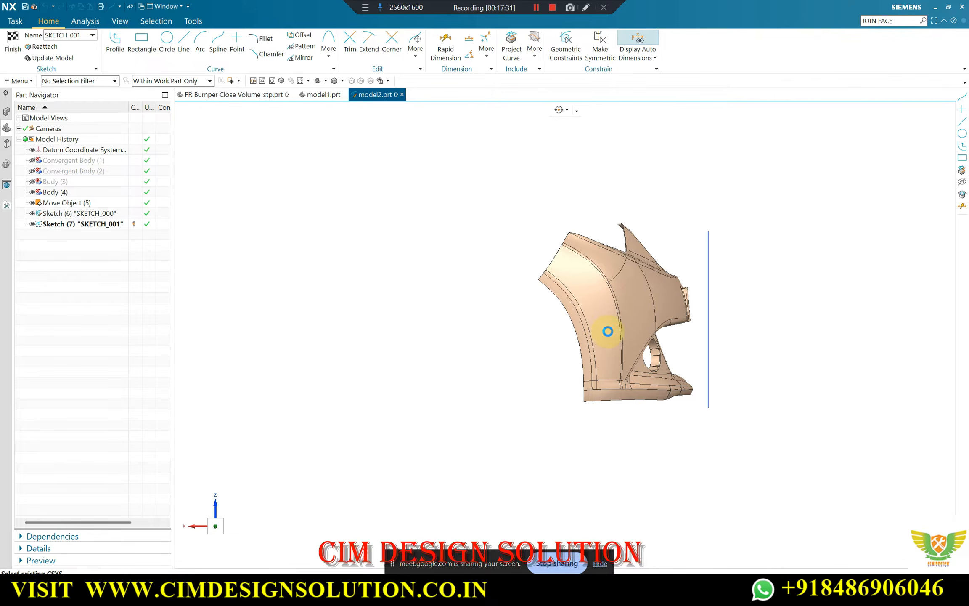
key(s)
scroll(608, 327, up, 5)
scroll(582, 278, down, 1)
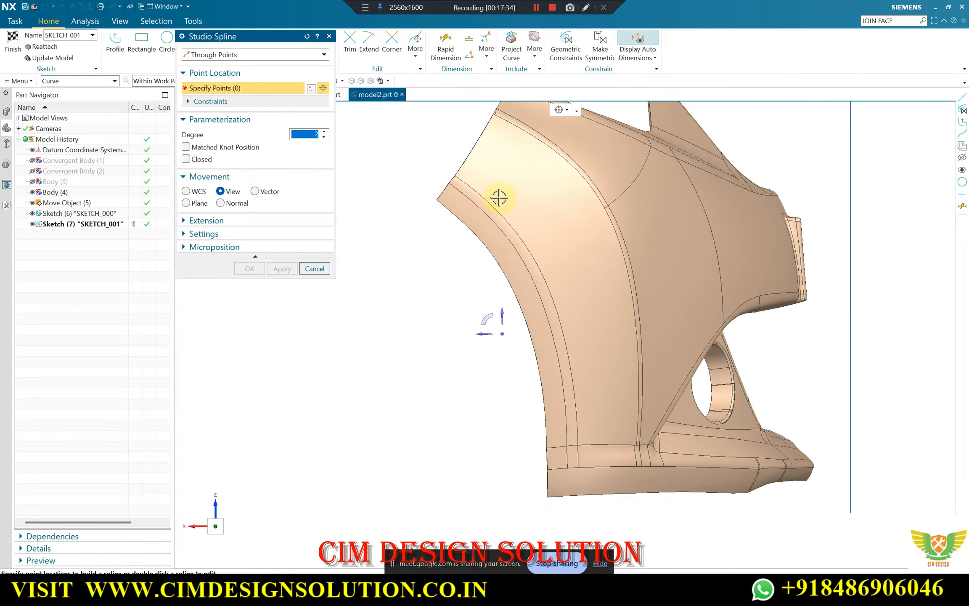
scroll(490, 231, up, 3)
scroll(420, 141, up, 1)
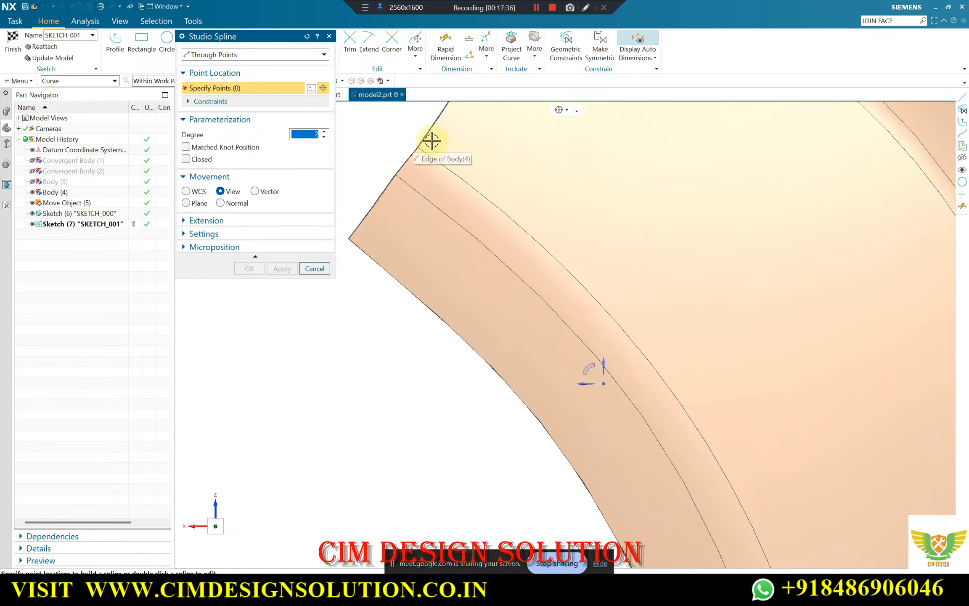
scroll(458, 164, down, 2)
scroll(445, 157, up, 3)
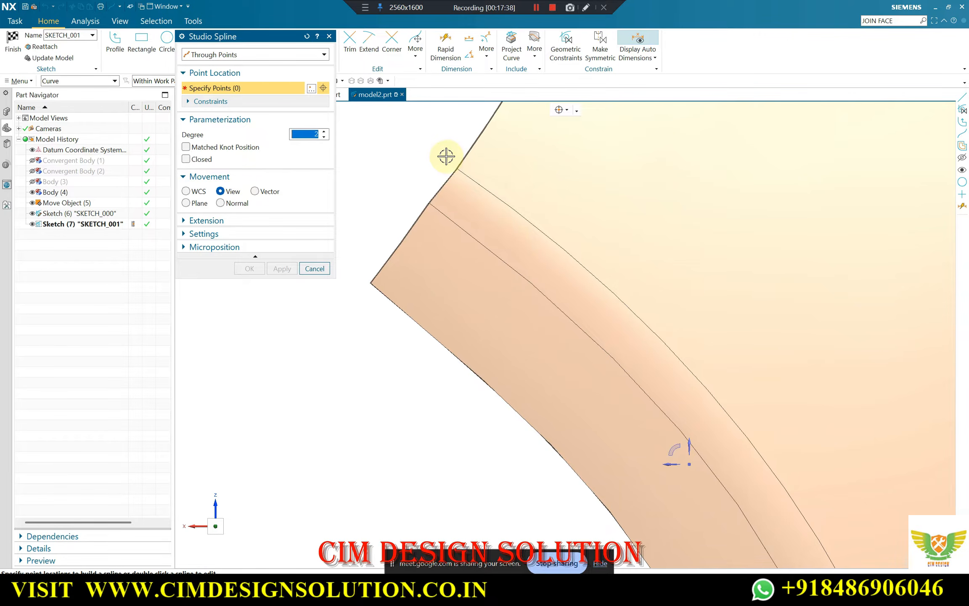
click(446, 156)
click(570, 110)
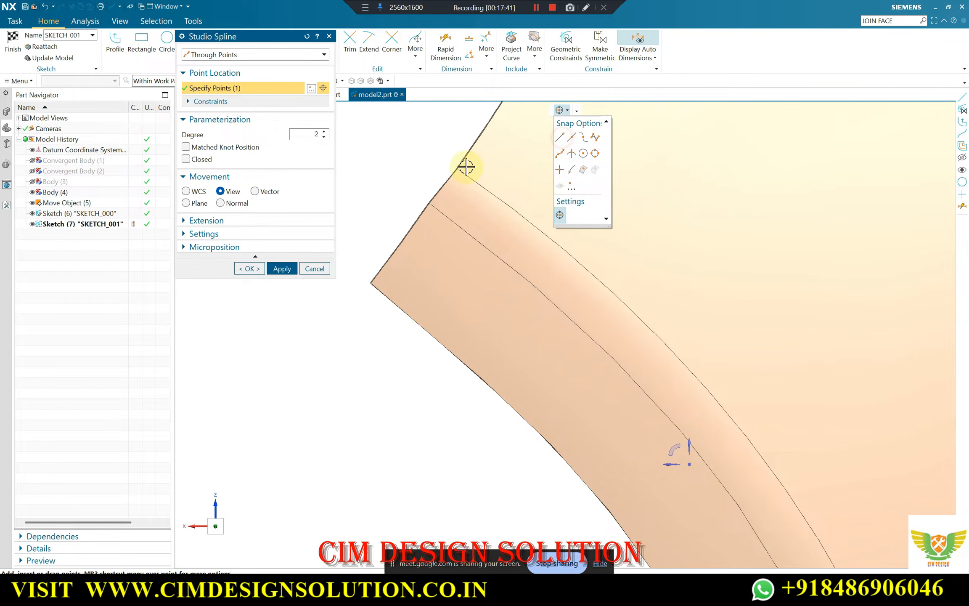
click(454, 160)
scroll(500, 184, down, 5)
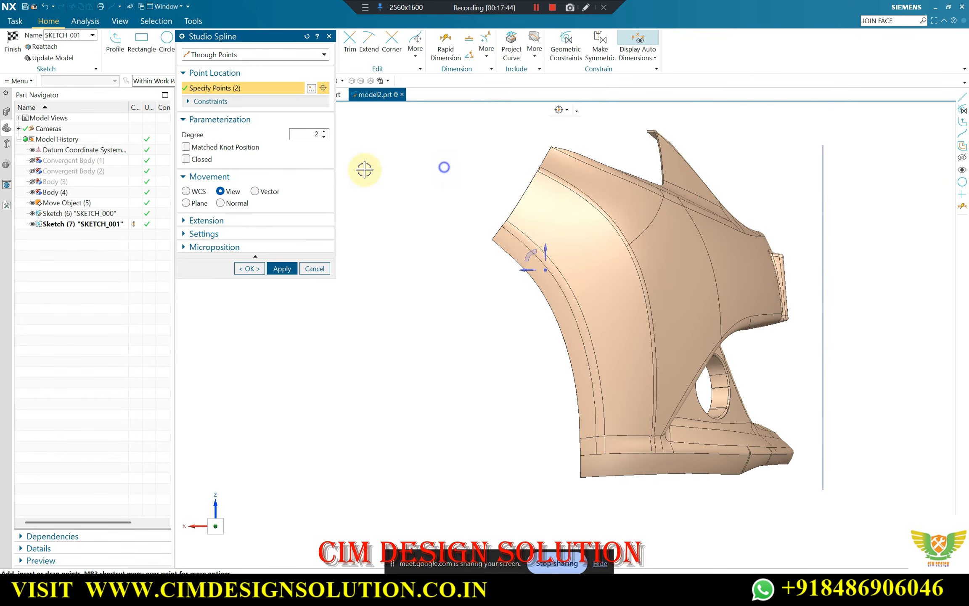
scroll(503, 213, up, 3)
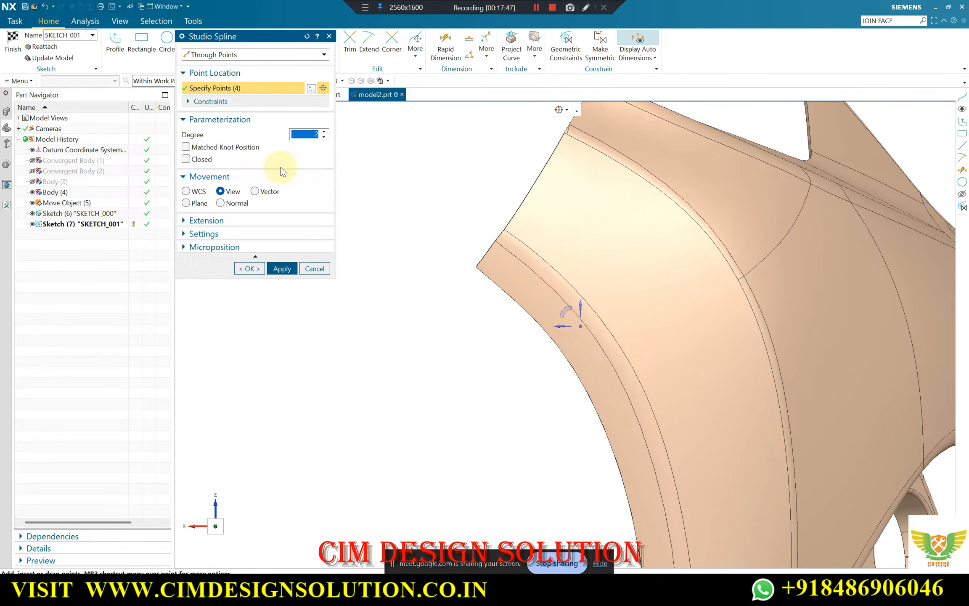
key(Escape)
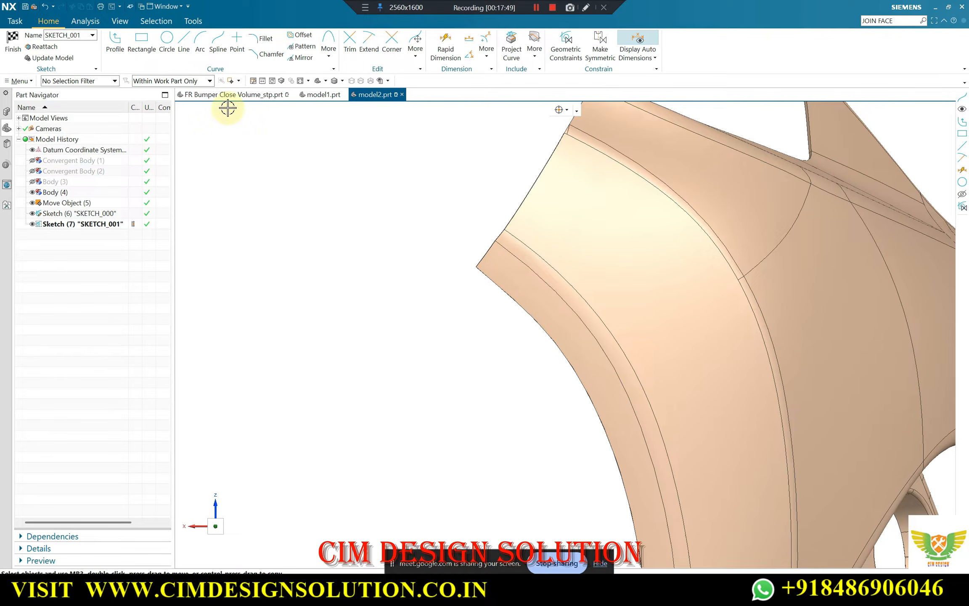
click(497, 216)
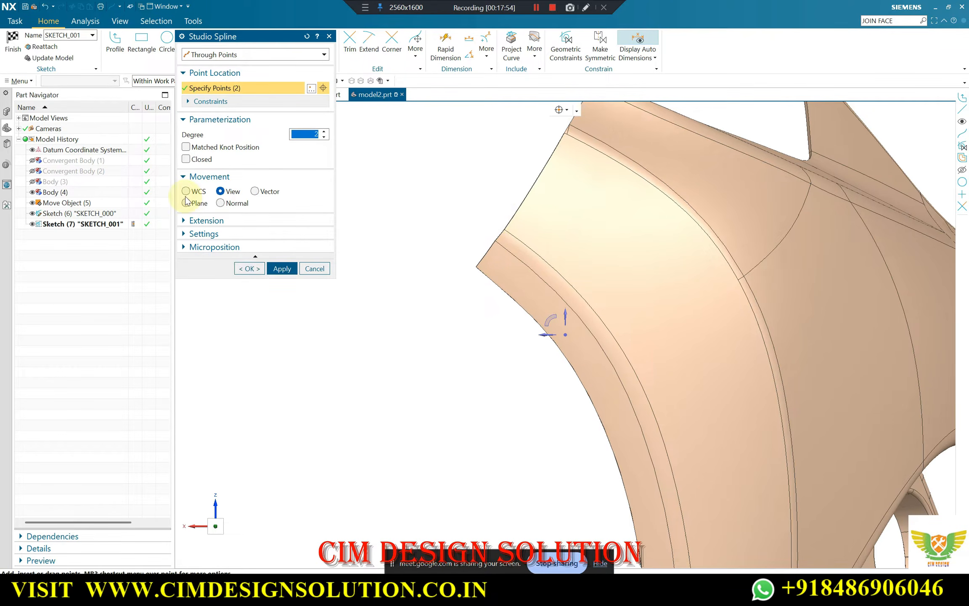
click(186, 191)
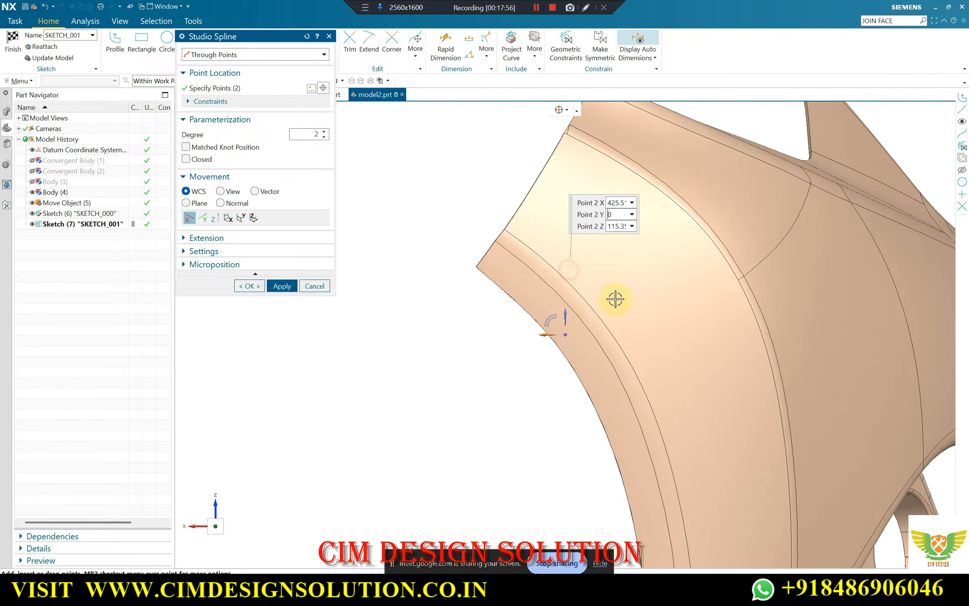
middle_drag(617, 297, 549, 210)
key(Escape)
scroll(542, 222, down, 4)
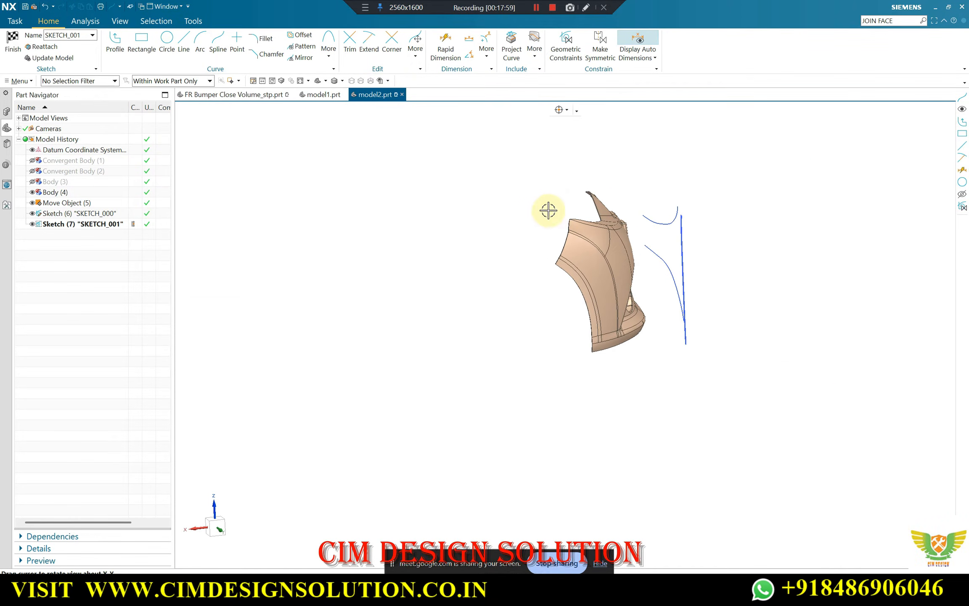
Display Body (4) in wireframe, seen square to the sketch plane
click(370, 81)
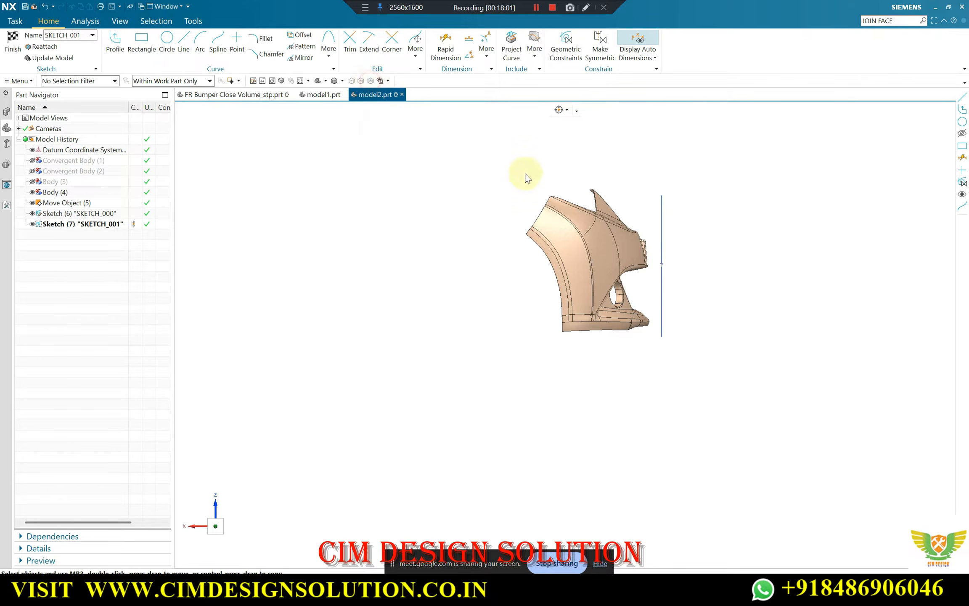
right_drag(526, 173, 588, 203)
scroll(607, 320, up, 2)
scroll(541, 268, down, 1)
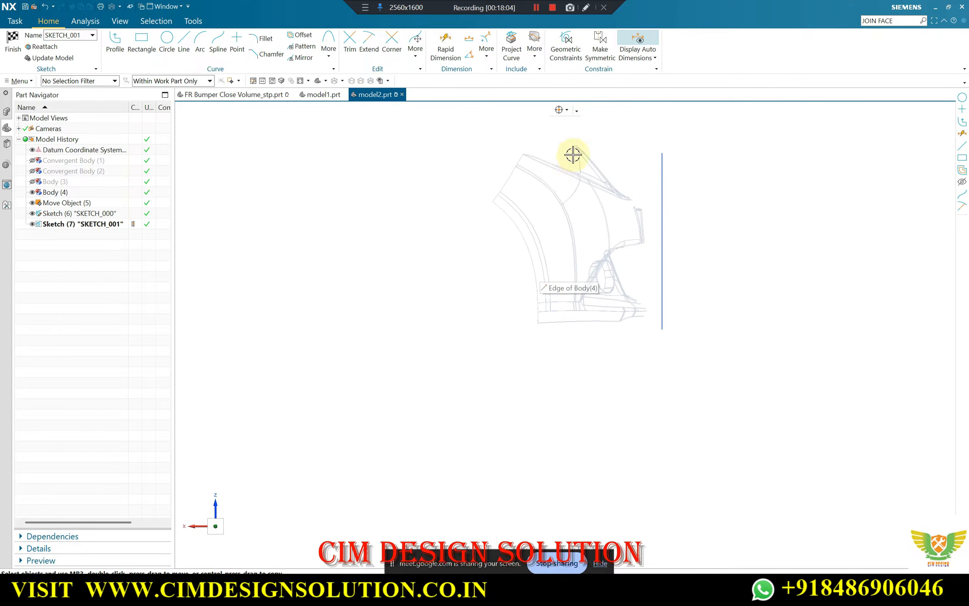
scroll(573, 155, up, 2)
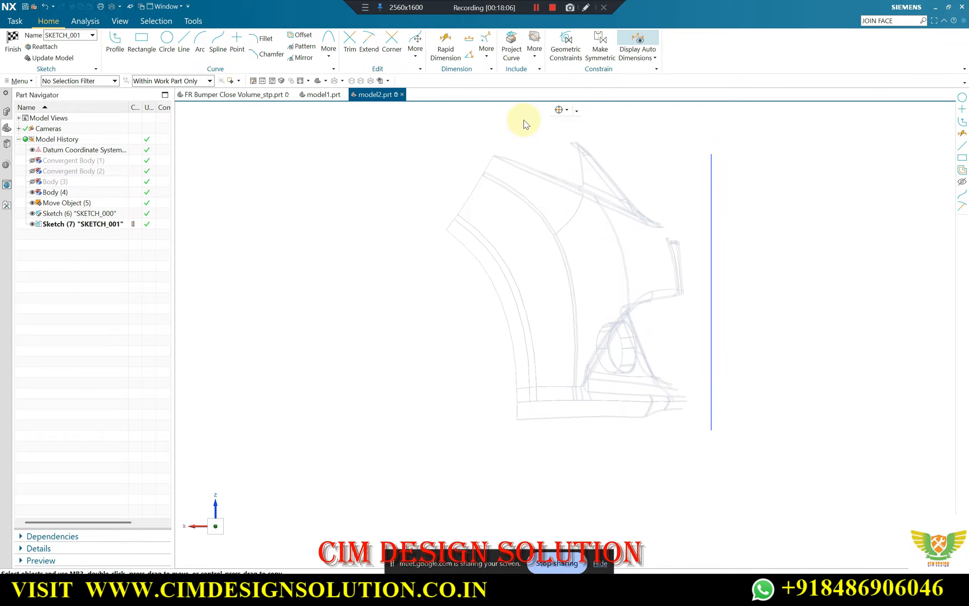
key(s)
click(565, 110)
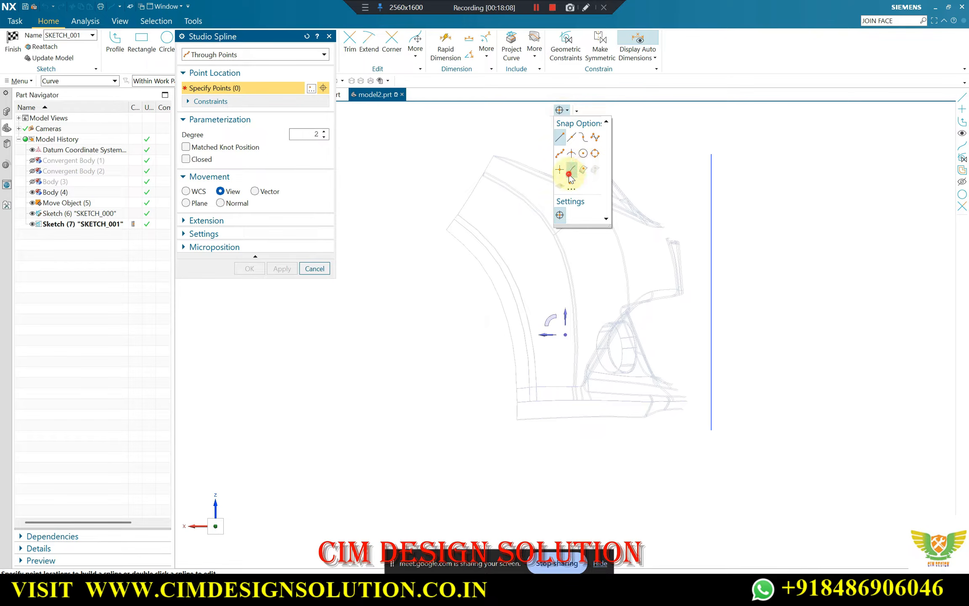
click(452, 206)
scroll(472, 223, up, 3)
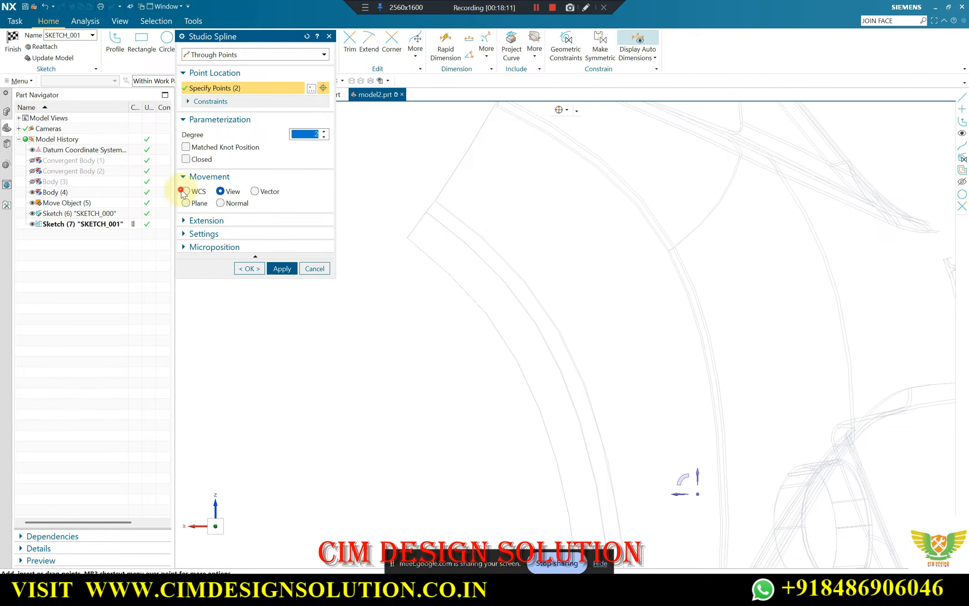
click(200, 191)
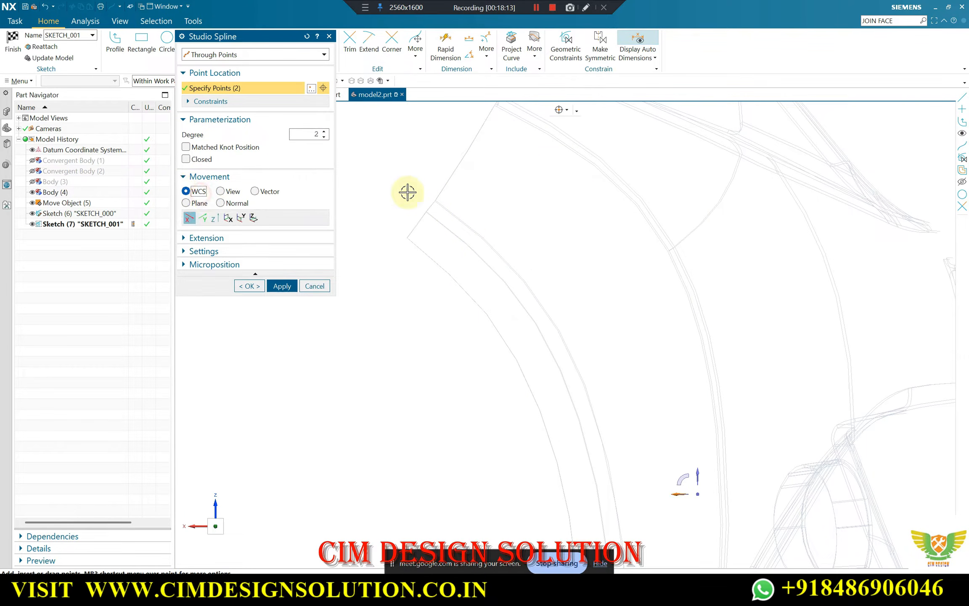
click(329, 36)
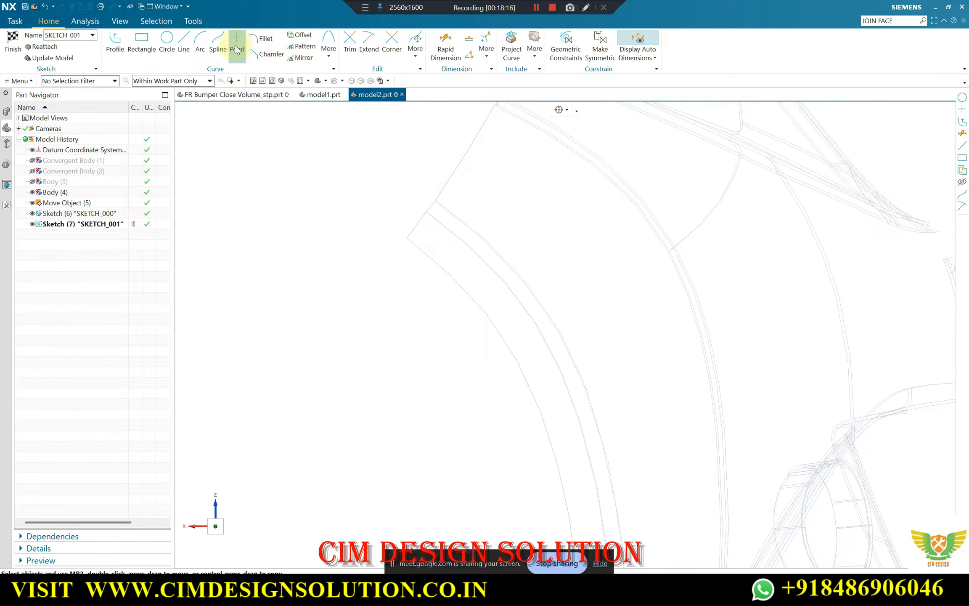
click(223, 43)
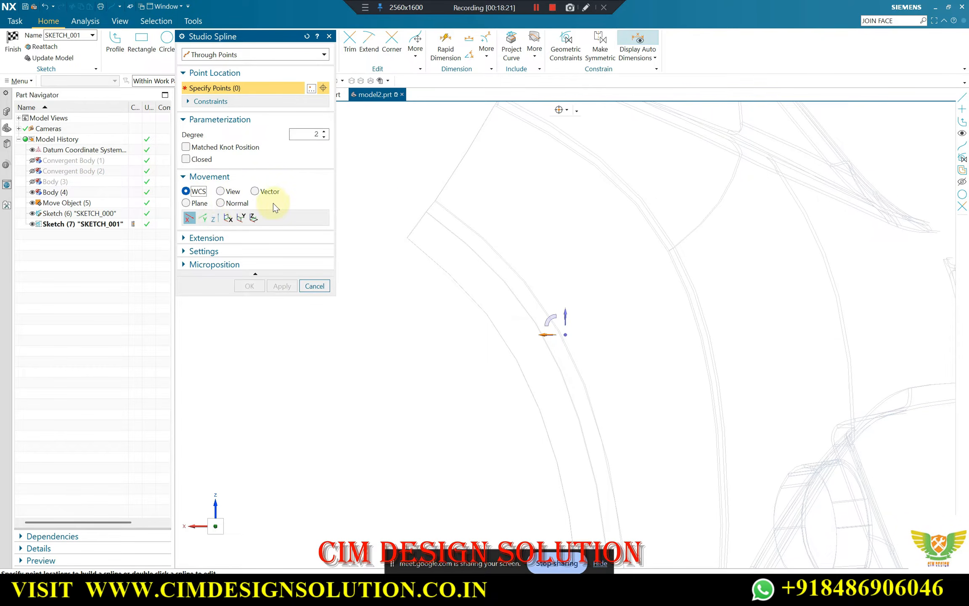
click(428, 191)
scroll(470, 225, up, 3)
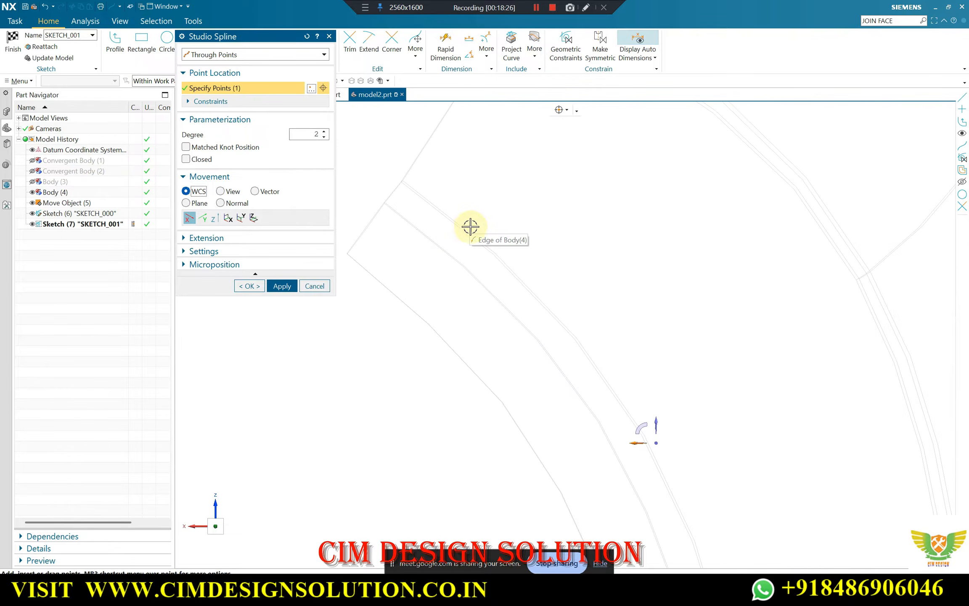
click(475, 234)
scroll(510, 266, down, 2)
click(559, 319)
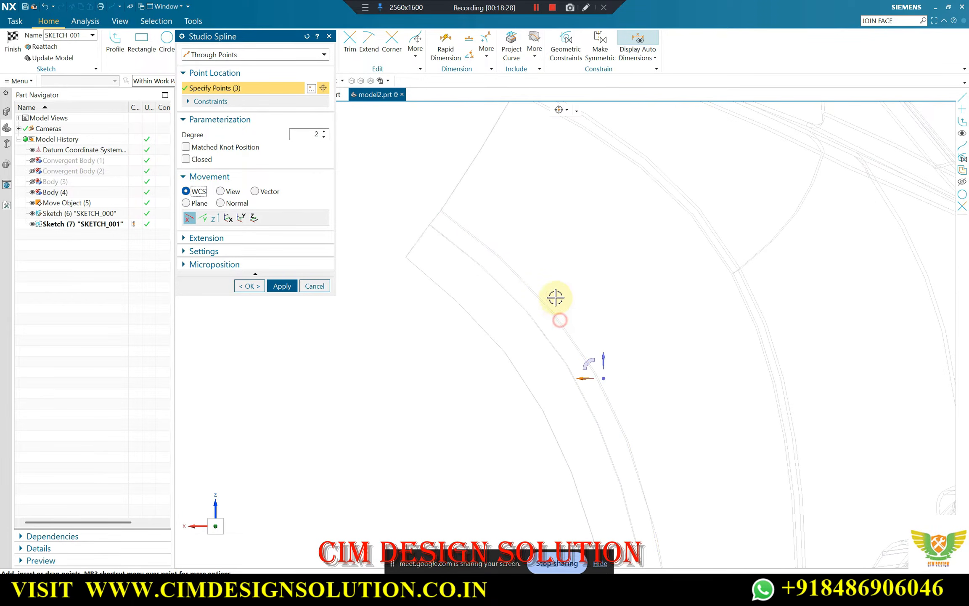
middle_drag(556, 296, 532, 266)
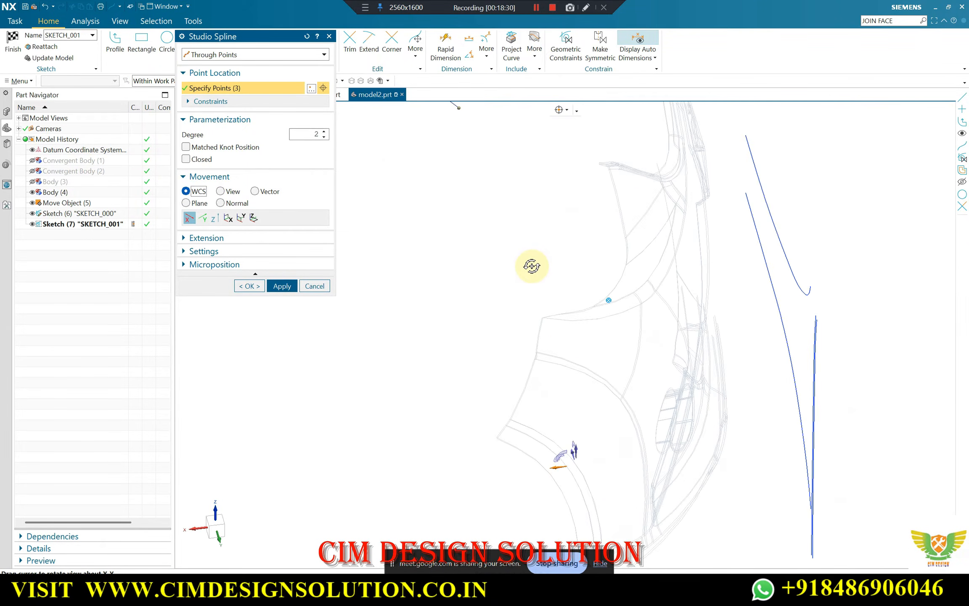
scroll(532, 252, down, 3)
middle_drag(595, 231, 584, 216)
key(Escape)
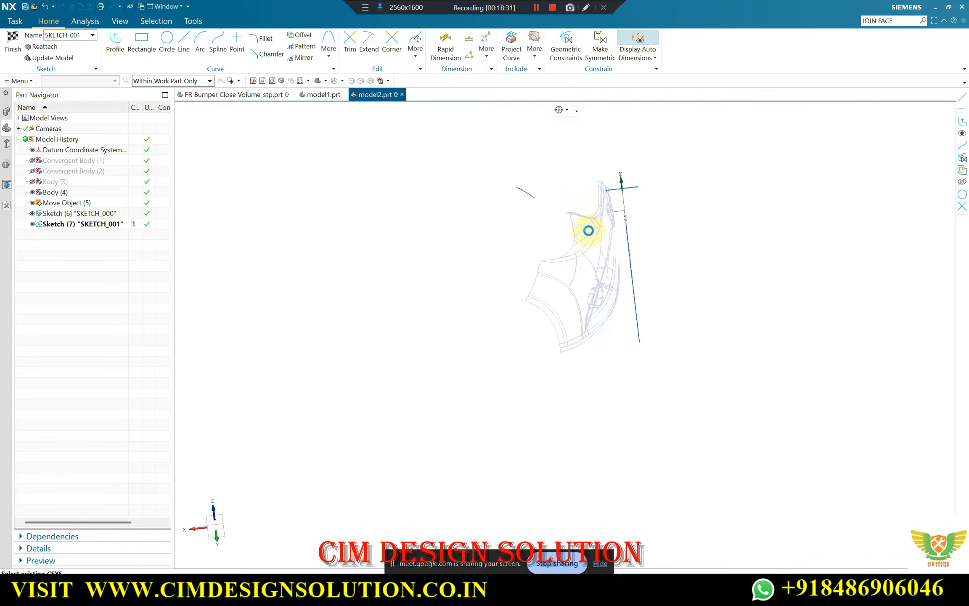
Save the model2 part with SKETCH_001 still open
key(Home)
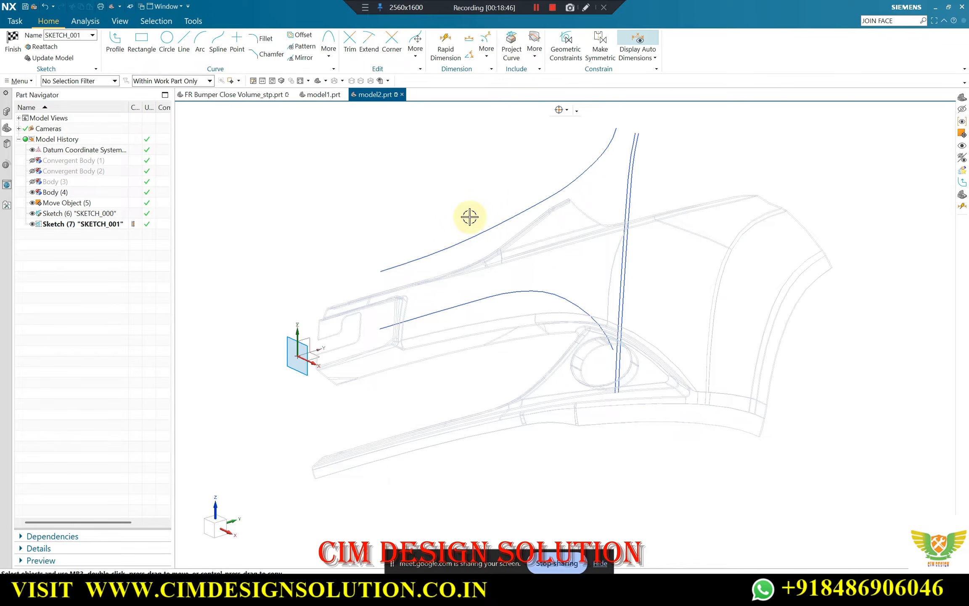
scroll(413, 249, down, 4)
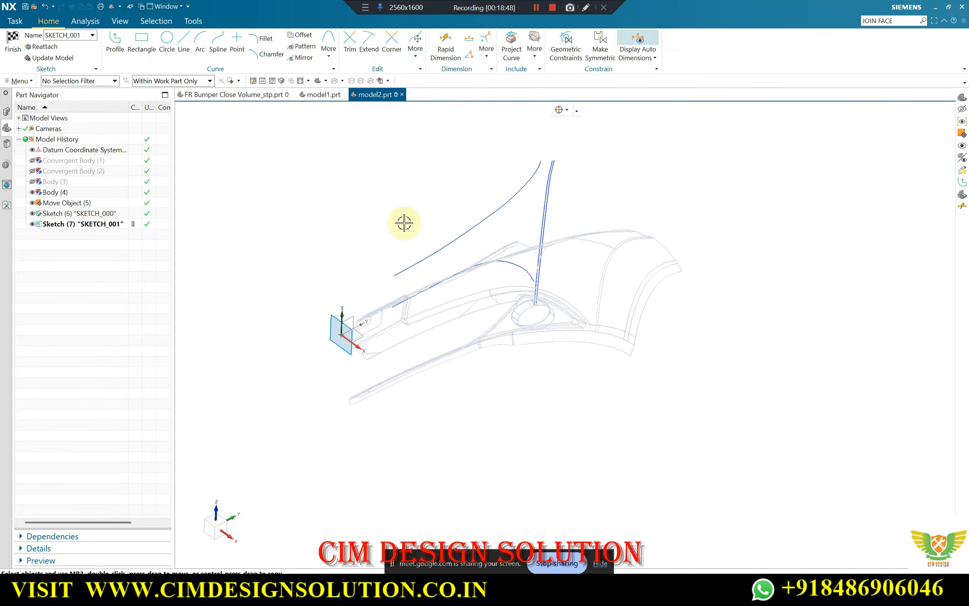
key(ctrl+s)
click(456, 265)
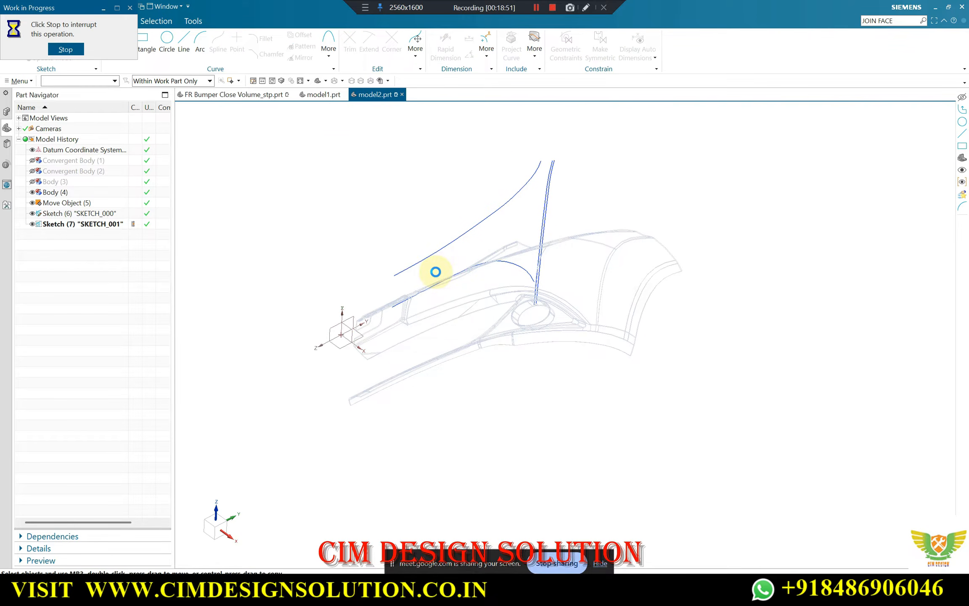
Start a degree 2 studio spline through points in SKETCH_001, placing its first three points along the upper wheel-arch edge of Body (4)
mouse_move(435, 270)
middle_down()
mouse_move(484, 247)
mouse_move(583, 297)
mouse_move(460, 238)
middle_up()
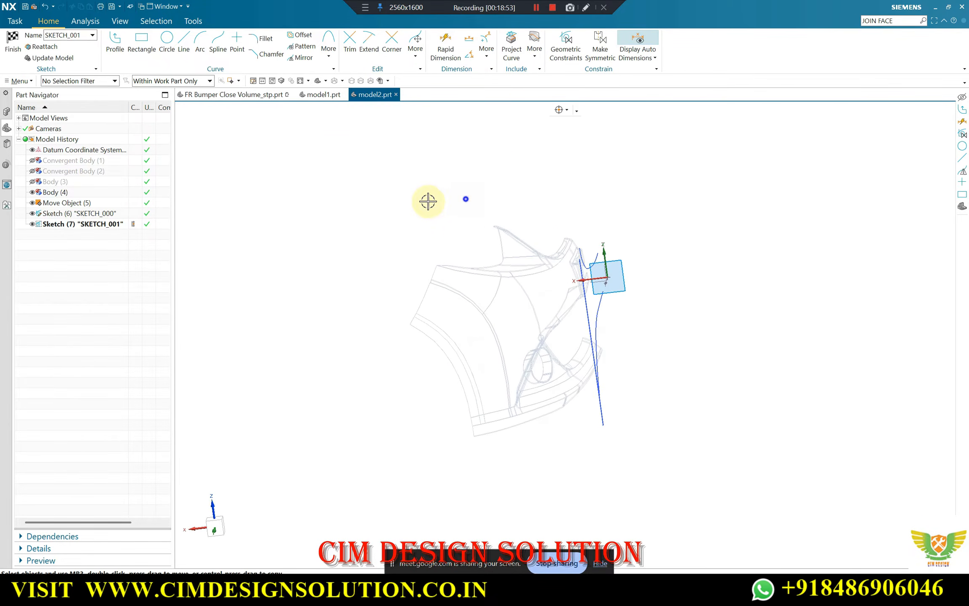
key(F8)
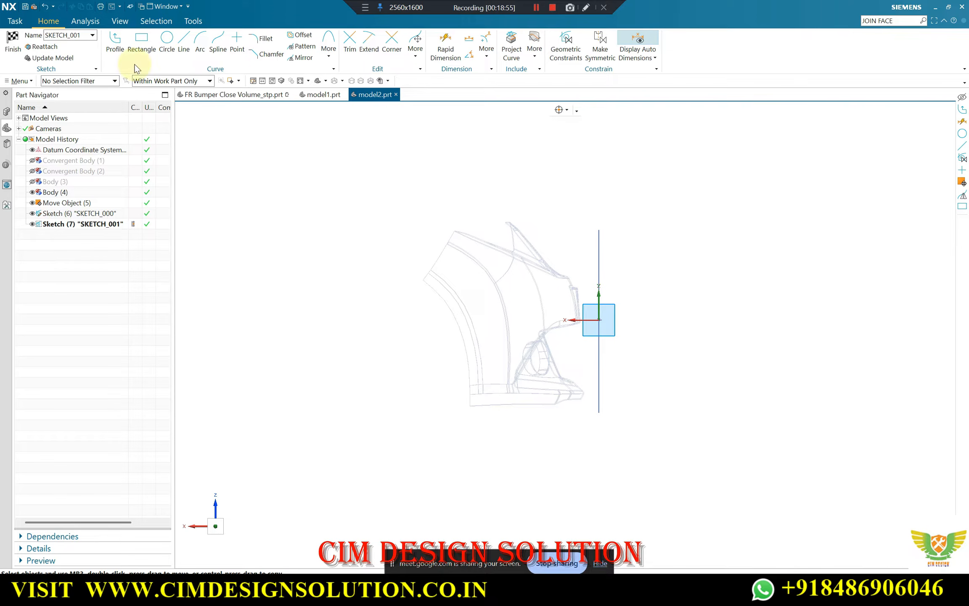
middle_drag(386, 196, 409, 171)
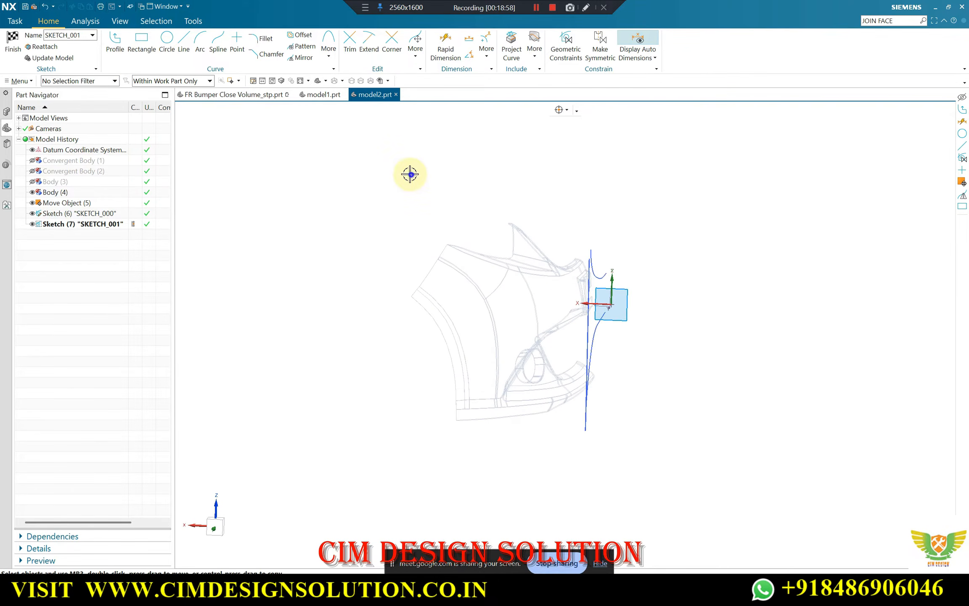
key(F8)
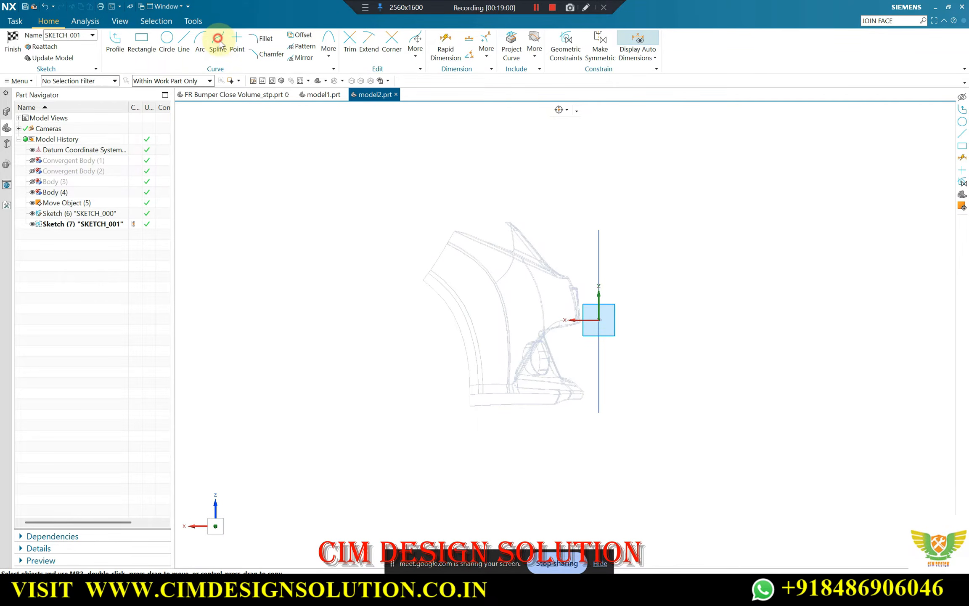
key(s)
scroll(366, 228, up, 3)
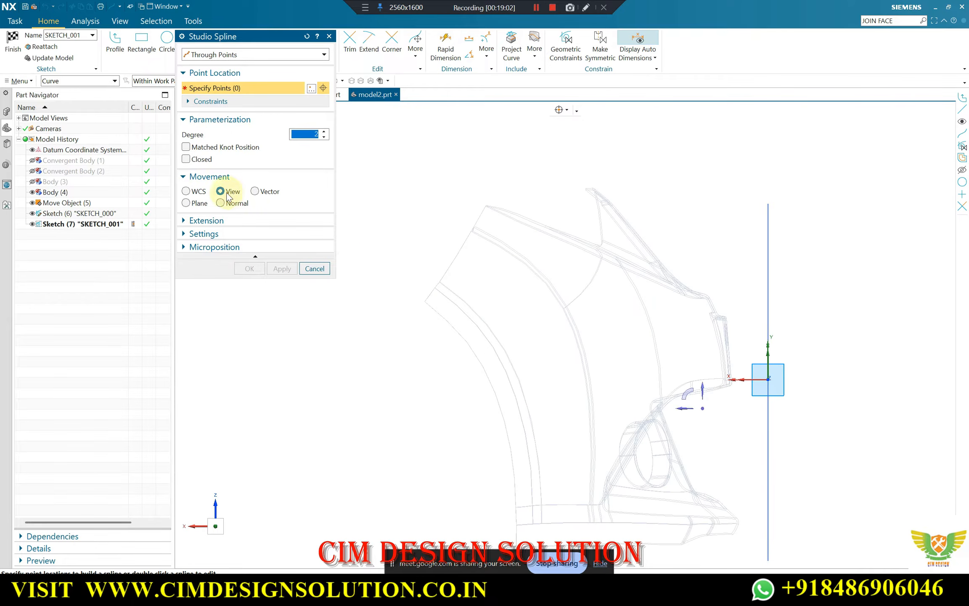
scroll(429, 268, up, 3)
click(425, 268)
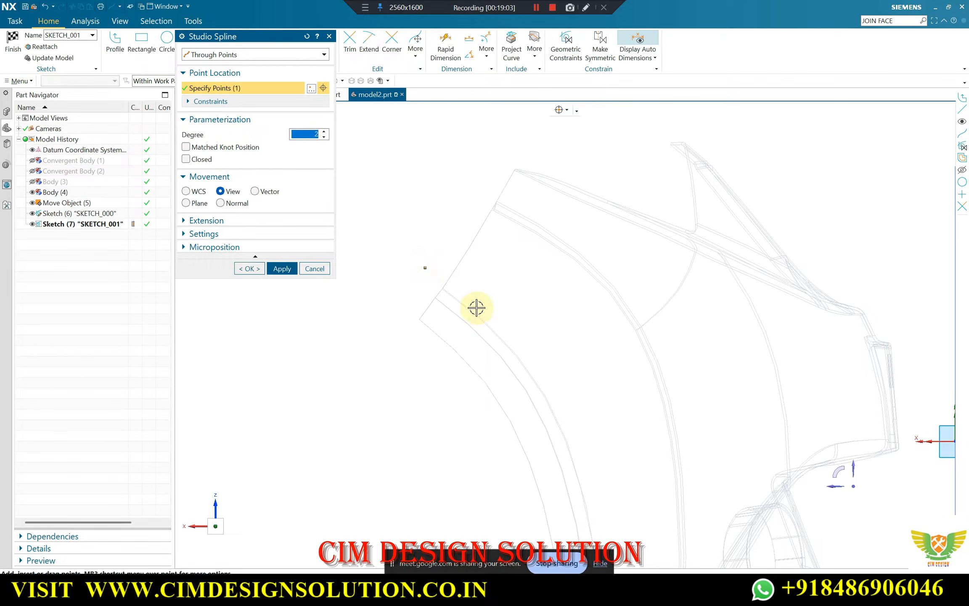
scroll(487, 311, down, 2)
scroll(514, 342, up, 4)
click(514, 349)
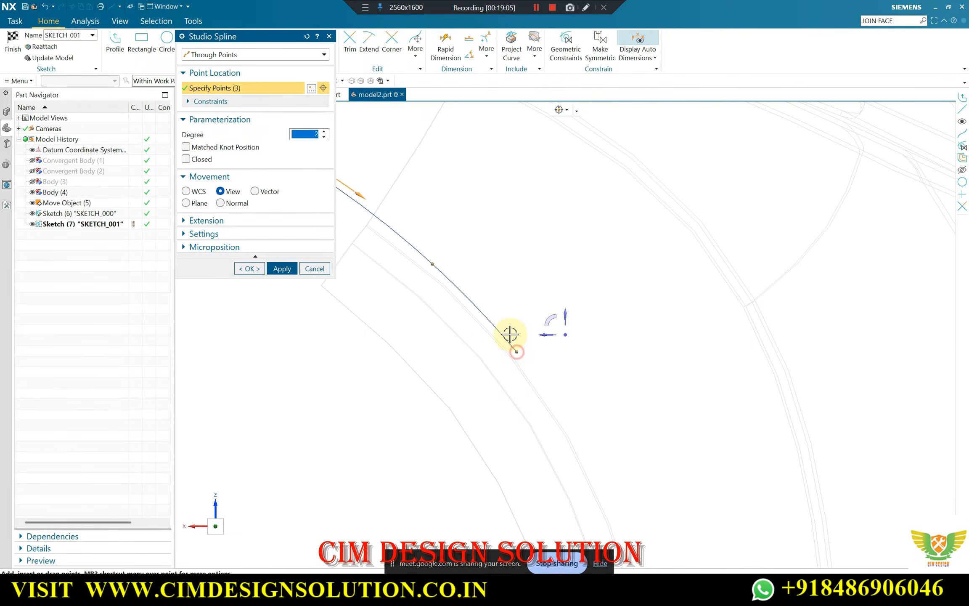
Continue the studio spline down the wheel-arch edge with three more points, ending beyond the bumper's lower edge
scroll(515, 334, down, 3)
scroll(515, 334, up, 3)
click(497, 305)
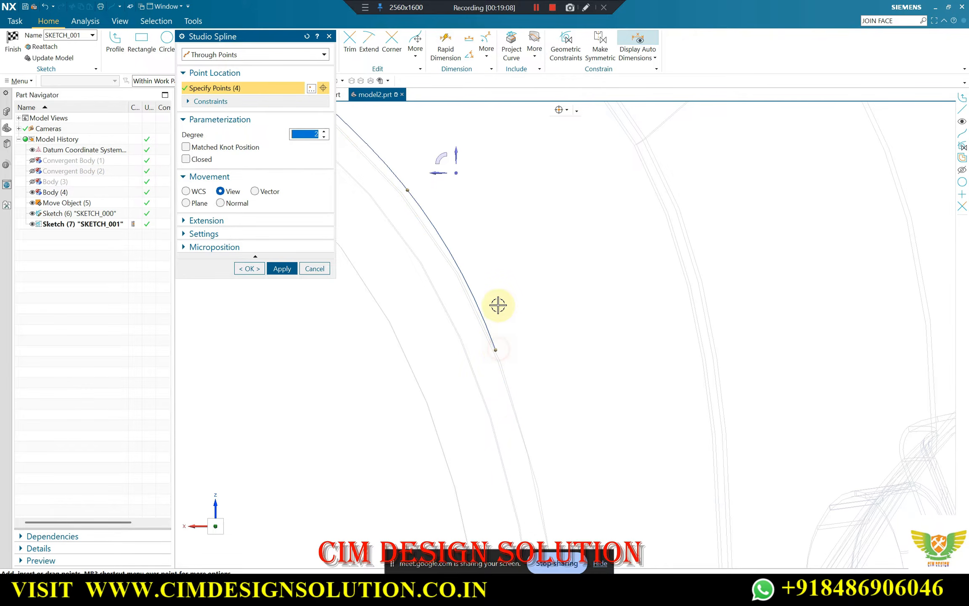
scroll(497, 315, up, 2)
drag(495, 329, 495, 336)
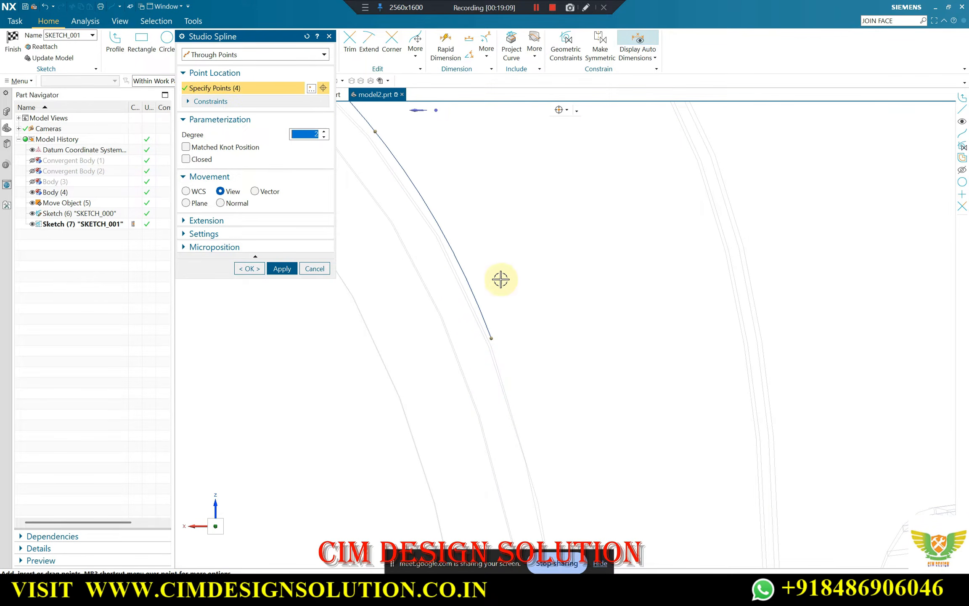
scroll(501, 279, down, 4)
scroll(521, 406, up, 4)
click(515, 397)
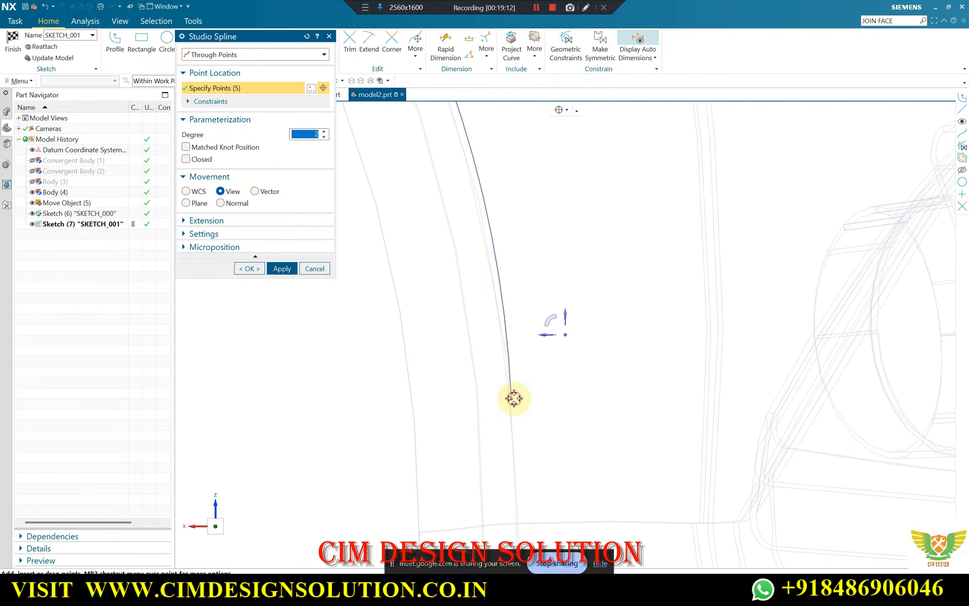
scroll(515, 378, down, 3)
scroll(510, 342, up, 3)
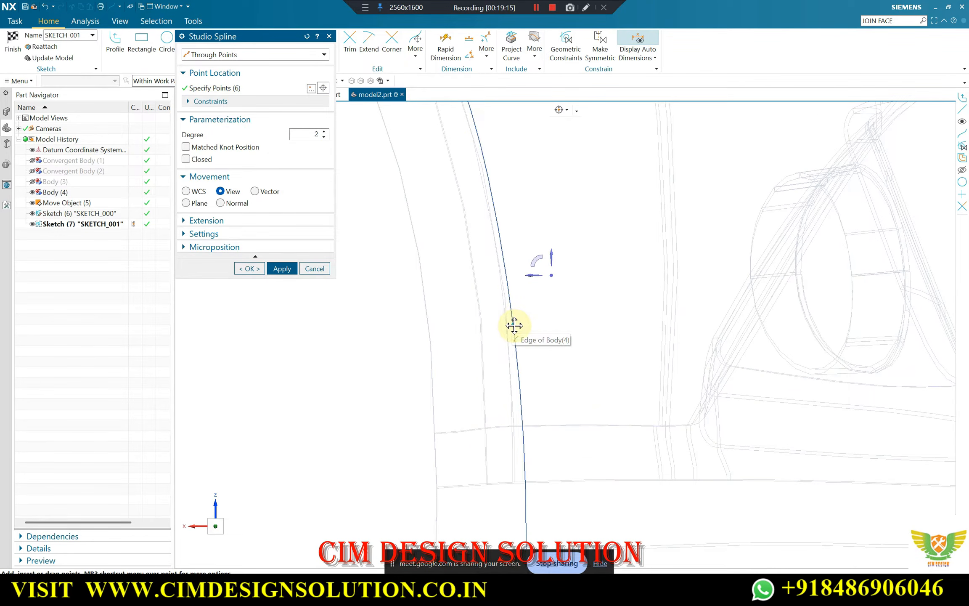
scroll(512, 323, down, 3)
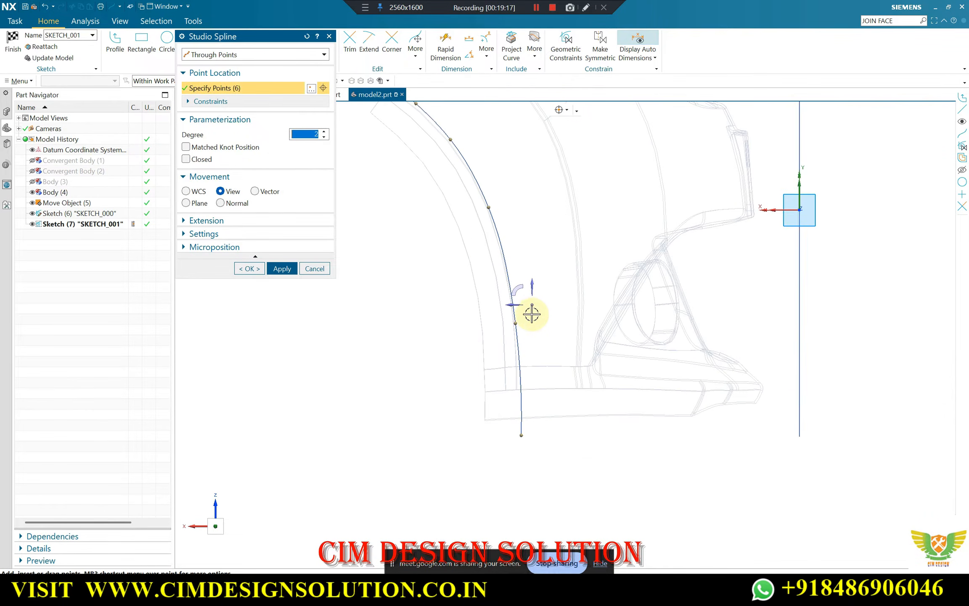
Move the spline's start point slightly outward beyond the arch's upper end and delete its second point
click(559, 111)
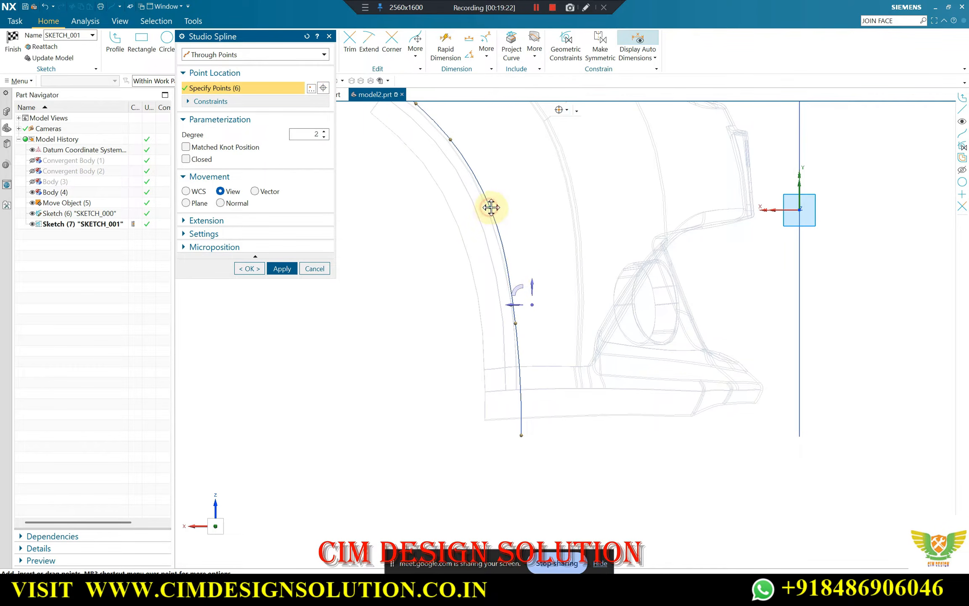
scroll(568, 318, up, 2)
scroll(444, 163, up, 2)
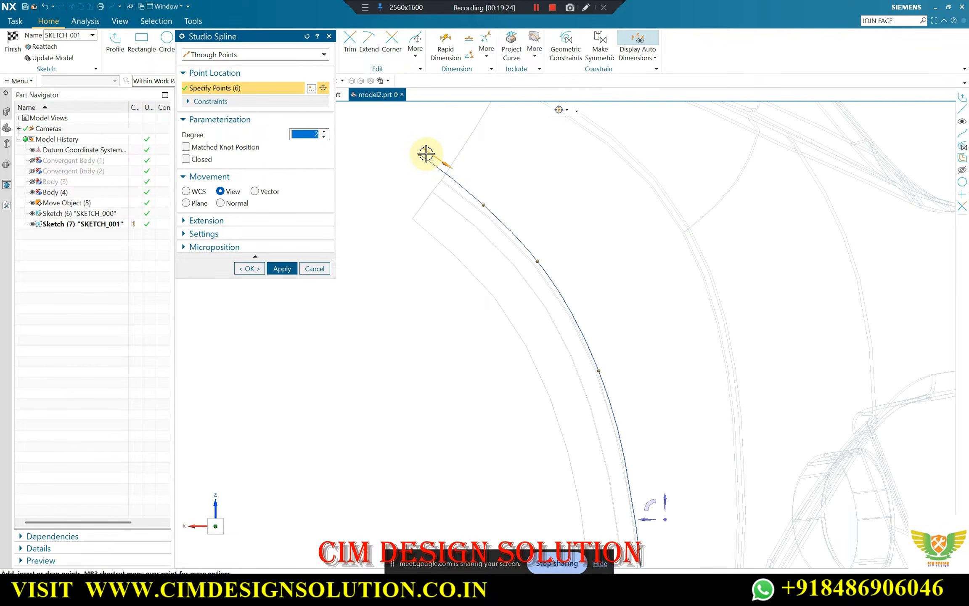
drag(420, 156, 411, 158)
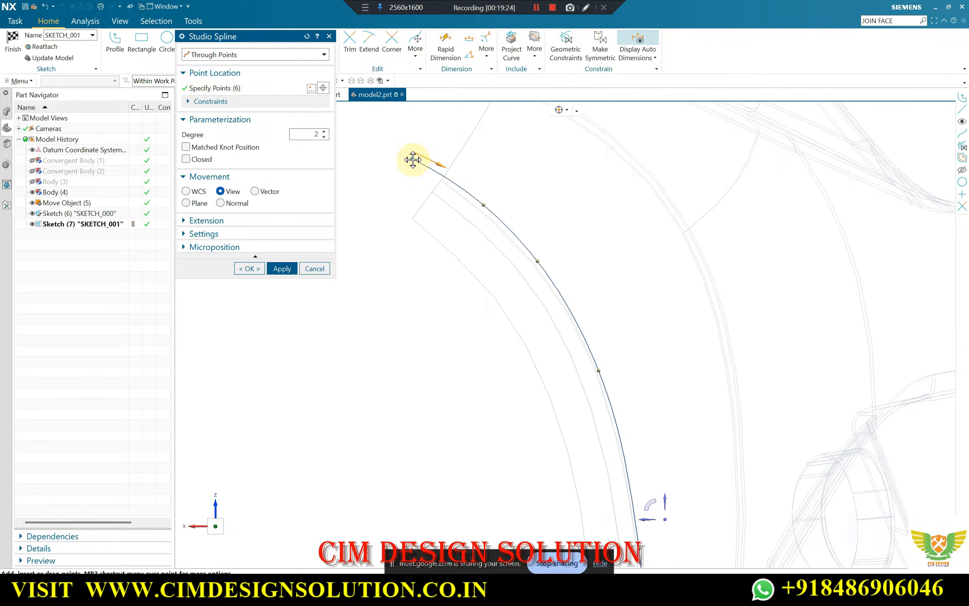
right_click(484, 206)
click(516, 223)
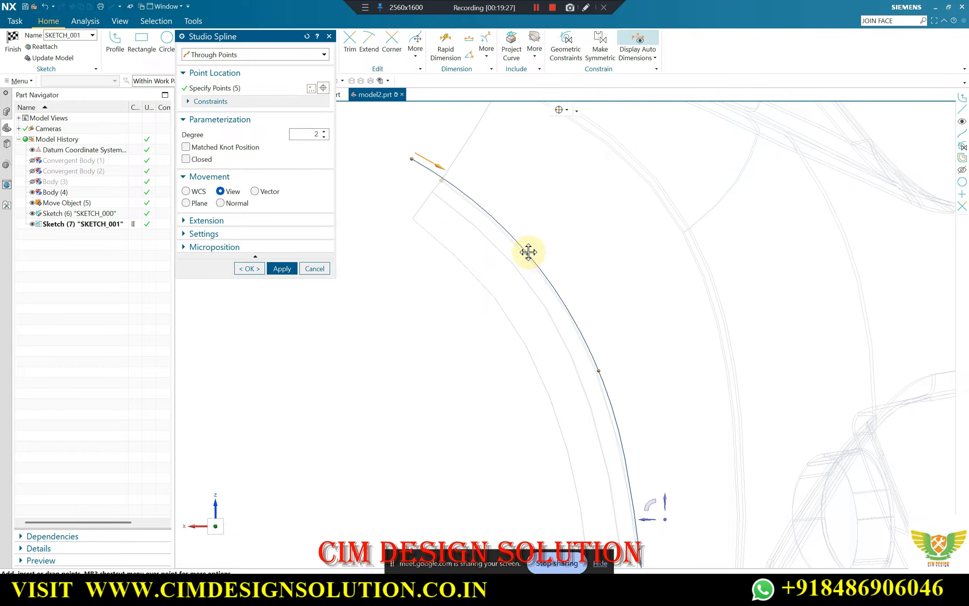
Move the spline's lower end point slightly toward the wheel opening and complete the five-point spline
scroll(465, 190, down, 3)
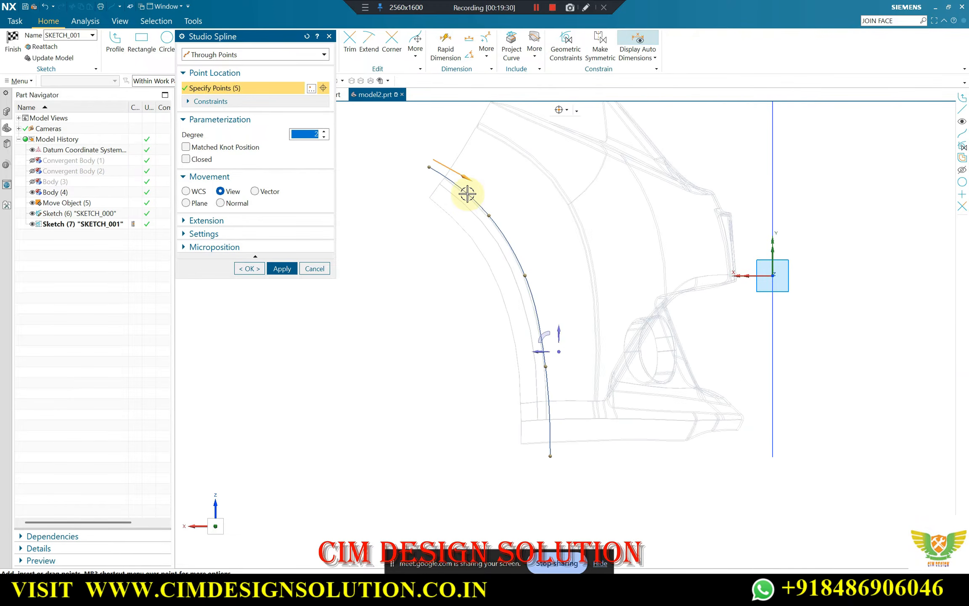
scroll(481, 212, up, 4)
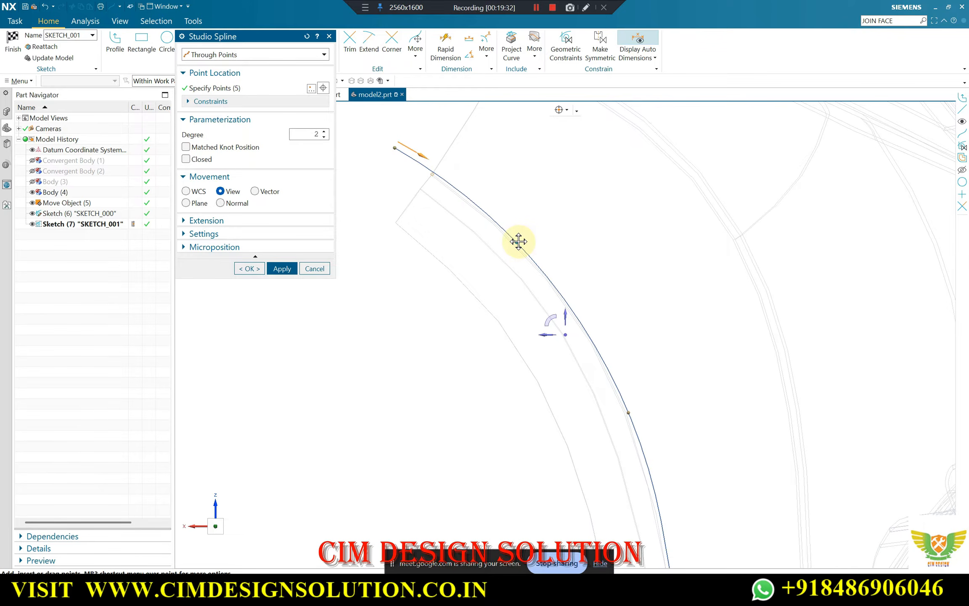
scroll(476, 190, down, 4)
scroll(555, 405, up, 3)
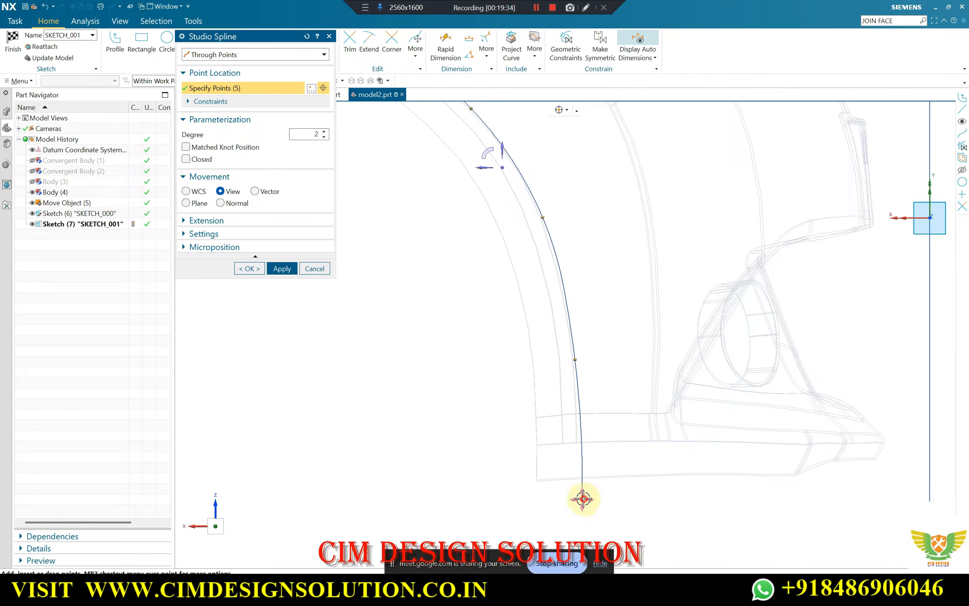
drag(583, 499, 579, 504)
scroll(574, 368, down, 2)
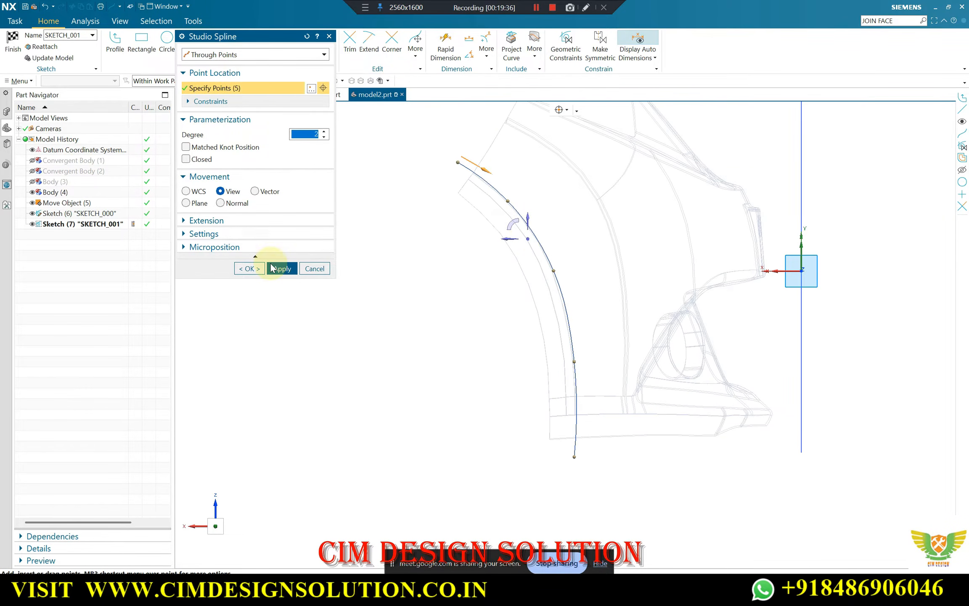
click(249, 268)
Offset the wheel-arch spline 15 mm toward the wheel opening with one dimensioned copy
scroll(479, 164, up, 2)
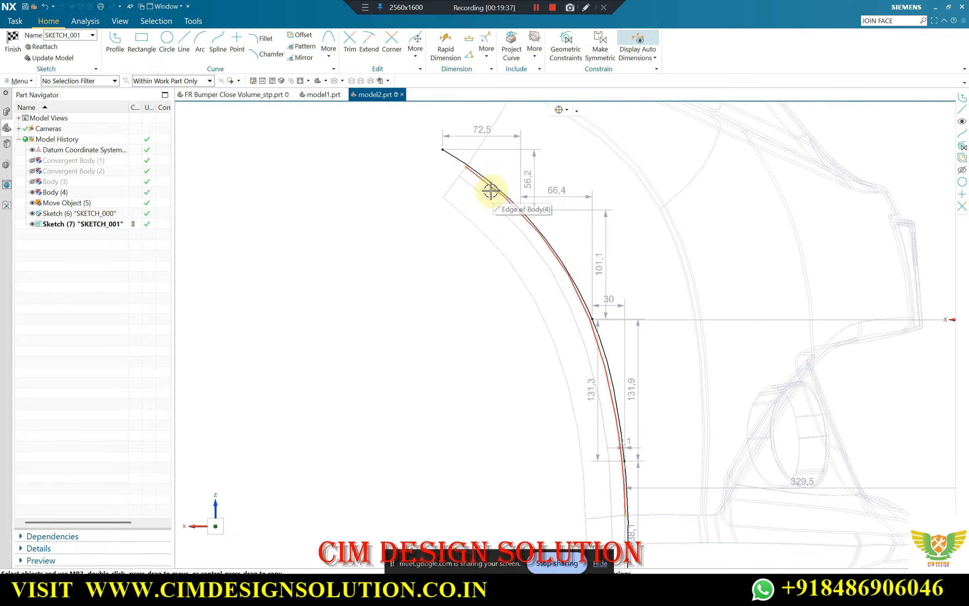
click(456, 155)
click(324, 137)
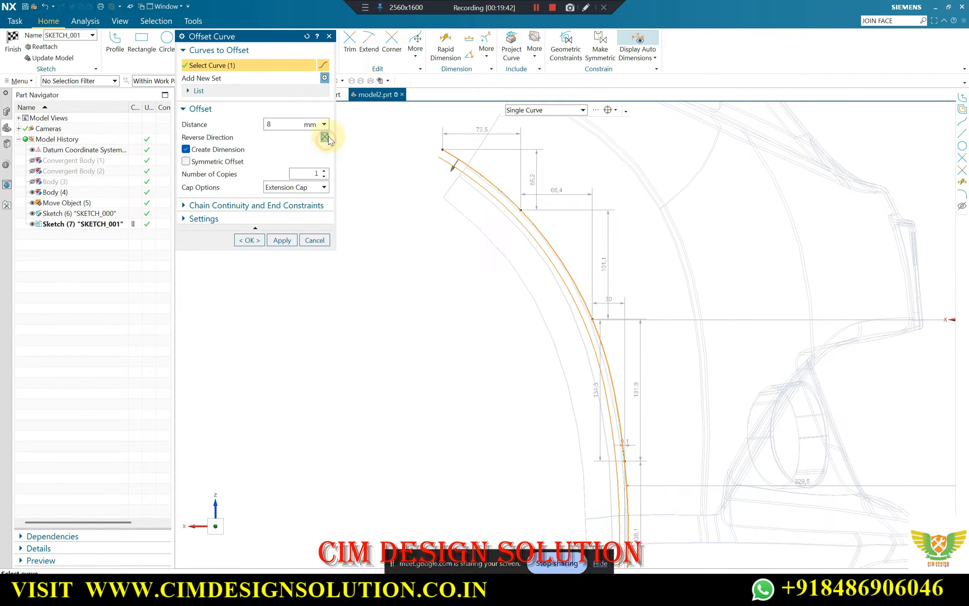
double_click(275, 125)
text(13)
double_click(274, 125)
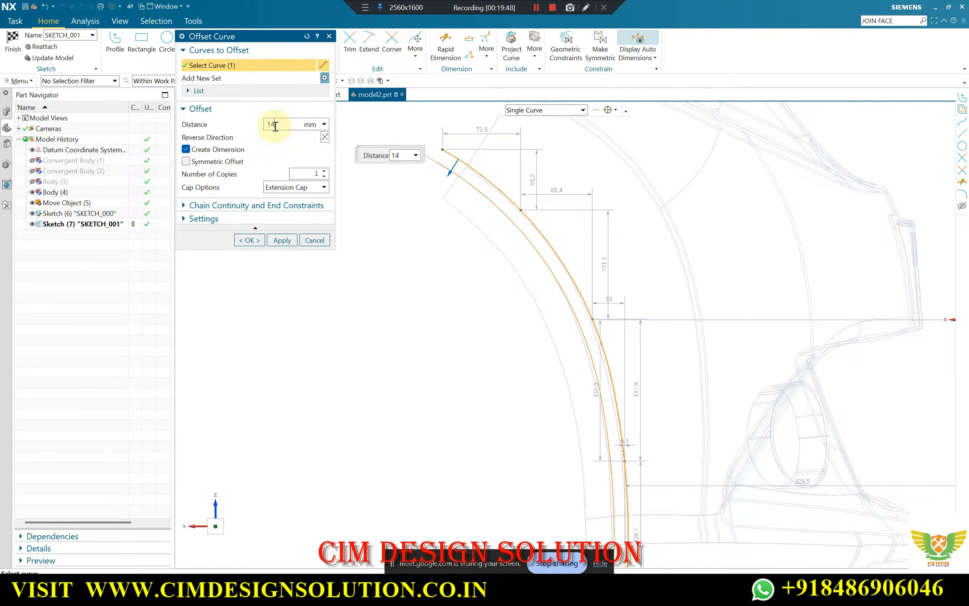
text(14)
double_click(274, 125)
scroll(473, 178, up, 3)
scroll(504, 144, down, 3)
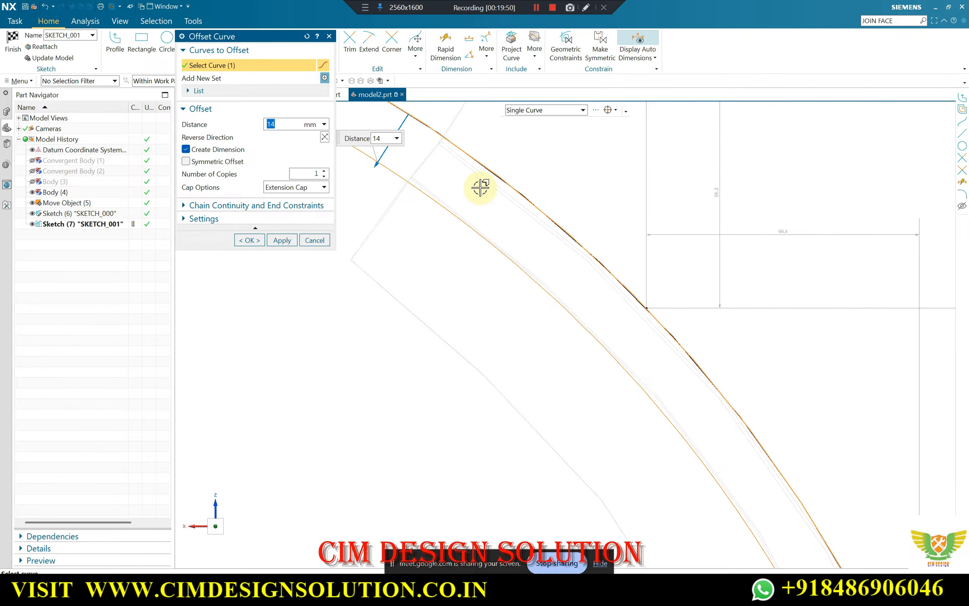
scroll(494, 158, down, 2)
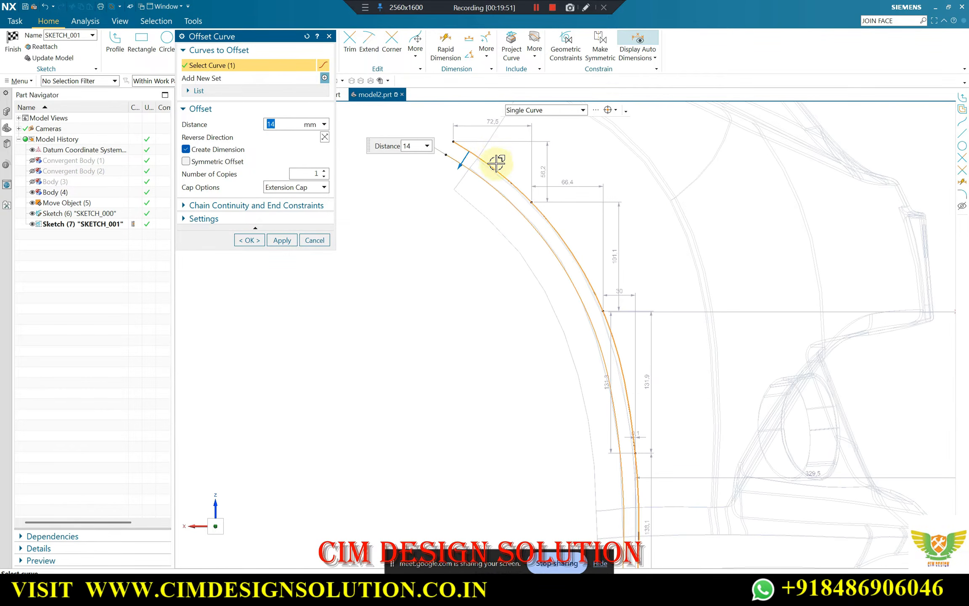
scroll(608, 353, up, 2)
text(1)
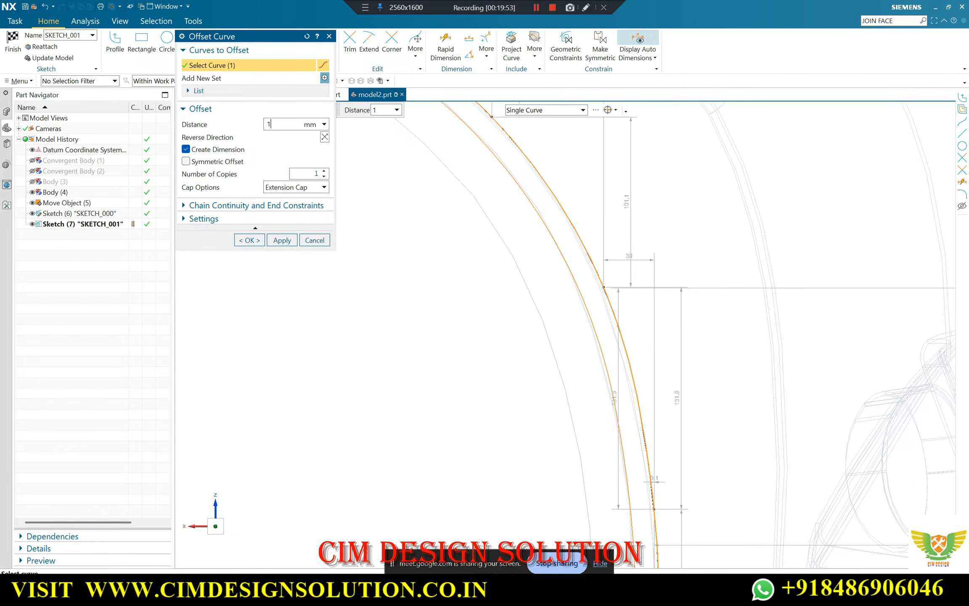
text(5)
key(Return)
click(249, 240)
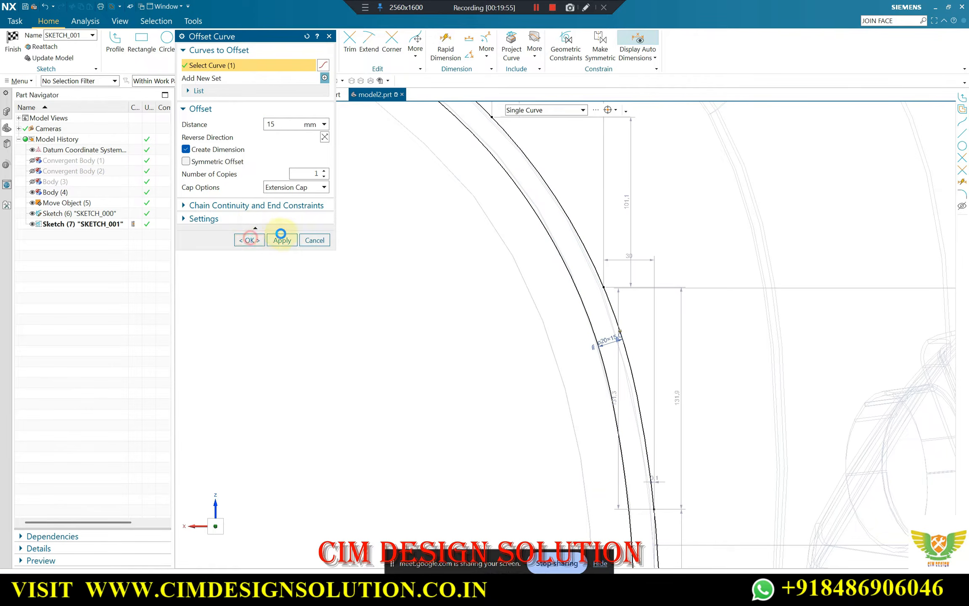
Nudge the original spline's middle defining point closer to the adjacent edge of Body (4)
scroll(583, 283, up, 1)
scroll(563, 296, up, 2)
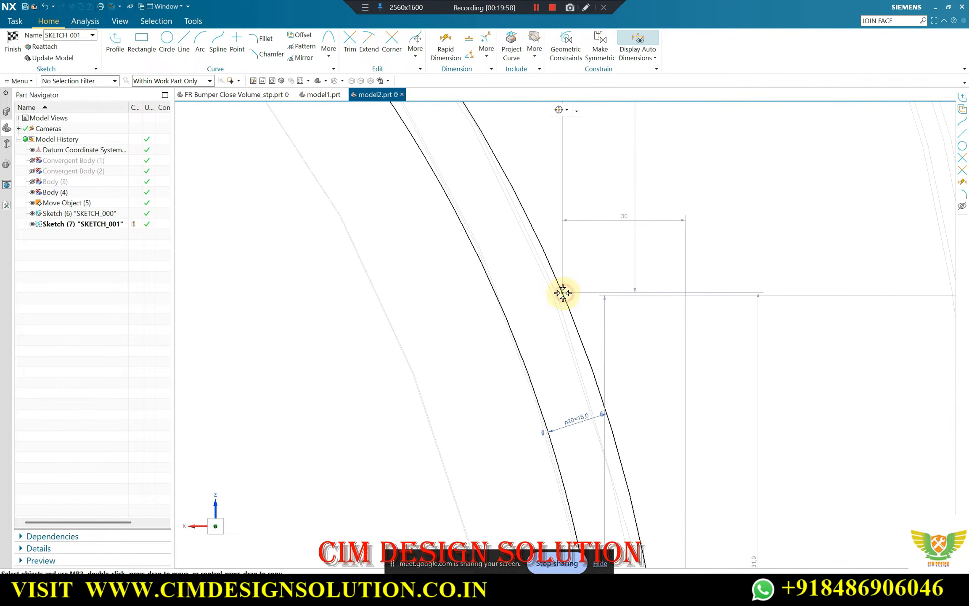
drag(561, 292, 558, 288)
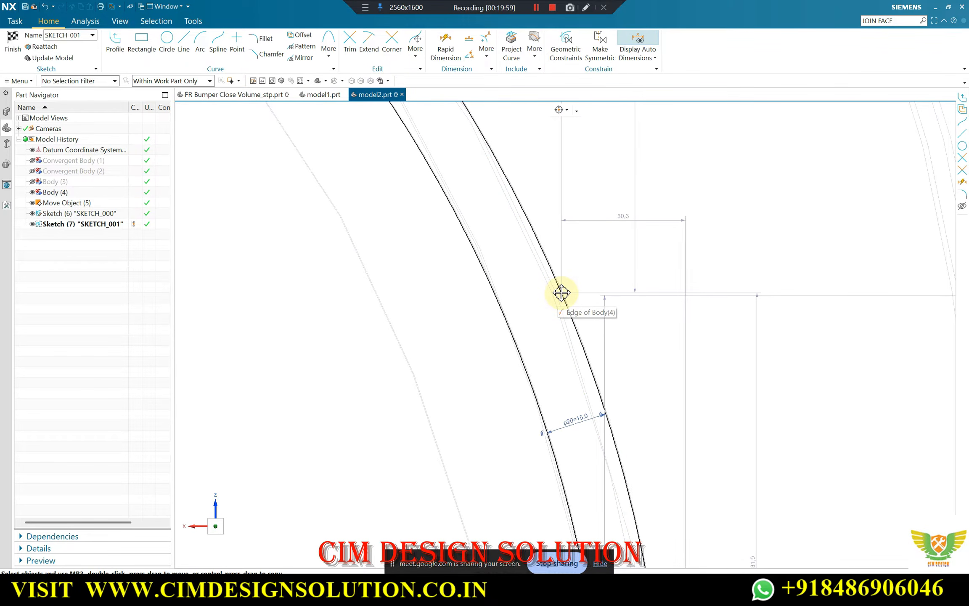
scroll(562, 256, down, 2)
scroll(577, 339, up, 1)
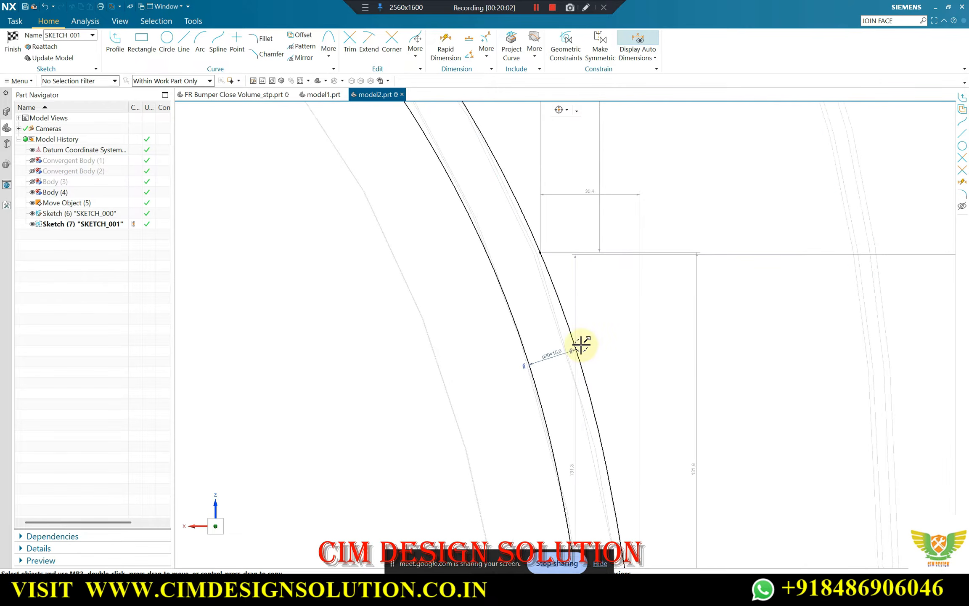
Compare both splines with the arch edges and shift the original spline's middle defining point slightly downward along the edge
scroll(579, 346, up, 2)
scroll(562, 295, down, 2)
scroll(561, 301, down, 4)
scroll(573, 416, up, 5)
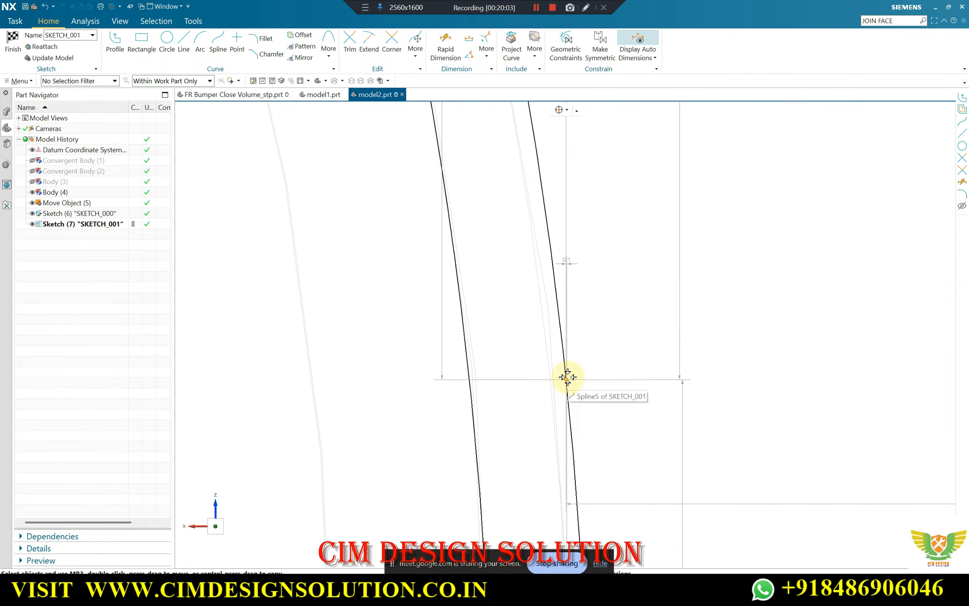
scroll(562, 378, down, 3)
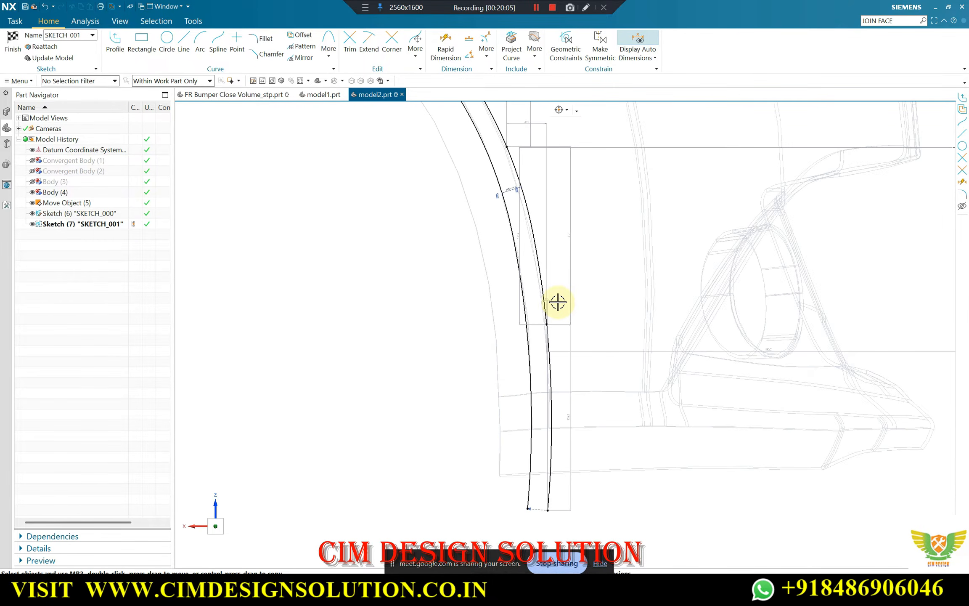
scroll(496, 160, up, 5)
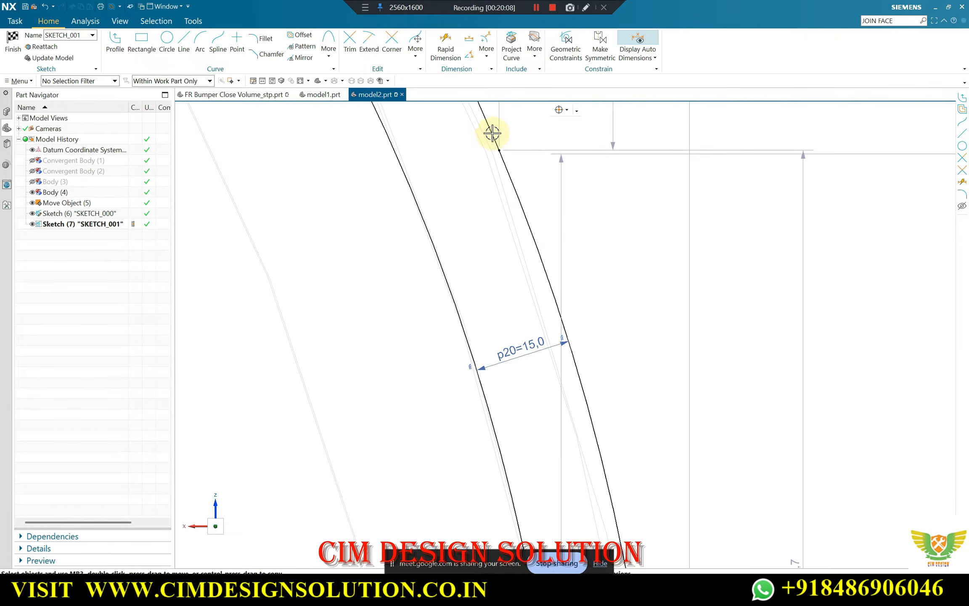
drag(501, 171, 501, 190)
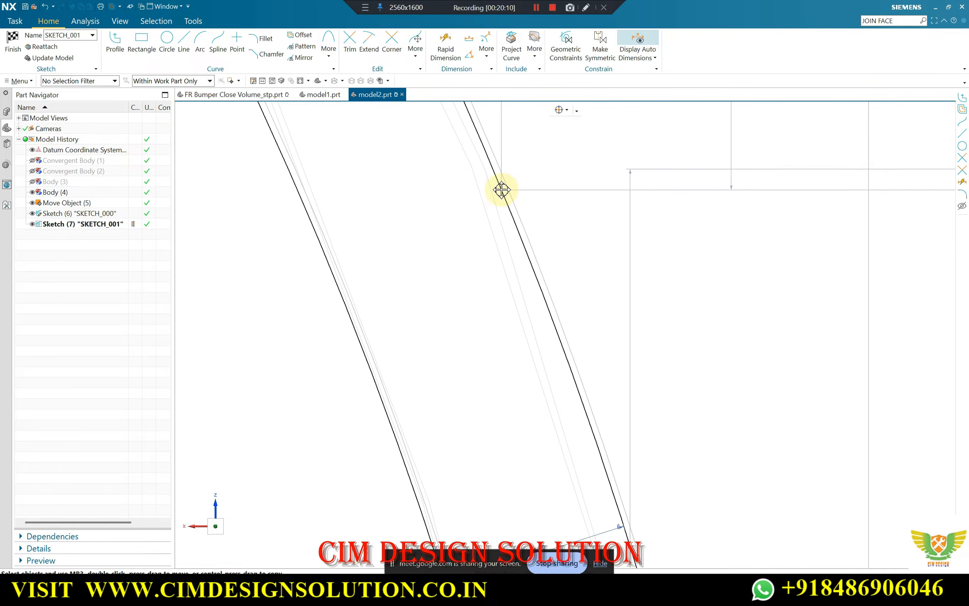
scroll(469, 261, down, 7)
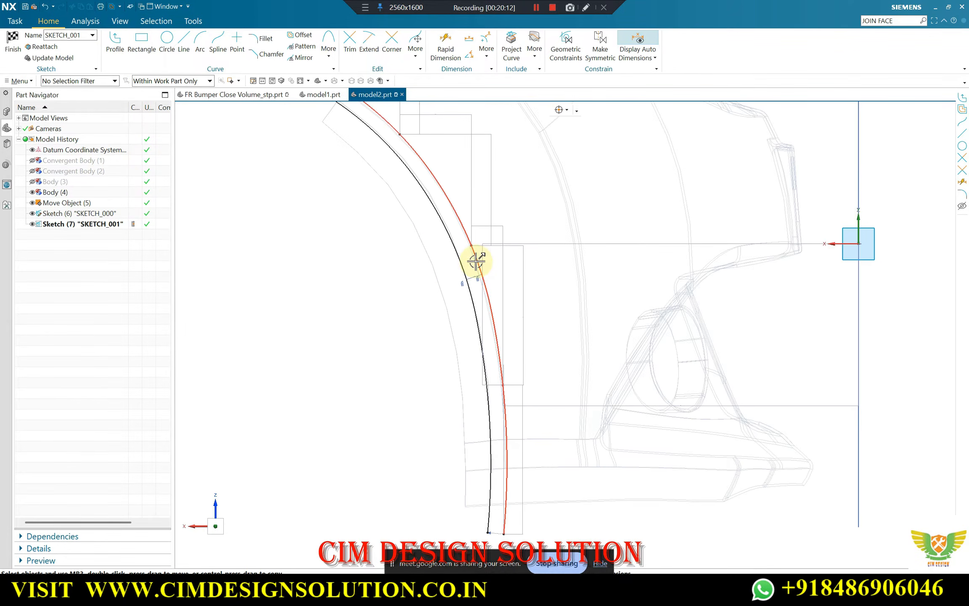
Finish SKETCH_001 and show Convergent Body (1) together with Body (4)
click(10, 44)
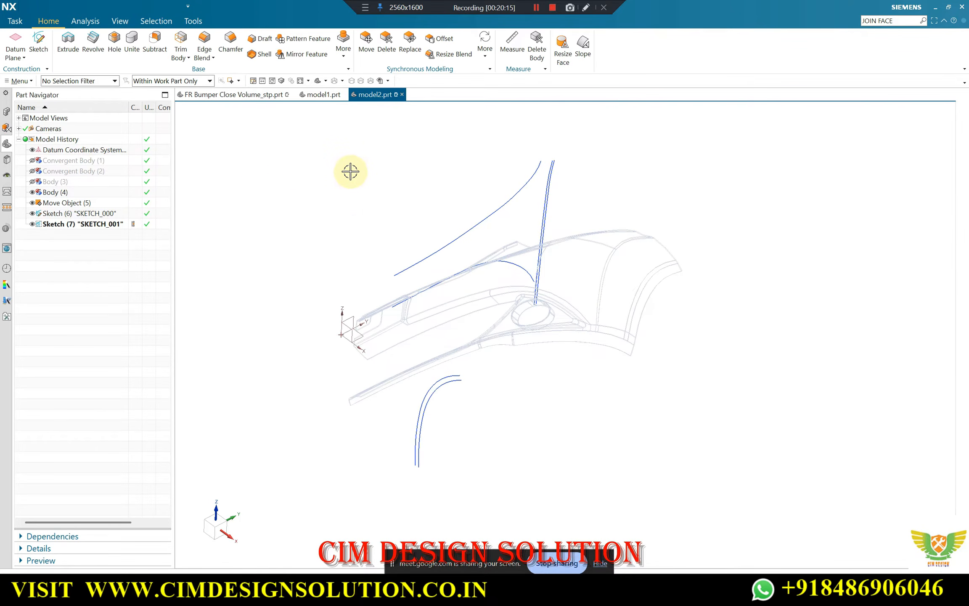
mouse_move(356, 193)
middle_down()
mouse_move(407, 238)
mouse_move(488, 256)
mouse_move(468, 278)
mouse_move(630, 359)
mouse_move(571, 383)
mouse_move(647, 204)
middle_up()
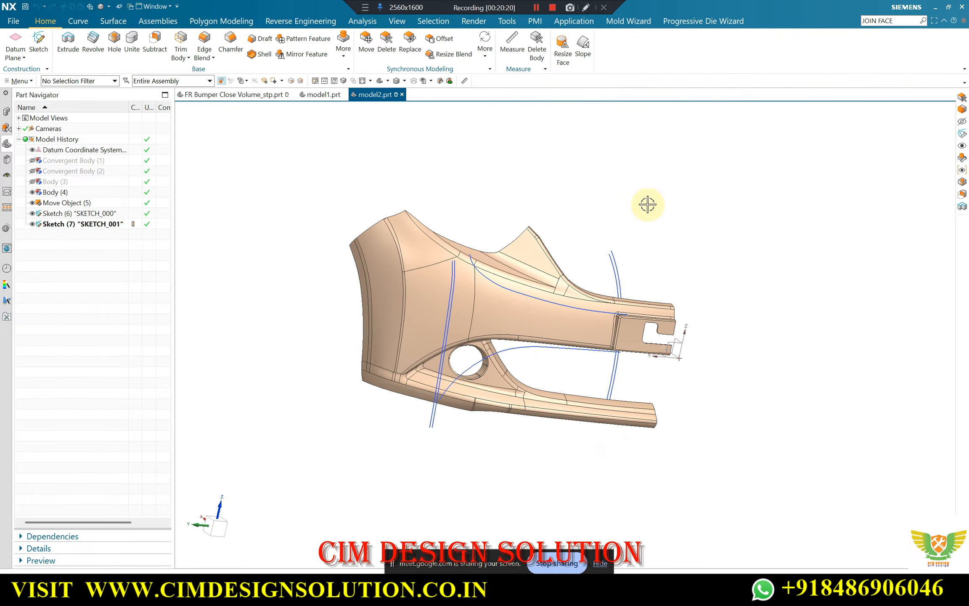
key(F8)
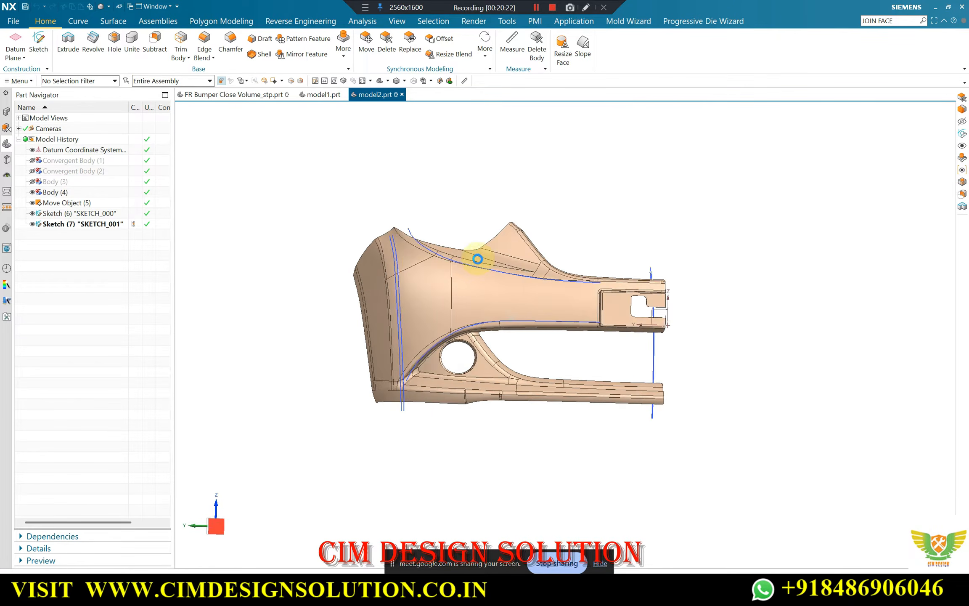
scroll(478, 259, up, 1)
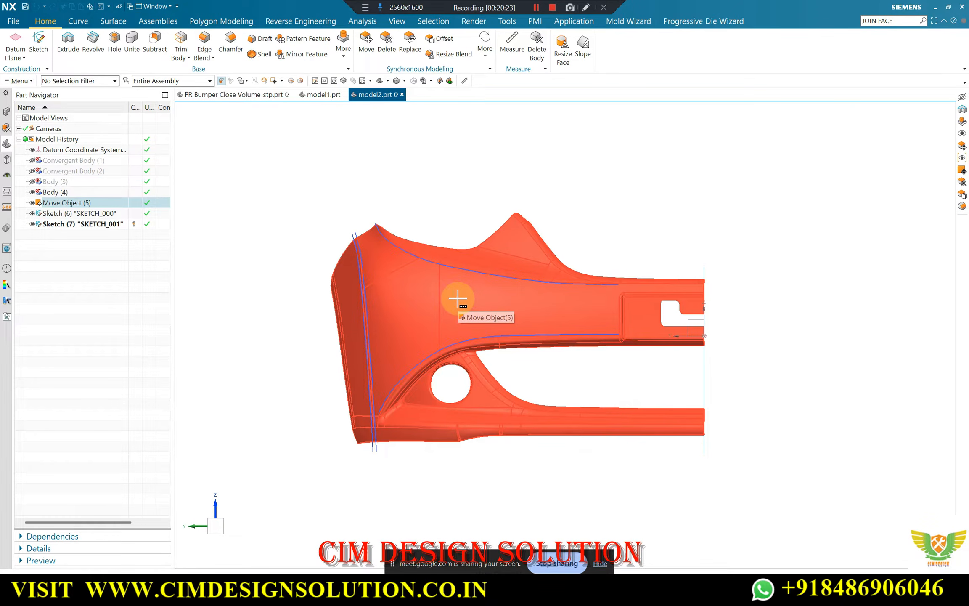
key(ctrl+shift+u)
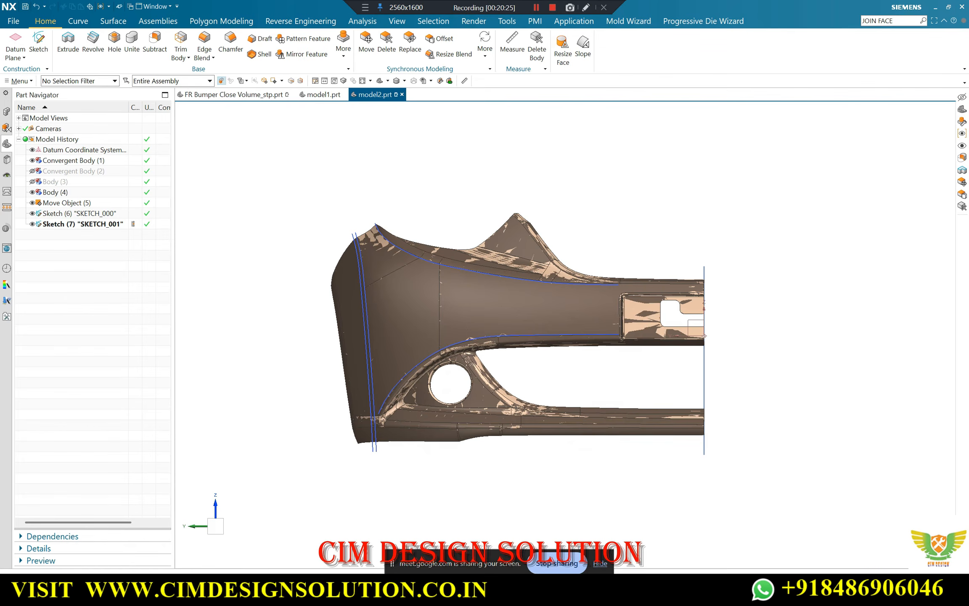
Switch to the Google Meet call, check its in-call messages and return to NX
click(486, 519)
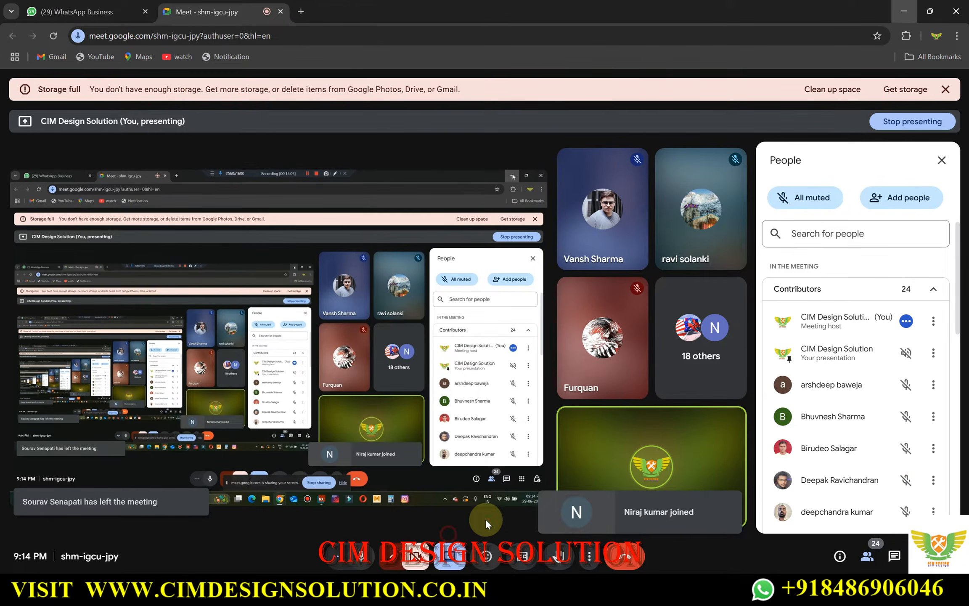
click(893, 560)
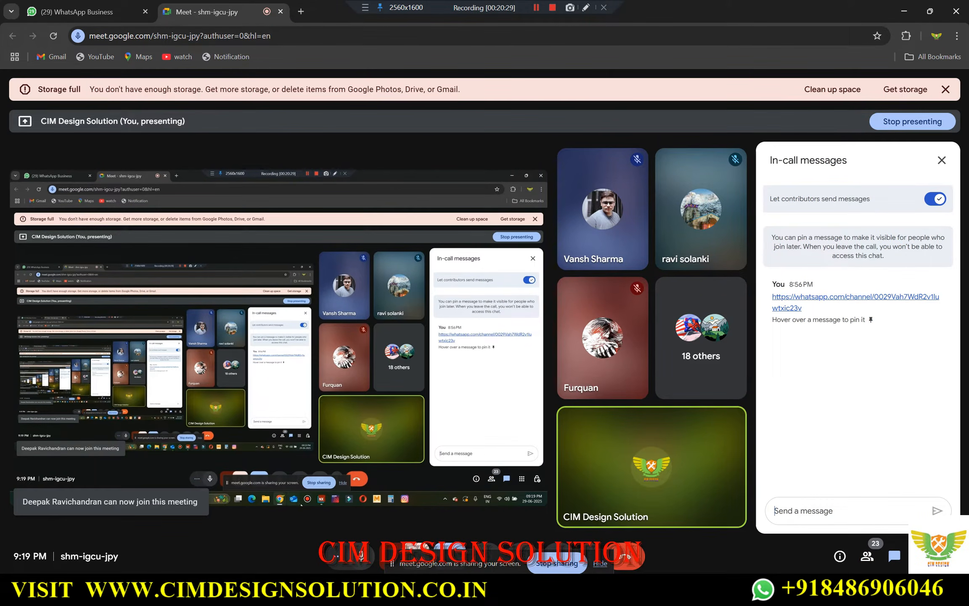
click(561, 592)
Restrict selection to solid bodies and hide Body (4), leaving Convergent Body (1) displayed with the sketches
middle_drag(396, 252, 410, 268)
scroll(482, 269, up, 4)
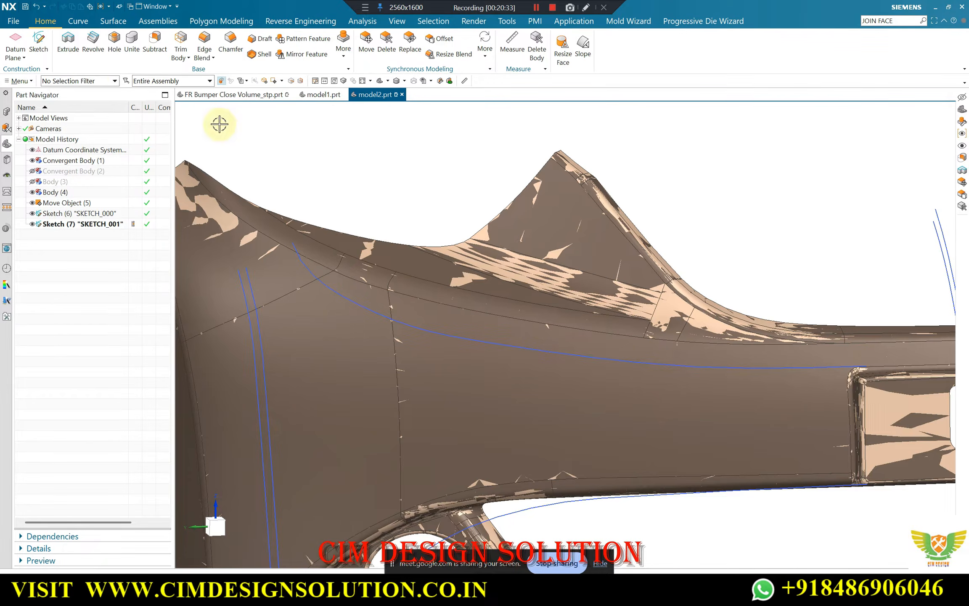
click(97, 81)
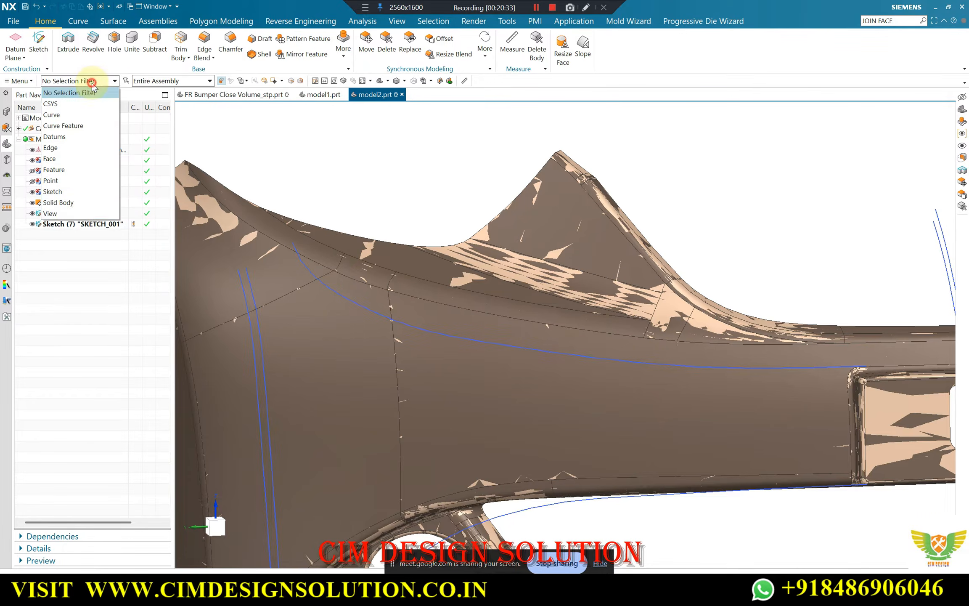
click(58, 203)
scroll(627, 244, up, 3)
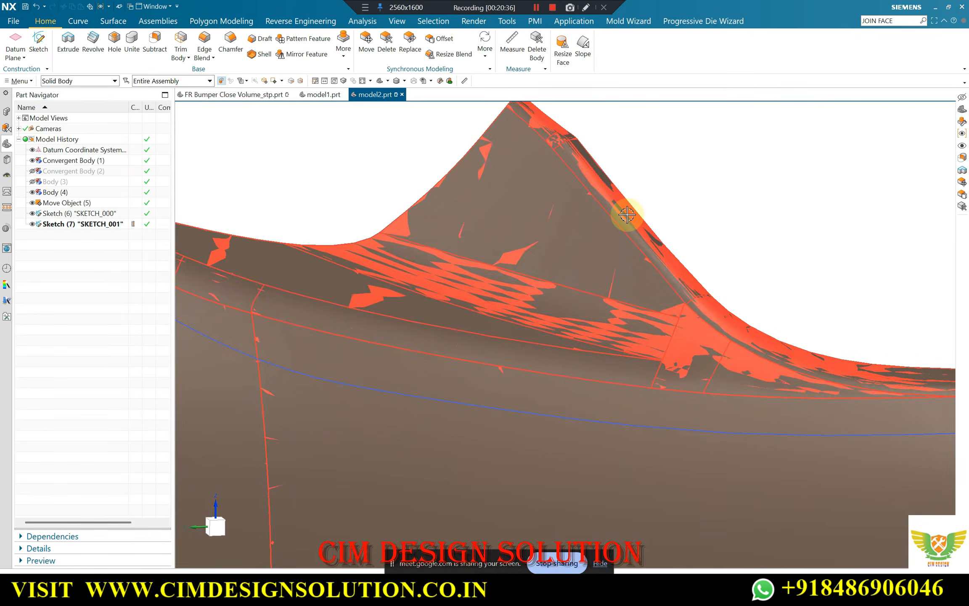
click(627, 215)
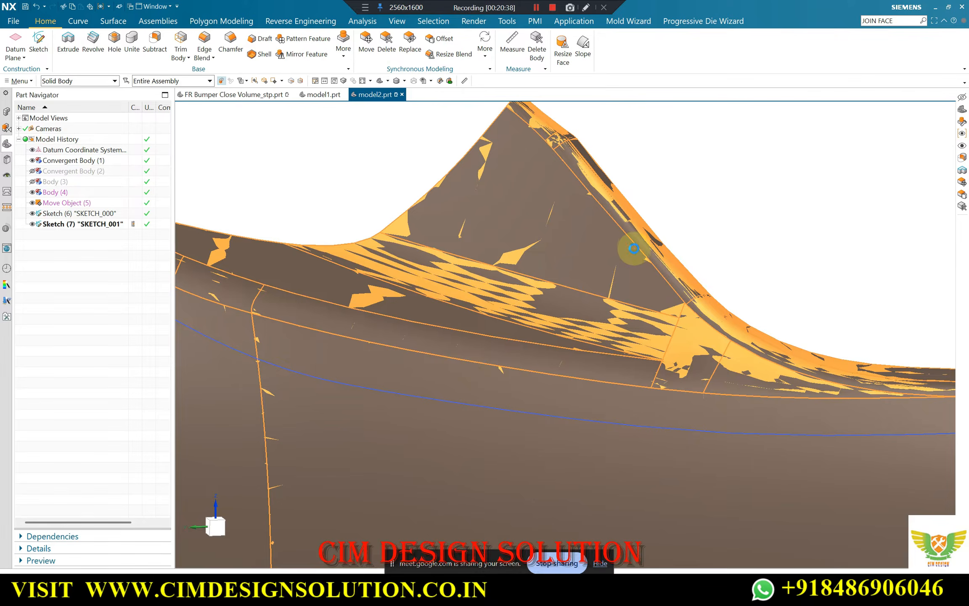
key(ctrl+b)
scroll(580, 206, down, 5)
middle_drag(578, 211, 479, 236)
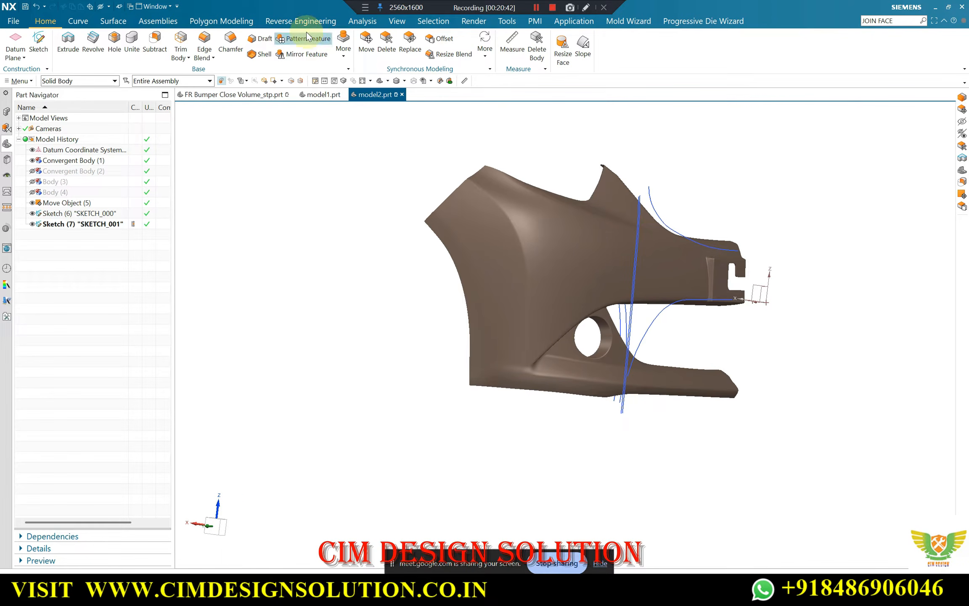
Set up Snip Facet Body by boundary on Convergent Body (1) with Edit a Copy enabled
click(223, 22)
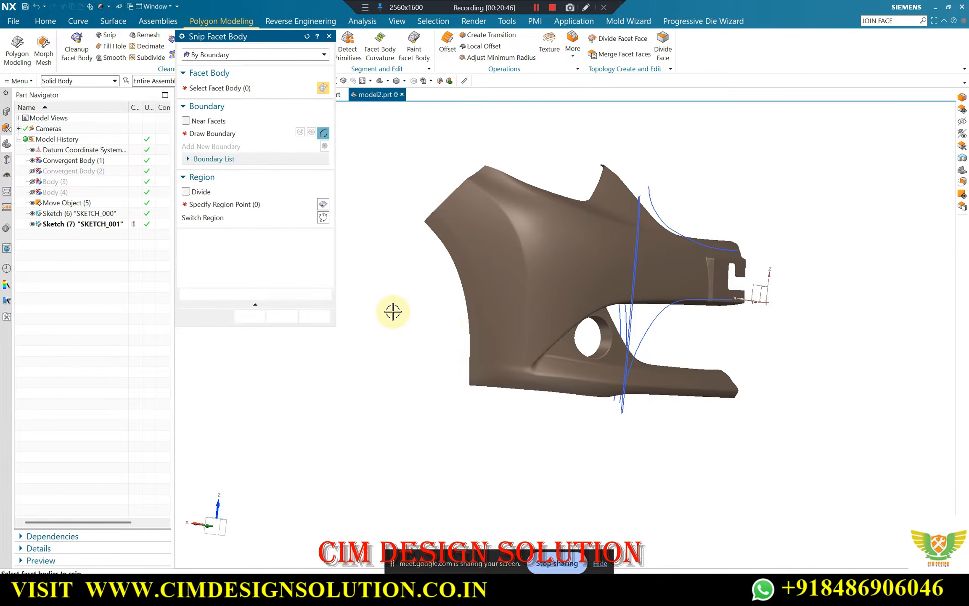
middle_drag(391, 309, 427, 290)
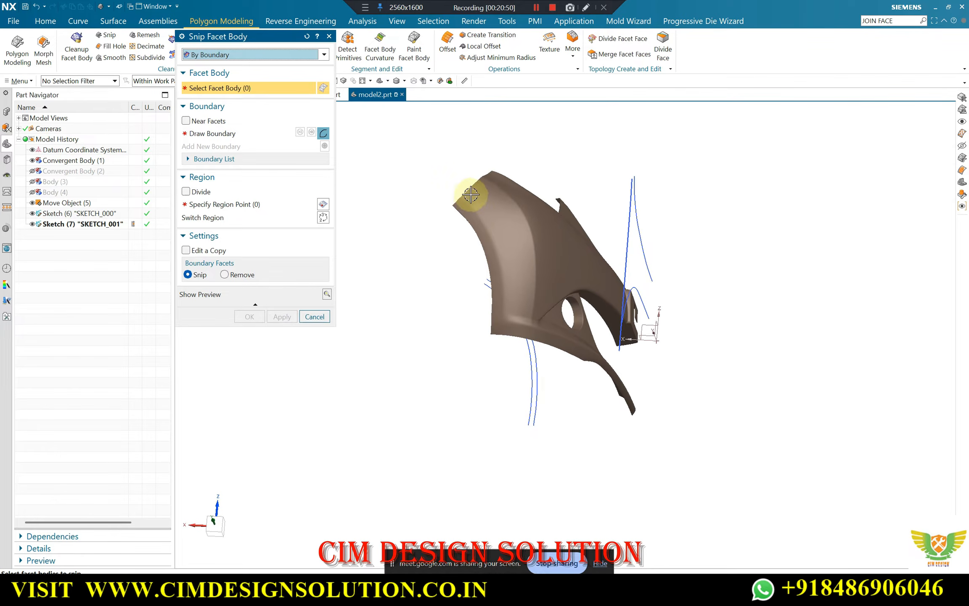
scroll(480, 199, up, 4)
click(521, 220)
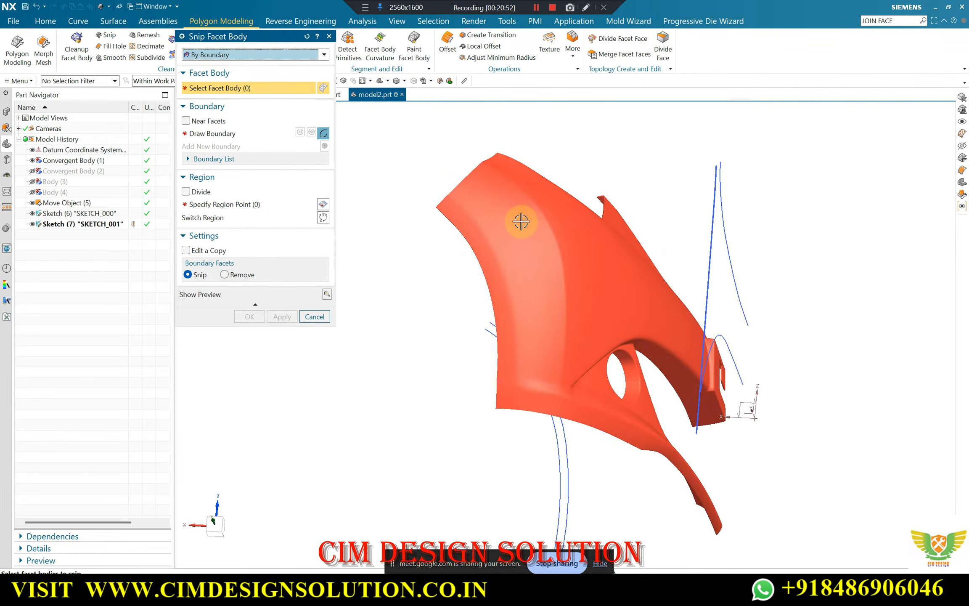
click(186, 251)
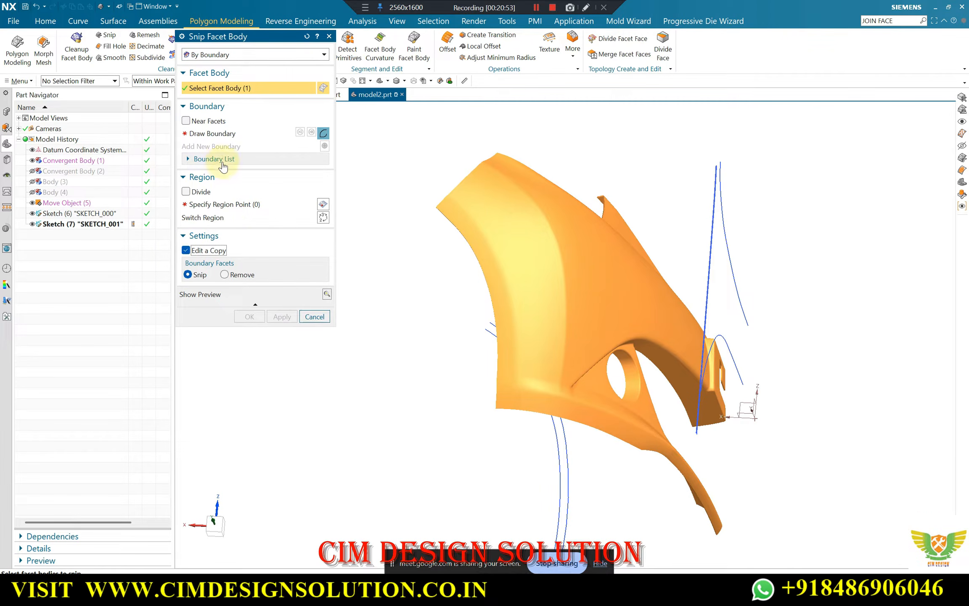
Draw the snip boundary from the upper edge of the bumper corner down the smooth strip beside the wheel arch
click(222, 133)
scroll(483, 164, up, 2)
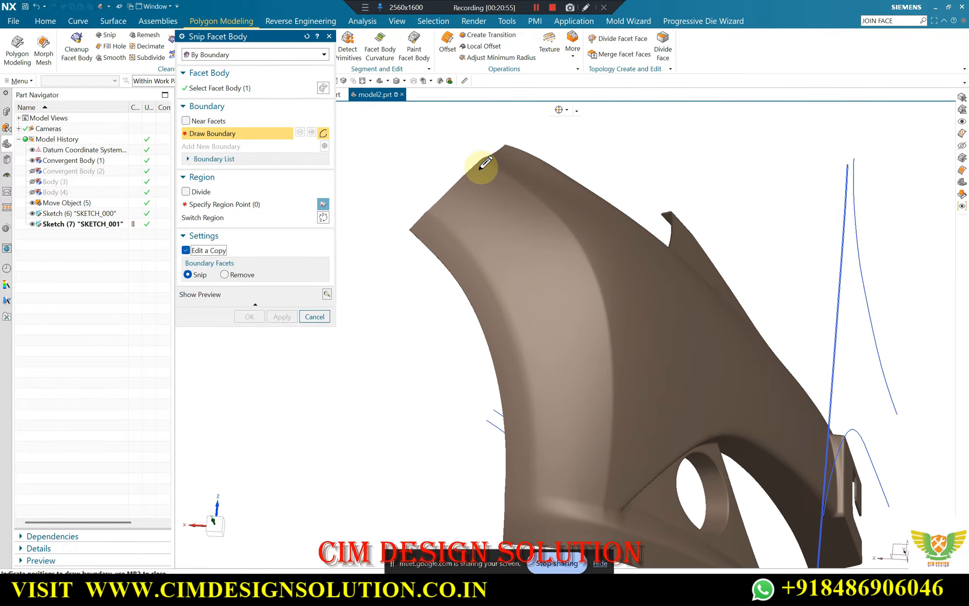
scroll(486, 163, up, 2)
click(480, 164)
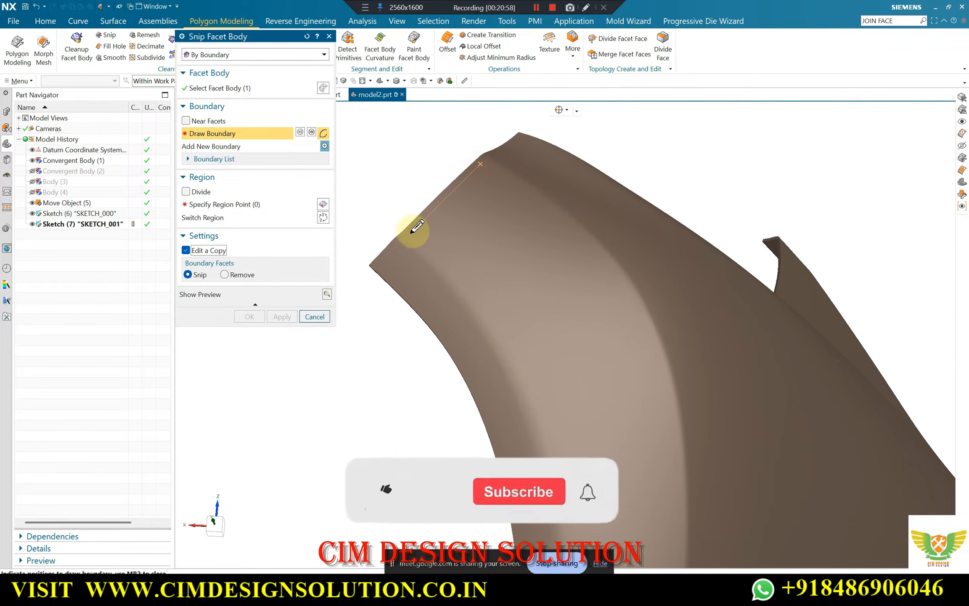
click(411, 231)
click(483, 297)
scroll(501, 302, down, 3)
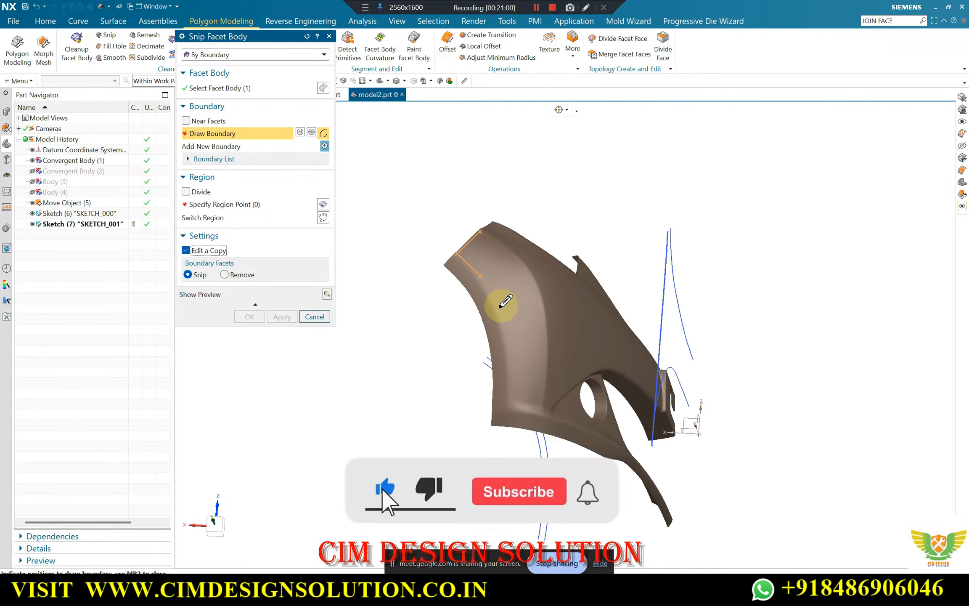
scroll(498, 302, up, 1)
click(497, 303)
click(518, 375)
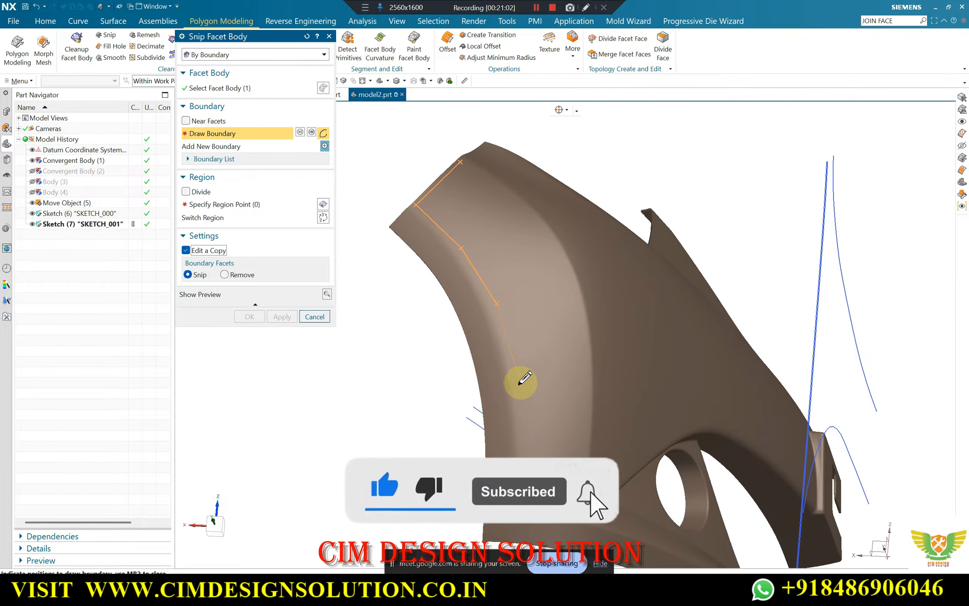
click(525, 468)
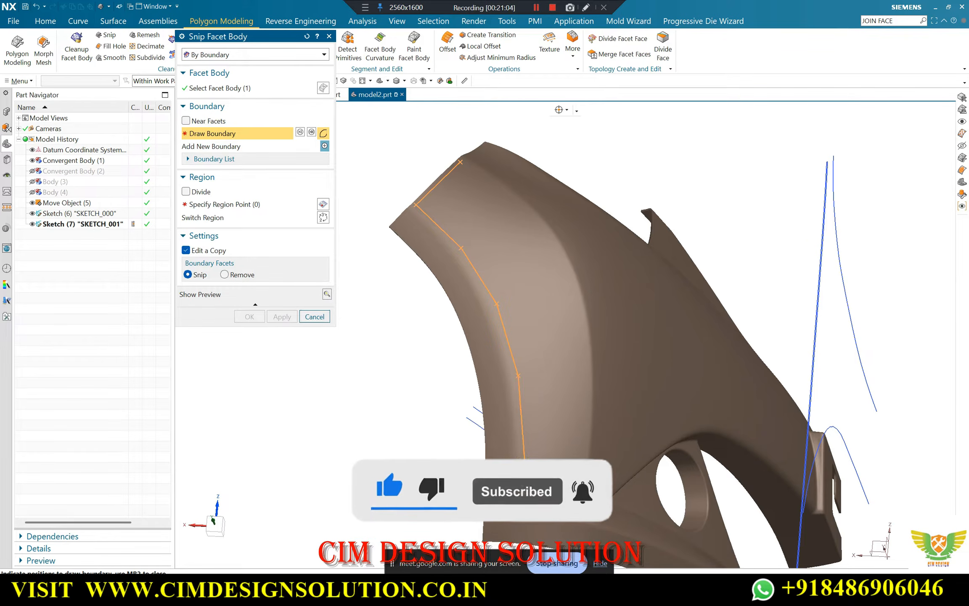
Carry the snip boundary across the strip's lower end and back up along the crease, closing it at its start point
click(527, 487)
click(574, 498)
click(585, 410)
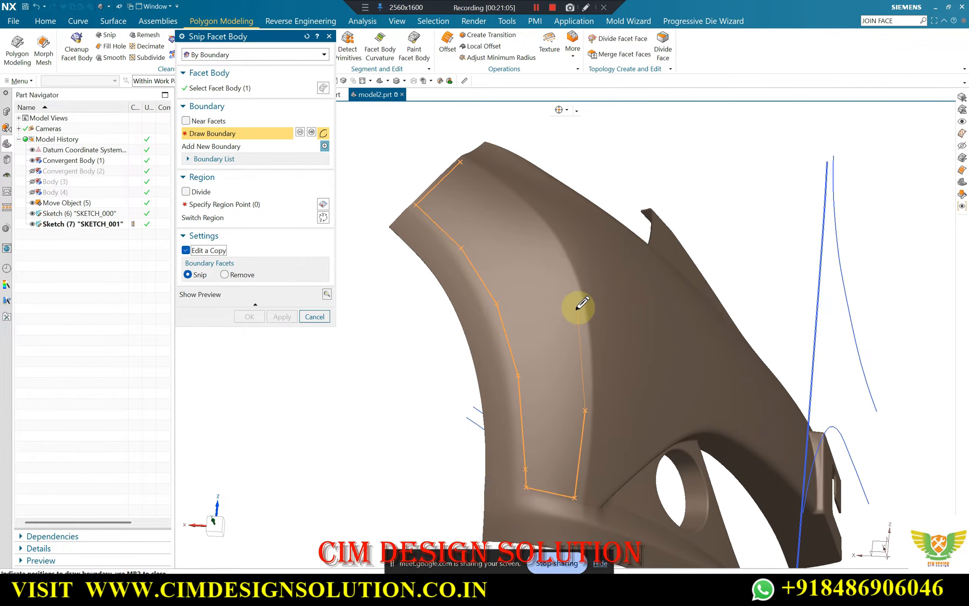
click(580, 307)
click(535, 225)
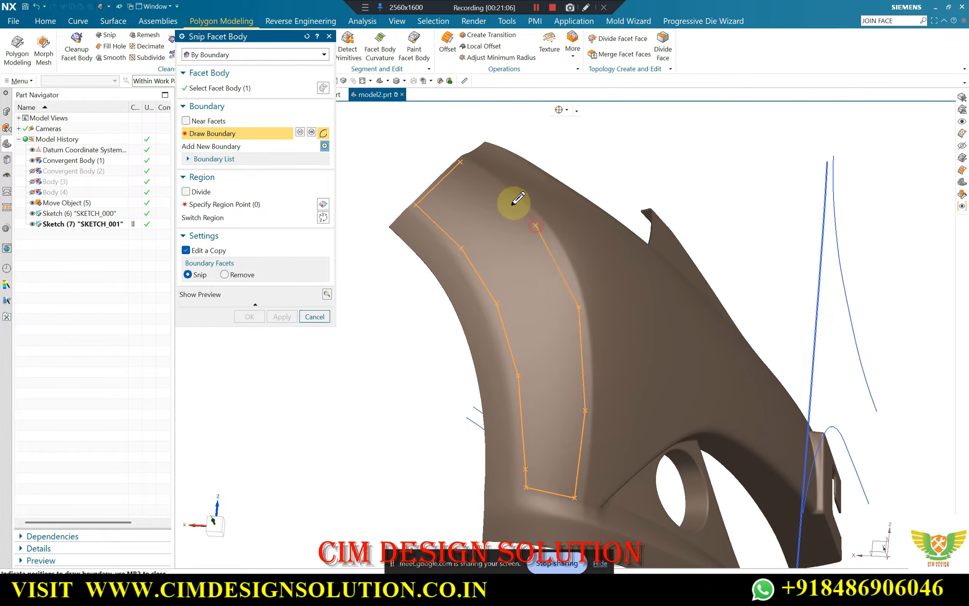
click(462, 163)
Keep the region inside the drawn boundary and create the snipped facet strip
click(200, 205)
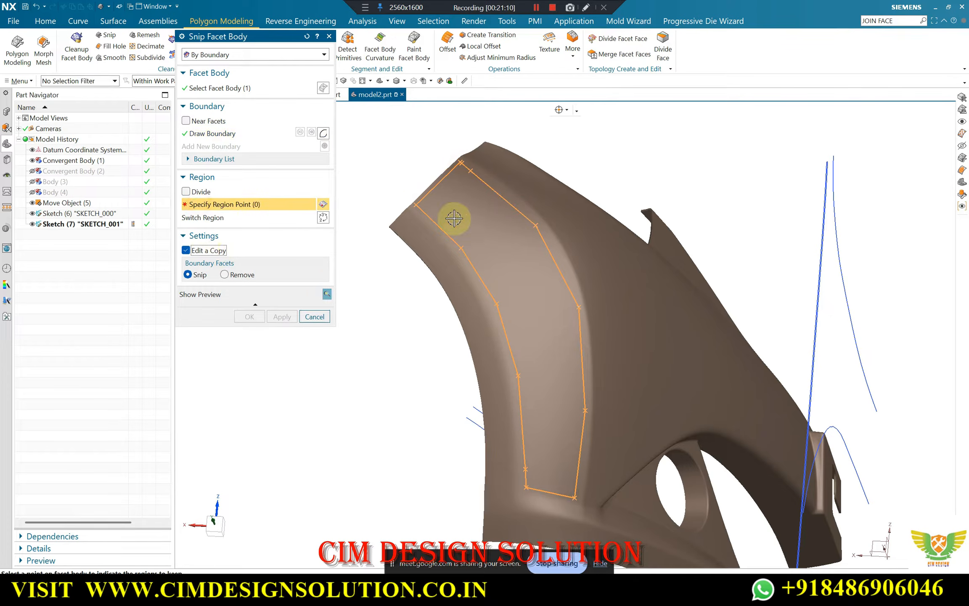
click(466, 216)
click(250, 316)
Delete the thin leftover body, Convergent Body (8), showing along the edge of the snipped strip
middle_drag(484, 236, 369, 300)
scroll(369, 300, up, 3)
scroll(411, 242, up, 1)
scroll(426, 165, down, 3)
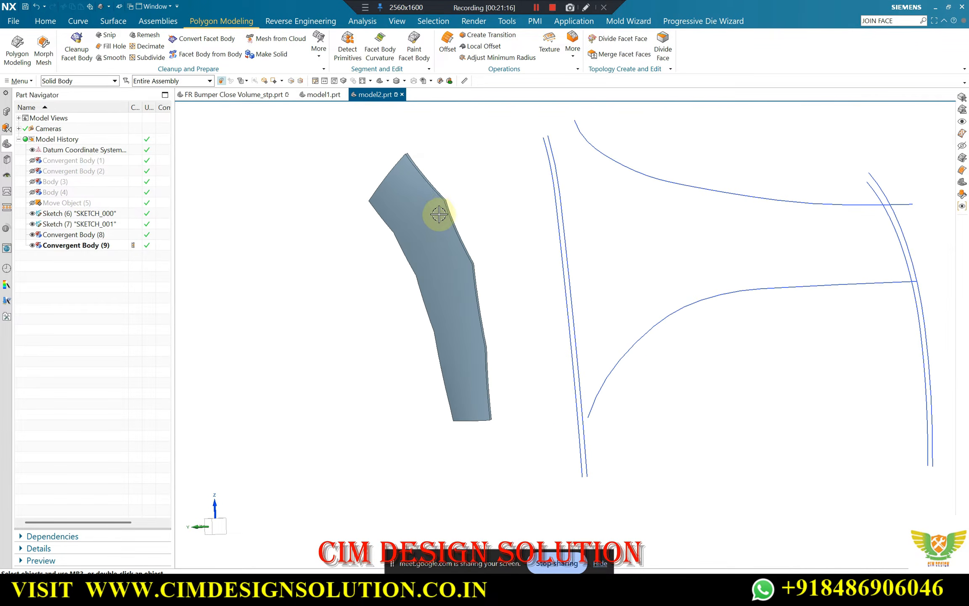
scroll(405, 204, up, 2)
scroll(405, 204, down, 3)
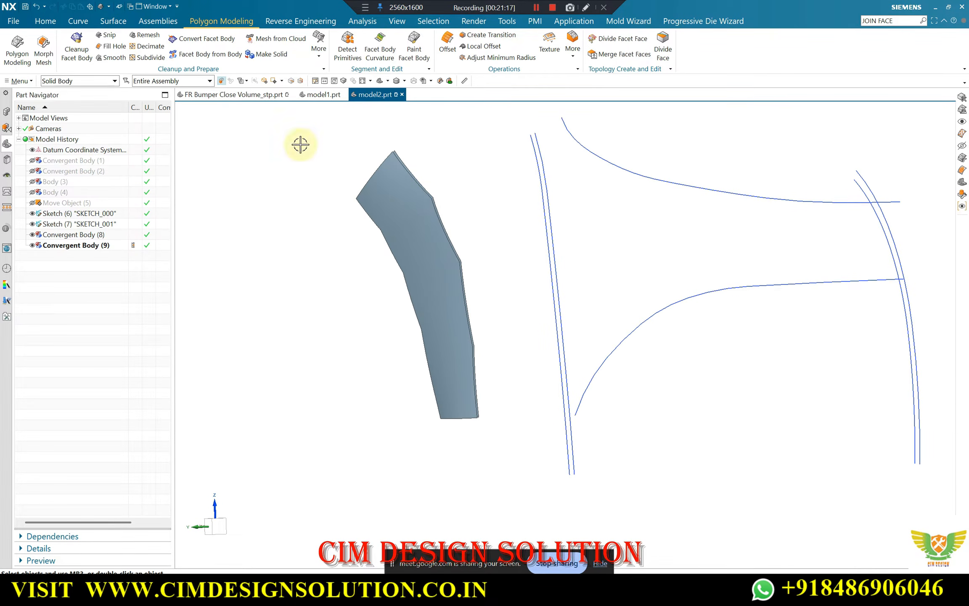
click(43, 24)
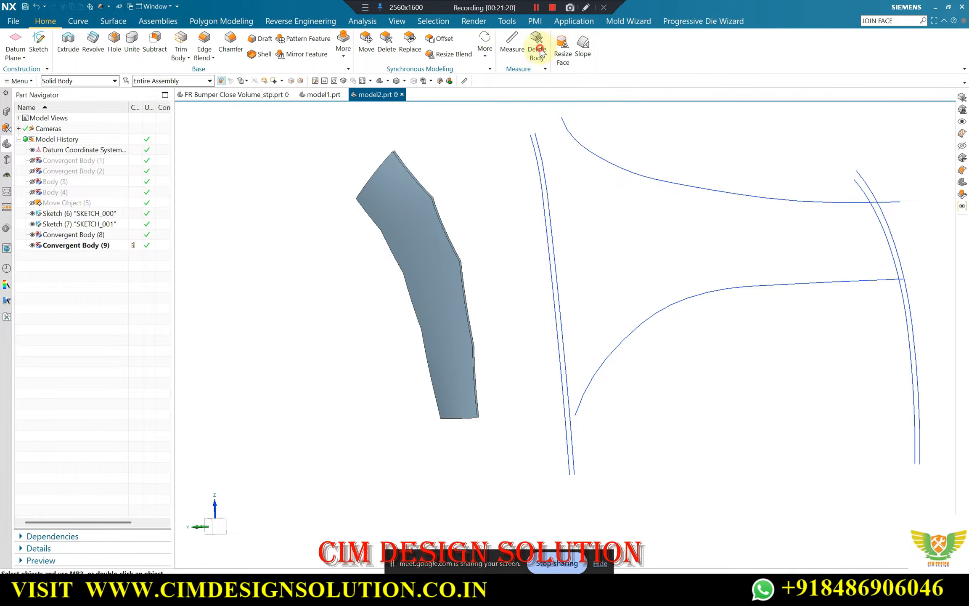
key(d)
scroll(408, 168, up, 5)
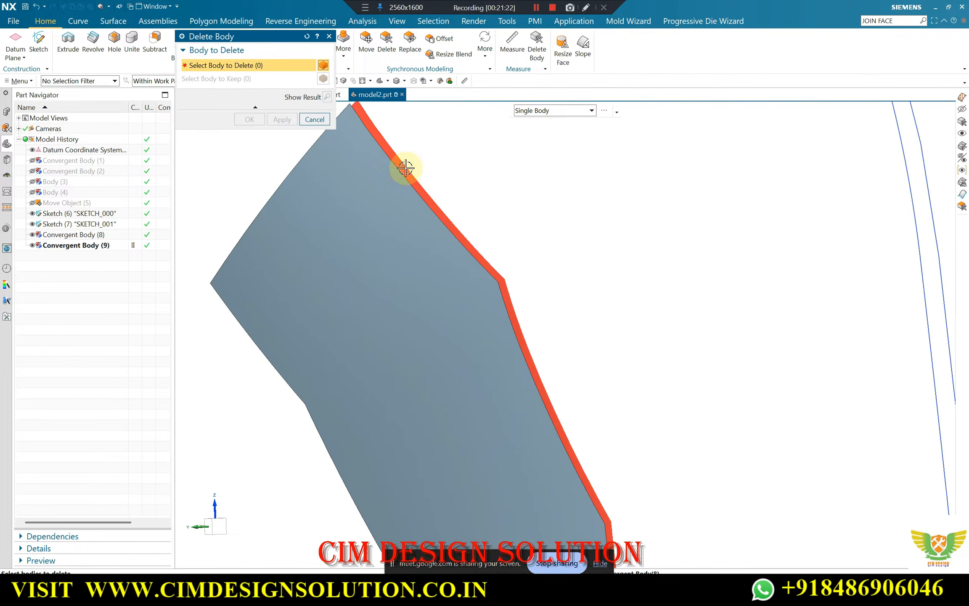
click(406, 167)
click(249, 119)
Examine the shape and outline of the remaining facet strip from several angles
middle_drag(368, 169, 454, 183)
middle_drag(431, 229, 422, 162)
middle_drag(538, 394, 443, 244)
scroll(442, 244, up, 3)
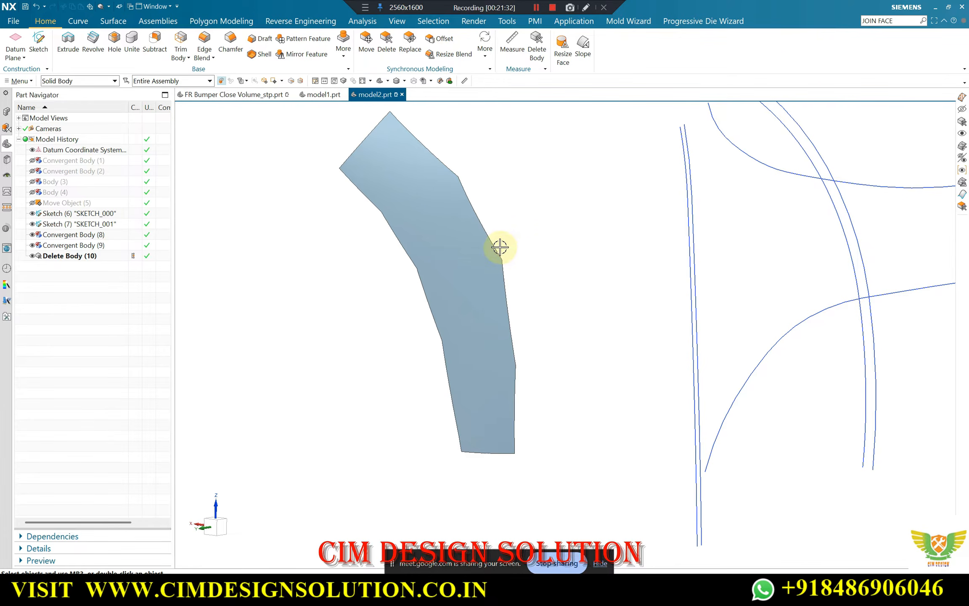
scroll(463, 235, down, 1)
scroll(441, 227, up, 1)
scroll(422, 216, down, 1)
scroll(465, 259, up, 1)
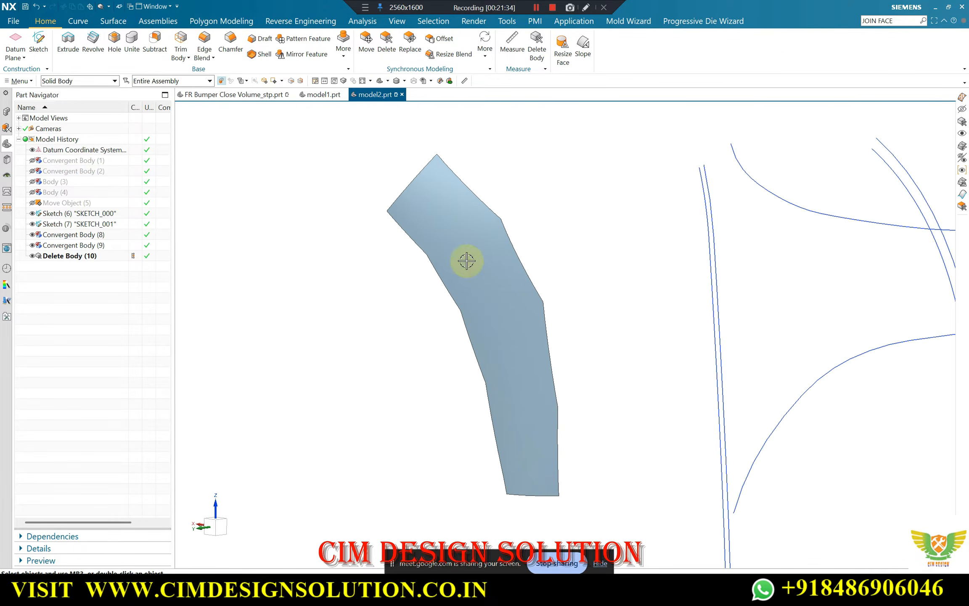
mouse_move(421, 207)
middle_down()
mouse_move(458, 201)
mouse_move(426, 188)
middle_up()
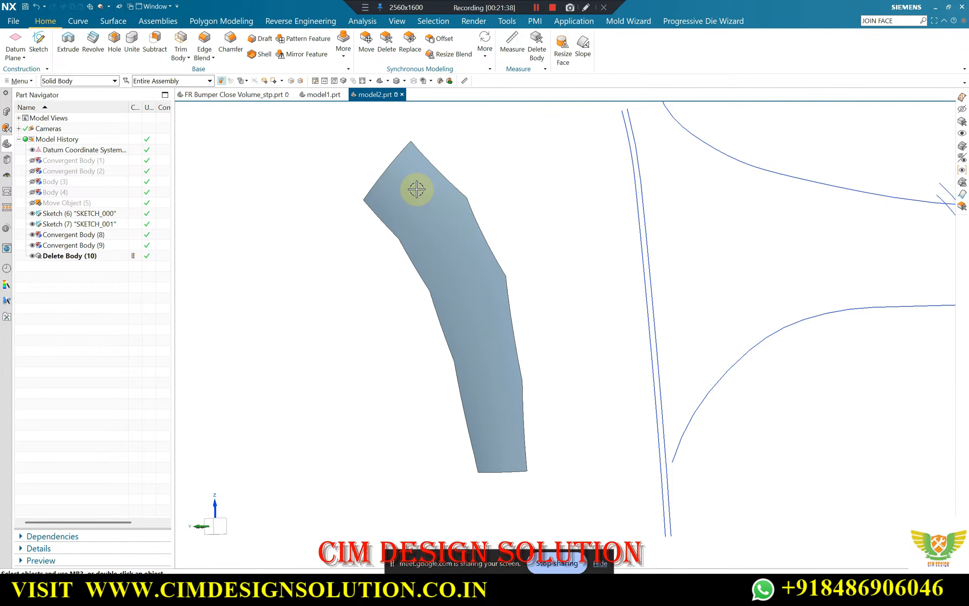
scroll(429, 211, down, 1)
middle_drag(443, 231, 444, 210)
scroll(444, 241, up, 1)
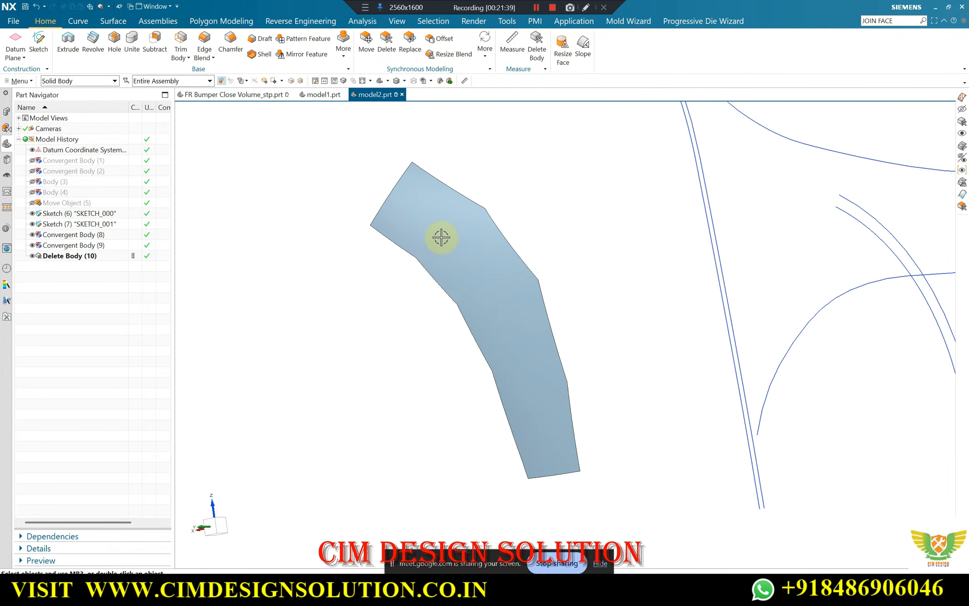
Fit a freeform surface to the remaining facet strip with degree 4 in U and V, 6 U patches and 3 V patches
click(300, 21)
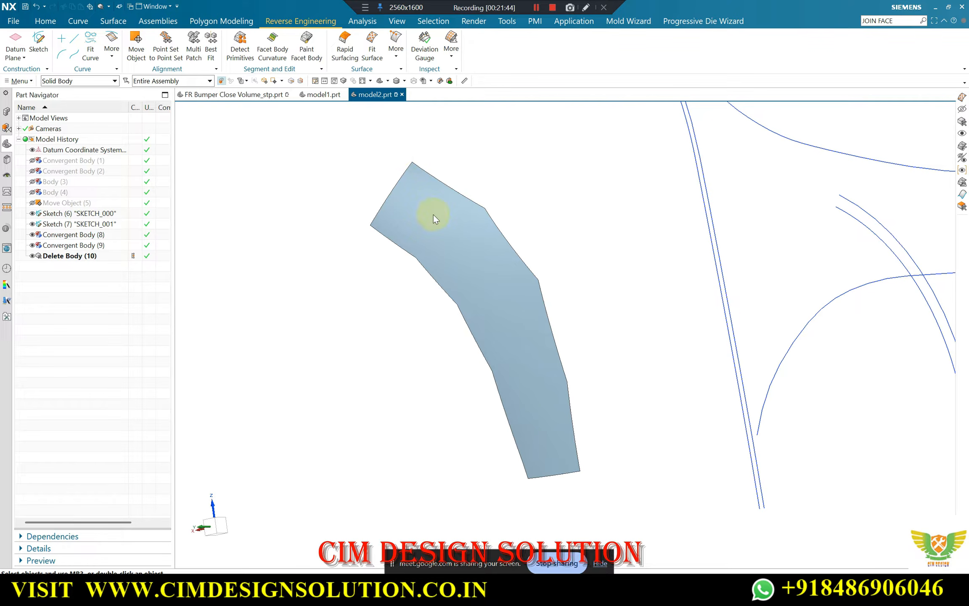
click(436, 238)
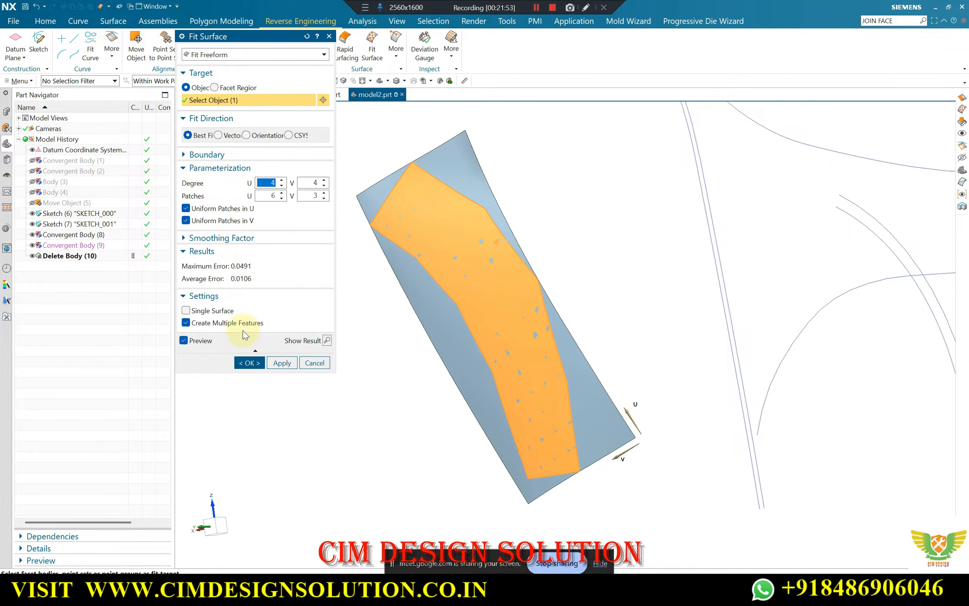
click(248, 363)
scroll(395, 175, down, 2)
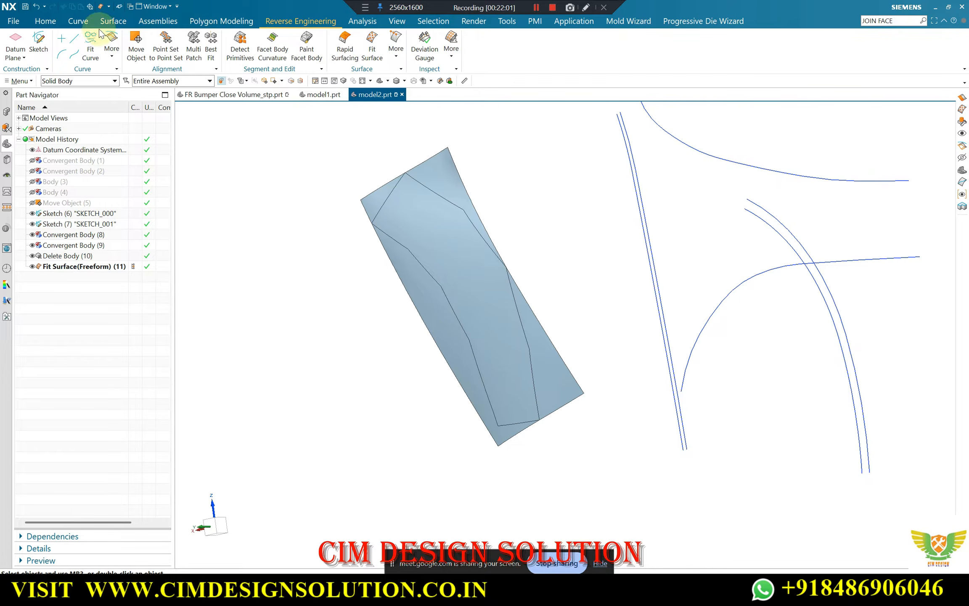
Extend the fitted freeform surface by a 10 mm offset on all four edges with natural curvature
click(113, 22)
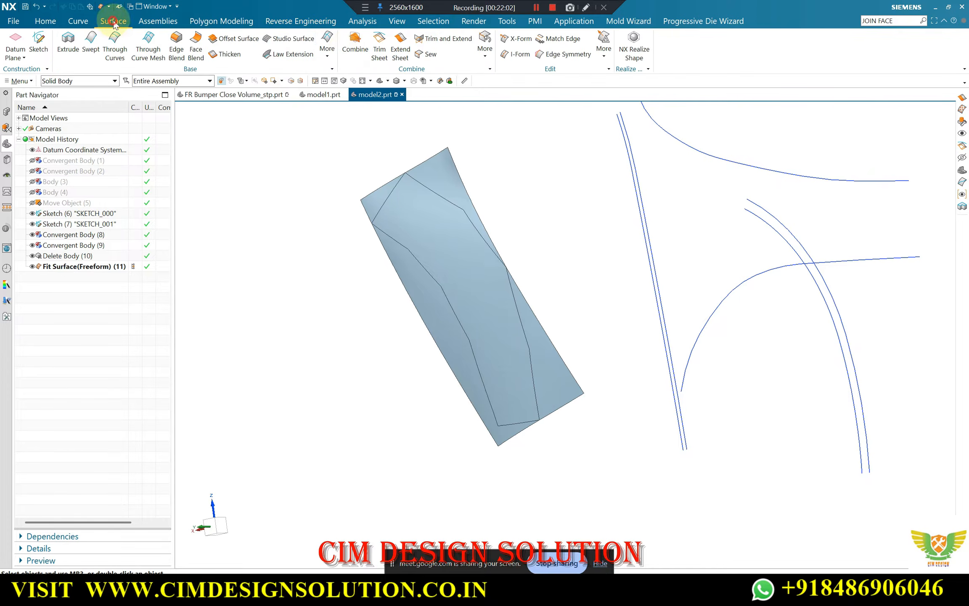
click(427, 161)
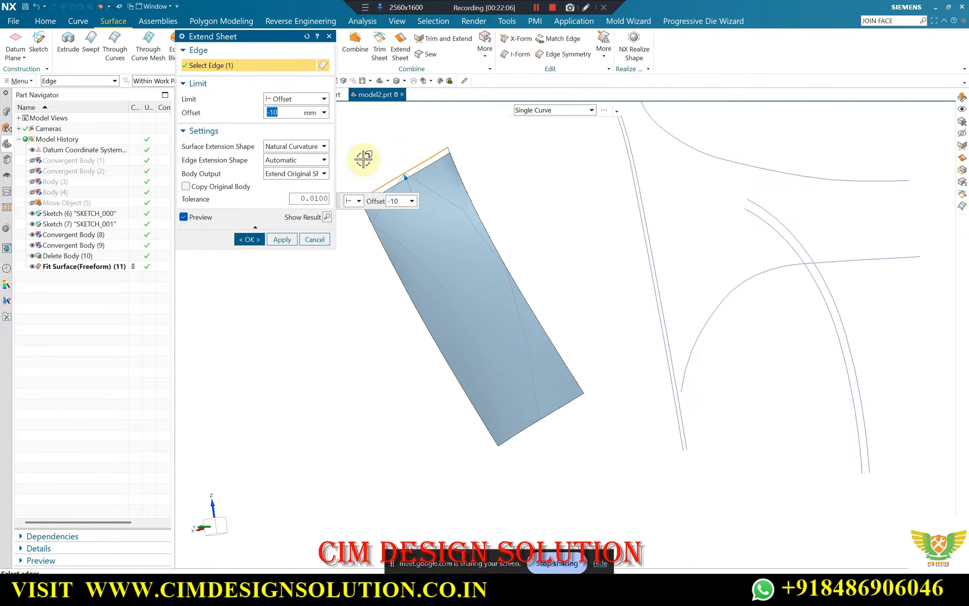
text(10)
key(Return)
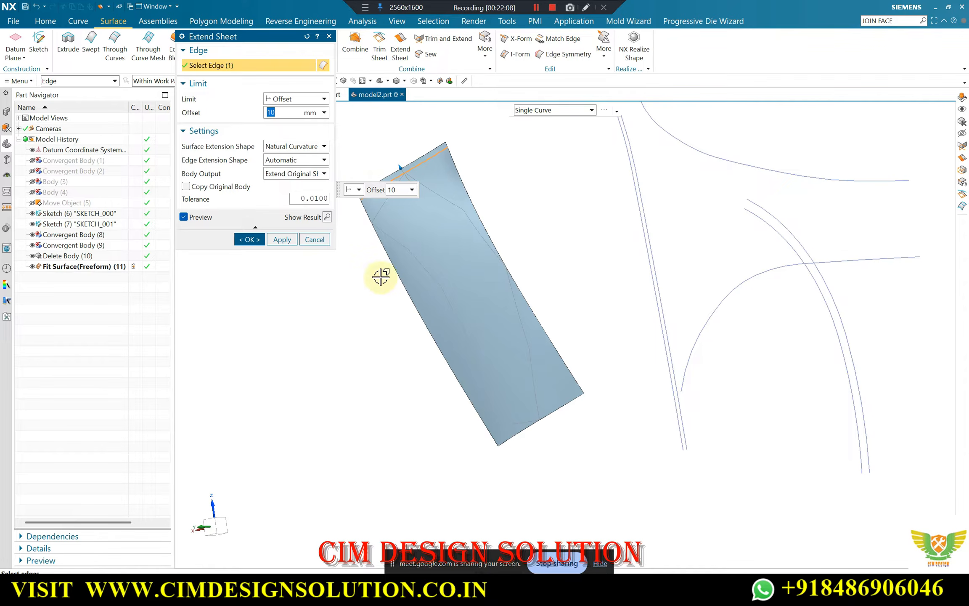
click(414, 293)
click(515, 437)
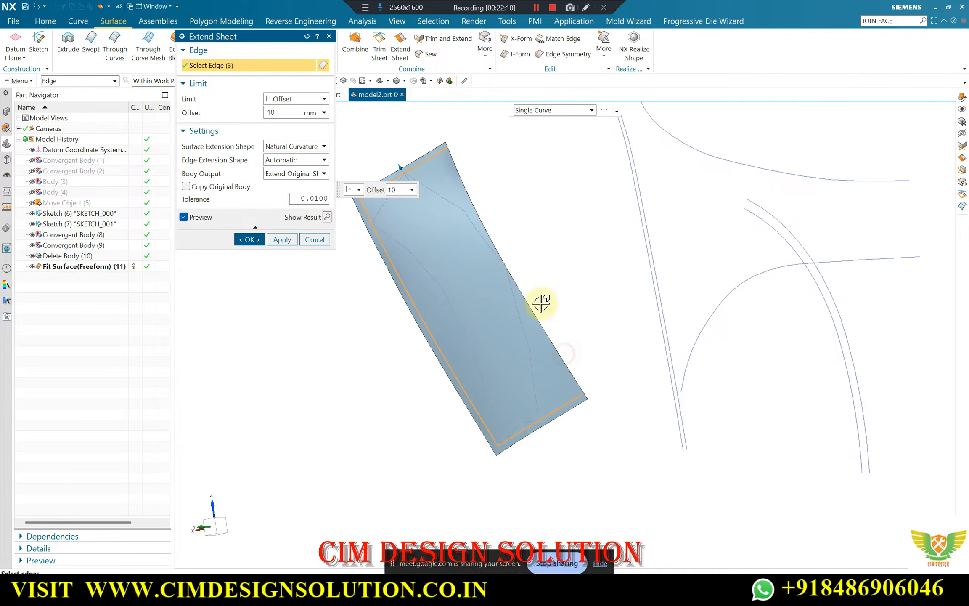
click(248, 241)
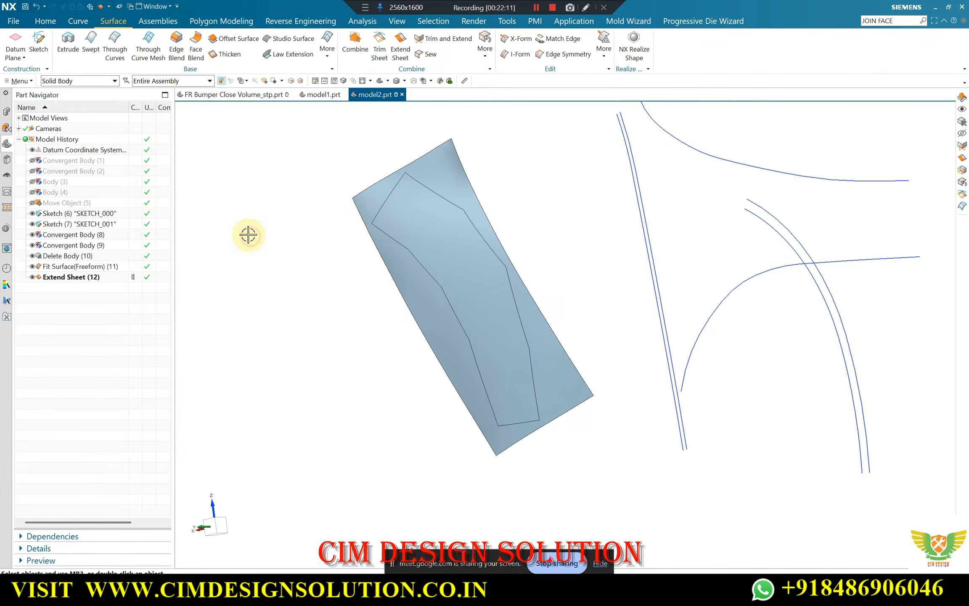
Move the snipped facet strip beneath the extended surface to layer 10
scroll(444, 215, up, 1)
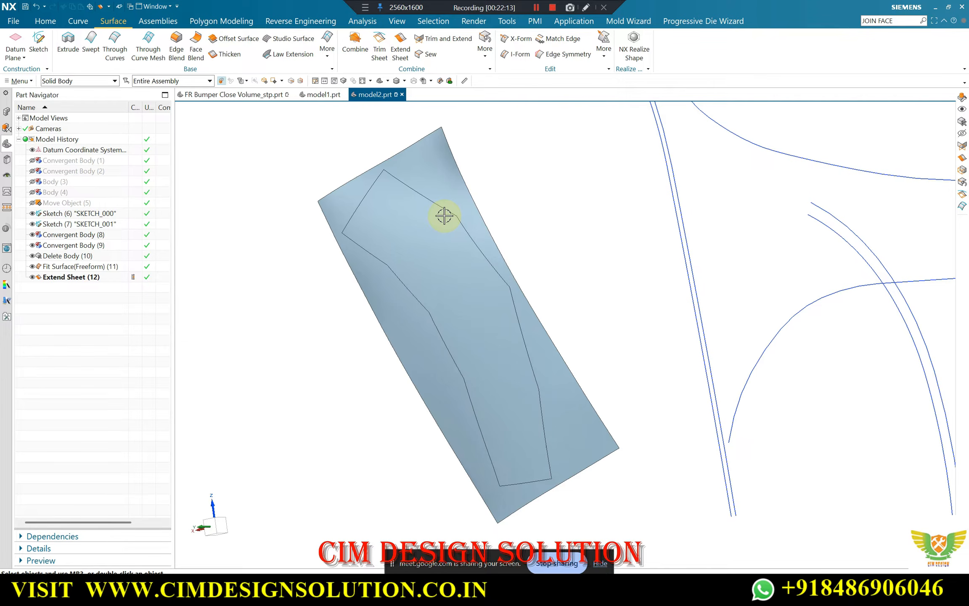
key(ctrl+j)
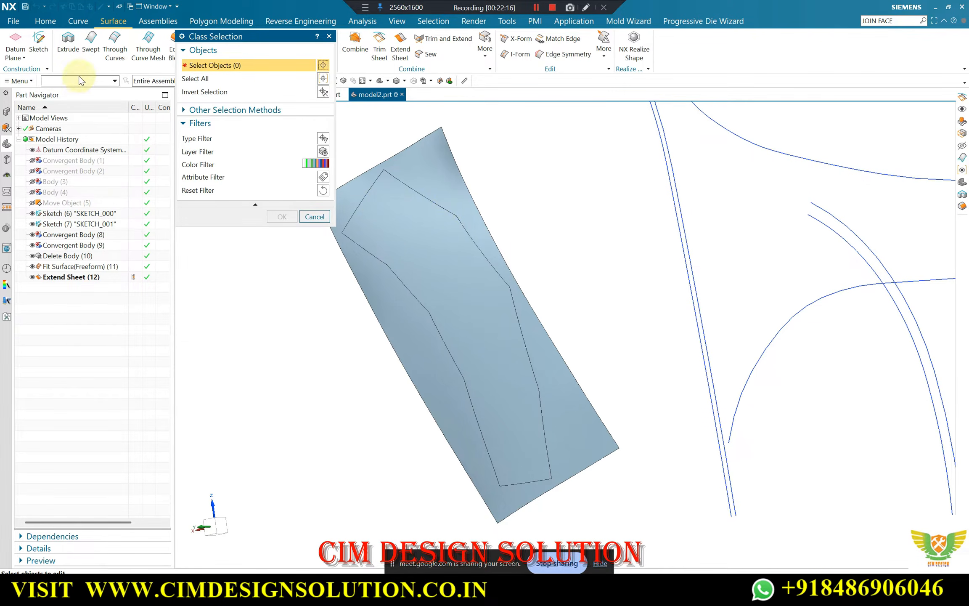
click(397, 219)
click(392, 210)
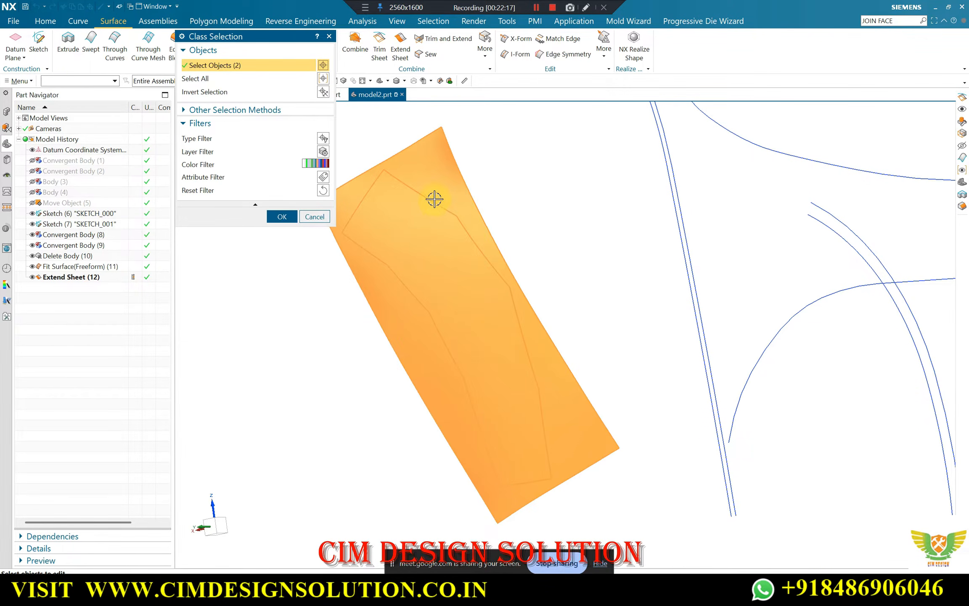
middle_click(432, 157)
text(21)
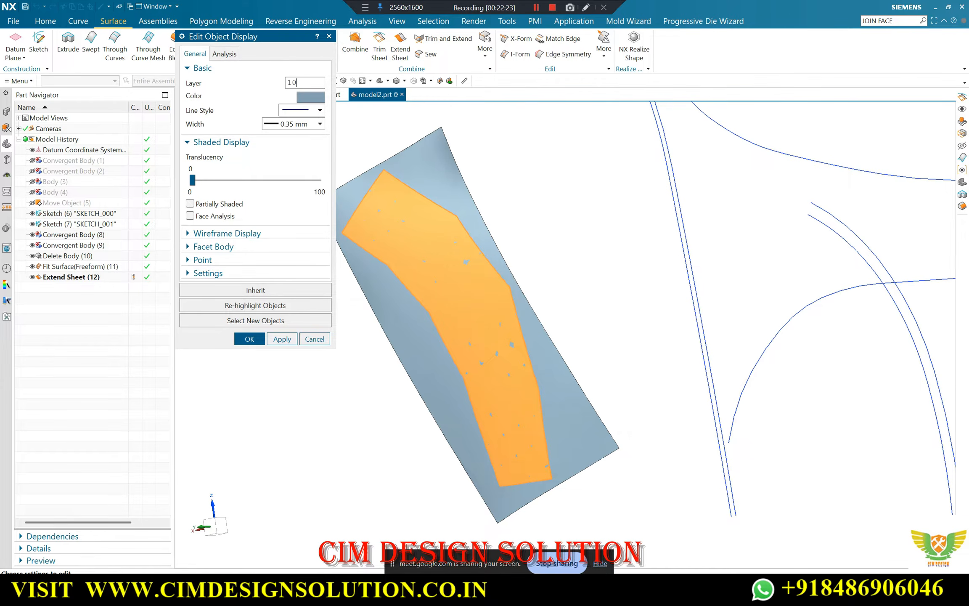
middle_click(310, 155)
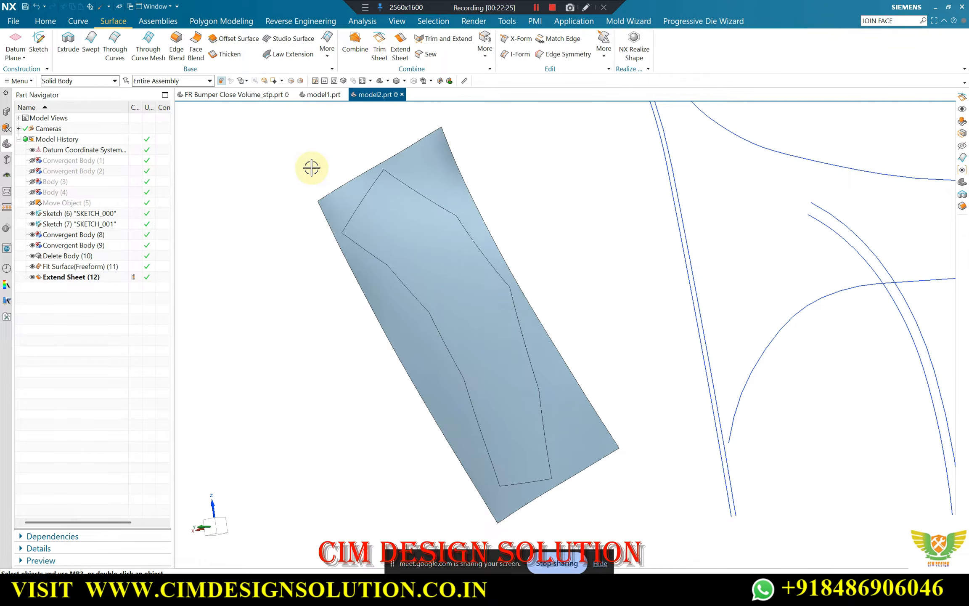
Turn off the visibility of layer 10 to hide the facet strip
key(ctrl+l)
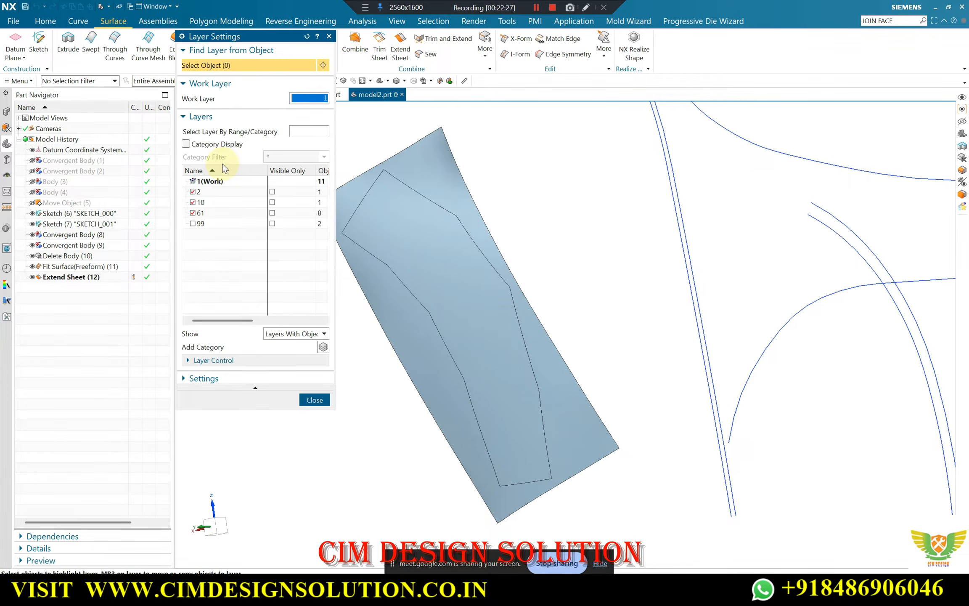
click(195, 207)
middle_click(394, 215)
mouse_move(393, 223)
middle_down()
mouse_move(396, 210)
mouse_move(414, 252)
mouse_move(384, 213)
middle_up()
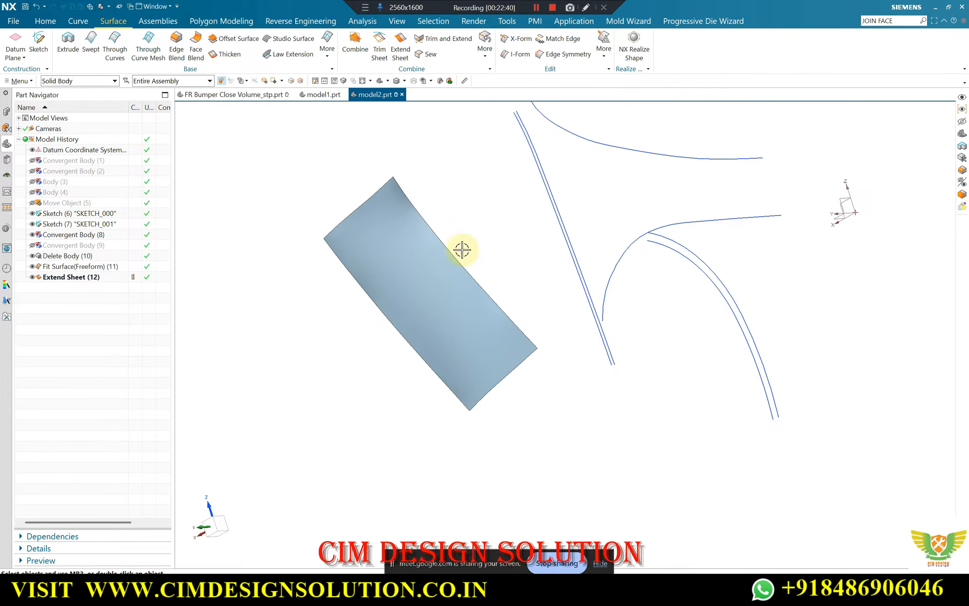
middle_drag(460, 251, 475, 292)
scroll(478, 227, up, 1)
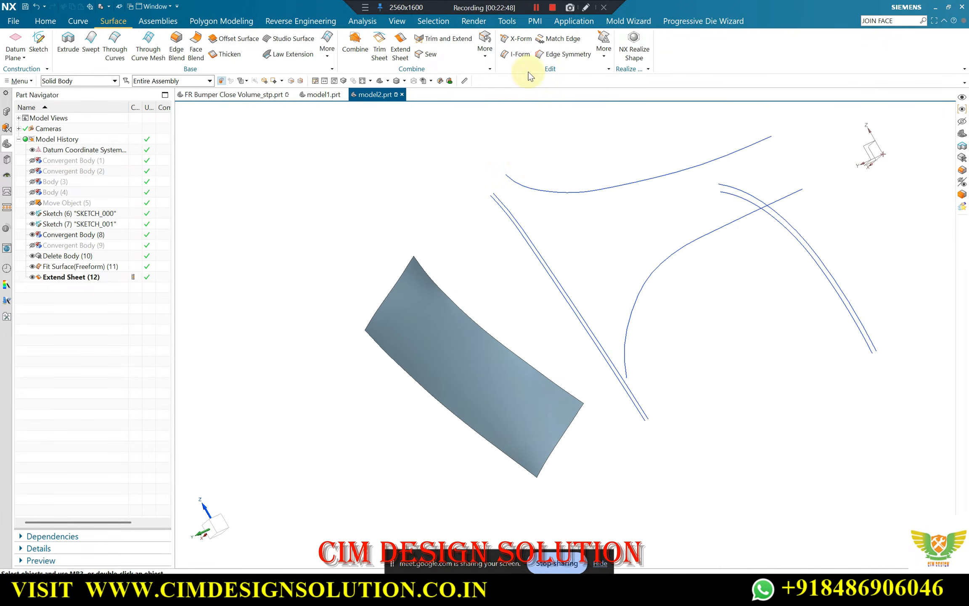
click(536, 8)
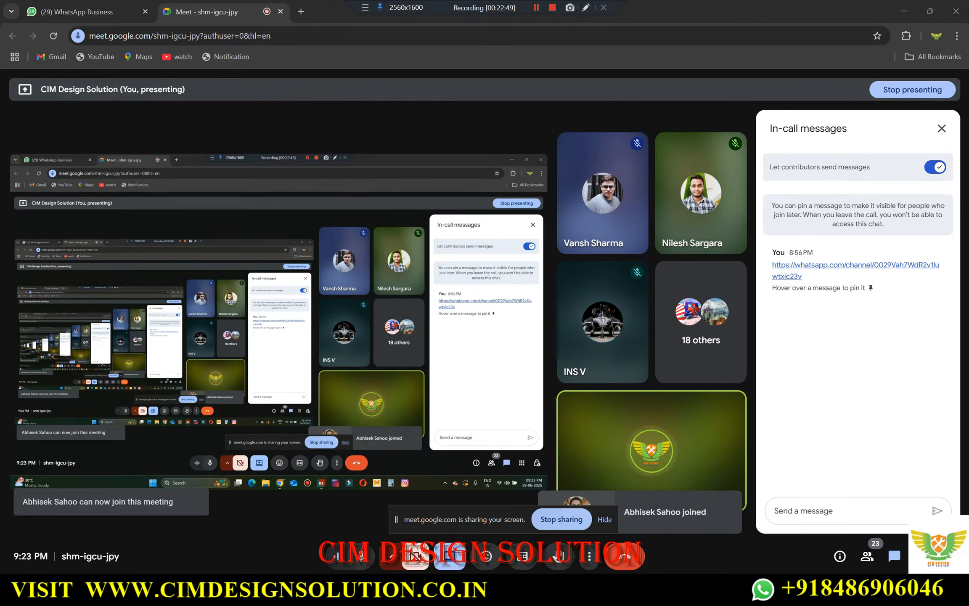
click(561, 534)
Show the hidden half-bumper body, Body (4), together with the extended surface
middle_drag(411, 288, 434, 266)
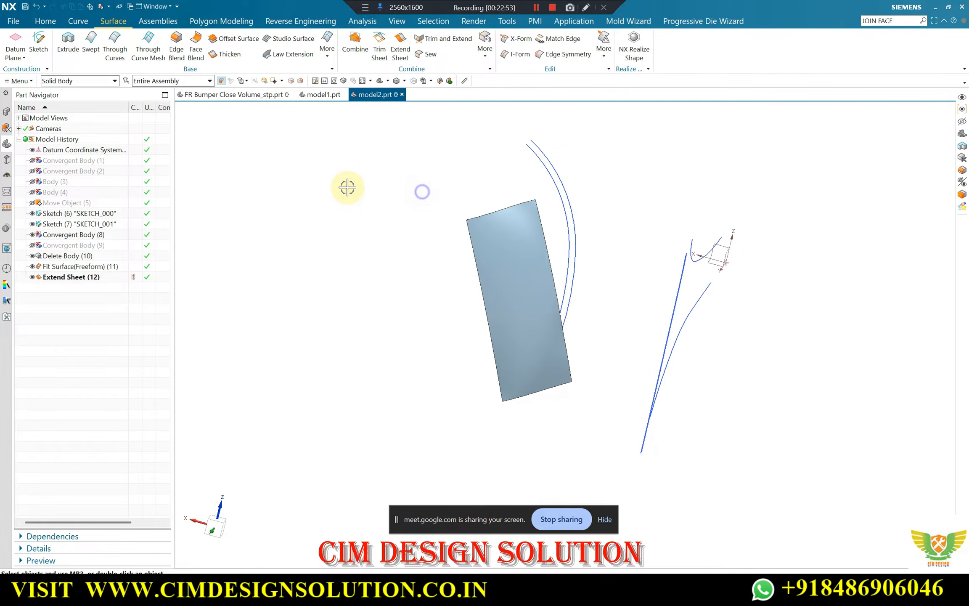
middle_drag(348, 187, 458, 190)
key(F8)
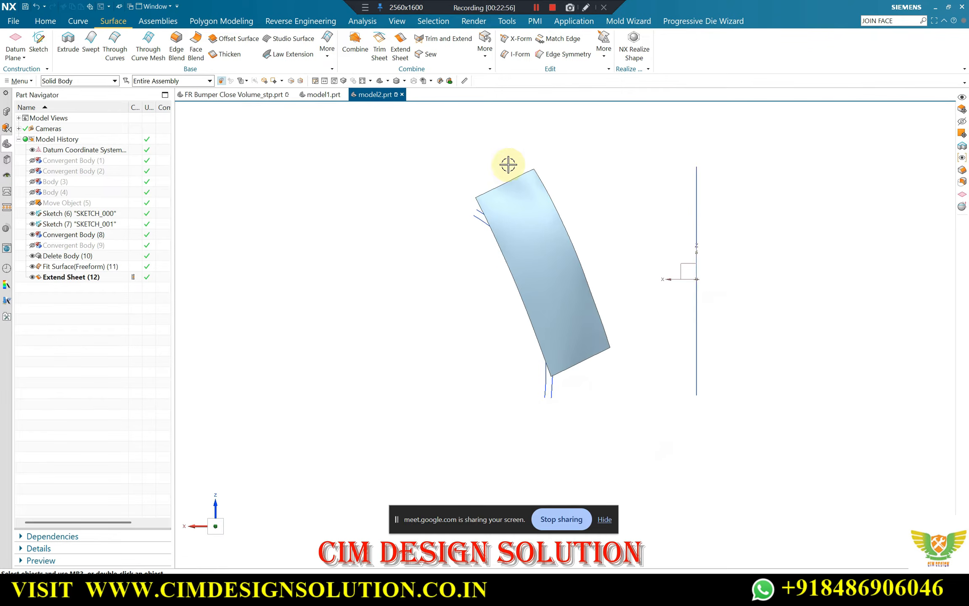
scroll(478, 228, up, 3)
scroll(468, 221, down, 2)
scroll(468, 218, down, 4)
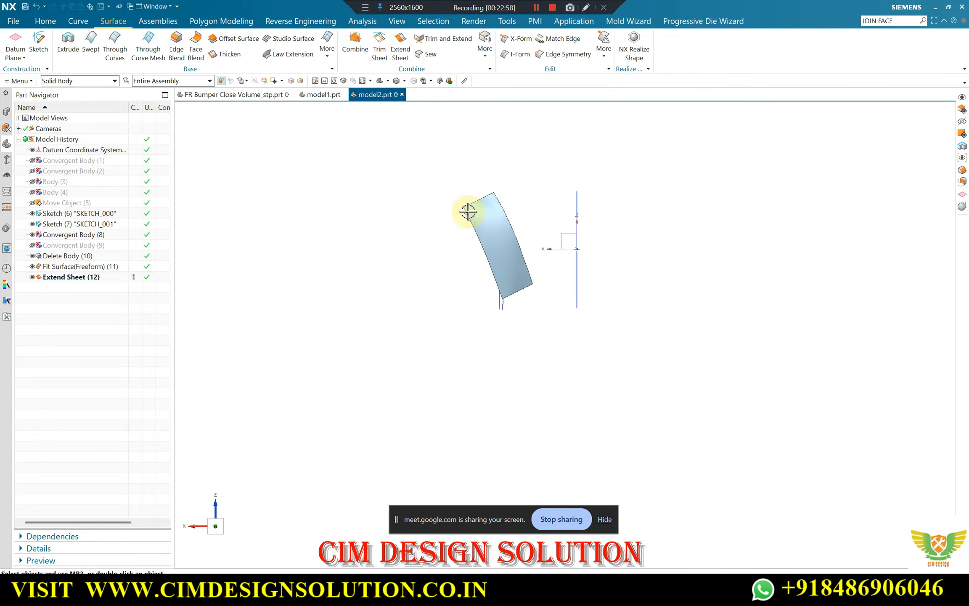
key(ctrl+shift+k)
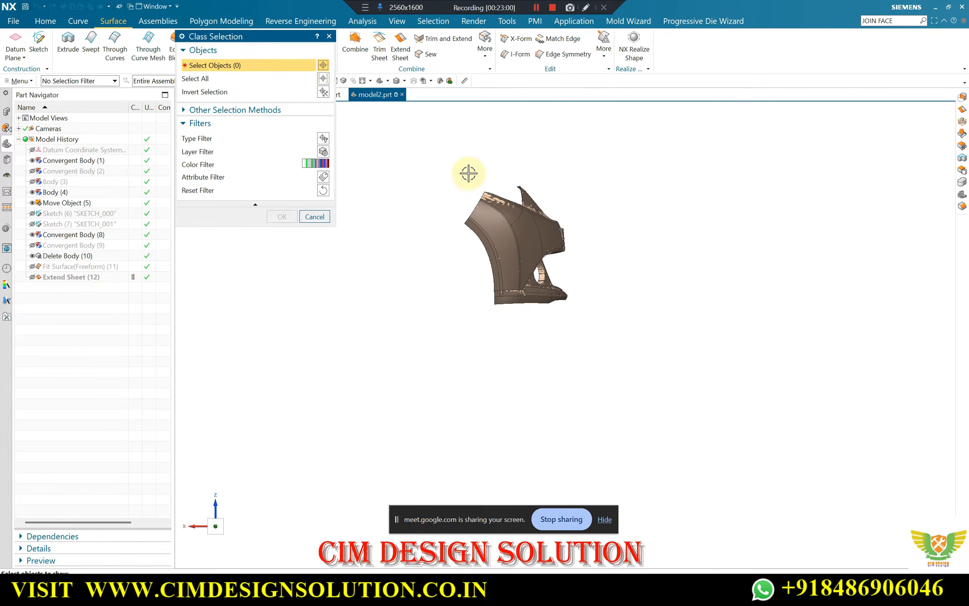
scroll(456, 241, up, 5)
click(460, 226)
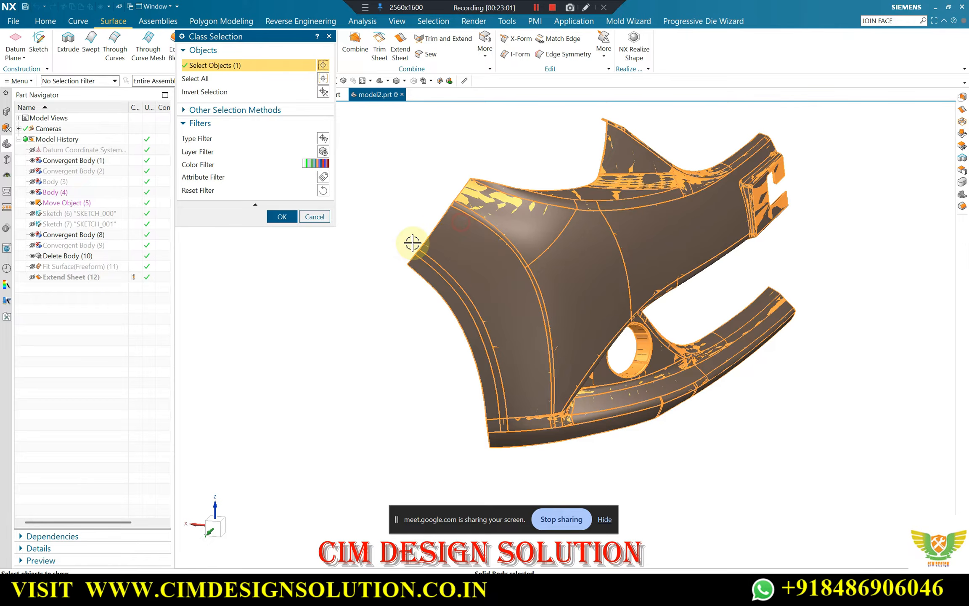
middle_click(391, 151)
Examine how closely the extended surface matches the bumper's side strip from several angles and zoom levels
mouse_move(396, 143)
middle_down()
mouse_move(402, 129)
mouse_move(369, 146)
mouse_move(398, 149)
middle_up()
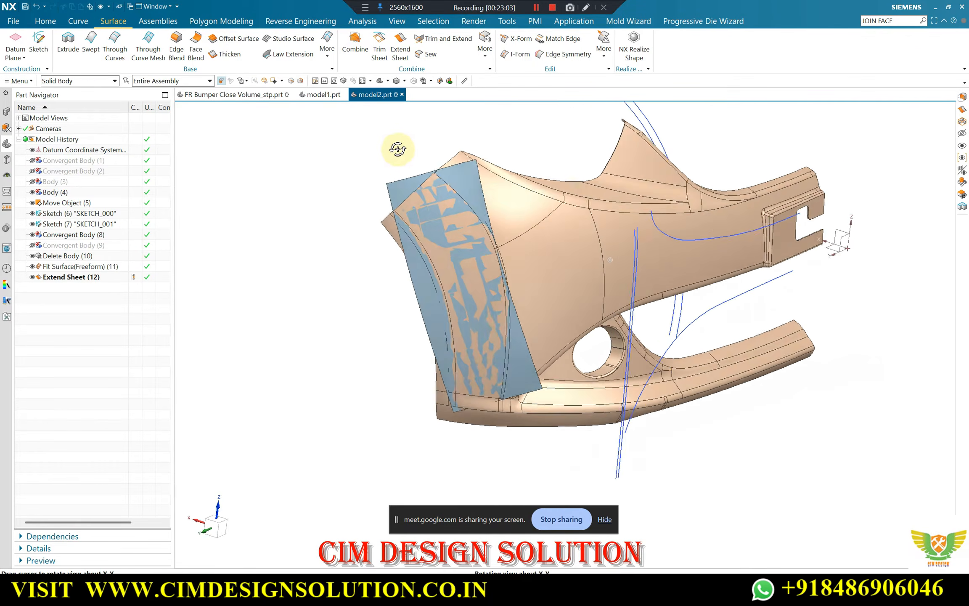
scroll(420, 175, up, 3)
scroll(406, 213, up, 1)
scroll(438, 185, down, 3)
scroll(444, 185, down, 3)
middle_drag(458, 188, 508, 238)
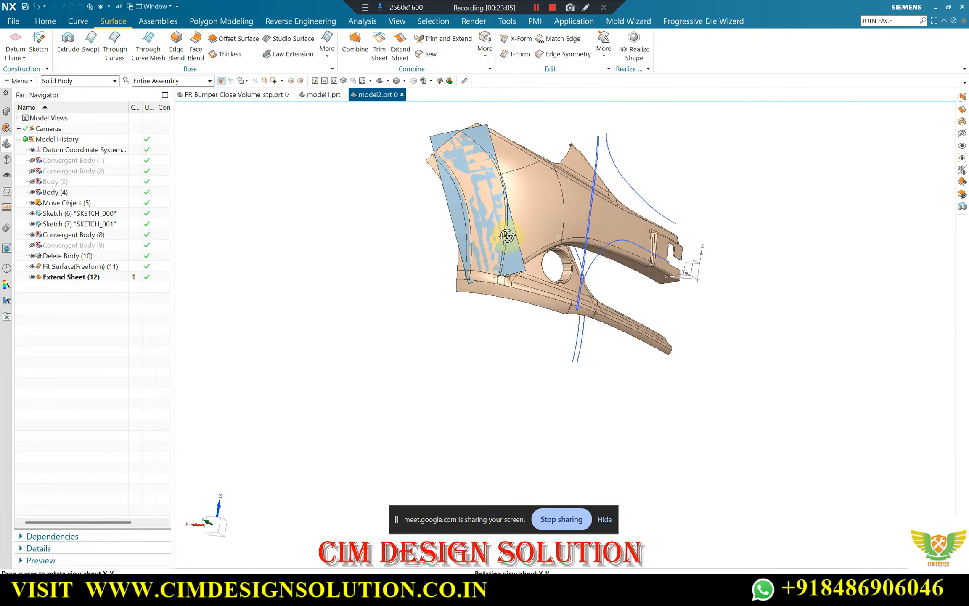
scroll(485, 260, up, 4)
scroll(569, 279, down, 3)
middle_drag(569, 279, 531, 177)
scroll(526, 157, up, 3)
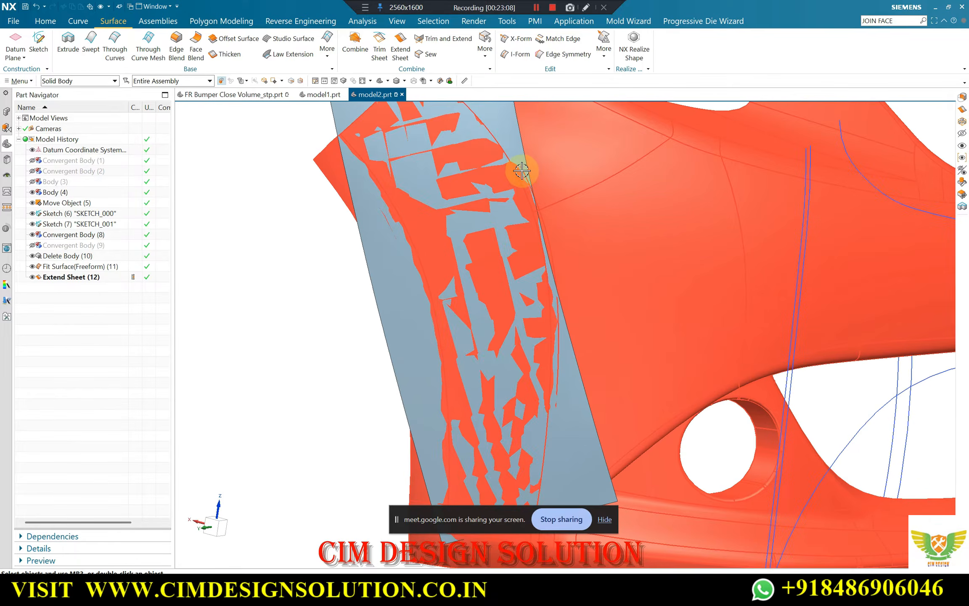
scroll(519, 167, down, 3)
middle_drag(608, 210, 528, 229)
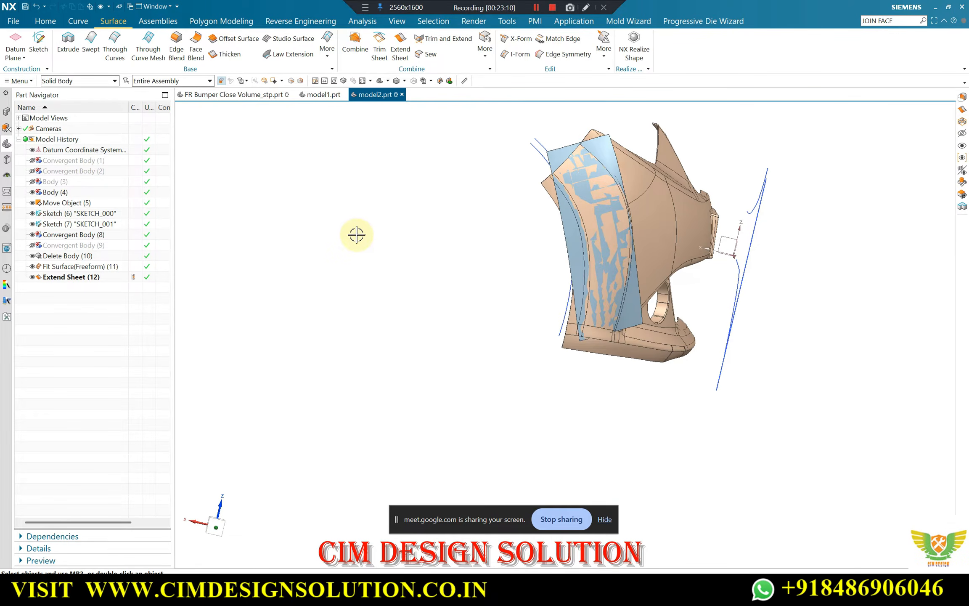
Trim the extended sheet with the upper curve of the wheel-arch sketch pair, projected along a vector, keeping the region on the bumper's body side
middle_drag(356, 234, 411, 210)
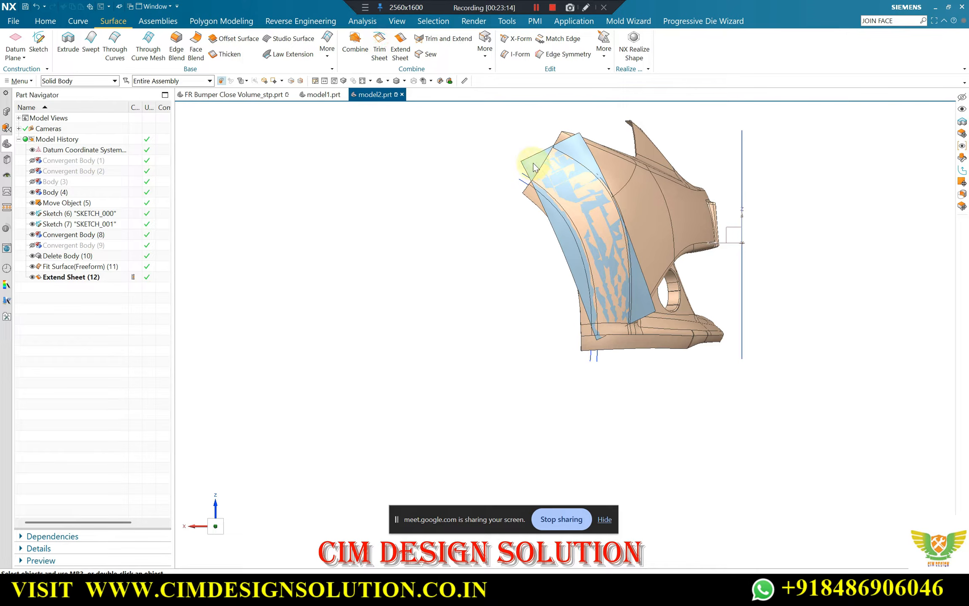
scroll(513, 170, up, 5)
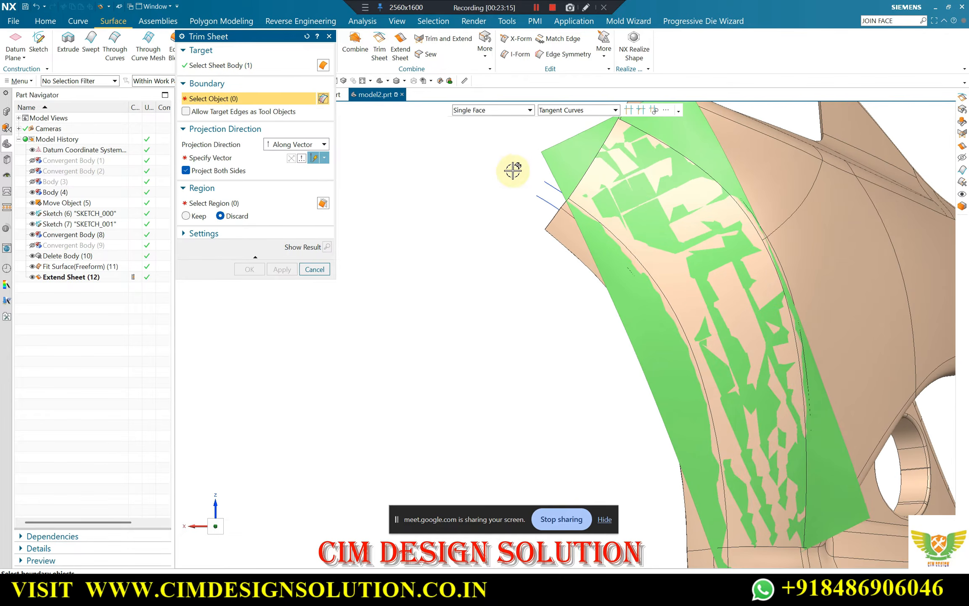
click(547, 184)
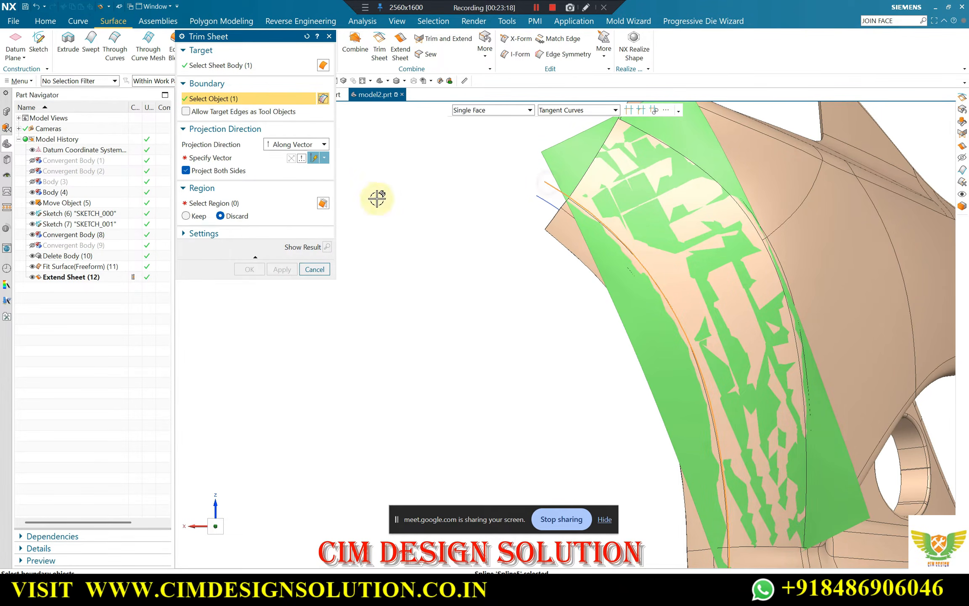
click(229, 157)
scroll(525, 274, down, 3)
middle_drag(525, 275, 544, 301)
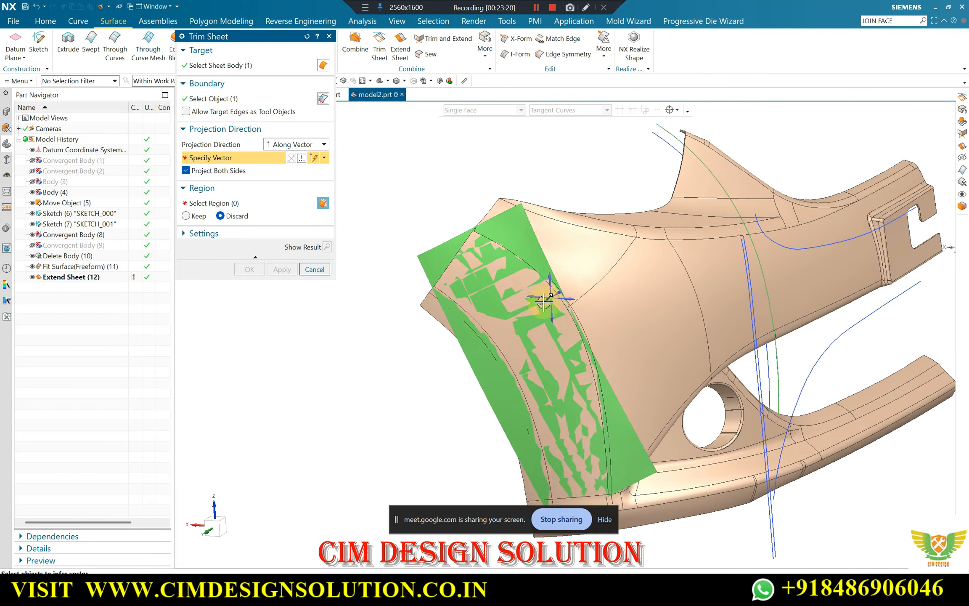
click(538, 304)
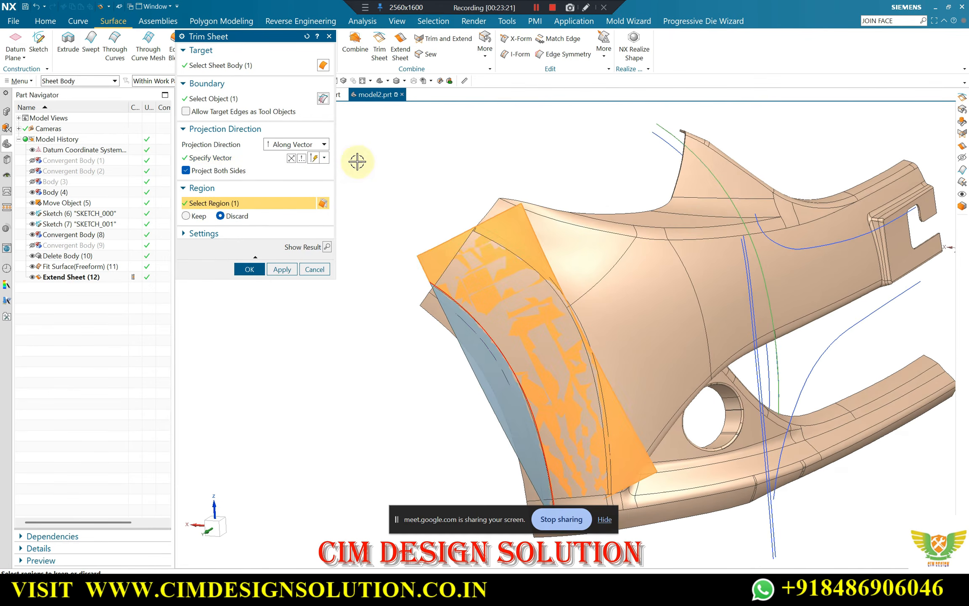
click(327, 248)
click(324, 245)
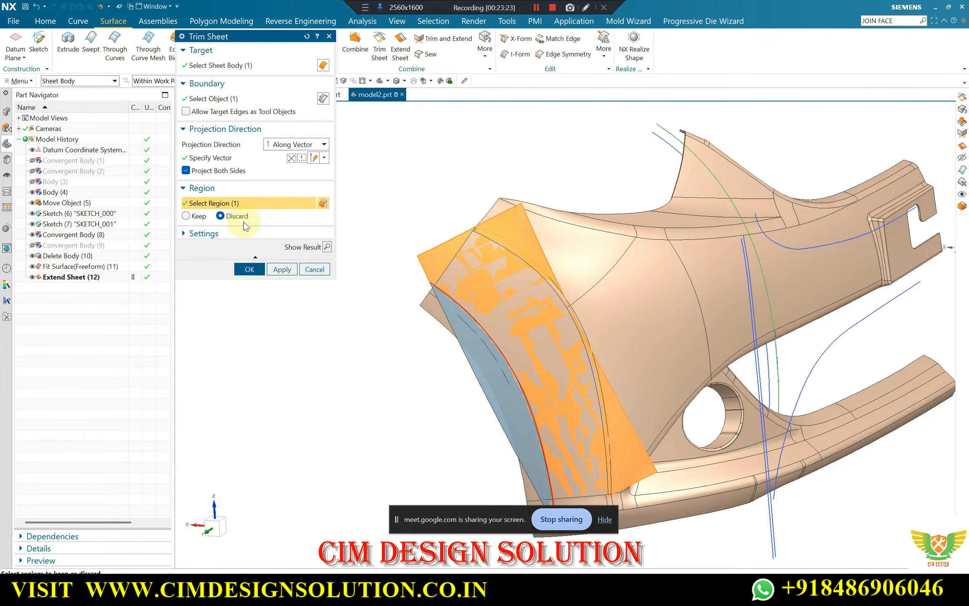
click(283, 269)
scroll(467, 125, down, 3)
mouse_move(468, 125)
middle_down()
mouse_move(455, 126)
mouse_move(463, 165)
mouse_move(467, 102)
mouse_move(458, 155)
mouse_move(469, 136)
mouse_move(458, 131)
middle_up()
key(Escape)
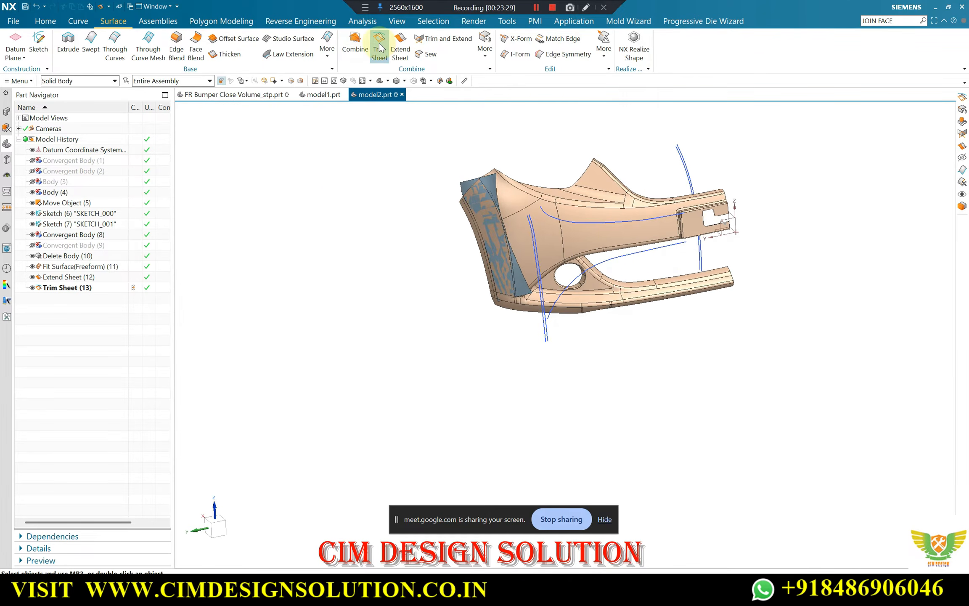
Trim the sheet's other long side with the near-vertical sketch curve nearer the strip, projected along a vector, keeping the wheel-arch side region
scroll(488, 176, up, 2)
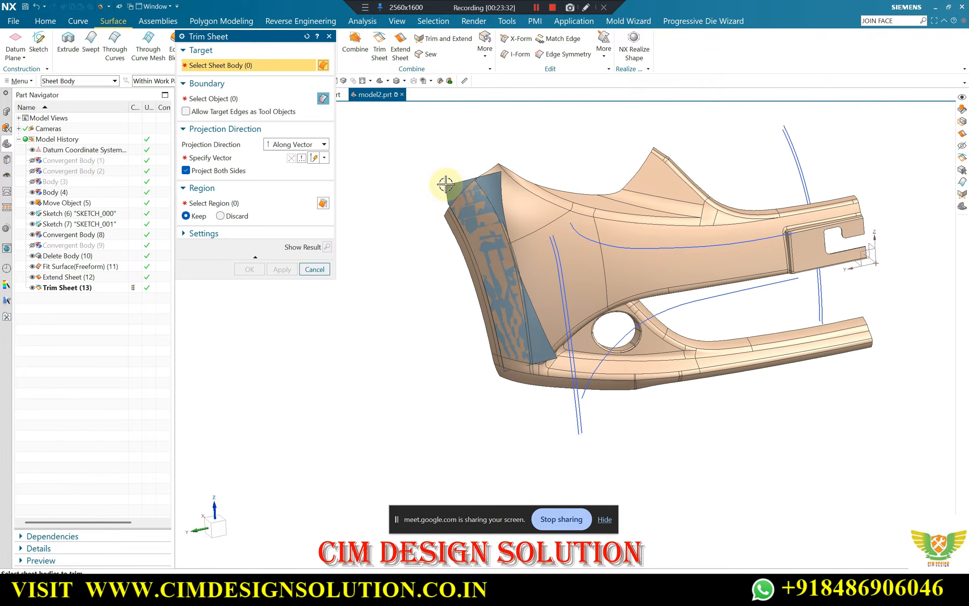
click(451, 181)
click(215, 96)
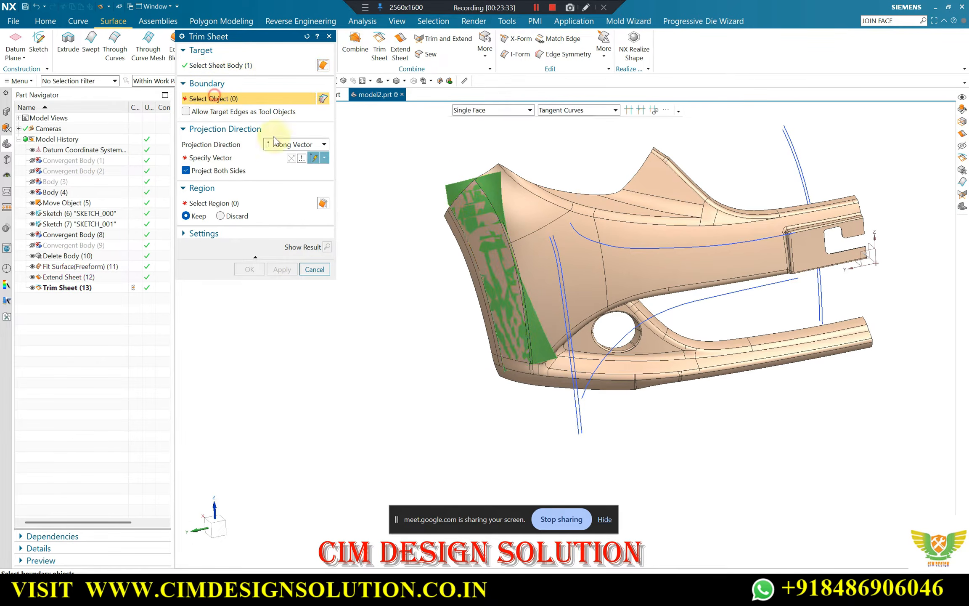
click(554, 252)
middle_click(589, 295)
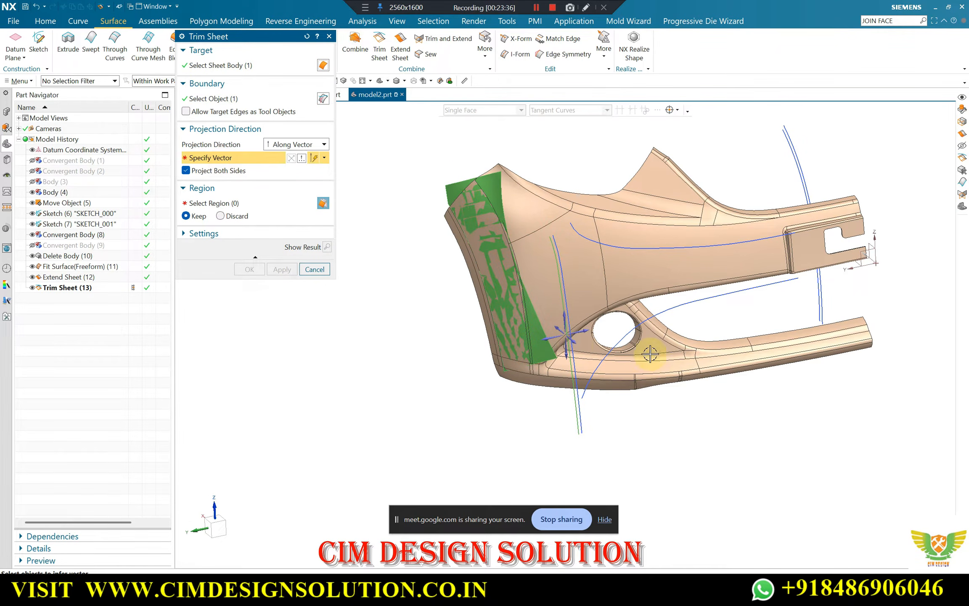
middle_click(574, 344)
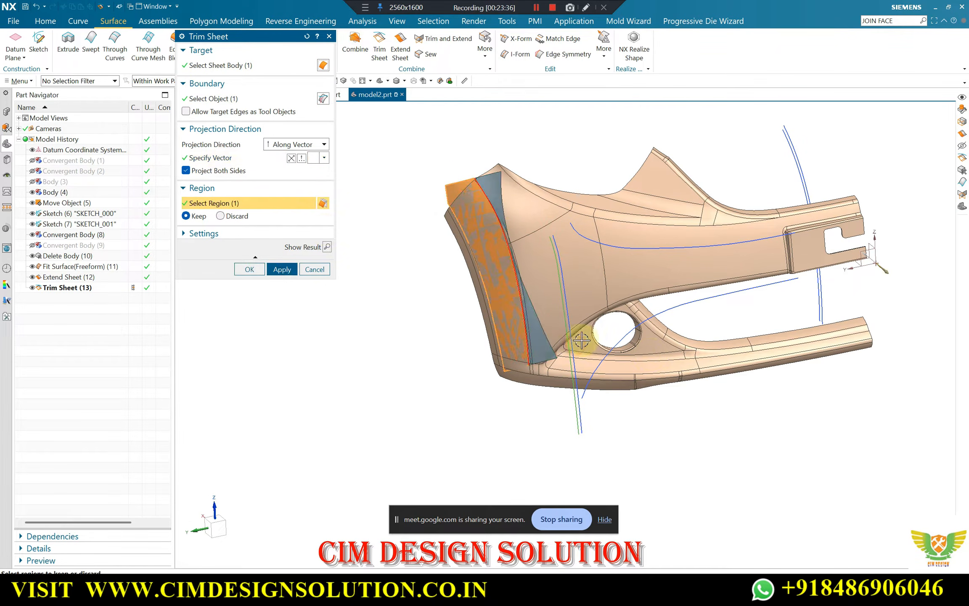
click(326, 247)
click(236, 269)
scroll(475, 217, up, 5)
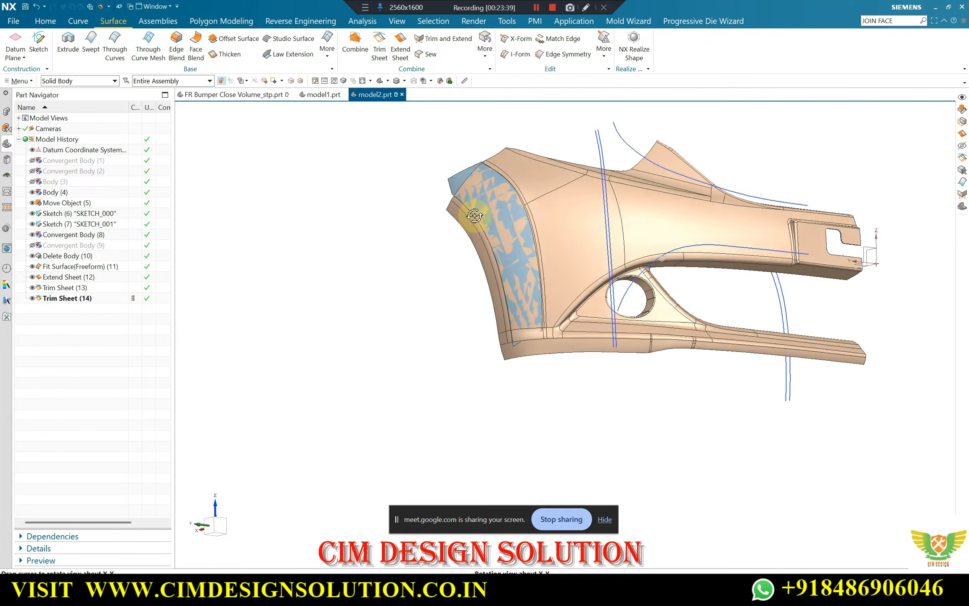
Examine how the trimmed sheet fits the half-bumper's side strip, checking its upper end, lower end and long edges from several angles
scroll(472, 159, down, 4)
middle_drag(484, 185, 519, 206)
scroll(489, 186, up, 4)
scroll(489, 188, down, 4)
scroll(502, 134, up, 3)
scroll(480, 190, down, 3)
scroll(522, 179, up, 3)
scroll(568, 261, down, 3)
middle_drag(567, 268, 463, 153)
scroll(584, 242, up, 3)
scroll(516, 199, down, 3)
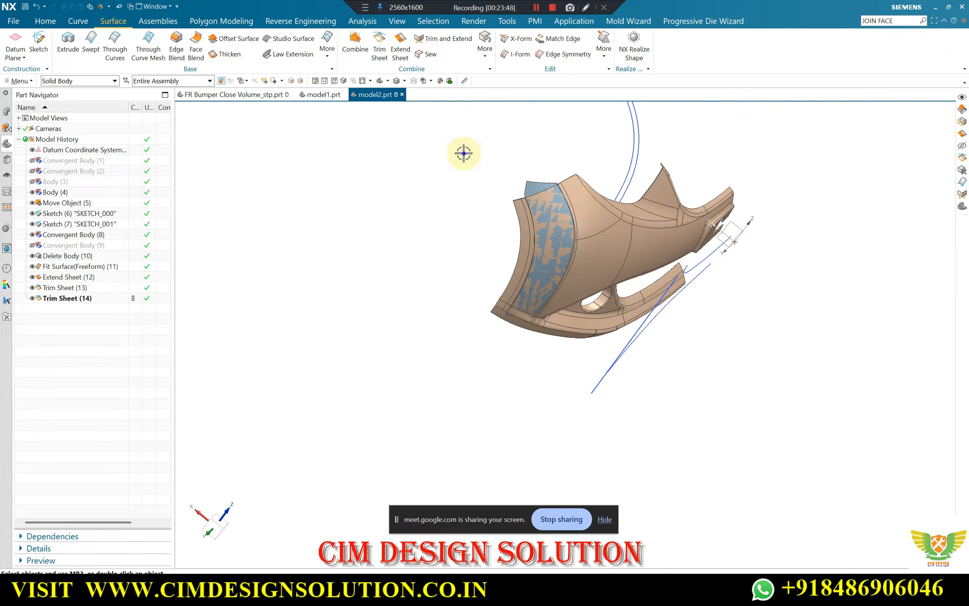
key(F8)
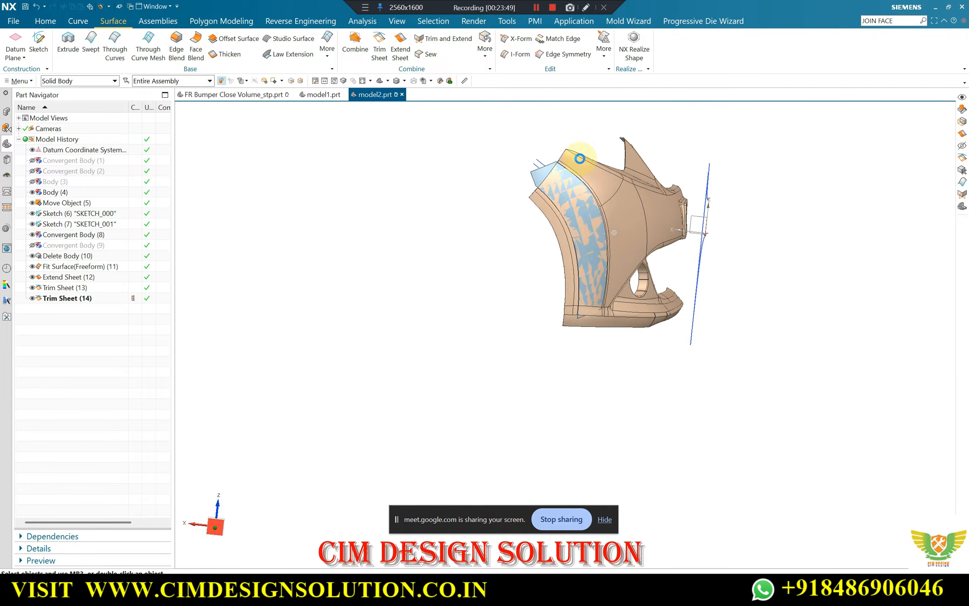
scroll(580, 157, up, 5)
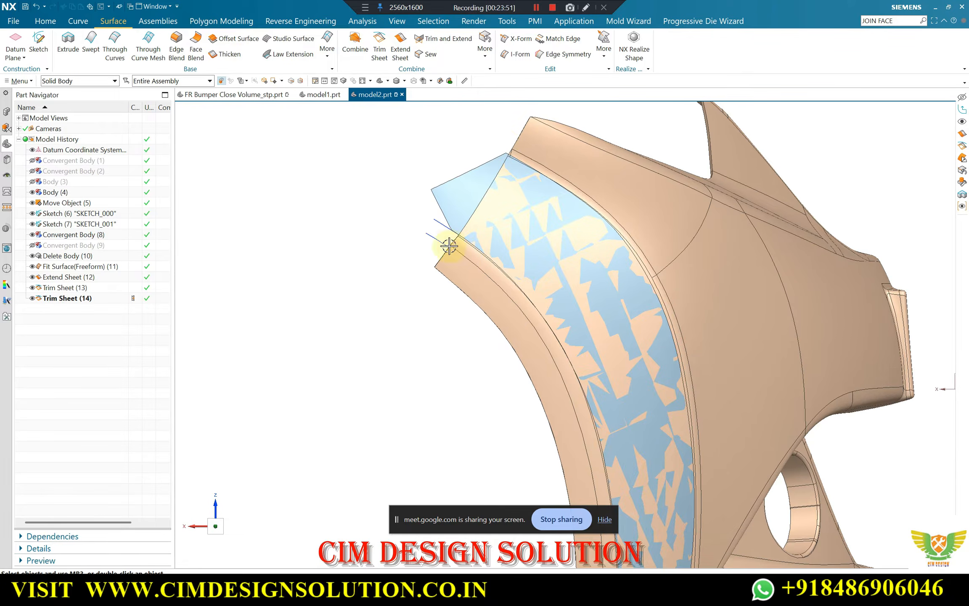
scroll(450, 246, down, 3)
scroll(610, 456, up, 3)
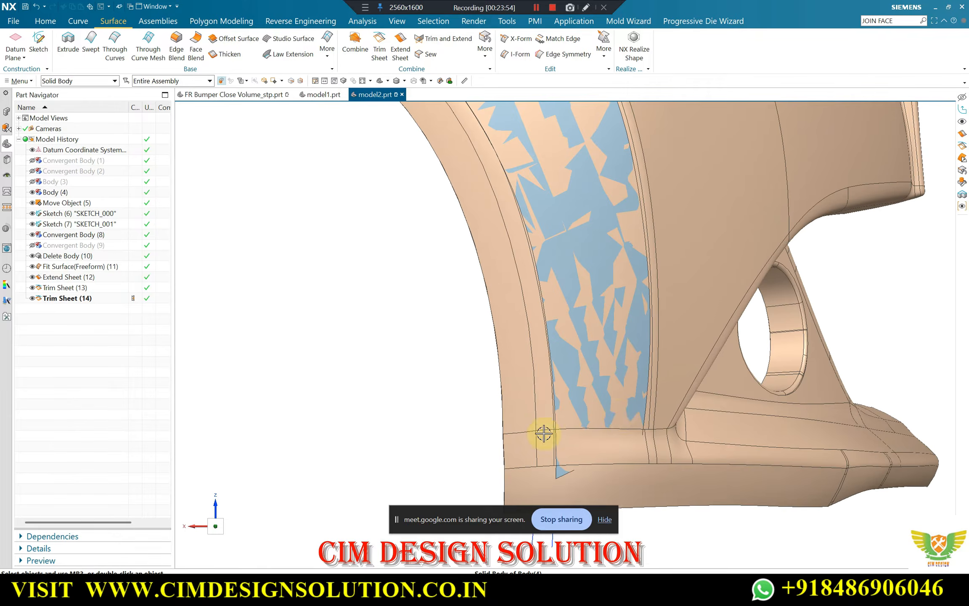
scroll(544, 433, down, 3)
scroll(585, 440, up, 2)
scroll(514, 421, down, 4)
middle_drag(514, 421, 445, 211)
scroll(446, 211, up, 3)
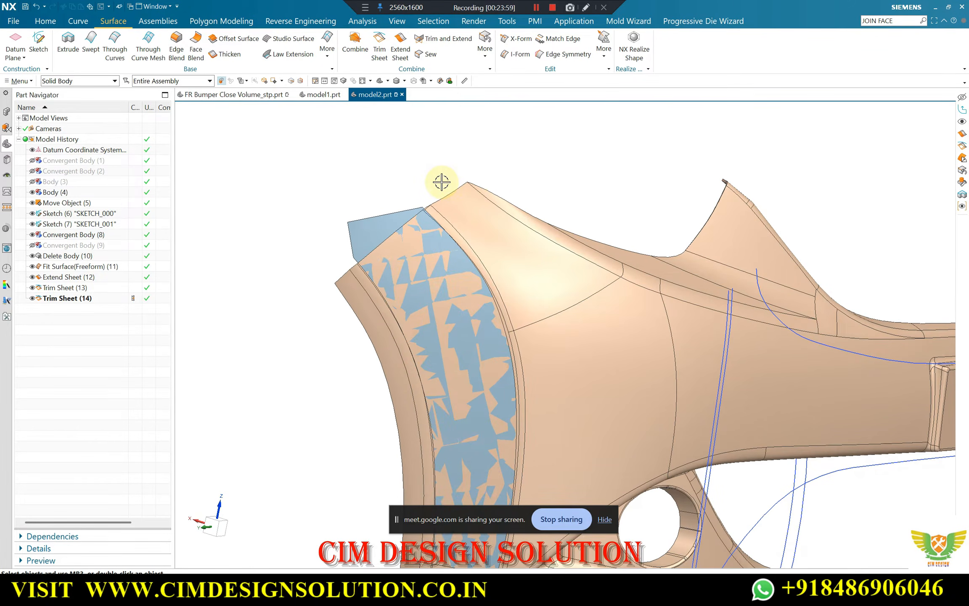
scroll(399, 219, down, 3)
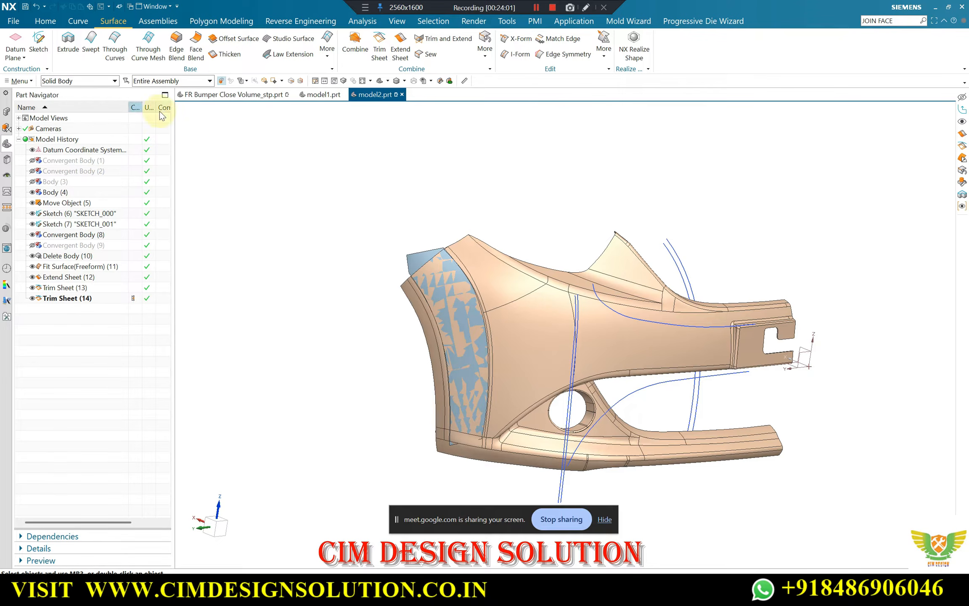
scroll(403, 236, down, 2)
Hide the half-bumper body, Body (4), and bring it back into view alongside the trimmed sheet
scroll(463, 257, up, 2)
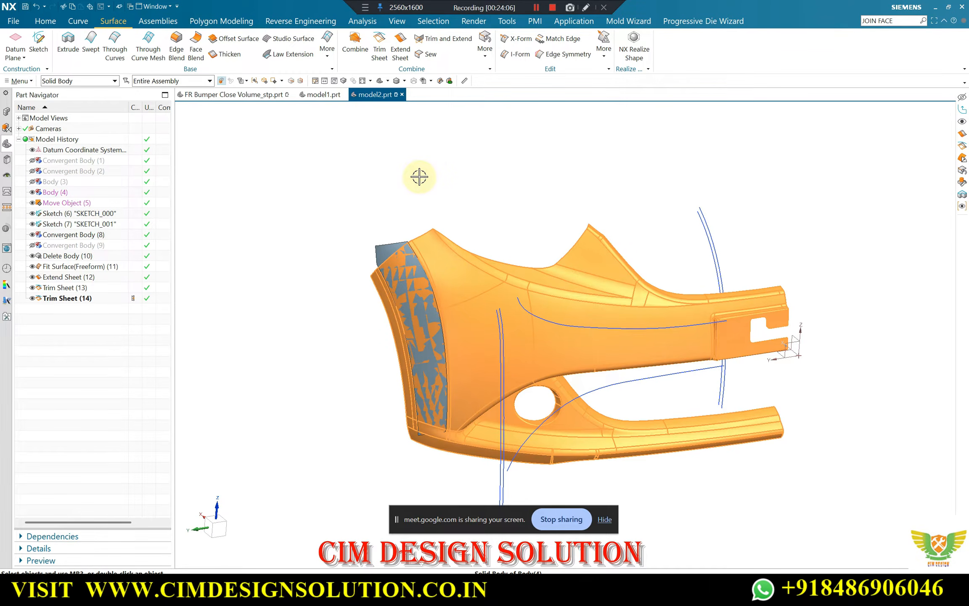
key(ctrl+b)
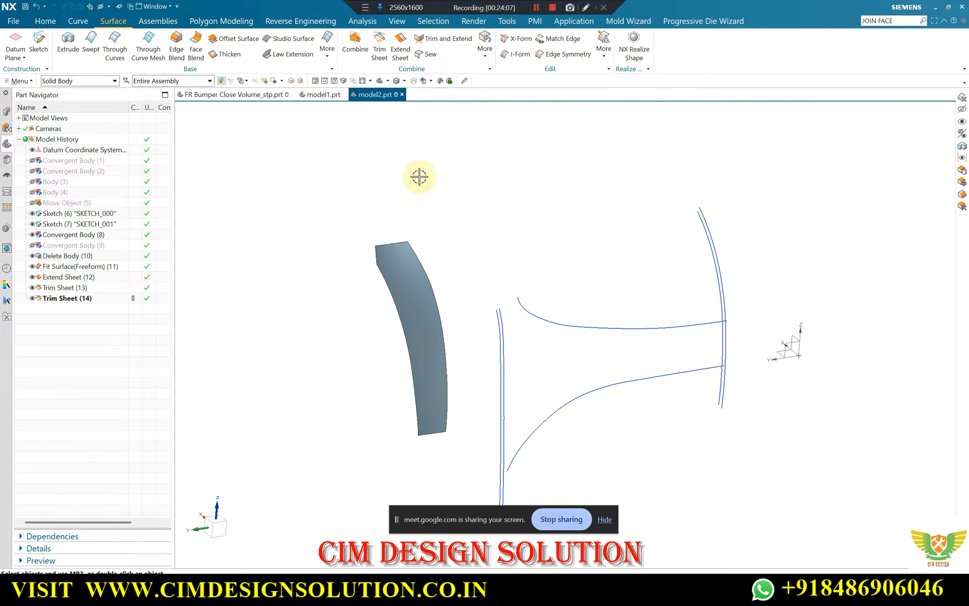
key(ctrl+shift+b)
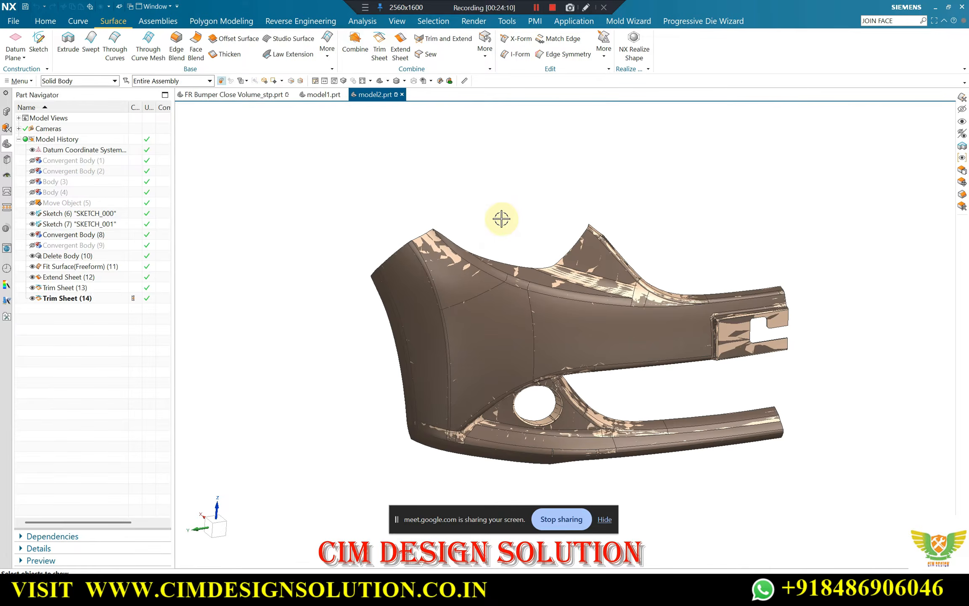
key(ctrl+shift+k)
scroll(458, 253, up, 5)
click(449, 257)
scroll(591, 245, down, 5)
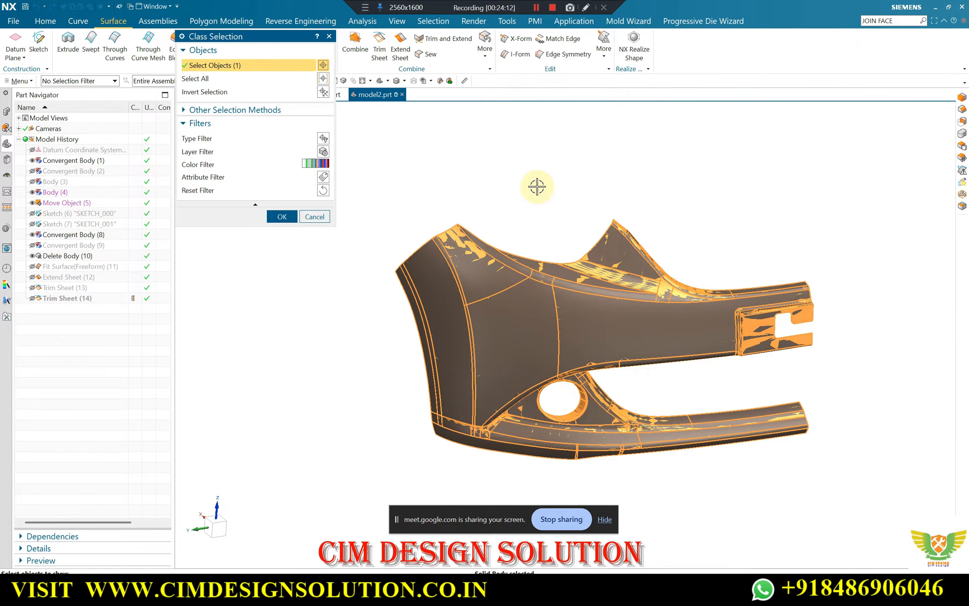
middle_click(534, 185)
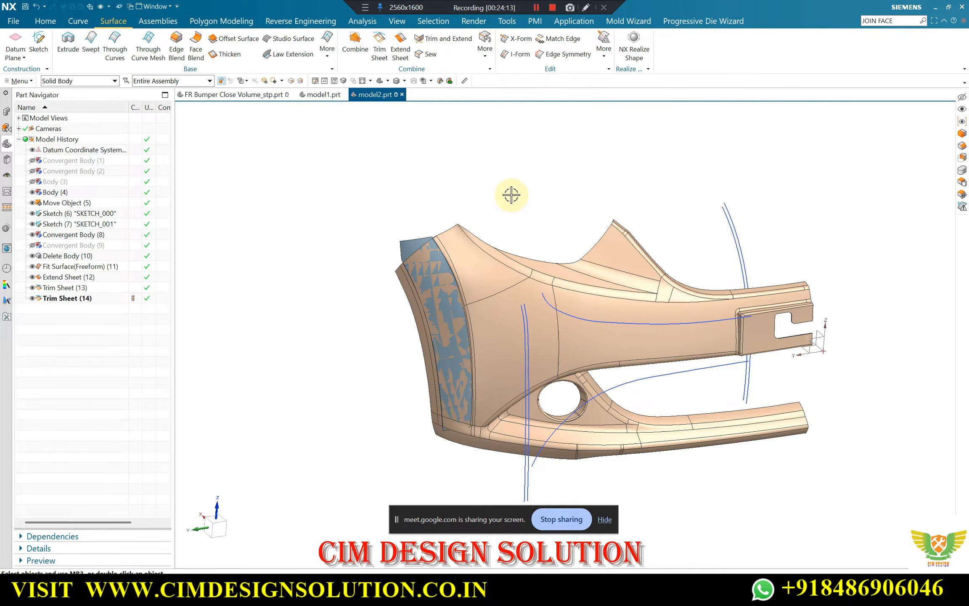
Show the hidden facet body, Convergent Body (1), and hide Body (4), leaving the sketches and trimmed sheet visible
key(ctrl+shift+k)
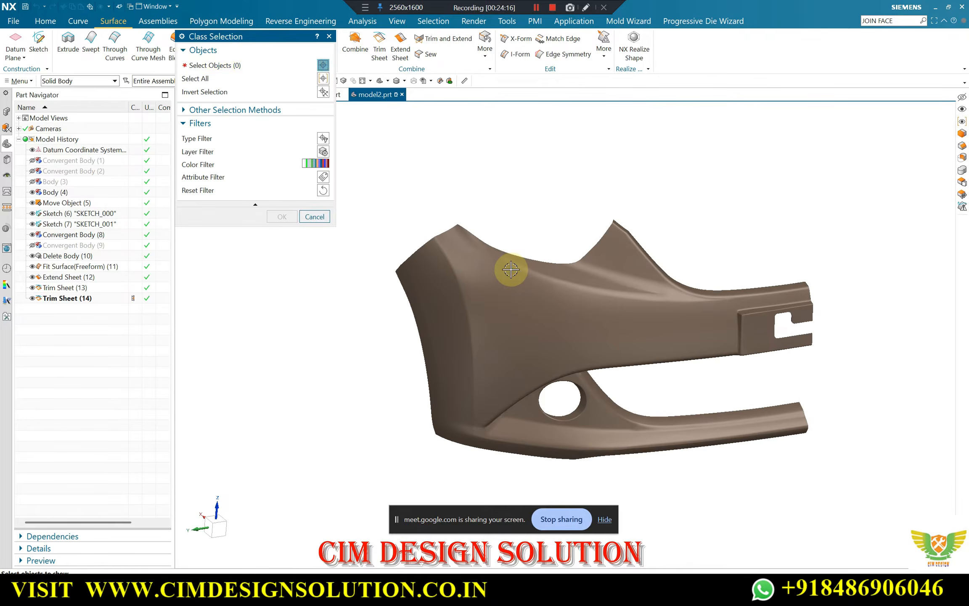
click(509, 265)
scroll(501, 261, up, 5)
middle_click(558, 214)
scroll(725, 231, up, 3)
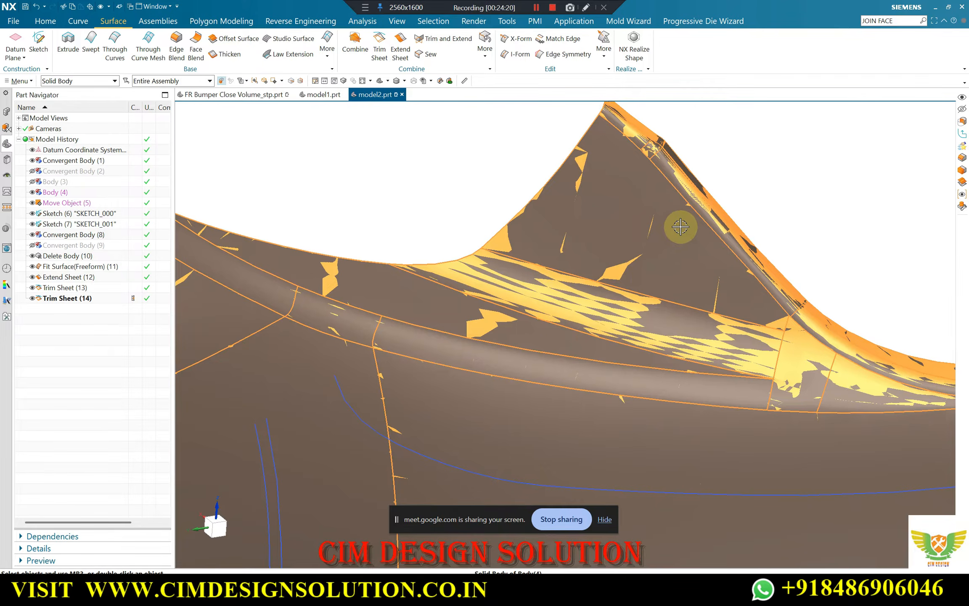
key(ctrl+b)
scroll(552, 177, down, 6)
mouse_move(588, 164)
middle_down()
mouse_move(617, 156)
mouse_move(600, 158)
mouse_move(608, 178)
mouse_move(580, 155)
middle_up()
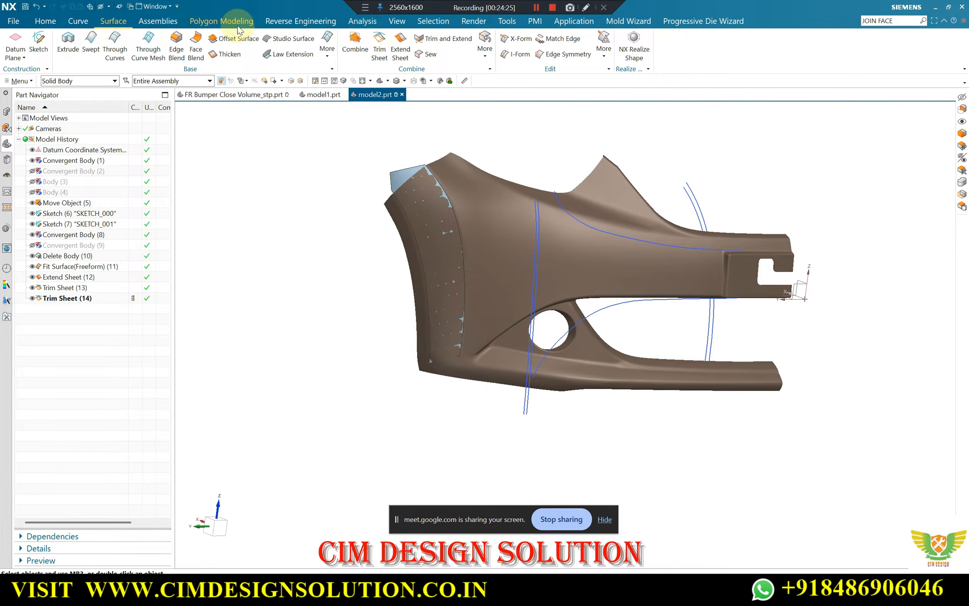
Start a By Boundary snip of Convergent Body (1) with Edit a Copy enabled, drawing the boundary down alongside the trimmed strip to its lower corner
click(227, 22)
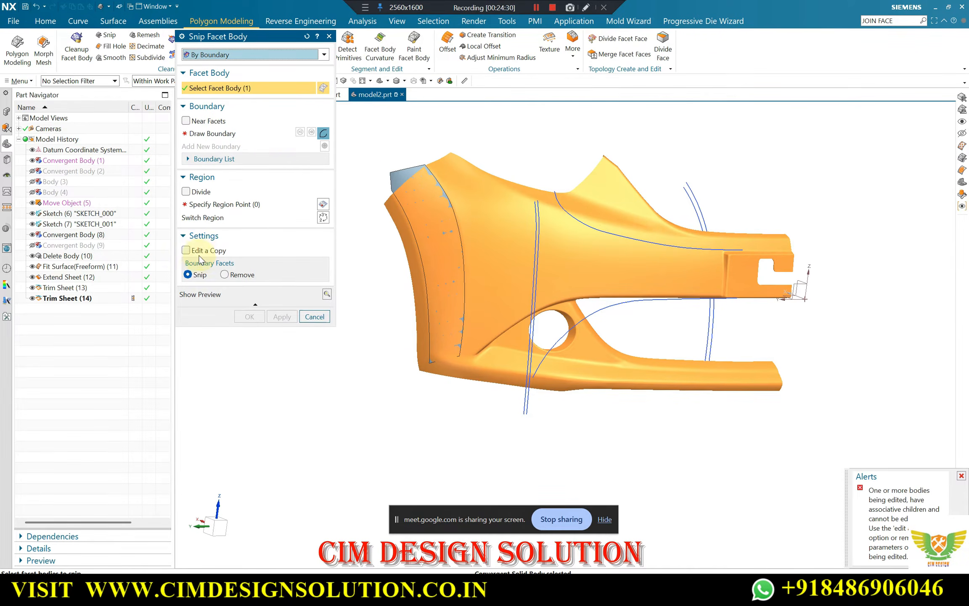
click(212, 134)
scroll(462, 163, up, 6)
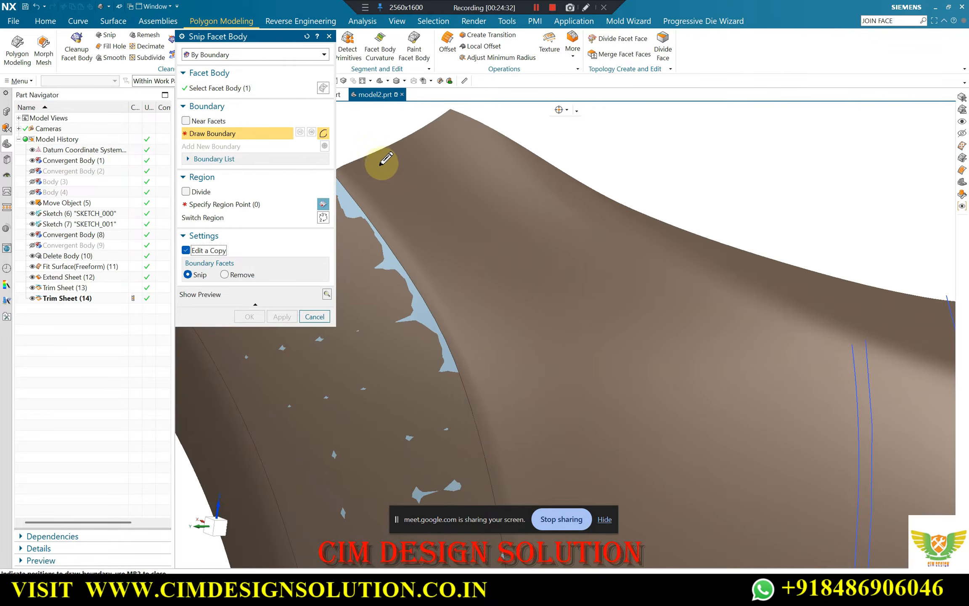
click(361, 168)
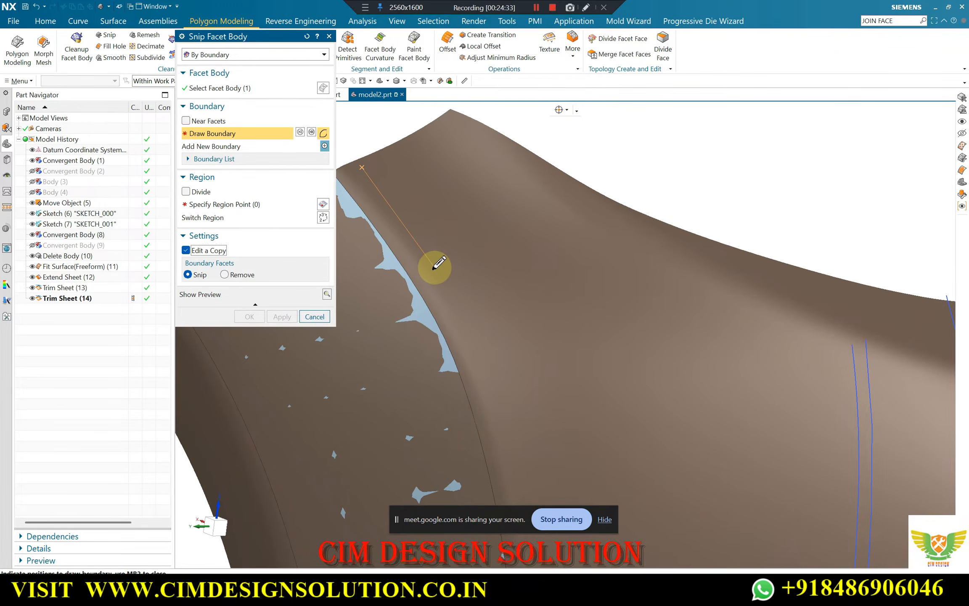
scroll(439, 263, down, 5)
scroll(455, 246, up, 5)
click(414, 190)
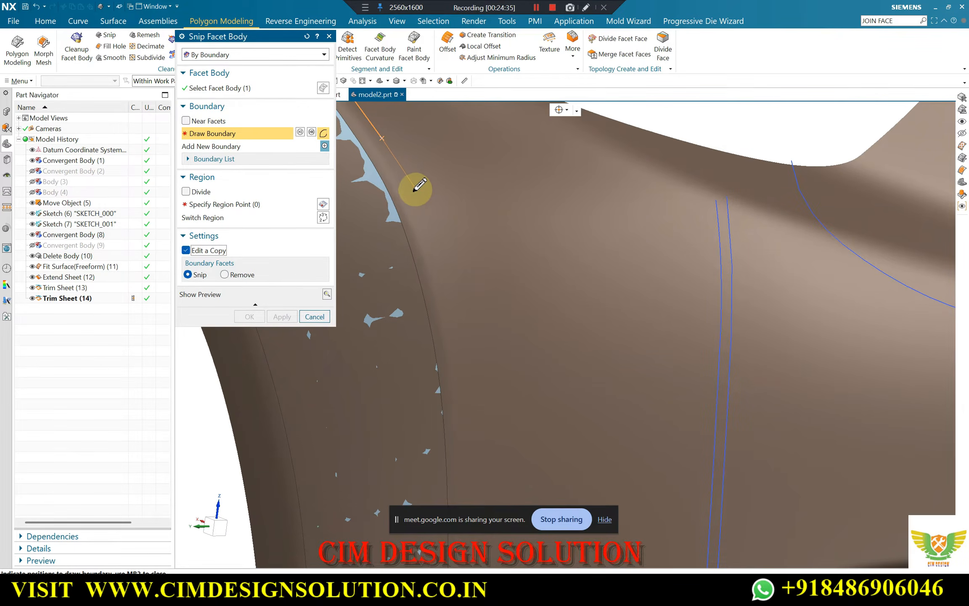
scroll(441, 204, down, 4)
click(448, 242)
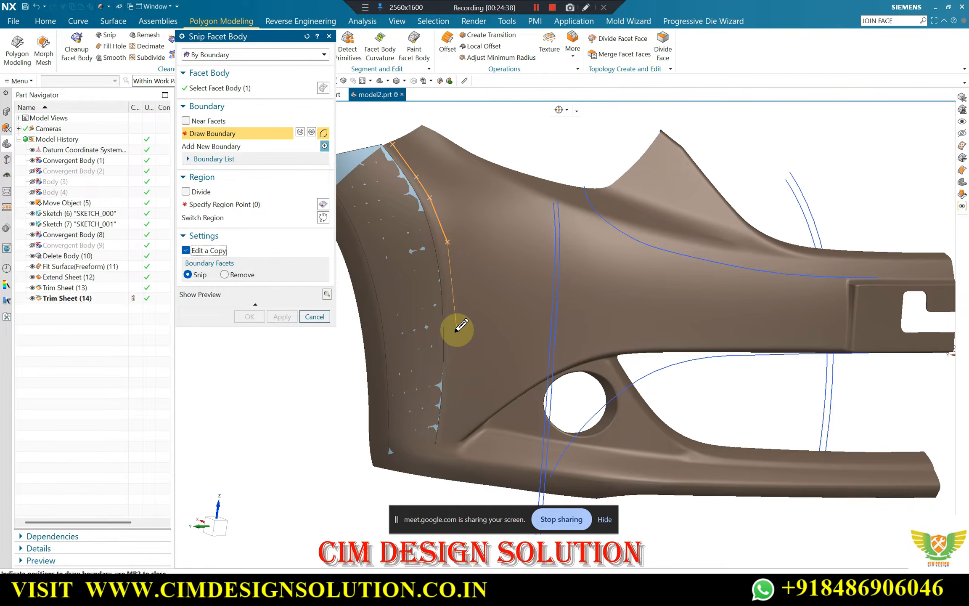
click(455, 297)
scroll(454, 324, down, 5)
scroll(455, 336, up, 5)
scroll(455, 335, up, 2)
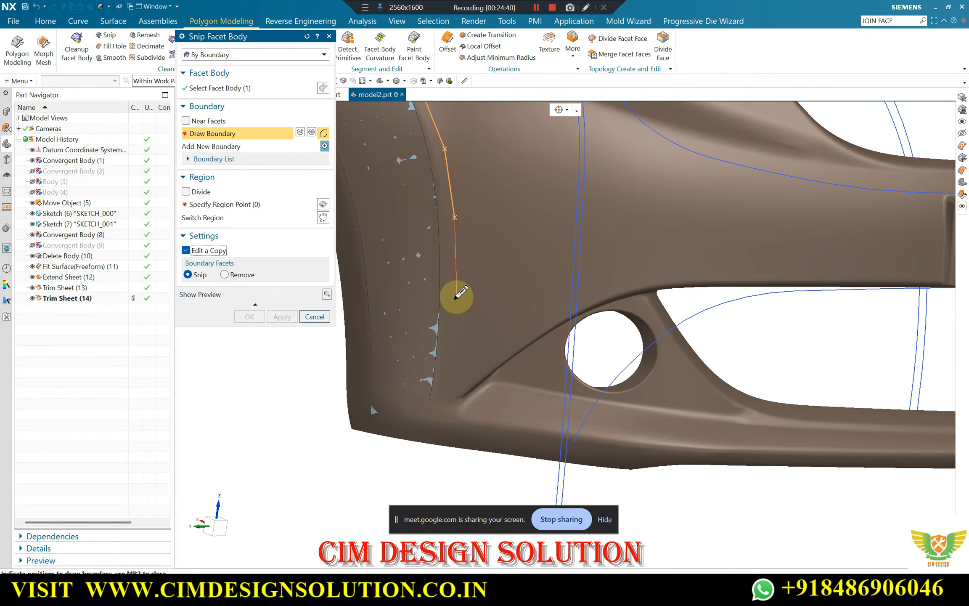
click(456, 296)
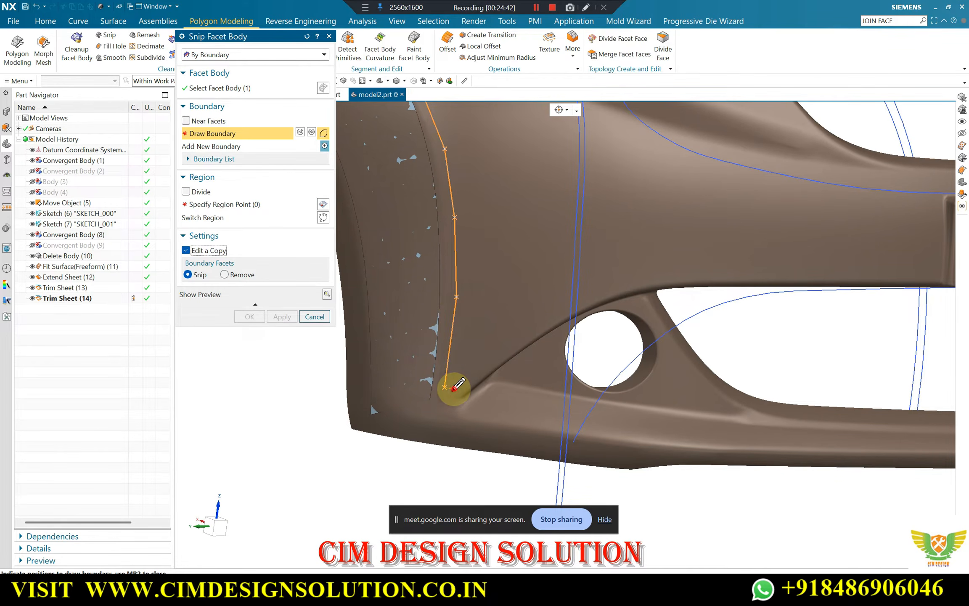
click(453, 388)
Continue the snip boundary just above the fog-lamp hole and along the main panel's lower edge to the recess beside the notched plate
click(519, 335)
click(594, 291)
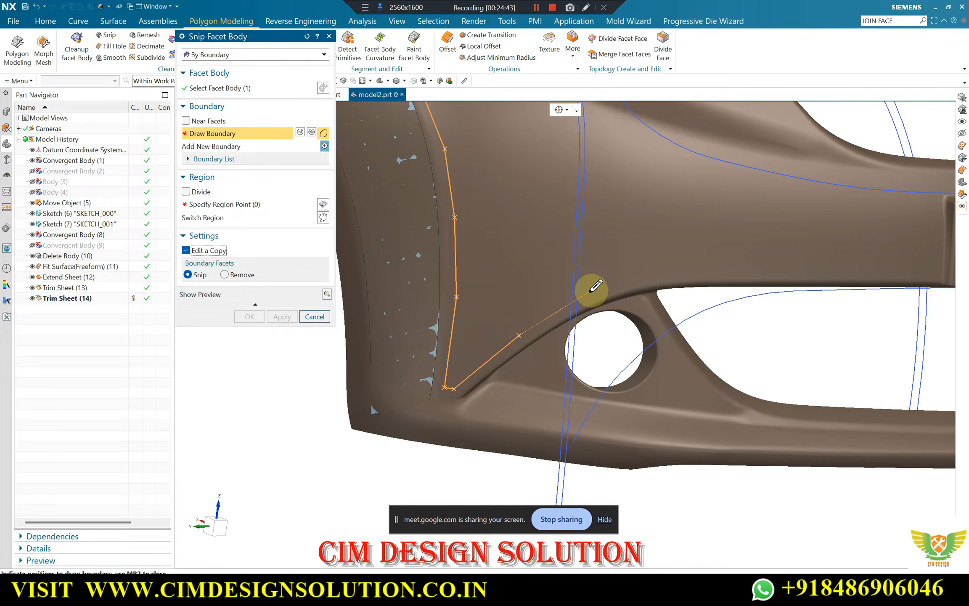
click(692, 269)
scroll(692, 269, down, 5)
scroll(699, 259, up, 6)
click(662, 276)
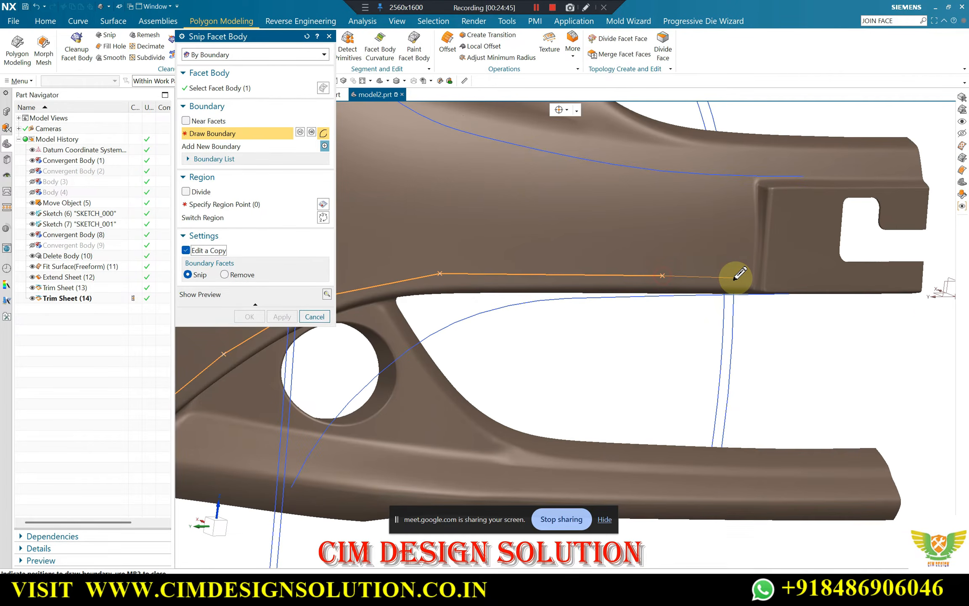
click(748, 278)
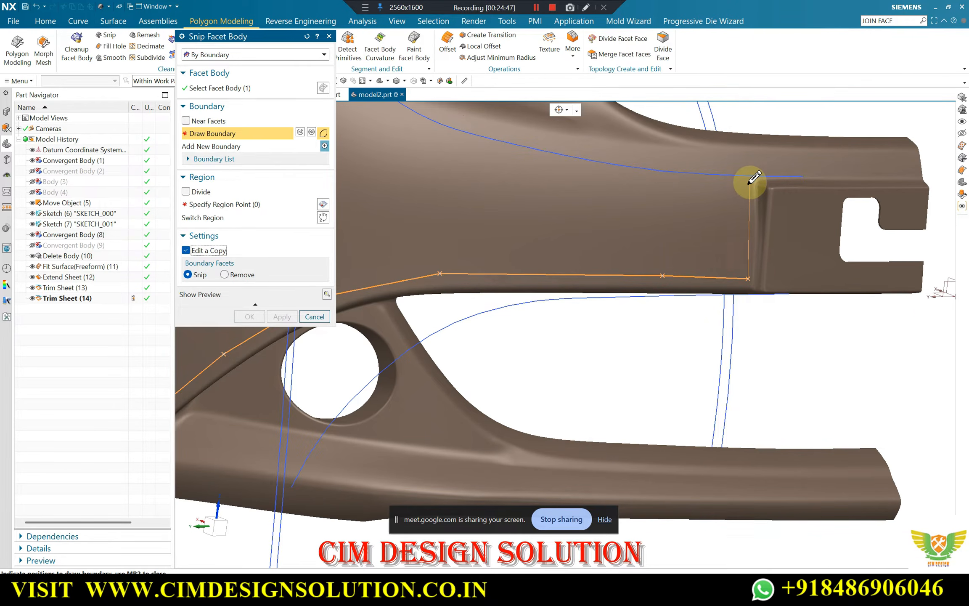
Draw the snip boundary up beside the plate recess and back below the upper crease to the panel's top corner, and close it at the start point
scroll(749, 185, down, 4)
scroll(734, 193, up, 3)
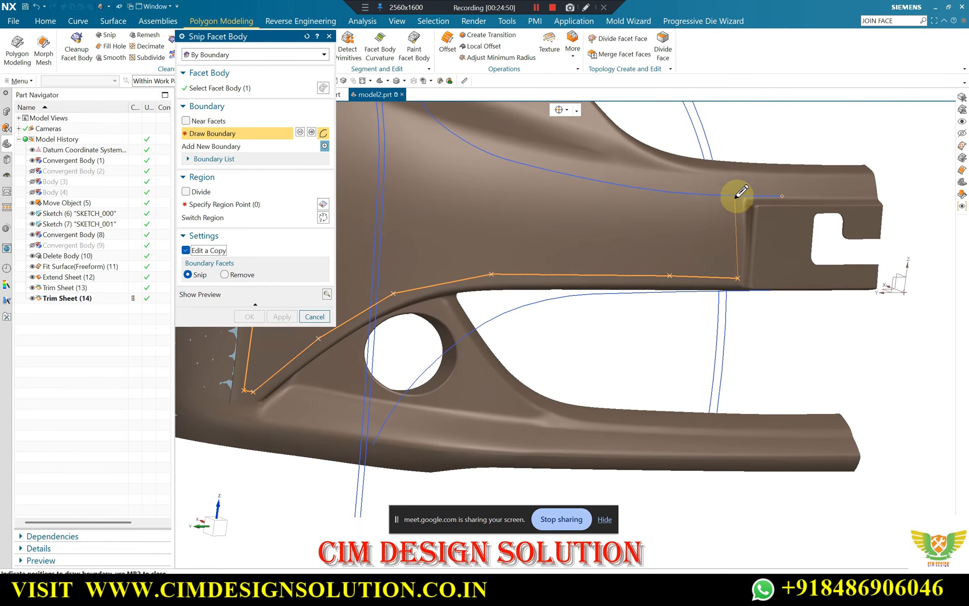
click(736, 183)
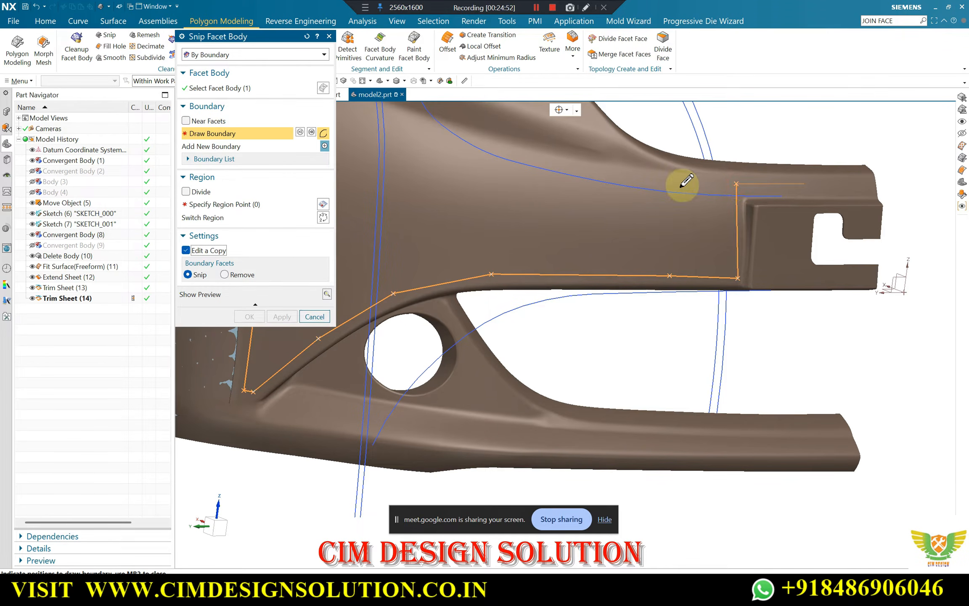
click(620, 178)
scroll(697, 262, down, 3)
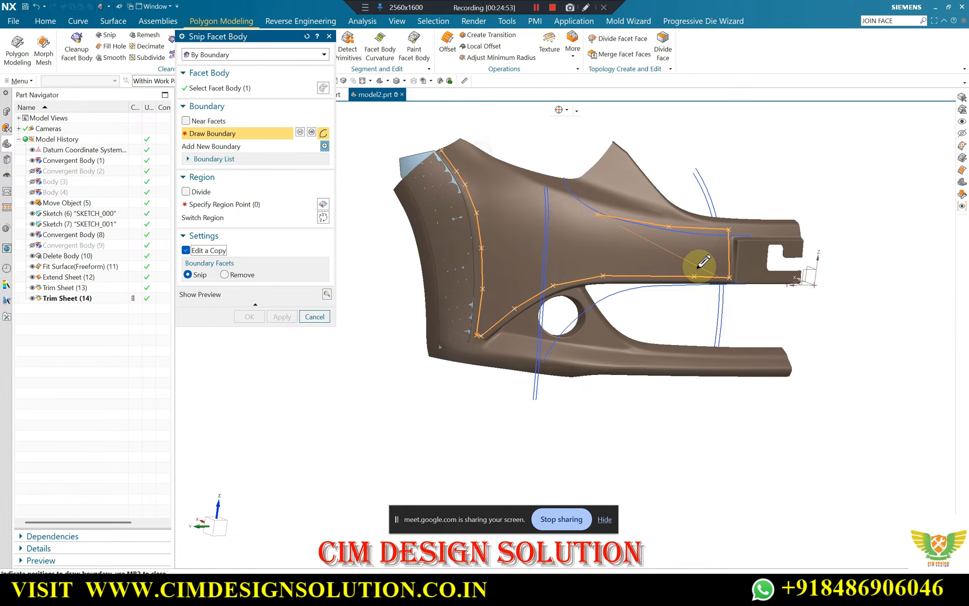
scroll(526, 180, up, 6)
click(519, 187)
click(397, 143)
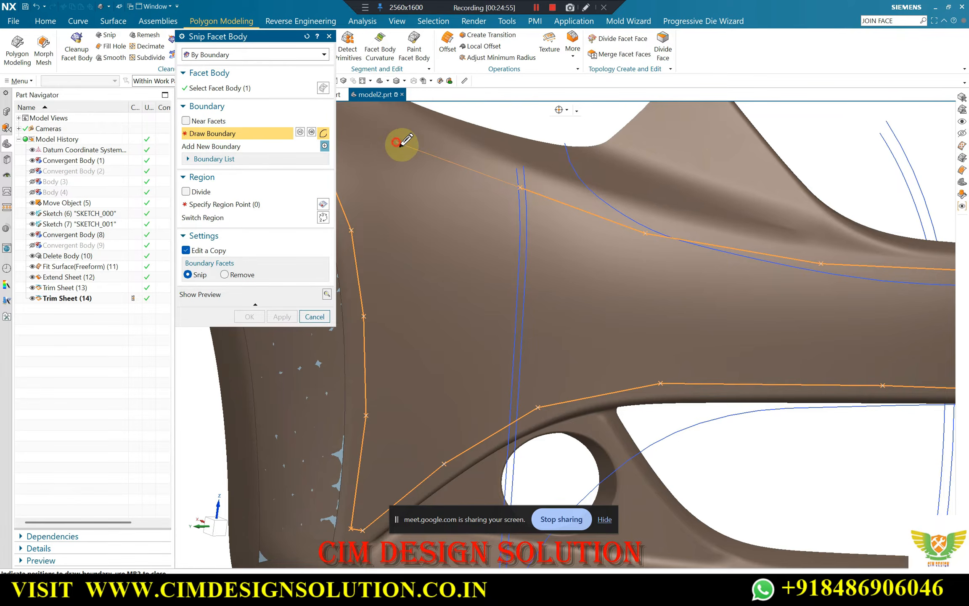
scroll(466, 192, down, 3)
scroll(402, 145, up, 3)
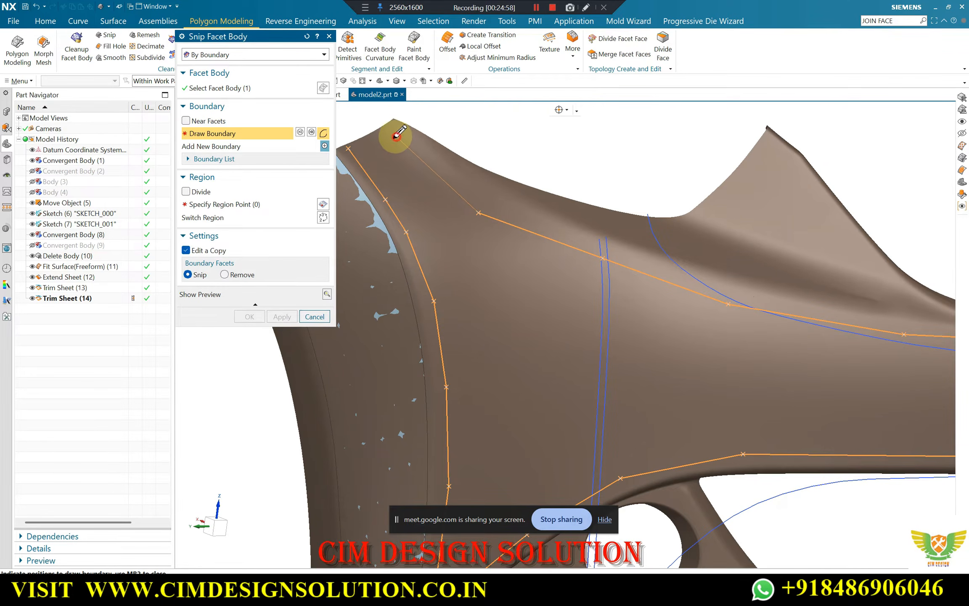
click(396, 136)
click(354, 145)
middle_click(353, 145)
click(204, 205)
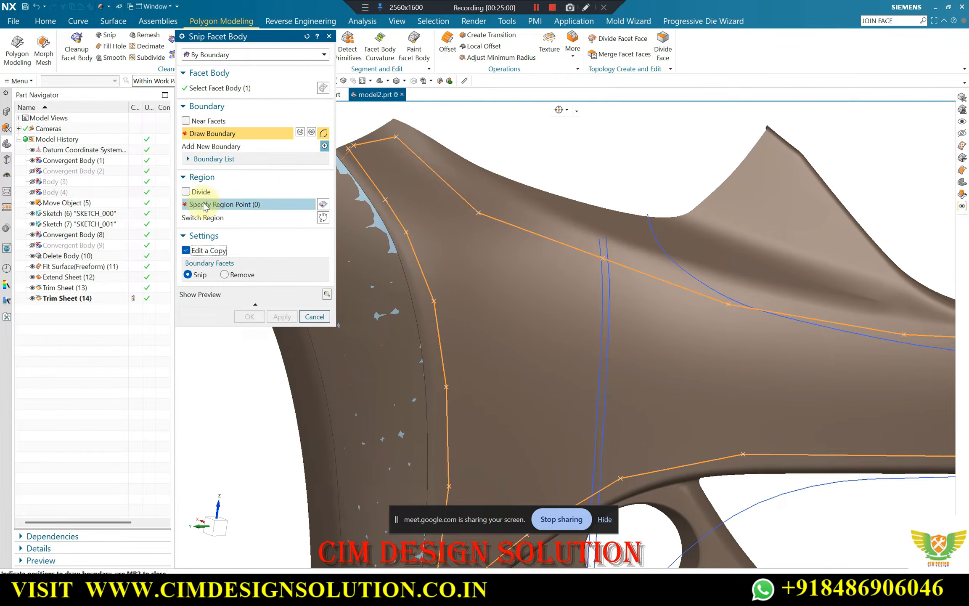
scroll(484, 189, down, 3)
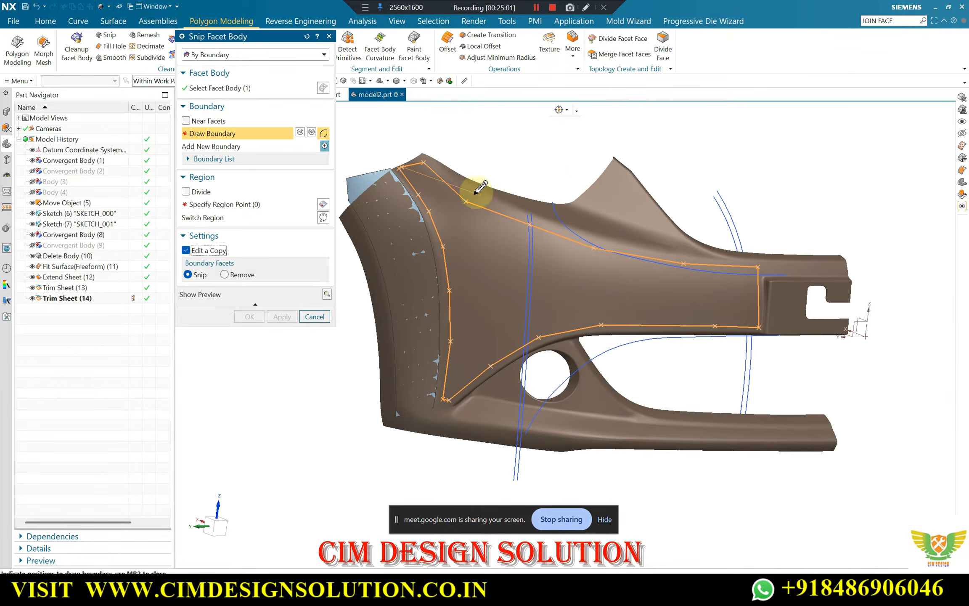
middle_click(488, 155)
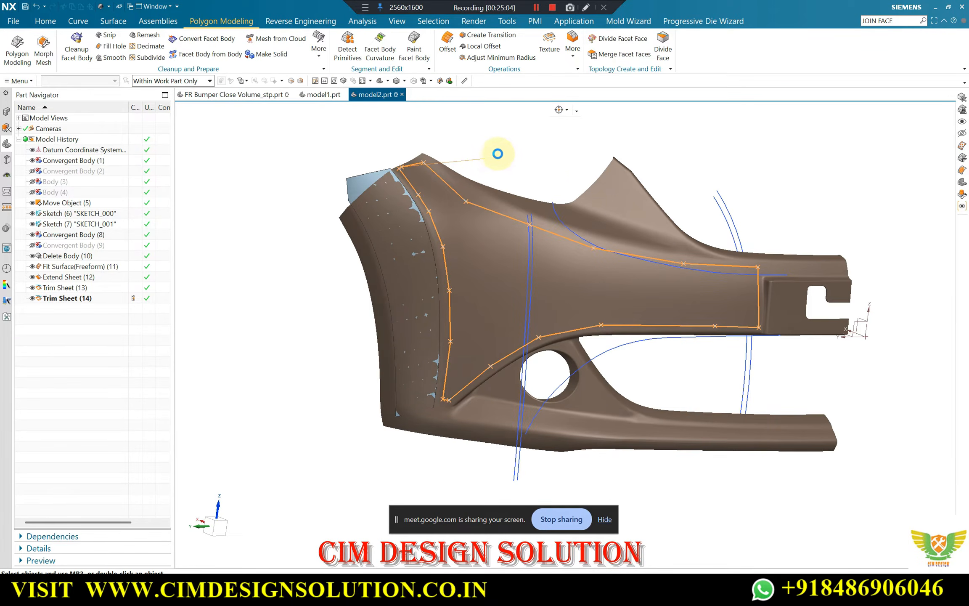
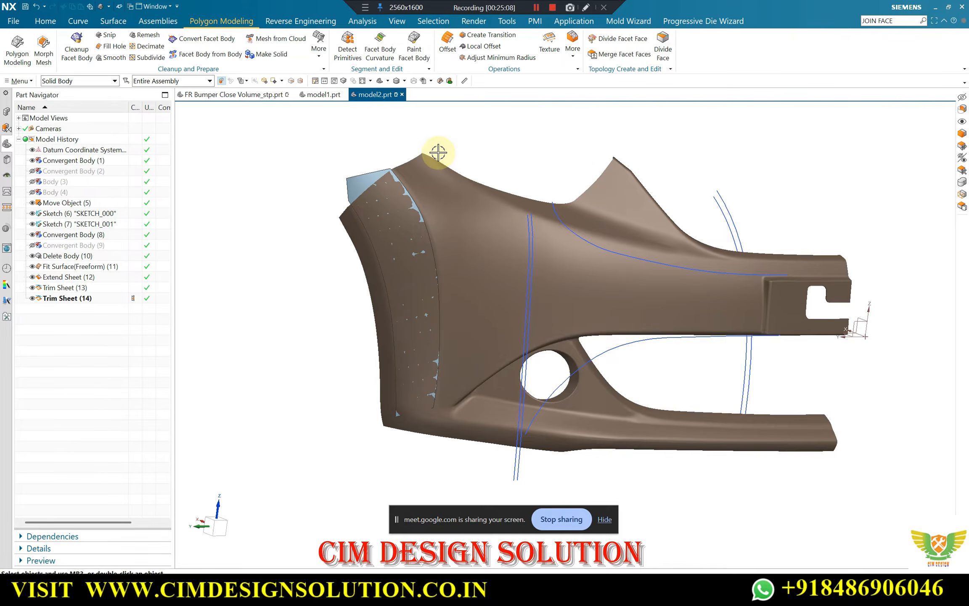
Start a By Boundary snip of the bumper facet body and overlay a Line Images reflection analysis with 32 thin horizontal lines
key(F8)
scroll(492, 195, up, 1)
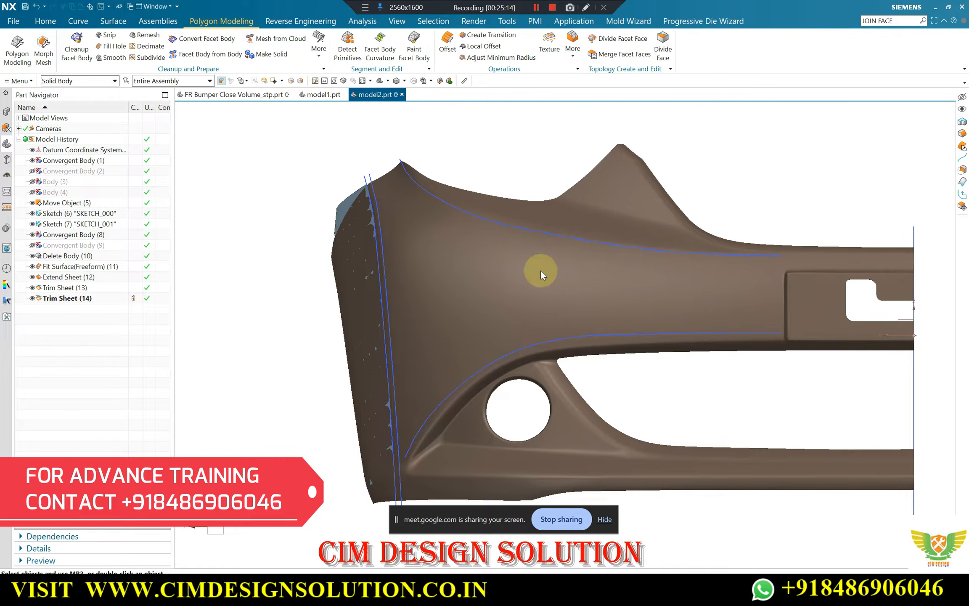
click(520, 270)
click(226, 134)
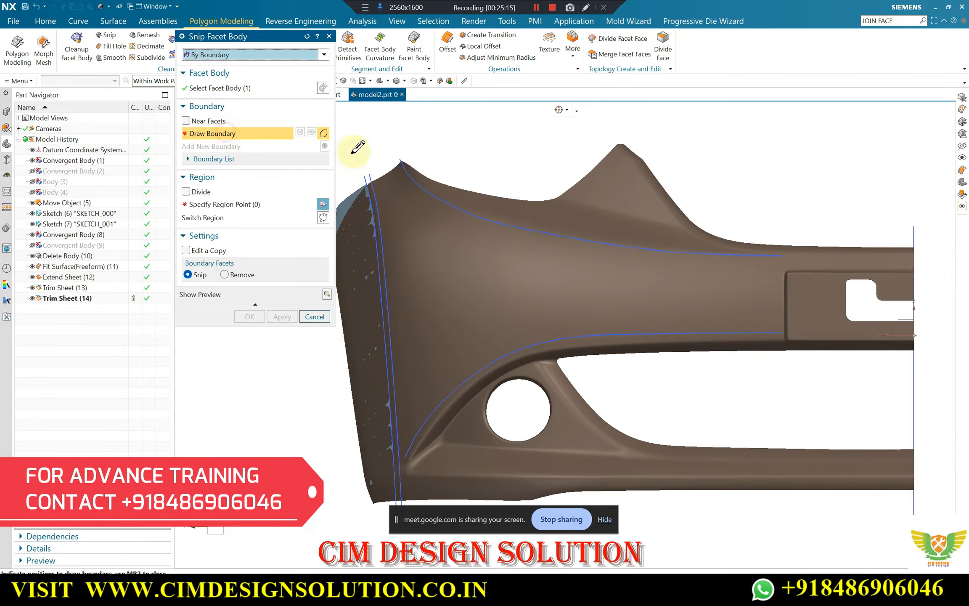
drag(270, 42, 271, 87)
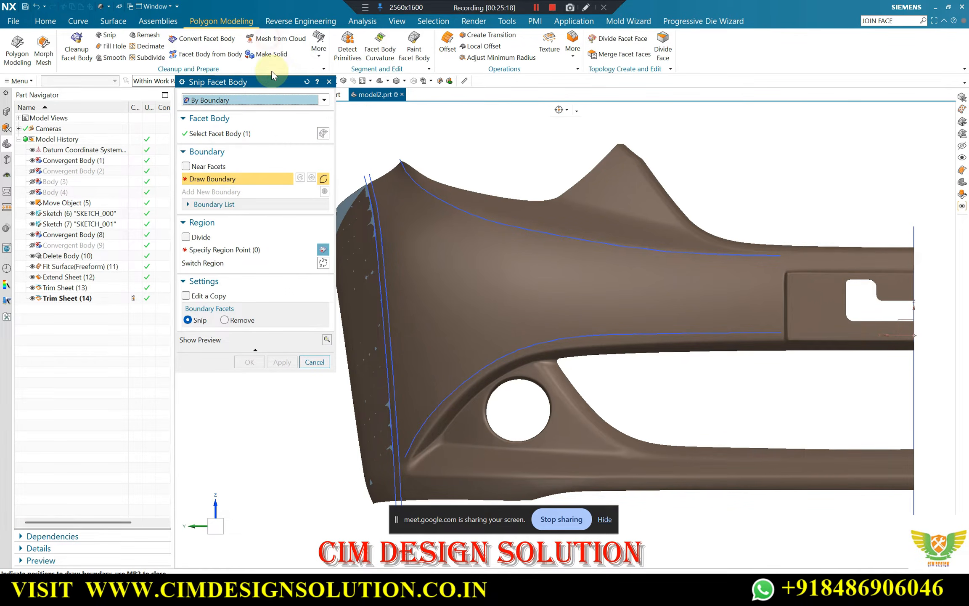
click(362, 21)
click(356, 45)
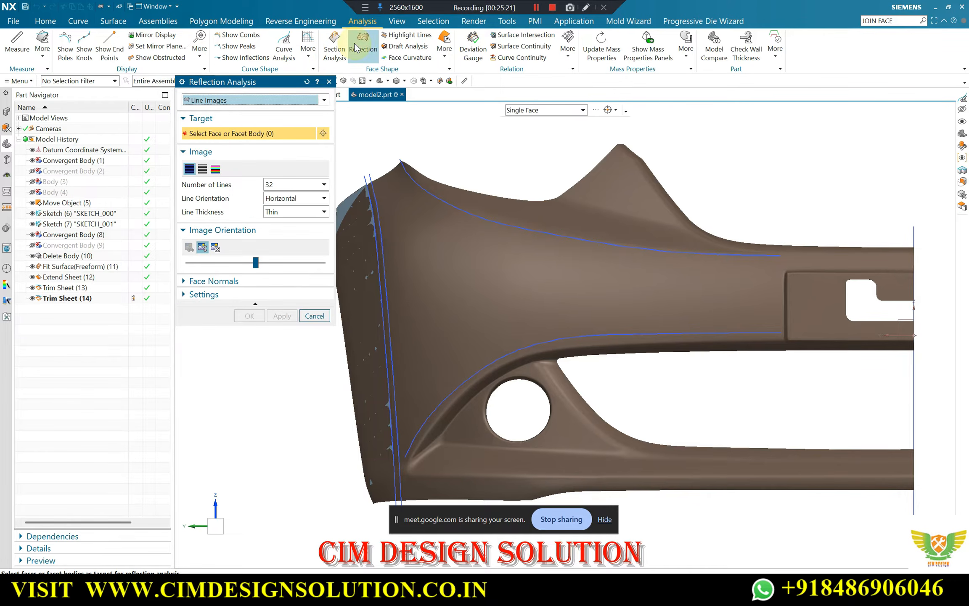
click(435, 173)
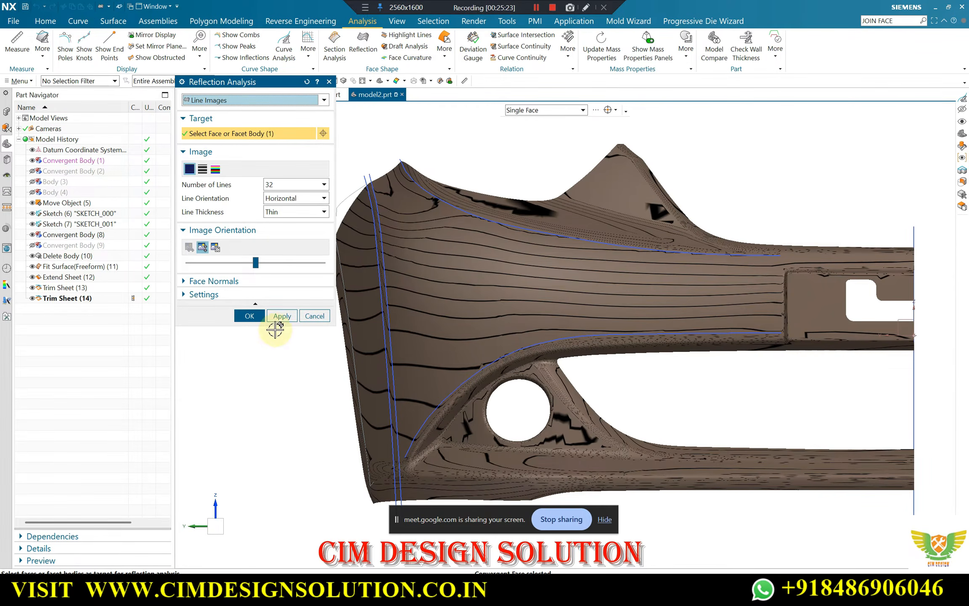
click(250, 315)
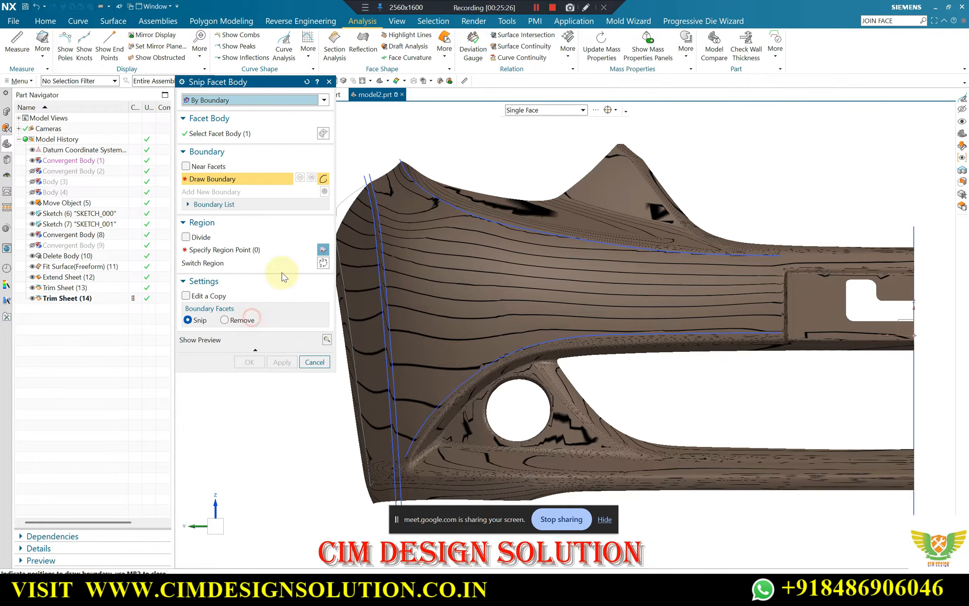
Enable Edit a Copy and draw the snip boundary from the panel's upper edge down alongside the vertical sketch curves to the lower corner
click(185, 295)
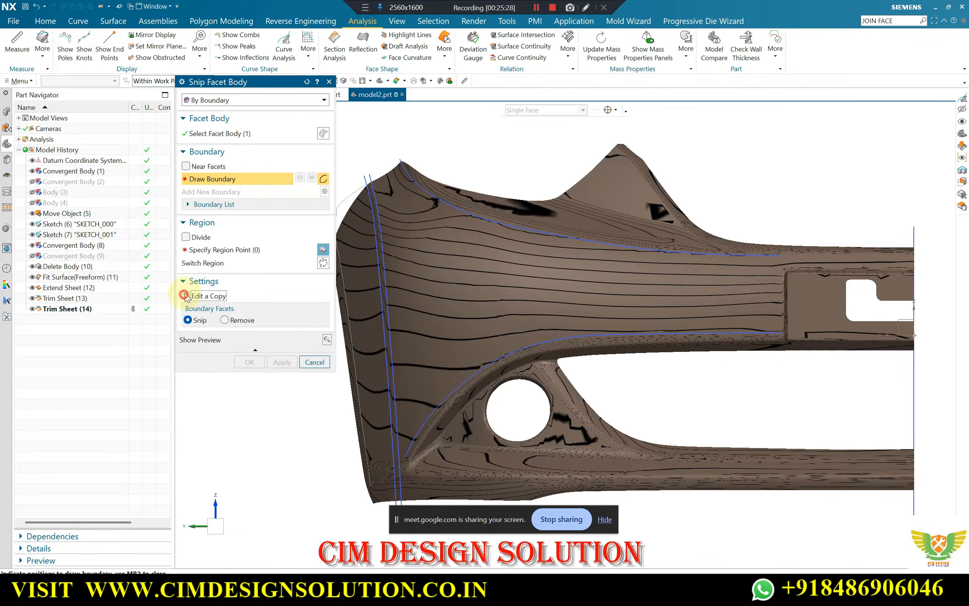
click(378, 181)
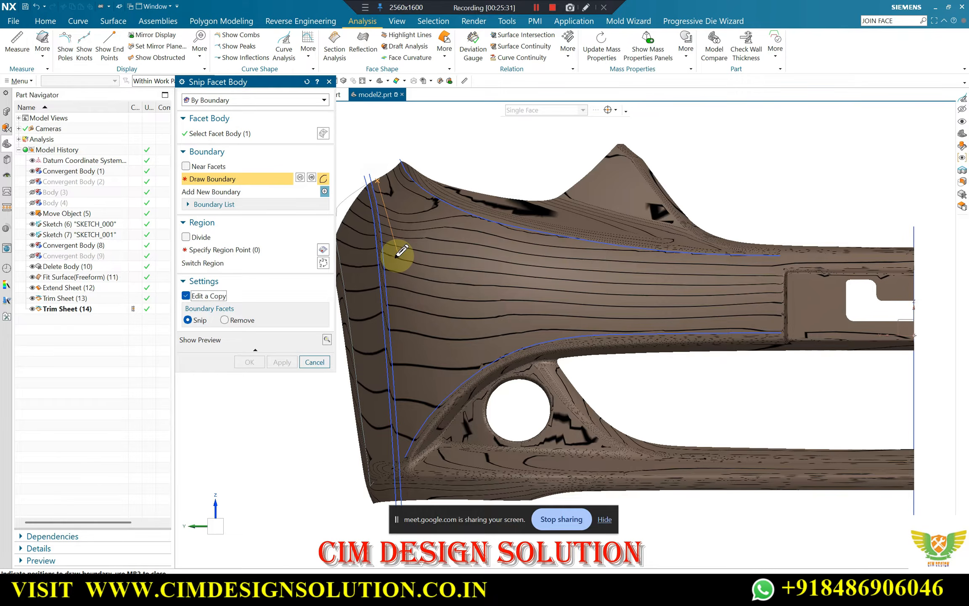
click(384, 224)
scroll(395, 301, up, 3)
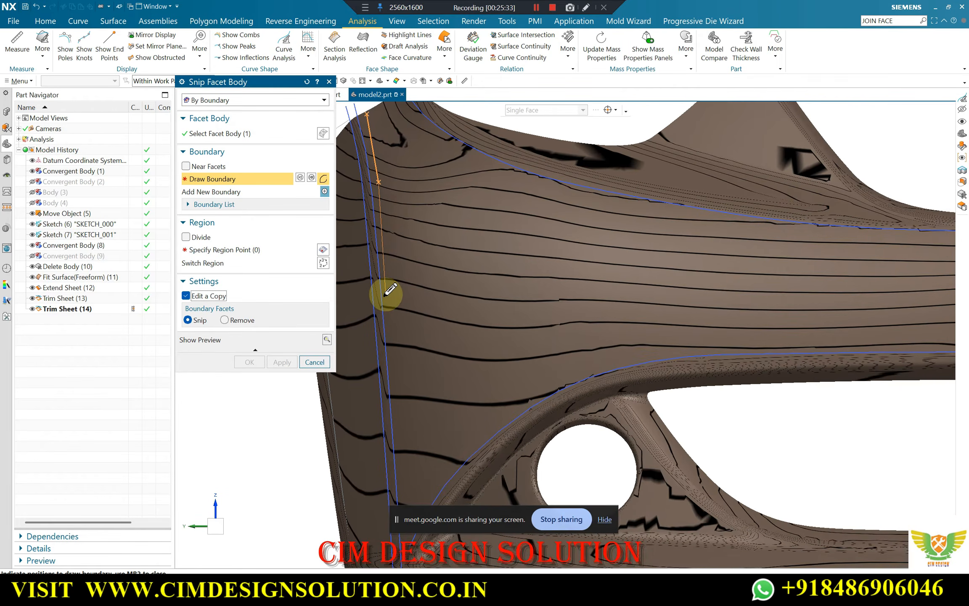
scroll(405, 389, down, 3)
scroll(395, 372, up, 4)
click(391, 374)
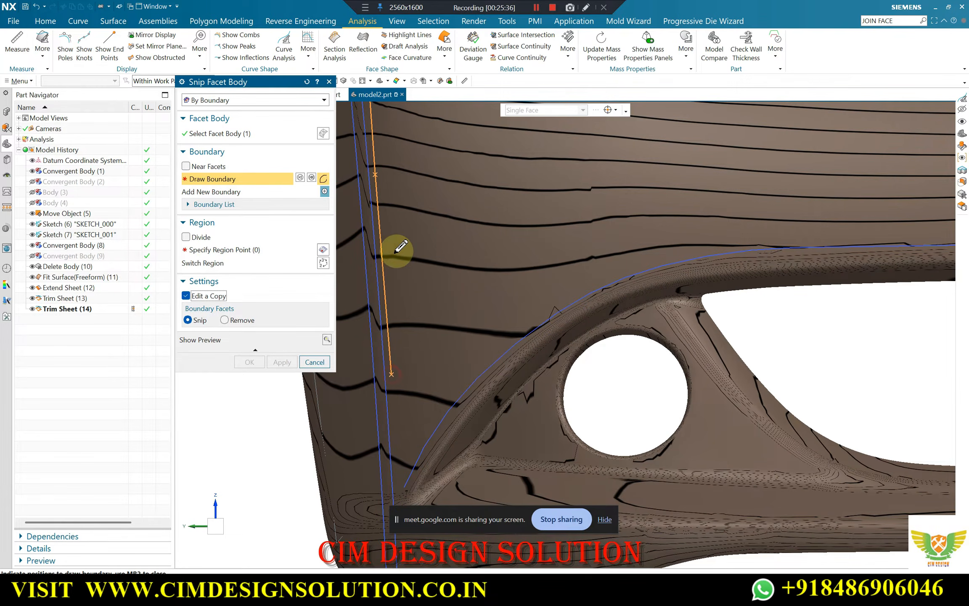
click(403, 476)
Continue the snip boundary up along the curved lower sketch line and over the fog-lamp hole
click(436, 417)
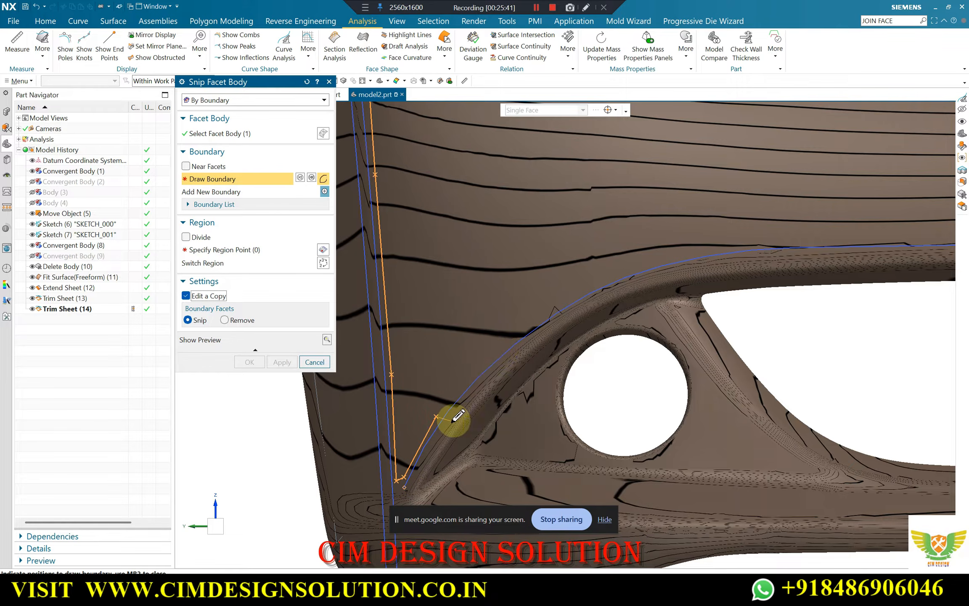
click(534, 323)
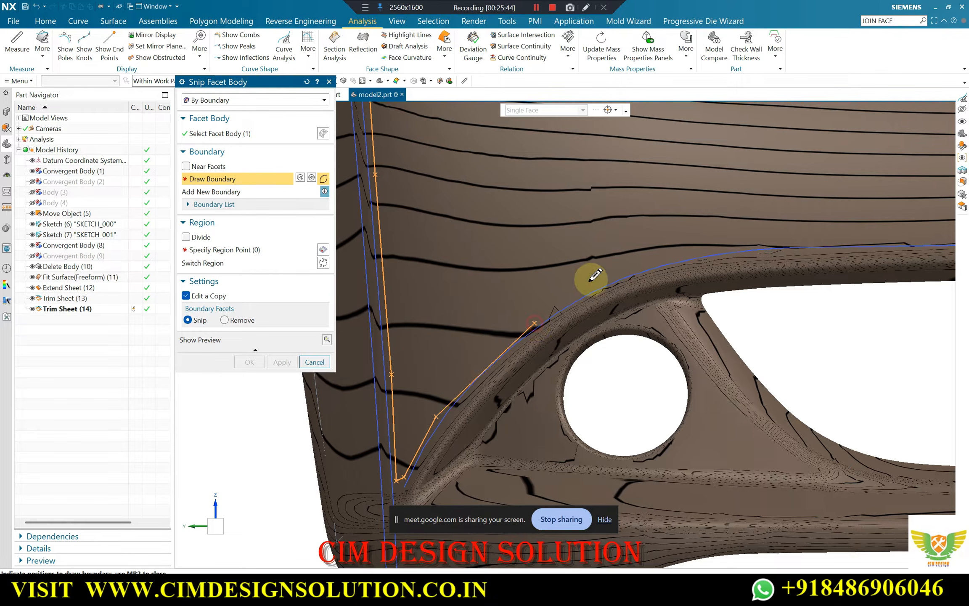
click(607, 279)
scroll(543, 298, up, 2)
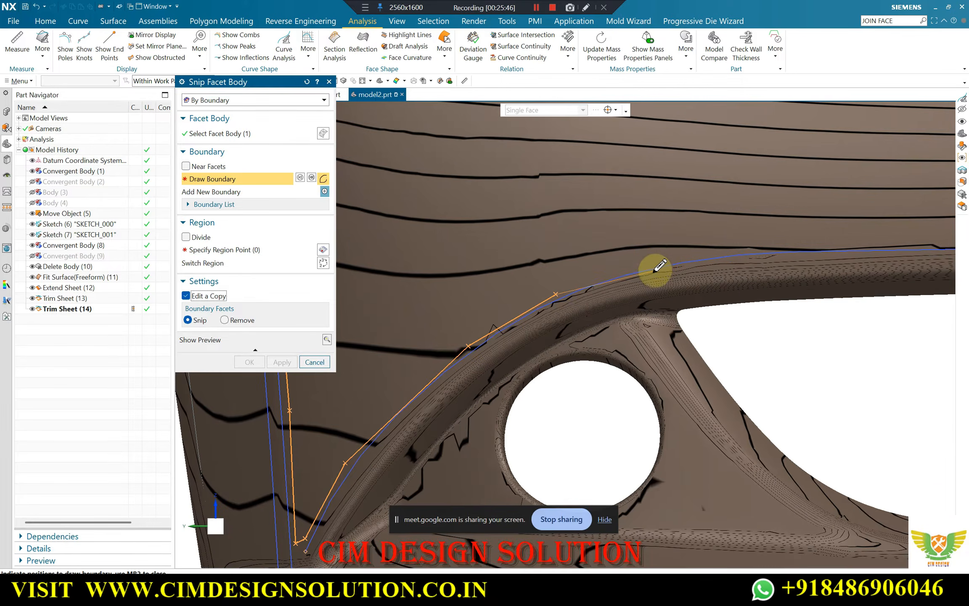
click(655, 262)
Extend the snip boundary along the main panel's lower edge to the lower corner beside the notched plate's recess
scroll(776, 261, up, 3)
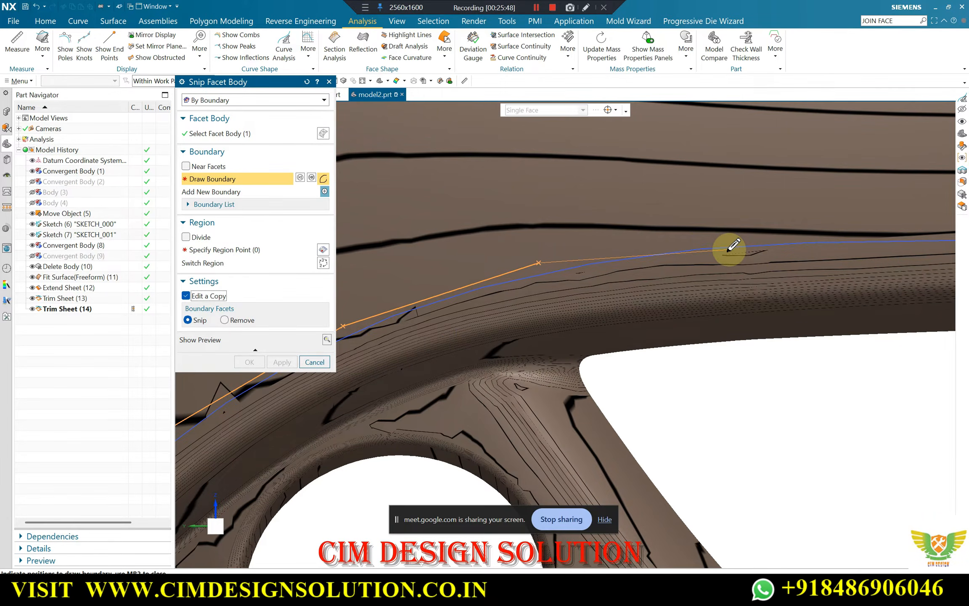
scroll(730, 246, down, 3)
scroll(731, 245, up, 5)
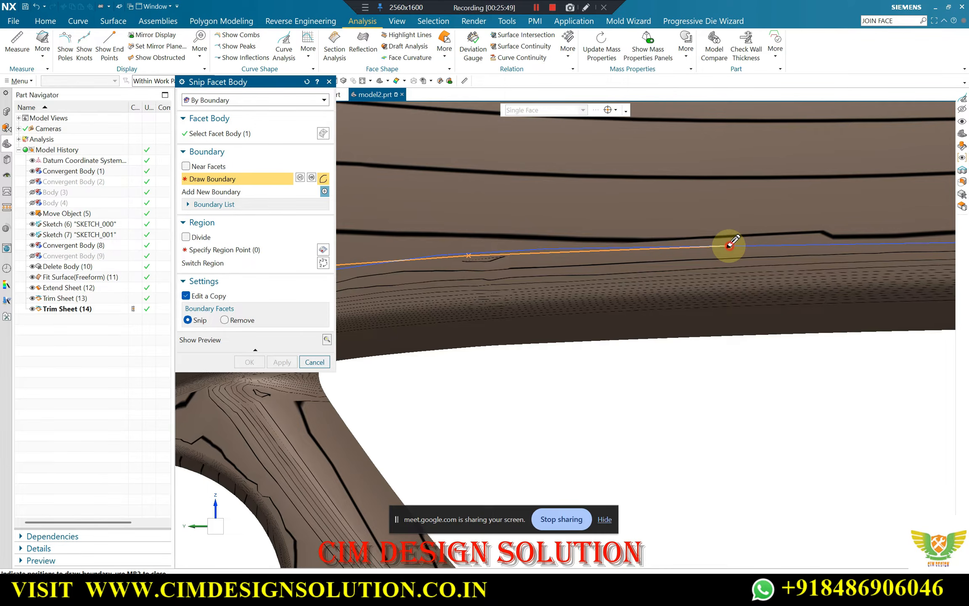
scroll(730, 246, down, 3)
scroll(714, 260, up, 3)
scroll(736, 251, up, 2)
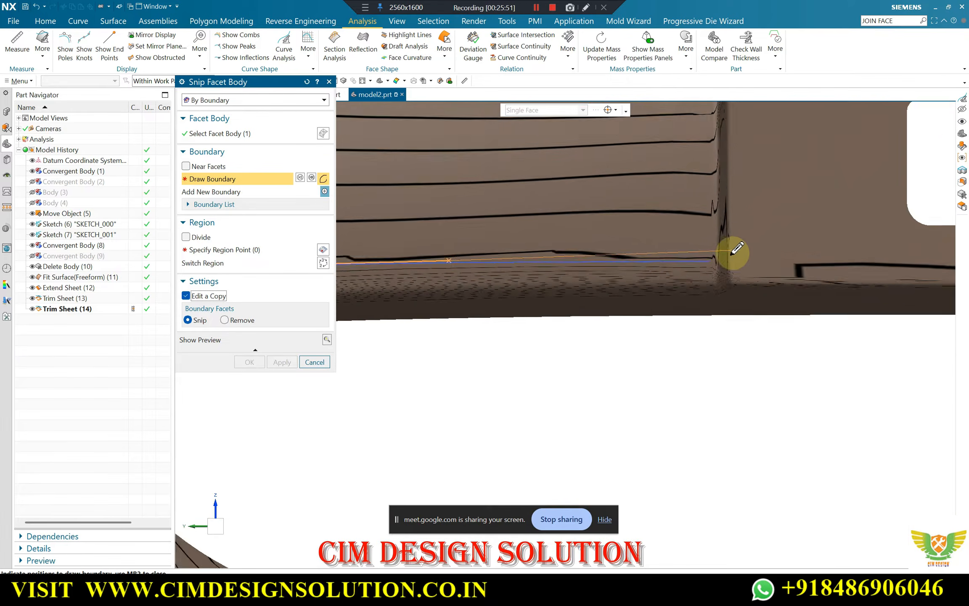
scroll(733, 253, up, 1)
click(699, 262)
Draw the snip boundary up beside the plate recess and back just below the upper sketch curve
scroll(666, 271, down, 4)
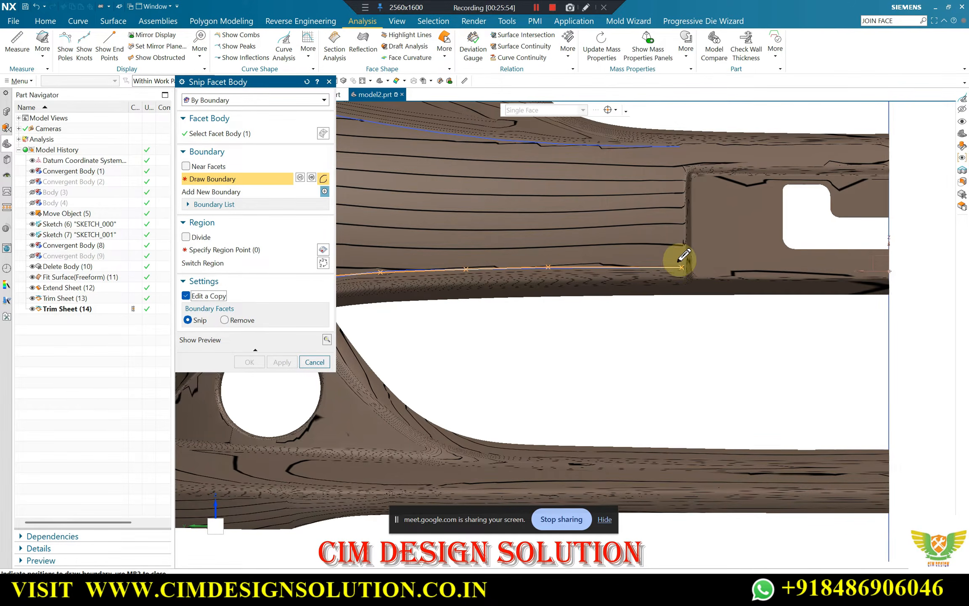
scroll(680, 180, up, 1)
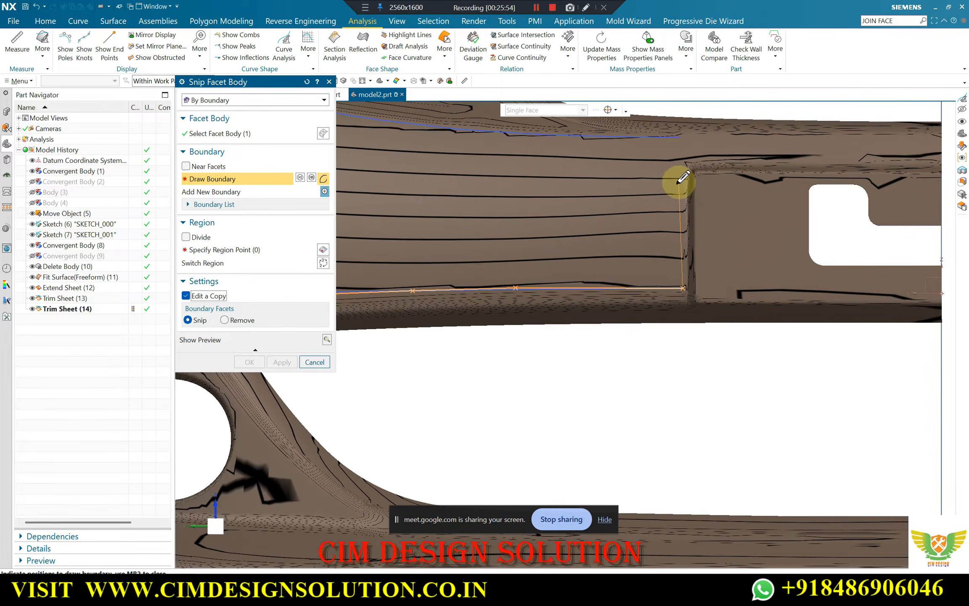
click(681, 143)
scroll(609, 152, up, 2)
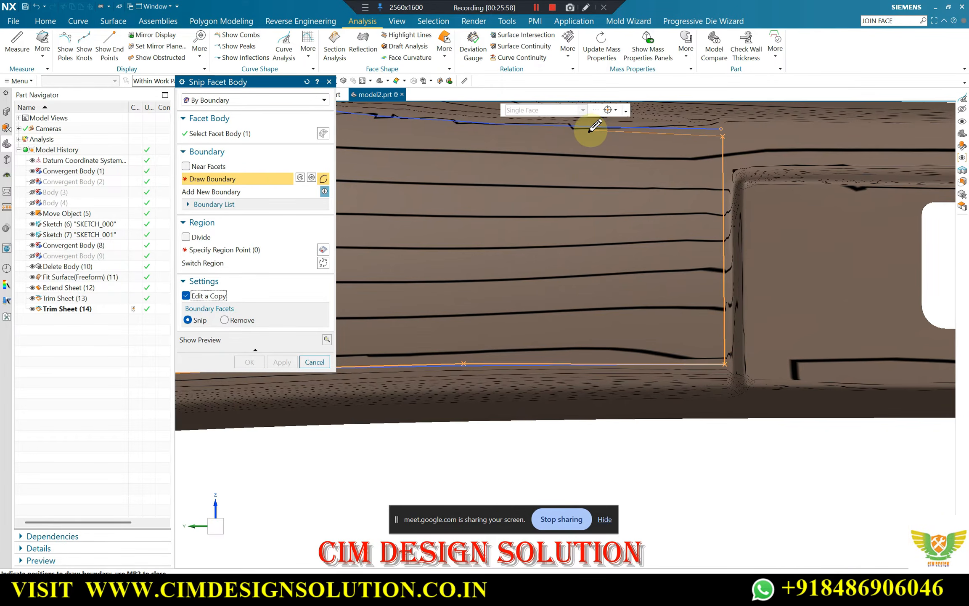
click(563, 134)
scroll(690, 149, down, 3)
scroll(544, 143, up, 3)
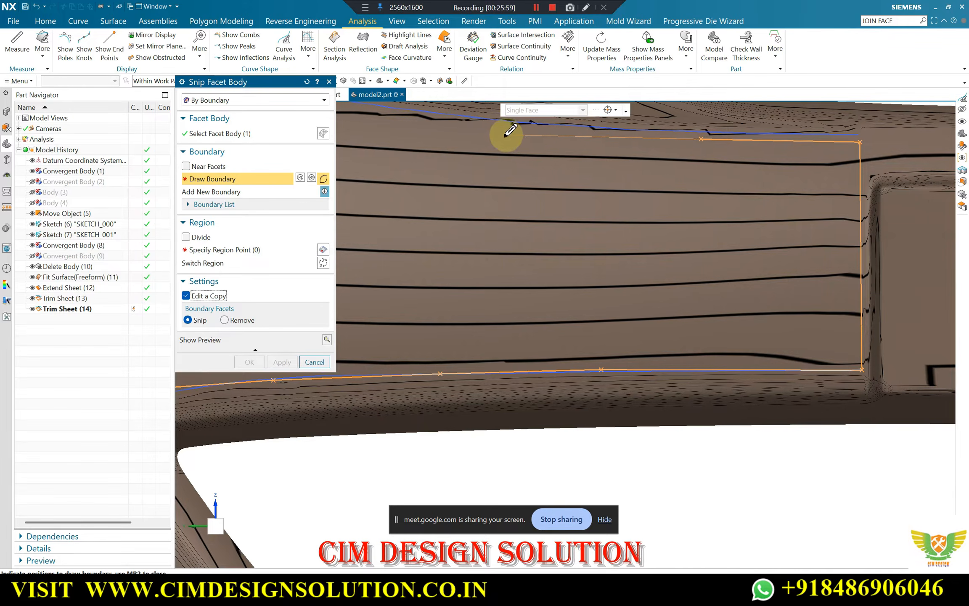
click(504, 130)
Follow the upper sketch curve with the snip boundary to the panel's top peak and close it at the start point
scroll(698, 193, down, 4)
scroll(543, 170, up, 2)
scroll(642, 199, down, 2)
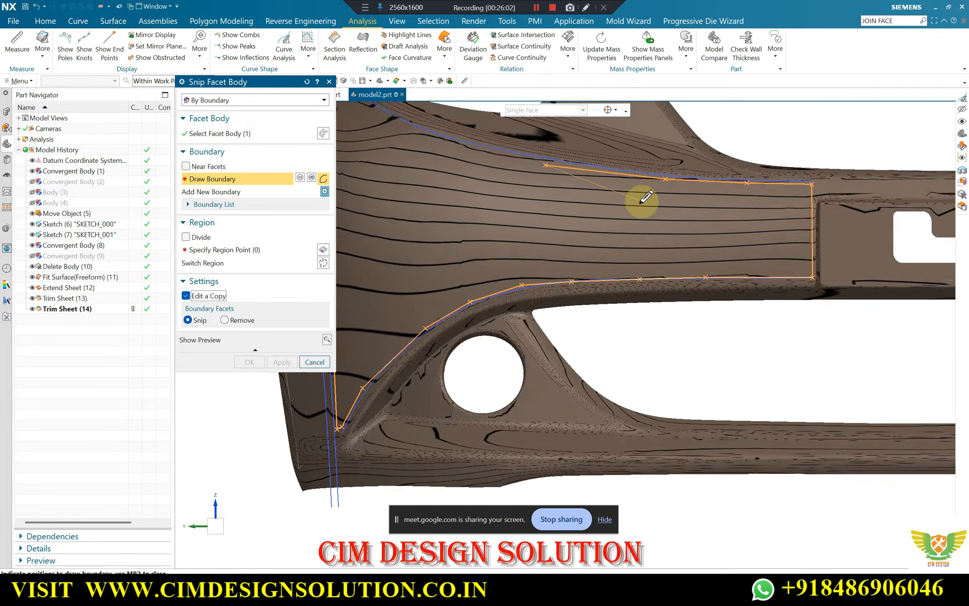
scroll(487, 145, up, 2)
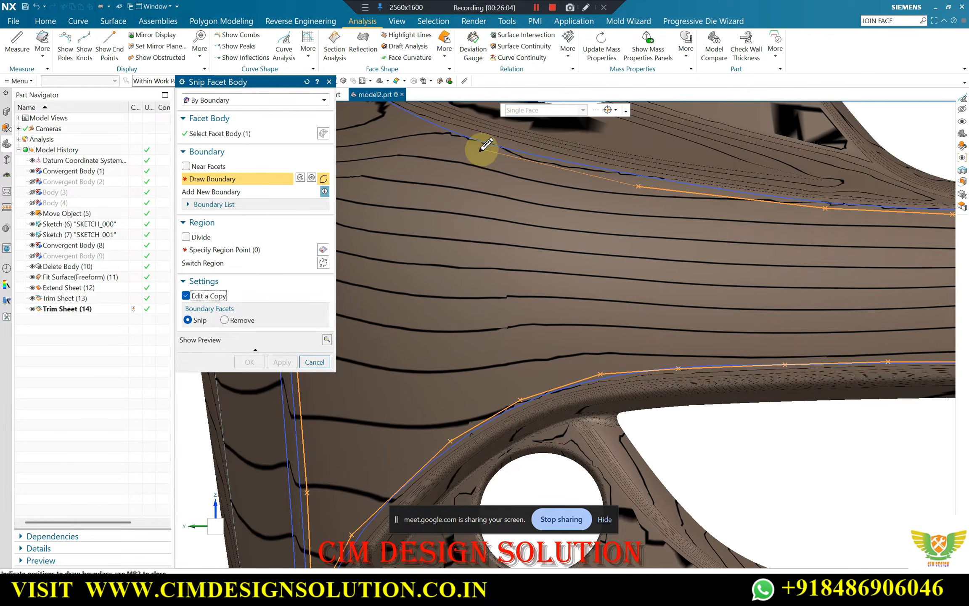
click(479, 149)
scroll(502, 168, down, 2)
scroll(502, 168, up, 2)
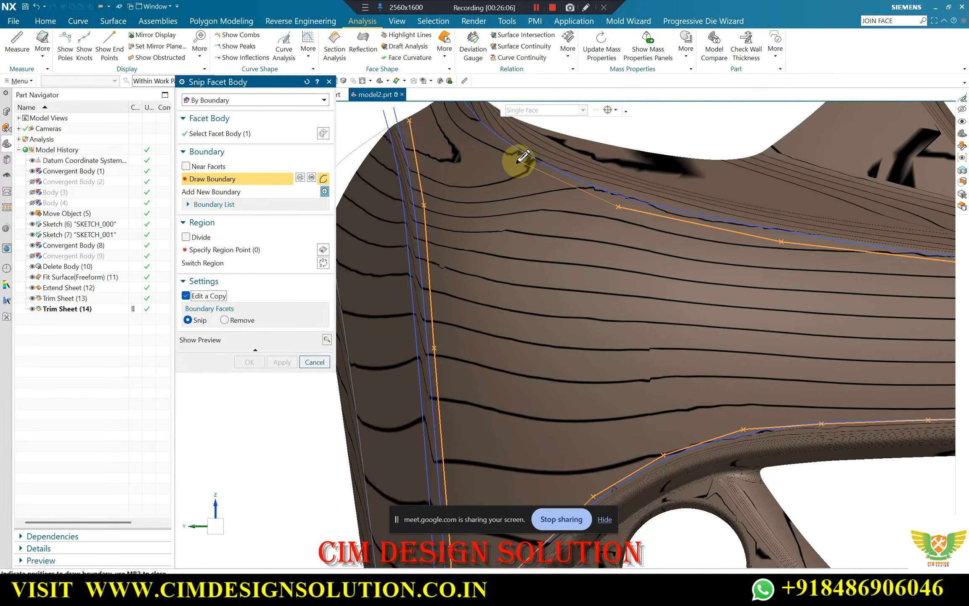
scroll(505, 164, down, 2)
scroll(491, 147, up, 2)
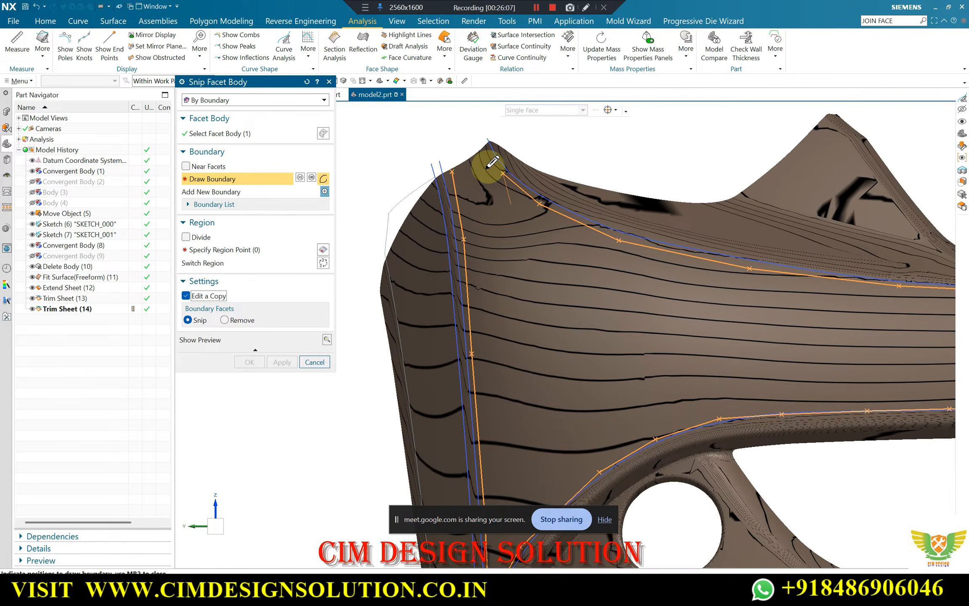
scroll(489, 165, up, 2)
click(488, 118)
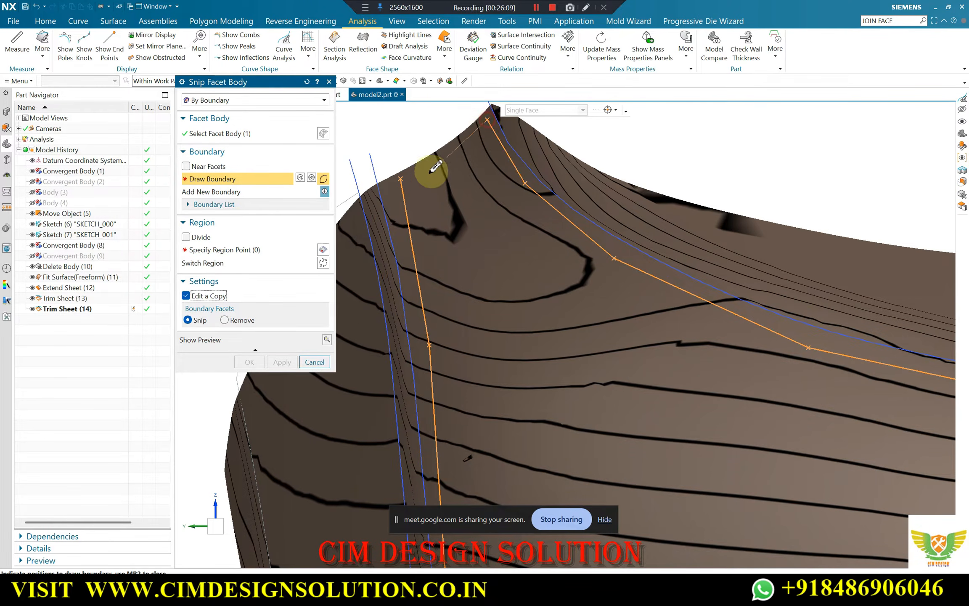
click(400, 178)
Specify a region point inside the closed boundary to keep the main panel, and complete the snip
click(219, 249)
click(455, 253)
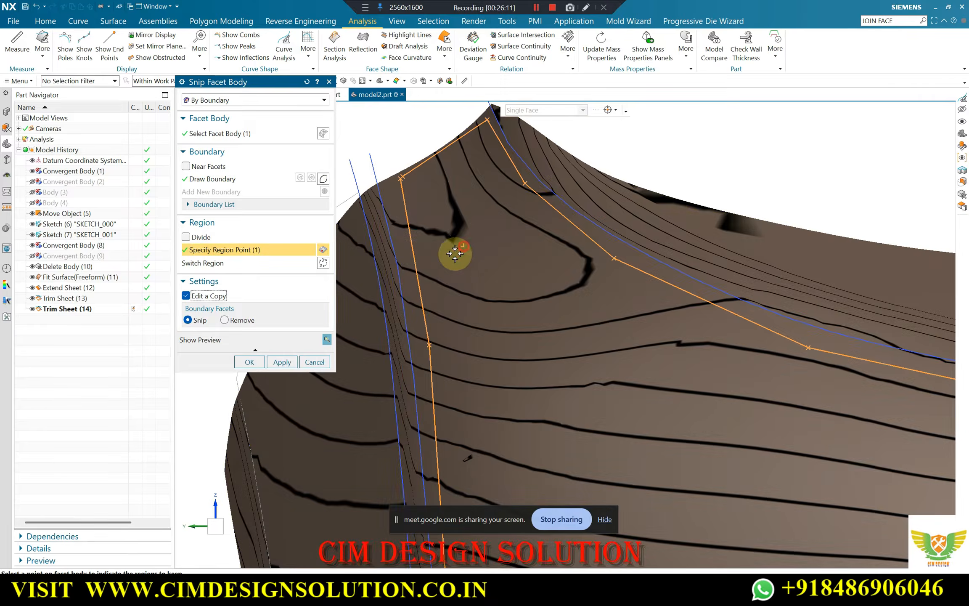
click(247, 360)
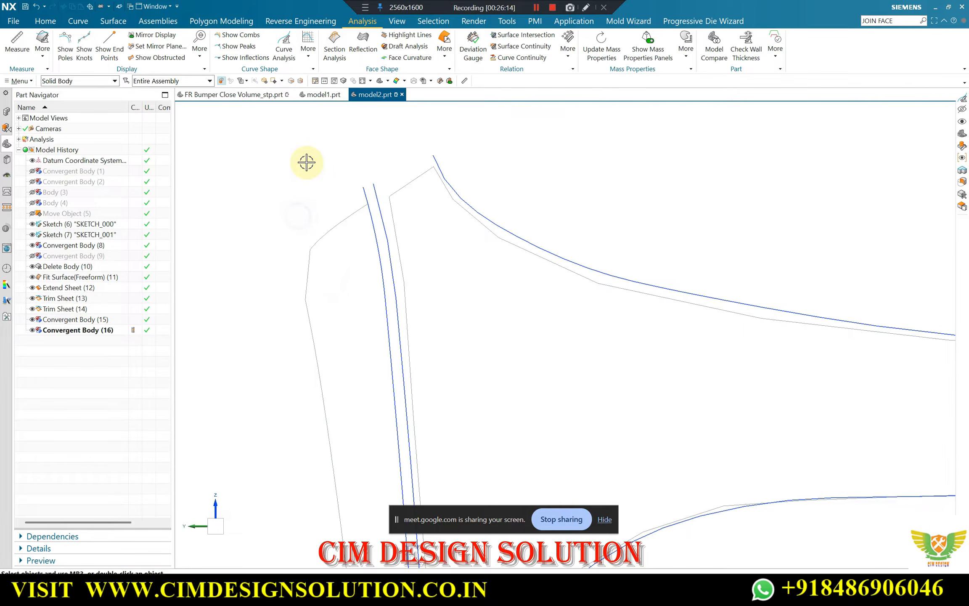
Delete the slightly larger duplicate facet body that sticks out along the new main panel's edge
mouse_move(306, 163)
middle_down()
mouse_move(424, 218)
mouse_move(460, 223)
mouse_move(468, 244)
mouse_move(433, 206)
mouse_move(433, 232)
mouse_move(454, 229)
mouse_move(403, 247)
middle_up()
scroll(317, 240, up, 3)
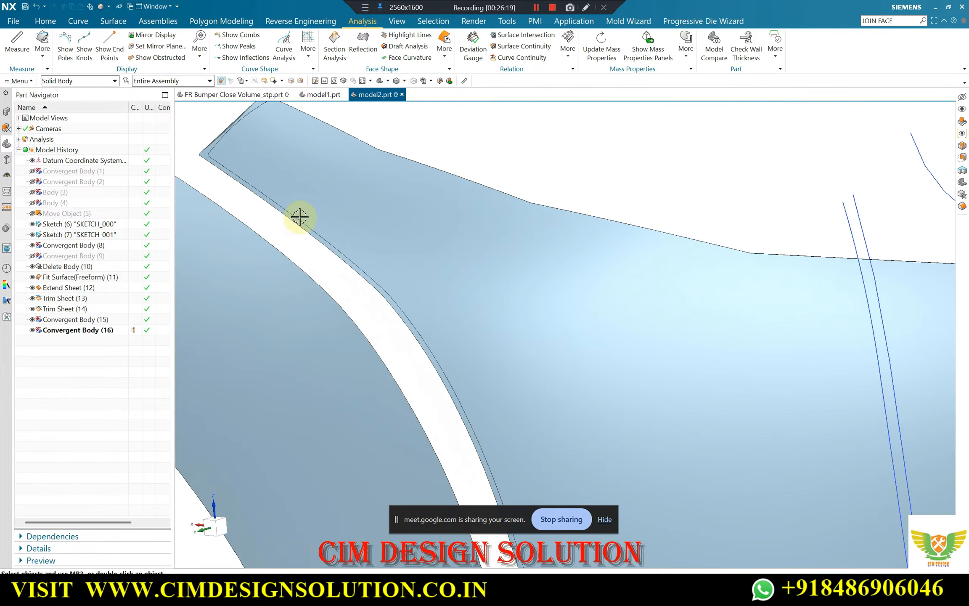
scroll(320, 237, down, 2)
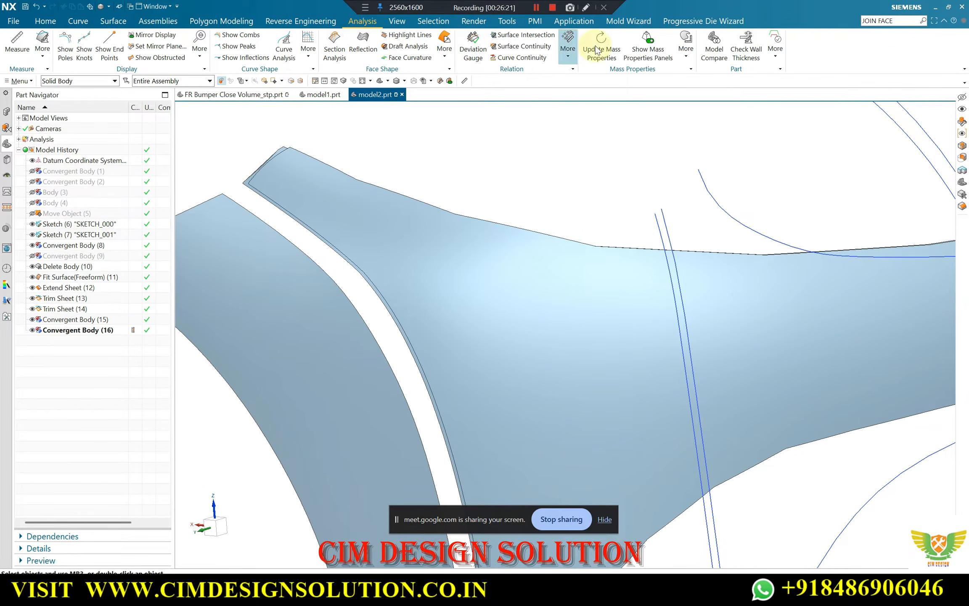
click(45, 20)
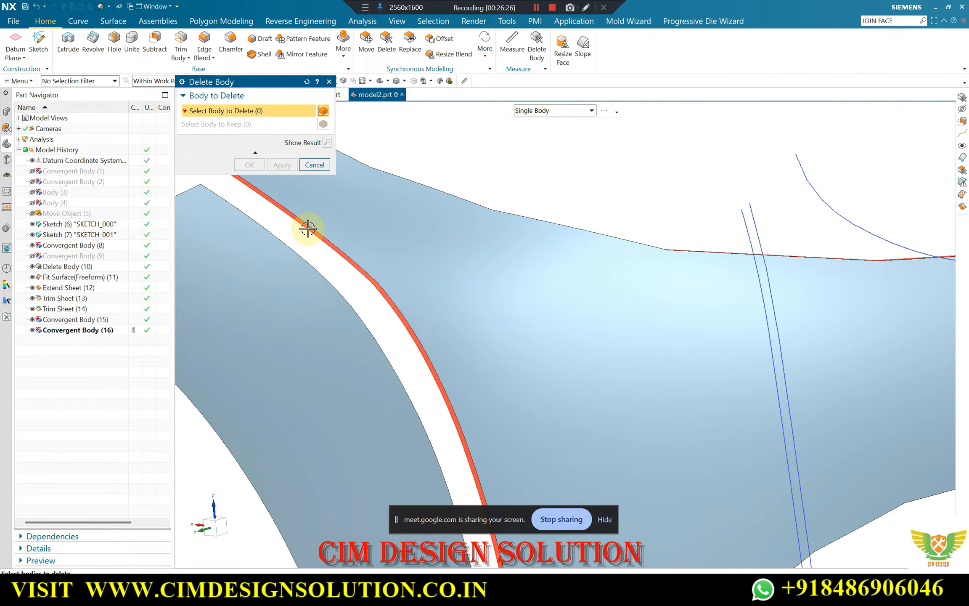
click(307, 228)
click(253, 164)
Change the colour of the trimmed side strip's face to light orange
scroll(420, 253, down, 5)
middle_drag(431, 249, 376, 189)
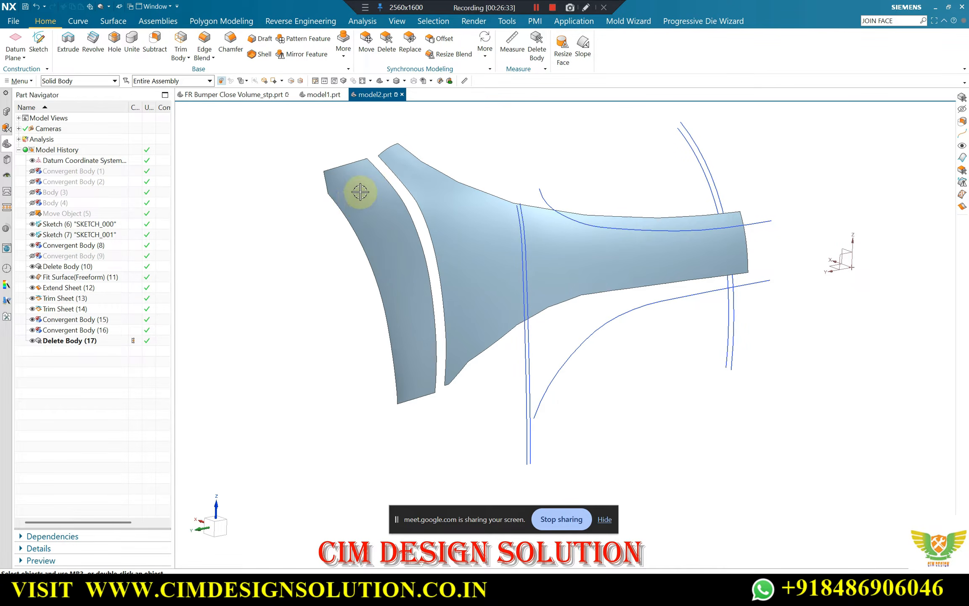
key(ctrl+j)
click(329, 177)
middle_click(329, 177)
click(309, 86)
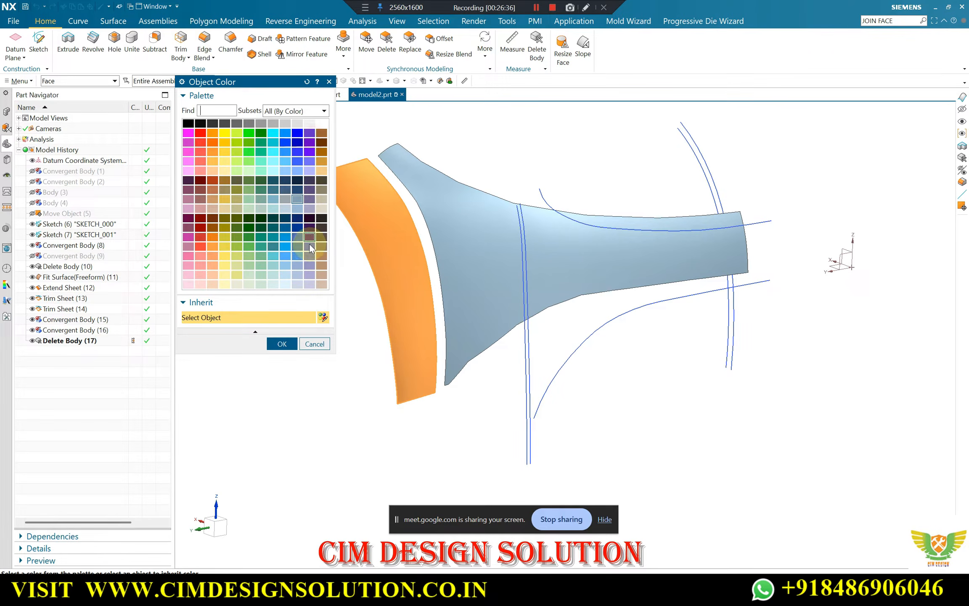
click(217, 156)
middle_click(214, 159)
middle_click(214, 158)
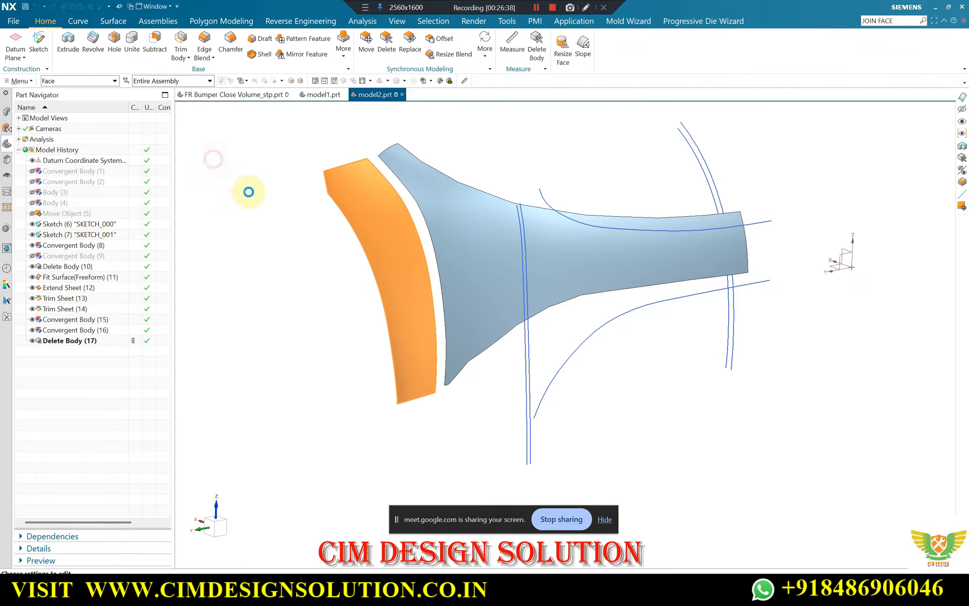
scroll(388, 249, down, 1)
middle_drag(388, 249, 416, 190)
scroll(416, 189, up, 3)
scroll(416, 189, down, 2)
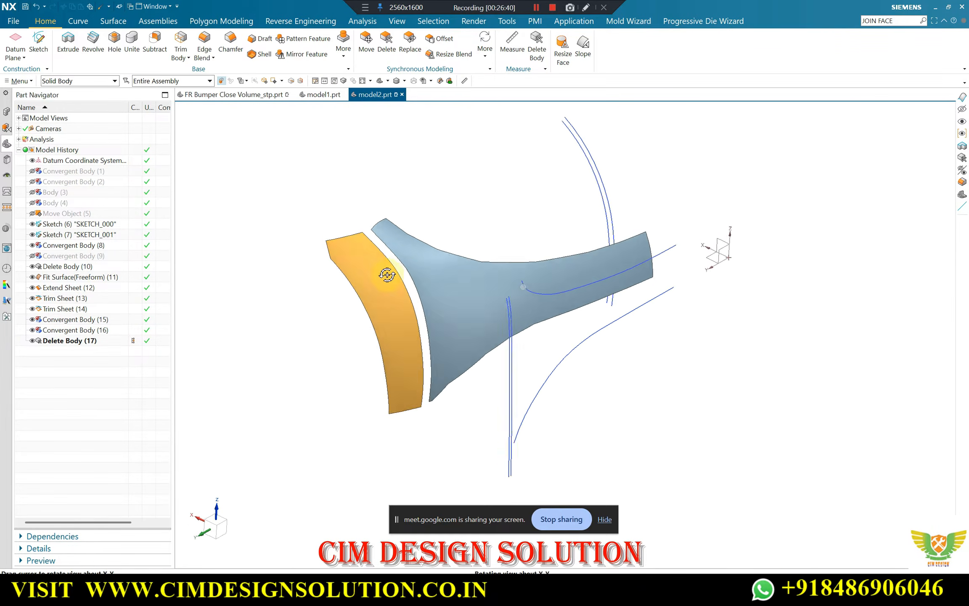
middle_drag(385, 274, 447, 233)
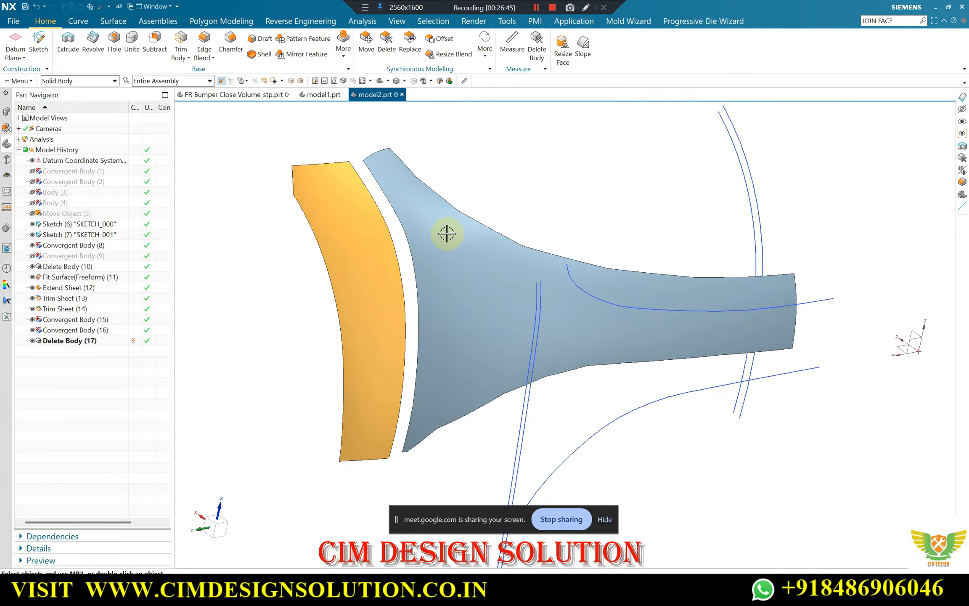
Start a Fit Surface operation with the main panel's facet body as the target object
click(301, 21)
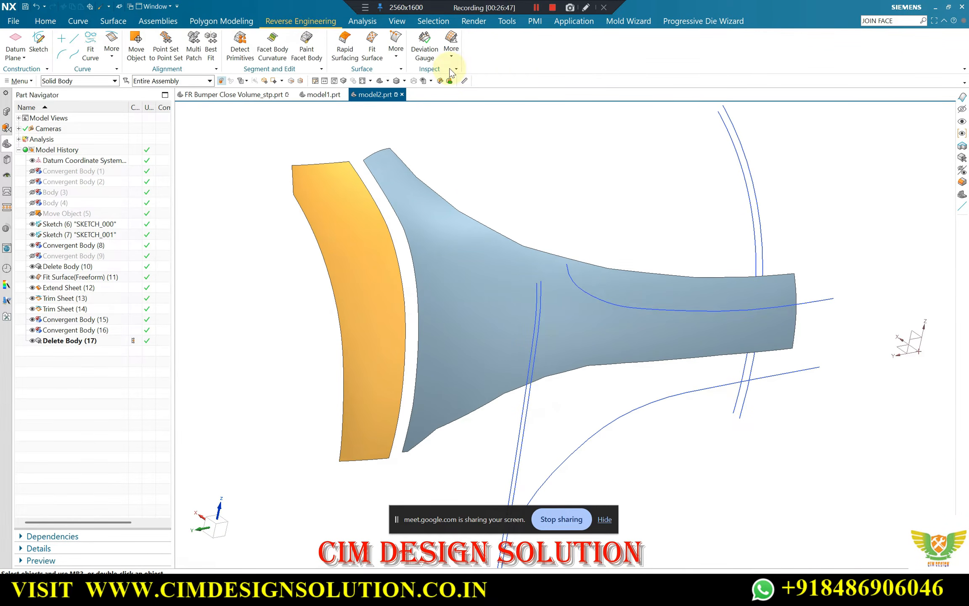
click(372, 50)
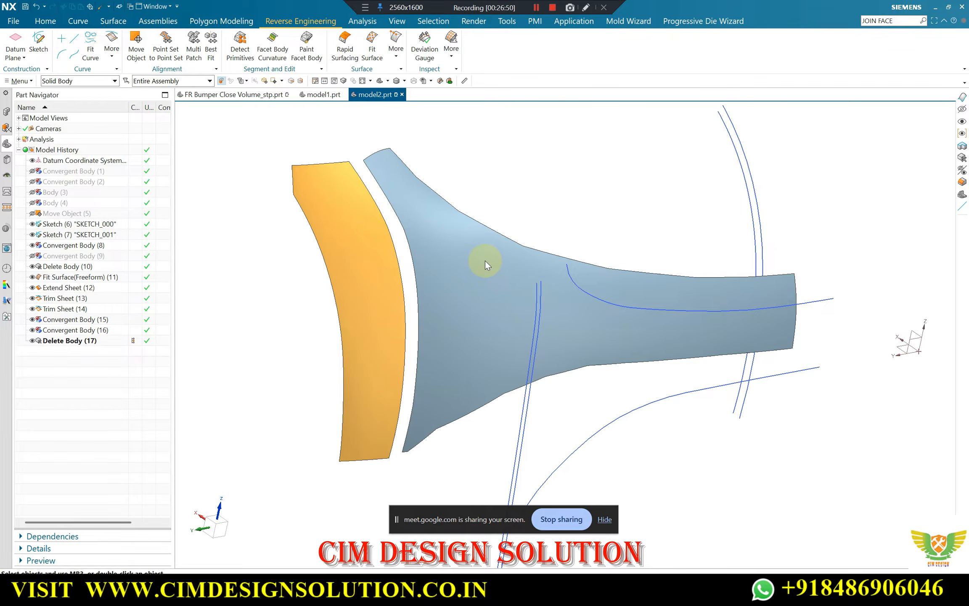
click(484, 260)
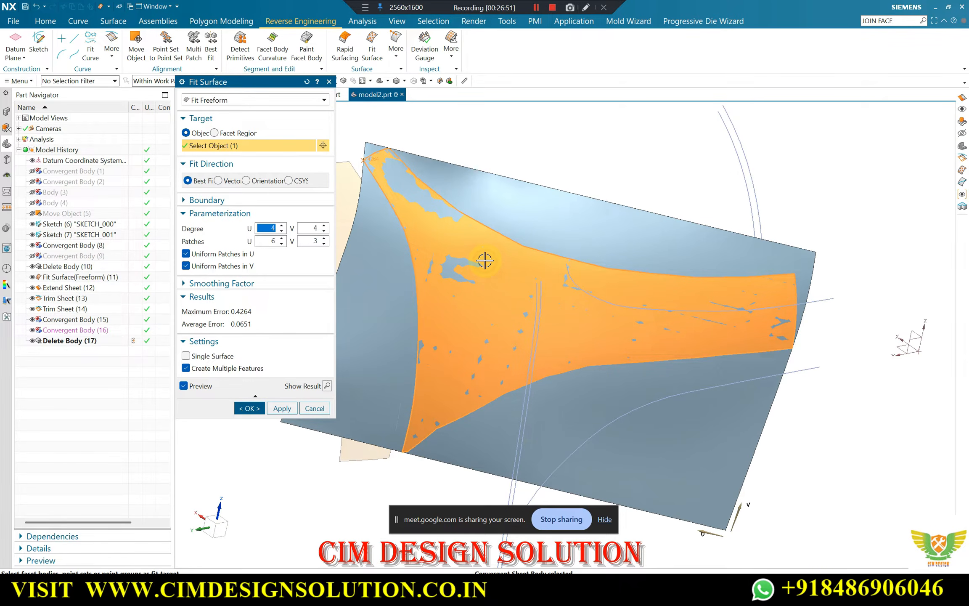
Try the plane and sphere fit types on the main panel and inspect each preview
click(242, 103)
click(235, 122)
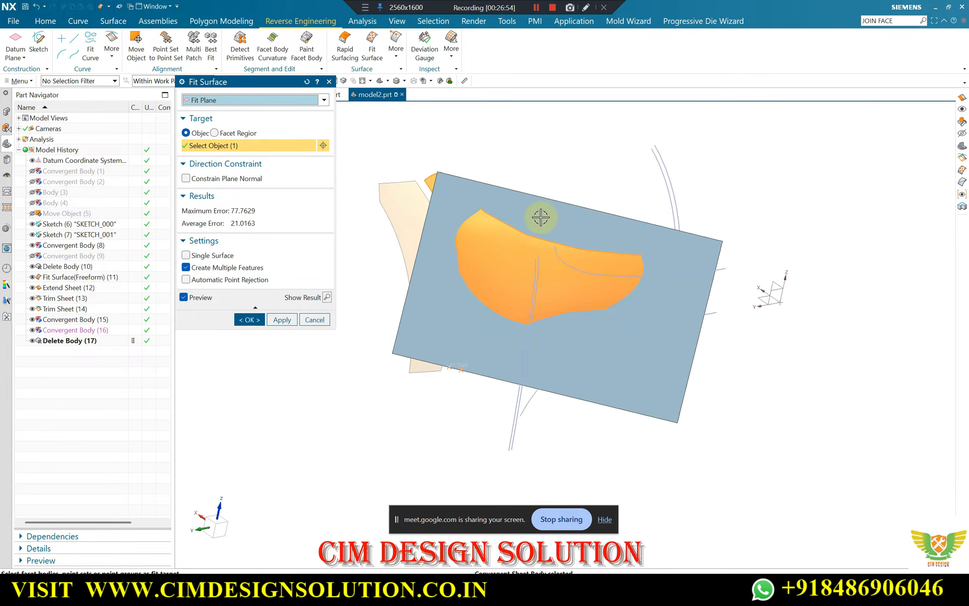
middle_drag(540, 217, 511, 309)
click(233, 101)
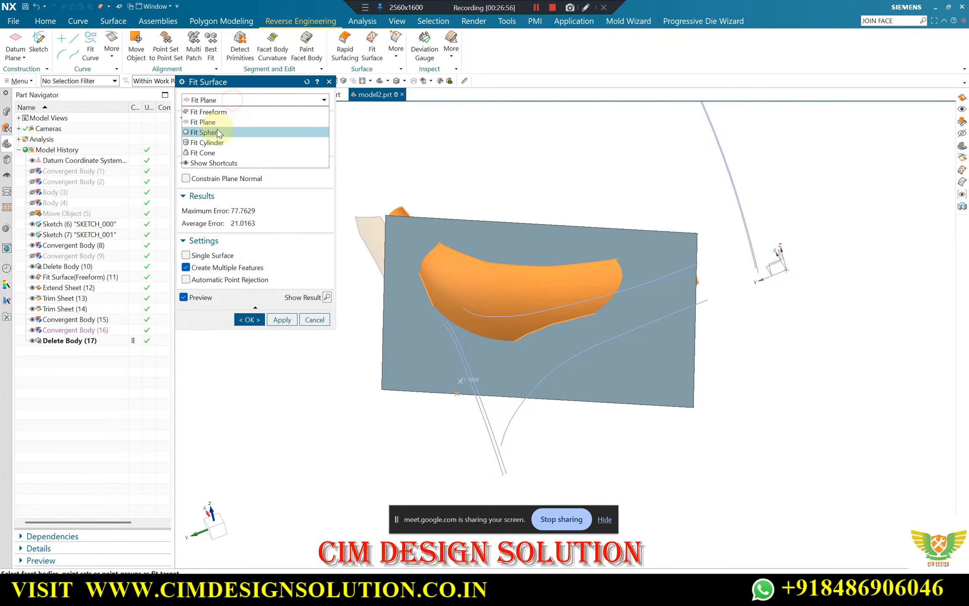
click(217, 132)
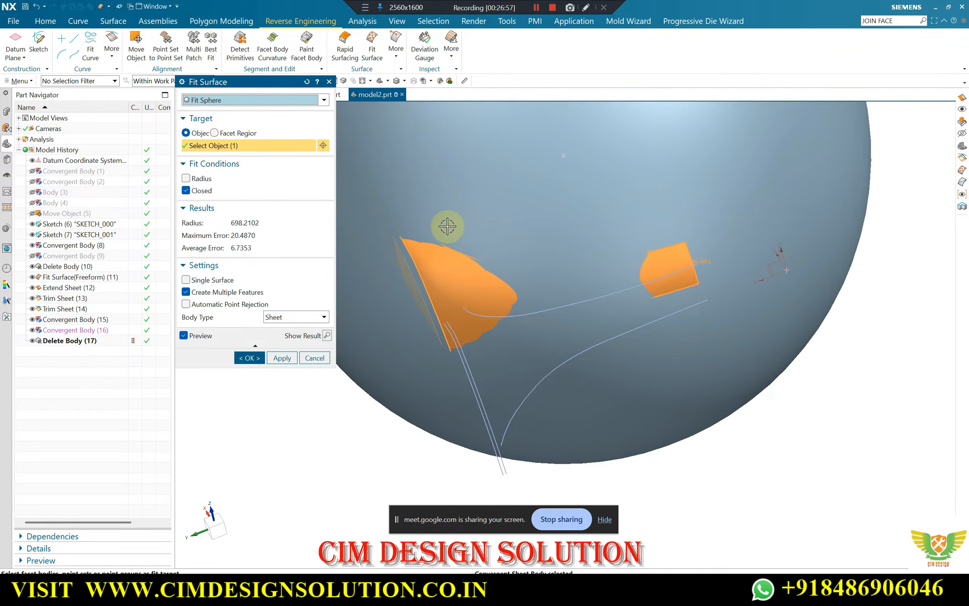
scroll(551, 320, down, 3)
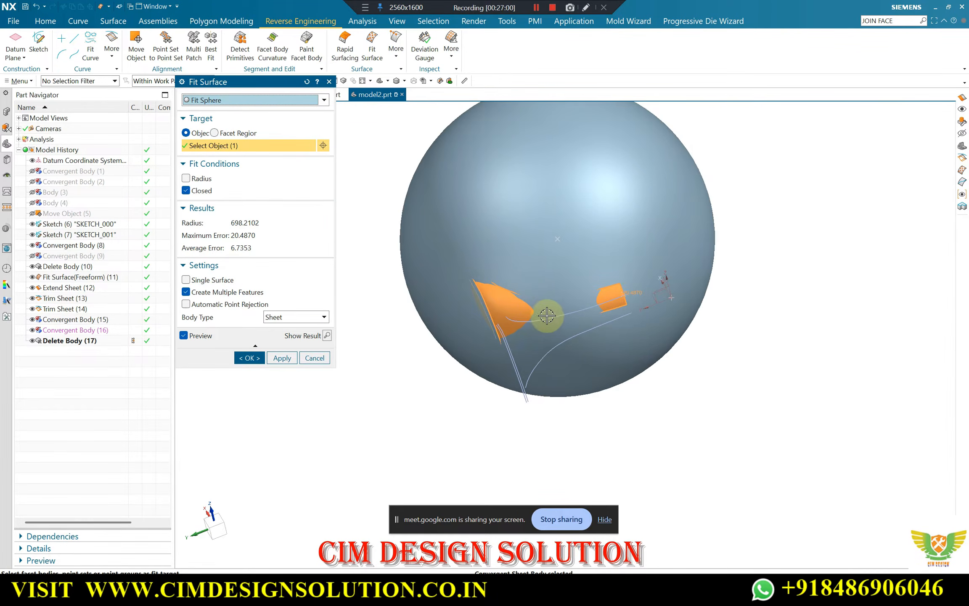
mouse_move(547, 314)
middle_down()
mouse_move(578, 281)
mouse_move(553, 296)
mouse_move(538, 333)
mouse_move(539, 321)
middle_up()
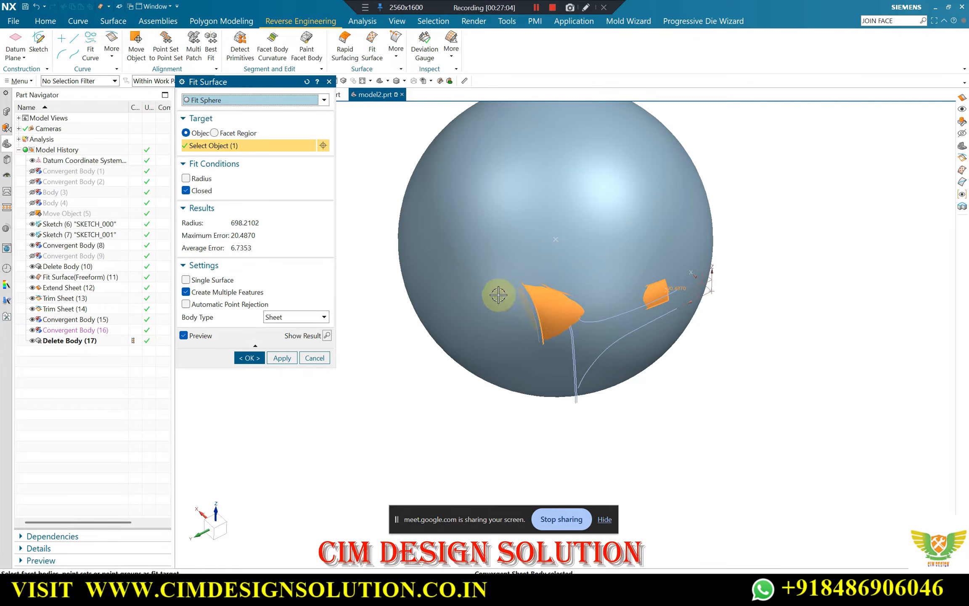
scroll(546, 332, down, 2)
middle_drag(579, 337, 593, 237)
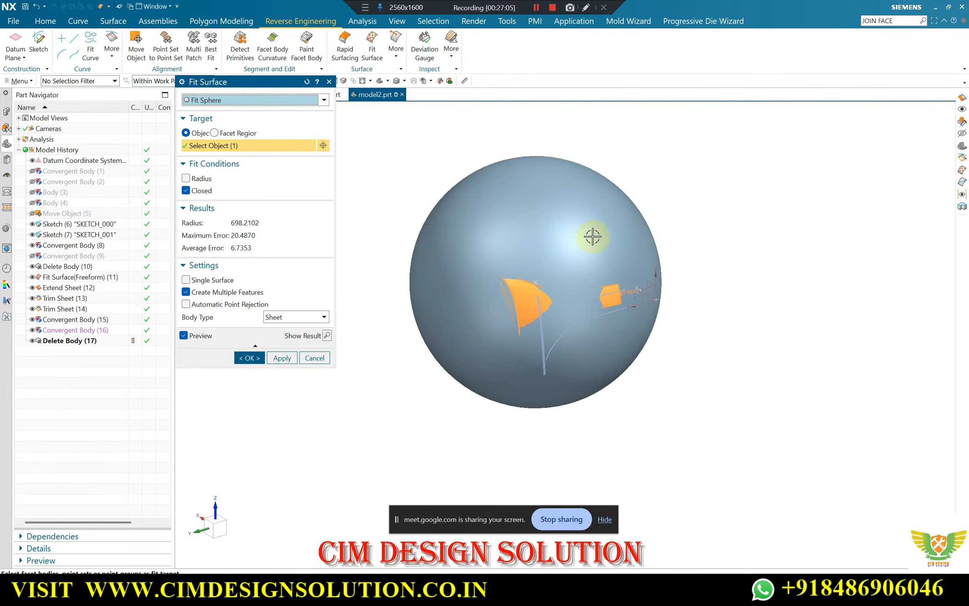
Try the cylinder and cone fit types on the main panel, and return to the freeform fit
click(249, 100)
click(209, 142)
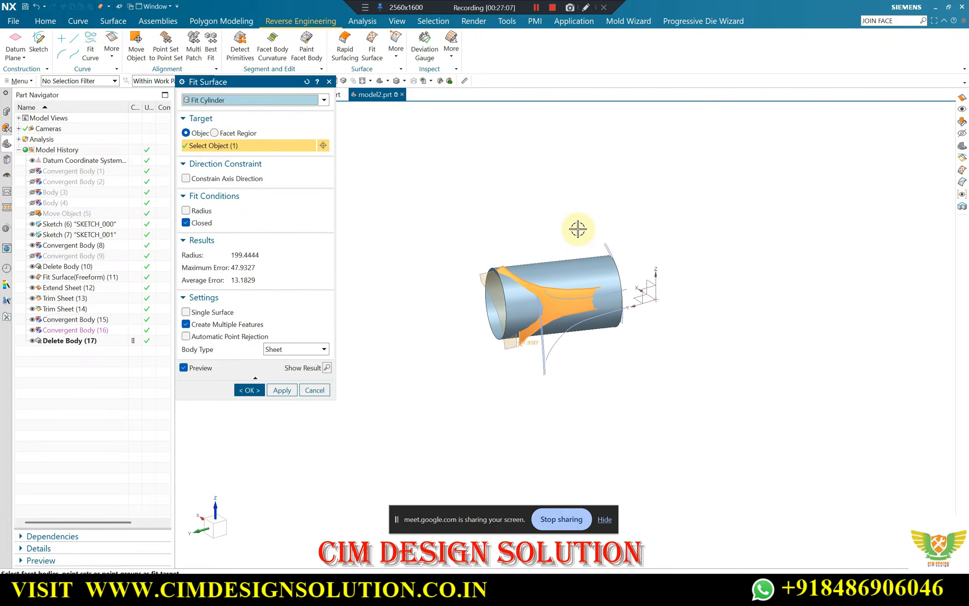
click(243, 101)
click(223, 152)
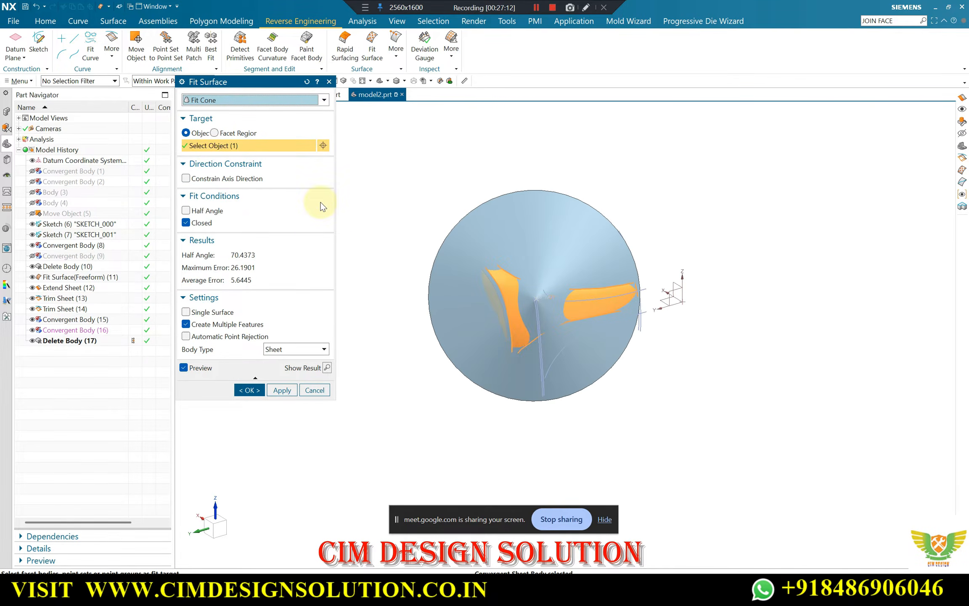
click(246, 103)
click(219, 112)
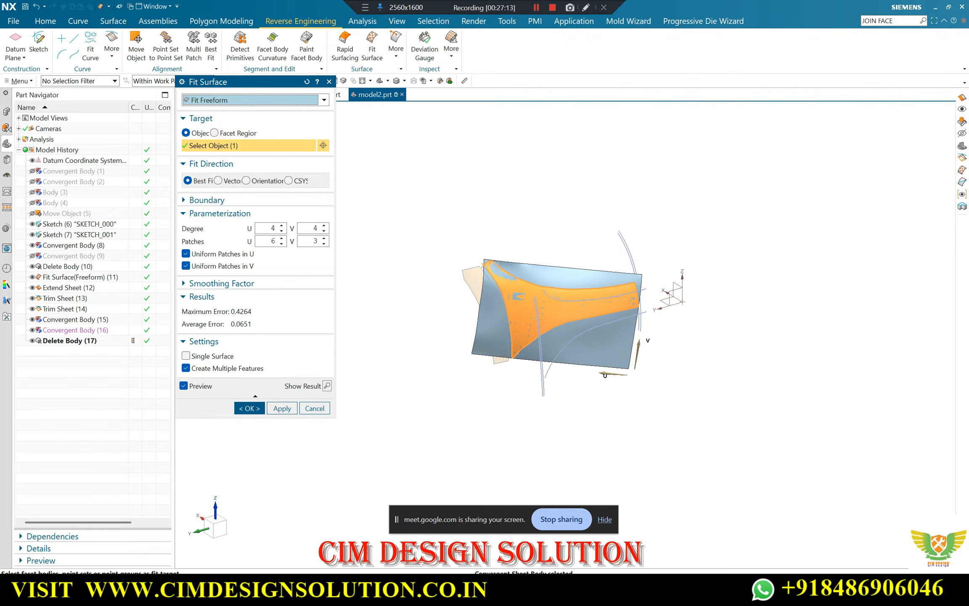
Switch to Google Meet, admit the participant waiting to join, and return to NX
mouse_move(486, 592)
click(396, 526)
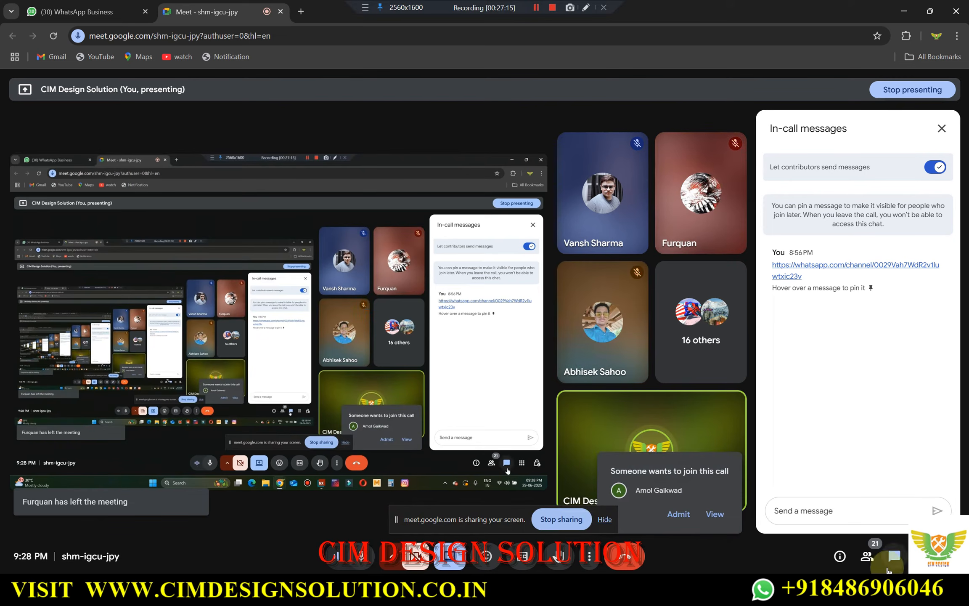
click(841, 561)
click(866, 556)
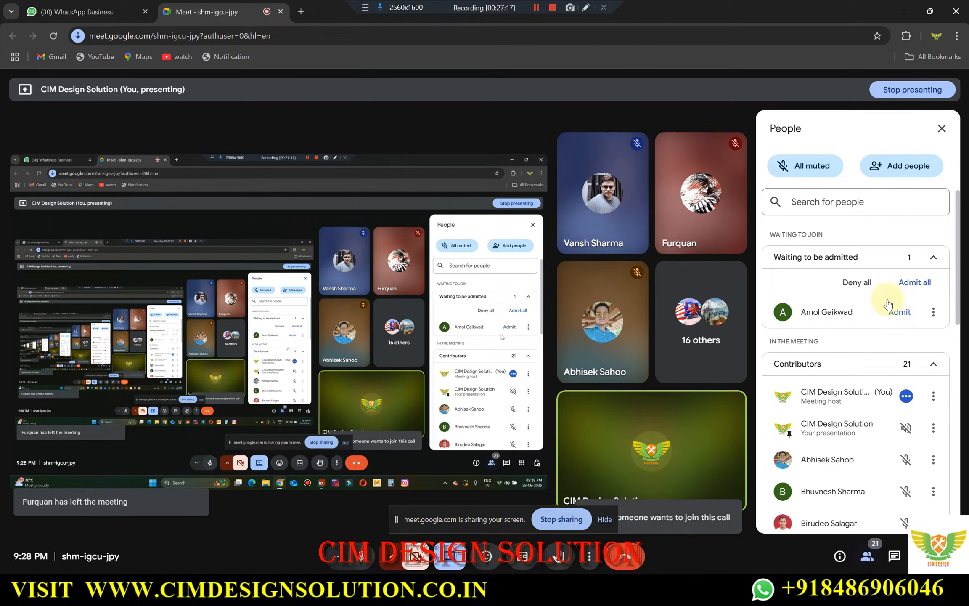
click(897, 311)
click(904, 11)
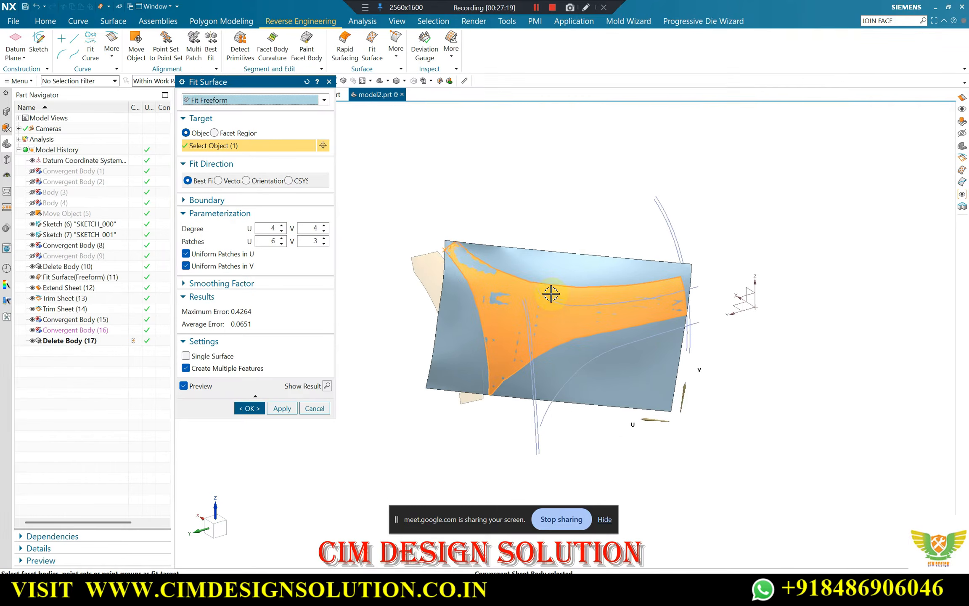
Examine the main panel's freeform fit preview together with its maximum and average errors
scroll(523, 214, down, 3)
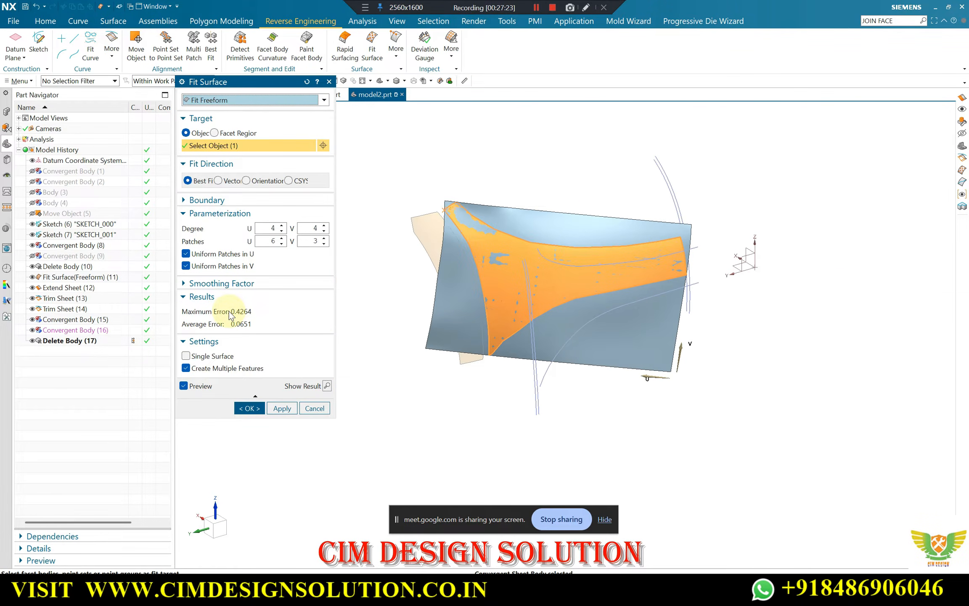
scroll(493, 210, up, 2)
scroll(501, 218, down, 1)
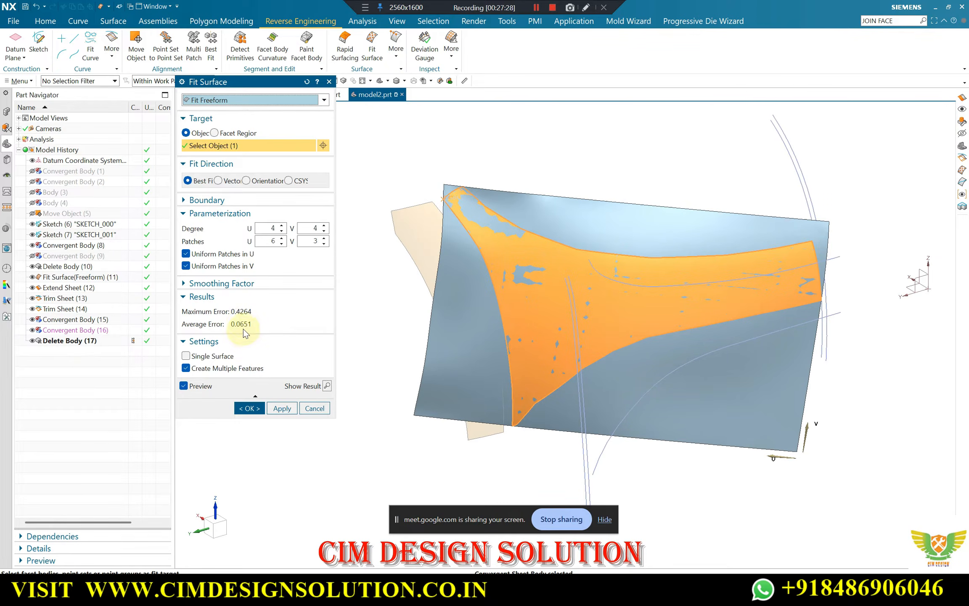
mouse_move(550, 283)
middle_down()
mouse_move(502, 242)
mouse_move(543, 268)
mouse_move(538, 277)
middle_up()
scroll(562, 231, up, 2)
scroll(562, 232, down, 1)
middle_drag(562, 232, 538, 227)
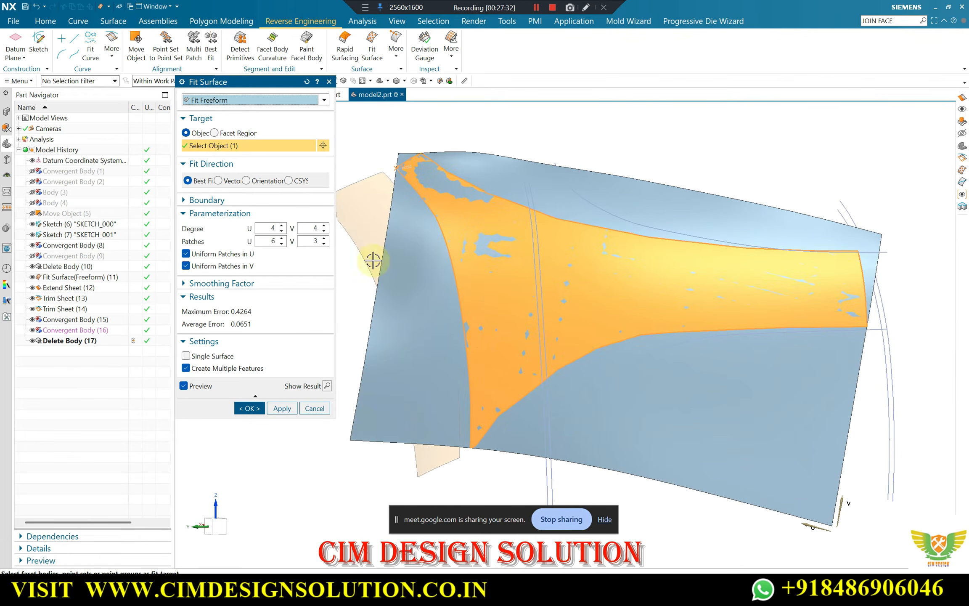
Try a U degree of 6 with 20 U patches and inspect the fit near the panel's upper tip
click(281, 227)
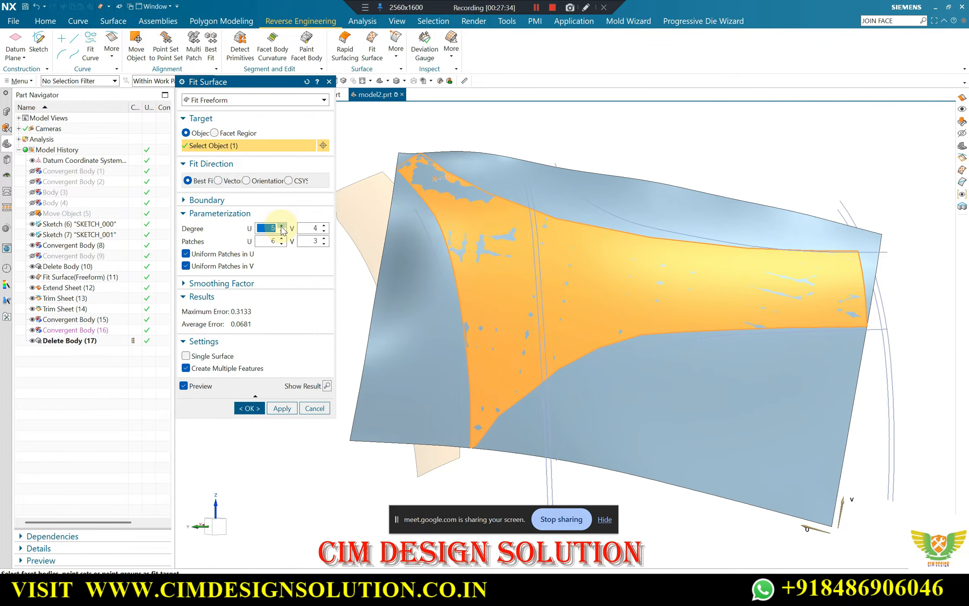
click(282, 226)
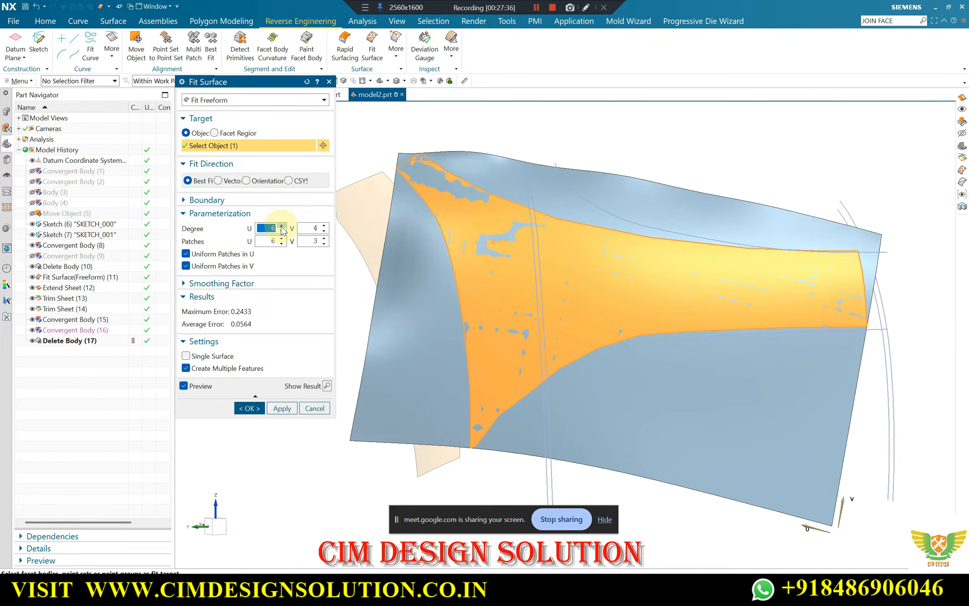
click(282, 239)
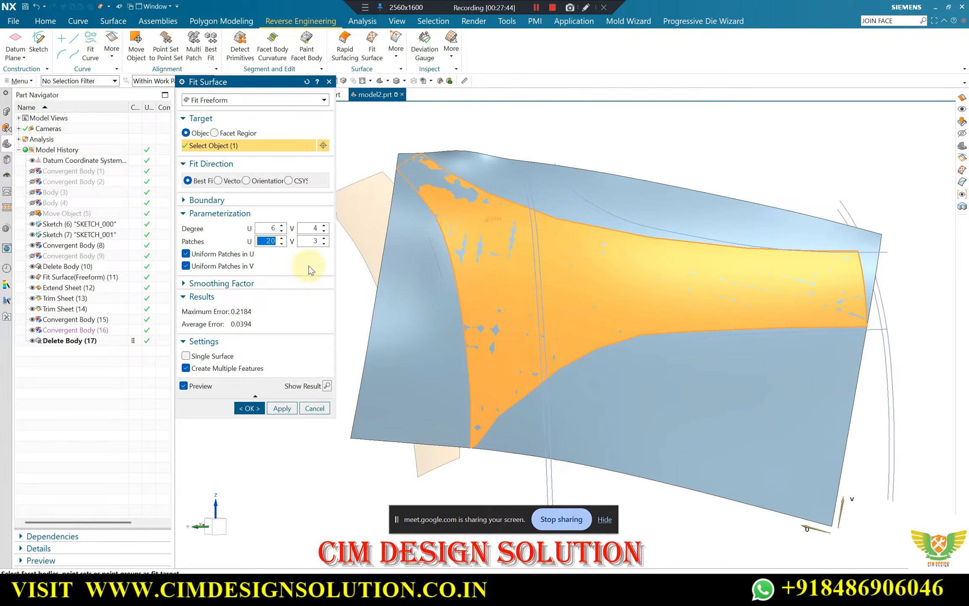
scroll(415, 190, up, 3)
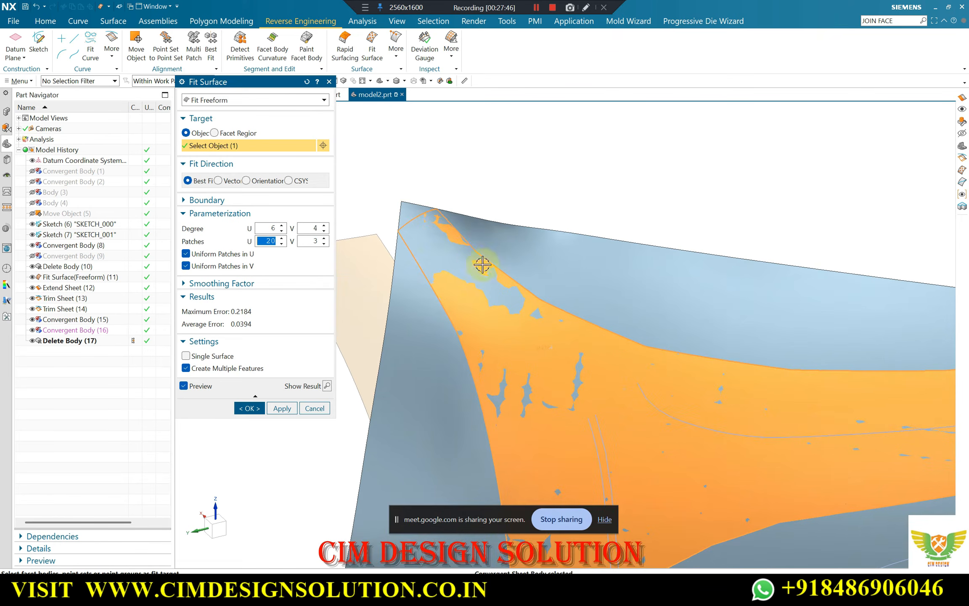
scroll(434, 223, down, 3)
scroll(437, 231, up, 2)
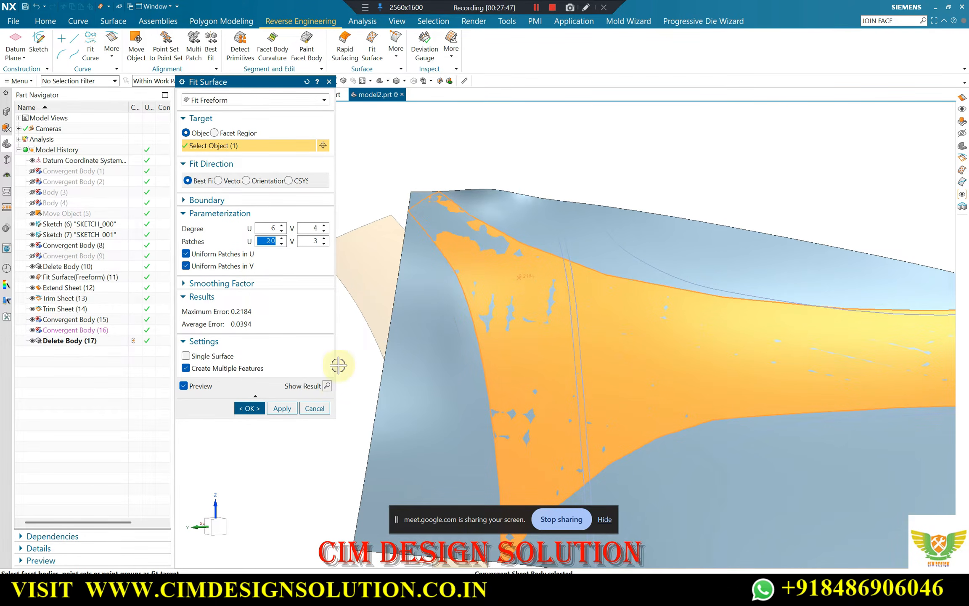
Try 11 U patches for the freeform fit and inspect the deviation around the panel's upper tip
click(281, 243)
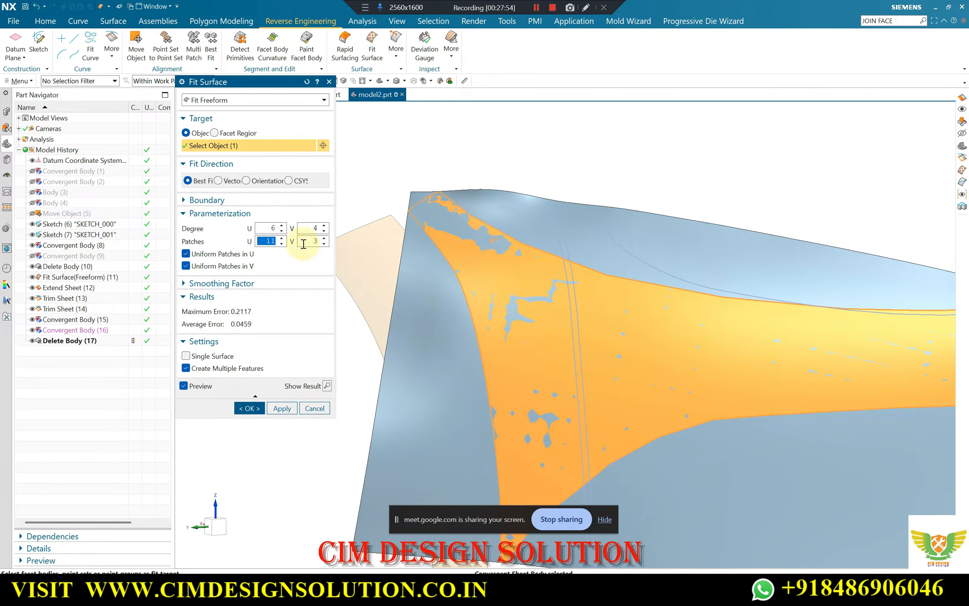
middle_drag(472, 229, 520, 168)
scroll(521, 163, up, 6)
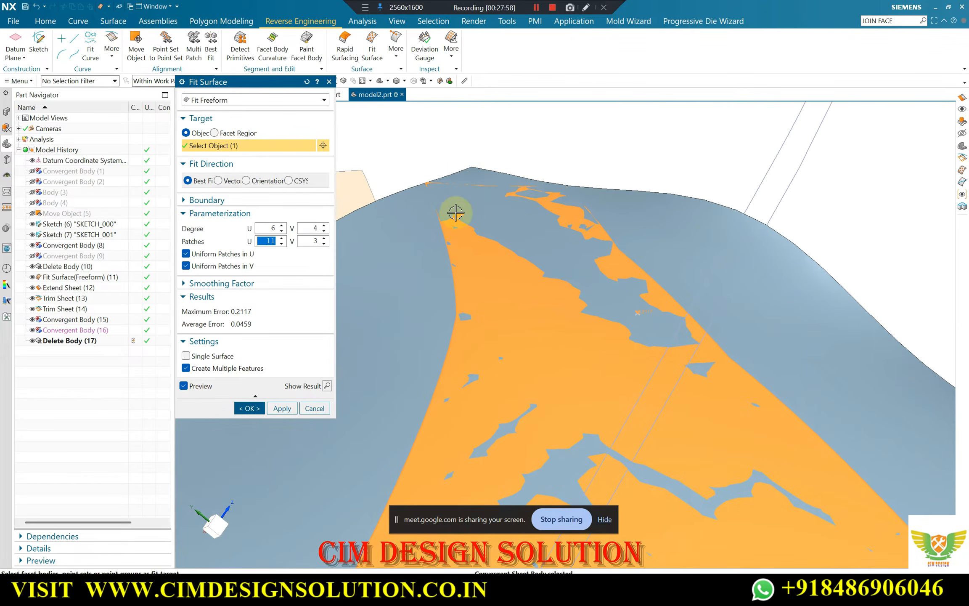
middle_drag(455, 213, 427, 227)
scroll(394, 203, up, 3)
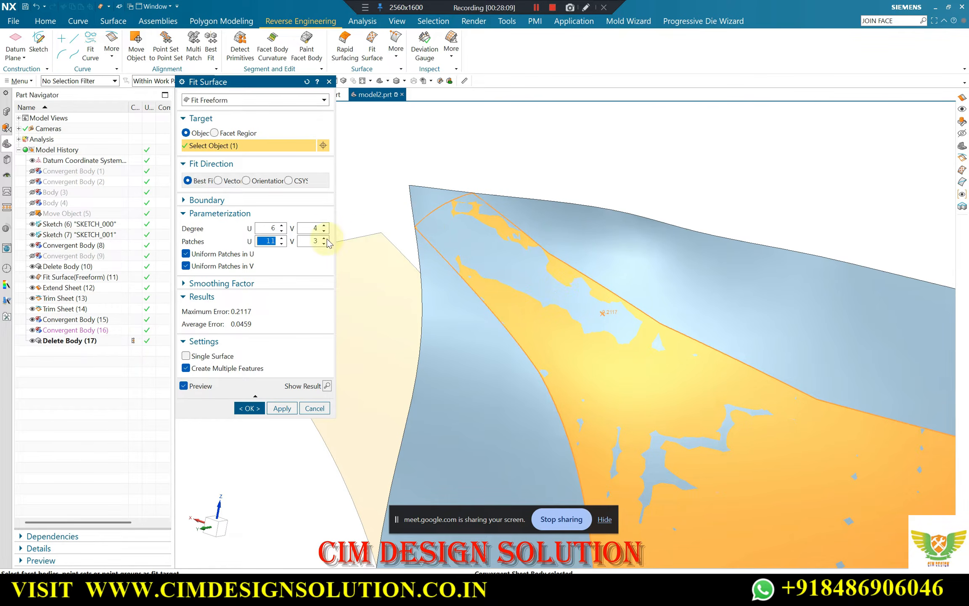
middle_drag(441, 221, 480, 121)
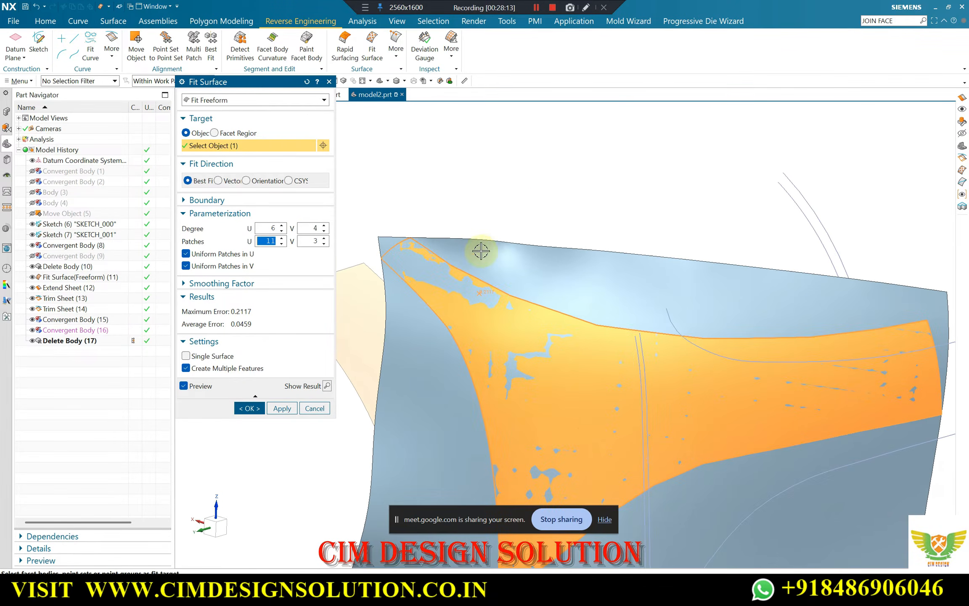
Try a single U patch for comparison, and set the freeform fit's U patches to 5
click(281, 243)
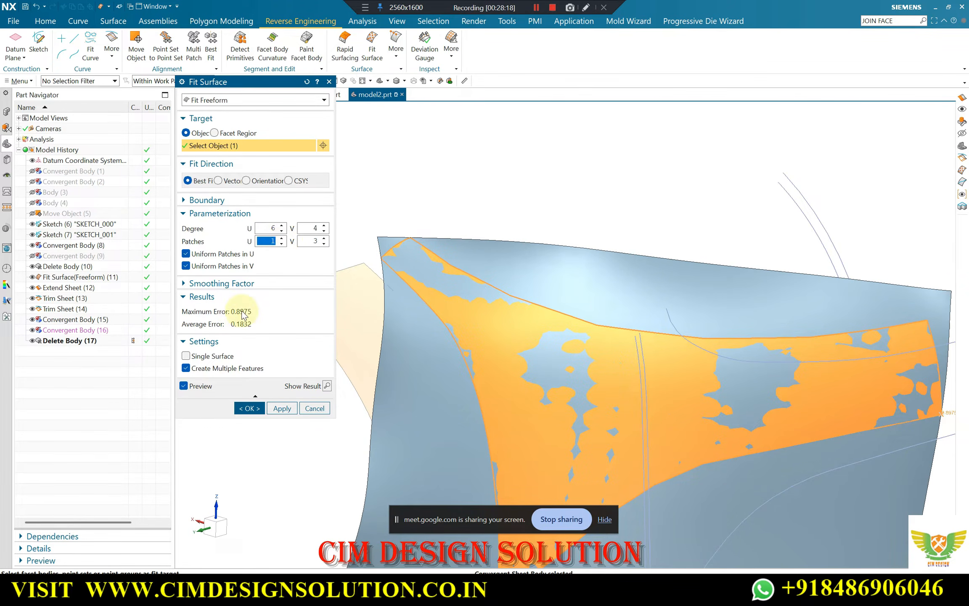
middle_drag(458, 243, 482, 284)
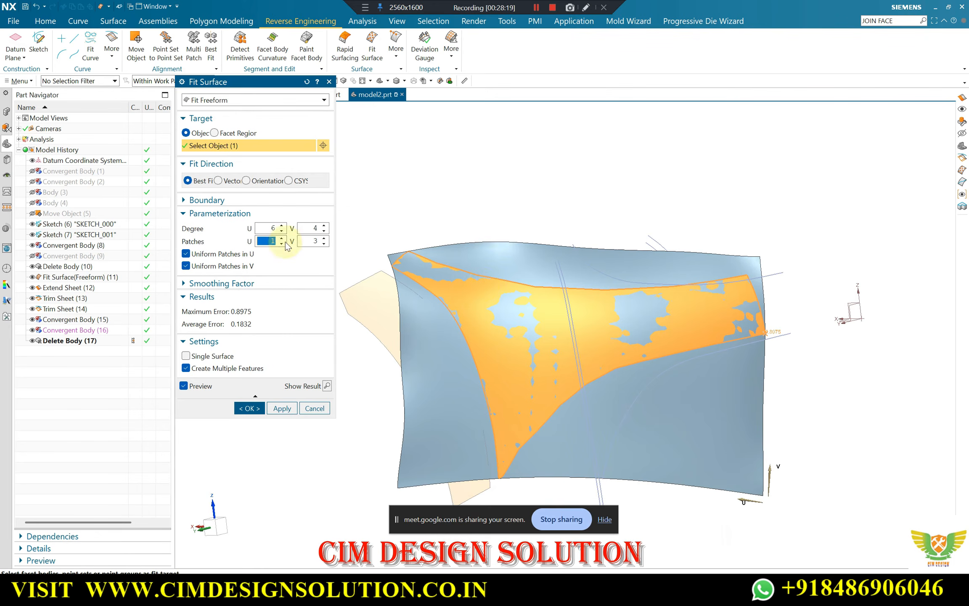
click(281, 238)
click(282, 238)
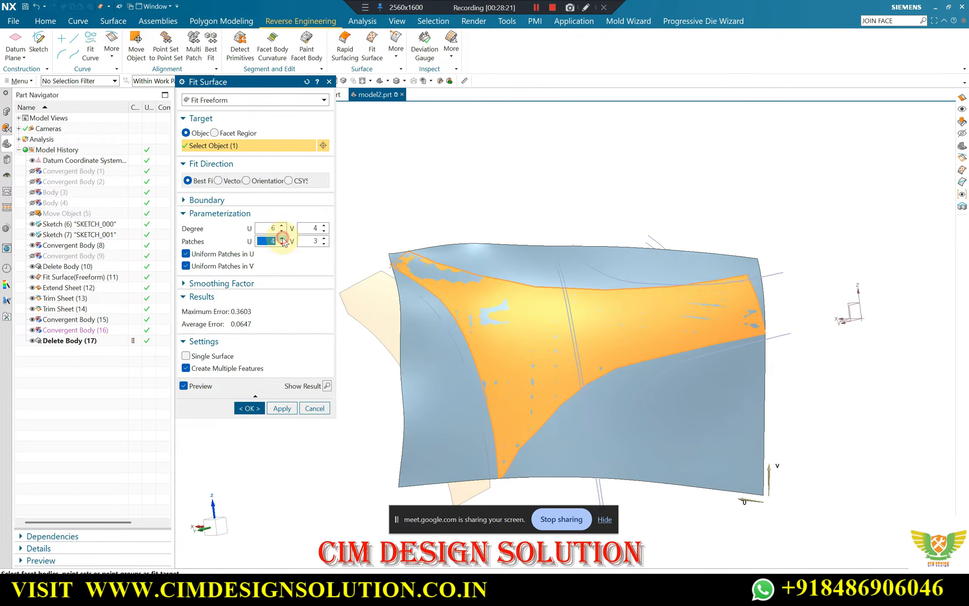
click(282, 238)
Try a U degree of 14, and settle on a U degree of 10 for the freeform fit
middle_drag(525, 257, 339, 235)
click(282, 226)
click(282, 225)
click(282, 225)
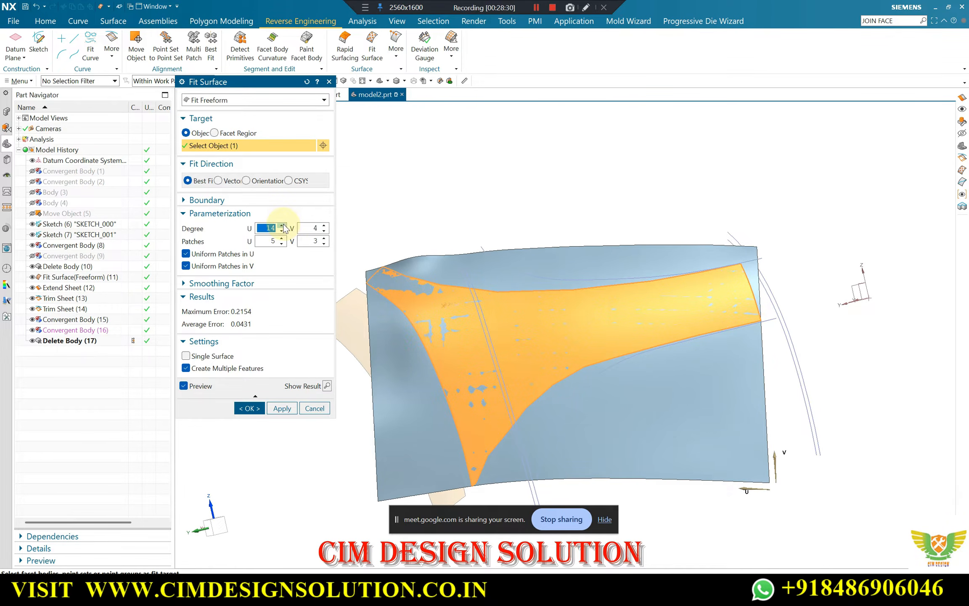
click(282, 231)
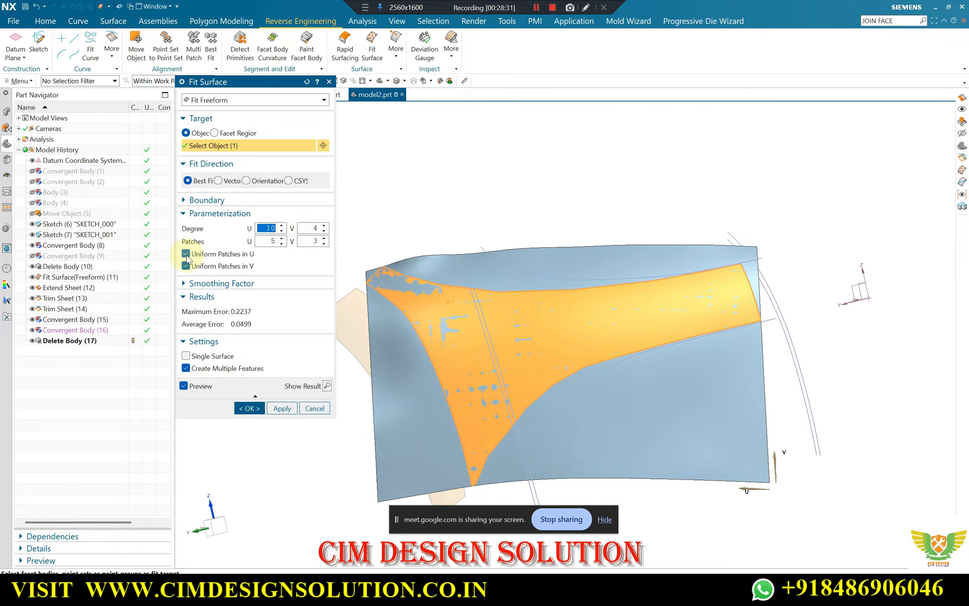
Turn uniform patches in U and V off and back on, and create the main panel's fitted freeform surface
click(186, 264)
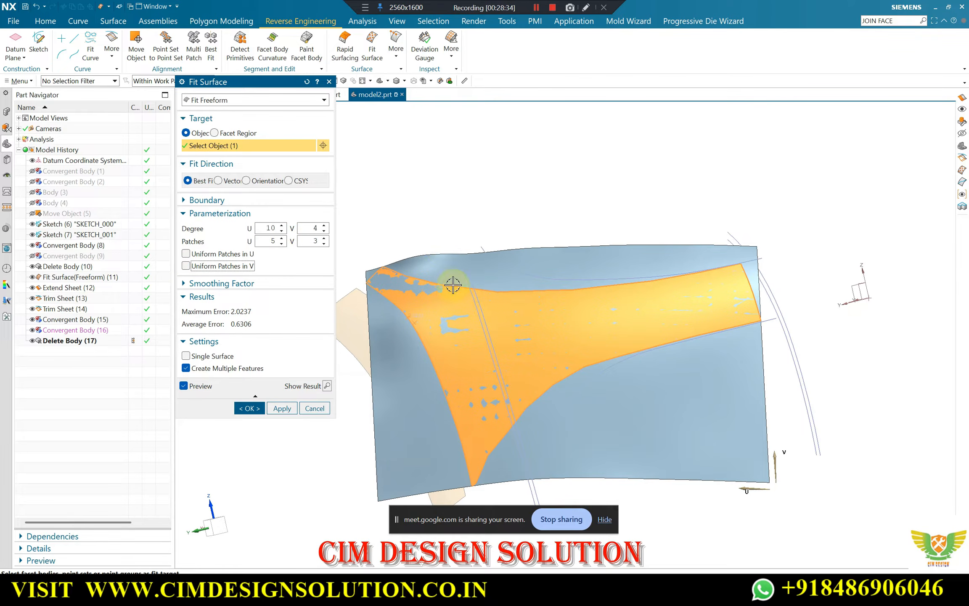
middle_drag(455, 281, 420, 293)
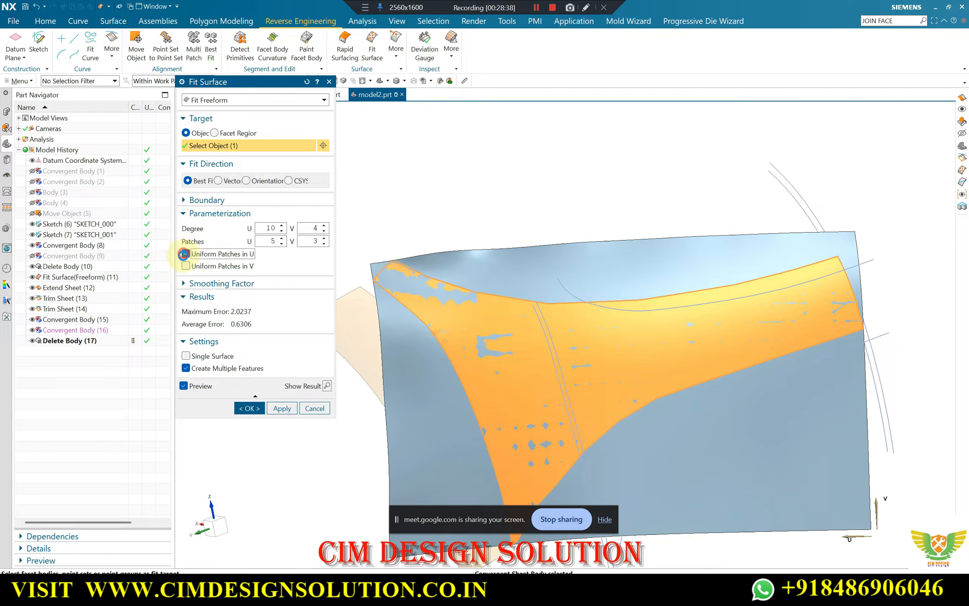
click(186, 266)
middle_drag(551, 261, 555, 202)
click(243, 405)
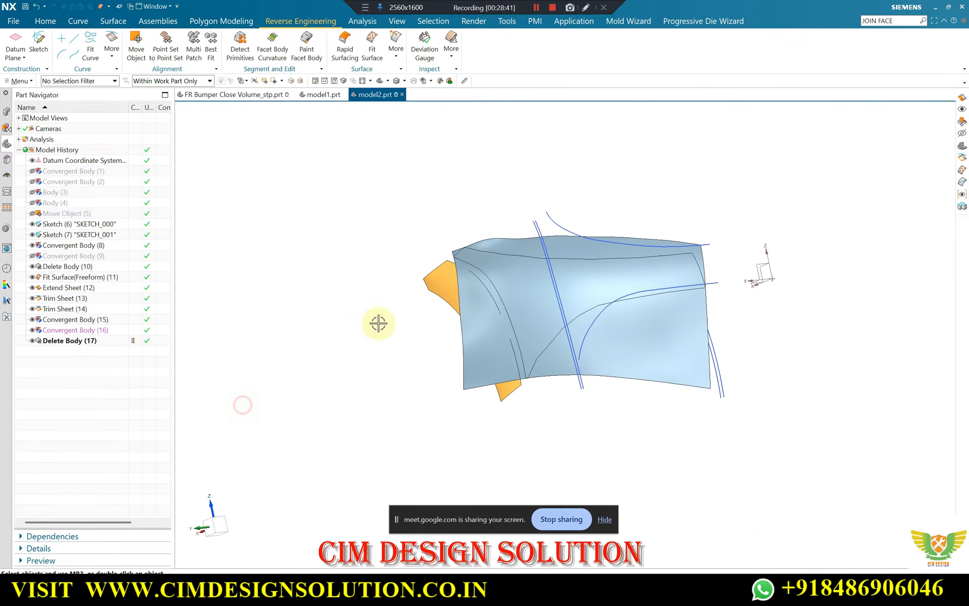
Check the fitted freeform surface against the main panel's facet body with the Deviation Gauge
scroll(513, 261, down, 5)
scroll(511, 209, down, 8)
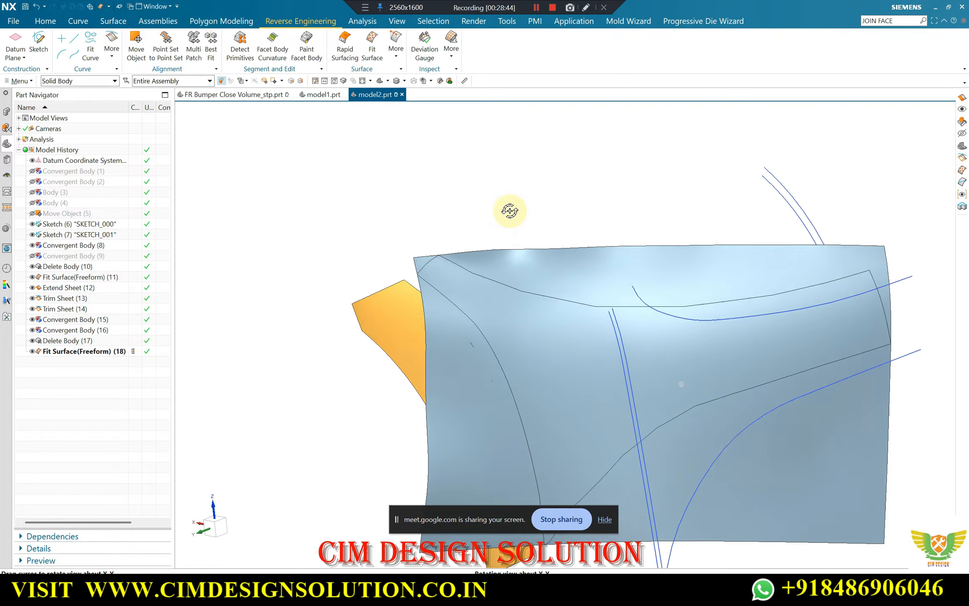
scroll(463, 303, up, 5)
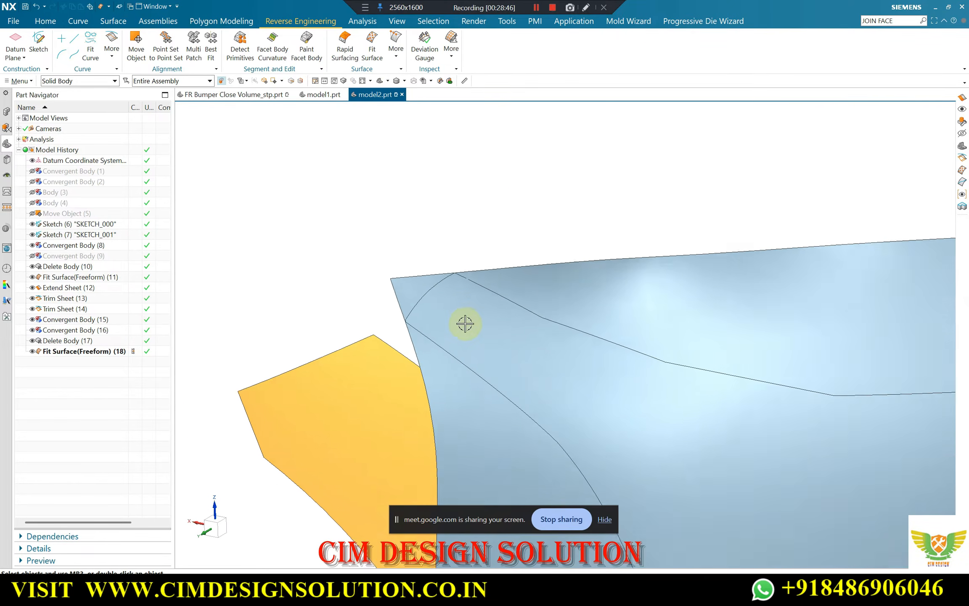
middle_drag(463, 288, 395, 199)
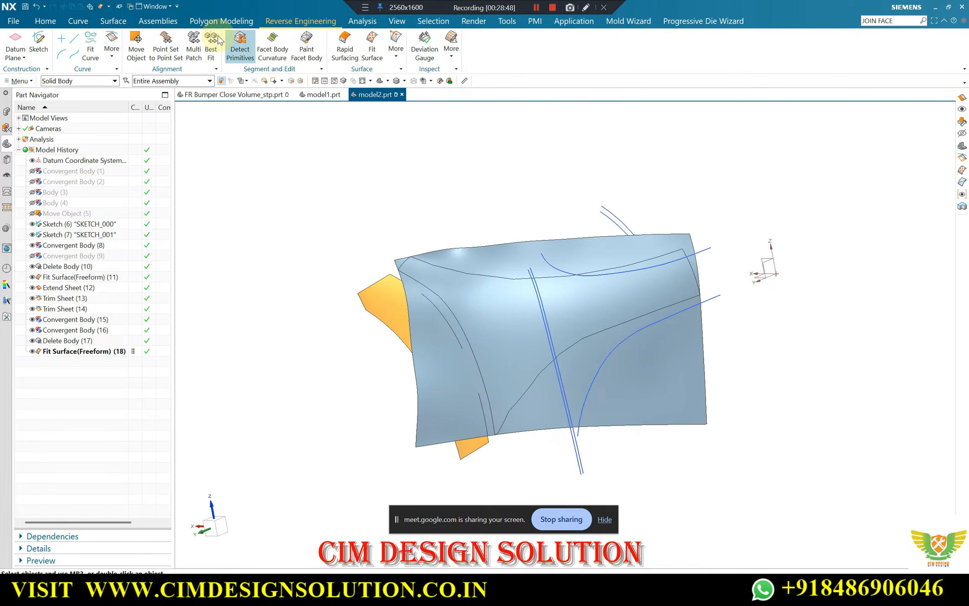
click(353, 22)
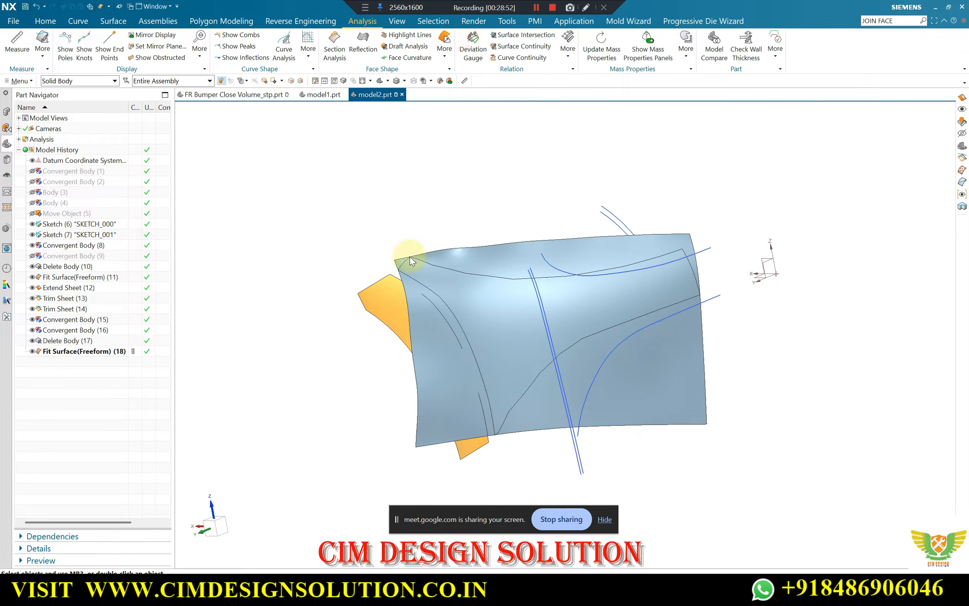
scroll(433, 245, up, 2)
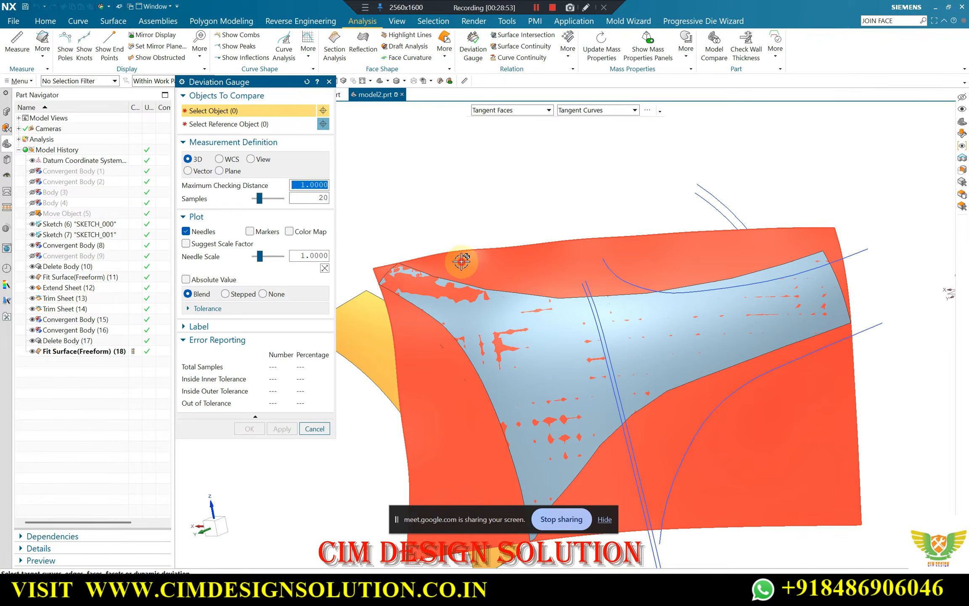
click(460, 261)
click(231, 124)
click(480, 318)
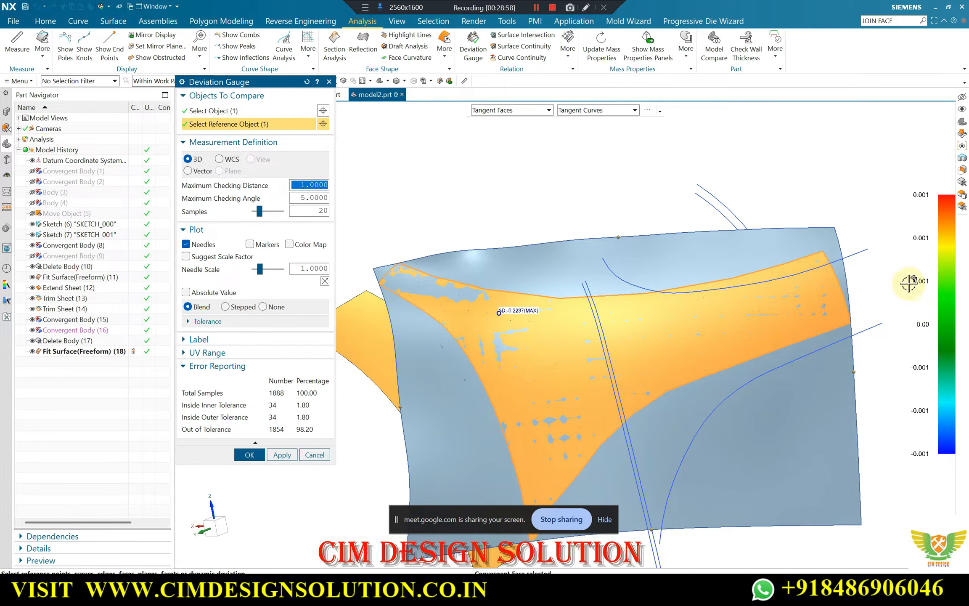
Examine the maximum-deviation point and the panel's upper tip, and close the deviation check
scroll(517, 317, up, 2)
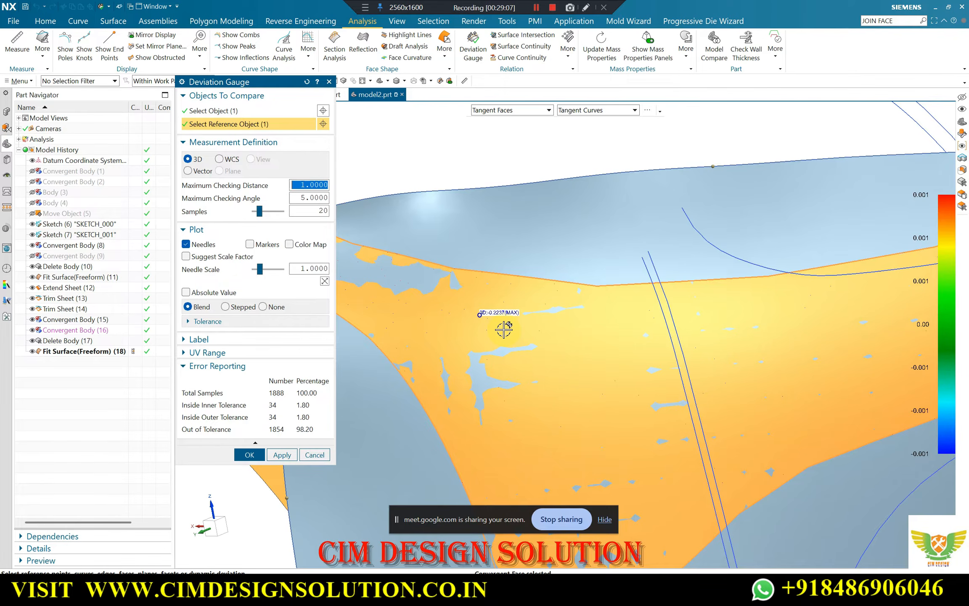
scroll(504, 330, down, 5)
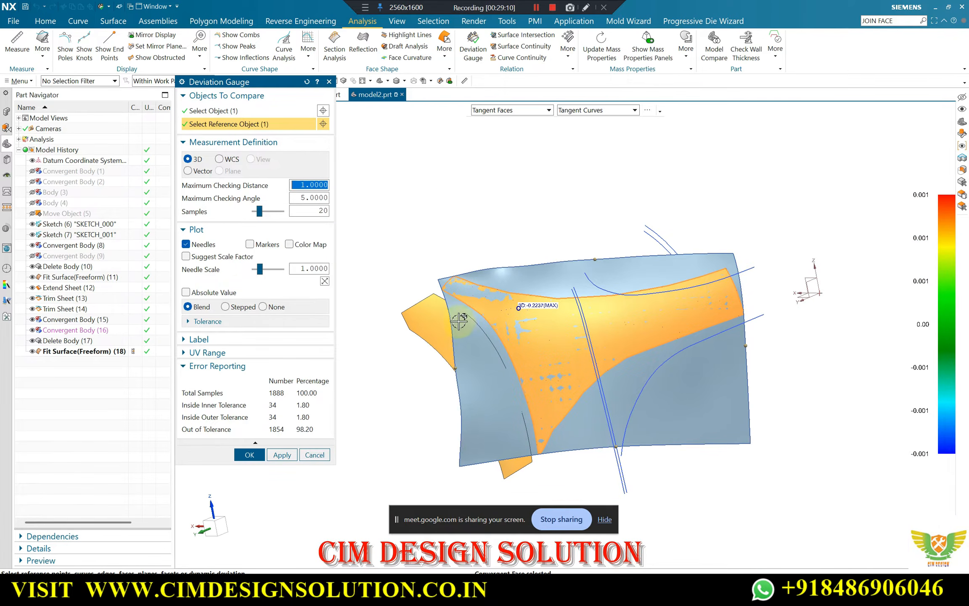
scroll(458, 321, up, 5)
middle_click(442, 284)
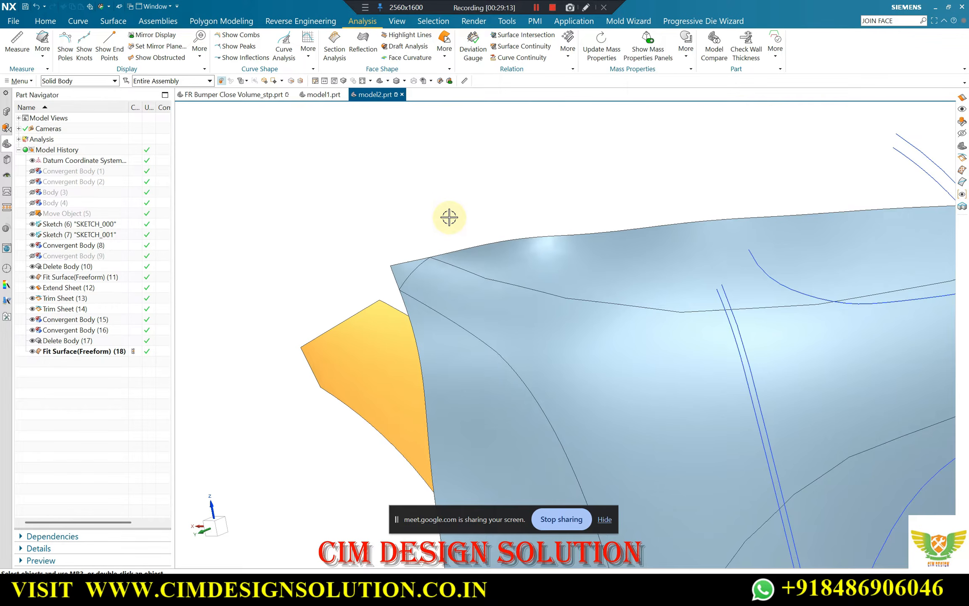
Swap shown and hidden objects and examine the original bumper mesh around the panel's upper tip
key(ctrl+shift+b)
middle_drag(401, 253, 442, 238)
scroll(404, 235, up, 3)
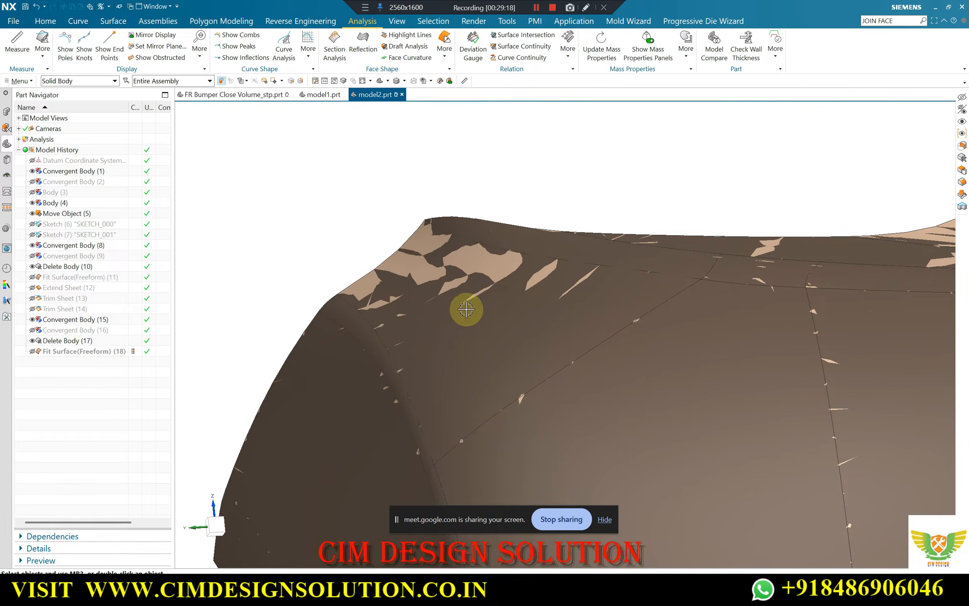
scroll(445, 233, down, 4)
middle_drag(443, 230, 456, 249)
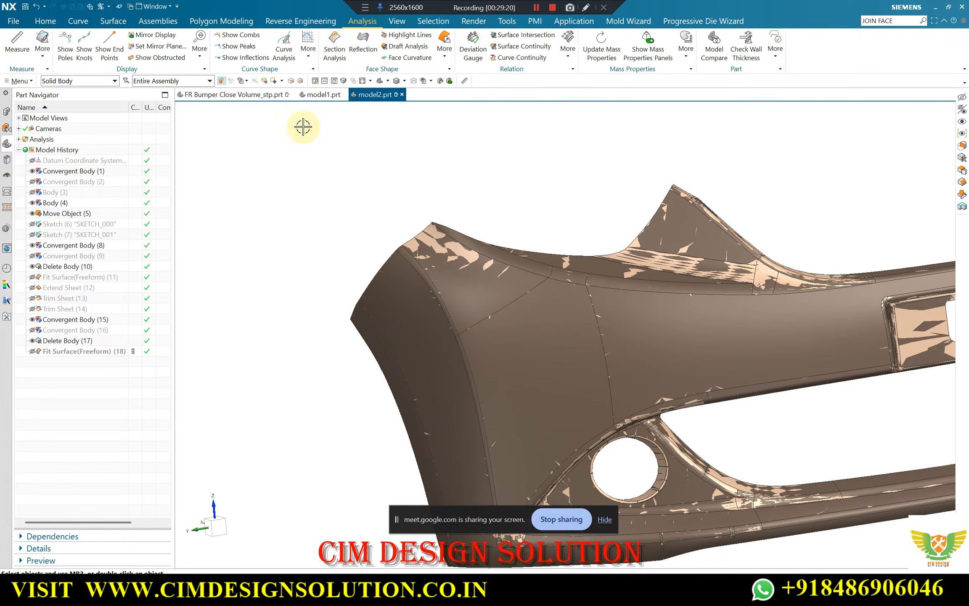
click(321, 95)
click(381, 95)
scroll(504, 245, down, 5)
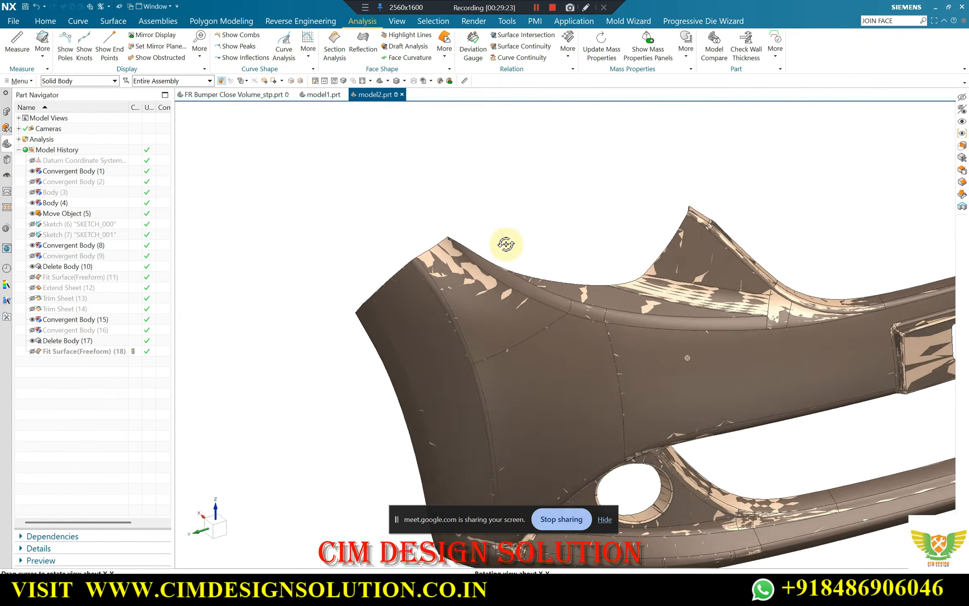
Undo the visibility swap and examine the fitted surface's shape along its upper edge and tip
key(ctrl+z)
scroll(475, 249, up, 4)
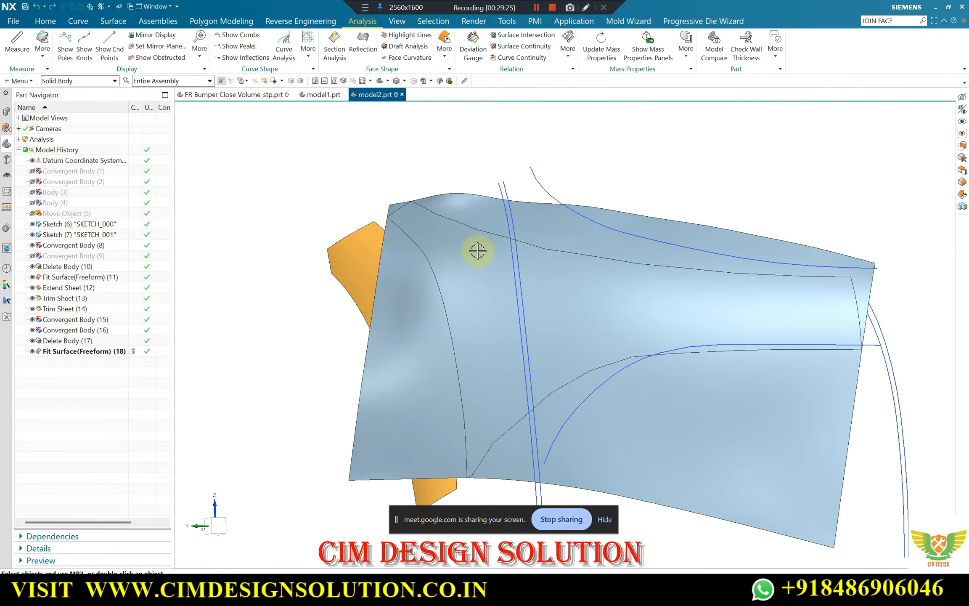
scroll(417, 223, down, 3)
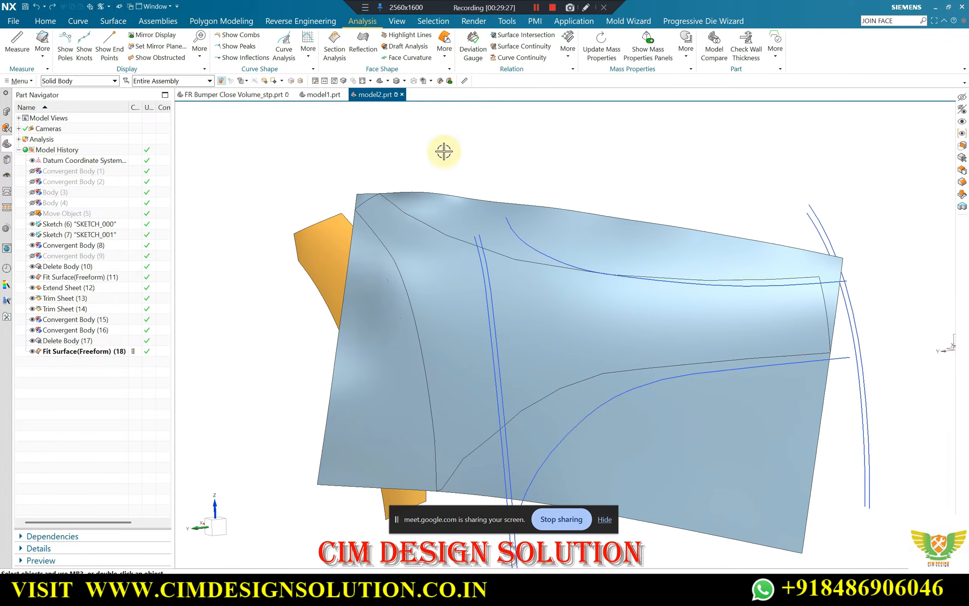
mouse_move(508, 265)
middle_down()
mouse_move(510, 256)
mouse_move(439, 238)
mouse_move(502, 255)
middle_up()
scroll(494, 236, up, 3)
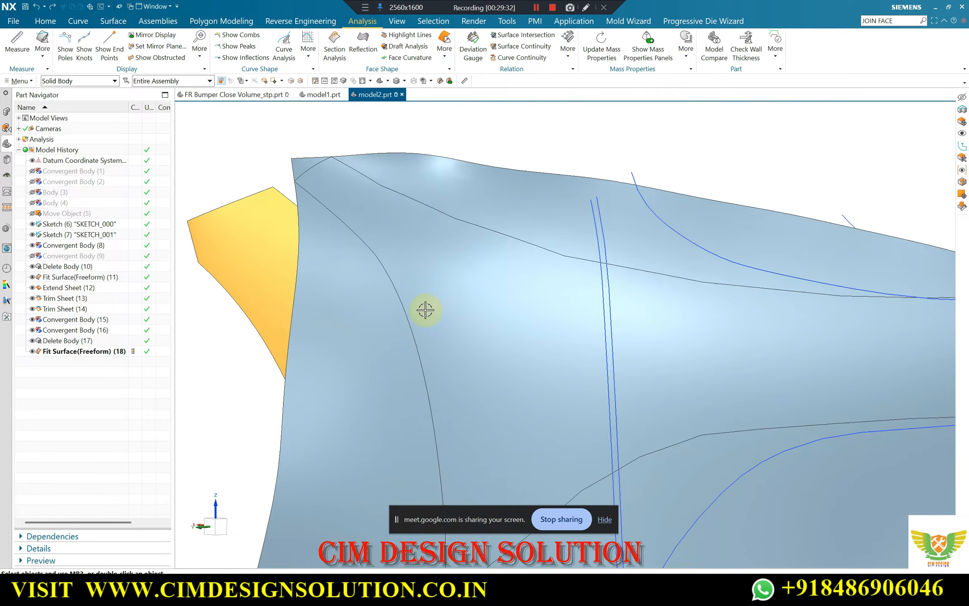
middle_drag(407, 191, 403, 194)
scroll(402, 194, down, 2)
Reopen the main panel's freeform fit for editing and compare its preview with the facet body around the upper tip
click(89, 352)
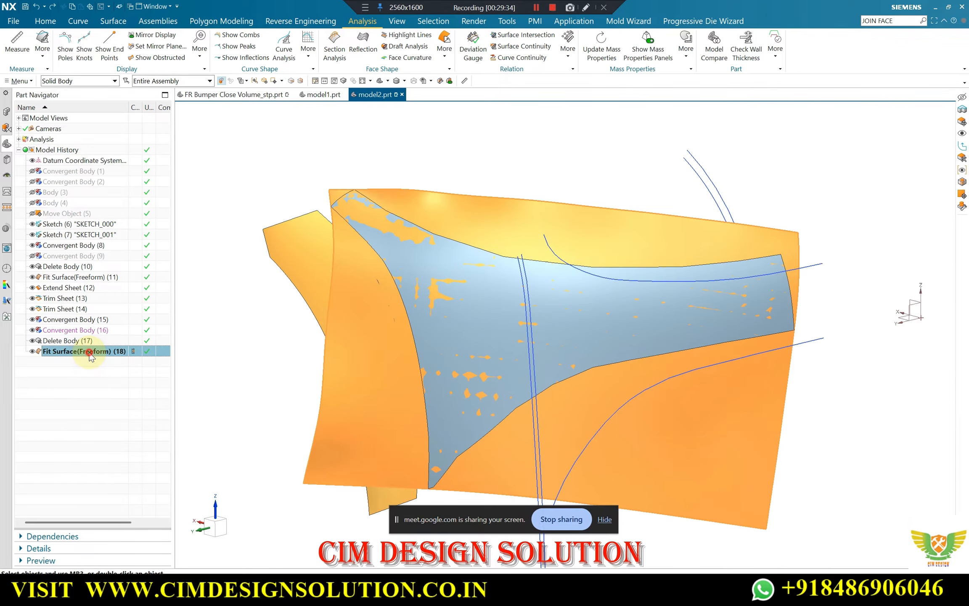
double_click(89, 352)
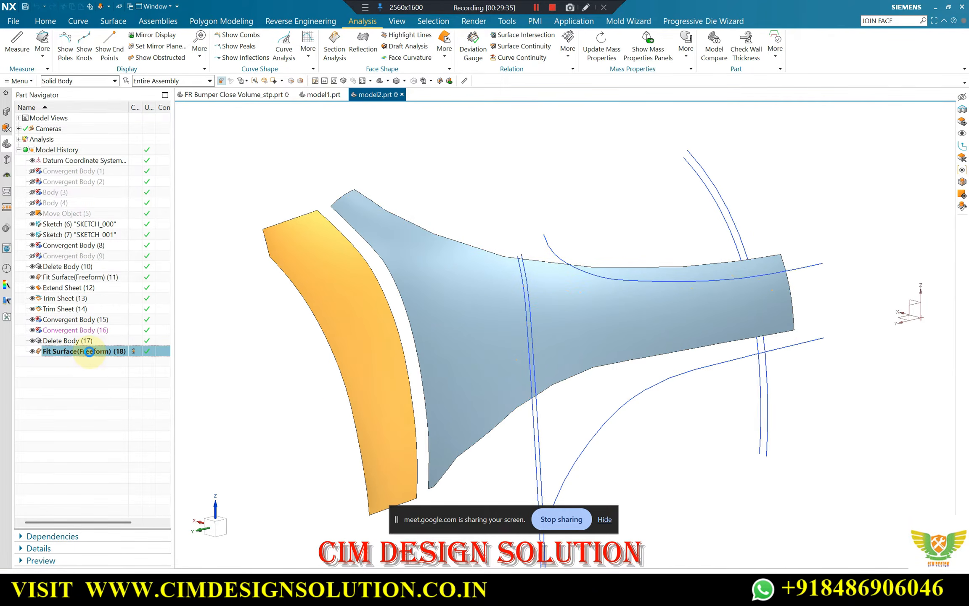
scroll(493, 247, up, 3)
scroll(536, 248, down, 1)
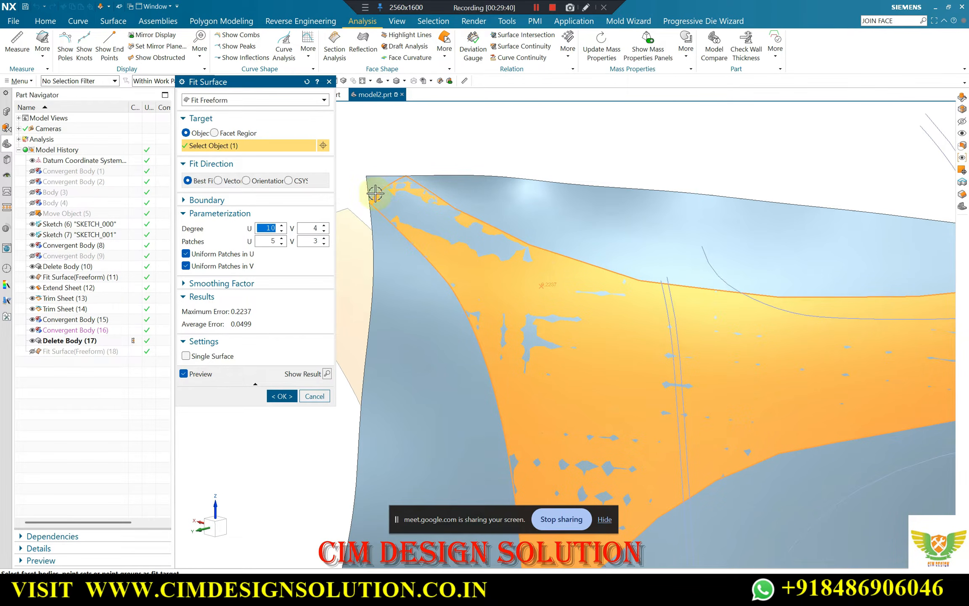
scroll(484, 226, down, 3)
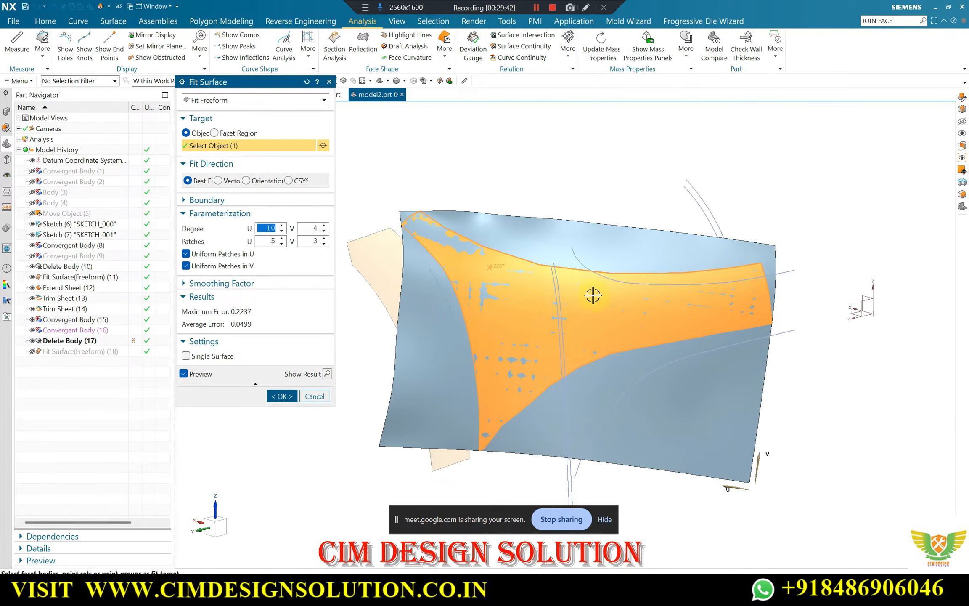
scroll(553, 293, up, 2)
middle_drag(588, 291, 626, 288)
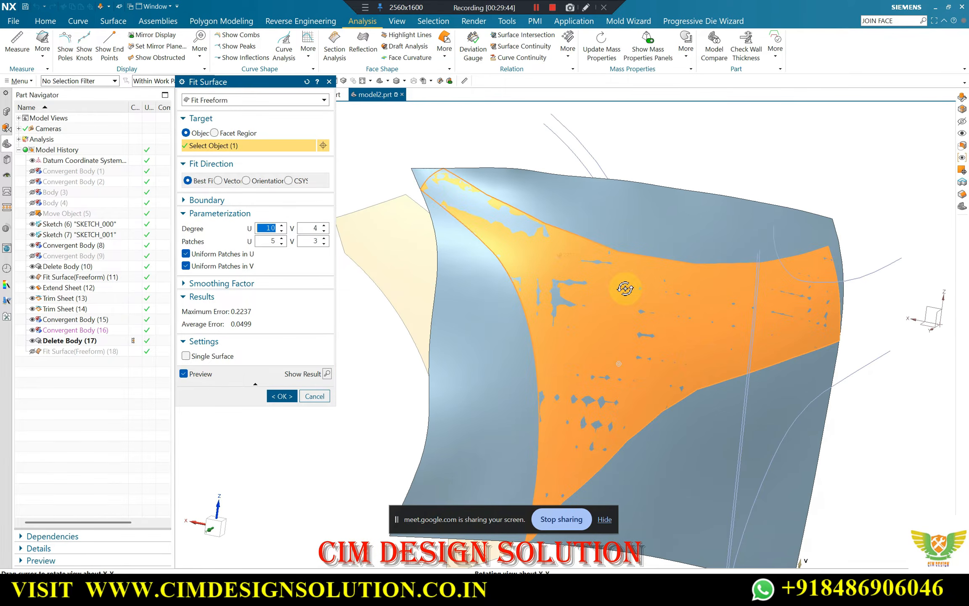
middle_drag(649, 325, 638, 322)
scroll(638, 322, down, 2)
scroll(493, 260, up, 6)
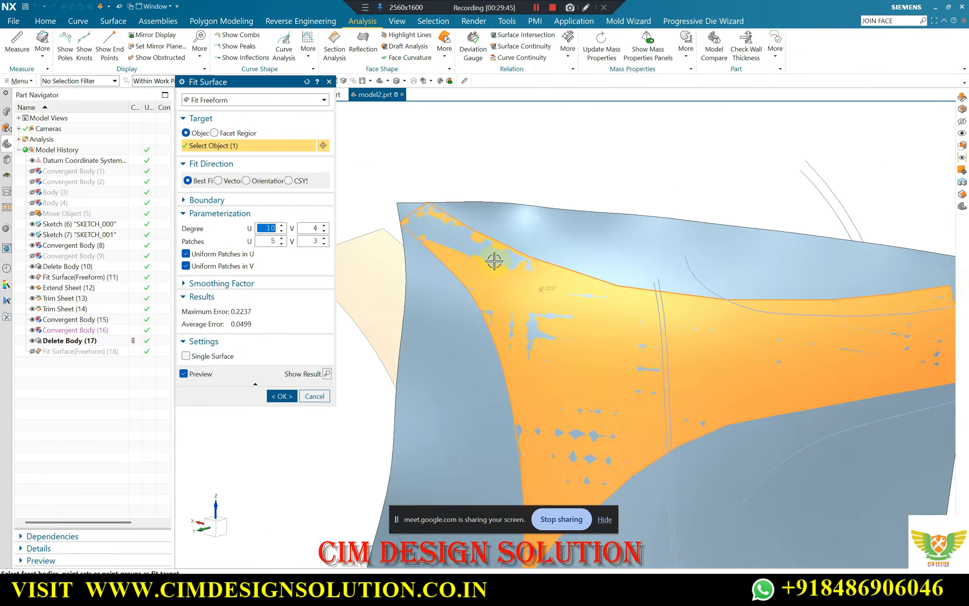
scroll(532, 262, down, 2)
scroll(440, 227, up, 2)
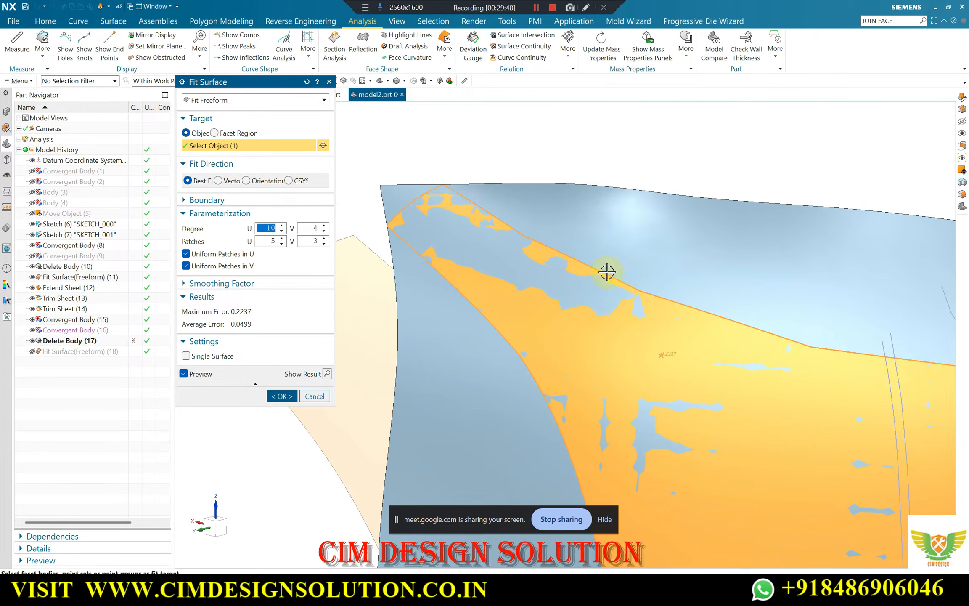
scroll(492, 254, down, 3)
scroll(599, 272, up, 1)
scroll(454, 231, down, 2)
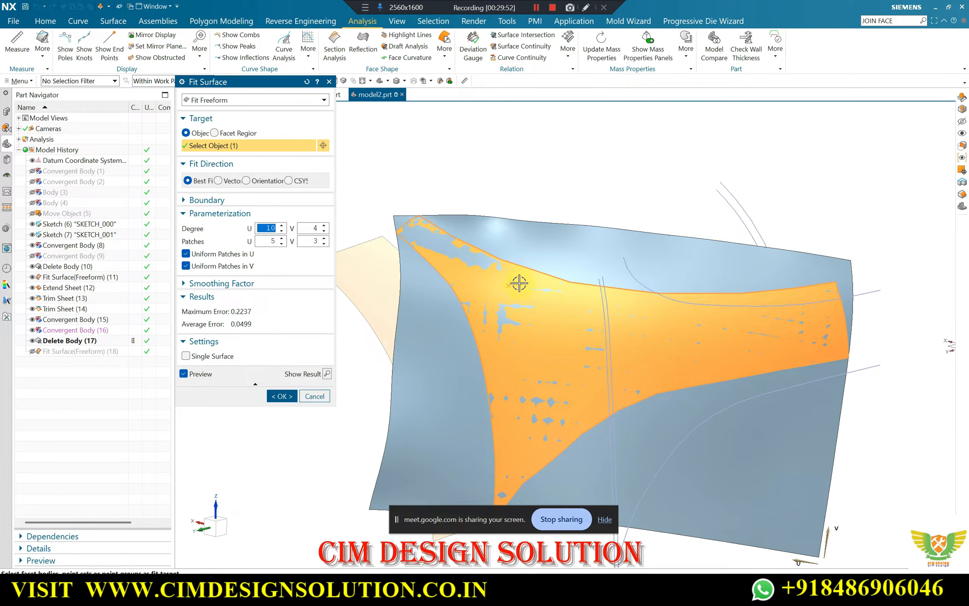
scroll(533, 282, up, 2)
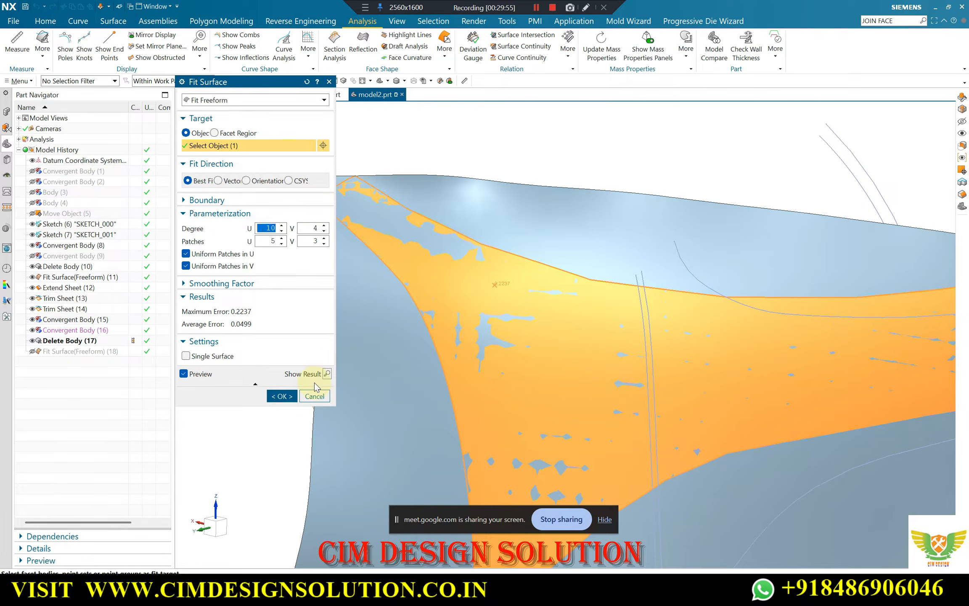
click(281, 397)
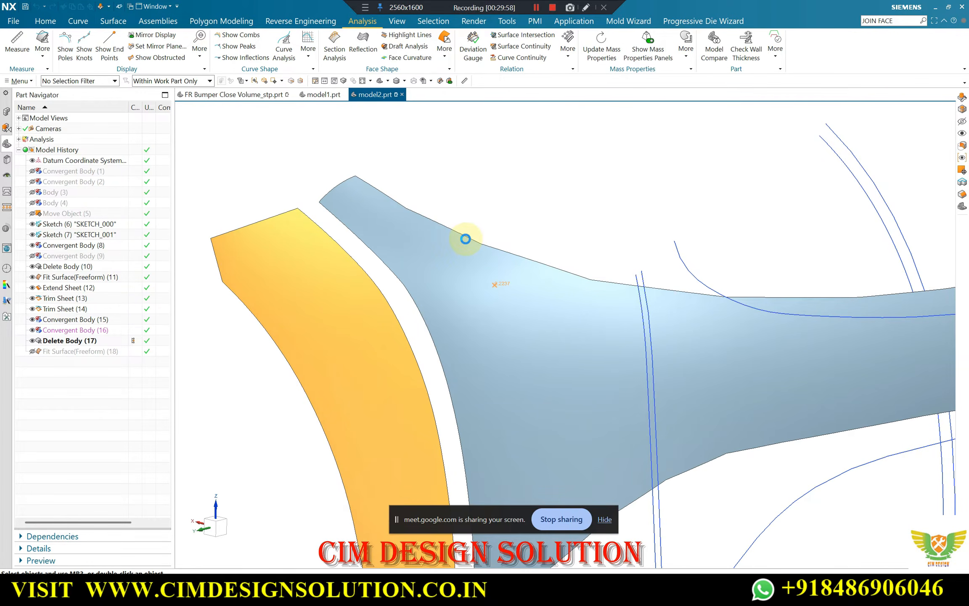
Create a new sketch on the YZ datum plane and orient the view square to it
scroll(465, 239, down, 5)
middle_drag(462, 234, 451, 180)
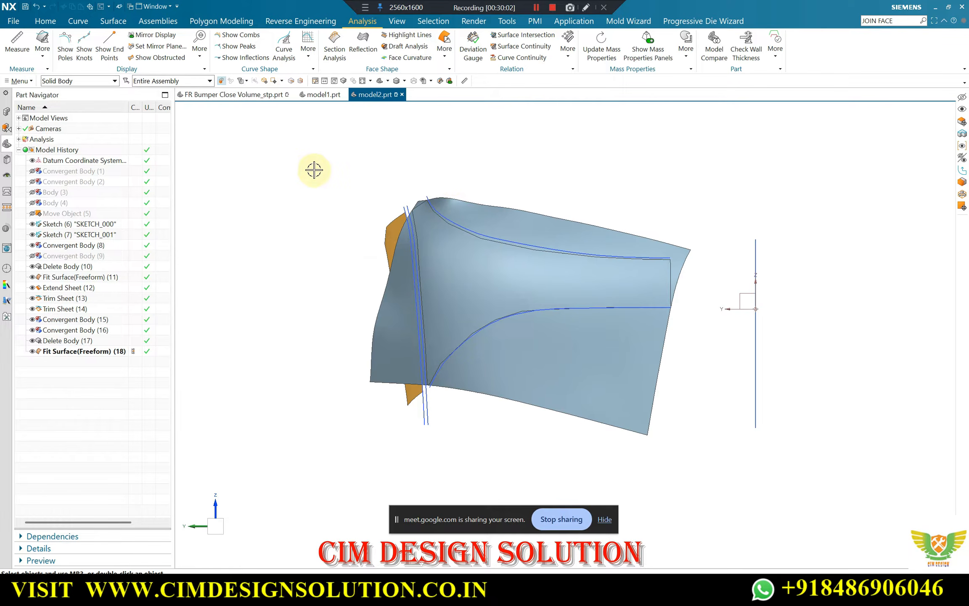
double_click(45, 20)
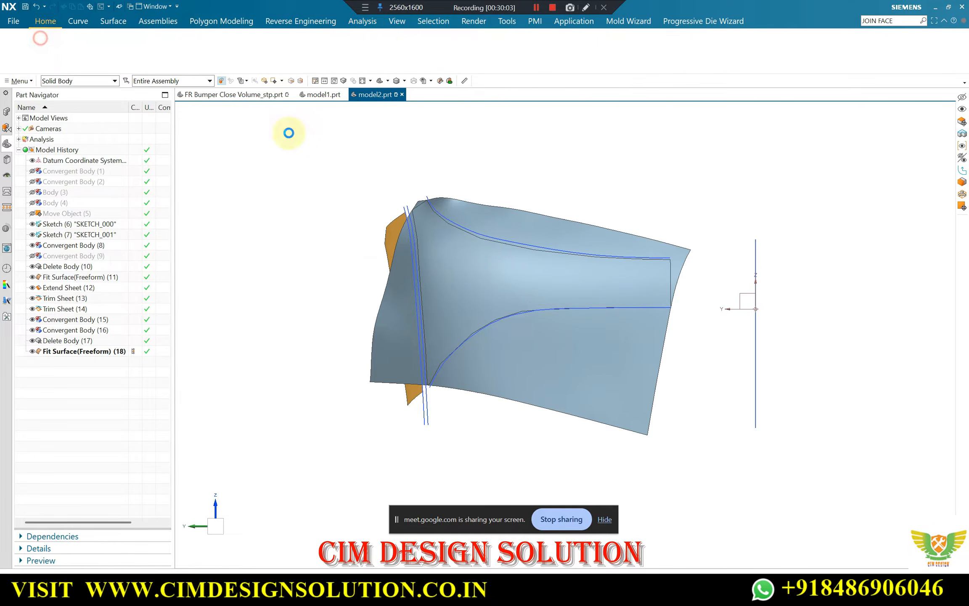
click(748, 290)
middle_click(688, 270)
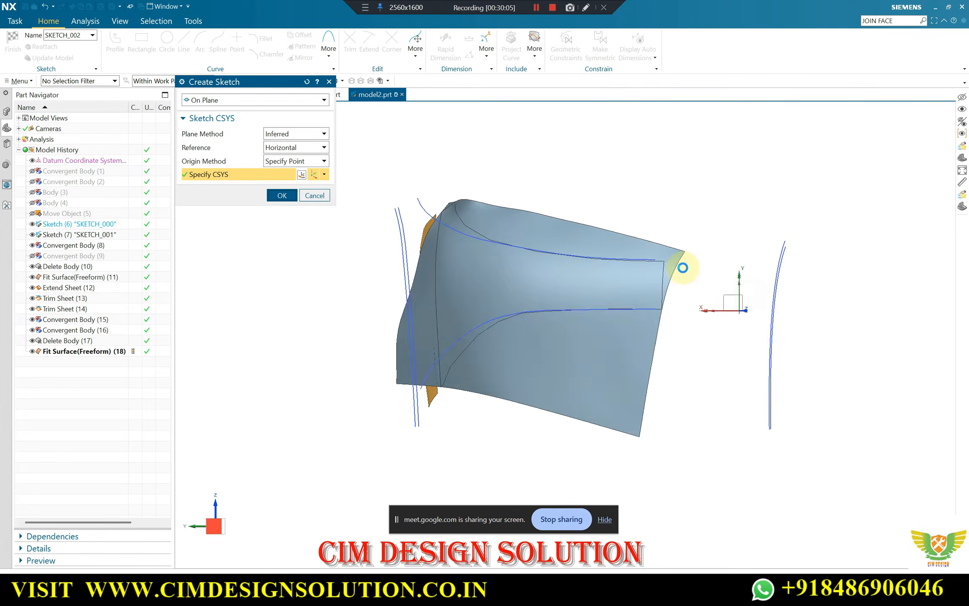
scroll(485, 245, down, 1)
middle_drag(487, 245, 641, 249)
key(F8)
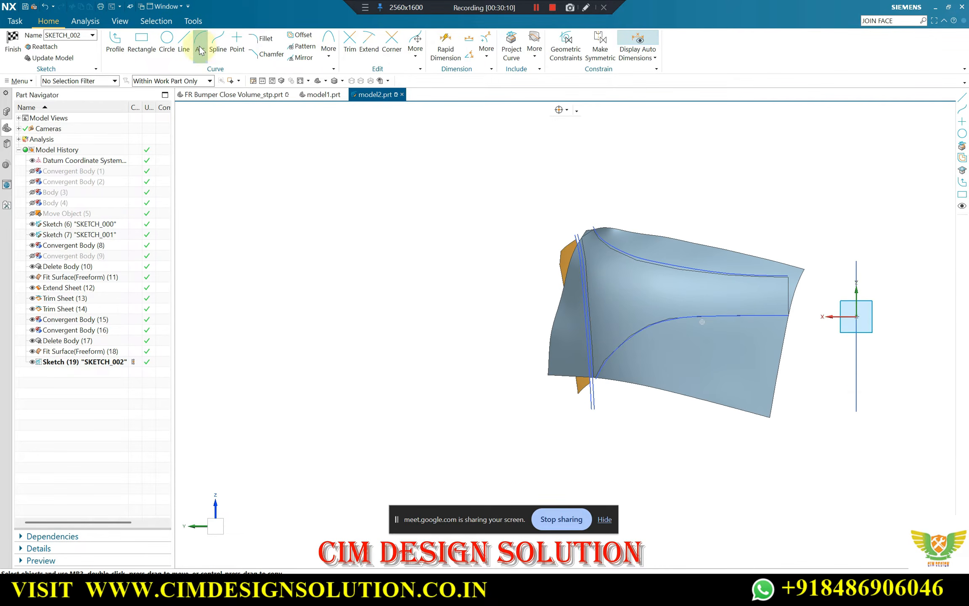
Sketch a diagonal line about 318 mm long, at about 320 degrees, across the fitted surface below its upper tip
key(l)
scroll(656, 211, up, 5)
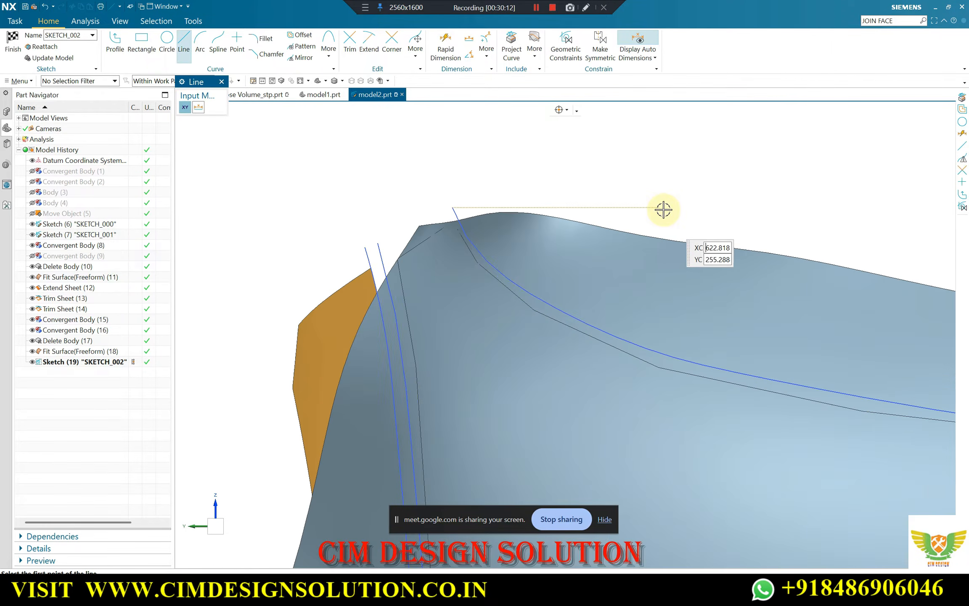
click(665, 195)
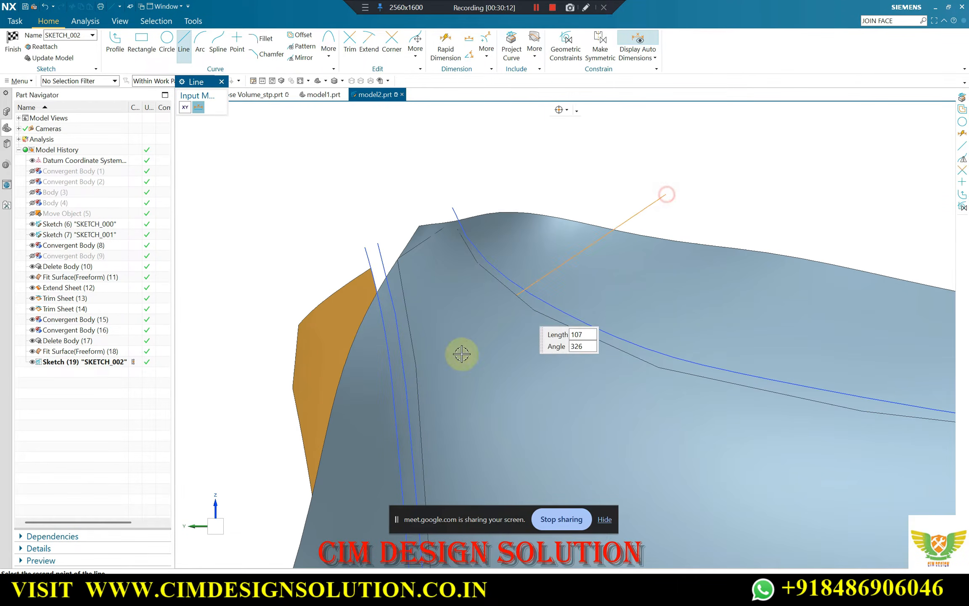
click(256, 537)
scroll(526, 268, down, 4)
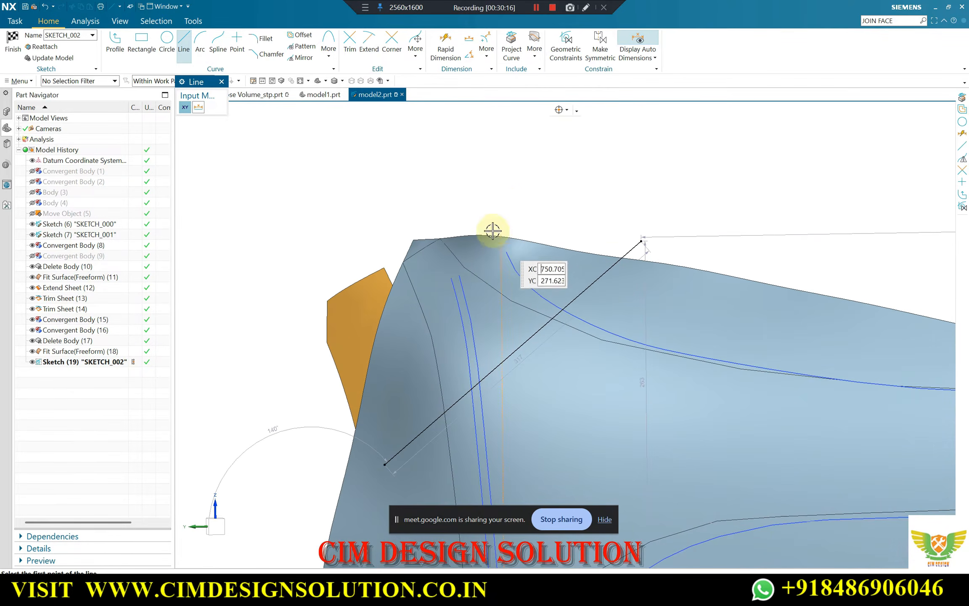
Finish drawing lines and shift the diagonal line's upper endpoint slightly to adjust its slope
scroll(505, 182, up, 1)
scroll(568, 223, up, 2)
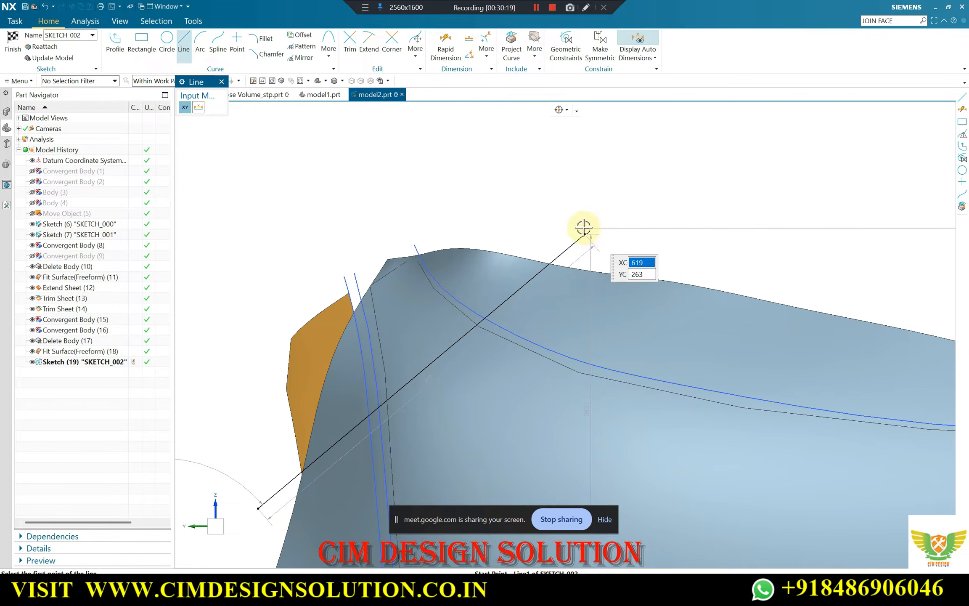
key(Escape)
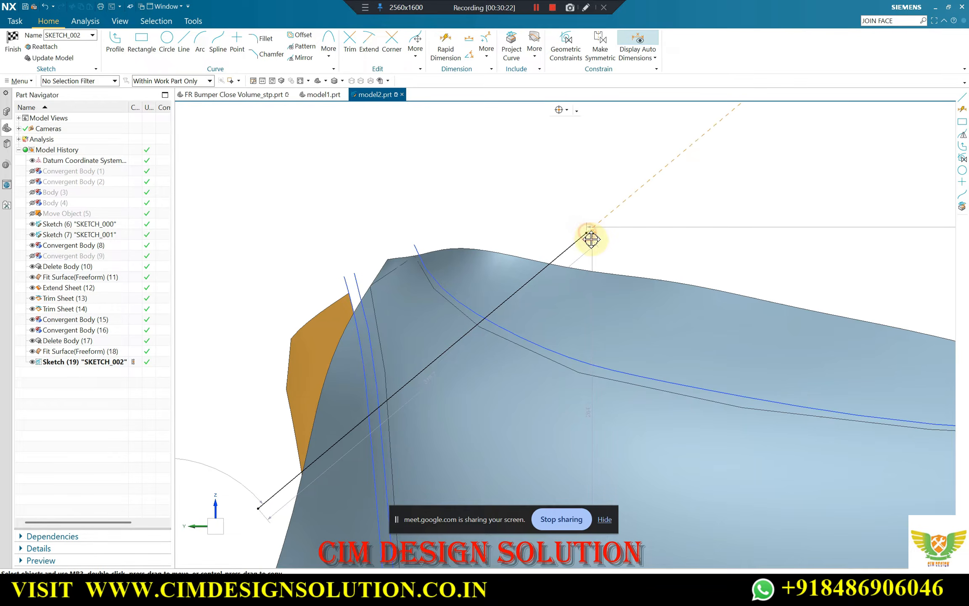
drag(591, 239, 603, 256)
scroll(404, 187, down, 2)
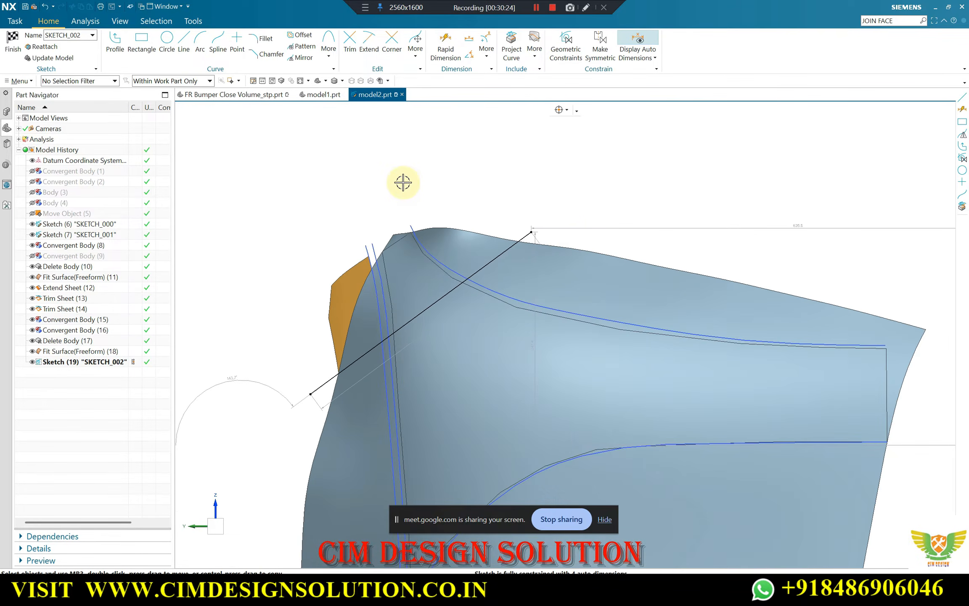
Finish the YZ-plane sketch containing the diagonal line and return to the model
mouse_move(403, 182)
middle_down()
mouse_move(441, 190)
mouse_move(235, 142)
middle_up()
click(13, 46)
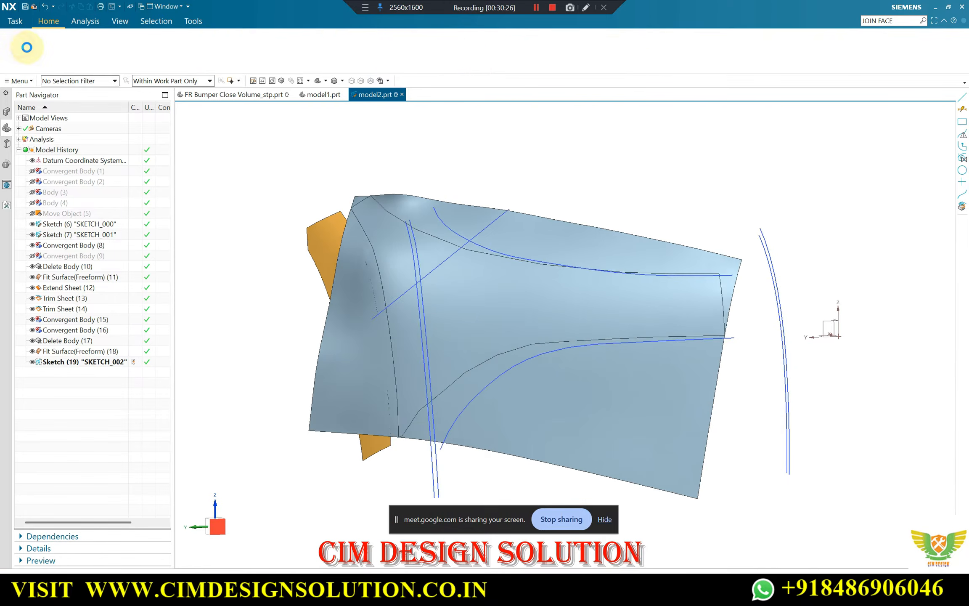
middle_drag(422, 205, 425, 213)
key(Escape)
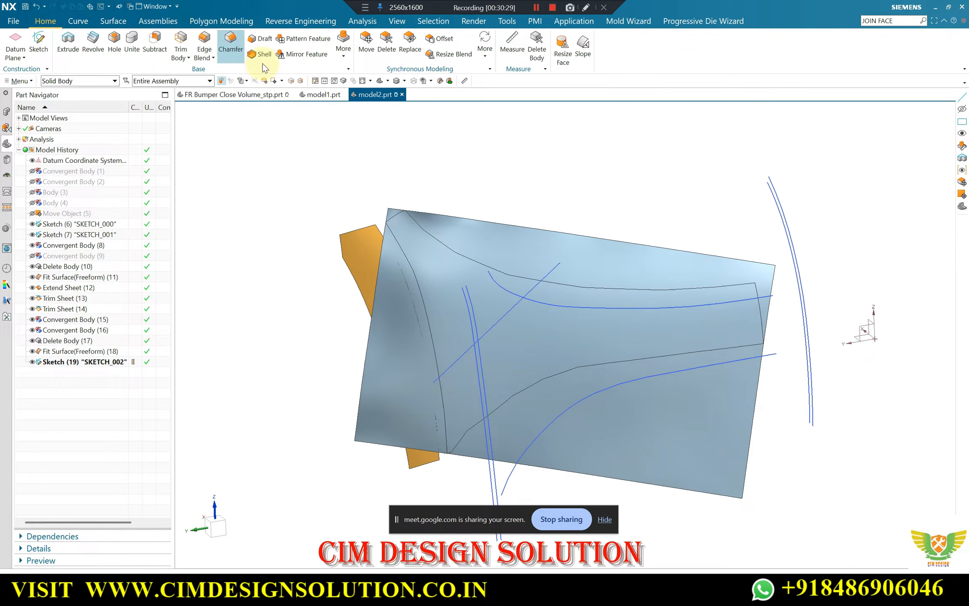
Examine the fitted main-panel surface around its upper tip, comparing its edges with the facet outline and sketch curves
click(99, 23)
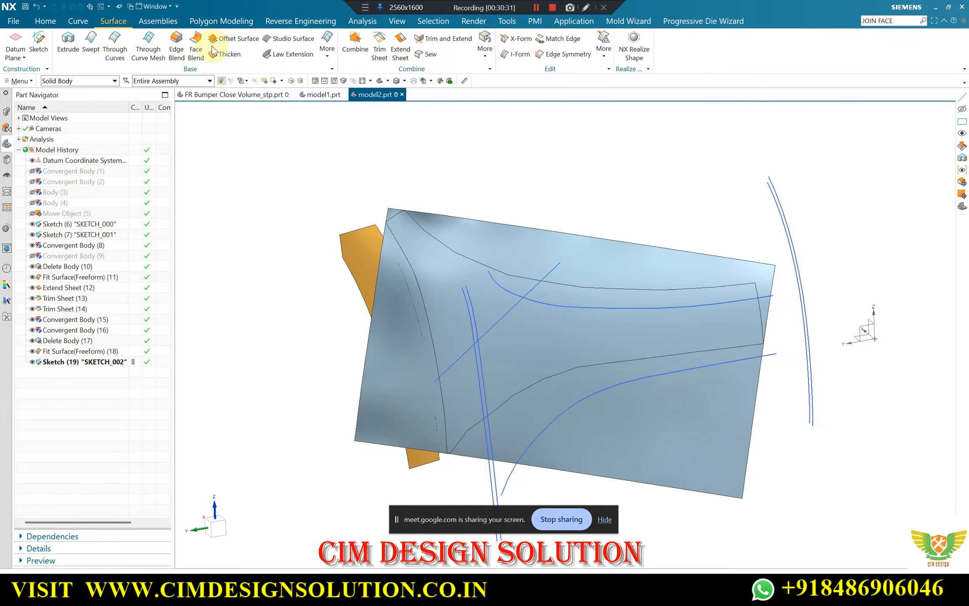
scroll(465, 192, up, 2)
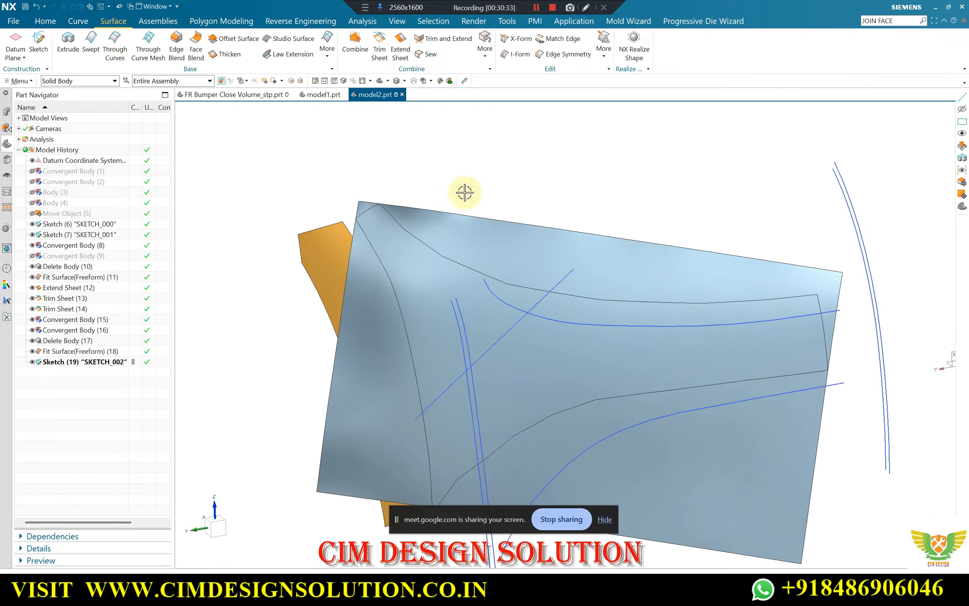
middle_drag(313, 108, 488, 268)
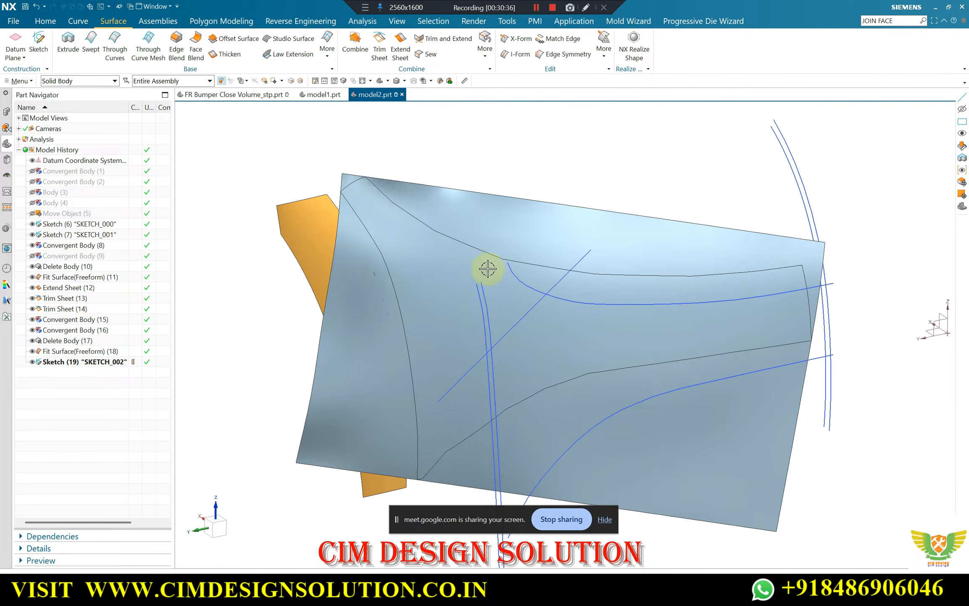
middle_drag(361, 240, 374, 202)
scroll(385, 216, up, 3)
scroll(360, 208, down, 2)
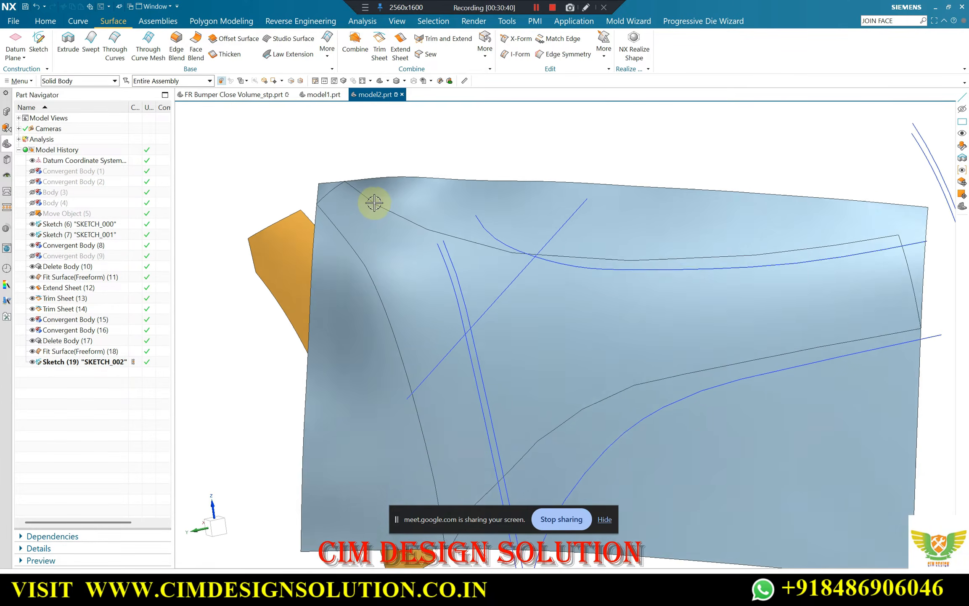
scroll(372, 203, up, 1)
scroll(331, 207, down, 3)
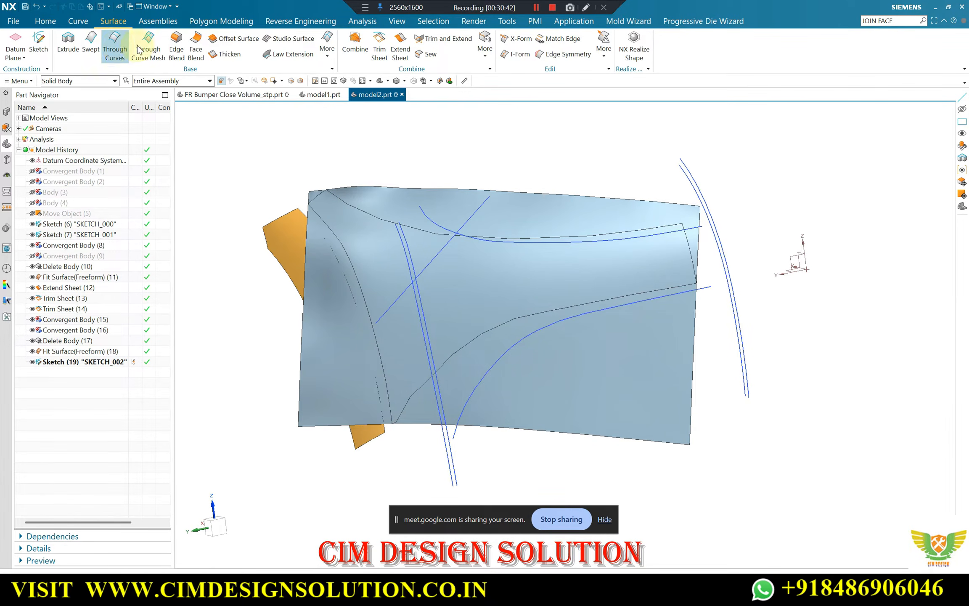
Extend all four edges of the fitted main-panel surface by a 10 mm offset with Extend Sheet
middle_drag(348, 132, 324, 123)
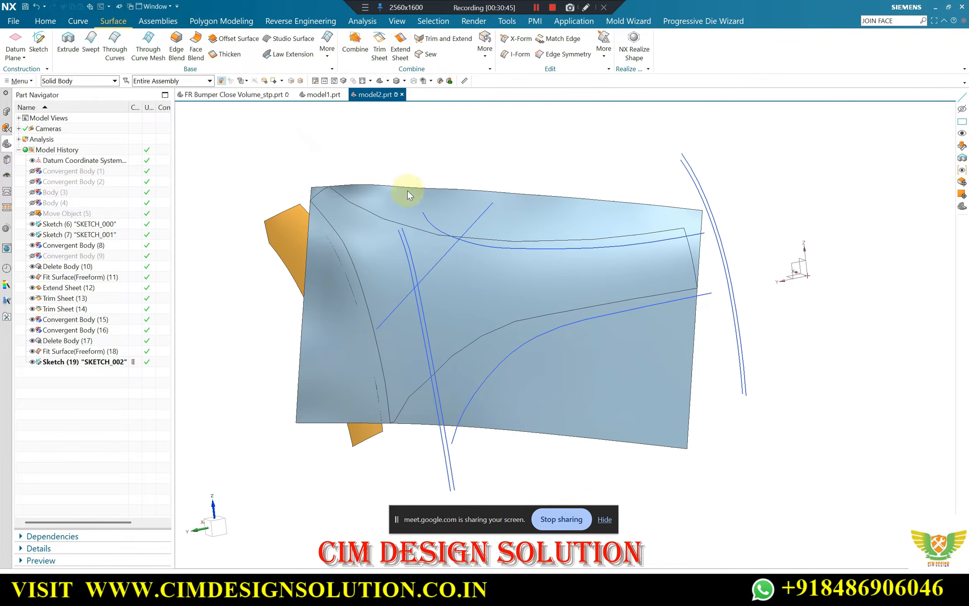
click(315, 189)
scroll(555, 182, down, 2)
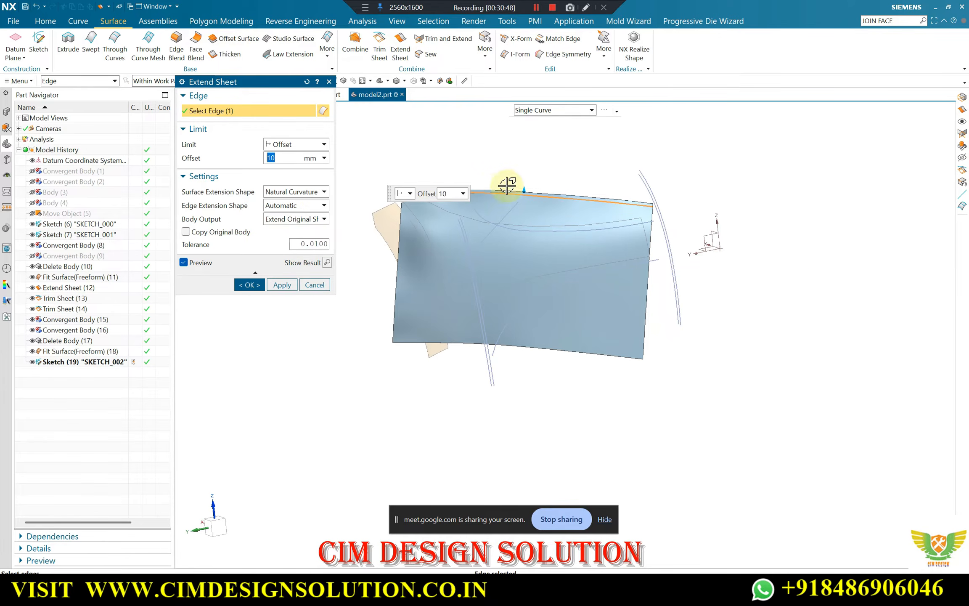
scroll(391, 201, up, 3)
click(424, 211)
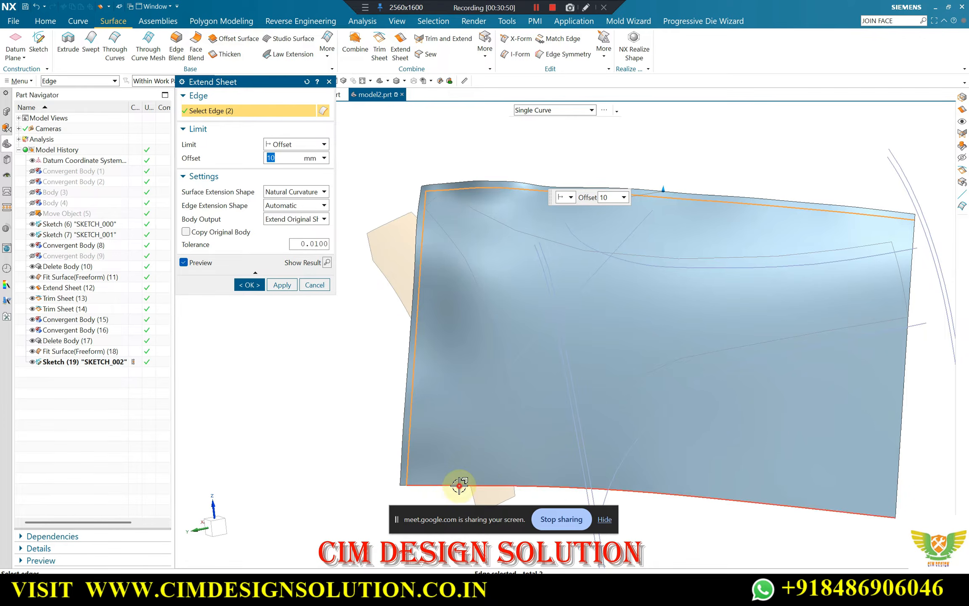
click(463, 488)
click(902, 448)
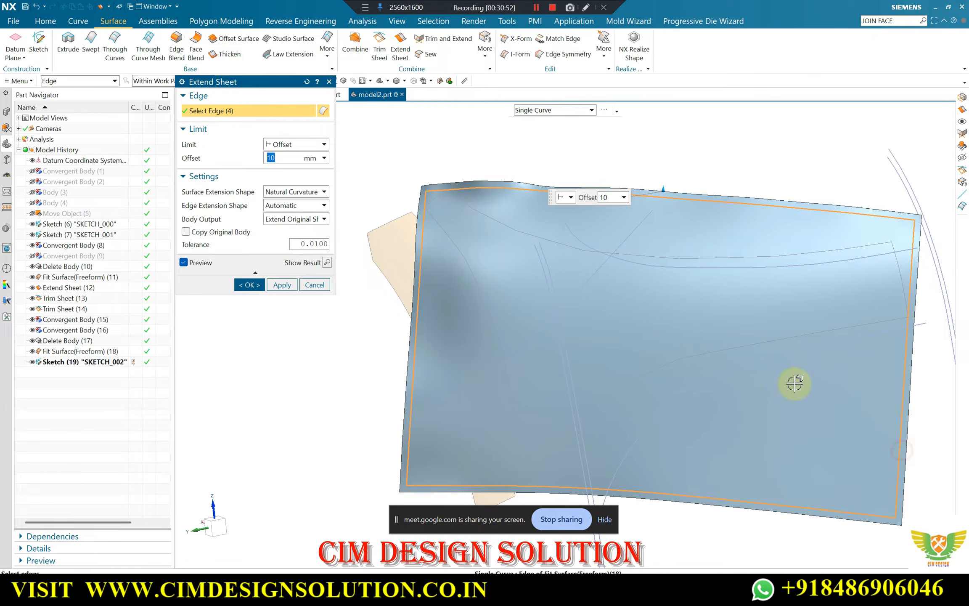
middle_click(662, 323)
Trim the main-panel sheet with the upper sketch curve projected along the X direction, discarding the region above it
scroll(383, 218, down, 3)
middle_drag(384, 219, 410, 216)
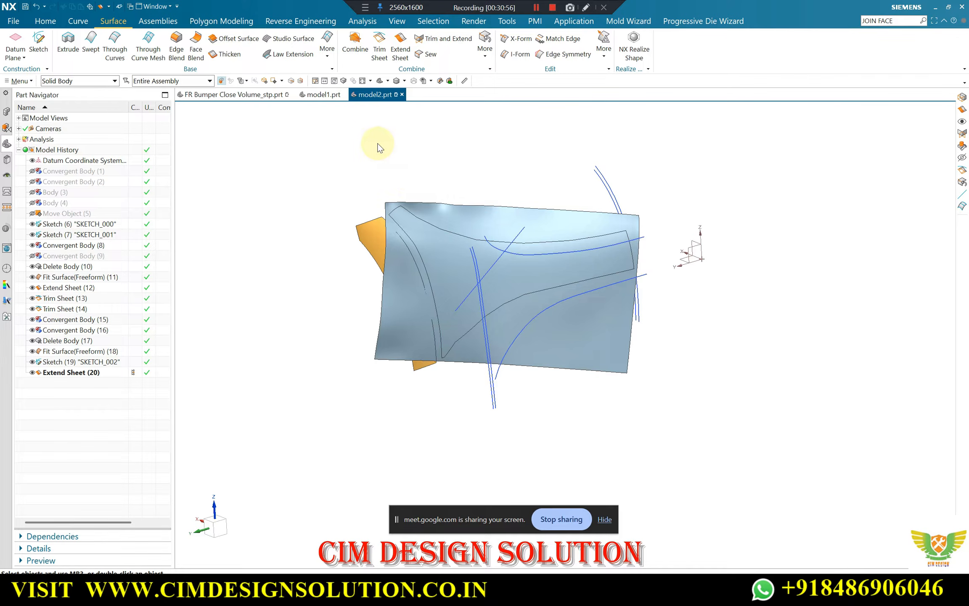
scroll(527, 268, up, 1)
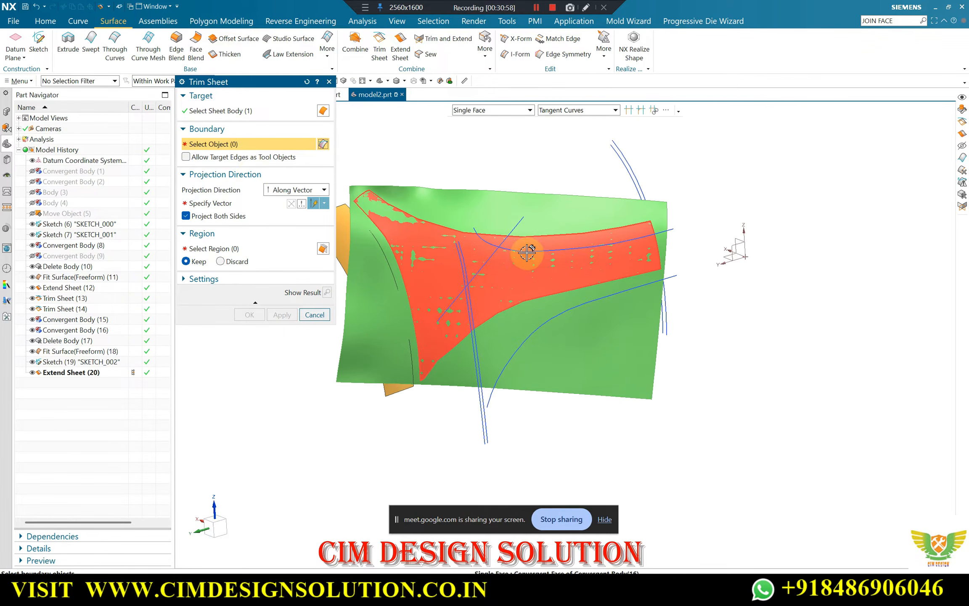
click(526, 252)
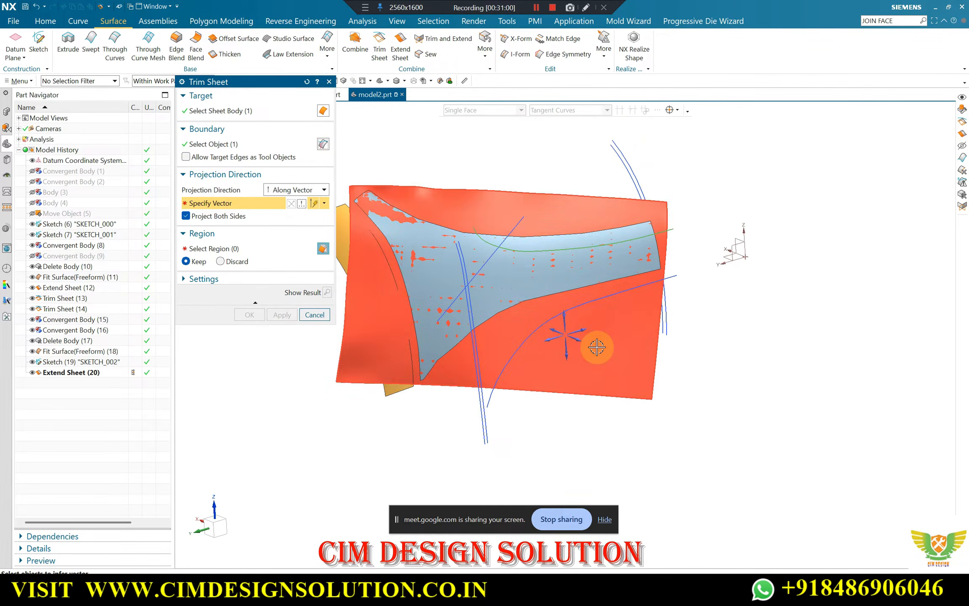
click(579, 340)
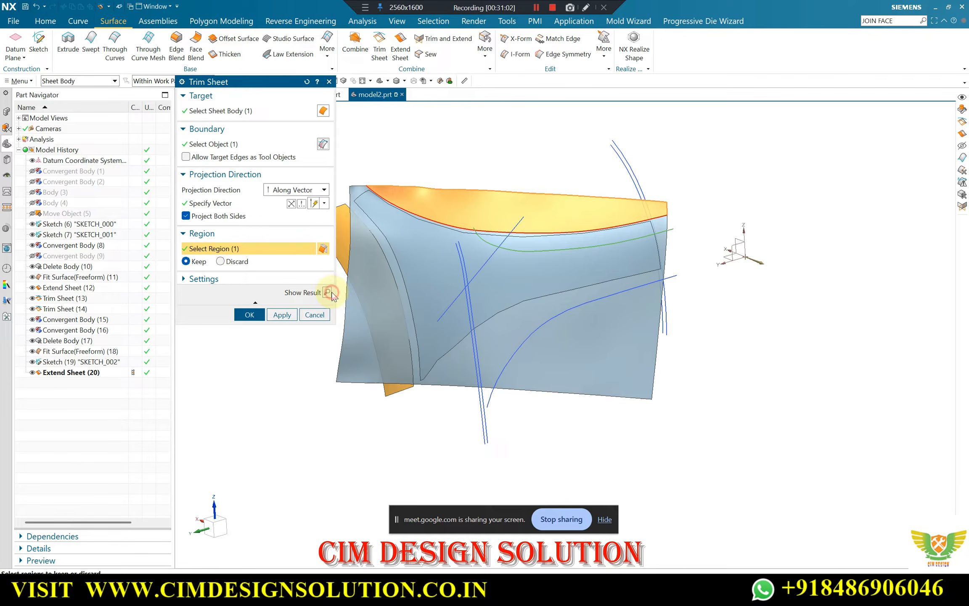
click(327, 292)
click(220, 261)
click(281, 315)
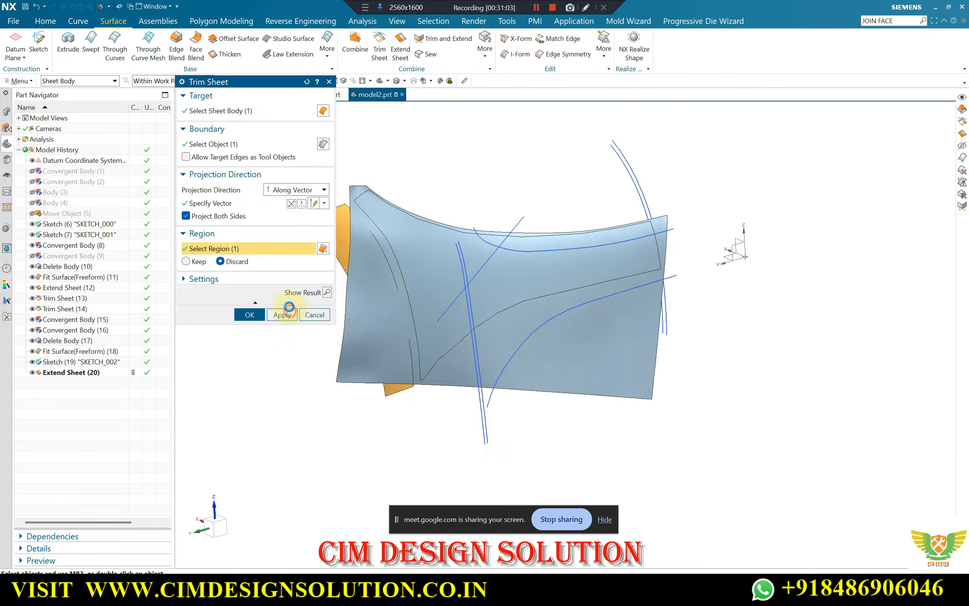
Trim the main-panel sheet with the steep sketch curve beside the orange strip, projected along X, discarding the strip side
scroll(474, 272, up, 2)
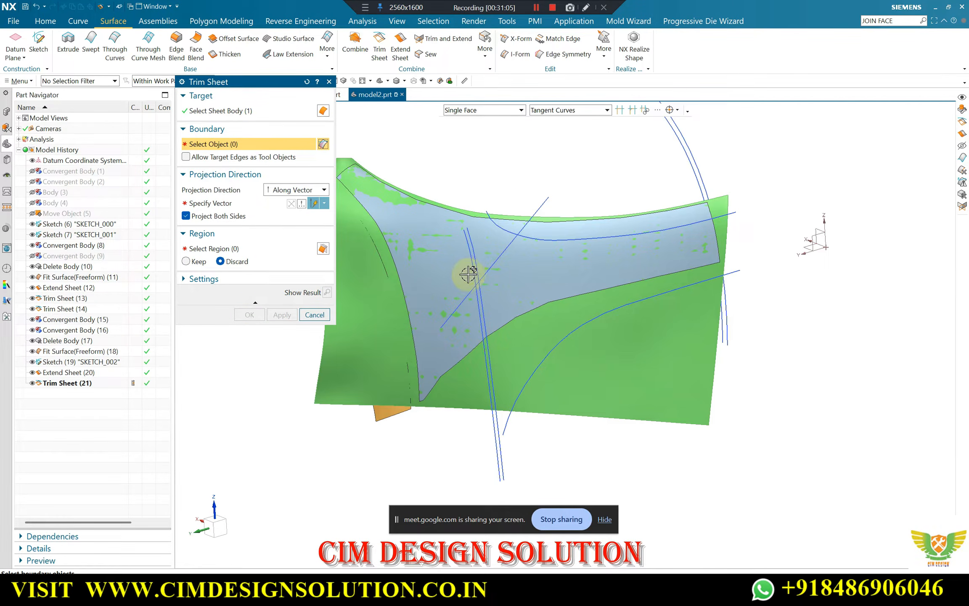
click(474, 259)
click(237, 205)
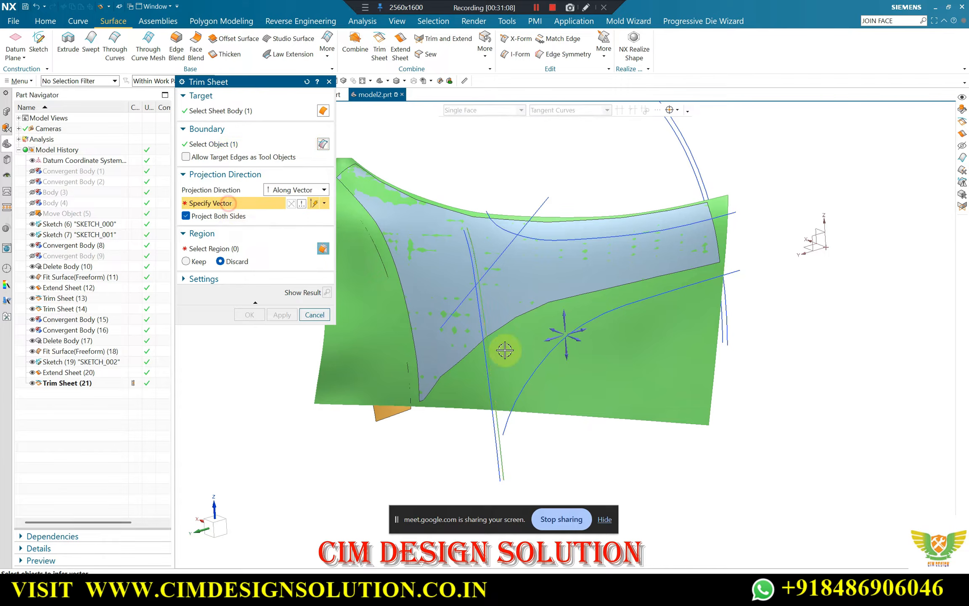
click(581, 341)
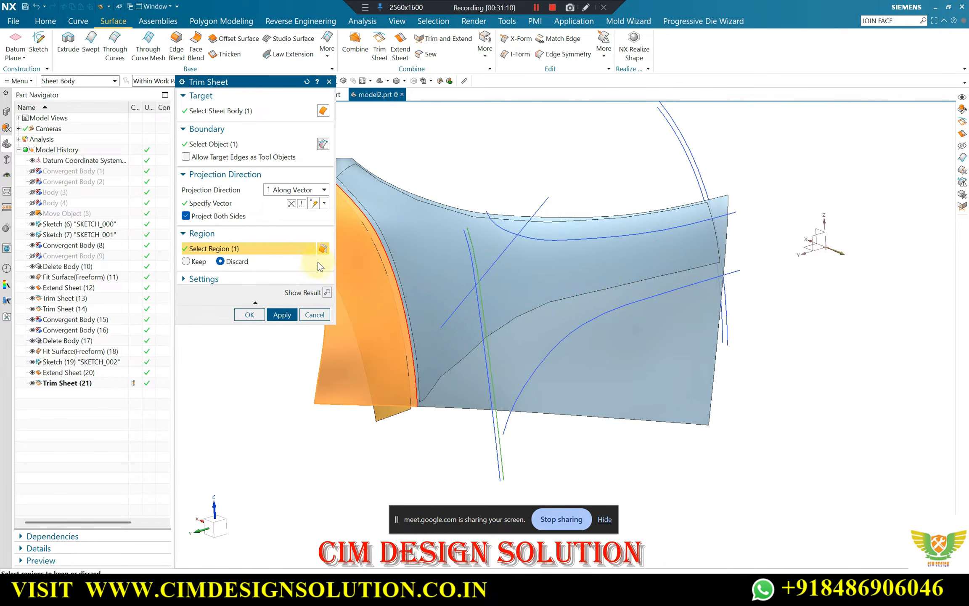
click(327, 292)
click(282, 315)
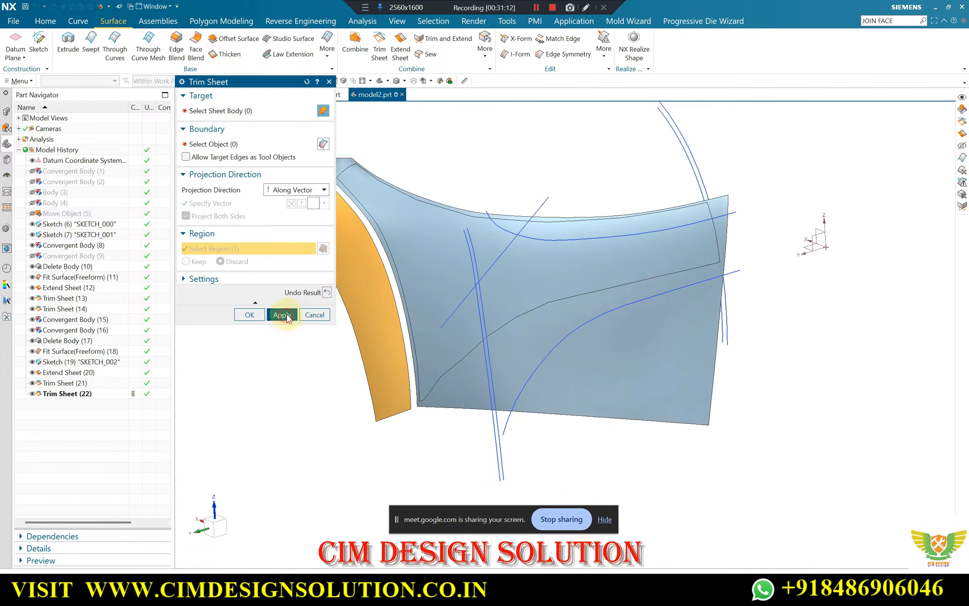
Trim the main-panel sheet with the lower curved sketch line projected along X, discarding the region below it
click(529, 301)
middle_click(588, 383)
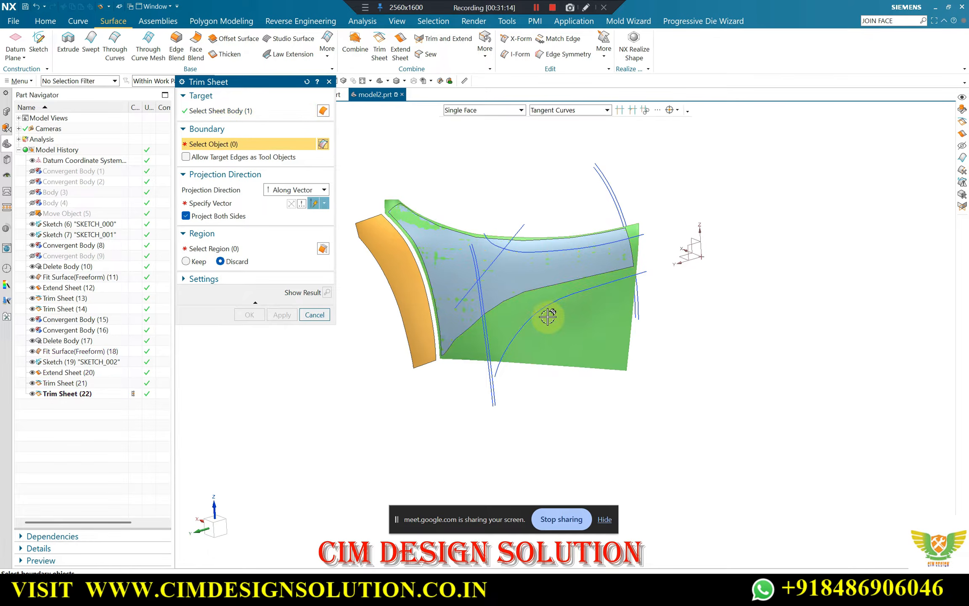
click(549, 308)
click(227, 203)
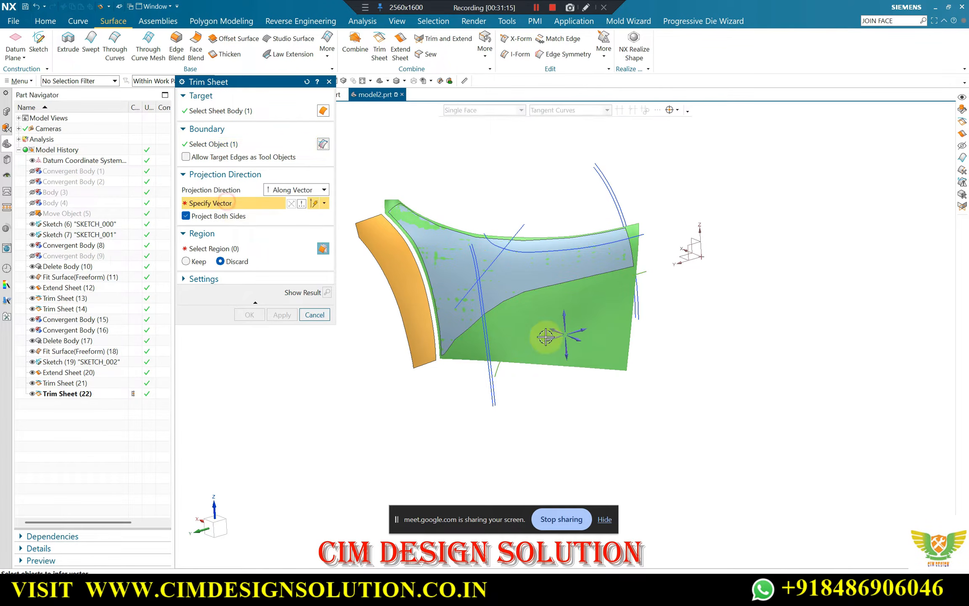
click(580, 341)
click(327, 292)
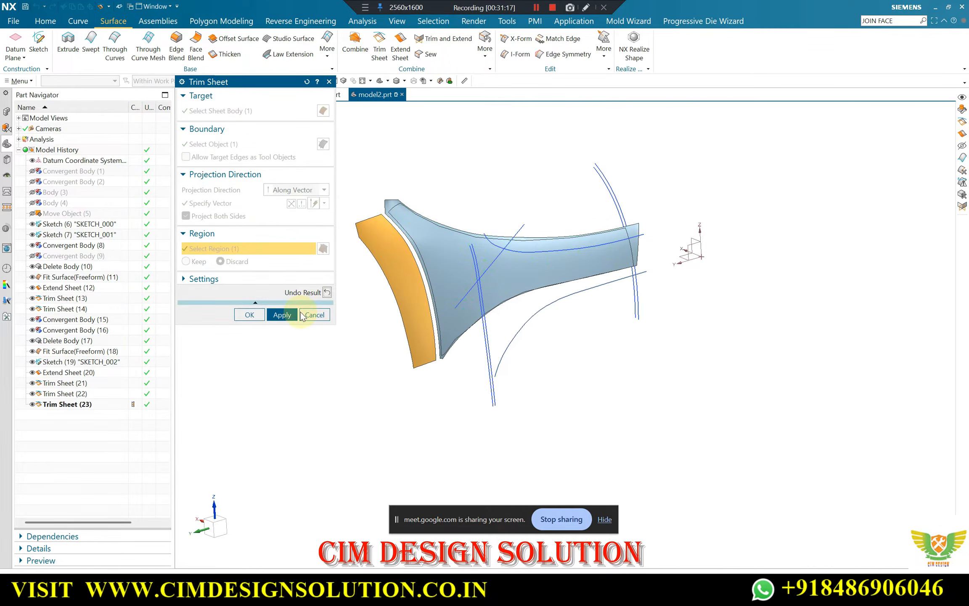
click(249, 315)
Trim the main panel's narrow far end with Trim Body, using a new plane at the lower sketch curve's endpoint
middle_drag(371, 190, 472, 157)
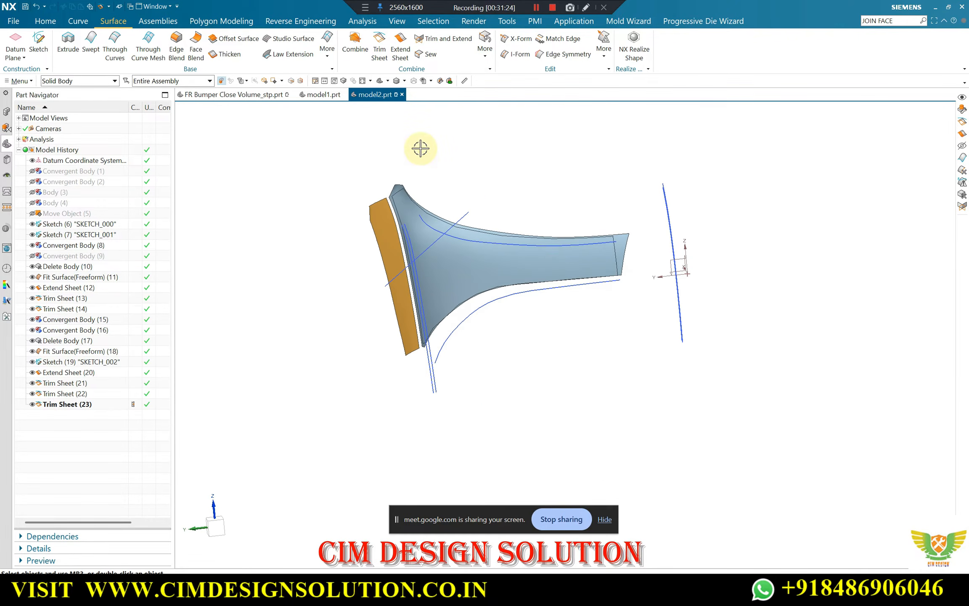
click(46, 21)
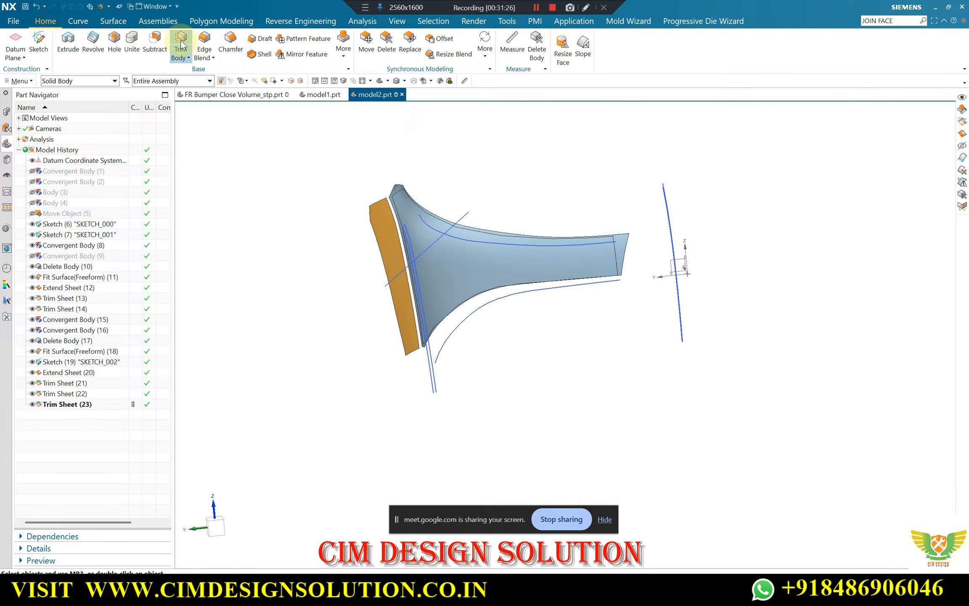
scroll(624, 244, up, 1)
click(624, 244)
middle_click(640, 253)
scroll(636, 312, up, 3)
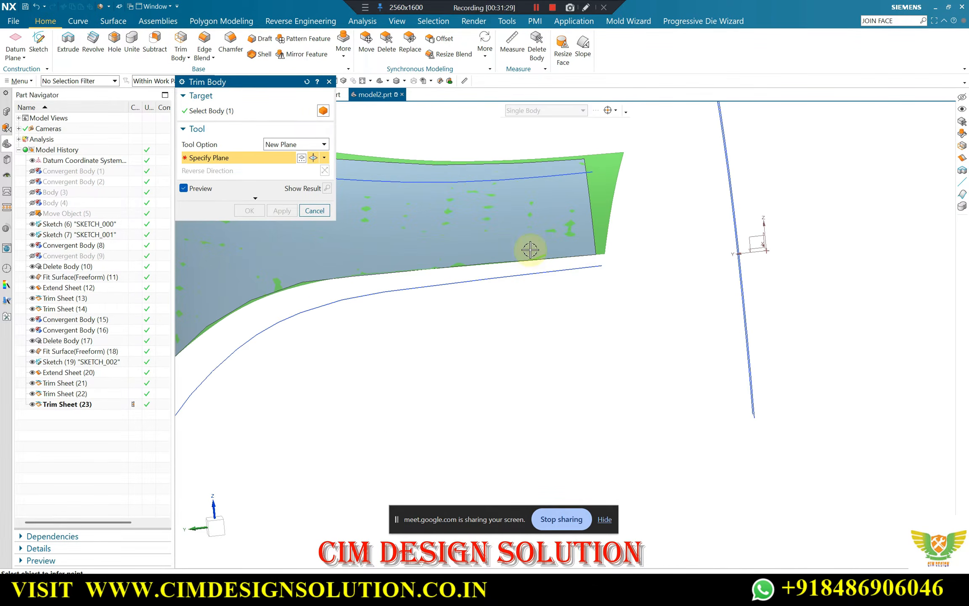
click(601, 266)
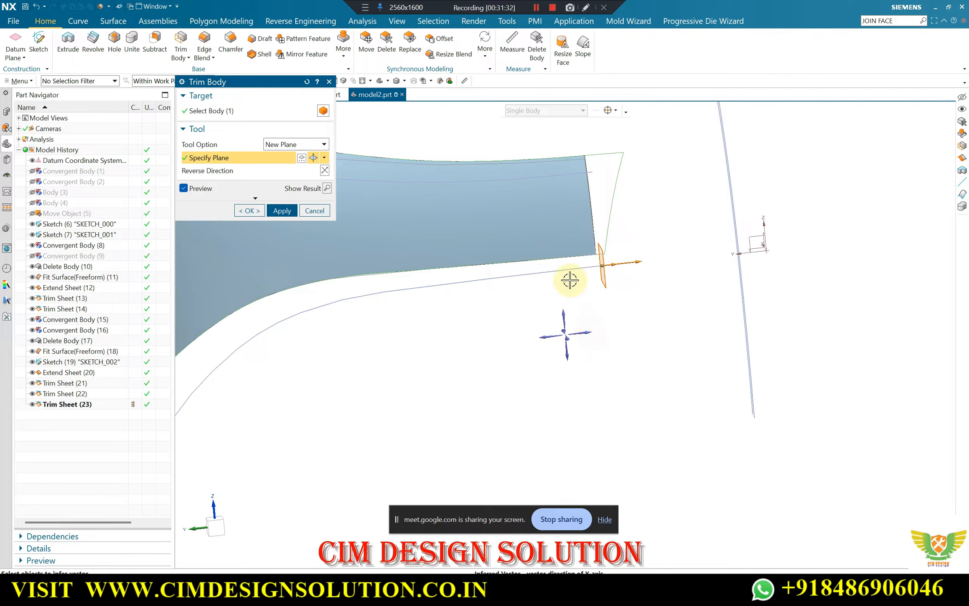
click(254, 210)
Trim the main-panel sheet with the diagonal sketch line projected along X, discarding the upper tip region
middle_drag(358, 218, 421, 171)
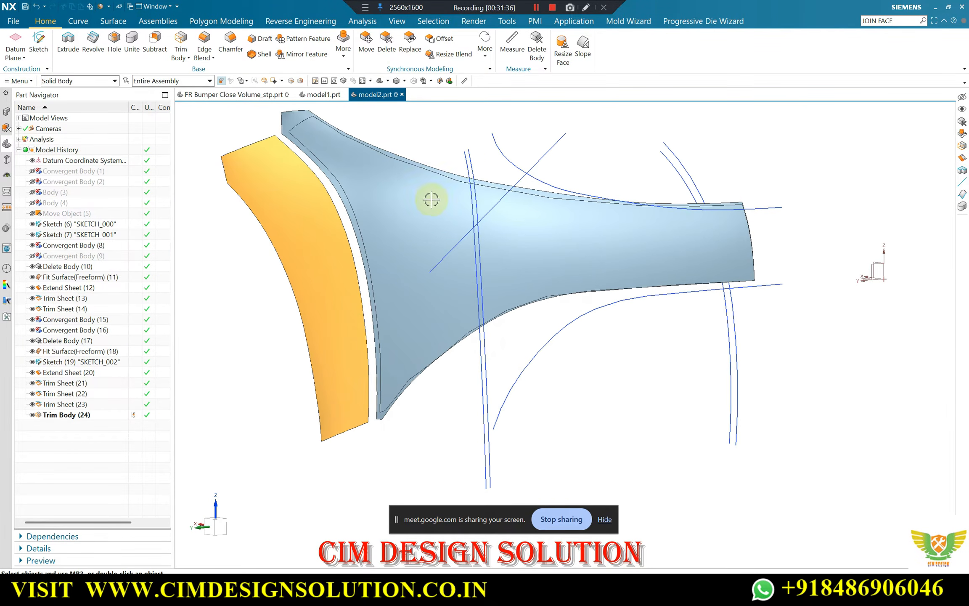
scroll(429, 225, up, 2)
scroll(403, 208, down, 4)
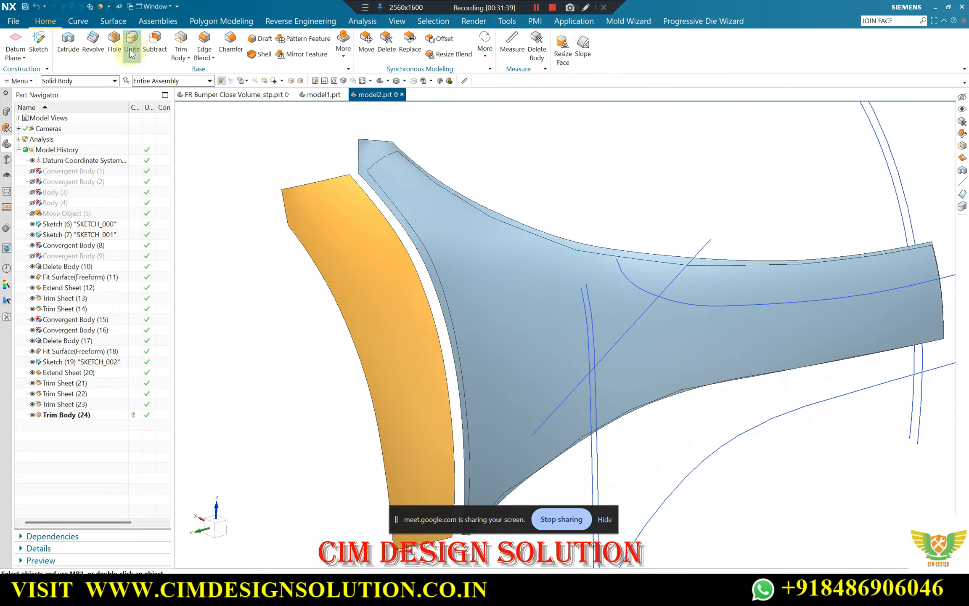
click(113, 21)
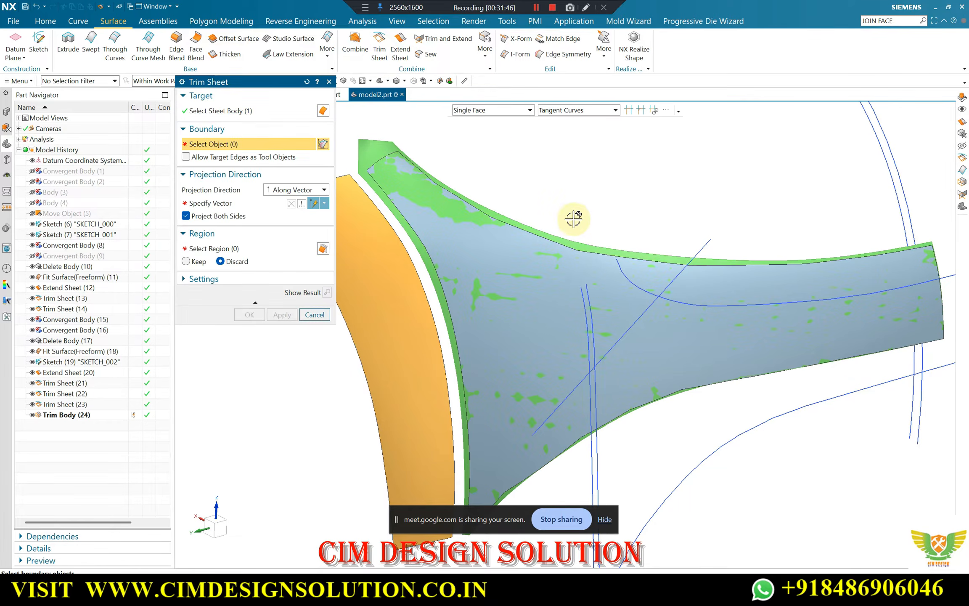
click(696, 251)
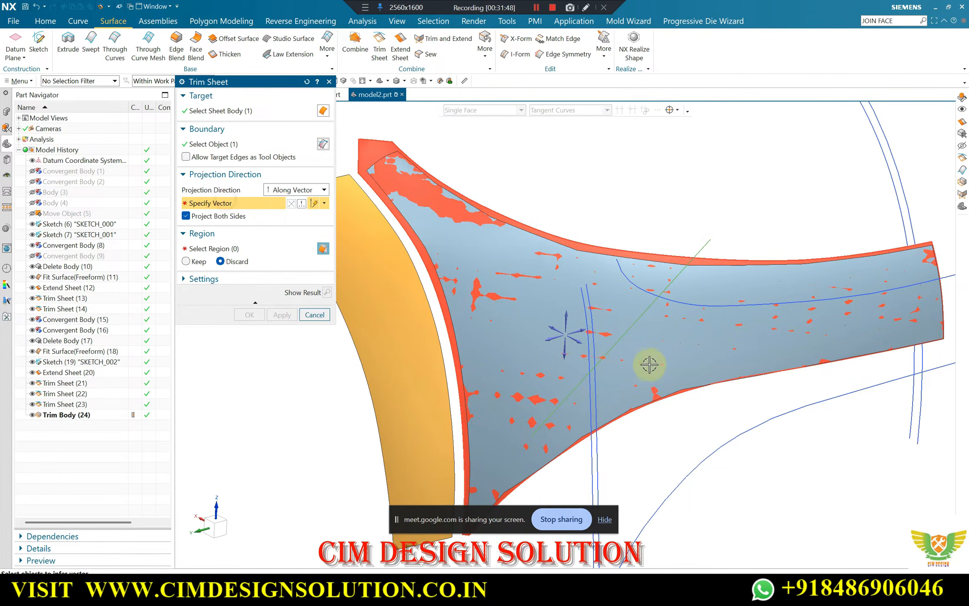
click(583, 343)
click(425, 266)
click(327, 292)
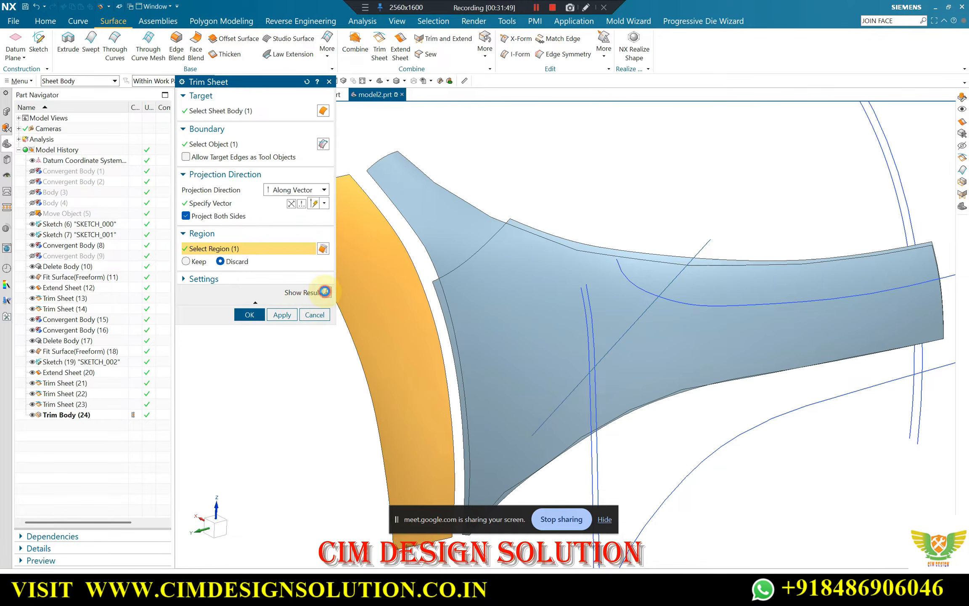
click(282, 315)
click(246, 314)
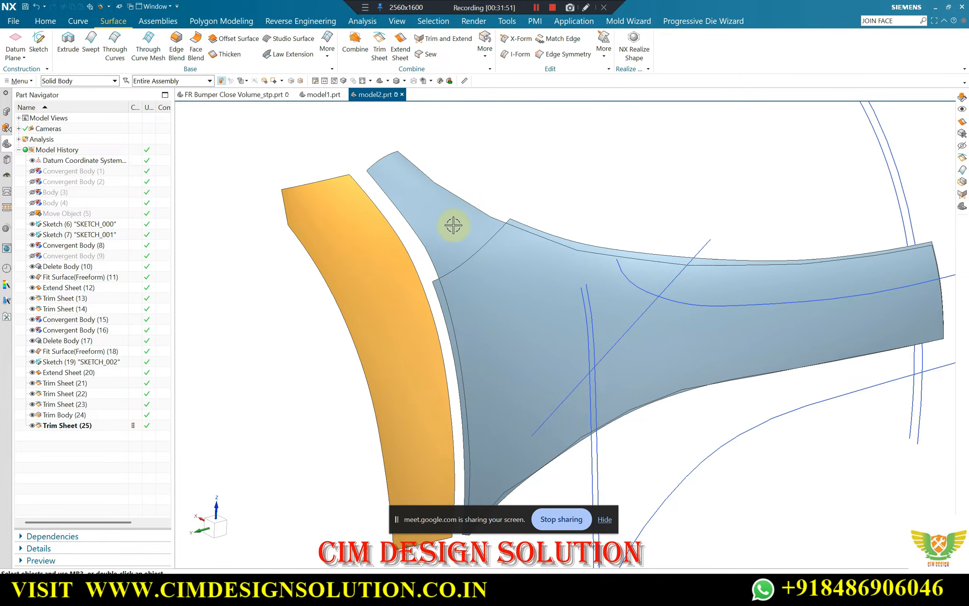
Move the snipped facet sheet overlapping the main panel to layer 10
scroll(492, 174, down, 3)
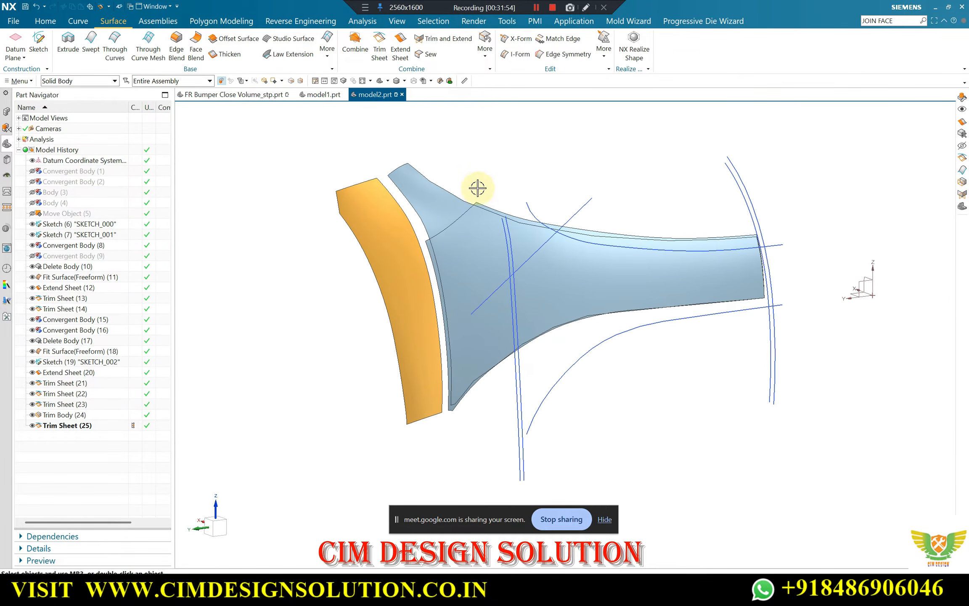
key(ctrl+j)
click(426, 193)
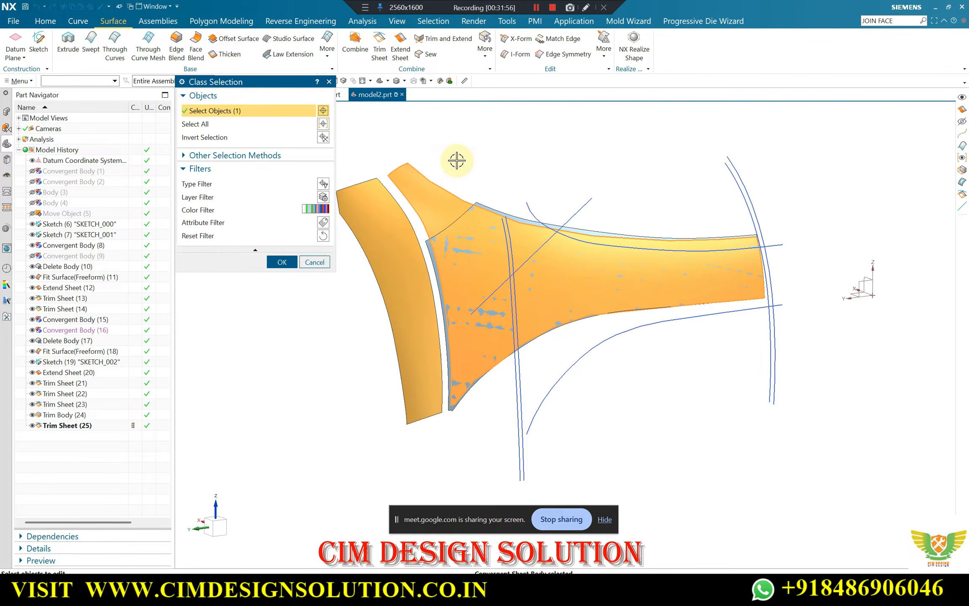
middle_click(456, 161)
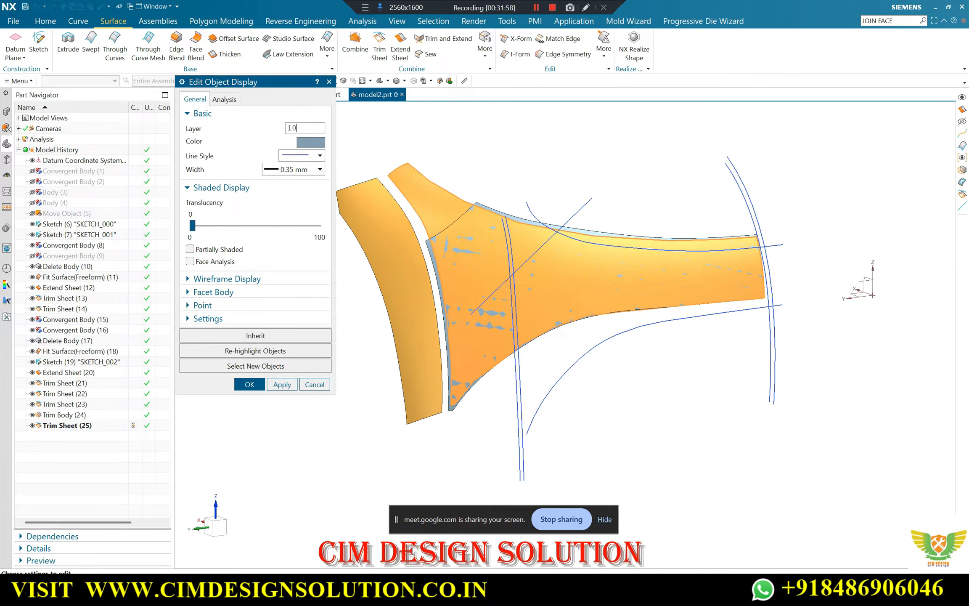
key(Return)
middle_drag(498, 179, 494, 244)
scroll(494, 244, up, 2)
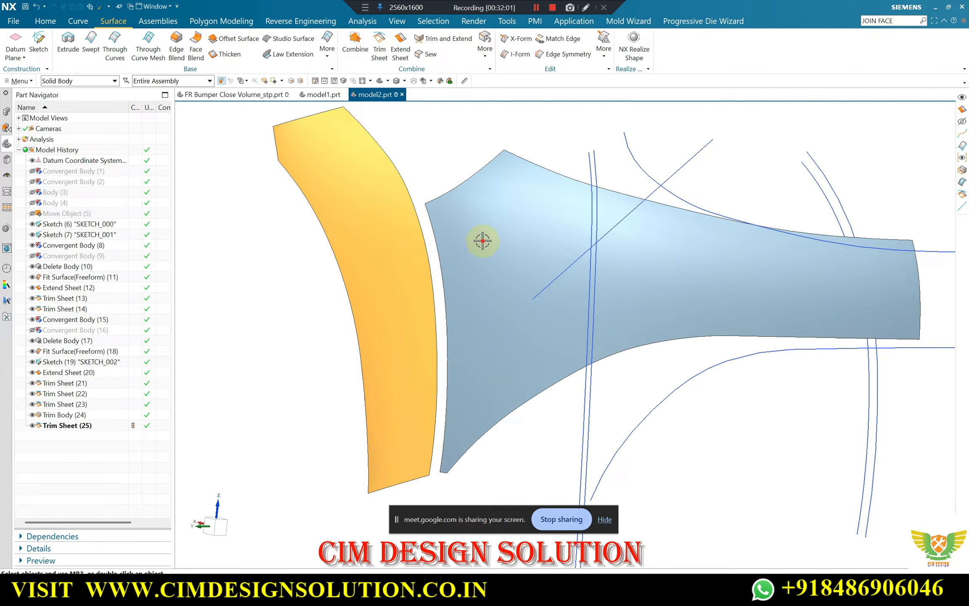
Edit the trimmed main-panel sheet's object display to inherit the orange strip's display settings
key(ctrl+j)
click(282, 262)
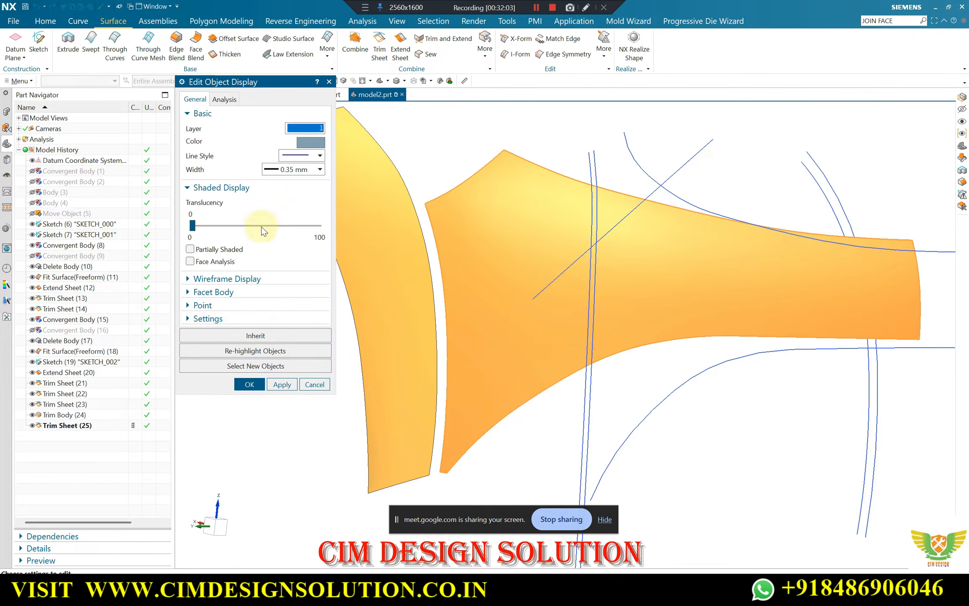
click(268, 333)
click(404, 268)
middle_click(385, 275)
middle_click(387, 273)
scroll(421, 235, down, 2)
middle_drag(434, 198, 476, 201)
scroll(476, 200, up, 1)
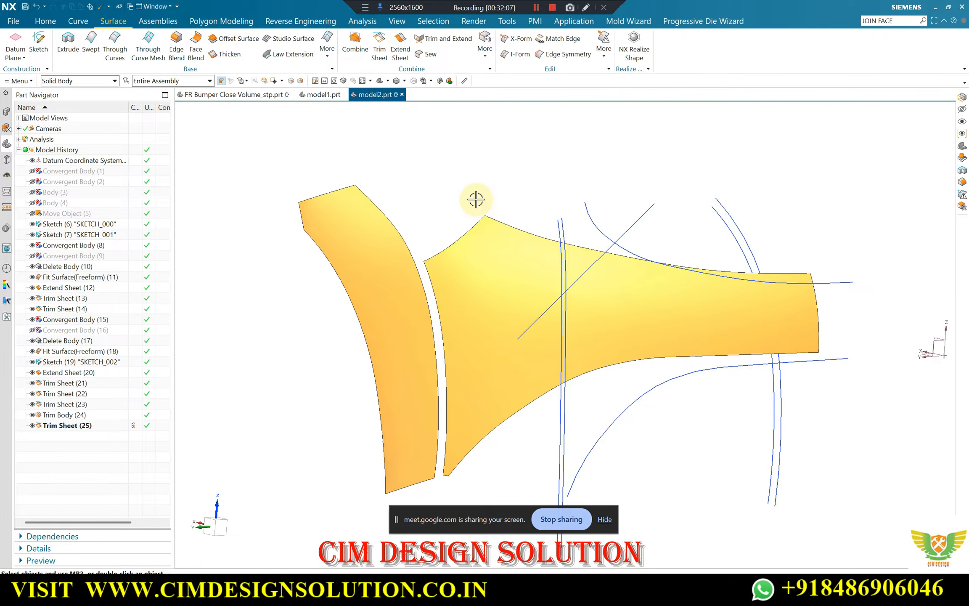
Show the hidden solid bumper body, Body (4), together with the fitted sheets
key(ctrl+shift+k)
scroll(631, 232, up, 5)
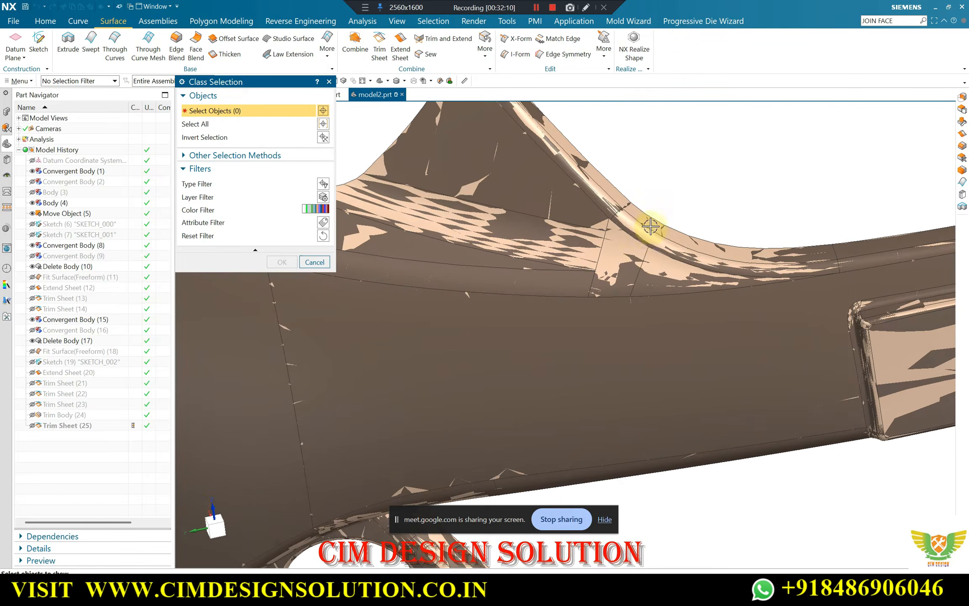
click(623, 225)
middle_click(622, 226)
scroll(605, 229, down, 3)
scroll(588, 236, down, 2)
middle_drag(564, 238, 520, 192)
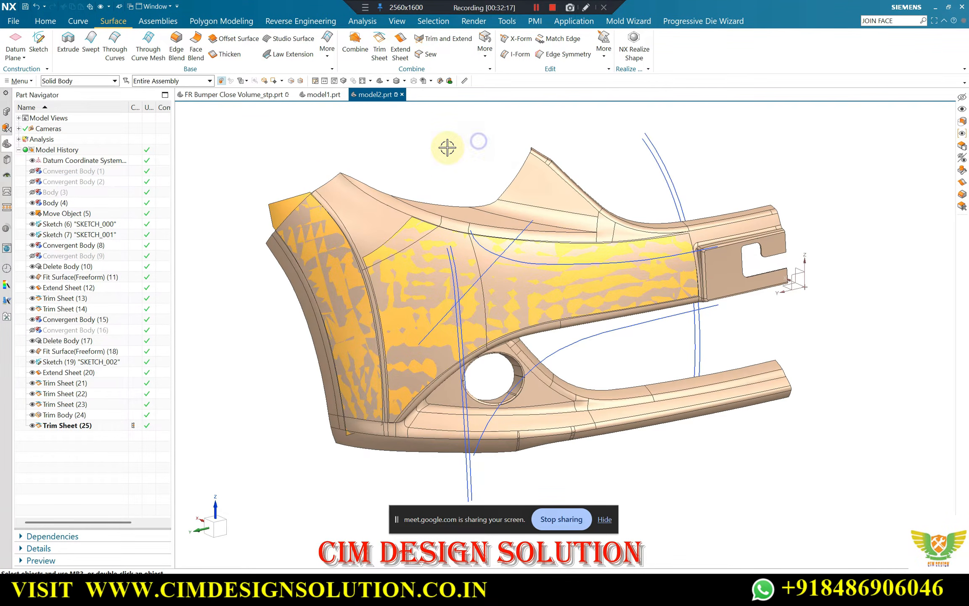
Examine how the fitted strip and main panel lie on the solid bumper body, from the front and near the upper tip
key(F8)
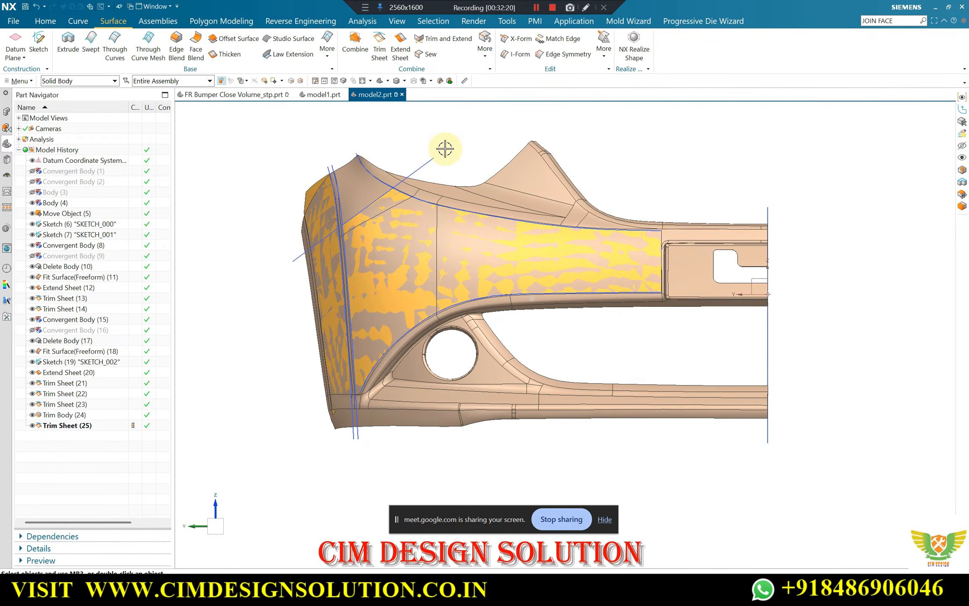
scroll(389, 176, down, 2)
scroll(424, 222, up, 2)
mouse_move(424, 222)
middle_down()
mouse_move(393, 210)
mouse_move(512, 227)
mouse_move(431, 220)
middle_up()
scroll(394, 210, down, 4)
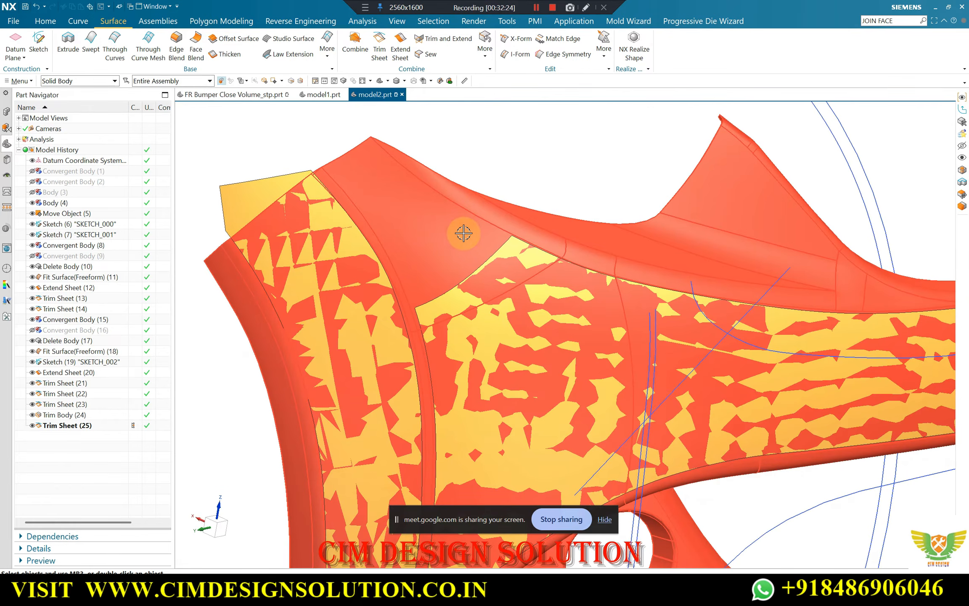
scroll(428, 240, up, 5)
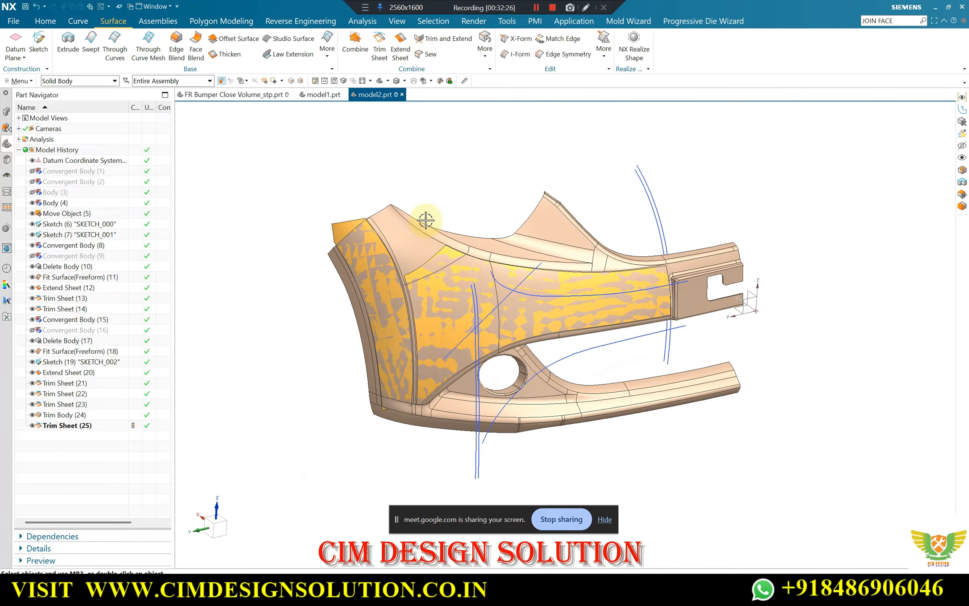
scroll(426, 219, down, 3)
middle_drag(420, 199, 413, 192)
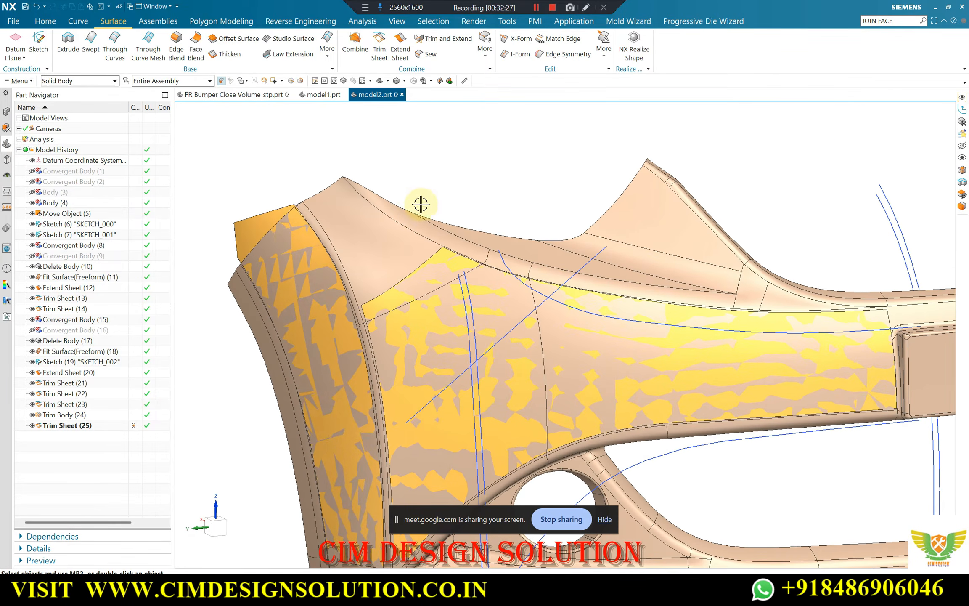
Hide the solid bumper body and show the facet bumper, Convergent Body (1), in its place
click(398, 230)
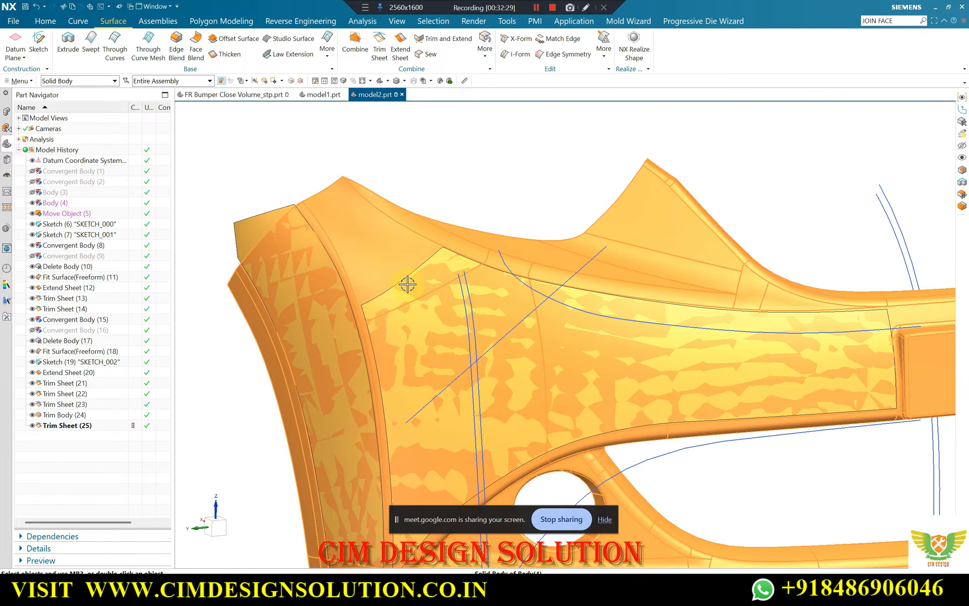
key(ctrl+b)
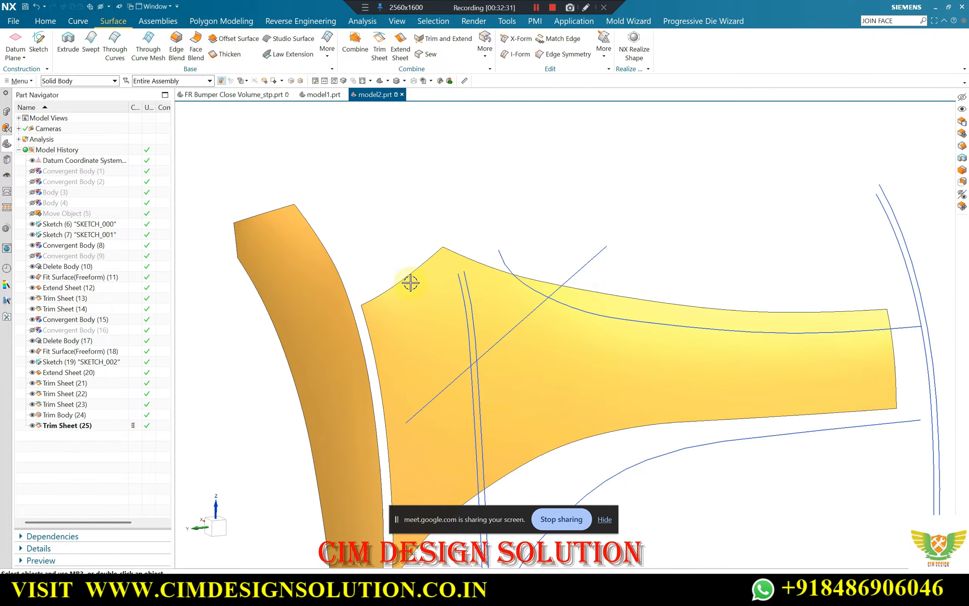
key(ctrl+shift+k)
scroll(583, 253, up, 5)
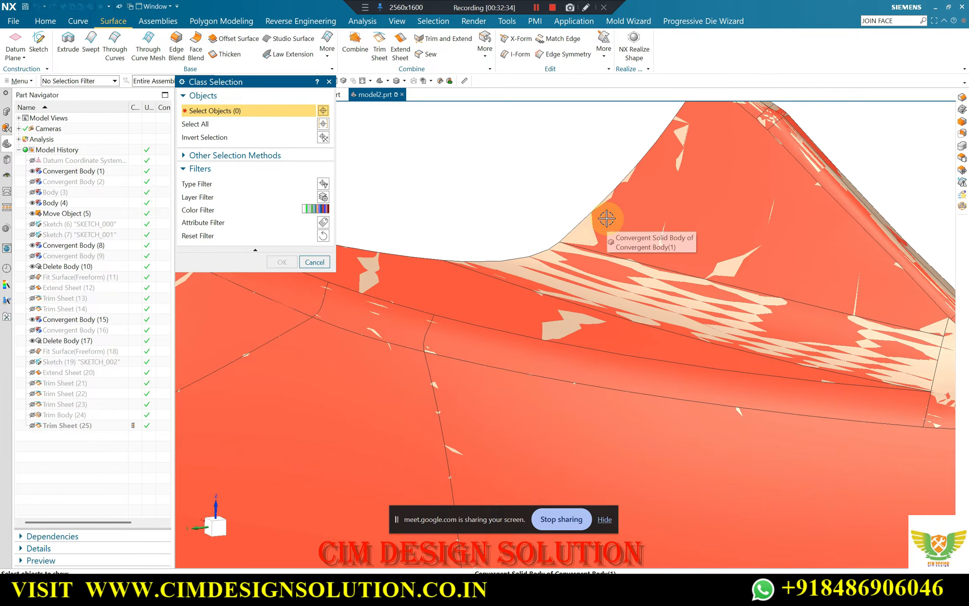
click(608, 218)
middle_click(607, 219)
scroll(601, 226, down, 7)
scroll(435, 222, up, 5)
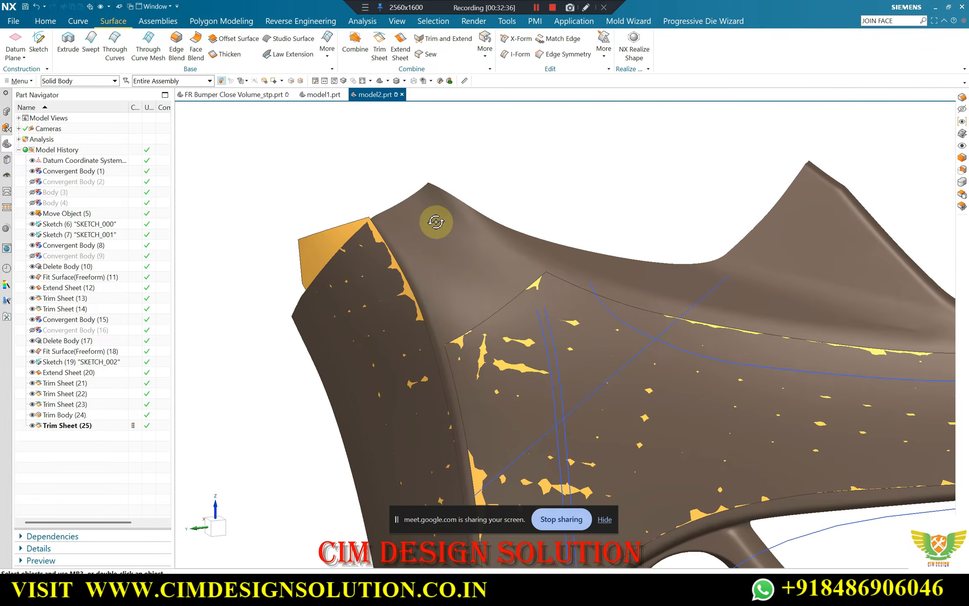
mouse_move(436, 221)
middle_down()
mouse_move(485, 303)
mouse_move(452, 225)
mouse_move(455, 186)
middle_up()
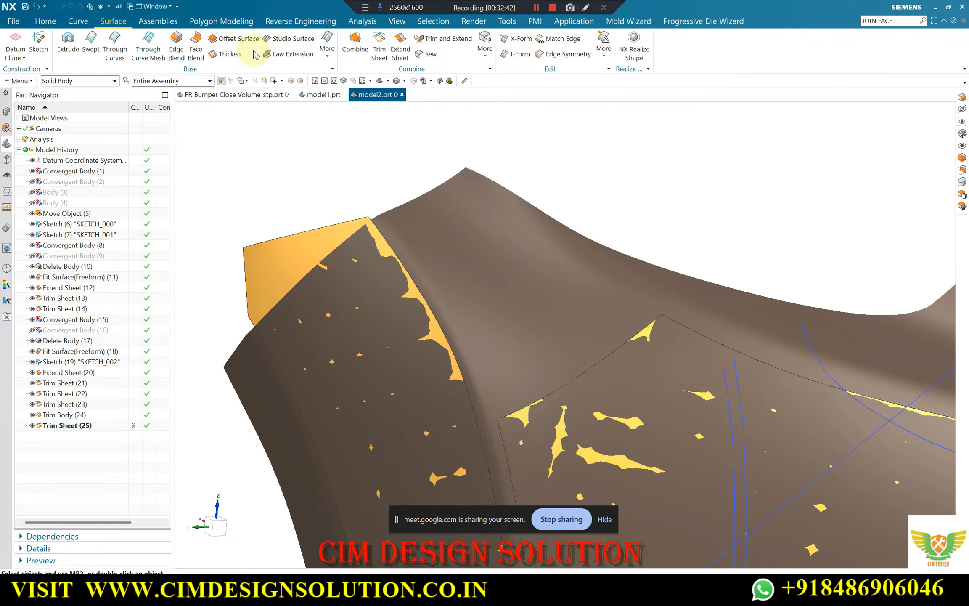
In Snip Facet Body by boundary, select the facet bumper, enable Edit a Copy and draw a closed boundary around the upper tip region
click(222, 21)
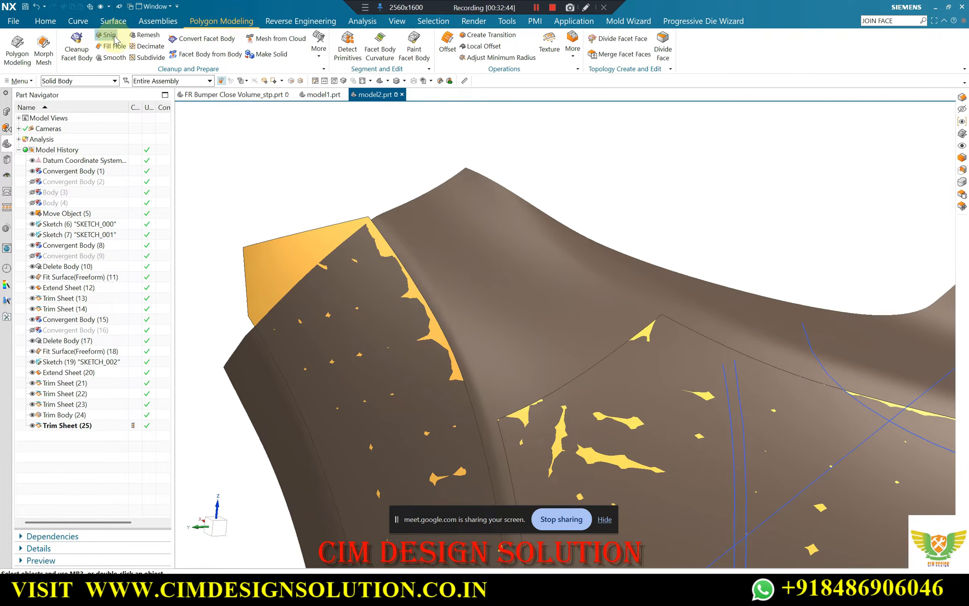
click(481, 247)
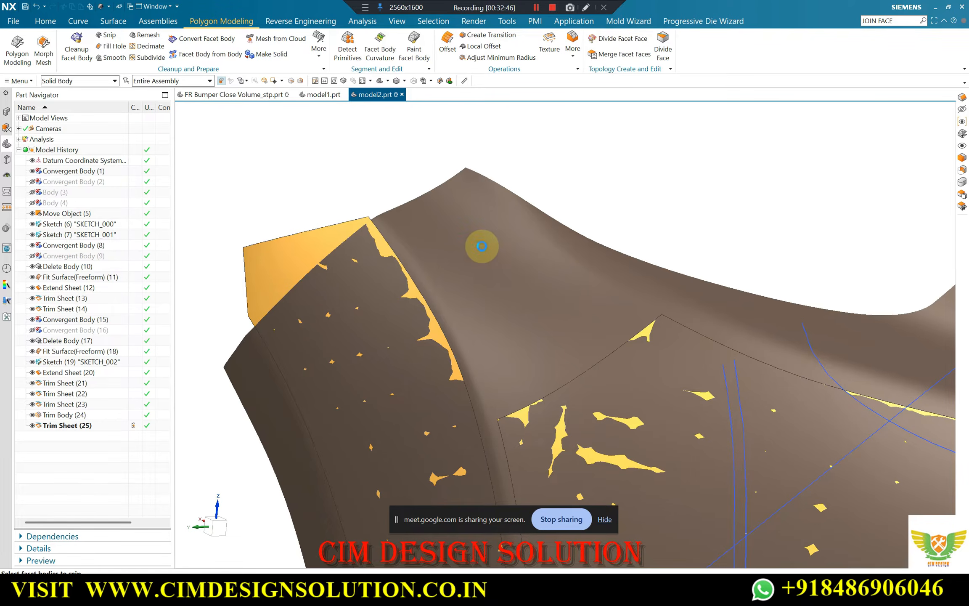
click(210, 297)
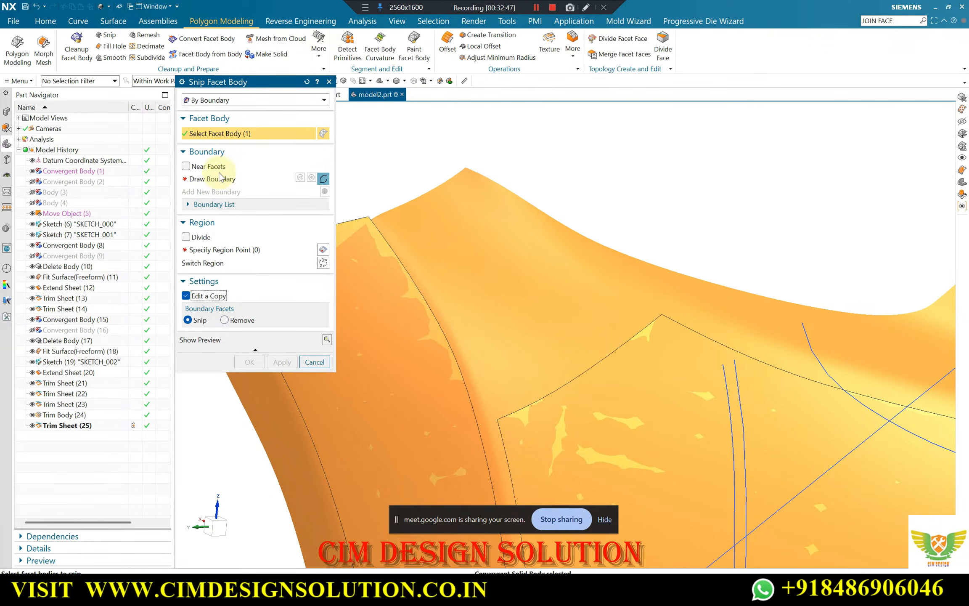
click(221, 178)
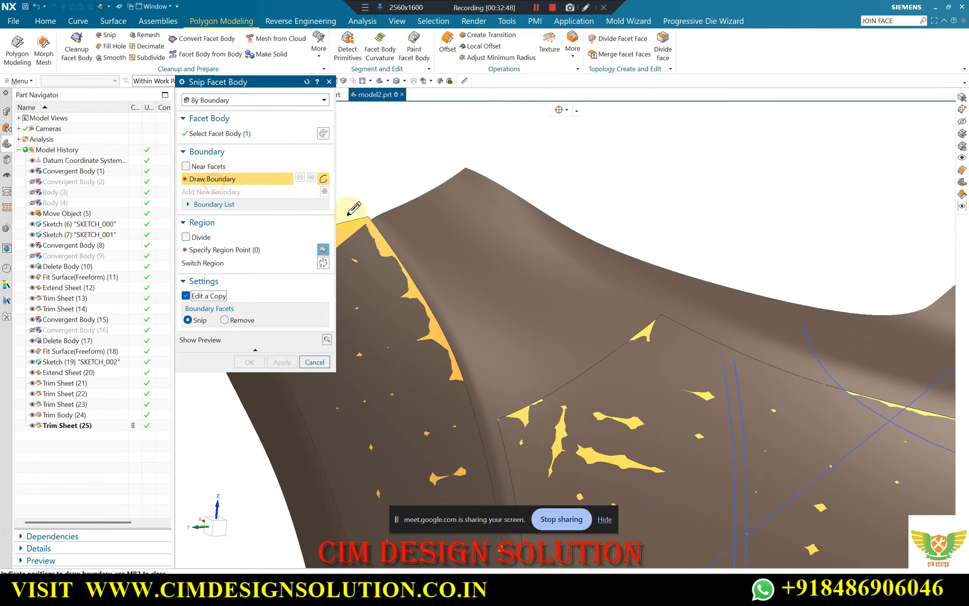
click(395, 215)
click(447, 285)
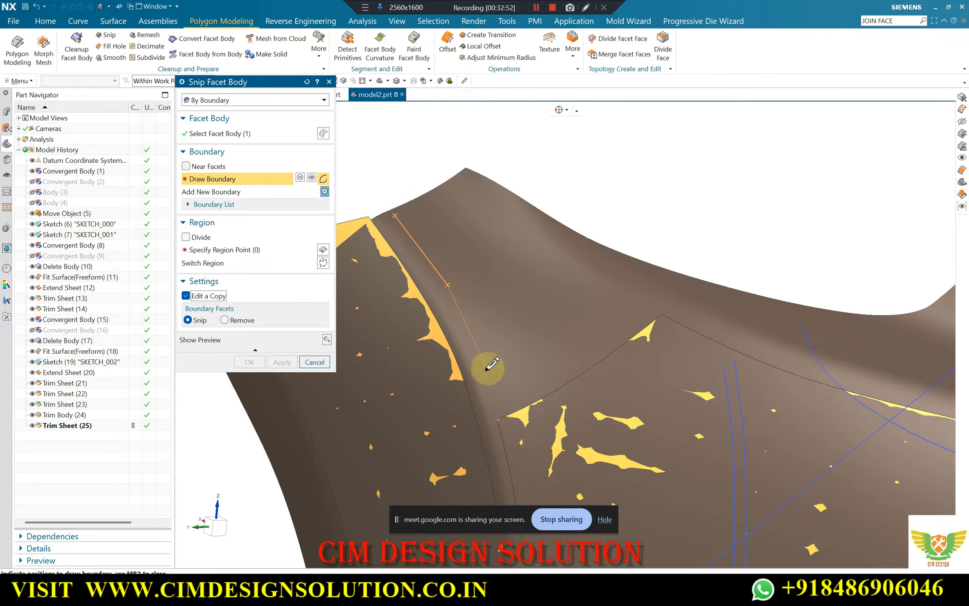
click(487, 368)
click(507, 431)
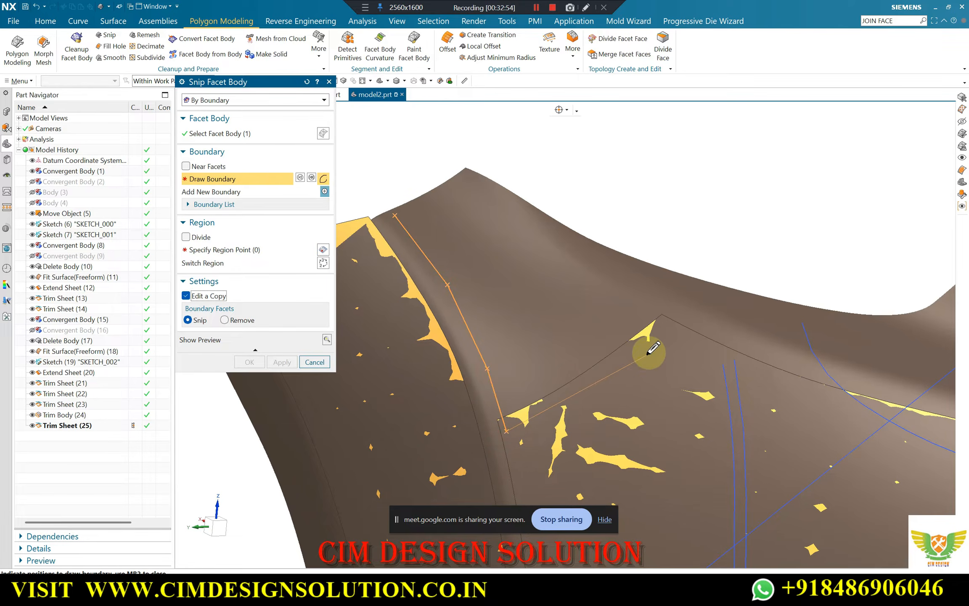
click(664, 326)
click(604, 289)
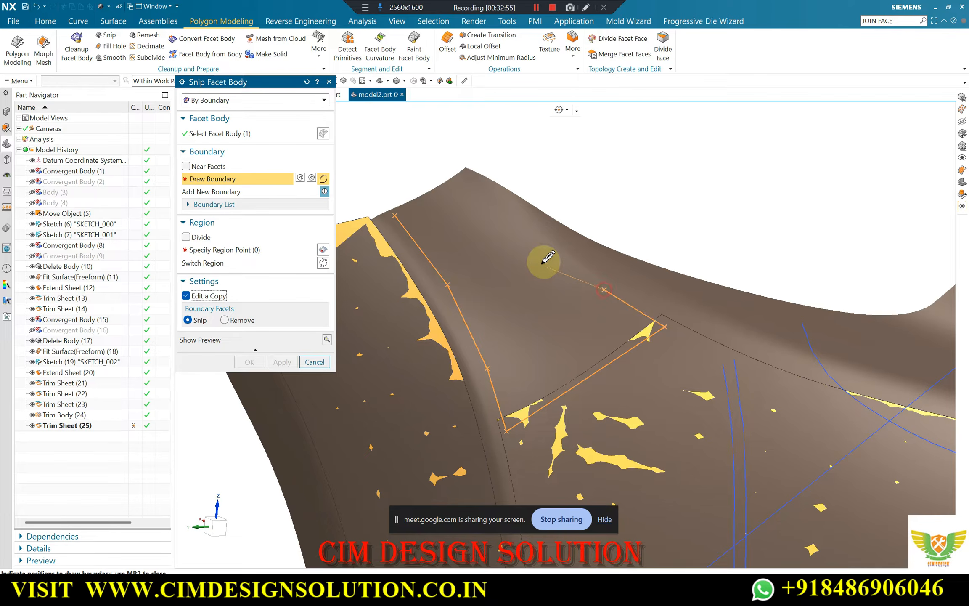
click(539, 249)
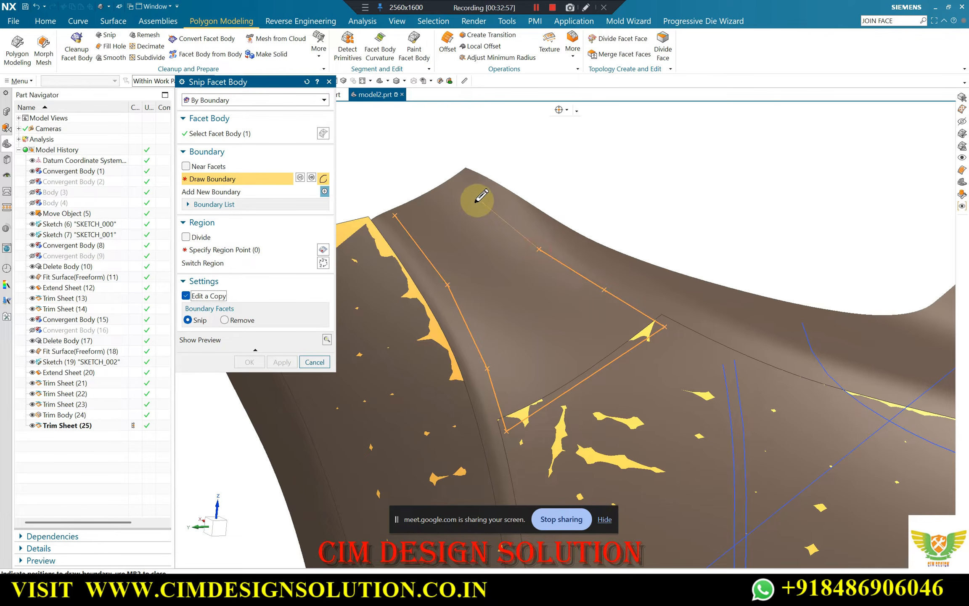
click(461, 182)
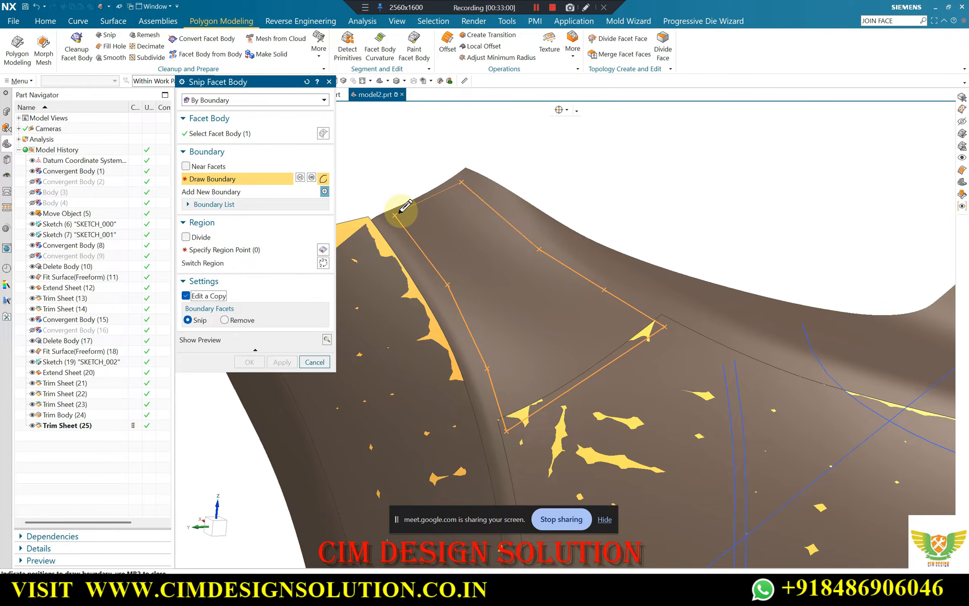
middle_click(400, 211)
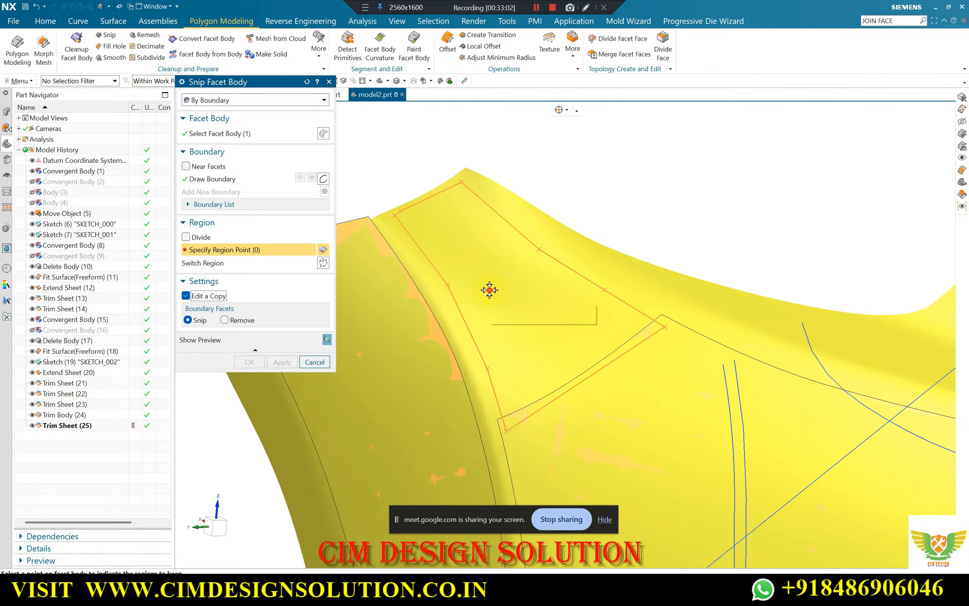
Keep the facet region inside the drawn boundary and complete the snip
click(489, 289)
click(242, 363)
scroll(411, 196, down, 4)
middle_drag(505, 252, 396, 262)
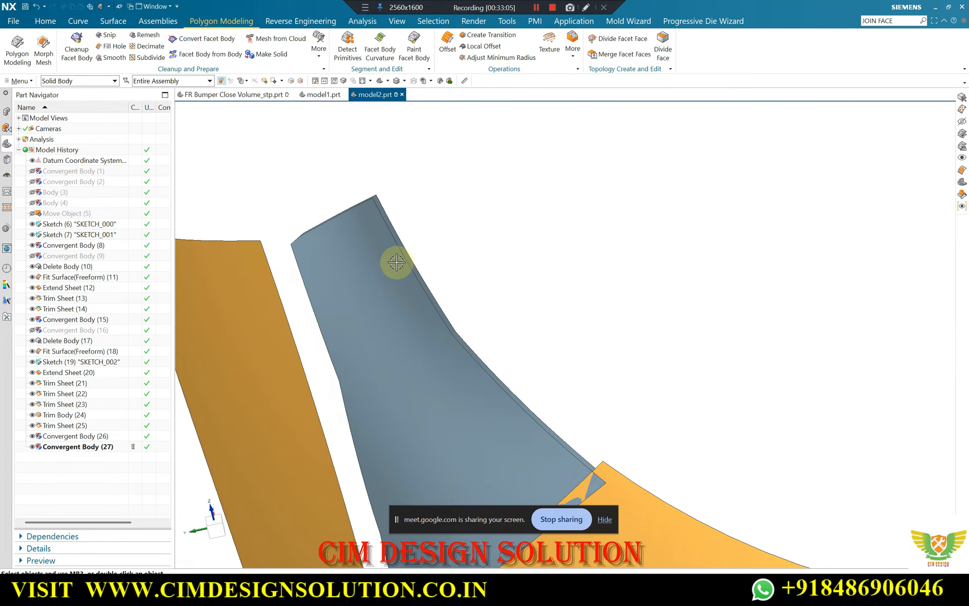
Delete the extra snipped facet body lying behind the tip with Delete Body
click(48, 17)
click(540, 45)
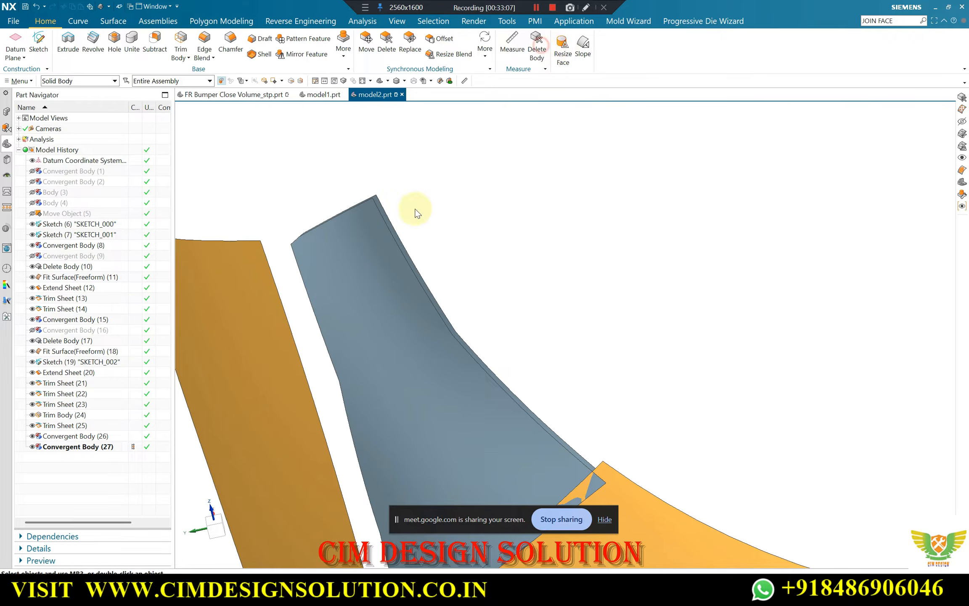
middle_click(450, 218)
middle_drag(450, 218, 493, 306)
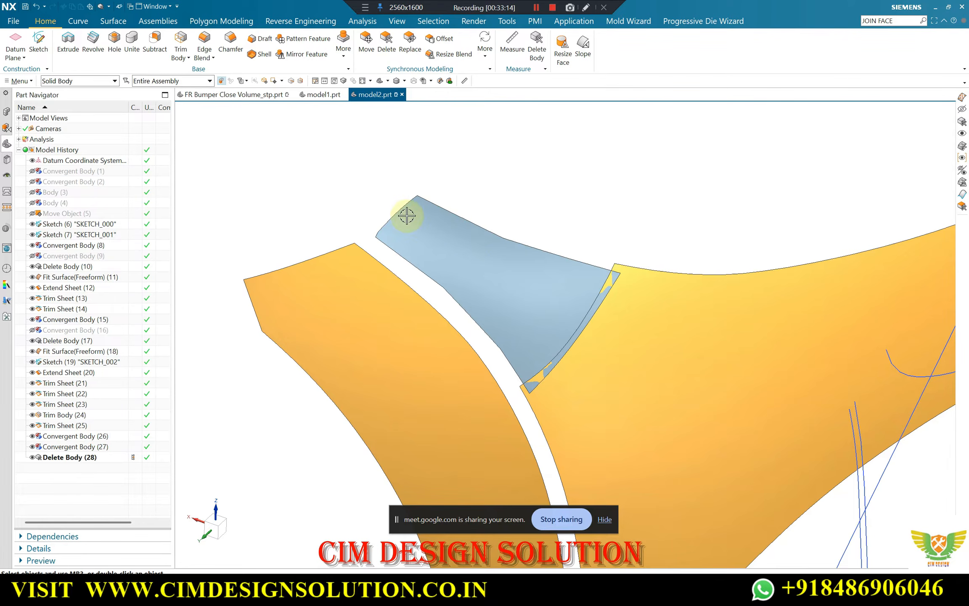
Fit a freeform surface to the snipped upper-tip facet body with best-fit direction, degrees U 10 and V 4, and patches U 5 and V 3
scroll(426, 214, up, 5)
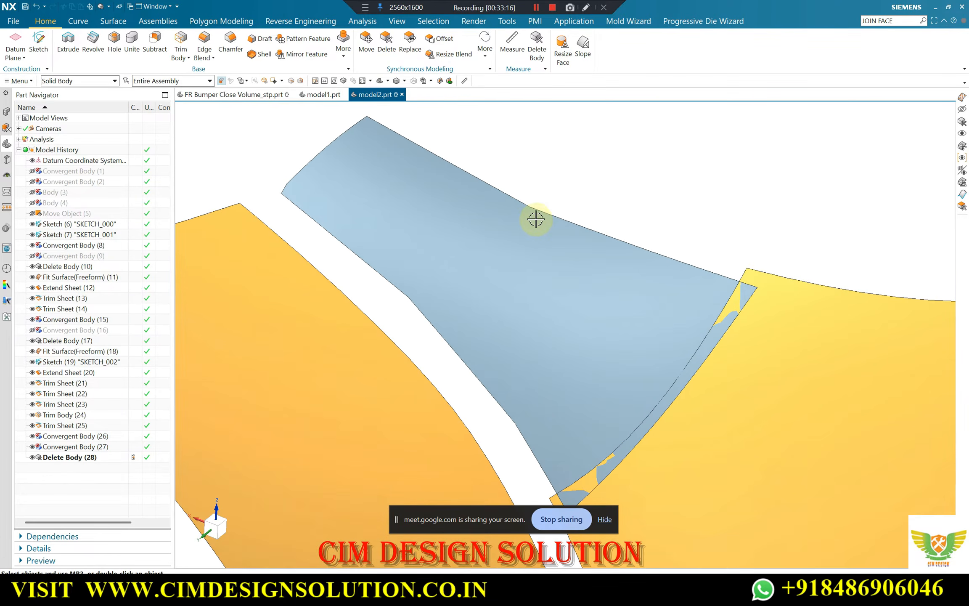
scroll(536, 219, down, 5)
middle_drag(513, 205, 491, 313)
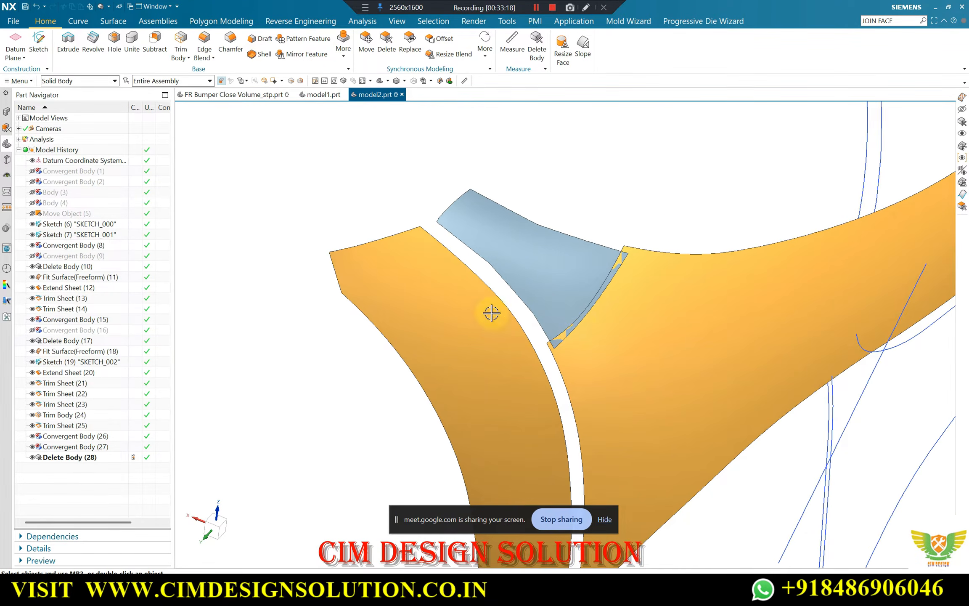
scroll(588, 264, up, 3)
scroll(461, 169, down, 1)
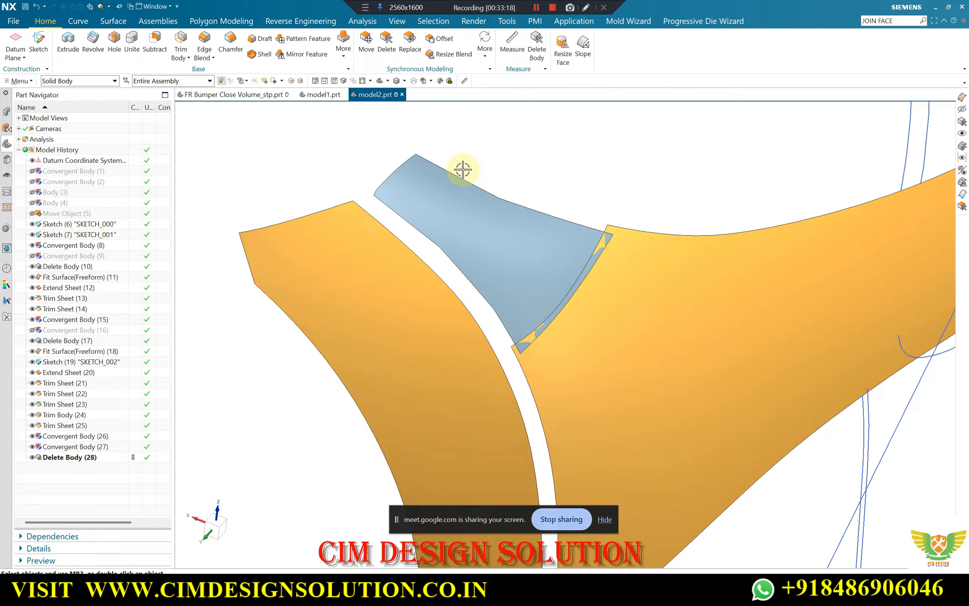
click(327, 22)
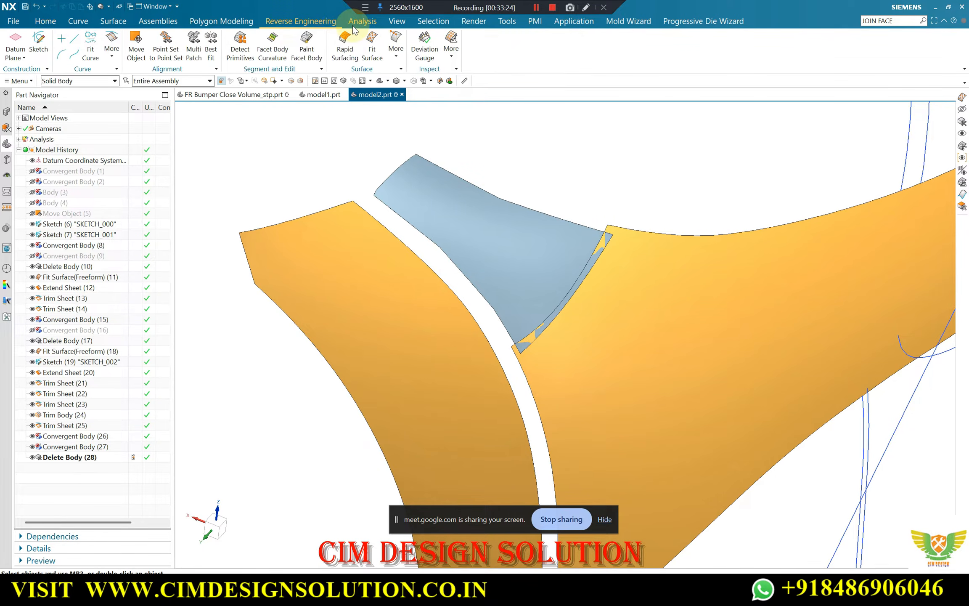
click(370, 41)
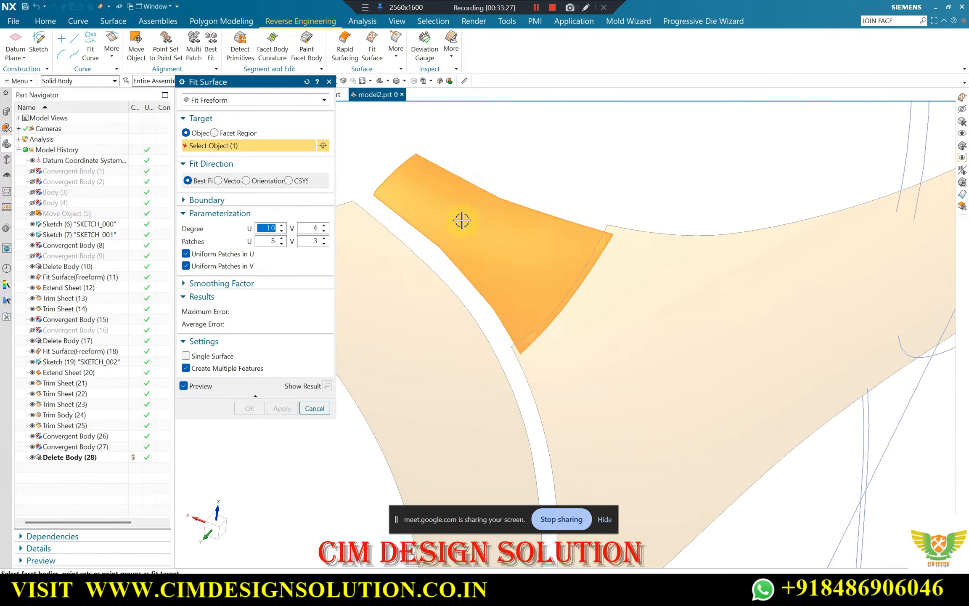
click(462, 220)
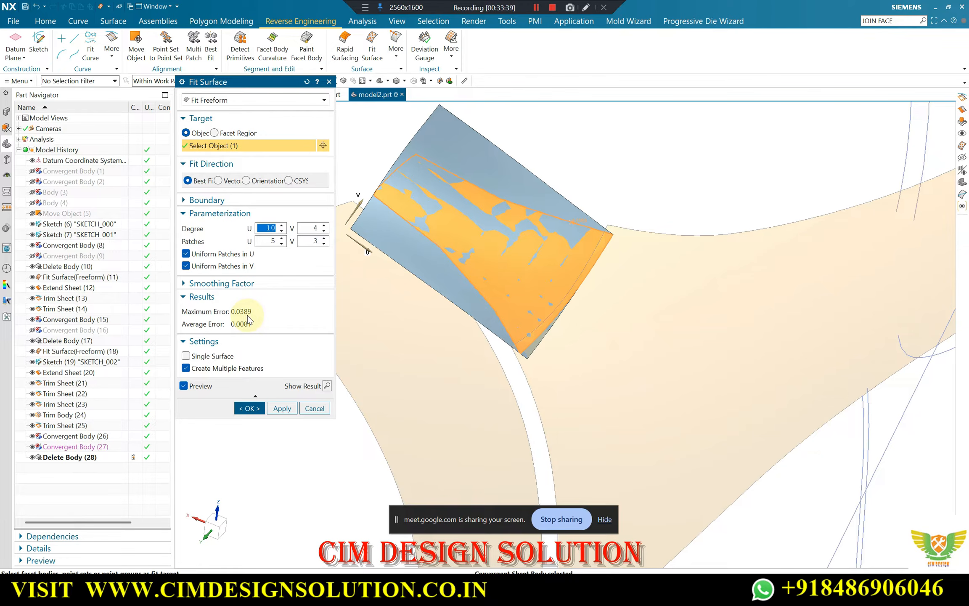
scroll(511, 291, down, 2)
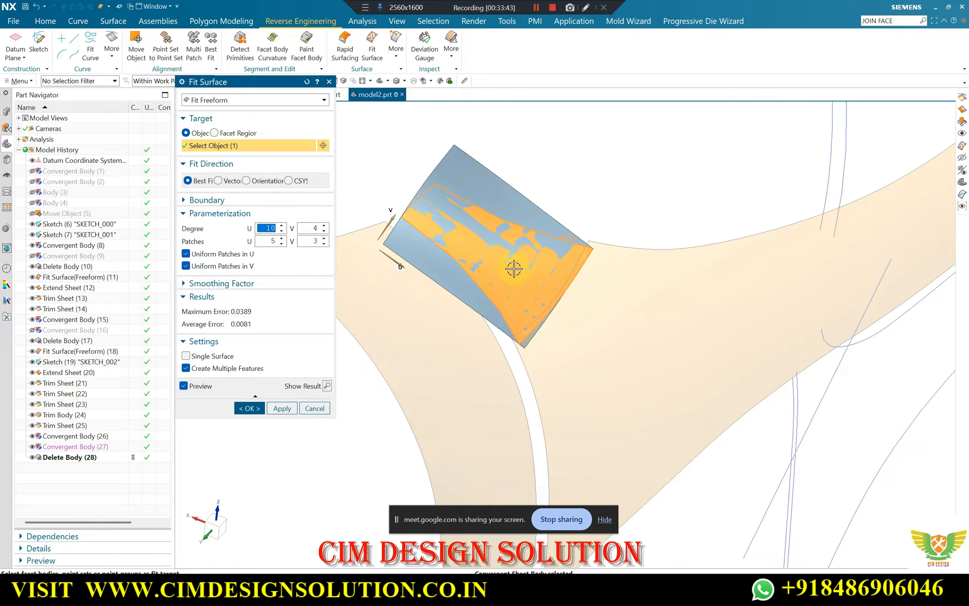
click(249, 408)
Extend three edges of the fitted tip sheet, all except the one over the main panel, by a 10 mm offset with Natural Curvature
scroll(511, 195, up, 4)
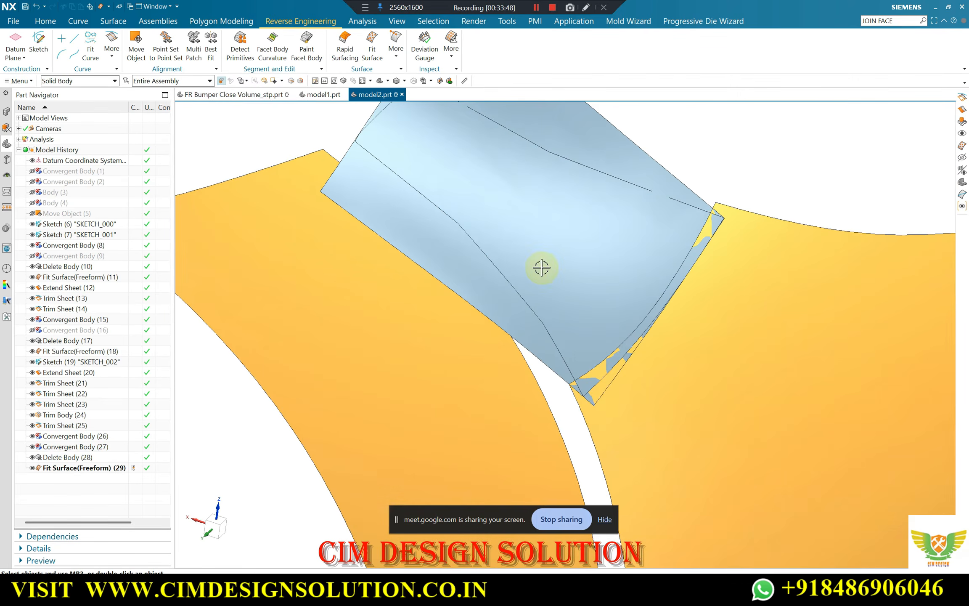
scroll(541, 268, down, 2)
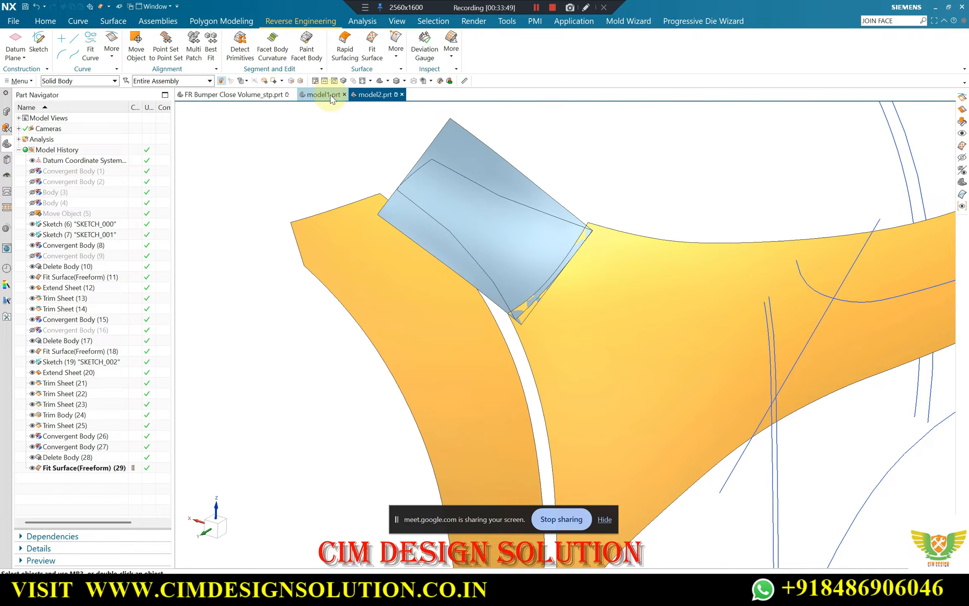
click(113, 21)
click(402, 47)
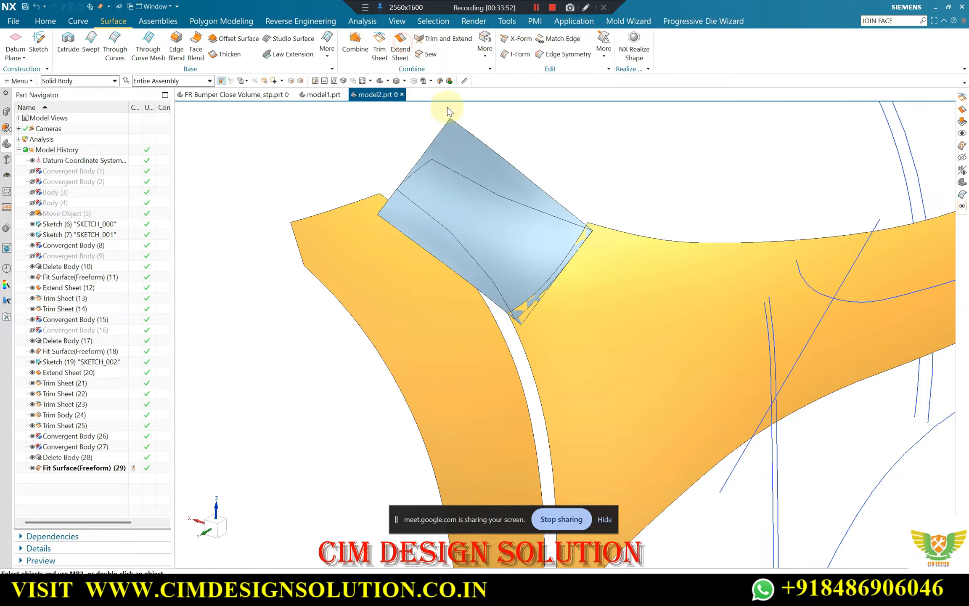
click(420, 158)
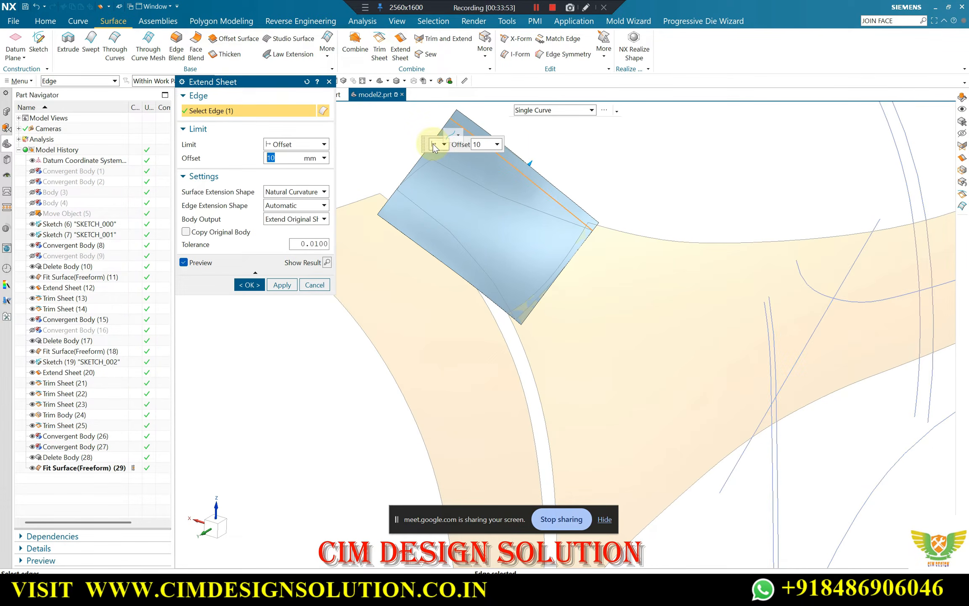
click(433, 259)
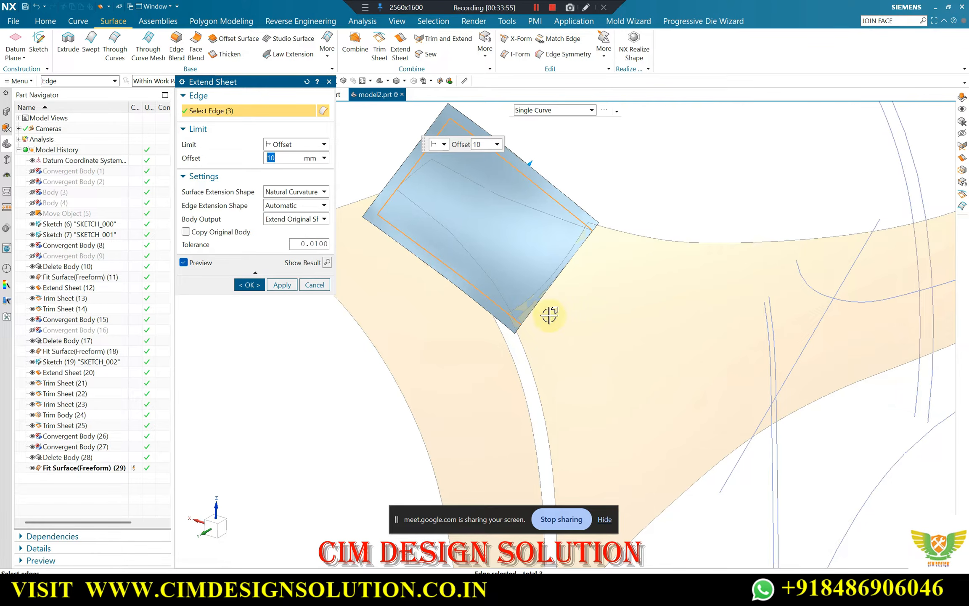
click(249, 285)
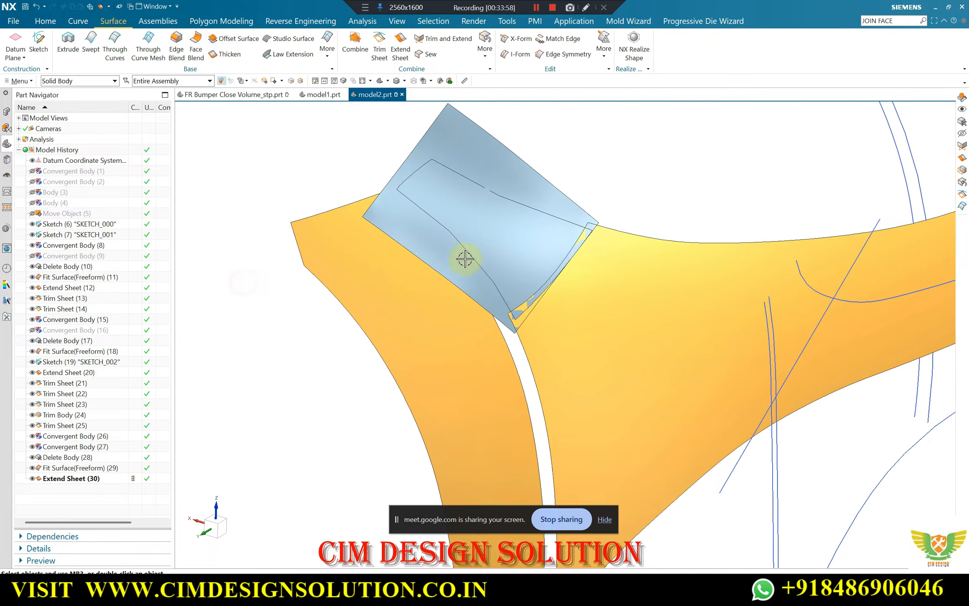
Trim the extended tip sheet with the upper sketch curve projected along the X axis, discarding the region above the curve
middle_drag(461, 260, 443, 192)
click(380, 59)
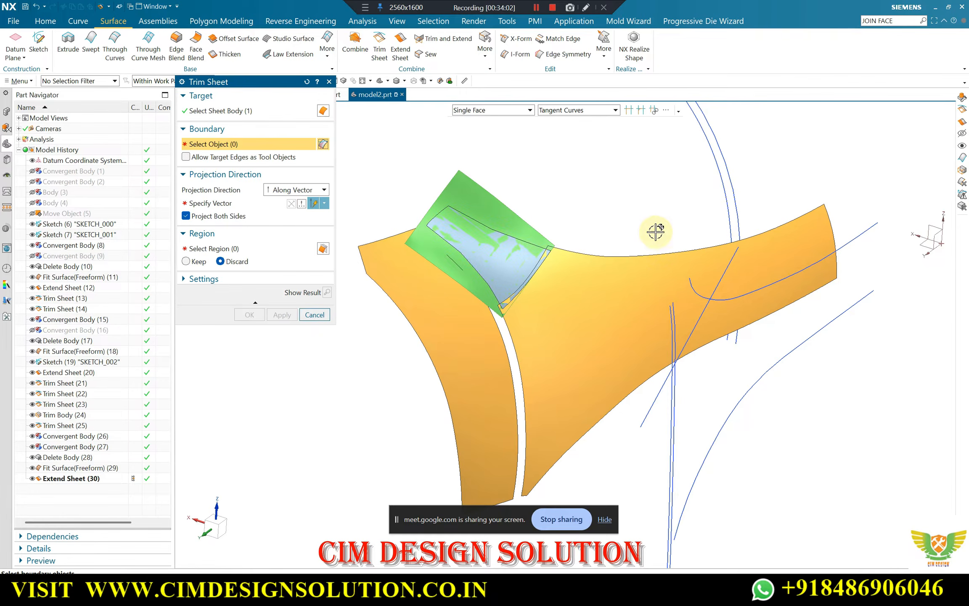
scroll(658, 231, down, 2)
middle_drag(657, 231, 610, 286)
scroll(610, 286, up, 2)
click(576, 296)
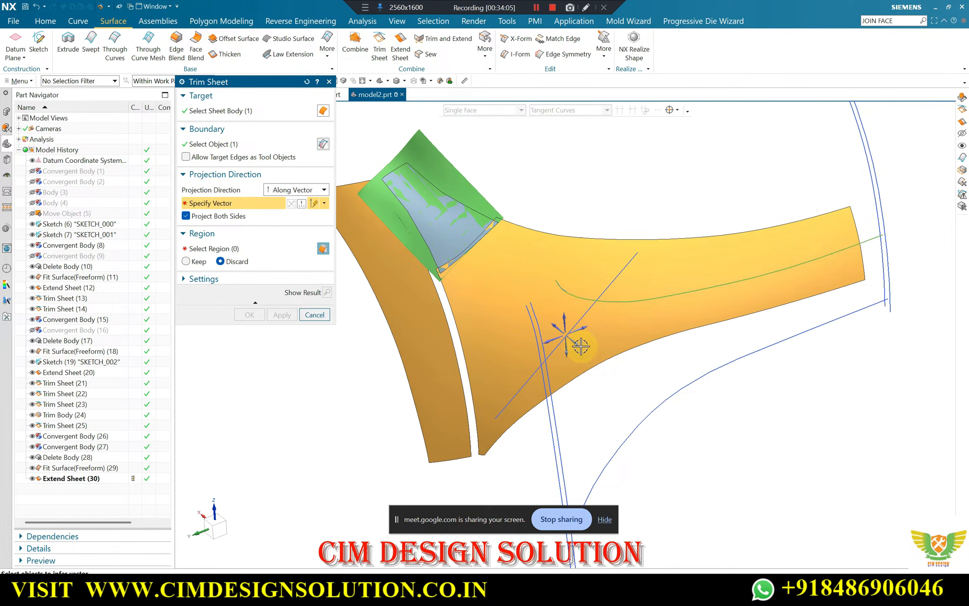
click(565, 334)
click(327, 292)
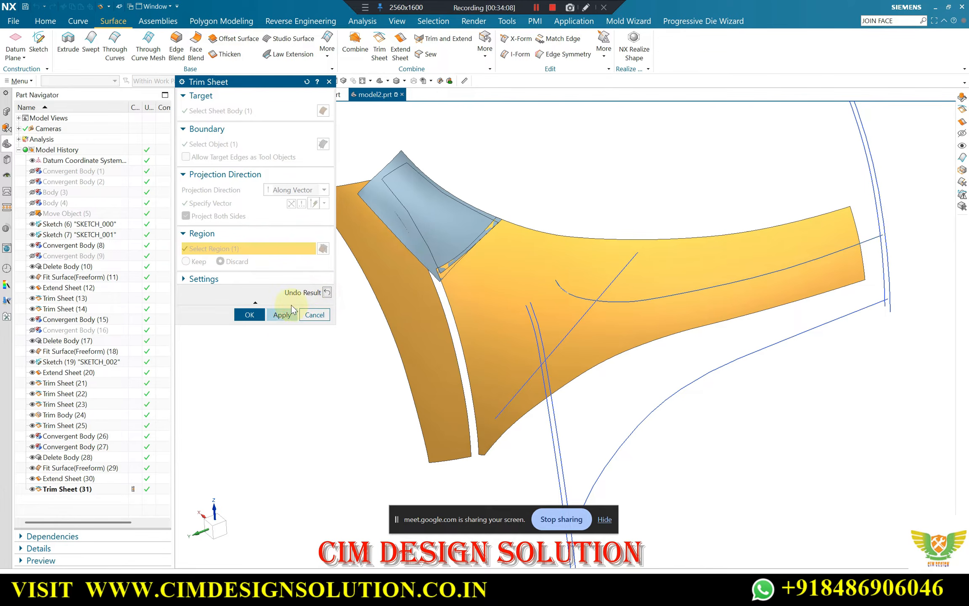
click(281, 315)
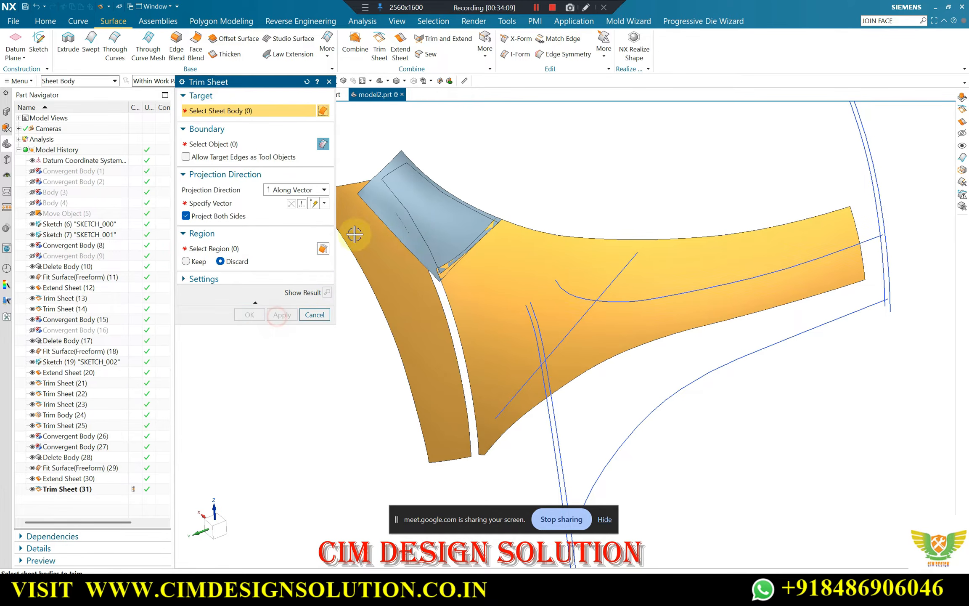
Set up another Trim Sheet on the tip sheet with its projection vector along the X axis
click(389, 158)
scroll(502, 267, down, 4)
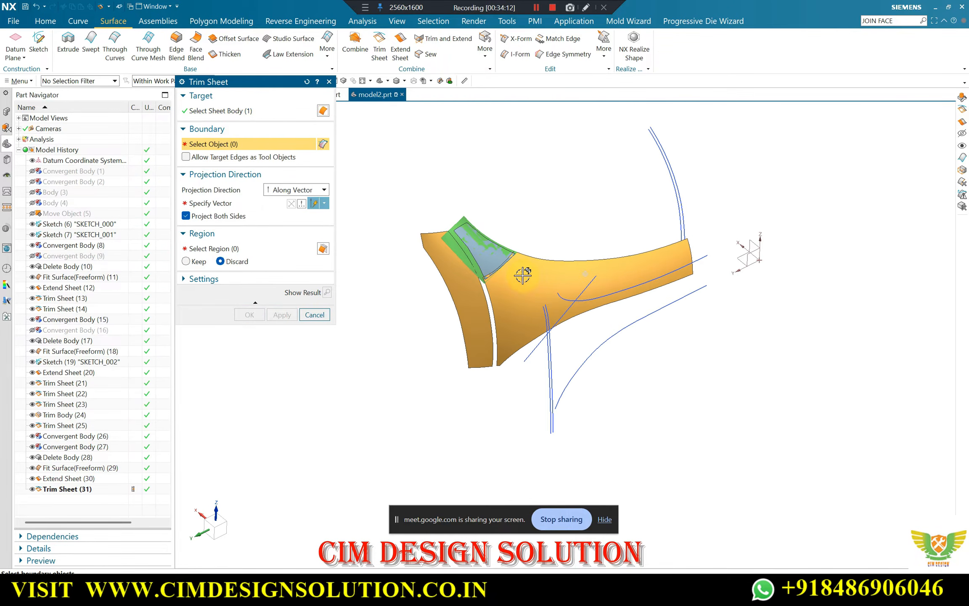
scroll(492, 239, up, 8)
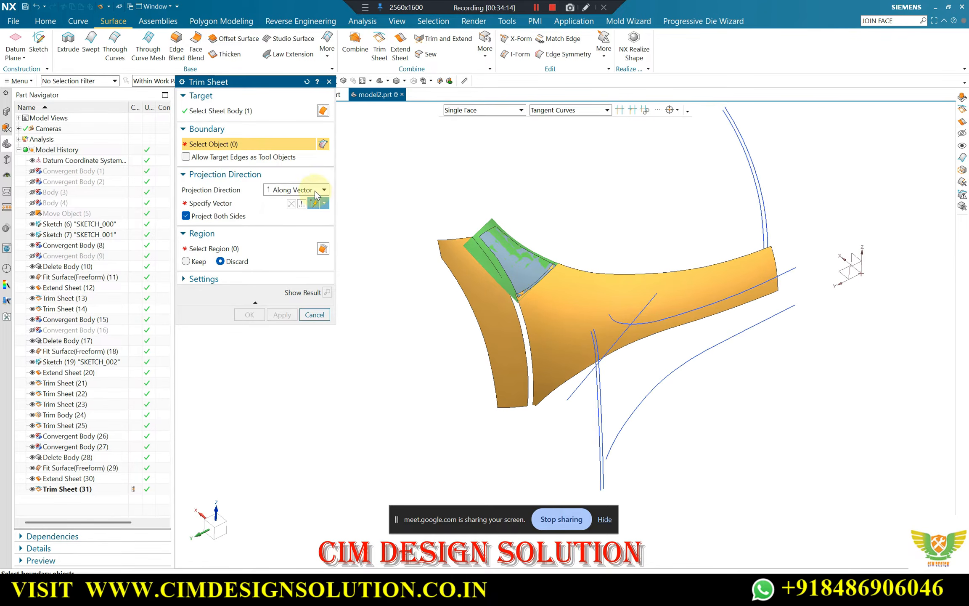
scroll(491, 239, down, 6)
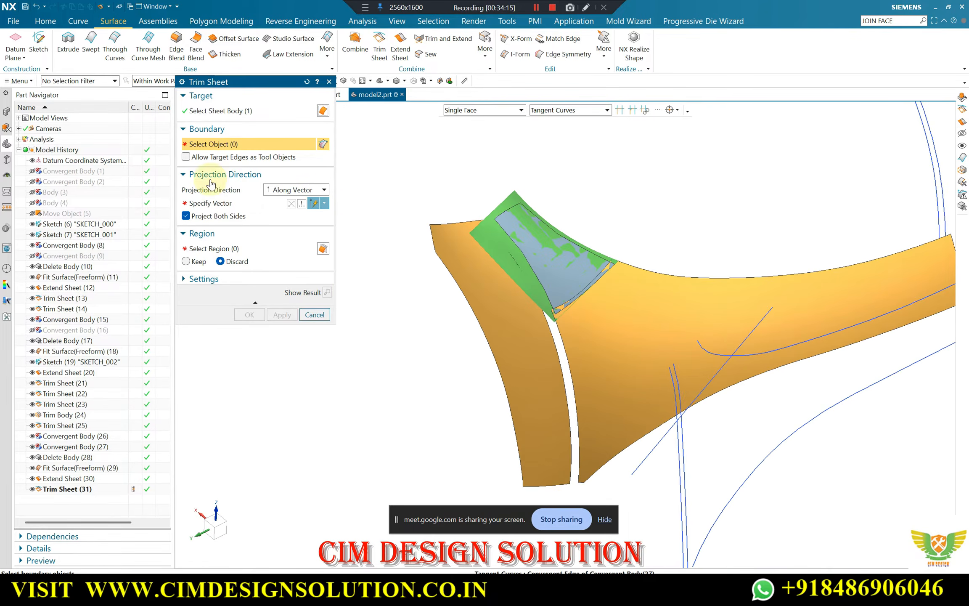
click(217, 203)
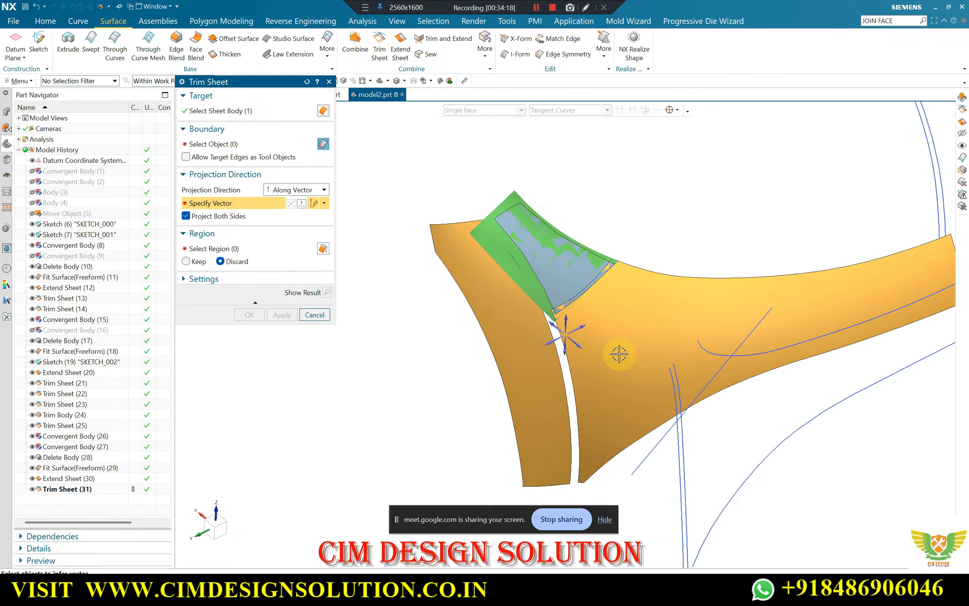
click(580, 347)
click(520, 332)
scroll(368, 242, down, 5)
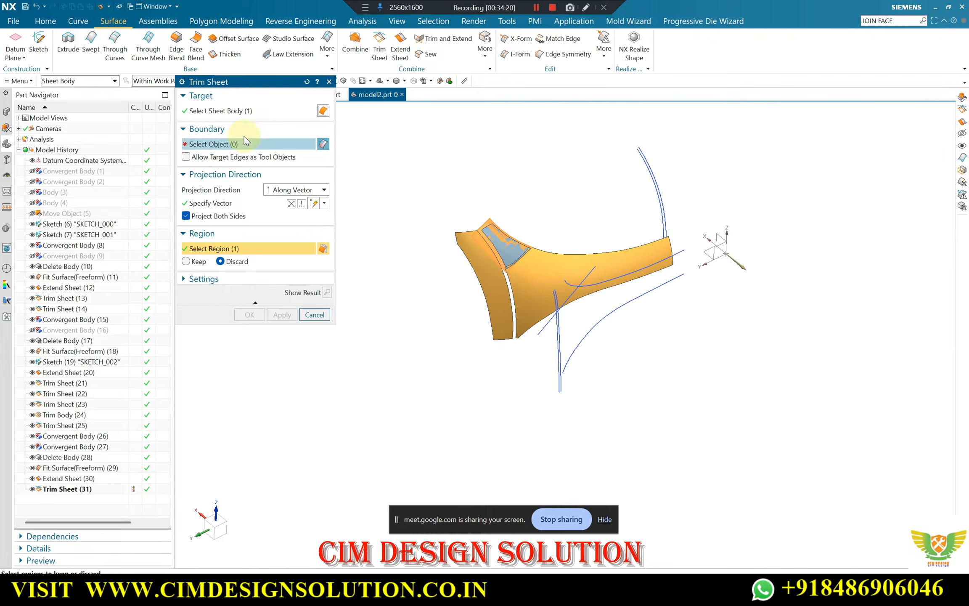
Trim the tip sheet with the near-vertical sketch spline bordering the gap, using Keep for the region on the main-panel side
click(212, 144)
scroll(534, 307, up, 5)
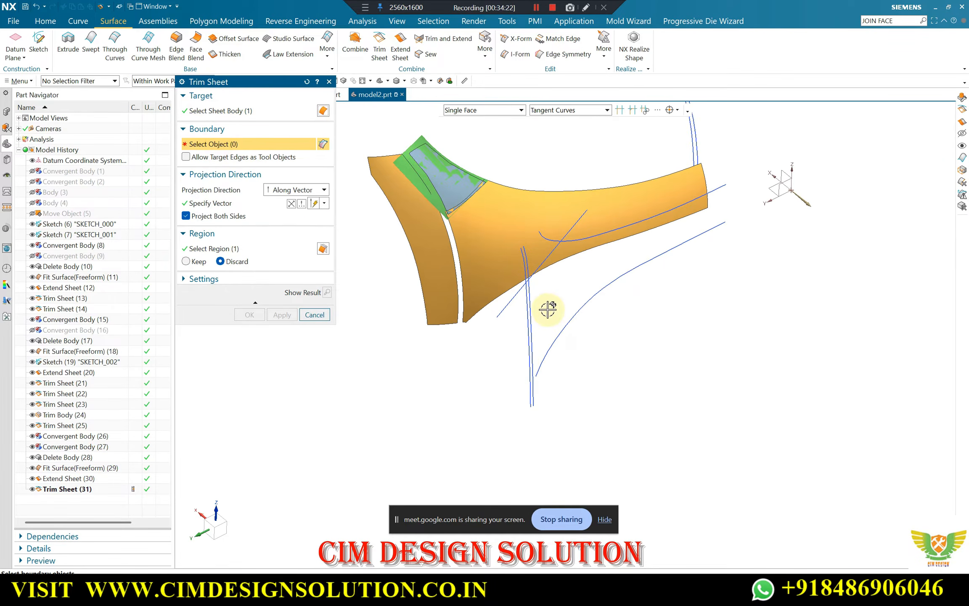
click(524, 301)
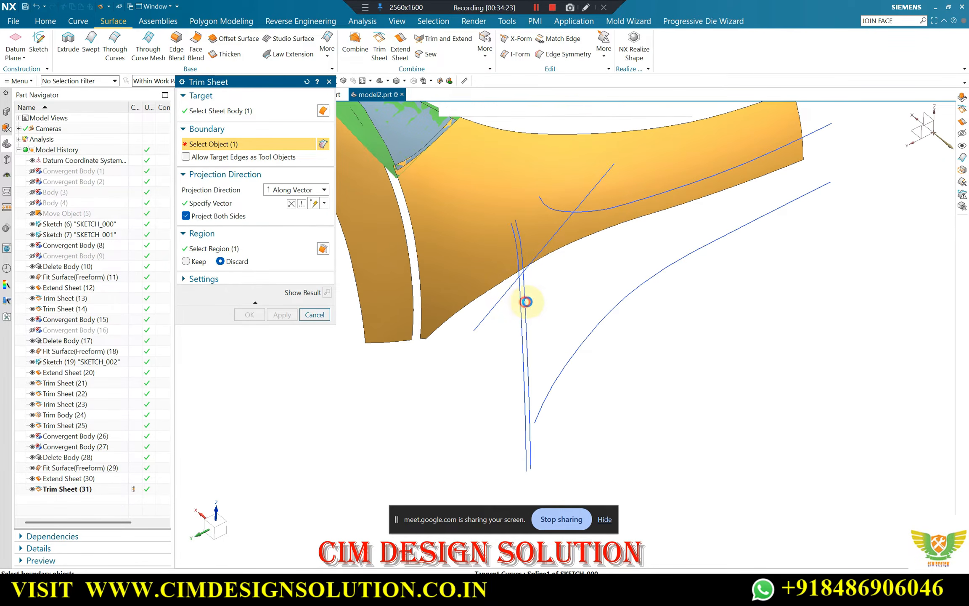
click(212, 203)
scroll(532, 281, down, 4)
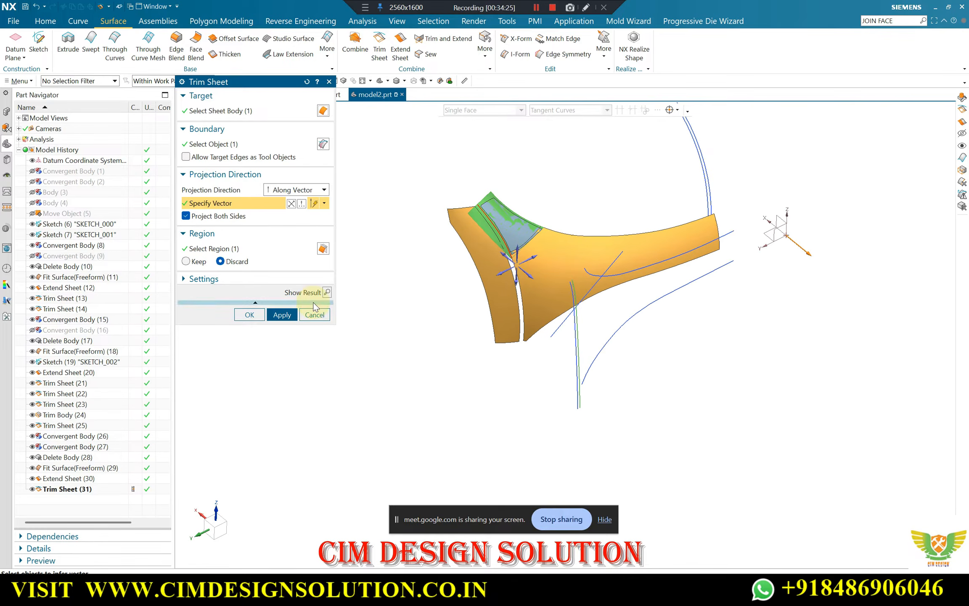
click(327, 292)
click(328, 292)
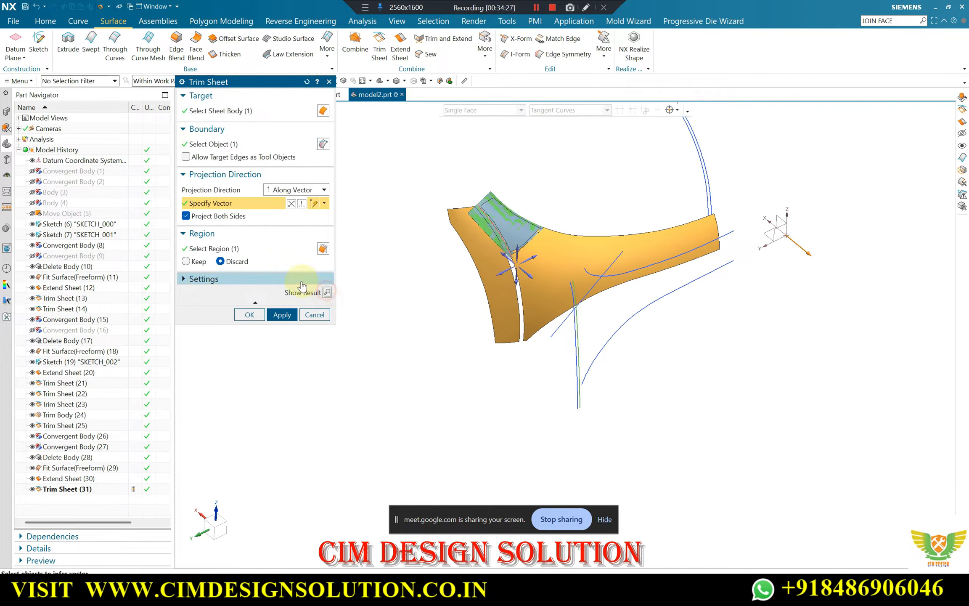
click(280, 314)
middle_drag(484, 198, 494, 225)
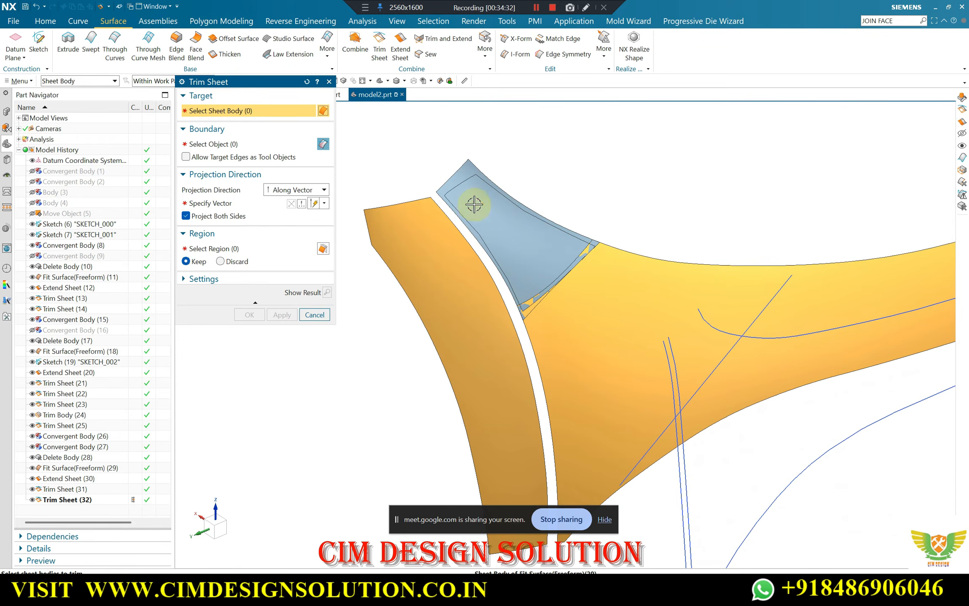
scroll(471, 206, up, 3)
key(Escape)
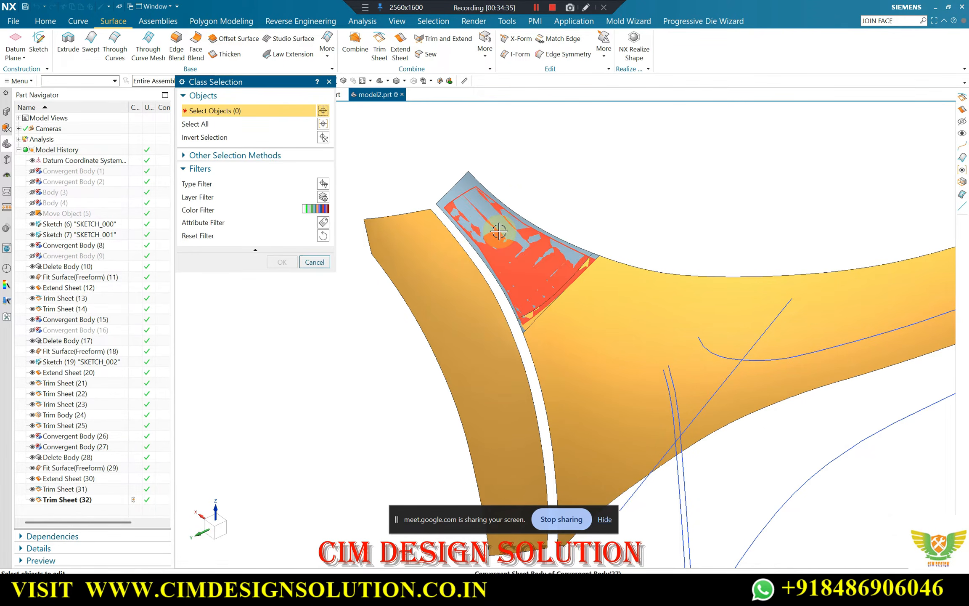
Hide the tip's snipped facet body, Convergent Body (27), by assigning it to layer 10
scroll(559, 272, up, 1)
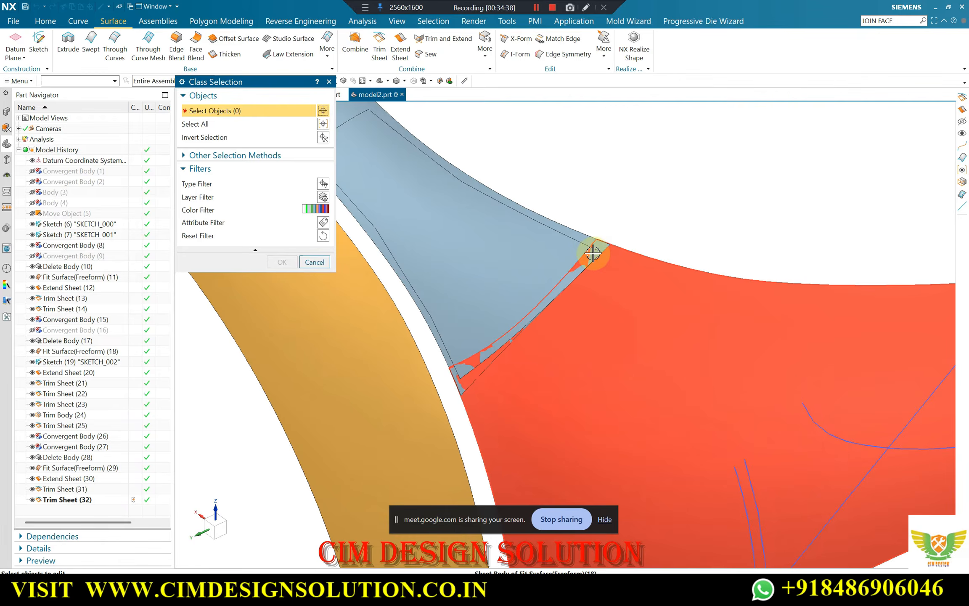
scroll(560, 259, down, 1)
click(479, 238)
middle_click(502, 254)
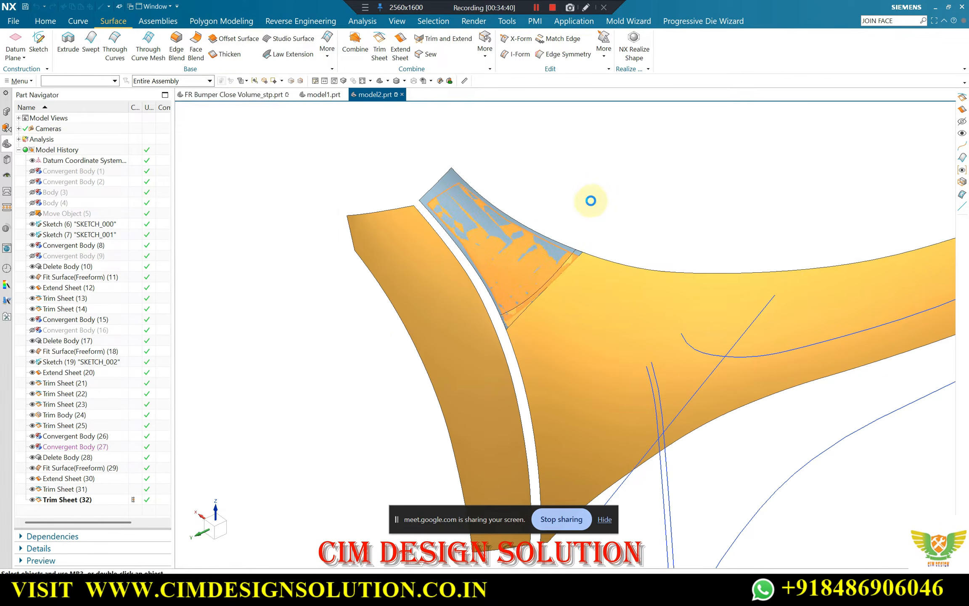
text(10)
key(Return)
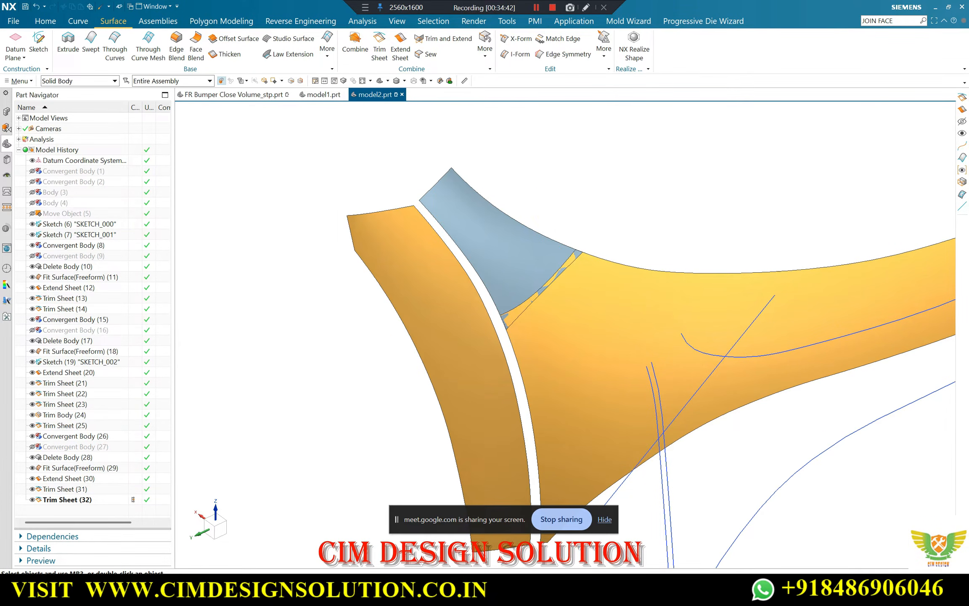
Reset the filter to No Selection Filter and open SKETCH_002, containing the diagonal line across the tip joint, for editing
middle_drag(545, 239, 608, 191)
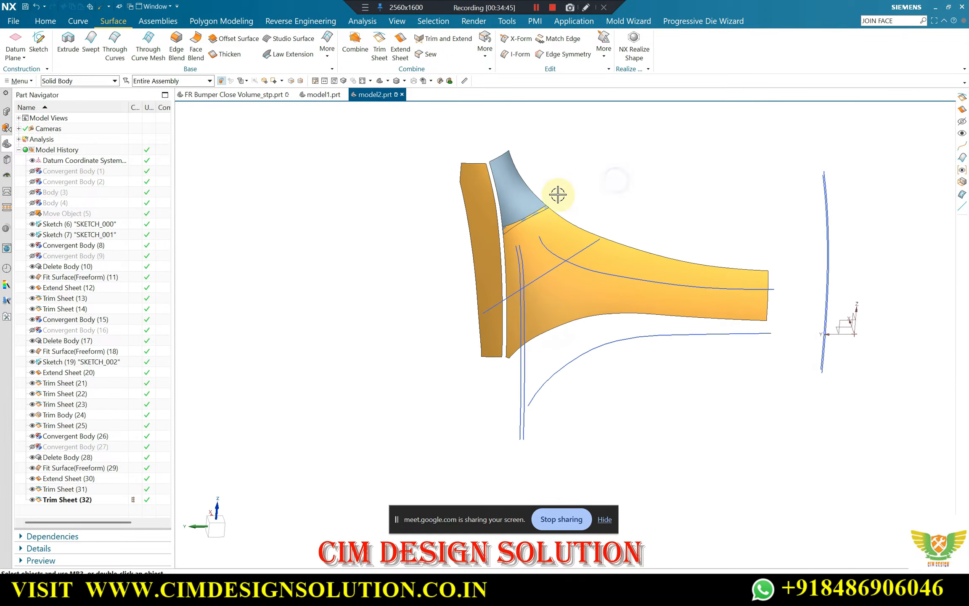
key(F8)
scroll(586, 170, up, 4)
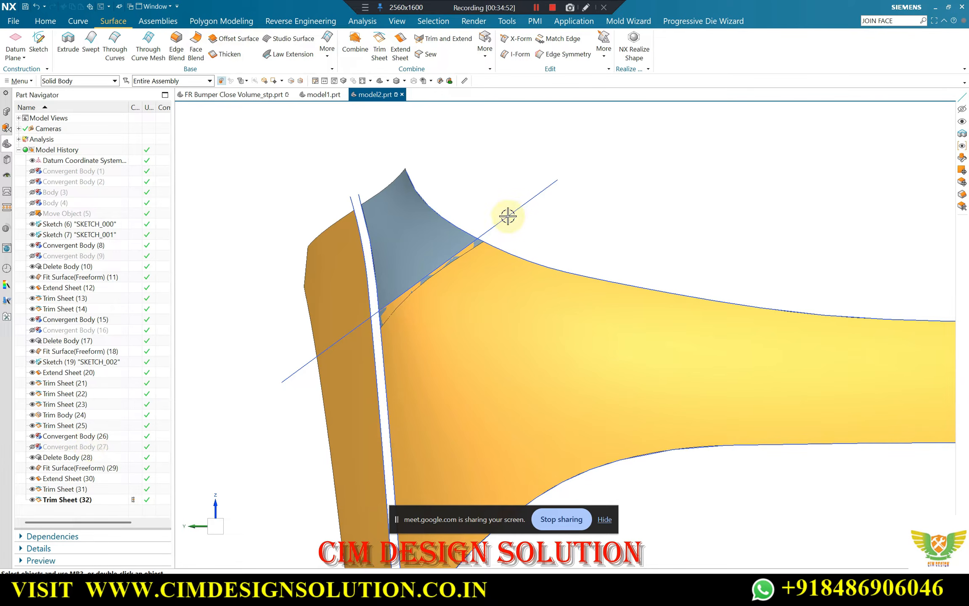
scroll(498, 202, up, 2)
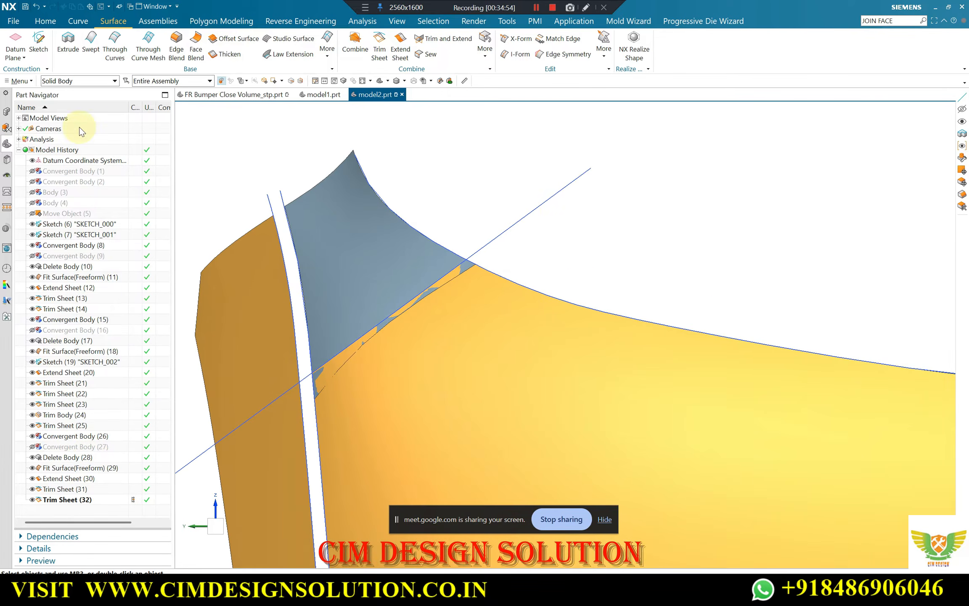
click(67, 81)
click(59, 89)
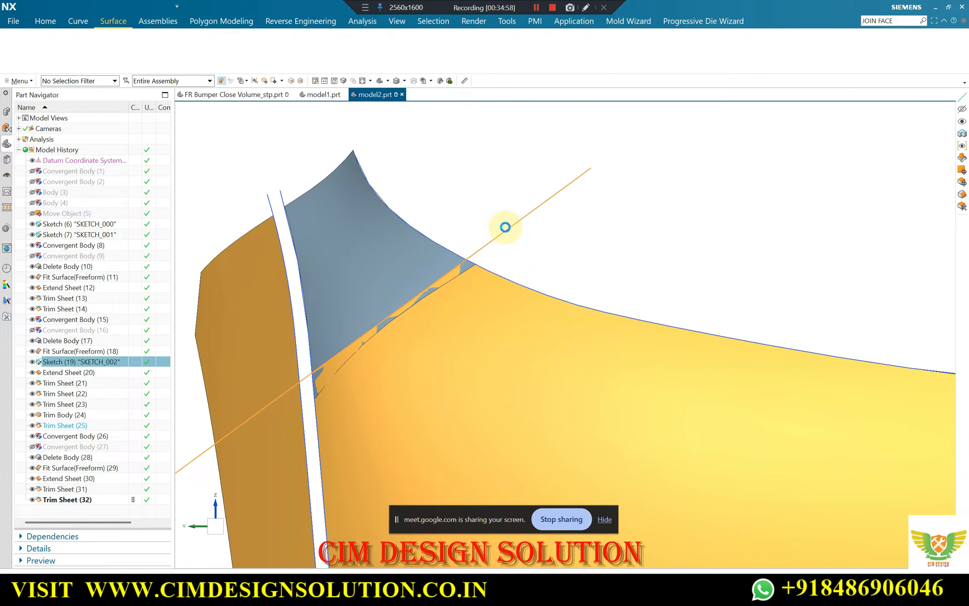
double_click(505, 228)
mouse_move(667, 259)
middle_down()
mouse_move(742, 203)
mouse_move(789, 282)
middle_up()
click(721, 251)
key(F8)
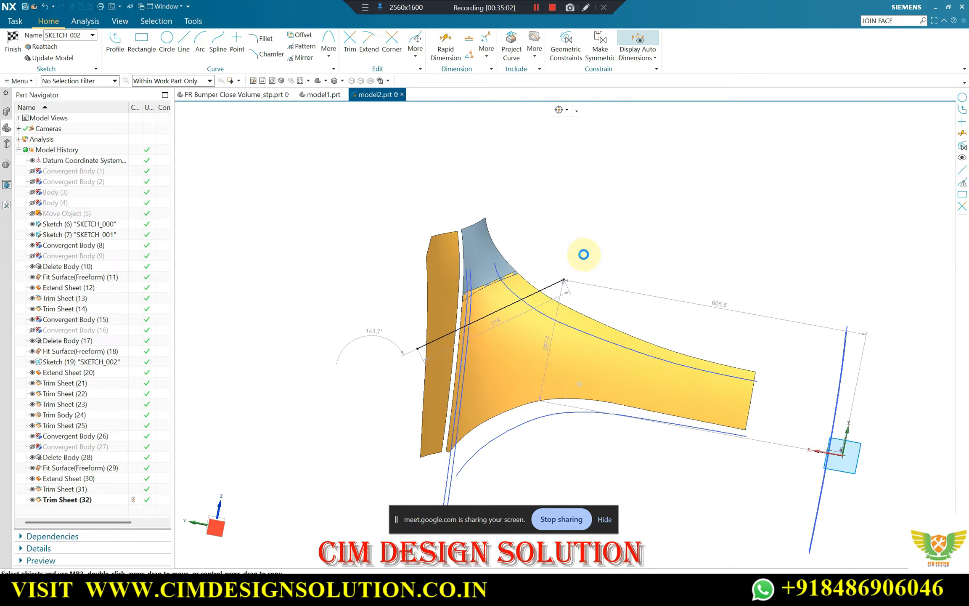
Offset the diagonal sketch line by 15 mm with Symmetric Offset on both sides and finish the sketch
scroll(461, 298, up, 4)
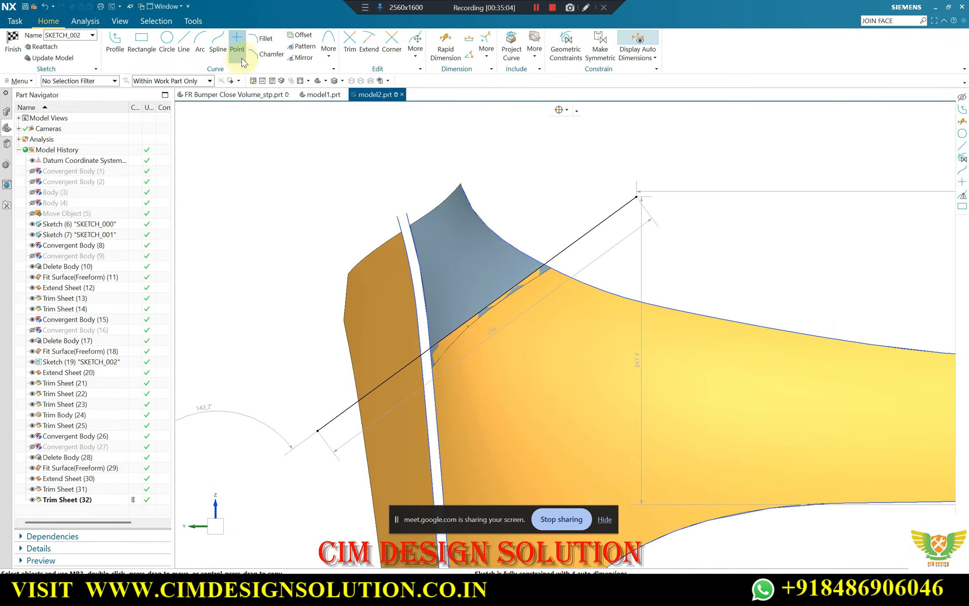
click(561, 252)
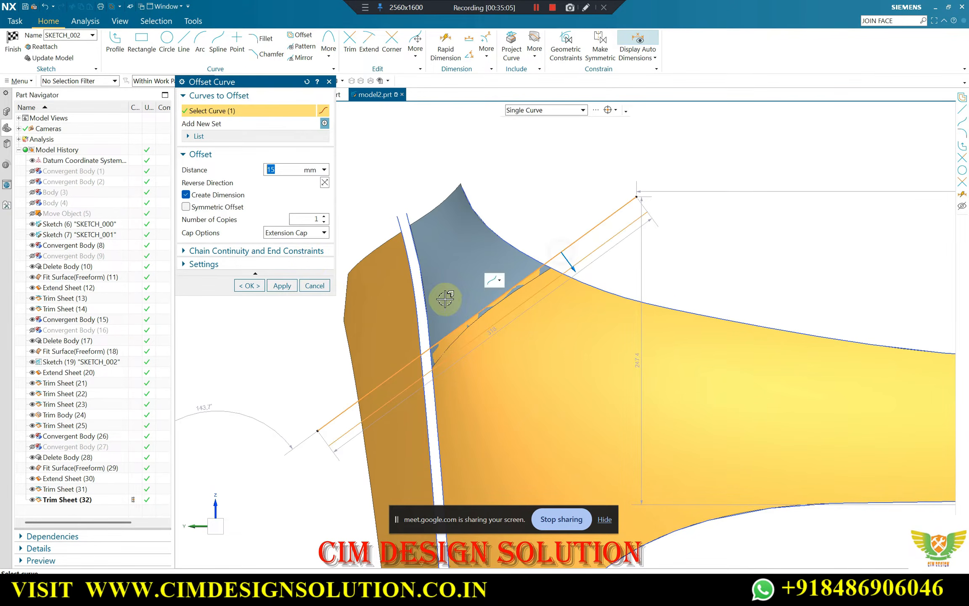
click(204, 205)
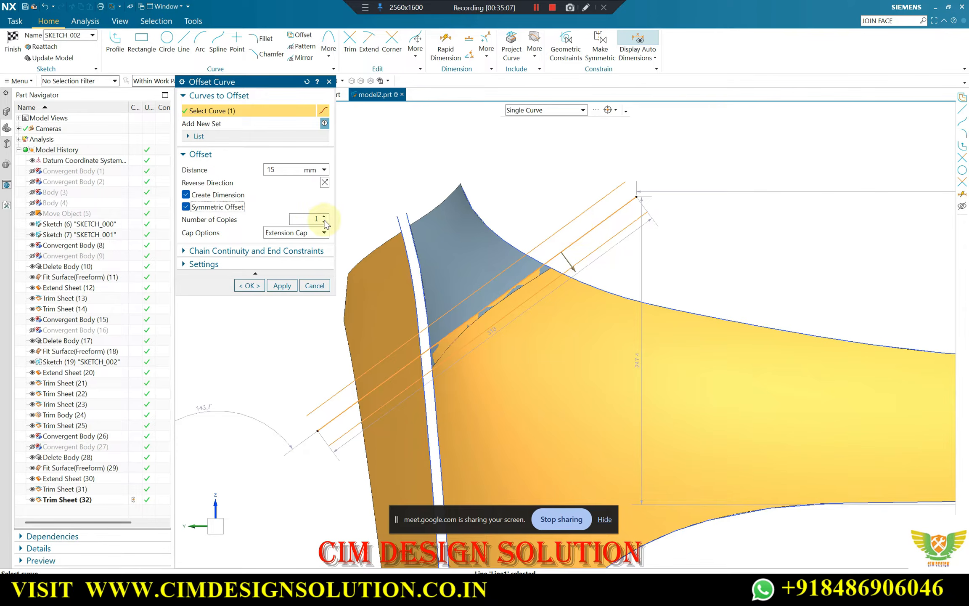
scroll(509, 257, down, 2)
scroll(564, 265, up, 2)
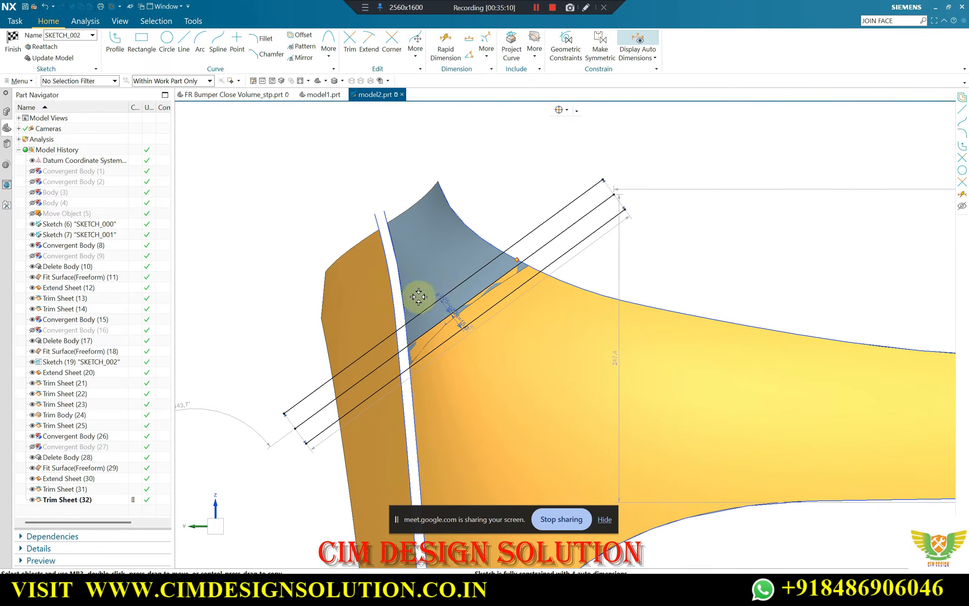
scroll(492, 247, down, 1)
mouse_move(492, 246)
middle_down()
mouse_move(510, 256)
mouse_move(500, 249)
middle_up()
key(ctrl+q)
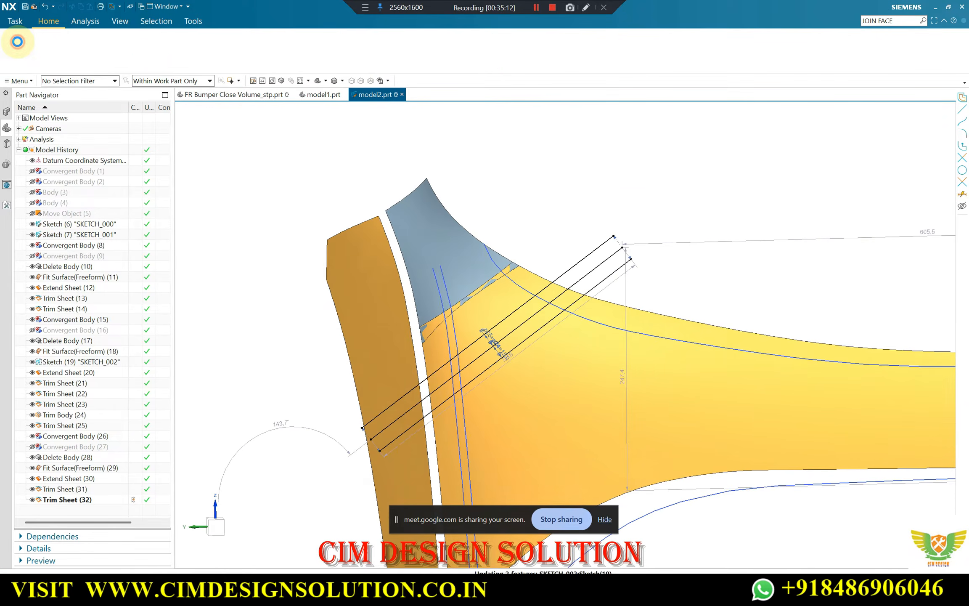
Trim the tip sheet with the upper offset line projected along the X axis, keeping the region on the tip side
scroll(496, 156, down, 2)
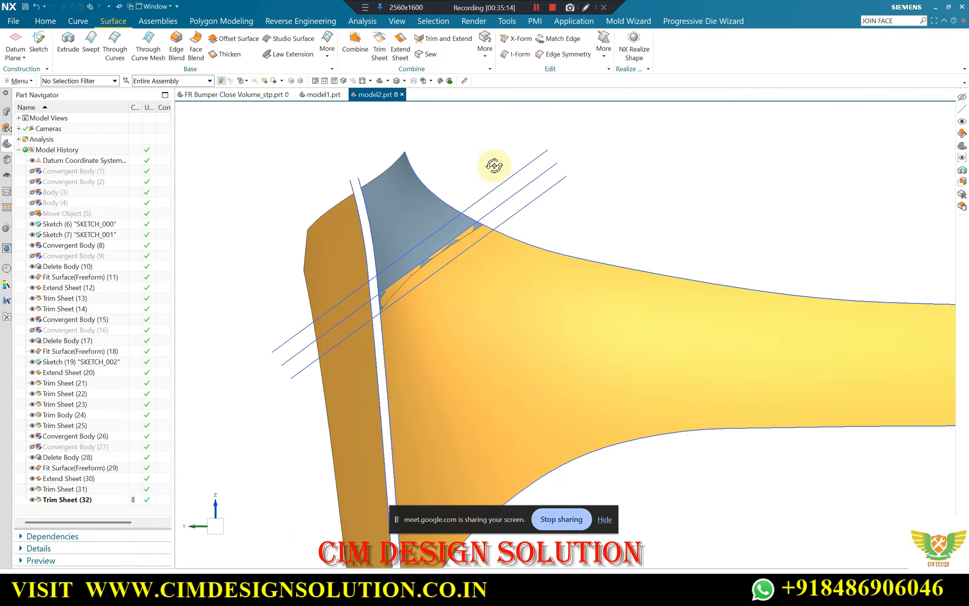
middle_drag(495, 165, 487, 154)
click(380, 41)
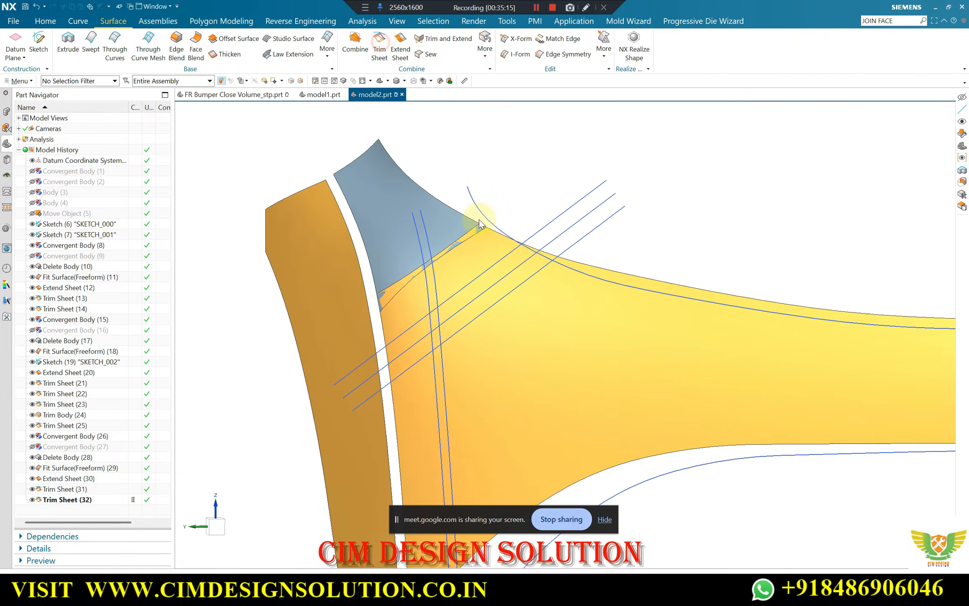
click(441, 225)
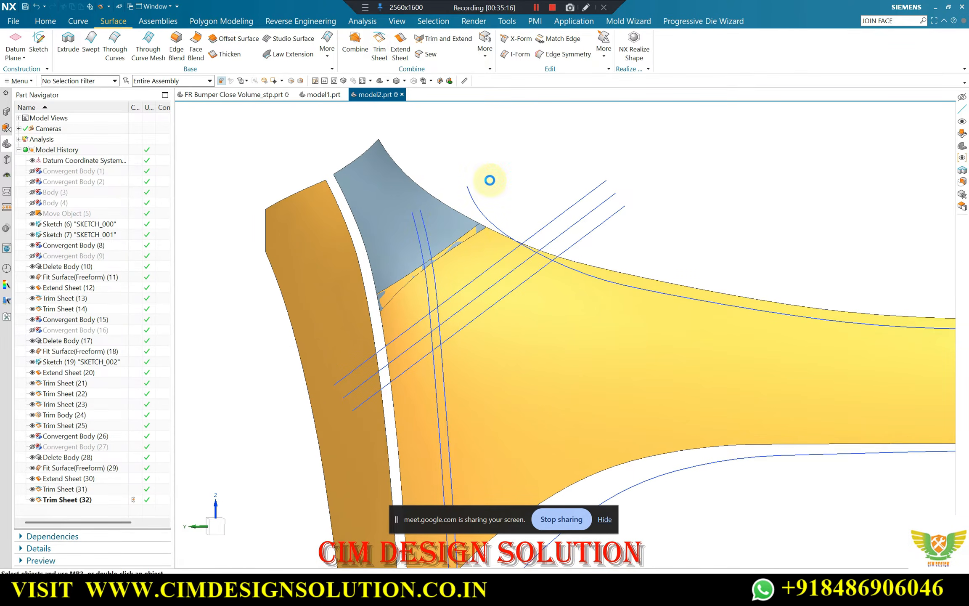
click(558, 216)
click(223, 203)
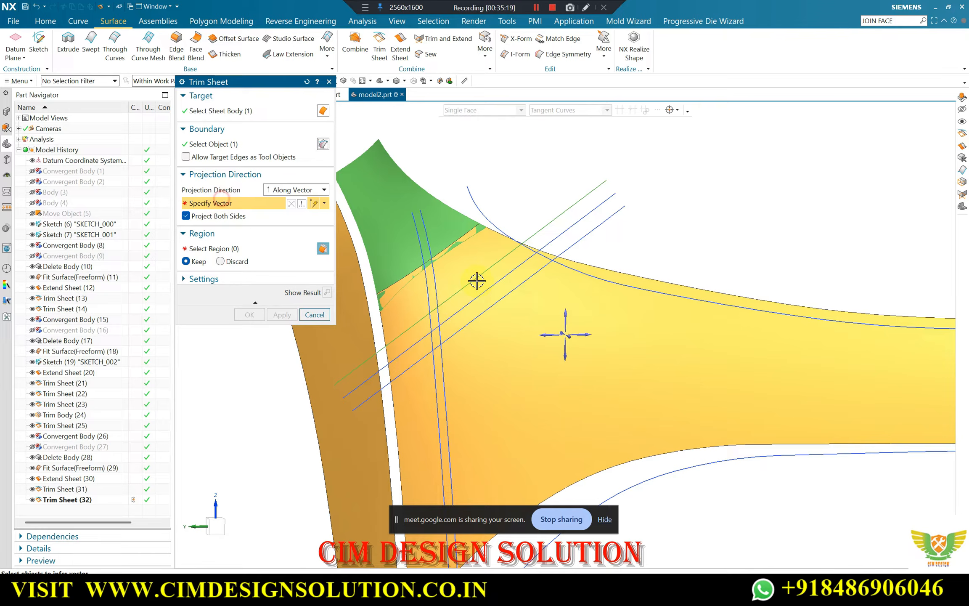
click(570, 336)
click(478, 305)
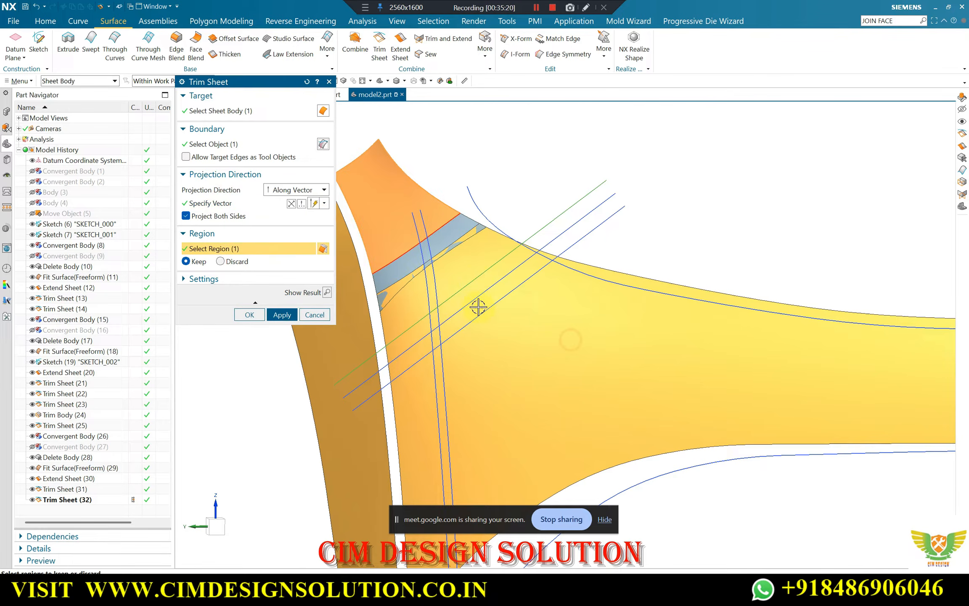
click(326, 292)
click(281, 315)
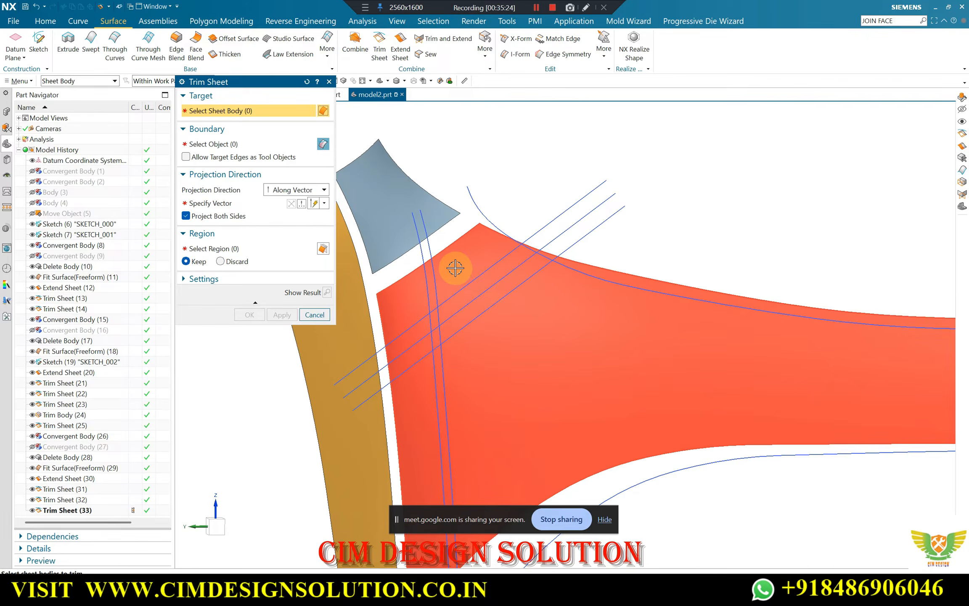
Trim the main panel sheet with the lower offset line projected along the X axis, keeping the large panel region
click(456, 266)
click(579, 240)
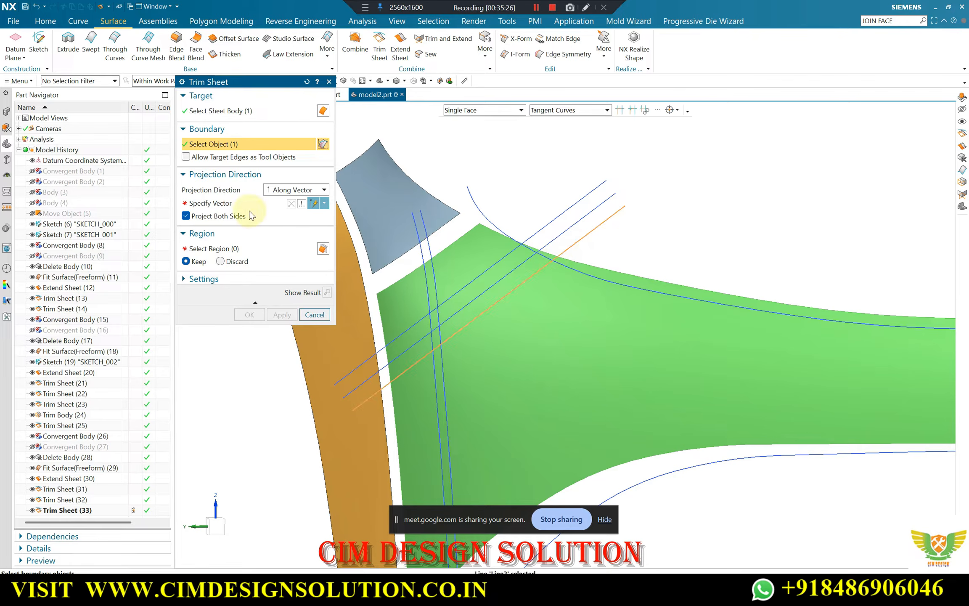
click(233, 203)
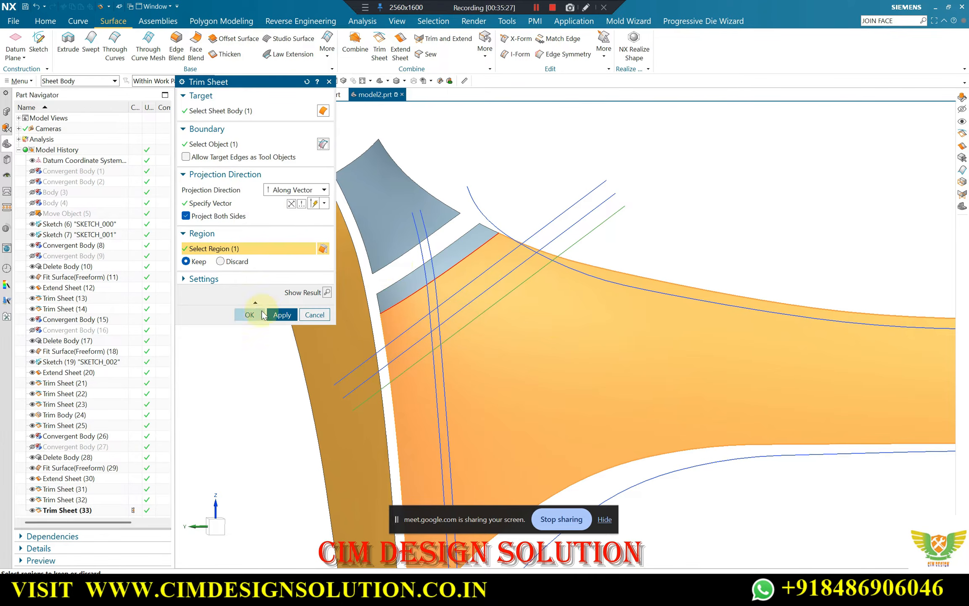
click(327, 293)
click(243, 310)
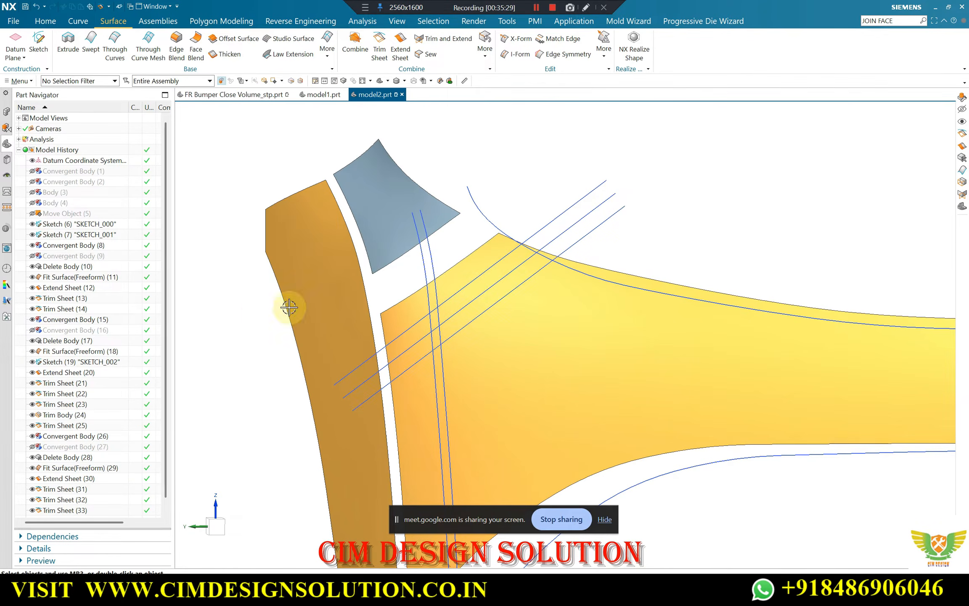
Set up a Through Curves surface using the trimmed tip edge and the facing main panel edge as its two sections
scroll(441, 271, down, 2)
middle_drag(437, 264, 475, 297)
scroll(476, 297, up, 2)
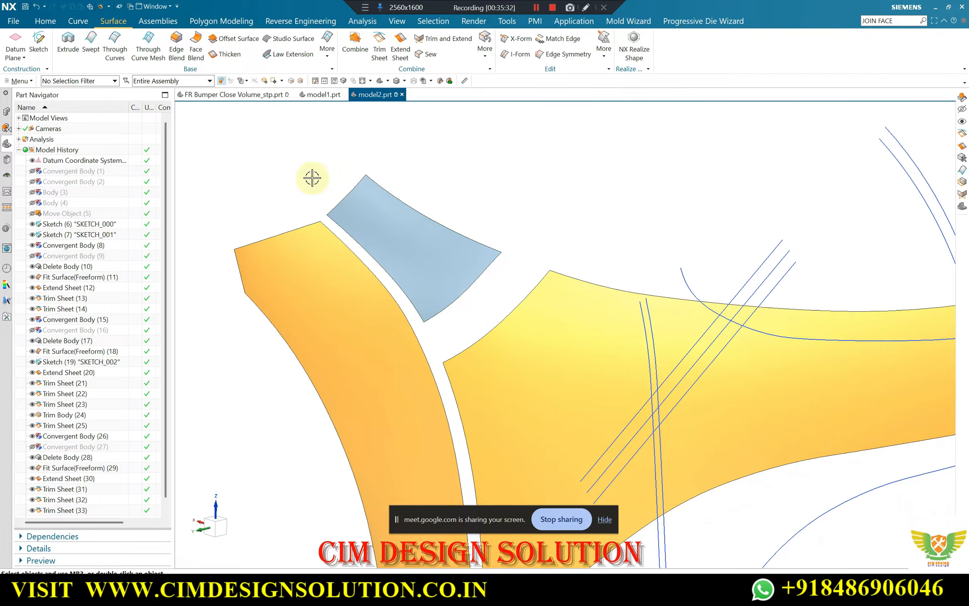
click(478, 274)
middle_click(501, 307)
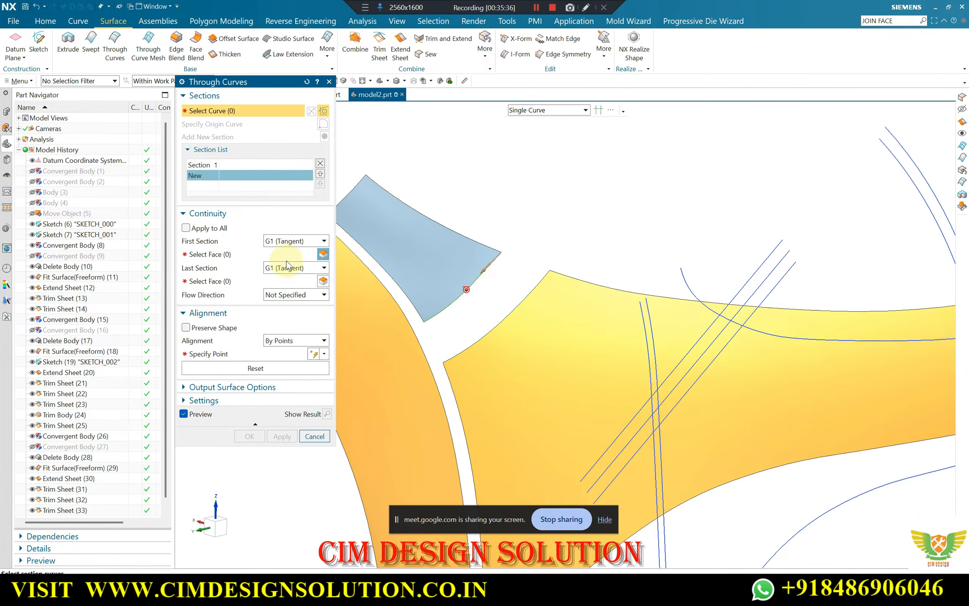
scroll(451, 295, up, 3)
click(593, 303)
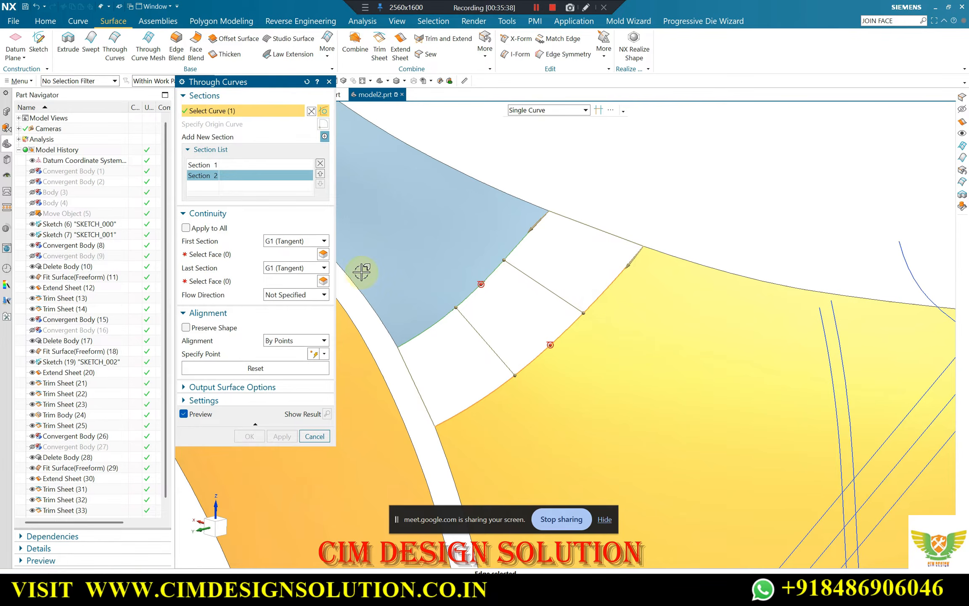
Constrain the bridging surface as G1 (Tangent) to the tip face and the main panel face, and create it
click(230, 255)
click(402, 257)
click(244, 281)
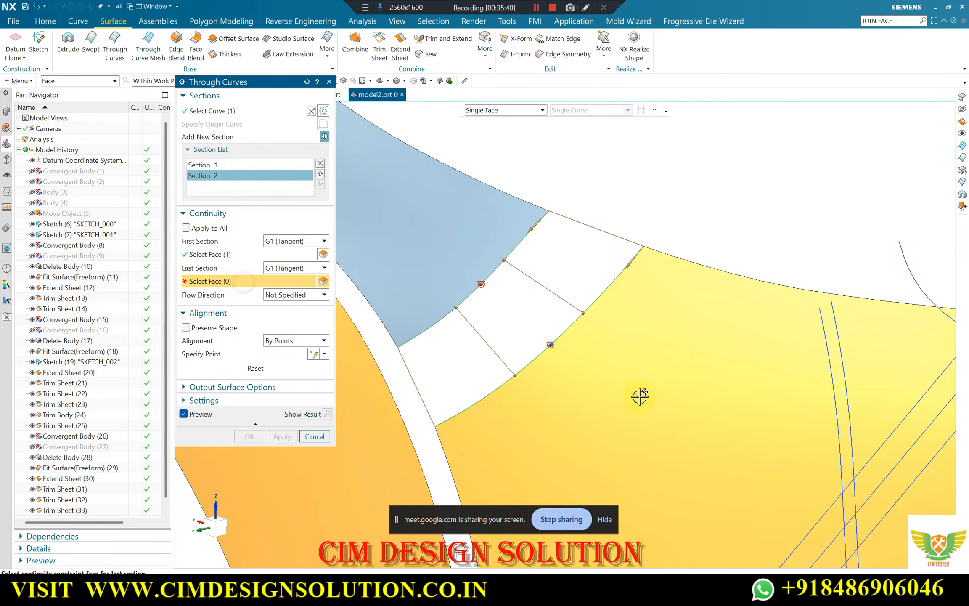
click(639, 396)
click(255, 437)
middle_drag(320, 379, 493, 260)
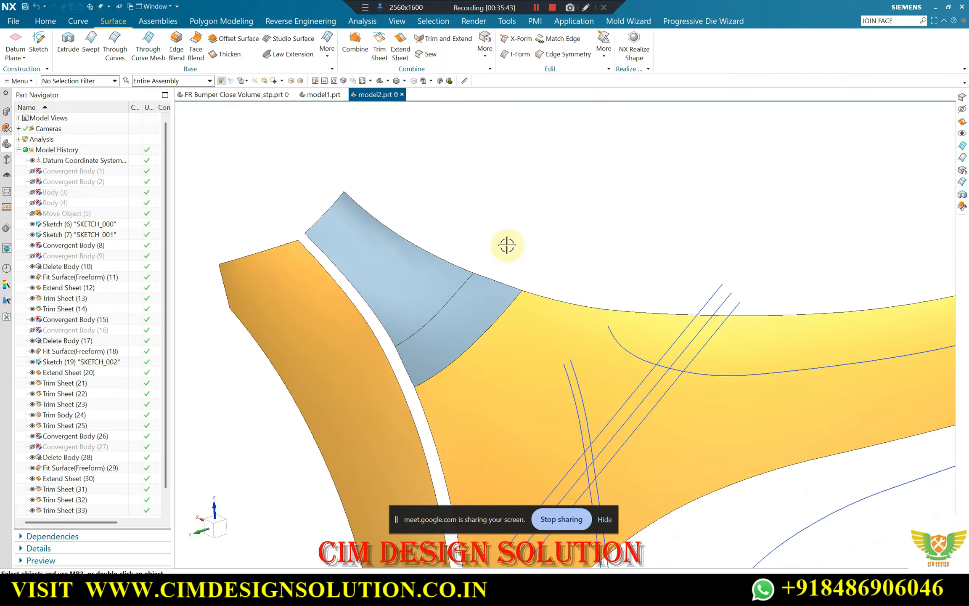
Show the hidden solid bumper body, Body (4), together with the rebuilt surfaces
key(ctrl+shift+k)
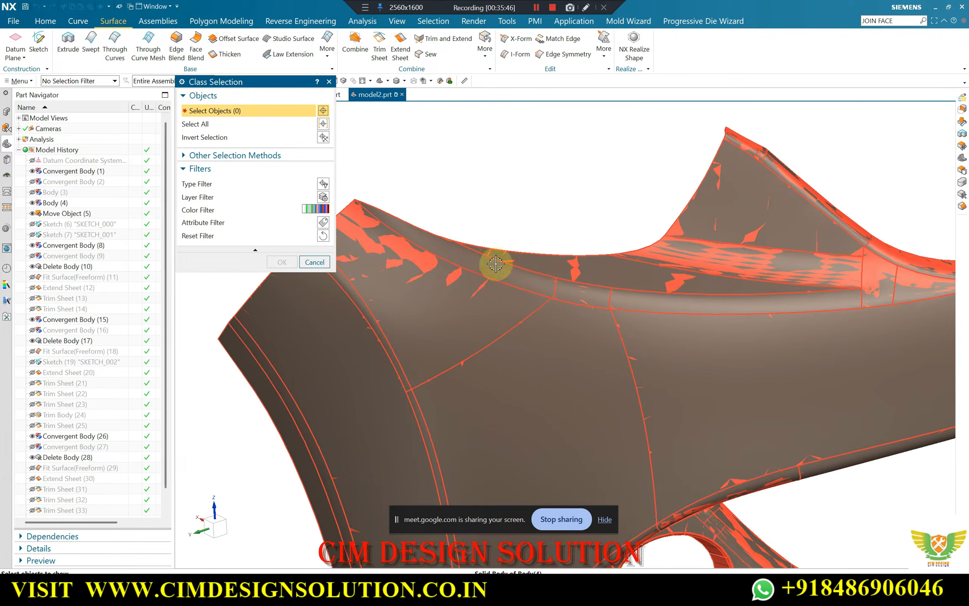
scroll(717, 161, up, 3)
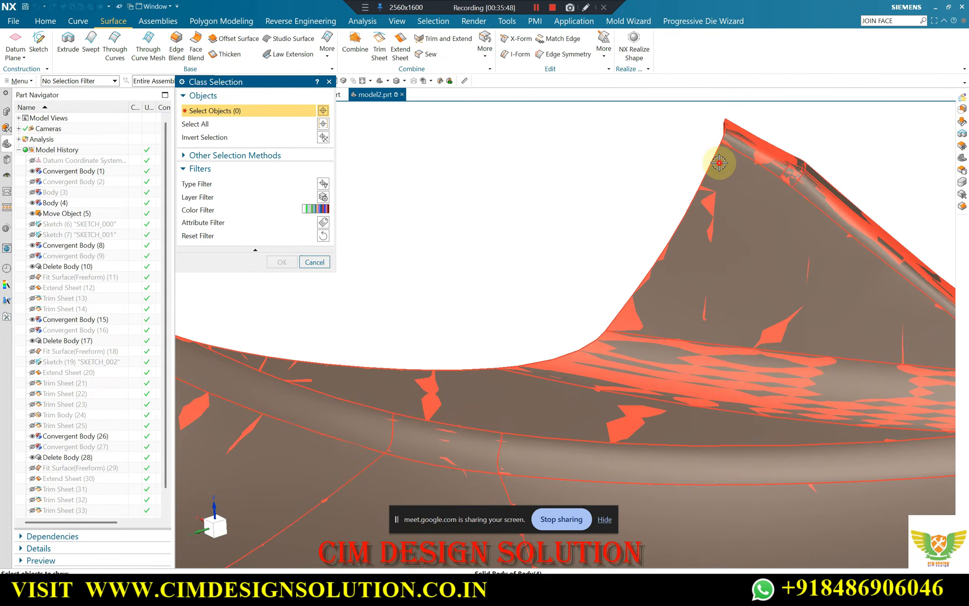
click(719, 163)
scroll(630, 191, down, 2)
middle_click(715, 212)
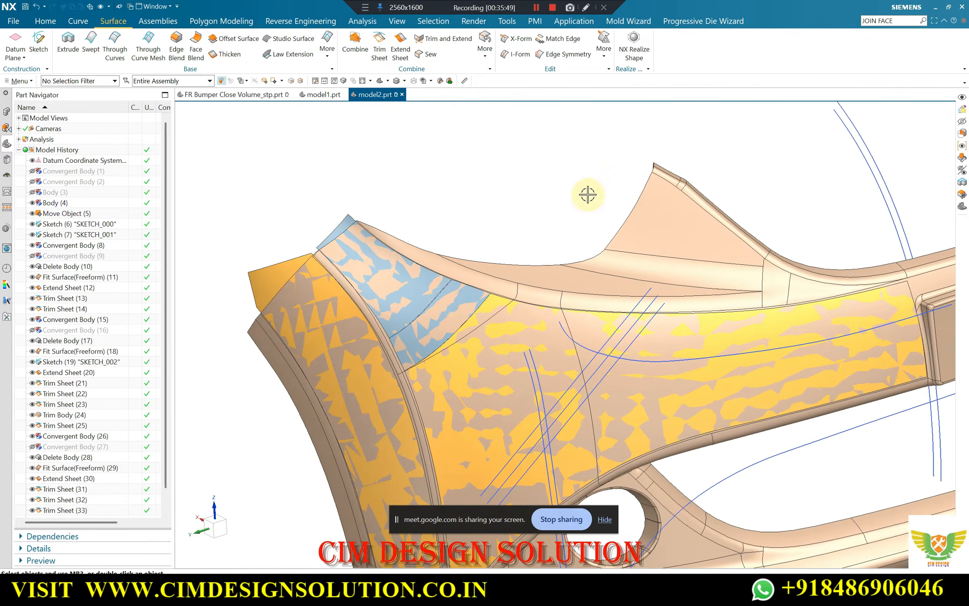
Examine how closely the tip, bridging and main panel surfaces follow the solid bumper body around the tip joint
scroll(508, 216, up, 3)
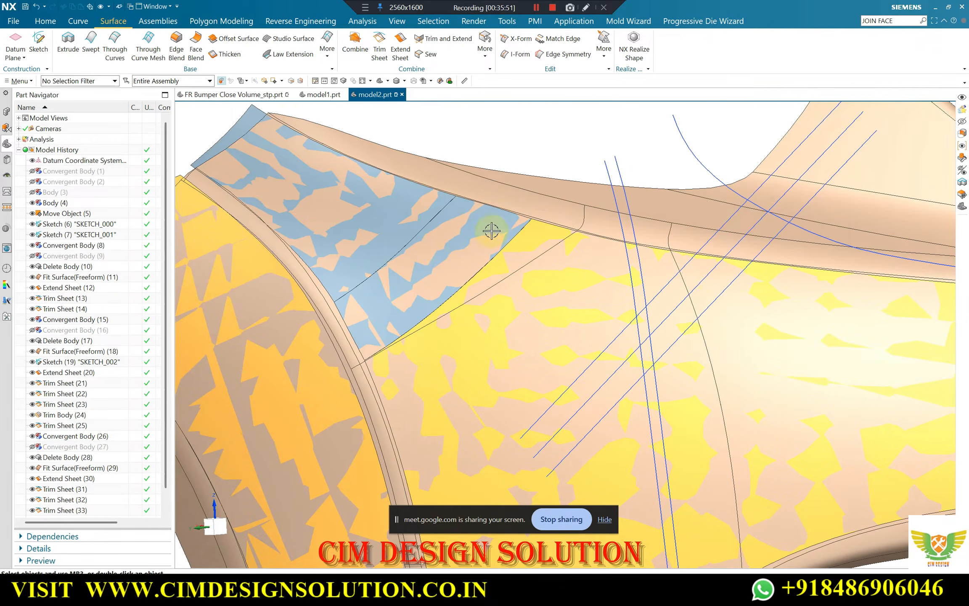
scroll(491, 230, down, 4)
scroll(505, 228, up, 2)
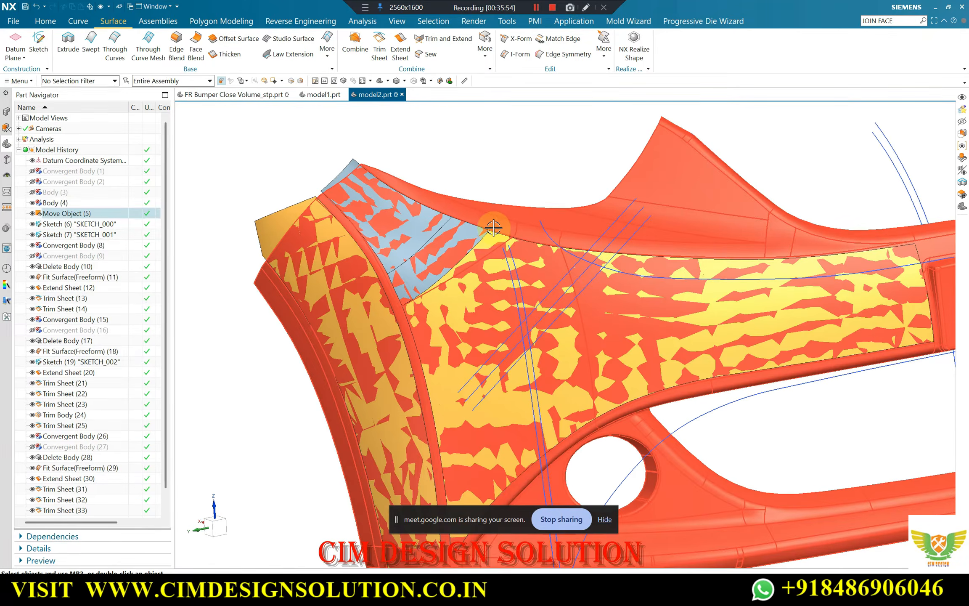
scroll(493, 225, up, 2)
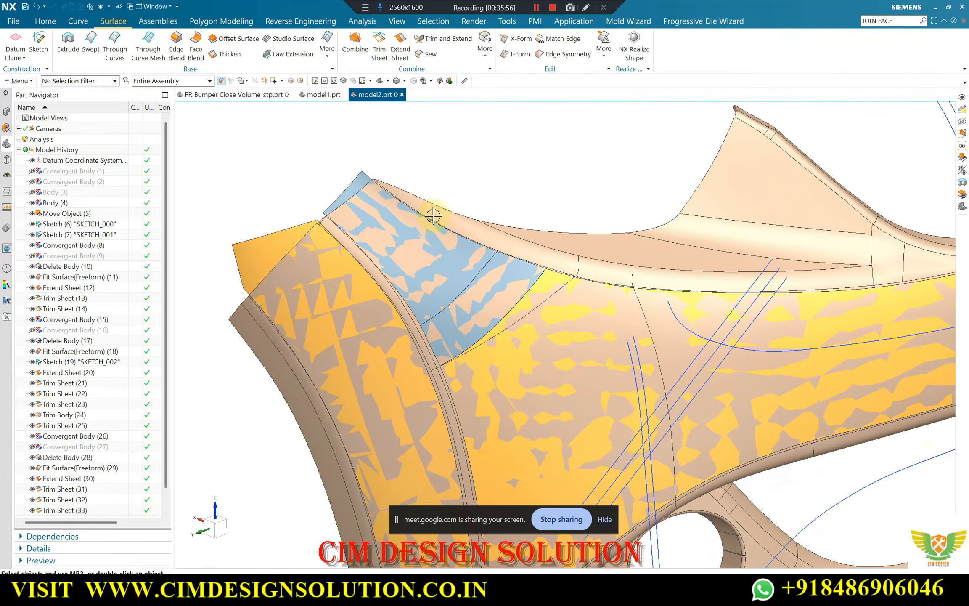
scroll(433, 216, down, 4)
scroll(432, 233, up, 4)
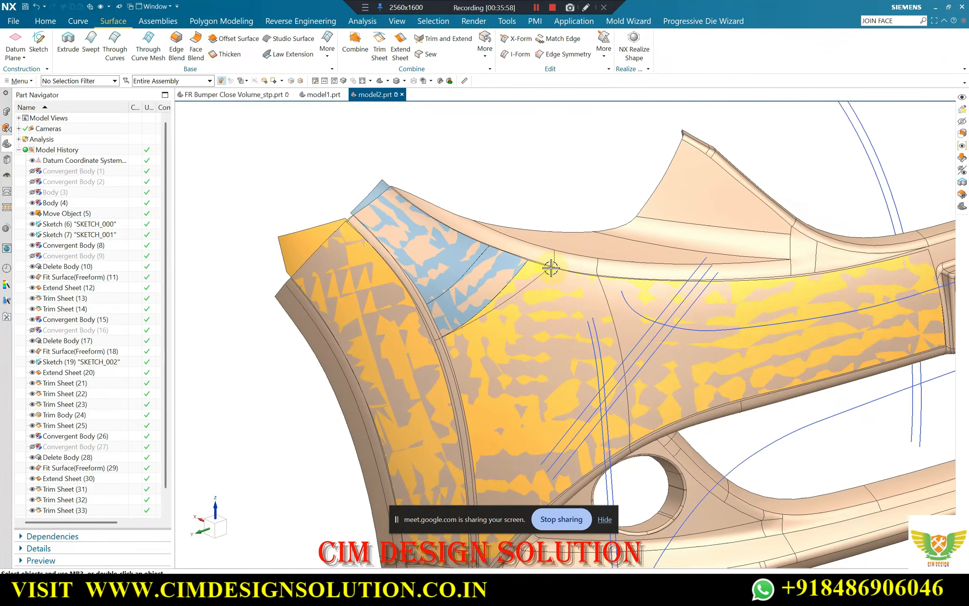
middle_drag(551, 268, 521, 251)
scroll(546, 248, up, 3)
scroll(484, 212, up, 4)
scroll(512, 226, down, 1)
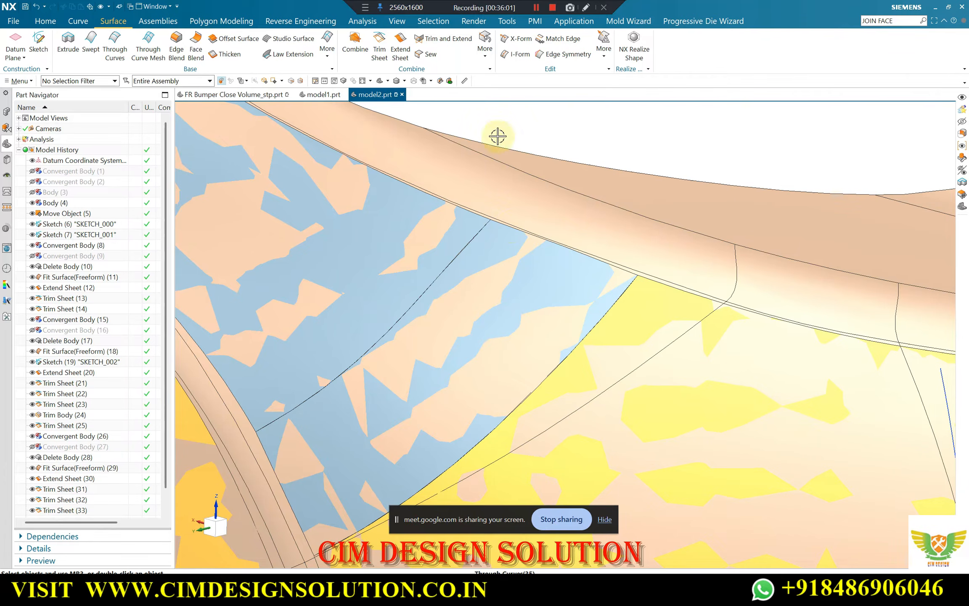
scroll(497, 135, down, 5)
scroll(580, 221, up, 2)
scroll(505, 222, down, 2)
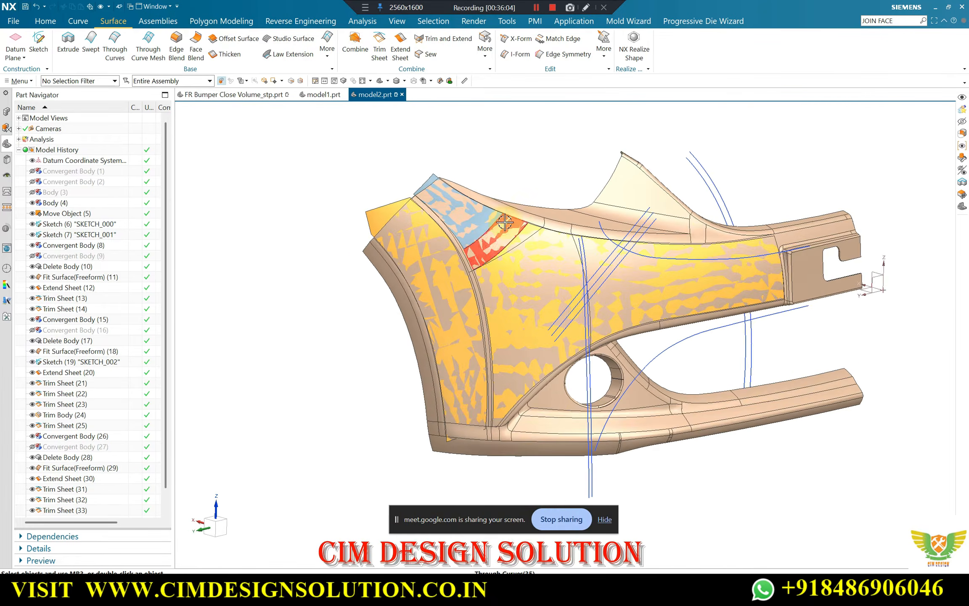
Hide the solid bumper body so only the rebuilt surface sheets and sketch curves remain displayed
mouse_move(505, 222)
middle_down()
mouse_move(512, 242)
mouse_move(502, 211)
mouse_move(521, 228)
middle_up()
scroll(512, 241, up, 1)
scroll(605, 223, up, 2)
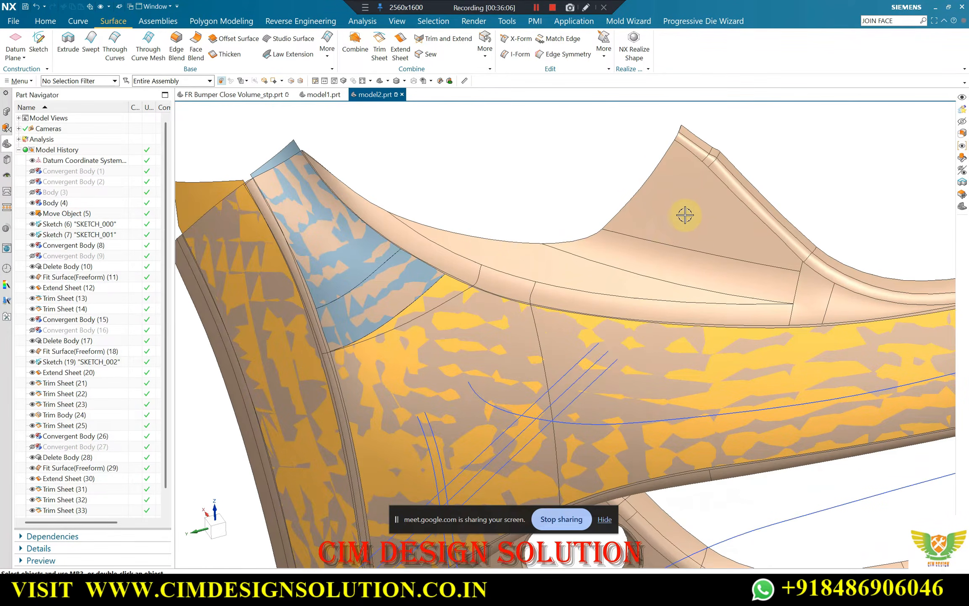
click(690, 189)
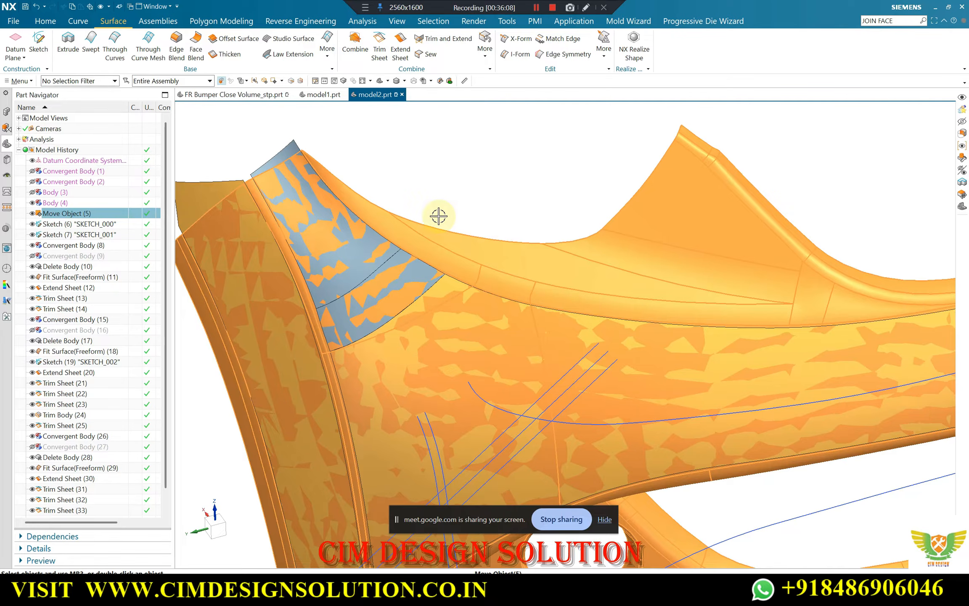
key(ctrl+b)
Sew the bridging and main panel sheets onto the tip sheet with a tolerance of 0.01
scroll(411, 255, up, 6)
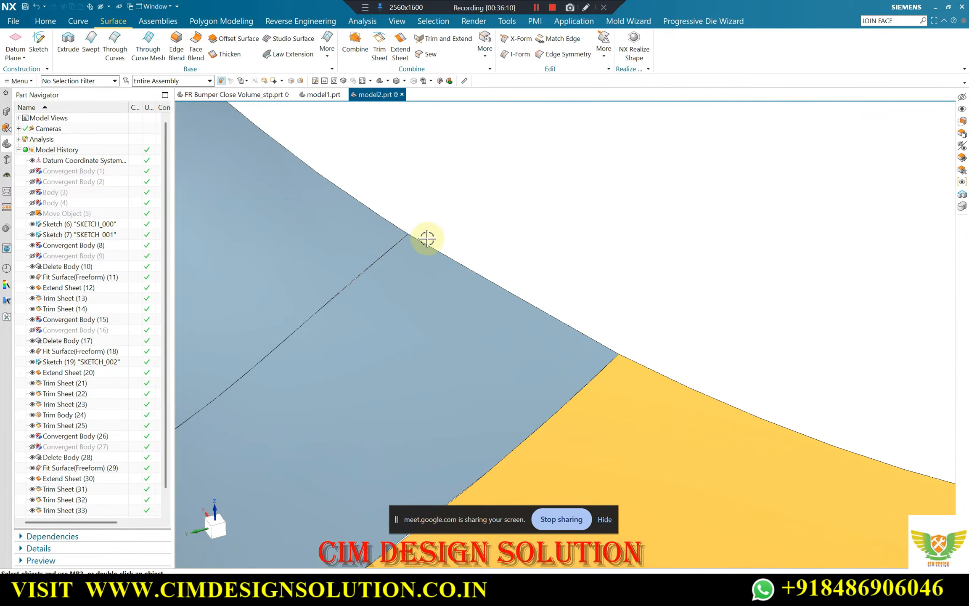
scroll(492, 253, down, 4)
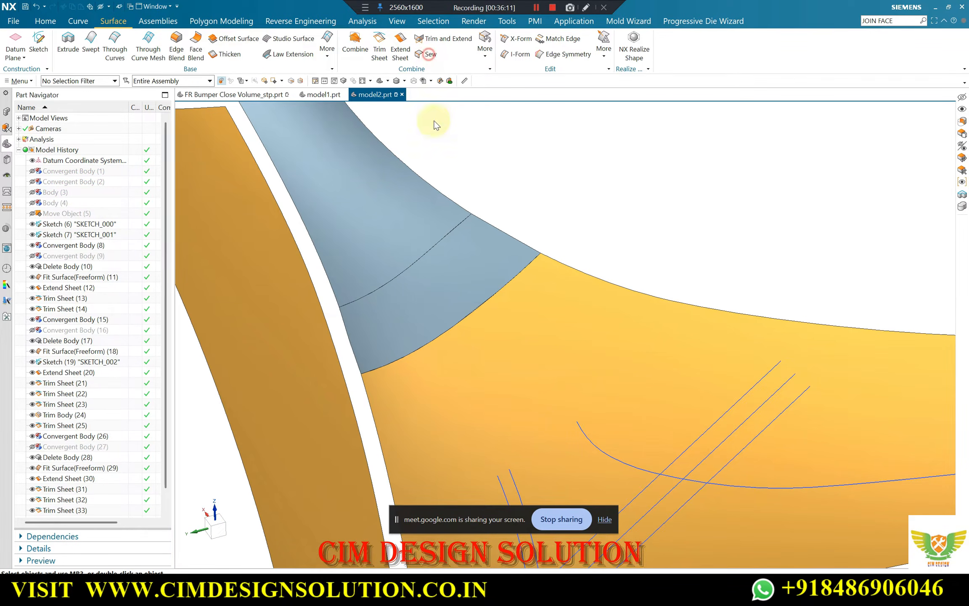
click(527, 311)
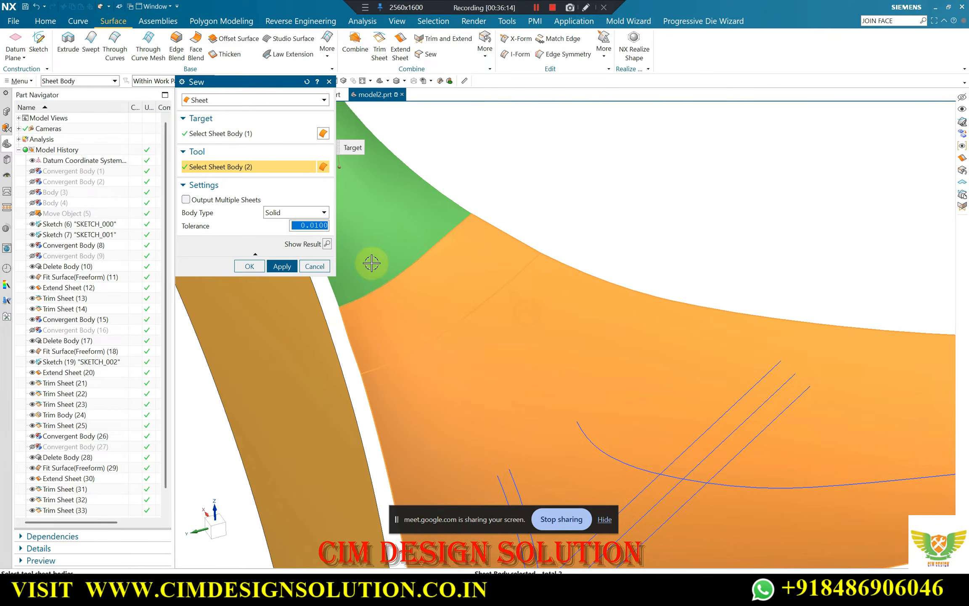
click(255, 263)
Give the sewn sheet the same display properties as the neighbouring orange side strip by inheriting them
scroll(533, 248, down, 4)
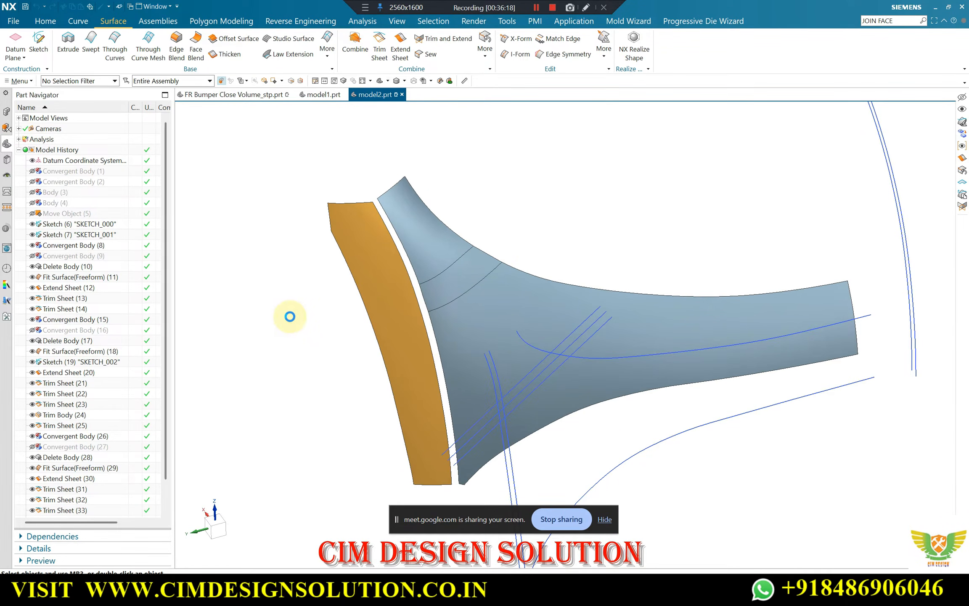
click(281, 263)
click(253, 333)
click(364, 272)
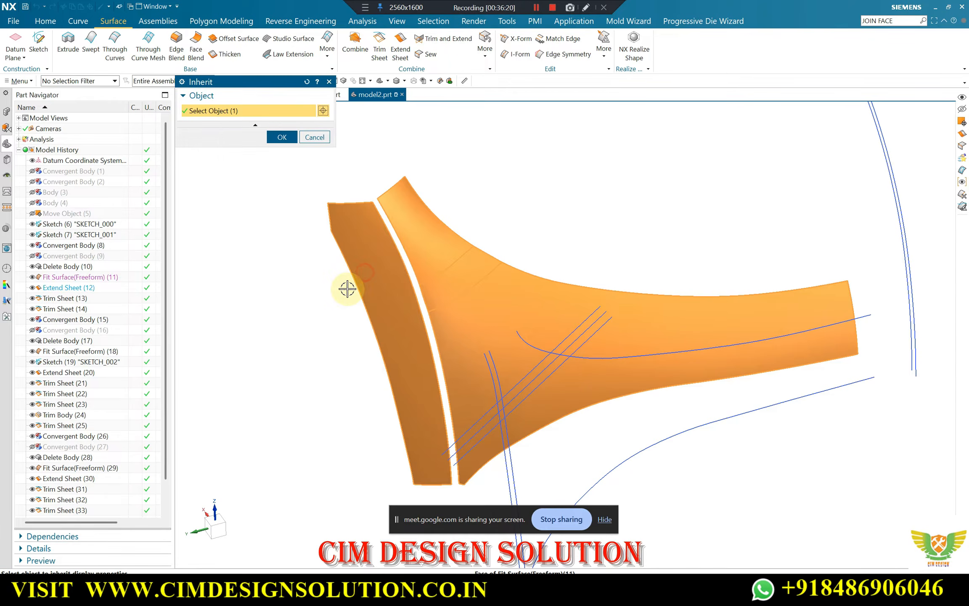
middle_click(348, 289)
Extend the bridging surface's two free edges, on the upper side and facing the side strip, by 10 mm
scroll(522, 230, up, 2)
scroll(420, 209, down, 2)
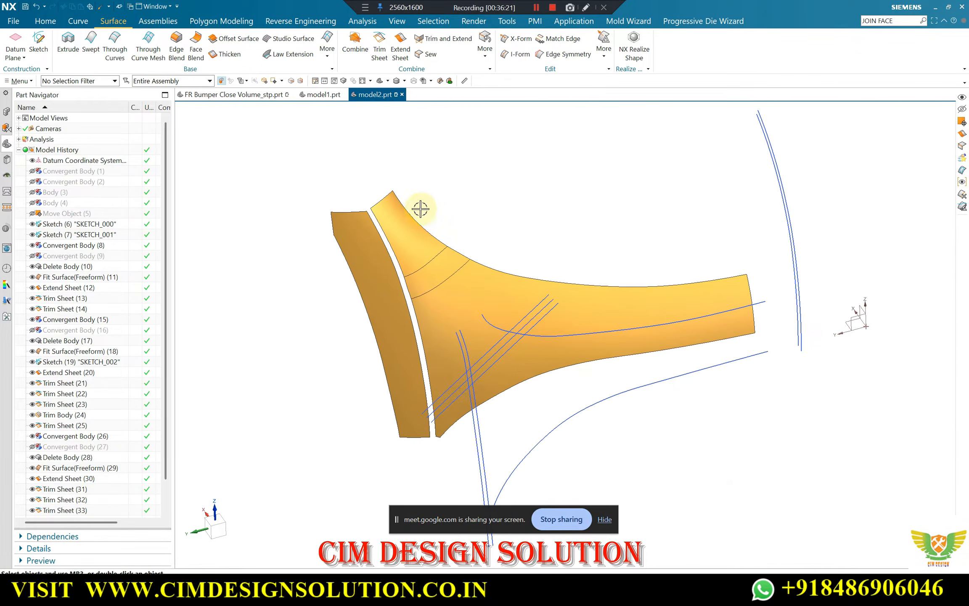
double_click(458, 252)
scroll(458, 250, up, 3)
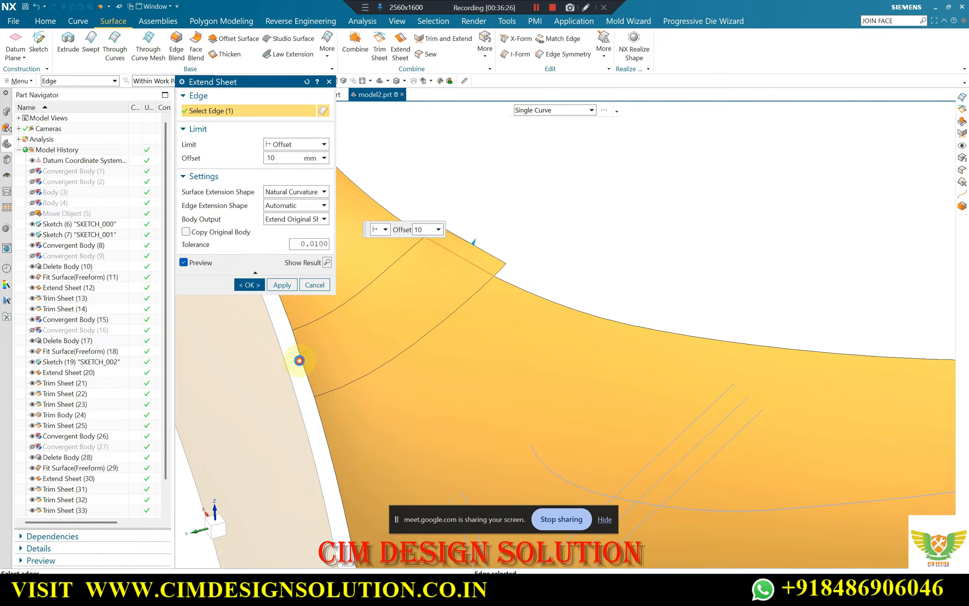
middle_click(381, 315)
Trim the sewn sheet's upper overhang at the bridge along the long upper sketch curve, projected along a vector, using the Keep region option
scroll(461, 246, down, 2)
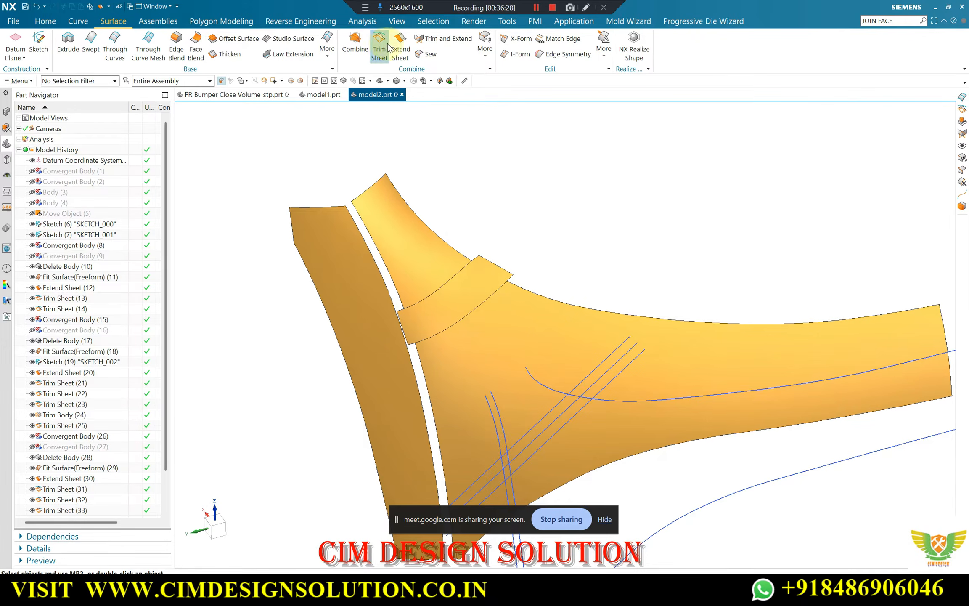
click(537, 381)
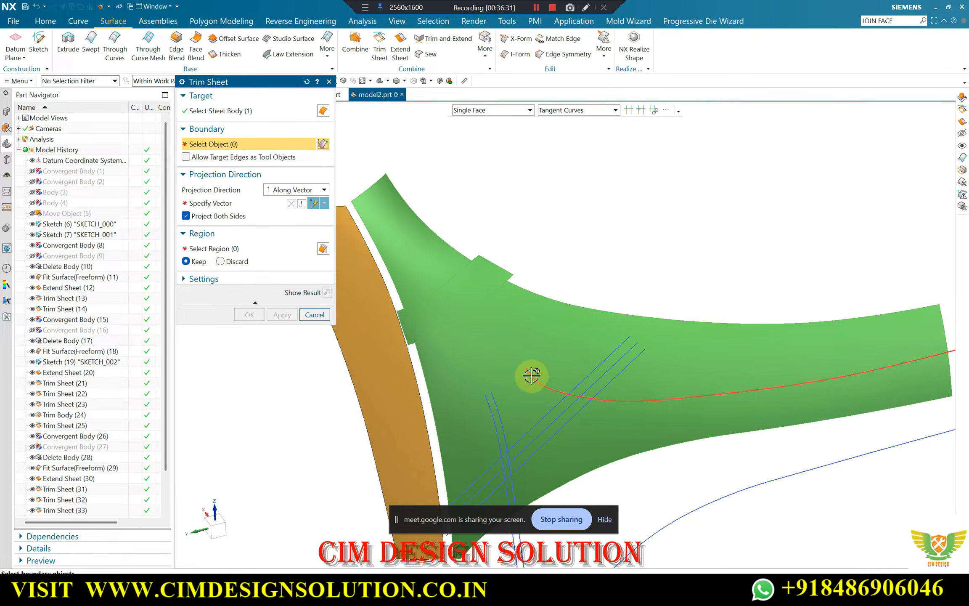
click(531, 376)
click(573, 348)
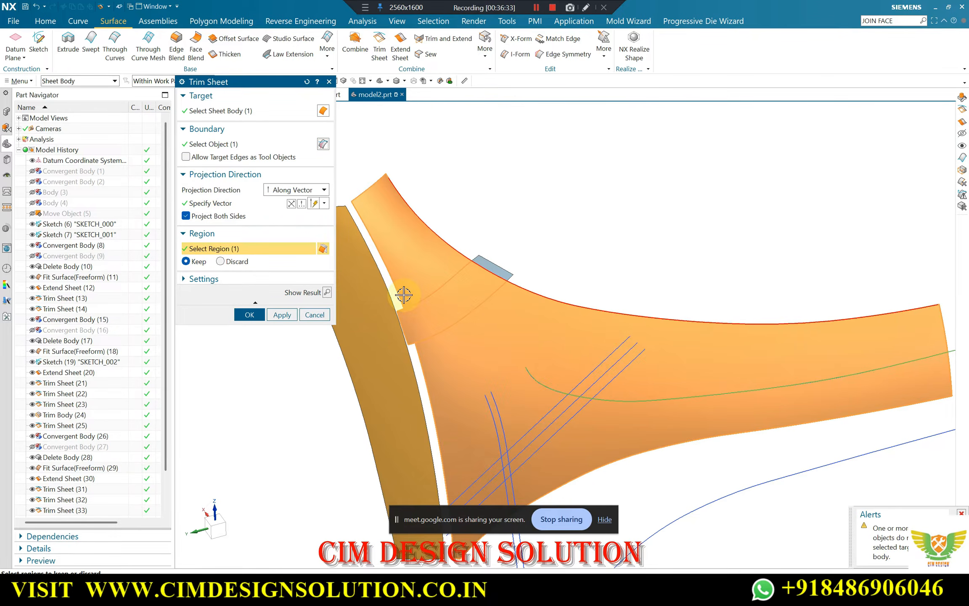
click(328, 293)
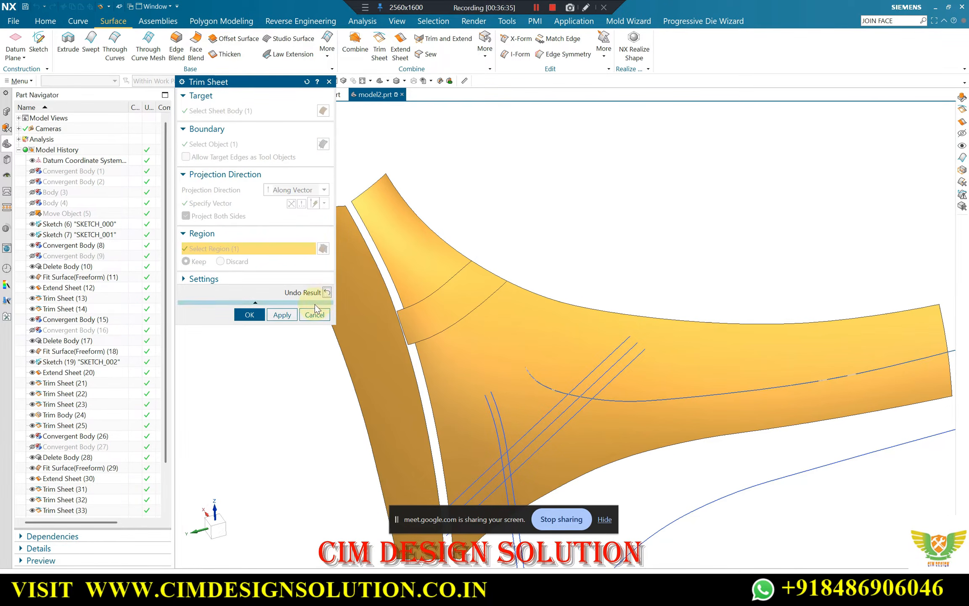
click(293, 313)
Trim the sewn sheet with the sketch curve that follows the side strip gap, projected along a vector, using the Discard region option
click(400, 303)
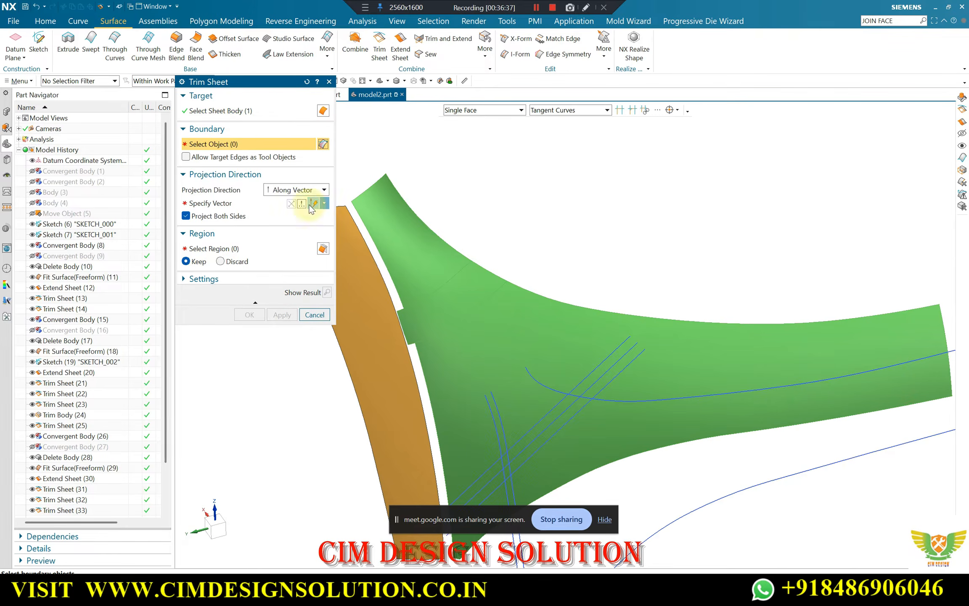
click(496, 413)
middle_click(474, 381)
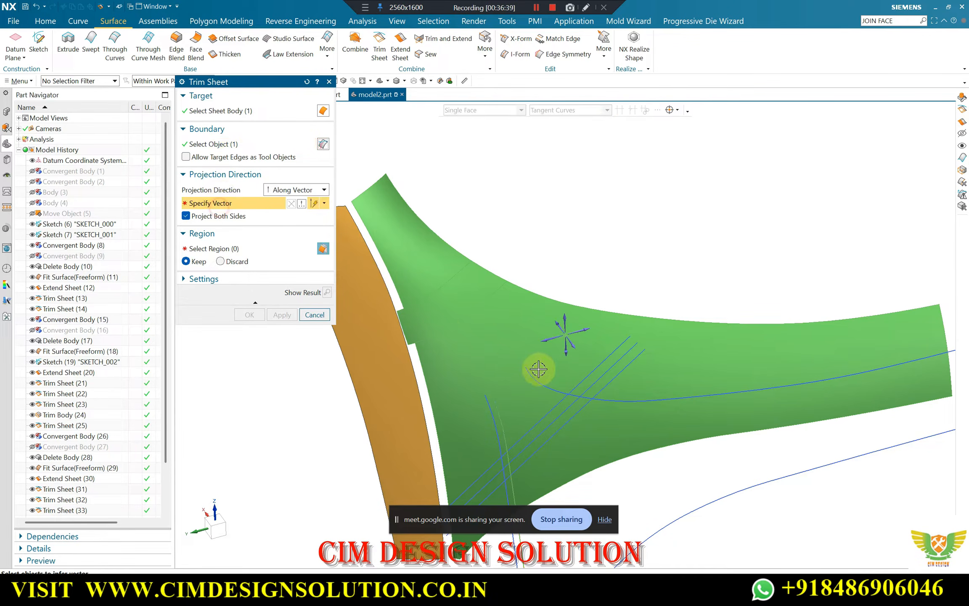
click(574, 345)
click(220, 261)
click(282, 314)
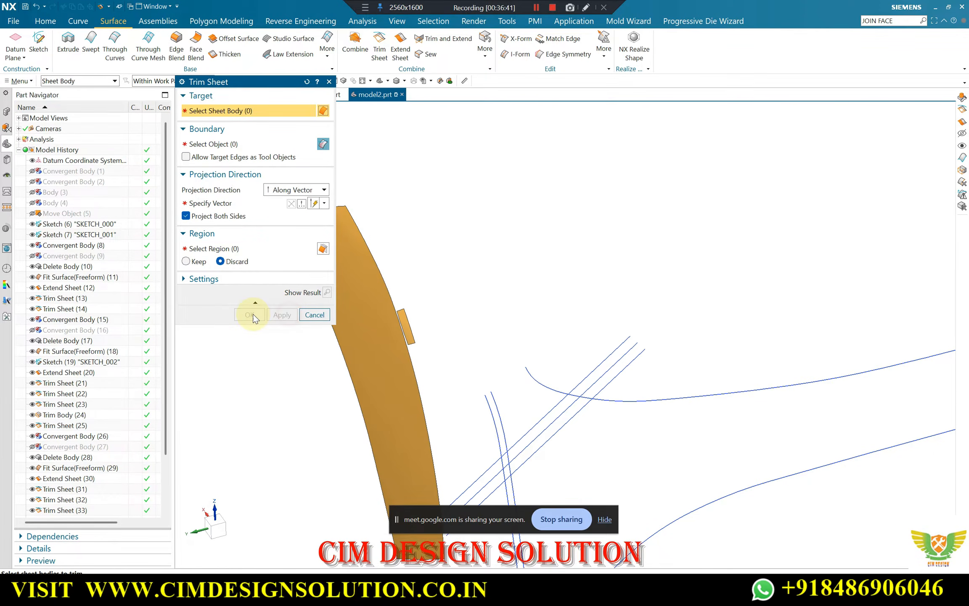
click(314, 314)
Edit the last trim, Trim Sheet (39), so the selected region is set to Keep
scroll(97, 496, down, 2)
click(93, 510)
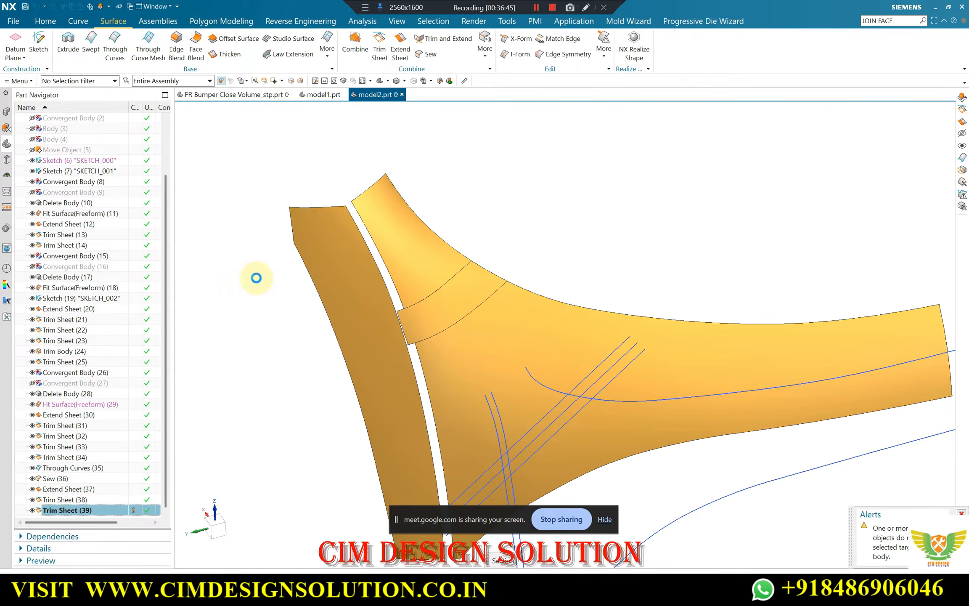
click(186, 262)
middle_click(192, 268)
Show the hidden solid bumper body, Body (4), together with the sewn and trimmed surface sheets
middle_drag(297, 270, 411, 281)
scroll(446, 350, up, 3)
scroll(478, 340, down, 3)
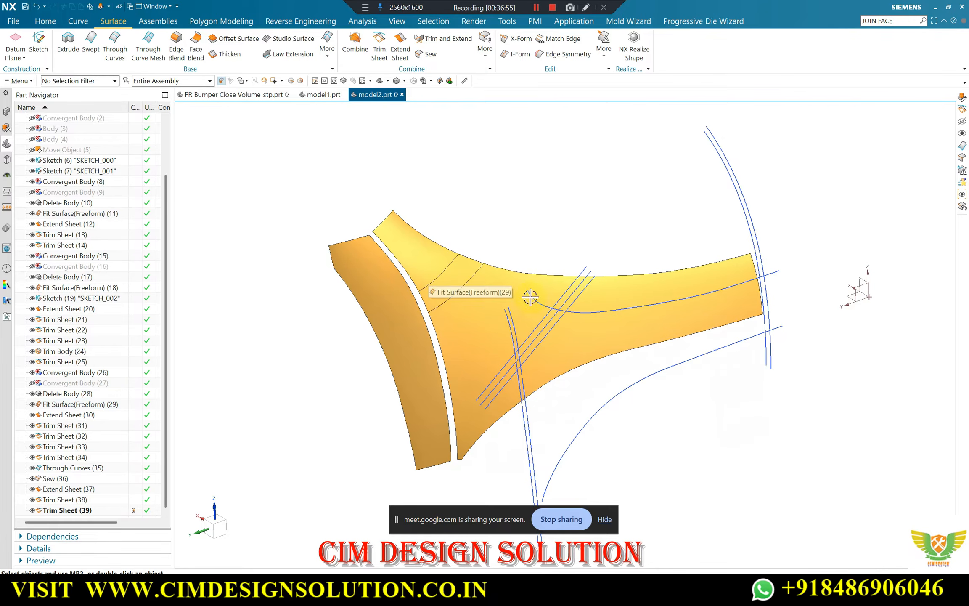
scroll(454, 275, up, 5)
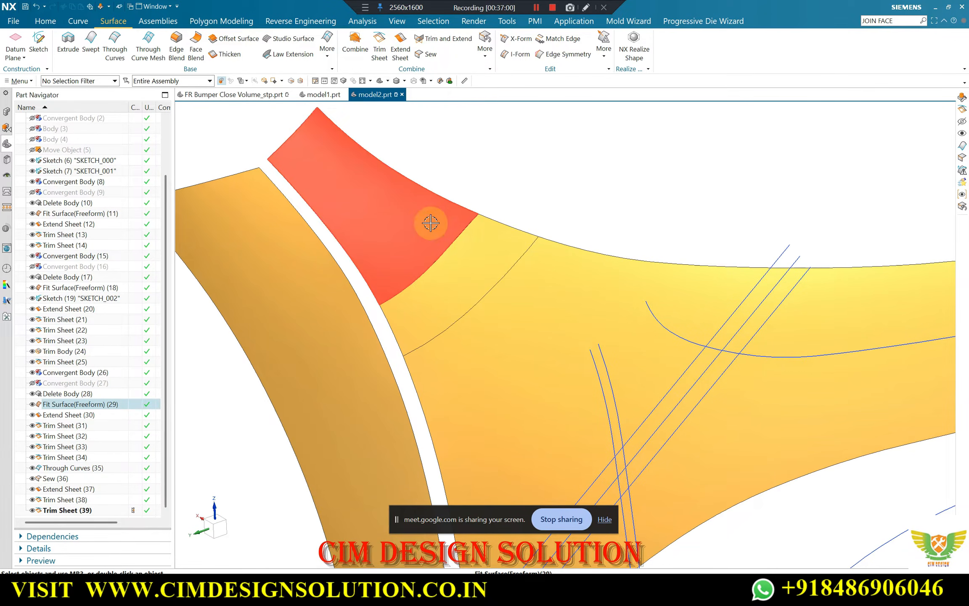
scroll(487, 303, down, 3)
middle_drag(532, 223, 655, 198)
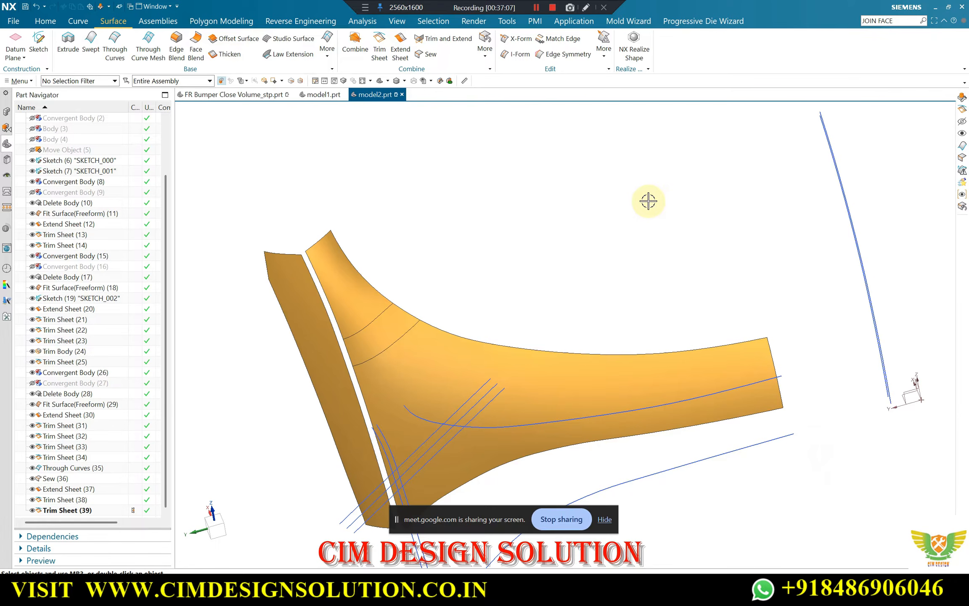
key(ctrl+shift+b)
key(ctrl+b)
scroll(749, 290, up, 3)
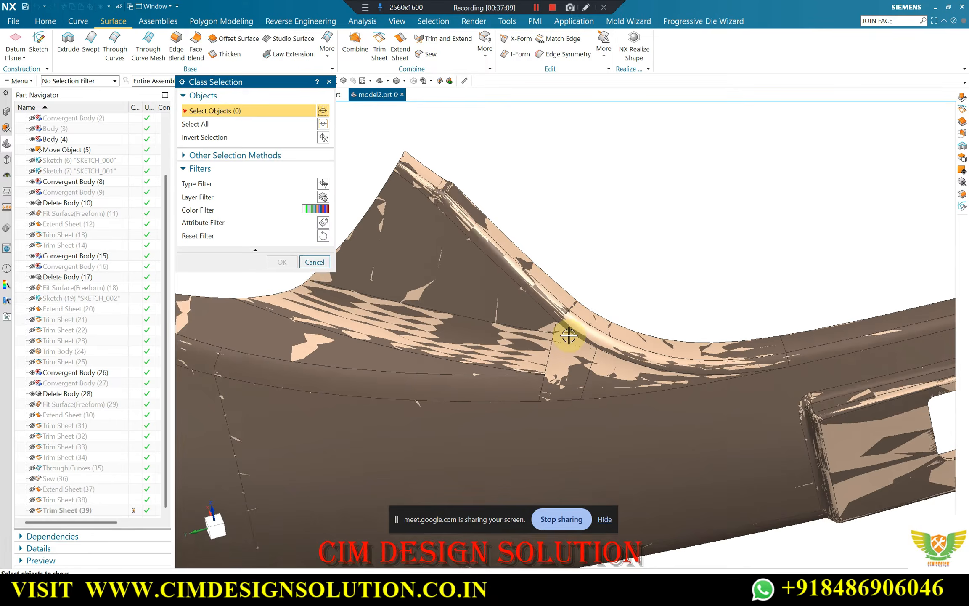
scroll(572, 335, up, 1)
click(595, 324)
middle_click(597, 295)
key(ctrl+shift+b)
Examine how closely the sewn sheet and side strip follow the solid bumper body, especially along the tip and the narrow gap
middle_drag(604, 227, 303, 234)
scroll(279, 170, up, 6)
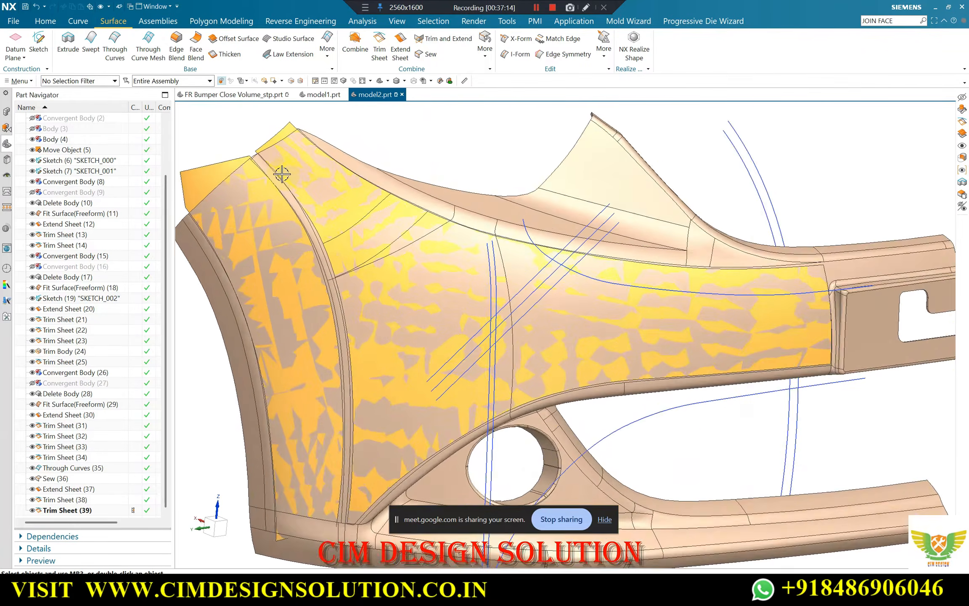
scroll(309, 183, down, 3)
scroll(341, 320, up, 3)
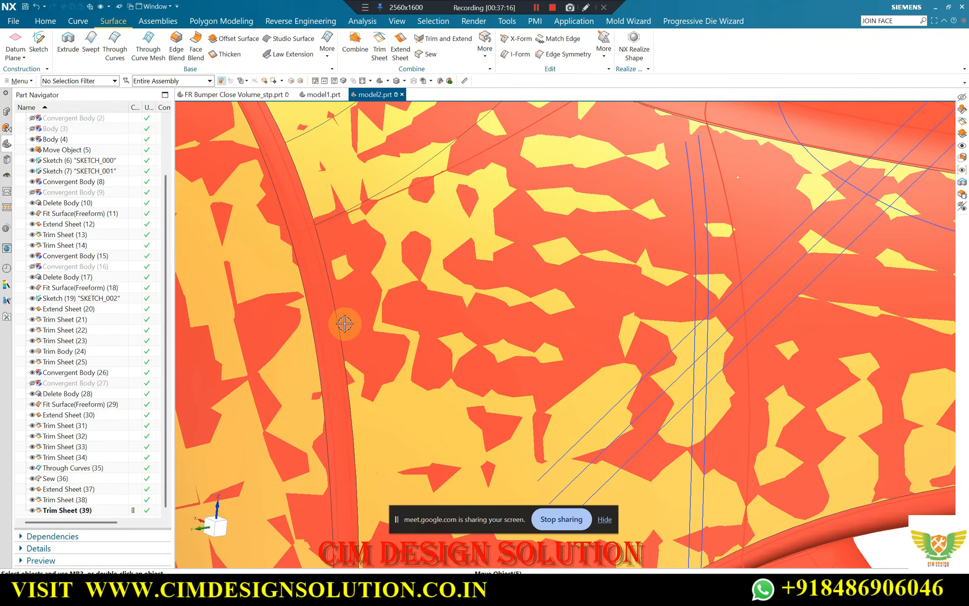
scroll(411, 303, down, 5)
scroll(388, 247, up, 6)
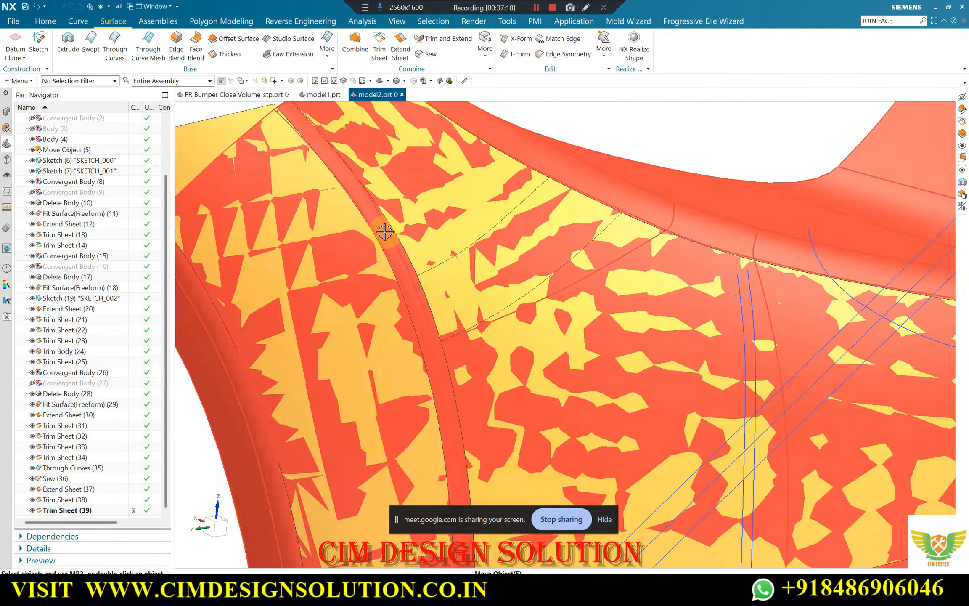
scroll(398, 252, down, 4)
scroll(400, 267, up, 4)
scroll(418, 227, down, 5)
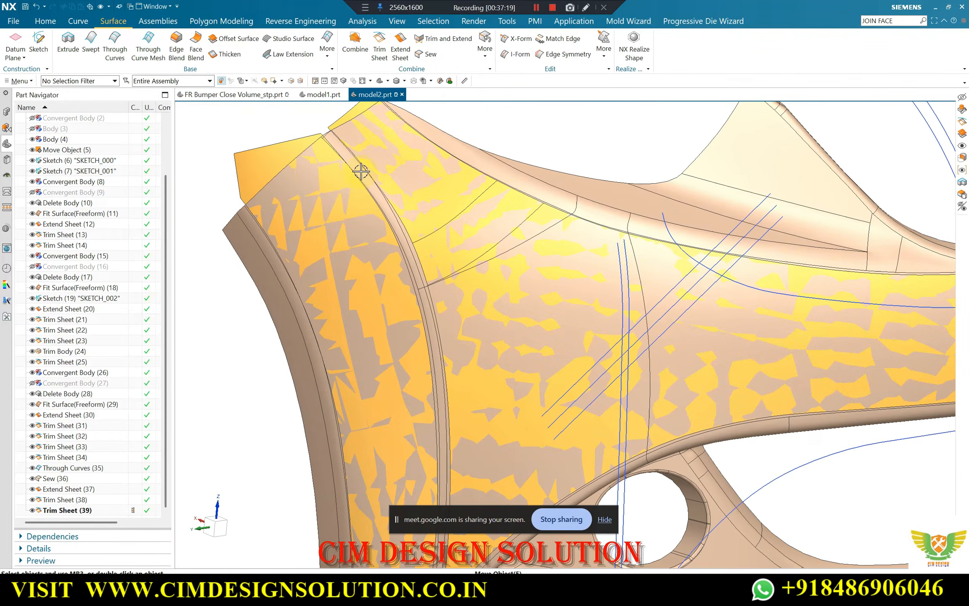
scroll(378, 219, up, 4)
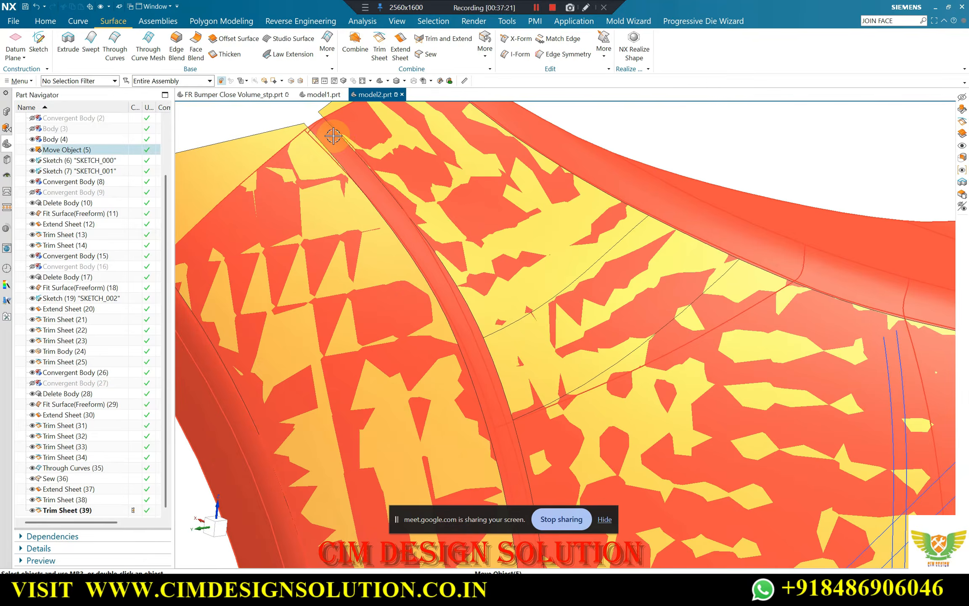
scroll(371, 178, down, 6)
scroll(475, 232, down, 3)
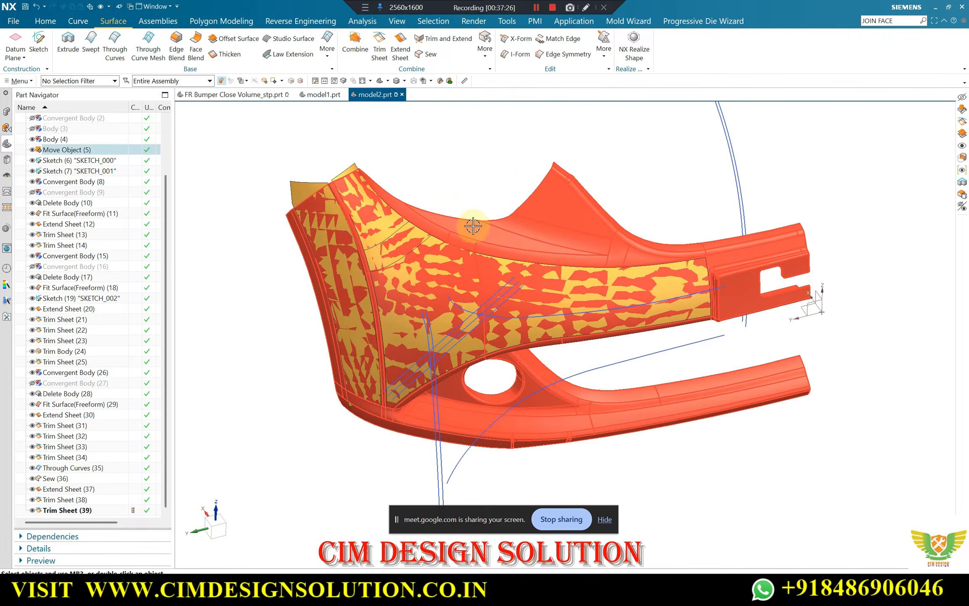
middle_drag(472, 226, 415, 233)
scroll(373, 219, up, 5)
scroll(402, 254, down, 5)
scroll(422, 221, up, 2)
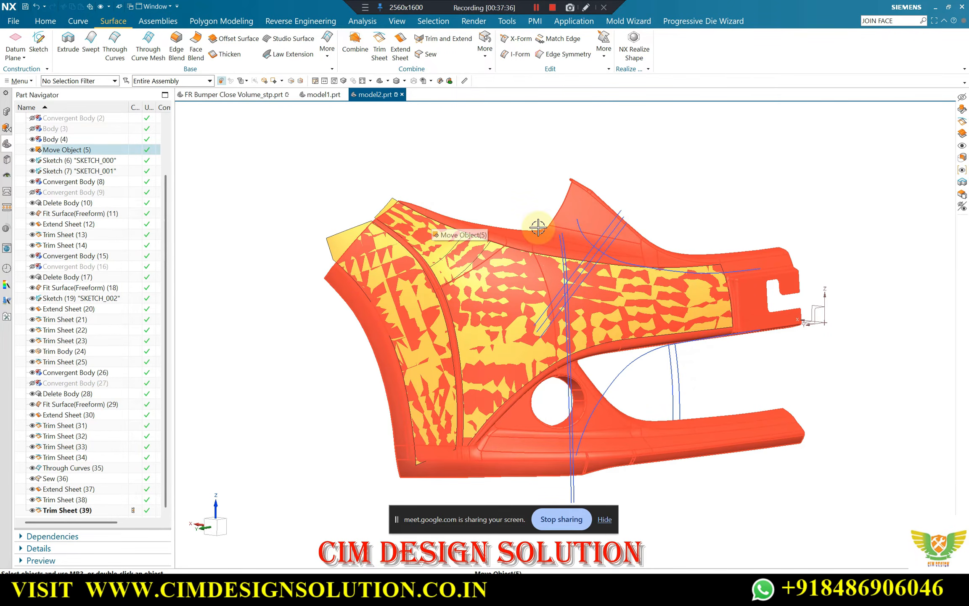
Show the hidden original facet body, Convergent Body (1), over the rebuilt sheets and the solid bumper body
key(ctrl+shift+k)
scroll(589, 240, up, 1)
click(573, 262)
middle_click(581, 219)
scroll(626, 210, up, 3)
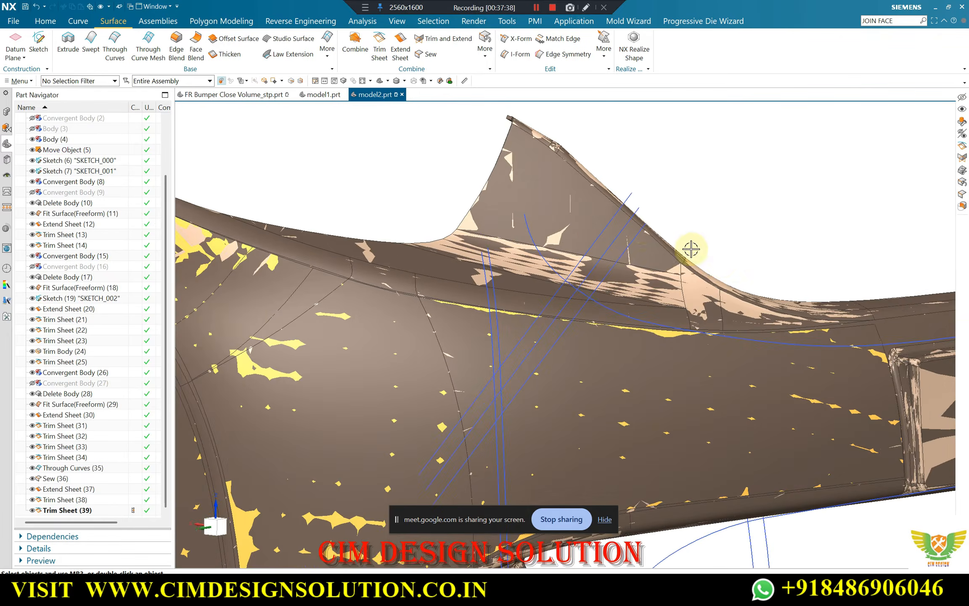
scroll(652, 309, up, 3)
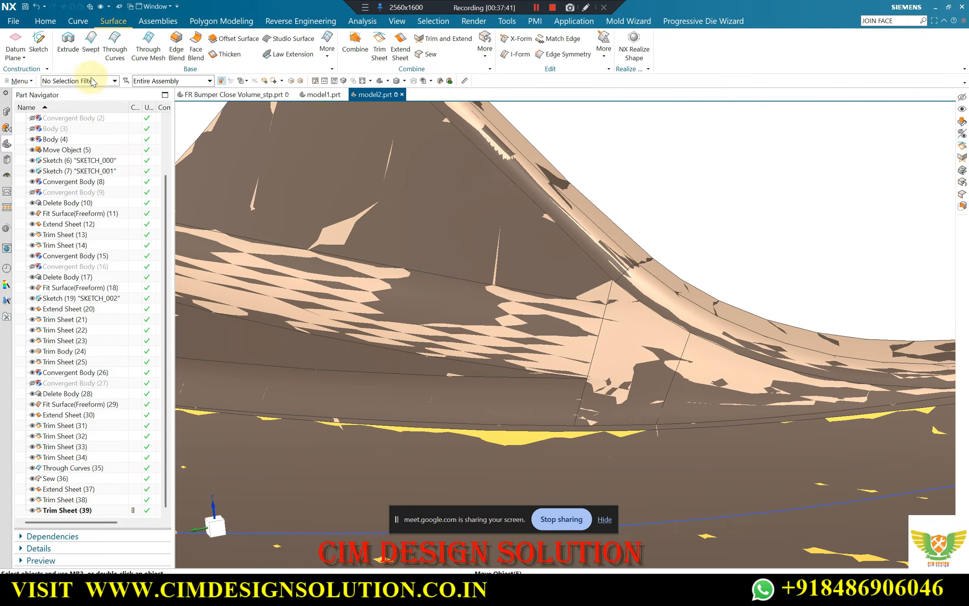
Restrict the selection to solid bodies and hide the solid bumper body, Body (4), leaving the facet body displayed
click(91, 81)
click(62, 225)
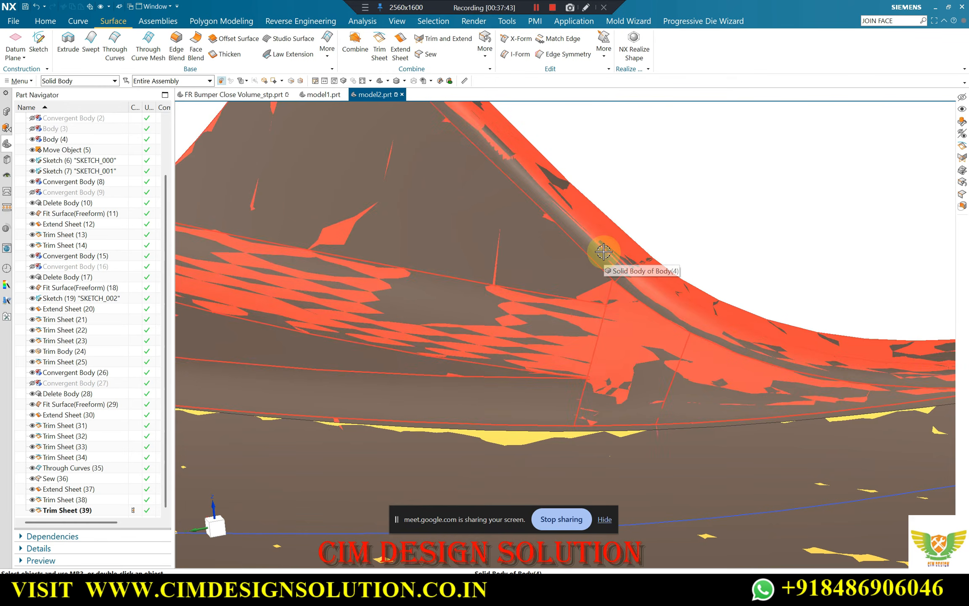
click(604, 251)
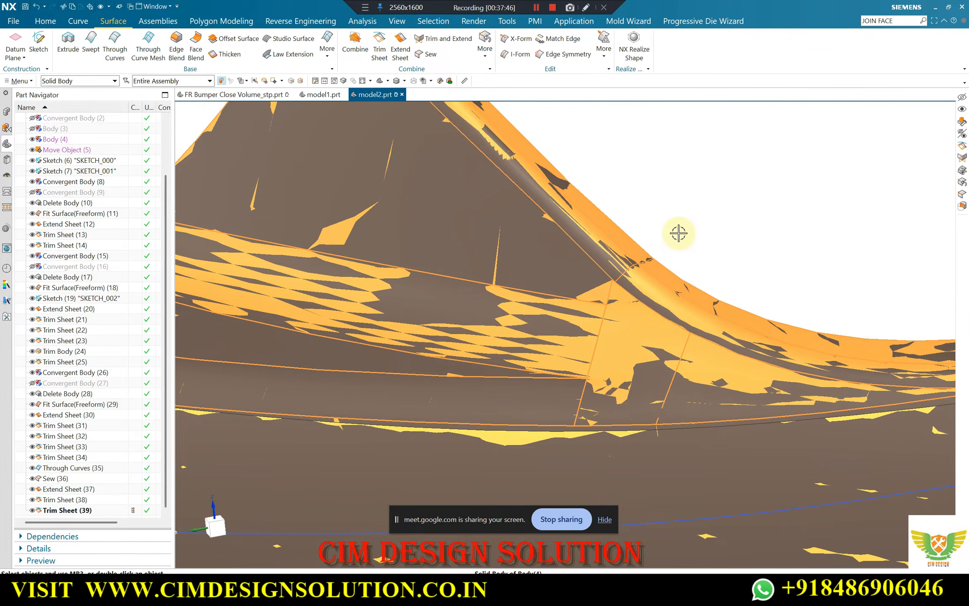
key(ctrl+b)
scroll(658, 227, down, 7)
Set up a by-boundary snip of the facet body Convergent Body (1), working on a copy
middle_drag(656, 227, 577, 261)
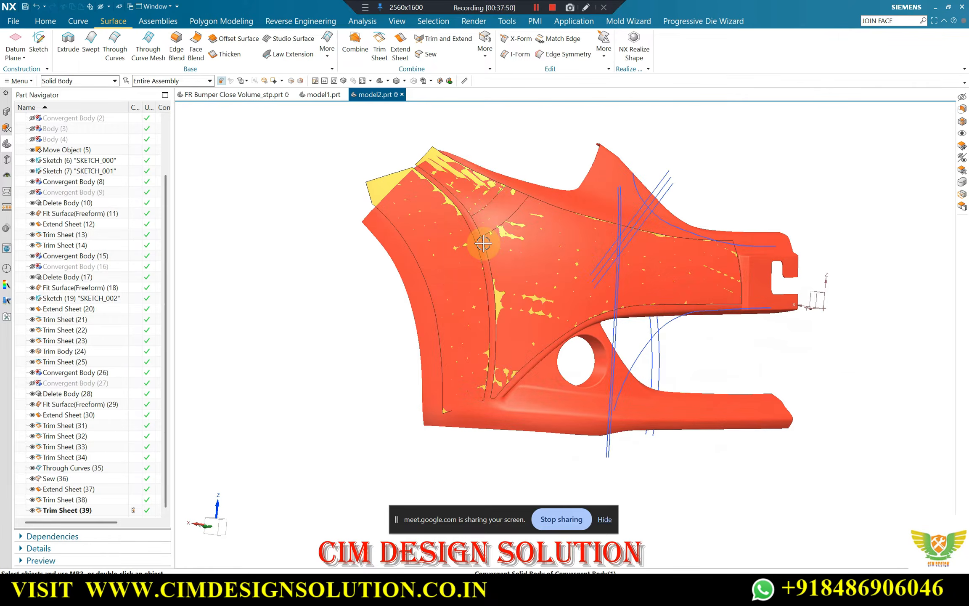
middle_drag(483, 244, 512, 232)
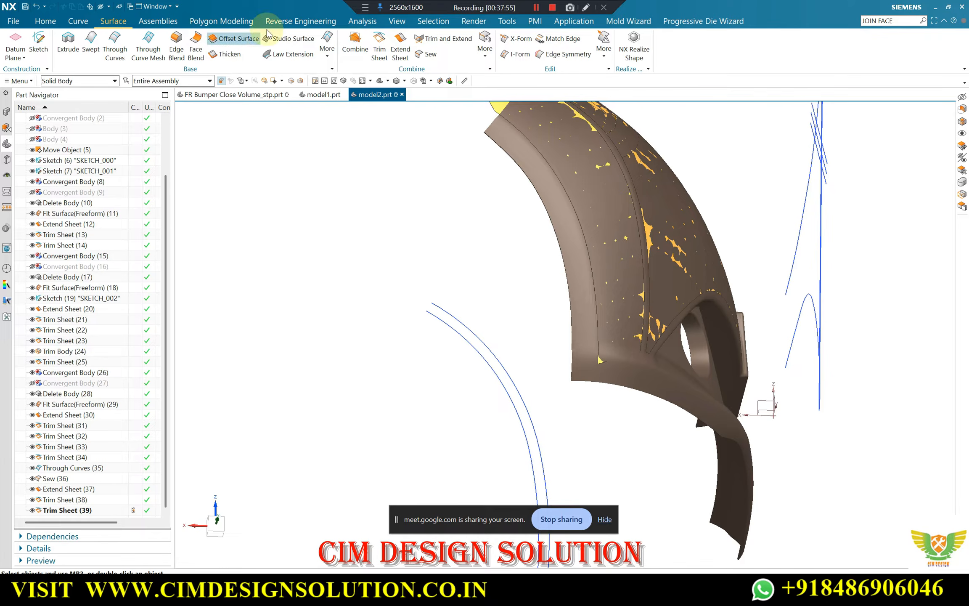
click(229, 23)
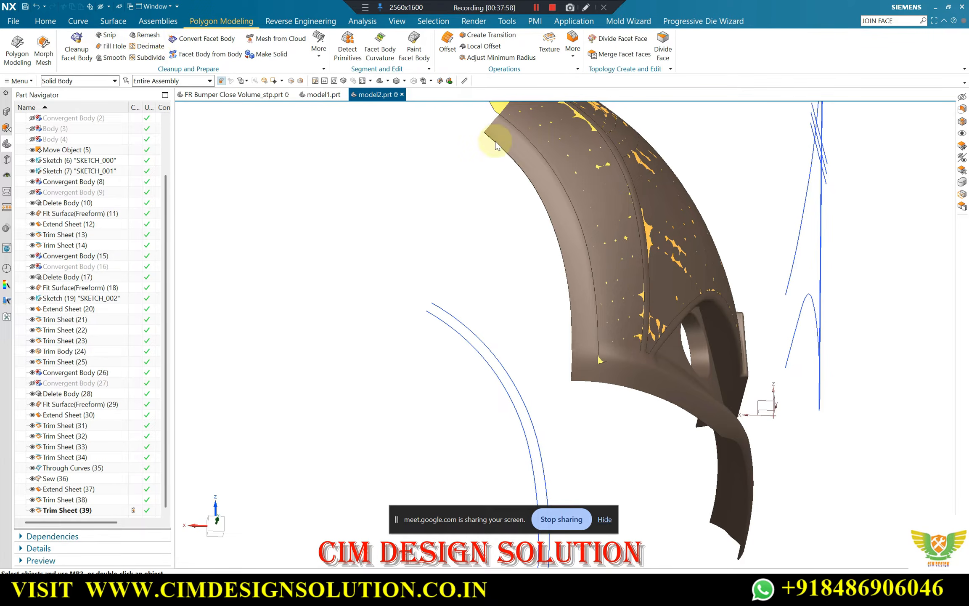
click(510, 136)
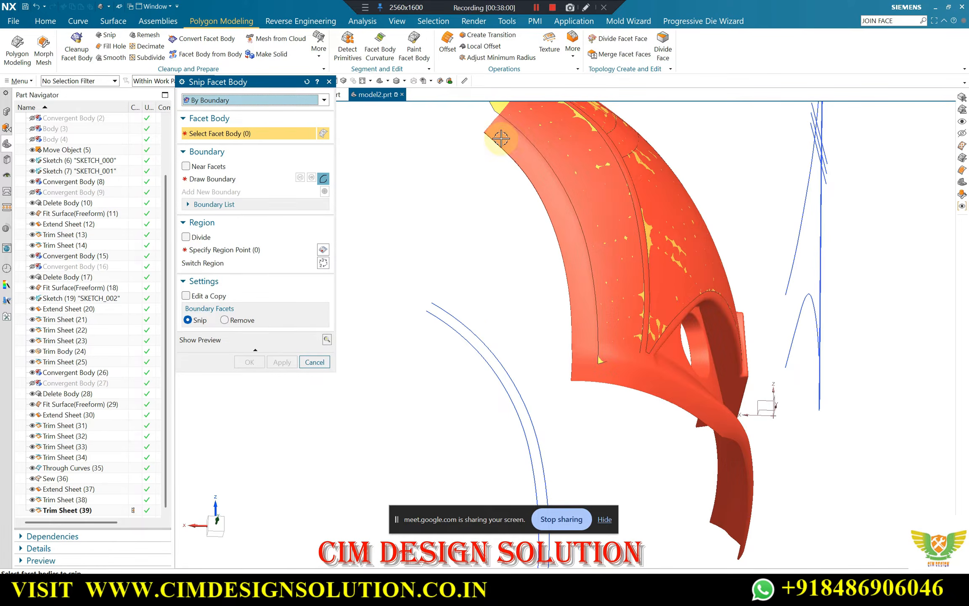
click(227, 179)
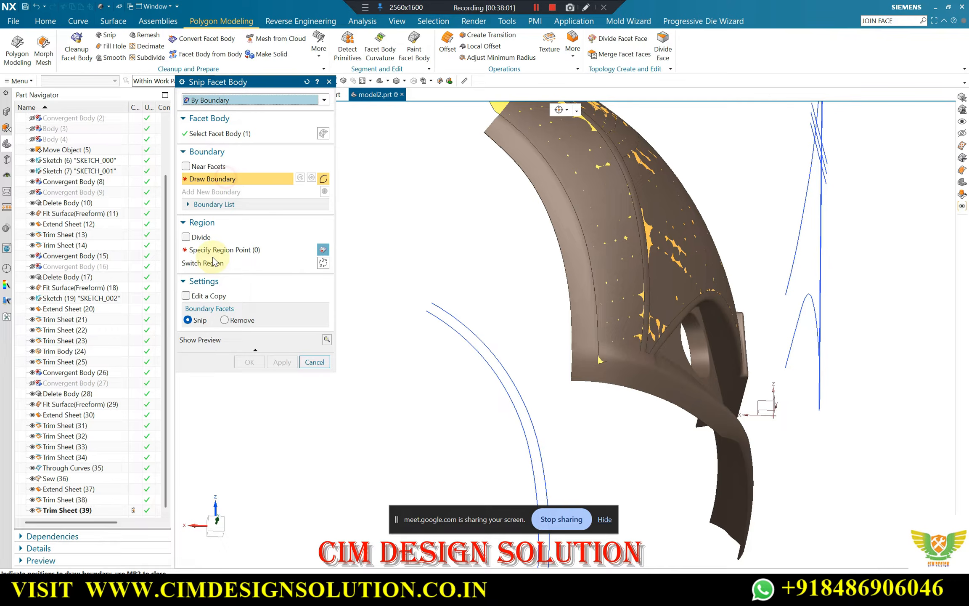
click(203, 297)
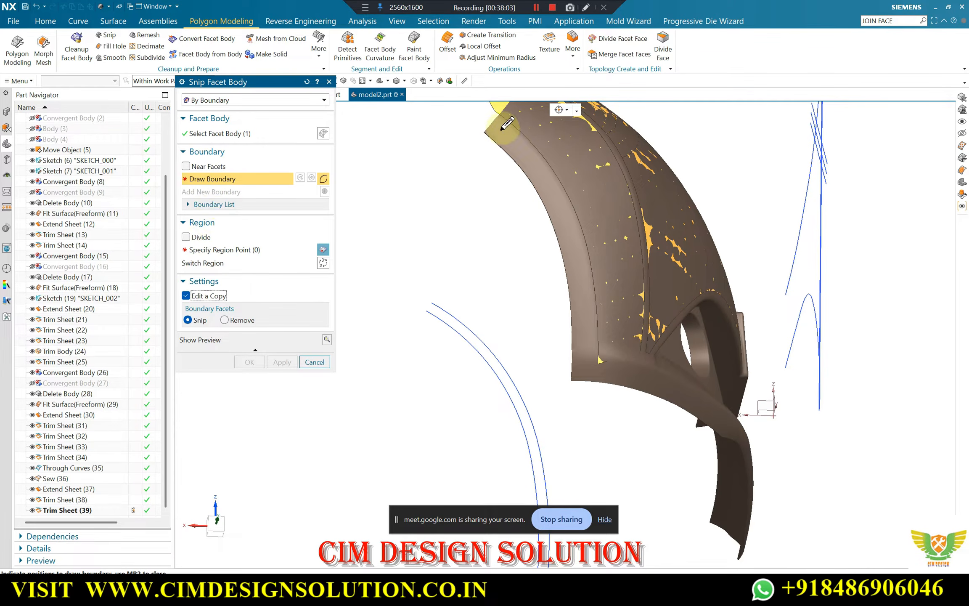
Draw the snip boundary down the wheel-arch flange of the facet body, just inside the adjacent fitted sheet's edge
scroll(503, 116, up, 2)
scroll(501, 114, up, 2)
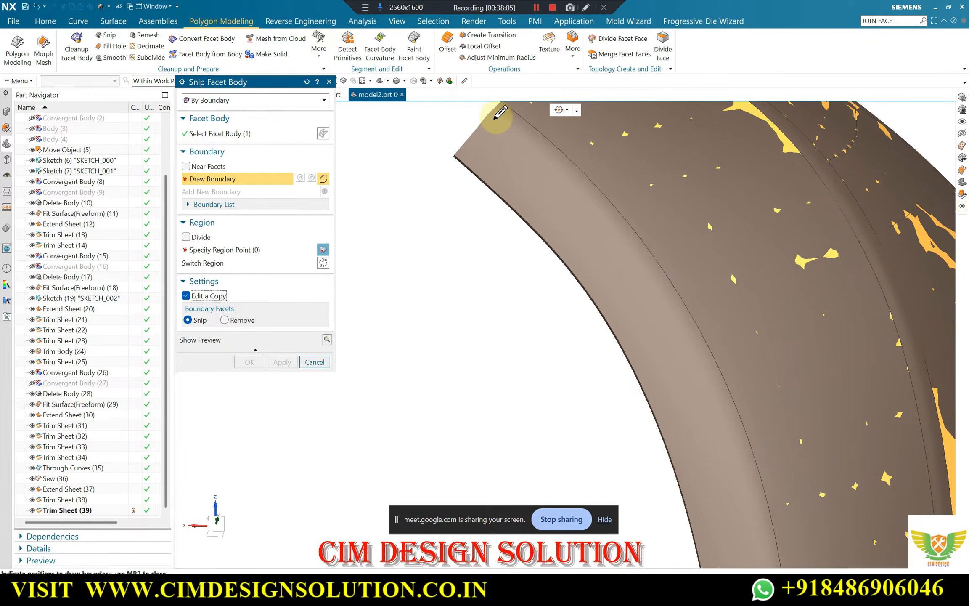
click(492, 118)
click(569, 185)
click(639, 271)
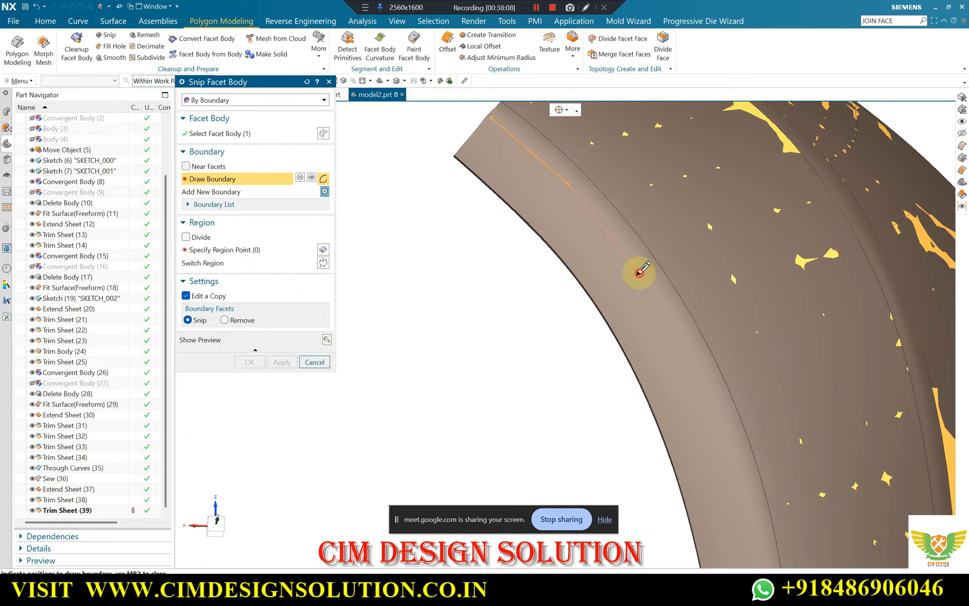
scroll(537, 143, down, 2)
scroll(625, 261, up, 3)
click(648, 311)
scroll(644, 297, down, 3)
scroll(639, 299, up, 2)
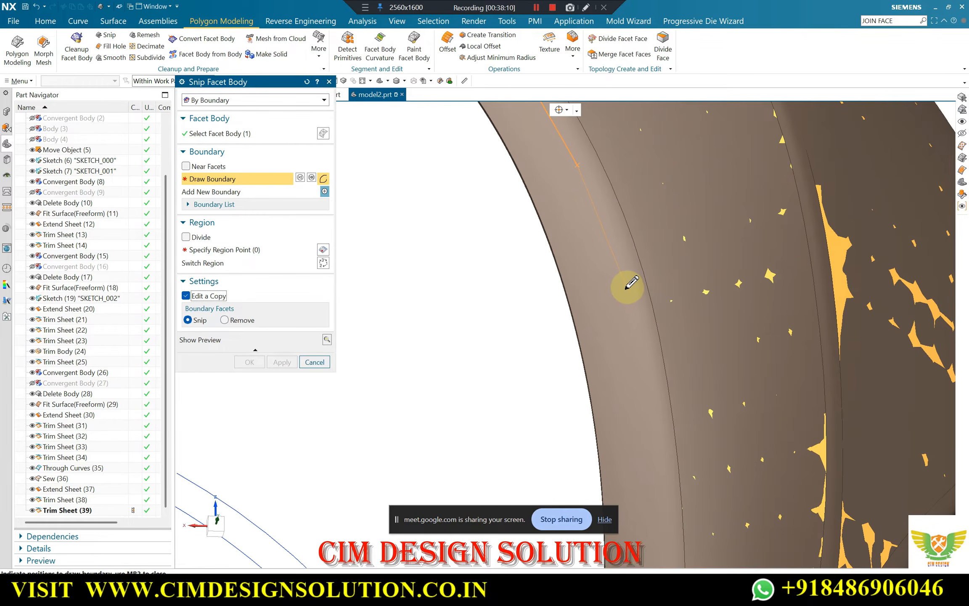
scroll(624, 294, down, 2)
scroll(614, 315, up, 2)
scroll(623, 286, down, 2)
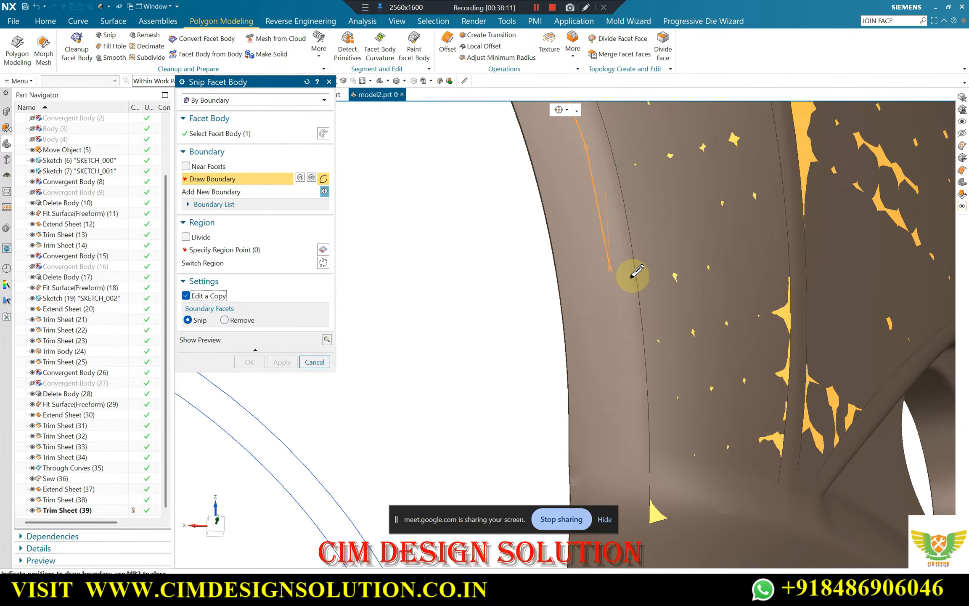
scroll(618, 328, up, 2)
scroll(612, 319, down, 2)
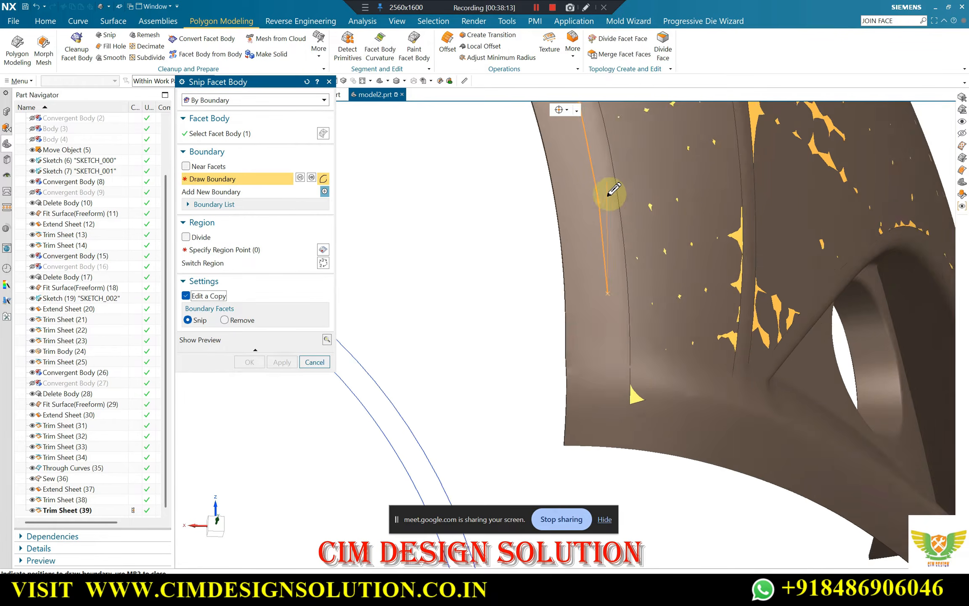
scroll(608, 317, up, 2)
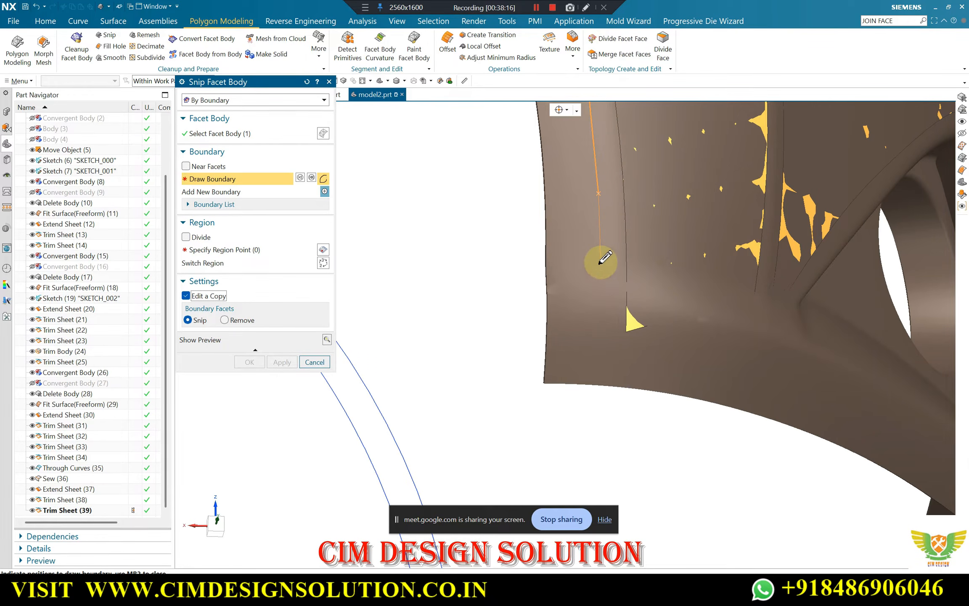
Continue the snip boundary across the flange's lower end and back up close to its outer edge
click(601, 250)
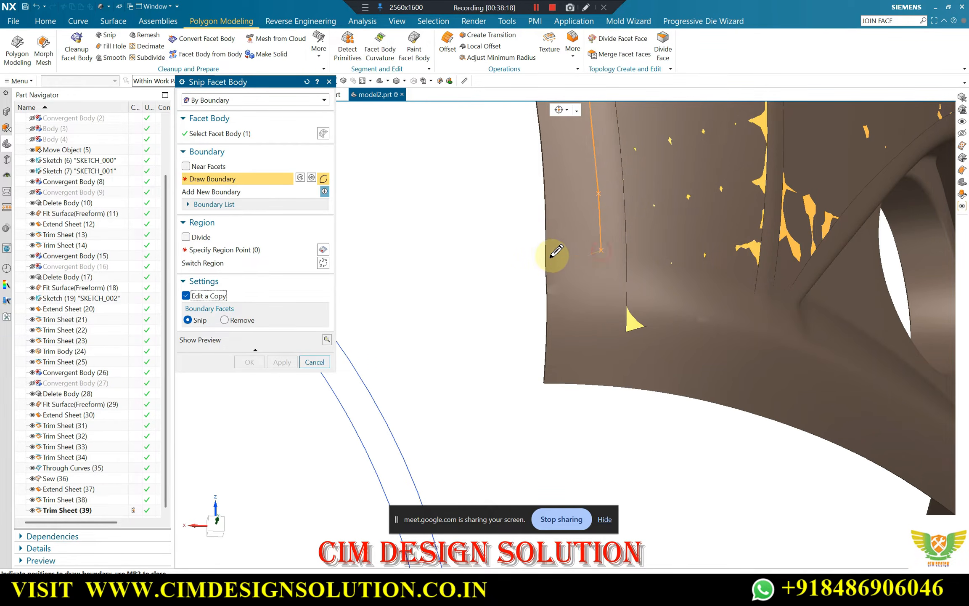
click(553, 251)
scroll(572, 280, down, 3)
scroll(562, 198, up, 3)
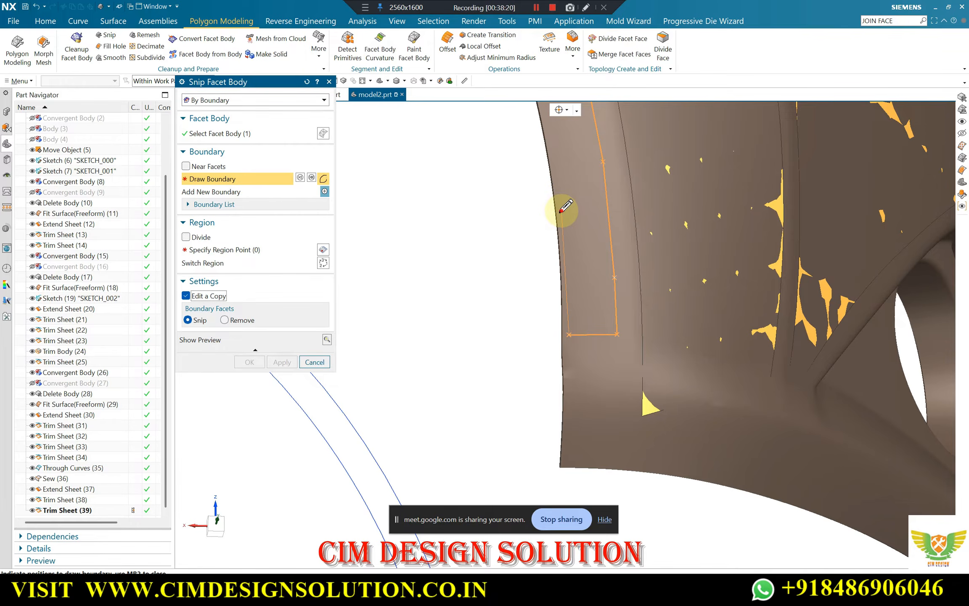
scroll(577, 202, down, 3)
scroll(574, 192, up, 4)
scroll(576, 190, down, 3)
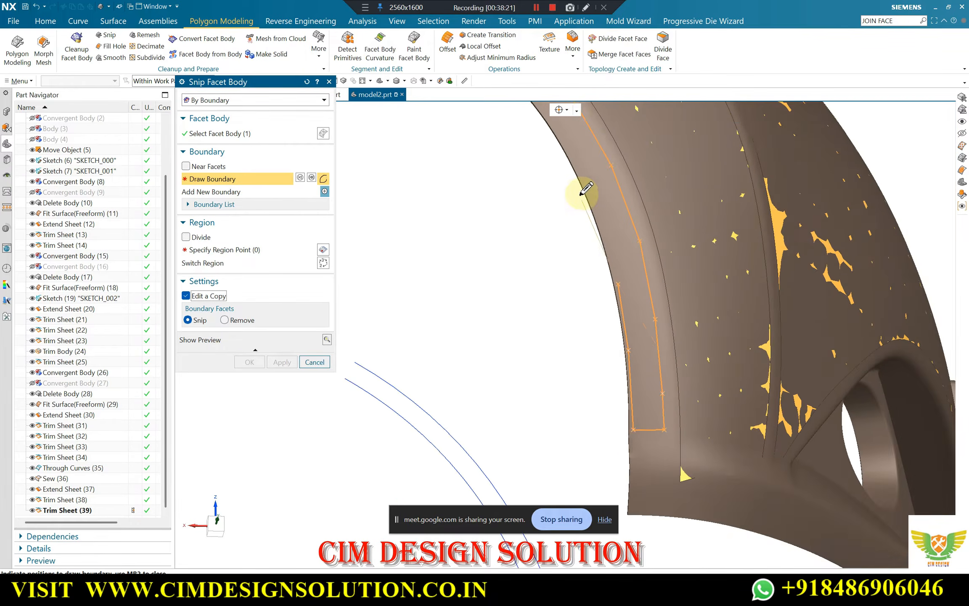
scroll(618, 236, up, 4)
scroll(623, 238, down, 3)
scroll(649, 225, up, 4)
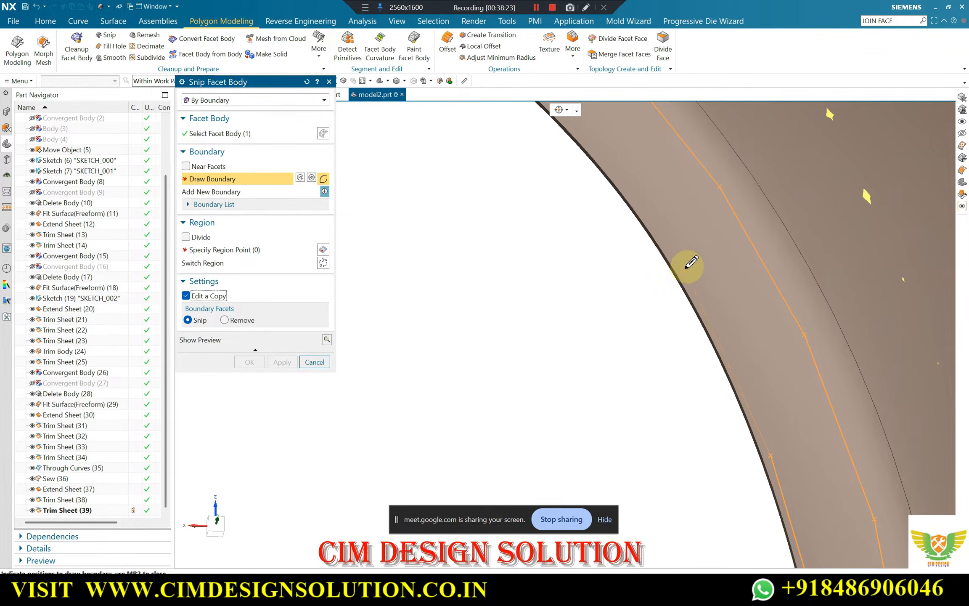
Carry the boundary along the rest of the outer edge and close it at the flange's upper end
click(668, 242)
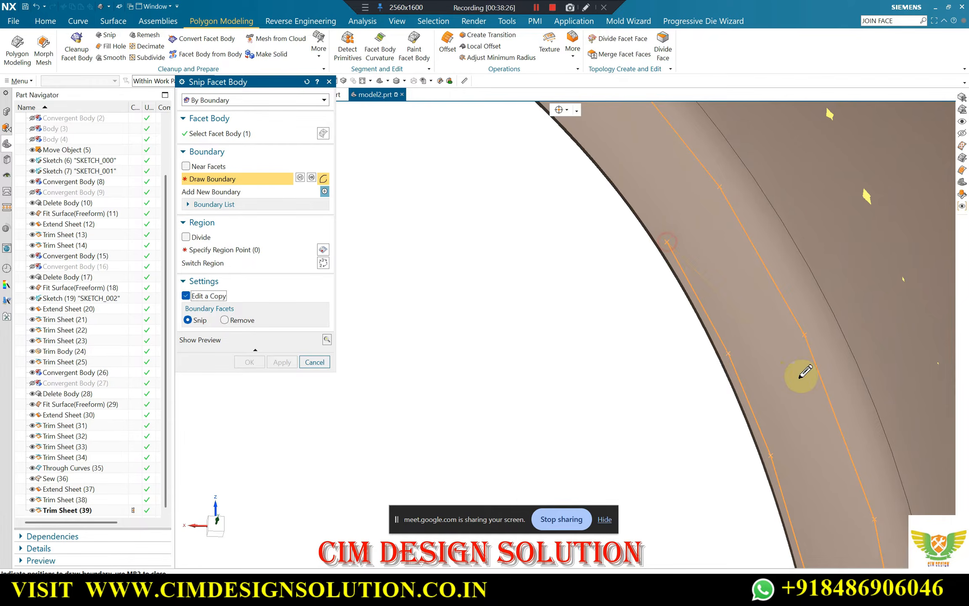
scroll(799, 375, down, 4)
scroll(699, 263, up, 4)
click(787, 367)
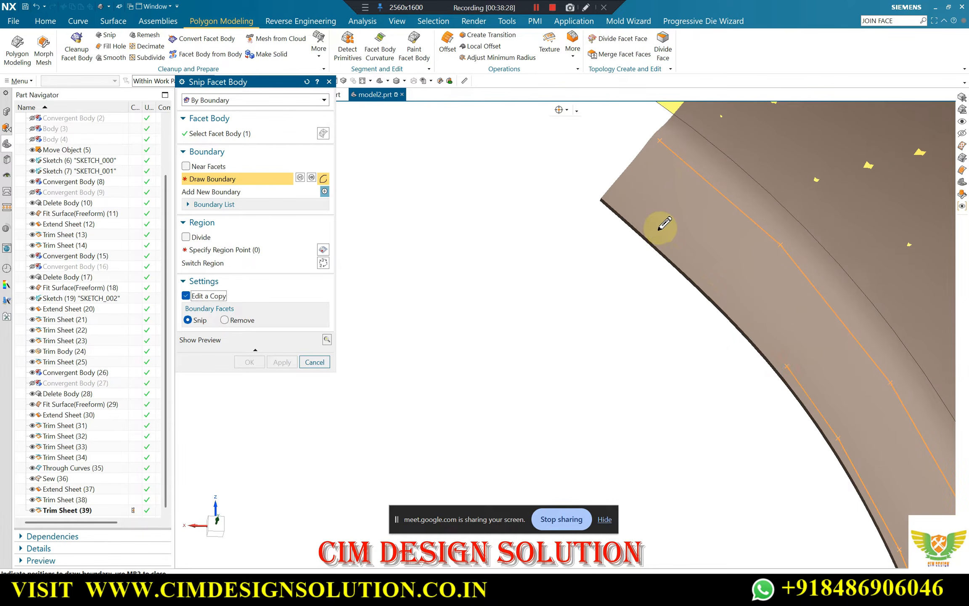
click(660, 228)
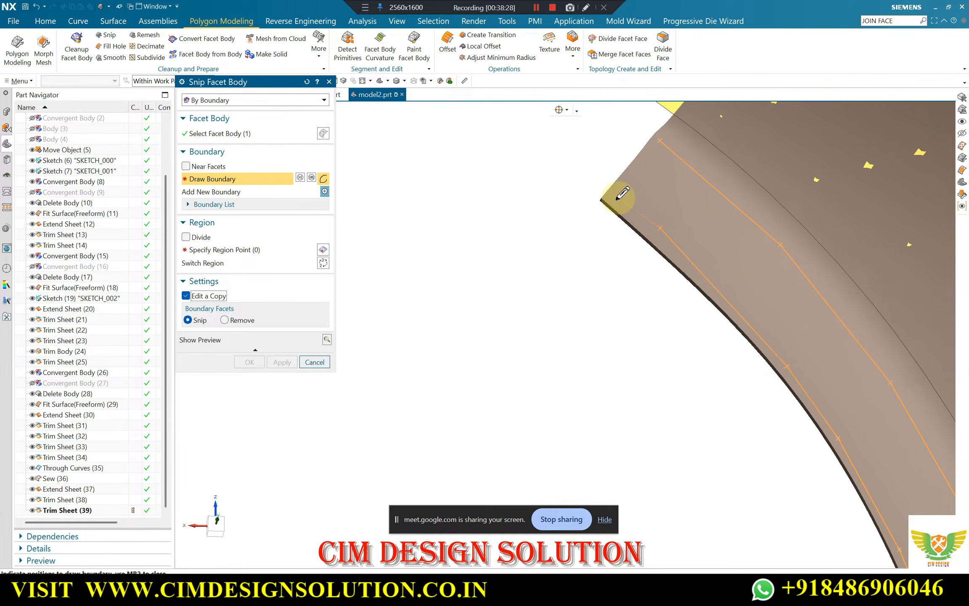
middle_click(366, 330)
Pick the area inside the drawn boundary as the region to keep and complete the snip
scroll(507, 223, down, 4)
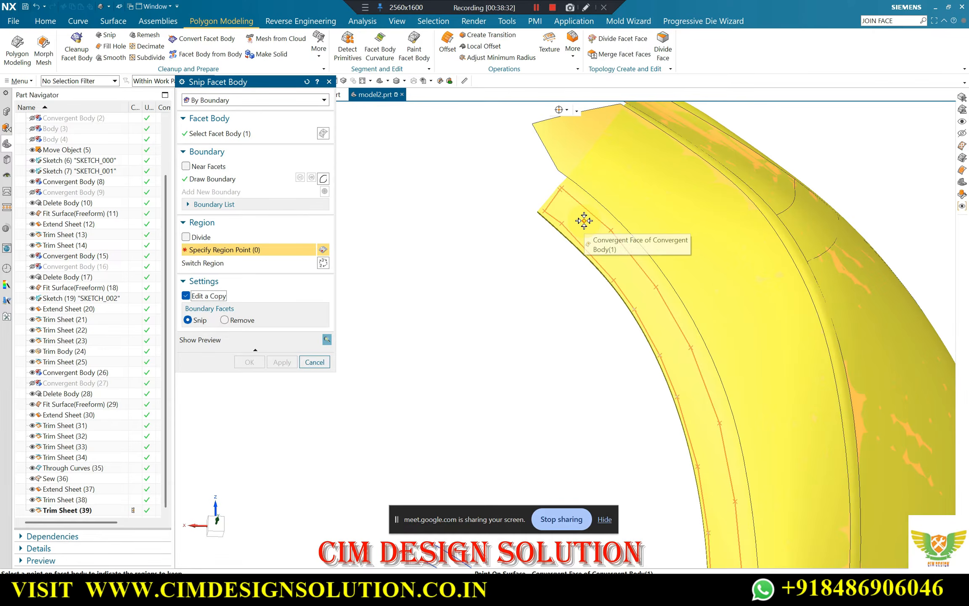
click(583, 216)
scroll(415, 170, down, 3)
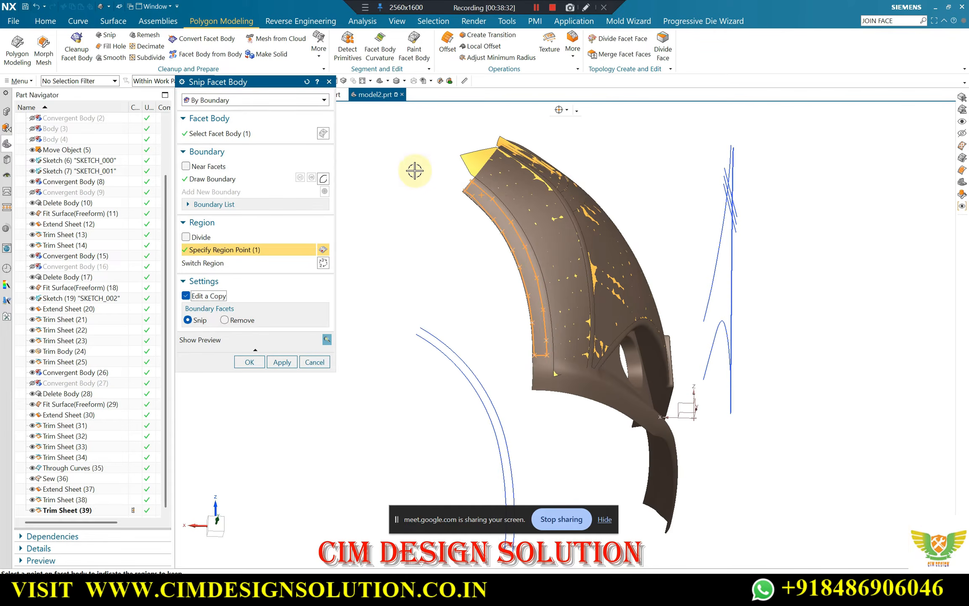
click(249, 359)
Delete the extra convergent sheet lying behind the snipped wheel-arch strip
scroll(519, 255, up, 6)
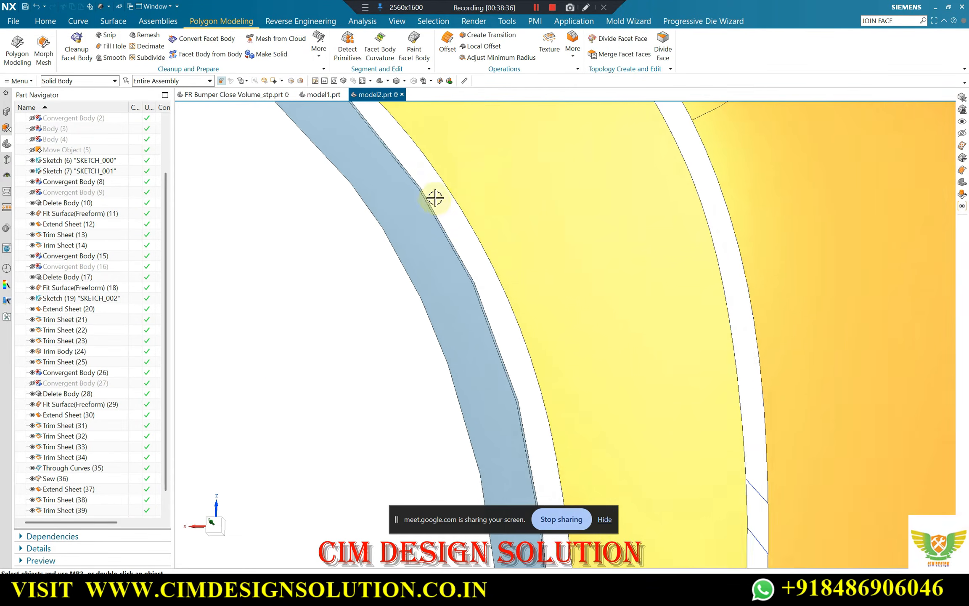
scroll(435, 198, up, 1)
scroll(610, 109, down, 1)
click(46, 22)
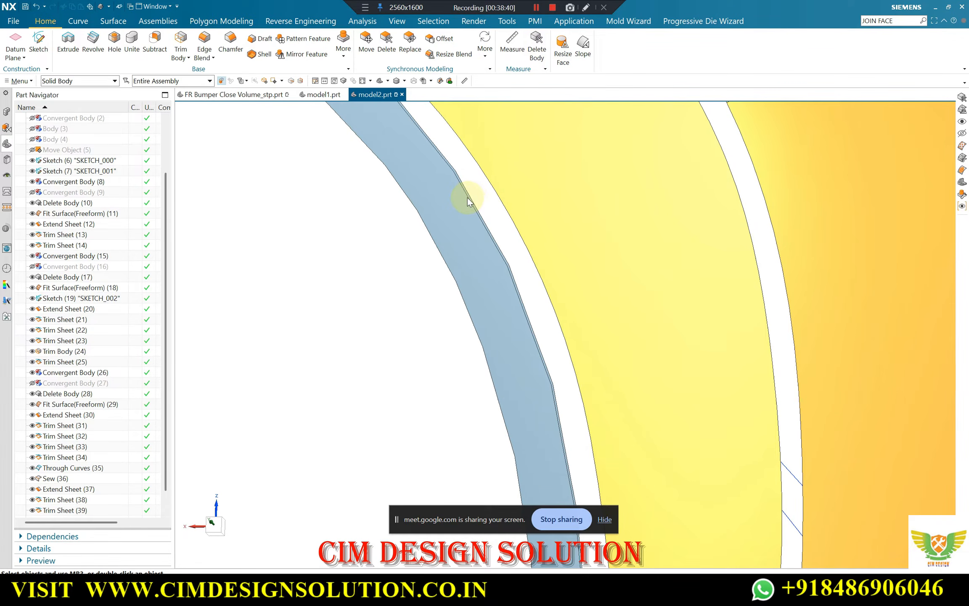
scroll(466, 192, up, 5)
click(465, 191)
scroll(545, 199, down, 9)
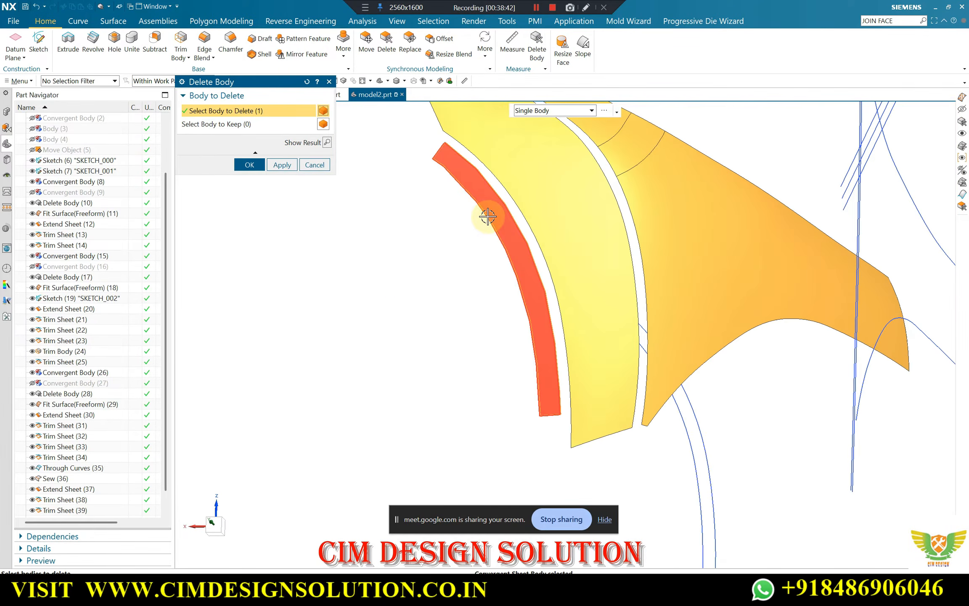
middle_click(488, 216)
Start Fit Surface for the remaining wheel-arch strip and open the choice of fit types
middle_drag(487, 205, 435, 273)
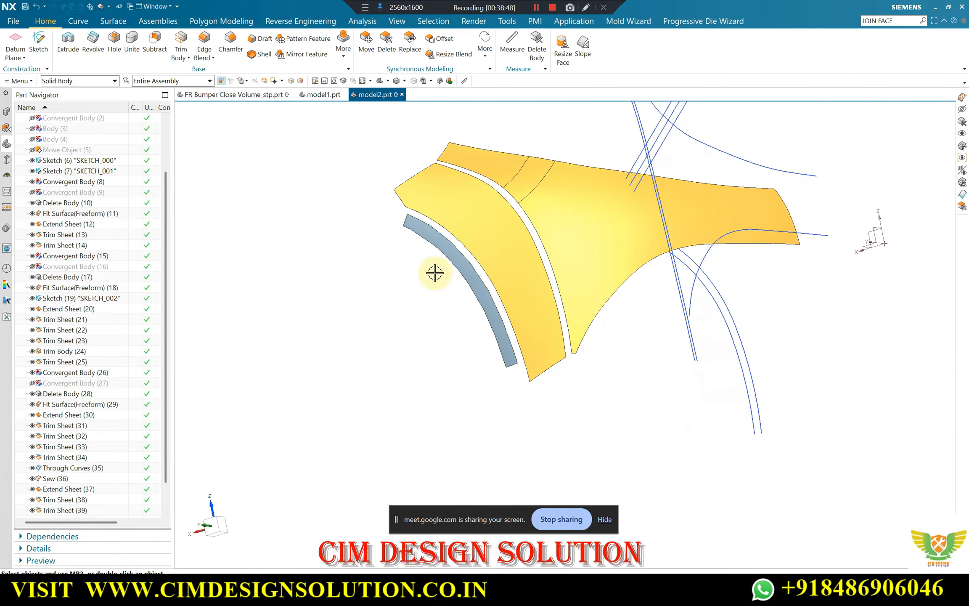
scroll(434, 273, up, 3)
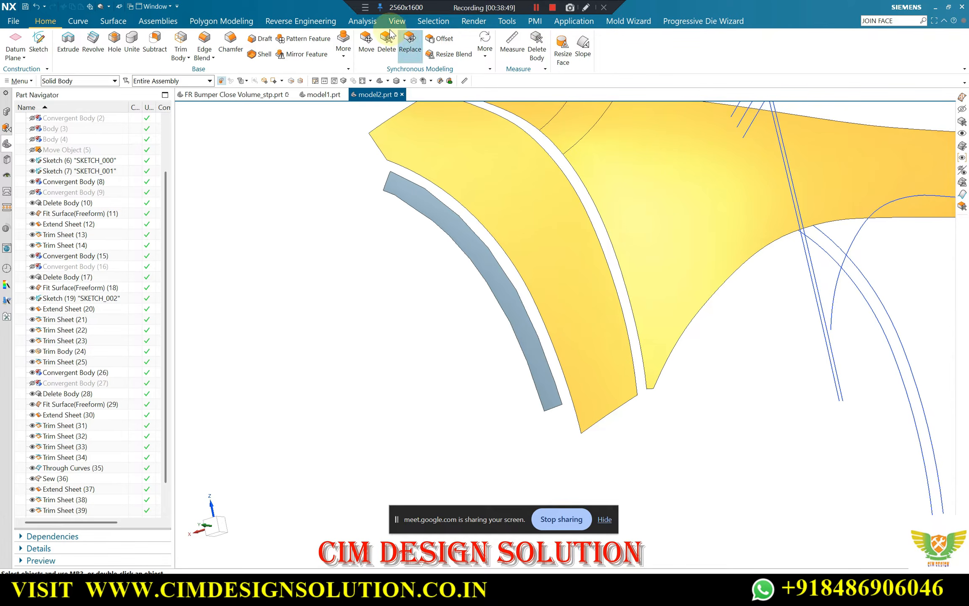
click(300, 21)
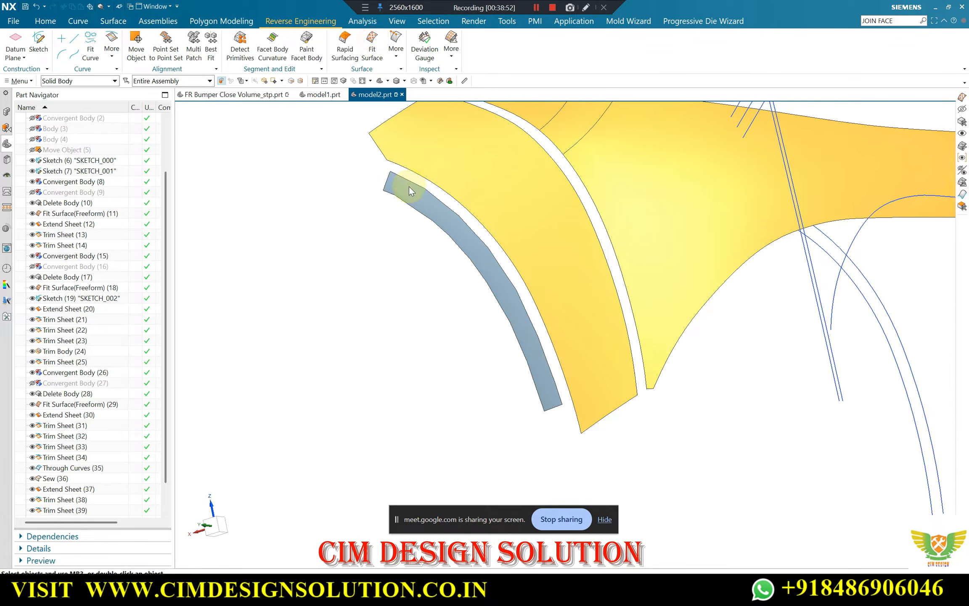
click(220, 101)
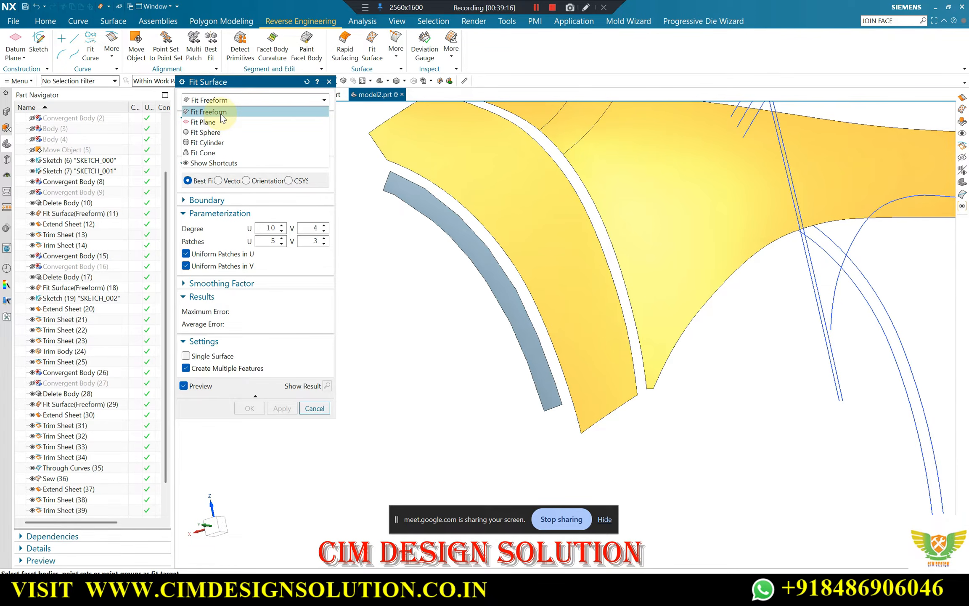
Set the surface fit type to Fit Freeform and select the narrow curved facet strip as its target
click(221, 113)
click(396, 186)
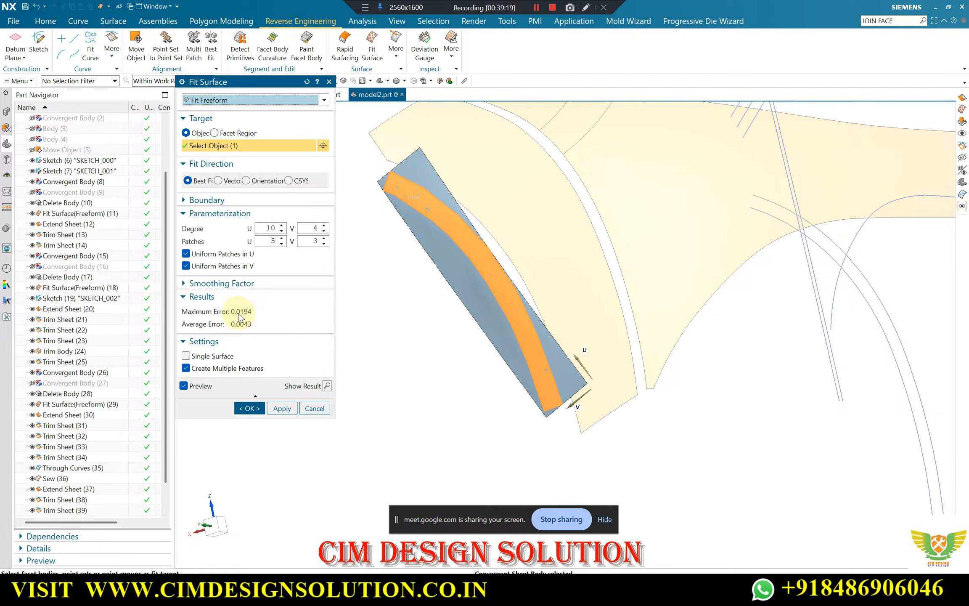
Compare the plane, sphere, cylinder and cone fits on the curved strip, and return to Fit Freeform
click(243, 103)
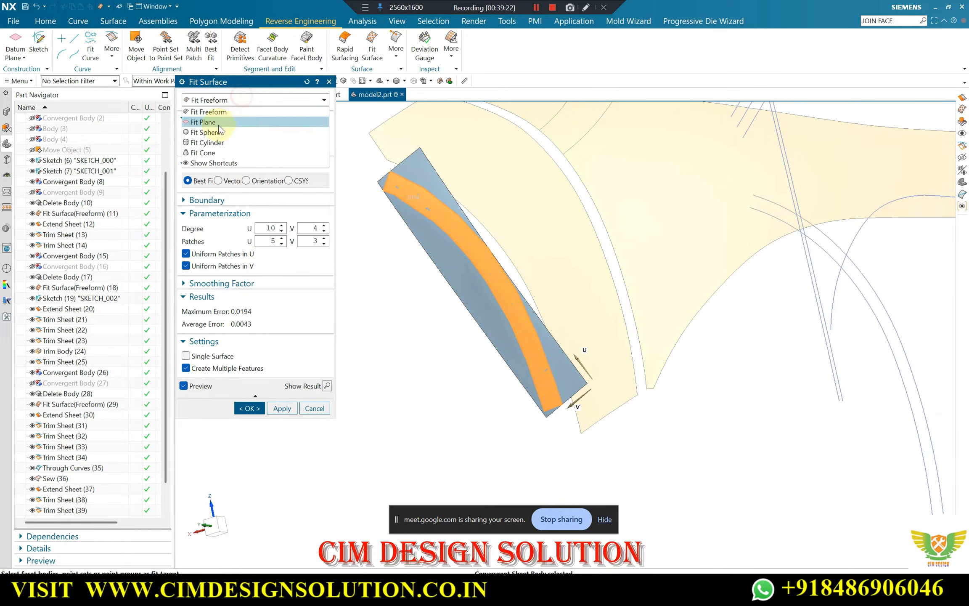
click(215, 122)
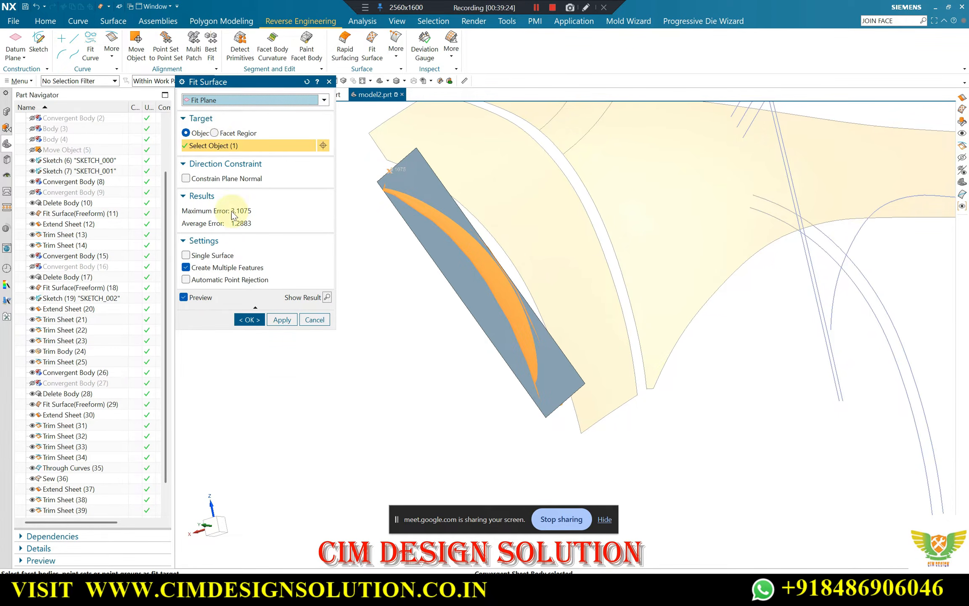
click(218, 105)
click(214, 133)
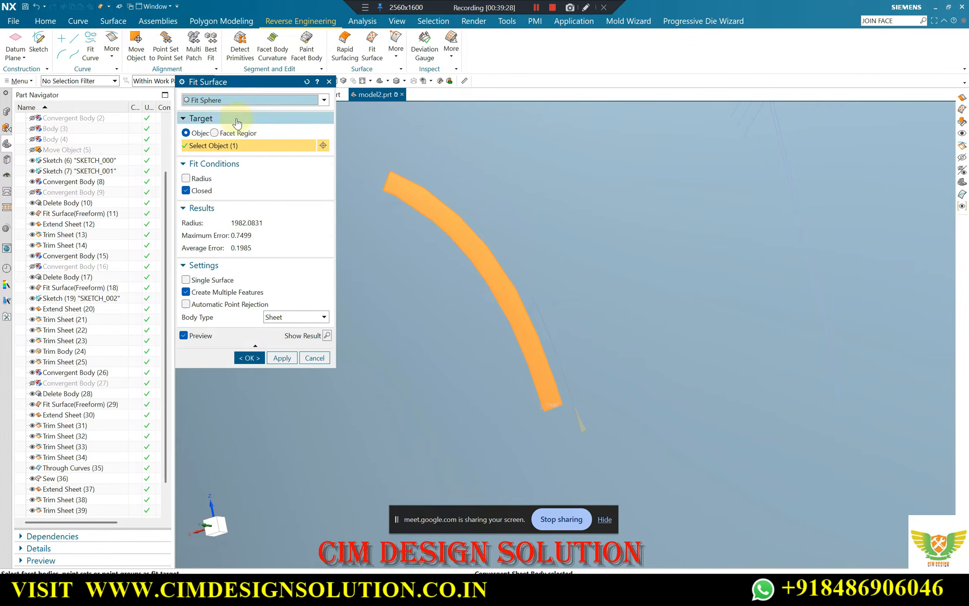
click(232, 100)
click(219, 144)
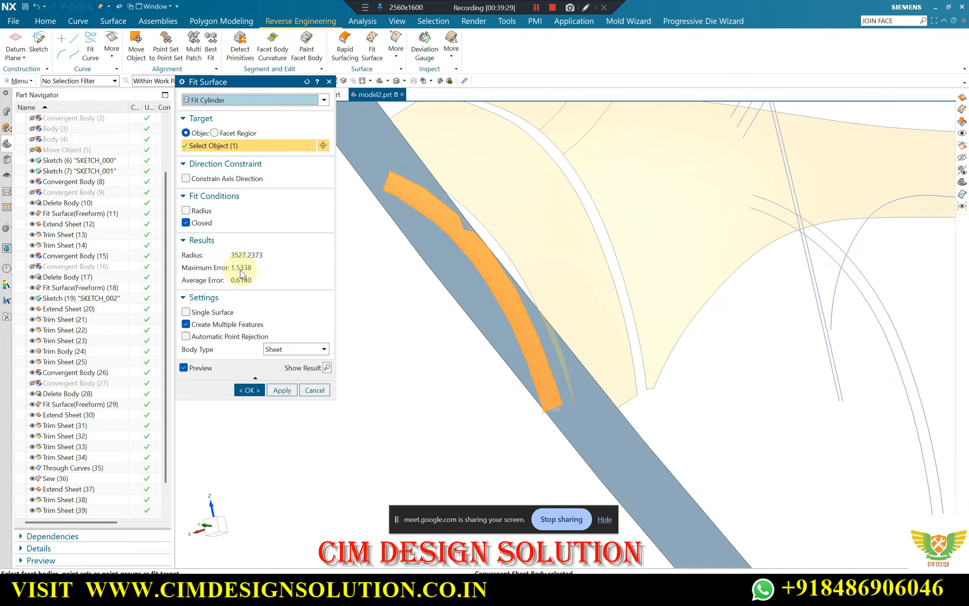
click(235, 100)
click(221, 157)
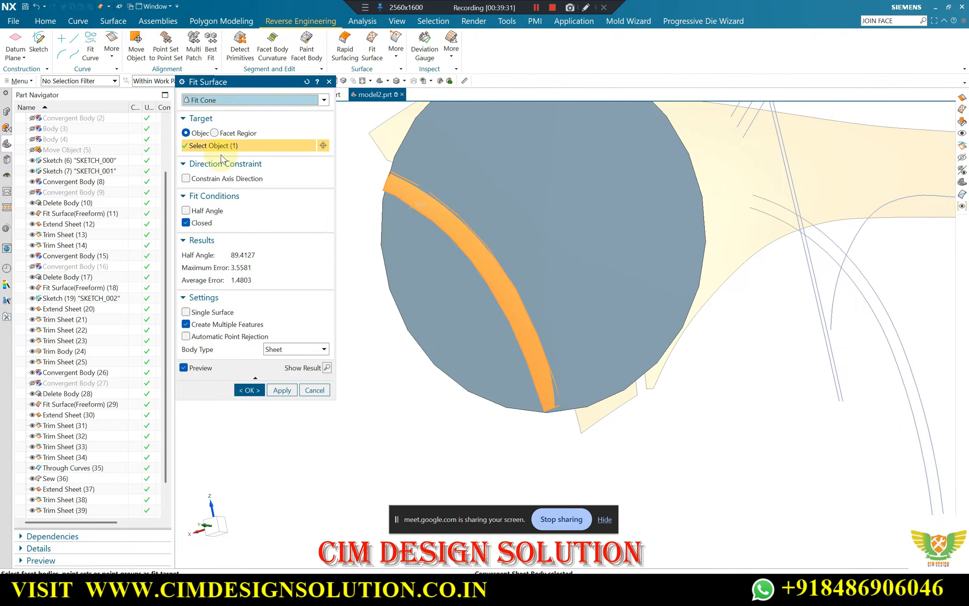
click(227, 100)
click(213, 113)
Set the freeform fit's U degree to 5 and its U patches to 7
scroll(525, 223, down, 3)
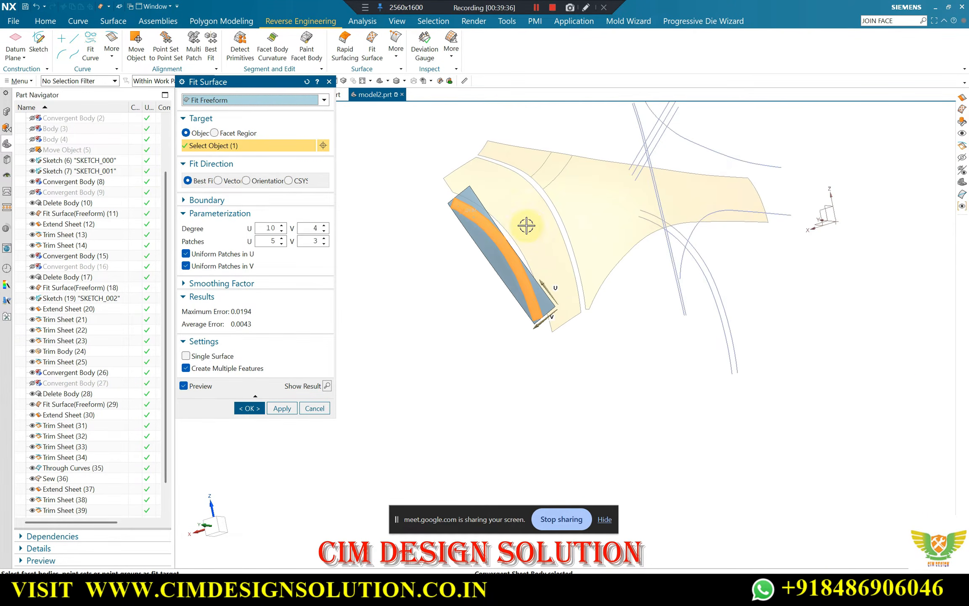
middle_drag(526, 222, 458, 264)
scroll(446, 194, up, 2)
middle_drag(512, 319, 363, 314)
scroll(517, 256, up, 4)
scroll(535, 290, down, 4)
click(282, 231)
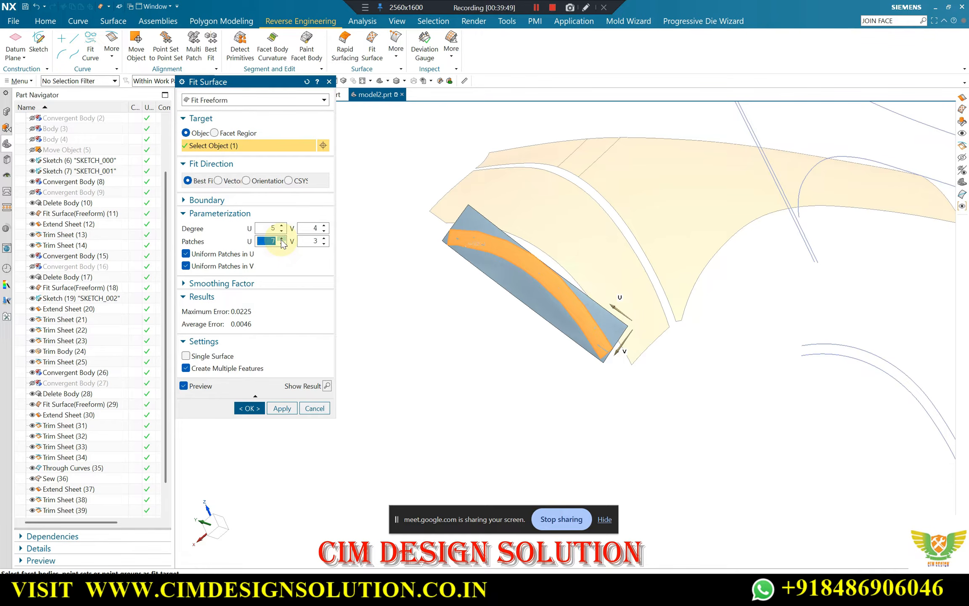
Check the fit preview along the curved strip from several angles and create the freeform surface
mouse_move(490, 261)
middle_down()
mouse_move(478, 271)
mouse_move(485, 282)
middle_up()
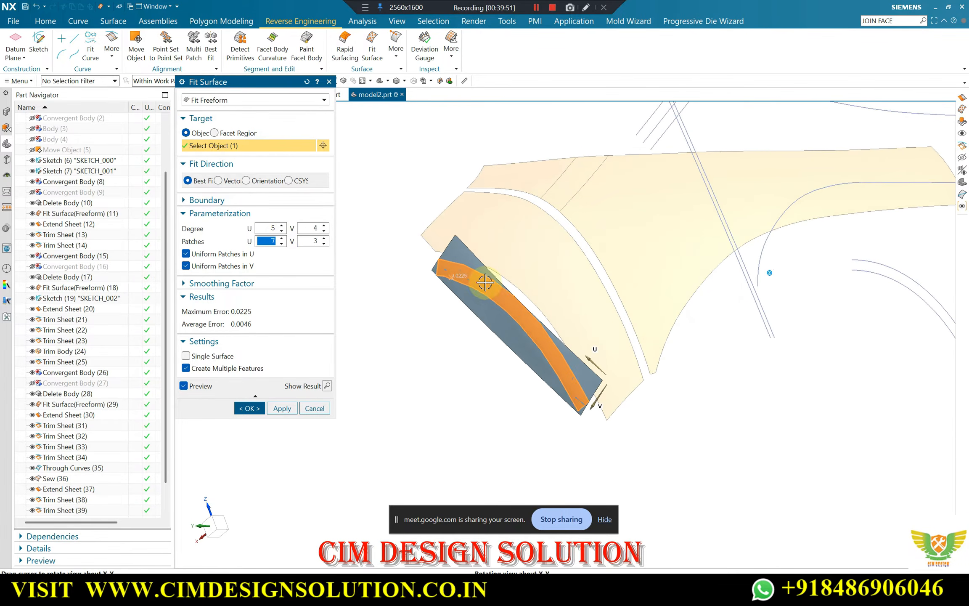
scroll(542, 317, up, 3)
scroll(623, 309, down, 4)
middle_drag(552, 306, 472, 291)
scroll(513, 270, up, 1)
scroll(453, 297, down, 1)
scroll(482, 281, down, 3)
scroll(503, 266, up, 3)
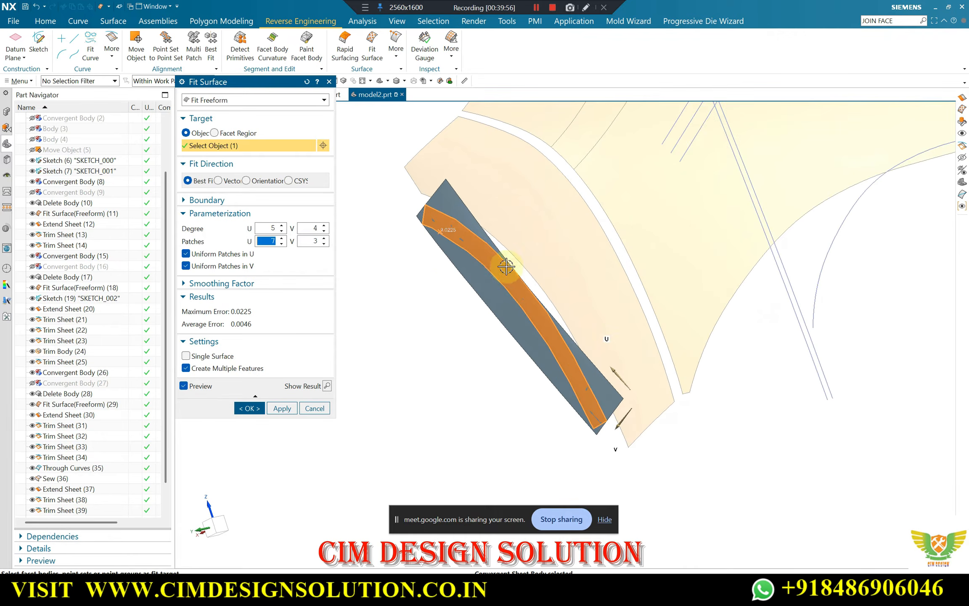
scroll(445, 306, down, 2)
scroll(444, 305, down, 1)
scroll(500, 257, up, 2)
scroll(477, 267, down, 1)
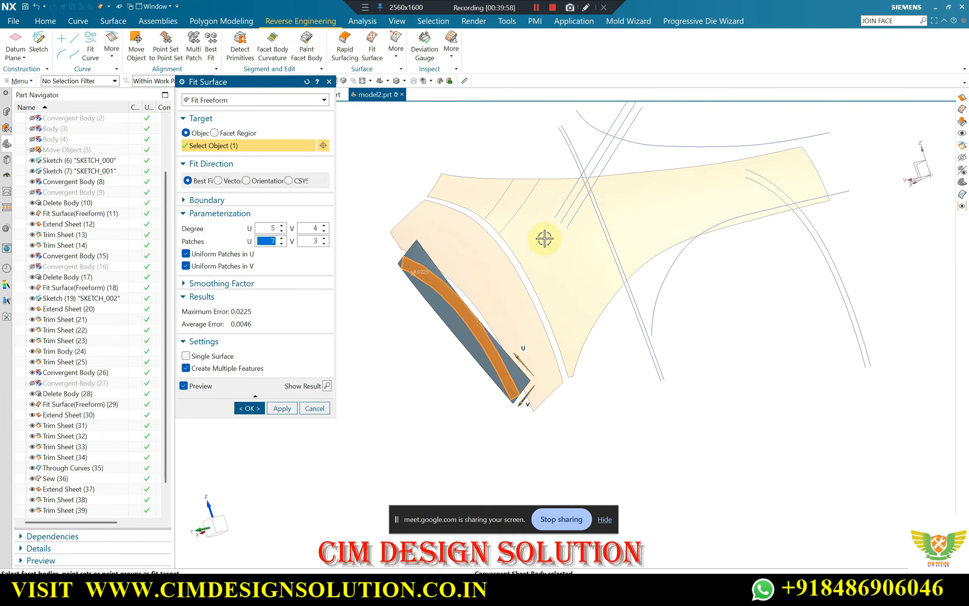
middle_drag(545, 238, 556, 256)
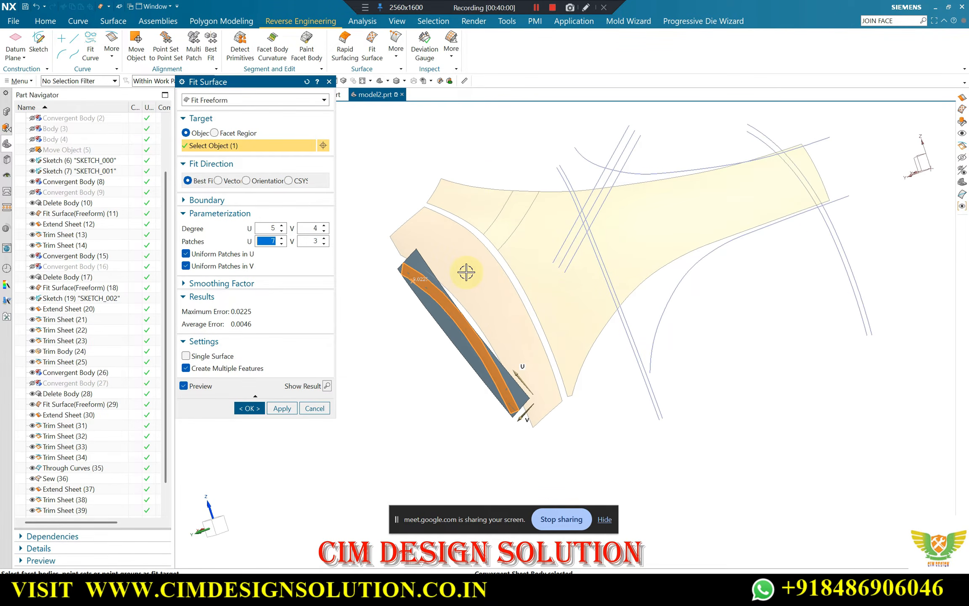
scroll(429, 315, down, 2)
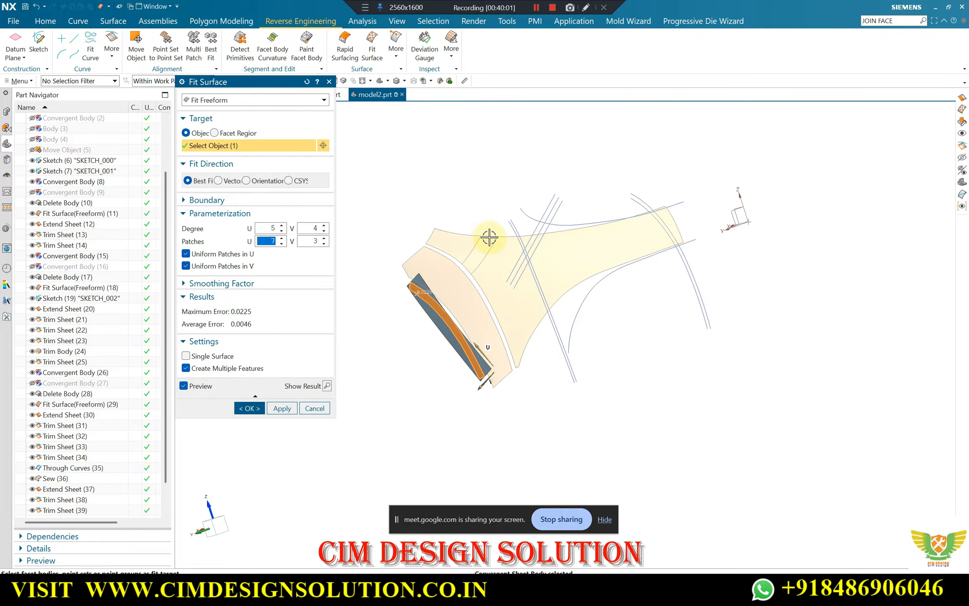
scroll(488, 236, up, 2)
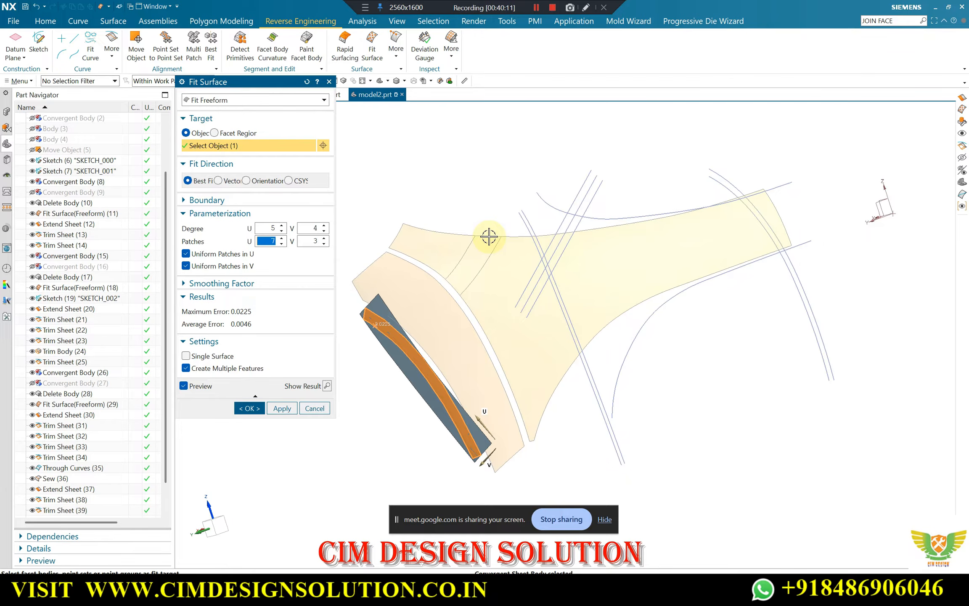
click(250, 408)
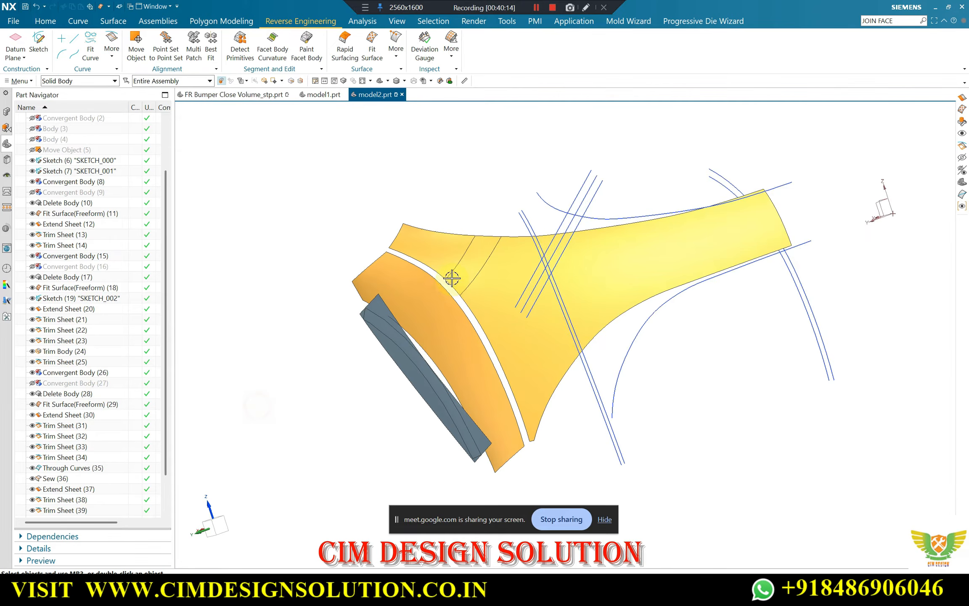
Extend all four edges of the new fitted sheet by a 10 mm offset with natural curvature
scroll(424, 216, up, 6)
scroll(399, 310, down, 2)
mouse_move(400, 319)
middle_down()
mouse_move(411, 340)
mouse_move(416, 322)
middle_up()
scroll(407, 327, up, 3)
scroll(348, 261, up, 1)
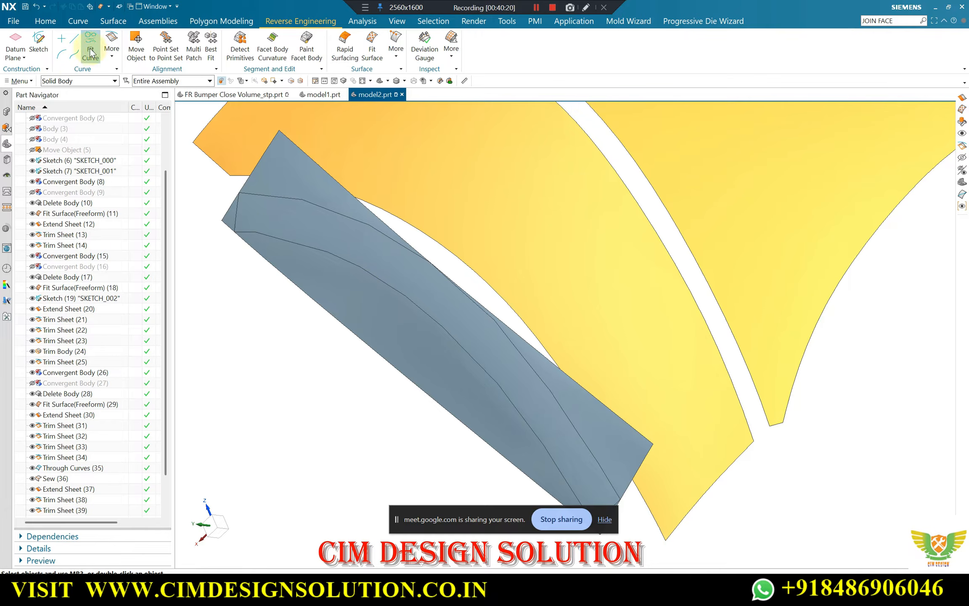
click(113, 21)
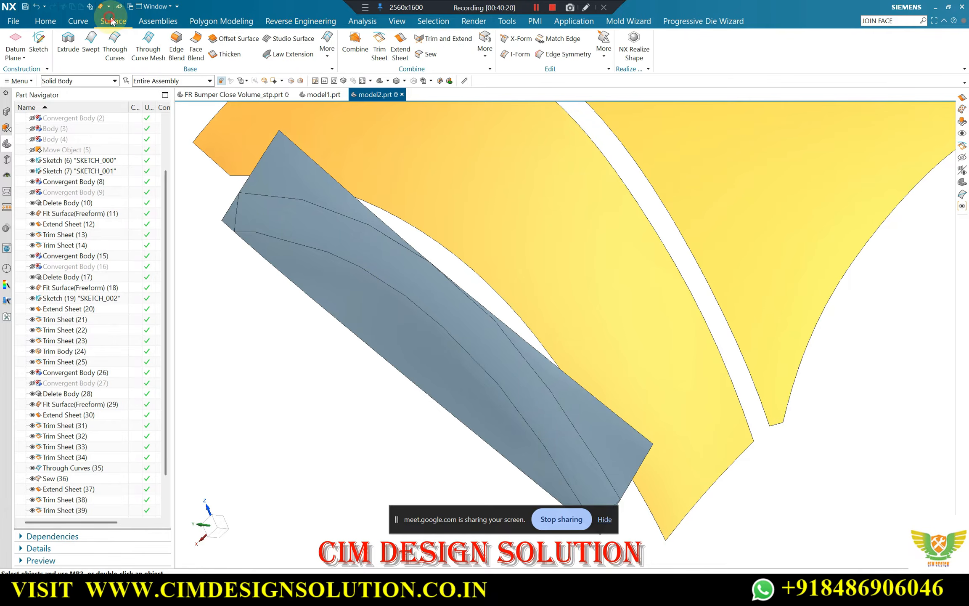
double_click(387, 228)
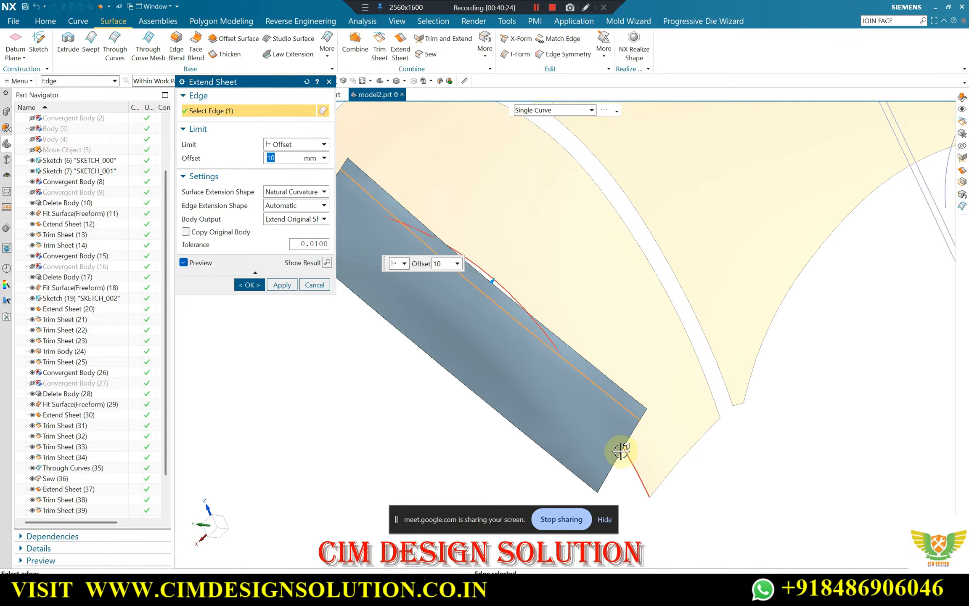
click(627, 434)
scroll(707, 440, down, 3)
scroll(486, 315, up, 3)
click(513, 344)
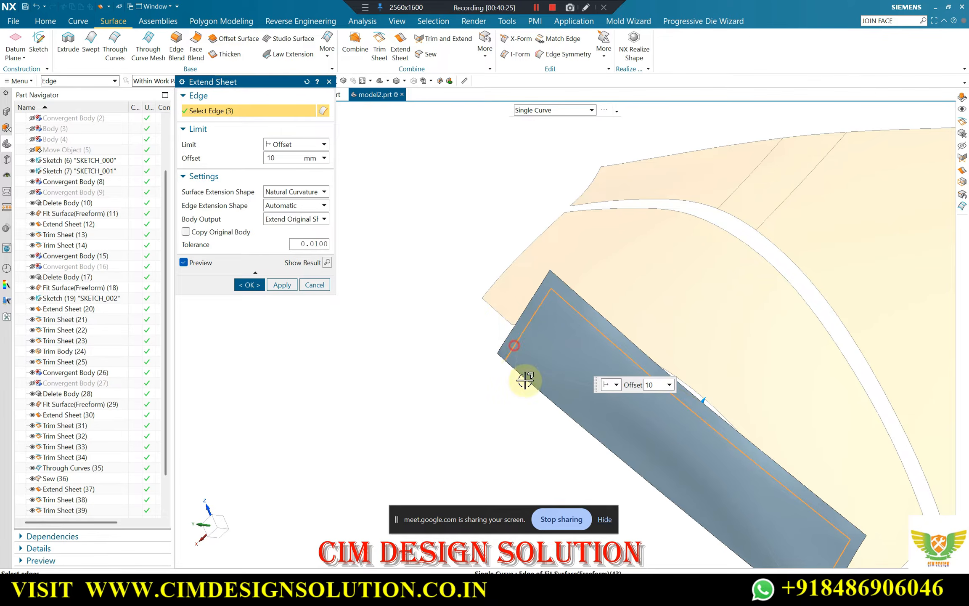
click(559, 409)
click(244, 285)
Try to trim the extended sheet with the outer of the two parallel arc curves, projected along Y, discarding the selected region
middle_drag(234, 277, 439, 297)
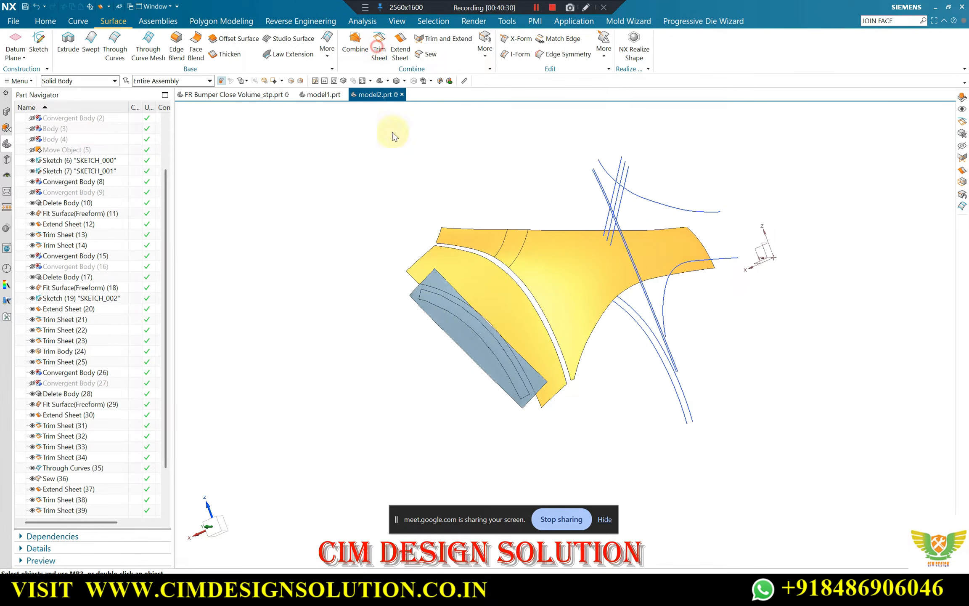
middle_click(381, 205)
middle_drag(426, 269, 452, 276)
click(528, 195)
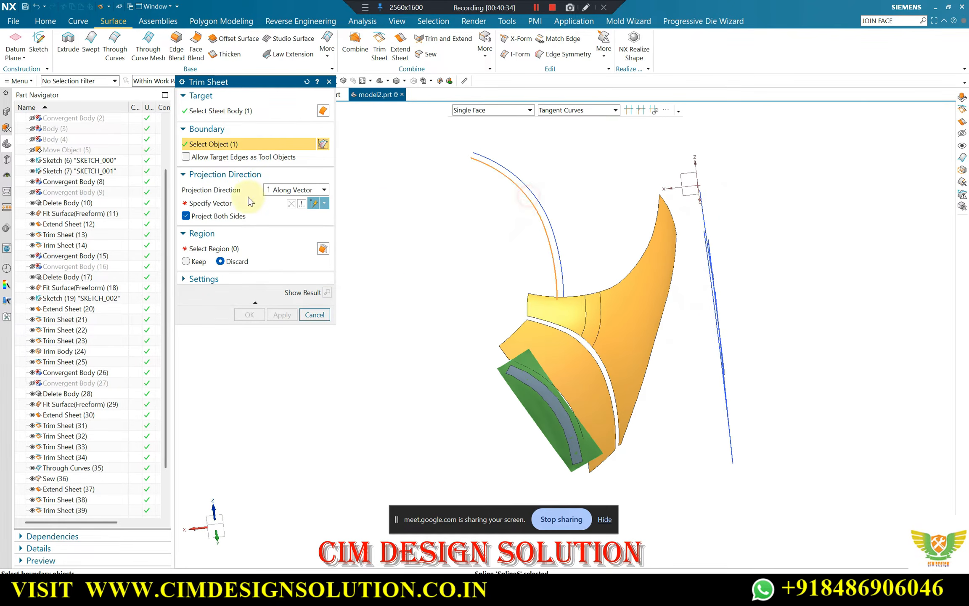
middle_drag(534, 367, 493, 363)
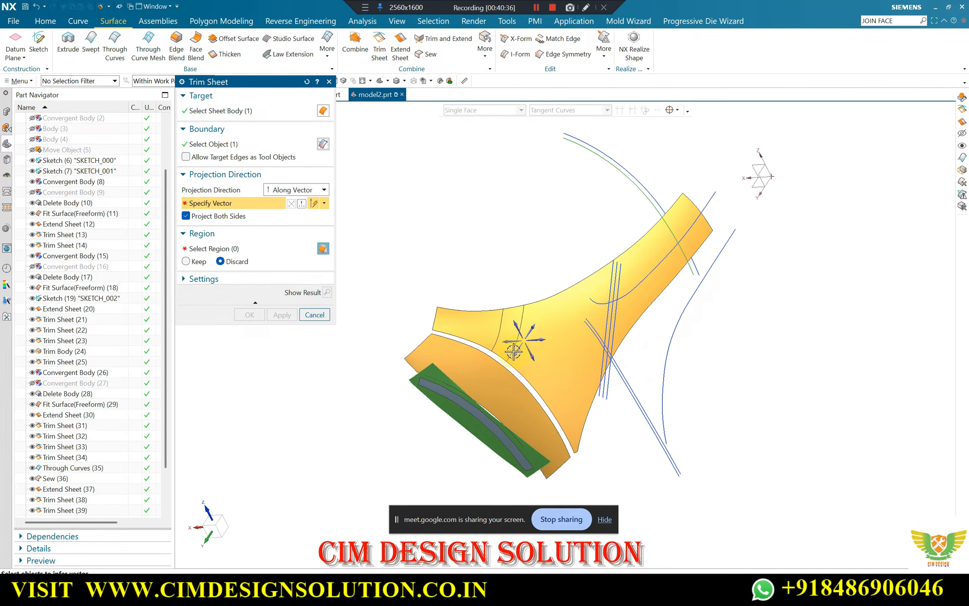
click(516, 351)
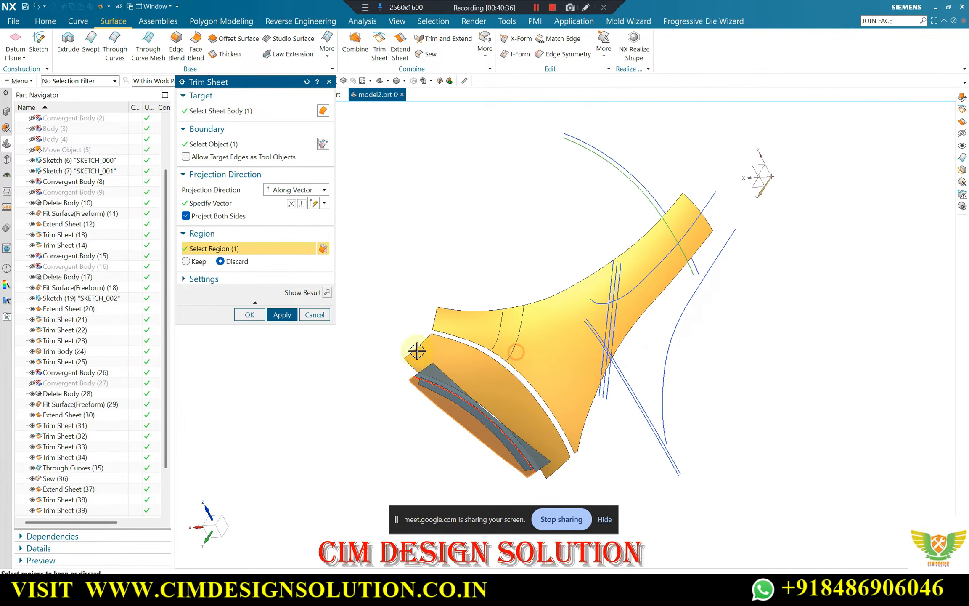
click(325, 292)
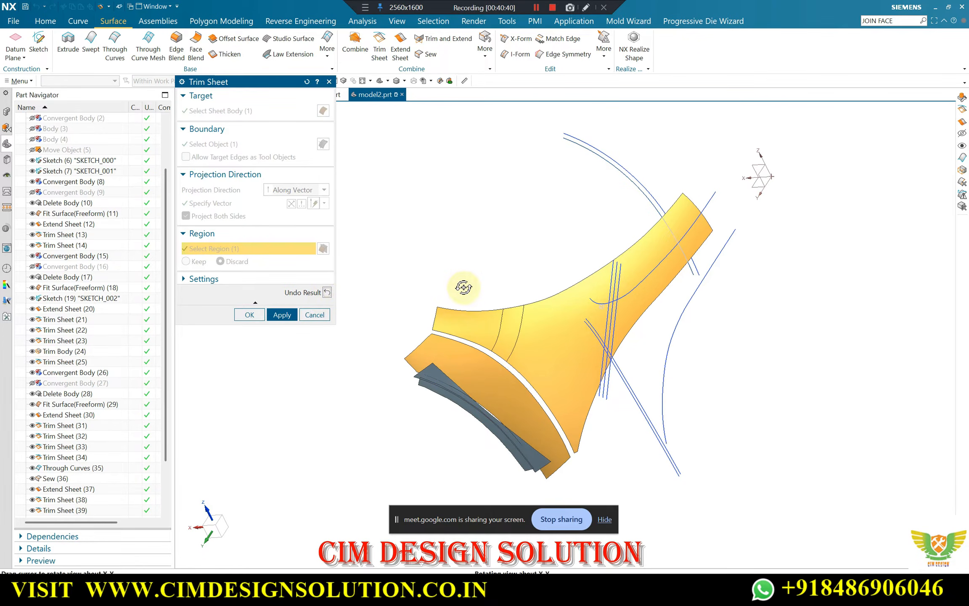
mouse_move(460, 284)
middle_down()
mouse_move(454, 246)
mouse_move(447, 262)
mouse_move(488, 290)
mouse_move(452, 270)
middle_up()
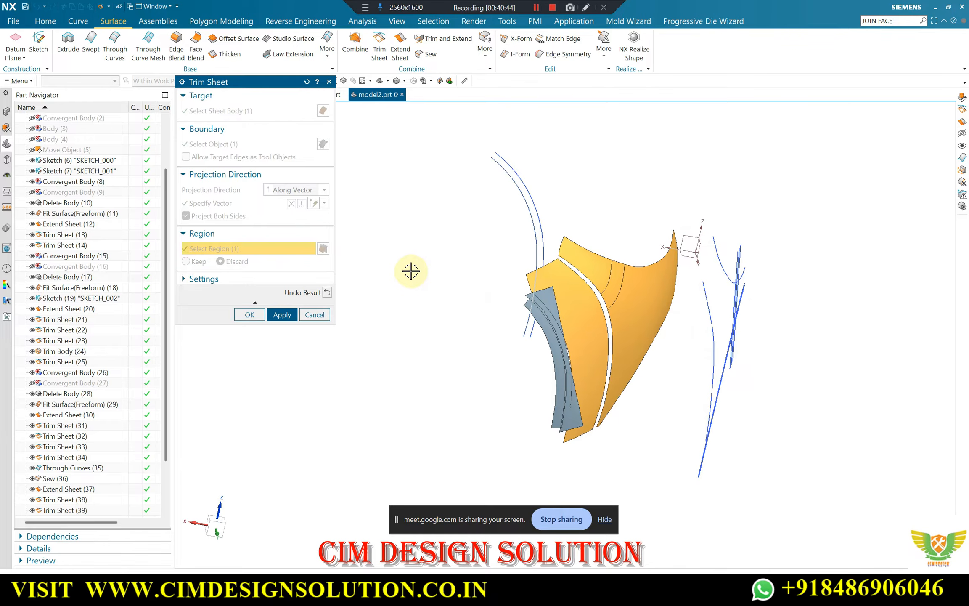
key(F8)
scroll(514, 254, up, 4)
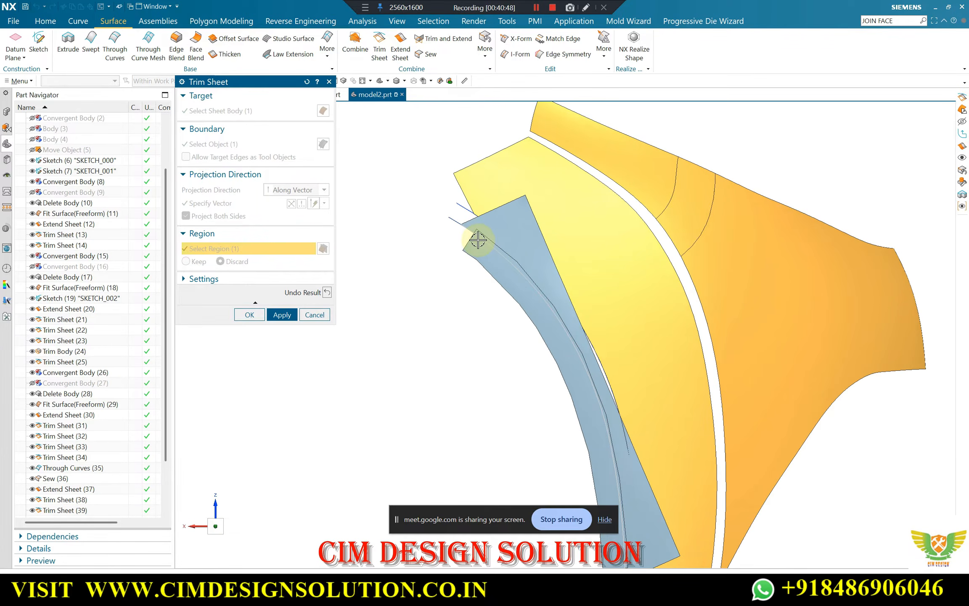
middle_click(493, 228)
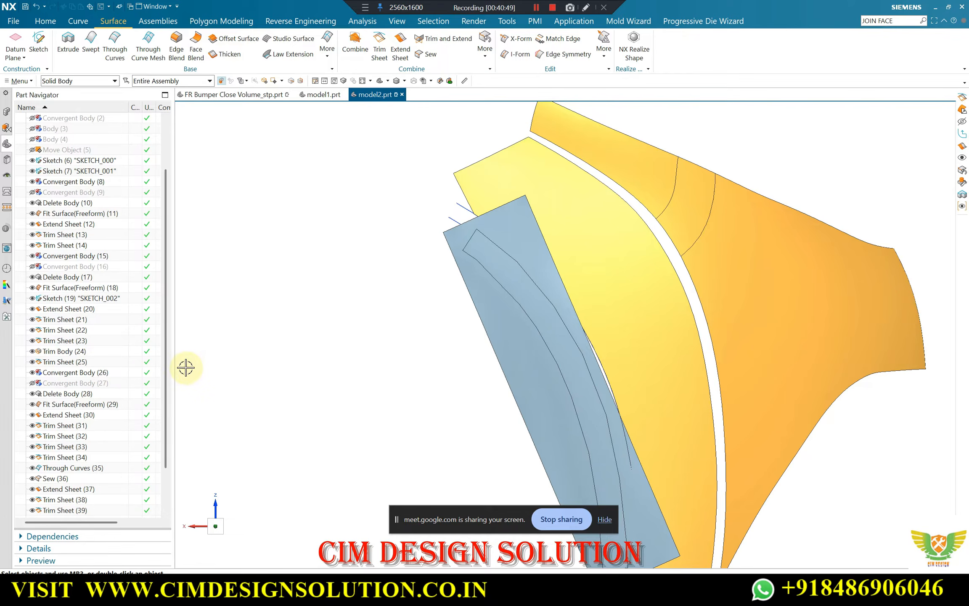
Trim the extended sheet with the outer of the two parallel arc curves, projected along Y, keeping the selected region
scroll(535, 232, down, 3)
middle_drag(535, 233, 496, 238)
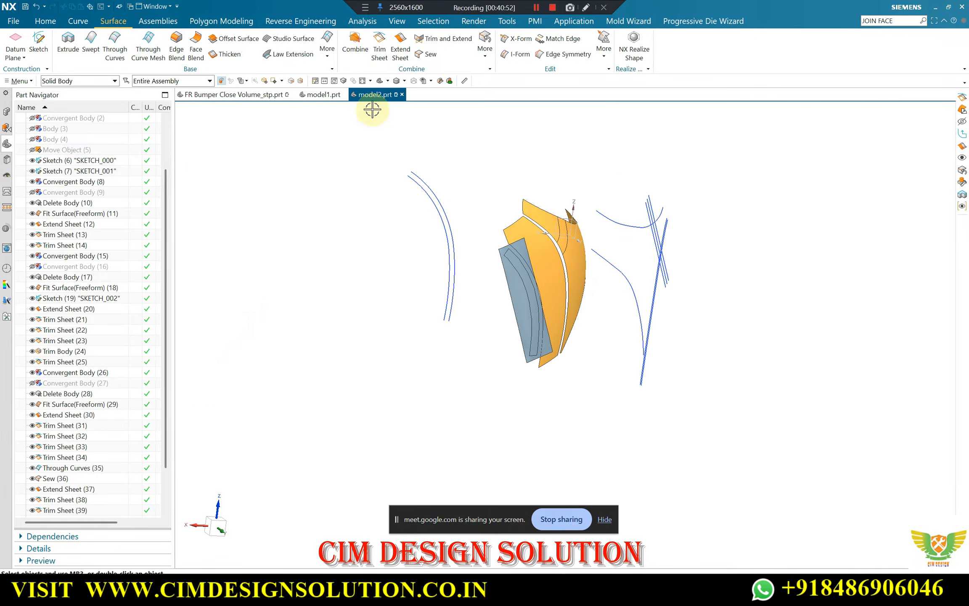
click(506, 273)
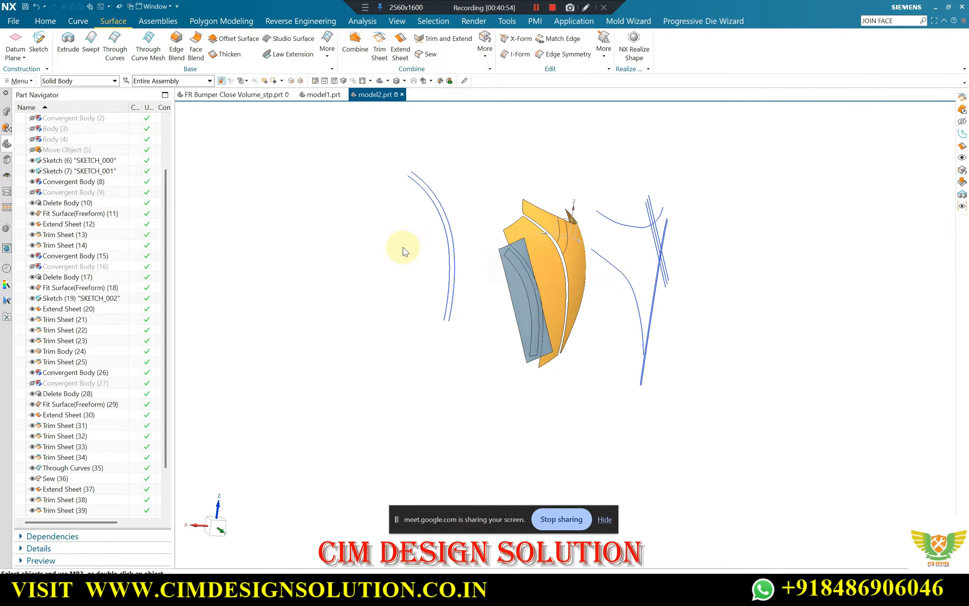
middle_click(384, 242)
click(428, 190)
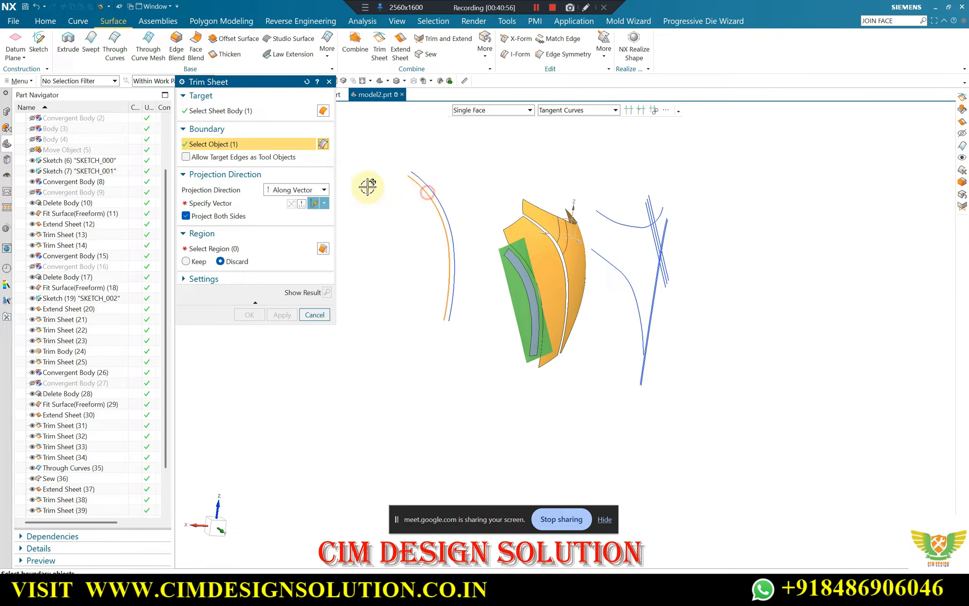
click(227, 203)
click(578, 342)
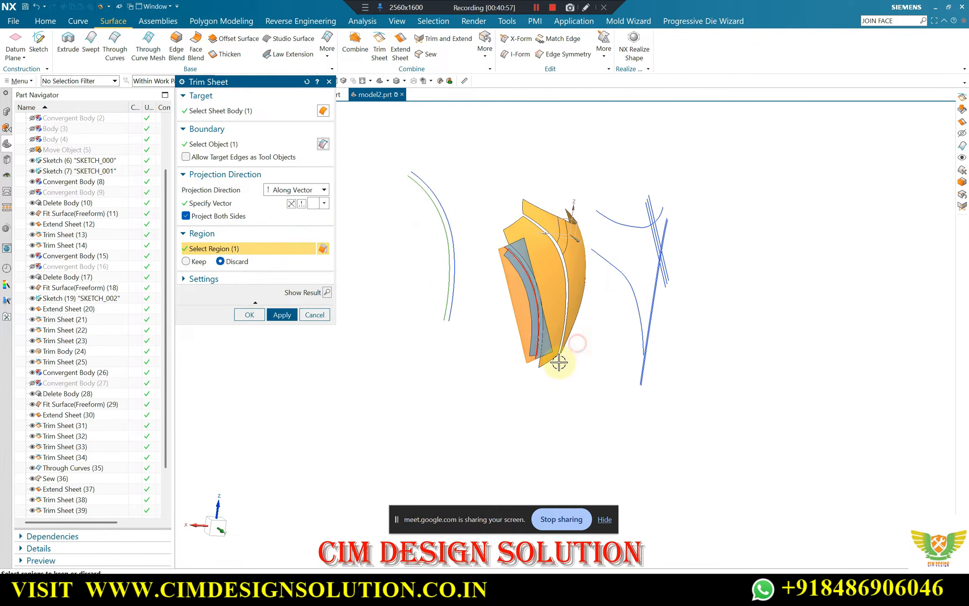
click(326, 293)
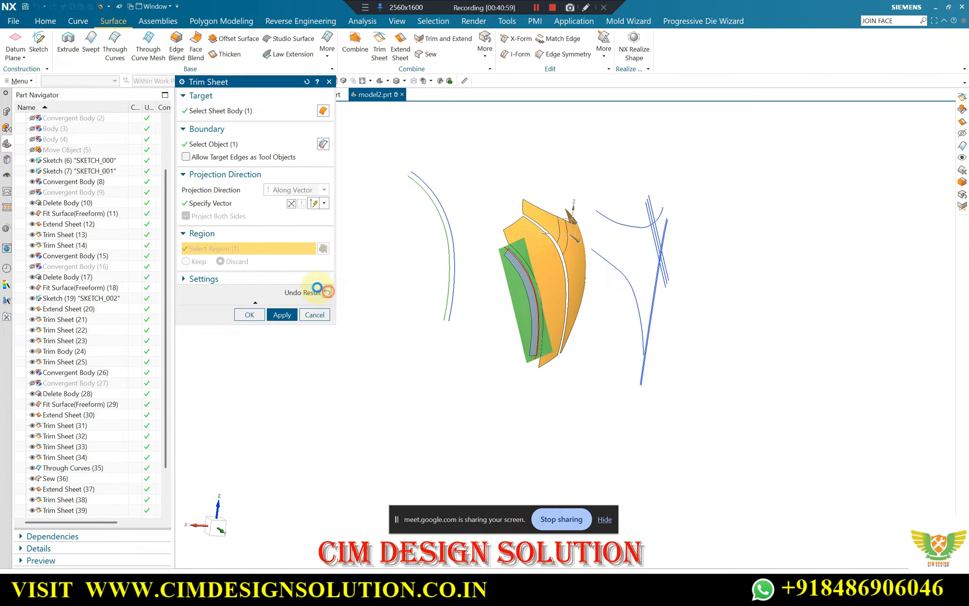
click(187, 262)
click(249, 314)
Move the thin facet strip body lying along the newly trimmed sheet to another layer
middle_drag(378, 313, 447, 300)
click(397, 298)
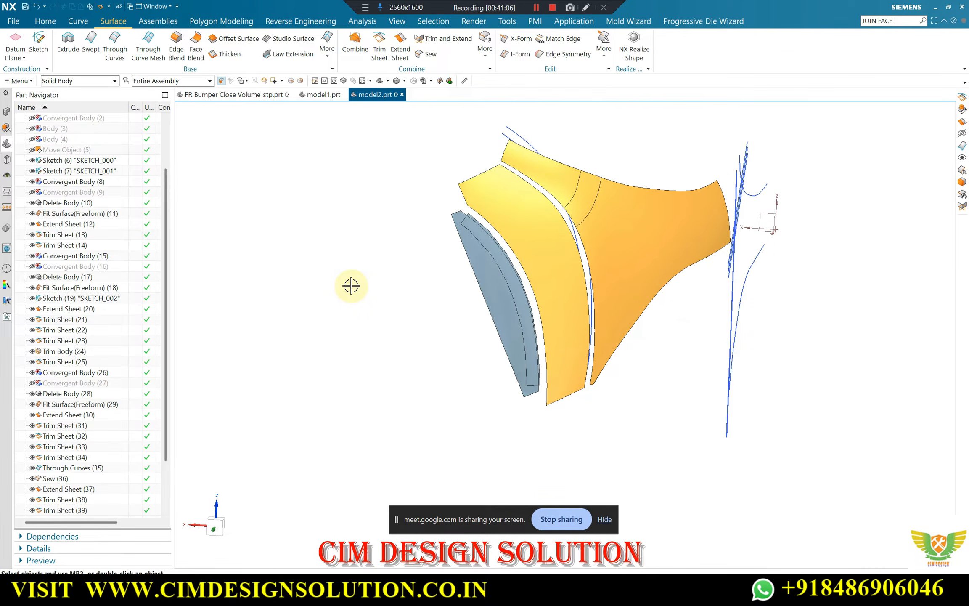
scroll(497, 181, up, 8)
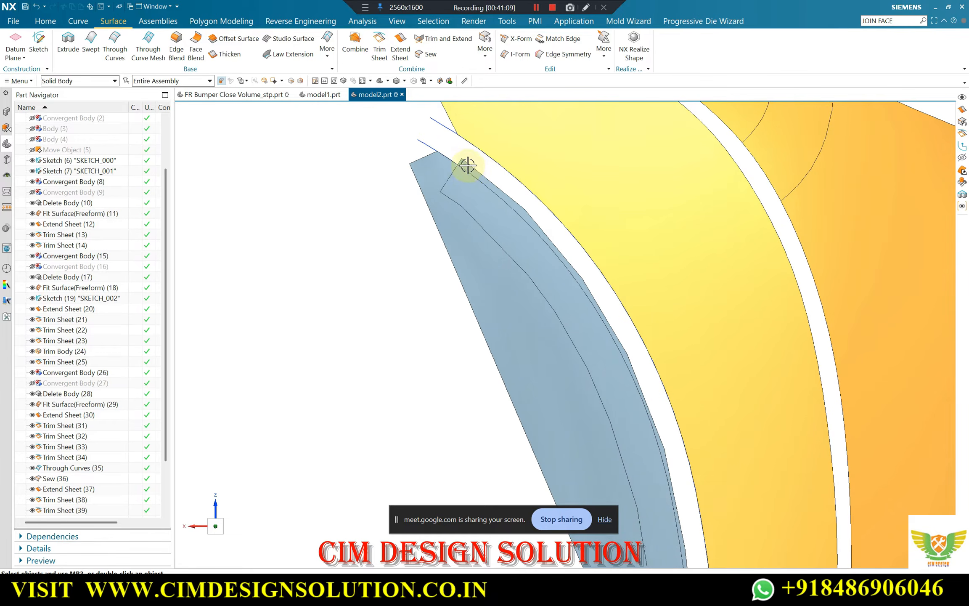
key(ctrl+j)
click(502, 225)
middle_click(339, 197)
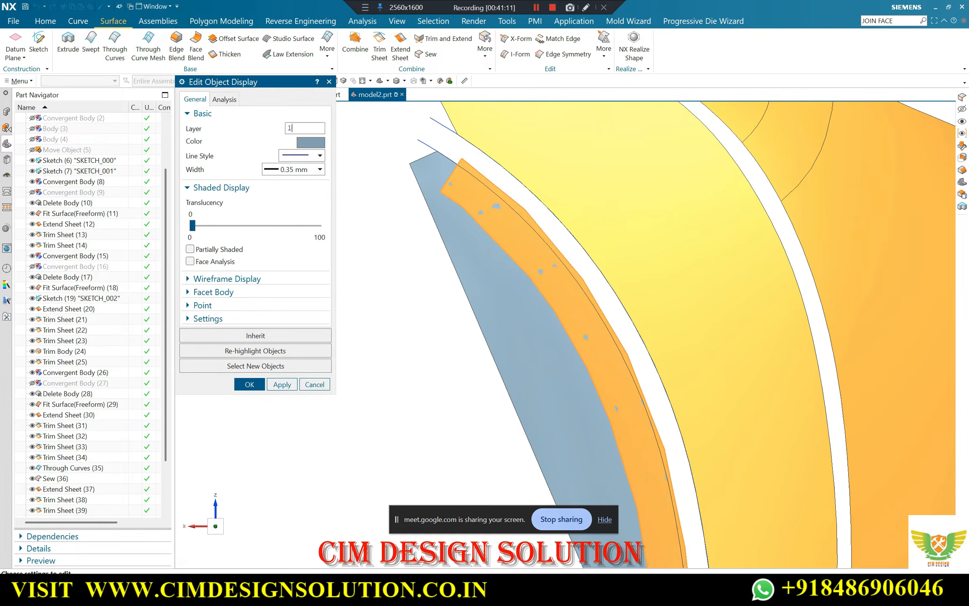
key(Return)
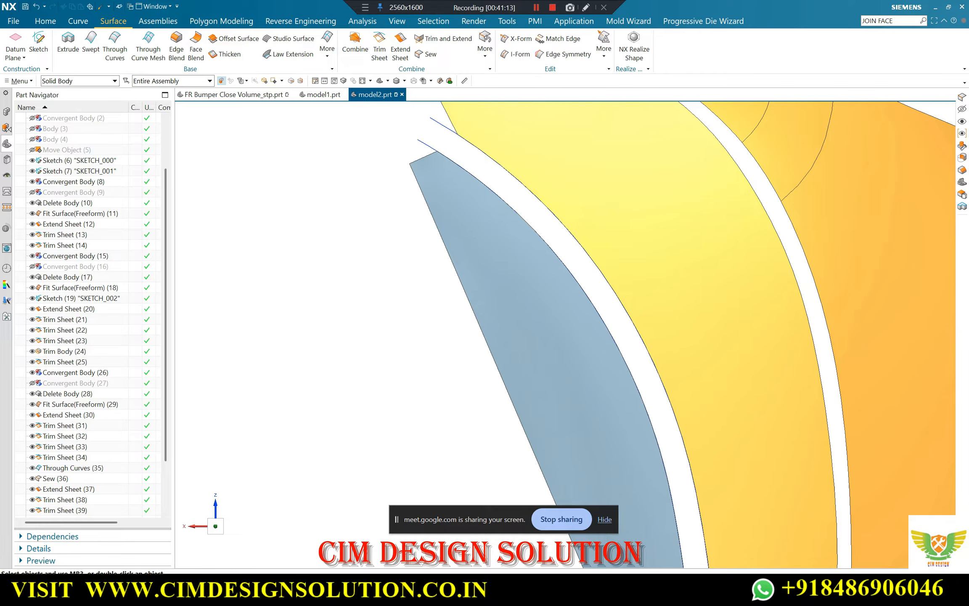
Show the hidden convergent solid body of the bumper together with the fitted sheets and compare them from several angles
key(ctrl+shift+k)
scroll(477, 254, down, 4)
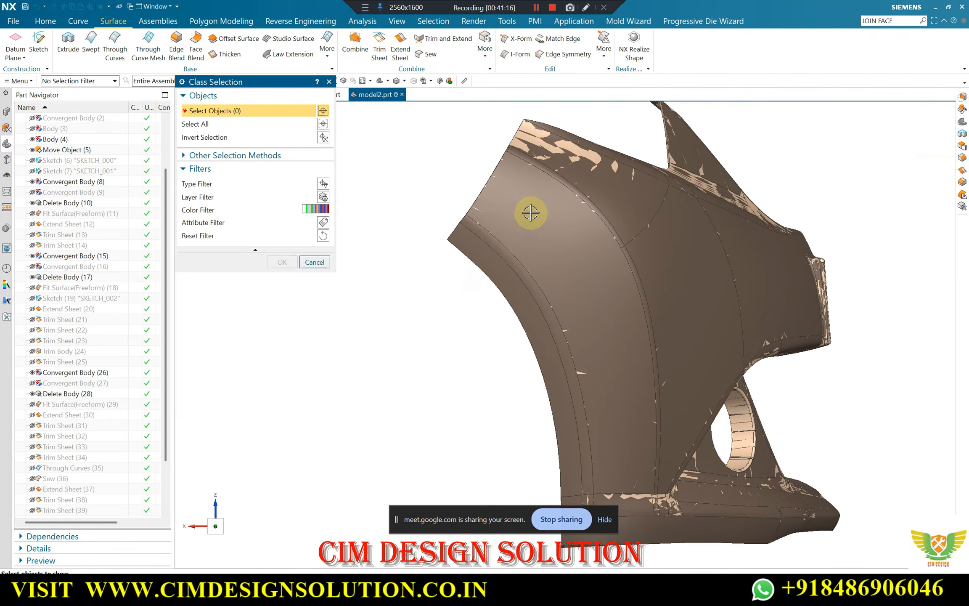
scroll(531, 213, down, 2)
middle_drag(531, 213, 463, 282)
scroll(694, 221, up, 5)
scroll(694, 221, up, 2)
click(645, 216)
middle_click(642, 223)
scroll(632, 242, down, 6)
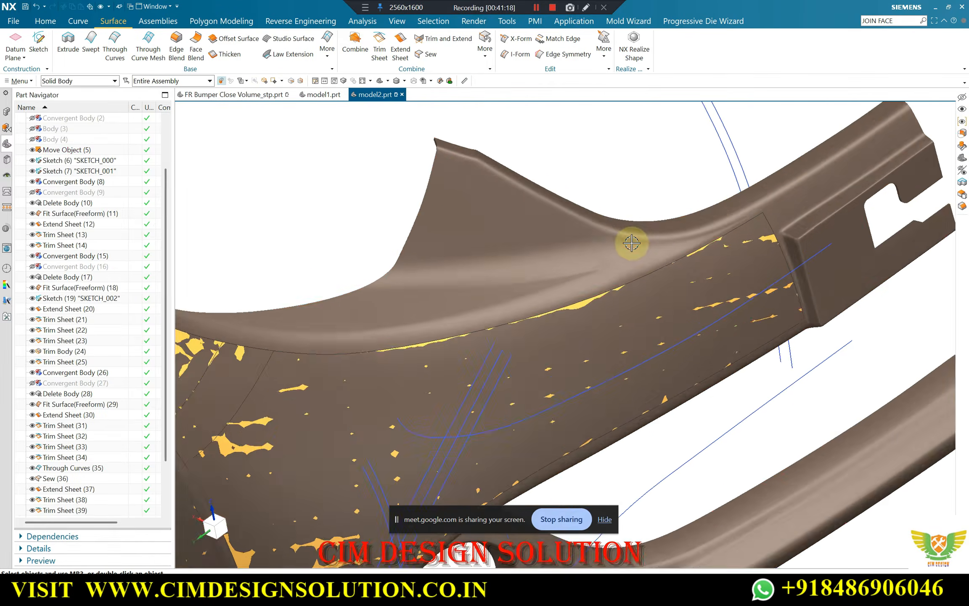
middle_drag(631, 242, 533, 272)
scroll(504, 261, up, 3)
scroll(473, 289, down, 5)
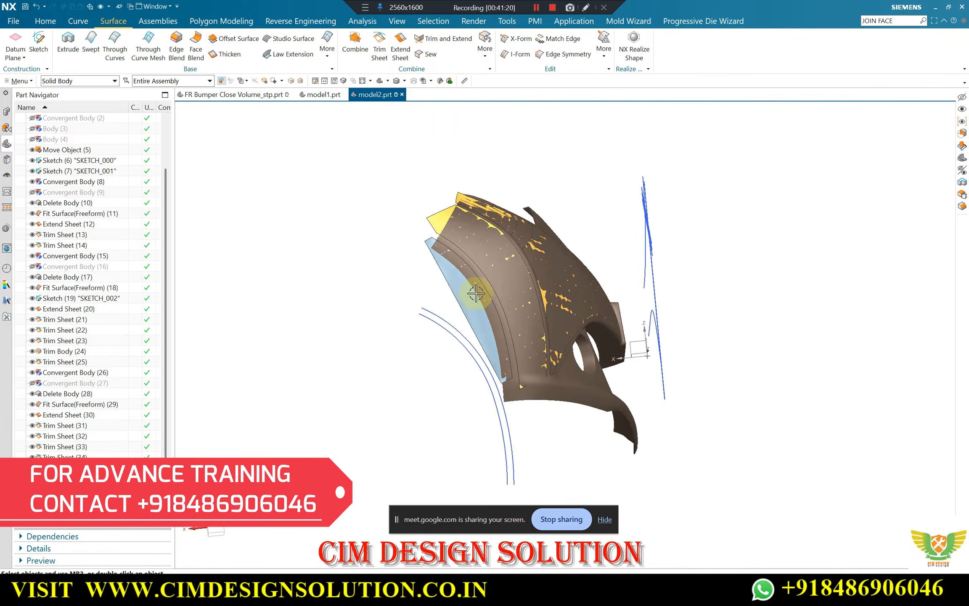
middle_drag(479, 292, 589, 184)
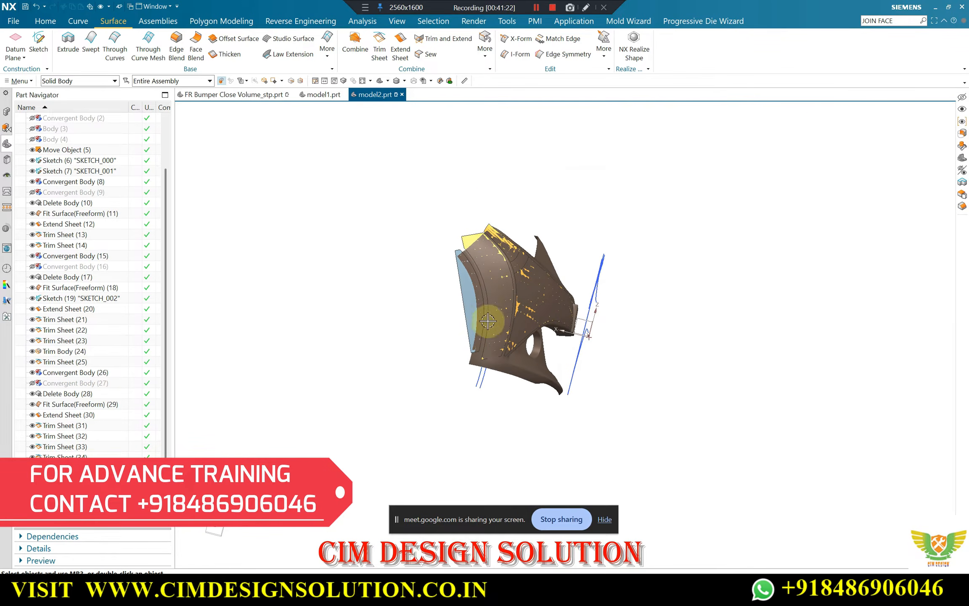
middle_drag(460, 271, 494, 243)
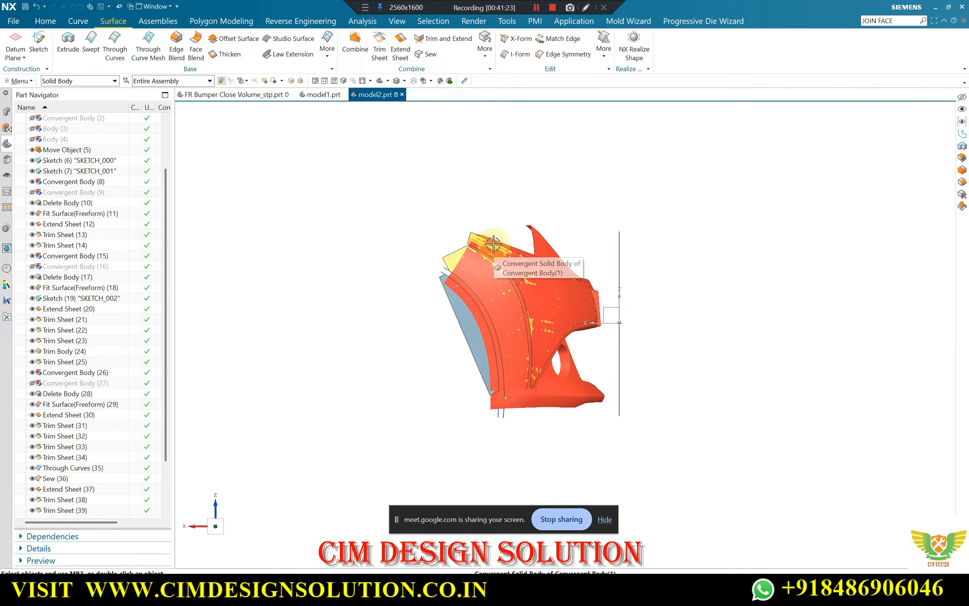
Swap the visible and hidden objects, and show the datum coordinate system alongside the solid bumper body
key(ctrl+shift+b)
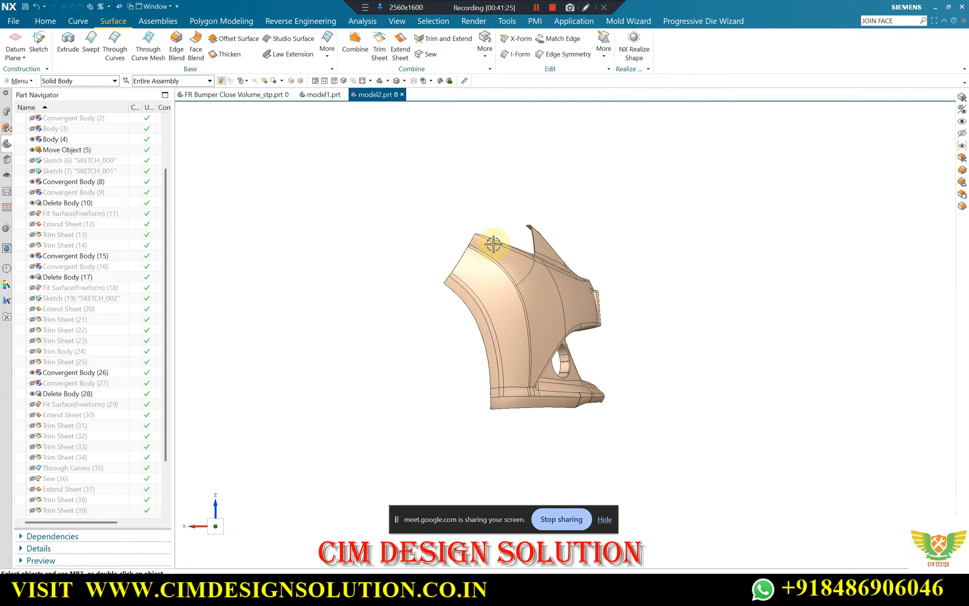
middle_drag(511, 263, 480, 357)
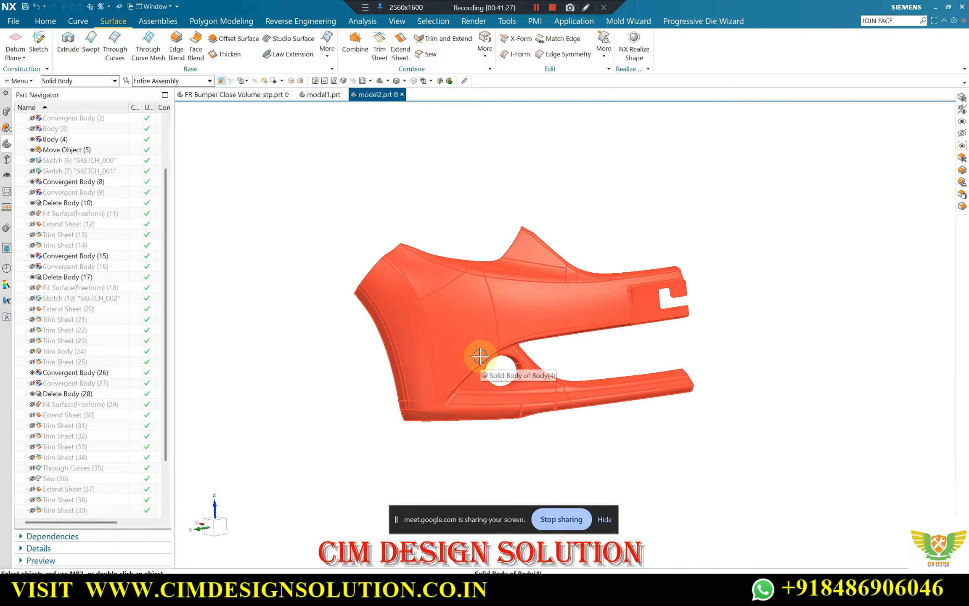
key(ctrl+shift+k)
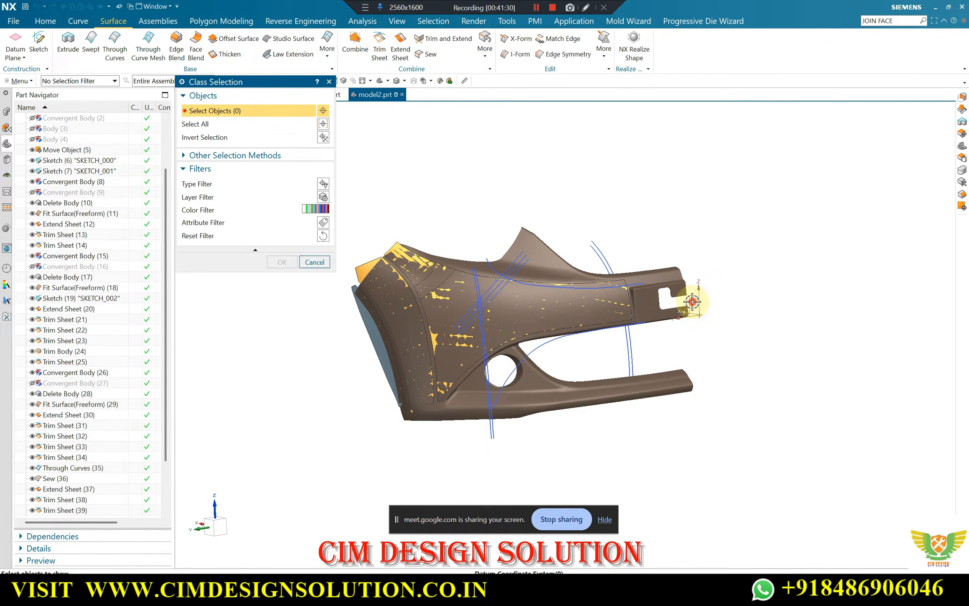
click(692, 302)
middle_click(738, 314)
middle_drag(718, 313, 402, 194)
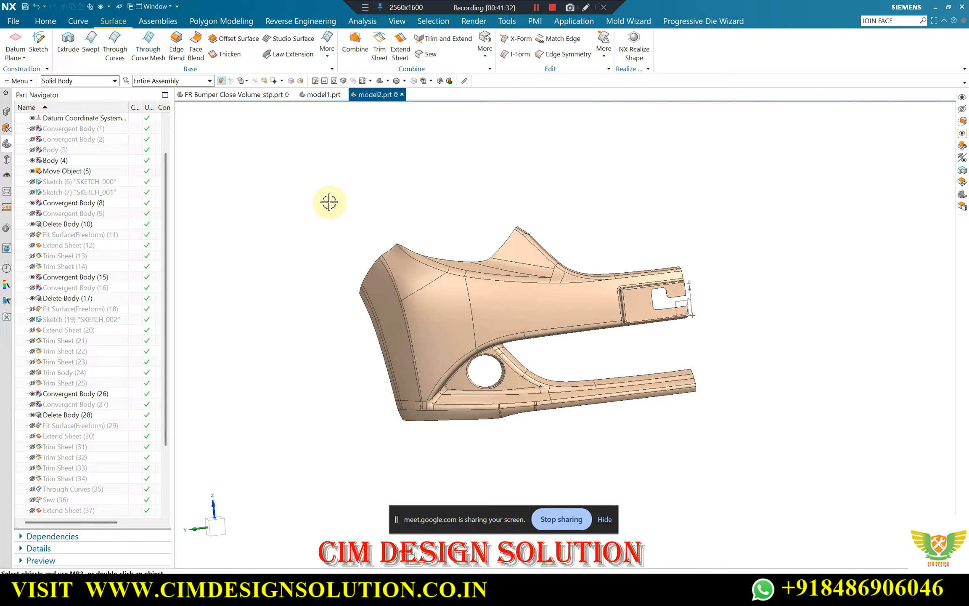
Start a new sketch on the XZ plane of the datum coordinate system
middle_drag(390, 256, 425, 205)
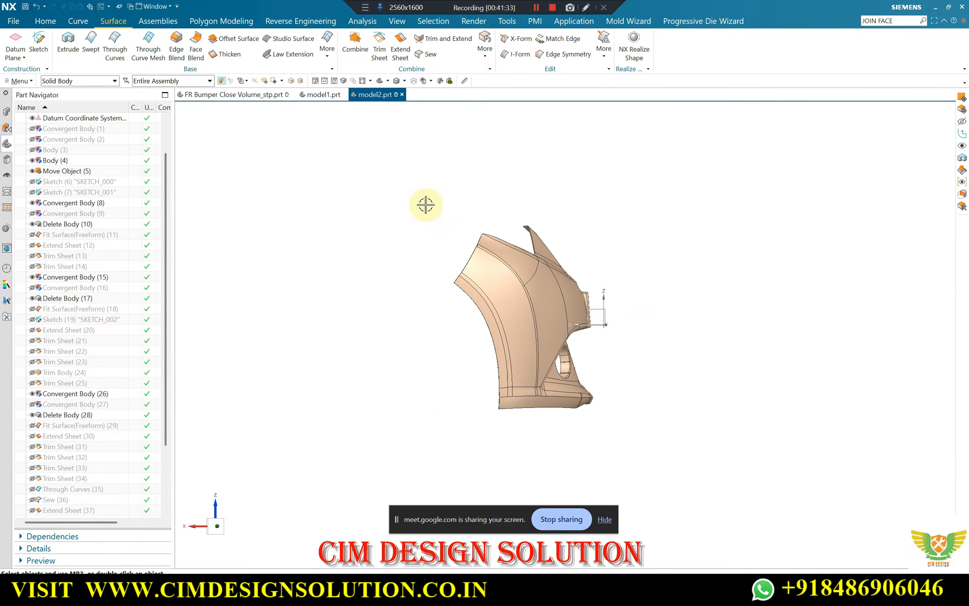
key(F8)
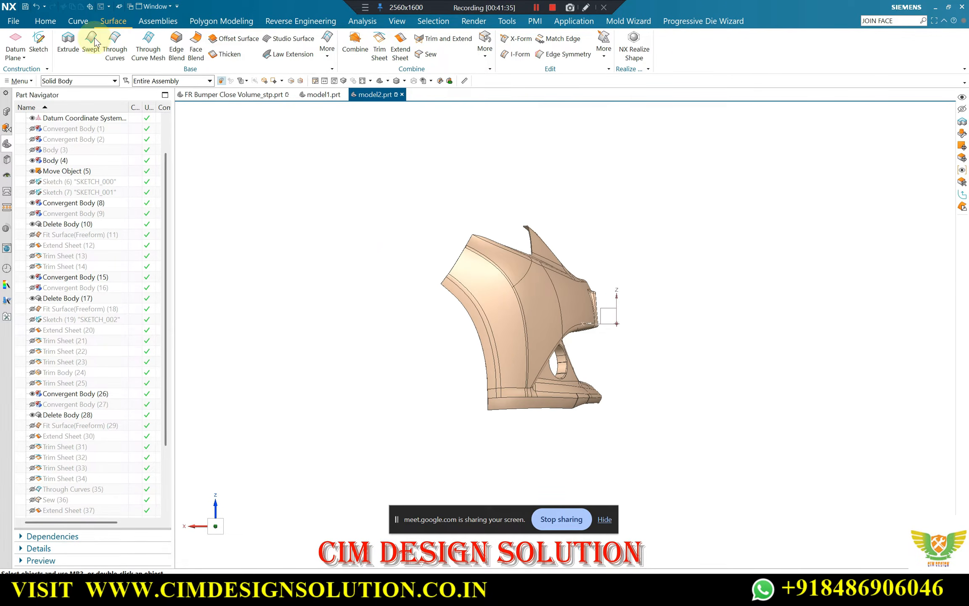
click(42, 40)
click(617, 305)
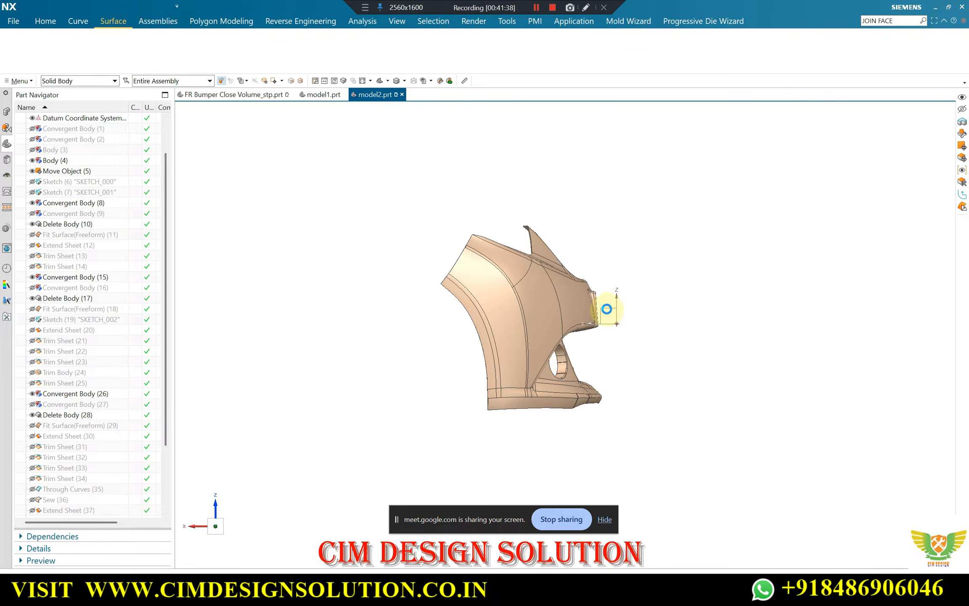
click(608, 308)
middle_click(676, 309)
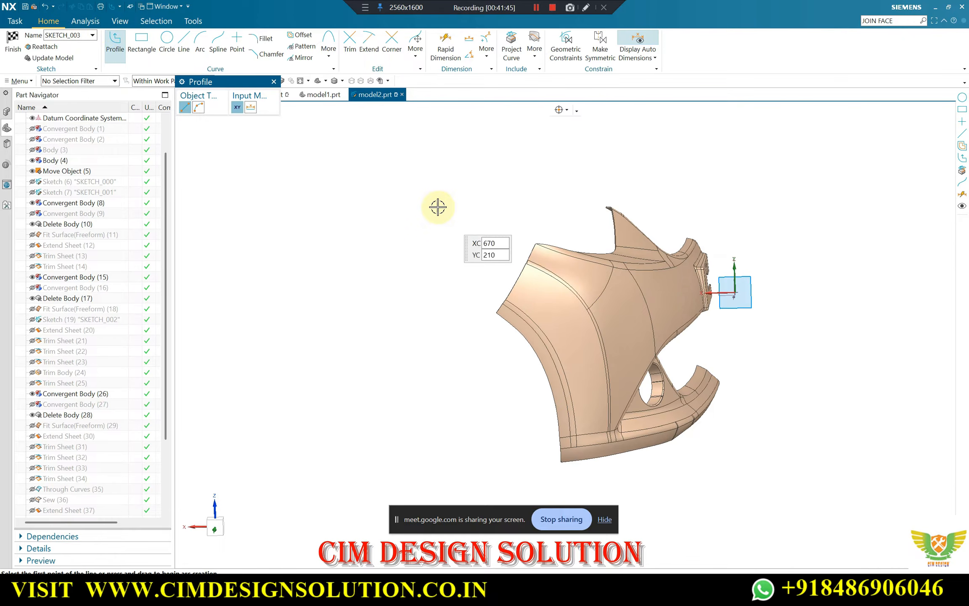
middle_drag(448, 199, 642, 255)
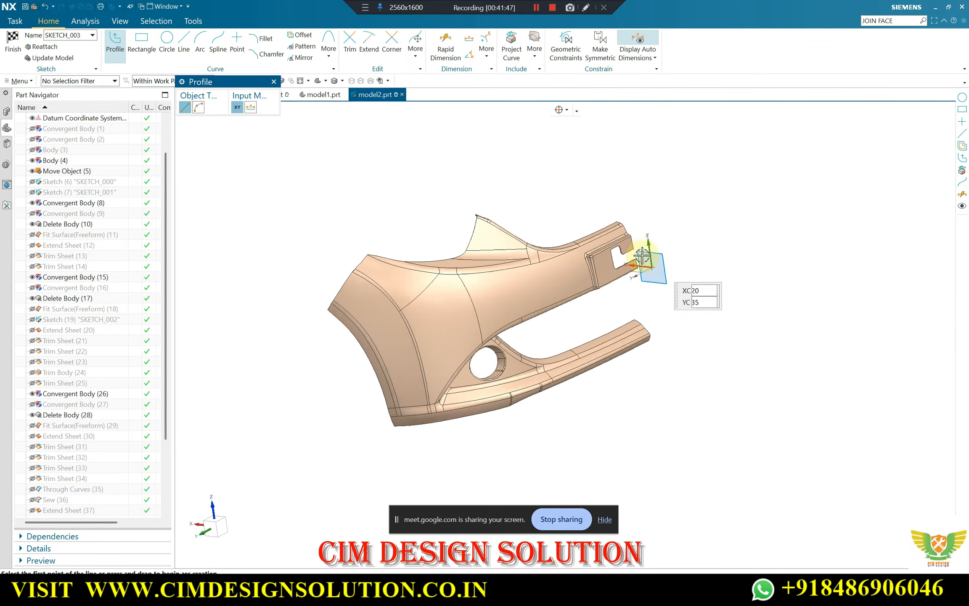
scroll(642, 255, up, 2)
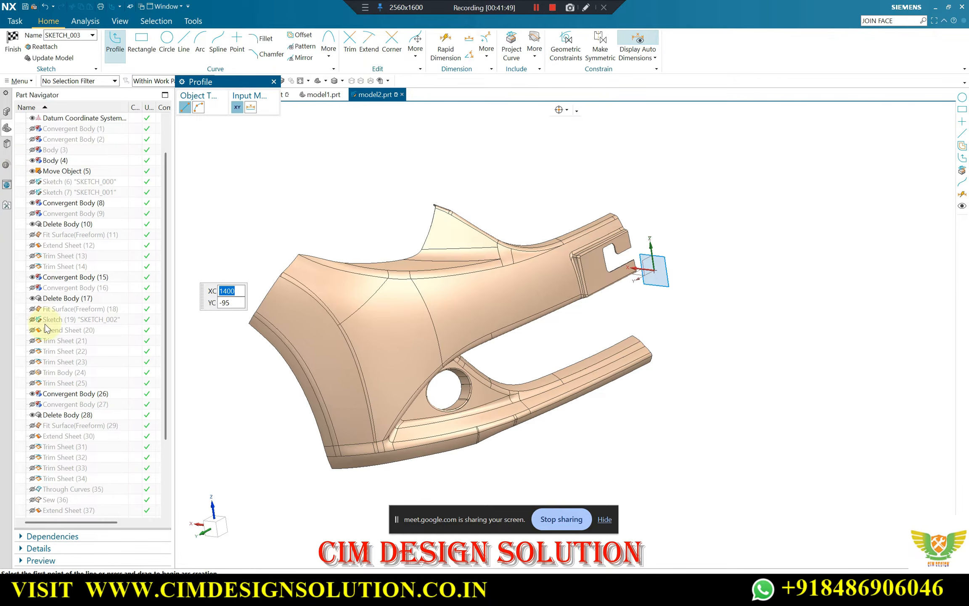
scroll(610, 259, down, 2)
scroll(529, 257, up, 2)
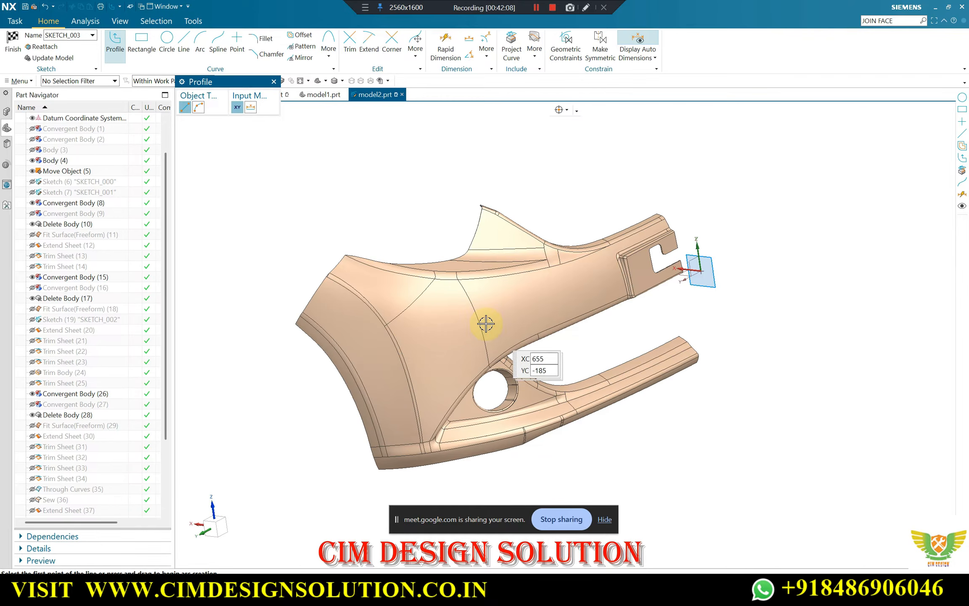
Start a degree 2 through-points Studio Spline at the upper corner of the wheel arch edge and place four points down that edge
key(F8)
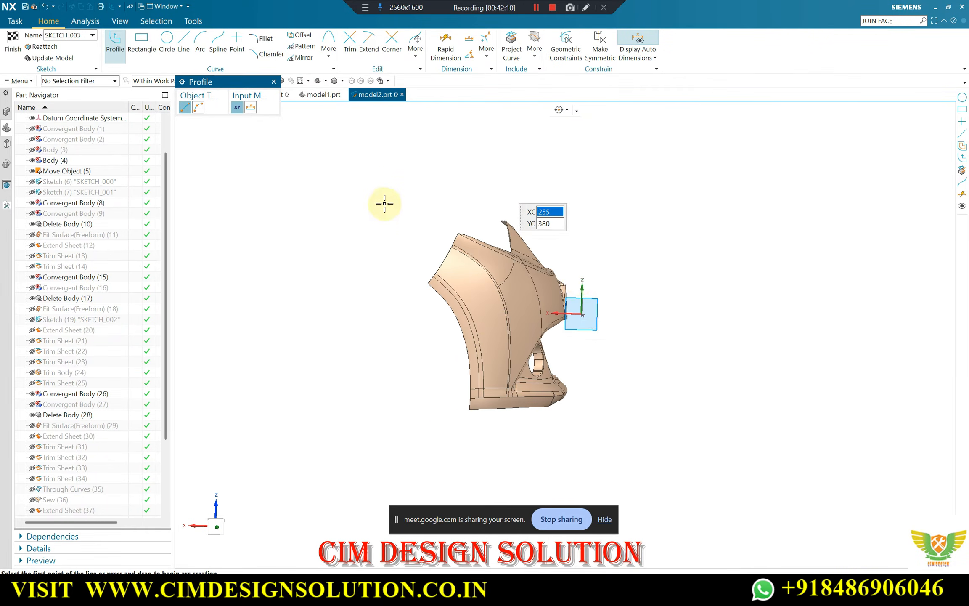
click(222, 47)
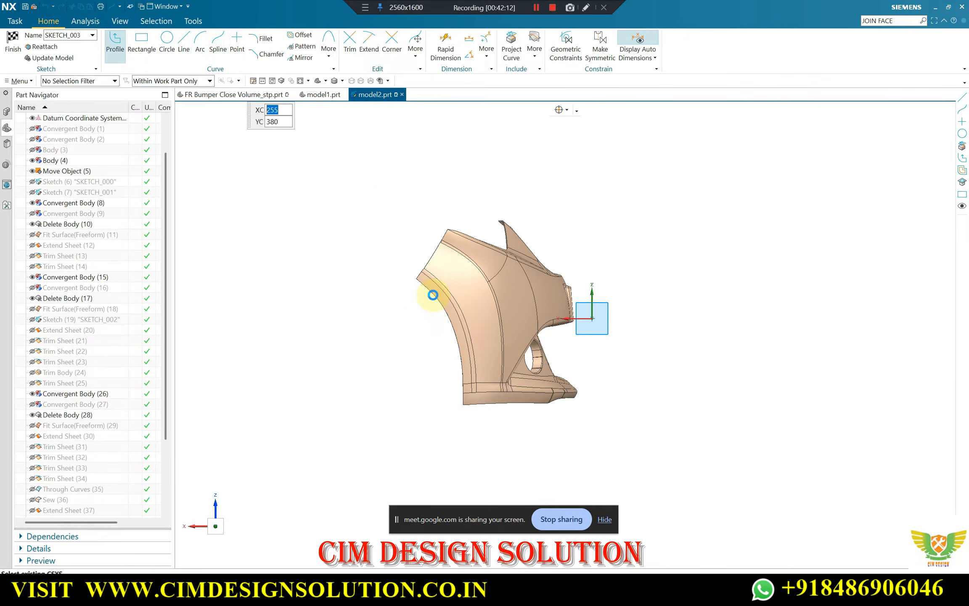
scroll(433, 292, up, 10)
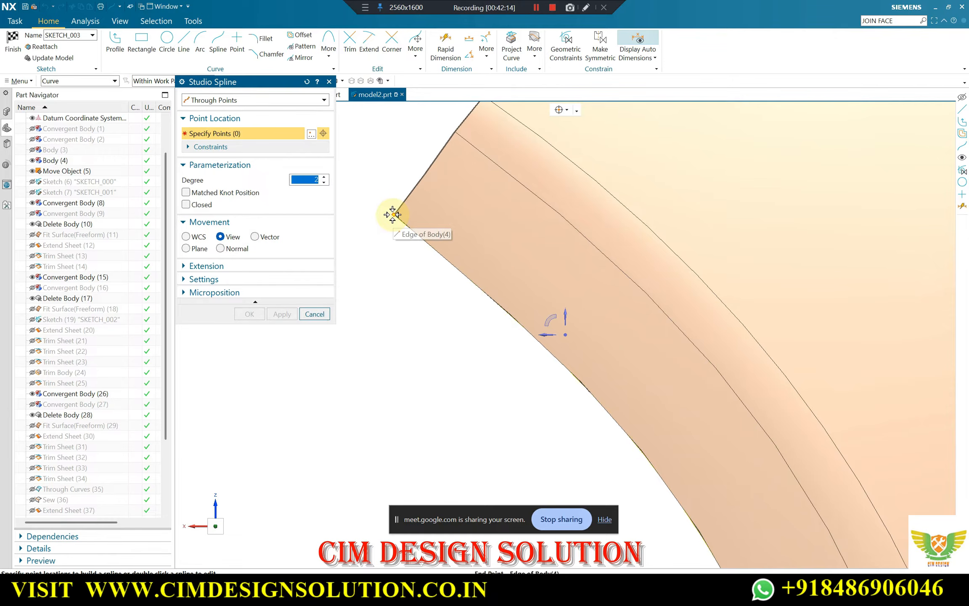
click(393, 214)
click(562, 110)
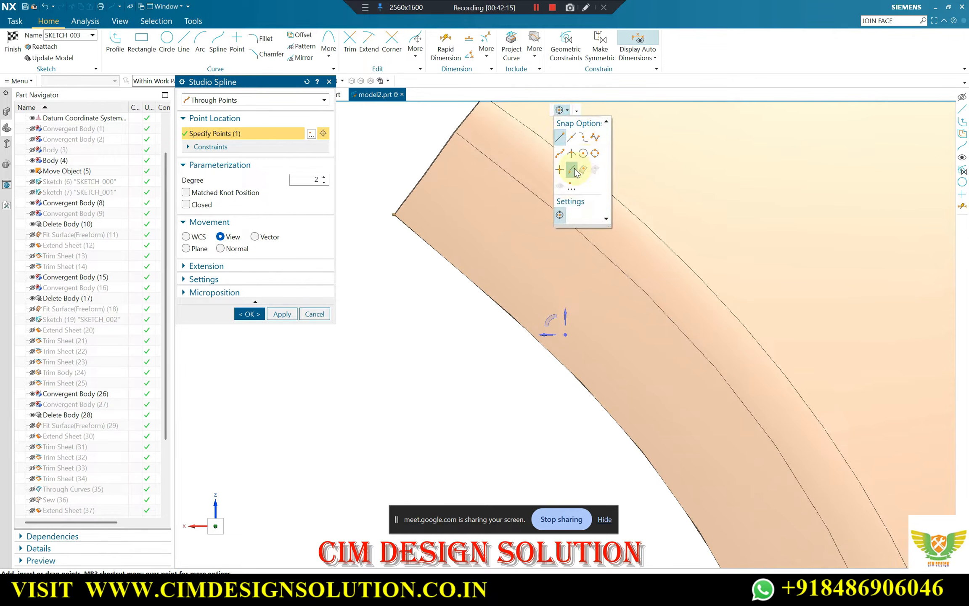
click(541, 342)
scroll(516, 229, down, 4)
scroll(585, 339, up, 3)
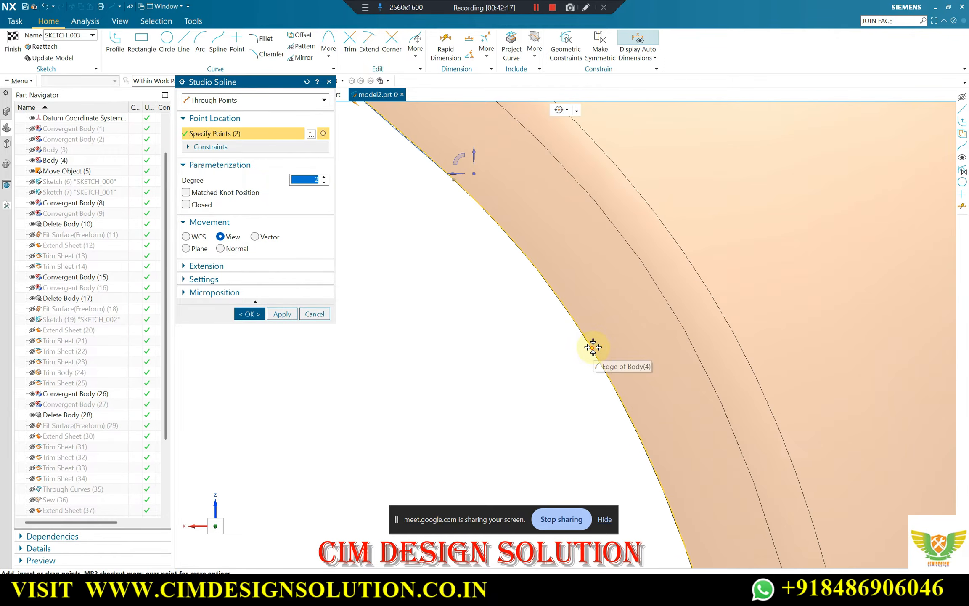
click(593, 347)
scroll(539, 231, down, 4)
scroll(600, 378, up, 3)
click(591, 373)
scroll(558, 216, down, 4)
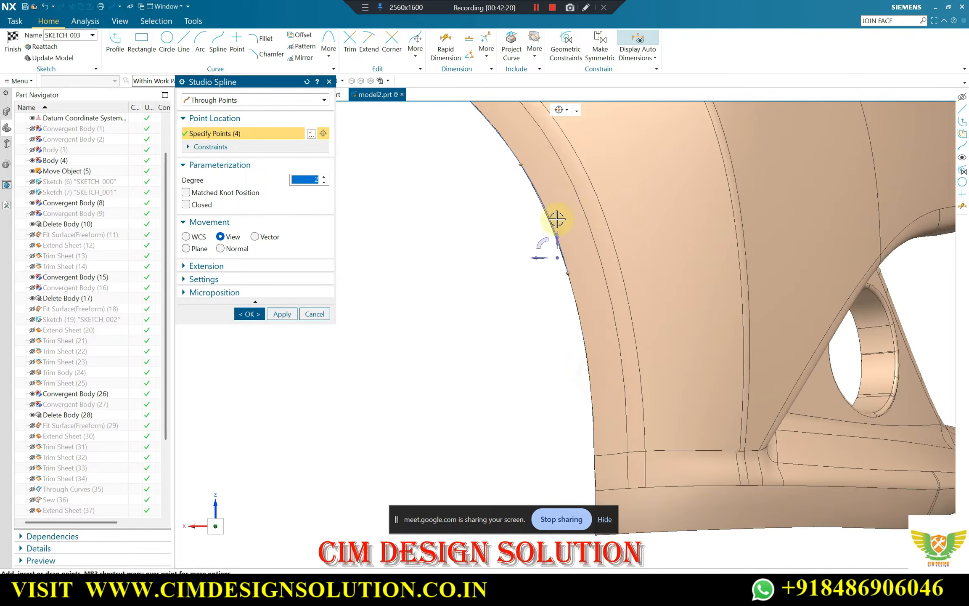
Place the last two spline points along the wheel arch edge down to its bottom corner and create the spline
scroll(580, 385, up, 3)
click(577, 374)
scroll(558, 382, down, 3)
scroll(555, 421, up, 3)
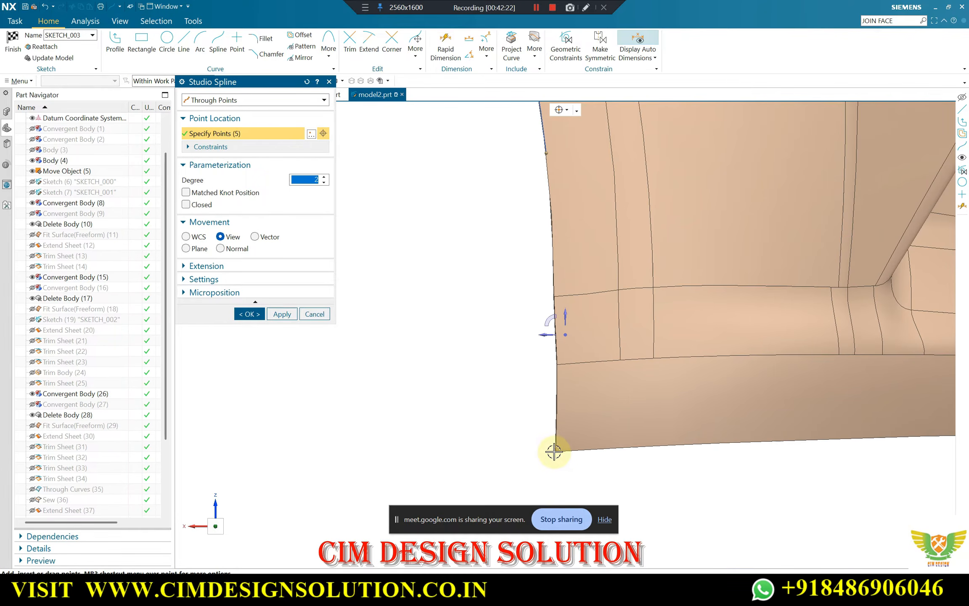
scroll(557, 372, down, 4)
scroll(566, 309, up, 3)
scroll(543, 299, down, 5)
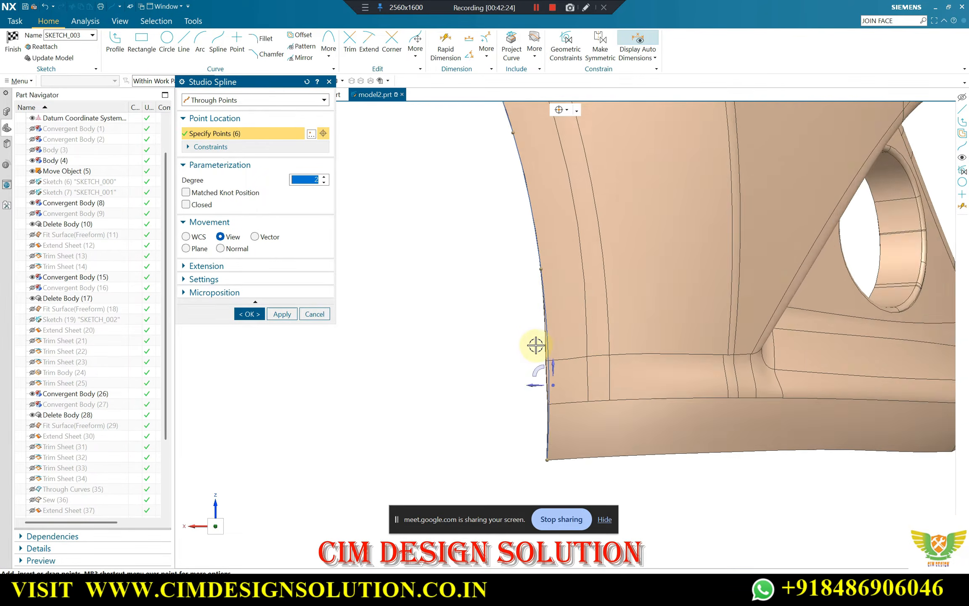
scroll(530, 362, up, 4)
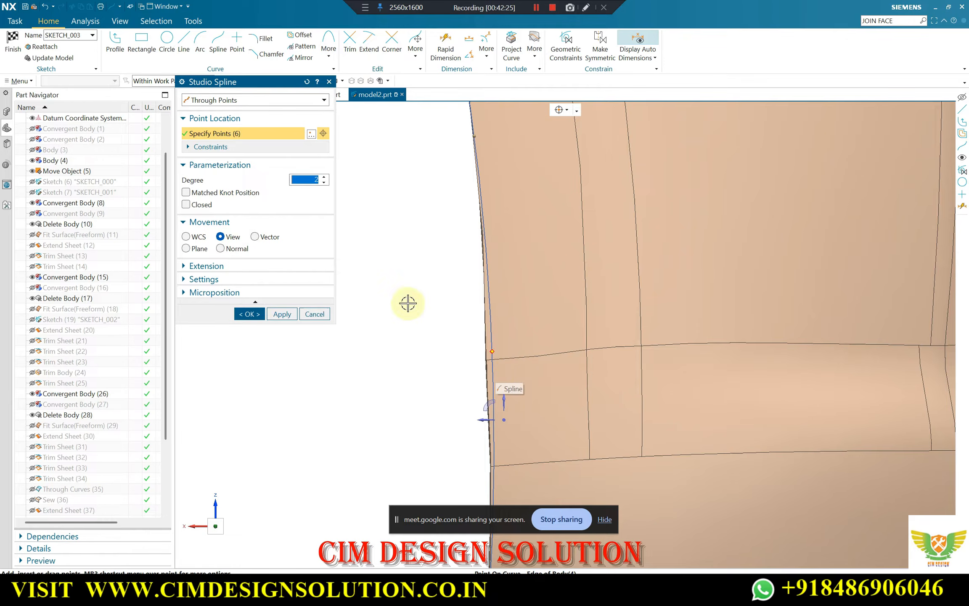
click(246, 315)
Finish the sketch containing the wheel arch spline
scroll(521, 342, down, 8)
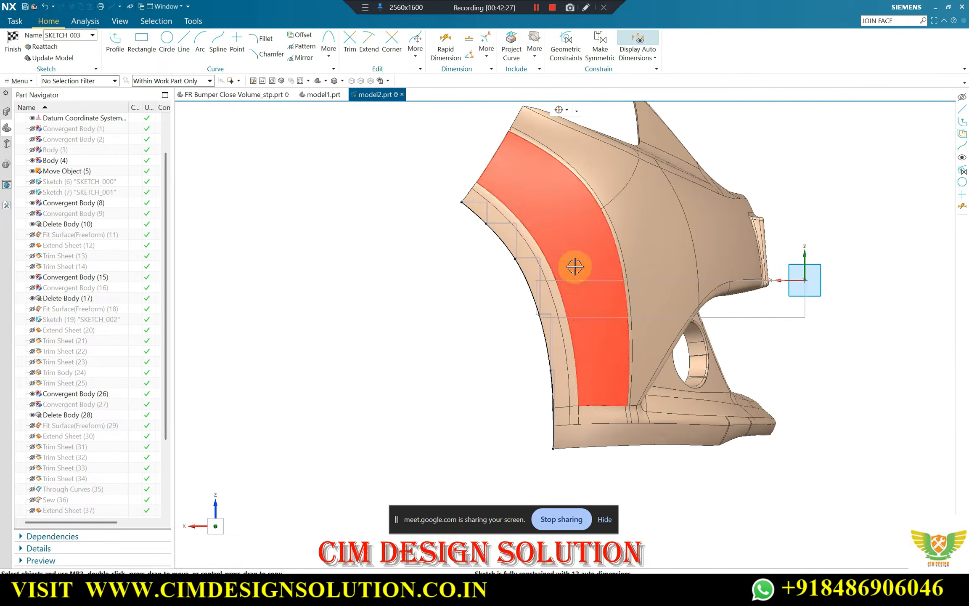
scroll(543, 262, down, 1)
middle_drag(543, 262, 467, 260)
click(13, 44)
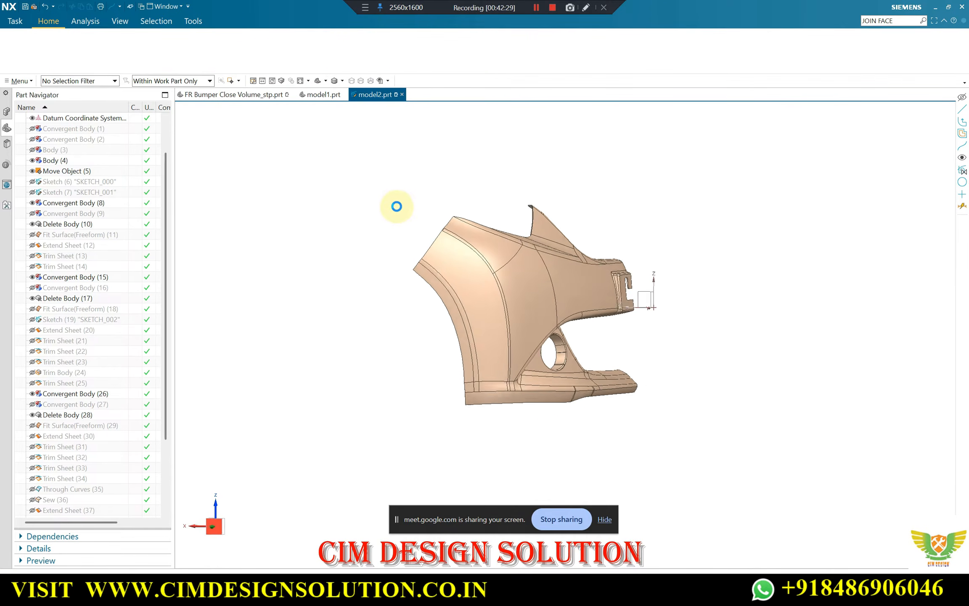
Examine the sketched spline and the bumper's end edge above the wheel arch from several angles
mouse_move(389, 238)
middle_down()
mouse_move(356, 249)
mouse_move(426, 190)
middle_up()
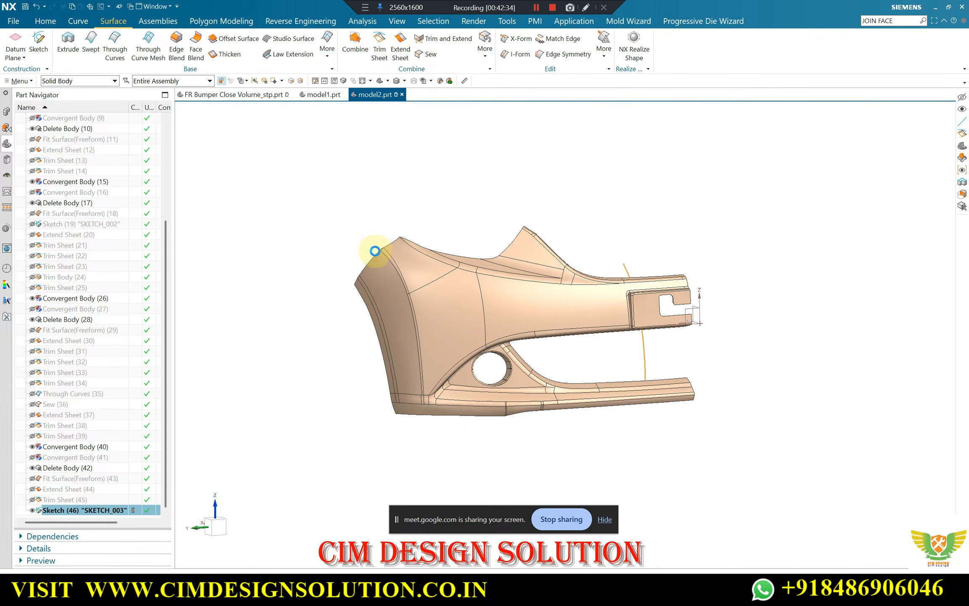
scroll(375, 251, up, 5)
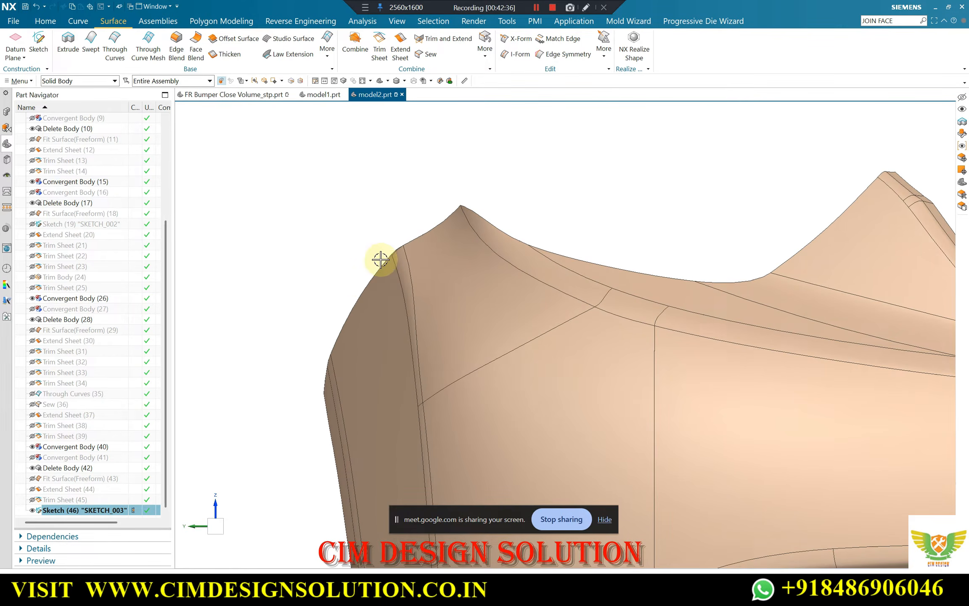
scroll(333, 312, down, 2)
mouse_move(333, 312)
middle_down()
mouse_move(428, 274)
mouse_move(444, 207)
middle_up()
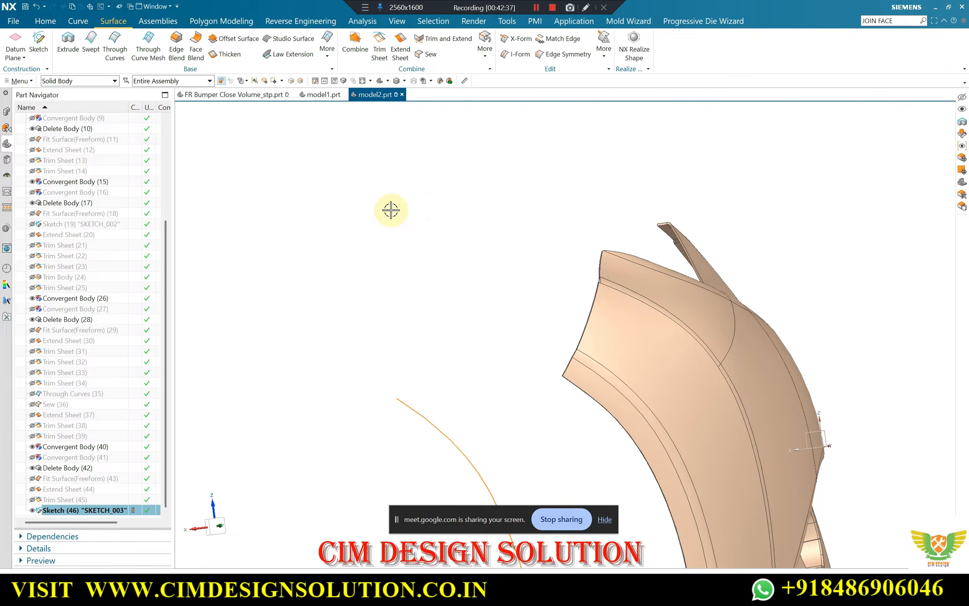
key(F8)
scroll(544, 299, up, 2)
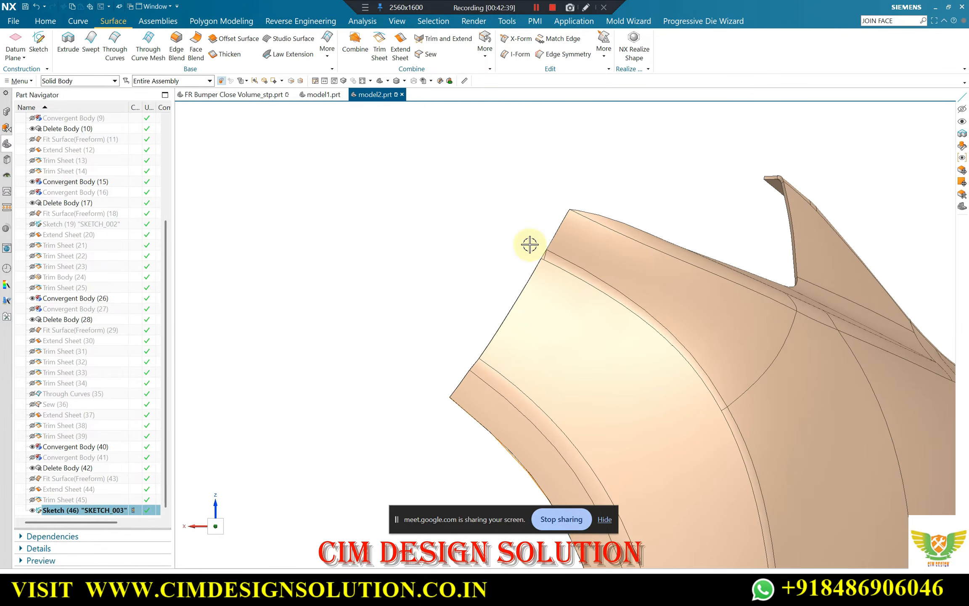
Reopen SKETCH_003 for editing, with the bumper's end edge above the wheel arch in view
scroll(431, 138, down, 4)
click(67, 510)
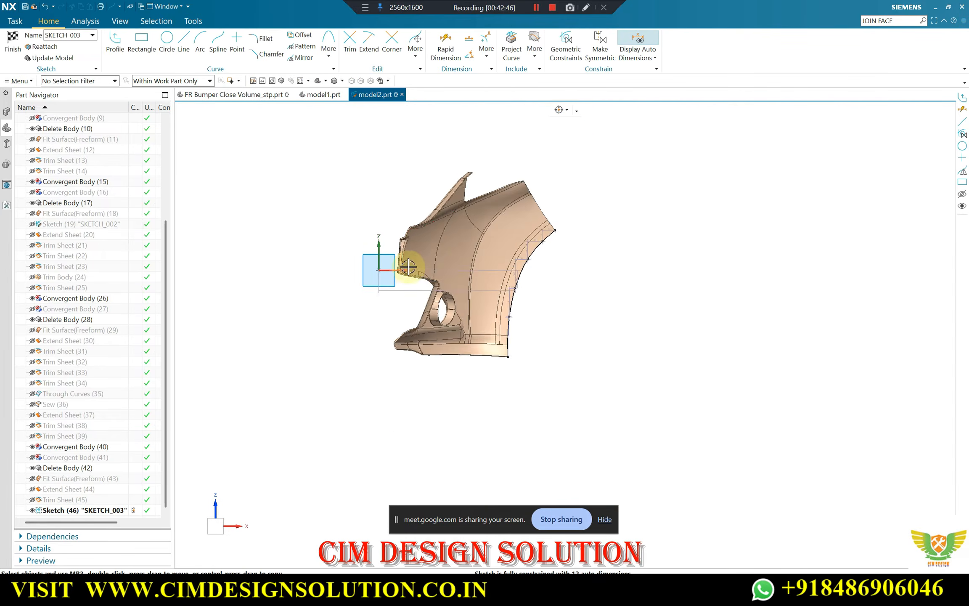
mouse_move(407, 268)
middle_down()
mouse_move(594, 281)
mouse_move(406, 156)
middle_up()
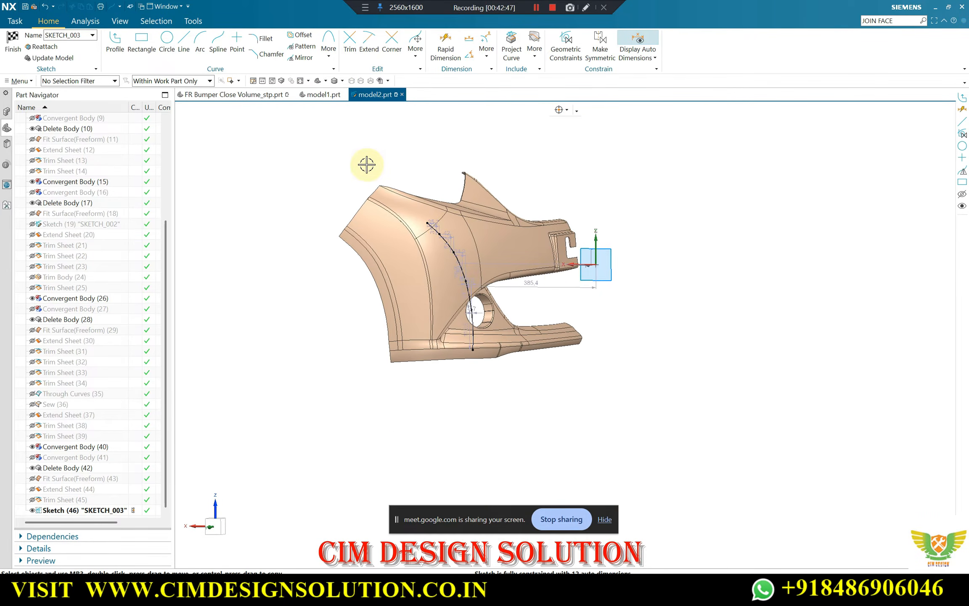
scroll(366, 164, up, 5)
Start a degree 2 through-points Studio Spline and place four points along the bumper's end edge, from its upper corner down to the wheel arch corner
click(218, 41)
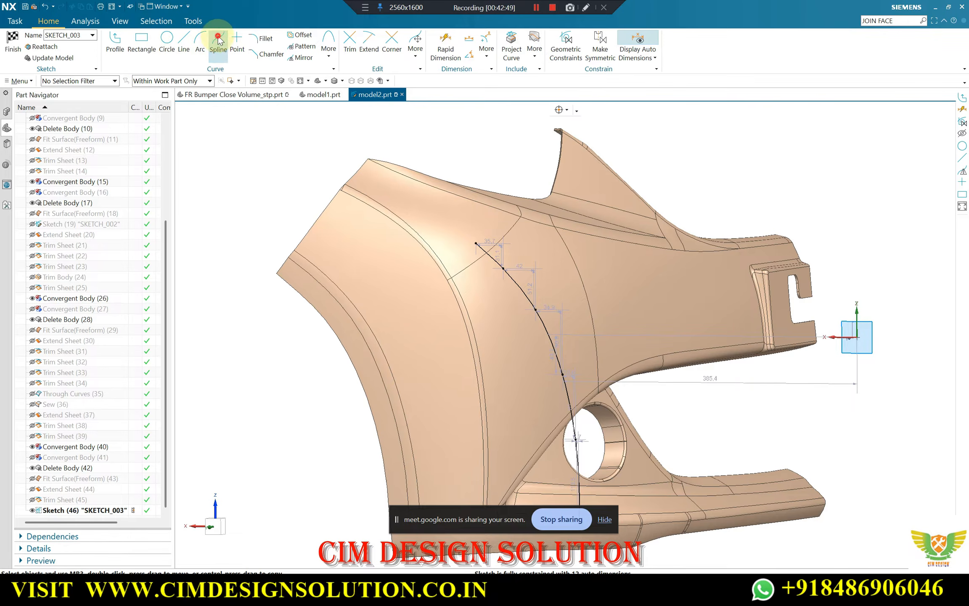
scroll(367, 158, up, 5)
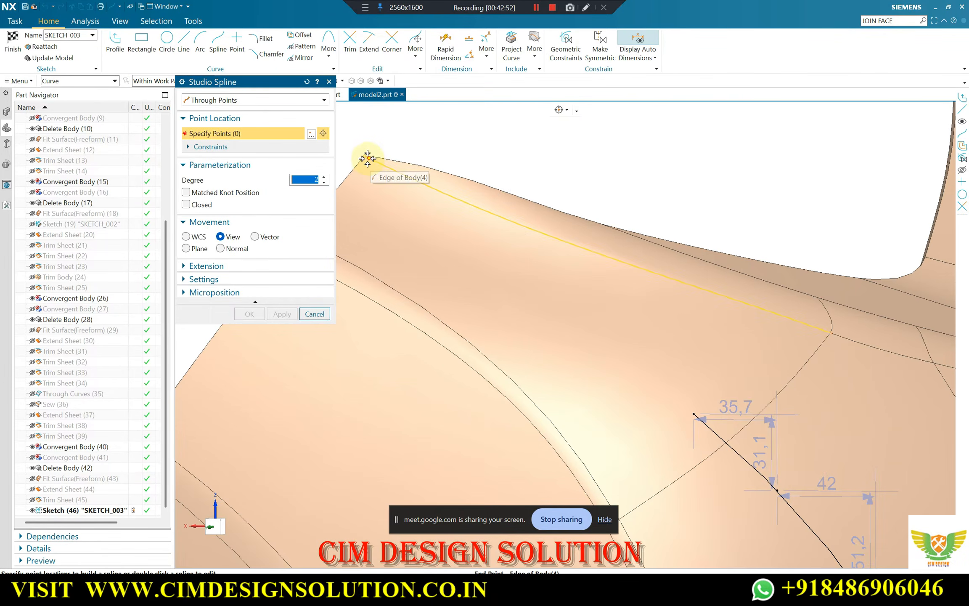
click(366, 157)
scroll(663, 129, down, 3)
scroll(468, 190, up, 2)
click(465, 191)
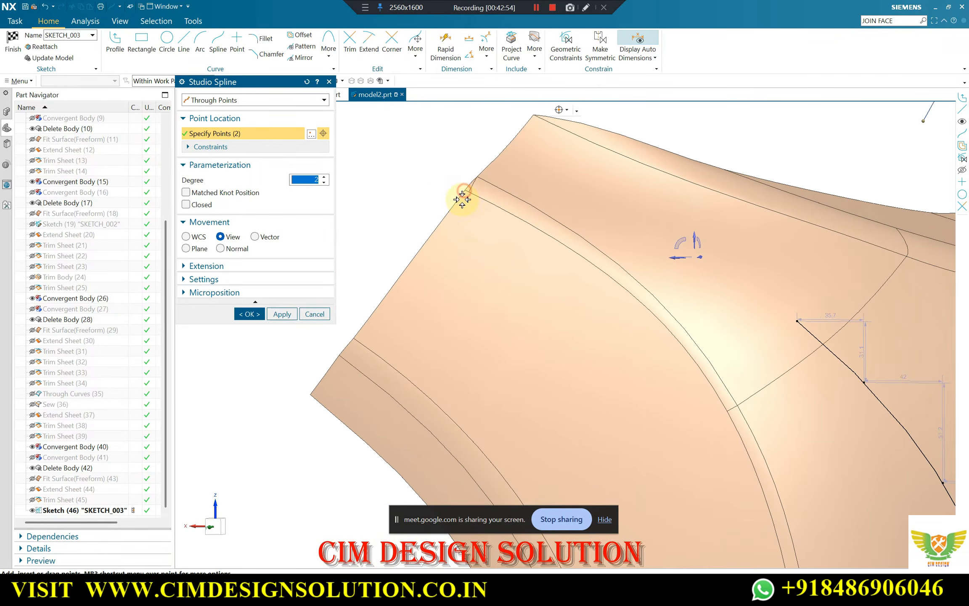
click(355, 339)
click(310, 395)
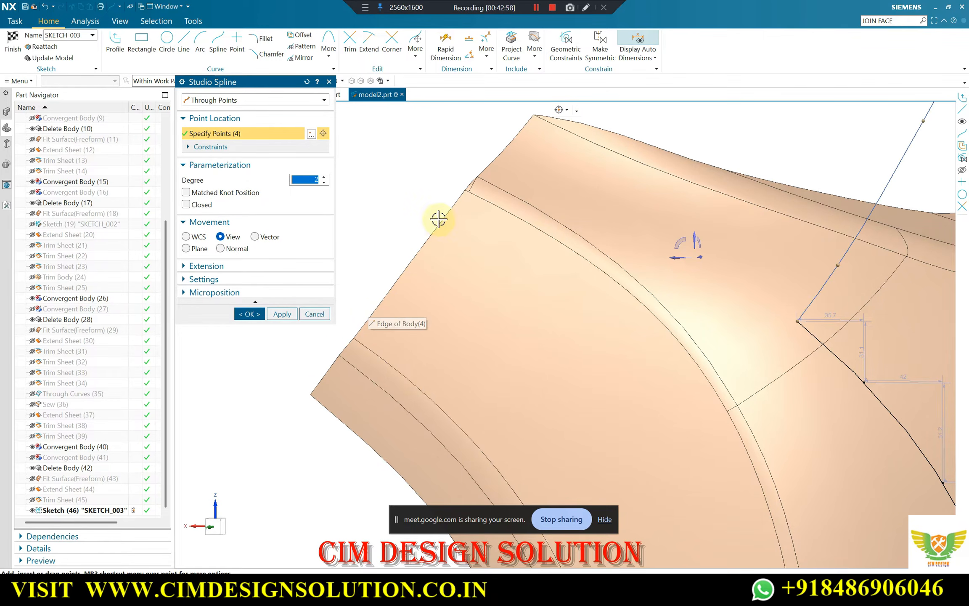
Create the end edge spline and finish the sketch
scroll(493, 209, down, 8)
middle_drag(612, 152, 638, 145)
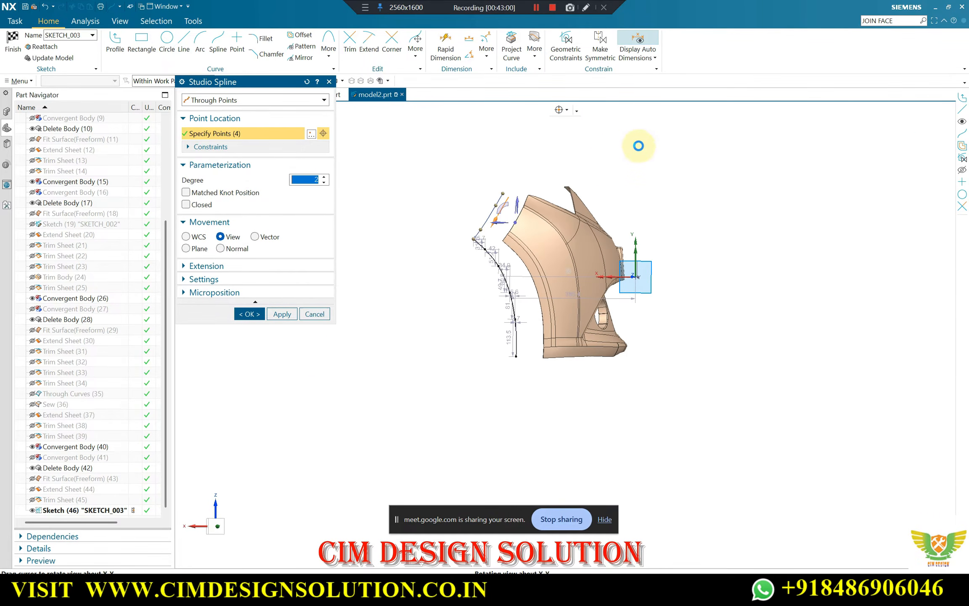
click(249, 313)
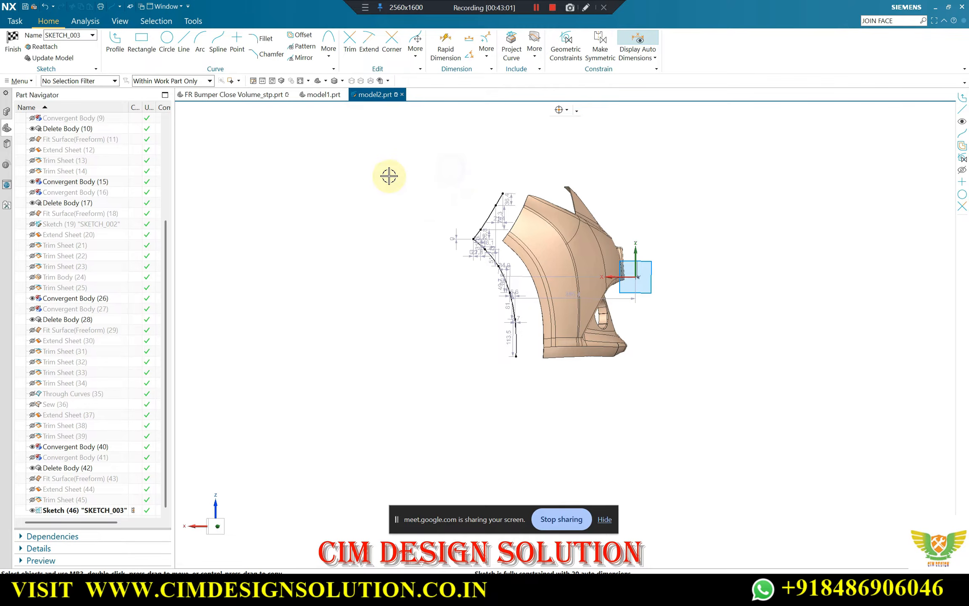
key(F8)
click(13, 42)
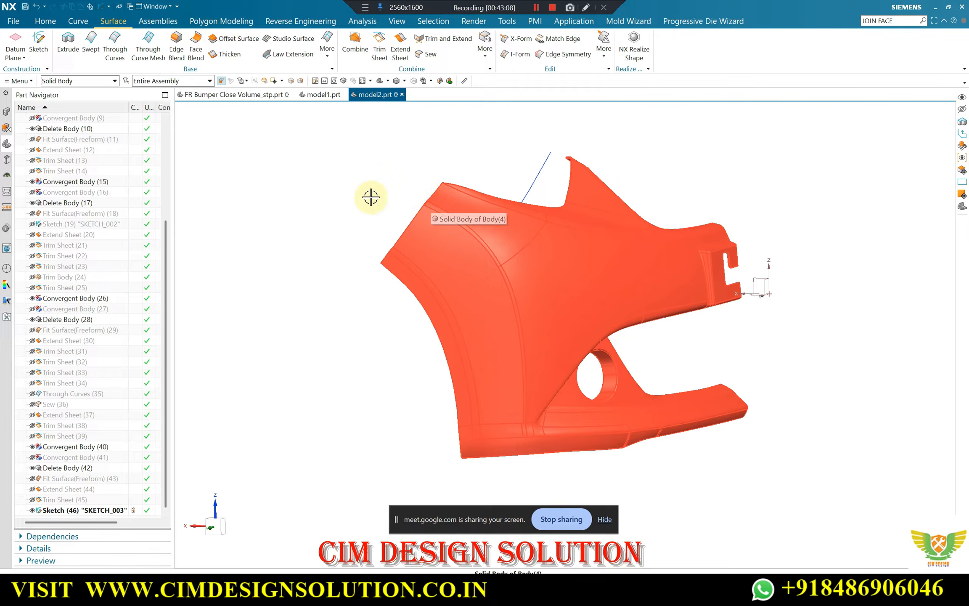
Swap the display to the fitted sheets, hide the convergent body and show SKETCH_003
click(539, 209)
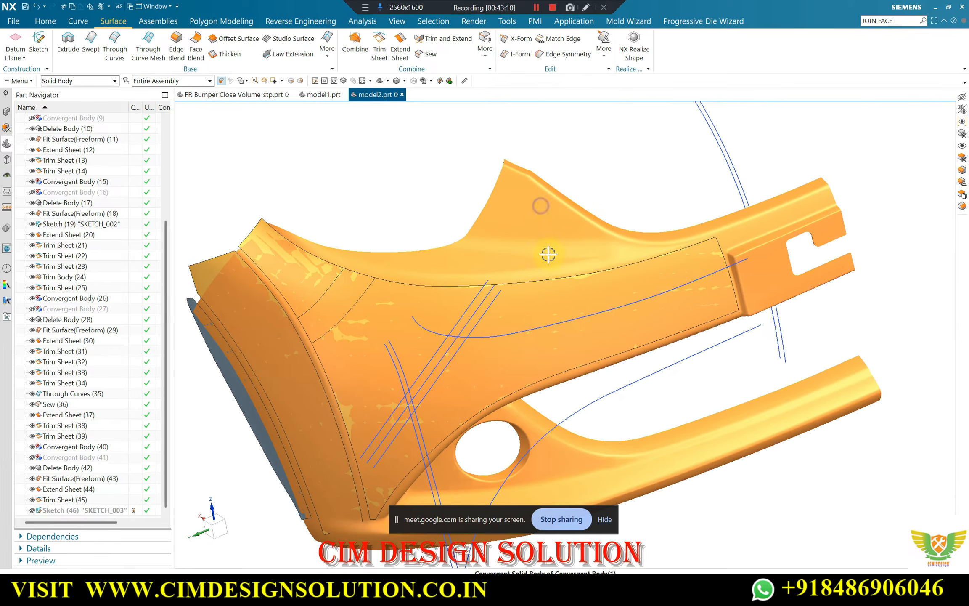
key(ctrl+b)
scroll(420, 234, down, 3)
middle_drag(419, 234, 468, 209)
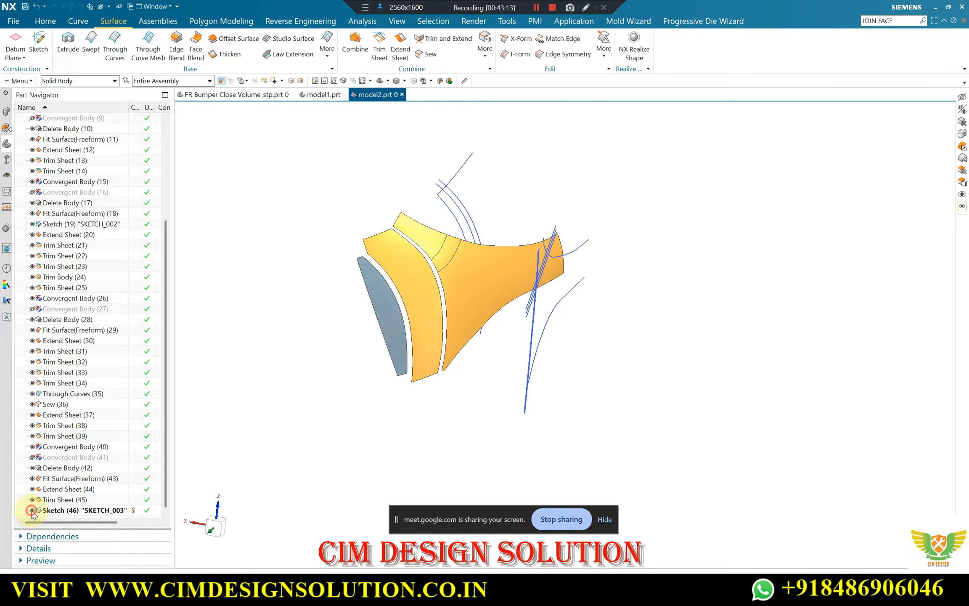
Examine how the end edge spline and the other sketch curves line up with the fitted sheets
middle_drag(356, 192, 320, 167)
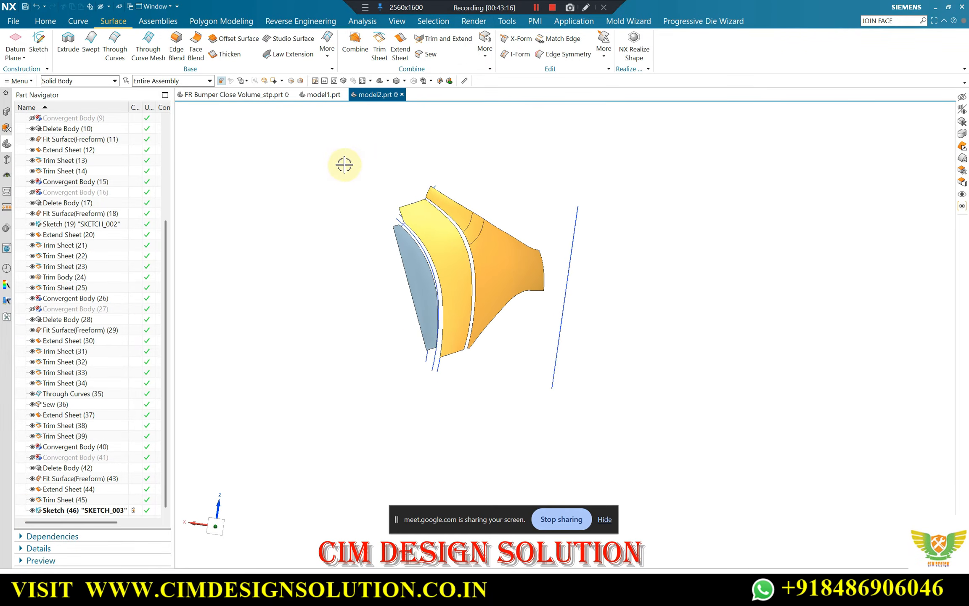
middle_drag(418, 183, 439, 223)
scroll(411, 204, up, 5)
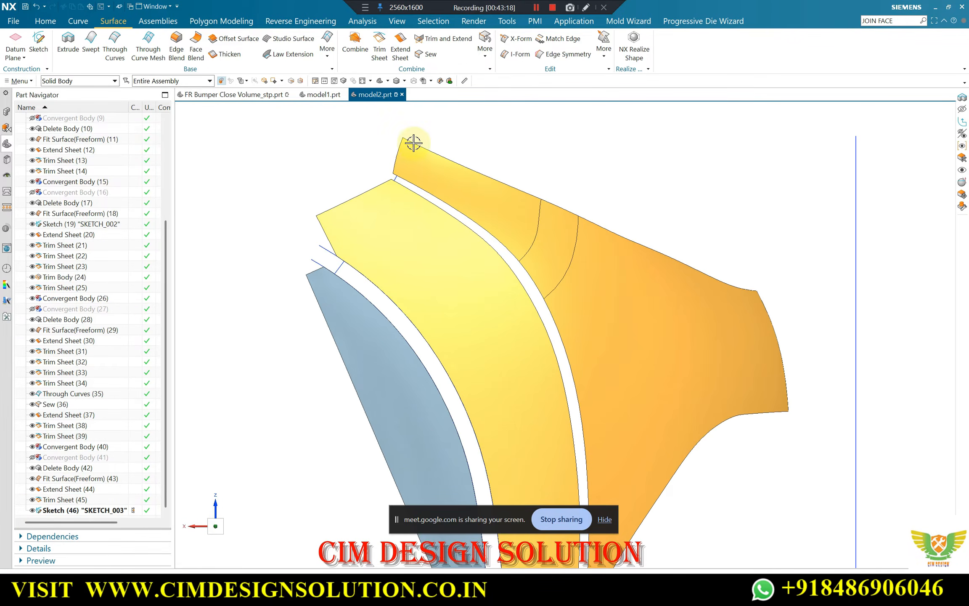
scroll(371, 201, down, 3)
middle_drag(488, 162, 417, 167)
scroll(467, 237, down, 1)
scroll(416, 318, up, 1)
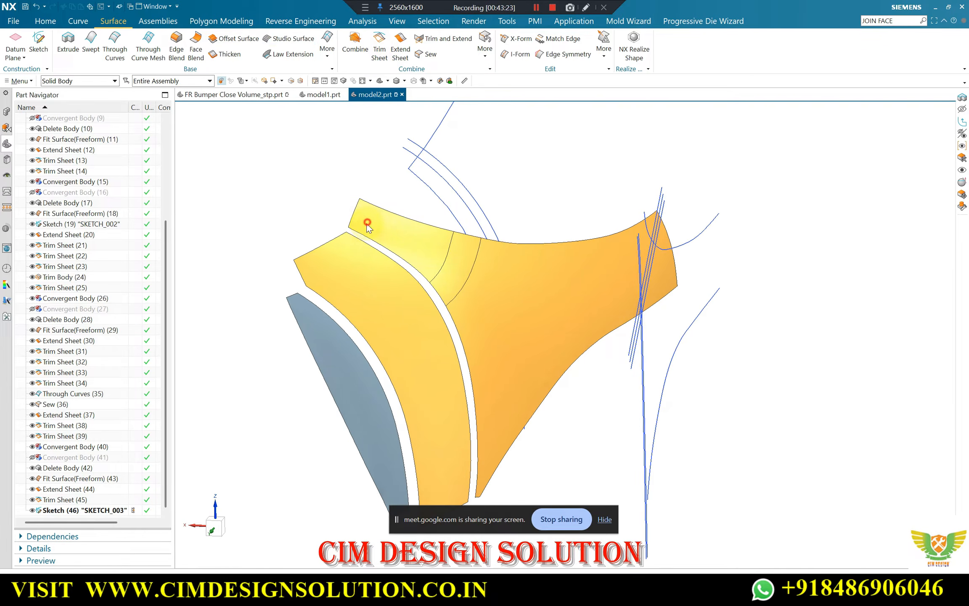
Try to trim the main sheet and the middle strip sheet together to the end edge spline, projected normal to the sketch plane
click(380, 208)
scroll(498, 245, down, 1)
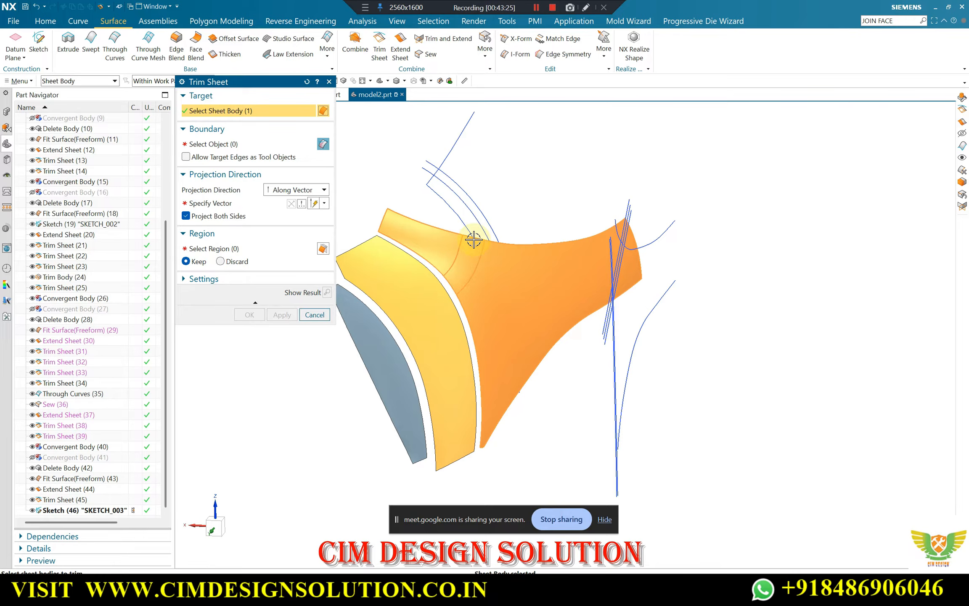
click(366, 254)
click(226, 144)
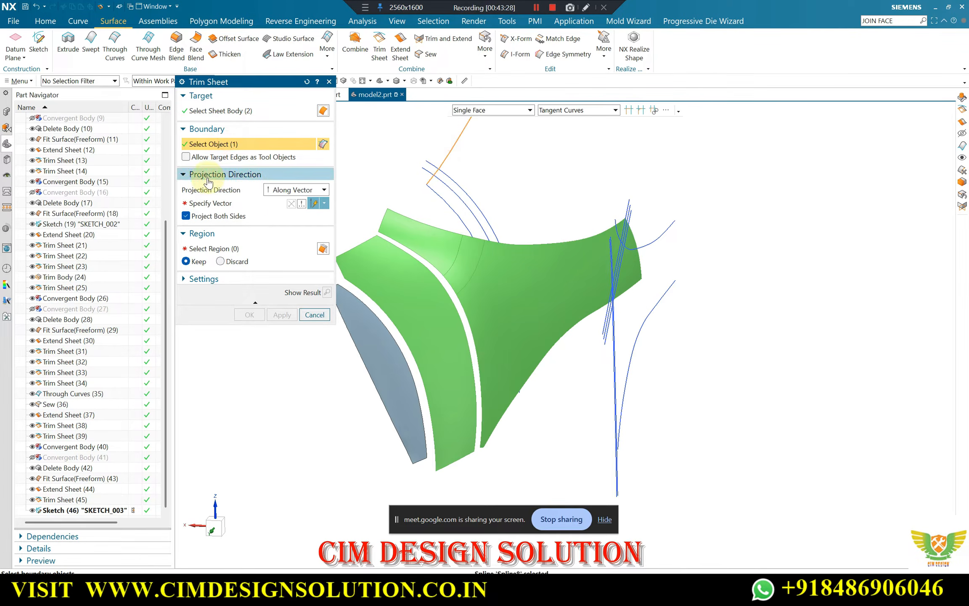
click(219, 203)
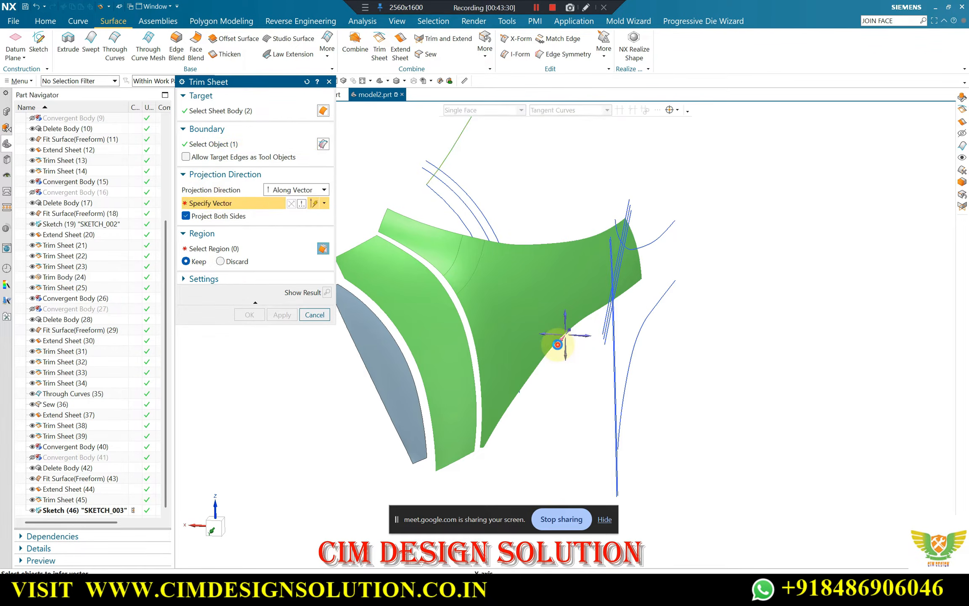
click(558, 344)
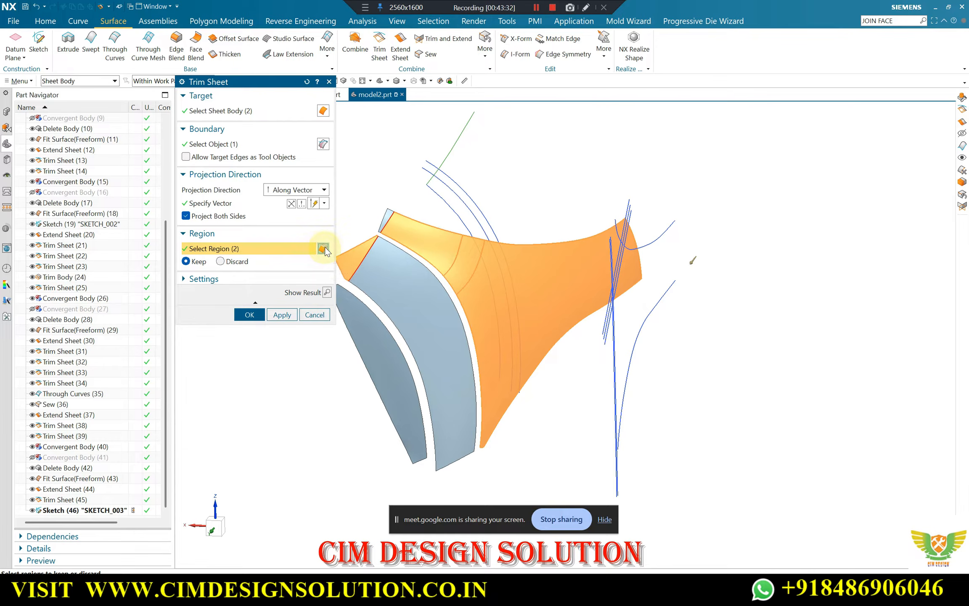
middle_click(358, 126)
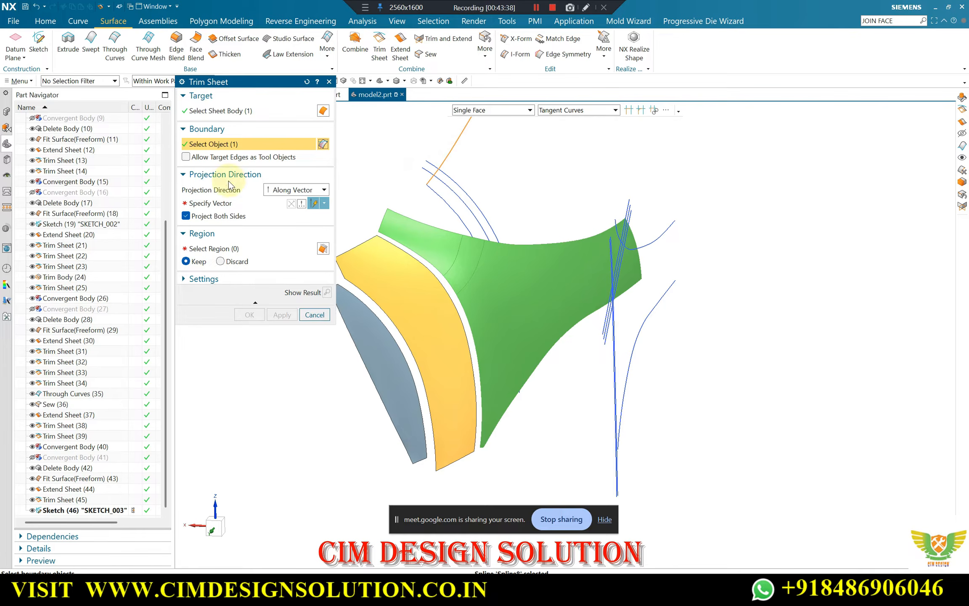
Trim the main bumper sheet alone to the end edge spline, projected normal to the sketch plane, keeping the large region
click(210, 204)
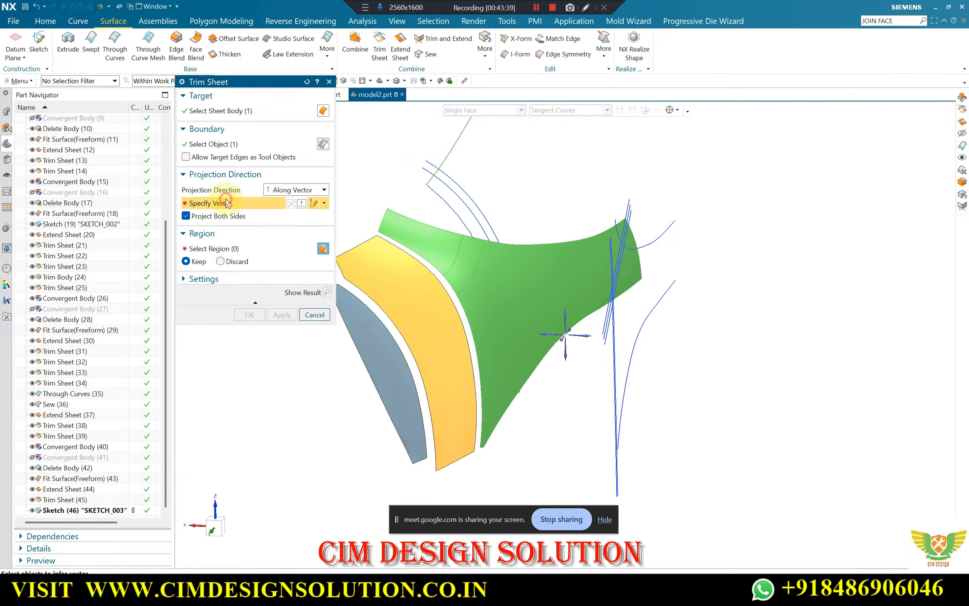
click(559, 345)
click(327, 292)
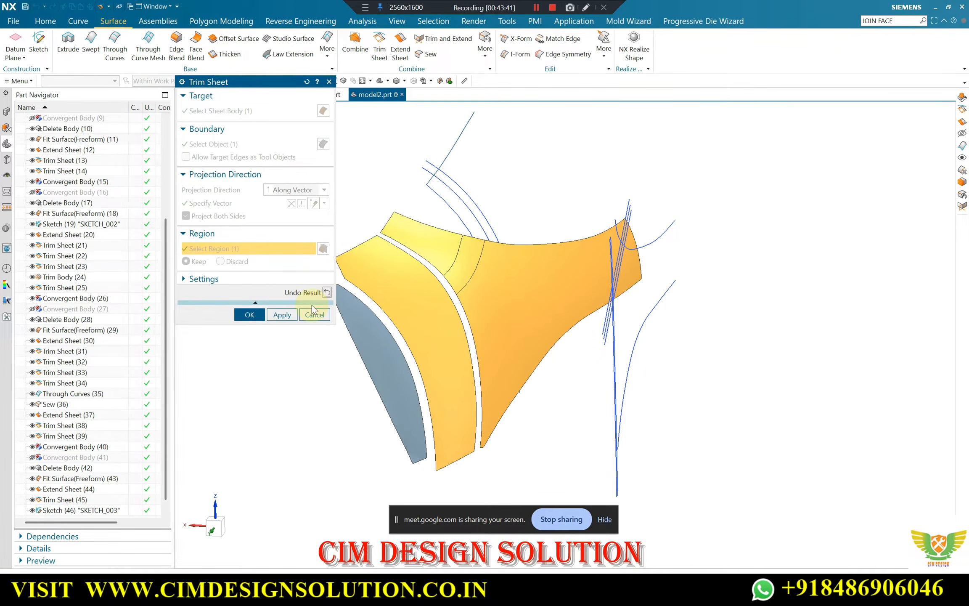
click(282, 314)
Trim the middle strip sheet to the same end edge spline, projected normal to the sketch plane, keeping the large lower region
click(360, 246)
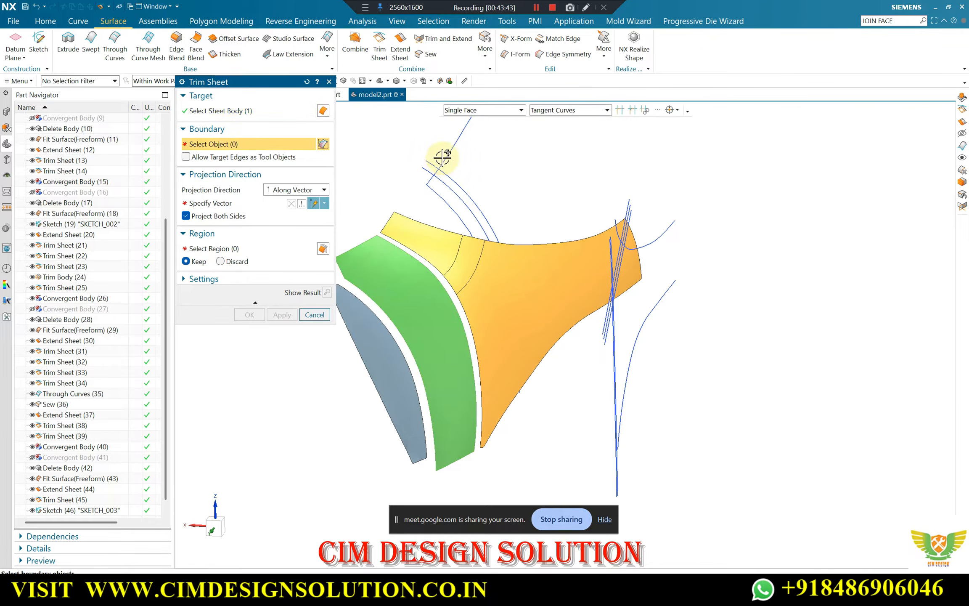
click(238, 205)
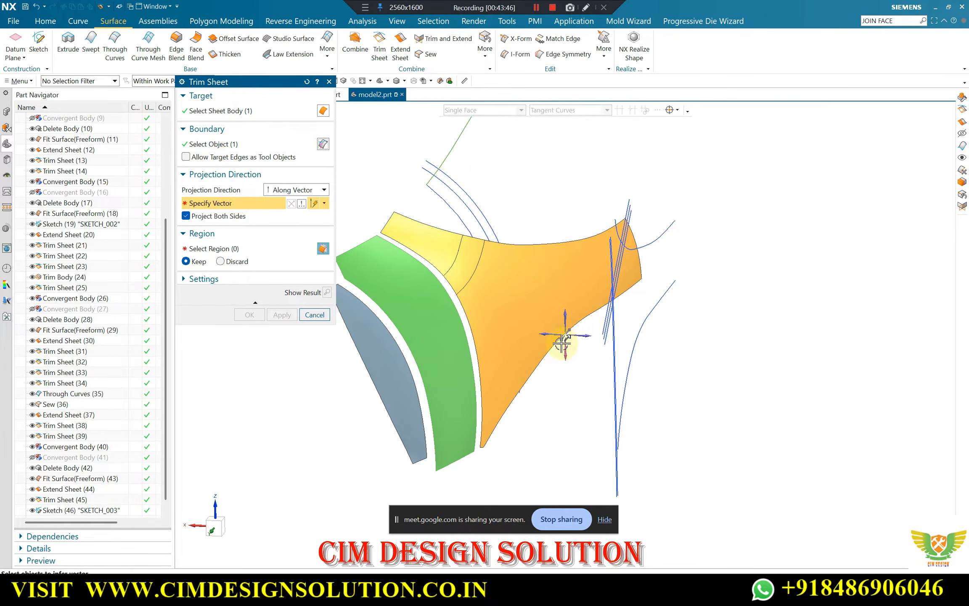
click(559, 344)
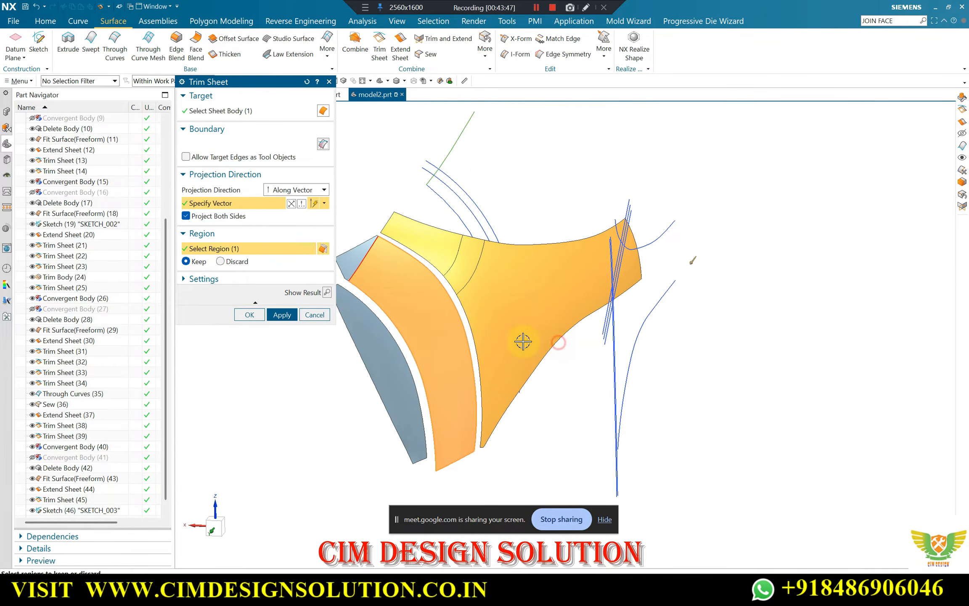
click(326, 292)
click(281, 314)
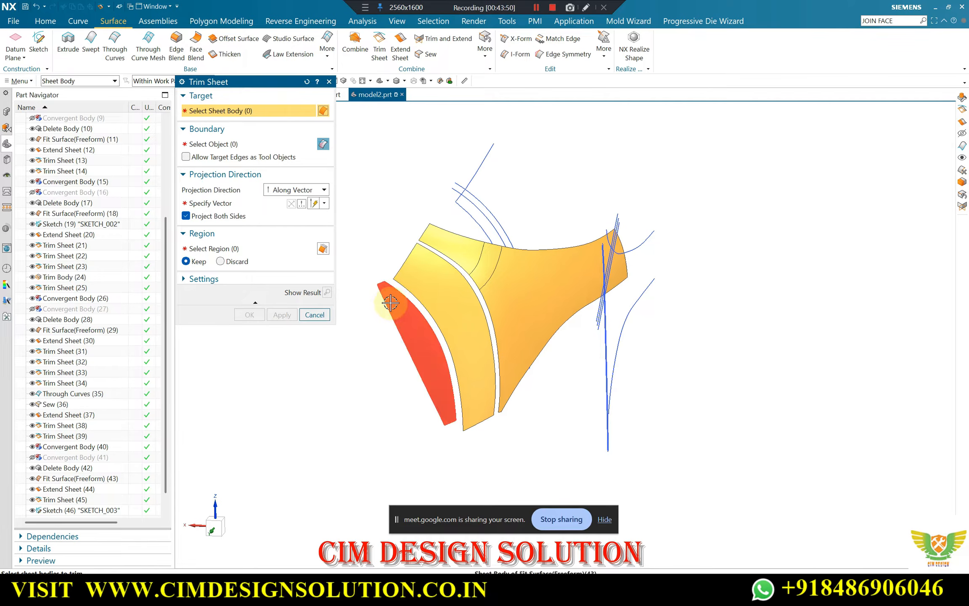
Trim the upper corner off the wheel arch sheet with the end edge spline, projected normal to the sketch plane
click(395, 301)
click(479, 163)
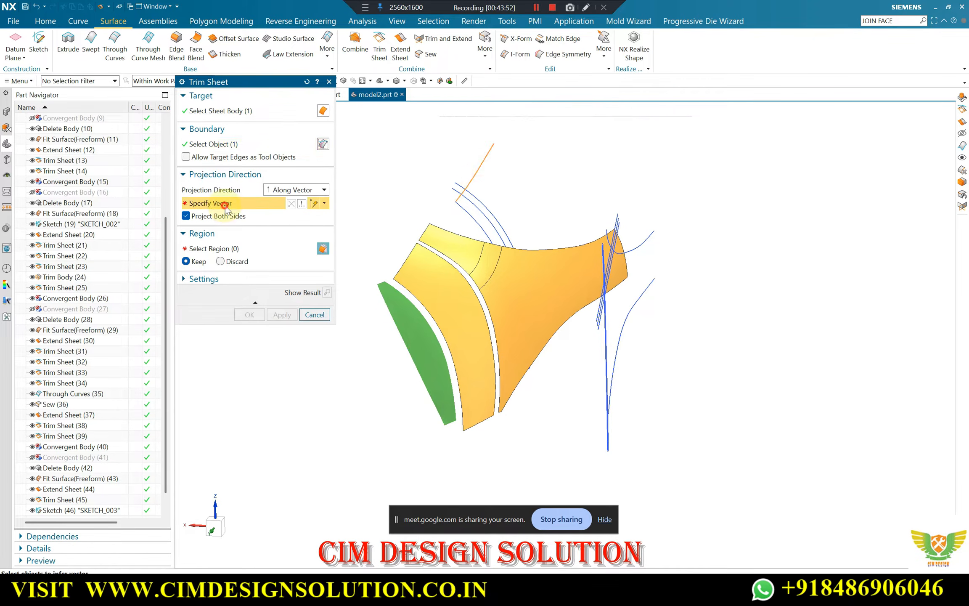
click(558, 343)
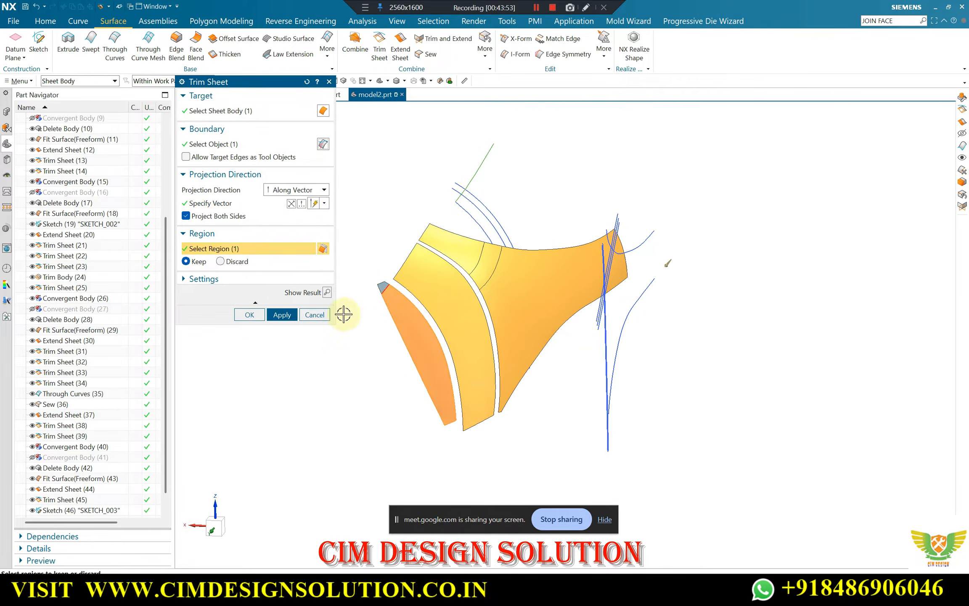
click(327, 292)
click(287, 314)
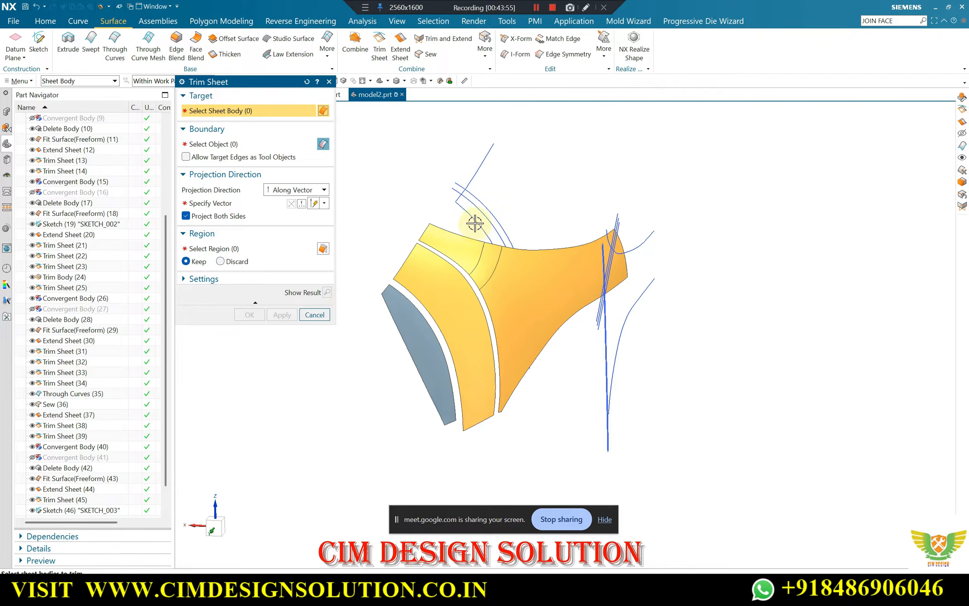
Try to trim the wheel arch sheet to the wheel arch spline projected normal to the sketch plane, recheck the vector and region, and cancel the attempt
click(410, 324)
click(216, 144)
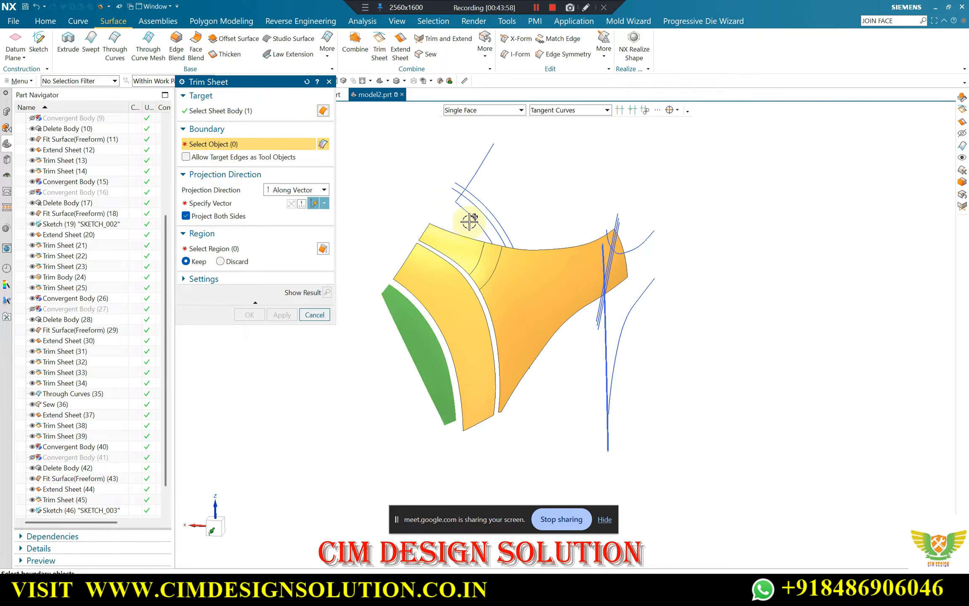
click(217, 202)
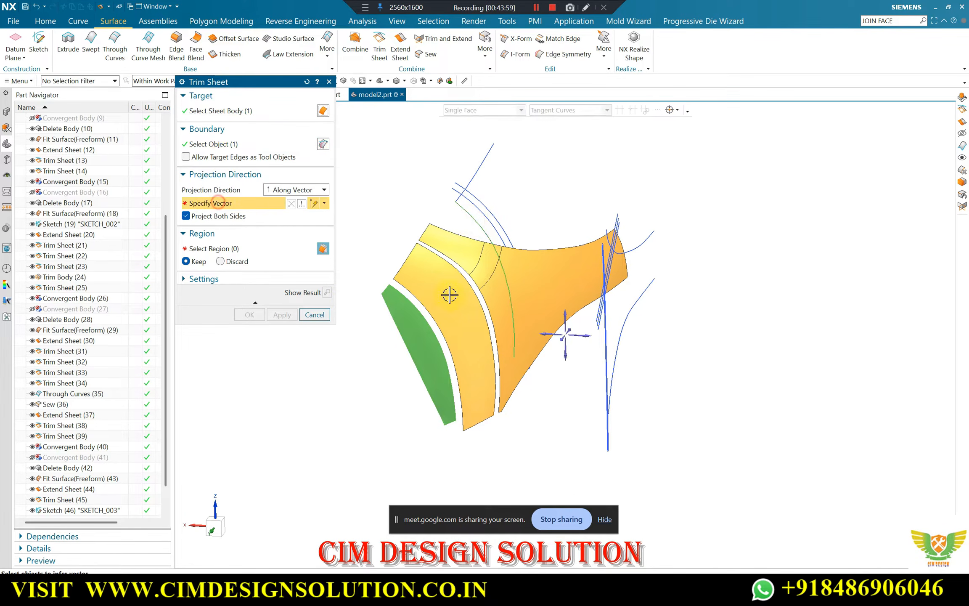
click(560, 343)
scroll(582, 250, down, 2)
middle_drag(582, 251, 608, 224)
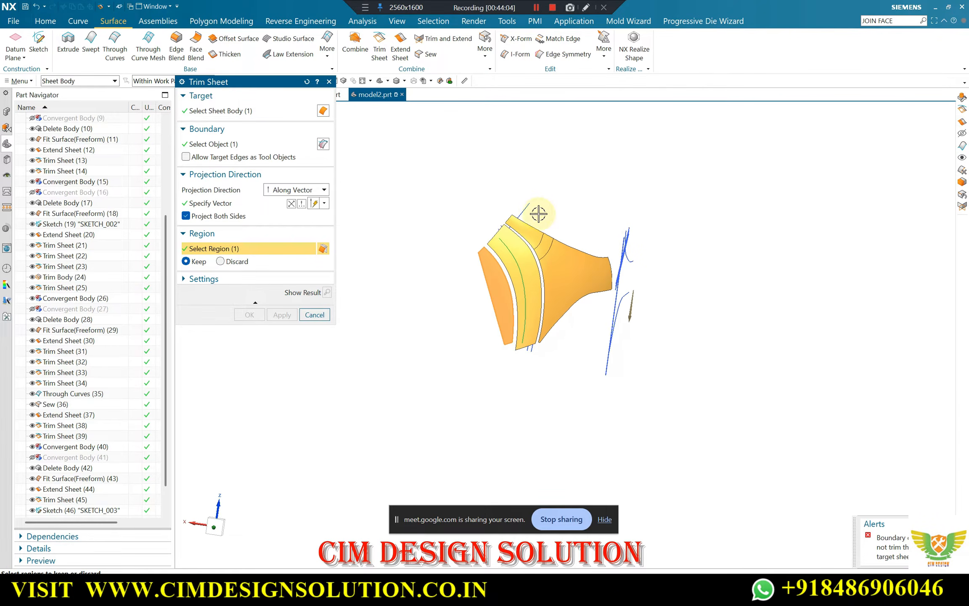
key(F8)
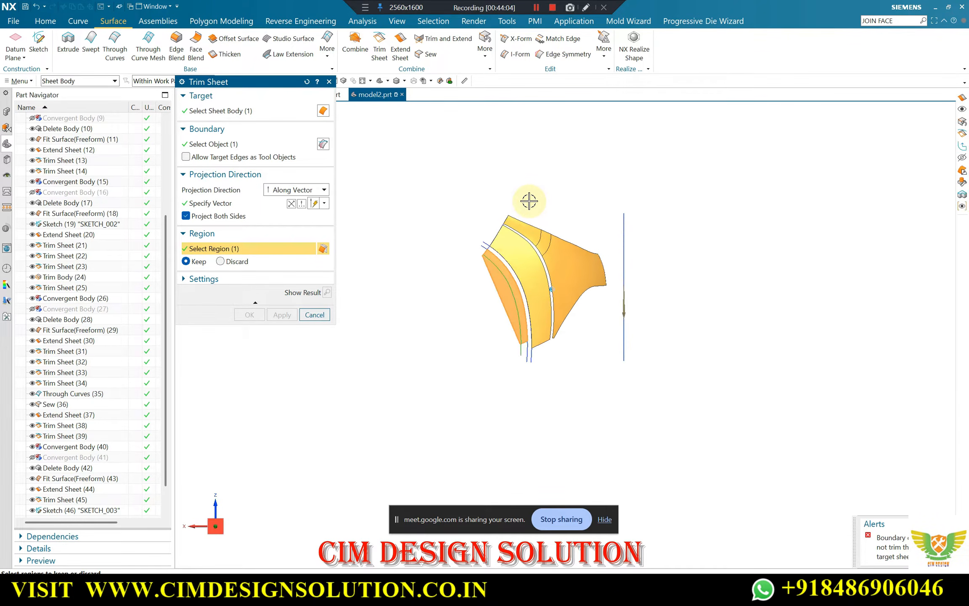
click(219, 205)
middle_drag(580, 311, 560, 324)
click(230, 112)
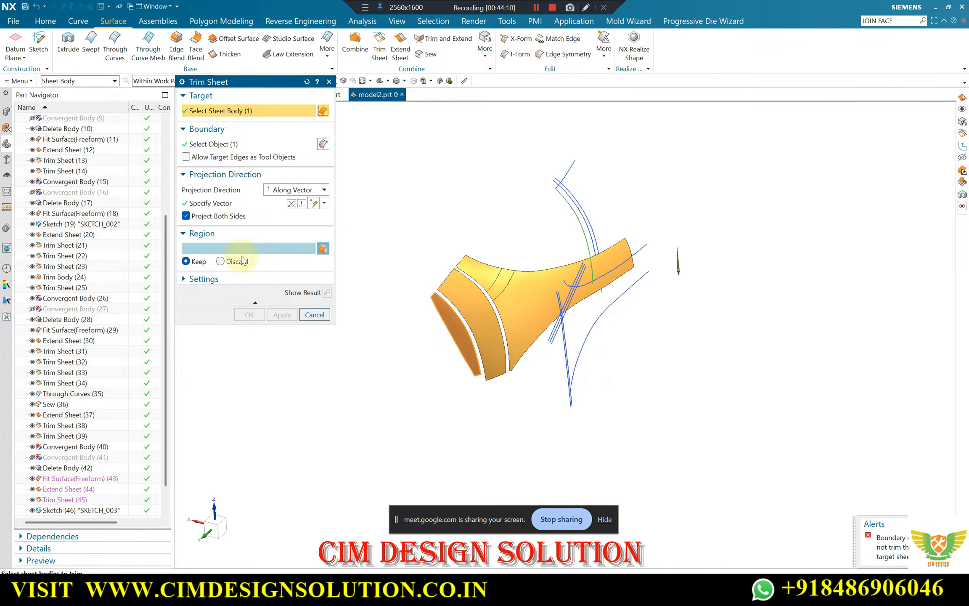
click(323, 249)
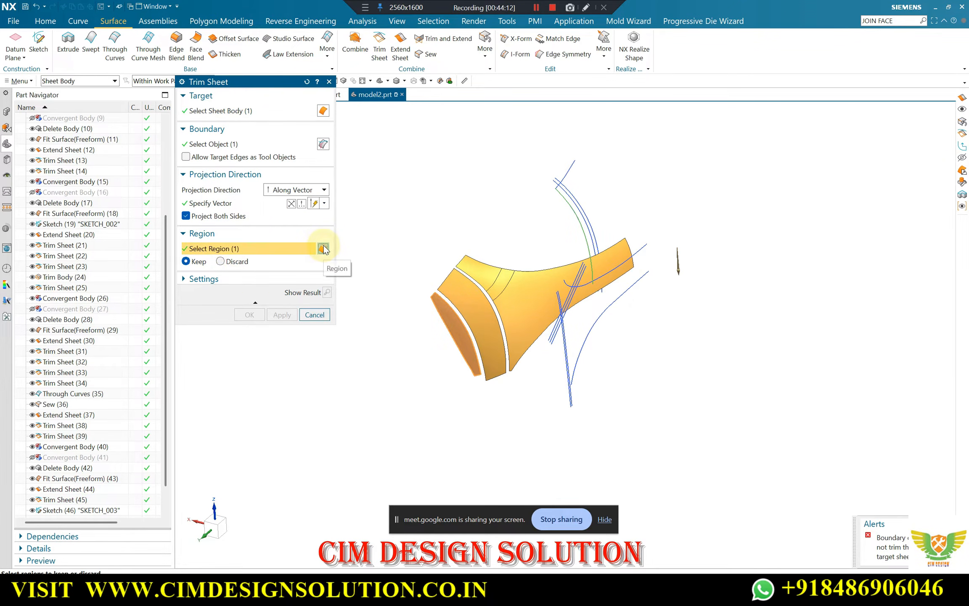
key(Escape)
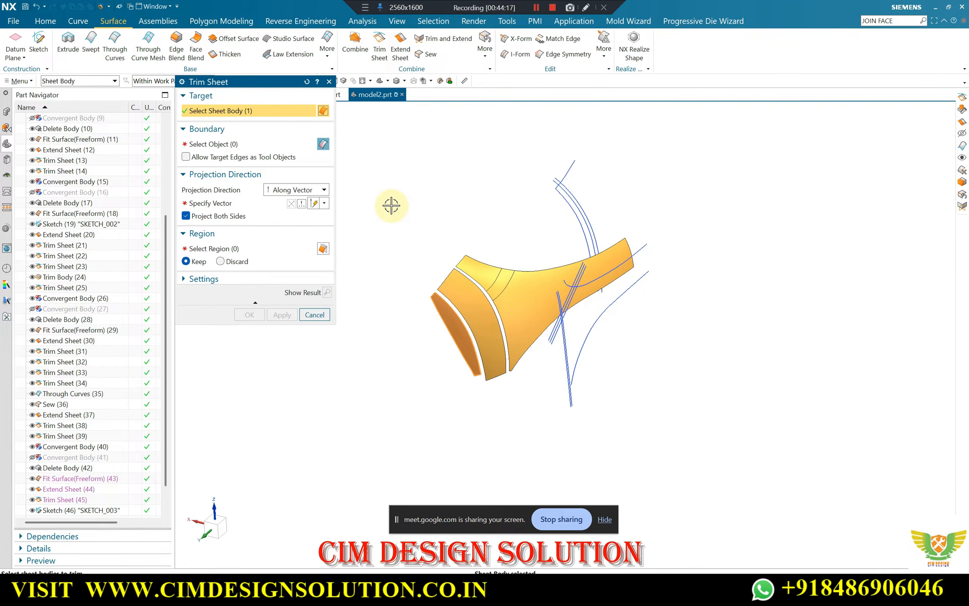
Trim the wheel arch sheet to the wheel arch spline, projected normal to the sketch plane, keeping the narrow band beside the middle strip
scroll(553, 201, up, 1)
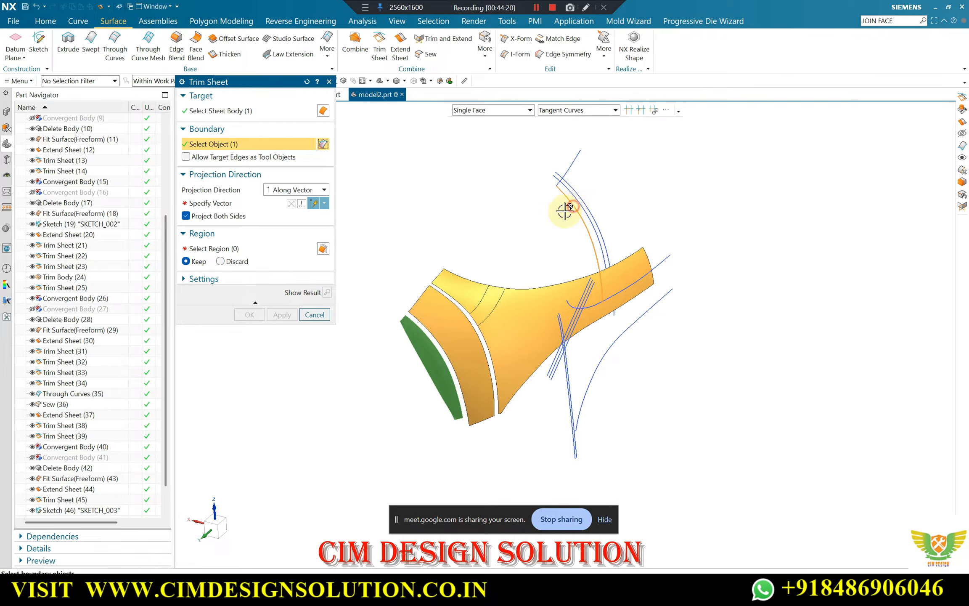
click(245, 205)
middle_drag(545, 357, 506, 360)
click(504, 361)
middle_drag(490, 274, 521, 245)
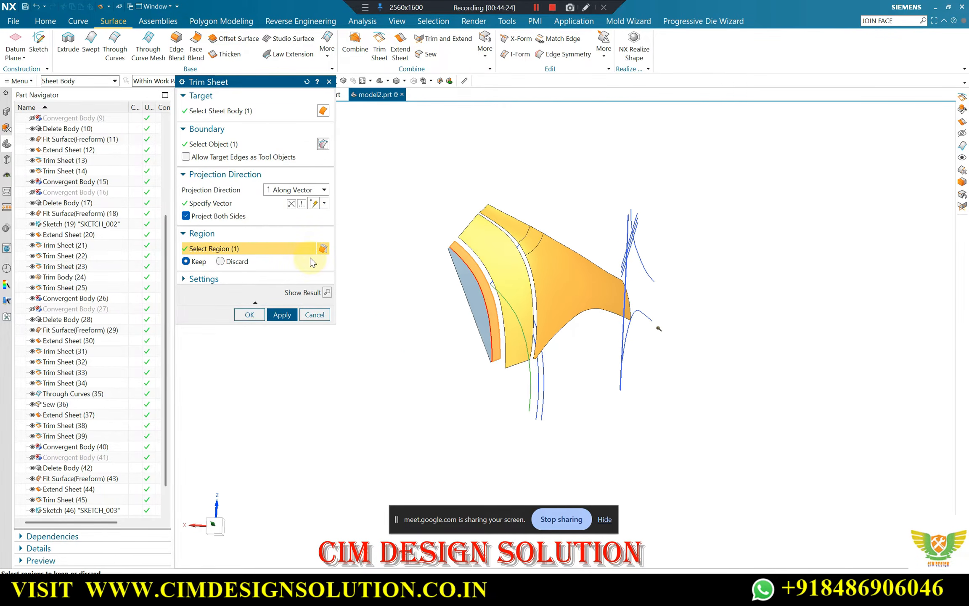
click(326, 293)
click(249, 315)
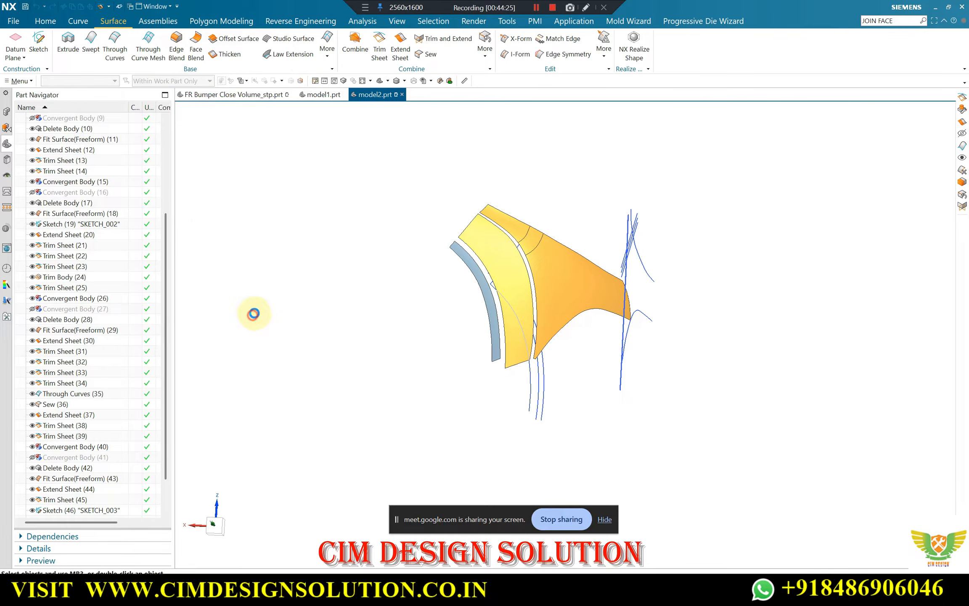
Give the trimmed wheel arch strip the same display properties as the middle strip sheet by inheriting them
scroll(497, 340, up, 6)
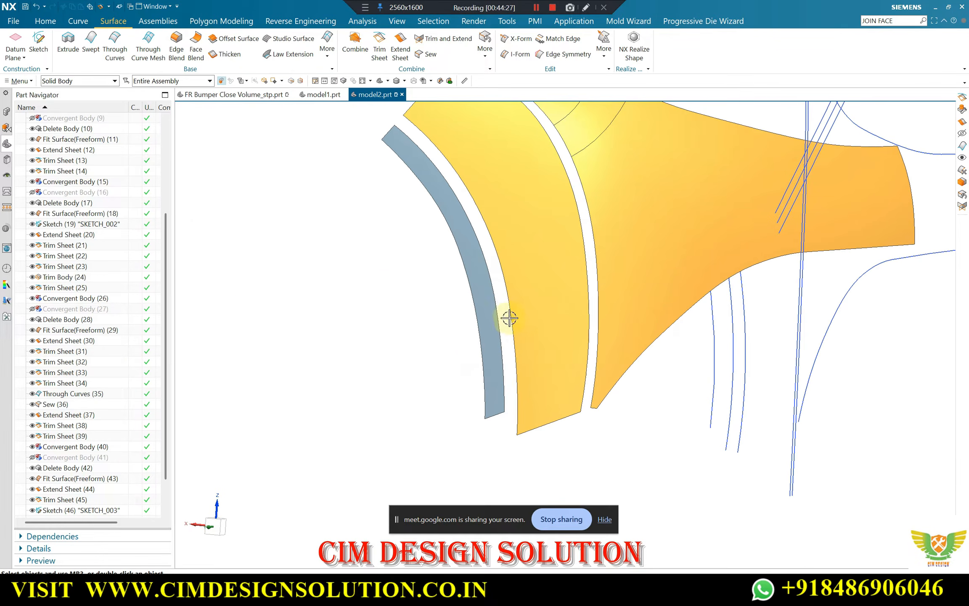
click(472, 246)
key(ctrl+j)
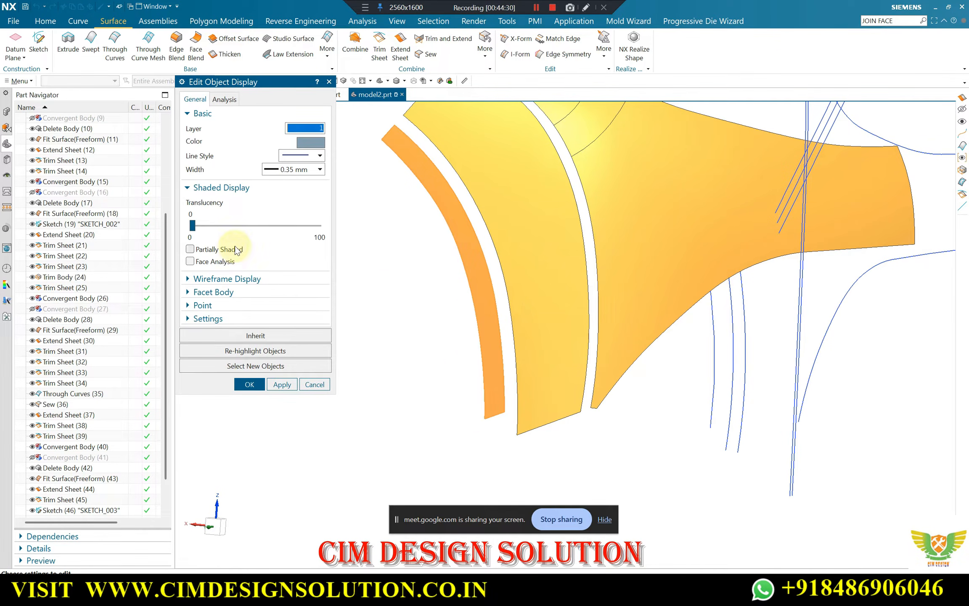
click(255, 335)
click(478, 217)
scroll(421, 268, down, 5)
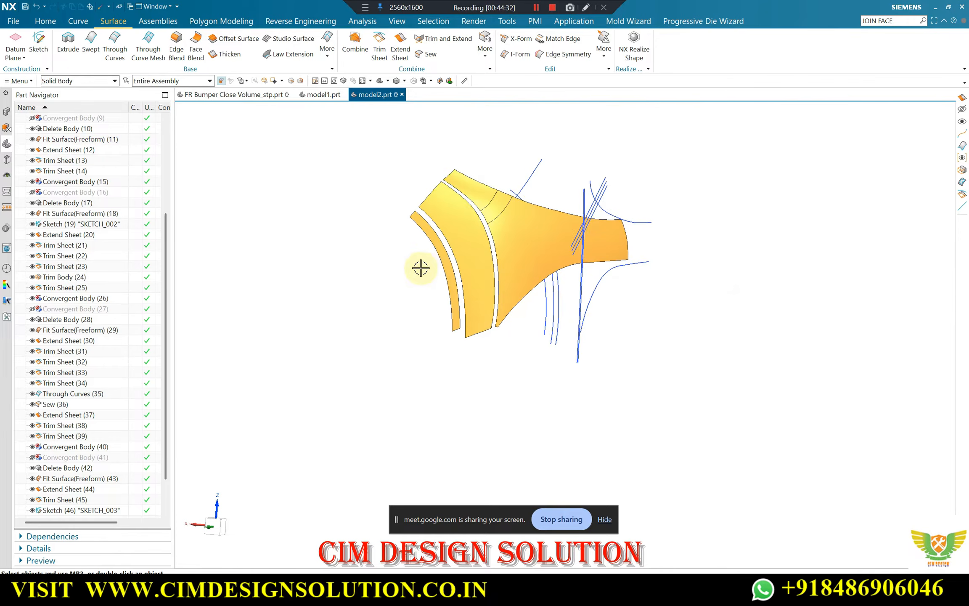
middle_drag(421, 268, 399, 286)
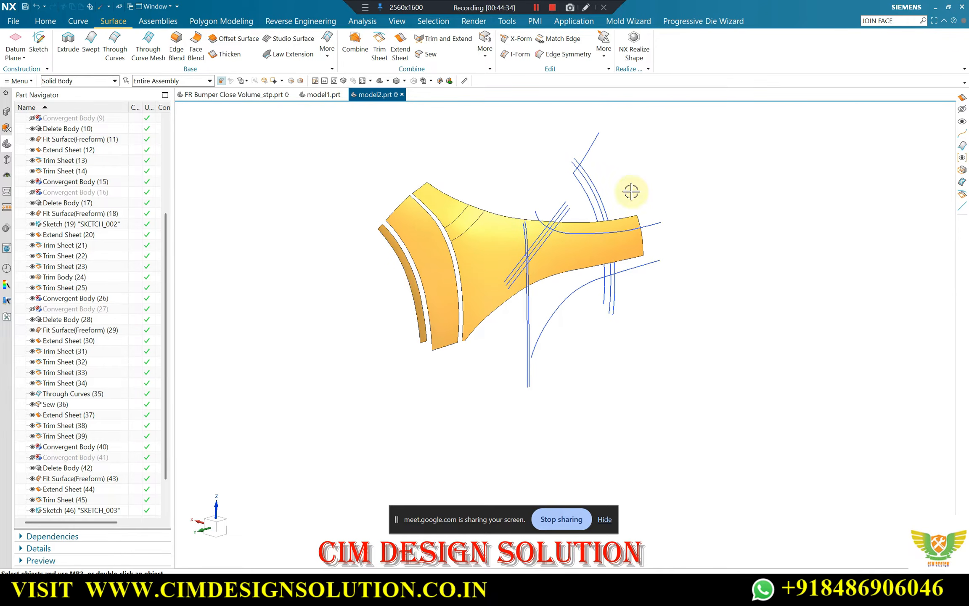
Show the bumper's original solid body together with the trimmed sheets
key(ctrl+shift+k)
scroll(634, 191, up, 5)
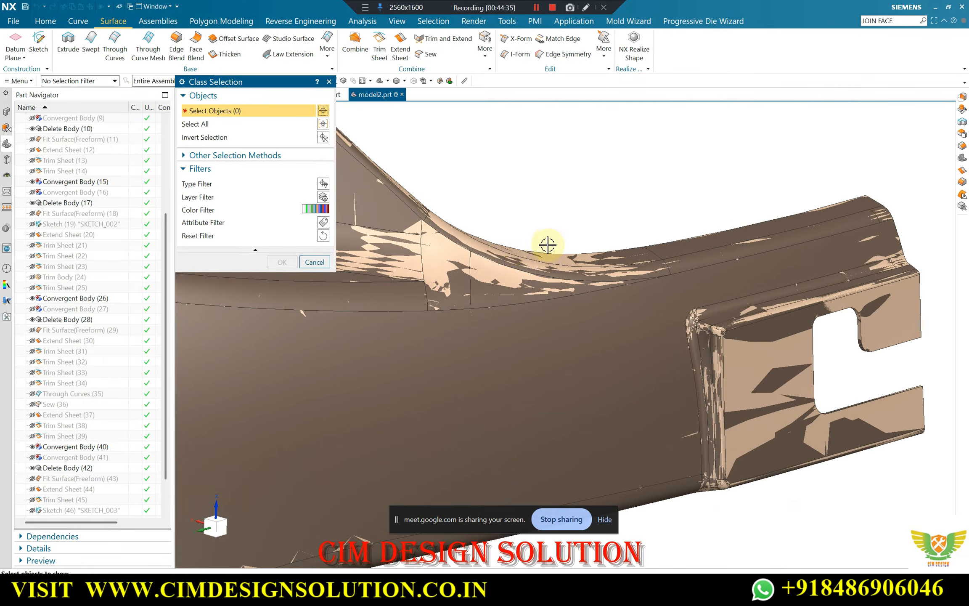
click(472, 240)
middle_click(631, 190)
Examine from several sides how closely the trimmed sheets follow the solid body's faces and edges
scroll(577, 246, down, 6)
middle_drag(523, 279, 436, 298)
scroll(437, 299, up, 3)
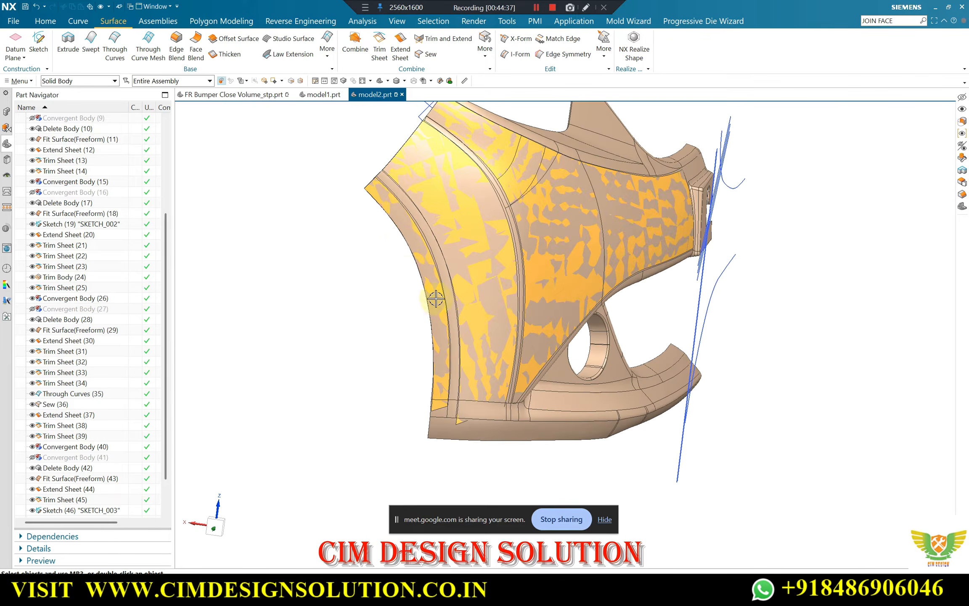
scroll(461, 231, down, 4)
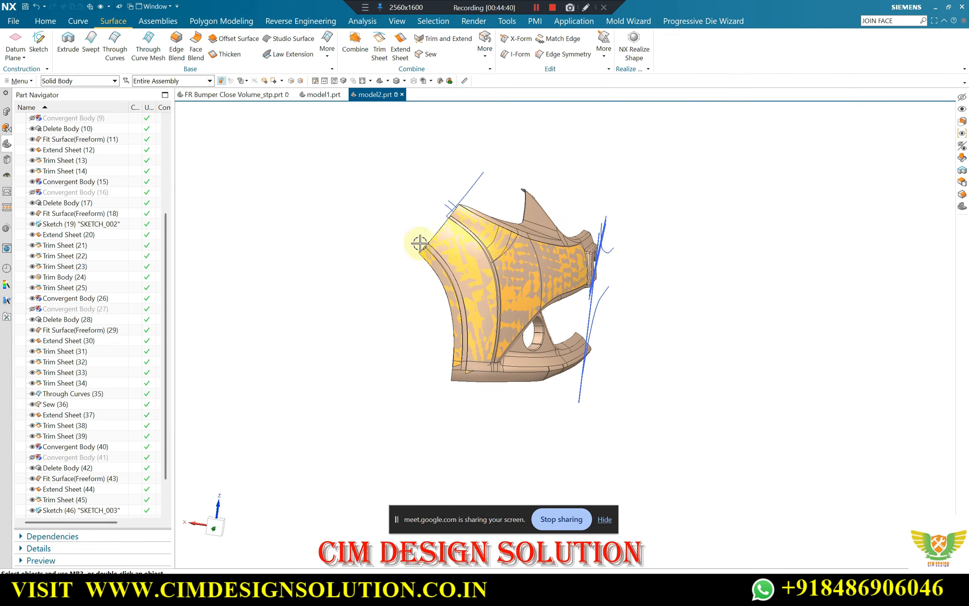
scroll(507, 335, up, 4)
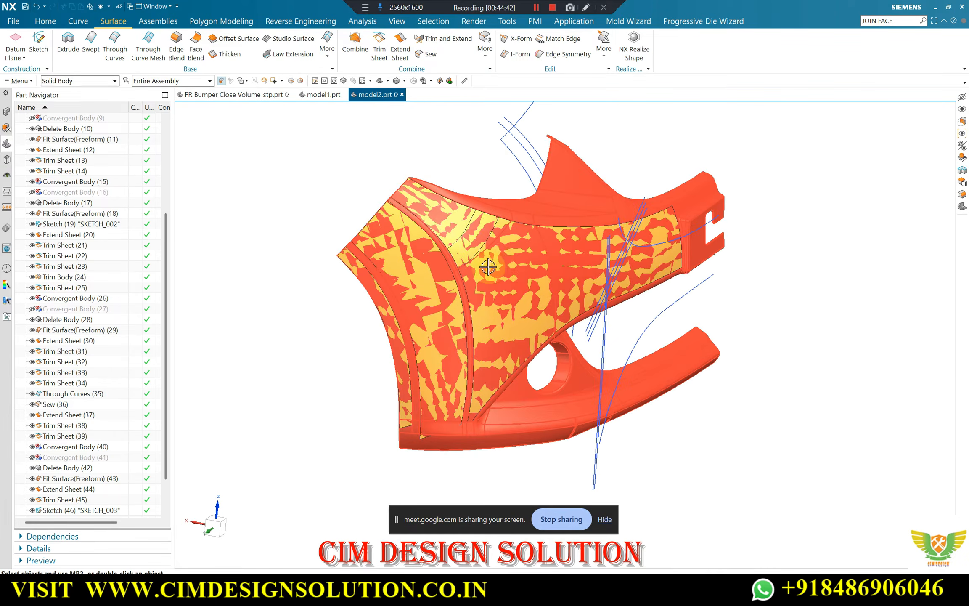
middle_drag(492, 294, 475, 273)
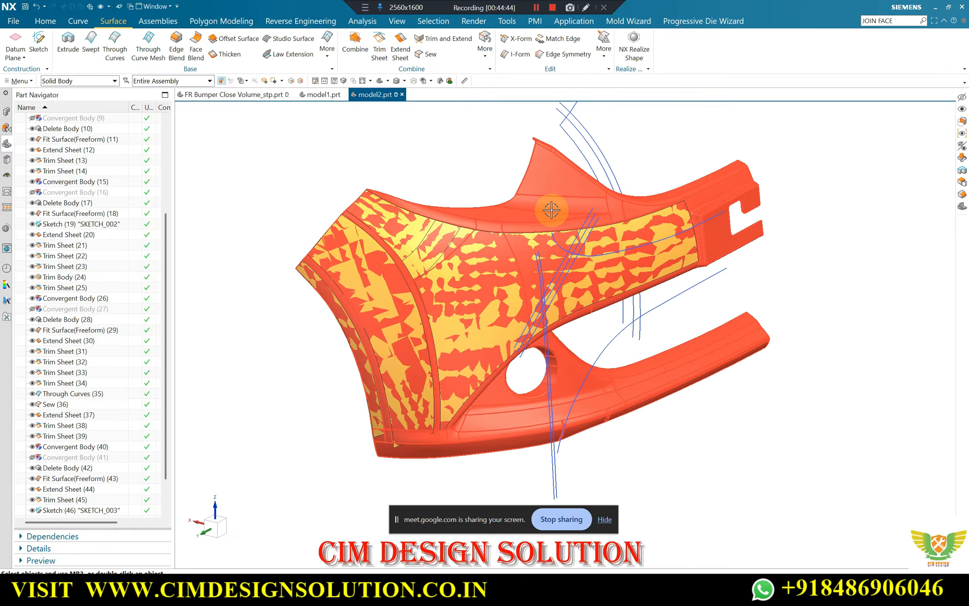
scroll(590, 230, up, 3)
scroll(590, 229, down, 3)
middle_drag(590, 229, 532, 264)
scroll(532, 264, up, 2)
scroll(428, 242, down, 4)
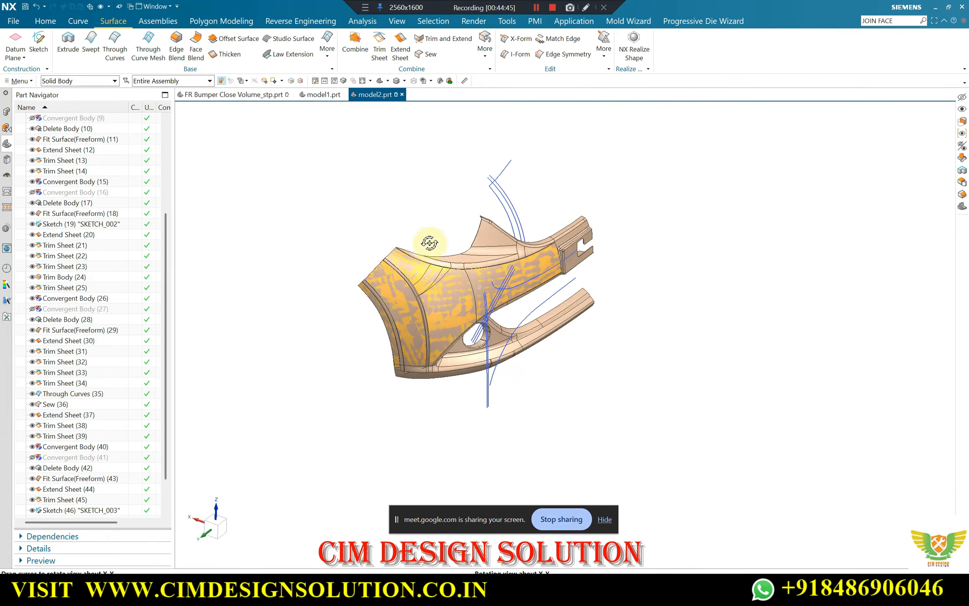
scroll(379, 293, up, 4)
middle_drag(429, 242, 389, 216)
scroll(378, 293, up, 1)
scroll(379, 293, down, 3)
scroll(480, 264, down, 2)
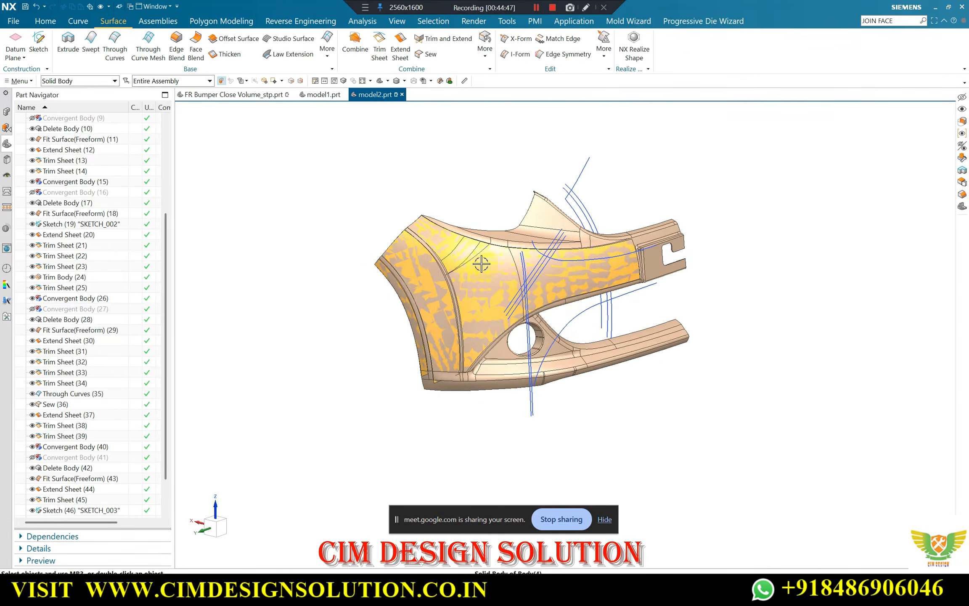
middle_drag(480, 264, 463, 278)
scroll(413, 260, up, 3)
scroll(413, 260, down, 4)
scroll(396, 238, up, 3)
scroll(395, 238, down, 3)
scroll(463, 278, up, 3)
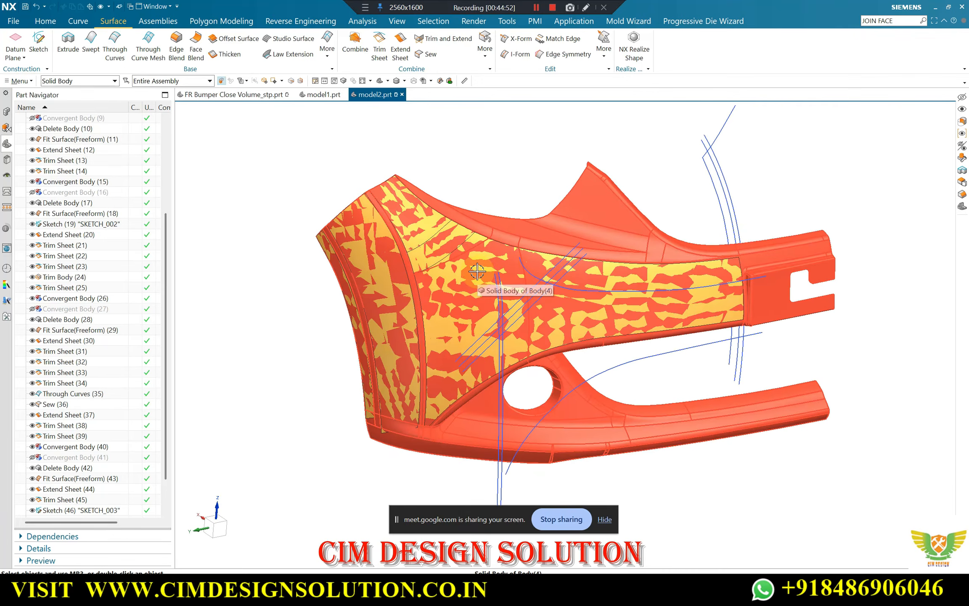
Hide the bumper's solid body so that only the trimmed sheets and sketch curves are displayed
click(597, 204)
key(ctrl+b)
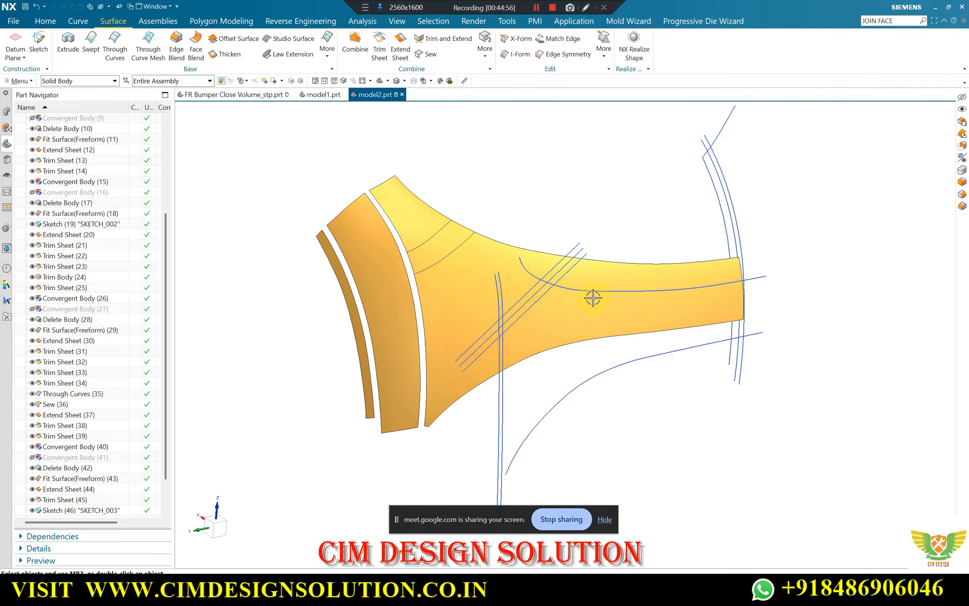
Try to show the bumper body again over the sheets, and undo that change
key(ctrl+shift+k)
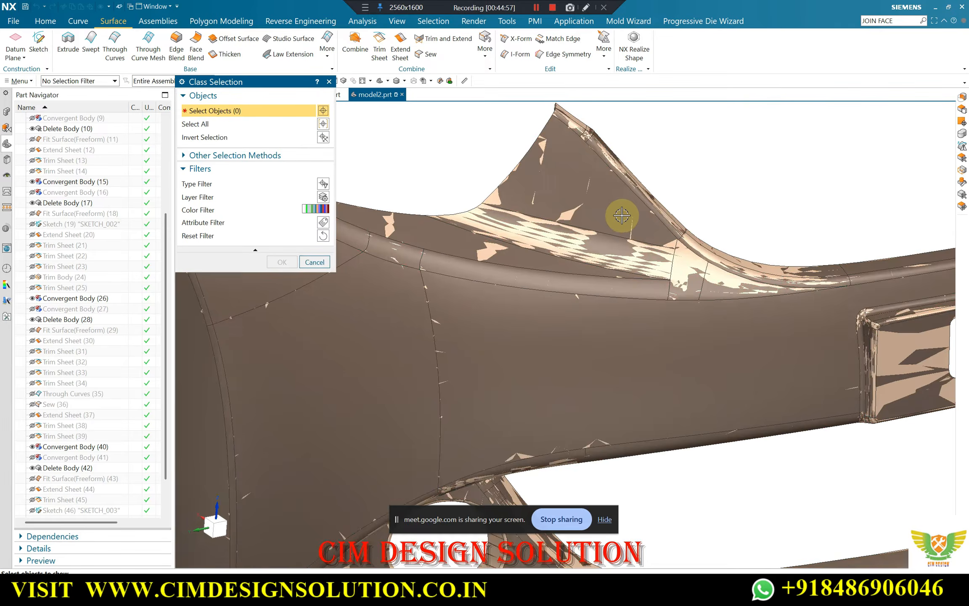
click(603, 208)
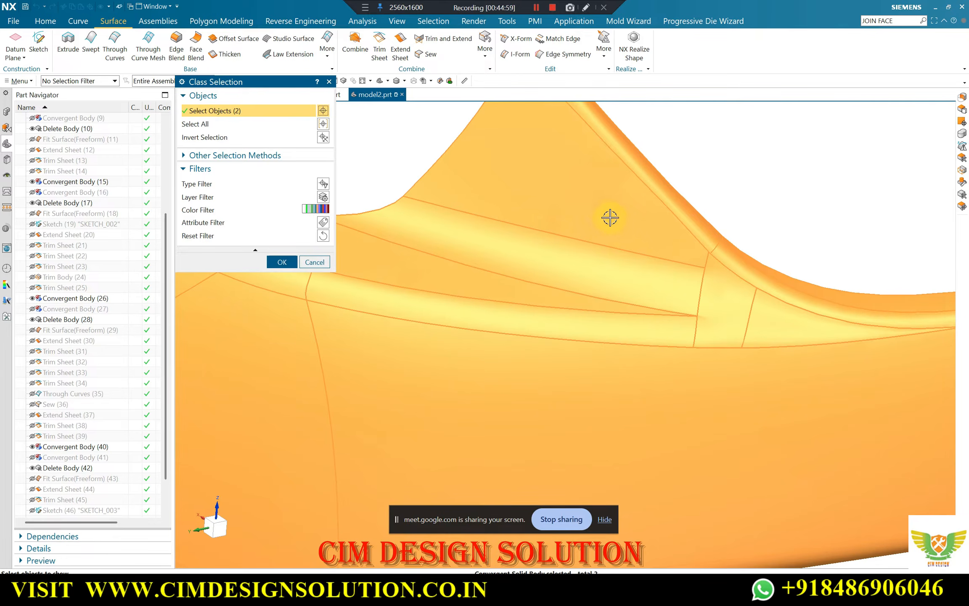
click(619, 270)
scroll(813, 237, down, 5)
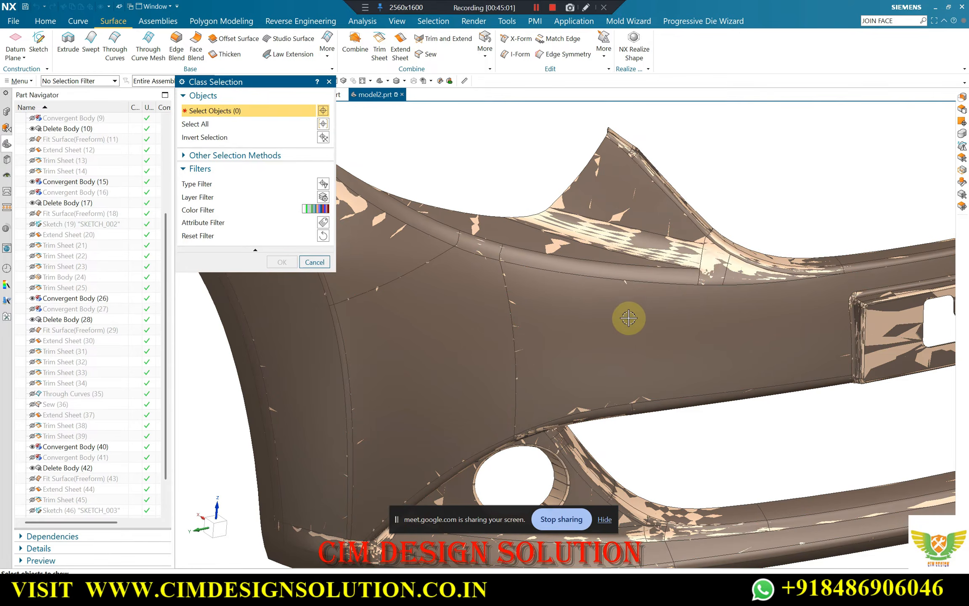
scroll(552, 287, up, 3)
middle_click(499, 177)
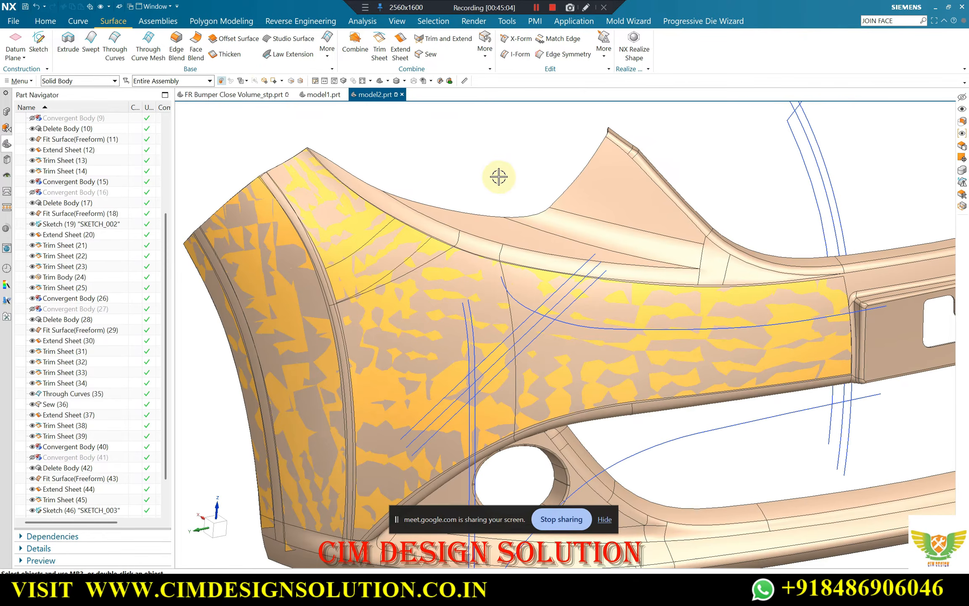
key(ctrl+z)
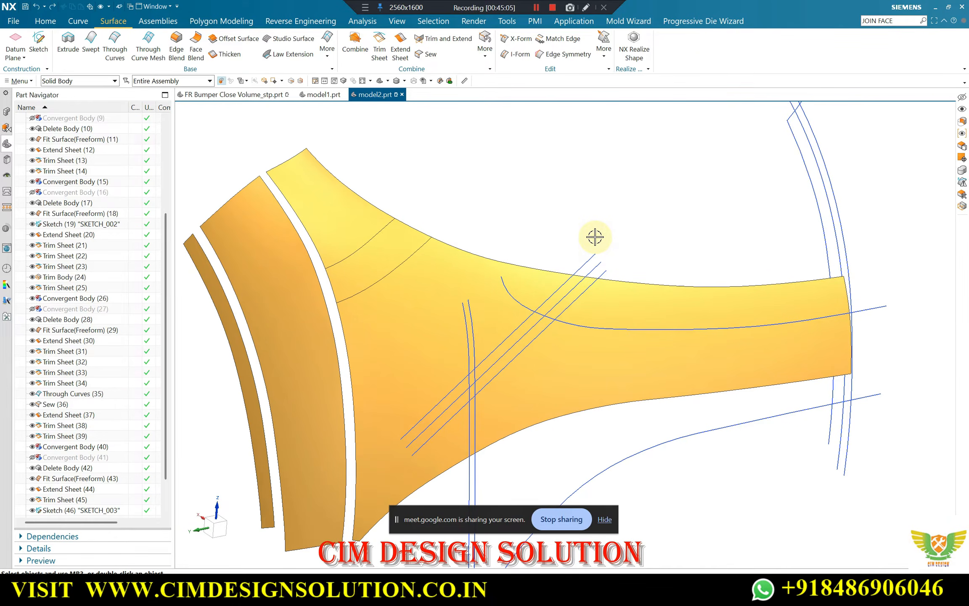
Show only the convergent solid body, chosen from the overlapping hidden bodies, together with the trimmed sheets
key(ctrl+shift+k)
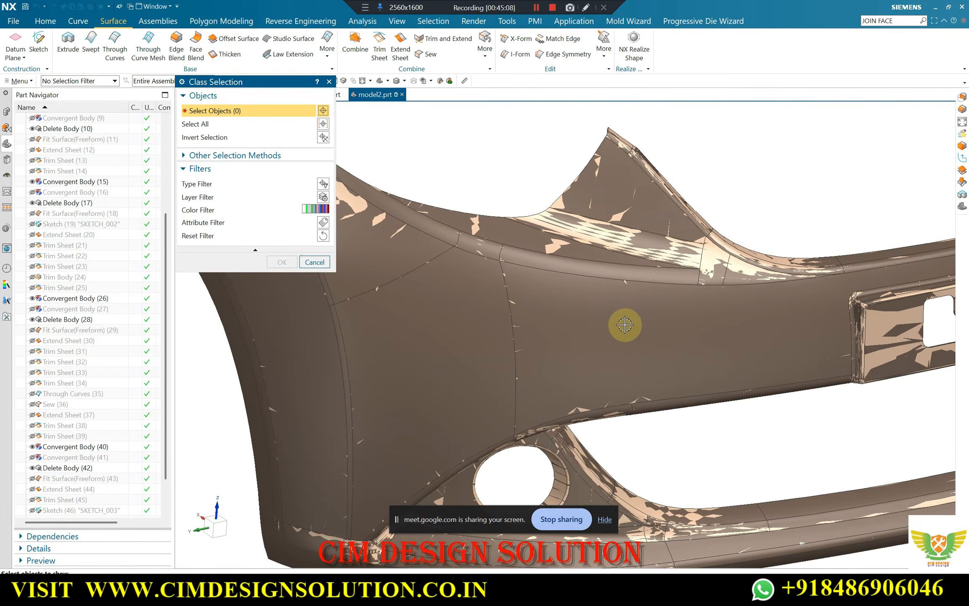
right_click(622, 324)
click(654, 333)
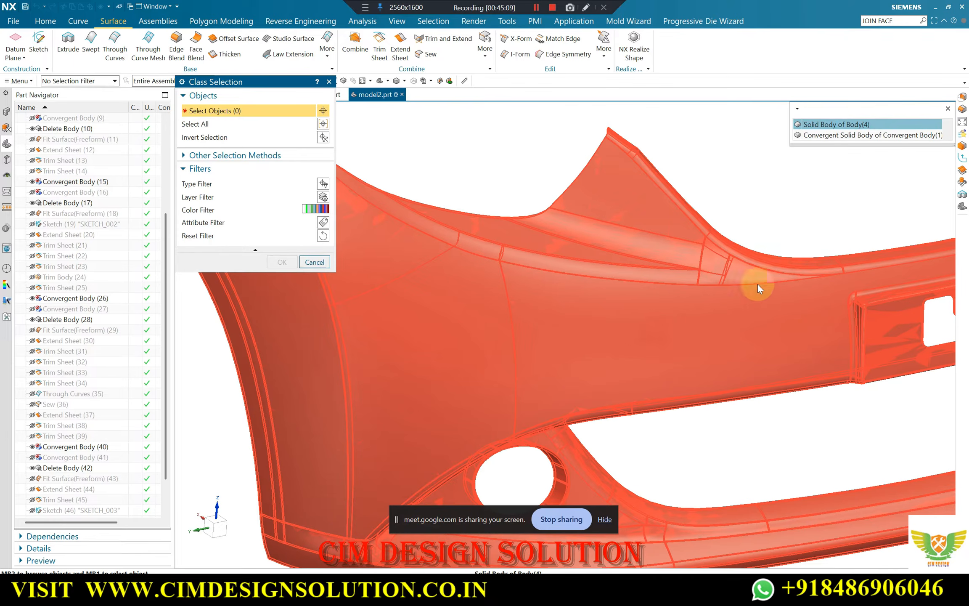
click(871, 134)
middle_click(689, 210)
scroll(688, 211, down, 3)
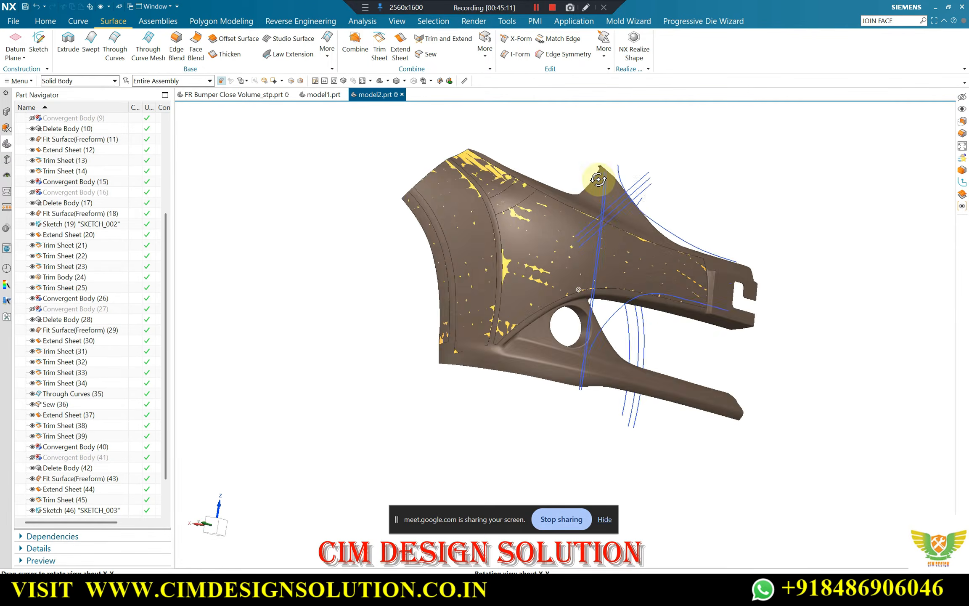
middle_drag(689, 210, 475, 265)
scroll(476, 265, up, 2)
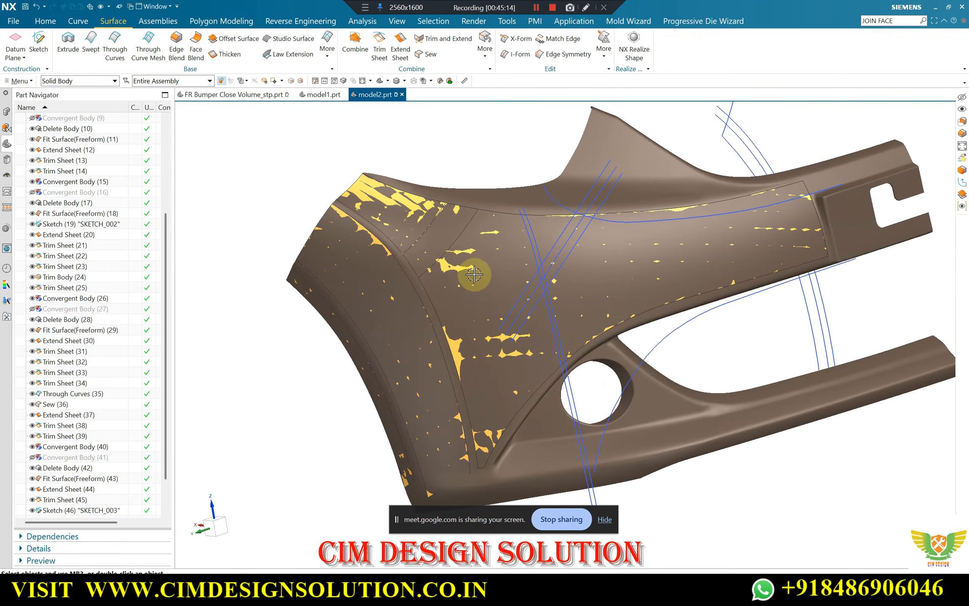
Update the display and examine how the sheets match the convergent body along the wheel arch, lower edge and fog lamp opening
right_click(445, 138)
click(467, 207)
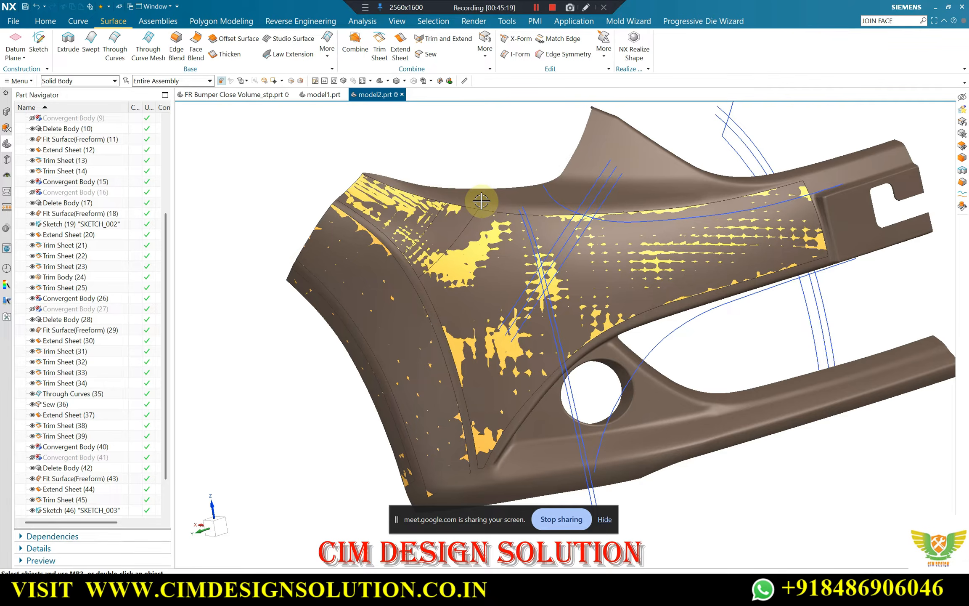
middle_drag(436, 266, 484, 262)
scroll(441, 389, up, 2)
middle_drag(489, 357, 753, 376)
scroll(758, 376, down, 2)
scroll(758, 376, up, 4)
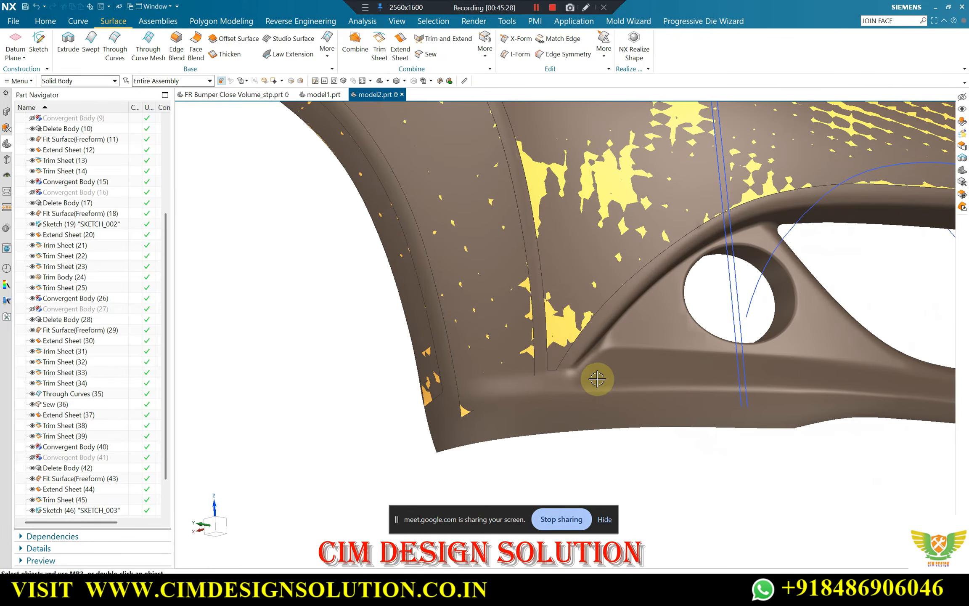
middle_drag(595, 380, 548, 336)
scroll(678, 368, up, 3)
scroll(631, 388, down, 3)
scroll(548, 334, up, 3)
middle_drag(596, 361, 634, 367)
scroll(634, 367, down, 2)
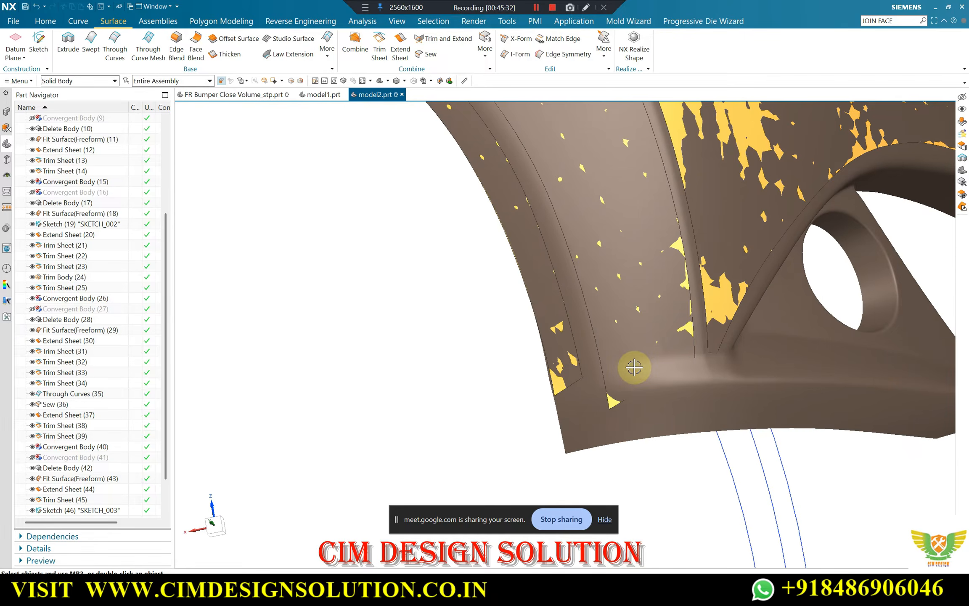
scroll(699, 352, up, 1)
scroll(492, 374, down, 5)
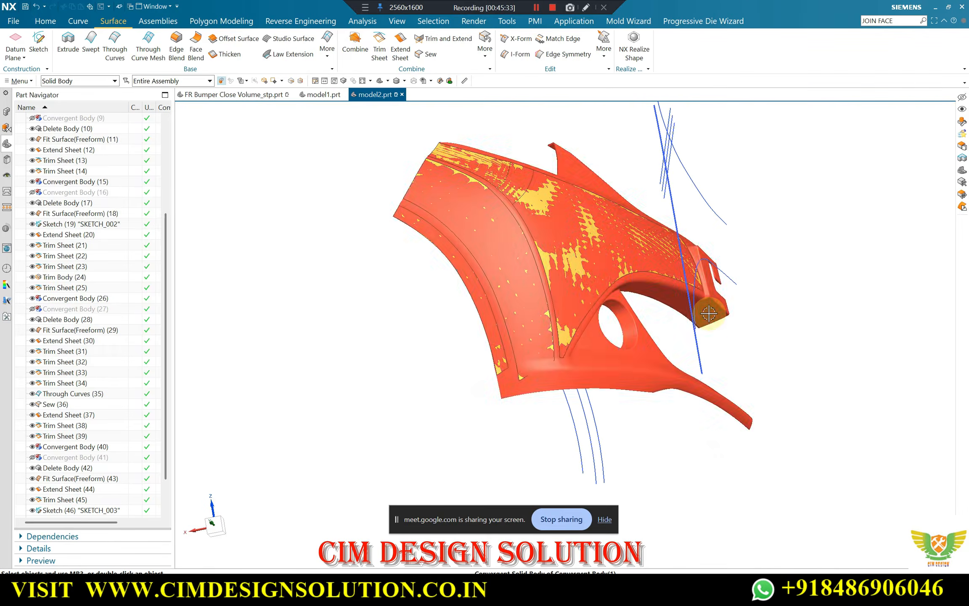
middle_drag(708, 310, 678, 344)
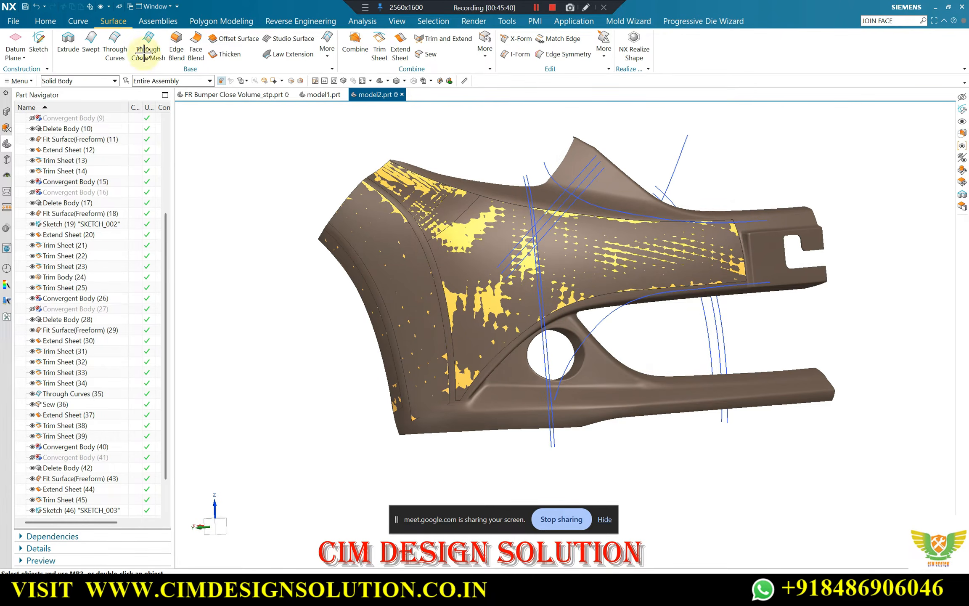
Swap the visible and hidden objects to work on the solid body, and start a new sketch on the X-Z plane
key(ctrl+shift+b)
click(40, 48)
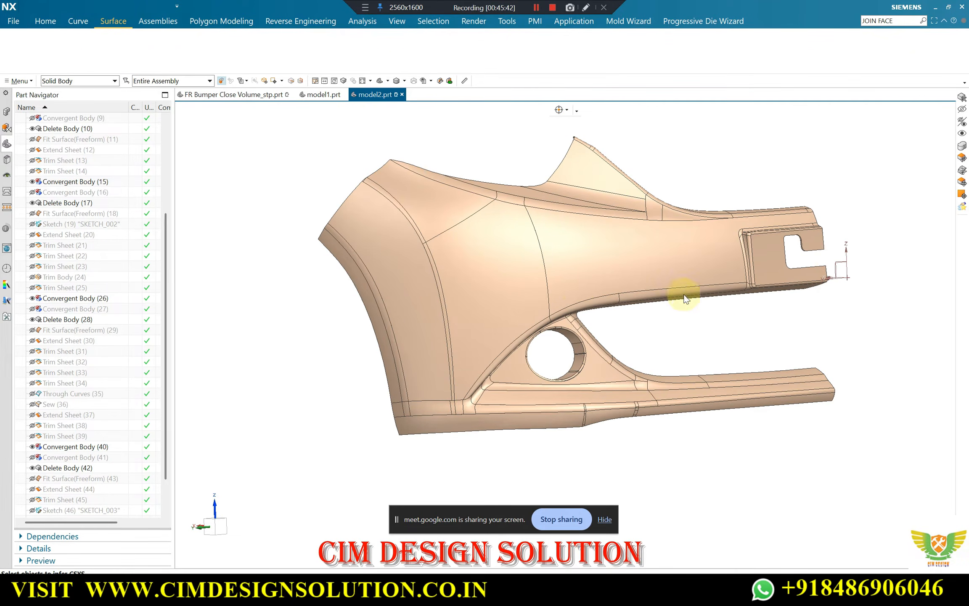
middle_drag(603, 314, 652, 370)
click(796, 197)
middle_click(721, 225)
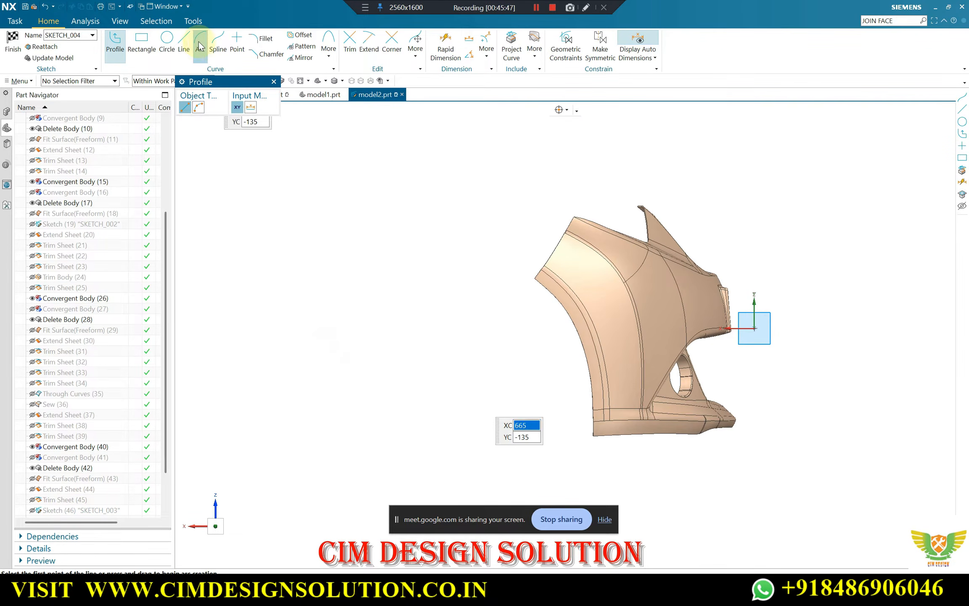
Draw a degree 2 studio spline through three points along the lower edge line, from the fog lamp recess corner past the wheel arch
key(s)
scroll(643, 413, up, 10)
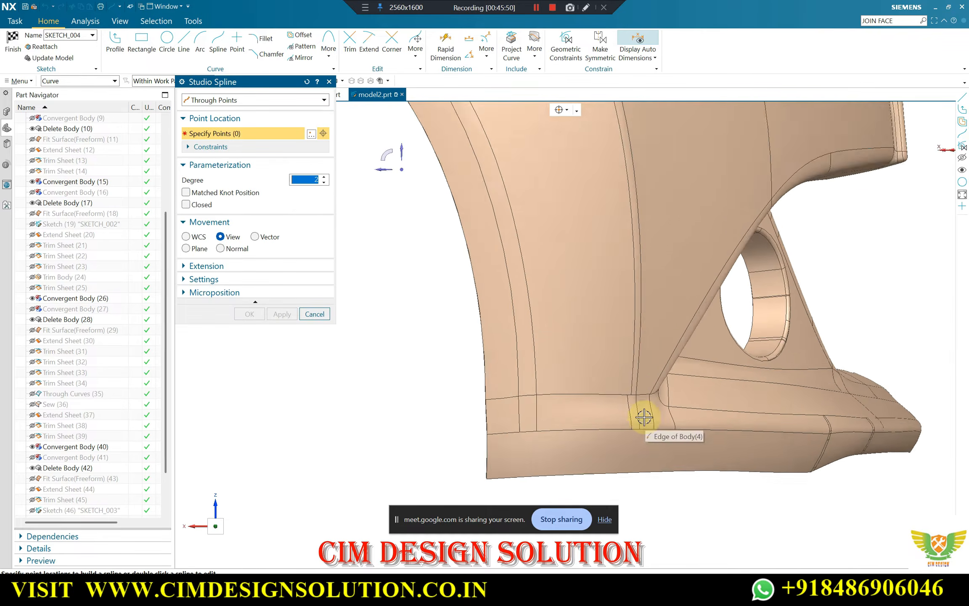
click(671, 374)
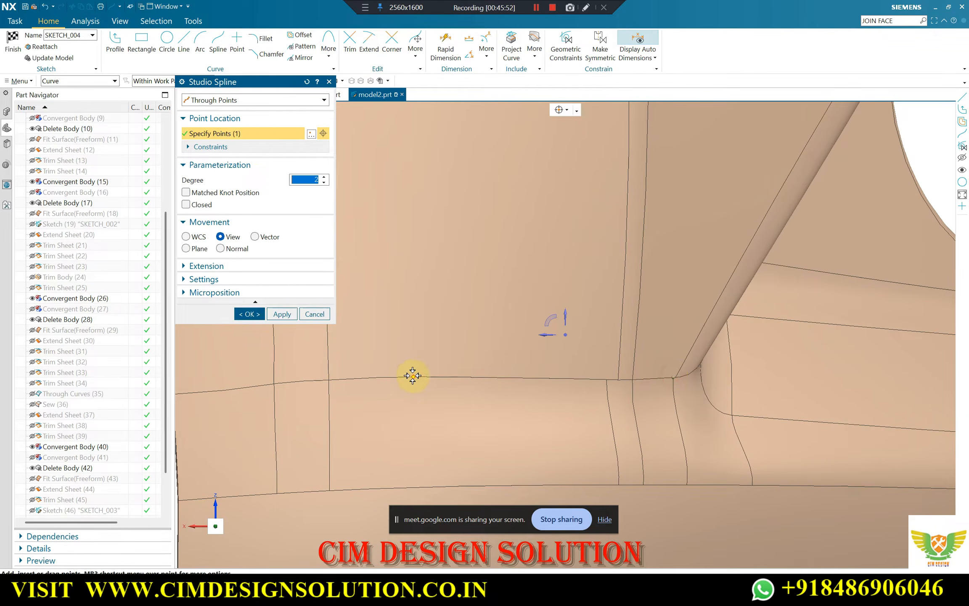
click(404, 377)
scroll(404, 377, down, 3)
click(394, 395)
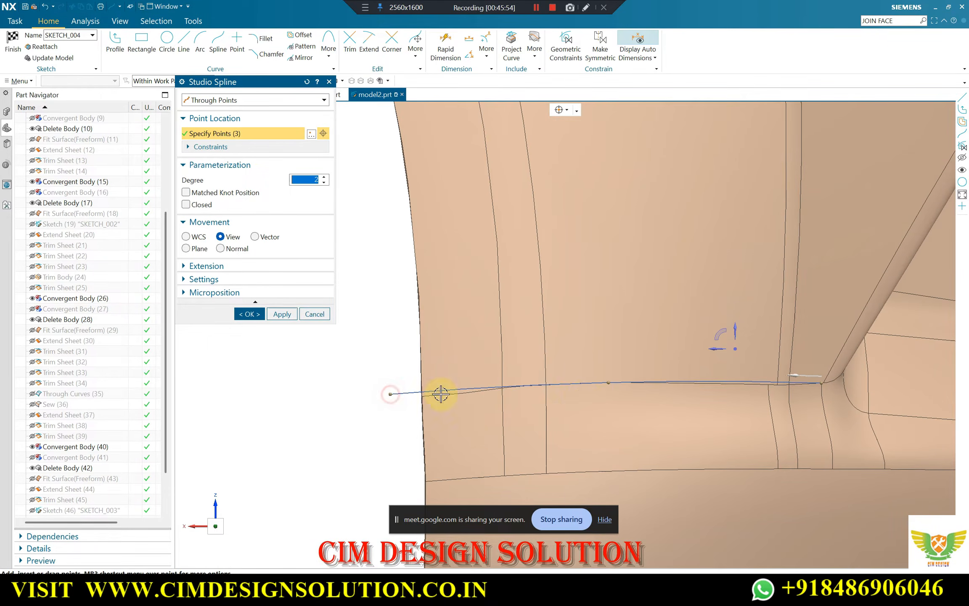
Shift the spline's middle point slightly above the edge line, adjust its end at the fog lamp recess corner, and finish the sketch
scroll(600, 380, up, 5)
drag(598, 371, 597, 369)
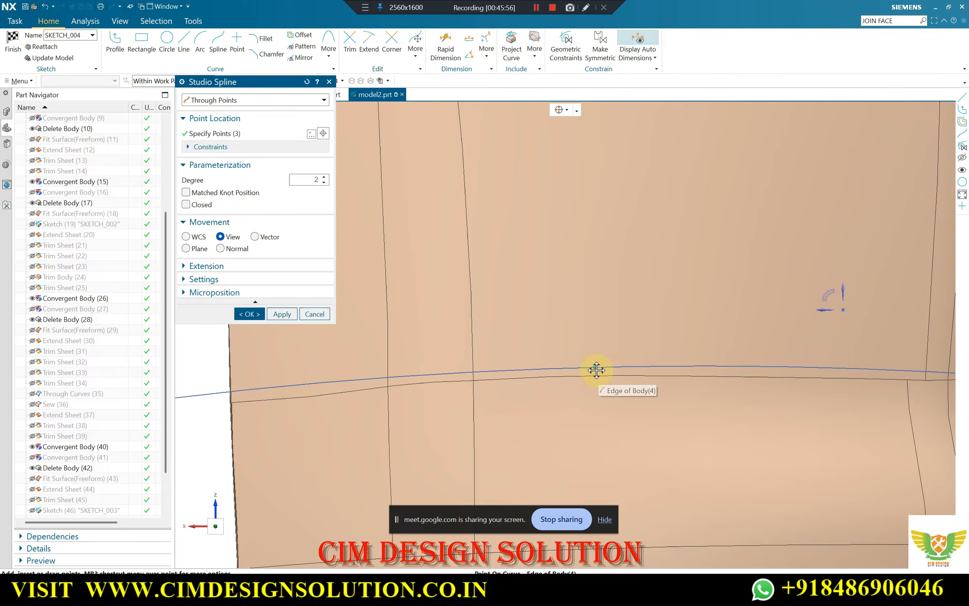
scroll(484, 377, down, 2)
scroll(791, 373, up, 2)
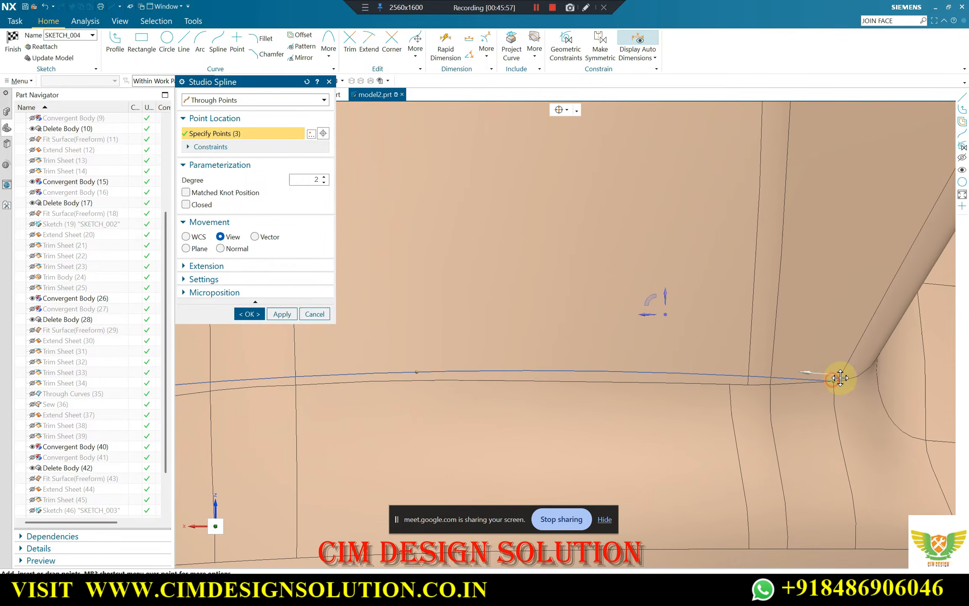
drag(840, 379, 858, 371)
scroll(857, 371, down, 2)
scroll(841, 369, down, 4)
scroll(778, 368, up, 2)
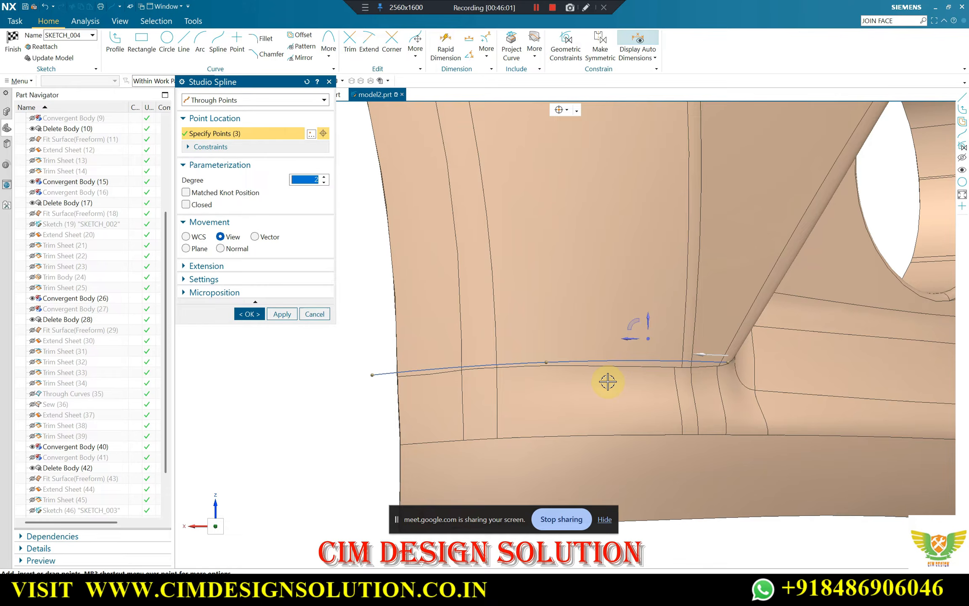
click(241, 315)
click(12, 43)
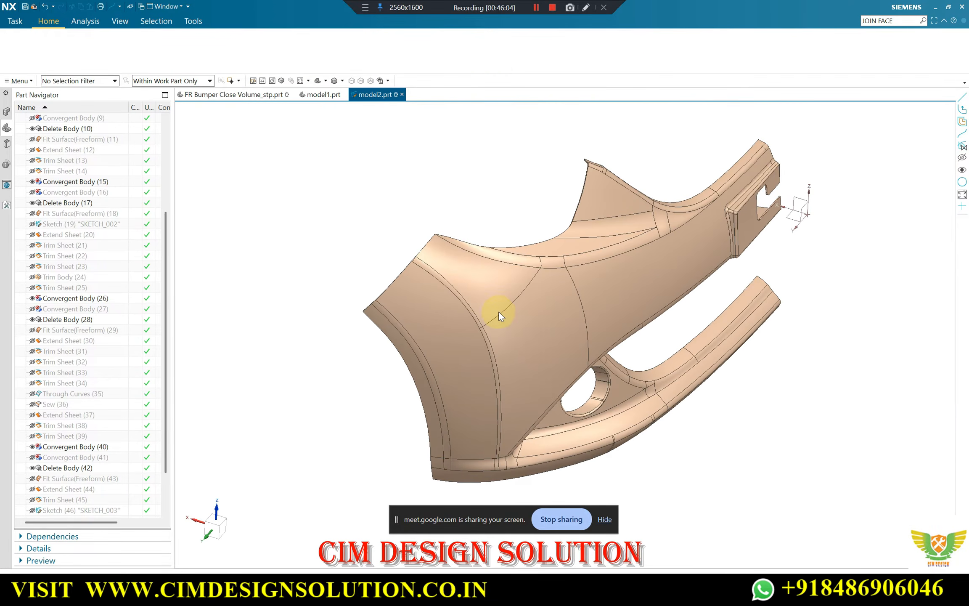
scroll(617, 268, down, 1)
mouse_move(689, 253)
middle_down()
mouse_move(714, 223)
mouse_move(819, 238)
middle_up()
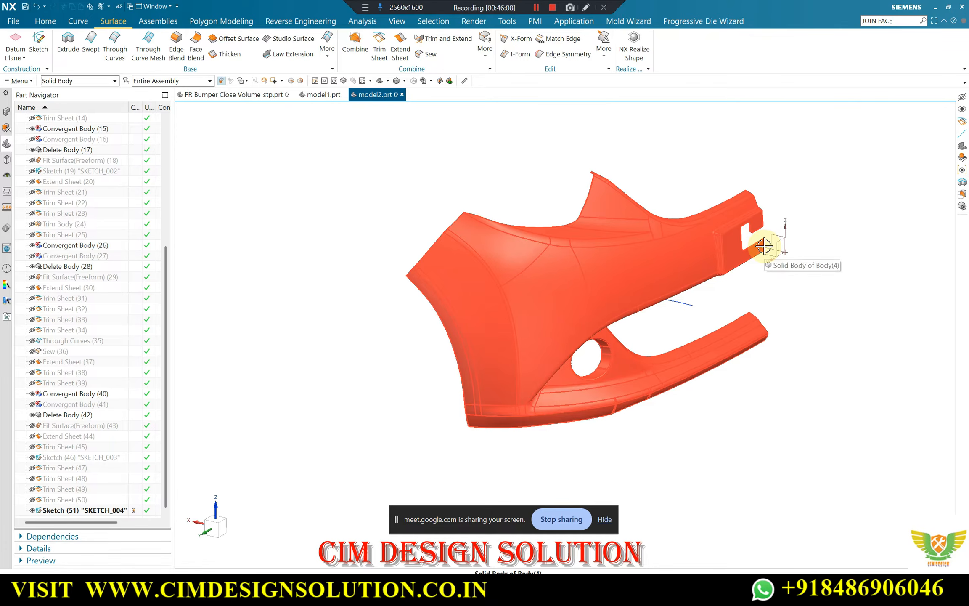
scroll(792, 236, up, 4)
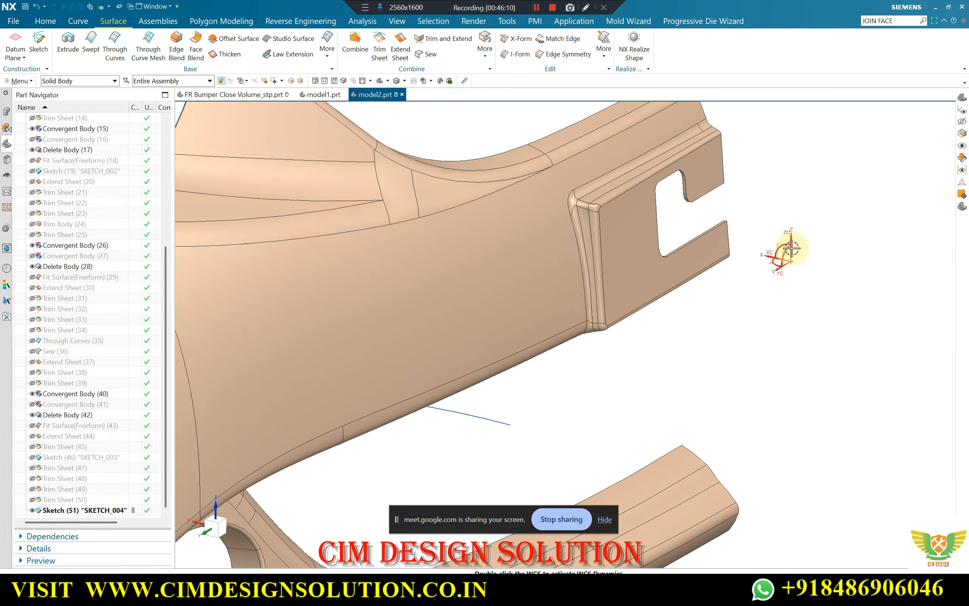
scroll(788, 261, down, 1)
scroll(787, 273, down, 3)
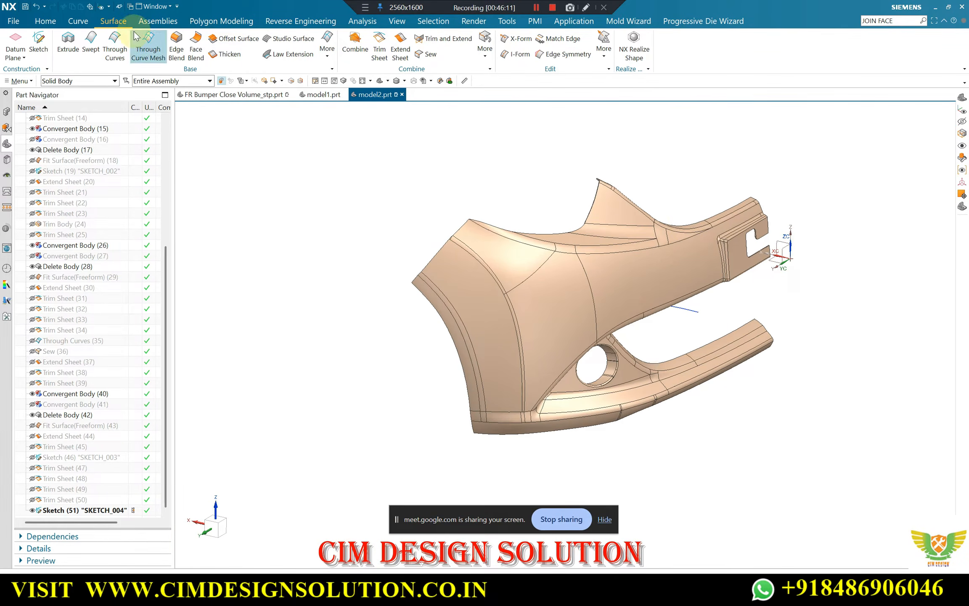
Try a standalone degree 2 studio spline through three points beside the wheel arch, with point movement along a vector
click(69, 22)
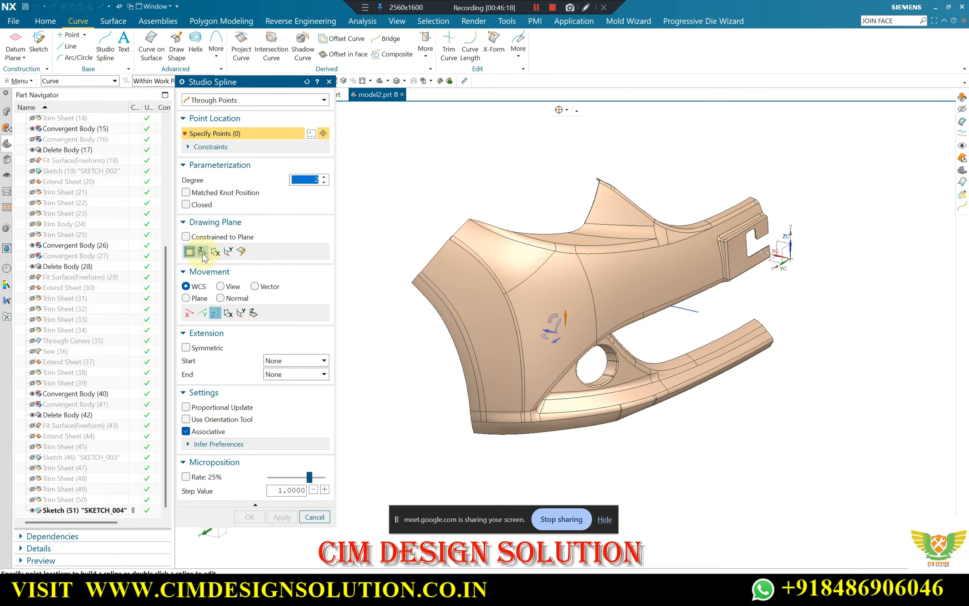
click(202, 252)
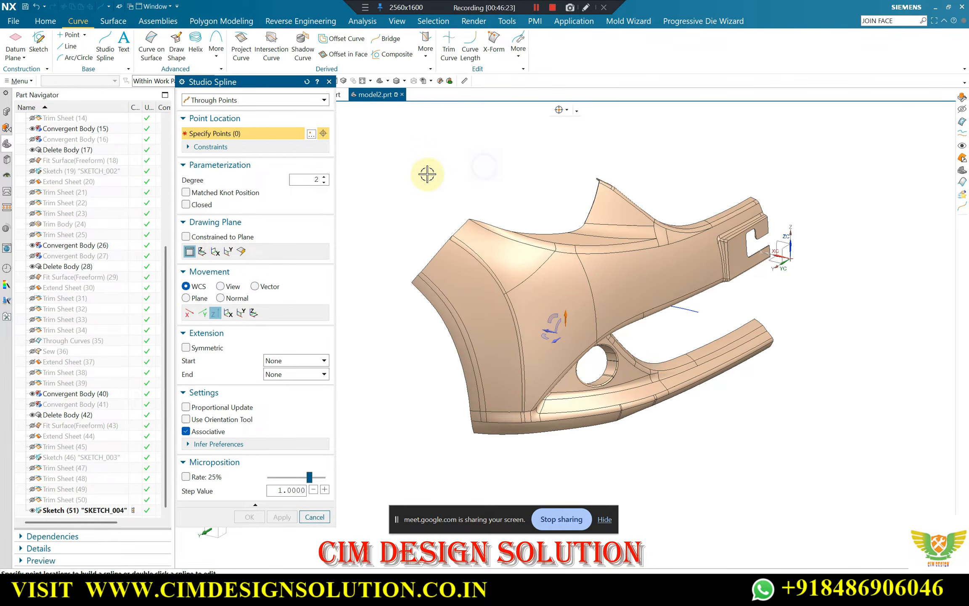
middle_drag(427, 174, 542, 264)
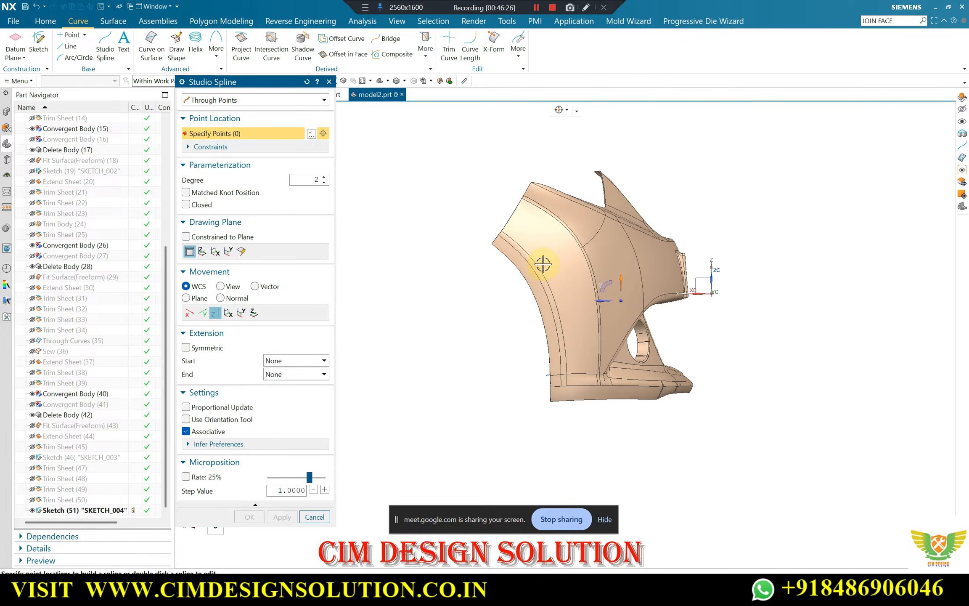
click(447, 238)
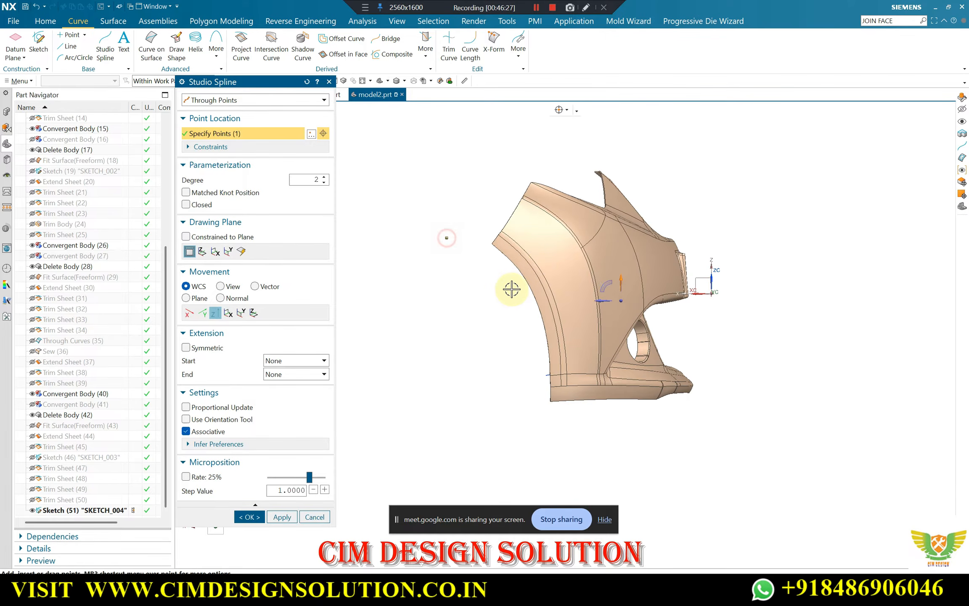
click(529, 341)
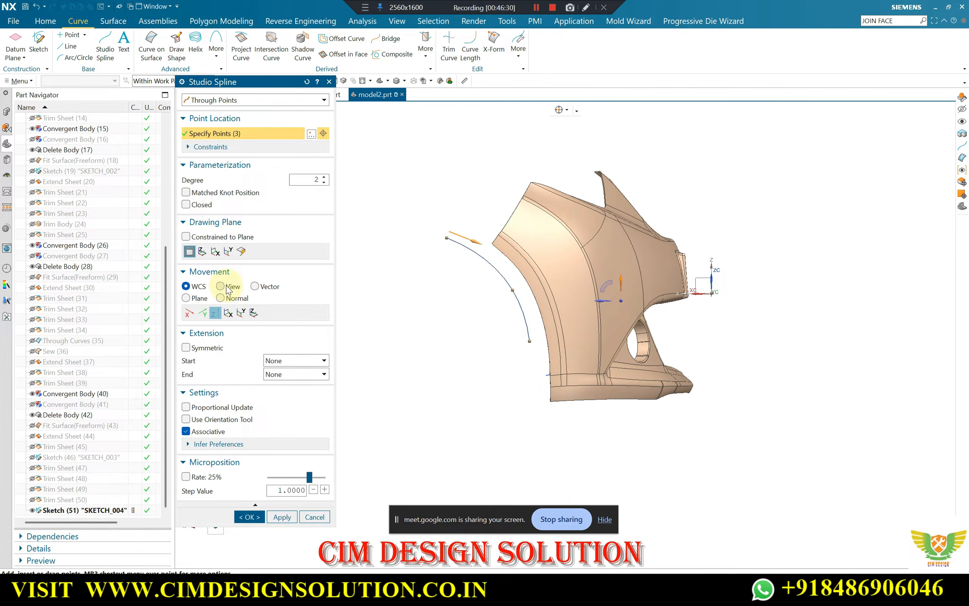
click(221, 286)
click(257, 287)
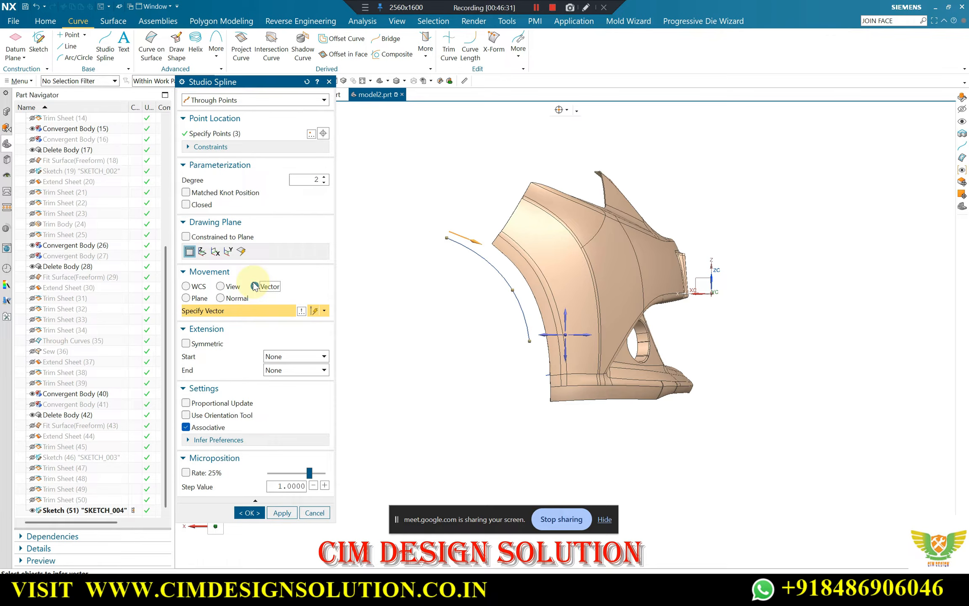
click(578, 340)
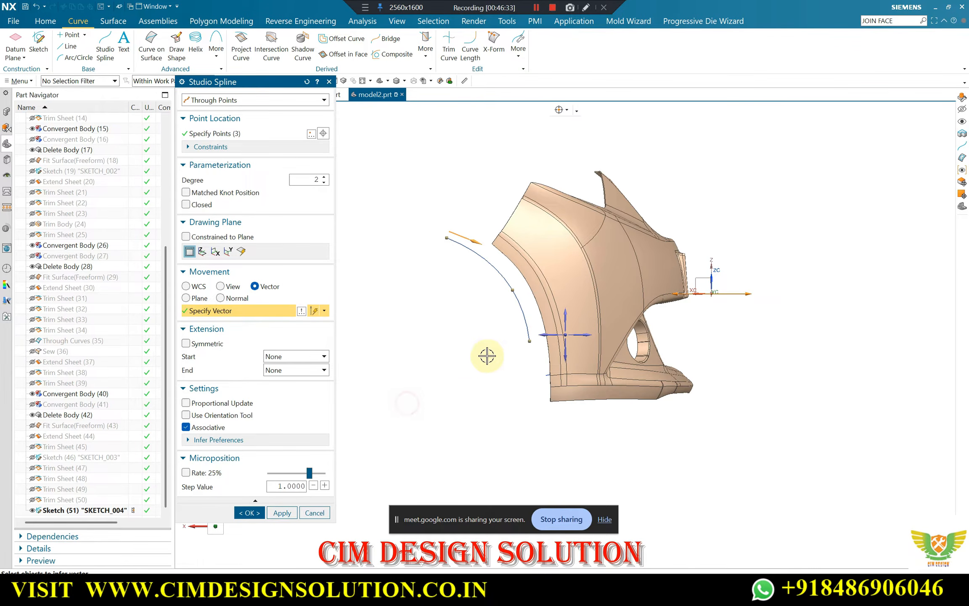
middle_drag(487, 355, 426, 368)
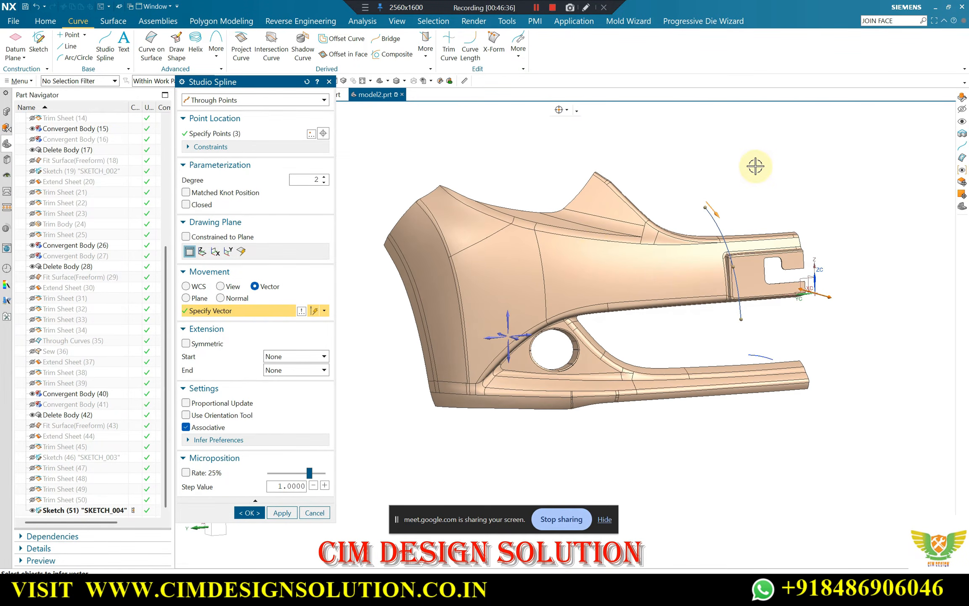
key(Escape)
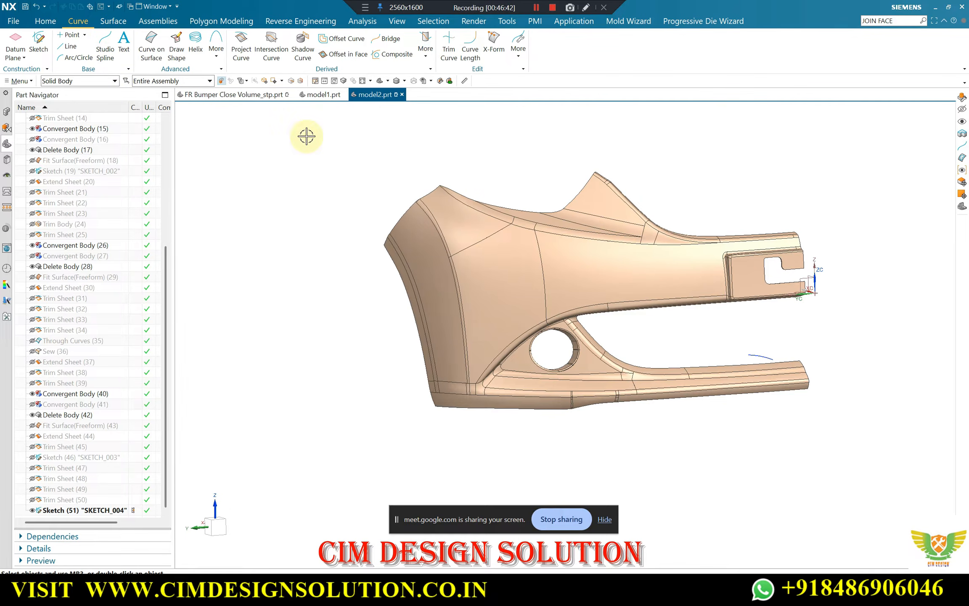
click(105, 40)
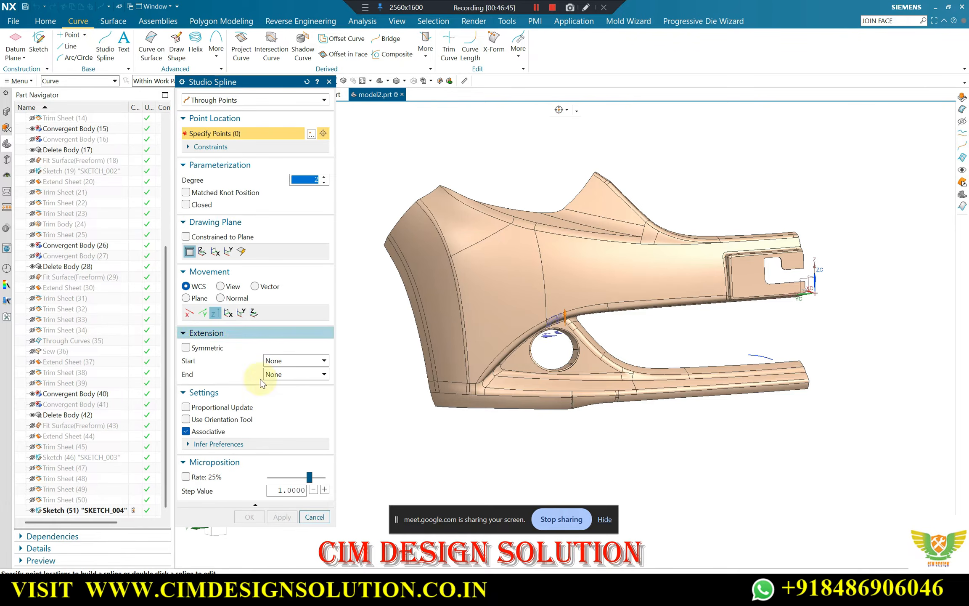
key(Escape)
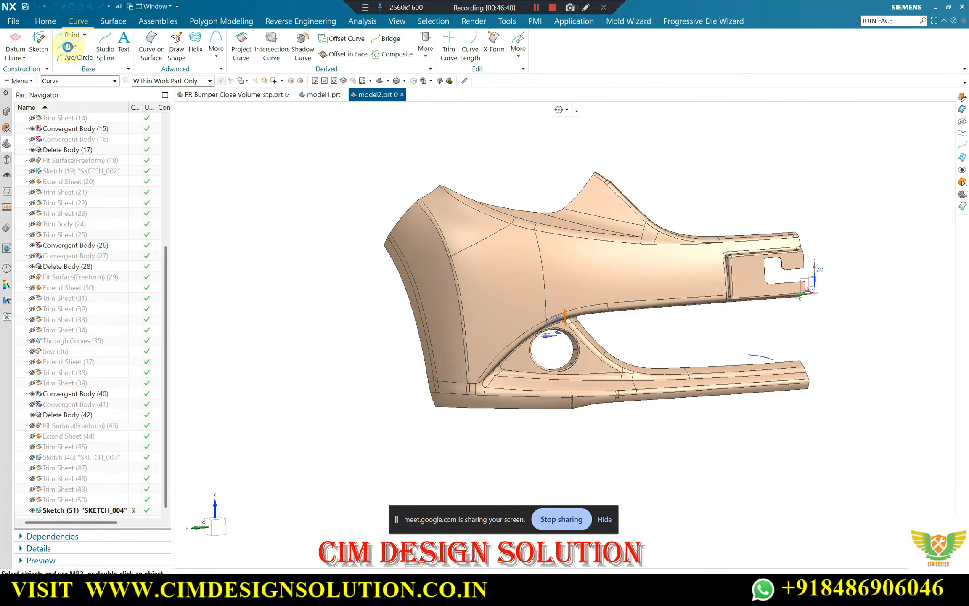
click(69, 47)
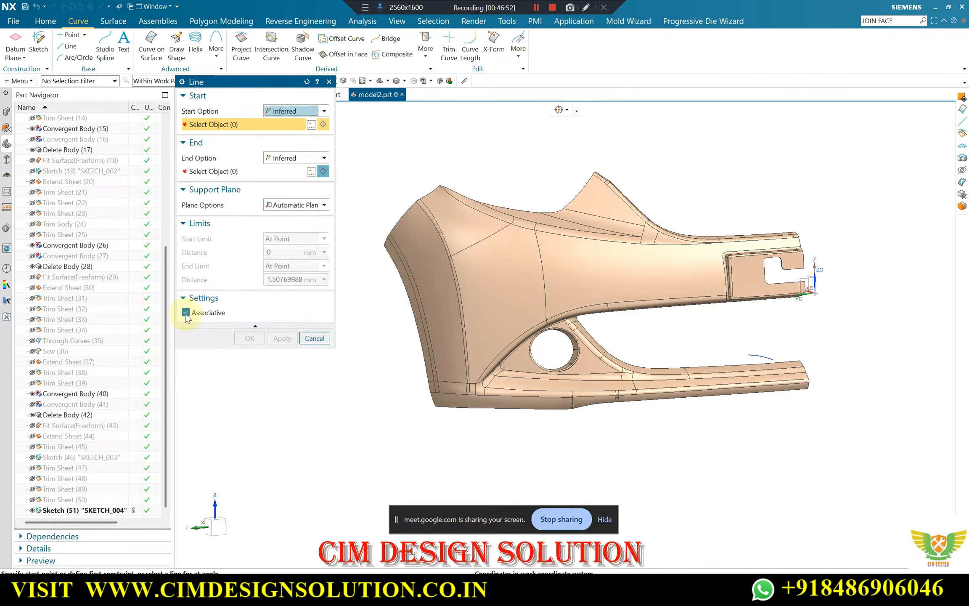
click(186, 314)
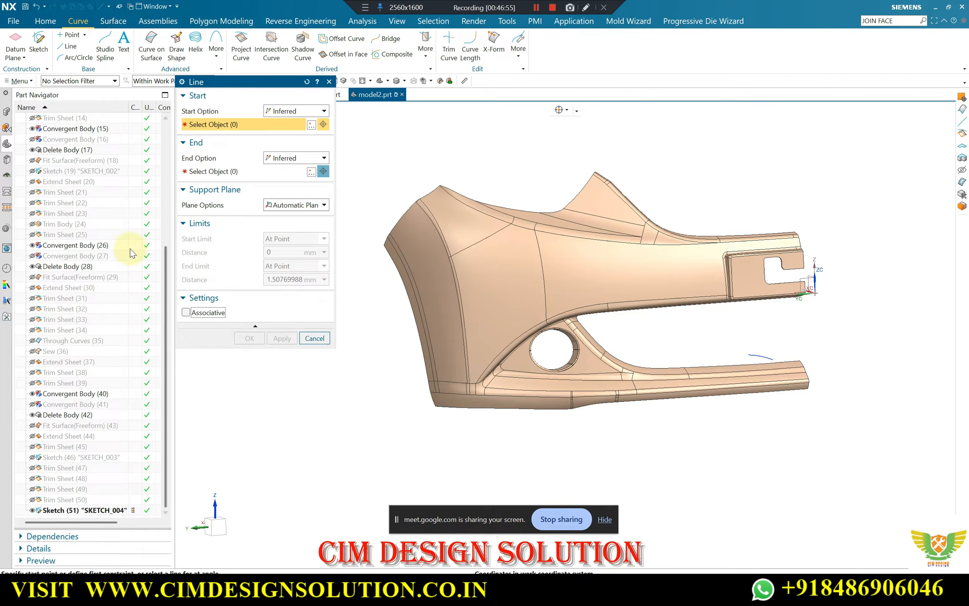
click(314, 338)
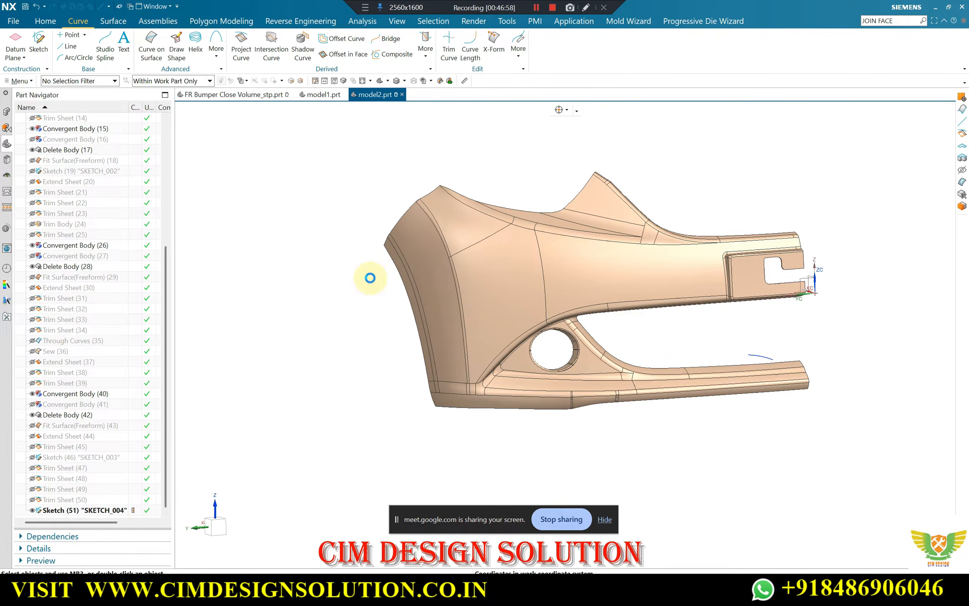
Swap the visible and hidden objects to bring back the fitted sheets and the earlier sketch curves
middle_drag(305, 305, 508, 339)
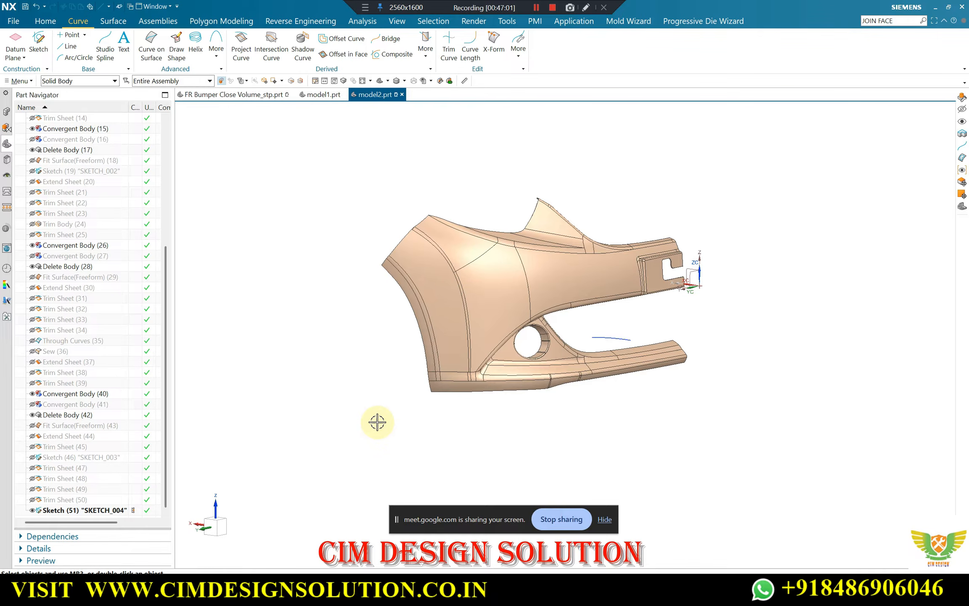
key(ctrl+shift+b)
scroll(462, 381, up, 3)
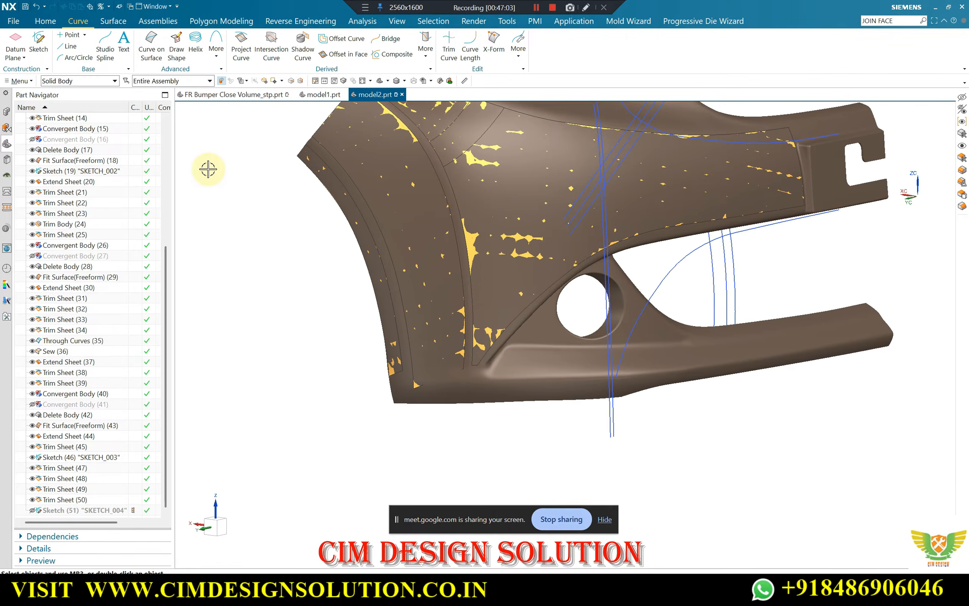
click(113, 20)
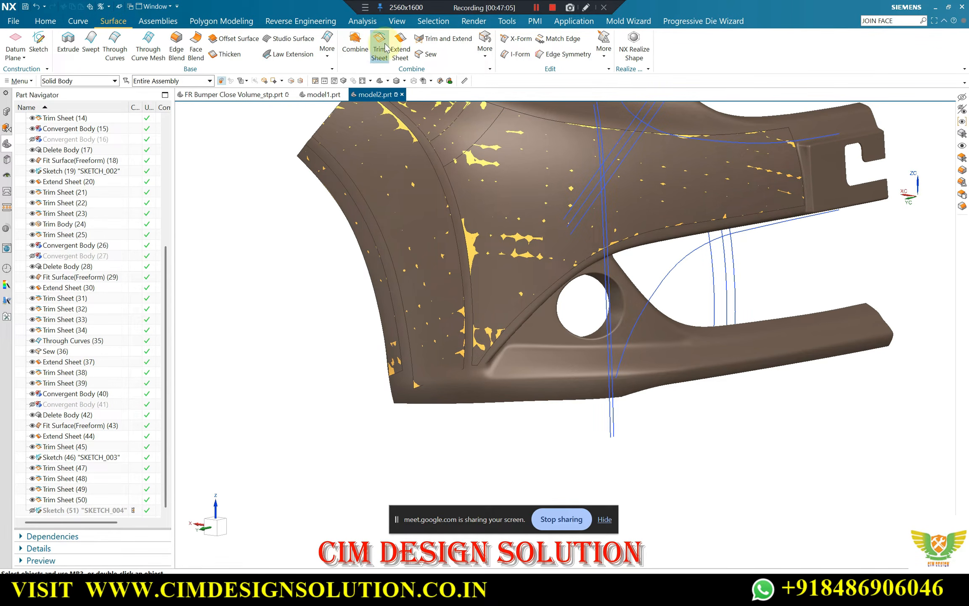
click(390, 374)
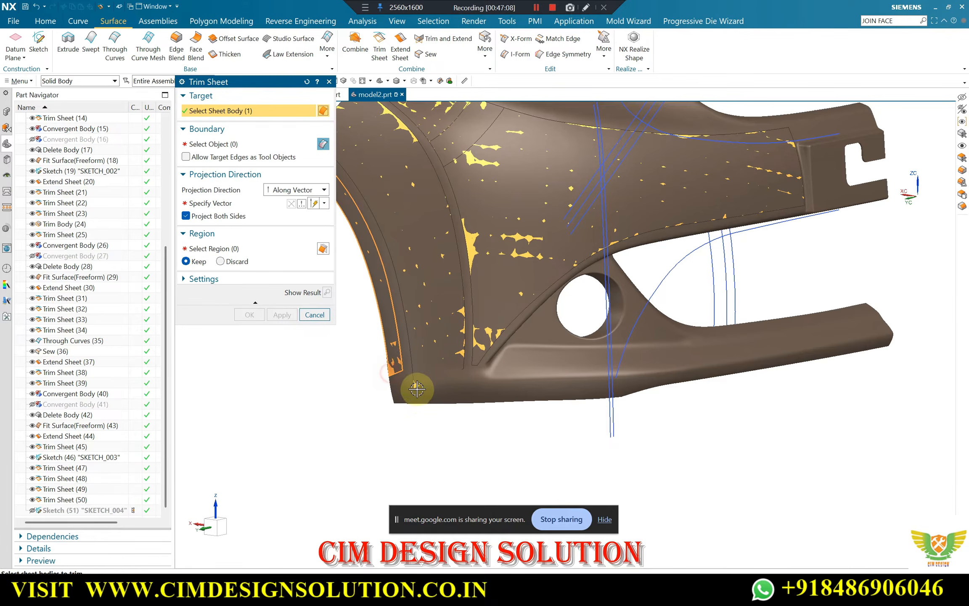
scroll(418, 389, up, 2)
click(414, 383)
click(519, 325)
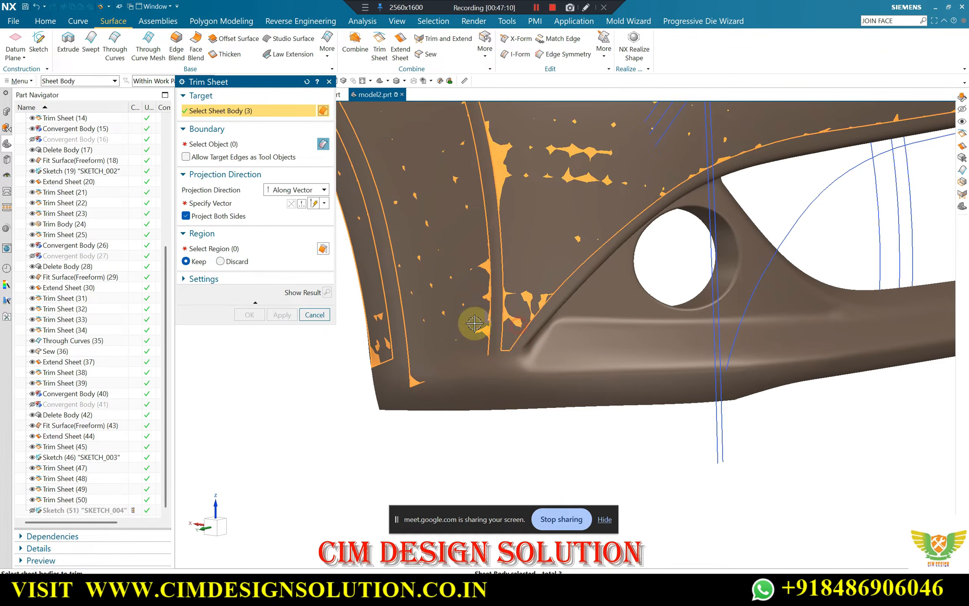
click(218, 144)
middle_drag(670, 313, 747, 290)
click(314, 315)
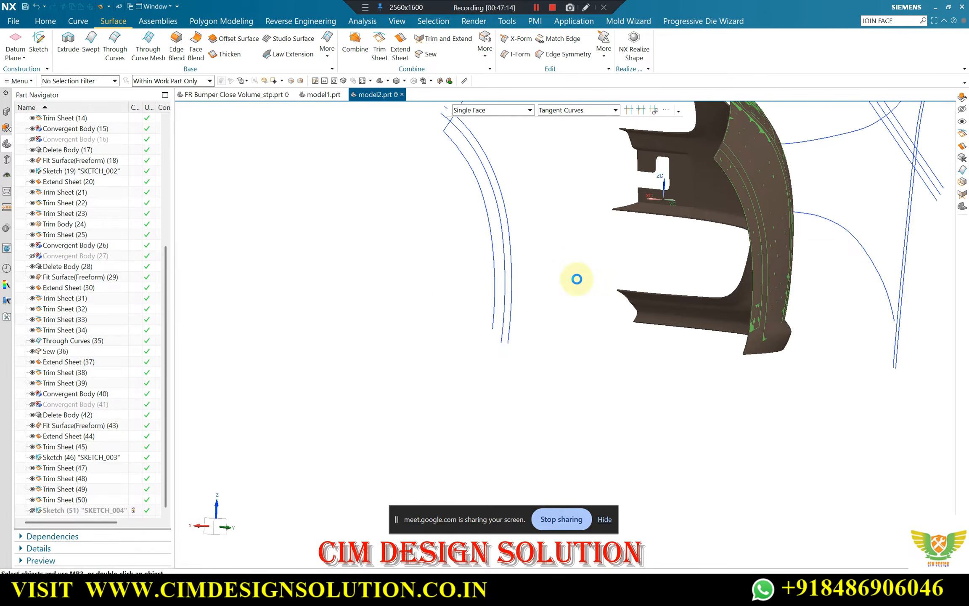
Show SKETCH_004 and hide the bumper body, leaving only the fitted sheets and sketch curves in view
click(30, 510)
scroll(380, 361, down, 1)
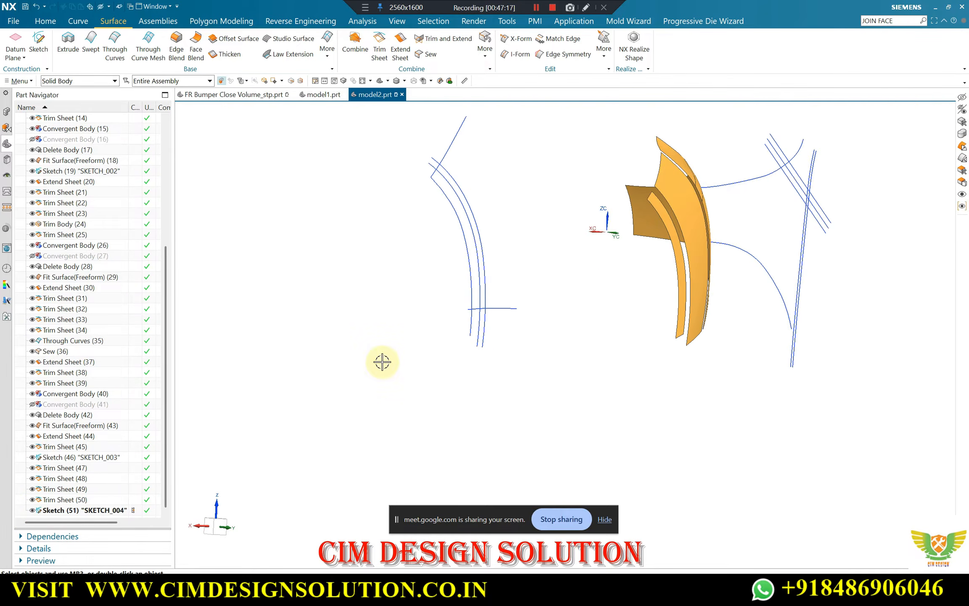
middle_drag(380, 362, 484, 359)
scroll(520, 312, up, 3)
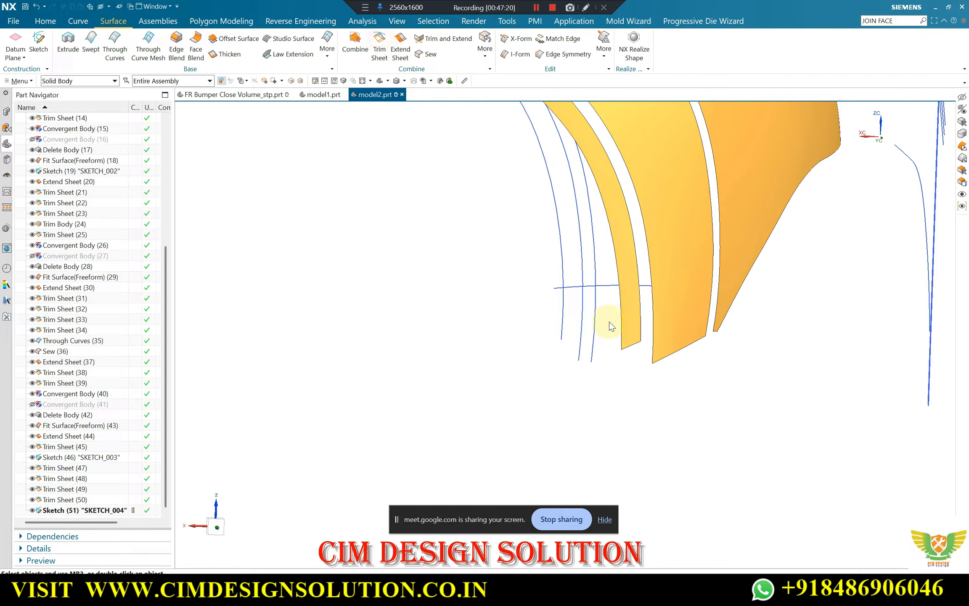
Trim the lower end of the narrow strip sheet to the SKETCH_004 curve, projecting along a vector and keeping the upper region
click(631, 335)
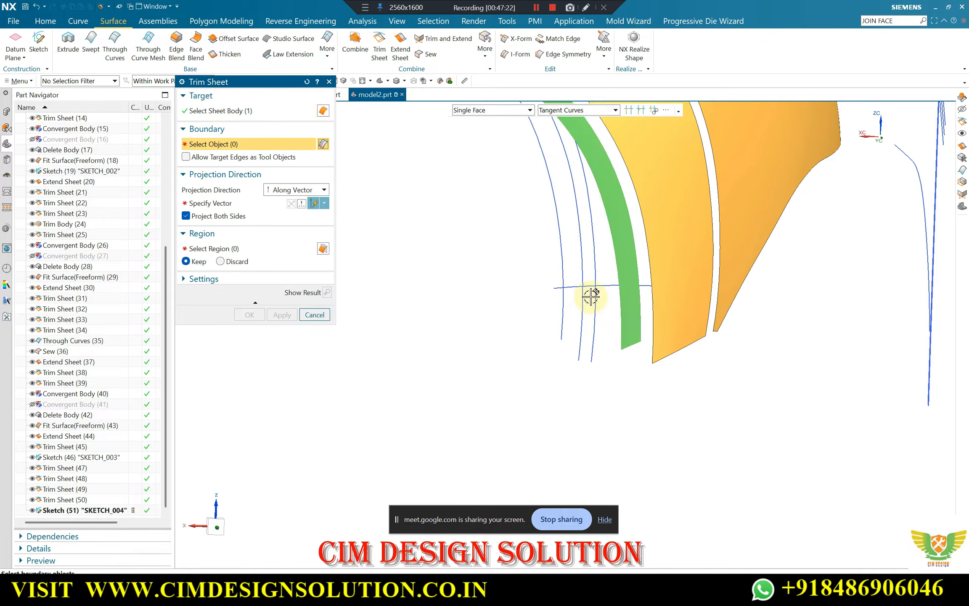
middle_click(518, 283)
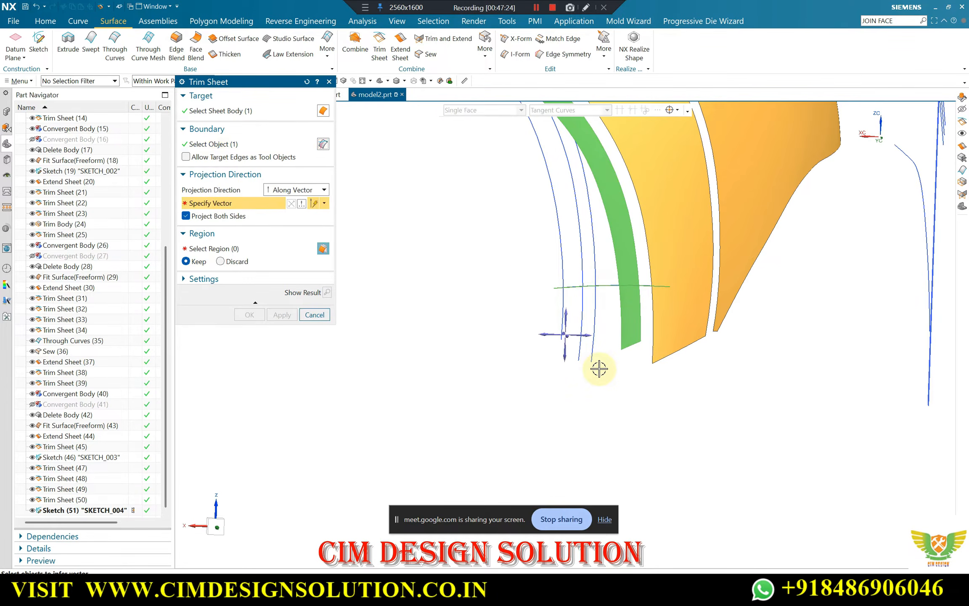
middle_drag(599, 368, 596, 383)
click(595, 374)
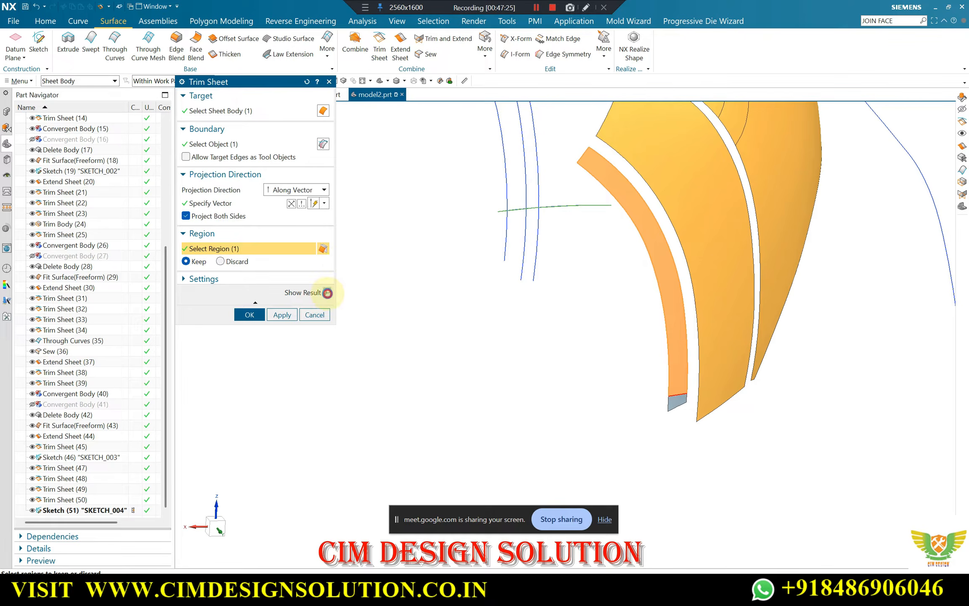
click(327, 292)
click(284, 310)
Trim the wide middle sheet with the same SKETCH_004 curve, projected along the Y axis
click(713, 410)
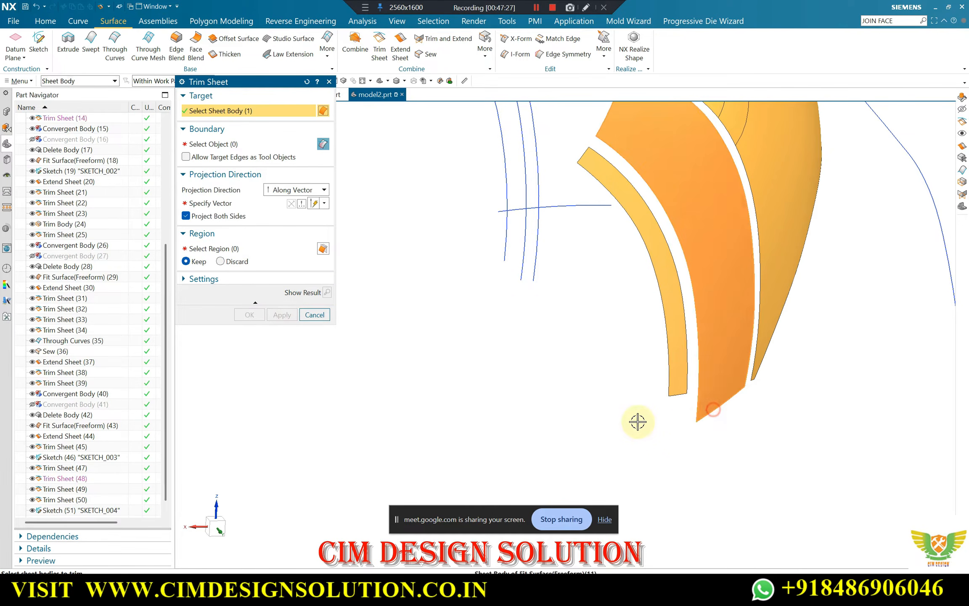
middle_click(638, 422)
click(575, 208)
click(241, 204)
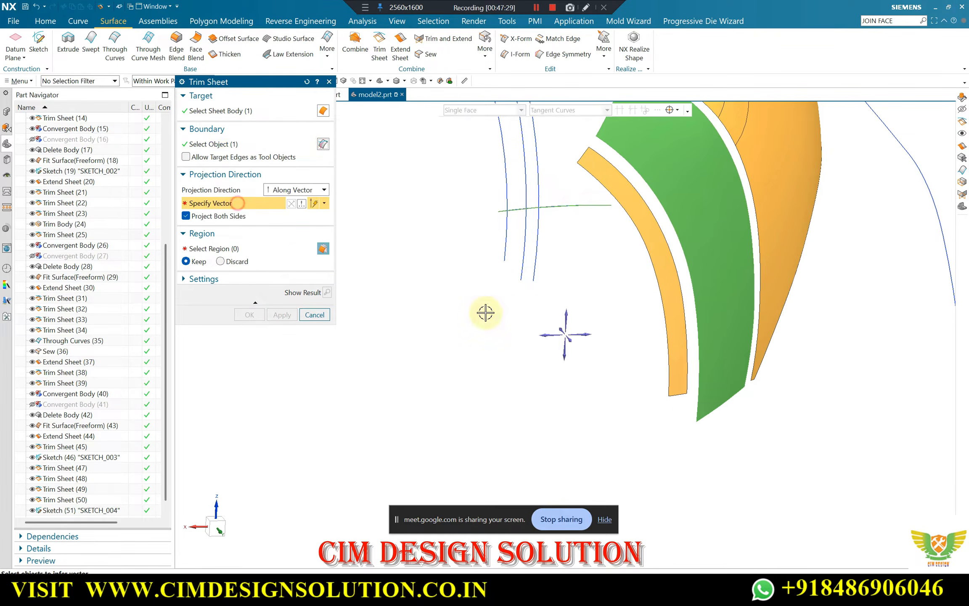
middle_click(572, 345)
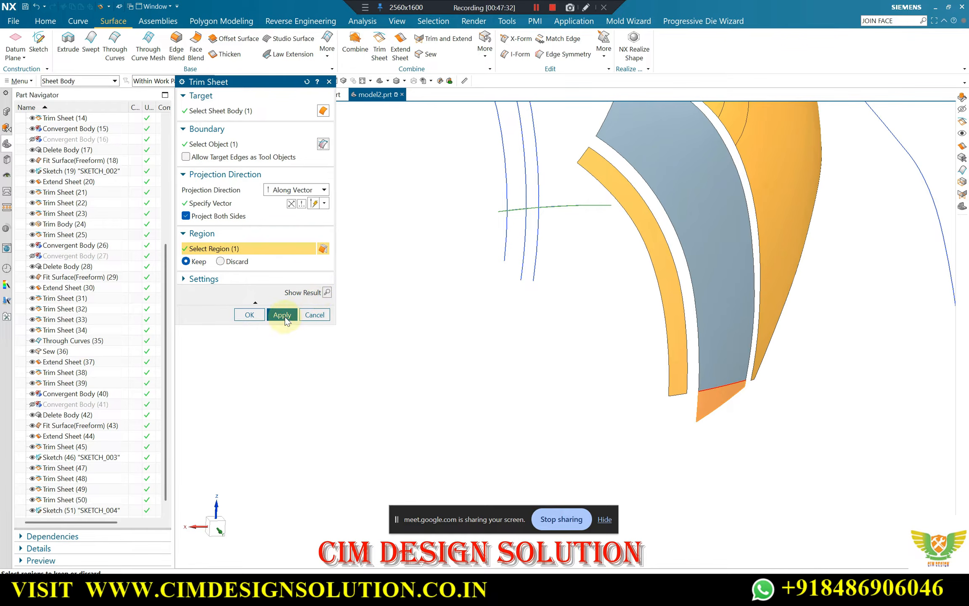
click(274, 315)
key(Escape)
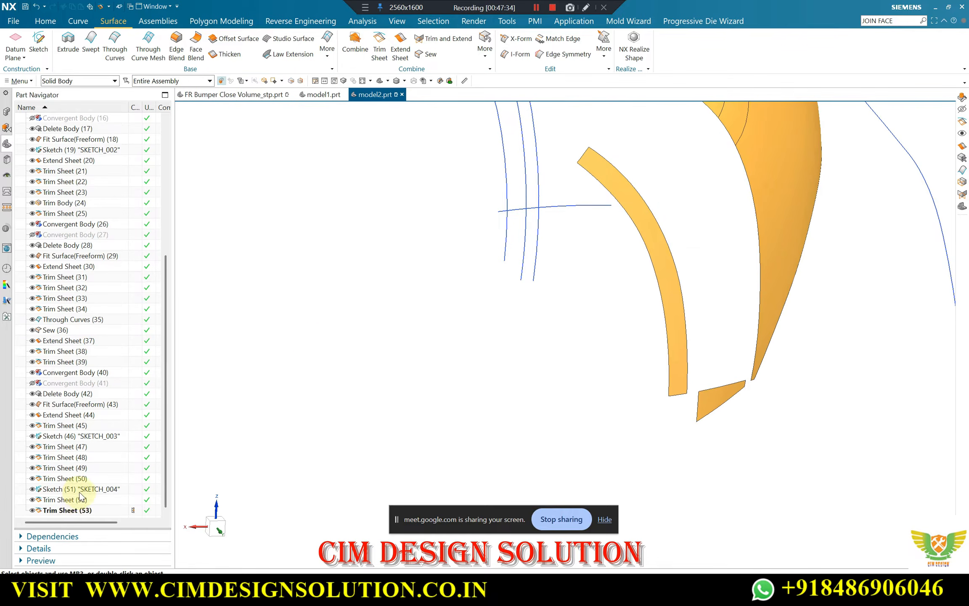
Edit the middle sheet's trim so that its selected region is discarded instead of kept
click(86, 510)
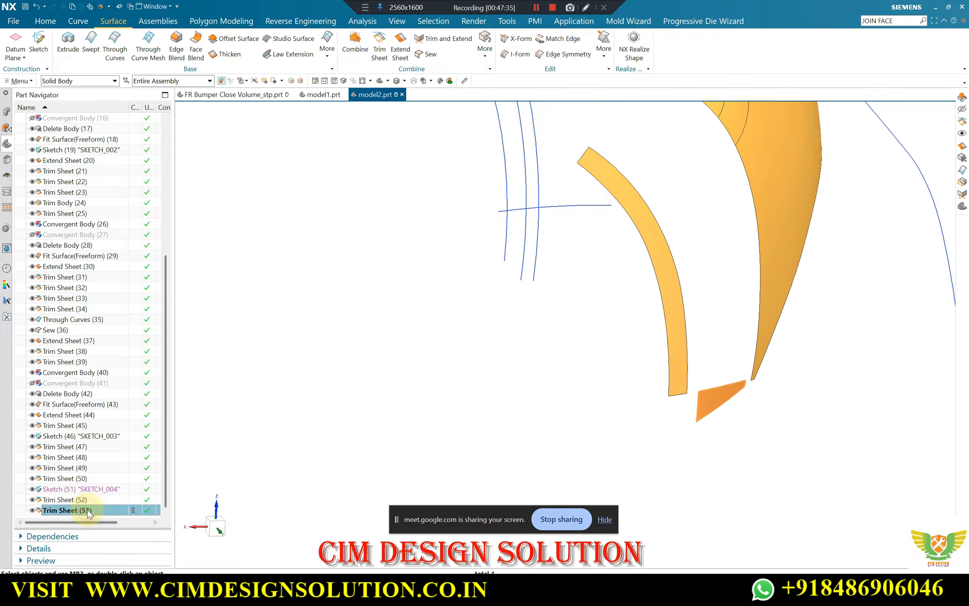
double_click(734, 383)
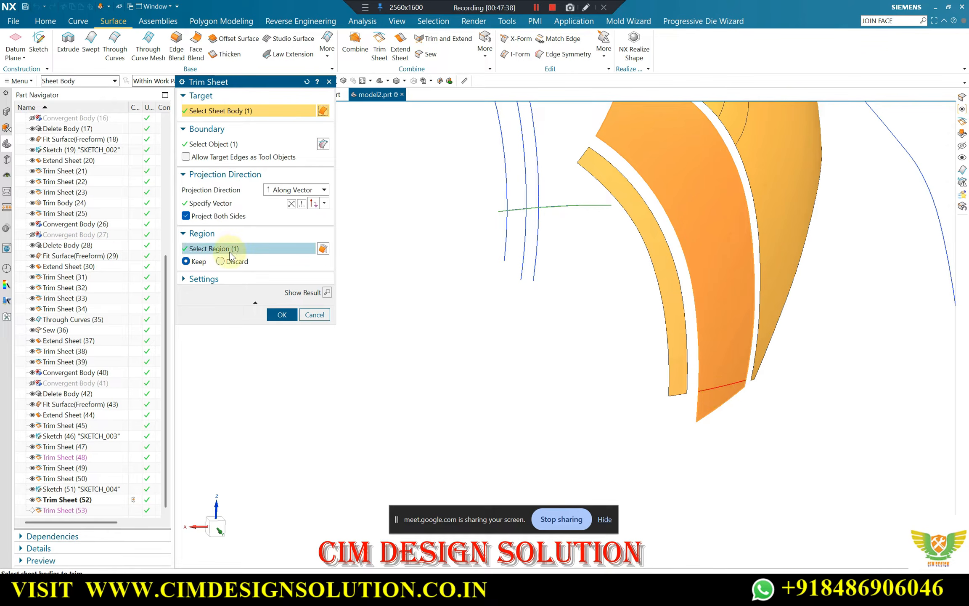
click(220, 261)
click(281, 314)
Trim the lower tip of the large sewn sheet to the SKETCH_004 curve, projecting along the Y axis
middle_drag(511, 357, 714, 314)
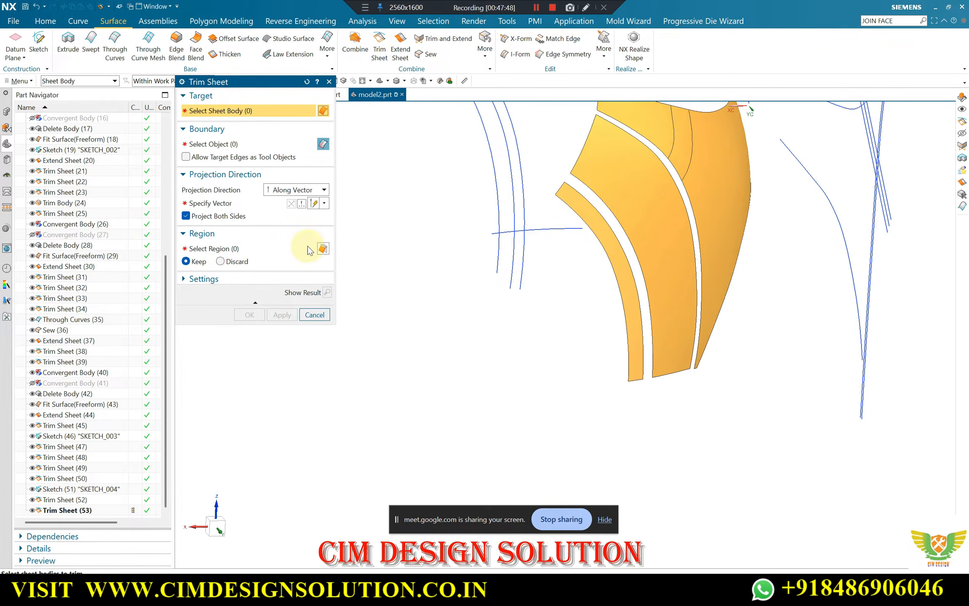
click(718, 246)
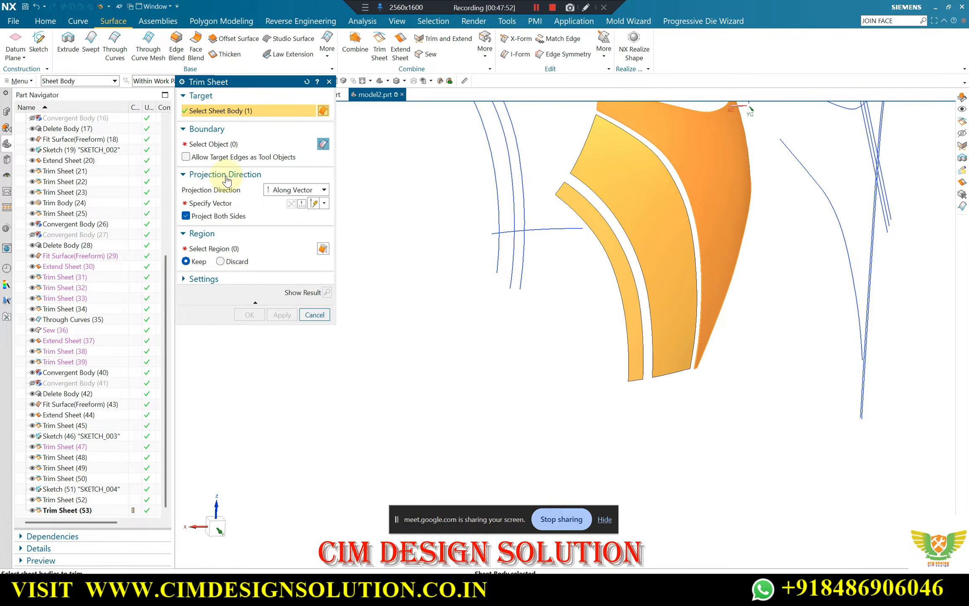
click(223, 144)
click(559, 229)
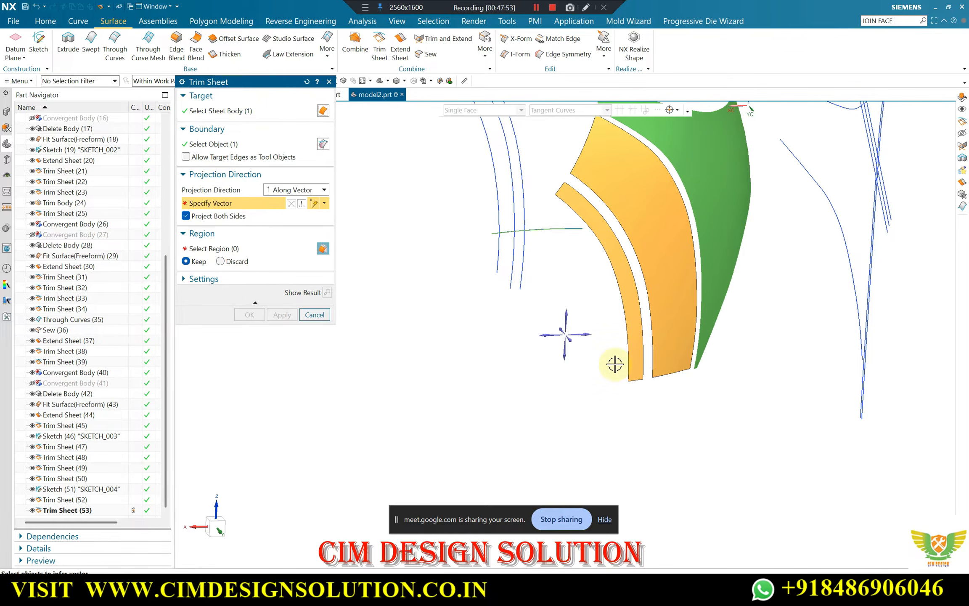
click(574, 344)
click(327, 292)
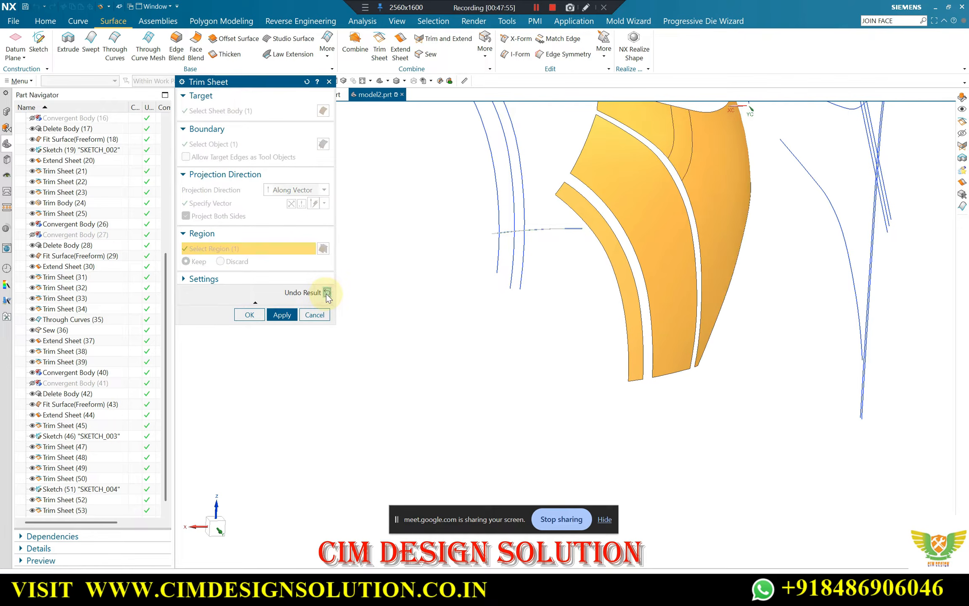
click(249, 315)
Show the hidden solid bumper body together with the trimmed sheets
middle_drag(350, 319, 597, 211)
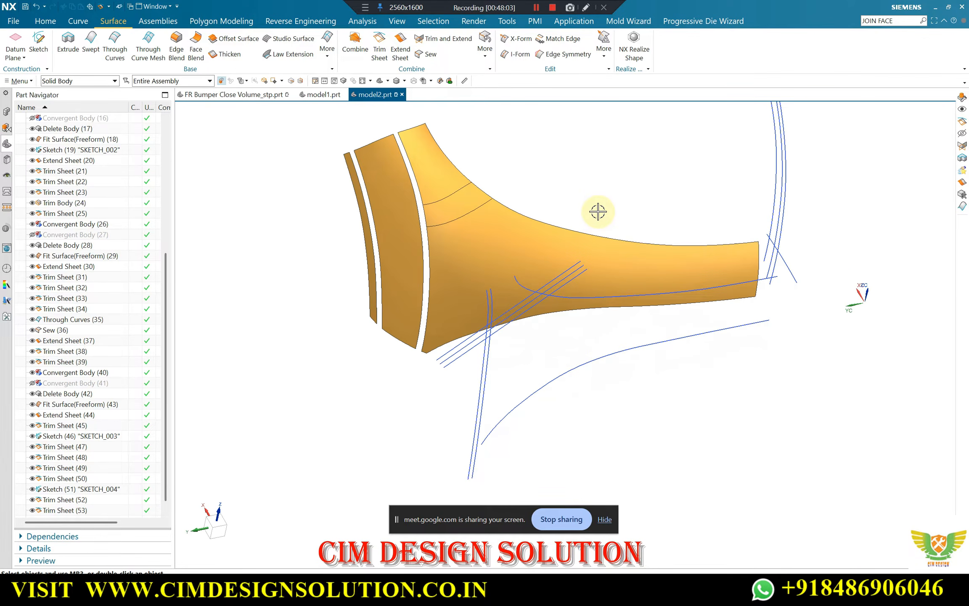
key(ctrl+shift+k)
scroll(531, 217, up, 1)
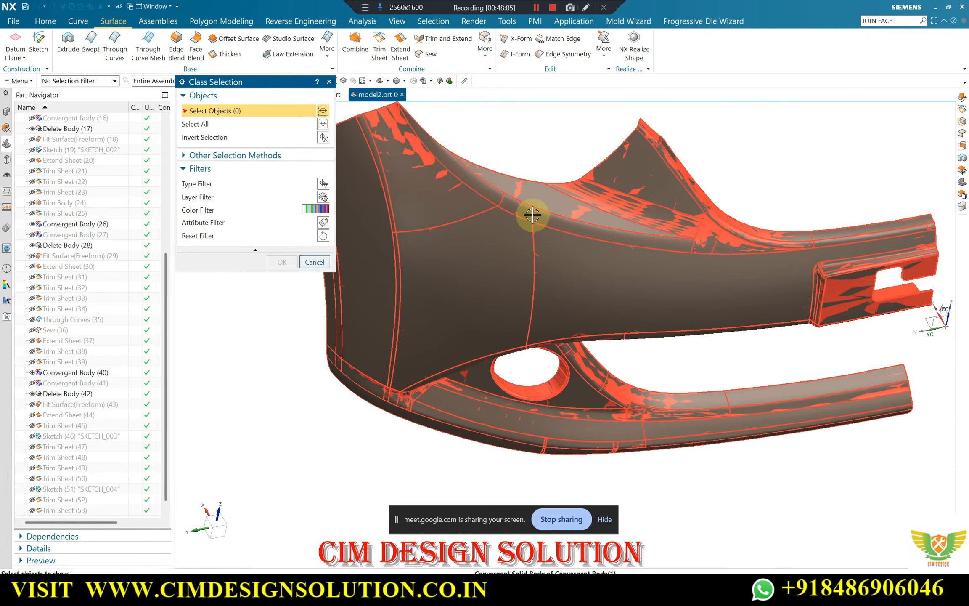
scroll(640, 222, up, 2)
scroll(638, 223, down, 2)
scroll(783, 274, up, 2)
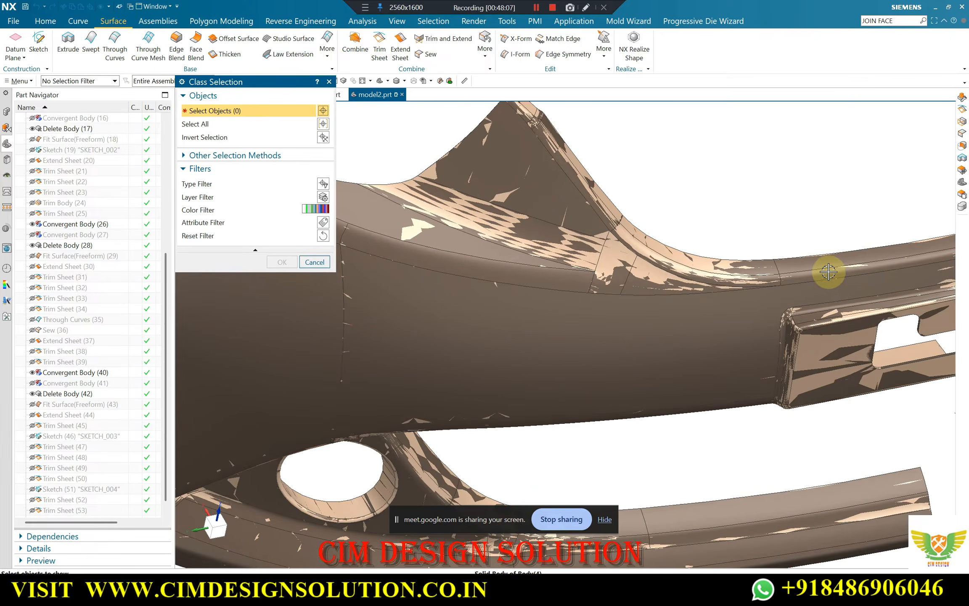
click(696, 268)
middle_click(696, 268)
Examine how the trimmed sheets match the bumper body's faces and the area around the fog lamp recess
scroll(689, 266, down, 3)
middle_drag(610, 263, 595, 248)
middle_drag(349, 341, 577, 202)
scroll(382, 243, up, 1)
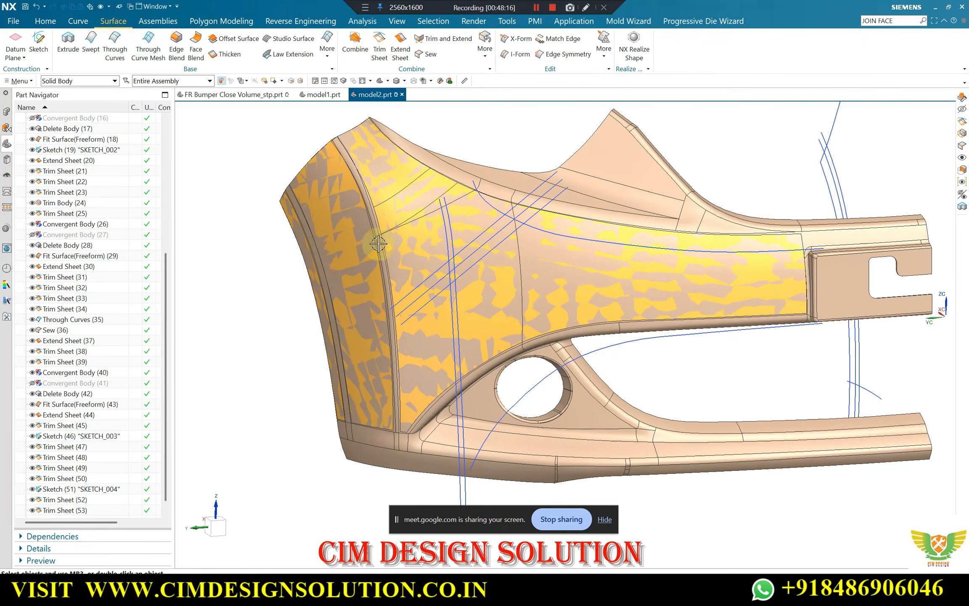
scroll(382, 243, down, 1)
middle_drag(379, 244, 387, 180)
middle_drag(553, 293, 485, 273)
scroll(485, 273, up, 1)
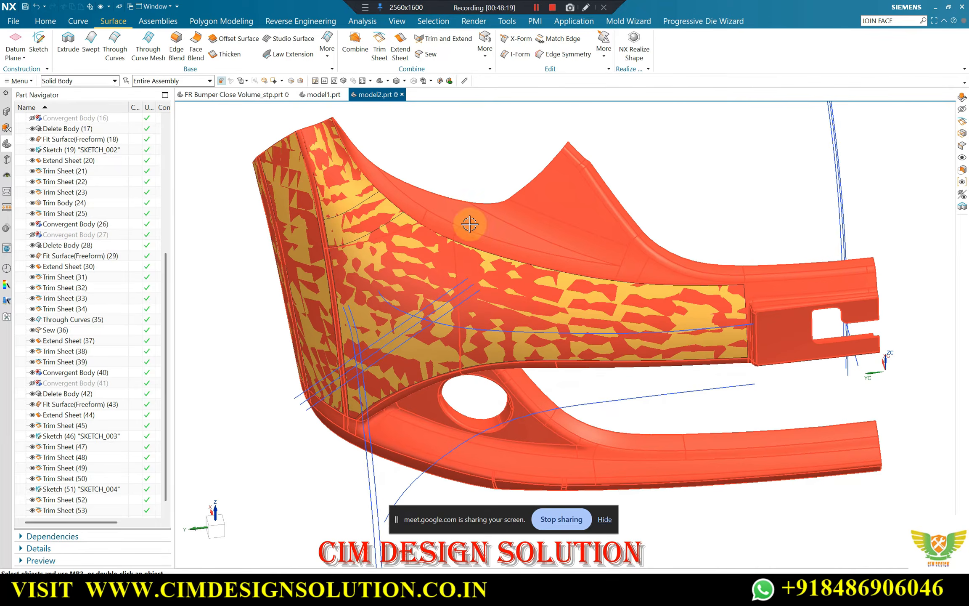
scroll(568, 219, down, 1)
middle_drag(567, 218, 594, 205)
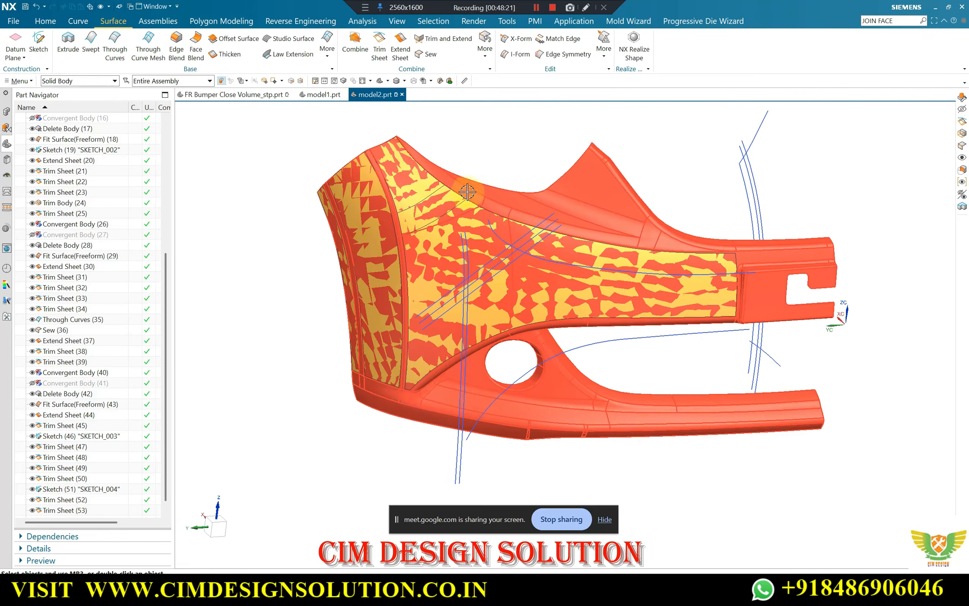
middle_drag(467, 191, 809, 281)
scroll(610, 310, up, 2)
scroll(617, 270, down, 2)
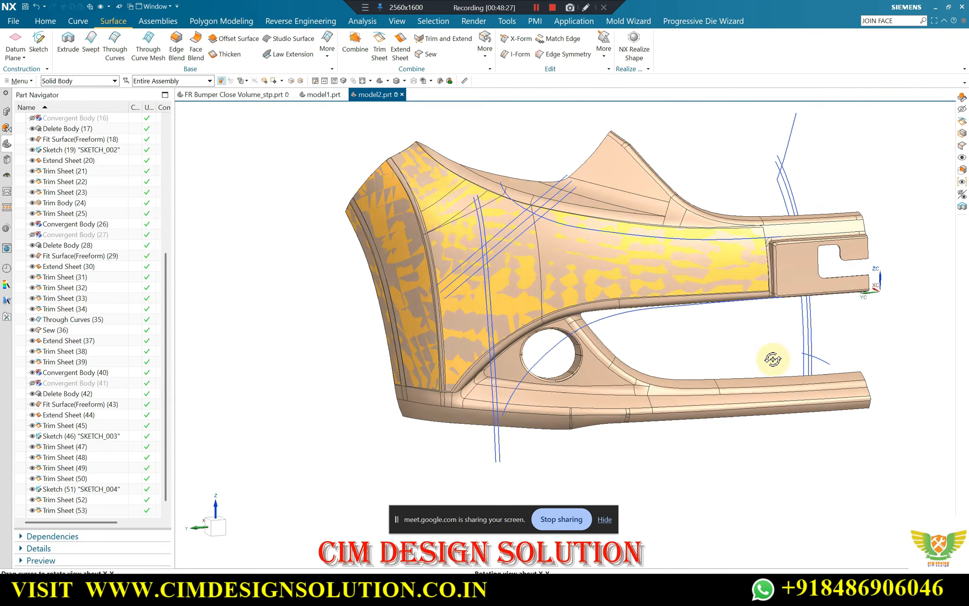
scroll(617, 383, up, 2)
scroll(341, 411, down, 2)
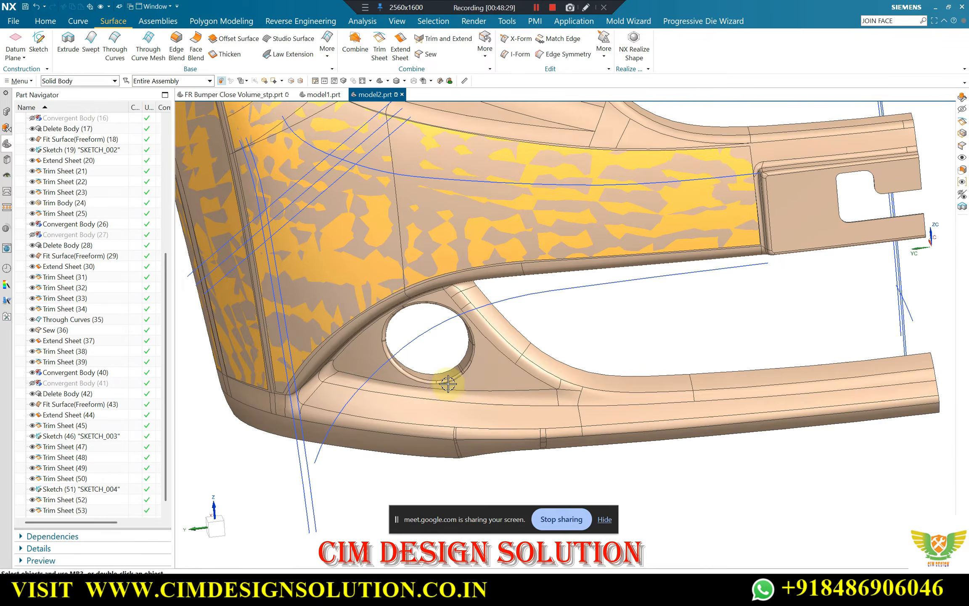
middle_drag(443, 379, 394, 361)
middle_drag(673, 375, 494, 364)
scroll(248, 341, up, 2)
scroll(286, 336, down, 4)
middle_drag(387, 338, 521, 279)
middle_drag(457, 255, 613, 276)
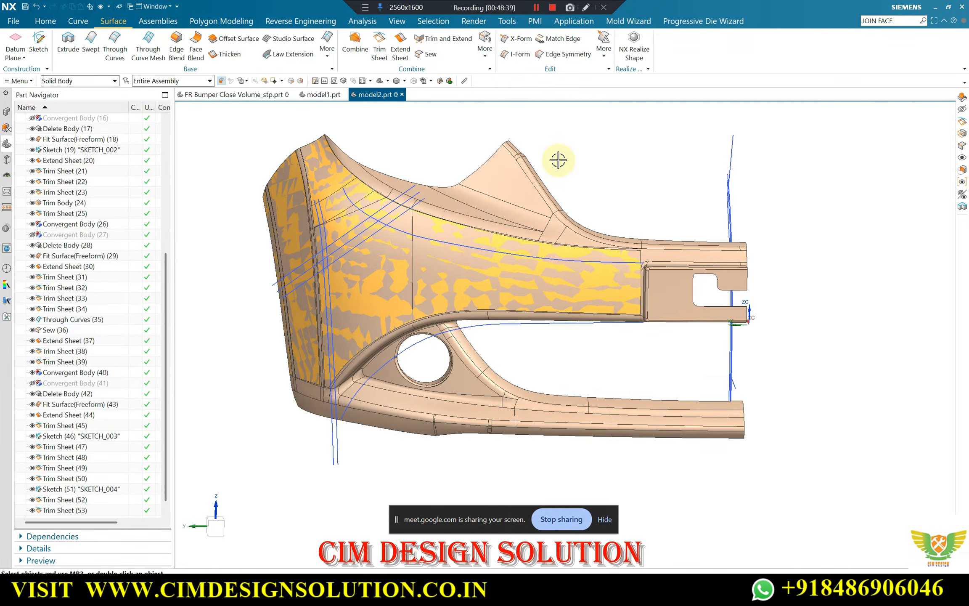
key(F8)
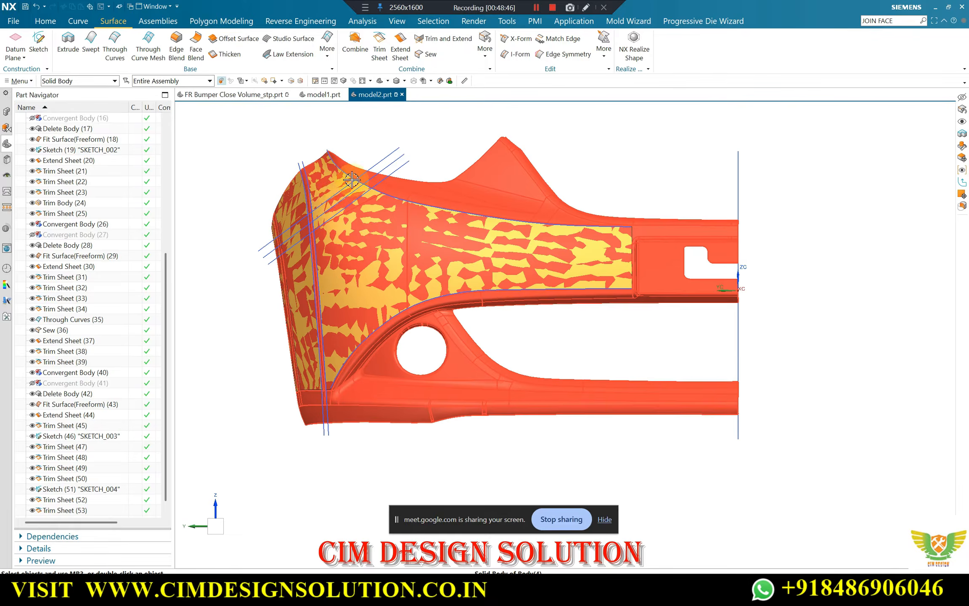
middle_drag(328, 147, 433, 118)
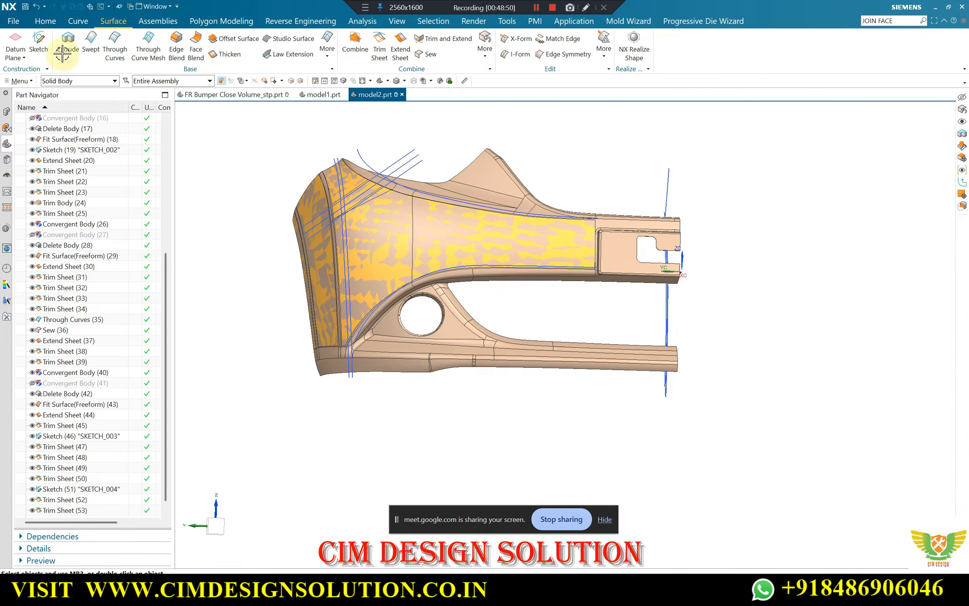
click(41, 39)
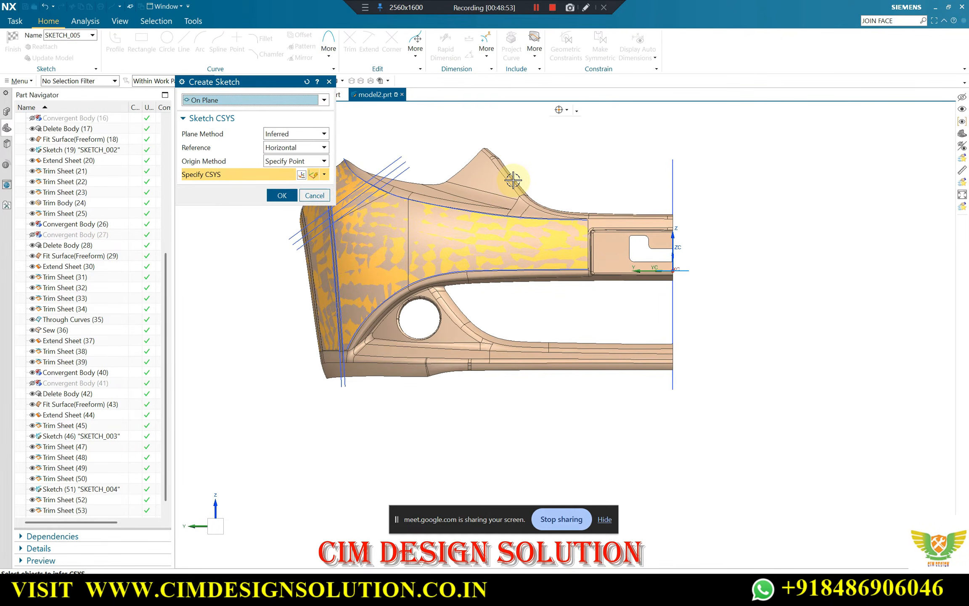
key(Escape)
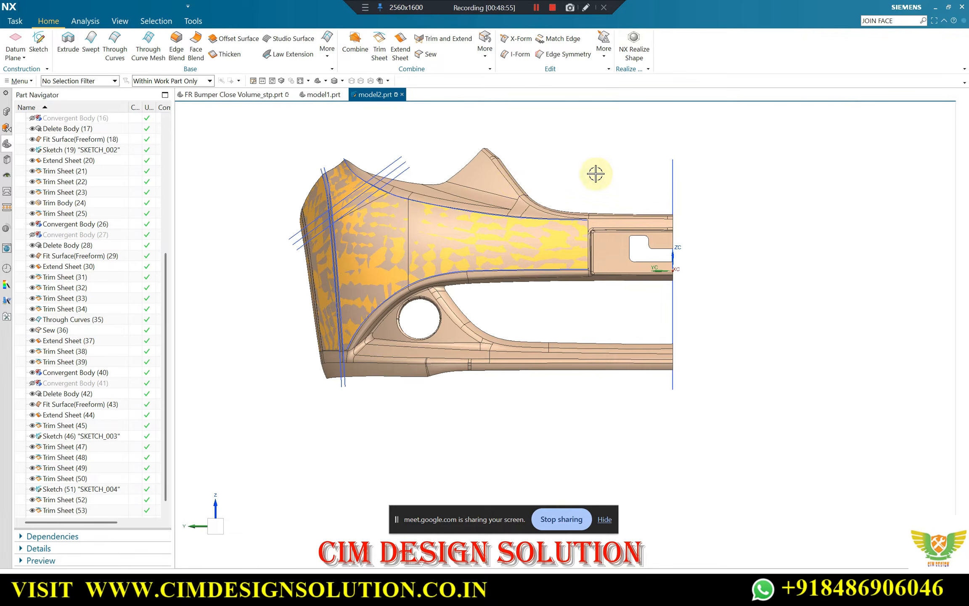
Show the datum coordinate system and turn off the WCS display
key(ctrl+shift+k)
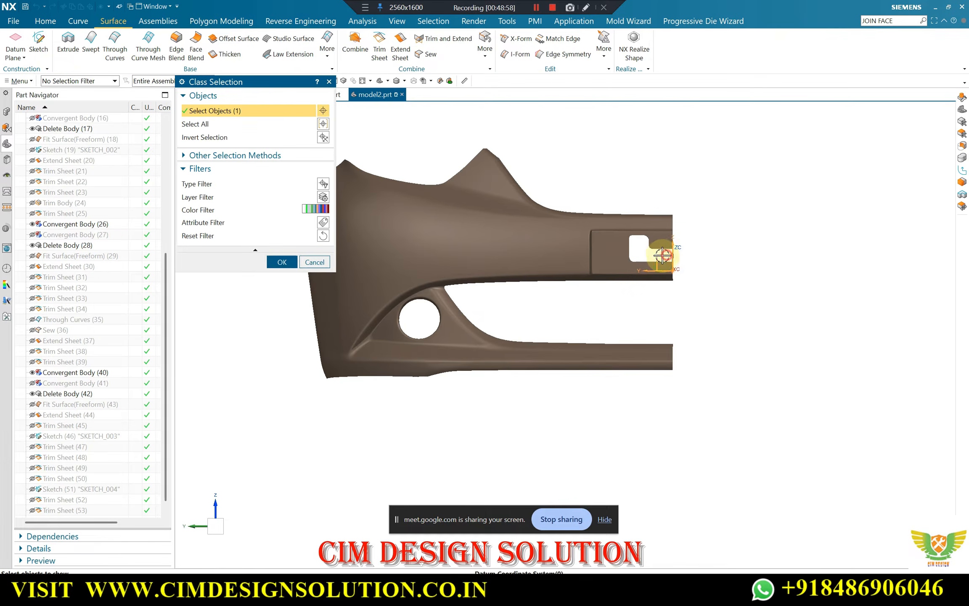
middle_click(764, 268)
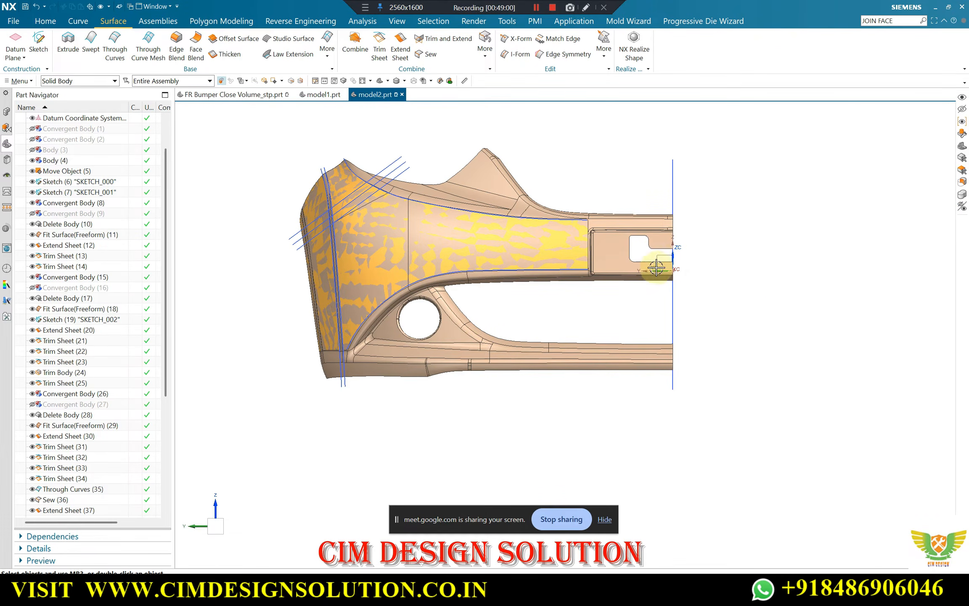
key(w)
scroll(669, 263, up, 4)
scroll(681, 273, down, 4)
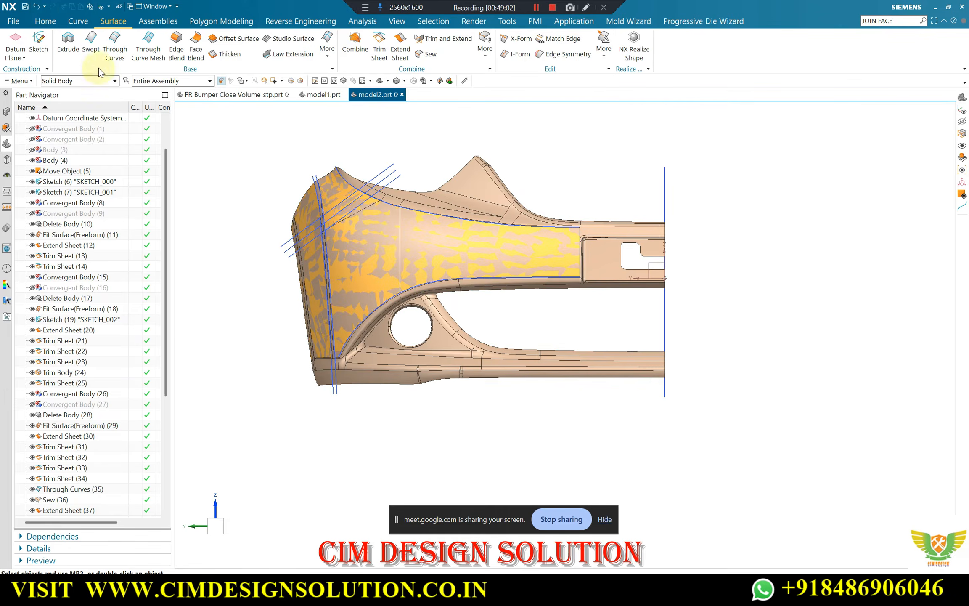
Create a new sketch on the YZ plane of the datum coordinate system and leave the Profile tool
click(37, 42)
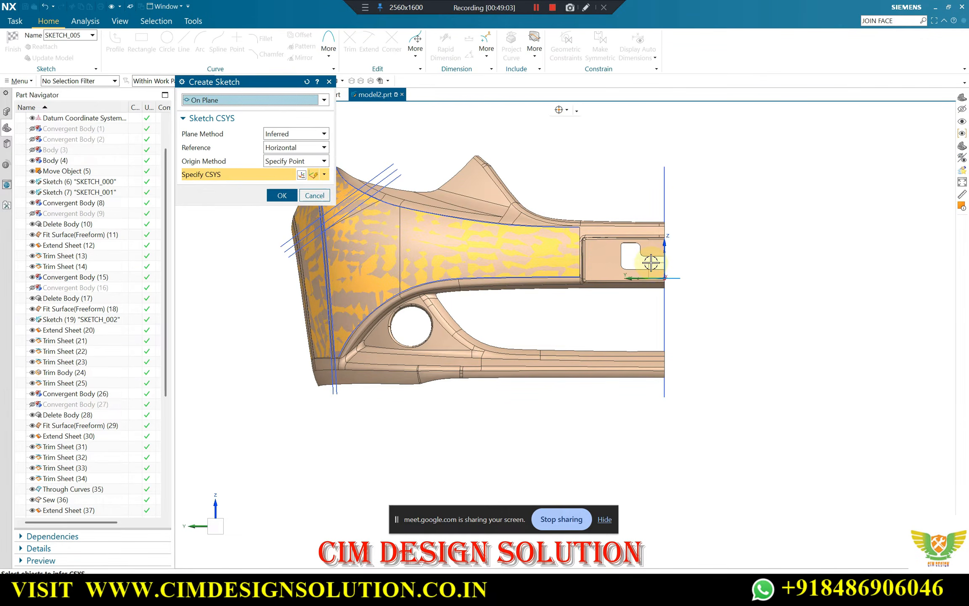
click(650, 262)
middle_click(678, 275)
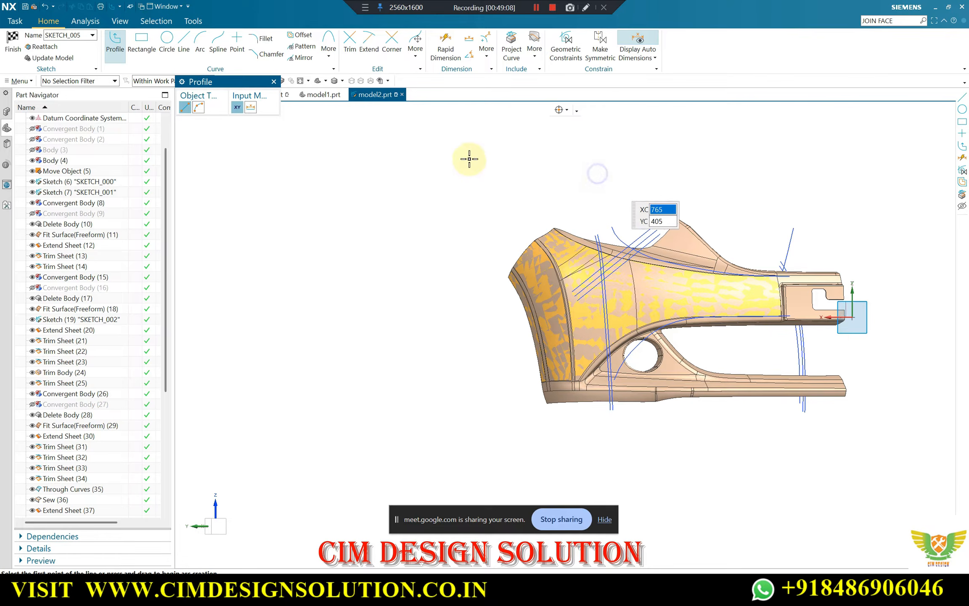
scroll(677, 330, up, 5)
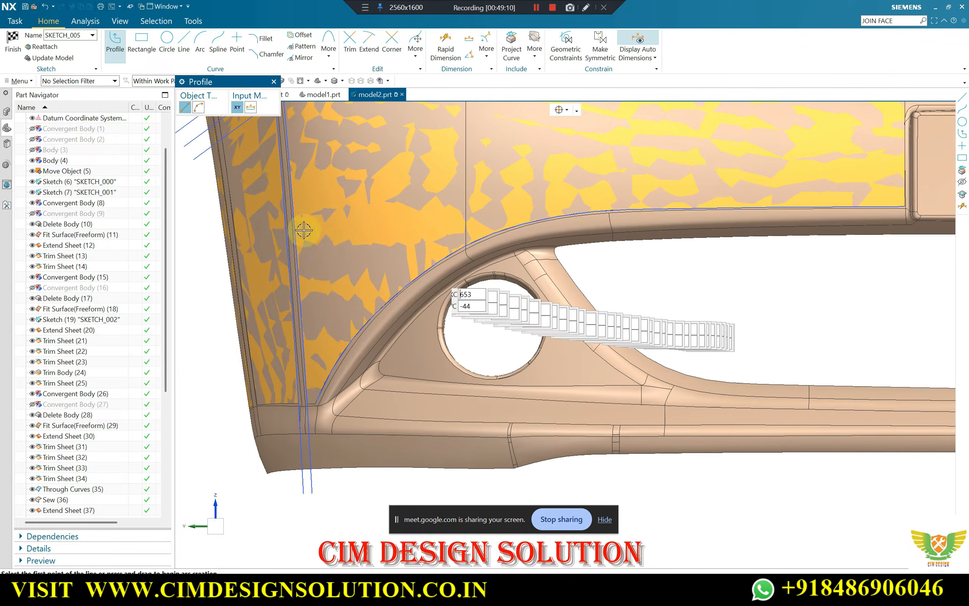
key(Escape)
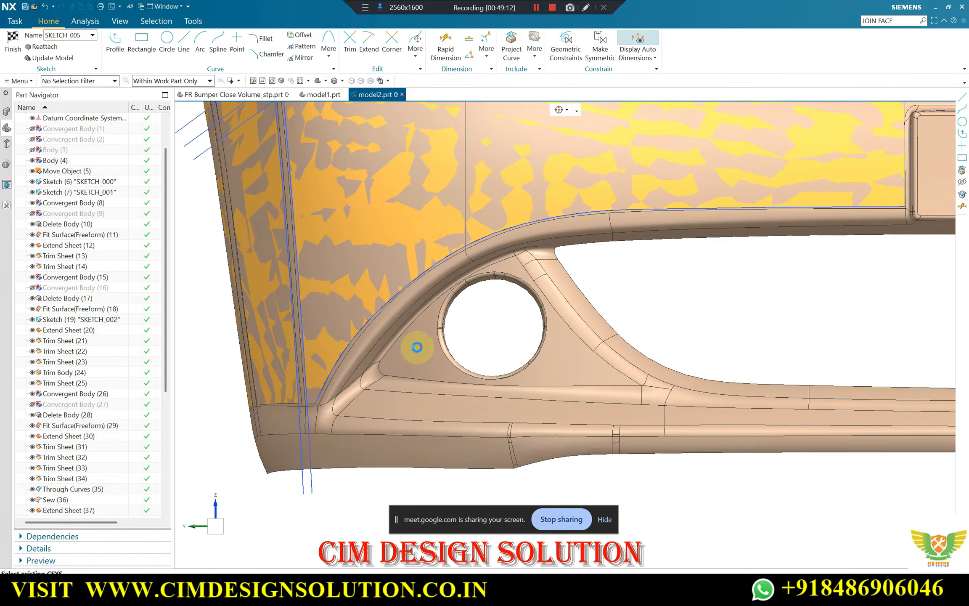
Start a degree-2 through-points studio spline at the lower end of the crease above the fog lamp recess, placing its first two points along the body edge
scroll(410, 334, down, 3)
scroll(410, 332, up, 5)
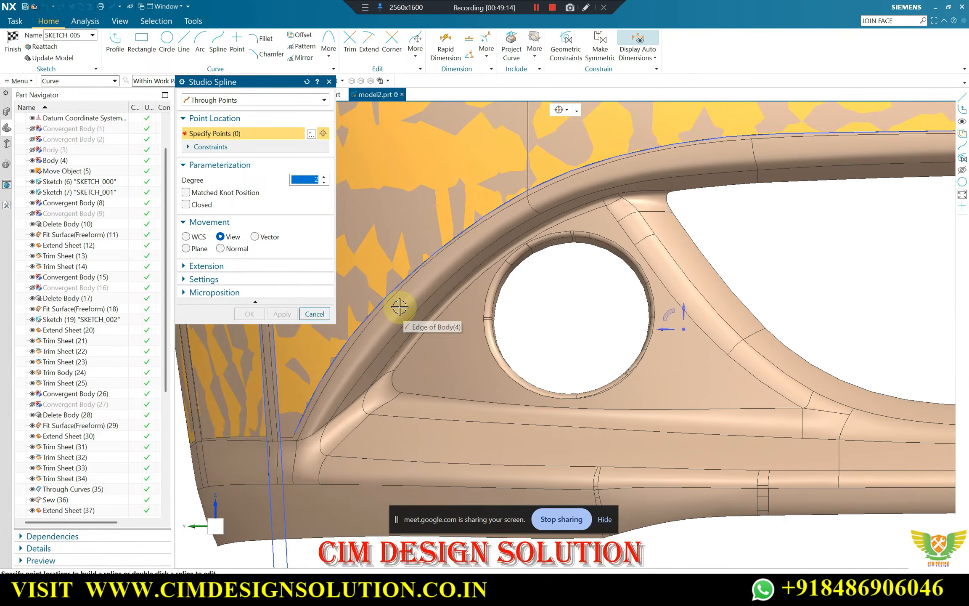
scroll(488, 336, down, 2)
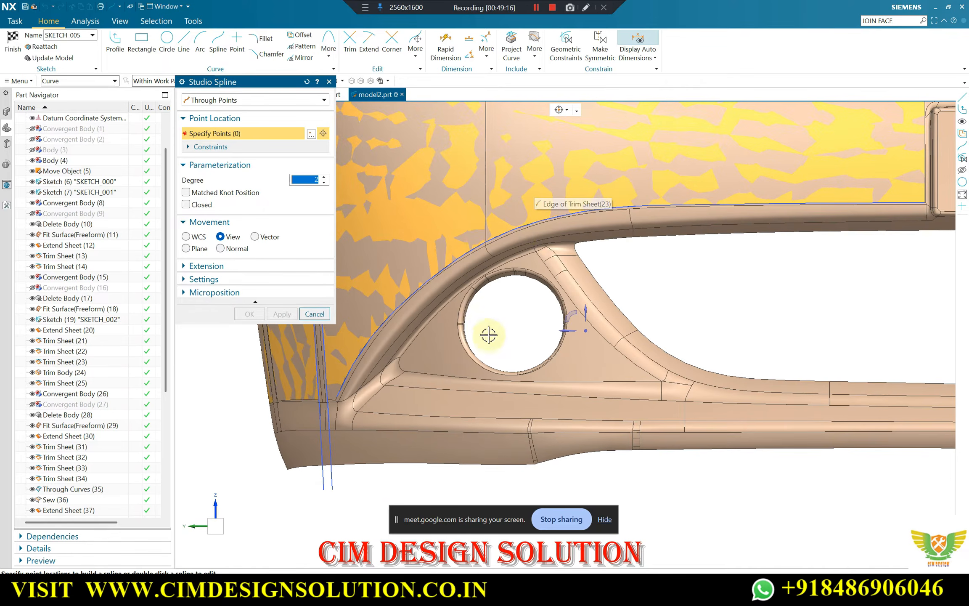
scroll(443, 232, down, 1)
scroll(392, 364, up, 4)
scroll(392, 364, up, 4)
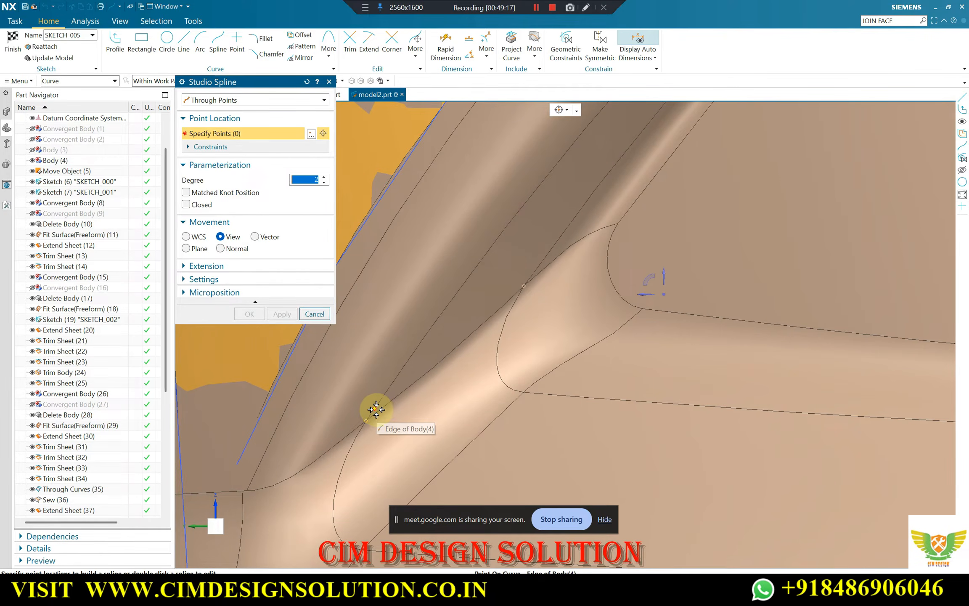
click(377, 407)
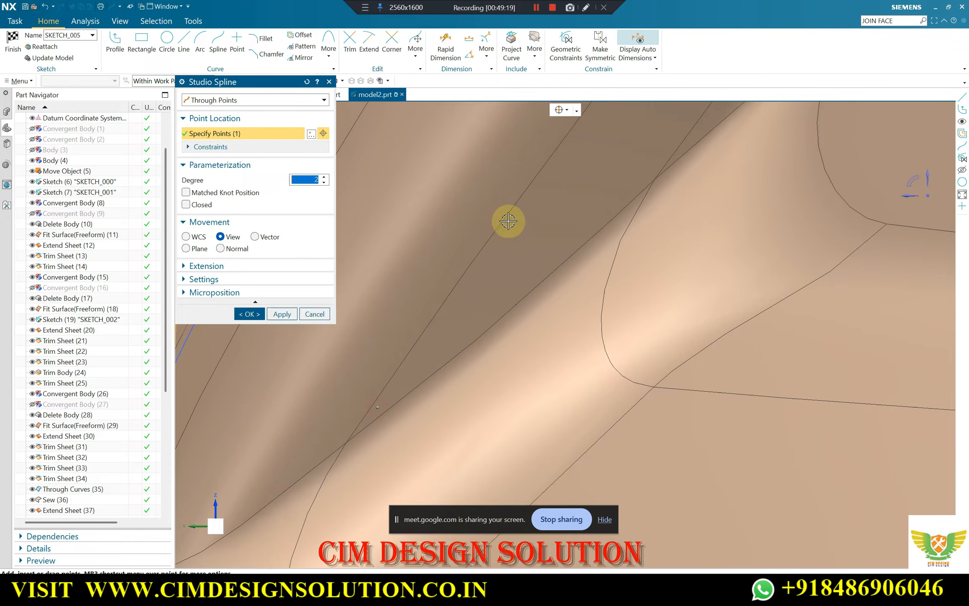
click(509, 226)
scroll(464, 281, down, 4)
scroll(521, 220, up, 4)
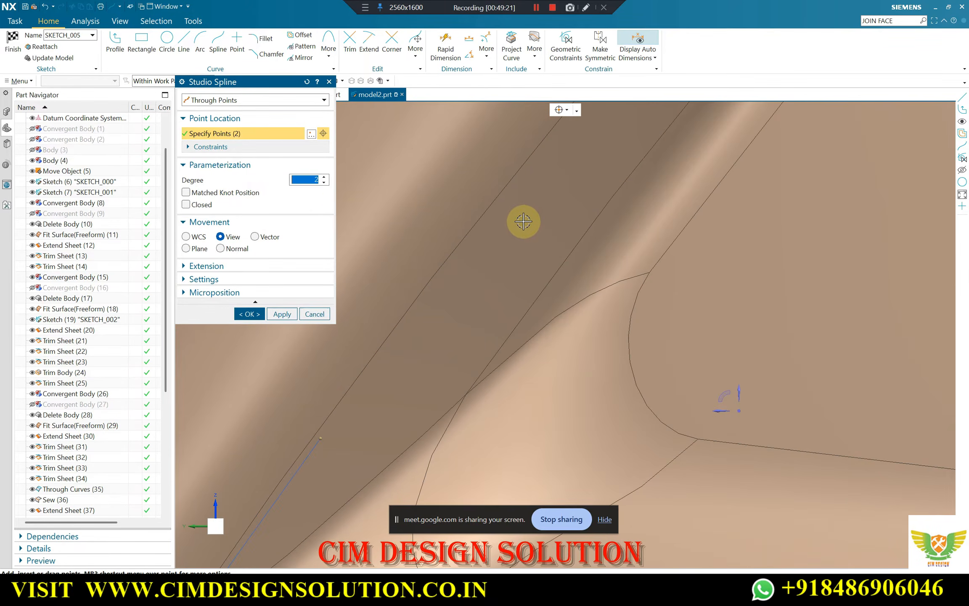
Add three more spline points up the curved body edge beside the round fog lamp hole
click(508, 190)
scroll(320, 446, down, 1)
scroll(318, 451, down, 4)
scroll(442, 283, up, 4)
click(488, 256)
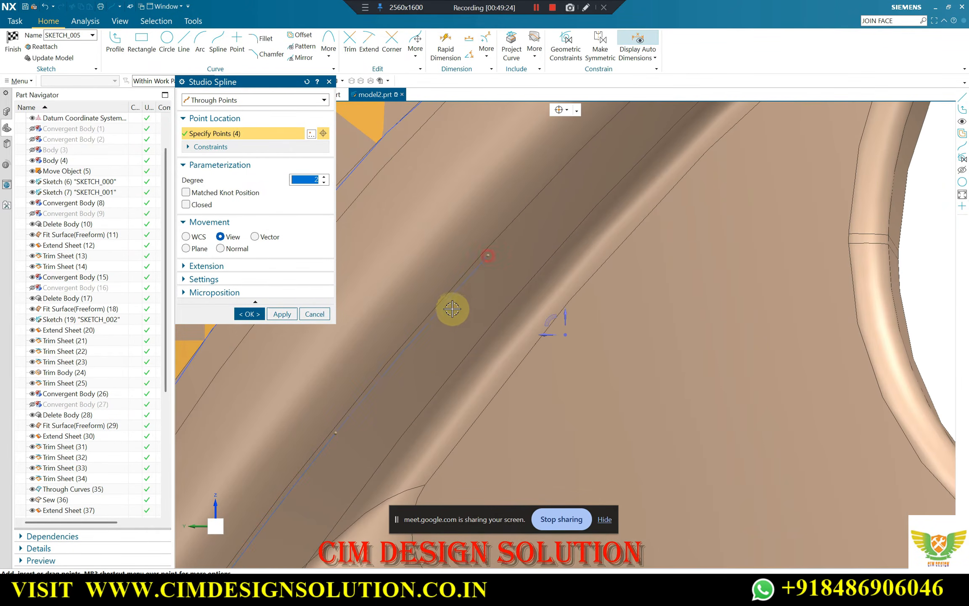
scroll(378, 398, down, 4)
scroll(498, 271, up, 4)
click(494, 280)
scroll(430, 341, down, 5)
scroll(593, 248, up, 5)
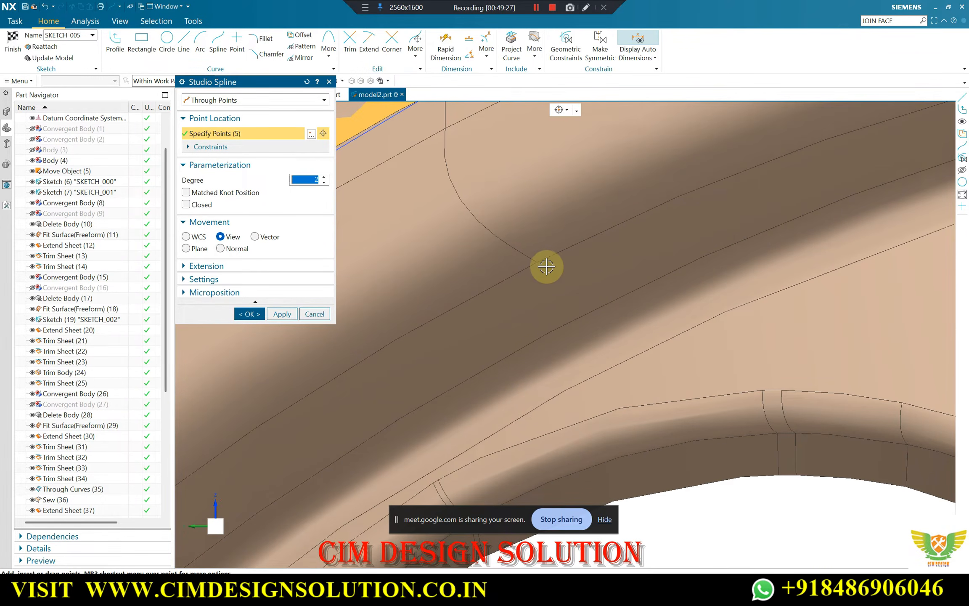
Continue the spline with three points over the top of the fog lamp recess, following the edge towards the long opening
click(546, 267)
scroll(502, 320, down, 4)
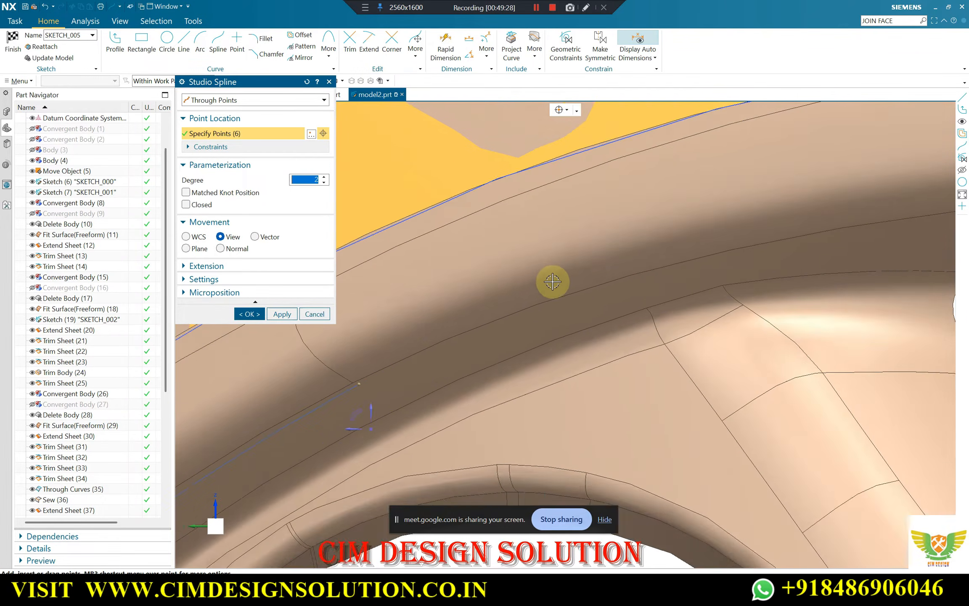
scroll(553, 279, up, 4)
click(608, 290)
scroll(631, 318, down, 4)
scroll(690, 322, up, 4)
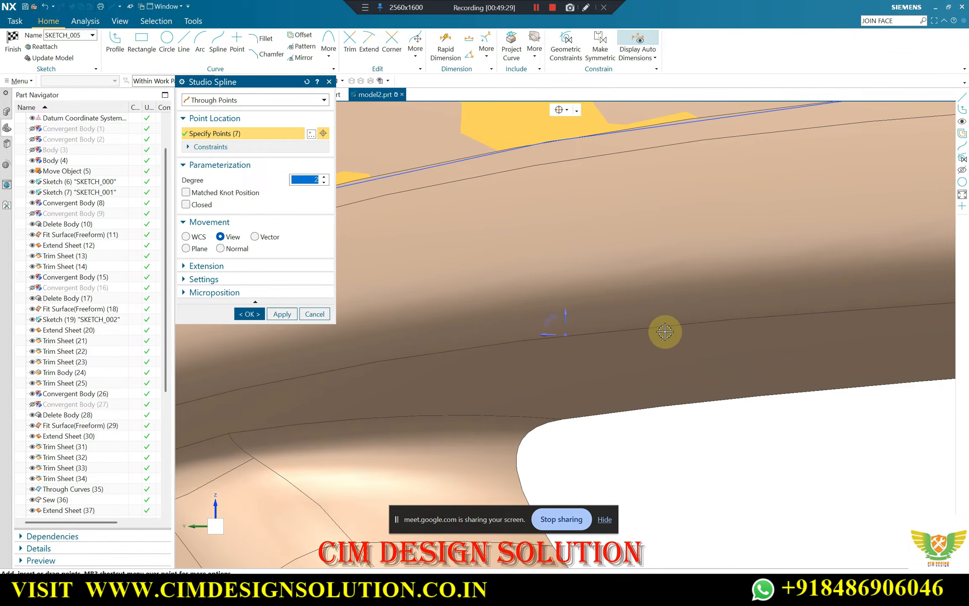
scroll(652, 339, down, 4)
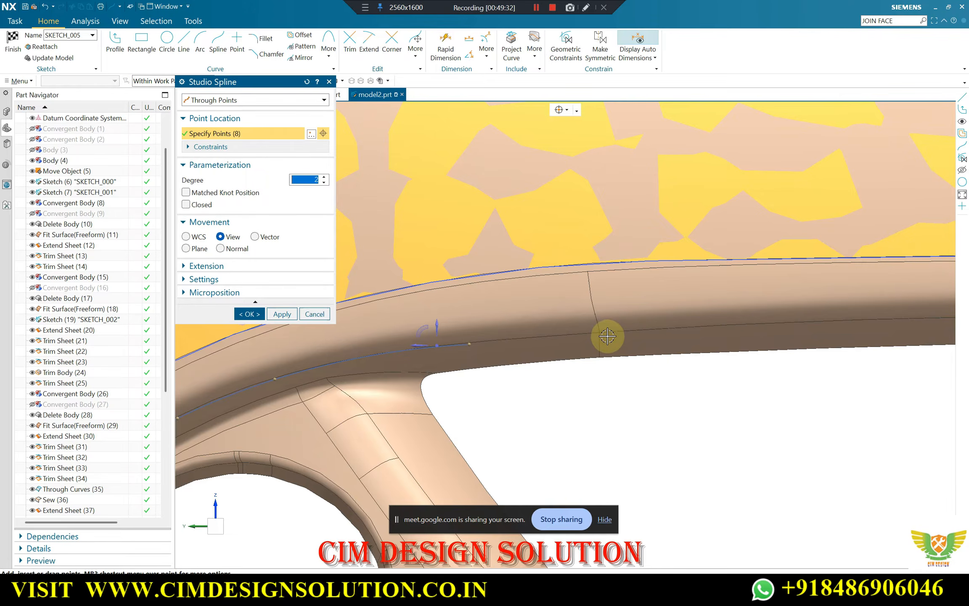
scroll(606, 320, up, 4)
scroll(614, 317, up, 2)
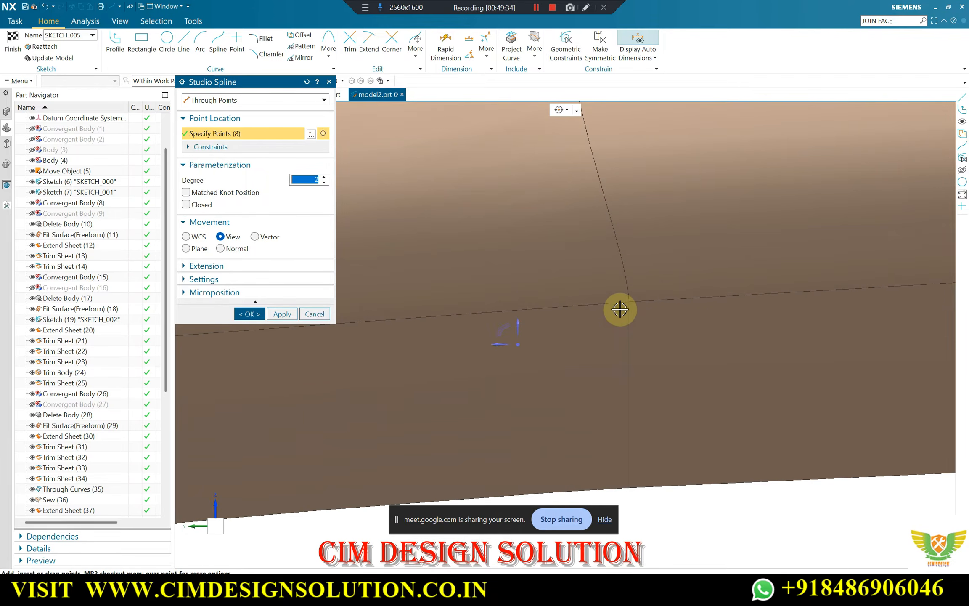
Trace the edge above the long opening with three more spline points, beginning where the cross edge meets it
click(619, 309)
scroll(580, 319, down, 2)
scroll(744, 316, up, 4)
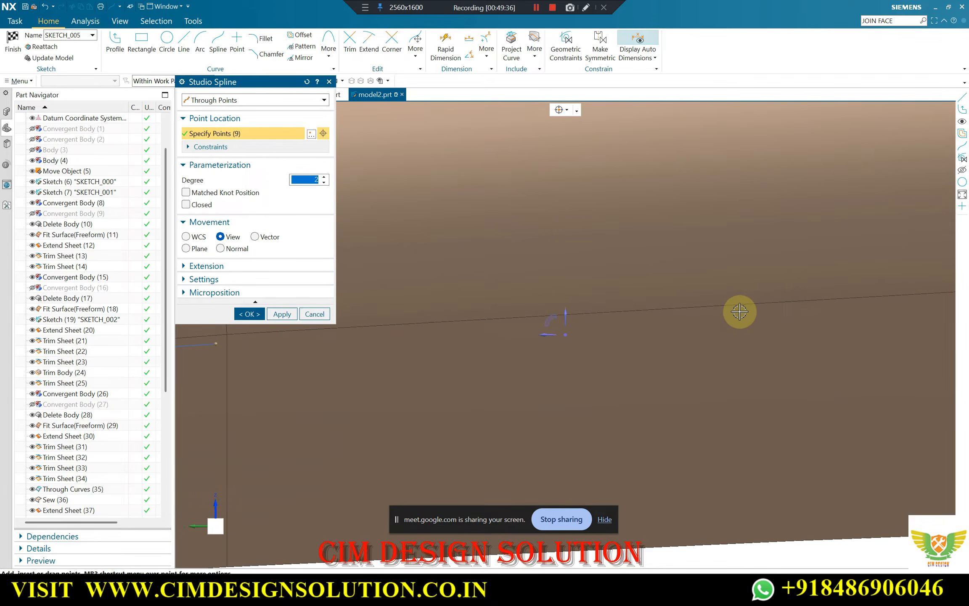
scroll(726, 319, down, 3)
scroll(757, 318, up, 3)
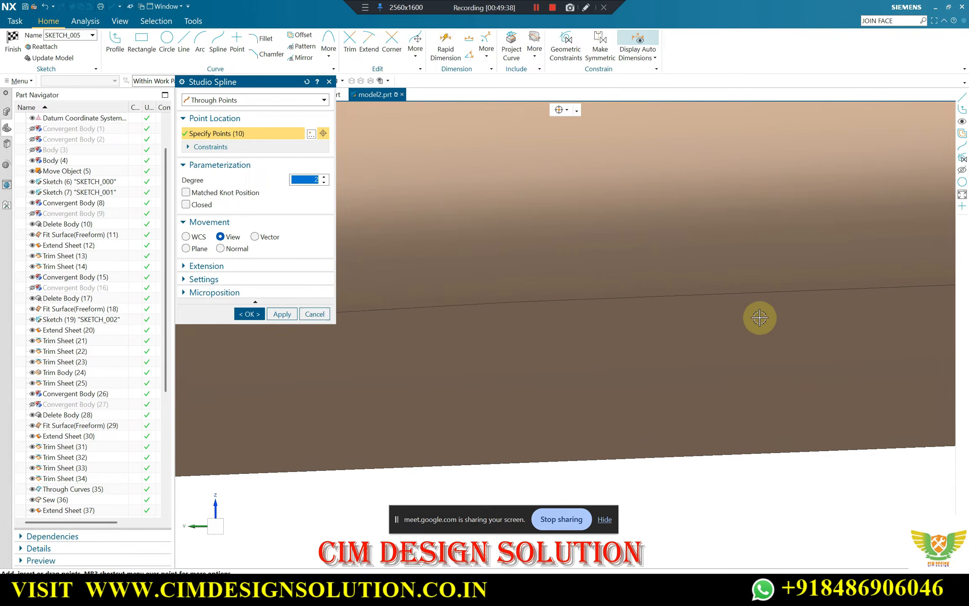
click(714, 296)
scroll(683, 316, down, 2)
scroll(770, 281, up, 2)
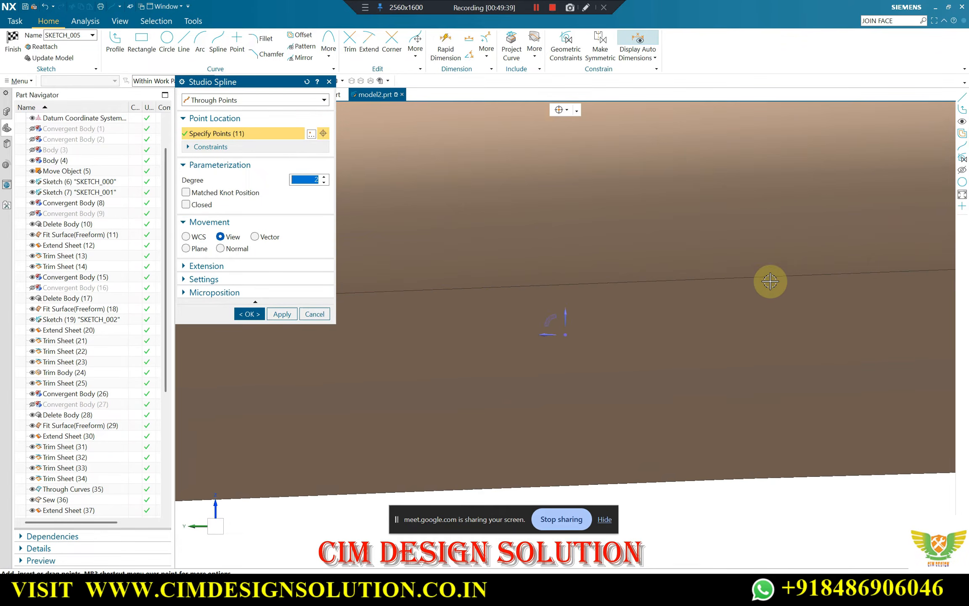
Finish the 16-point spline along the straight edge to the lower corner of the rectangular centre pocket and apply it
click(770, 282)
scroll(771, 282, down, 2)
scroll(780, 321, up, 2)
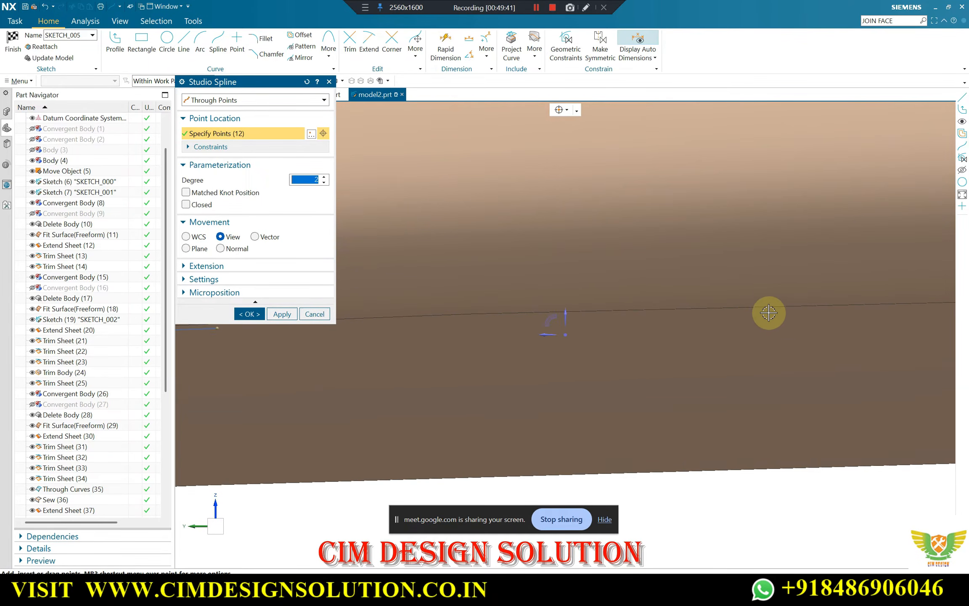
scroll(519, 316, down, 3)
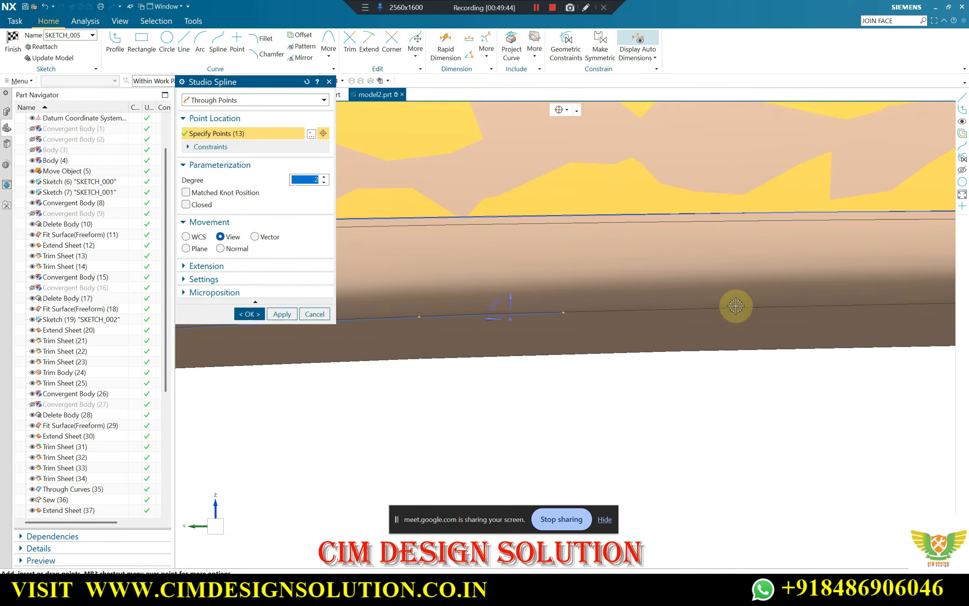
scroll(839, 305, up, 3)
scroll(797, 312, down, 3)
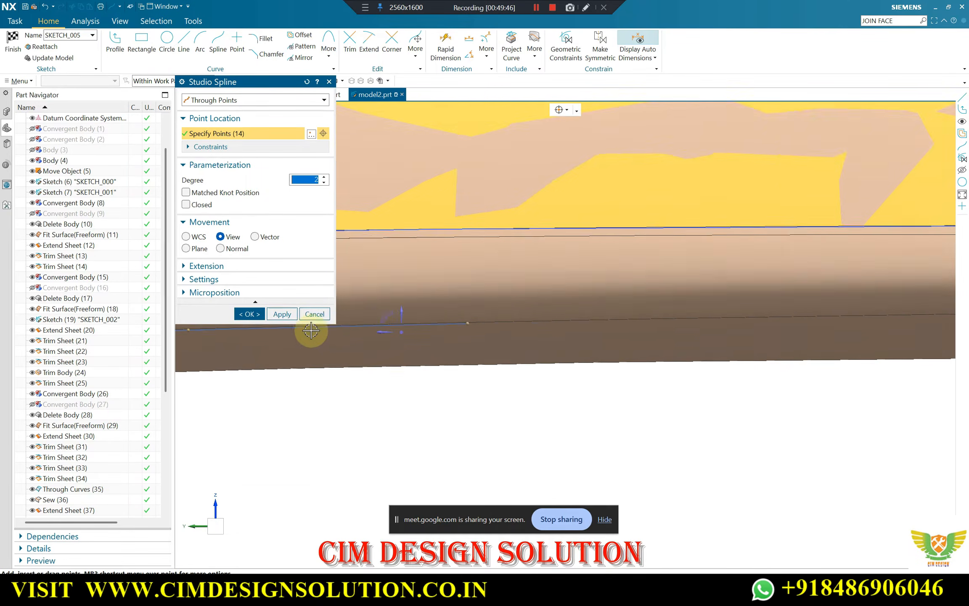
scroll(774, 320, up, 3)
click(760, 332)
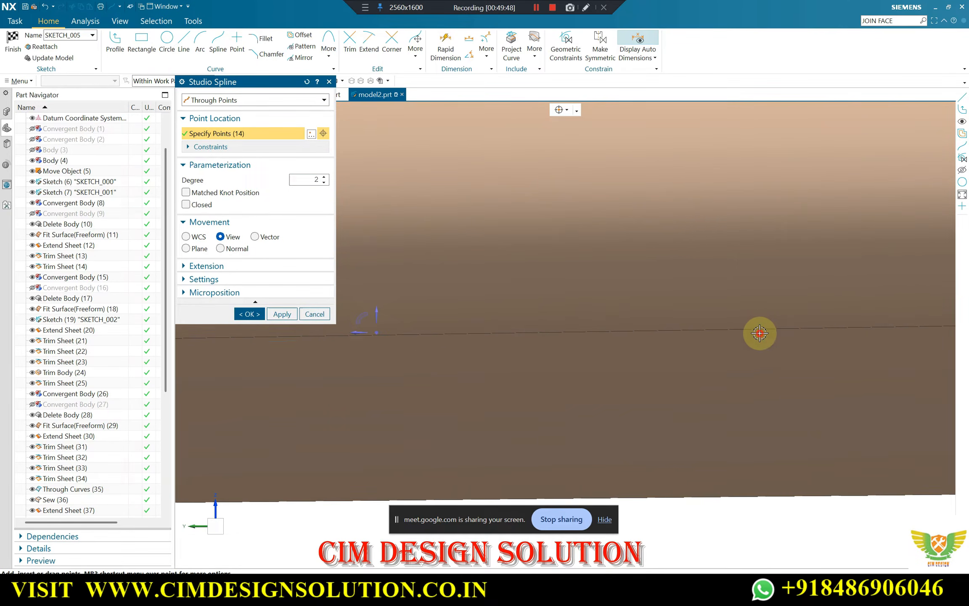
scroll(346, 318, down, 3)
scroll(813, 322, up, 3)
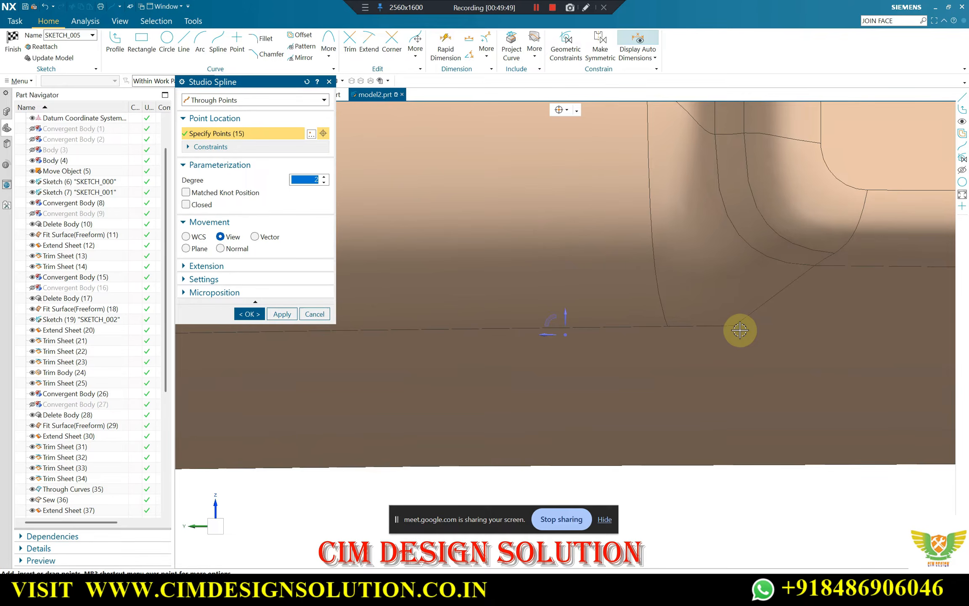
scroll(722, 323, down, 3)
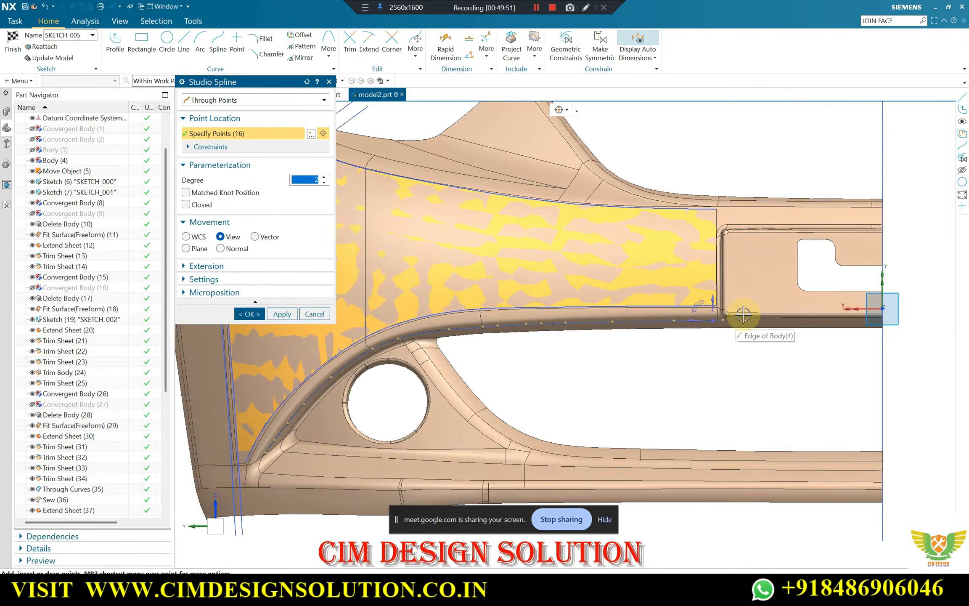
scroll(557, 340, up, 2)
click(281, 313)
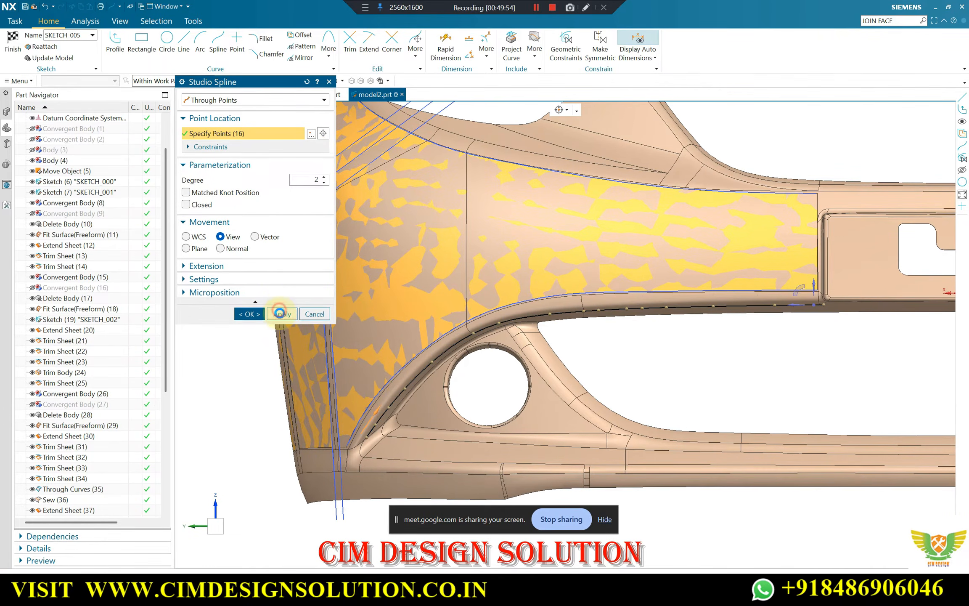
Draw a two-point spline along the pocket's lower edge, from the pocket corner to the bumper's centre line, and apply it
scroll(452, 349, down, 3)
scroll(480, 329, up, 6)
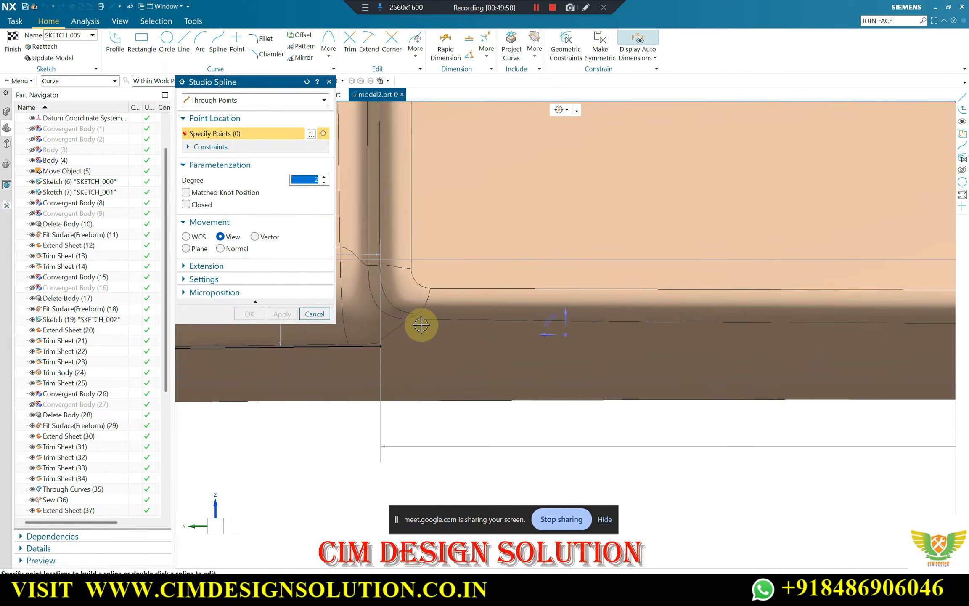
click(421, 324)
scroll(433, 324, down, 4)
scroll(820, 330, up, 3)
scroll(897, 324, down, 2)
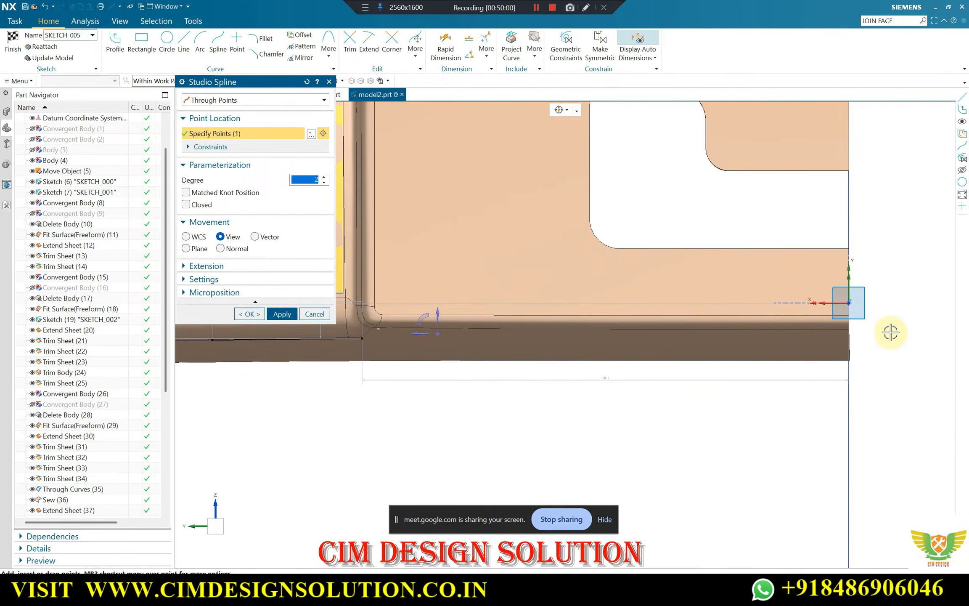
scroll(854, 331, up, 2)
click(850, 330)
scroll(902, 329, down, 3)
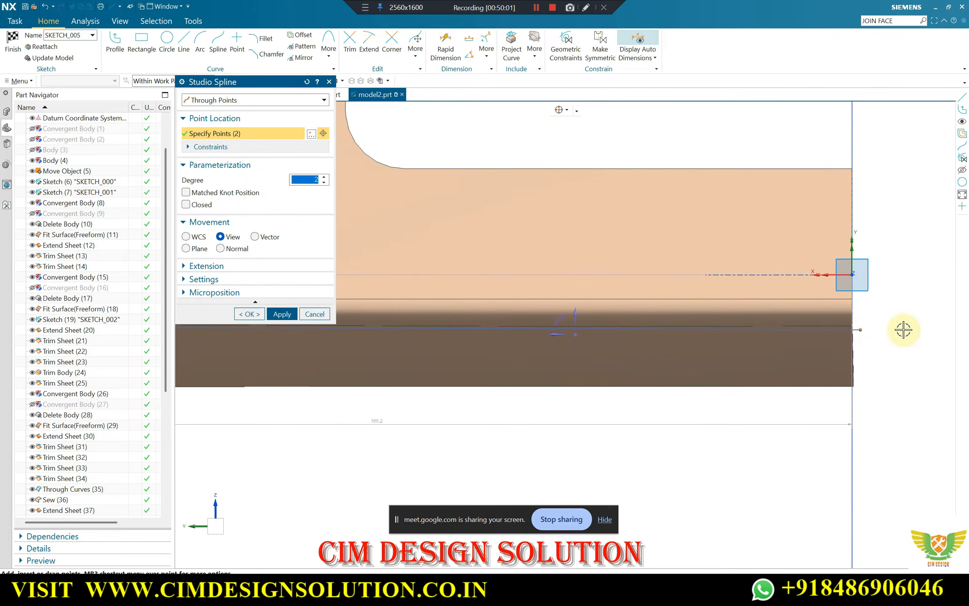
scroll(344, 309, up, 3)
click(279, 315)
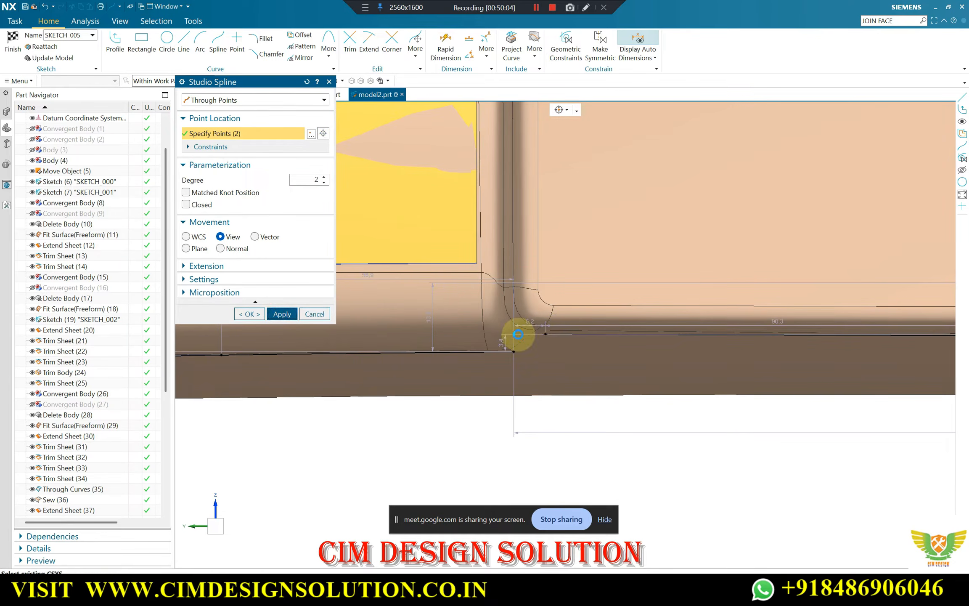
Connect the two splines' ends at the pocket corner with a two-point spline, and shift its upper end to about 4.9 mm horizontally from its lower end
scroll(547, 336, up, 3)
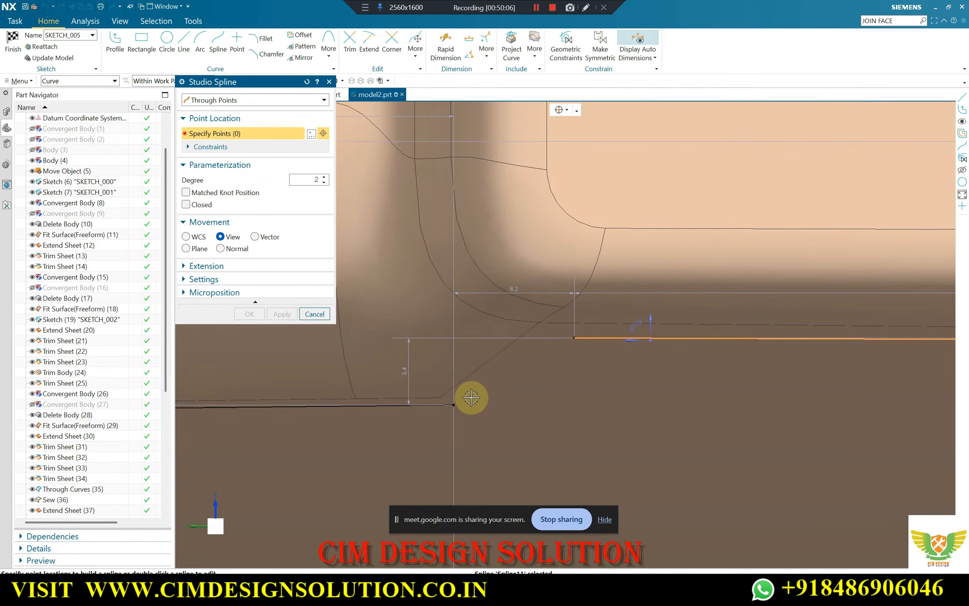
click(453, 404)
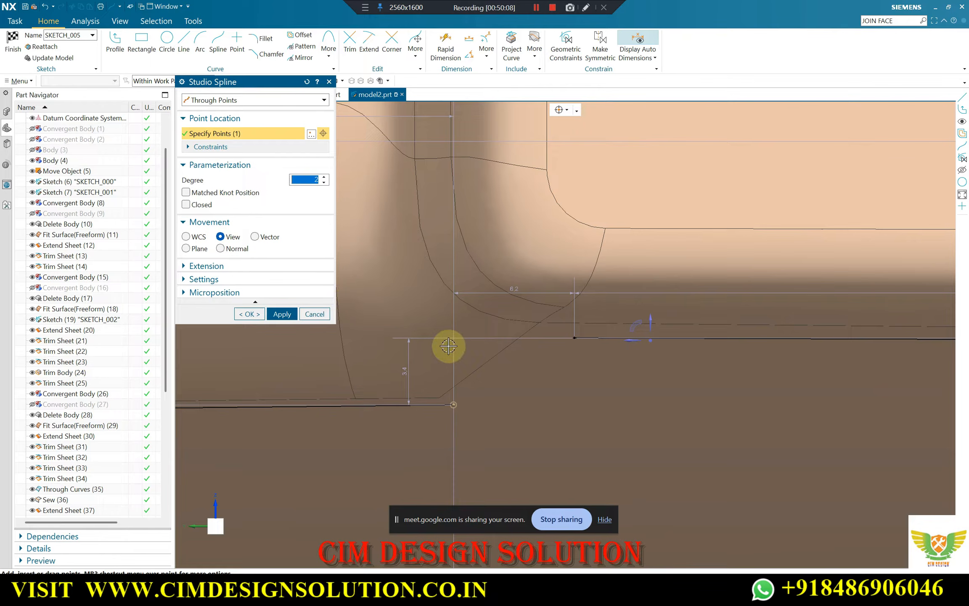
click(576, 337)
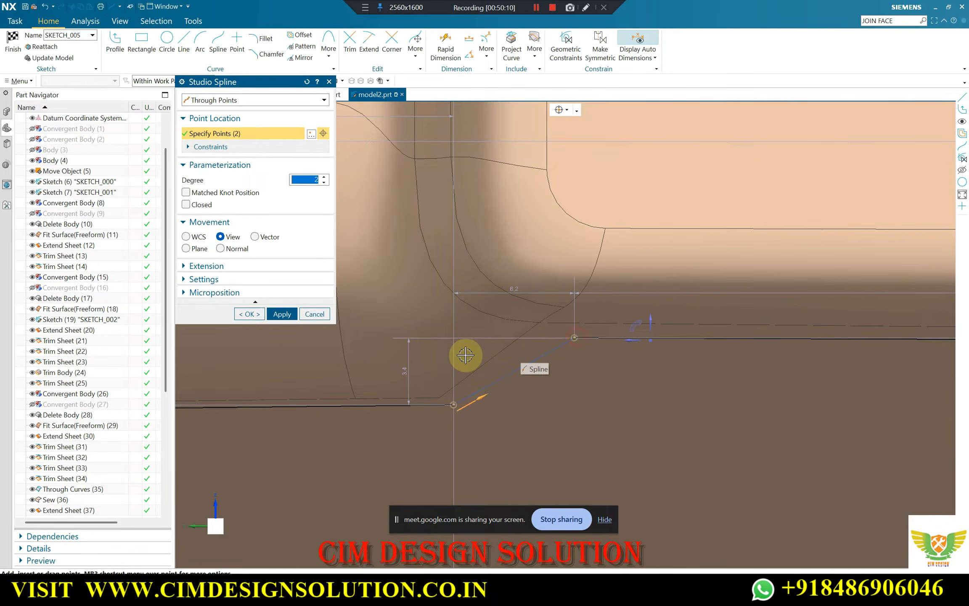
click(259, 316)
drag(572, 338, 549, 336)
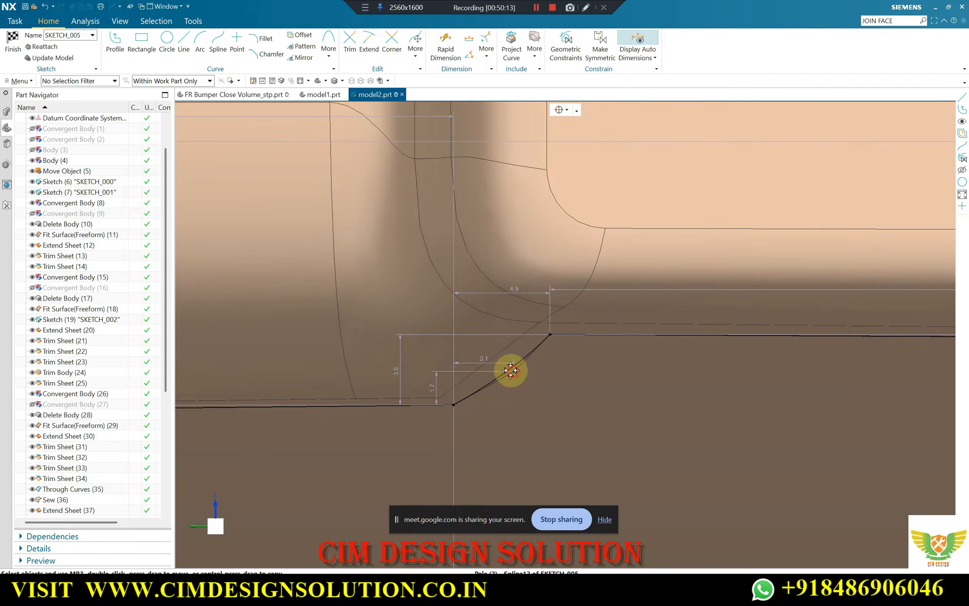
Examine how the sketched spline chain follows the body edges from the centre pocket to the fog lamp recess
scroll(547, 345, down, 10)
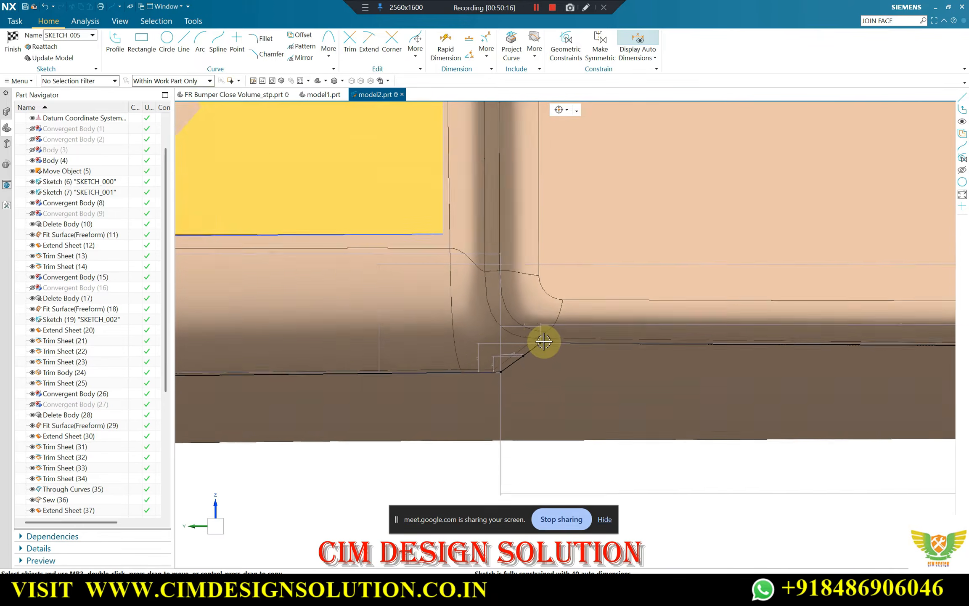
scroll(545, 325, down, 2)
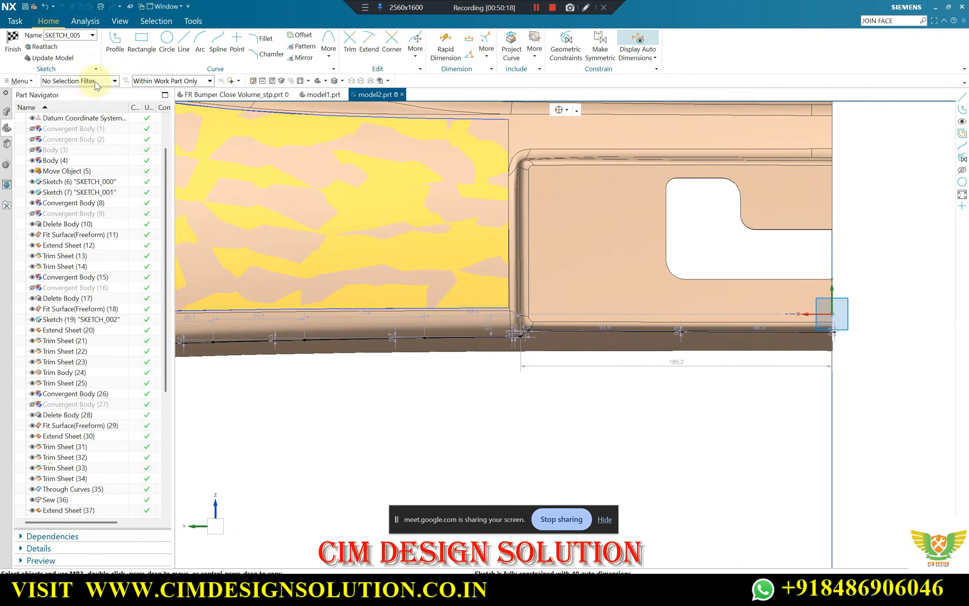
scroll(374, 385, down, 3)
scroll(359, 362, down, 2)
scroll(359, 362, up, 8)
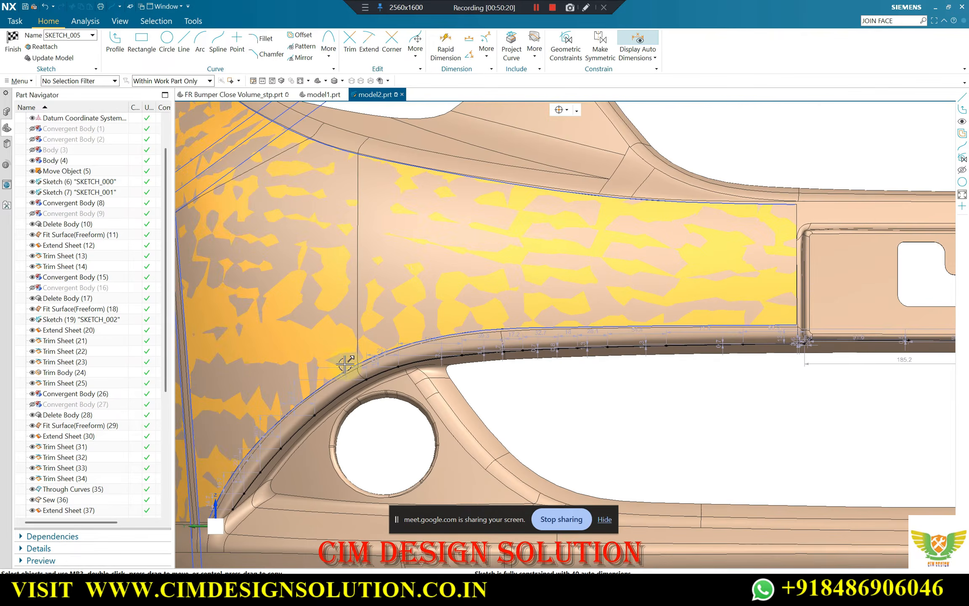
scroll(280, 375, down, 3)
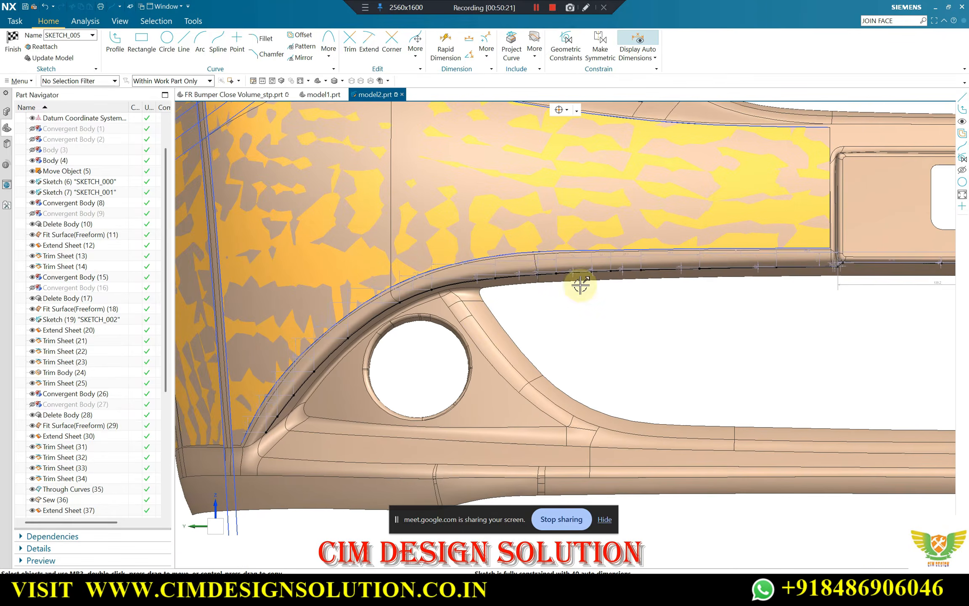
scroll(445, 297, up, 2)
scroll(526, 276, down, 2)
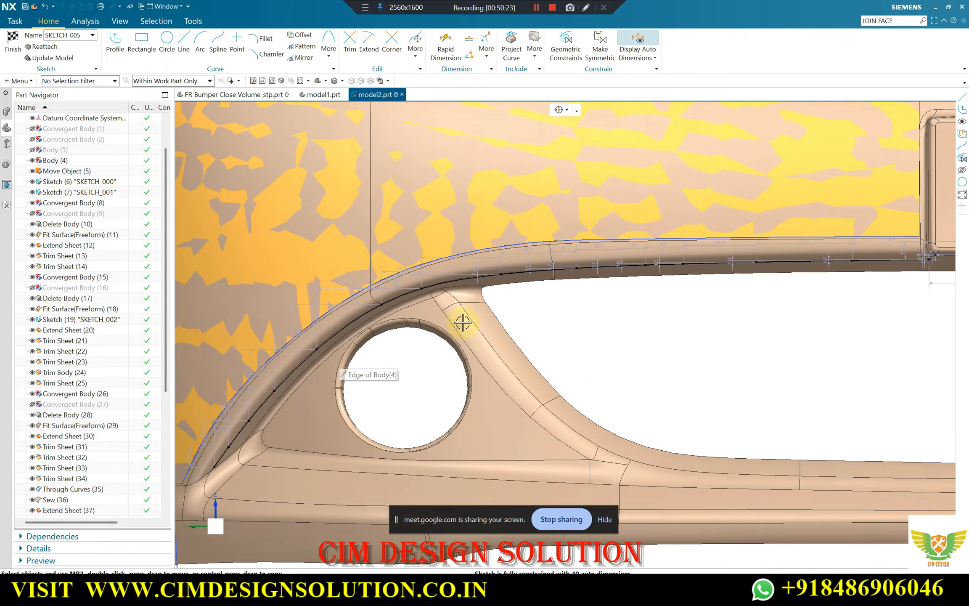
scroll(260, 432, up, 4)
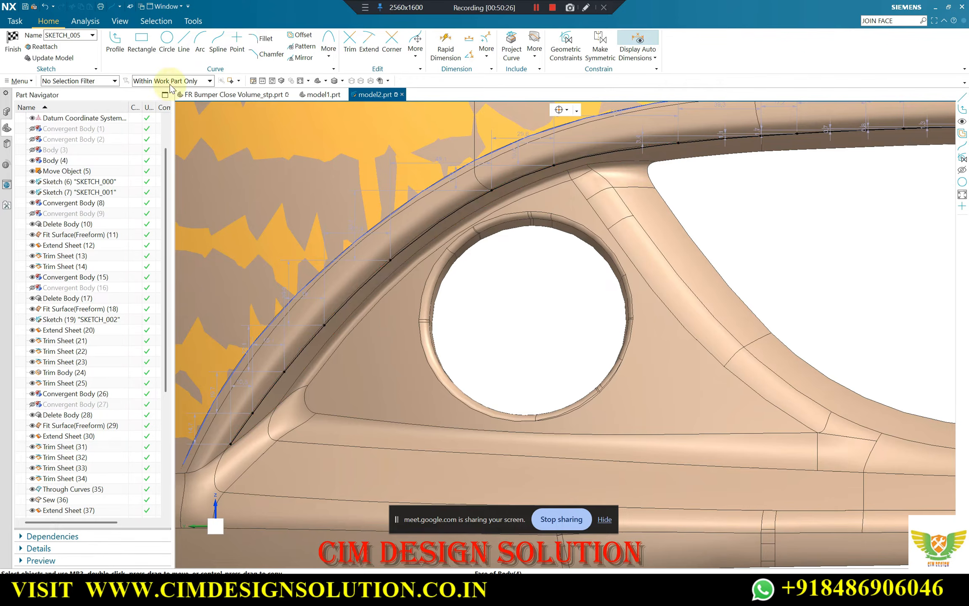
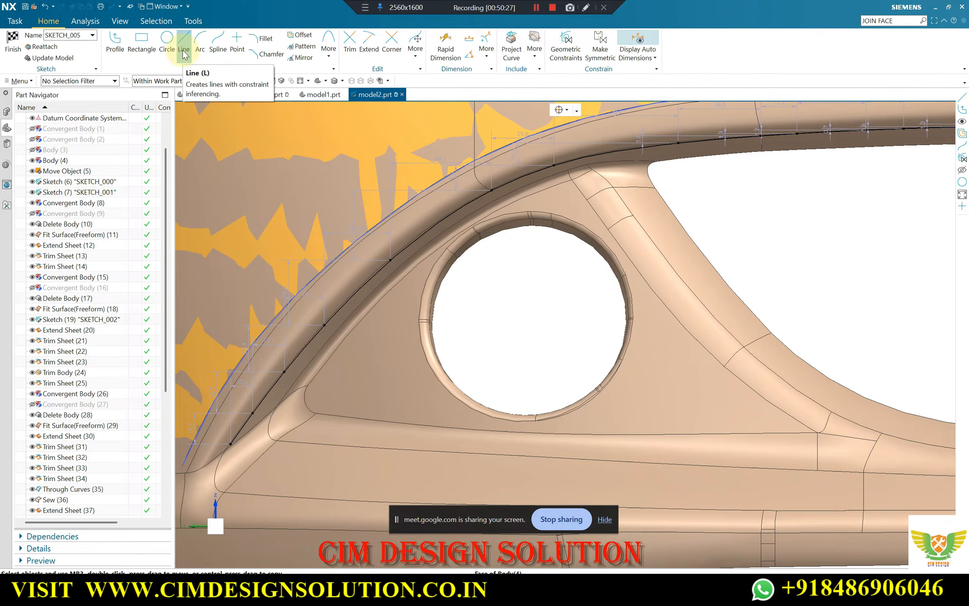
Finish SKETCH_005 with its spline chain along the bumper's edges
scroll(407, 338, down, 5)
middle_drag(409, 337, 434, 362)
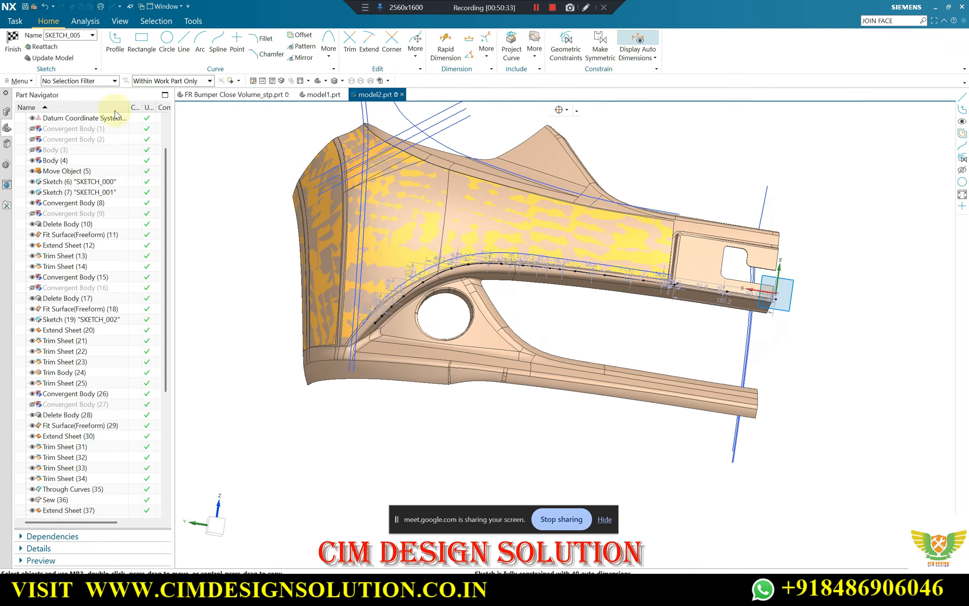
click(12, 47)
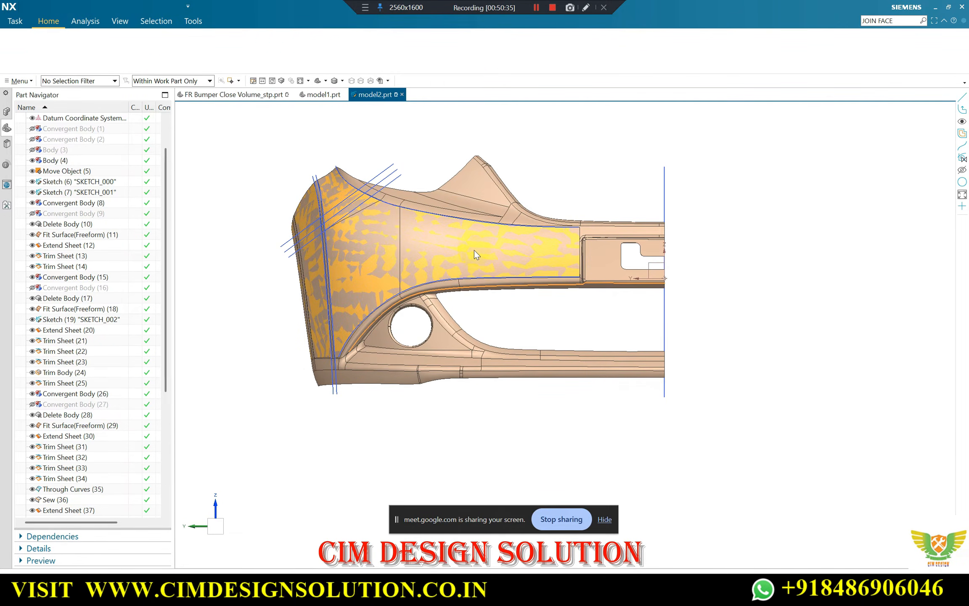
Swap shown and hidden objects to display the bumper facet body alone, and orient it to the nearest standard view
middle_drag(386, 285, 410, 257)
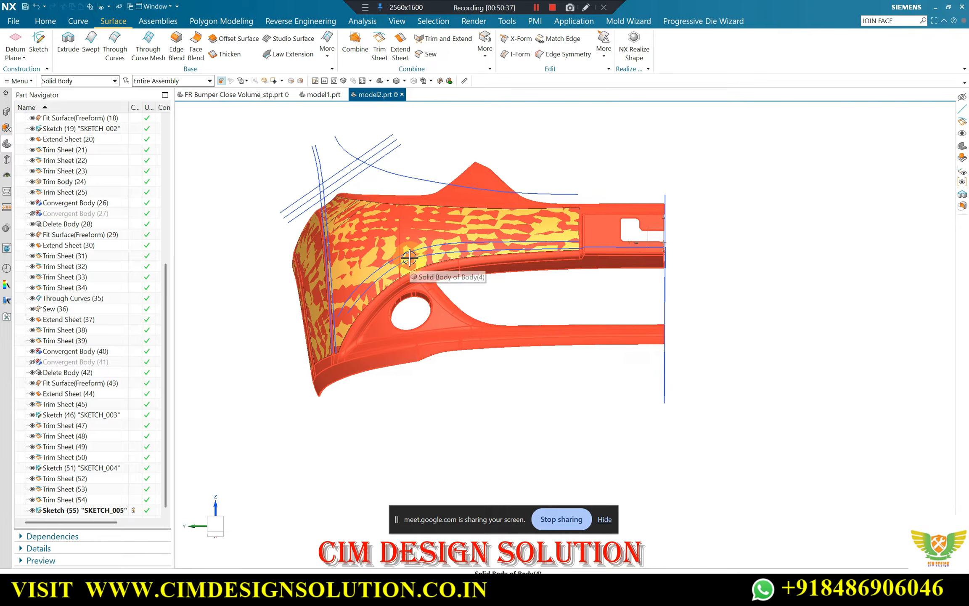
key(ctrl+shift+b)
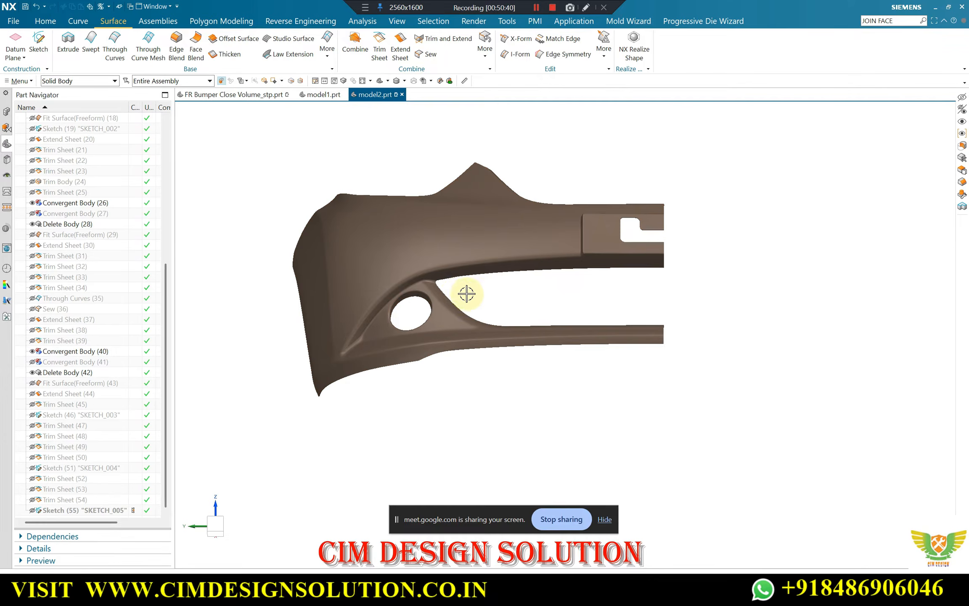
key(F8)
scroll(390, 327, up, 3)
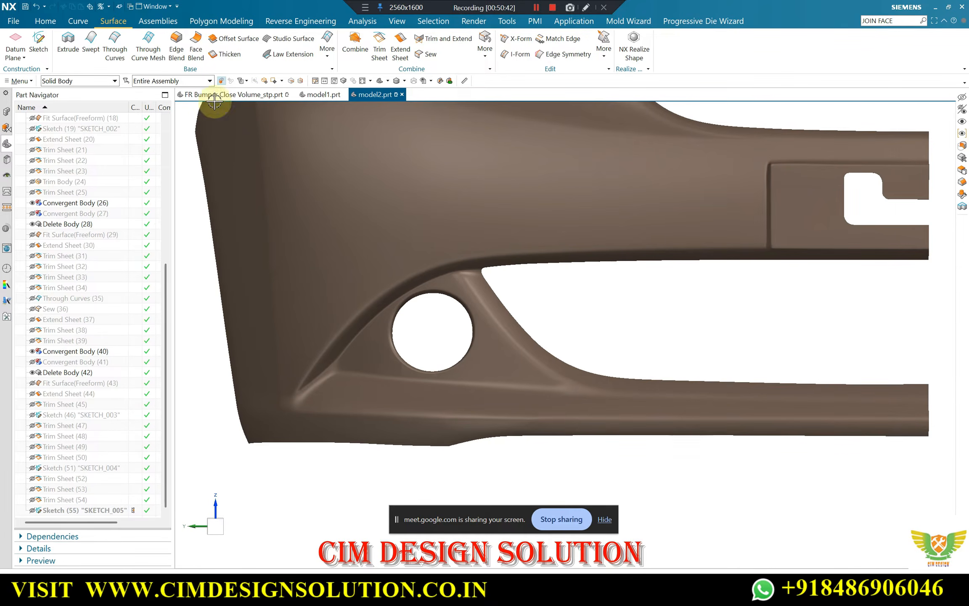
scroll(92, 23, down, 3)
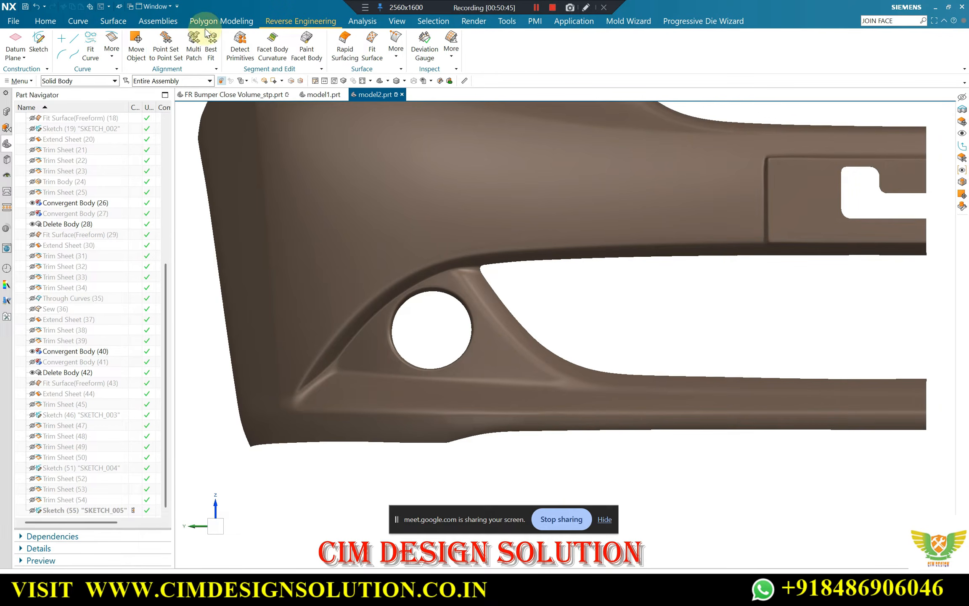
click(240, 22)
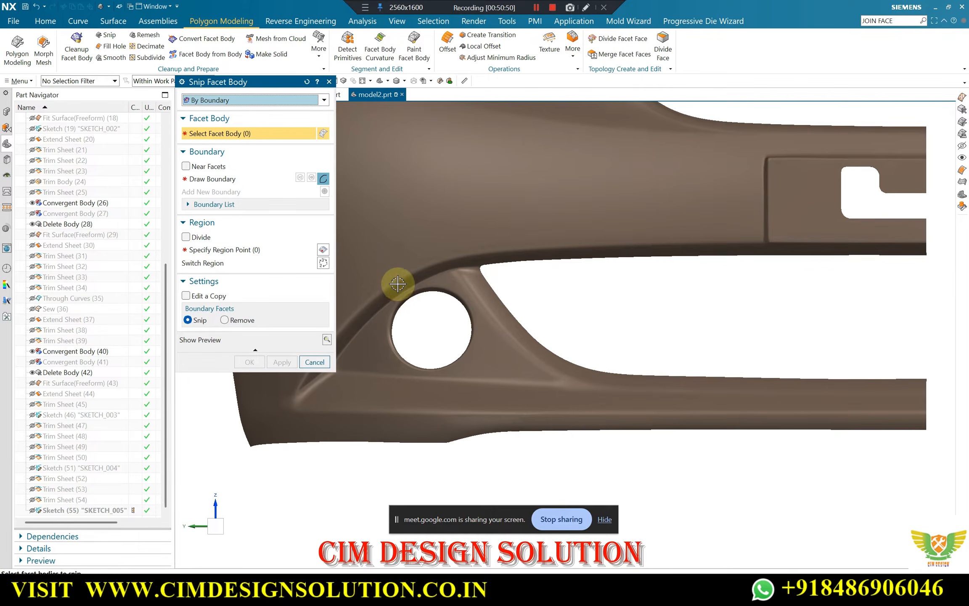
scroll(397, 284, up, 4)
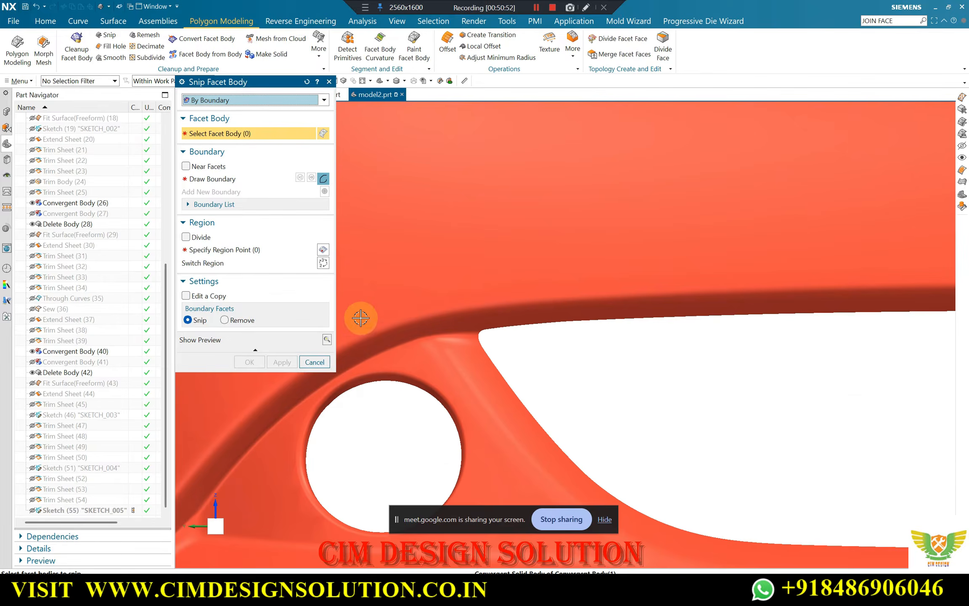
scroll(360, 318, down, 8)
middle_drag(720, 283, 590, 294)
scroll(474, 283, up, 5)
click(473, 283)
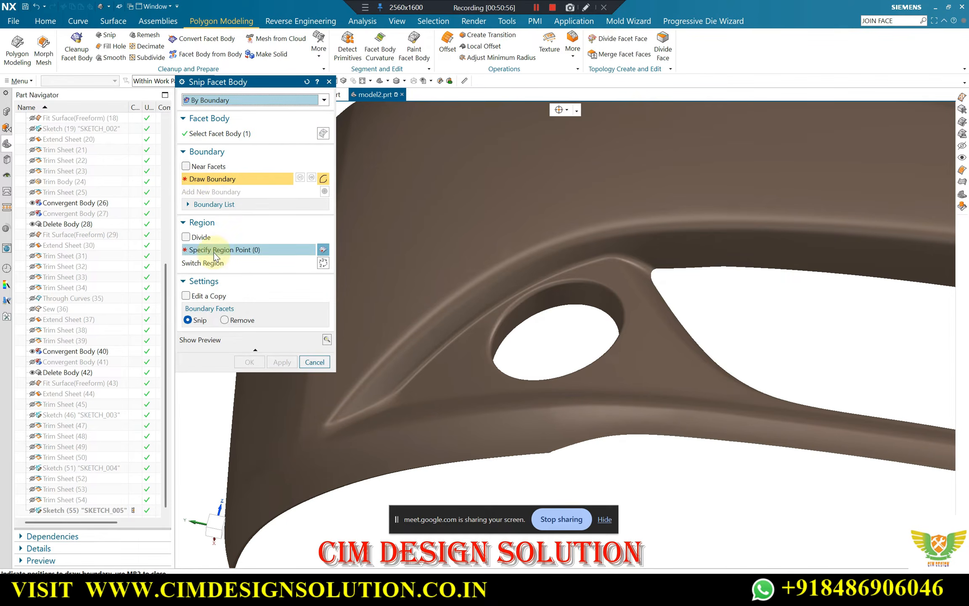
click(186, 295)
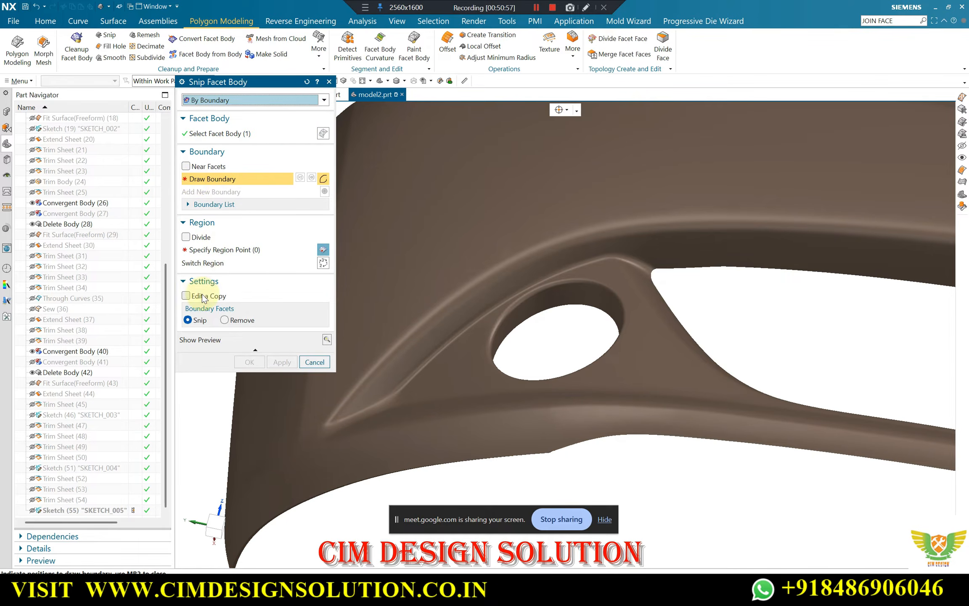
click(476, 298)
key(Escape)
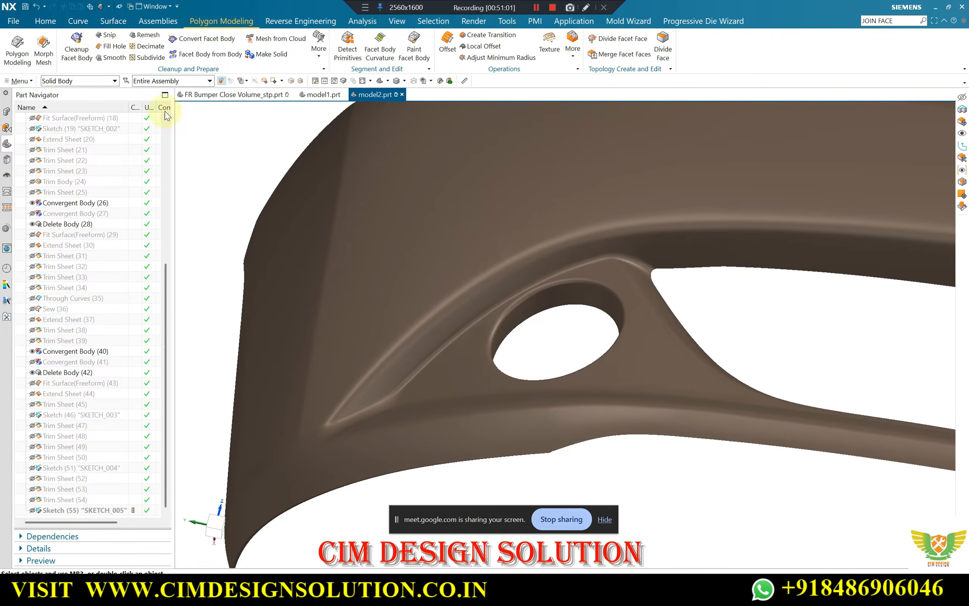
click(508, 256)
shift+middle_drag(687, 248, 606, 255)
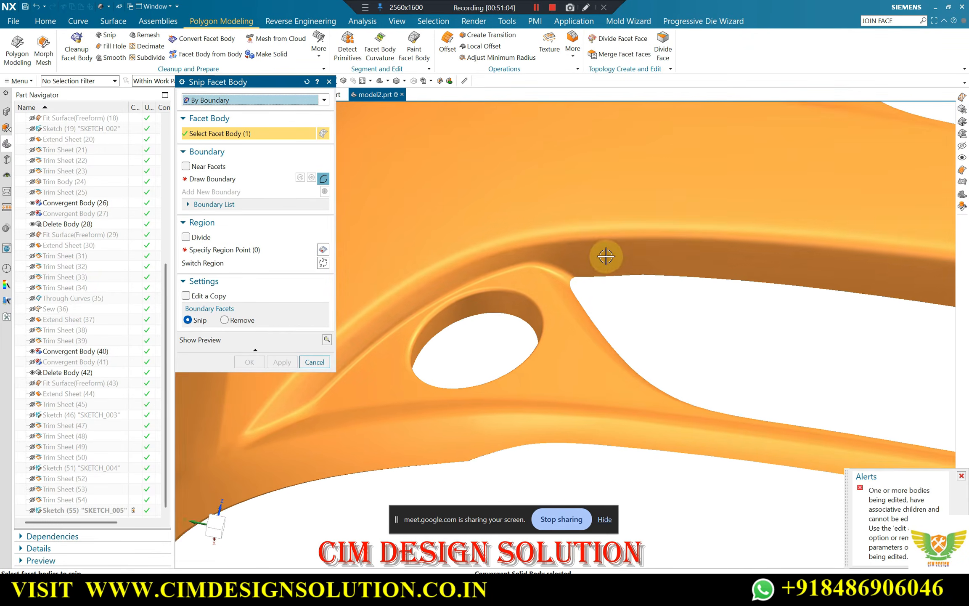
scroll(598, 256, down, 2)
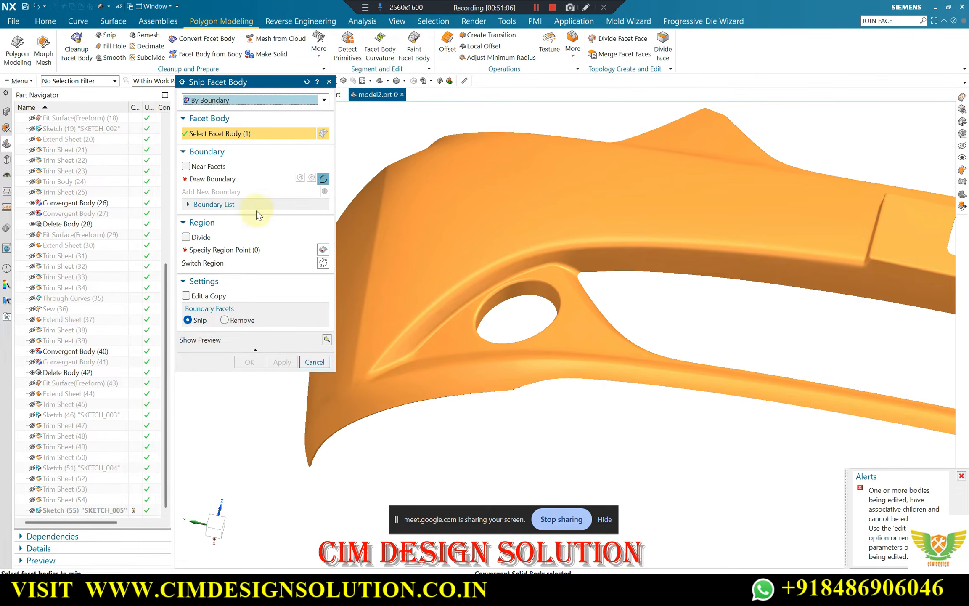
click(186, 296)
click(206, 179)
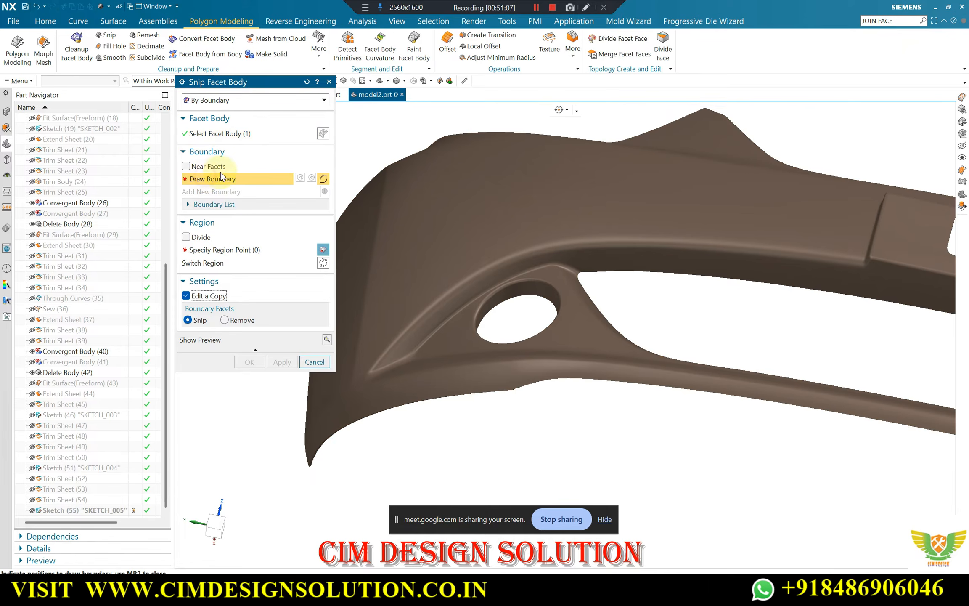
scroll(415, 321, down, 2)
mouse_move(582, 267)
middle_down()
mouse_move(594, 251)
mouse_move(582, 260)
middle_up()
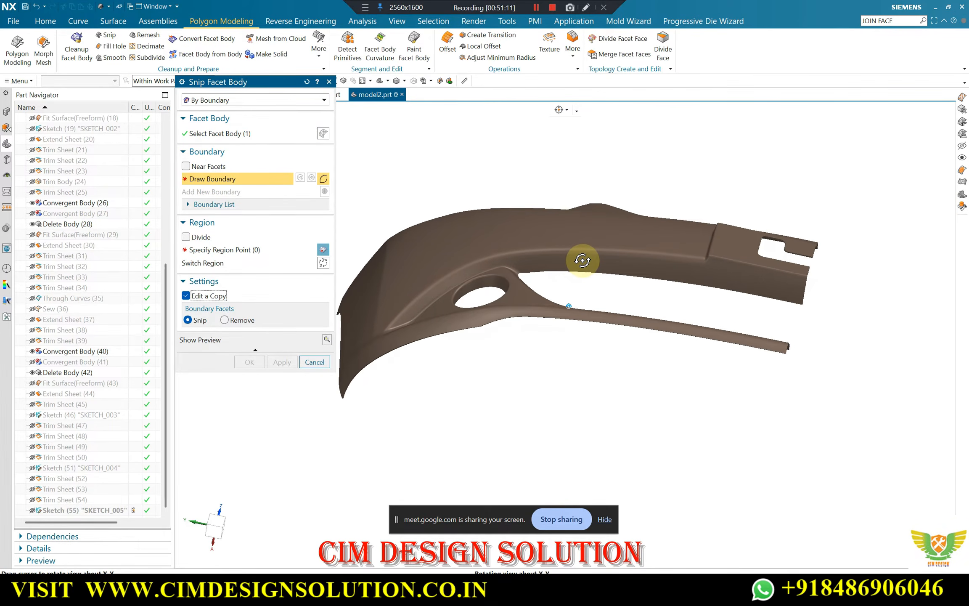
scroll(391, 335, up, 5)
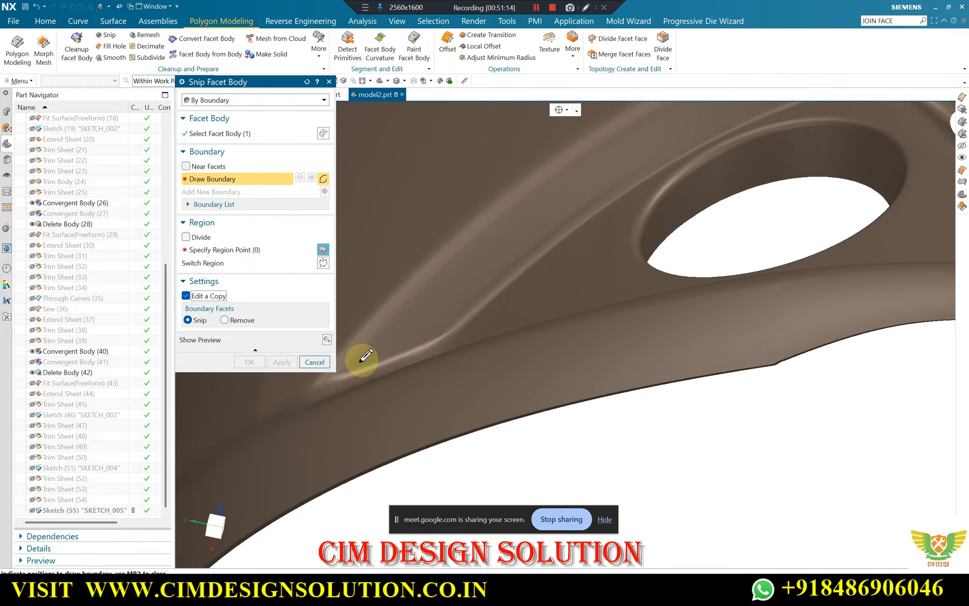
click(367, 358)
click(435, 331)
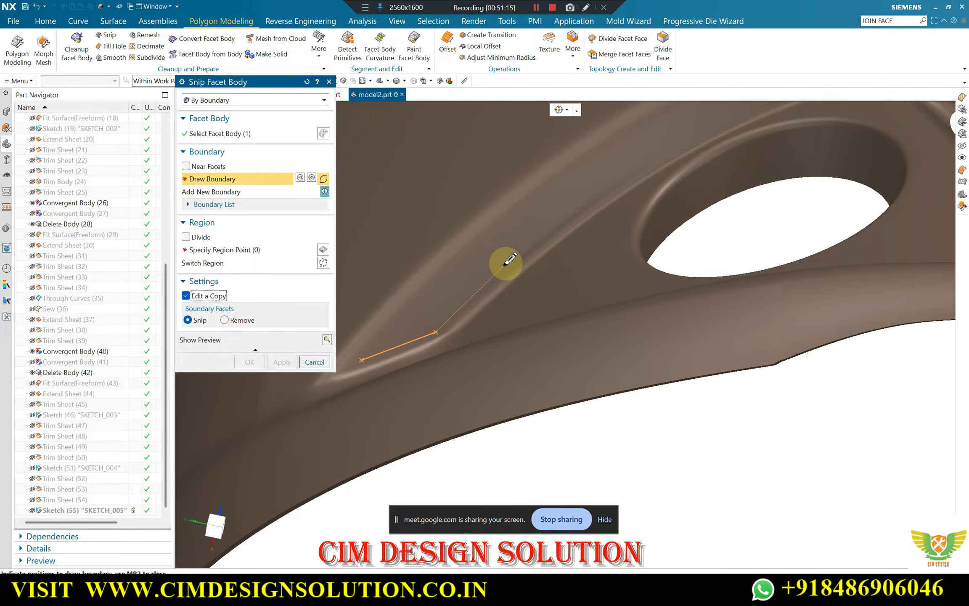
click(506, 263)
key(Escape)
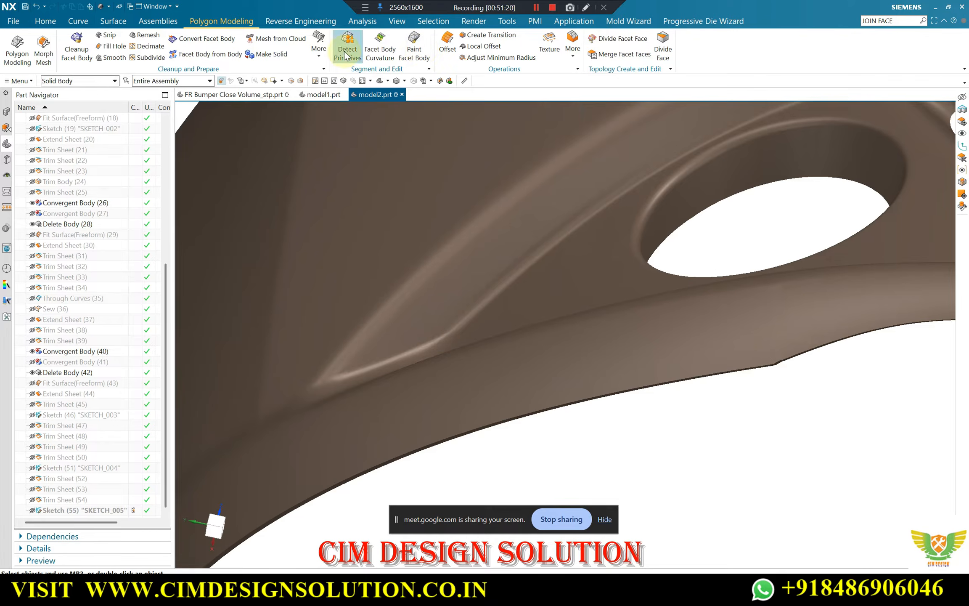
Apply a Line Images reflection analysis to the bumper facet body with 32 thin horizontal lines
click(370, 22)
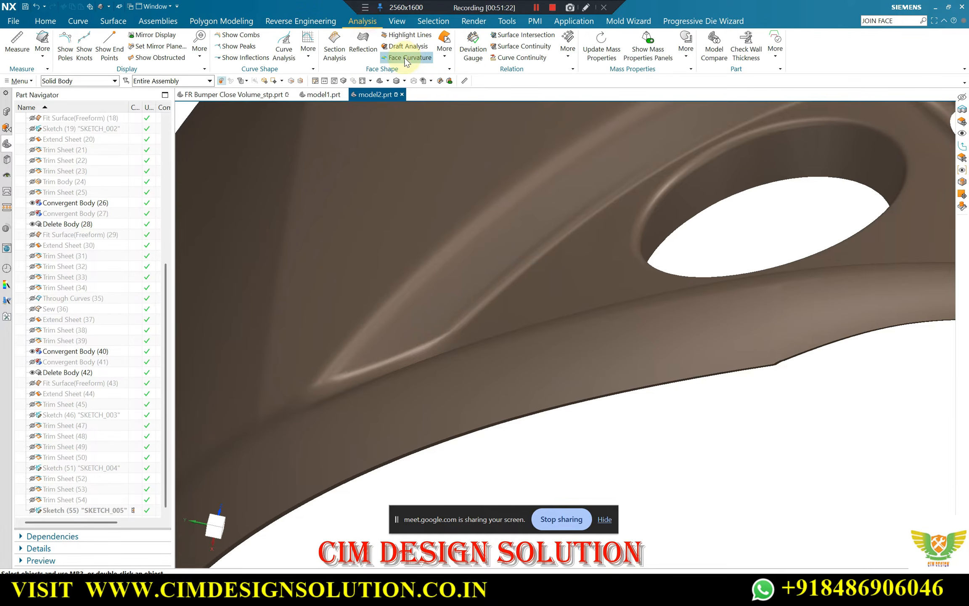
click(364, 42)
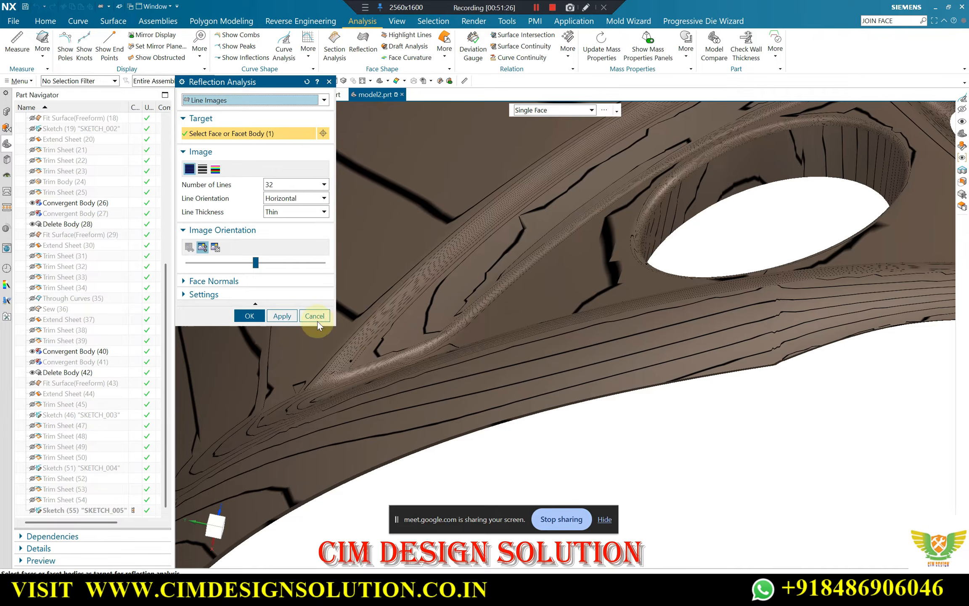
click(250, 315)
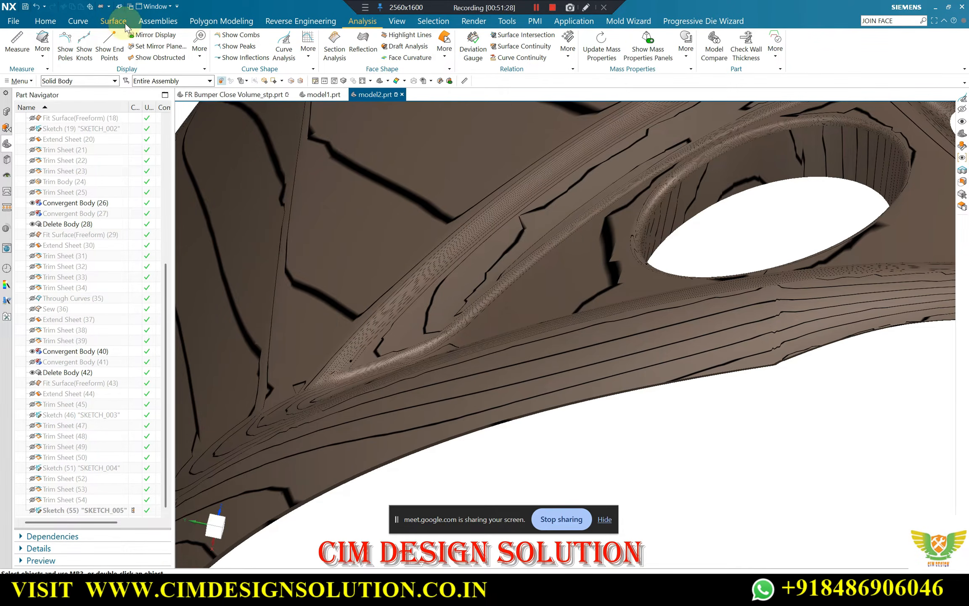
Set up a By Boundary snip on the bumper facet body, editing a copy
click(204, 22)
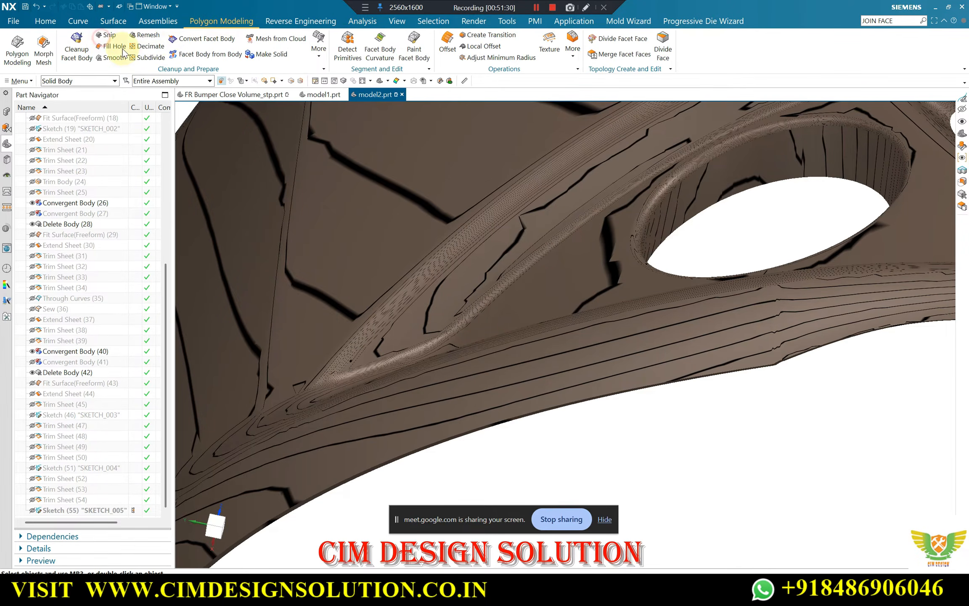
click(107, 35)
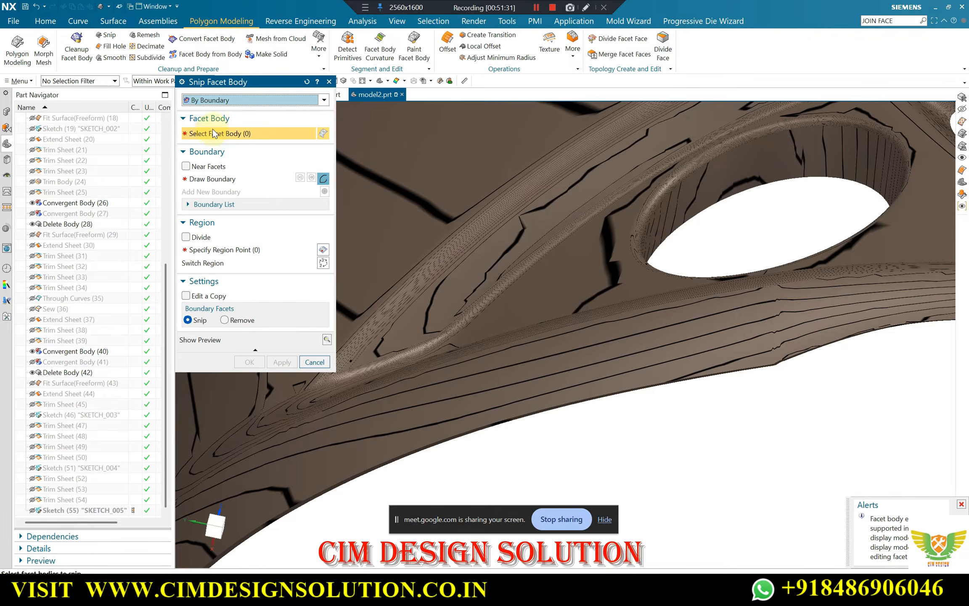
click(205, 296)
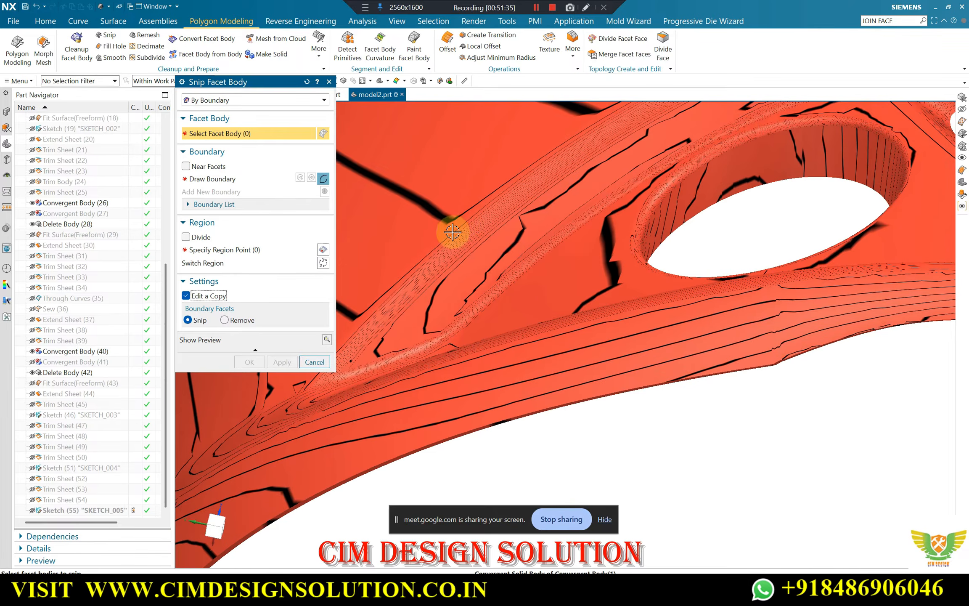
click(450, 225)
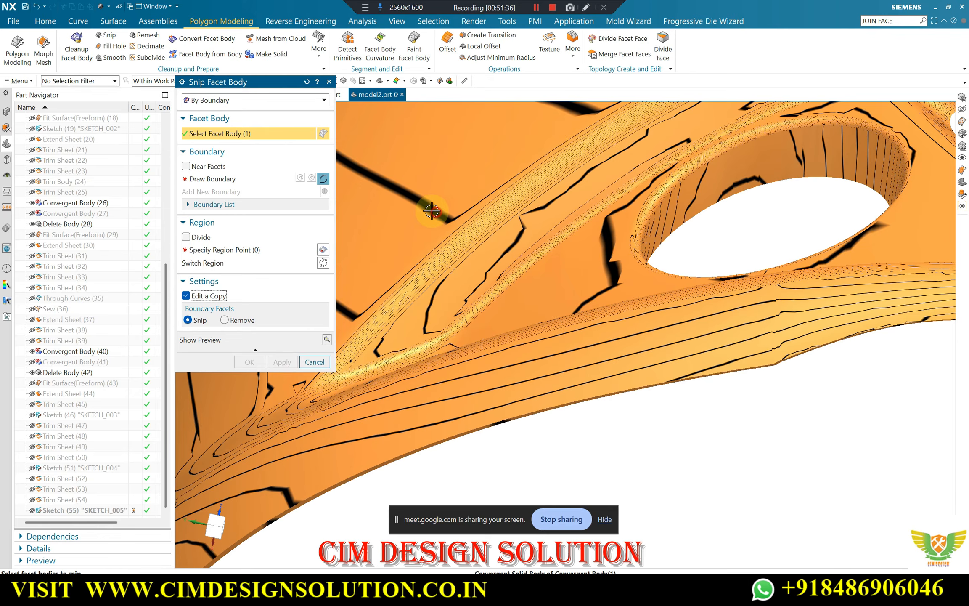
Draw the snip boundary from the recess's pointed lower end along its inner edge towards the top of the fog lamp hole
scroll(356, 359, up, 2)
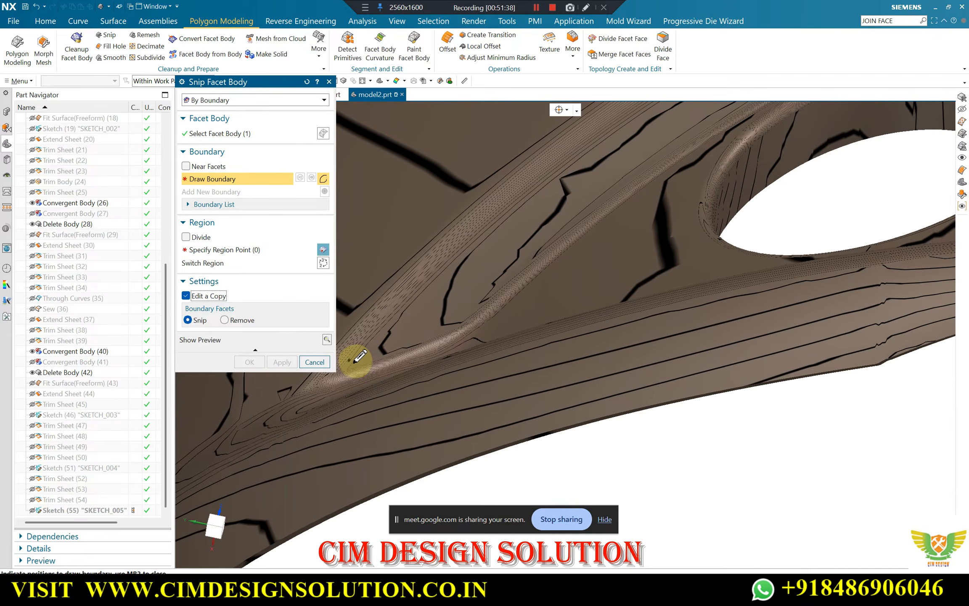
click(354, 362)
click(456, 322)
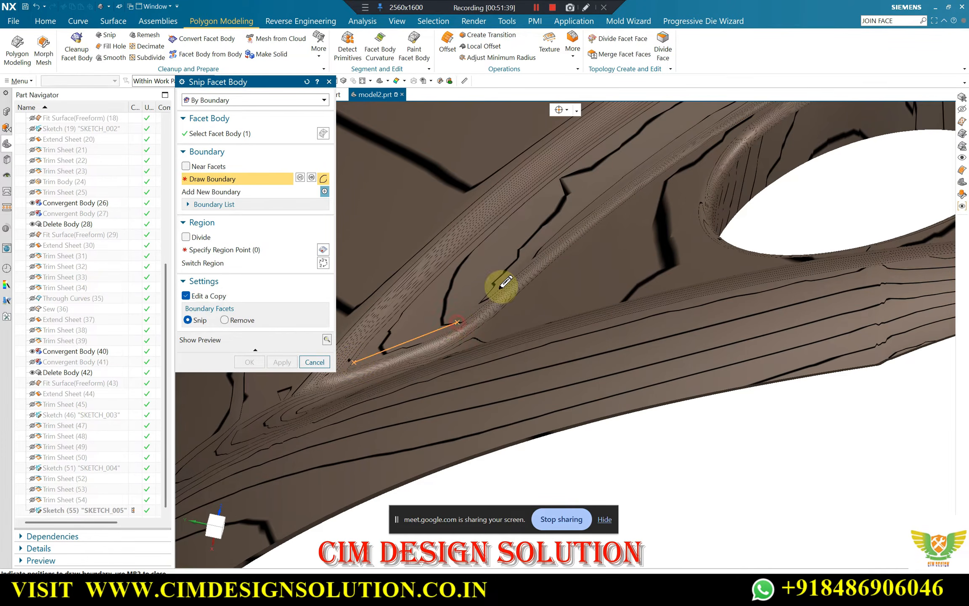
click(566, 222)
scroll(487, 316, down, 2)
scroll(609, 207, up, 2)
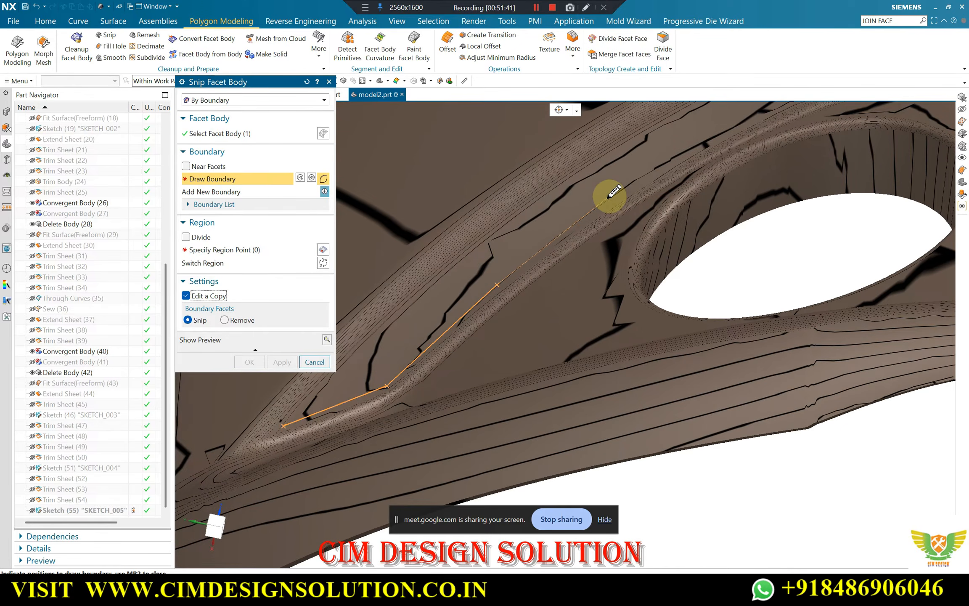
scroll(627, 205, down, 2)
scroll(690, 158, up, 3)
click(688, 158)
Continue the snip boundary above the fog lamp hole and around the bend to the grille opening's upper corner
scroll(547, 291, down, 3)
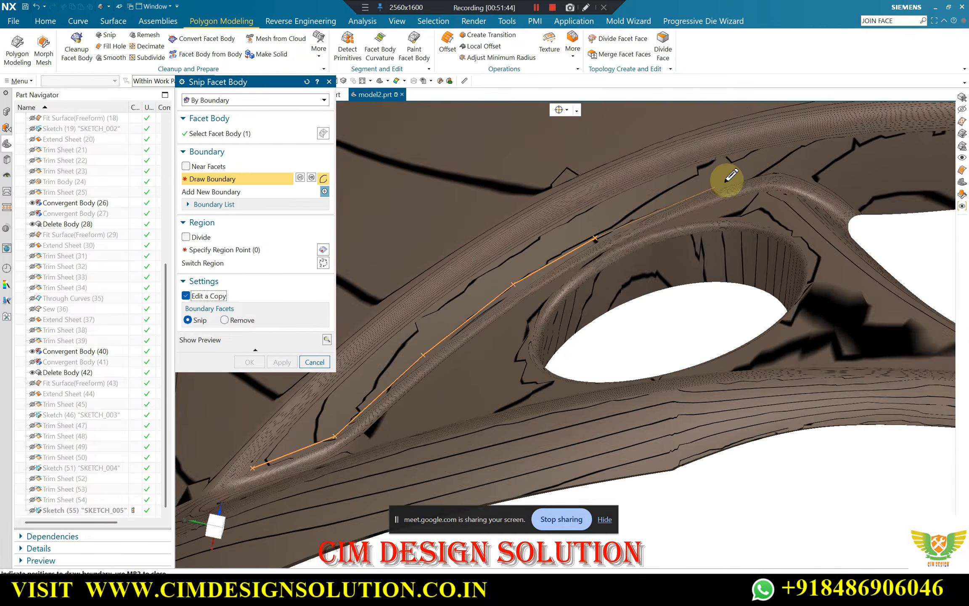
scroll(729, 175, up, 2)
click(674, 199)
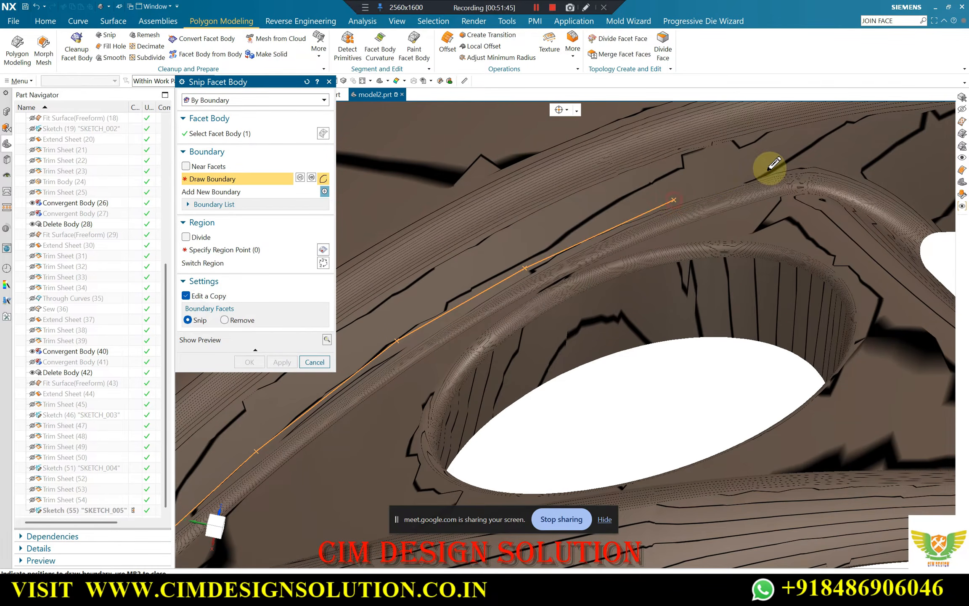
click(791, 161)
click(836, 157)
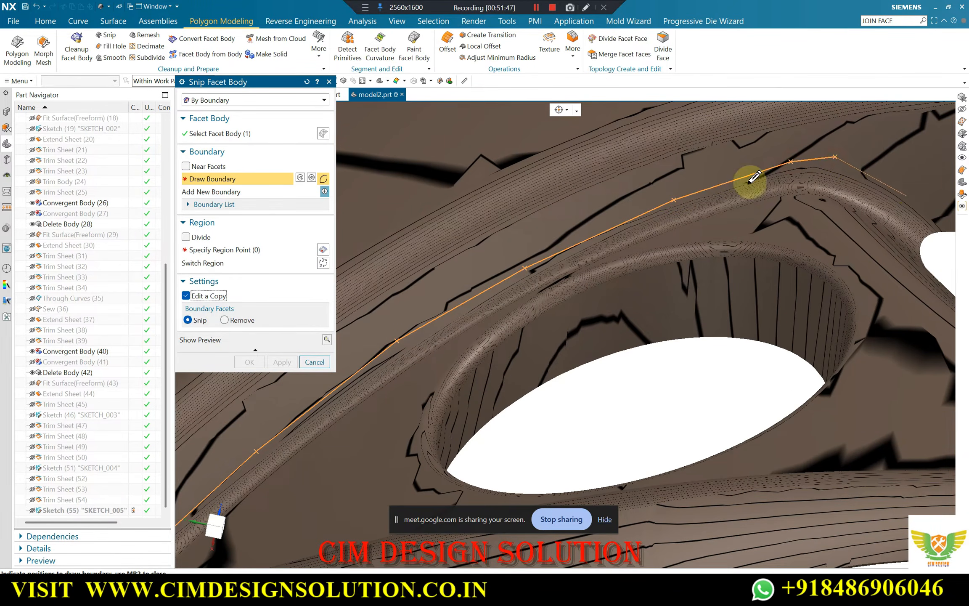
scroll(746, 177, down, 2)
scroll(835, 182, up, 2)
click(815, 186)
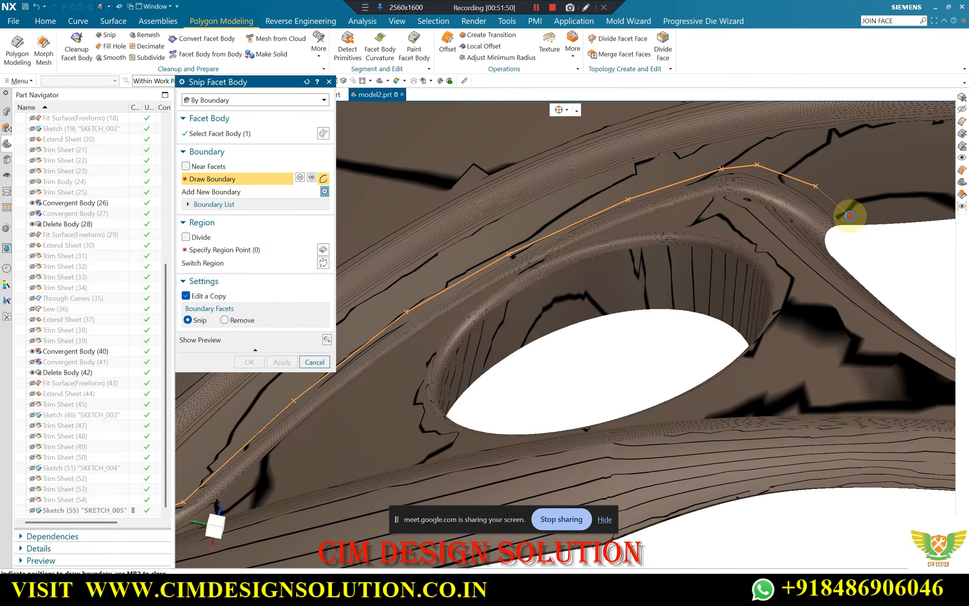
click(850, 215)
Continue the snip boundary along the grille opening's upper edge to the lower corner of the bumper's centre end
scroll(591, 223, down, 2)
scroll(804, 223, up, 2)
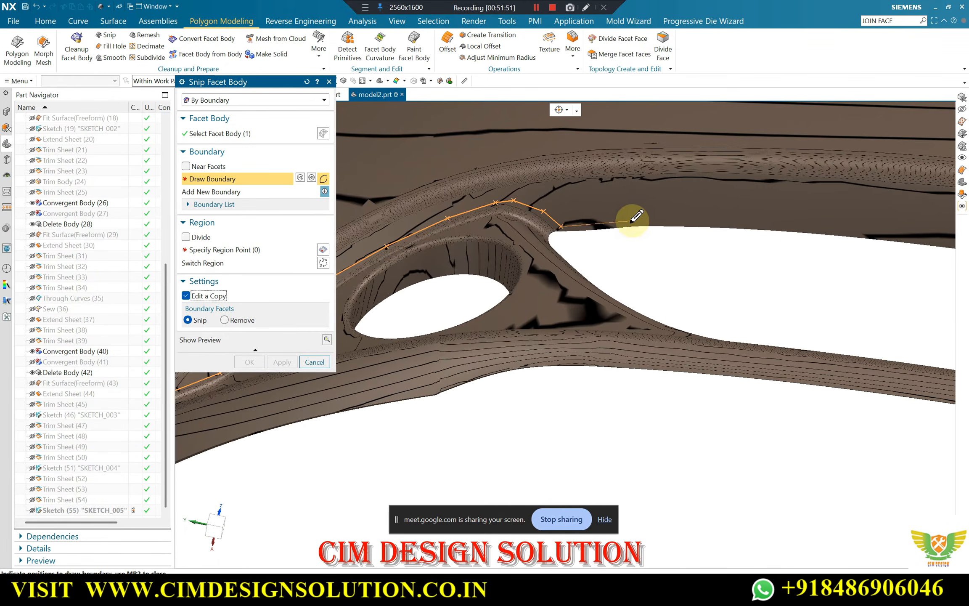
click(633, 221)
click(772, 224)
scroll(569, 240, down, 3)
scroll(782, 238, up, 3)
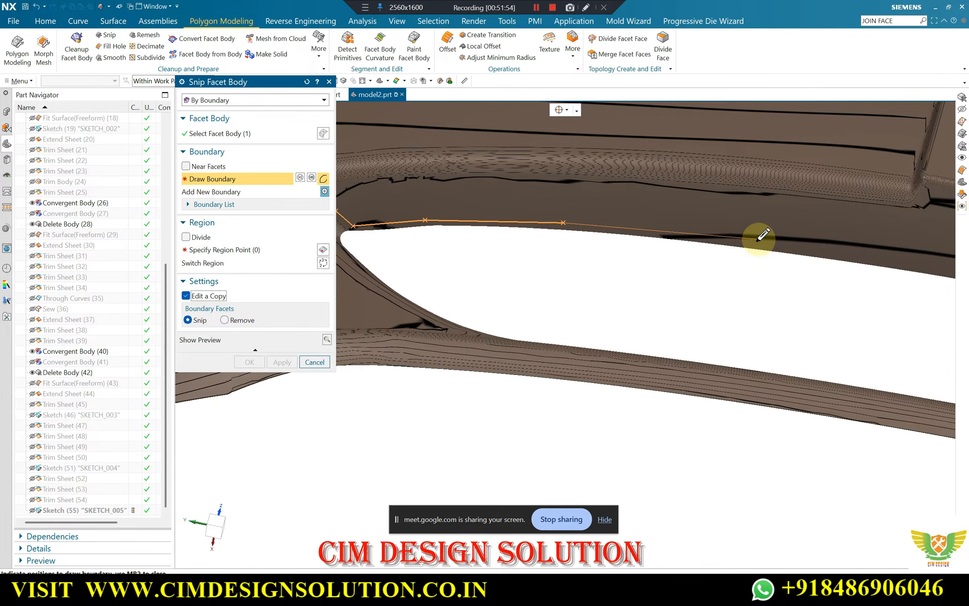
click(760, 238)
scroll(599, 232, down, 3)
scroll(796, 242, up, 3)
scroll(585, 232, down, 3)
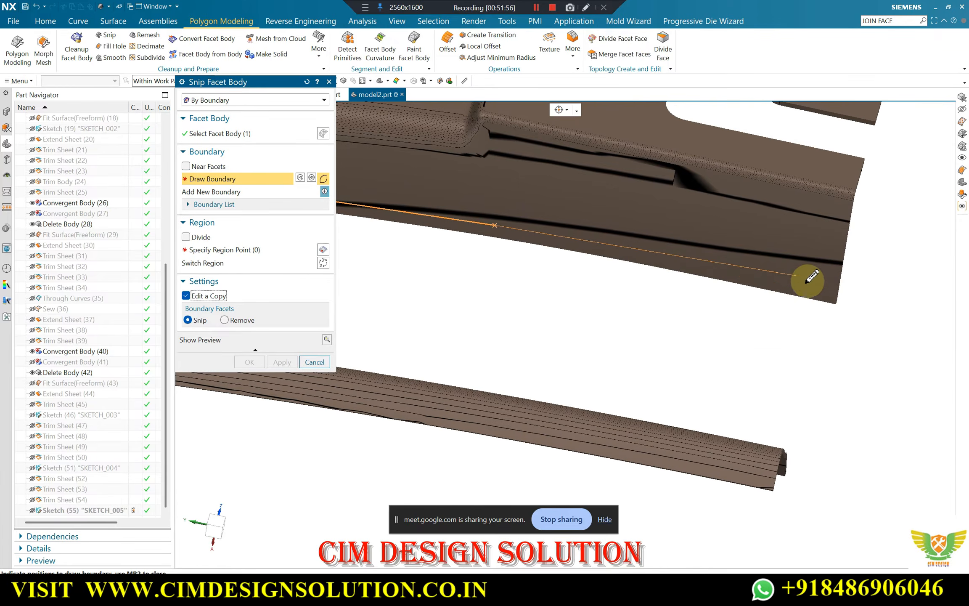
scroll(811, 277, up, 3)
click(832, 295)
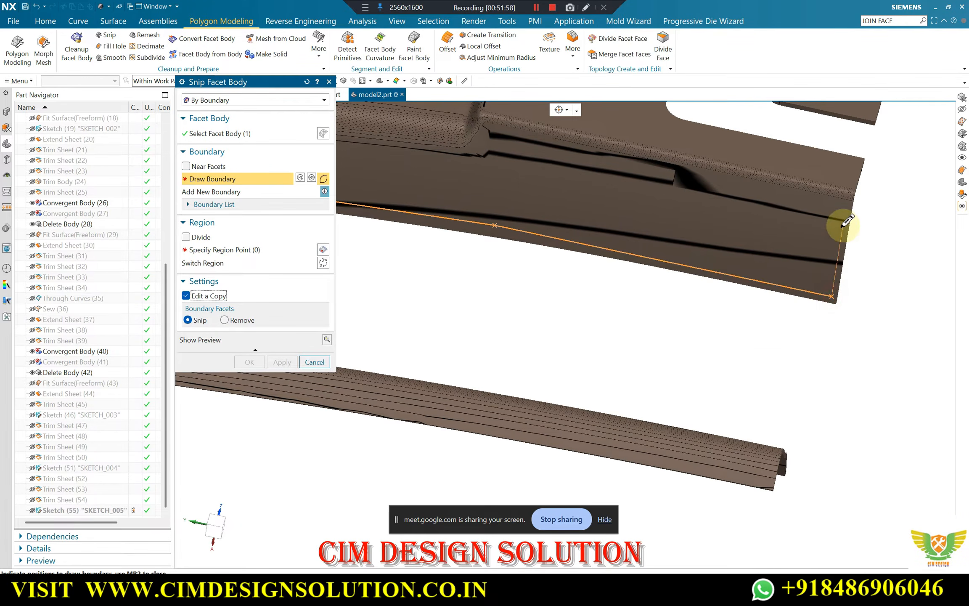
Carry the snip boundary up the bumper's centre end and back along the wider section's upper edge to the notch
click(846, 204)
click(648, 162)
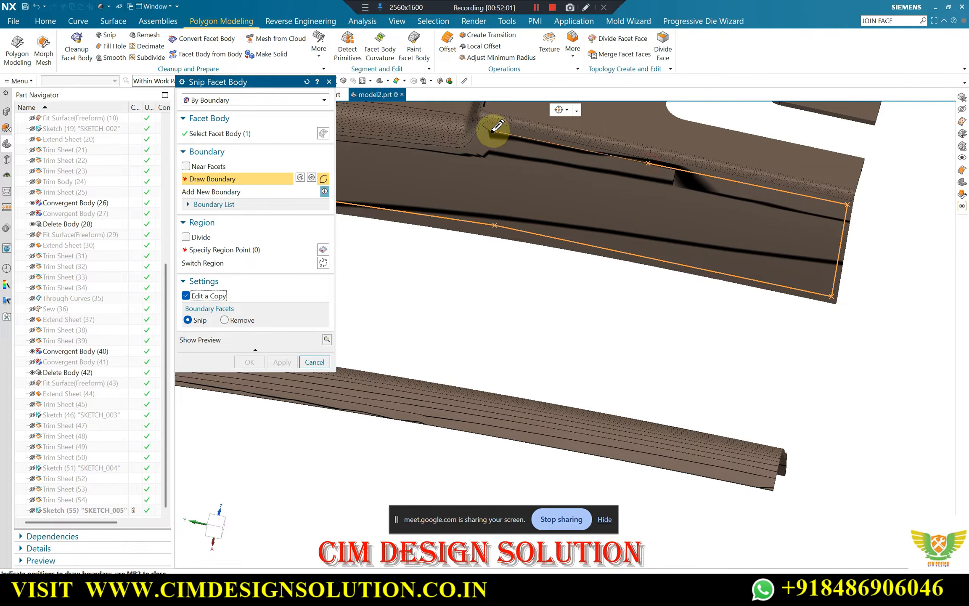
click(461, 159)
Extend the snip boundary from the notch back along the fold line above the grille opening to the bend near its corner
scroll(720, 179, down, 5)
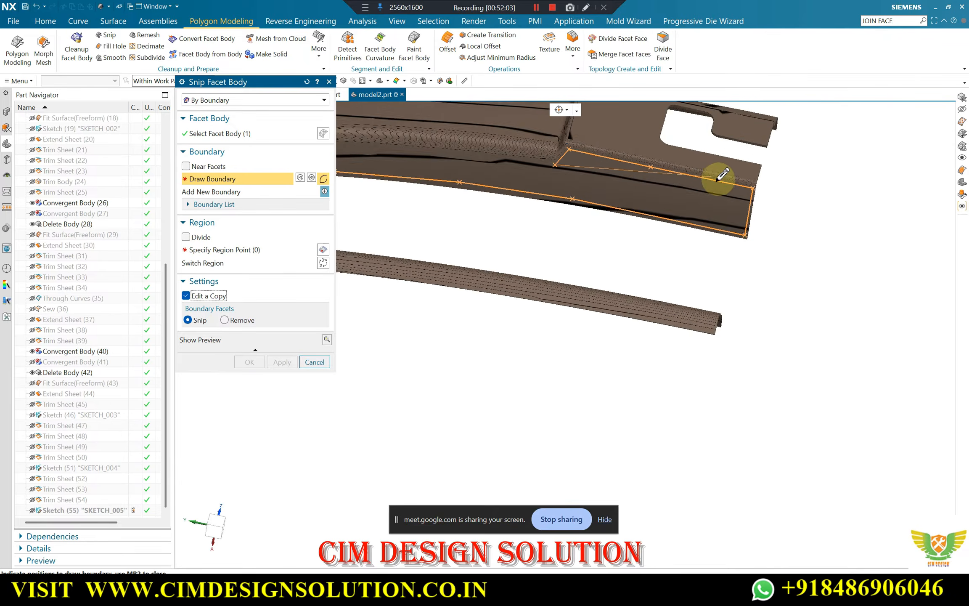
scroll(565, 166, up, 5)
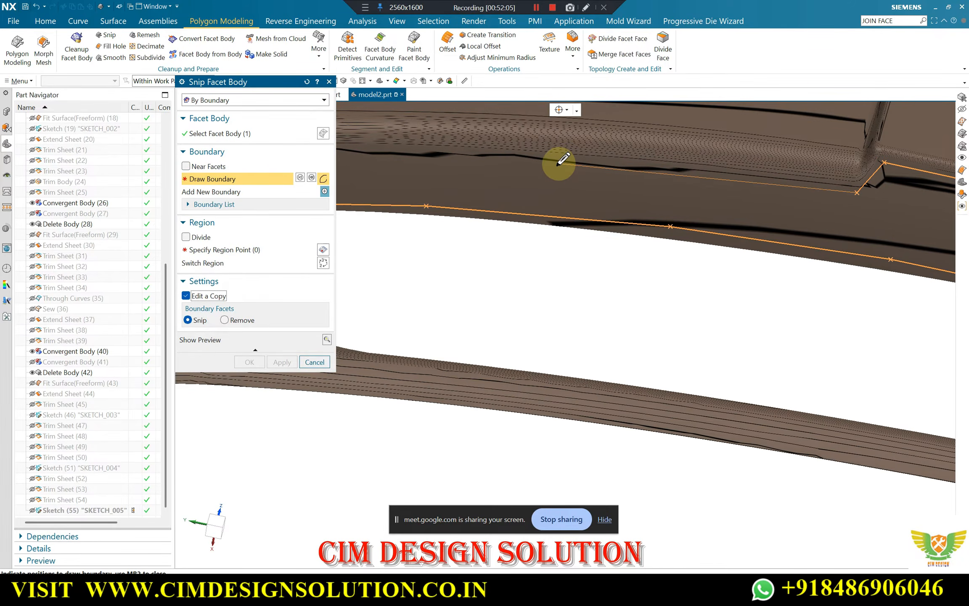
scroll(667, 191, down, 5)
scroll(537, 174, up, 5)
click(543, 168)
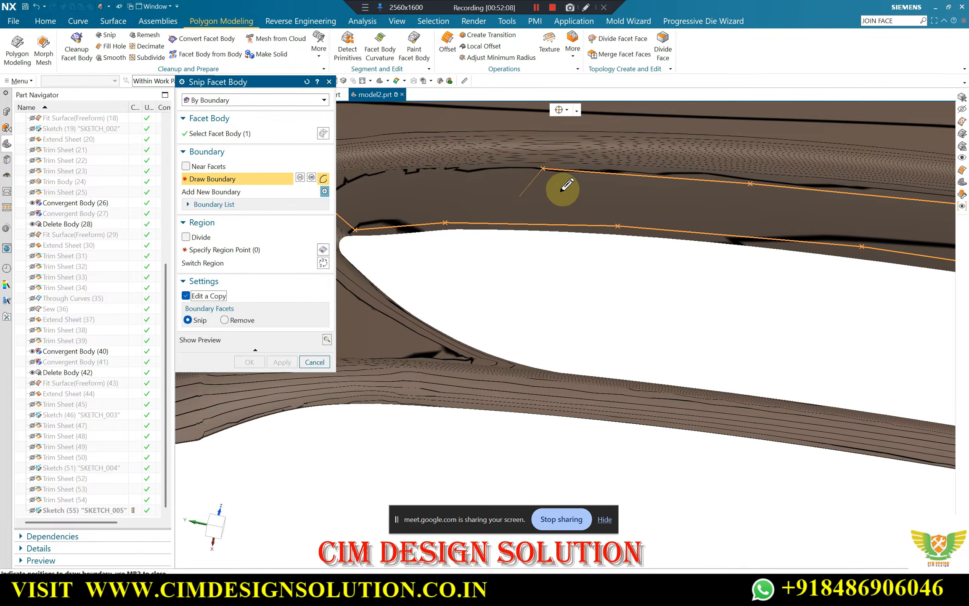
scroll(479, 185, up, 2)
scroll(736, 205, down, 5)
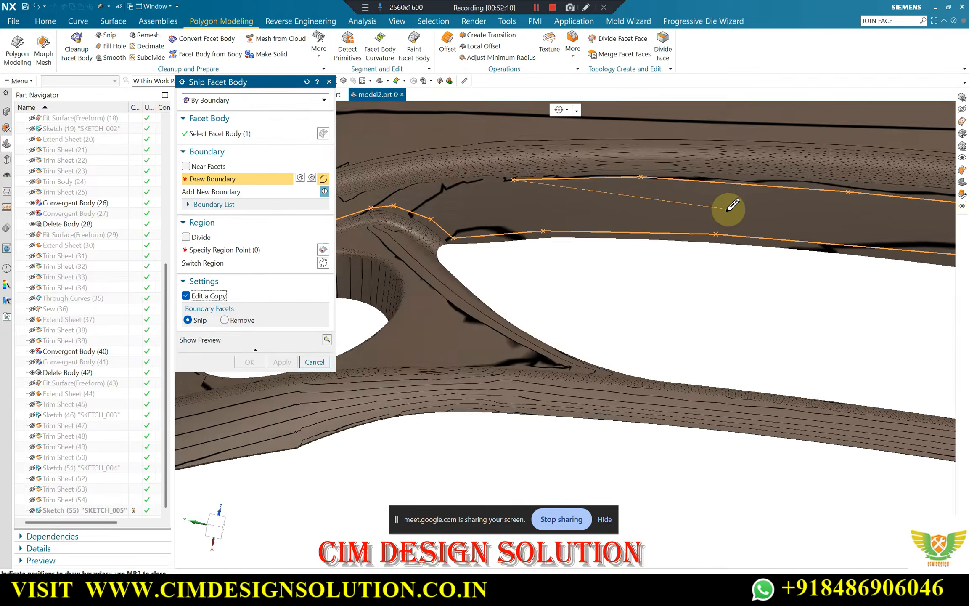
scroll(513, 195, up, 5)
click(496, 186)
Draw the rest of the snip boundary above the fog lamp hole, along the recess's outer edge down to its pointed lower end
scroll(631, 188, down, 4)
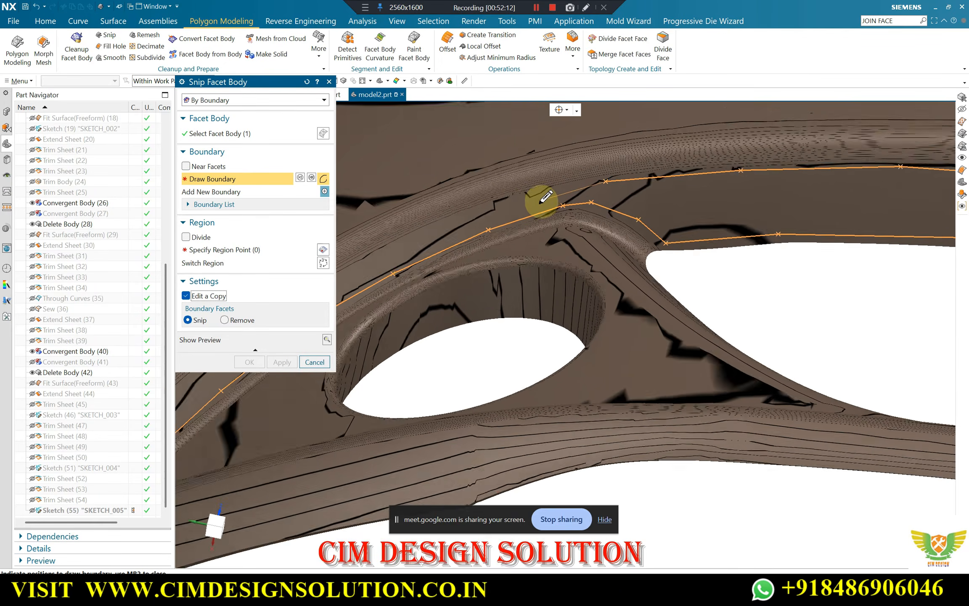
scroll(536, 200, up, 4)
click(543, 189)
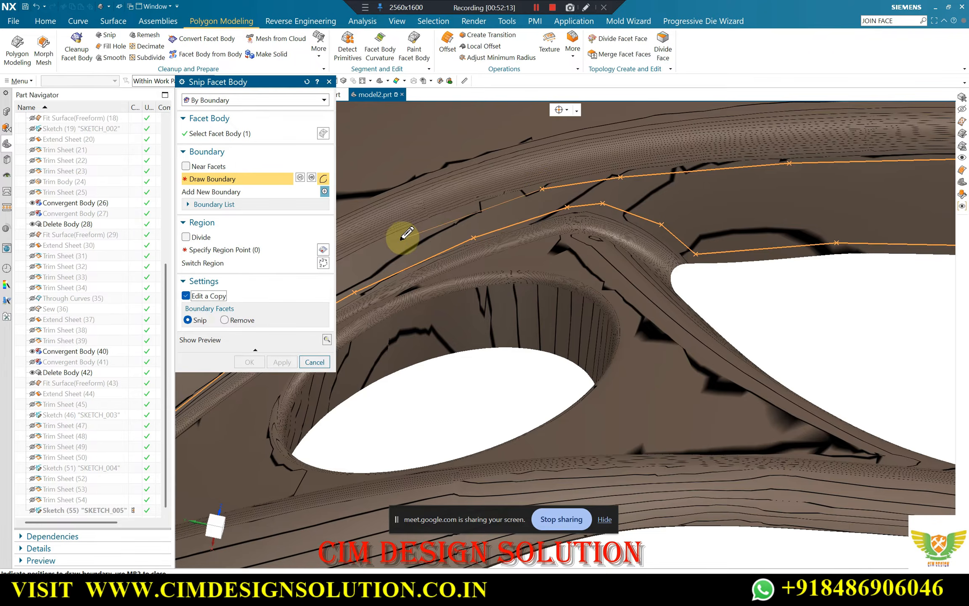
scroll(510, 253, down, 4)
scroll(472, 276, up, 4)
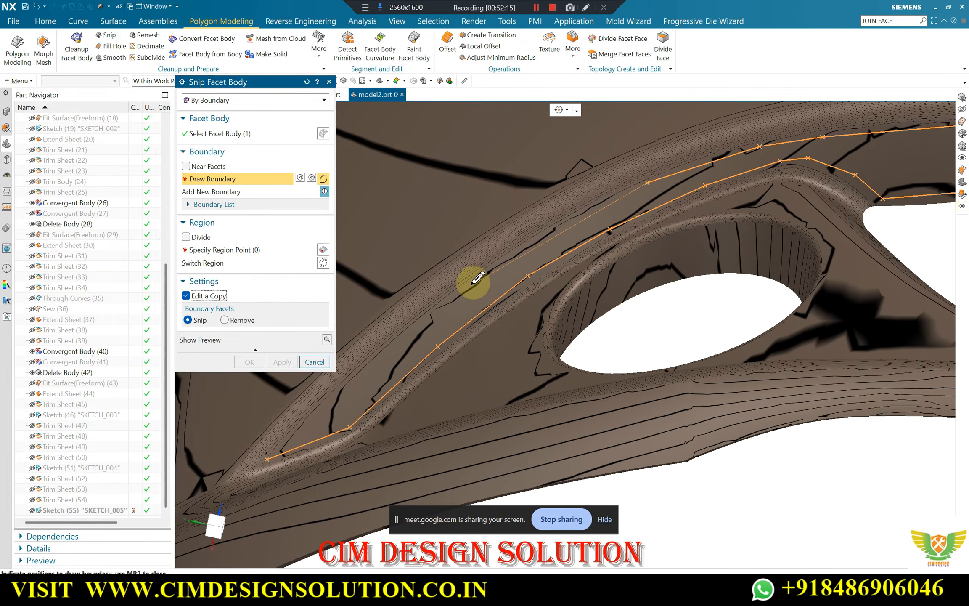
click(545, 236)
click(428, 316)
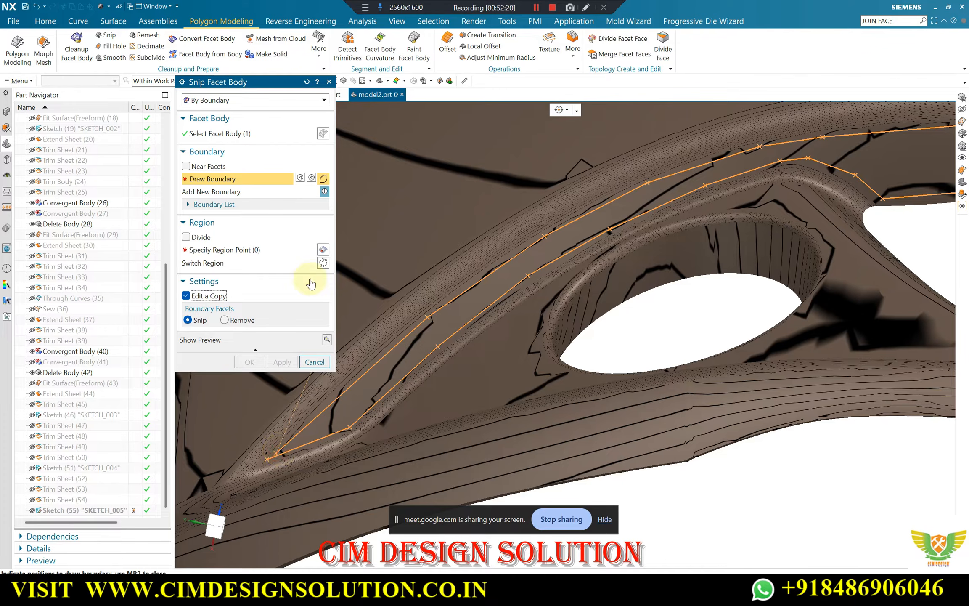
Keep the narrow region enclosed by the boundary and complete the snip as a copy
click(231, 249)
click(492, 283)
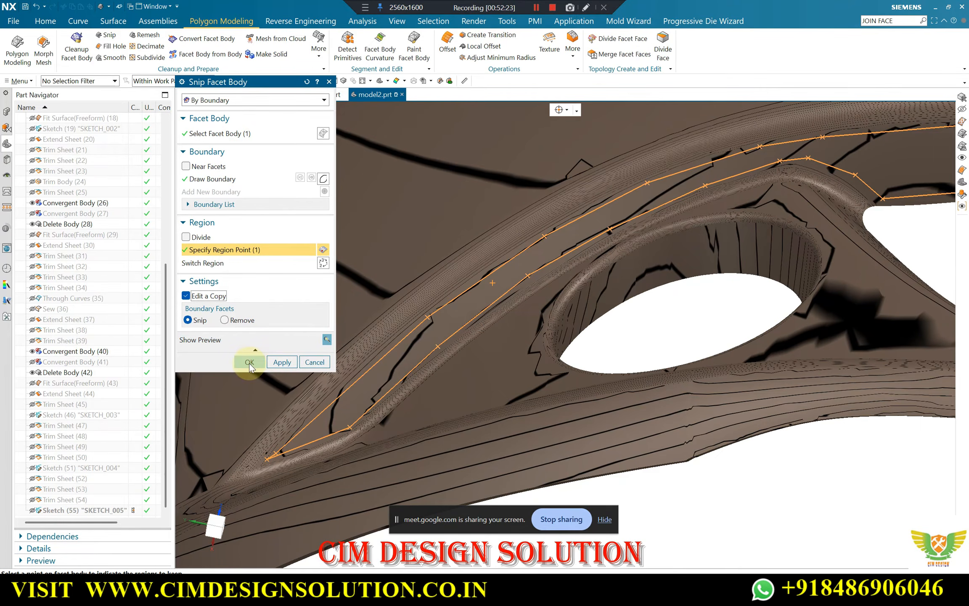
click(249, 362)
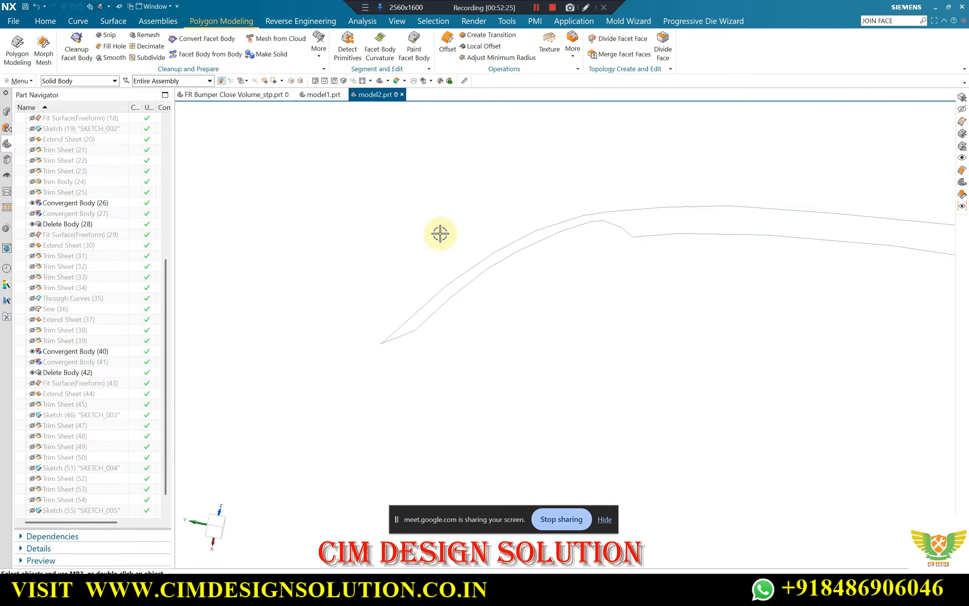
Delete the duplicate offset sheet lying behind the snipped strip with Delete Body
mouse_move(440, 233)
middle_down()
mouse_move(603, 184)
mouse_move(575, 223)
mouse_move(500, 186)
middle_up()
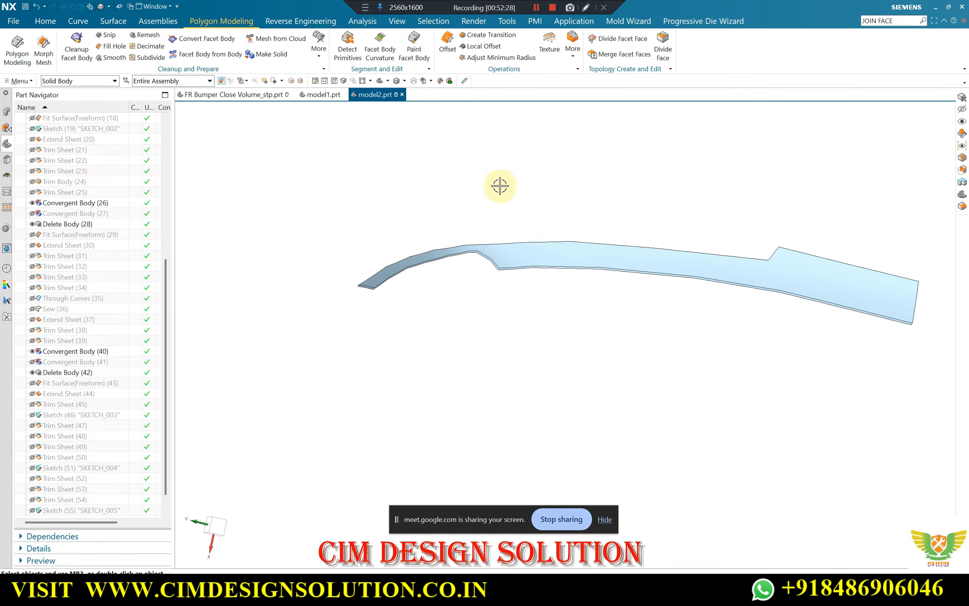
click(45, 21)
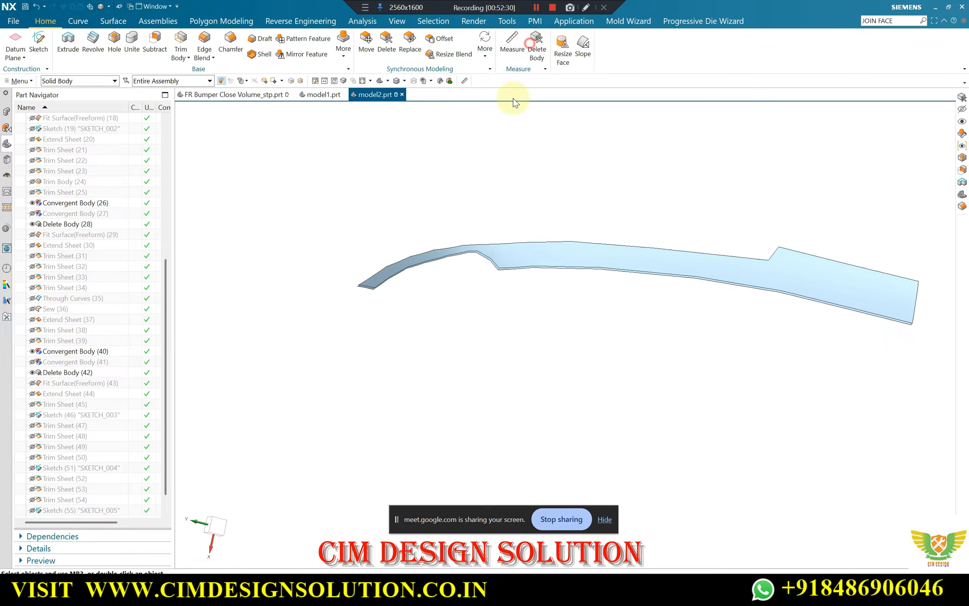
scroll(495, 270, up, 5)
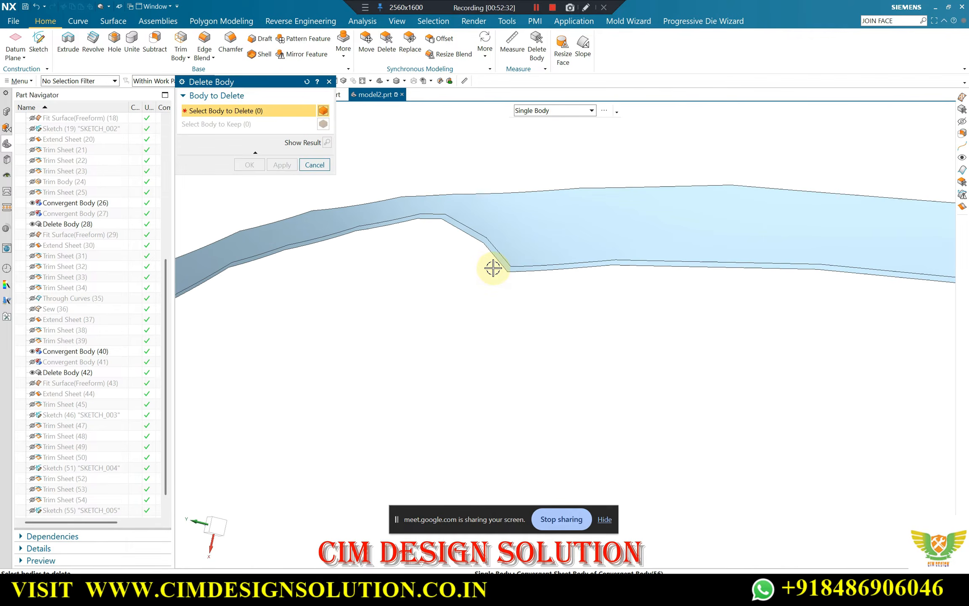
click(496, 256)
middle_click(496, 256)
scroll(457, 247, down, 4)
middle_drag(459, 248, 521, 276)
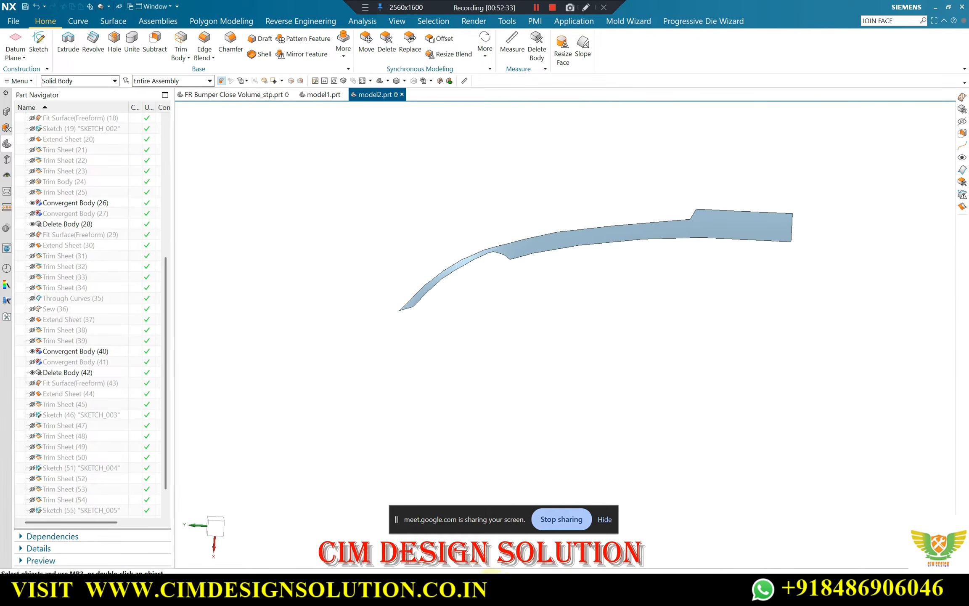
Switch to Google Meet, admit the participant waiting to join, and return to NX
mouse_move(484, 589)
click(411, 526)
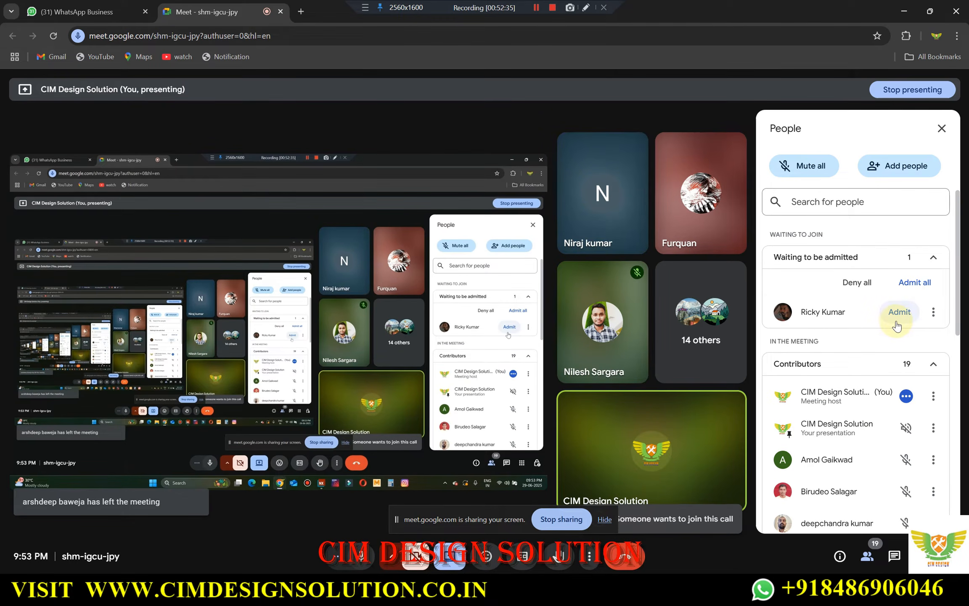
click(898, 321)
click(904, 11)
Try to smooth the snipped strip's mesh facets with a smoothing factor of 1 and 1 iteration
scroll(573, 294, down, 1)
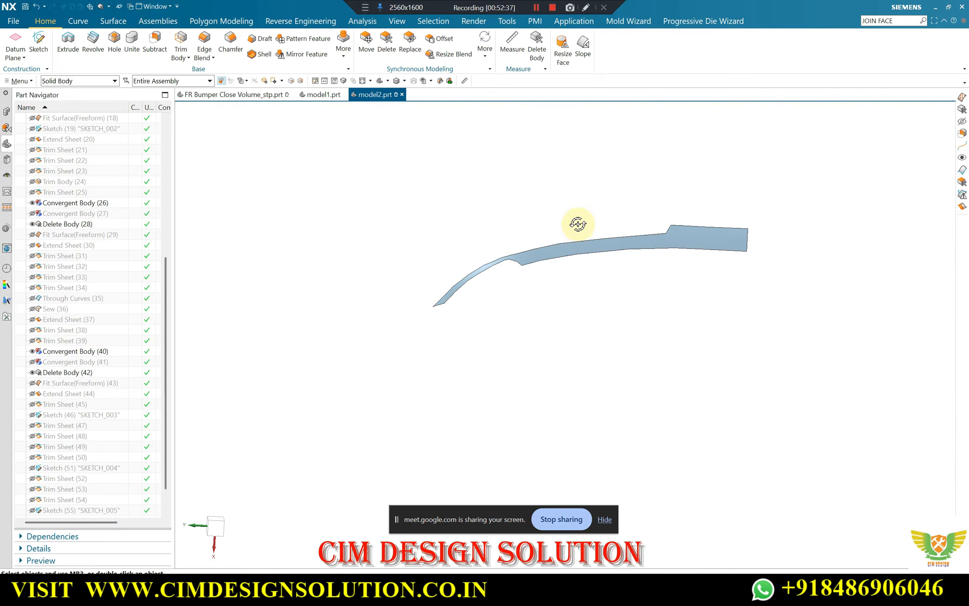
scroll(559, 248, up, 2)
middle_drag(578, 223, 492, 273)
scroll(813, 238, up, 4)
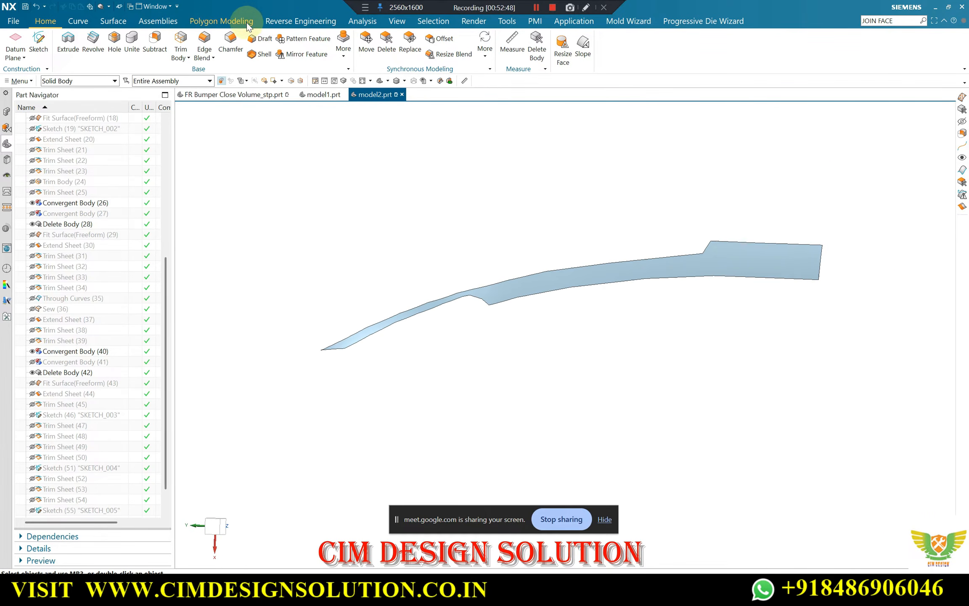
click(222, 22)
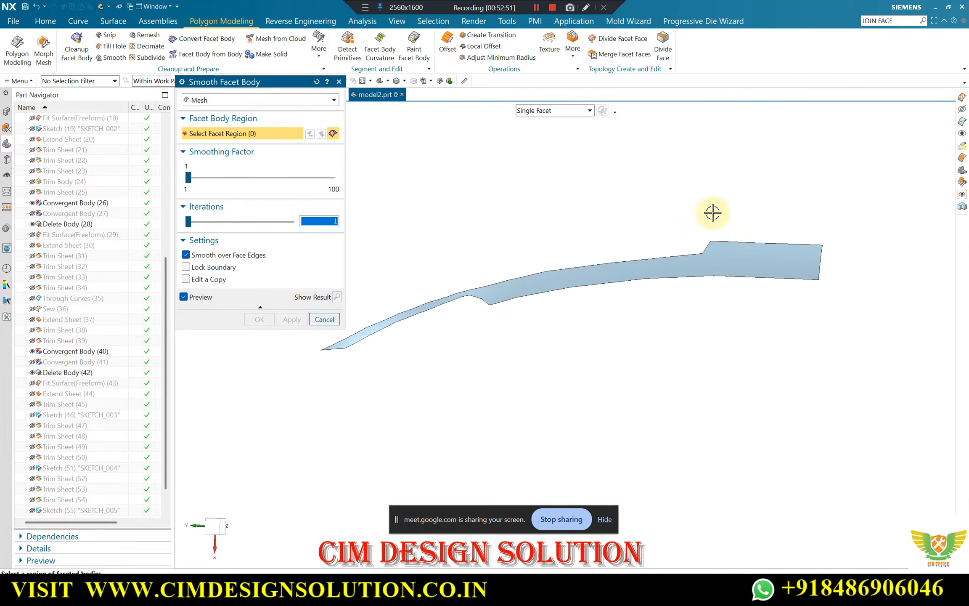
drag(843, 192, 390, 361)
scroll(543, 264, up, 3)
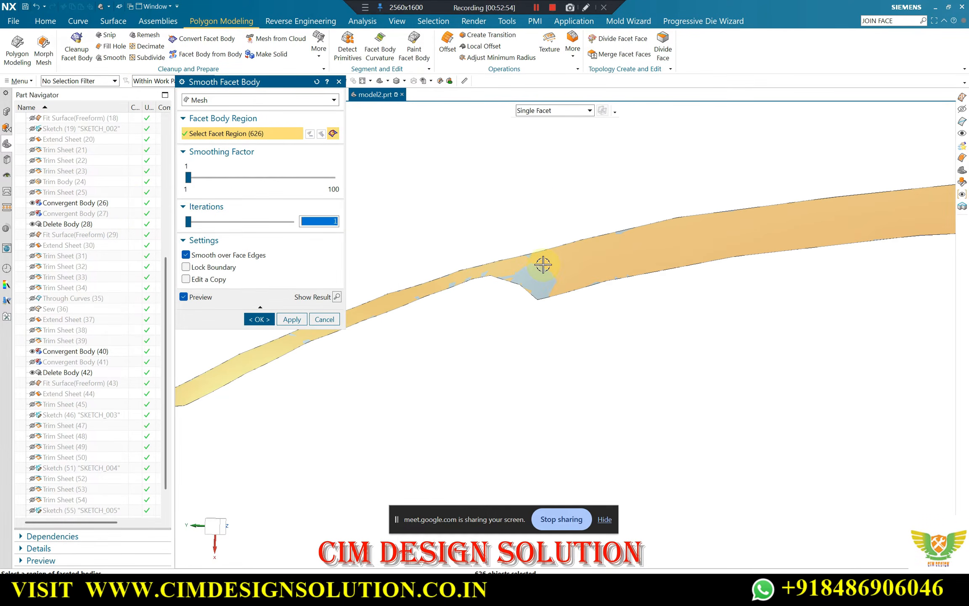
click(258, 319)
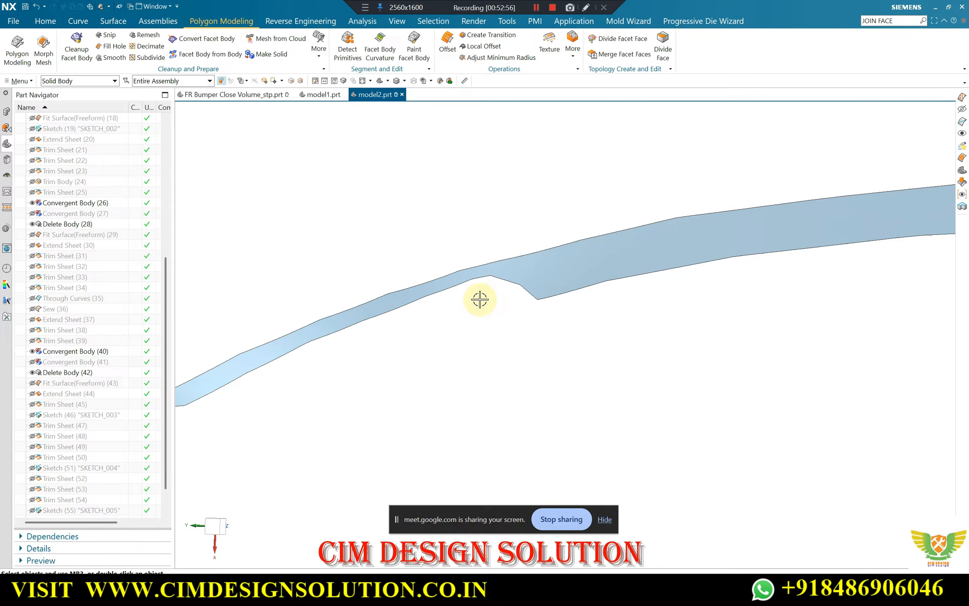
scroll(495, 276, down, 2)
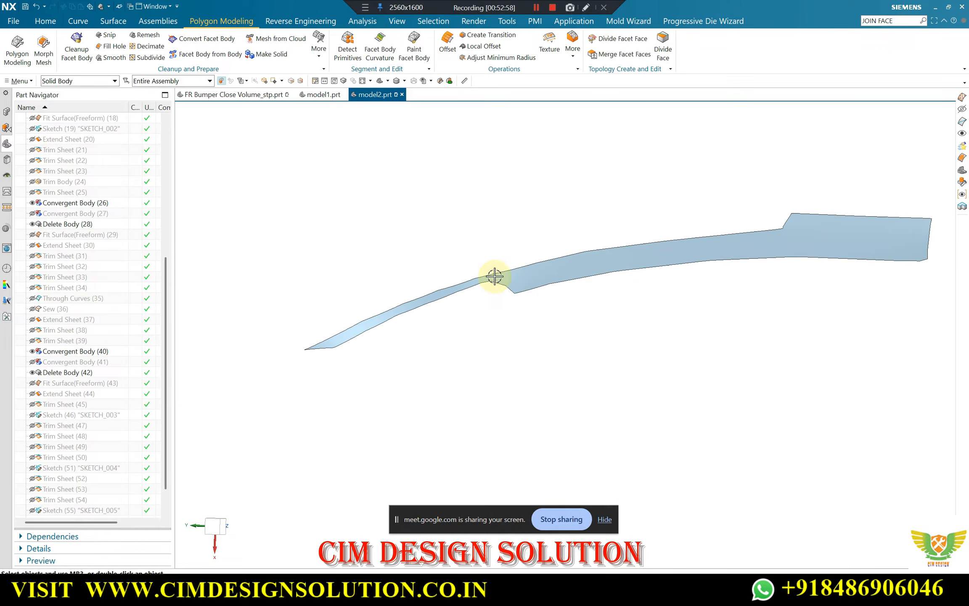
scroll(492, 241, down, 2)
scroll(487, 222, up, 2)
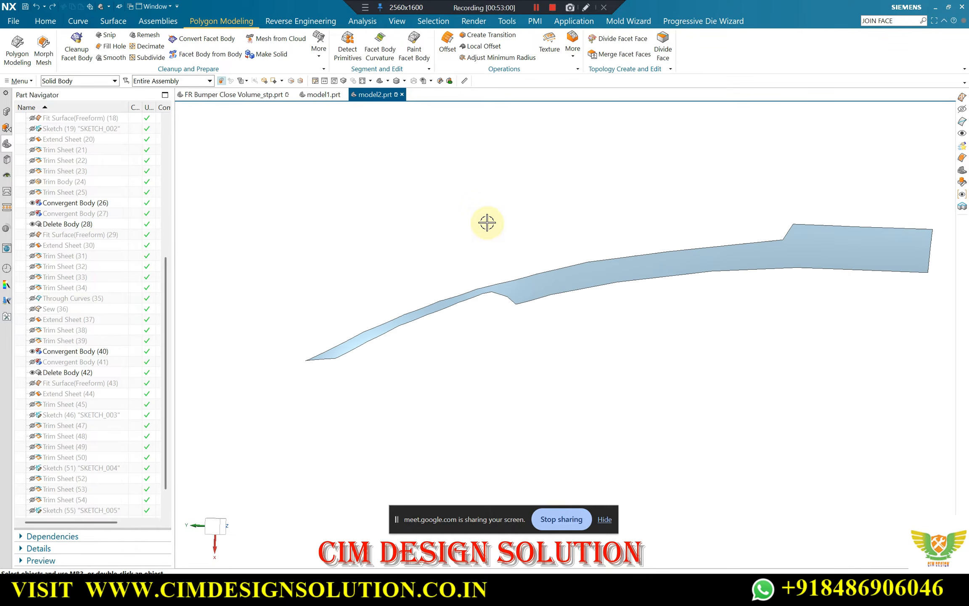
middle_drag(468, 265, 468, 208)
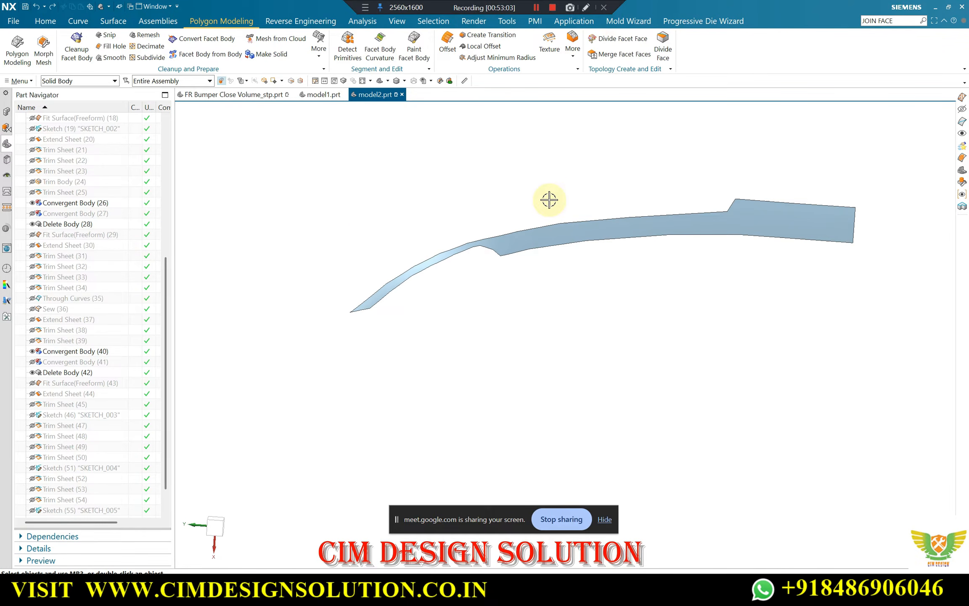
Examine the hidden bumper bodies and sketches around the grille opening and fog lamp hole without showing any of them
key(ctrl+shift+k)
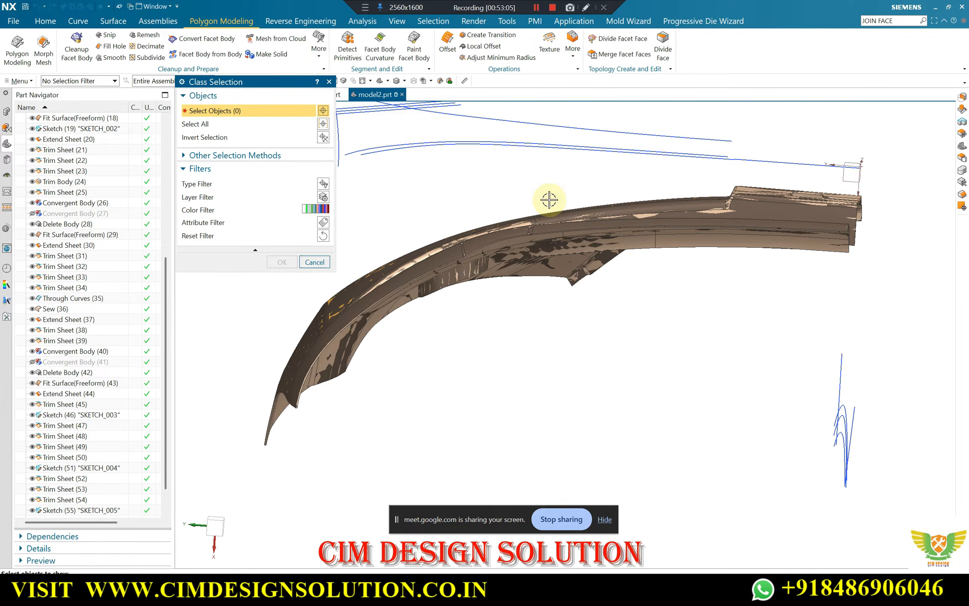
middle_drag(588, 313, 605, 336)
scroll(586, 296, up, 3)
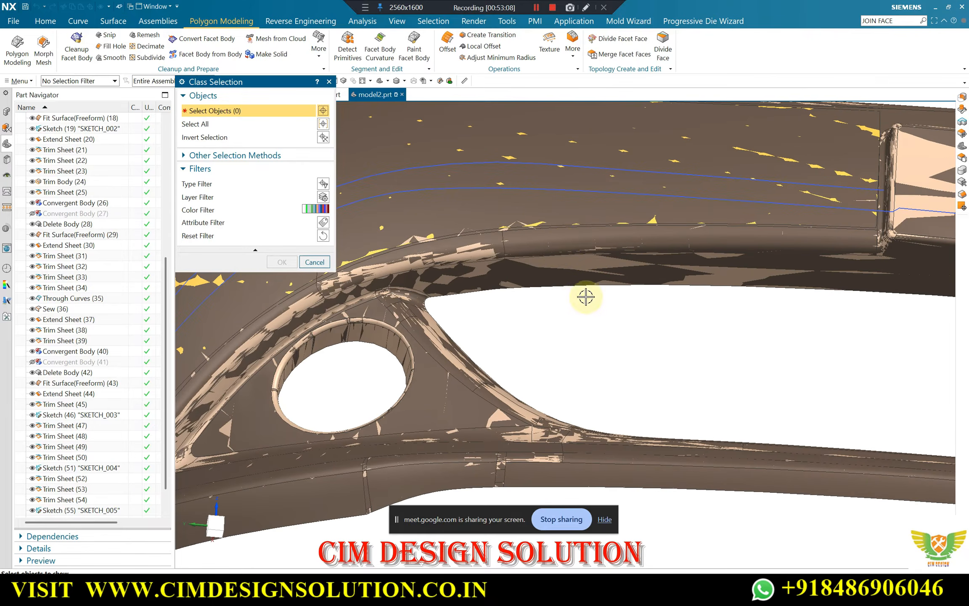
scroll(515, 270, down, 1)
scroll(513, 270, down, 3)
scroll(759, 214, up, 3)
scroll(810, 217, down, 4)
middle_drag(794, 227, 644, 248)
scroll(633, 241, up, 4)
scroll(656, 223, down, 3)
middle_drag(684, 183, 664, 172)
key(Escape)
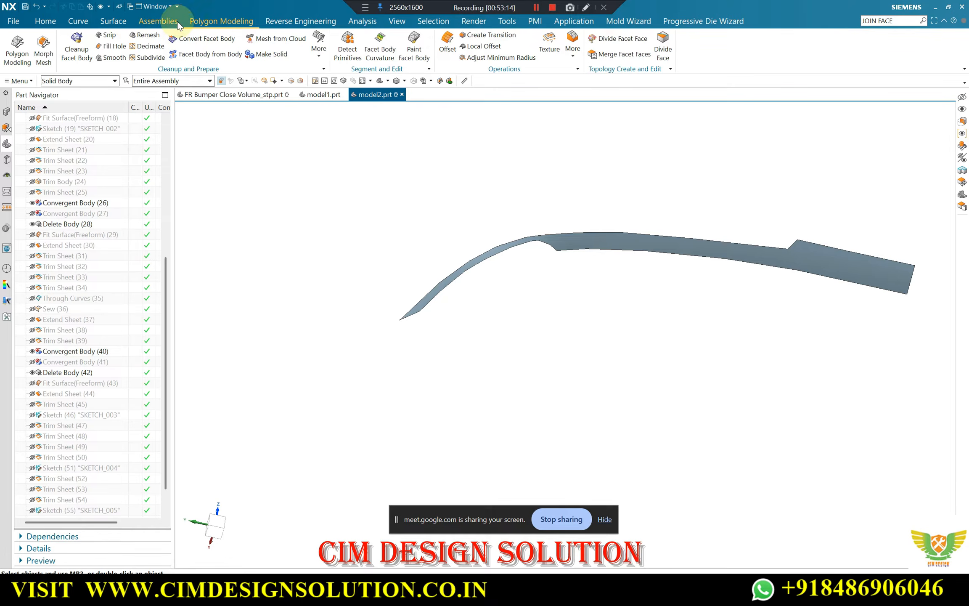
Fit a freeform surface to the snipped facet strip with U degree 7 and 9 U patches, keeping the best-fit direction
click(290, 23)
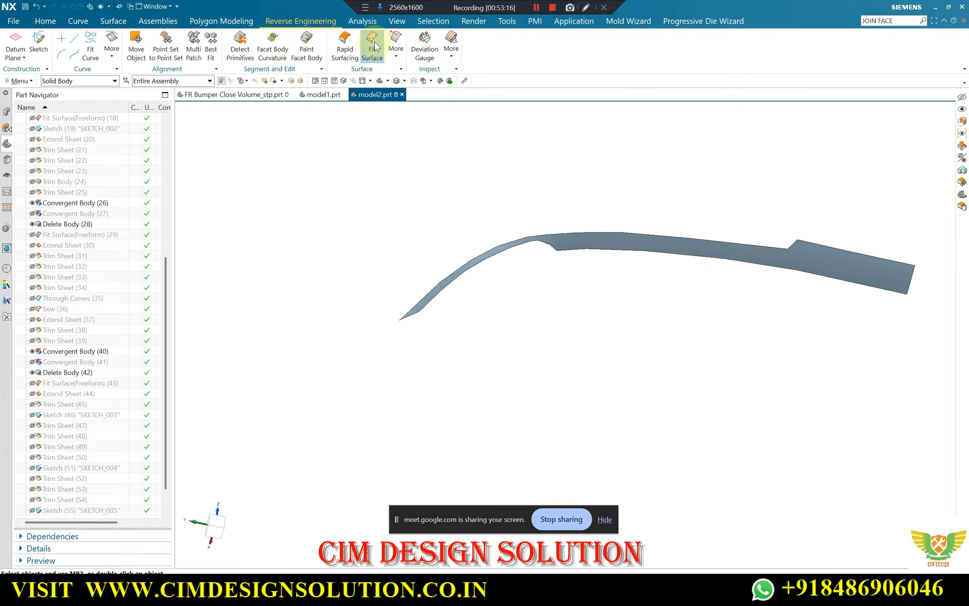
click(610, 242)
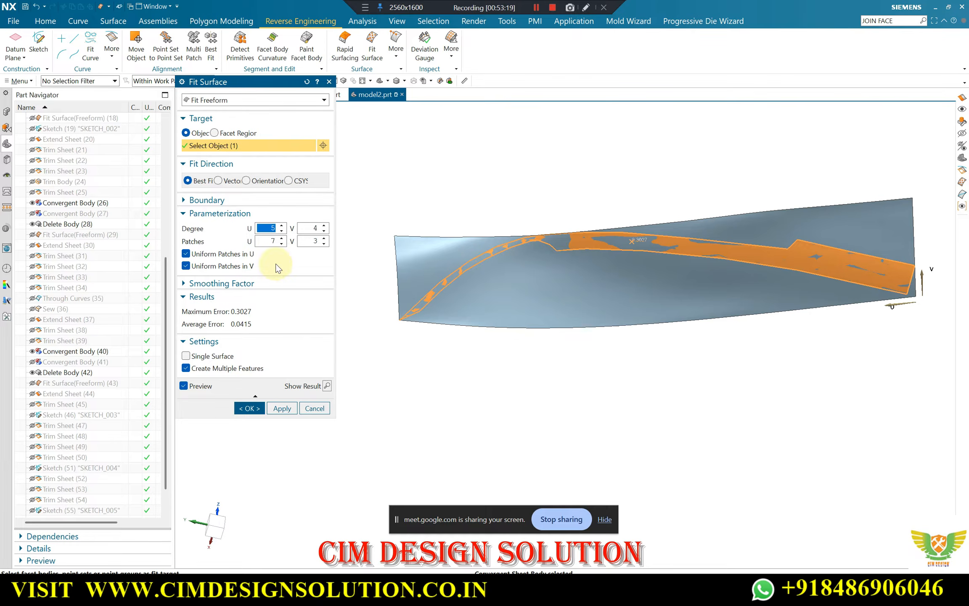
mouse_move(518, 209)
middle_down()
mouse_move(534, 166)
mouse_move(515, 206)
mouse_move(525, 230)
mouse_move(536, 155)
mouse_move(523, 201)
middle_up()
scroll(506, 207, up, 3)
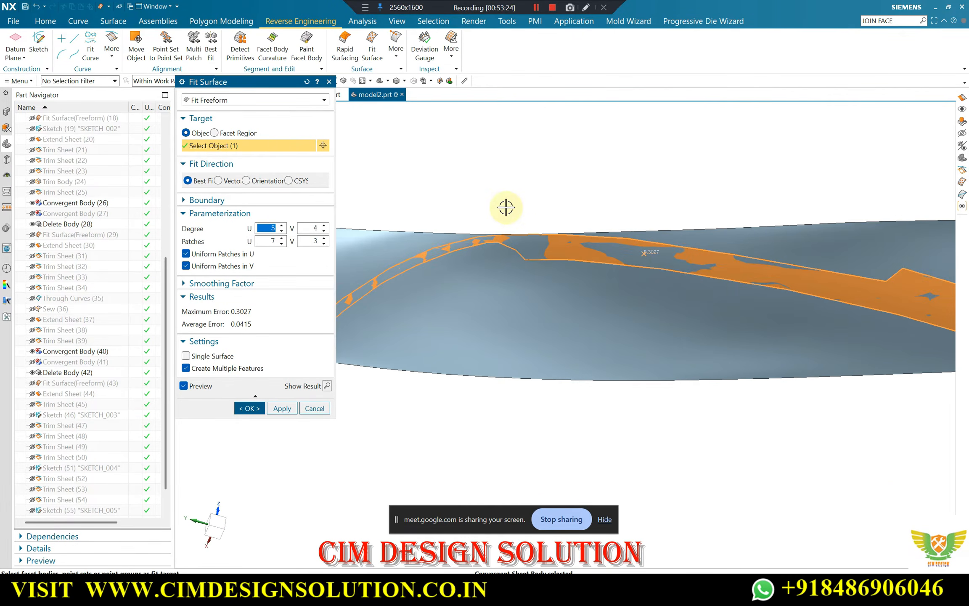
click(282, 226)
click(282, 226)
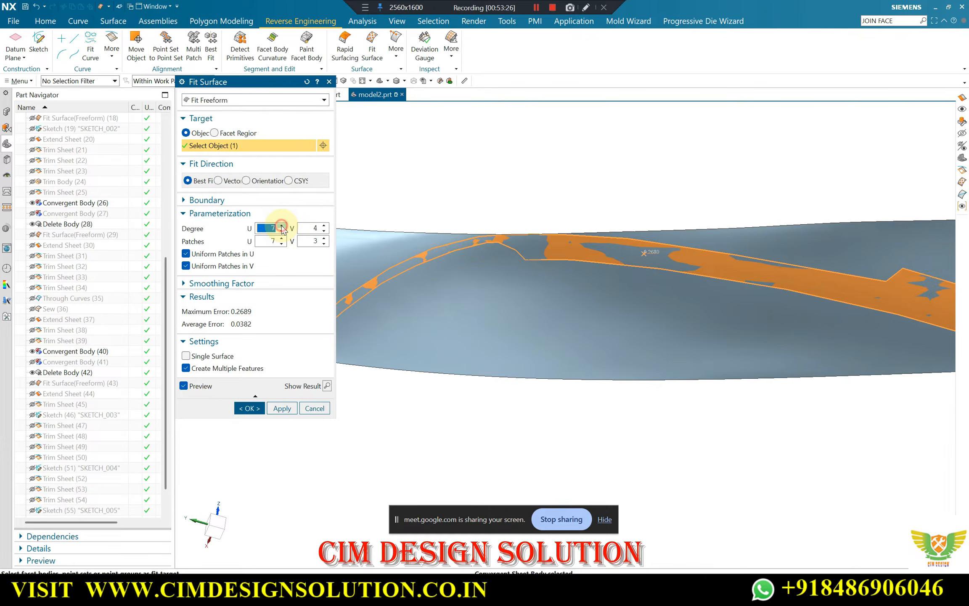
scroll(580, 213, down, 3)
scroll(550, 235, up, 2)
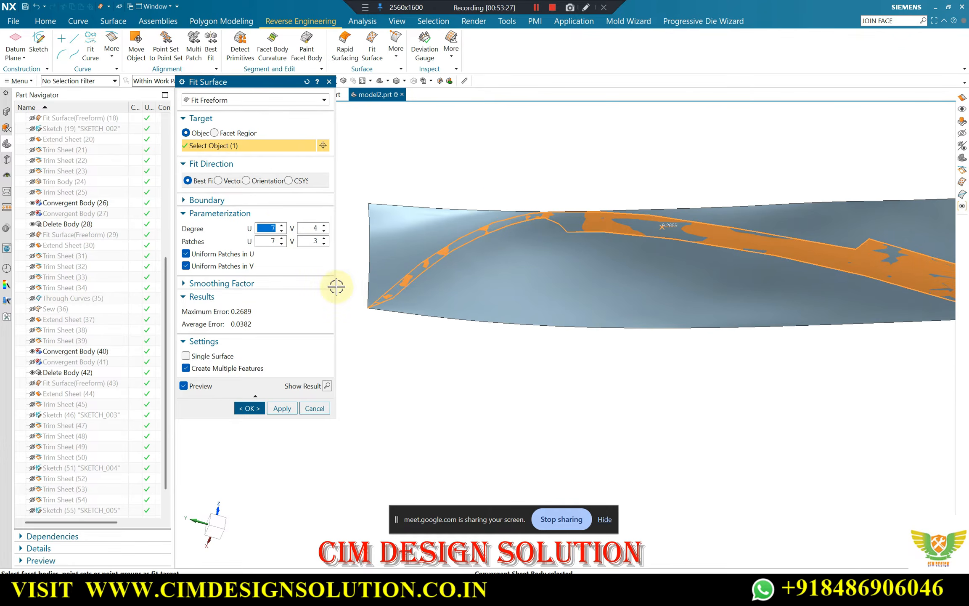
click(281, 238)
click(282, 238)
middle_drag(482, 196, 639, 145)
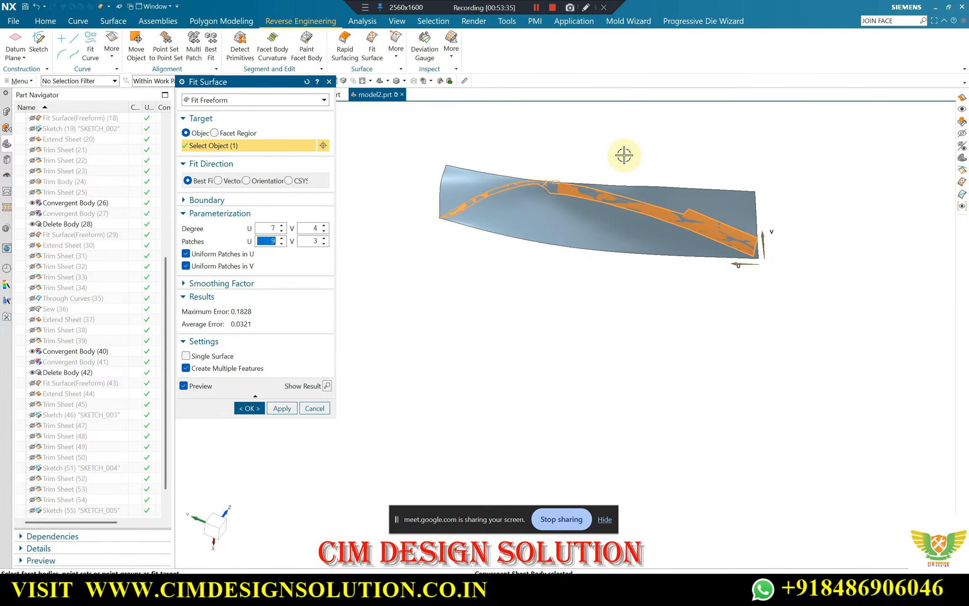
scroll(526, 170, up, 4)
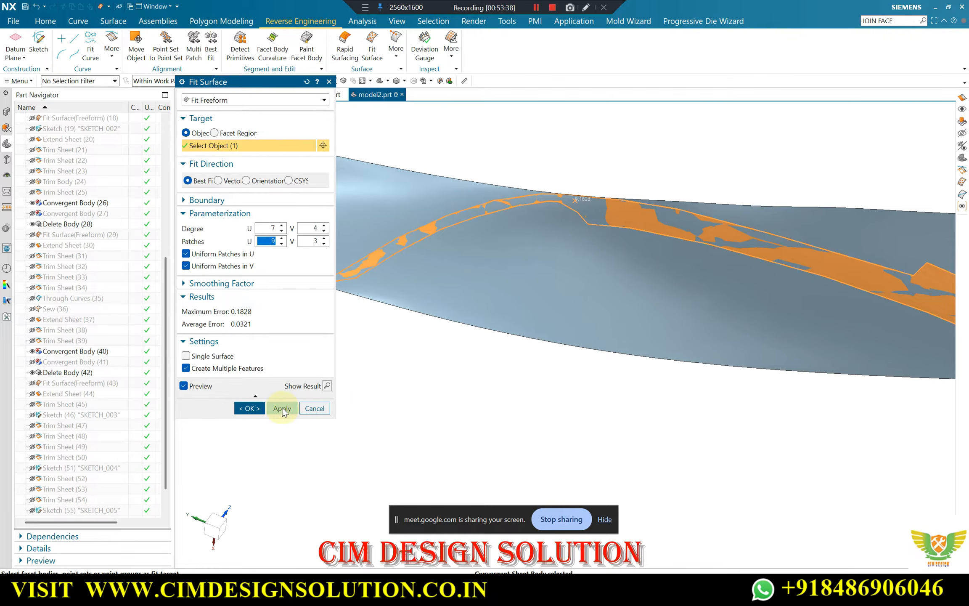
click(248, 408)
Extend all four edges of the fitted surface by a 10 mm offset
middle_drag(396, 225, 468, 193)
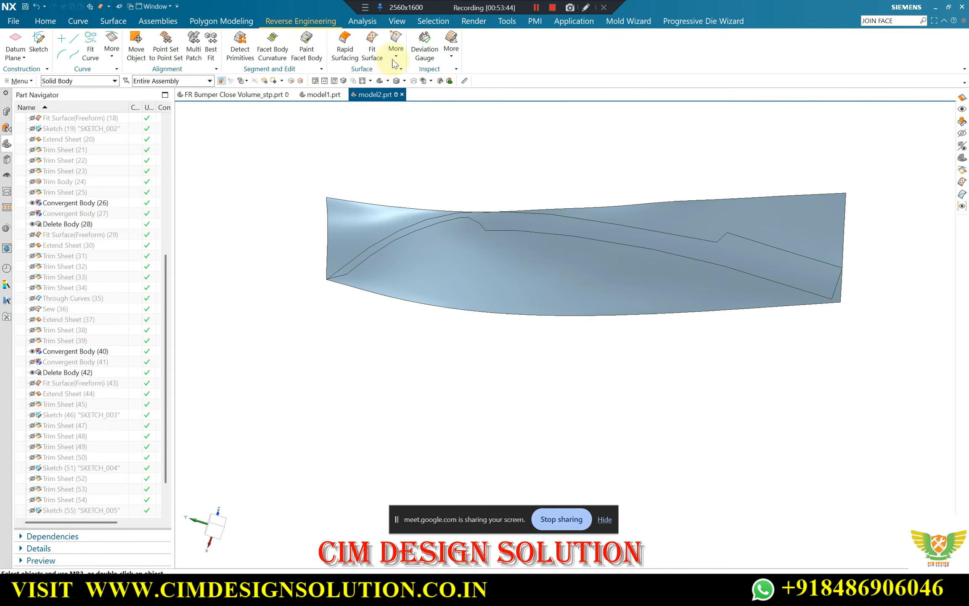
click(113, 21)
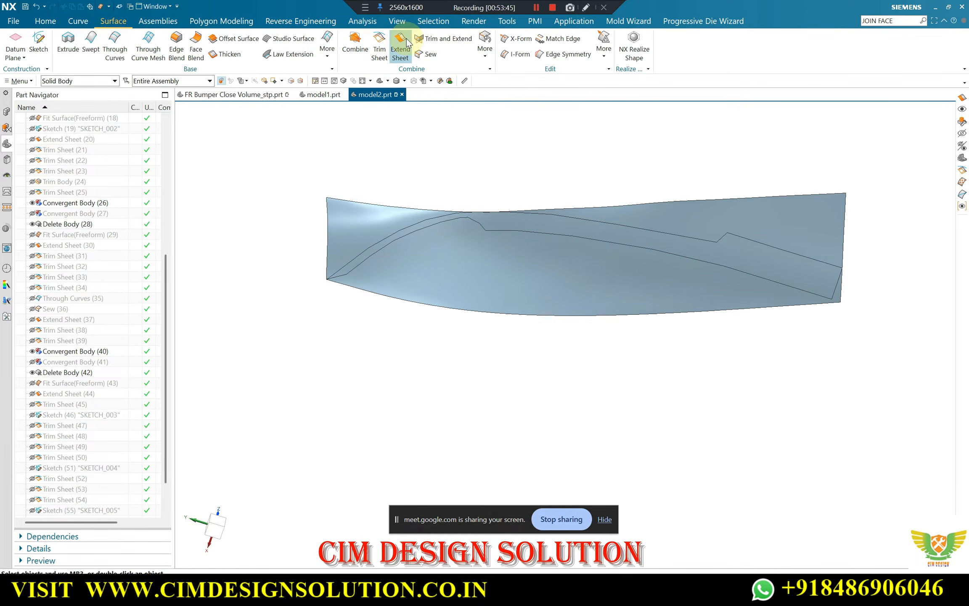
click(613, 208)
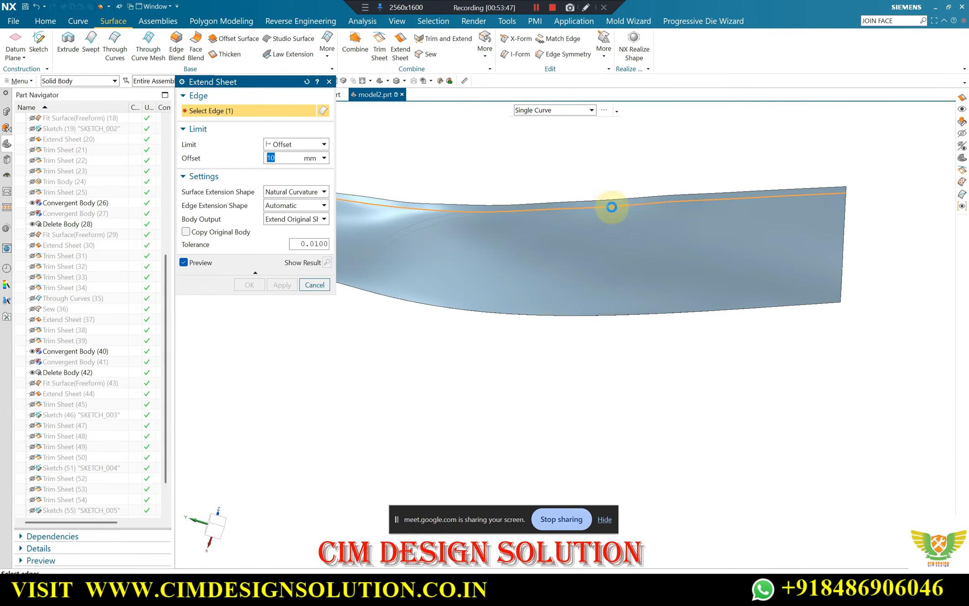
scroll(534, 236, down, 2)
click(451, 276)
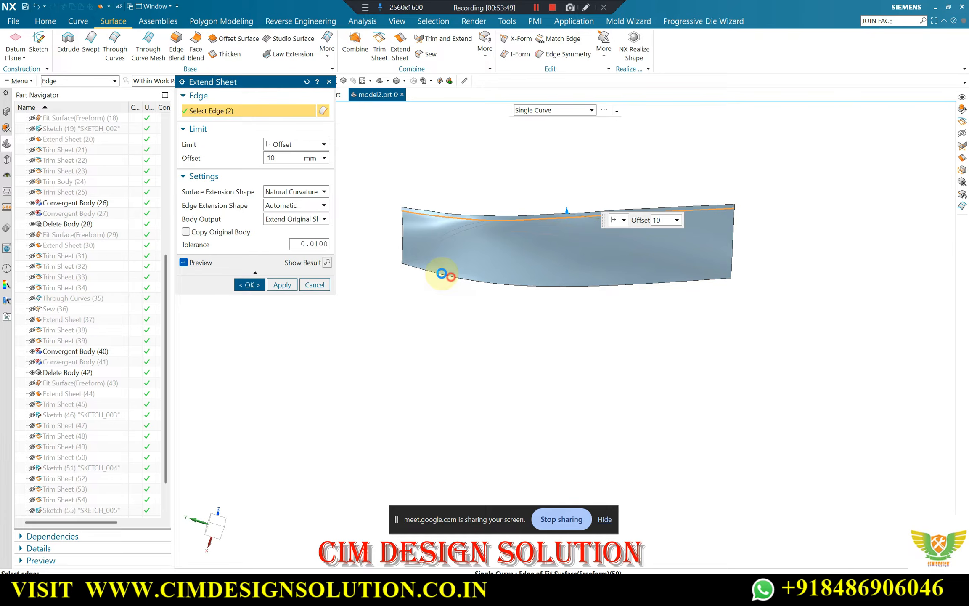
click(400, 245)
middle_click(736, 239)
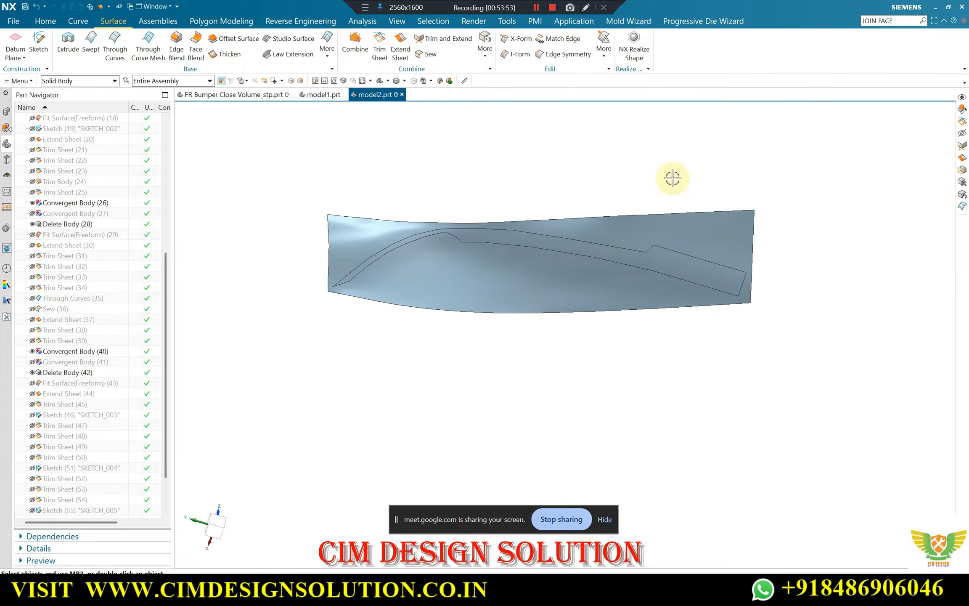
Show the hidden sketch whose spline follows the upper edge of the grille opening, alongside the extended sheet
key(ctrl+shift+k)
scroll(597, 294, down, 2)
middle_drag(596, 301, 578, 361)
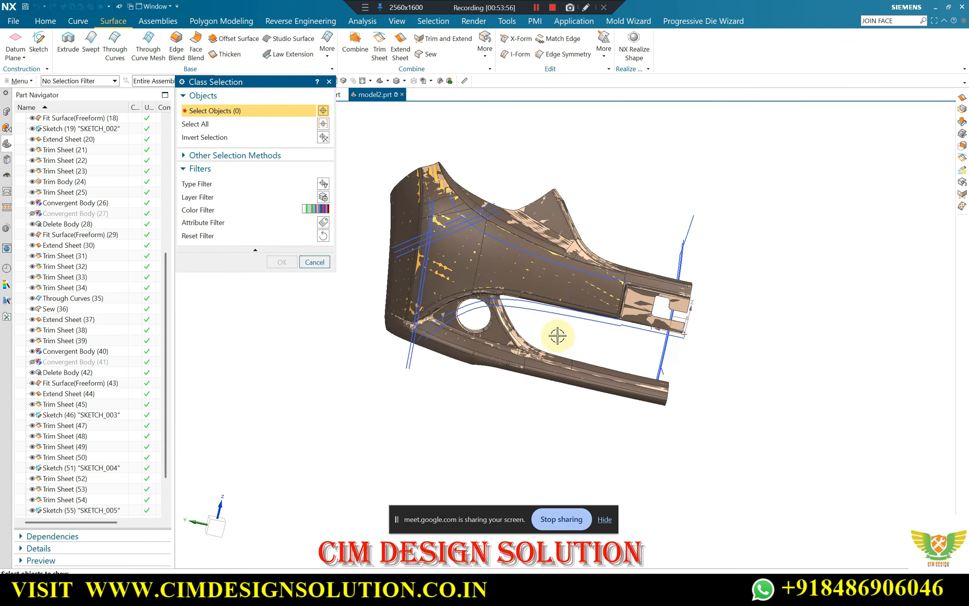
click(557, 314)
middle_click(724, 351)
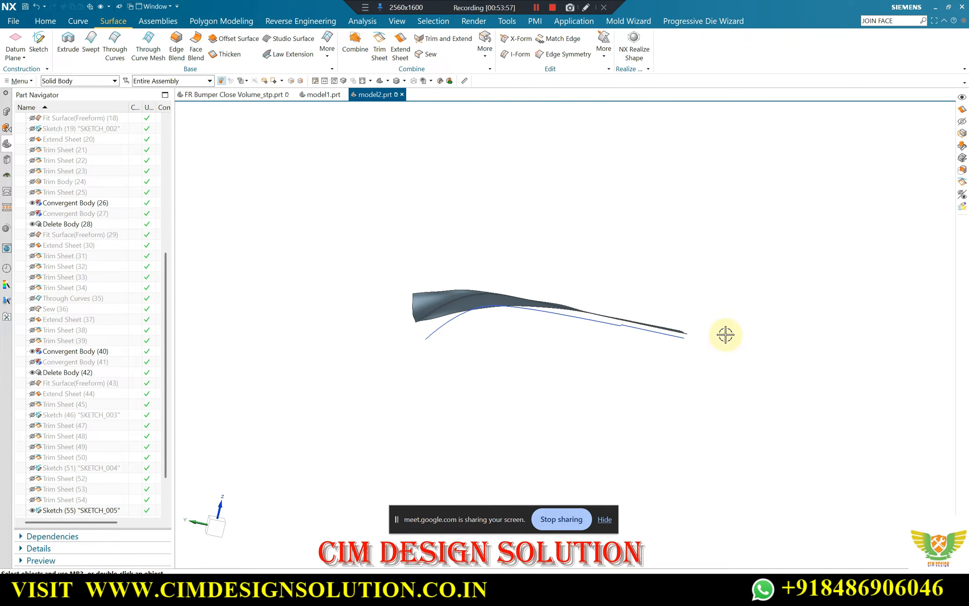
middle_drag(725, 334, 645, 352)
scroll(469, 339, up, 5)
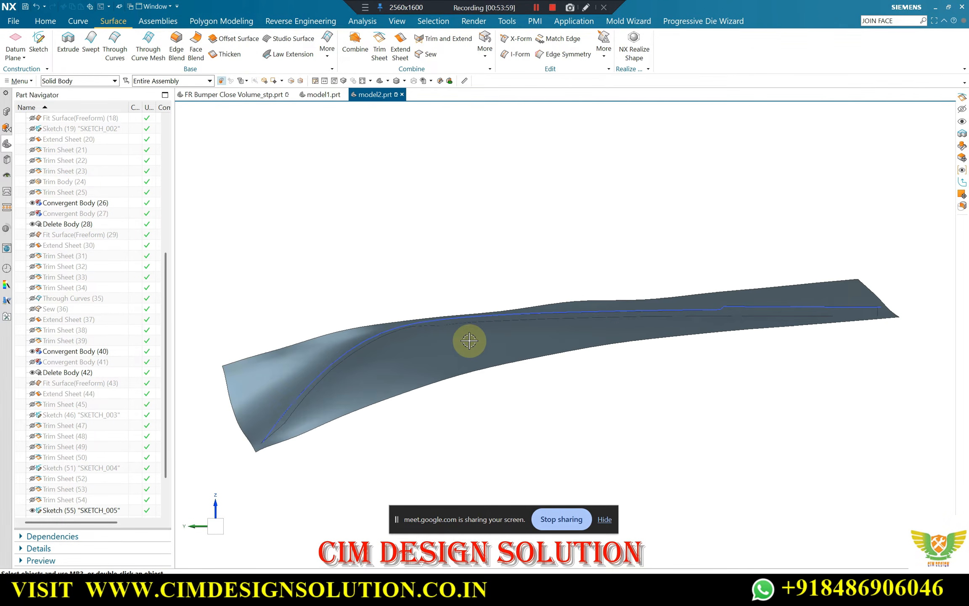
scroll(378, 343, down, 4)
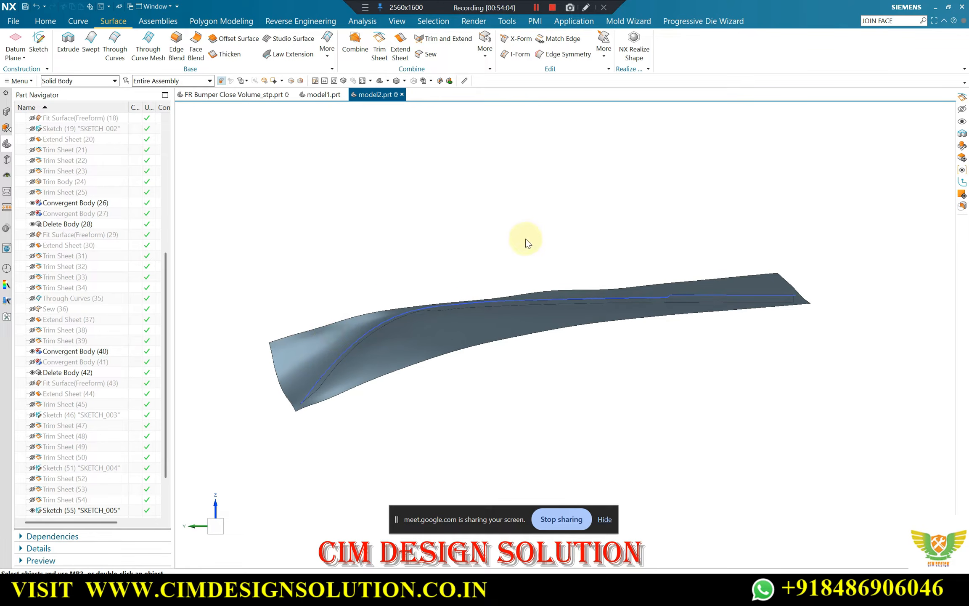
Trim the extended sheet with the three connected sketch curves, projecting them along a vector on both sides and discarding the region above
middle_click(554, 228)
scroll(675, 304, up, 6)
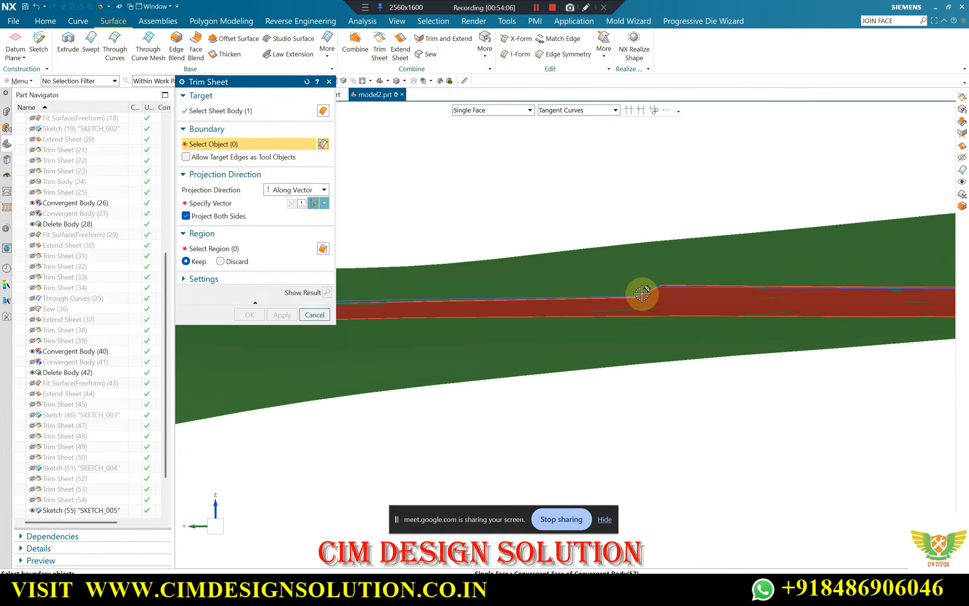
scroll(127, 463, down, 2)
click(61, 457)
scroll(708, 308, down, 1)
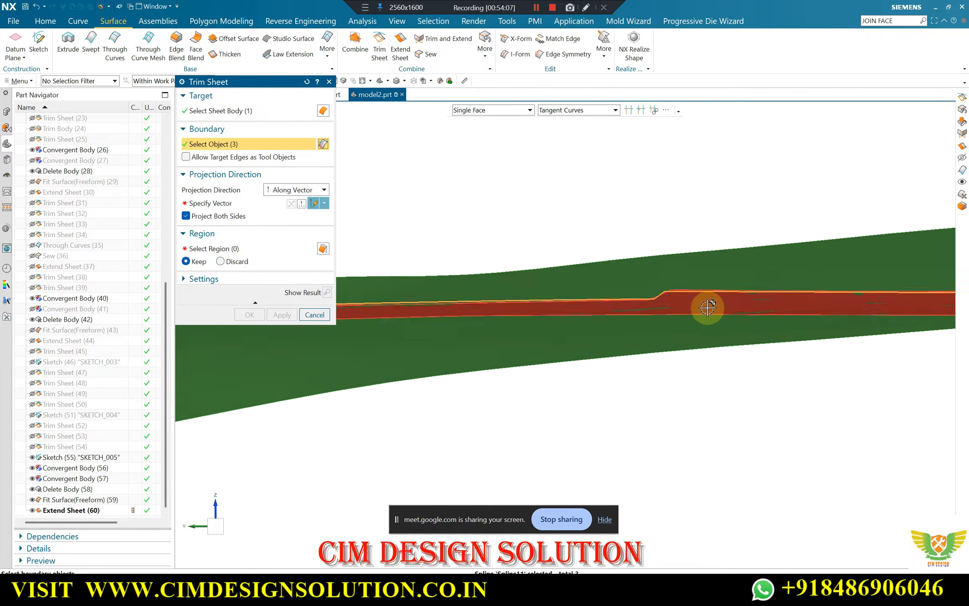
scroll(708, 308, down, 6)
click(236, 199)
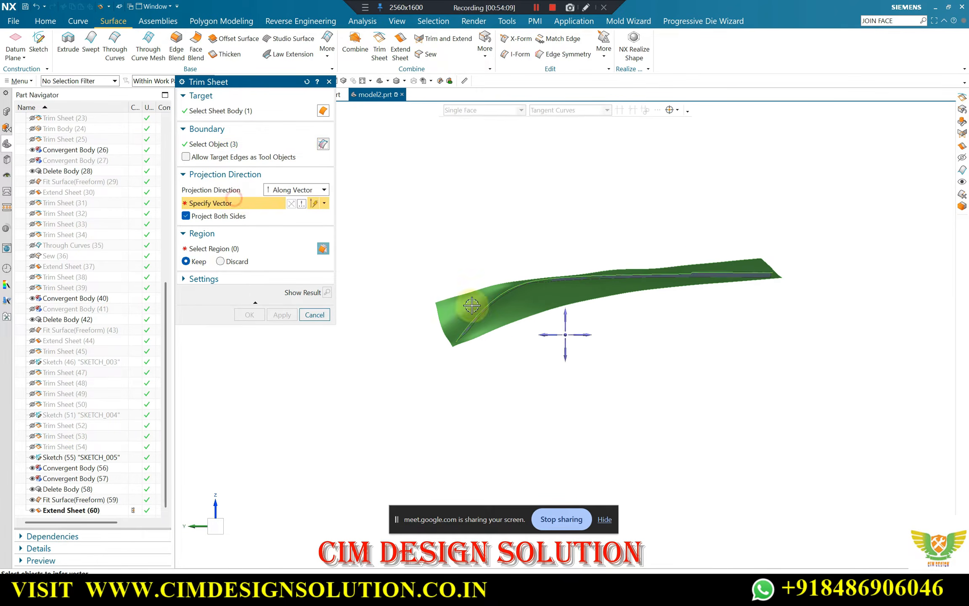
click(567, 336)
click(325, 293)
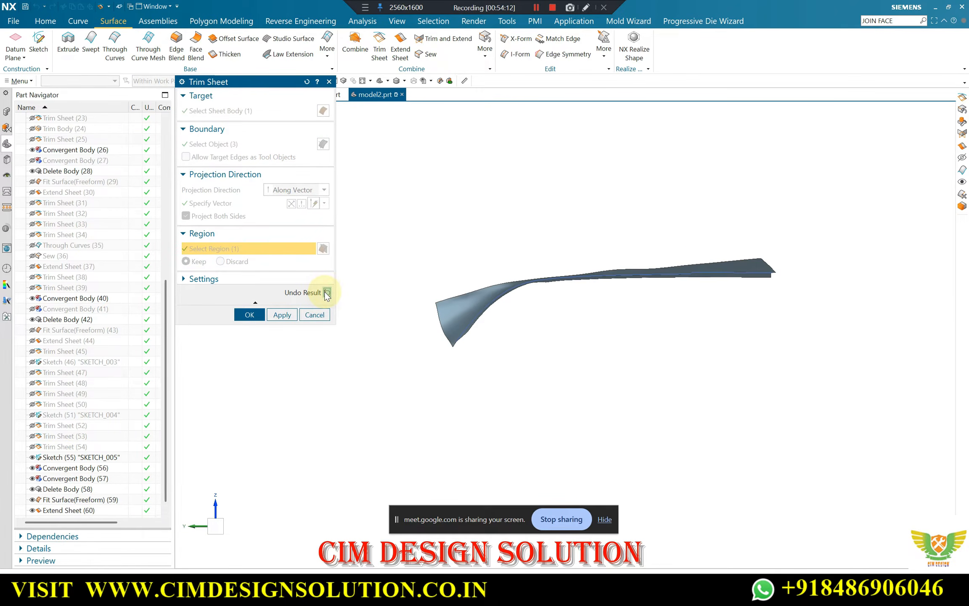
click(325, 294)
click(220, 261)
click(249, 316)
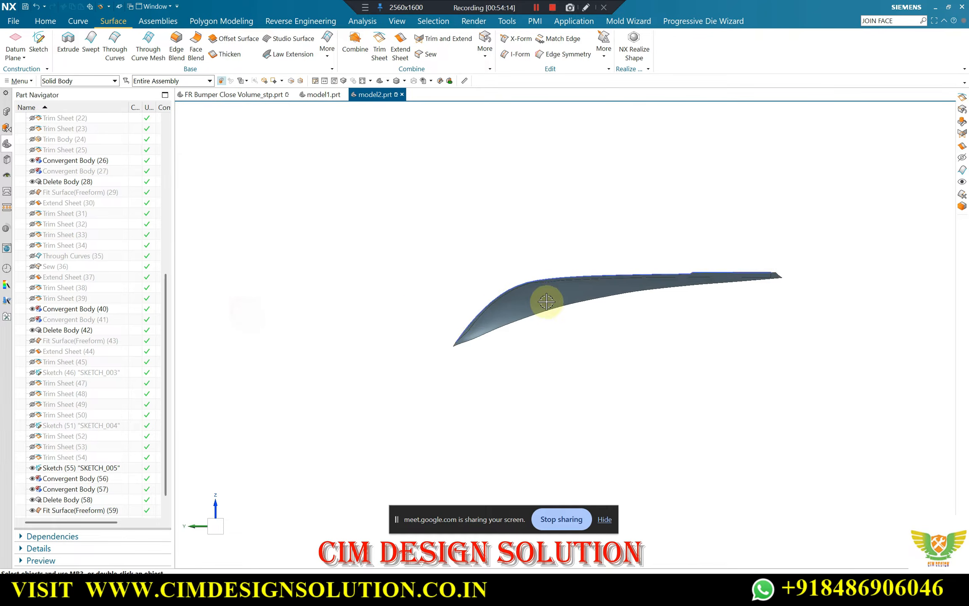
Hide the snipped facet strip that overlaps the trimmed sheet
middle_drag(547, 299, 735, 275)
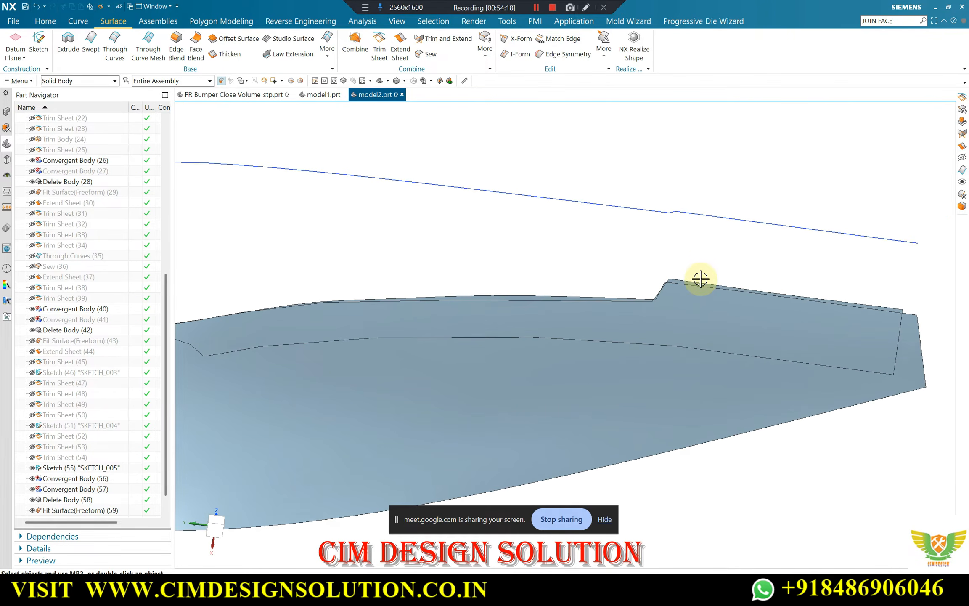
key(ctrl+j)
click(815, 297)
middle_click(598, 268)
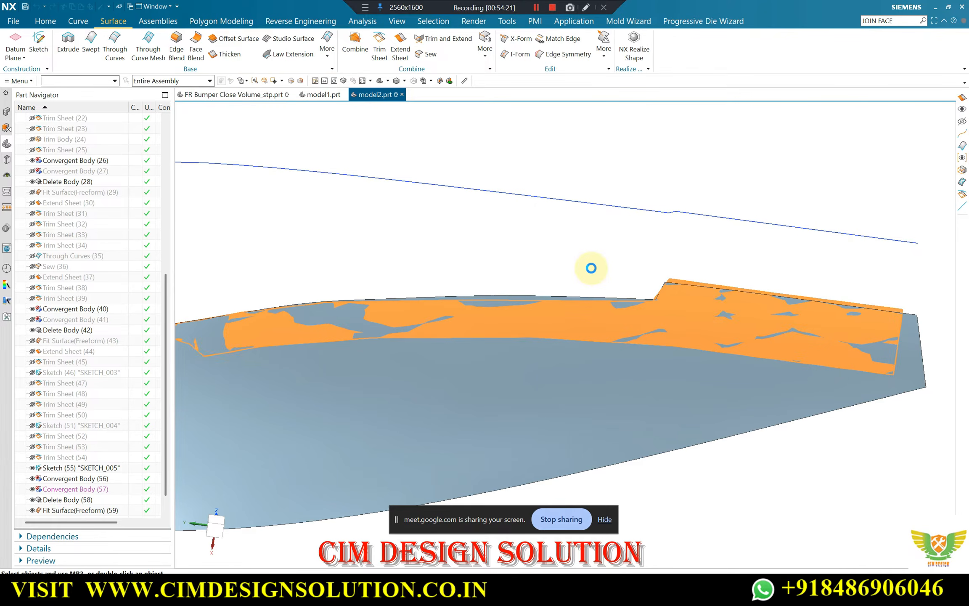
middle_click(472, 259)
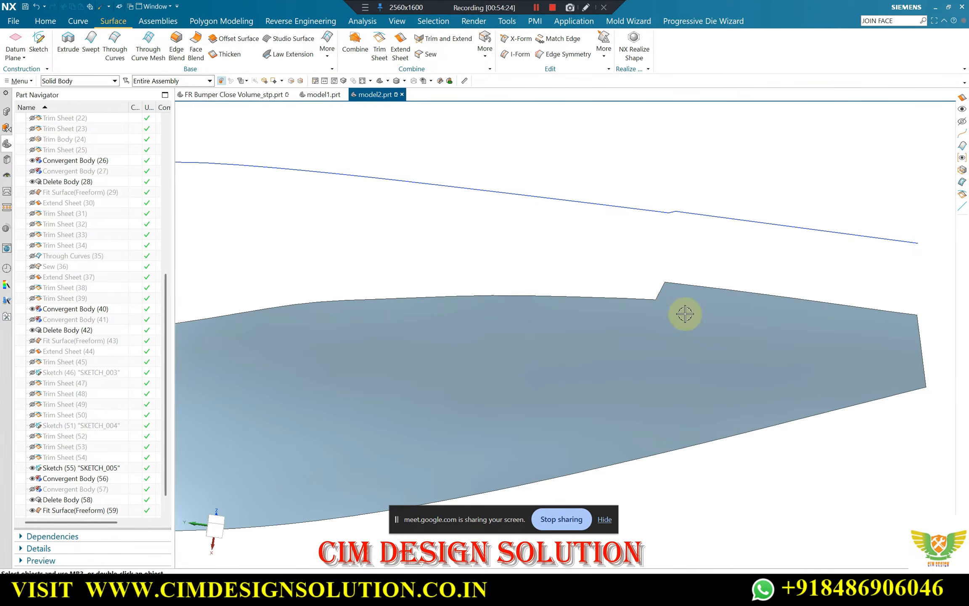
middle_drag(684, 314, 592, 281)
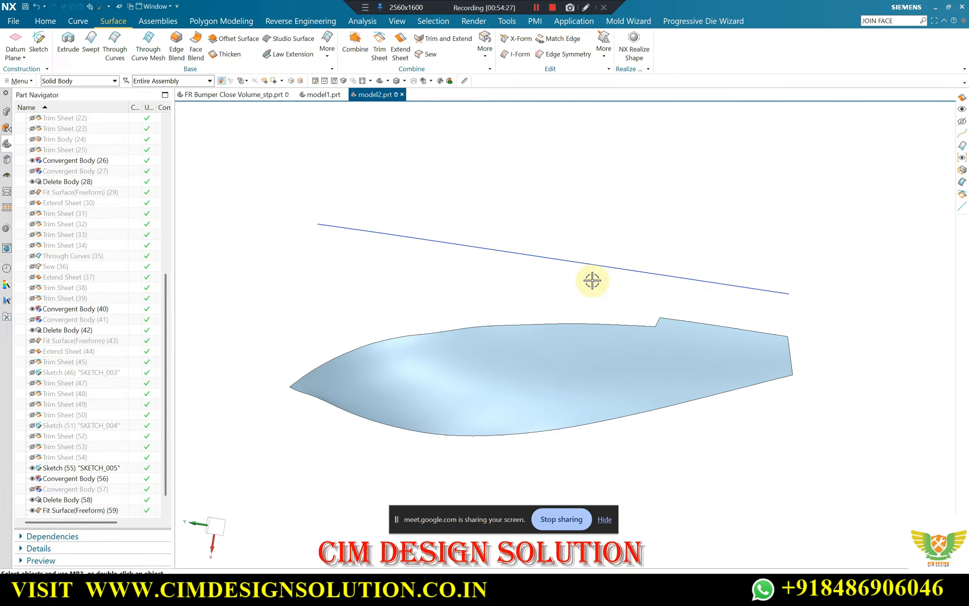
Show the hidden solid bumper body together with the trimmed sheet
key(ctrl+shift+k)
scroll(577, 309, down, 5)
middle_drag(541, 334, 480, 336)
scroll(521, 356, up, 7)
scroll(483, 314, up, 3)
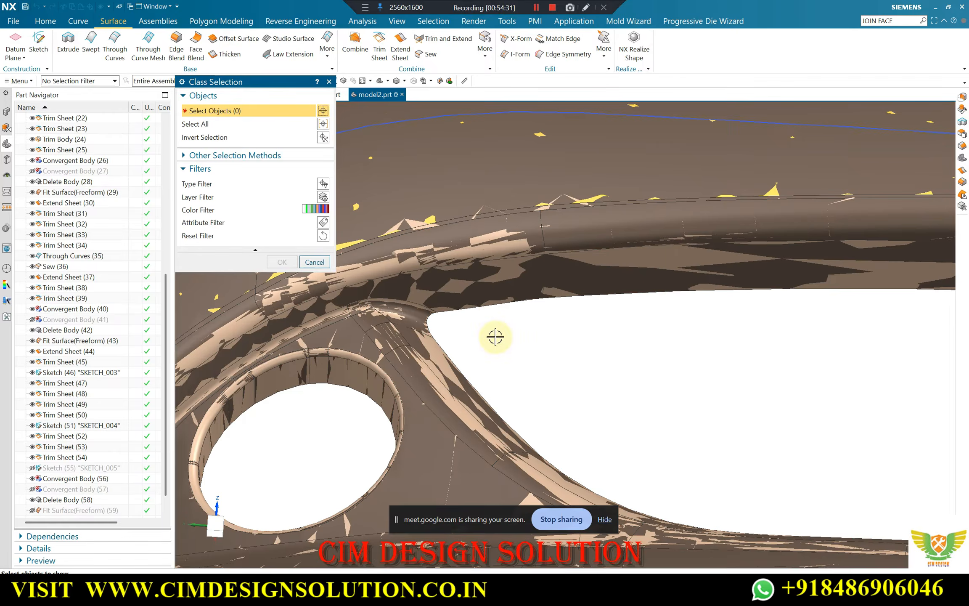
scroll(515, 332, down, 3)
middle_drag(587, 330, 662, 305)
scroll(656, 304, down, 2)
middle_drag(785, 262, 761, 305)
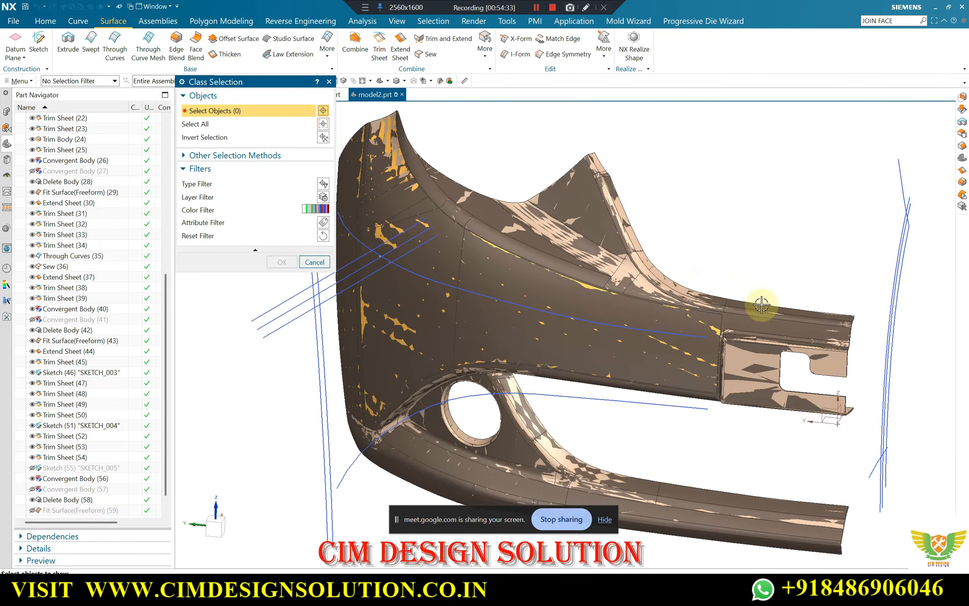
scroll(651, 237, up, 3)
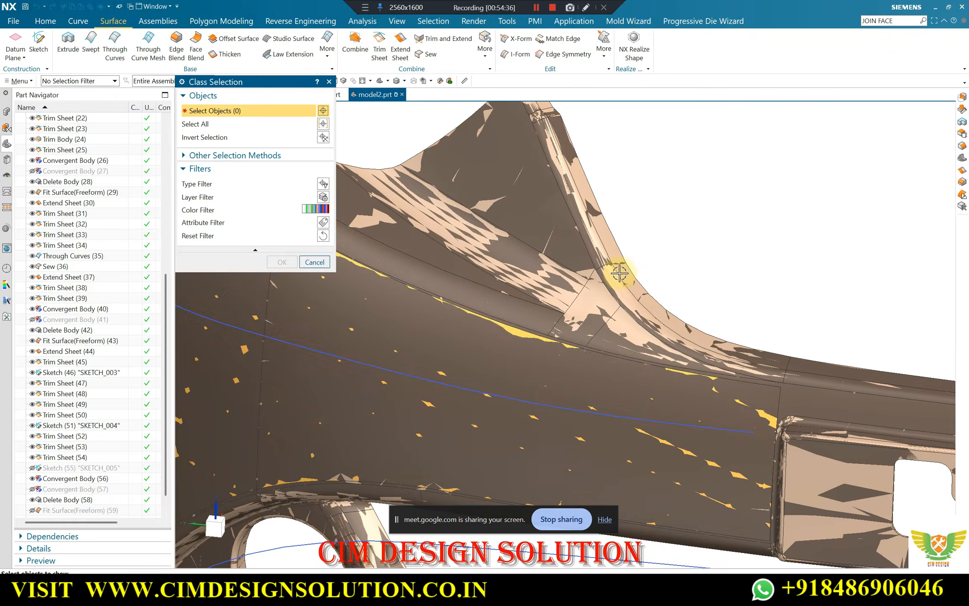
click(619, 280)
middle_click(640, 269)
Examine how the trimmed sheet and its sketch curve line up with the bumper's edges around the grille opening and fog lamp hole
scroll(620, 274, down, 5)
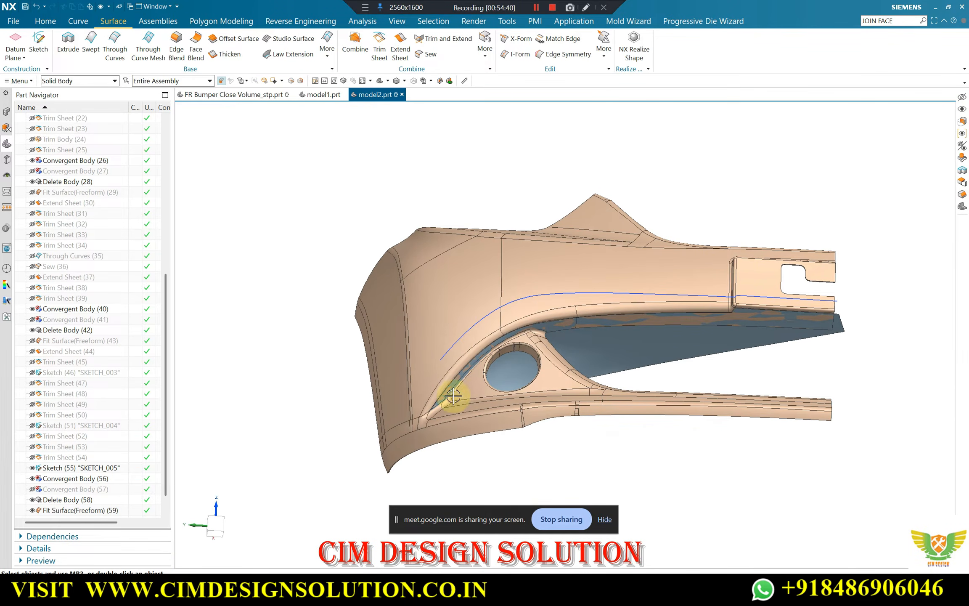
scroll(460, 385, up, 6)
scroll(589, 332, down, 3)
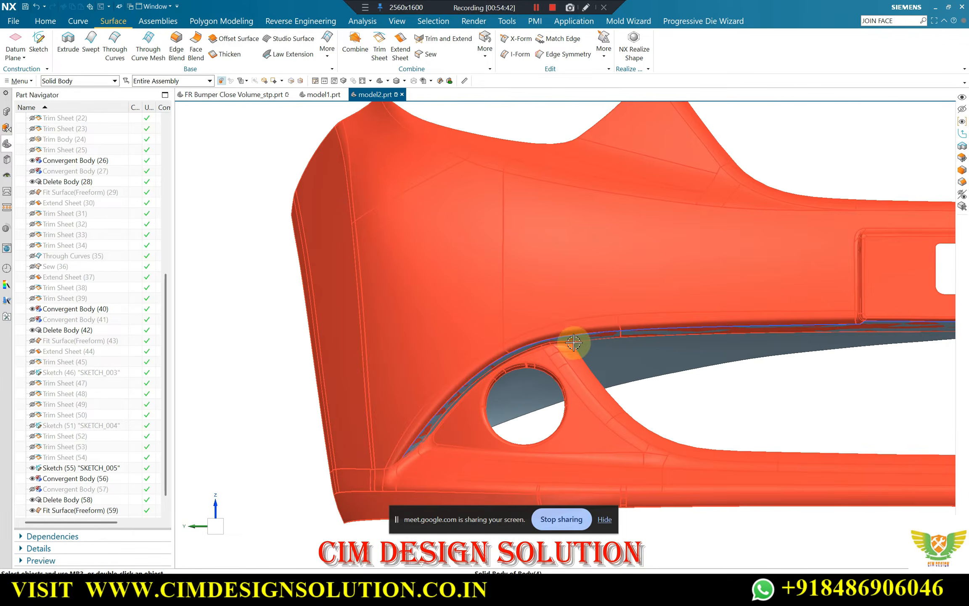
scroll(505, 379, up, 5)
scroll(433, 368, down, 6)
scroll(480, 353, up, 5)
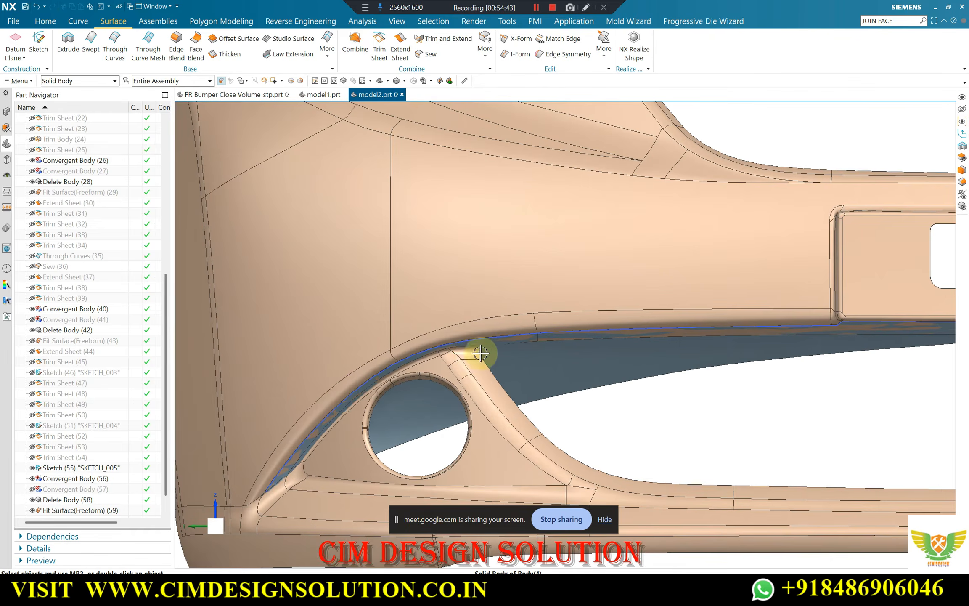
scroll(471, 352, up, 3)
scroll(395, 346, down, 6)
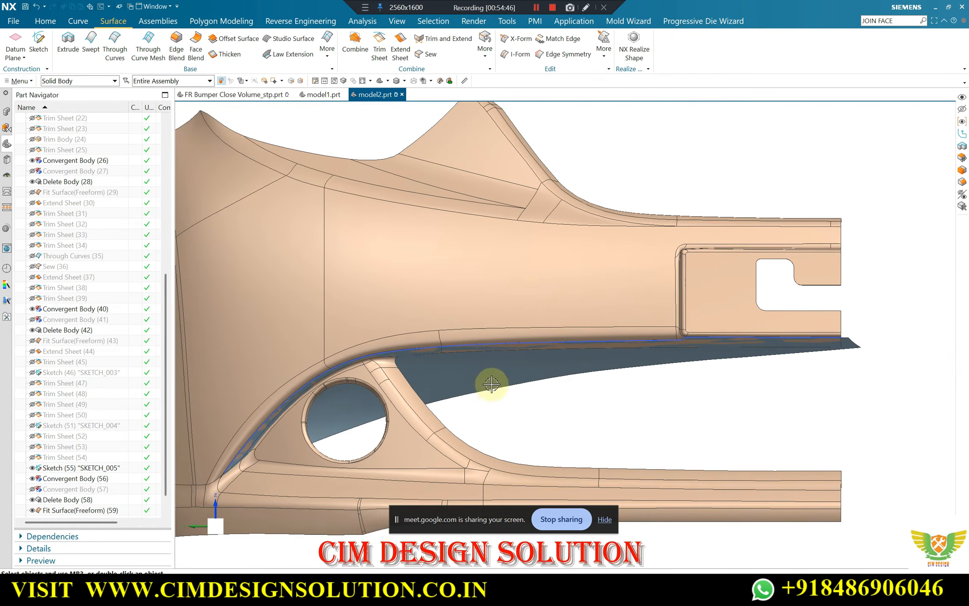
scroll(492, 384, up, 3)
scroll(424, 336, down, 7)
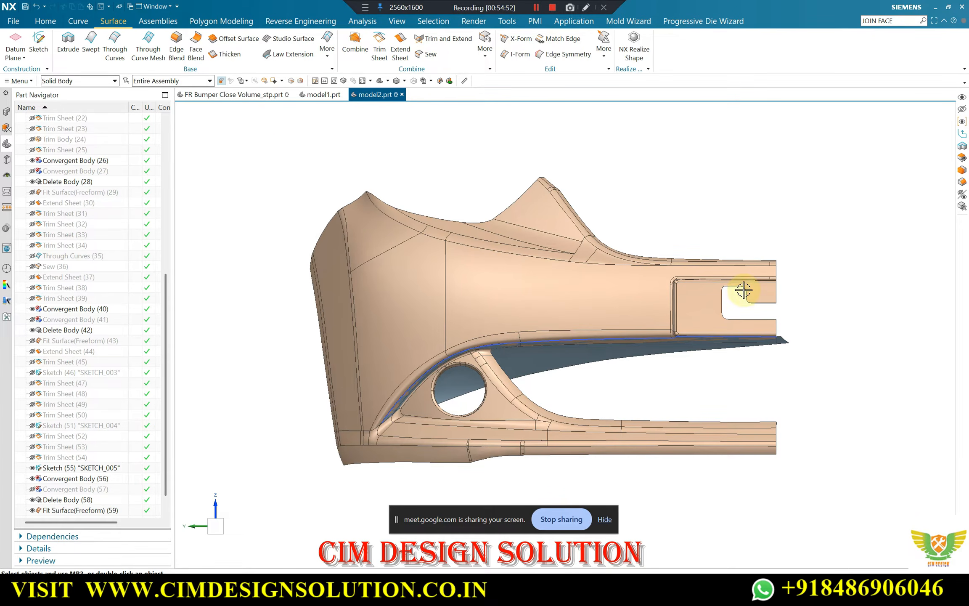
Show the hidden datum coordinate system at the bumper's centre end
key(ctrl+shift+k)
click(769, 313)
middle_click(736, 312)
scroll(610, 365, up, 2)
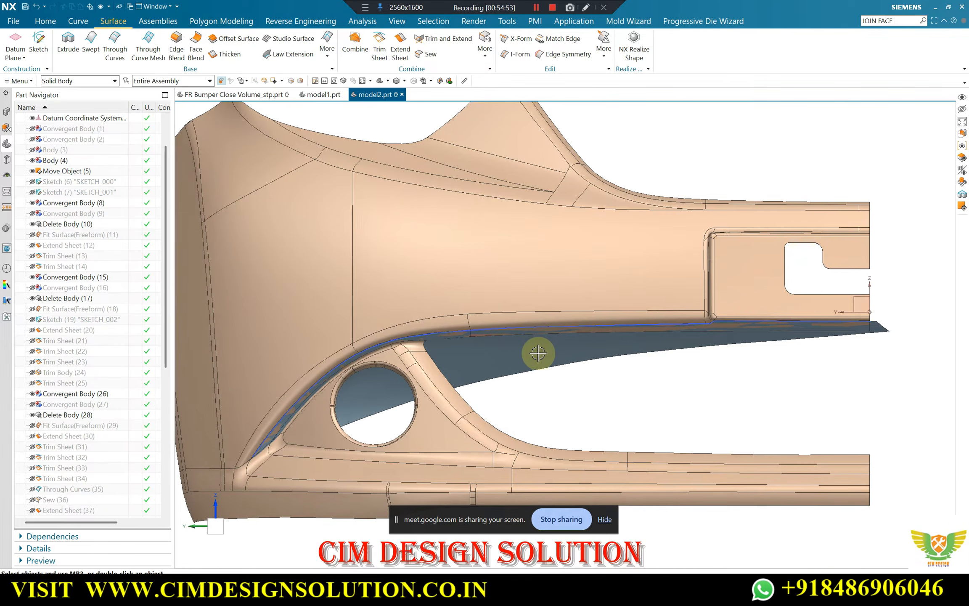
scroll(460, 387, down, 2)
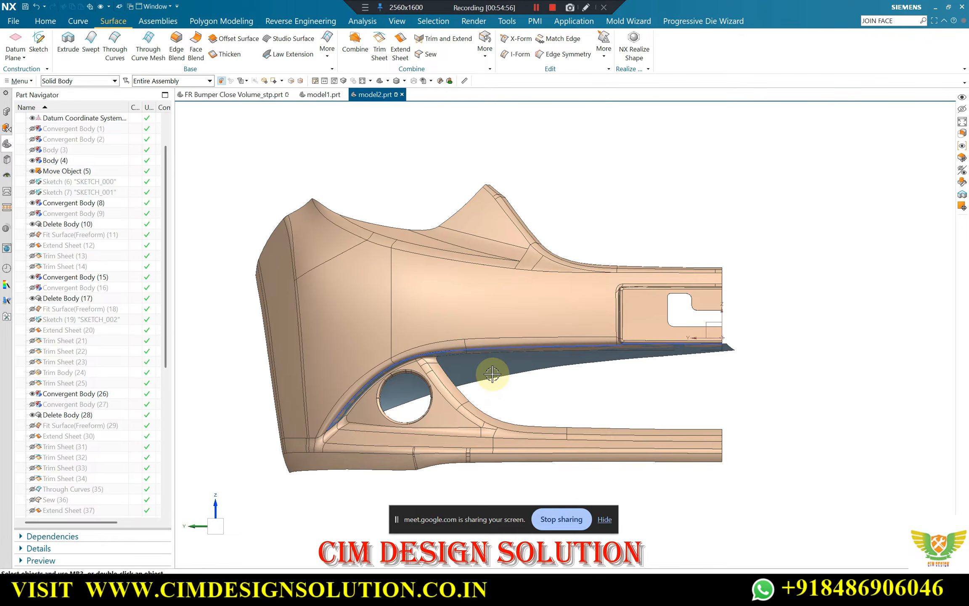
Hide the trimmed sheet below the bumper's grille-opening edge
key(ctrl+shift+i)
click(487, 369)
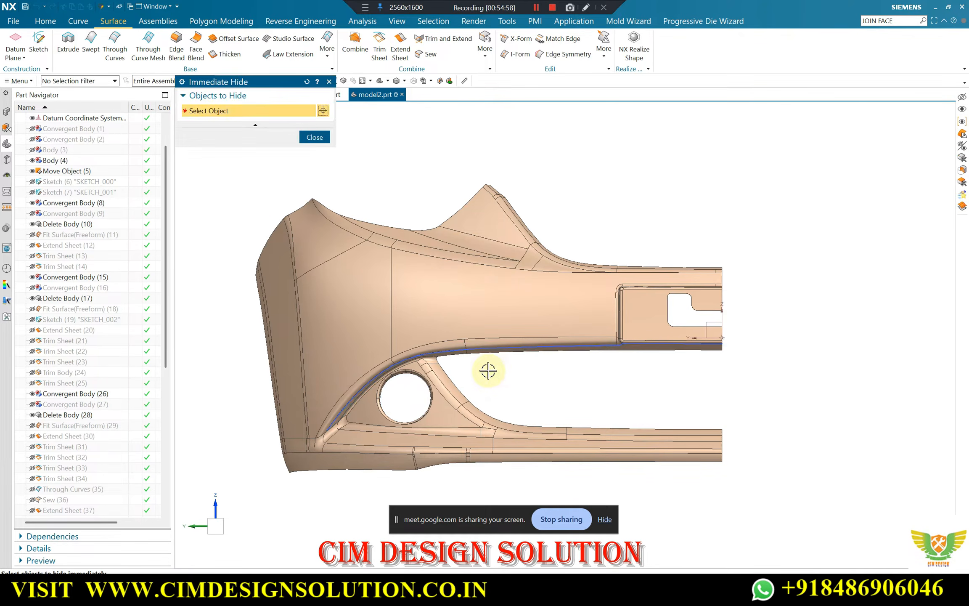
middle_click(455, 381)
Create a new sketch on the YZ plane of the datum coordinate system at the bumper's centre end
scroll(347, 433, up, 4)
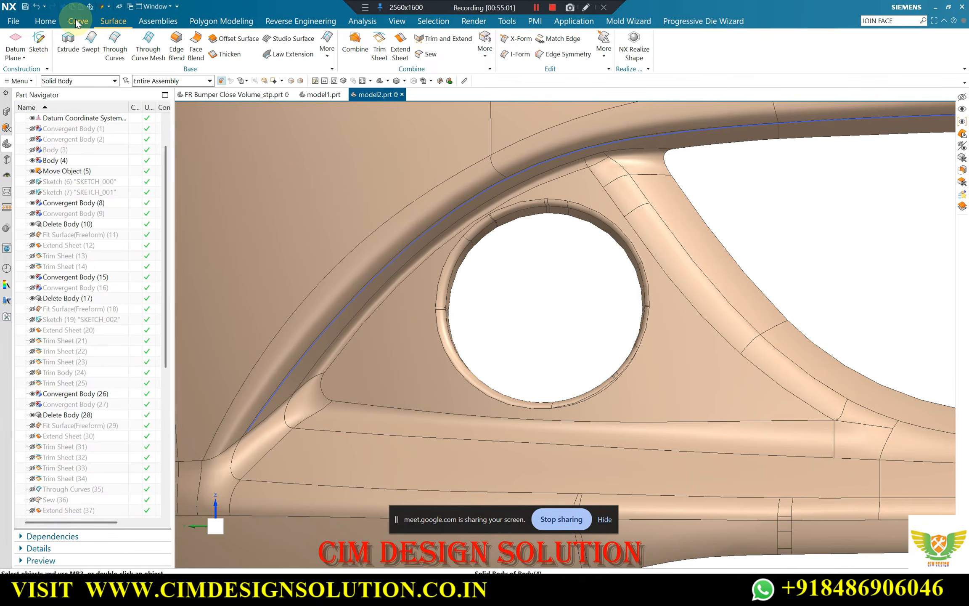
click(78, 21)
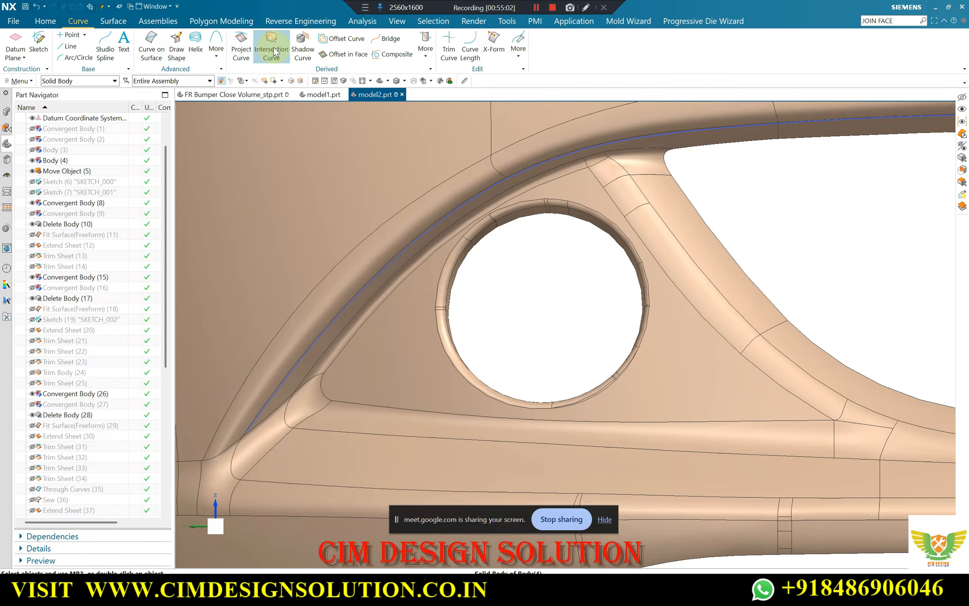
scroll(547, 264, down, 5)
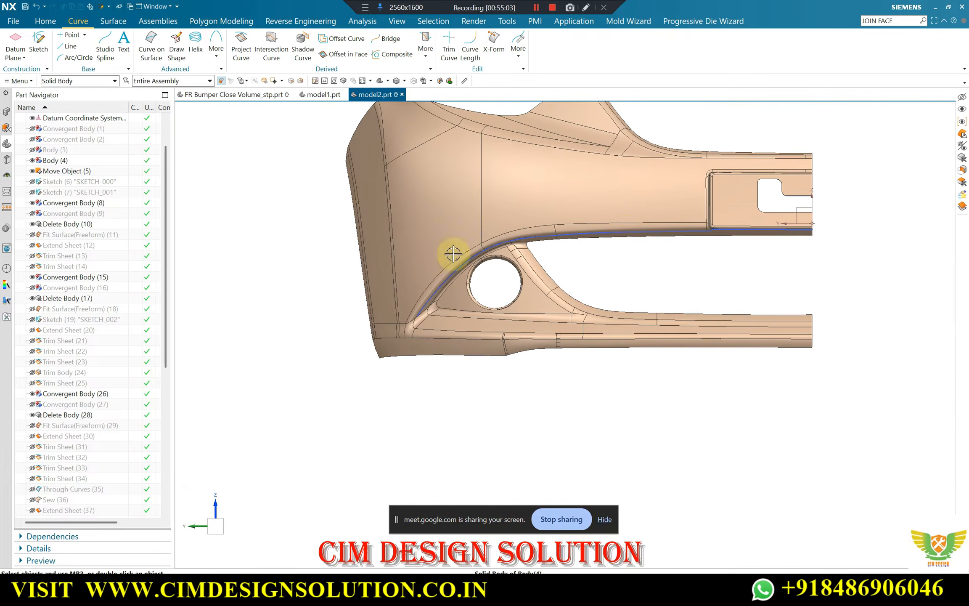
scroll(792, 218, up, 4)
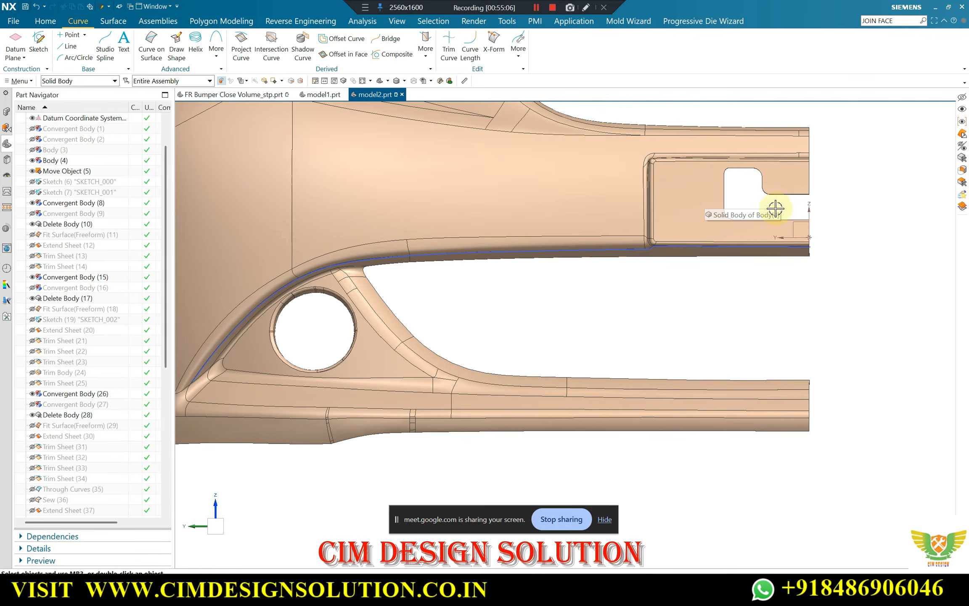
scroll(782, 225, down, 2)
scroll(757, 218, up, 3)
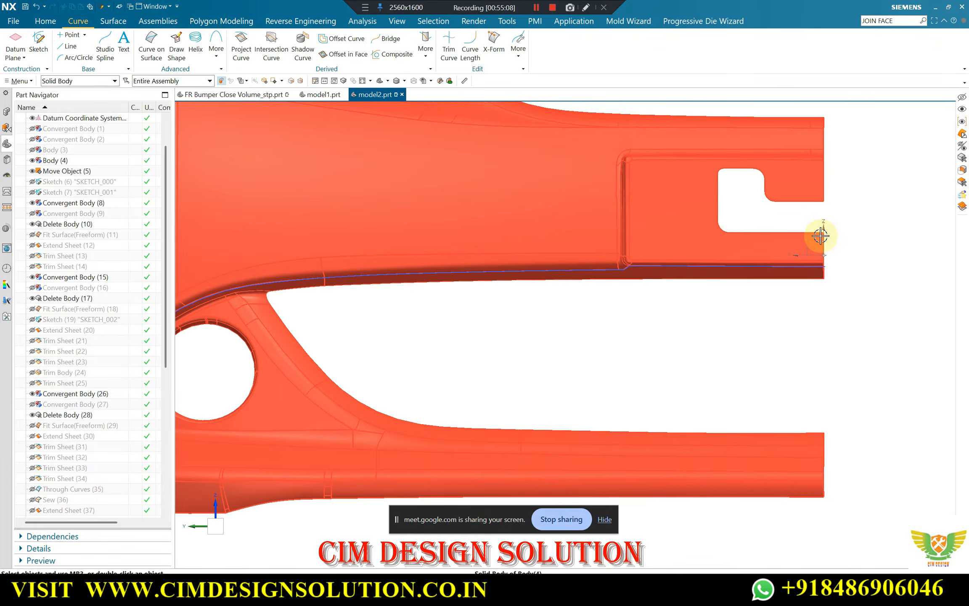
scroll(804, 234, down, 4)
click(38, 42)
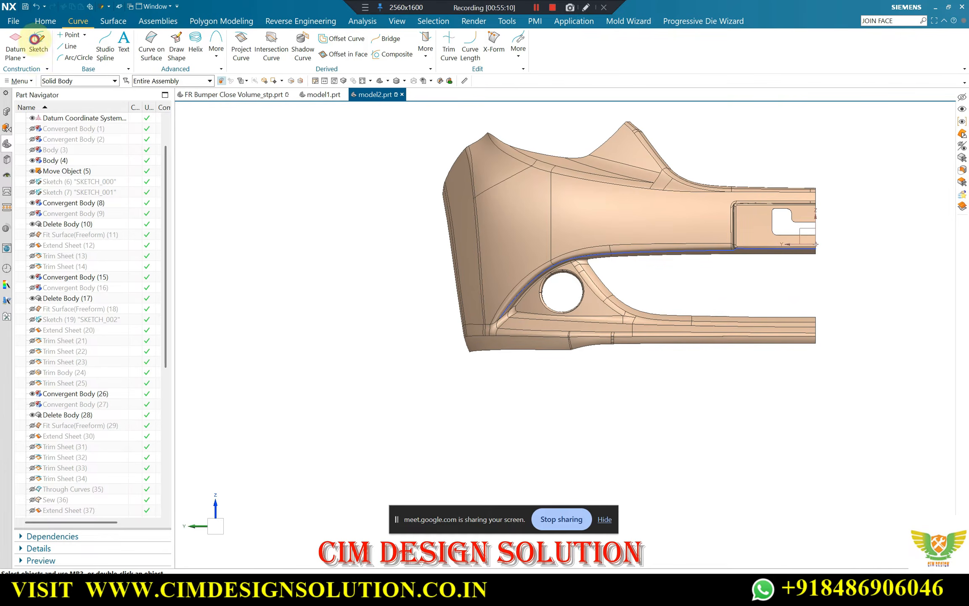
click(803, 229)
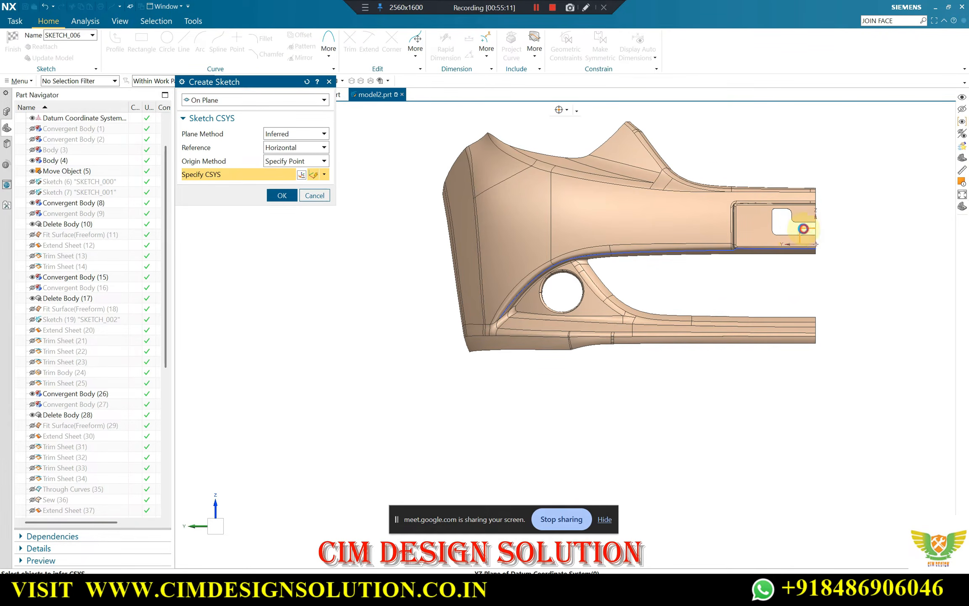
middle_click(803, 229)
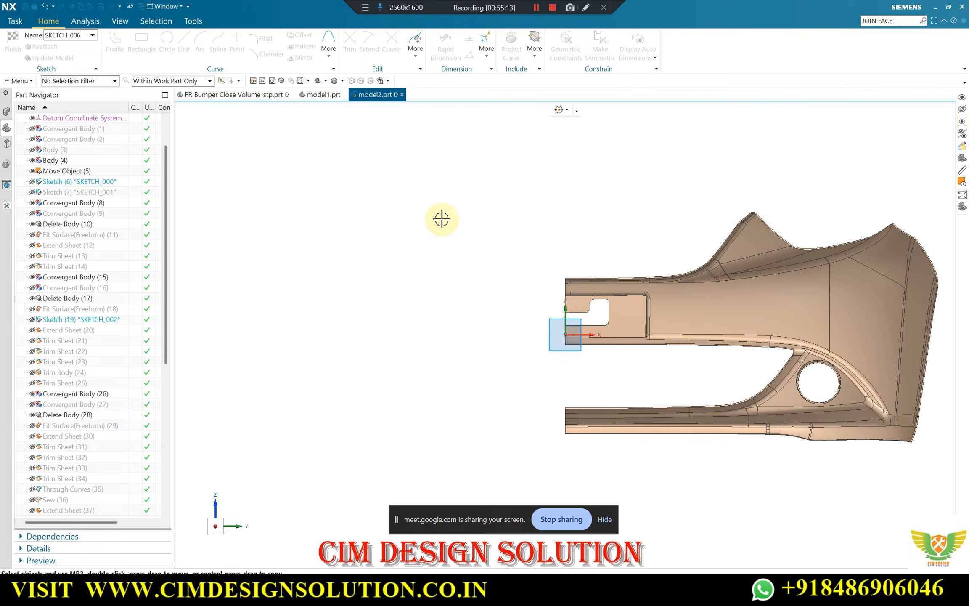
Begin a through-points Studio Spline at the lower outer corner where the arched lip meets the rib beside the fog lamp hole
mouse_move(441, 219)
middle_down()
mouse_move(644, 234)
mouse_move(630, 223)
mouse_move(701, 240)
middle_up()
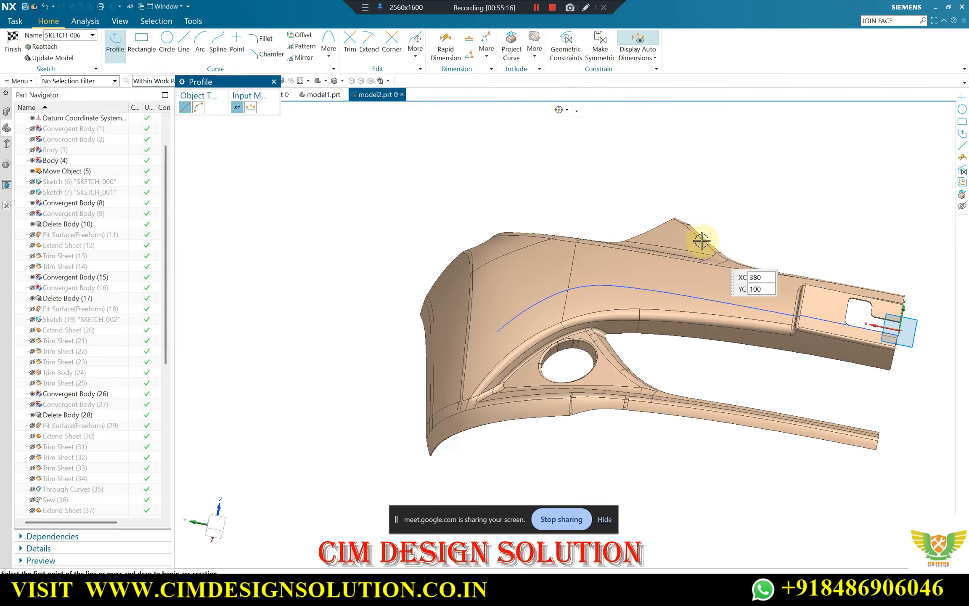
scroll(702, 240, up, 3)
key(F8)
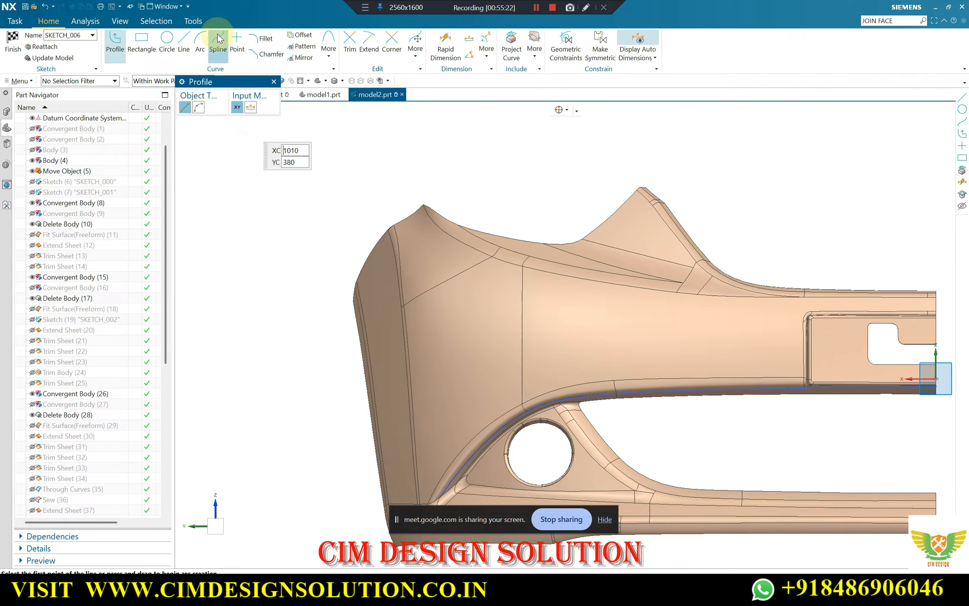
key(s)
scroll(501, 413, down, 2)
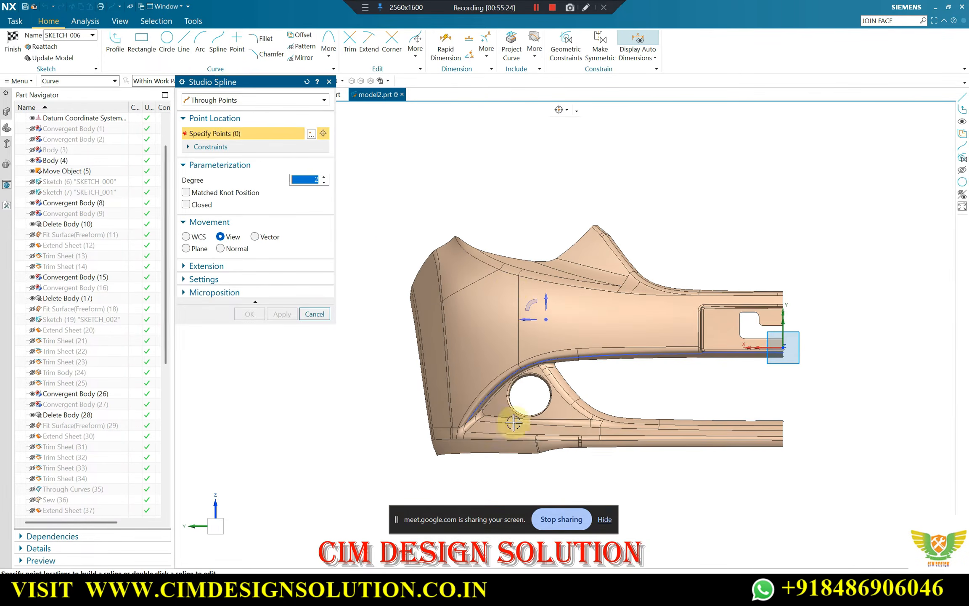
scroll(513, 421, up, 7)
scroll(387, 256, up, 2)
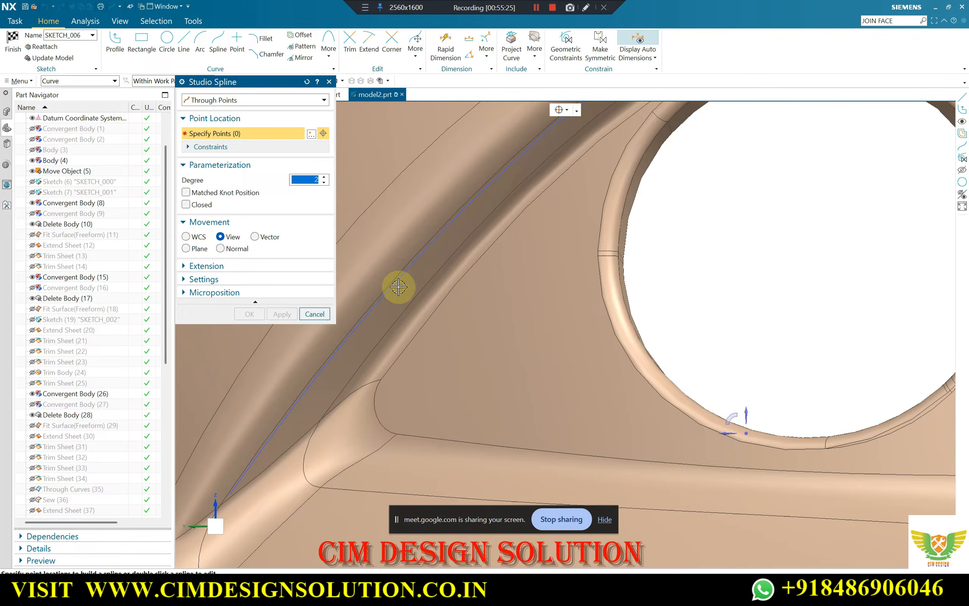
click(559, 110)
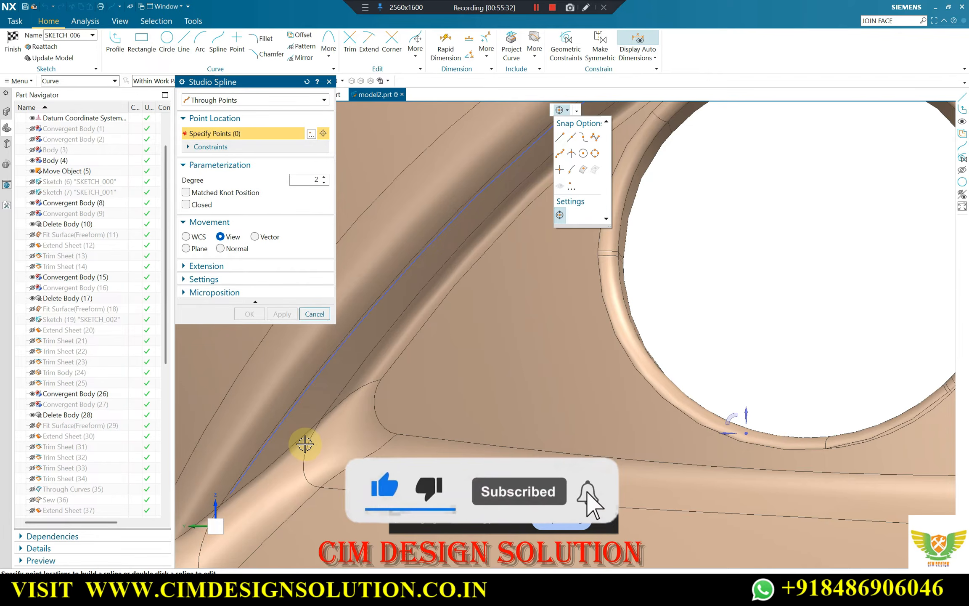
click(303, 443)
scroll(328, 401, up, 3)
scroll(313, 435, up, 3)
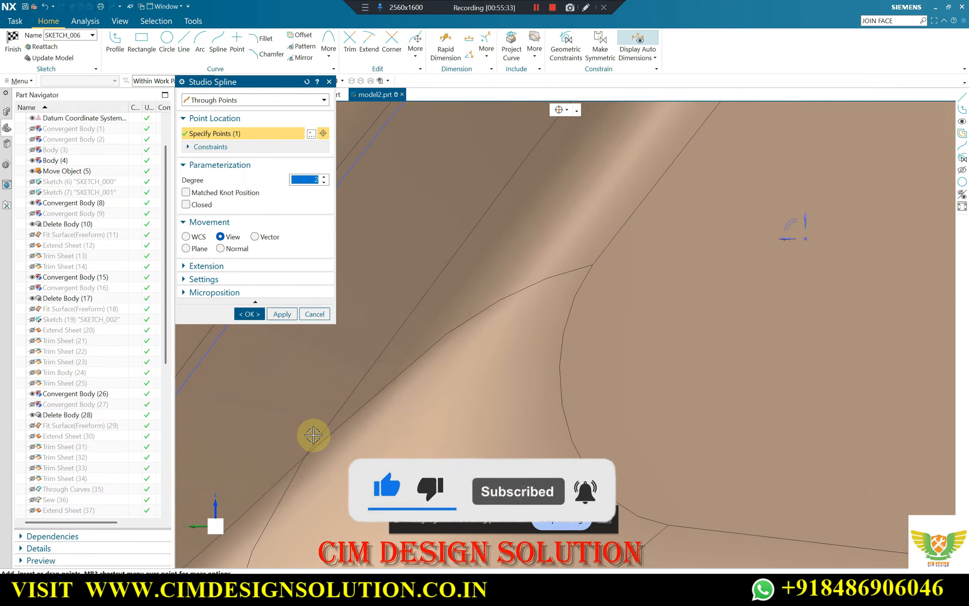
click(307, 445)
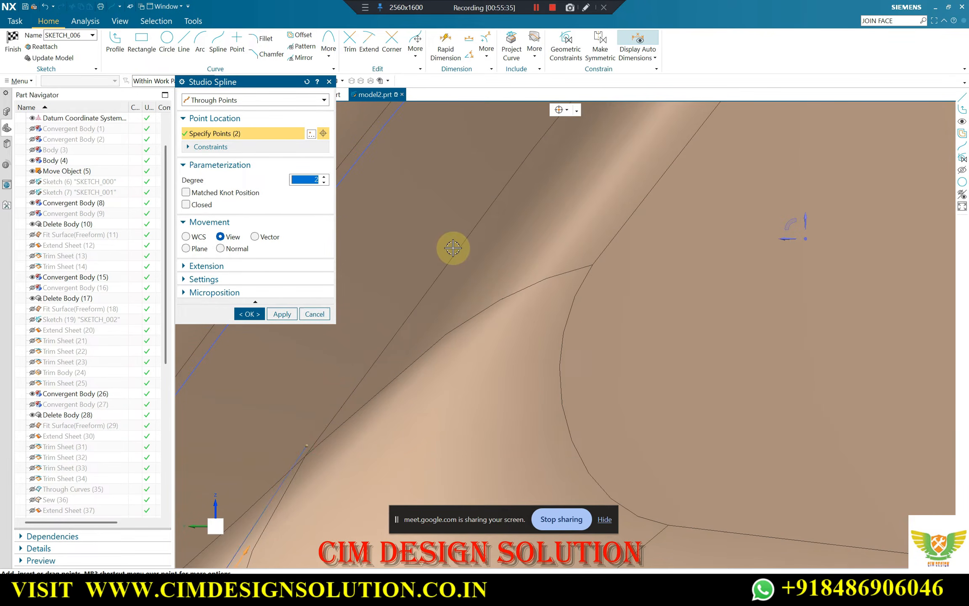
Add spline points up the inner edge of the arched lip alongside the fog lamp hole
scroll(368, 379, down, 4)
scroll(456, 236, up, 4)
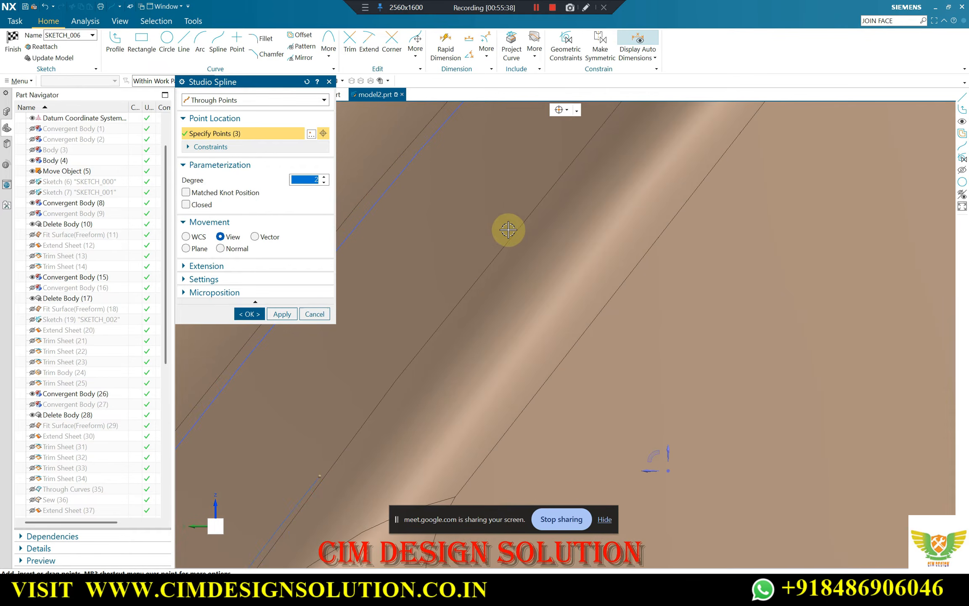
click(407, 361)
scroll(524, 218, down, 3)
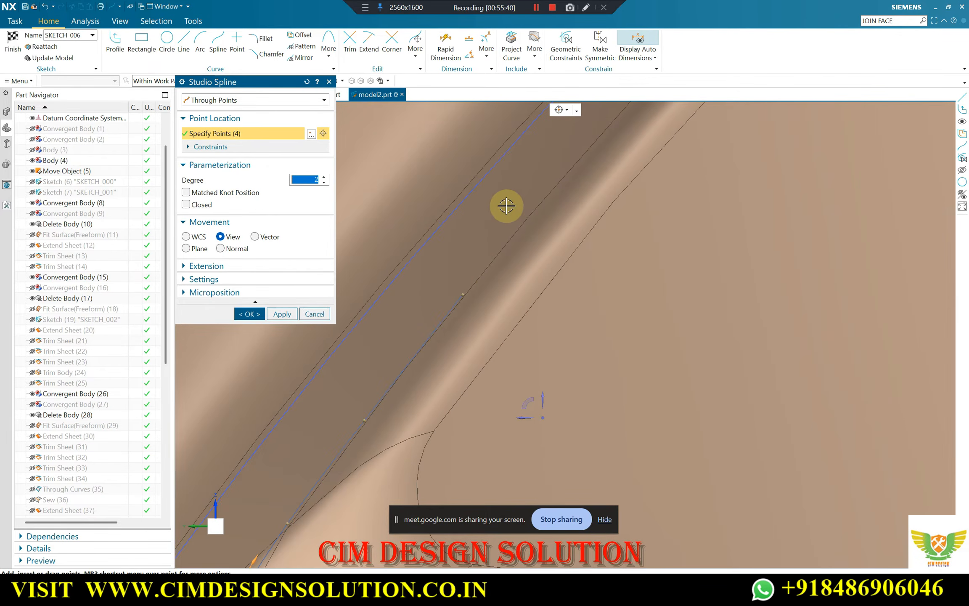
scroll(556, 192, up, 3)
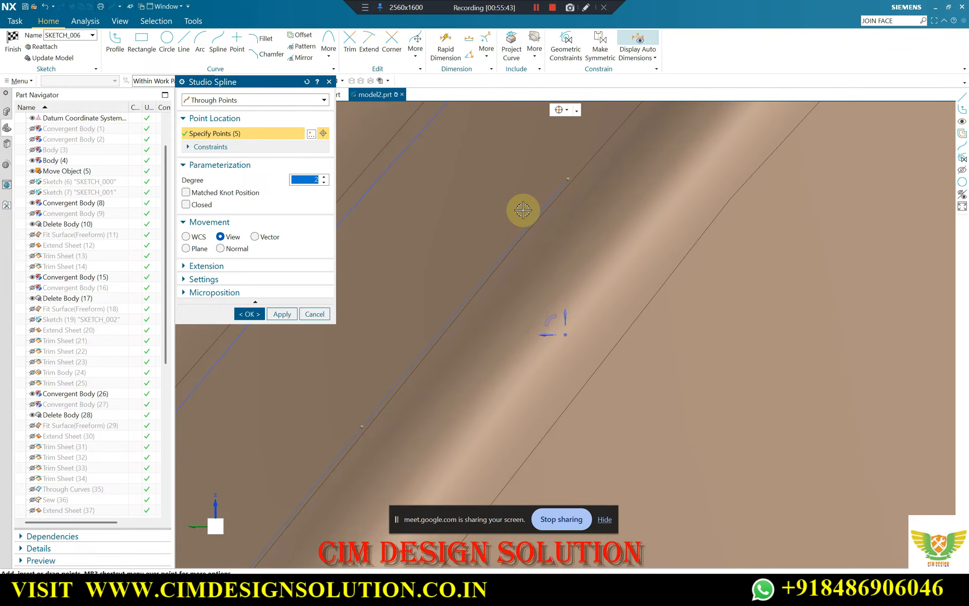
scroll(523, 219, down, 3)
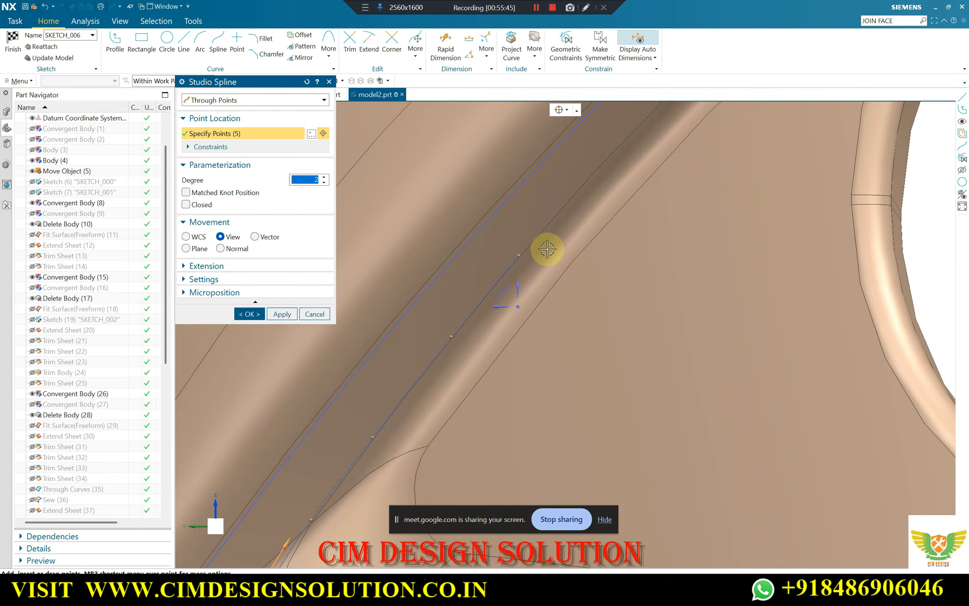
scroll(579, 188, up, 3)
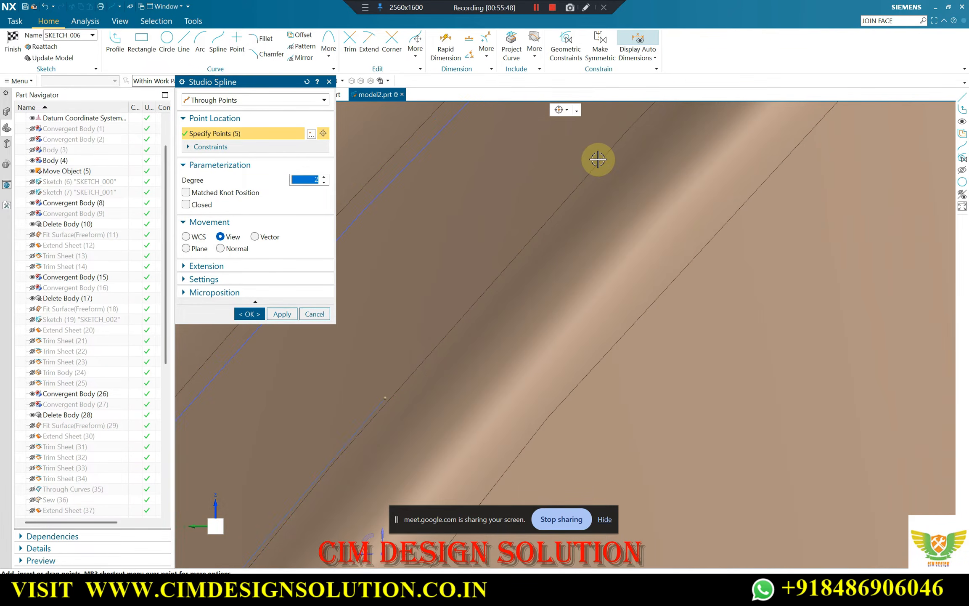
click(594, 163)
scroll(449, 349, down, 4)
scroll(614, 182, up, 3)
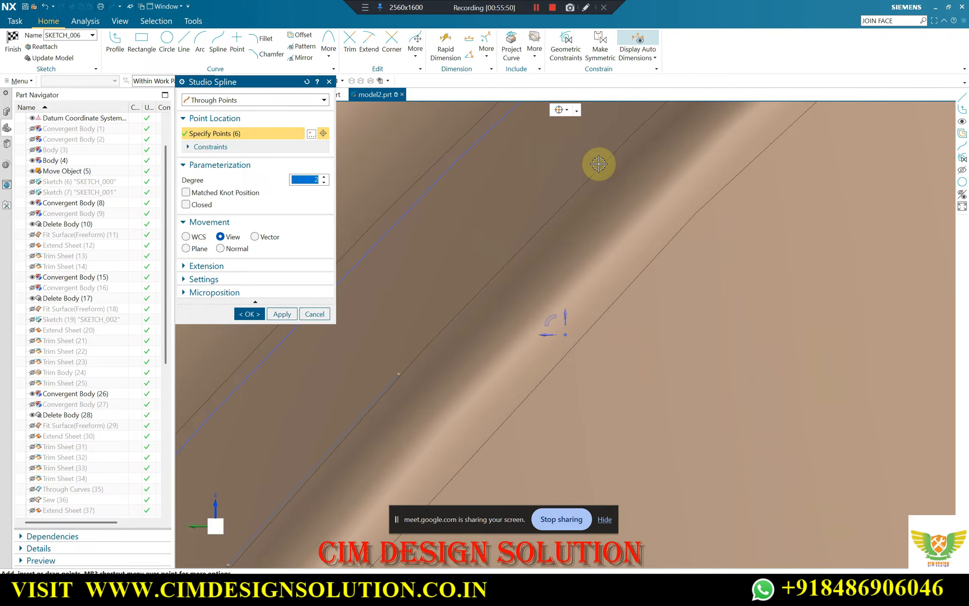
click(599, 164)
scroll(584, 212, down, 4)
scroll(610, 202, up, 4)
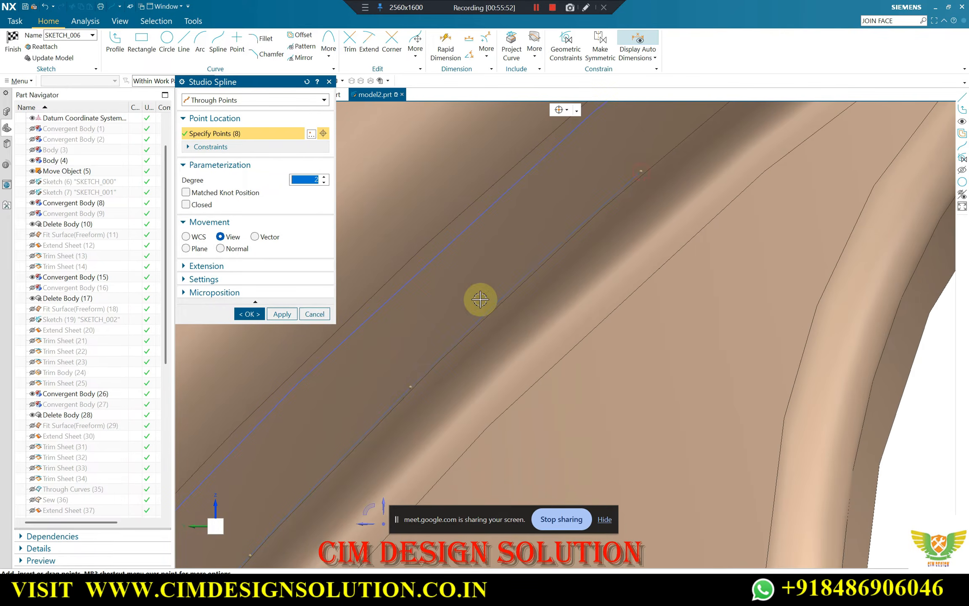
Continue placing spline points along the lip's inner edge where it curves over the top of the fog lamp hole
scroll(606, 190, down, 4)
scroll(579, 262, up, 4)
click(585, 261)
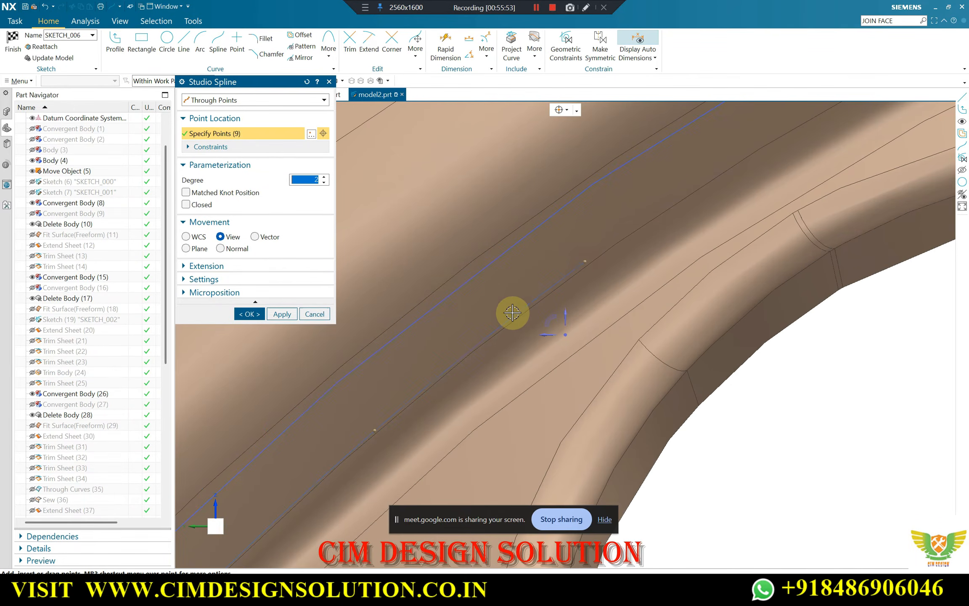
scroll(512, 313, down, 4)
scroll(605, 258, up, 5)
scroll(631, 257, down, 4)
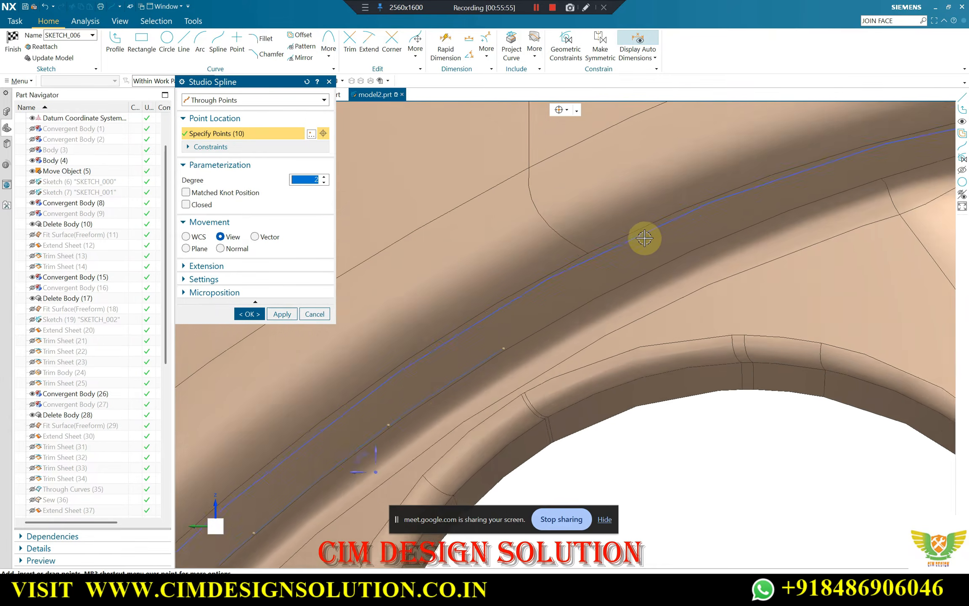
scroll(643, 234, up, 4)
click(689, 280)
scroll(618, 297, down, 4)
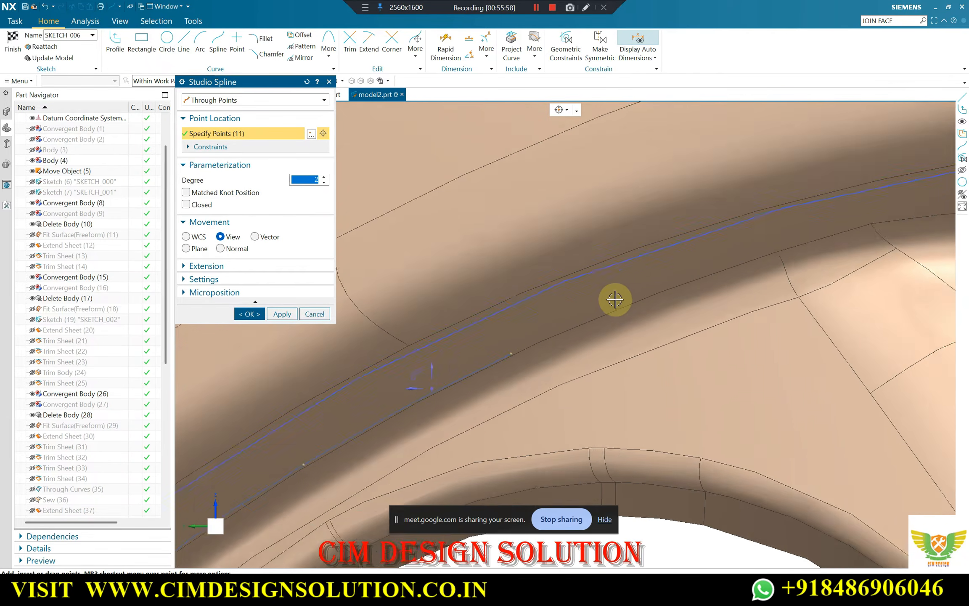
Extend the spline with further points along the lip's inner edge towards the corner of the grille opening
scroll(619, 298, up, 4)
click(660, 296)
scroll(476, 394, down, 4)
scroll(731, 285, up, 4)
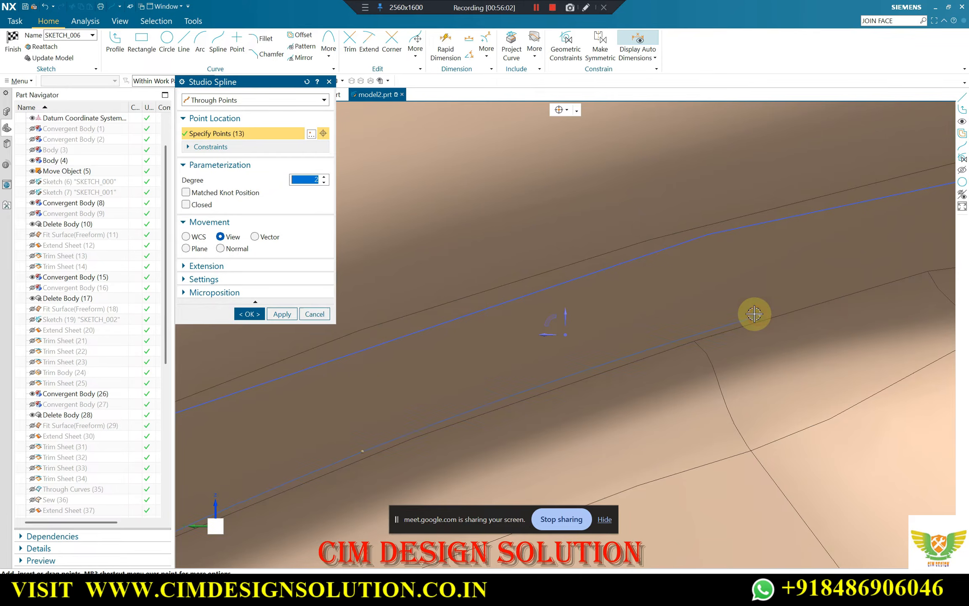
scroll(755, 314, down, 4)
scroll(720, 284, up, 4)
click(653, 304)
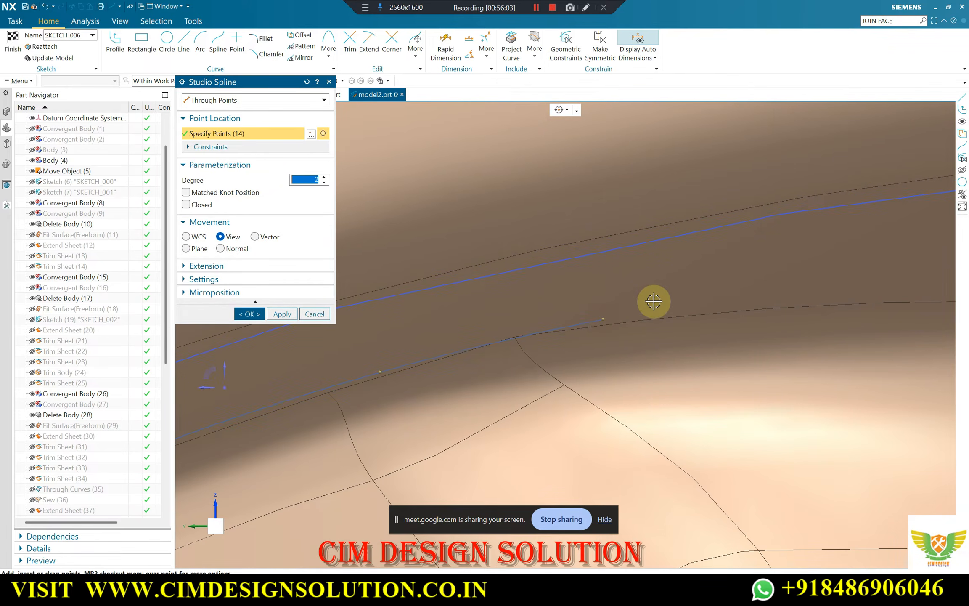
scroll(679, 309, down, 4)
scroll(599, 290, up, 4)
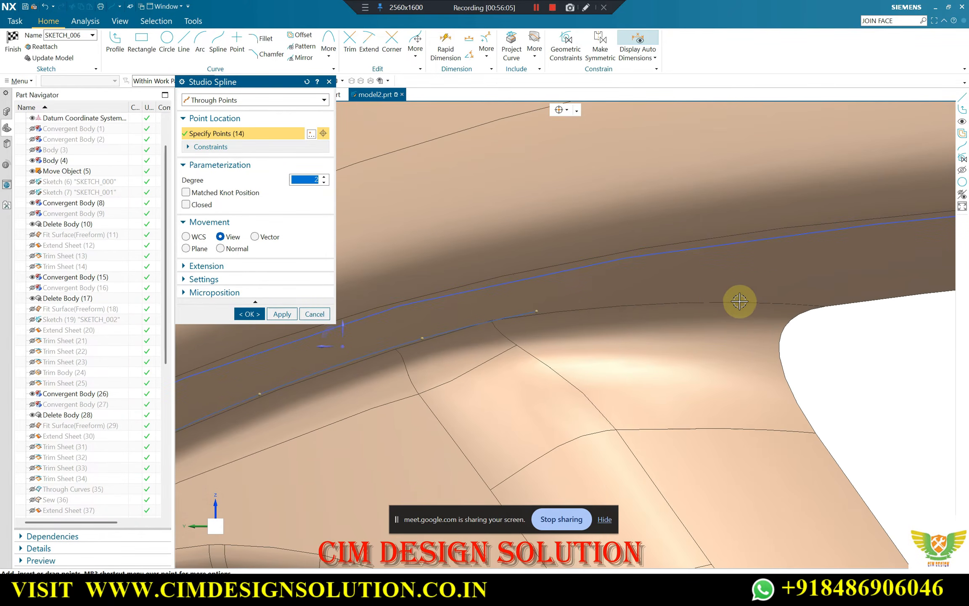
click(706, 298)
scroll(788, 301, up, 3)
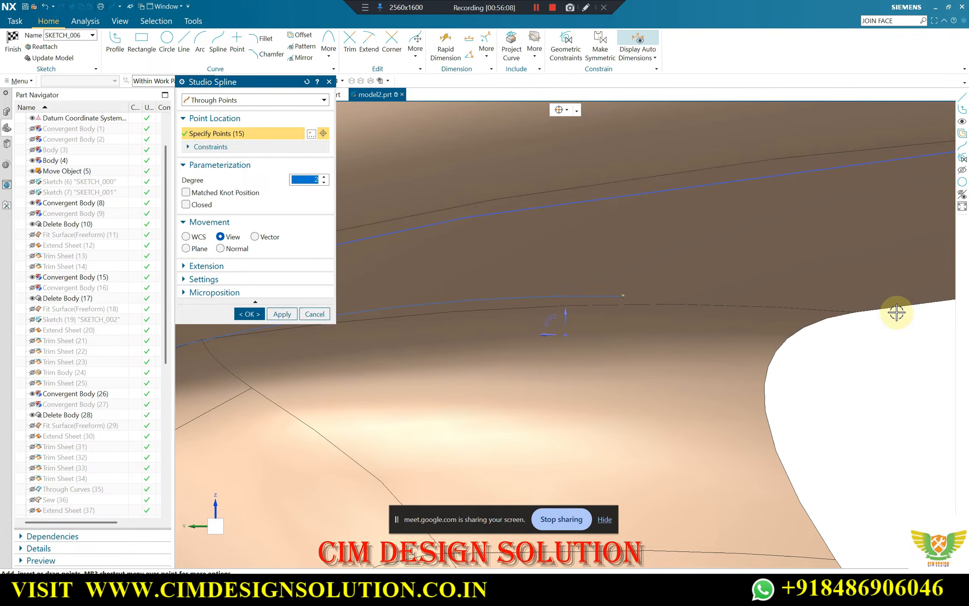
scroll(762, 289, down, 4)
scroll(593, 290, up, 4)
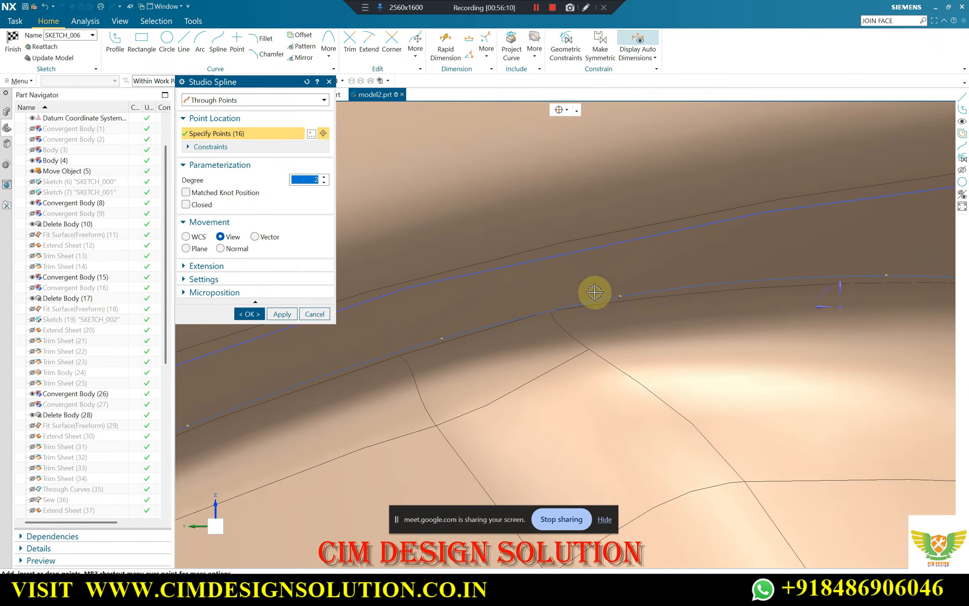
Nudge the spline points near the top of the rib so the curve follows the lip's inner edge, and create the spline
drag(796, 262, 795, 265)
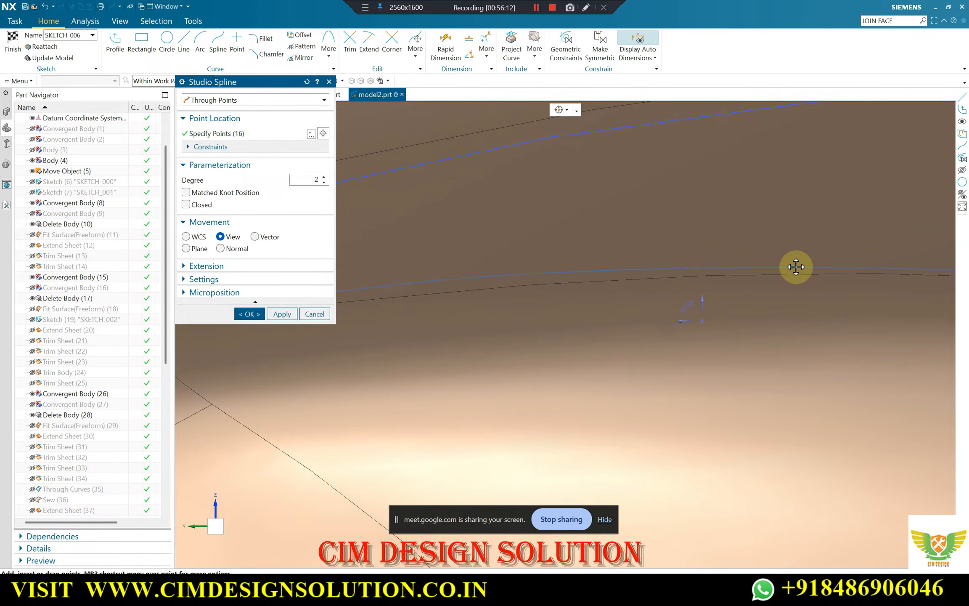
scroll(821, 262, down, 4)
scroll(530, 283, up, 3)
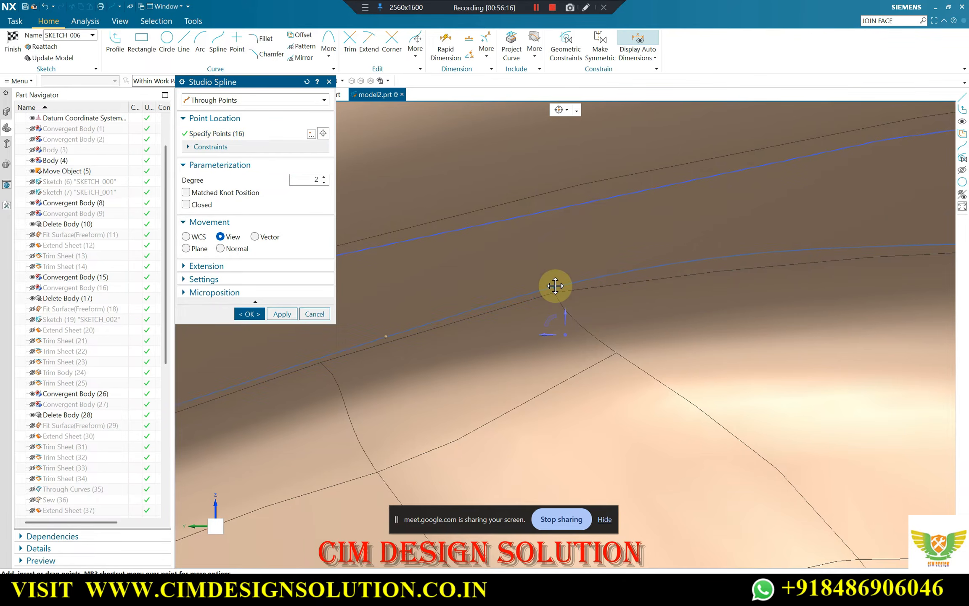
scroll(556, 286, down, 2)
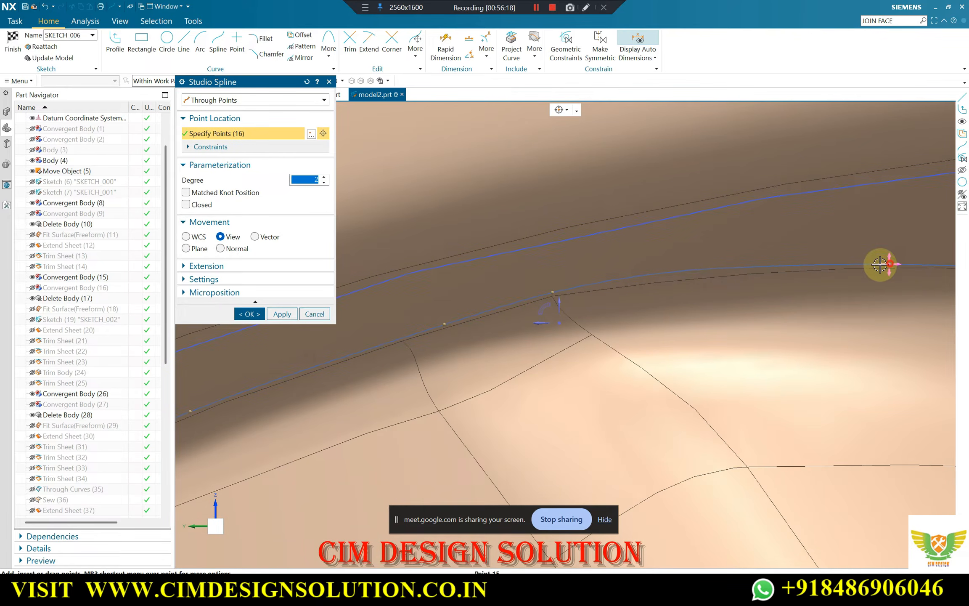
shift+middle_drag(685, 272, 684, 274)
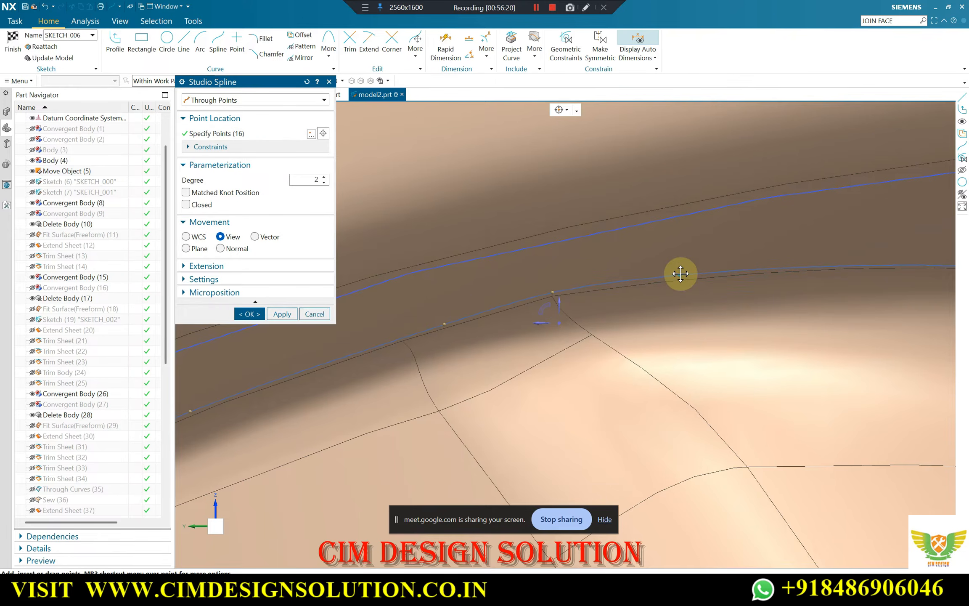
middle_drag(599, 281, 829, 264)
scroll(762, 257, down, 3)
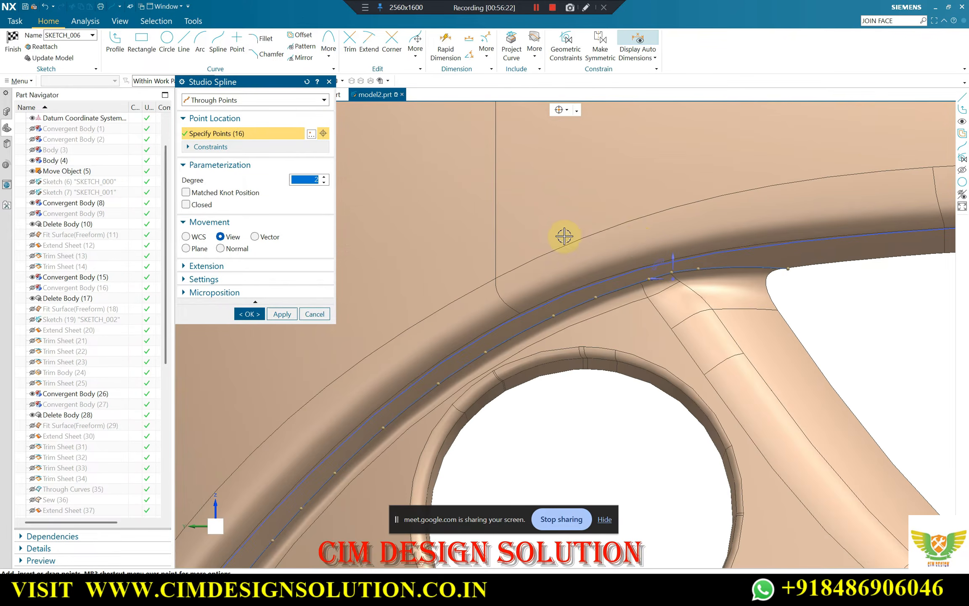
scroll(562, 237, down, 3)
scroll(694, 252, up, 5)
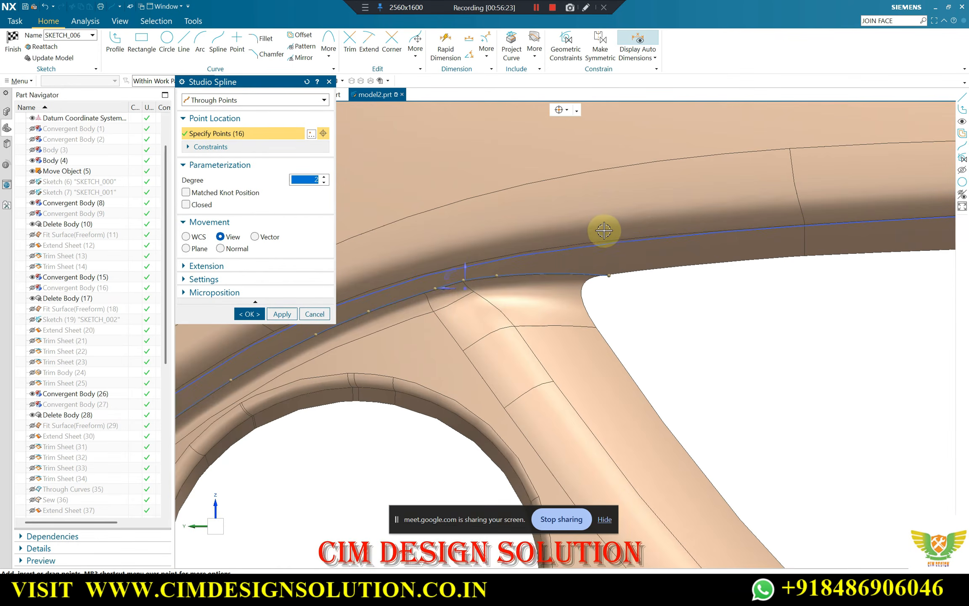
click(282, 314)
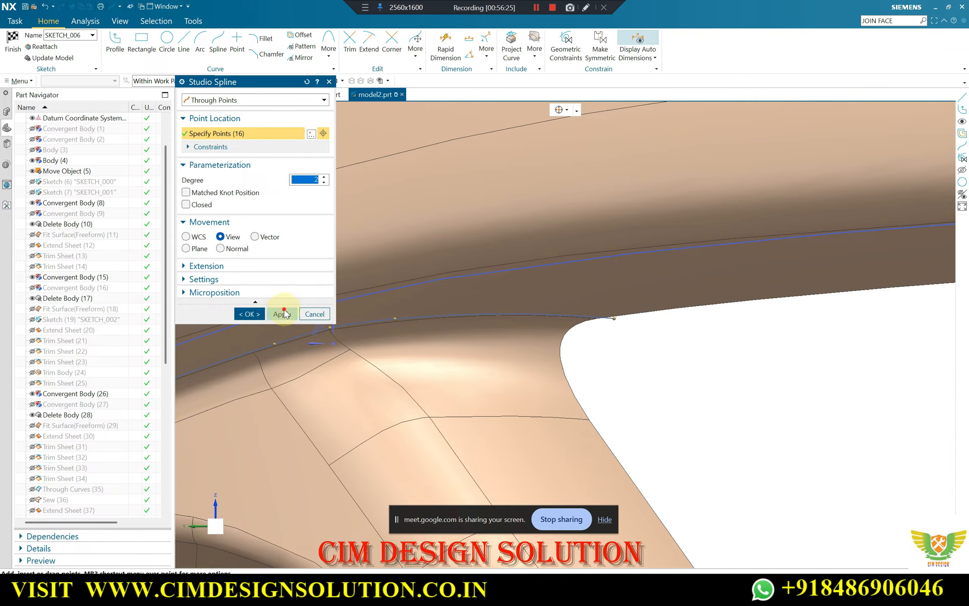
scroll(622, 269, down, 3)
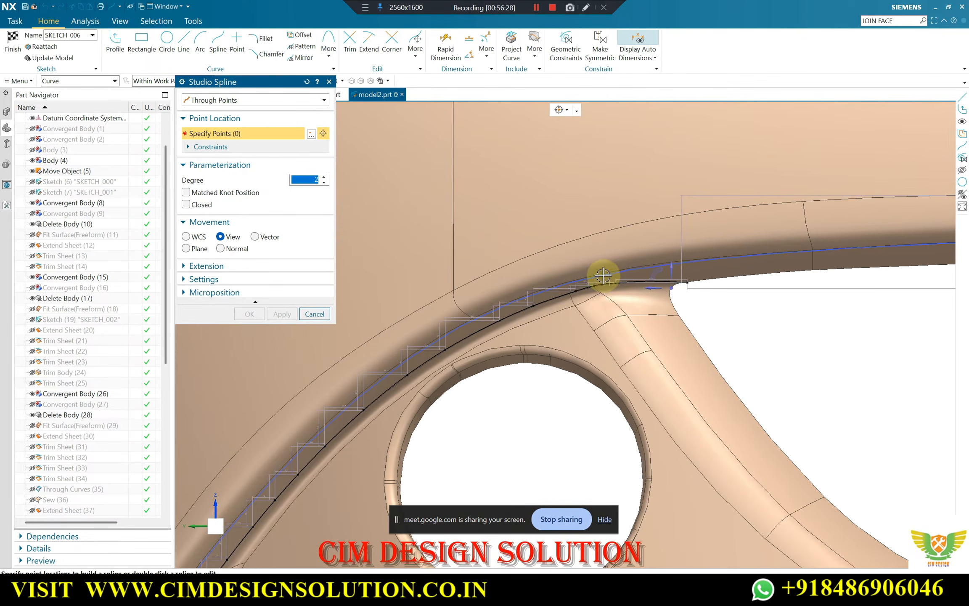
scroll(404, 445, up, 3)
scroll(366, 410, down, 3)
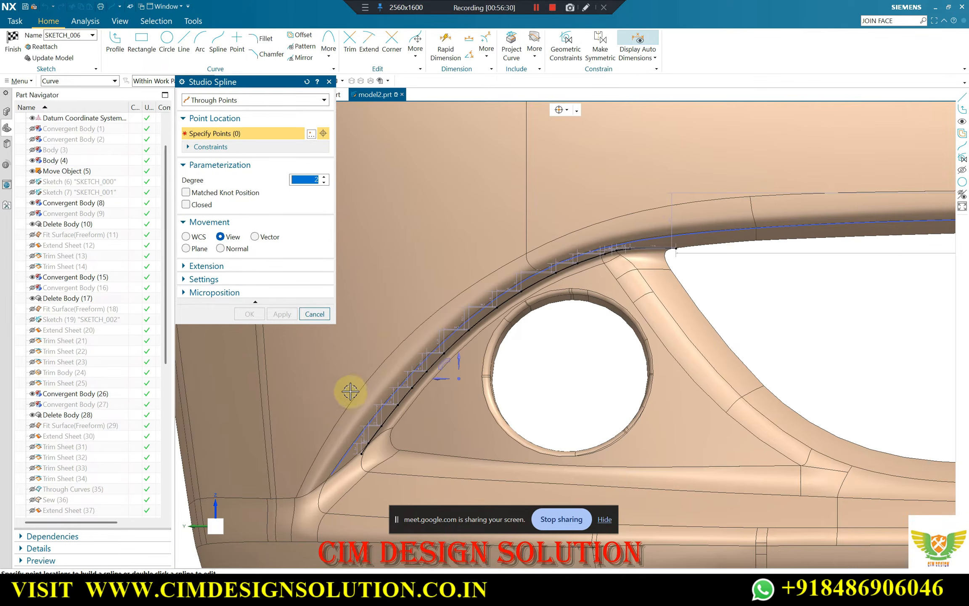
scroll(351, 456, up, 3)
scroll(379, 408, down, 5)
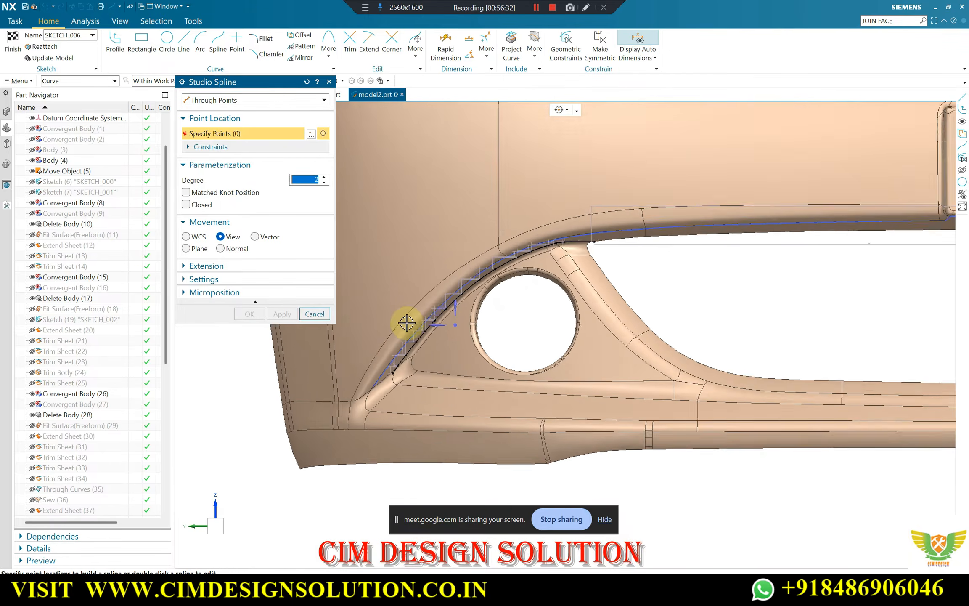
scroll(580, 245, up, 5)
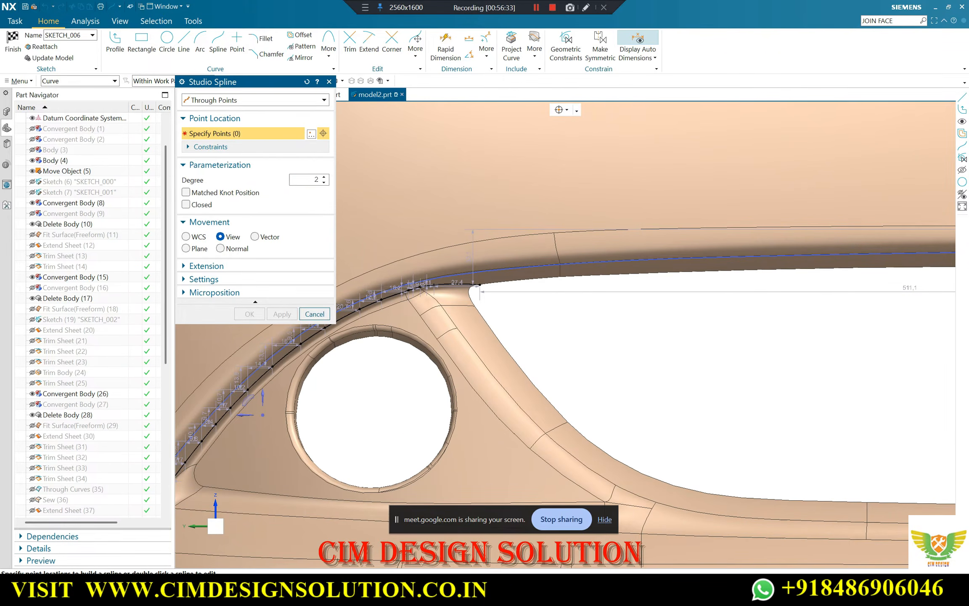
Switch to the Google Meet window, admit the waiting participant, and return to NX
mouse_move(486, 592)
click(426, 547)
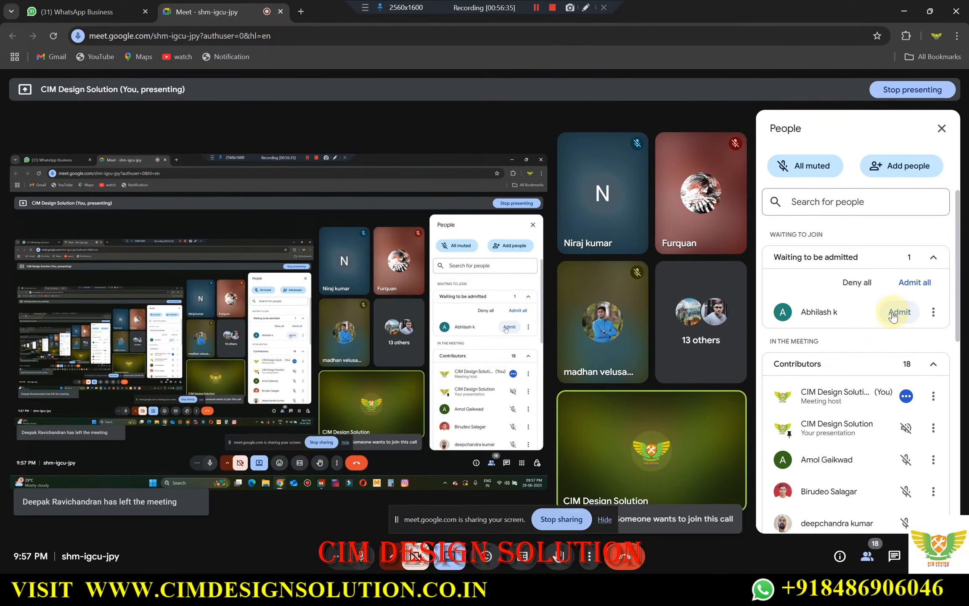
click(886, 314)
click(904, 12)
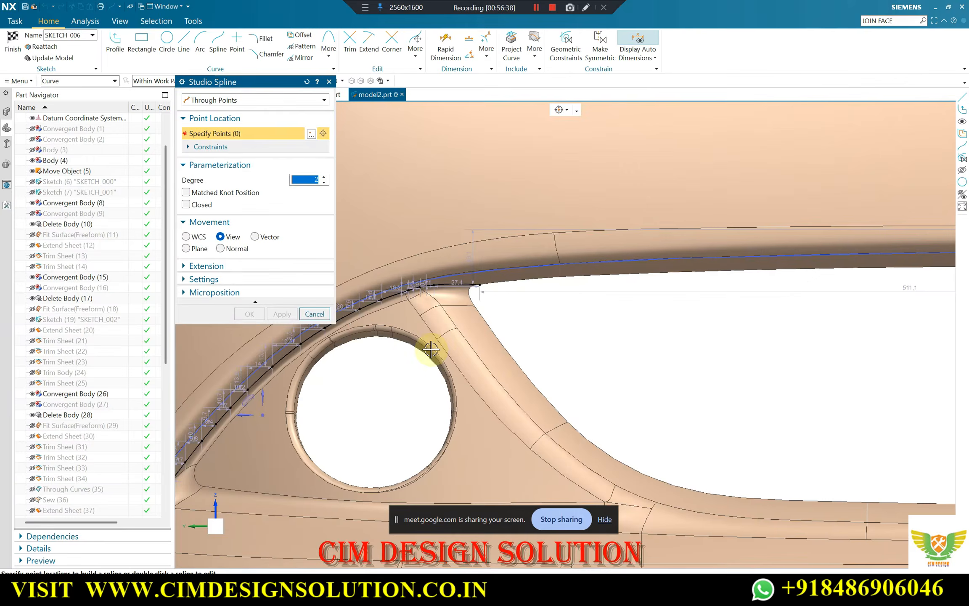
Begin another through-points spline at the bumper's centre-plane end of the lip's lower edge, adding a second point along that edge
scroll(543, 284, down, 5)
scroll(514, 271, up, 2)
scroll(407, 181, down, 2)
scroll(515, 346, up, 6)
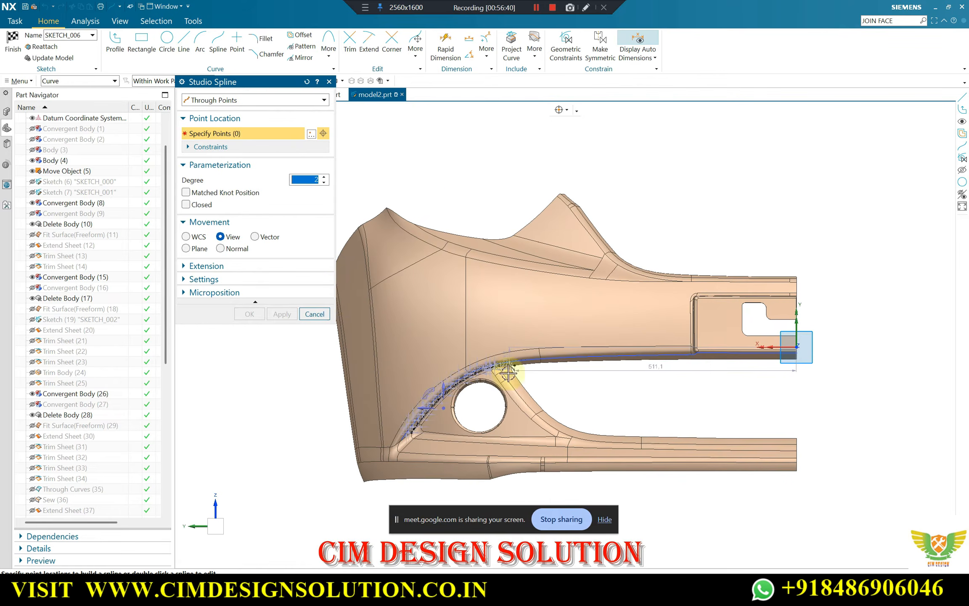
scroll(473, 302, down, 3)
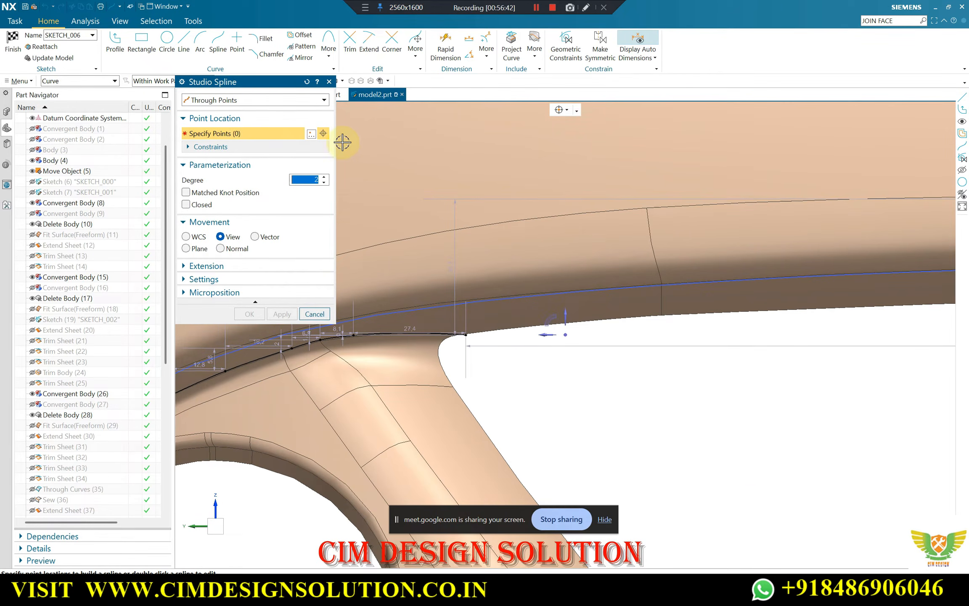
click(566, 110)
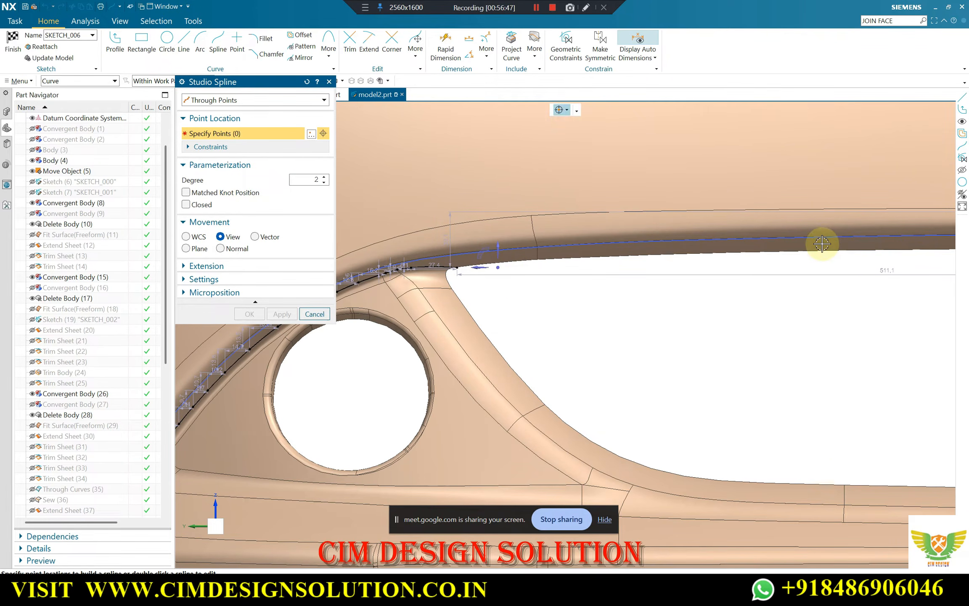
scroll(566, 262, down, 5)
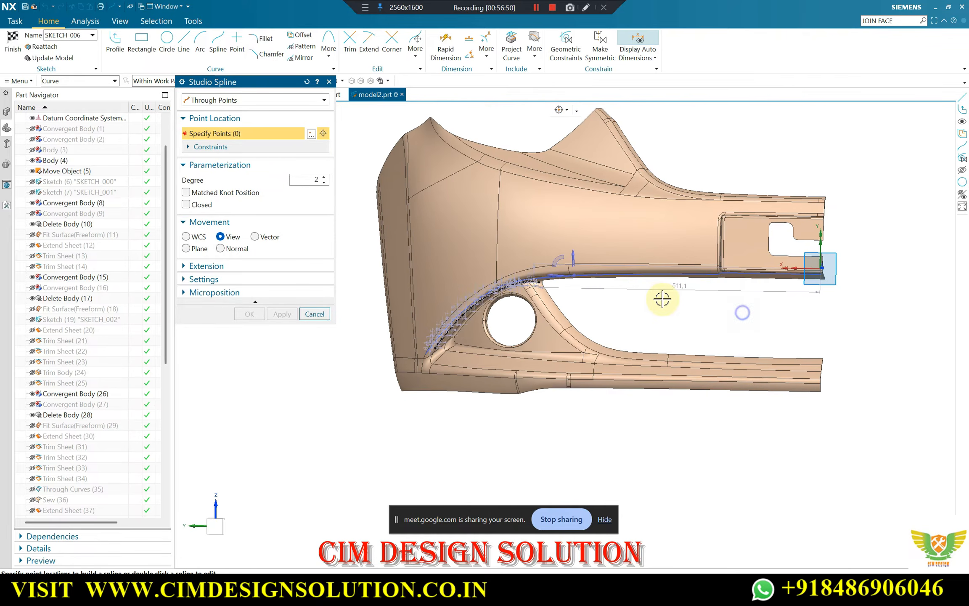
scroll(819, 285, up, 5)
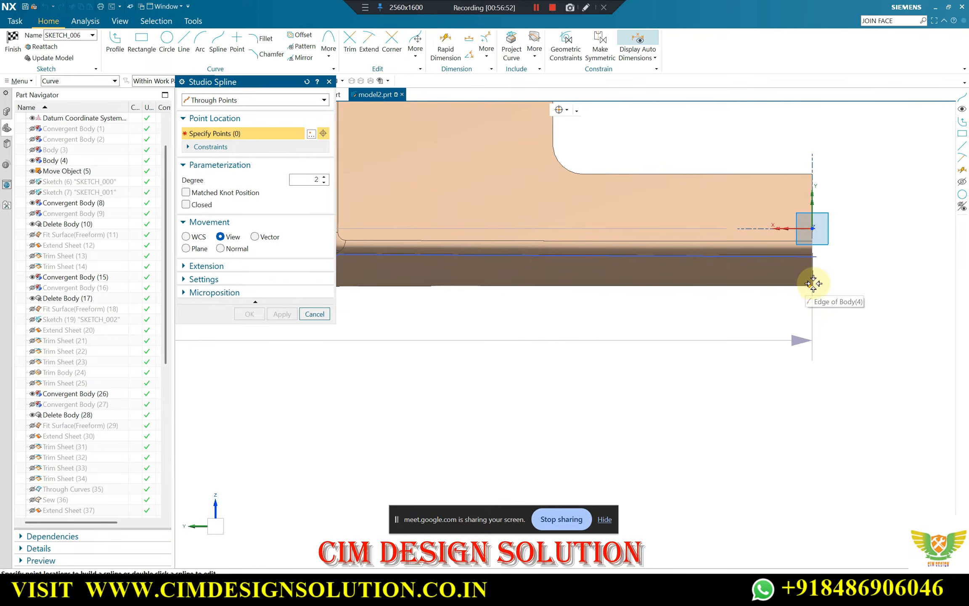
click(813, 284)
click(630, 288)
scroll(753, 300, down, 3)
scroll(572, 287, up, 2)
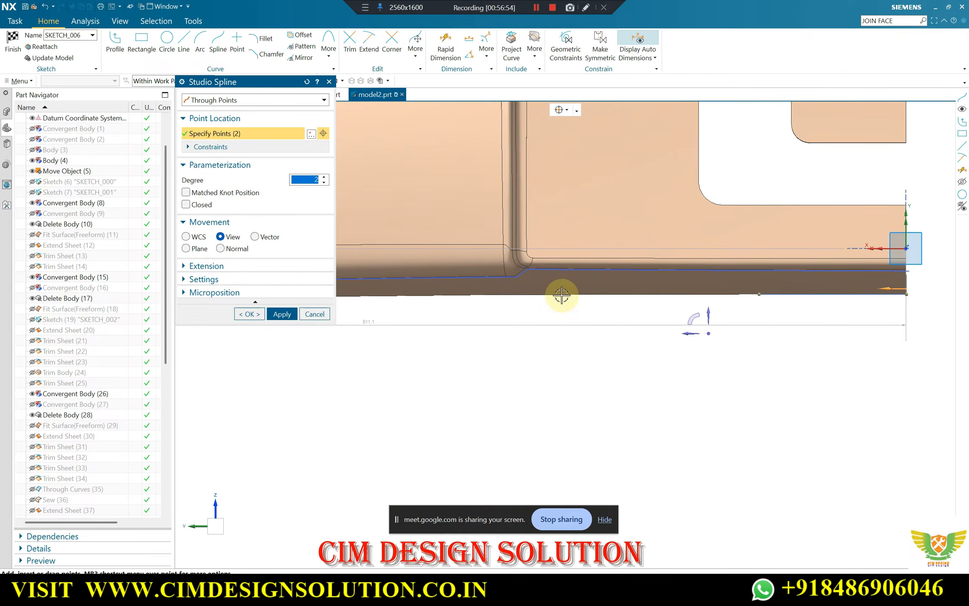
Add three more spline points along the lip's lower edge above the grille opening, working outward to the fog lamp side
click(561, 295)
scroll(760, 303, down, 3)
scroll(494, 305, up, 4)
click(494, 307)
scroll(558, 316, down, 6)
scroll(504, 326, up, 6)
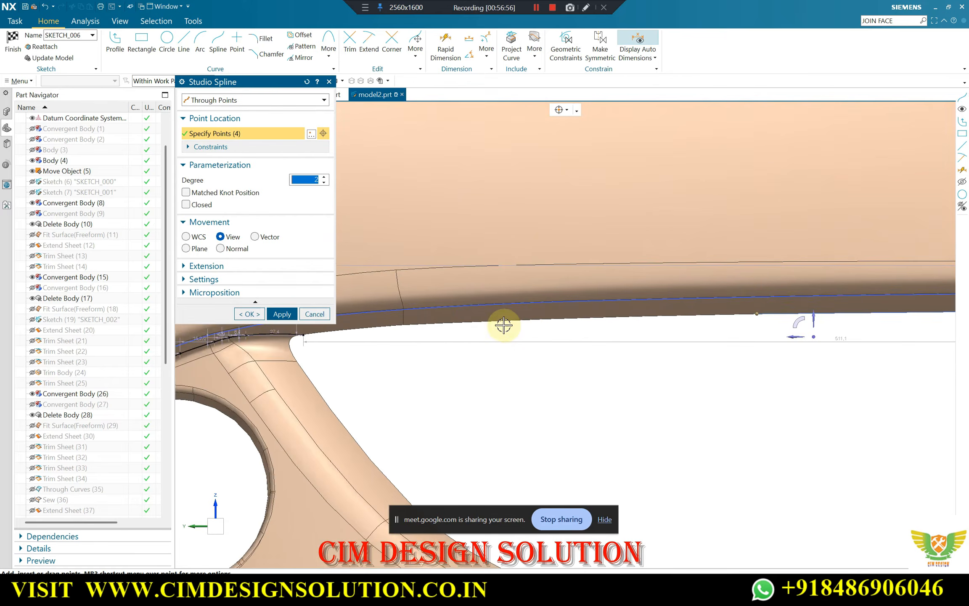
click(471, 322)
scroll(814, 320, down, 3)
scroll(575, 329, up, 5)
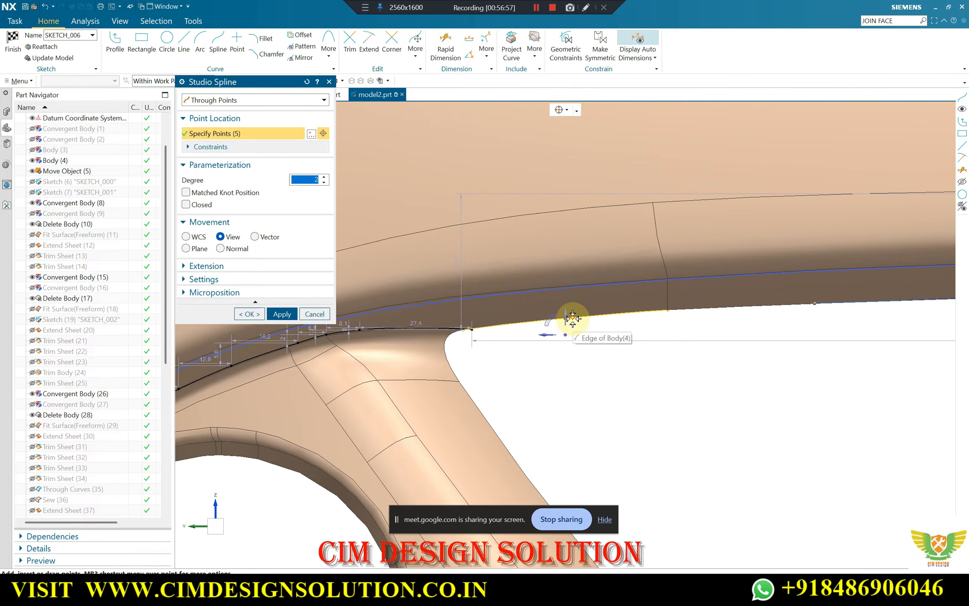
Place the last two spline points along the lip edge up to the grille opening's corner and create the spline
click(573, 318)
scroll(794, 298, down, 3)
scroll(793, 281, up, 3)
scroll(727, 287, up, 3)
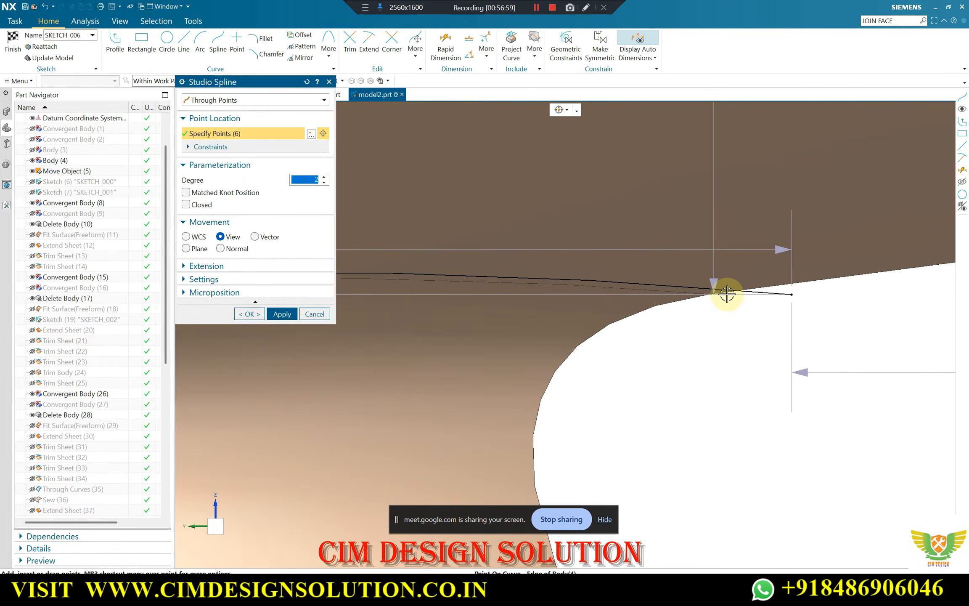
click(709, 297)
scroll(703, 299, down, 3)
scroll(573, 305, up, 4)
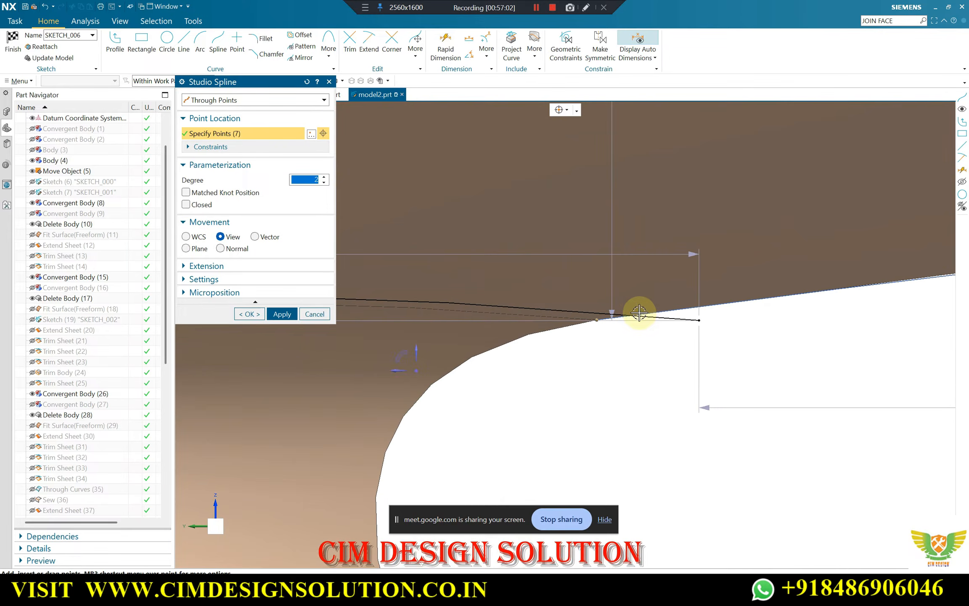
click(249, 314)
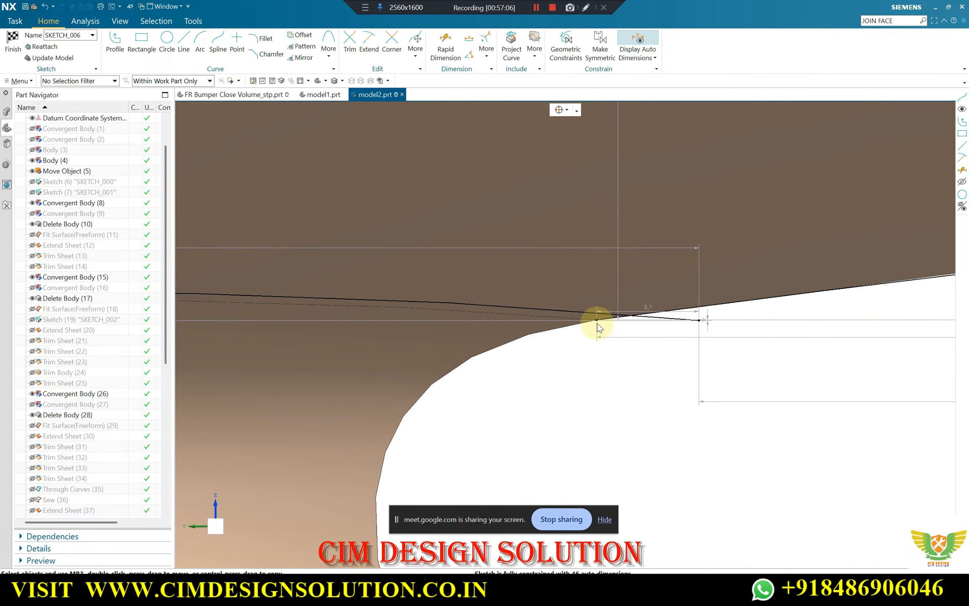
Trim the overhanging ends of both splines where they cross at the grille opening's corner
key(t)
click(648, 318)
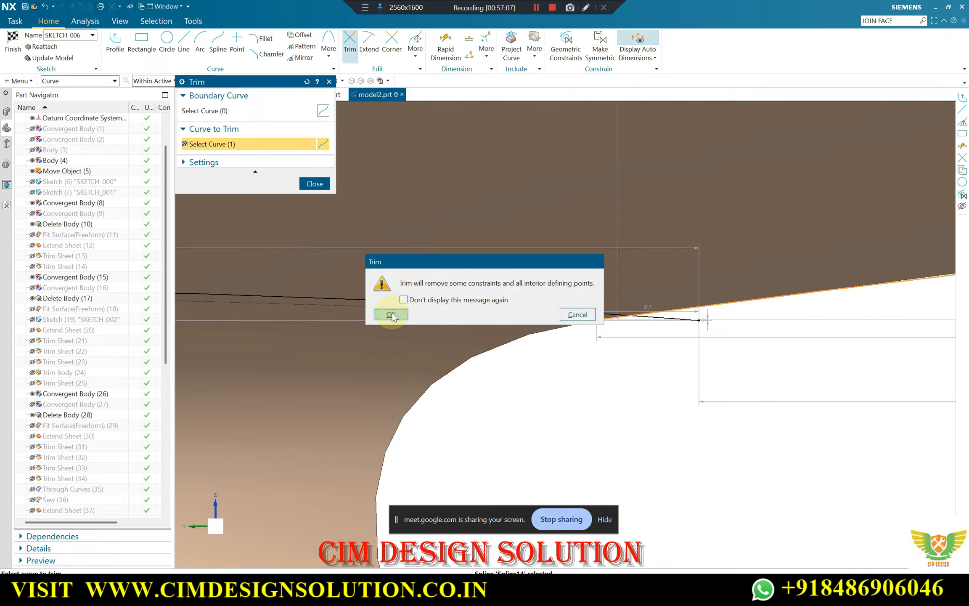
click(391, 315)
click(672, 319)
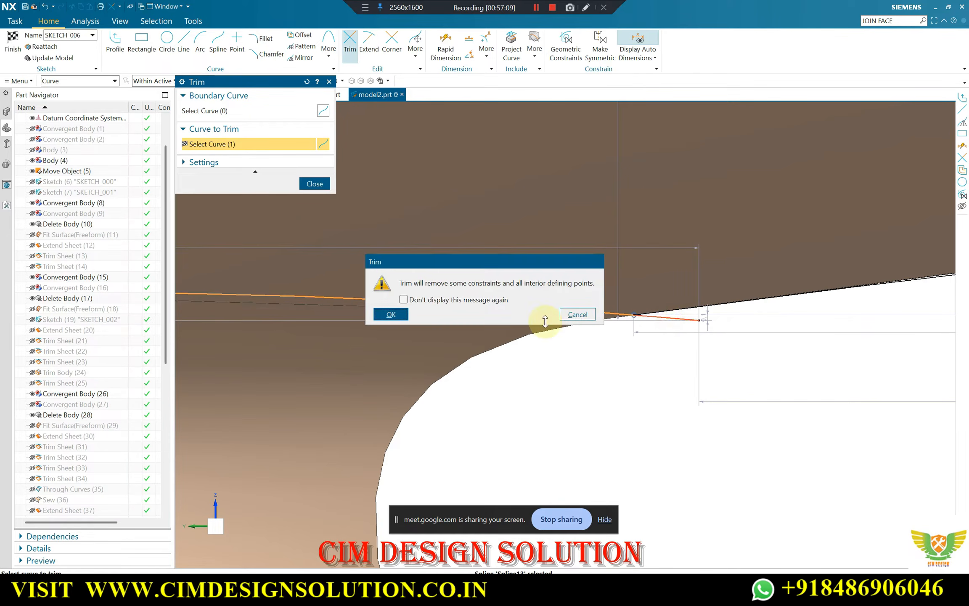
click(391, 315)
scroll(709, 313, down, 5)
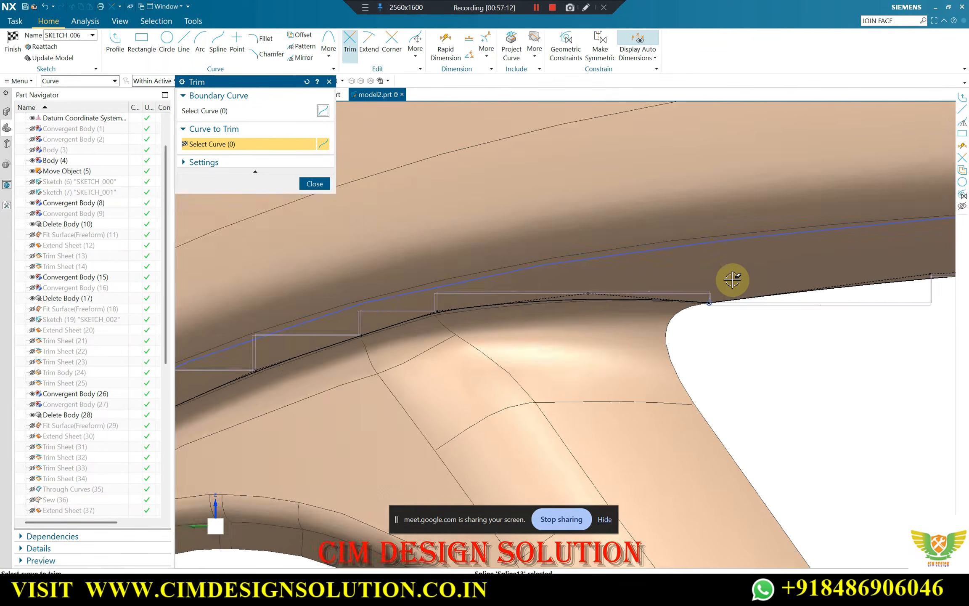
scroll(481, 223, down, 3)
scroll(411, 357, up, 8)
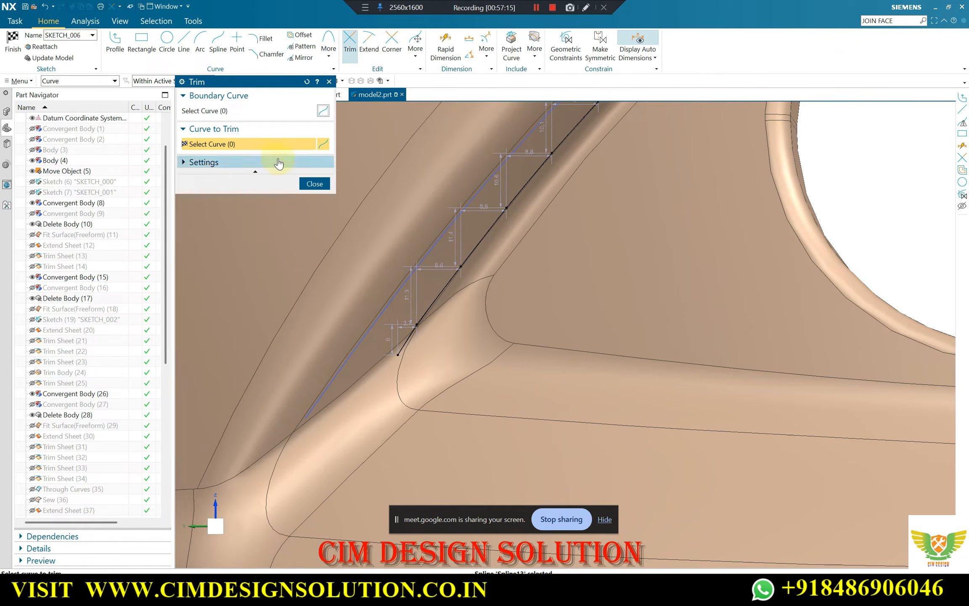
key(Escape)
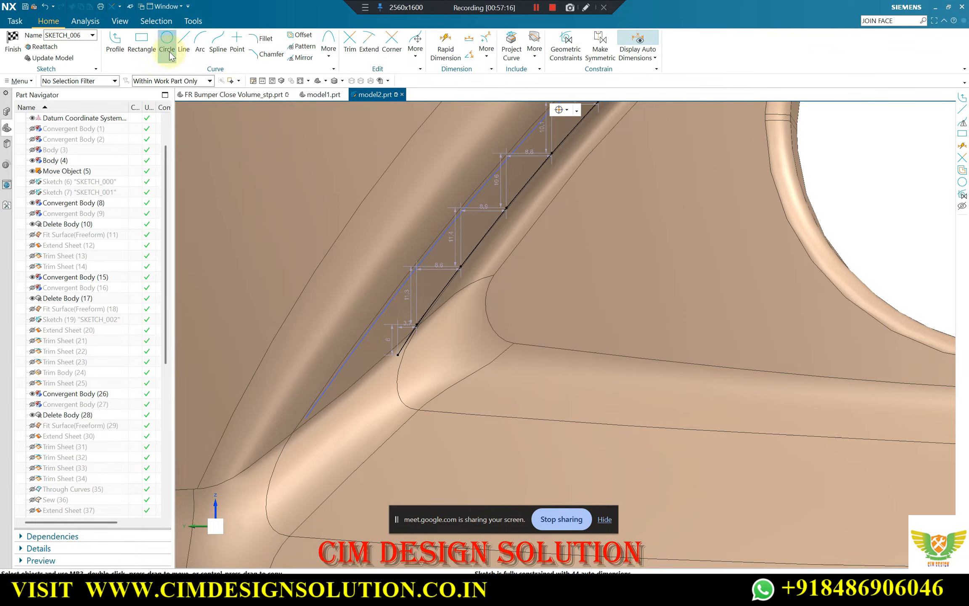
Draw a line about 28.4 long at about 139.8° from the outer spline's lower end to the inner spline's pole near its lower end
scroll(309, 415, up, 3)
key(l)
click(307, 416)
scroll(505, 244, up, 3)
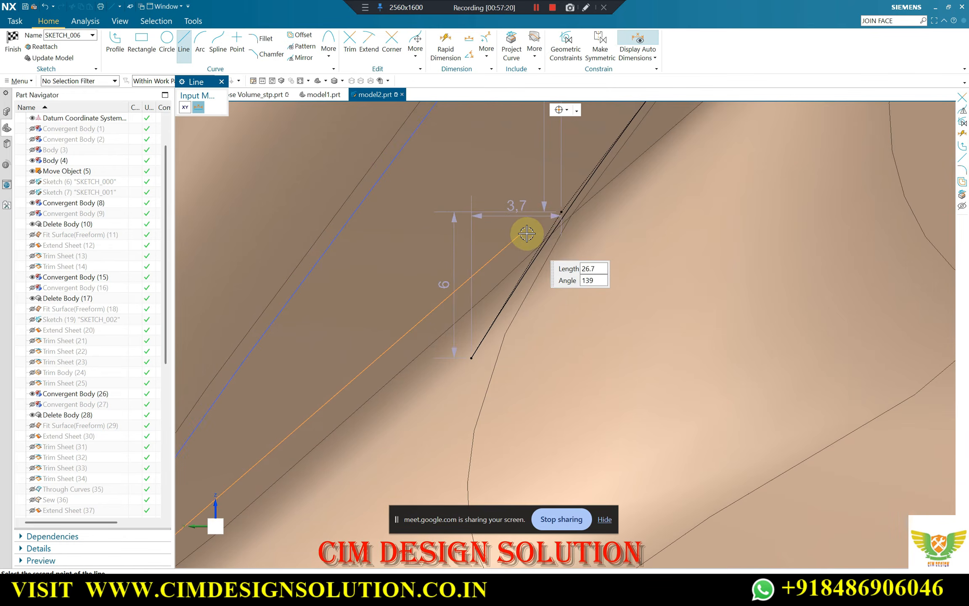
click(562, 212)
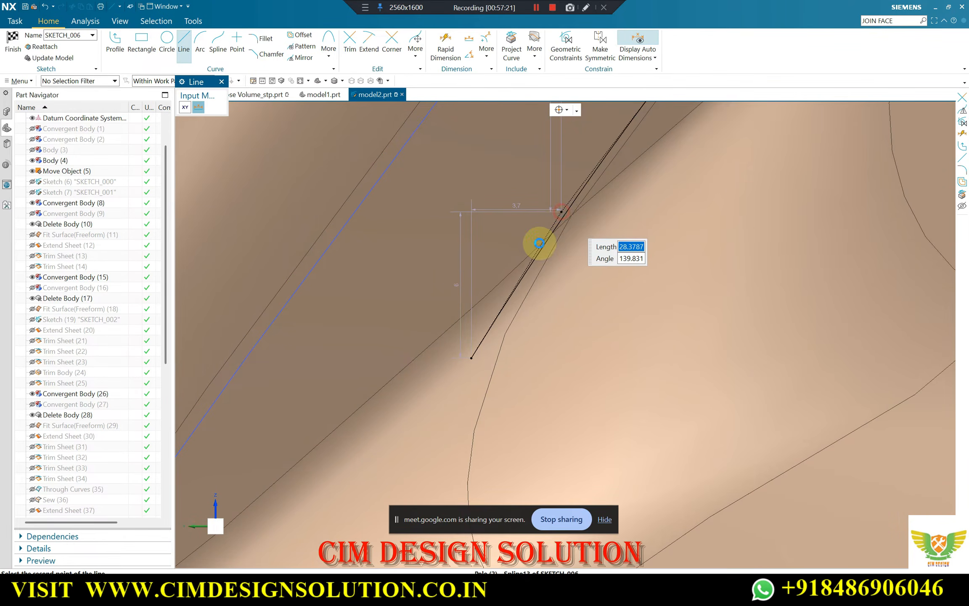
scroll(612, 223, down, 3)
key(Escape)
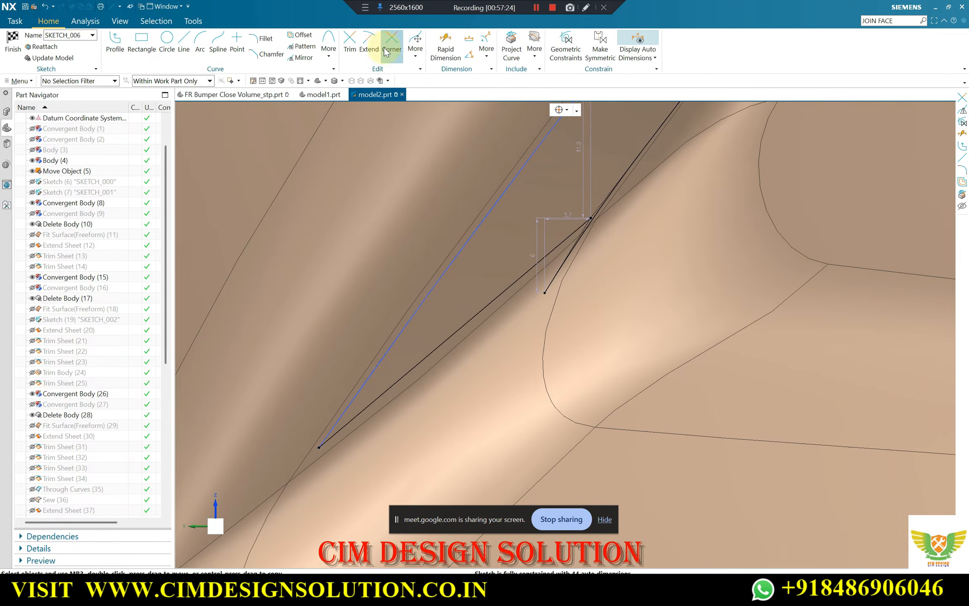
Make a corner between the inner spline and the closing line, removing the overhang beyond their intersection
key(c)
click(611, 192)
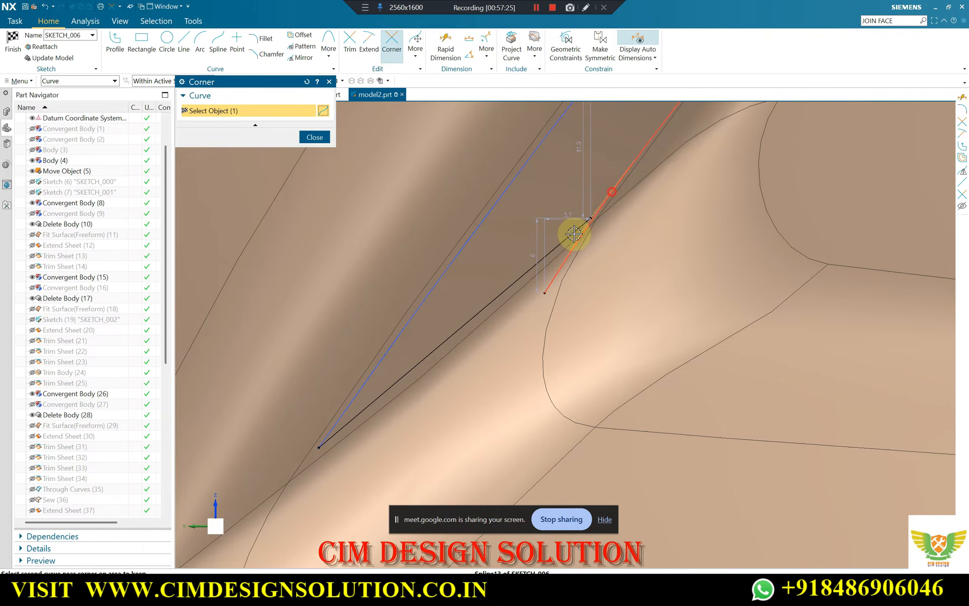
scroll(508, 283, down, 5)
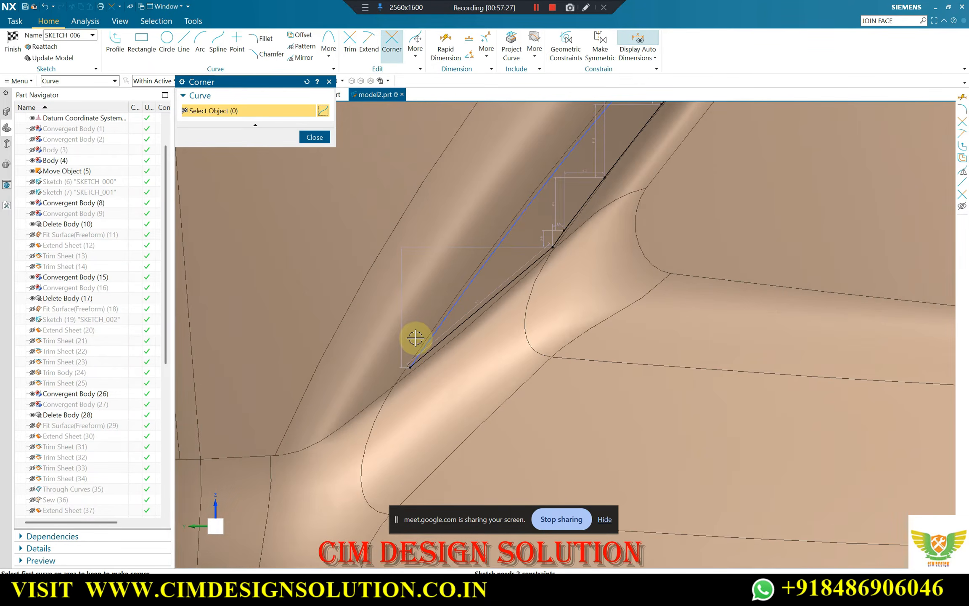
click(315, 137)
scroll(364, 313, down, 6)
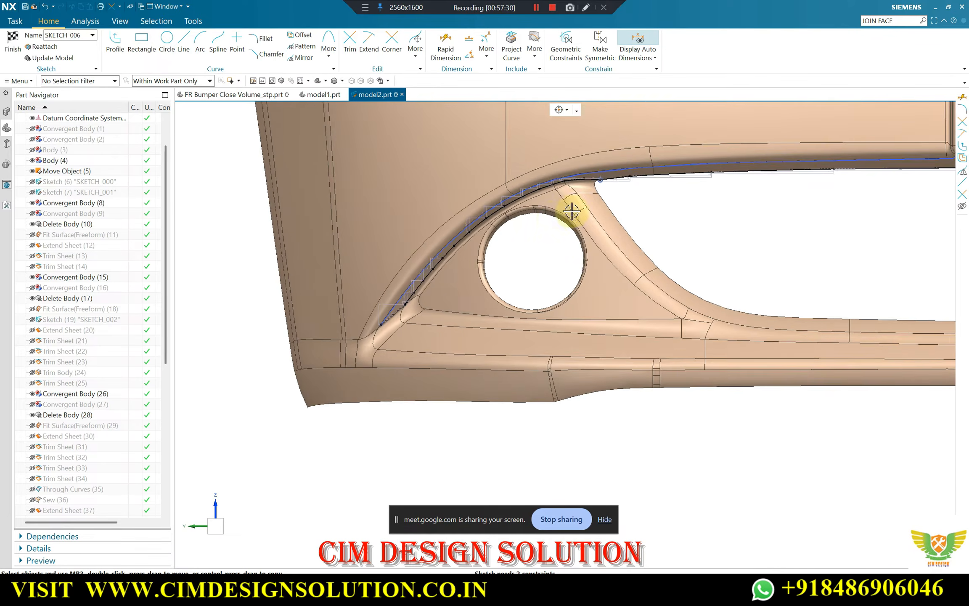
Finish the sketch and show the hidden fitted sheet beneath the bumper's grille lip
click(14, 42)
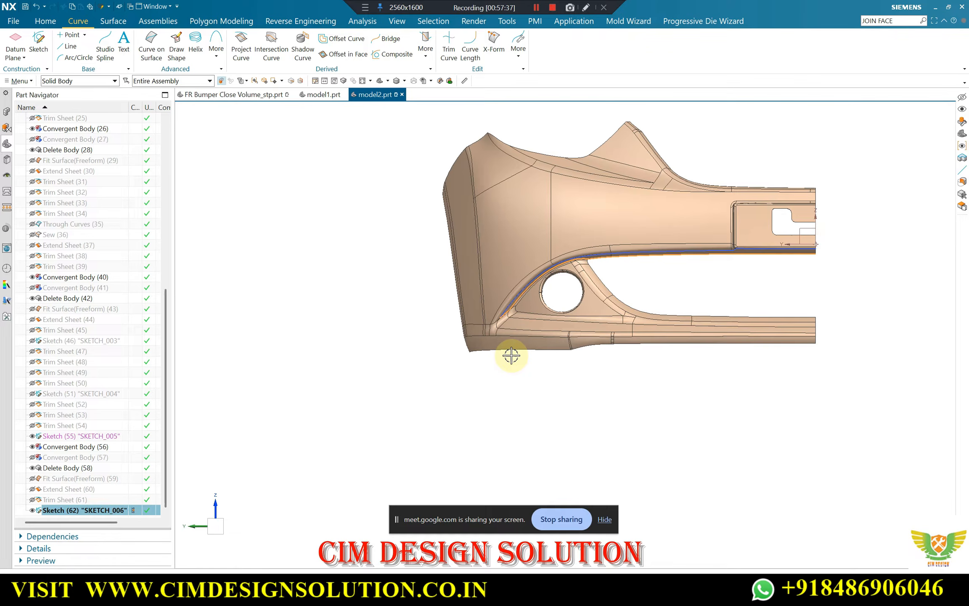
key(Escape)
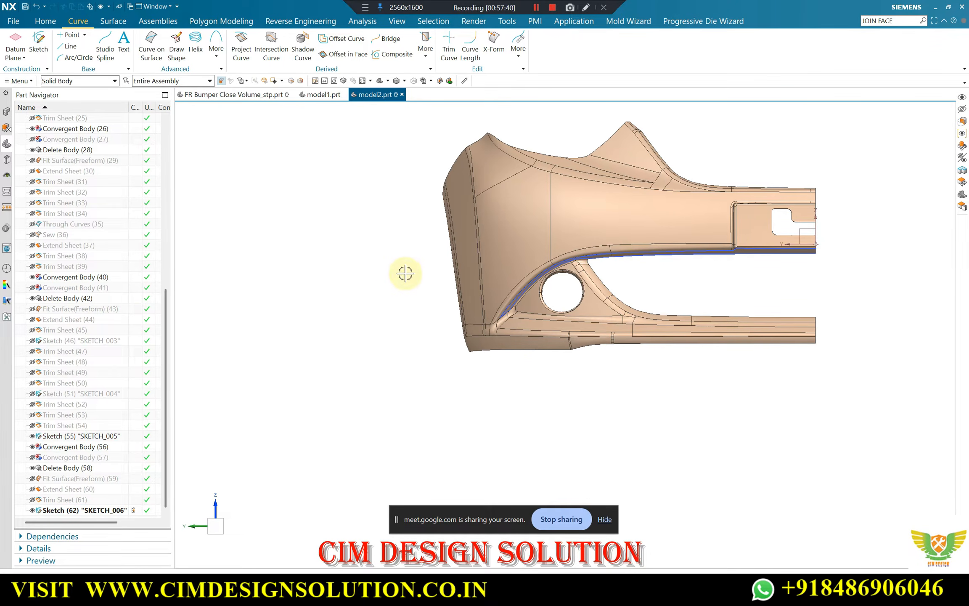
middle_drag(405, 274, 370, 262)
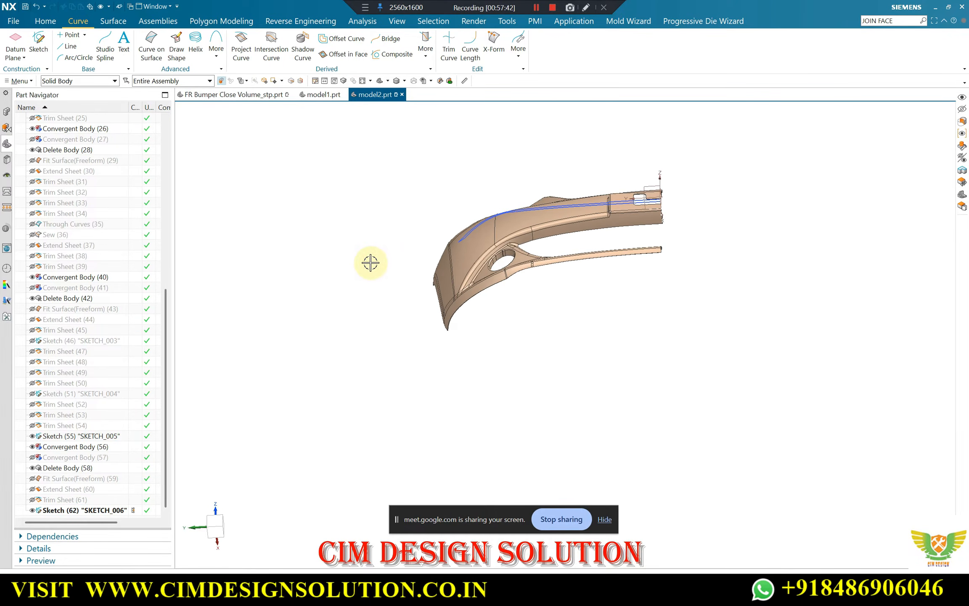
key(ctrl+shift+k)
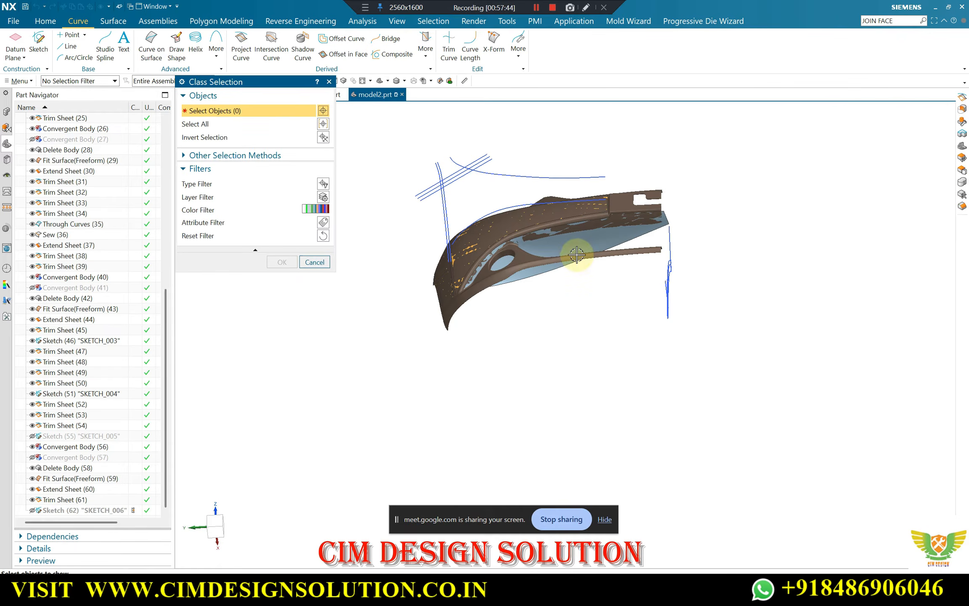
click(576, 255)
middle_click(543, 281)
middle_drag(548, 304, 583, 350)
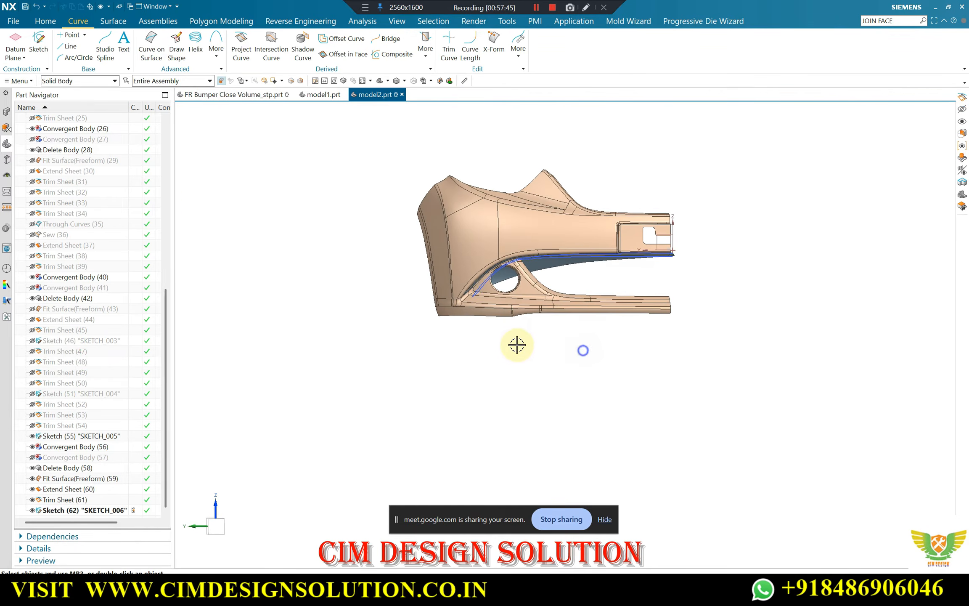
Trim the lip sheet to the SKETCH_006 curves projected along the X axis, discarding the region outside the traced outline
click(113, 21)
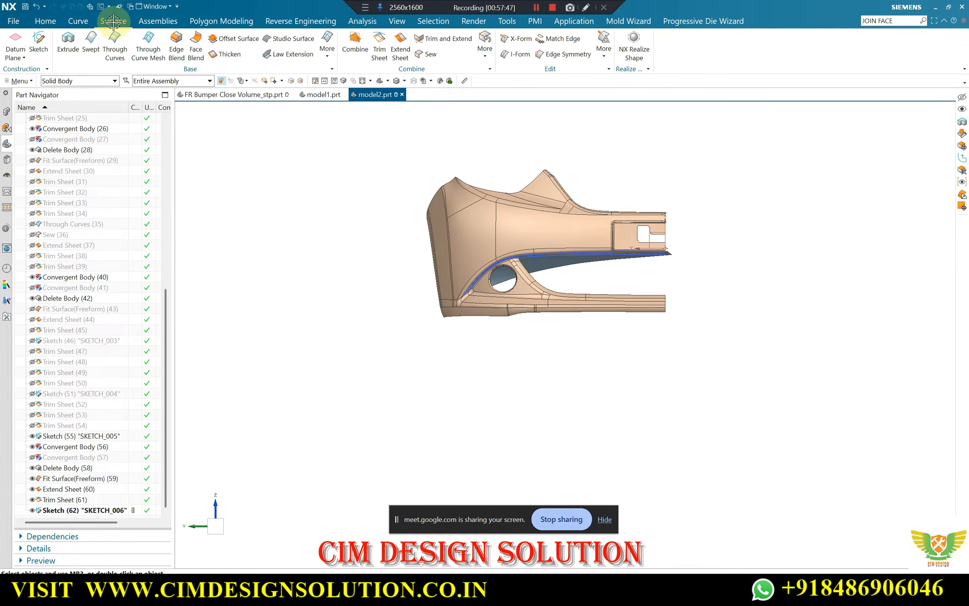
scroll(544, 261, up, 4)
click(545, 267)
middle_click(563, 263)
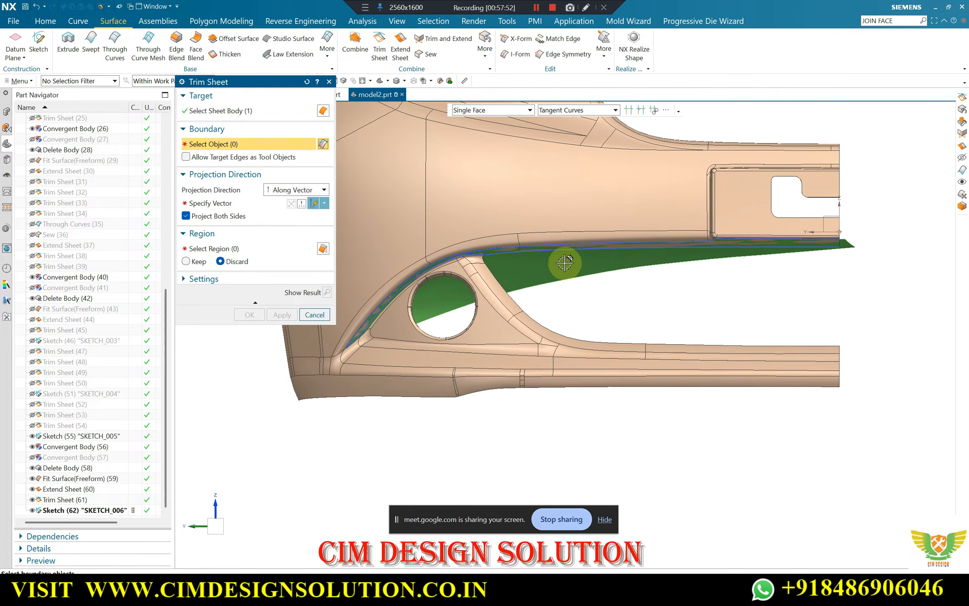
scroll(556, 253, up, 3)
click(67, 511)
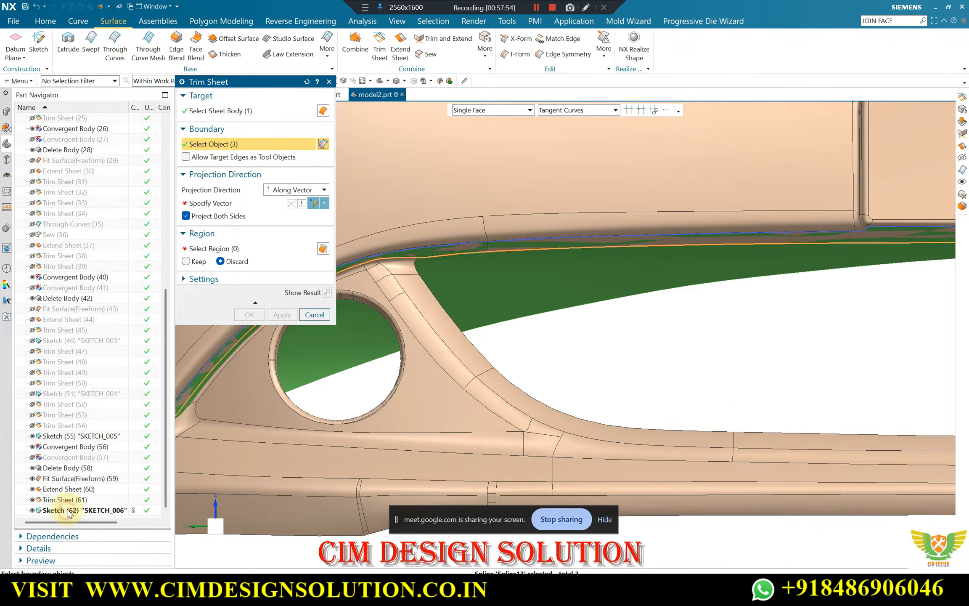
scroll(640, 255, down, 3)
click(232, 203)
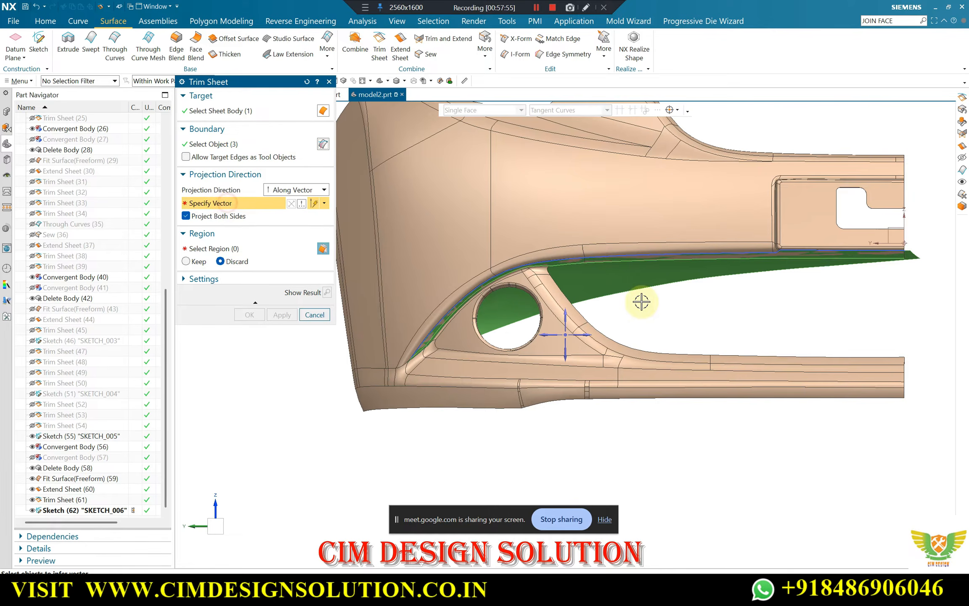
click(566, 337)
click(432, 260)
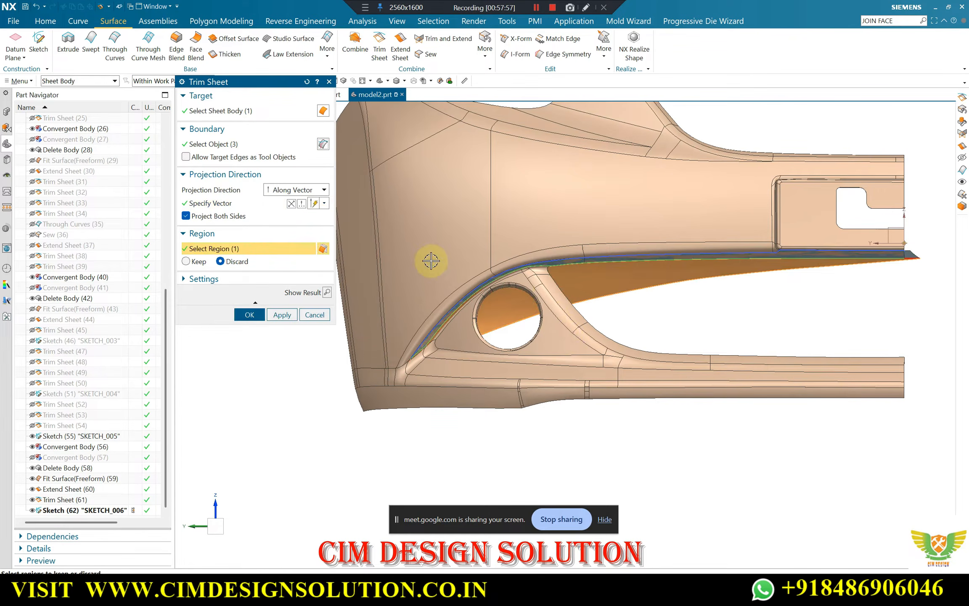
click(327, 292)
click(255, 314)
Trim the lip sheet's overhanging end at the XZ plane, reversing the direction to keep the bumper side
middle_drag(259, 309, 707, 210)
scroll(508, 233, up, 5)
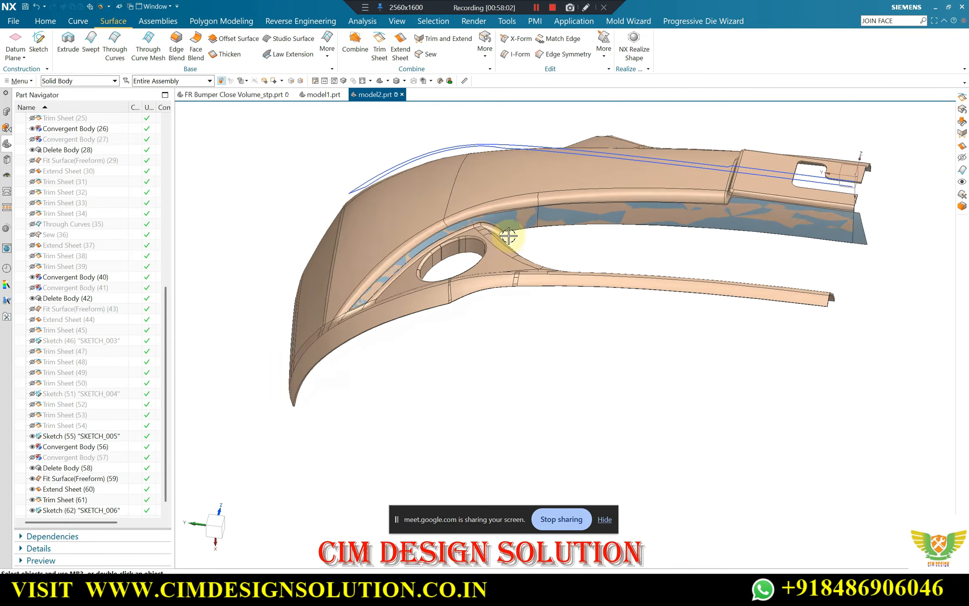
scroll(497, 208, down, 5)
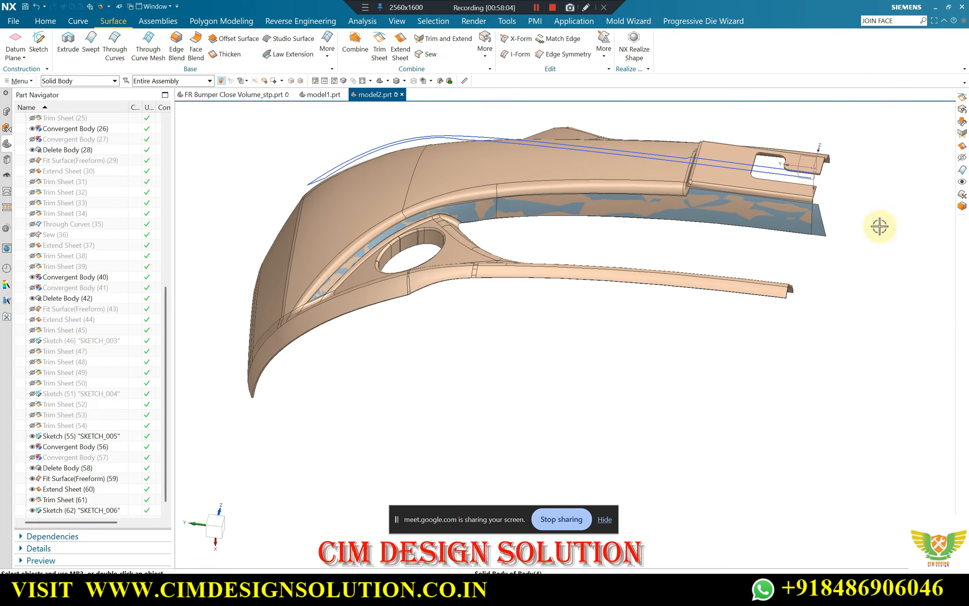
scroll(848, 237, up, 4)
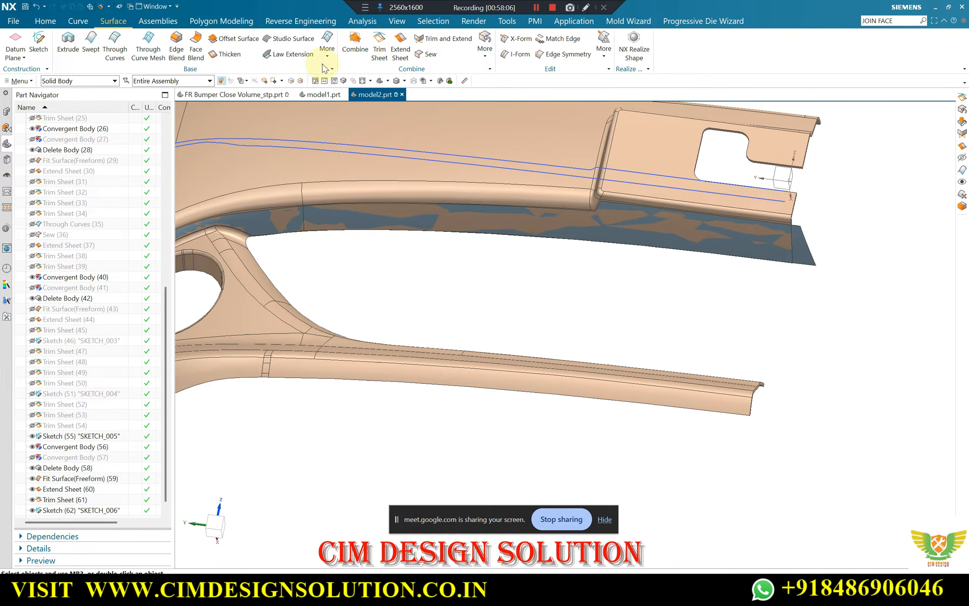
click(47, 21)
click(173, 39)
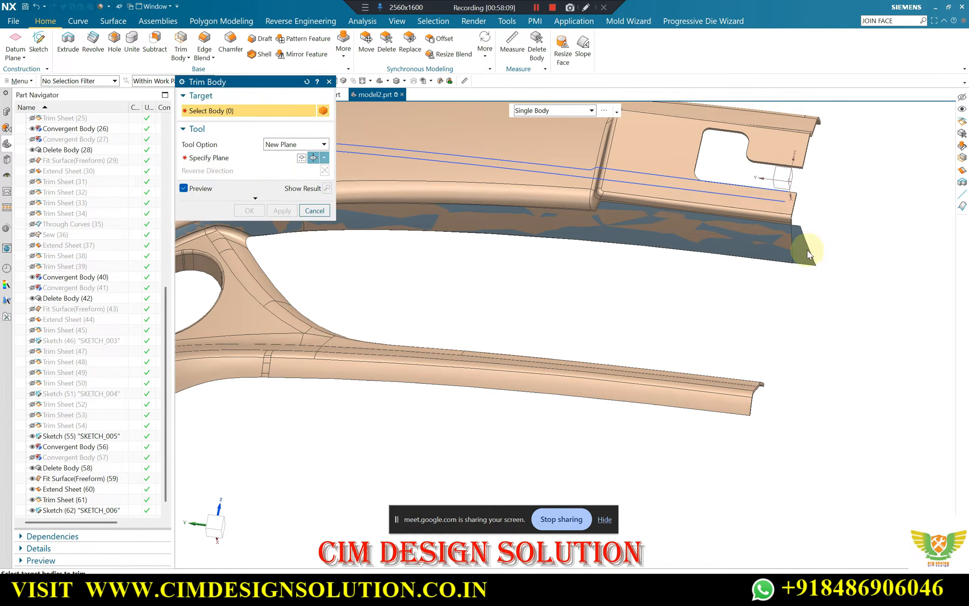
key(Escape)
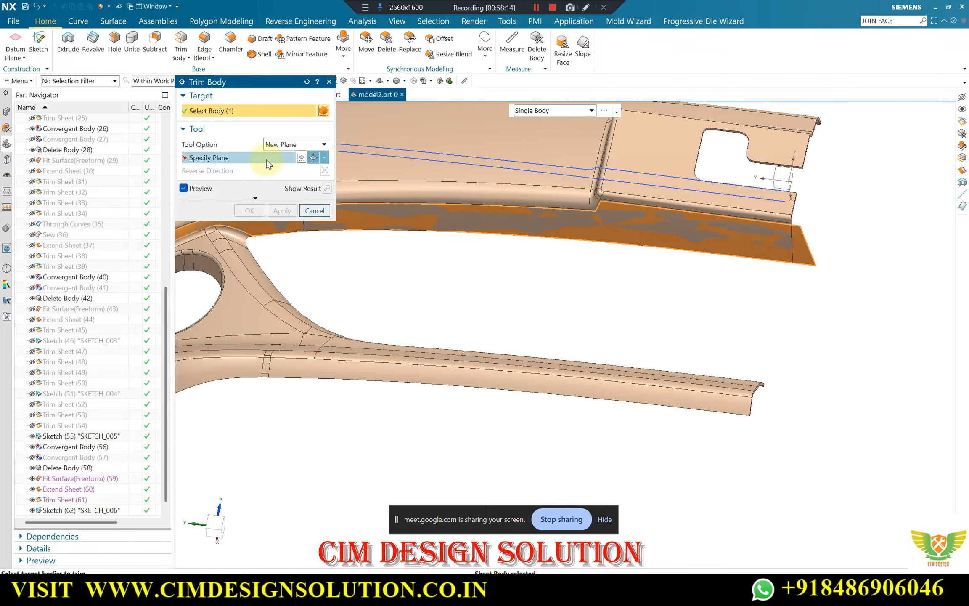
click(258, 157)
click(322, 158)
click(315, 170)
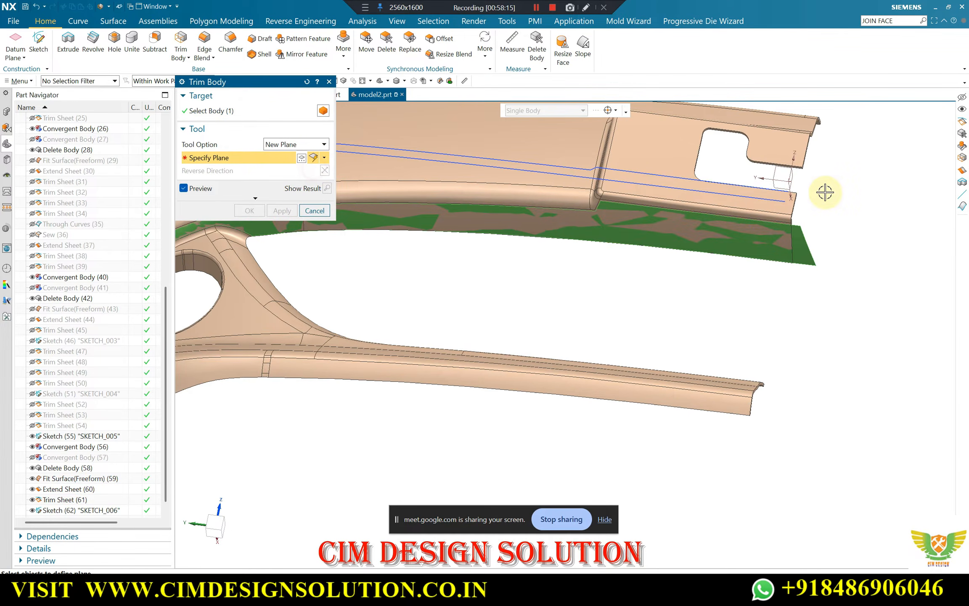
click(794, 177)
click(324, 170)
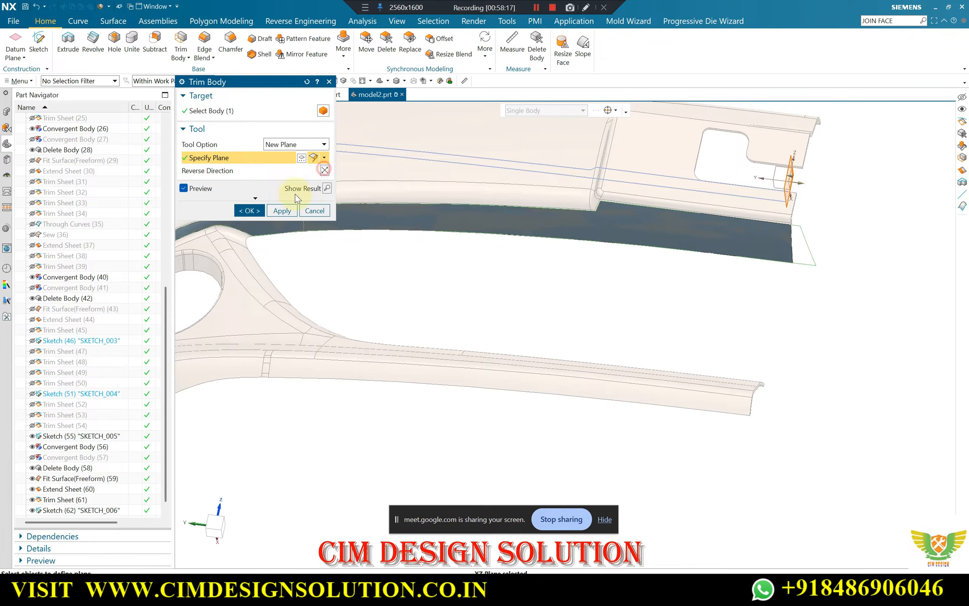
click(248, 210)
Hide the bumper's solid body, leaving the trimmed lip sheet and its sketch curves displayed
middle_drag(715, 236, 500, 267)
scroll(543, 253, down, 2)
scroll(530, 197, up, 4)
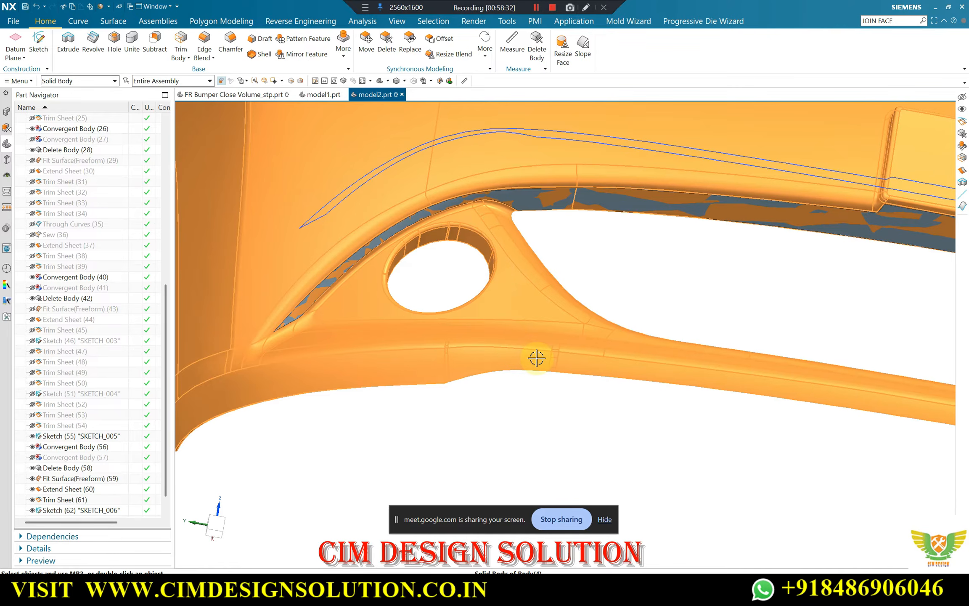
key(ctrl+b)
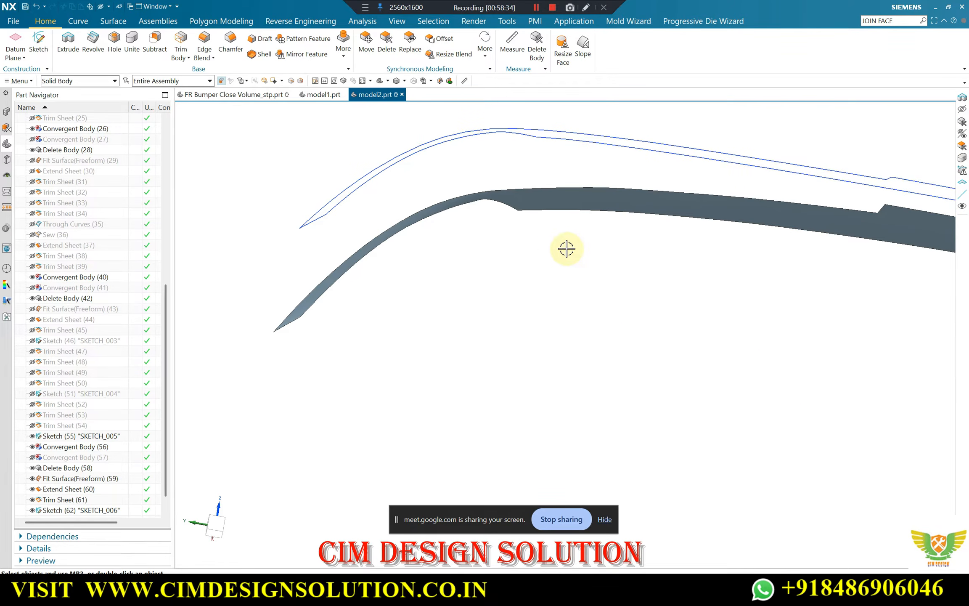
Show the hidden Convergent Body (1) together with the trimmed lip sheet
key(ctrl+shift+k)
scroll(493, 274, down, 2)
scroll(655, 167, up, 2)
scroll(648, 185, down, 2)
middle_drag(639, 223, 630, 259)
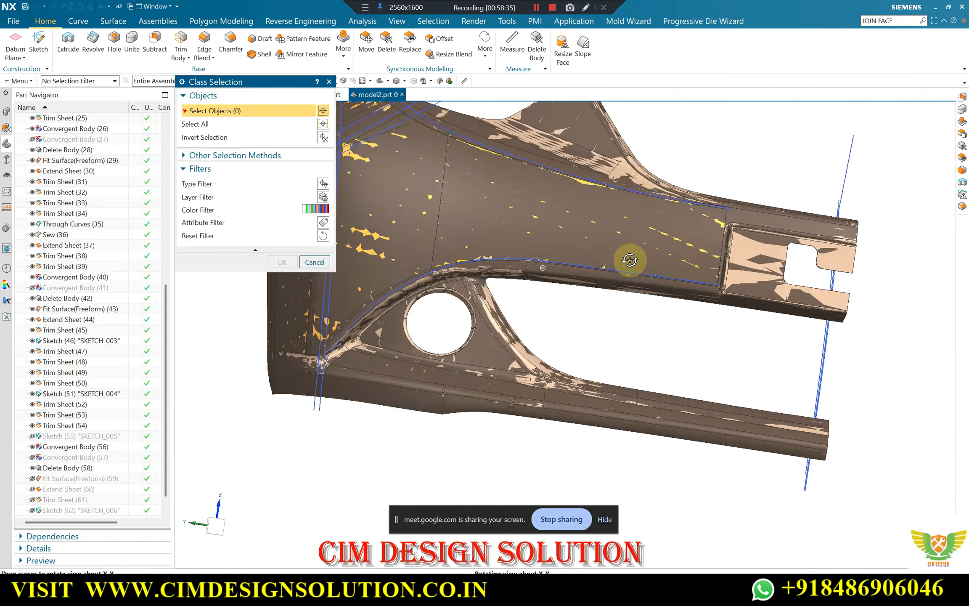
scroll(558, 148, up, 2)
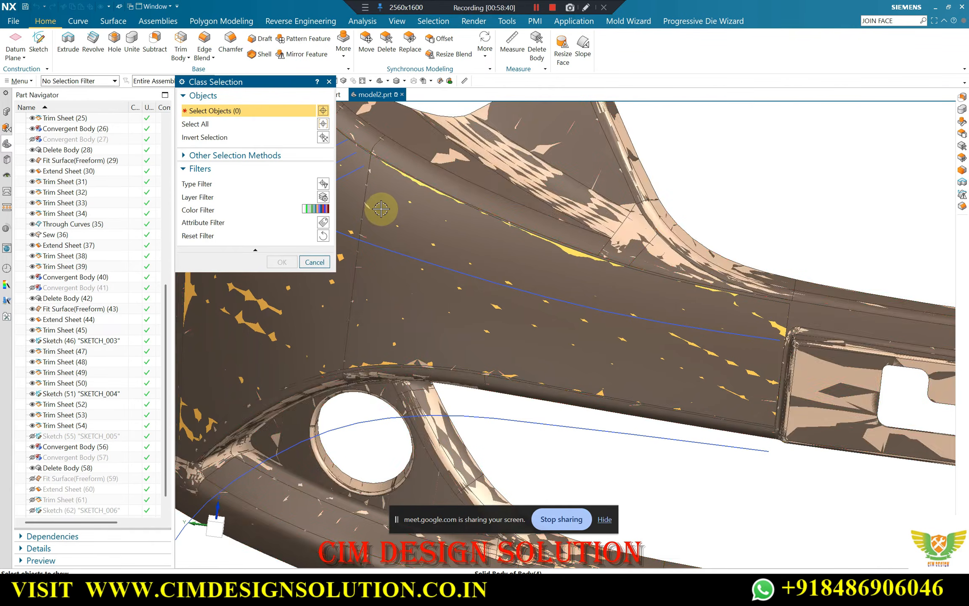
click(440, 182)
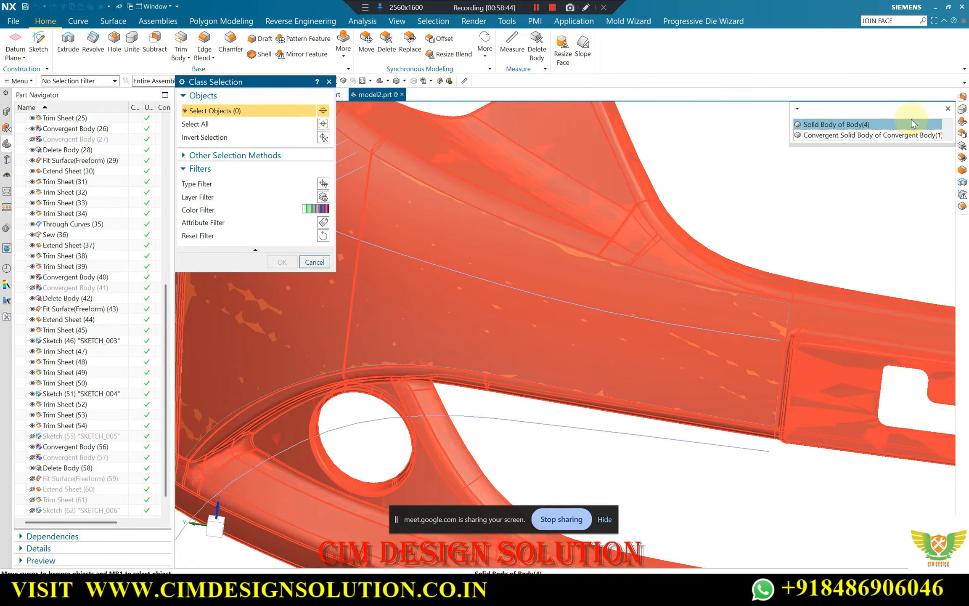
click(847, 137)
middle_click(772, 180)
Show all sheet bodies over the convergent body
key(ctrl+shift+b)
scroll(613, 137, down, 3)
mouse_move(614, 143)
middle_down()
mouse_move(605, 106)
mouse_move(600, 125)
mouse_move(623, 182)
mouse_move(640, 128)
mouse_move(610, 97)
mouse_move(615, 205)
mouse_move(653, 152)
mouse_move(620, 248)
mouse_move(636, 225)
middle_up()
scroll(471, 380, up, 5)
scroll(471, 379, down, 5)
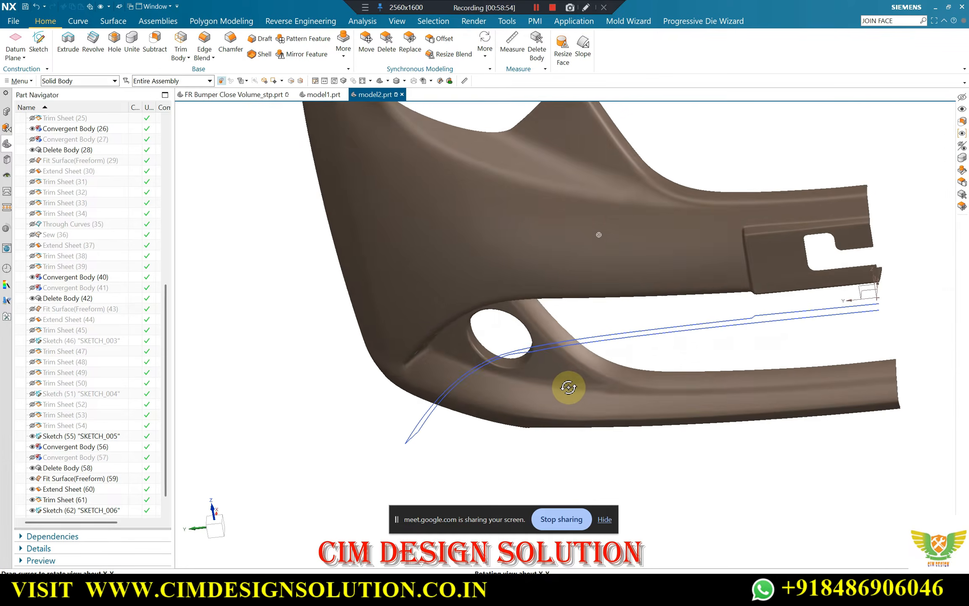
scroll(617, 373, up, 3)
middle_drag(618, 374, 583, 279)
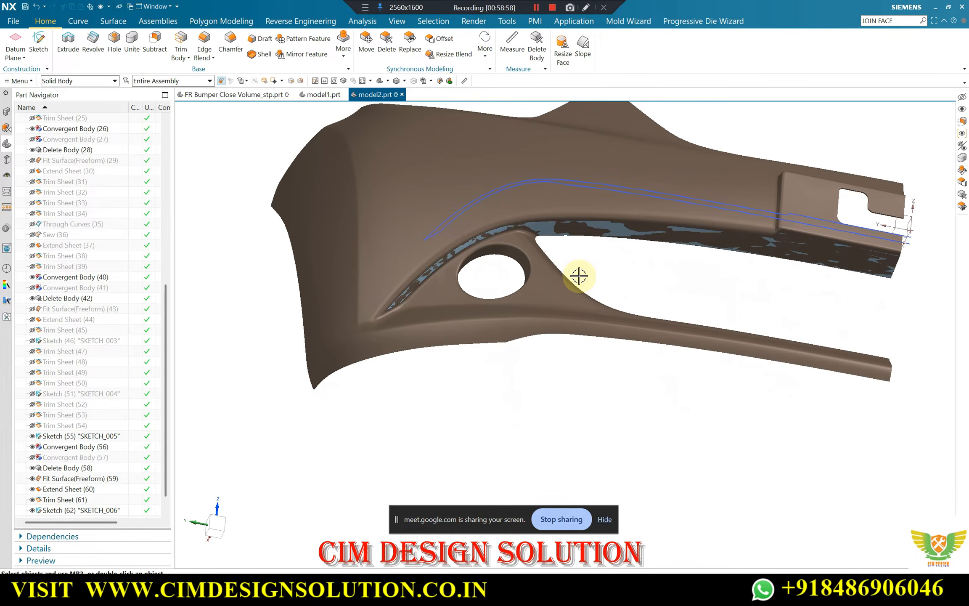
key(ctrl+w)
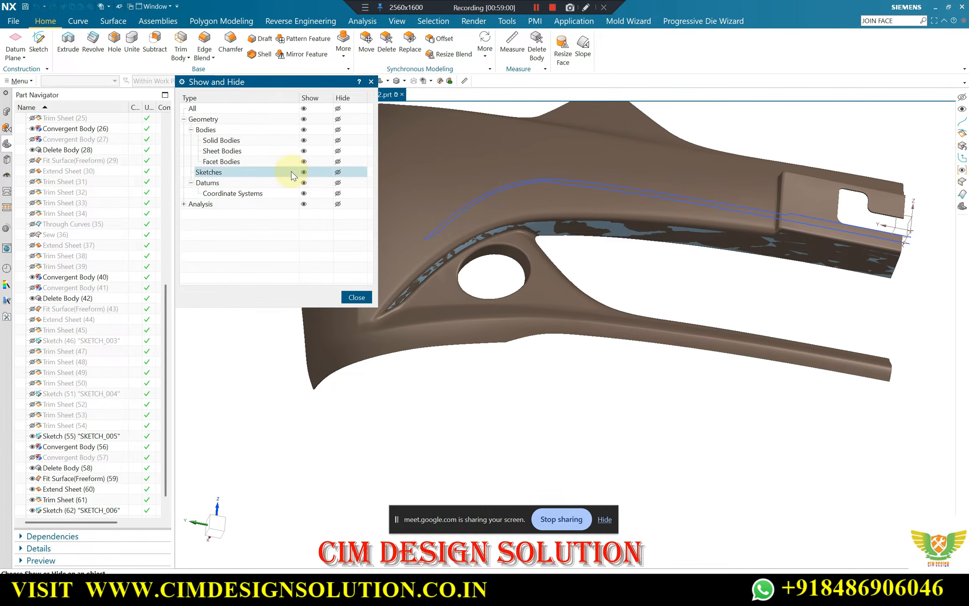
click(303, 151)
middle_click(400, 156)
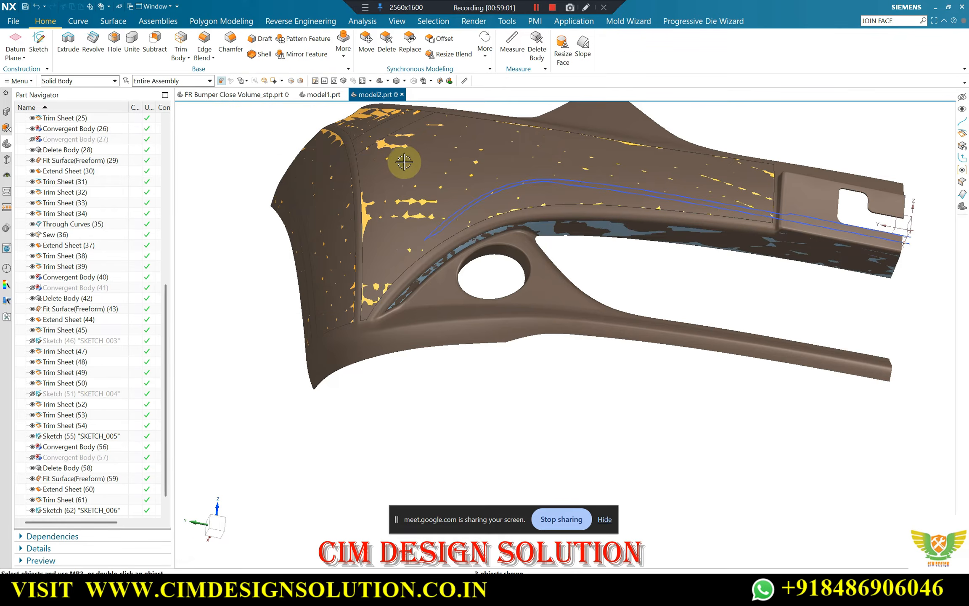
Make the trimmed lip sheet inherit its display settings from the gold surface on the bumper face
middle_drag(400, 155, 404, 154)
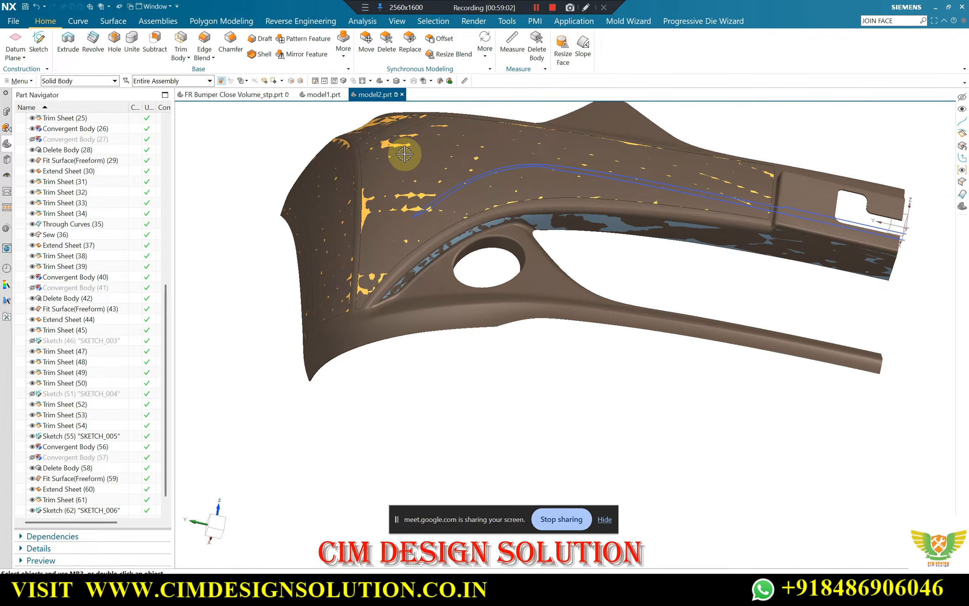
key(ctrl+j)
click(540, 220)
middle_click(379, 232)
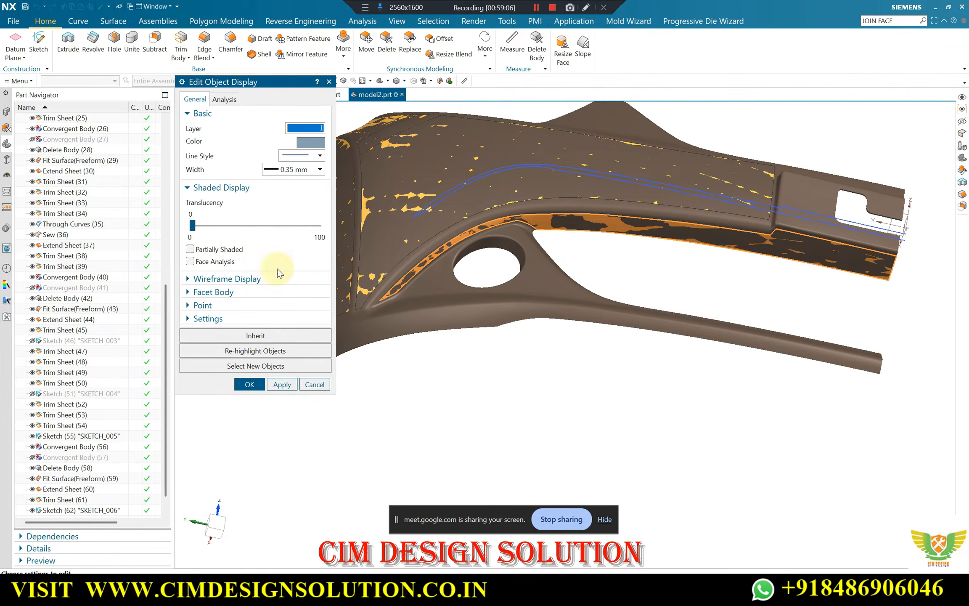
click(256, 339)
scroll(352, 202, up, 4)
click(353, 200)
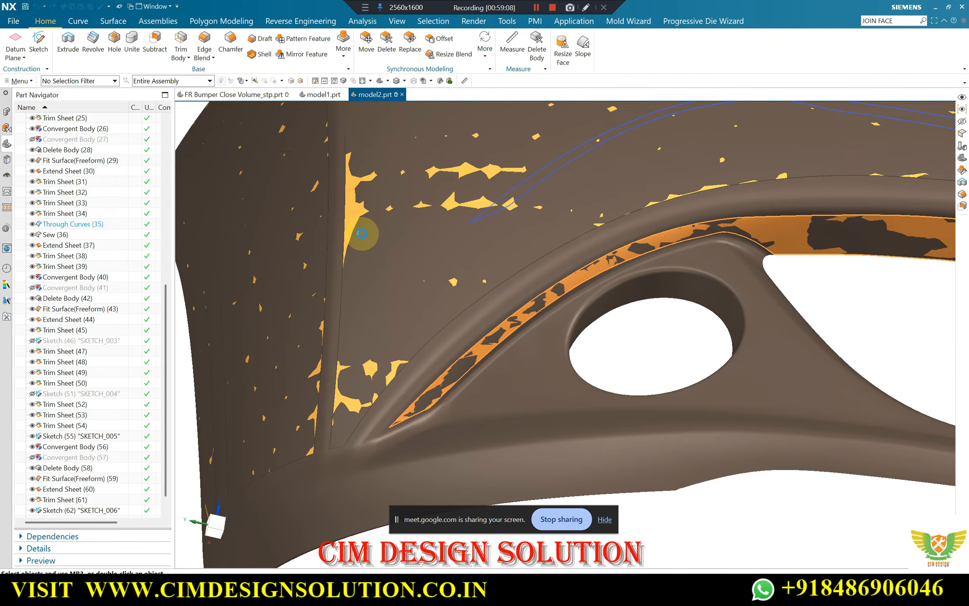
Examine the recoloured lip sheet's fit against the convergent body along the grille edge and around the round opening
scroll(391, 217, down, 4)
middle_click(505, 224)
middle_drag(505, 224, 531, 270)
scroll(432, 320, up, 8)
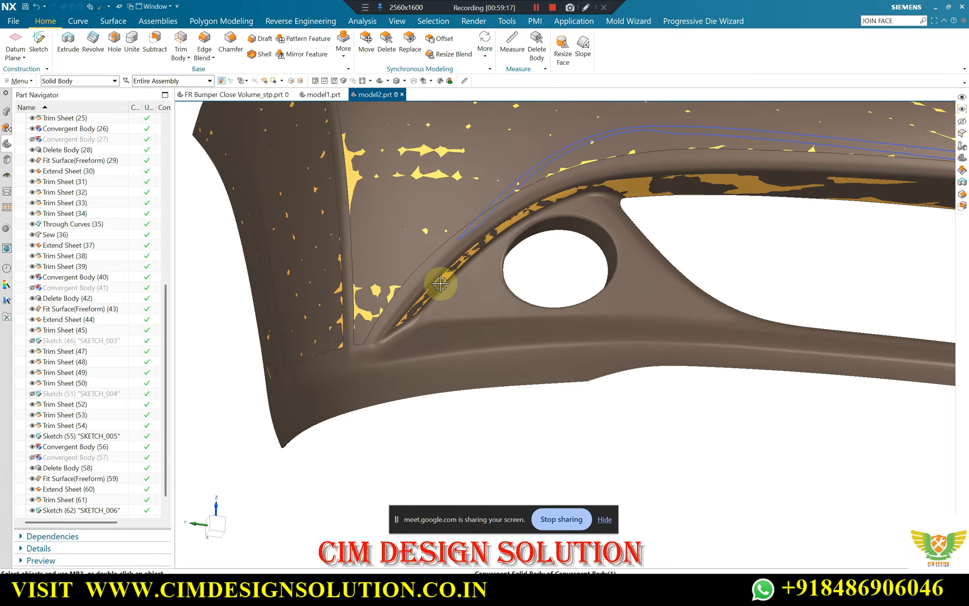
scroll(443, 269, down, 5)
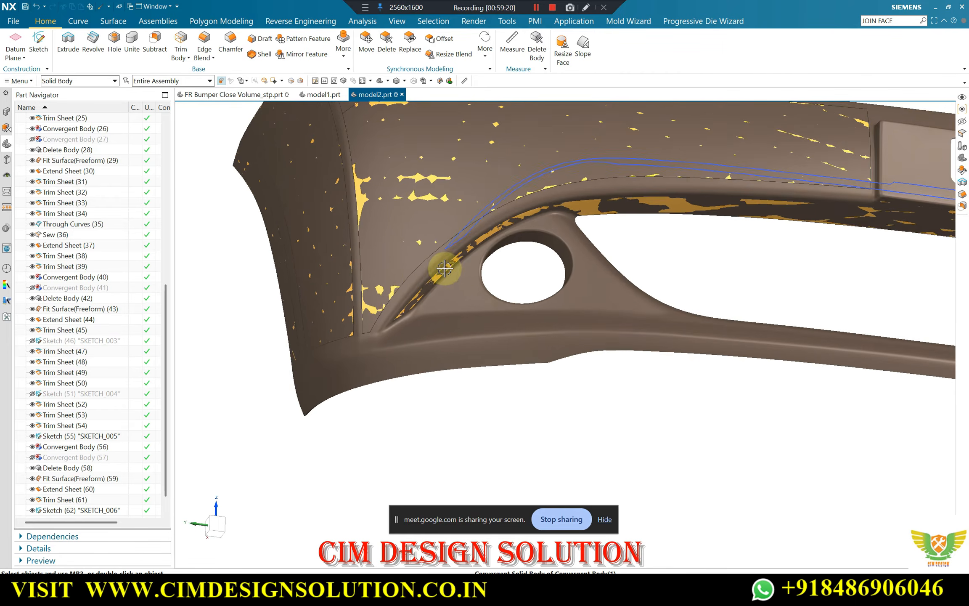
middle_drag(444, 270, 493, 205)
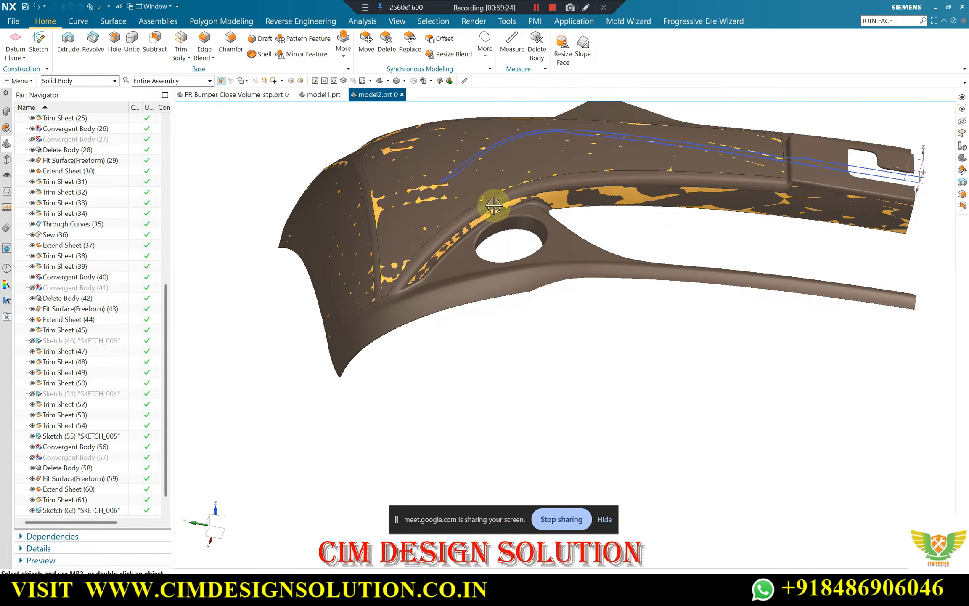
middle_drag(752, 183, 495, 283)
scroll(483, 290, up, 4)
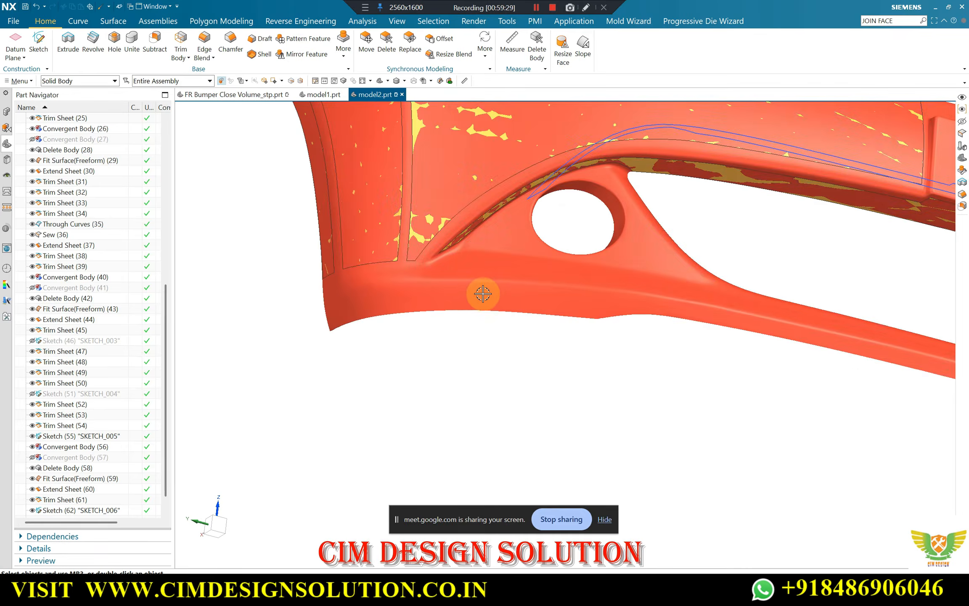
mouse_move(454, 311)
middle_down()
mouse_move(504, 302)
mouse_move(541, 318)
mouse_move(372, 264)
mouse_move(303, 275)
mouse_move(339, 299)
mouse_move(549, 322)
mouse_move(572, 387)
middle_up()
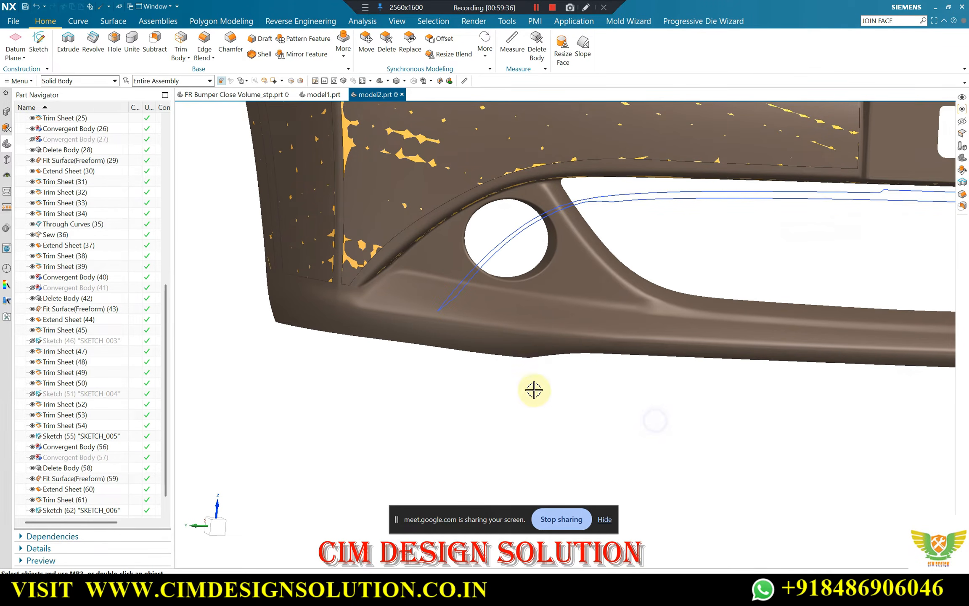
key(F8)
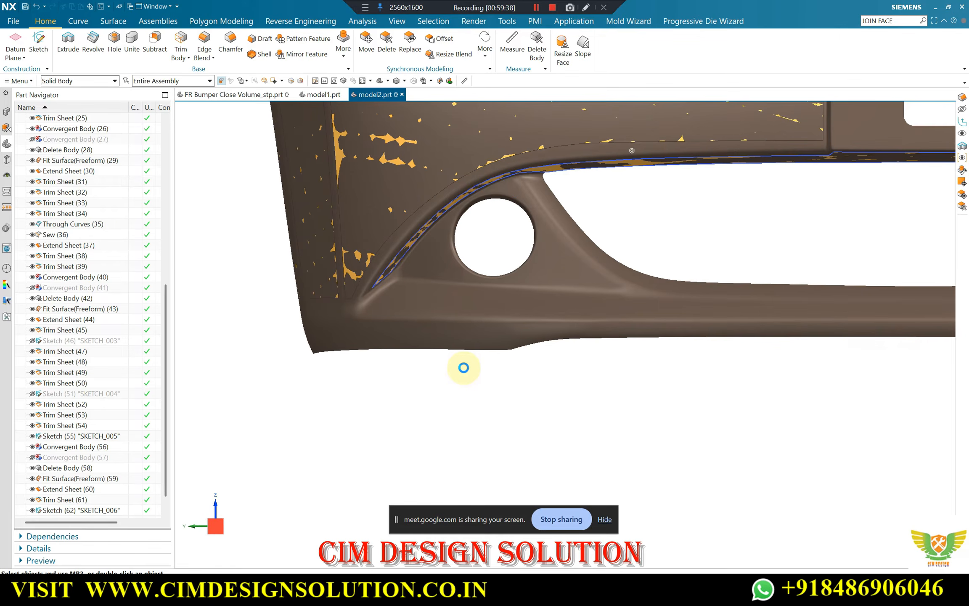
Swap the shown and hidden objects to display the original solid bumper body with its sketches
key(ctrl+shift+b)
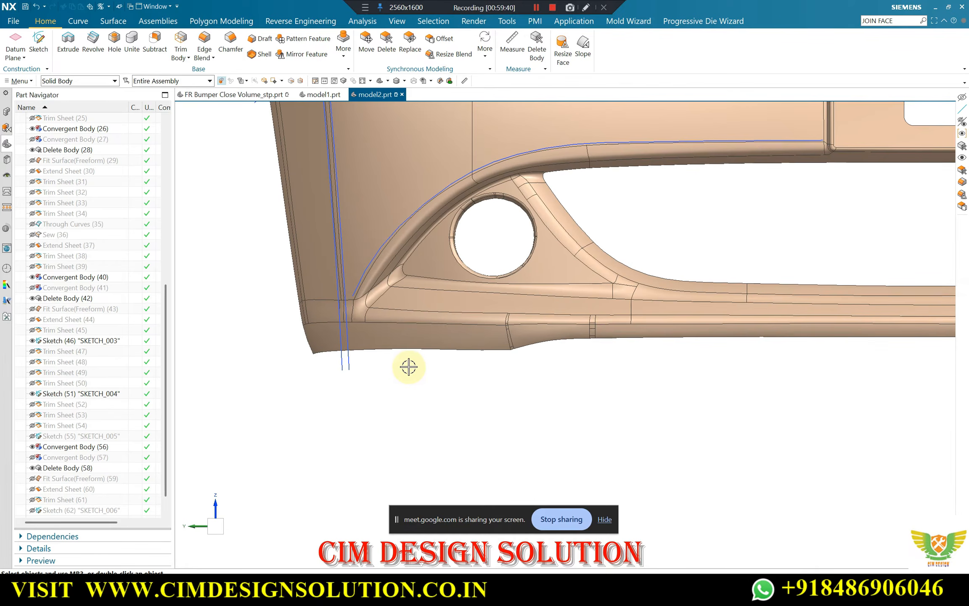
scroll(383, 365, down, 4)
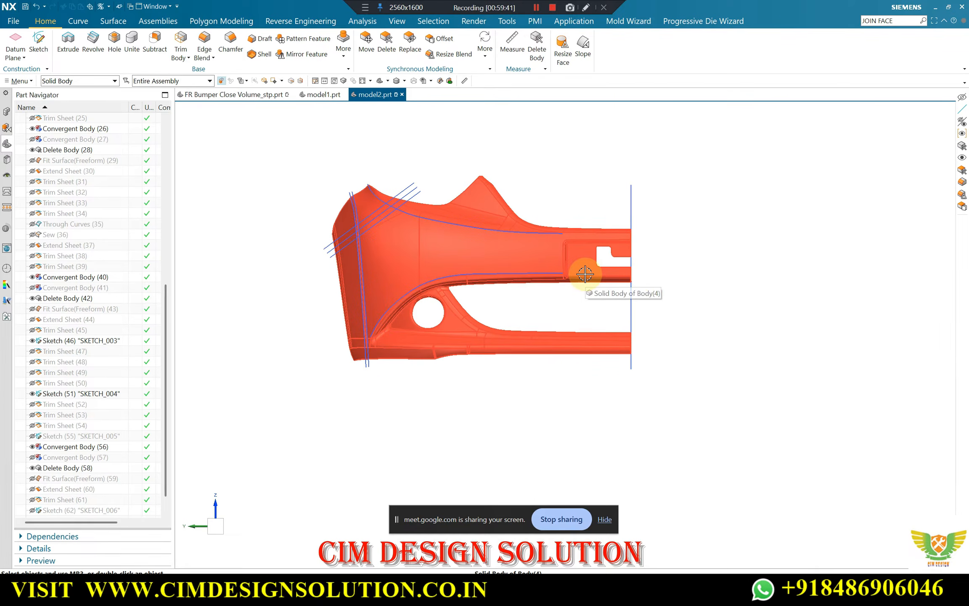
key(ctrl+shift+k)
scroll(633, 276, up, 4)
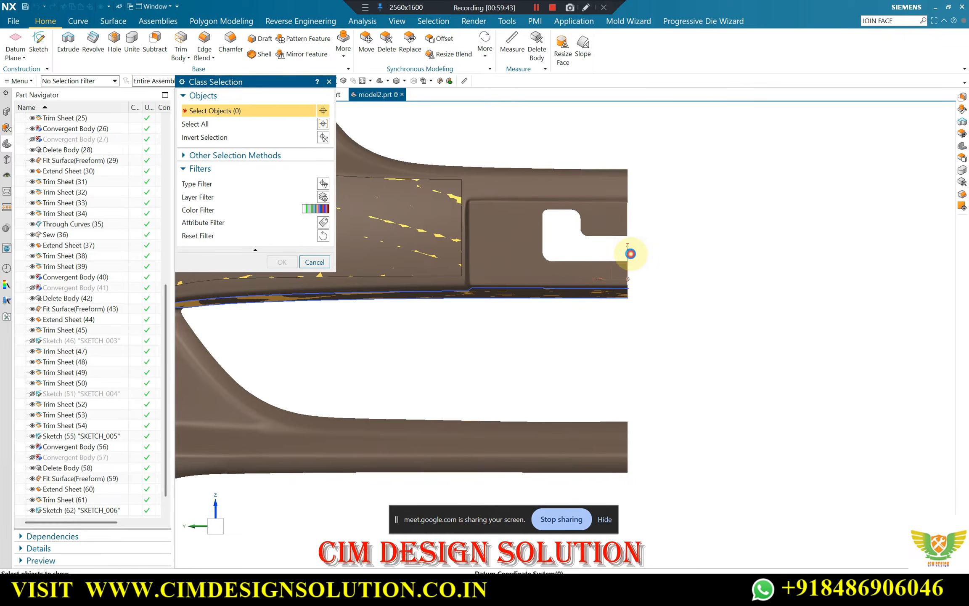
key(Escape)
scroll(513, 316, down, 2)
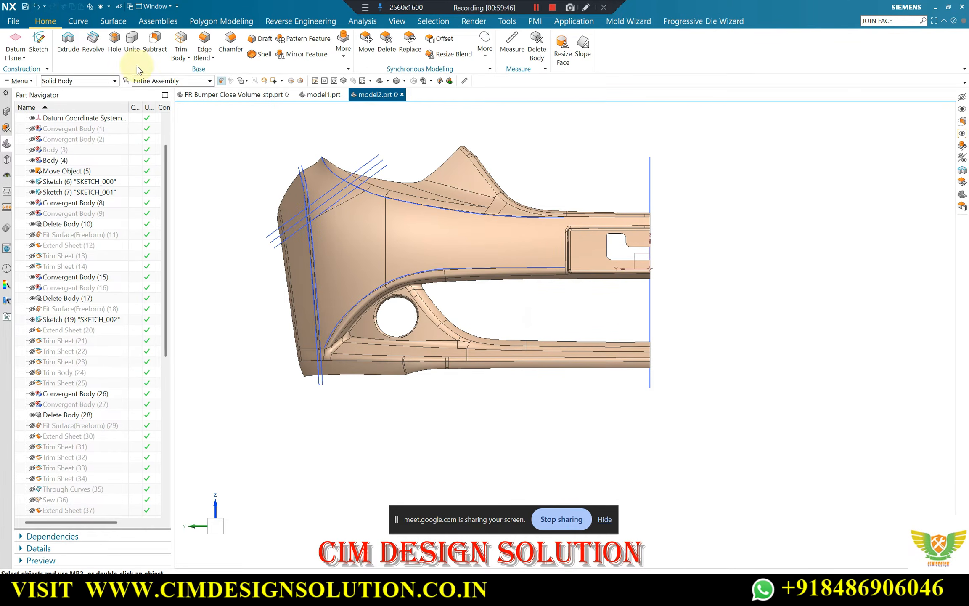
Create a new sketch on the front-facing plane of the datum coordinate system
click(38, 44)
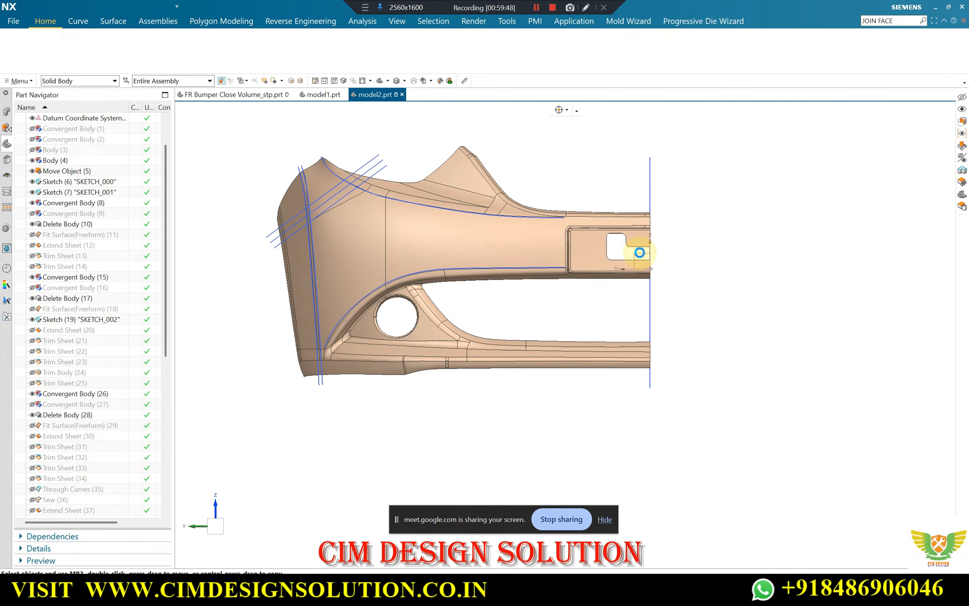
click(640, 255)
middle_click(597, 247)
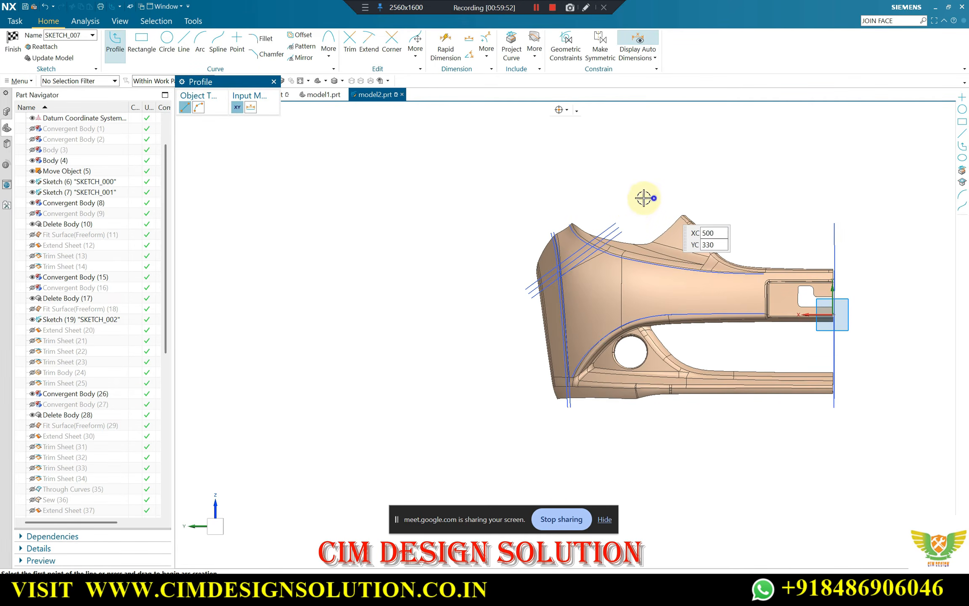
scroll(580, 381, up, 5)
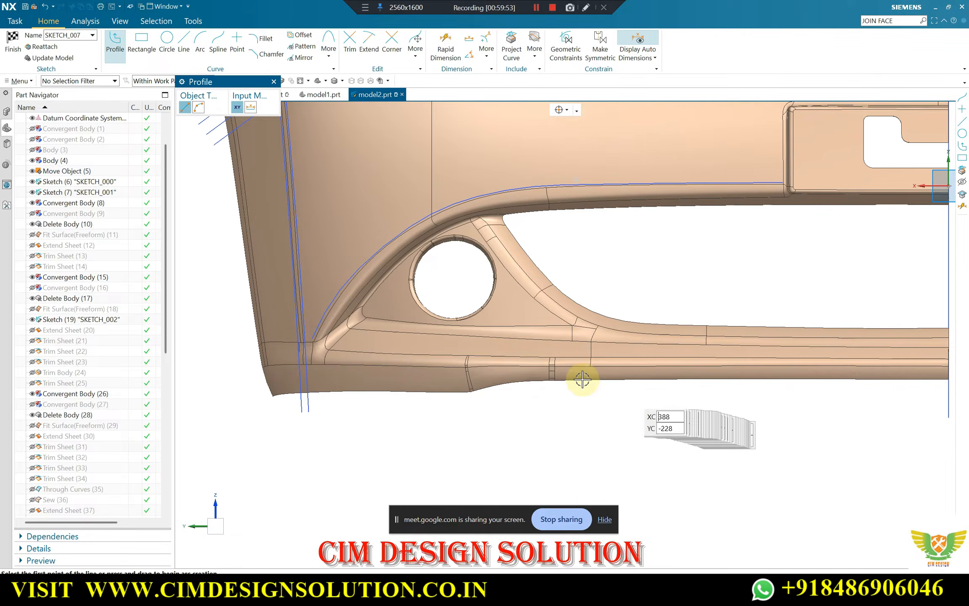
key(Escape)
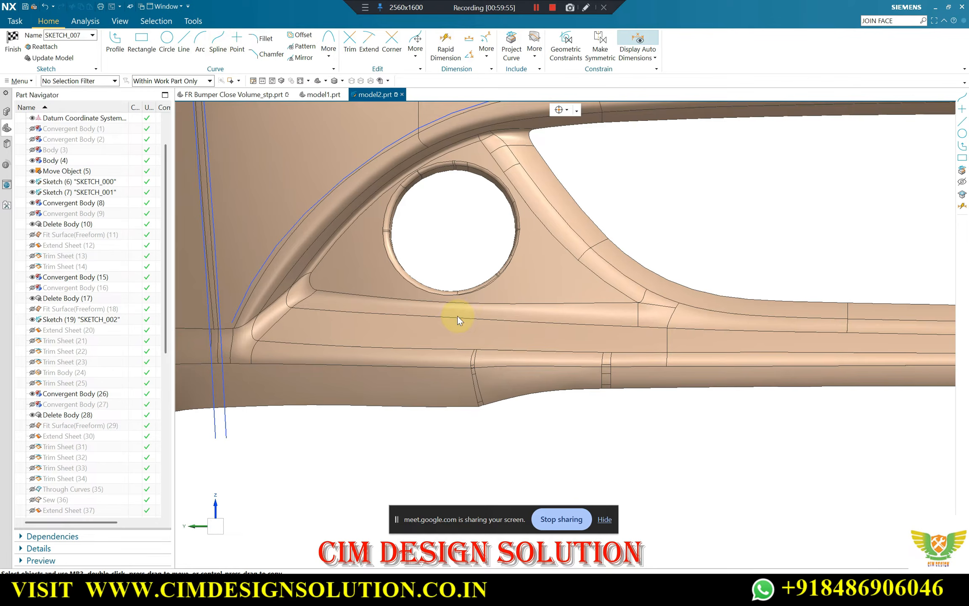
Trace the lower edge of the band beneath the round opening with an 11-point, degree 2 Studio Spline, ending just past the centre line
key(s)
scroll(253, 336, up, 4)
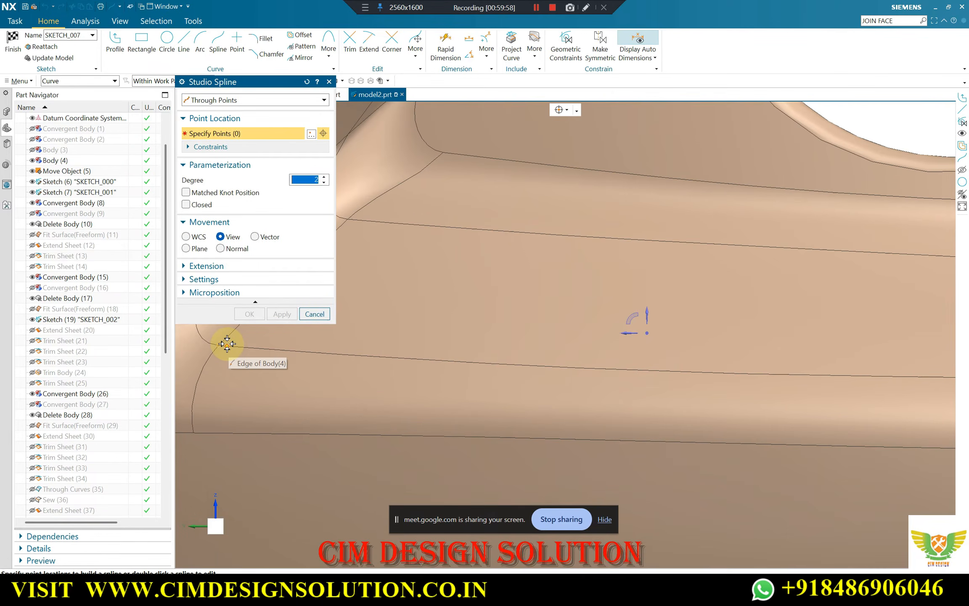
click(565, 110)
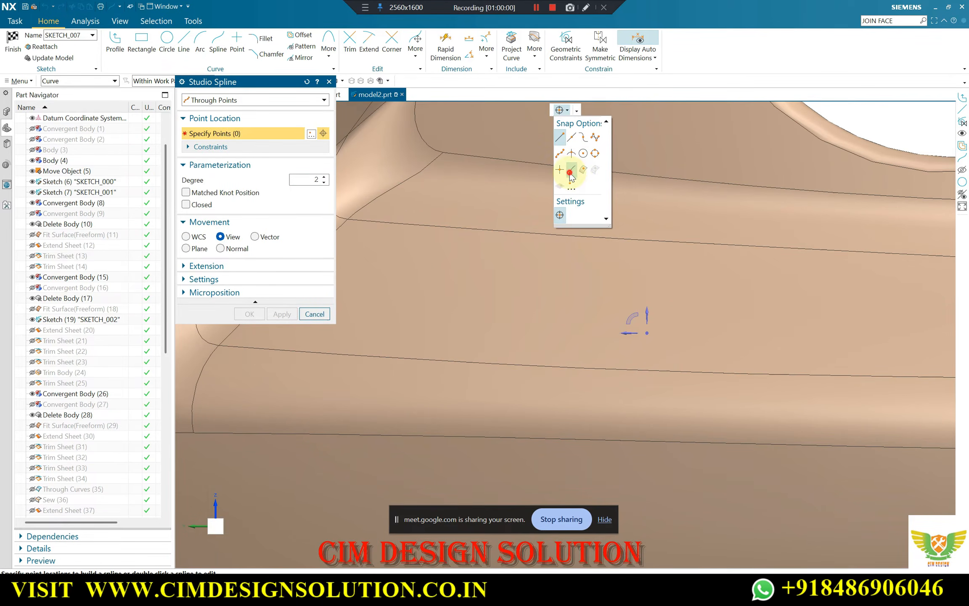
click(228, 345)
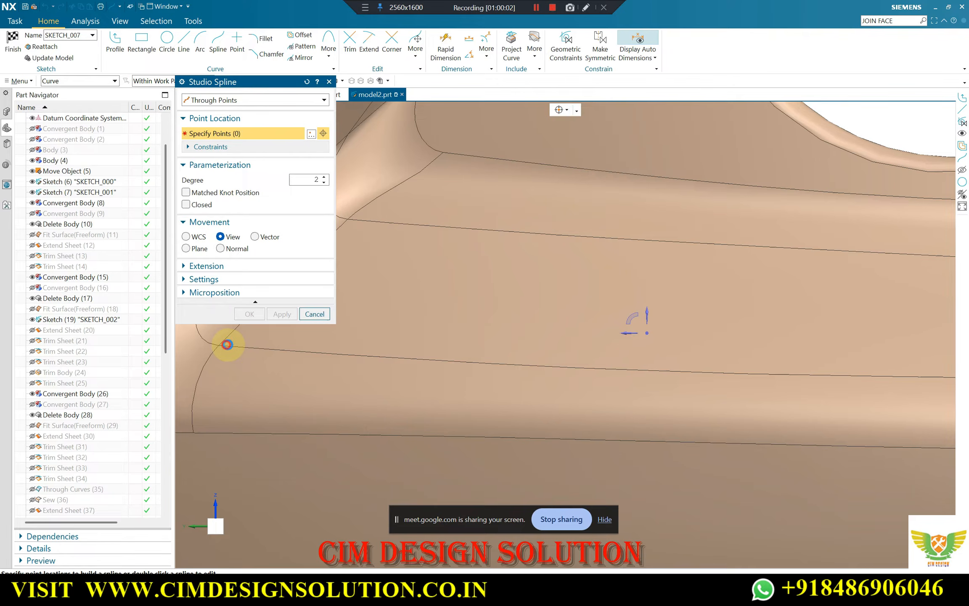
click(360, 353)
scroll(516, 362, up, 2)
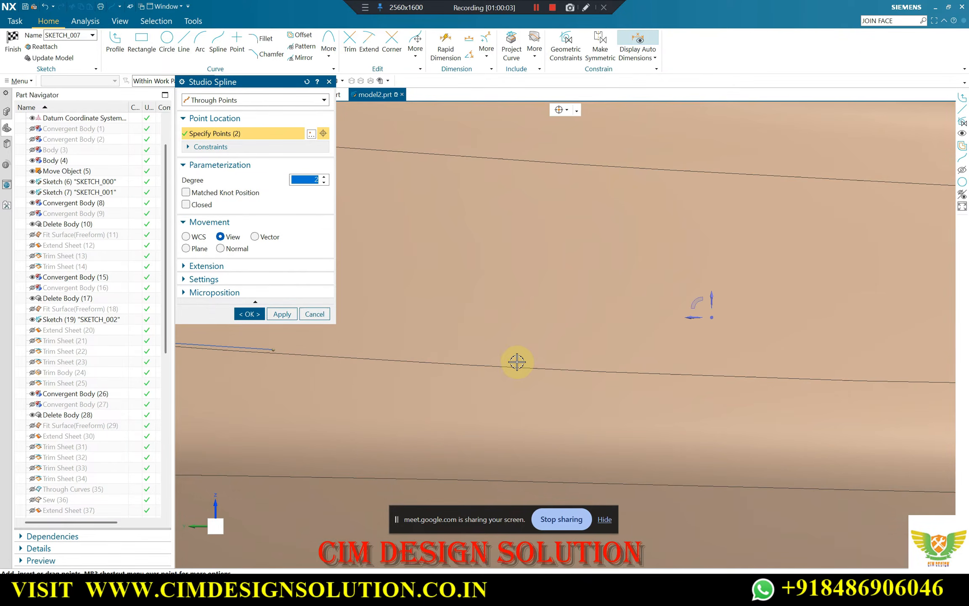
click(560, 365)
scroll(497, 367, down, 3)
click(668, 365)
scroll(660, 368, down, 3)
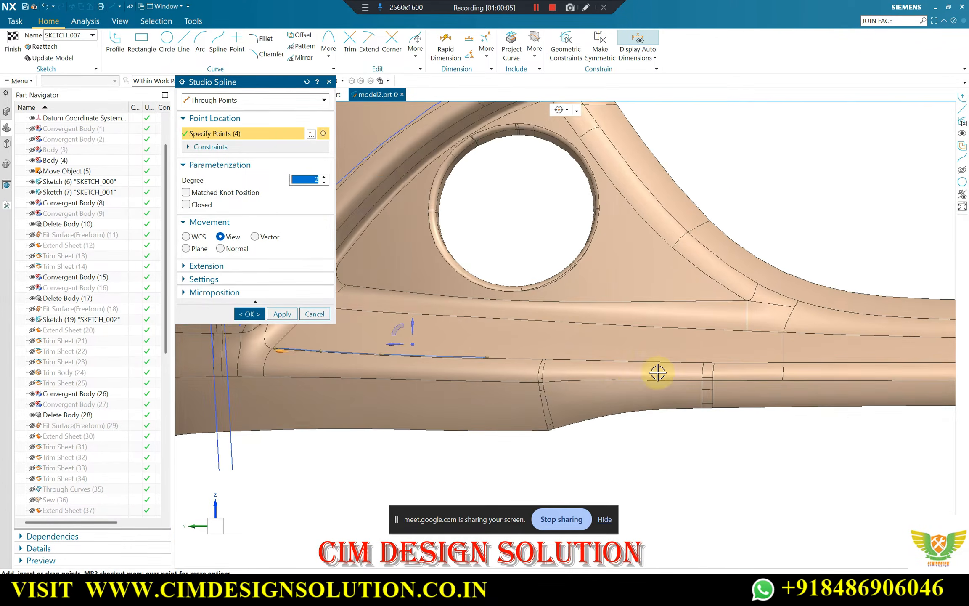
scroll(631, 360, up, 3)
scroll(719, 358, up, 2)
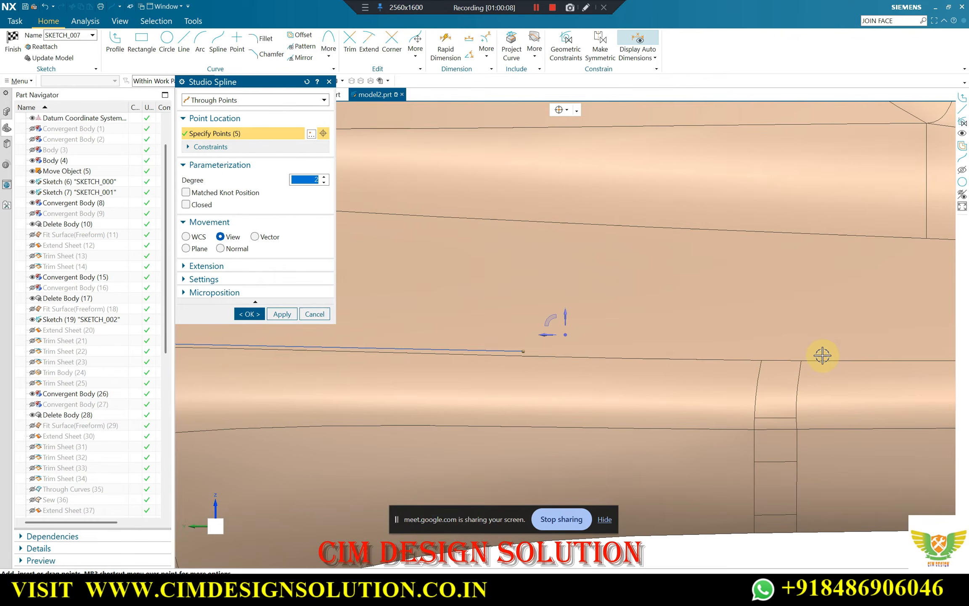
scroll(456, 348, down, 3)
scroll(714, 357, up, 3)
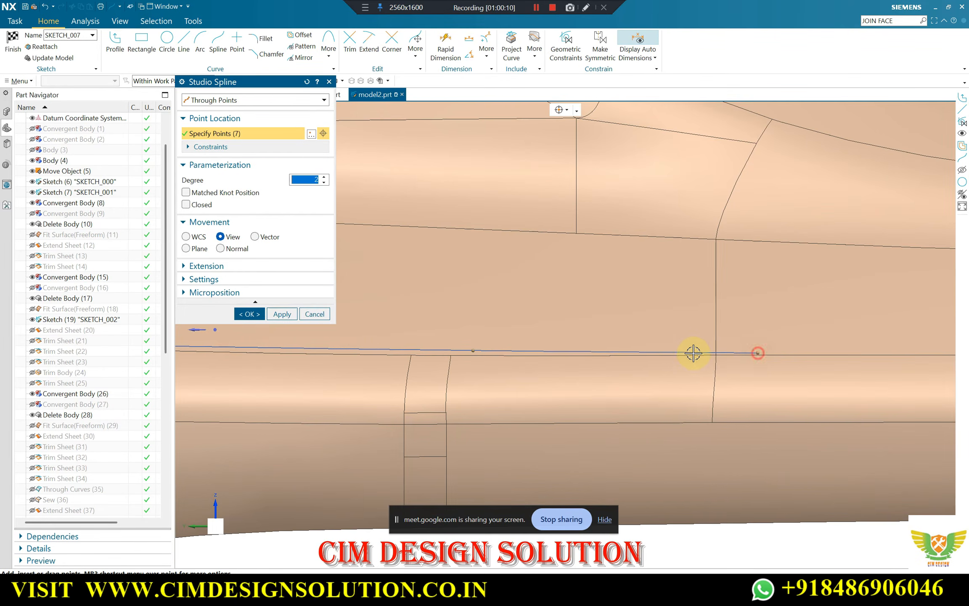
scroll(656, 347, down, 3)
scroll(715, 344, up, 2)
scroll(503, 339, down, 3)
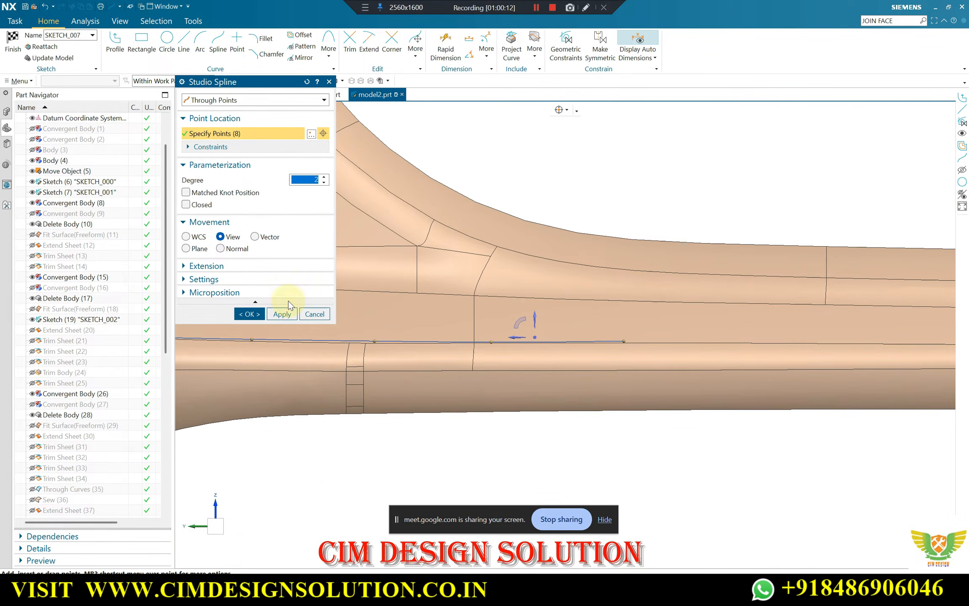
scroll(847, 341, up, 3)
scroll(812, 344, down, 3)
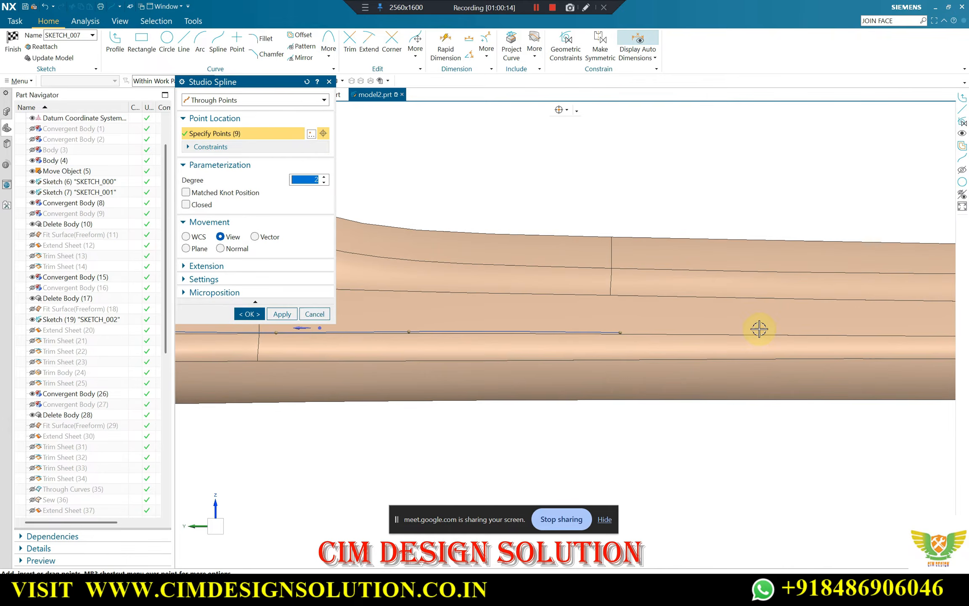
scroll(677, 321, down, 3)
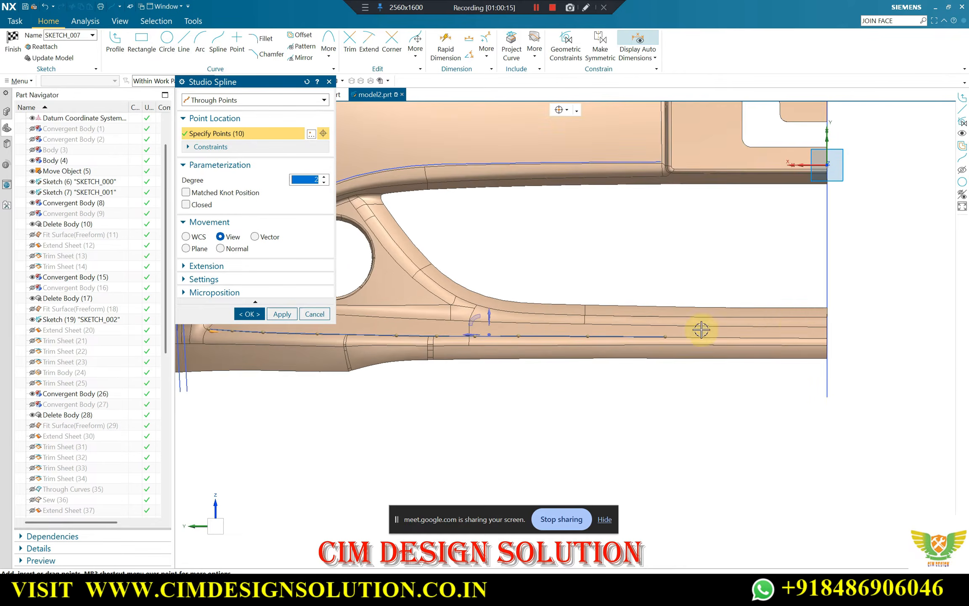
scroll(841, 337, up, 4)
click(840, 355)
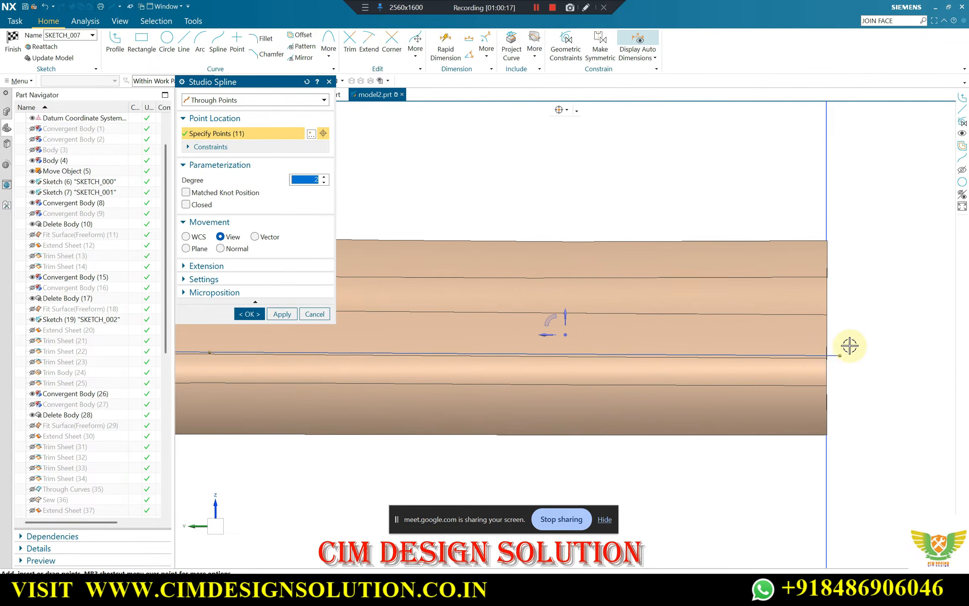
scroll(752, 324, down, 3)
click(282, 314)
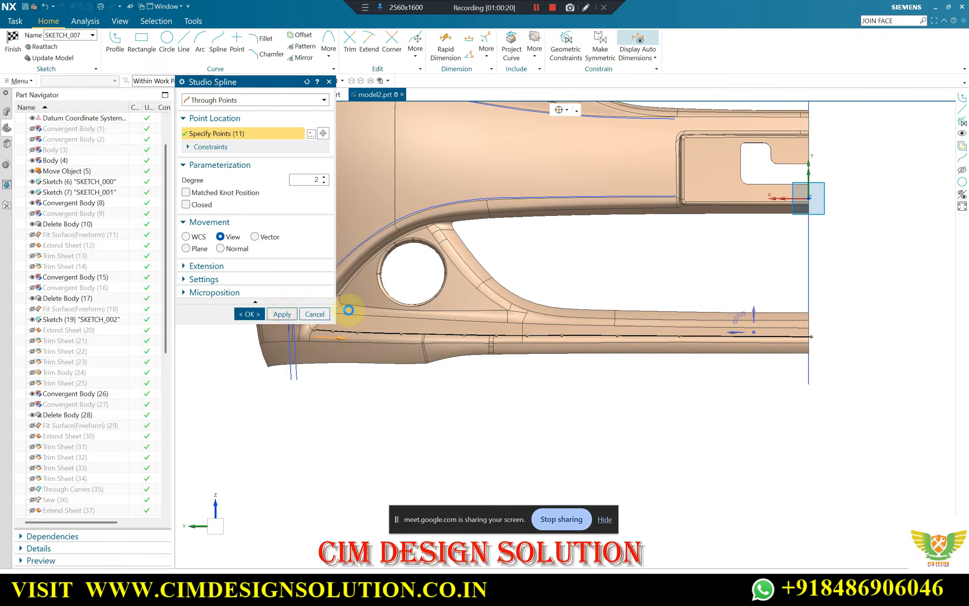
Trace the upper edge of the band beneath the round opening with a 10-point, degree 2 Studio Spline, ending just past the centre line
scroll(478, 355, down, 1)
scroll(349, 338, up, 7)
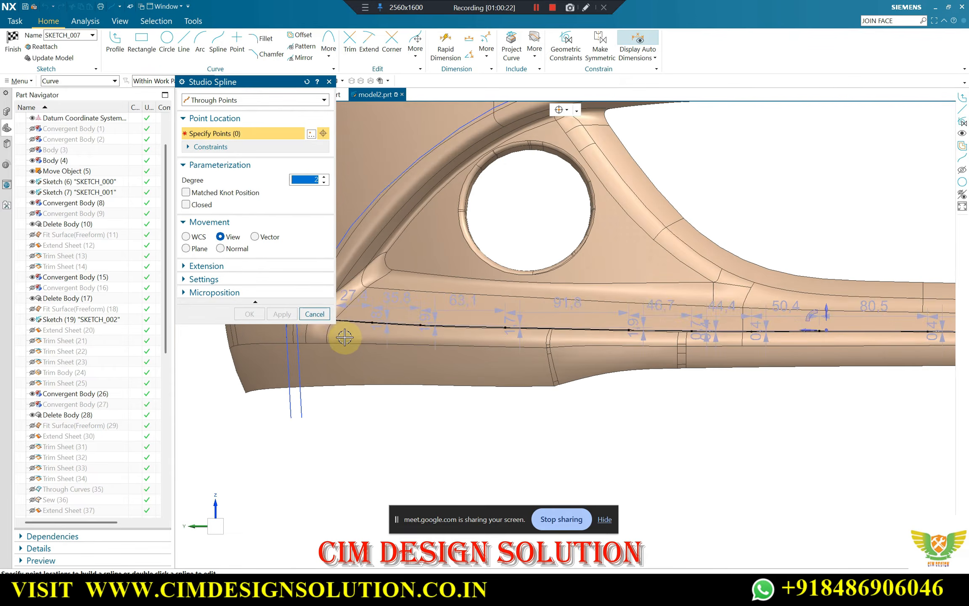
scroll(351, 329, down, 2)
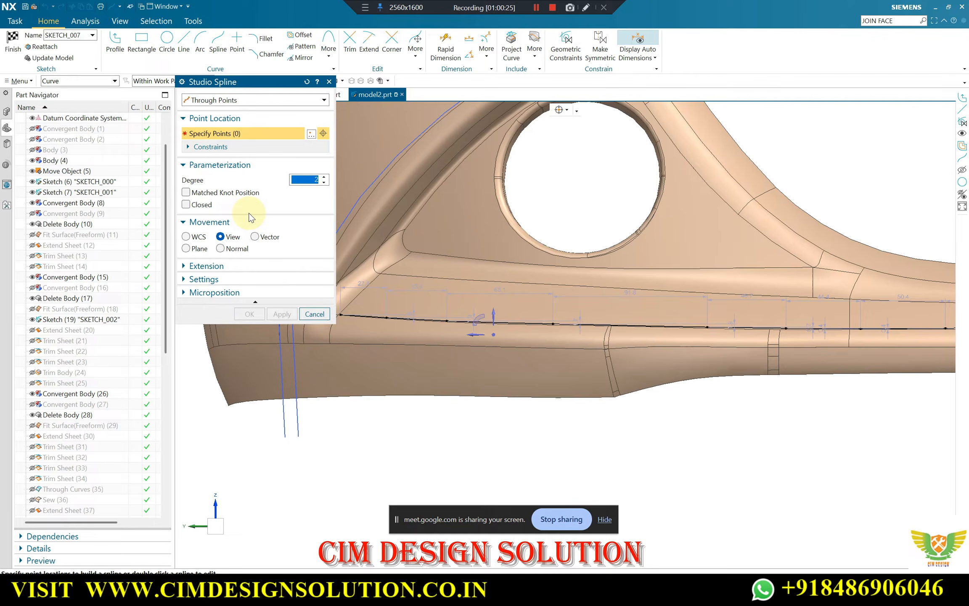
scroll(383, 273, up, 5)
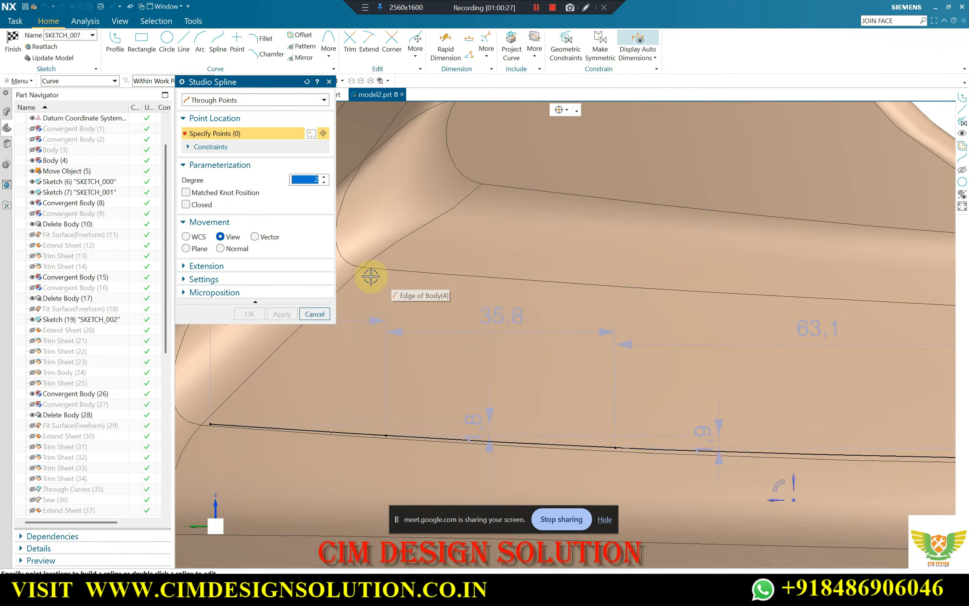
scroll(366, 273, up, 1)
click(364, 269)
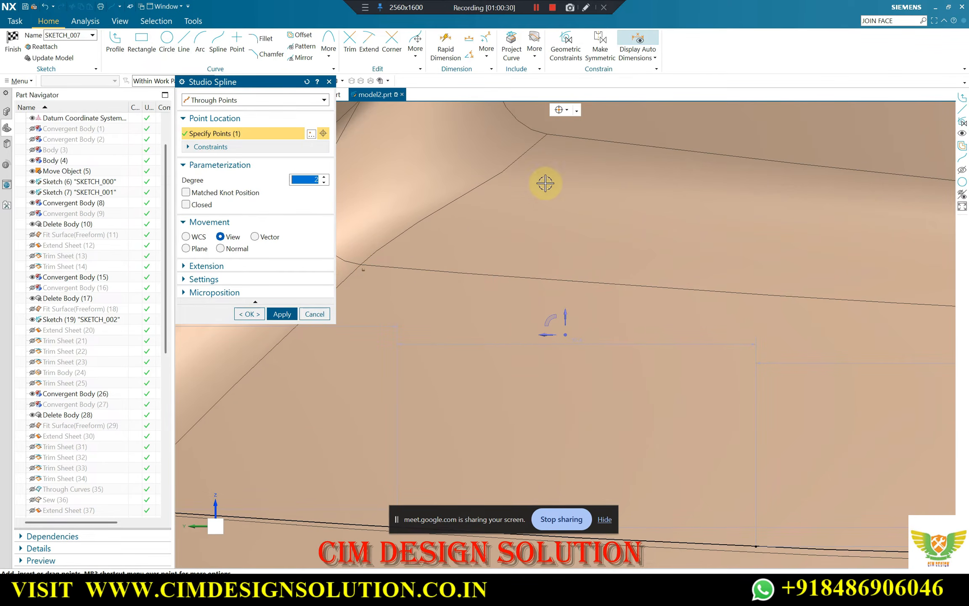
click(566, 110)
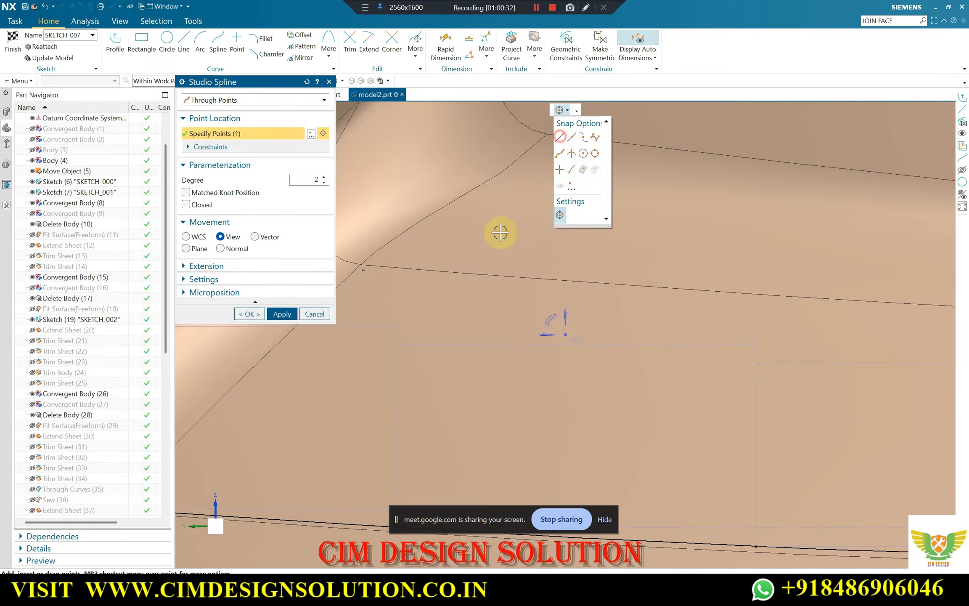
click(655, 291)
scroll(408, 293, down, 3)
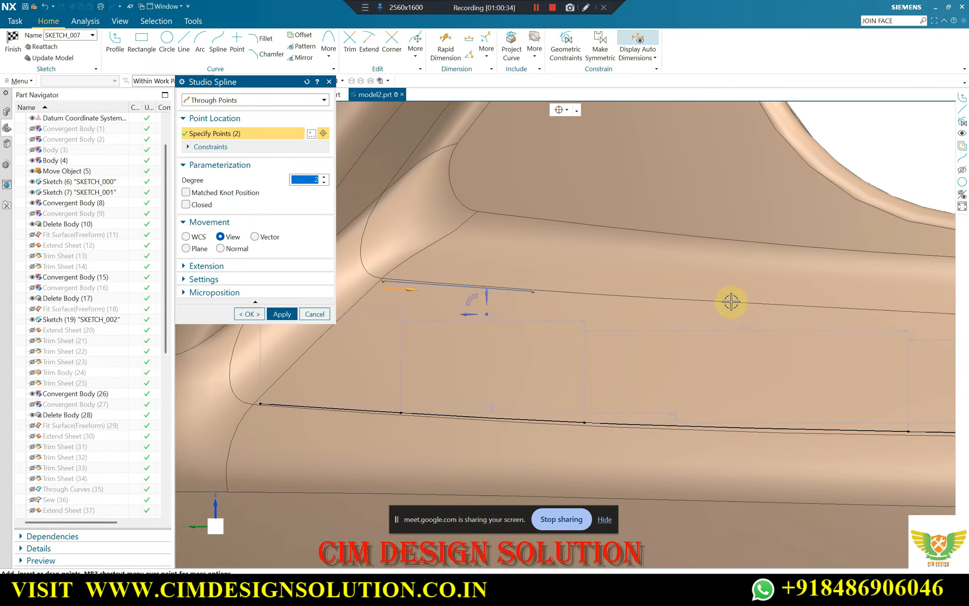
scroll(755, 306, up, 2)
click(763, 305)
scroll(400, 285, down, 3)
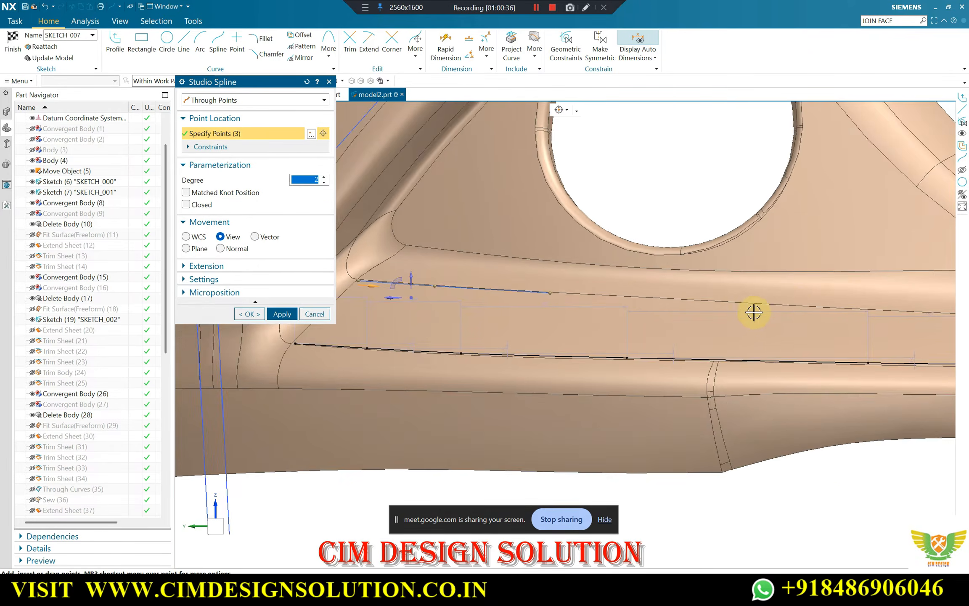
scroll(734, 301, up, 2)
click(731, 298)
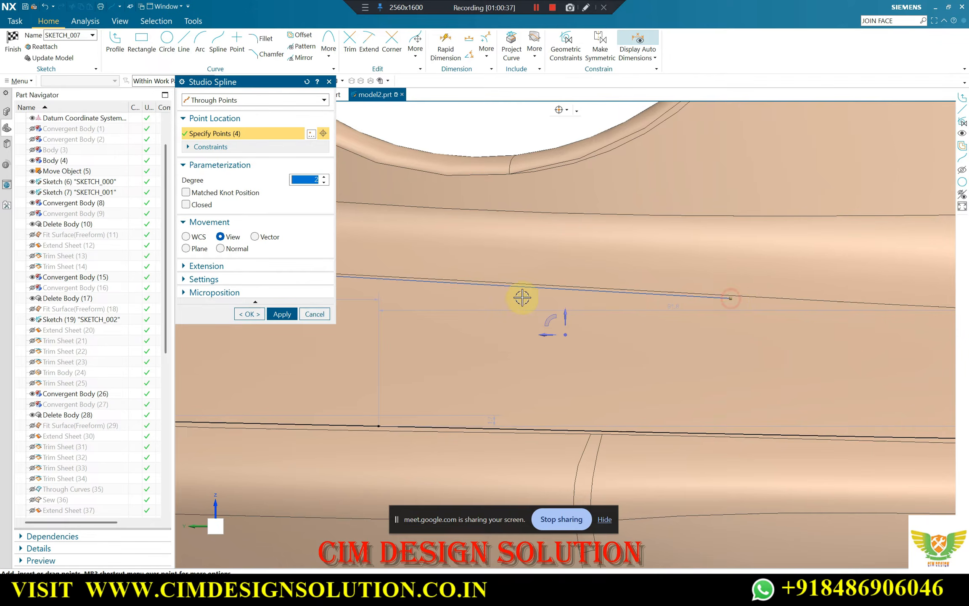
scroll(521, 297, down, 3)
scroll(826, 305, up, 2)
click(819, 319)
scroll(461, 271, down, 3)
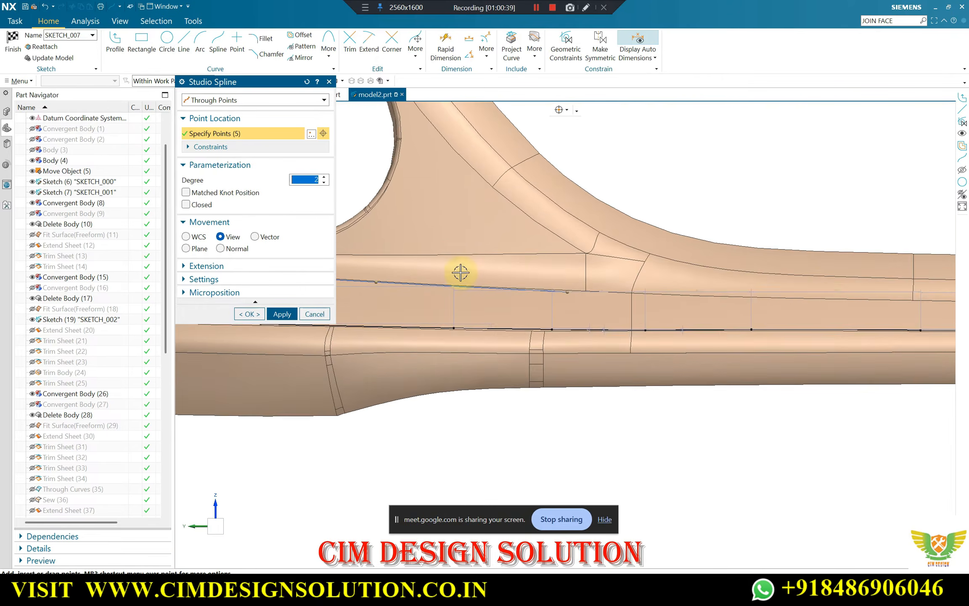
scroll(772, 299, up, 2)
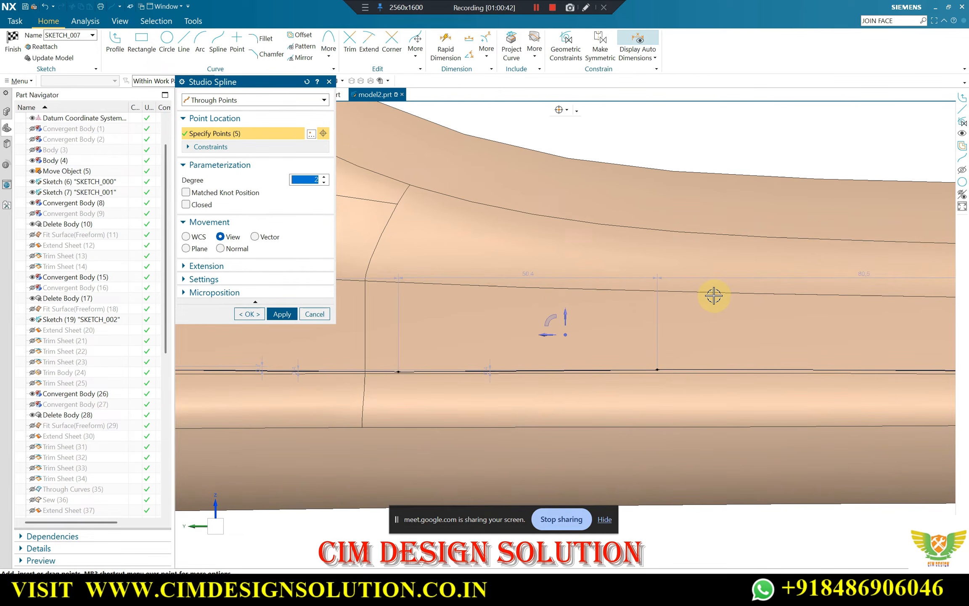
click(714, 295)
scroll(441, 296, down, 3)
scroll(753, 310, up, 2)
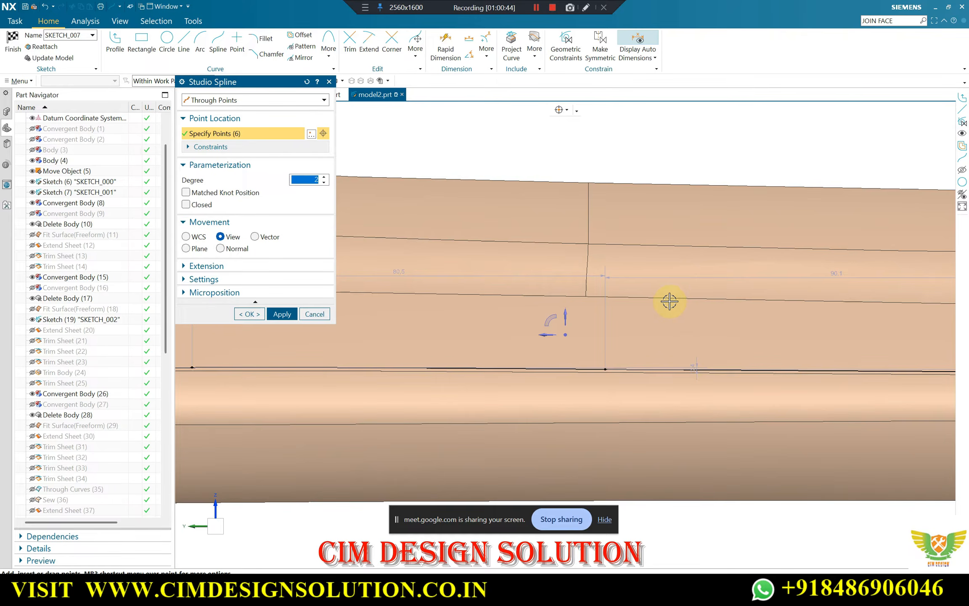
scroll(641, 306, down, 3)
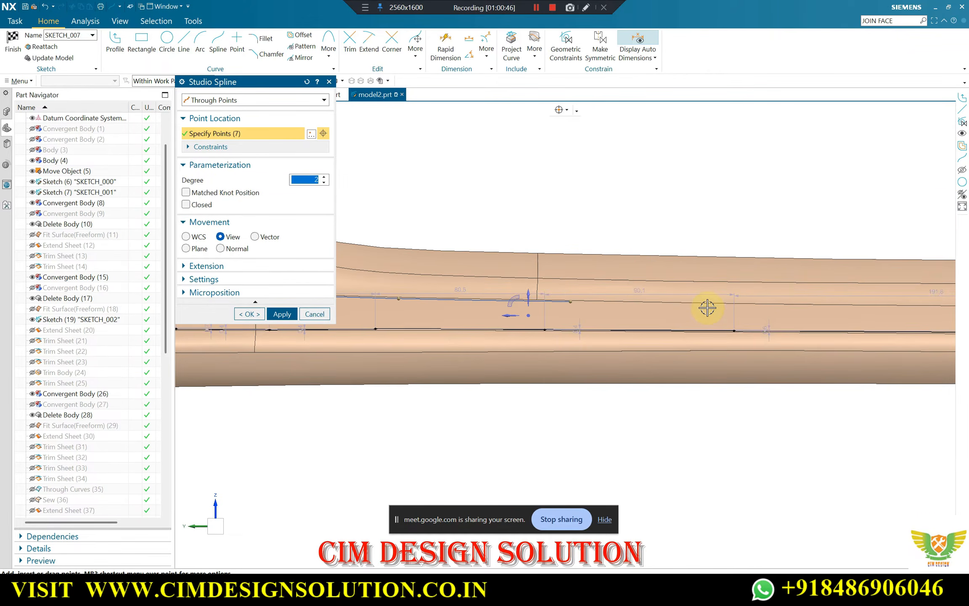
scroll(754, 306, up, 2)
click(747, 303)
scroll(672, 309, down, 3)
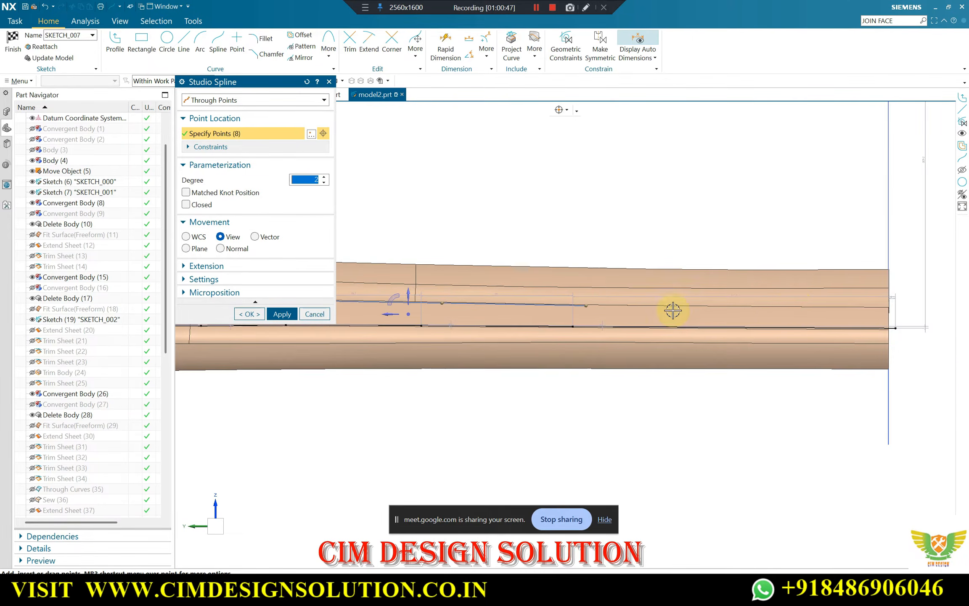
scroll(930, 315, up, 2)
click(781, 312)
scroll(781, 312, down, 3)
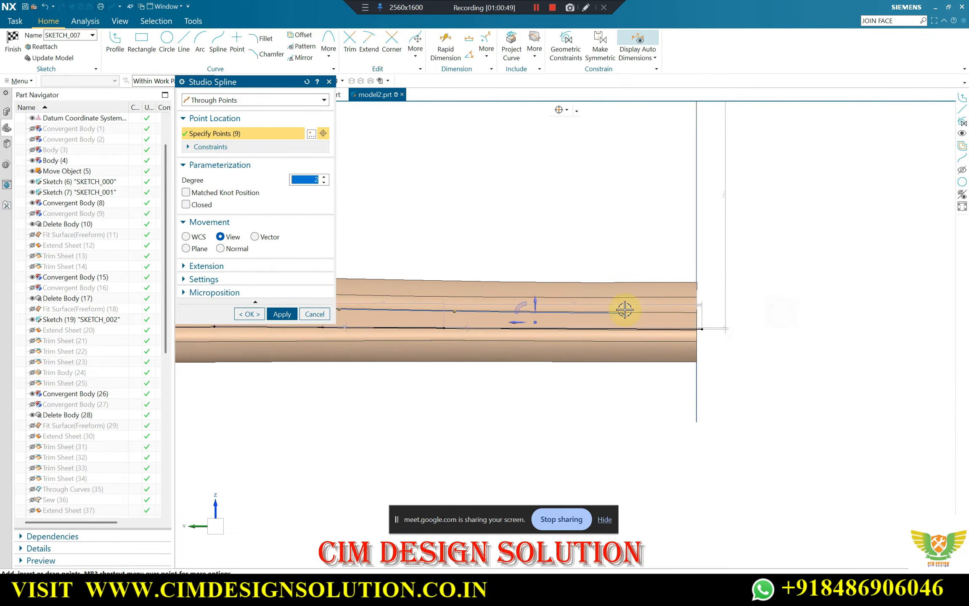
scroll(646, 310, up, 2)
scroll(768, 294, down, 5)
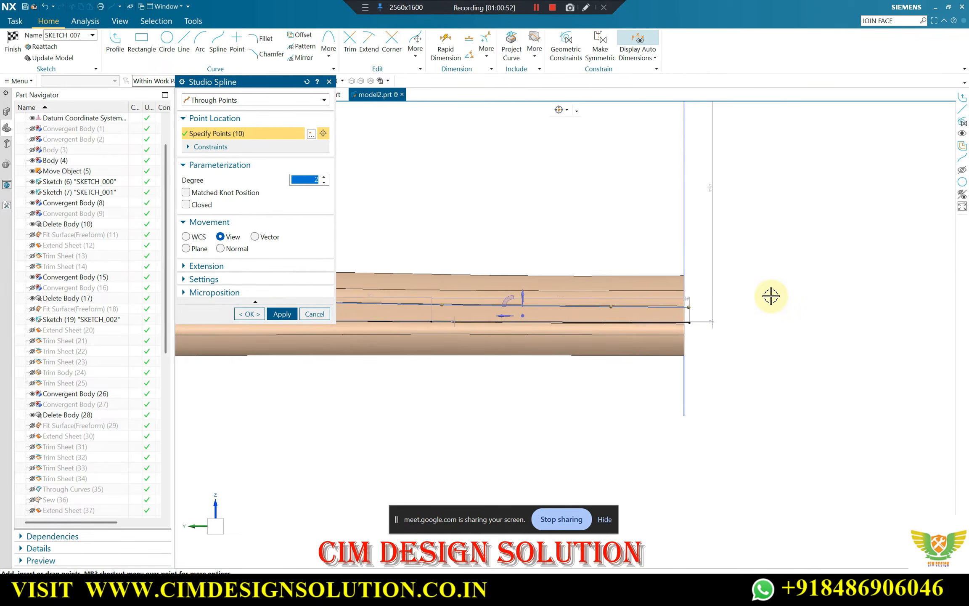
click(249, 314)
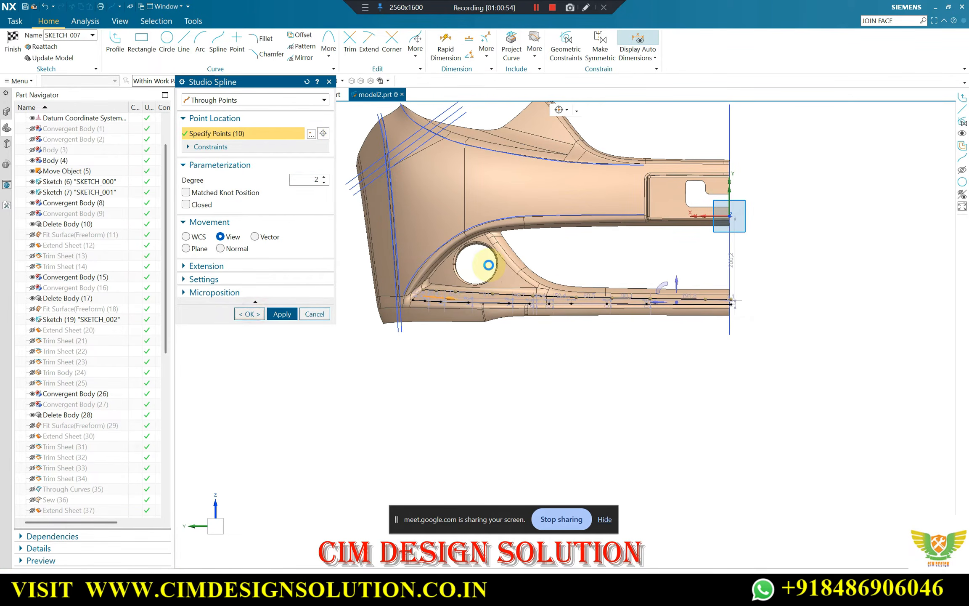
Examine both traced splines along the lower band, from their outer ends beside the round opening to the centre line
scroll(488, 264, up, 2)
scroll(455, 298, up, 3)
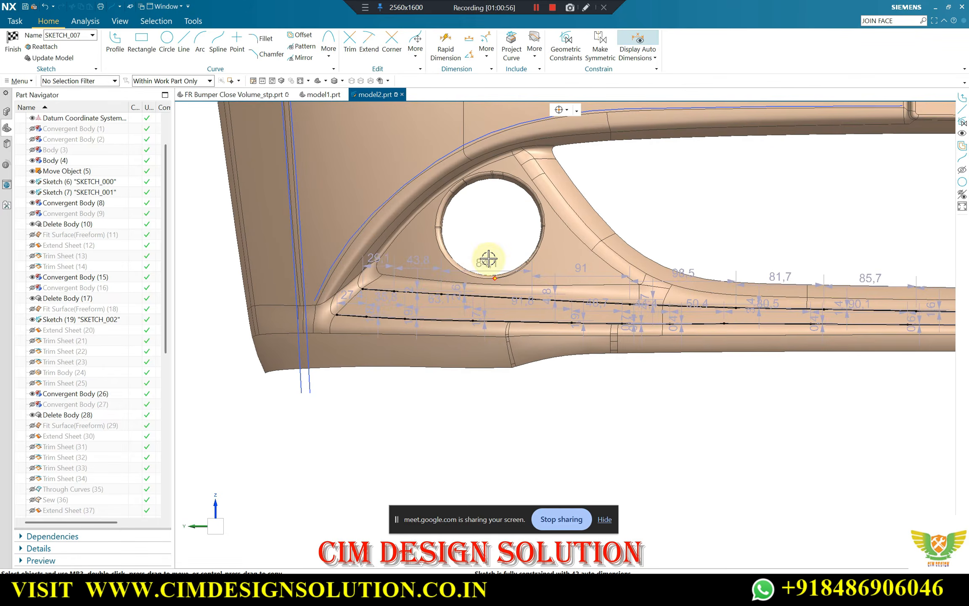
scroll(664, 213, down, 2)
scroll(664, 213, down, 3)
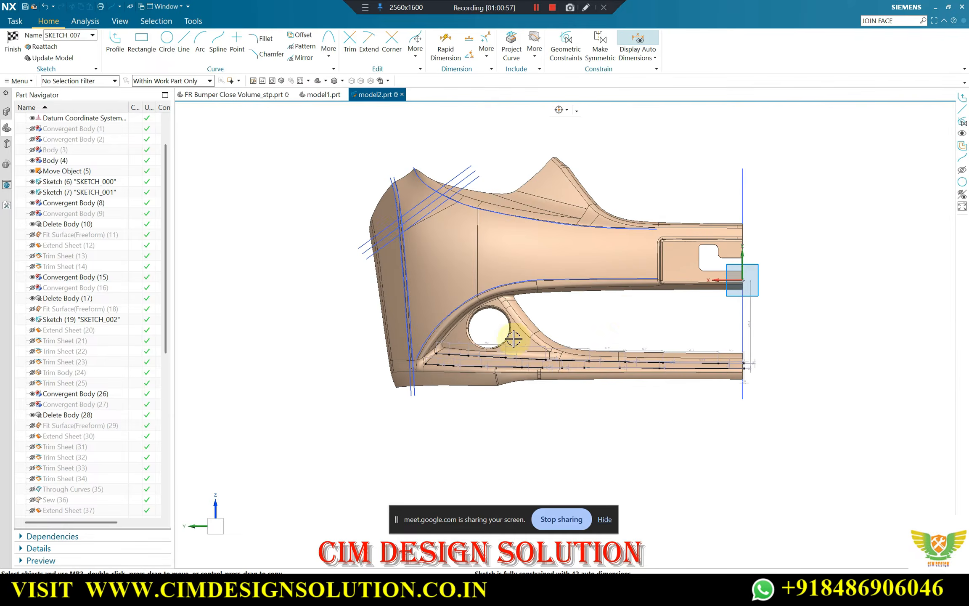
scroll(660, 324, up, 3)
scroll(548, 331, down, 2)
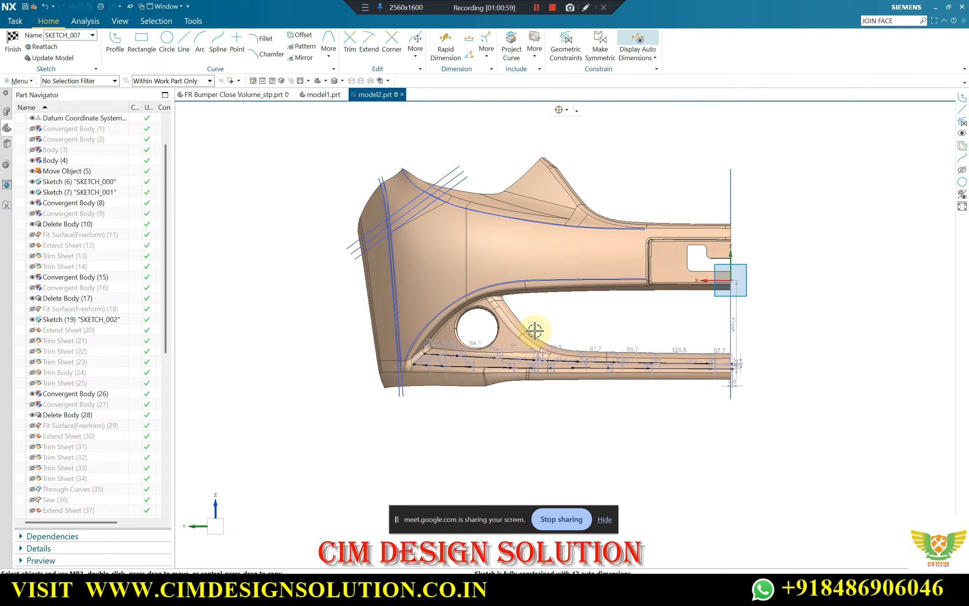
scroll(430, 361, up, 3)
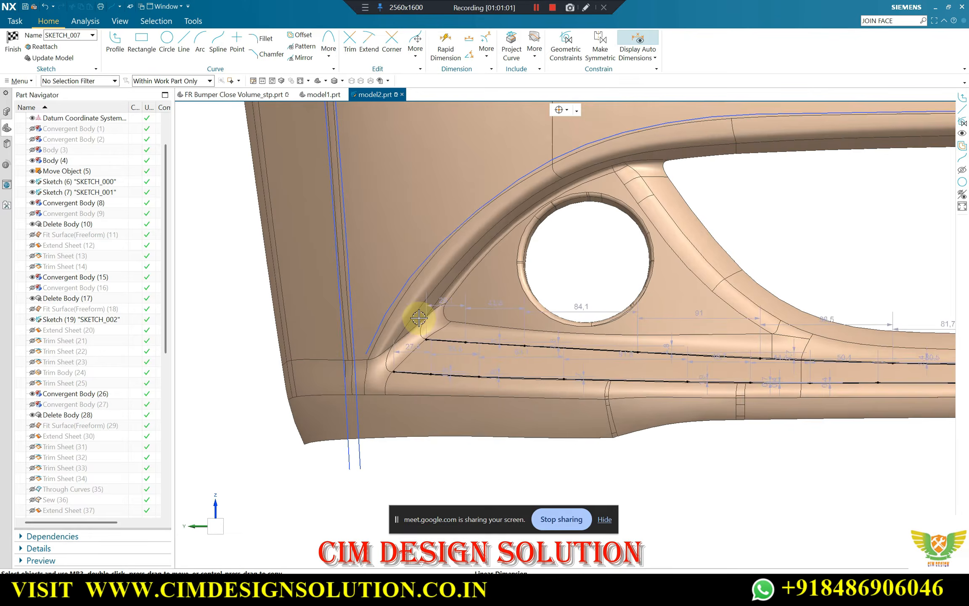
scroll(374, 319, down, 1)
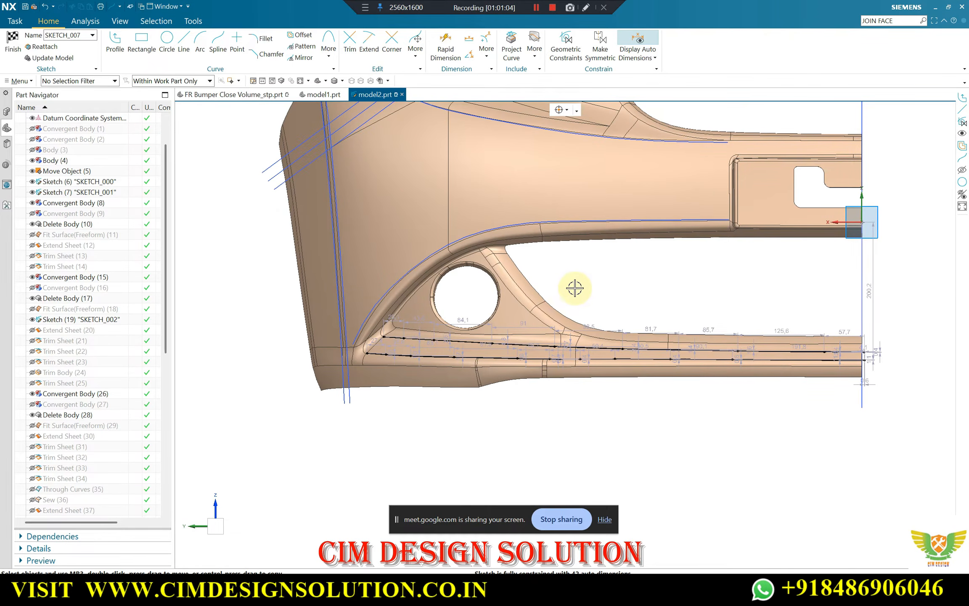
scroll(535, 338, down, 1)
scroll(511, 267, up, 3)
scroll(500, 298, down, 1)
scroll(410, 372, up, 2)
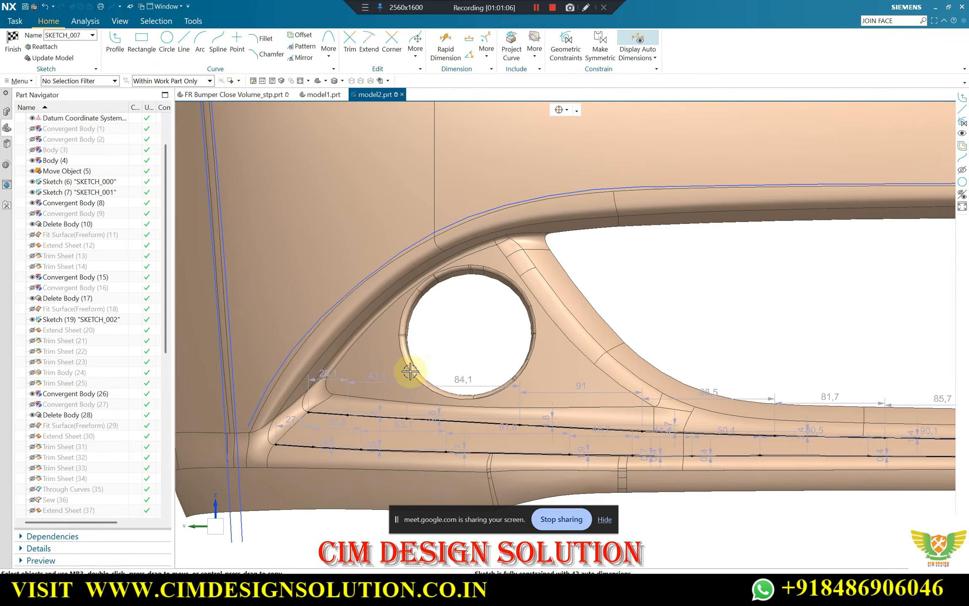
scroll(417, 339, down, 1)
middle_drag(609, 330, 683, 324)
scroll(597, 330, down, 2)
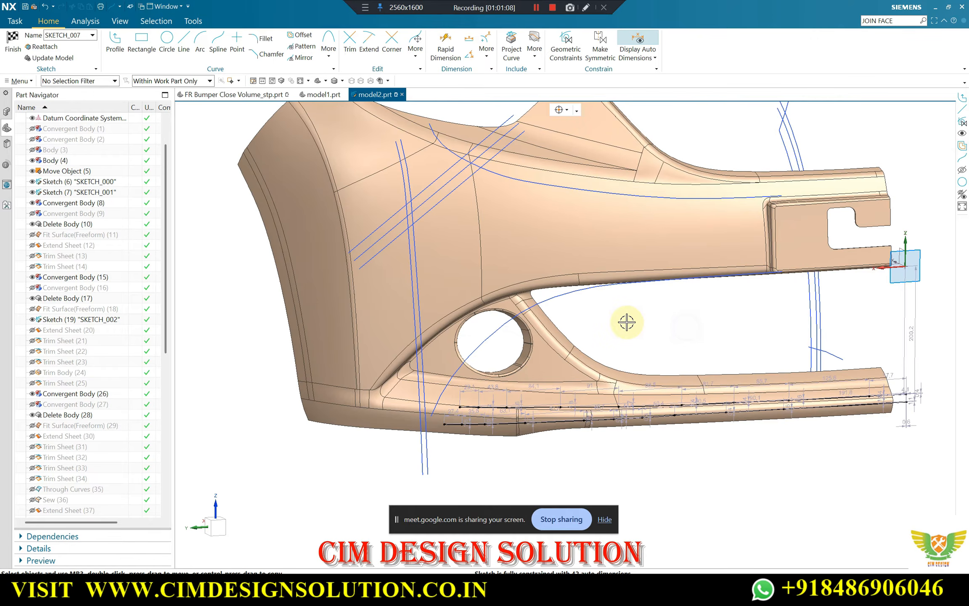
Join the outer start points of the upper and lower band splines with a straight sketch line
scroll(385, 364, up, 5)
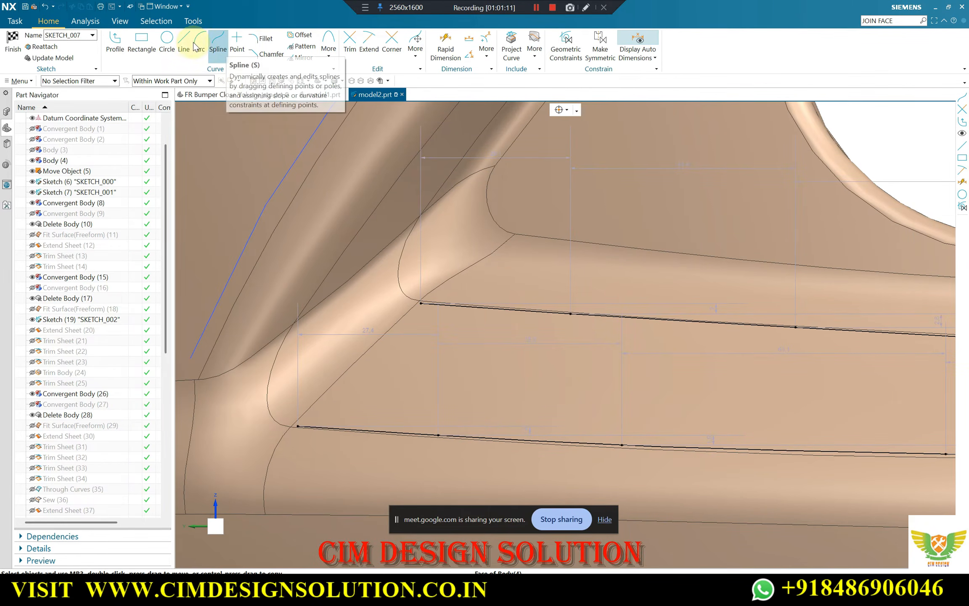
key(l)
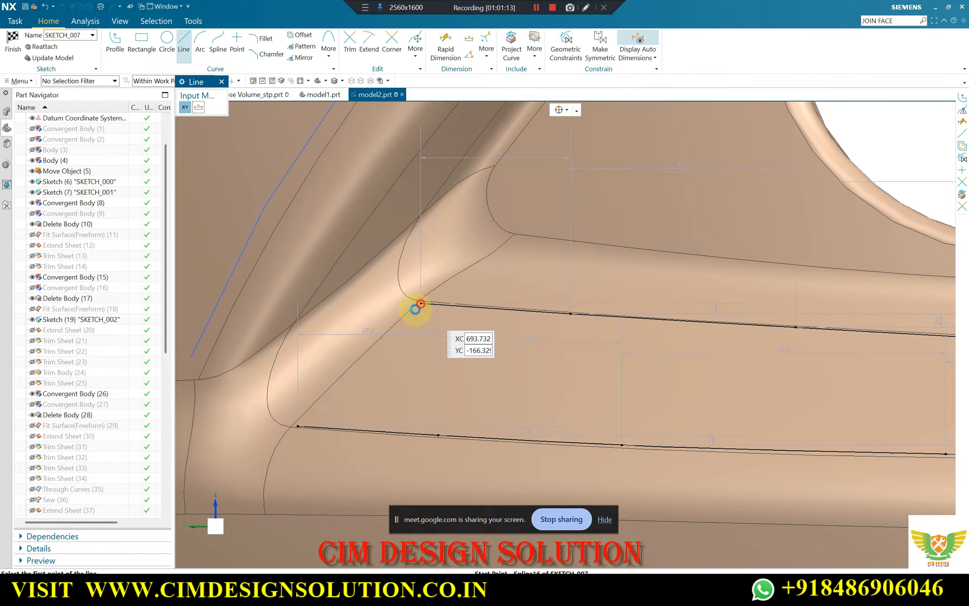
click(421, 304)
click(296, 425)
scroll(383, 350, down, 6)
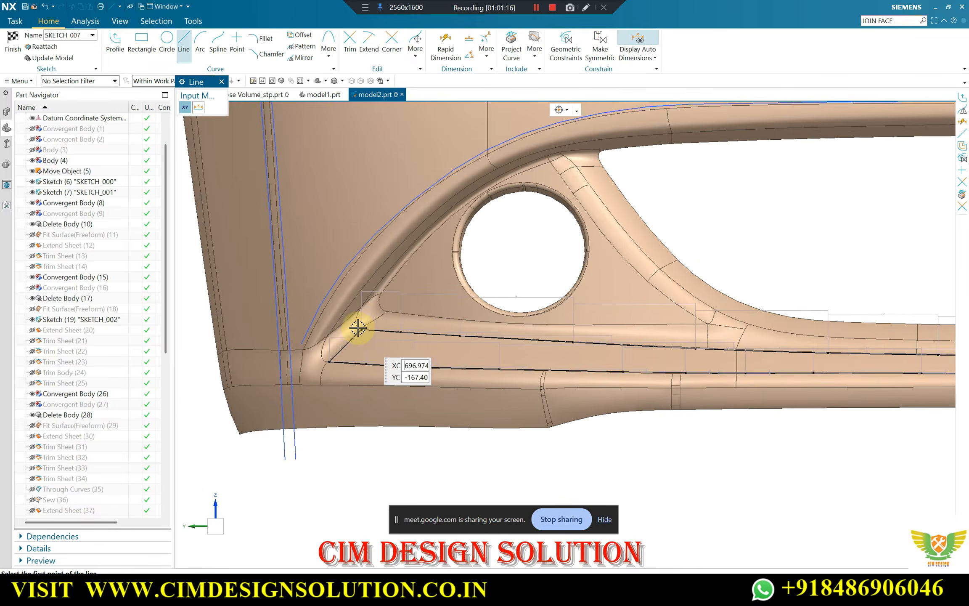
scroll(786, 321, up, 3)
key(Escape)
scroll(610, 308, down, 3)
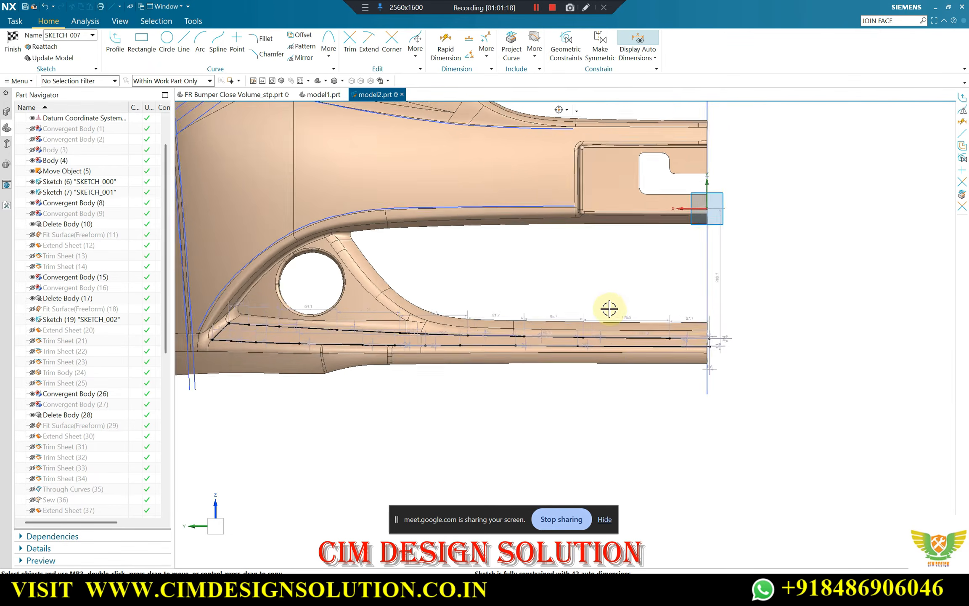
Finish the sketch and check the band outline against the lower part of the solid bumper body
click(16, 40)
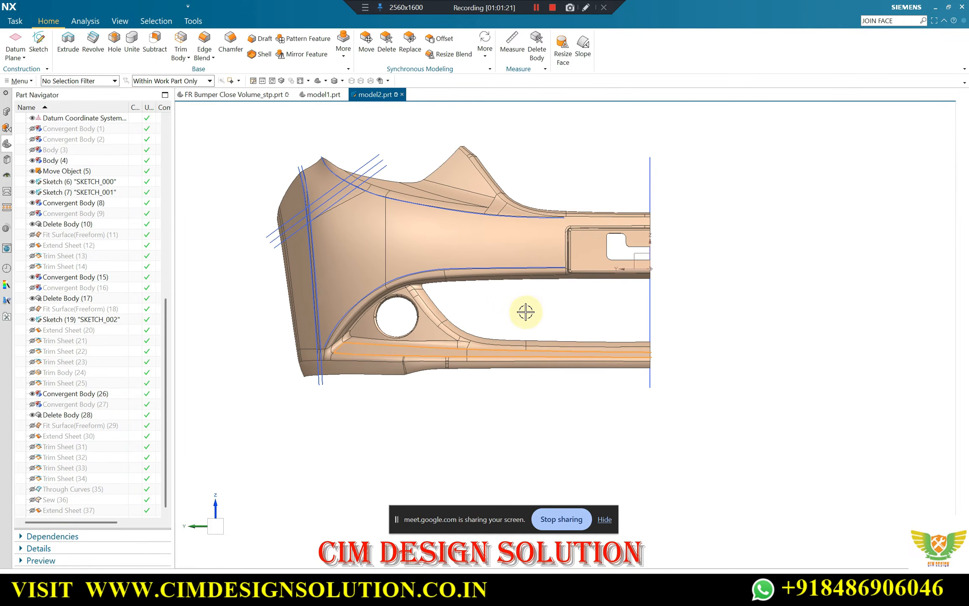
mouse_move(525, 312)
middle_down()
mouse_move(545, 329)
mouse_move(515, 337)
mouse_move(508, 320)
middle_up()
scroll(367, 367, up, 3)
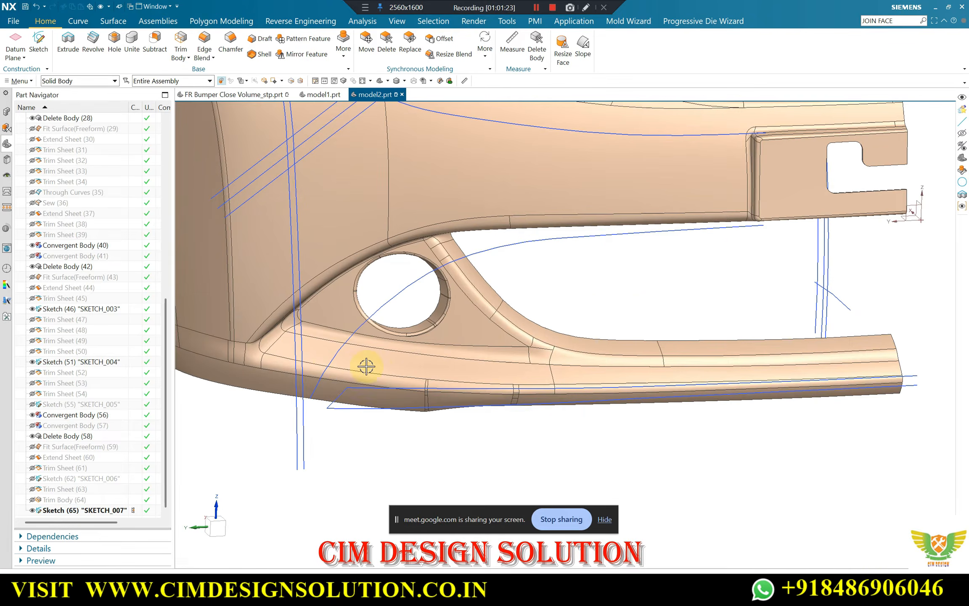
scroll(336, 361, down, 3)
middle_drag(307, 356, 484, 357)
scroll(483, 351, up, 3)
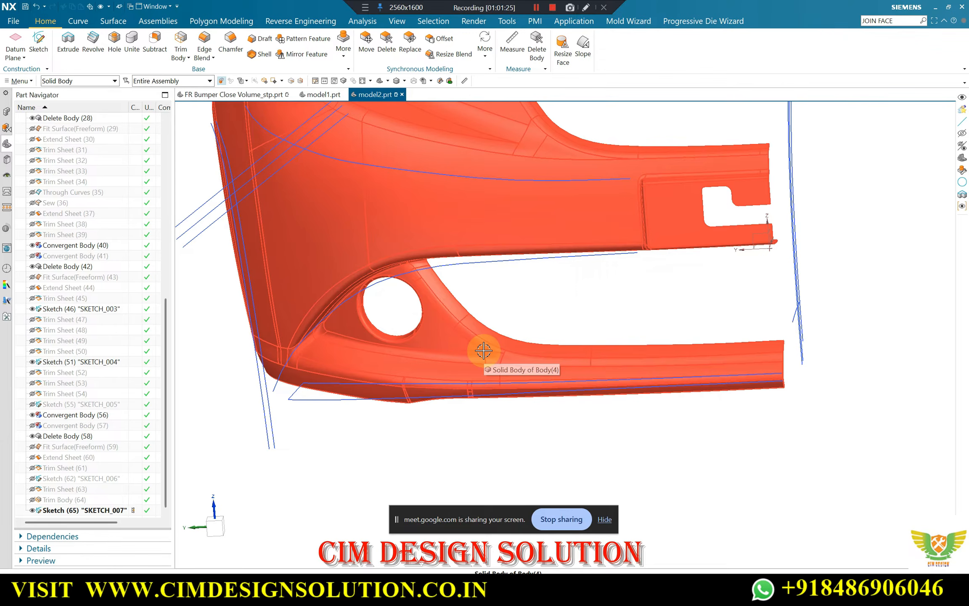
Swap the shown and hidden objects to display the convergent bumper body with the fitted sheets
key(ctrl+shift+b)
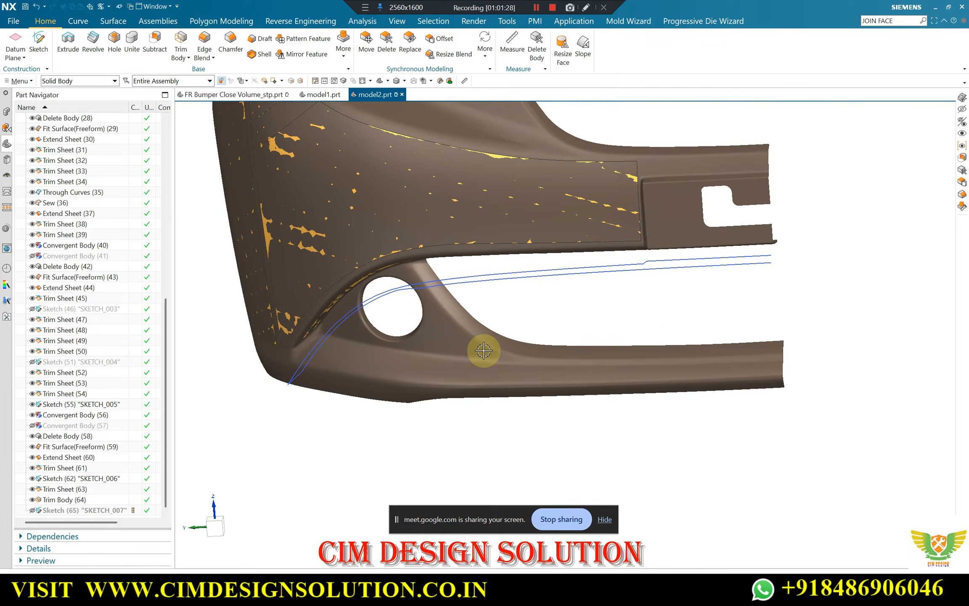
mouse_move(555, 391)
middle_down()
mouse_move(407, 329)
mouse_move(346, 239)
middle_up()
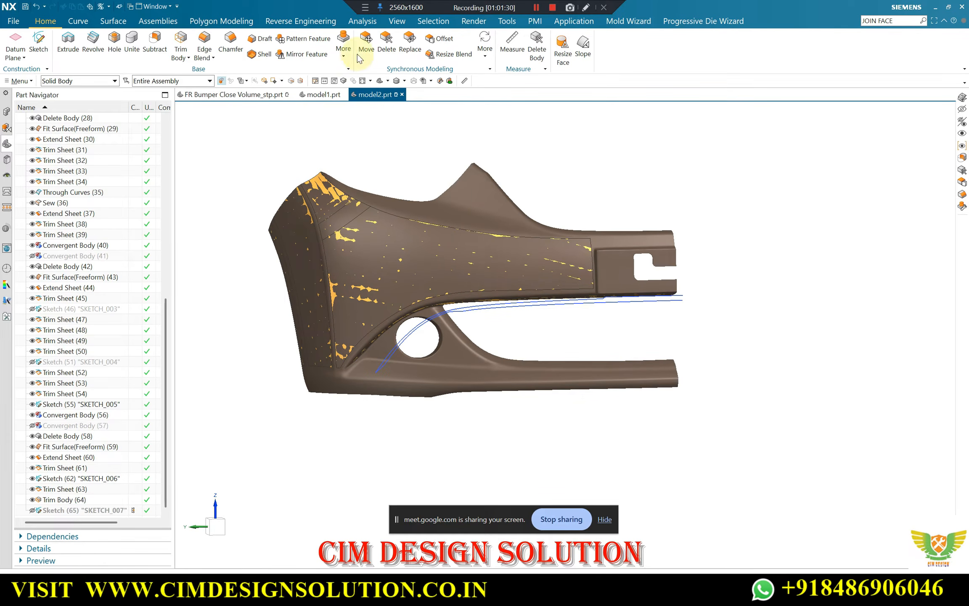
click(361, 22)
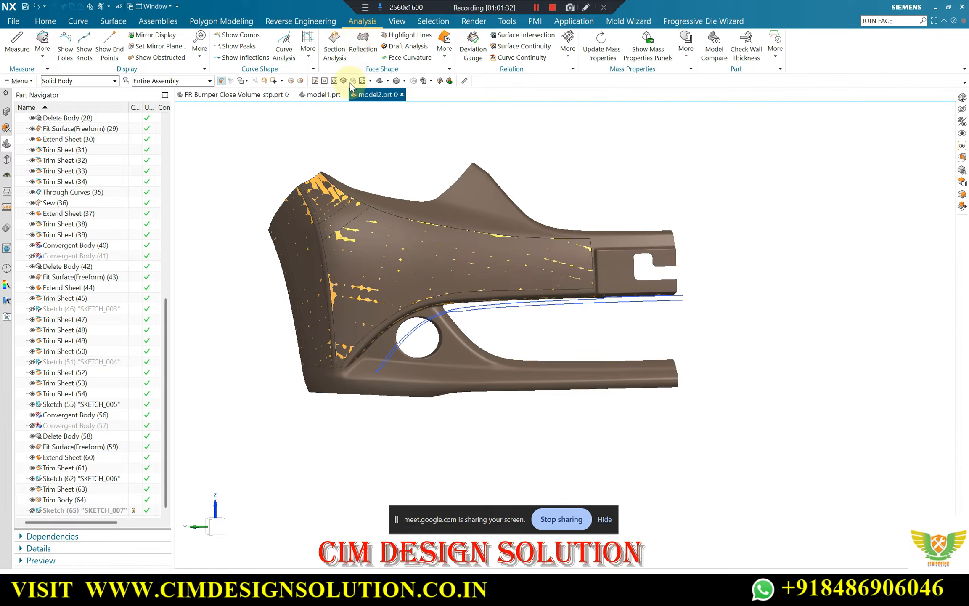
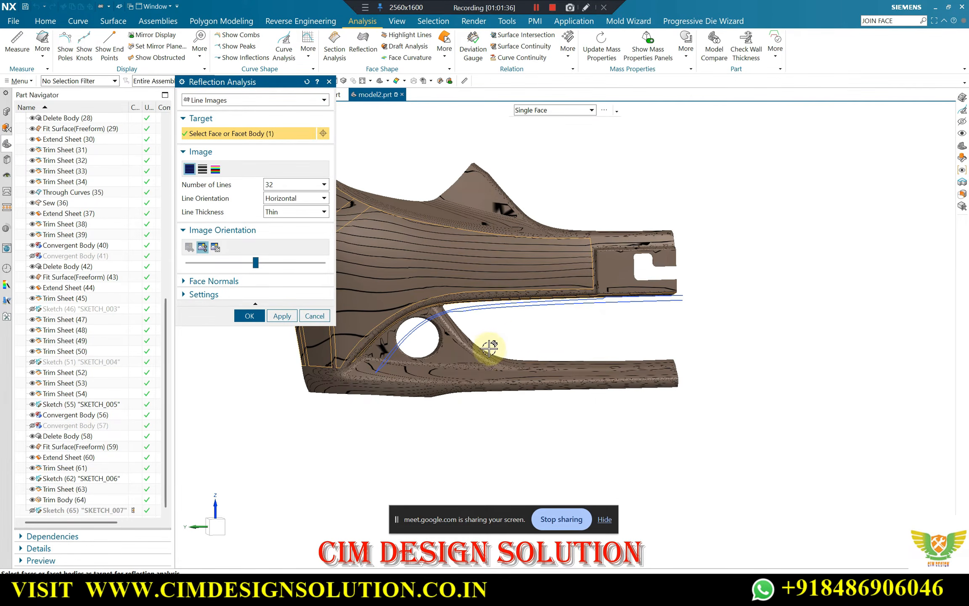
Confirm the reflection analysis with 32 thin horizontal lines and examine the bumper's lower area around the round opening
middle_drag(489, 347, 583, 360)
middle_click(609, 346)
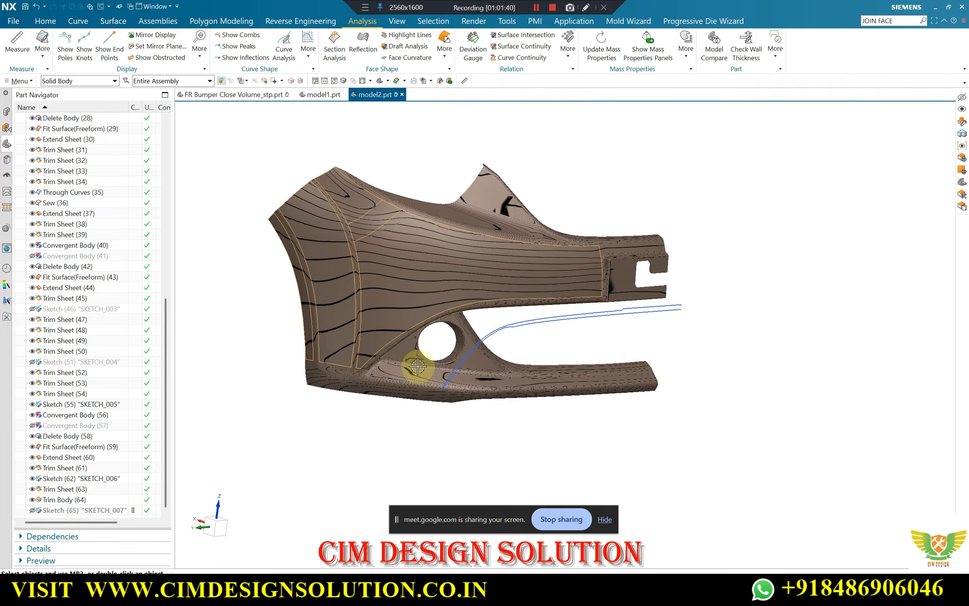
middle_drag(418, 367, 359, 374)
scroll(369, 365, up, 6)
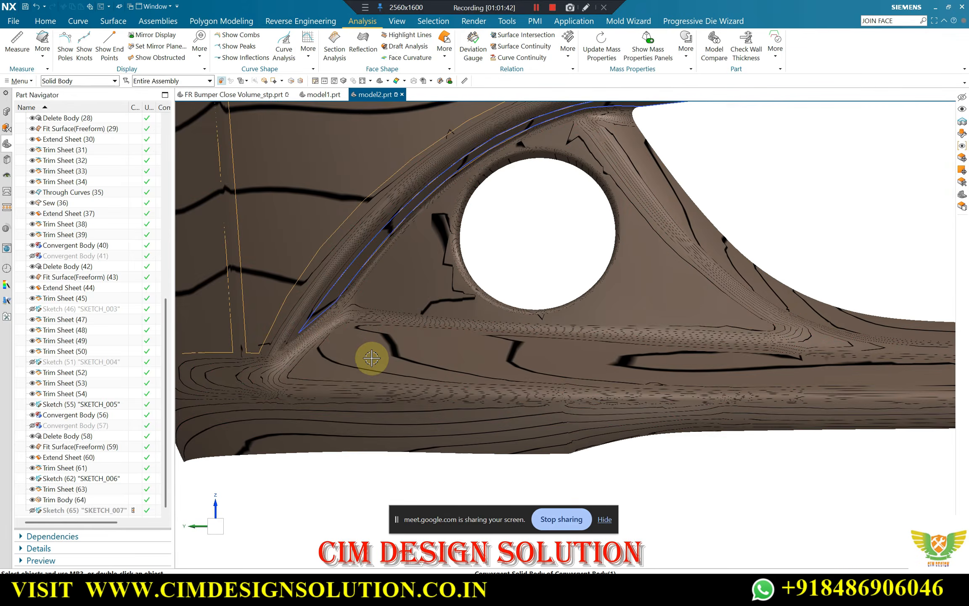
scroll(357, 355, down, 8)
middle_drag(608, 361, 443, 377)
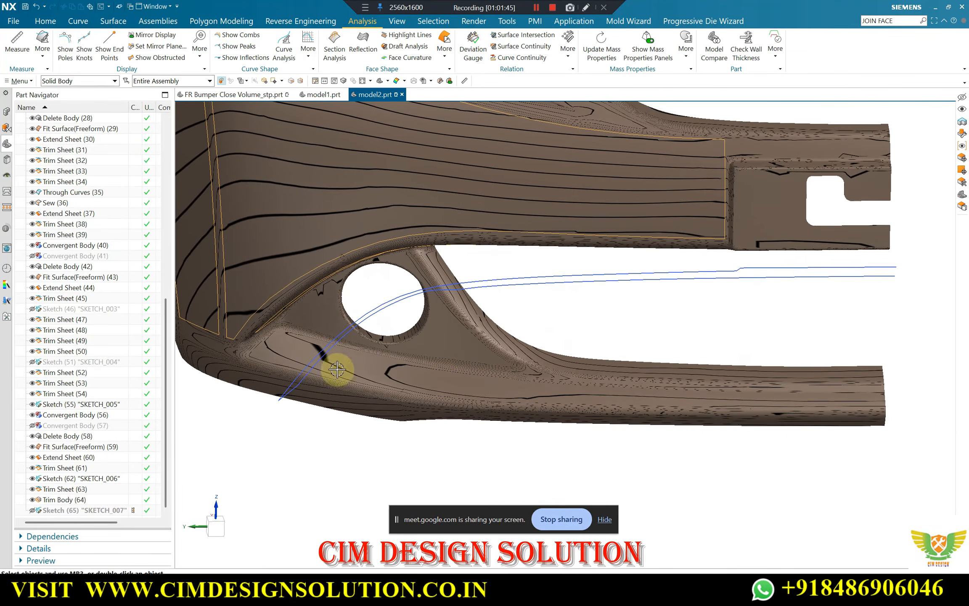
scroll(269, 362, up, 2)
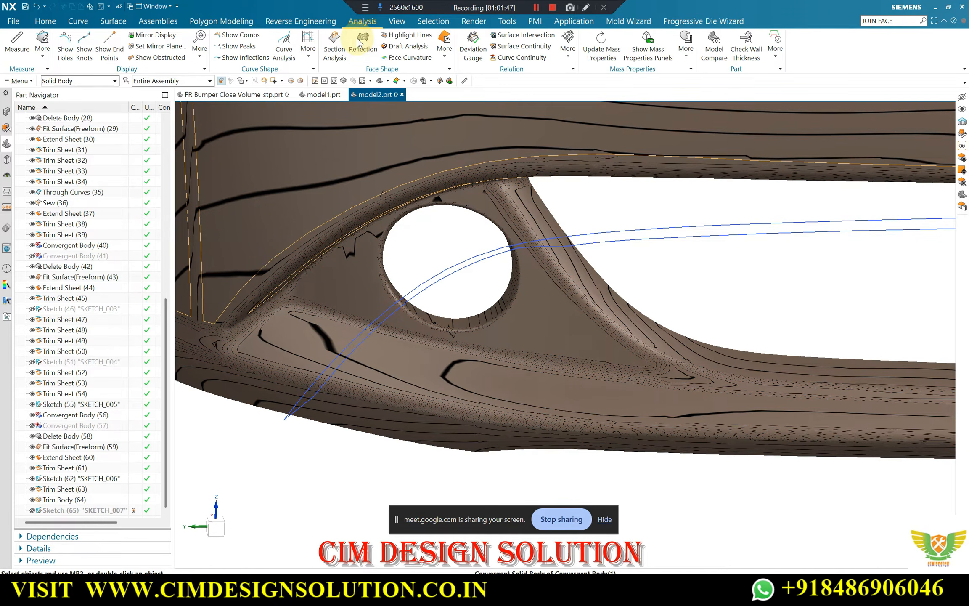
Increase the reflection analysis on the bumper body to 128 lines
click(358, 42)
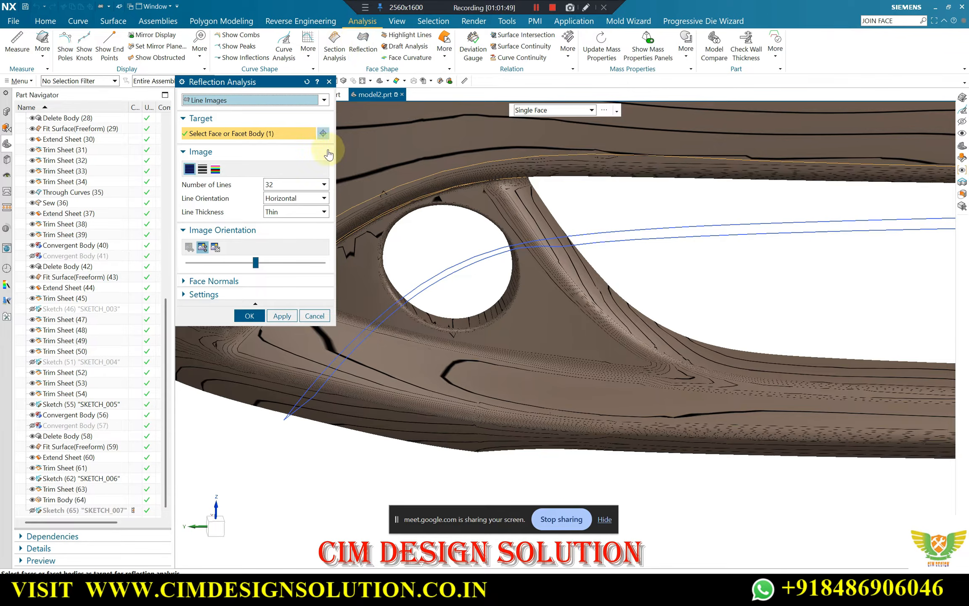
click(307, 185)
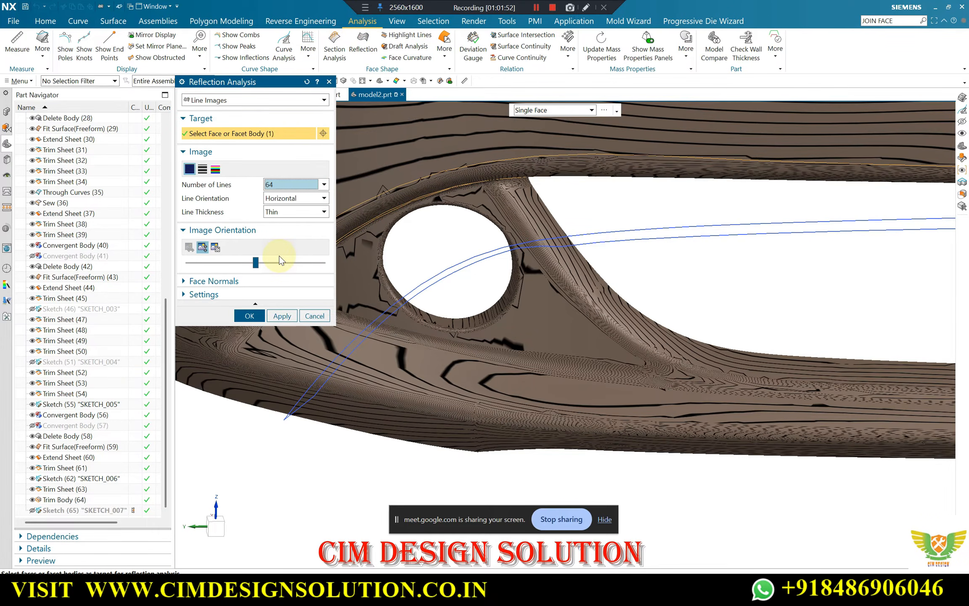
click(287, 184)
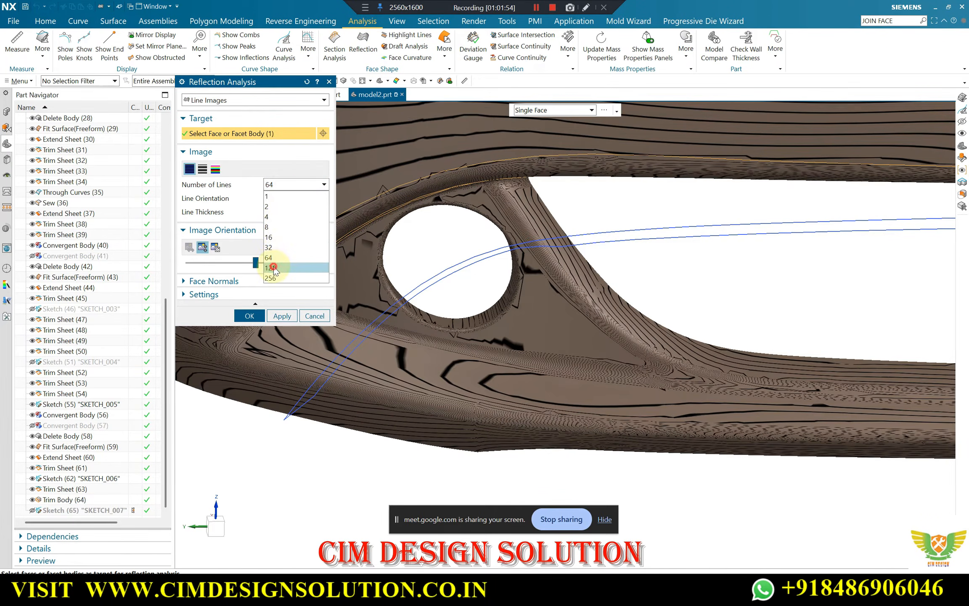
click(272, 268)
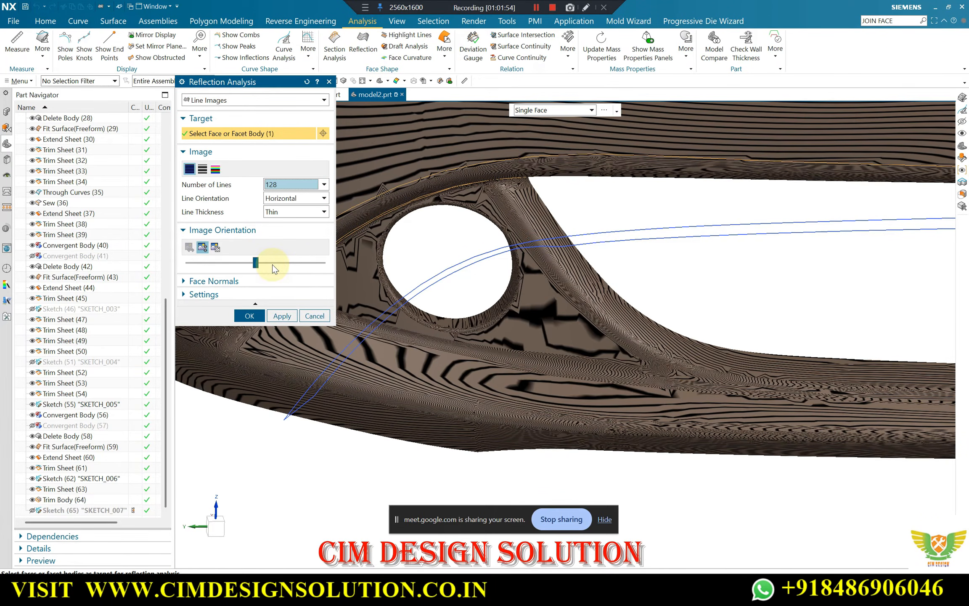
click(250, 315)
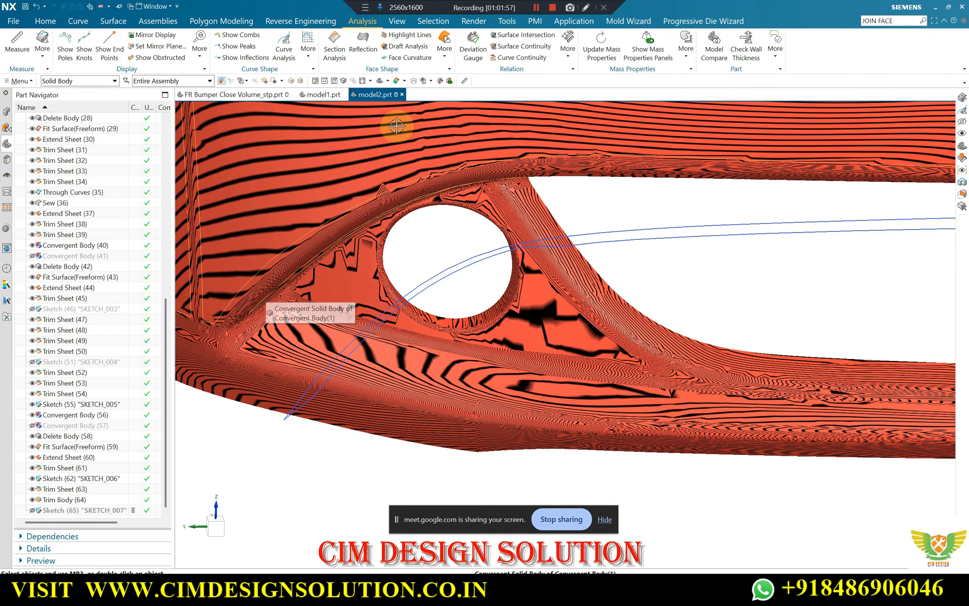
Start a Snip Facet Body by boundary on the convergent bumper body, set to edit a copy
scroll(374, 218, down, 3)
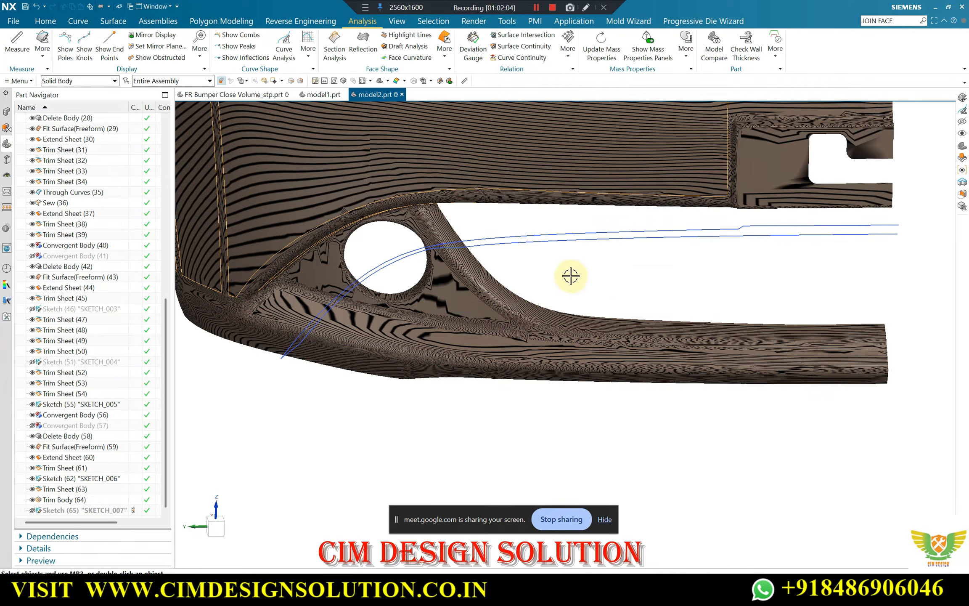
key(F8)
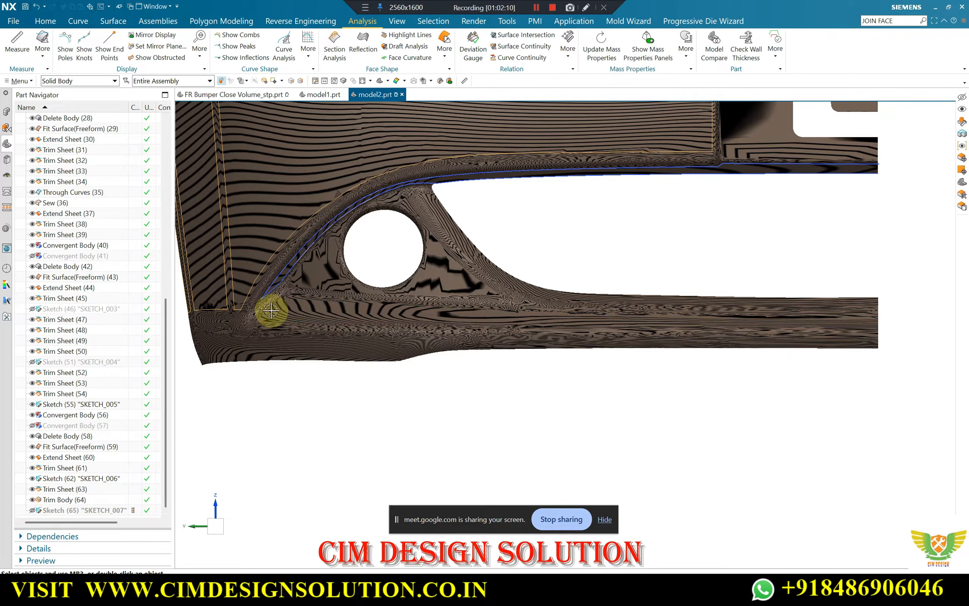
middle_drag(320, 324, 333, 352)
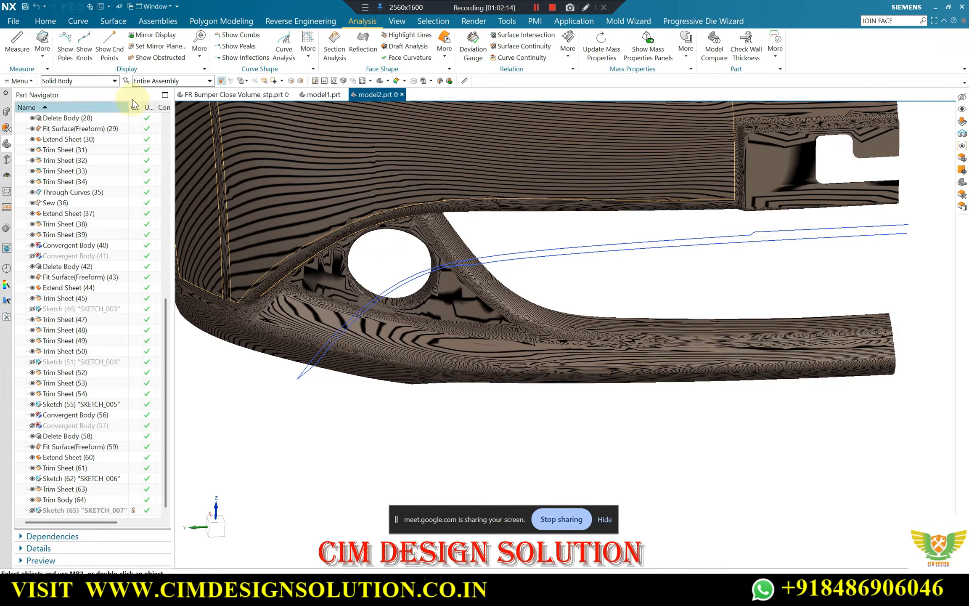
click(245, 22)
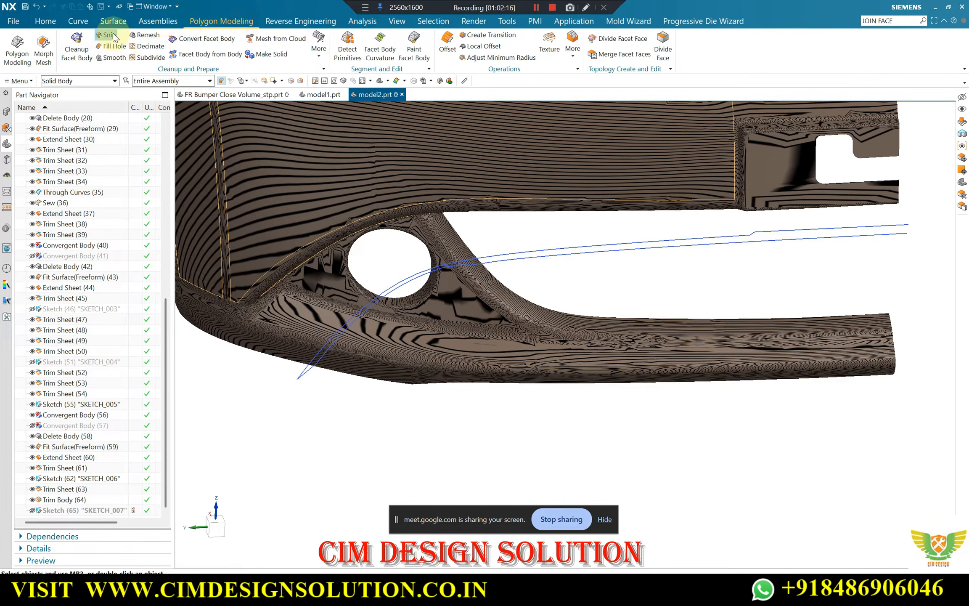
click(445, 337)
click(214, 181)
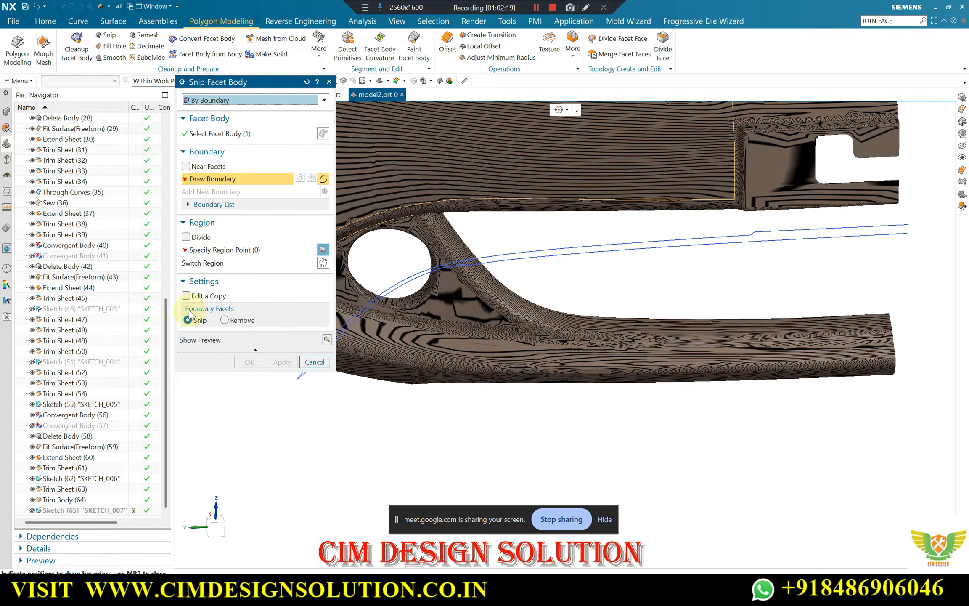
click(186, 295)
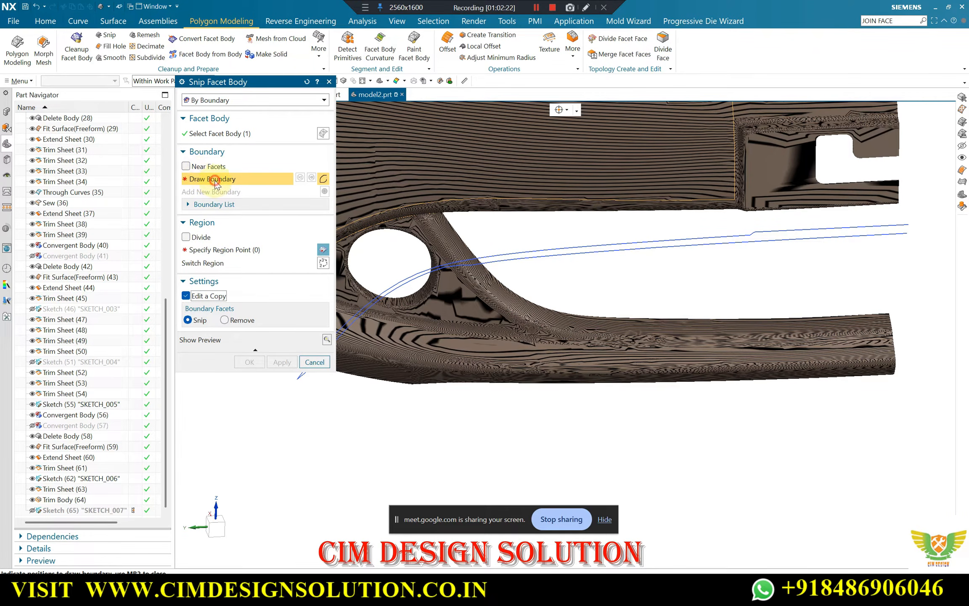
Draw the snip boundary along the upper crease of the lower facet strip, from its outer corner below the round opening past the centre-side end
scroll(622, 322, up, 5)
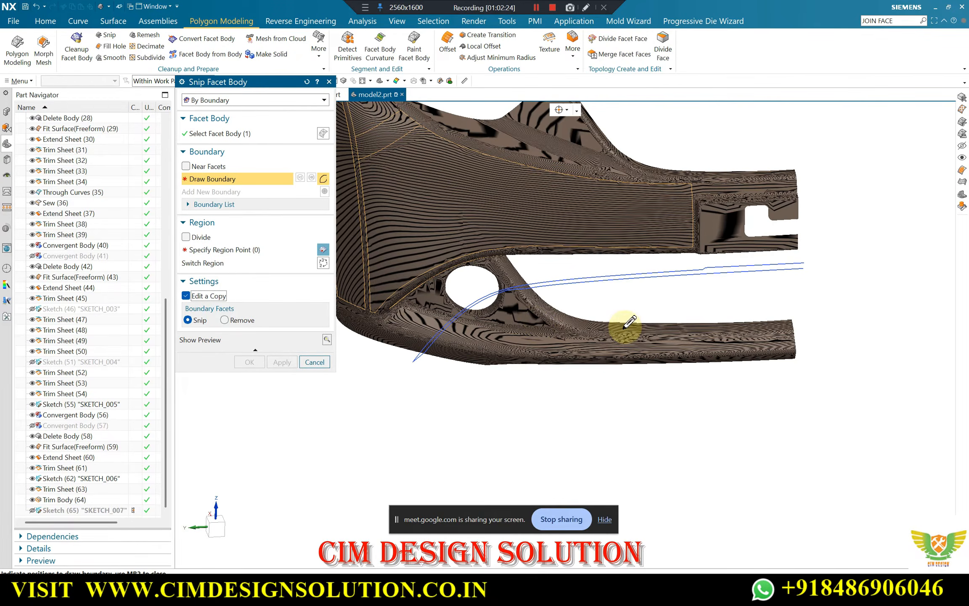
scroll(404, 302, up, 3)
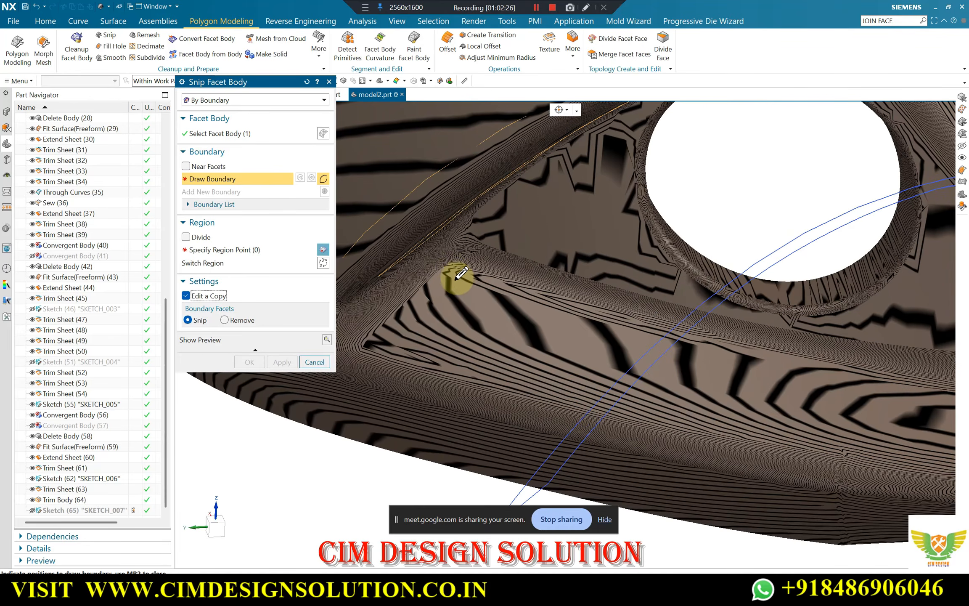
click(450, 270)
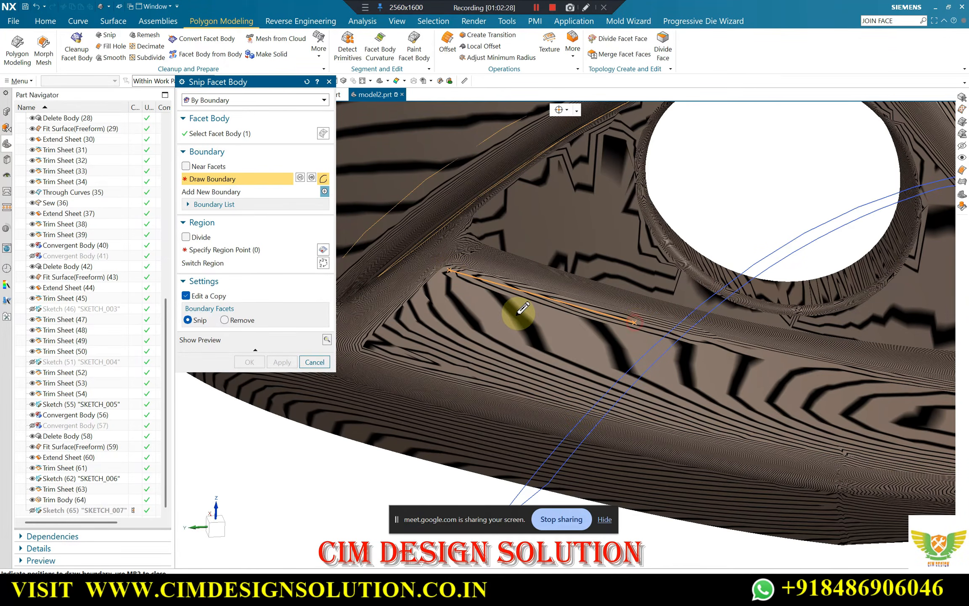
middle_drag(519, 310, 675, 342)
click(669, 346)
middle_drag(511, 321, 681, 351)
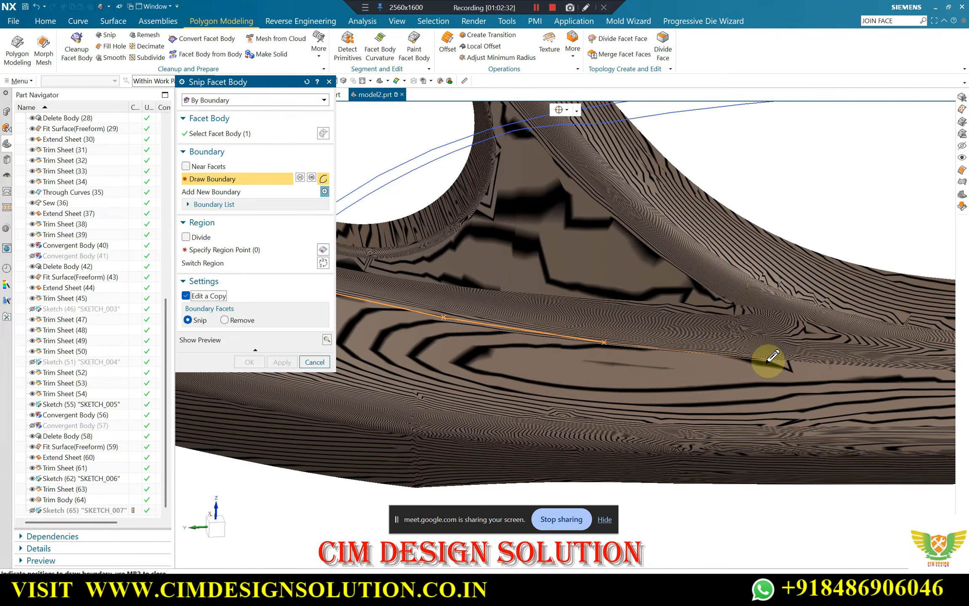
middle_drag(768, 356, 724, 355)
click(712, 348)
scroll(404, 344, down, 4)
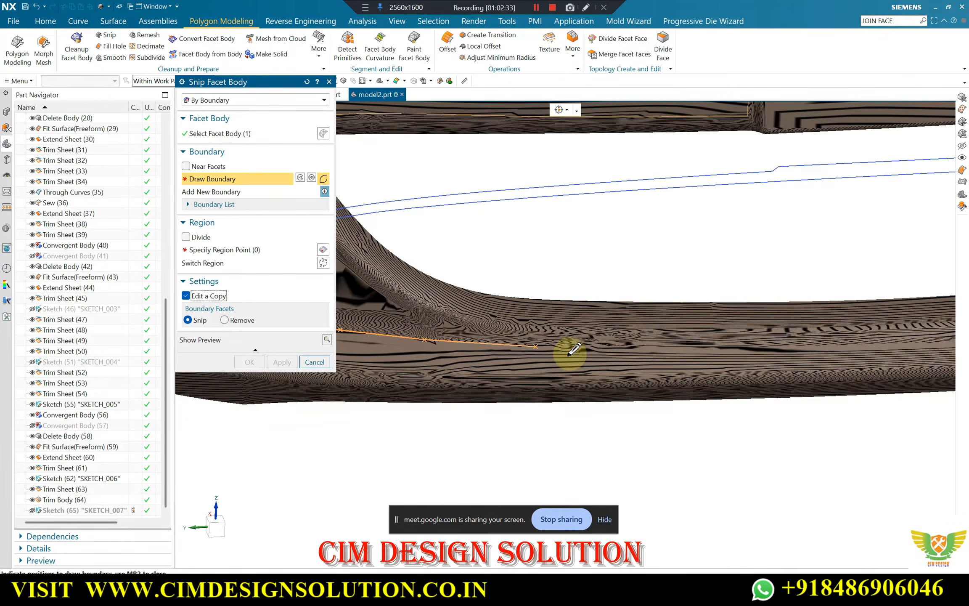
scroll(690, 347, up, 3)
click(678, 342)
scroll(433, 344, down, 3)
scroll(656, 343, up, 3)
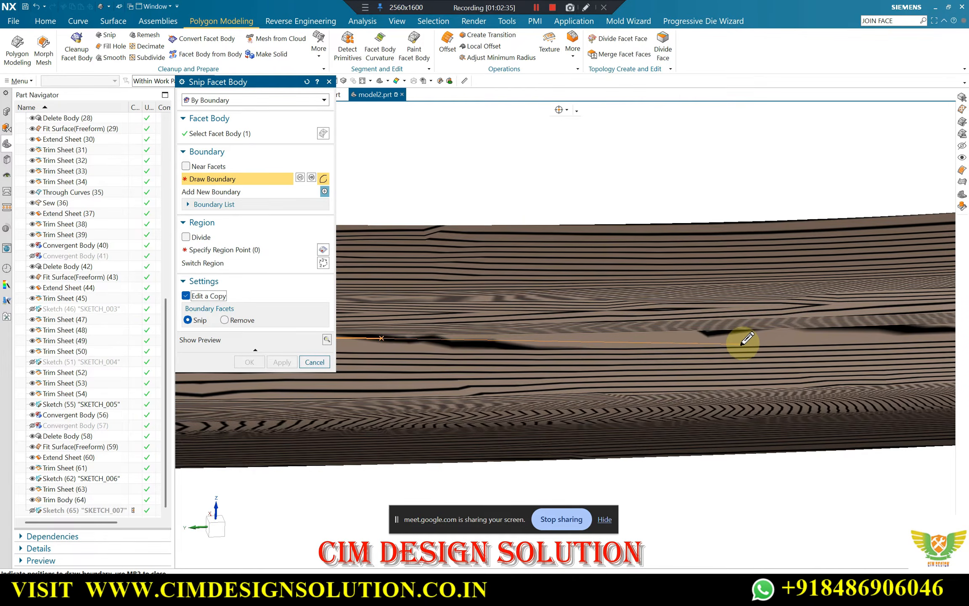
scroll(575, 359, down, 3)
scroll(645, 336, up, 3)
scroll(753, 347, down, 3)
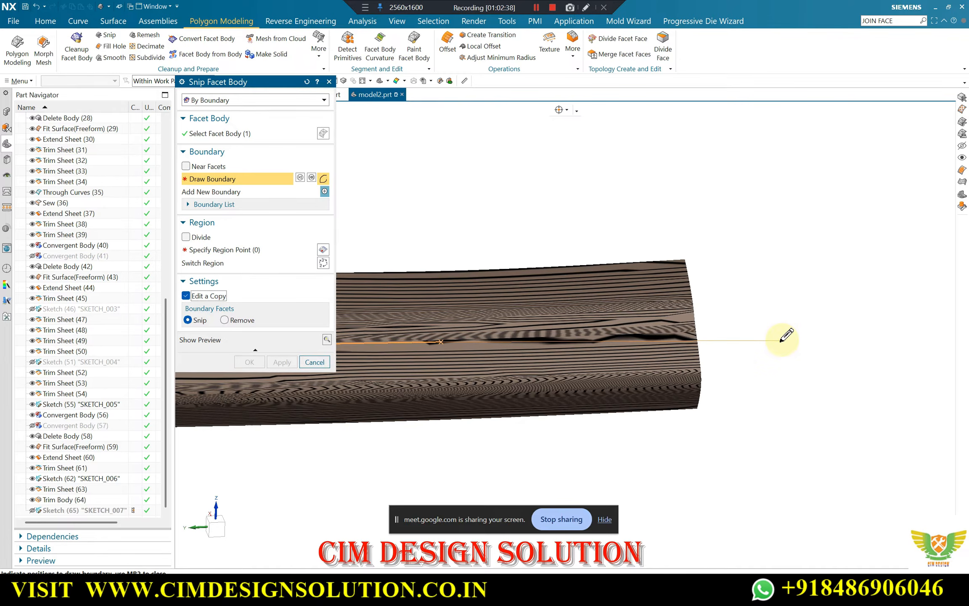
Continue the snip boundary around the centre-side end and back along the strip's lower crease to its lower outer corner
click(716, 365)
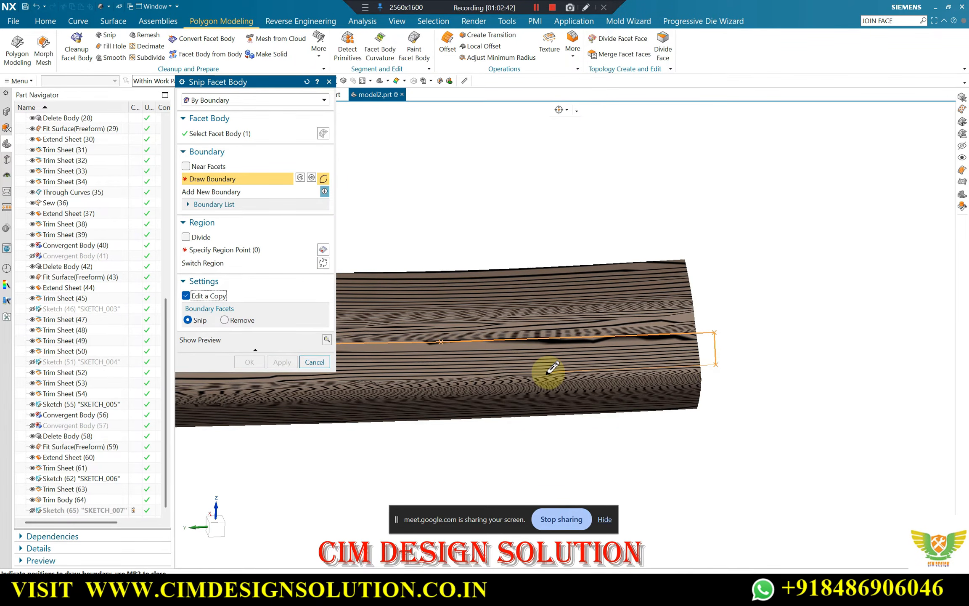
scroll(519, 384, up, 2)
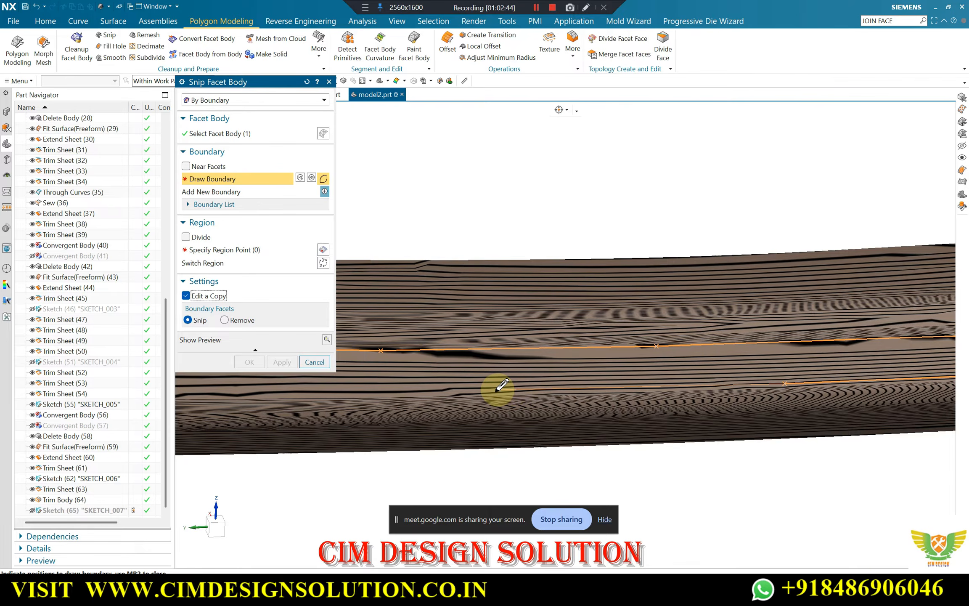
scroll(589, 395, down, 2)
scroll(408, 402, up, 2)
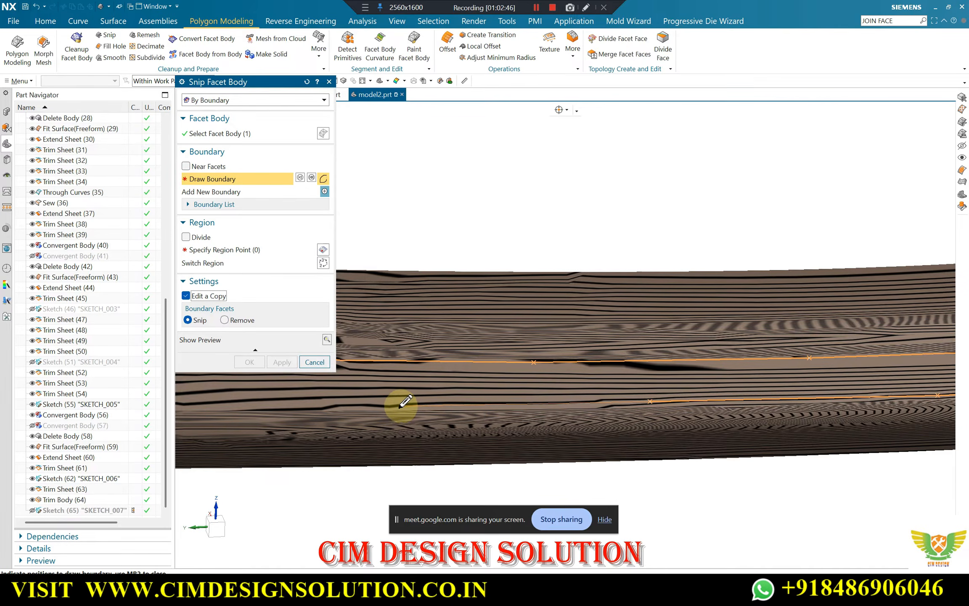
scroll(404, 405, up, 2)
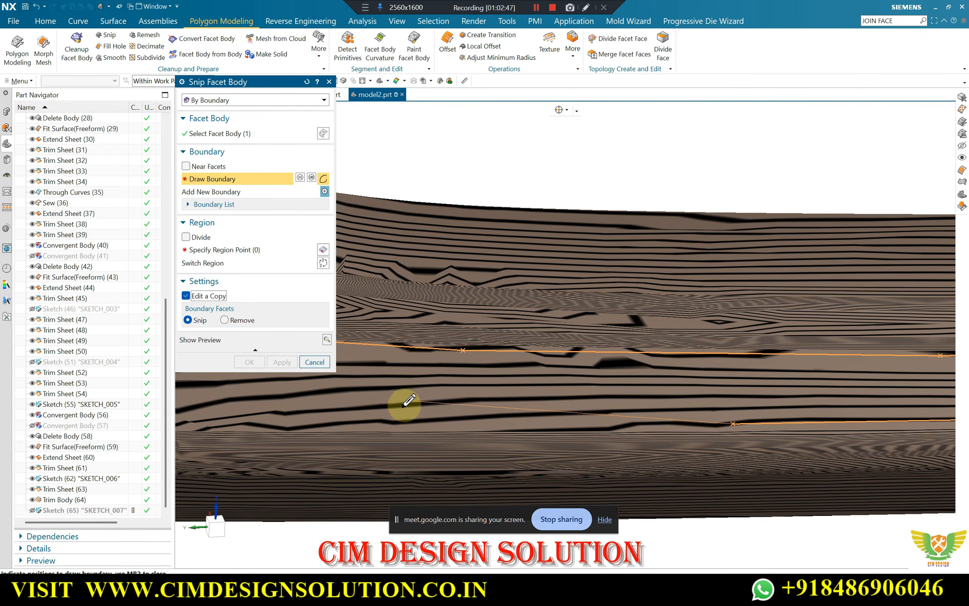
click(372, 427)
scroll(589, 409, down, 3)
scroll(390, 409, up, 3)
click(324, 423)
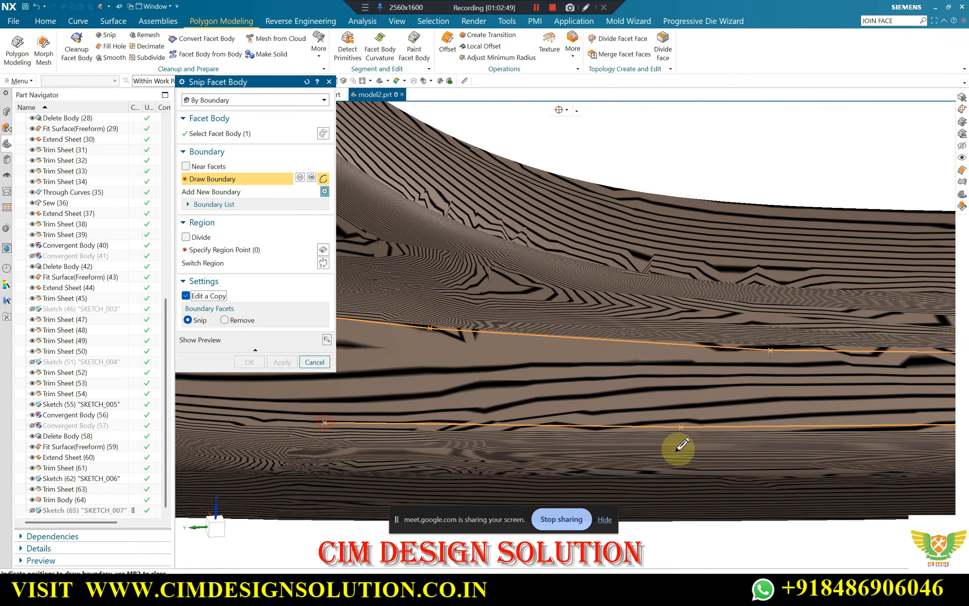
scroll(480, 441, down, 2)
scroll(432, 411, up, 3)
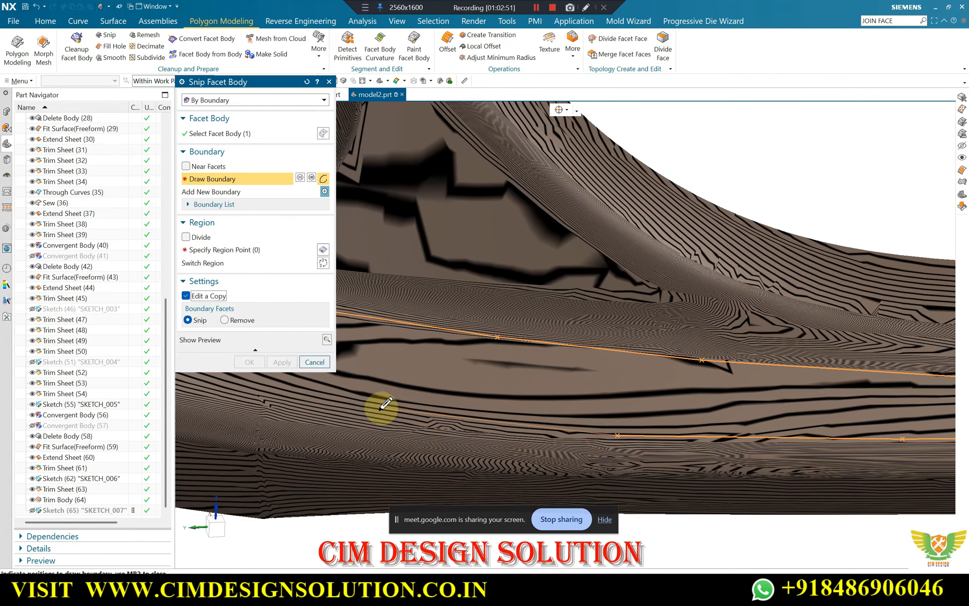
scroll(463, 416, down, 3)
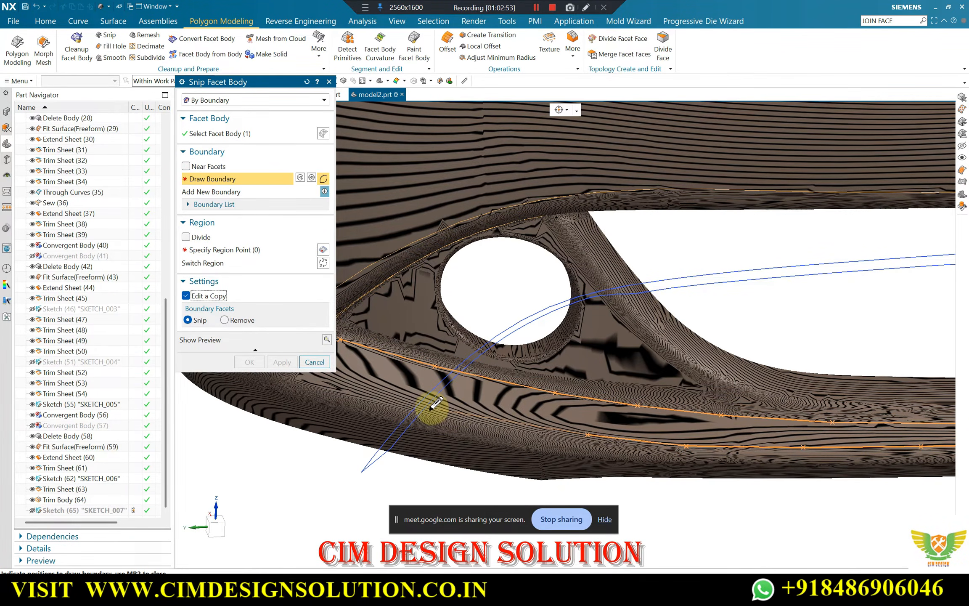
scroll(504, 424, down, 2)
scroll(437, 403, up, 2)
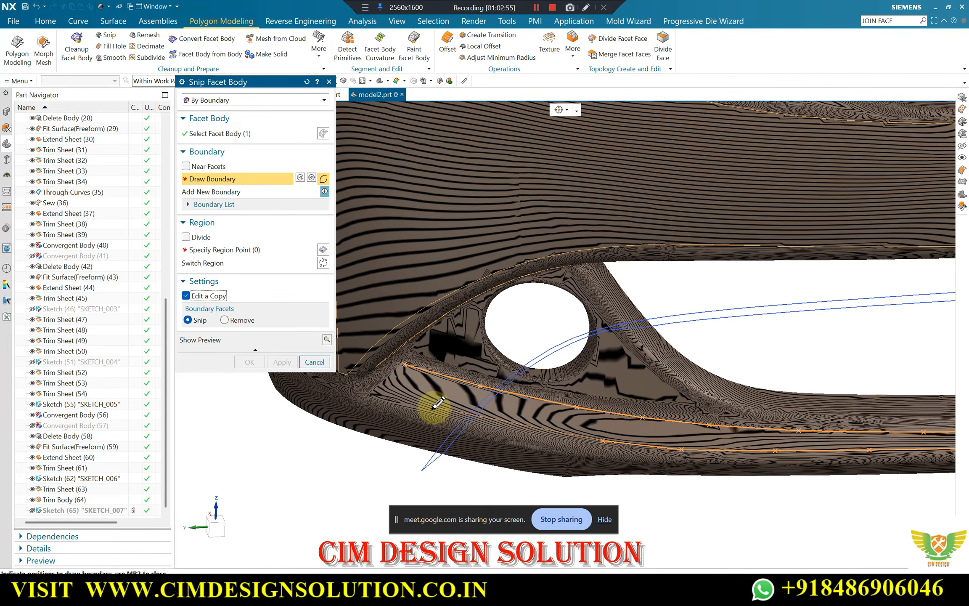
click(509, 425)
click(376, 395)
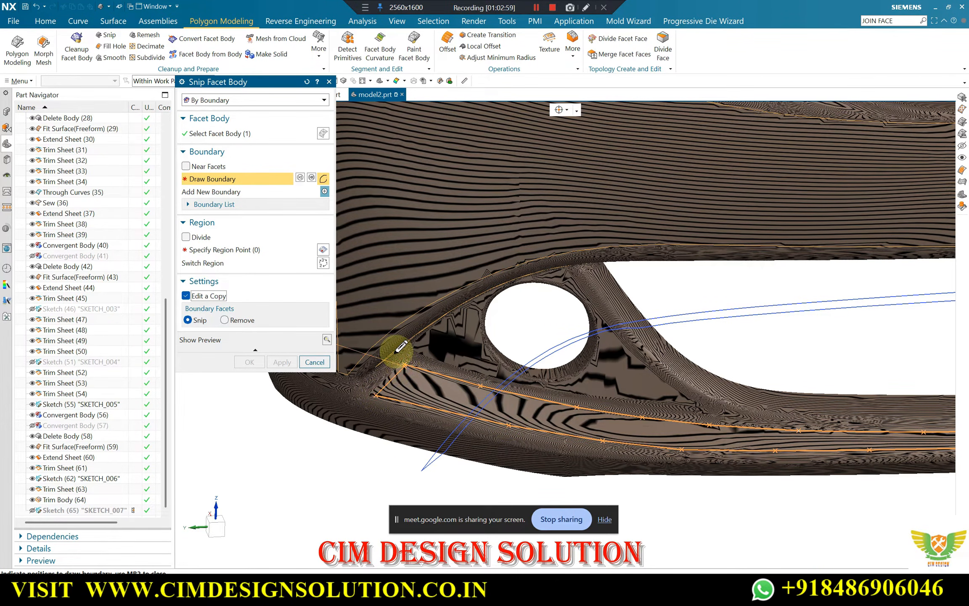
Close the snip boundary, choose the region inside the strip to keep, and apply the snip
scroll(396, 373, up, 5)
click(216, 251)
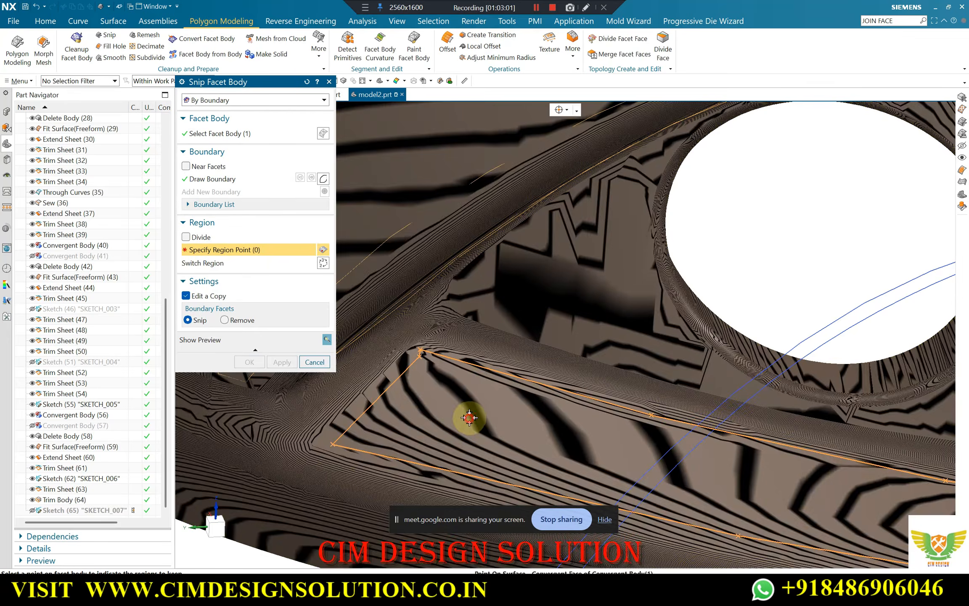
click(469, 416)
scroll(417, 326, down, 5)
click(243, 364)
Hide the full bumper body and restore the shaded display to show the snipped lower strip with the fitted sheets
scroll(422, 347, down, 3)
right_drag(344, 427, 335, 370)
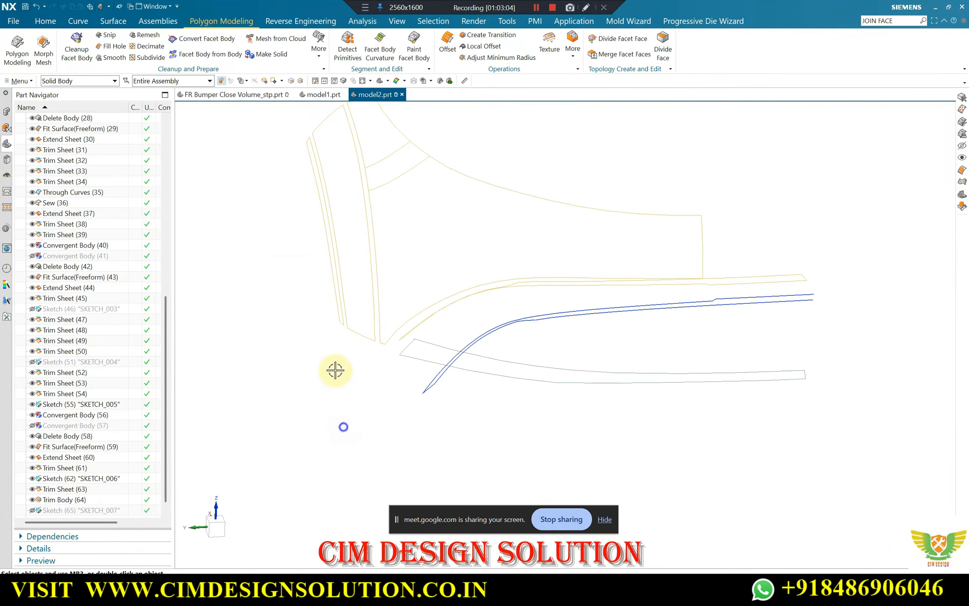
right_drag(458, 384, 585, 430)
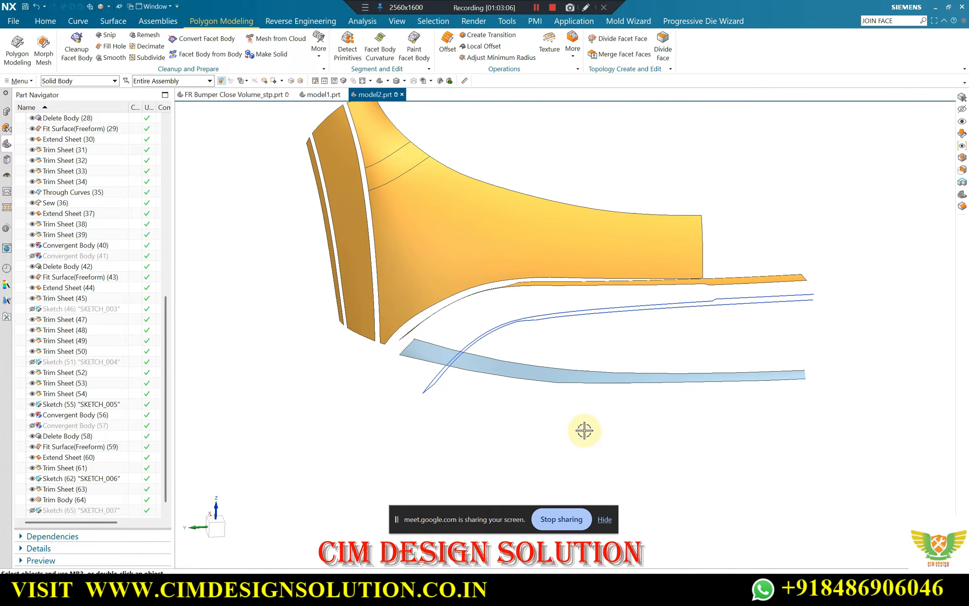
scroll(467, 418, up, 3)
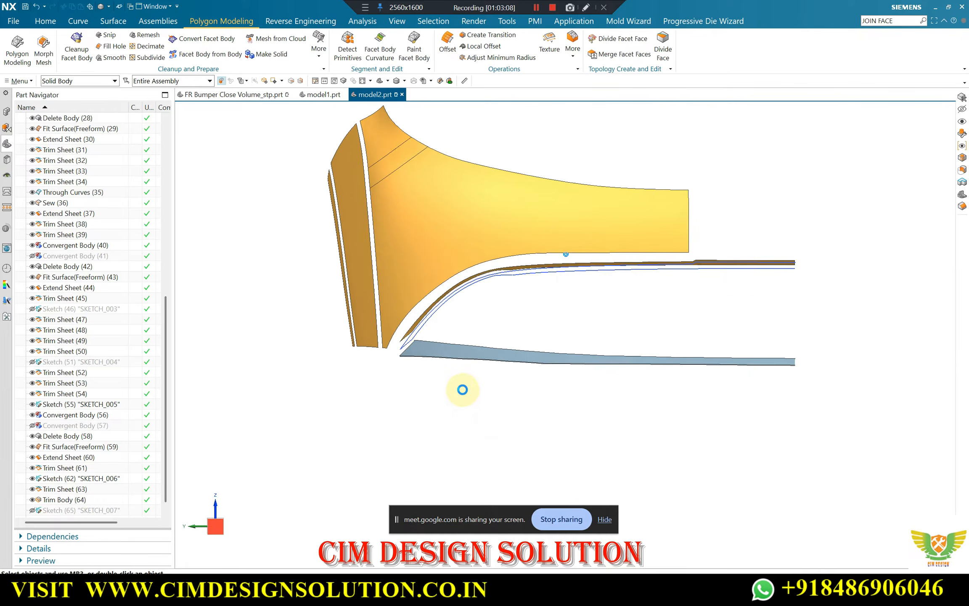
click(42, 21)
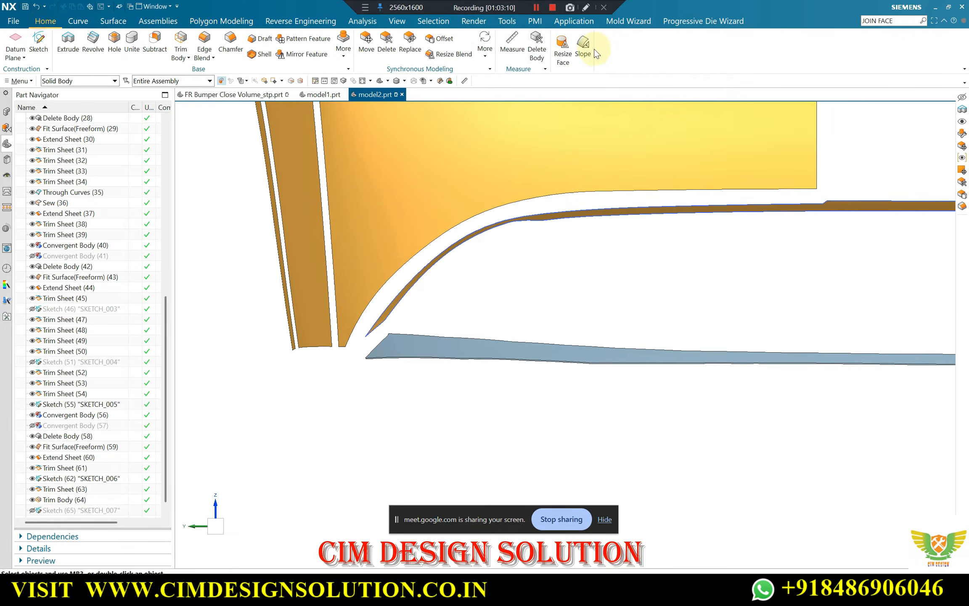
click(531, 48)
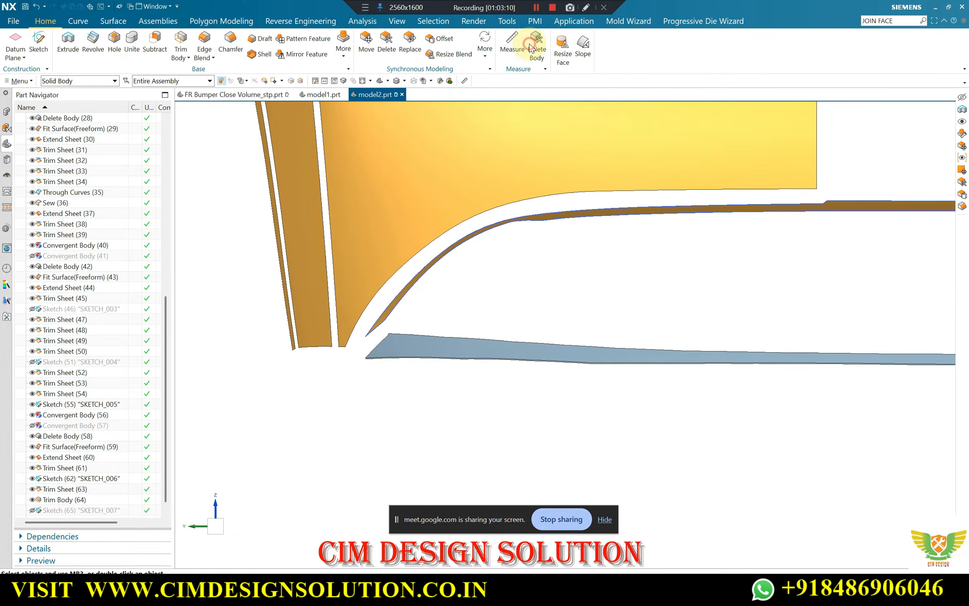
click(372, 359)
scroll(419, 338, up, 2)
shift+click(419, 337)
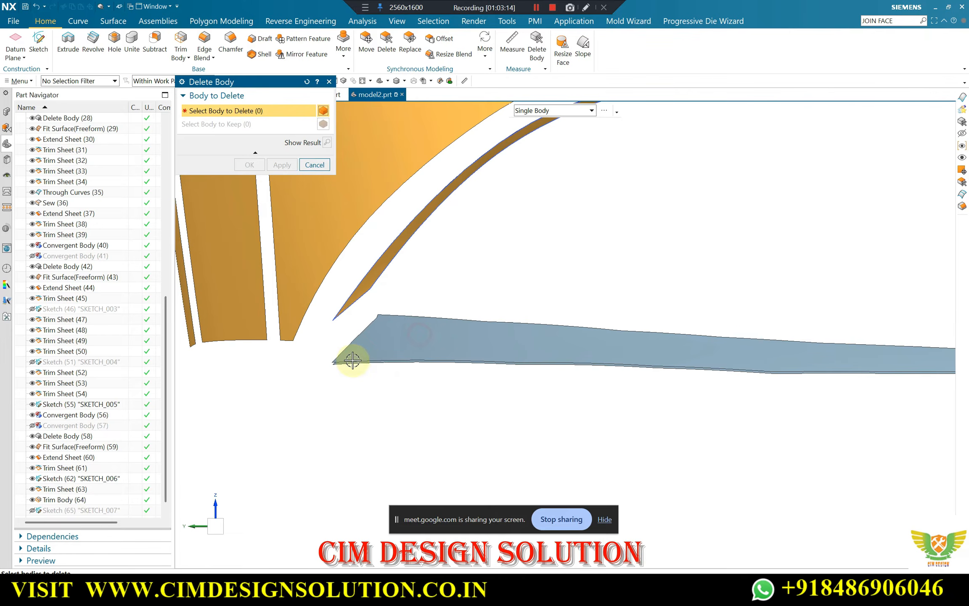
scroll(472, 344, down, 6)
middle_drag(743, 336, 764, 344)
key(Escape)
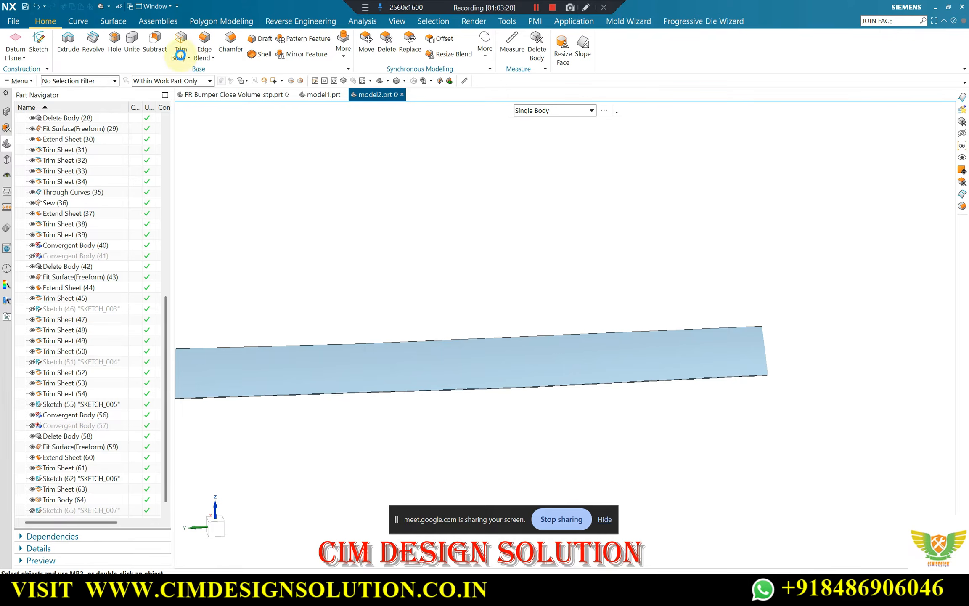
Snip the lower strip's centre-side end with a narrow four-point boundary, keeping the main part of the strip
click(221, 21)
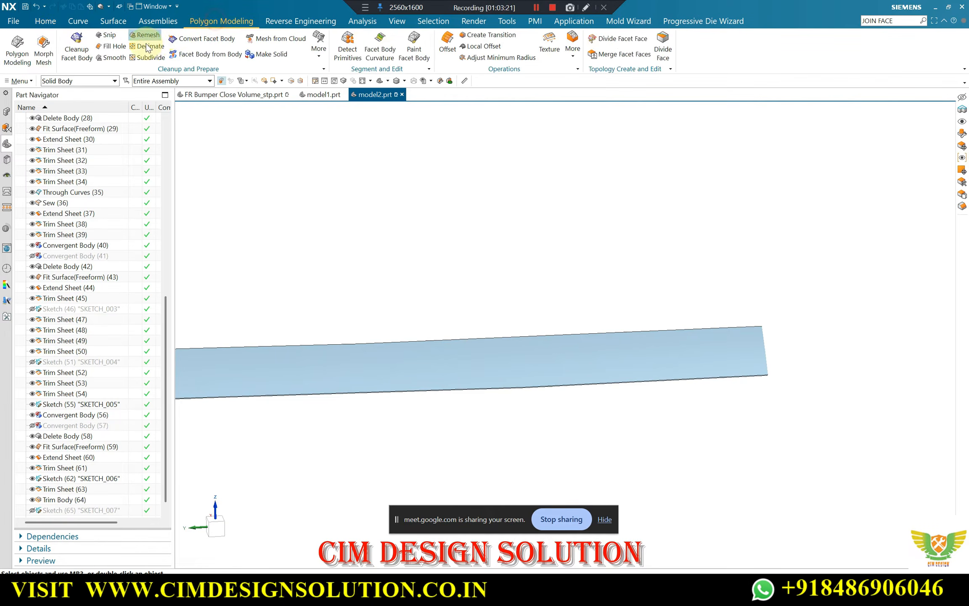
click(107, 35)
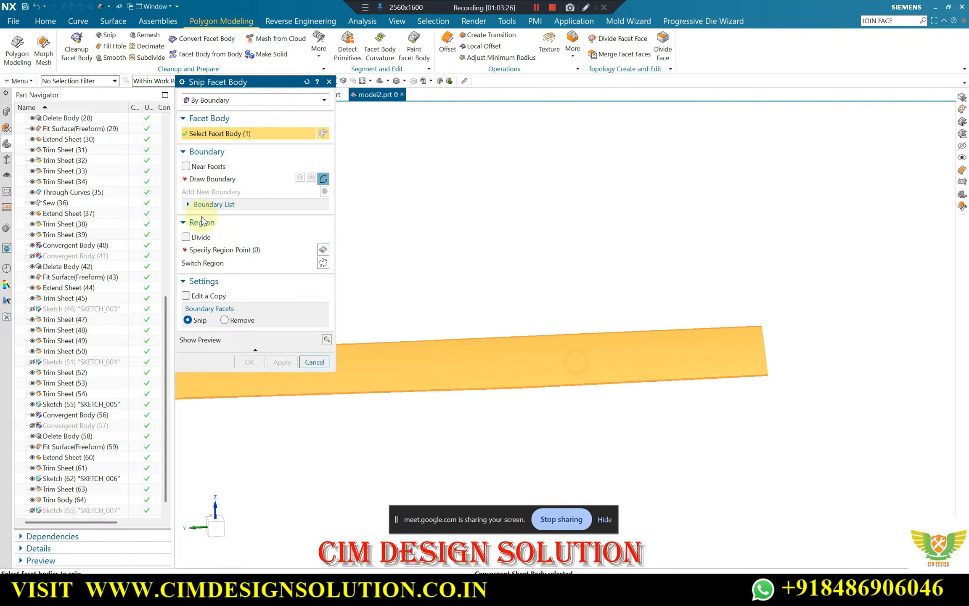
click(205, 174)
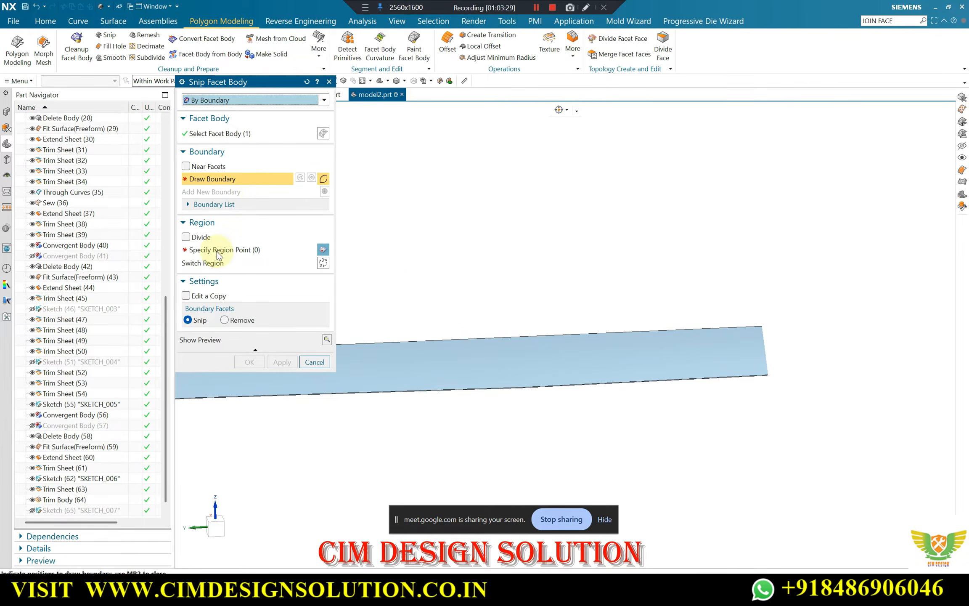
click(752, 309)
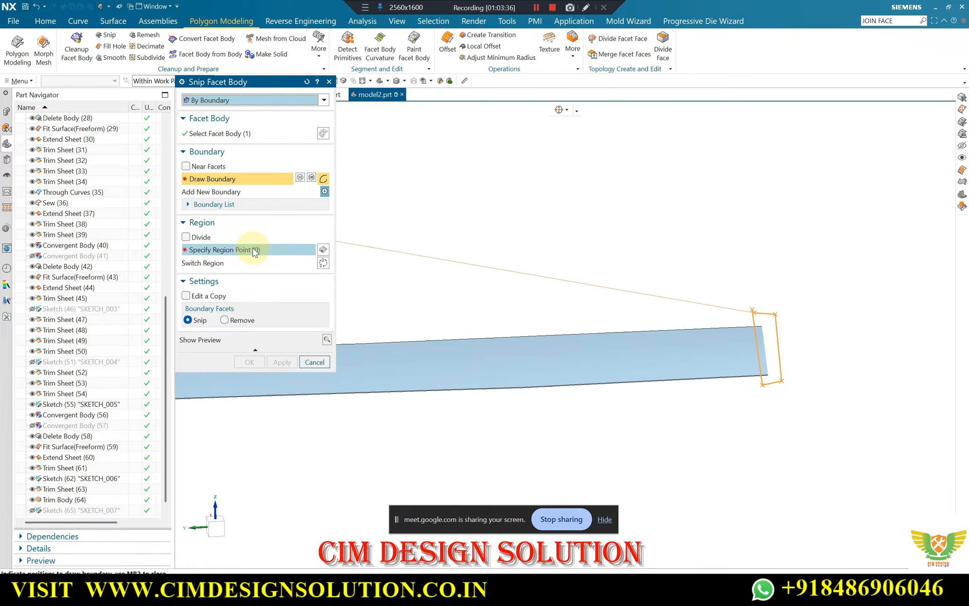
click(227, 251)
click(573, 374)
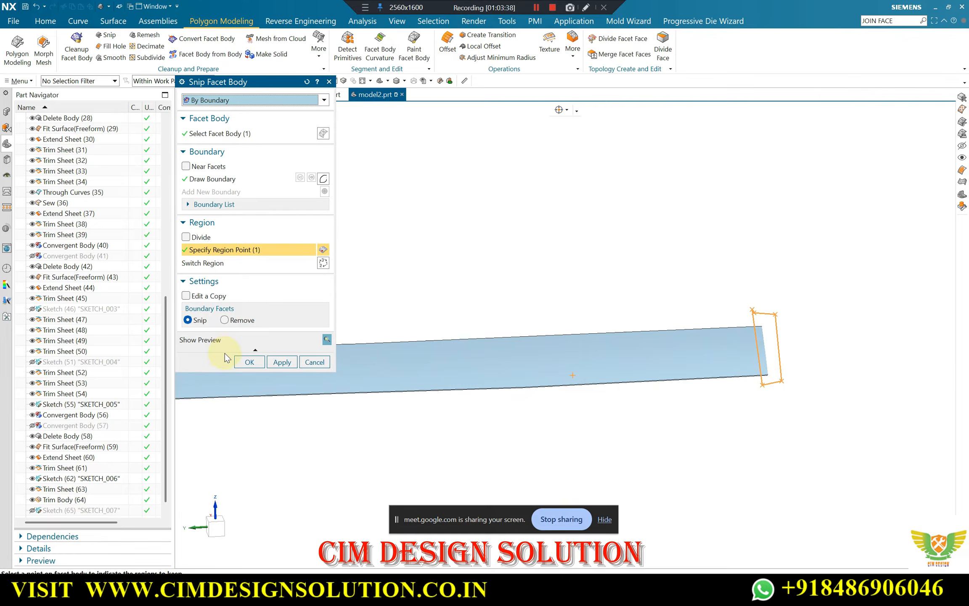
click(248, 361)
Delete the leftover narrow facet body running along the lower edge of the snipped strip
scroll(776, 298, down, 5)
middle_drag(534, 314, 539, 275)
scroll(501, 292, down, 3)
scroll(335, 274, up, 8)
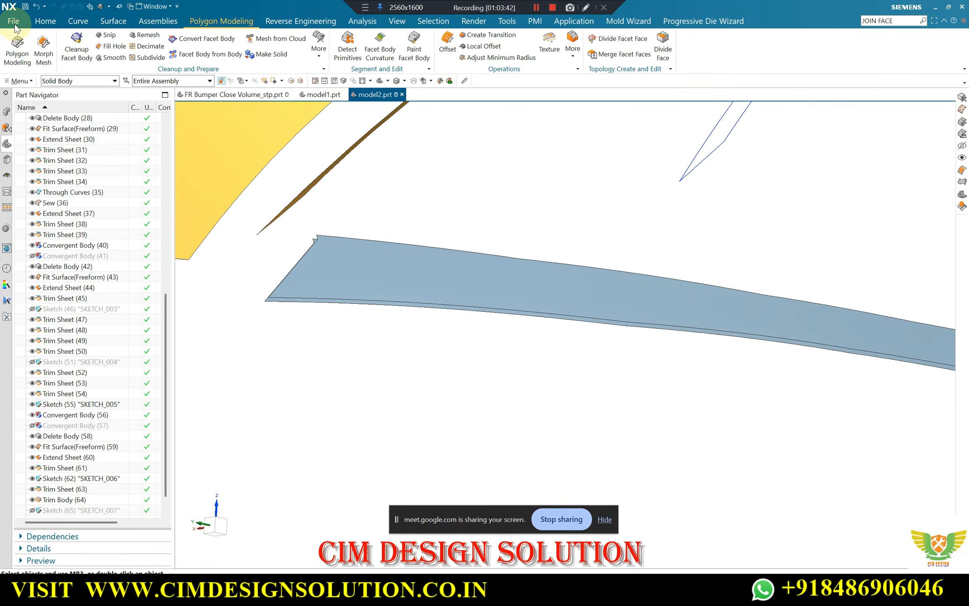
click(44, 20)
click(543, 50)
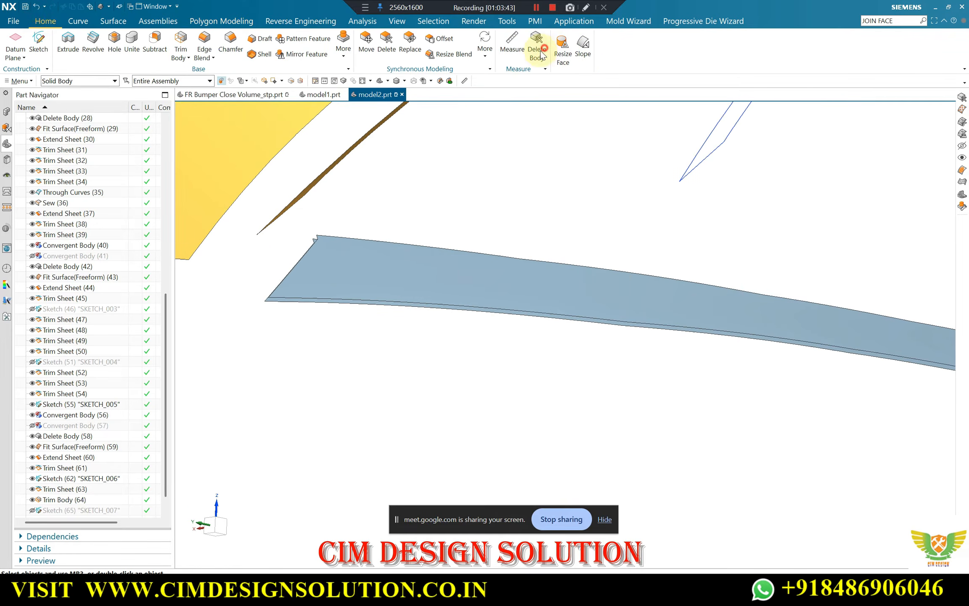
click(270, 301)
middle_click(404, 185)
Display SKETCH_007 and compare its outline with the snipped lower strip, from the outer corner to the centre-side end
scroll(398, 184, down, 3)
middle_drag(425, 198, 421, 340)
scroll(45, 507, down, 1)
click(32, 479)
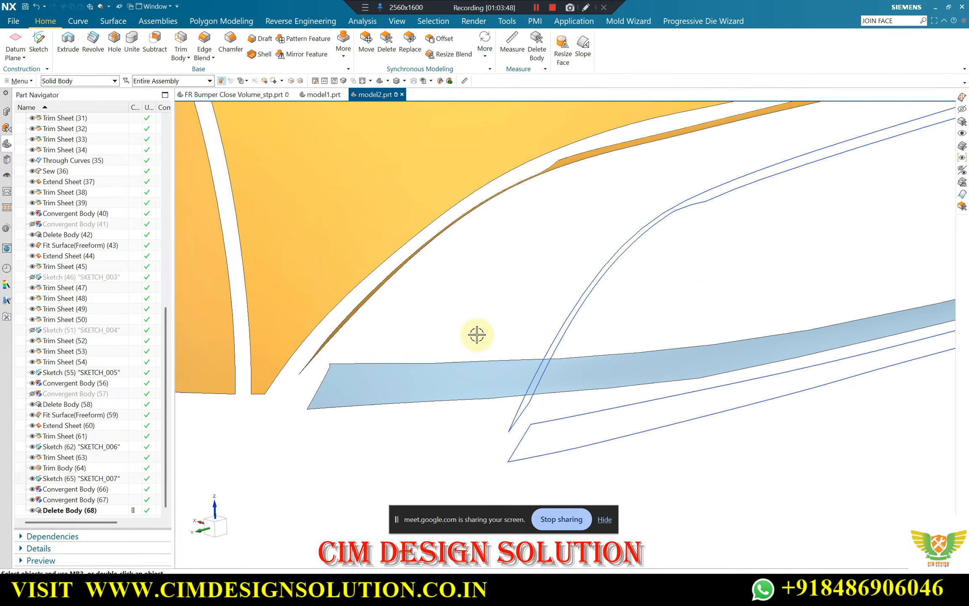
key(F8)
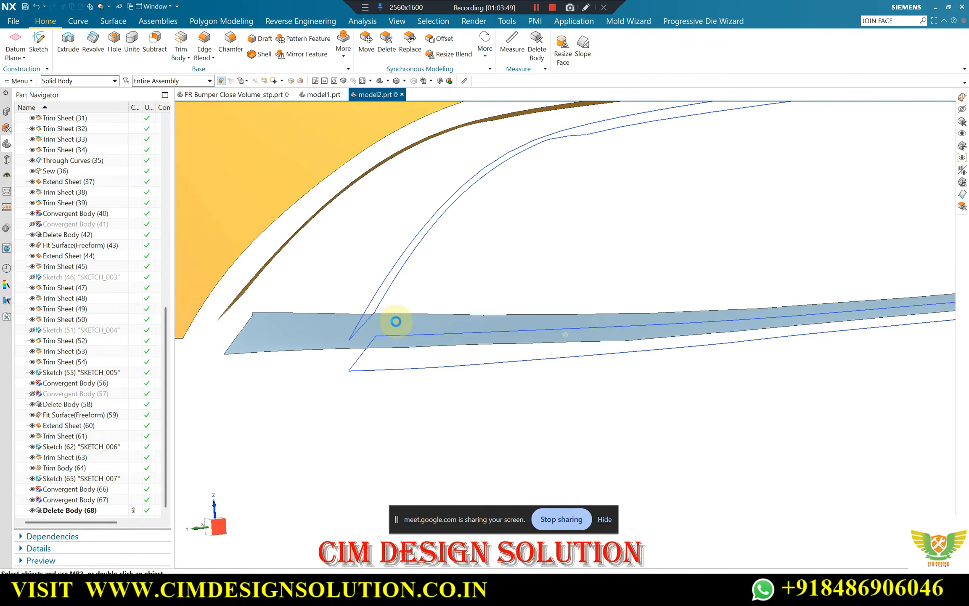
scroll(357, 308, down, 2)
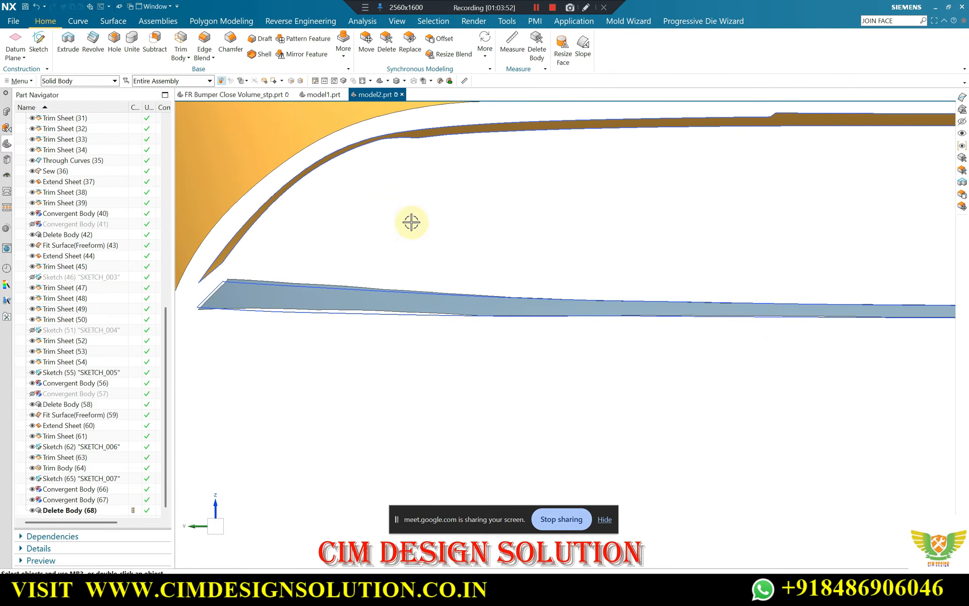
mouse_move(411, 221)
middle_down()
mouse_move(398, 231)
mouse_move(418, 264)
mouse_move(318, 349)
mouse_move(386, 328)
mouse_move(504, 335)
mouse_move(478, 344)
mouse_move(512, 308)
mouse_move(441, 331)
mouse_move(519, 364)
mouse_move(649, 357)
mouse_move(653, 346)
mouse_move(617, 353)
mouse_move(339, 332)
mouse_move(404, 324)
mouse_move(428, 307)
mouse_move(443, 318)
mouse_move(430, 322)
mouse_move(452, 320)
mouse_move(402, 313)
mouse_move(532, 296)
mouse_move(393, 317)
middle_up()
scroll(565, 293, up, 2)
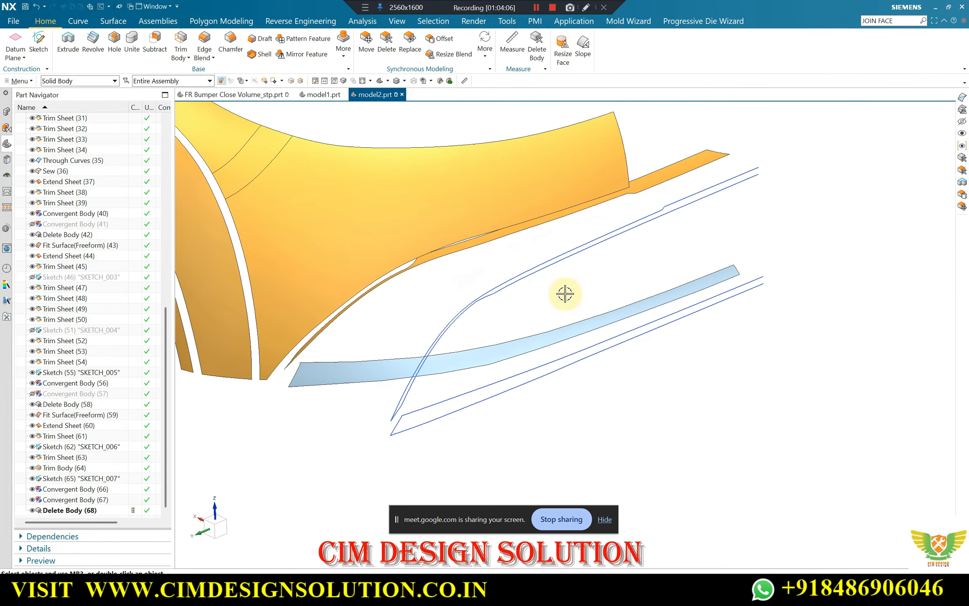
scroll(799, 278, up, 3)
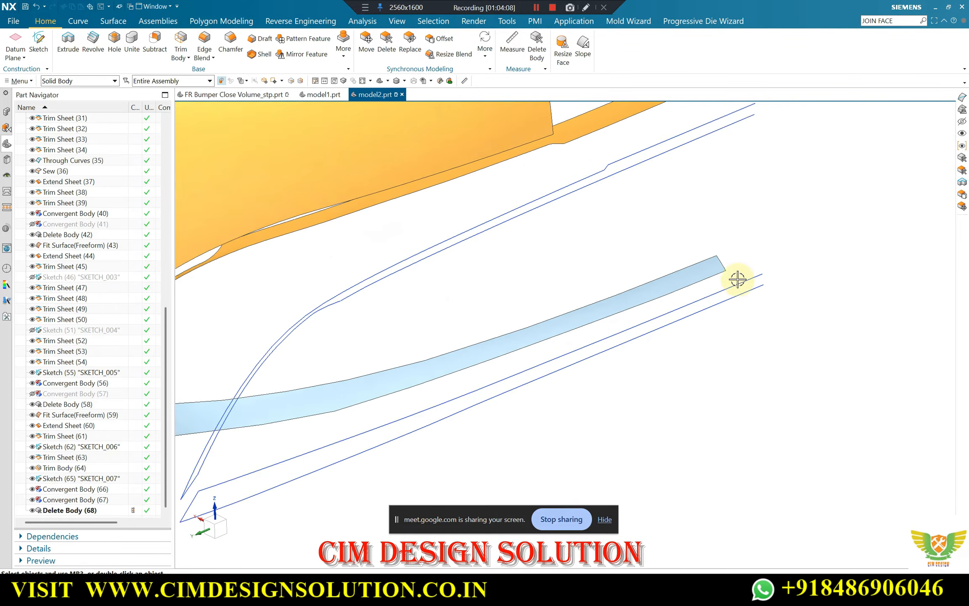
middle_drag(662, 296, 622, 238)
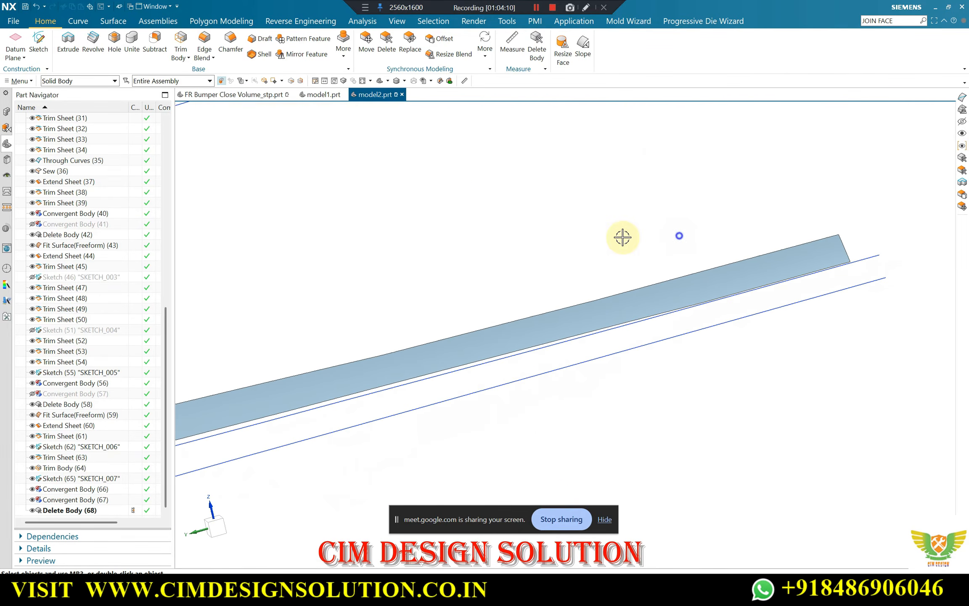
key(F8)
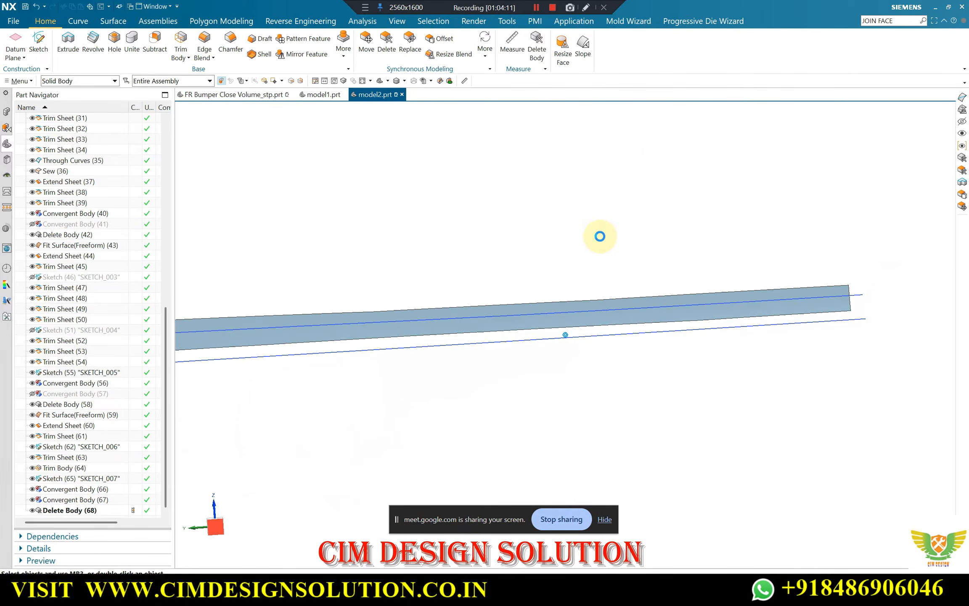
scroll(749, 294, up, 4)
middle_drag(713, 281, 471, 289)
click(301, 21)
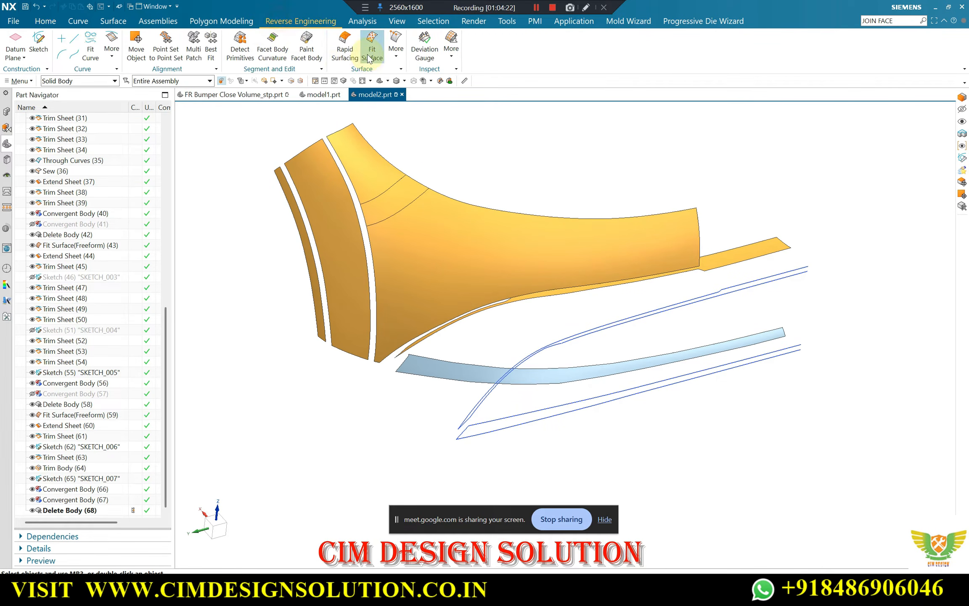
click(479, 372)
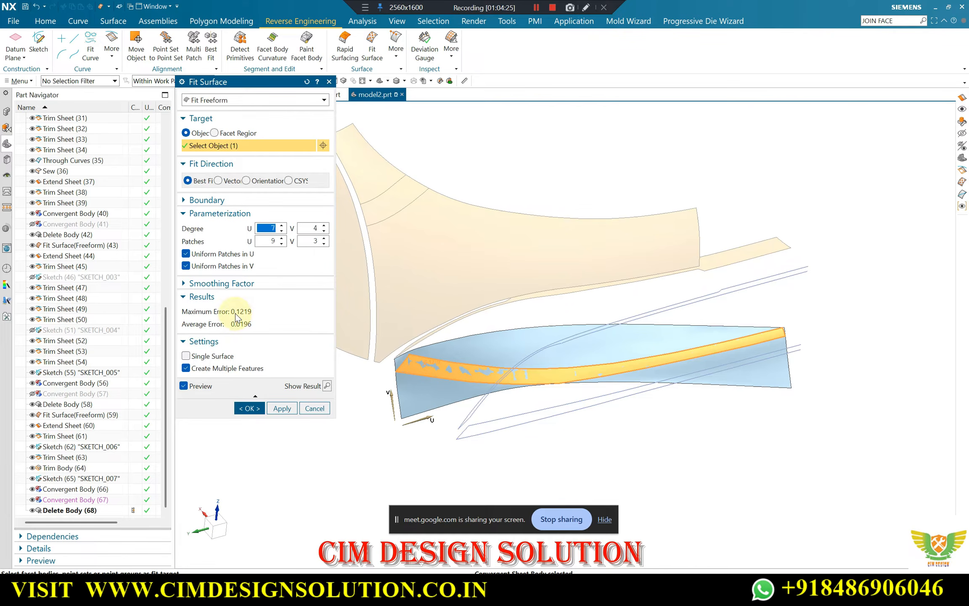
click(211, 100)
click(213, 122)
click(222, 101)
click(207, 143)
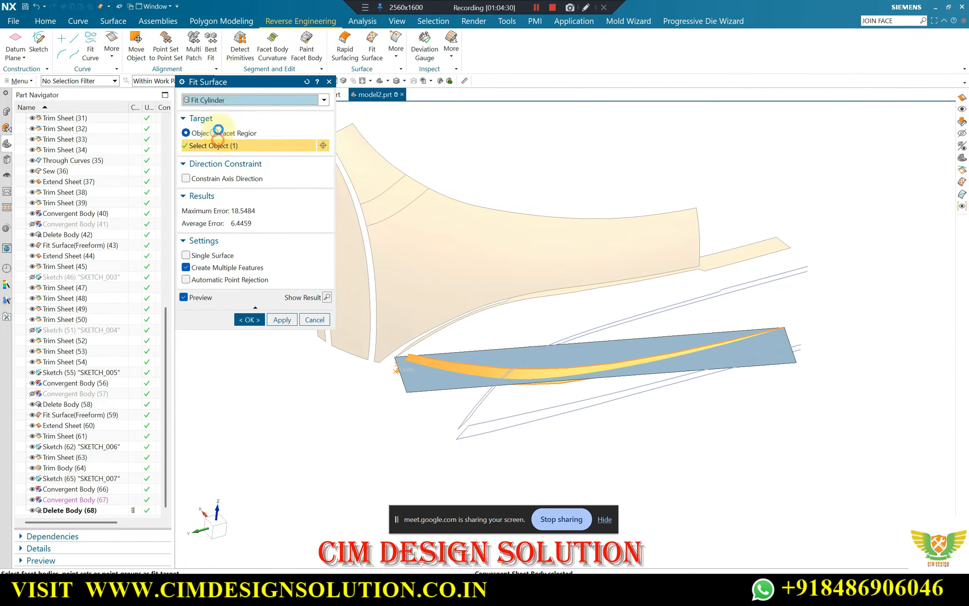
click(219, 101)
click(210, 153)
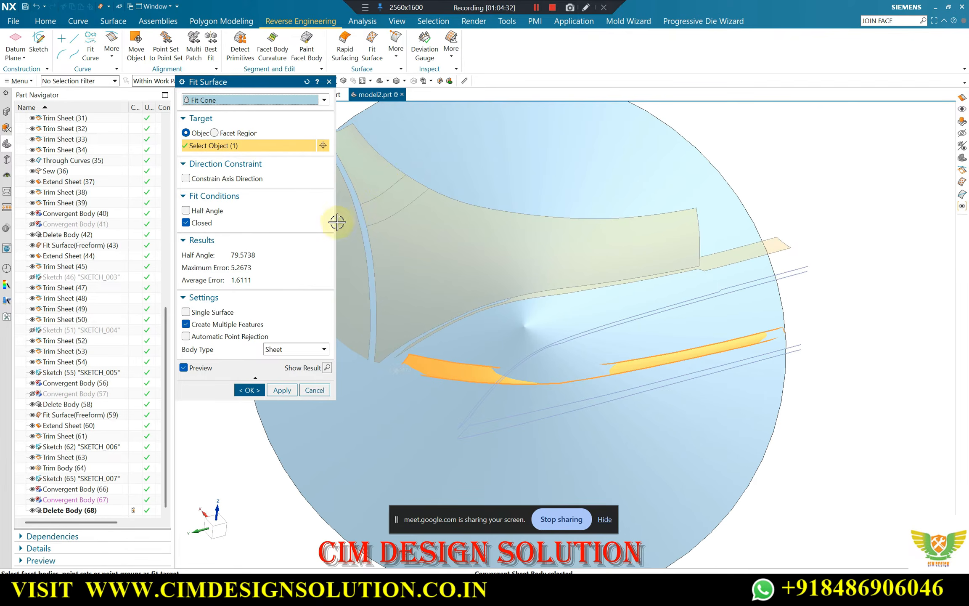
middle_click(499, 265)
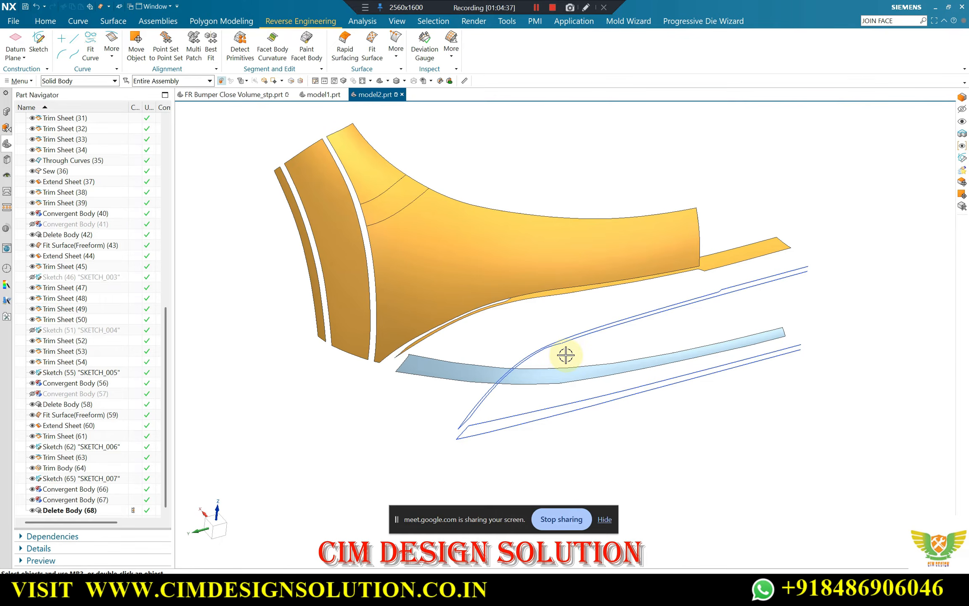
Hide SKETCH_007 and set a straight-on view of the lower strip
key(F8)
scroll(471, 340, up, 3)
scroll(455, 326, down, 3)
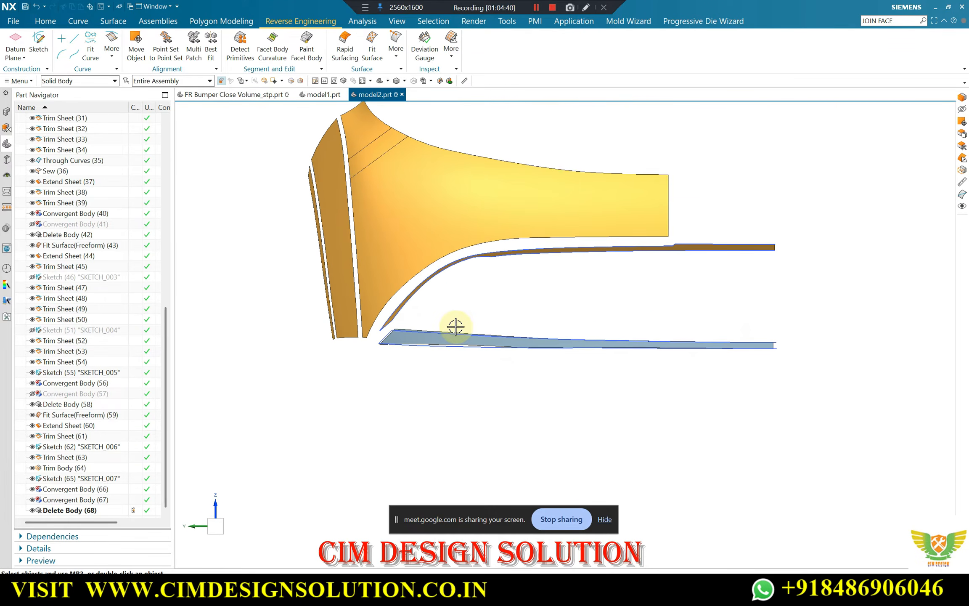
click(32, 478)
scroll(601, 351, up, 2)
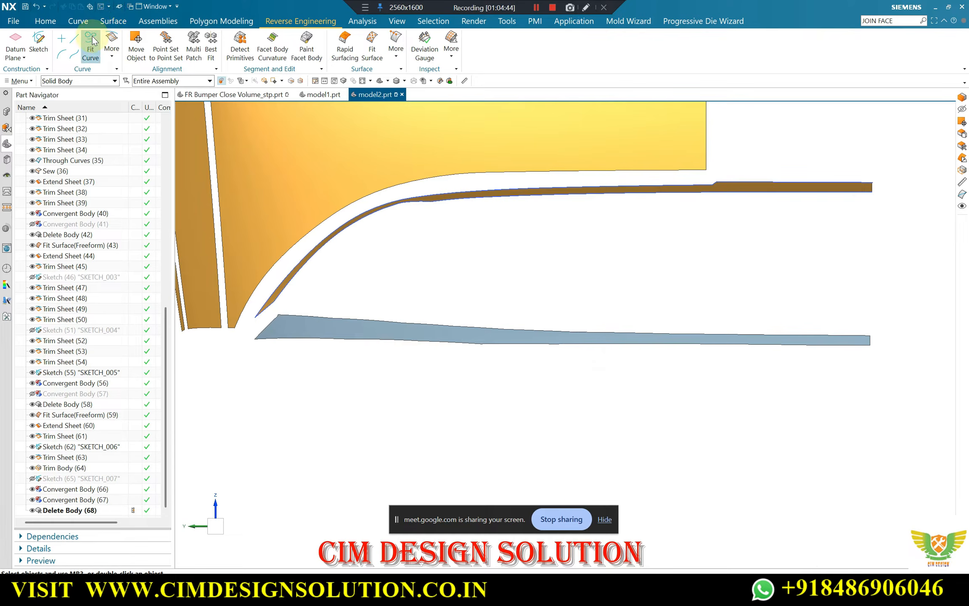
Start a Curve on Surface spline on the lower strip's face, placing three points from its upper outer corner along the upper edge
click(84, 21)
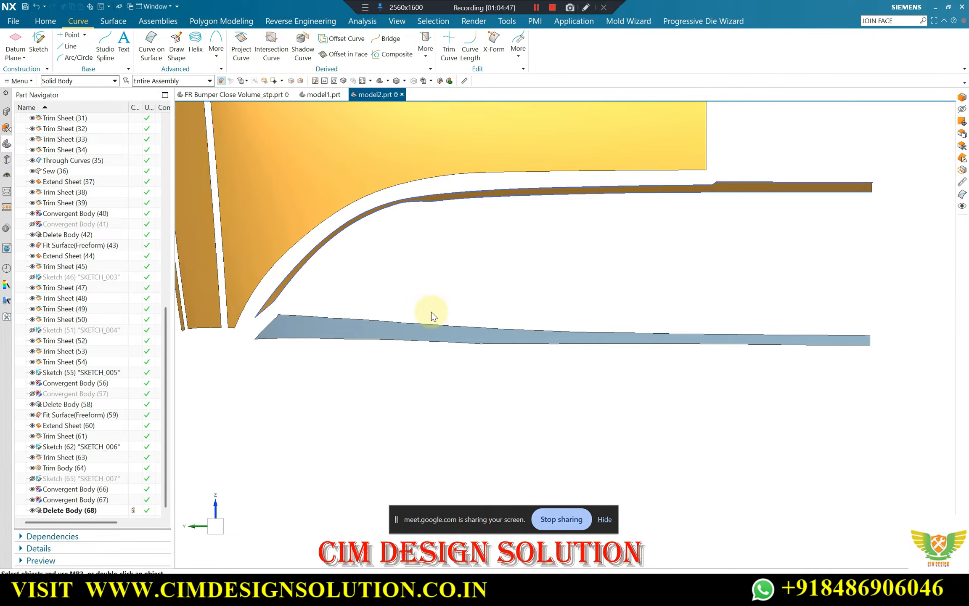
click(330, 324)
scroll(297, 315, up, 3)
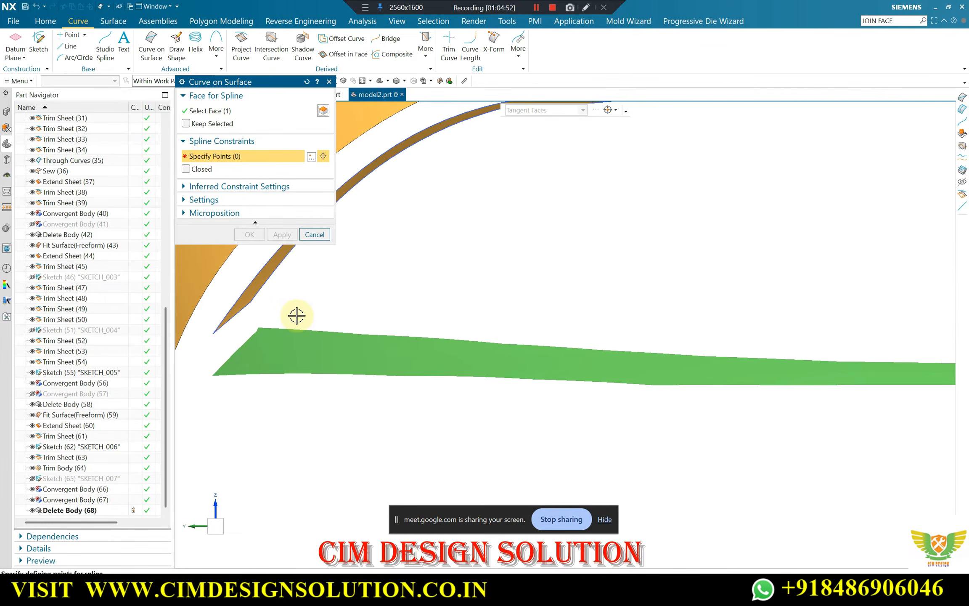
scroll(297, 316, up, 3)
click(284, 292)
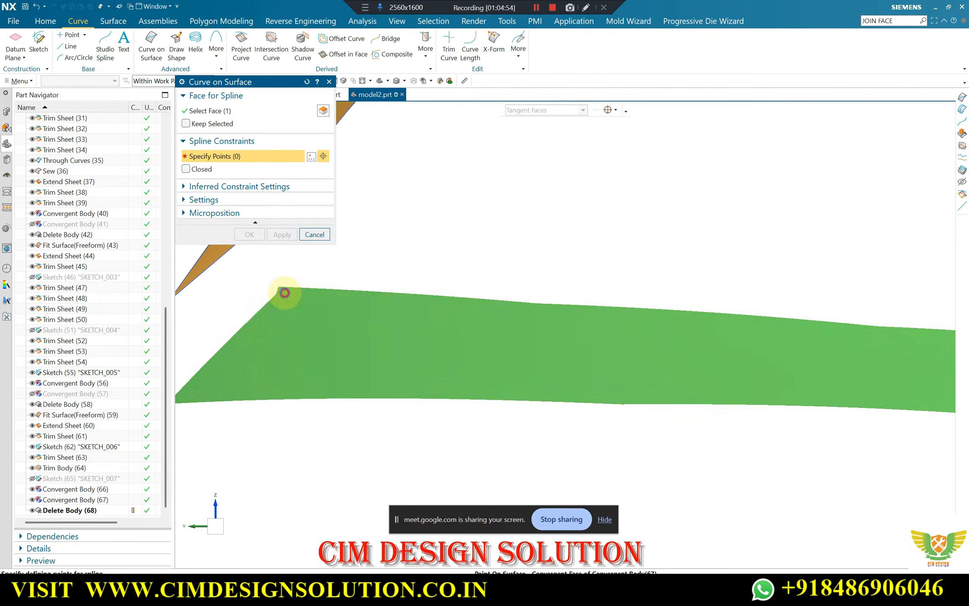
click(596, 313)
scroll(285, 309, down, 3)
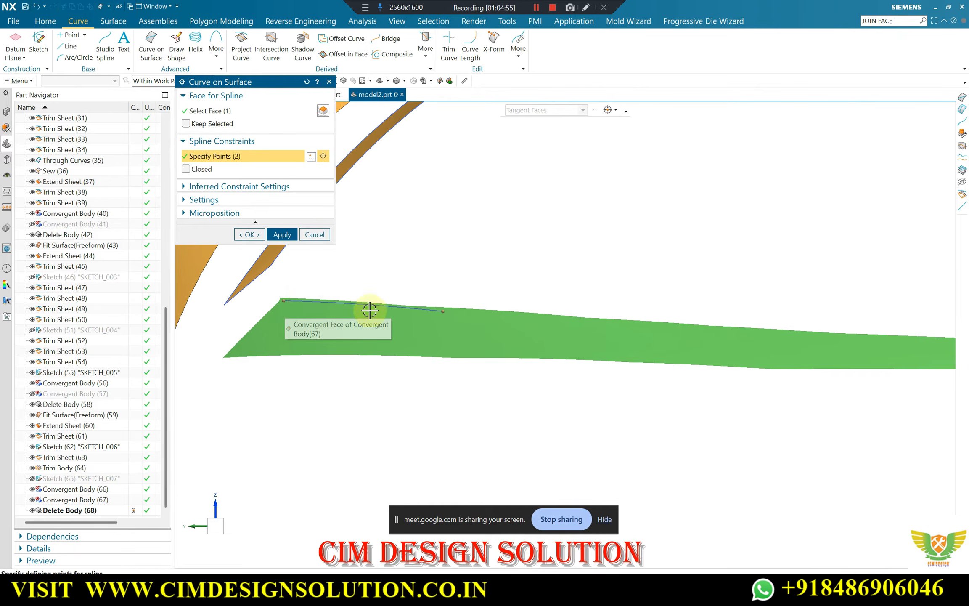
scroll(657, 327, up, 3)
click(740, 325)
Continue the surface spline along the strip's upper edge to its centre-side end with three more points and apply it
scroll(406, 313, down, 3)
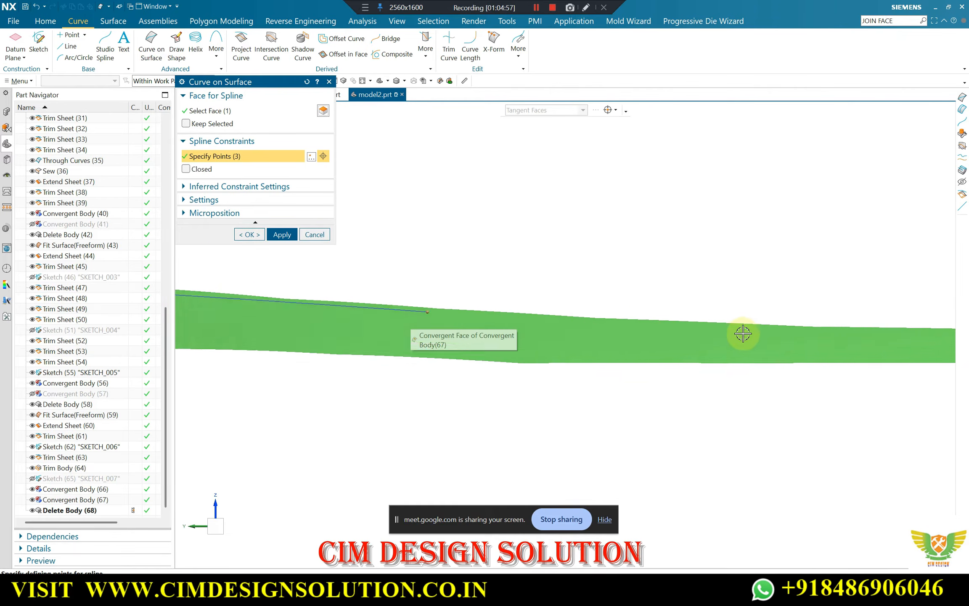
click(757, 324)
scroll(825, 331, down, 2)
scroll(835, 331, up, 3)
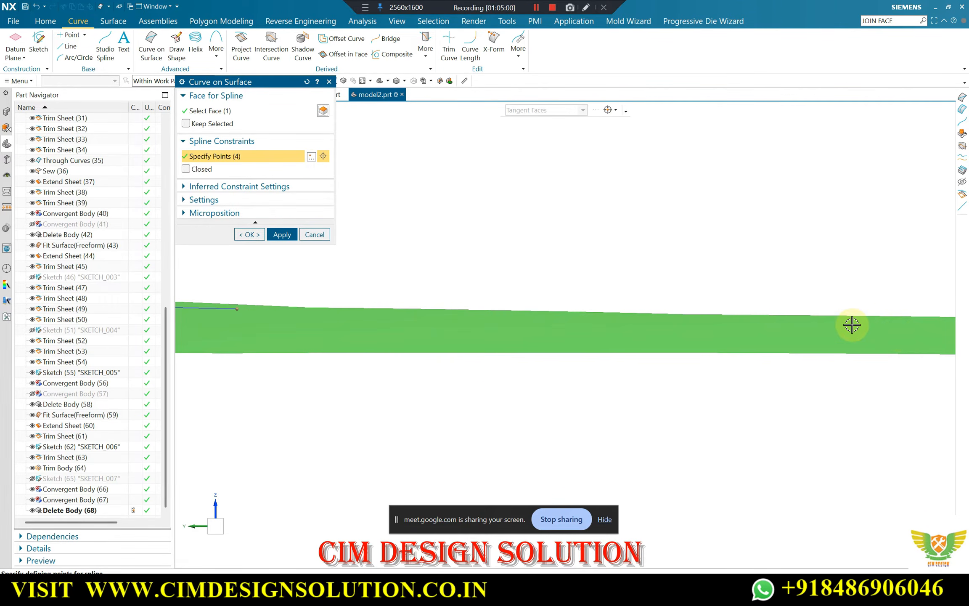
click(855, 320)
scroll(402, 336, down, 3)
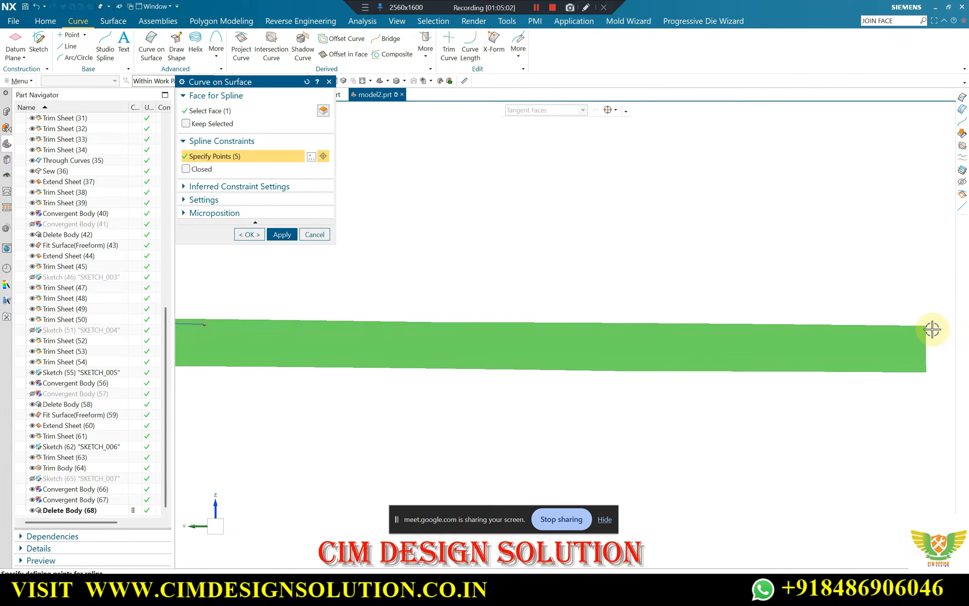
scroll(920, 331, up, 3)
click(922, 325)
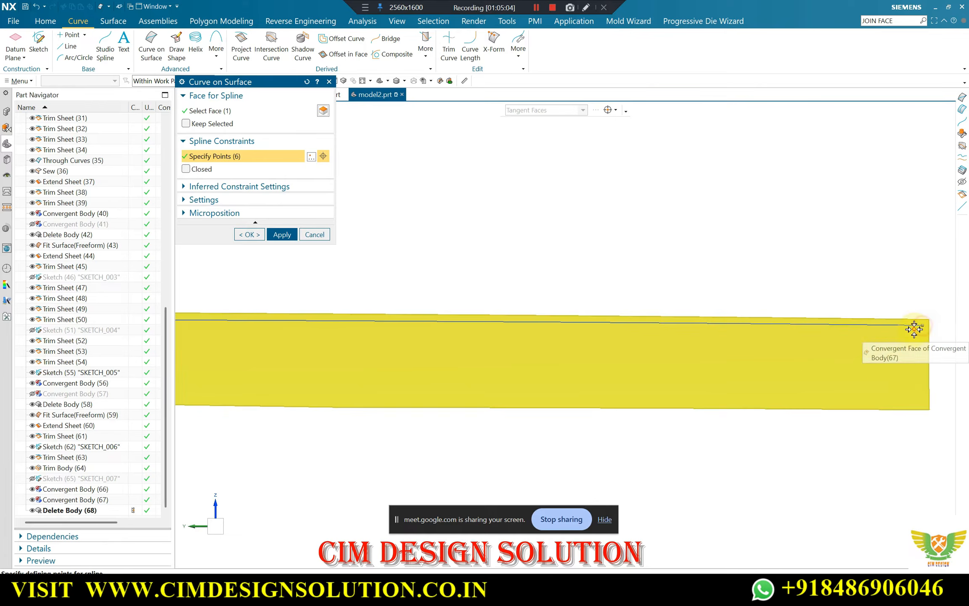
scroll(818, 314, down, 3)
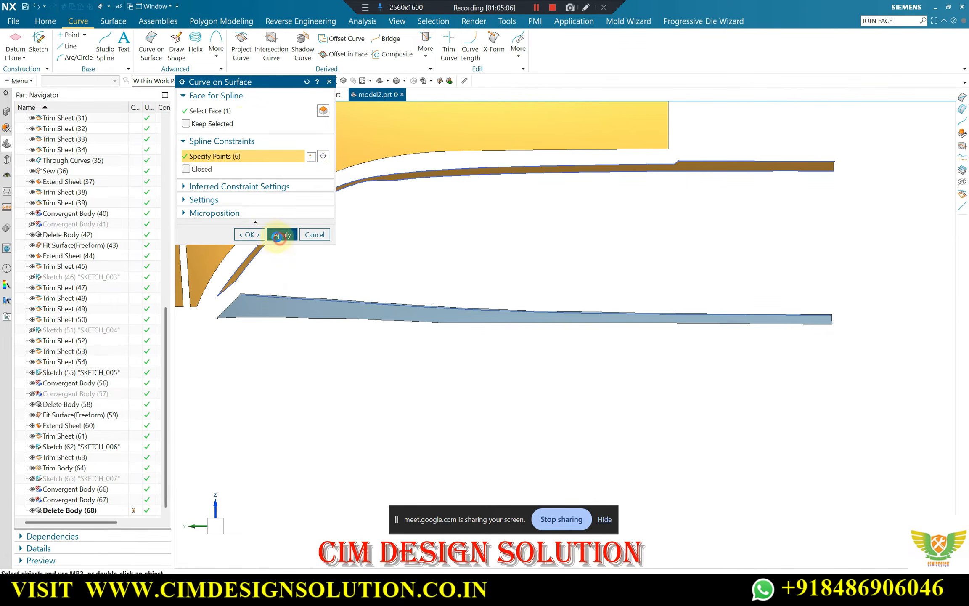
click(279, 234)
Start a second surface spline on the lower strip's face with two points from its lower outer corner along the lower edge
scroll(367, 299, up, 2)
click(200, 124)
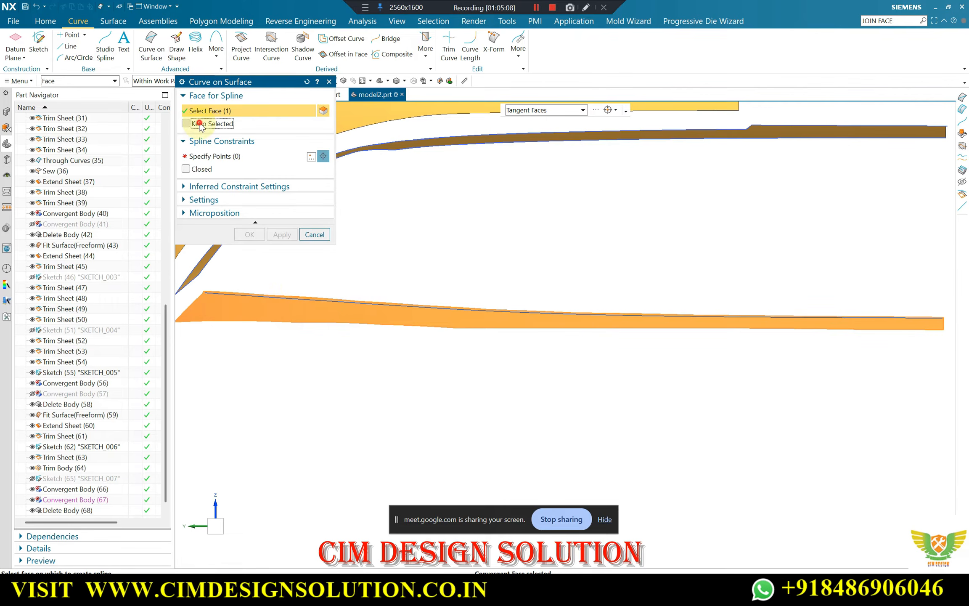
scroll(656, 328, down, 2)
scroll(364, 321, up, 3)
click(197, 157)
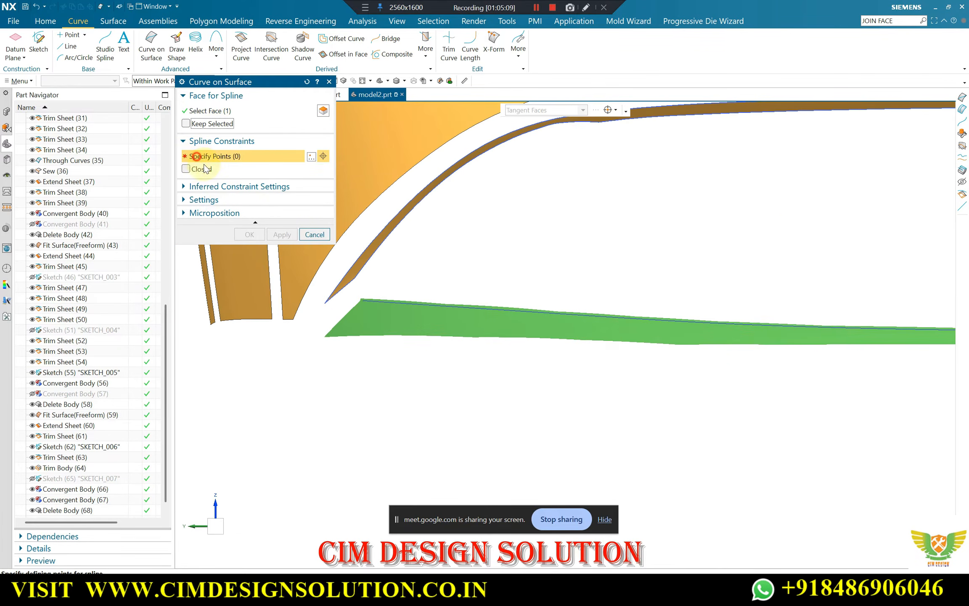
scroll(351, 320, up, 5)
click(283, 355)
scroll(290, 353, up, 2)
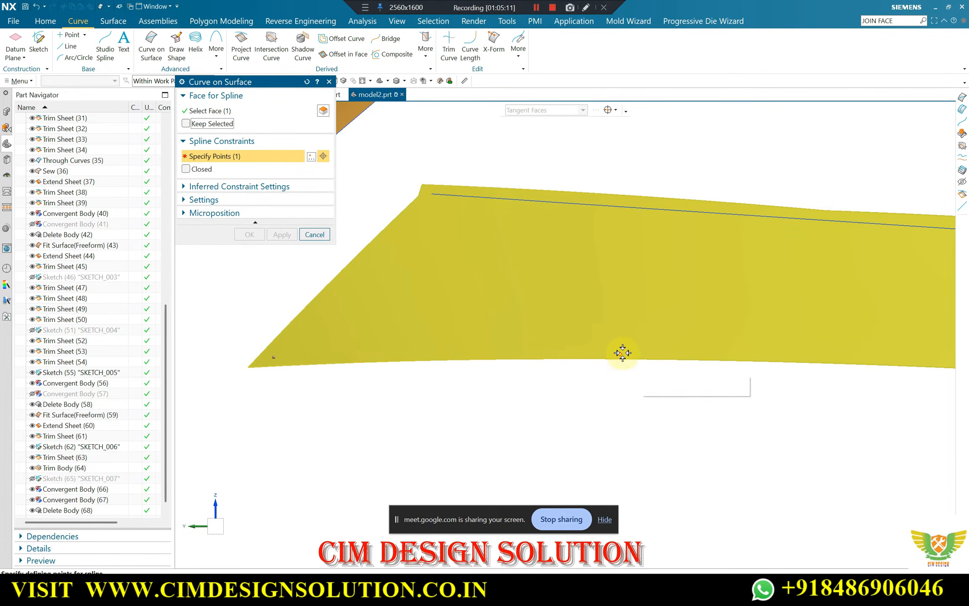
click(640, 351)
Continue the surface spline with three more points along the middle stretch of the strip's lower edge
scroll(361, 352, down, 4)
scroll(740, 360, up, 3)
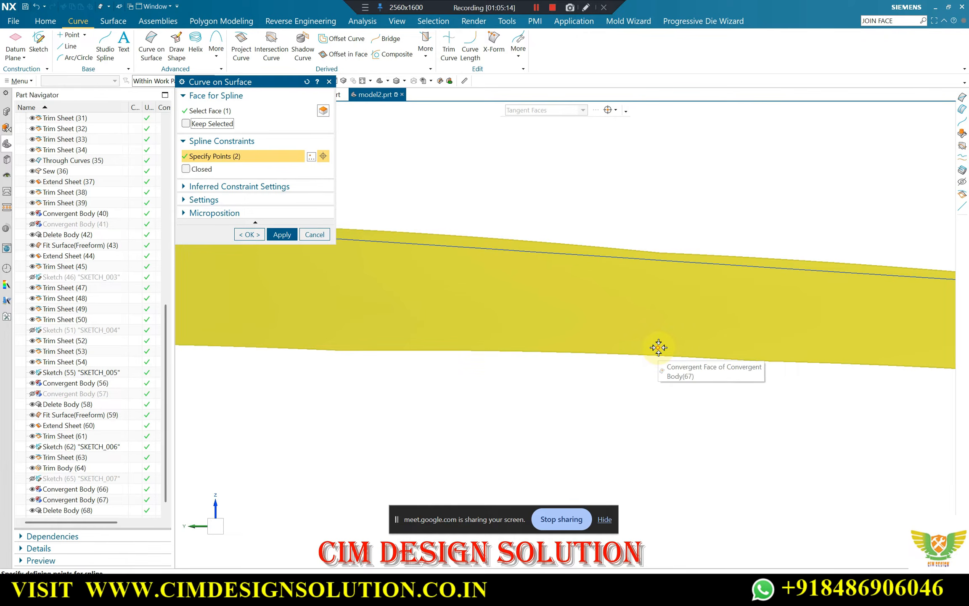
click(659, 348)
scroll(471, 357, down, 1)
scroll(434, 356, down, 3)
scroll(840, 371, up, 3)
click(758, 356)
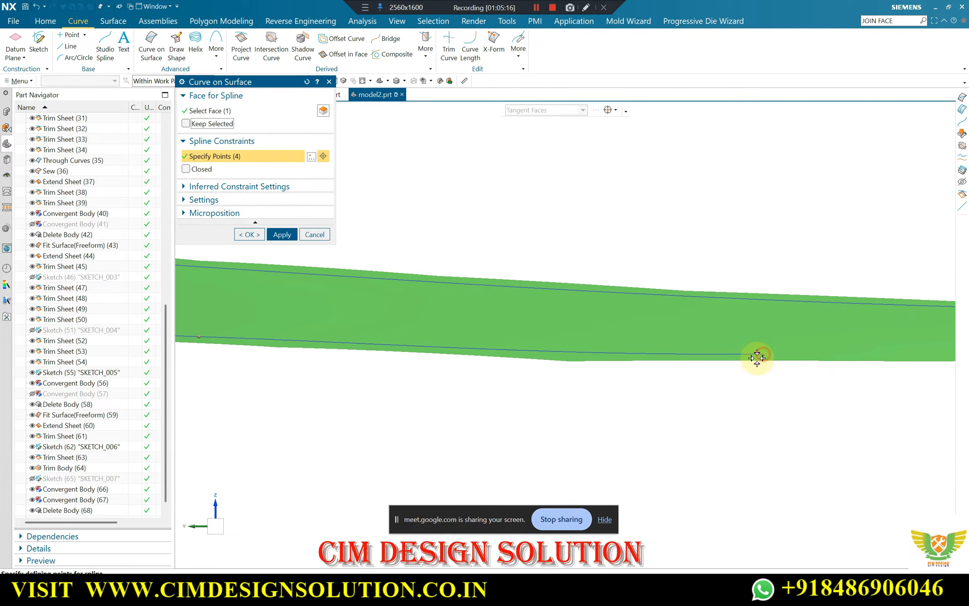
scroll(540, 350, down, 3)
scroll(892, 355, up, 3)
click(886, 350)
shift+middle_drag(887, 349, 424, 348)
Place the last two spline points up to the strip's lower centre-side corner and apply the curve
scroll(423, 348, down, 3)
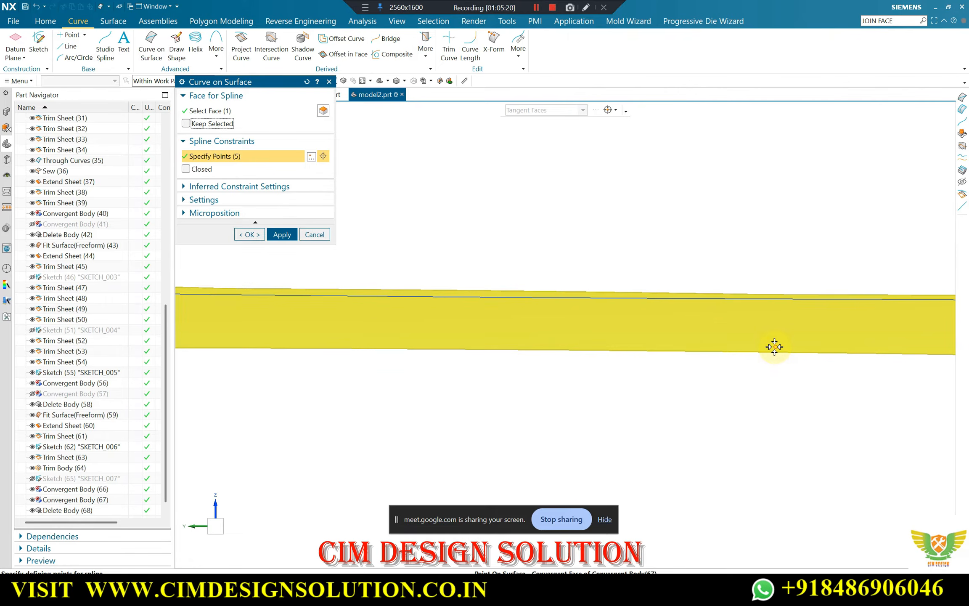
click(773, 348)
shift+middle_drag(765, 349, 472, 338)
scroll(697, 357, up, 3)
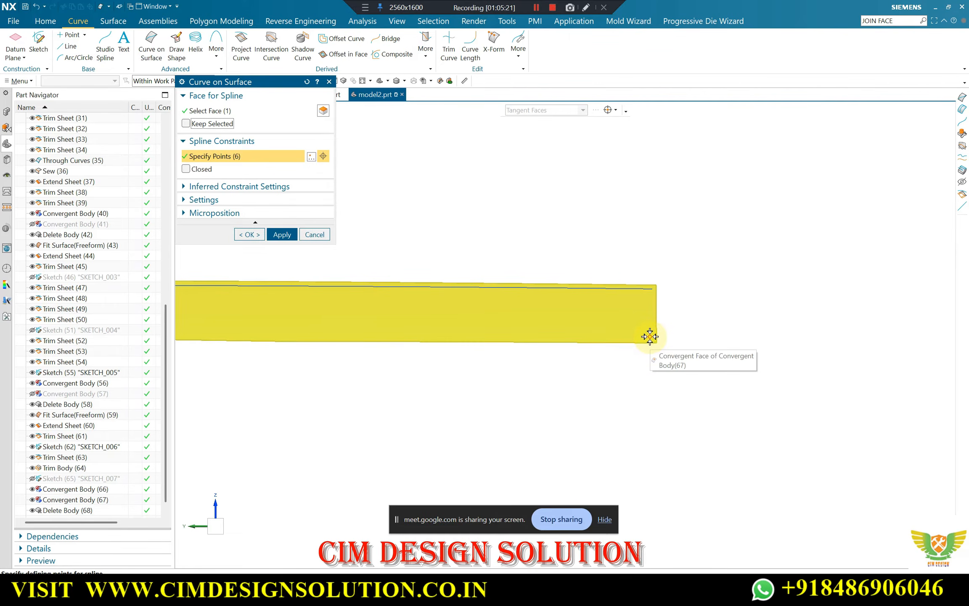
click(649, 337)
scroll(848, 322, down, 9)
scroll(376, 302, up, 4)
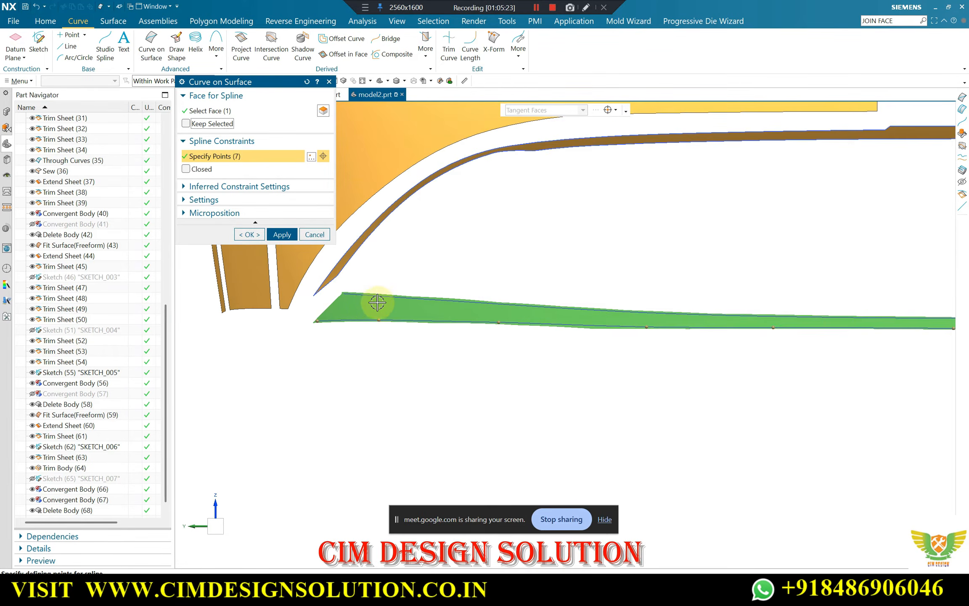
click(282, 234)
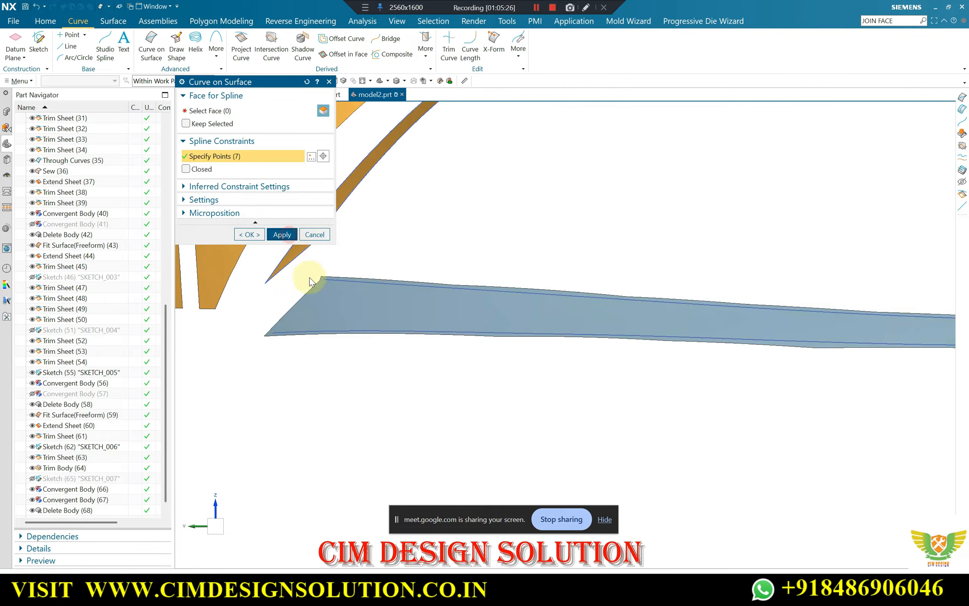
Draw a two-point surface spline along the strip's slanted outer end, joining the upper and lower splines, and apply it
scroll(322, 276, up, 3)
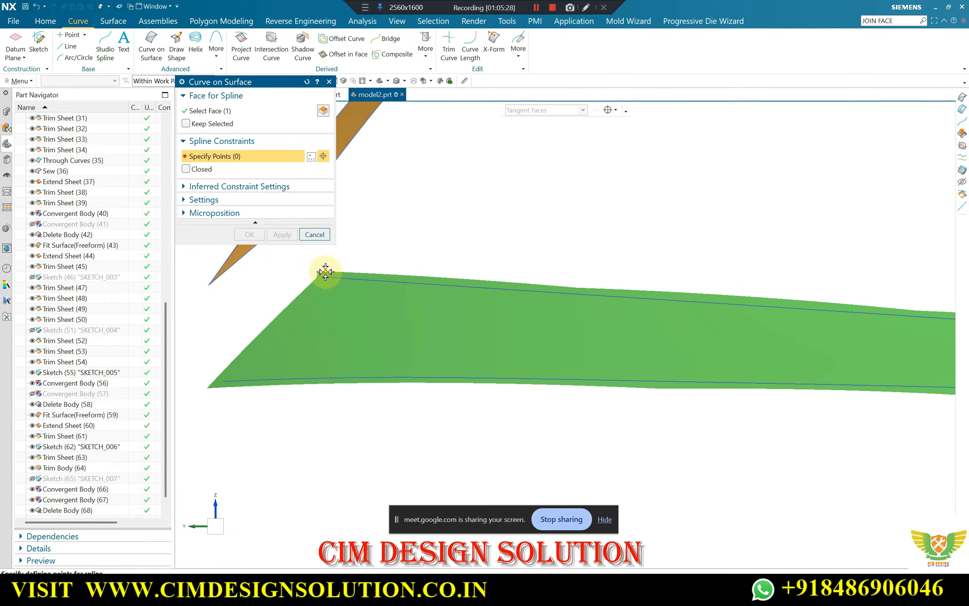
click(319, 234)
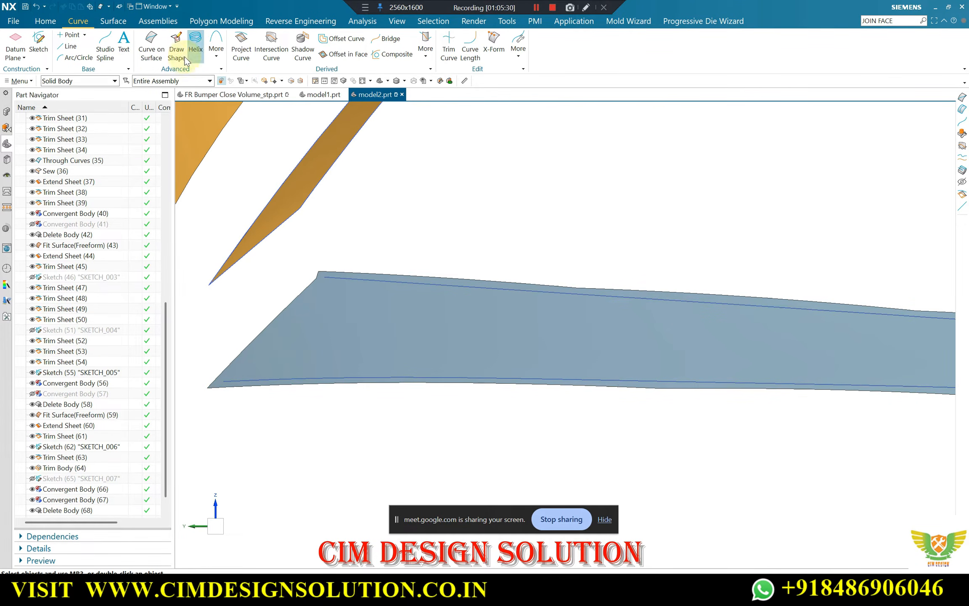
click(152, 50)
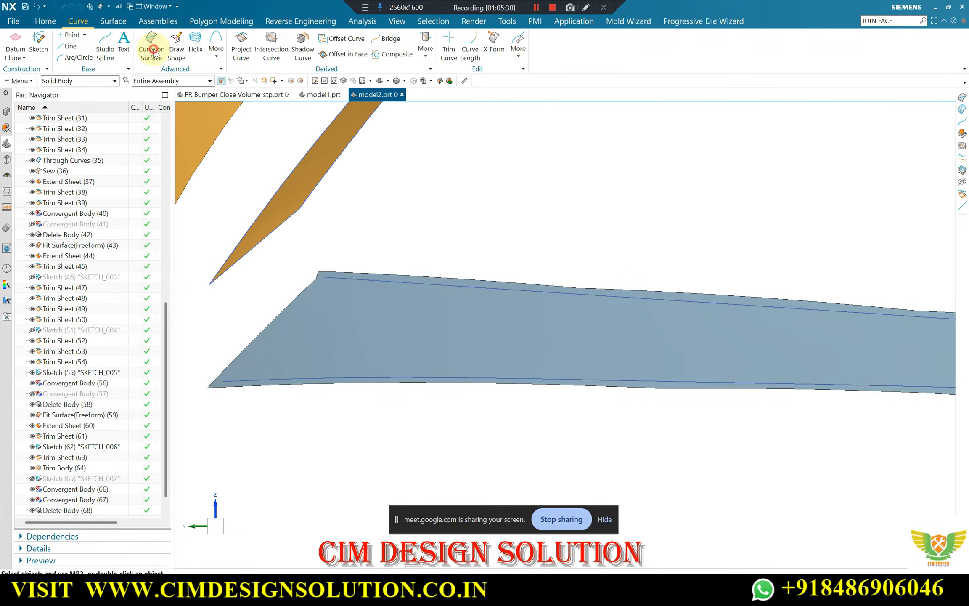
click(350, 294)
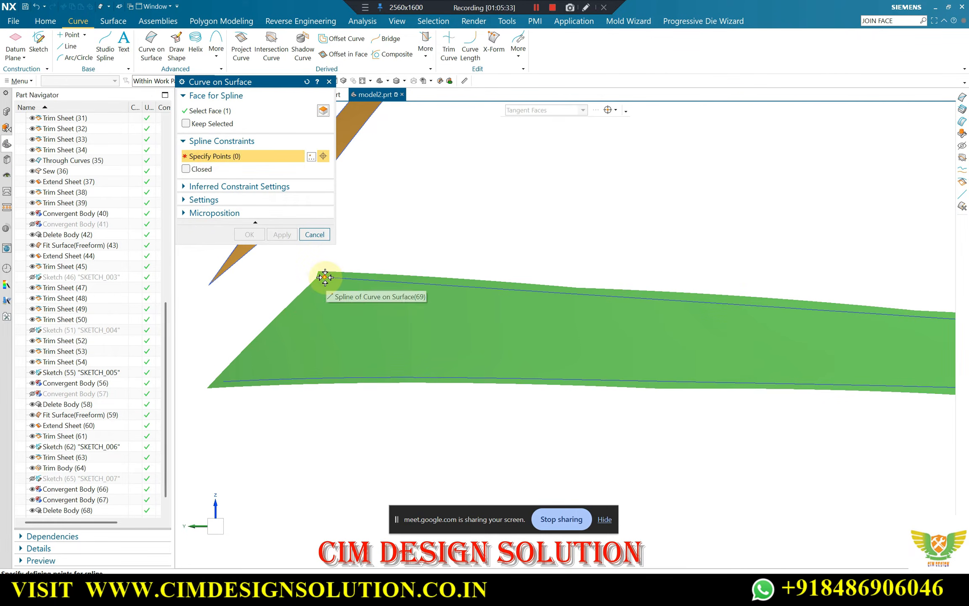
click(325, 277)
click(225, 378)
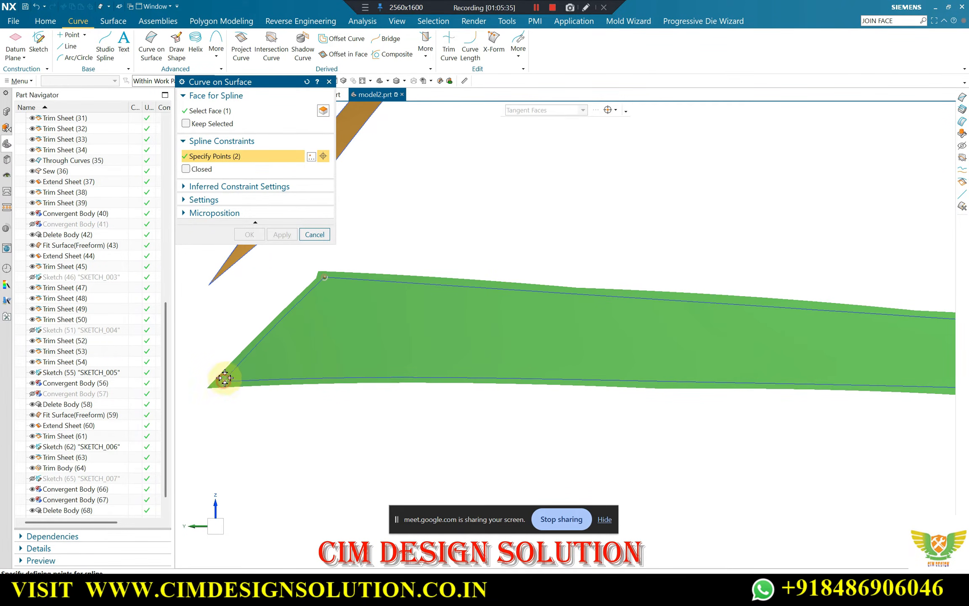
click(281, 234)
Draw a two-point surface spline across the strip's centre-side end, connecting the ends of the upper and lower splines
middle_drag(394, 297, 844, 331)
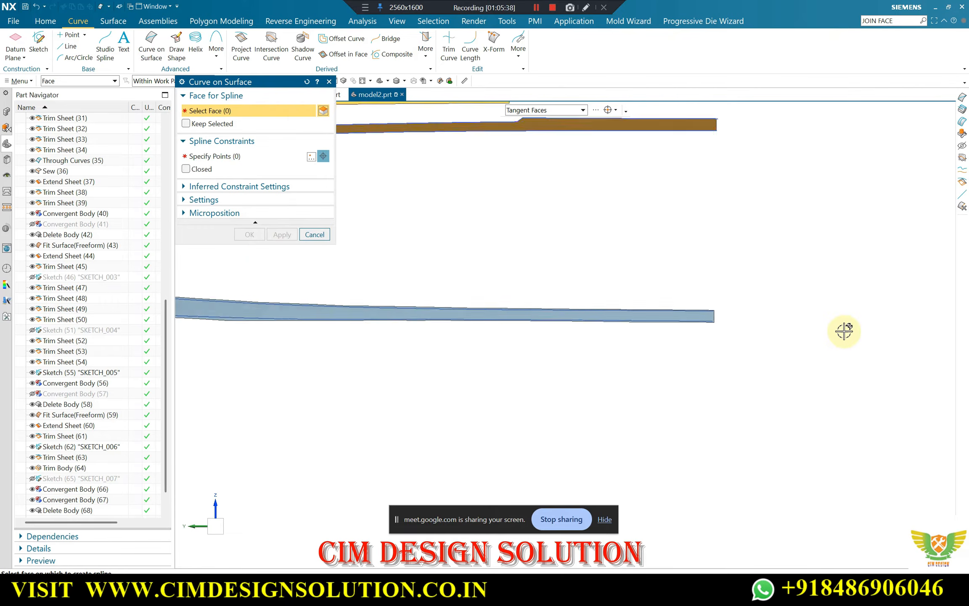
click(643, 313)
middle_drag(696, 303, 642, 245)
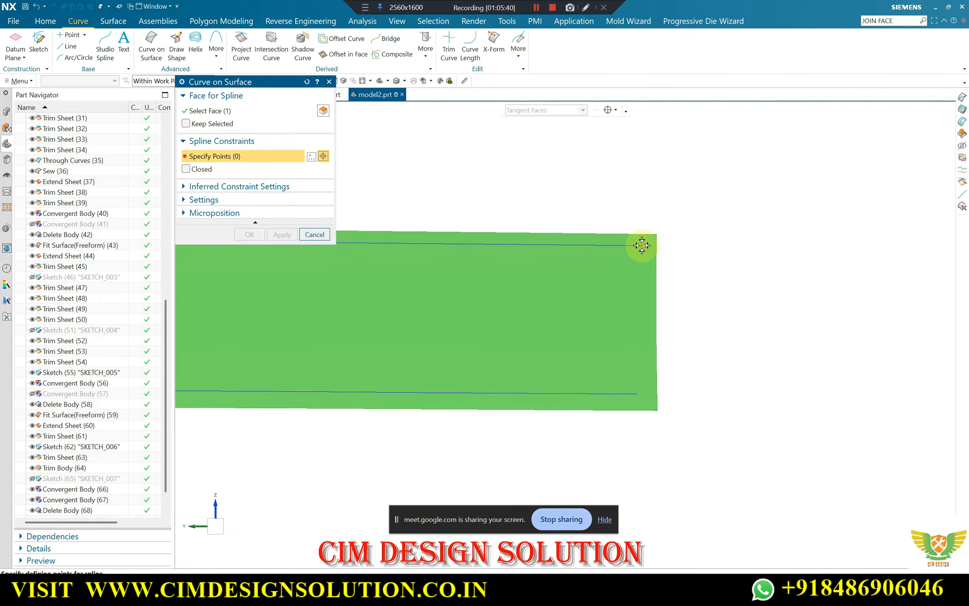
click(109, 49)
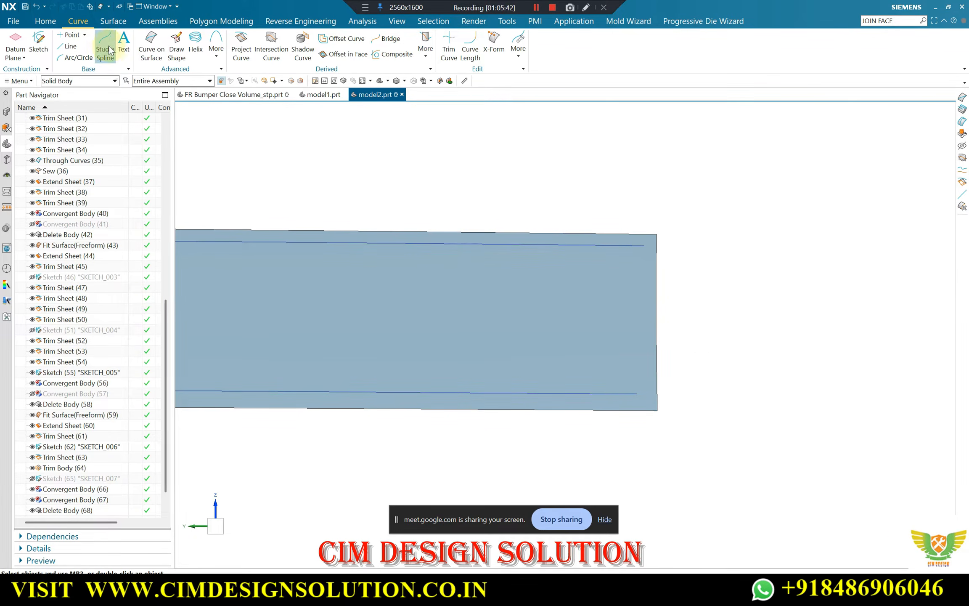
click(161, 39)
click(575, 294)
click(245, 156)
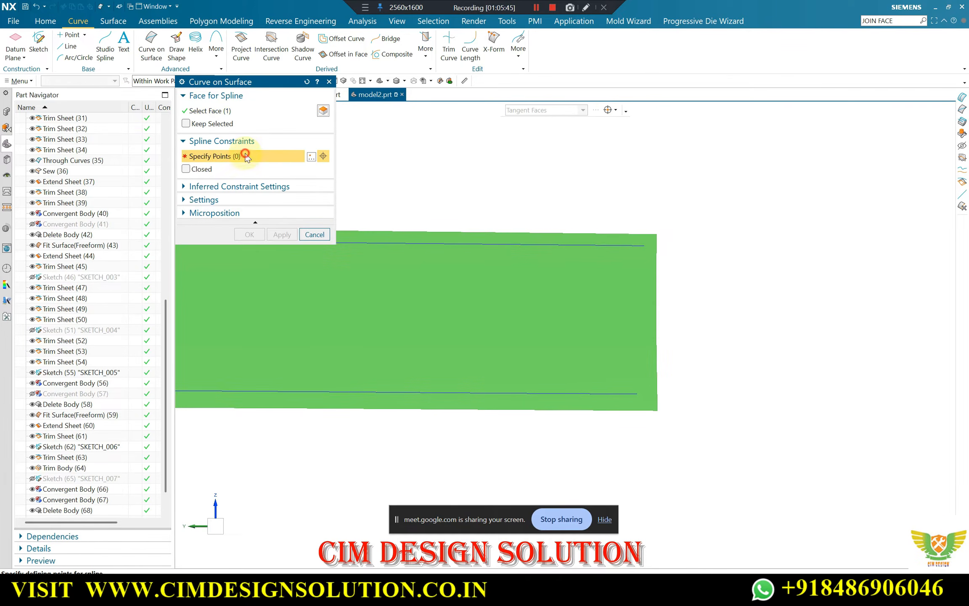
click(644, 245)
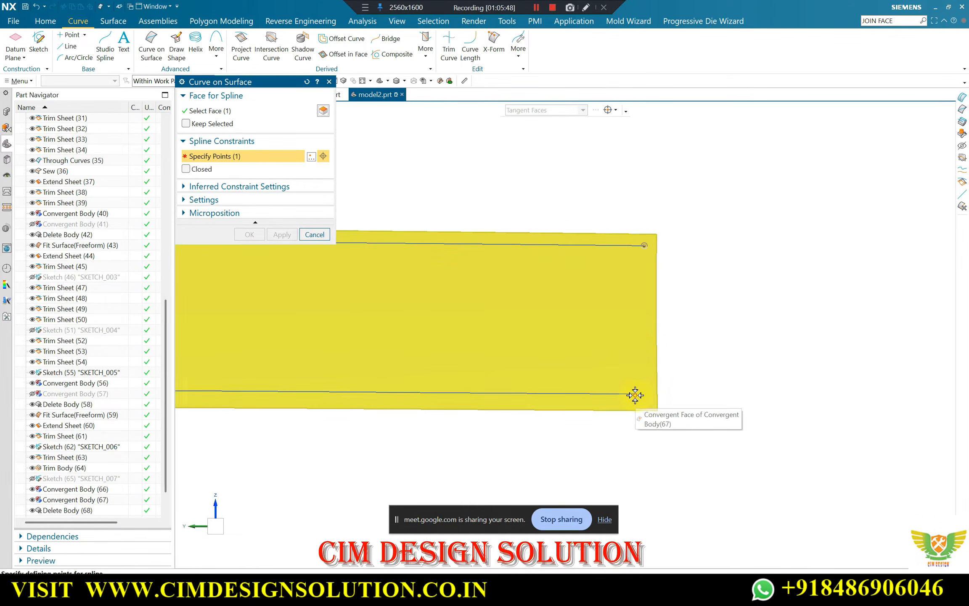
click(636, 394)
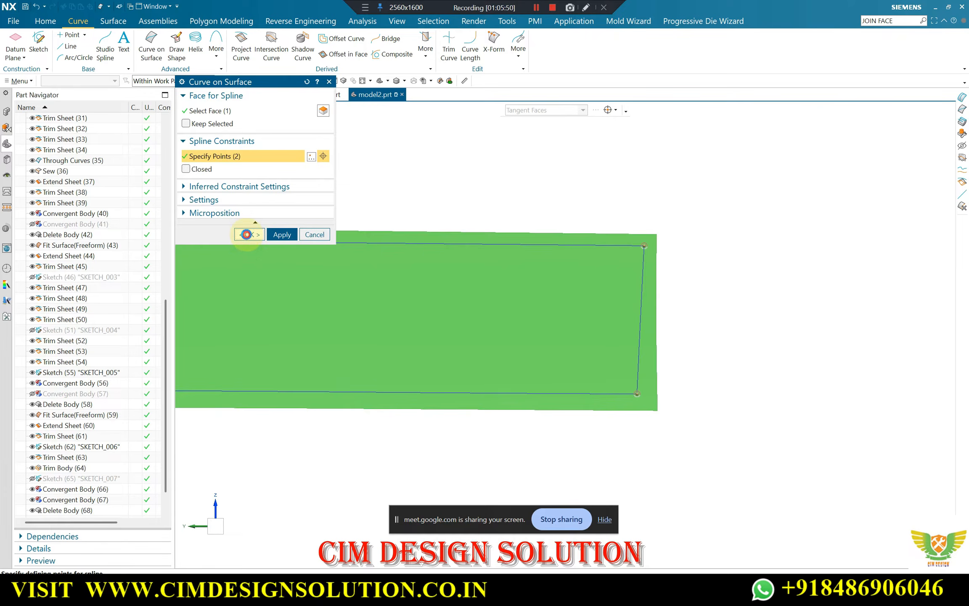
click(246, 234)
Start a Fill Surface with the strip's four surface splines selected as its boundary
middle_drag(833, 270, 429, 290)
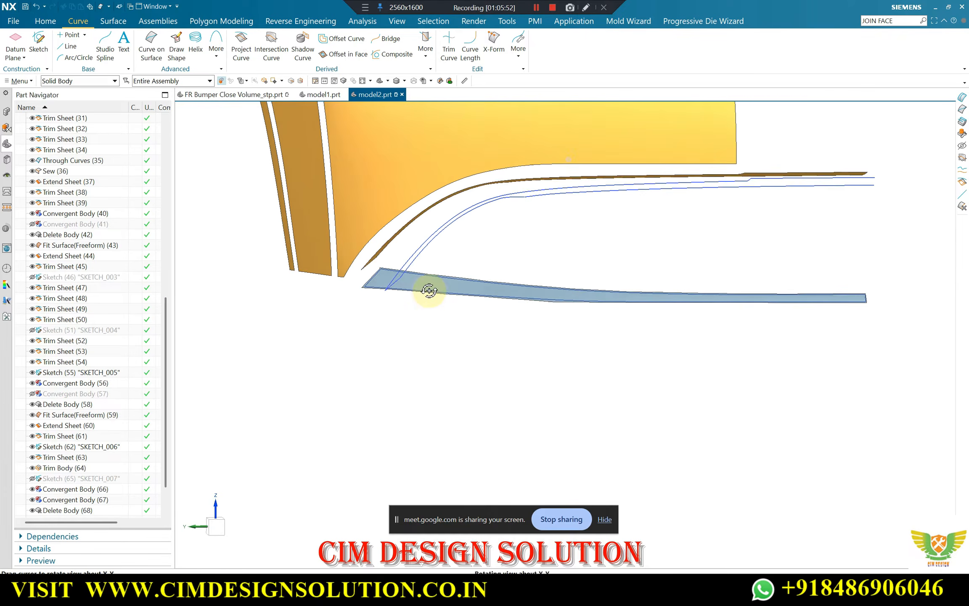
scroll(381, 259, up, 5)
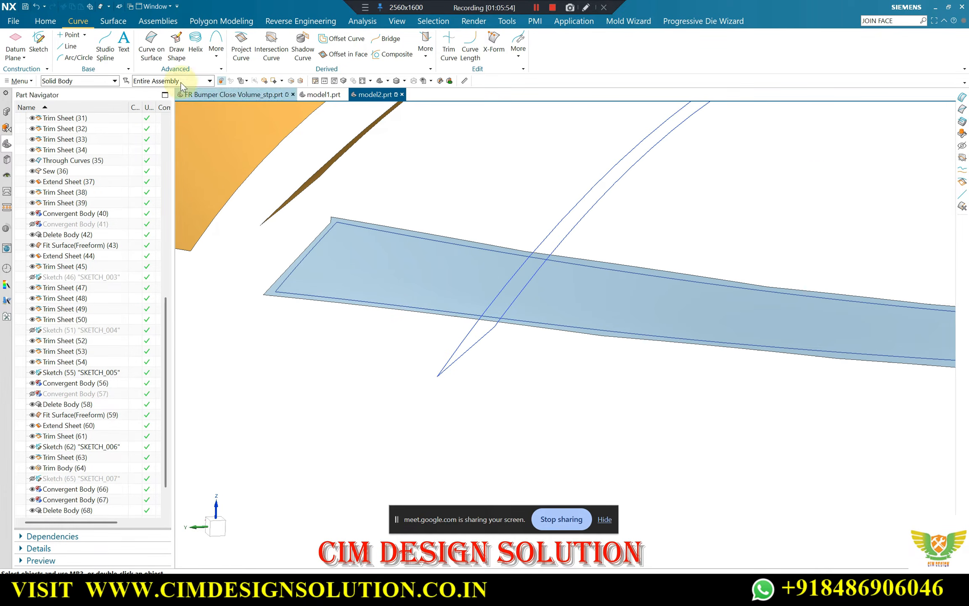
click(113, 21)
click(484, 50)
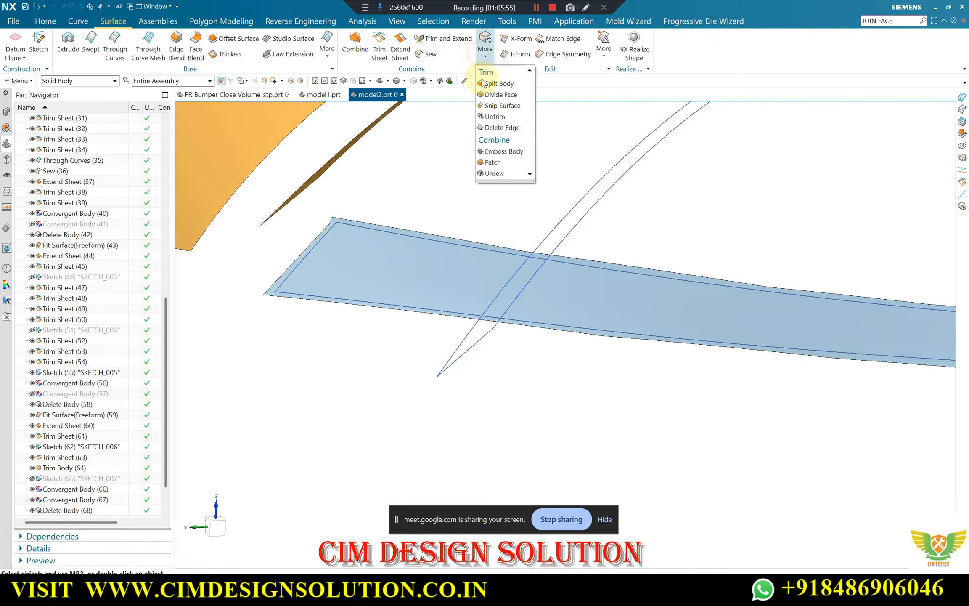
click(331, 56)
click(487, 86)
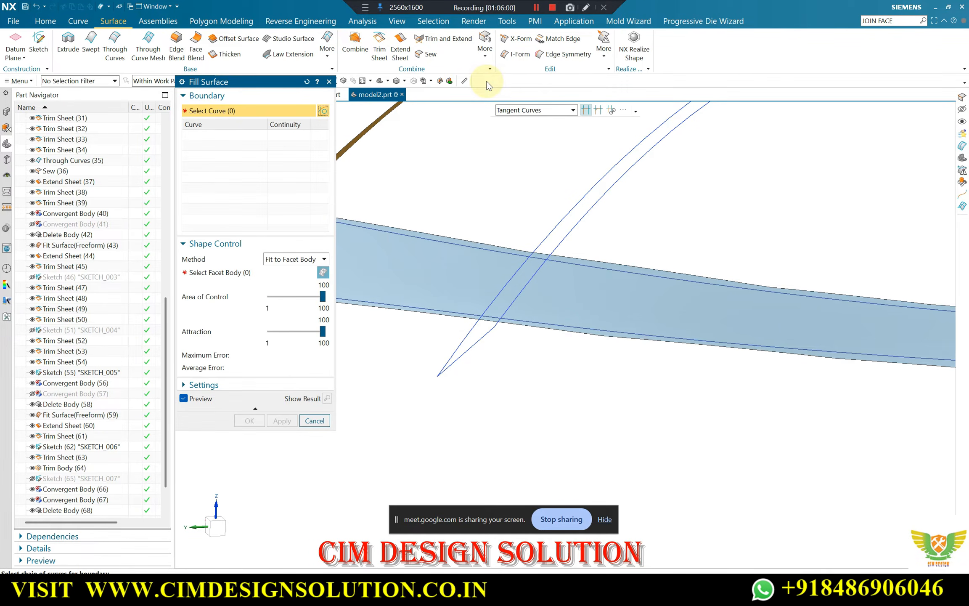
scroll(441, 208, down, 3)
scroll(398, 163, up, 2)
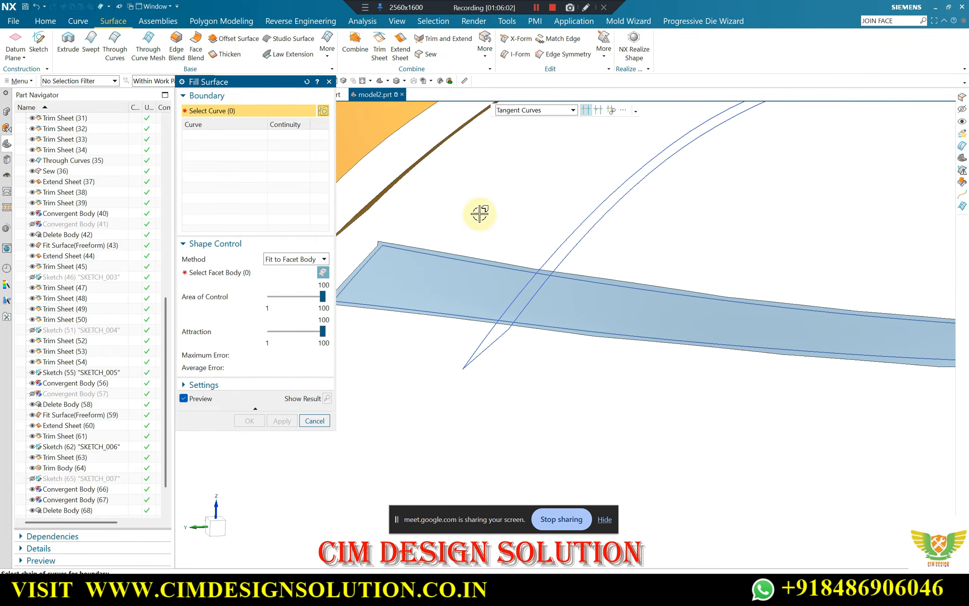
scroll(420, 242, up, 3)
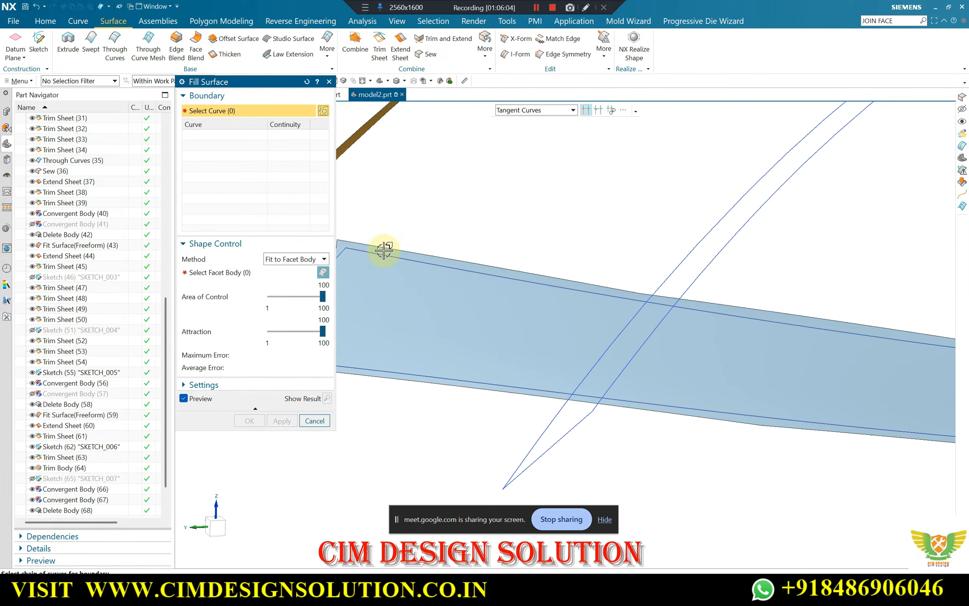
click(385, 255)
click(383, 367)
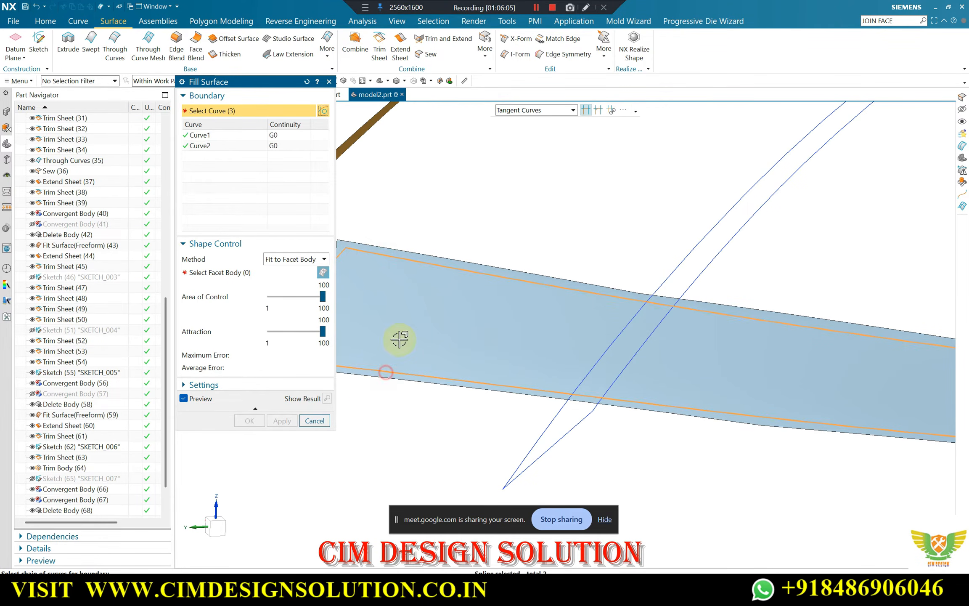
scroll(580, 305, down, 5)
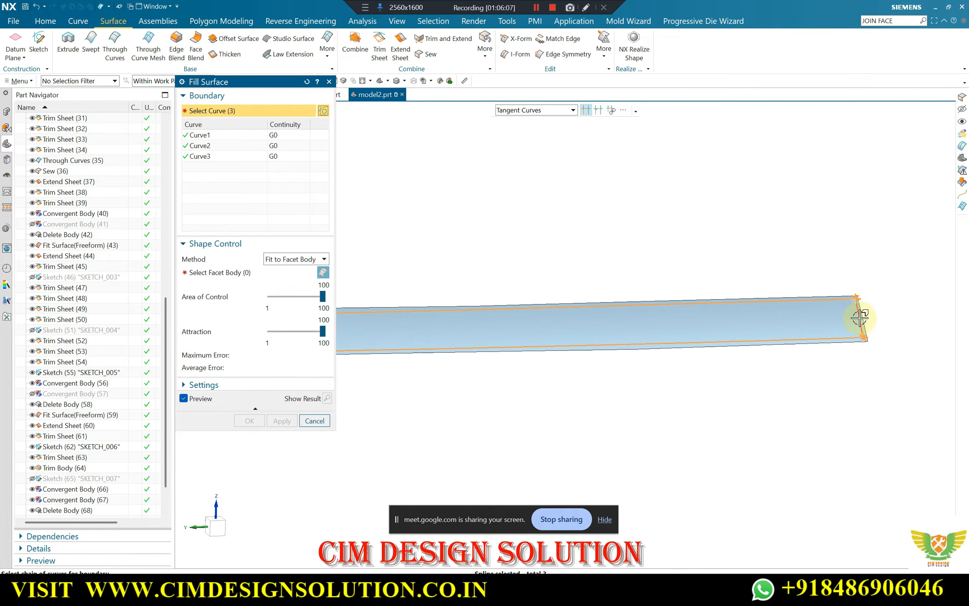
click(862, 316)
scroll(857, 295, down, 4)
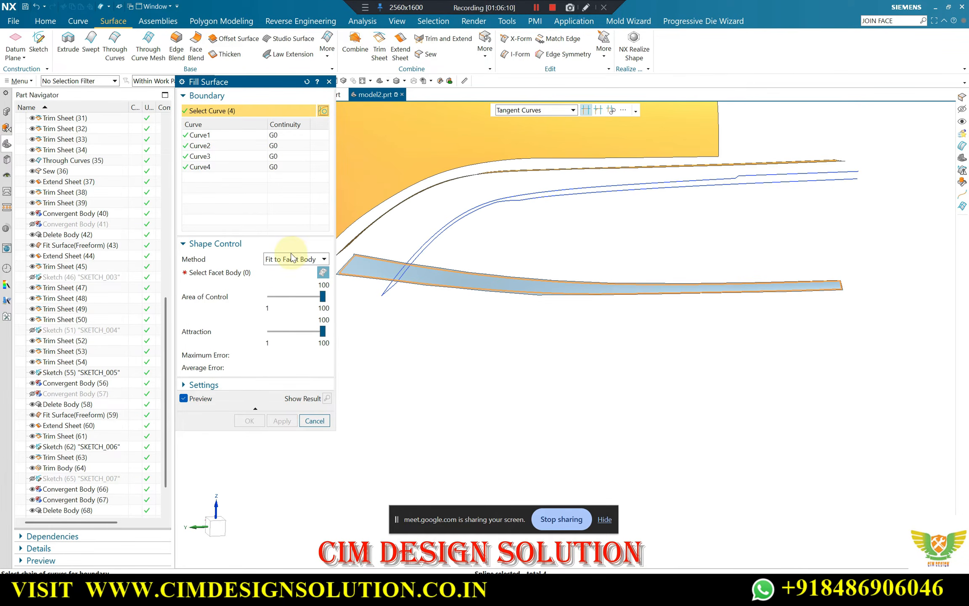
Shape the fill surface with Fit to Facet Body, using the lower strip's convergent body, and create it
click(293, 259)
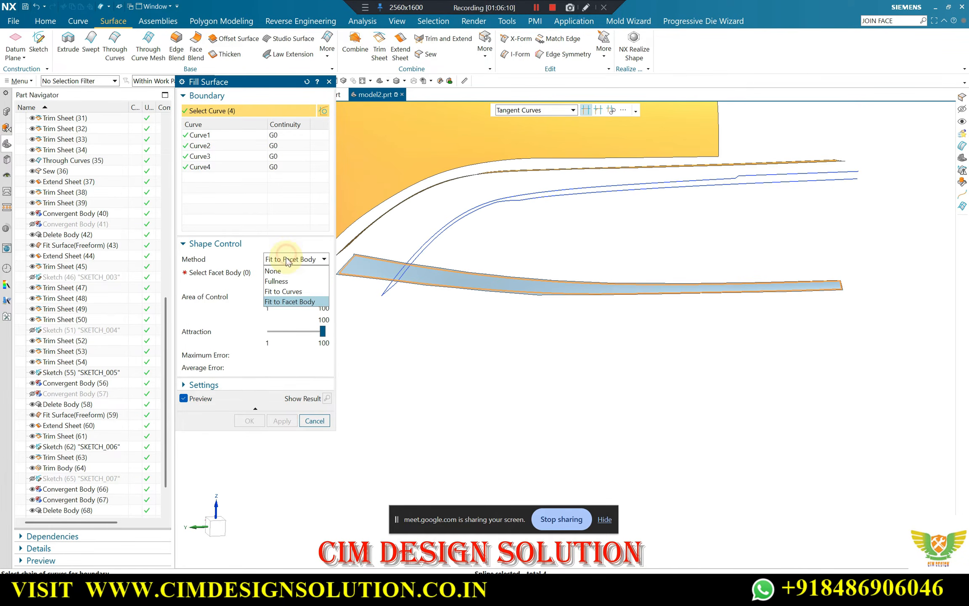
click(296, 301)
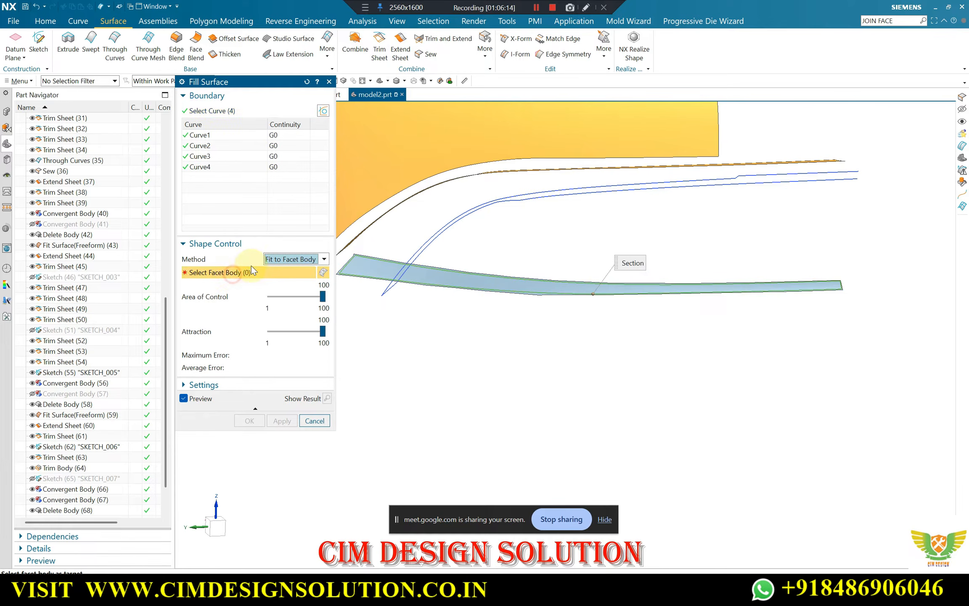
click(450, 278)
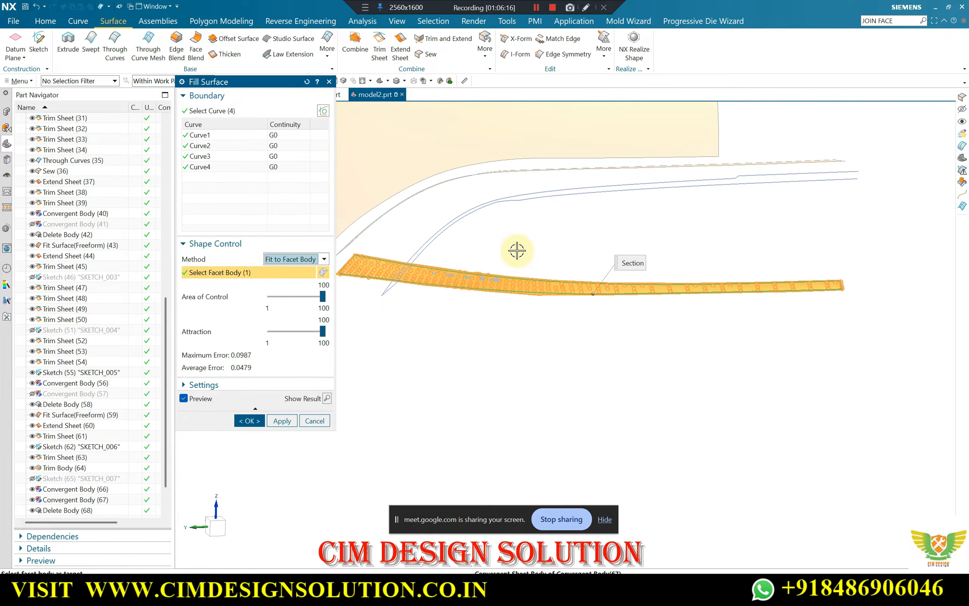
scroll(678, 233, up, 5)
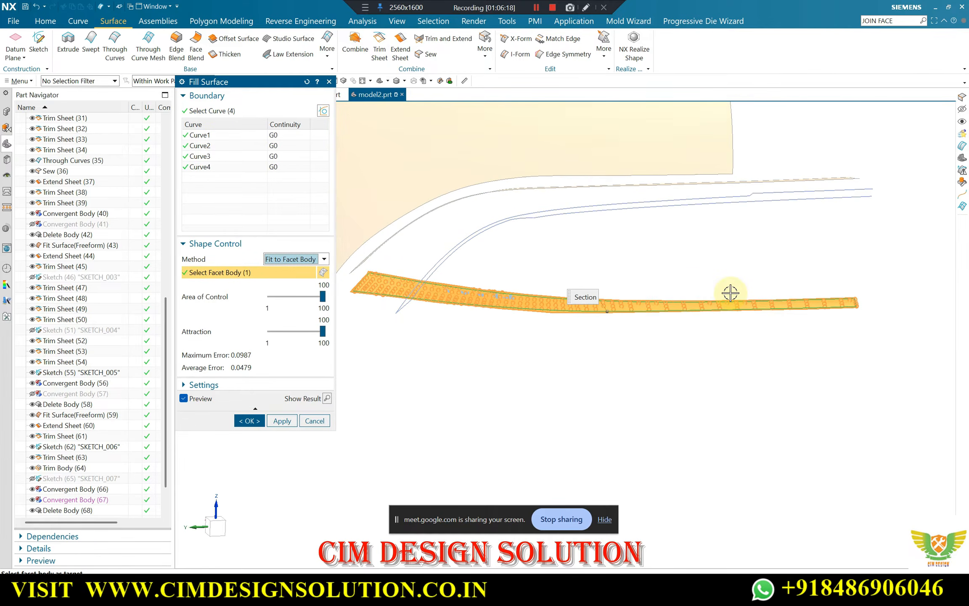
click(250, 420)
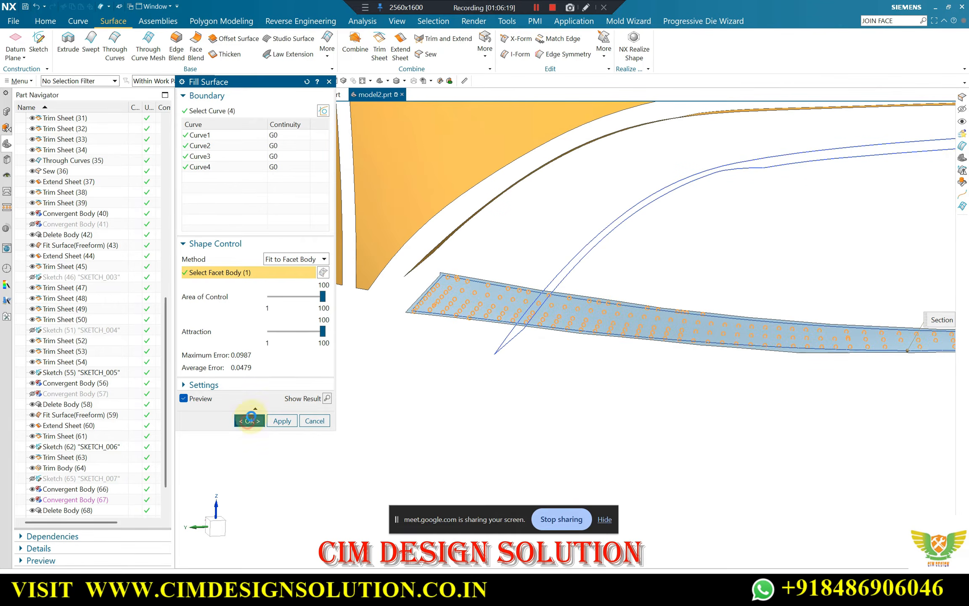
scroll(381, 301, up, 6)
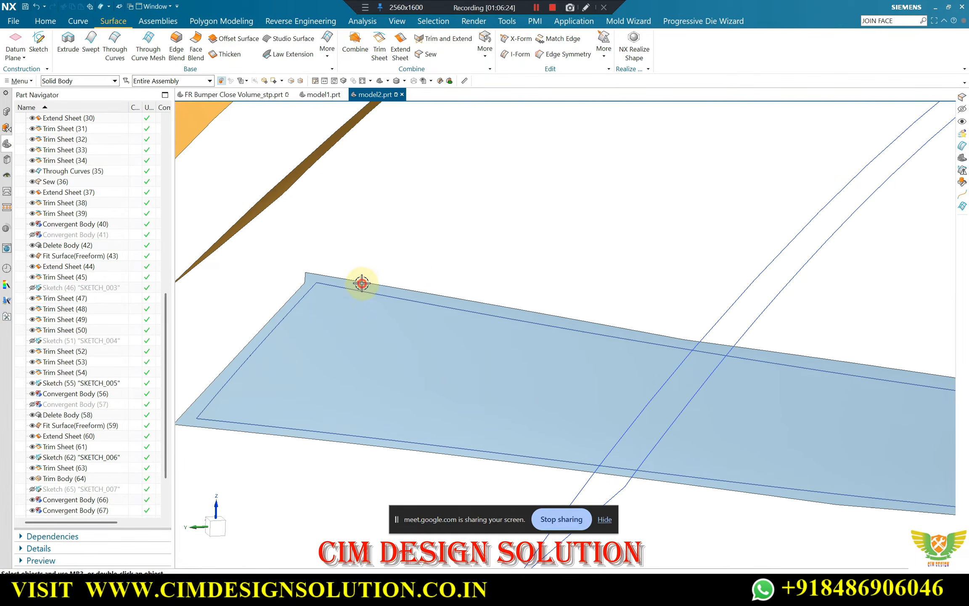
Move the lower strip's convergent body to layer 10
middle_click(450, 225)
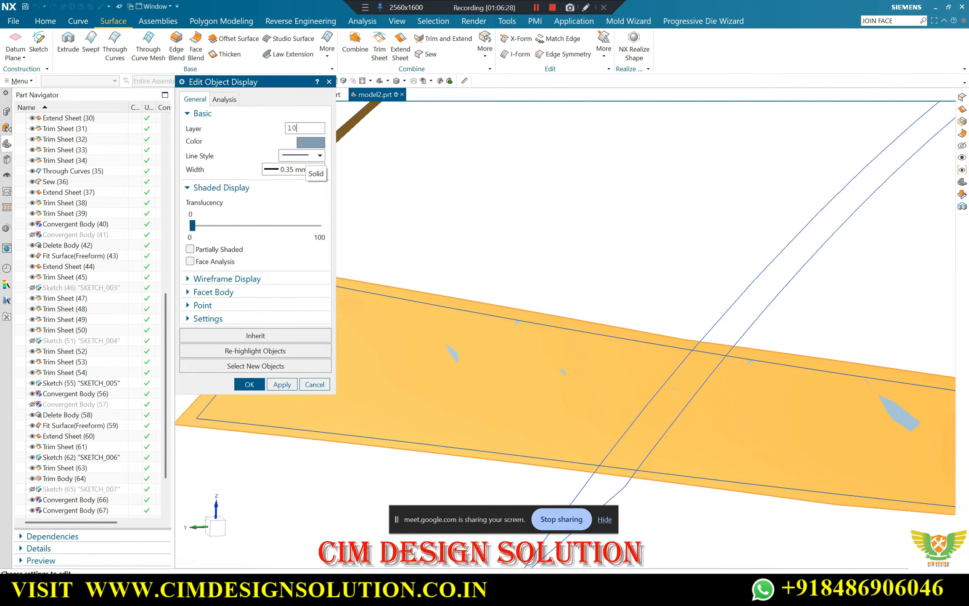
key(Return)
middle_drag(415, 390, 571, 380)
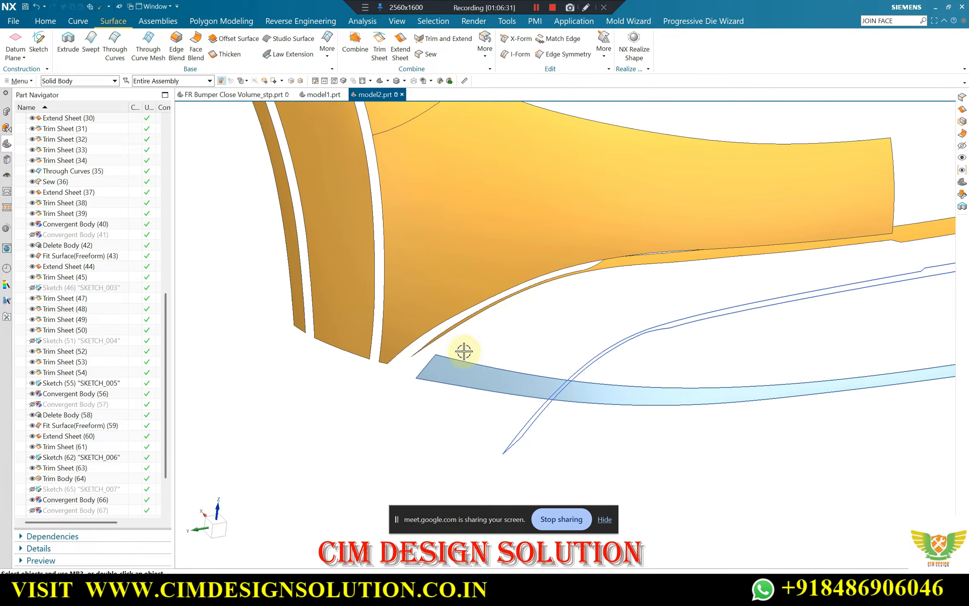
Move the four surface splines bounding the strip's fill surface to layer 100
key(ctrl+j)
click(438, 360)
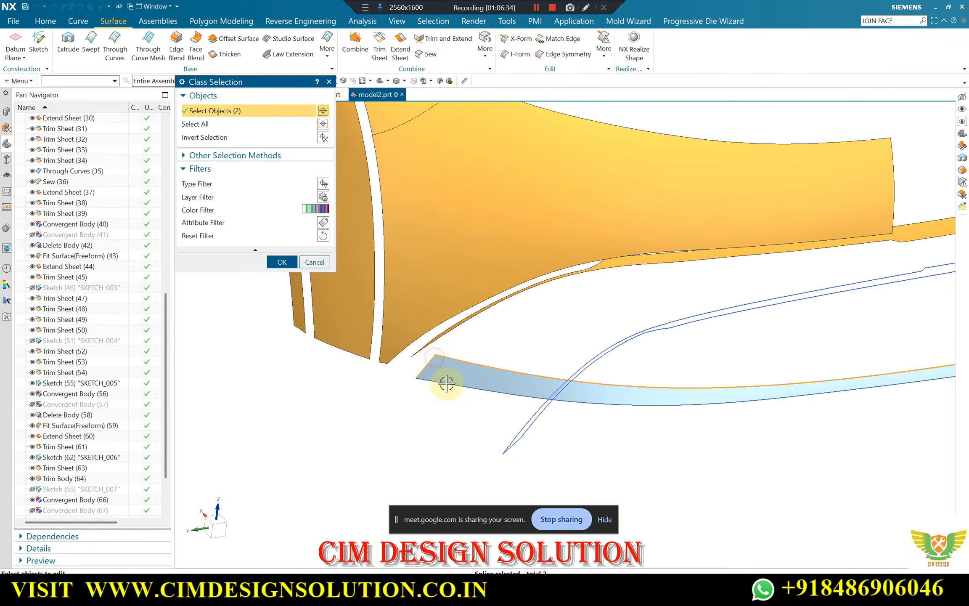
click(446, 383)
middle_drag(447, 383, 619, 316)
middle_click(618, 316)
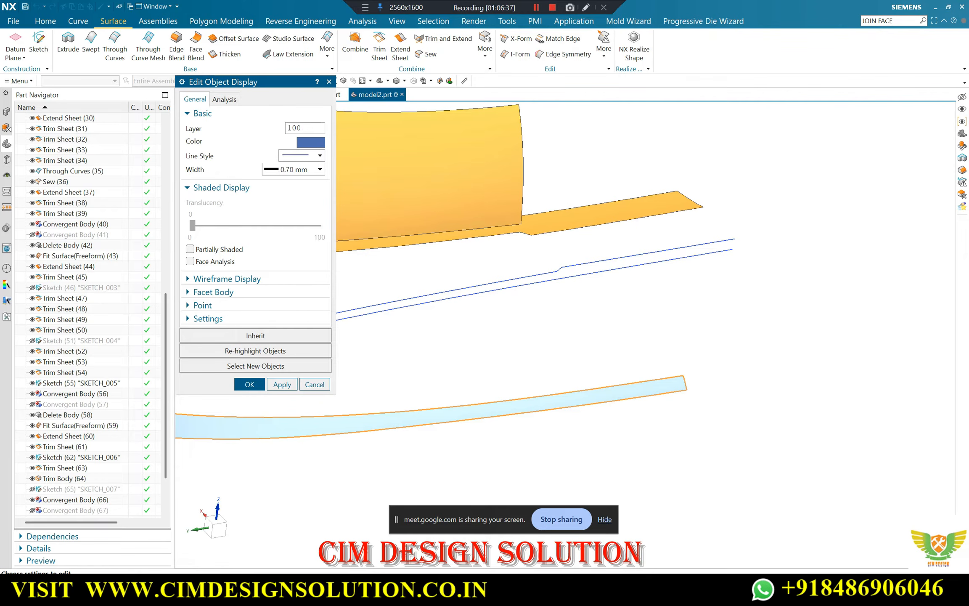
middle_click(602, 309)
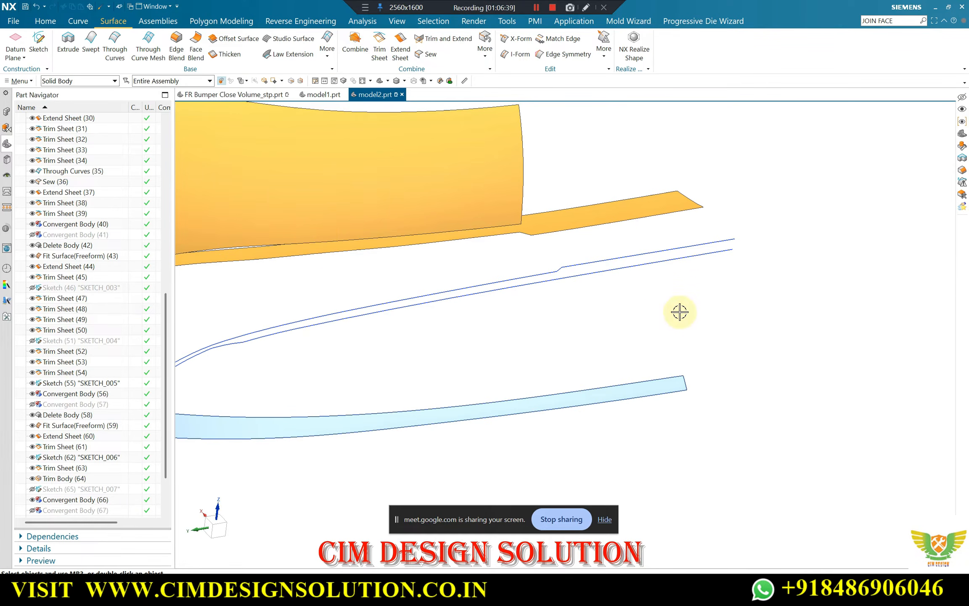
Switch off layer 100 in the layer settings to hide the strip's boundary splines
key(ctrl+l)
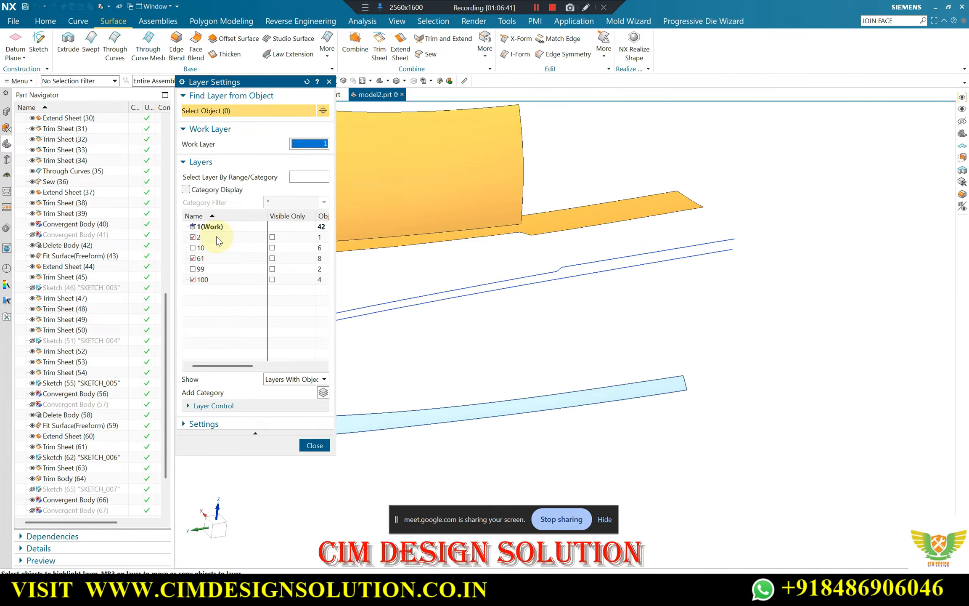
click(192, 281)
middle_click(567, 301)
scroll(824, 327, down, 3)
scroll(724, 361, up, 1)
middle_drag(715, 363, 688, 365)
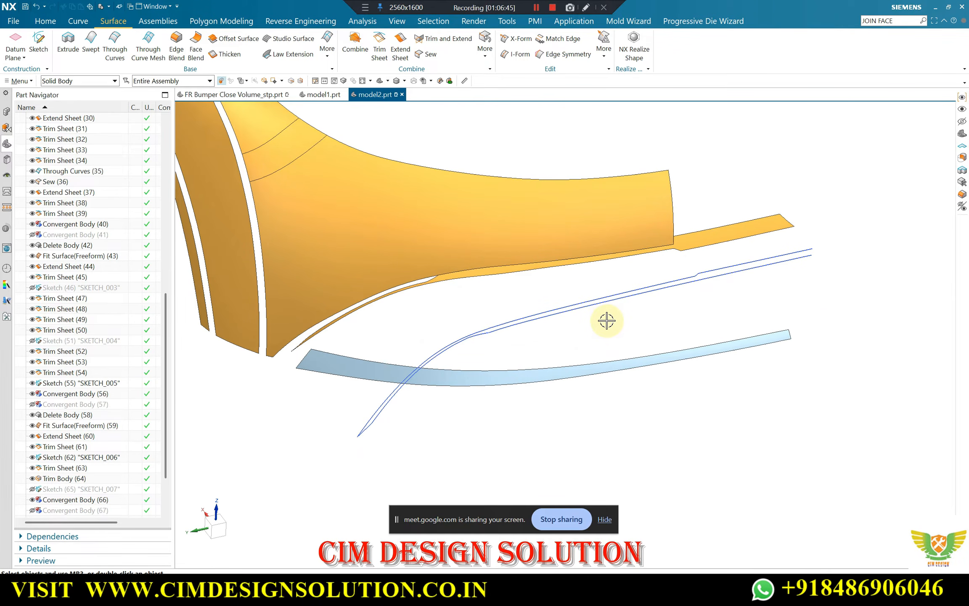
Show the bumper's solid body and compare it with the new fill surface along the lower strip
key(ctrl+shift+k)
scroll(568, 149, up, 4)
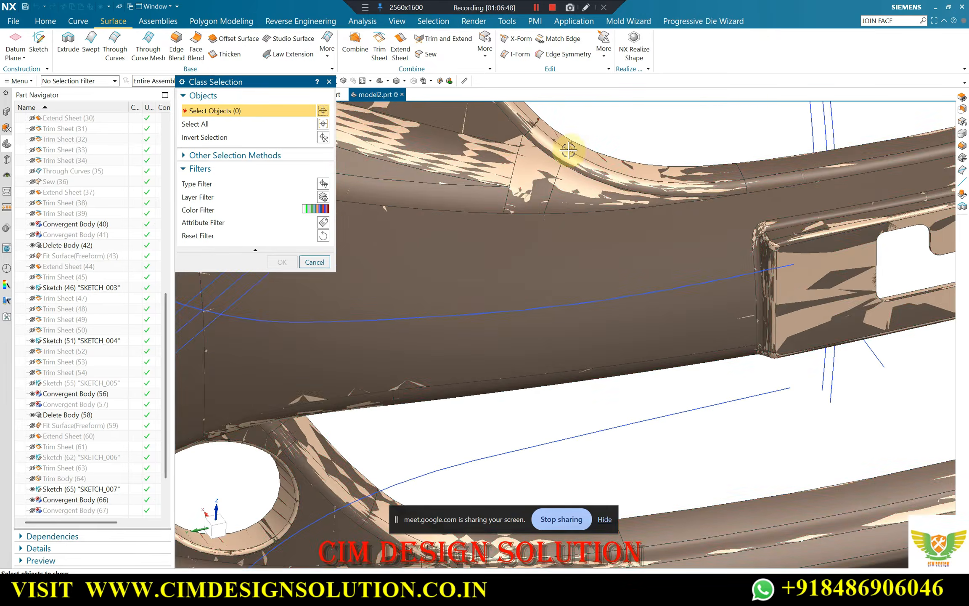
click(556, 152)
middle_click(577, 185)
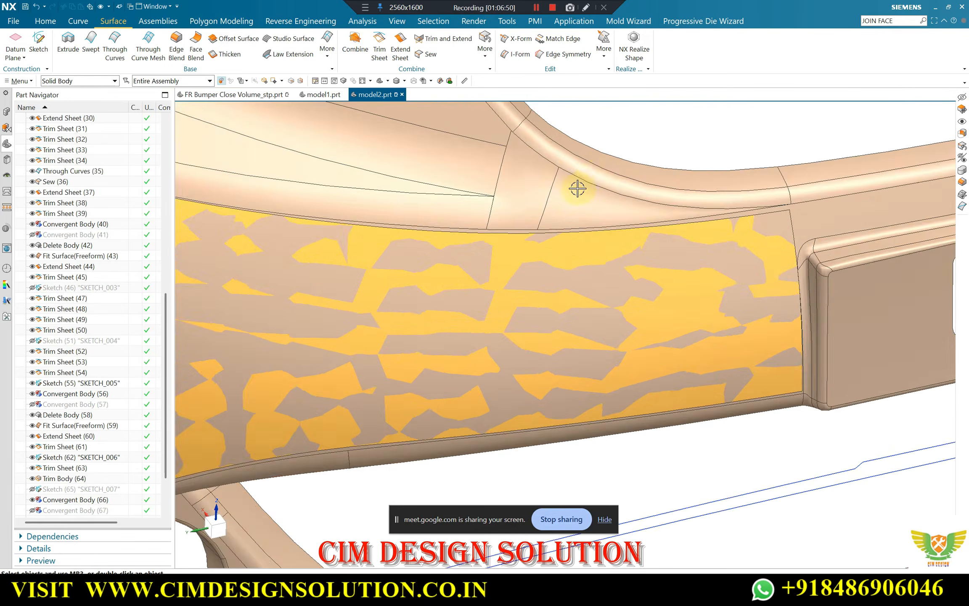
scroll(560, 195, down, 4)
scroll(396, 423, up, 2)
scroll(498, 418, down, 2)
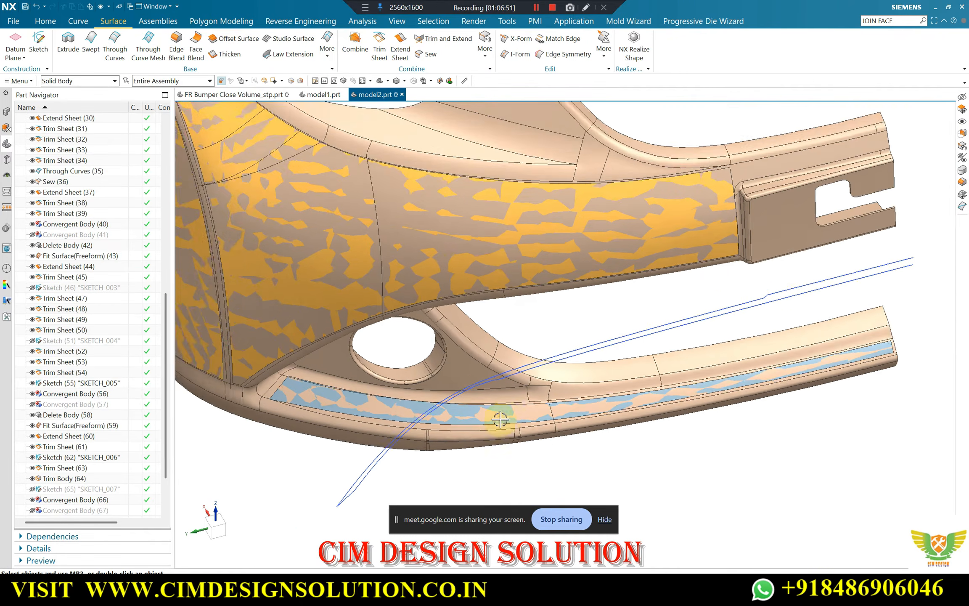
scroll(824, 335, up, 2)
scroll(737, 395, down, 2)
scroll(231, 414, down, 1)
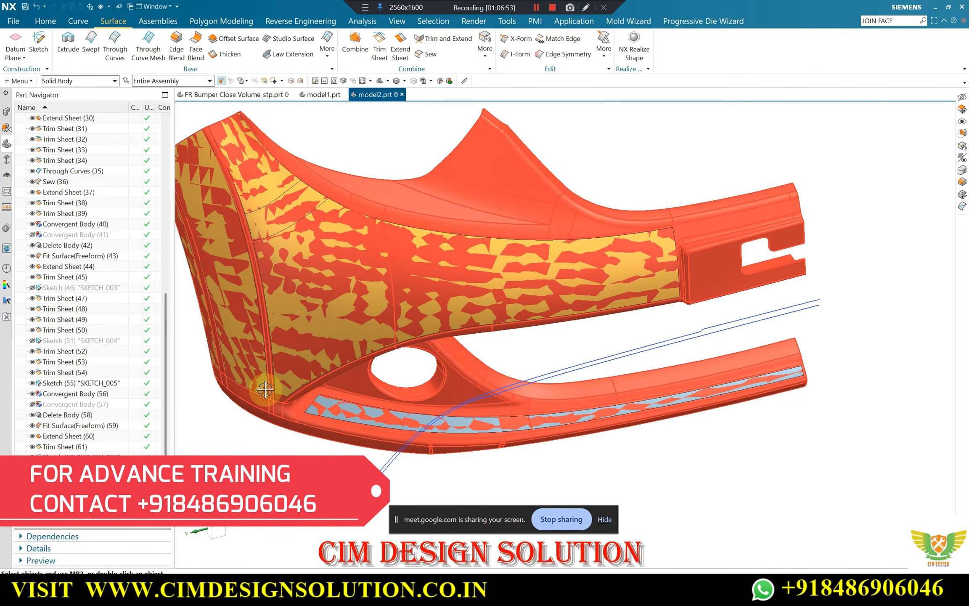
middle_drag(326, 398, 530, 382)
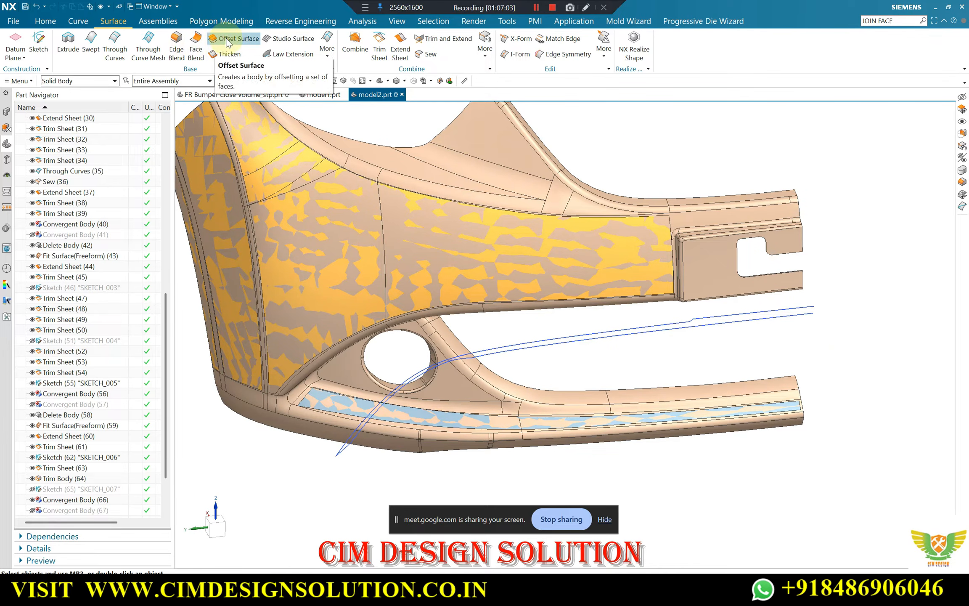
scroll(330, 400, up, 5)
click(331, 390)
click(253, 398)
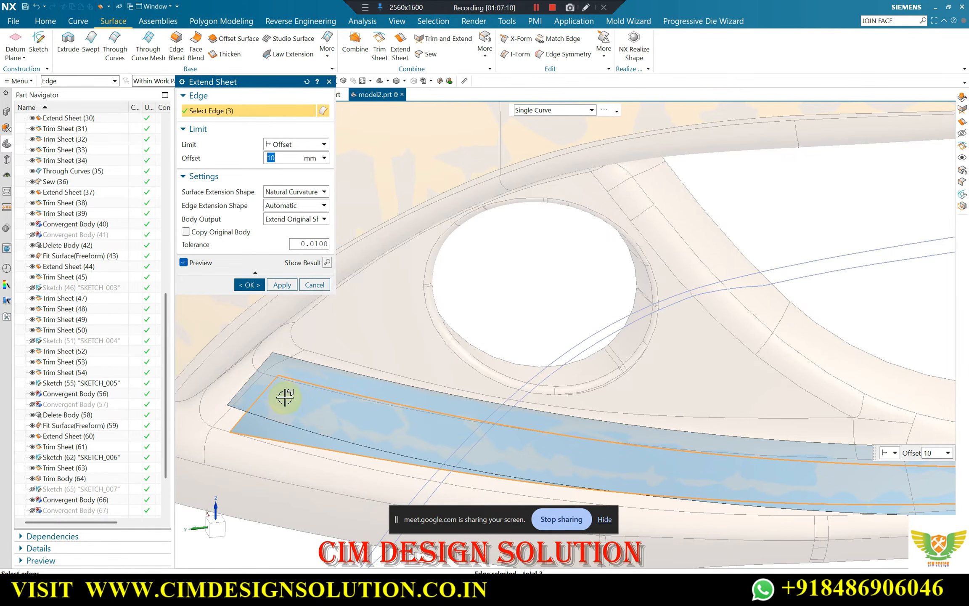
mouse_move(286, 389)
middle_down()
mouse_move(284, 375)
mouse_move(277, 382)
middle_up()
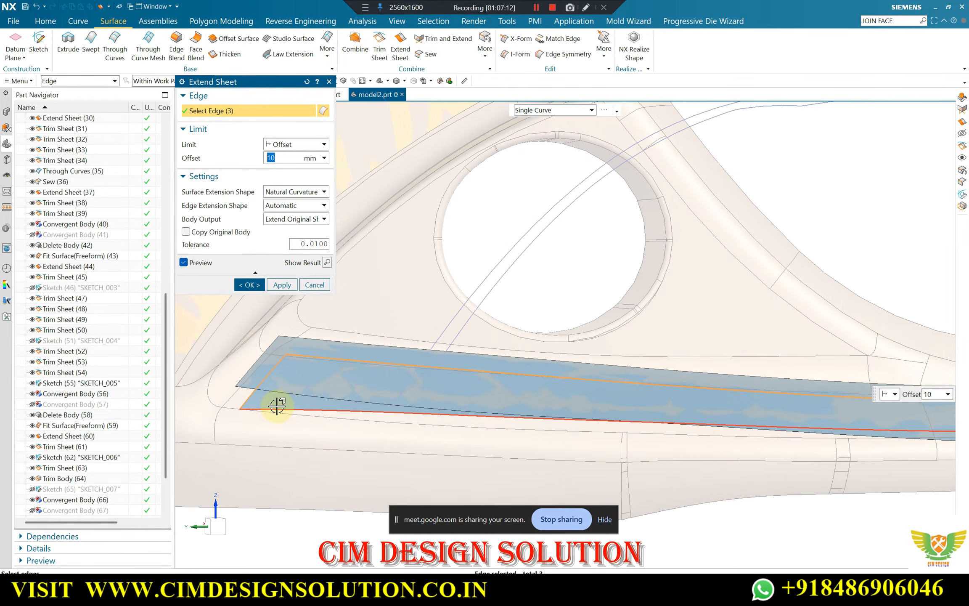
shift+click(268, 409)
click(430, 414)
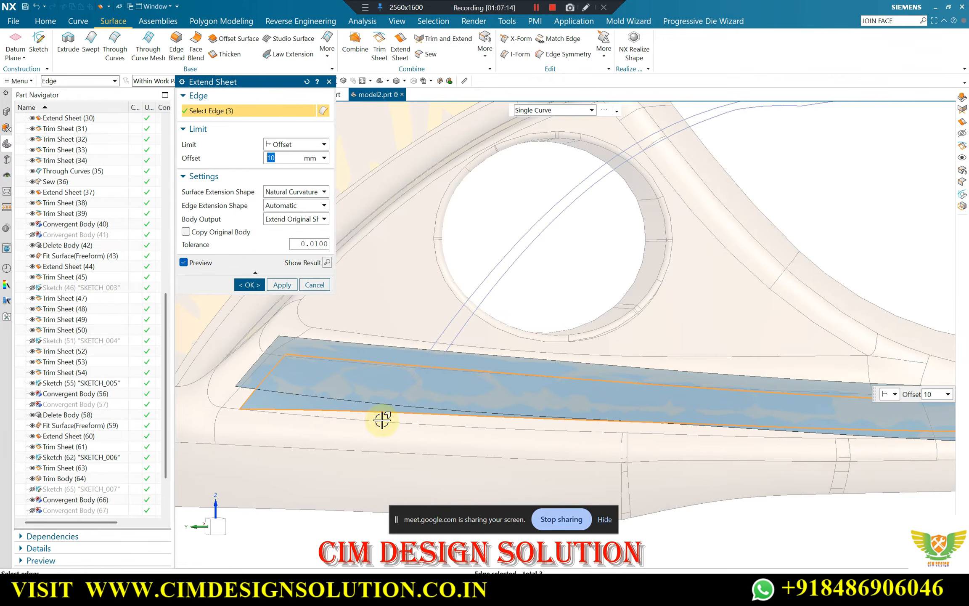
scroll(273, 396, down, 4)
scroll(909, 409, up, 1)
click(877, 404)
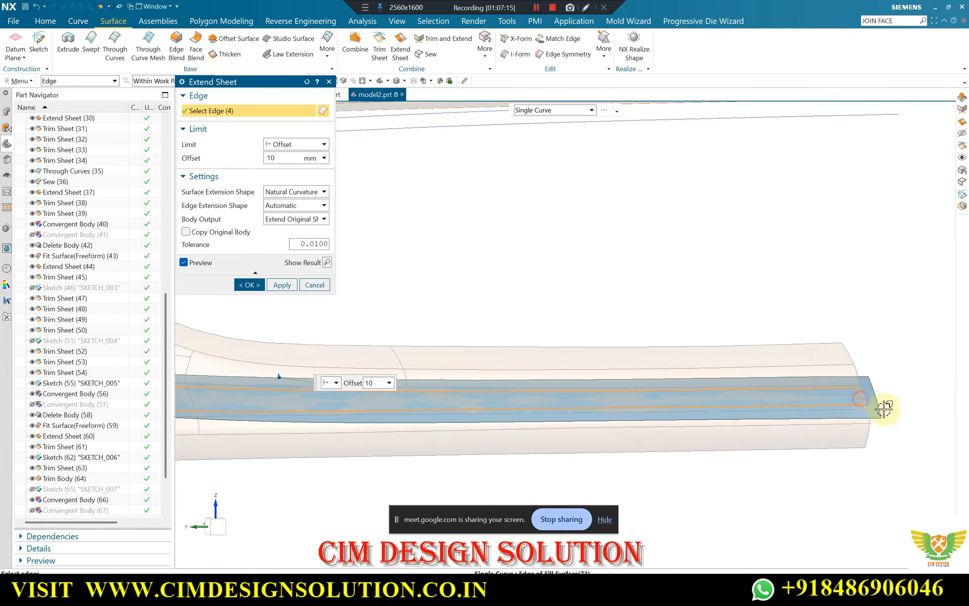
scroll(829, 357, down, 2)
scroll(525, 372, up, 1)
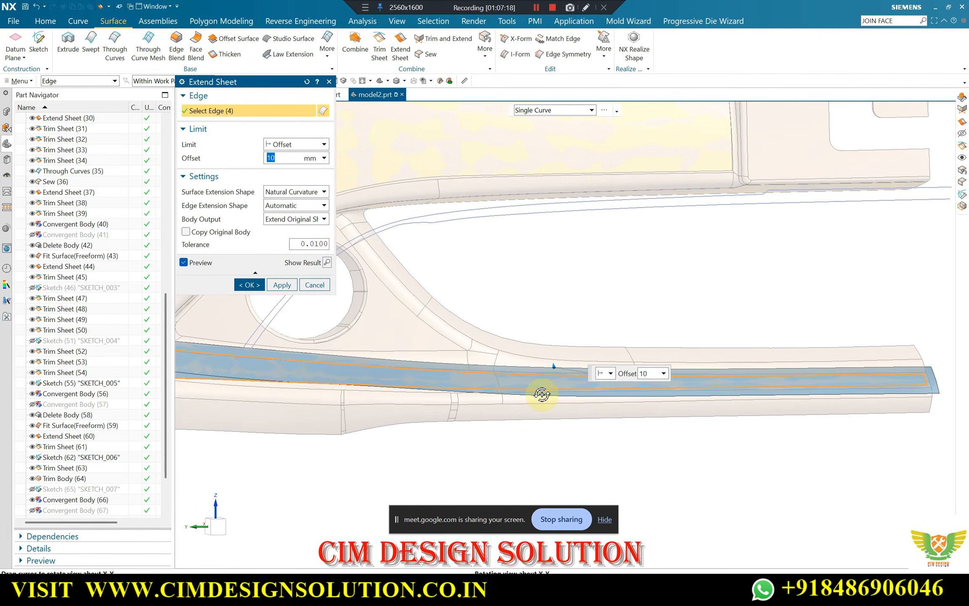
middle_drag(542, 395, 281, 402)
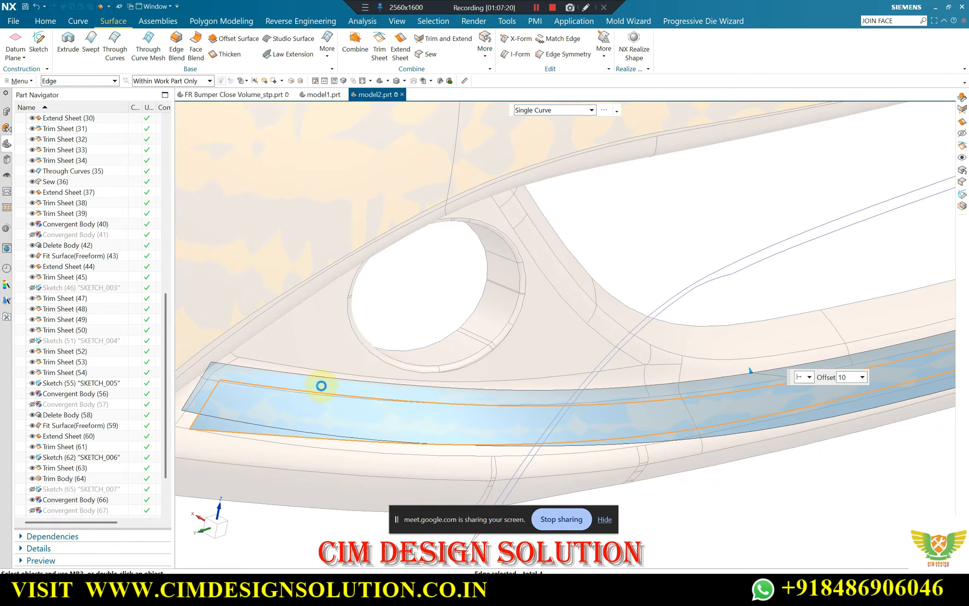
middle_click(492, 338)
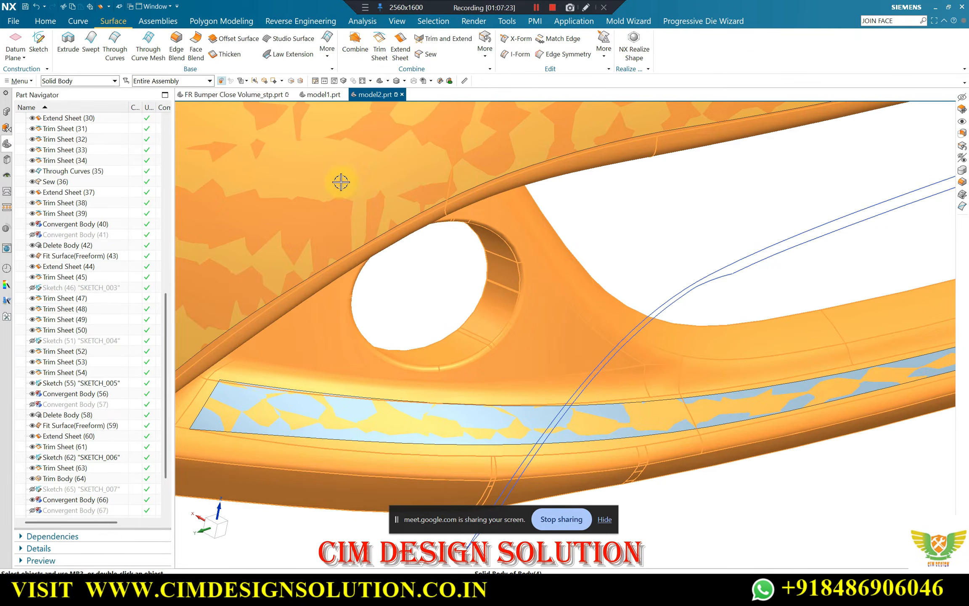
Hide the bumper's solid body and extend the fill surface's long lower edge by 10 mm with Extend Sheet
key(ctrl+b)
click(400, 46)
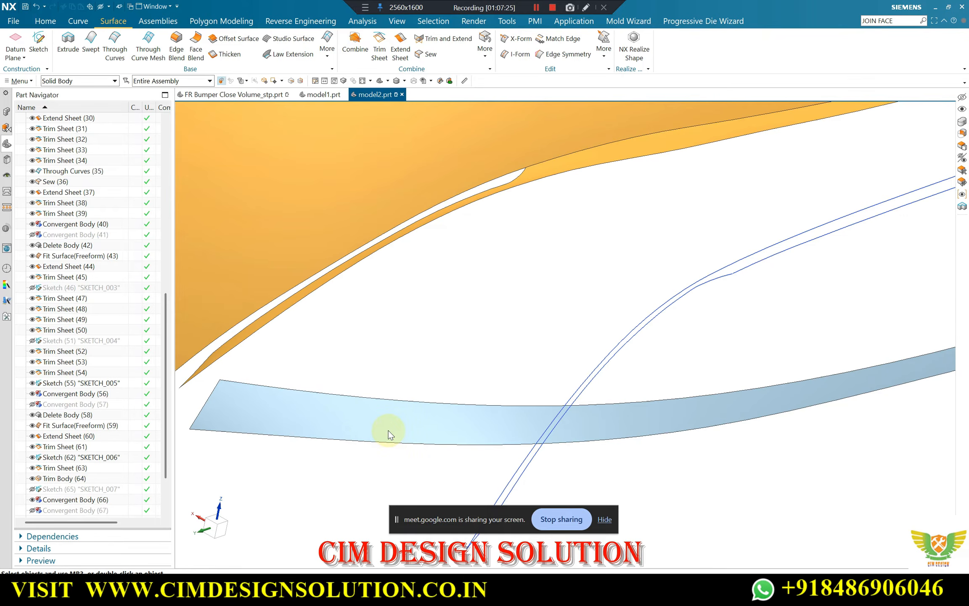
click(381, 442)
middle_drag(381, 443, 639, 335)
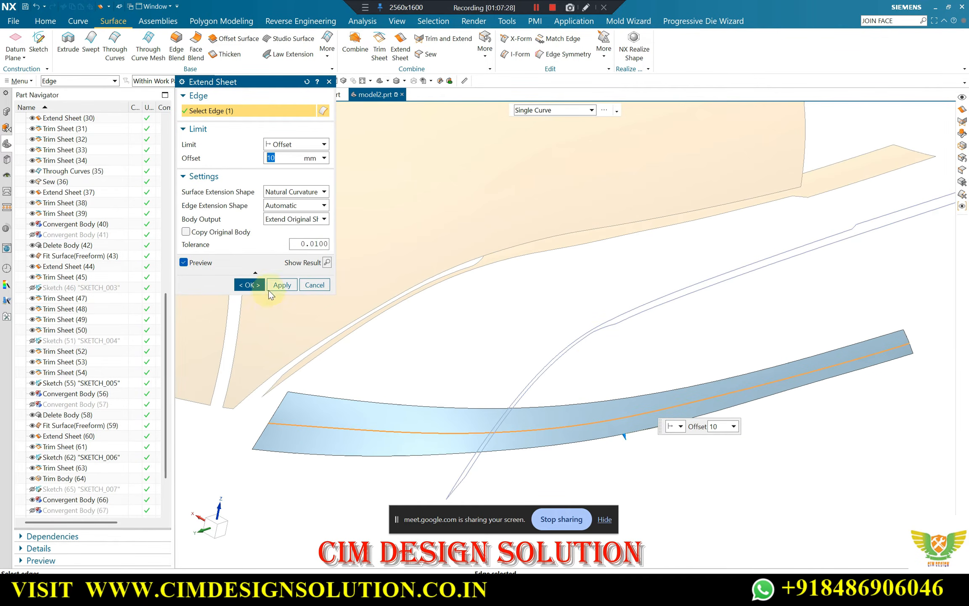
click(871, 340)
click(752, 382)
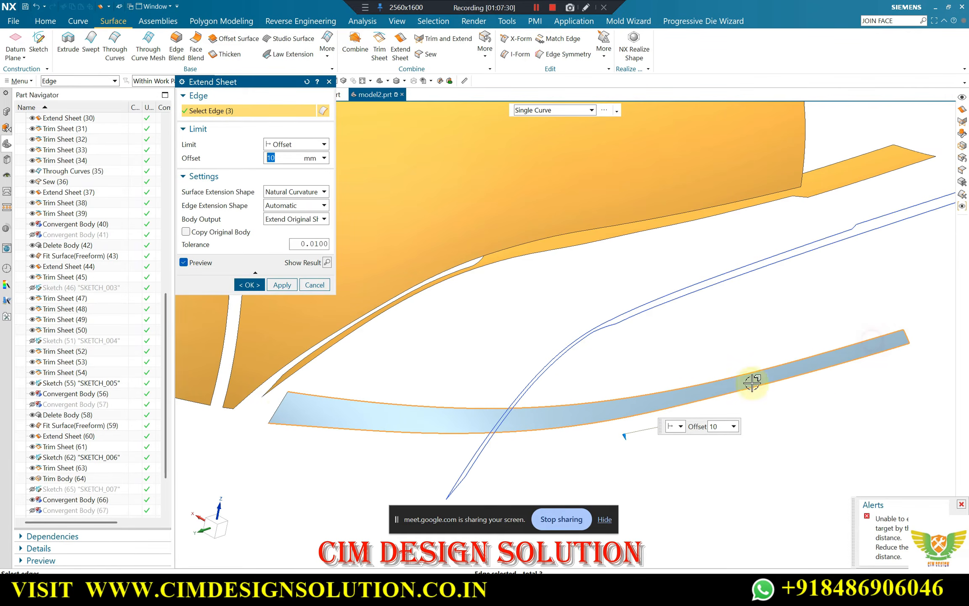
click(278, 404)
shift+click(393, 404)
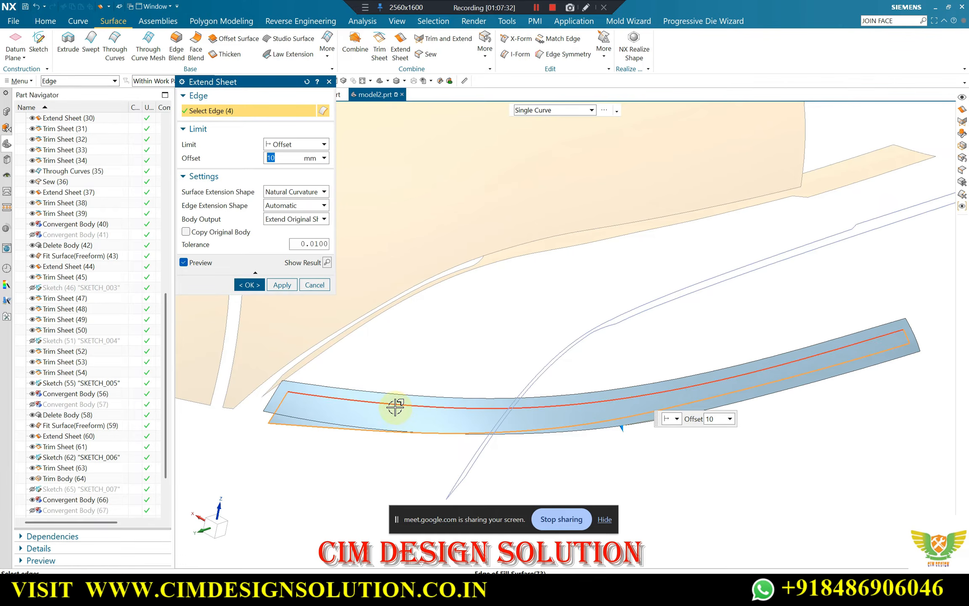
shift+click(275, 408)
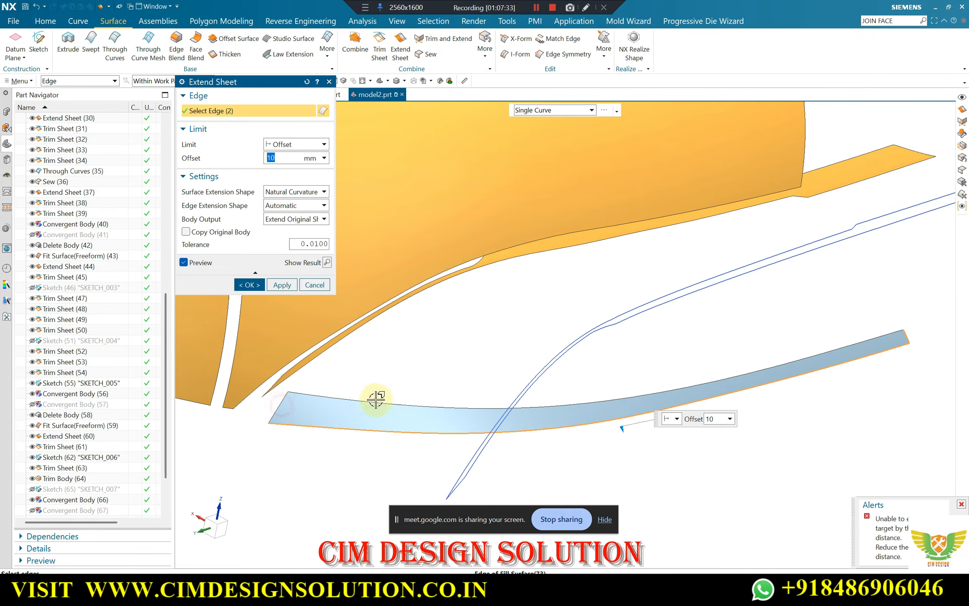
shift+click(905, 337)
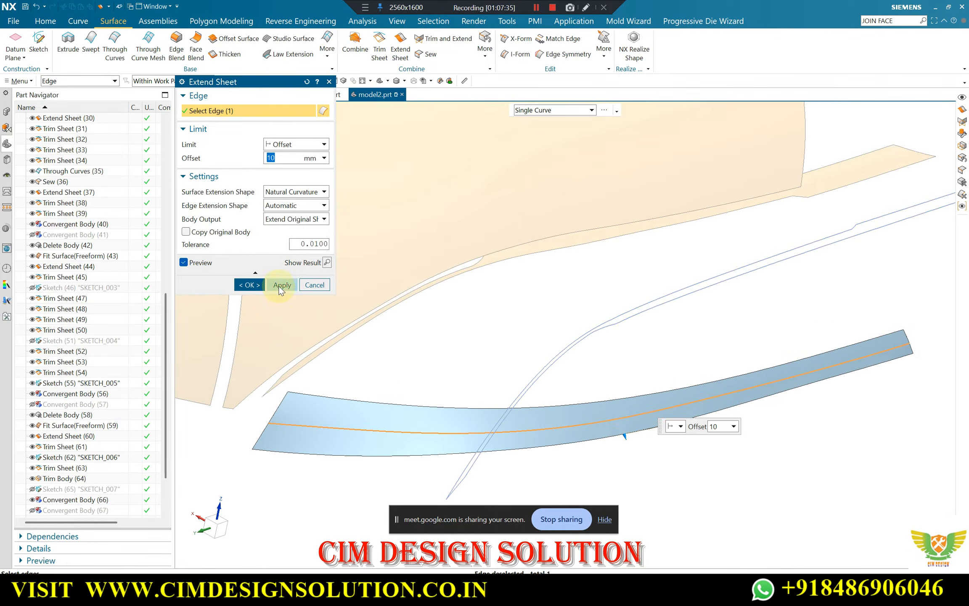
Extend the strip surface's upper edge and both end edges by 10 mm with natural curvature
click(275, 403)
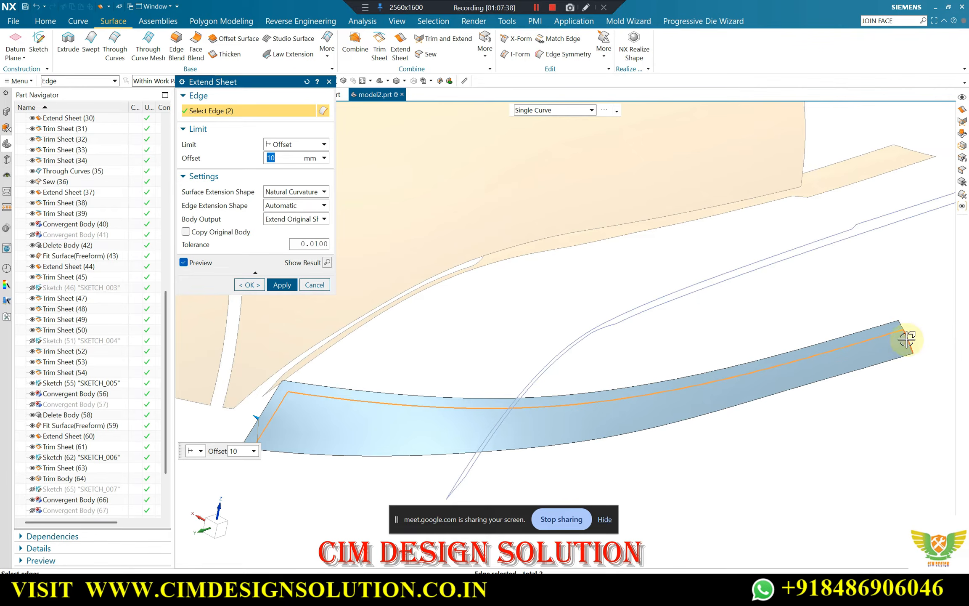
middle_click(791, 315)
middle_drag(776, 318, 462, 446)
middle_drag(465, 357, 404, 366)
scroll(440, 395, down, 2)
scroll(80, 488, down, 3)
scroll(227, 461, down, 1)
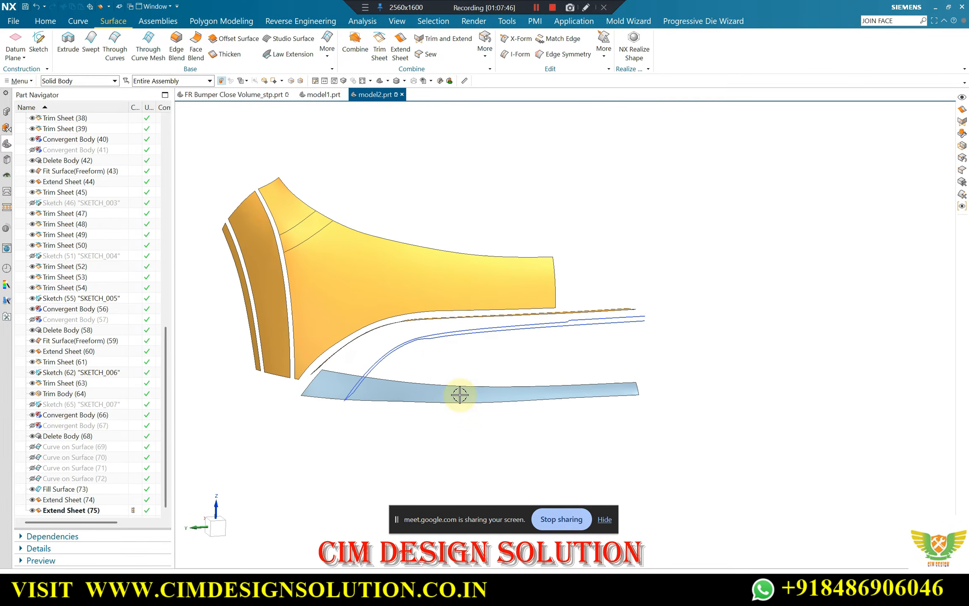
Show the bumper's hidden solid body again together with the extended strip surface
key(ctrl+shift+k)
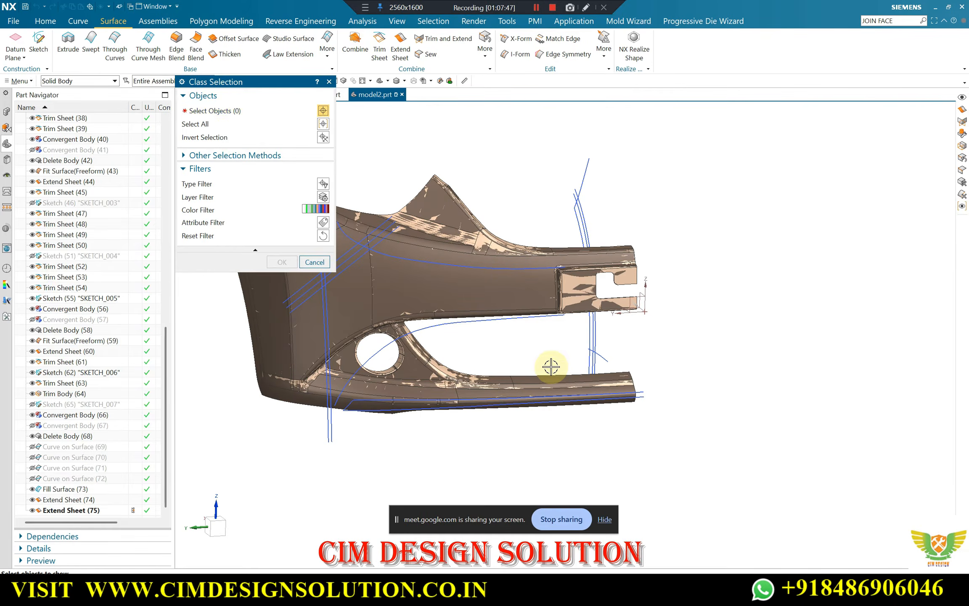
scroll(498, 232, up, 5)
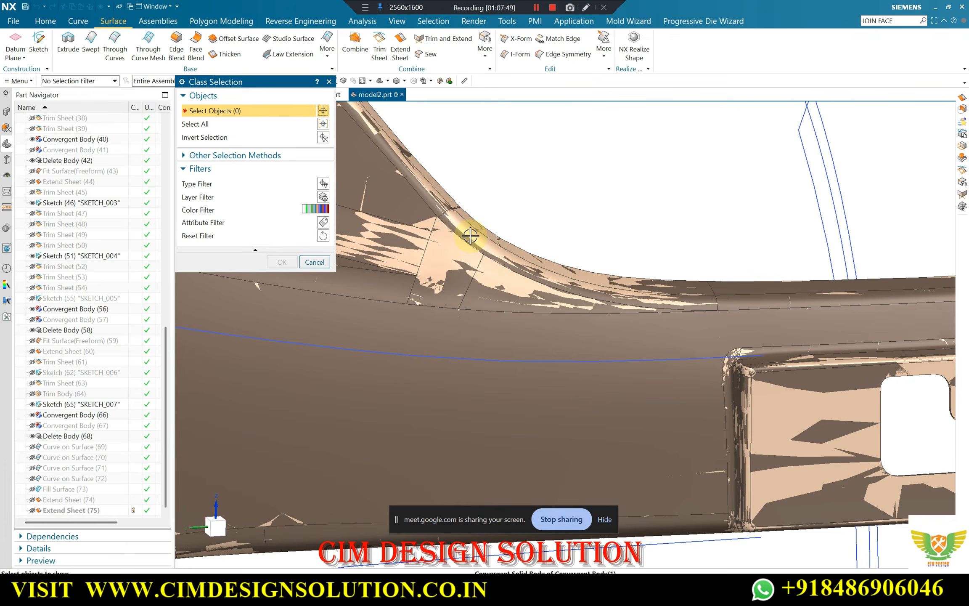
click(471, 235)
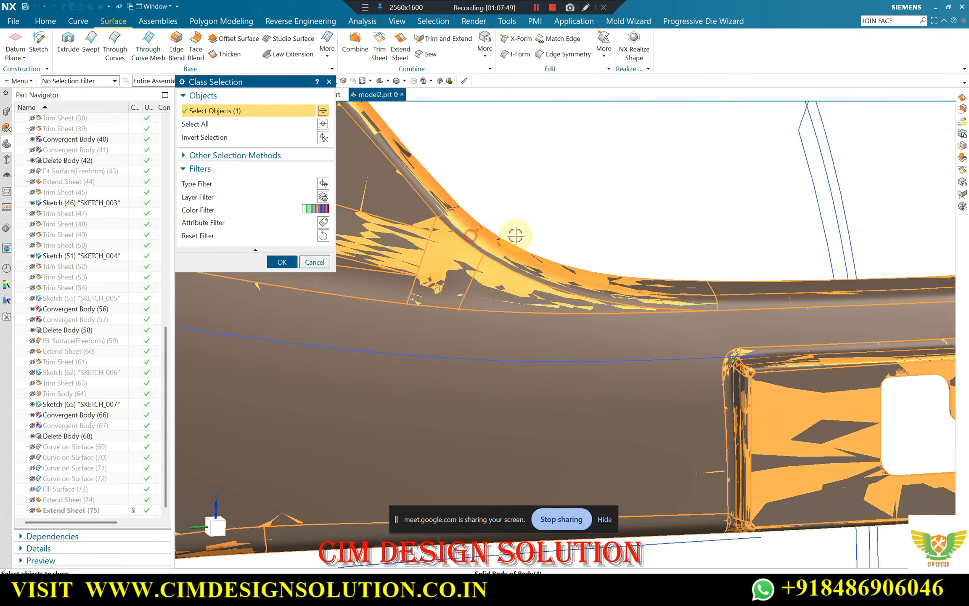
middle_click(520, 237)
Examine how the extended strip surface lies against the bumper body along the lower strip and its outer corner
scroll(543, 241, down, 6)
middle_drag(514, 345, 510, 405)
scroll(448, 411, up, 4)
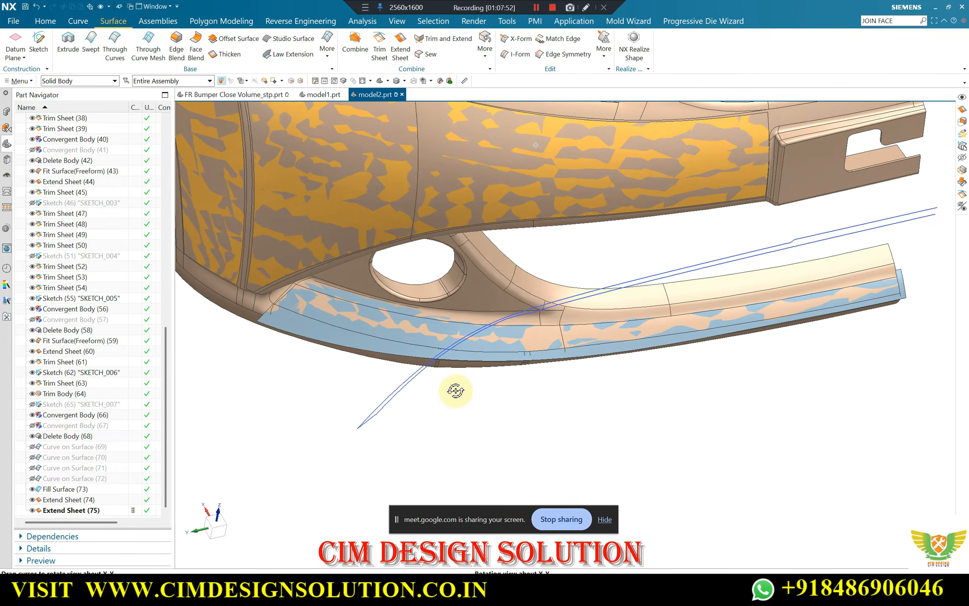
scroll(450, 378, up, 4)
mouse_move(445, 364)
middle_down()
mouse_move(431, 346)
mouse_move(456, 351)
middle_up()
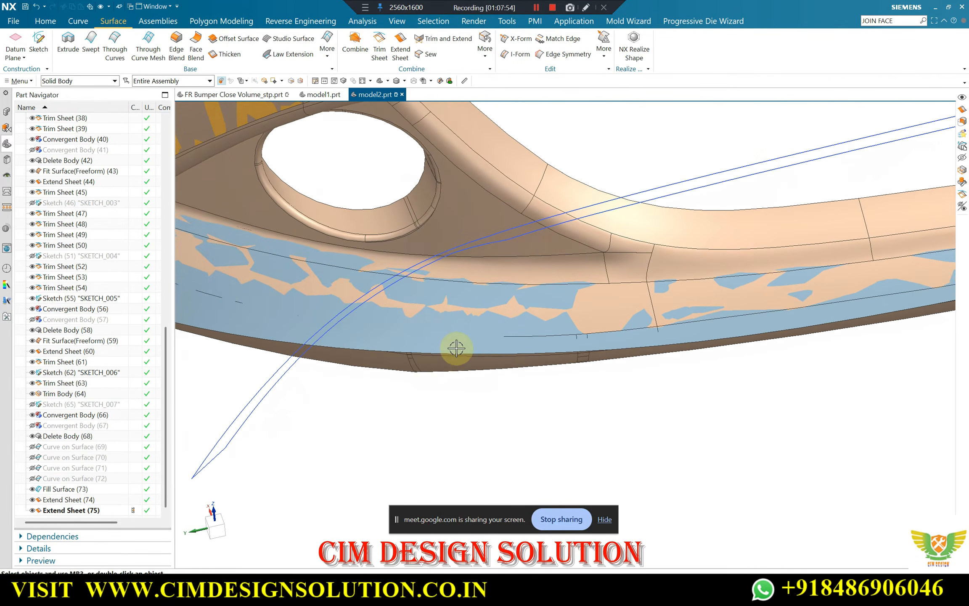
scroll(479, 332, up, 3)
scroll(590, 324, down, 3)
middle_drag(587, 324, 564, 343)
scroll(539, 337, down, 3)
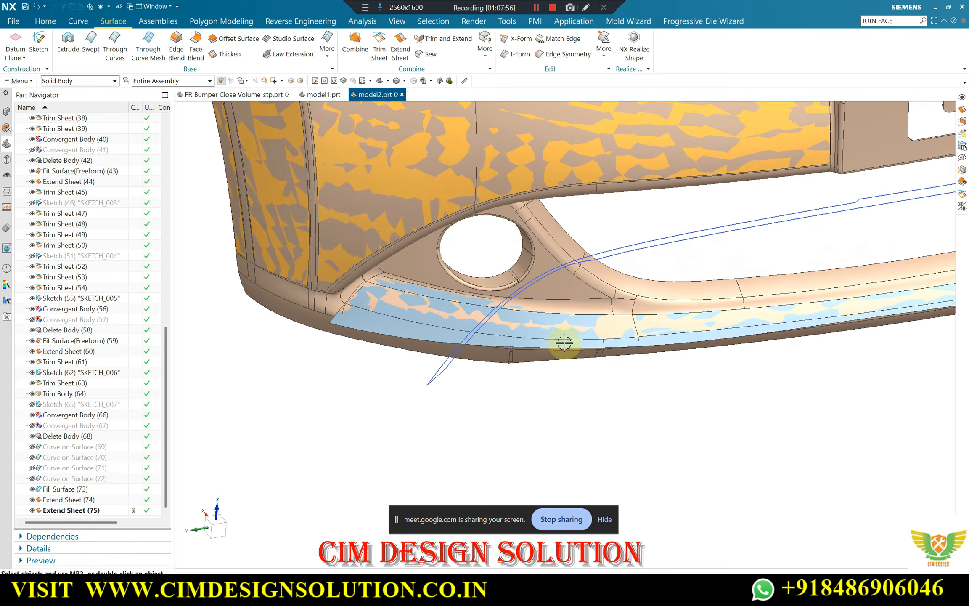
Show the strip's outline sketch SKETCH_007 and set the extended strip surface as the Trim Sheet target, projected along a vector
click(32, 403)
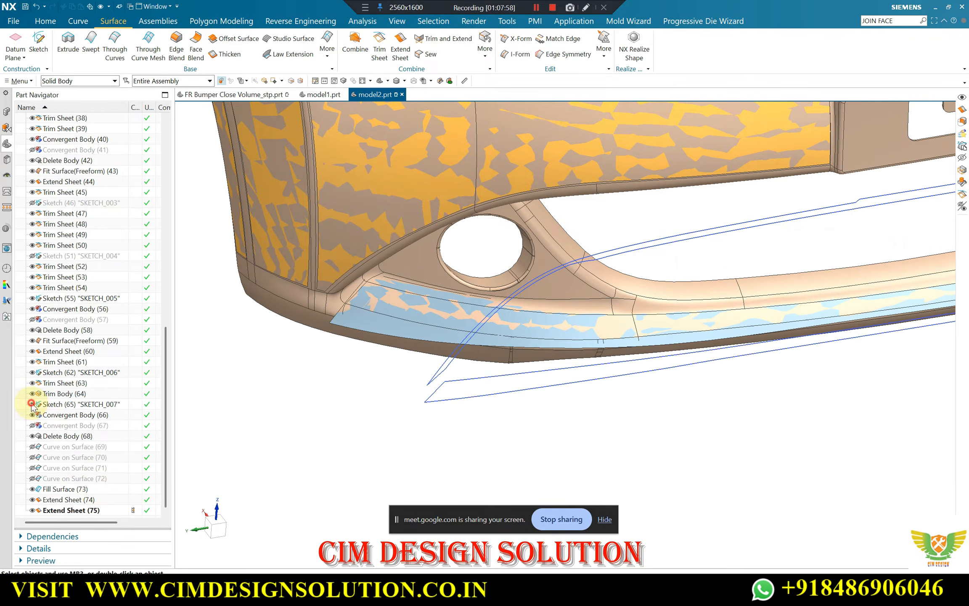
click(386, 44)
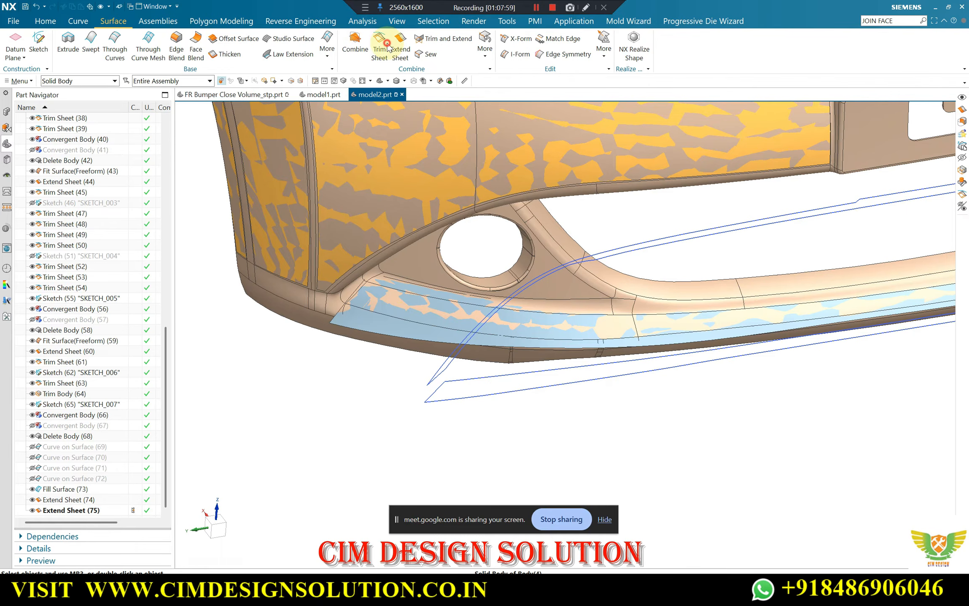
click(390, 326)
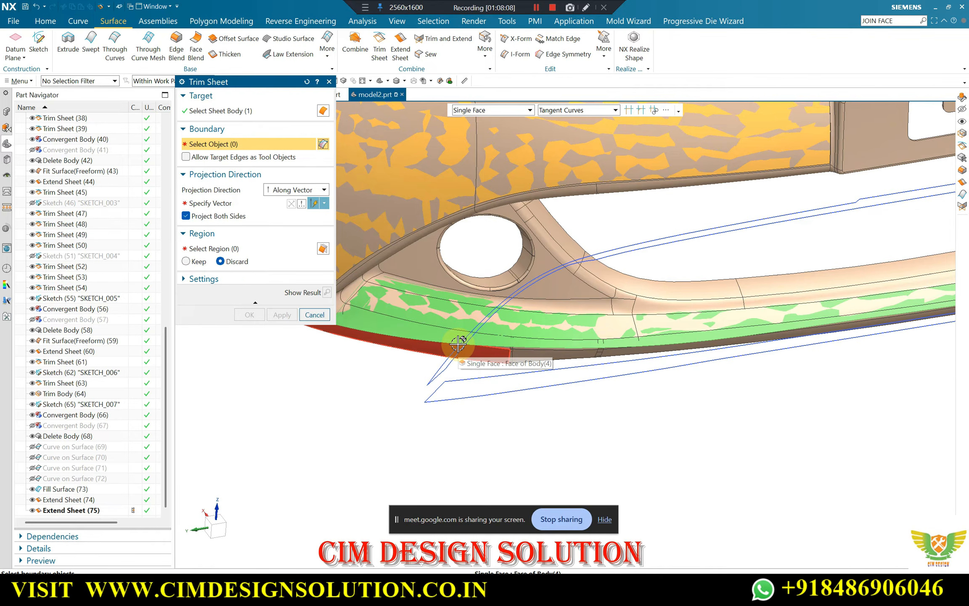
scroll(526, 320, down, 3)
scroll(483, 316, up, 3)
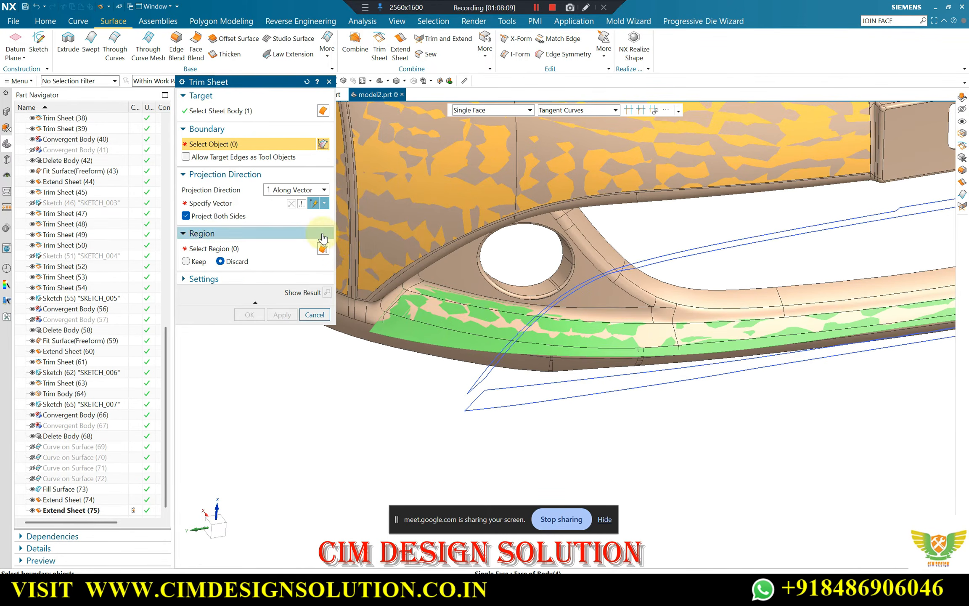
click(222, 204)
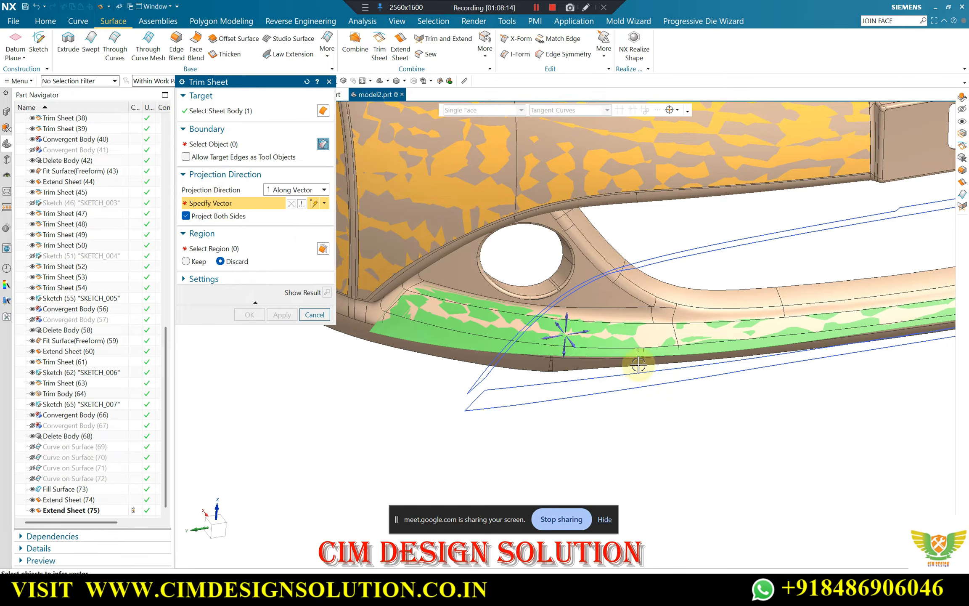
click(574, 342)
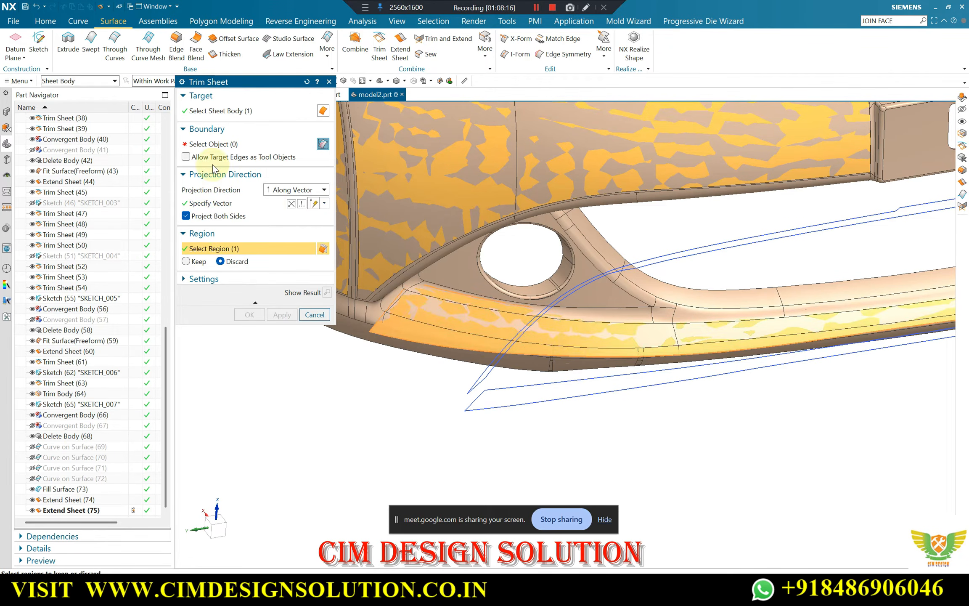
Trim the strip surface with the outline curves of SKETCH_007, keeping only the area inside the outline
click(210, 147)
mouse_move(609, 412)
middle_down()
mouse_move(671, 389)
mouse_move(657, 400)
middle_up()
click(515, 382)
scroll(457, 396, up, 2)
click(450, 397)
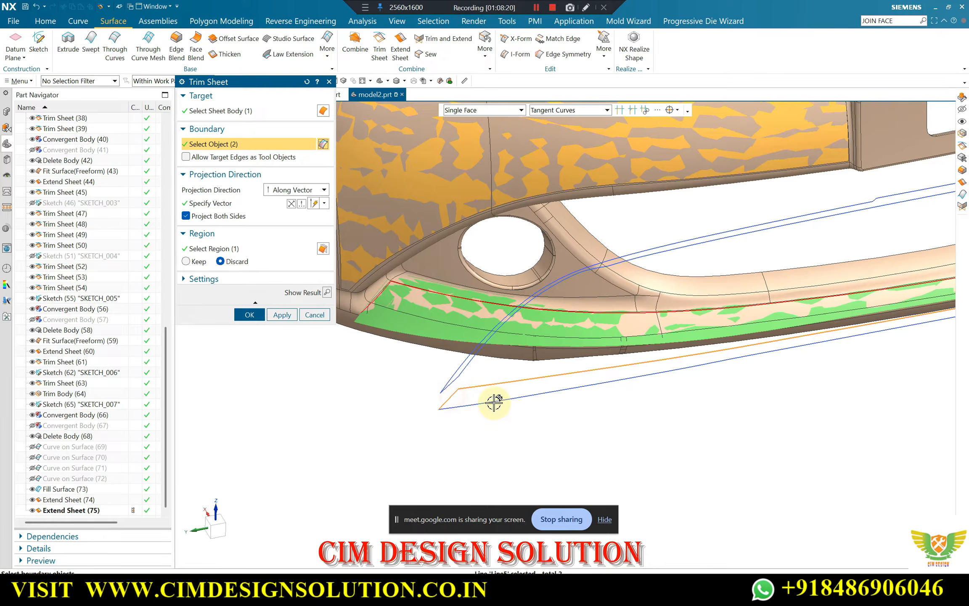
click(494, 402)
click(217, 203)
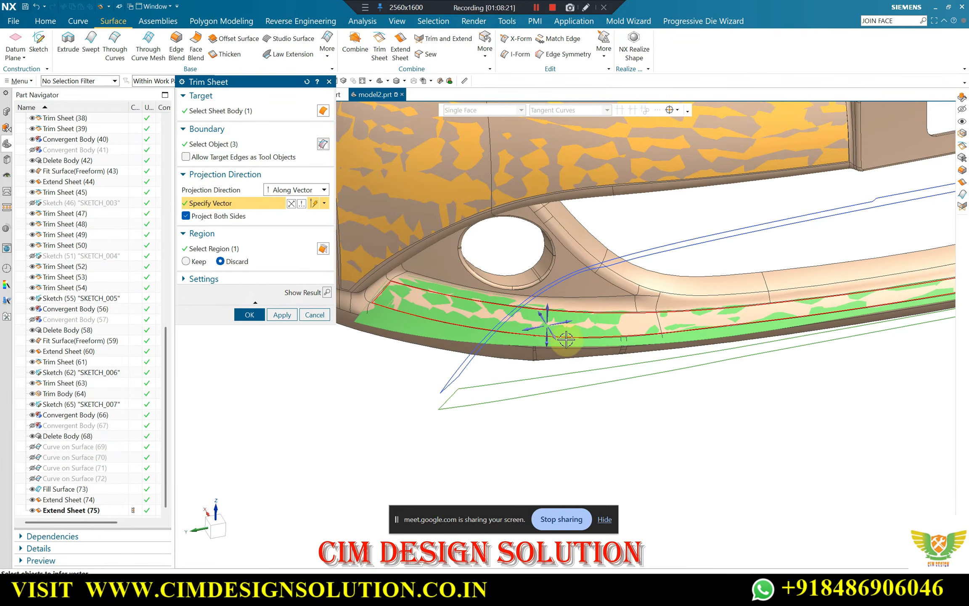
click(326, 292)
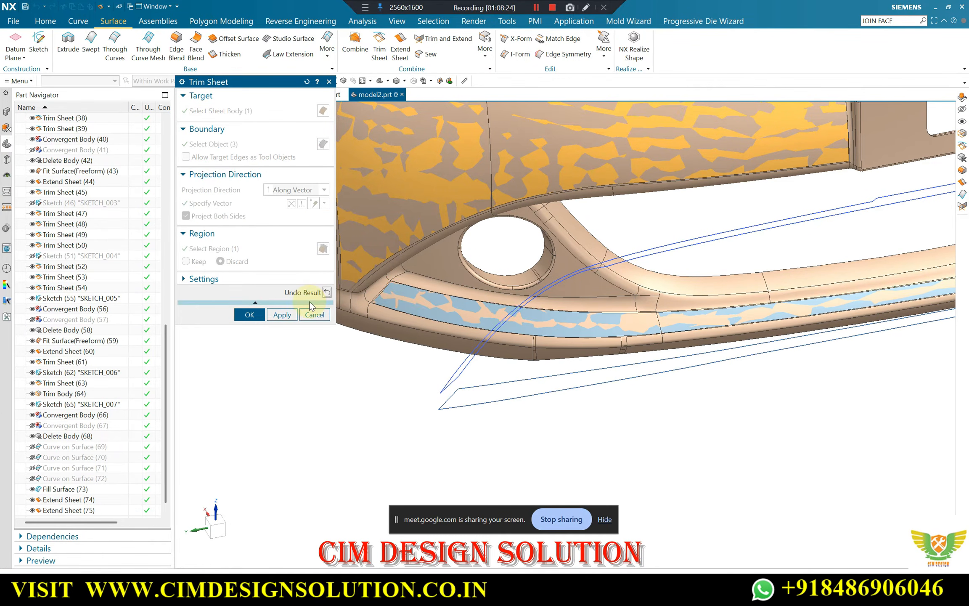
click(244, 314)
Trim off the strip surface's overhanging inner end with Trim Body, using a new plane through the end corner of the bumper's lower strip
scroll(484, 315, down, 2)
middle_drag(491, 314, 553, 318)
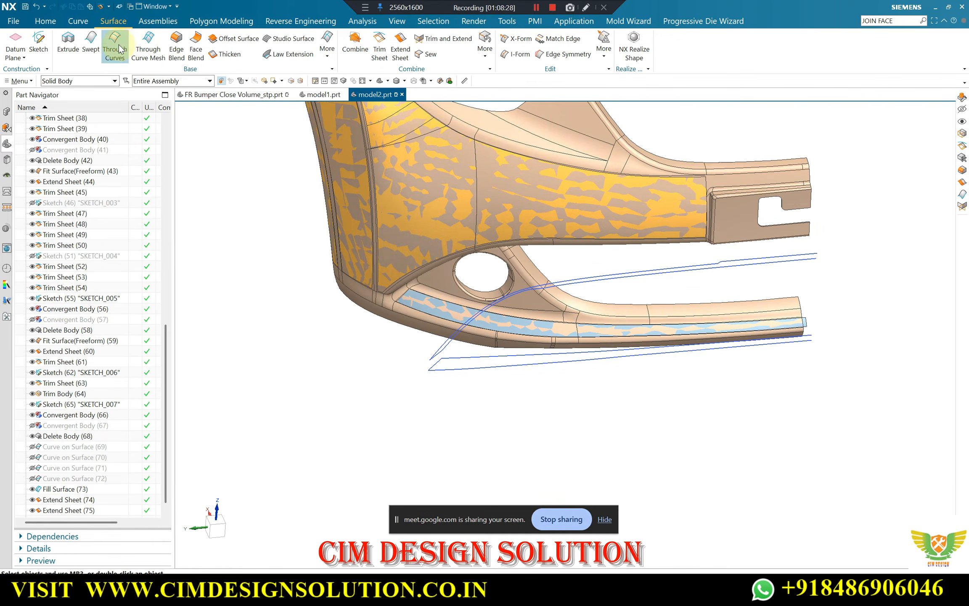
click(45, 22)
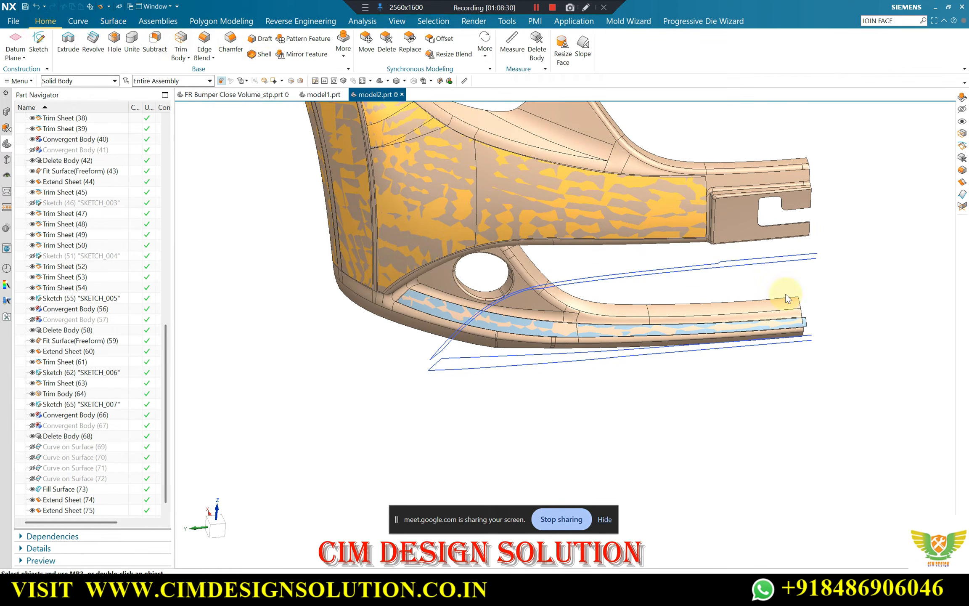
scroll(803, 319, up, 5)
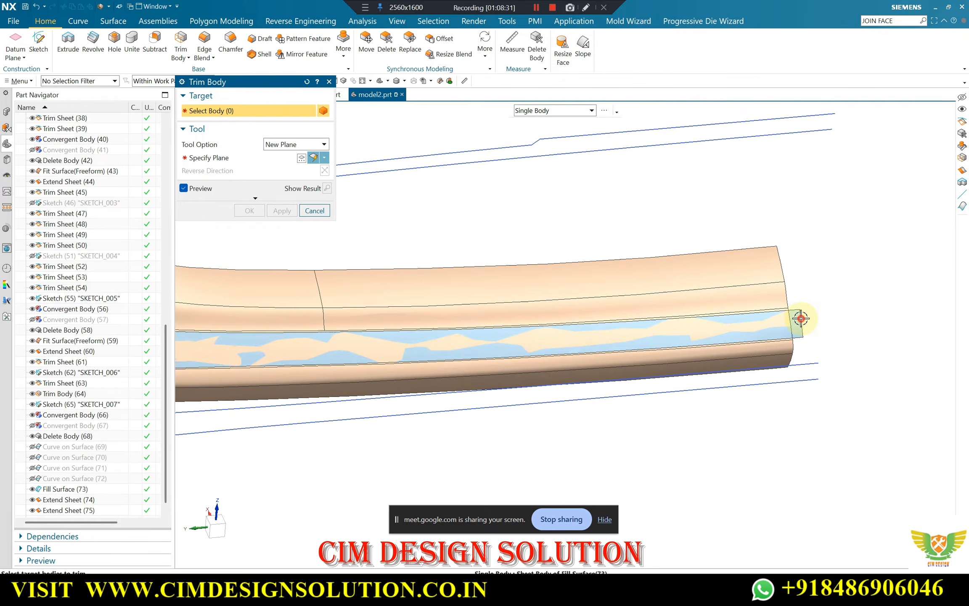
click(800, 319)
middle_click(816, 361)
scroll(730, 366, down, 2)
middle_drag(730, 367, 753, 304)
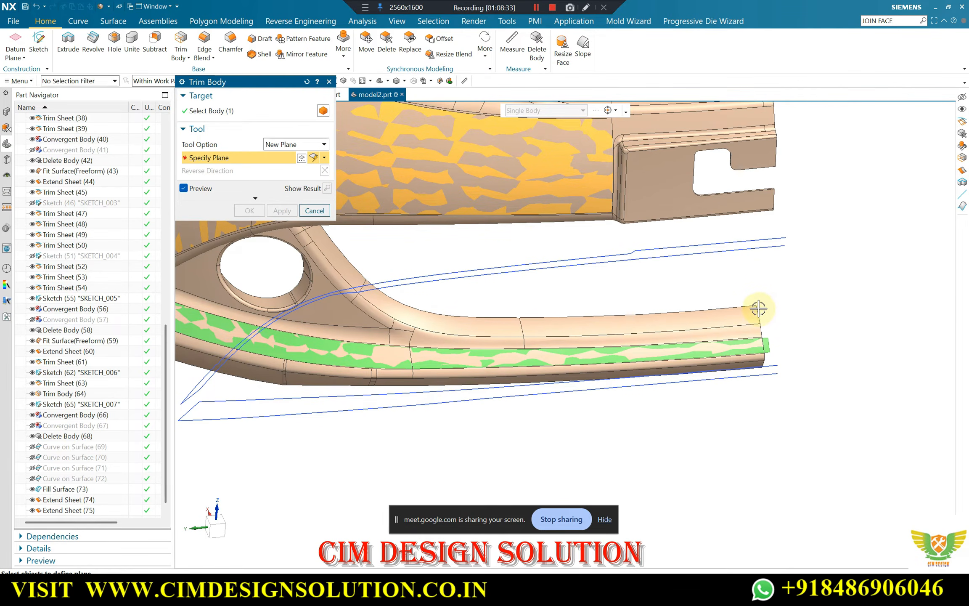
click(755, 306)
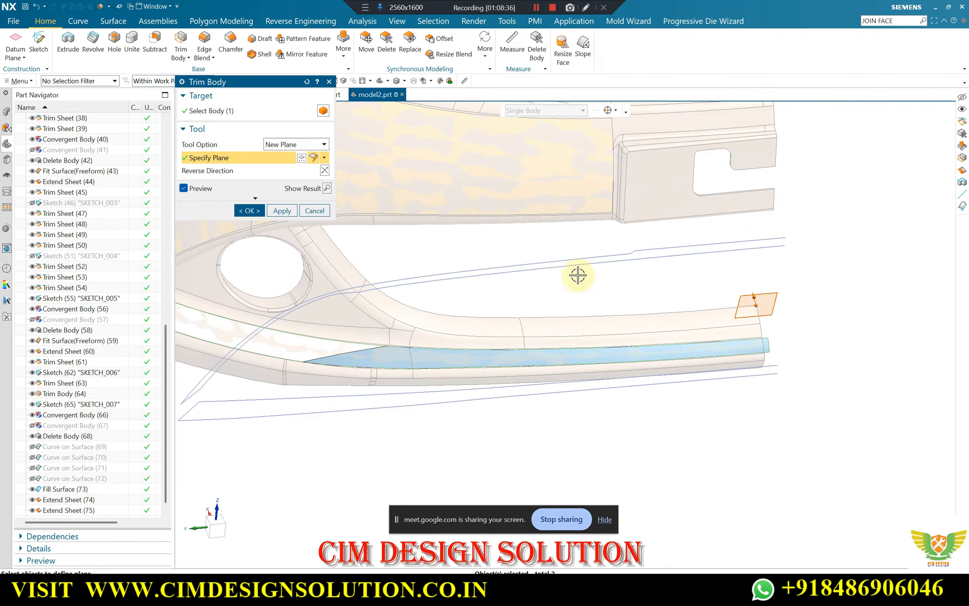
click(324, 158)
click(315, 268)
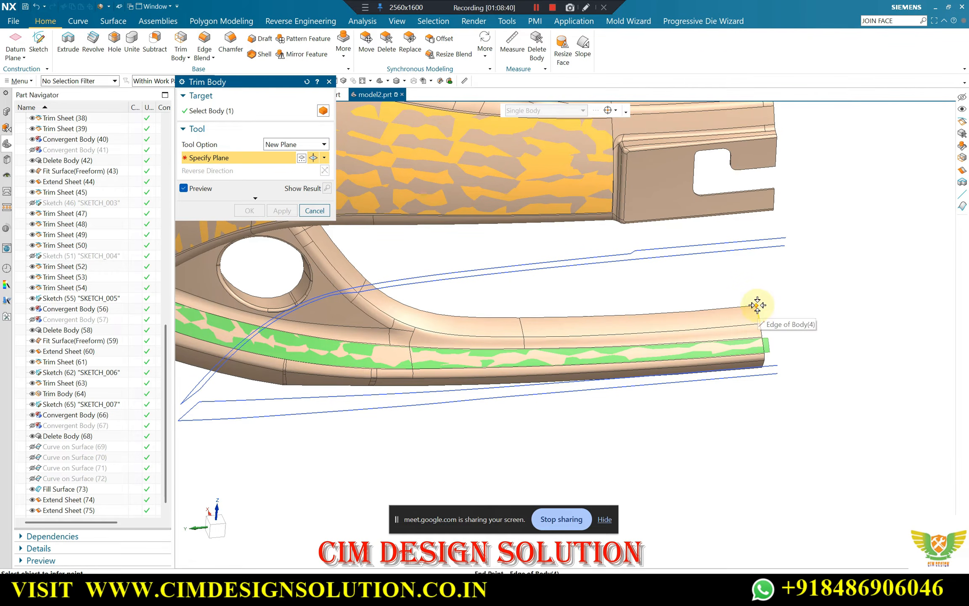
click(757, 305)
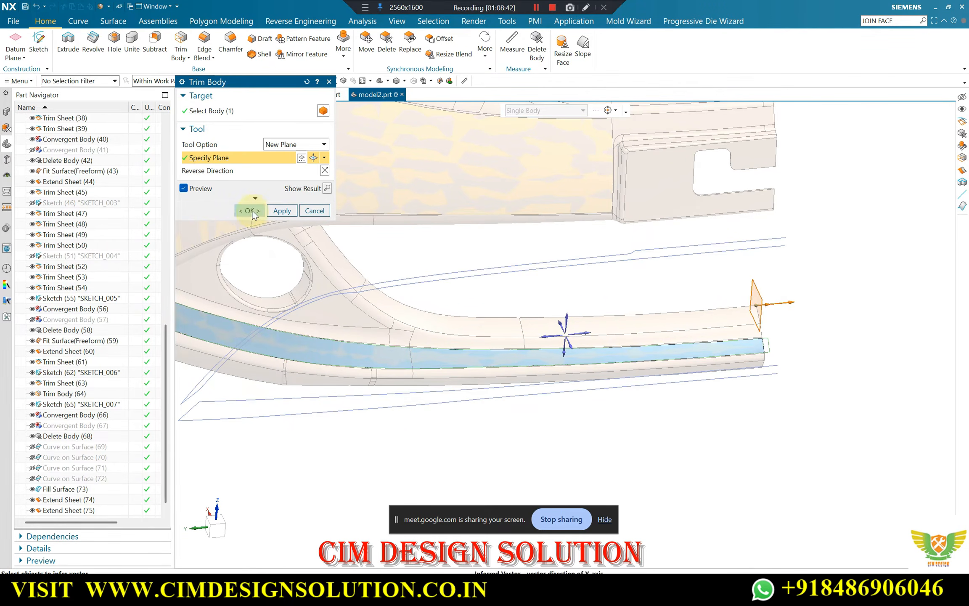
click(250, 210)
Make the trimmed strip surface inherit the display properties of the yellow fitted surface on the bumper's main panel
middle_drag(675, 311, 551, 328)
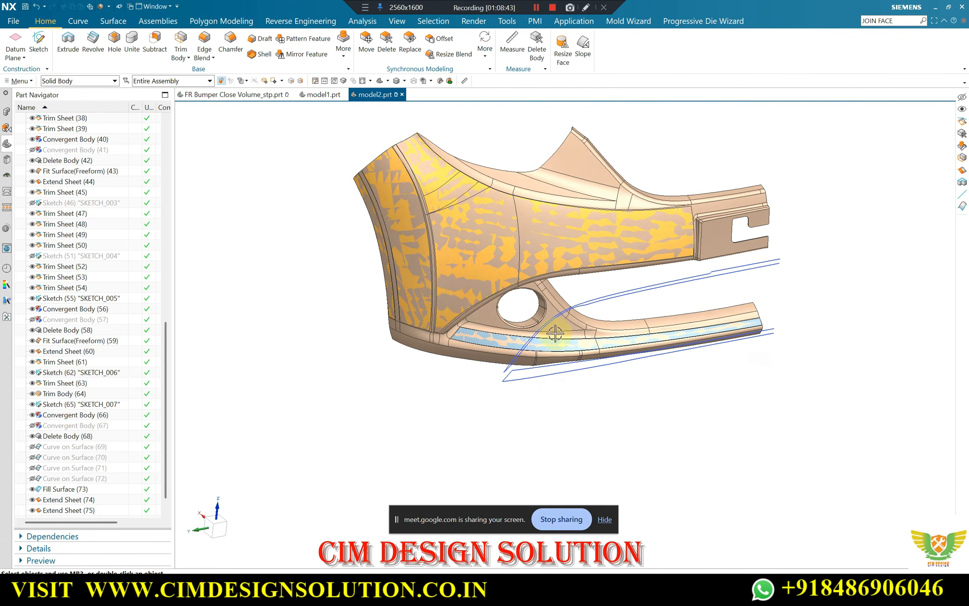
scroll(476, 357, up, 5)
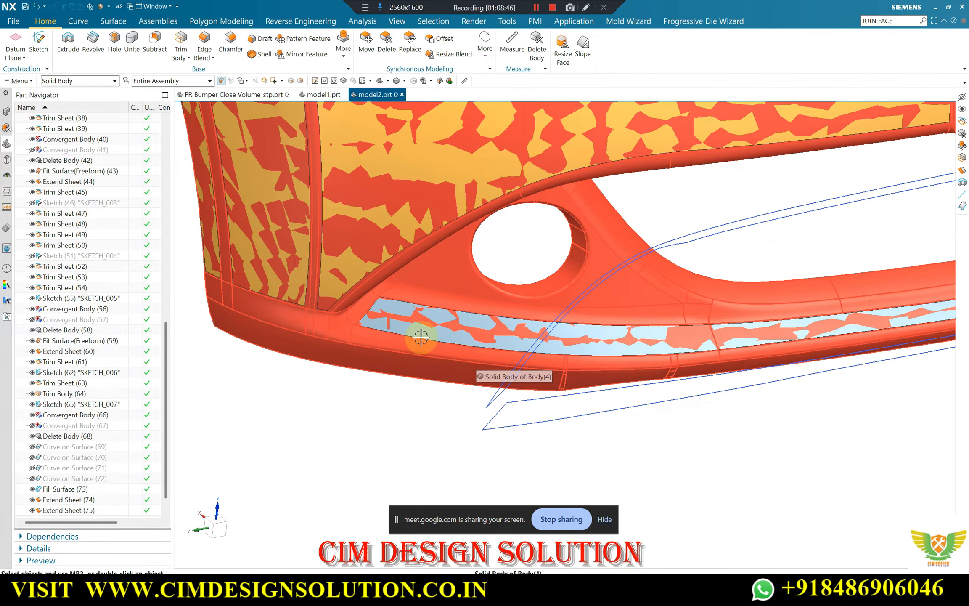
key(ctrl+j)
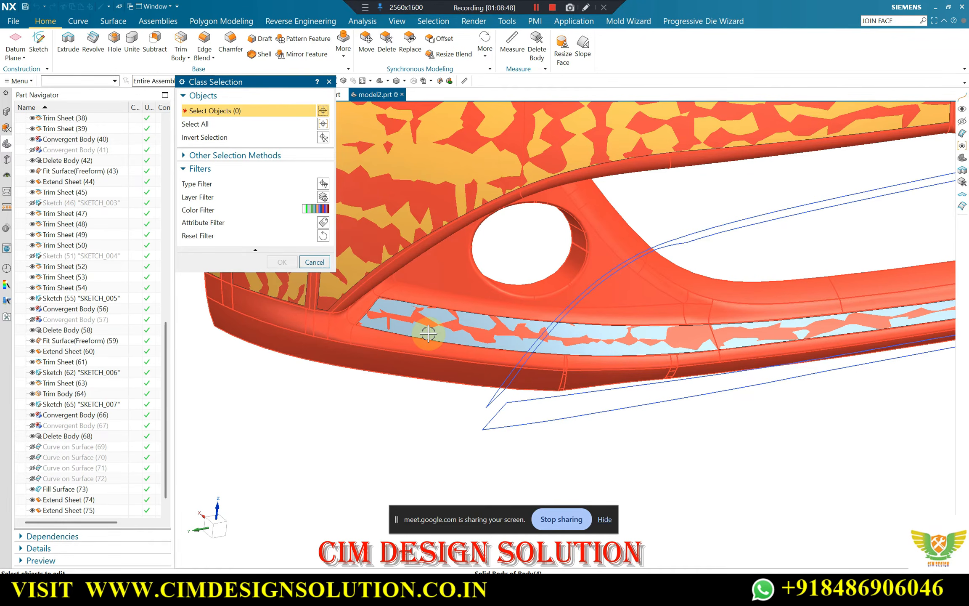
click(421, 331)
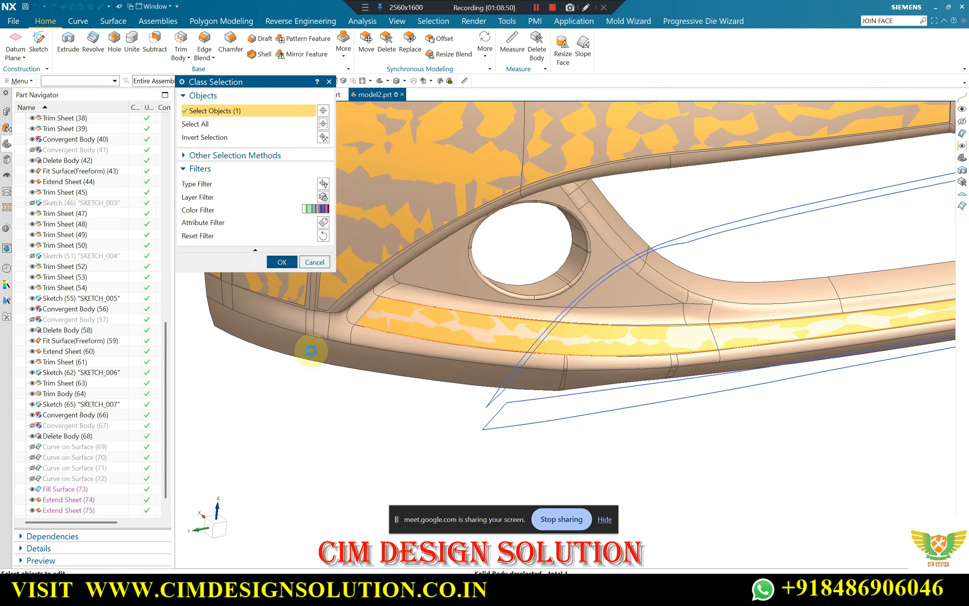
click(282, 261)
click(277, 332)
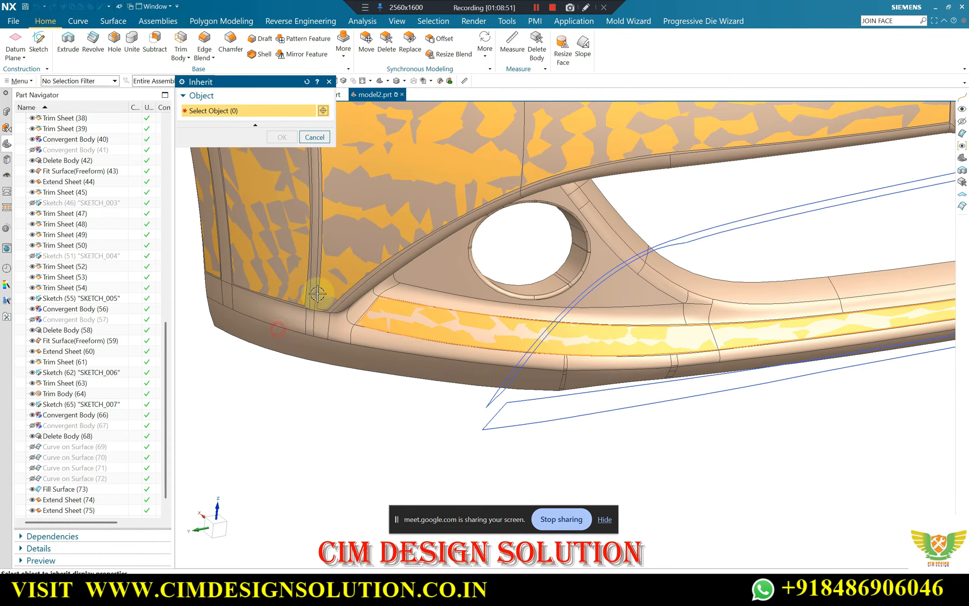
click(352, 276)
middle_click(345, 294)
middle_click(335, 314)
Examine the fitted surfaces from several angles, covering the lower strip, the round opening and the underside flange of the upper arm
scroll(378, 327, down, 3)
middle_drag(554, 337, 459, 270)
scroll(483, 295, up, 6)
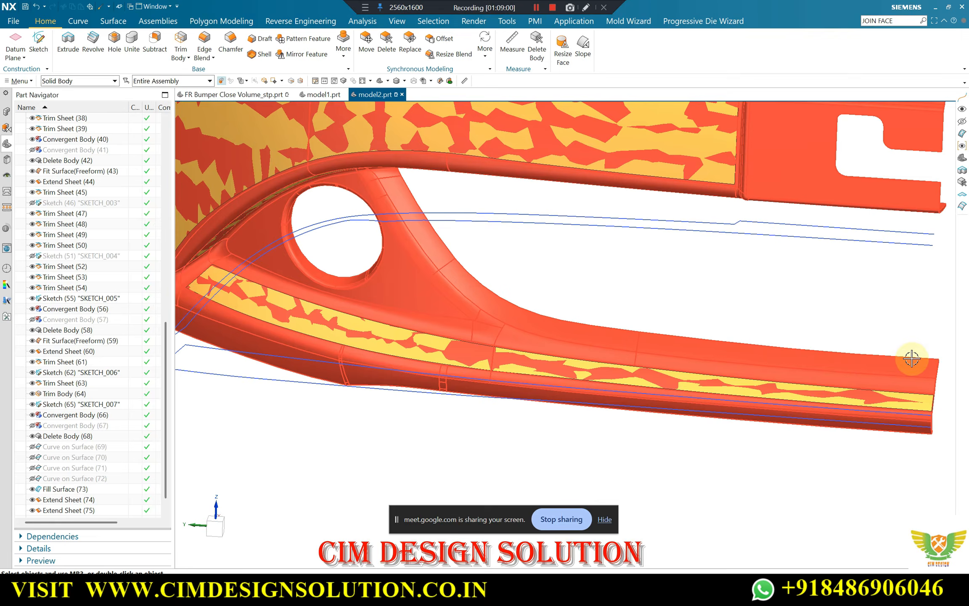
scroll(731, 281, down, 4)
scroll(679, 342, up, 5)
middle_drag(422, 269, 458, 298)
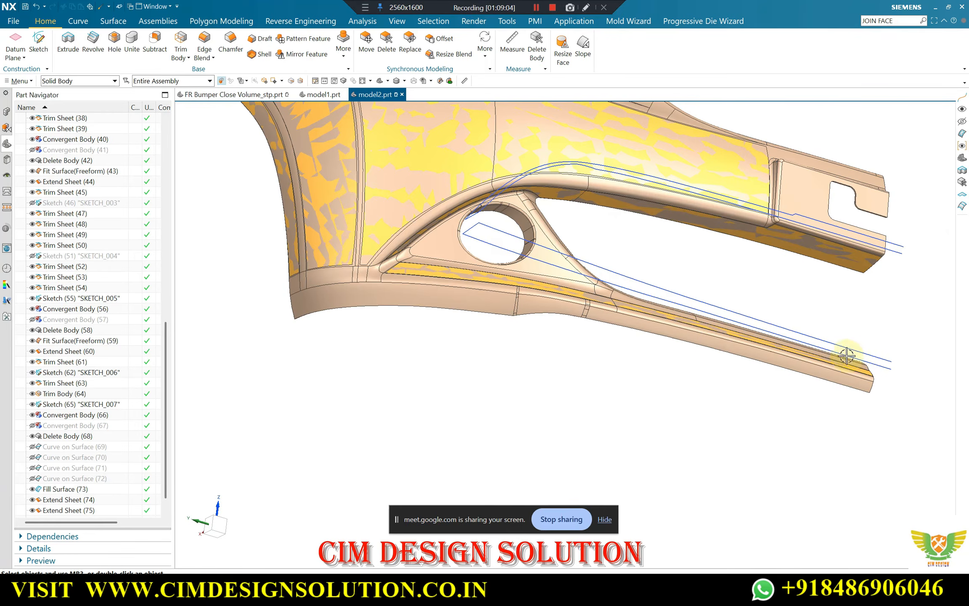
middle_drag(572, 314, 556, 357)
scroll(560, 338, down, 3)
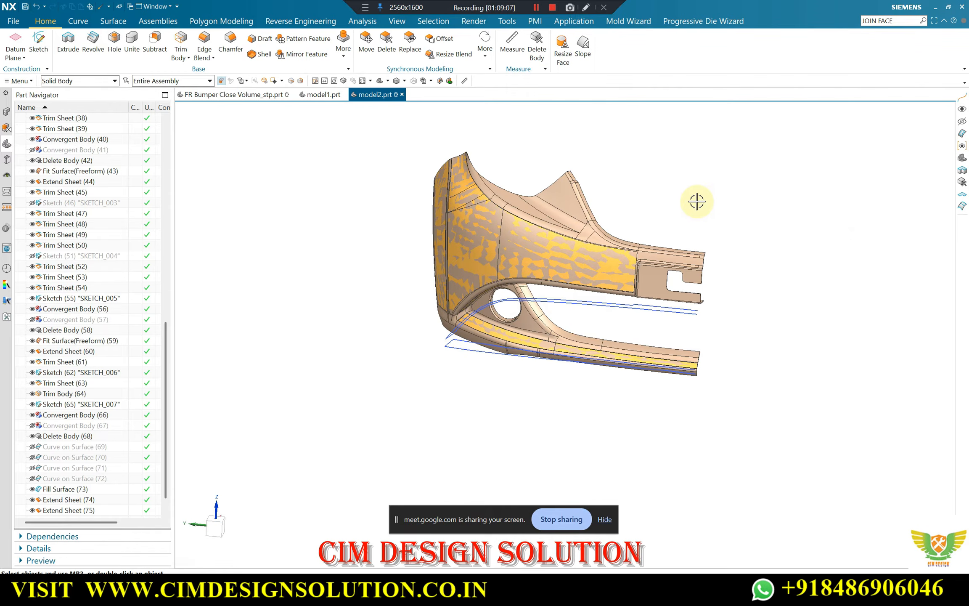
middle_drag(540, 330, 557, 217)
scroll(589, 329, up, 1)
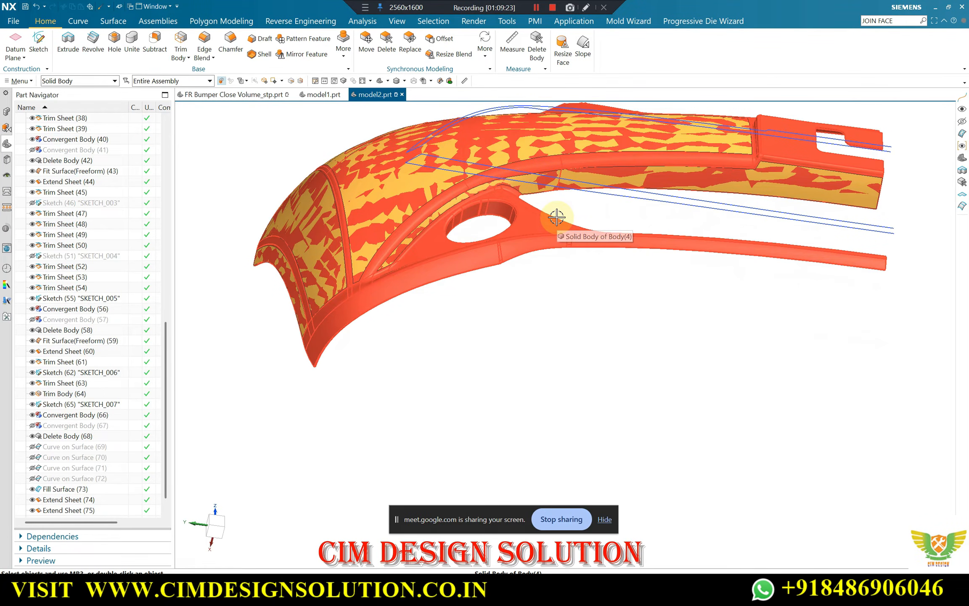
middle_drag(495, 286, 490, 229)
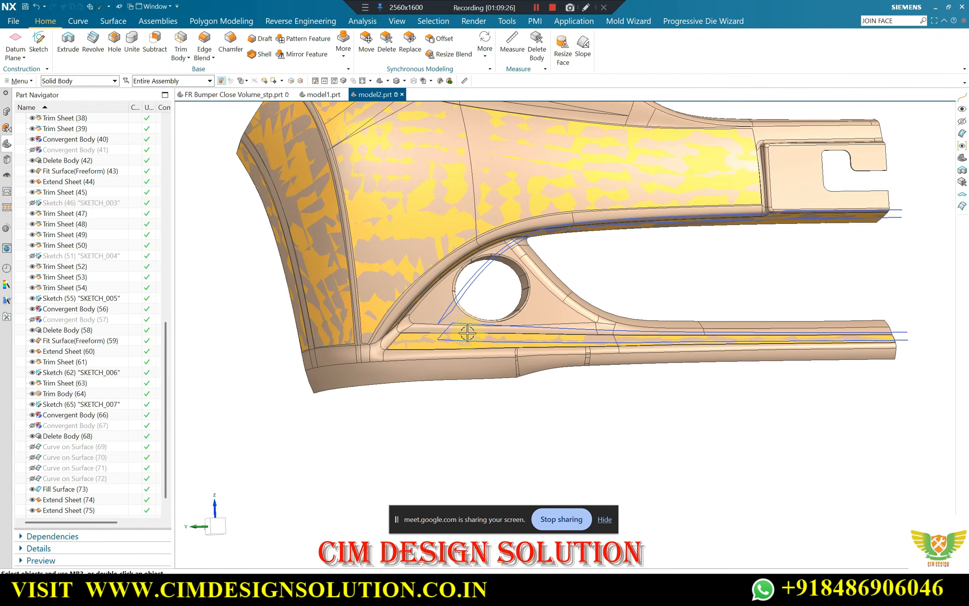
scroll(421, 337, up, 4)
scroll(370, 330, down, 2)
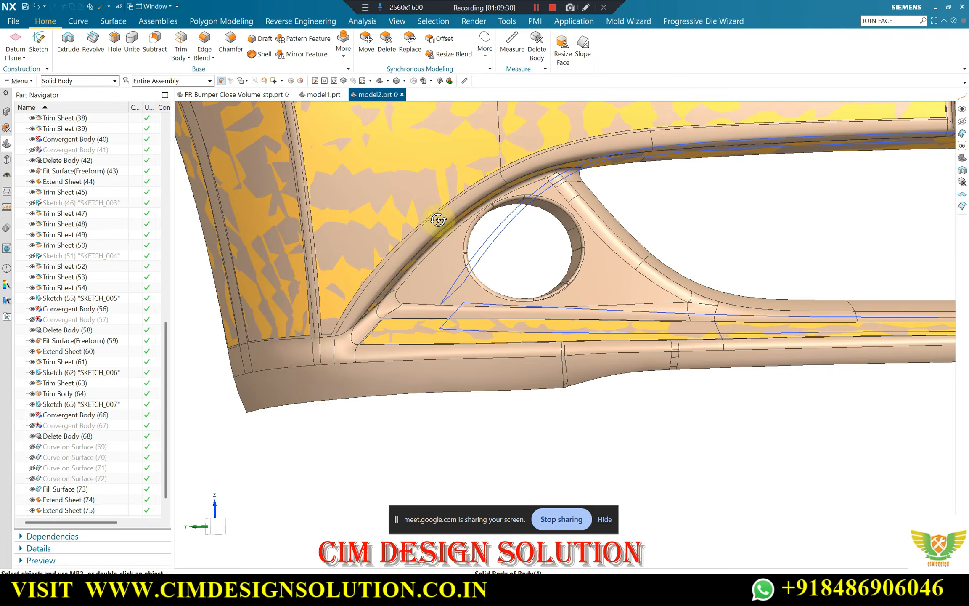
scroll(367, 246, down, 3)
middle_drag(368, 249, 374, 234)
scroll(627, 168, up, 3)
middle_drag(627, 169, 620, 160)
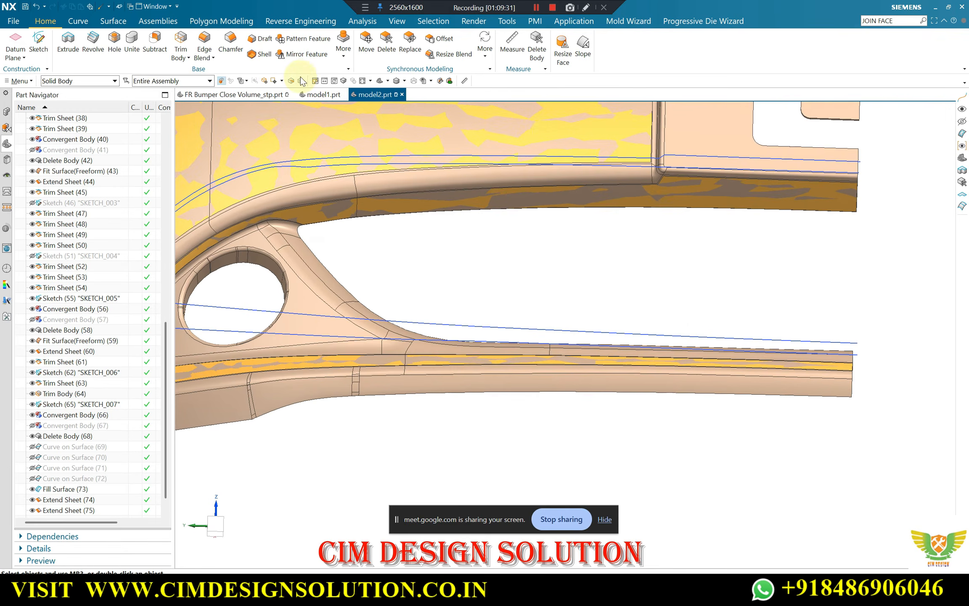
Split the upper arm's underside surface with Split Body, using a new plane through the lower inner corner of the main panel's fitted surface
click(345, 50)
click(359, 94)
click(646, 204)
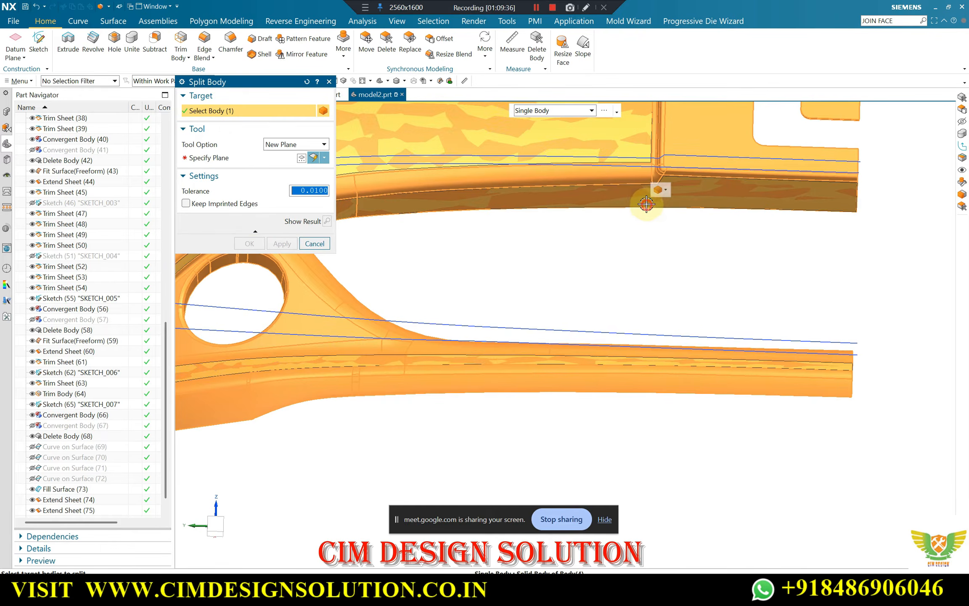
click(645, 204)
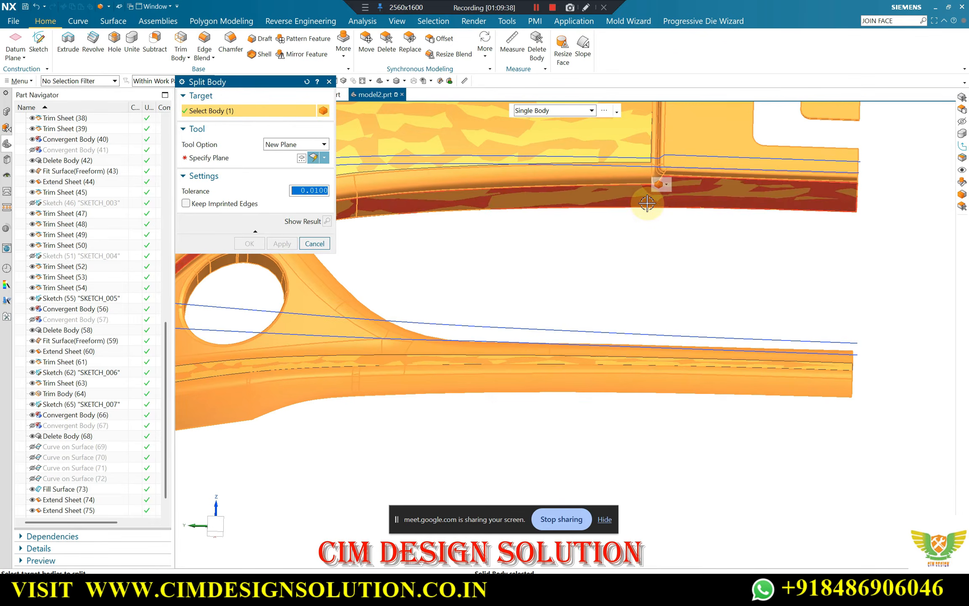
shift+click(686, 159)
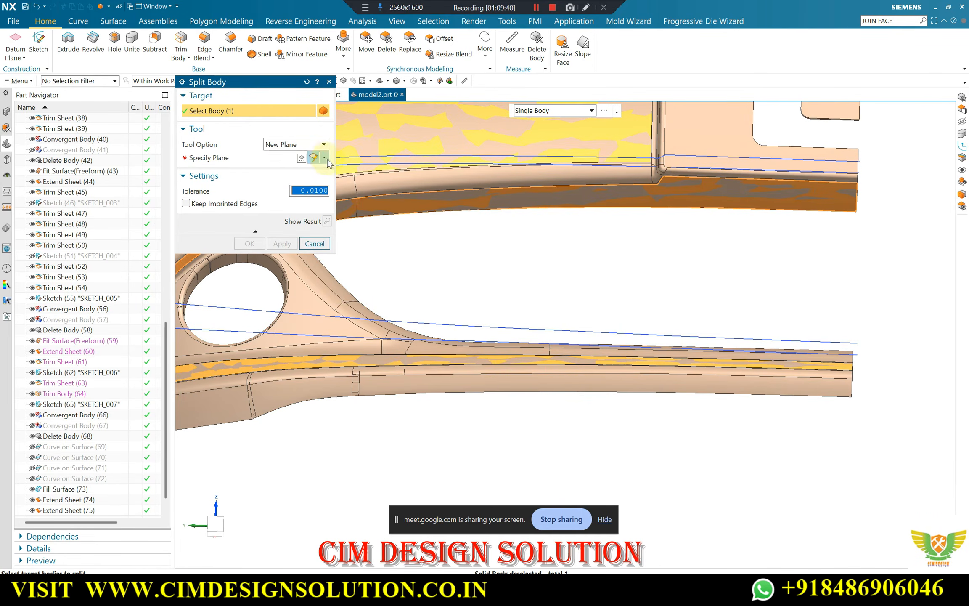
click(314, 279)
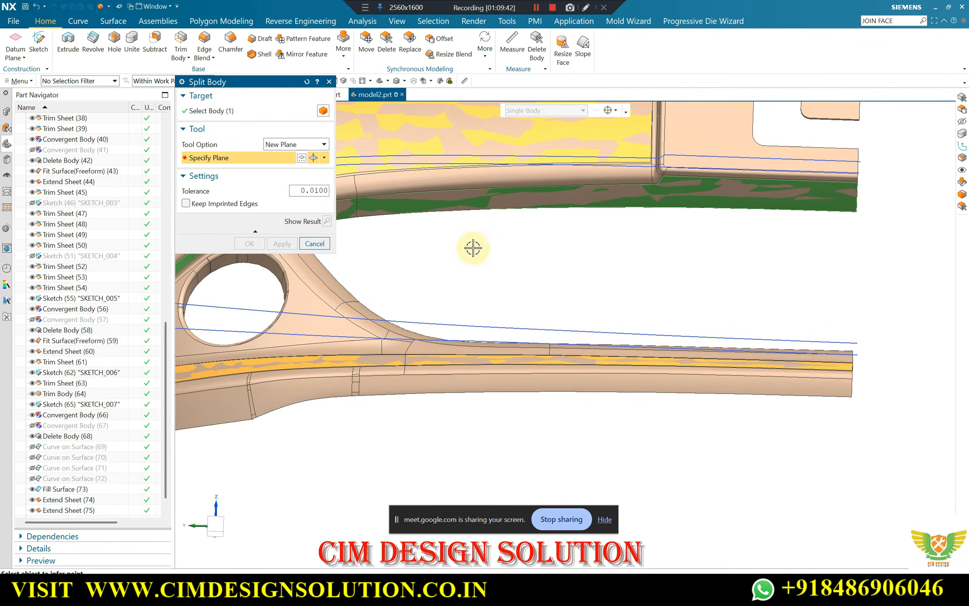
scroll(659, 163, up, 5)
click(656, 168)
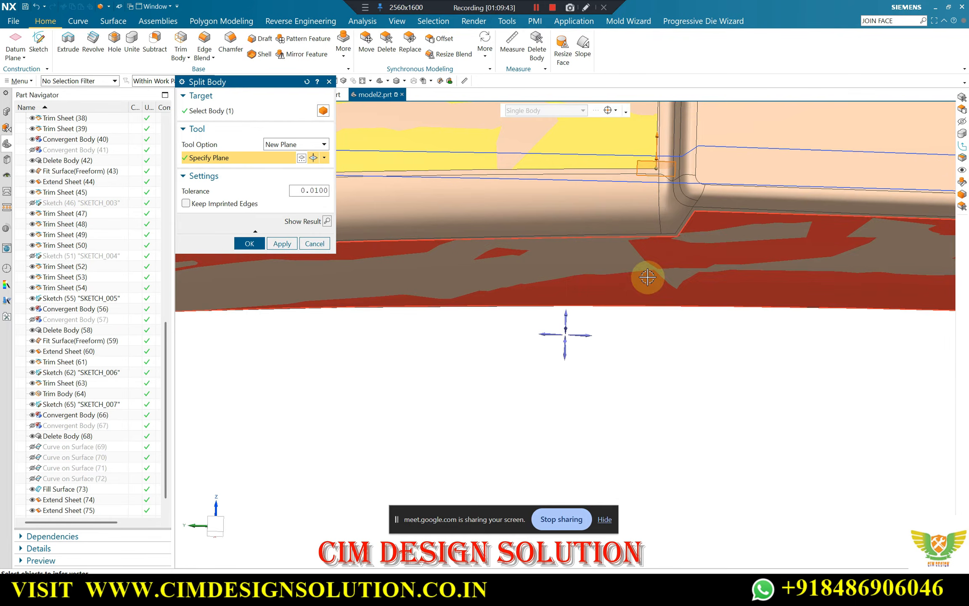
click(250, 243)
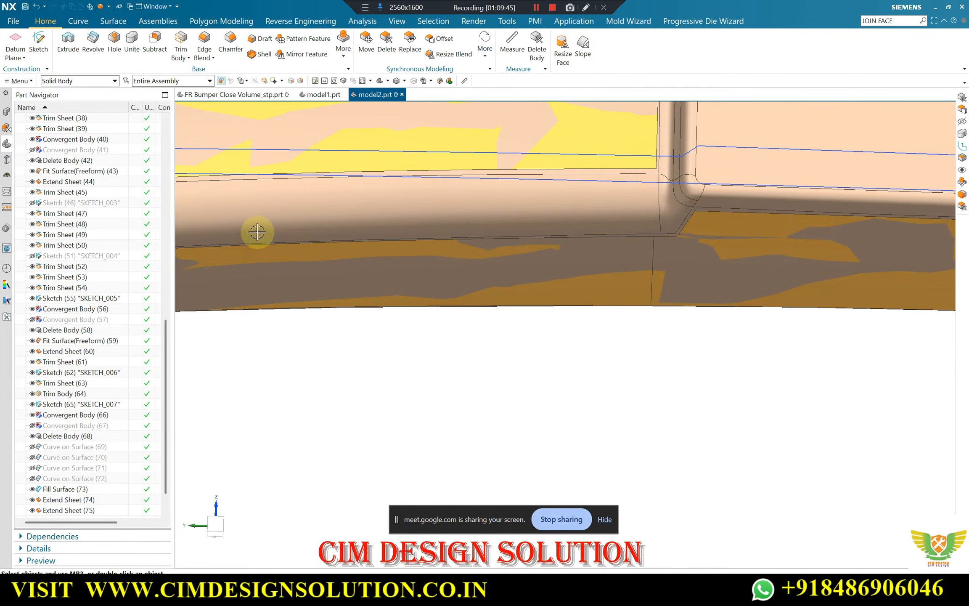
Examine the whole bumper with its fitted surfaces up close and from the front
scroll(631, 206, down, 5)
middle_drag(638, 205, 287, 309)
middle_drag(315, 262, 434, 314)
scroll(367, 271, up, 3)
scroll(346, 284, down, 3)
scroll(434, 313, down, 3)
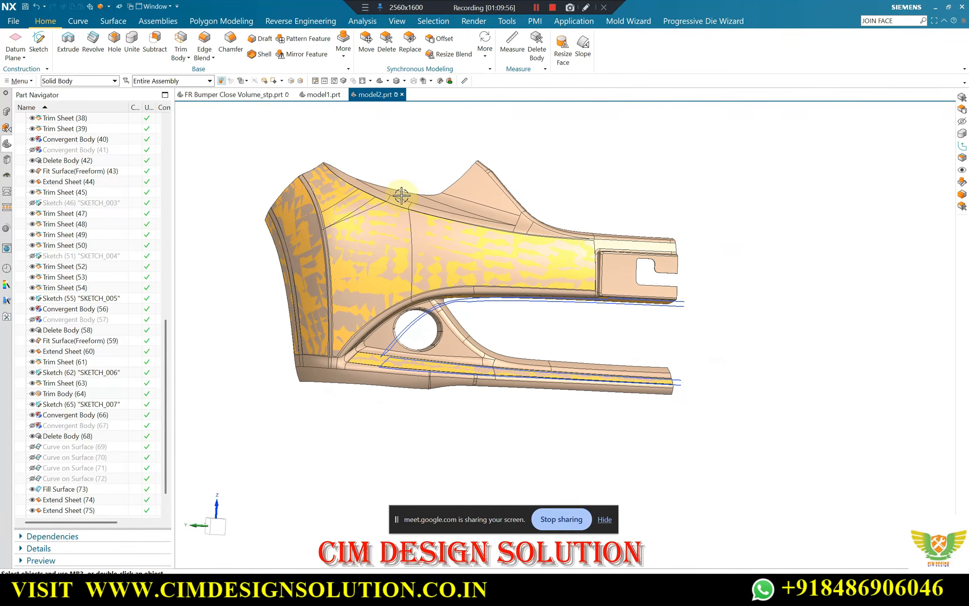
Hide the solid bumper body and the split-off outer end of the upper arm's underside surface, using a Sheet Body selection filter
click(438, 250)
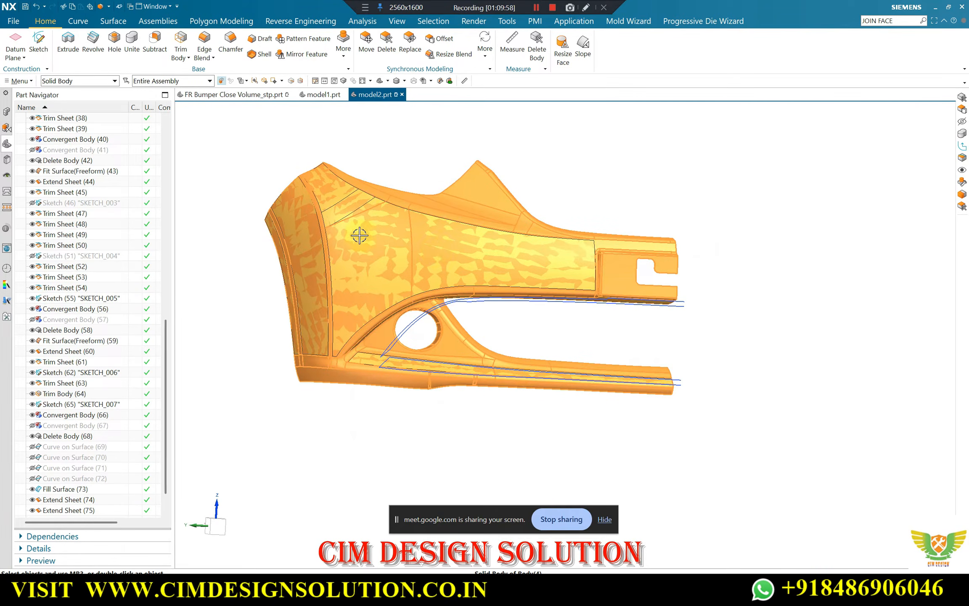
scroll(359, 235, up, 2)
middle_drag(360, 235, 605, 239)
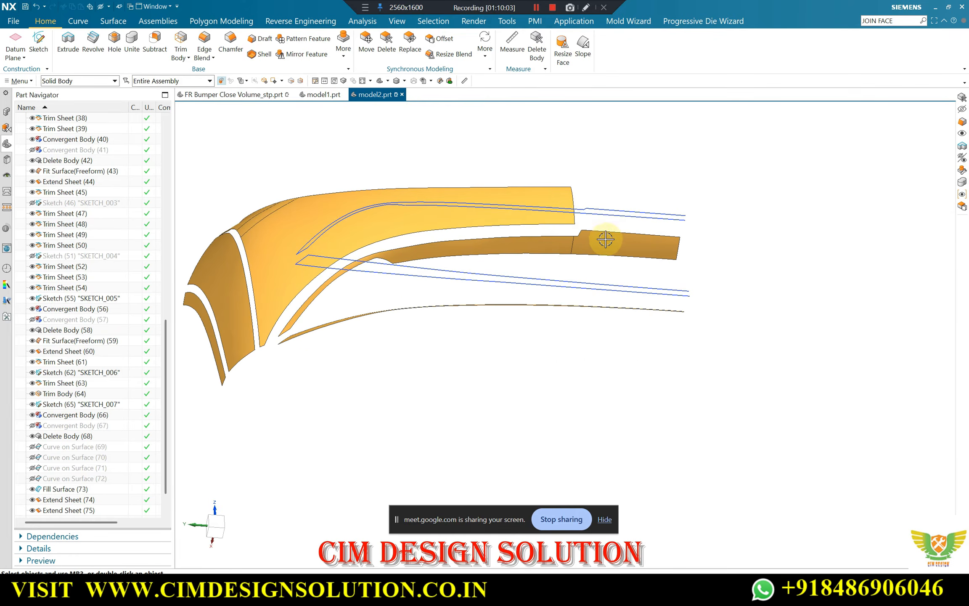
click(101, 81)
click(72, 204)
click(606, 240)
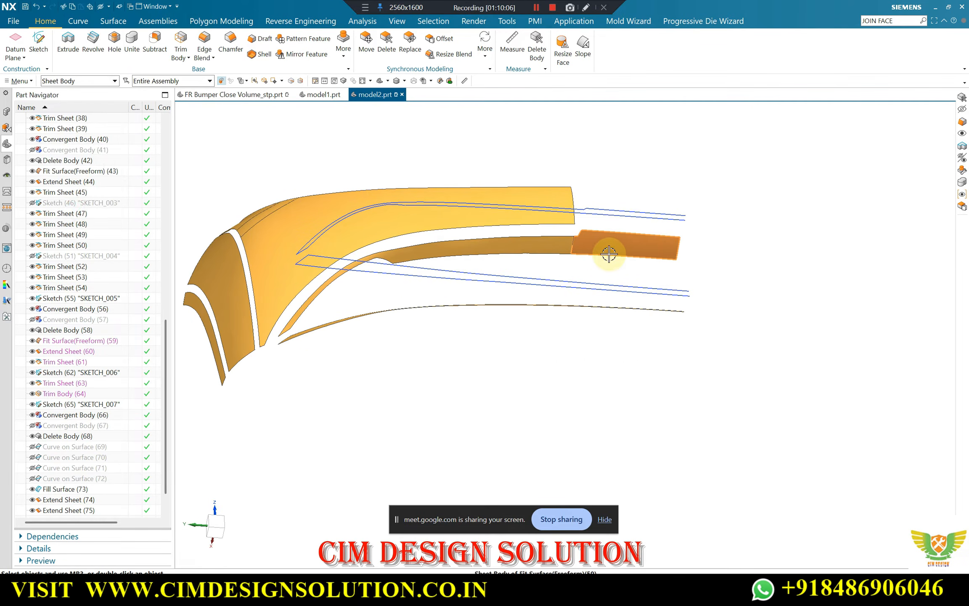
key(ctrl+b)
middle_drag(563, 227, 353, 268)
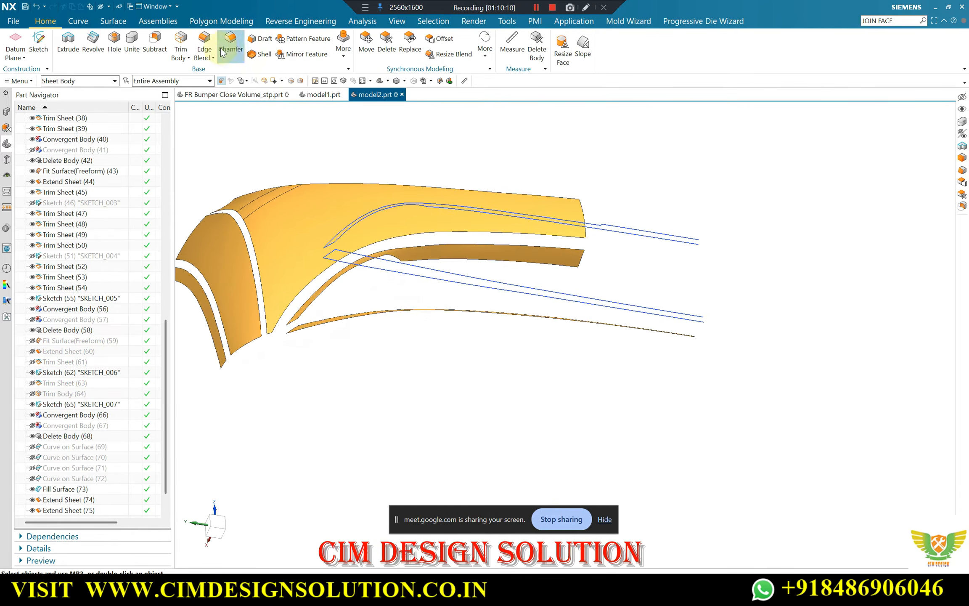
Extend the main panel surface's lower edge and the facing edge of the underside surface by 35 mm with Extend Sheet
click(113, 21)
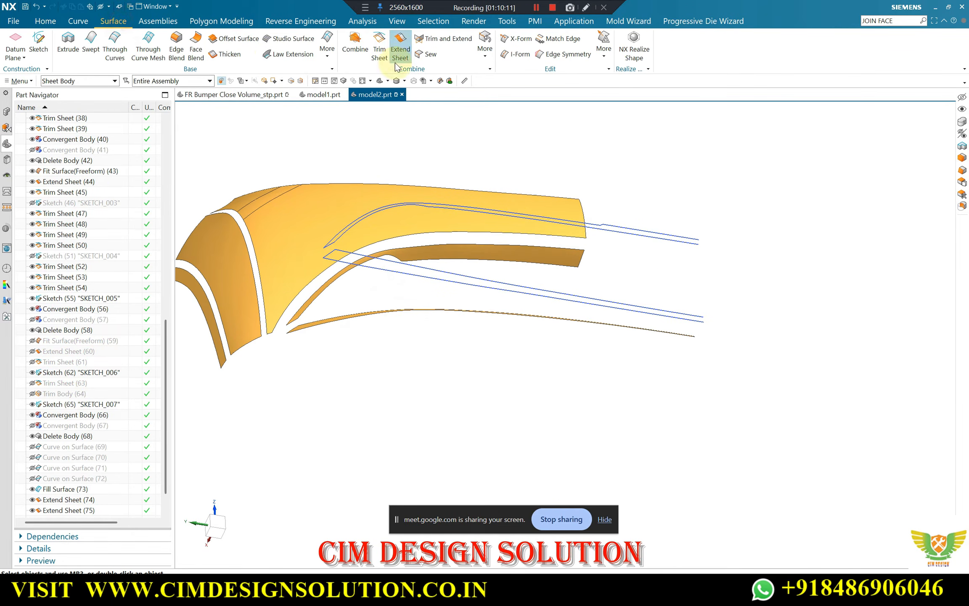
click(386, 234)
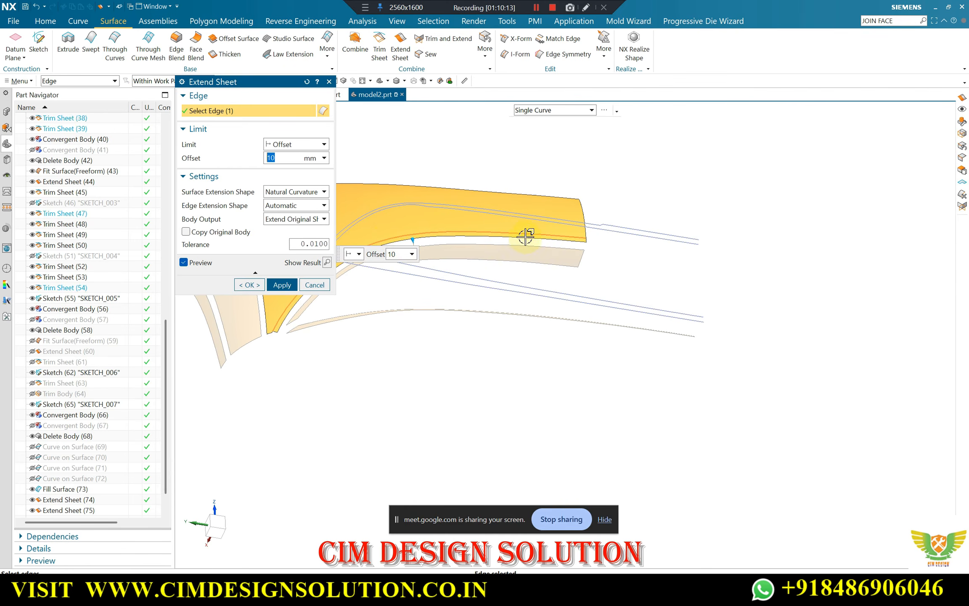
click(491, 246)
scroll(500, 236, up, 2)
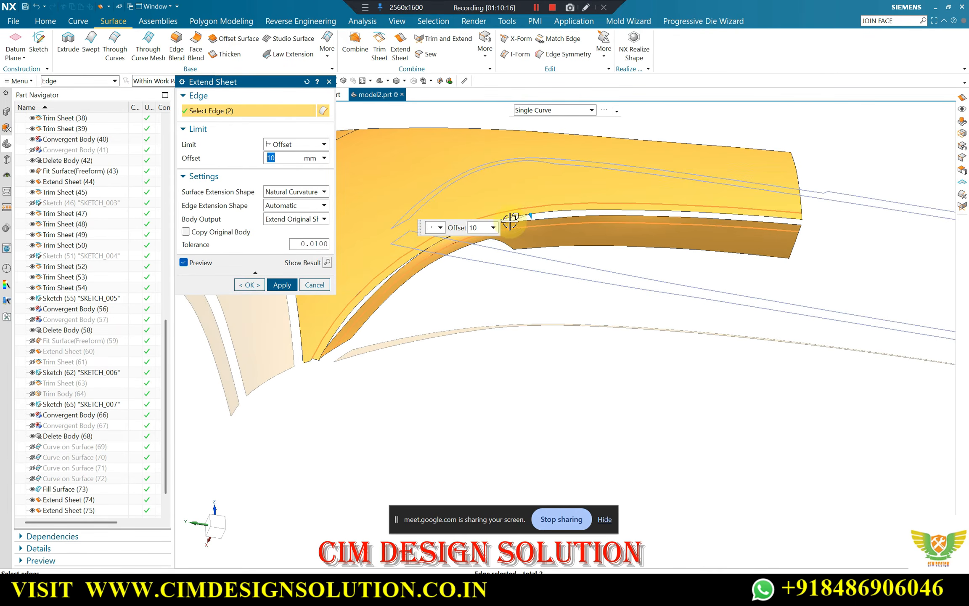
text(0)
text(35)
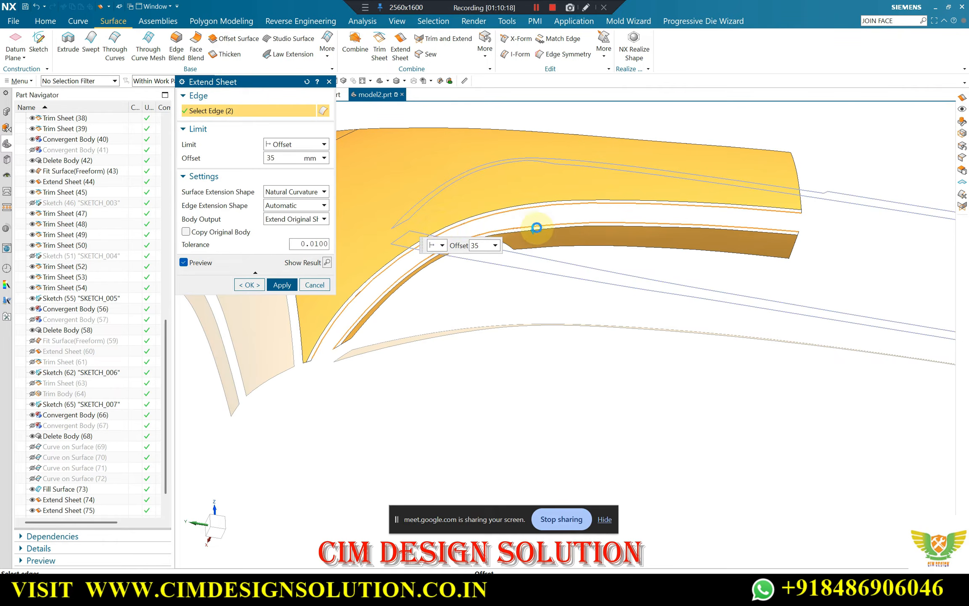
key(Return)
mouse_move(517, 182)
middle_down()
mouse_move(563, 227)
mouse_move(496, 139)
mouse_move(512, 163)
mouse_move(543, 173)
mouse_move(528, 173)
middle_up()
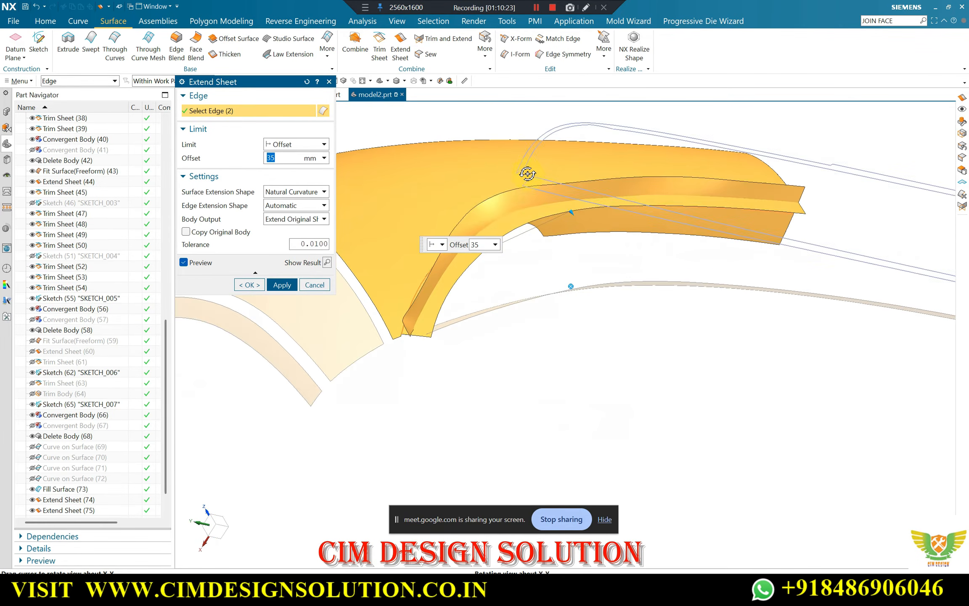
click(249, 284)
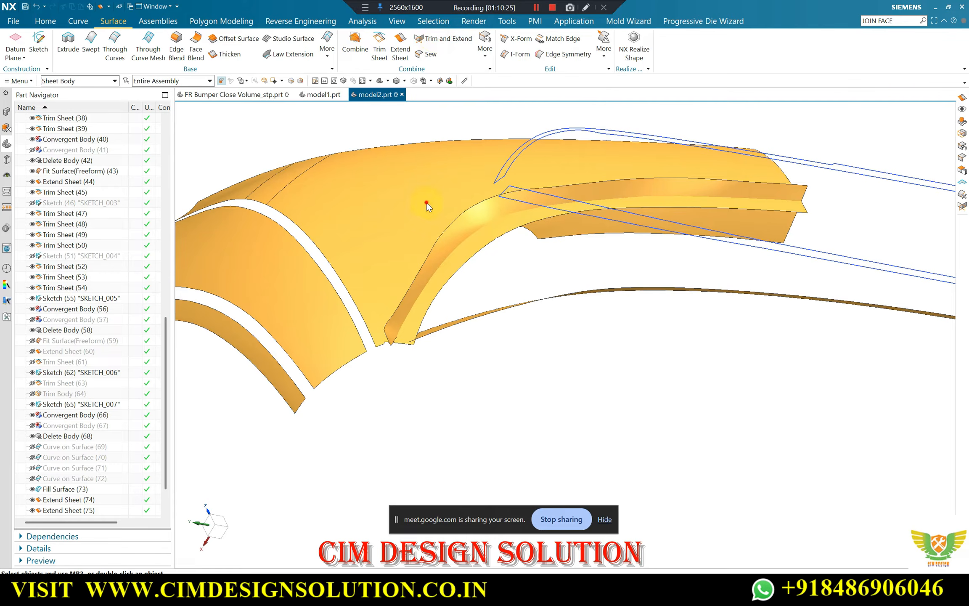
Join the main panel and underside surfaces with Trim and Extend, Make Corner, keeping the upper panel and the underside flange
click(418, 161)
middle_click(418, 162)
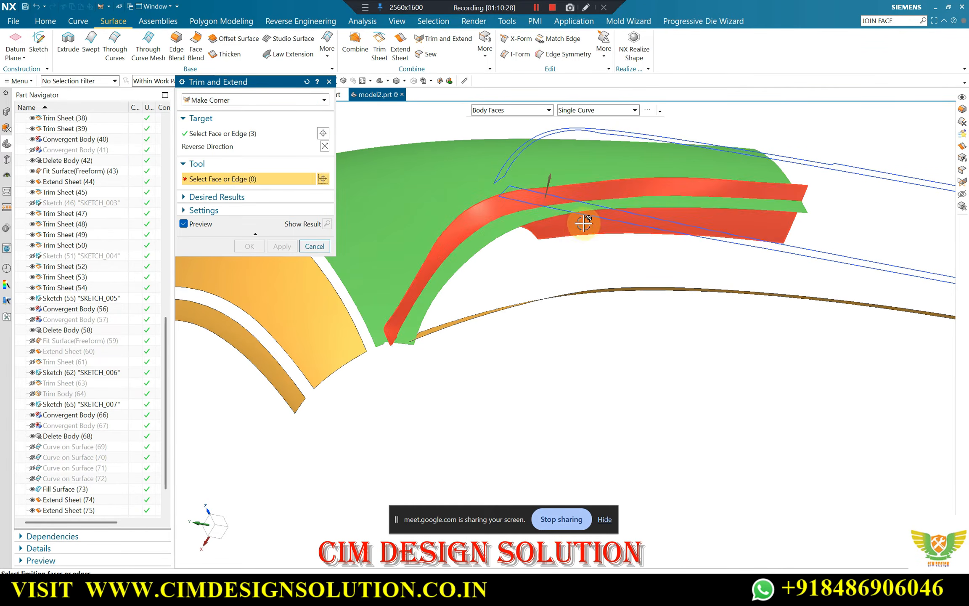
click(577, 228)
click(325, 191)
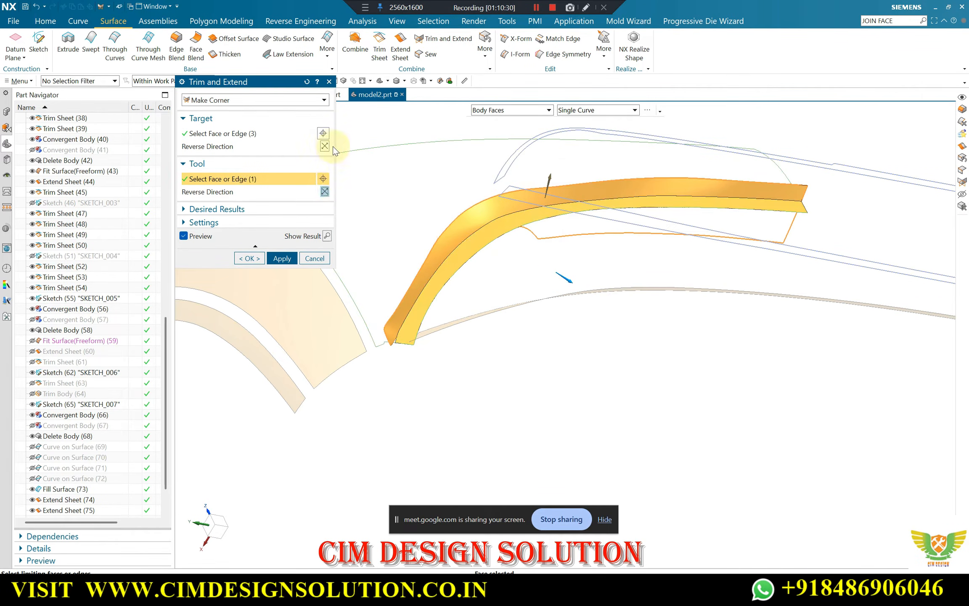
click(324, 146)
click(324, 191)
middle_click(488, 192)
mouse_move(483, 199)
middle_down()
mouse_move(474, 230)
mouse_move(467, 190)
middle_up()
key(Escape)
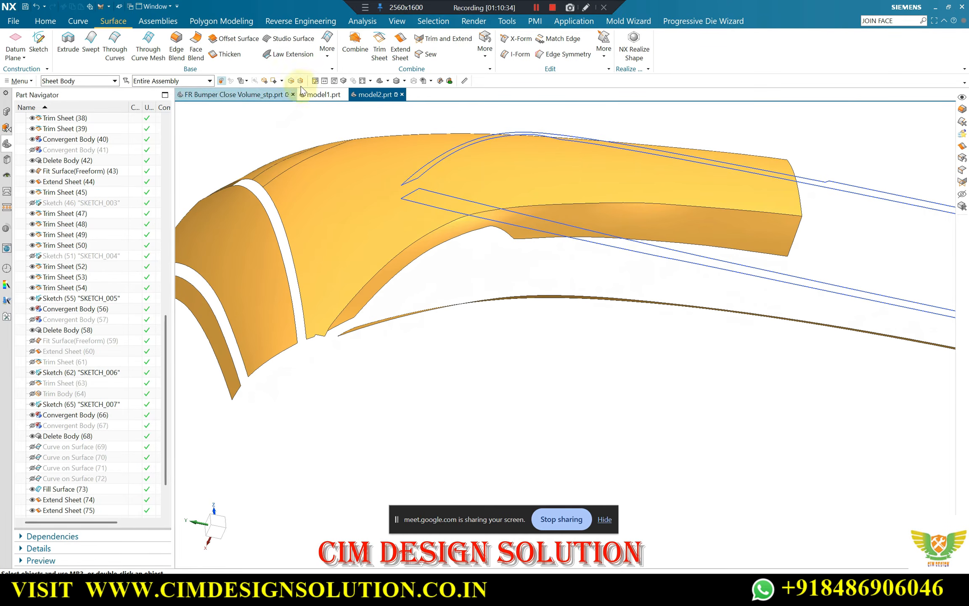
Blend the curved corner edge between the main panel and the underside surface with a 10 mm radius
click(544, 204)
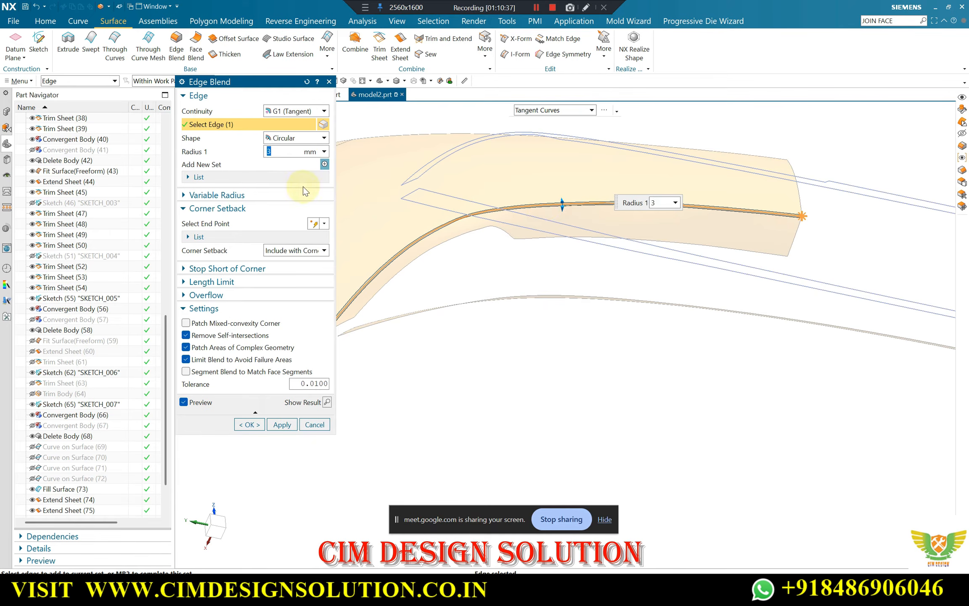
text(10)
key(Return)
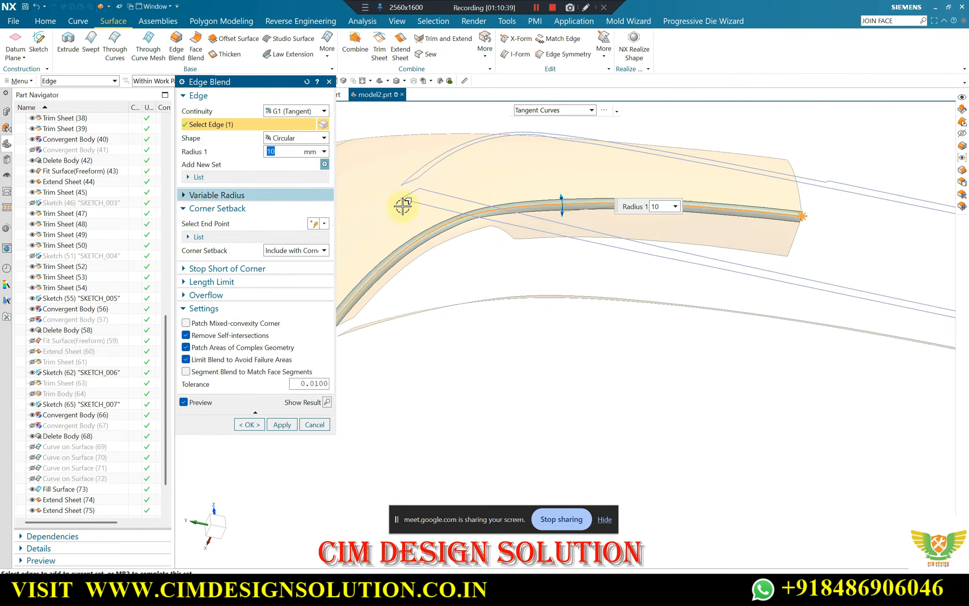
scroll(591, 244, down, 1)
middle_drag(591, 245, 567, 266)
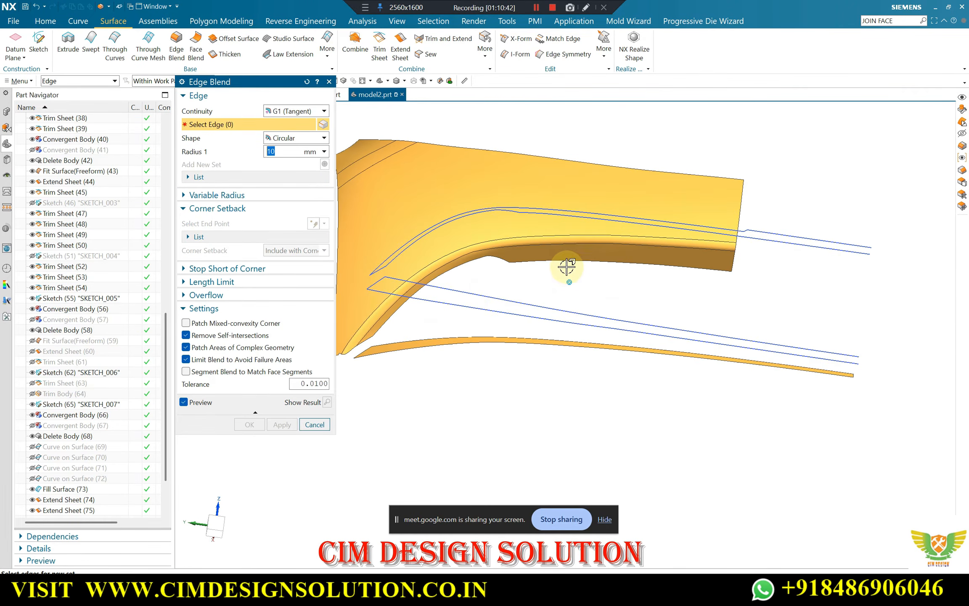
key(Escape)
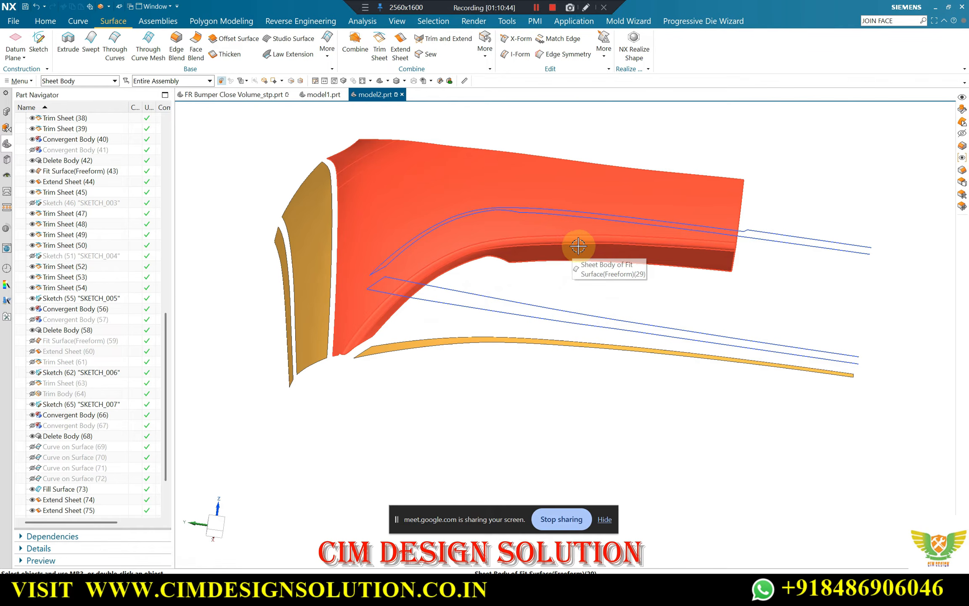
Show the hidden solid bumper body together with the fitted surfaces
key(ctrl+shift+k)
scroll(716, 234, up, 1)
scroll(675, 284, down, 2)
middle_drag(674, 284, 639, 244)
scroll(589, 156, up, 3)
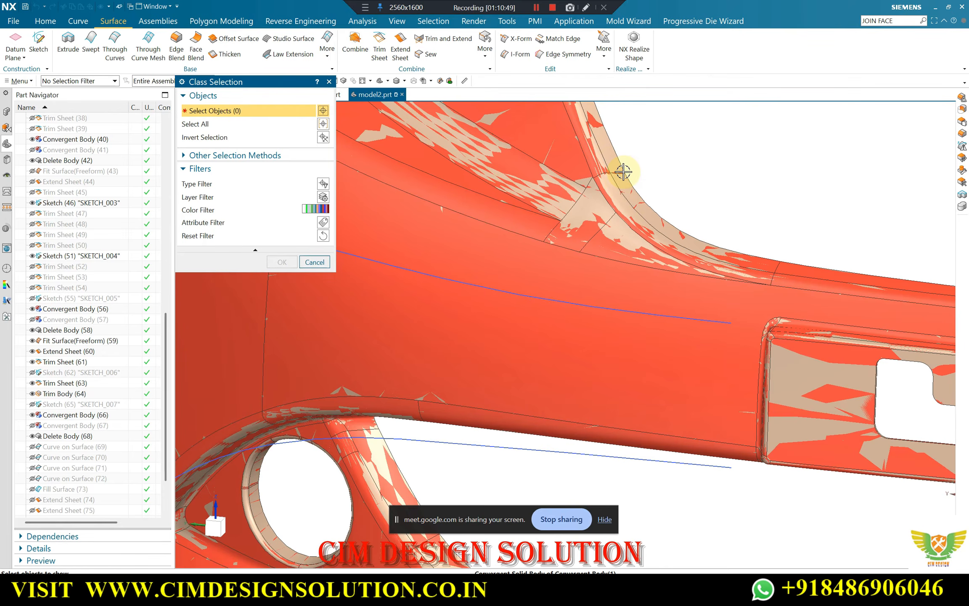
click(610, 182)
middle_click(631, 189)
scroll(646, 182, down, 3)
middle_drag(646, 181, 584, 223)
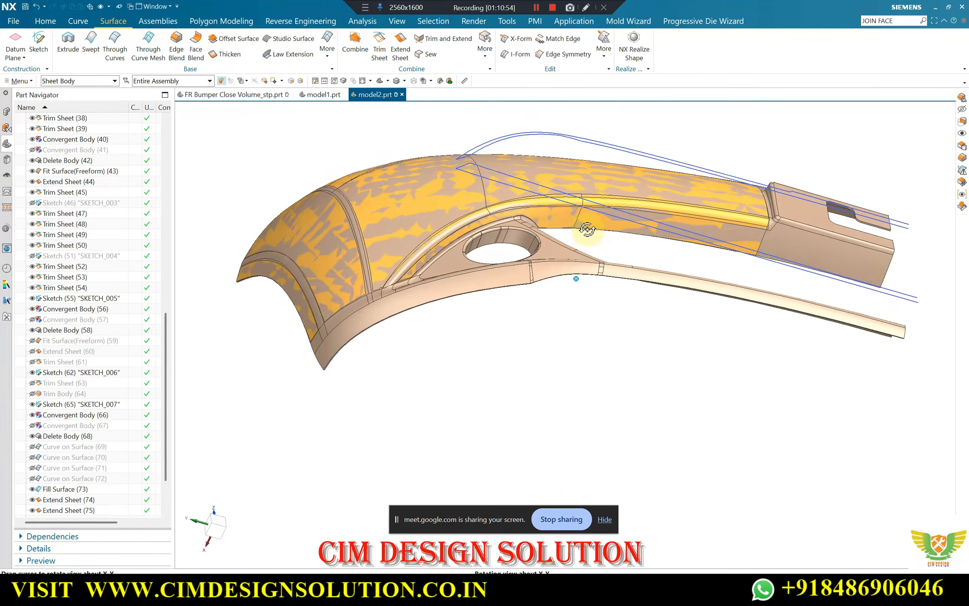
Compare the blended lower edge with the original body around the round opening and along the upper arm, in shaded and wireframe display
scroll(560, 243, up, 3)
scroll(547, 250, up, 2)
scroll(559, 225, down, 2)
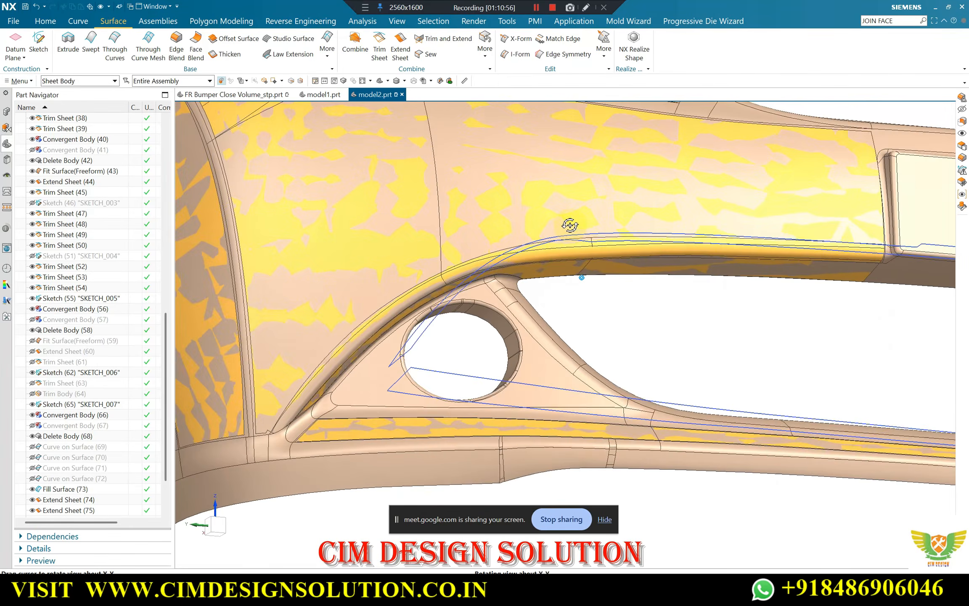
scroll(576, 229, up, 3)
scroll(559, 168, down, 3)
middle_drag(558, 166, 482, 223)
scroll(295, 328, up, 2)
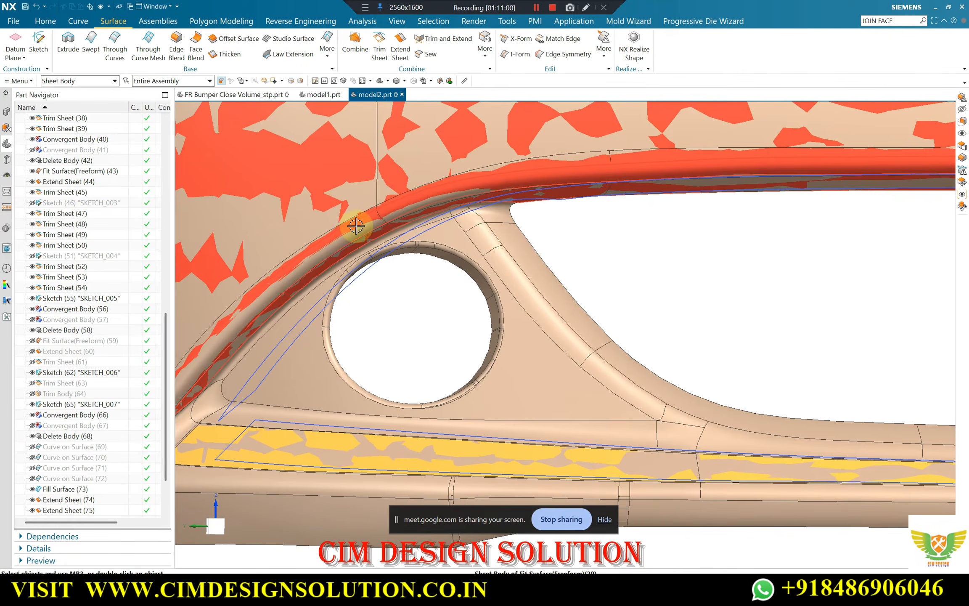
scroll(353, 219, down, 1)
scroll(517, 190, down, 2)
scroll(770, 177, up, 3)
scroll(765, 205, down, 1)
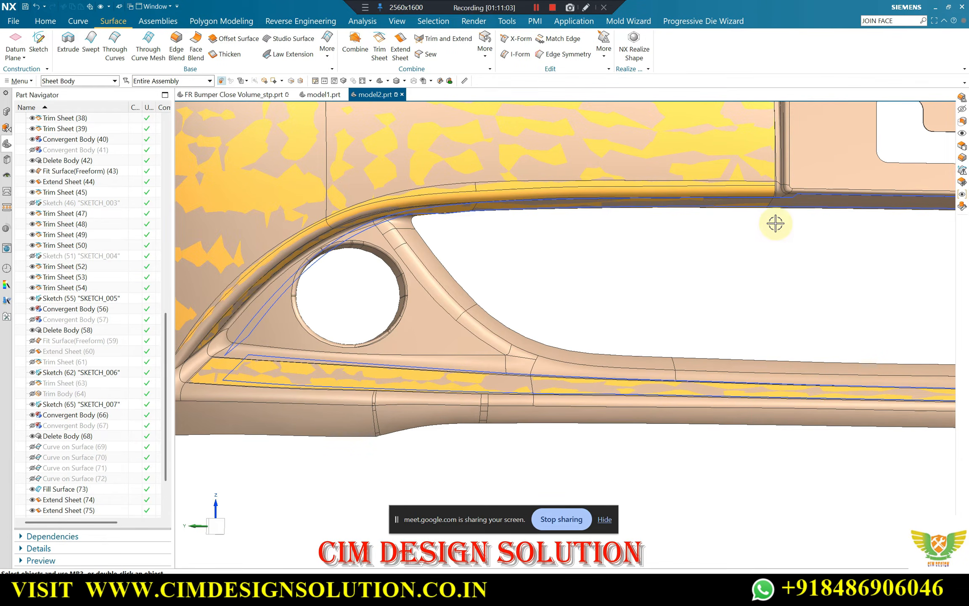
right_drag(776, 223, 788, 186)
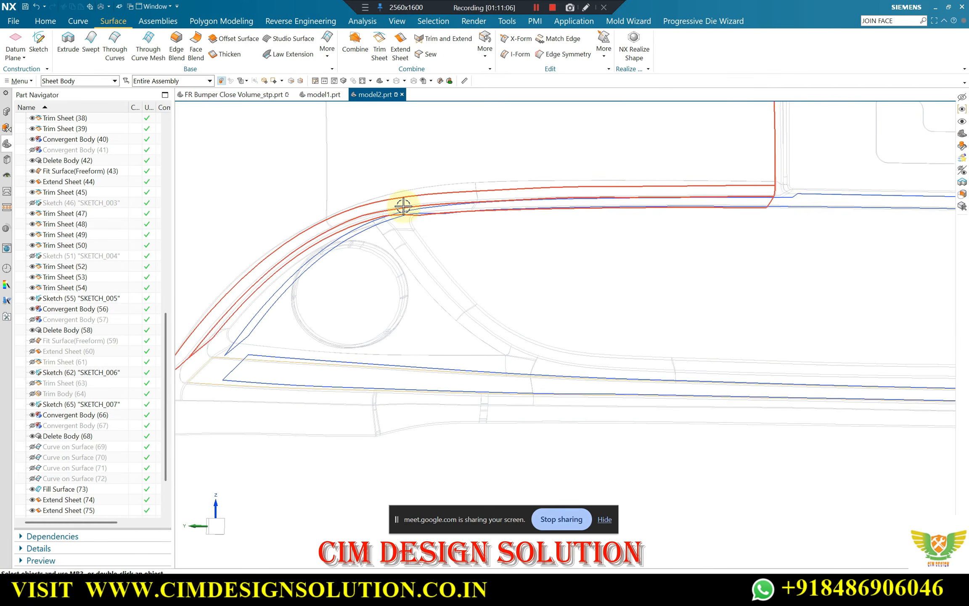
scroll(602, 225, down, 3)
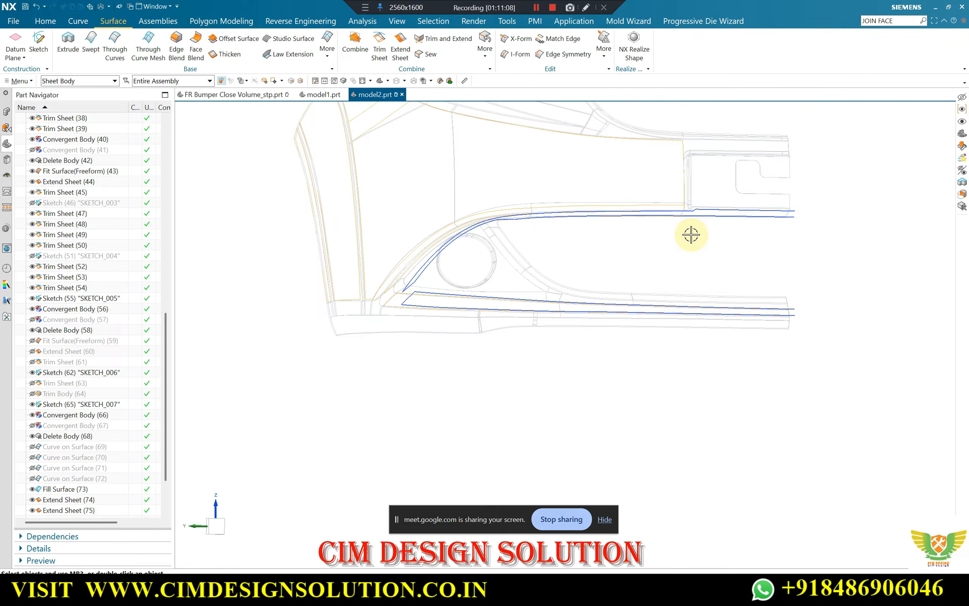
right_drag(673, 236, 657, 192)
scroll(657, 192, up, 3)
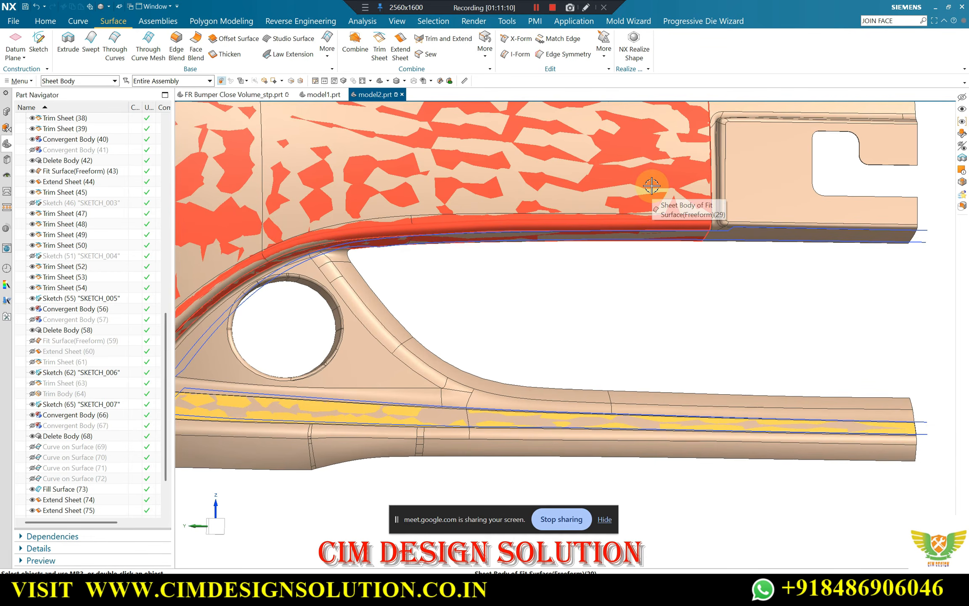
Hide the solid bumper body with Immediate Hide, leaving the fitted surfaces and sketches displayed
key(ctrl+shift+i)
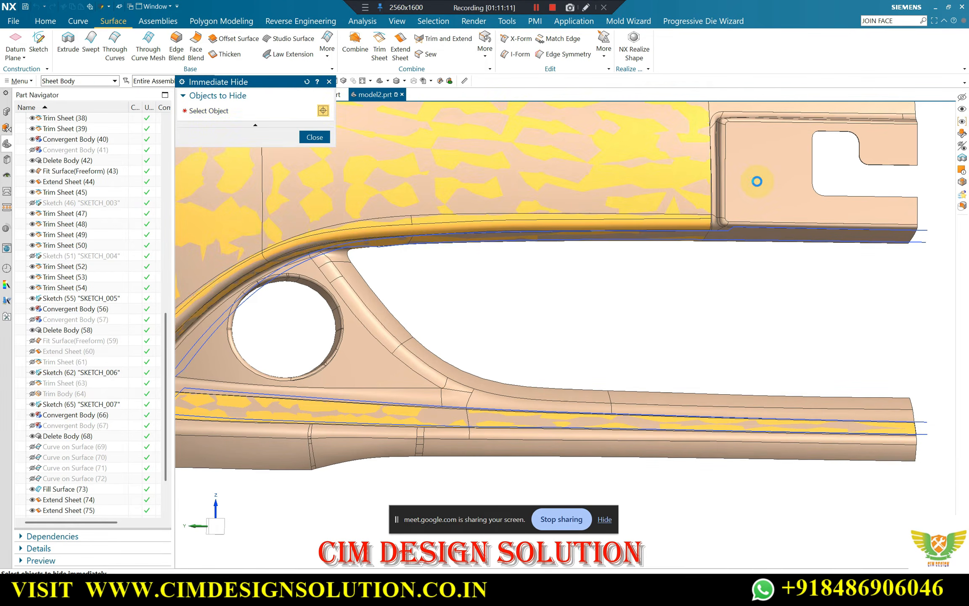
click(757, 182)
middle_drag(342, 269, 353, 234)
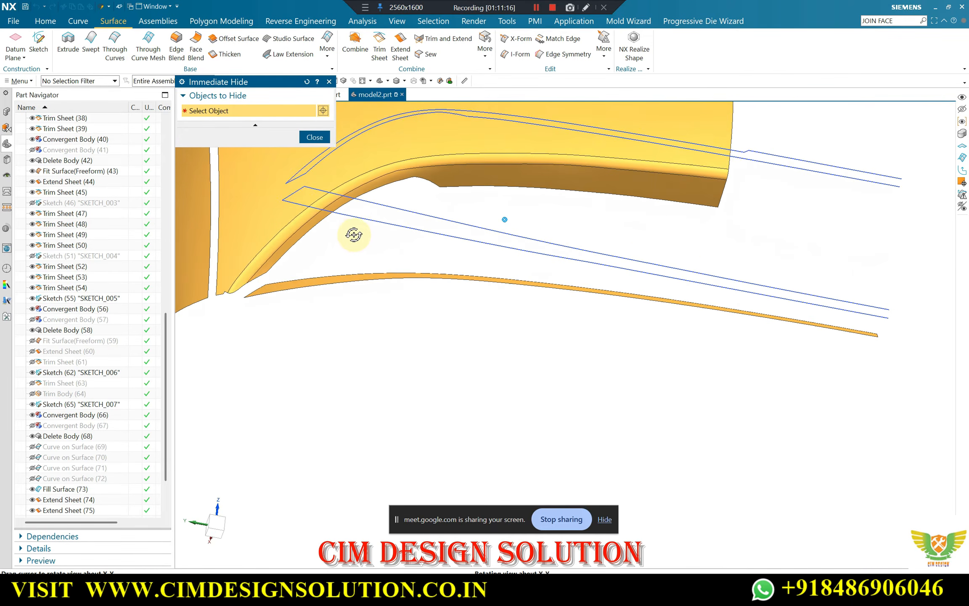
scroll(421, 155, up, 3)
scroll(515, 185, down, 3)
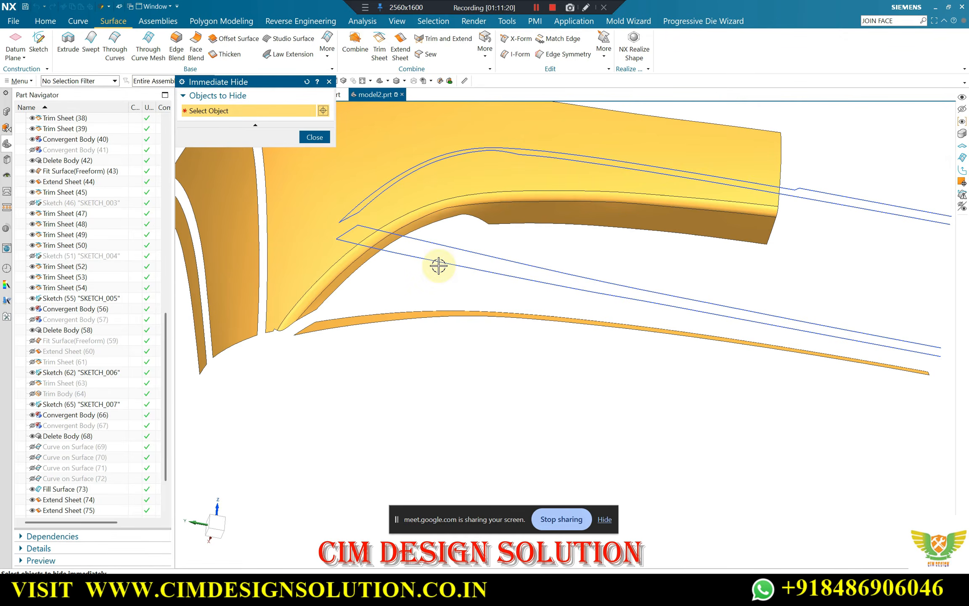
key(Escape)
Remove the small notch at the lower corner of the main panel surface, beside the blend, with Delete Edge
mouse_move(459, 219)
middle_down()
mouse_move(476, 191)
mouse_move(462, 234)
mouse_move(466, 218)
middle_up()
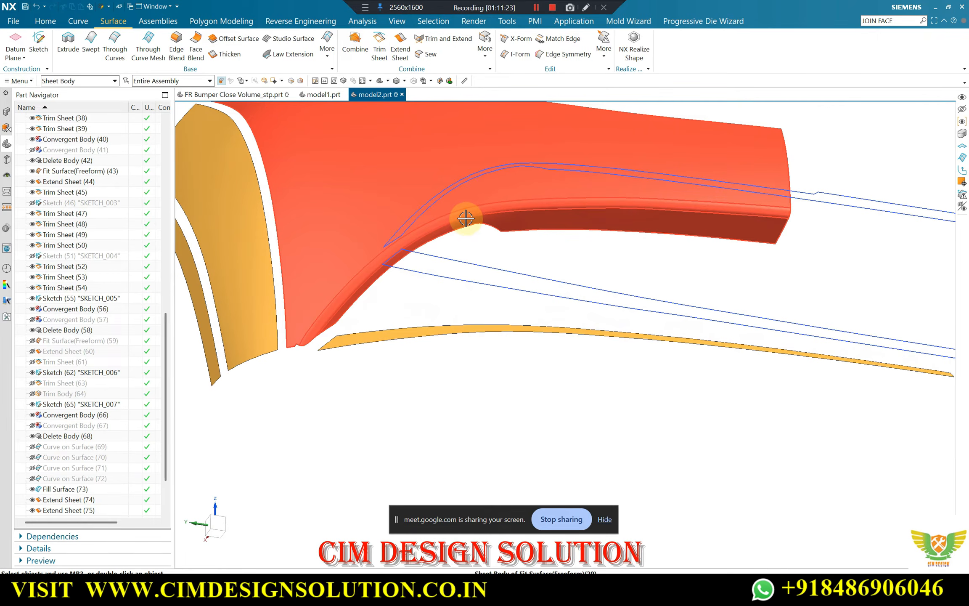
scroll(287, 342, up, 3)
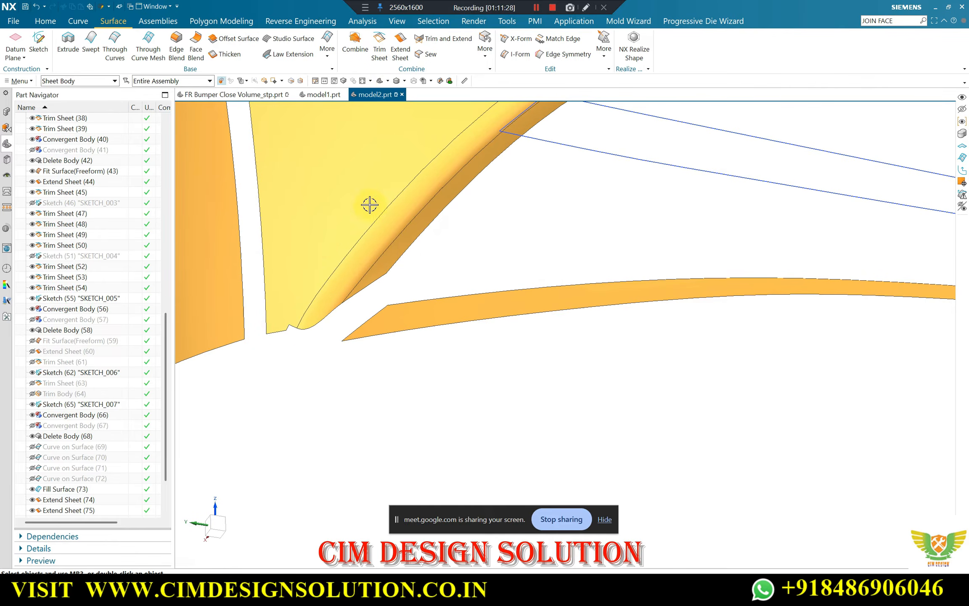
click(484, 53)
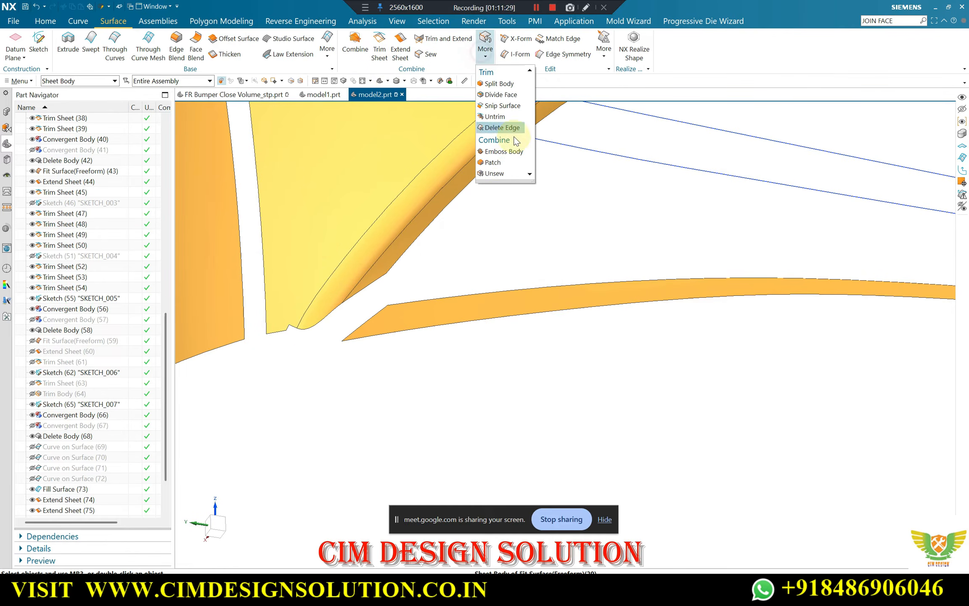
click(501, 128)
scroll(293, 329, up, 2)
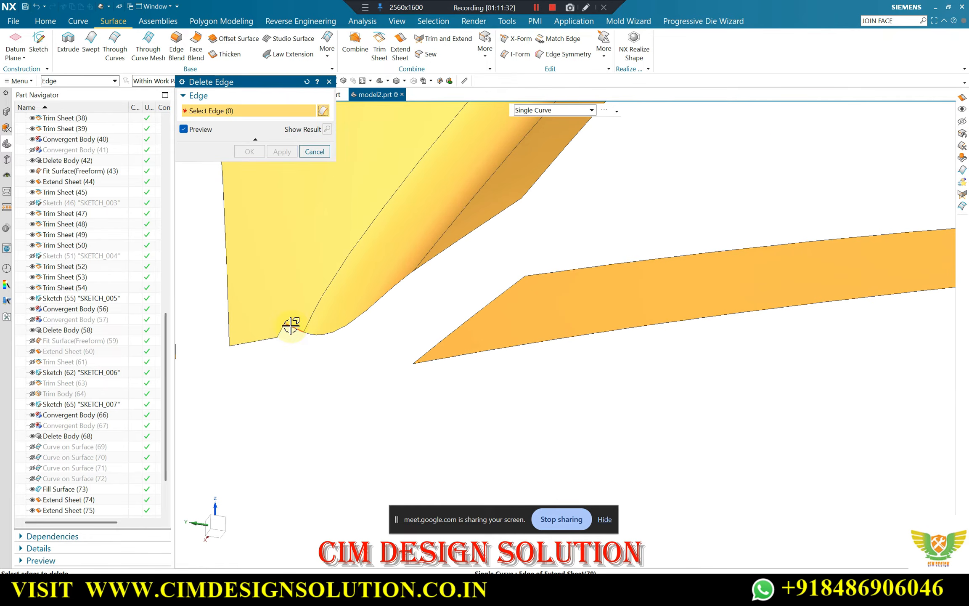
click(281, 328)
middle_click(332, 349)
middle_drag(335, 316, 524, 268)
key(Escape)
Extend the facing edges of the side panel and main panel across the gap by a 35 mm offset with Extend Sheet
scroll(439, 257, down, 2)
scroll(359, 104, up, 2)
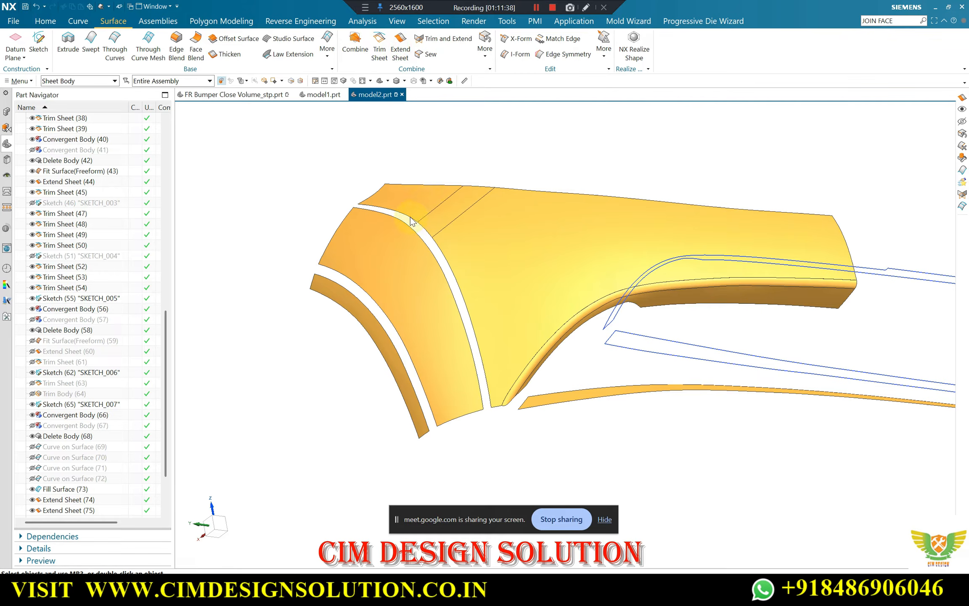
click(426, 229)
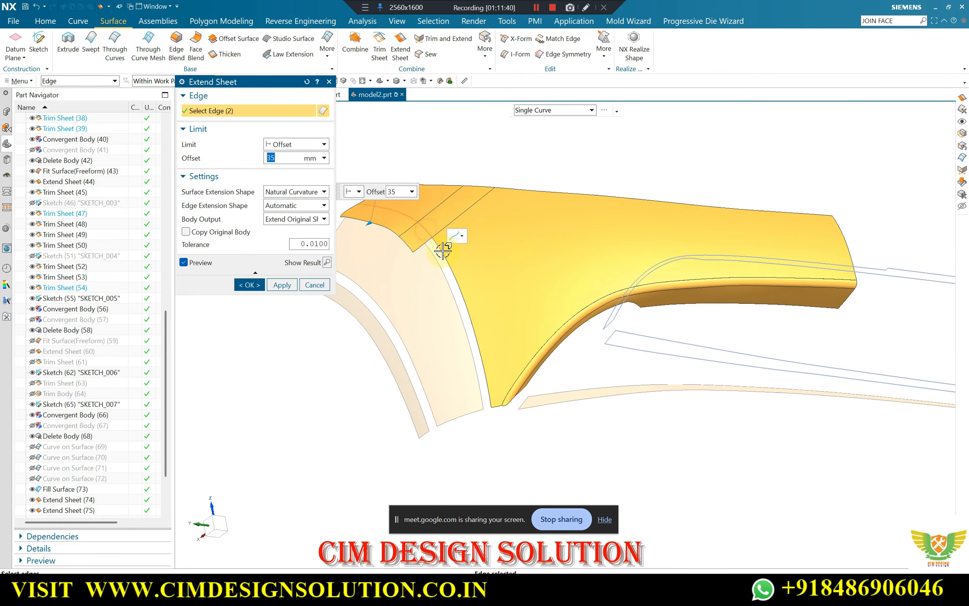
click(448, 281)
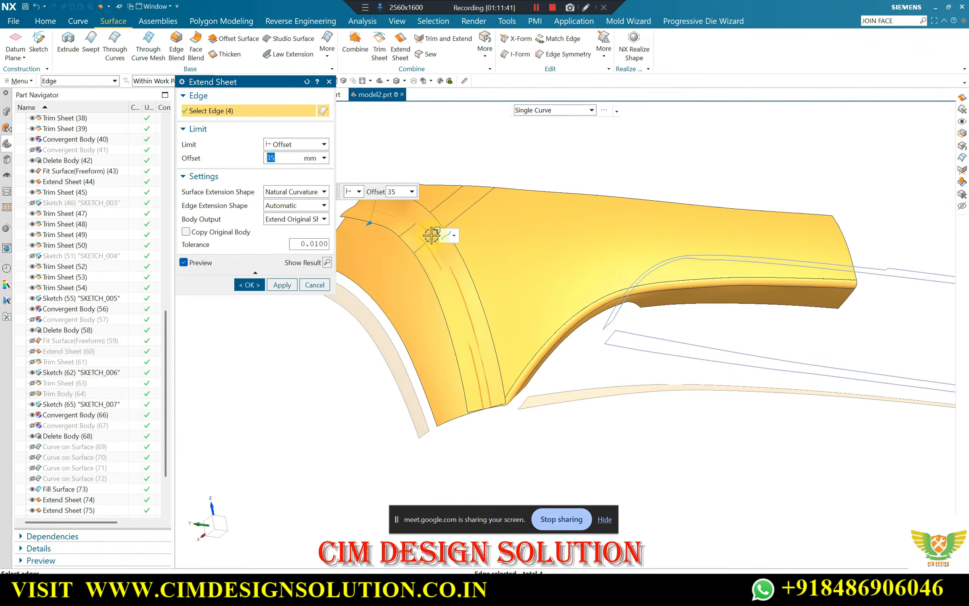
middle_click(466, 275)
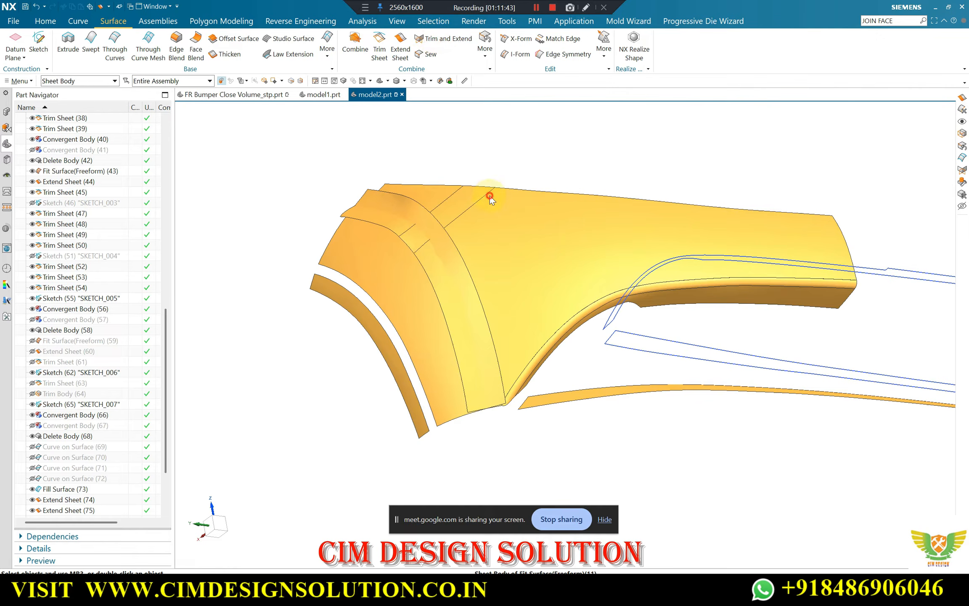
Trim the overlapping main panel and side panel sheets into one corner with Trim and Extend, using Make Corner and reversed trim directions
key(t)
click(453, 233)
middle_click(438, 240)
click(392, 259)
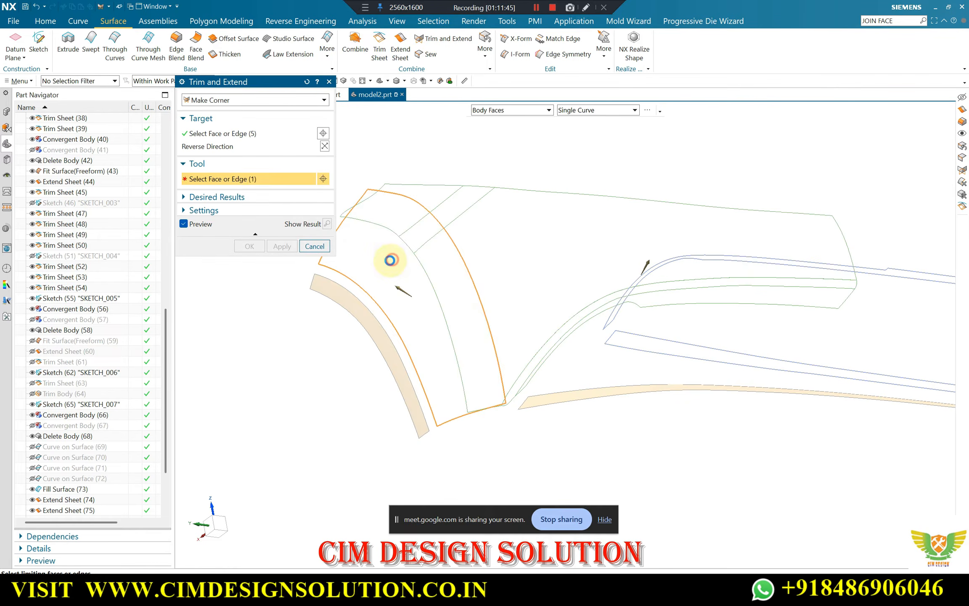
click(327, 192)
click(325, 146)
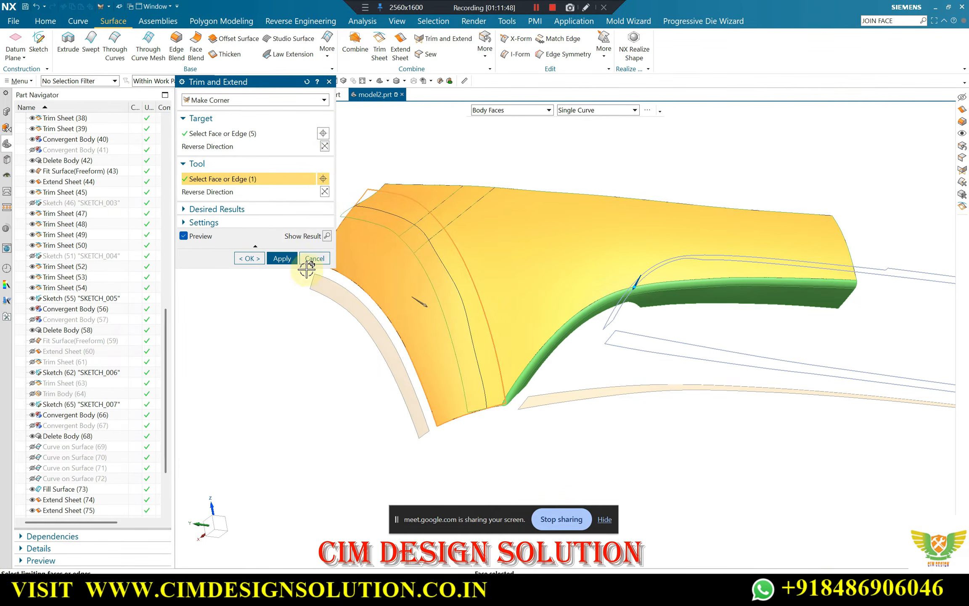
click(283, 258)
key(Escape)
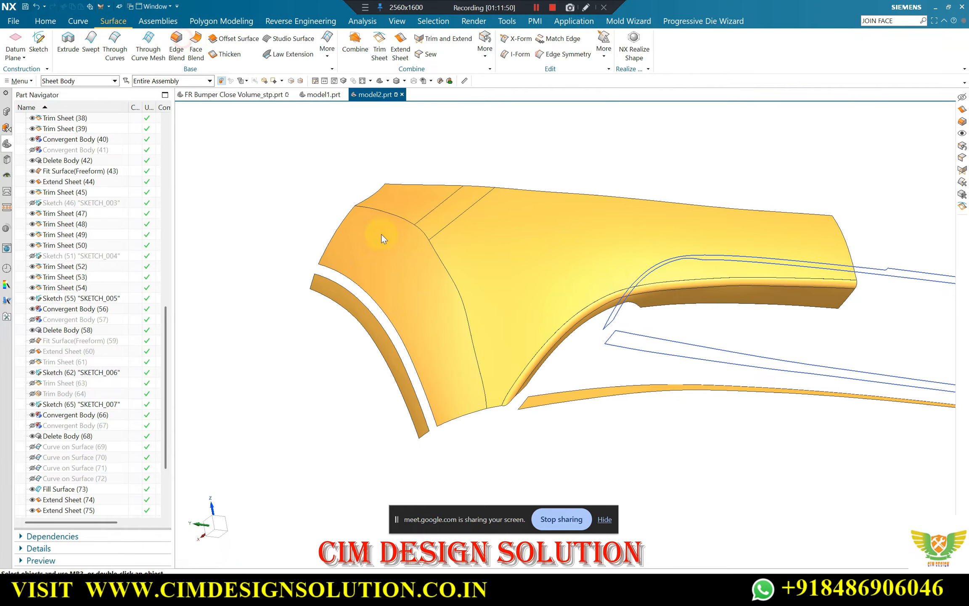
Try a 29 mm G1 edge blend along the corner between the panels, then undo back to the separate, unextended sheets
key(b)
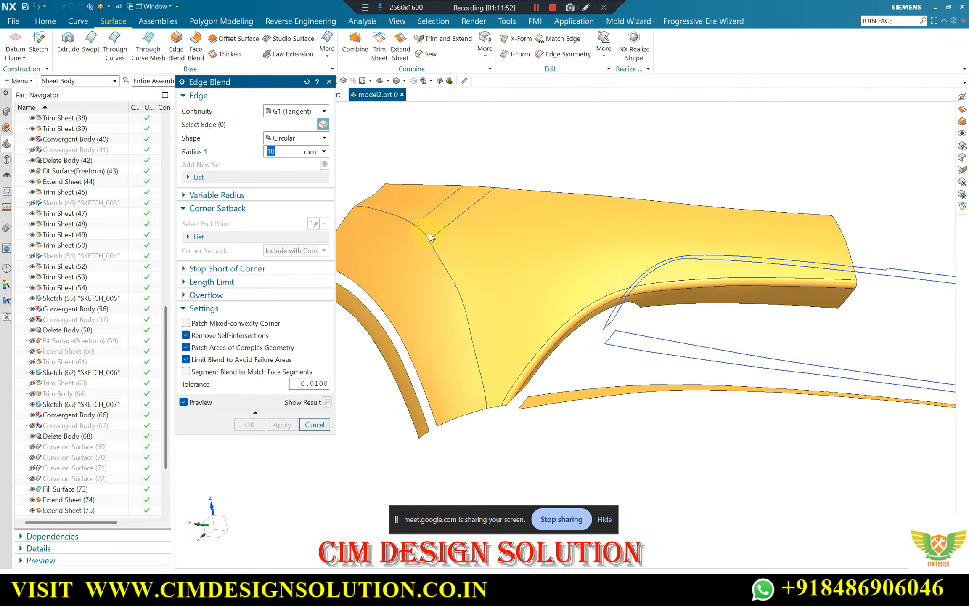
click(450, 258)
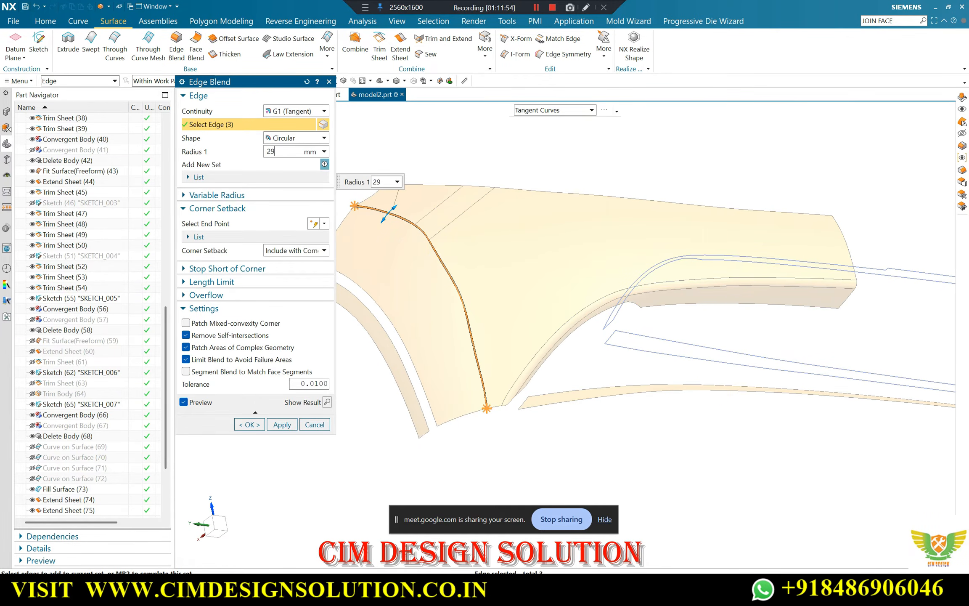
middle_click(446, 260)
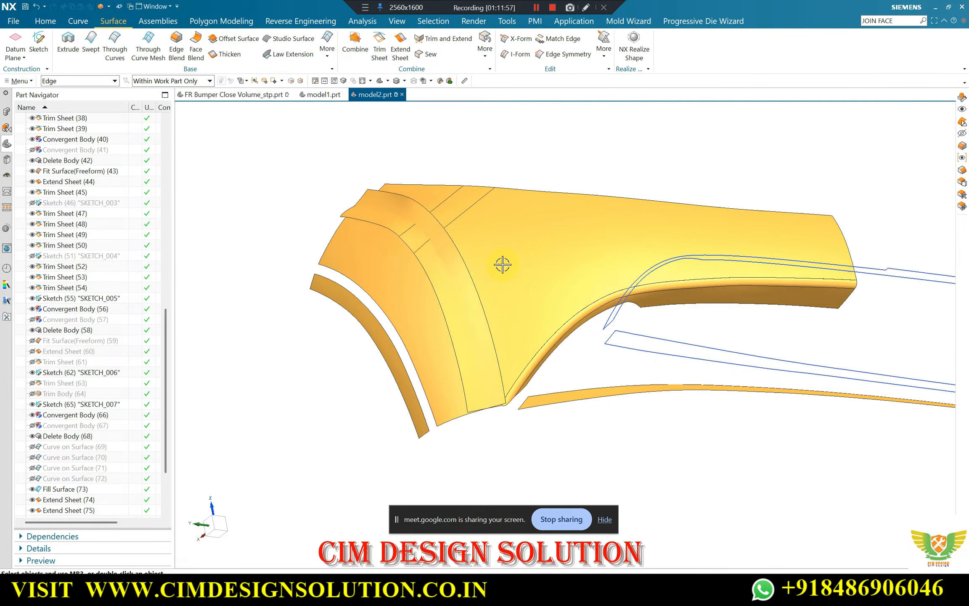
key(ctrl+z)
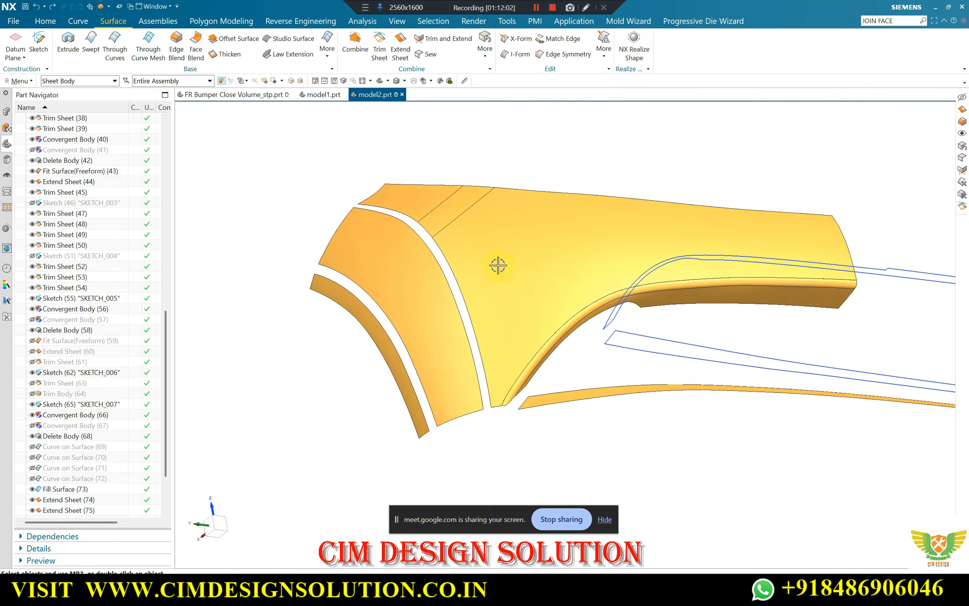
Show the hidden solid bumper body and examine its original transition strip between the side panel and main panel
key(ctrl+shift+k)
scroll(441, 258, up, 4)
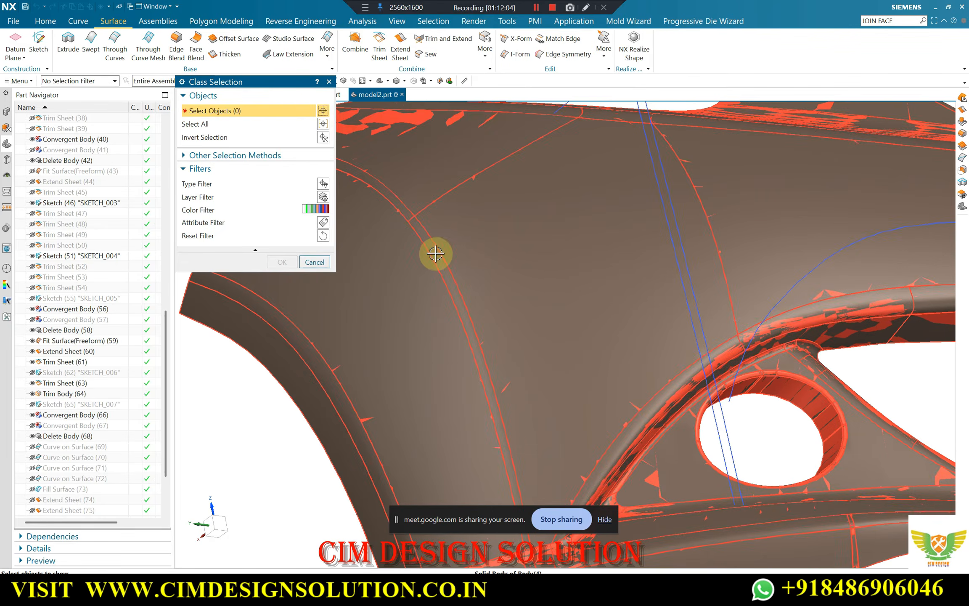
click(435, 254)
middle_click(436, 253)
scroll(442, 240, down, 3)
mouse_move(448, 225)
middle_down()
mouse_move(460, 266)
mouse_move(439, 244)
mouse_move(361, 214)
mouse_move(329, 157)
mouse_move(403, 153)
mouse_move(461, 237)
middle_up()
scroll(456, 248, up, 3)
scroll(546, 382, up, 3)
scroll(496, 348, down, 2)
scroll(494, 345, up, 2)
scroll(497, 343, down, 2)
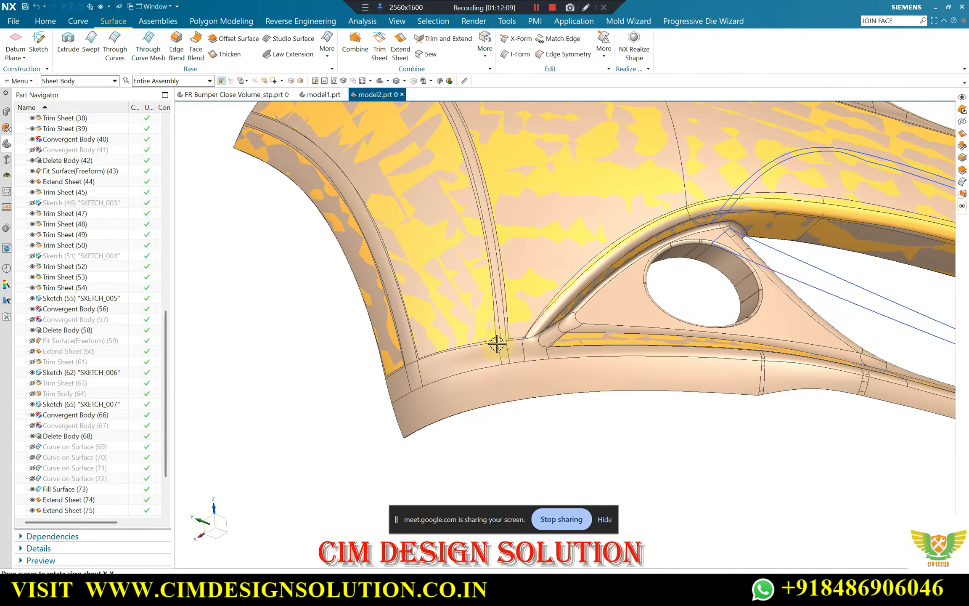
scroll(492, 386, down, 2)
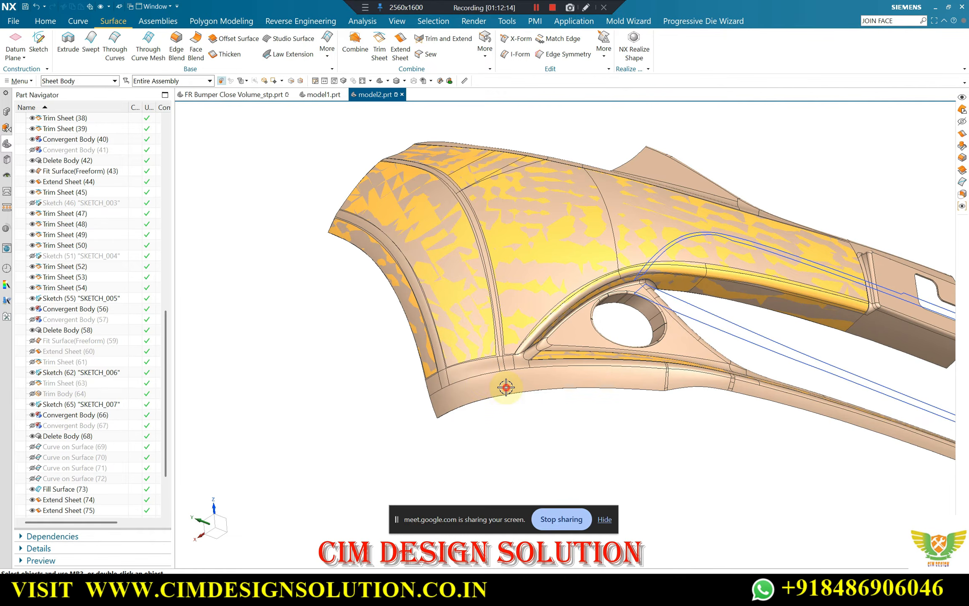
Hide the solid bumper body with Immediate Hide, leaving the fitted surfaces and sketches displayed
key(ctrl+shift+i)
click(506, 387)
key(Escape)
middle_drag(460, 251, 442, 337)
scroll(407, 258, up, 3)
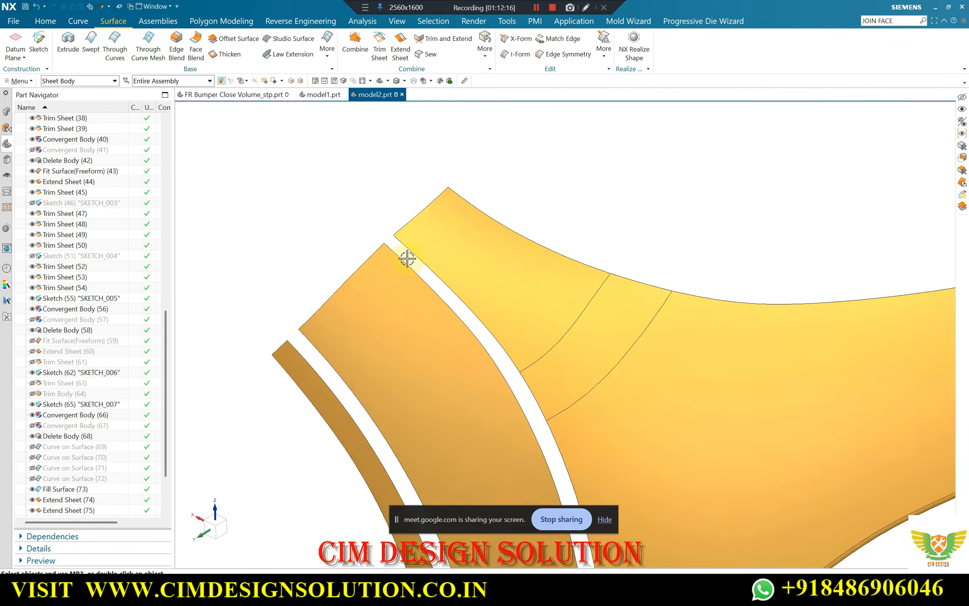
scroll(407, 258, up, 2)
click(81, 23)
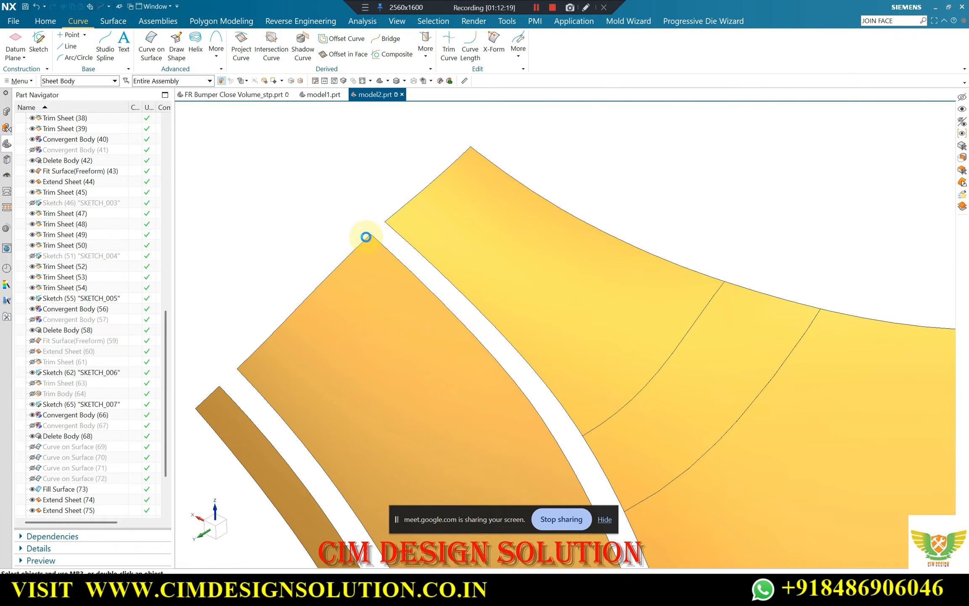
scroll(368, 234, up, 3)
key(Escape)
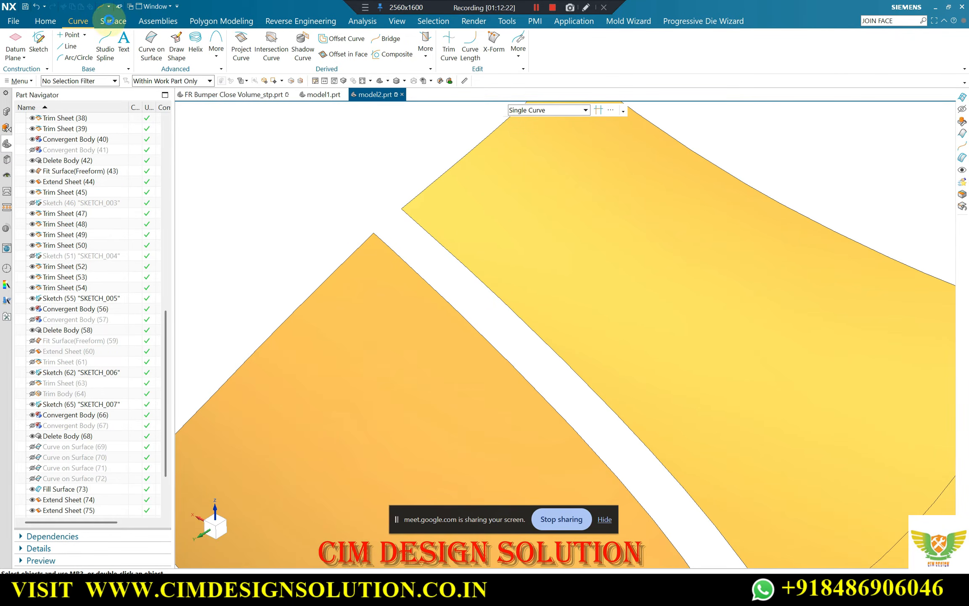
Define a Through Curves surface across the gap with the side panel's edge as section 1 and the main panel's three facing edges as section 2
click(109, 20)
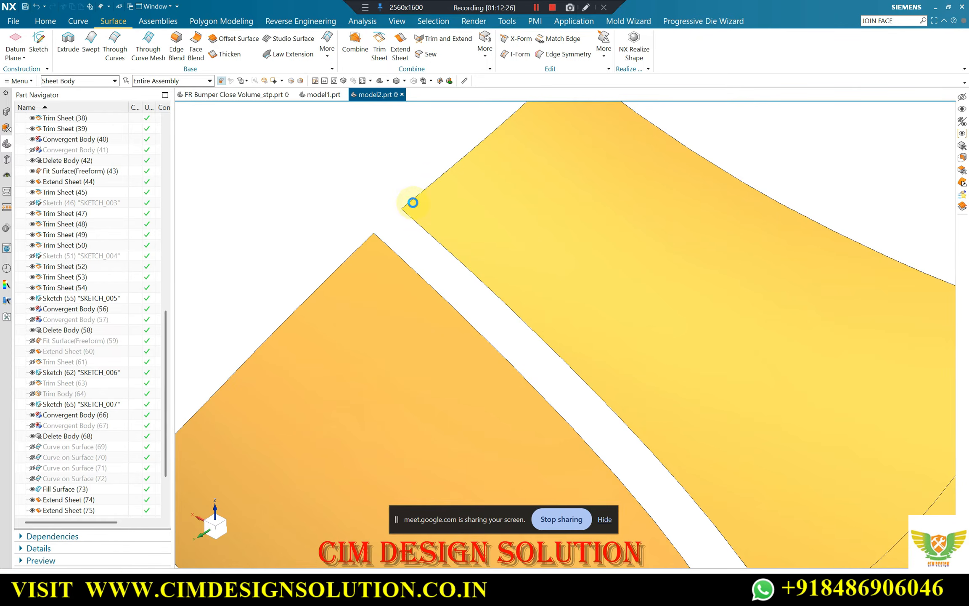
scroll(413, 201, down, 3)
click(433, 247)
scroll(447, 224, down, 4)
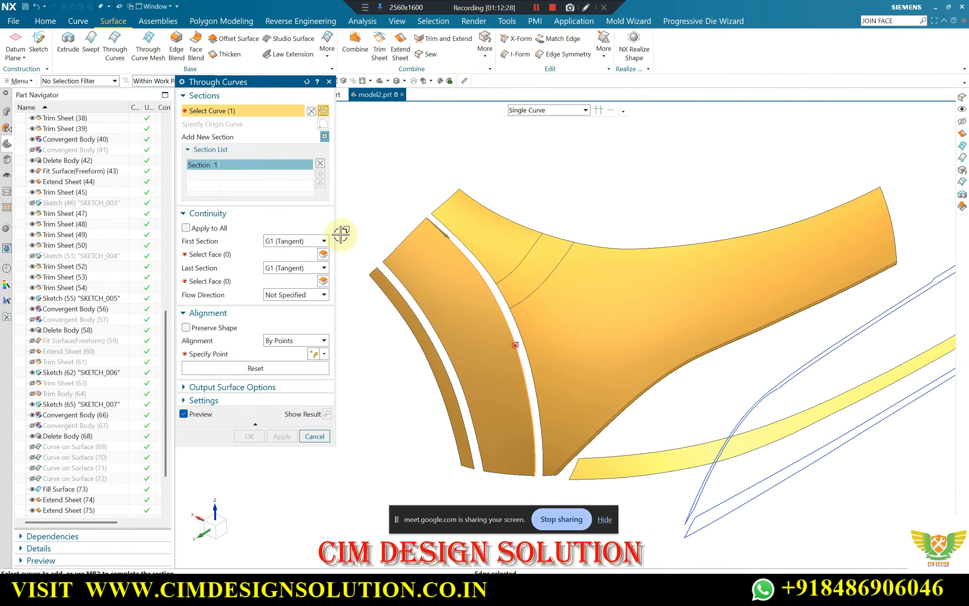
click(325, 136)
scroll(430, 212, up, 3)
click(560, 348)
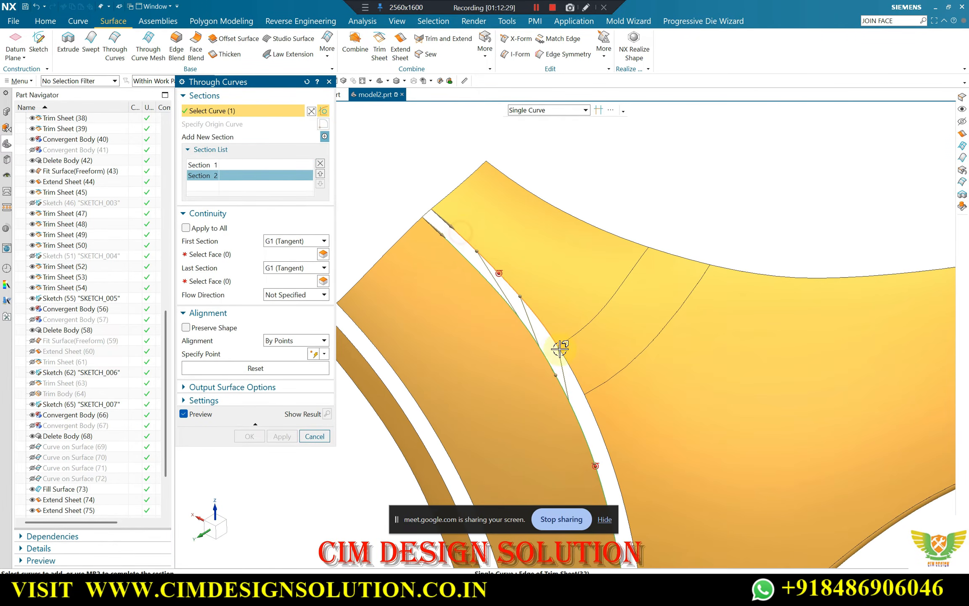
click(578, 378)
scroll(534, 237, down, 3)
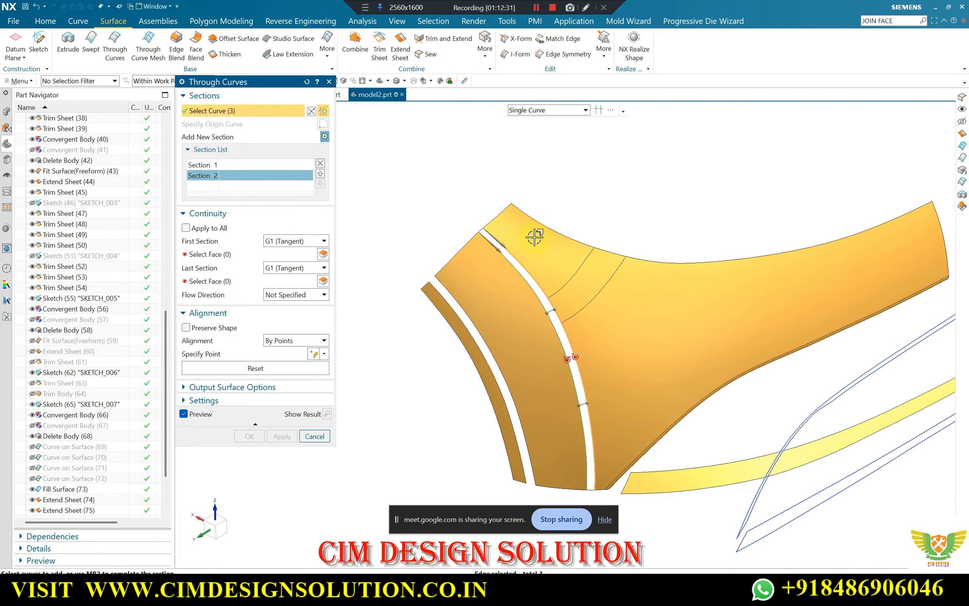
Constrain the first section G1 to the side panel face and the last section G1 to the three main panel faces, and create the surface
click(229, 255)
click(484, 273)
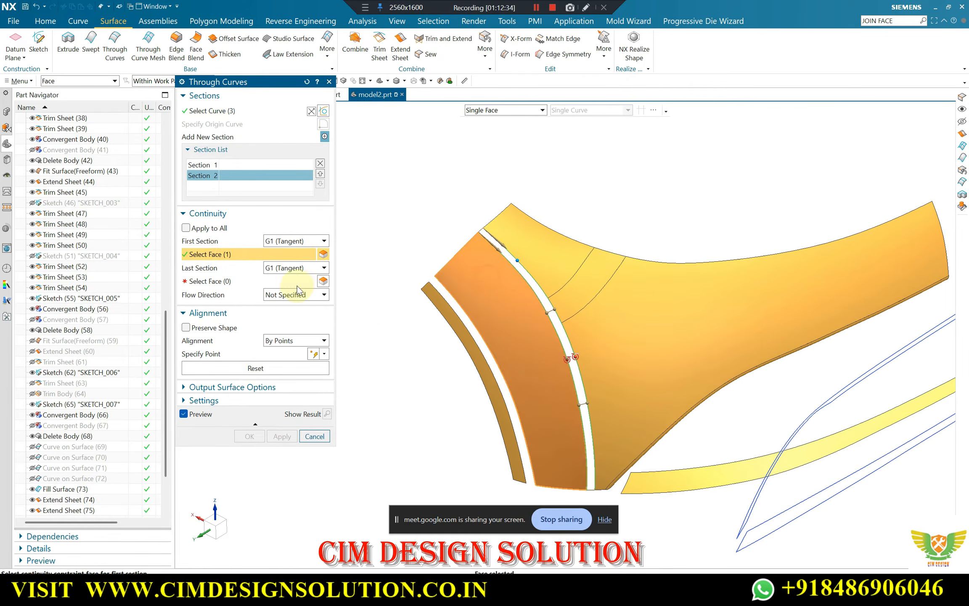
click(256, 281)
click(526, 253)
click(578, 293)
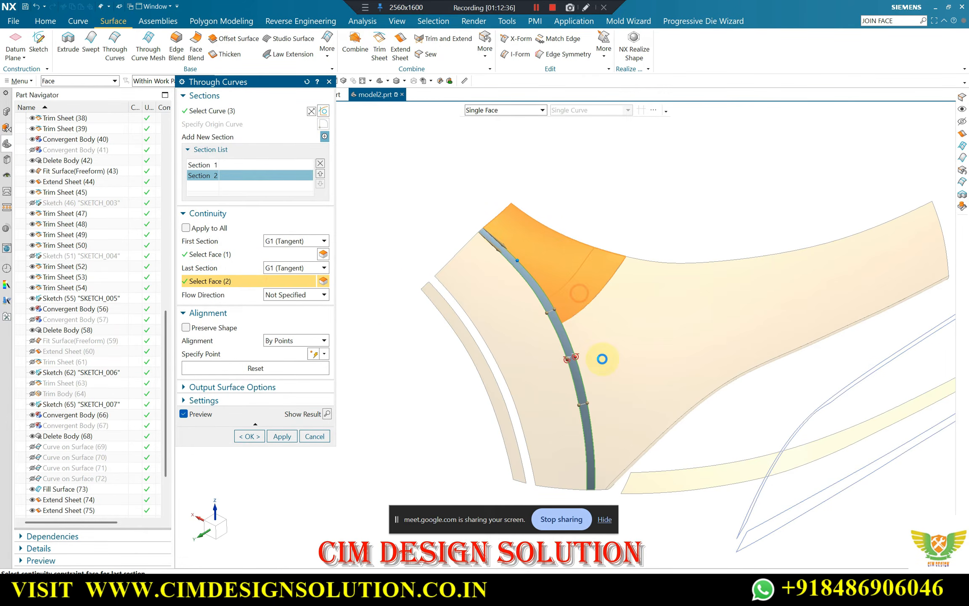
click(603, 359)
middle_drag(567, 281, 490, 313)
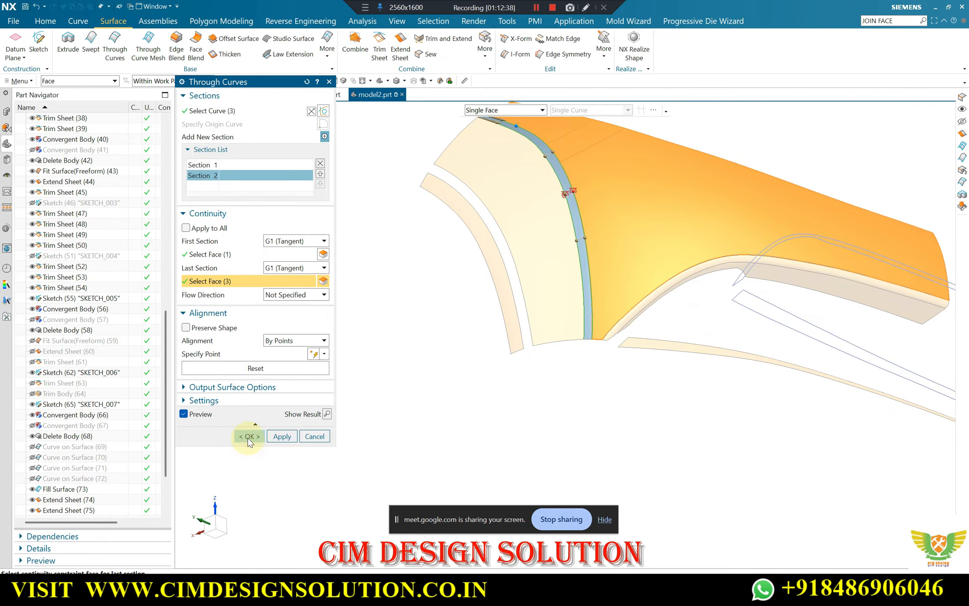
click(249, 437)
Show the hidden solid bumper body together with the new Through Curves strip
middle_drag(459, 270, 636, 251)
scroll(636, 251, up, 5)
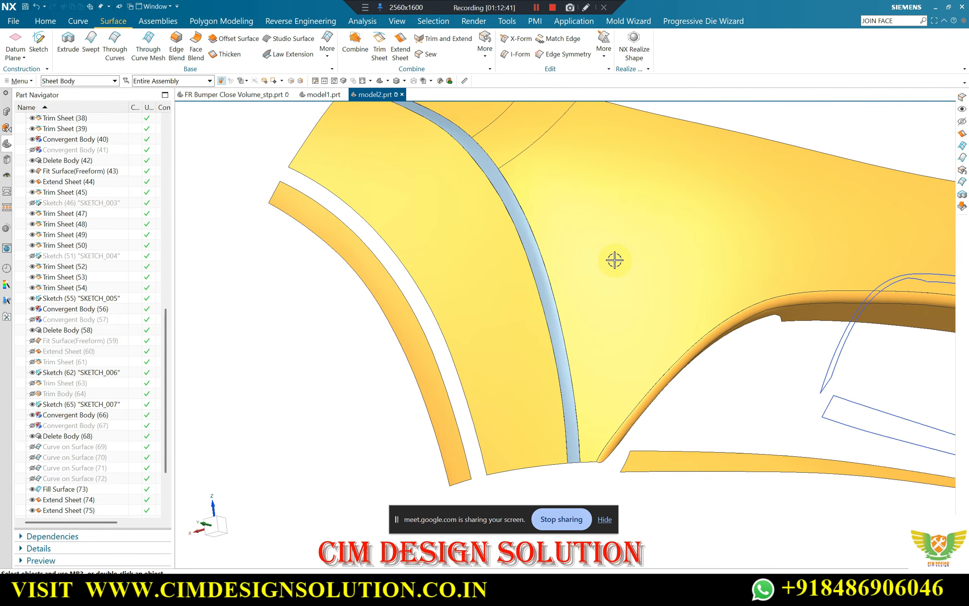
key(ctrl+shift+k)
scroll(512, 268, down, 3)
scroll(504, 271, up, 2)
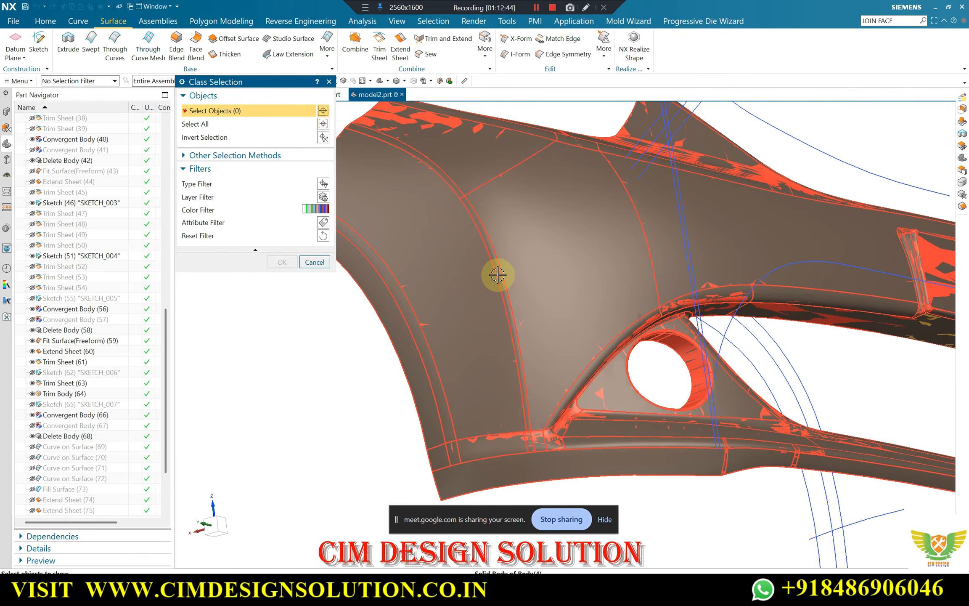
click(497, 274)
middle_click(462, 232)
Compare the new strip and its adjoining panels with the original body along the whole transition
scroll(458, 228, down, 2)
middle_drag(454, 225, 420, 229)
scroll(390, 232, up, 5)
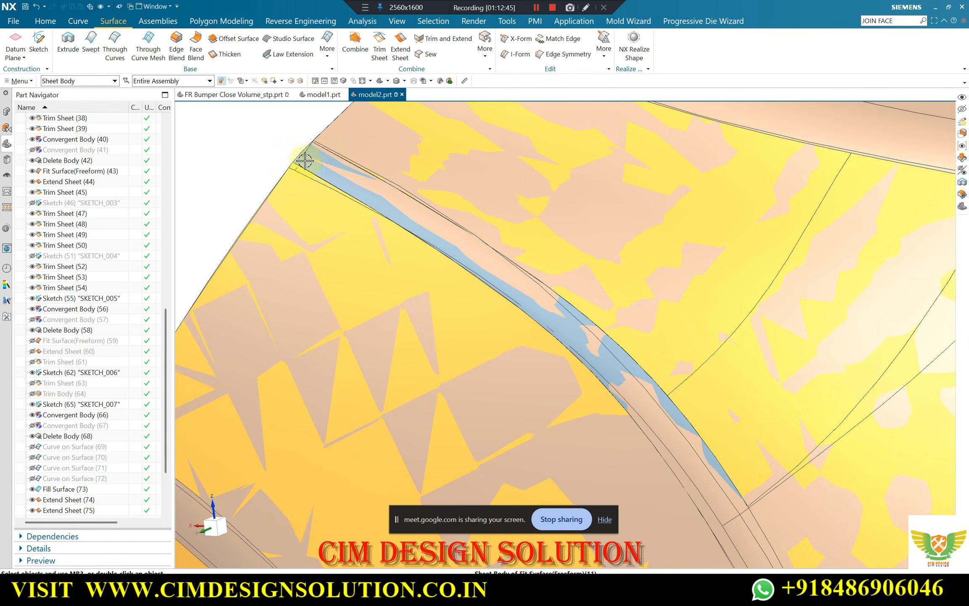
scroll(305, 160, down, 5)
middle_drag(414, 181, 484, 244)
scroll(513, 316, up, 3)
scroll(510, 301, down, 3)
middle_drag(510, 301, 480, 283)
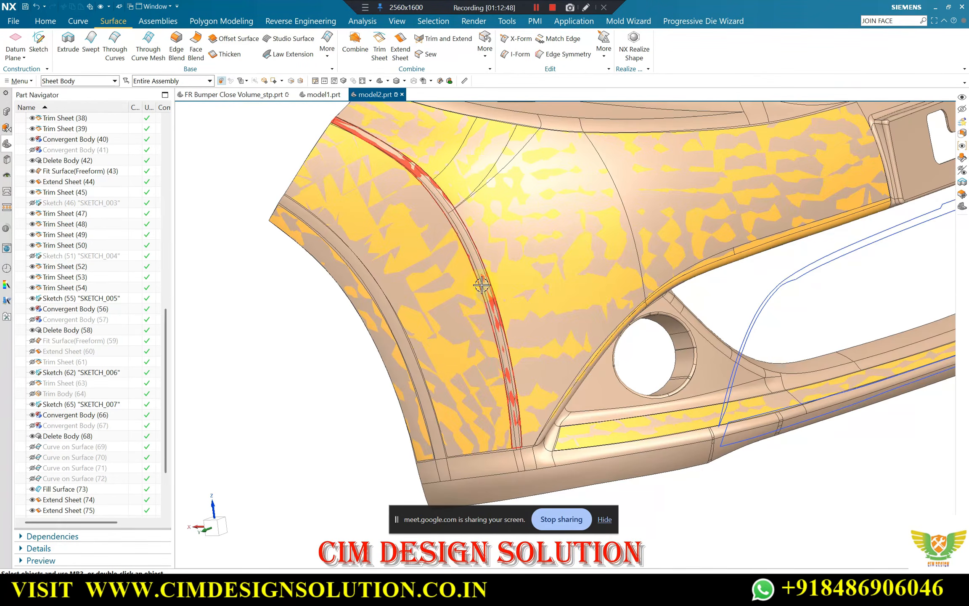
scroll(406, 176, up, 3)
scroll(406, 176, up, 1)
scroll(423, 176, down, 3)
scroll(452, 231, up, 3)
scroll(452, 231, down, 3)
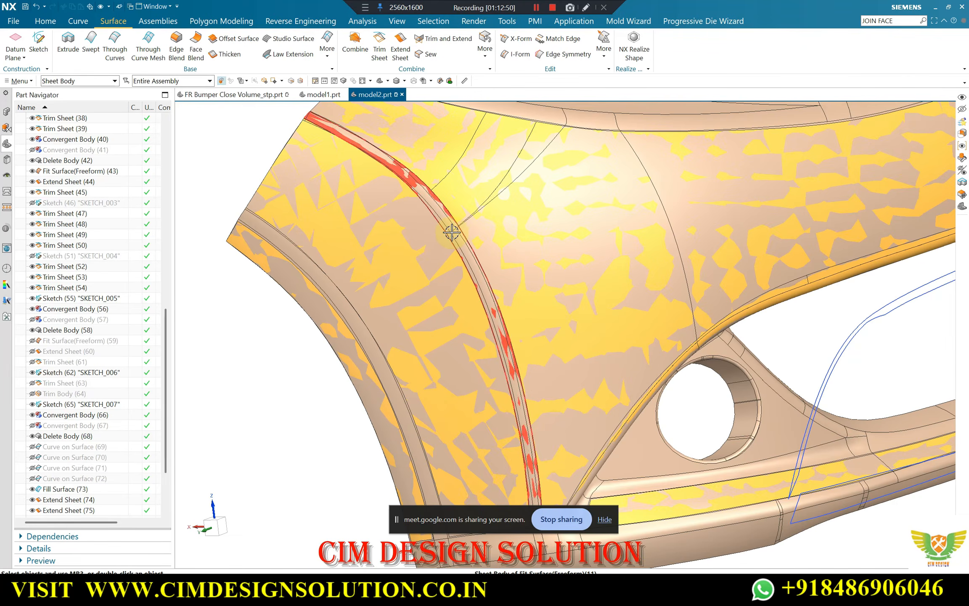
scroll(283, 113, up, 4)
scroll(403, 151, down, 4)
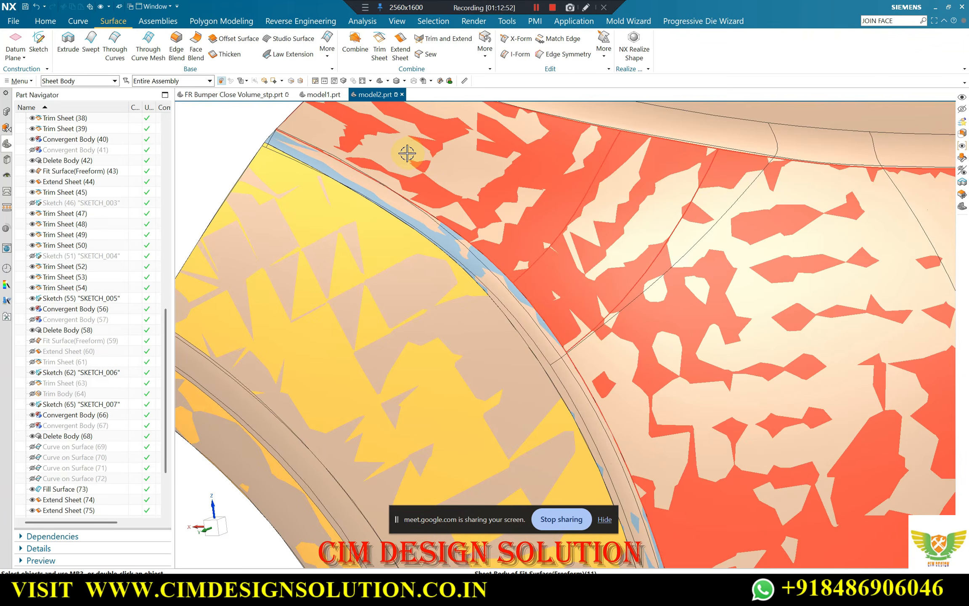
scroll(603, 449, down, 4)
scroll(515, 302, up, 4)
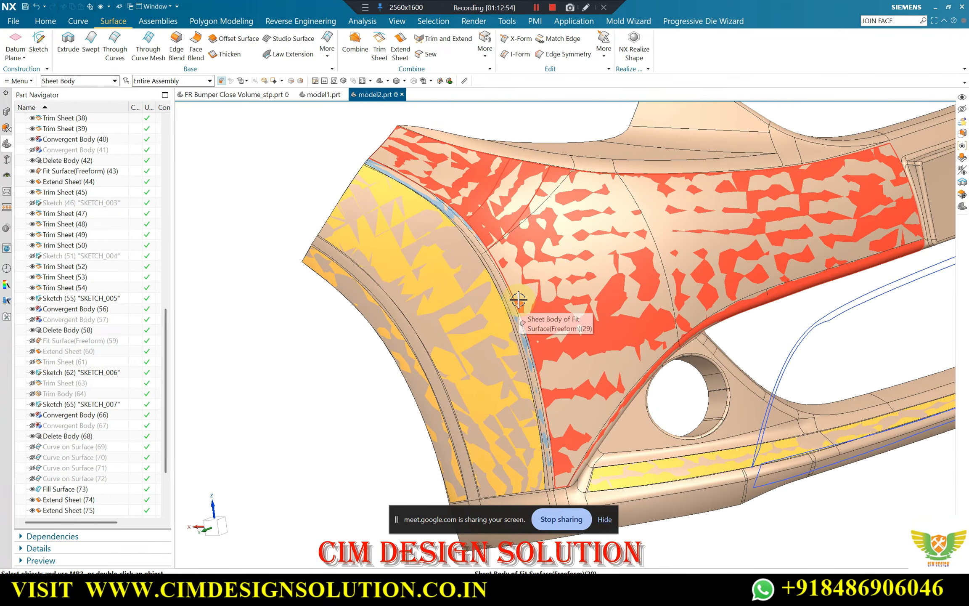
Undo the display of the solid bumper body so only the fitted surfaces and sketches are shown
key(ctrl+z)
middle_drag(476, 255, 364, 191)
scroll(452, 212, down, 3)
middle_drag(414, 216, 400, 303)
scroll(400, 303, up, 3)
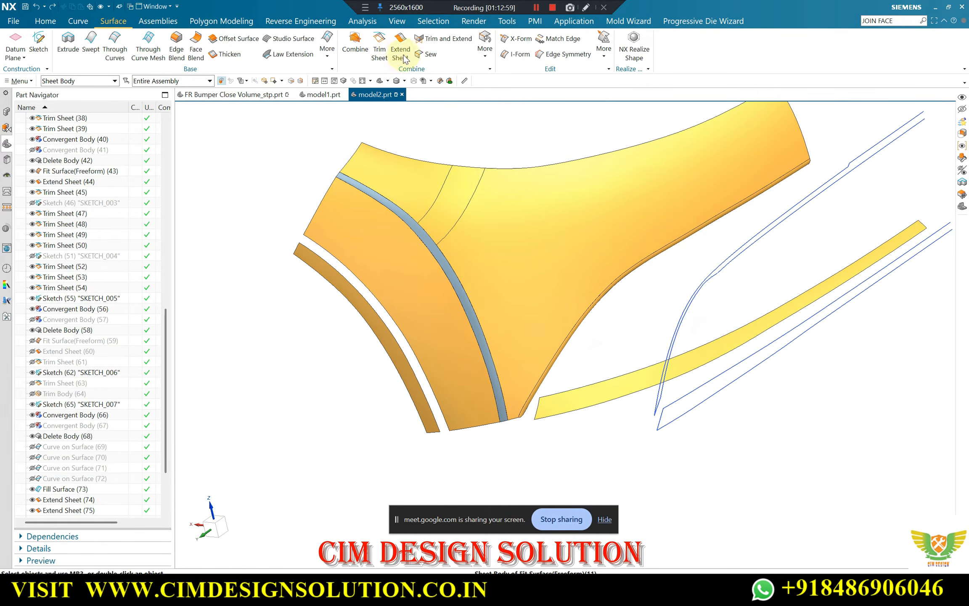
Bridge the upper end edges of the narrow outer strip and the side panel with a G1 (Tangent) bridge curve
click(78, 21)
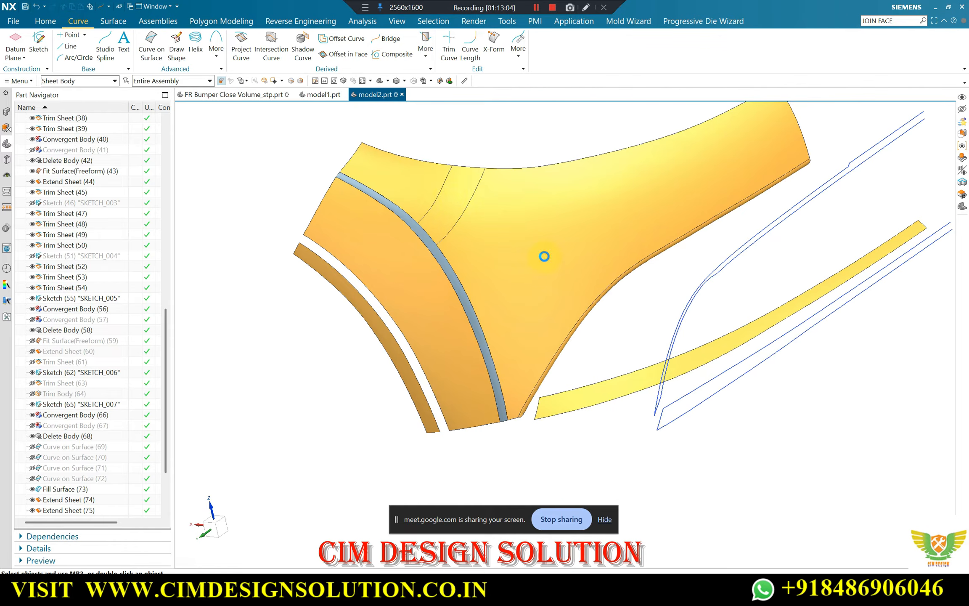
scroll(425, 296, up, 3)
scroll(471, 285, down, 2)
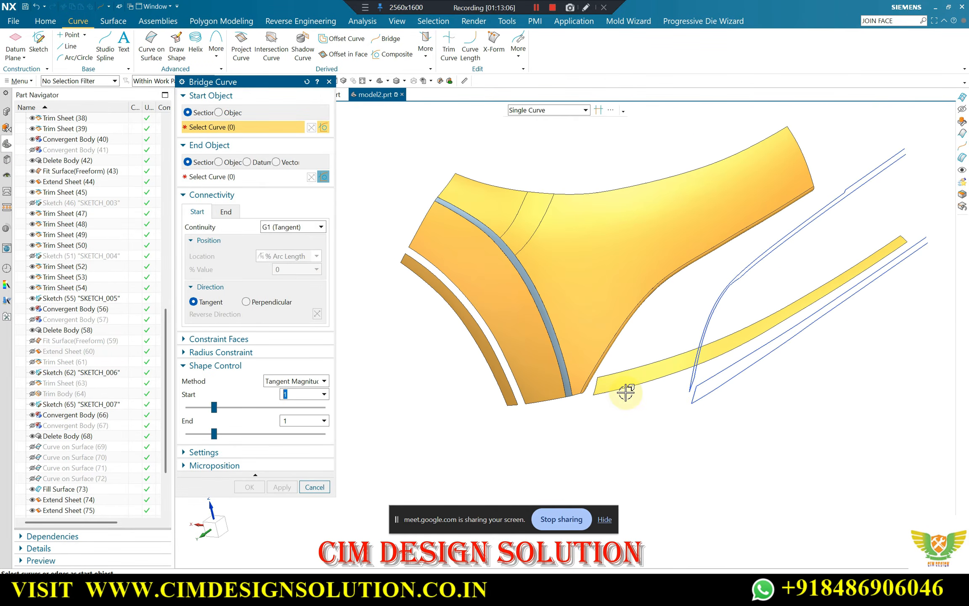
middle_drag(602, 372, 698, 370)
scroll(469, 265, up, 3)
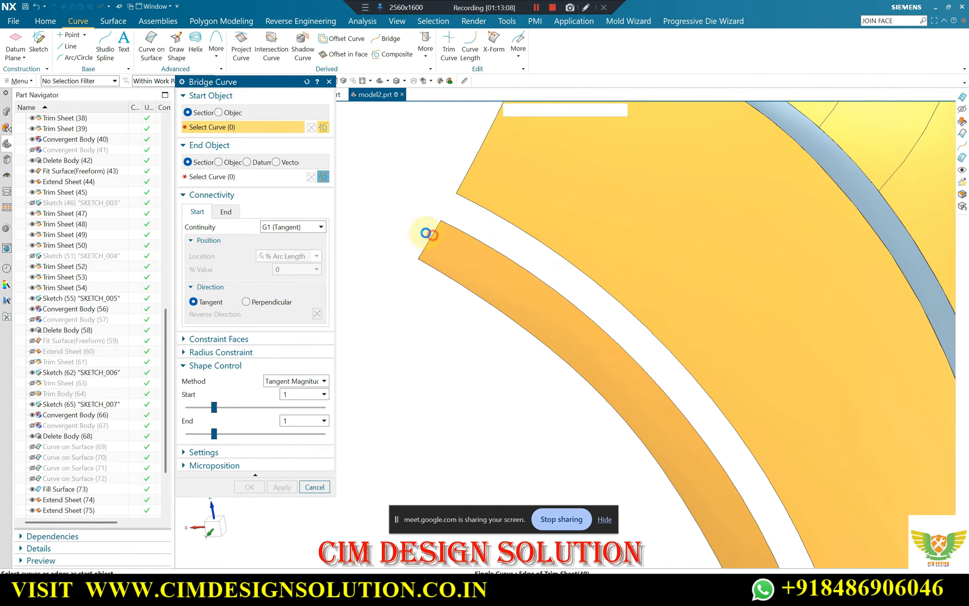
click(427, 234)
click(206, 176)
click(462, 177)
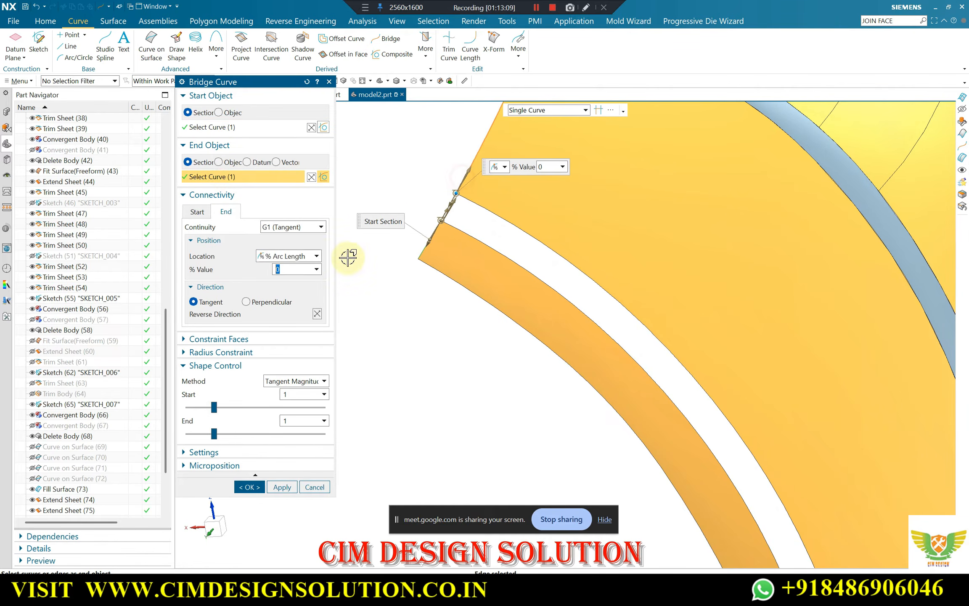
click(197, 212)
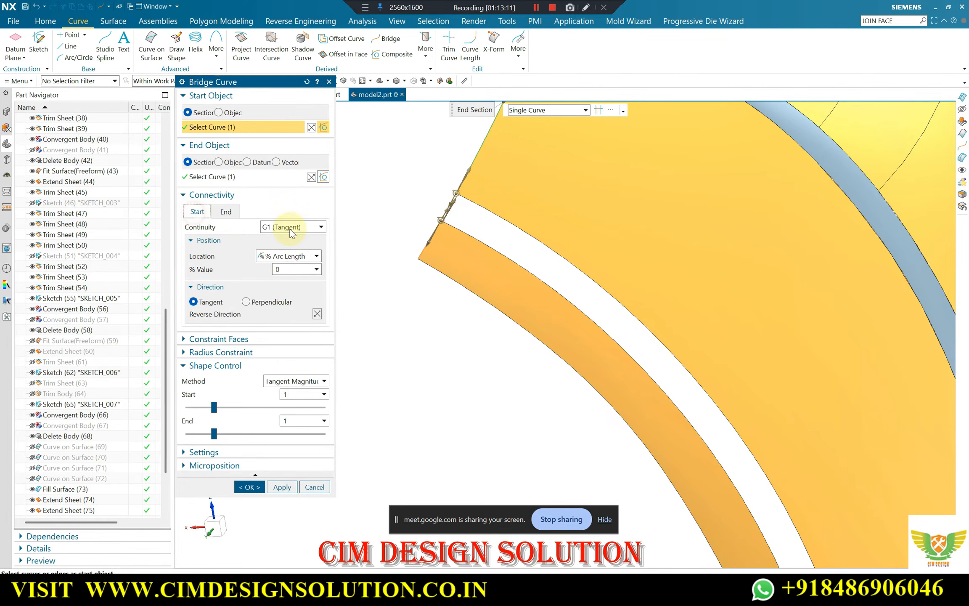
click(282, 487)
Bridge the lower end edges of the narrow outer strip and the side panel with a second bridge curve
middle_drag(459, 181, 526, 339)
click(522, 340)
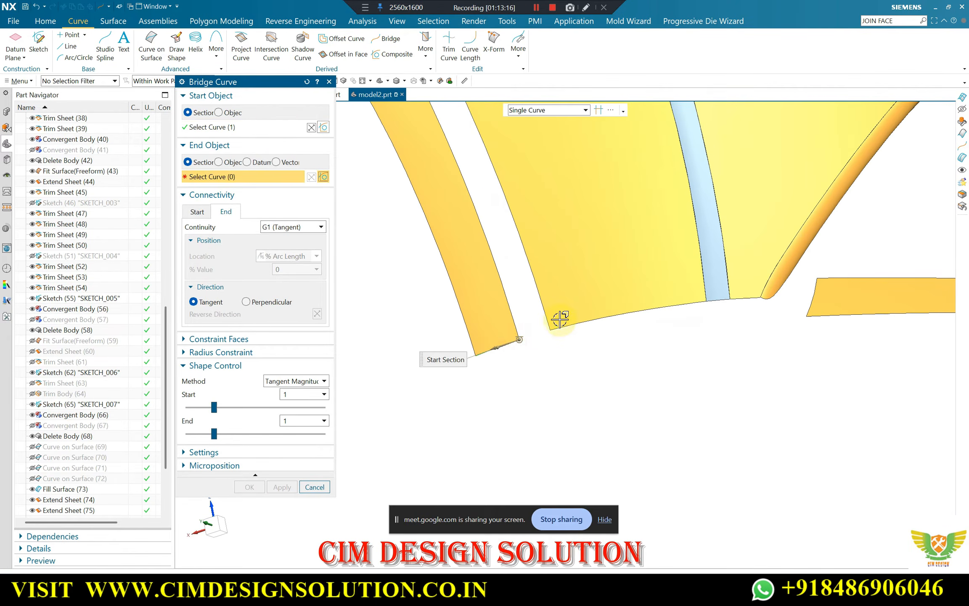
click(547, 332)
middle_click(317, 328)
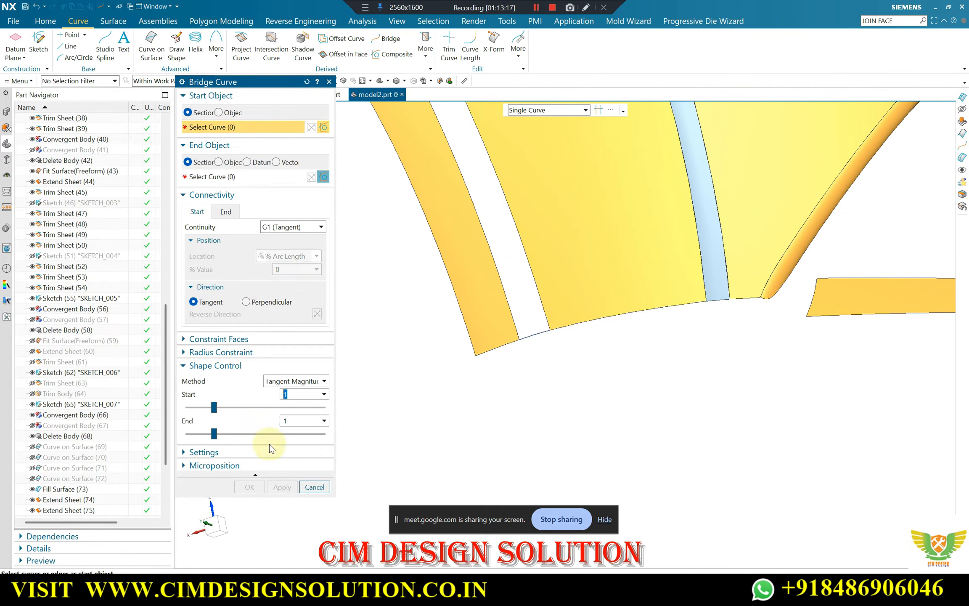
click(315, 487)
Set up a Through Curve Mesh with the gap's two long edges as primary curves and the two bridge curves as cross curves
mouse_move(500, 296)
middle_down()
mouse_move(497, 275)
mouse_move(494, 281)
middle_up()
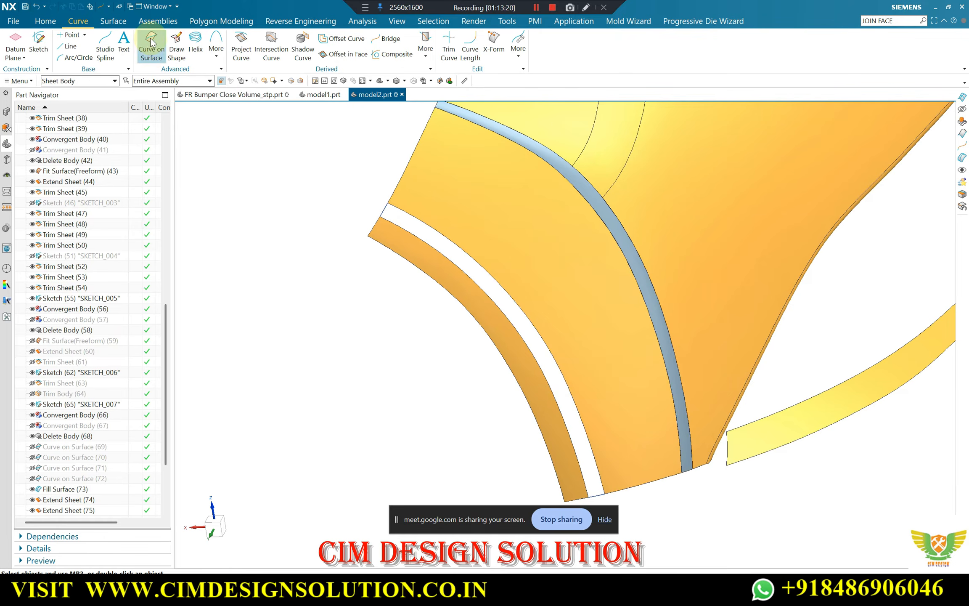
click(107, 21)
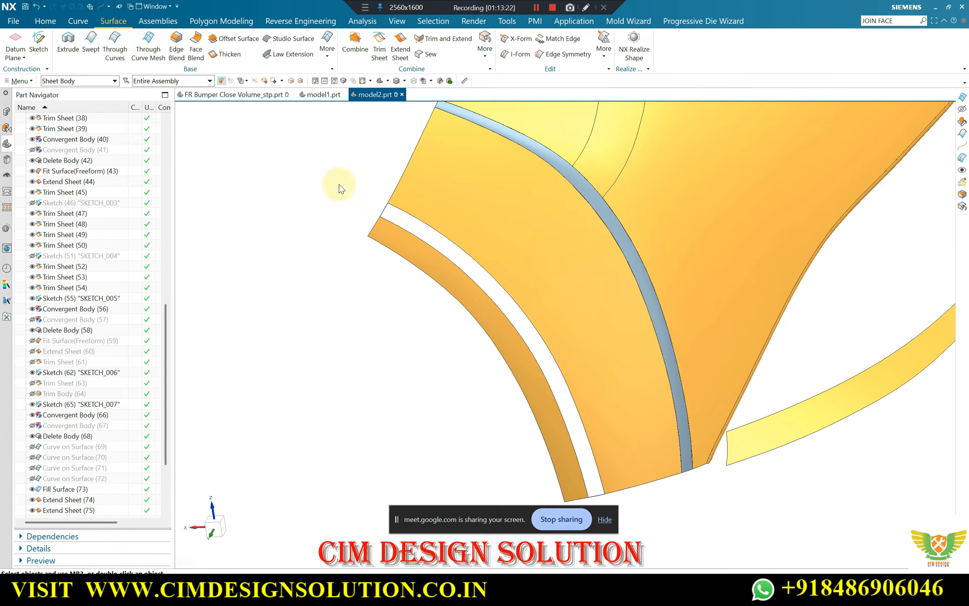
click(418, 236)
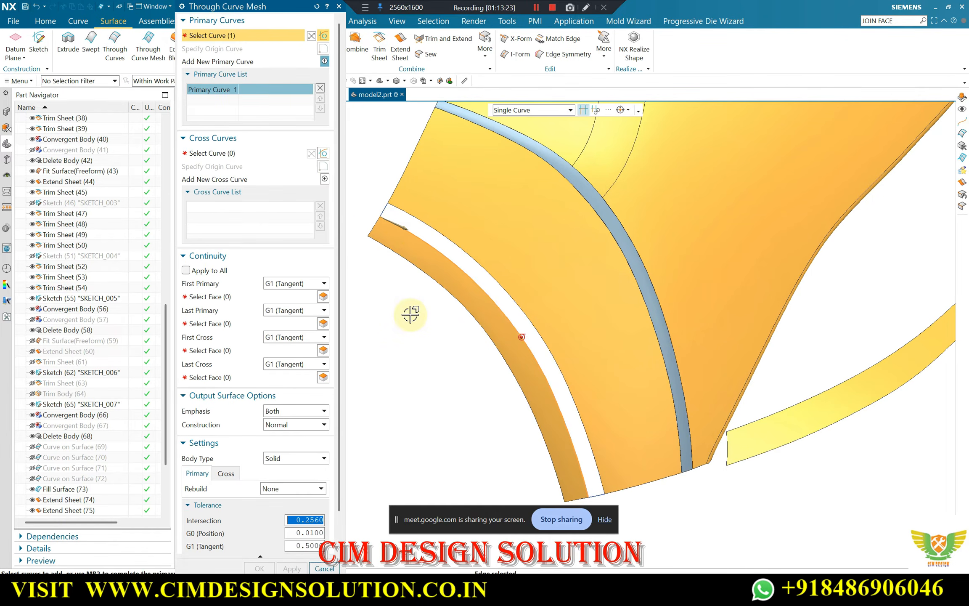
middle_click(410, 313)
click(449, 241)
click(213, 153)
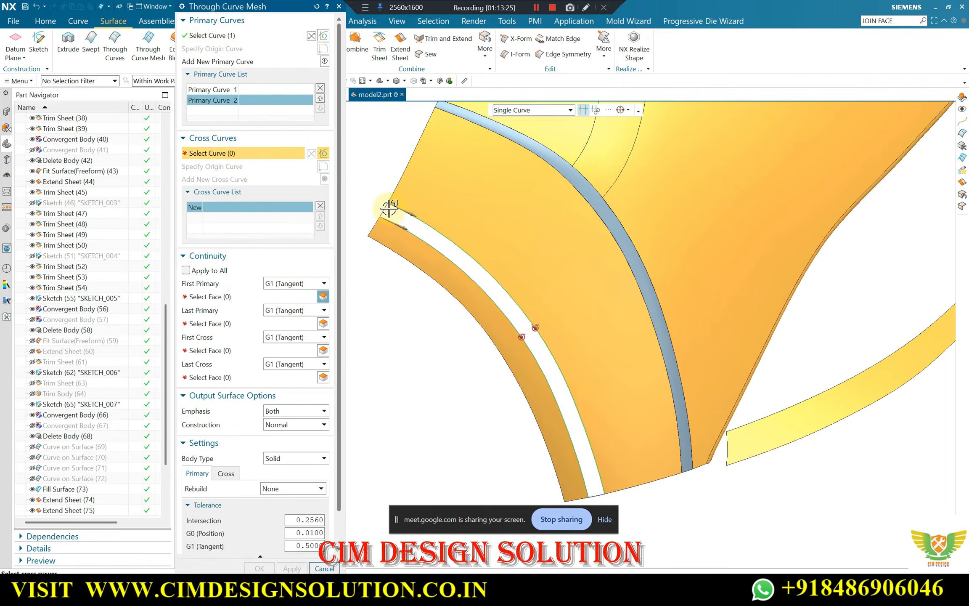
click(389, 207)
click(599, 495)
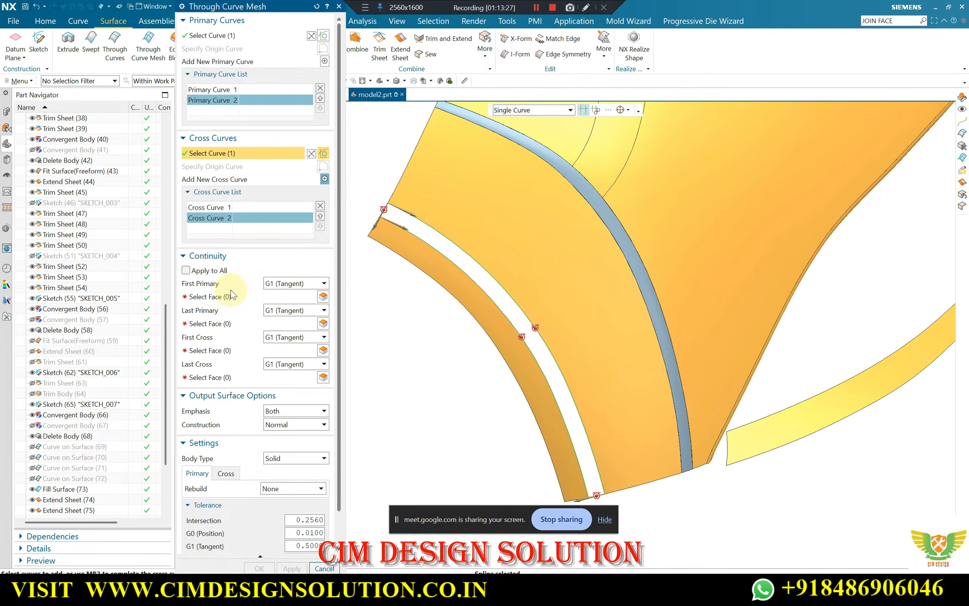
Constrain the primary curves G1 to the narrow strip and side panel faces, set both cross curves to G0 (Position), and create the surface
click(228, 297)
click(440, 263)
click(261, 323)
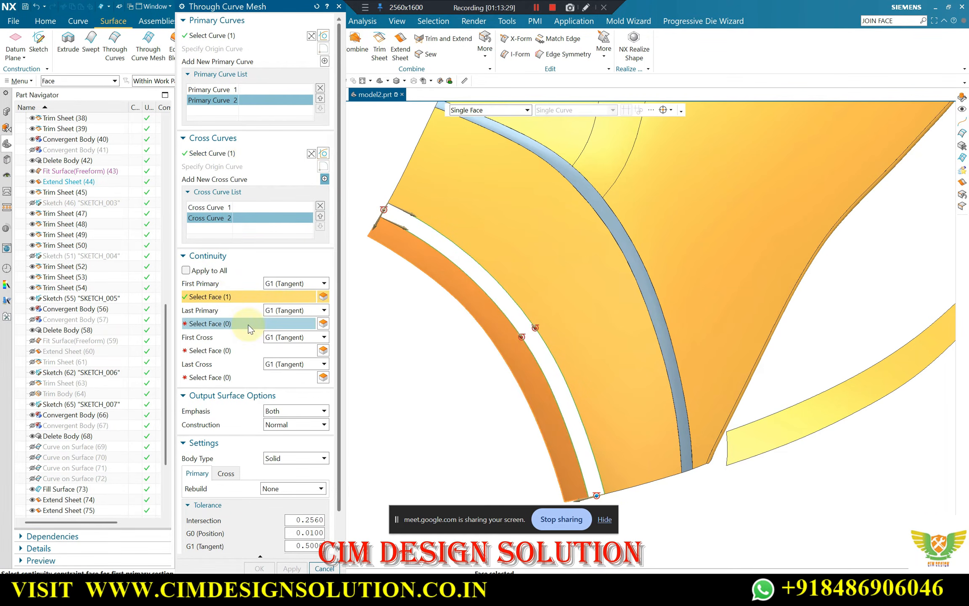
click(453, 189)
click(295, 337)
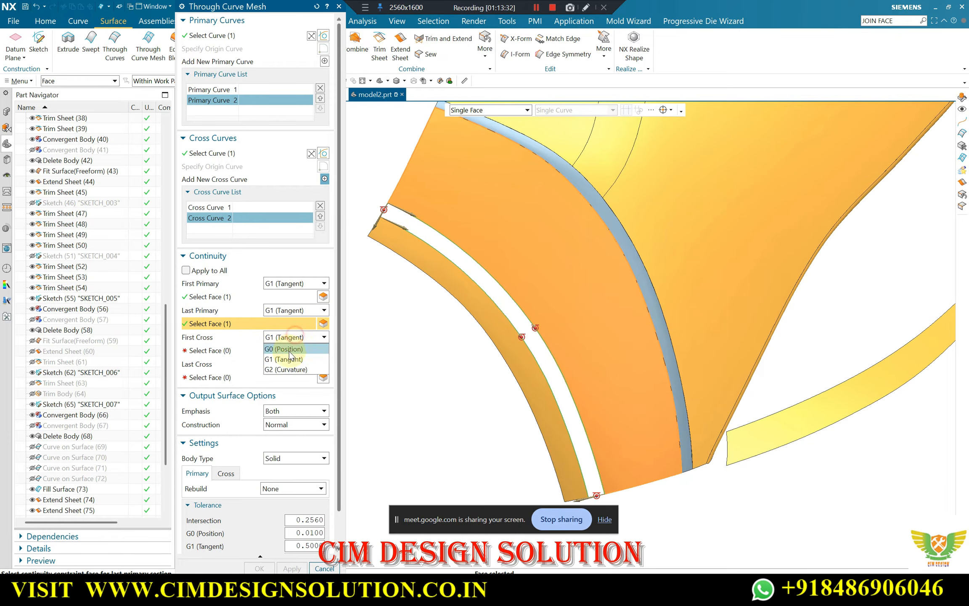
click(282, 349)
click(294, 350)
click(280, 365)
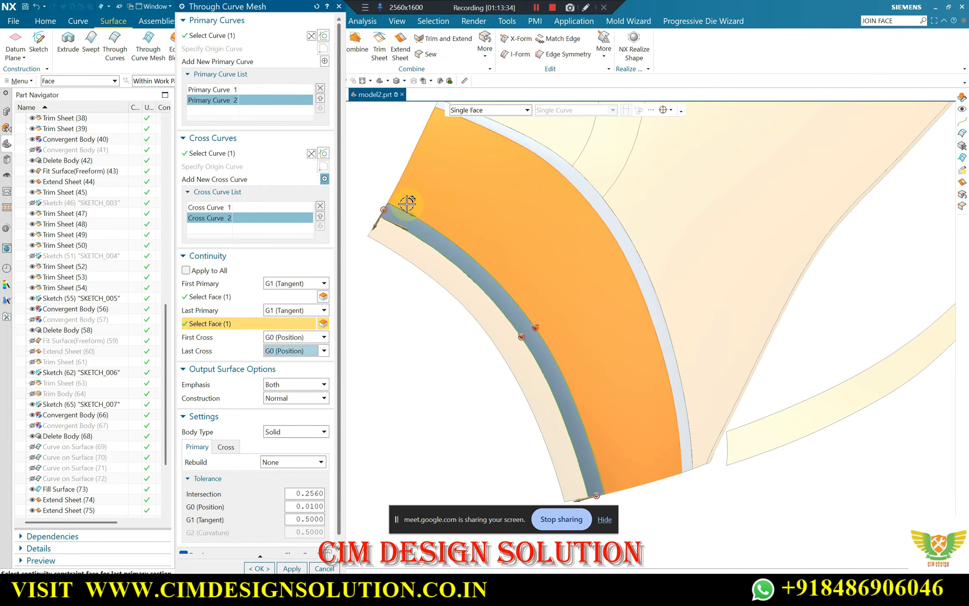
scroll(411, 189, down, 1)
middle_click(412, 187)
Show the hidden solid bumper body to compare it with the new mesh strip, and undo that display
scroll(411, 186, down, 2)
middle_drag(412, 186, 418, 219)
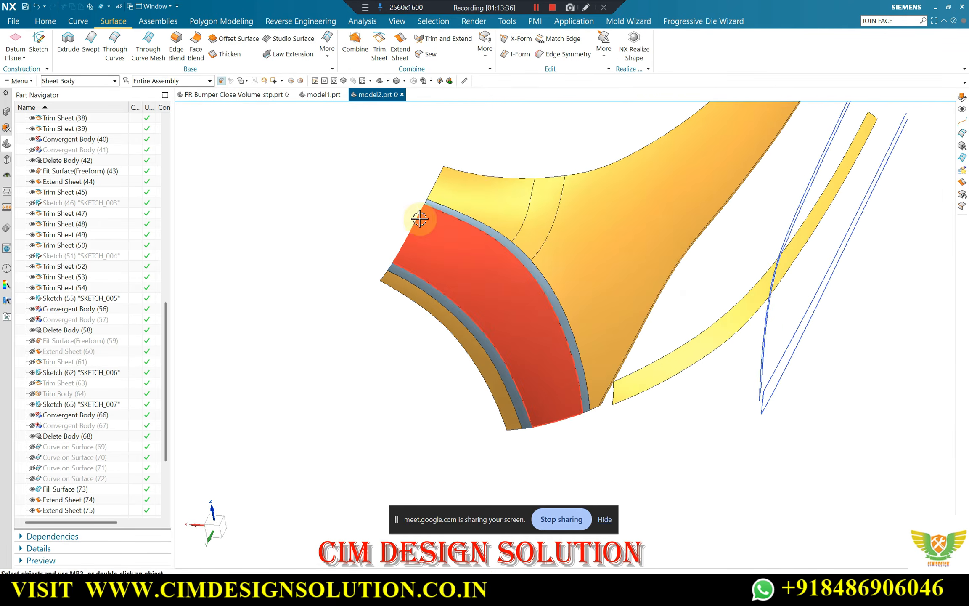
scroll(396, 184, up, 3)
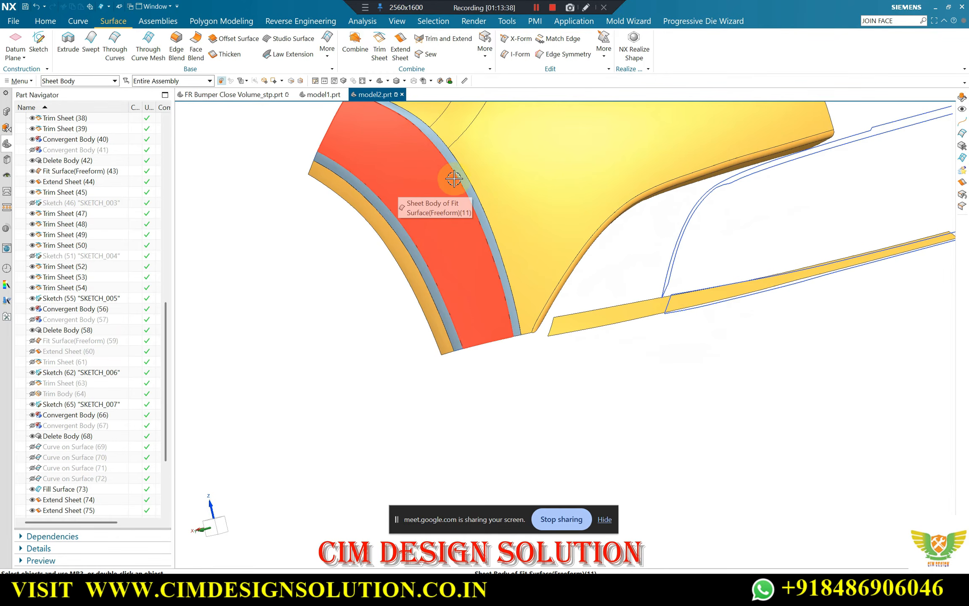
key(ctrl+shift+k)
scroll(433, 210, down, 2)
scroll(422, 177, up, 4)
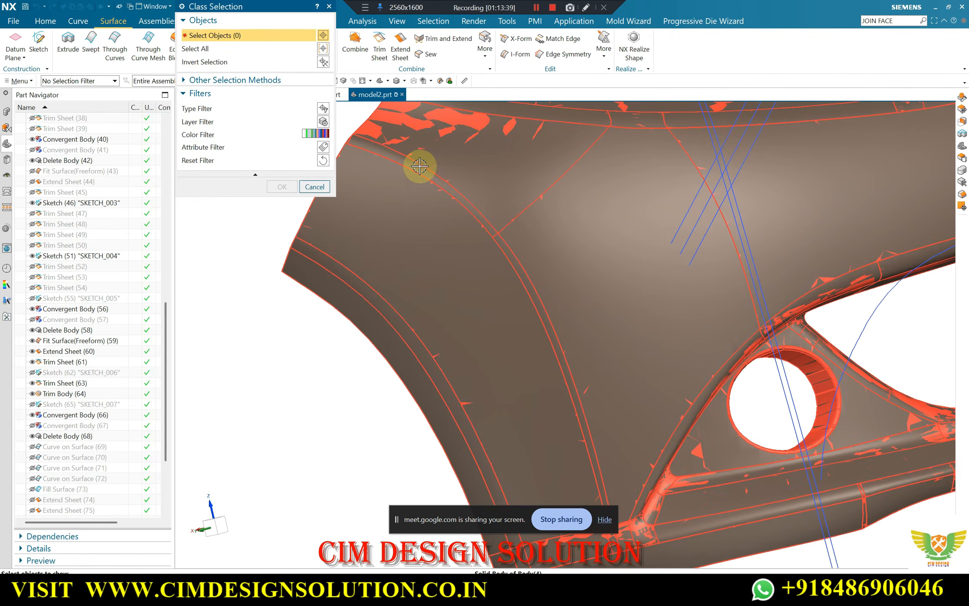
click(414, 194)
middle_click(414, 195)
scroll(414, 195, down, 3)
mouse_move(490, 182)
middle_down()
mouse_move(504, 166)
mouse_move(484, 201)
mouse_move(465, 201)
mouse_move(495, 186)
middle_up()
key(ctrl+z)
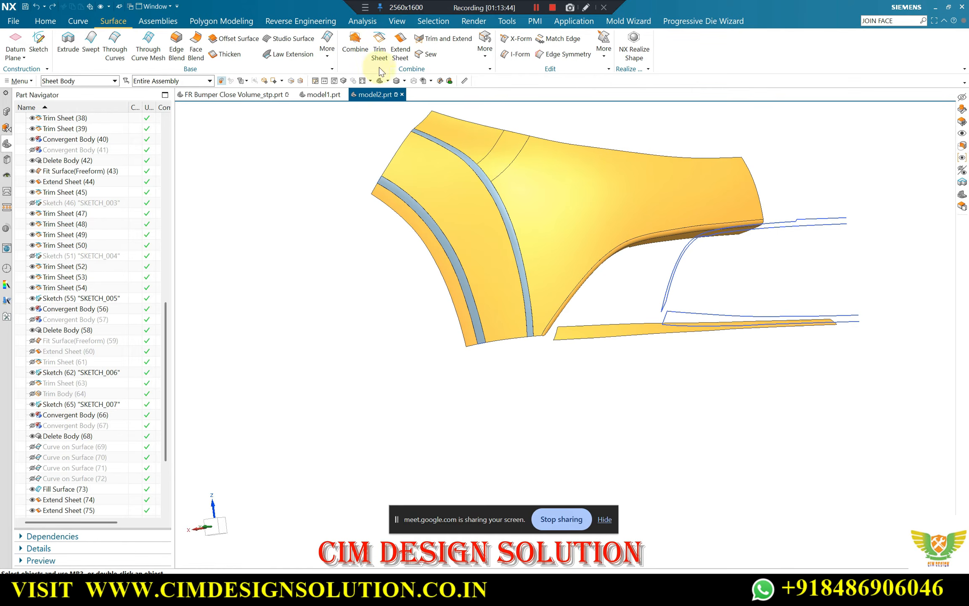
Sew the main panel, side panel, narrow outer strip and both transition strips into one sheet body, and save the part
click(497, 201)
click(472, 212)
click(433, 230)
click(430, 237)
middle_click(376, 213)
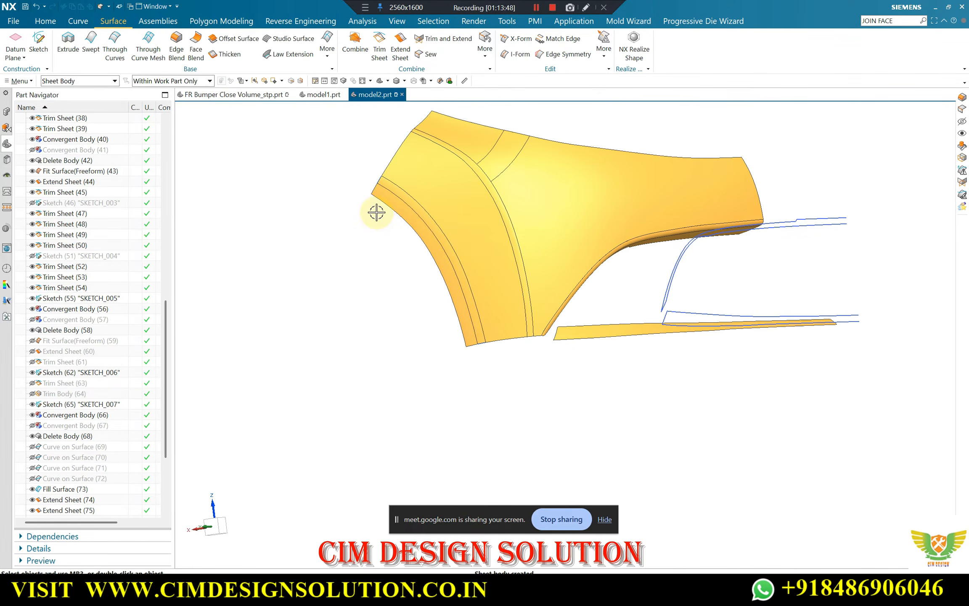
middle_drag(376, 213, 491, 151)
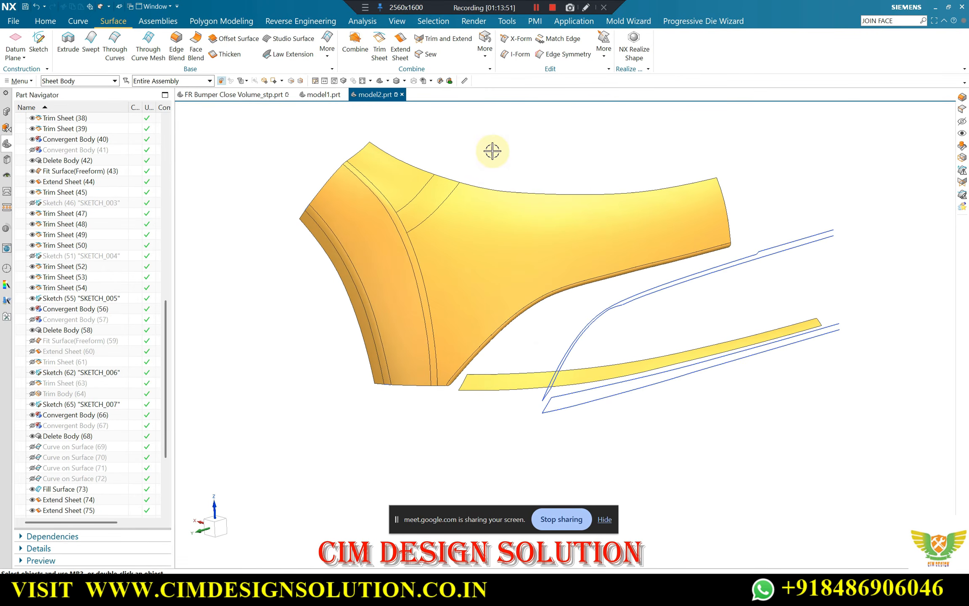
key(ctrl+s)
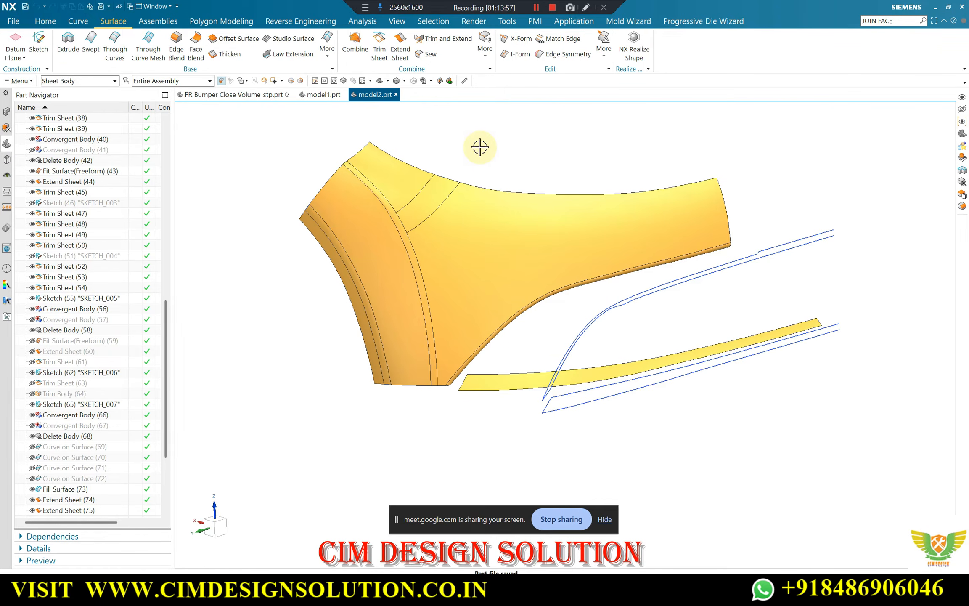
Examine the sewn sheet's seams and overall shape from the front, the side and oblique angles
middle_drag(512, 151, 511, 149)
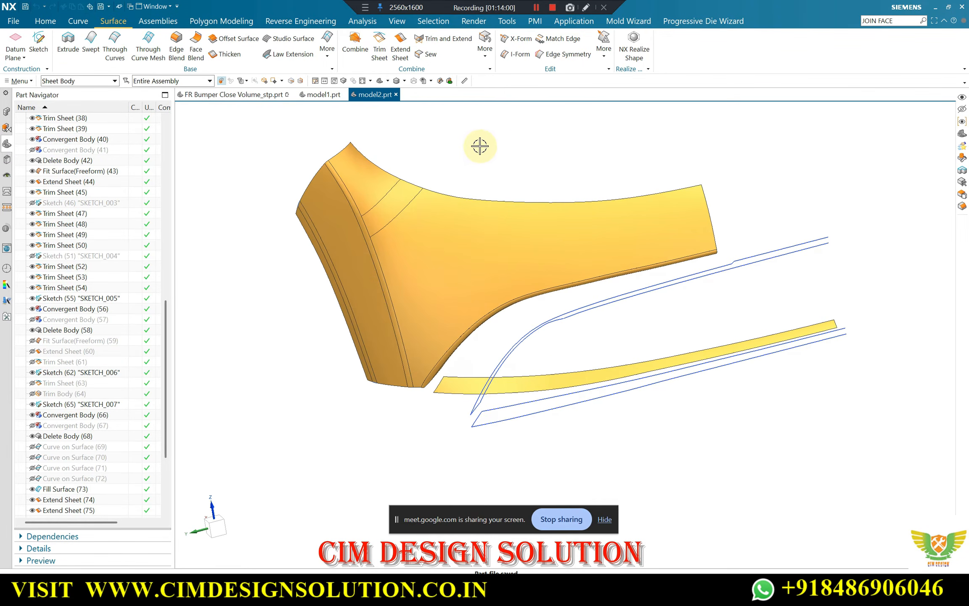
key(F8)
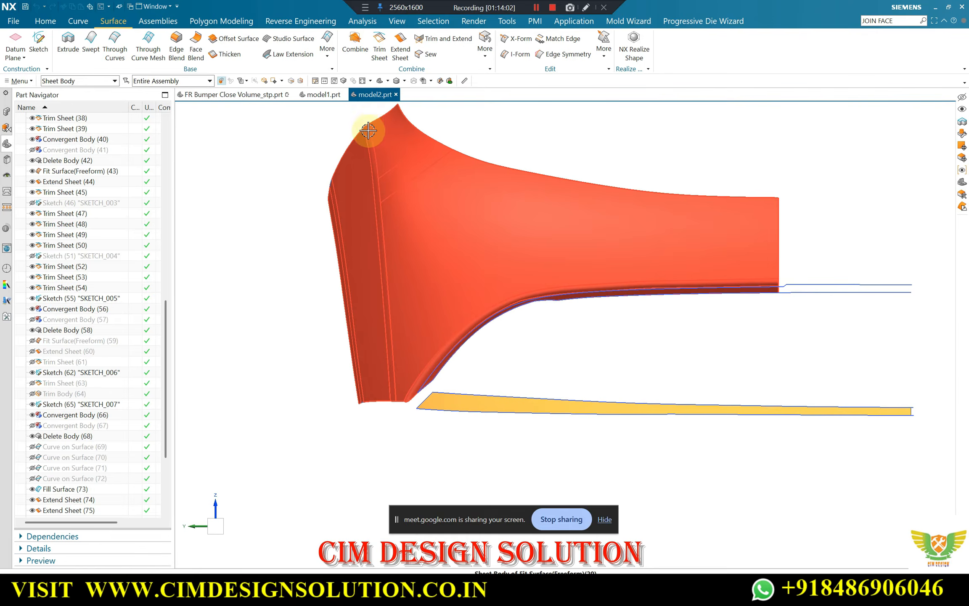
scroll(379, 174, up, 1)
scroll(403, 411, up, 2)
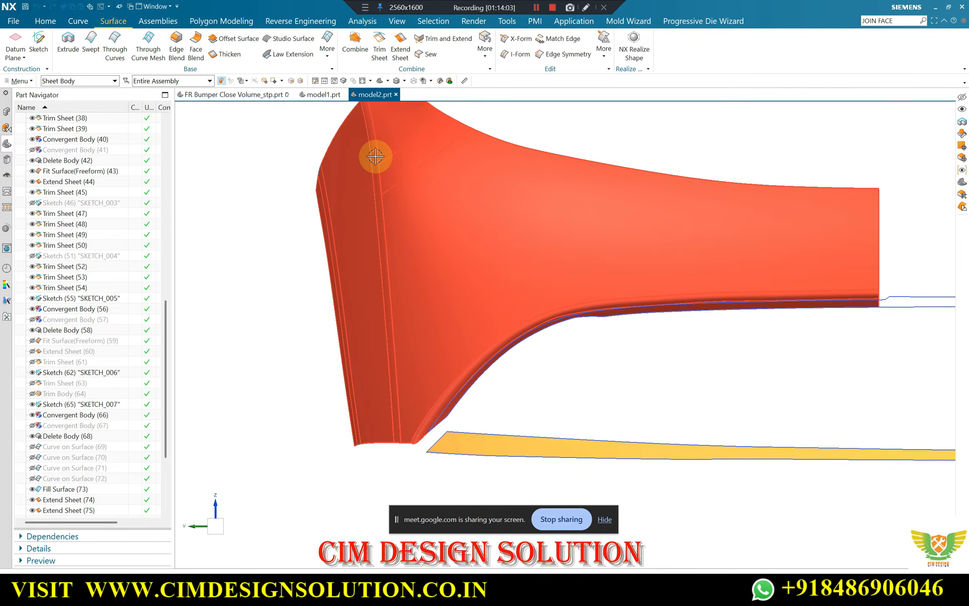
scroll(396, 367, down, 2)
middle_drag(382, 248, 432, 225)
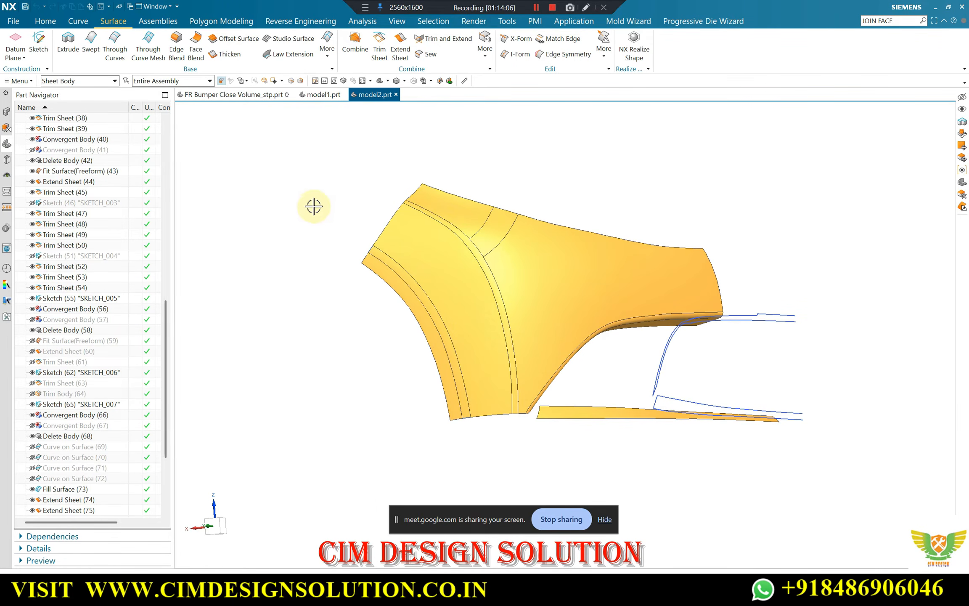
key(F8)
scroll(582, 246, up, 2)
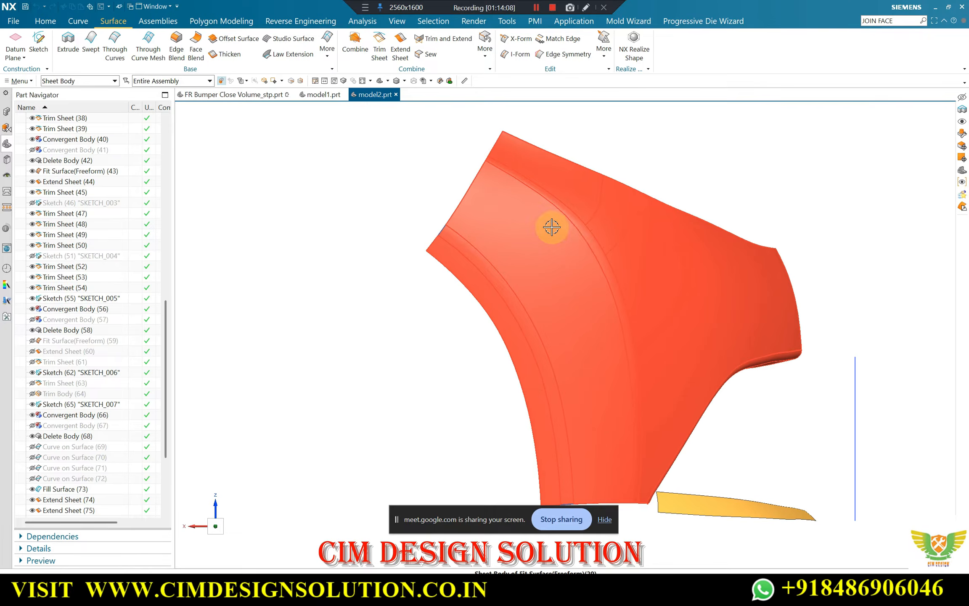
scroll(551, 228, down, 2)
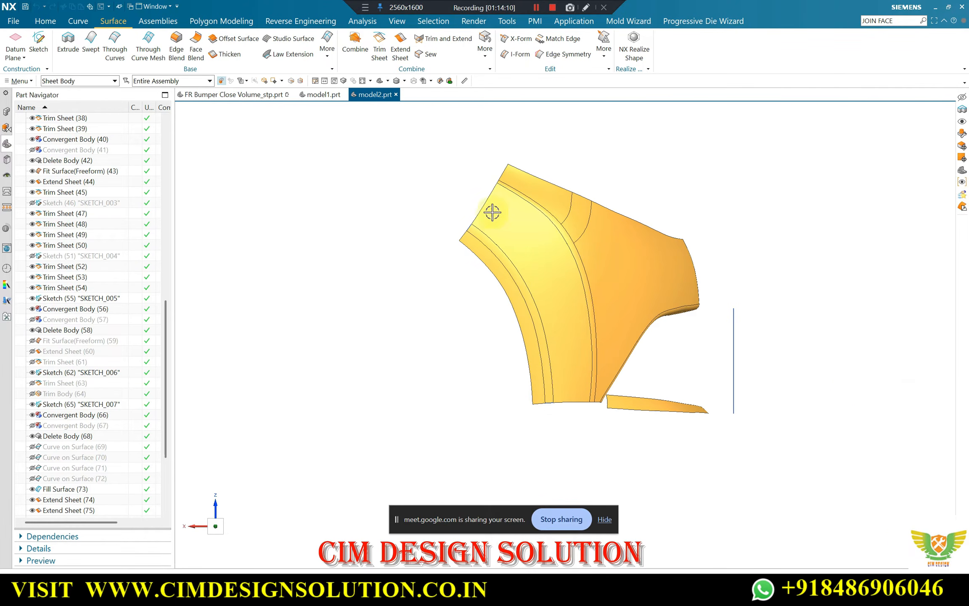
middle_drag(556, 355, 508, 172)
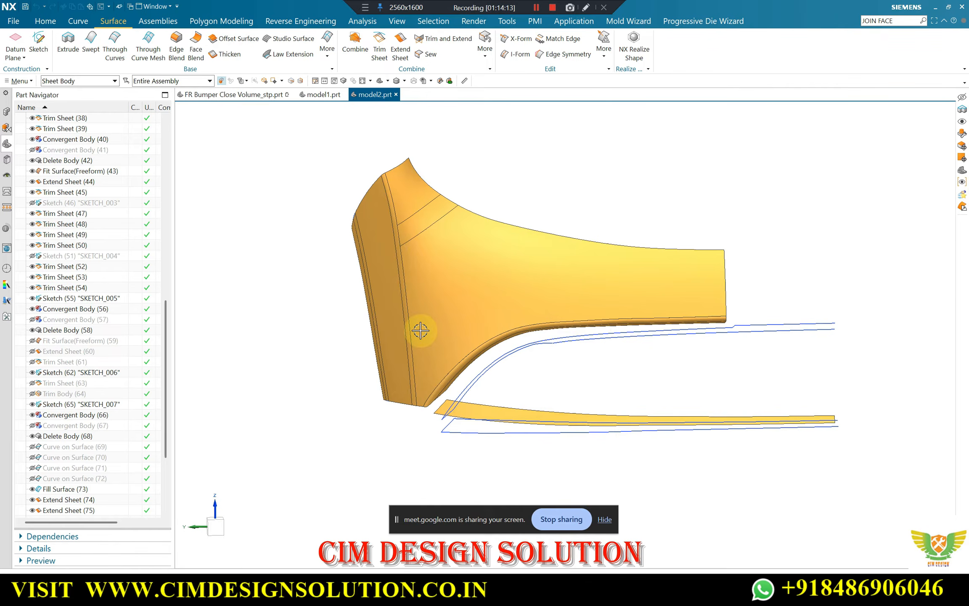
scroll(421, 331, up, 5)
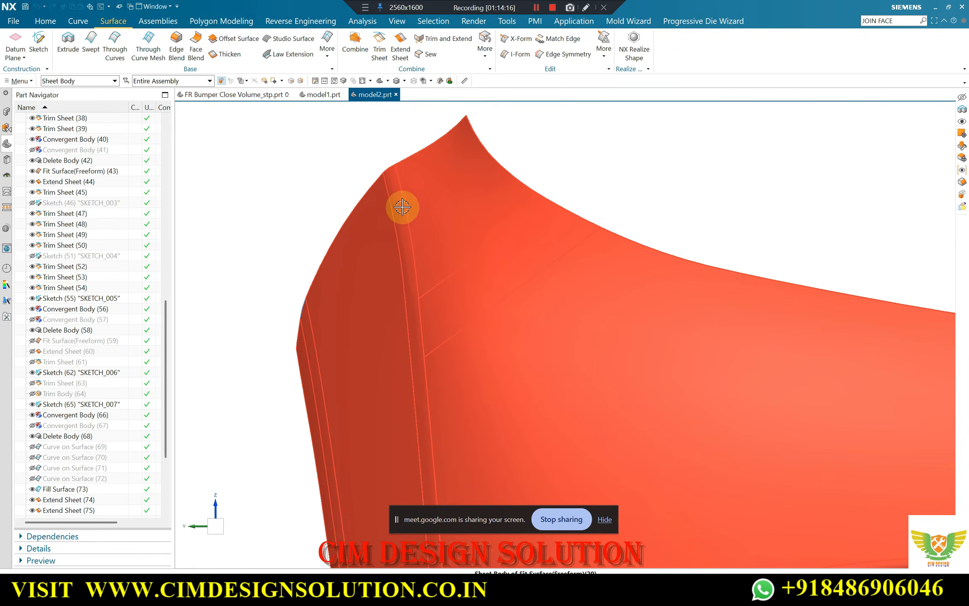
scroll(386, 181, down, 5)
middle_drag(372, 157, 348, 230)
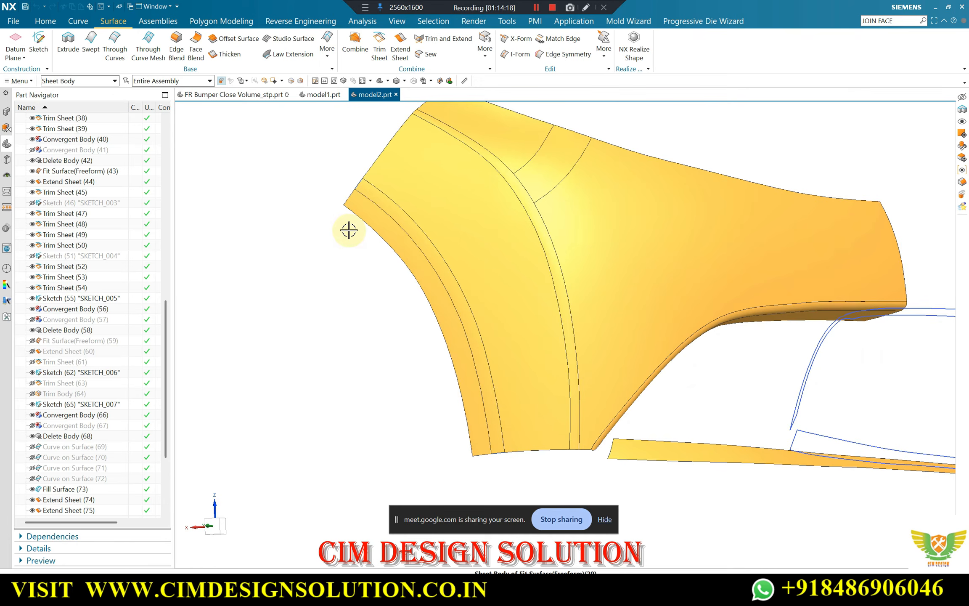
scroll(349, 231, down, 3)
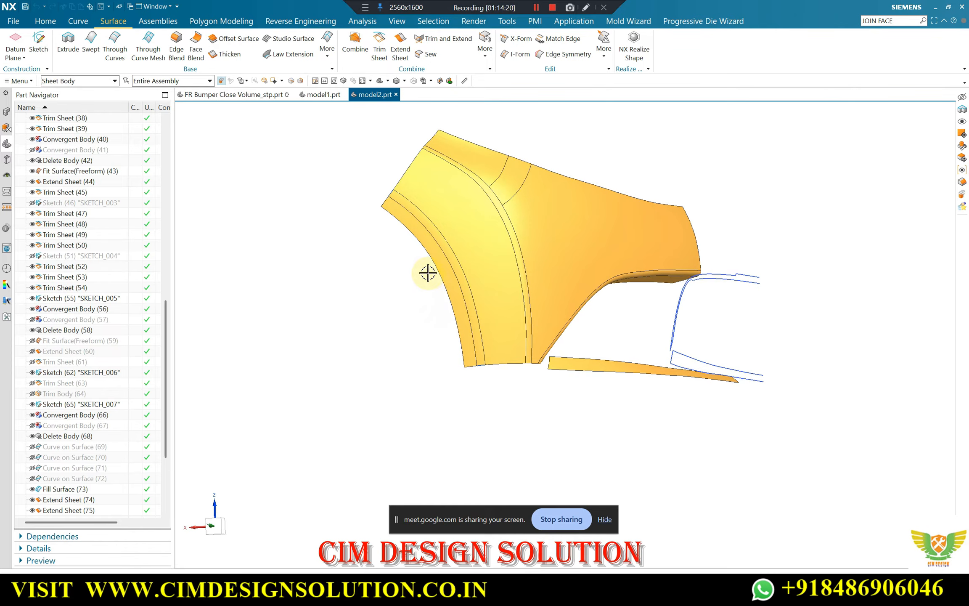
middle_drag(428, 273, 519, 143)
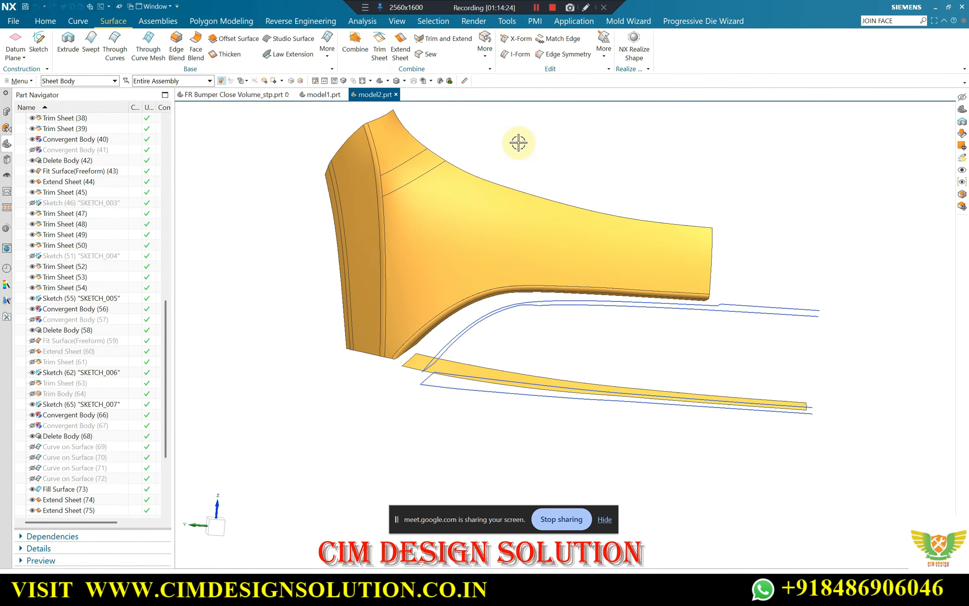
middle_drag(462, 154, 522, 148)
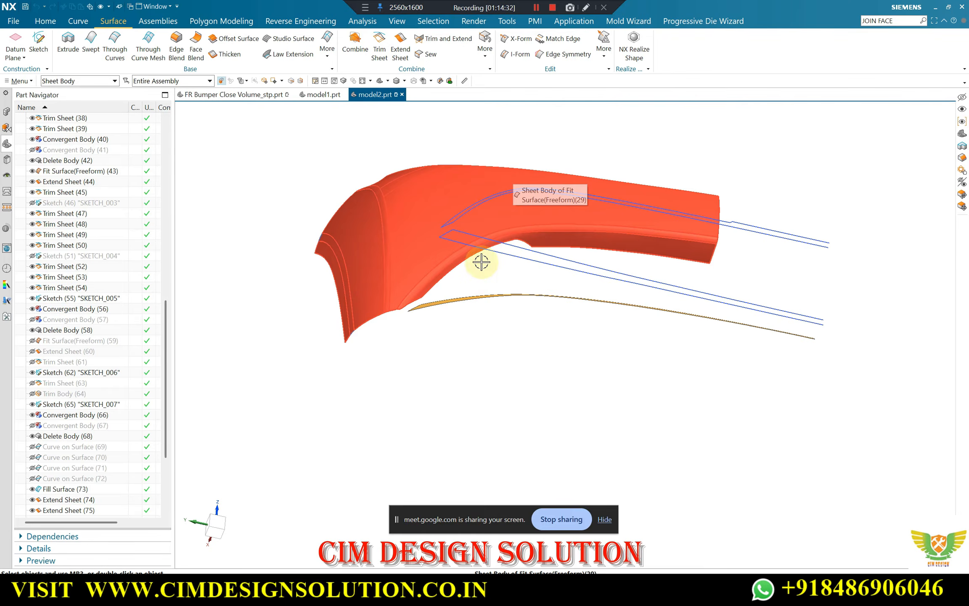
Show the hidden solid bumper body together with the sewn sheet and the lower strip
key(ctrl+shift+k)
scroll(465, 311, up, 2)
click(464, 312)
middle_click(468, 296)
Examine on the original body how the round lamp pocket's lower corner meets the side panel and the lower strip
scroll(468, 293, down, 2)
middle_drag(466, 293, 419, 260)
scroll(431, 289, up, 3)
scroll(397, 282, down, 2)
scroll(375, 285, up, 5)
middle_drag(374, 286, 427, 407)
scroll(433, 340, down, 2)
middle_drag(449, 334, 475, 351)
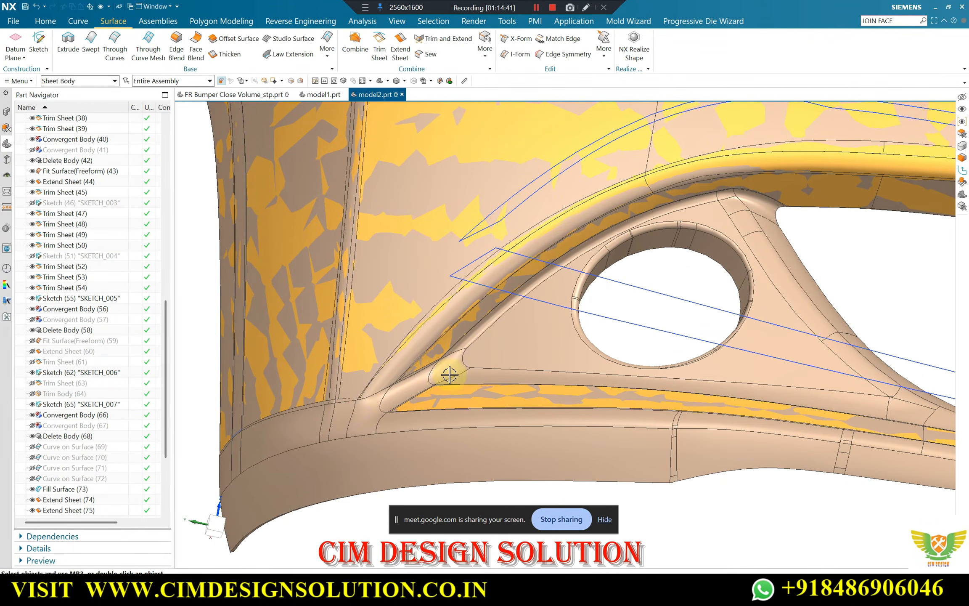
scroll(450, 375, down, 3)
middle_drag(450, 374, 434, 357)
scroll(434, 357, up, 3)
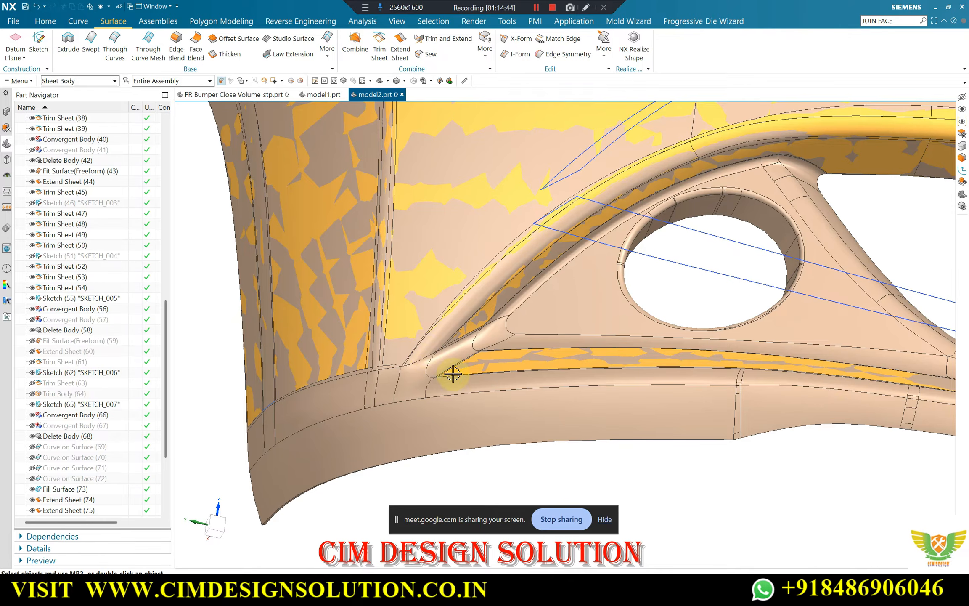
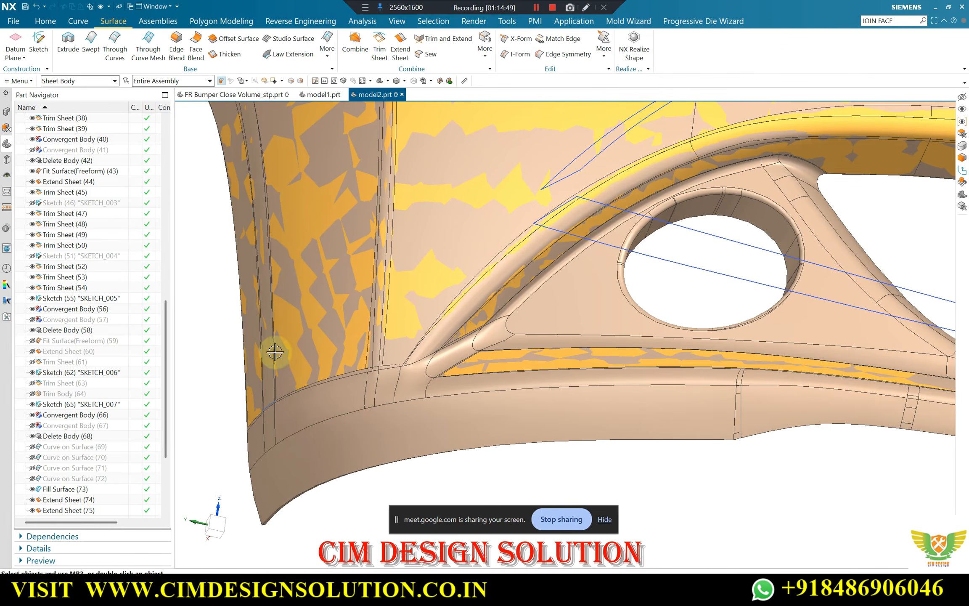
Examine the original body's corner where the side panel, lower strip and bottom lip meet, from the front and from oblique angles
scroll(286, 343, down, 3)
middle_drag(320, 333, 350, 358)
scroll(362, 297, down, 2)
scroll(350, 366, up, 4)
scroll(374, 357, up, 2)
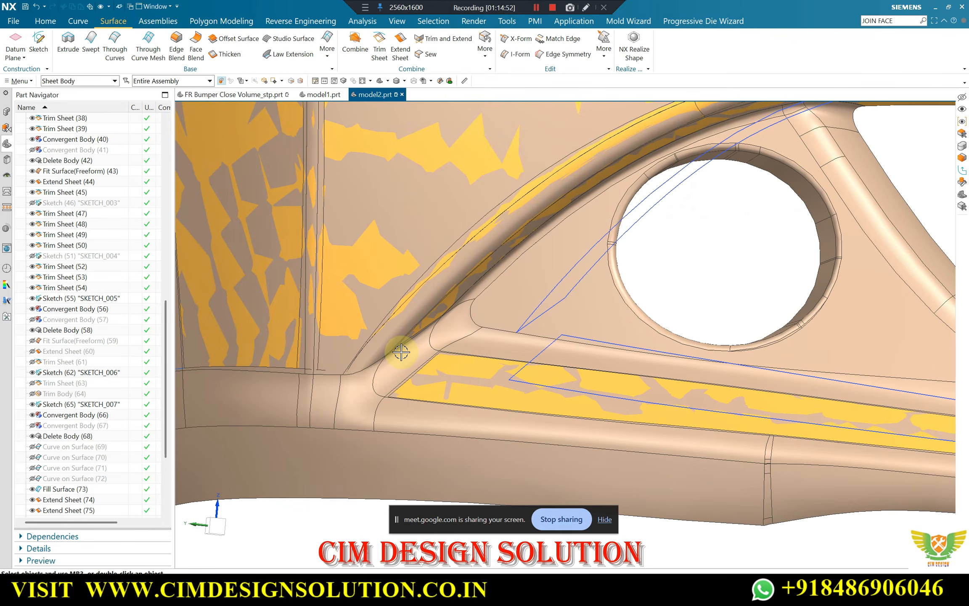
scroll(421, 351, down, 2)
scroll(441, 320, up, 3)
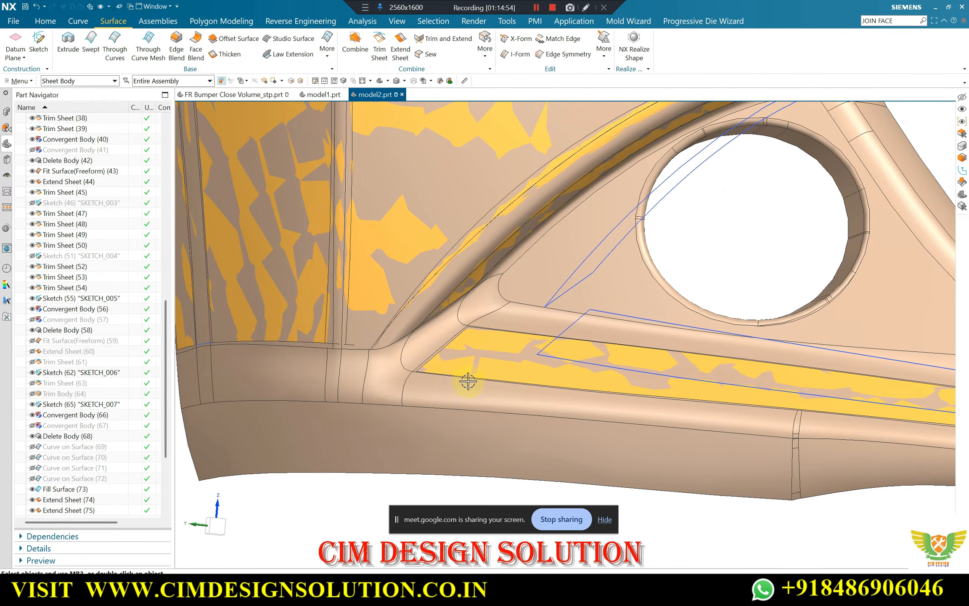
click(441, 276)
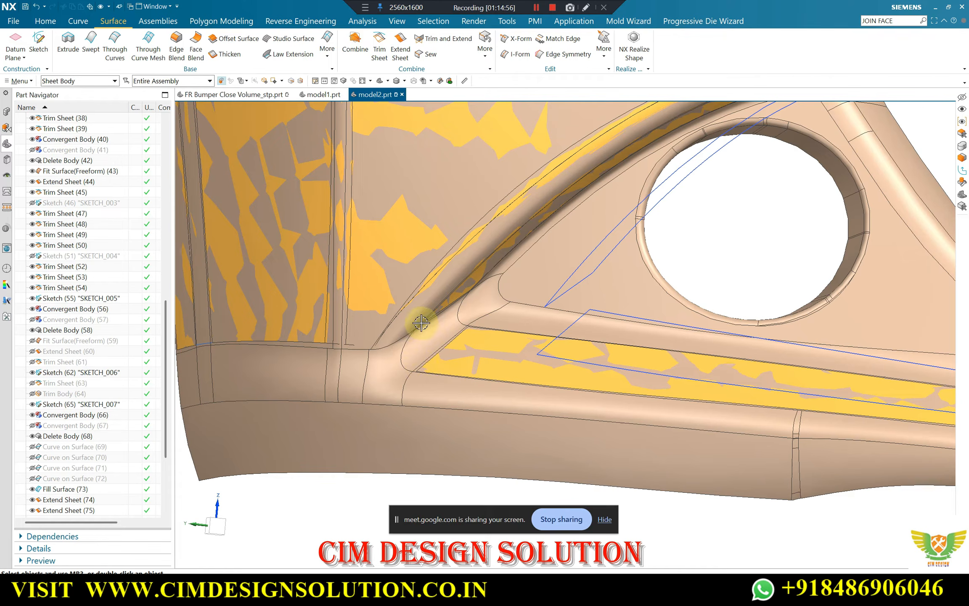
scroll(402, 391, down, 5)
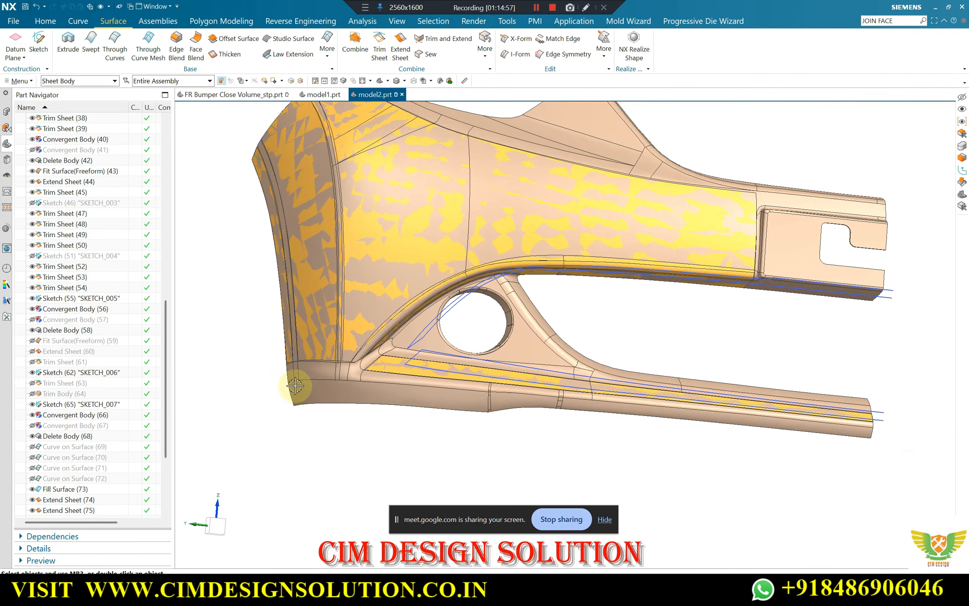
scroll(482, 399, up, 3)
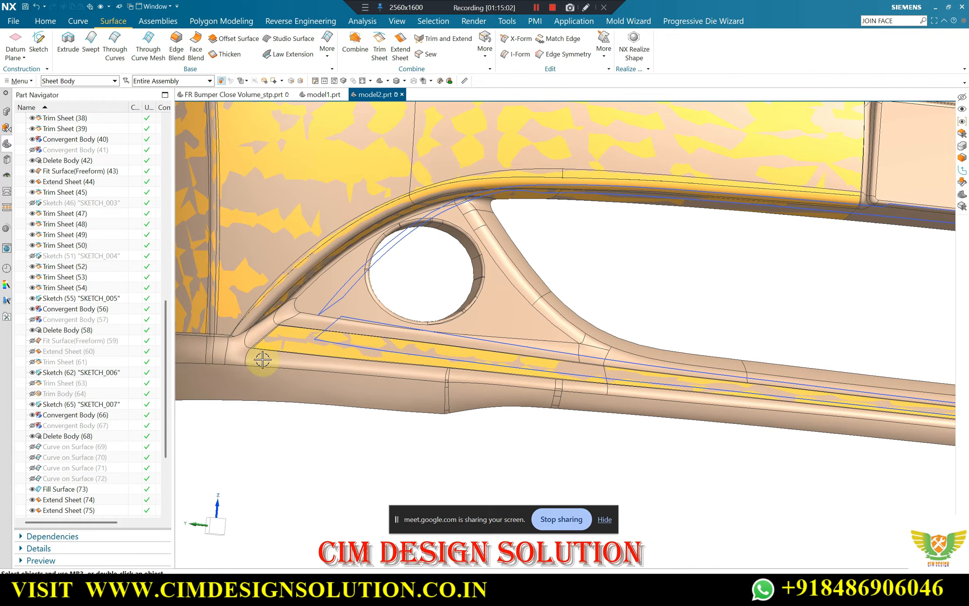
scroll(272, 353, down, 2)
scroll(269, 345, up, 4)
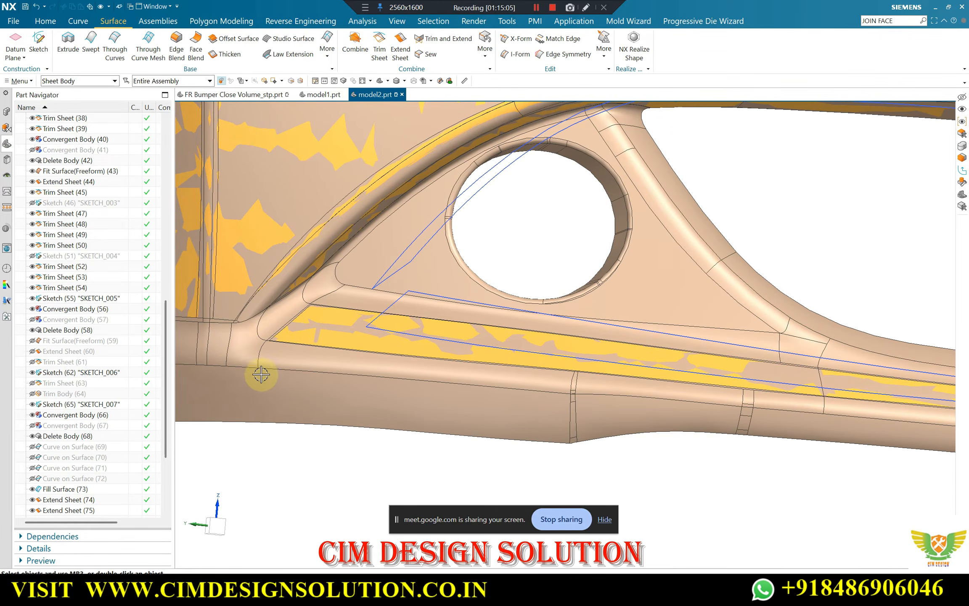
scroll(686, 401, down, 3)
scroll(370, 358, up, 3)
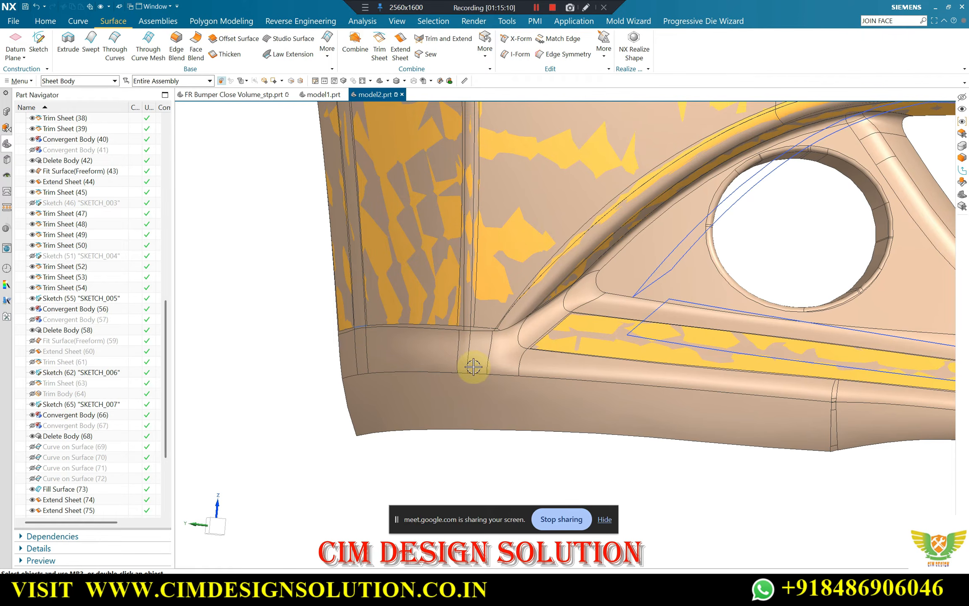
scroll(400, 352, down, 3)
middle_drag(461, 357, 484, 268)
scroll(477, 271, up, 4)
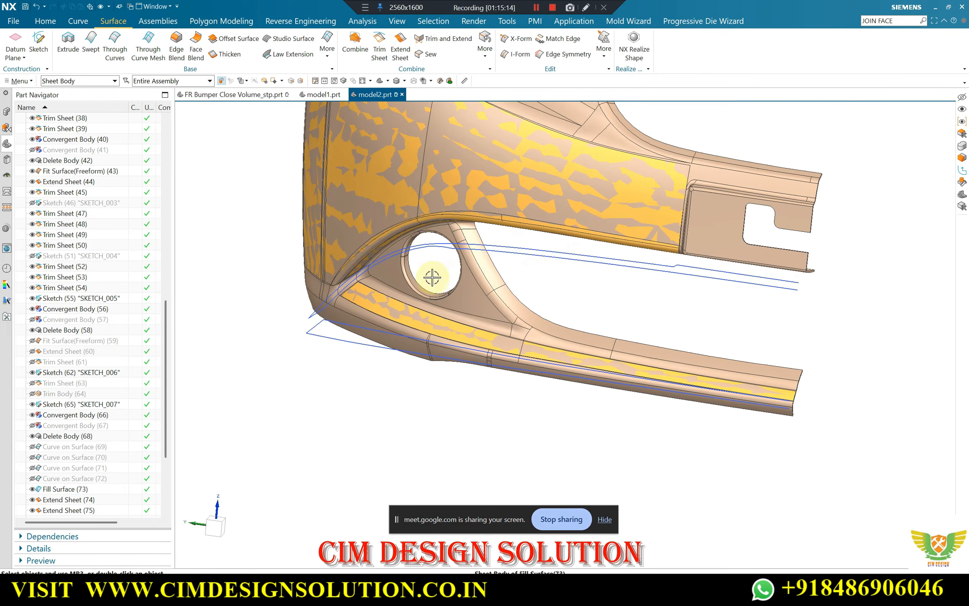
scroll(483, 290, up, 2)
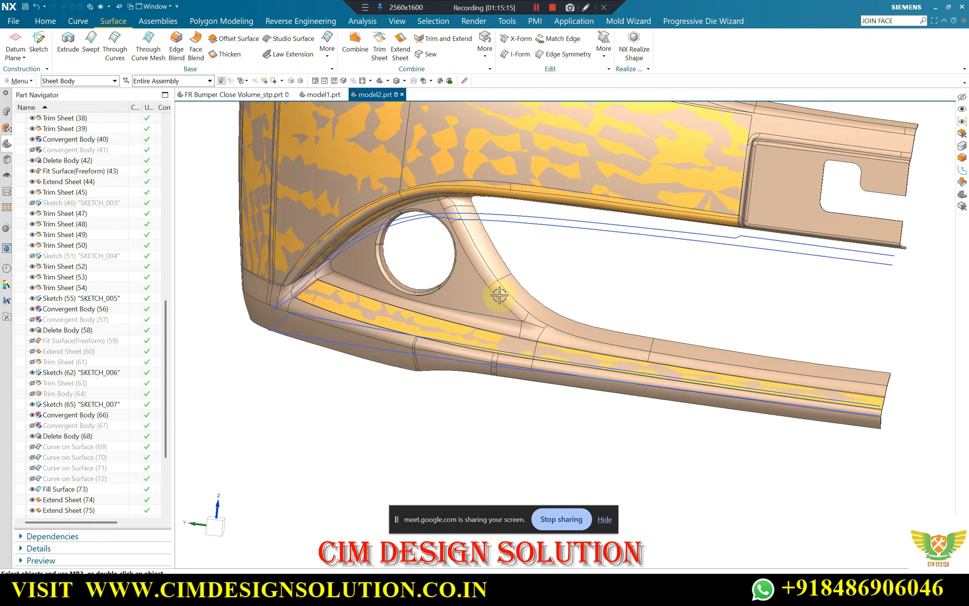
middle_drag(445, 317, 436, 356)
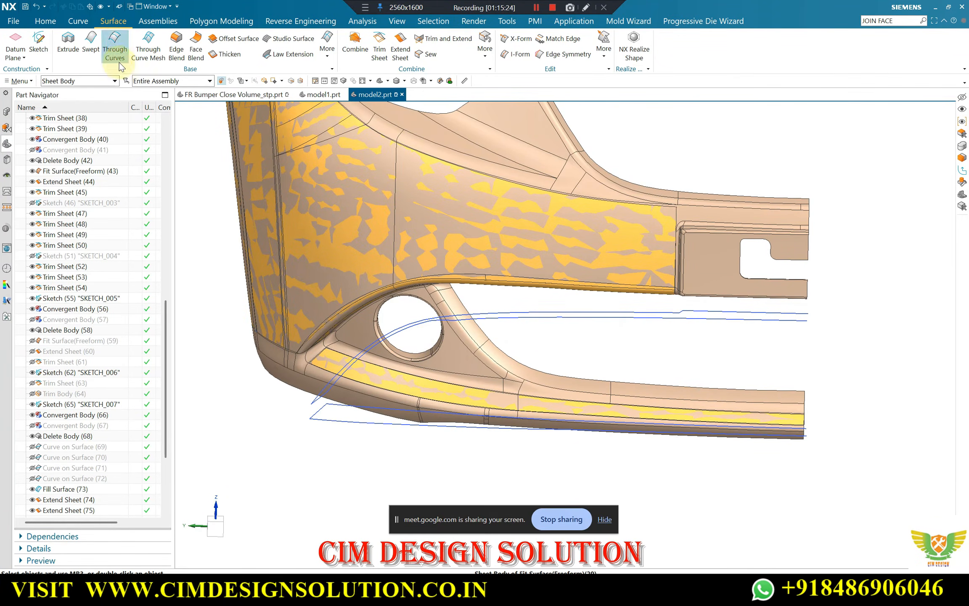
scroll(546, 277, down, 3)
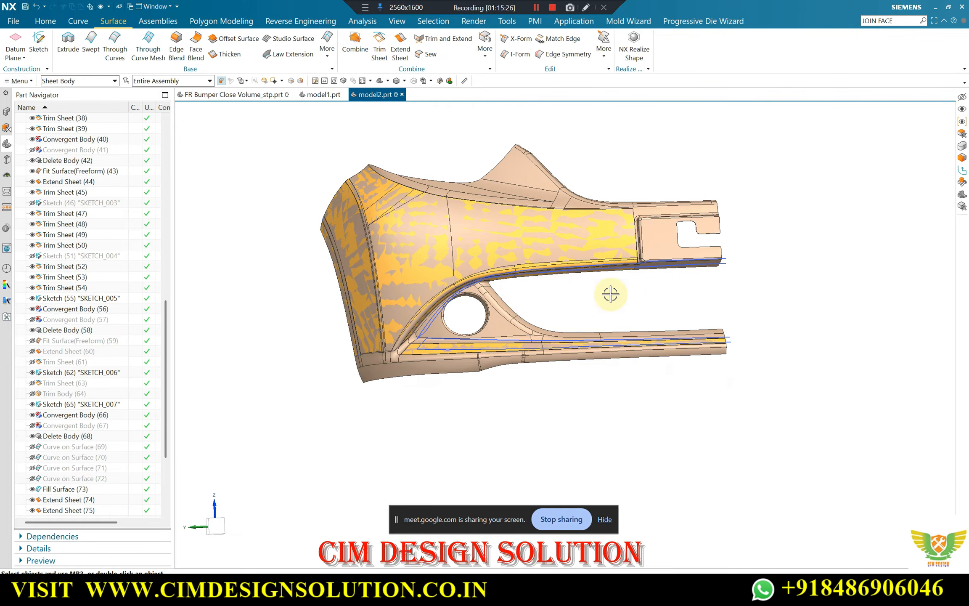
key(F8)
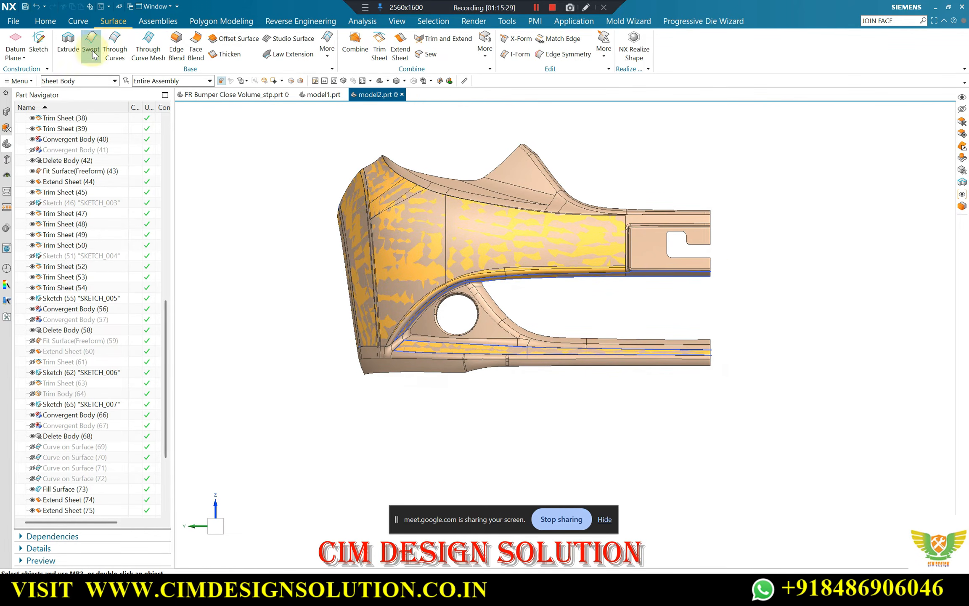
click(78, 22)
scroll(527, 305, up, 2)
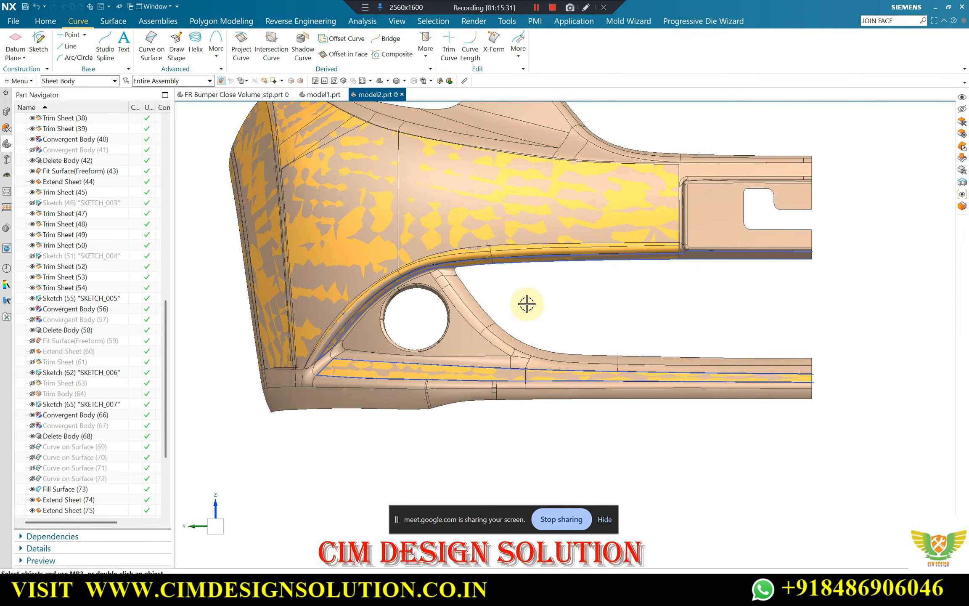
scroll(547, 287, down, 2)
scroll(524, 191, up, 2)
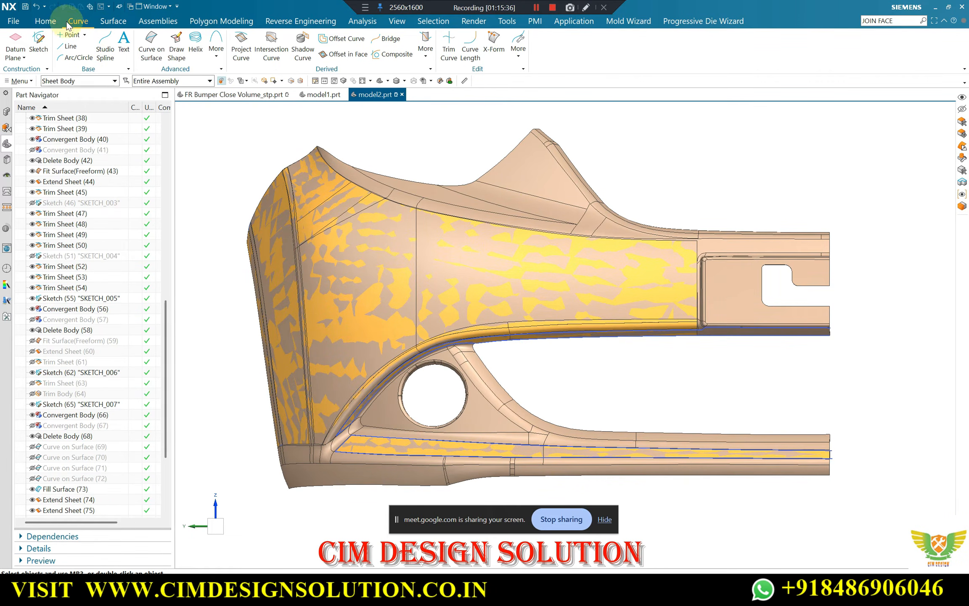
click(43, 43)
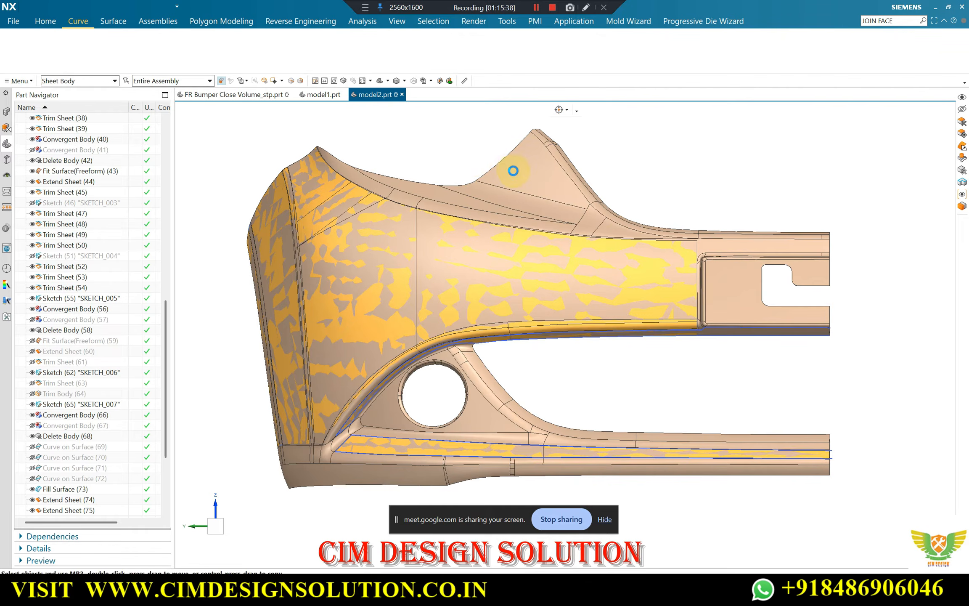
key(Escape)
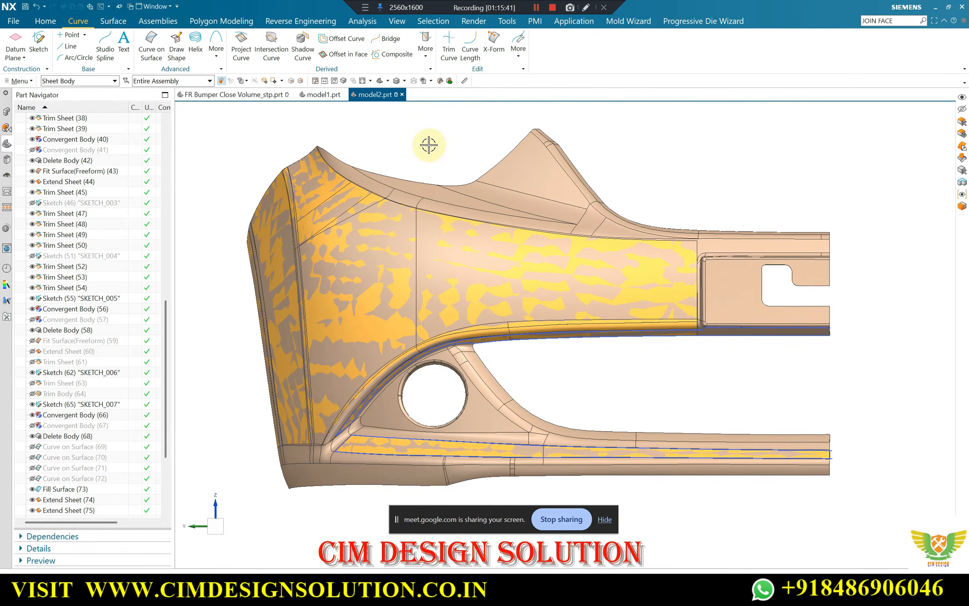
Show the hidden datum coordinate system together with the visible bumper bodies
key(ctrl+shift+b)
key(ctrl+shift+k)
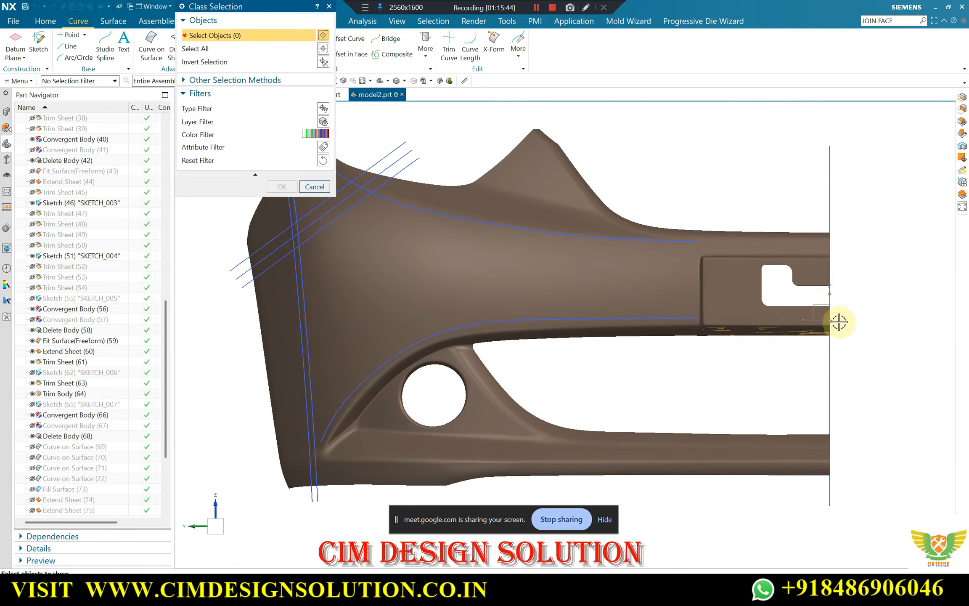
click(814, 304)
middle_click(690, 300)
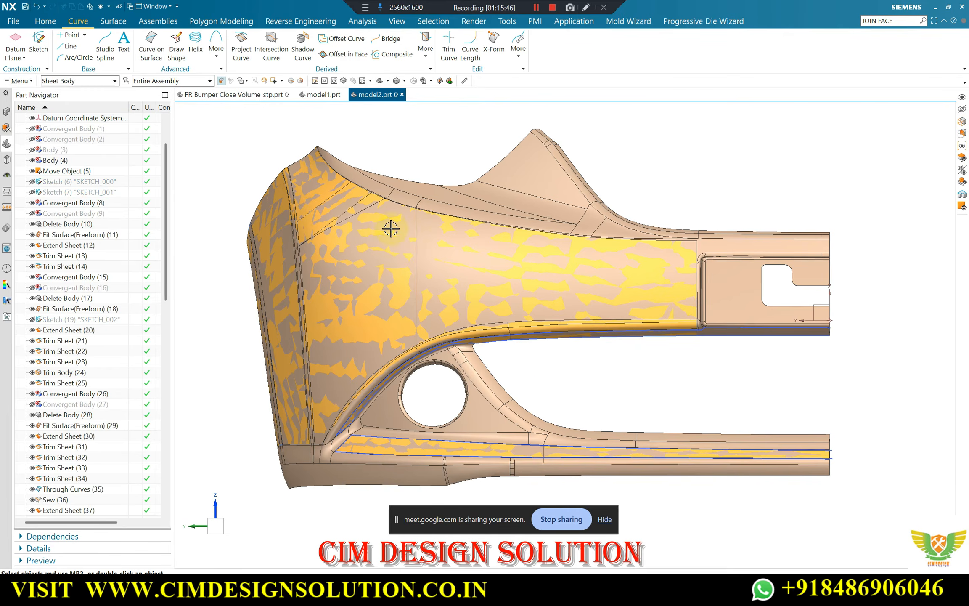
Start a new sketch on the datum coordinate system's Y-Z plane, facing the front of the bumper
scroll(538, 386, up, 1)
scroll(484, 311, down, 2)
scroll(505, 338, up, 2)
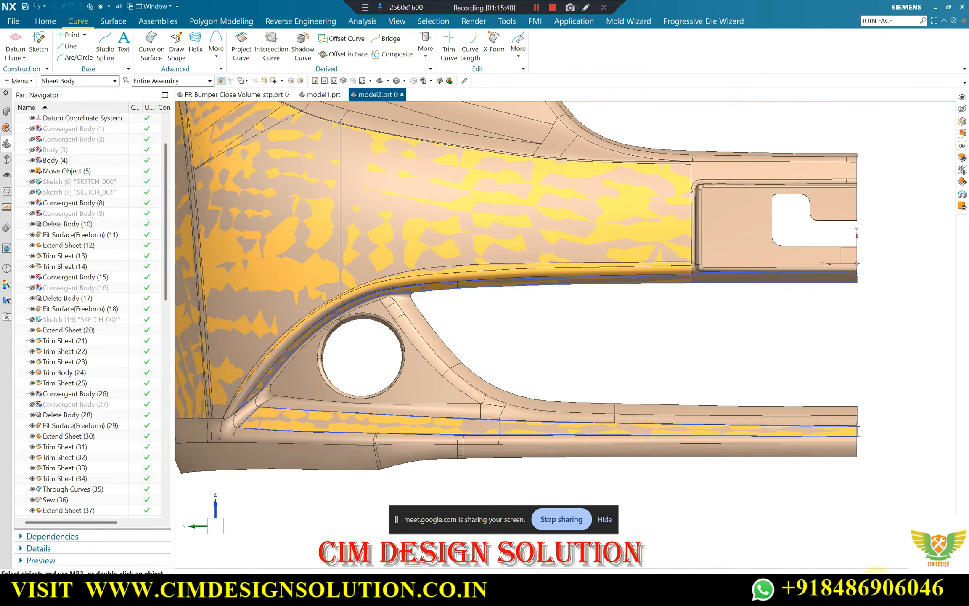
scroll(553, 361, down, 1)
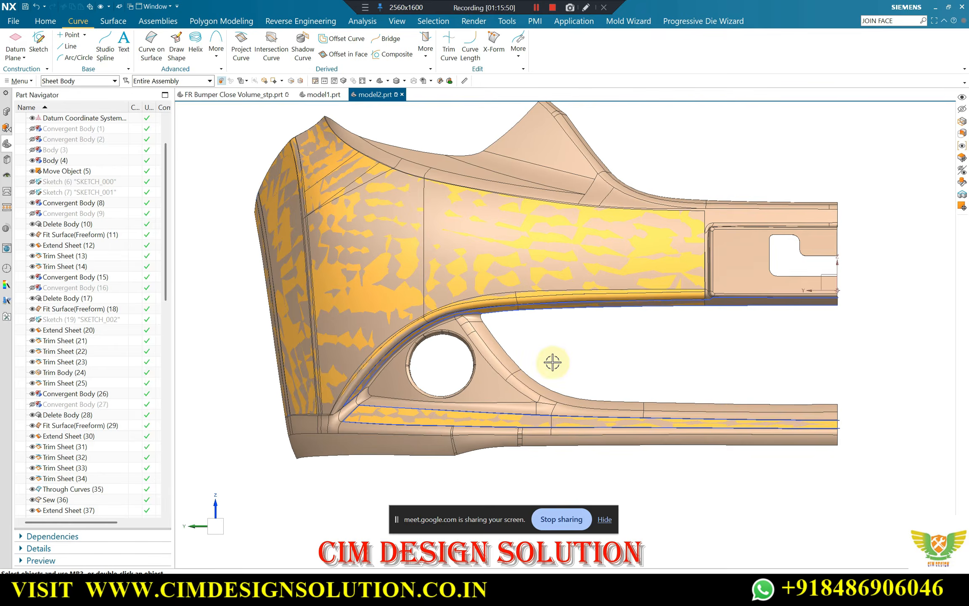
scroll(531, 372, up, 2)
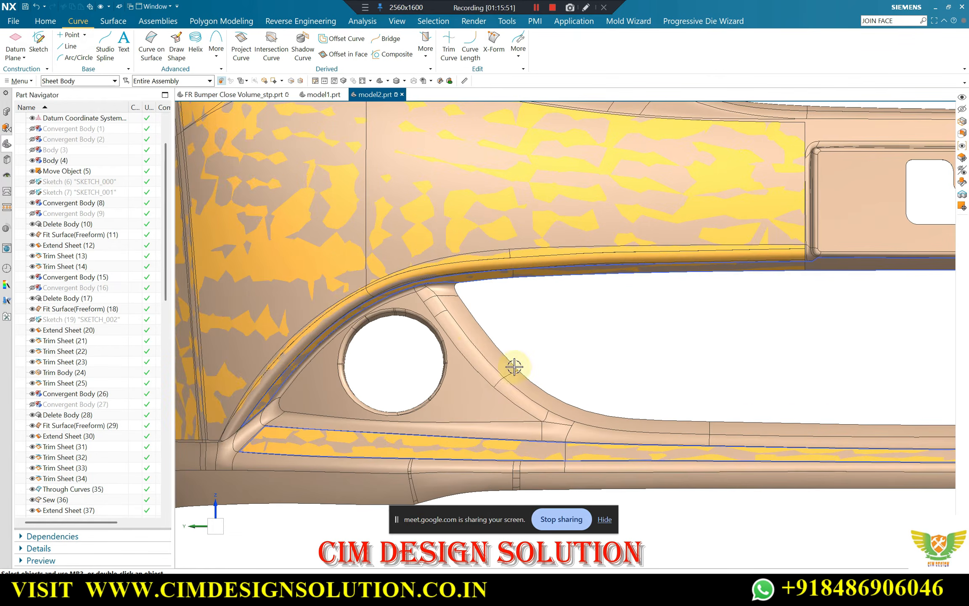
scroll(347, 305, down, 2)
scroll(589, 373, up, 1)
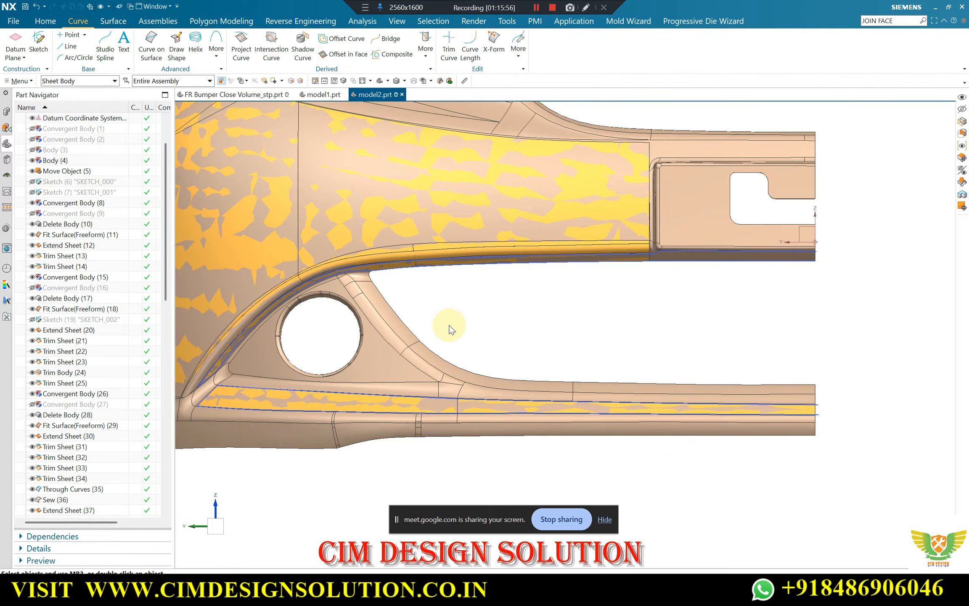
key(Escape)
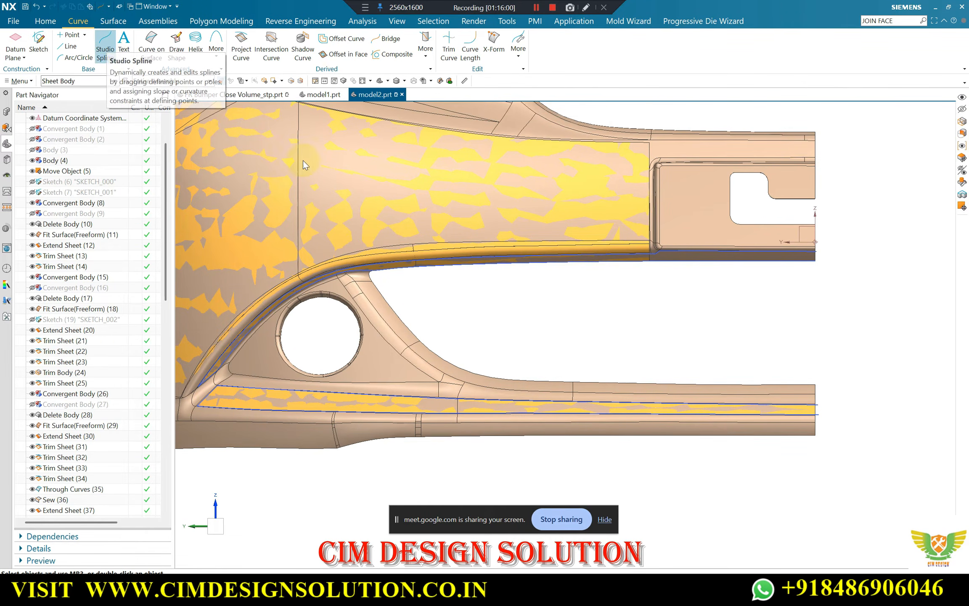
click(39, 41)
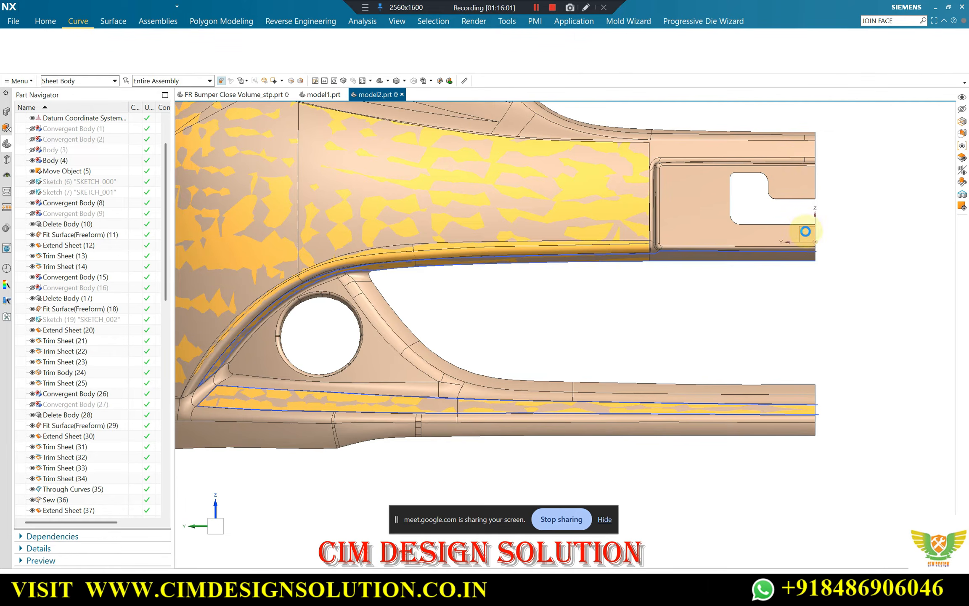
click(805, 231)
click(279, 120)
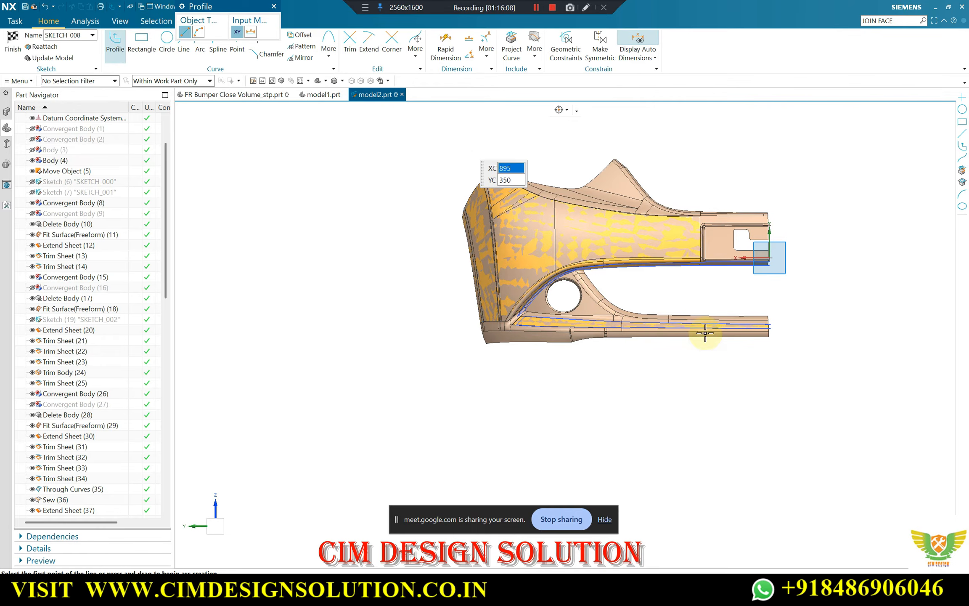
scroll(675, 307, up, 3)
Switch to Google Meet, check the in-call messages, and return to the NX sketch
click(487, 591)
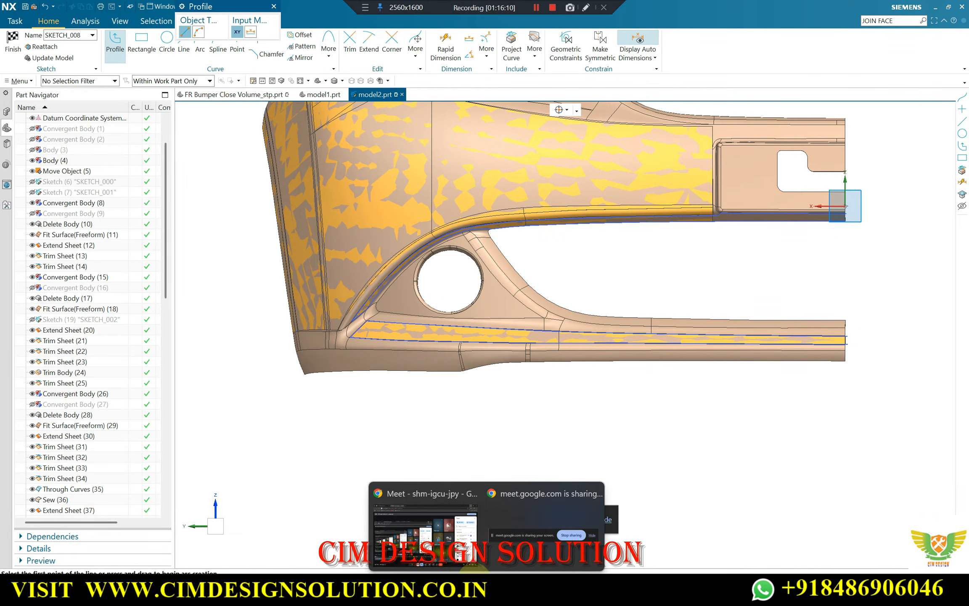
click(442, 542)
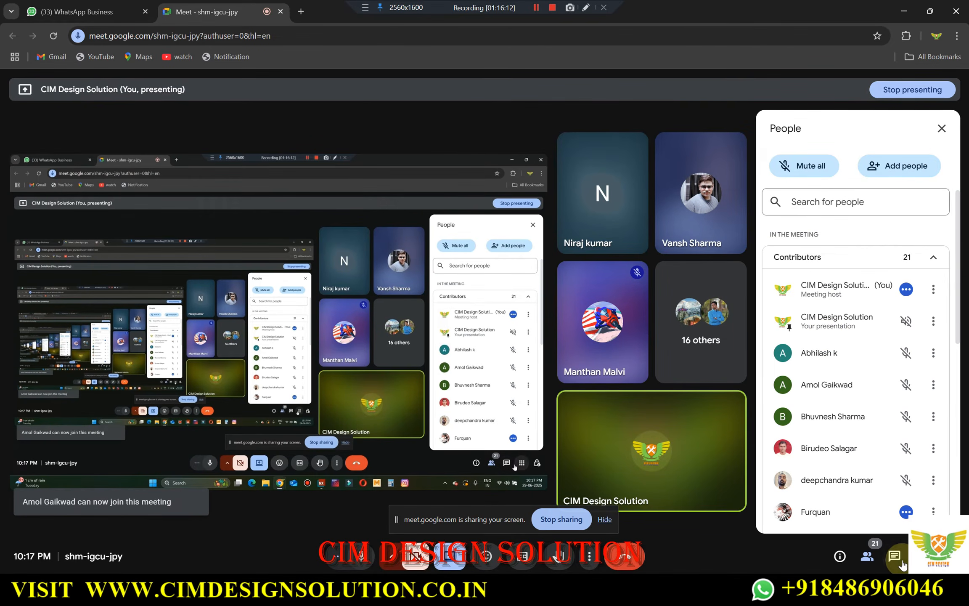
click(900, 563)
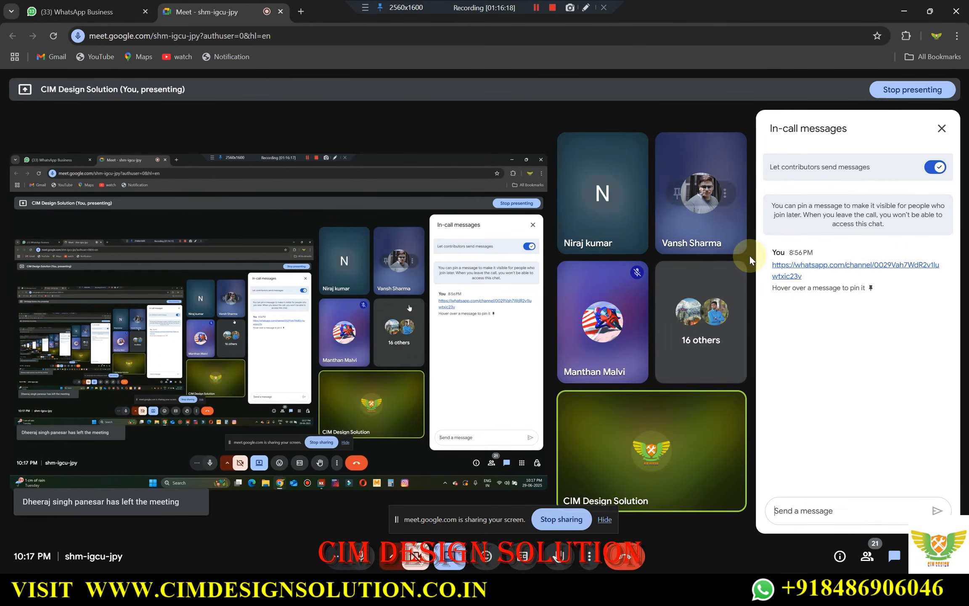
mouse_move(847, 277)
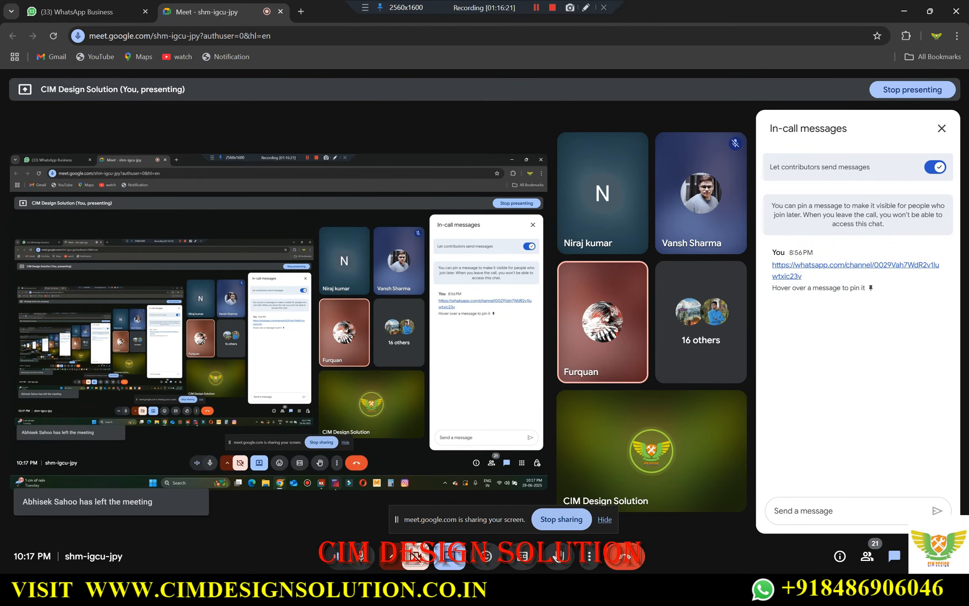
mouse_move(562, 592)
click(560, 540)
Start a degree-2 Studio Spline through points along the lower opening's edge, from its upper corner down the lamp pillar onto the lower strip
scroll(559, 244, up, 2)
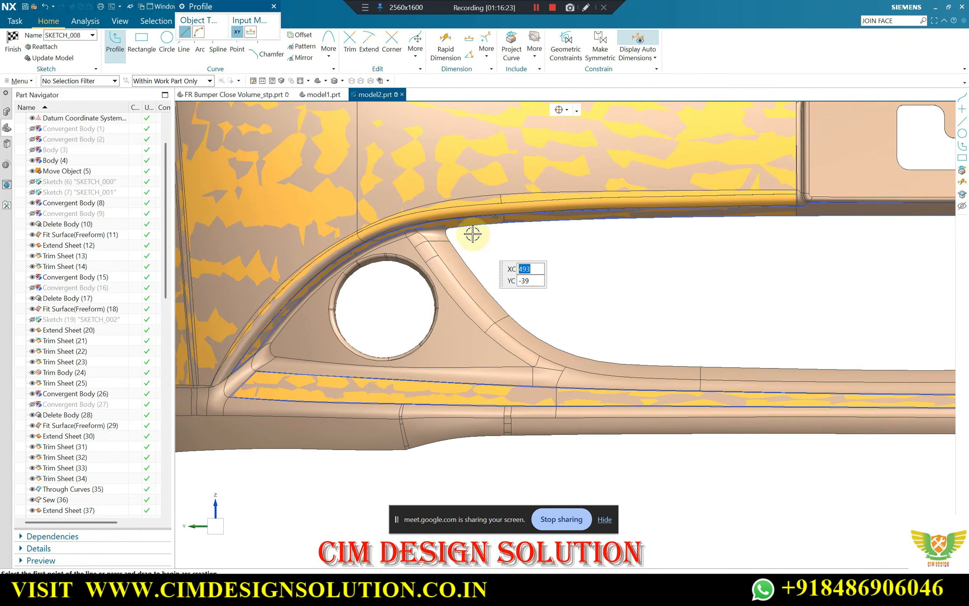
key(Escape)
click(218, 39)
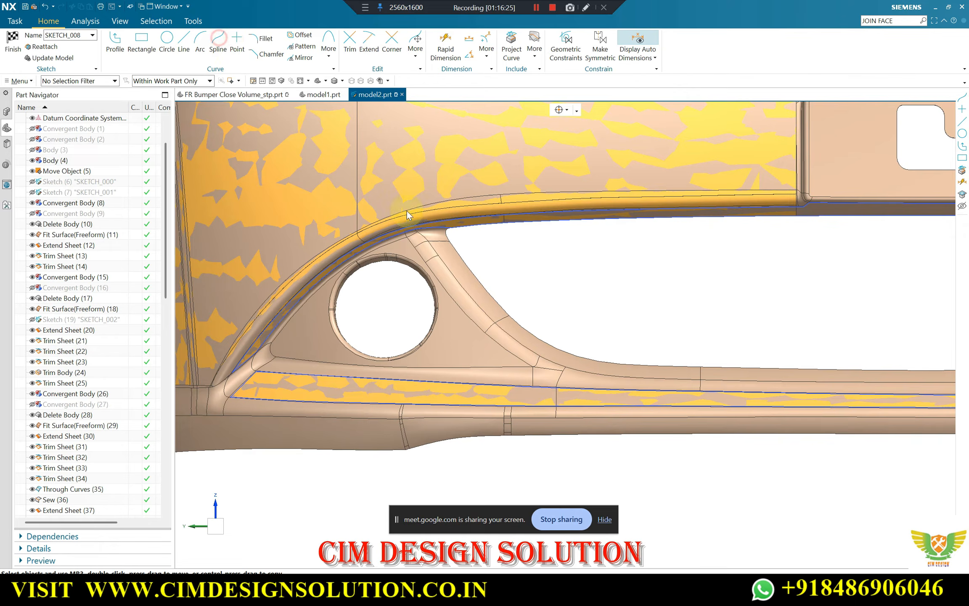
scroll(450, 242, up, 2)
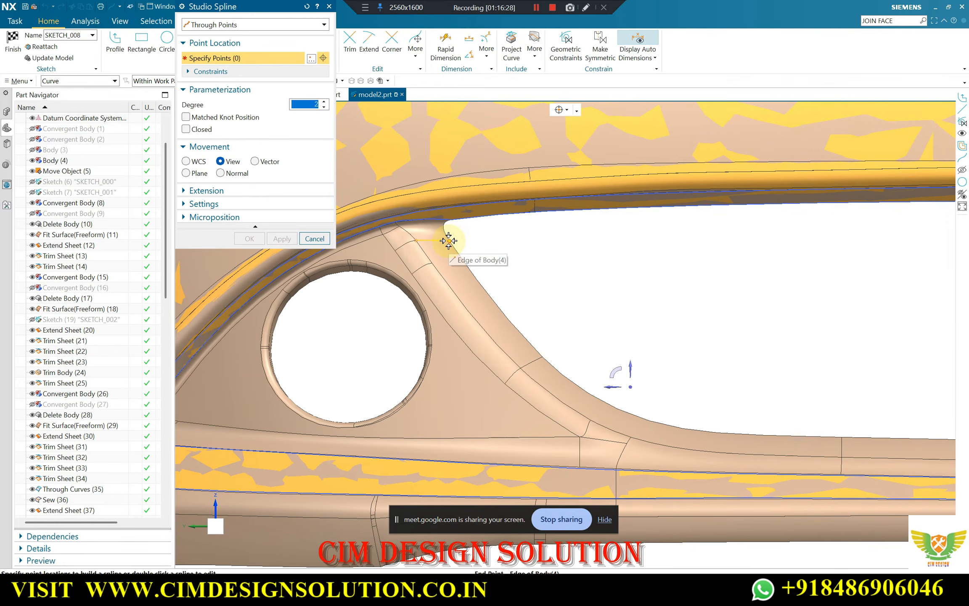
click(449, 241)
click(504, 314)
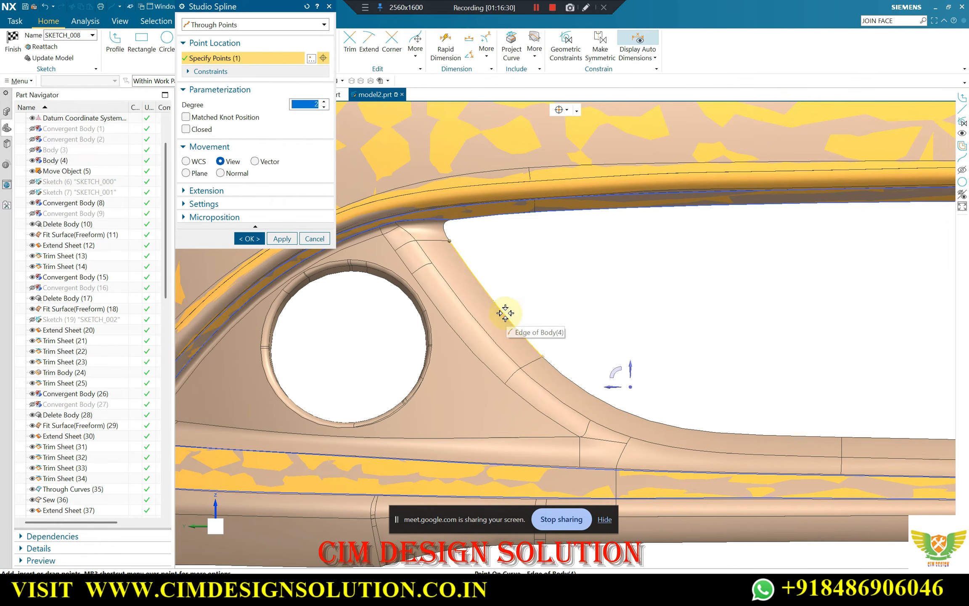
click(574, 382)
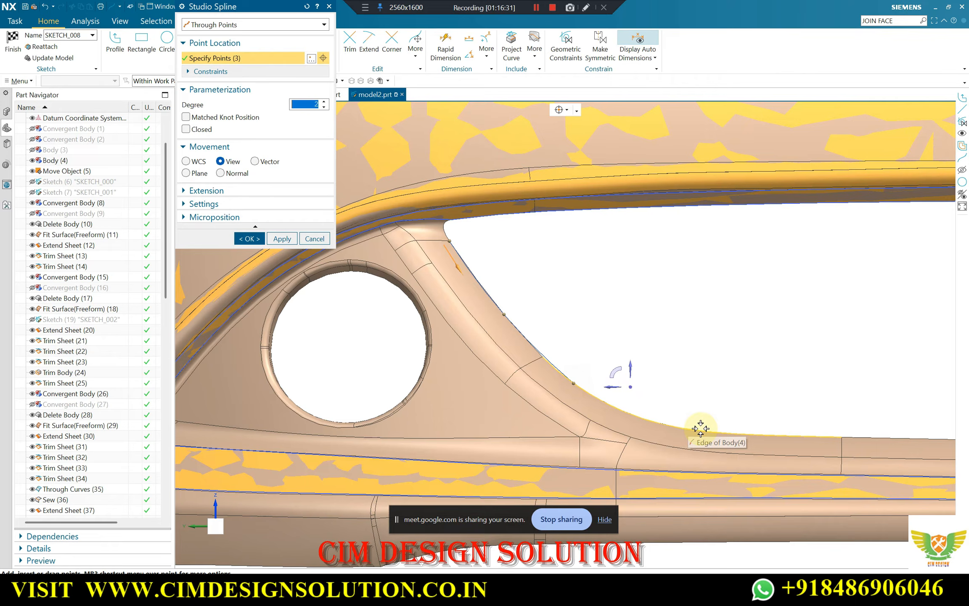
click(658, 422)
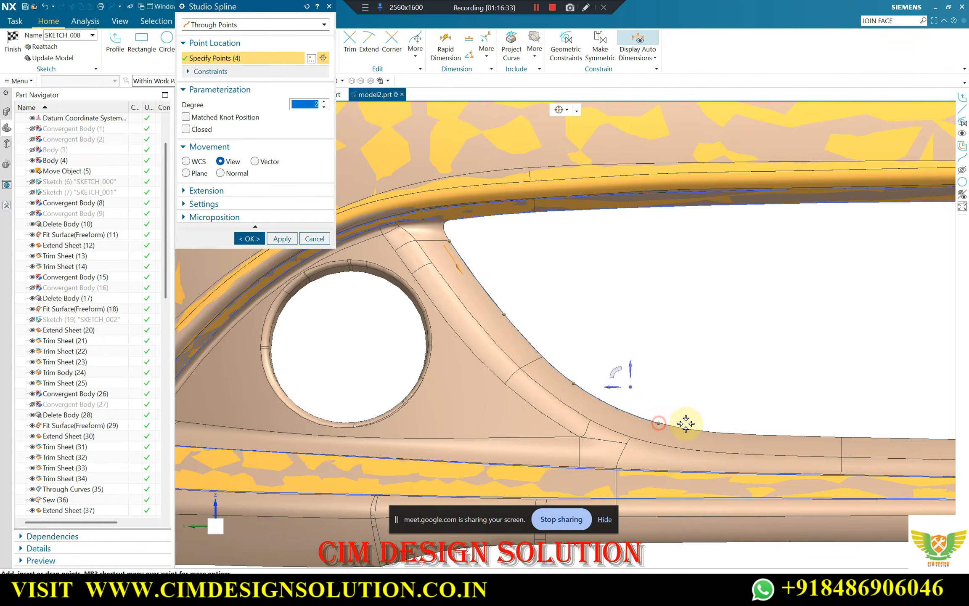
click(788, 435)
Continue the opening-edge spline along the lower strip's upper edge to the strip's cut end, using eight points in total, and apply it
scroll(507, 370, down, 2)
scroll(763, 416, up, 3)
click(765, 417)
scroll(425, 357, down, 1)
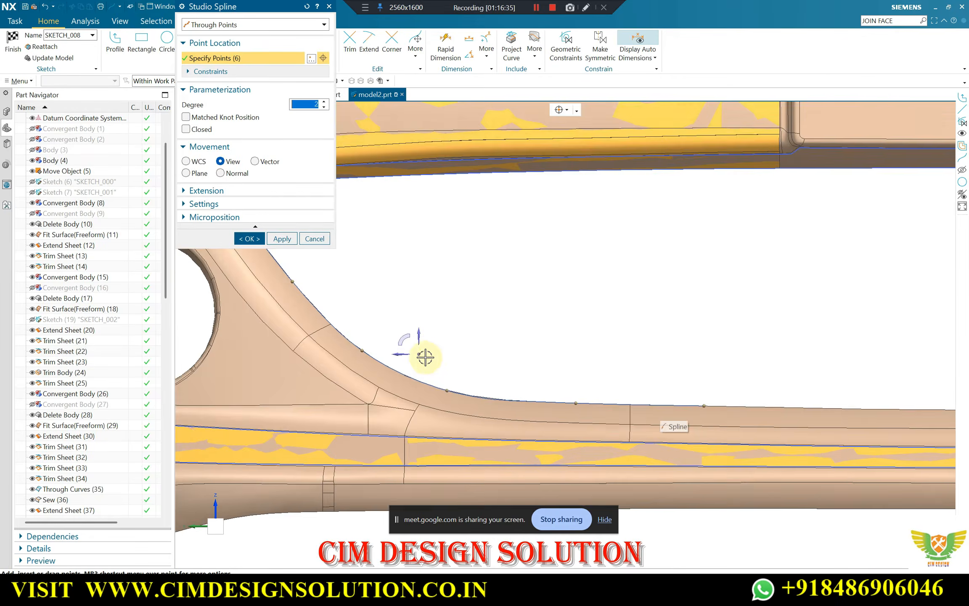
scroll(426, 358, down, 2)
scroll(823, 398, up, 3)
click(708, 381)
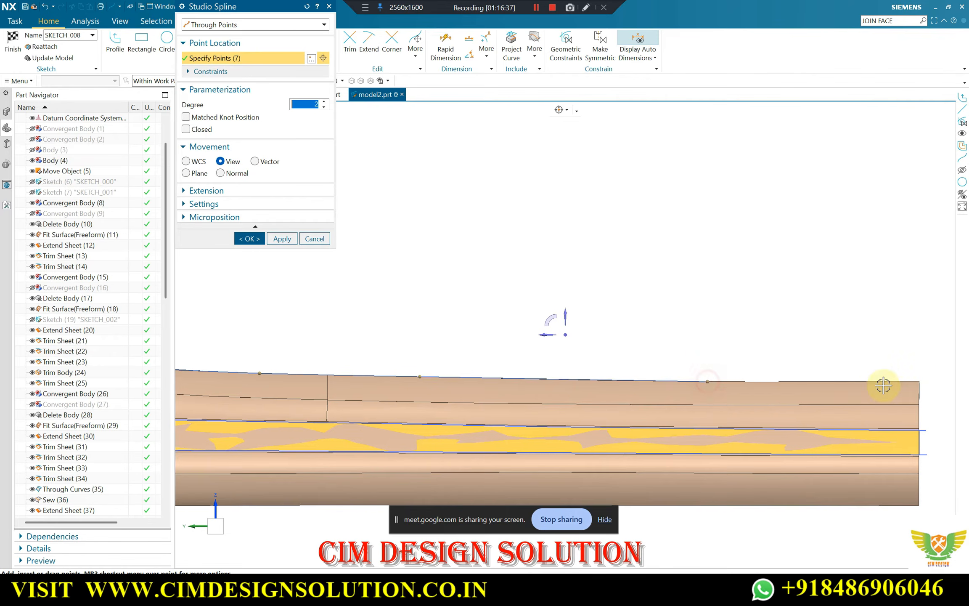
click(919, 381)
scroll(765, 356, down, 3)
scroll(430, 267, up, 3)
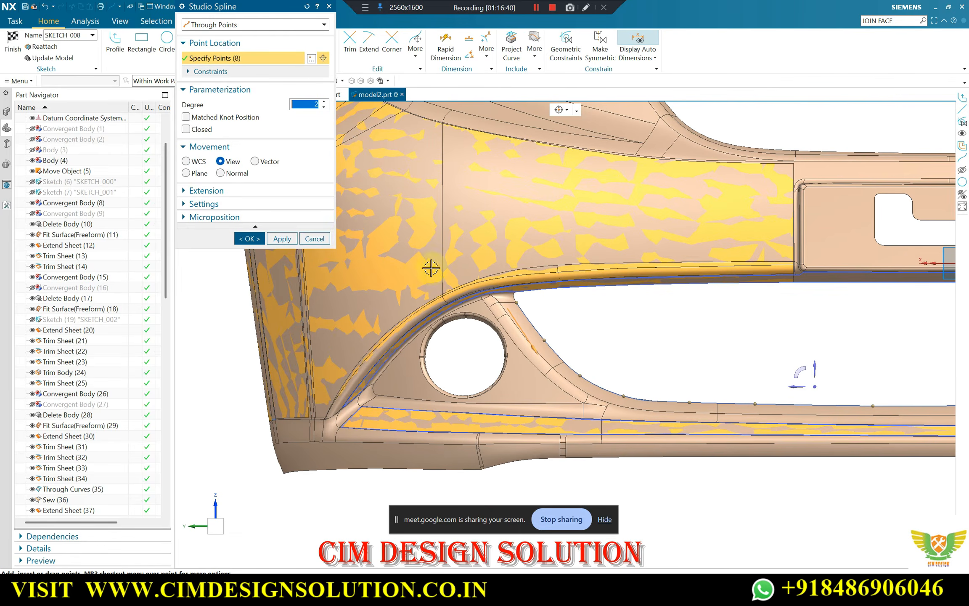
click(282, 239)
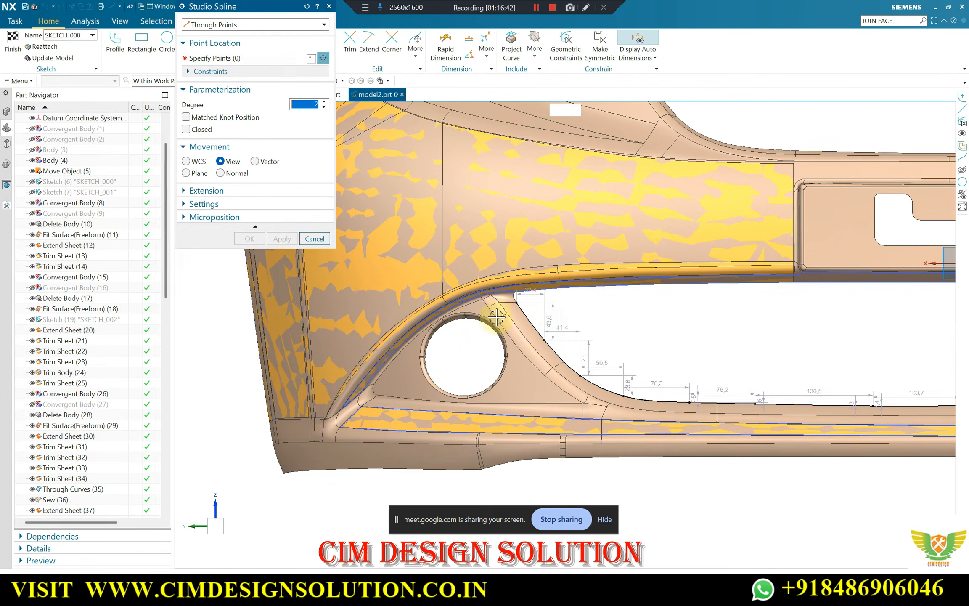
Start a second degree-2 spline near the pillar's top, placing its first three points down the crease between opening and lamp pocket
scroll(681, 361, down, 3)
scroll(678, 360, up, 2)
scroll(378, 290, up, 4)
scroll(515, 273, down, 1)
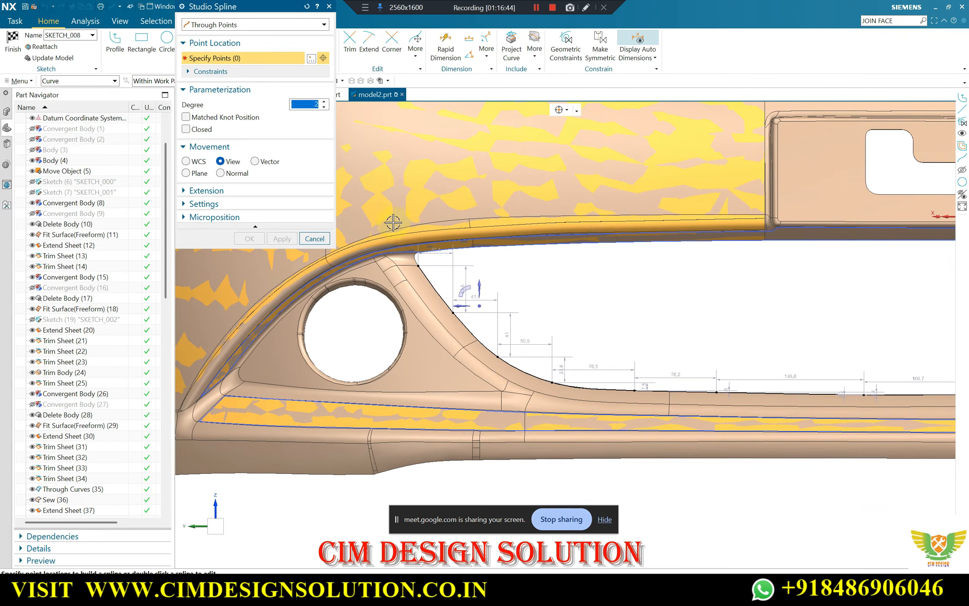
scroll(392, 260, up, 2)
scroll(393, 266, up, 3)
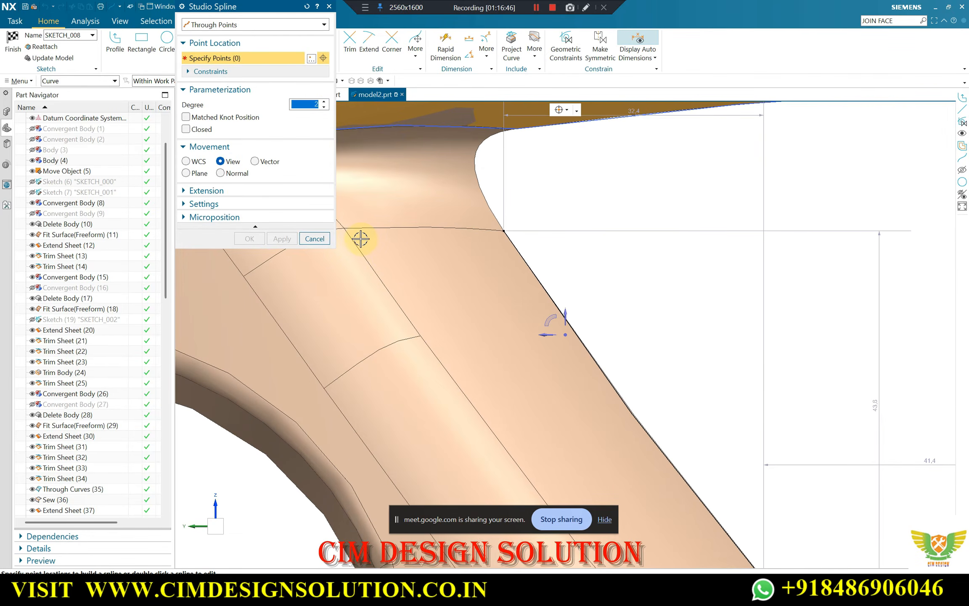
click(357, 234)
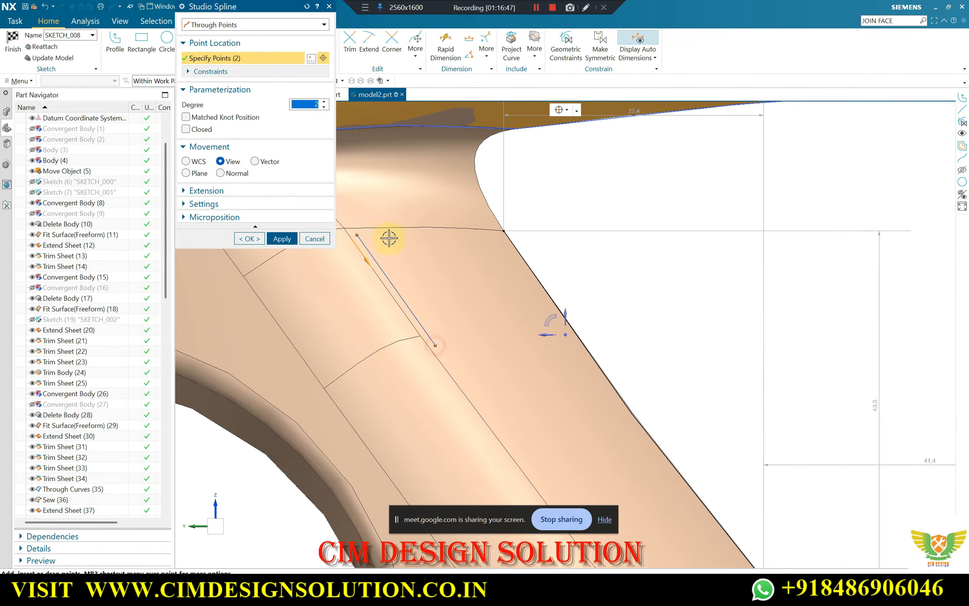
scroll(389, 239, down, 2)
scroll(480, 370, up, 4)
click(455, 395)
scroll(415, 212, down, 7)
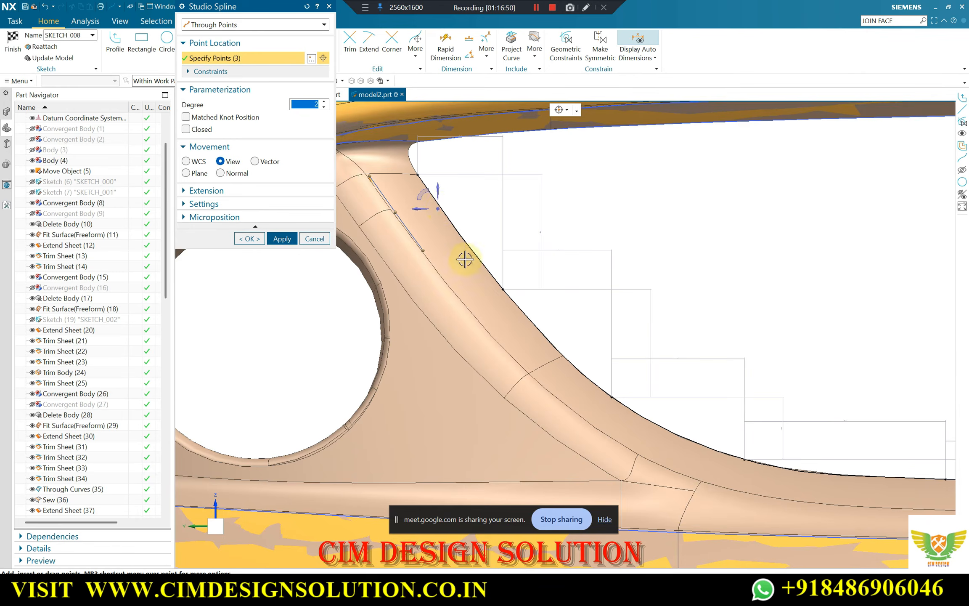
Check the point snap options and place the second spline's next three points down the pillar crease to the lower strip's junction
scroll(465, 259, up, 3)
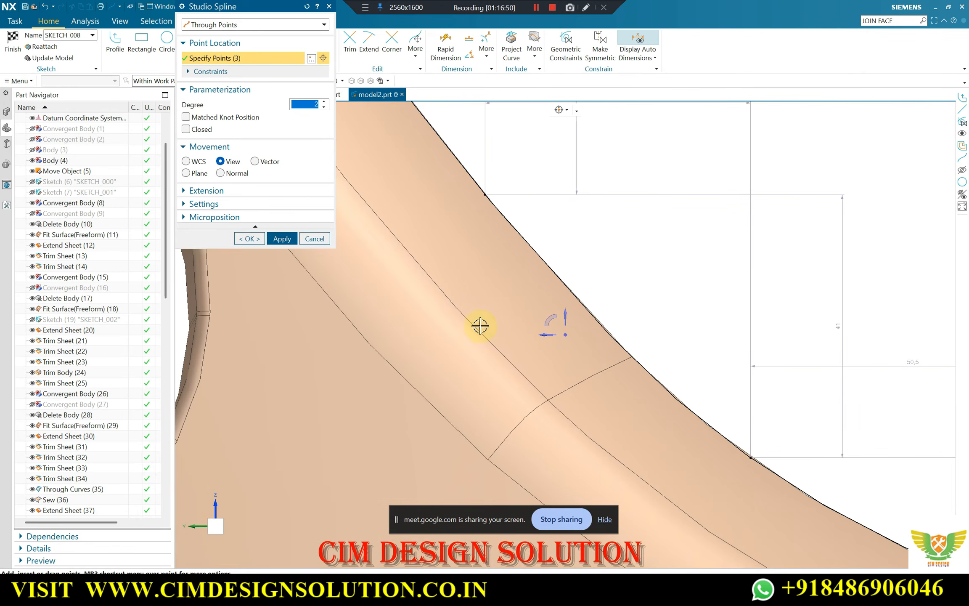
click(563, 110)
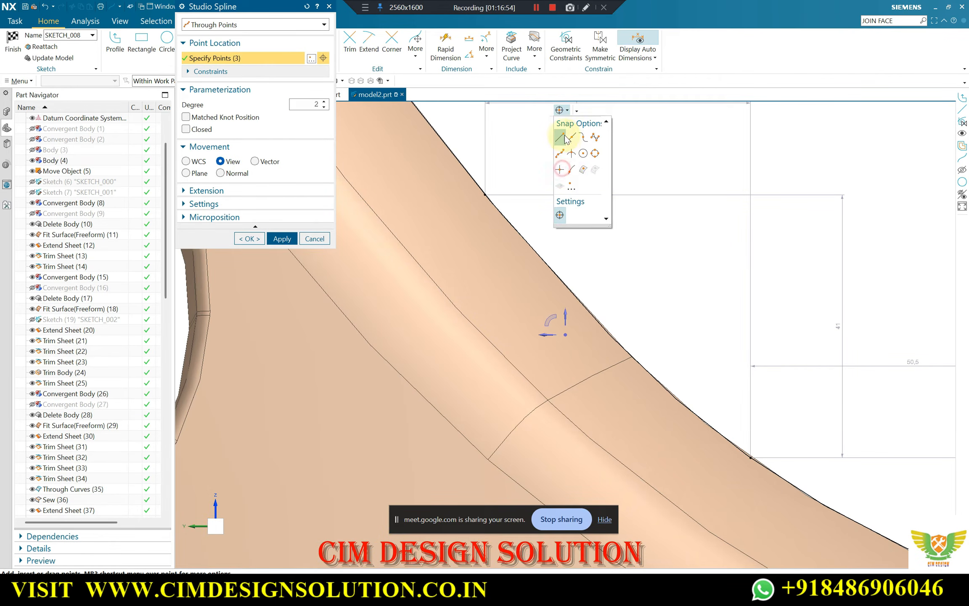
click(479, 321)
scroll(435, 239, down, 3)
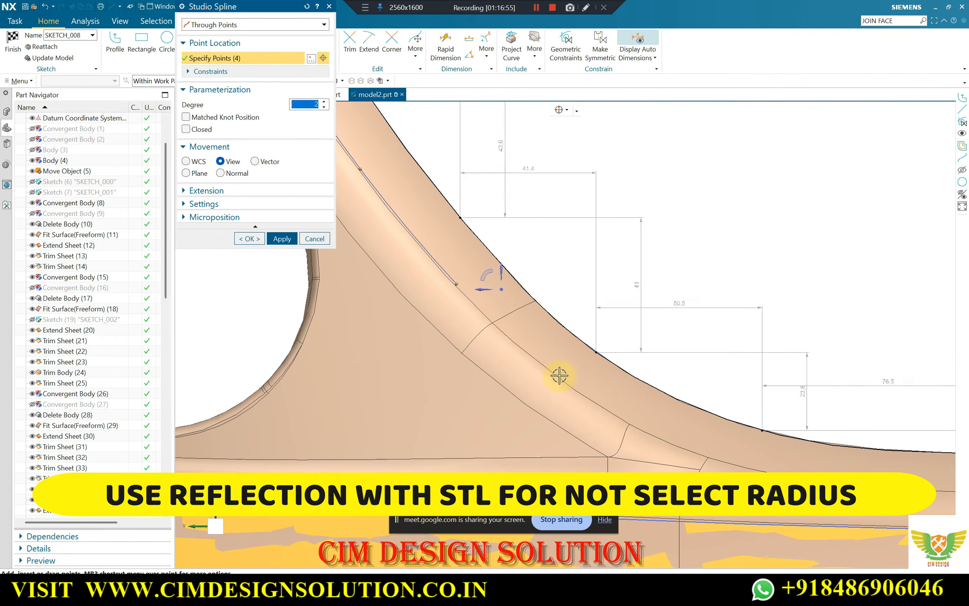
scroll(559, 376, up, 2)
scroll(505, 328, down, 3)
scroll(570, 383, up, 3)
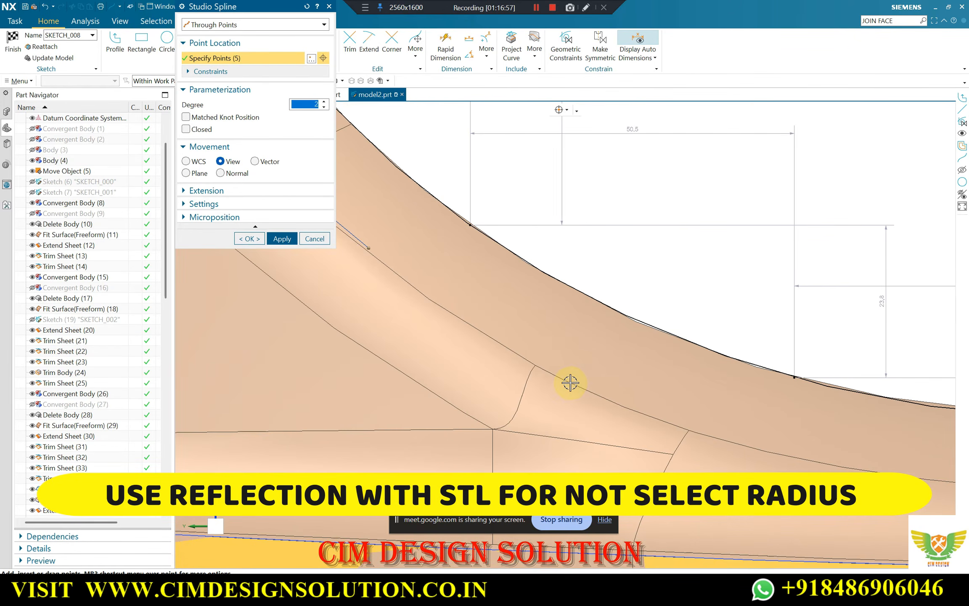
click(537, 363)
scroll(607, 379, down, 2)
scroll(675, 409, up, 3)
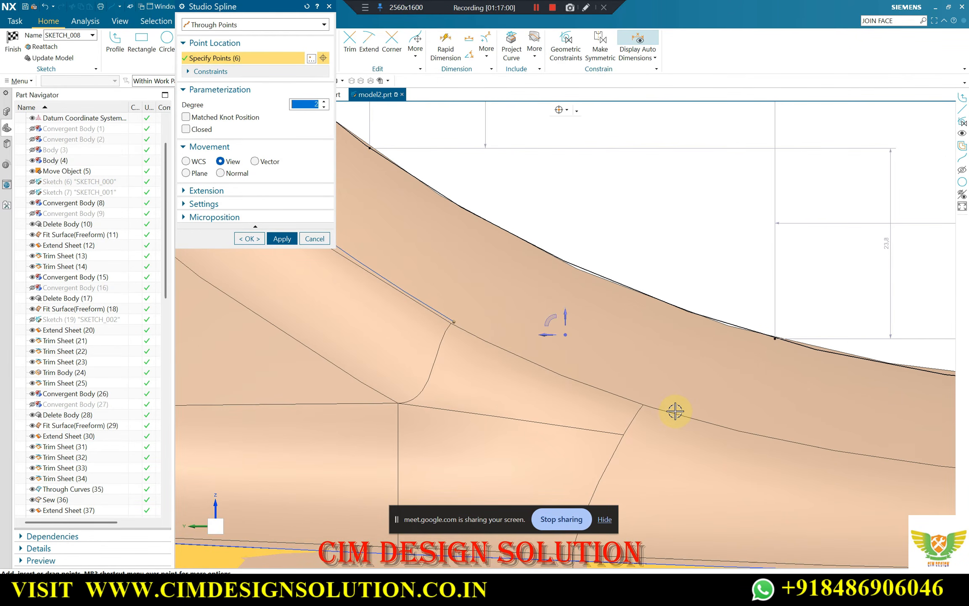
Add four more points to the second spline, following the crease round the lower bend and onto the straight strip
scroll(667, 407, down, 2)
scroll(627, 387, up, 2)
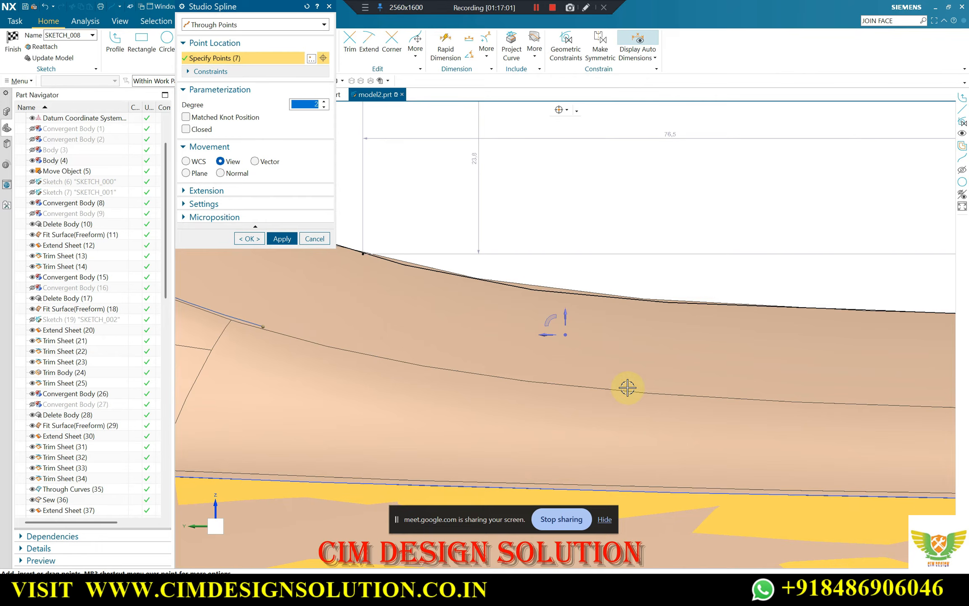
click(521, 377)
scroll(589, 384, down, 2)
scroll(692, 387, up, 2)
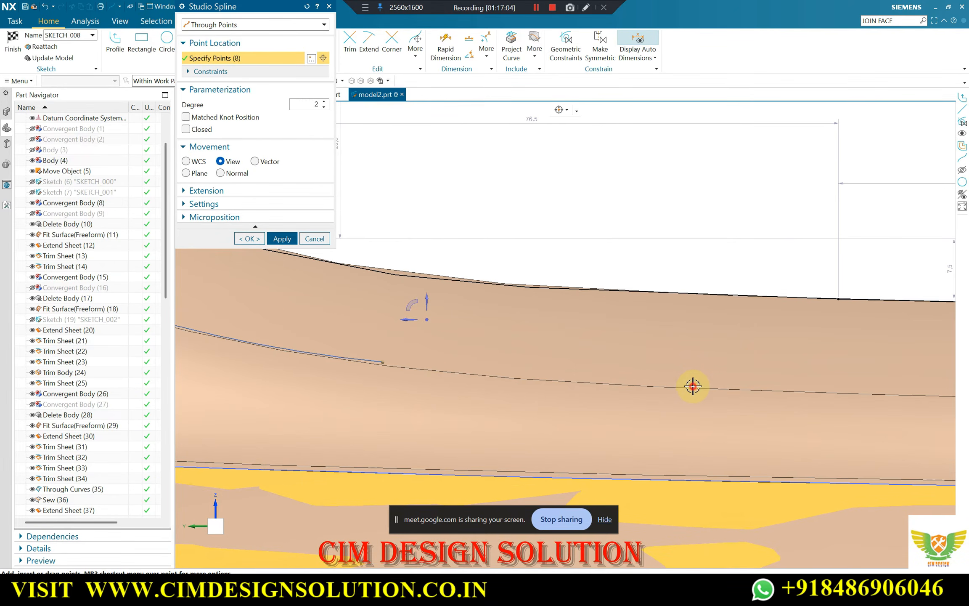
click(693, 386)
scroll(748, 390, down, 2)
scroll(798, 372, up, 2)
click(794, 373)
scroll(799, 372, down, 2)
scroll(812, 374, up, 2)
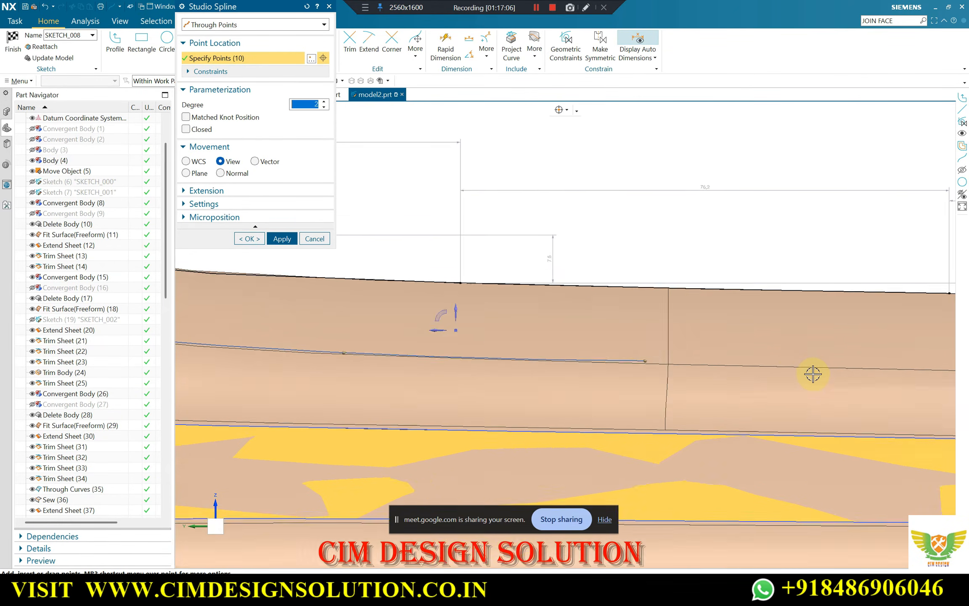
Complete the second spline along the strip's crease to just past its cut end, with 15 points in total, and accept it
scroll(813, 374, up, 2)
click(836, 360)
scroll(718, 352, down, 2)
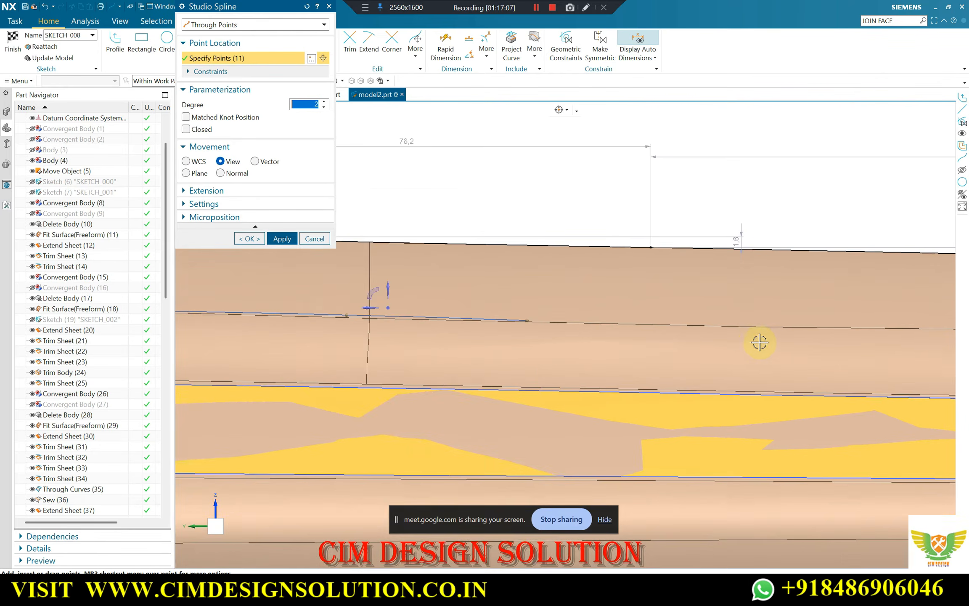
scroll(757, 342, up, 2)
scroll(610, 345, down, 4)
scroll(812, 331, up, 3)
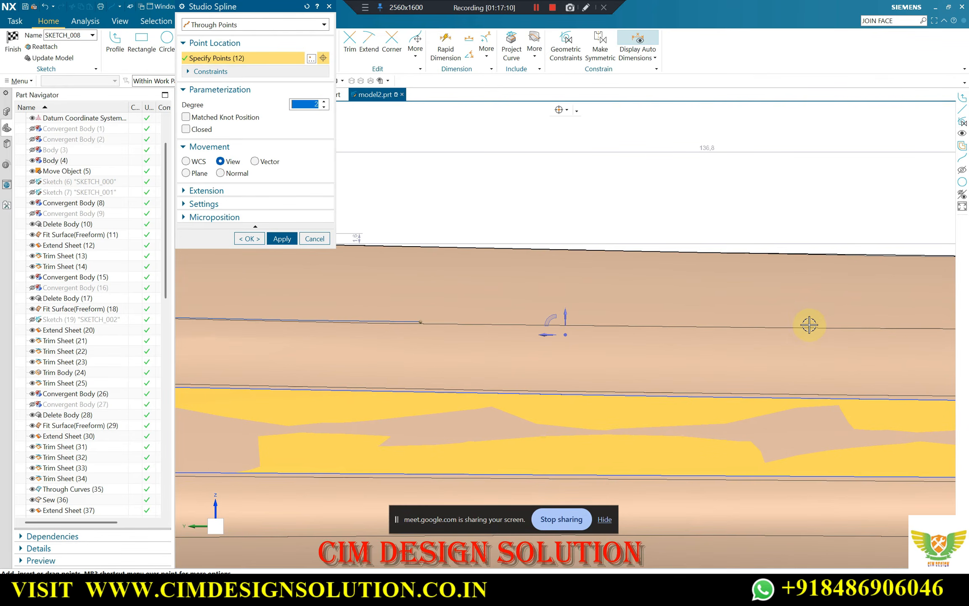
click(809, 325)
scroll(530, 337, down, 4)
scroll(758, 334, up, 3)
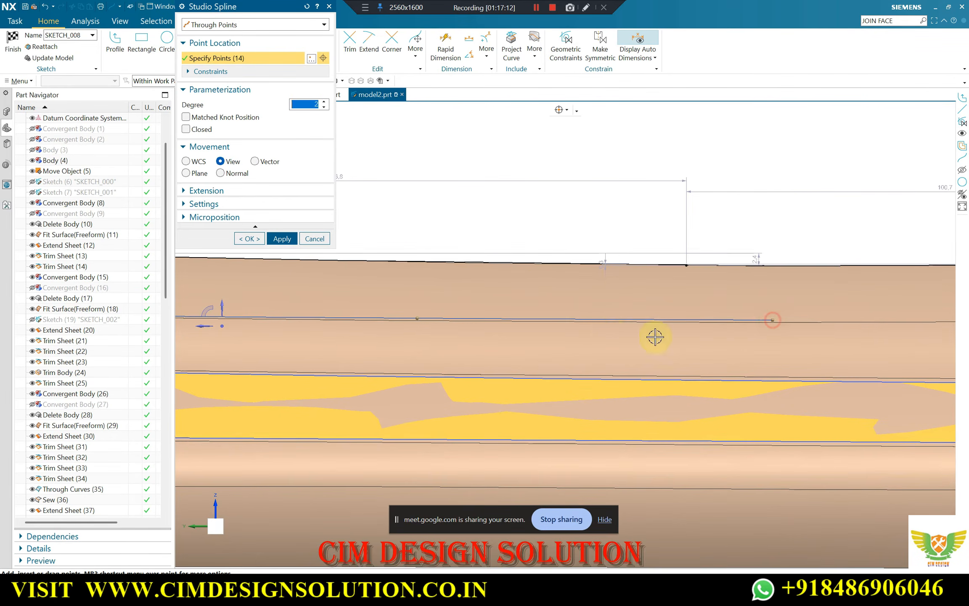
scroll(547, 338, down, 4)
scroll(783, 330, up, 4)
click(722, 312)
scroll(837, 319, down, 8)
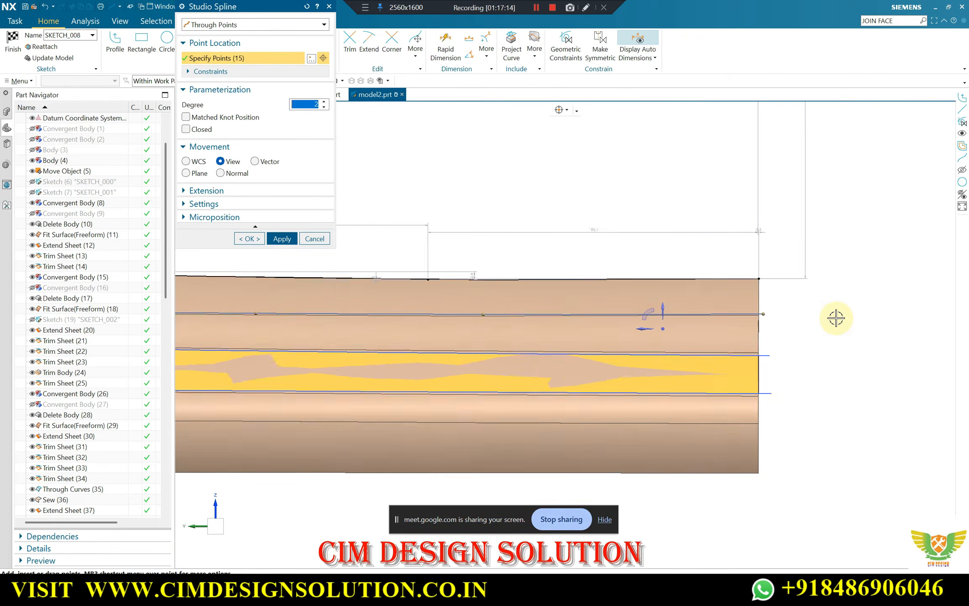
scroll(414, 202, up, 4)
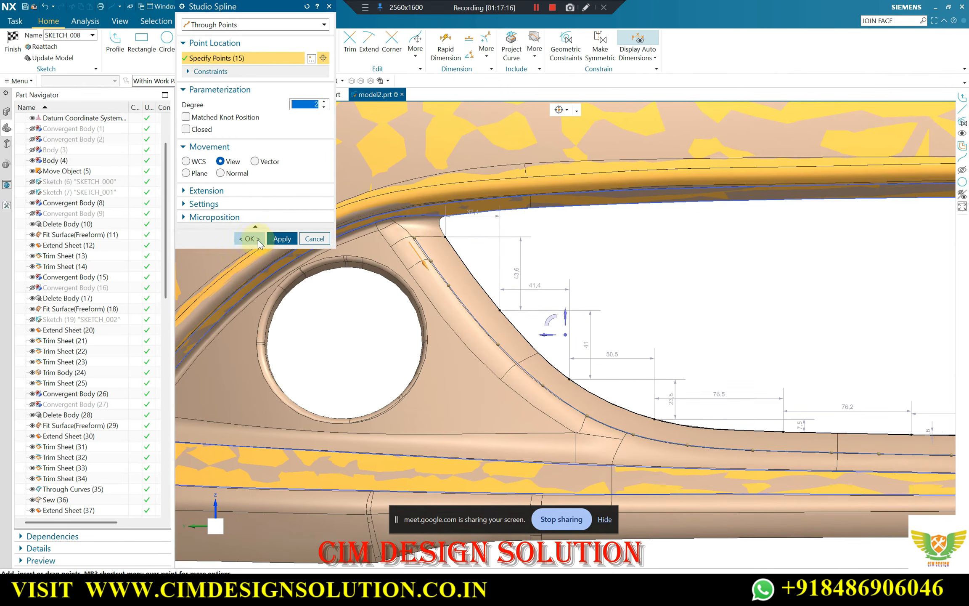
click(250, 238)
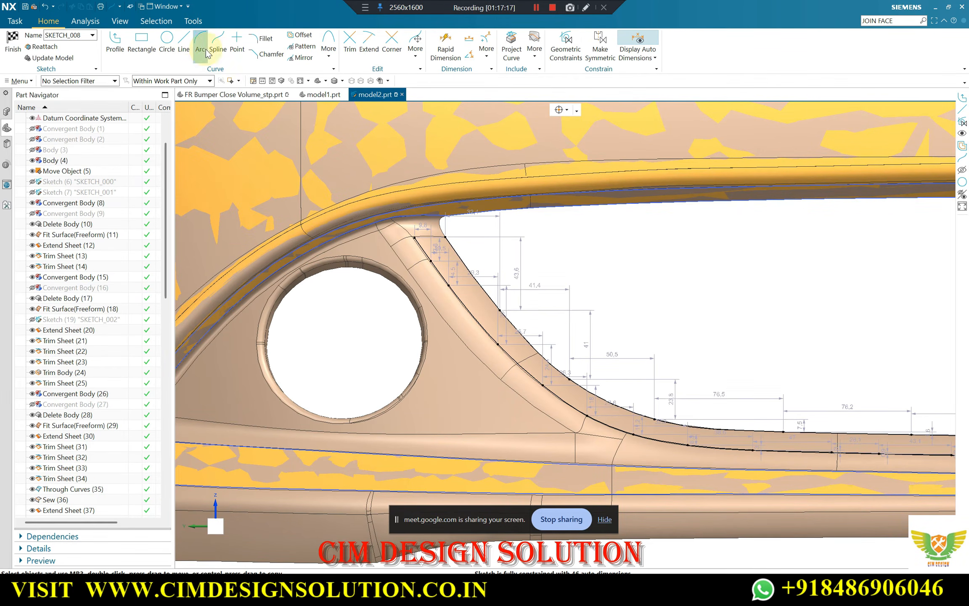
Draw a line joining the upper ends of the two splines on the pillar and finish the sketch
key(l)
scroll(417, 241, up, 3)
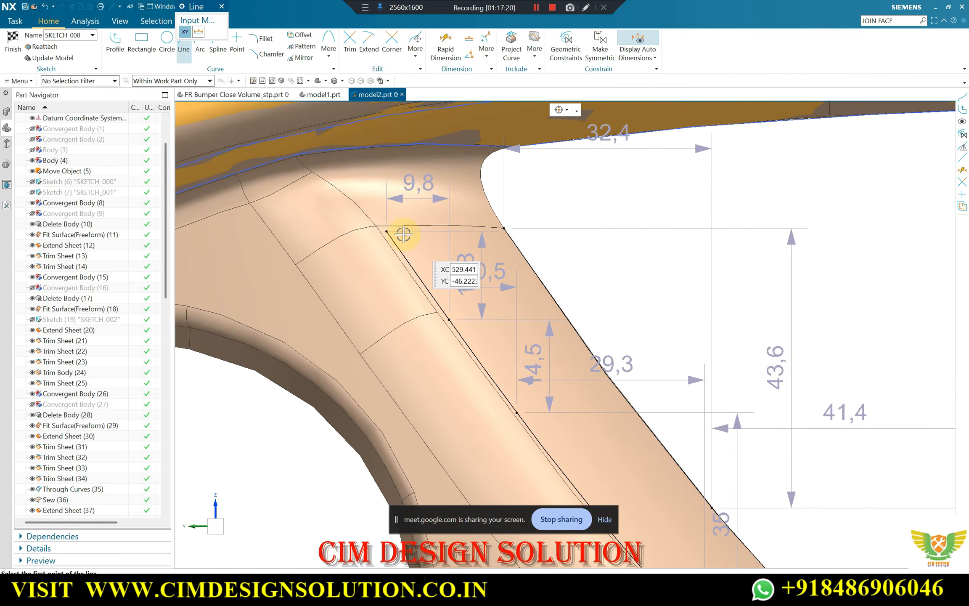
click(387, 231)
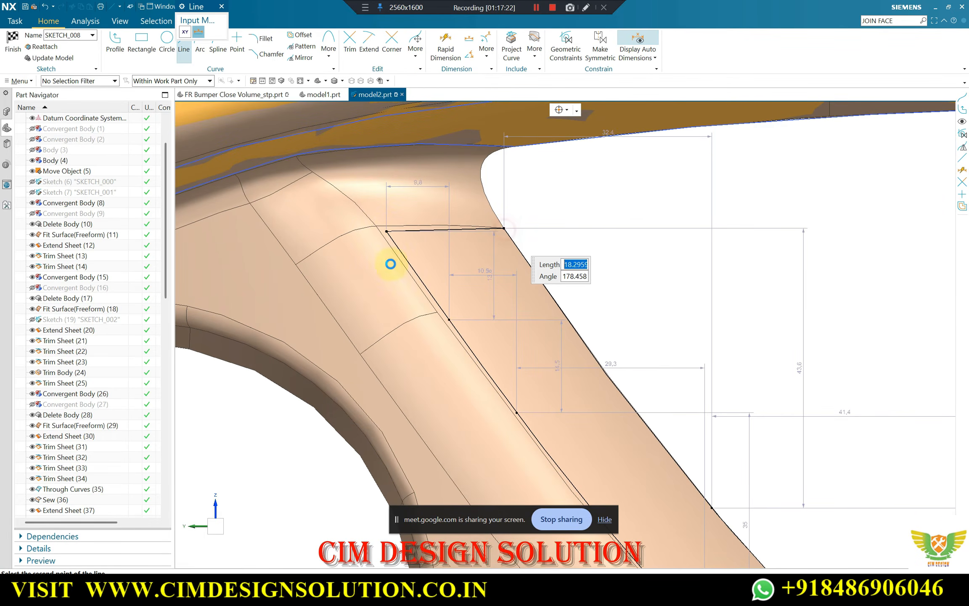
scroll(366, 227, down, 9)
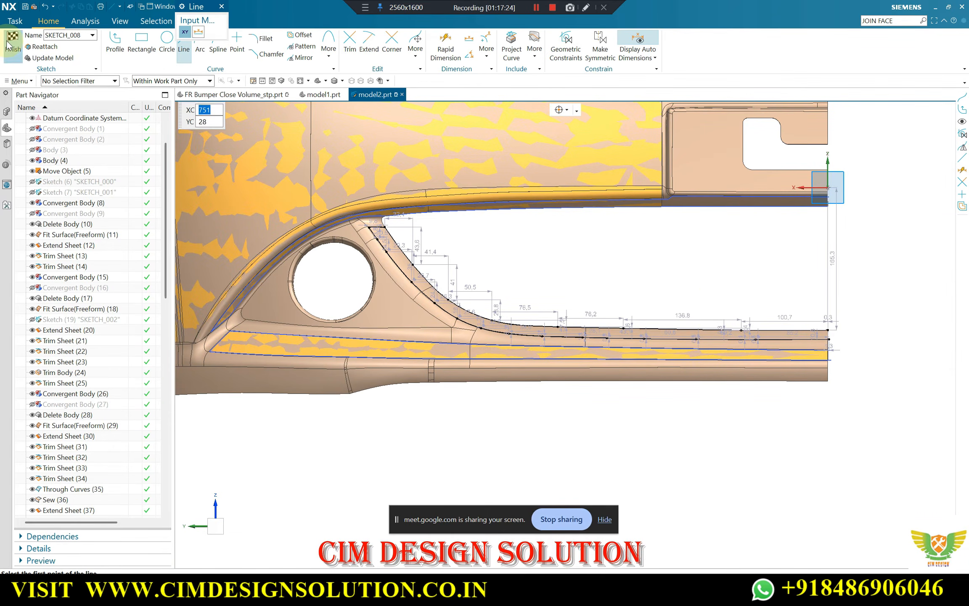
click(9, 45)
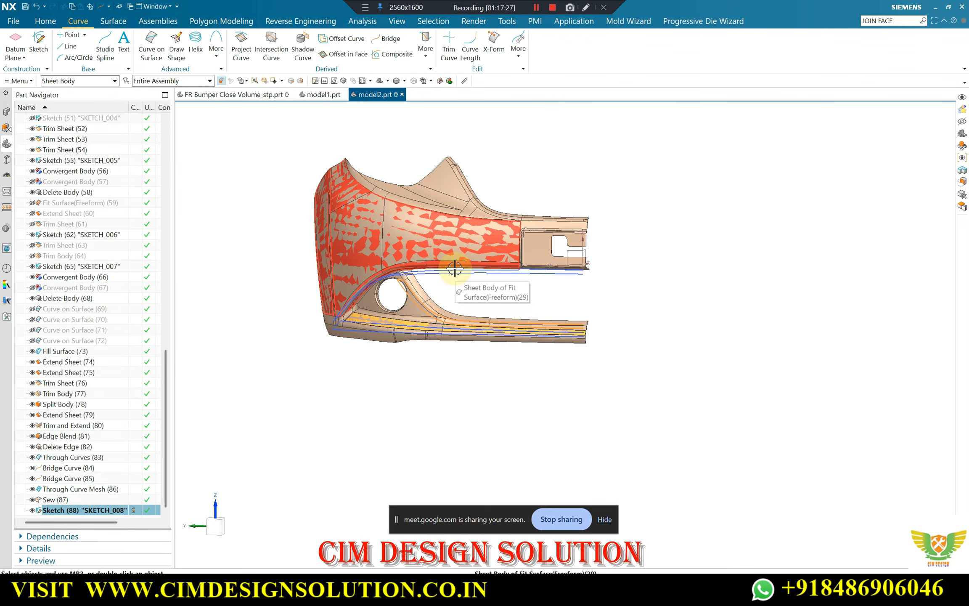
Swap the shown and hidden objects to display the scan, and apply a reflection analysis to it with 128 thin horizontal lines
key(ctrl+shift+b)
scroll(414, 307, up, 5)
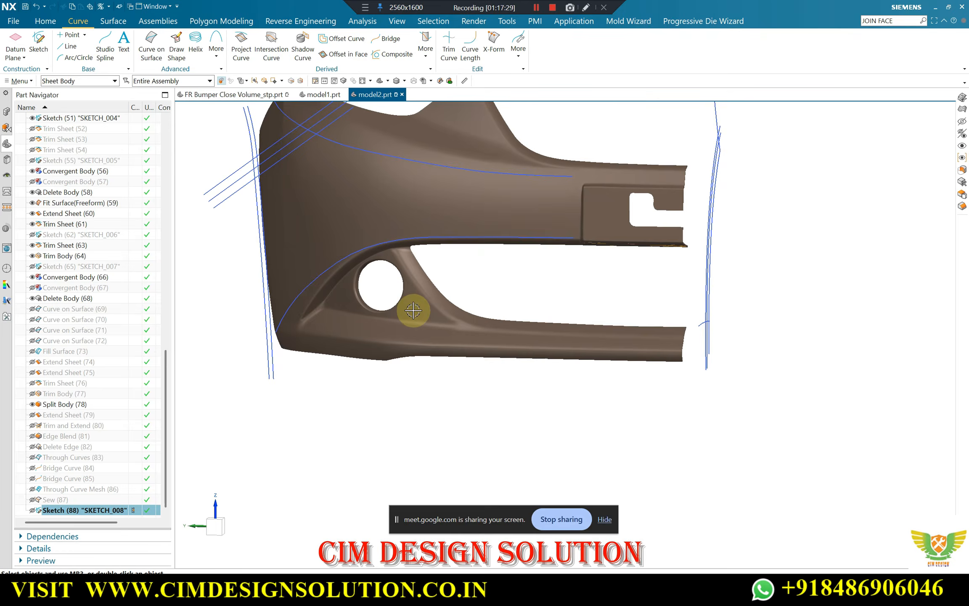
middle_drag(415, 276, 411, 283)
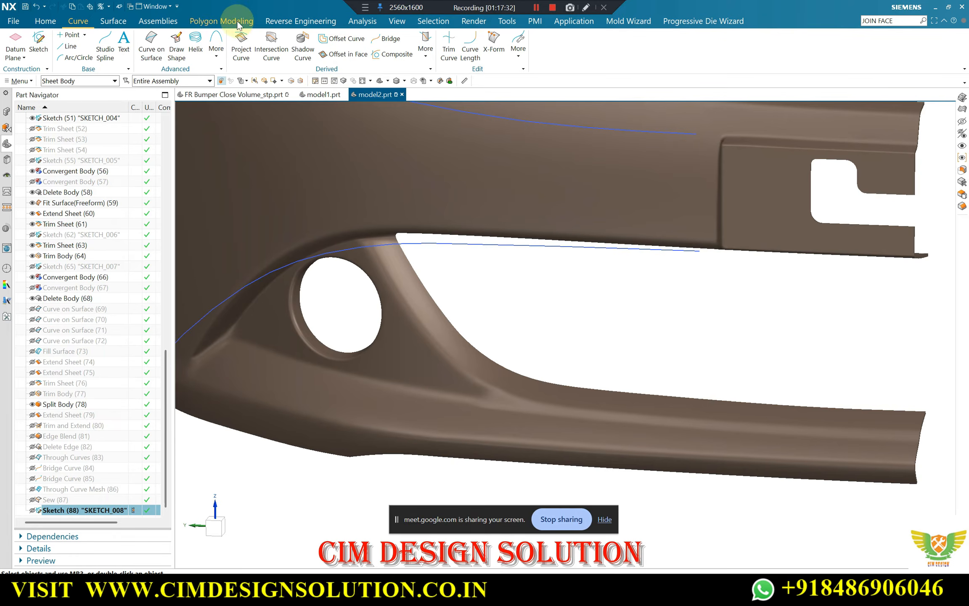
click(362, 21)
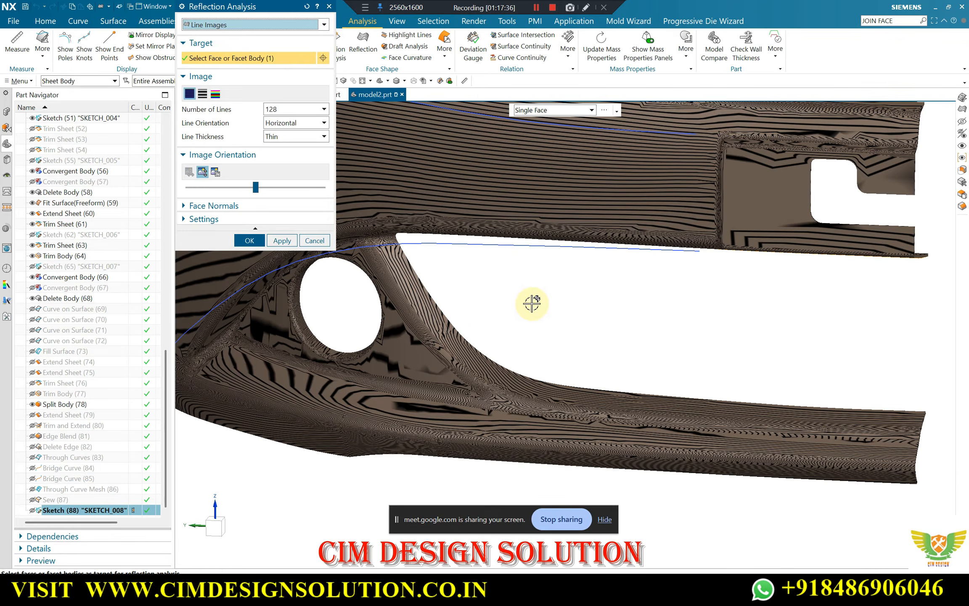
middle_drag(577, 309, 575, 324)
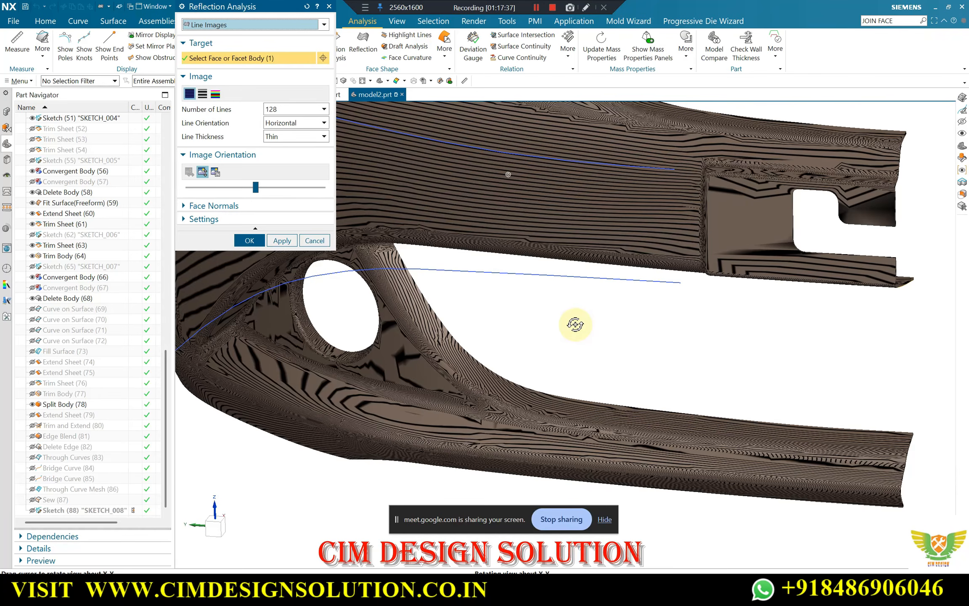
click(249, 240)
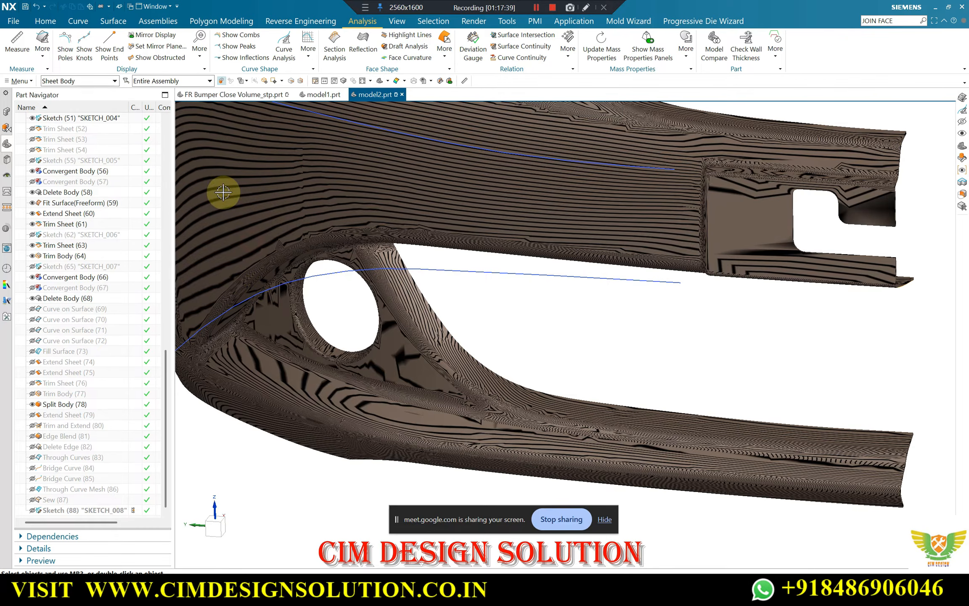
Set up a by-boundary Snip Facet Body on the scan that edits a copy, and activate boundary drawing
click(313, 21)
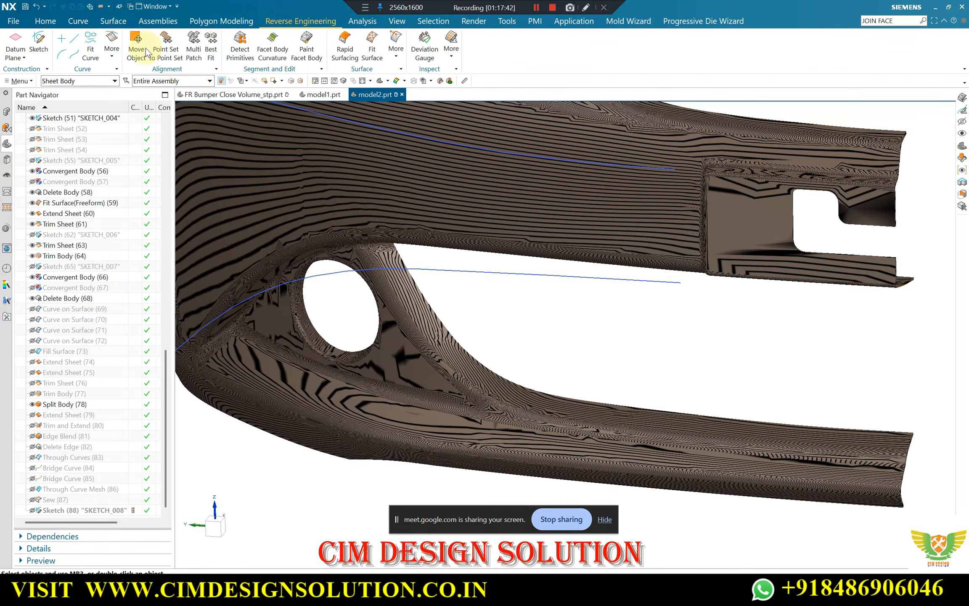
click(244, 23)
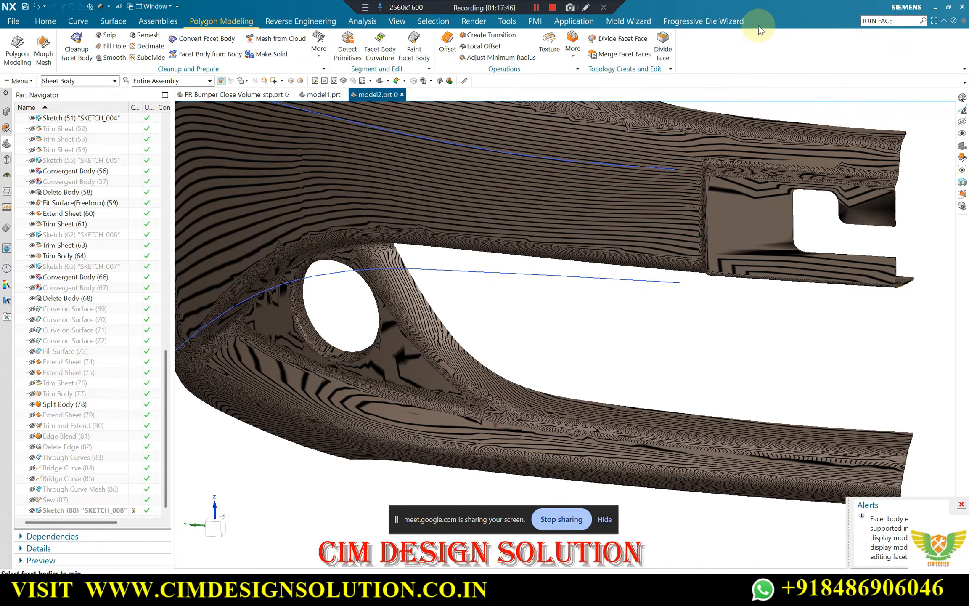
click(414, 311)
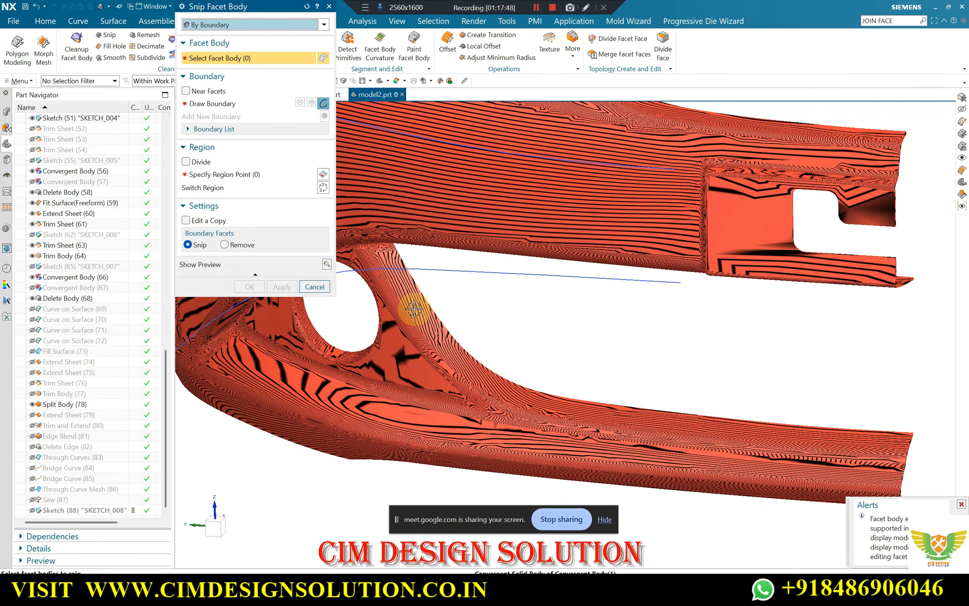
click(198, 220)
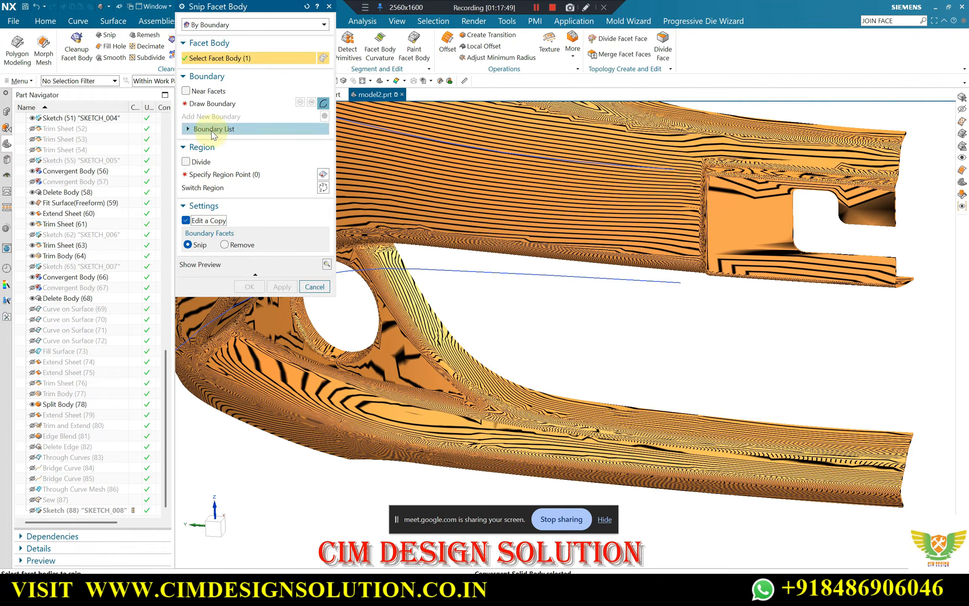
click(208, 104)
Draw the snip boundary along the pillar's inner crease, from its upper end round the lower bend onto the strip
scroll(382, 251, up, 3)
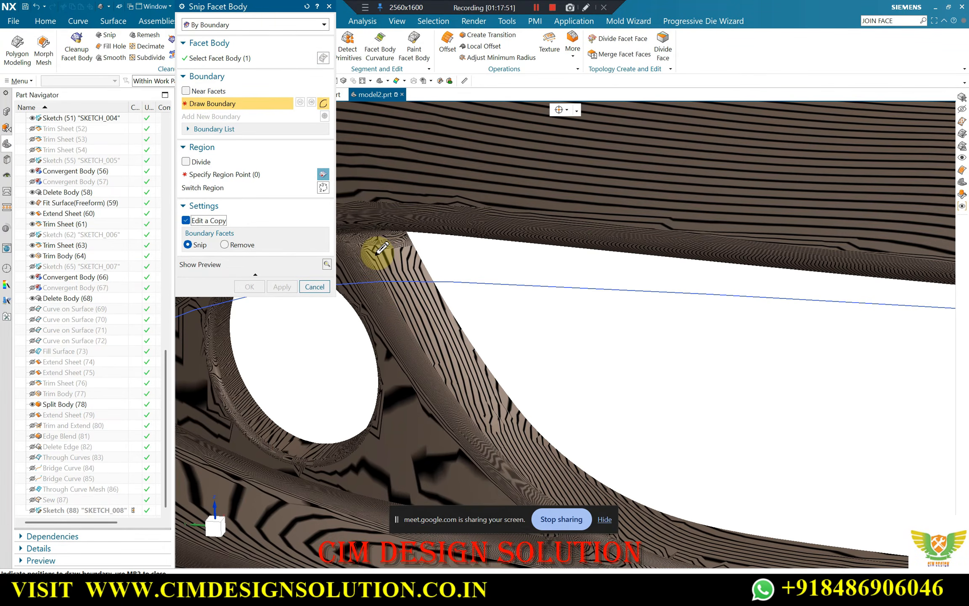
click(375, 254)
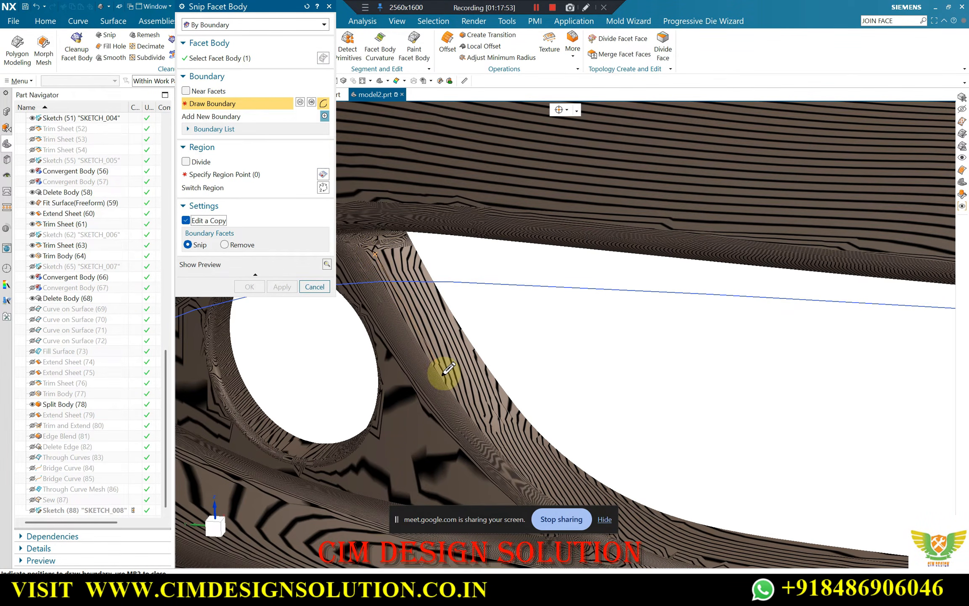
click(441, 369)
scroll(519, 466, down, 5)
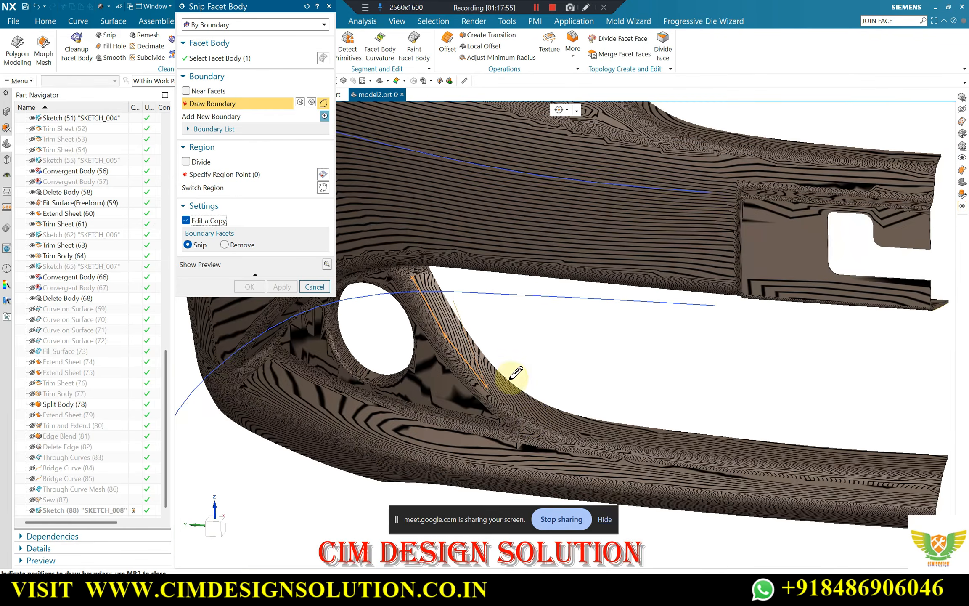
scroll(511, 376, up, 5)
click(501, 400)
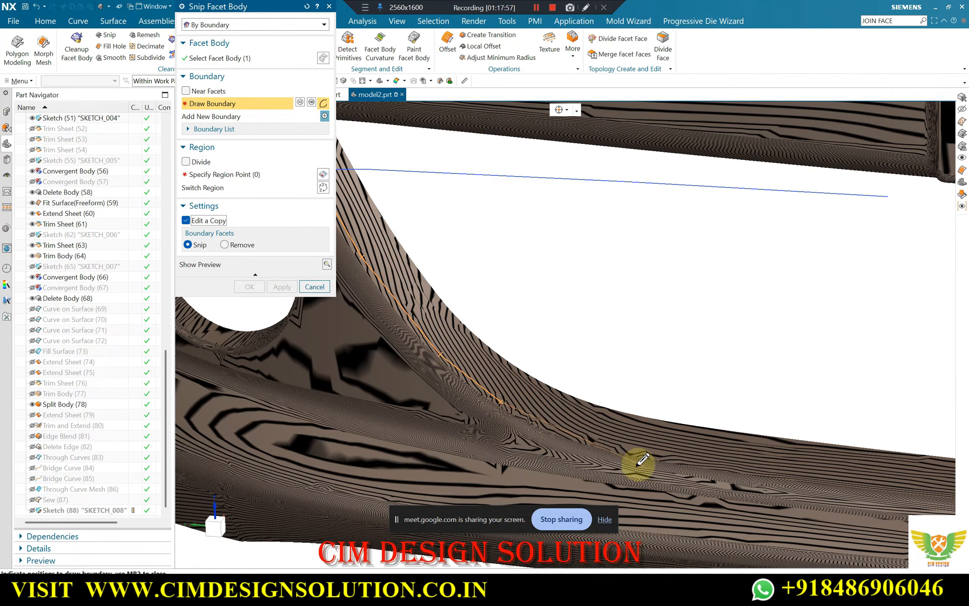
click(566, 433)
click(660, 457)
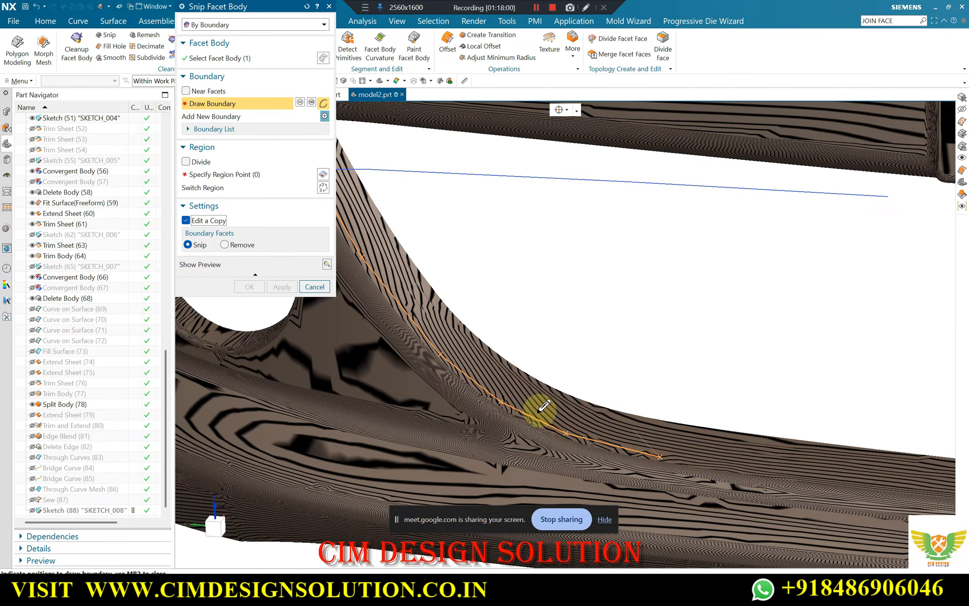
Continue the boundary along the strip's crease to its cut end, across it, and back along the strip's upper edge
scroll(540, 410, down, 3)
scroll(726, 450, up, 3)
click(687, 447)
scroll(689, 446, down, 2)
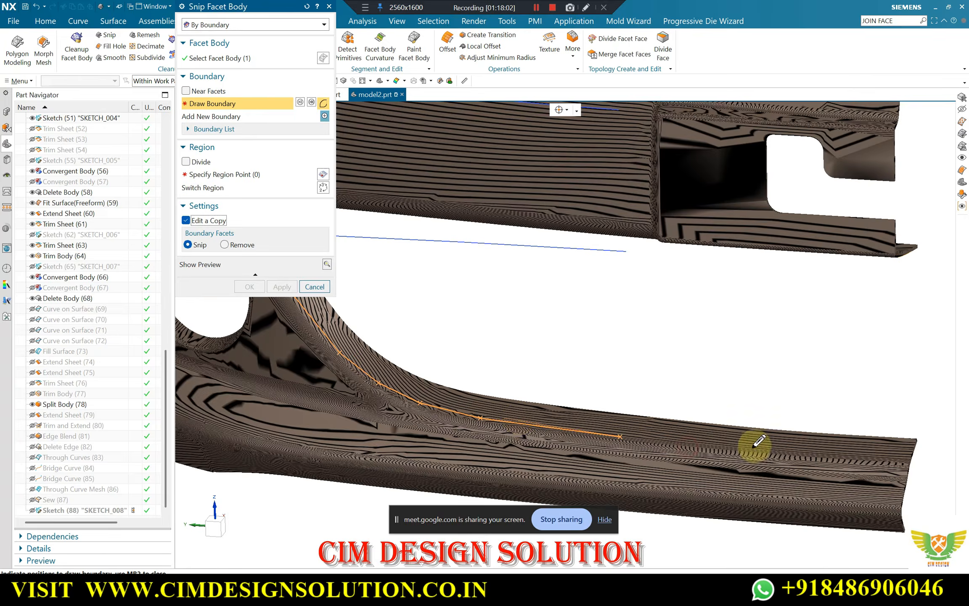
scroll(759, 443, up, 1)
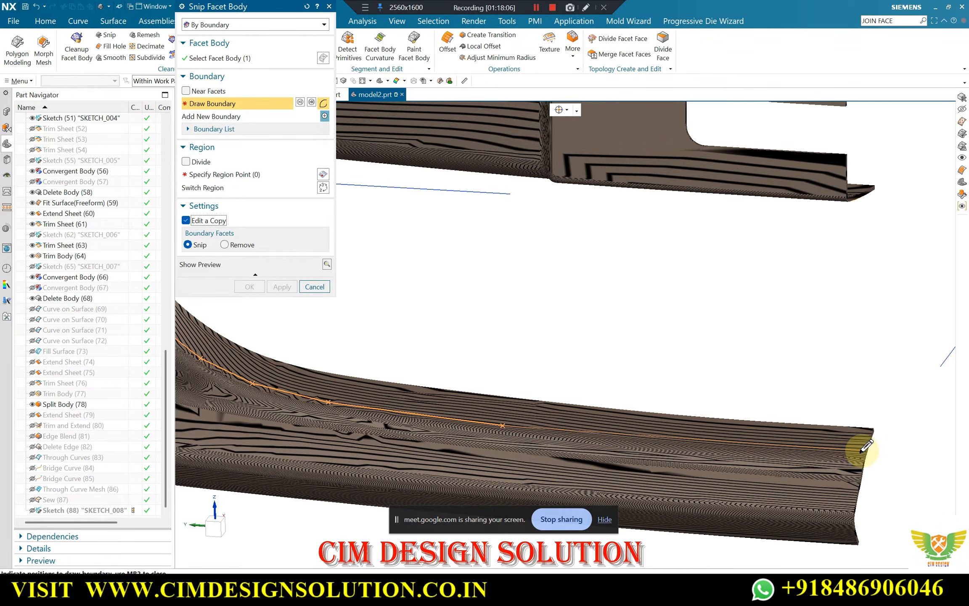
click(861, 450)
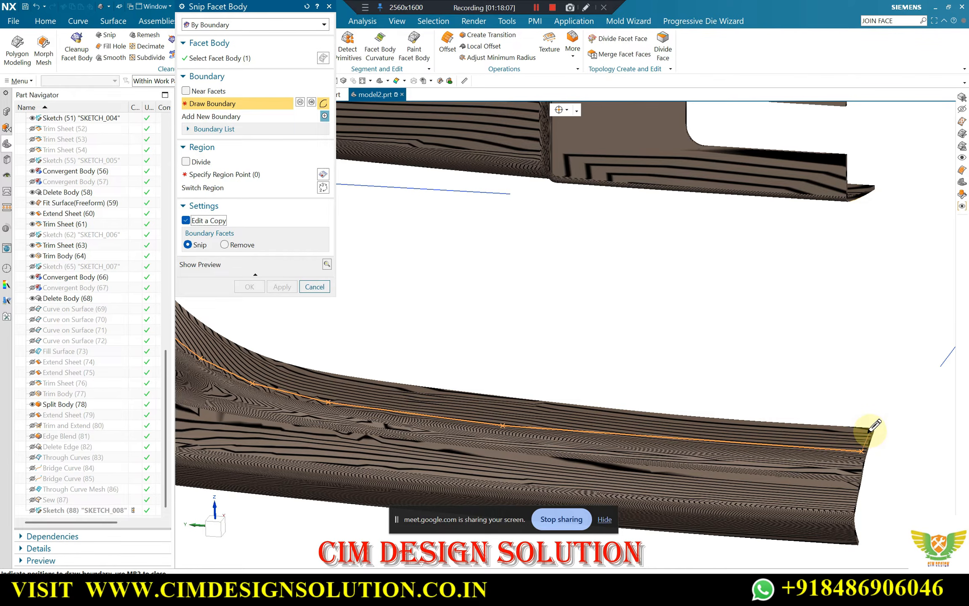
click(870, 430)
click(651, 417)
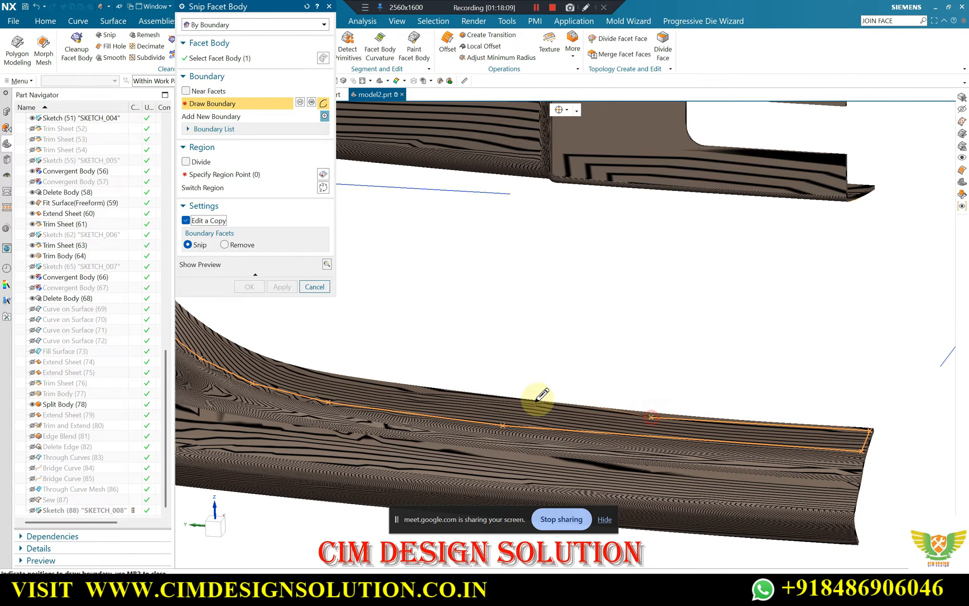
click(438, 394)
Carry the boundary round the bend and up the pillar's outer edge, closing it at the starting point
scroll(765, 454, down, 3)
scroll(512, 414, up, 4)
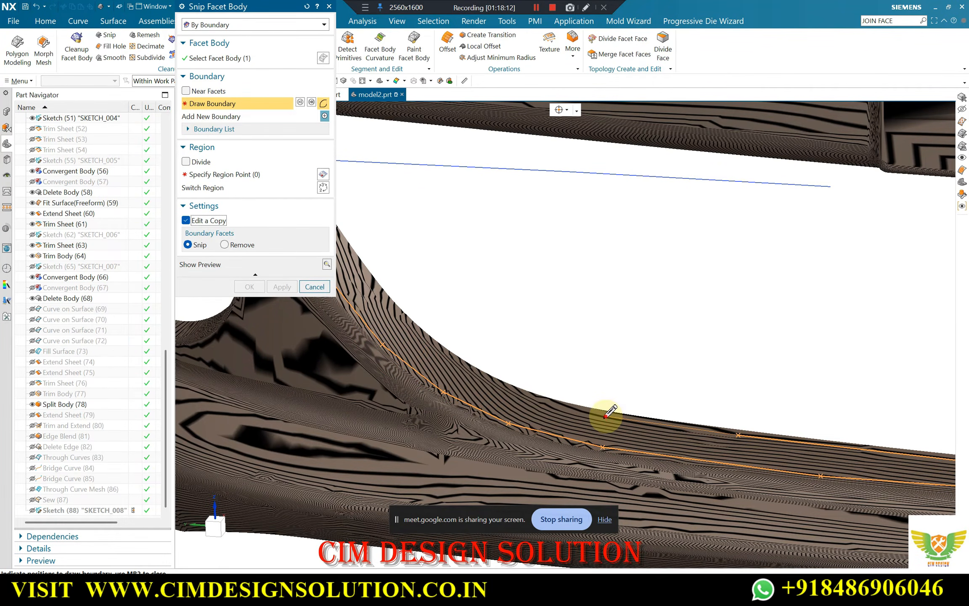
click(605, 415)
click(528, 397)
click(448, 360)
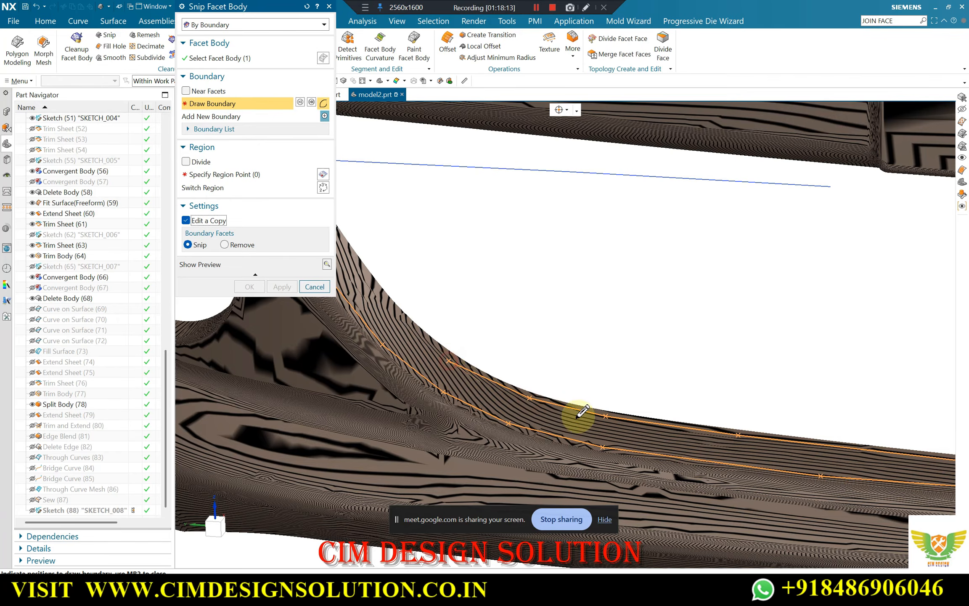
scroll(479, 339, up, 2)
click(486, 343)
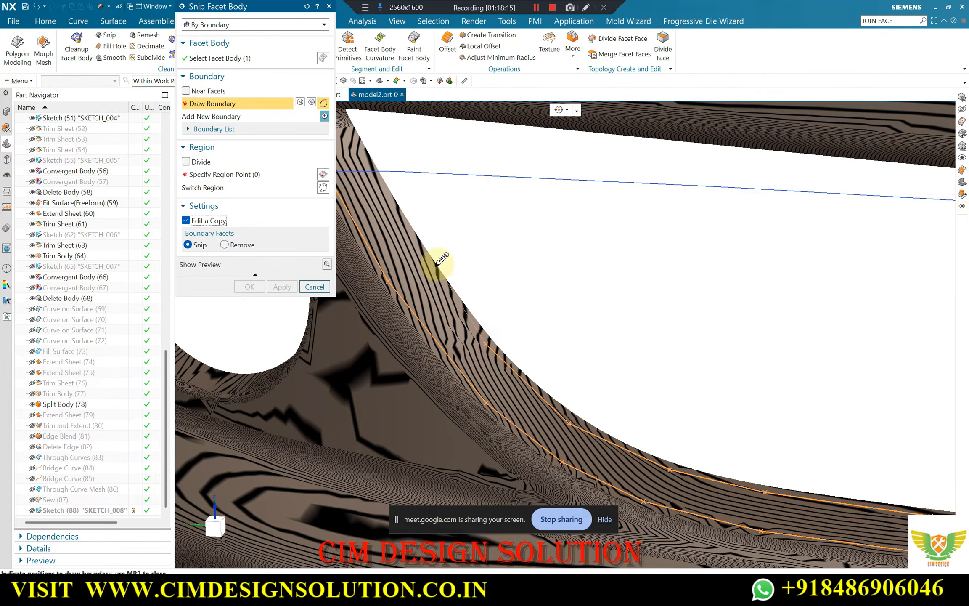
click(416, 251)
scroll(551, 413, down, 3)
scroll(439, 264, up, 5)
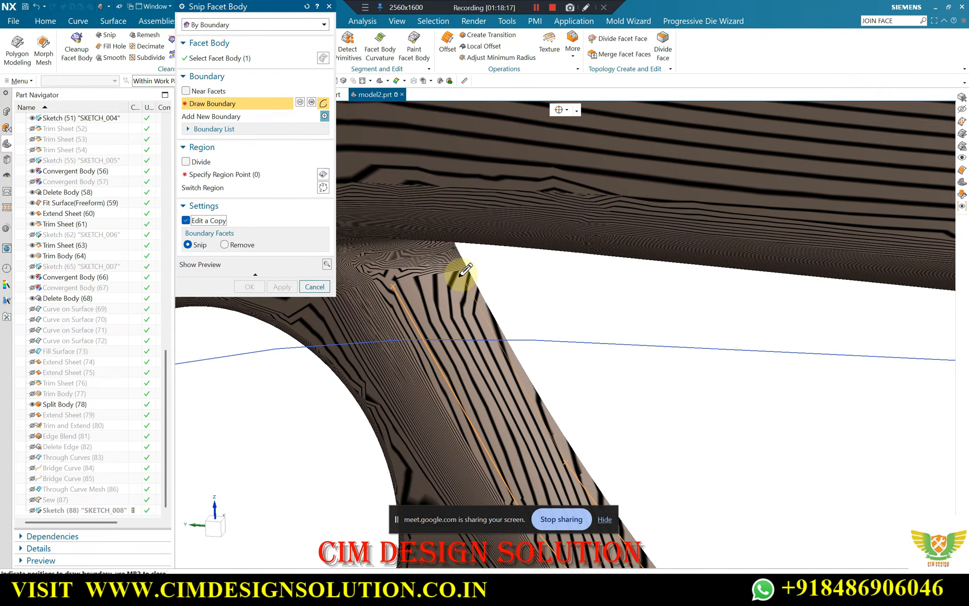
click(394, 284)
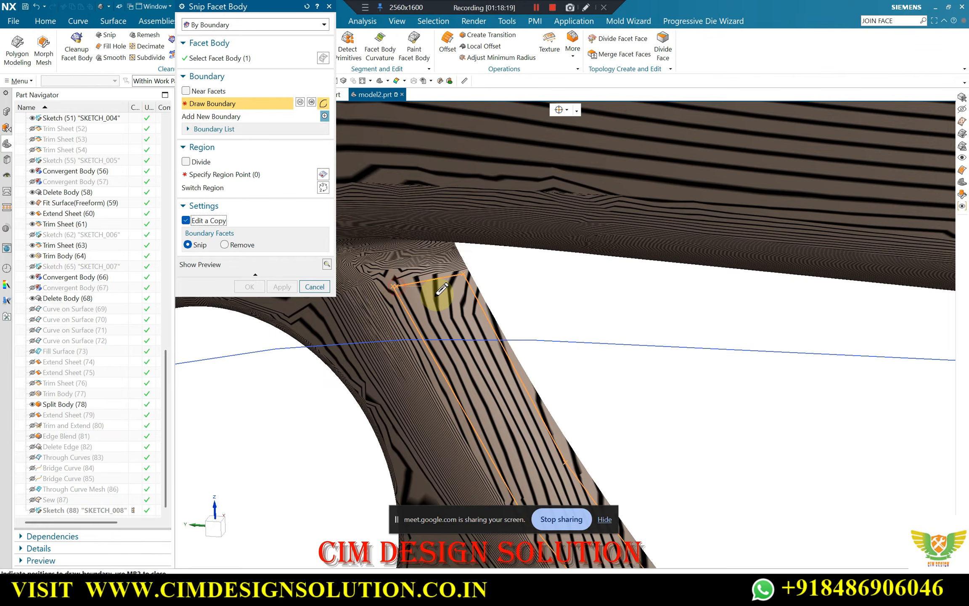
Keep the region inside the boundary, create the snipped facet copy and hide the scan
click(226, 174)
click(455, 320)
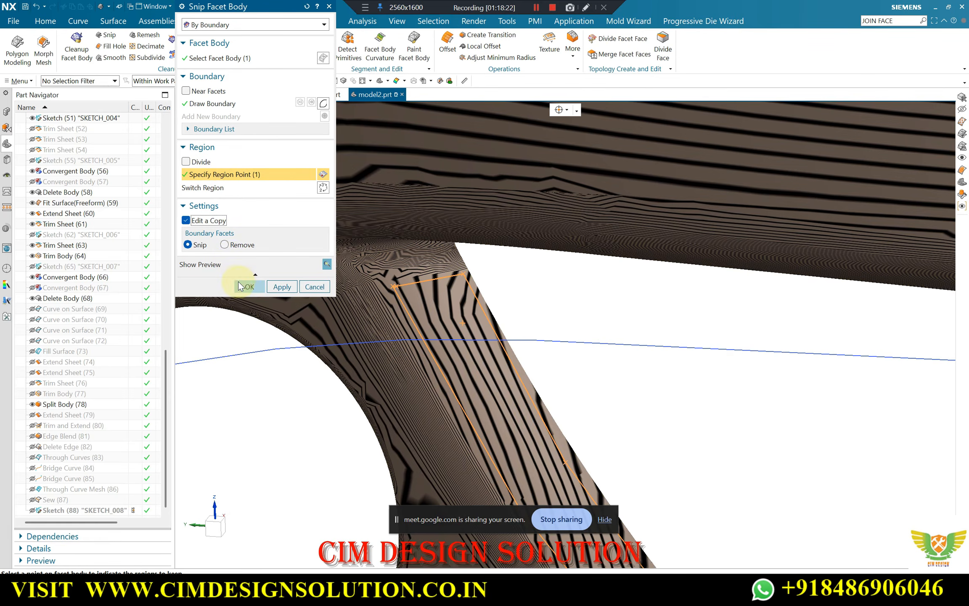
click(248, 286)
scroll(445, 271, down, 5)
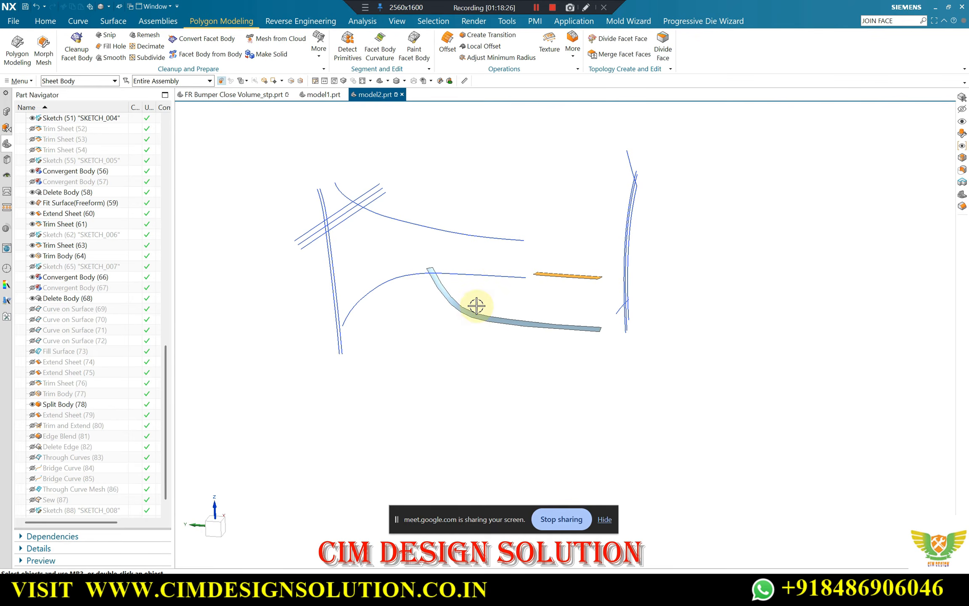
Delete the redundant facet strip lying behind the snipped flange strip with Delete Body
scroll(476, 305, up, 6)
scroll(455, 232, up, 3)
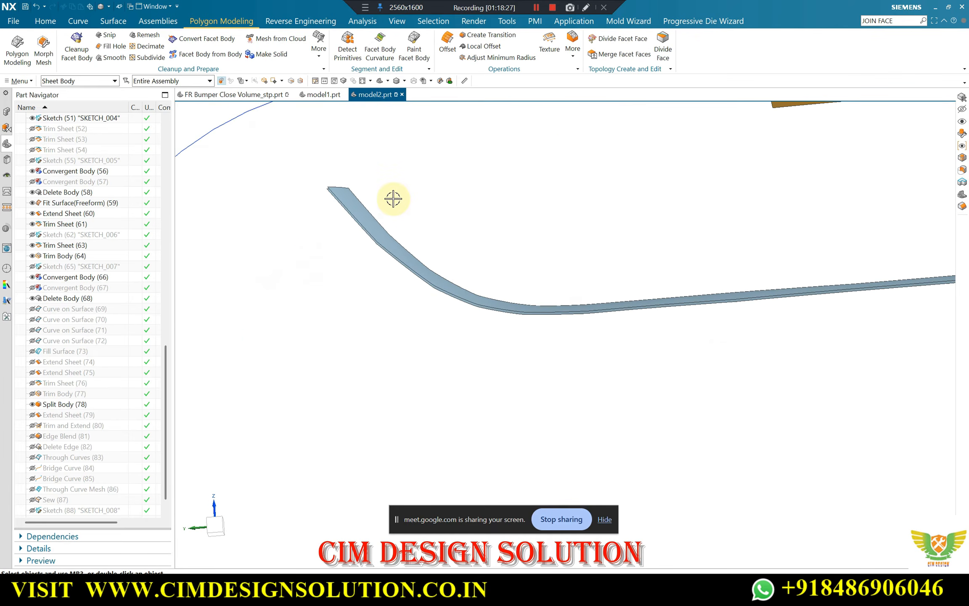
click(45, 21)
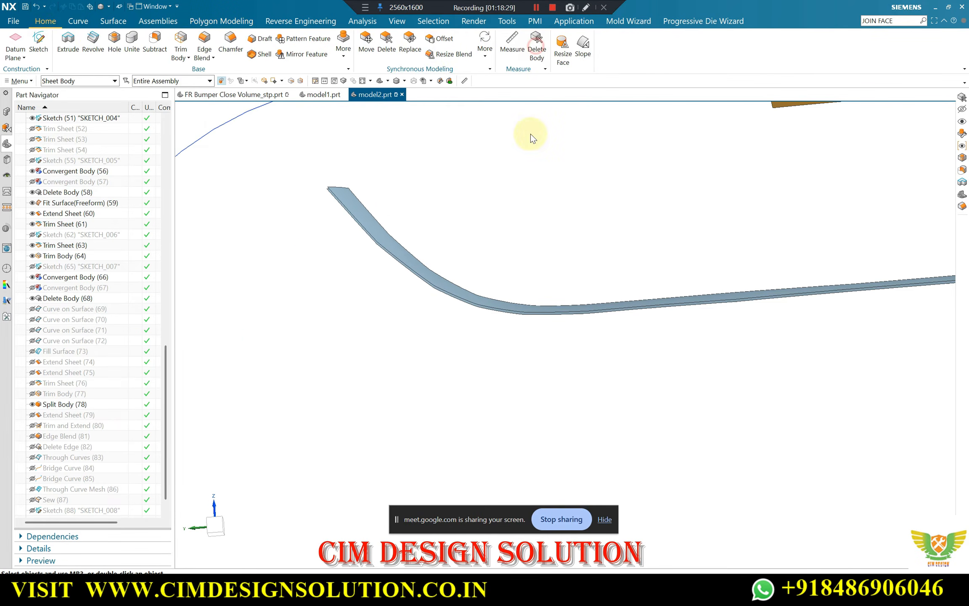
scroll(331, 192, up, 5)
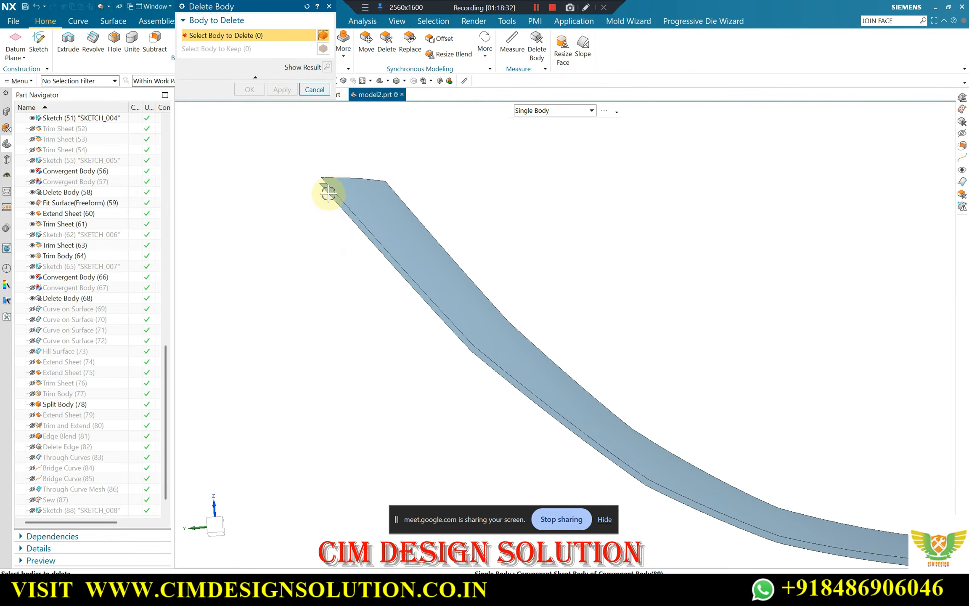
click(328, 192)
click(252, 89)
scroll(304, 199, down, 6)
Hide the small trimmed fit surface beside the snipped facet strip
middle_drag(350, 237, 573, 309)
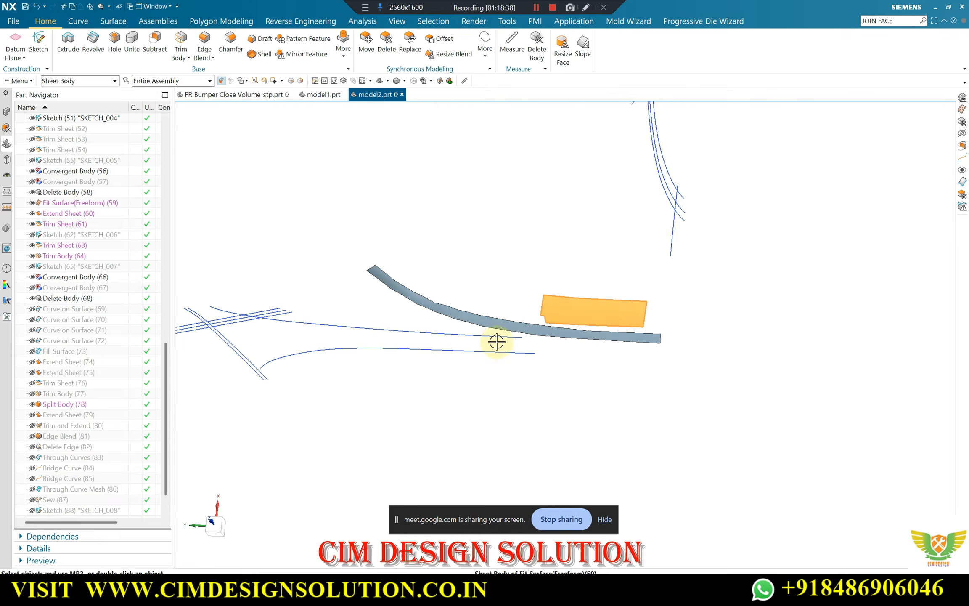
key(ctrl+b)
scroll(424, 312, up, 1)
middle_drag(424, 311, 450, 270)
scroll(450, 273, down, 2)
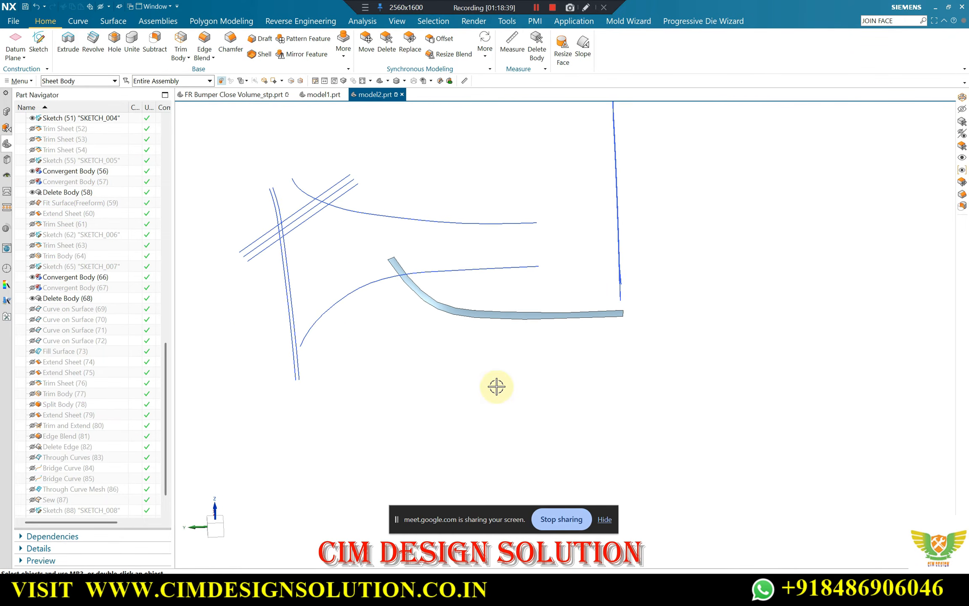
Compare the snipped facet strip with the SKETCH_008 curves by showing the sketch in a straight-on view and hiding it again
key(F8)
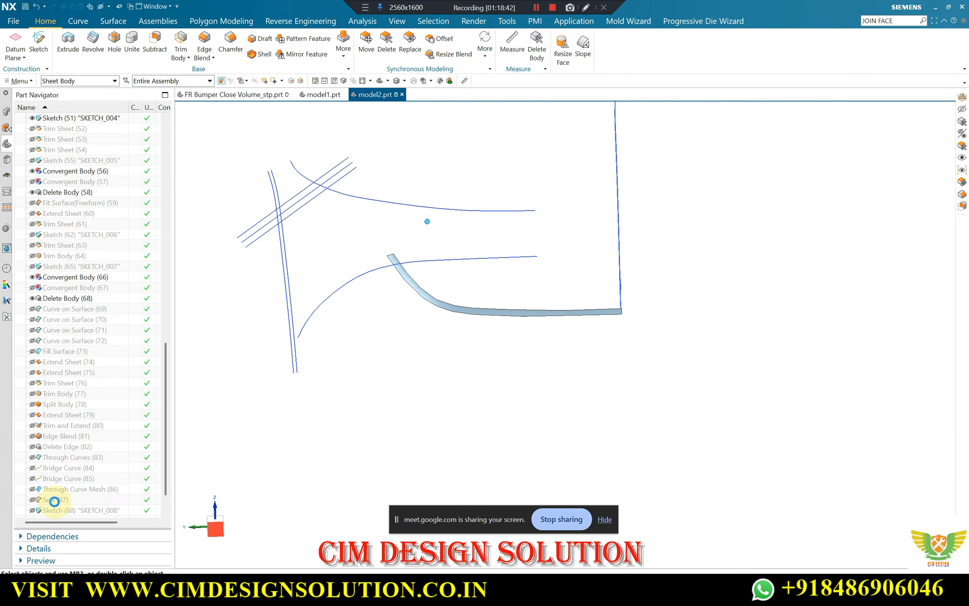
scroll(52, 502, down, 1)
click(34, 478)
scroll(381, 275, up, 3)
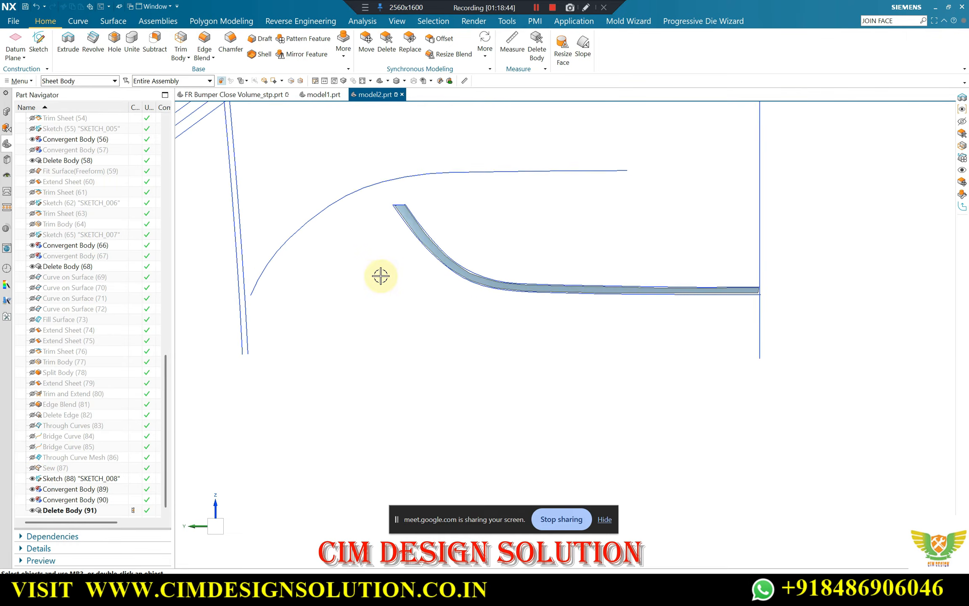
scroll(879, 288, up, 2)
scroll(765, 296, down, 4)
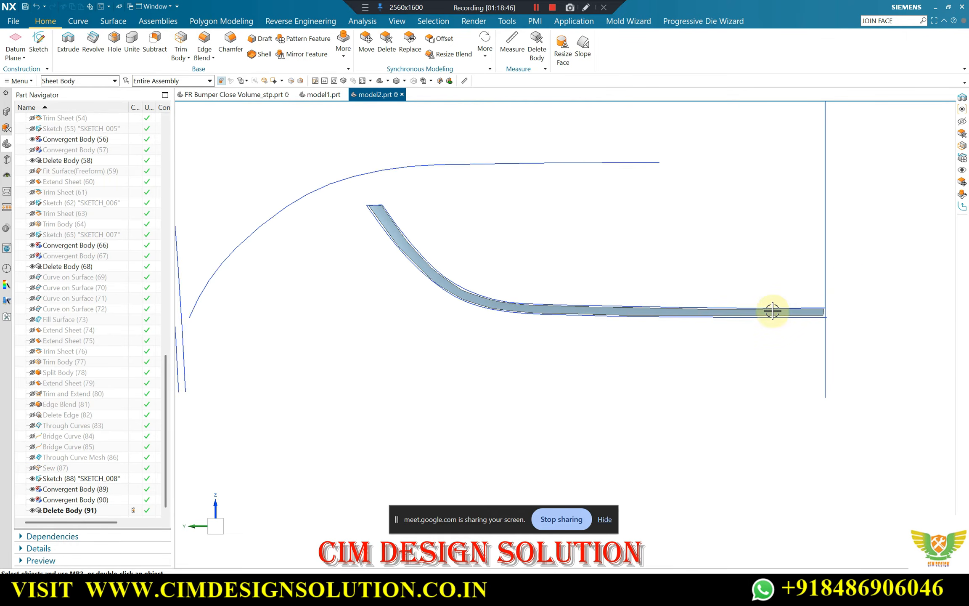
click(33, 478)
mouse_move(552, 287)
middle_down()
mouse_move(541, 307)
mouse_move(513, 303)
mouse_move(597, 261)
mouse_move(480, 253)
mouse_move(486, 270)
middle_up()
key(F8)
scroll(486, 270, up, 3)
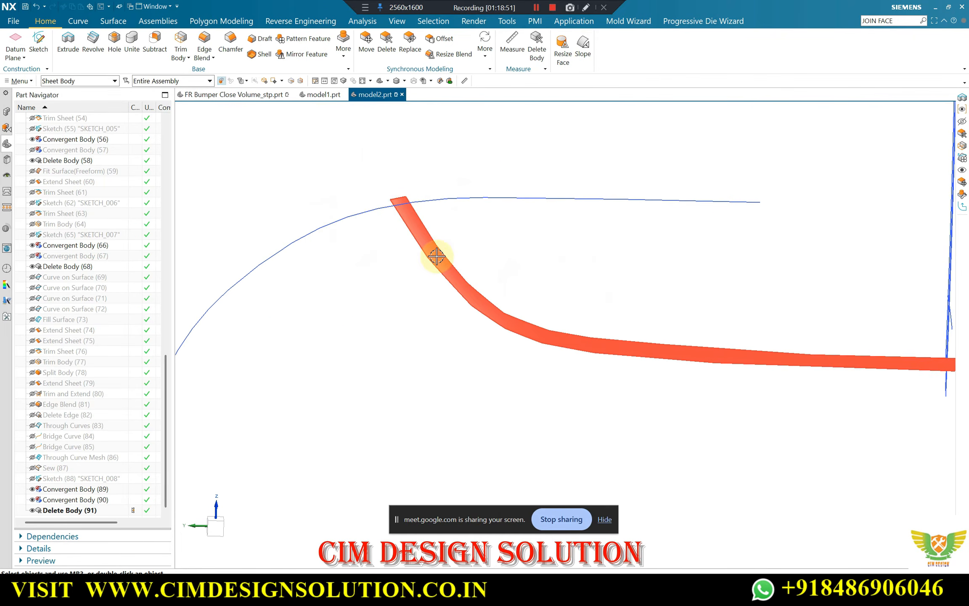
scroll(530, 326, down, 3)
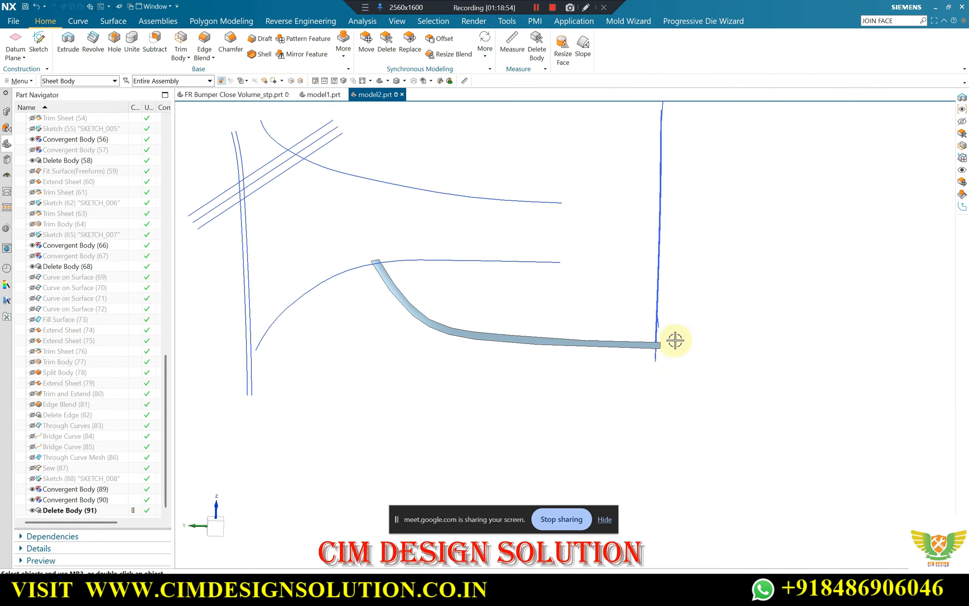
Try to fit a freeform surface to the snipped flange strip with U/V degrees 7 and 4 and patches 9 and 3
scroll(380, 324, up, 3)
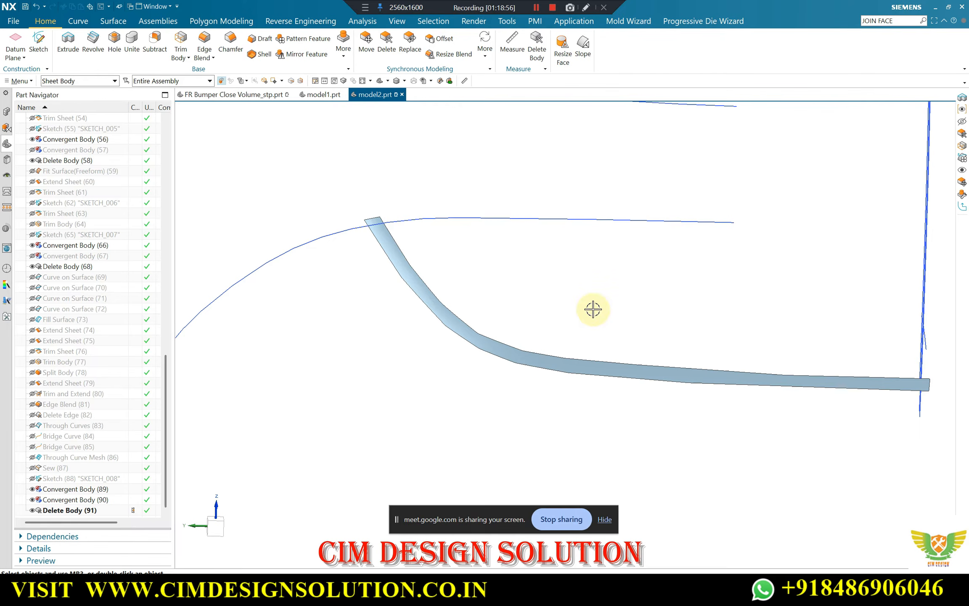
click(319, 21)
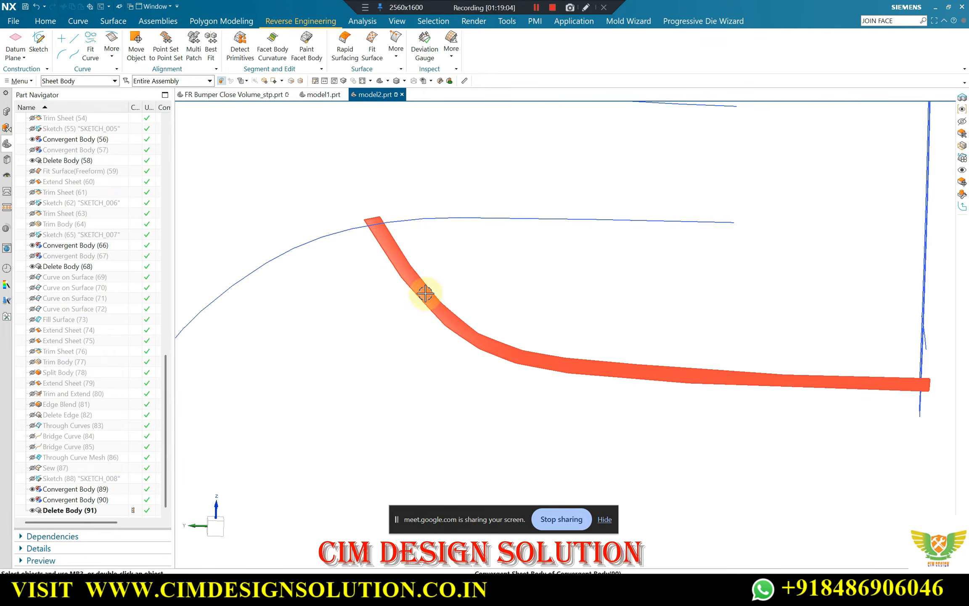
scroll(463, 315, down, 2)
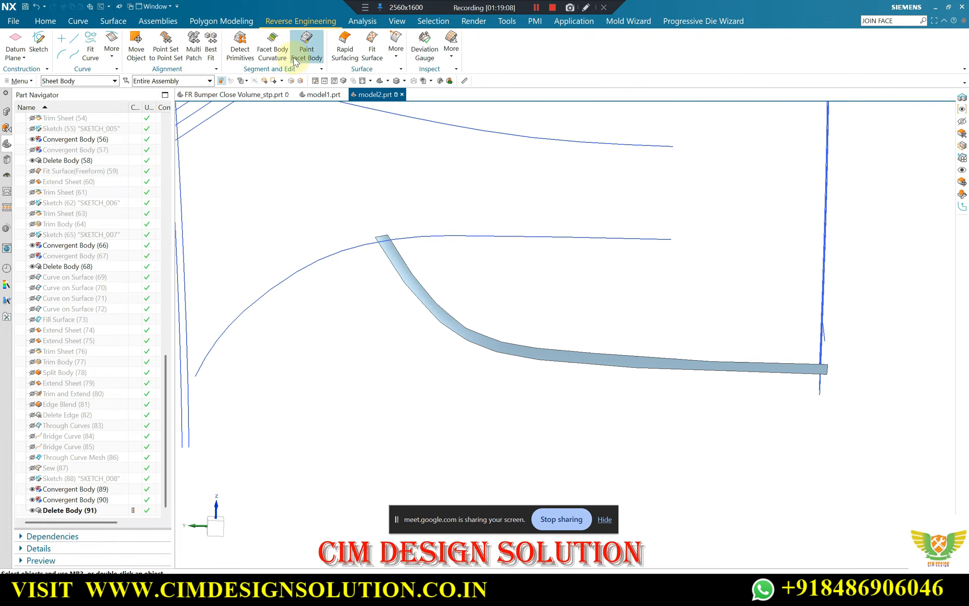
click(370, 52)
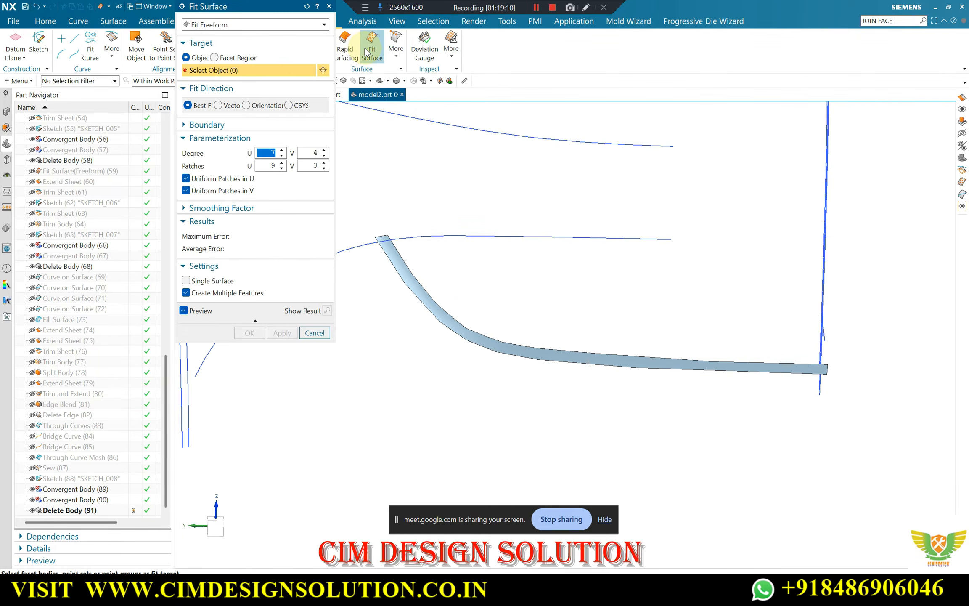
click(405, 268)
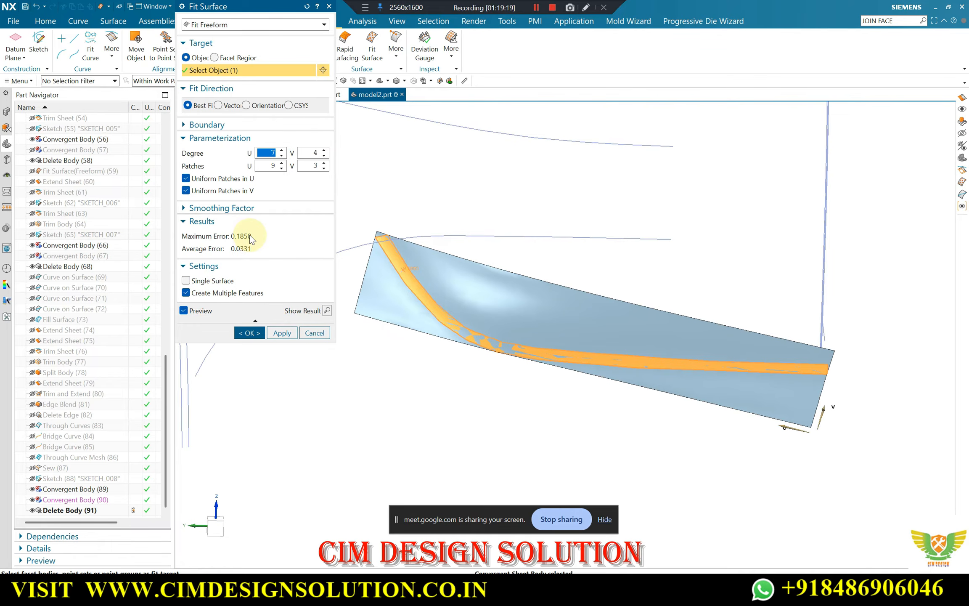
middle_click(274, 233)
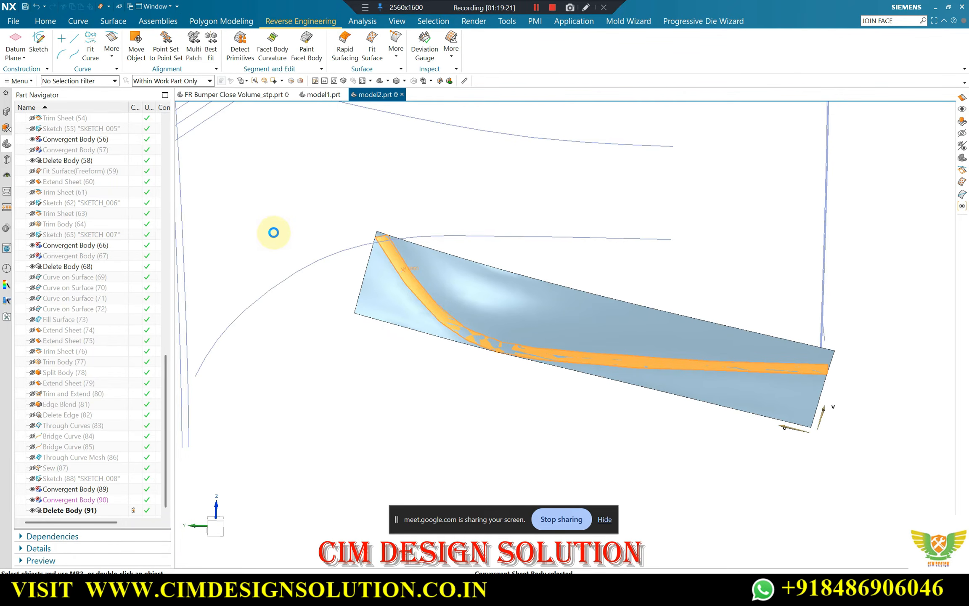
click(453, 300)
scroll(402, 266, up, 3)
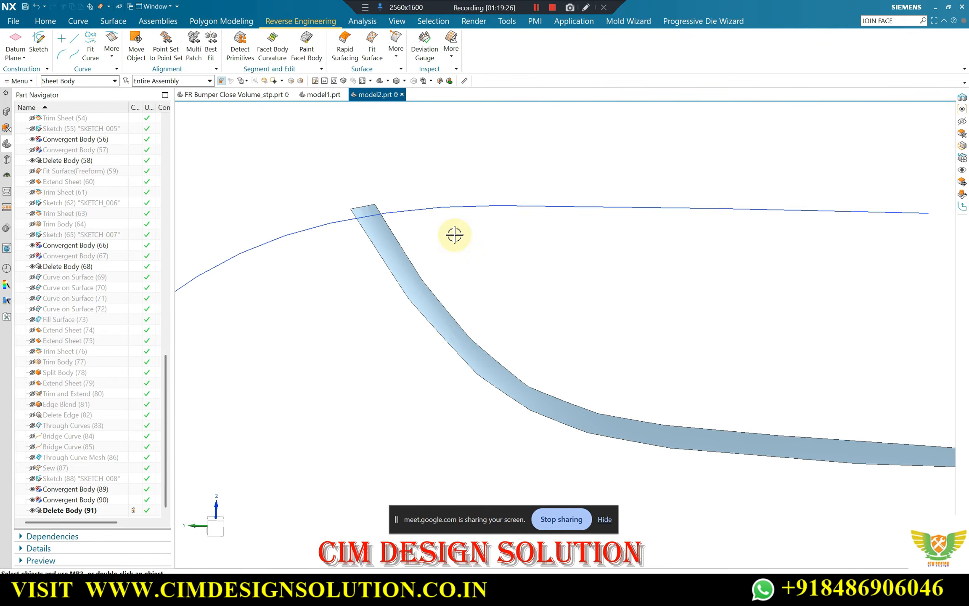
Start a Curve on Surface on the flange strip's face with two points along its upper edge, beginning at the upper end corner
scroll(421, 311, down, 1)
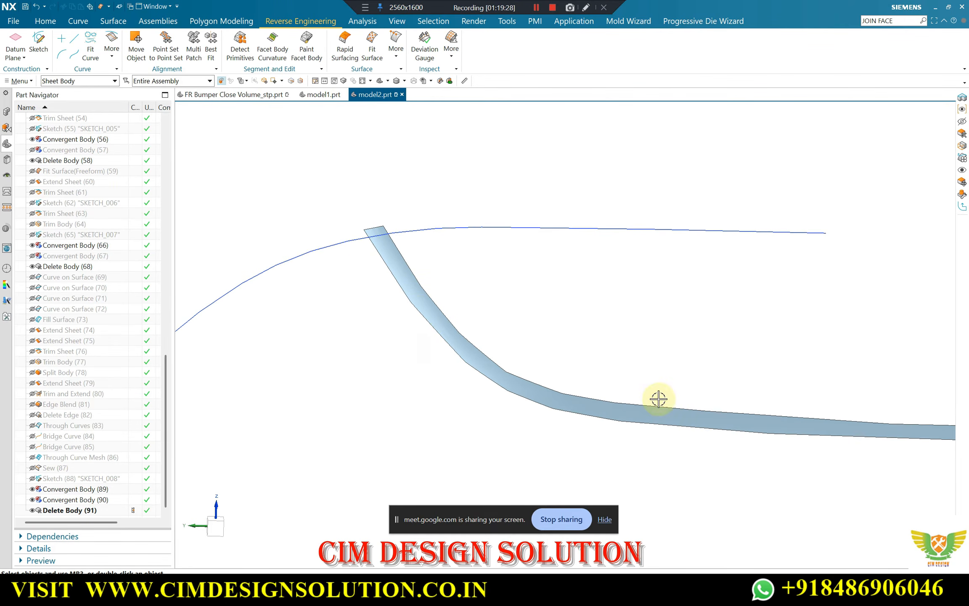
scroll(412, 321, down, 2)
scroll(428, 309, up, 2)
middle_drag(429, 311, 430, 337)
click(77, 22)
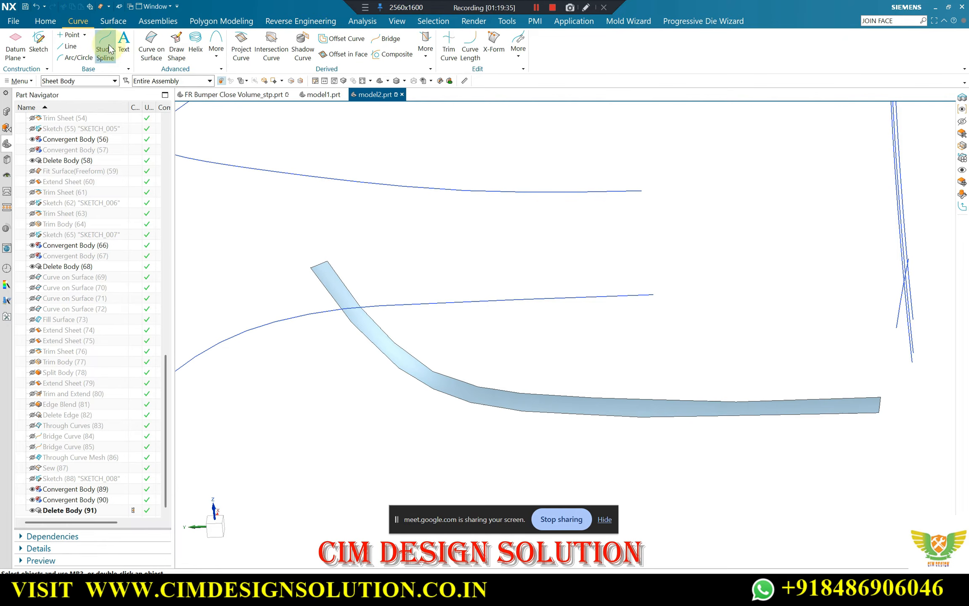
click(147, 40)
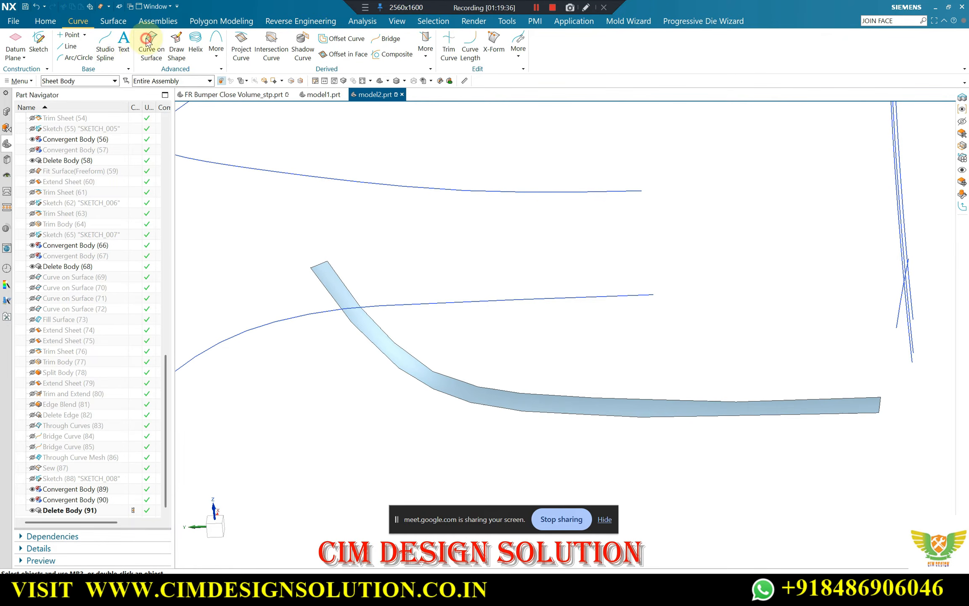
click(395, 354)
click(214, 80)
scroll(336, 263, up, 5)
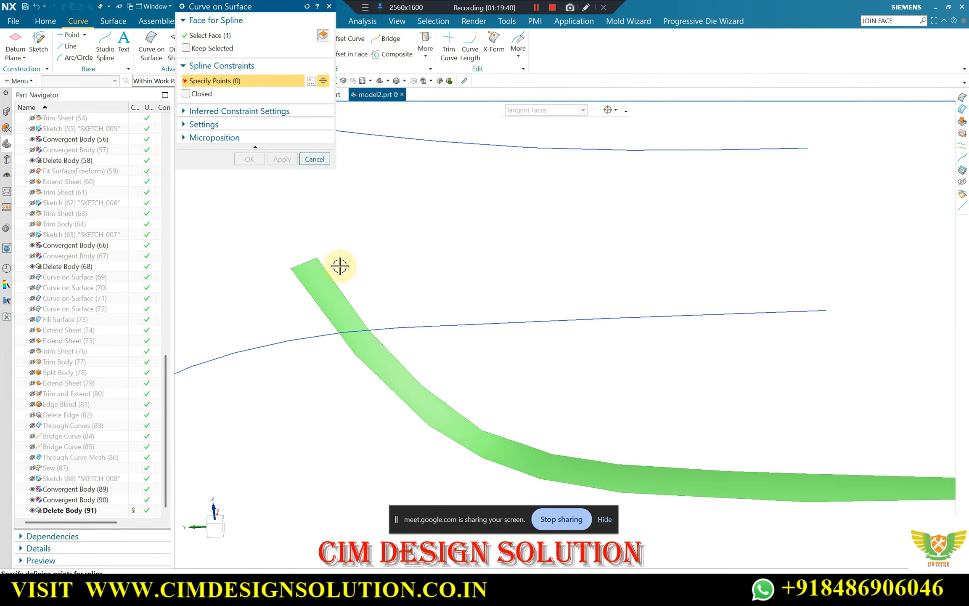
scroll(311, 259, up, 3)
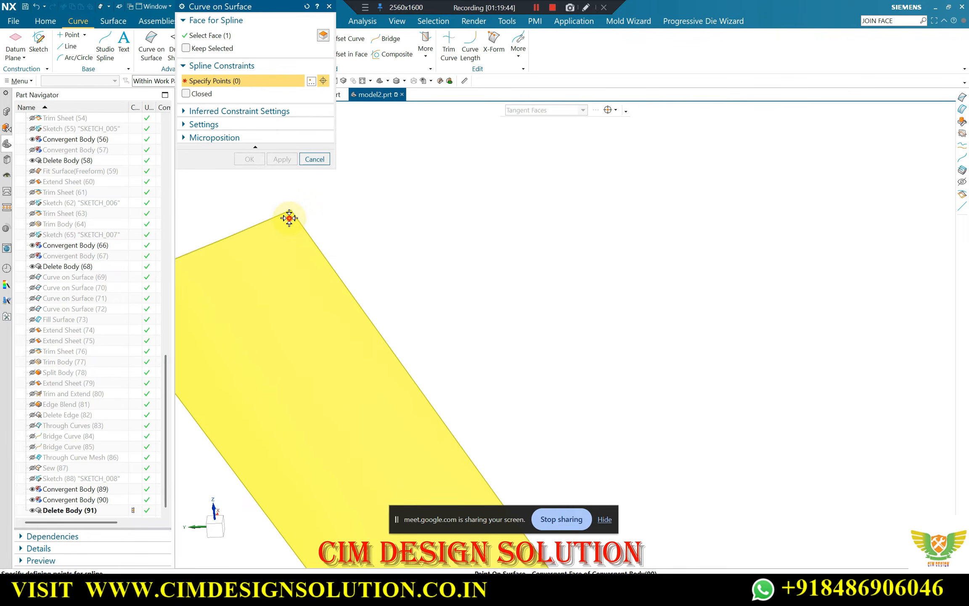
click(399, 373)
scroll(413, 391, down, 2)
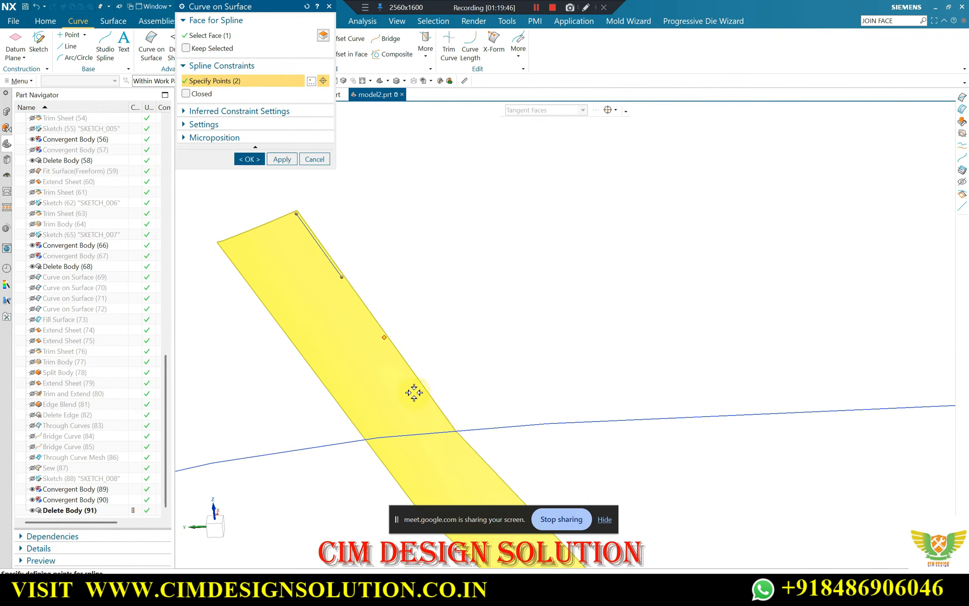
Continue the surface curve with five more points just inside the upper edge, down the slope and through the bend
scroll(438, 408, up, 5)
click(436, 408)
scroll(348, 270, down, 2)
scroll(515, 470, up, 3)
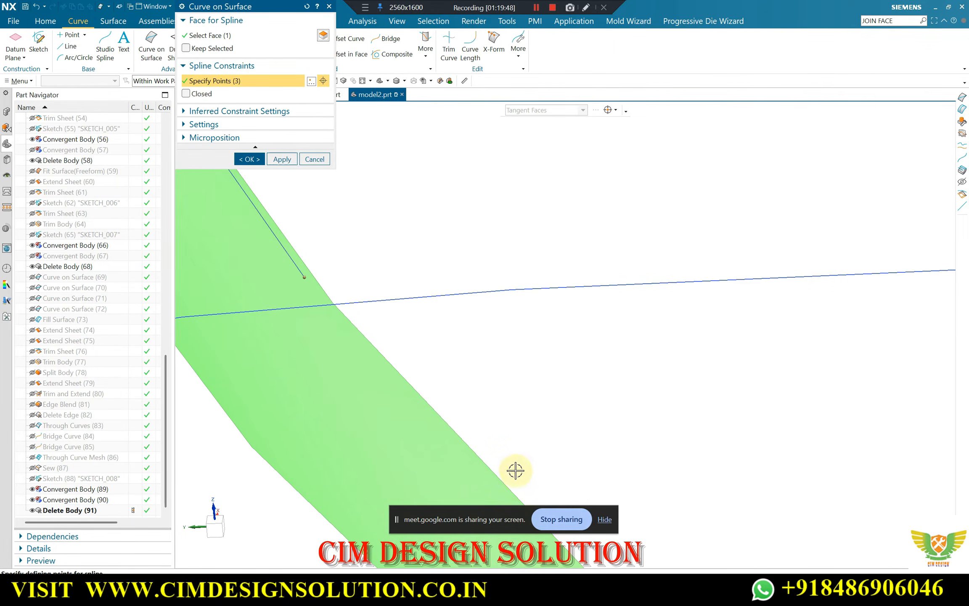
click(481, 467)
scroll(287, 244, down, 2)
scroll(443, 415, up, 3)
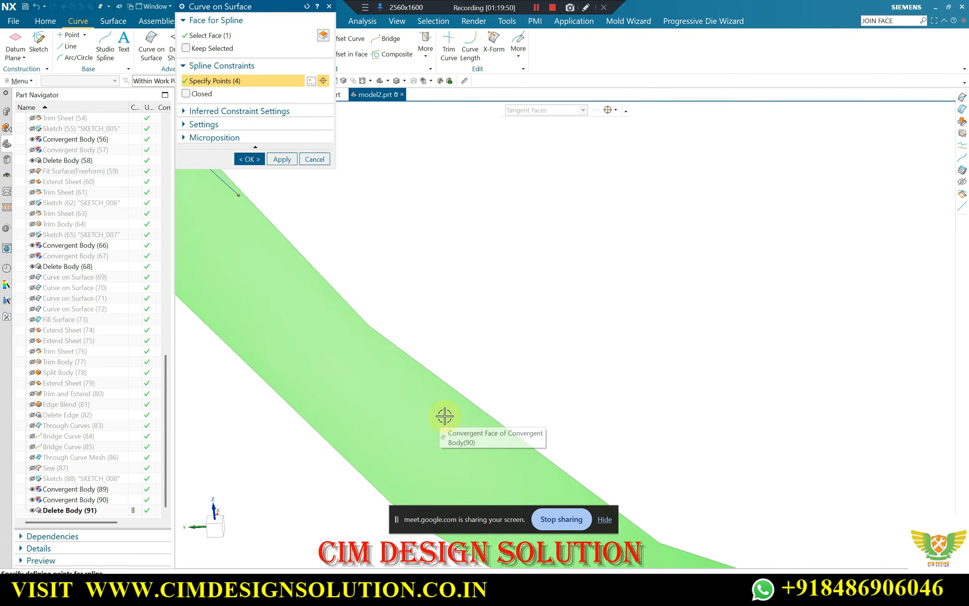
click(456, 400)
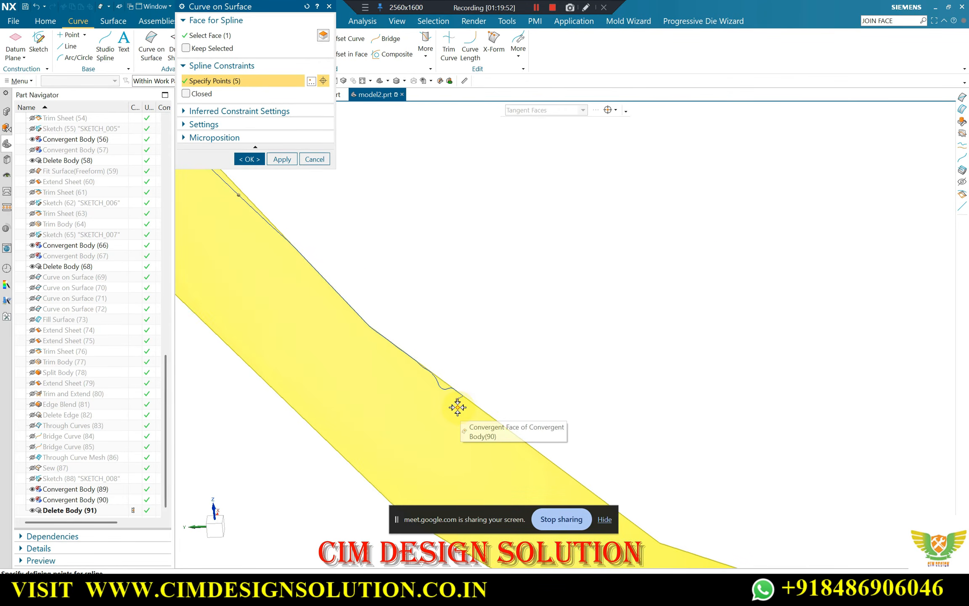
scroll(458, 404, up, 3)
scroll(465, 418, down, 2)
scroll(372, 335, up, 3)
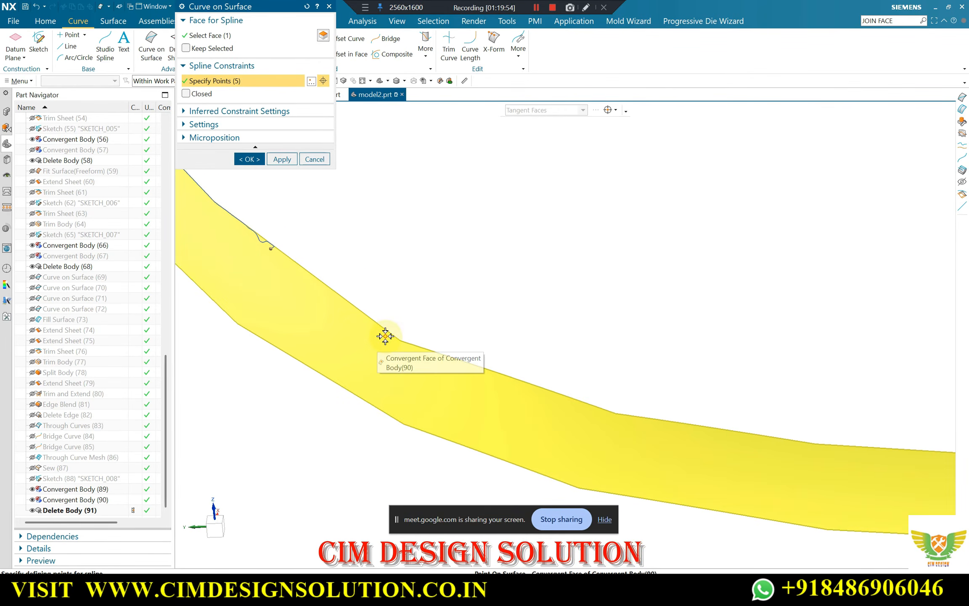
click(386, 335)
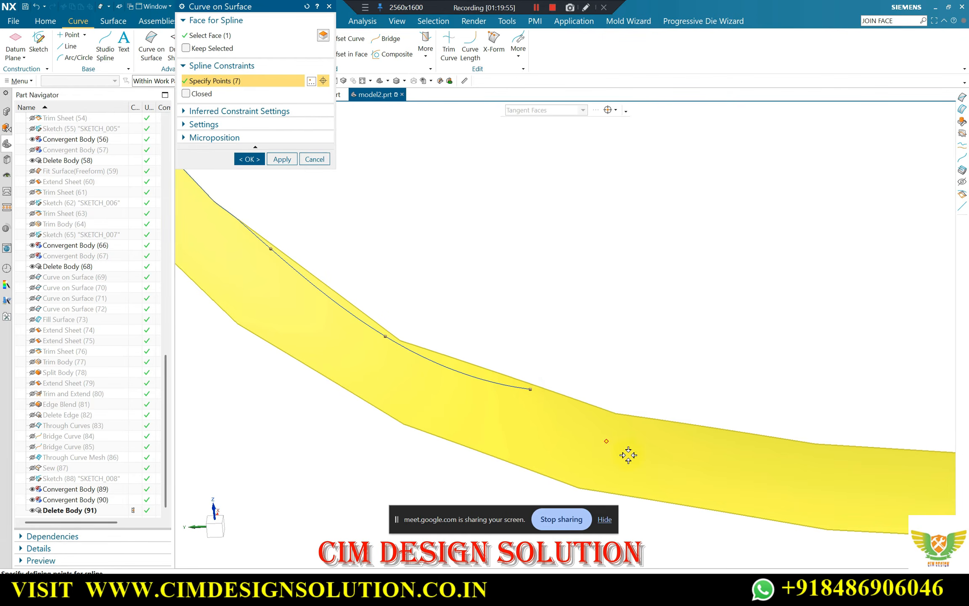
Add two more curve points along the upper edge where the strip flattens out after the bend
scroll(628, 455, down, 2)
scroll(465, 373, down, 2)
scroll(309, 270, down, 2)
scroll(485, 368, up, 2)
scroll(375, 281, up, 2)
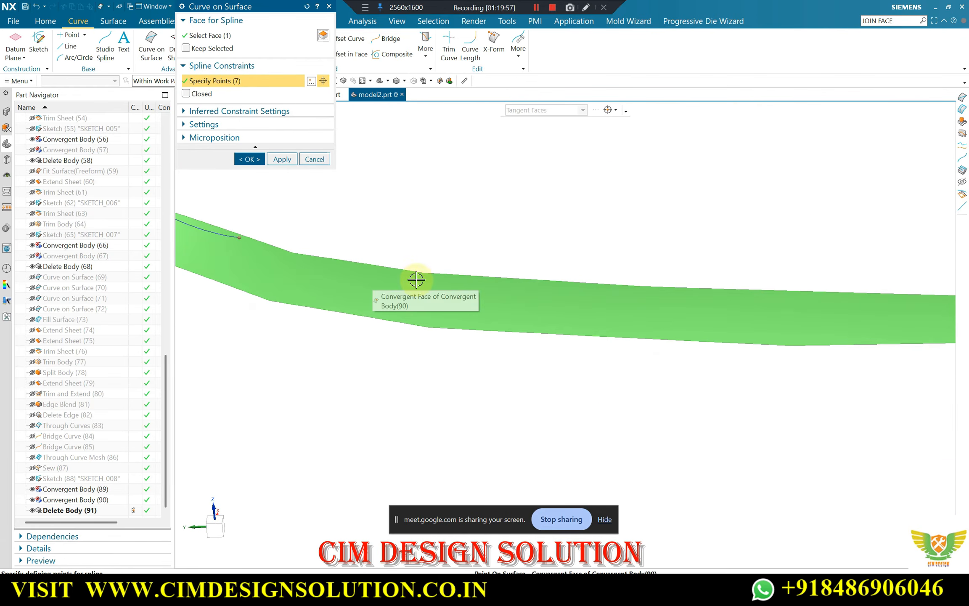
click(472, 280)
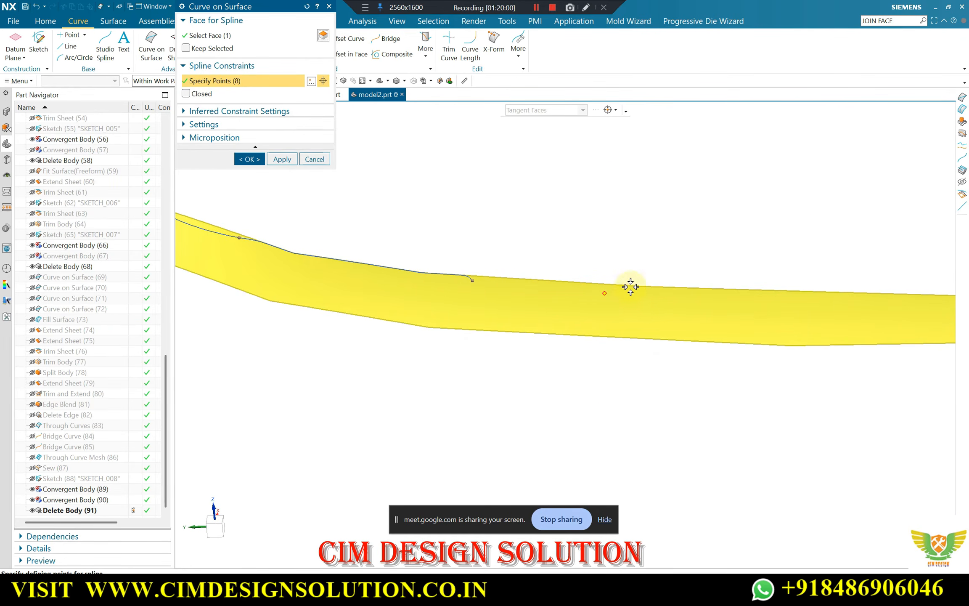
click(714, 294)
scroll(599, 291, down, 2)
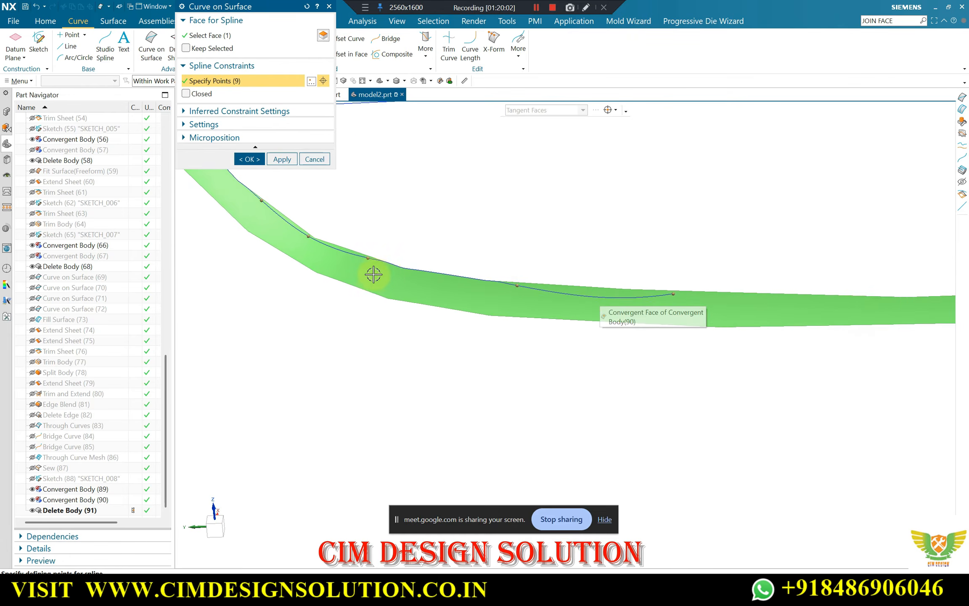
Delete the curve point at the end of the bend and extend the curve with two points to the strip's far end
scroll(365, 274, down, 1)
right_click(368, 261)
click(393, 284)
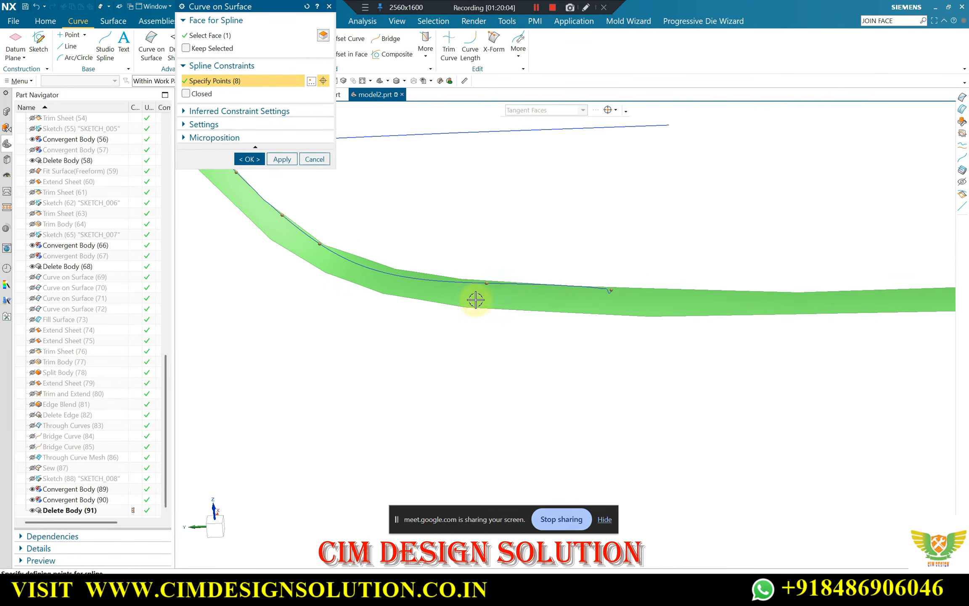
scroll(452, 300, down, 2)
scroll(667, 292, up, 5)
click(705, 298)
scroll(397, 303, down, 3)
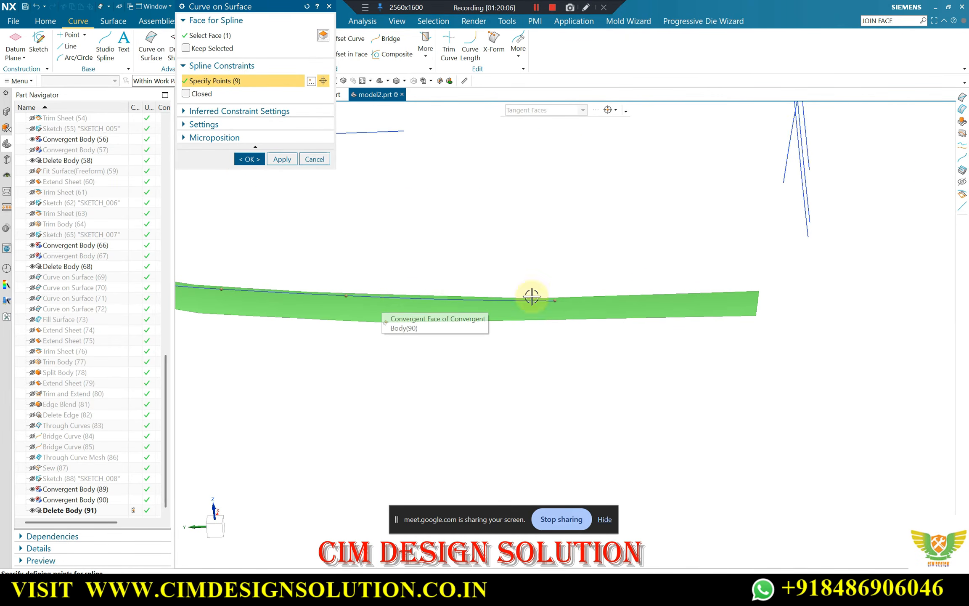
click(772, 299)
scroll(770, 297, down, 2)
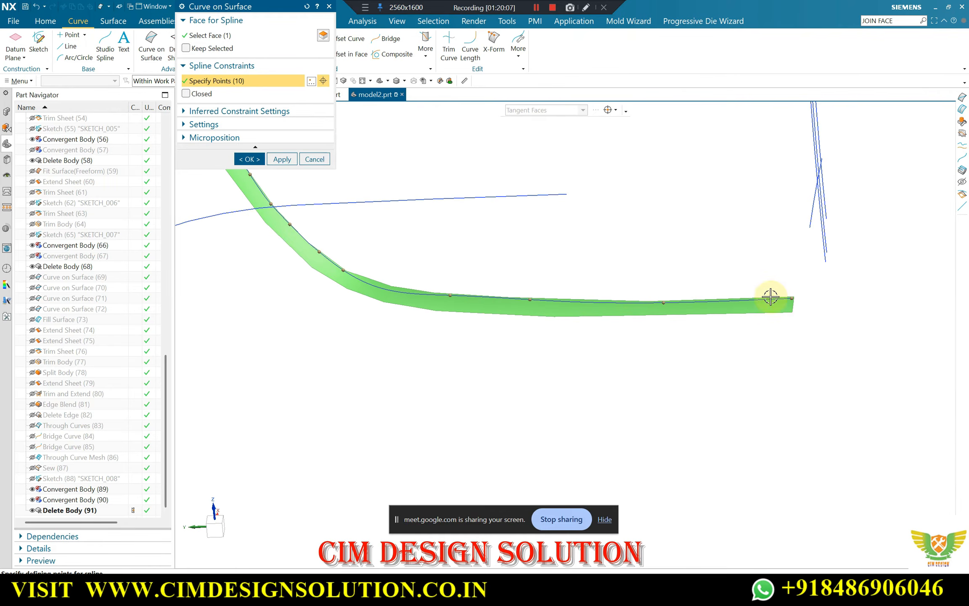
Add a curve point in the lower bend, pull it closer to the upper edge, and delete a surplus point on the slope
scroll(324, 239, up, 4)
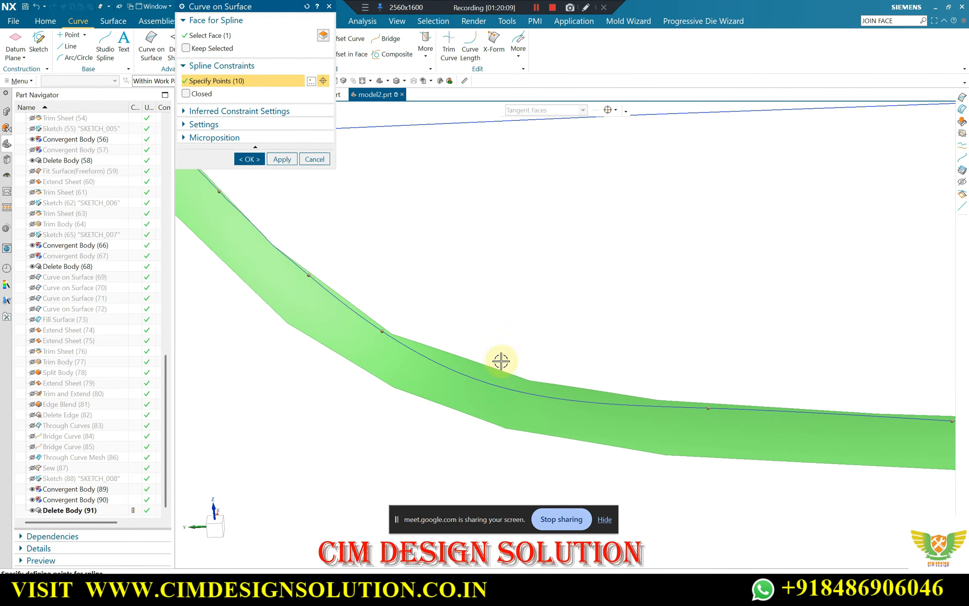
click(499, 385)
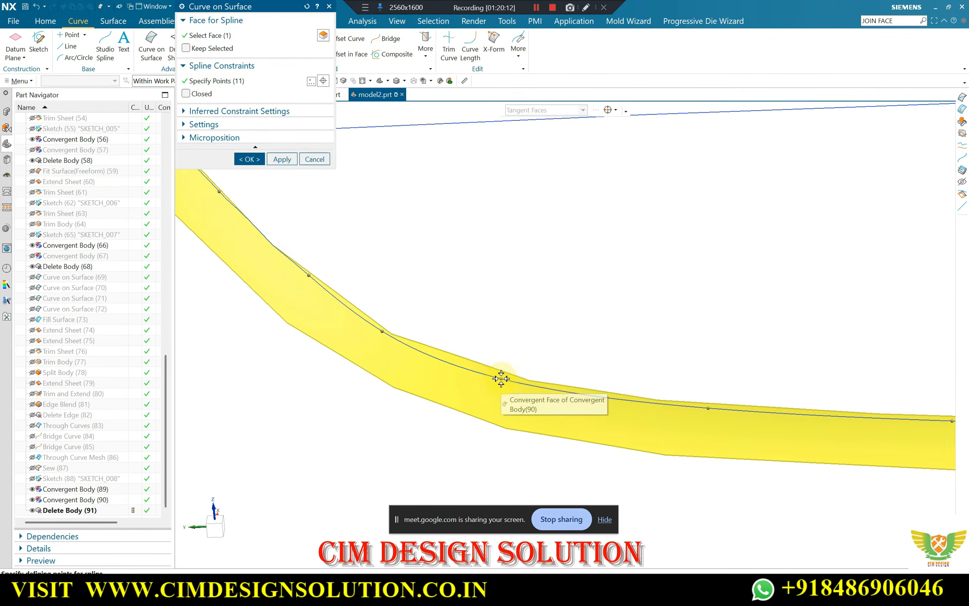
middle_drag(465, 391, 350, 283)
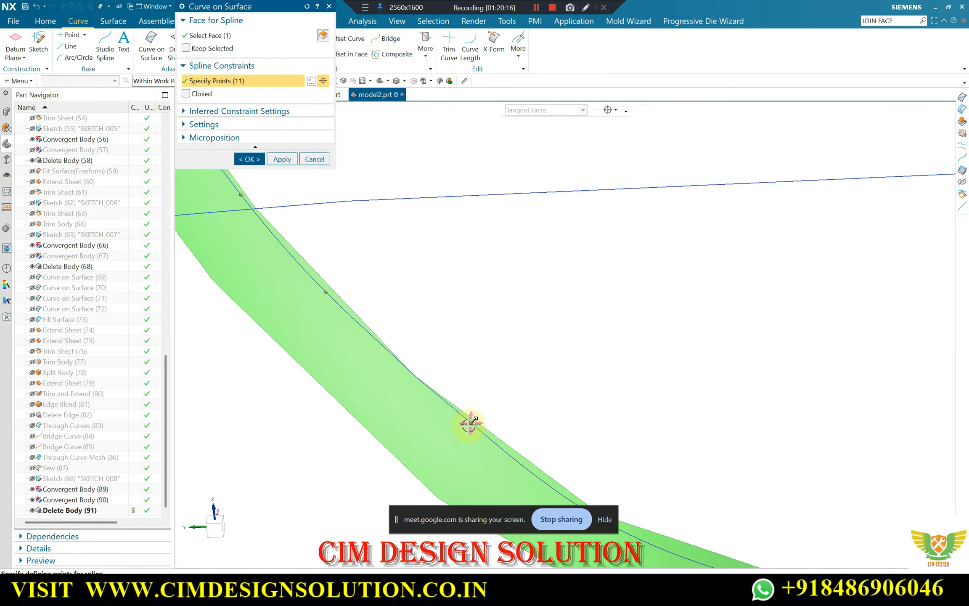
click(486, 445)
Delete the second curve point, just below the strip's upper end corner, to smooth the start of the curve
middle_drag(448, 398, 337, 255)
scroll(338, 241, up, 4)
scroll(346, 281, down, 2)
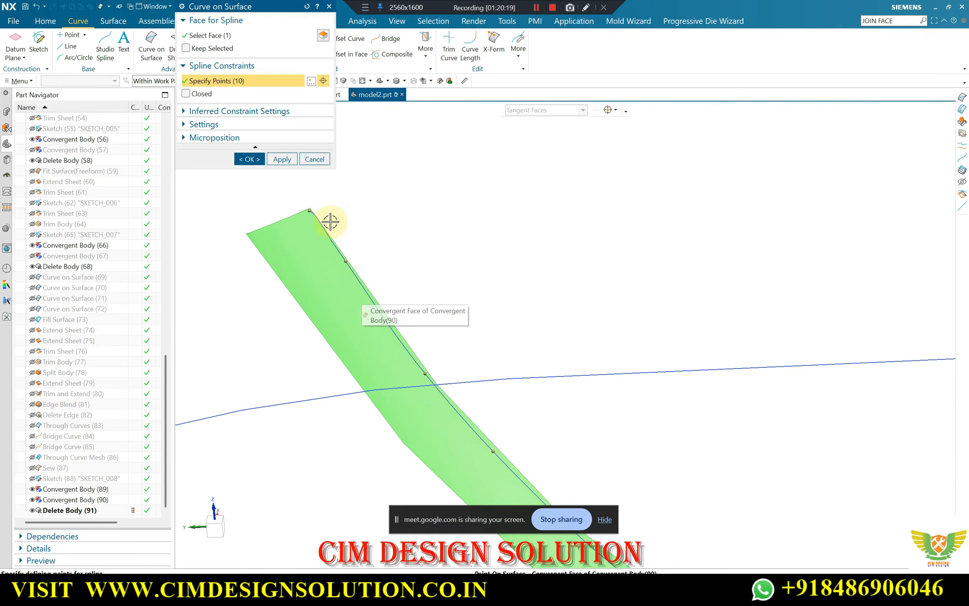
scroll(317, 210, up, 4)
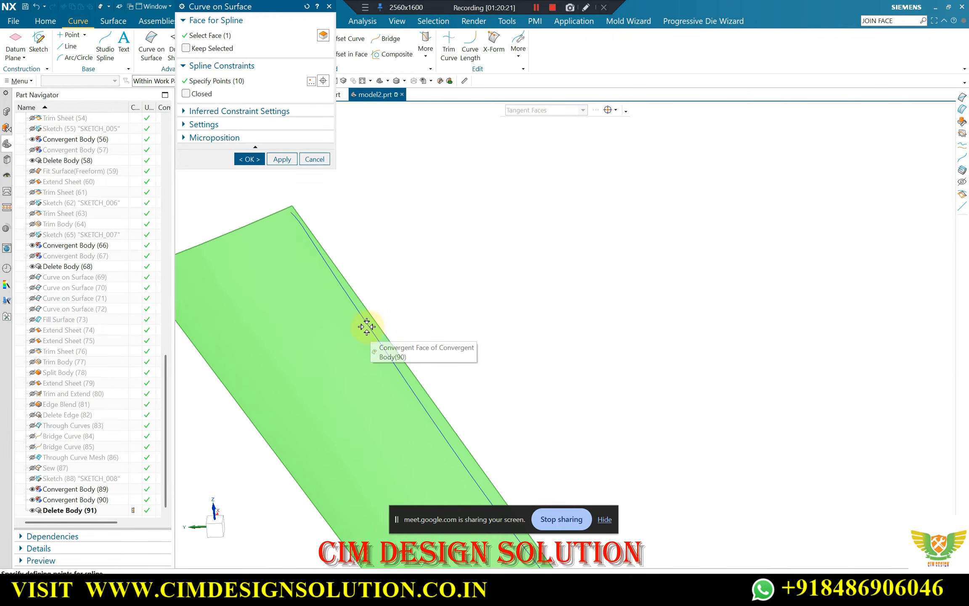
scroll(329, 227, down, 2)
scroll(324, 243, up, 2)
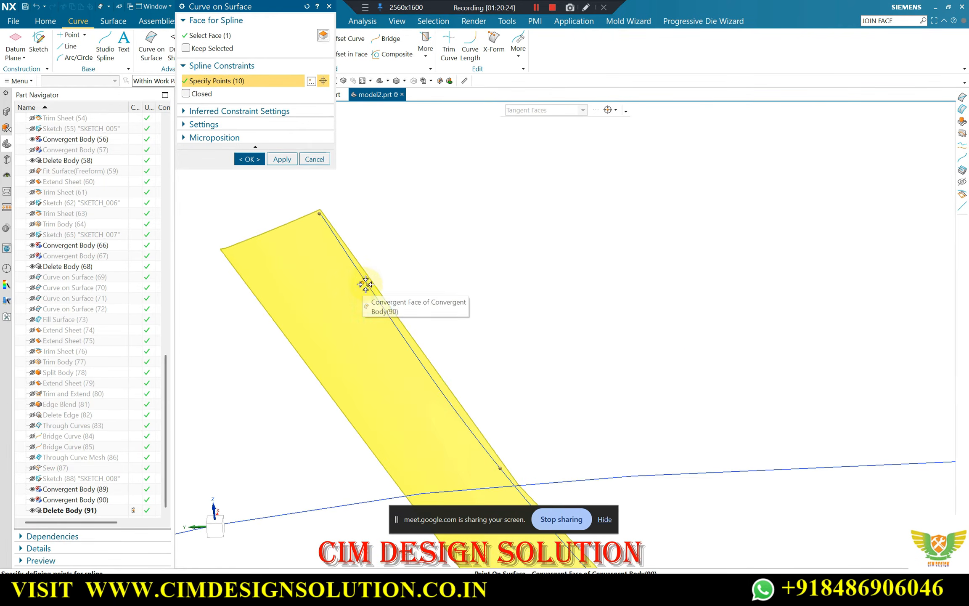
right_click(368, 286)
click(399, 308)
Check the nine-point curve along the strip's whole upper edge and apply the Curve on Surface
scroll(368, 222, down, 4)
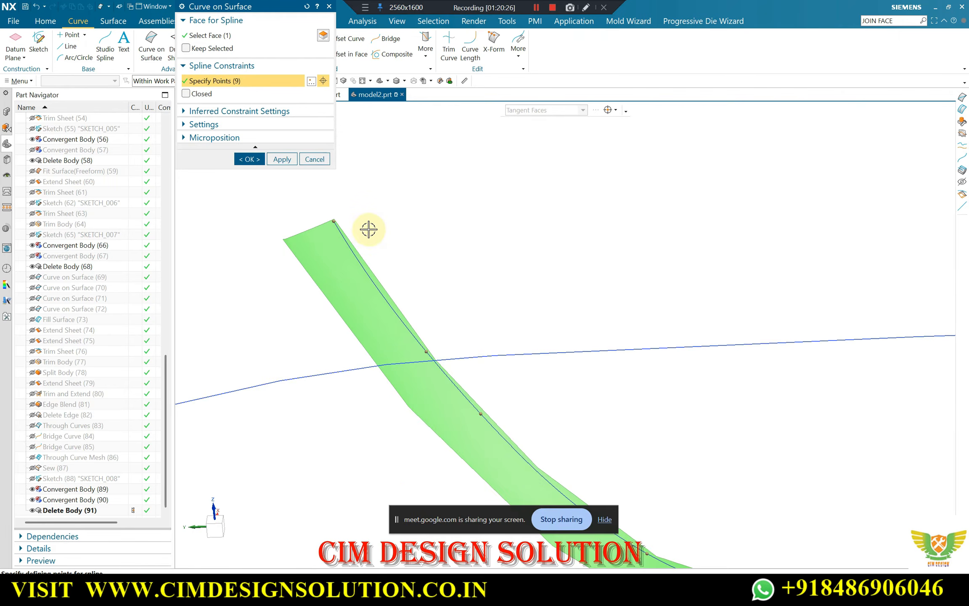
scroll(423, 356, down, 2)
scroll(642, 366, up, 3)
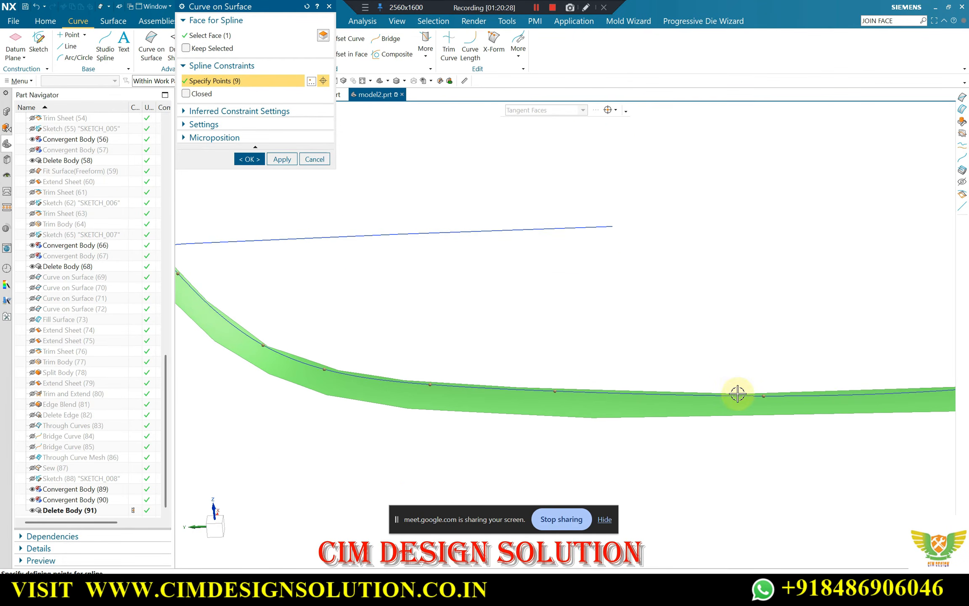
scroll(595, 363, down, 2)
scroll(291, 238, up, 3)
scroll(279, 256, down, 3)
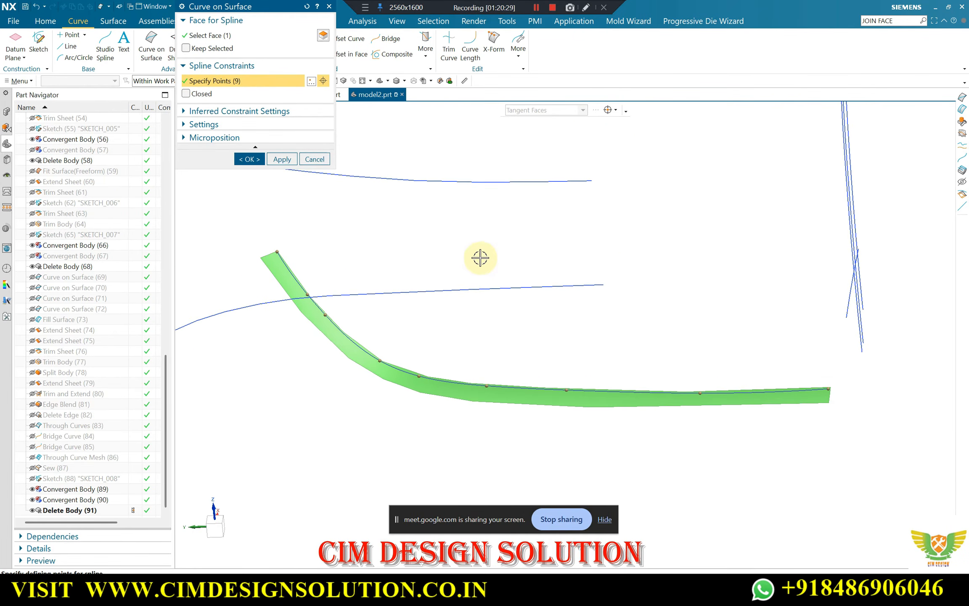
click(284, 162)
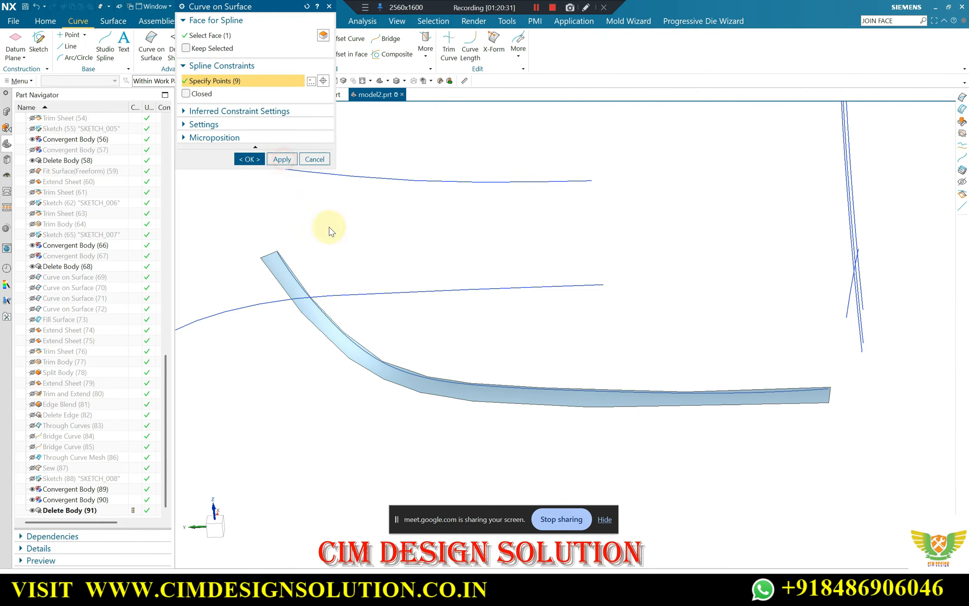
Create a two-point Curve on Surface across the strip's upper end, from the upper-edge curve's start to near the opposite corner
scroll(278, 265, up, 3)
click(274, 249)
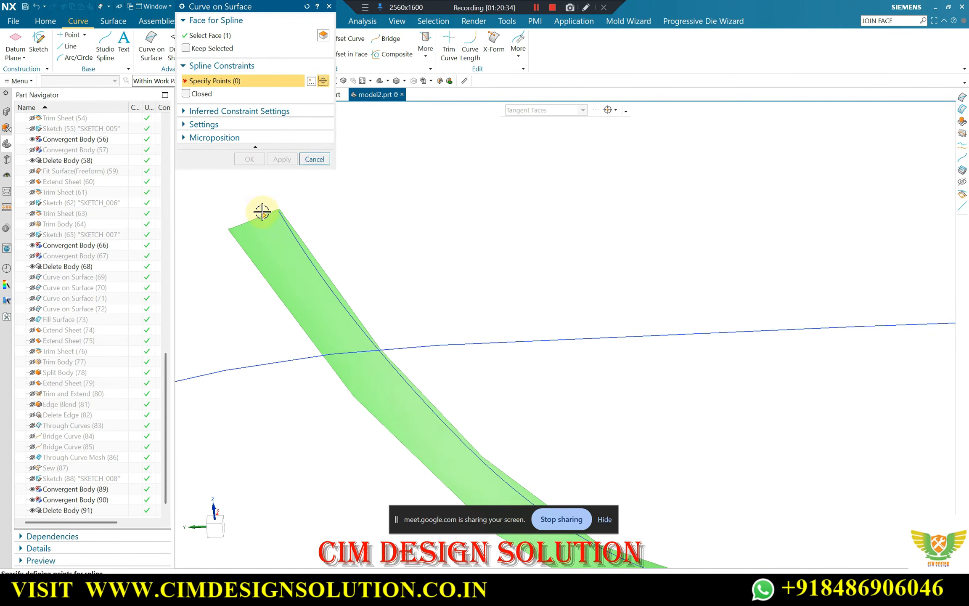
scroll(269, 211, up, 5)
click(299, 202)
scroll(298, 203, down, 3)
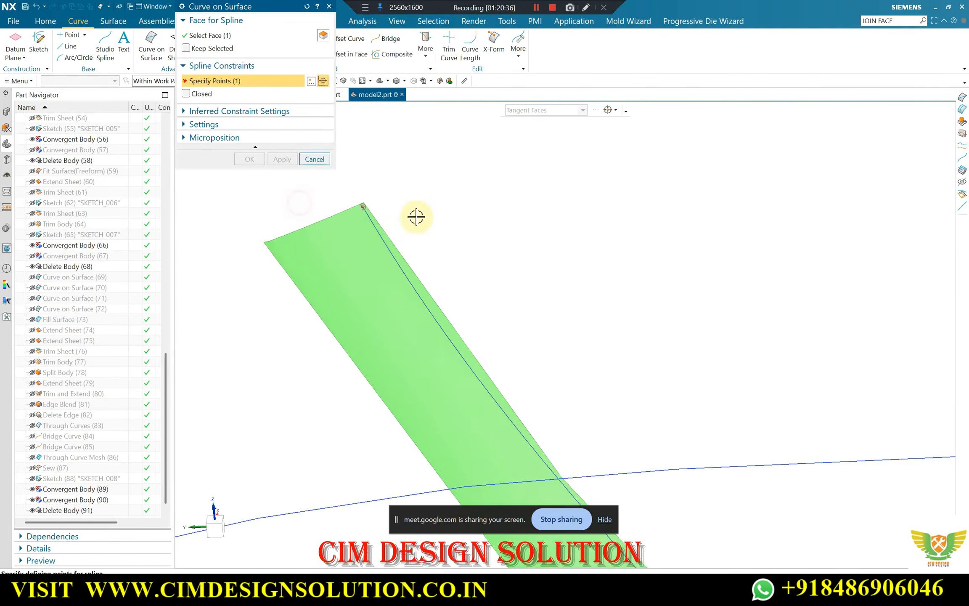
scroll(272, 244, up, 3)
click(270, 248)
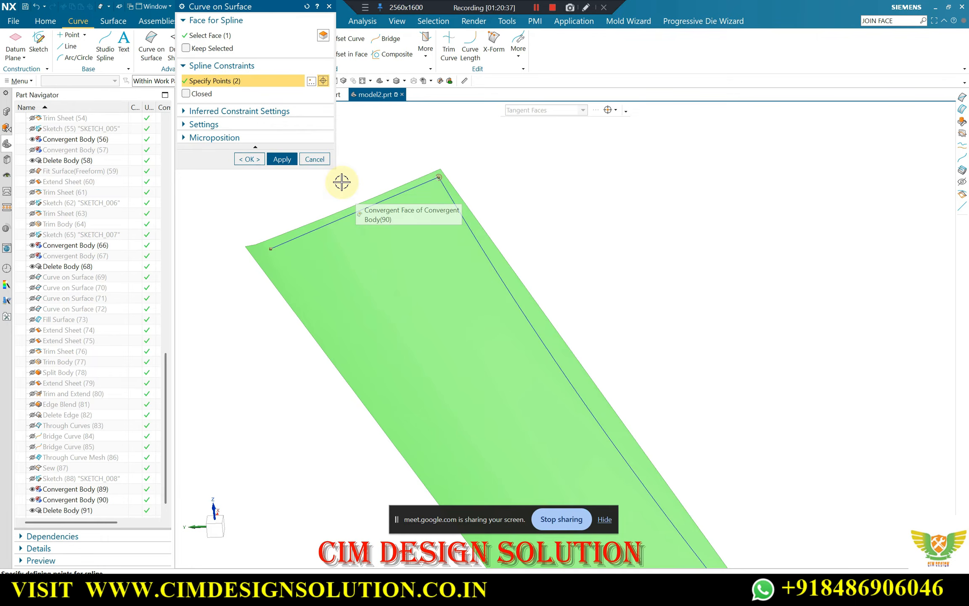
click(282, 159)
Start a new Curve on Surface at the short end curve's free end and place three more points down the slope along the lower edge
scroll(391, 166, down, 3)
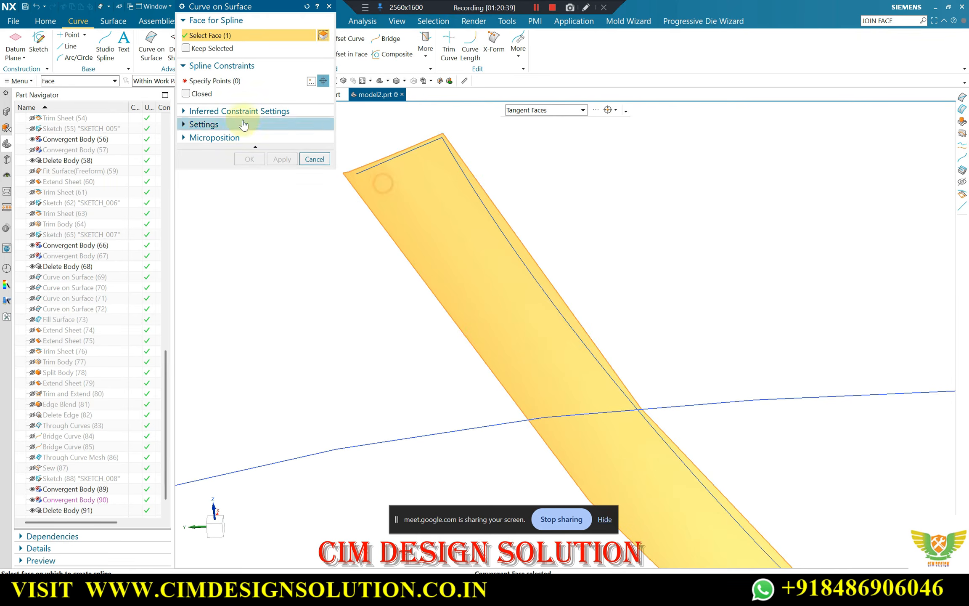
click(359, 175)
click(357, 174)
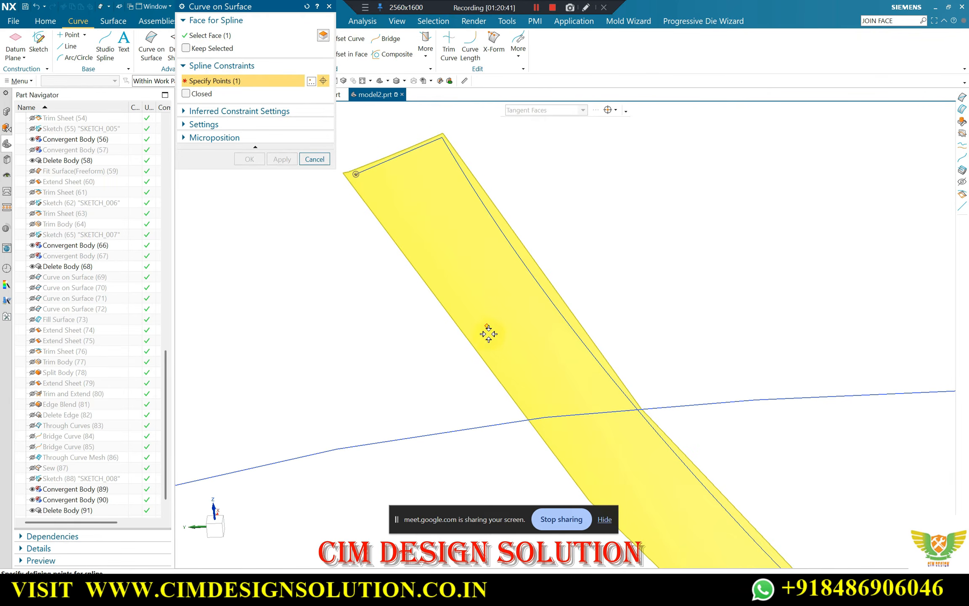
click(491, 359)
scroll(452, 332, down, 3)
scroll(493, 370, up, 3)
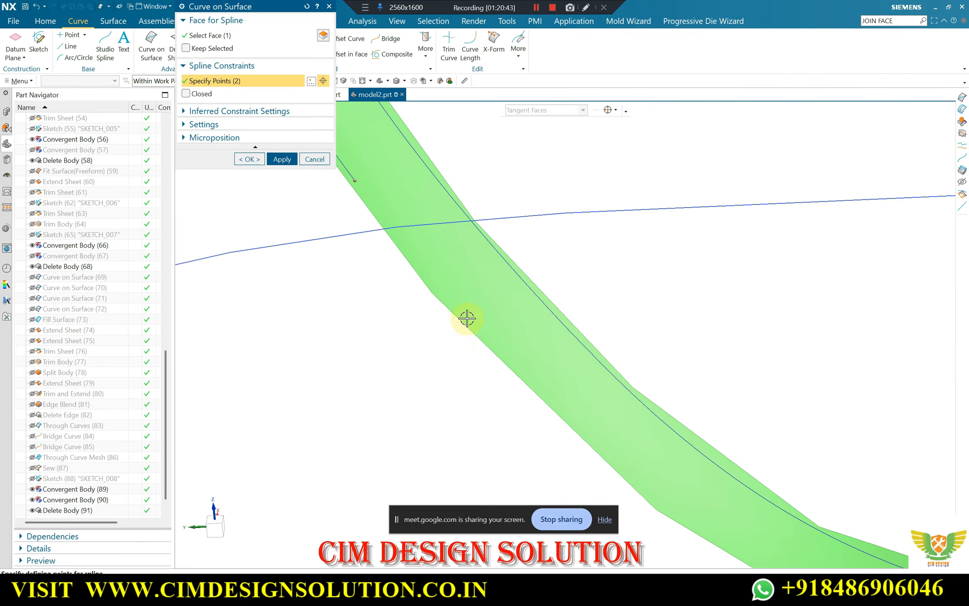
click(467, 318)
scroll(403, 240, down, 3)
scroll(517, 354, up, 3)
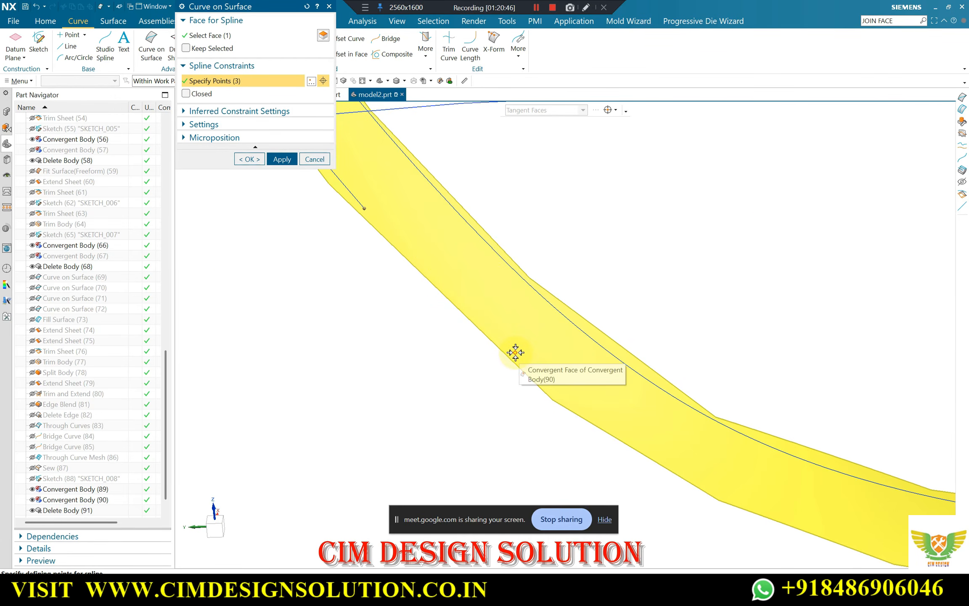
click(518, 354)
Continue the lower-edge curve through the strip's bend with three more points
scroll(556, 361, up, 2)
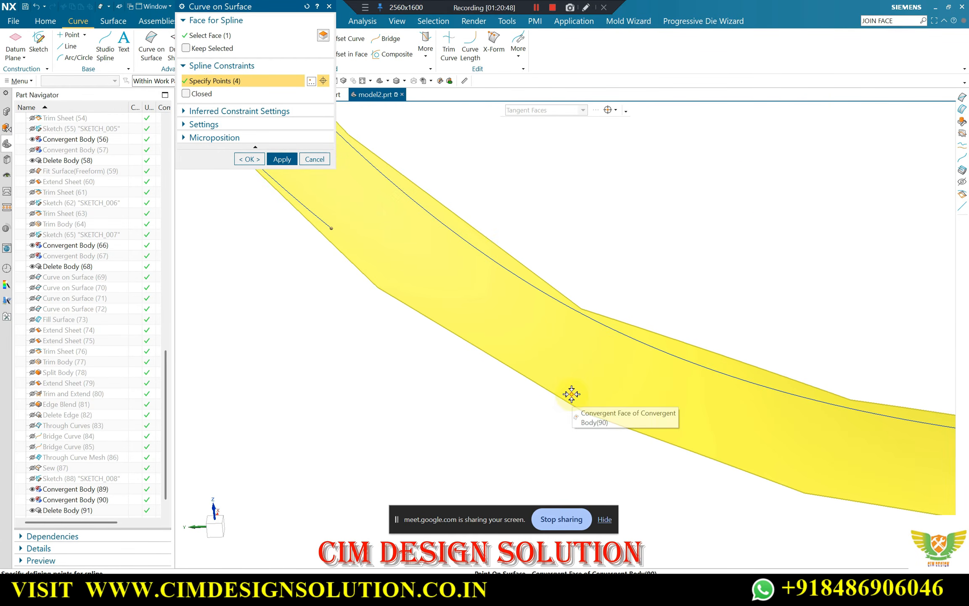
click(569, 390)
scroll(378, 279, down, 3)
scroll(541, 353, up, 3)
click(532, 351)
scroll(329, 297, down, 3)
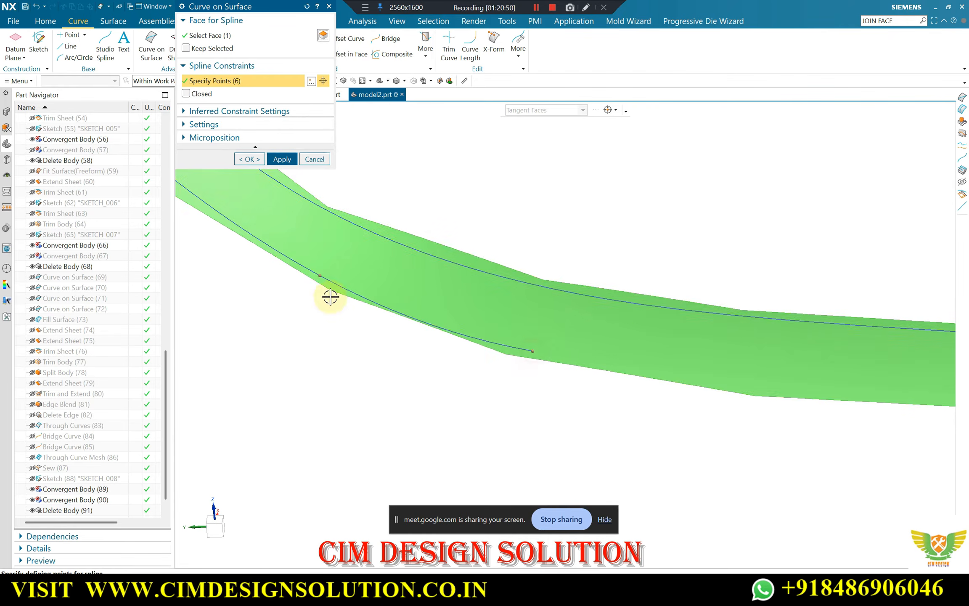
scroll(621, 358, up, 3)
click(688, 373)
Extend the lower-edge curve with four points along the strip's flat stretch to its far end corner
scroll(439, 262, down, 3)
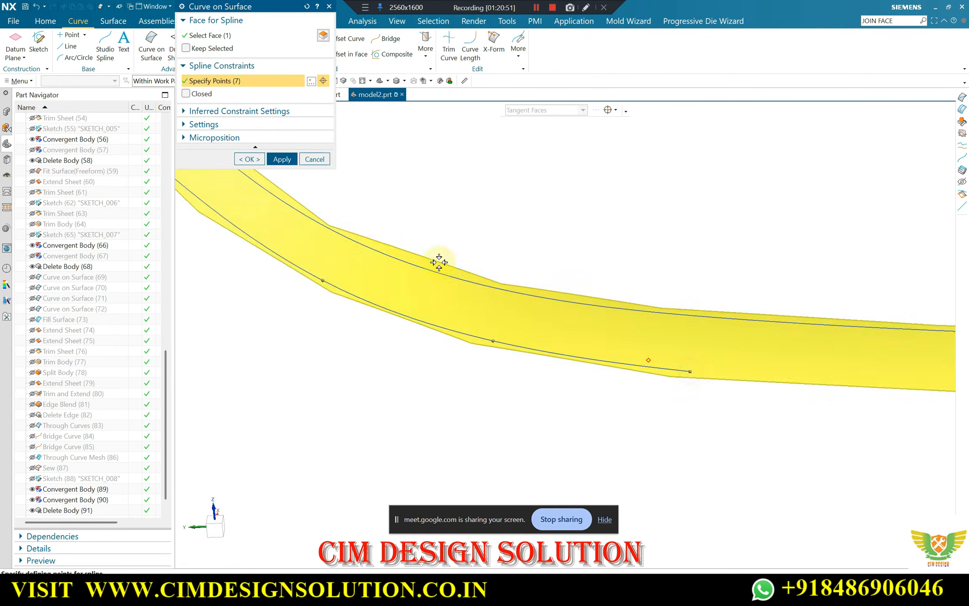
scroll(543, 280, up, 3)
scroll(713, 361, up, 2)
click(711, 351)
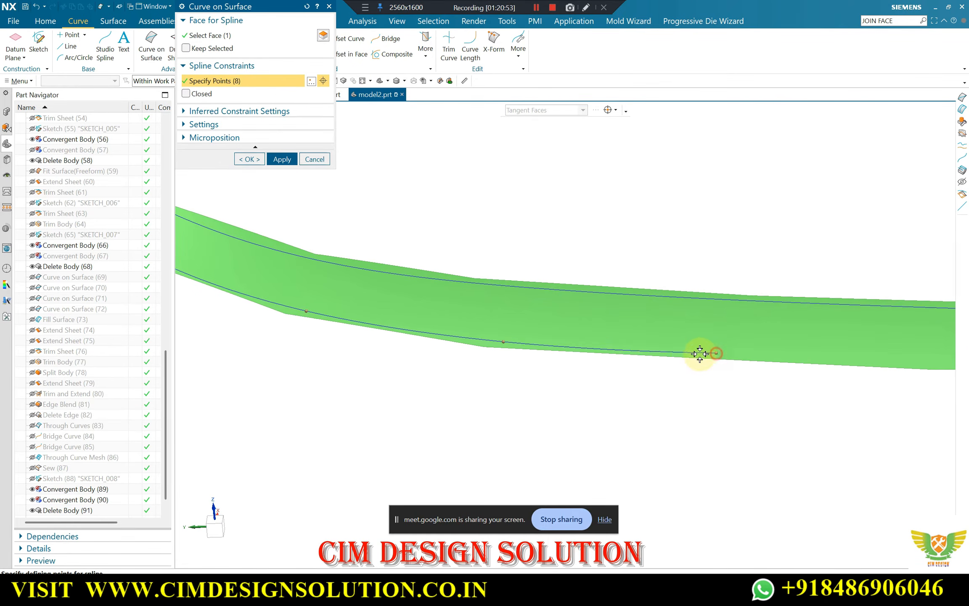
scroll(294, 324, down, 3)
scroll(734, 347, up, 3)
click(735, 340)
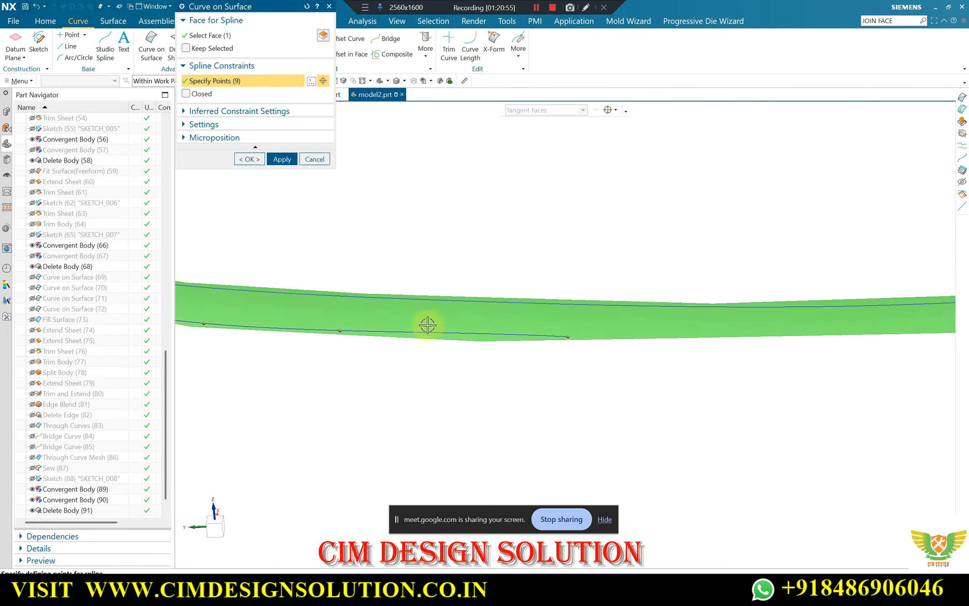
scroll(426, 325, down, 2)
click(778, 332)
scroll(774, 320, down, 2)
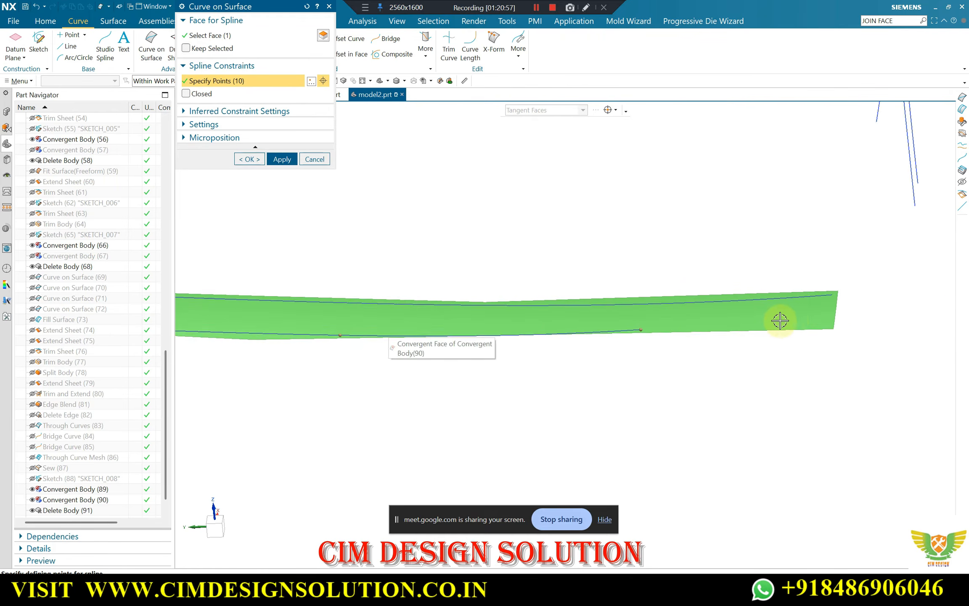
scroll(866, 329, up, 2)
click(859, 330)
Insert an extra point on the lower-edge curve midway along the flat stretch and apply the Curve on Surface
scroll(552, 309, down, 2)
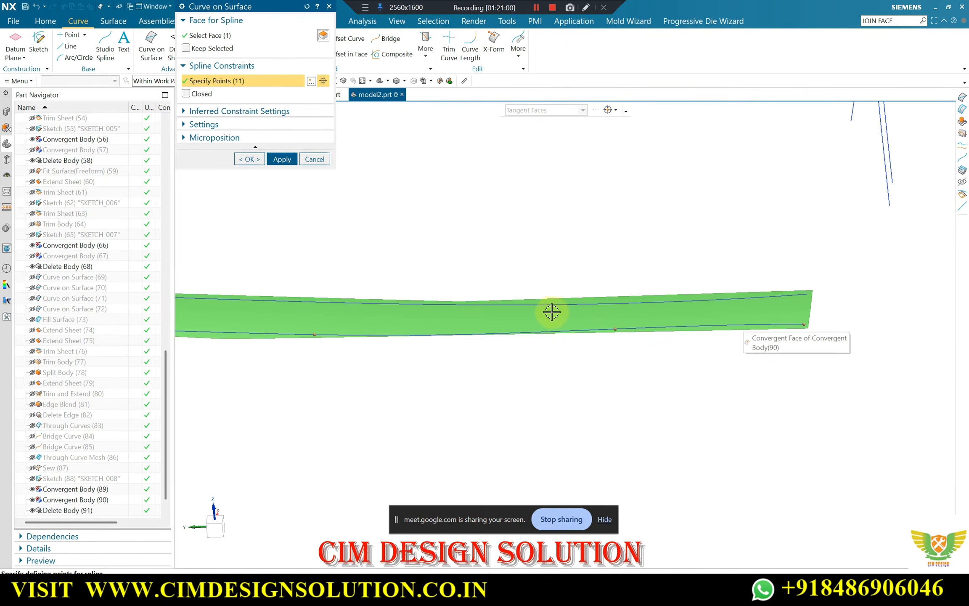
scroll(460, 329, up, 3)
click(463, 335)
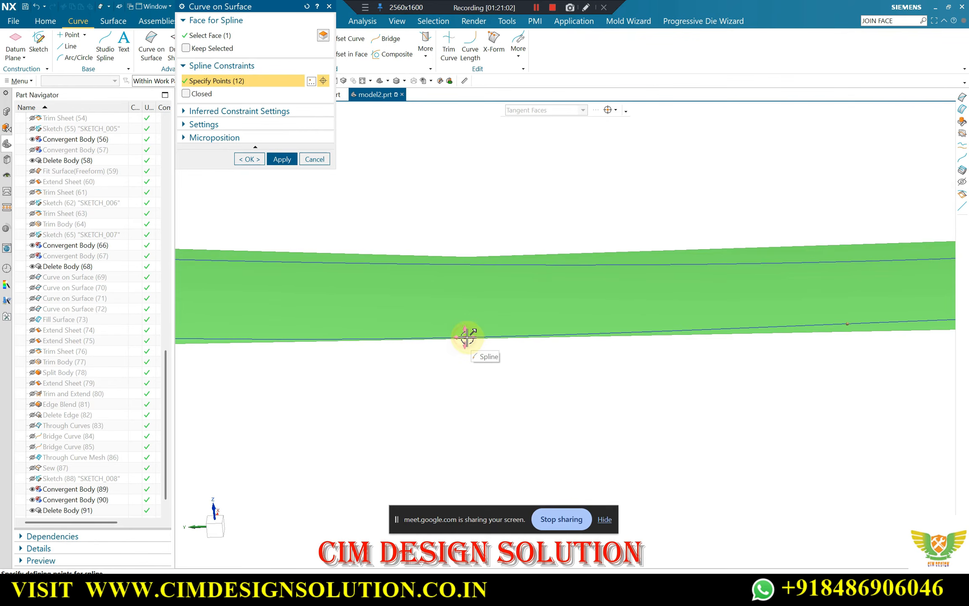
scroll(492, 320, down, 2)
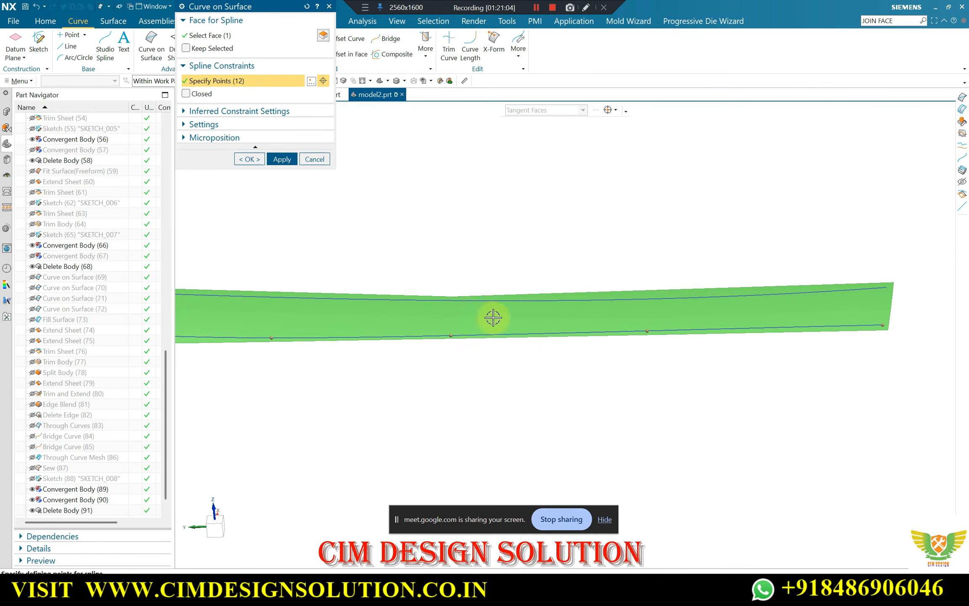
click(282, 159)
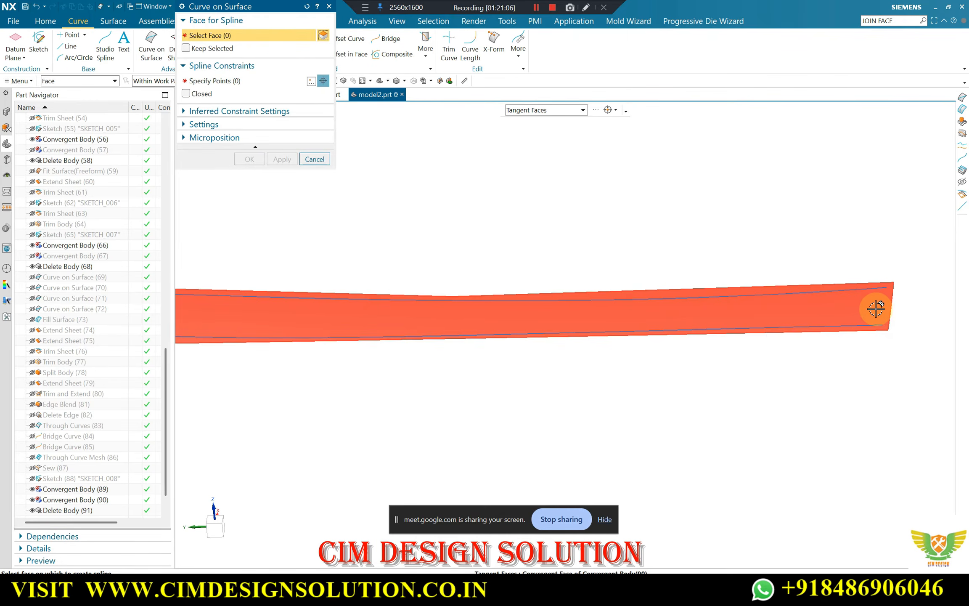
Create a two-point Curve on Surface joining the ends of the upper and lower curves at the strip's far end
click(272, 80)
scroll(900, 296, up, 4)
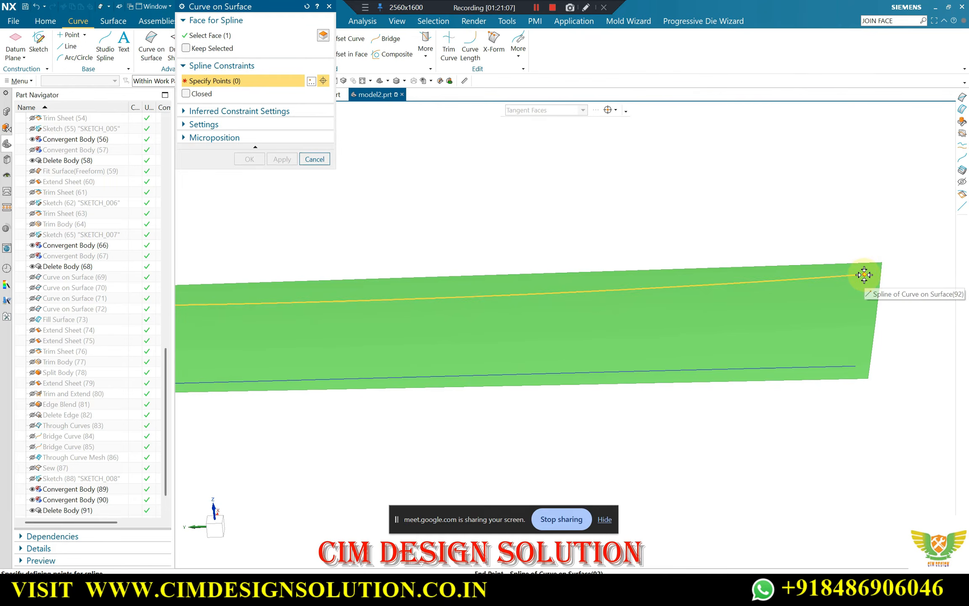
click(864, 274)
click(856, 367)
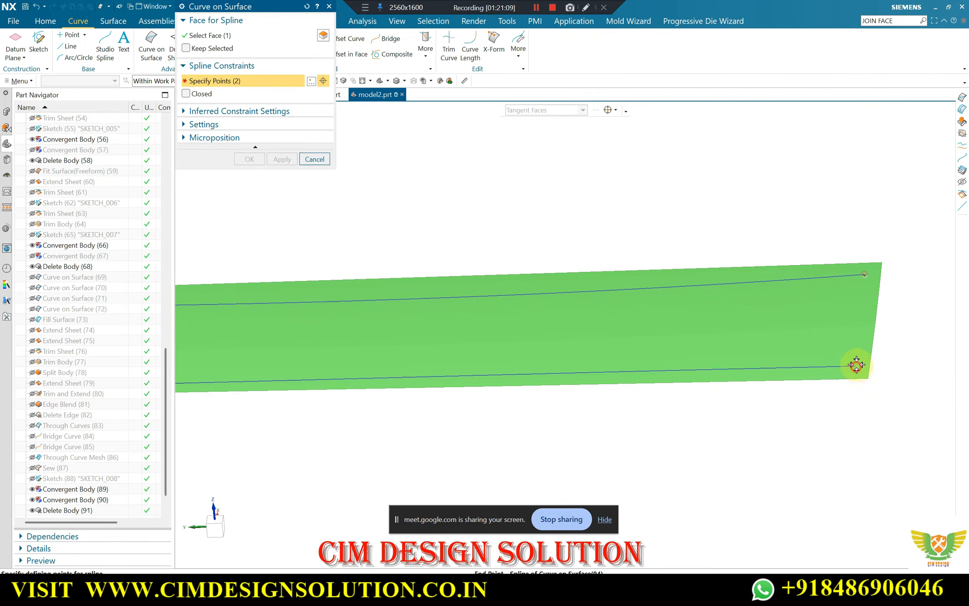
click(255, 159)
Start a Fill Surface and select the four curves around the strip as its boundary
scroll(871, 291, down, 5)
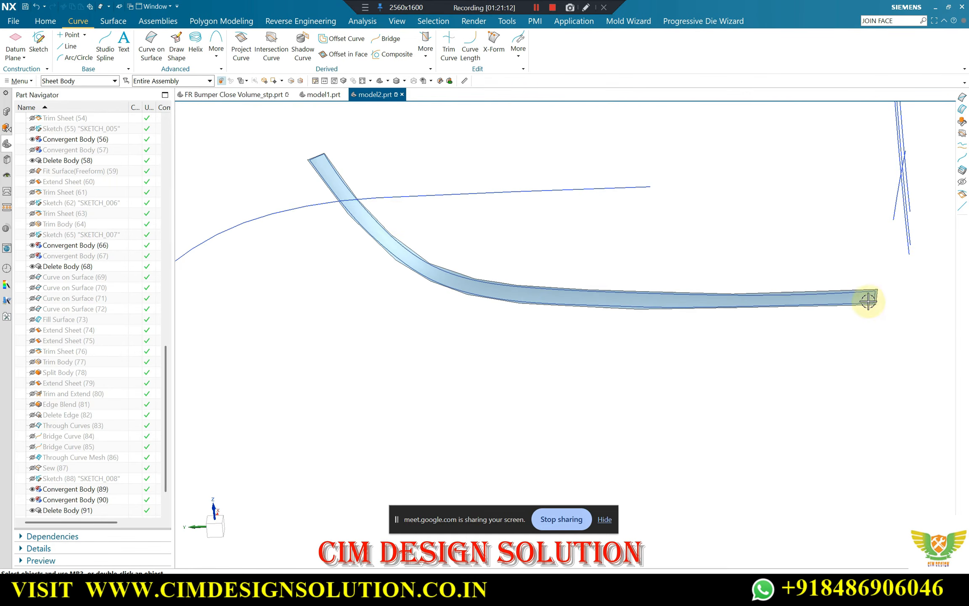
middle_drag(327, 195, 356, 244)
click(113, 21)
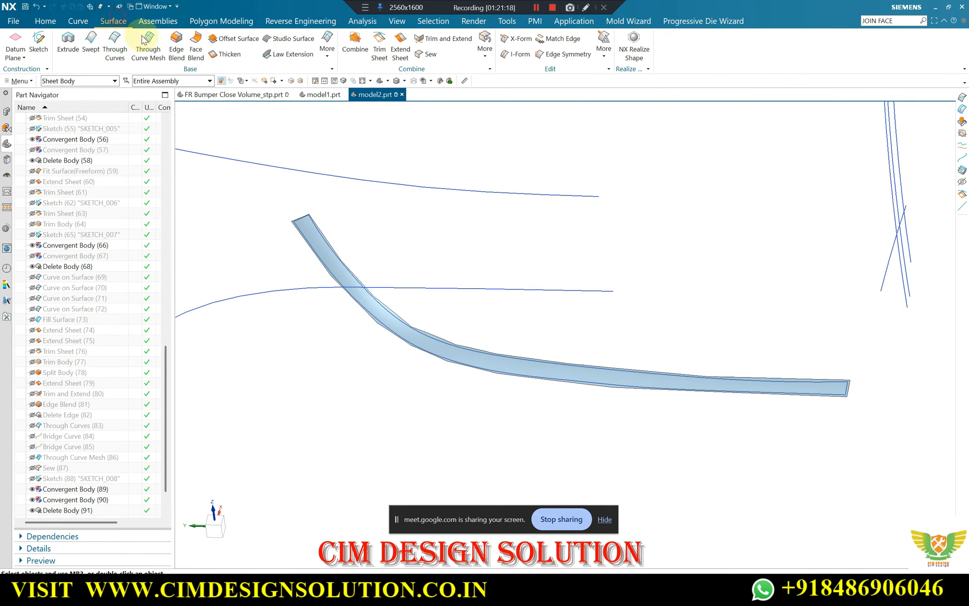
click(328, 44)
click(485, 84)
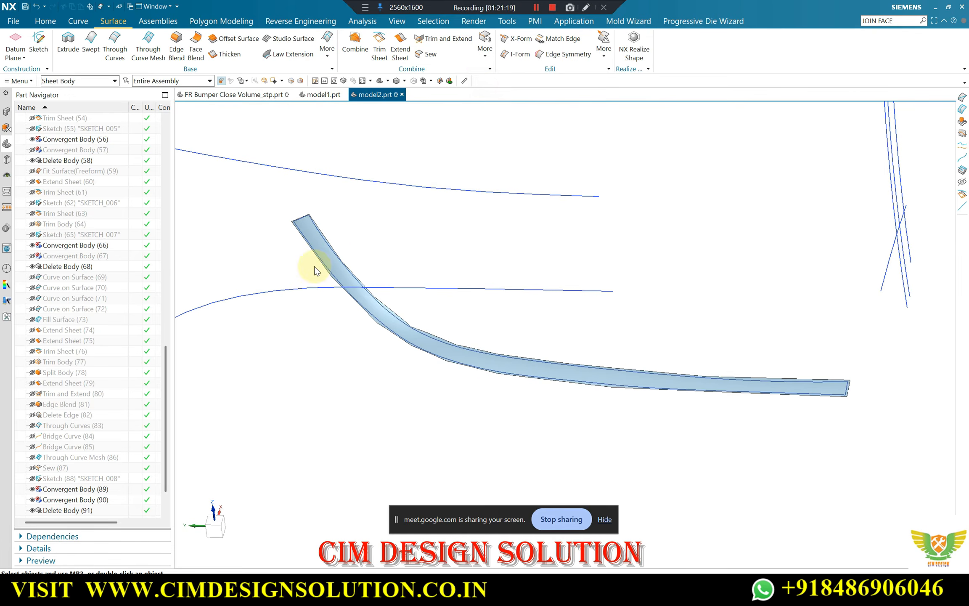
scroll(585, 269, down, 3)
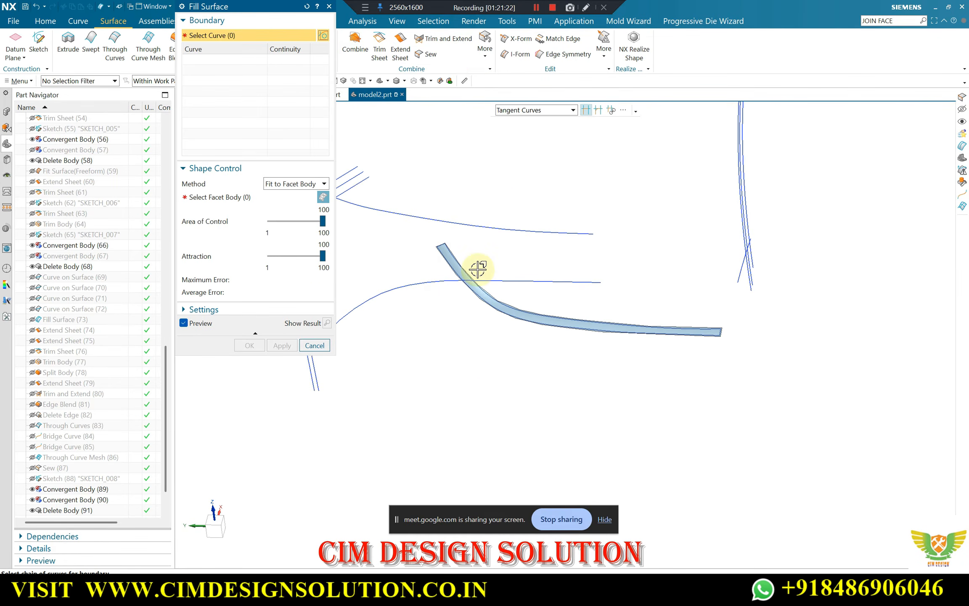
scroll(439, 249, up, 9)
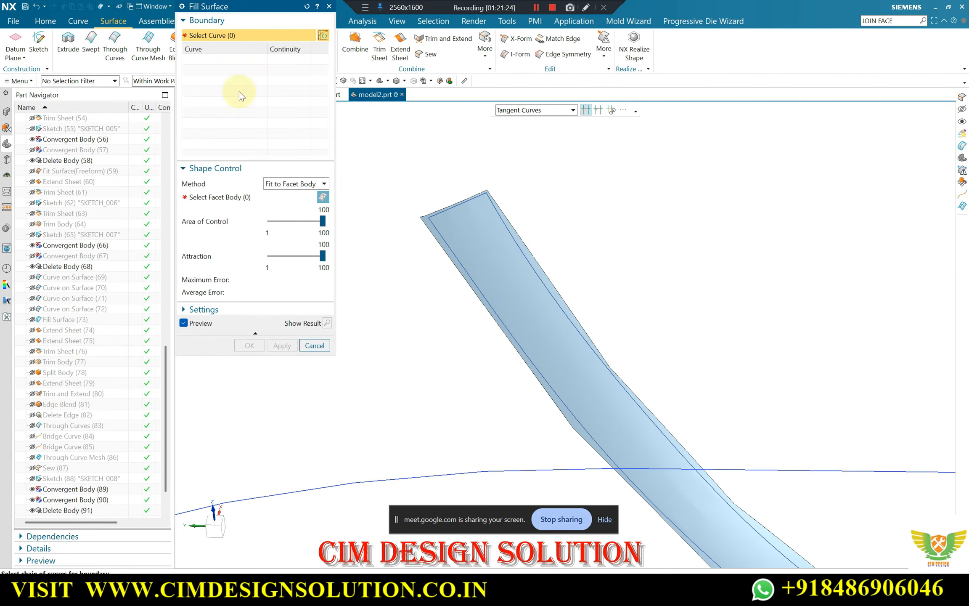
click(497, 214)
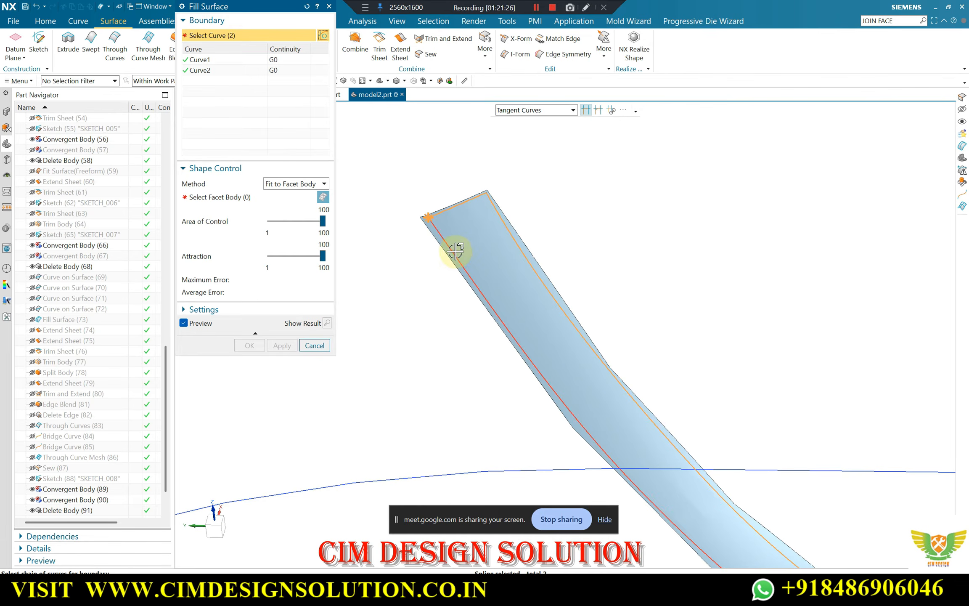
click(454, 248)
scroll(380, 195, down, 4)
scroll(718, 306, up, 6)
scroll(718, 306, up, 4)
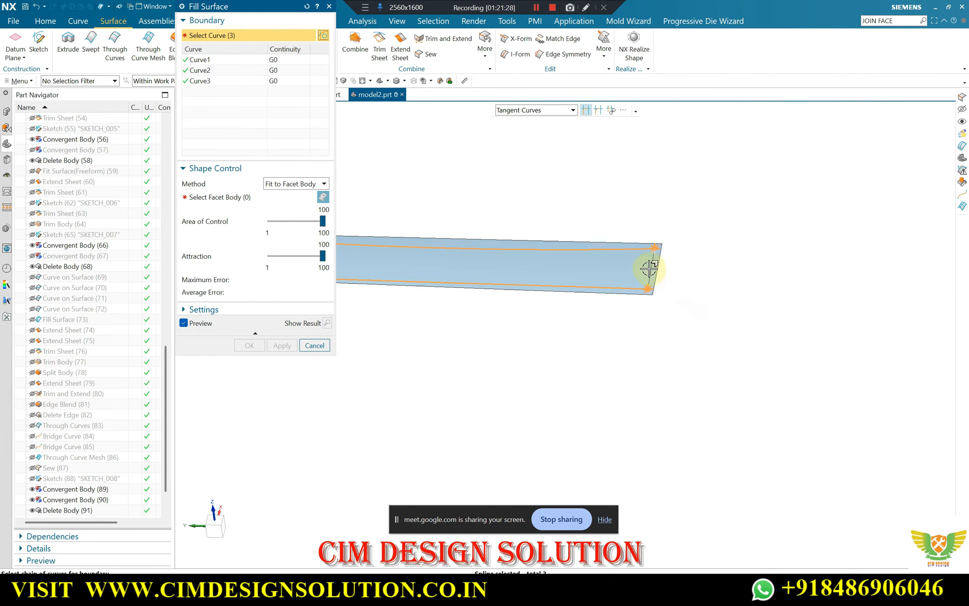
click(649, 268)
Select the strip's convergent body as the facet body to fit and create the Fill Surface
click(263, 194)
click(460, 267)
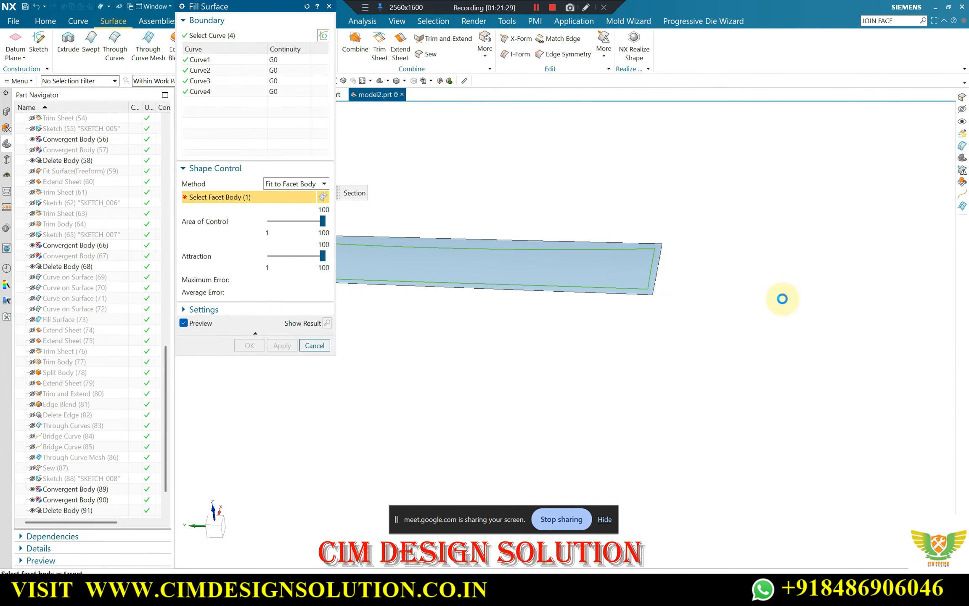
scroll(814, 306, down, 7)
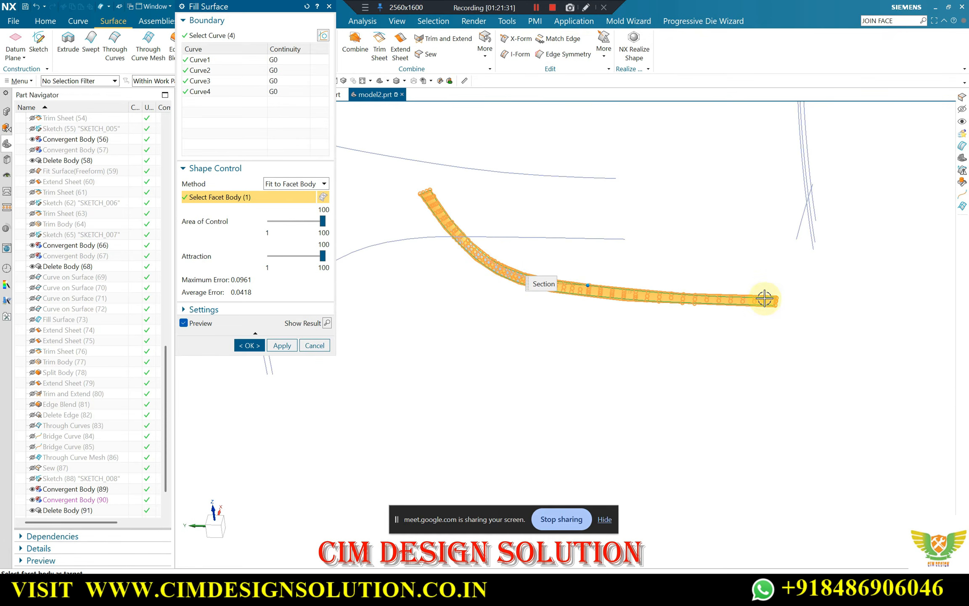
scroll(464, 214, up, 3)
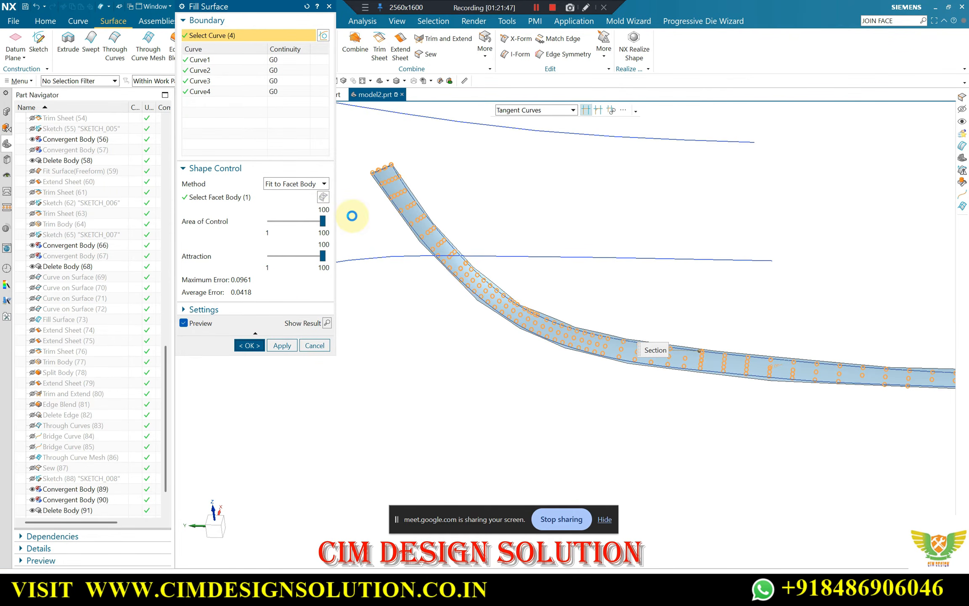
scroll(387, 180, up, 5)
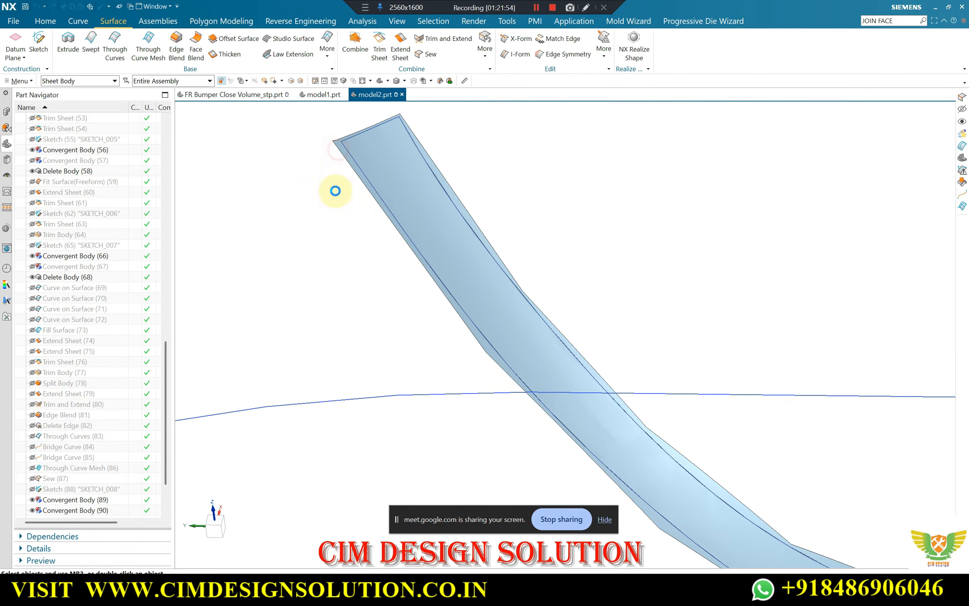
Move the strip's original convergent body to layer 10 with Edit Object Display
key(ctrl+j)
middle_click(326, 207)
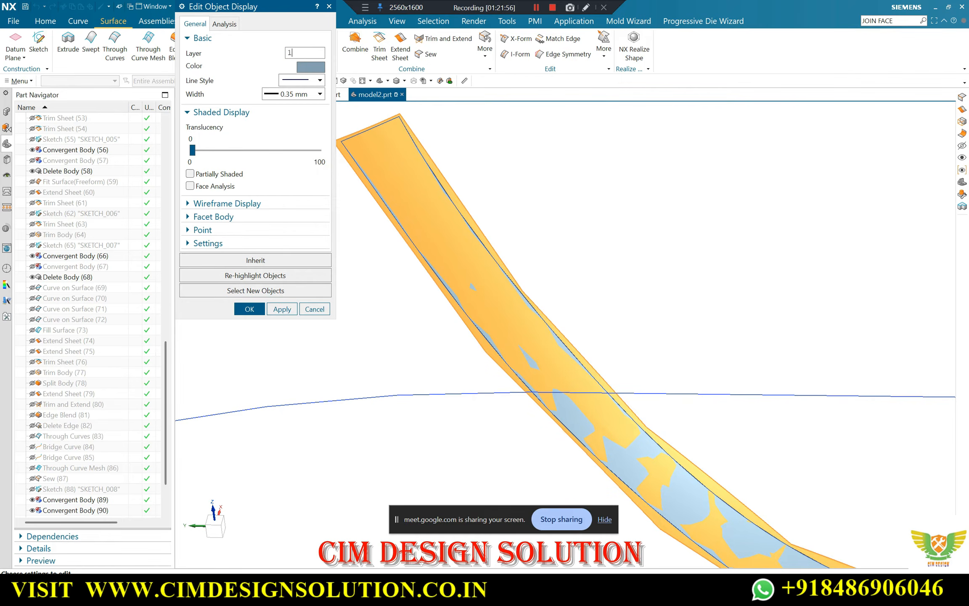
text(10)
middle_click(312, 153)
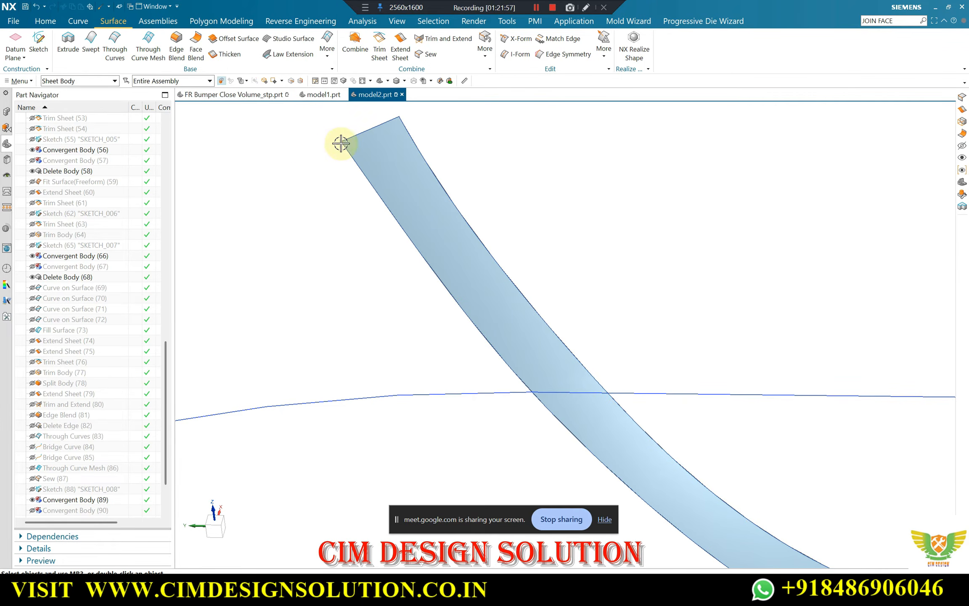
Move the four boundary curves around the new fill surface to layer 100 with Edit Object Display
key(ctrl+j)
click(385, 122)
click(413, 136)
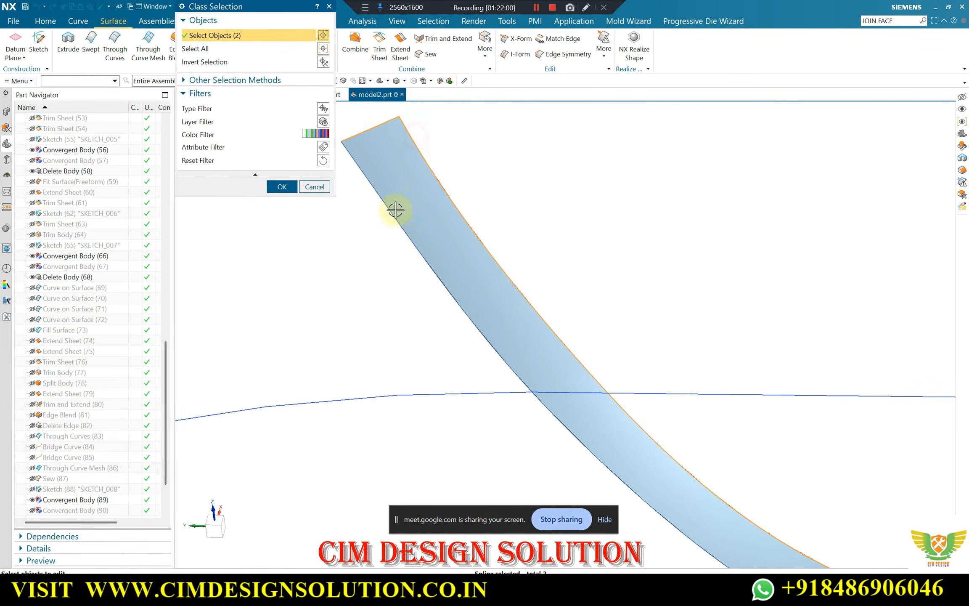
click(373, 186)
scroll(370, 175, down, 7)
scroll(773, 328, up, 3)
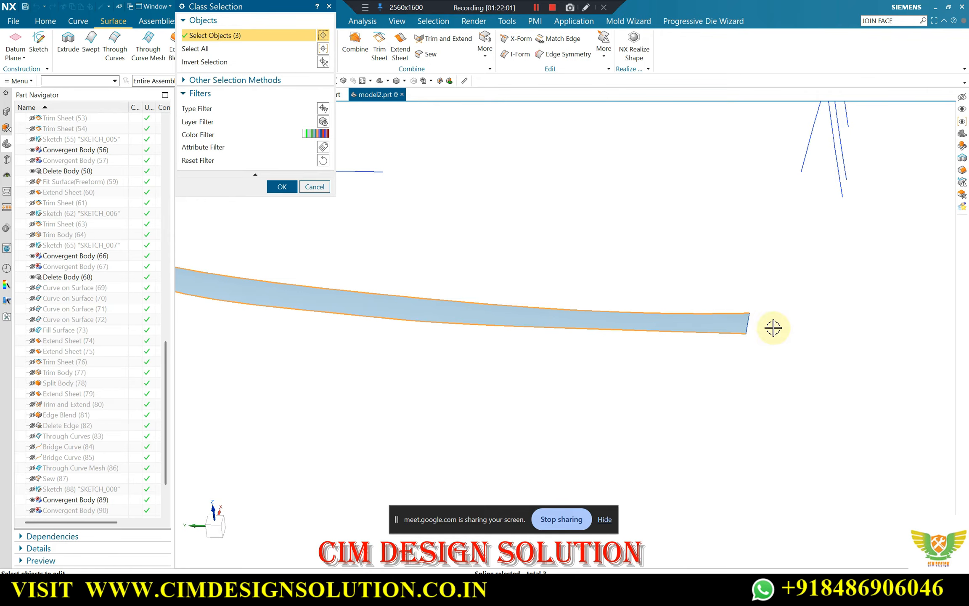
middle_click(750, 326)
text(100)
key(Return)
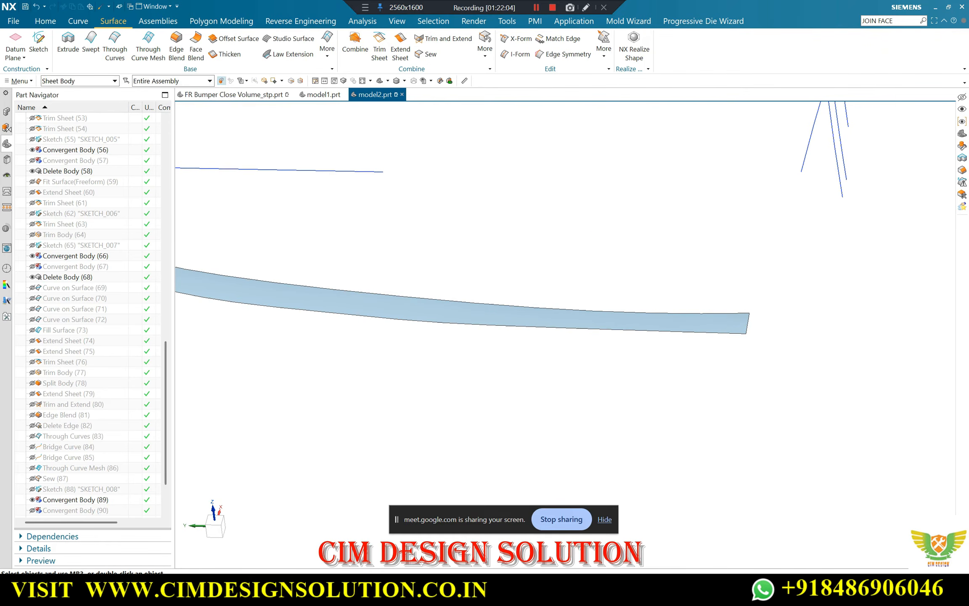
Start extending the fill surface strip from its upper end edge with a 10 mm offset
middle_drag(579, 232, 521, 206)
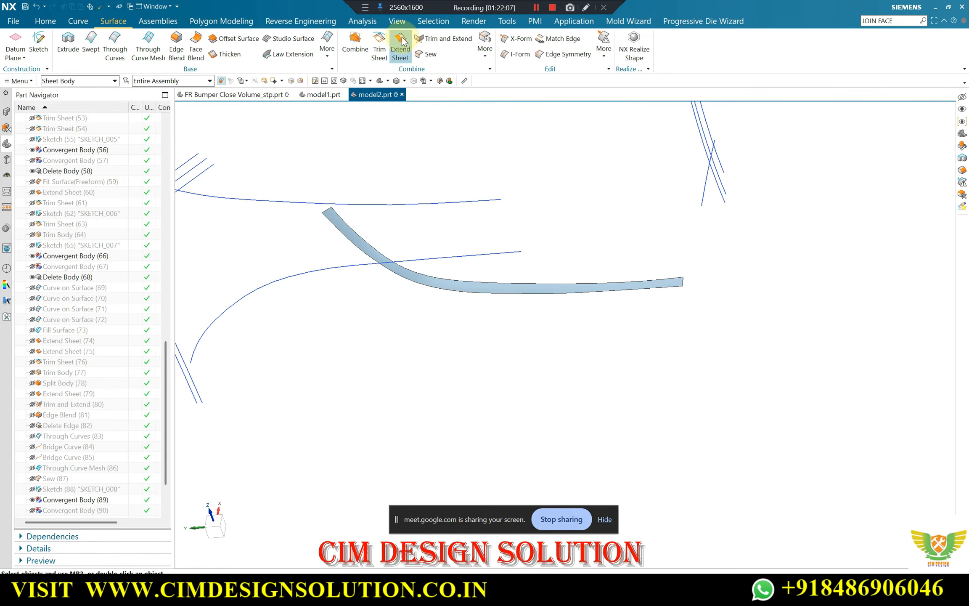
click(329, 211)
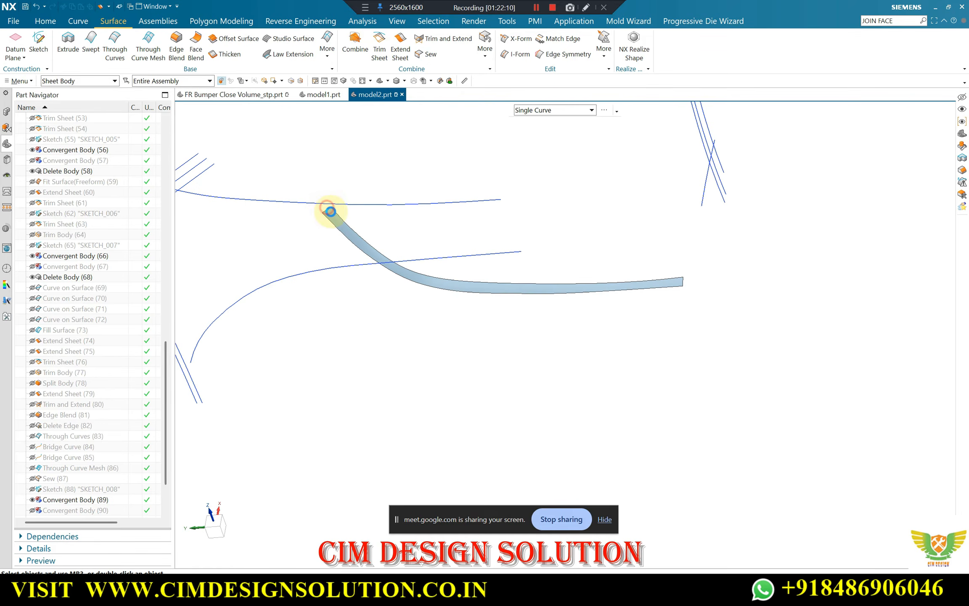
scroll(330, 209, up, 1)
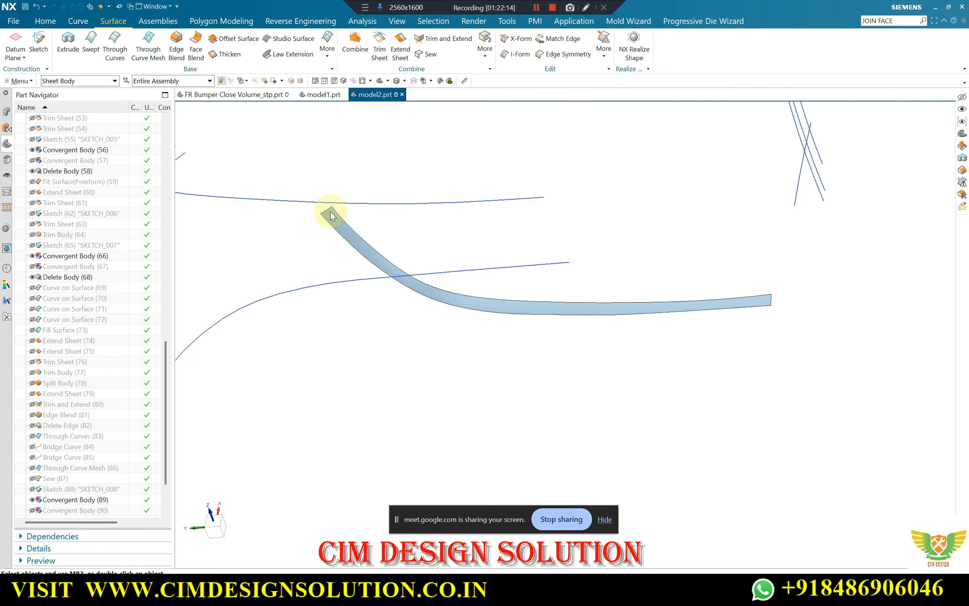
scroll(505, 274, down, 1)
scroll(350, 218, up, 4)
click(384, 230)
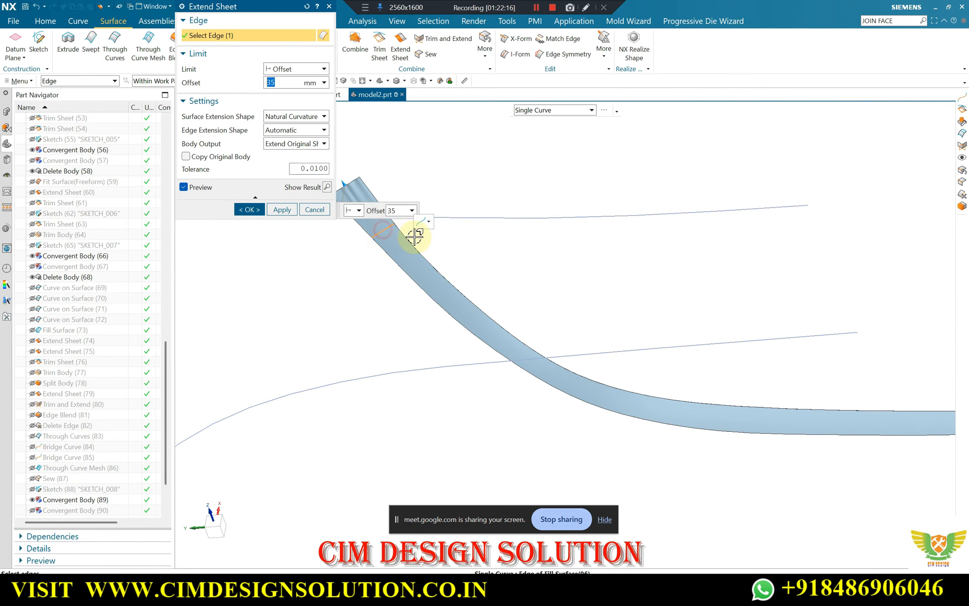
text(10)
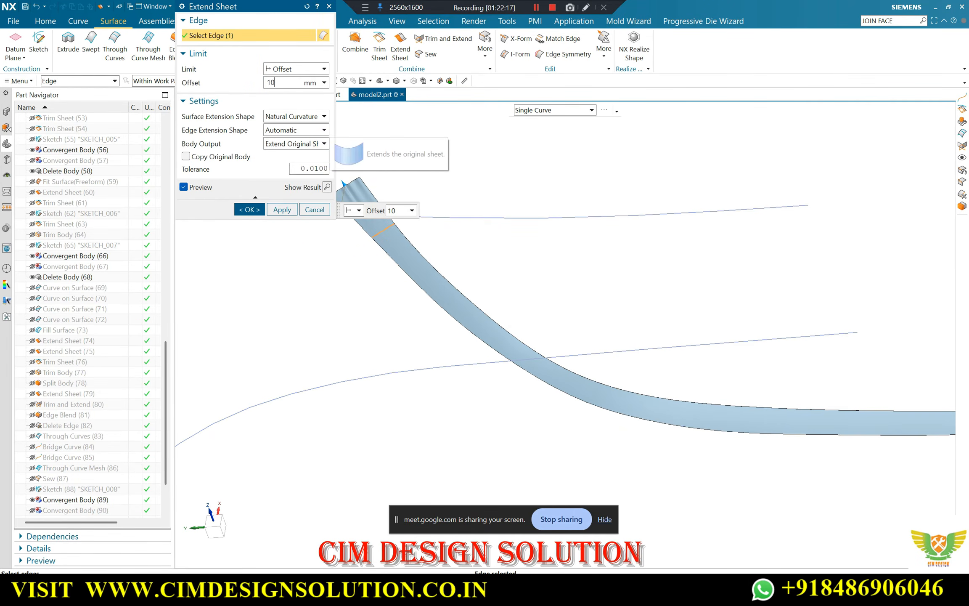
key(Return)
Add the strip's two long edges and its opposite end edge to the 10 mm extension and create it
click(413, 248)
click(399, 268)
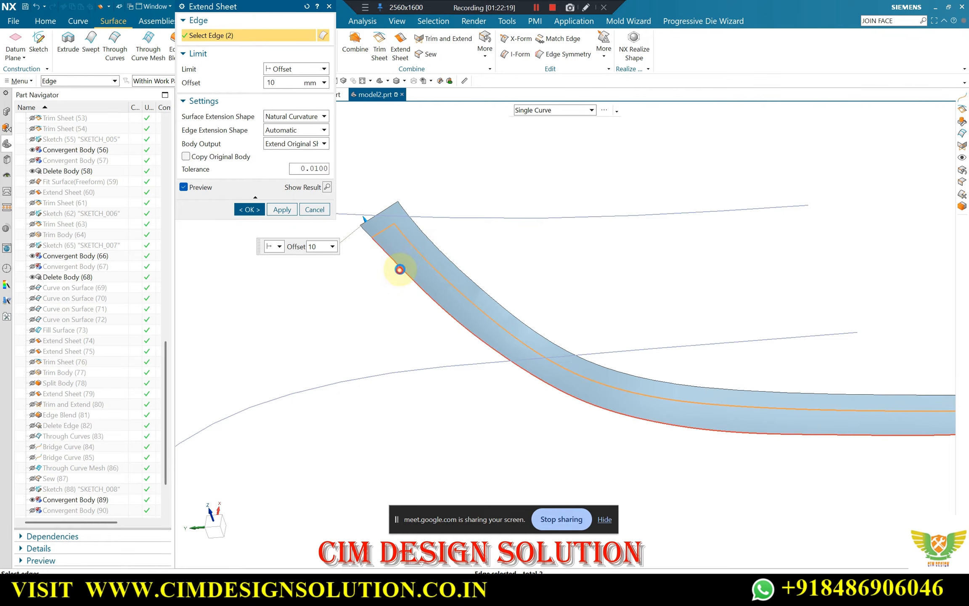
scroll(347, 229, down, 3)
scroll(802, 323, up, 2)
click(808, 325)
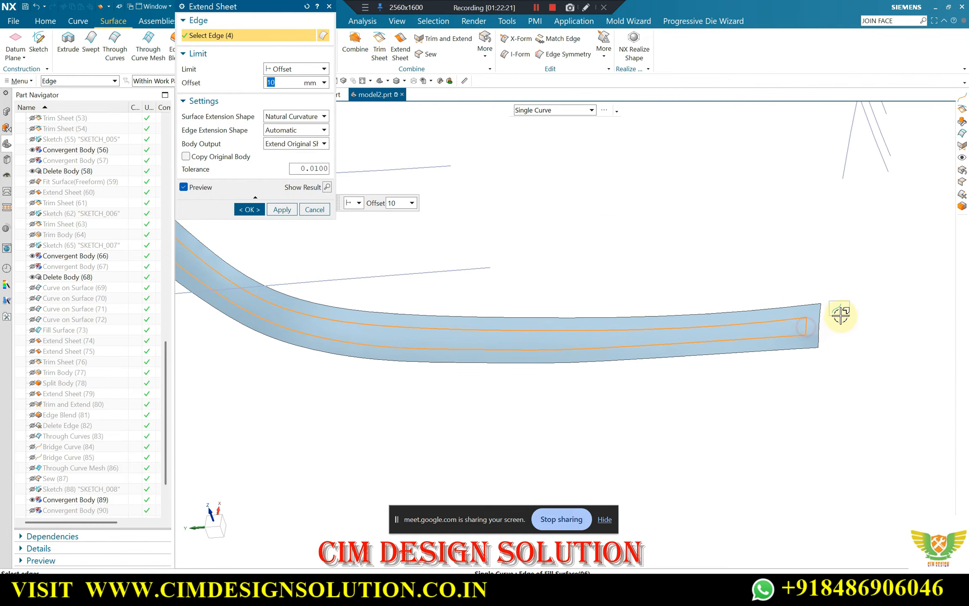
middle_click(794, 266)
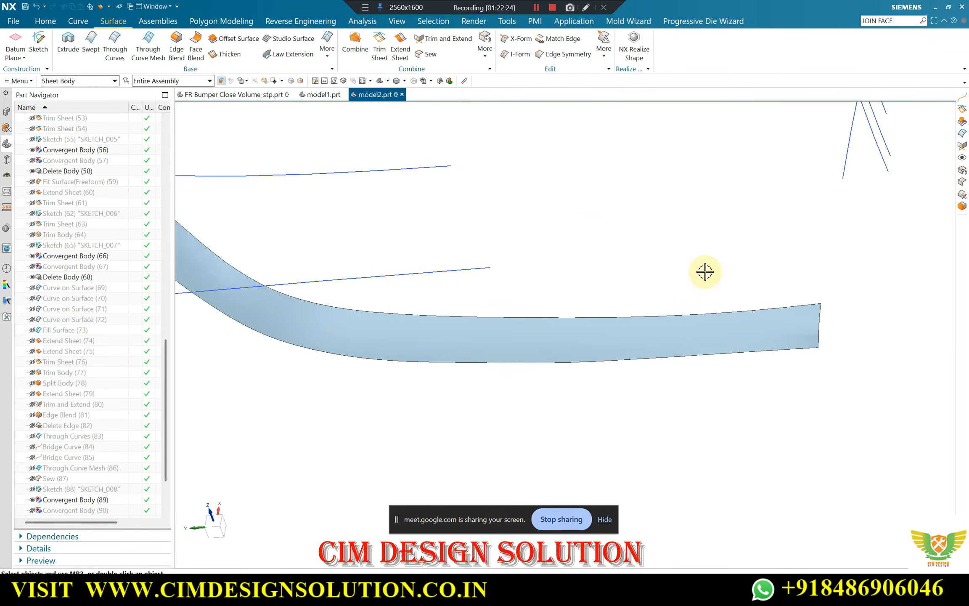
Show the hidden original bumper solid body together with the extended strip
key(ctrl+shift+k)
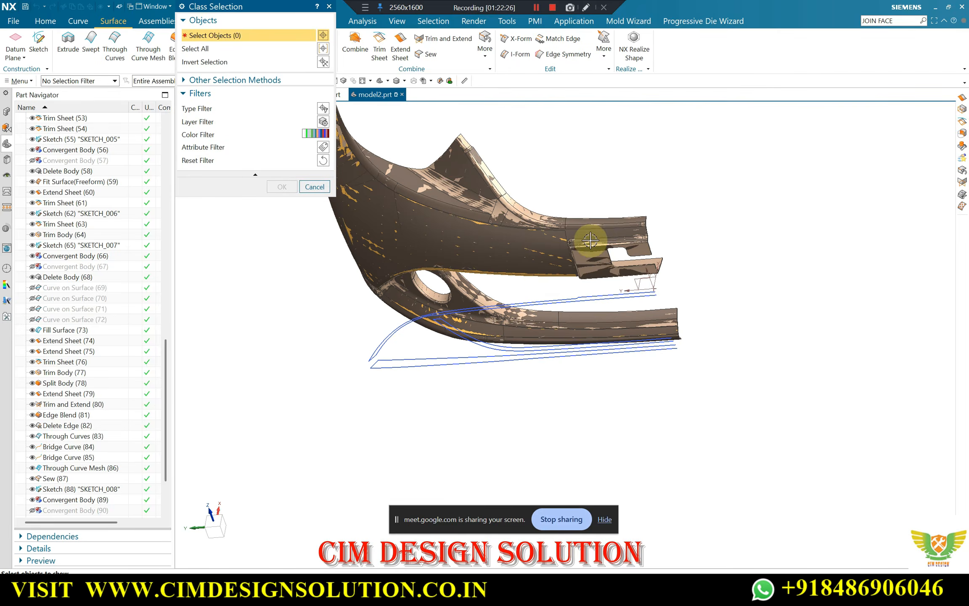
scroll(471, 249, up, 5)
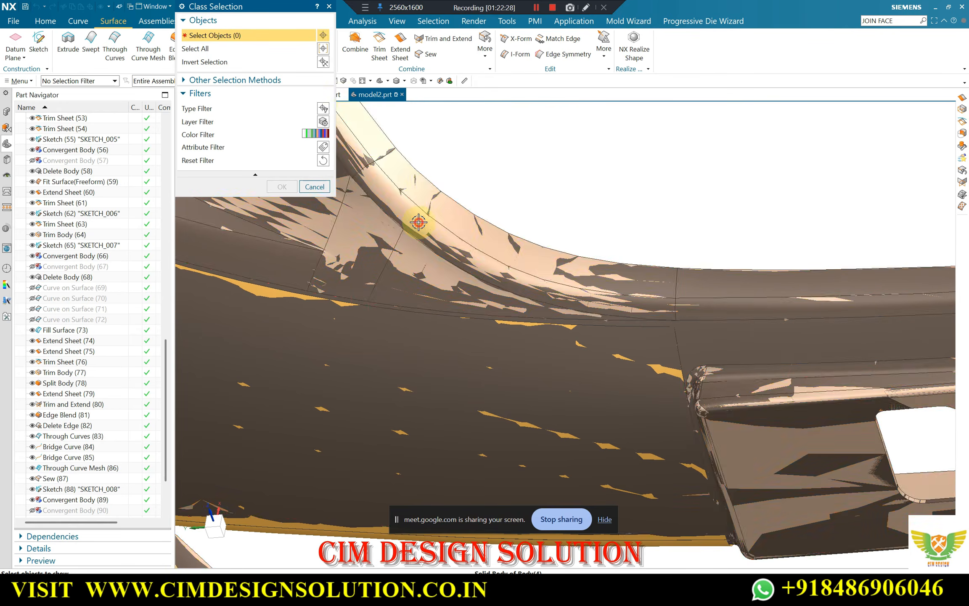
click(419, 221)
middle_click(425, 222)
scroll(505, 230, down, 5)
middle_drag(522, 244, 597, 322)
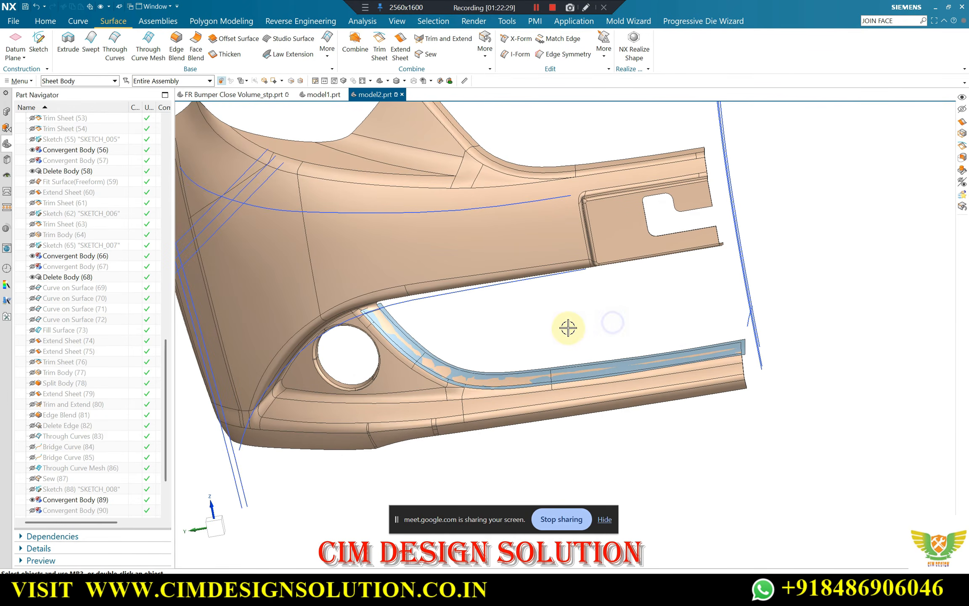
Display SKETCH_008 and trim the extended strip to its curves, projected along the front viewing direction on both sides
key(F8)
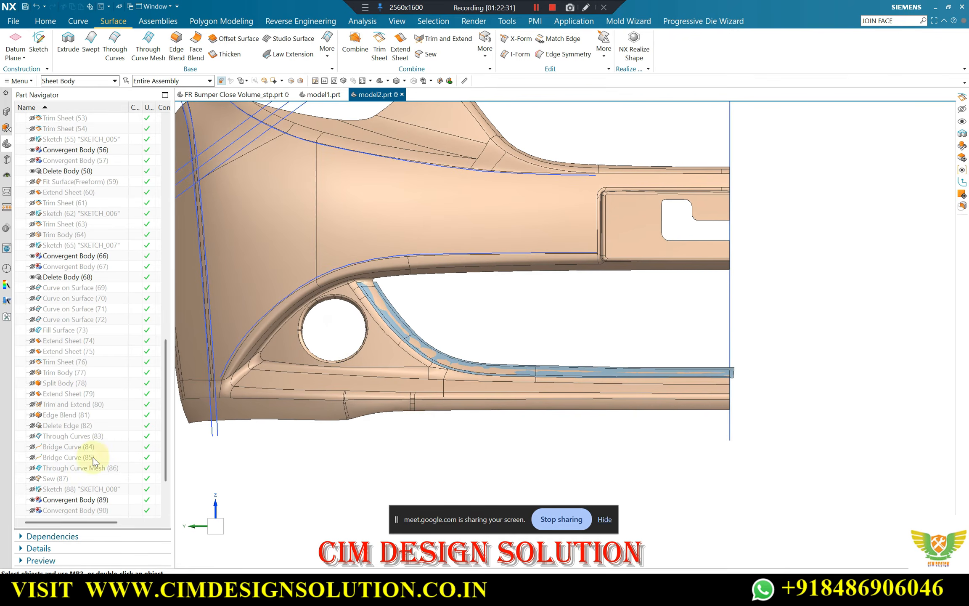
scroll(67, 475, down, 3)
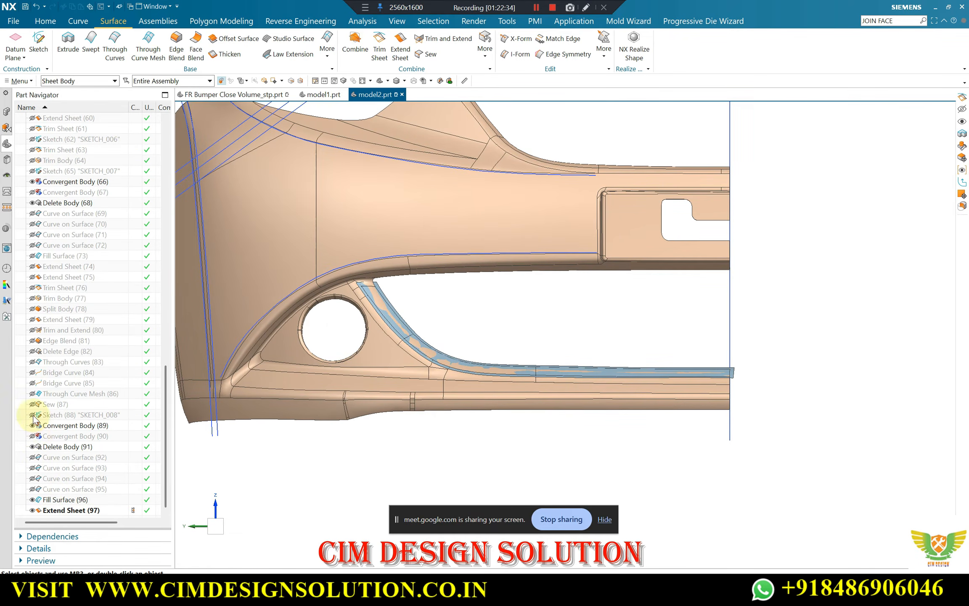
scroll(387, 275, up, 4)
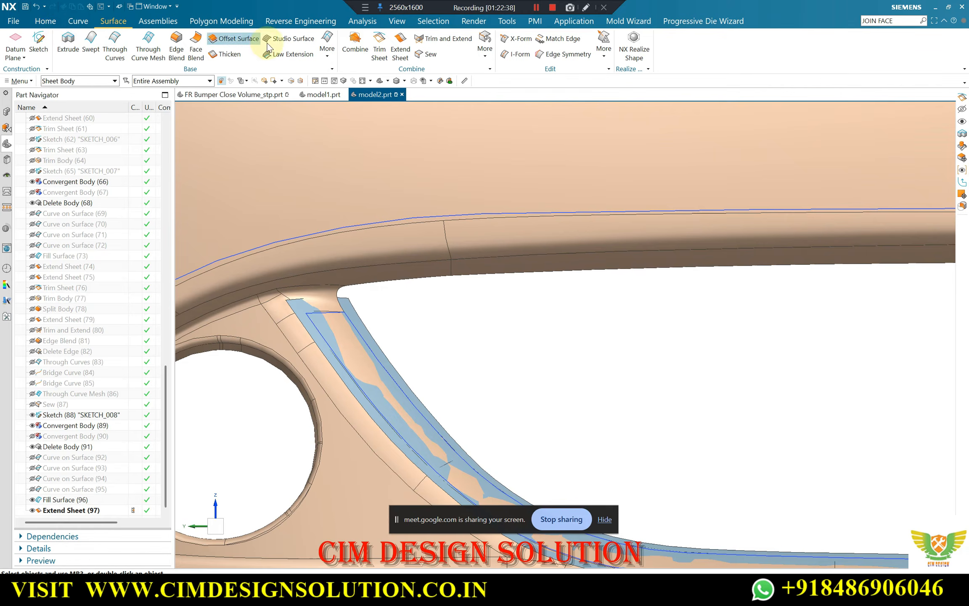
click(349, 306)
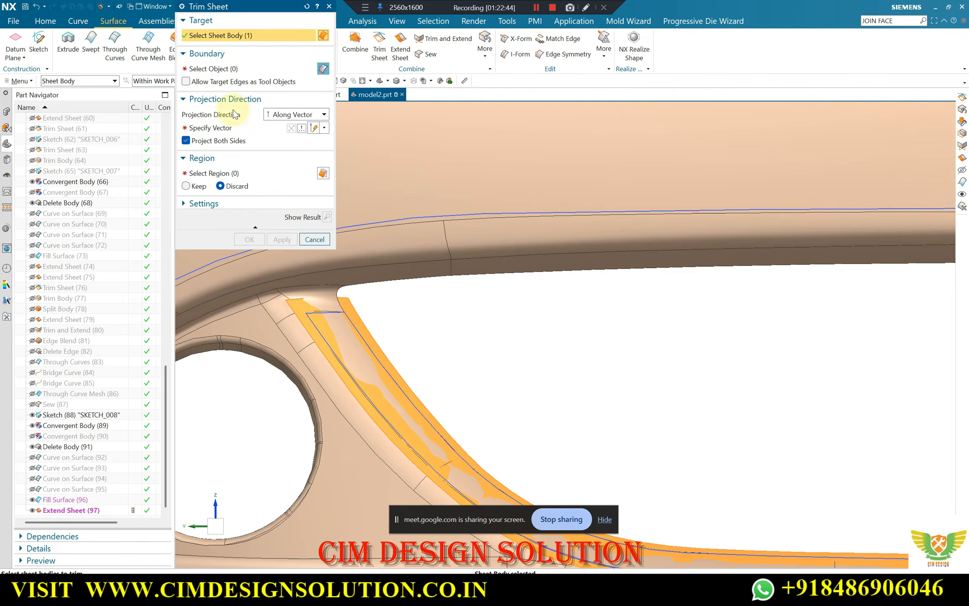
click(217, 68)
click(68, 415)
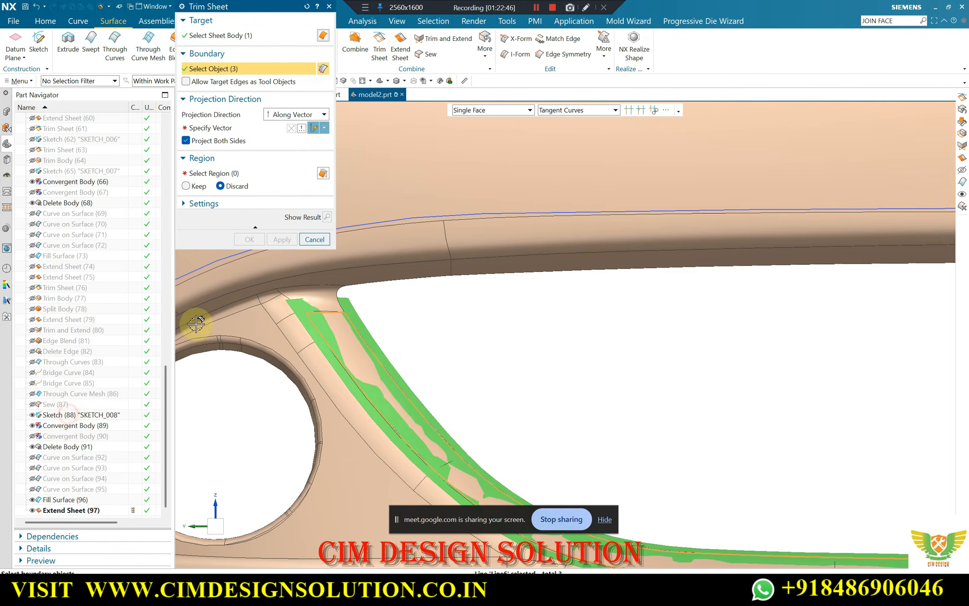
click(197, 127)
click(568, 333)
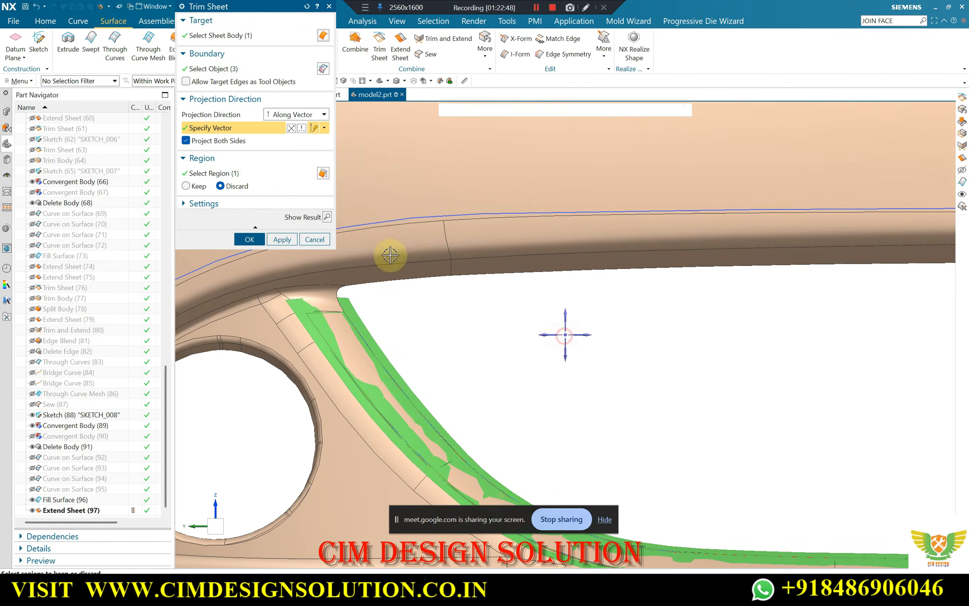
click(324, 217)
click(259, 239)
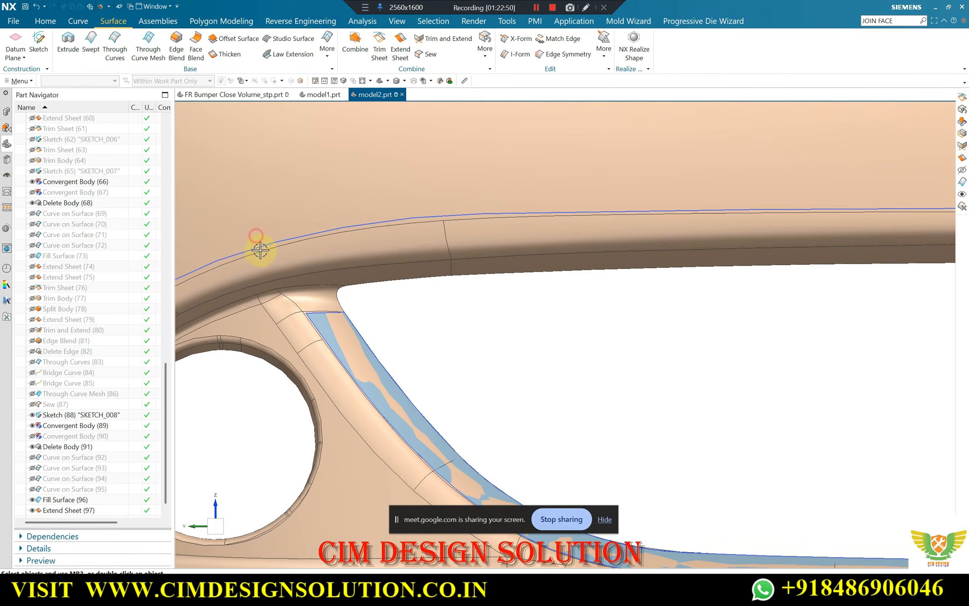
Examine the trimmed strip against the bumper body from the lower opening's corner to its straight end
scroll(336, 300, down, 6)
middle_drag(484, 341, 505, 416)
middle_drag(562, 403, 391, 247)
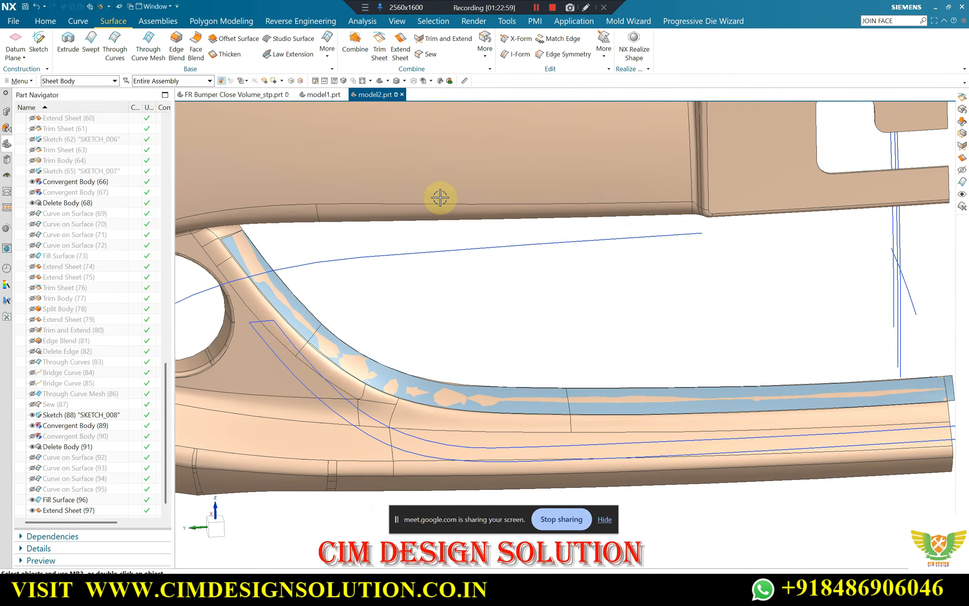
middle_drag(723, 321, 698, 360)
scroll(694, 386, up, 3)
scroll(621, 390, down, 2)
scroll(407, 382, down, 1)
scroll(204, 338, up, 2)
scroll(402, 382, down, 2)
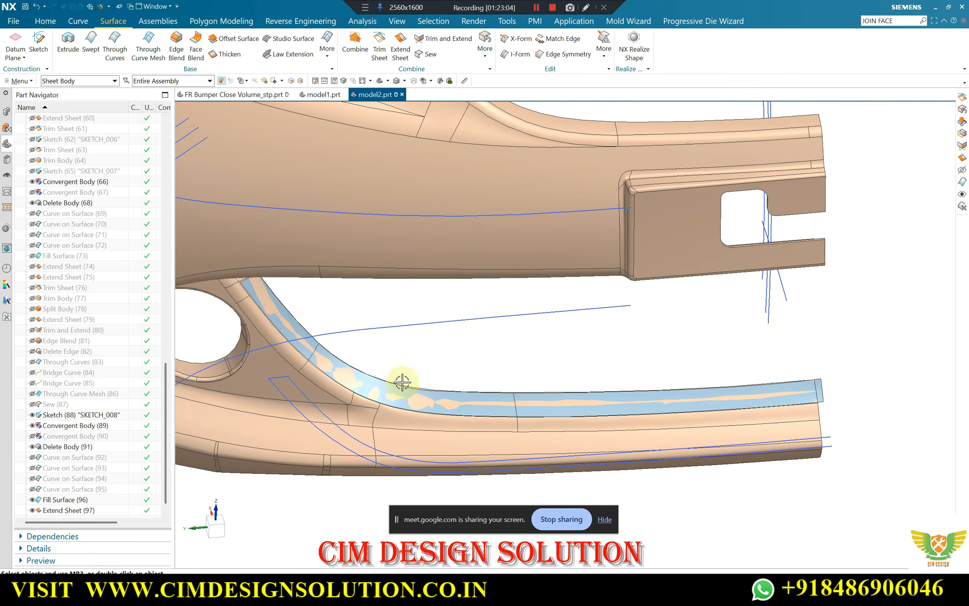
middle_drag(327, 352, 630, 346)
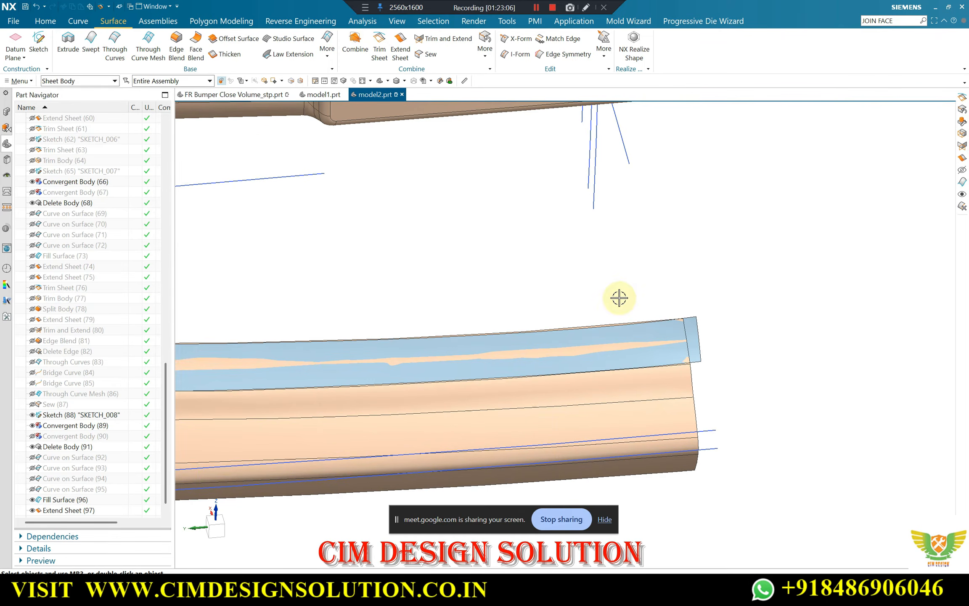
Start a Trim Body with the strip as the target and a new plane as the tool
click(45, 21)
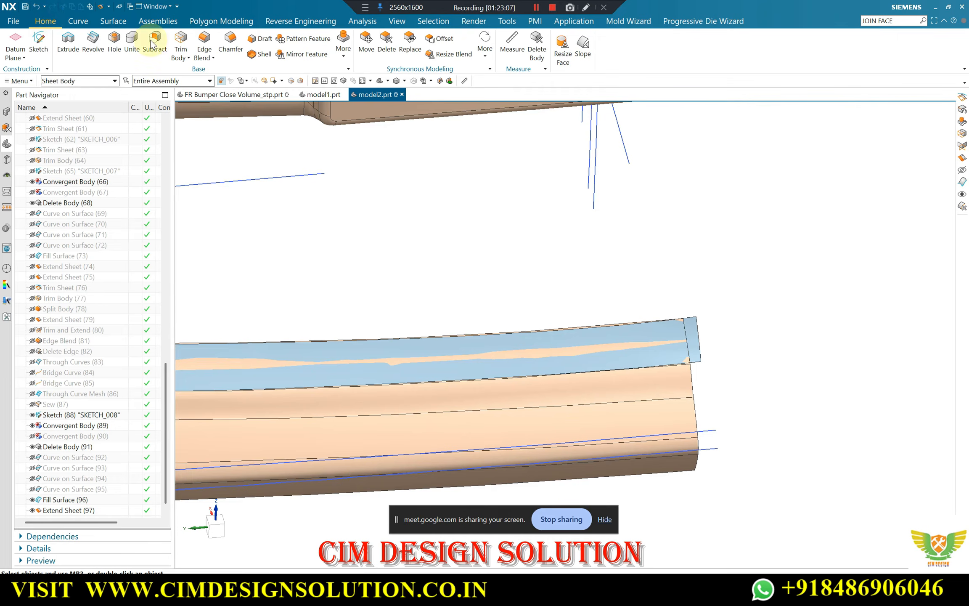
click(180, 39)
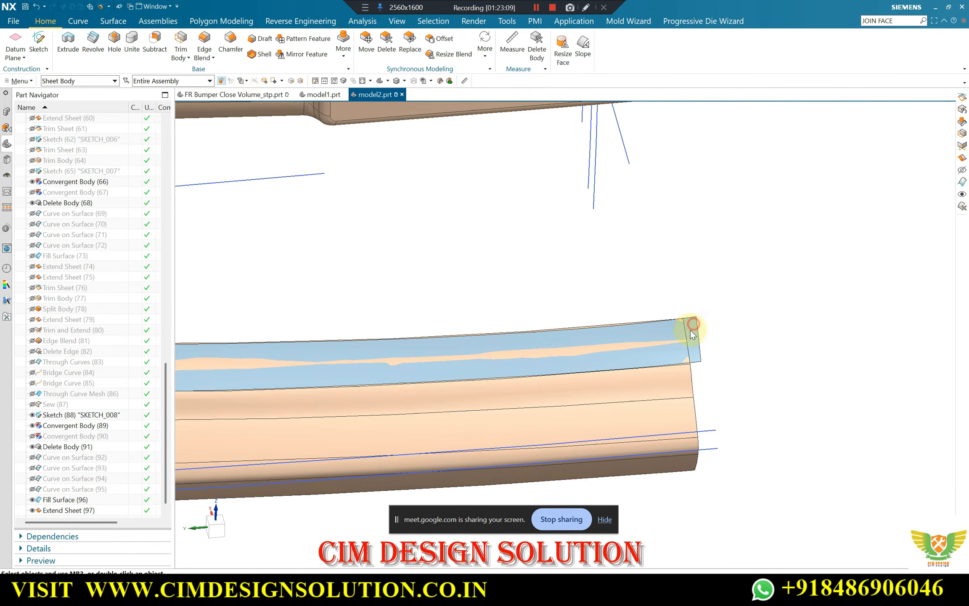
click(627, 335)
middle_click(608, 286)
scroll(616, 247, down, 4)
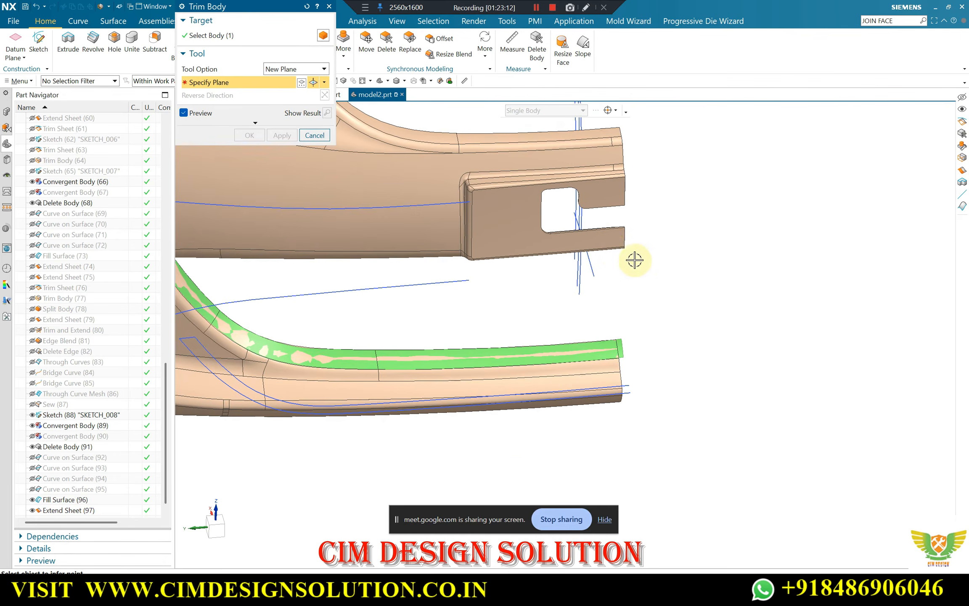
middle_drag(635, 259, 593, 227)
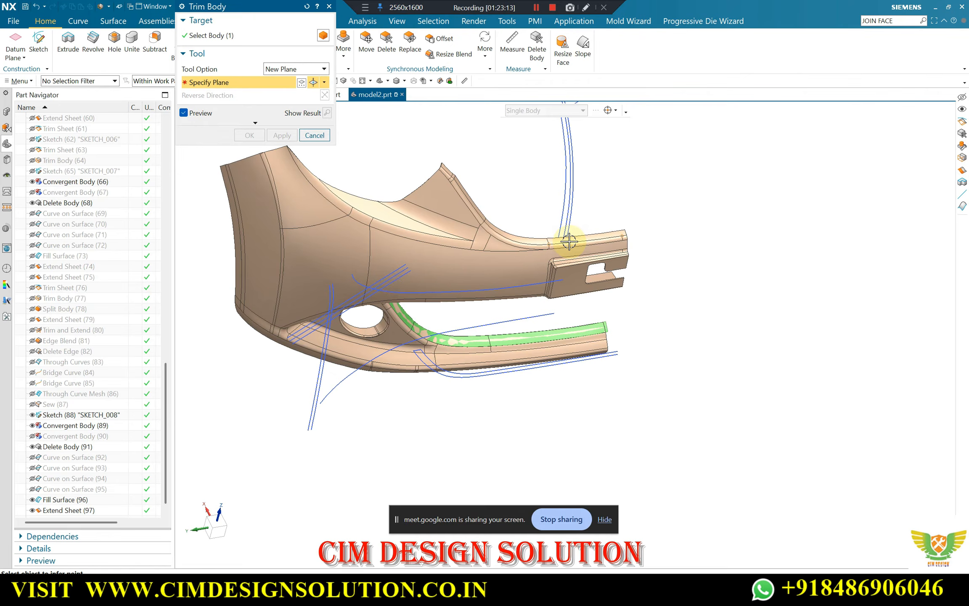
Show the datum coordinate system and trim the strip's overhanging end at its XZ plane with 0 mm distance
key(ctrl+shift+k)
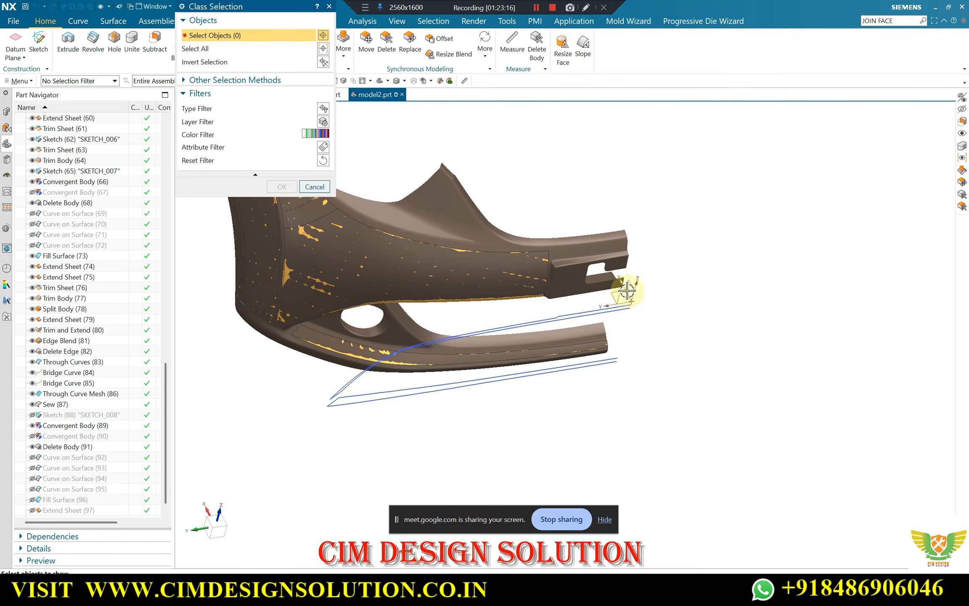
click(628, 290)
middle_click(615, 244)
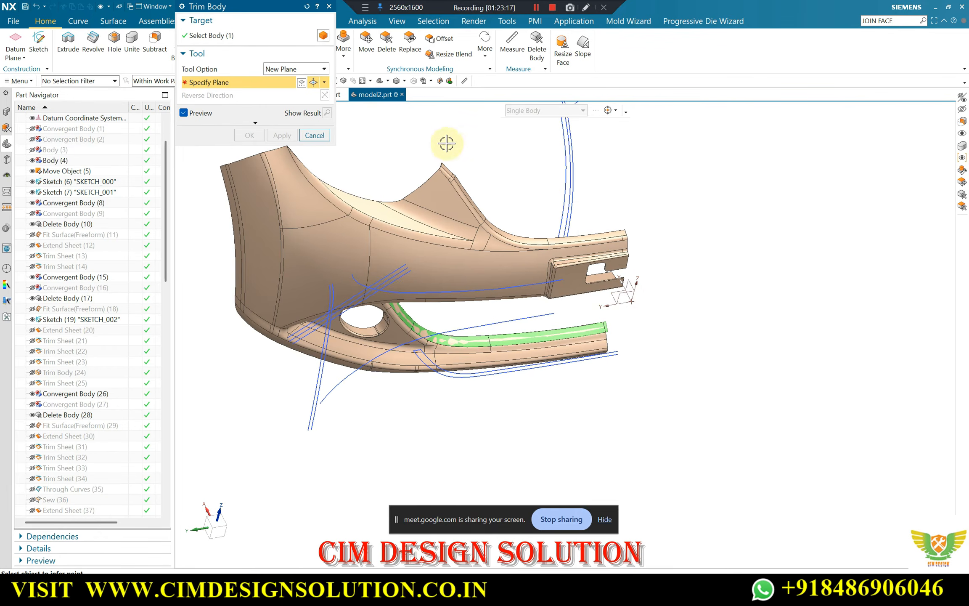
click(325, 83)
click(313, 93)
click(632, 282)
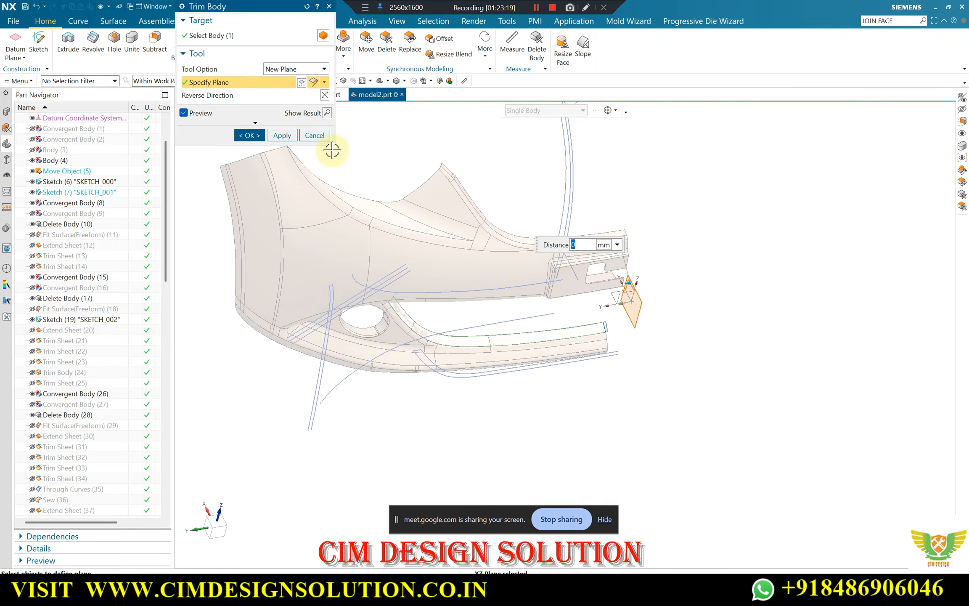
click(248, 135)
Measure the deviation between the bumper body's faces and the trimmed strip with the Deviation Gauge
scroll(489, 352, up, 5)
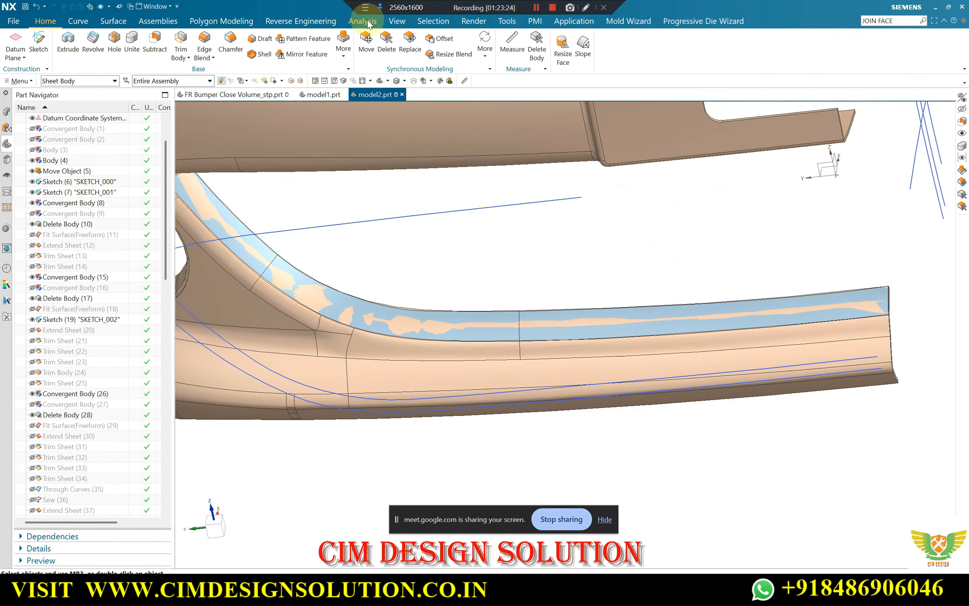
click(367, 21)
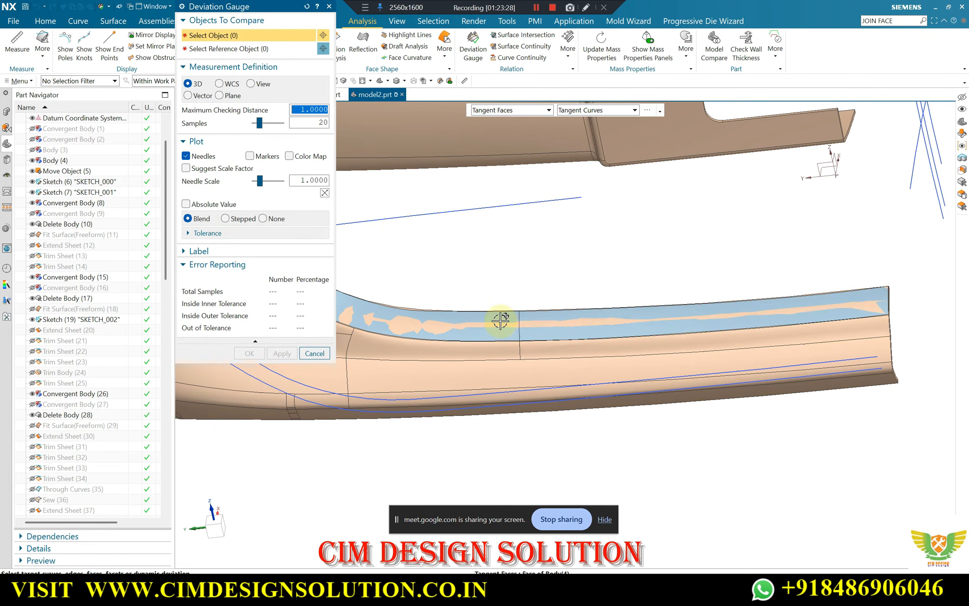
click(441, 329)
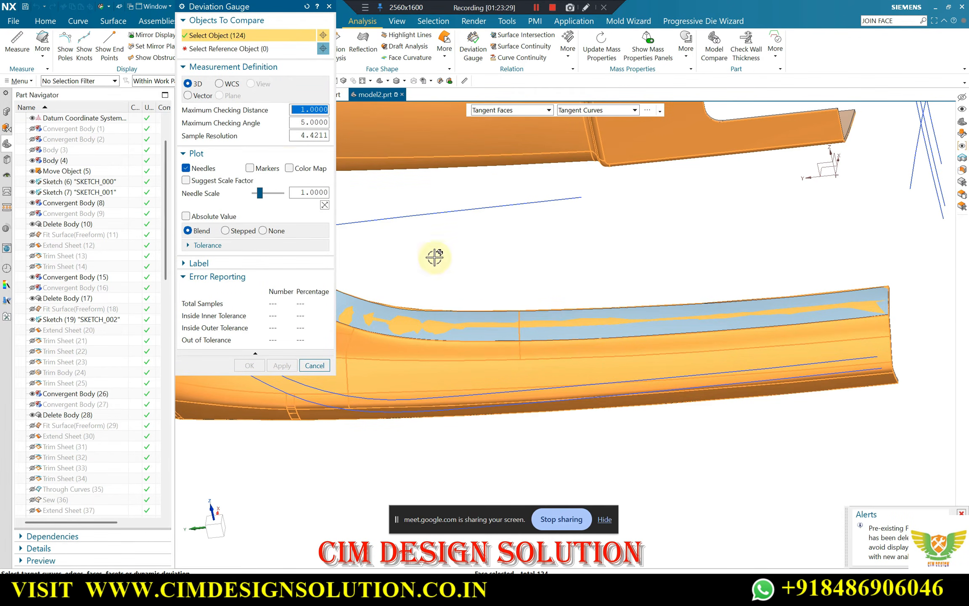
middle_click(226, 72)
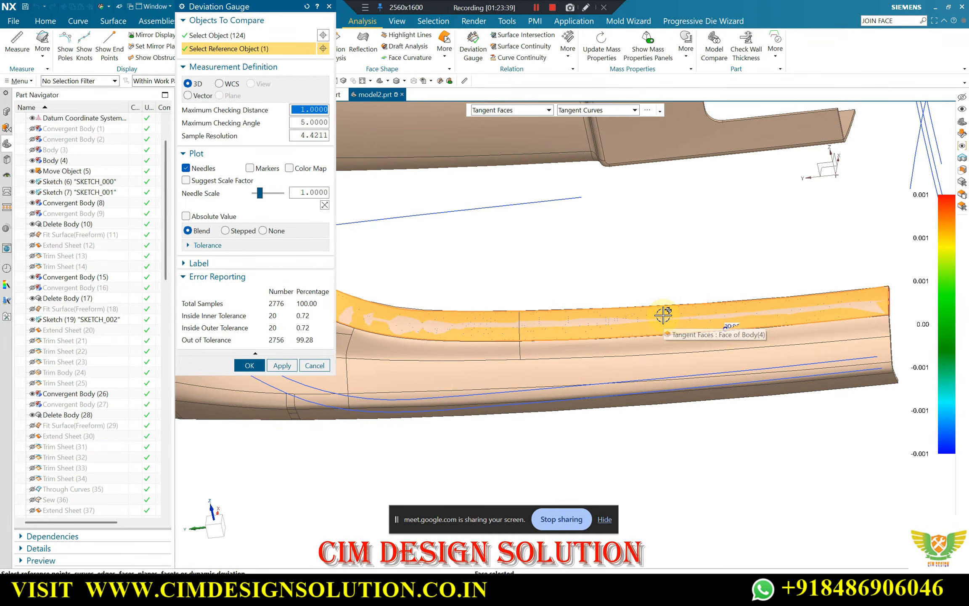
scroll(759, 303, up, 5)
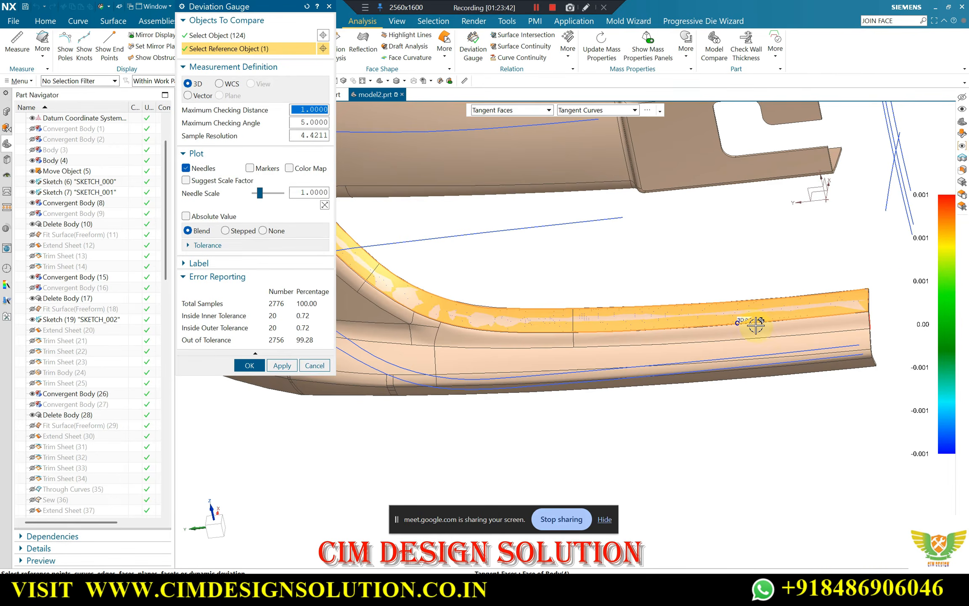
Examine where the maximum deviation lies on the body's lower flange from several angles and close the Deviation Gauge
scroll(719, 337, down, 4)
middle_drag(729, 362, 521, 435)
scroll(515, 428, up, 5)
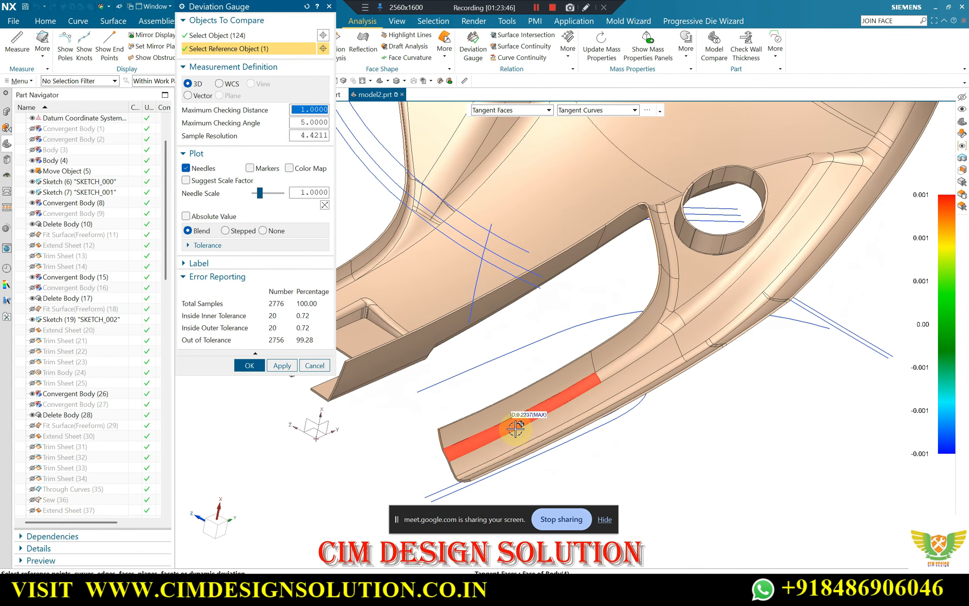
scroll(518, 423, up, 5)
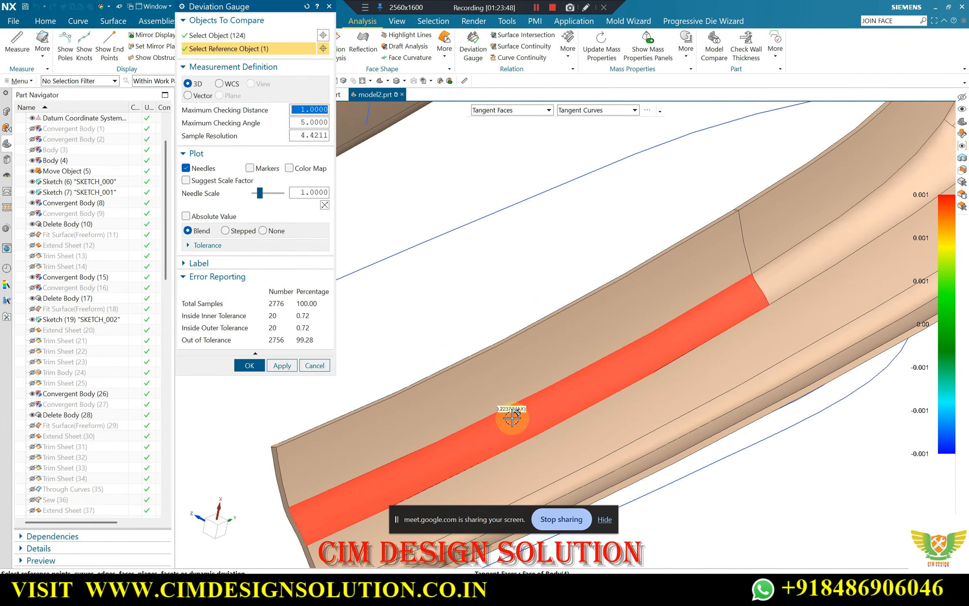
scroll(513, 375, down, 6)
middle_drag(500, 357, 547, 426)
scroll(641, 355, up, 3)
scroll(609, 378, up, 4)
middle_click(548, 426)
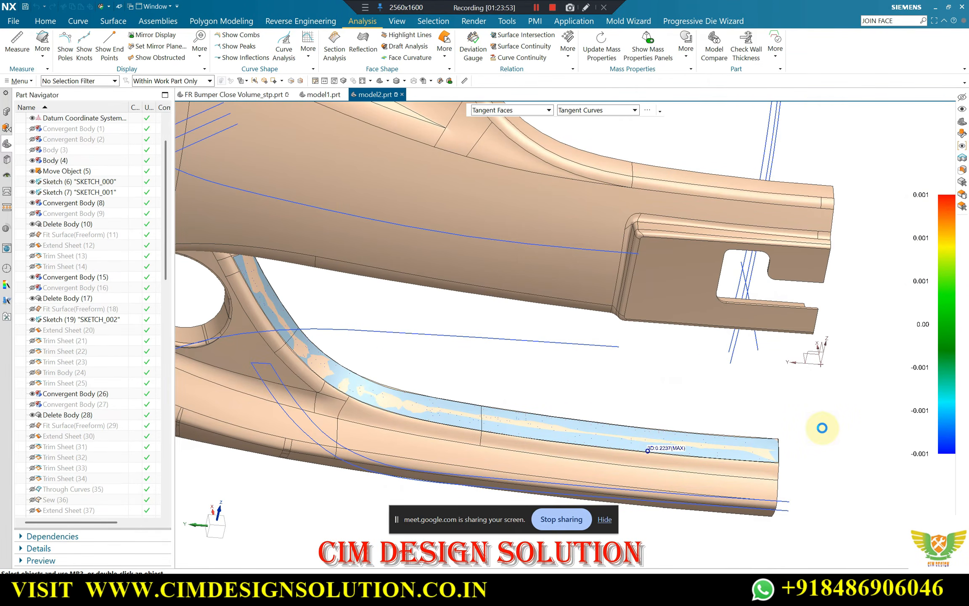
Hide the bumper body and make layer 10 visible to show the convergent bodies beside the strip
scroll(547, 416, down, 3)
mouse_move(353, 405)
middle_down()
mouse_move(348, 370)
mouse_move(354, 407)
middle_up()
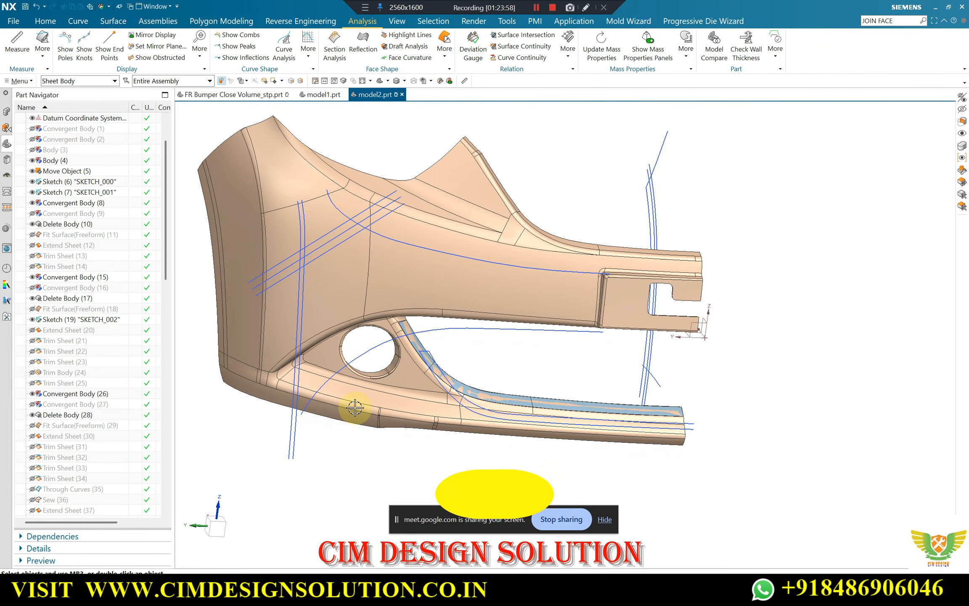
key(ctrl+b)
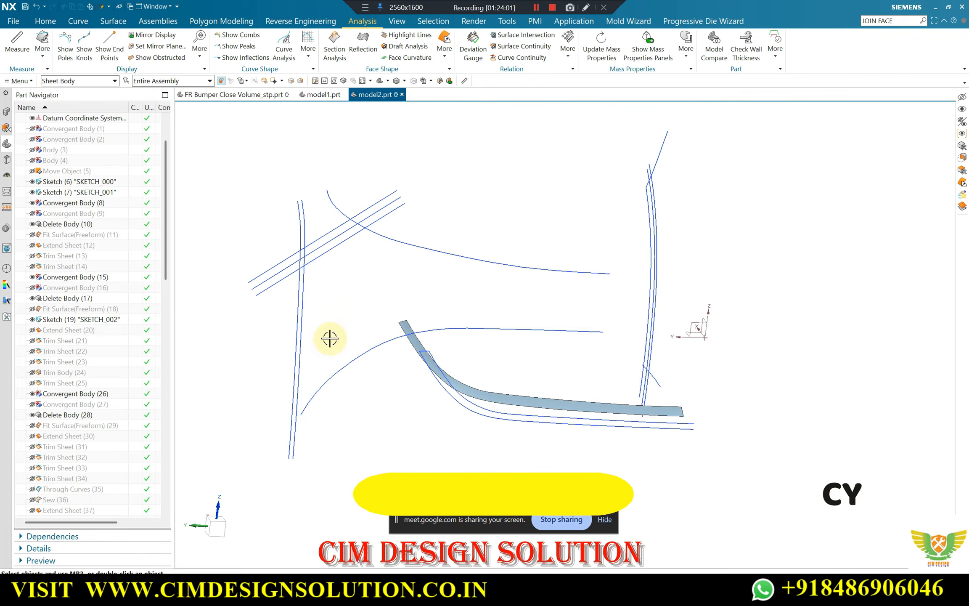
key(ctrl+l)
click(192, 172)
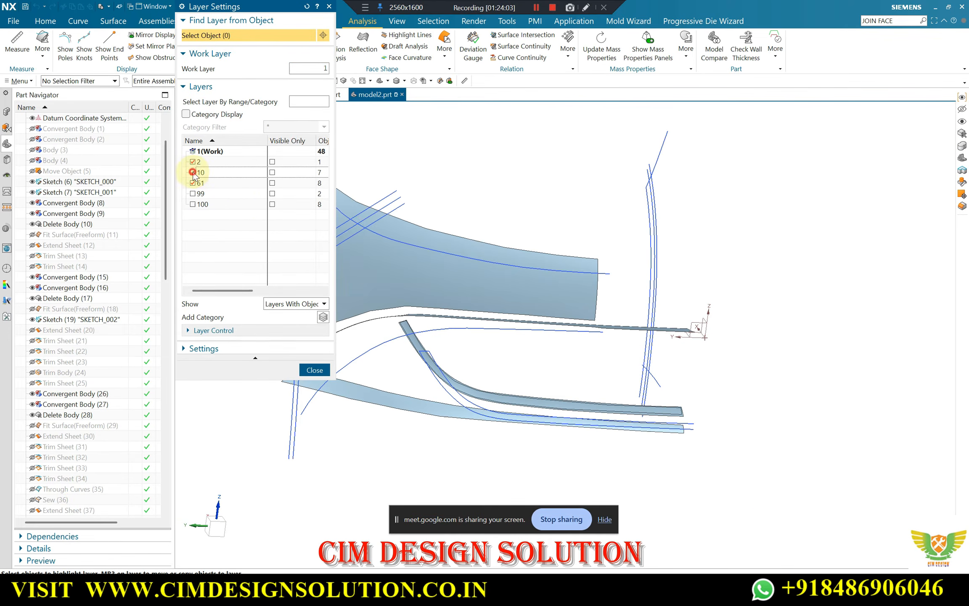
middle_click(385, 275)
Measure the deviation between the lower opening's convergent strip and the trimmed strip with the Deviation Gauge and inspect its maximum
scroll(467, 395, up, 3)
scroll(488, 395, up, 2)
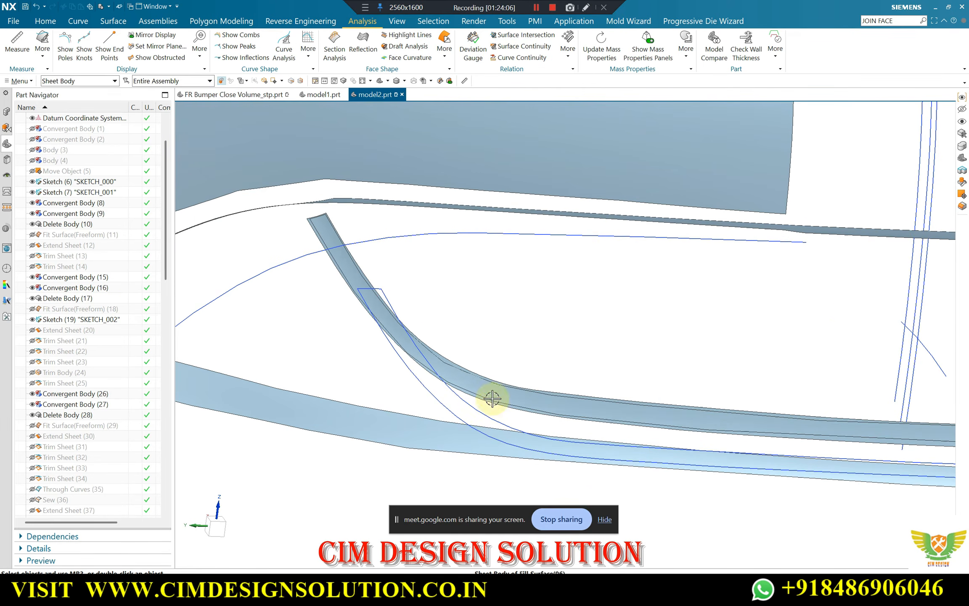
click(468, 46)
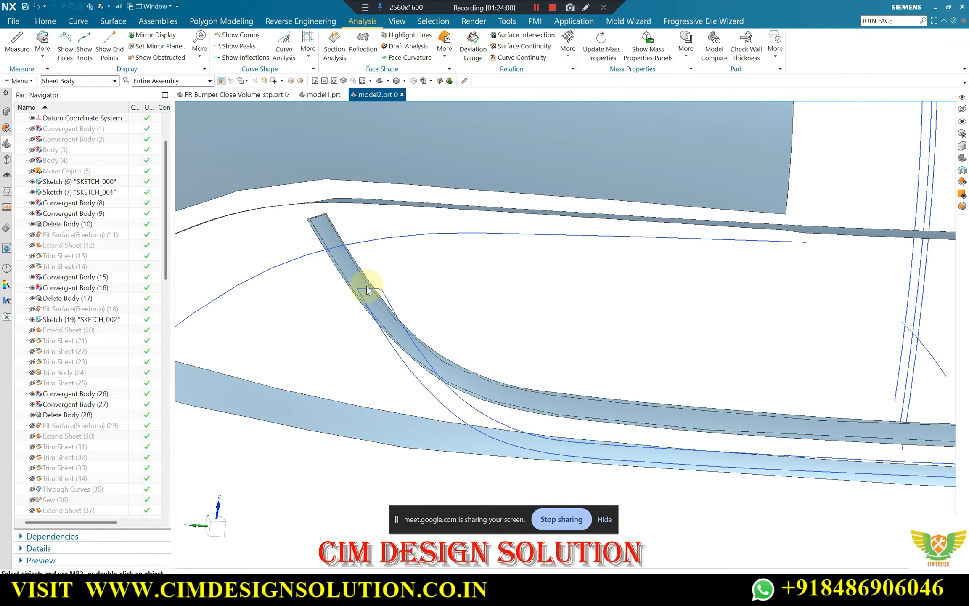
click(349, 265)
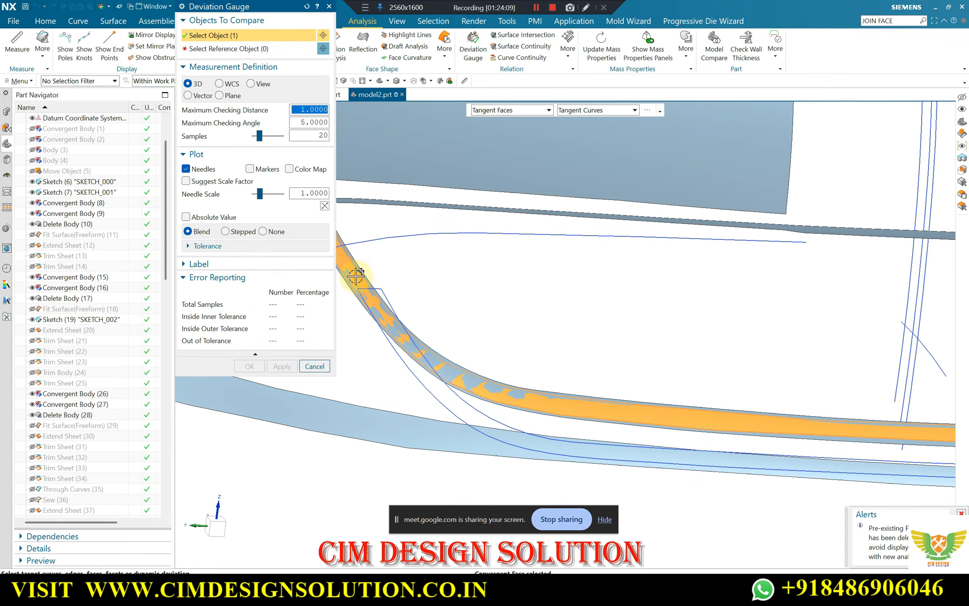
click(229, 49)
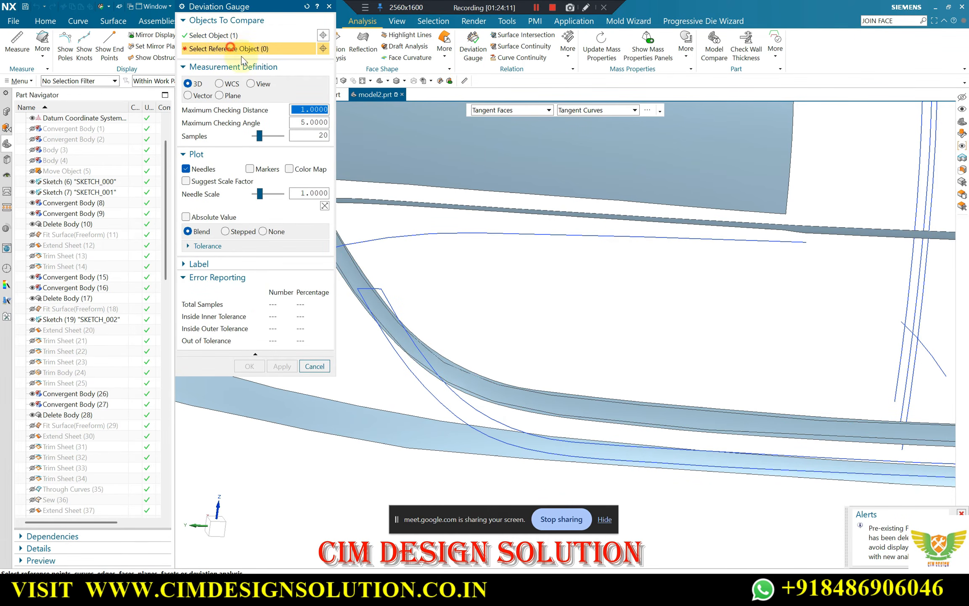
click(357, 267)
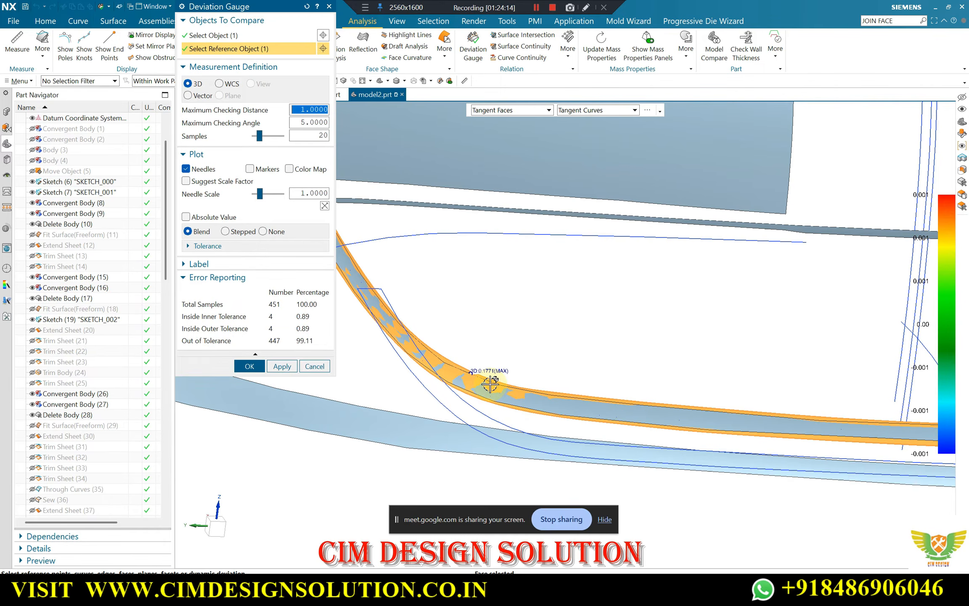
scroll(472, 363, down, 2)
scroll(495, 378, up, 2)
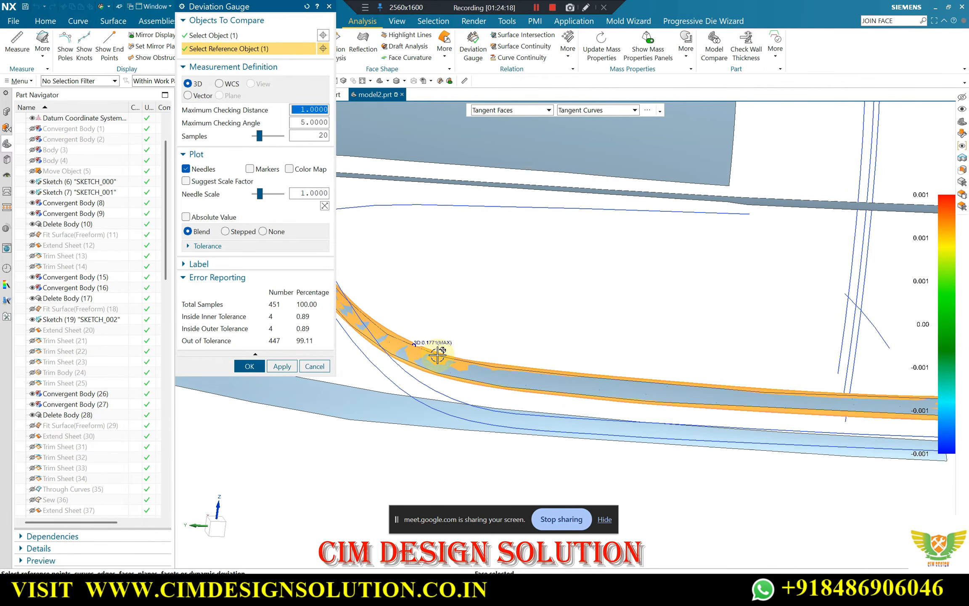
scroll(505, 322, down, 2)
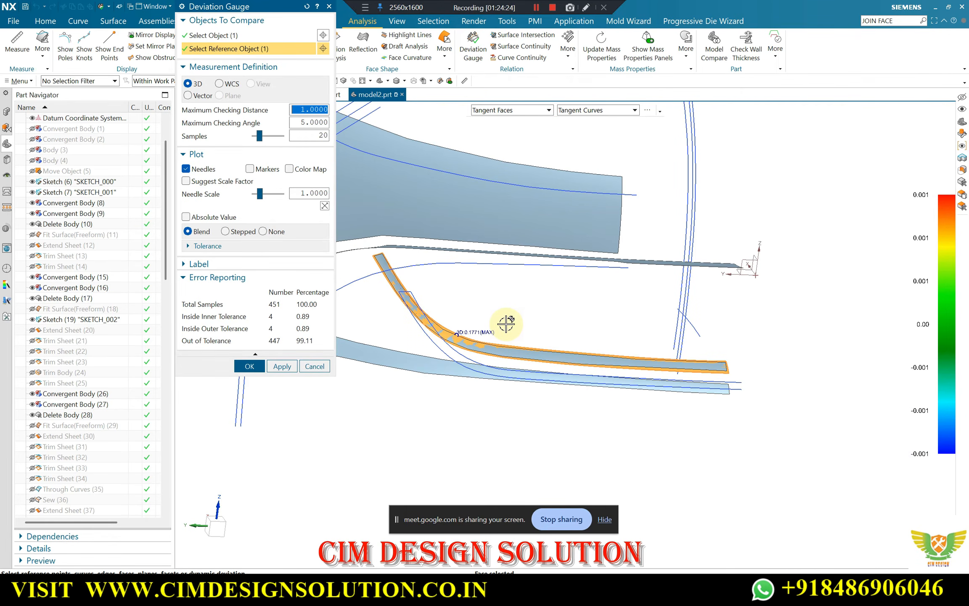
middle_click(482, 330)
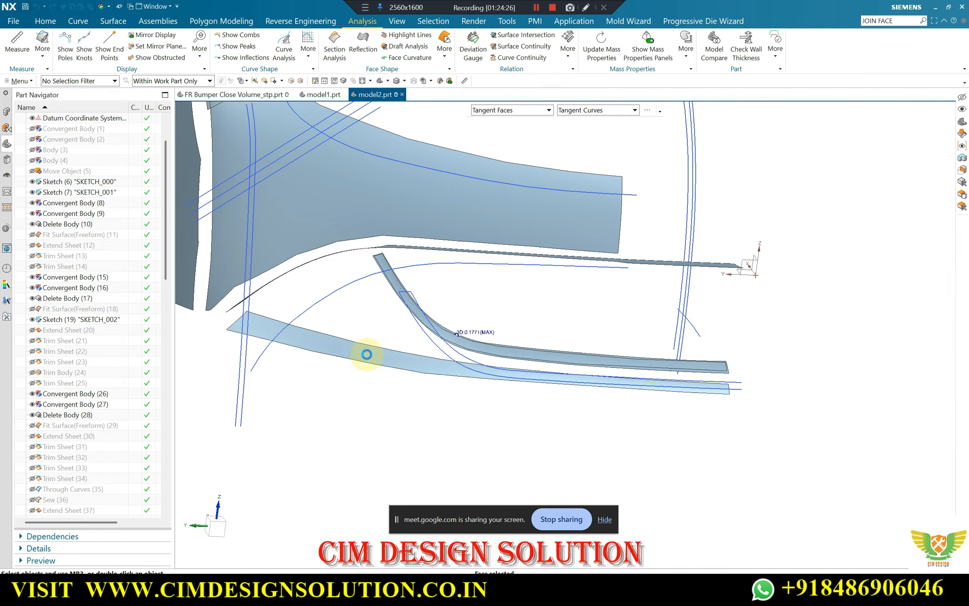
Turn off layer 10 to hide the convergent bodies
key(ctrl+l)
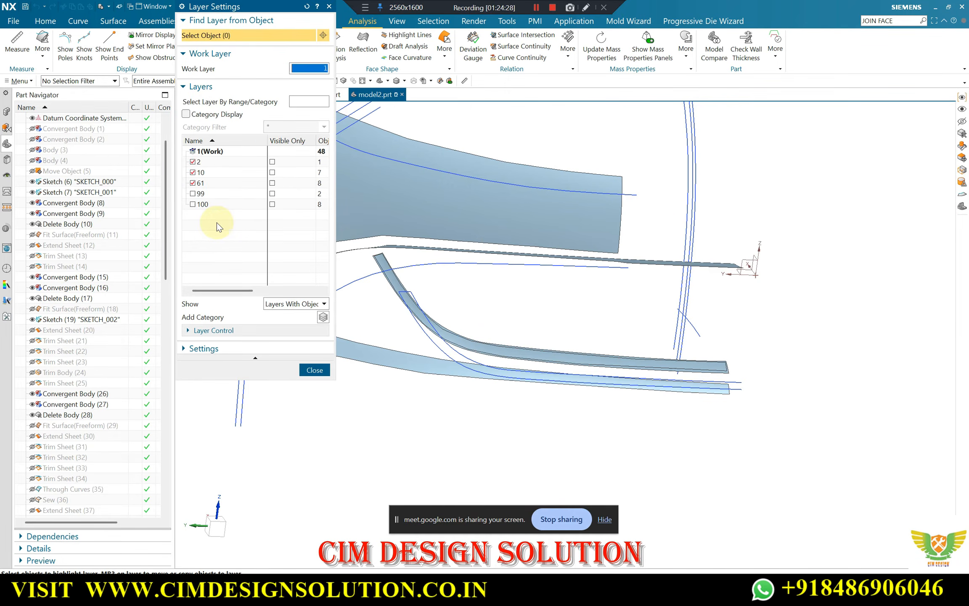
click(192, 173)
middle_click(458, 239)
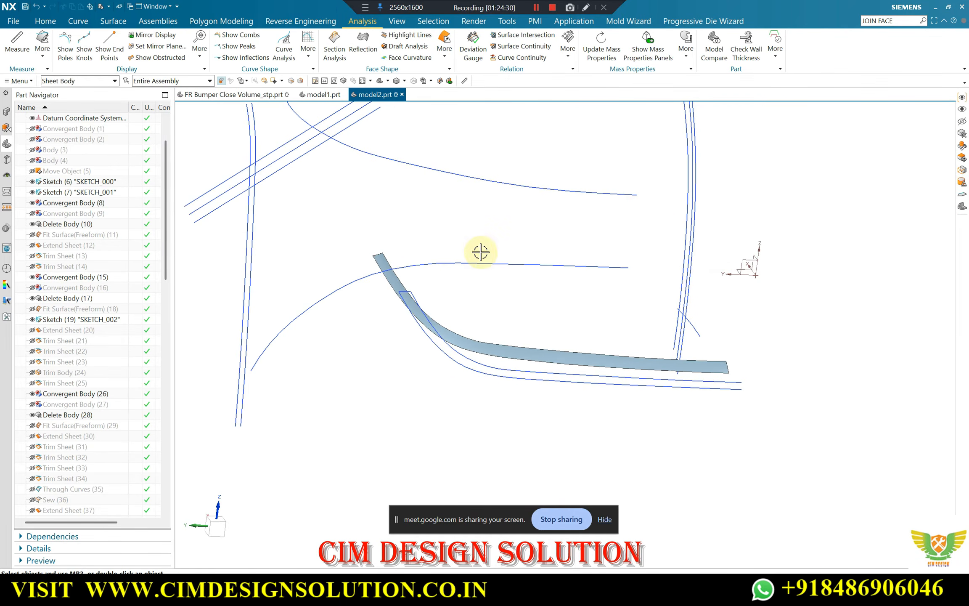
Open the strip's Fill Surface (96) feature, review its maximum and average fit errors, and leave it without changes
scroll(481, 251, down, 3)
middle_drag(453, 234, 461, 292)
scroll(567, 331, up, 2)
scroll(105, 465, down, 20)
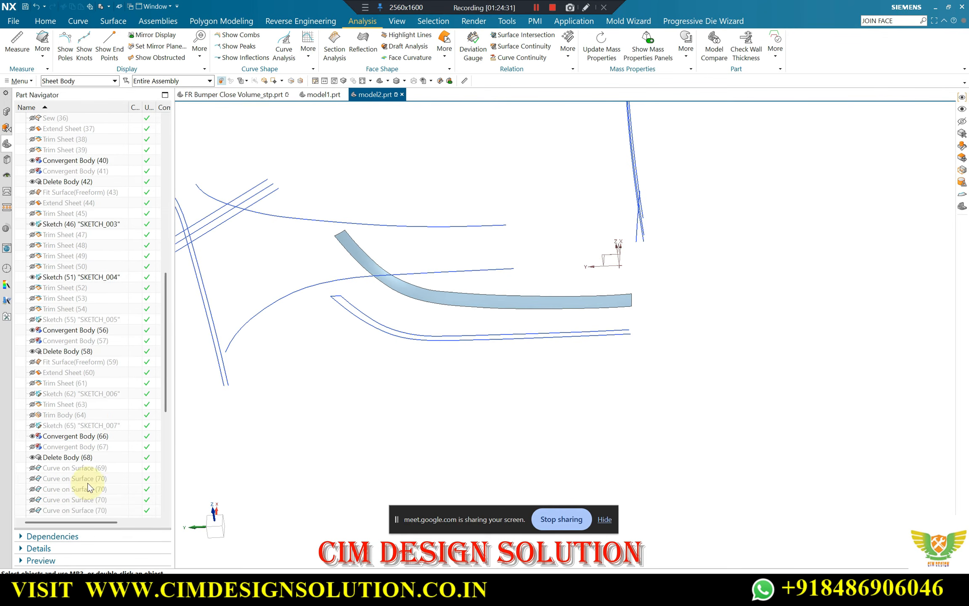
scroll(572, 301, up, 4)
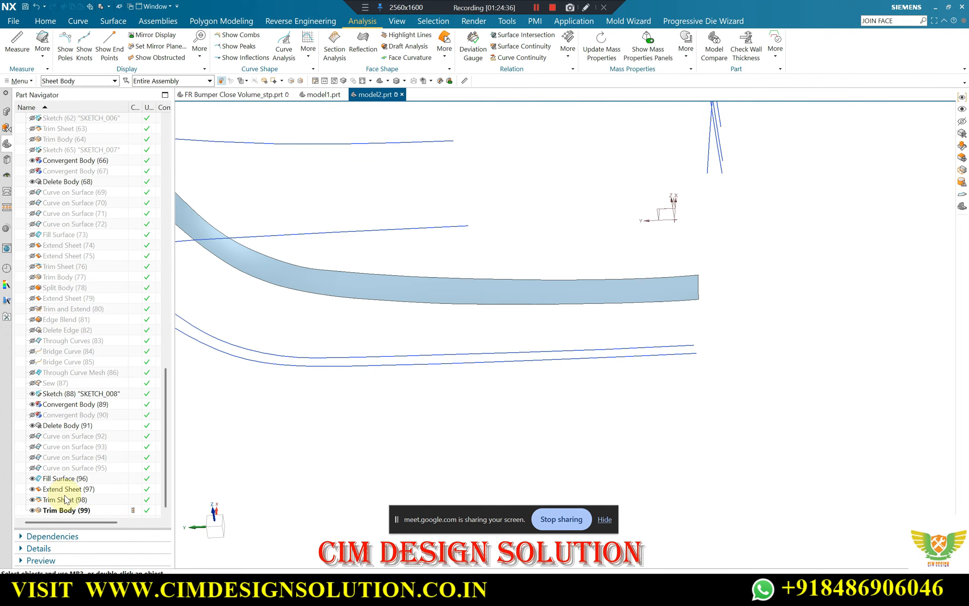
click(59, 480)
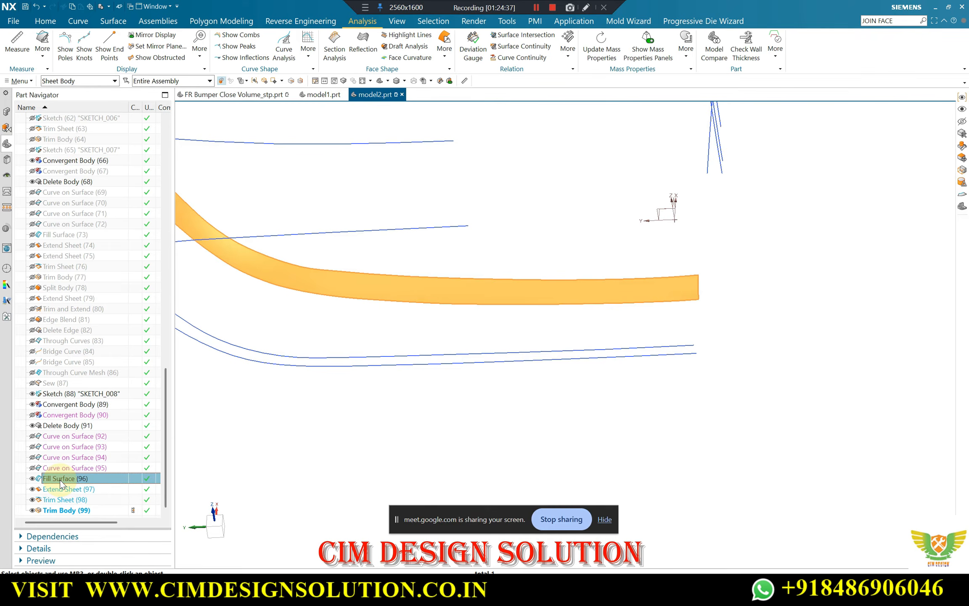
double_click(60, 480)
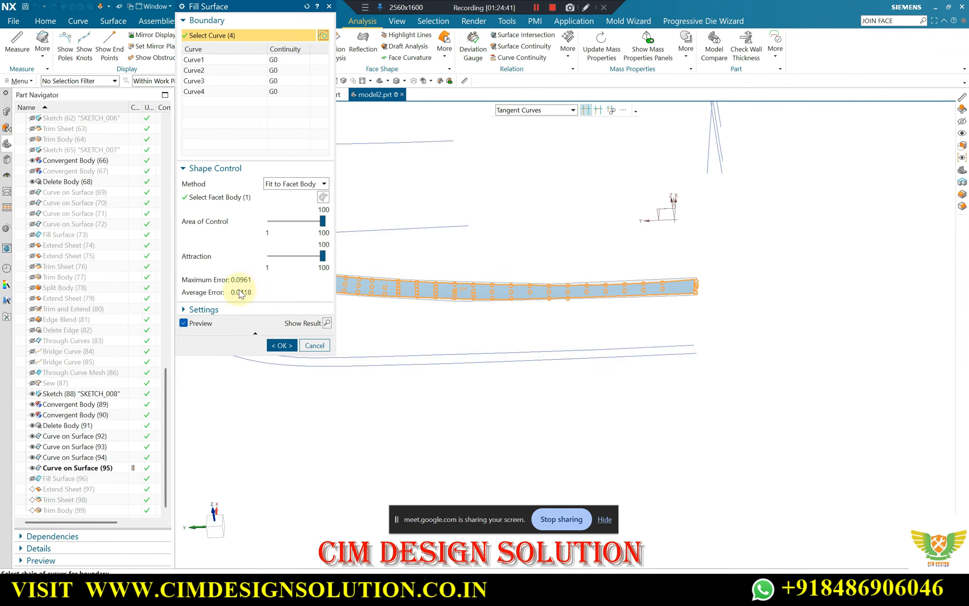
scroll(735, 271, down, 2)
scroll(400, 262, up, 1)
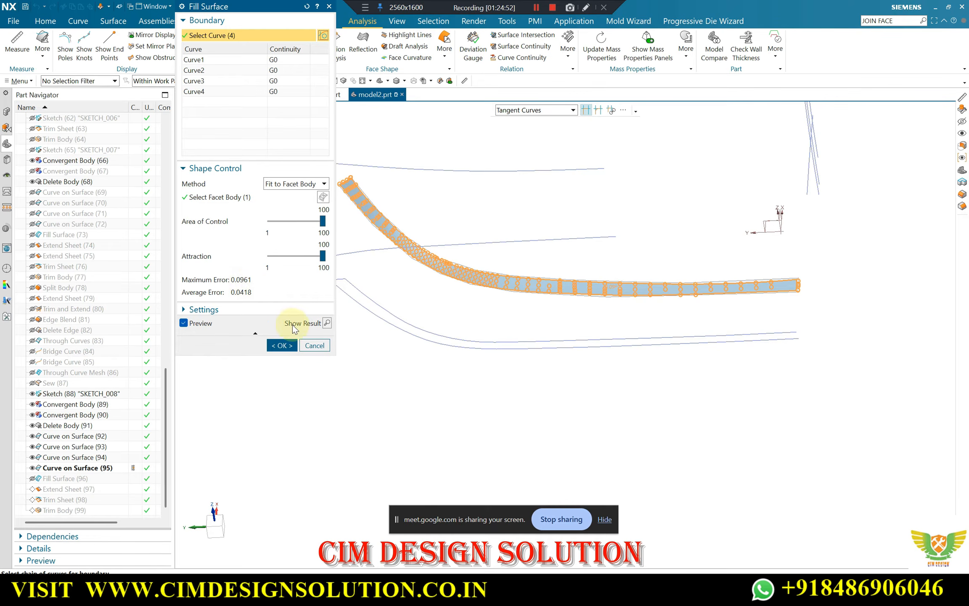
click(316, 345)
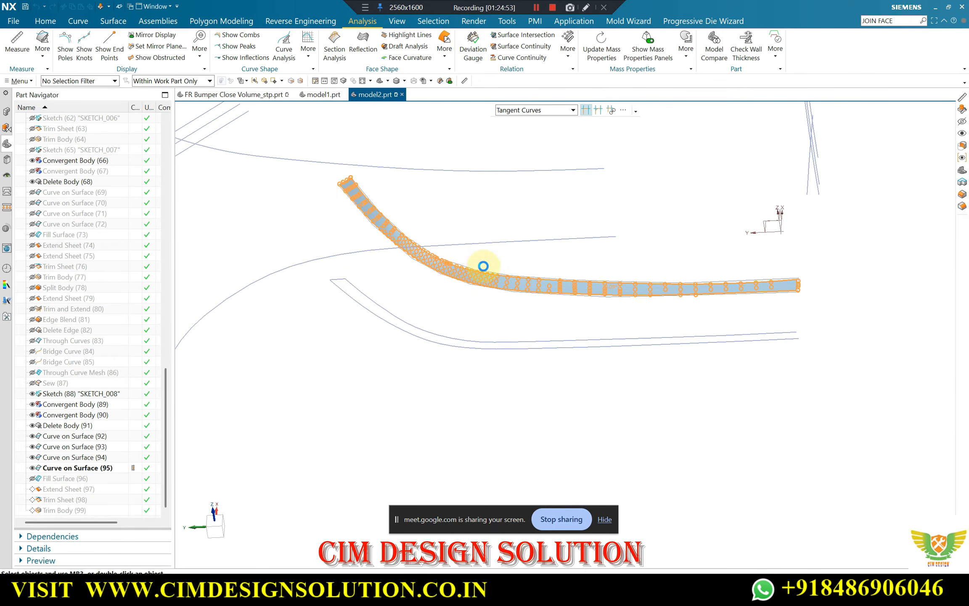
Show the hidden bumper body again together with the strip
scroll(501, 267, up, 5)
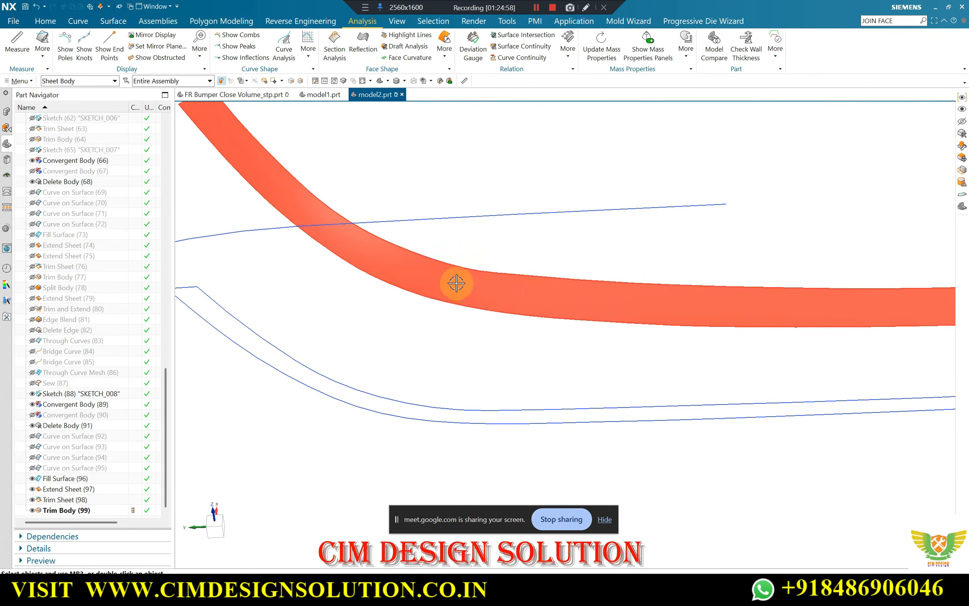
scroll(484, 262, down, 3)
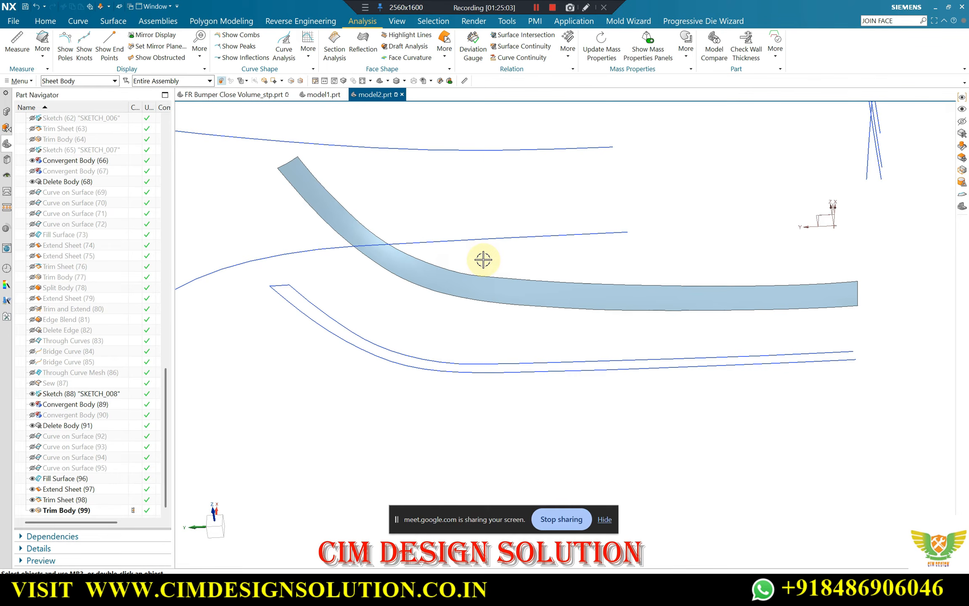
key(ctrl+shift+k)
click(604, 295)
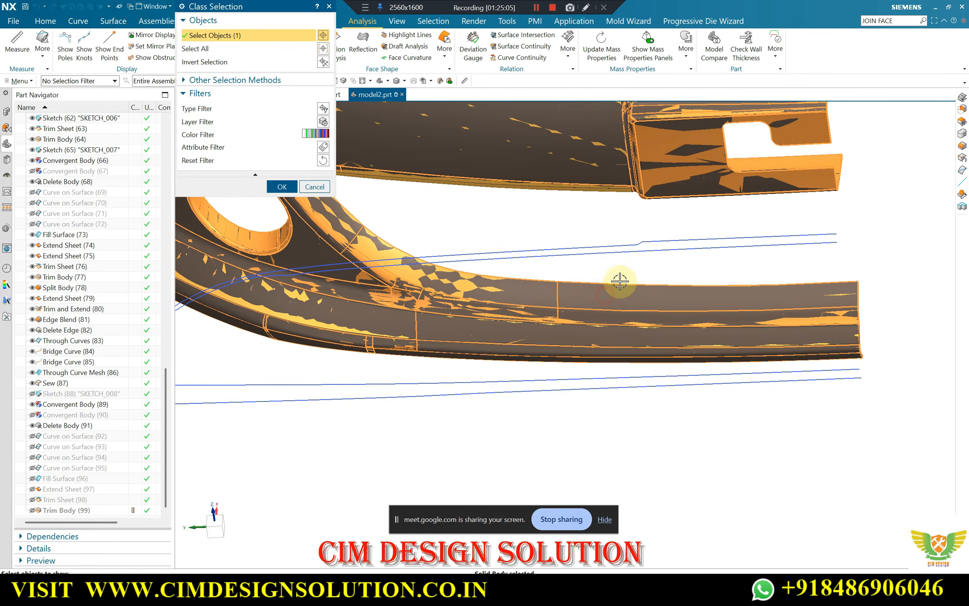
middle_click(620, 281)
Examine how the strip lies on the bumper body along the lower opening, from the curved corner to the straight end
scroll(718, 281, up, 3)
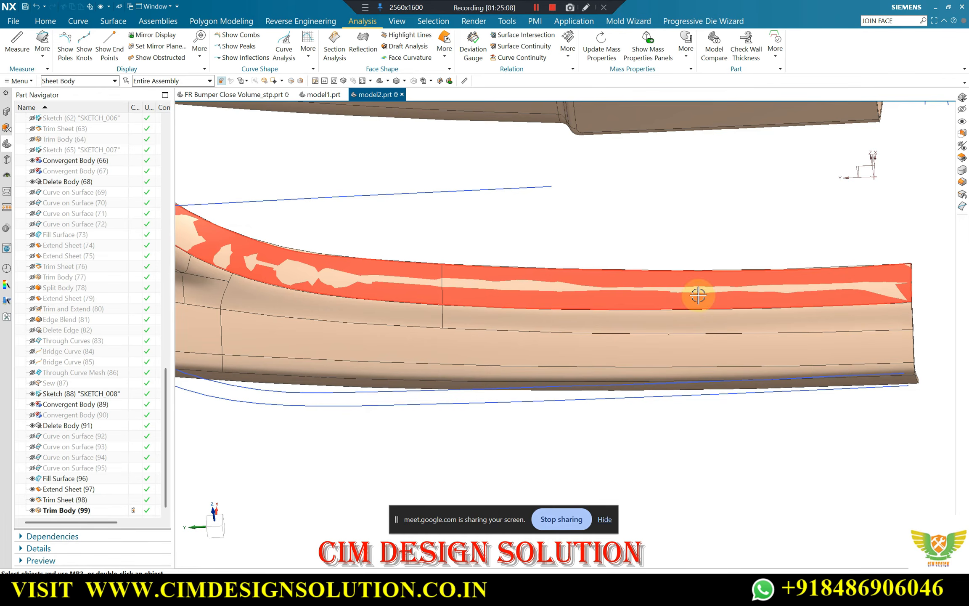
scroll(757, 277, up, 2)
scroll(713, 273, down, 3)
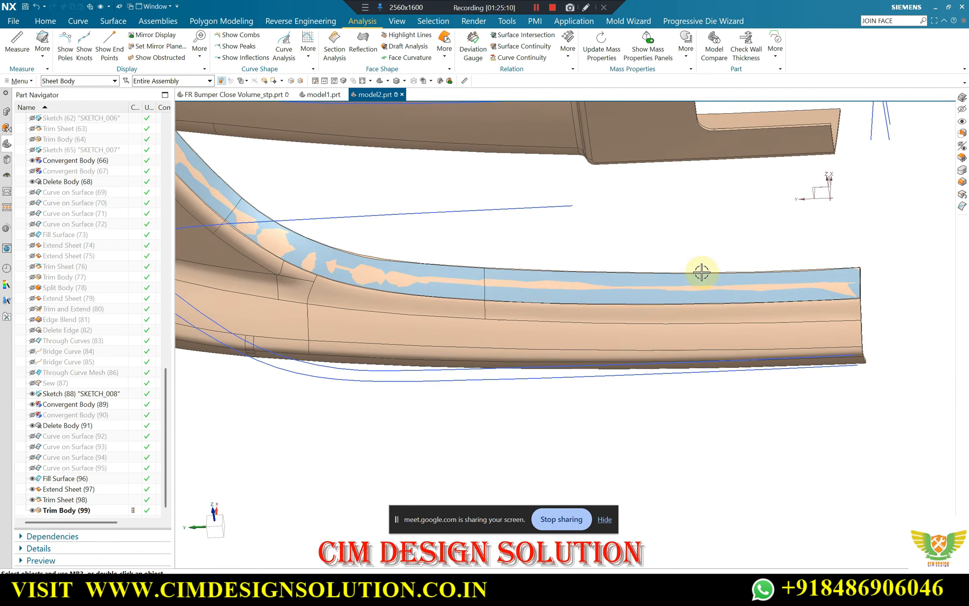
middle_drag(702, 272, 477, 341)
middle_drag(438, 243, 513, 226)
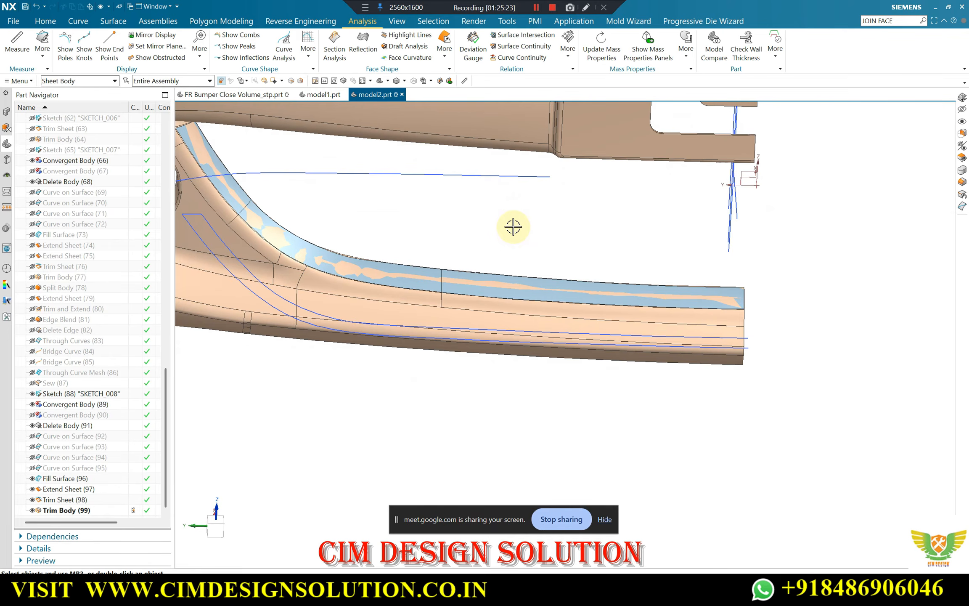
scroll(409, 247, up, 3)
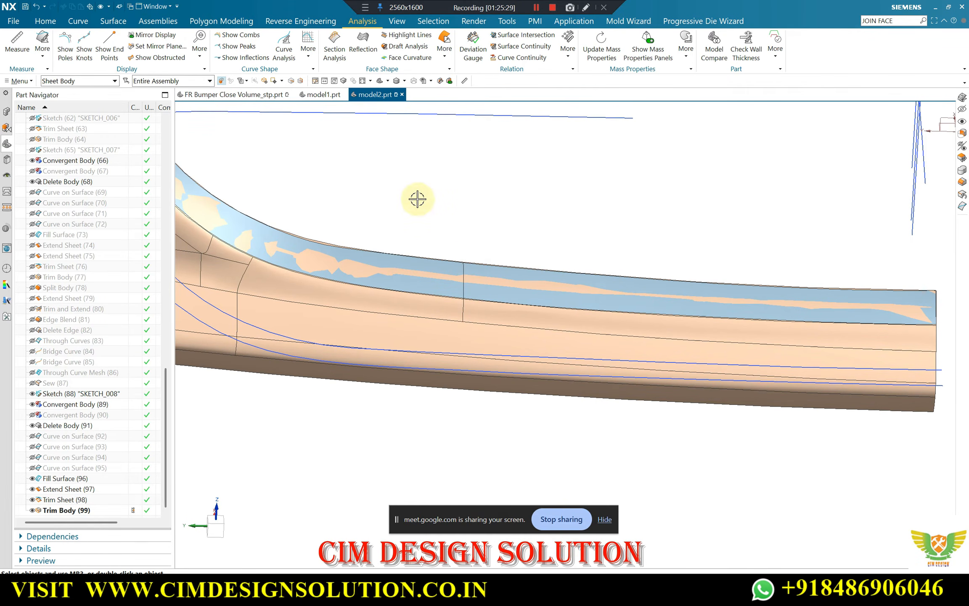
scroll(467, 260, up, 2)
scroll(459, 247, down, 2)
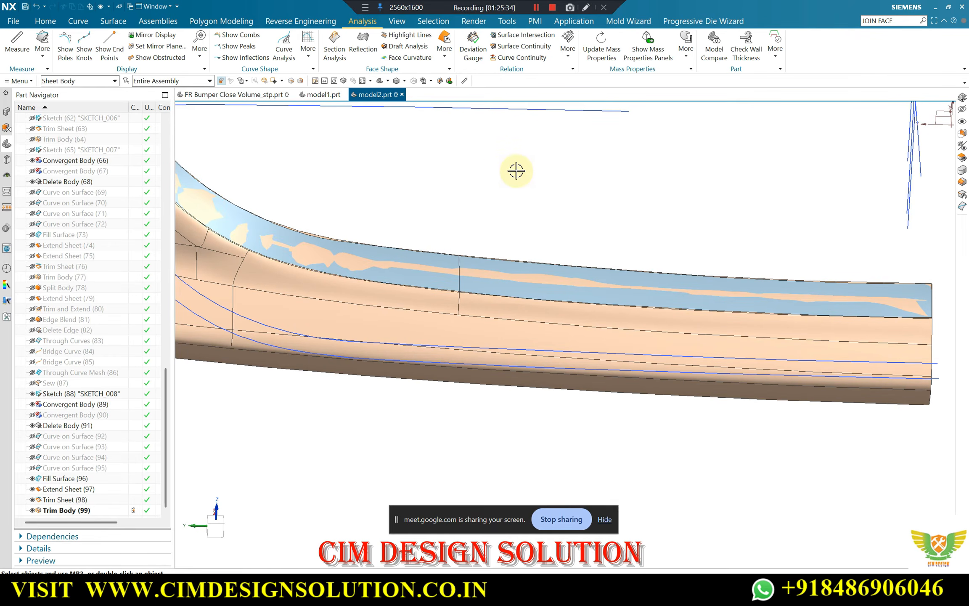
Show all sheet bodies together with the original bumper body
middle_drag(517, 170, 523, 249)
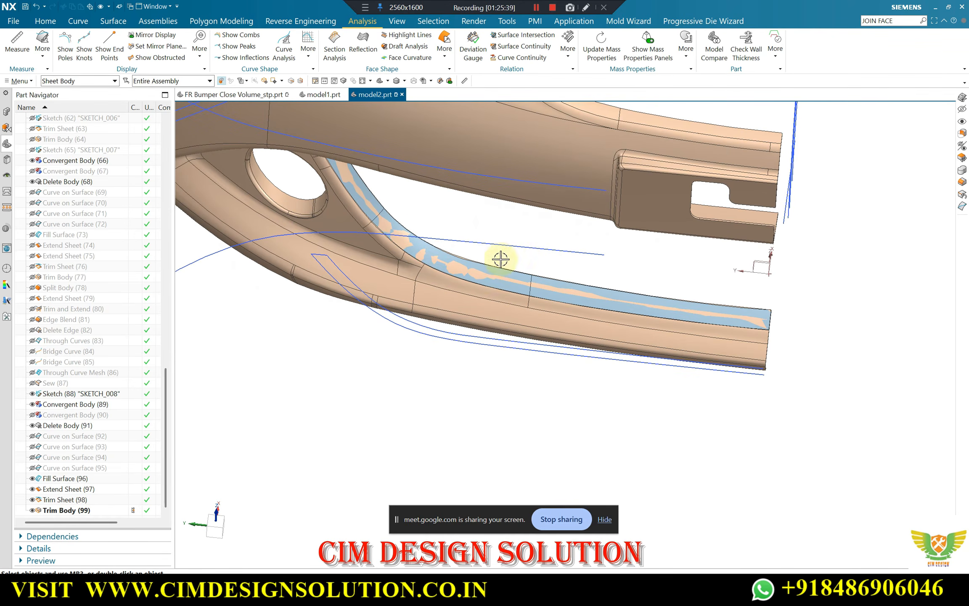
scroll(555, 271, up, 3)
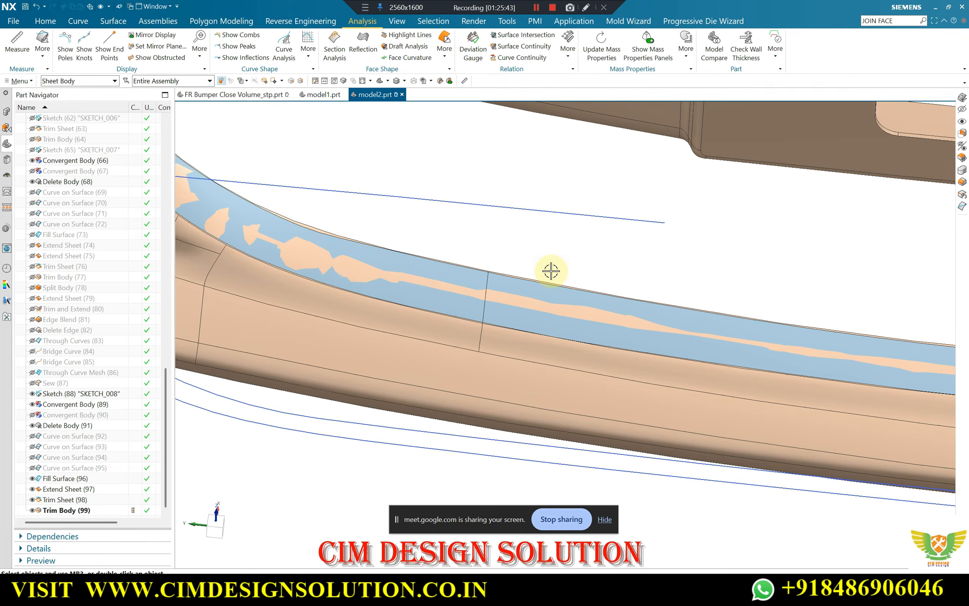
scroll(427, 285, down, 2)
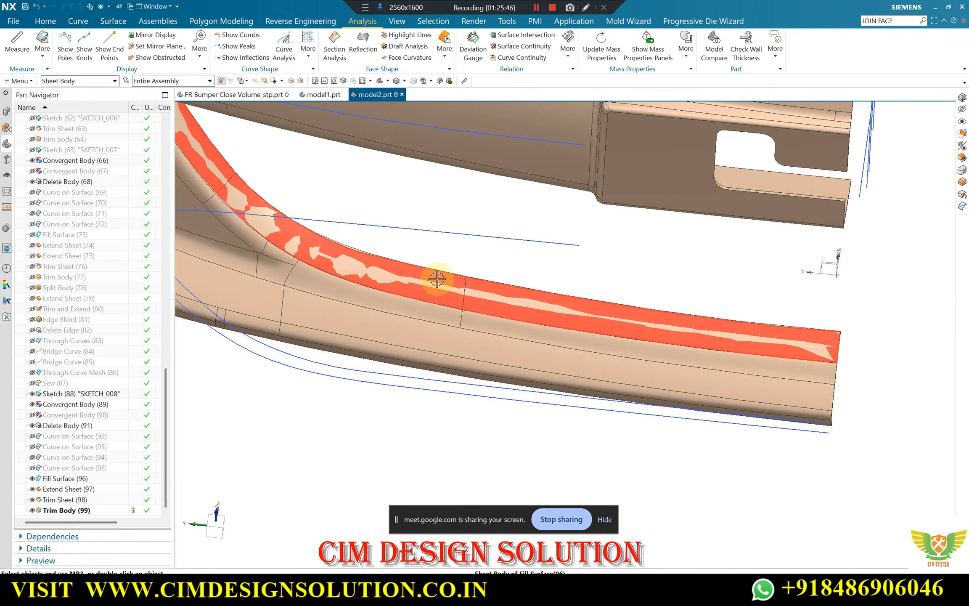
scroll(510, 309, down, 2)
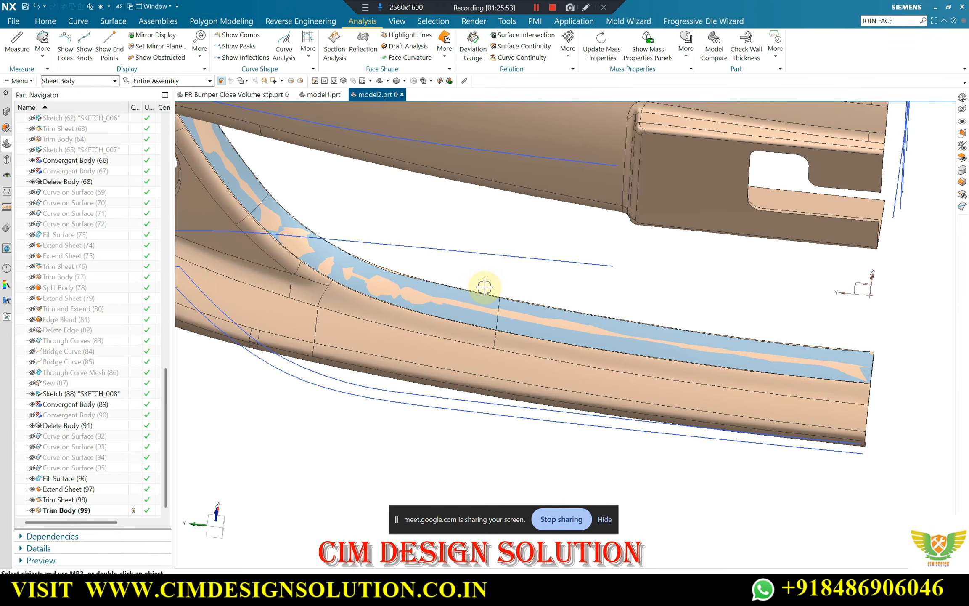
middle_drag(485, 287, 479, 351)
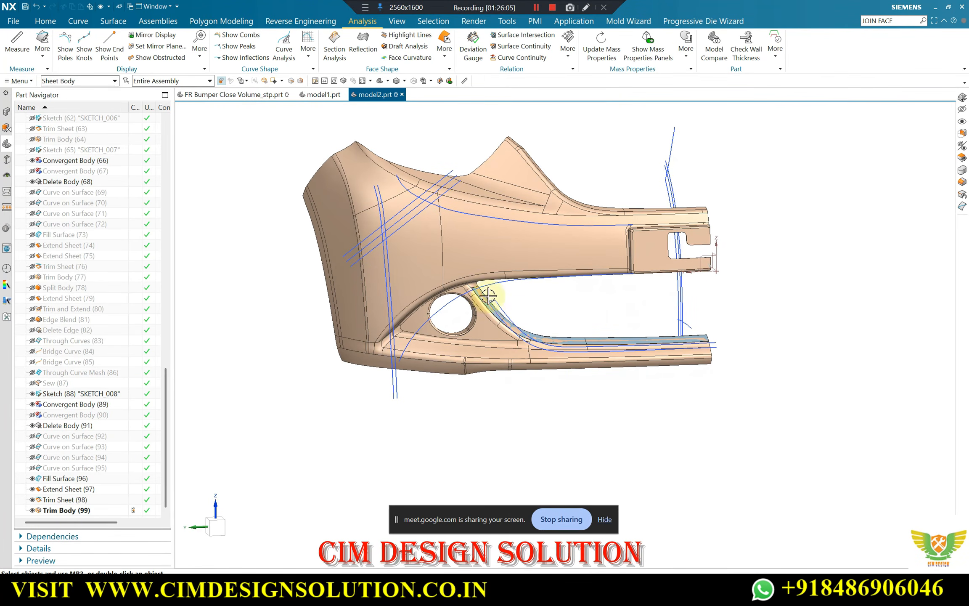
key(ctrl+w)
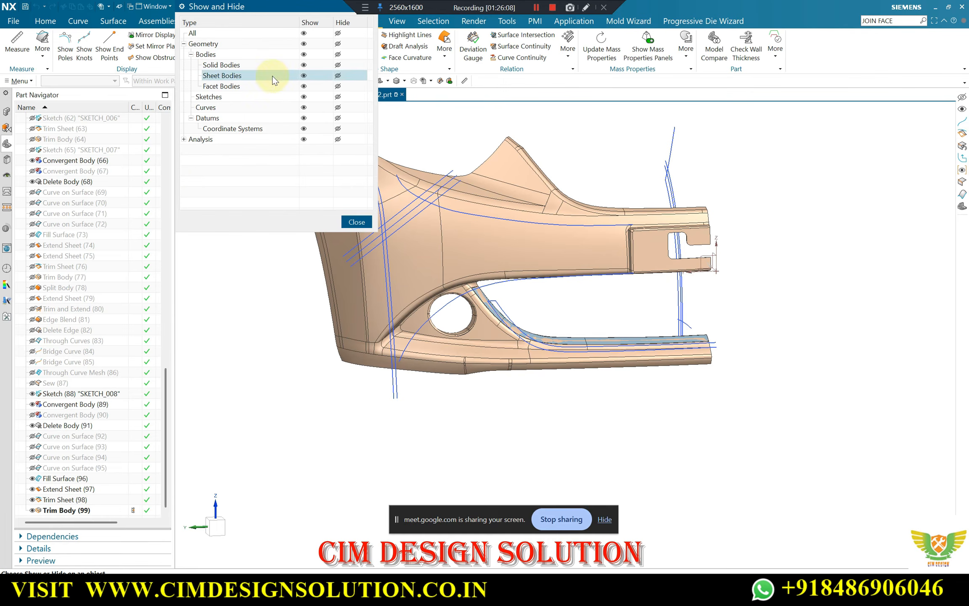
click(303, 76)
click(356, 222)
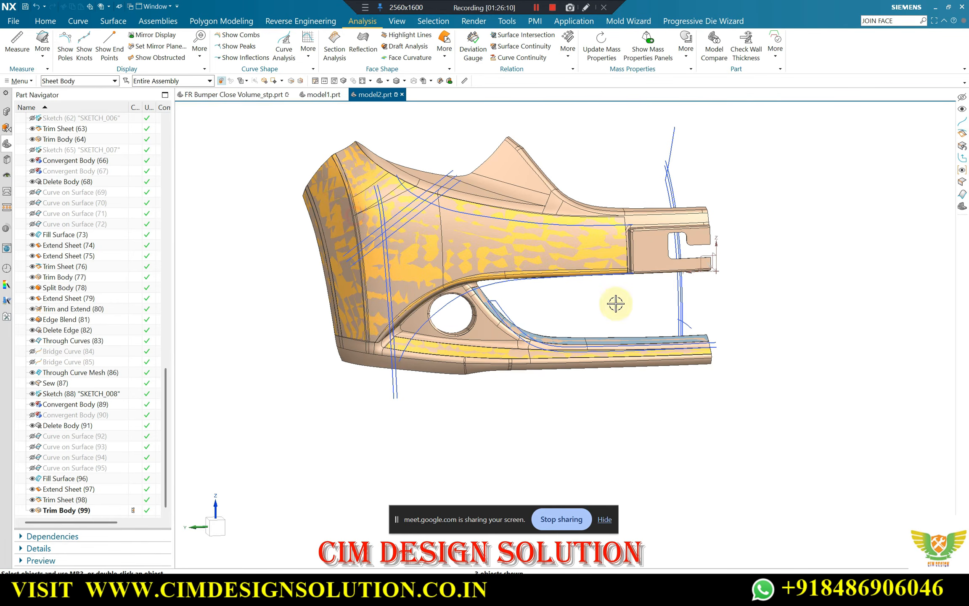
Compare the shown sheets with the bumper body around the lower opening, from the round hole along the curved strip
middle_drag(612, 302, 536, 350)
scroll(547, 303, up, 5)
scroll(467, 276, down, 4)
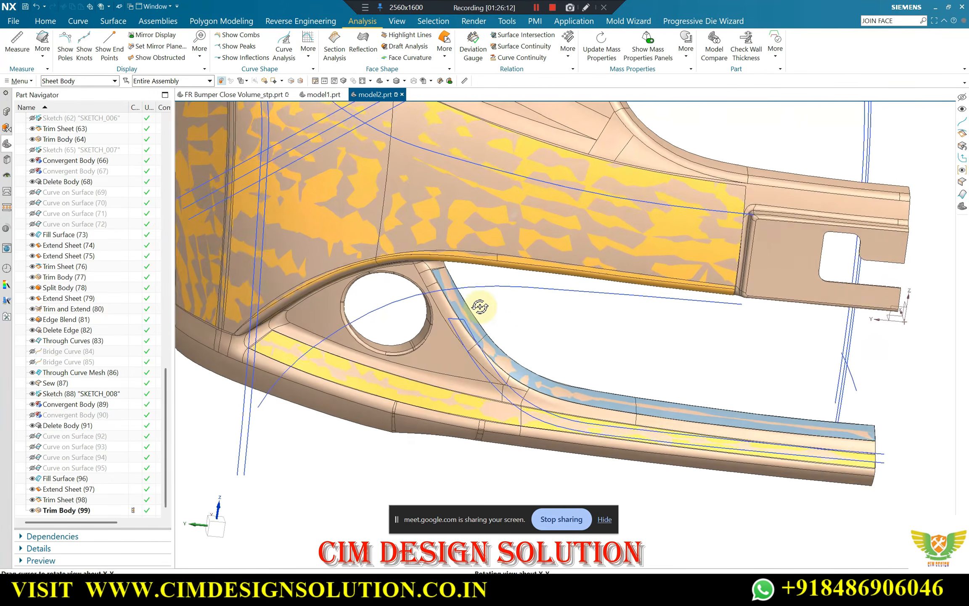
middle_drag(502, 307, 517, 323)
scroll(496, 356, up, 4)
scroll(506, 340, down, 4)
scroll(517, 322, up, 3)
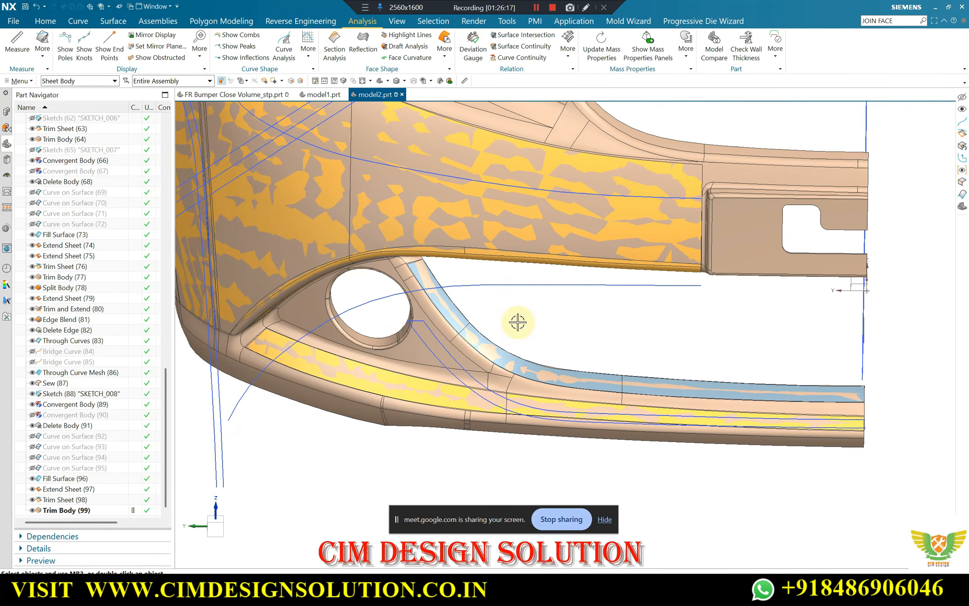
scroll(511, 361, down, 2)
middle_drag(510, 362, 525, 348)
middle_drag(623, 349, 557, 361)
scroll(605, 368, up, 4)
scroll(589, 359, down, 2)
scroll(543, 378, up, 3)
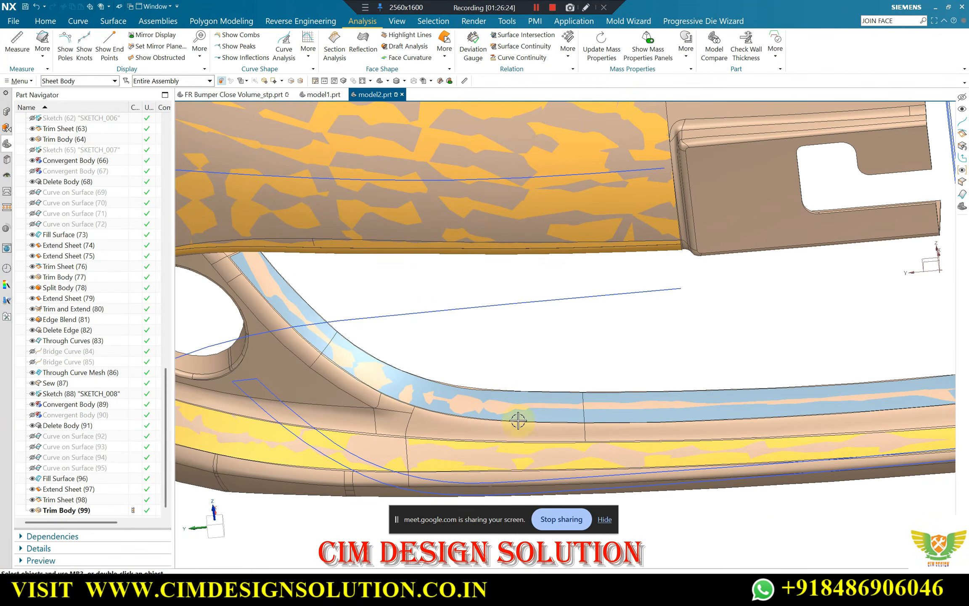
scroll(512, 425, down, 2)
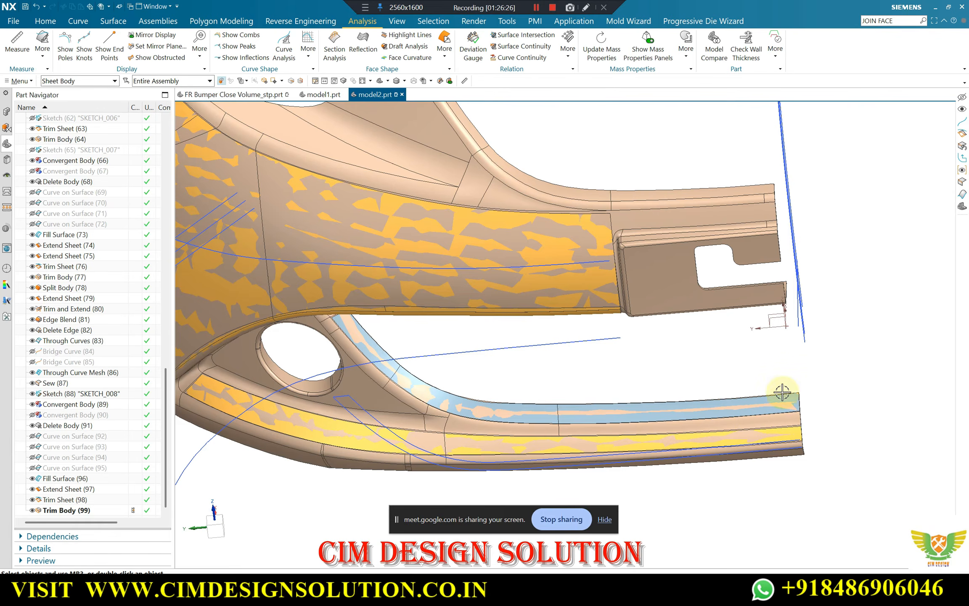
Inspect how the blue strip and the yellow lower sheet follow the bumper body along the straight end of the lower bar
middle_drag(481, 405, 510, 407)
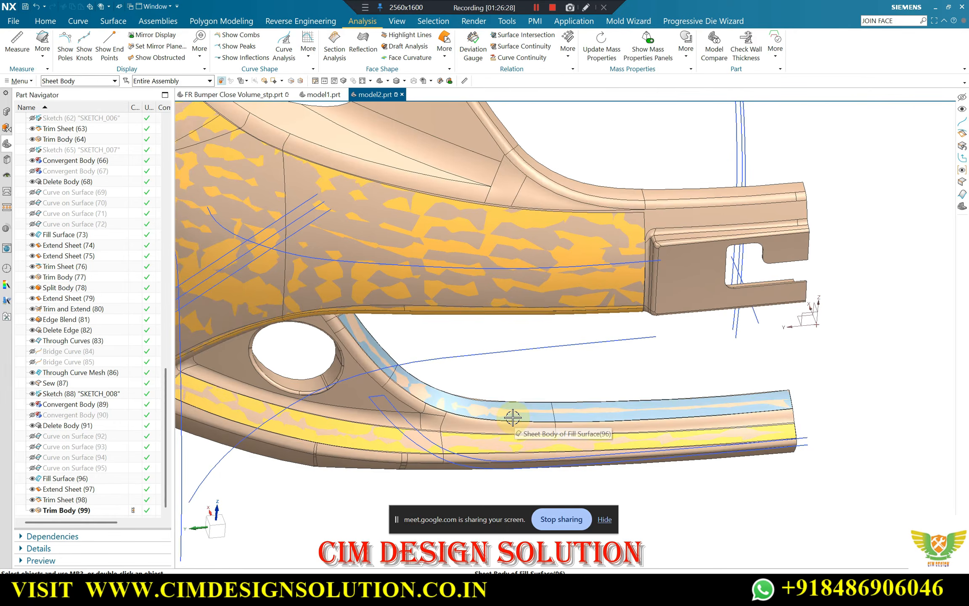
scroll(511, 410, up, 3)
scroll(588, 438, up, 3)
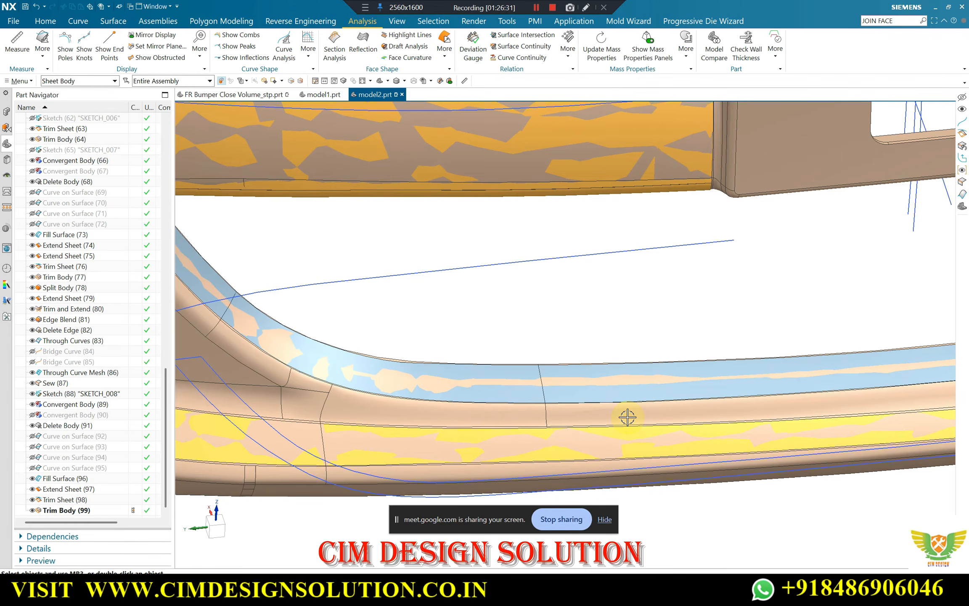
scroll(625, 417, down, 3)
middle_drag(599, 406, 615, 391)
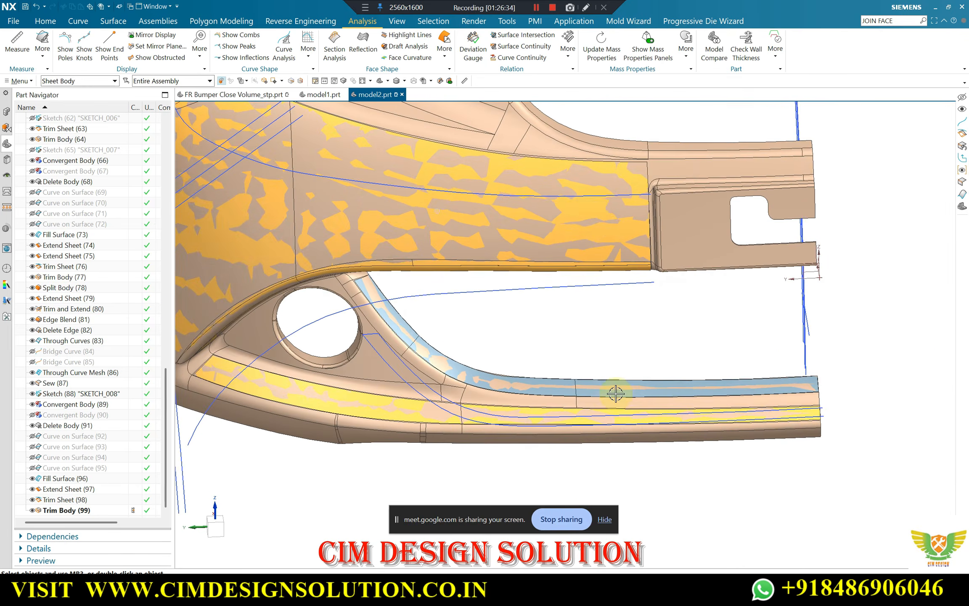
scroll(746, 391, up, 3)
scroll(747, 392, down, 3)
middle_drag(748, 393, 778, 389)
scroll(778, 387, up, 3)
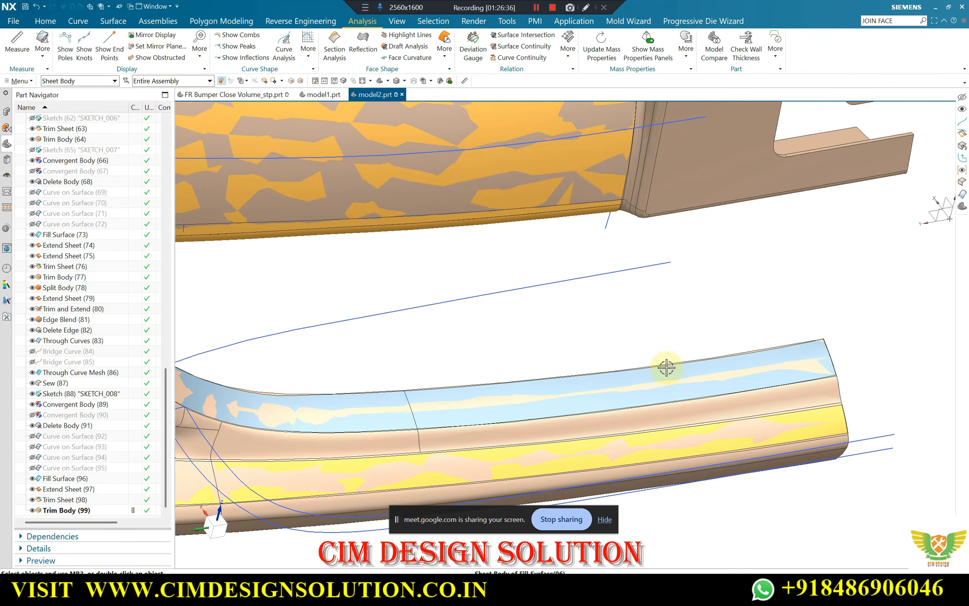
scroll(710, 360, down, 3)
middle_drag(717, 358, 645, 394)
scroll(666, 363, down, 3)
scroll(660, 392, up, 3)
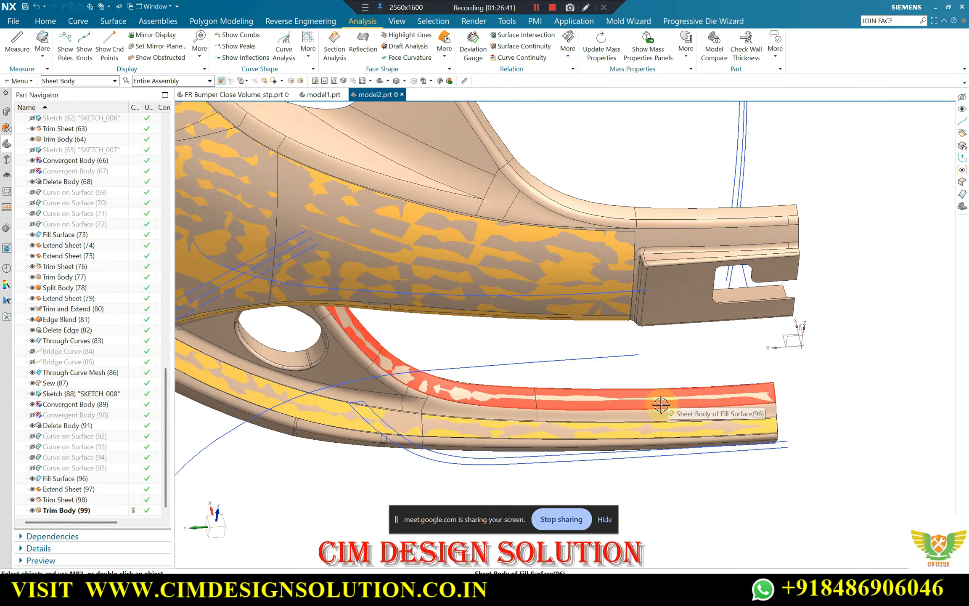
scroll(742, 412, up, 5)
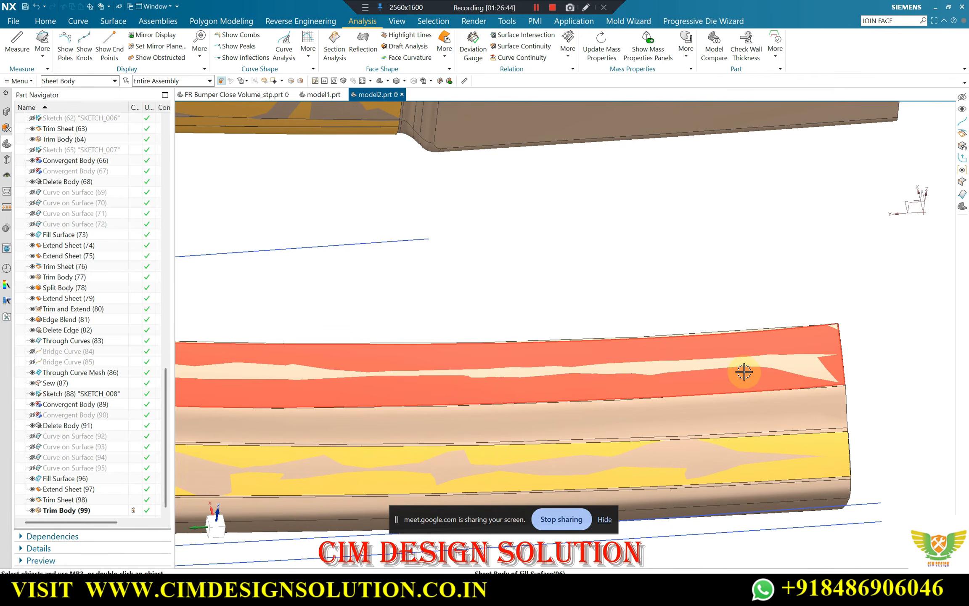
scroll(810, 308, down, 3)
middle_drag(480, 350, 556, 329)
scroll(621, 392, down, 3)
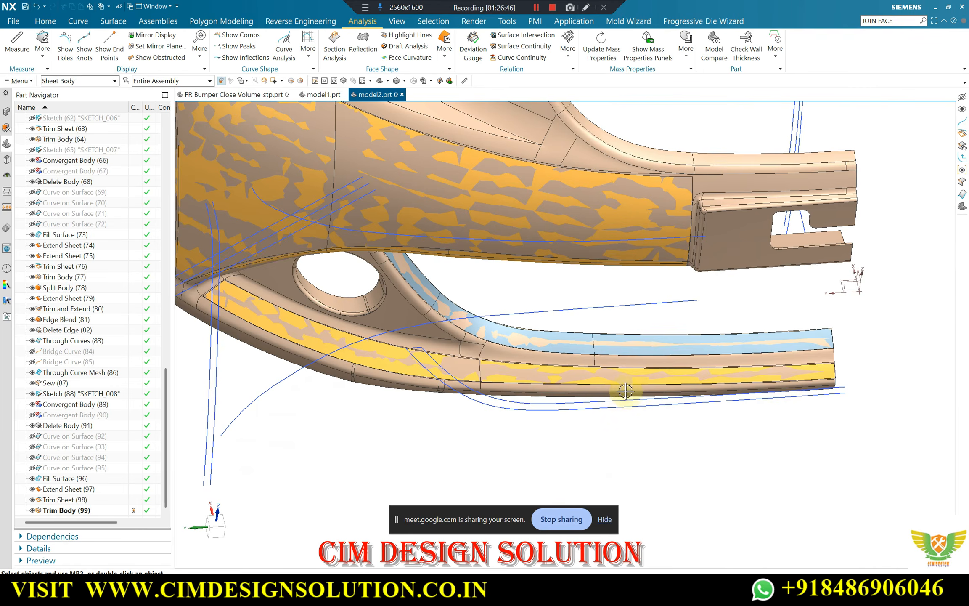
Examine the faces between the yellow lower sheet and the blue strip, around the round hole and the opening's curved corner
middle_drag(621, 392, 569, 336)
scroll(422, 261, up, 5)
middle_drag(422, 262, 640, 358)
scroll(465, 280, down, 3)
scroll(350, 313, up, 4)
scroll(640, 358, up, 5)
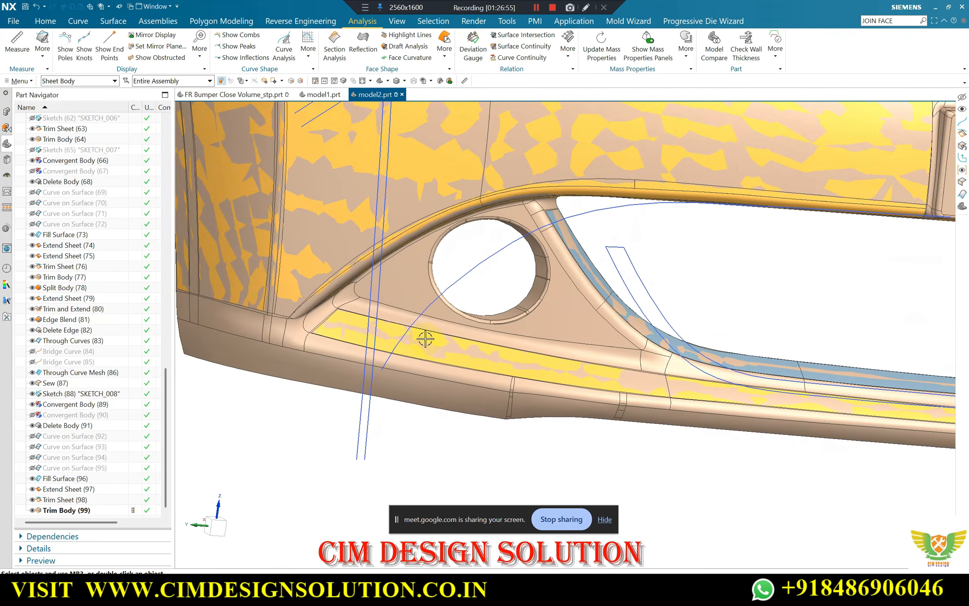
scroll(738, 348, up, 5)
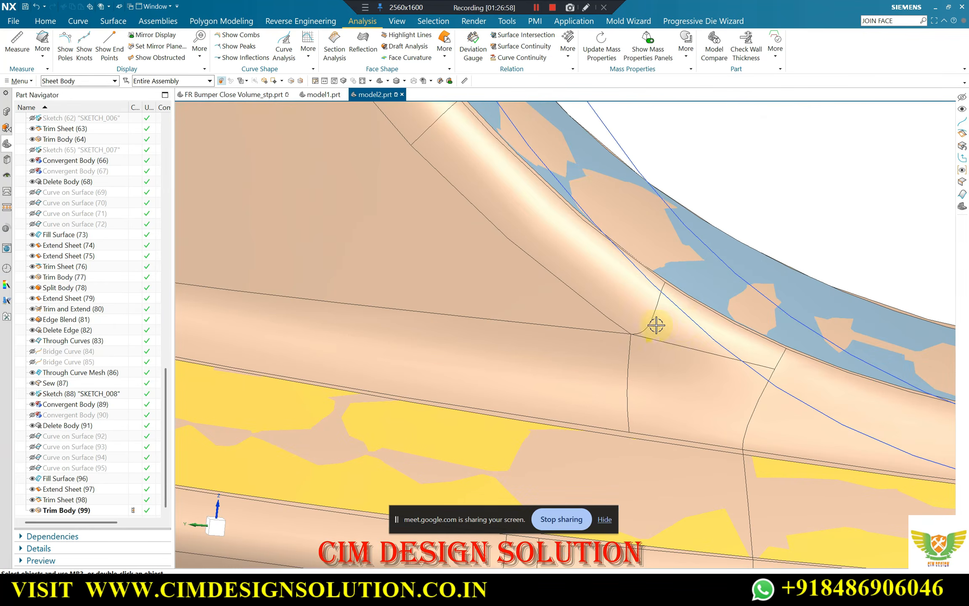
scroll(572, 342, down, 3)
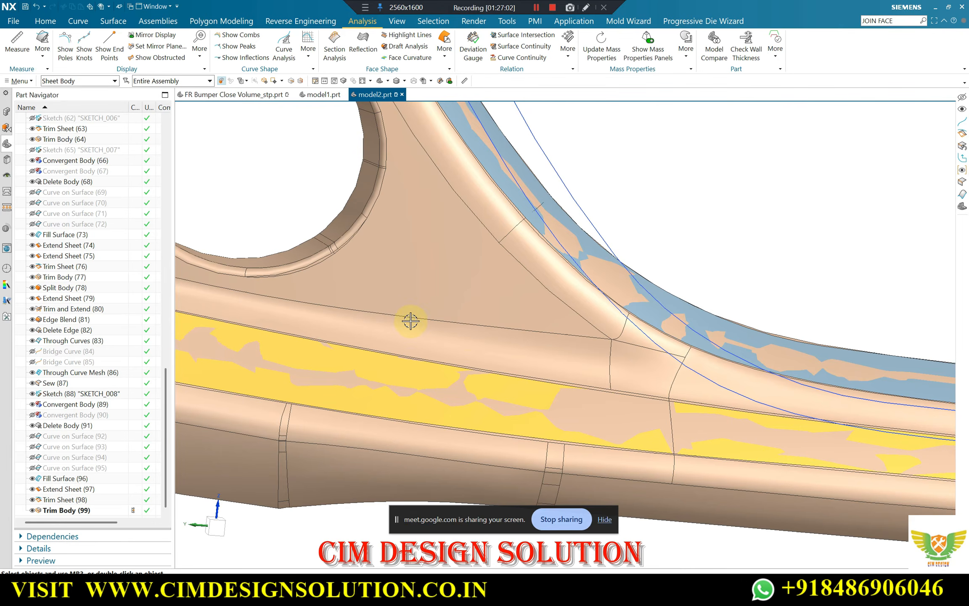
scroll(600, 349, down, 5)
middle_drag(599, 353, 564, 446)
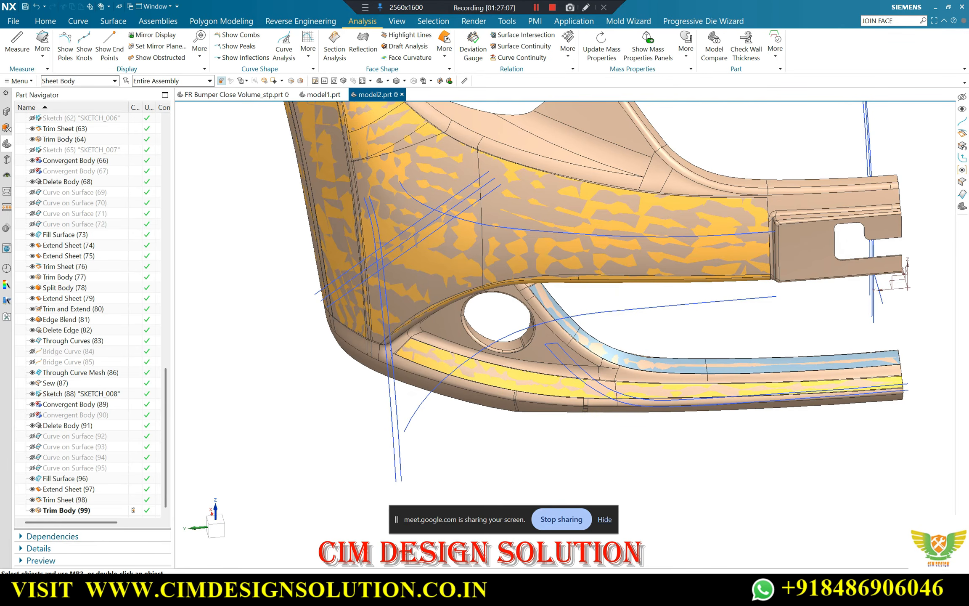
scroll(593, 358, up, 3)
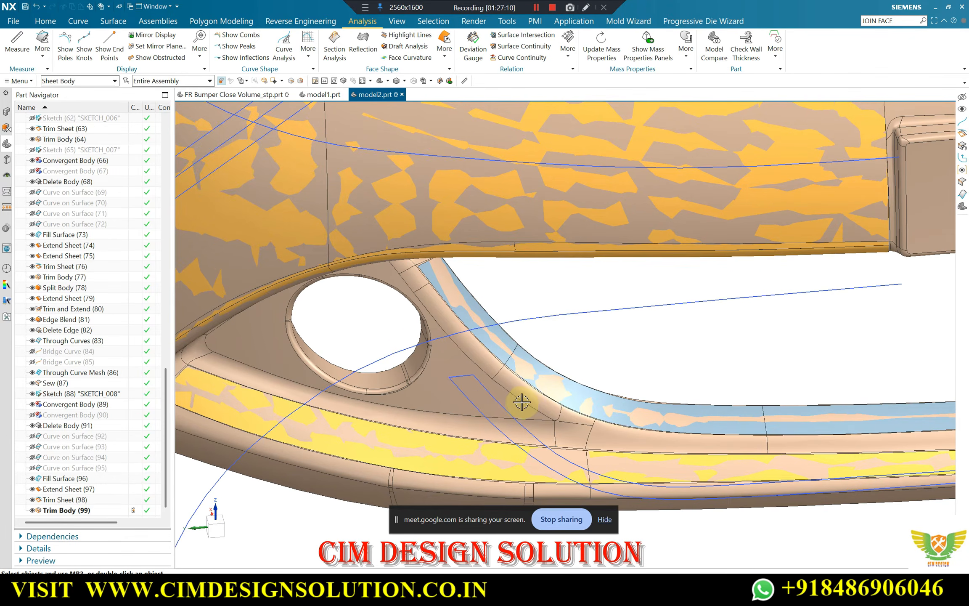
scroll(526, 404, up, 5)
scroll(694, 437, down, 3)
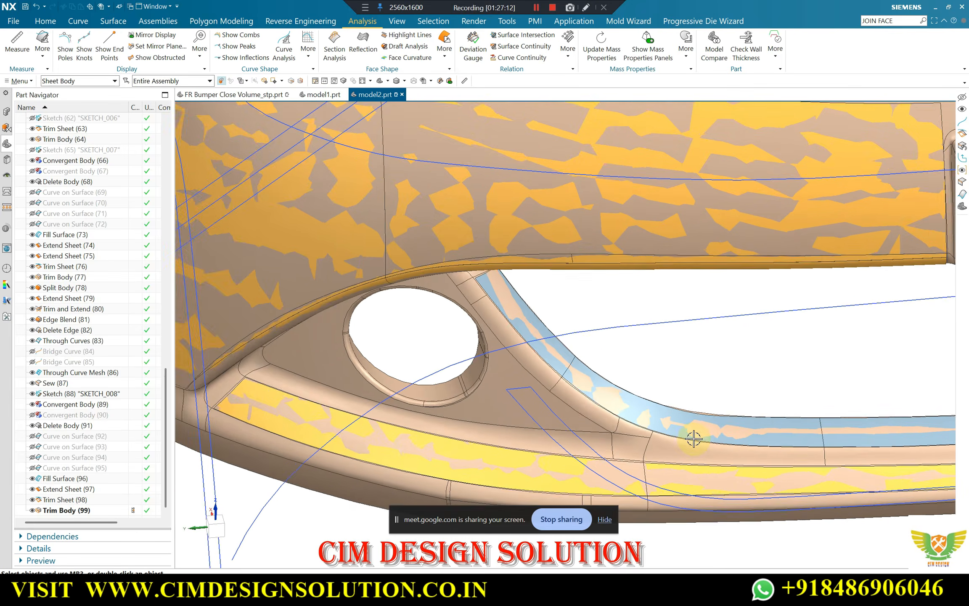
scroll(516, 449, up, 2)
scroll(548, 433, down, 3)
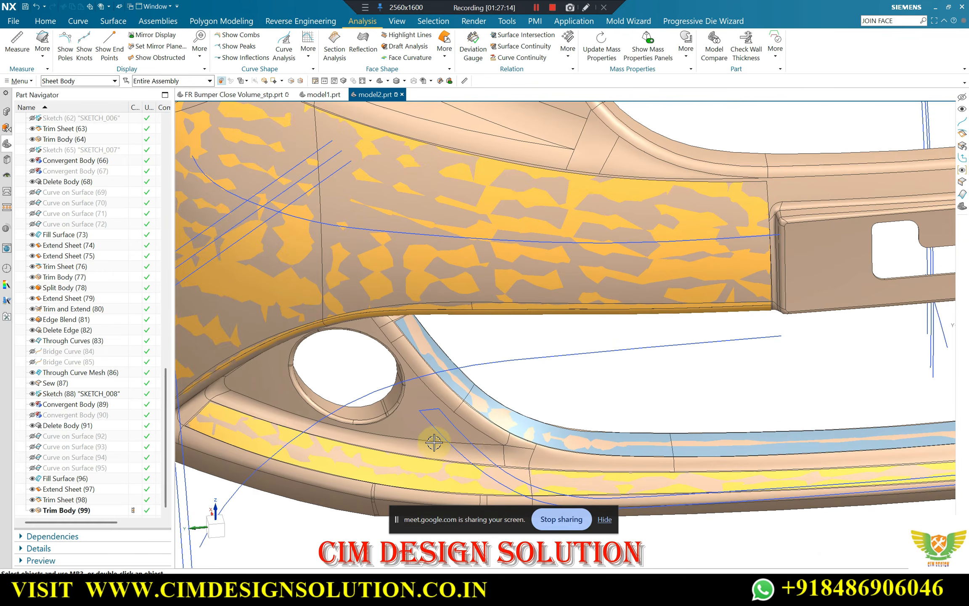
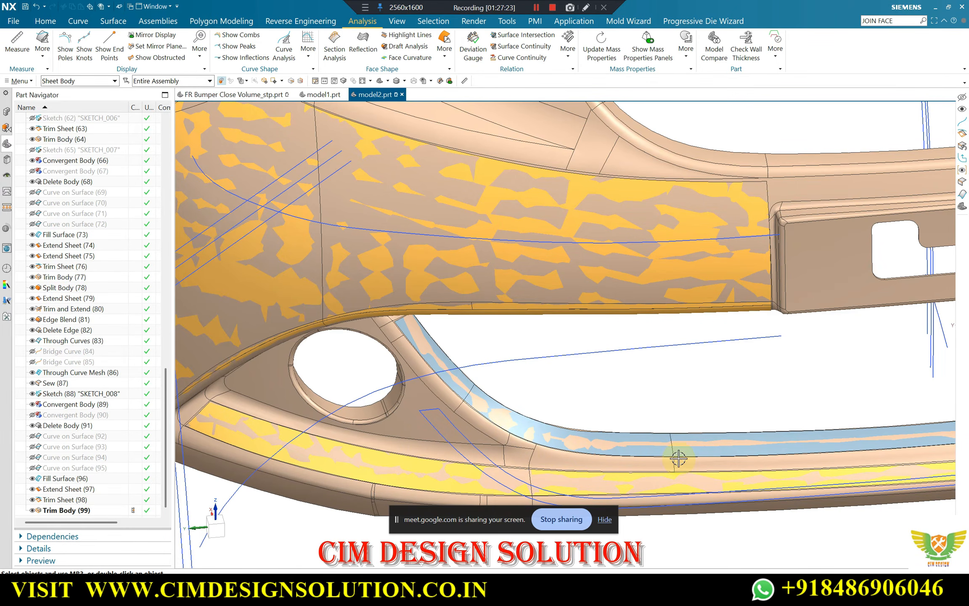
Examine the bumper's lower opening and the triangular panel around the round hole from several angles
scroll(498, 397, down, 2)
middle_drag(499, 397, 525, 349)
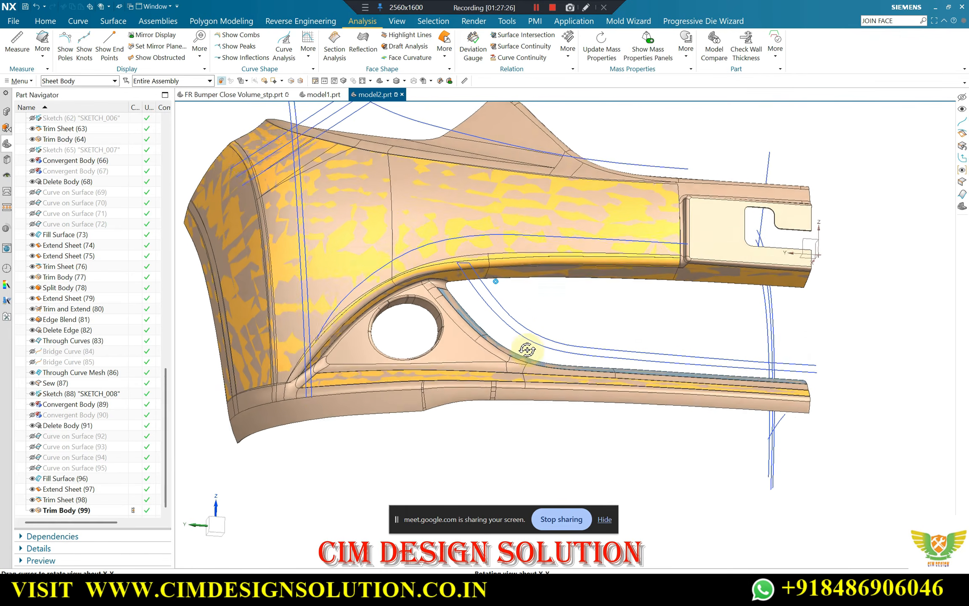
key(F8)
mouse_move(385, 355)
middle_down()
mouse_move(394, 340)
mouse_move(361, 373)
mouse_move(343, 325)
mouse_move(384, 355)
mouse_move(452, 338)
mouse_move(416, 360)
mouse_move(396, 329)
mouse_move(373, 361)
mouse_move(383, 364)
middle_up()
scroll(350, 364, up, 2)
scroll(392, 350, down, 1)
scroll(463, 356, down, 2)
scroll(415, 361, up, 3)
scroll(385, 363, down, 2)
scroll(386, 309, up, 3)
scroll(386, 309, down, 2)
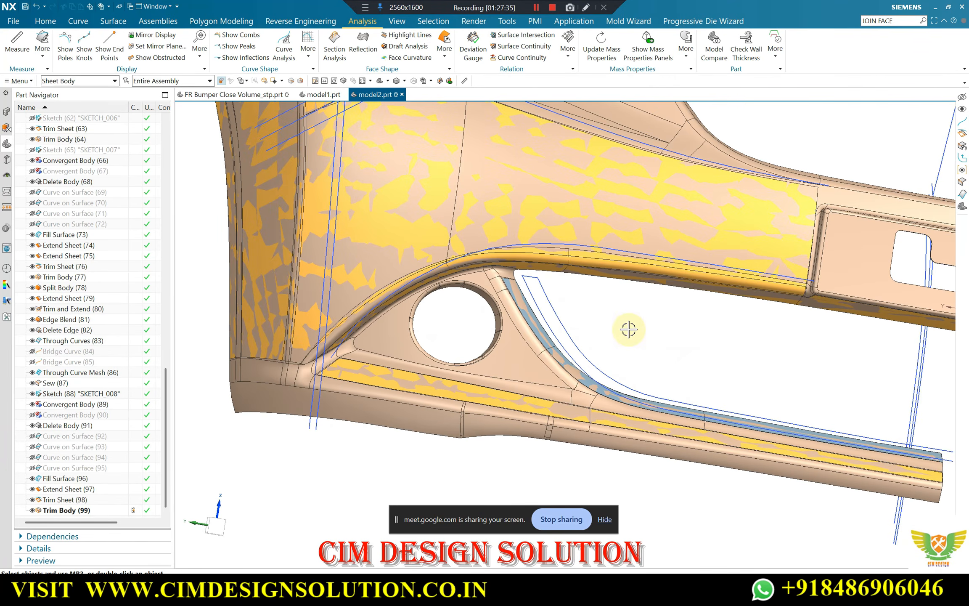
Create a sketch on the YZ plane of the datum coordinate system and dismiss the Profile tool
key(F8)
click(44, 21)
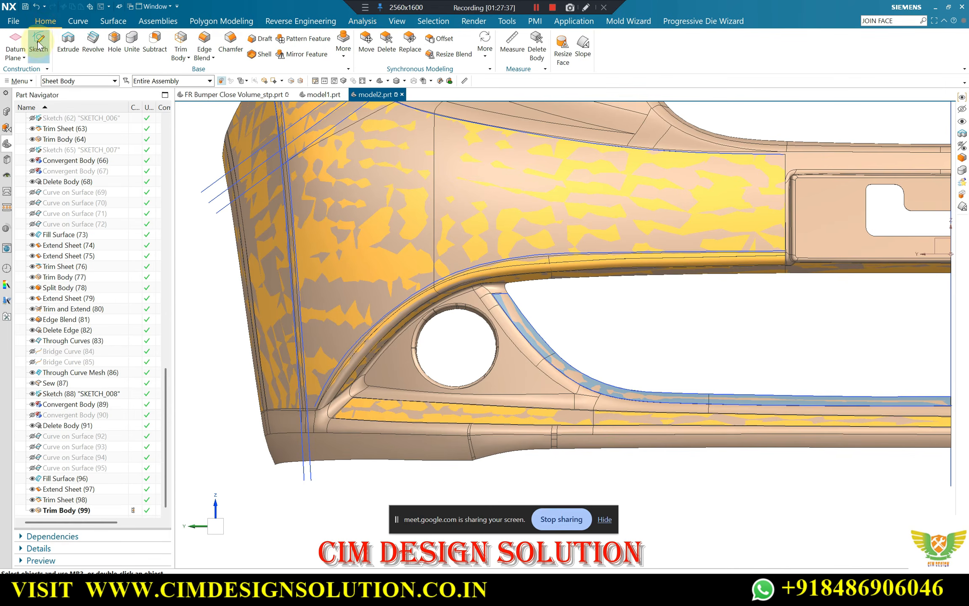
scroll(465, 309, down, 4)
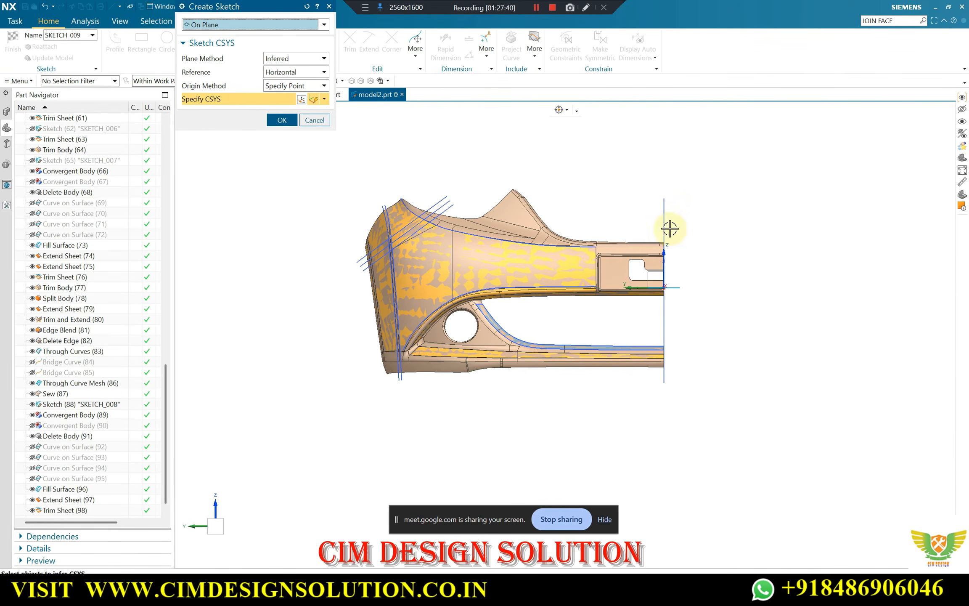
scroll(651, 276, up, 3)
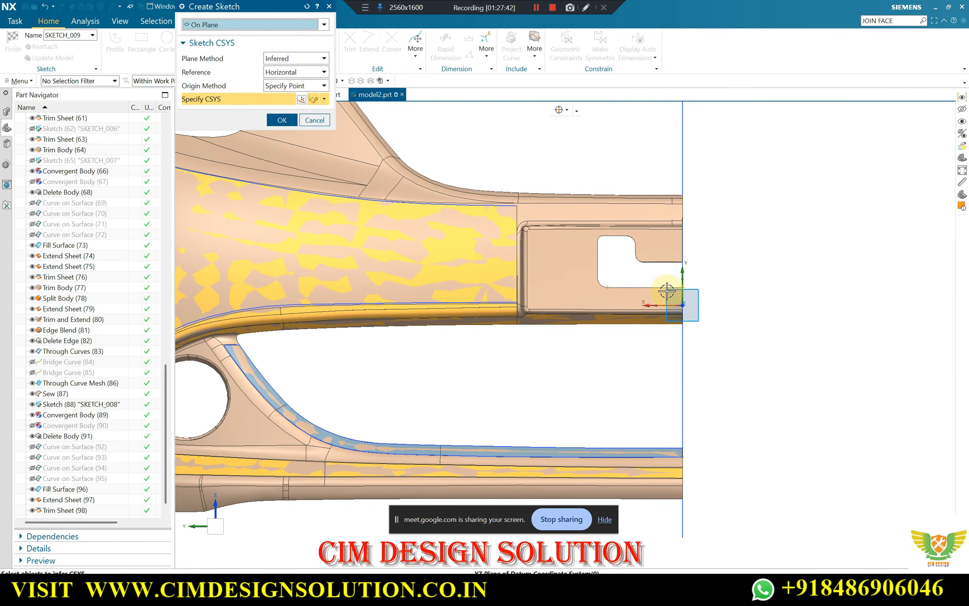
click(668, 290)
middle_click(702, 264)
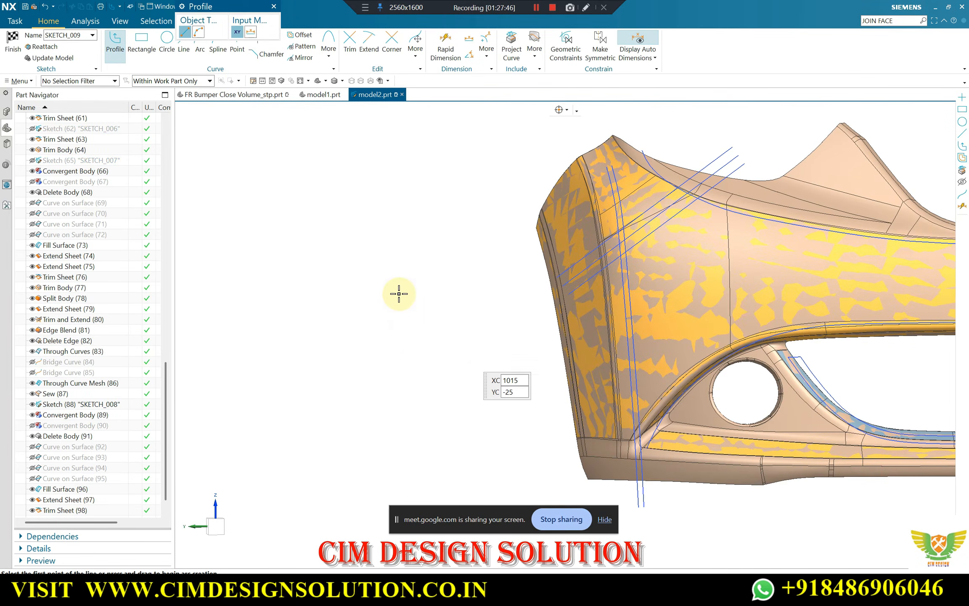
click(273, 7)
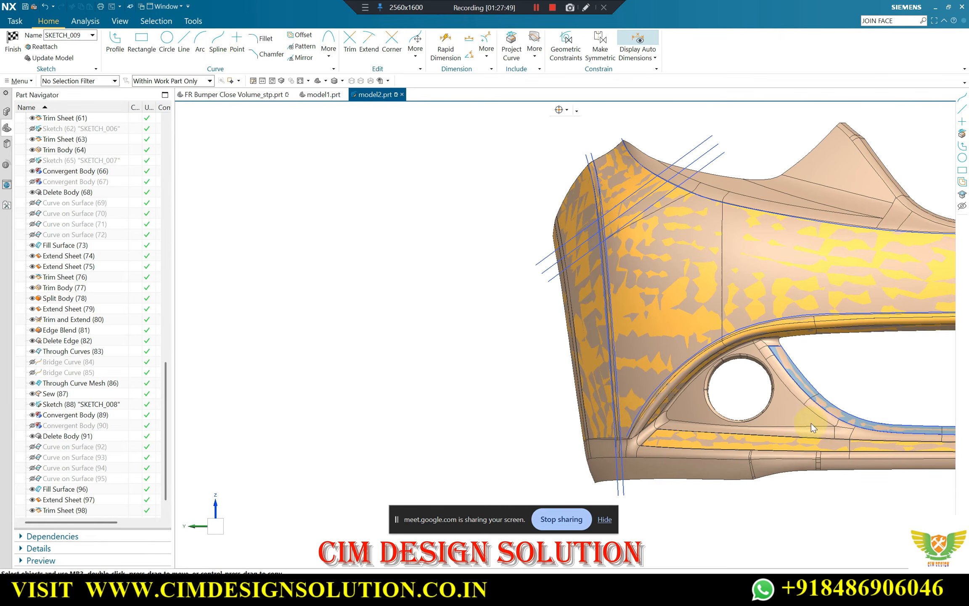
Start a degree 2 through-points Studio Spline with end-point snapping off, placing four points along the triangular panel's lower edge
key(s)
scroll(573, 130, up, 3)
scroll(859, 382, up, 5)
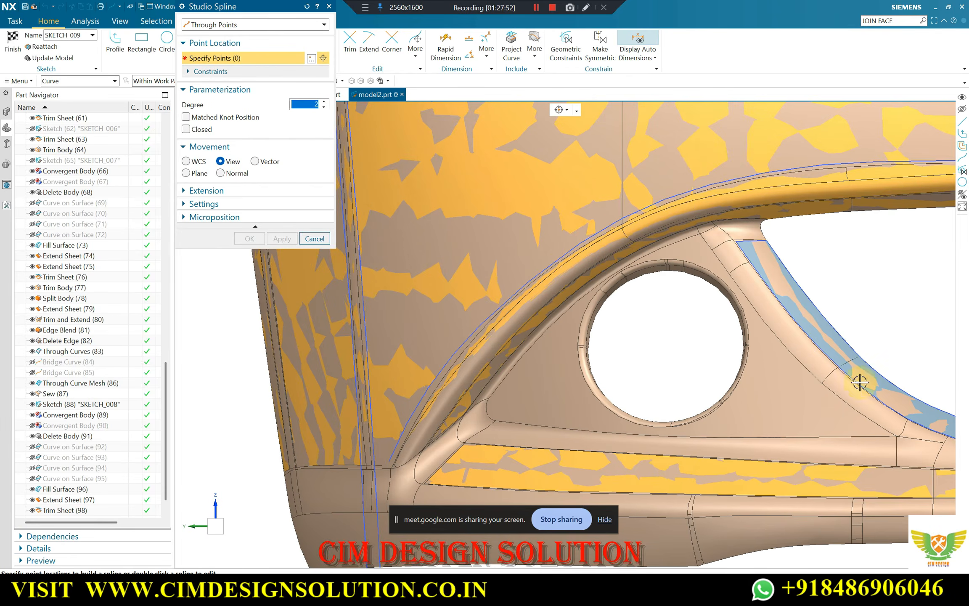
scroll(842, 289, down, 2)
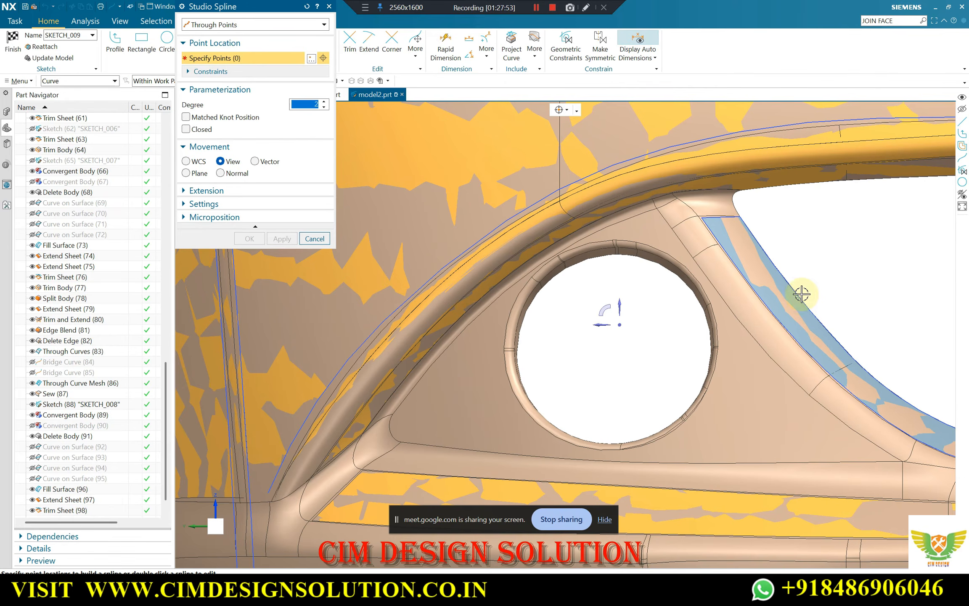
click(574, 111)
click(559, 139)
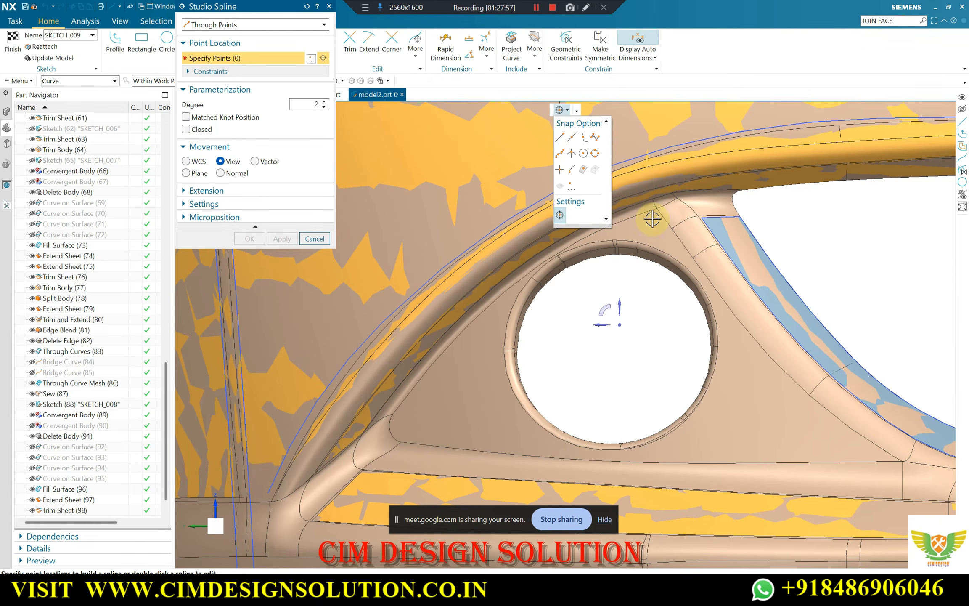
click(403, 439)
scroll(525, 448, up, 5)
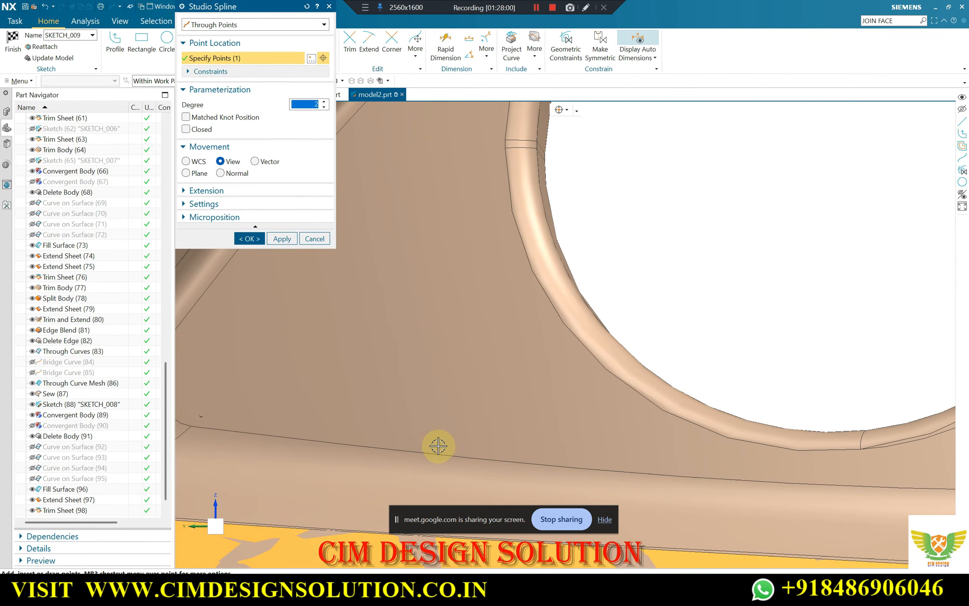
click(440, 446)
click(731, 473)
scroll(411, 441, down, 3)
scroll(795, 467, up, 4)
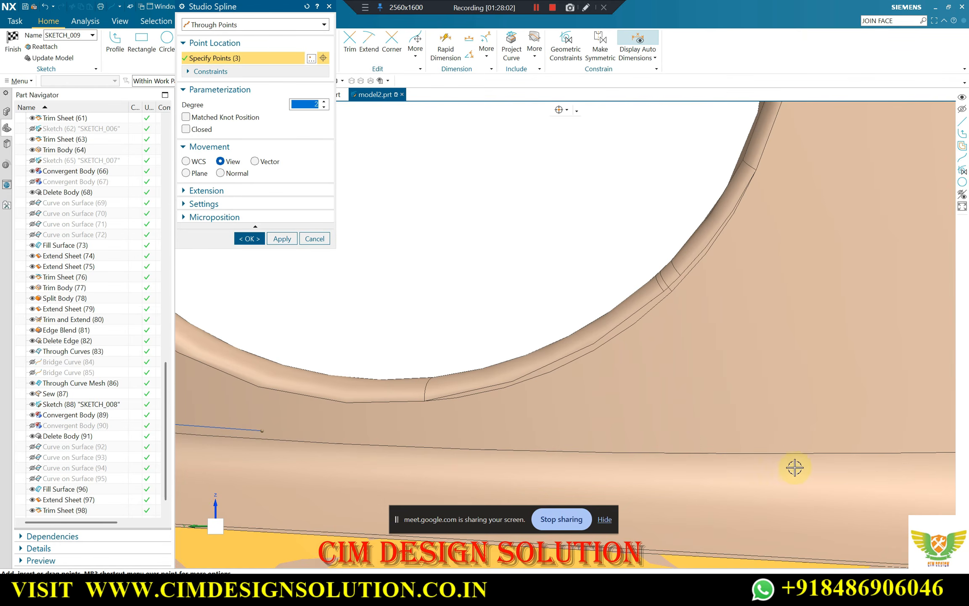
click(735, 449)
scroll(736, 450, down, 4)
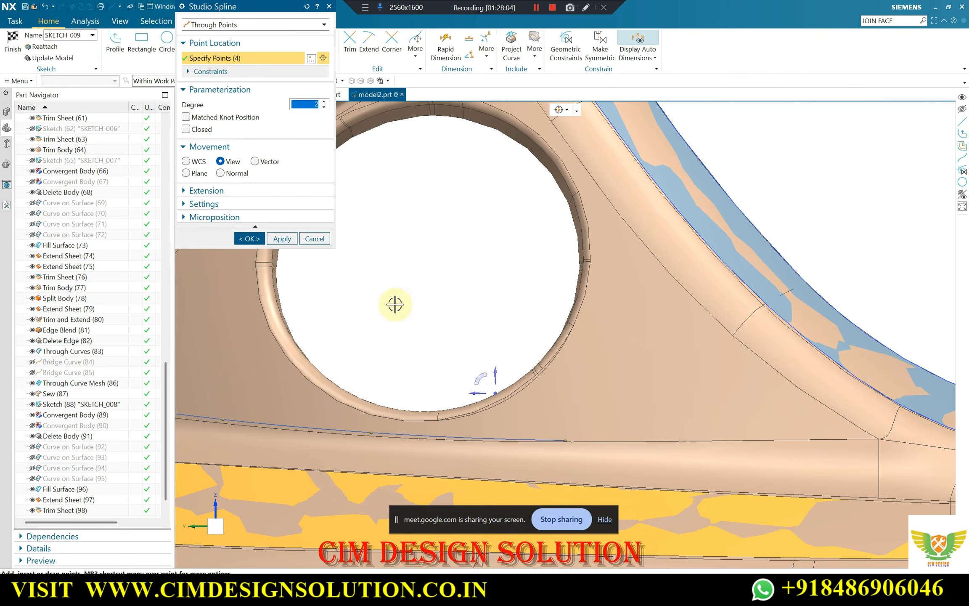
Extend the spline to the panel's lower inner corner with two more points, shifting the fifth back along the edge, and apply it
scroll(454, 286, down, 2)
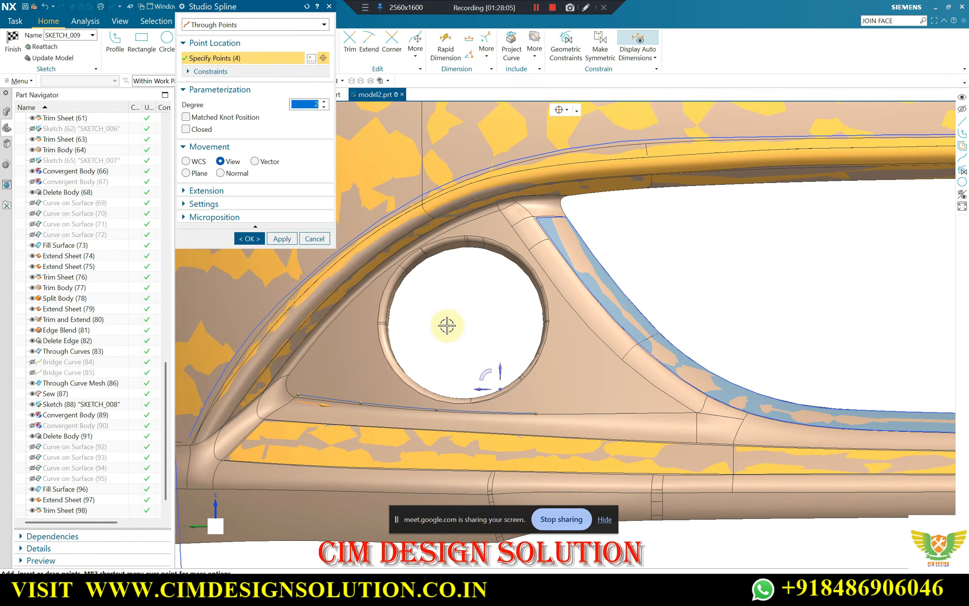
scroll(613, 406, up, 4)
scroll(613, 406, up, 2)
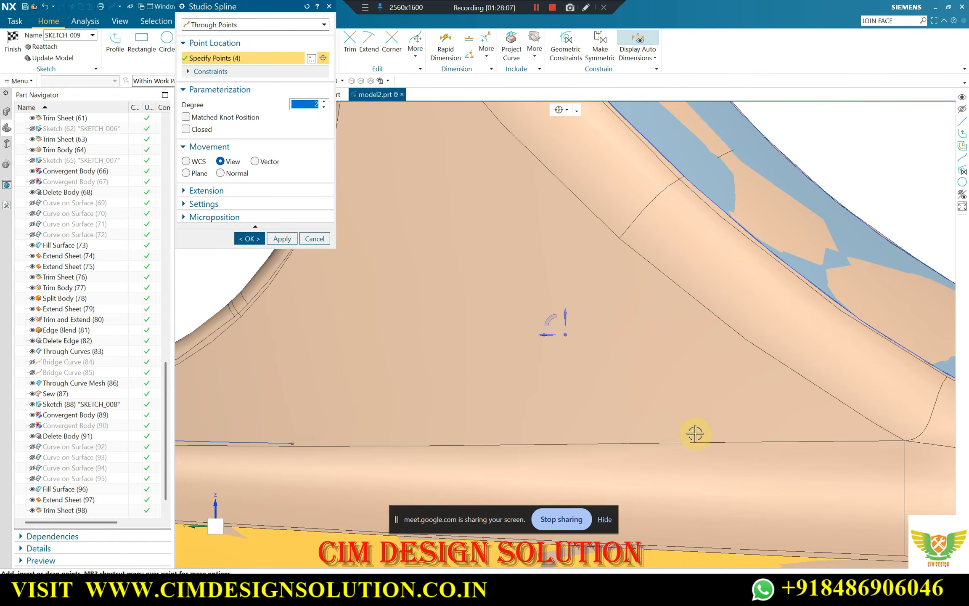
click(881, 438)
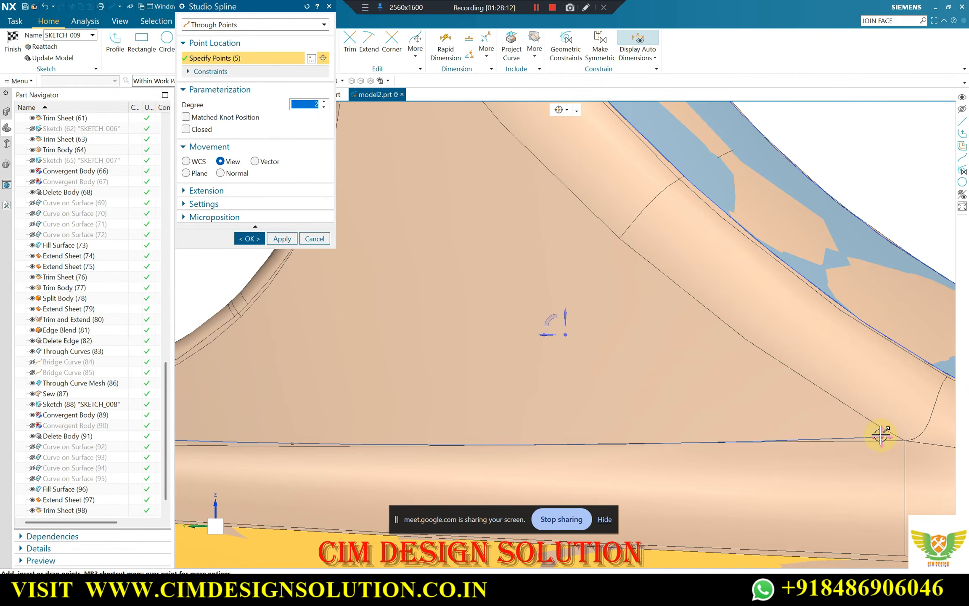
drag(882, 438, 549, 439)
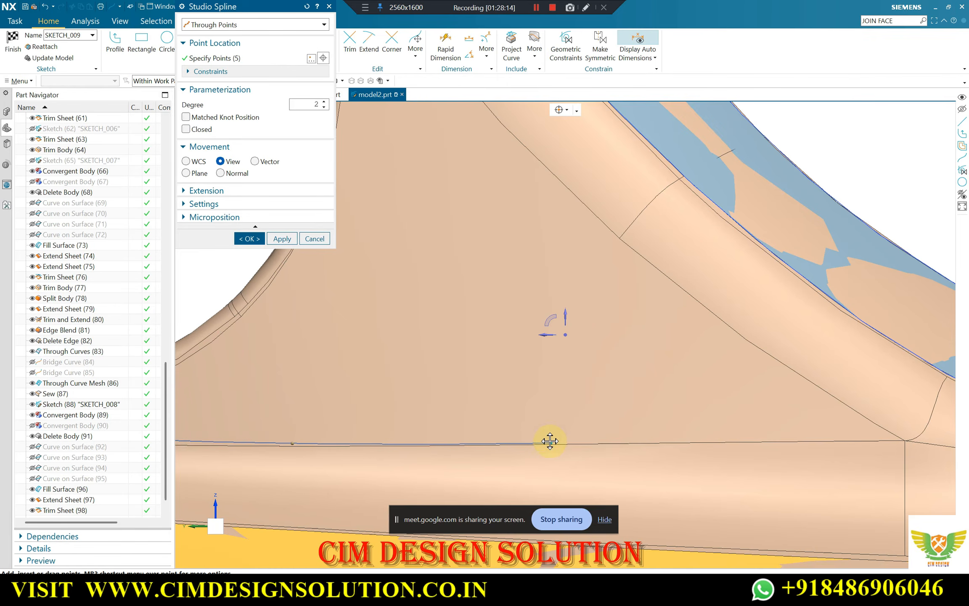
scroll(878, 435, down, 2)
click(895, 440)
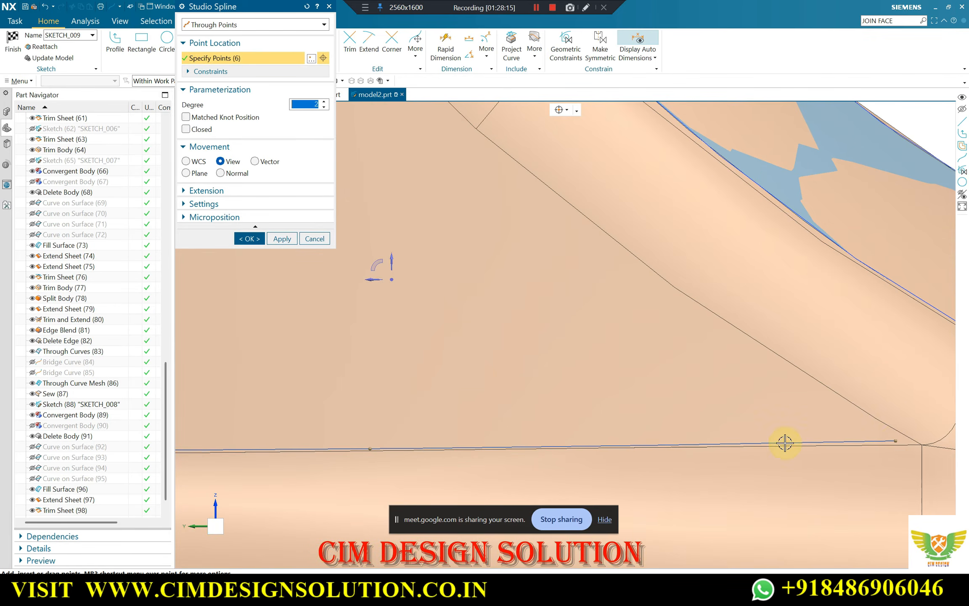
scroll(783, 440, down, 3)
scroll(305, 403, up, 5)
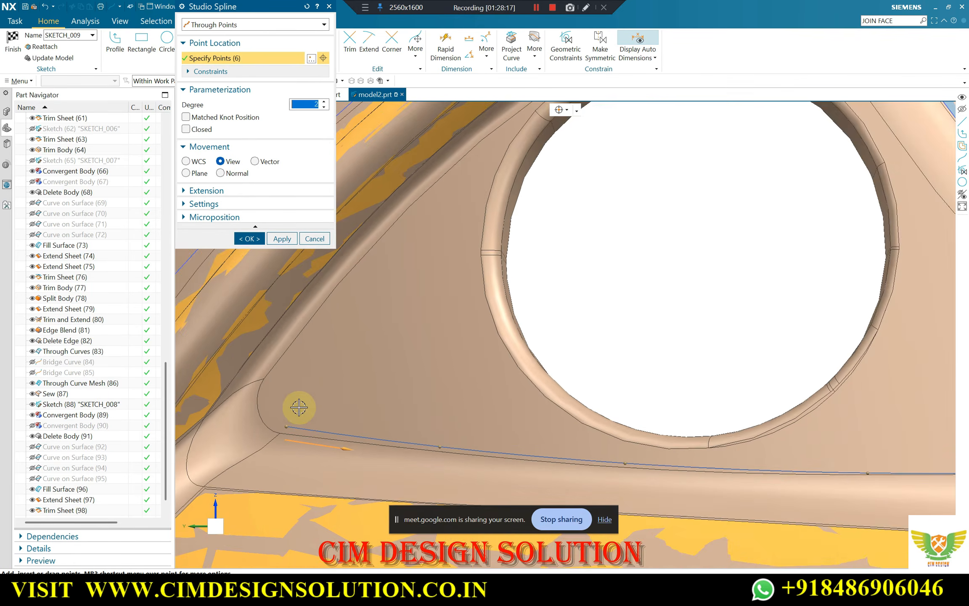
scroll(412, 415, down, 6)
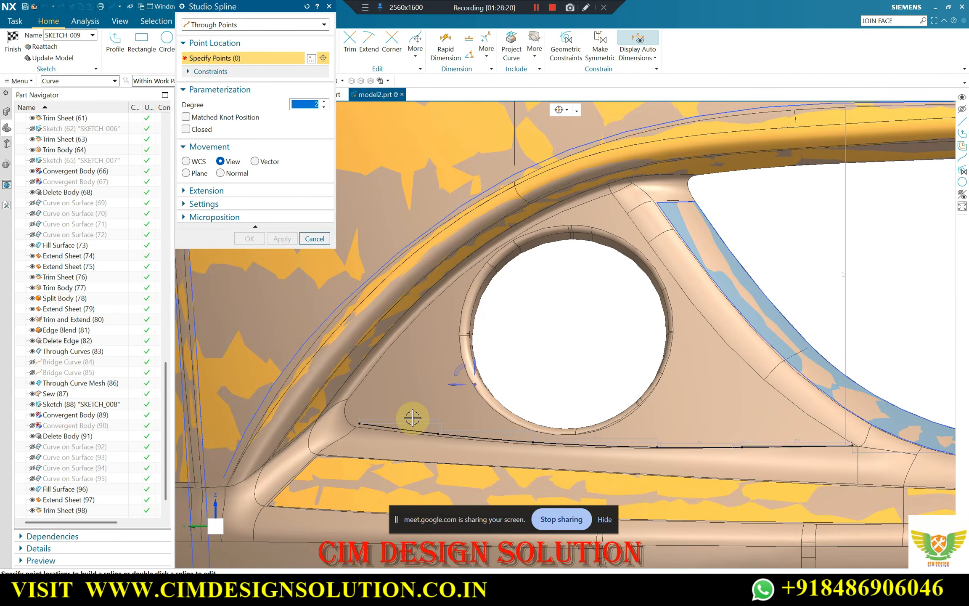
Draw a second five-point spline down the panel's slanted inner edge, ending on the lower spline's inner end, and apply it
scroll(519, 301, up, 3)
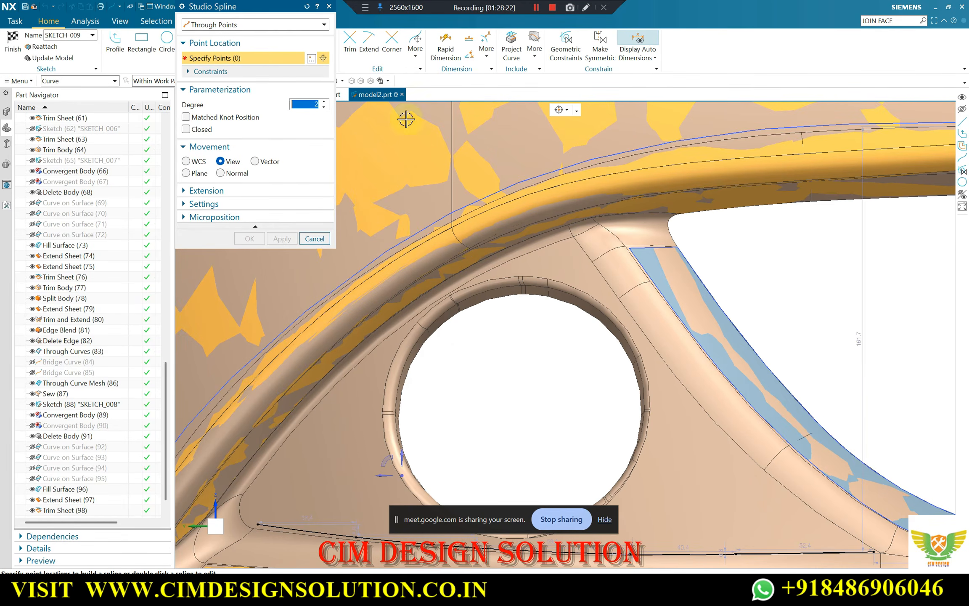
scroll(627, 283, up, 4)
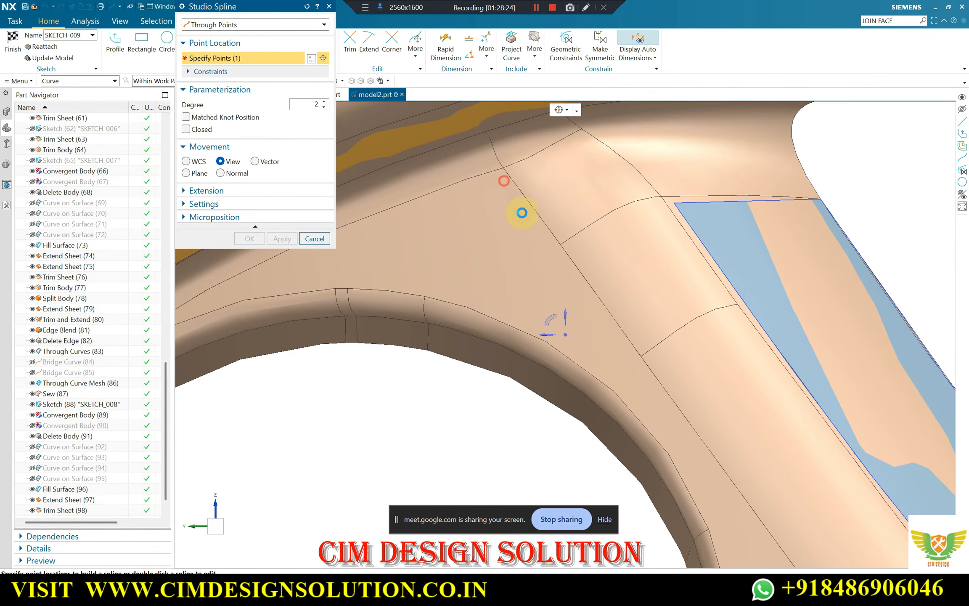
click(617, 335)
scroll(690, 440, up, 4)
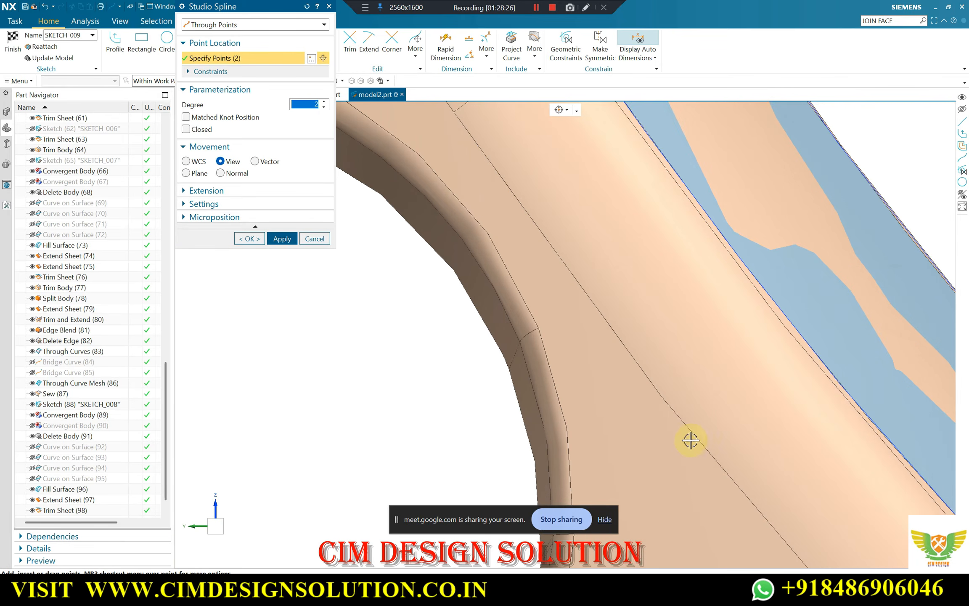
click(688, 436)
scroll(683, 428, down, 3)
scroll(672, 448, up, 3)
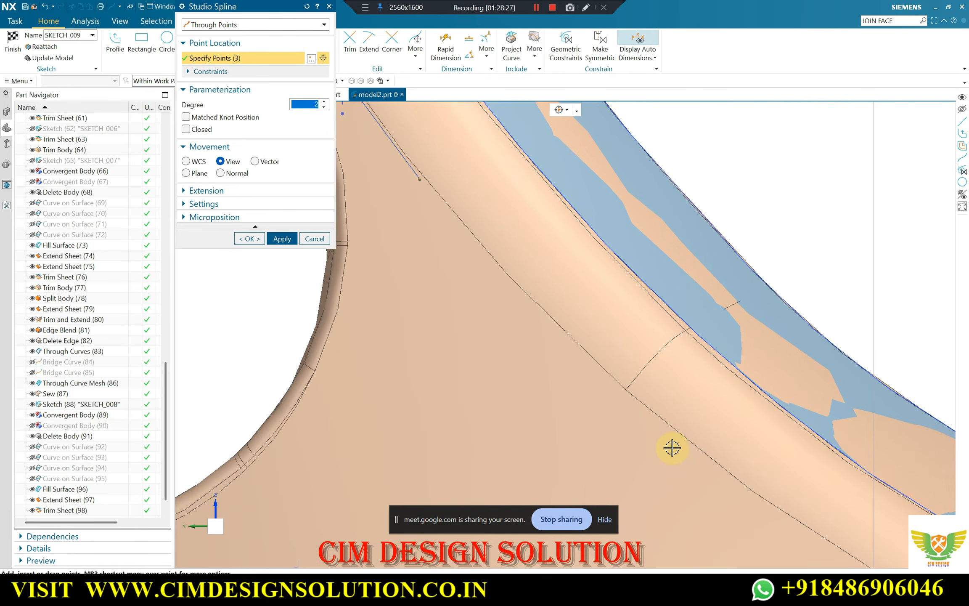
click(676, 438)
scroll(681, 446, down, 3)
scroll(665, 416, up, 3)
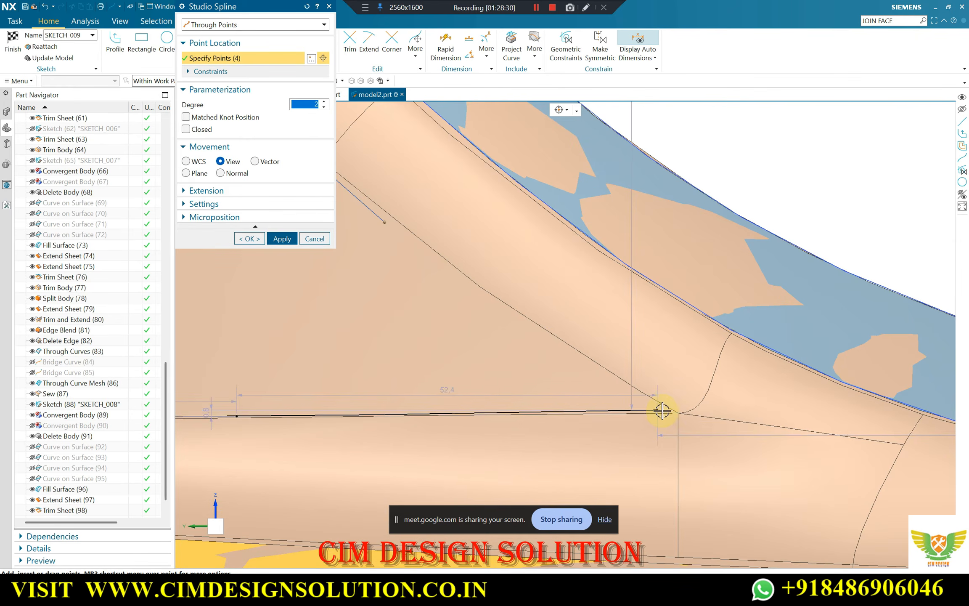
click(659, 409)
scroll(652, 391, down, 2)
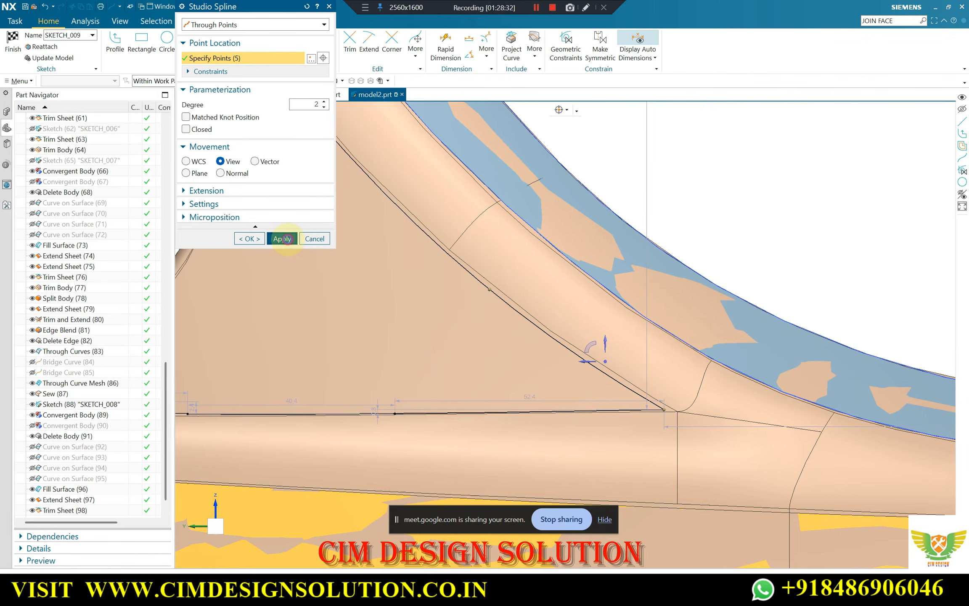
Start a third spline with end-point snapping on from the slanted spline's upper end, placing three points along the panel's upper edge
scroll(732, 382, down, 5)
scroll(487, 230, up, 6)
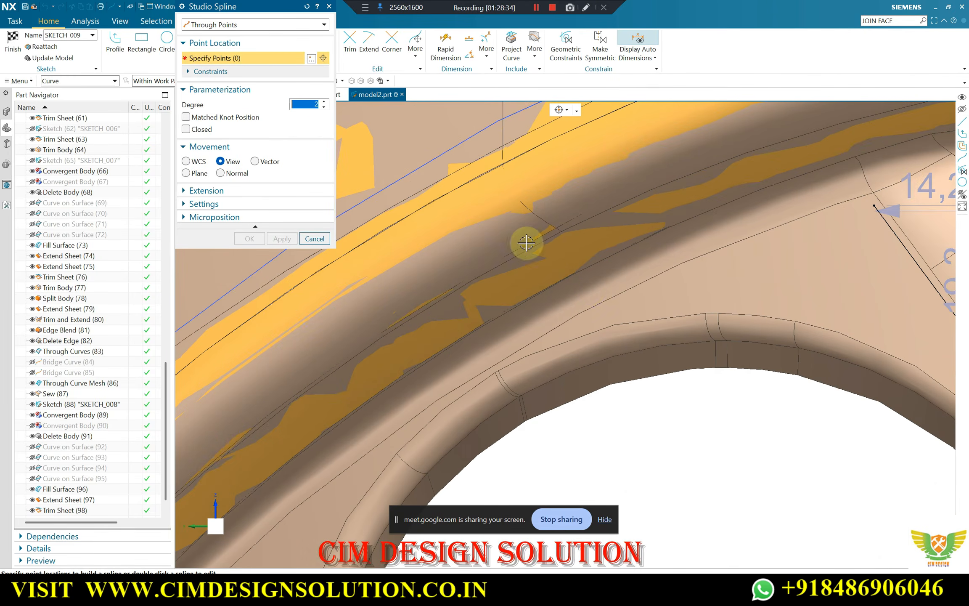
scroll(423, 293, down, 1)
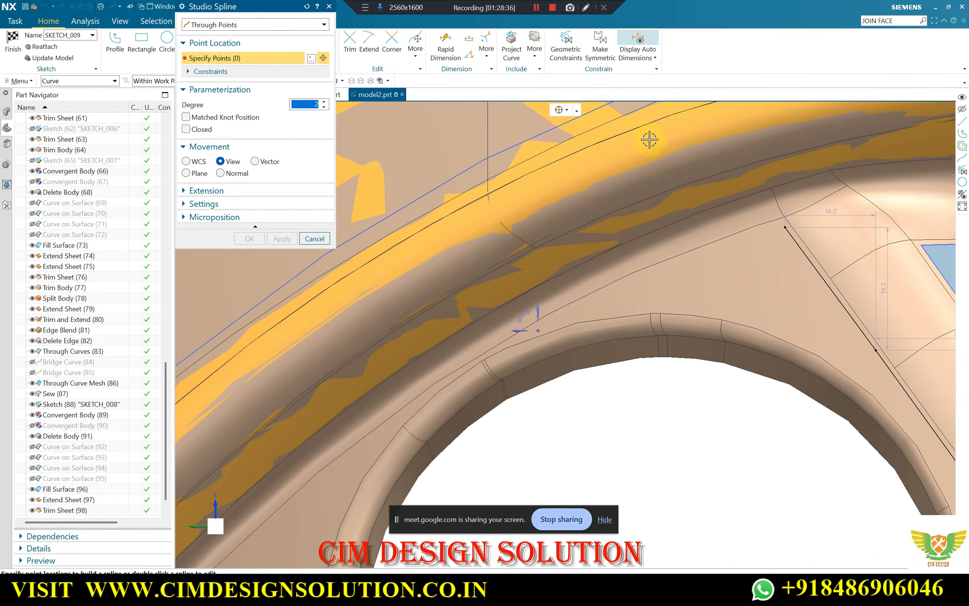
click(562, 112)
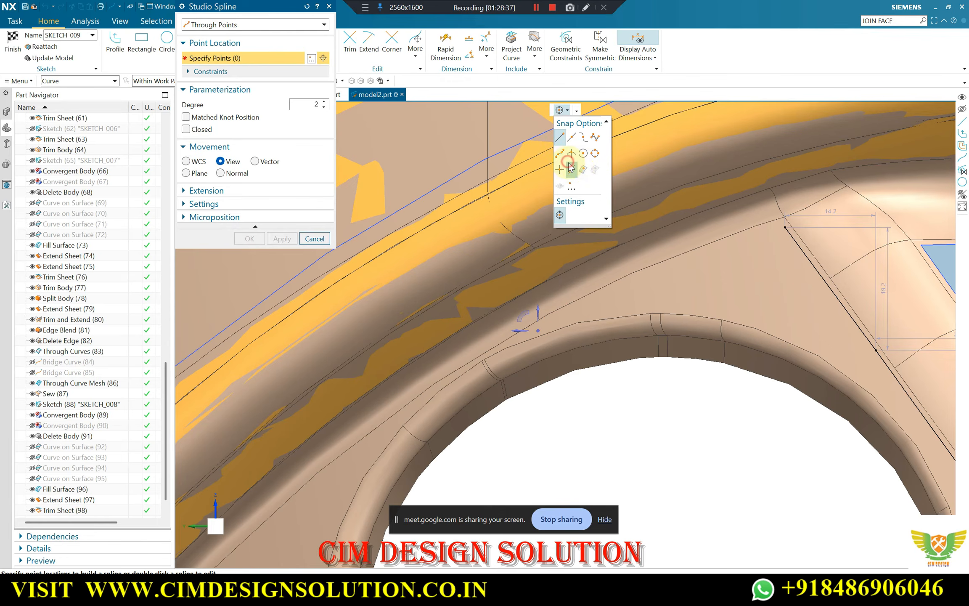
click(785, 227)
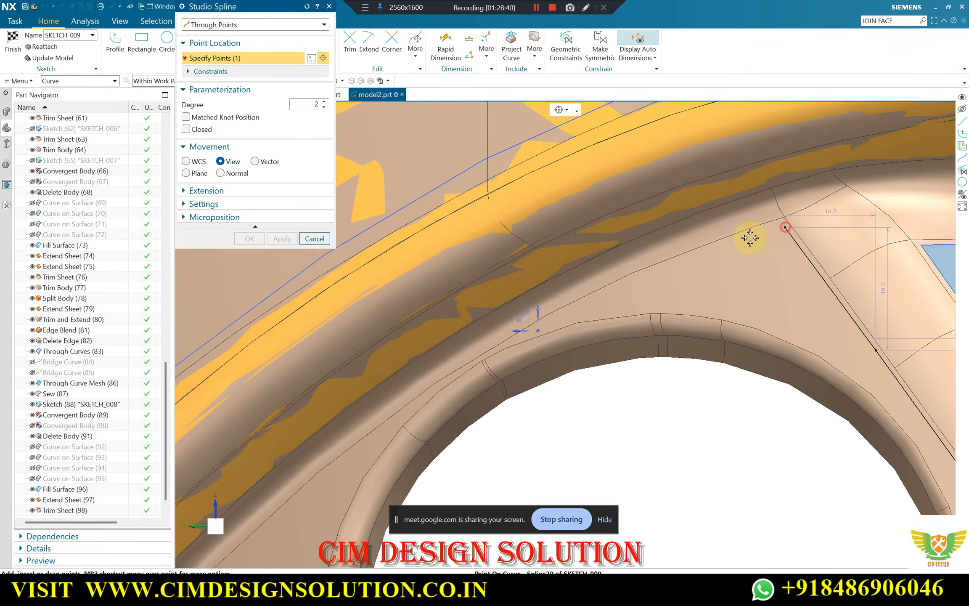
scroll(657, 284, up, 4)
click(681, 242)
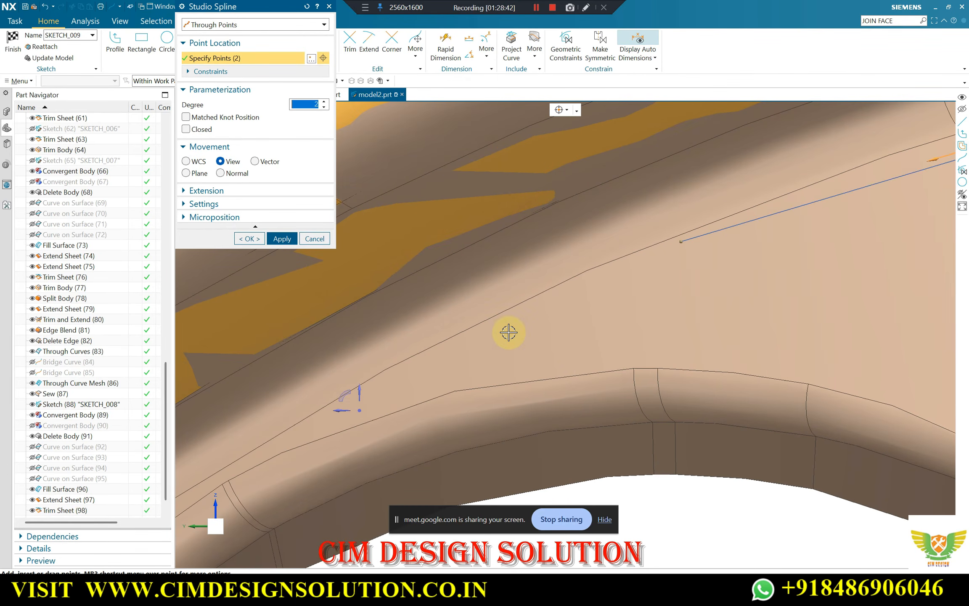
click(462, 335)
scroll(474, 358, down, 2)
scroll(474, 358, up, 2)
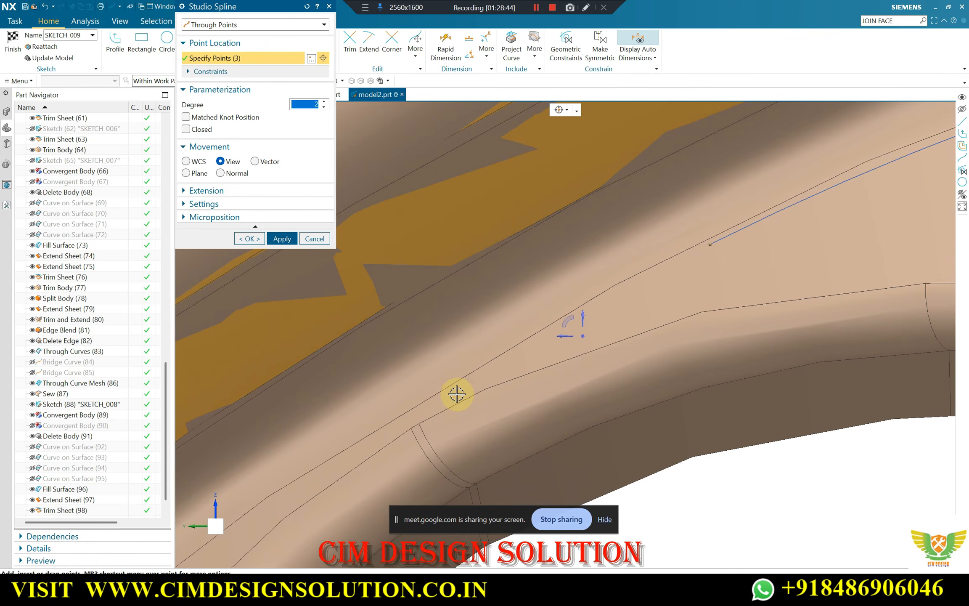
Continue the third spline with four more points down along the panel's curved upper edge
click(445, 393)
scroll(495, 379, down, 4)
scroll(487, 413, up, 5)
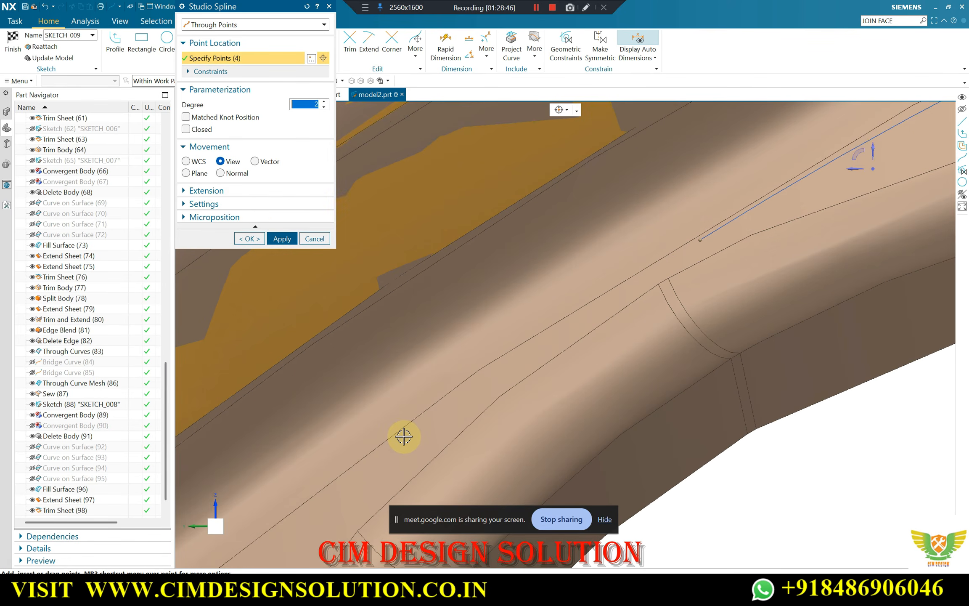
click(460, 394)
scroll(635, 268, down, 3)
scroll(472, 400, up, 3)
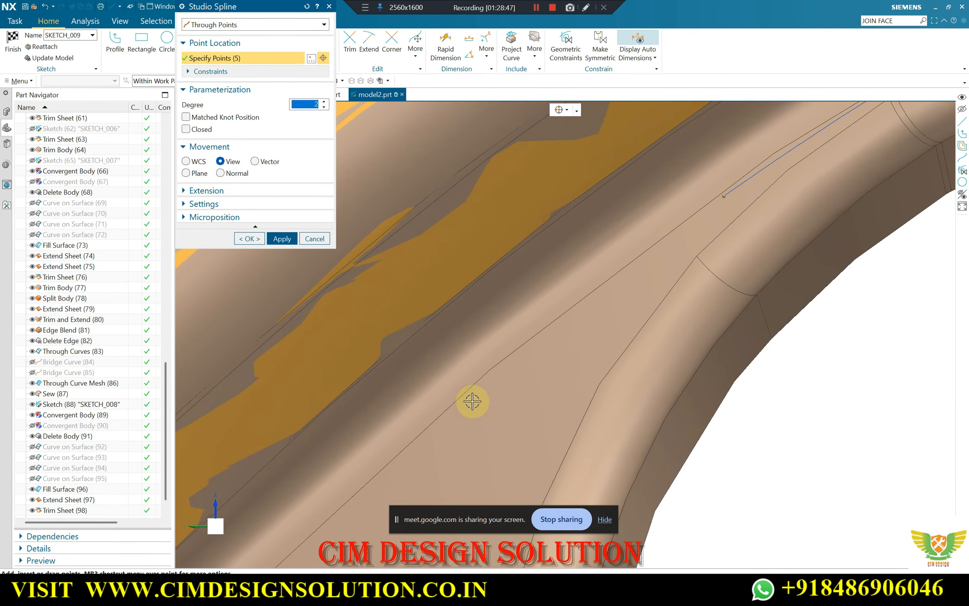
click(445, 419)
scroll(649, 233, down, 3)
scroll(402, 466, up, 3)
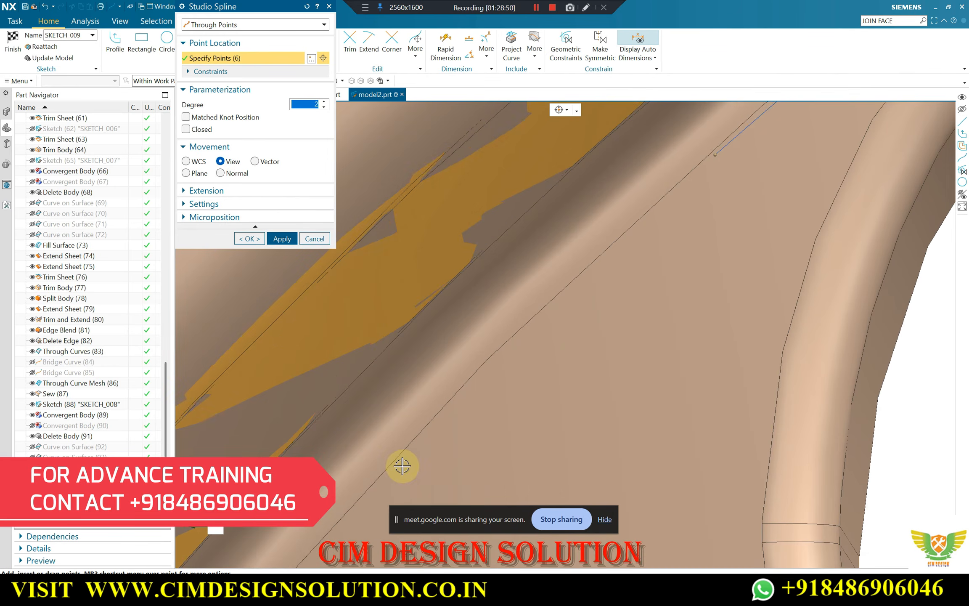
click(400, 462)
scroll(649, 227, down, 3)
scroll(504, 405, up, 3)
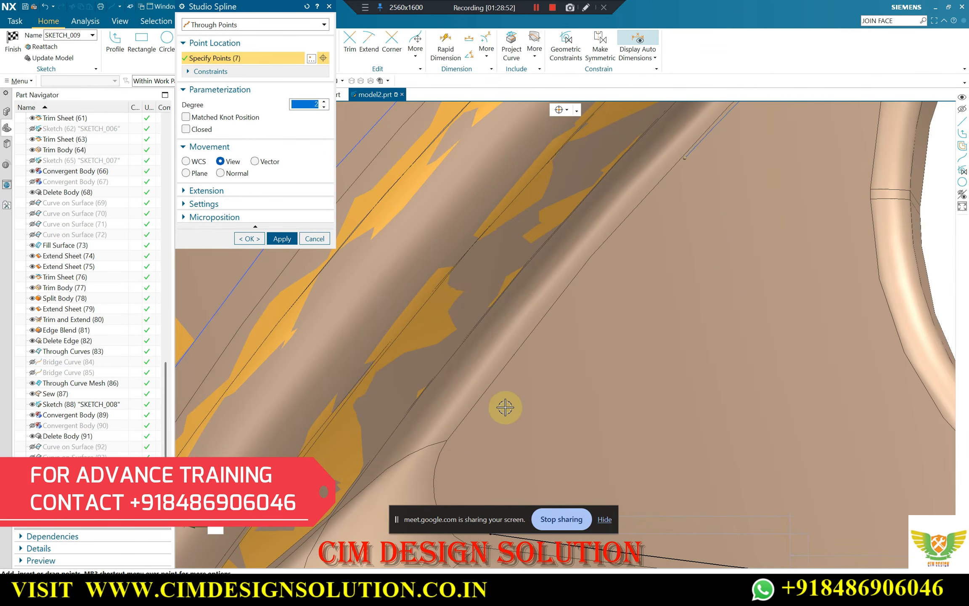
Extend the upper-edge spline with two more points to the panel's outer corner and apply it
scroll(618, 291, down, 3)
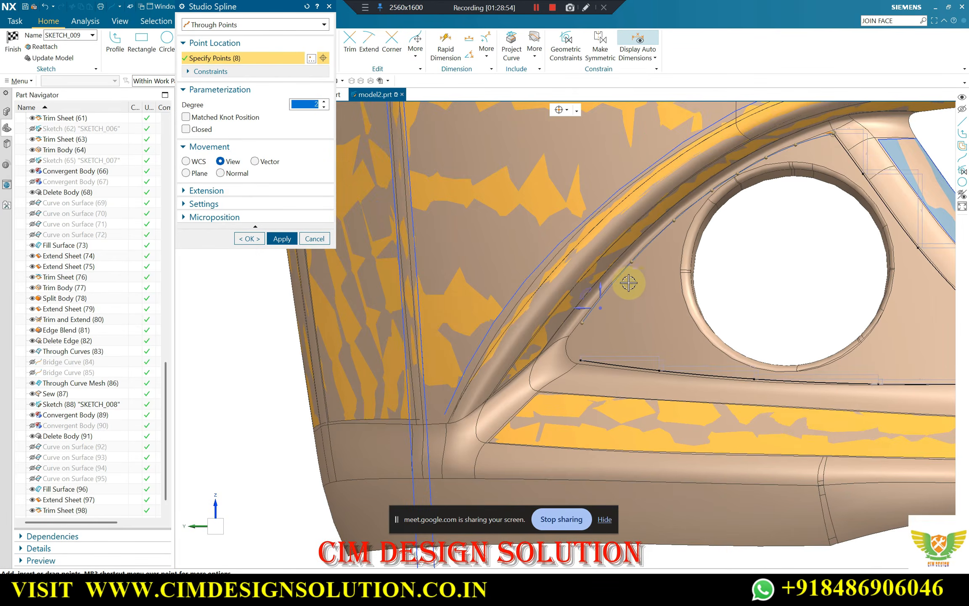
scroll(660, 231, up, 3)
scroll(774, 162, down, 5)
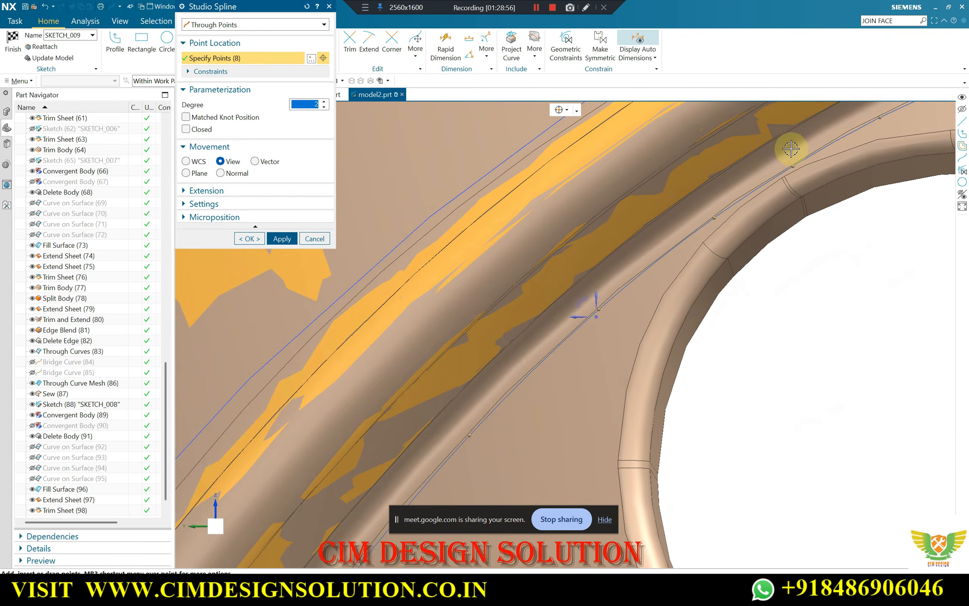
scroll(515, 433, up, 5)
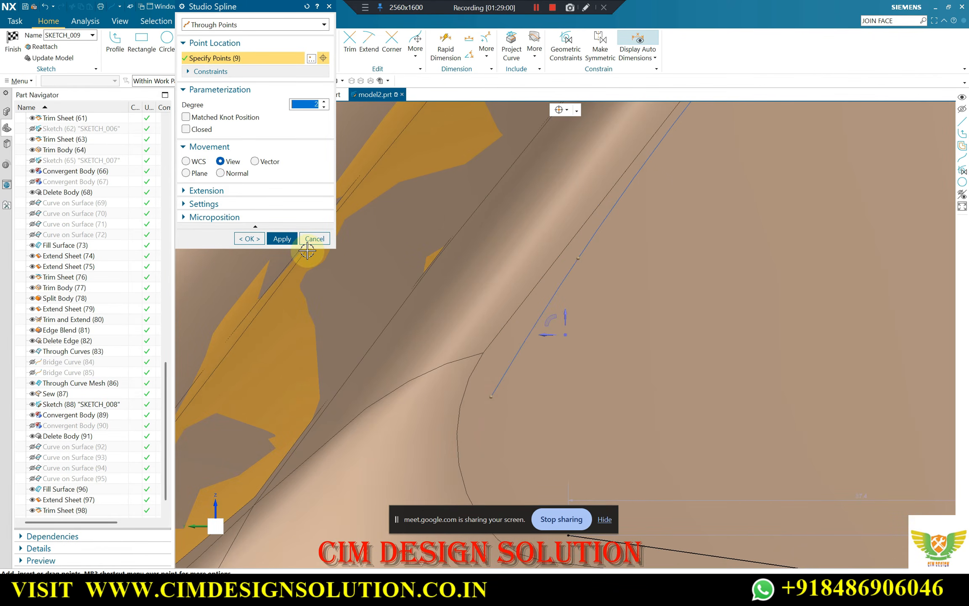
click(282, 239)
Close the panel outline at the outer corner with a short spline joining the upper and lower splines' ends
scroll(503, 326, down, 3)
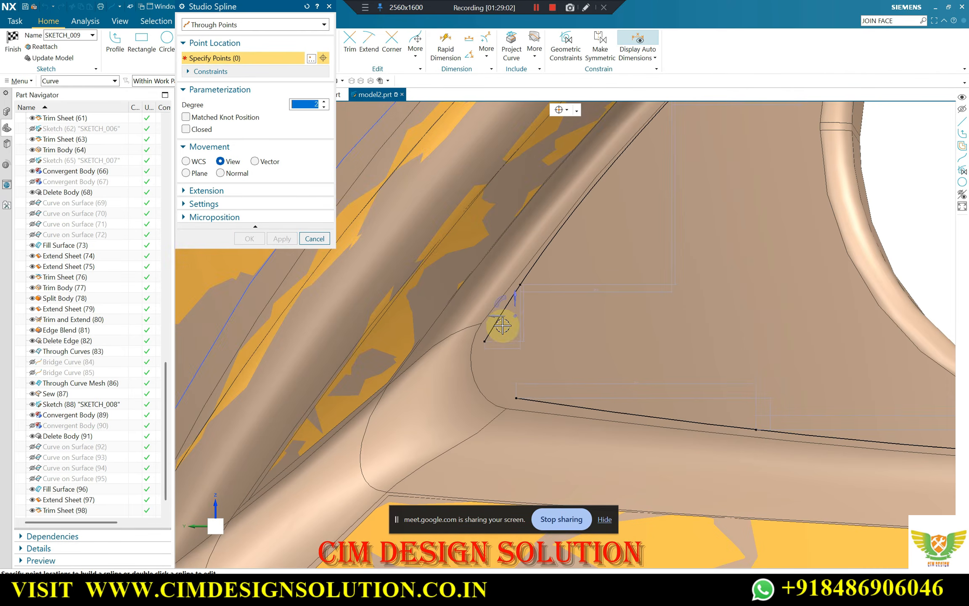
click(484, 341)
click(516, 397)
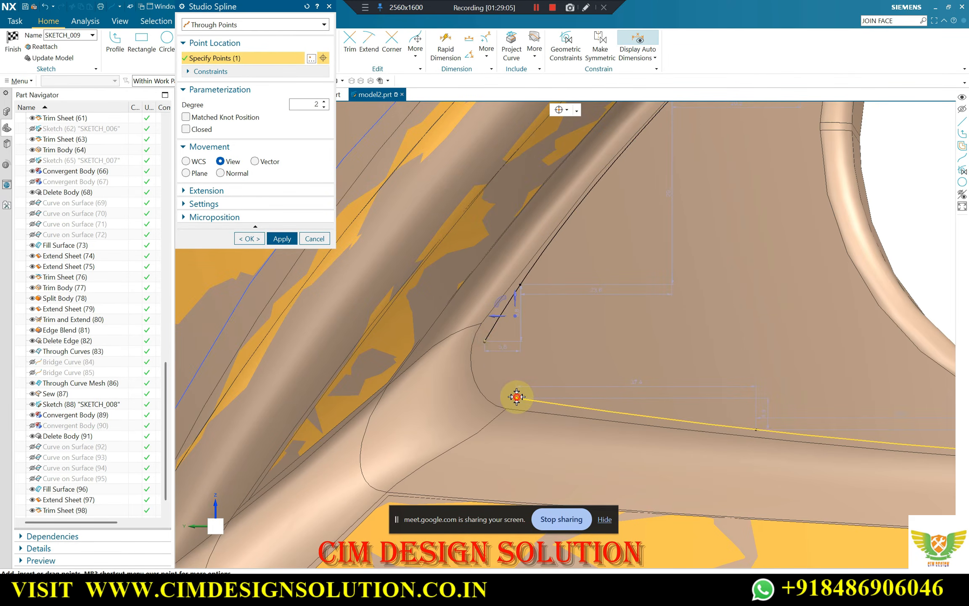
click(252, 239)
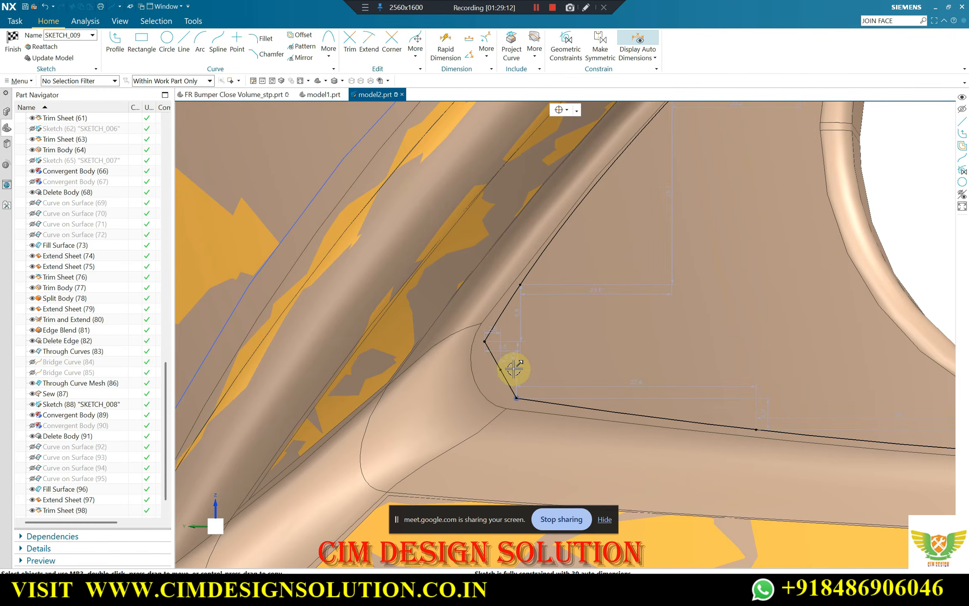
Examine the closed spline outline against the panel's edges, from the outer corner around the round hole
scroll(471, 329, down, 4)
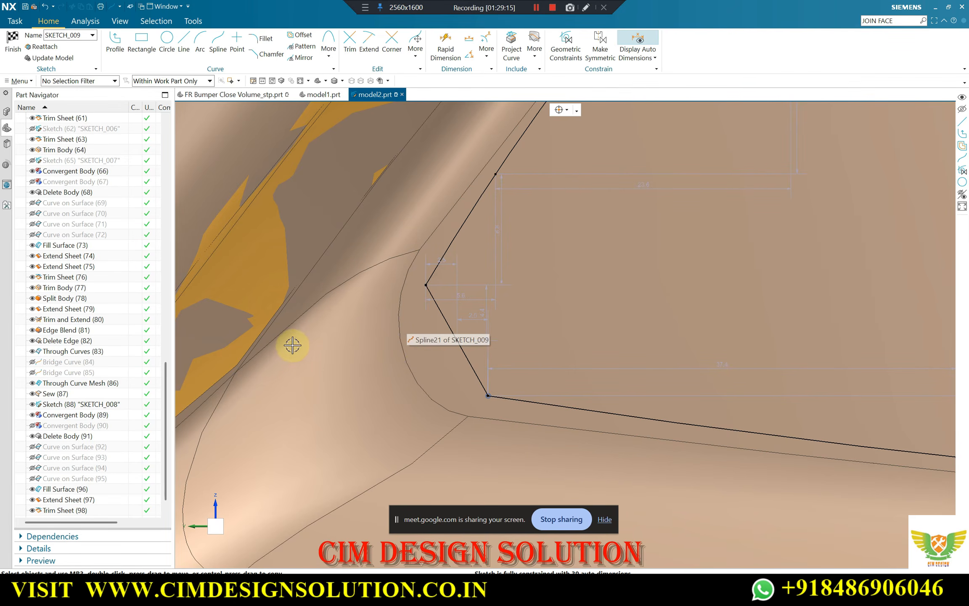
scroll(472, 319, up, 2)
scroll(471, 320, up, 3)
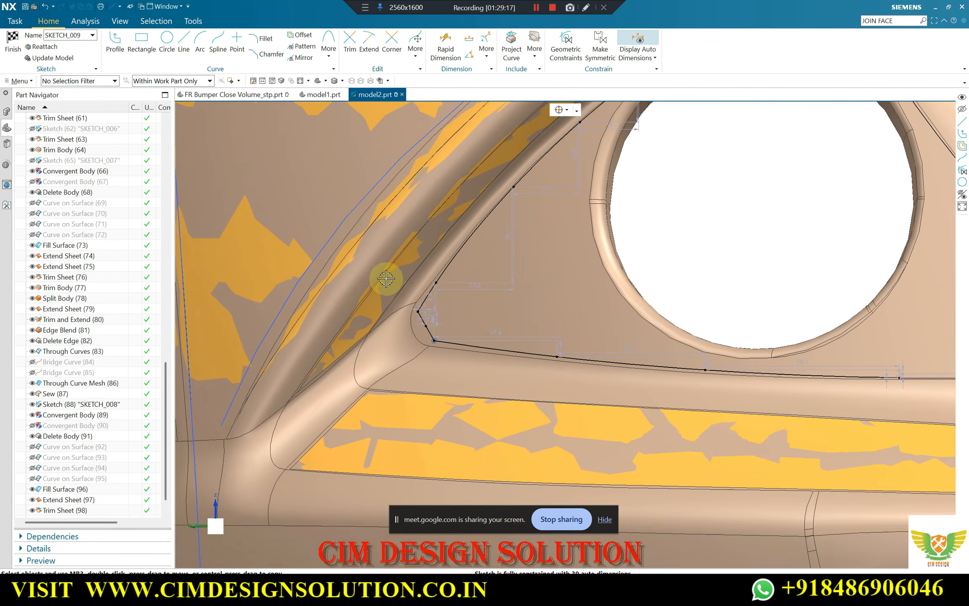
scroll(385, 280, down, 2)
scroll(454, 336, up, 3)
scroll(489, 264, down, 2)
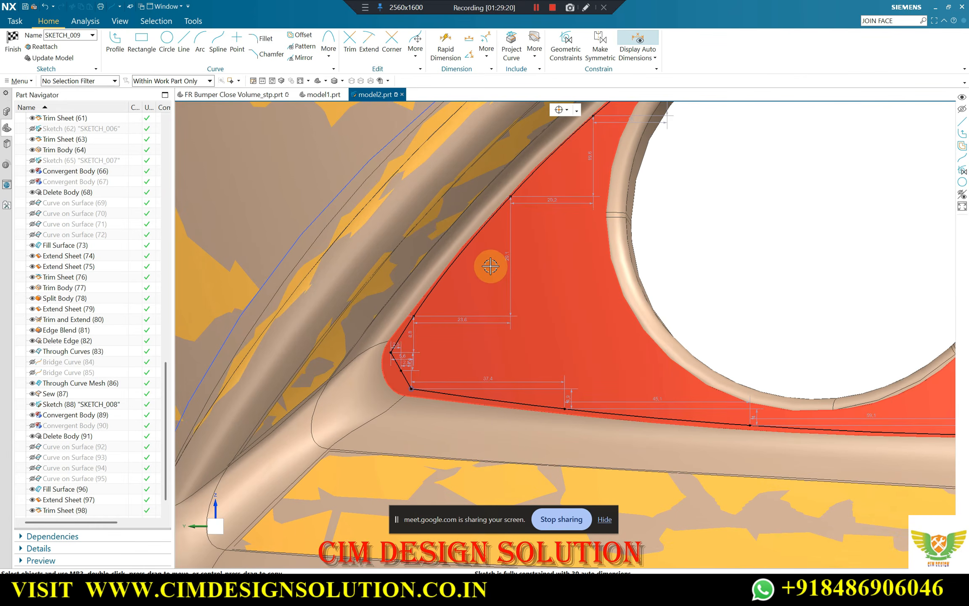
scroll(467, 295, up, 2)
scroll(534, 202, down, 2)
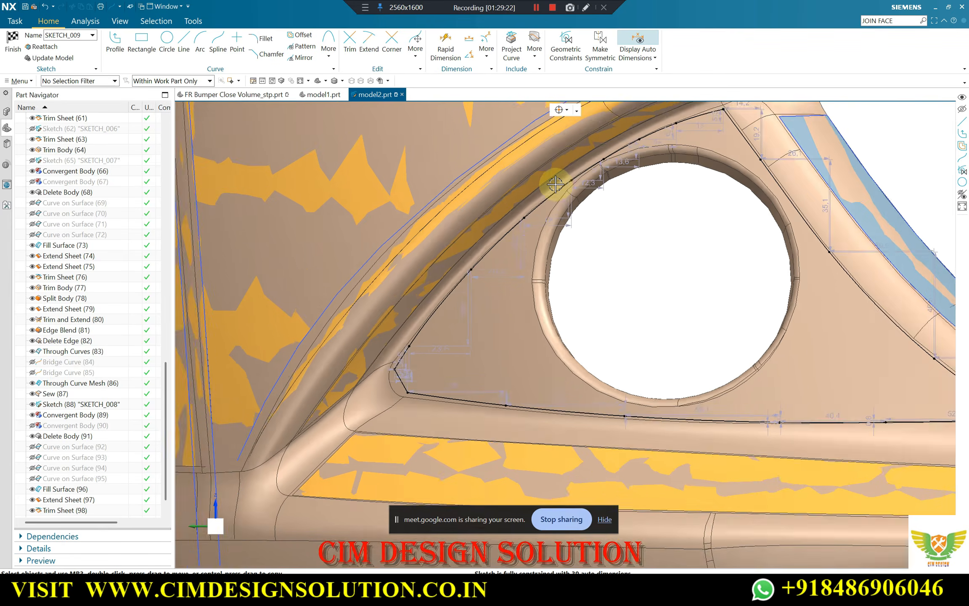
scroll(523, 234, up, 4)
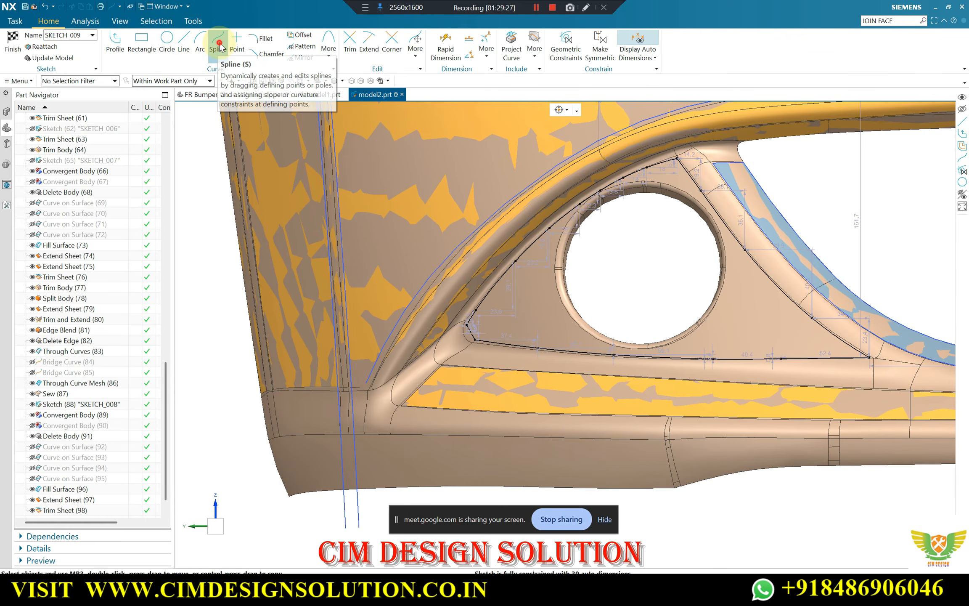
Start a degree 2 through-points Studio Spline around the round hole, placing three points along its upper outer rim
key(s)
scroll(595, 190, up, 8)
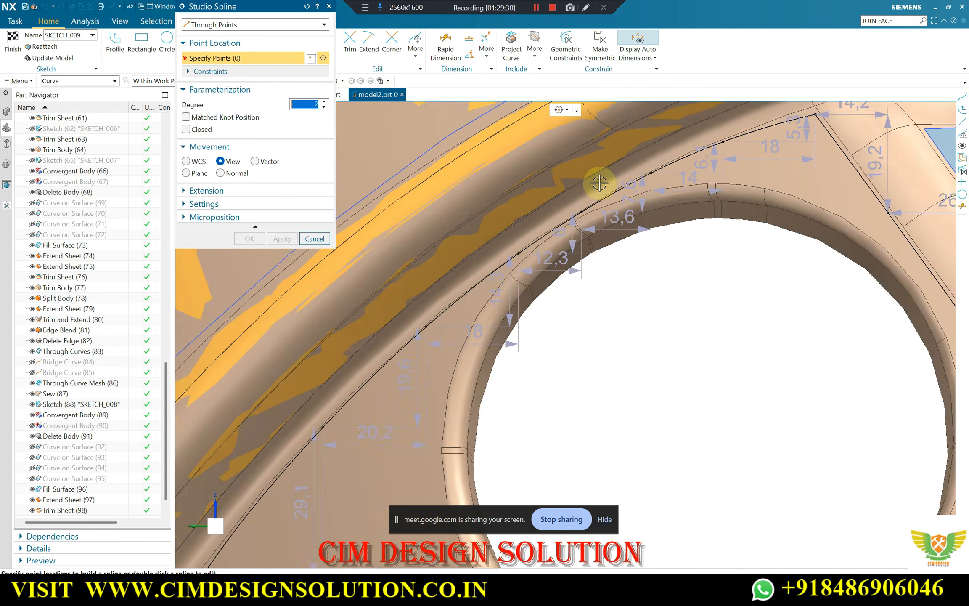
scroll(577, 238, down, 1)
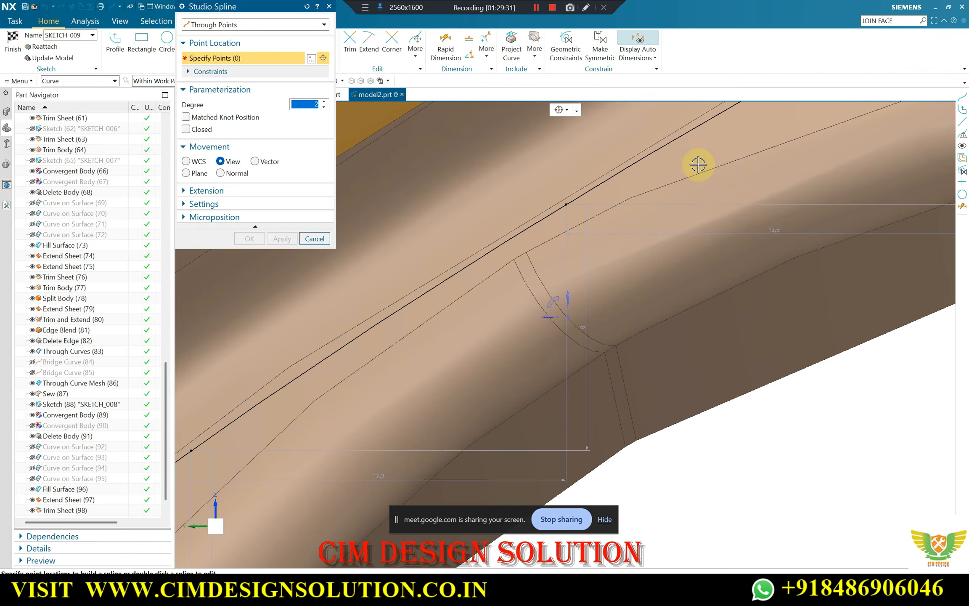
click(576, 110)
click(722, 158)
click(621, 204)
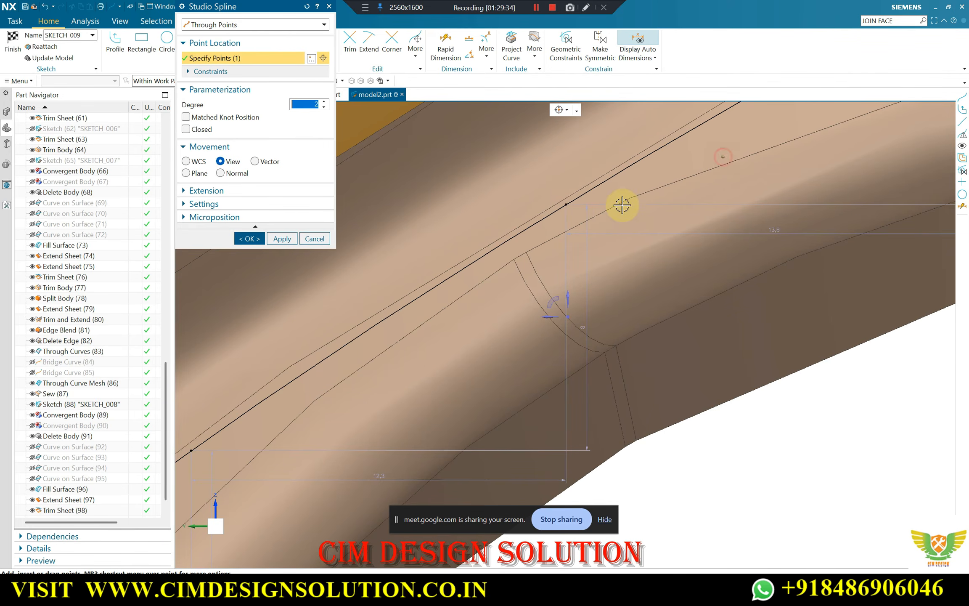
scroll(607, 206, up, 3)
click(457, 276)
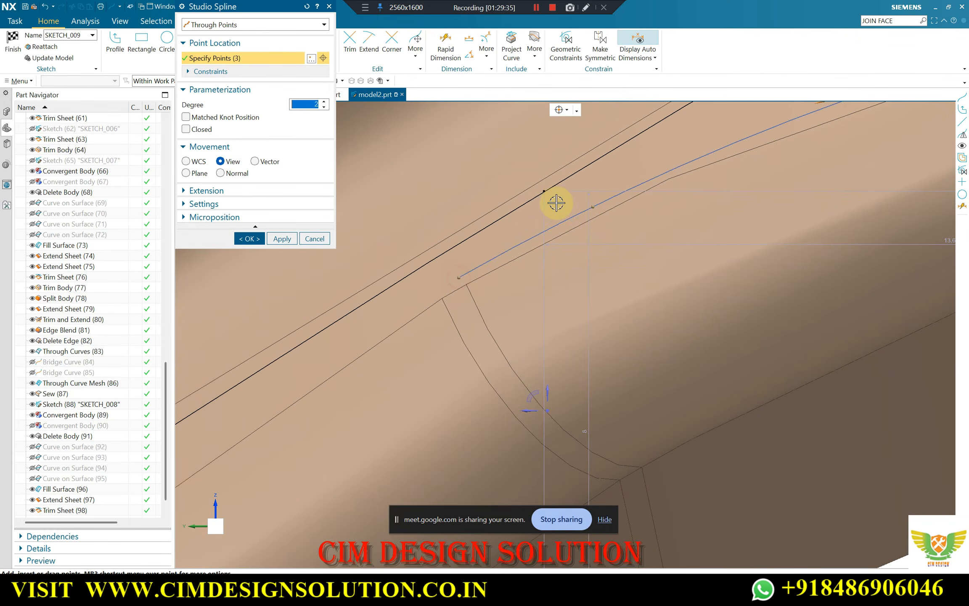
Continue the hole spline with four more points down the upper outer part of the rim
scroll(557, 200, down, 2)
click(395, 317)
scroll(622, 172, down, 3)
scroll(429, 316, up, 3)
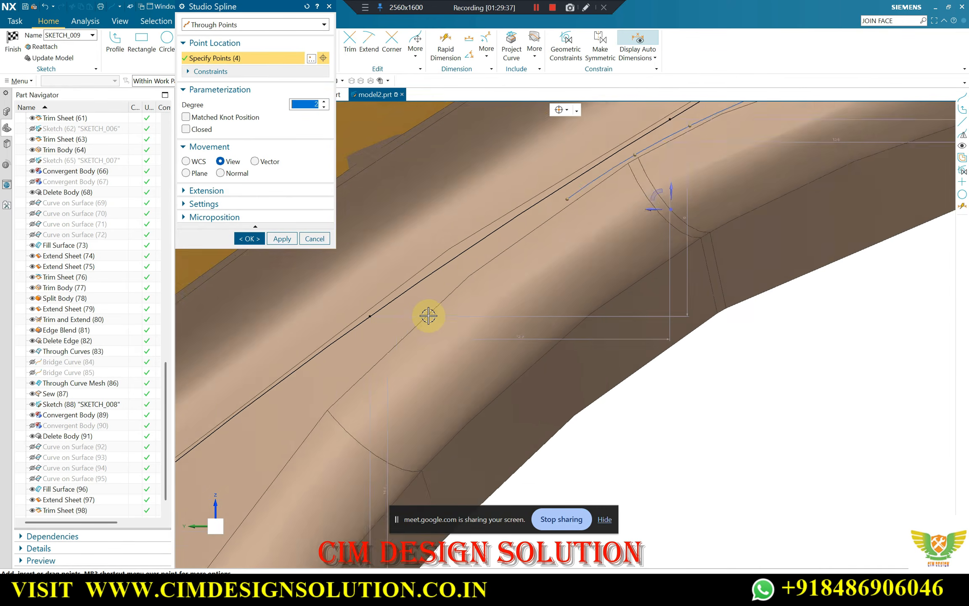
click(399, 317)
scroll(572, 179, down, 3)
scroll(572, 178, down, 1)
click(378, 355)
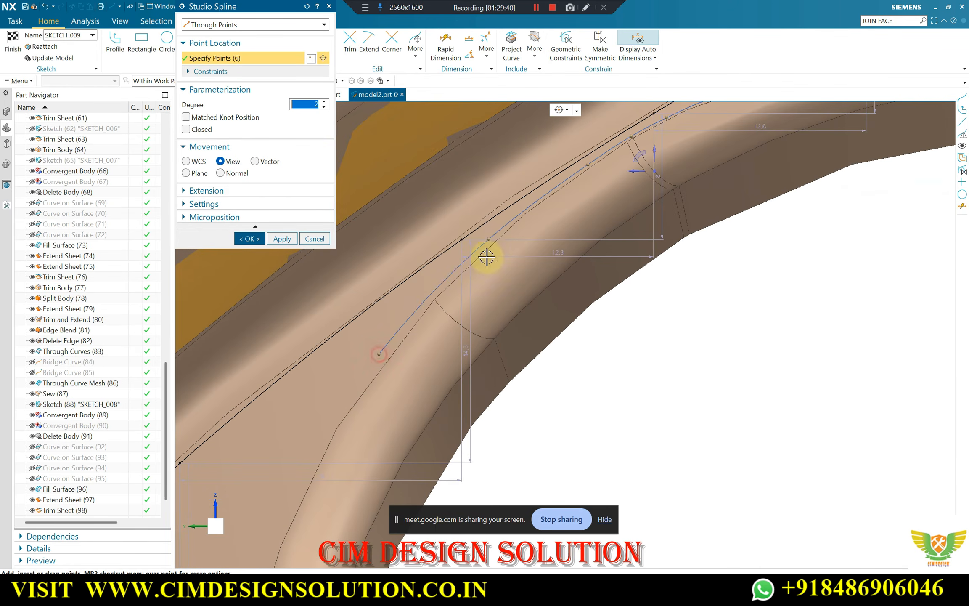
scroll(486, 255, down, 5)
scroll(396, 350, up, 5)
click(409, 363)
Add three more points to the hole spline down the hole's outer side toward the lower rim
scroll(428, 316, down, 5)
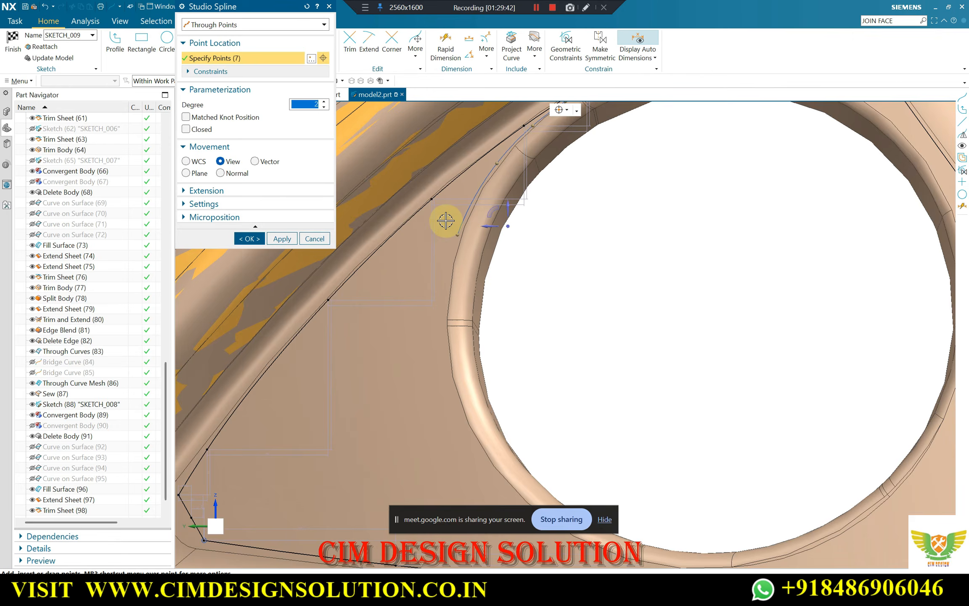
scroll(441, 291, up, 5)
scroll(440, 279, down, 5)
scroll(442, 241, up, 5)
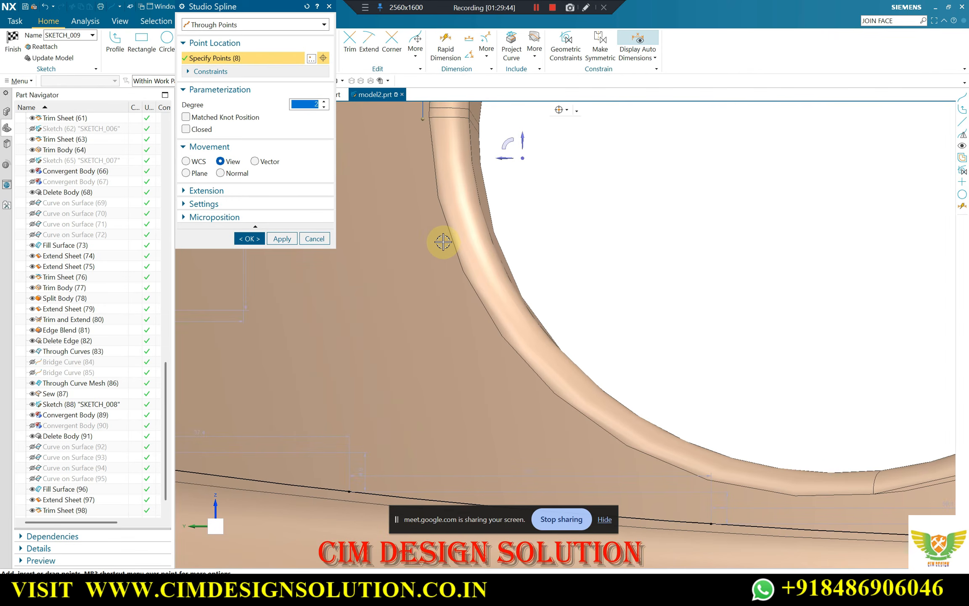
click(443, 238)
scroll(494, 301, down, 5)
scroll(467, 287, up, 5)
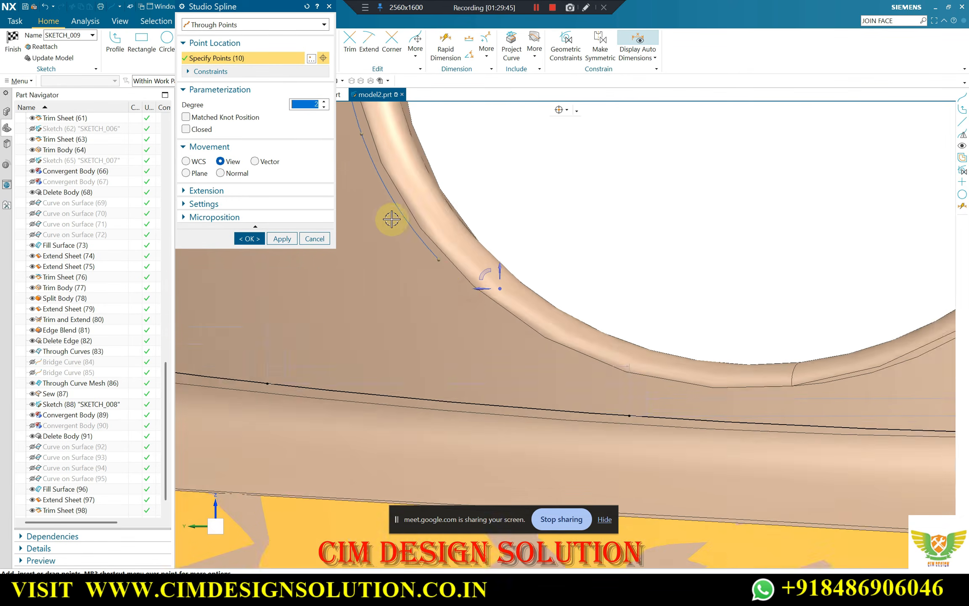
Extend the hole spline with four more points just outside the bottom of the rim
click(509, 275)
scroll(439, 266, down, 5)
scroll(473, 266, up, 5)
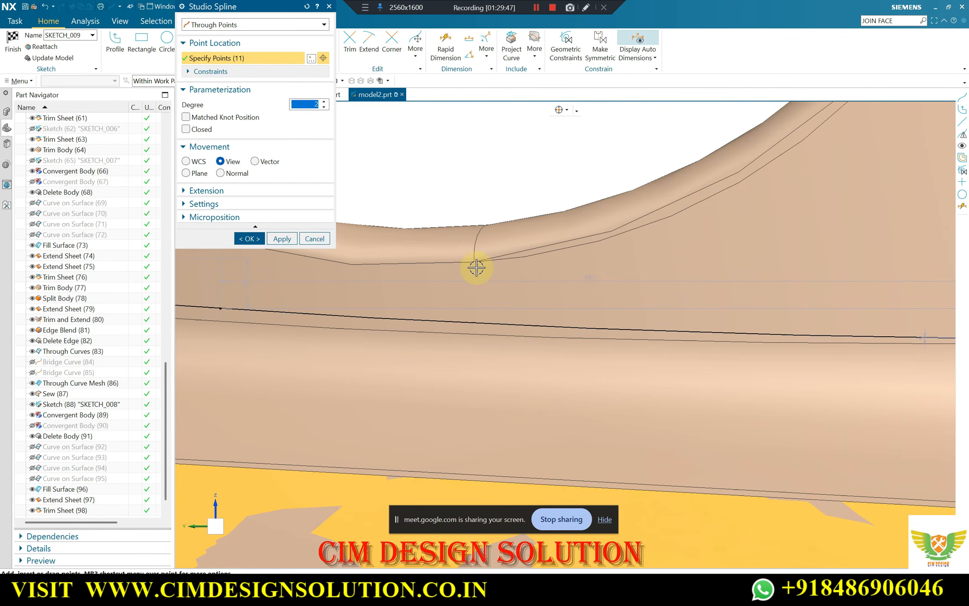
scroll(445, 277, down, 5)
scroll(452, 285, up, 5)
click(452, 285)
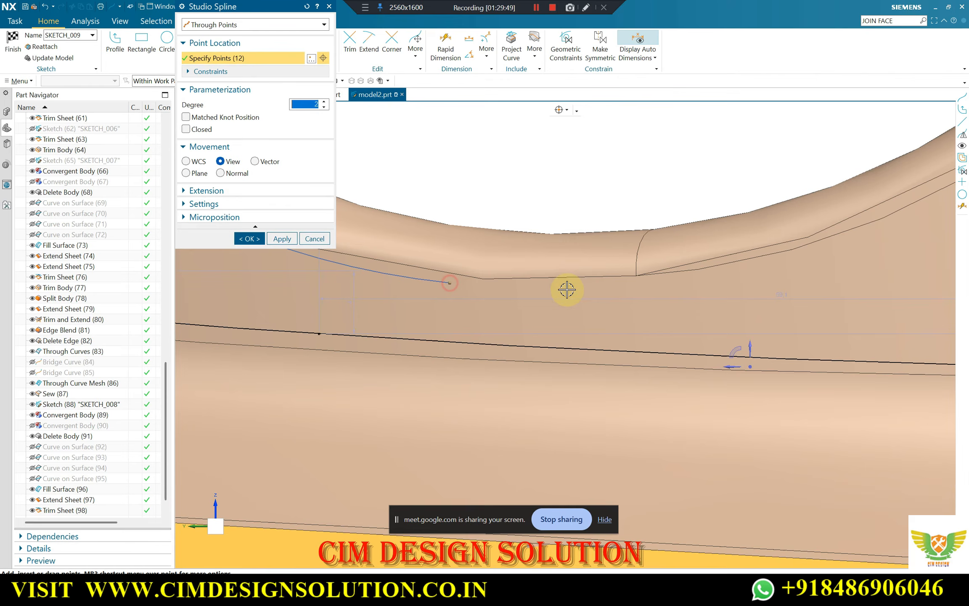
click(626, 284)
scroll(543, 309, down, 5)
scroll(696, 286, up, 5)
click(694, 274)
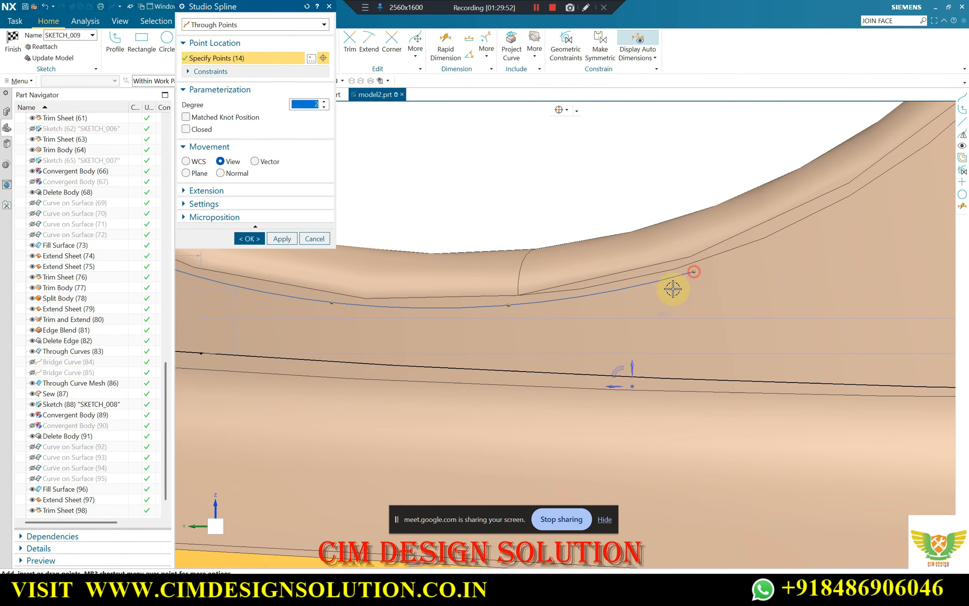
Place three more hole spline points up the lower inner part of the rim
scroll(750, 255, down, 5)
scroll(688, 283, up, 5)
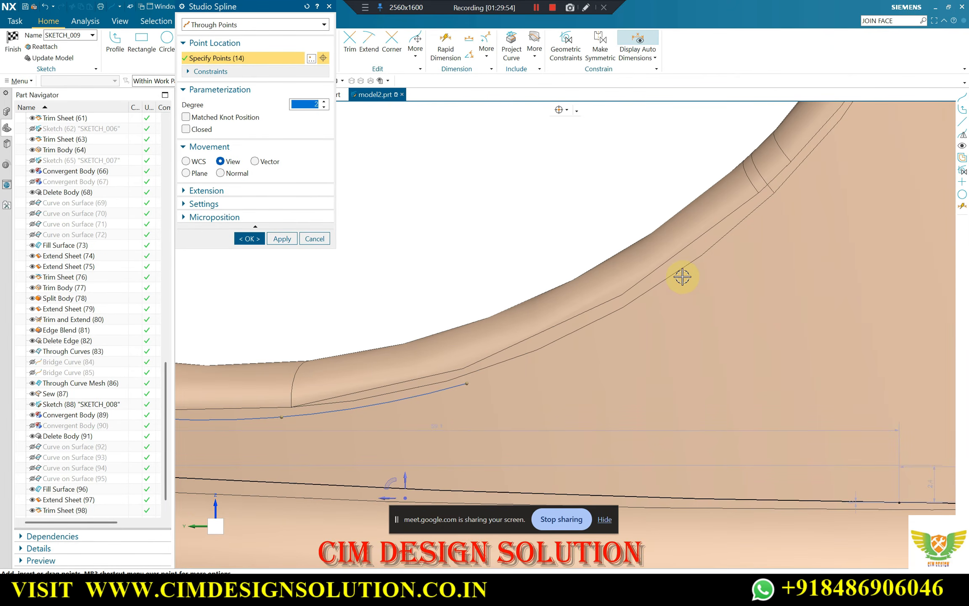
scroll(533, 373, down, 3)
scroll(679, 254, up, 4)
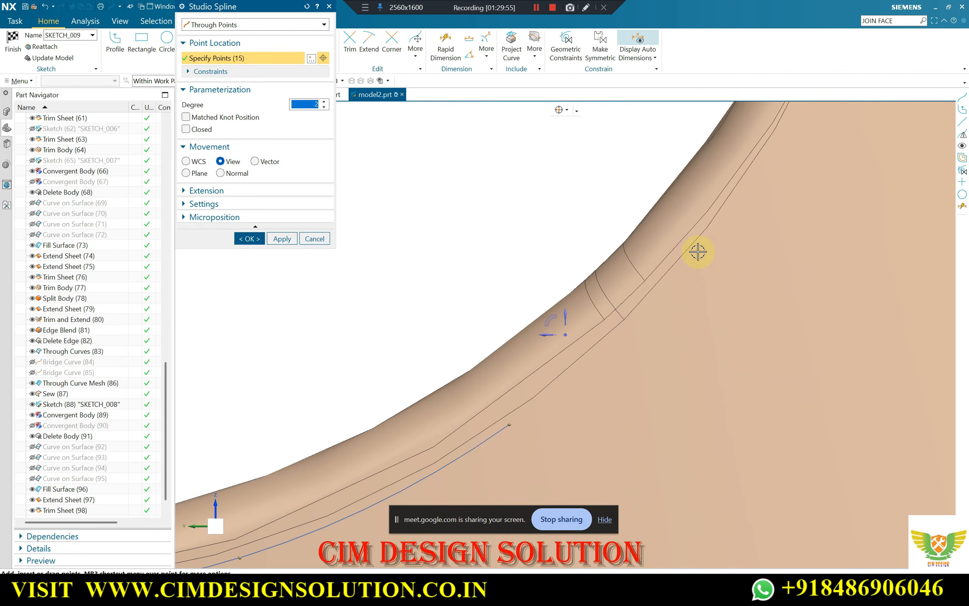
click(698, 251)
scroll(573, 369, down, 4)
scroll(676, 237, up, 4)
click(642, 211)
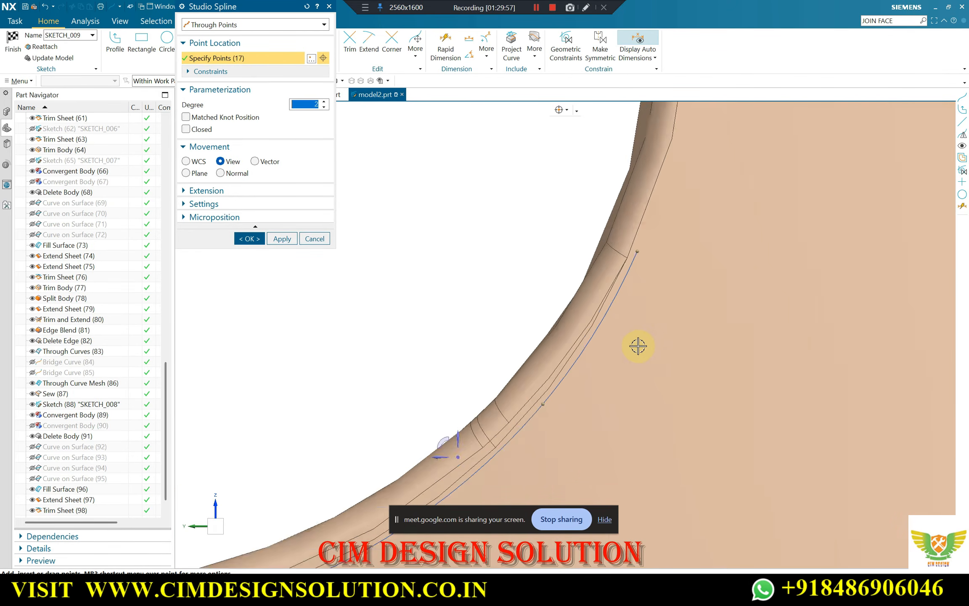
Carry the hole spline up the hole's inner side with three more points, following the rim beside the slanted edge
scroll(638, 347, down, 4)
scroll(669, 198, up, 4)
scroll(673, 204, down, 4)
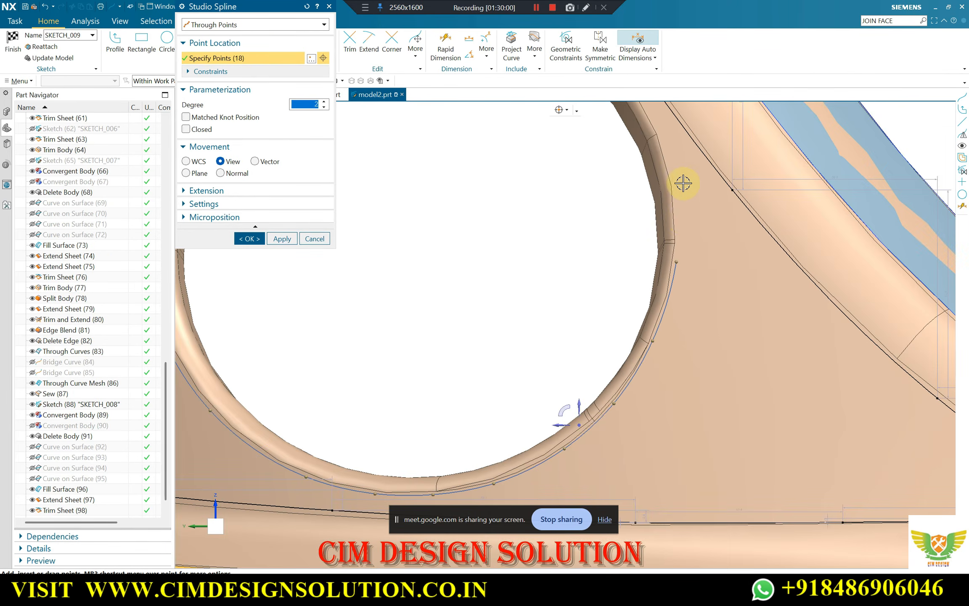
scroll(683, 182, up, 4)
scroll(660, 158, down, 4)
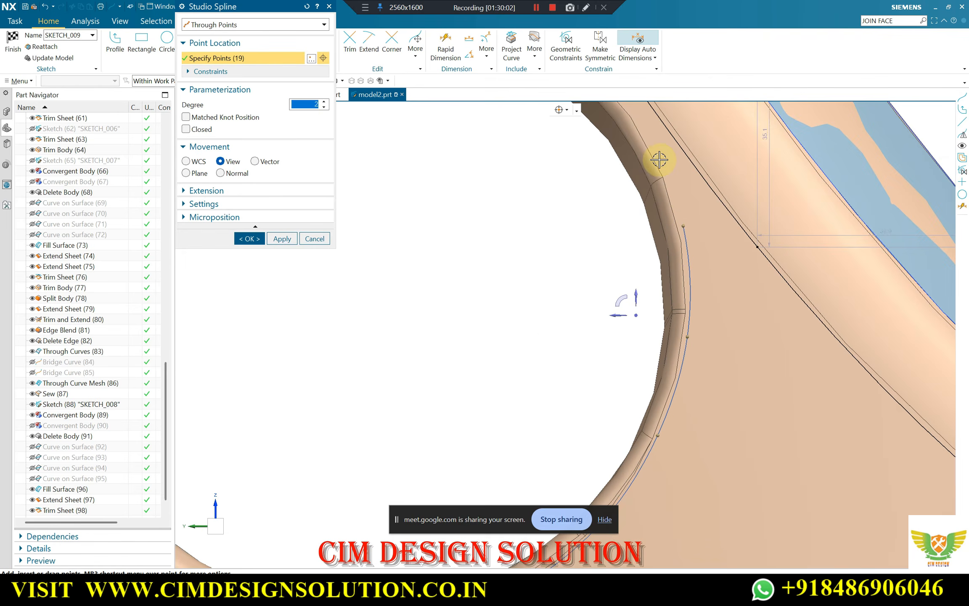
scroll(649, 138, up, 4)
scroll(716, 260, down, 4)
scroll(668, 179, up, 4)
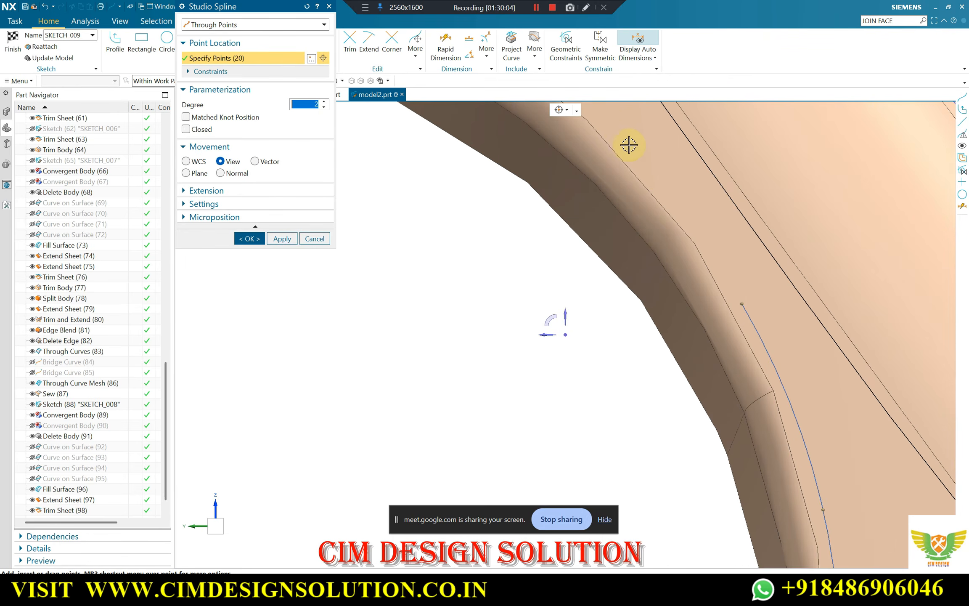
Add four more hole spline points across the top of the rim, approaching the spline's start
scroll(674, 206, down, 4)
scroll(581, 143, up, 4)
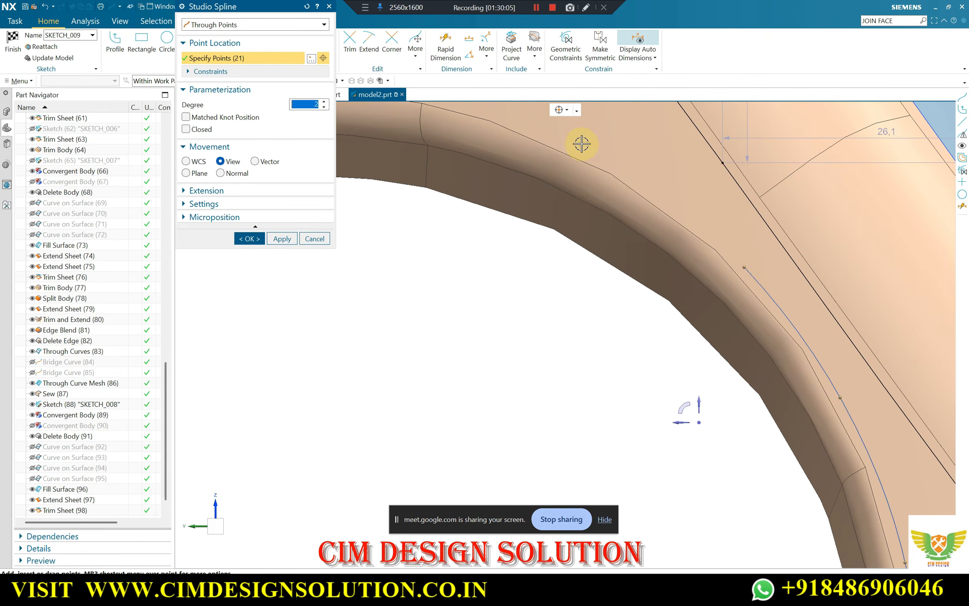
click(577, 146)
scroll(891, 309, down, 4)
scroll(623, 194, up, 4)
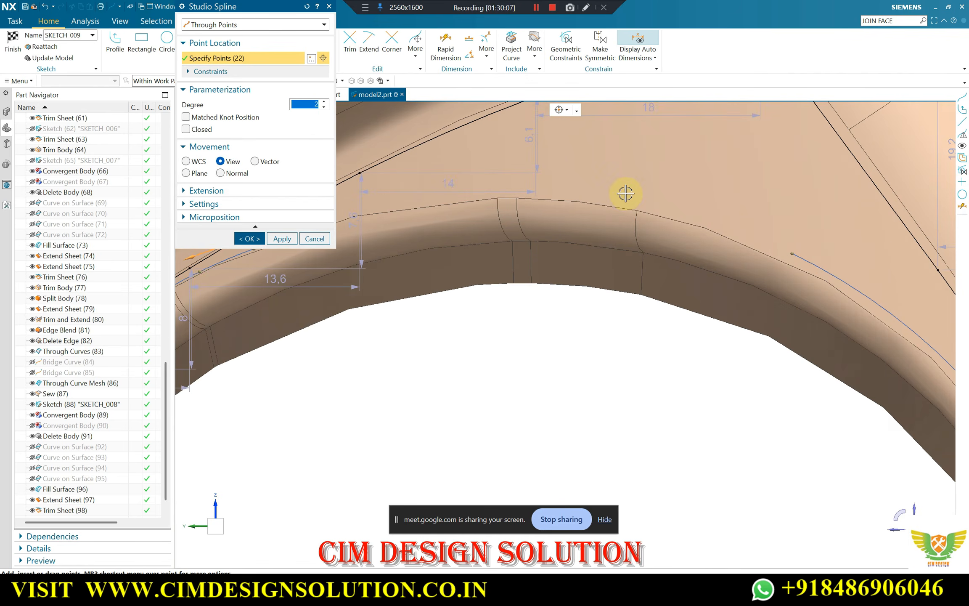
scroll(606, 196, down, 4)
scroll(806, 233, up, 4)
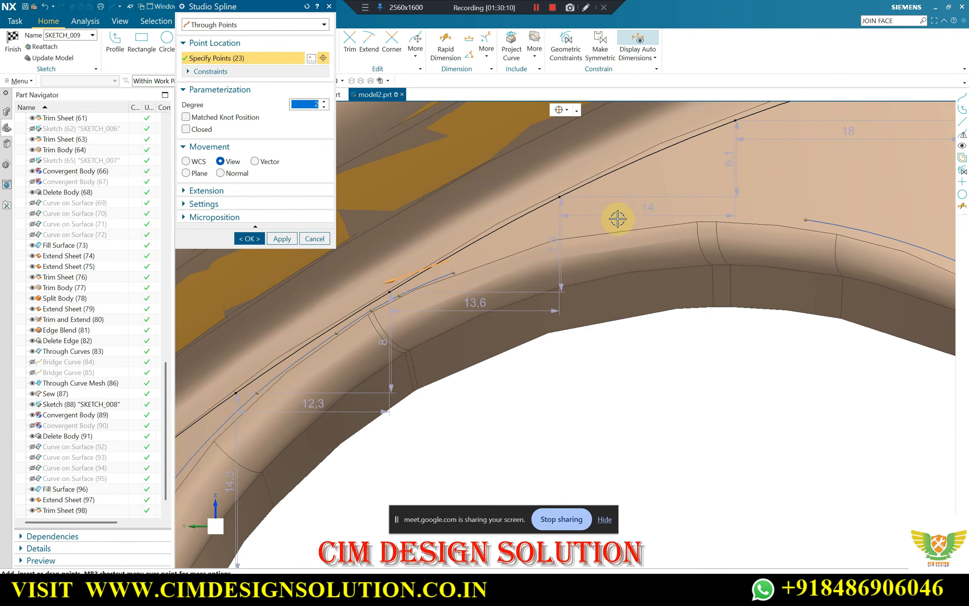
click(616, 218)
click(582, 228)
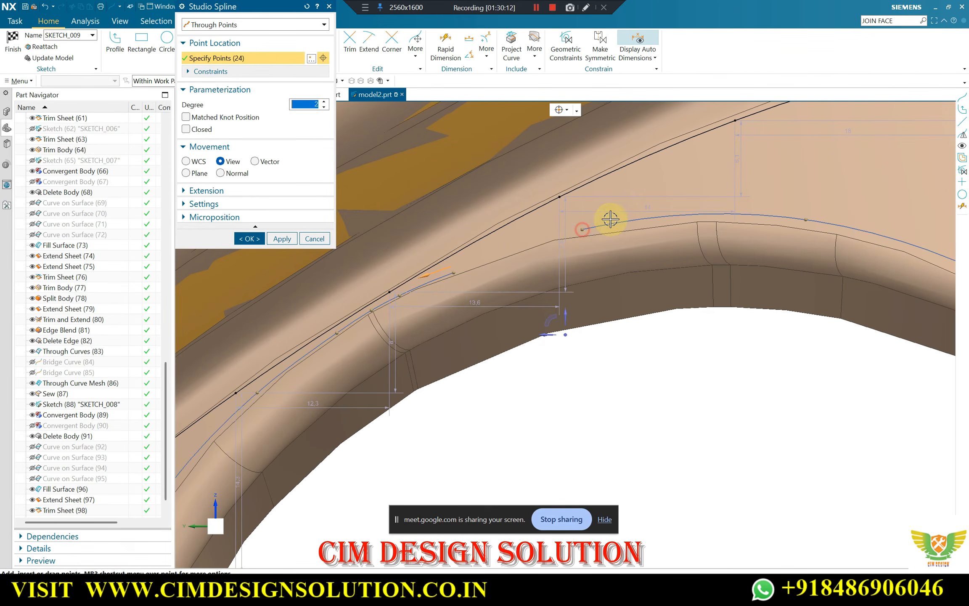
Move the hole spline's first point along the upper rim until it nearly meets the last point, and create the spline
scroll(539, 238, up, 3)
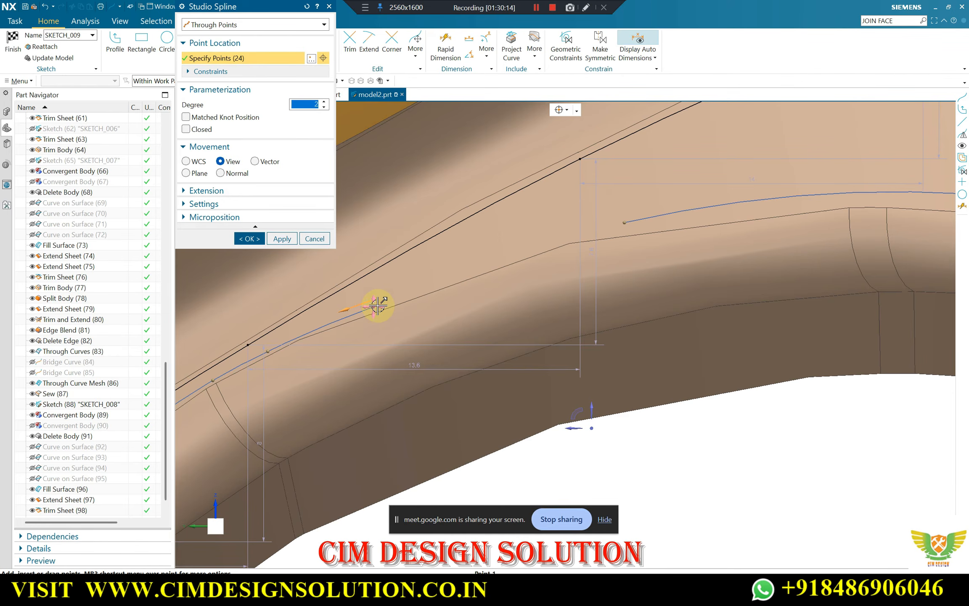
click(378, 305)
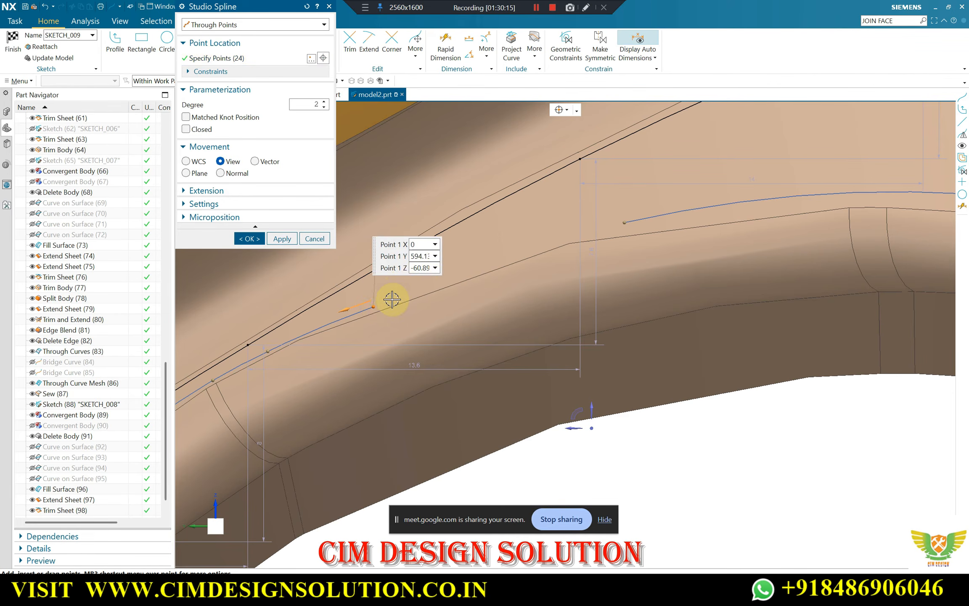
drag(378, 305, 394, 296)
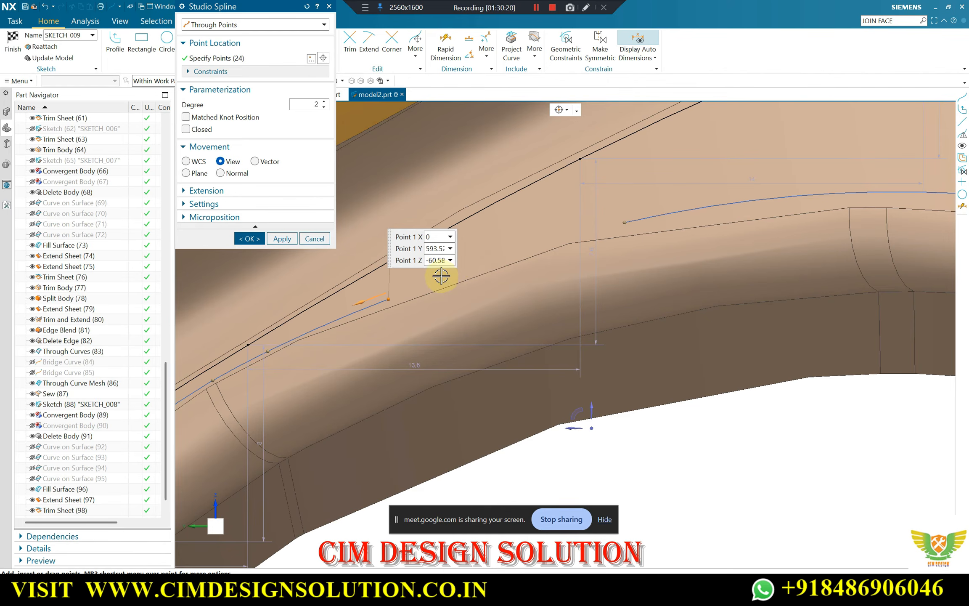
click(603, 226)
scroll(618, 220, up, 3)
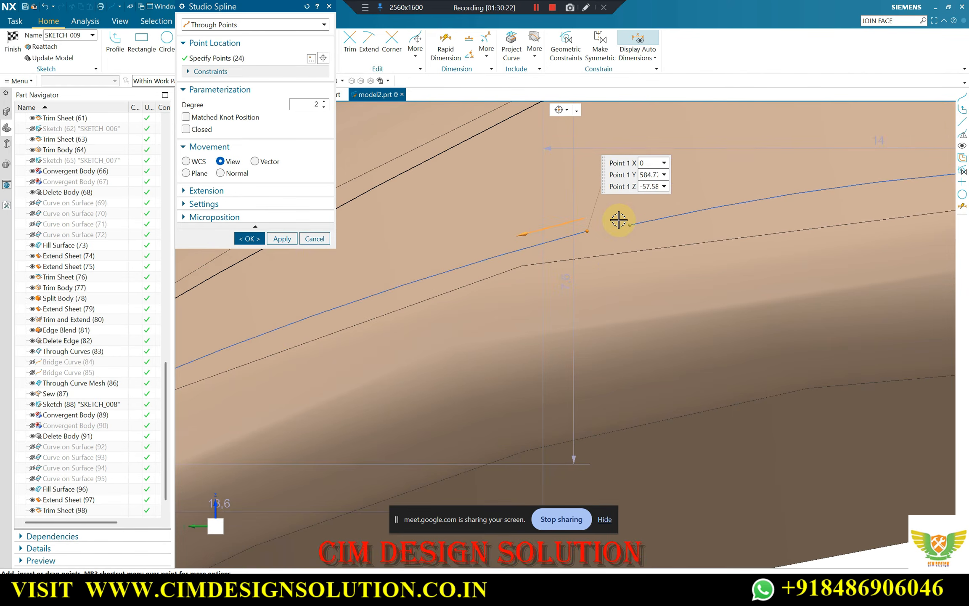
drag(588, 229, 556, 243)
click(281, 238)
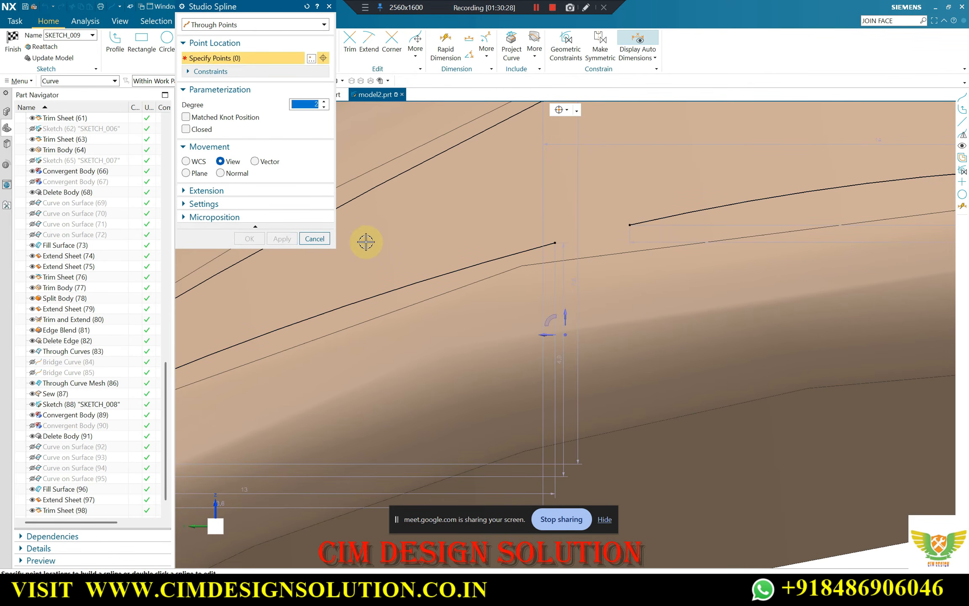
click(315, 238)
Join the two open ends of the hole spline with a short line across the gap at the top of the rim
scroll(470, 232, down, 2)
scroll(469, 232, down, 2)
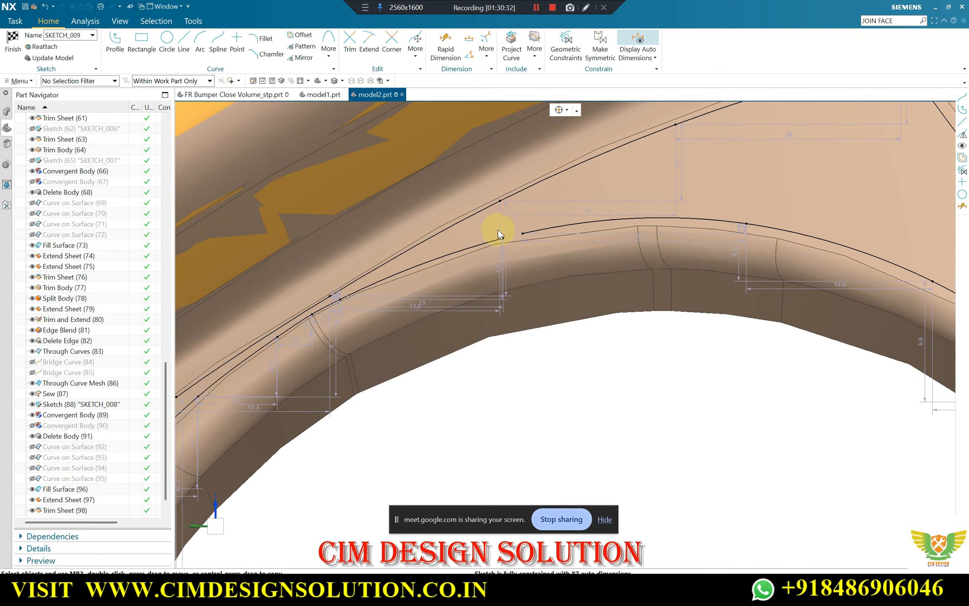
key(l)
scroll(496, 235, up, 3)
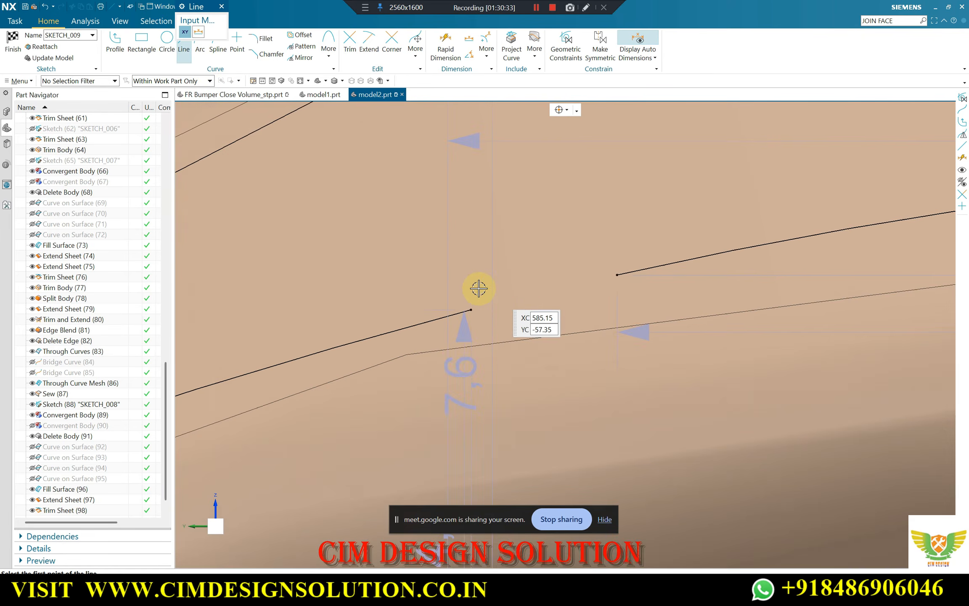
click(469, 310)
click(617, 274)
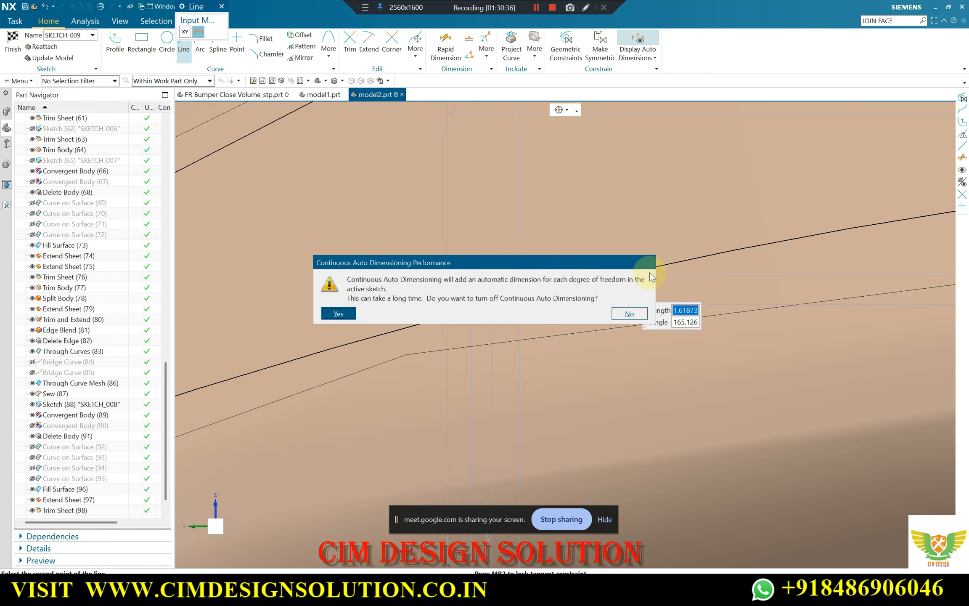
key(Return)
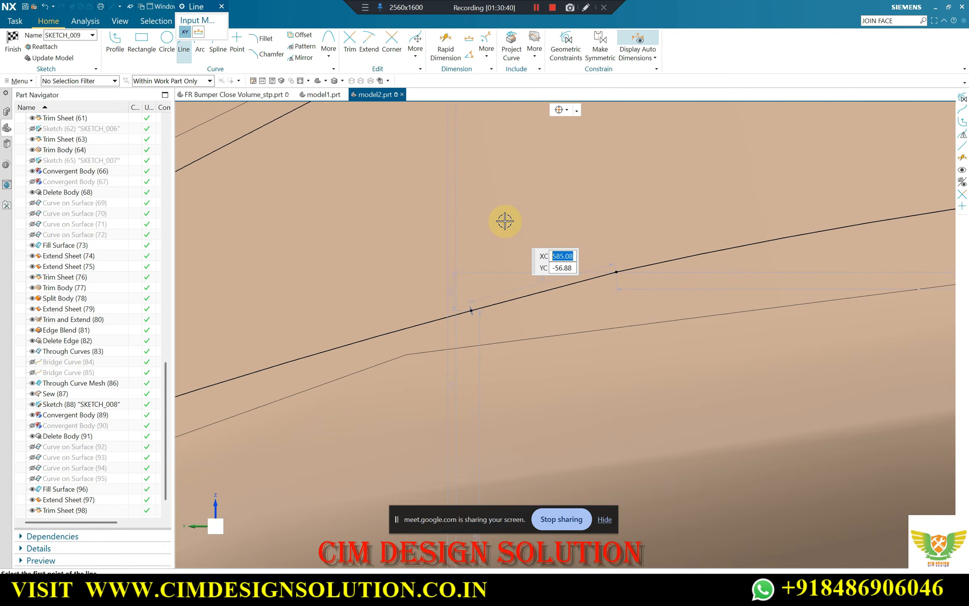
Examine the hole outline around the rim, the bridged gap and the clearance to the triangular panel outline
scroll(540, 229, down, 5)
scroll(584, 216, down, 5)
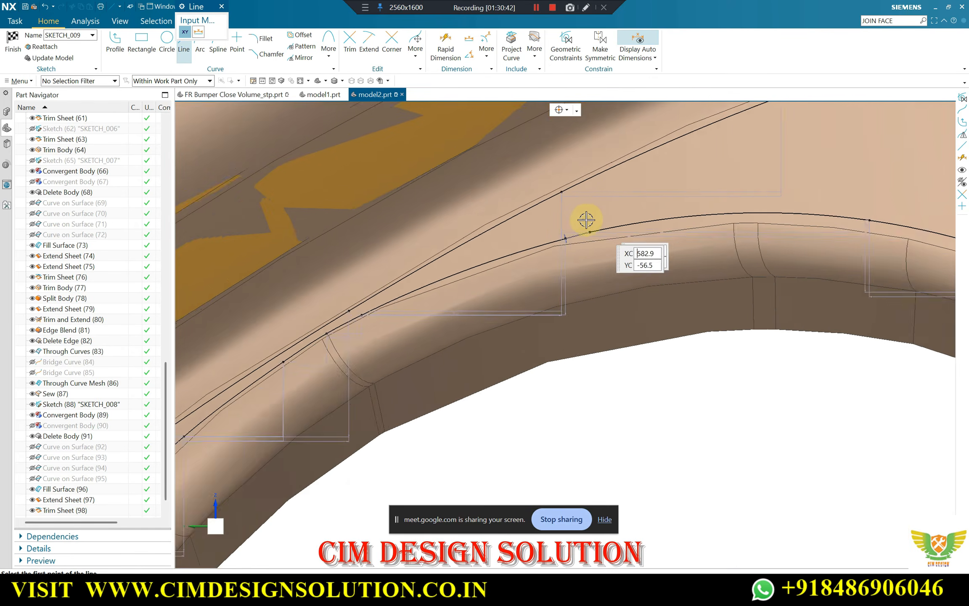
scroll(576, 219, up, 6)
scroll(570, 218, down, 5)
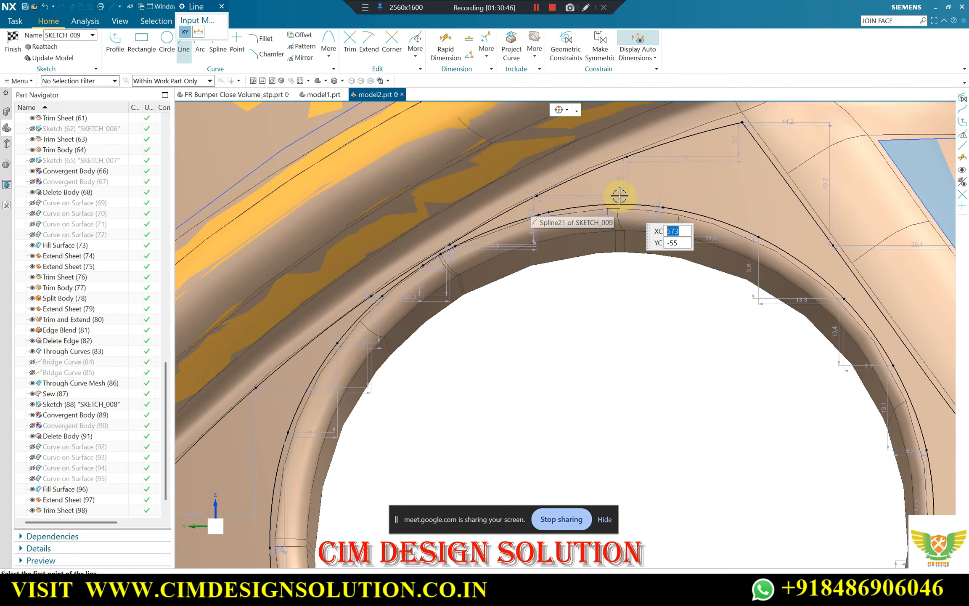
scroll(582, 193, down, 3)
scroll(577, 201, up, 2)
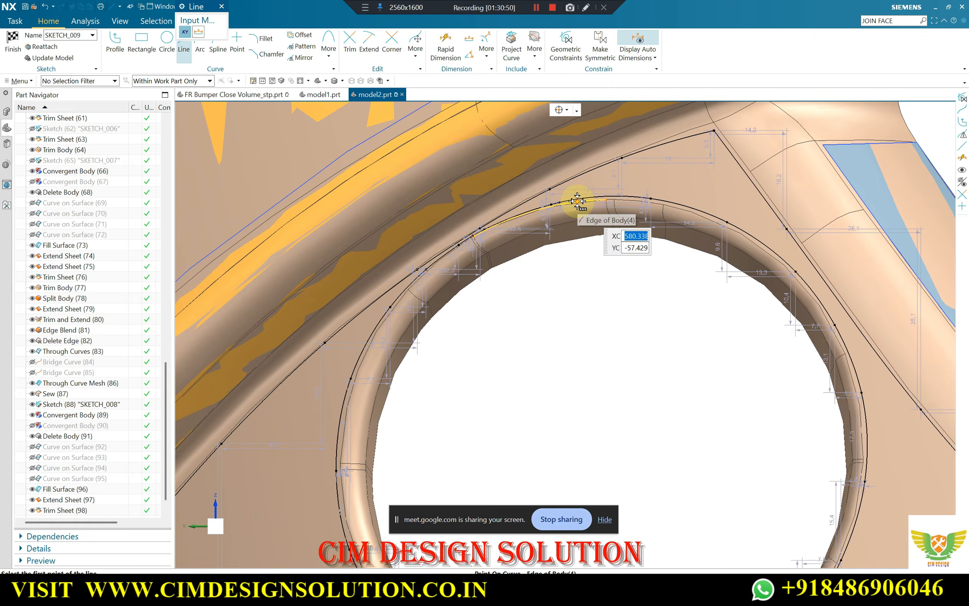
scroll(561, 190, up, 3)
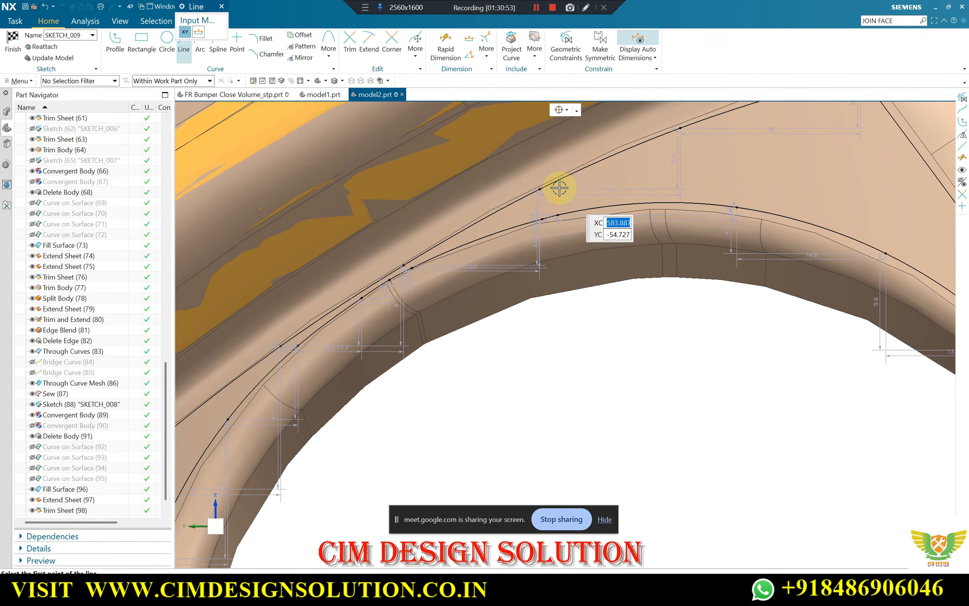
scroll(551, 195, down, 3)
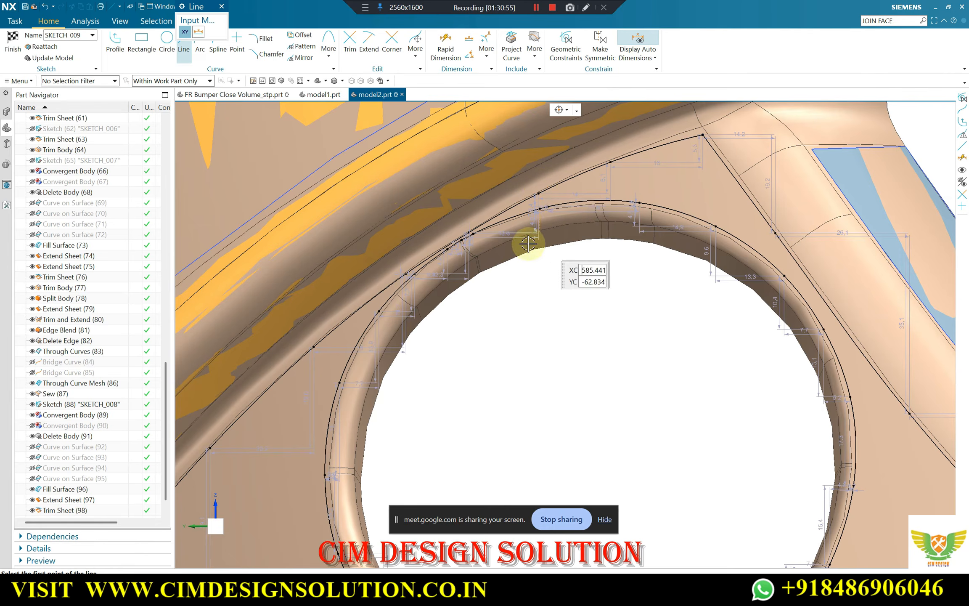
scroll(566, 238, down, 4)
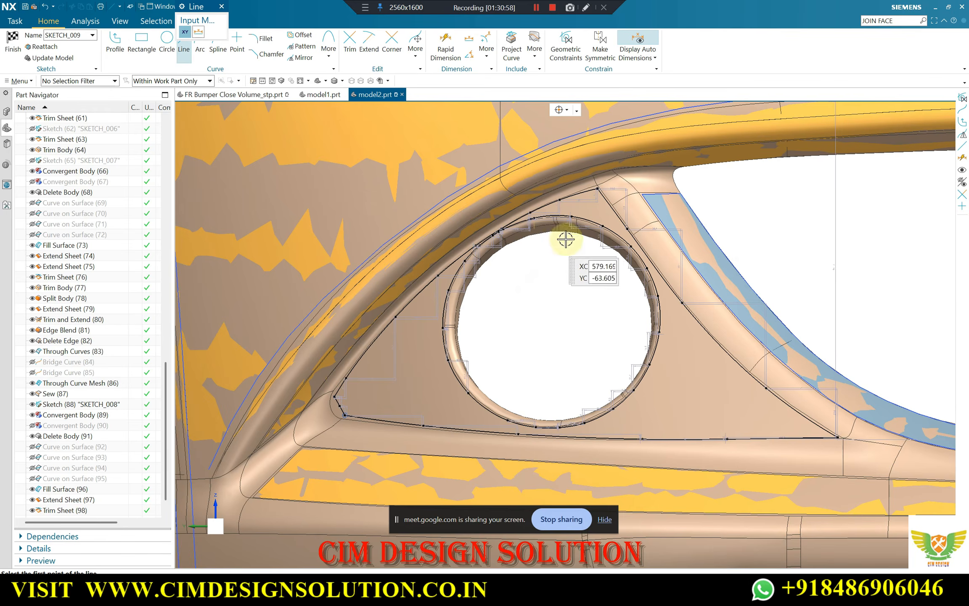
scroll(666, 342, up, 4)
key(Escape)
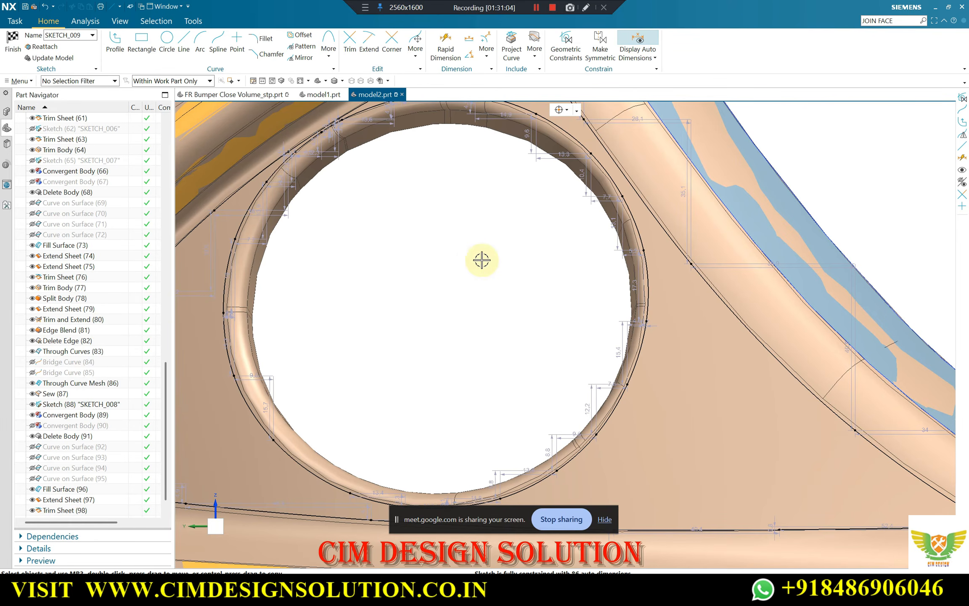
scroll(481, 260, down, 2)
scroll(458, 205, up, 6)
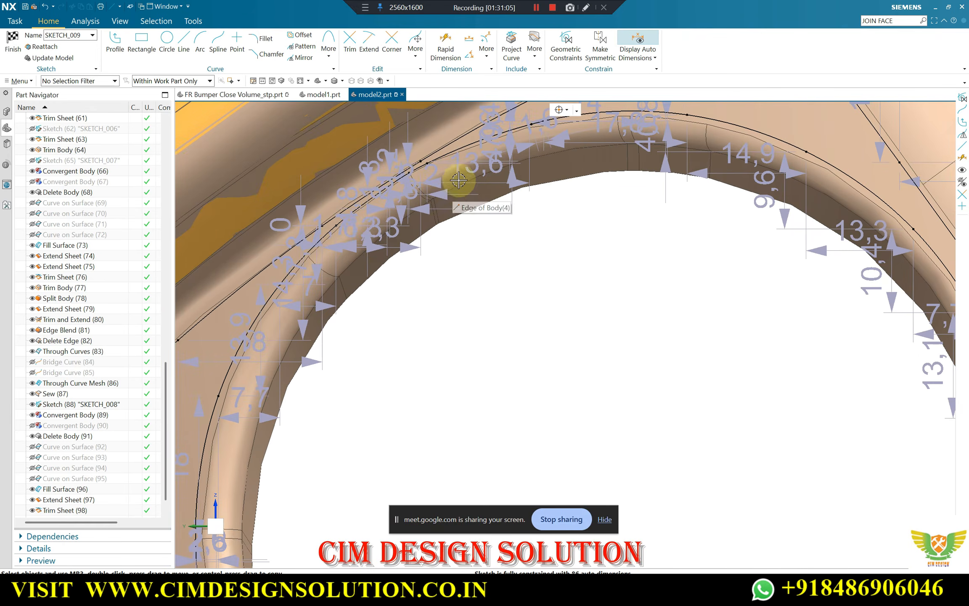
scroll(466, 271, down, 5)
scroll(647, 277, up, 2)
scroll(601, 271, down, 2)
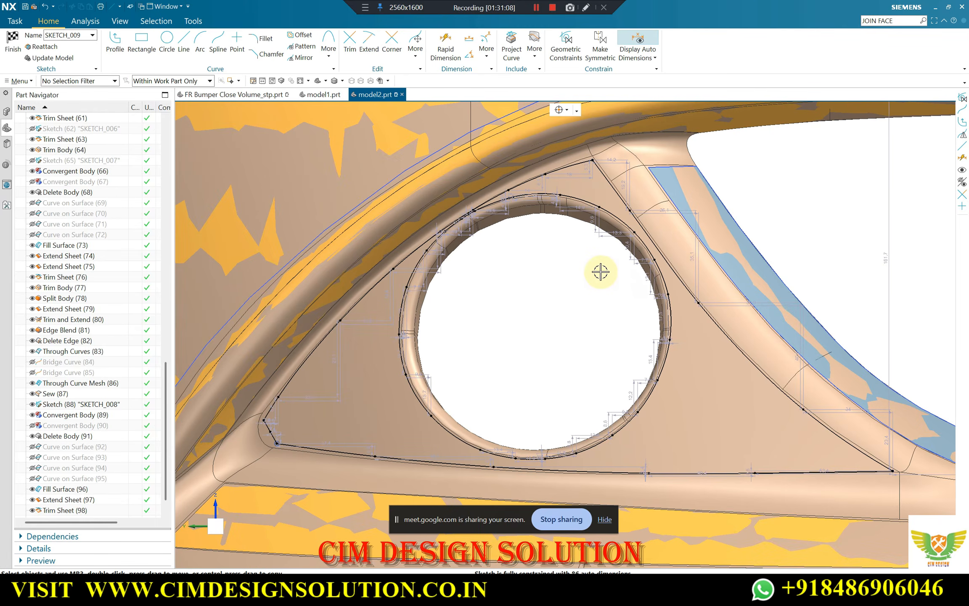
scroll(521, 253, down, 3)
scroll(486, 268, up, 2)
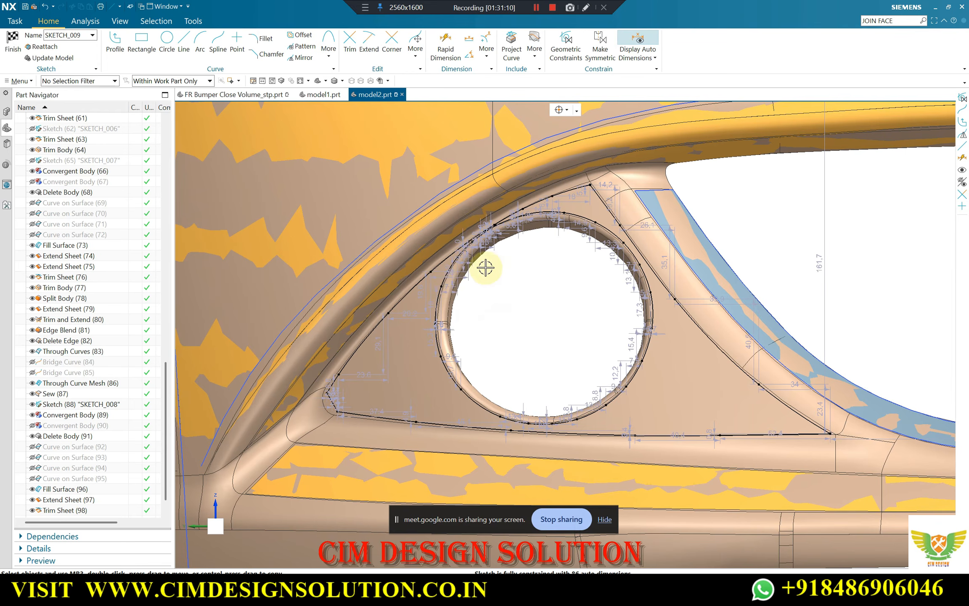
scroll(485, 268, down, 3)
scroll(508, 273, up, 5)
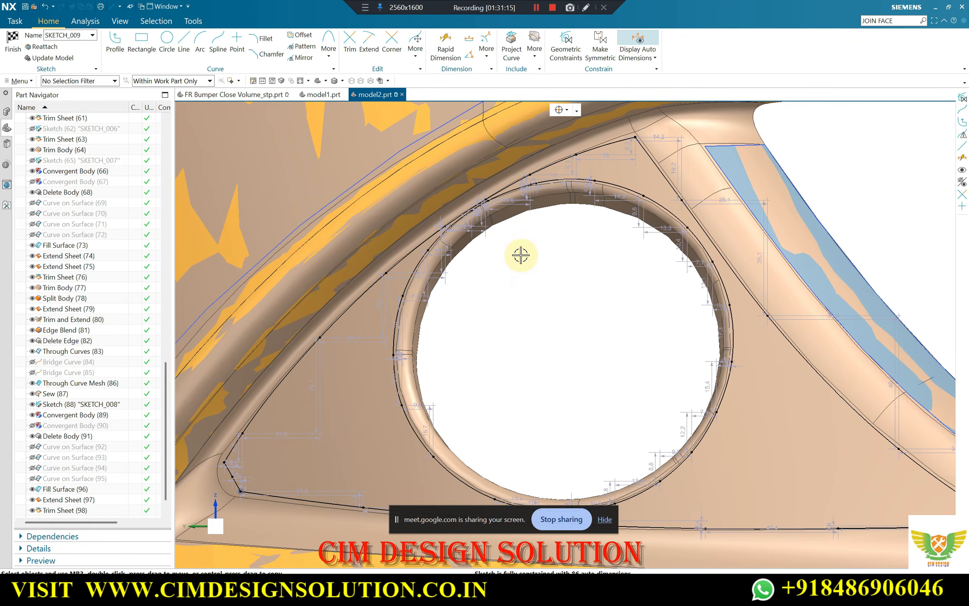
click(365, 8)
click(399, 20)
drag(496, 249, 508, 280)
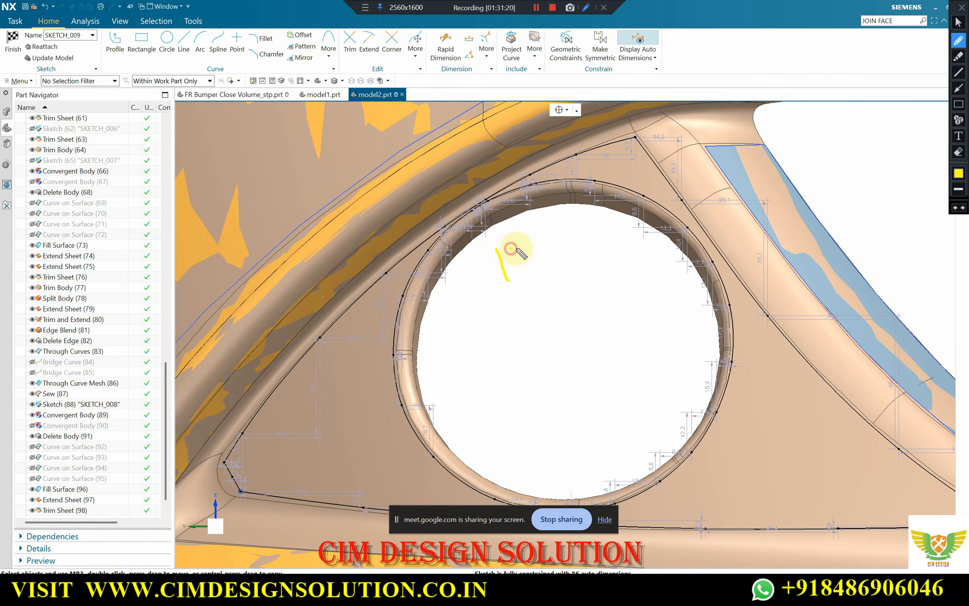
drag(554, 206, 562, 207)
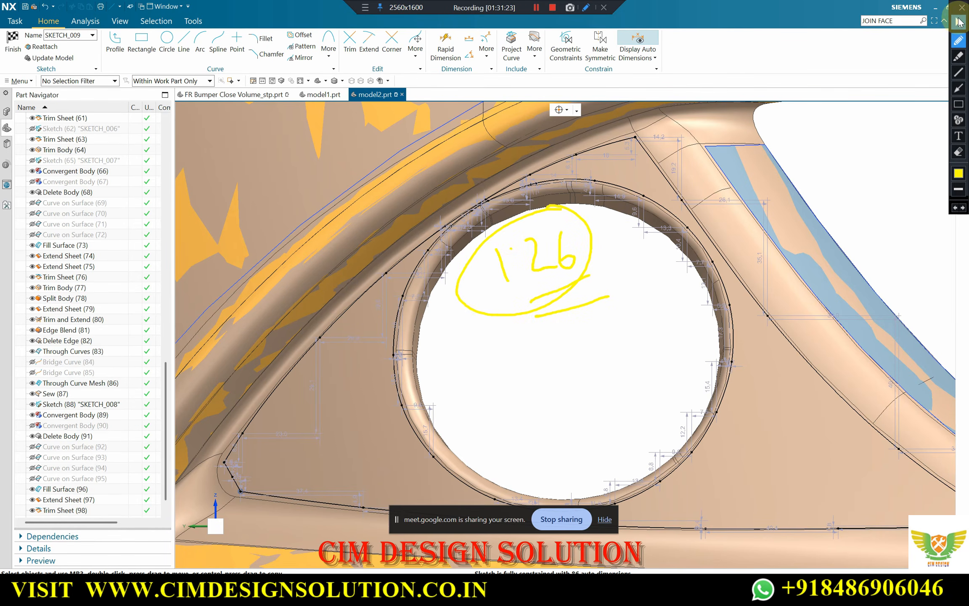
click(961, 13)
Finish the sketch containing the triangular panel outline and the hole outline
scroll(580, 227, down, 5)
scroll(589, 202, up, 2)
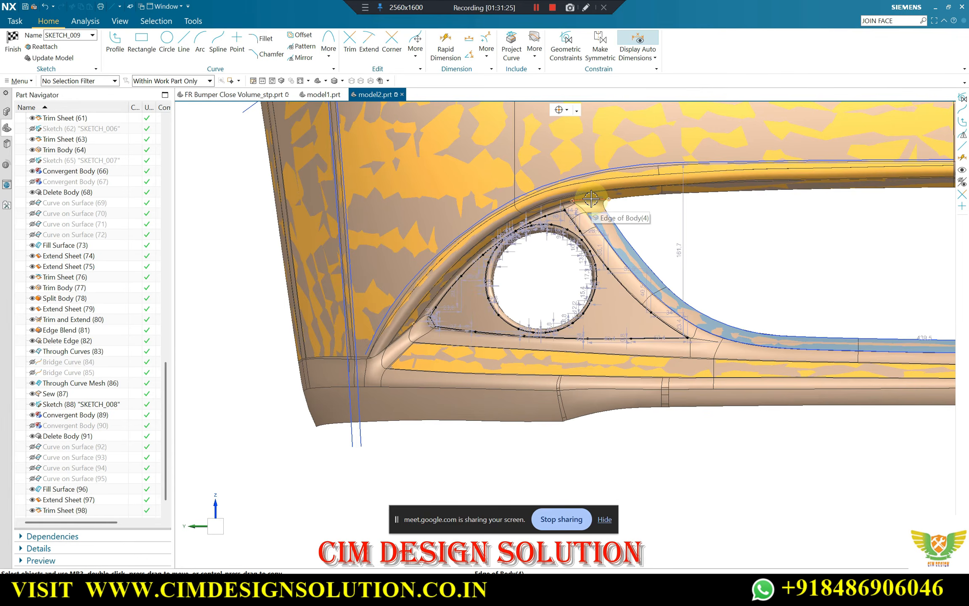
scroll(610, 278, up, 2)
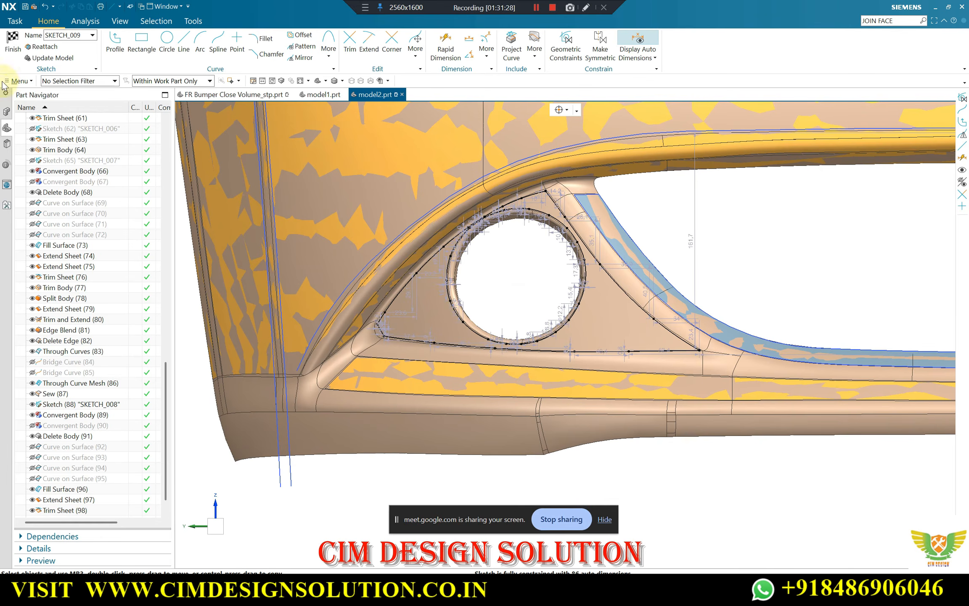
click(13, 42)
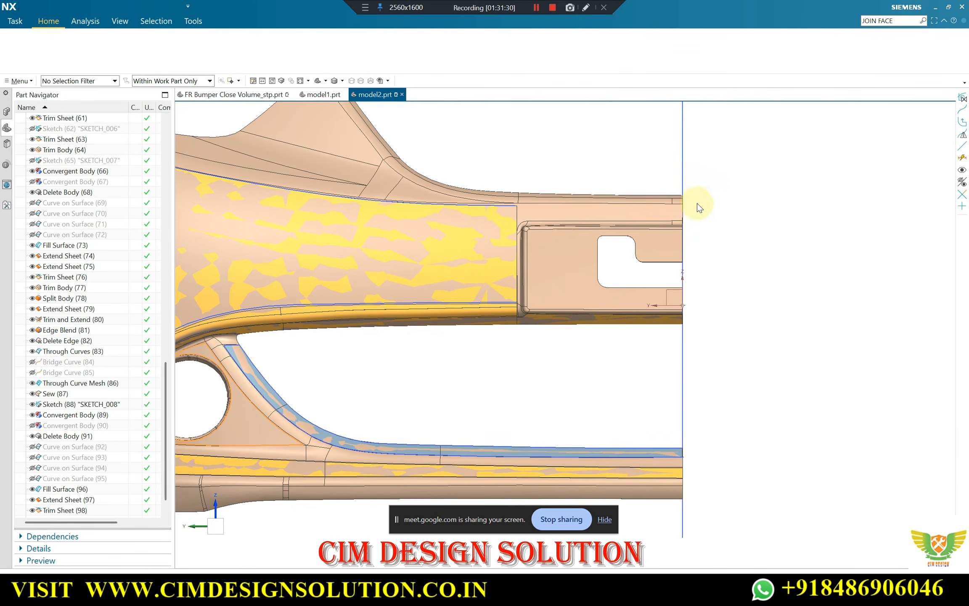
Inspect the sketched curves against the triangular panel and its hole, both straight on and from tilted views
scroll(385, 346, down, 3)
scroll(378, 347, up, 5)
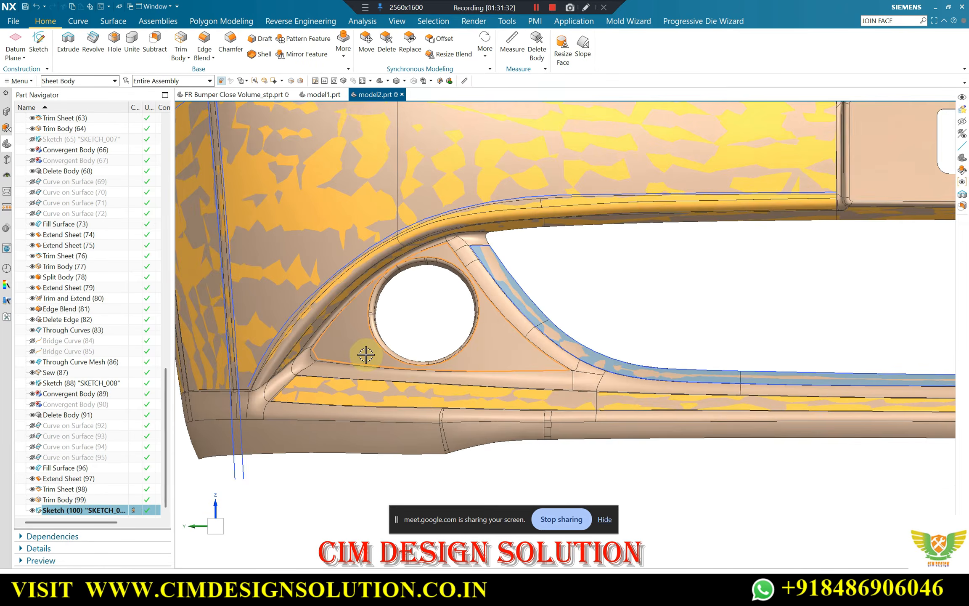
click(667, 243)
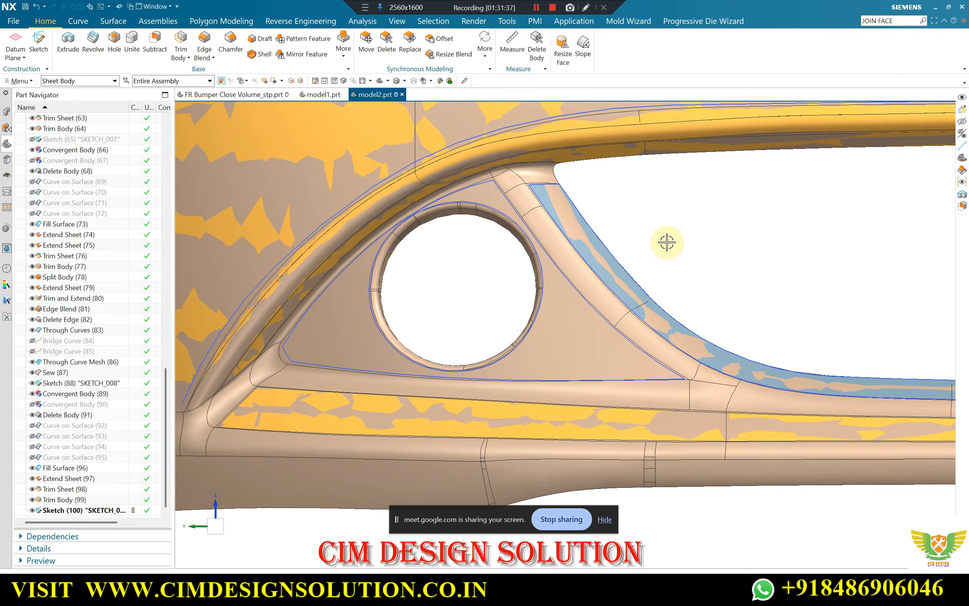
middle_drag(591, 271, 623, 270)
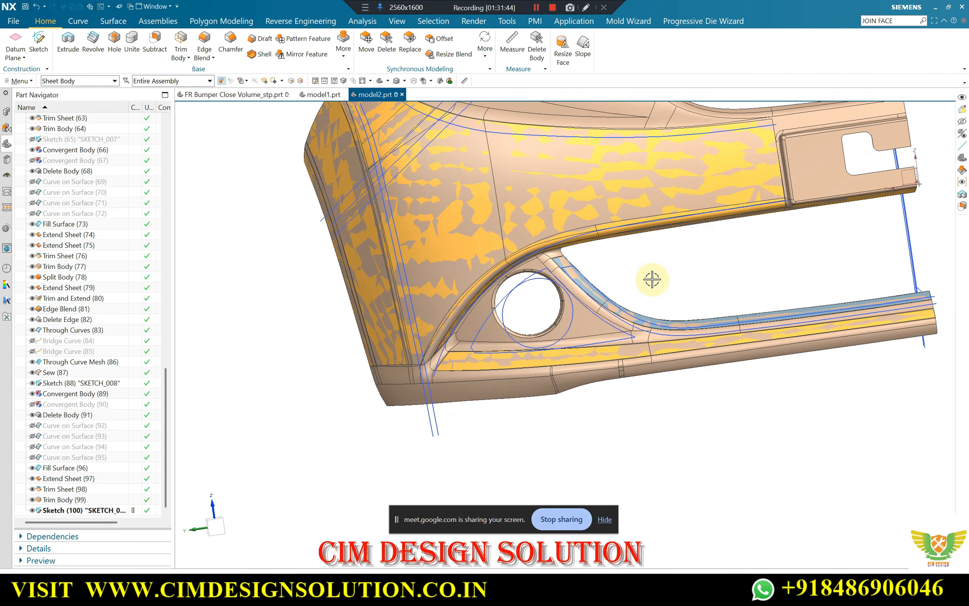
key(F8)
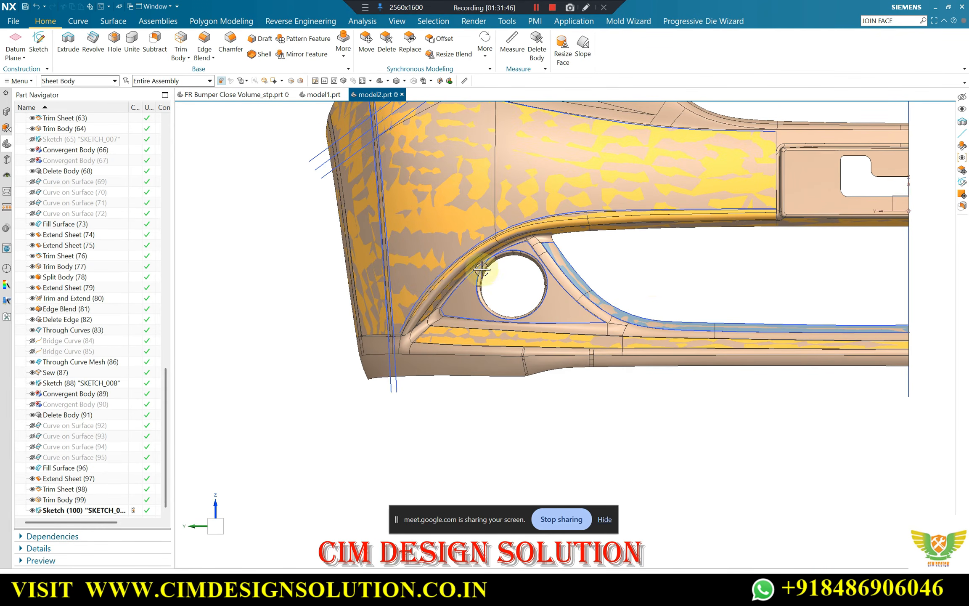
scroll(481, 268, up, 3)
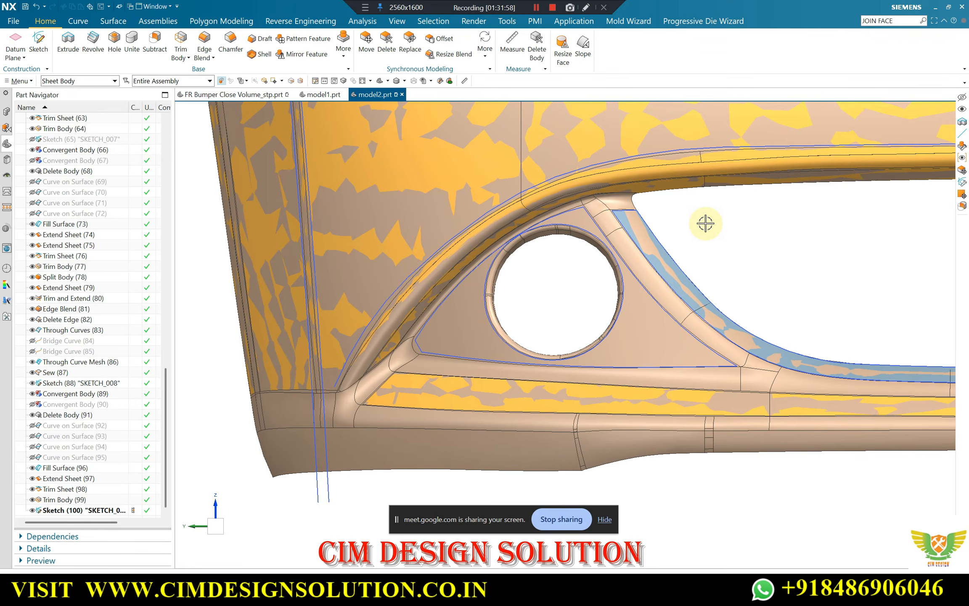
middle_drag(422, 297, 660, 304)
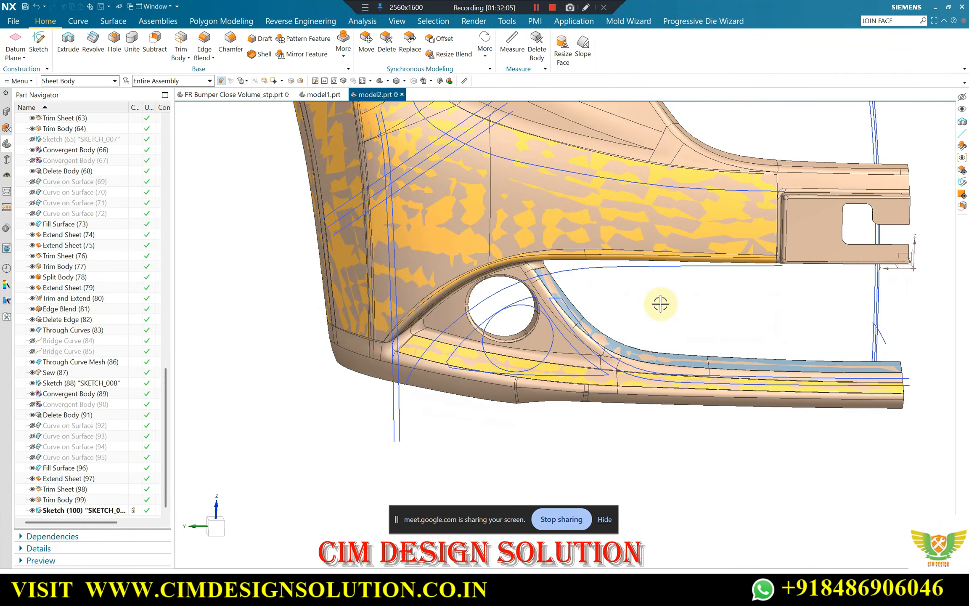
Hide the tan bumper body so only the rebuilt surfaces and sketch curves are displayed
key(F8)
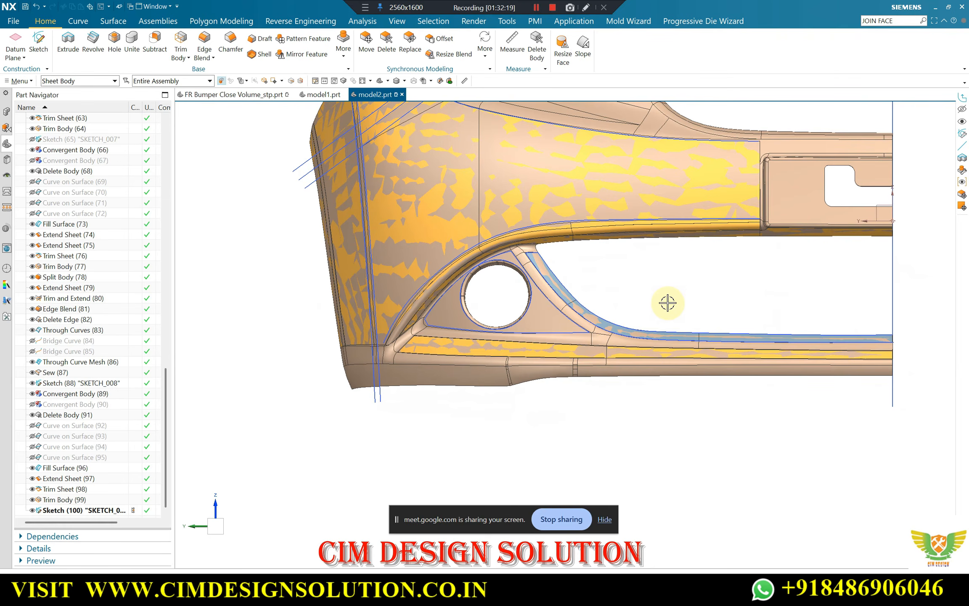
key(ctrl+shift+k)
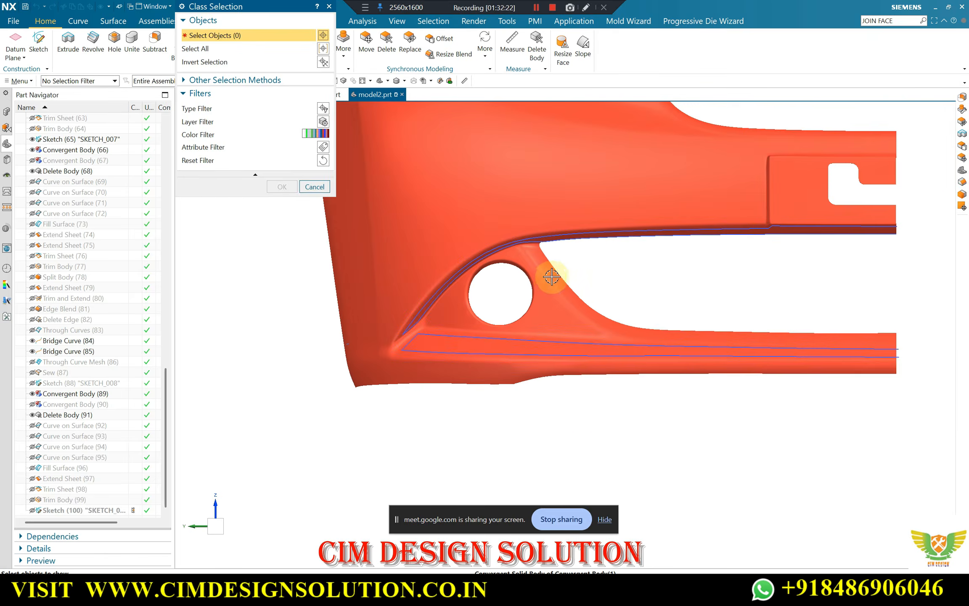
middle_drag(552, 276, 631, 257)
key(Escape)
scroll(461, 319, up, 2)
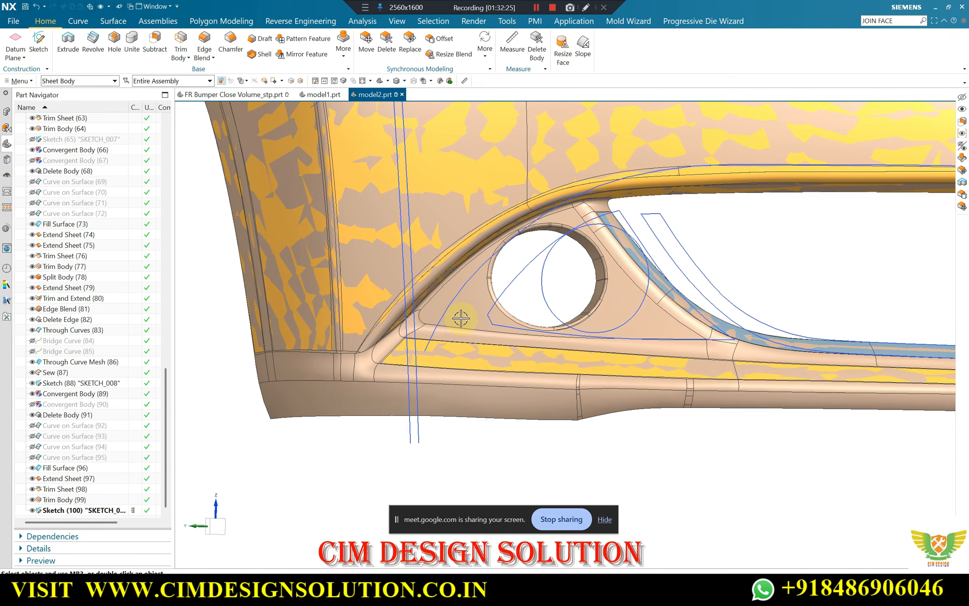
key(ctrl+shift+i)
click(477, 295)
scroll(464, 305, down, 2)
key(Escape)
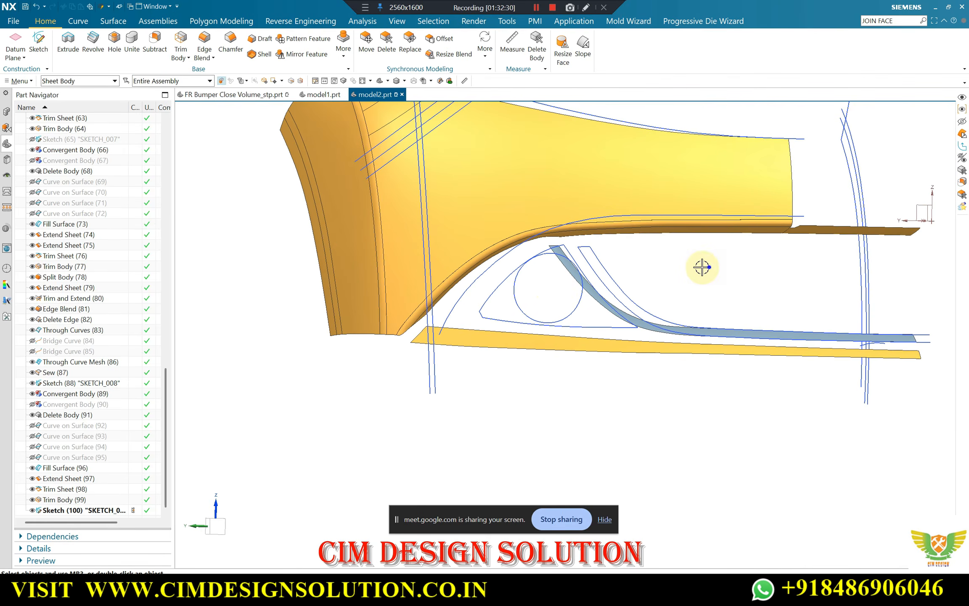
Bring the hidden tan bumper body back into display together with the rebuilt surfaces
key(F8)
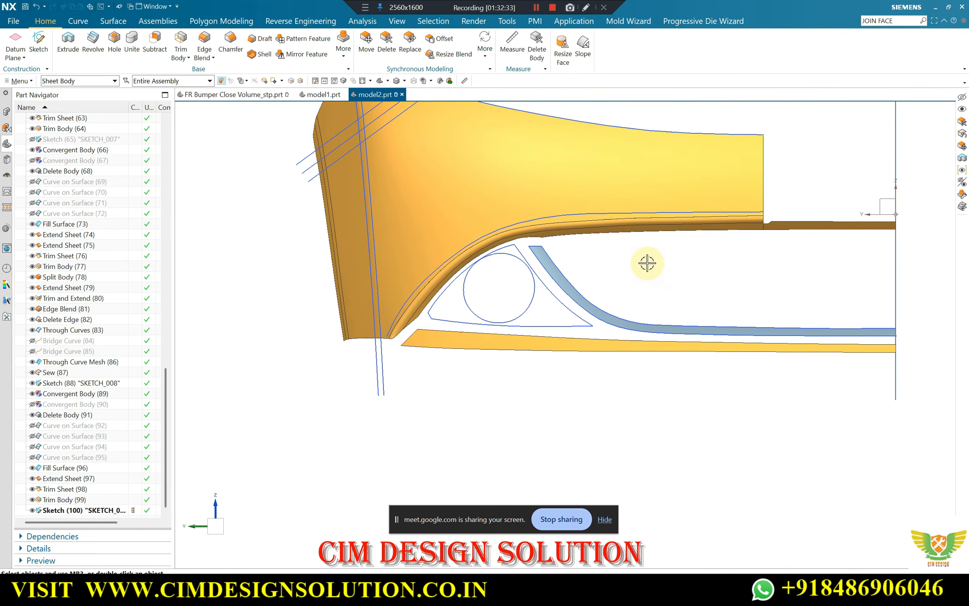
key(ctrl+shift+k)
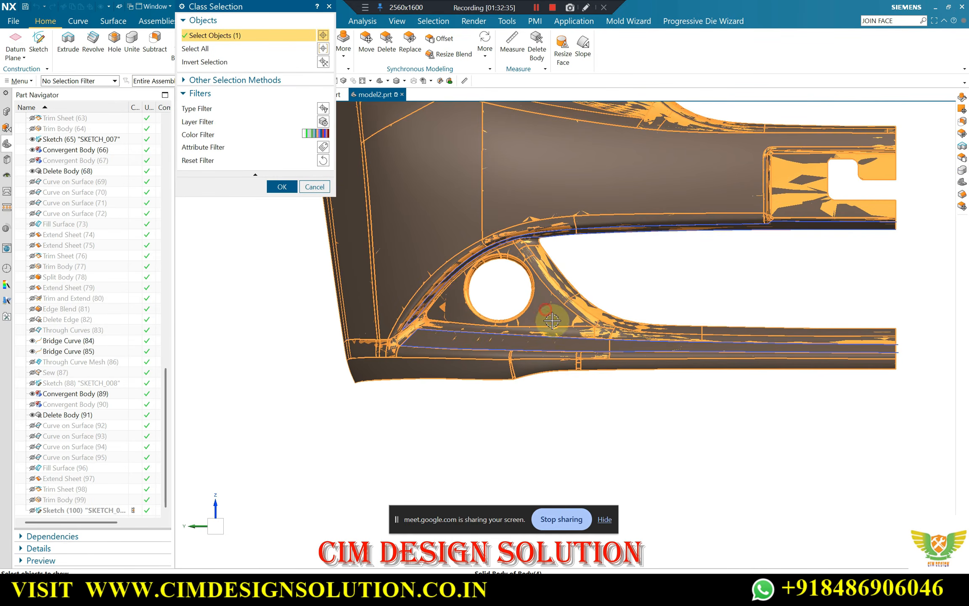
click(579, 297)
middle_click(666, 273)
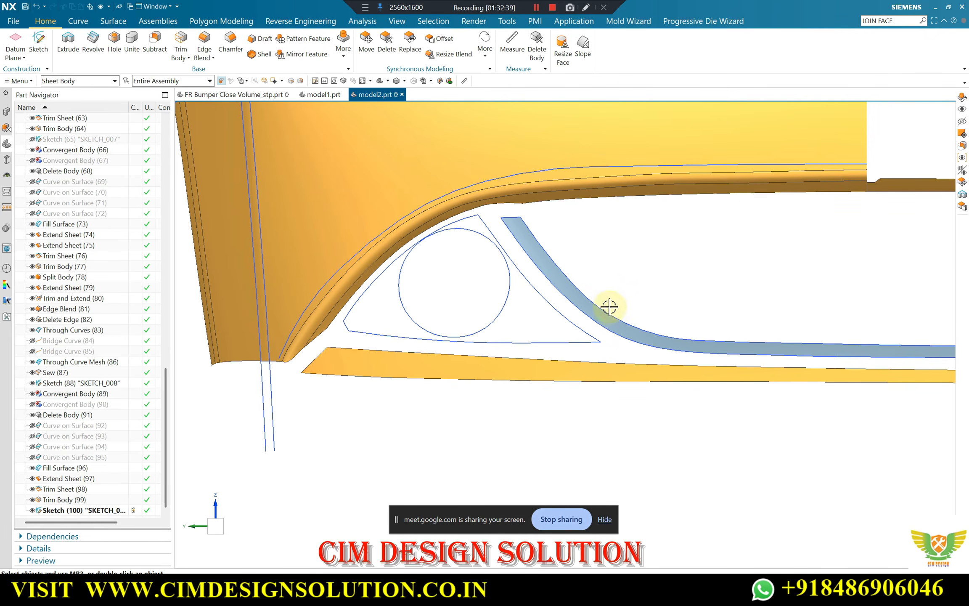
key(ctrl+shift+b)
key(ctrl+shift+k)
middle_drag(634, 181, 468, 143)
scroll(450, 157, up, 5)
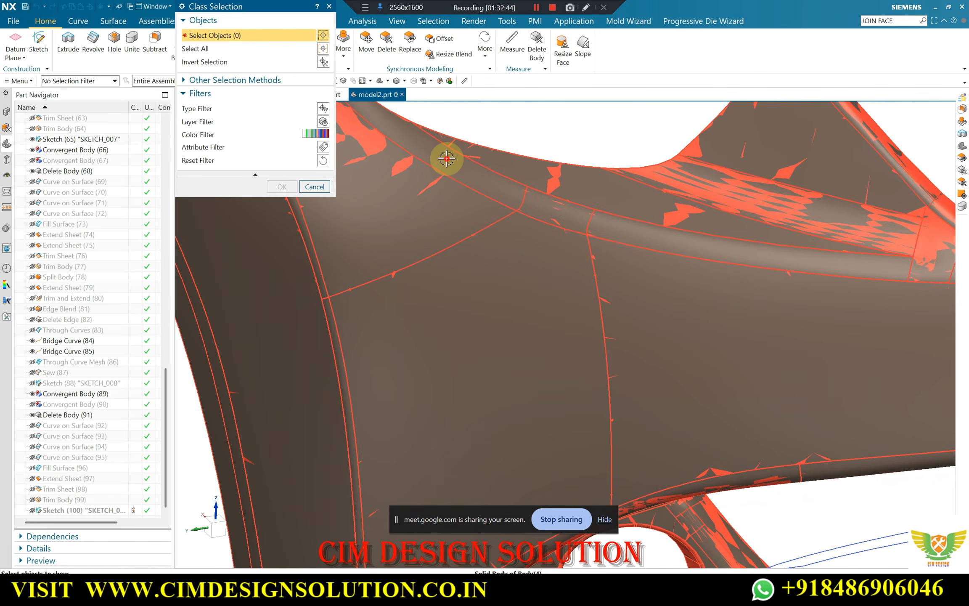
click(449, 160)
scroll(493, 199, down, 2)
middle_click(491, 198)
key(ctrl+shift+b)
scroll(489, 211, down, 4)
middle_drag(489, 210, 498, 169)
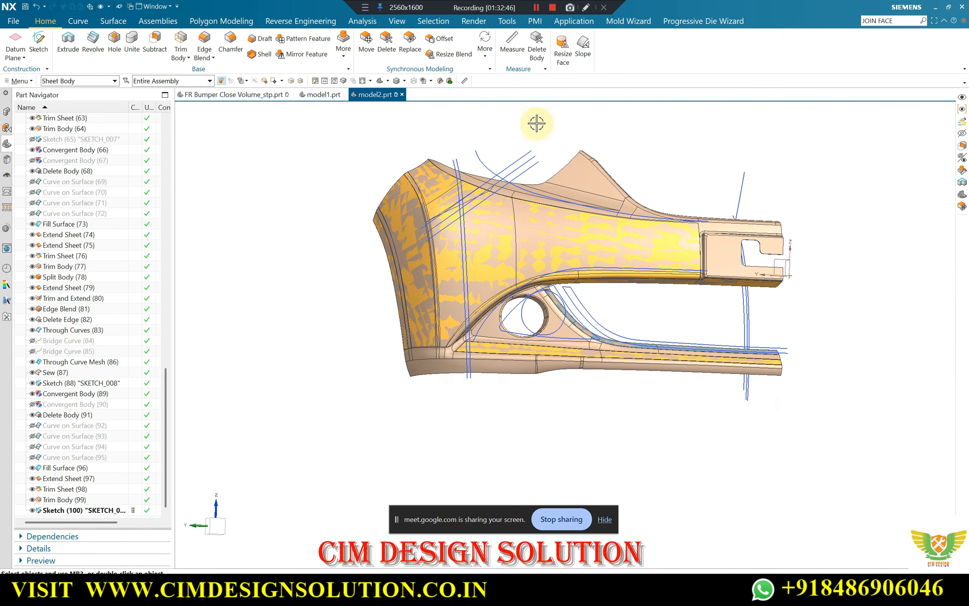
Examine how the triangular outline and hole outline align with the bumper panel, straight on and slightly tilted
key(F8)
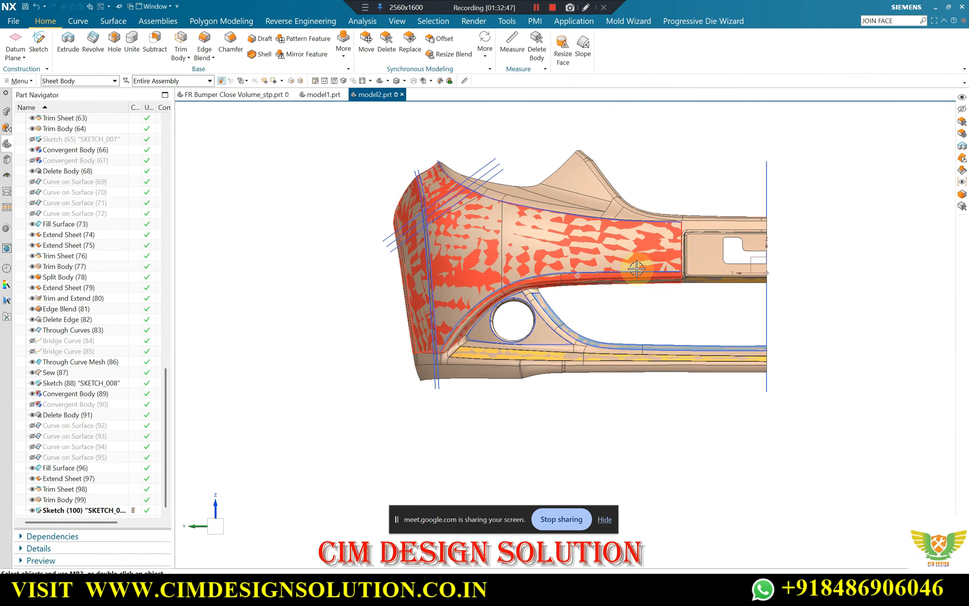
scroll(601, 300, up, 1)
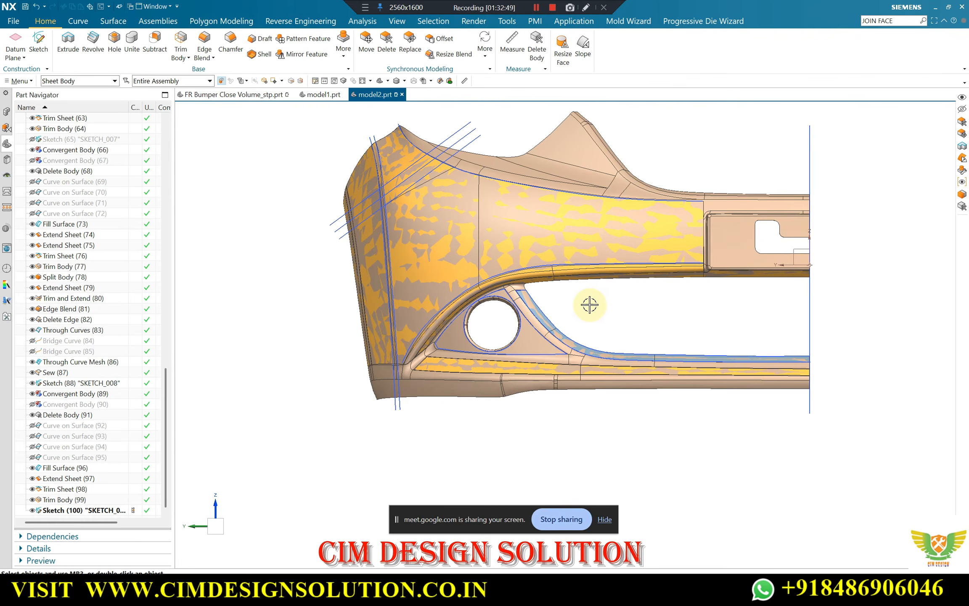
scroll(512, 336, up, 1)
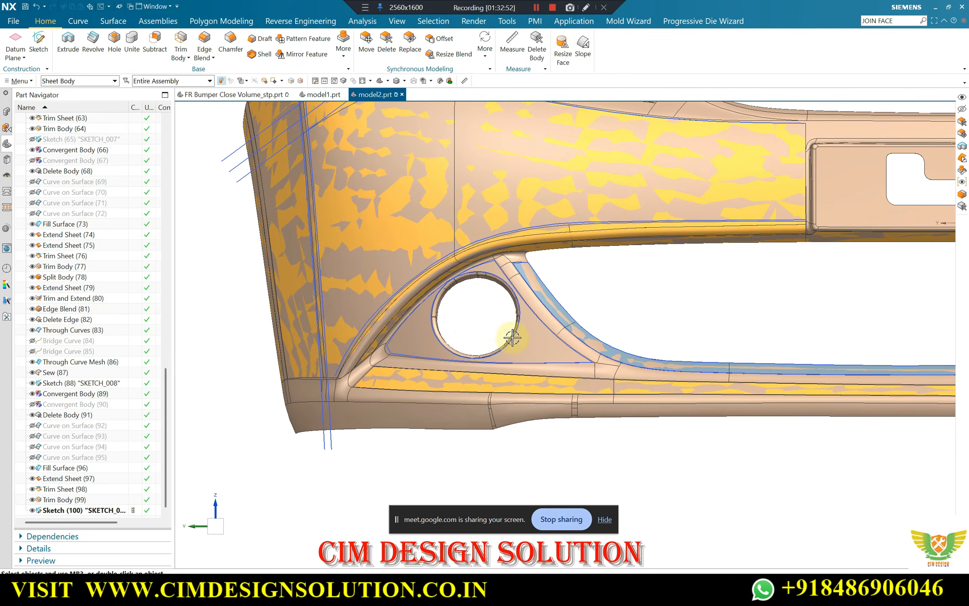
scroll(500, 315, up, 1)
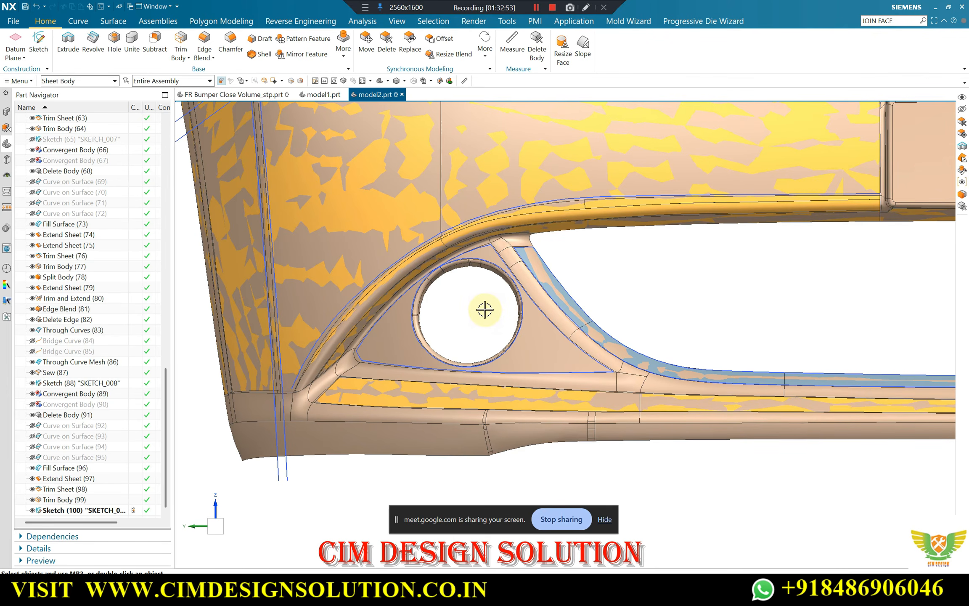
scroll(485, 309, down, 2)
scroll(477, 295, up, 2)
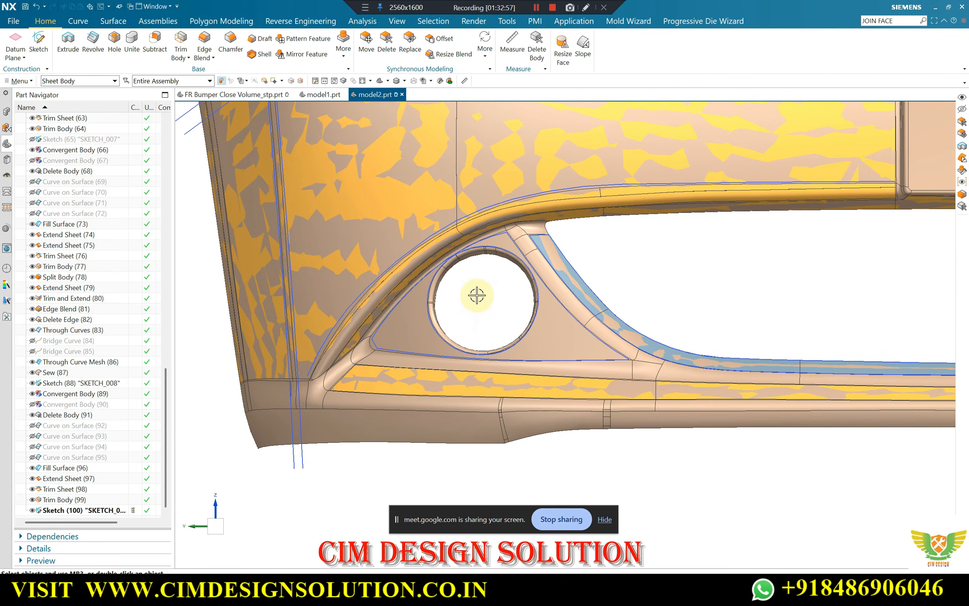
mouse_move(486, 314)
middle_down()
mouse_move(471, 260)
mouse_move(472, 297)
mouse_move(571, 268)
middle_up()
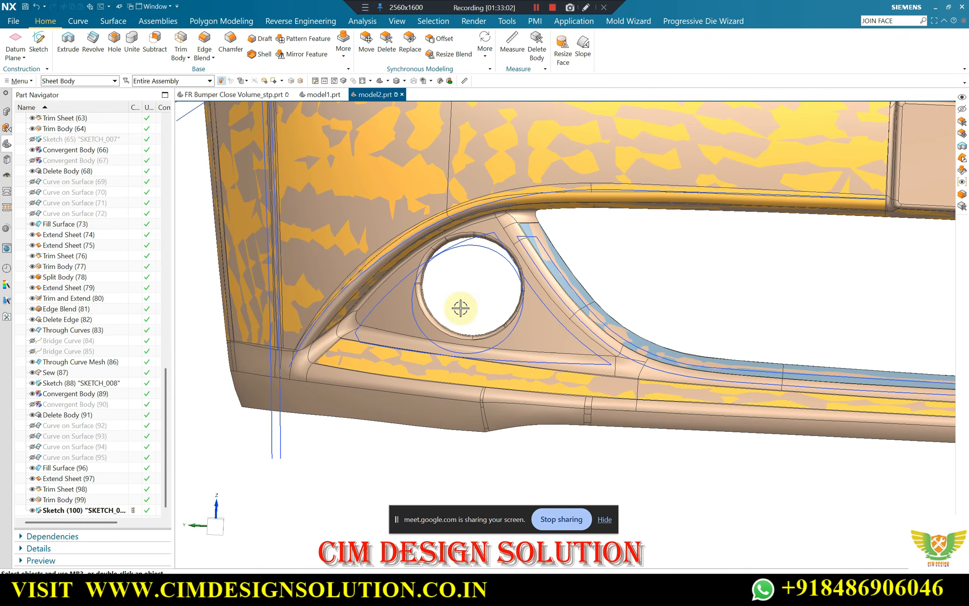
mouse_move(460, 307)
middle_down()
mouse_move(445, 290)
mouse_move(476, 240)
mouse_move(510, 291)
mouse_move(422, 278)
mouse_move(558, 279)
middle_up()
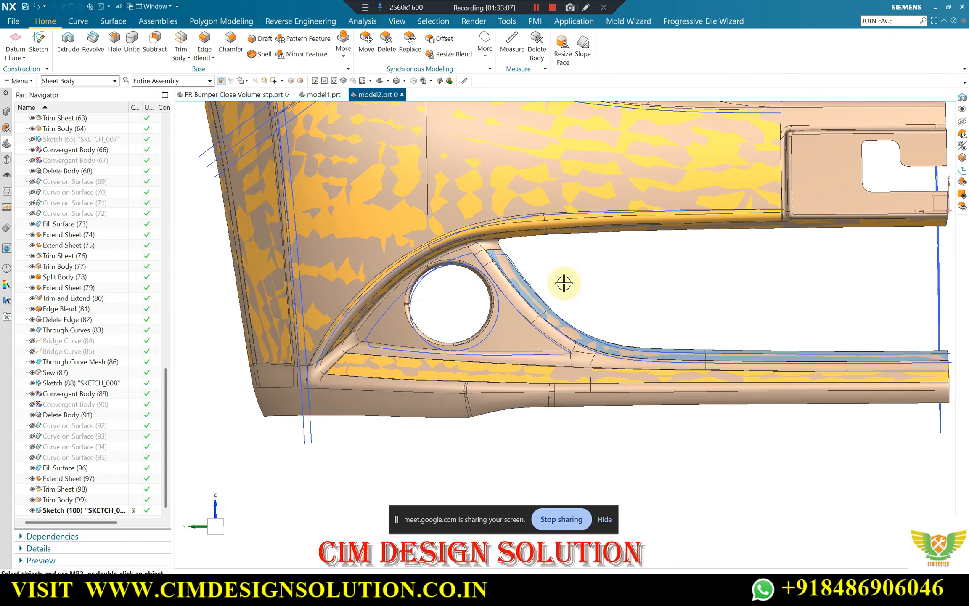
Show the hidden brown convergent bumper body alongside the rebuilt surfaces
key(ctrl+shift+k)
click(570, 181)
middle_click(570, 181)
scroll(486, 283, up, 4)
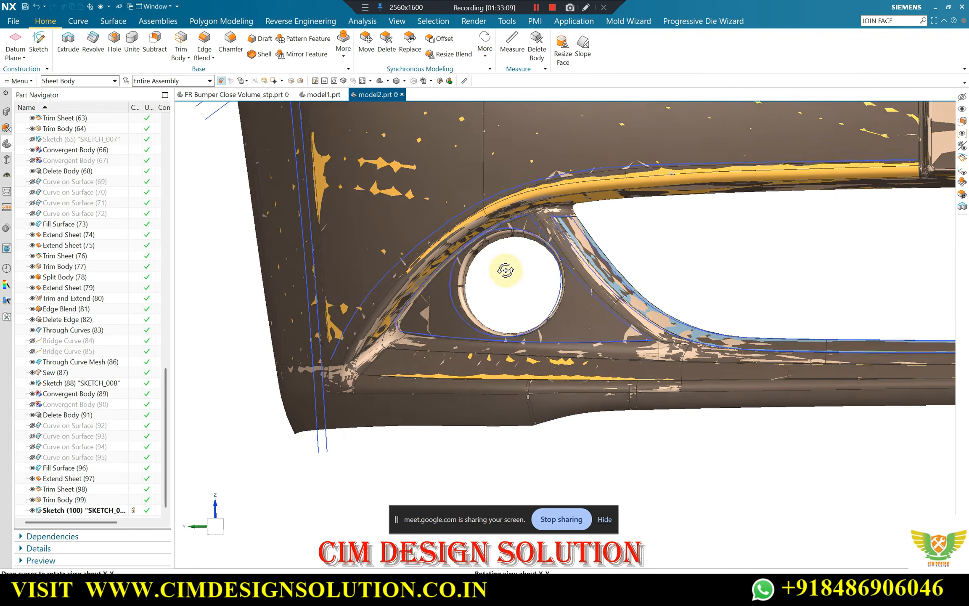
middle_drag(506, 270, 565, 291)
scroll(571, 285, down, 2)
scroll(591, 155, up, 2)
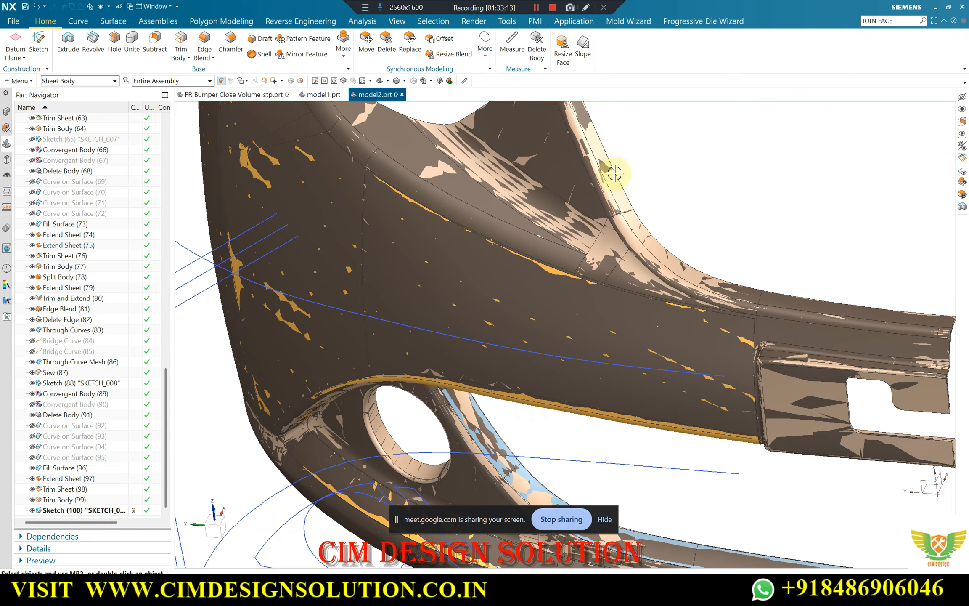
Hide the tan bumper body, keeping the brown convergent body, the rebuilt surfaces and the sketches displayed
key(ctrl+shift+i)
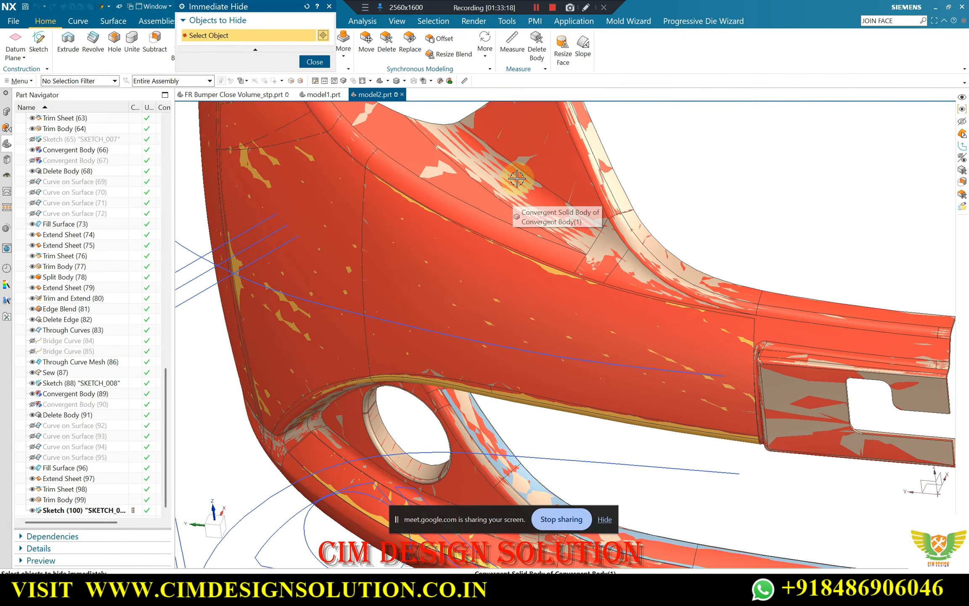
scroll(521, 186, down, 3)
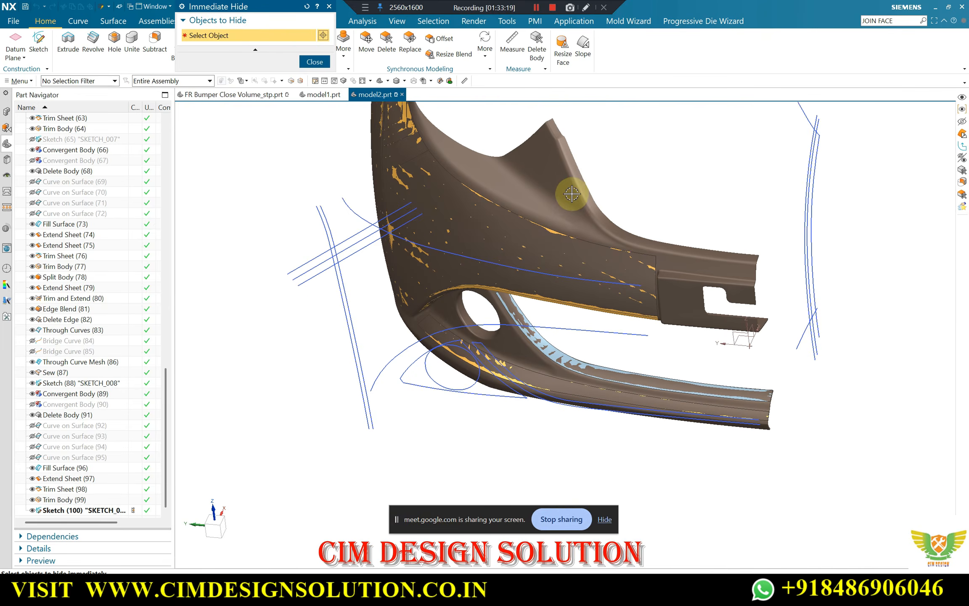
middle_drag(571, 195, 580, 289)
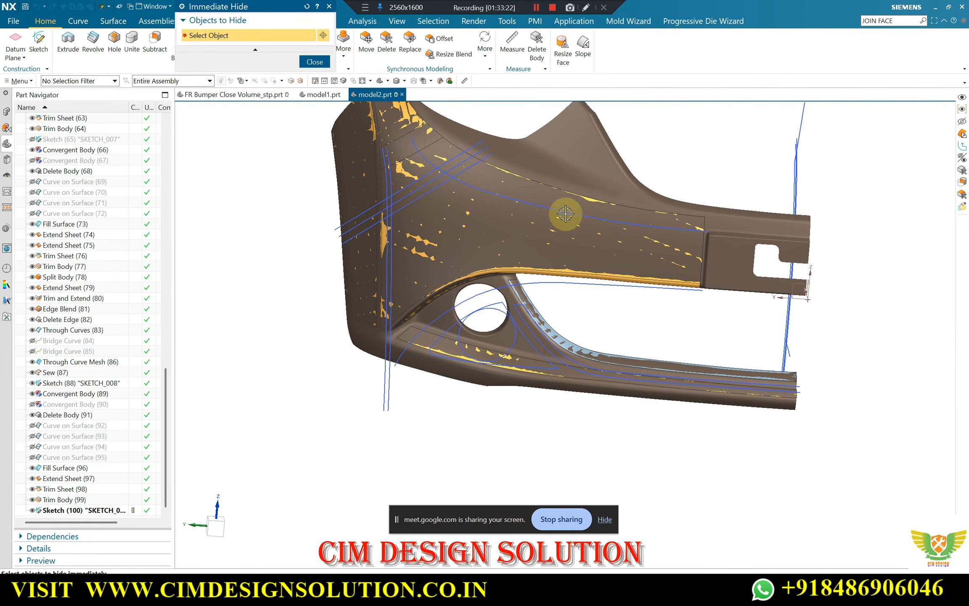
middle_drag(563, 249, 472, 326)
scroll(473, 326, up, 5)
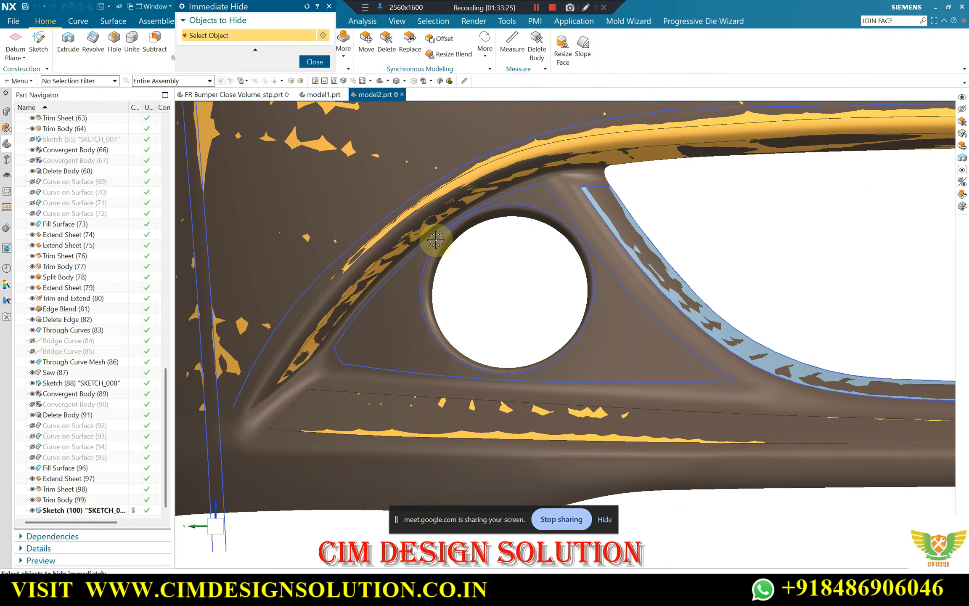
click(314, 62)
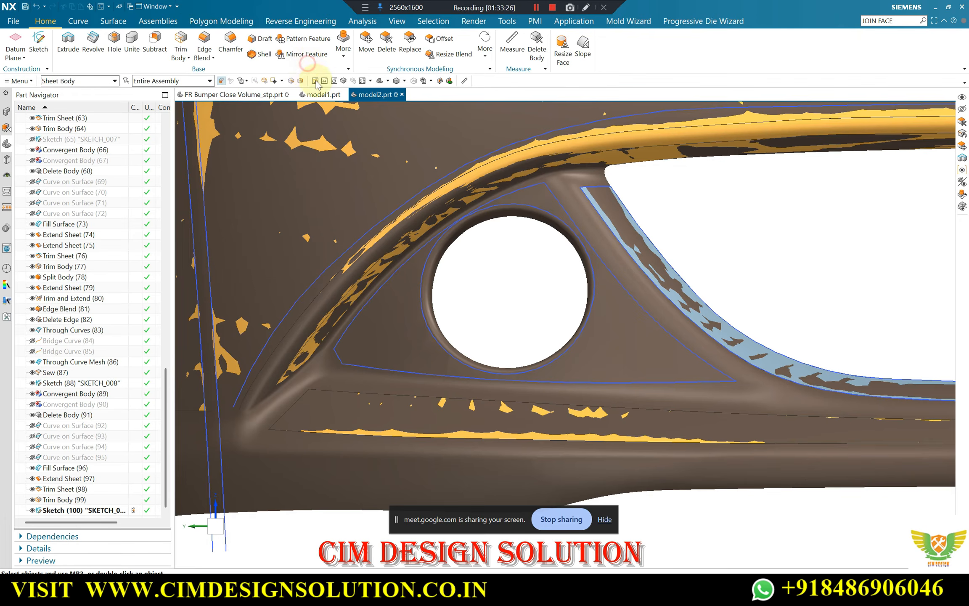
Start a Snip Facet Body operation by boundary on the brown convergent bumper body
click(113, 21)
click(199, 22)
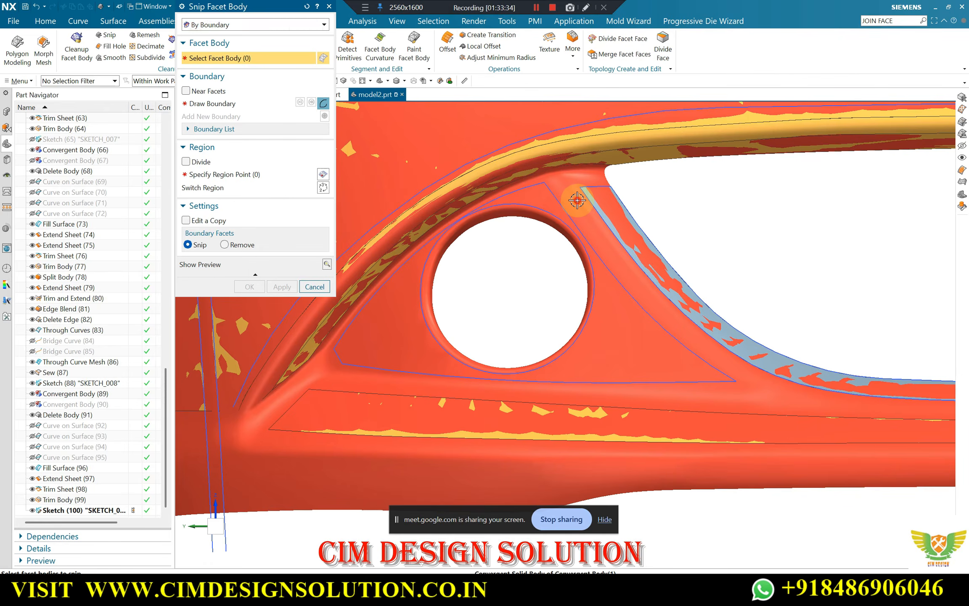
click(578, 200)
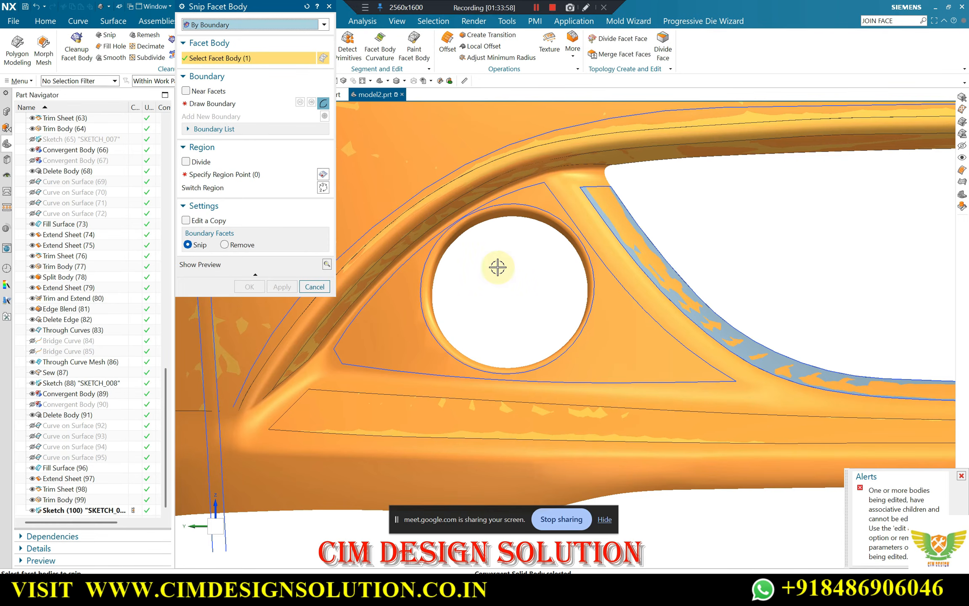
scroll(498, 266, up, 2)
scroll(507, 268, down, 2)
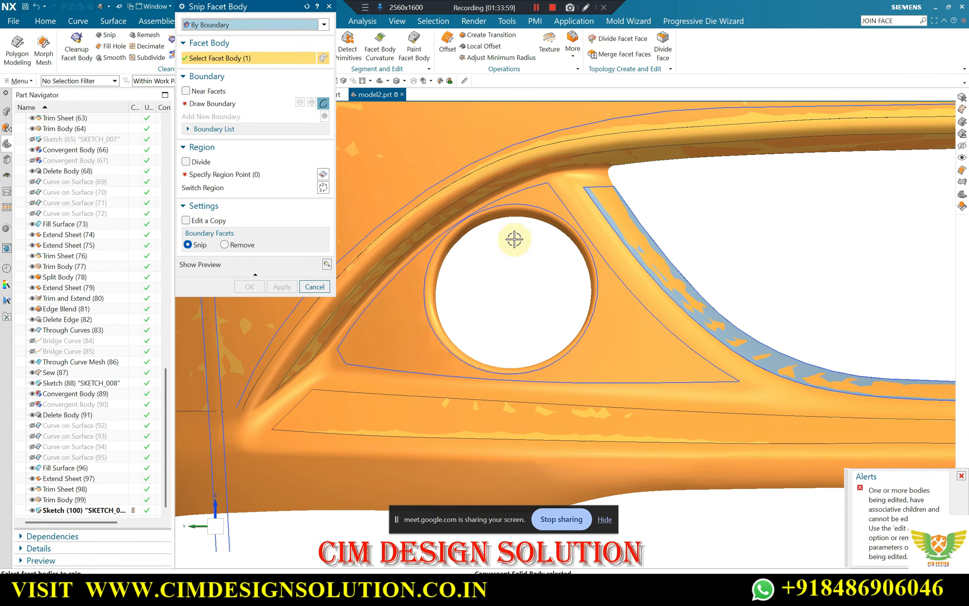
Draw the snip boundary from the triangular outline's top corner down its slanted edge beside the blue strip to the lower corner
click(235, 103)
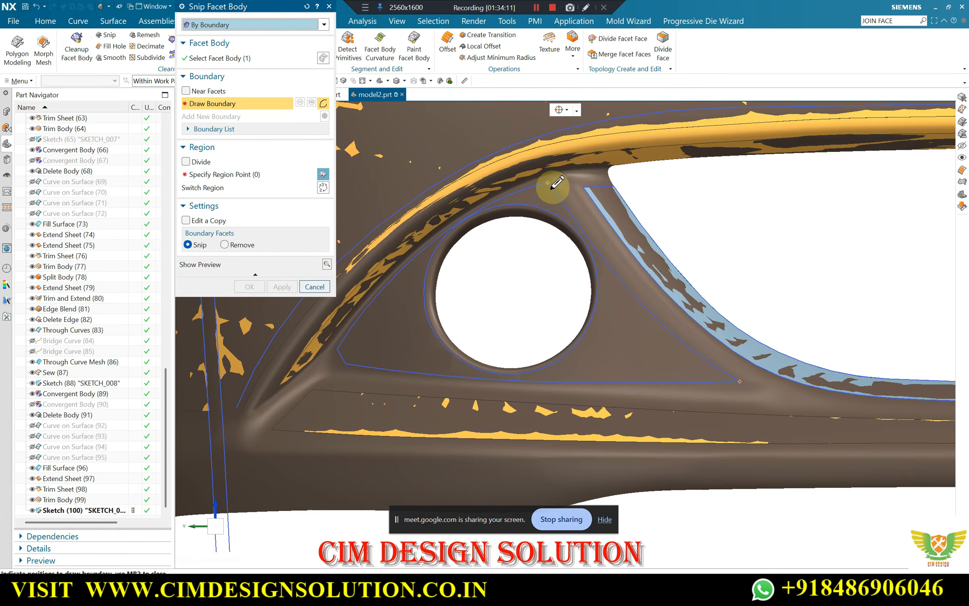
scroll(547, 187, up, 4)
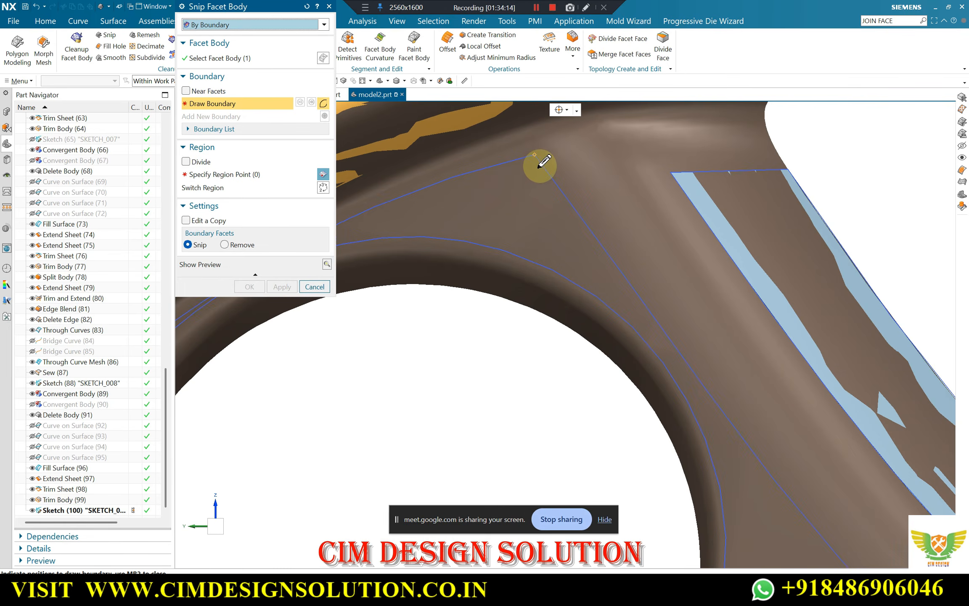
click(536, 161)
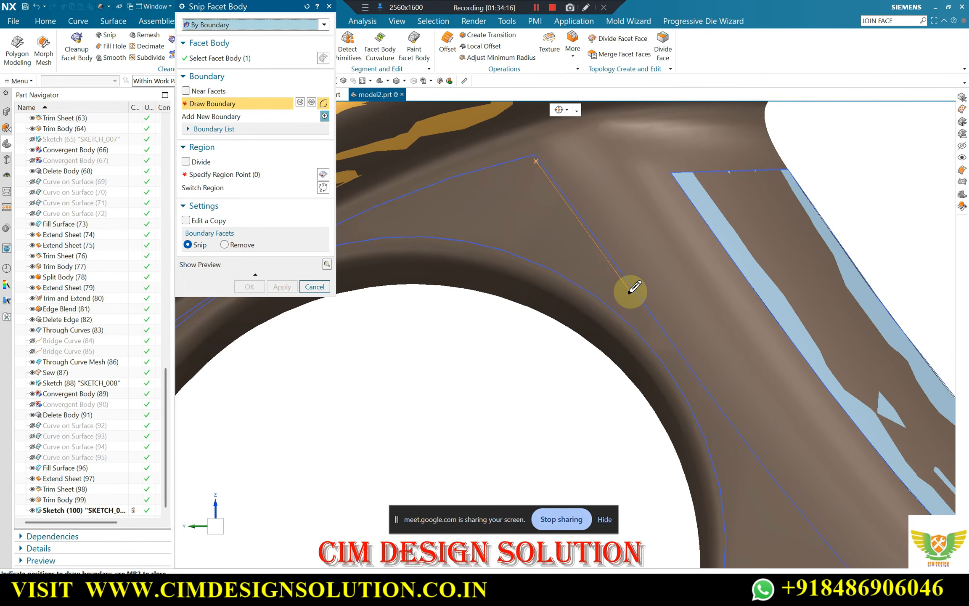
click(630, 293)
scroll(471, 175, down, 3)
scroll(611, 323, up, 2)
click(605, 311)
scroll(455, 208, down, 2)
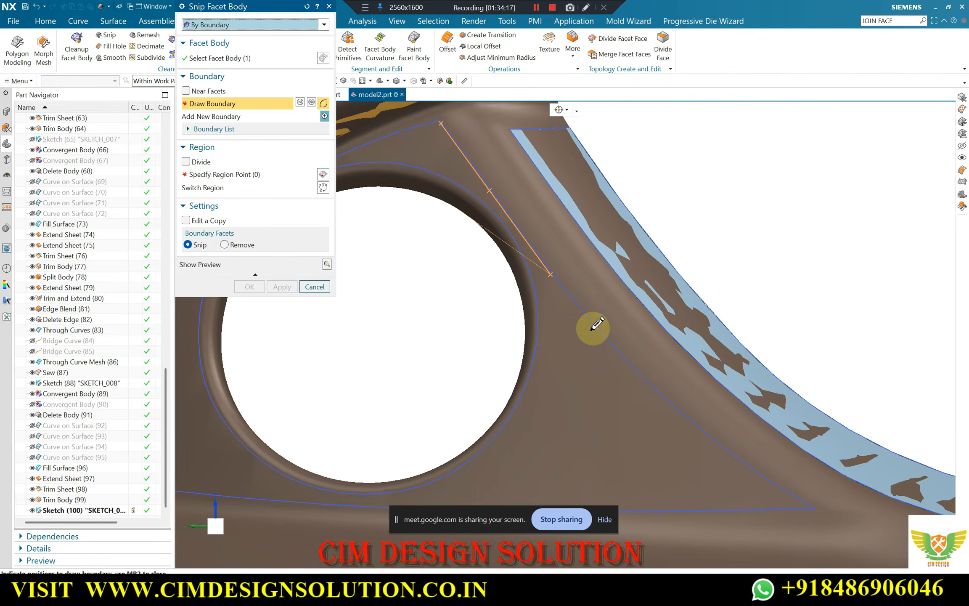
scroll(584, 332, up, 2)
scroll(580, 337, up, 1)
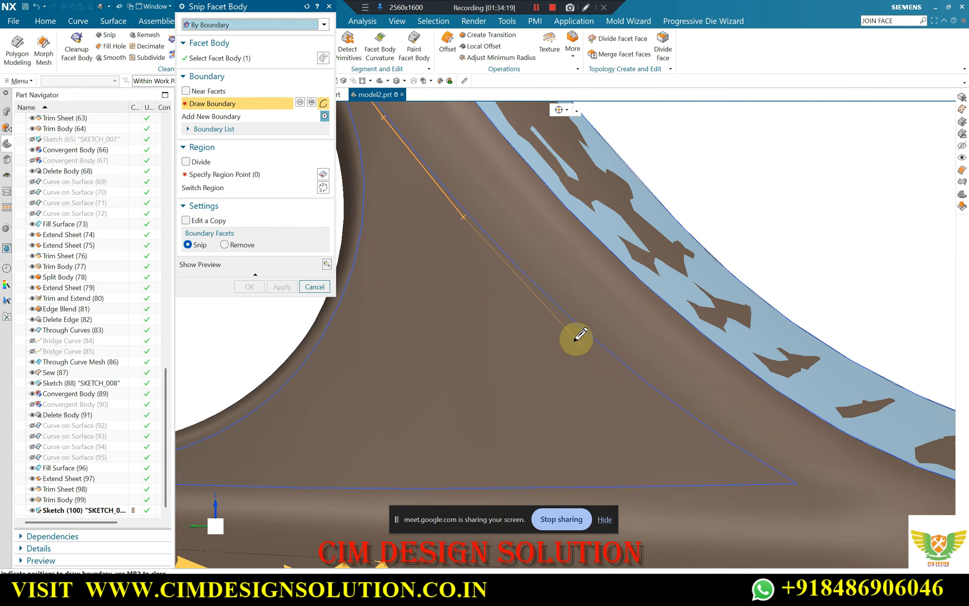
scroll(694, 435, up, 1)
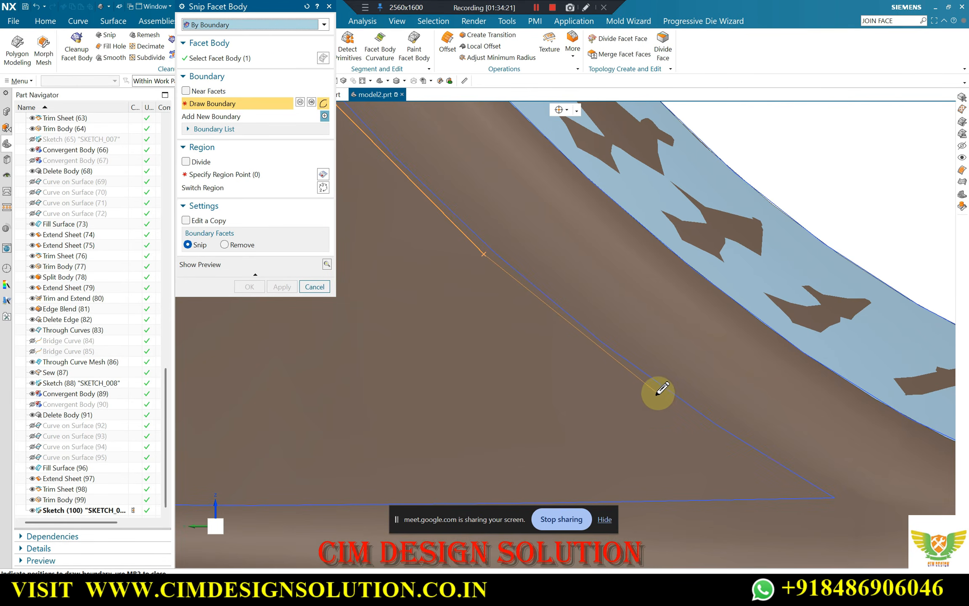
click(693, 411)
scroll(731, 459, up, 3)
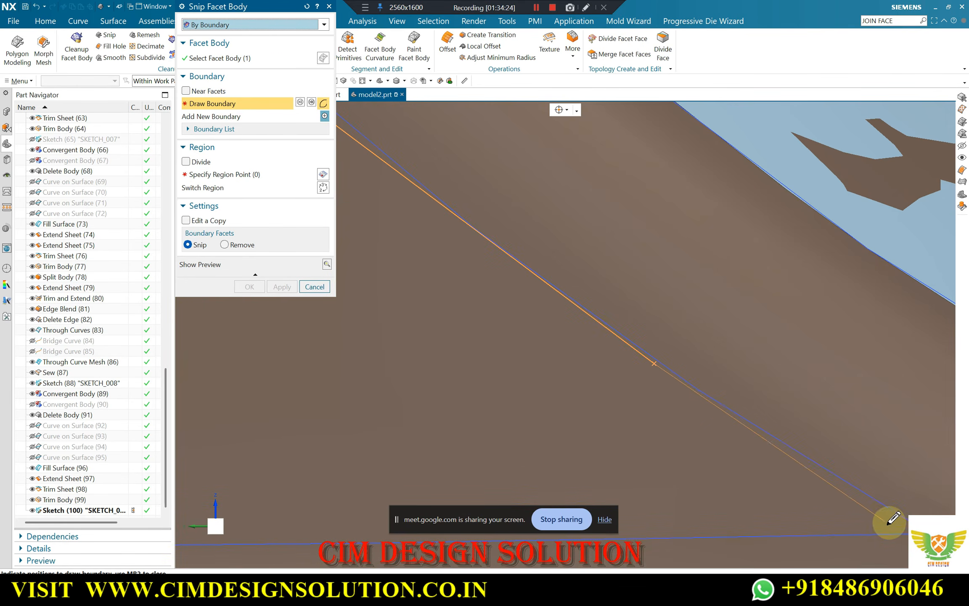
Continue the snip boundary along the triangular outline's bottom edge, beneath the circular opening, to its lower-left corner
scroll(703, 411, down, 3)
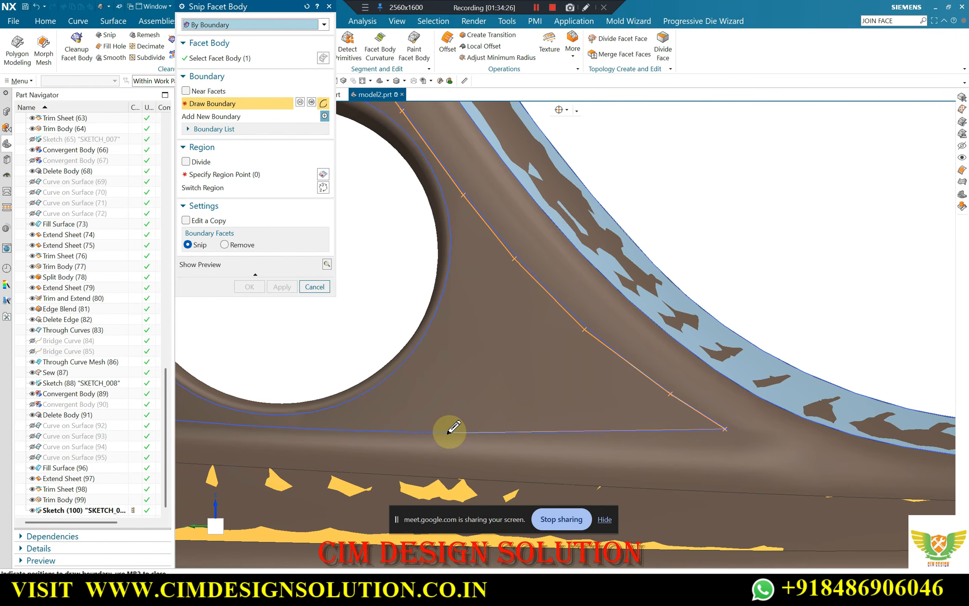
scroll(420, 420, down, 2)
scroll(391, 417, up, 4)
click(378, 425)
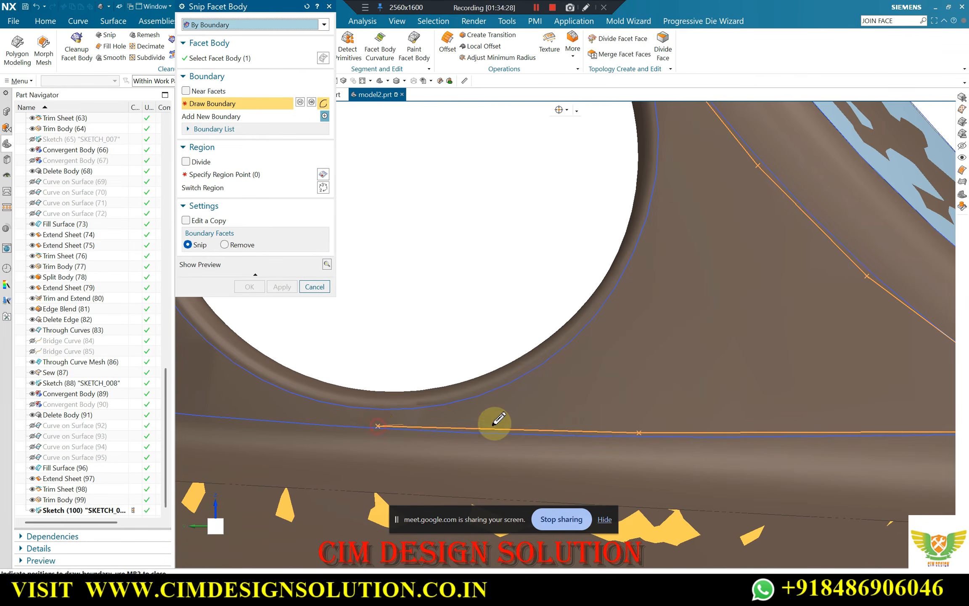
scroll(495, 424, down, 3)
scroll(328, 410, up, 3)
click(305, 419)
scroll(522, 422, down, 3)
scroll(336, 406, up, 2)
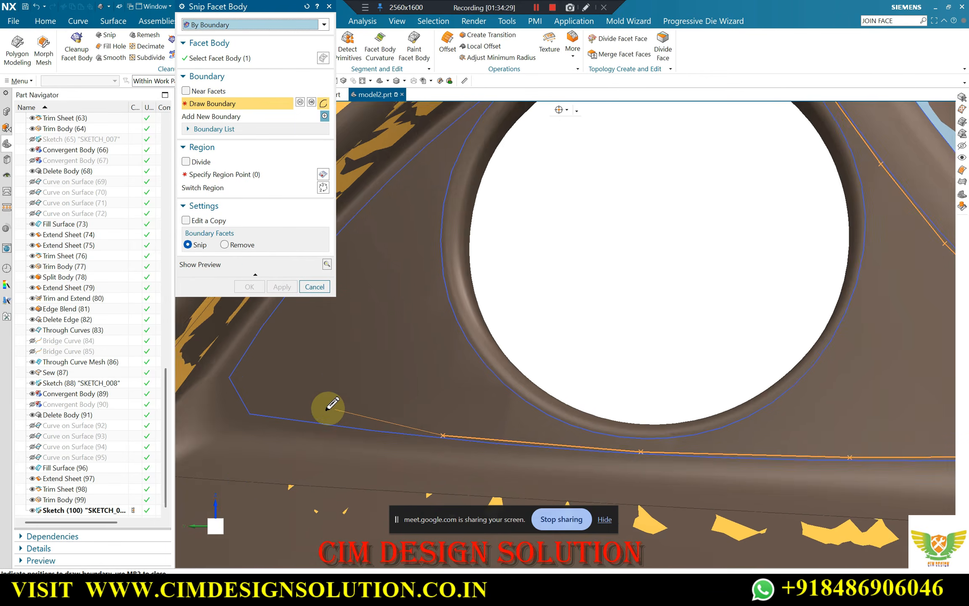
scroll(328, 408, up, 2)
click(250, 415)
click(233, 411)
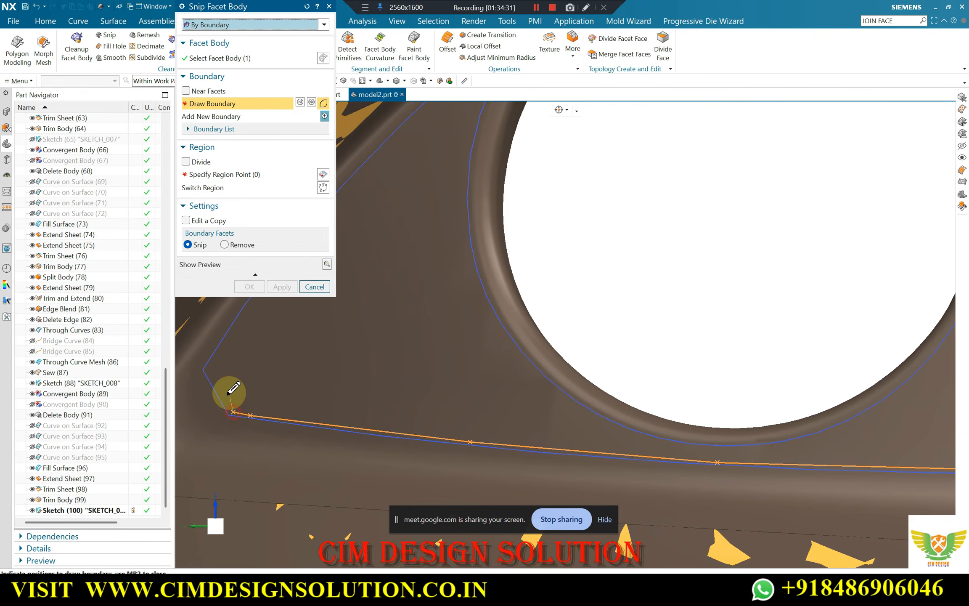
Carry the snip boundary around the outline's blunt left corner and up its curved edge towards the circular opening
click(206, 370)
scroll(476, 346, down, 3)
scroll(378, 344, up, 2)
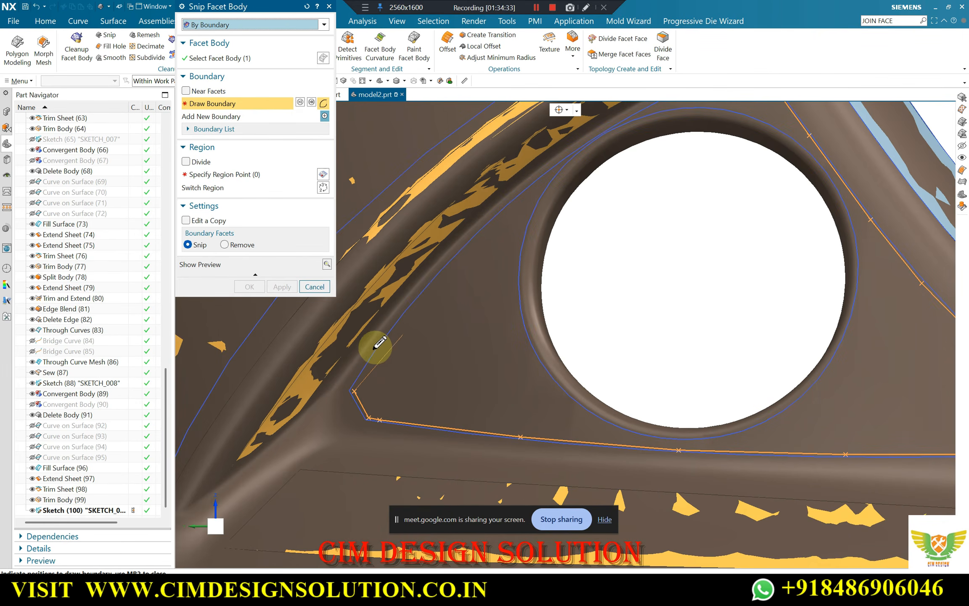
click(384, 346)
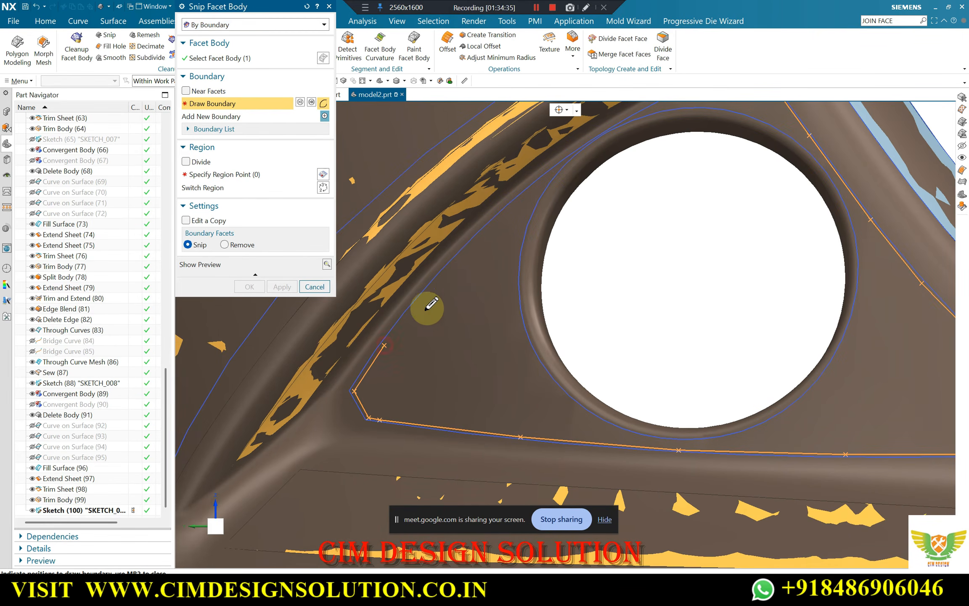
click(433, 283)
scroll(491, 231, up, 1)
scroll(501, 219, up, 1)
click(494, 217)
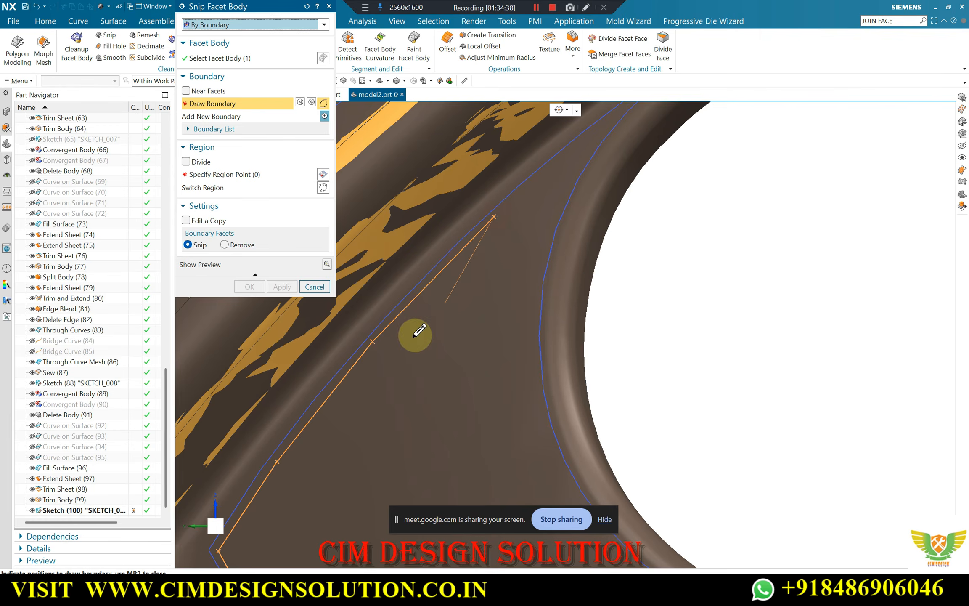
scroll(416, 332, down, 3)
scroll(508, 249, up, 4)
click(473, 250)
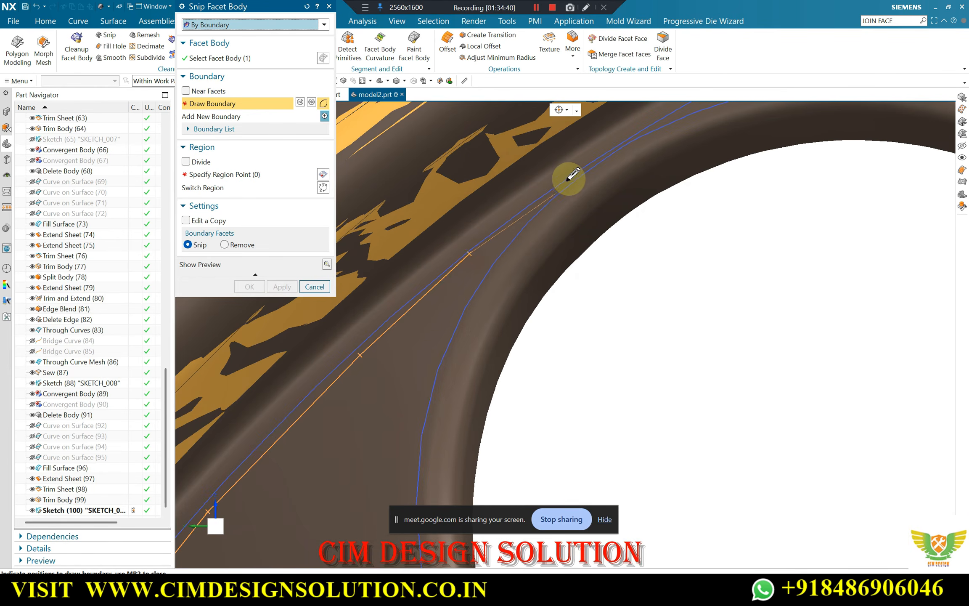
Extend the snip boundary through the narrow gap between the outline's curved upper edge and the sketched circle
scroll(559, 185, down, 3)
click(551, 190)
scroll(530, 219, up, 3)
scroll(541, 220, up, 3)
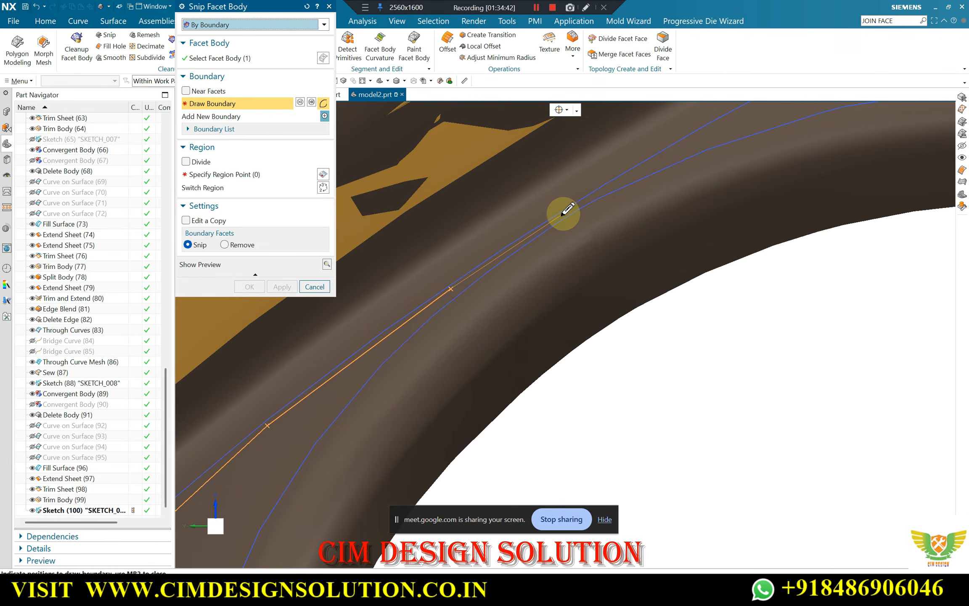
scroll(491, 262, down, 3)
scroll(611, 189, up, 3)
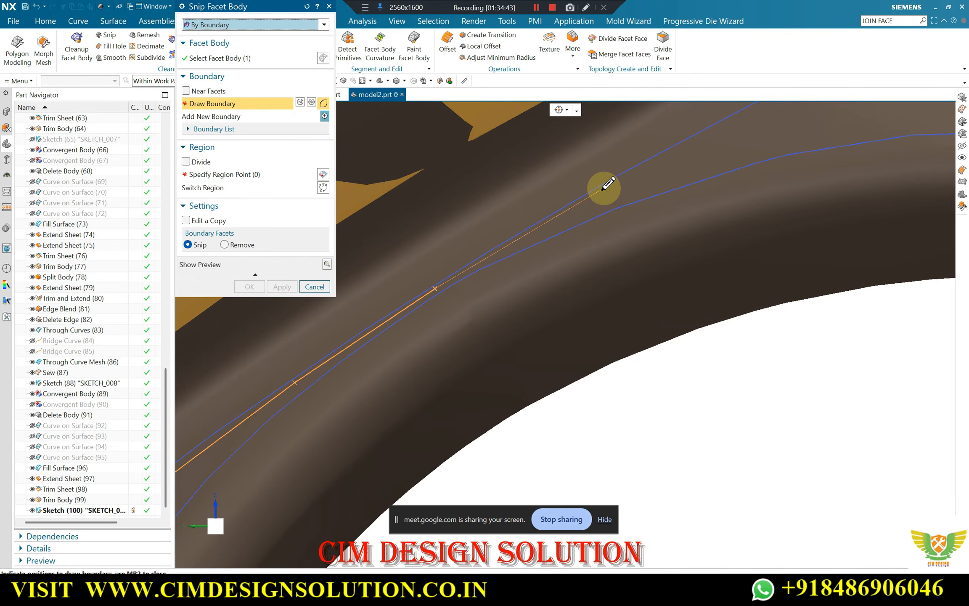
click(603, 190)
scroll(482, 262, down, 4)
scroll(602, 193, up, 4)
click(605, 198)
Complete the snip boundary along the rest of the curved upper edge, ending beside its start at the top corner
scroll(441, 314, down, 2)
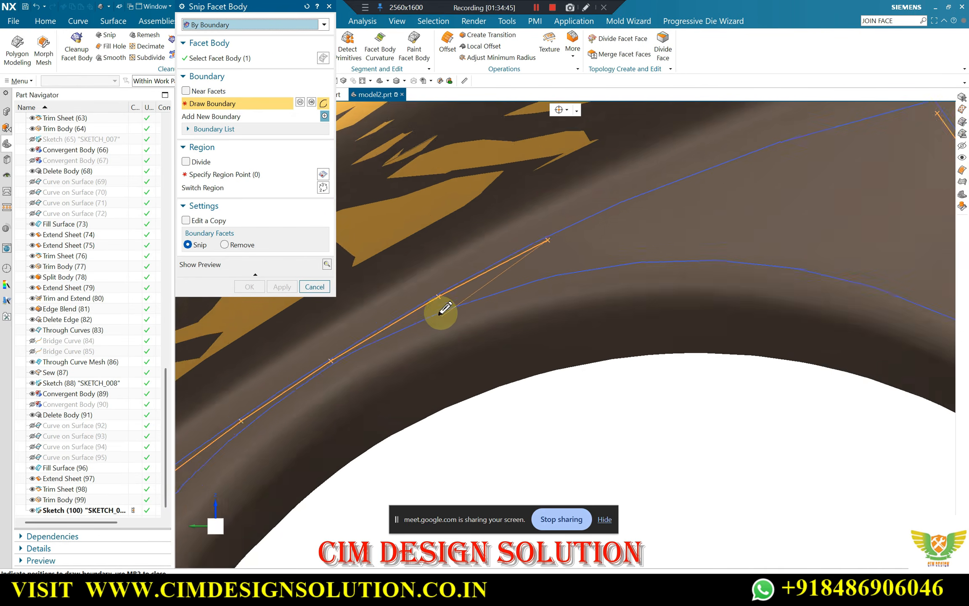
scroll(444, 310, down, 3)
scroll(550, 261, up, 3)
scroll(658, 215, up, 2)
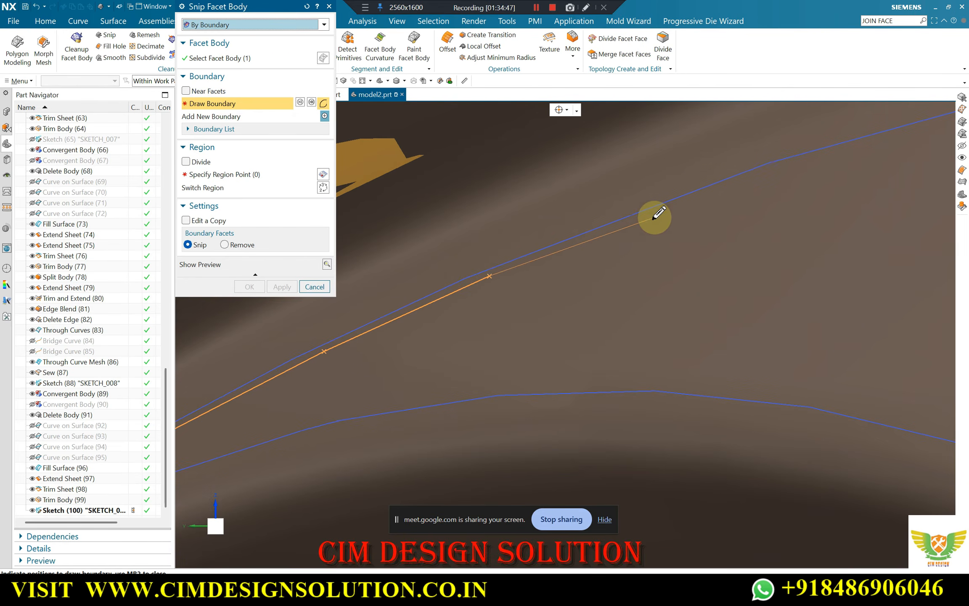
click(655, 215)
scroll(486, 264, down, 3)
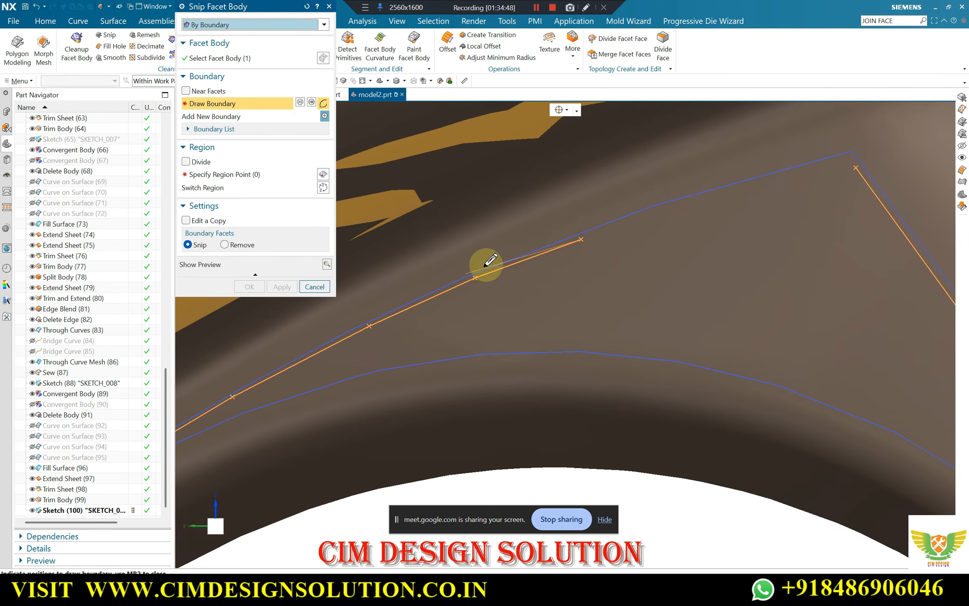
click(849, 162)
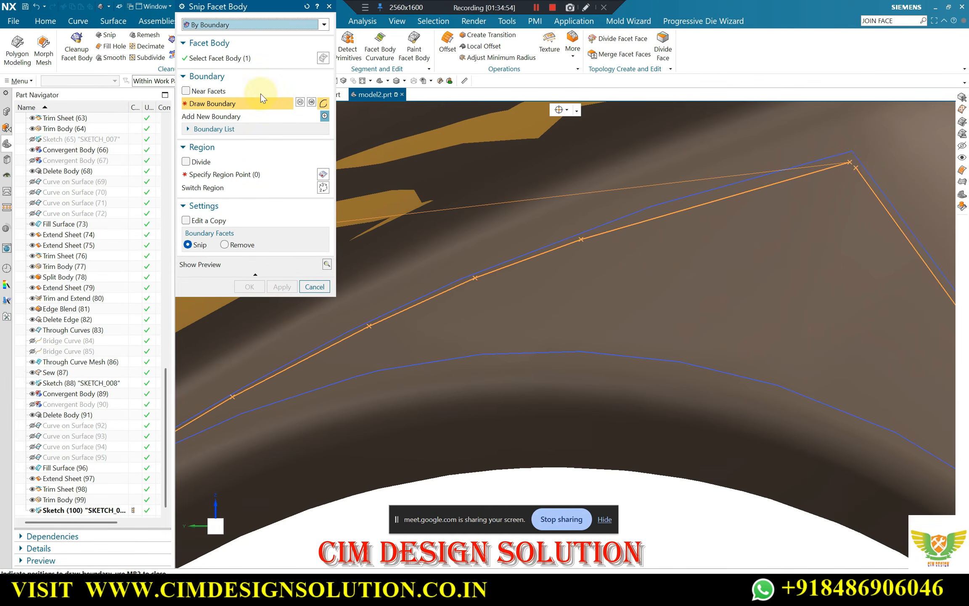
Snip a copy of the brown body with Edit a Copy enabled, keeping the region inside the triangular boundary
click(186, 220)
click(223, 175)
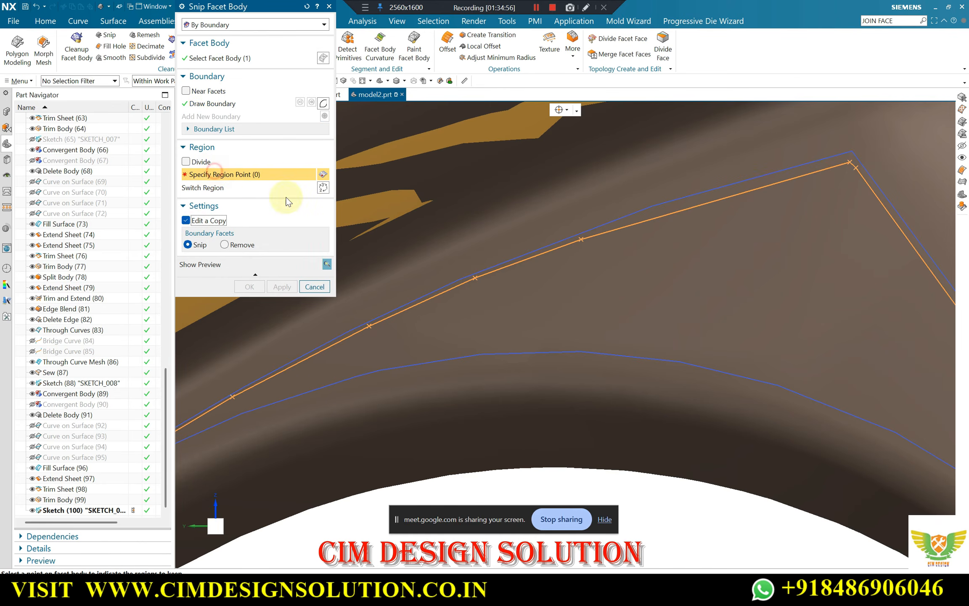
scroll(621, 225, down, 3)
click(659, 239)
scroll(513, 202, down, 3)
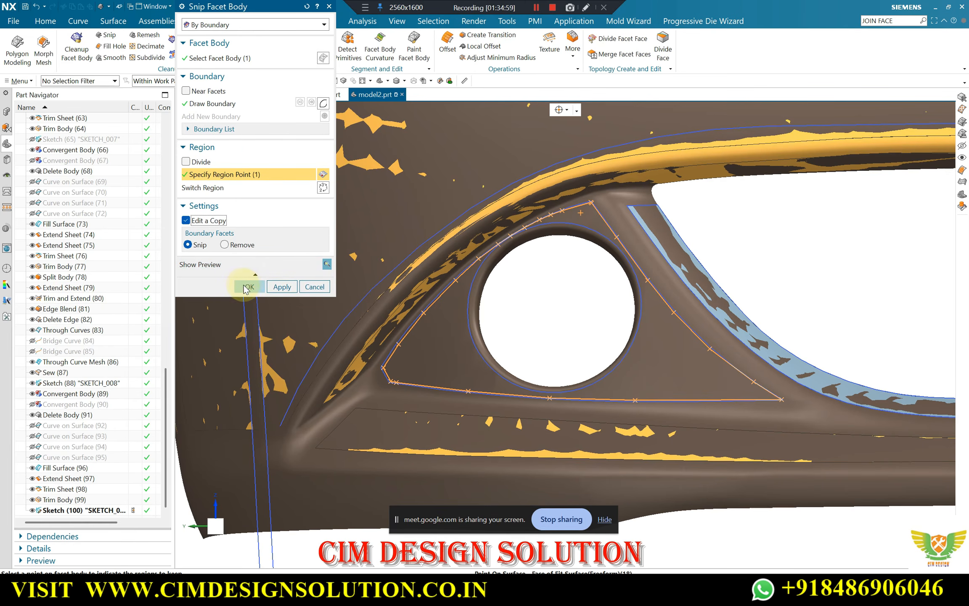
click(247, 287)
Hide the brown convergent body and inspect the snipped triangular panel beside the rebuilt surfaces from an angle
mouse_move(599, 253)
middle_down()
mouse_move(591, 210)
mouse_move(608, 263)
mouse_move(627, 264)
mouse_move(608, 241)
mouse_move(600, 258)
middle_up()
scroll(458, 270, down, 1)
scroll(478, 276, down, 3)
middle_drag(501, 297, 509, 252)
scroll(509, 257, up, 4)
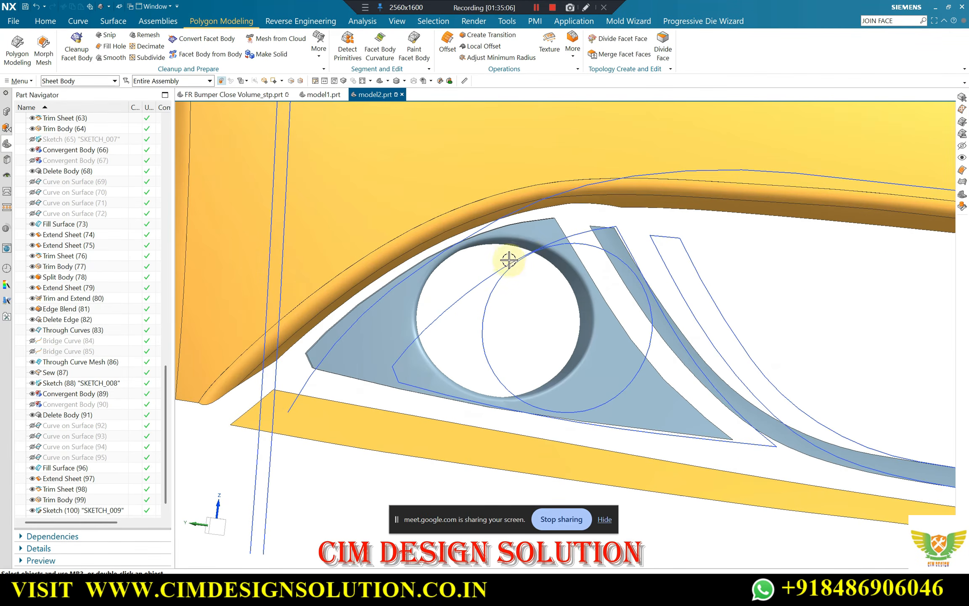
scroll(508, 252, down, 2)
scroll(501, 296, up, 2)
scroll(435, 452, down, 1)
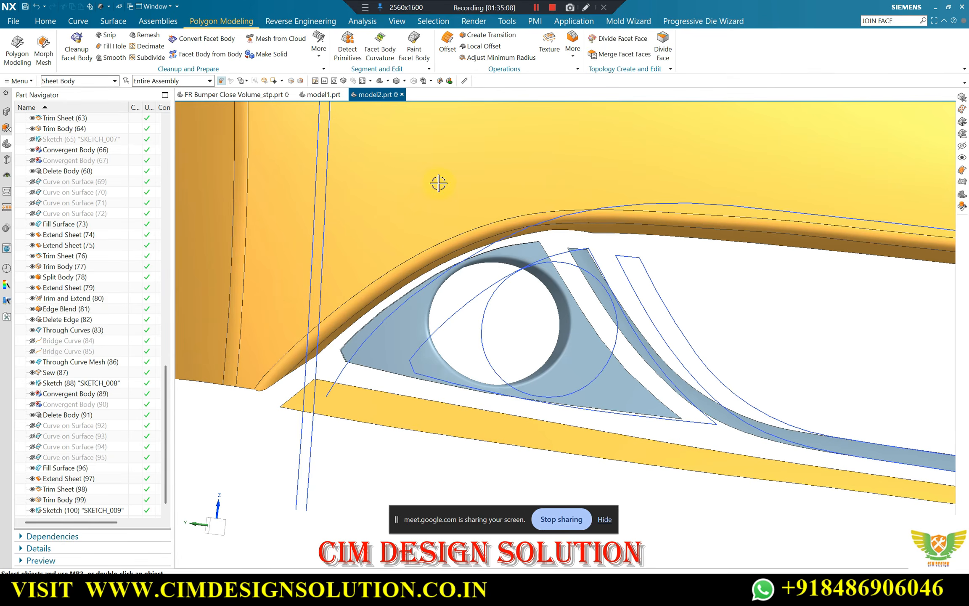
Set up a Snip Facet Body operation by boundary on the triangular panel, with Edit a Copy enabled
scroll(439, 183, down, 1)
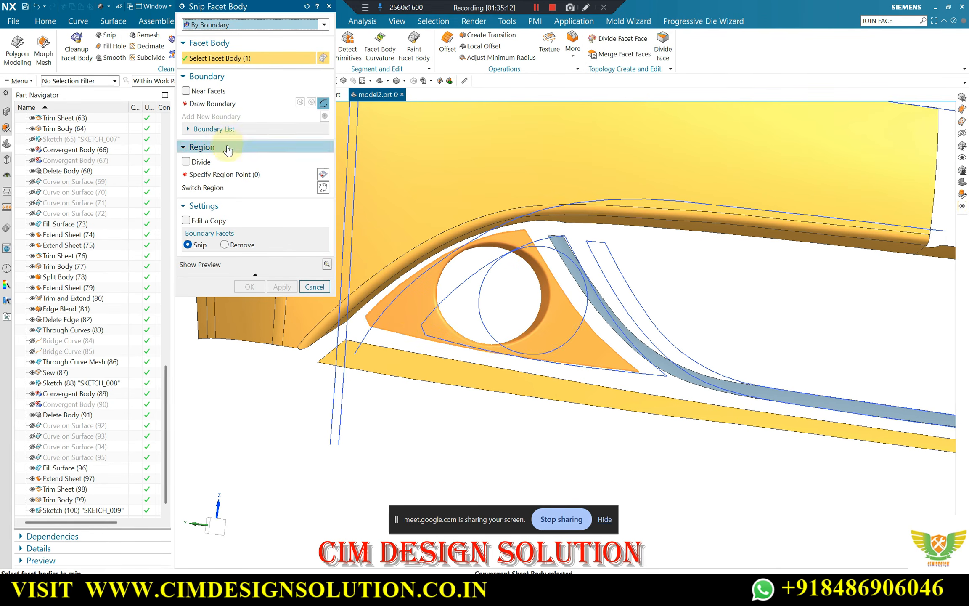
click(458, 426)
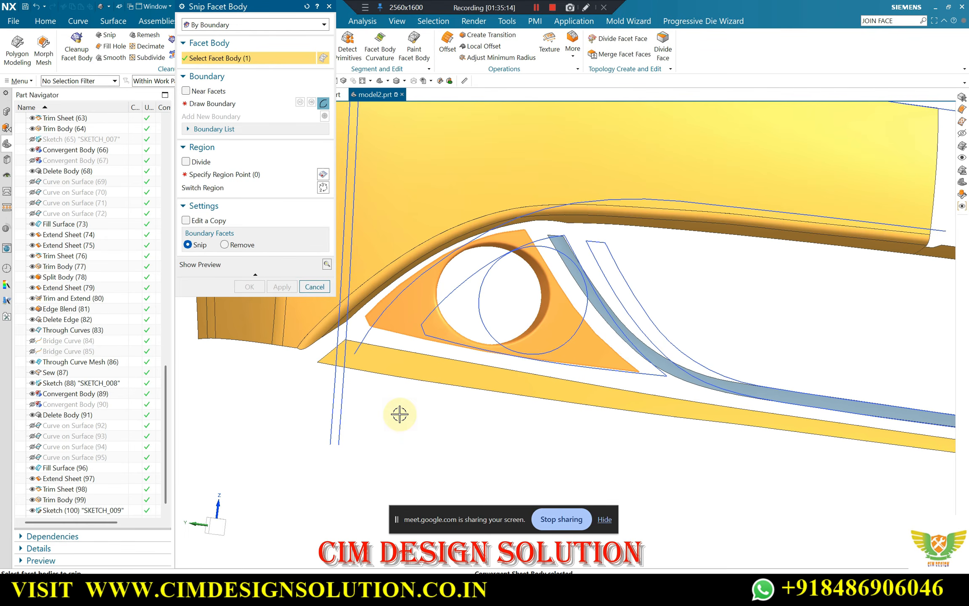
key(F8)
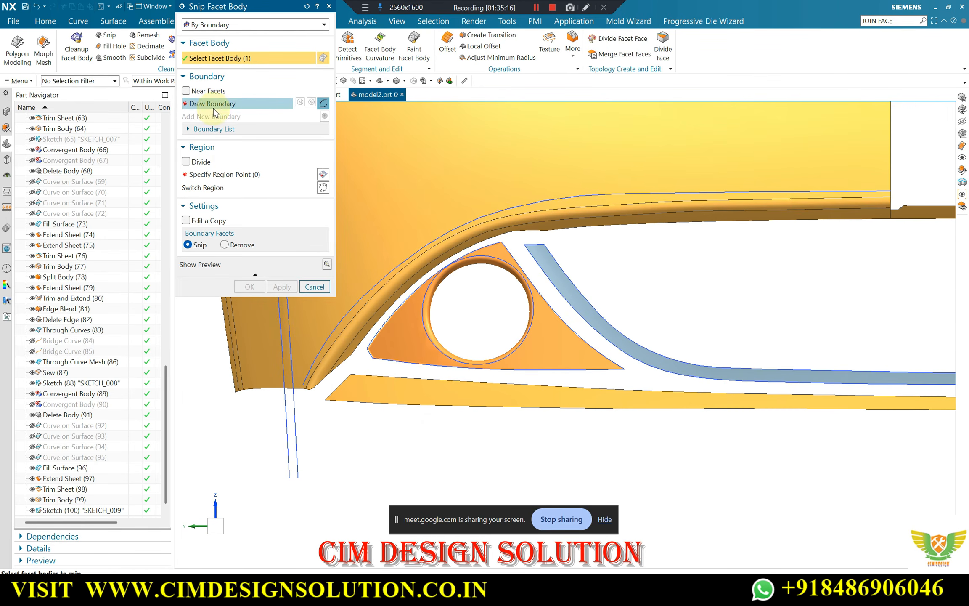
click(205, 221)
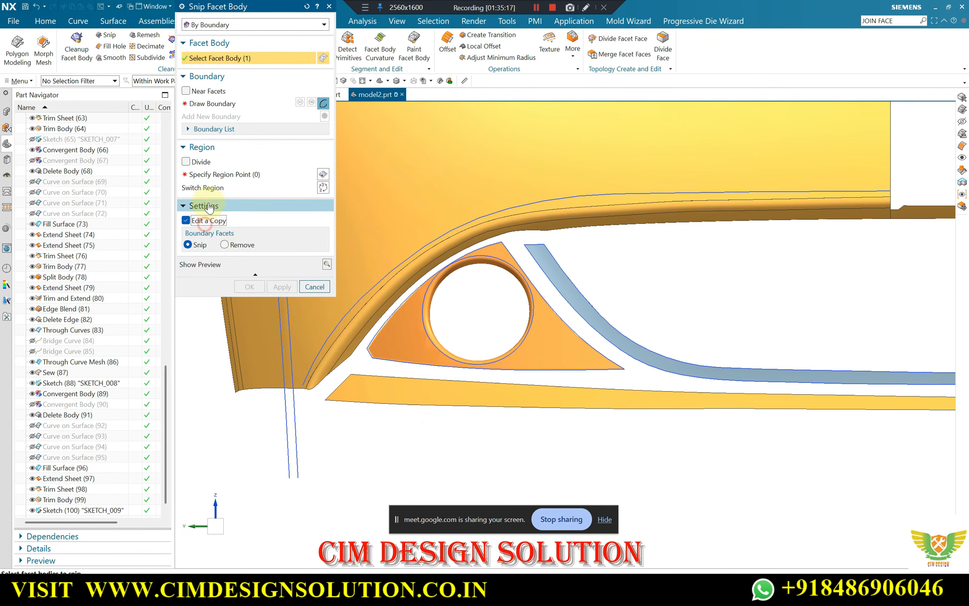
click(224, 102)
Draw the snip boundary just outside the sketched circle, from its lower-left side around the bottom to its lower-right side
scroll(426, 350, up, 5)
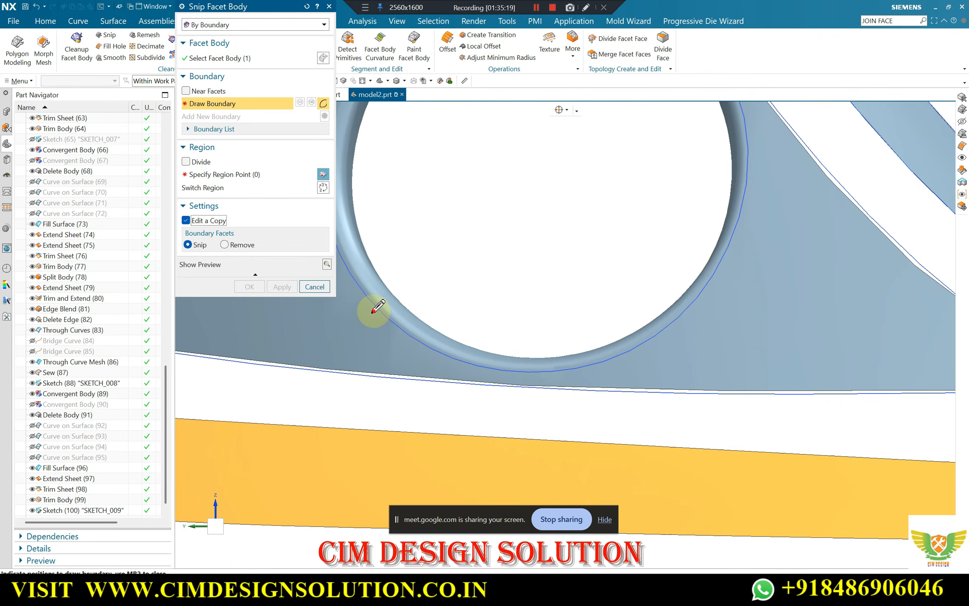
click(373, 312)
click(416, 346)
scroll(415, 346, up, 2)
click(492, 377)
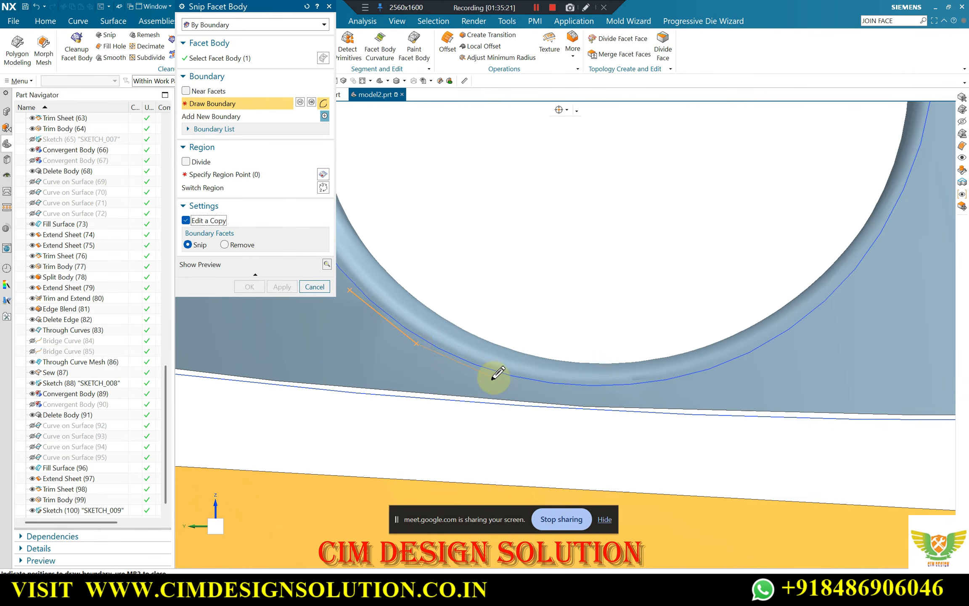
click(561, 387)
click(626, 391)
click(704, 378)
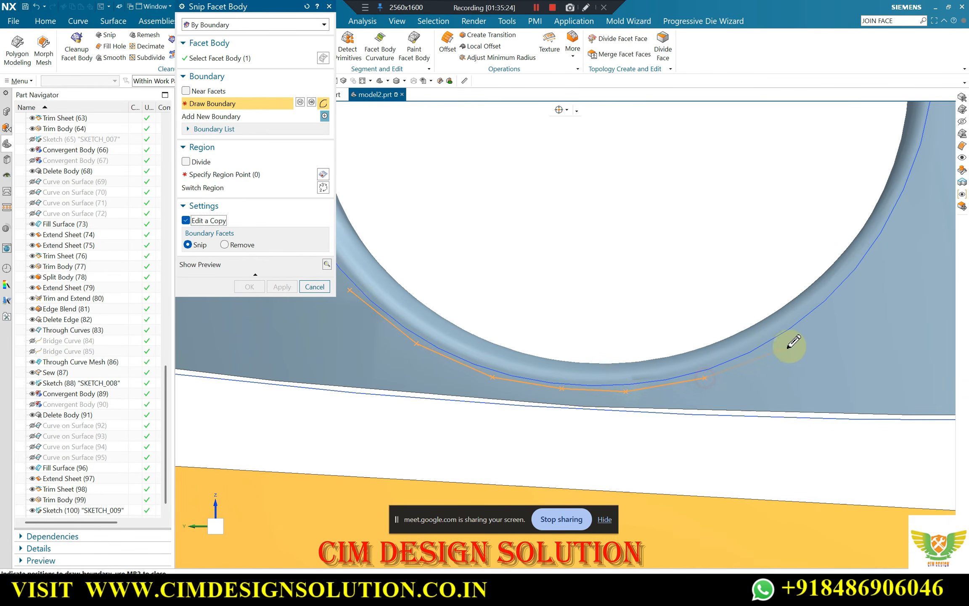
click(781, 342)
click(842, 290)
scroll(833, 292, down, 2)
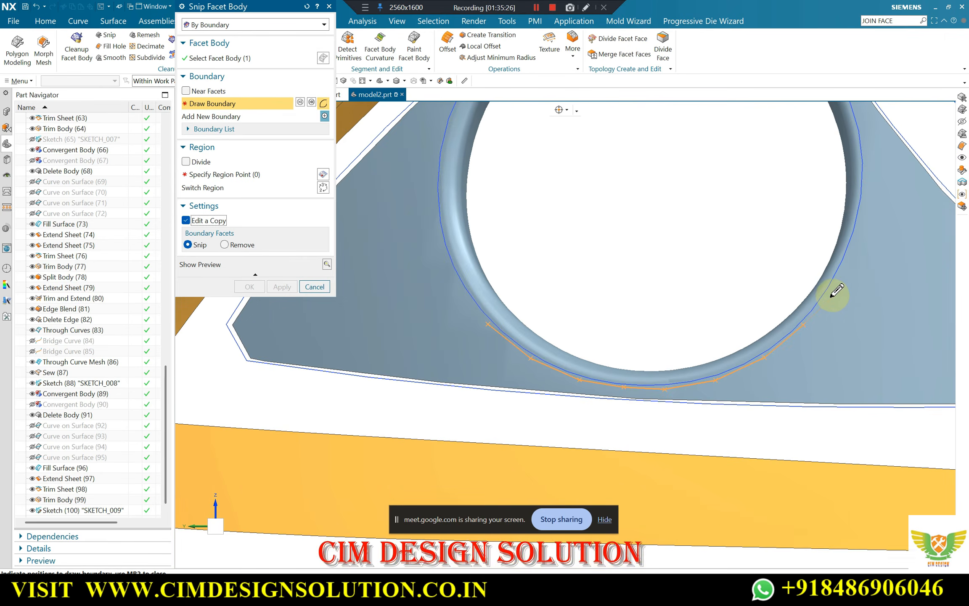
Continue the snip boundary up the right side of the sketched circle, staying slightly outside the curve
scroll(824, 294, up, 2)
click(825, 293)
click(868, 204)
scroll(858, 316, down, 2)
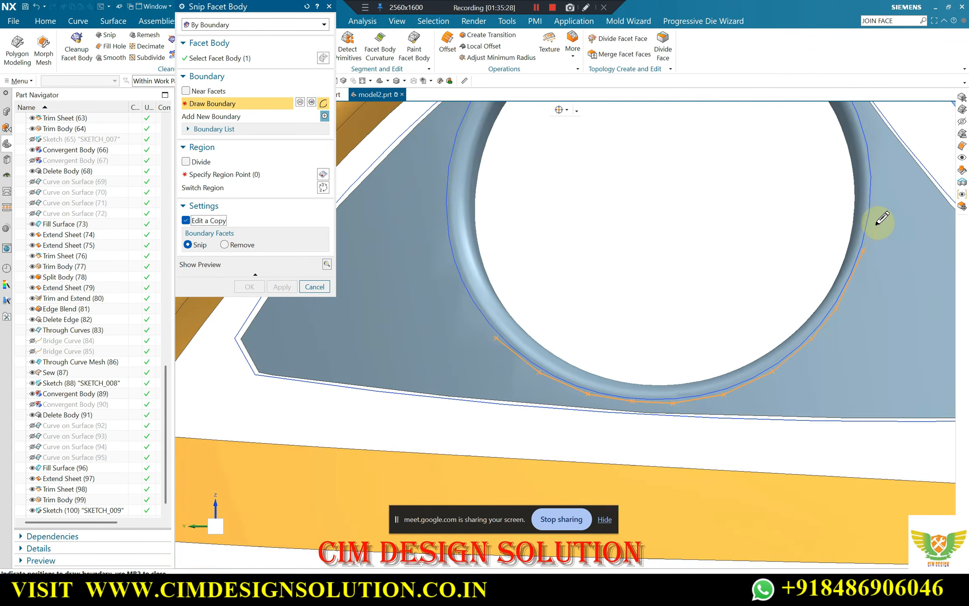
scroll(876, 220, up, 3)
click(869, 200)
scroll(880, 299, down, 2)
scroll(874, 197, up, 3)
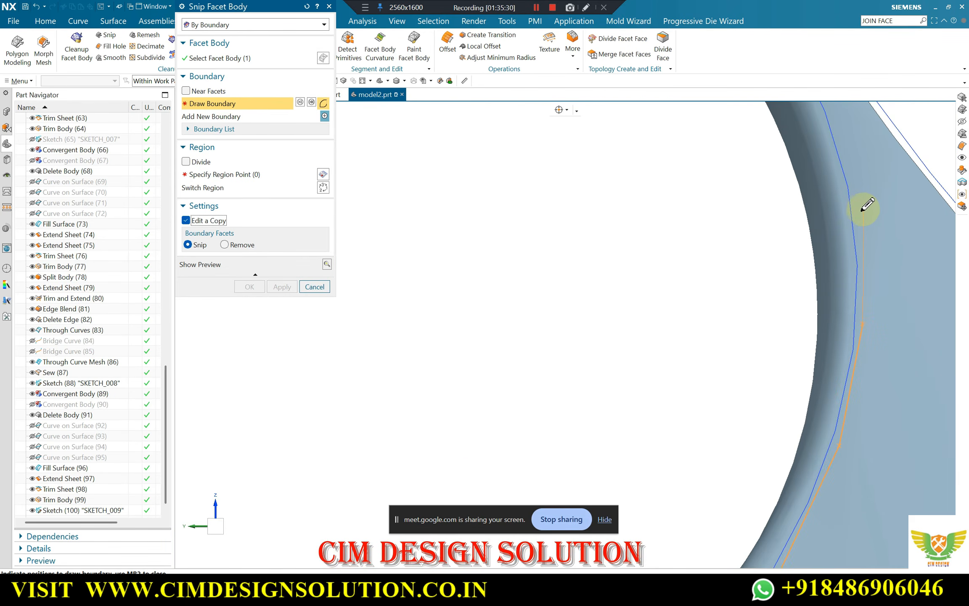
scroll(881, 270, down, 2)
scroll(858, 179, up, 2)
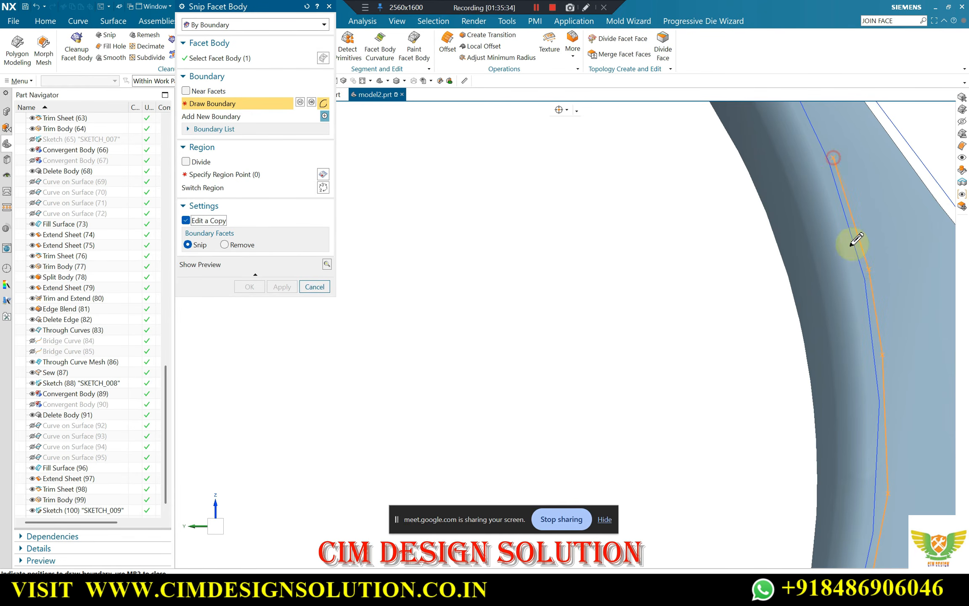
Carry the snip boundary around the upper-right arc of the sketched circle, just outside the curve
scroll(850, 242, down, 2)
scroll(856, 234, up, 3)
scroll(827, 260, down, 2)
scroll(807, 232, up, 2)
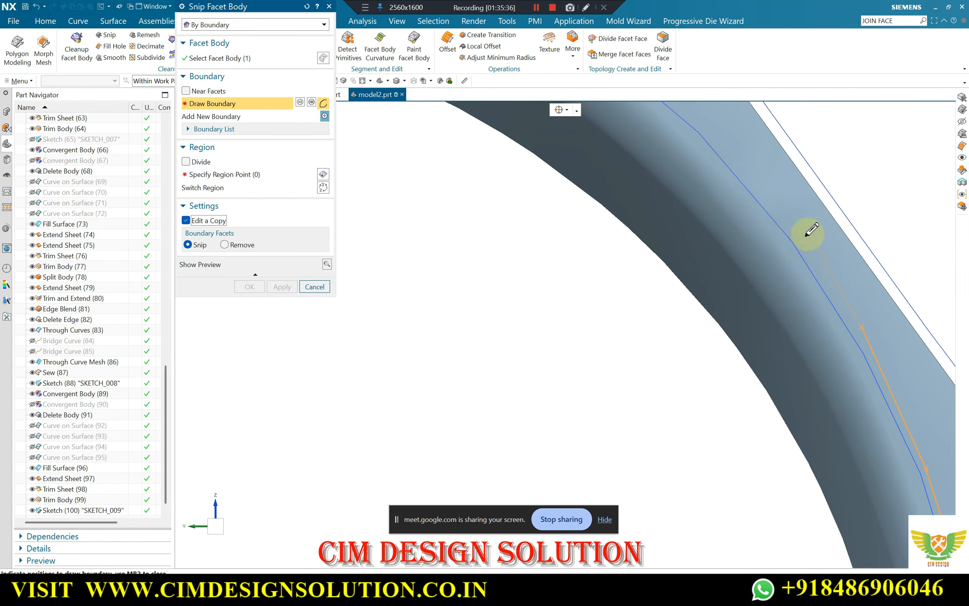
scroll(818, 238, down, 2)
scroll(753, 208, up, 2)
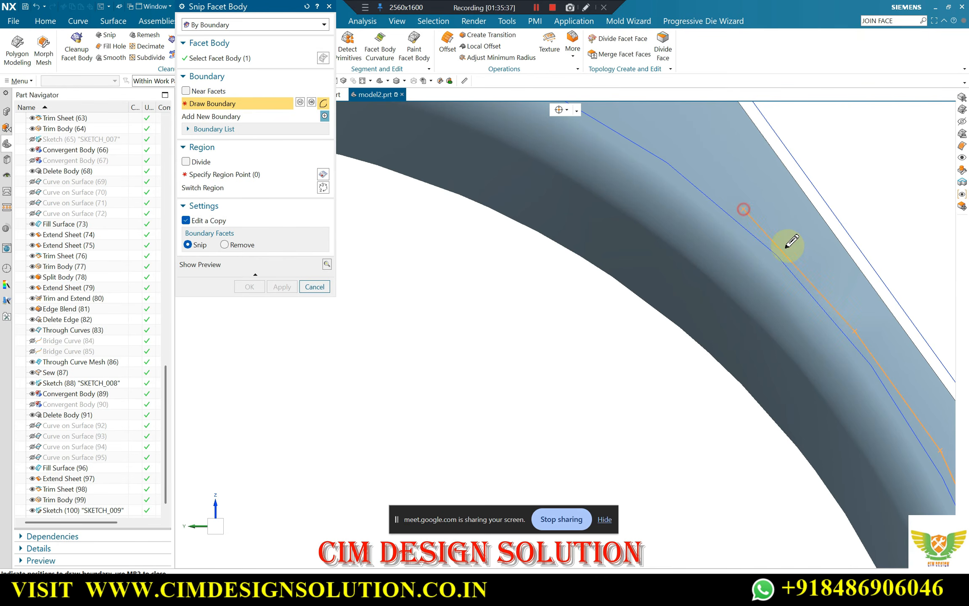
scroll(778, 238, down, 2)
scroll(696, 194, up, 2)
scroll(721, 186, down, 2)
scroll(703, 195, up, 2)
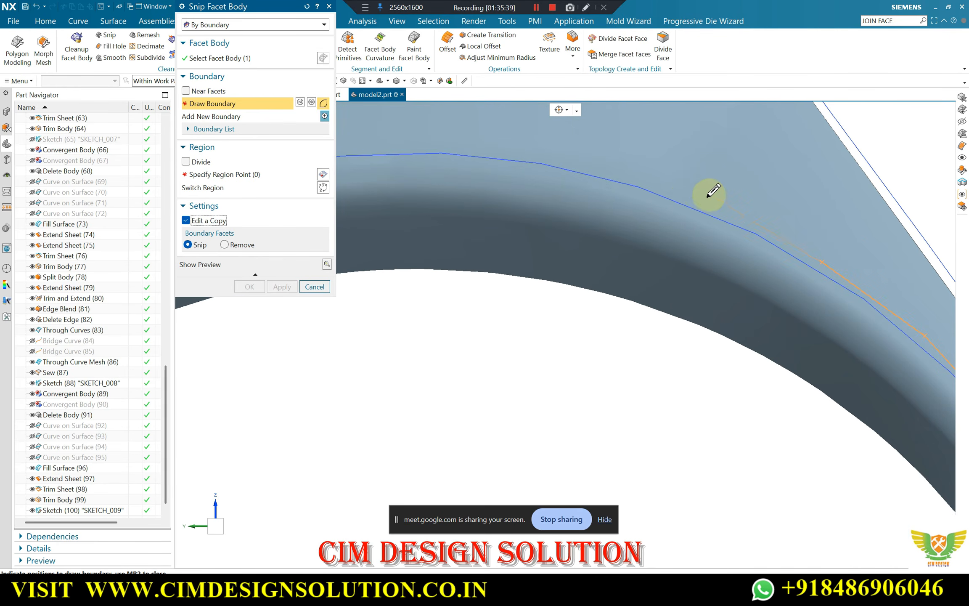
Continue the snip boundary over the top of the sketched circle, staying just outside the curve
scroll(682, 192, down, 2)
scroll(668, 191, up, 2)
scroll(643, 197, down, 2)
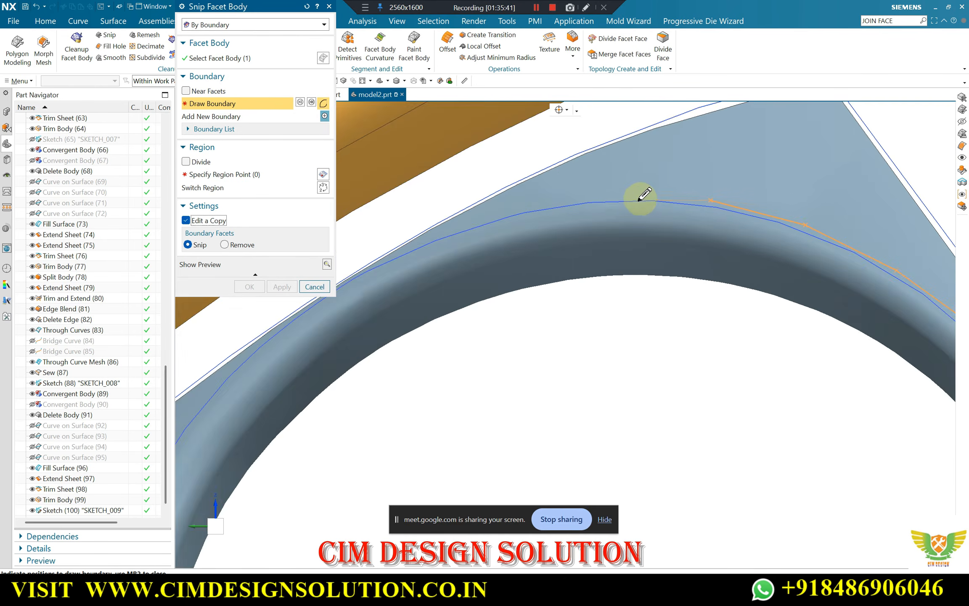
scroll(614, 190, up, 2)
scroll(694, 188, down, 2)
scroll(618, 204, up, 2)
click(623, 205)
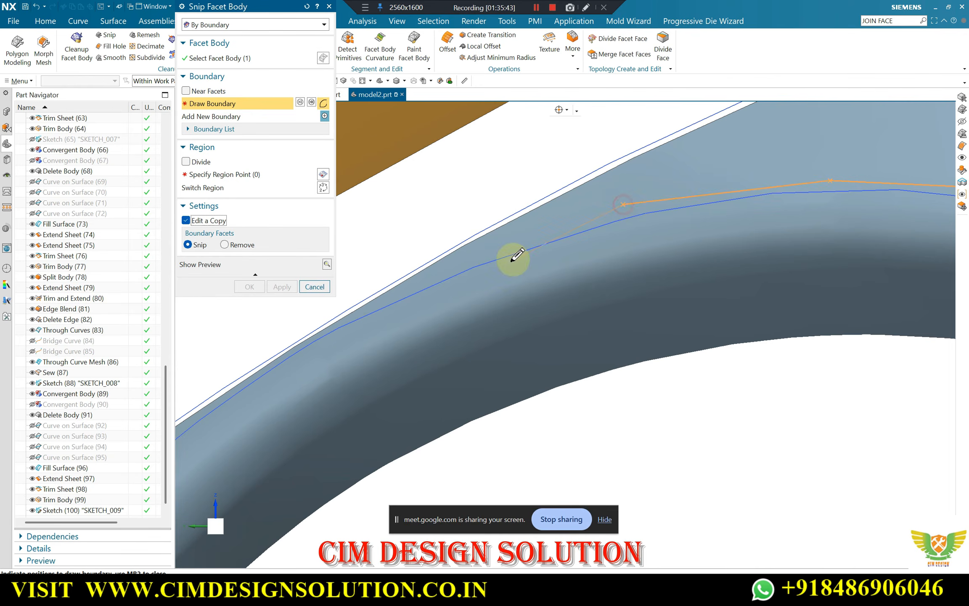
click(480, 258)
Run the snip boundary along the upper-left arc, through the narrow strip between the sketched circle and the panel's edge
scroll(582, 225, down, 3)
scroll(442, 301, up, 4)
scroll(471, 263, up, 2)
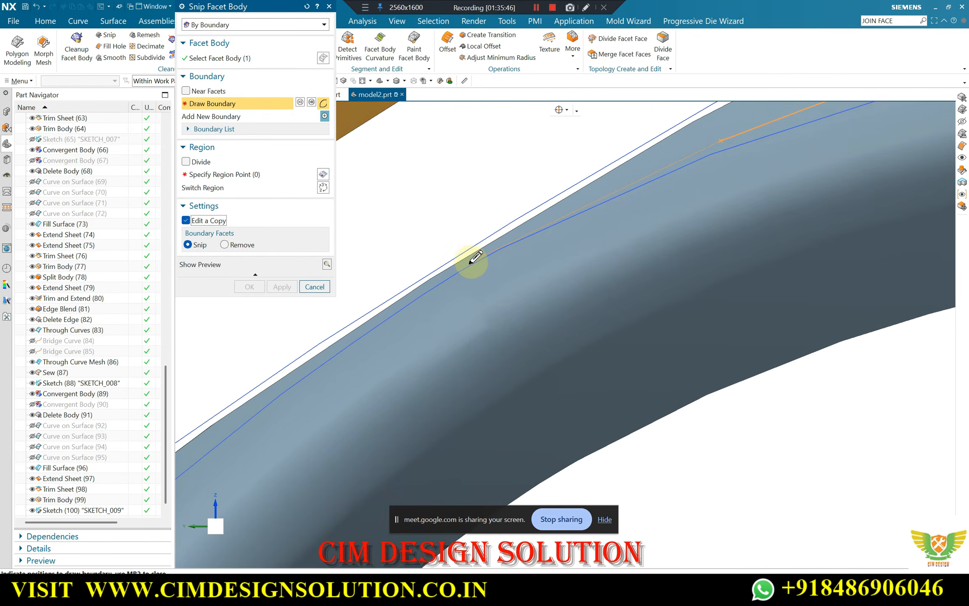
scroll(601, 199, up, 2)
click(602, 195)
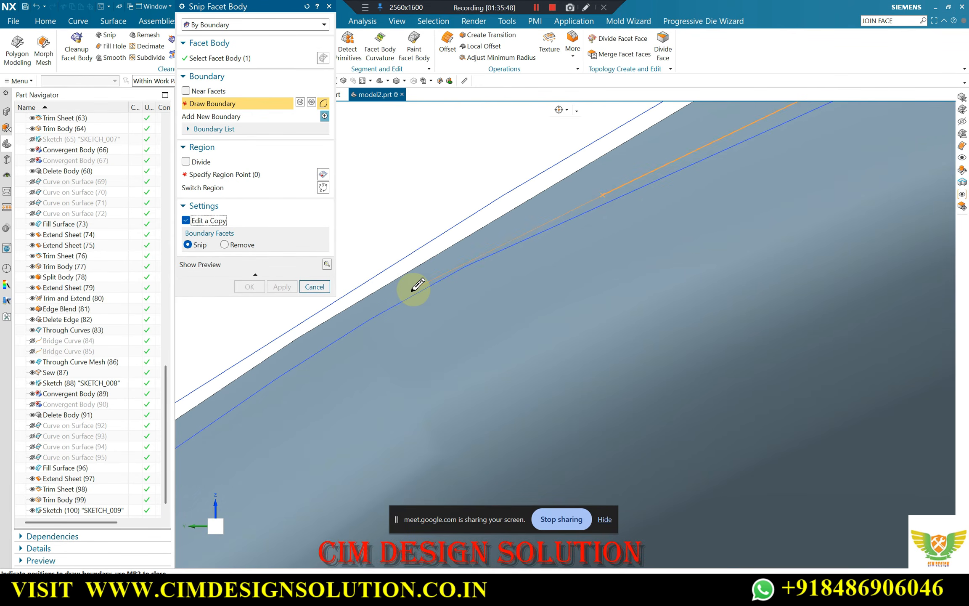
scroll(577, 218, down, 3)
scroll(481, 252, up, 3)
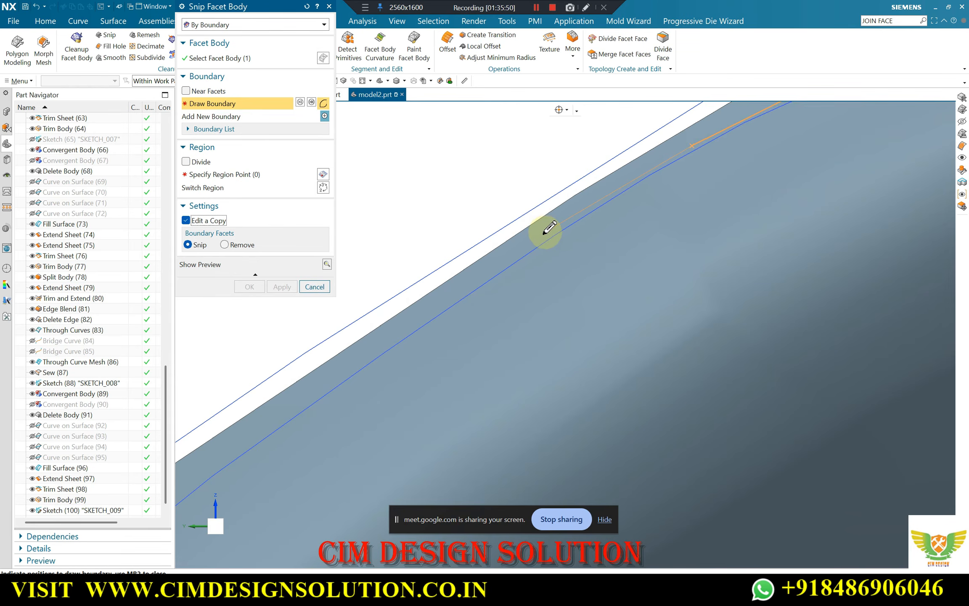
click(542, 238)
scroll(595, 185, down, 1)
scroll(471, 283, up, 2)
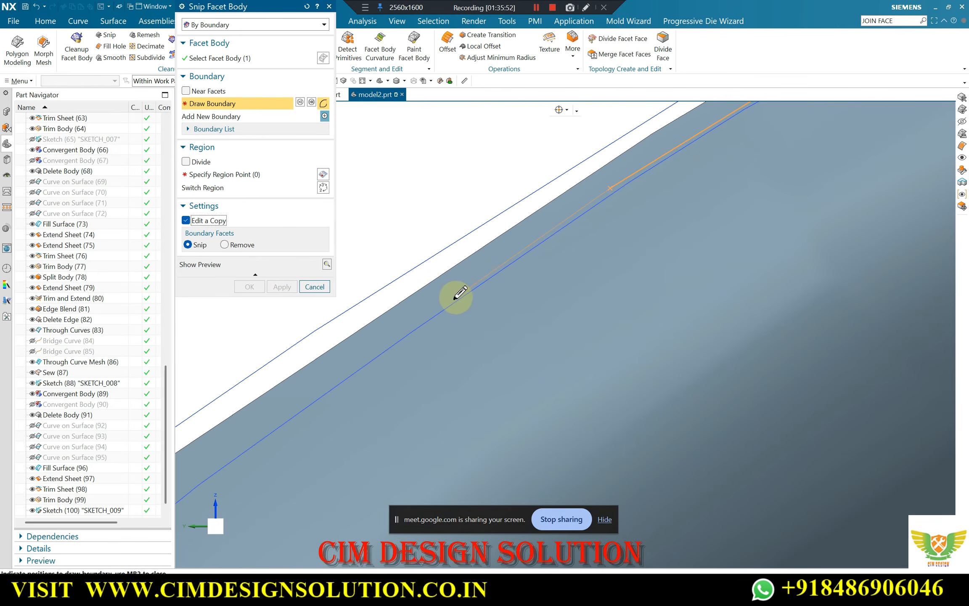
scroll(566, 201, down, 1)
scroll(460, 283, up, 2)
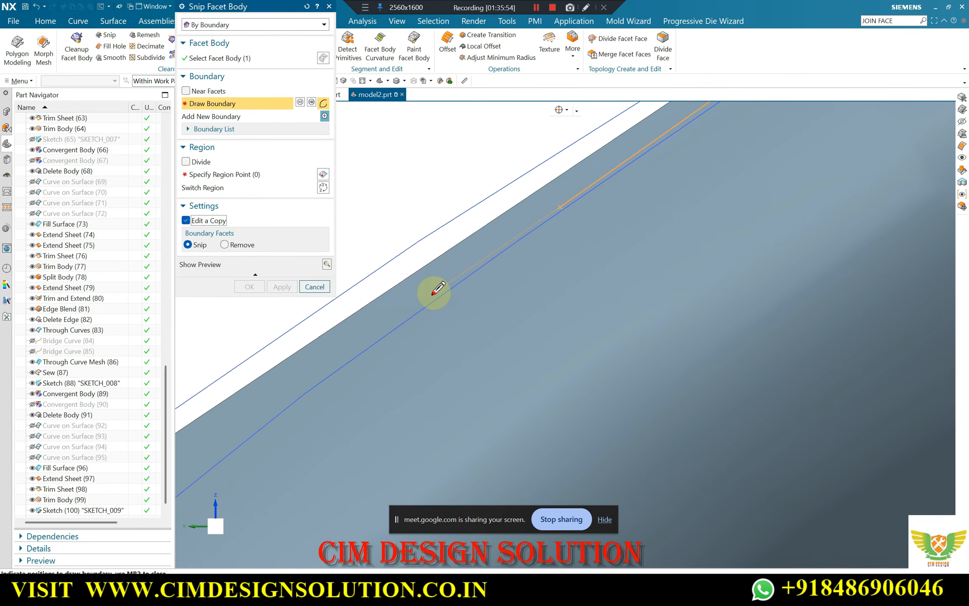
scroll(534, 205, down, 1)
scroll(401, 305, up, 1)
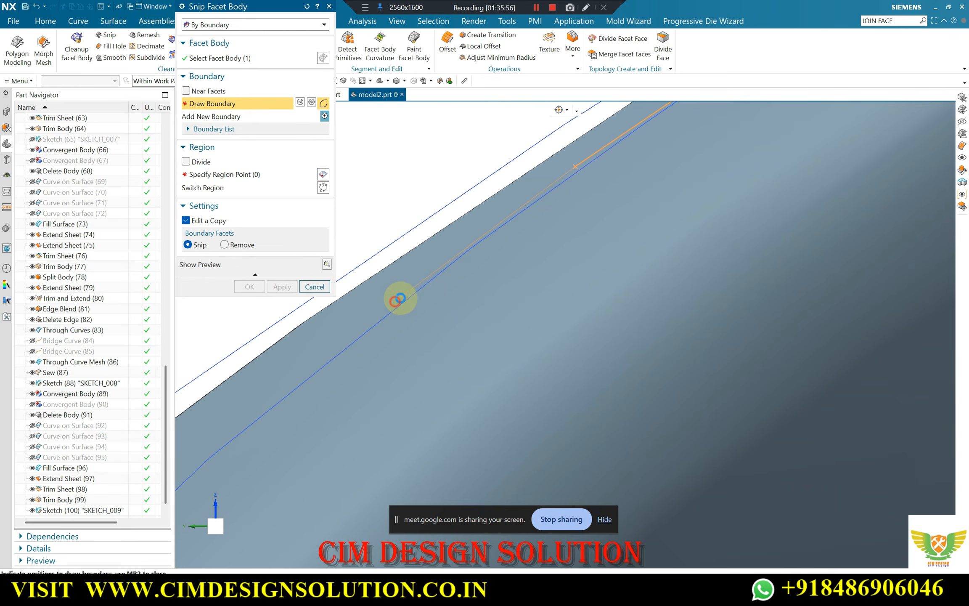
Bring the snip boundary down from the narrow strip onto the upper part of the circle's left side, just outside the curve
scroll(400, 298, down, 1)
scroll(415, 288, up, 1)
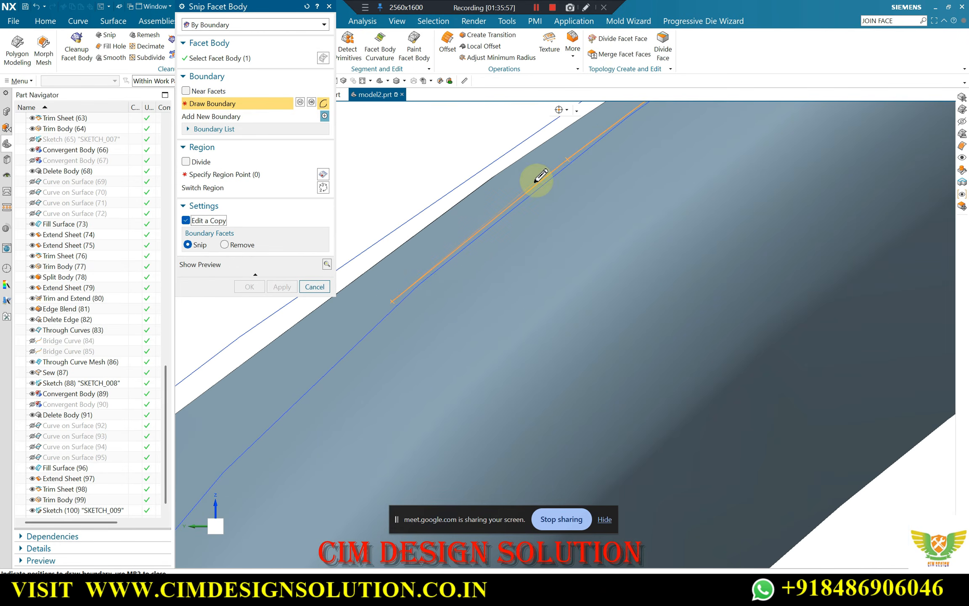
scroll(530, 185, down, 1)
scroll(421, 277, up, 1)
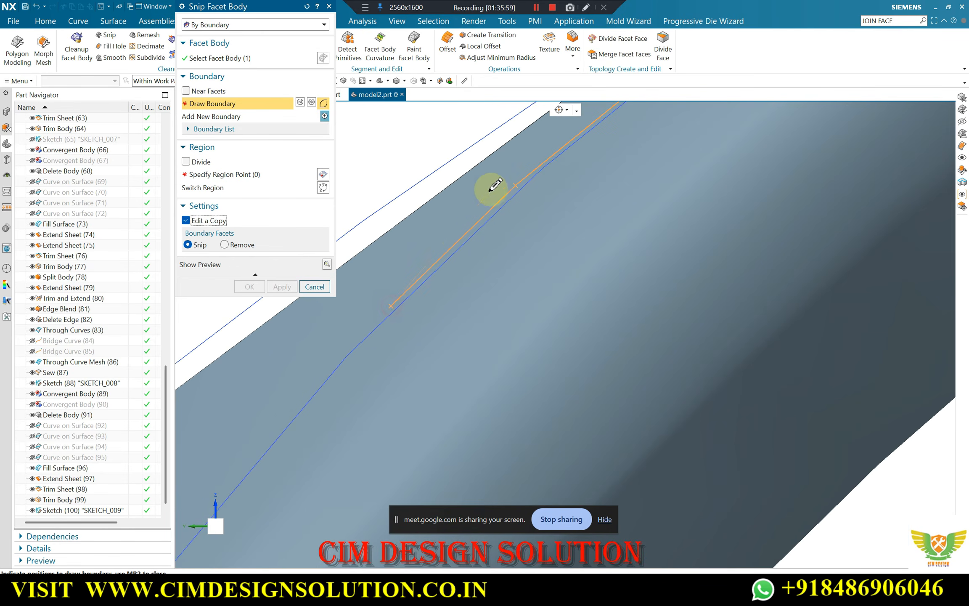
scroll(495, 185, down, 1)
scroll(379, 313, up, 1)
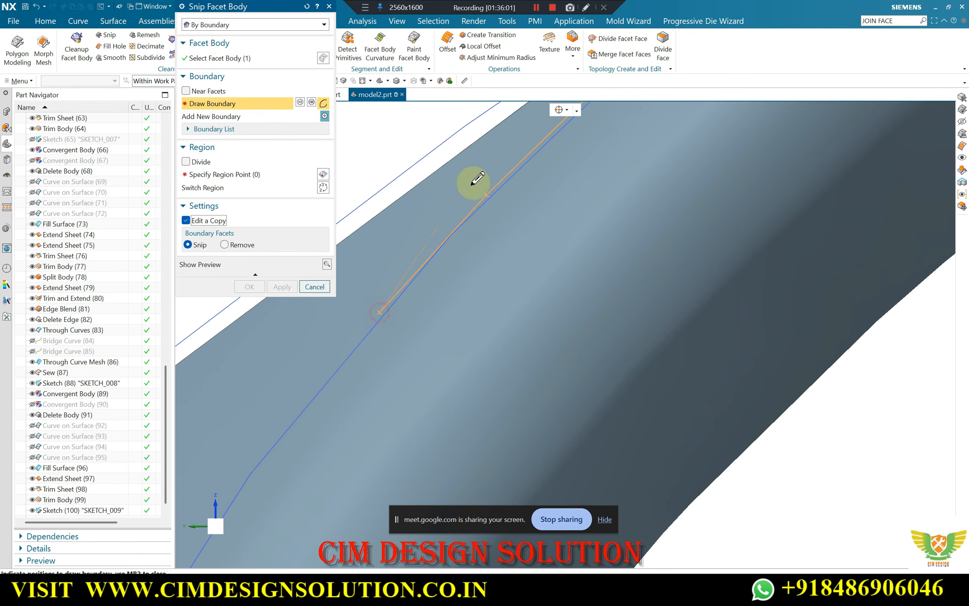
scroll(484, 197, down, 2)
scroll(469, 207, up, 6)
scroll(513, 153, down, 3)
scroll(339, 364, up, 3)
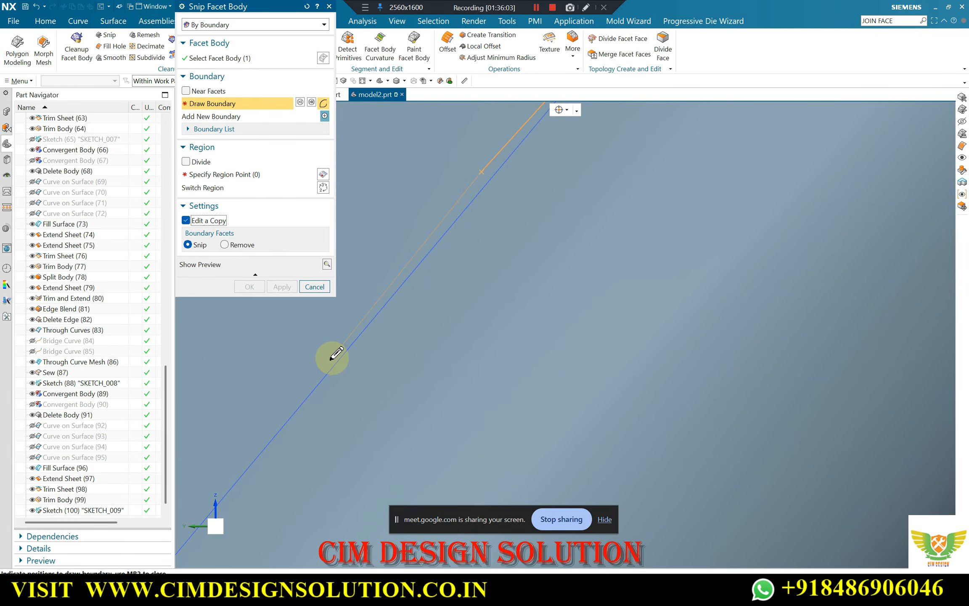
click(331, 359)
scroll(480, 186, down, 5)
scroll(386, 299, up, 2)
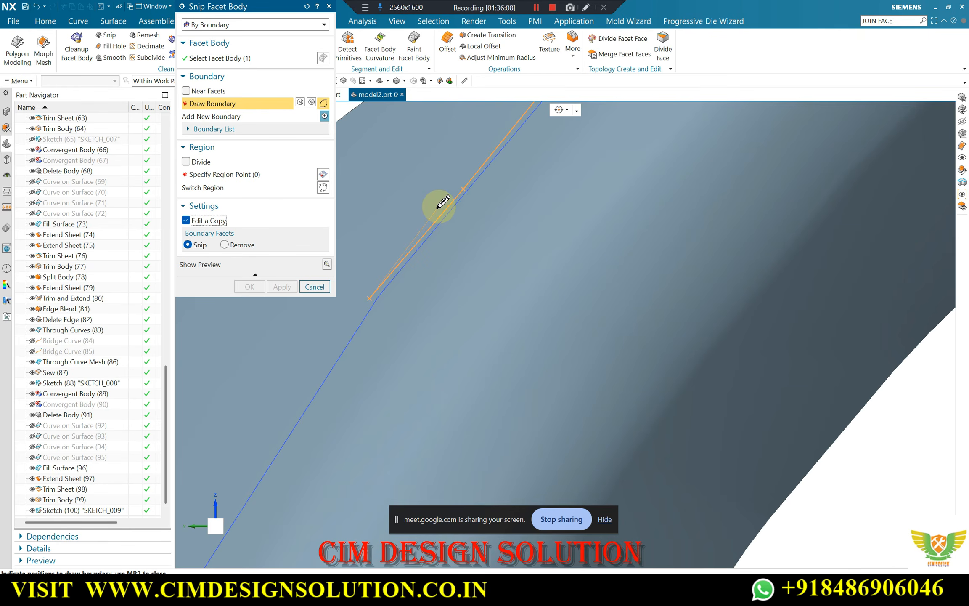
scroll(443, 198, down, 3)
scroll(362, 290, up, 2)
click(363, 291)
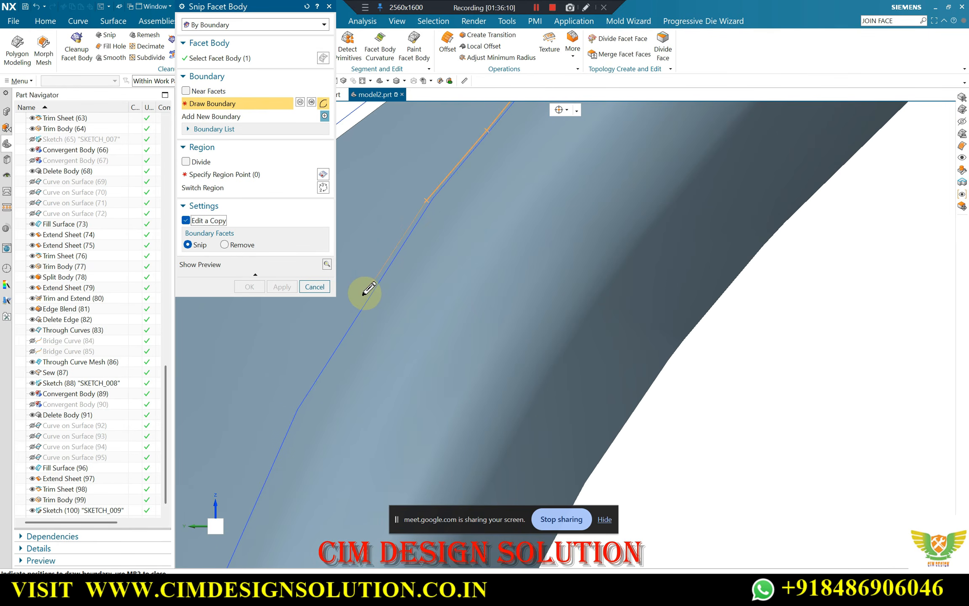
Extend the snip boundary down the left side to the sketched circle's leftmost point, slightly outside the curve
scroll(444, 168, down, 2)
scroll(368, 278, up, 3)
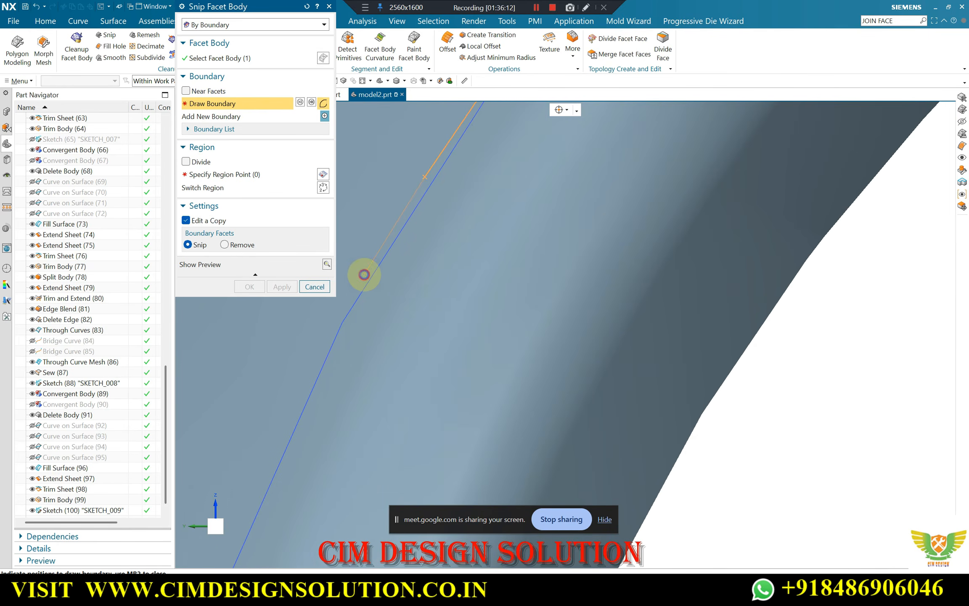
scroll(380, 252, down, 3)
scroll(384, 274, up, 1)
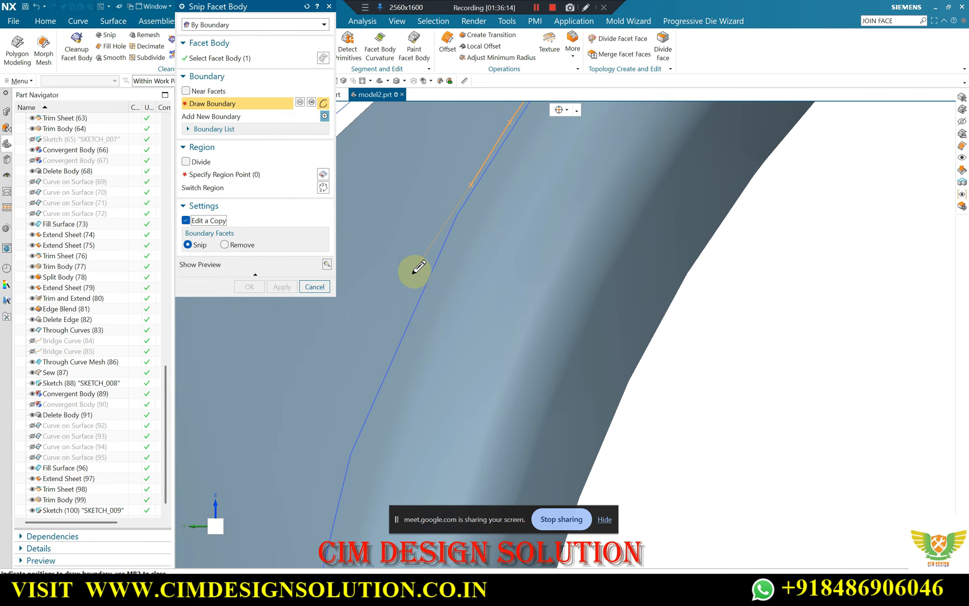
scroll(426, 261, down, 3)
scroll(403, 318, up, 4)
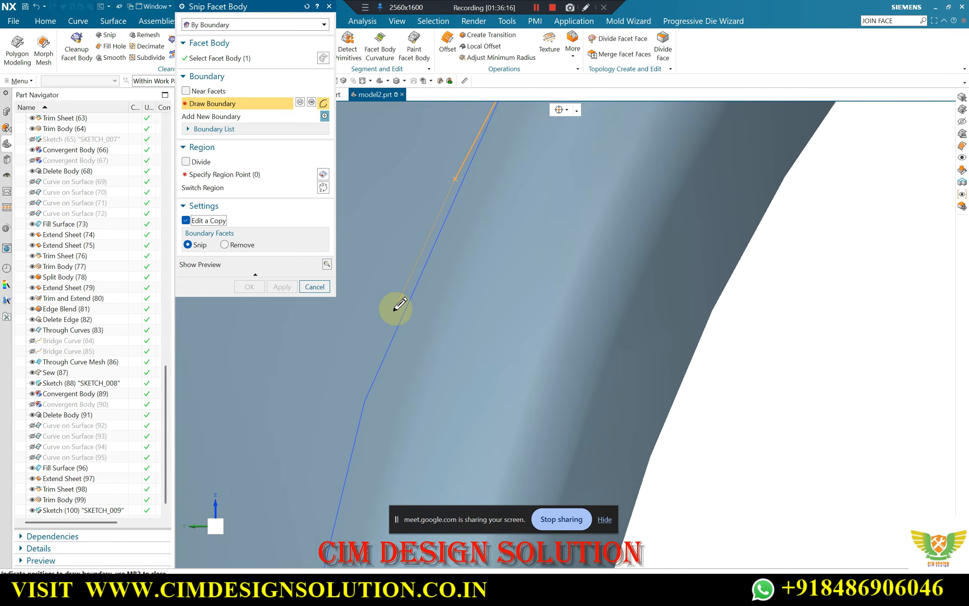
click(395, 310)
scroll(457, 204, down, 6)
scroll(439, 231, up, 2)
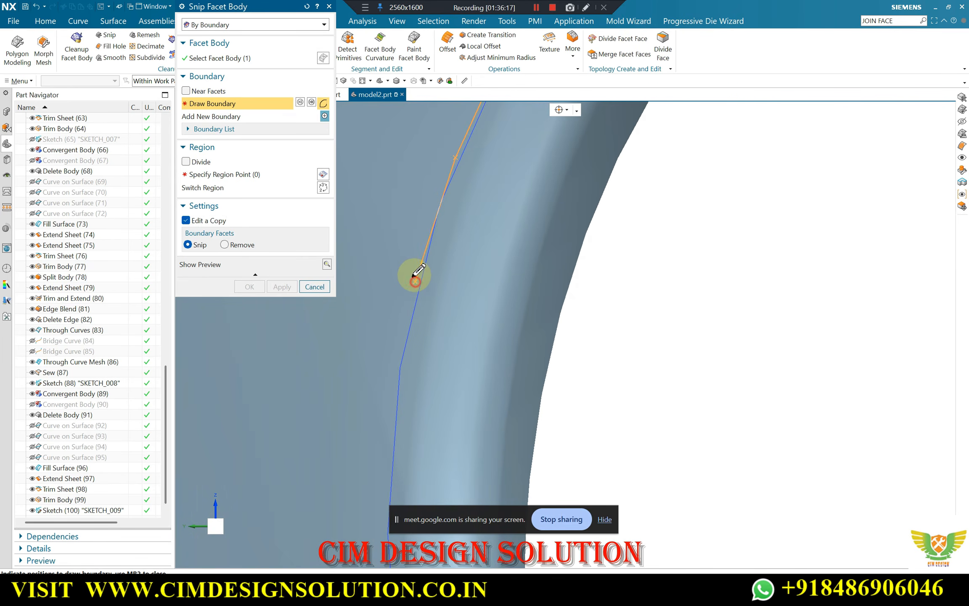
scroll(417, 212, down, 3)
scroll(398, 281, up, 4)
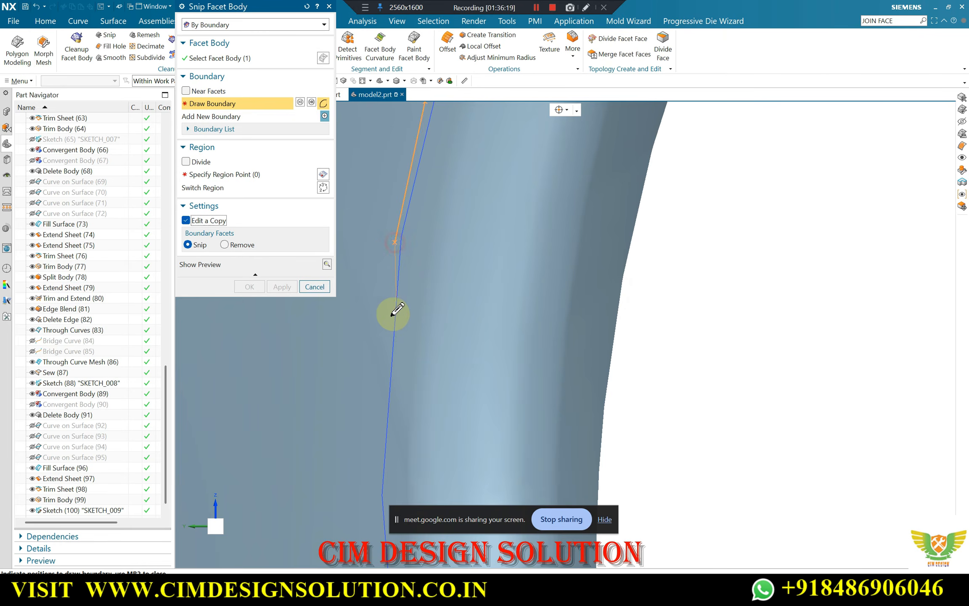
scroll(441, 199, down, 3)
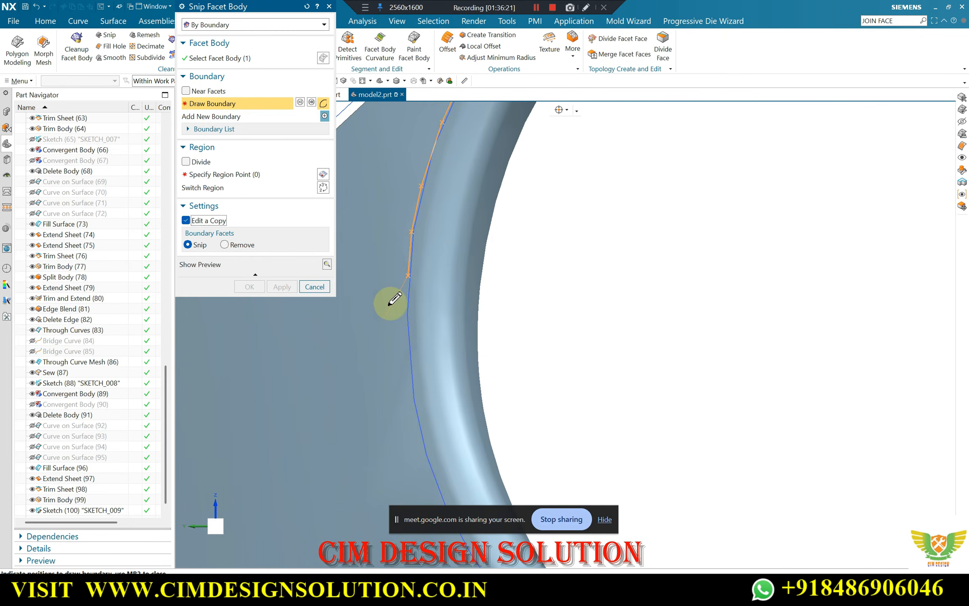
scroll(390, 302, up, 2)
Lead the snip boundary past the circle's leftmost point and into its lower-left arc, just outside the curve
click(405, 319)
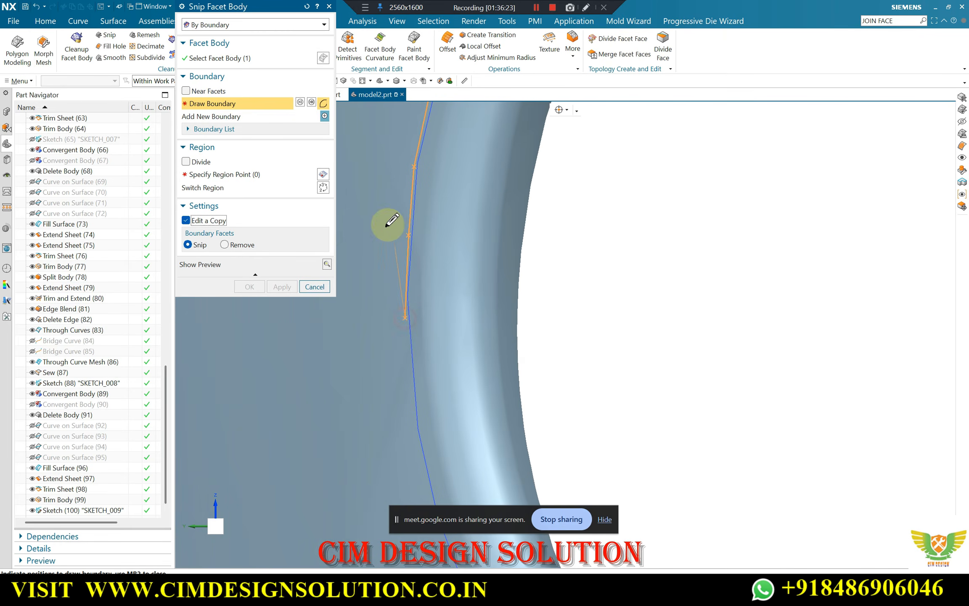
scroll(403, 381, up, 4)
click(417, 362)
scroll(415, 328, down, 2)
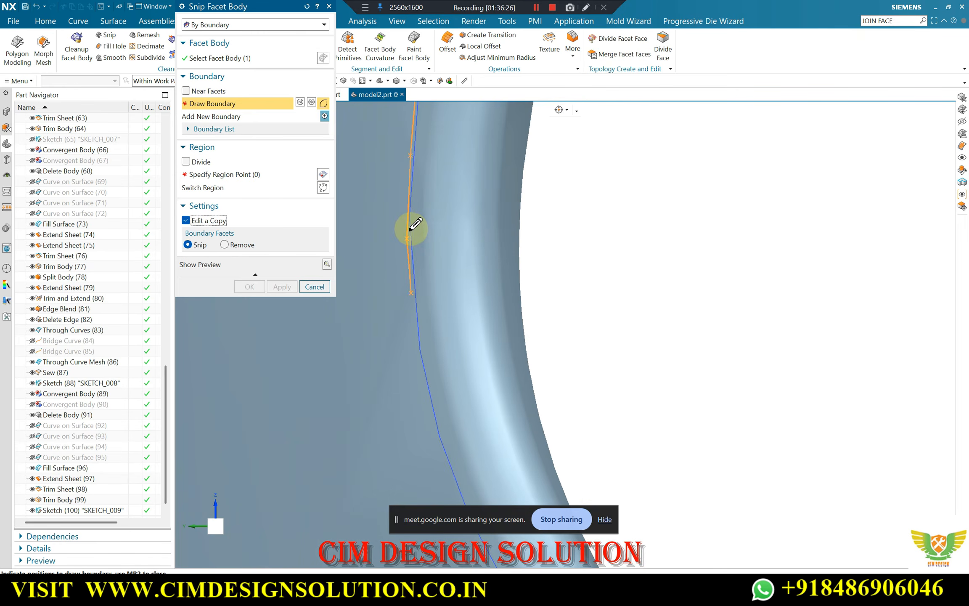
scroll(413, 332, up, 1)
click(412, 318)
scroll(408, 212, down, 2)
scroll(429, 360, up, 2)
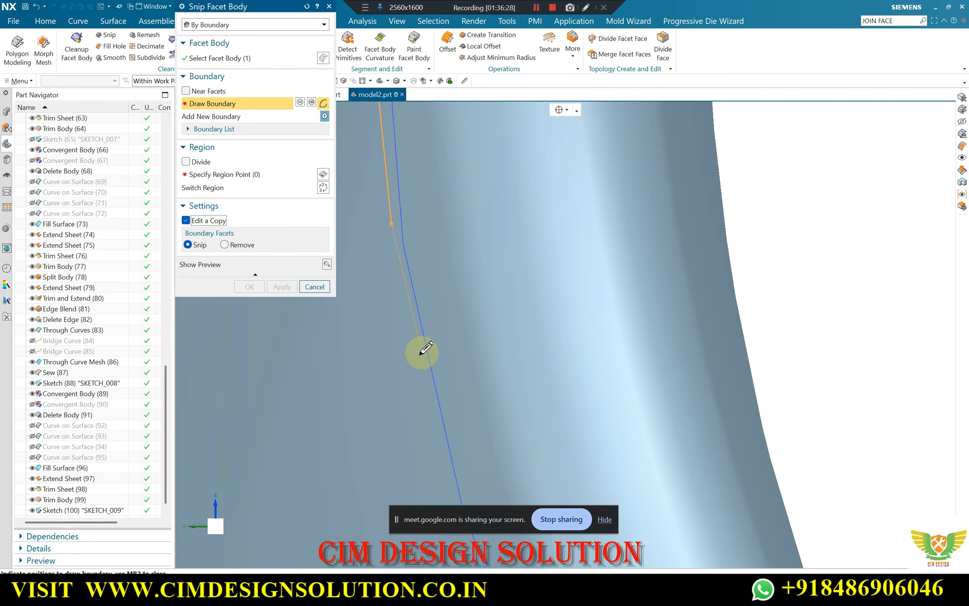
click(422, 350)
scroll(383, 229, down, 2)
scroll(426, 336, up, 2)
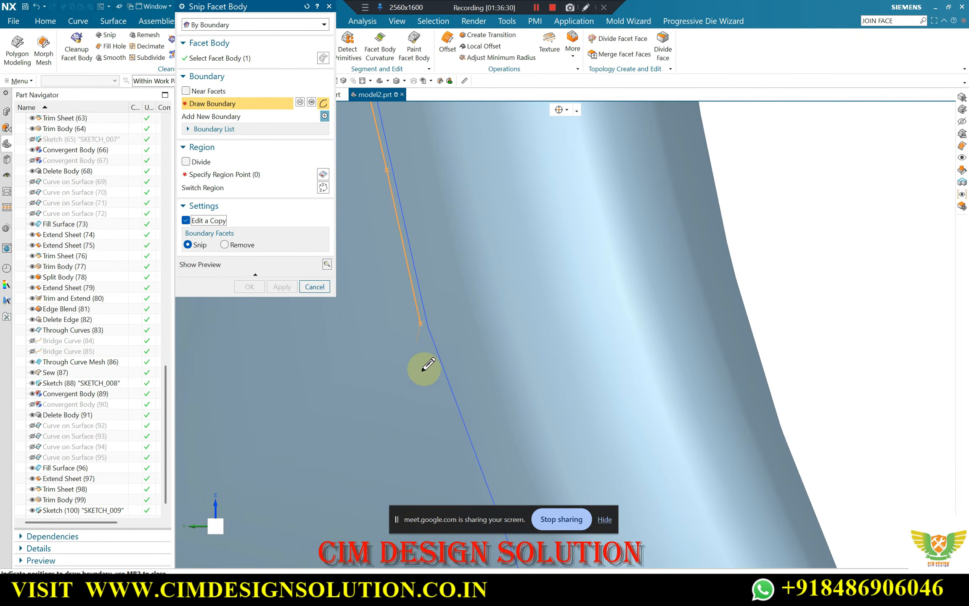
Finish the snip boundary along the circle's lower-left arc, ending at its starting point to close the loop
scroll(424, 368, up, 2)
scroll(411, 297, down, 2)
scroll(449, 345, up, 2)
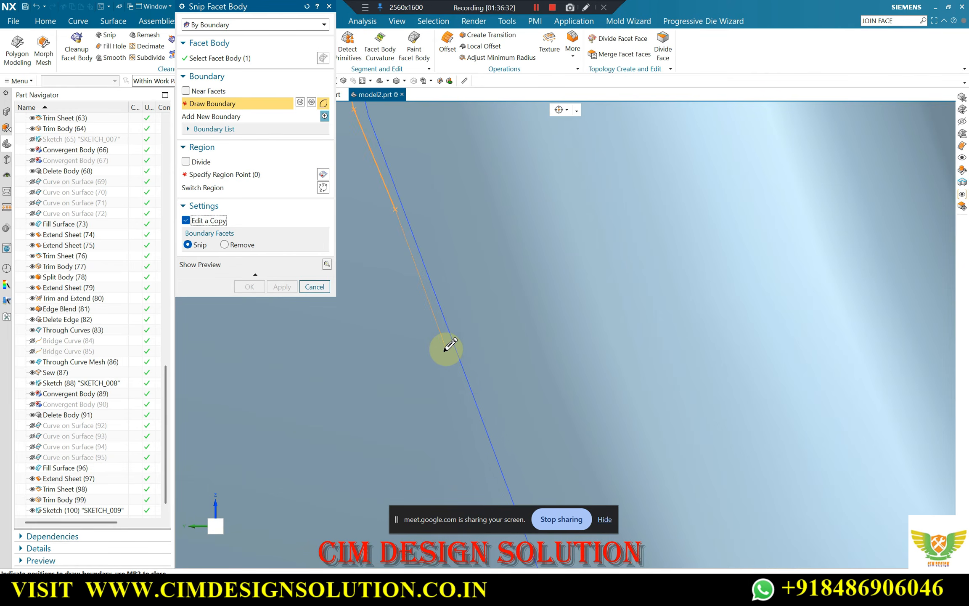
scroll(380, 216, down, 2)
scroll(454, 400, up, 2)
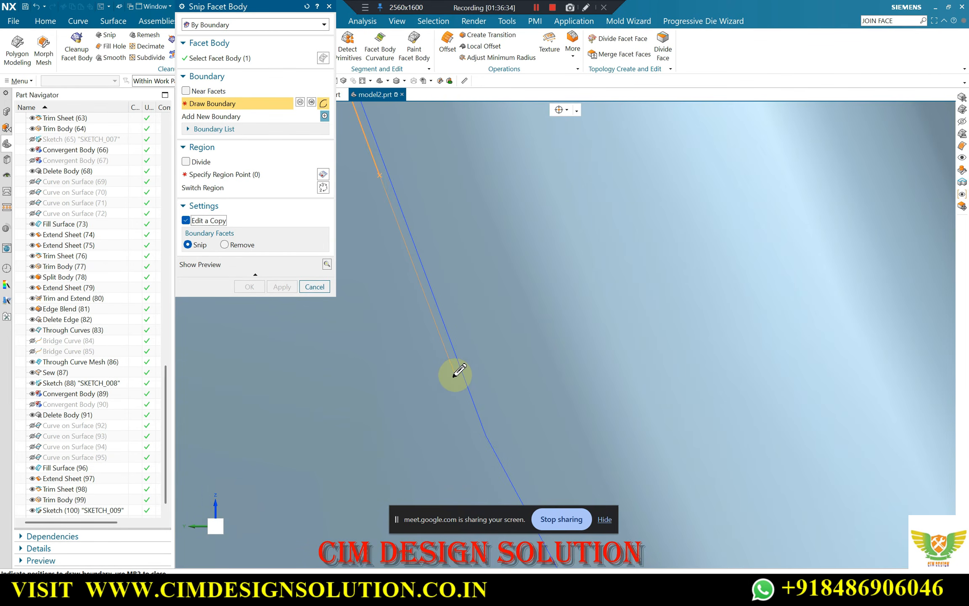
scroll(403, 254, down, 2)
scroll(467, 375, up, 2)
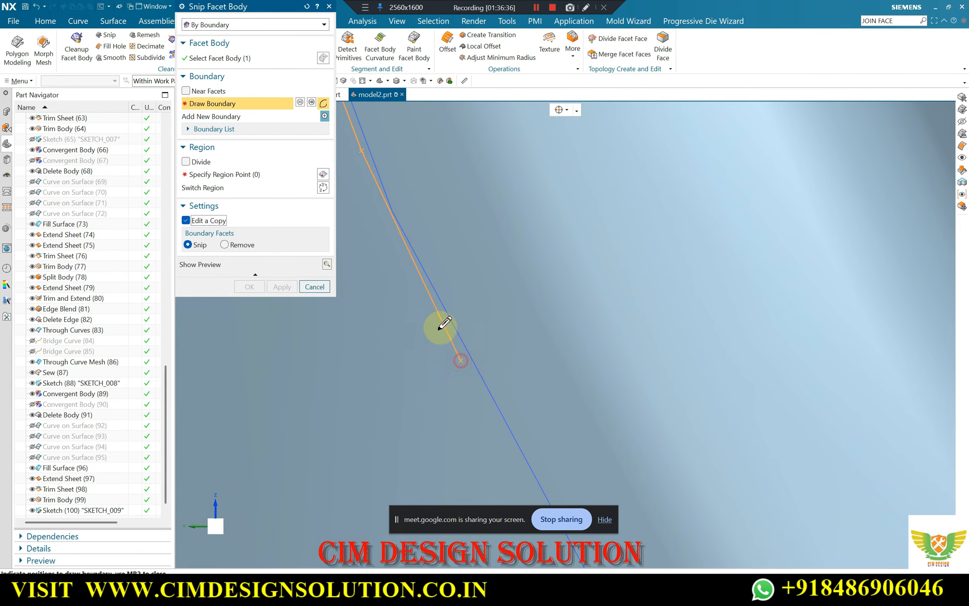
scroll(399, 268, down, 2)
scroll(435, 338, up, 2)
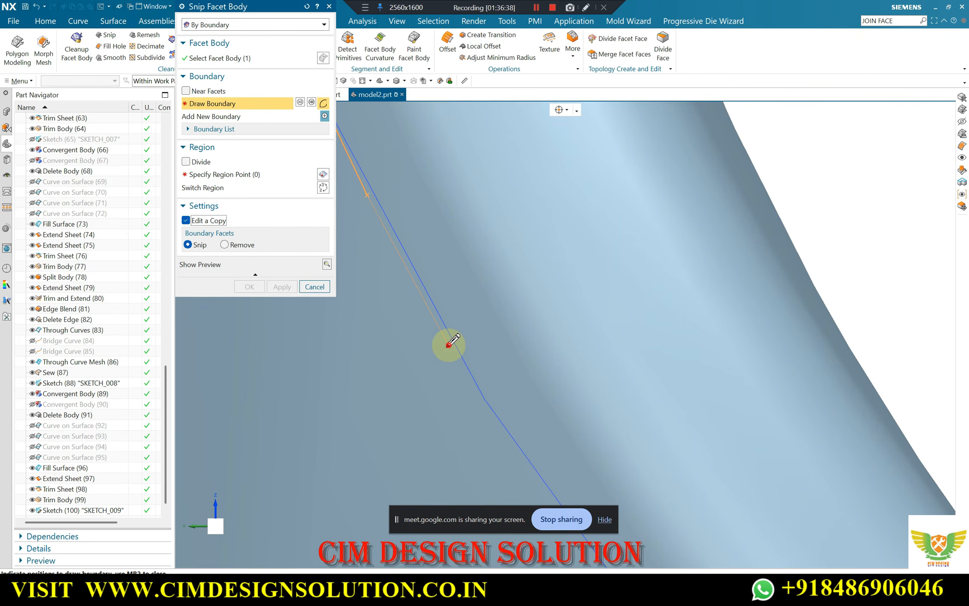
scroll(400, 270, down, 2)
scroll(457, 340, up, 2)
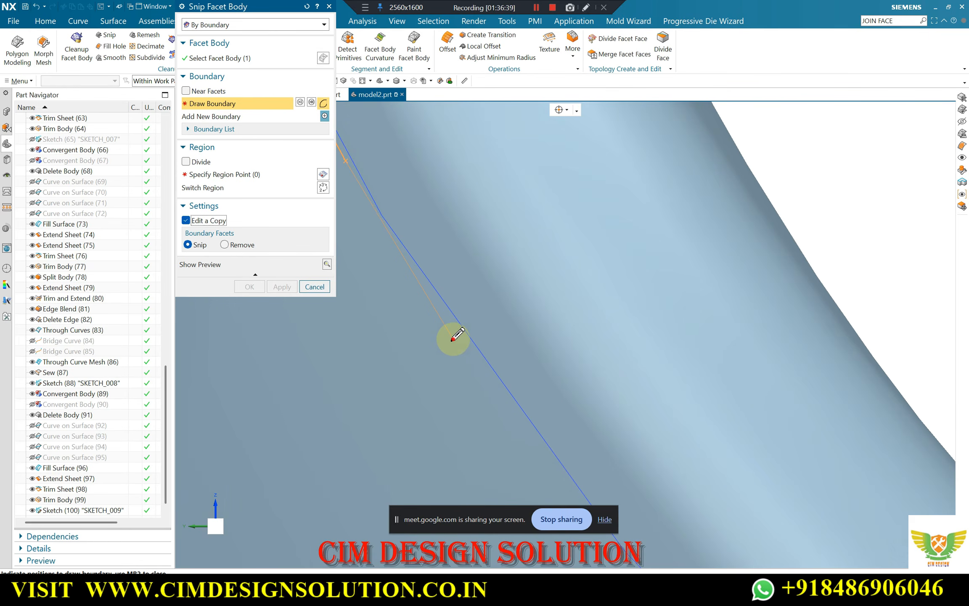
scroll(416, 269, down, 2)
scroll(486, 370, up, 2)
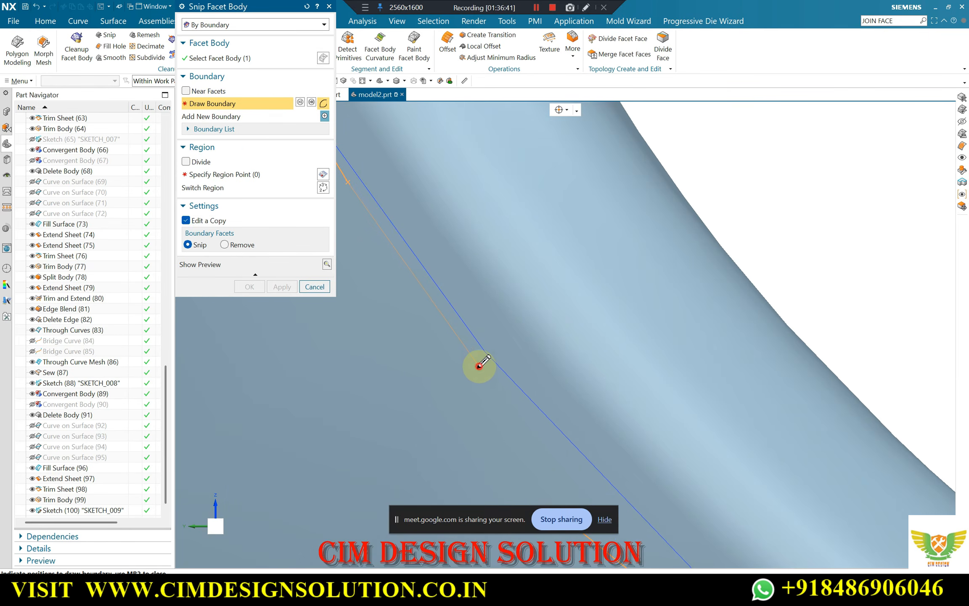
scroll(480, 365, down, 2)
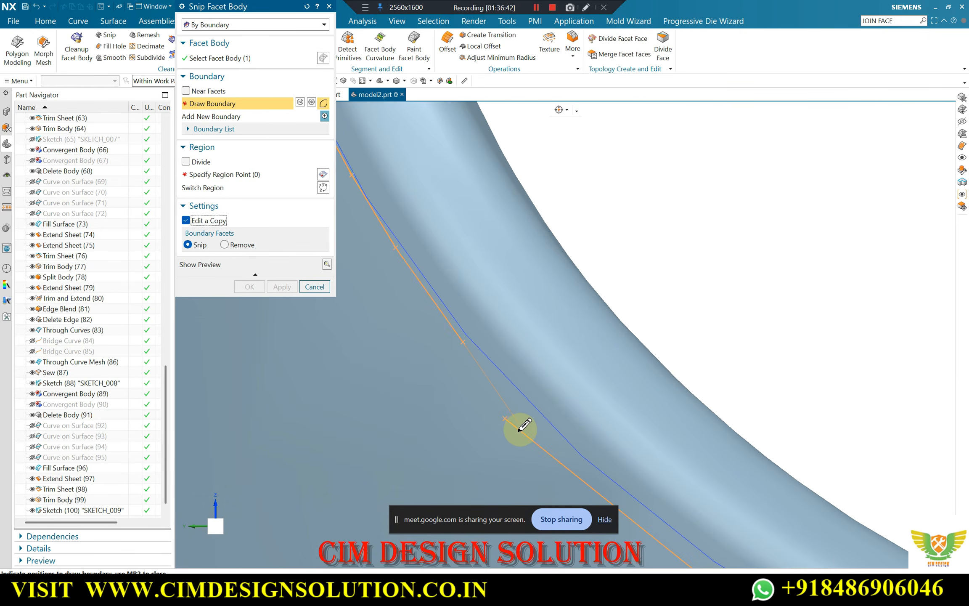
Specify the flat panel area left of the circular boundary as the region to keep and complete the snip
click(231, 175)
scroll(519, 264, down, 5)
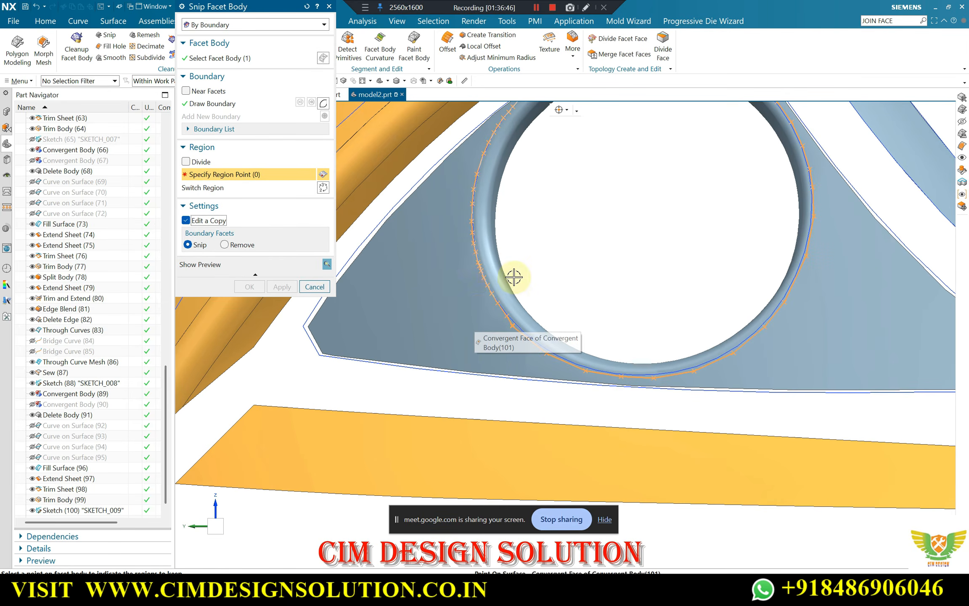
click(441, 279)
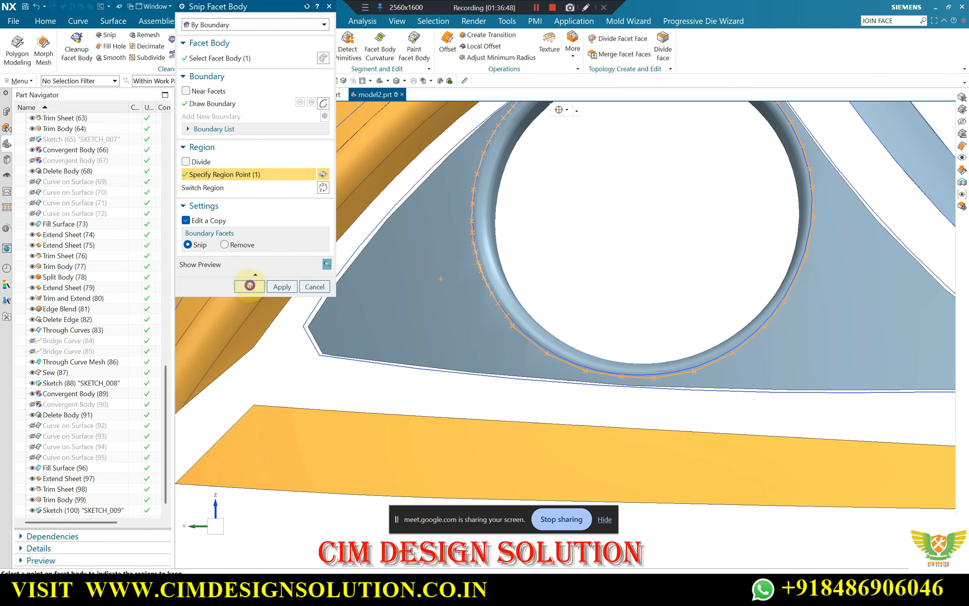
click(250, 286)
Delete the leftover facet body that overlaps the snipped flat triangular panel
scroll(537, 273, down, 3)
middle_drag(536, 273, 625, 126)
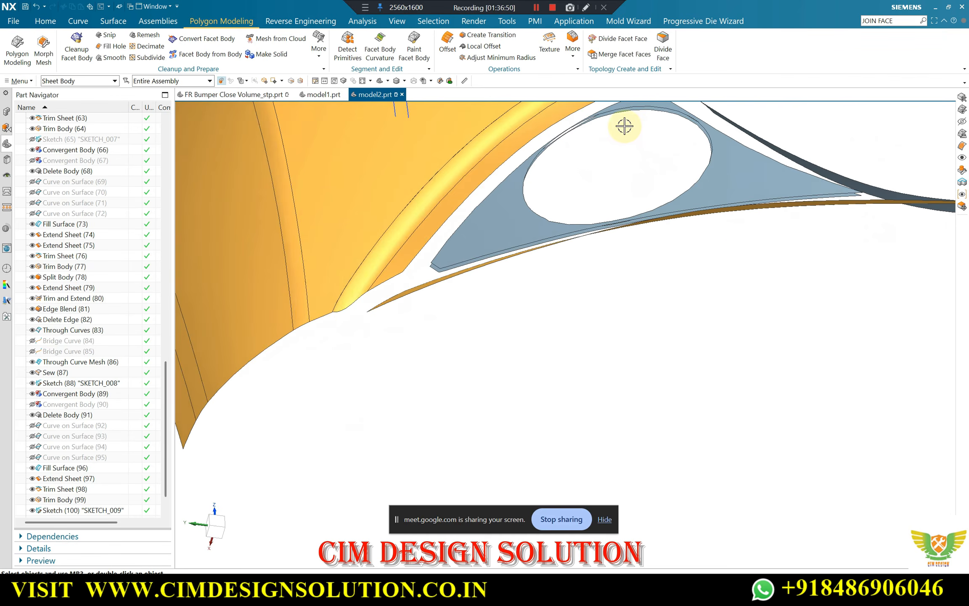
scroll(625, 126, up, 3)
click(42, 22)
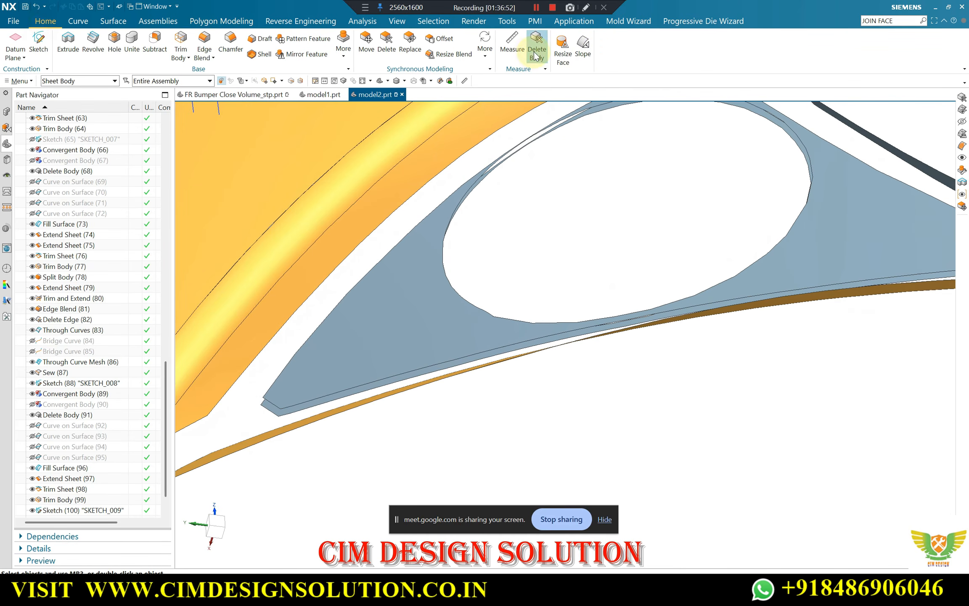
scroll(576, 214, down, 2)
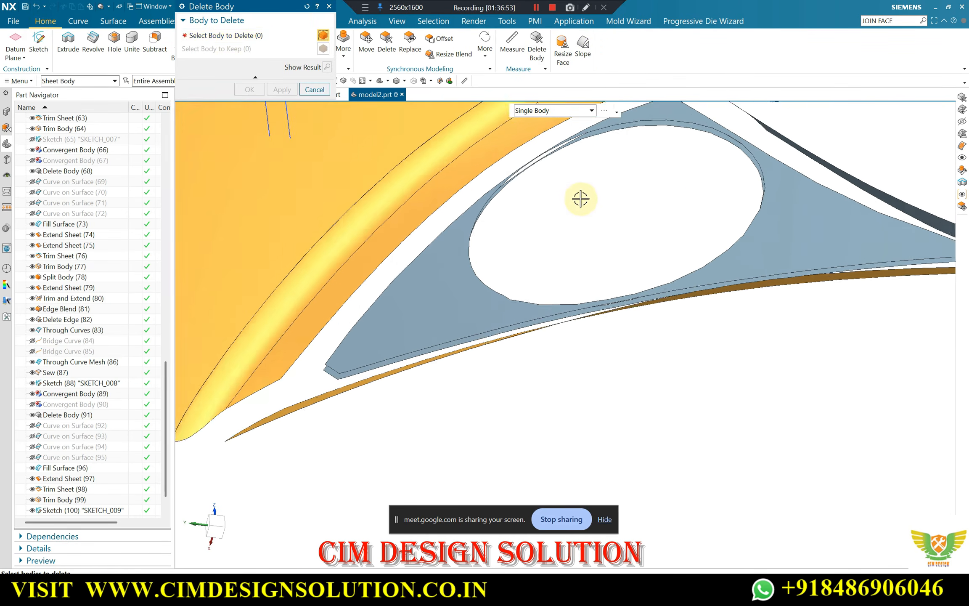
scroll(610, 131, up, 3)
click(596, 167)
scroll(573, 202, down, 2)
middle_click(572, 201)
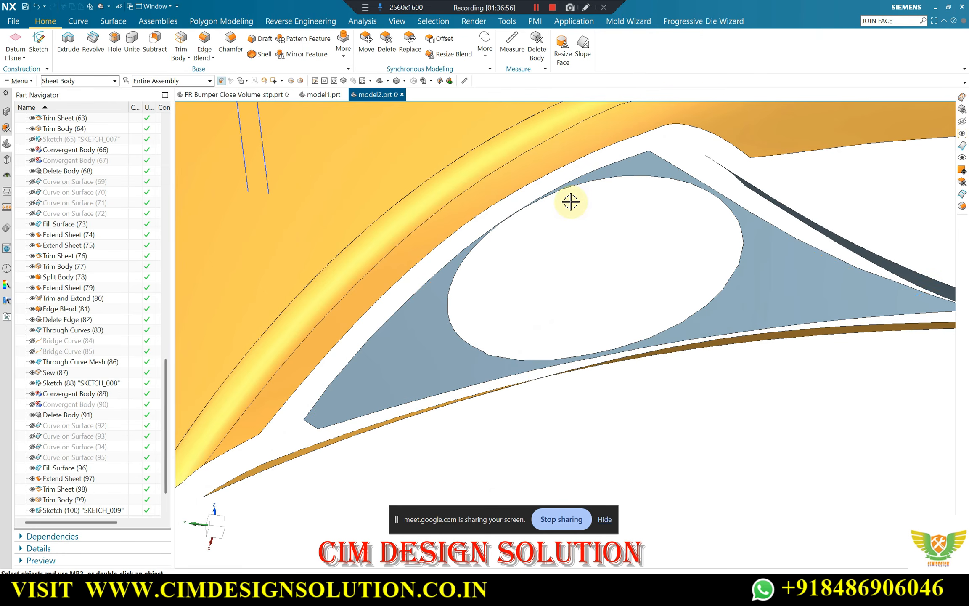
Make the blue curved strip beside the triangular panel inherit the object display of the large orange bumper surface
scroll(571, 201, down, 3)
middle_drag(612, 206, 644, 201)
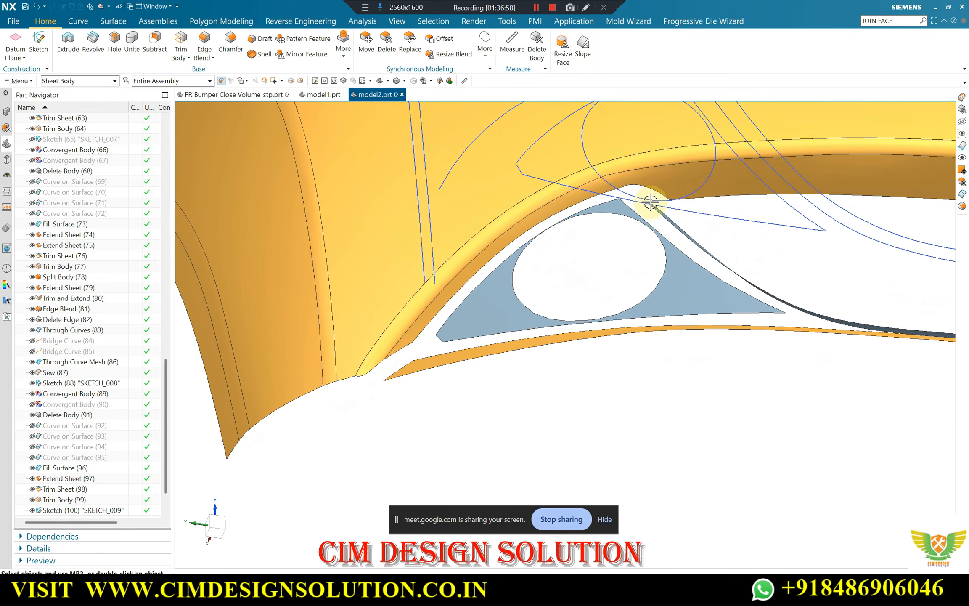
scroll(648, 202, down, 3)
middle_drag(559, 255, 557, 280)
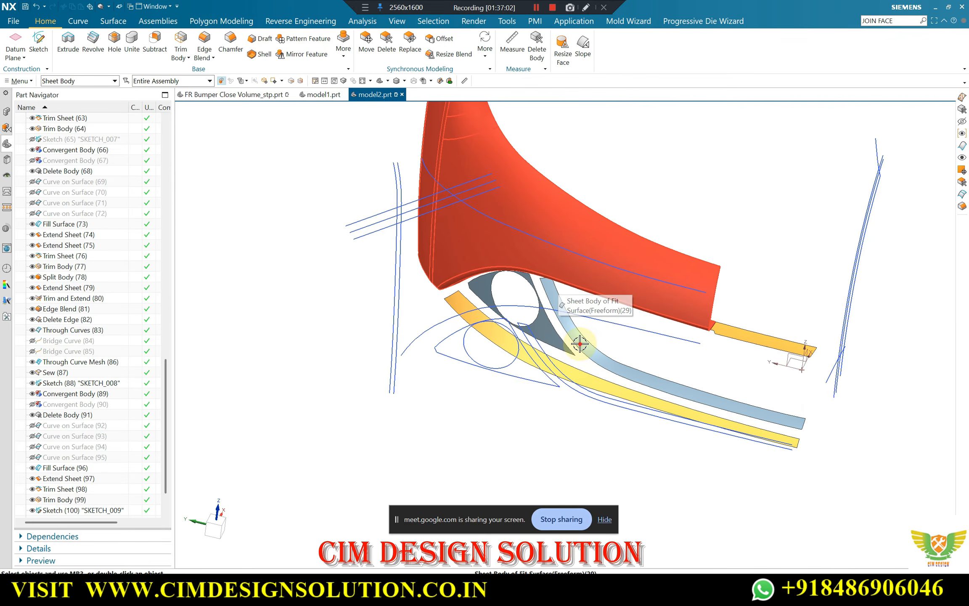
key(ctrl+j)
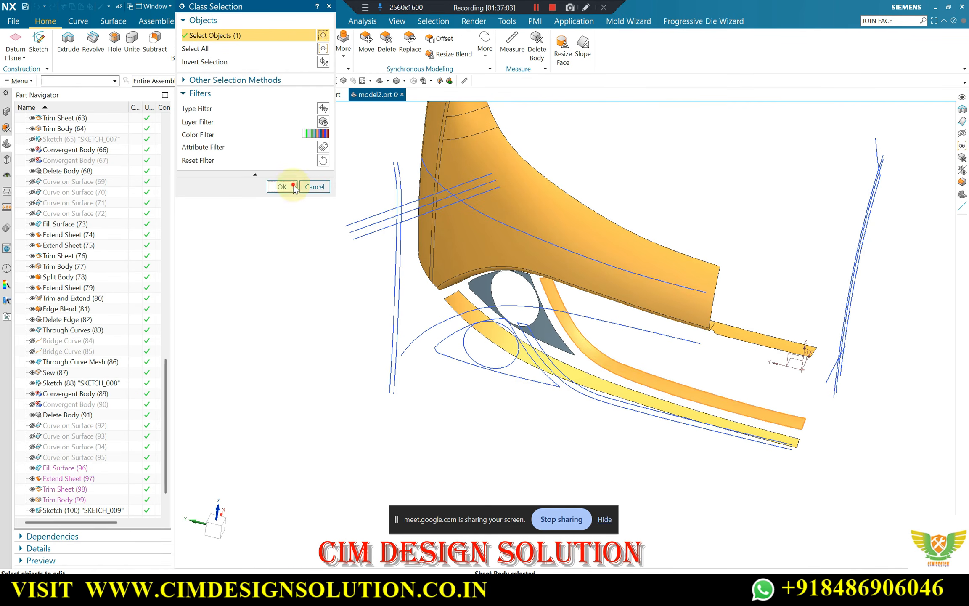
click(282, 186)
click(248, 263)
click(513, 191)
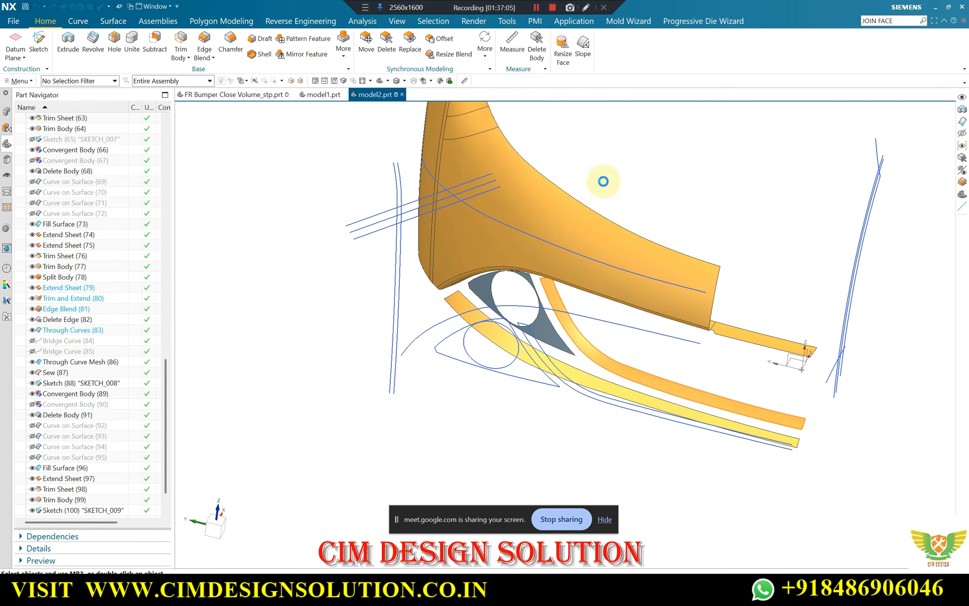
Fit a freeform surface to the snipped triangular facet body using the best-fit direction
middle_drag(605, 181, 512, 255)
scroll(512, 255, up, 6)
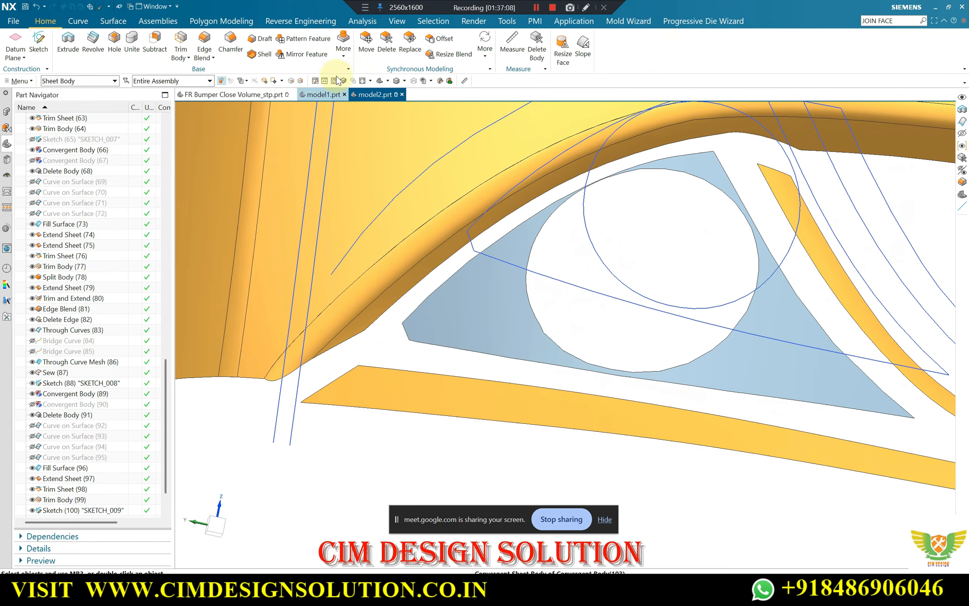
click(120, 23)
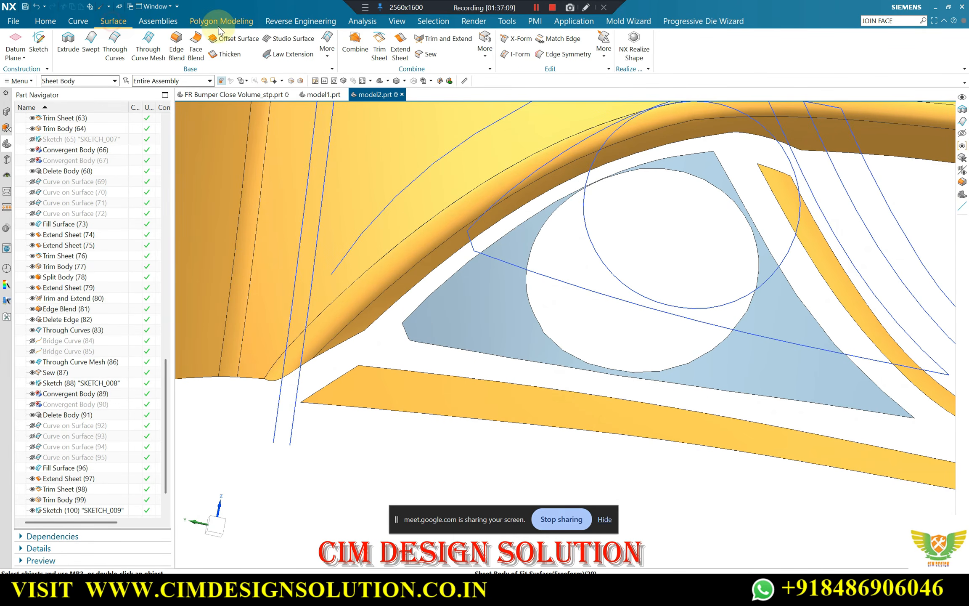
click(301, 21)
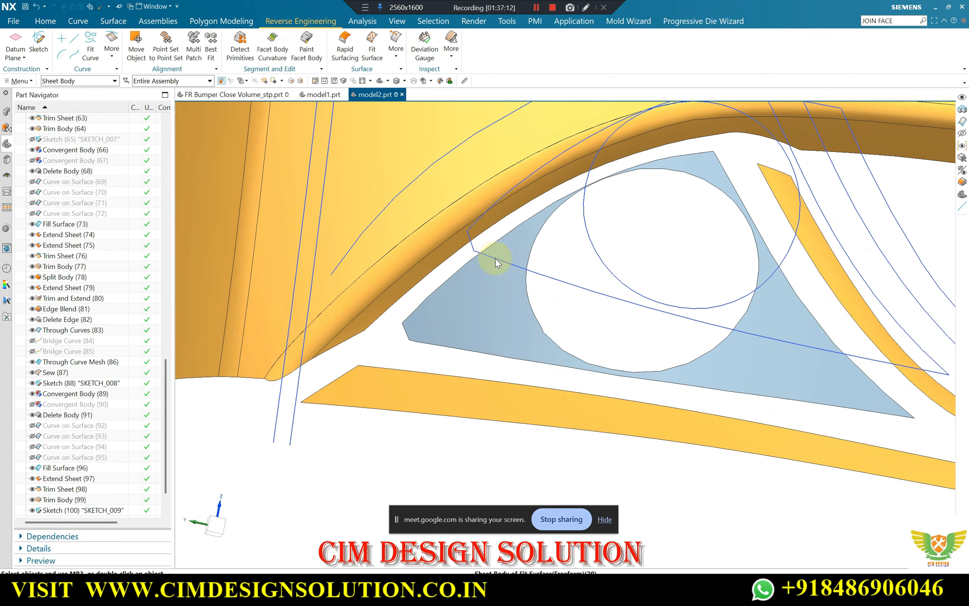
double_click(485, 295)
middle_drag(484, 296, 688, 227)
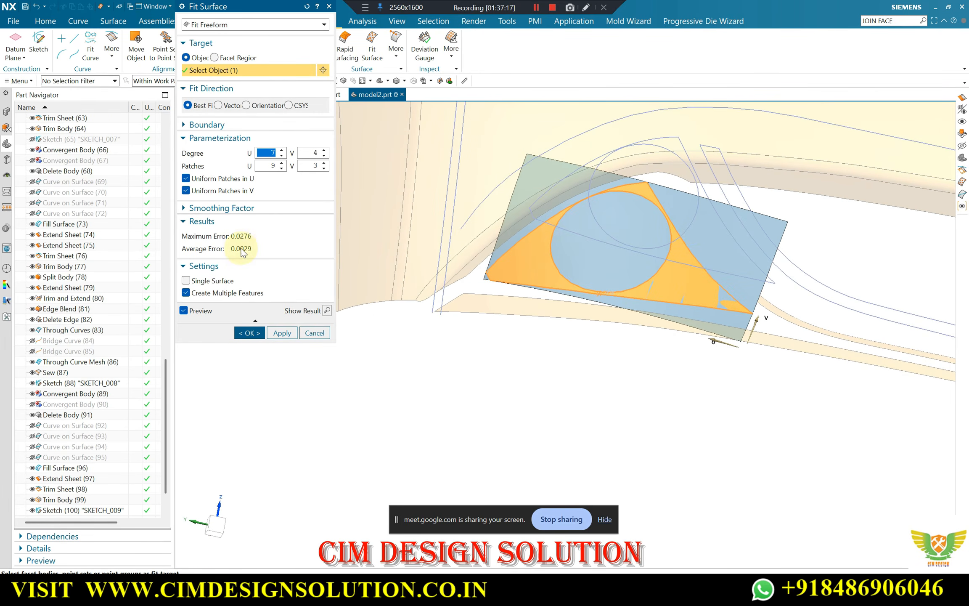
click(249, 333)
Extend all four edges of the fitted rectangular sheet by 10 mm with natural curvature
scroll(603, 214, up, 3)
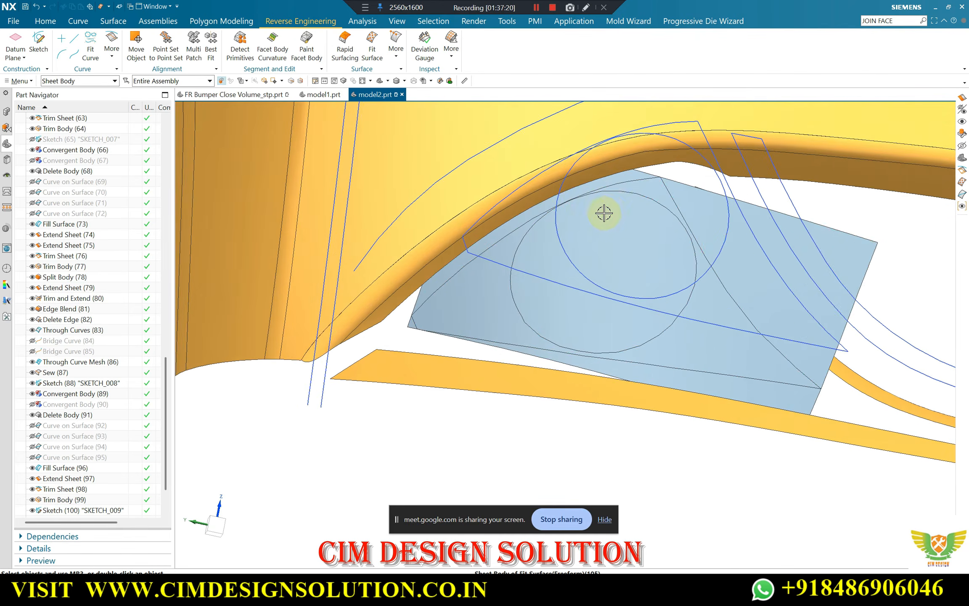
scroll(604, 214, down, 3)
click(113, 23)
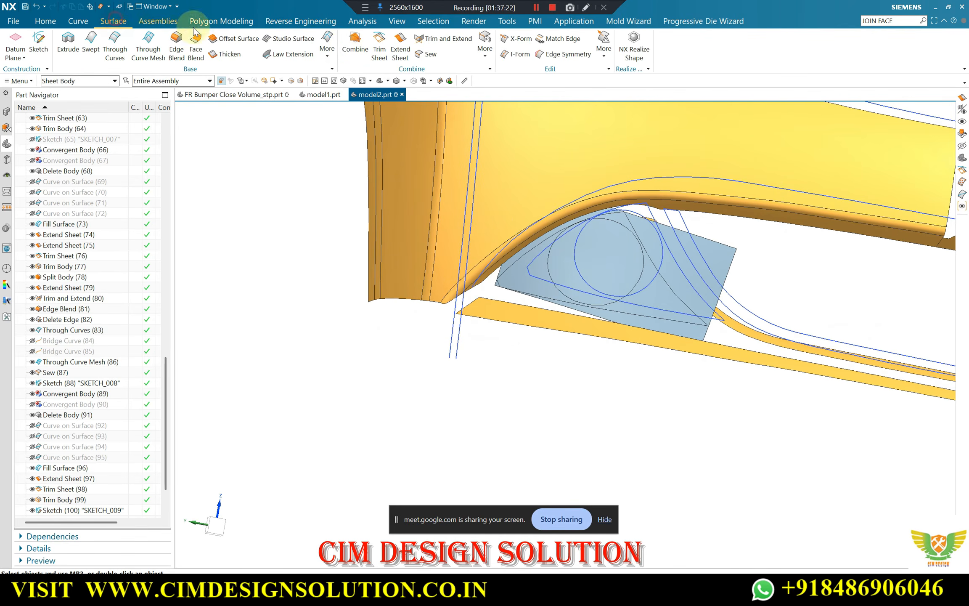
scroll(661, 225, up, 1)
click(662, 225)
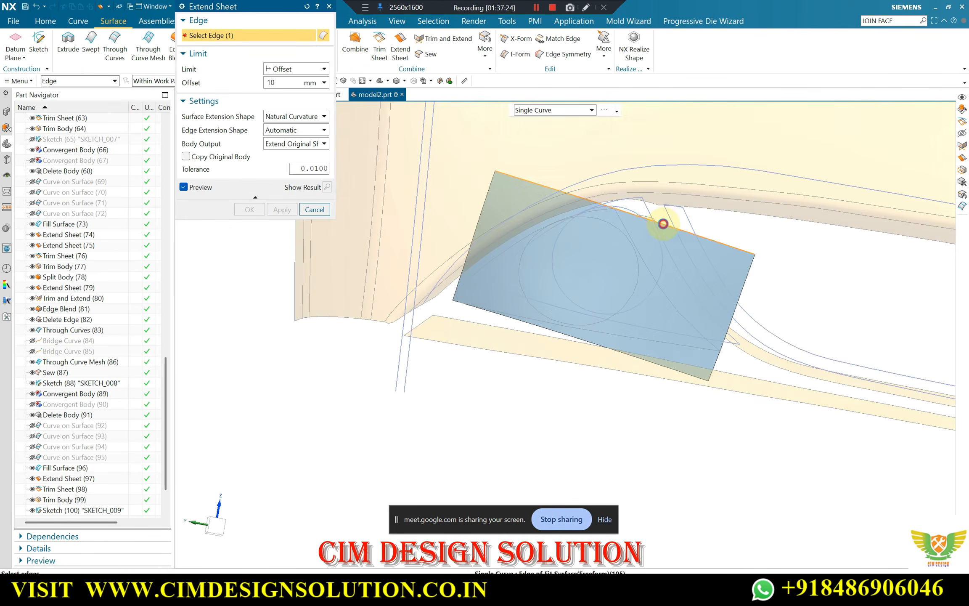
click(731, 316)
click(561, 332)
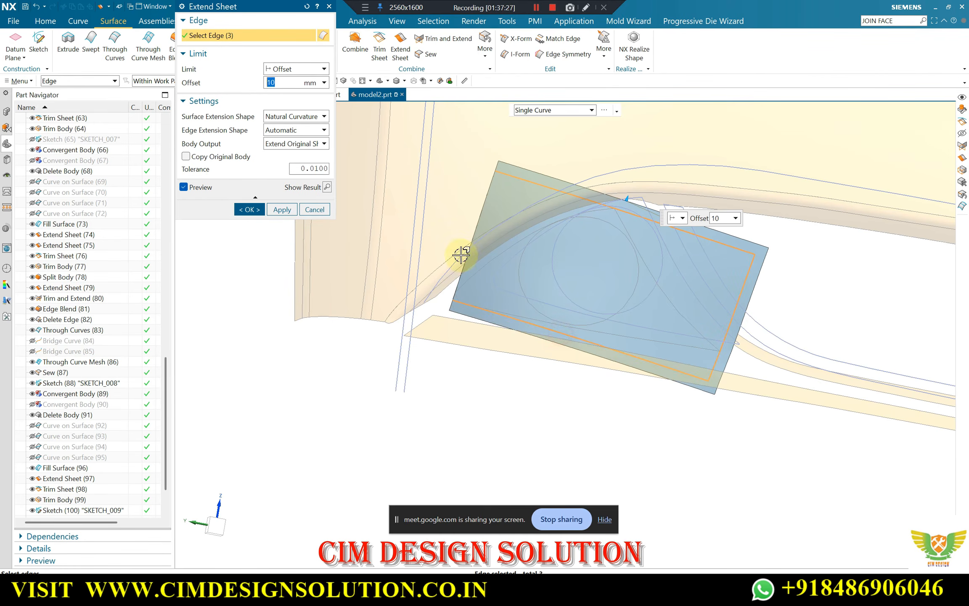
click(482, 209)
click(249, 210)
Set up a sheet trim on the extended sheet, taking the right and upper-left curves of the triangular sketch outline as boundaries
middle_drag(260, 199, 584, 239)
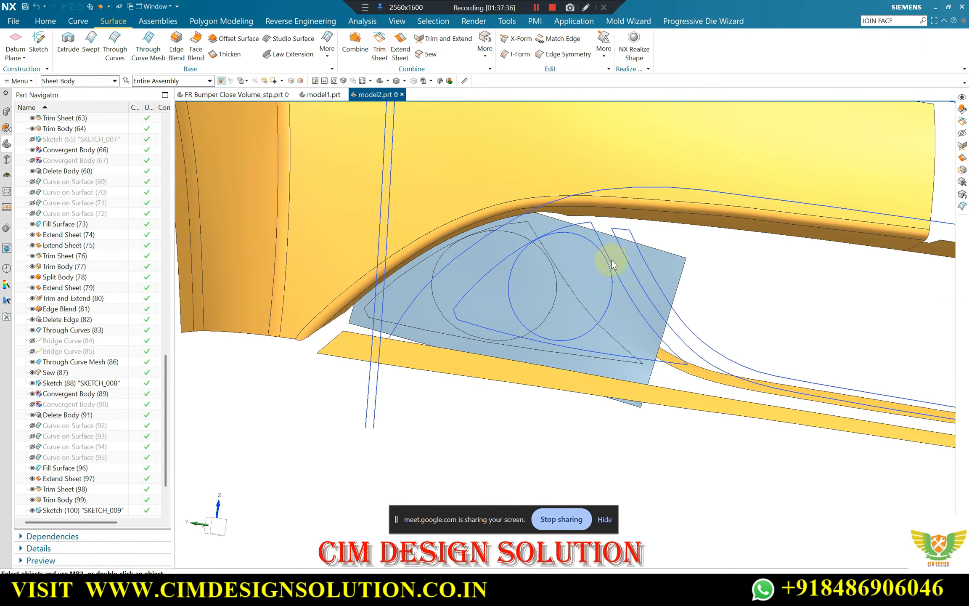
click(661, 258)
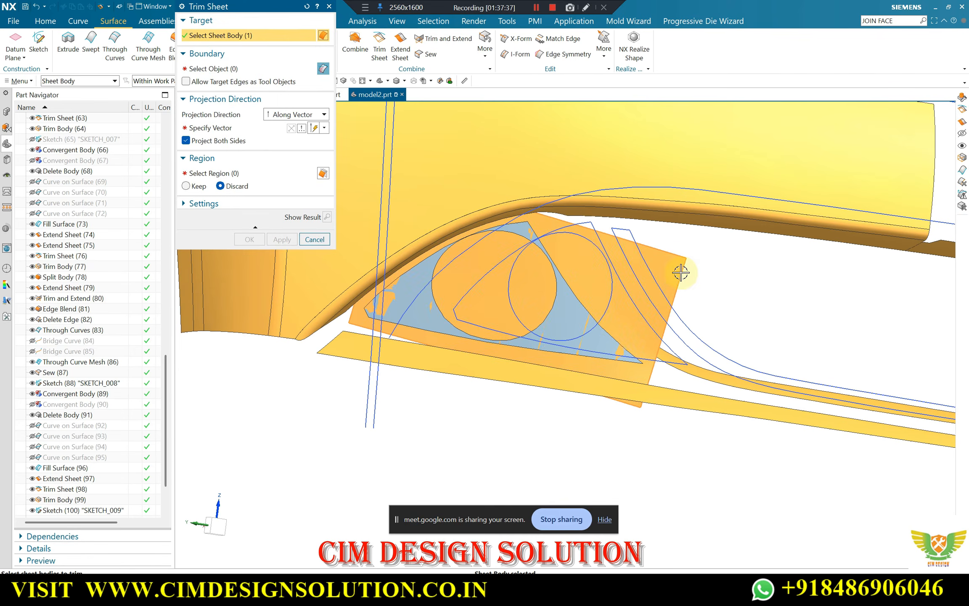
scroll(655, 266, down, 2)
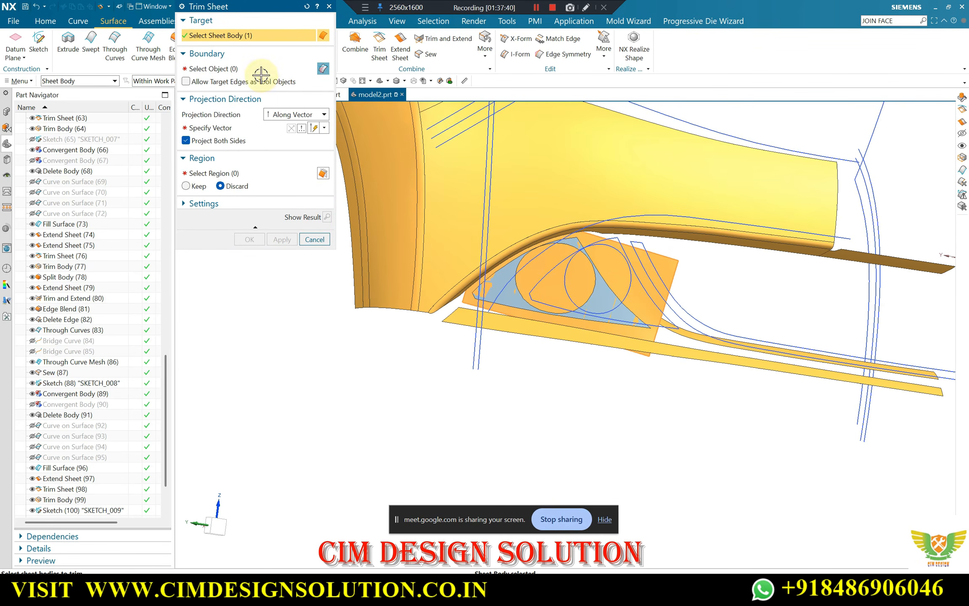
click(227, 68)
scroll(547, 219, up, 5)
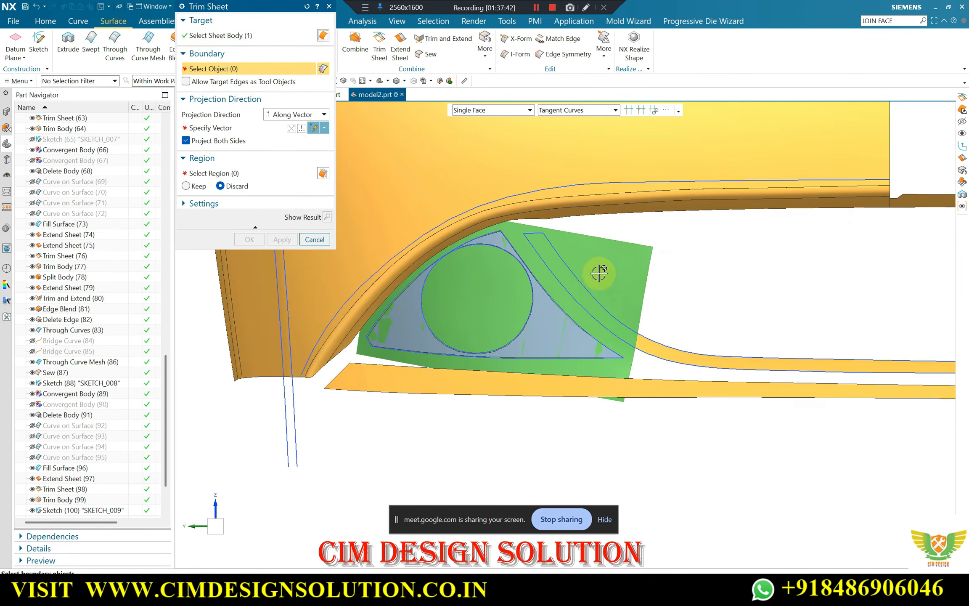
scroll(499, 225, up, 2)
click(474, 218)
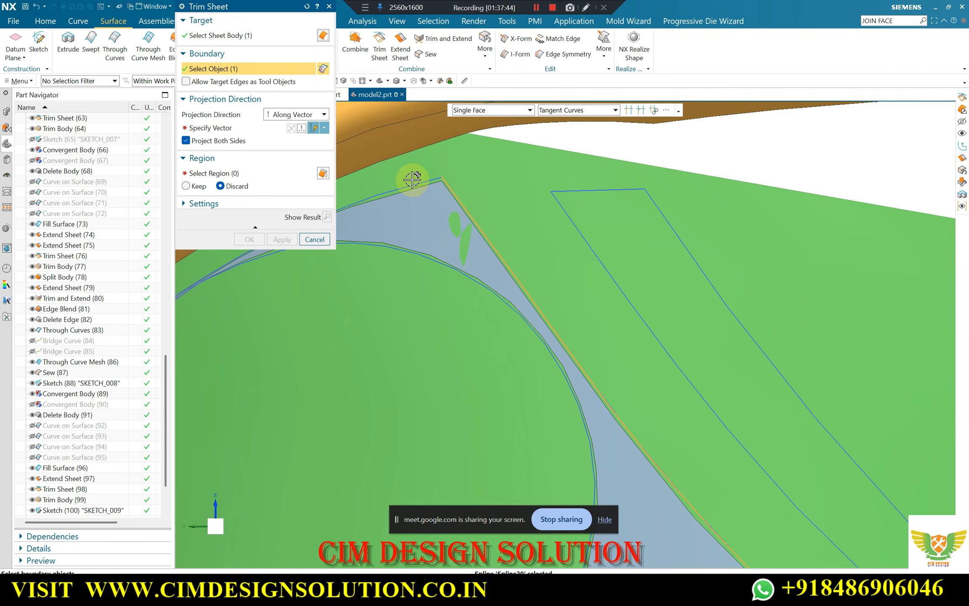
click(412, 185)
Complete the trim boundary with the short left corner line and the lower curve of the triangular sketch outline
scroll(620, 188, down, 4)
scroll(397, 328, up, 6)
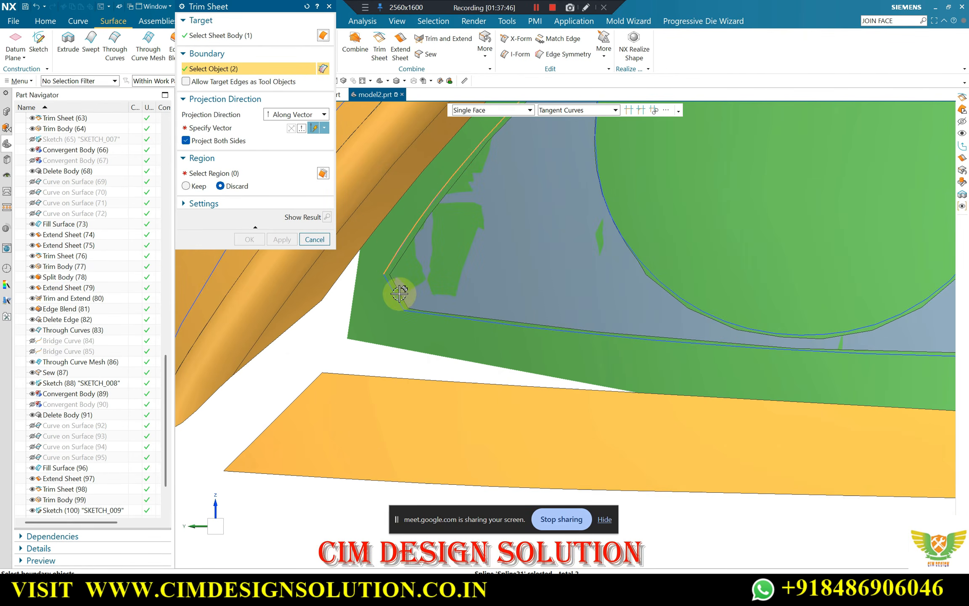
click(393, 293)
click(439, 315)
scroll(341, 310, down, 4)
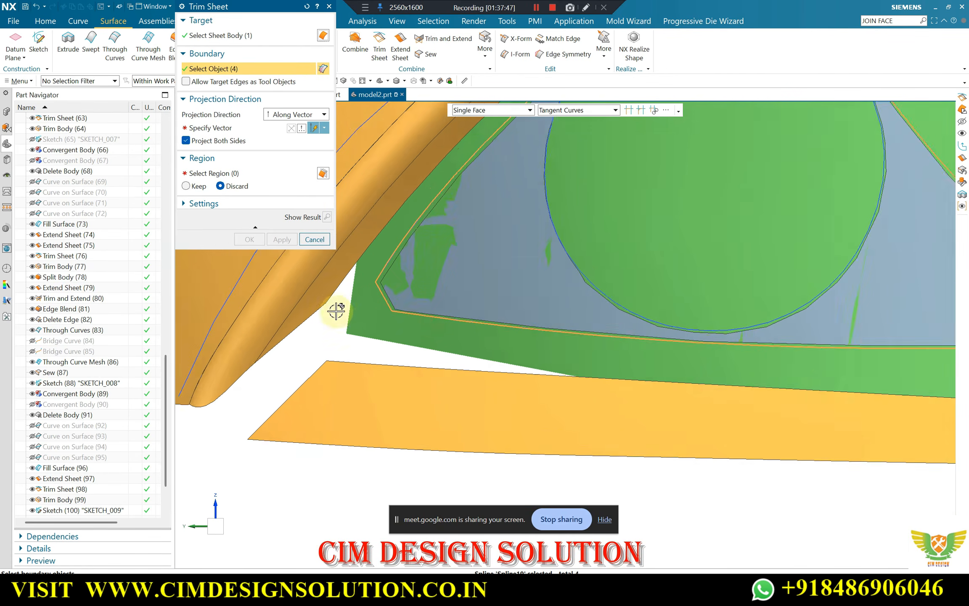
scroll(734, 329, up, 3)
scroll(735, 314, down, 3)
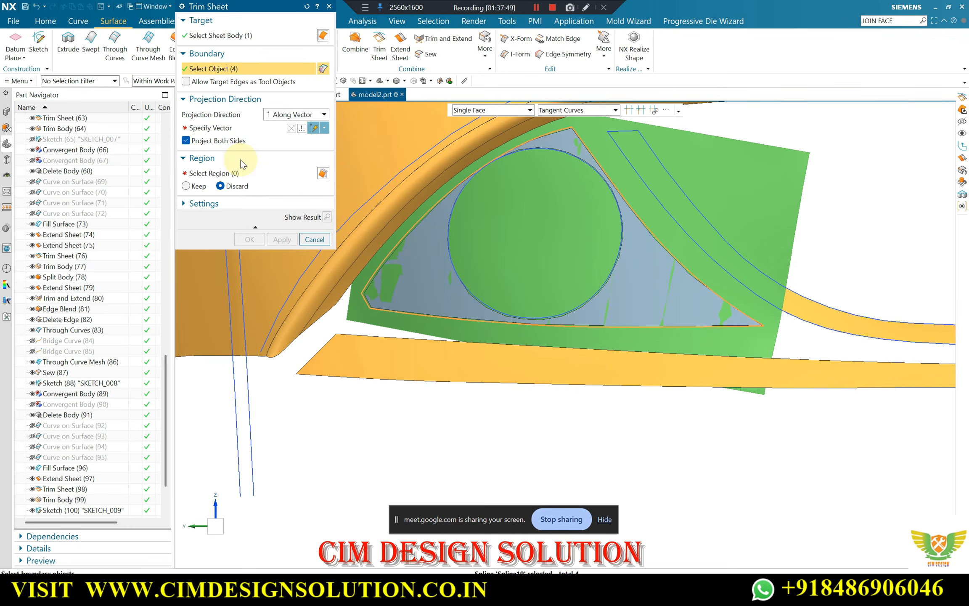
Specify the projection vector and trim the sheet, discarding the region outside the triangular outline
click(211, 127)
click(565, 335)
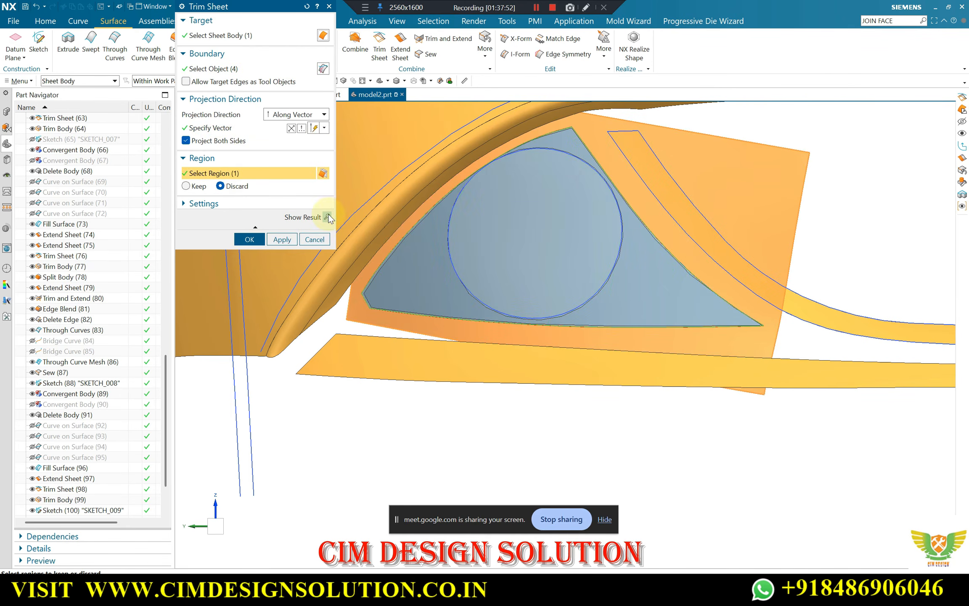
click(326, 217)
click(249, 239)
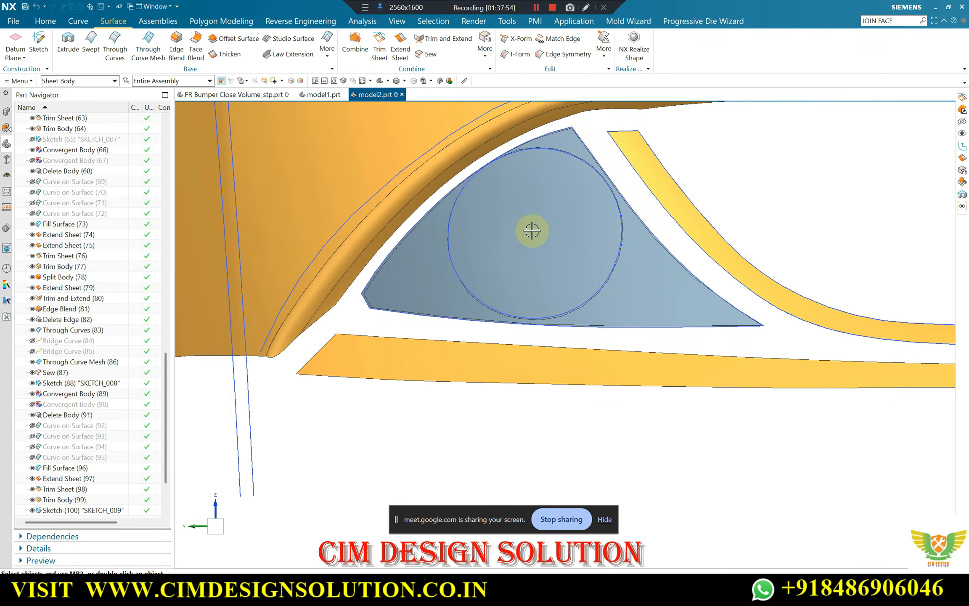
Move only the triangular convergent facet body to layer 10, leaving the overlapping trimmed sheet out of the selection
scroll(525, 229, down, 3)
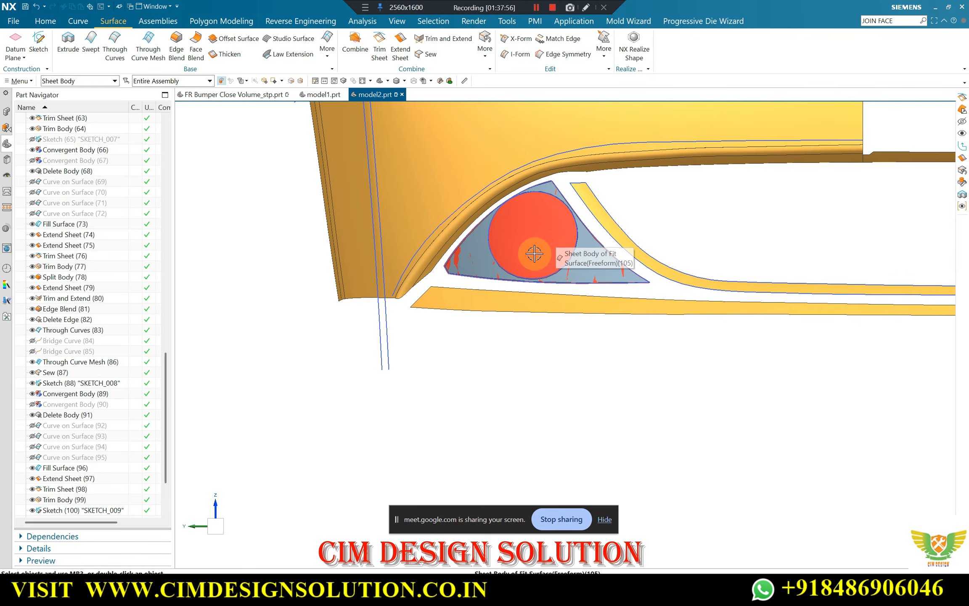
key(ctrl+j)
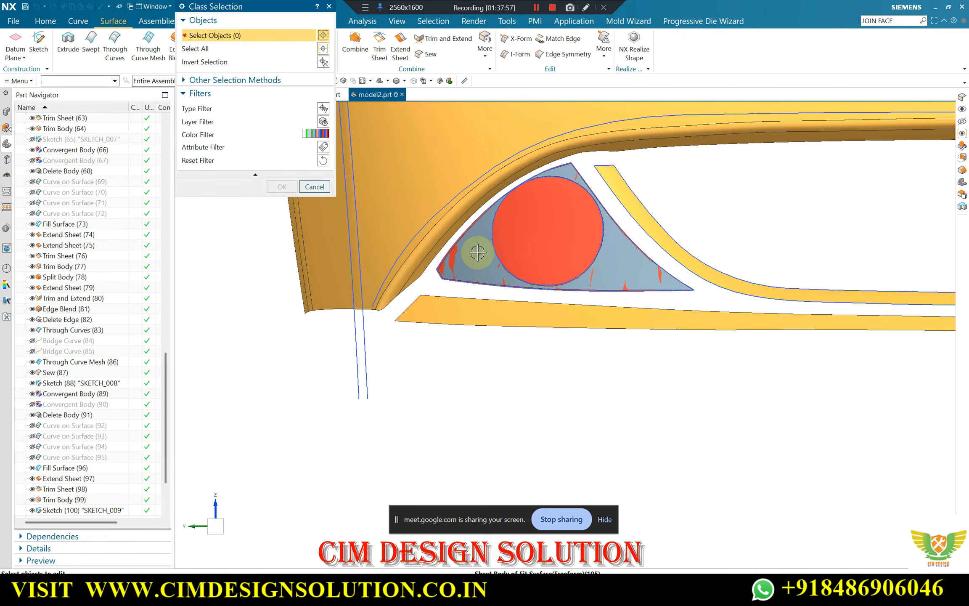
scroll(446, 270, up, 3)
scroll(506, 275, down, 2)
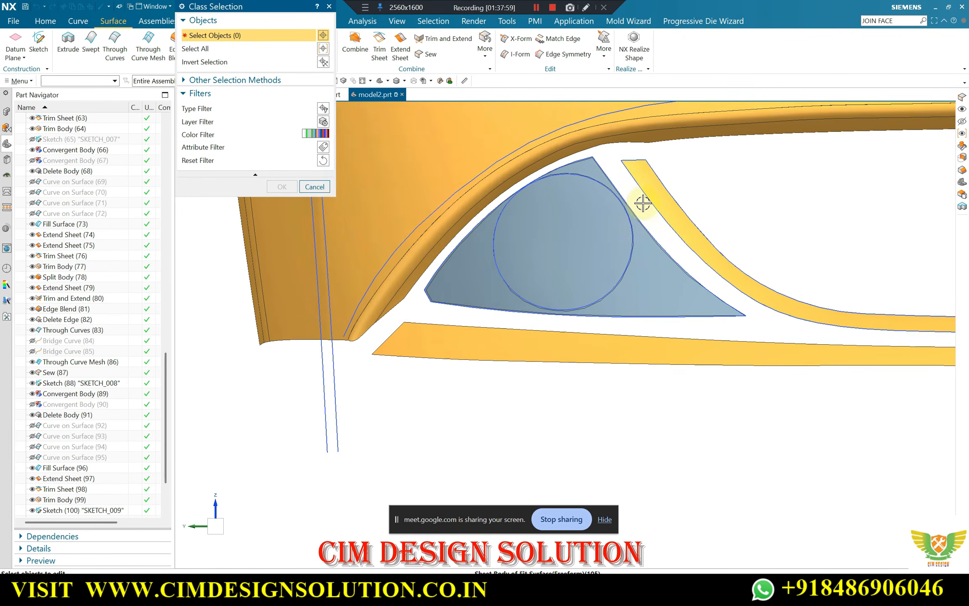
scroll(640, 277, up, 3)
scroll(610, 305, down, 3)
middle_drag(610, 304, 547, 307)
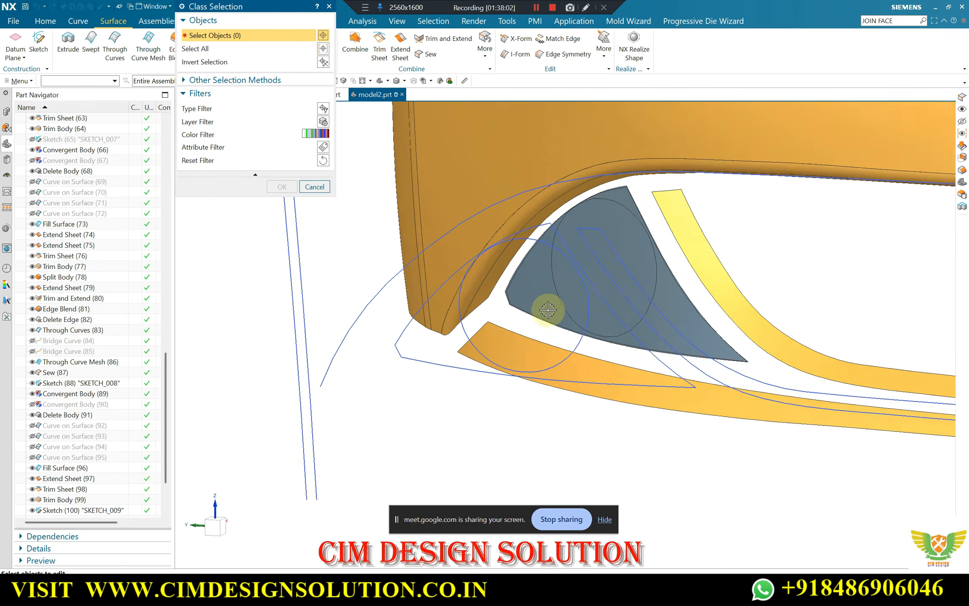
scroll(503, 288, up, 4)
click(514, 279)
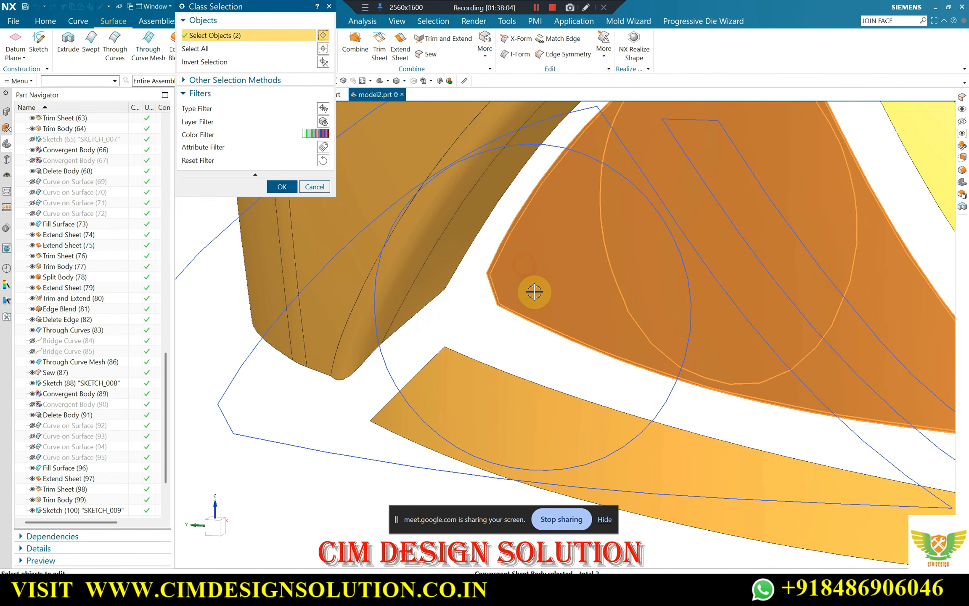
shift+click(490, 269)
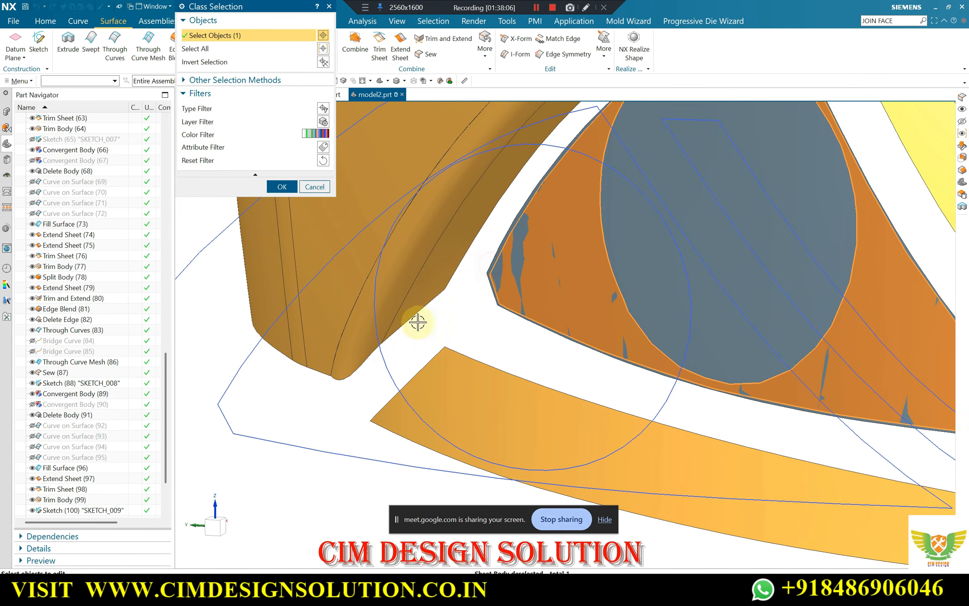
scroll(419, 322, down, 3)
key(F8)
middle_click(602, 259)
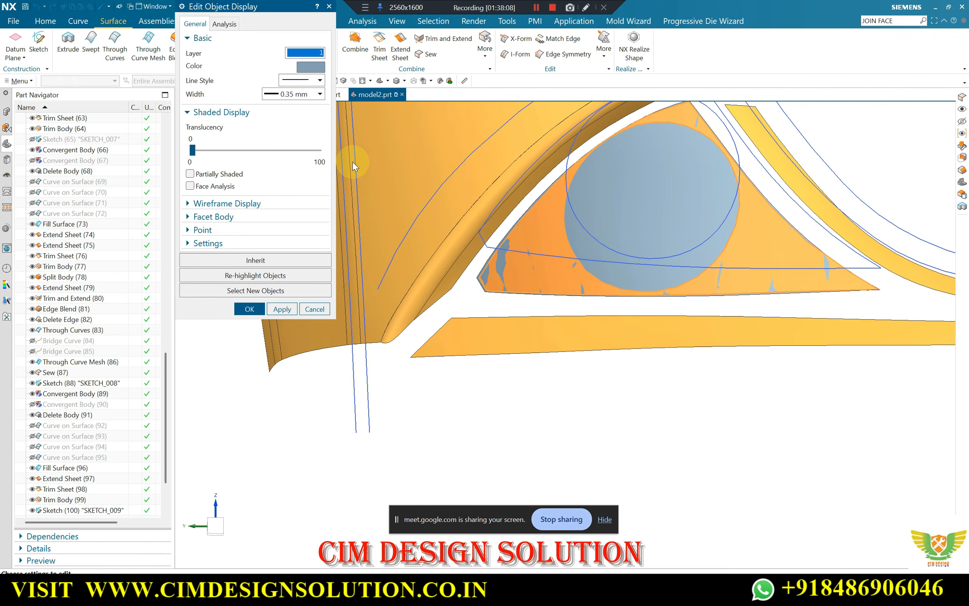
text(10)
key(Return)
Try to delete the short left corner edge of the trimmed triangular sheet with Delete Edge
middle_drag(352, 161, 575, 215)
scroll(532, 230, up, 3)
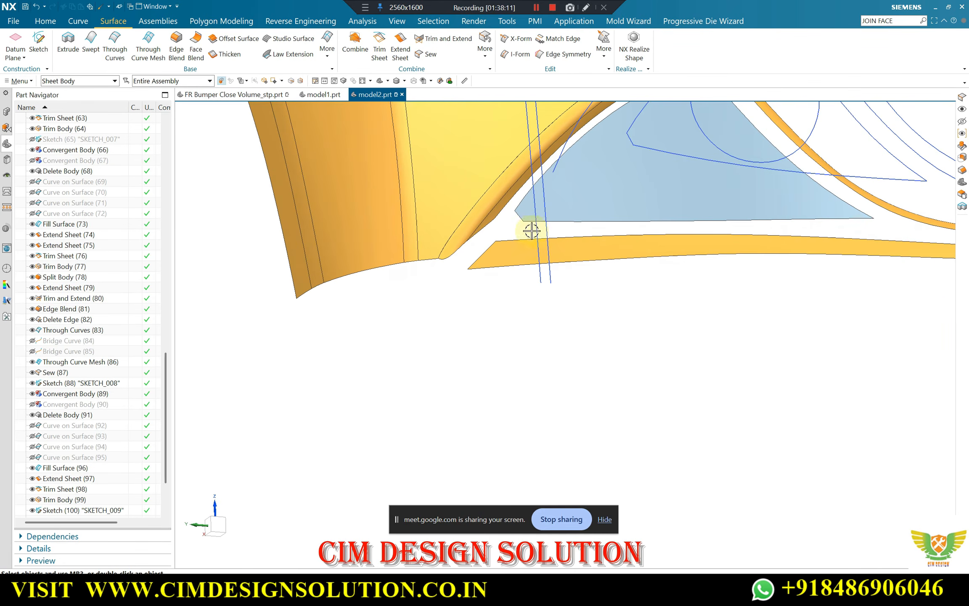
click(485, 45)
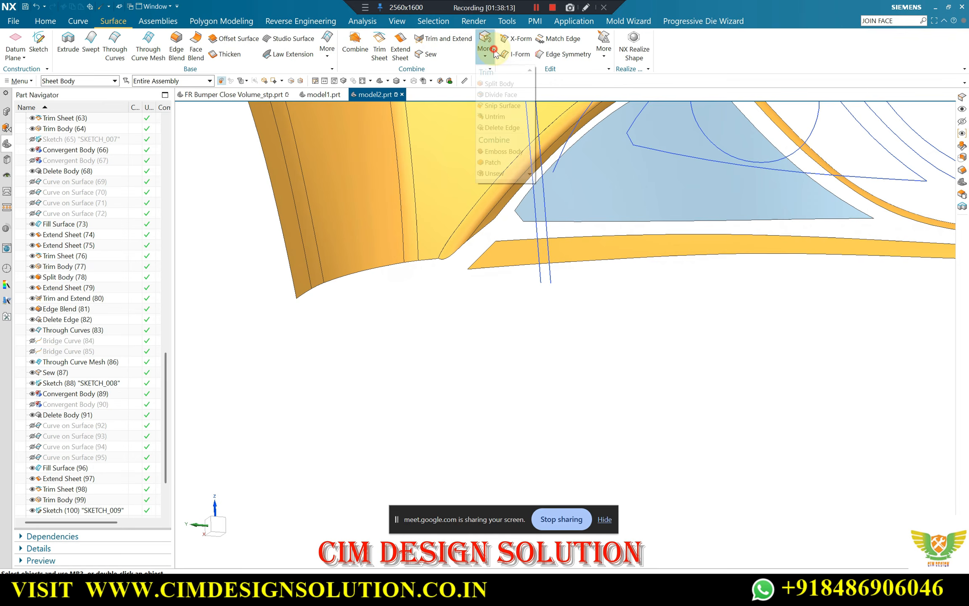
click(506, 128)
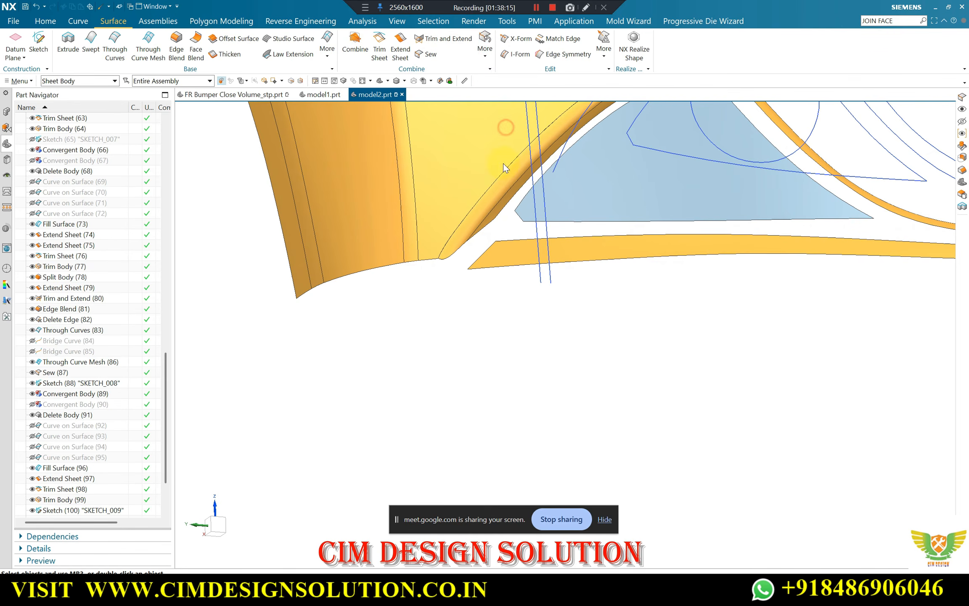
scroll(518, 216, up, 1)
click(519, 216)
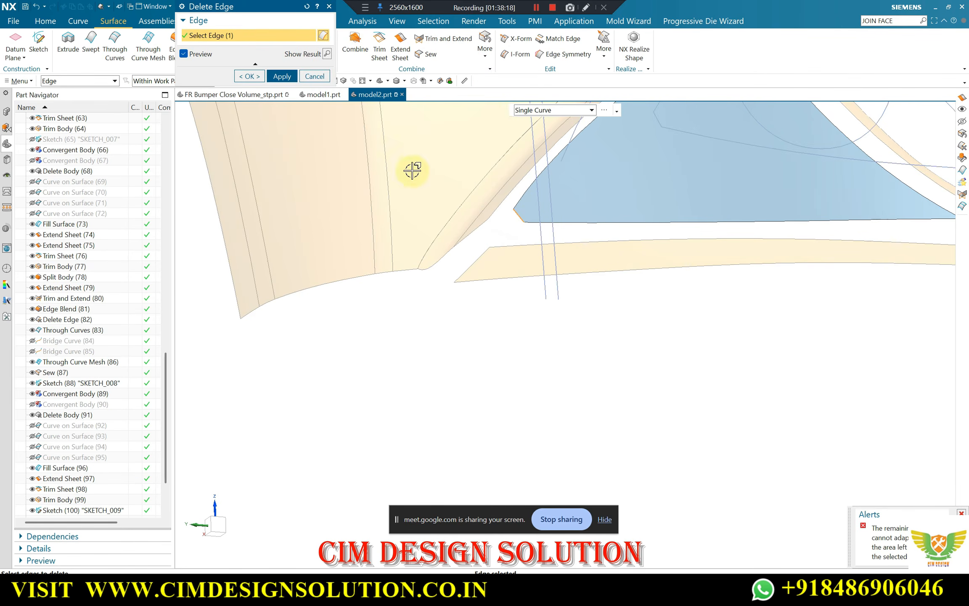
Extend the short left corner edge of the triangular sheet by a 10 mm offset with Extend Sheet
click(400, 42)
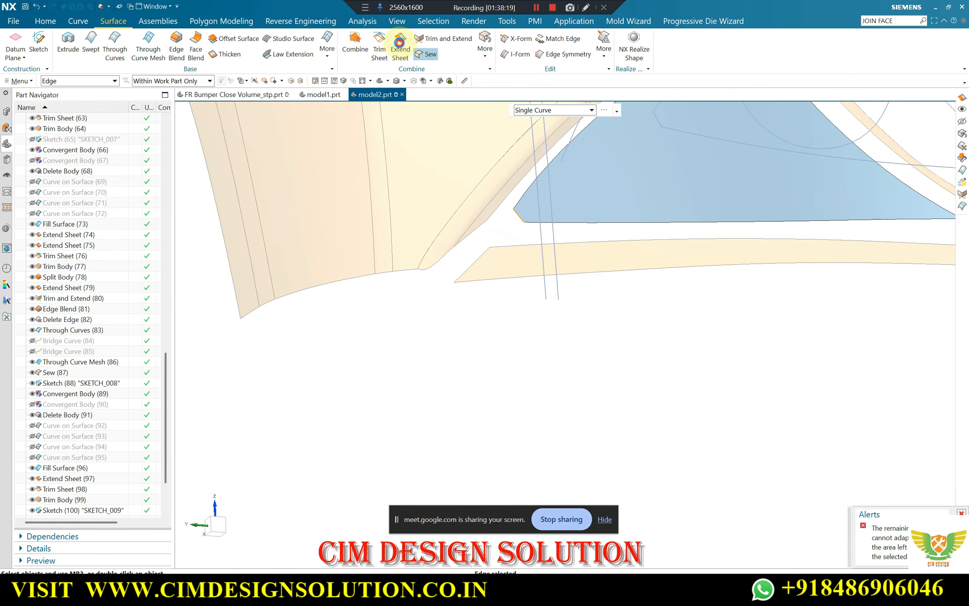
click(520, 215)
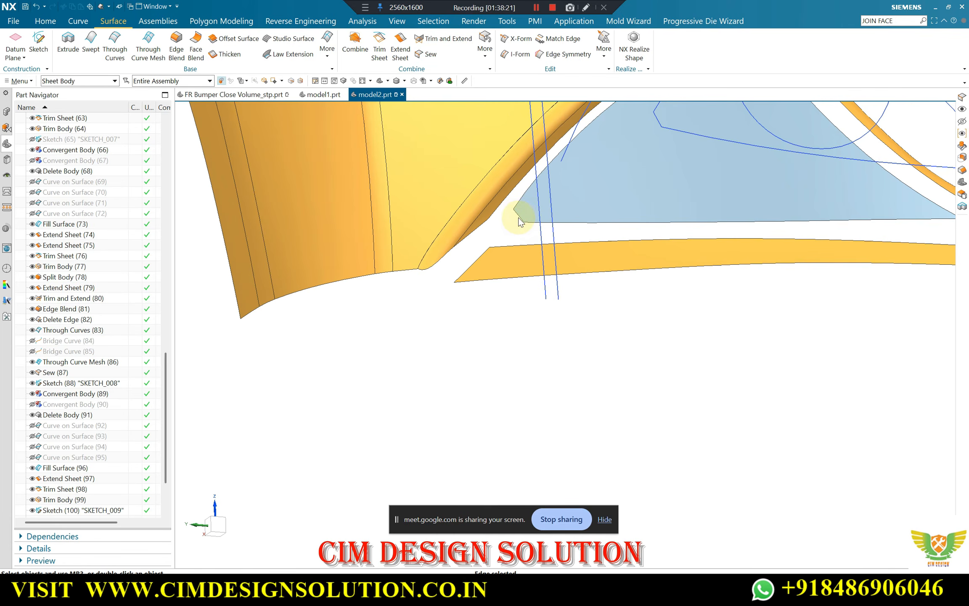
scroll(521, 229, up, 3)
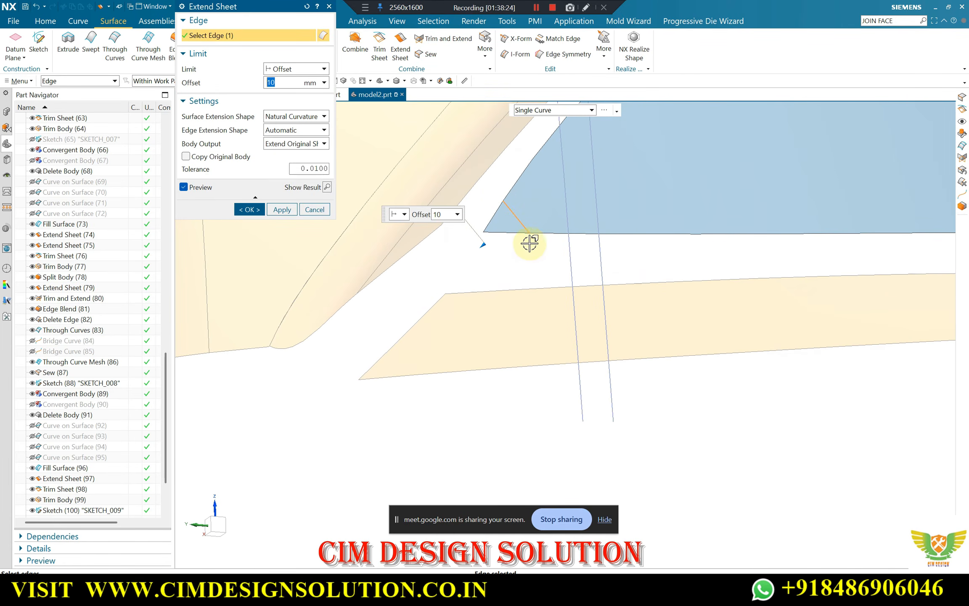
click(251, 210)
Show the hidden solid bumper body together with the rebuilt sheets
middle_drag(462, 227, 576, 170)
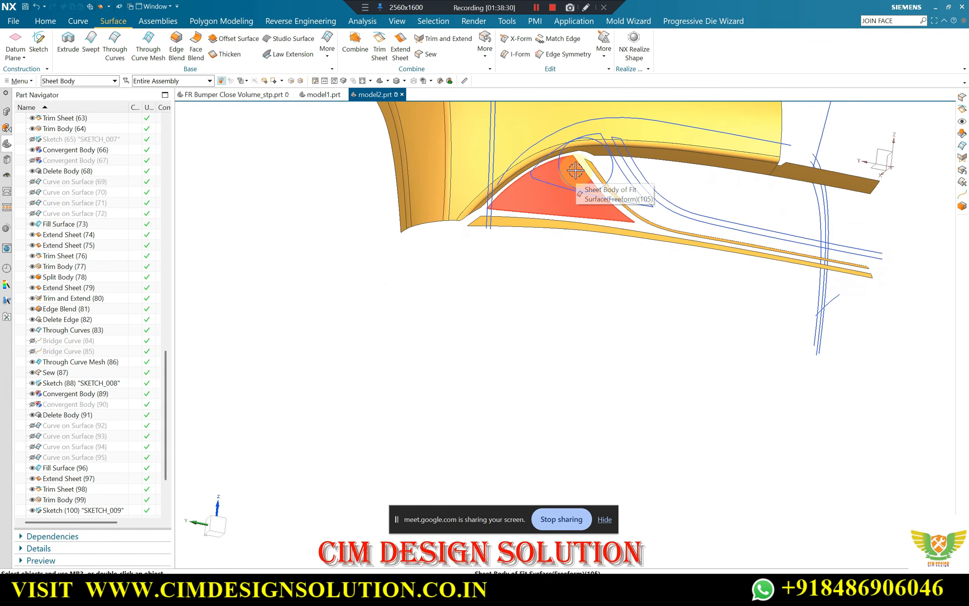
key(ctrl+shift+k)
click(494, 231)
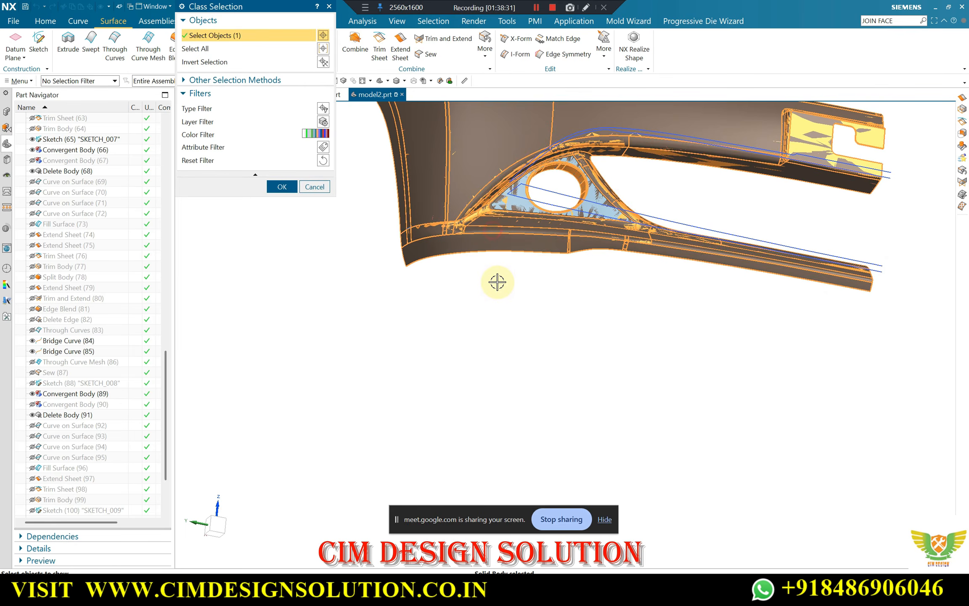
middle_click(497, 282)
Examine how closely the triangular sheet follows the solid bumper around the round opening
middle_drag(522, 291, 516, 328)
middle_drag(479, 219, 548, 218)
scroll(550, 203, up, 2)
scroll(550, 204, up, 2)
scroll(525, 266, down, 3)
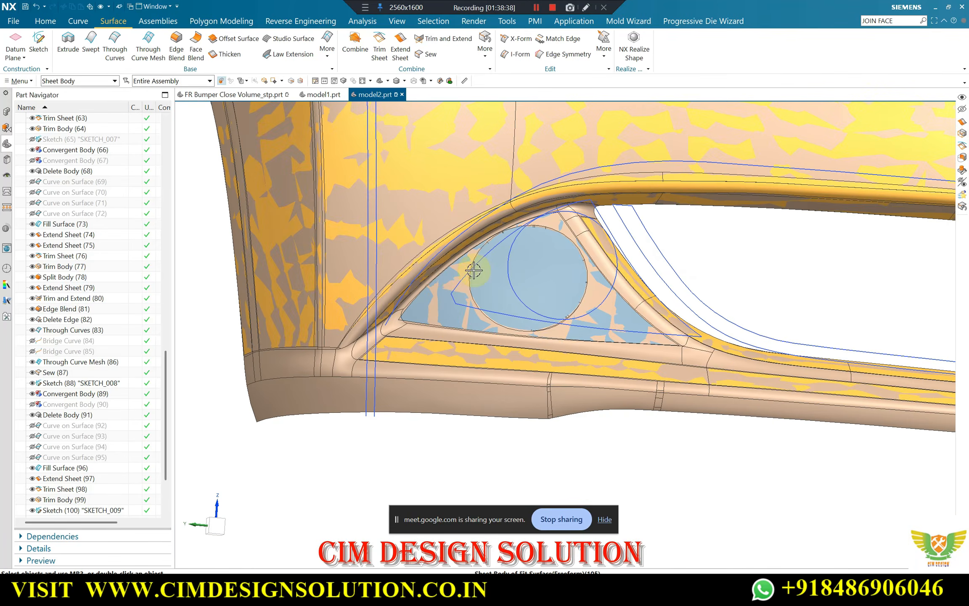
middle_drag(473, 269, 527, 253)
scroll(458, 307, up, 3)
scroll(458, 299, down, 3)
scroll(548, 225, up, 3)
scroll(550, 220, down, 3)
scroll(527, 253, down, 2)
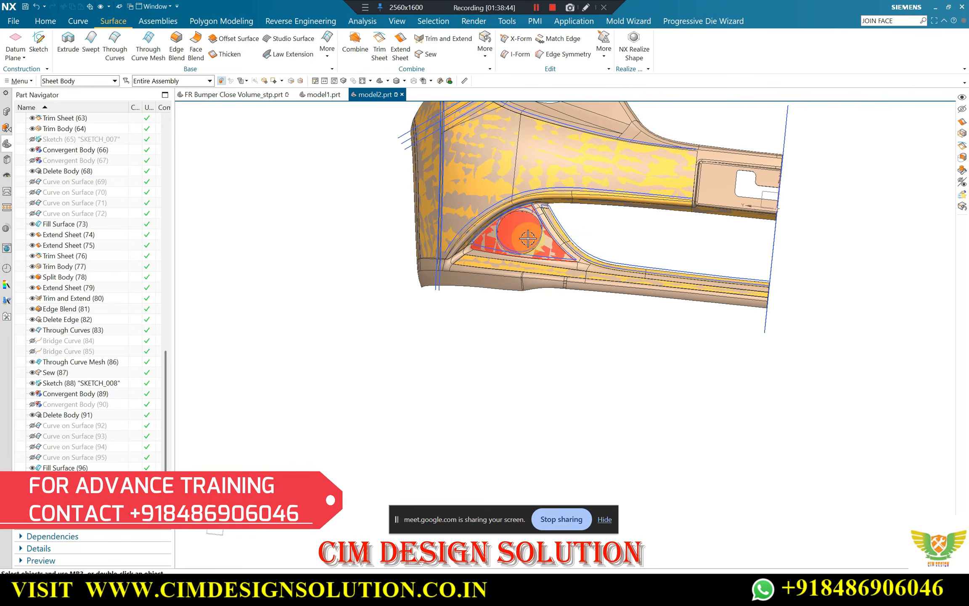
scroll(526, 234, up, 3)
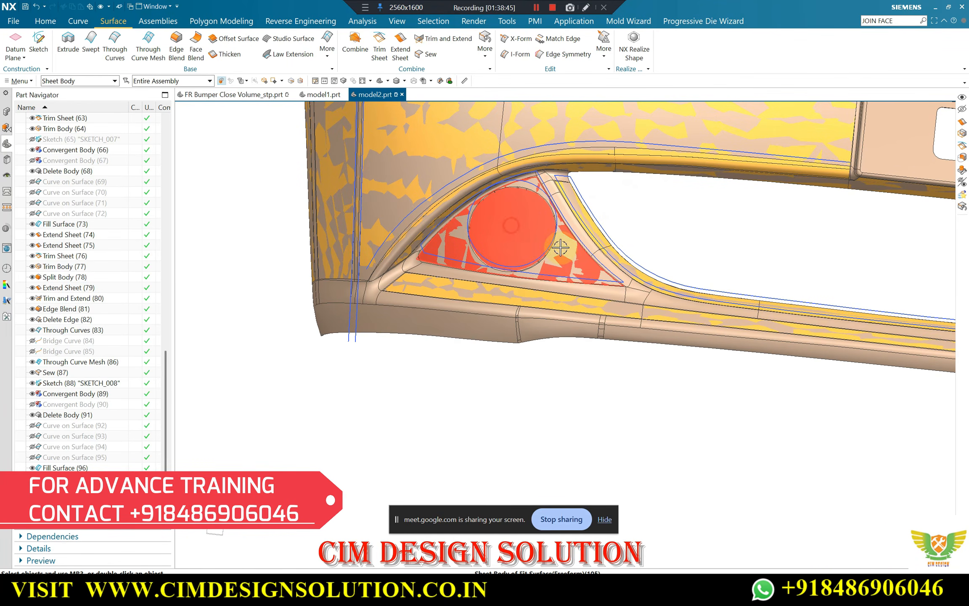
Change the triangular sheet's display to match the rebuilt sheets by inheriting the properties of the neighbouring yellow strip
key(ctrl+j)
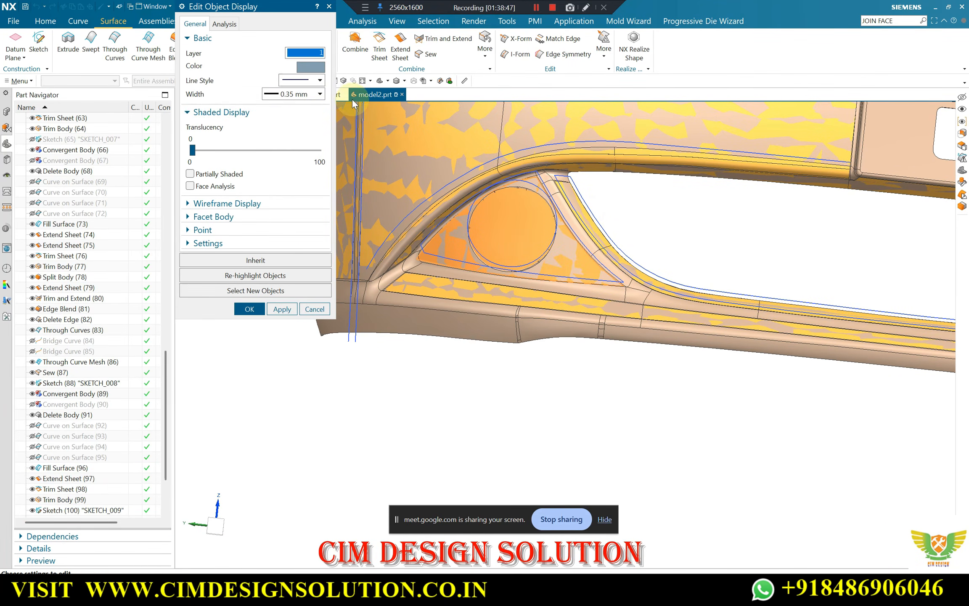
click(255, 260)
scroll(574, 159, up, 4)
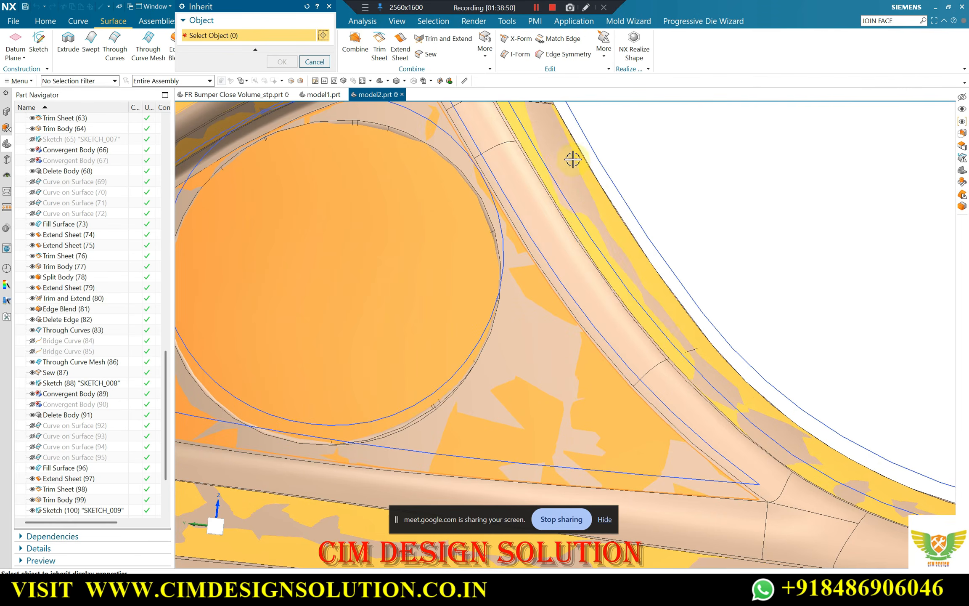
key(Escape)
scroll(522, 246, down, 5)
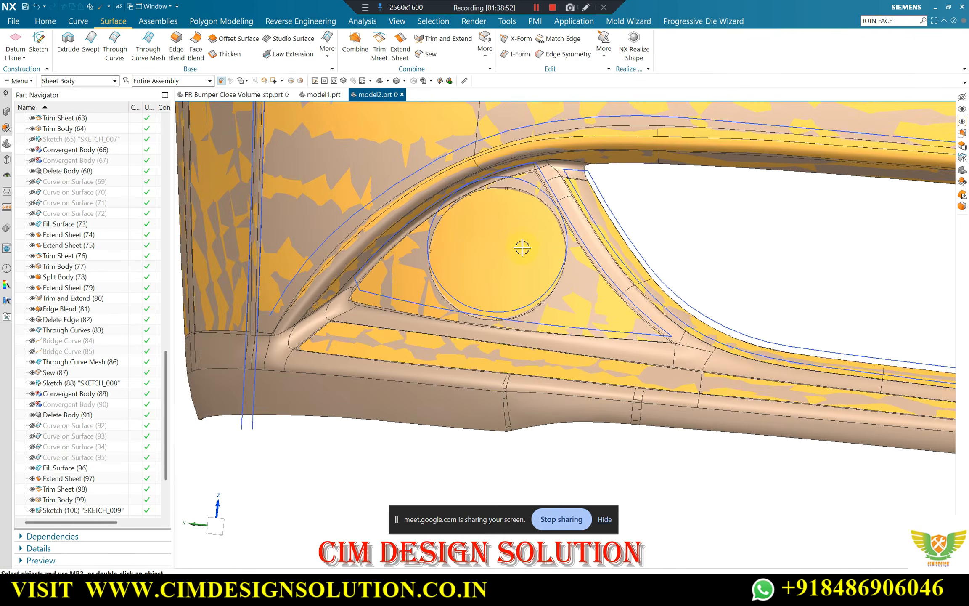
Hide all sketches and curves in the model
middle_drag(522, 246, 593, 289)
scroll(614, 289, down, 3)
middle_drag(596, 252, 555, 179)
scroll(555, 177, up, 3)
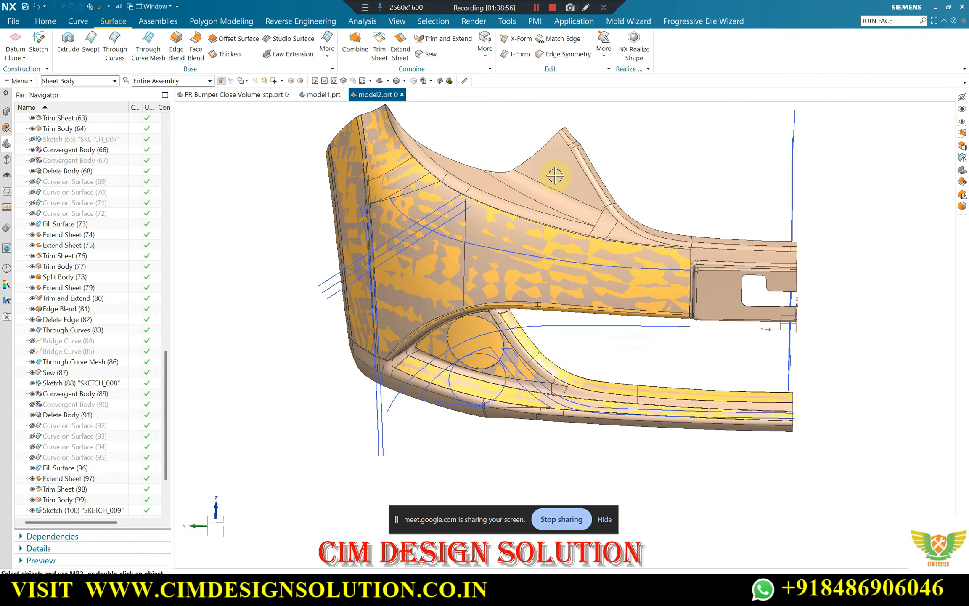
key(ctrl+w)
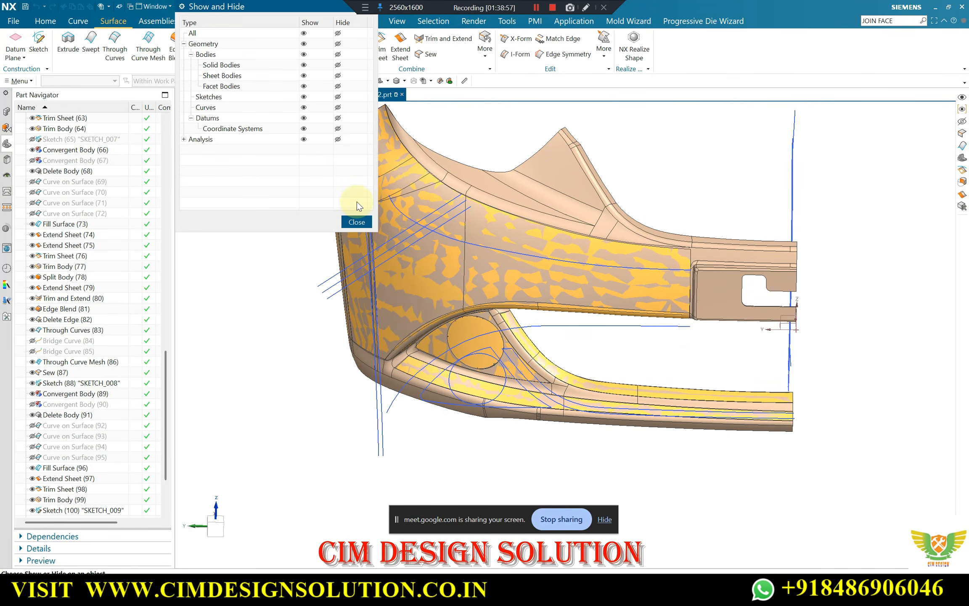
click(337, 97)
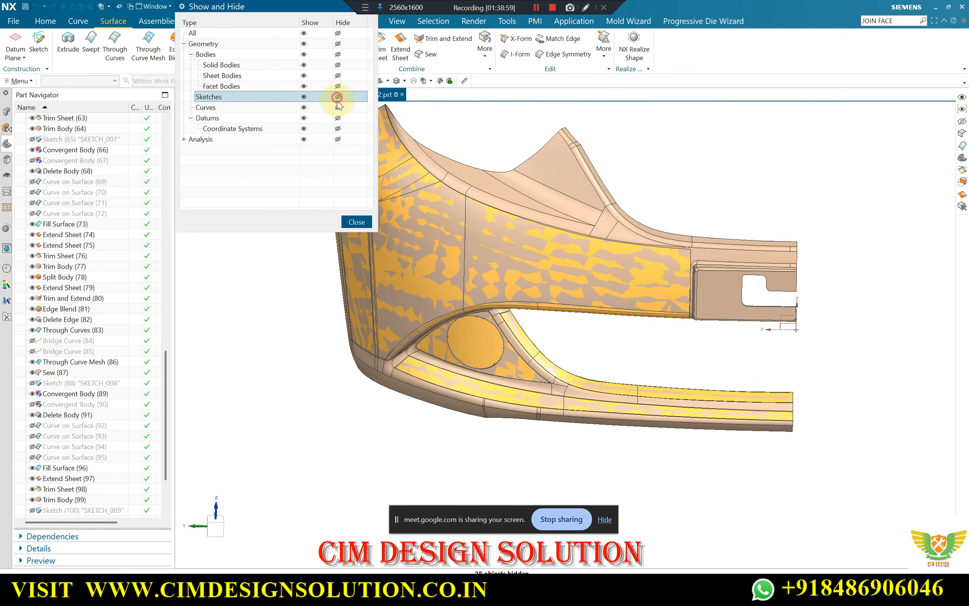
click(338, 107)
click(357, 223)
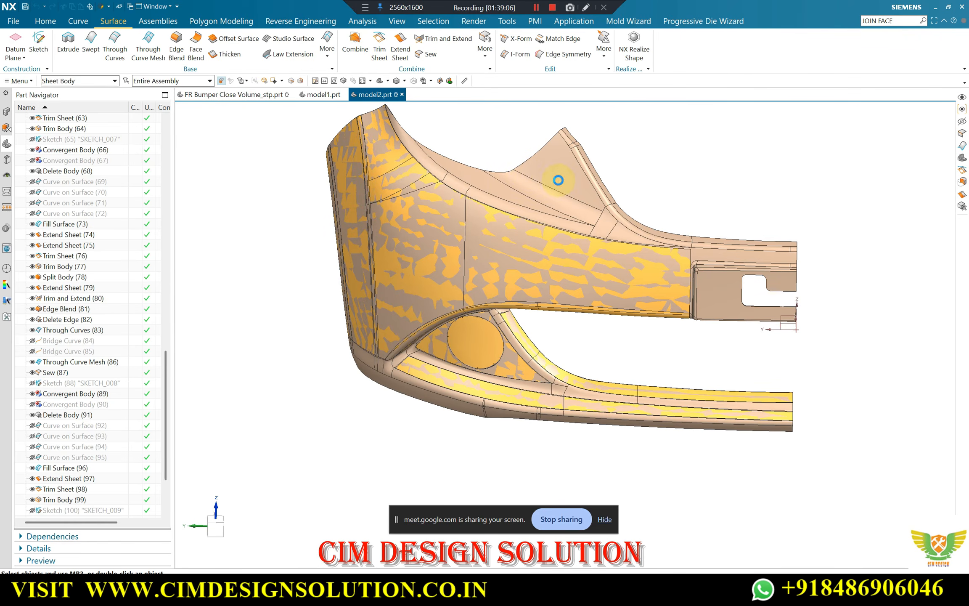
Hide the solid bumper body and inspect the gaps between the triangular sheet and its surrounding surfaces
middle_drag(557, 267, 670, 263)
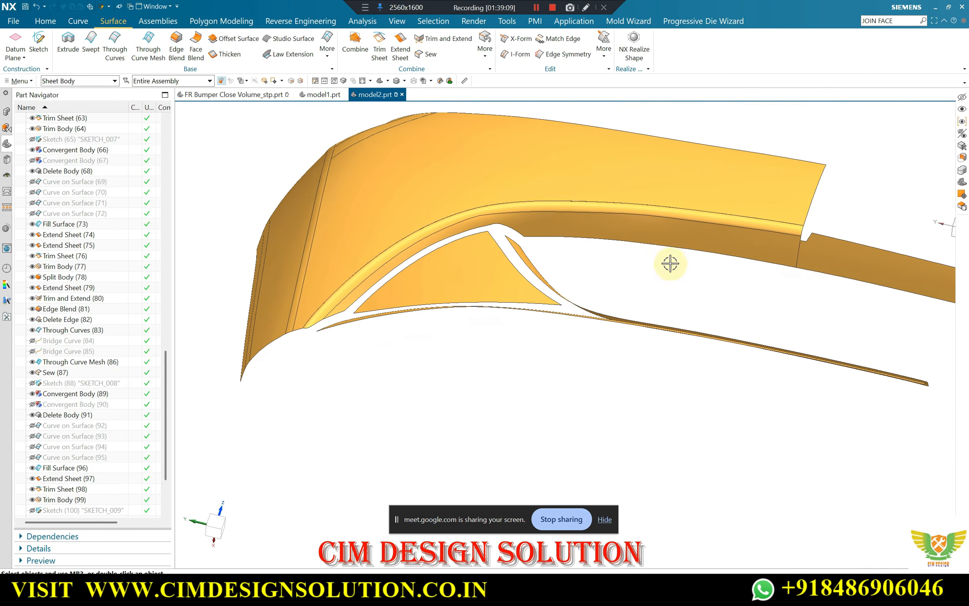
scroll(612, 260, up, 1)
scroll(454, 300, up, 1)
scroll(420, 320, up, 2)
scroll(416, 296, up, 2)
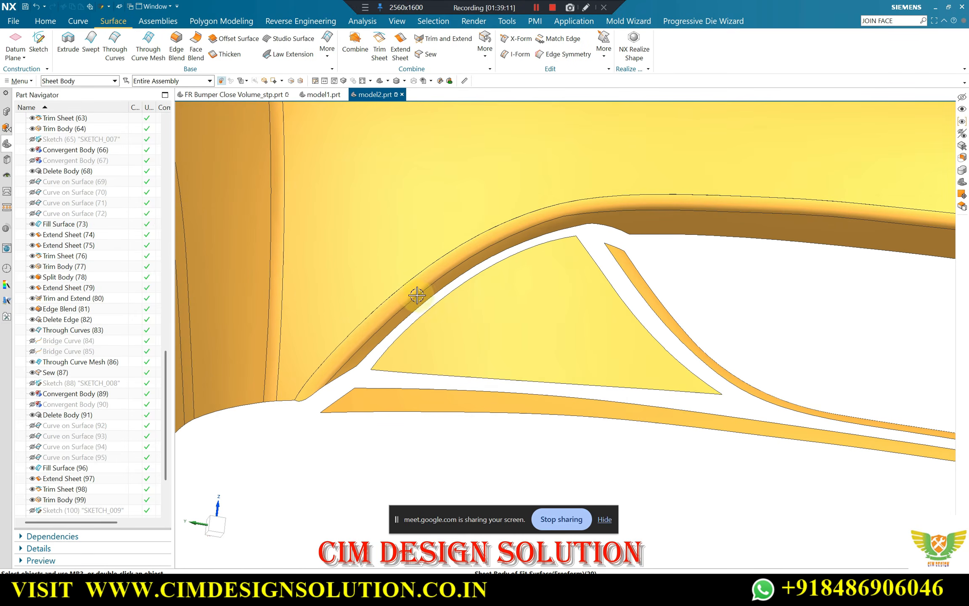
middle_drag(417, 296, 346, 317)
middle_drag(412, 347, 398, 259)
scroll(456, 318, down, 2)
Switch to the FR Bumper Close Volume_stp.prt part and examine the triangular panel's lower-left corner and surrounding transitions
click(198, 94)
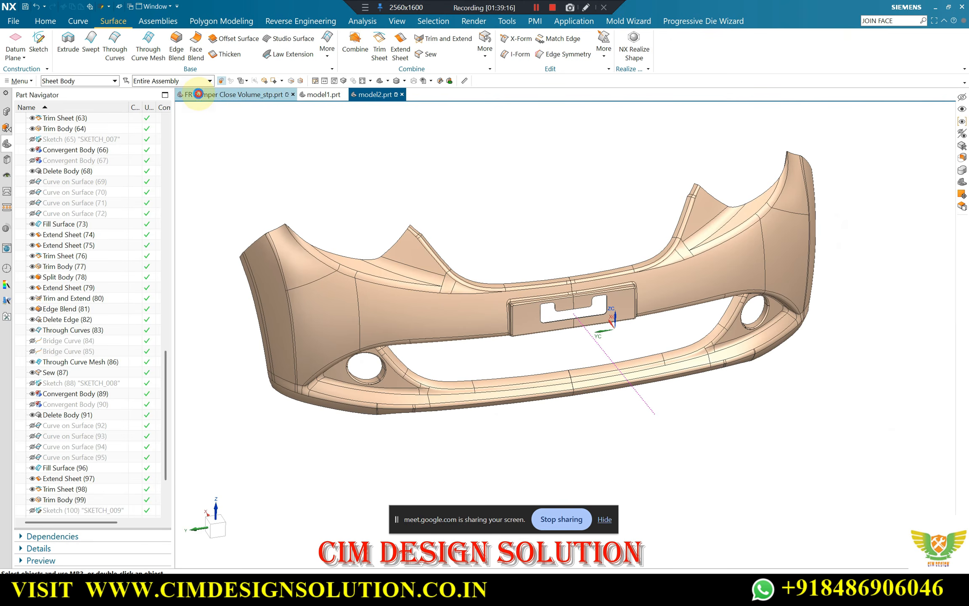
middle_drag(437, 197, 363, 370)
scroll(416, 215, down, 2)
scroll(370, 313, up, 4)
middle_drag(370, 308, 435, 253)
scroll(440, 251, up, 3)
scroll(574, 214, down, 3)
scroll(412, 240, up, 4)
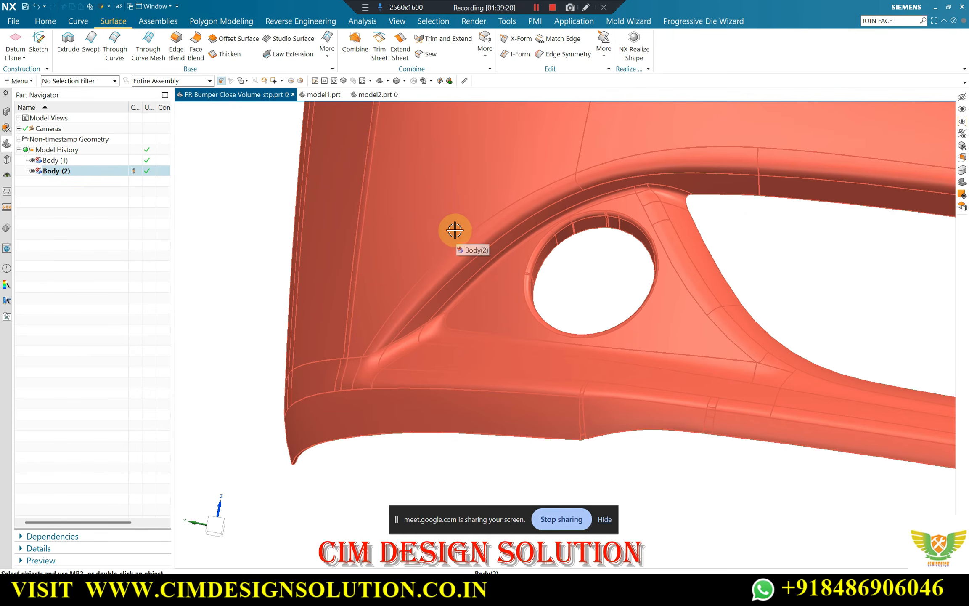
scroll(446, 242, down, 3)
scroll(534, 230, up, 2)
scroll(546, 252, down, 3)
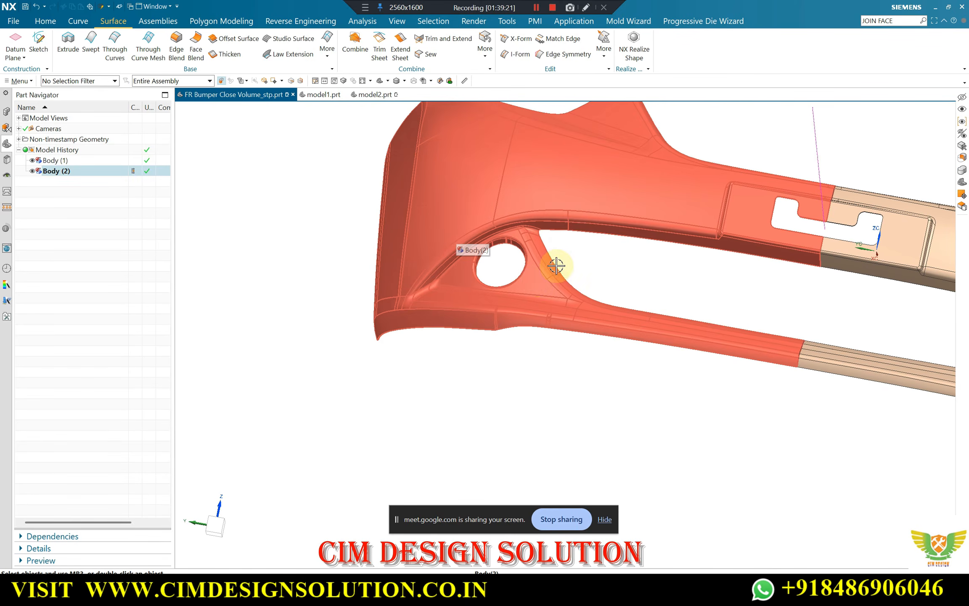
scroll(442, 282, up, 3)
scroll(359, 313, up, 4)
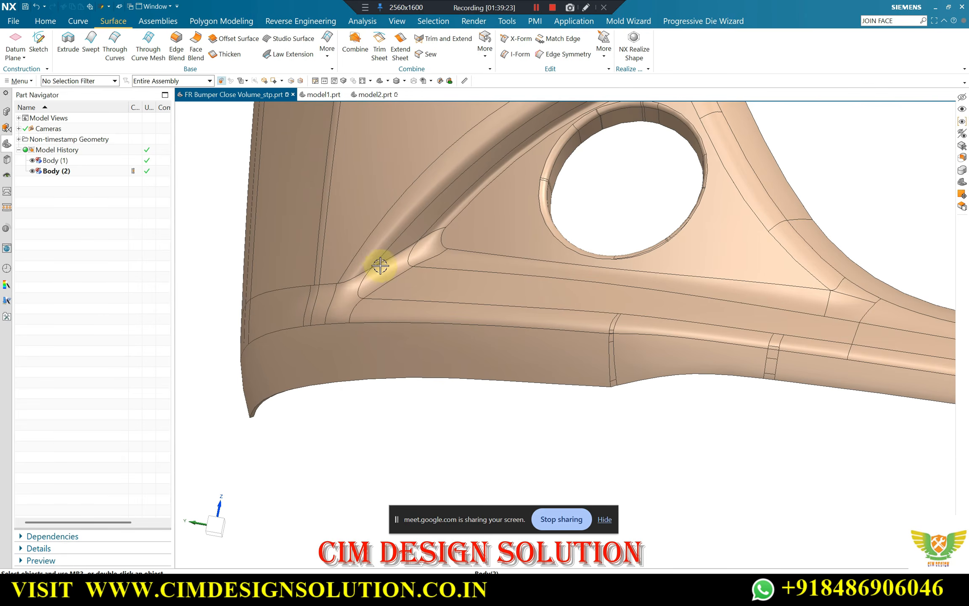
Examine the blends along the triangular panel's upper edge and around its round opening on the reference bumper
scroll(463, 236, down, 3)
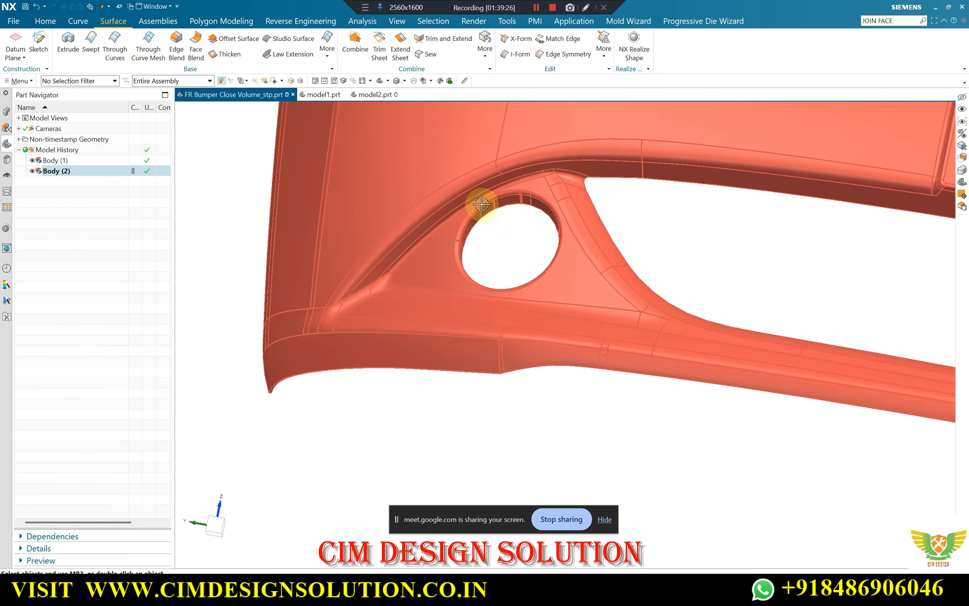
scroll(522, 181, up, 5)
scroll(424, 233, down, 3)
scroll(617, 162, up, 3)
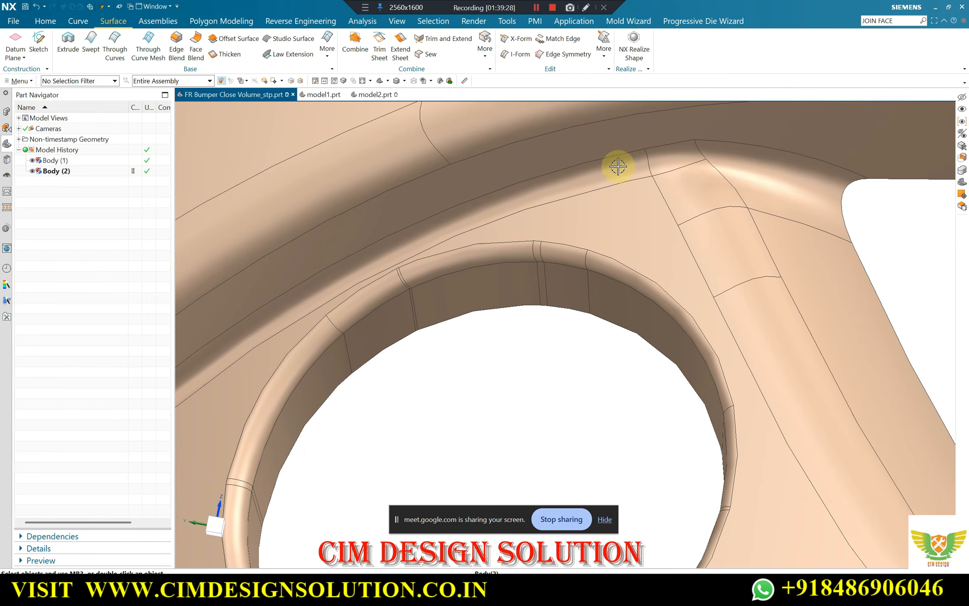
scroll(621, 209, down, 2)
scroll(448, 230, down, 1)
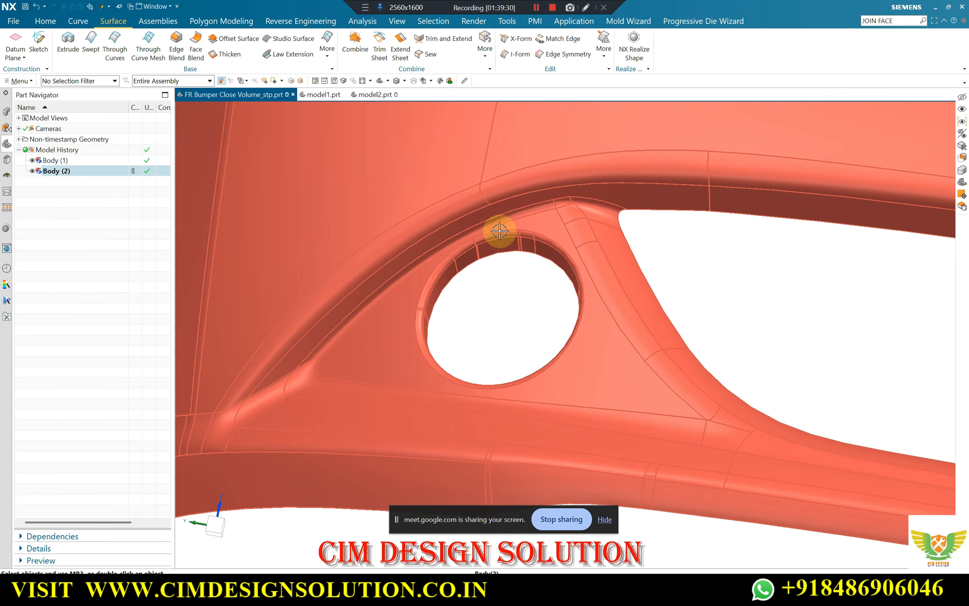
scroll(417, 244, up, 2)
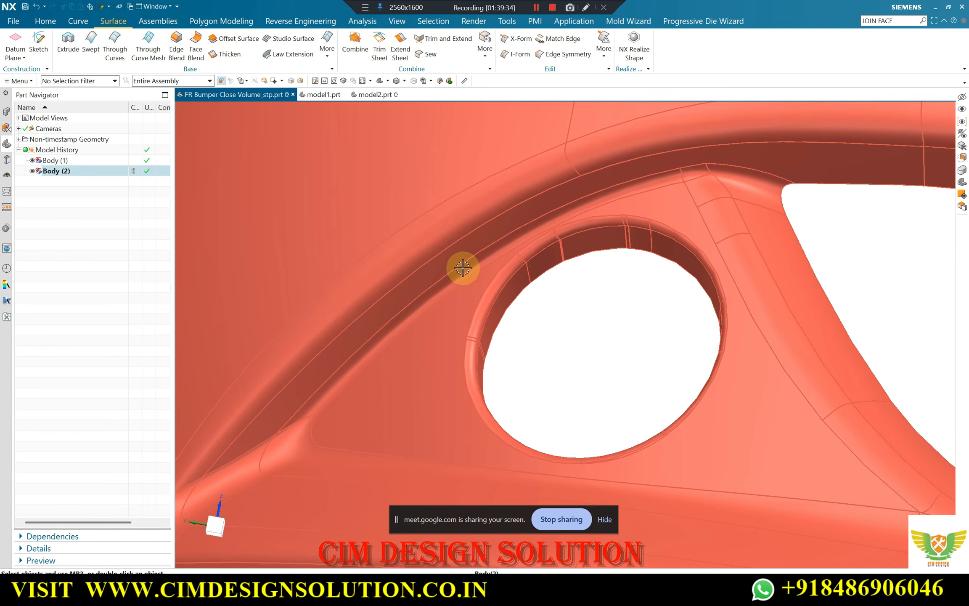
scroll(460, 266, down, 2)
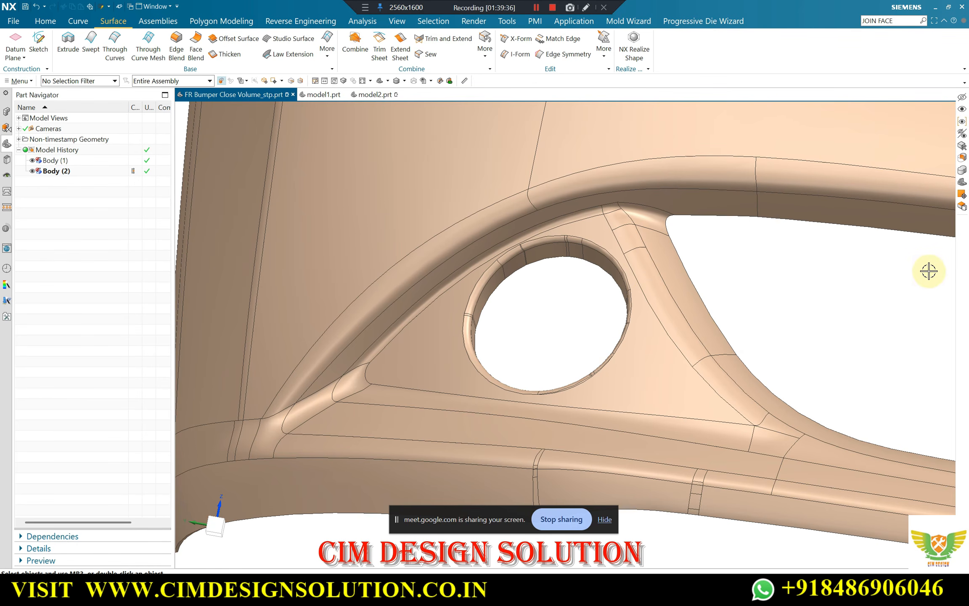
scroll(460, 288, down, 2)
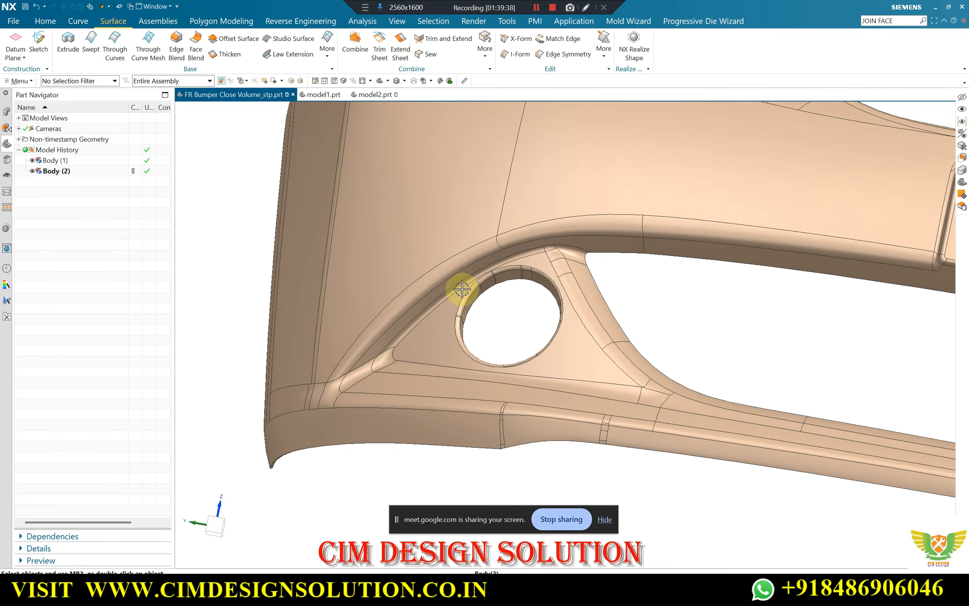
scroll(471, 287, up, 4)
scroll(519, 374, down, 1)
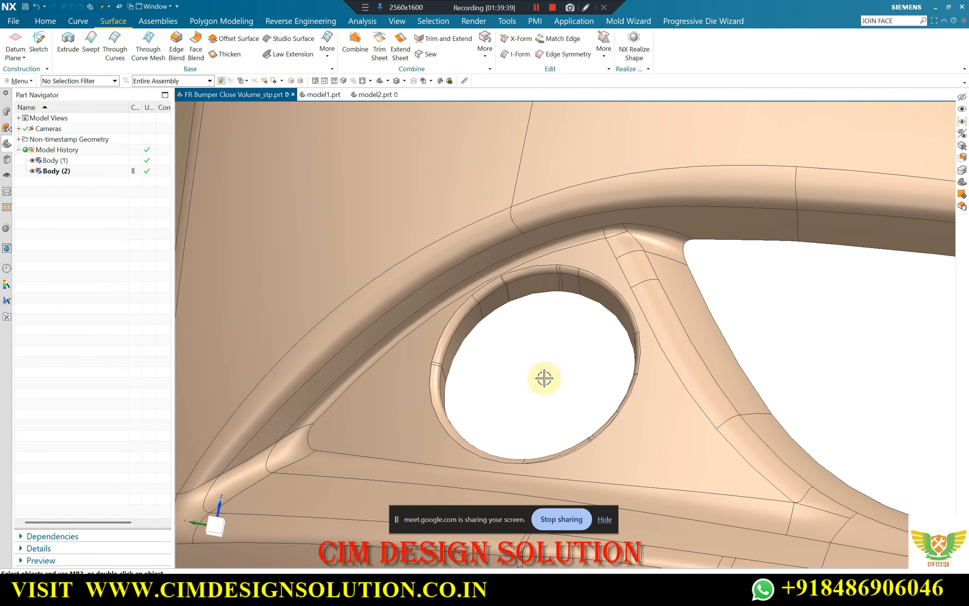
Check the radius of the narrow blend face along the triangular panel's upper-left edge using dynamic Geometric Properties
click(402, 404)
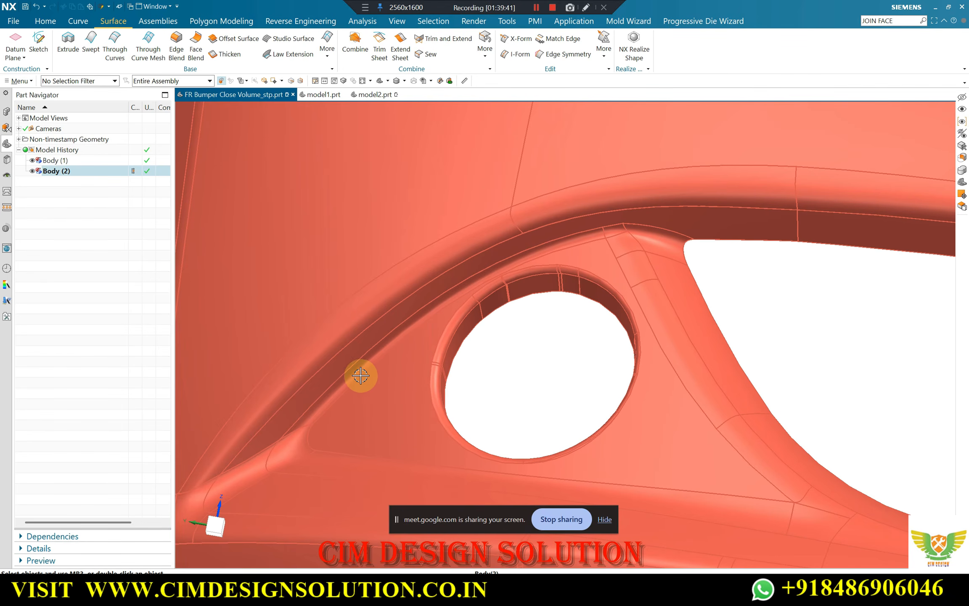
key(F4)
scroll(357, 363, up, 4)
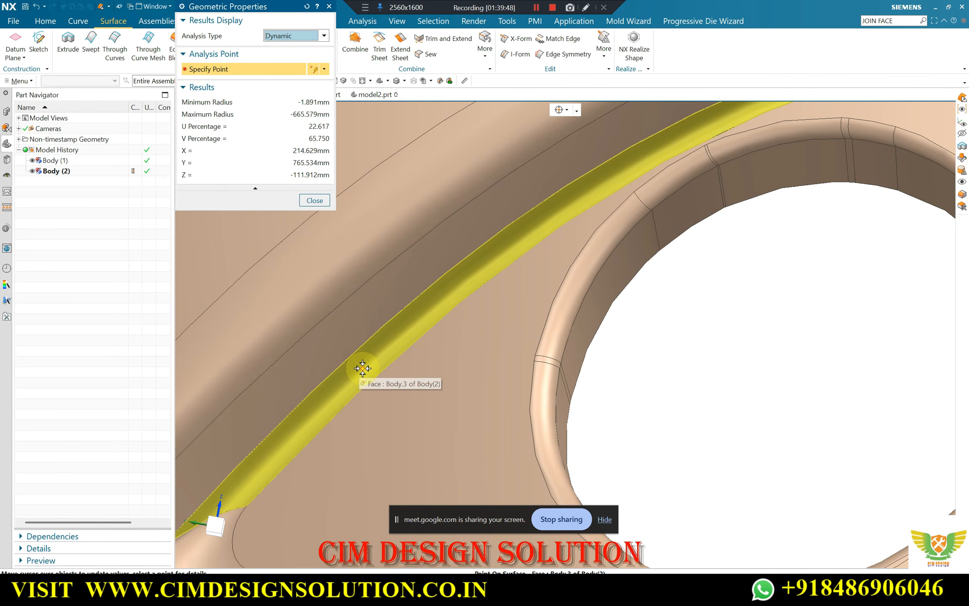
scroll(389, 340, down, 2)
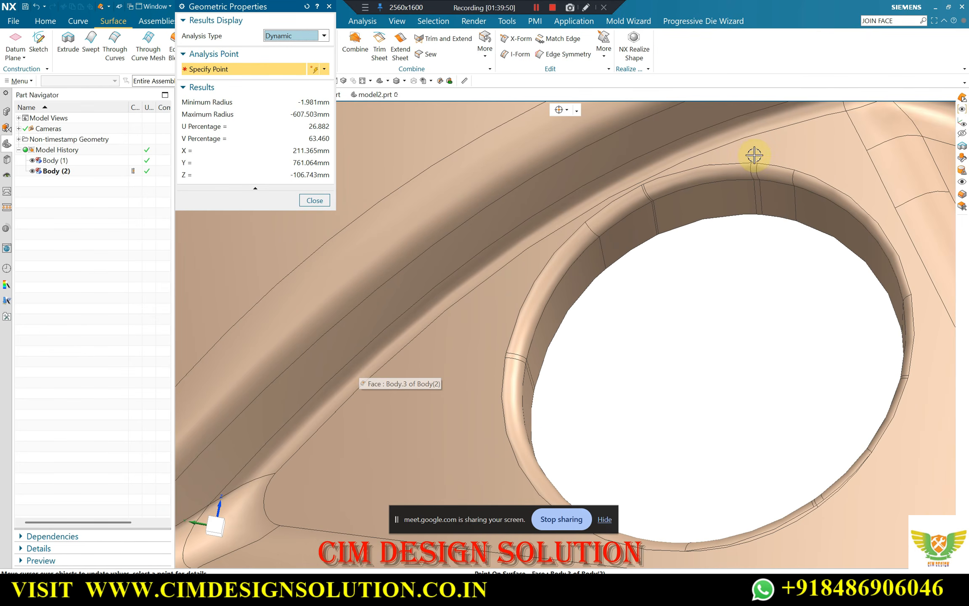
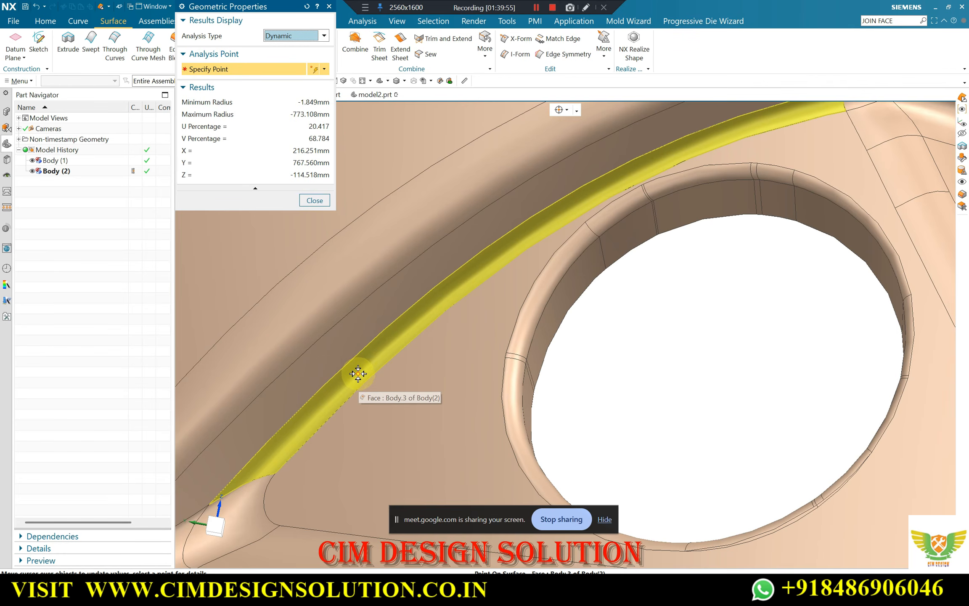
Return to model2.prt and extend the lower edge of the bumper flange above the triangular sheet by 10 mm
key(Escape)
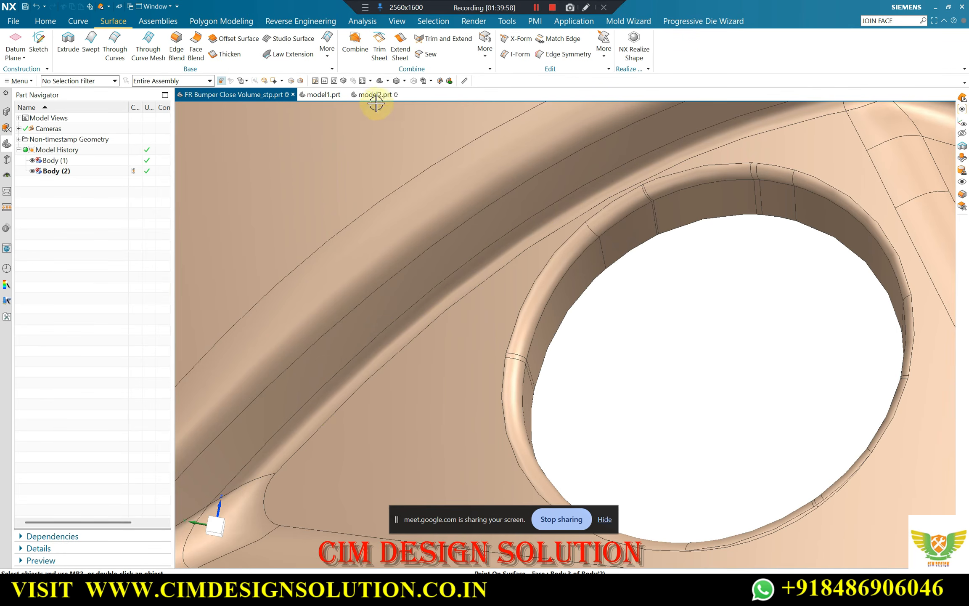
click(323, 94)
click(363, 95)
middle_drag(440, 227, 439, 151)
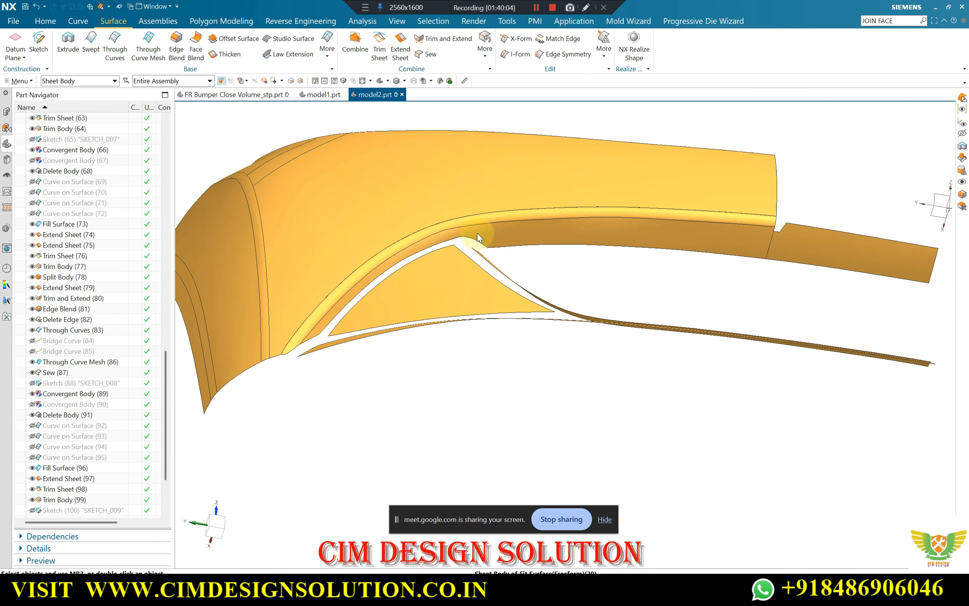
scroll(456, 239, up, 4)
click(463, 238)
scroll(509, 228, down, 2)
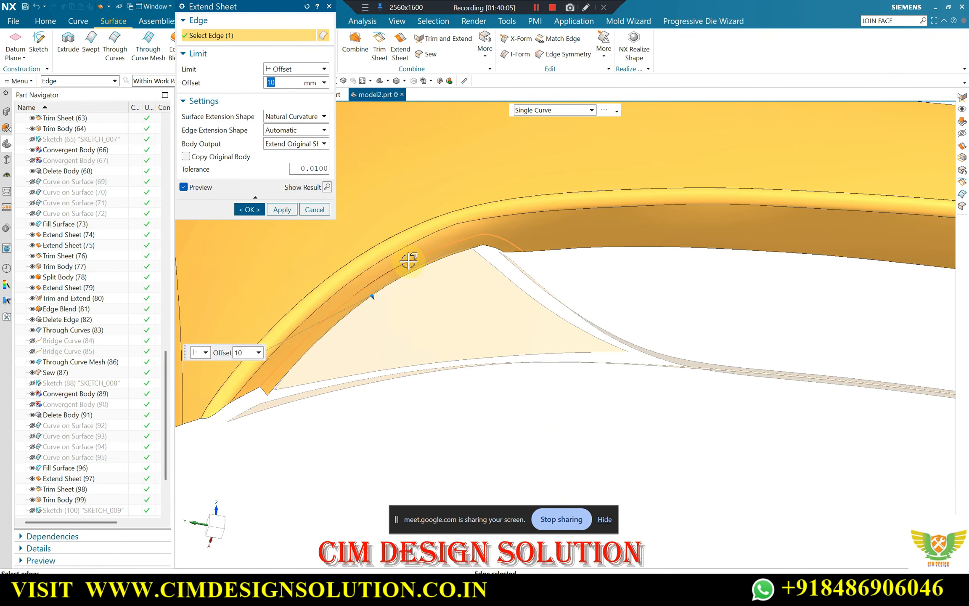
click(279, 208)
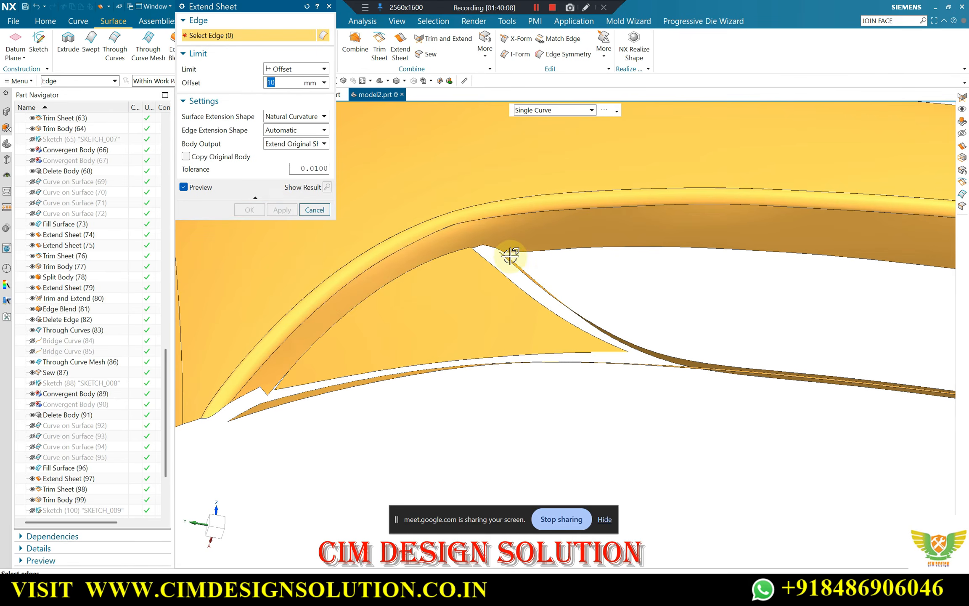
Extend the narrow curved strip's upper end and the triangular sheet's upper-left edge by 10 mm in one Extend Sheet operation
middle_drag(510, 255, 485, 288)
scroll(474, 300, up, 3)
click(453, 323)
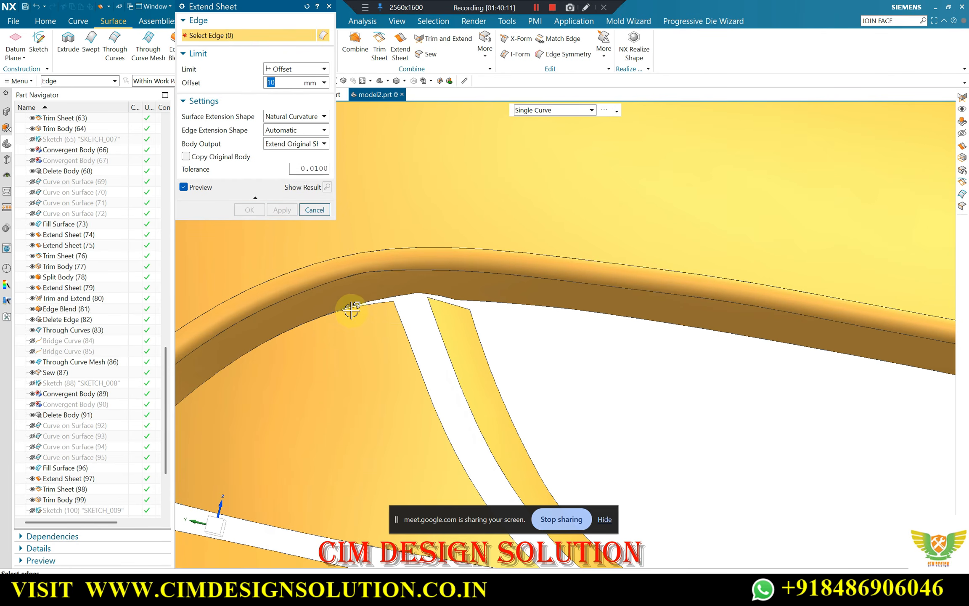
middle_drag(350, 307, 296, 364)
scroll(231, 379, up, 2)
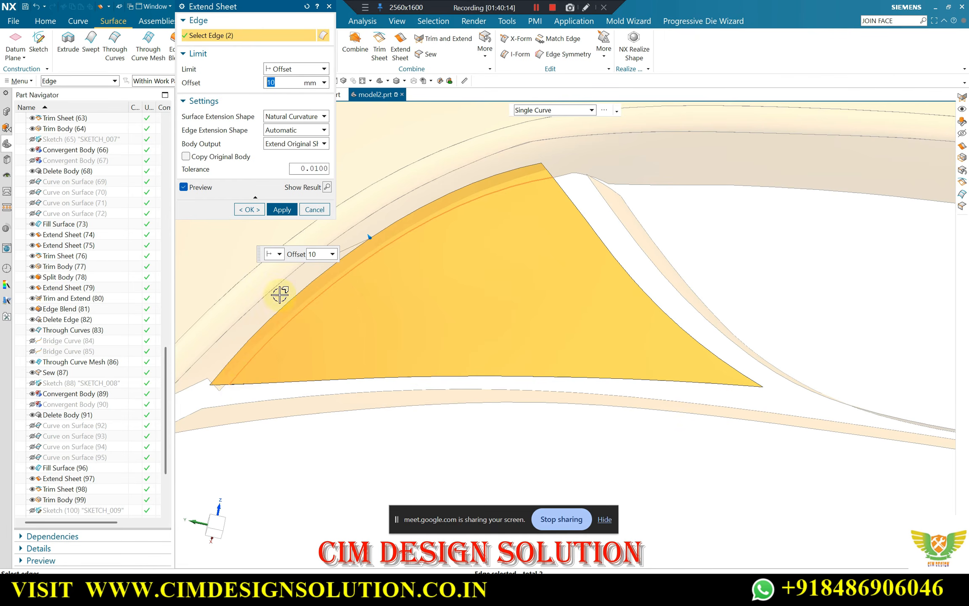
click(254, 209)
scroll(449, 266, down, 3)
middle_drag(445, 262, 462, 265)
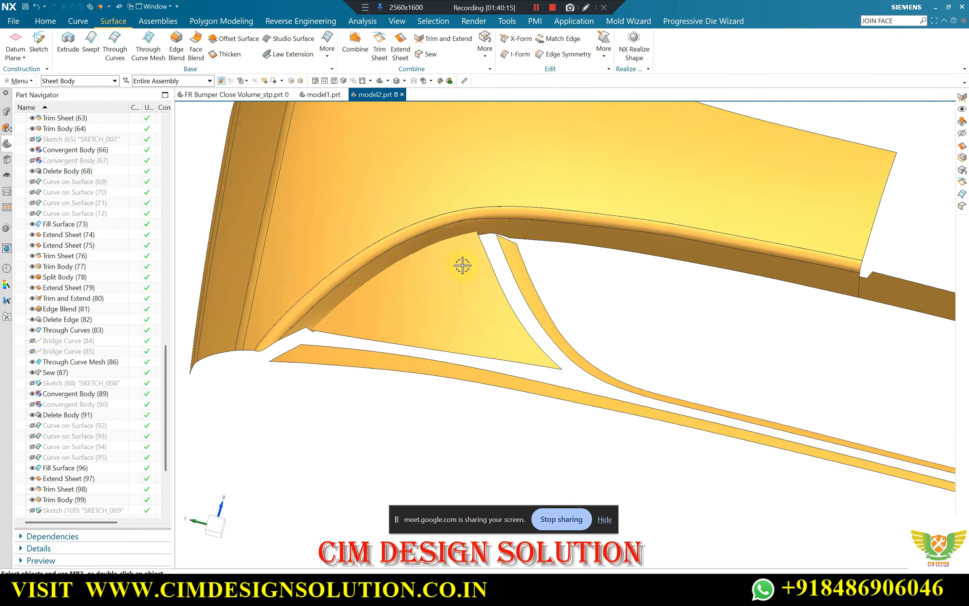
Extend the upper end edge of the narrow curved strip further toward the bumper flange
scroll(500, 243, up, 3)
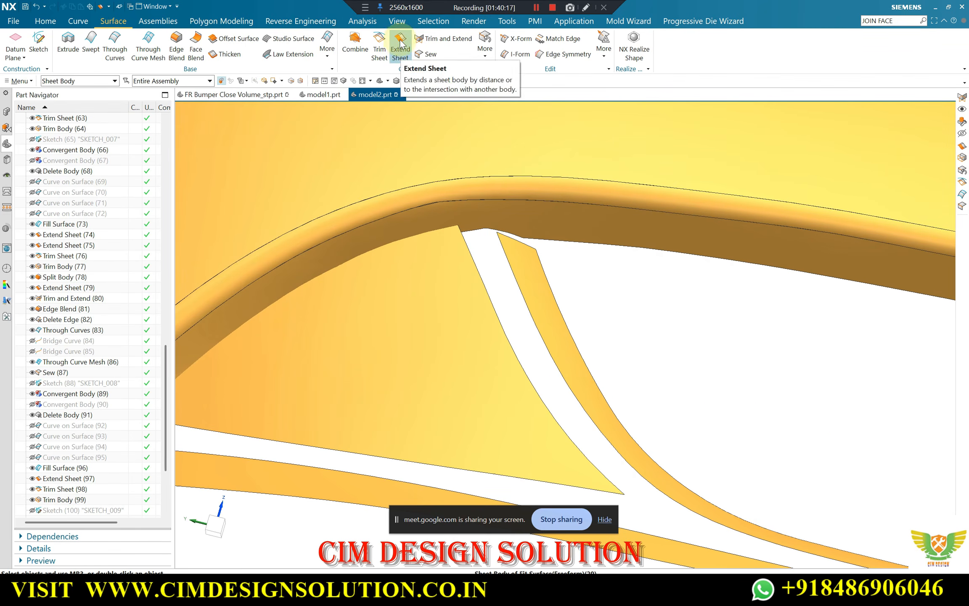
click(520, 242)
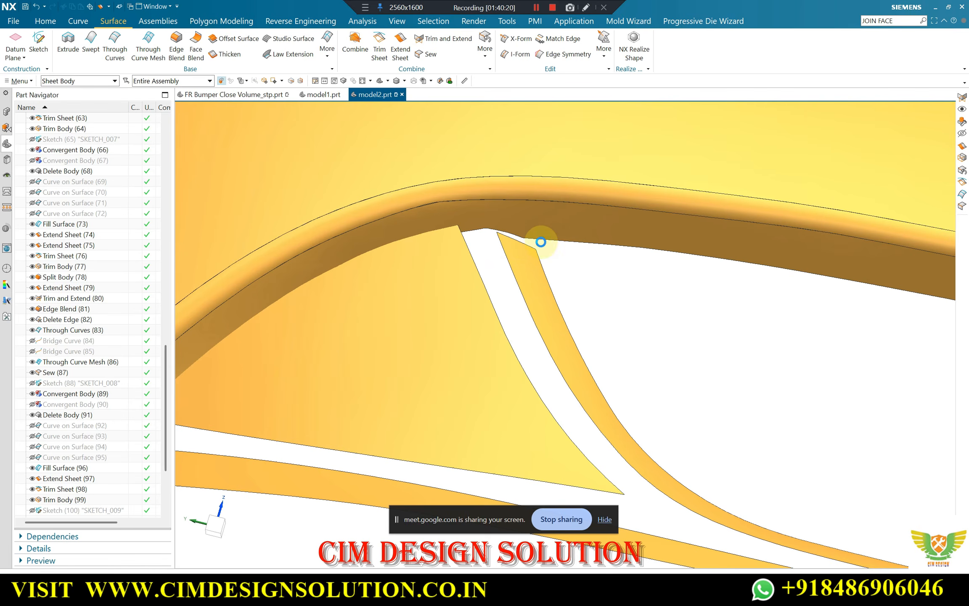
middle_click(513, 231)
Try to join the whole bumper sheet and the triangular sheet with Trim and Extend set to Make Corner, reversing the tool direction
scroll(490, 221, down, 2)
middle_drag(499, 220, 449, 217)
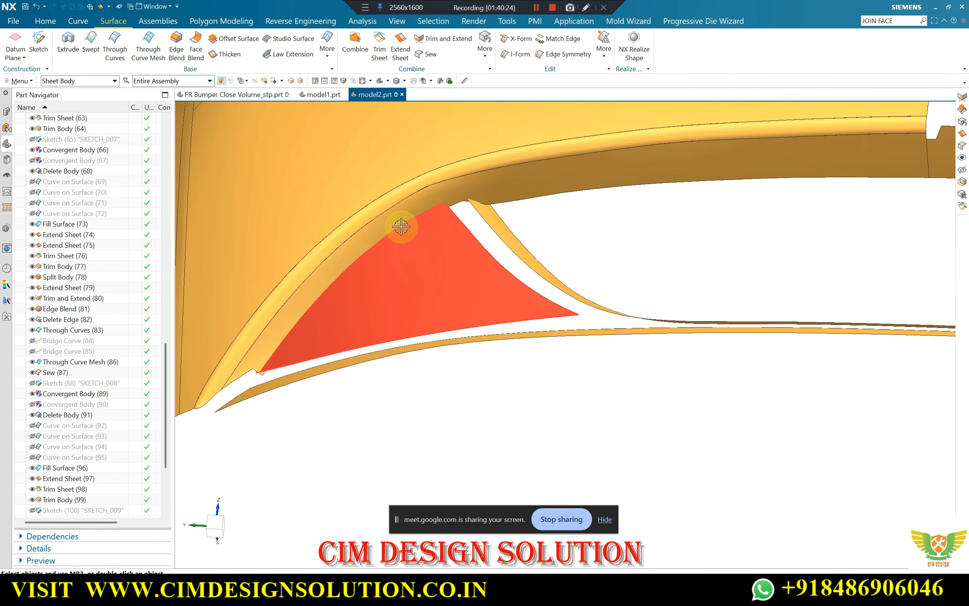
scroll(448, 218, down, 2)
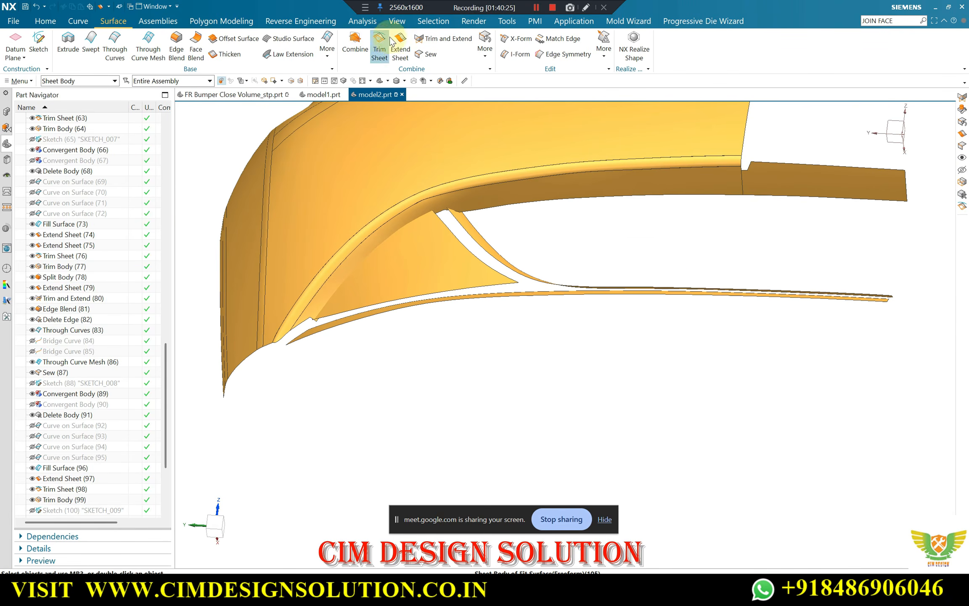
click(384, 233)
middle_click(366, 360)
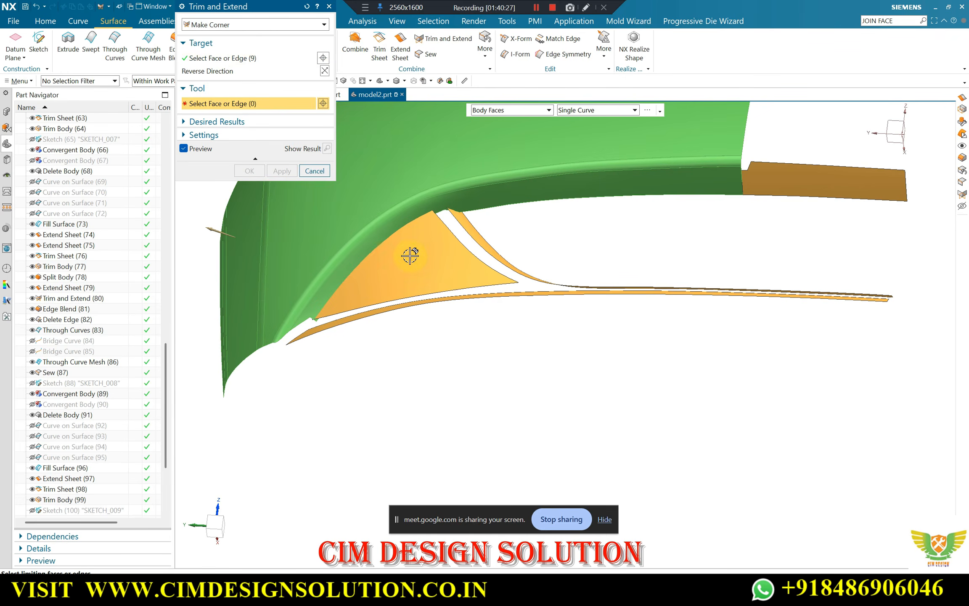
click(409, 255)
click(325, 116)
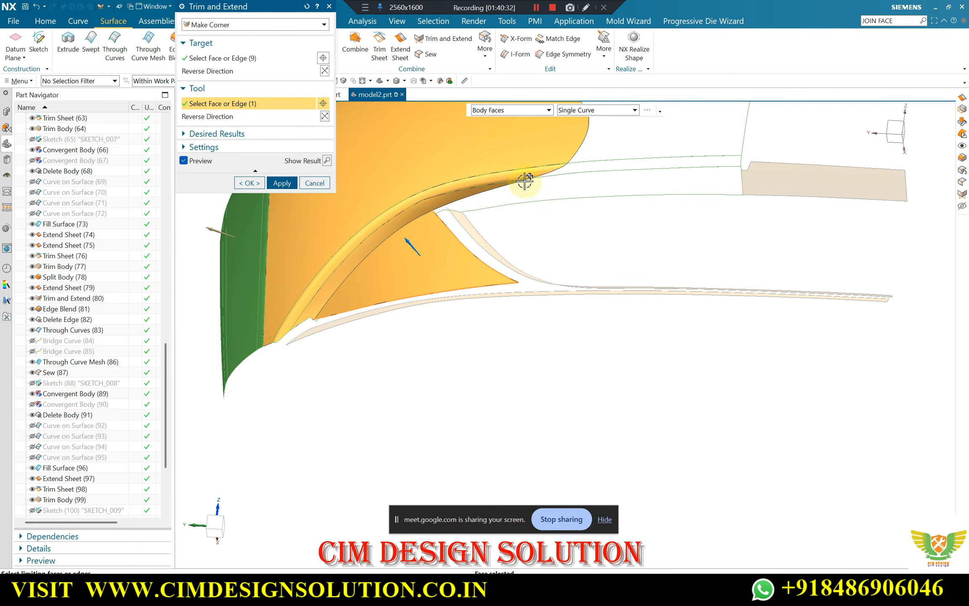
middle_click(534, 173)
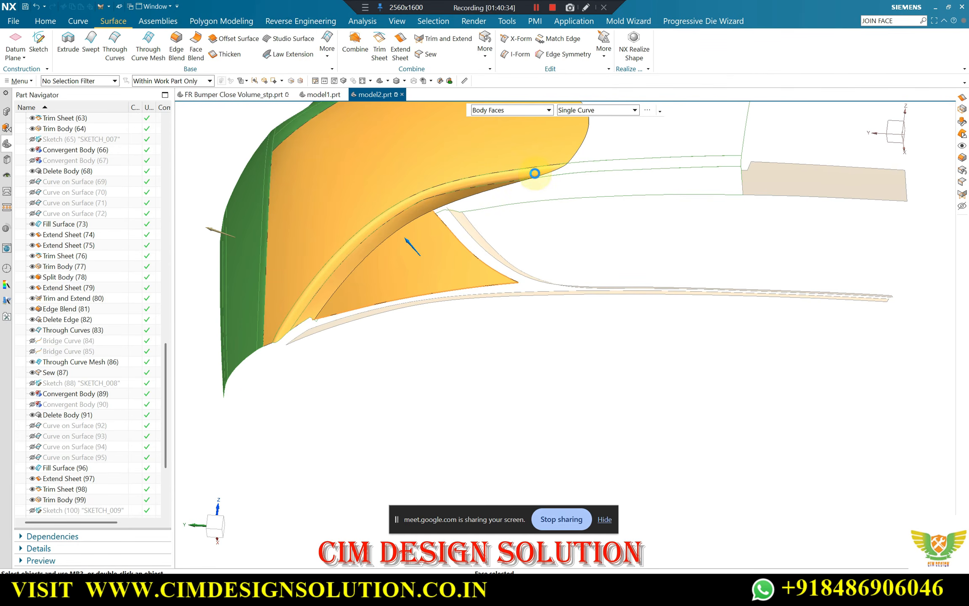
Separate the lower flange wall from the rest of the bumper sheet so it forms its own sheet body
click(480, 56)
click(506, 170)
click(504, 199)
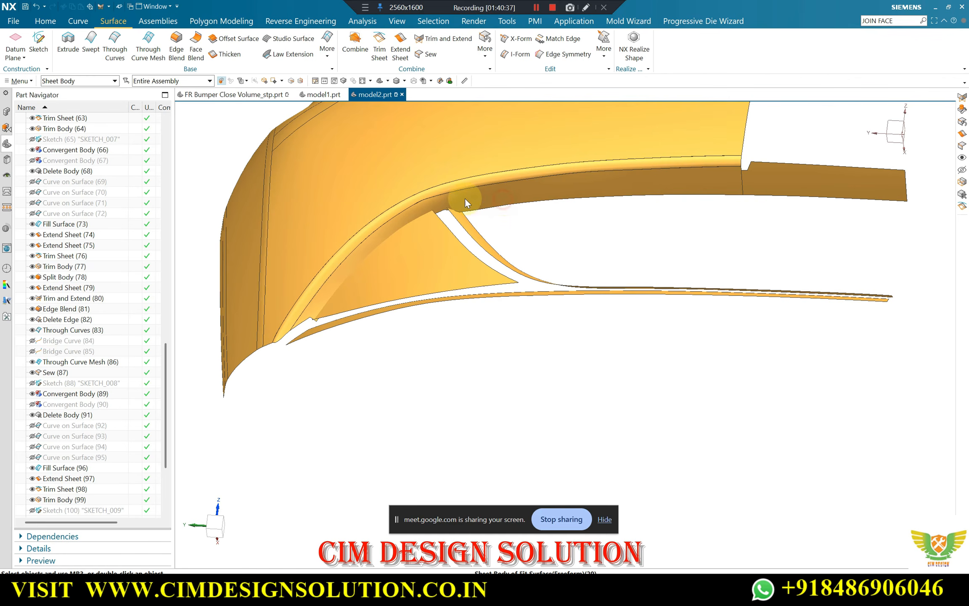
click(249, 121)
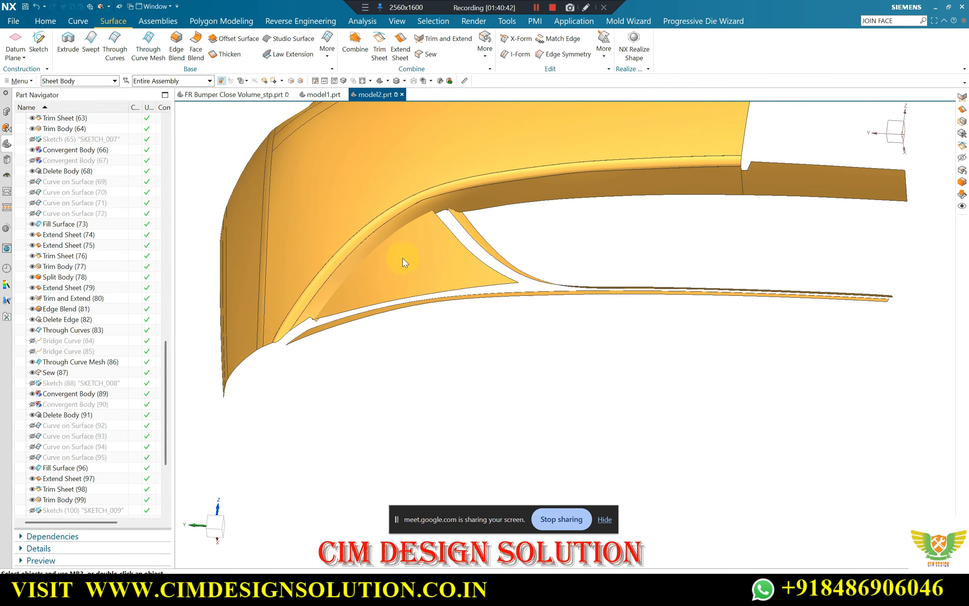
Try a Make Corner trim between the separated flange wall and the triangular sheet
scroll(415, 246, up, 1)
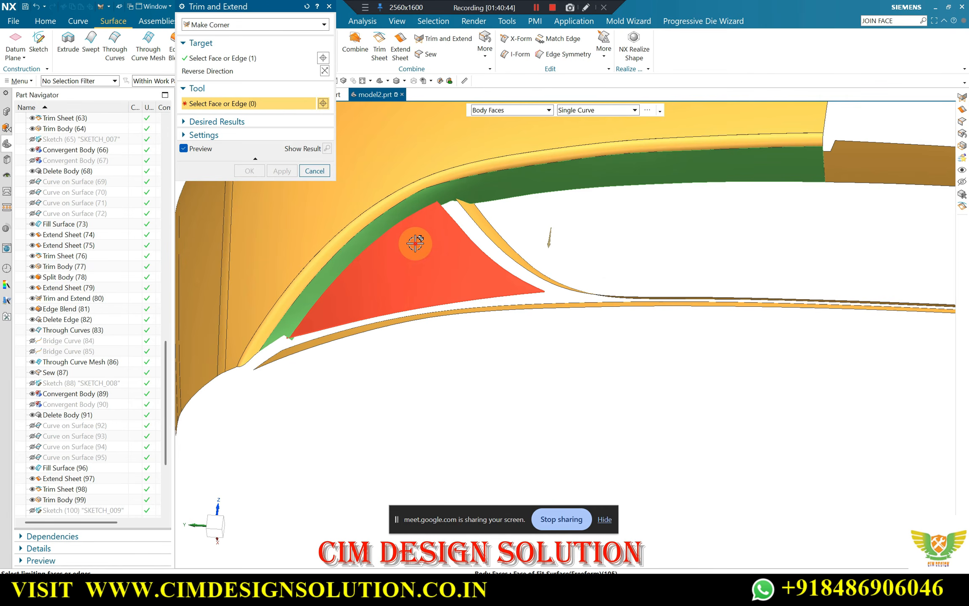
click(415, 243)
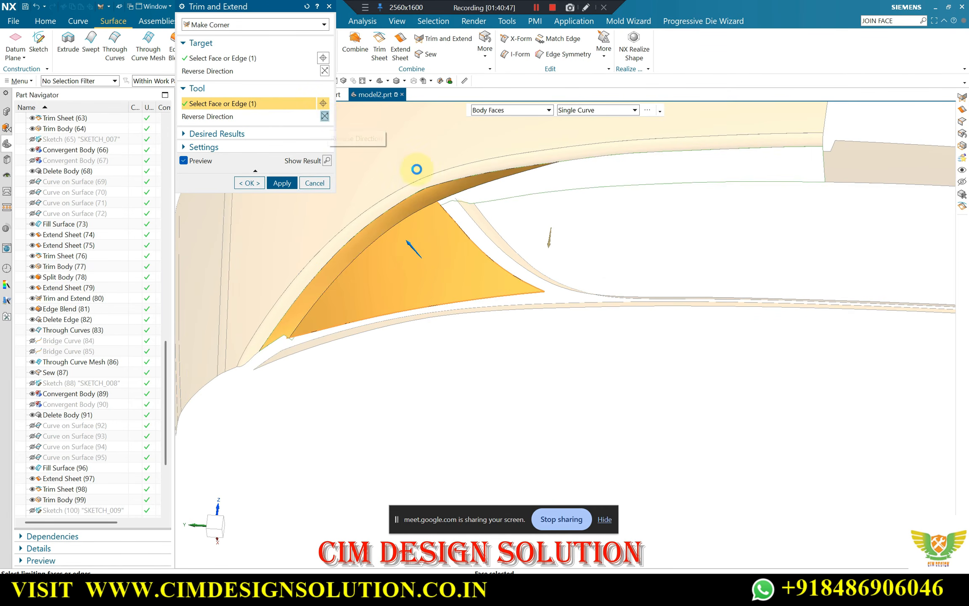
middle_click(445, 203)
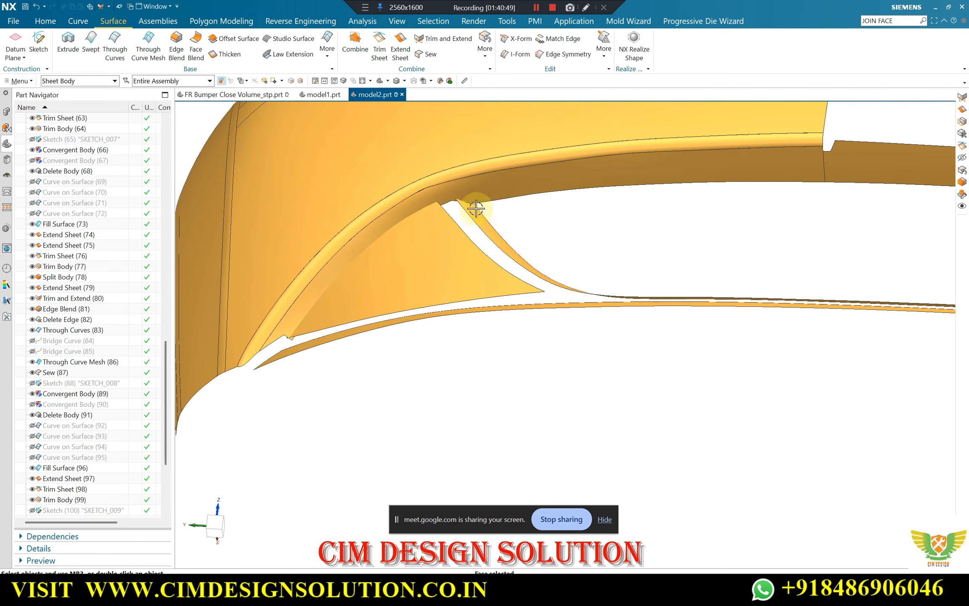
Examine how the triangular panel, its upper corner and the curved strip meet the flange in the FR Bumper Close Volume_stp.prt reference part
scroll(474, 207, down, 2)
middle_drag(472, 207, 368, 176)
scroll(471, 270, up, 2)
click(261, 94)
scroll(400, 199, down, 5)
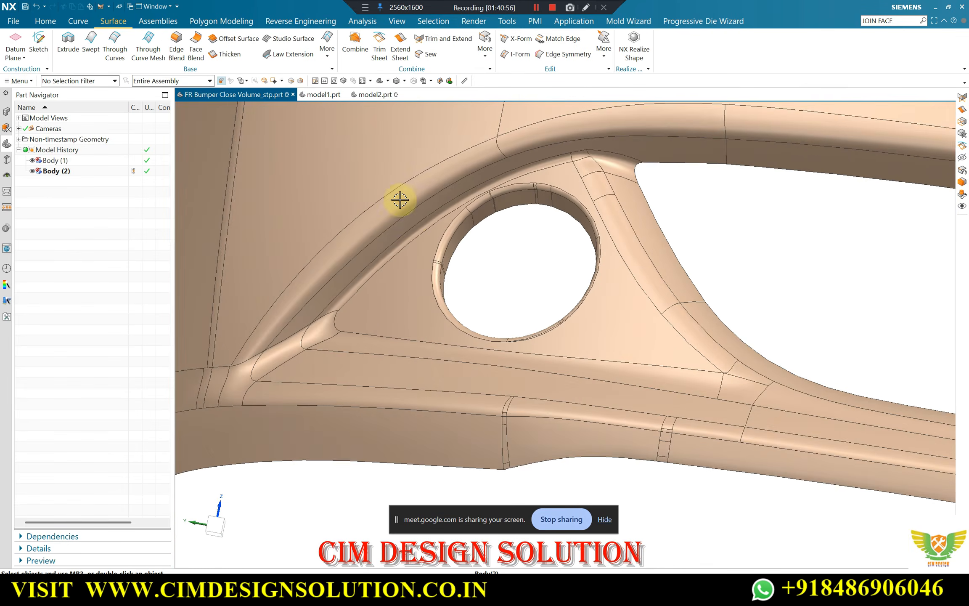
scroll(472, 199, up, 5)
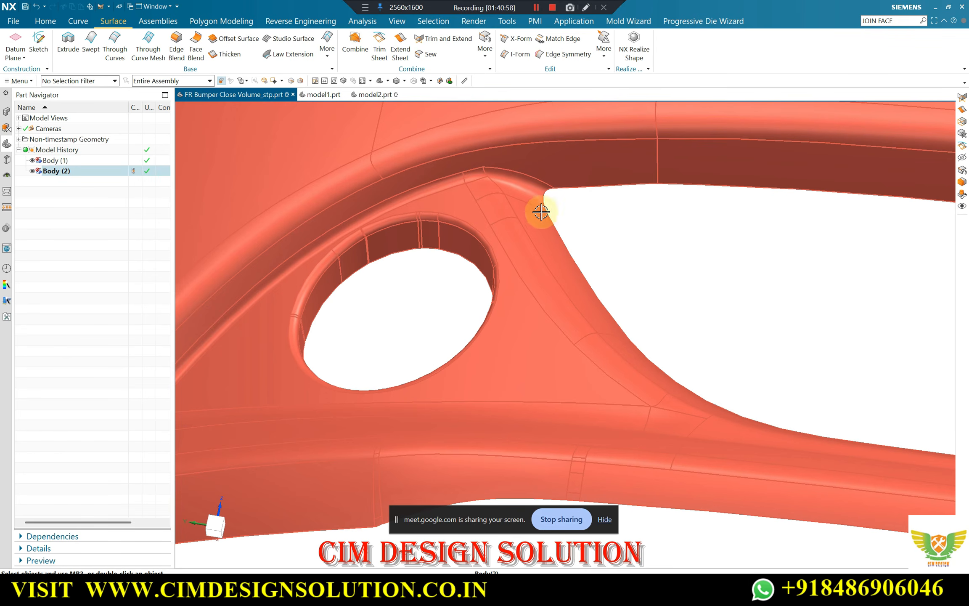
scroll(480, 276, down, 3)
middle_drag(646, 344, 636, 350)
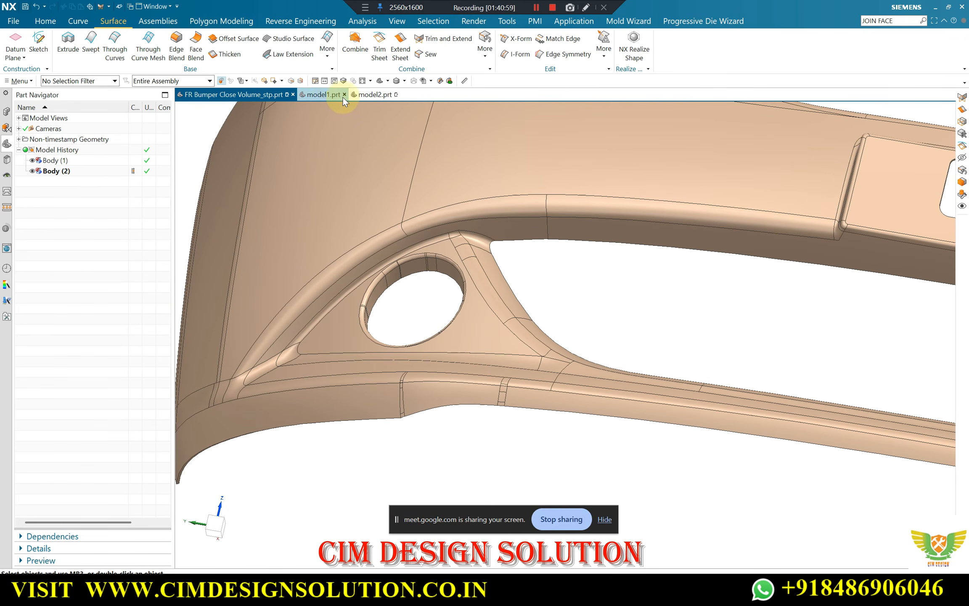
Switch back to model2.prt and show the hidden solid bumper body together with the rebuilt sheets
click(374, 94)
middle_drag(489, 258, 609, 278)
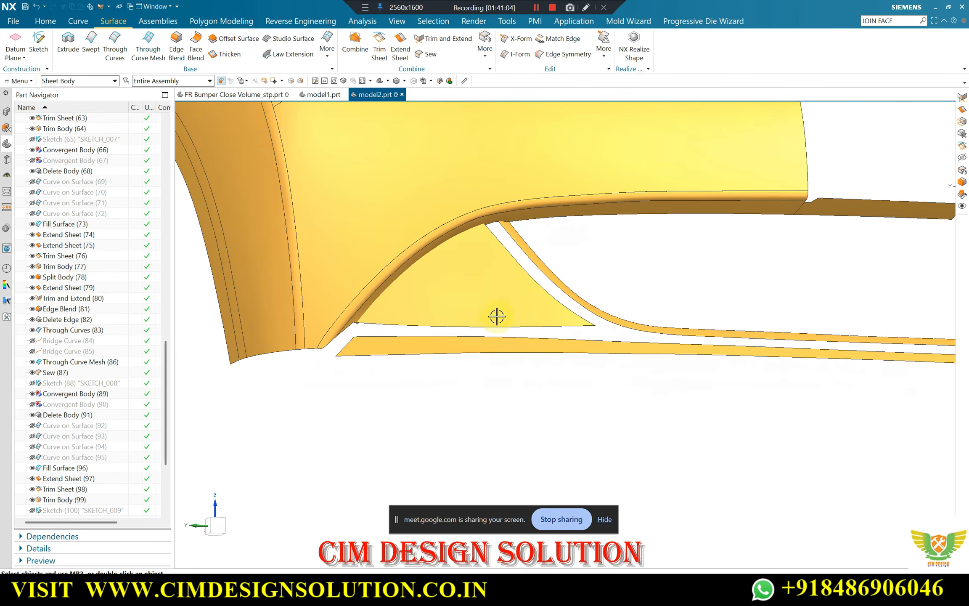
scroll(617, 326, down, 5)
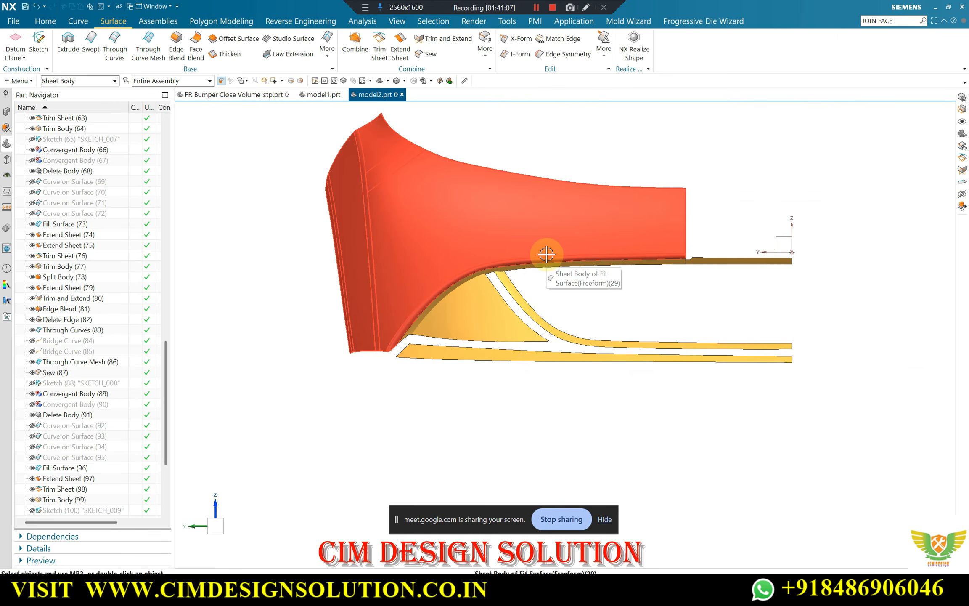
key(ctrl+shift+b)
key(ctrl+shift+k)
scroll(548, 373, up, 5)
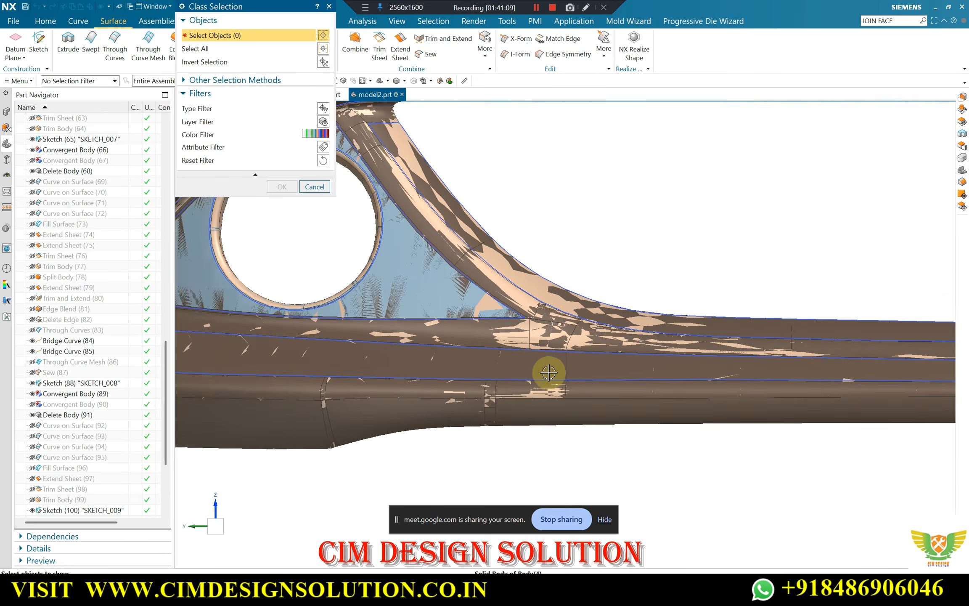
scroll(548, 373, down, 5)
middle_drag(337, 404, 346, 372)
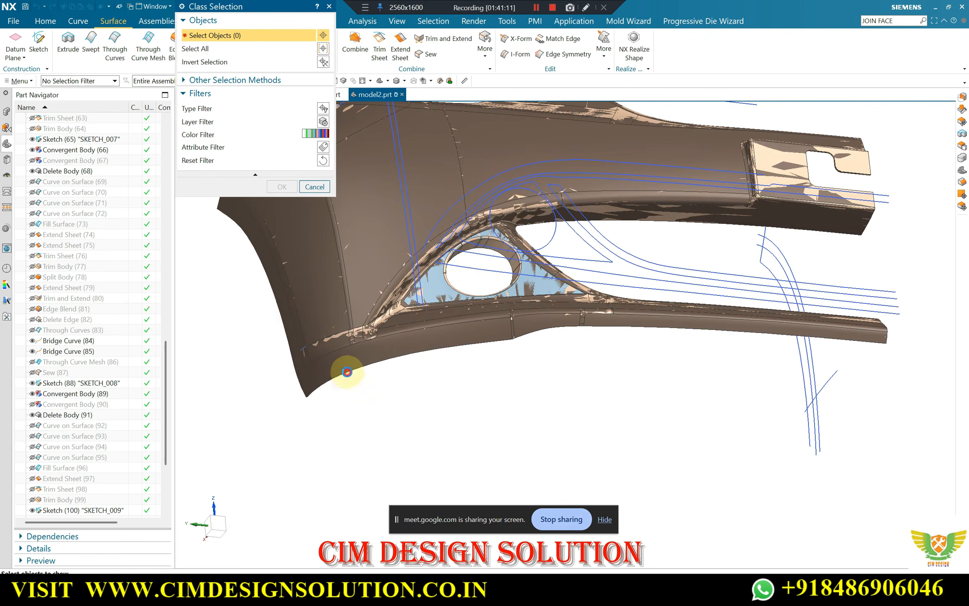
key(Escape)
key(F8)
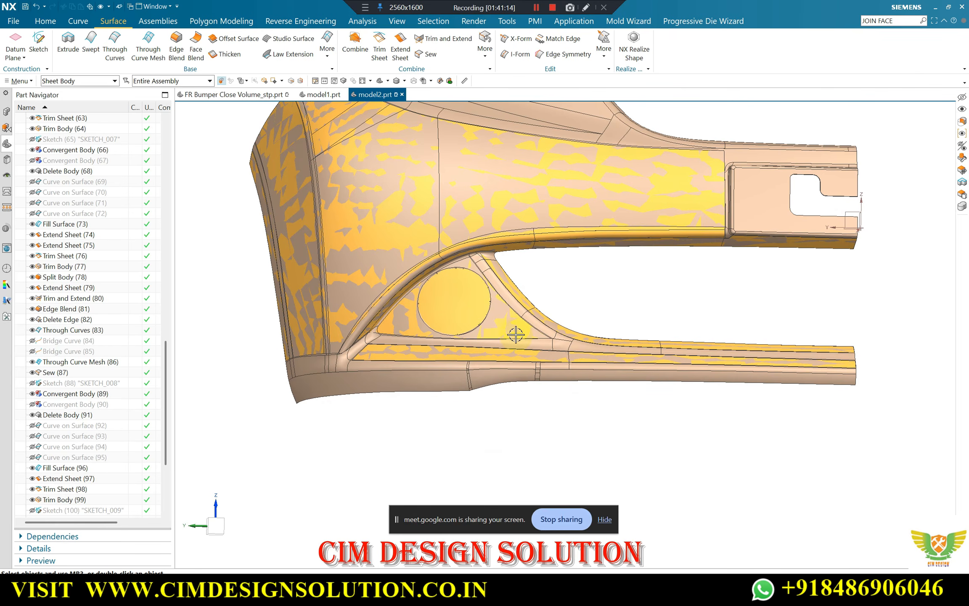
Try to offset the curved strip's lower boundary edge as a single curve, specifying a point for the offset plane
scroll(503, 355, up, 3)
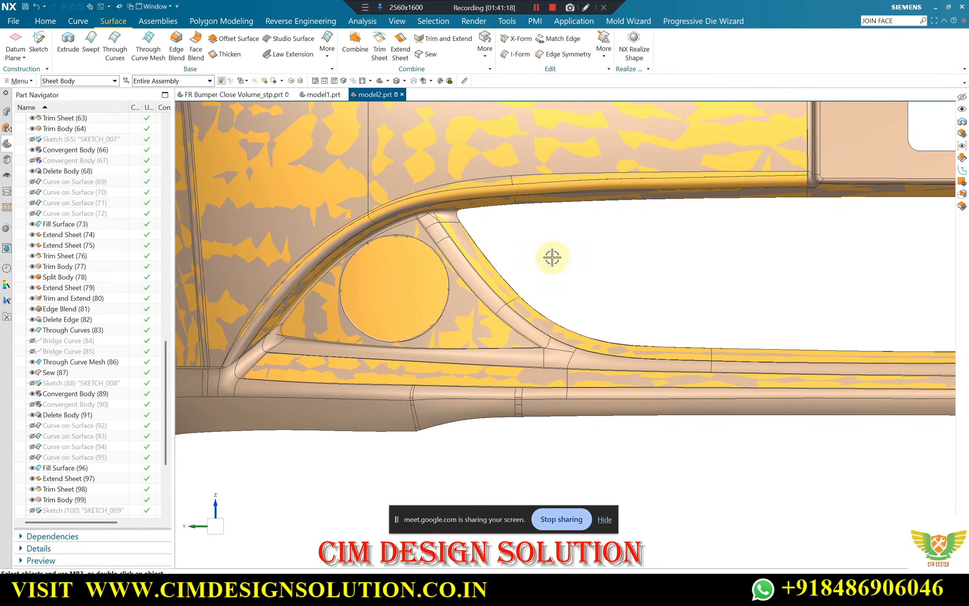
scroll(519, 368, up, 2)
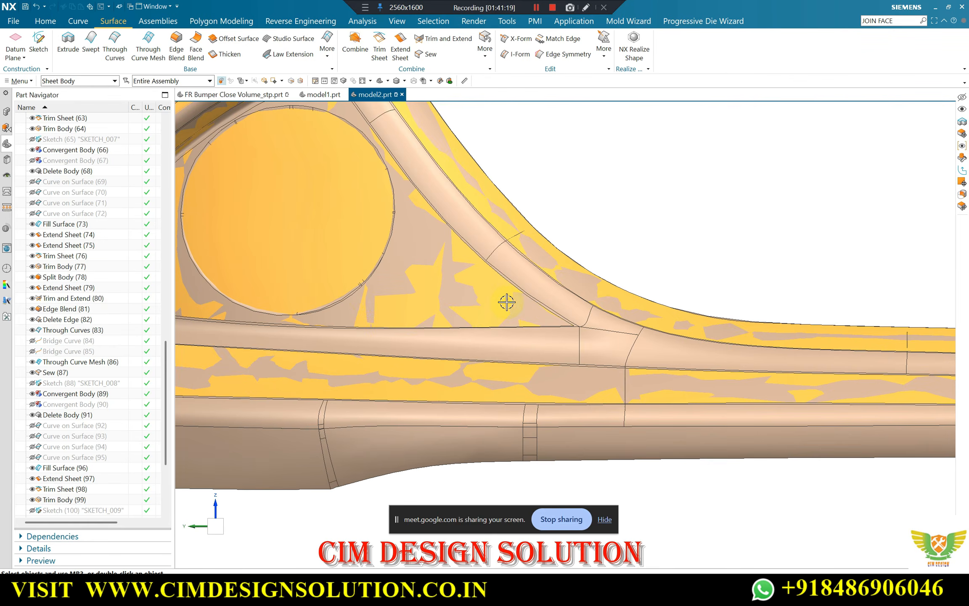
scroll(516, 301, down, 2)
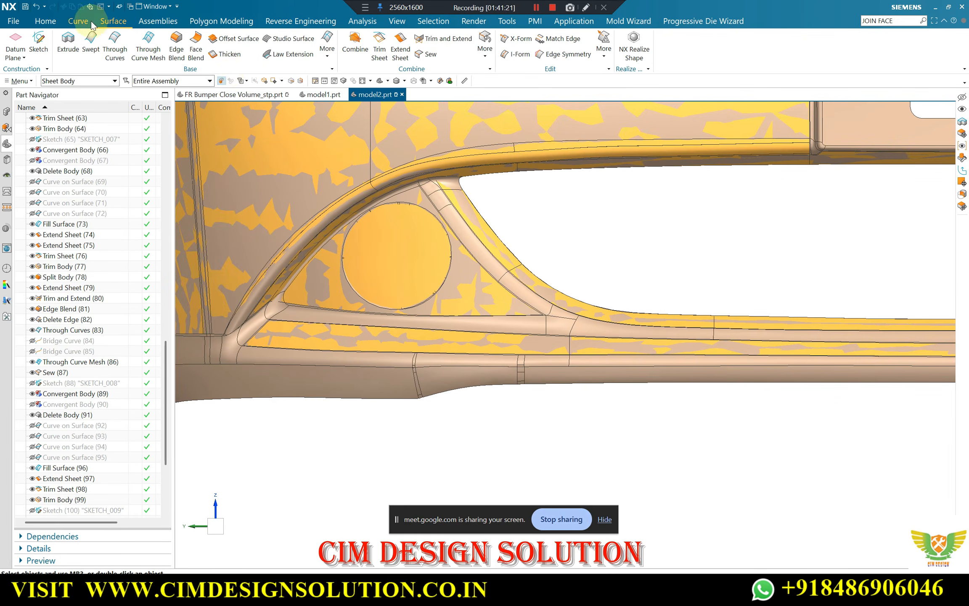
click(79, 21)
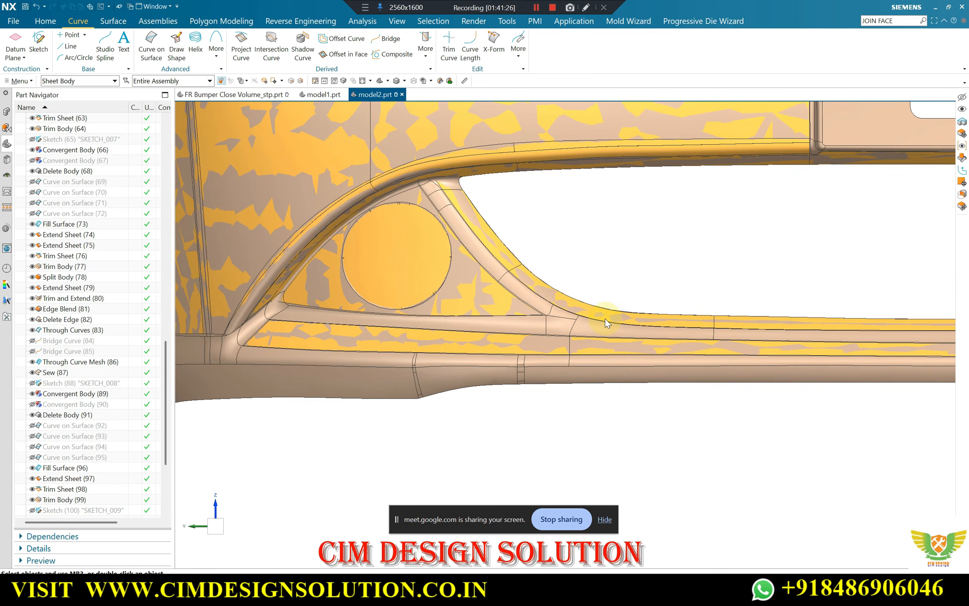
scroll(693, 329, up, 1)
click(692, 330)
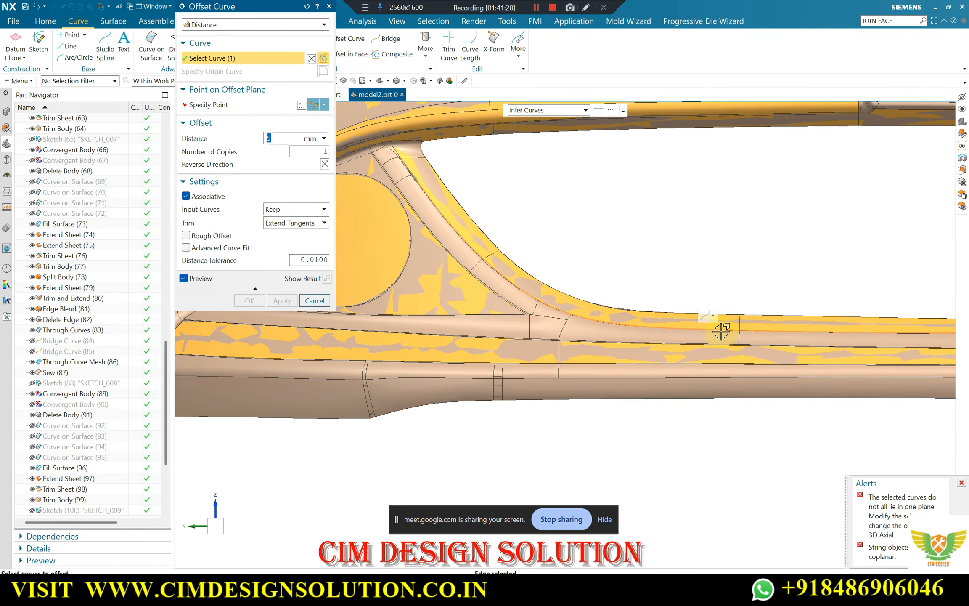
click(546, 110)
click(528, 131)
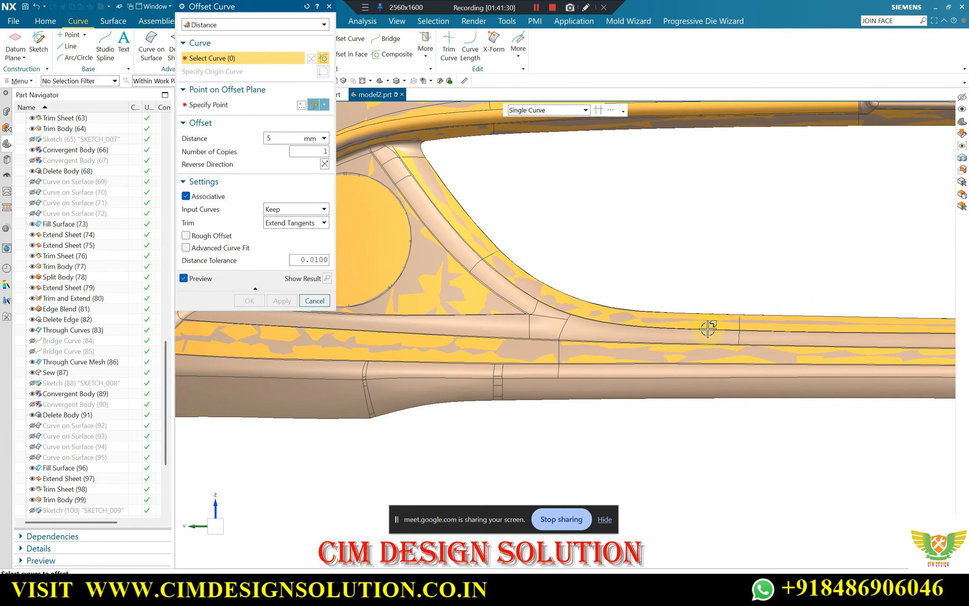
click(212, 106)
click(414, 316)
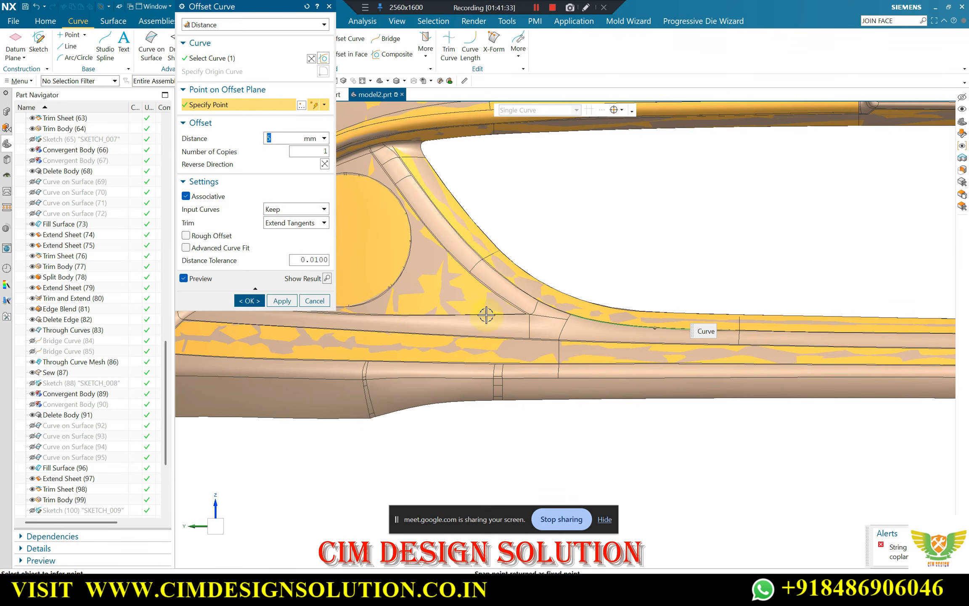
scroll(513, 348, down, 3)
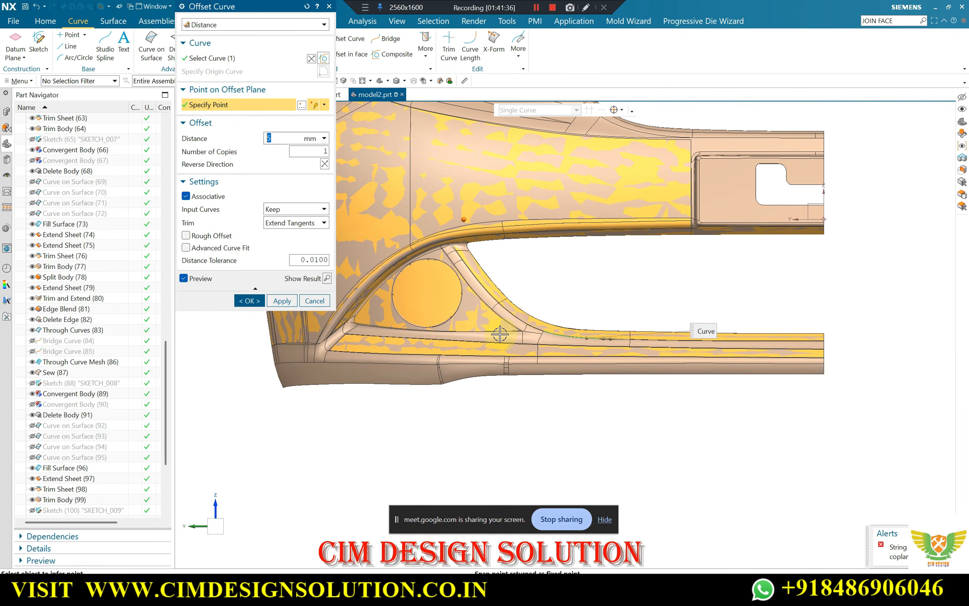
middle_click(454, 261)
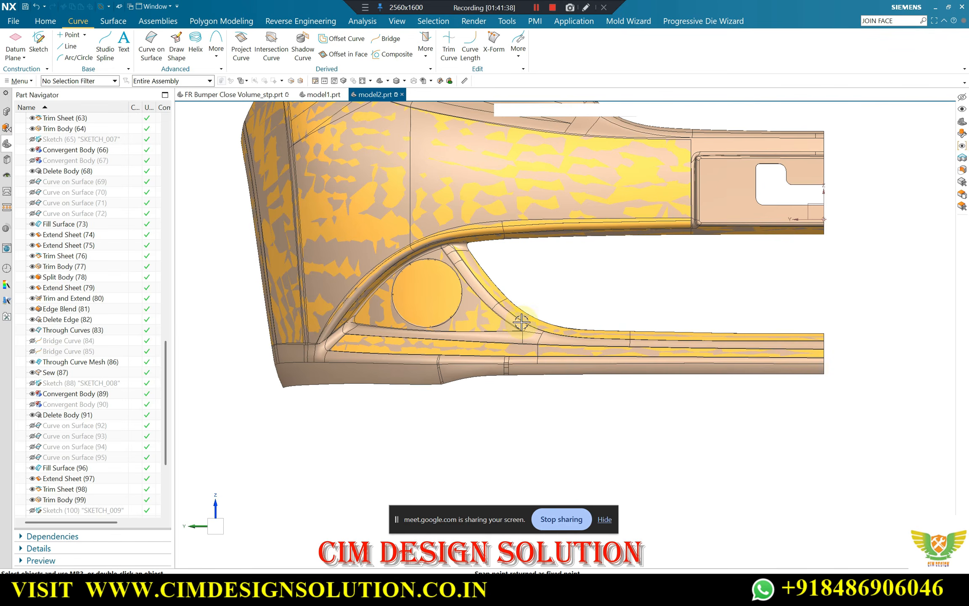
scroll(522, 321, up, 2)
click(365, 8)
click(390, 21)
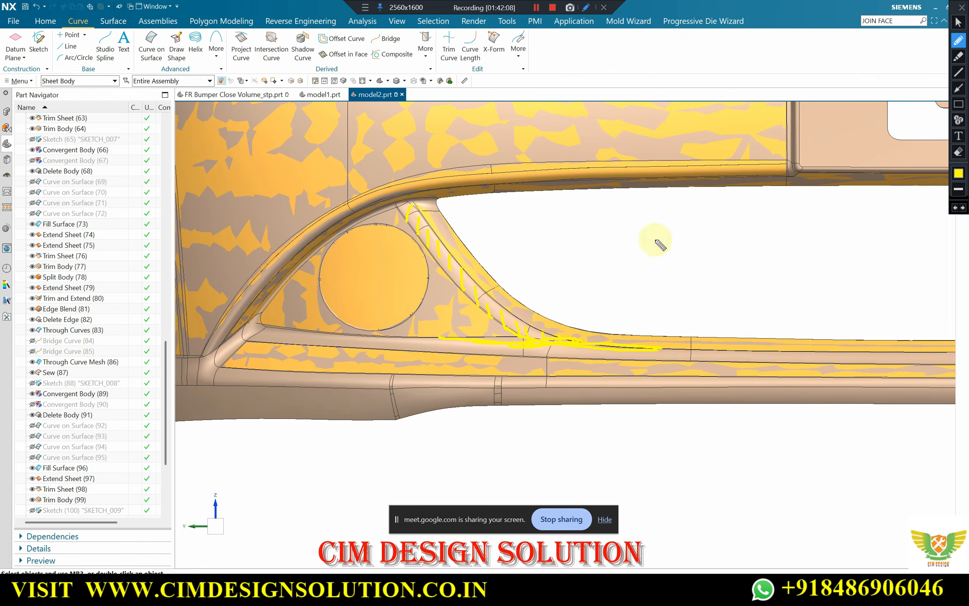
click(962, 7)
Extend the triangular sheet's lower edge and its short lower corner edge by 25 mm using natural curvature
scroll(540, 346, up, 3)
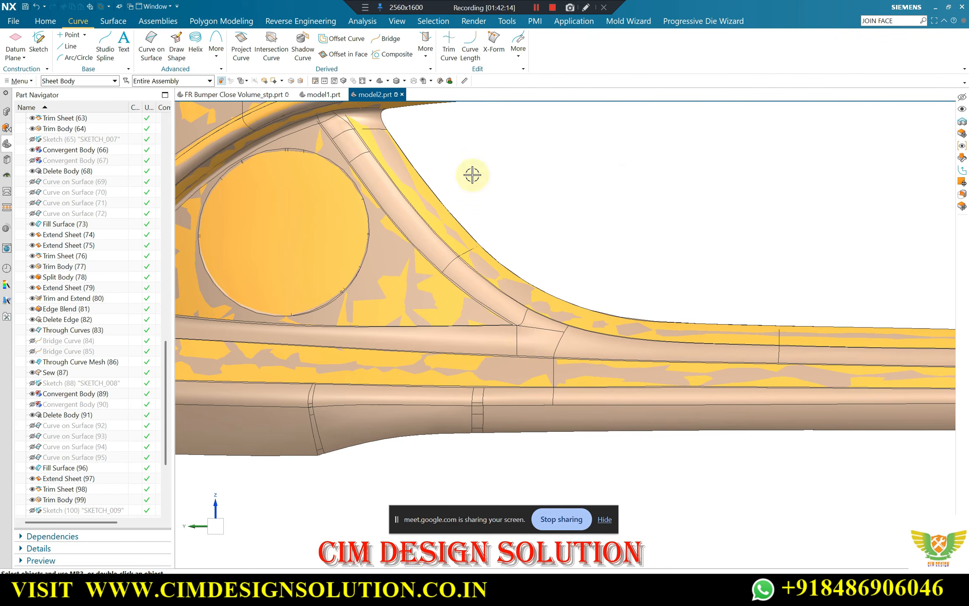
click(113, 21)
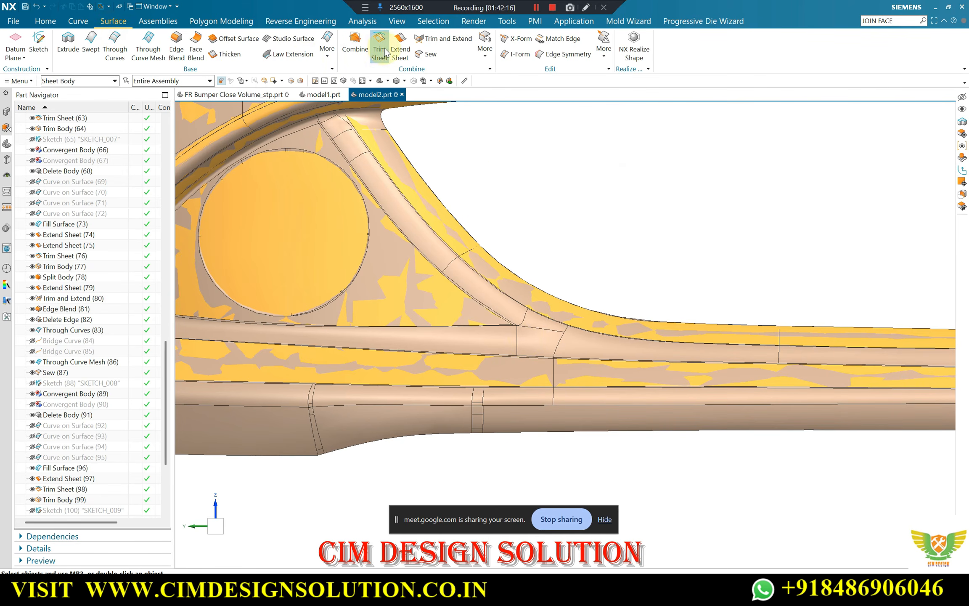
click(480, 325)
scroll(603, 334, down, 2)
scroll(286, 317, up, 3)
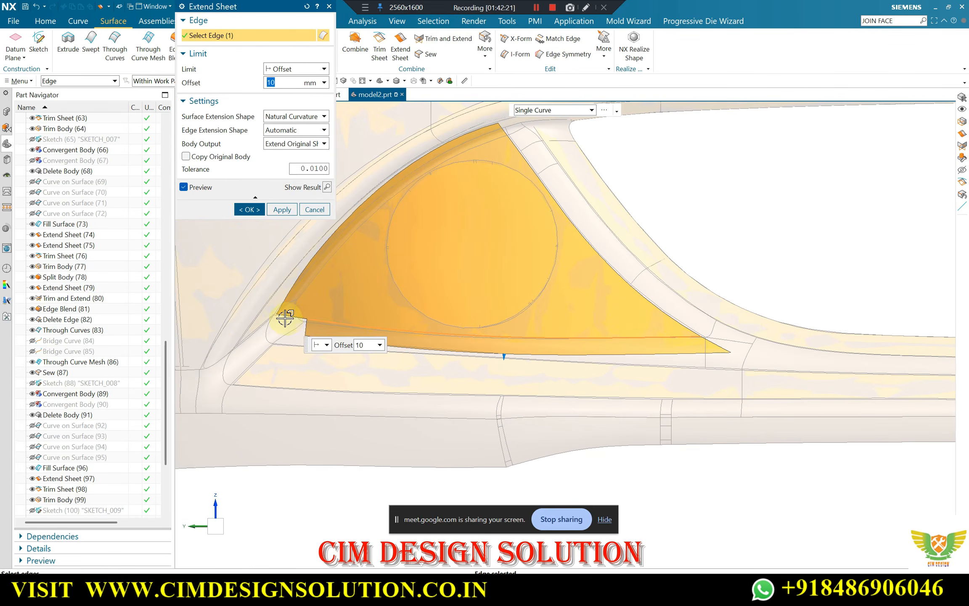
click(288, 316)
scroll(526, 316, down, 2)
scroll(778, 339, up, 5)
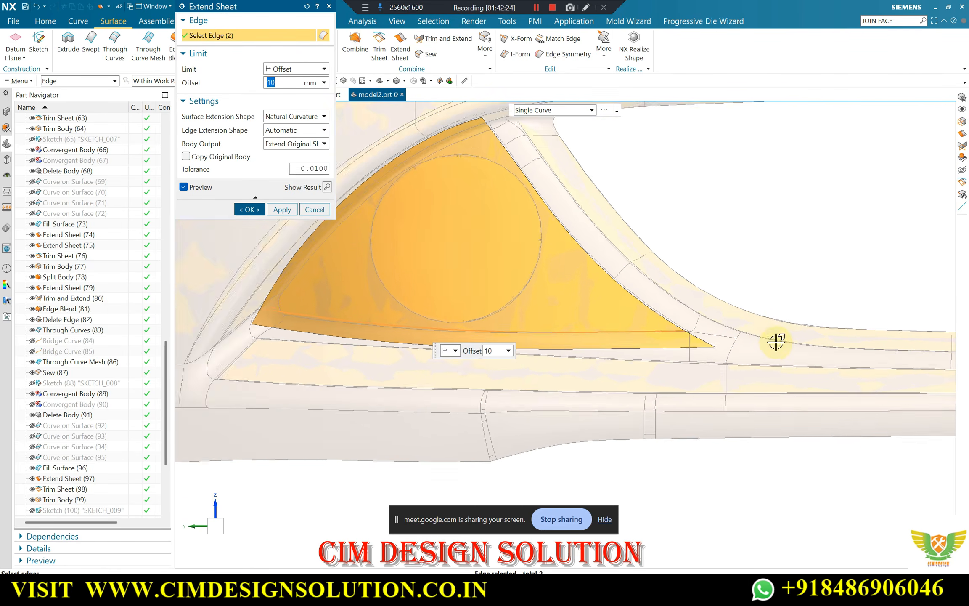
scroll(696, 340, down, 1)
scroll(700, 309, down, 3)
scroll(700, 309, down, 1)
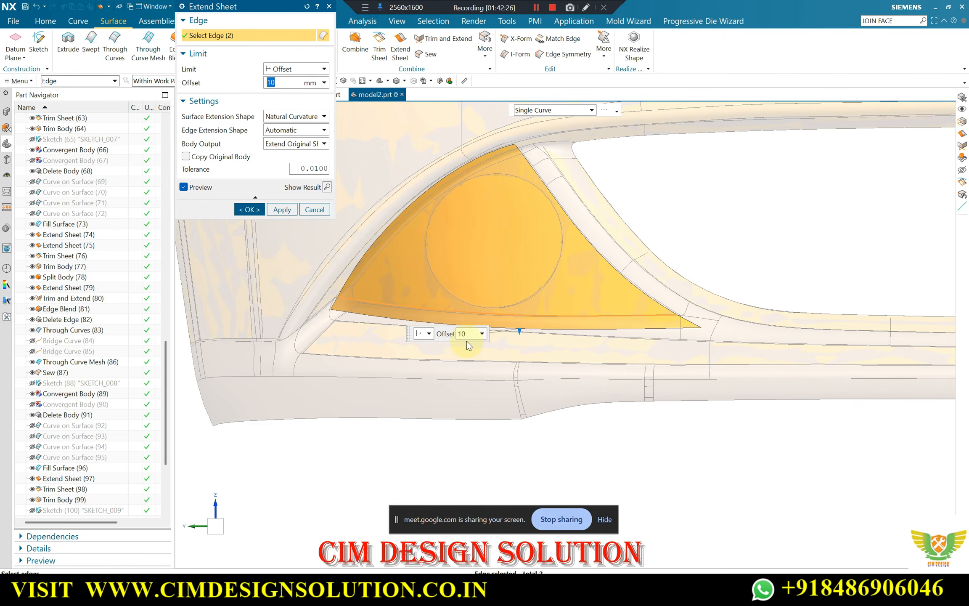
drag(520, 331, 519, 347)
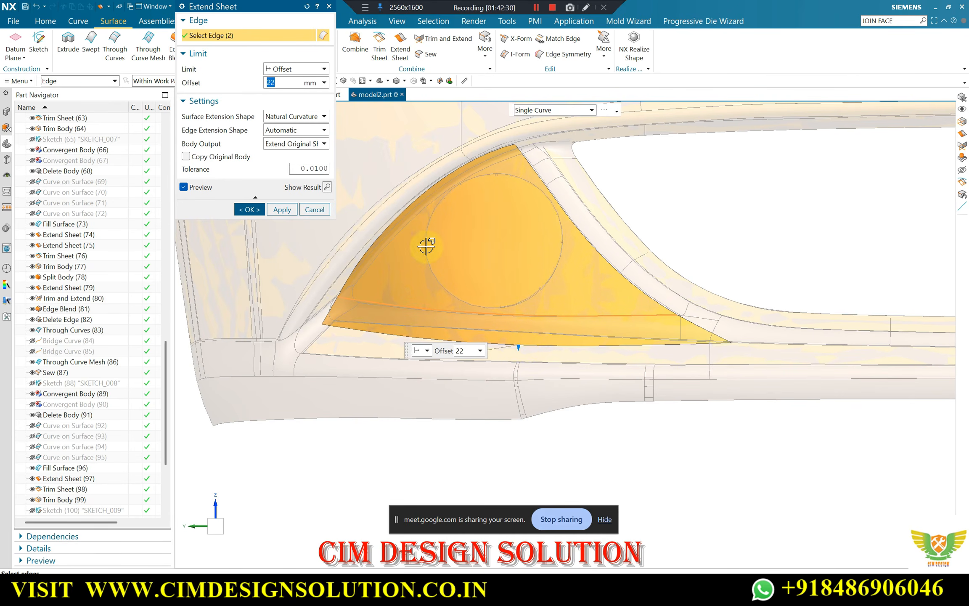
key(Return)
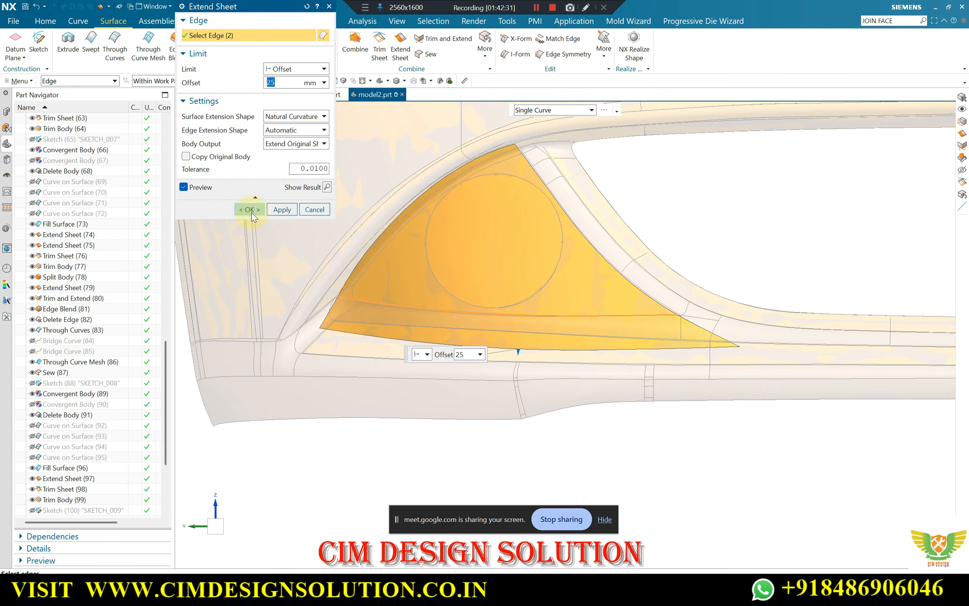
click(251, 213)
Hide the solid bumper body so only the rebuilt sheets show around the triangular panel
scroll(542, 265, down, 3)
middle_drag(558, 268, 582, 280)
scroll(648, 299, up, 2)
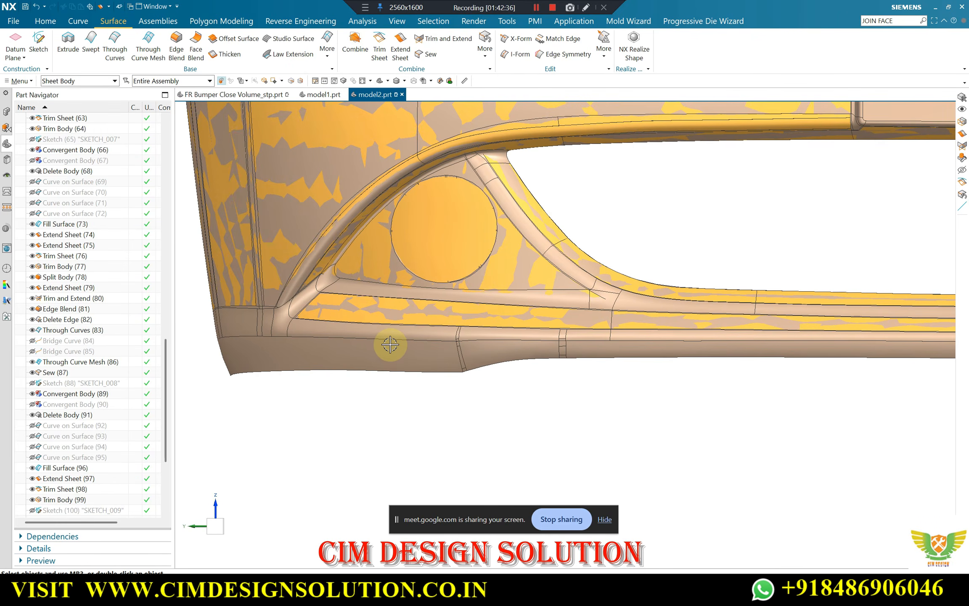
key(ctrl+shift+i)
click(403, 357)
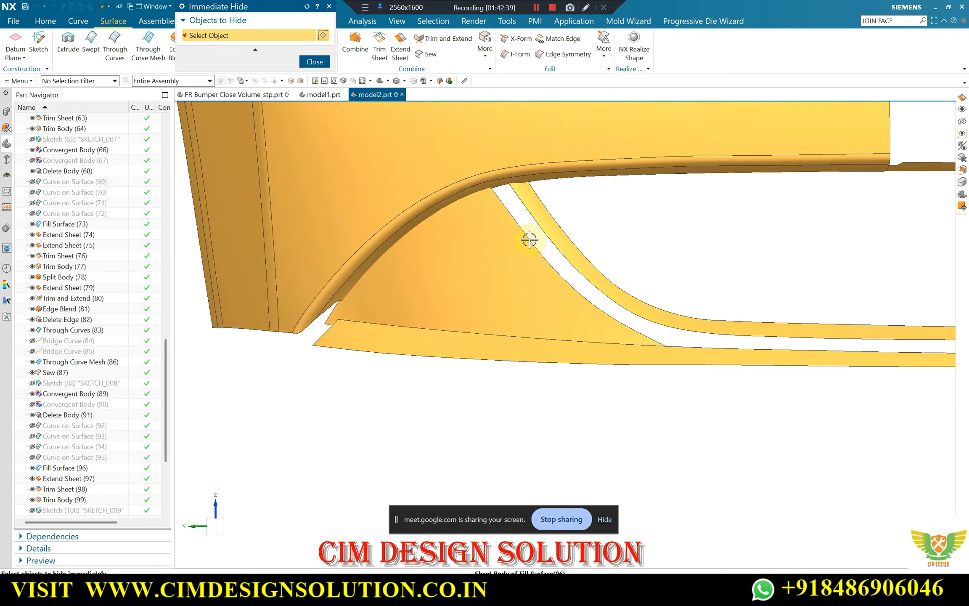
middle_drag(529, 239, 545, 267)
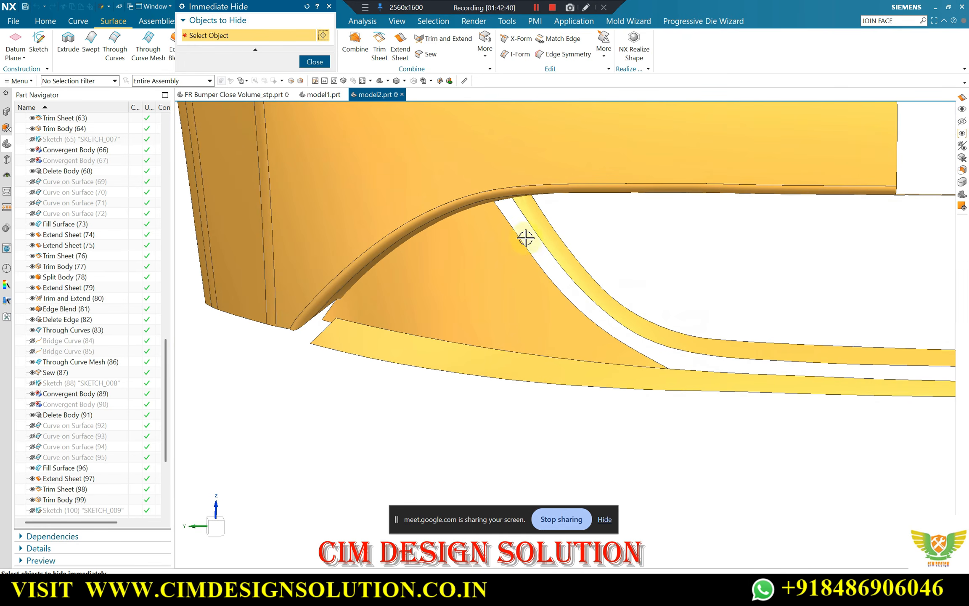
key(Escape)
middle_drag(348, 206, 324, 107)
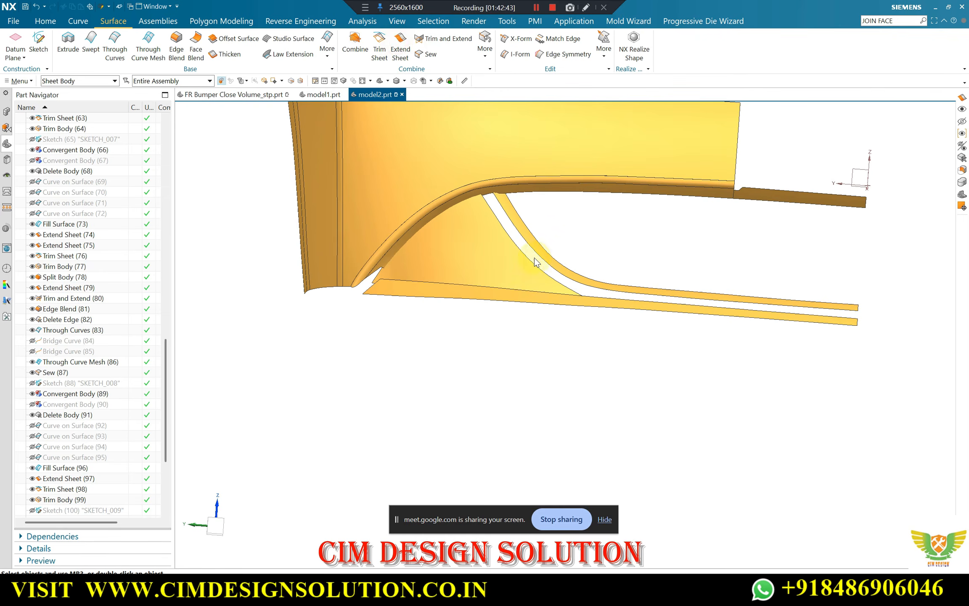
Extend the triangular sheet's concave side and end edges, plus the curved strip's facing edge and upper end, by 25 mm so they intersect
click(523, 249)
scroll(523, 239, up, 2)
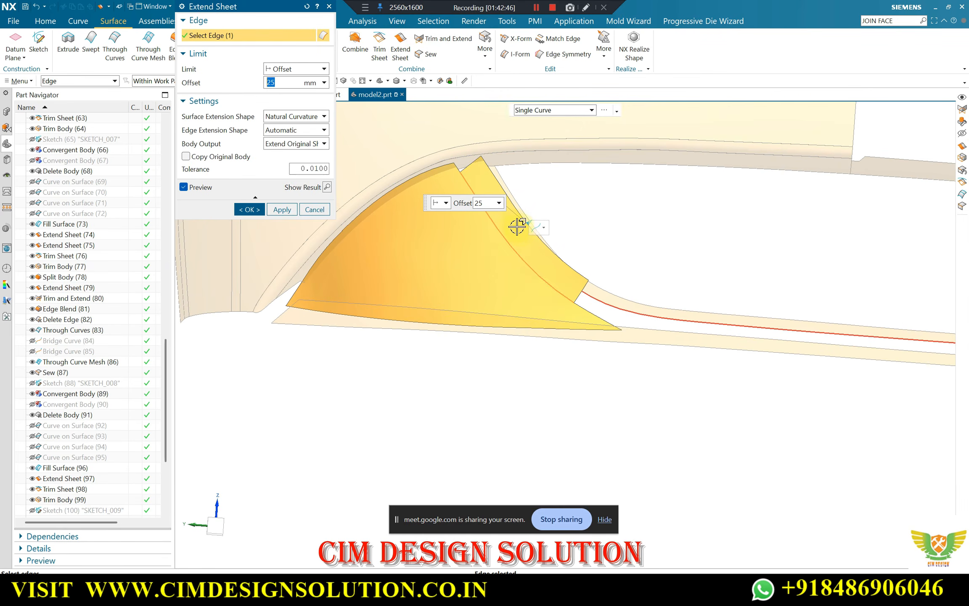
click(517, 225)
scroll(465, 165, up, 2)
click(457, 172)
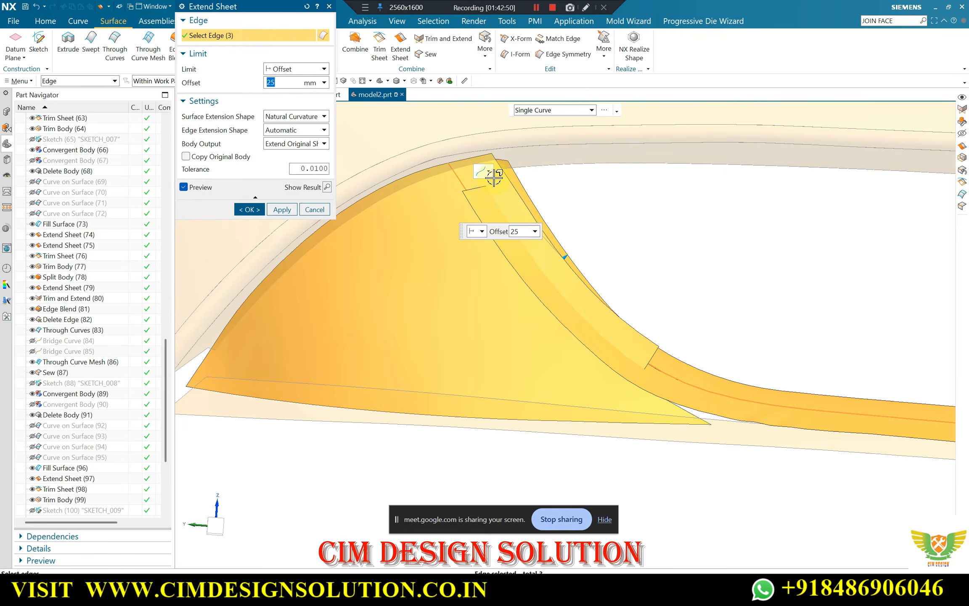
mouse_move(493, 177)
middle_down()
mouse_move(596, 188)
mouse_move(534, 201)
mouse_move(491, 182)
middle_up()
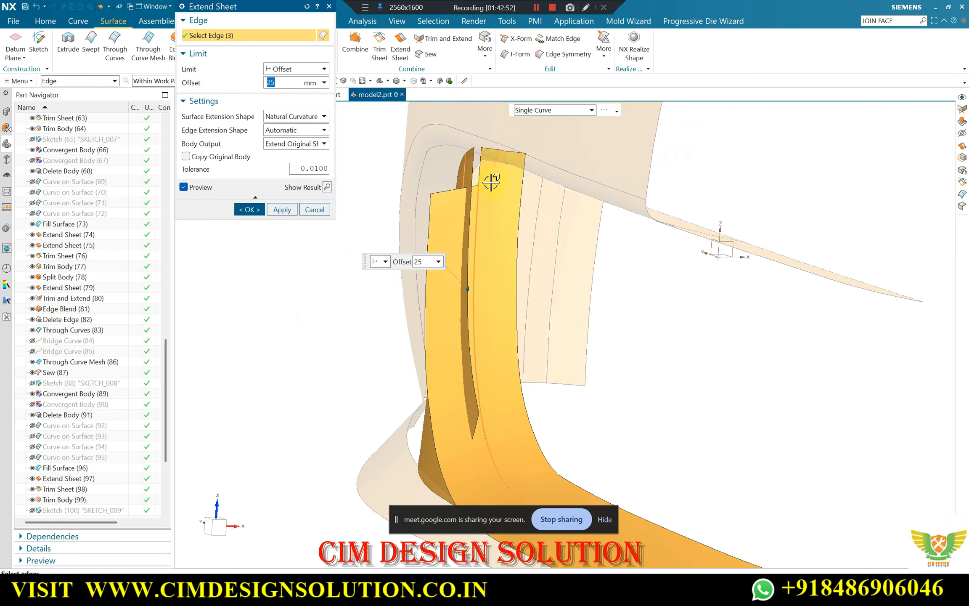
click(481, 172)
scroll(440, 209, down, 1)
middle_drag(439, 210, 585, 203)
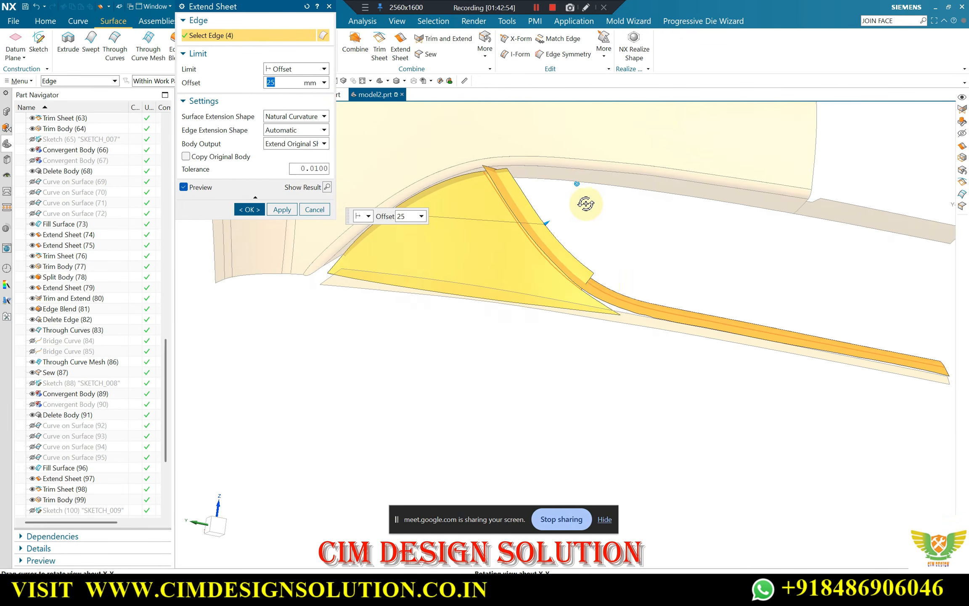
scroll(602, 291, up, 3)
click(581, 280)
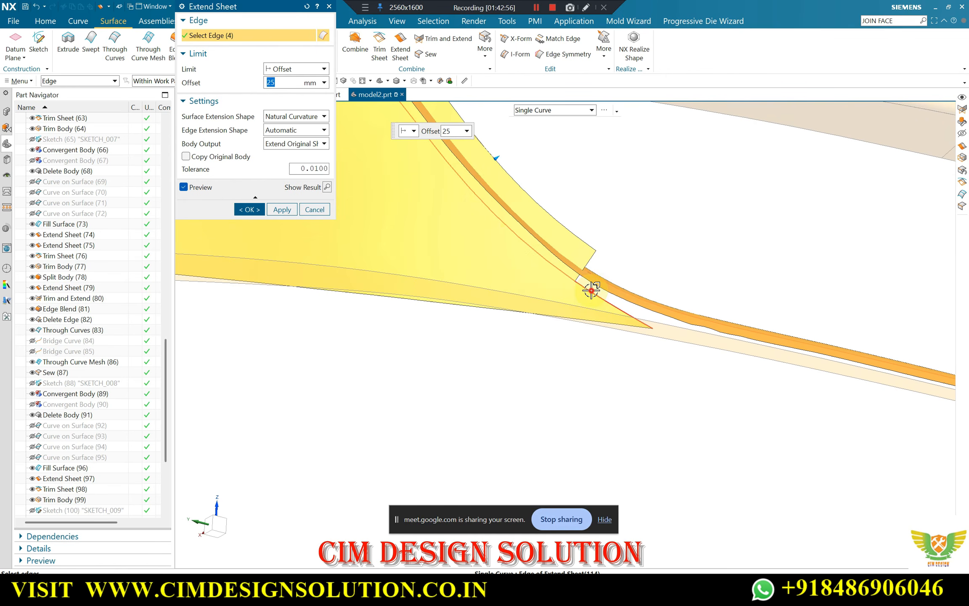
middle_drag(613, 269, 558, 277)
middle_click(558, 277)
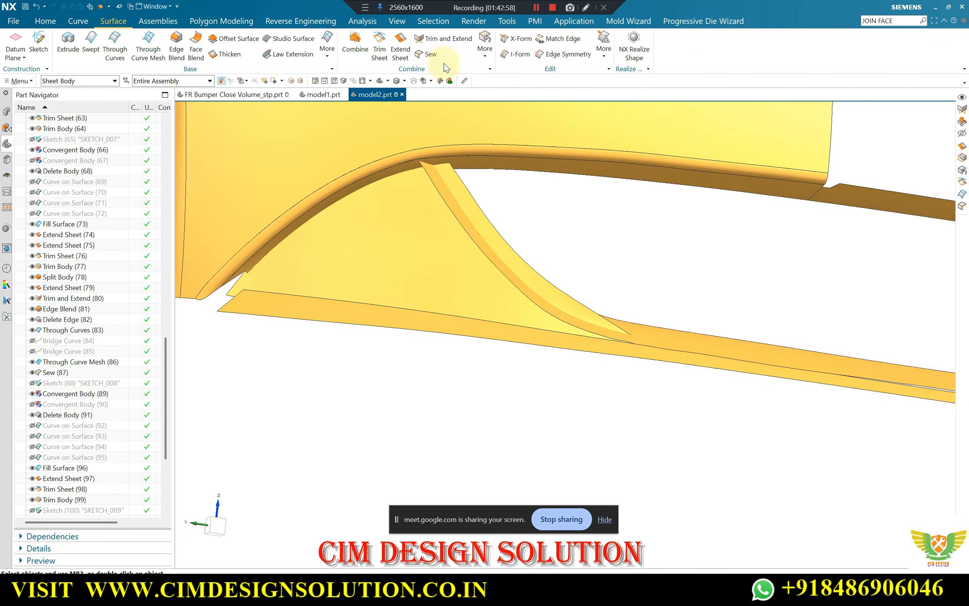
Trim the triangular sheet and the curved strip against each other with Trim and Extend set to Make Corner
click(411, 206)
middle_click(536, 225)
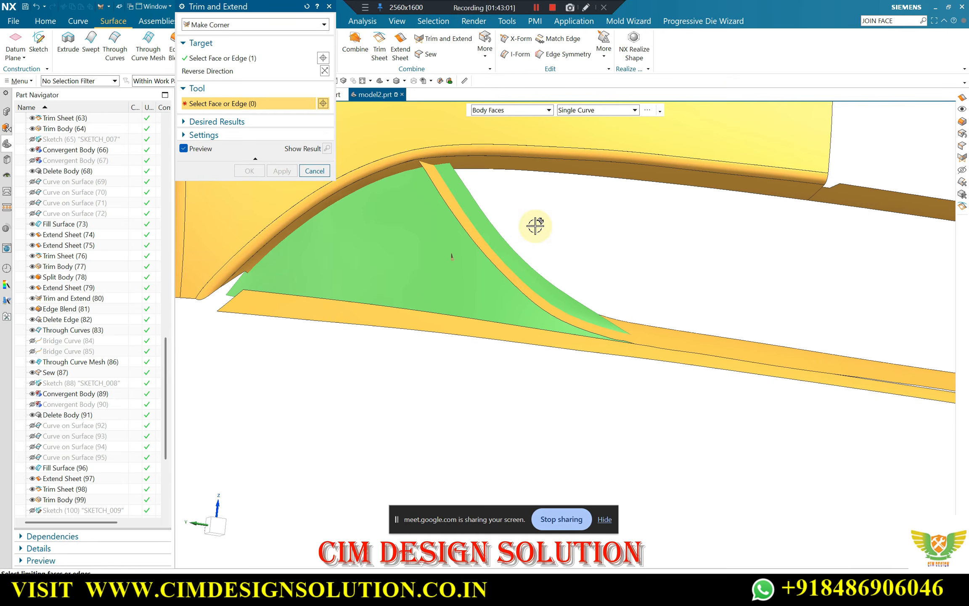
click(458, 202)
middle_drag(548, 253, 435, 250)
click(248, 183)
Blend the corner edge between the triangular sheet and the curved strip with a 15 mm radius
middle_drag(493, 238, 421, 185)
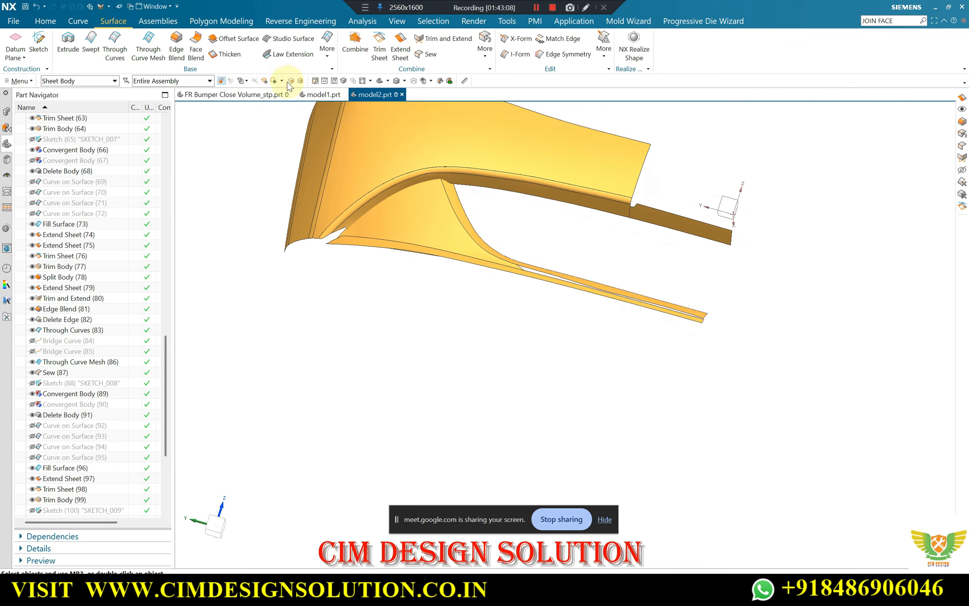
click(457, 202)
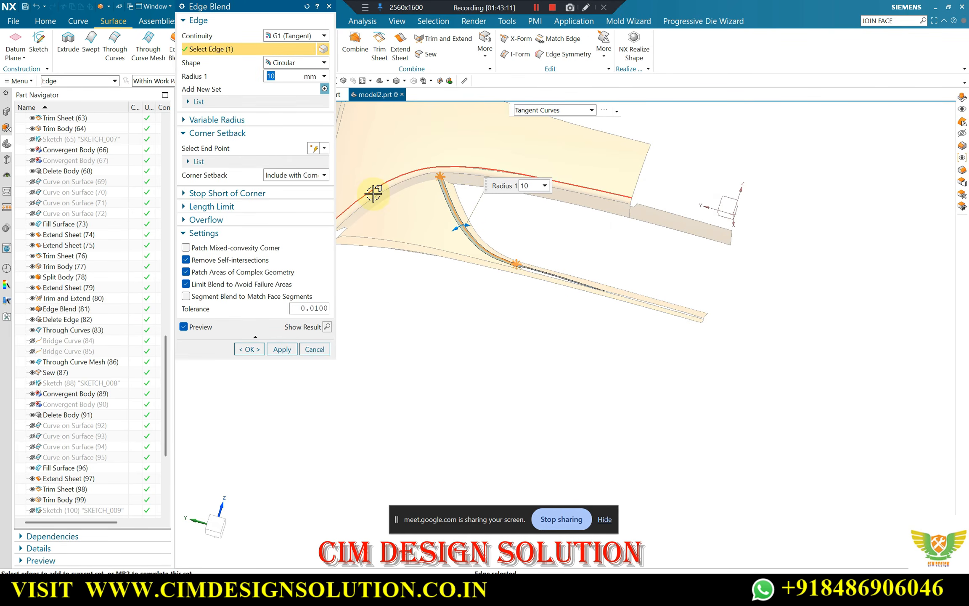
text(1)
key(Return)
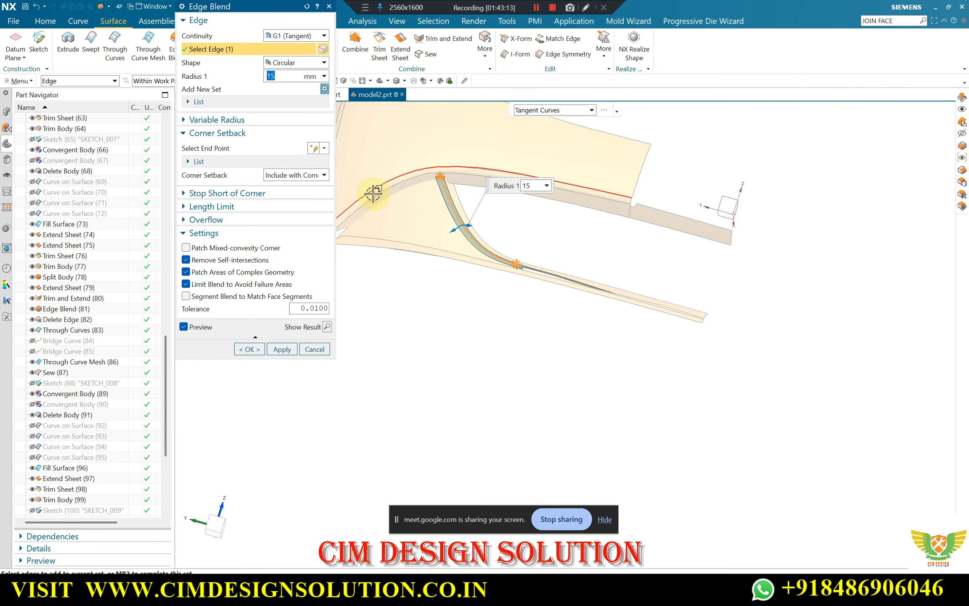
click(251, 346)
mouse_move(502, 307)
middle_down()
mouse_move(489, 328)
mouse_move(515, 272)
middle_up()
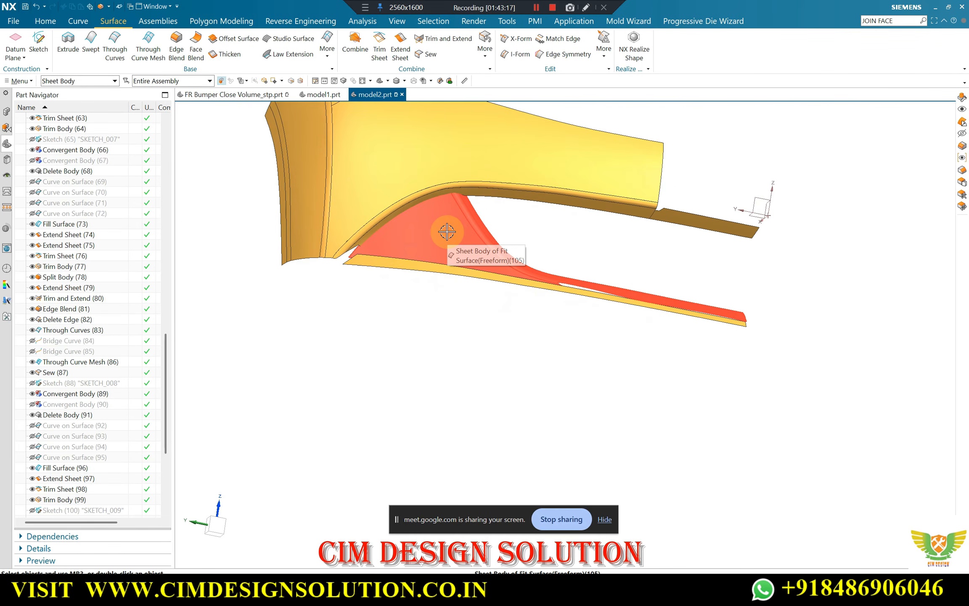
Show the hidden solid bumper body again and compare the blended corner with it in a straight-on view
key(ctrl+shift+k)
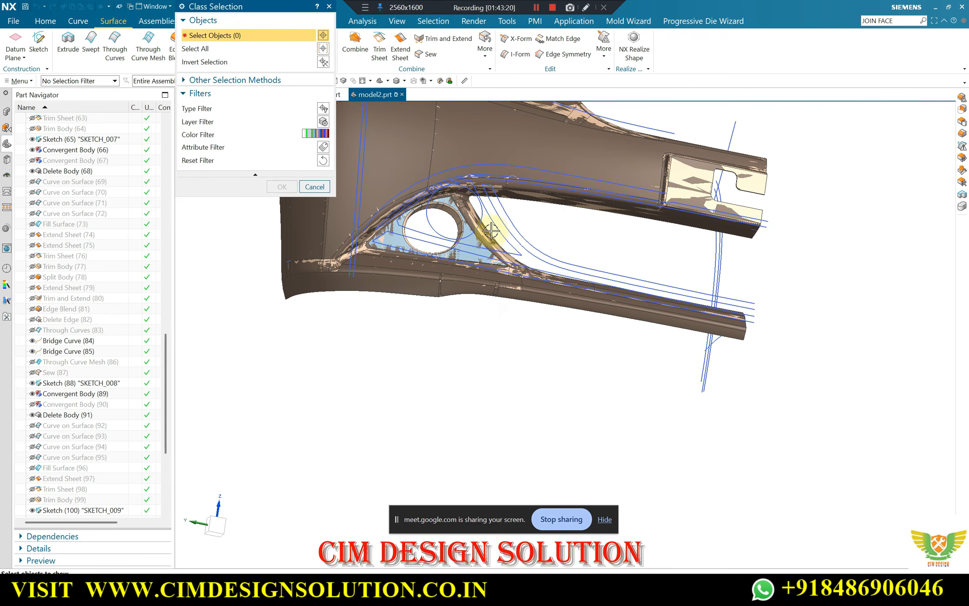
scroll(482, 278, up, 2)
click(433, 290)
scroll(421, 297, down, 2)
middle_click(446, 288)
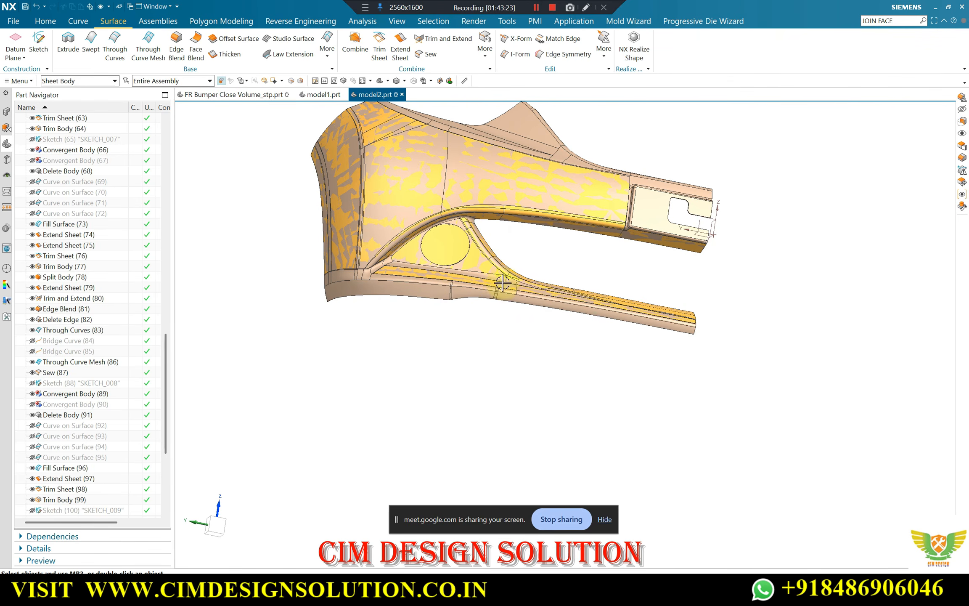
middle_drag(503, 282, 480, 264)
key(F8)
scroll(464, 246, up, 3)
scroll(459, 260, down, 1)
scroll(452, 253, down, 2)
scroll(464, 280, up, 2)
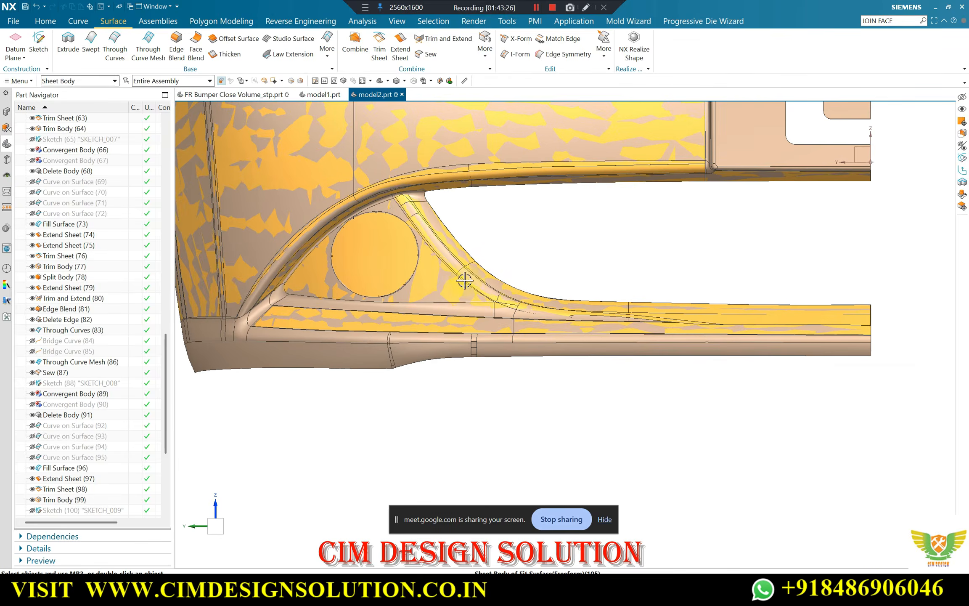
Examine the corner blend, triangular panel and lower flange against the solid bumper body from several angles
scroll(465, 280, up, 3)
scroll(446, 246, down, 3)
scroll(506, 274, down, 2)
middle_drag(509, 274, 523, 255)
click(653, 241)
scroll(382, 310, up, 2)
middle_drag(374, 292, 354, 288)
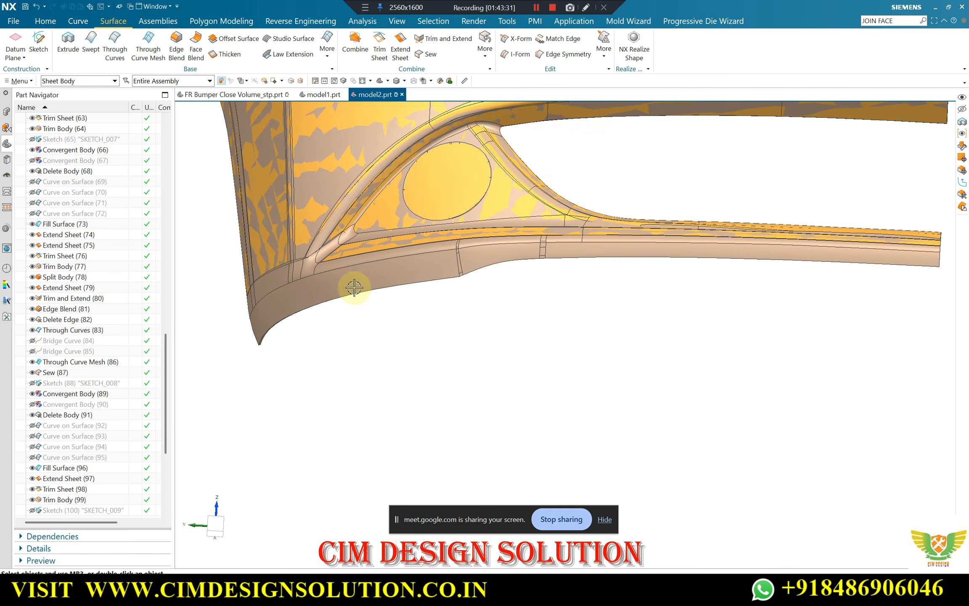
Hide the solid bumper body so that only the recreated sheets are shown
key(ctrl+shift+i)
click(325, 297)
scroll(332, 294, down, 3)
middle_drag(347, 278, 397, 193)
scroll(402, 186, up, 3)
key(Escape)
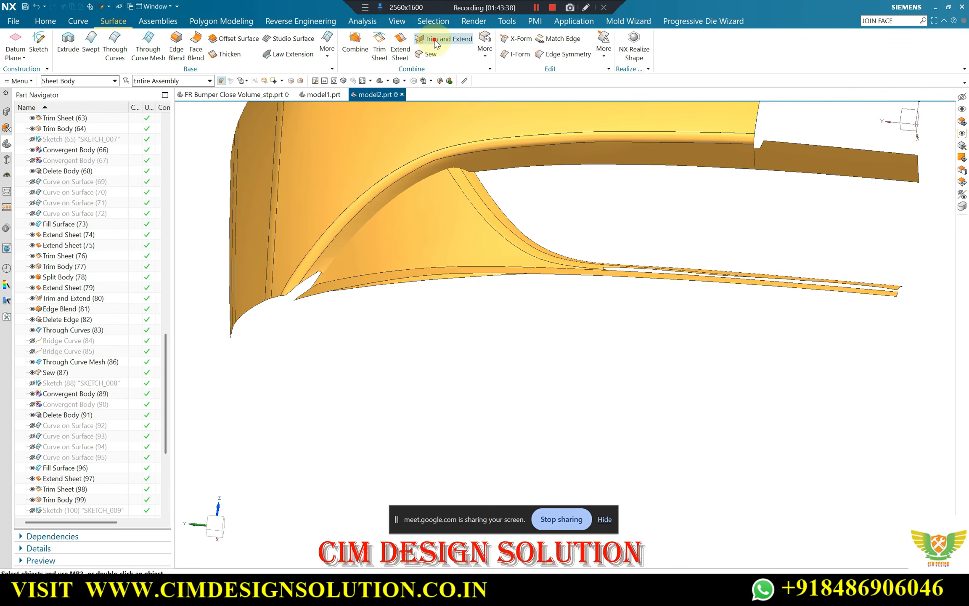
Trim the triangular panel sheet and the arched upper flange against each other with Make Corner, reversing the target direction
click(452, 205)
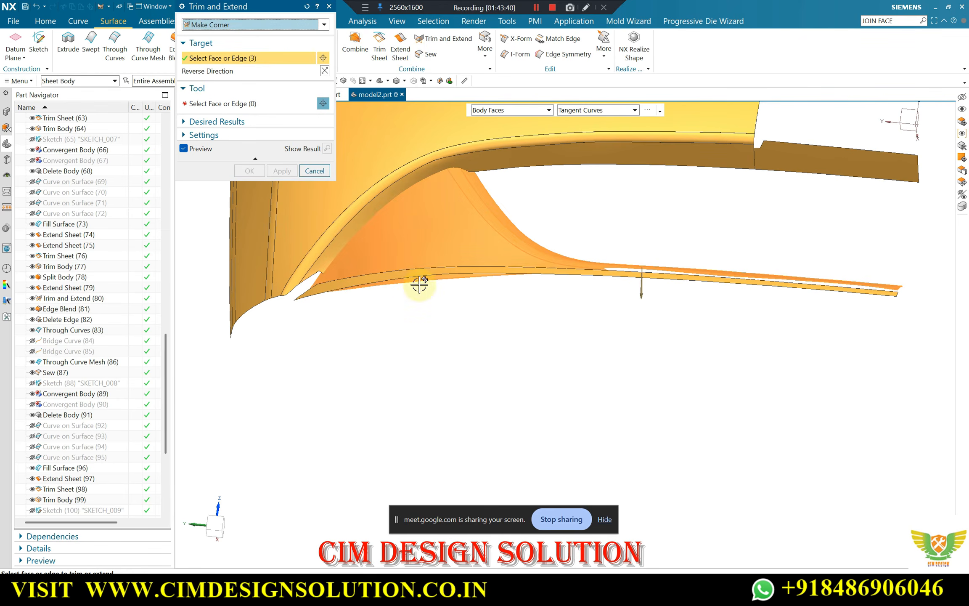
middle_click(429, 316)
click(428, 171)
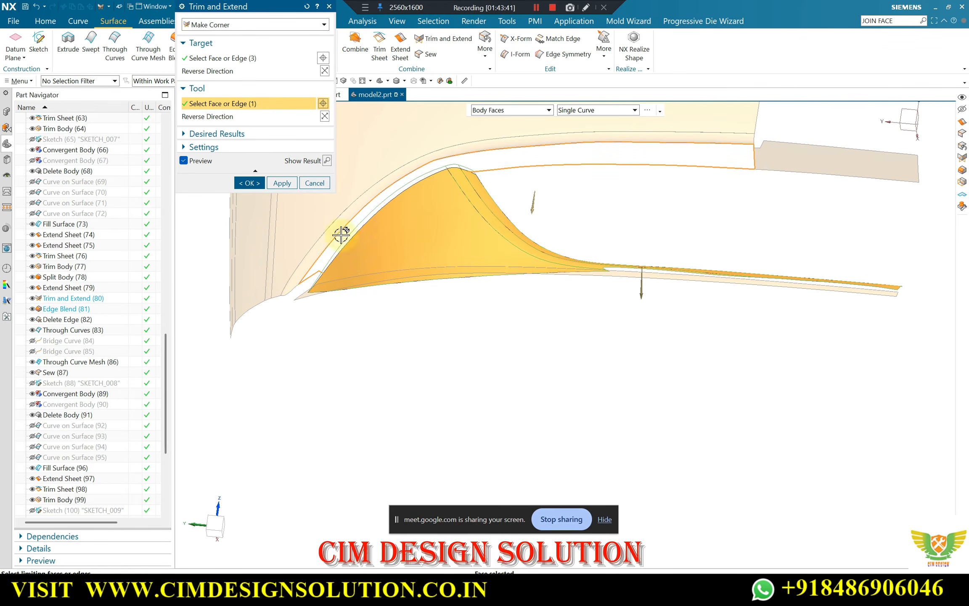
click(325, 117)
click(325, 116)
click(324, 71)
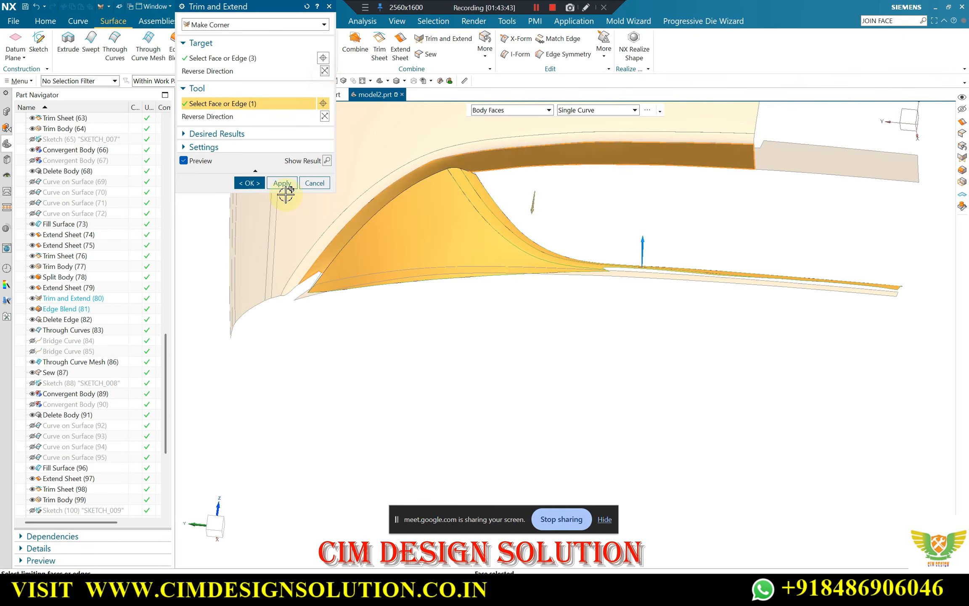
click(252, 183)
Blend the arched edge between the triangular panel and the upper flange with a 10 mm radius
middle_drag(277, 215, 346, 229)
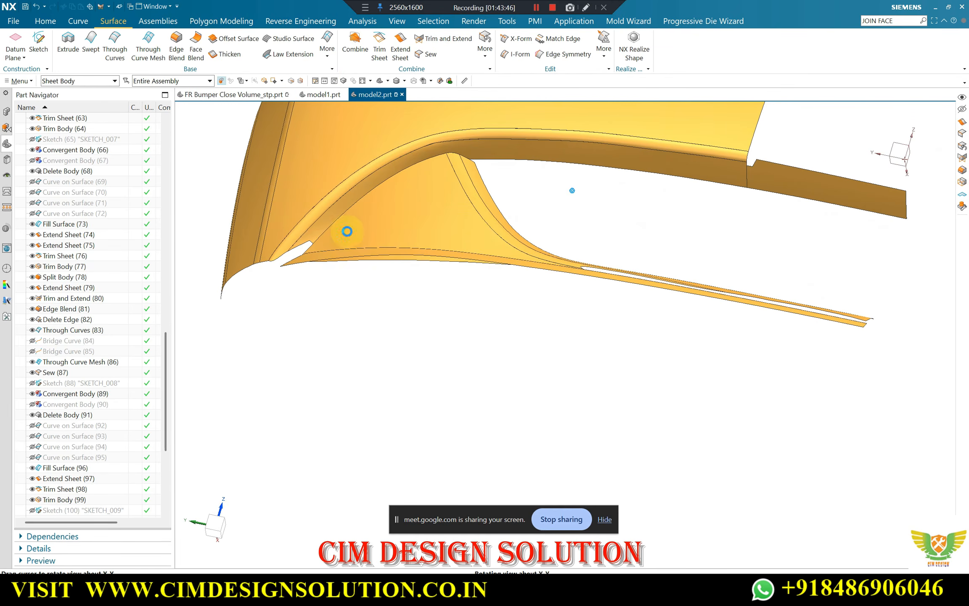
click(176, 39)
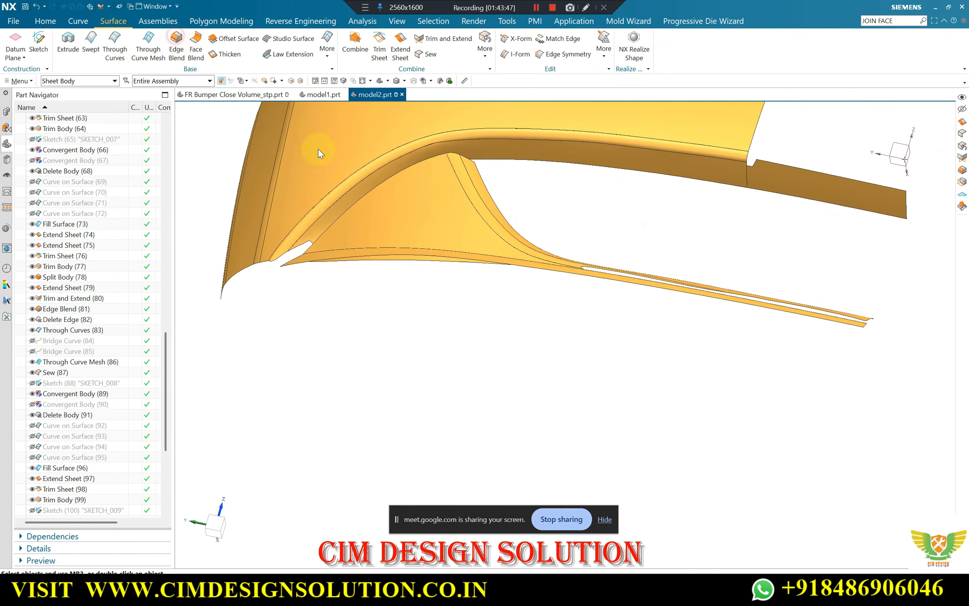
click(394, 175)
scroll(547, 196, down, 2)
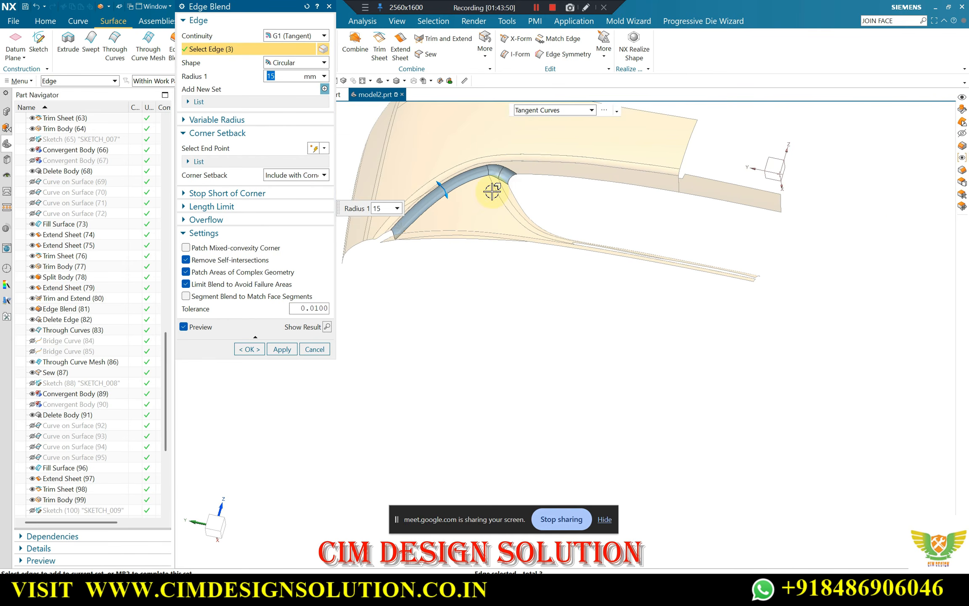
text(0)
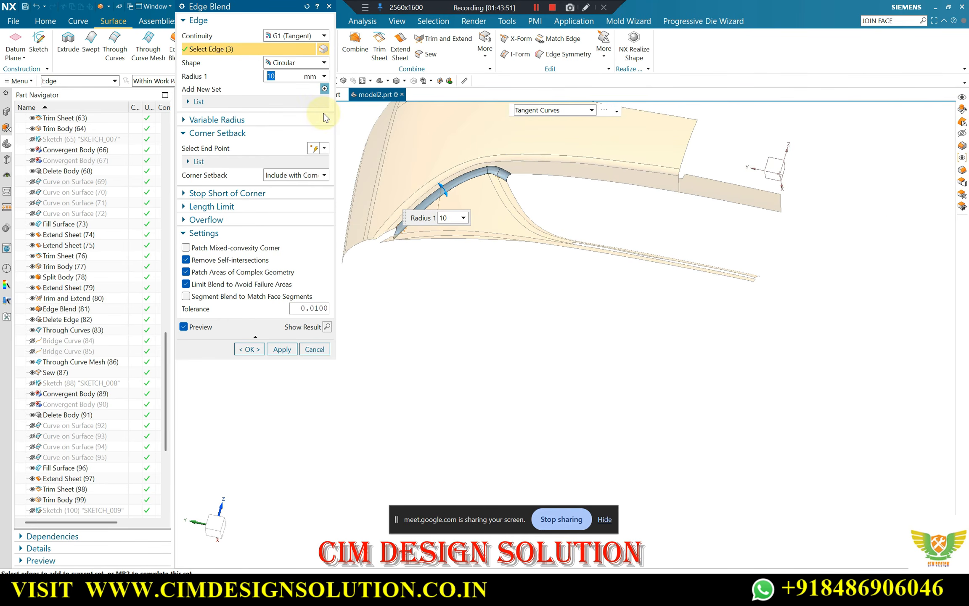
click(250, 349)
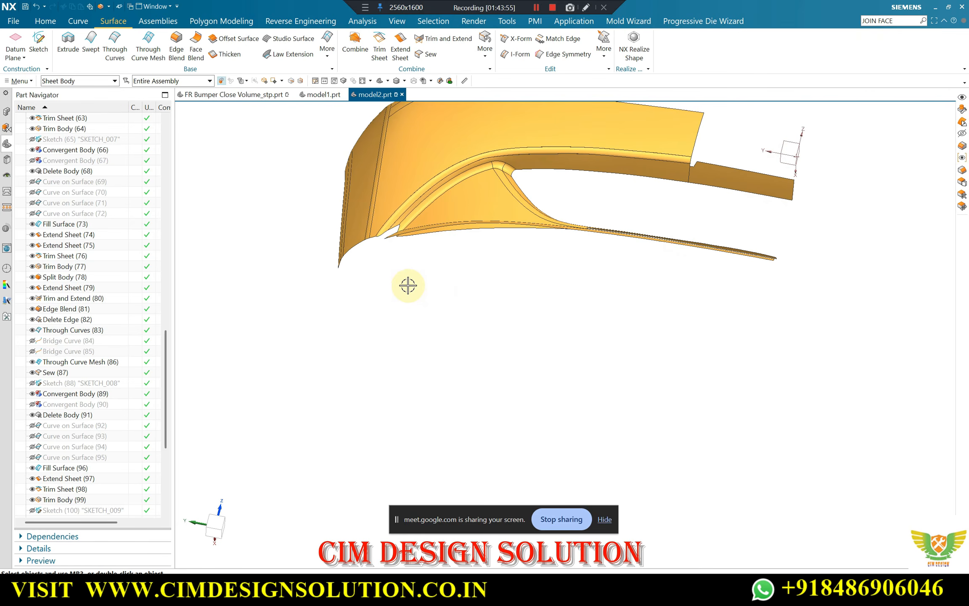
Show the hidden solid bumper body again and compare the arched blend with it
key(ctrl+shift+k)
click(409, 266)
middle_click(409, 266)
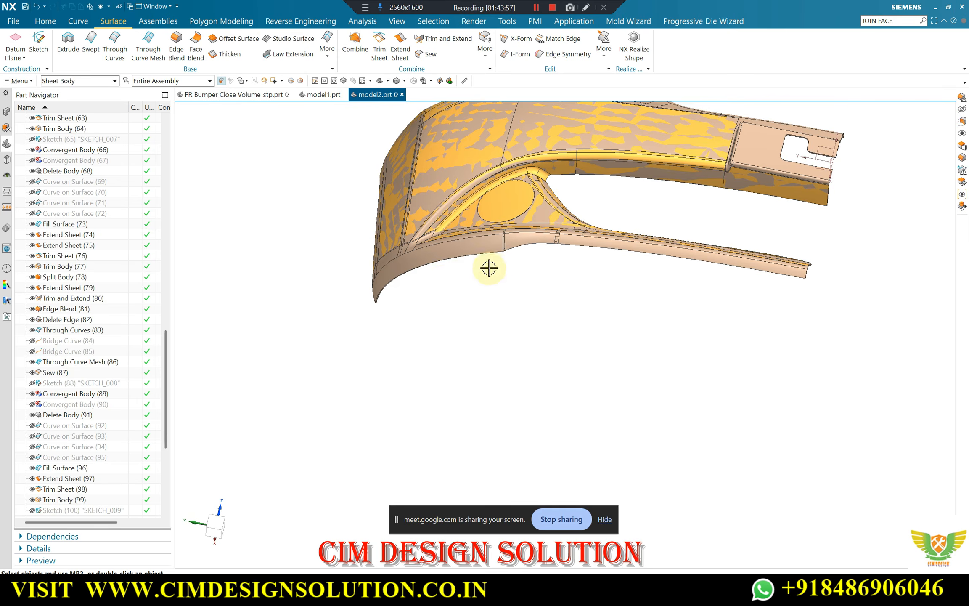
middle_drag(489, 268, 496, 272)
scroll(503, 223, up, 4)
middle_drag(536, 193, 535, 185)
Edit the edge blend along the triangular panel's arched edge and set its radius to 5 mm
scroll(98, 509, down, 6)
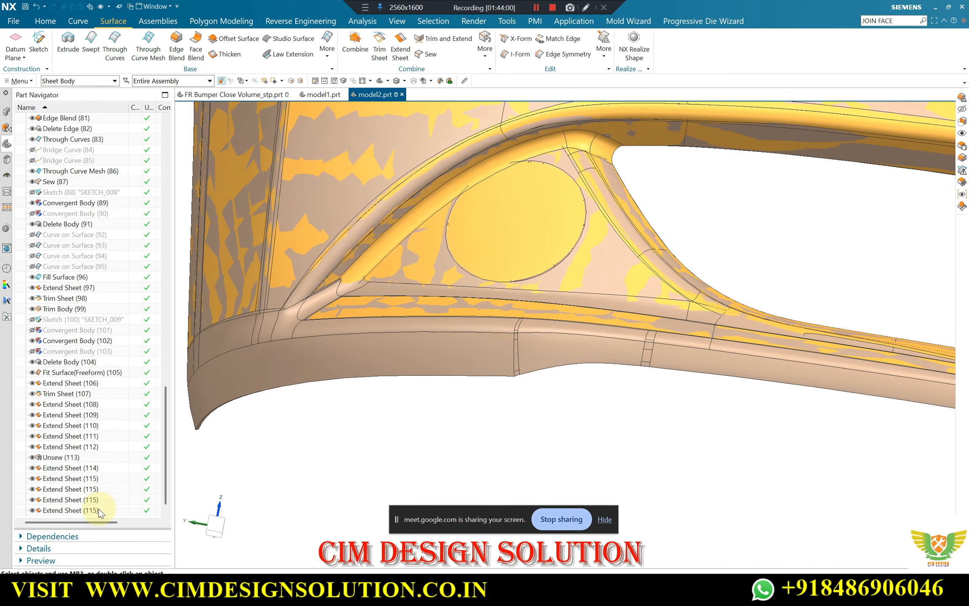
click(88, 510)
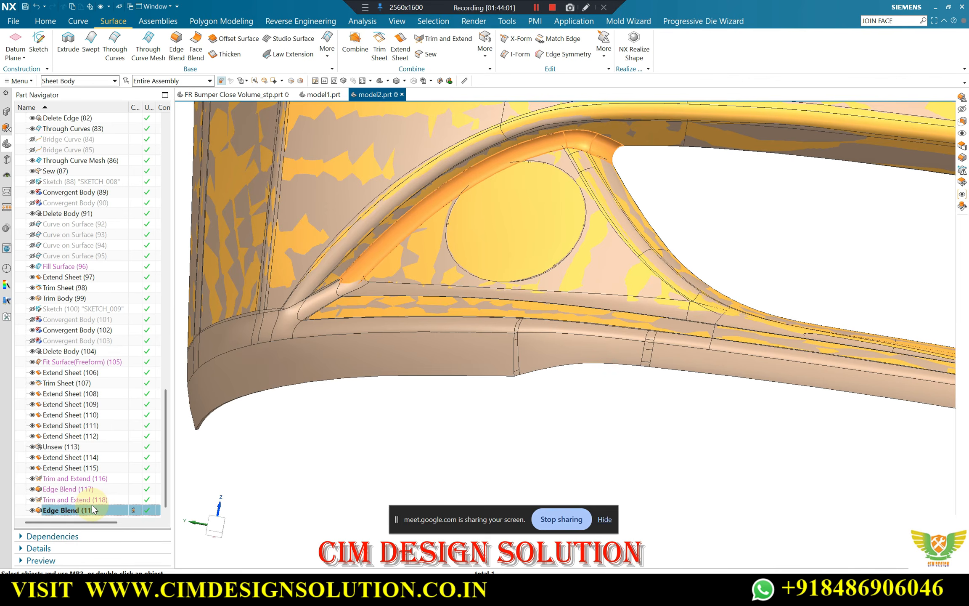
double_click(303, 275)
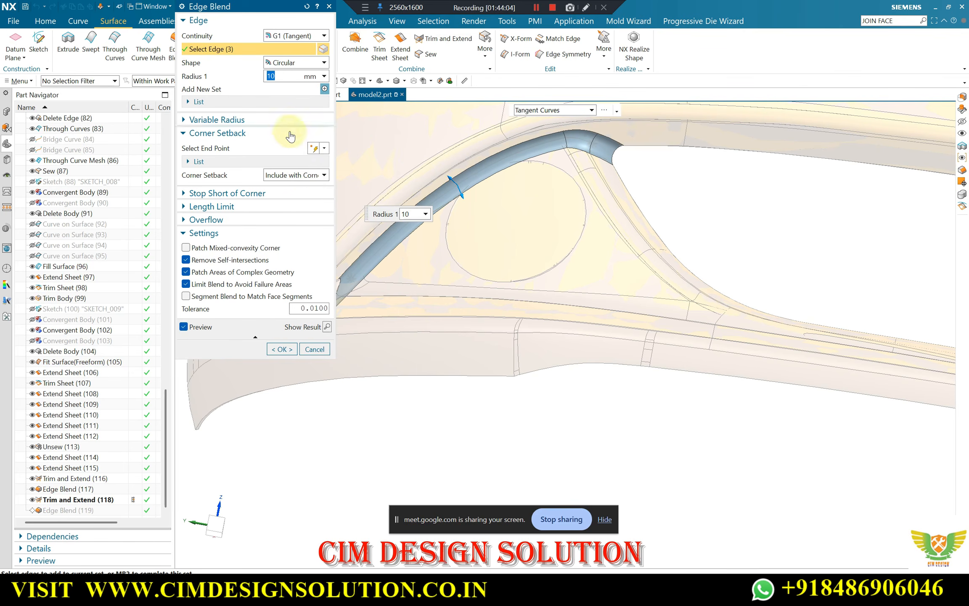
text(4)
middle_click(452, 209)
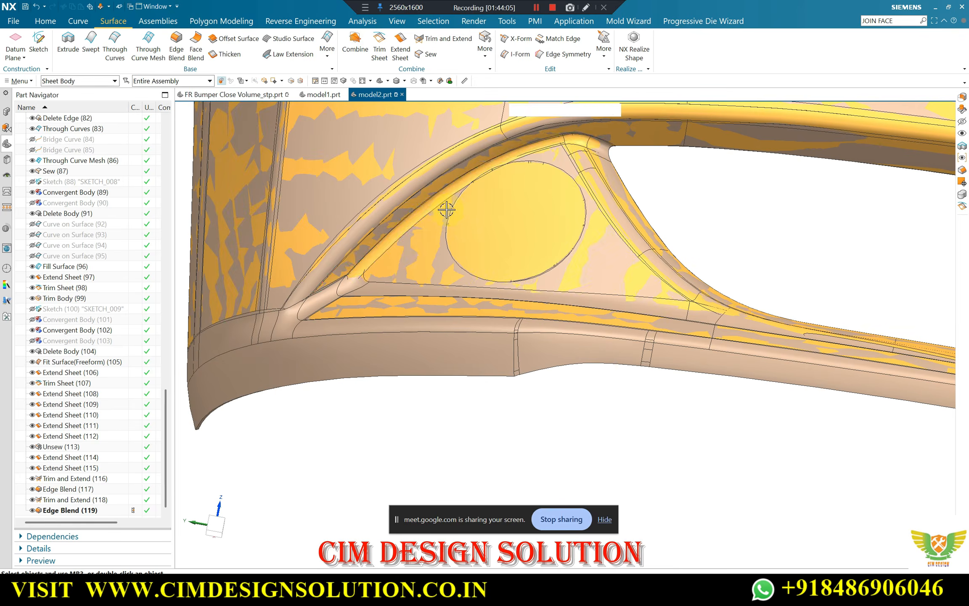
scroll(449, 214, down, 3)
scroll(482, 210, up, 4)
mouse_move(522, 186)
middle_down()
mouse_move(584, 193)
mouse_move(602, 183)
mouse_move(574, 204)
mouse_move(585, 198)
middle_up()
click(79, 511)
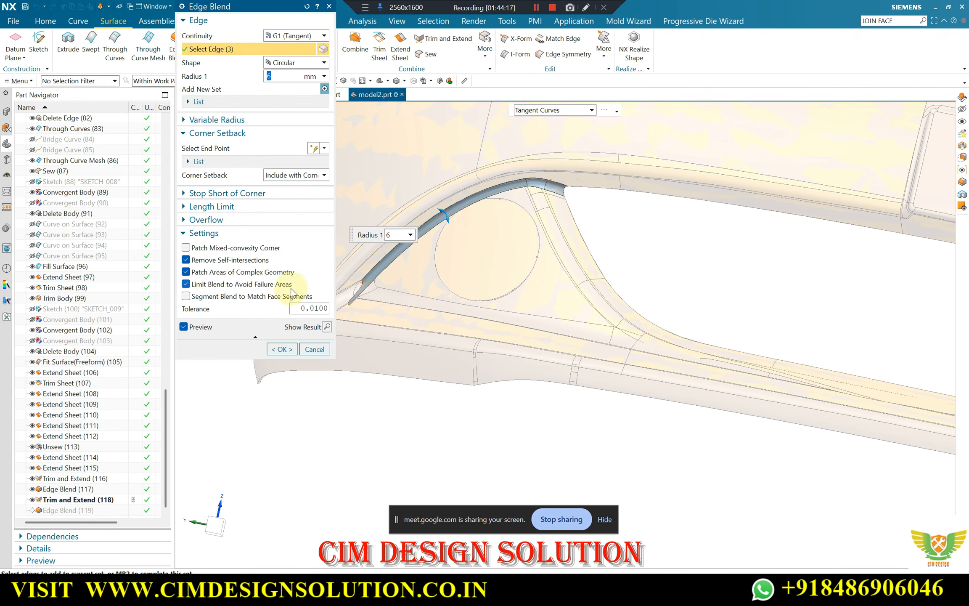
click(282, 349)
Examine the resized arched blend against the solid bumper body, both close up and in a straight-on view
scroll(513, 252, down, 3)
scroll(475, 247, up, 5)
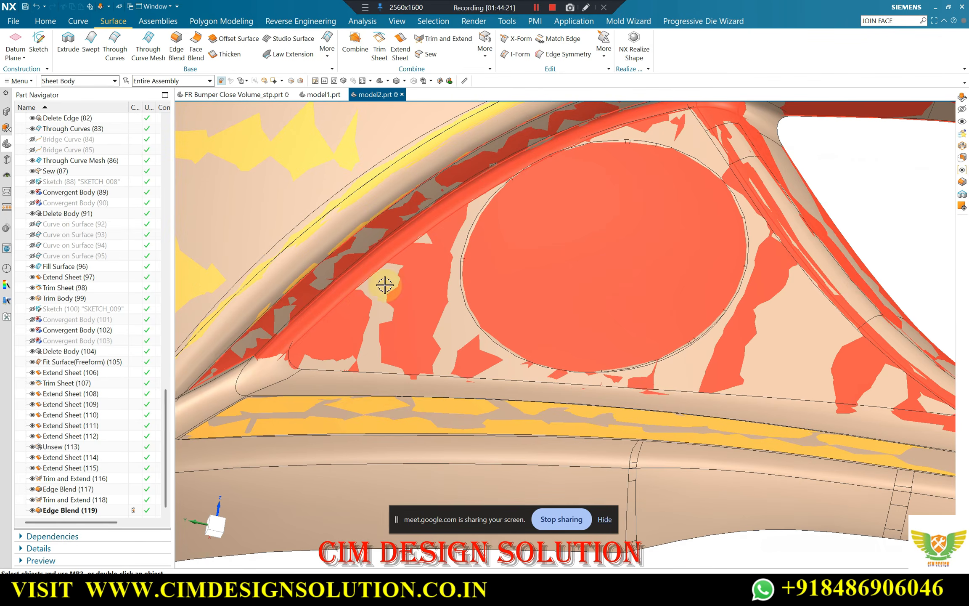
scroll(433, 231, up, 3)
scroll(441, 242, down, 4)
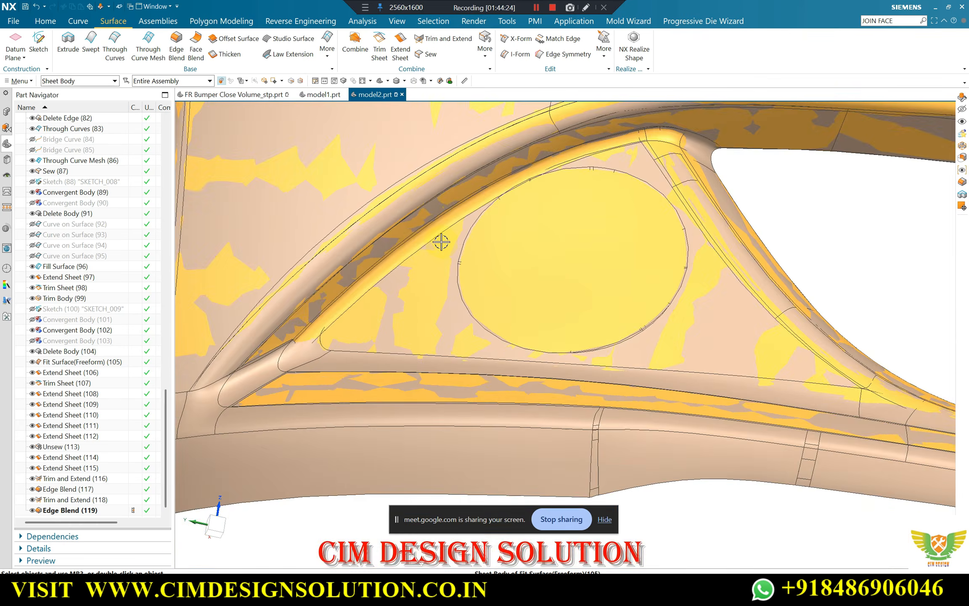
scroll(400, 255, up, 8)
scroll(400, 256, down, 8)
middle_drag(553, 227, 620, 326)
scroll(504, 290, down, 2)
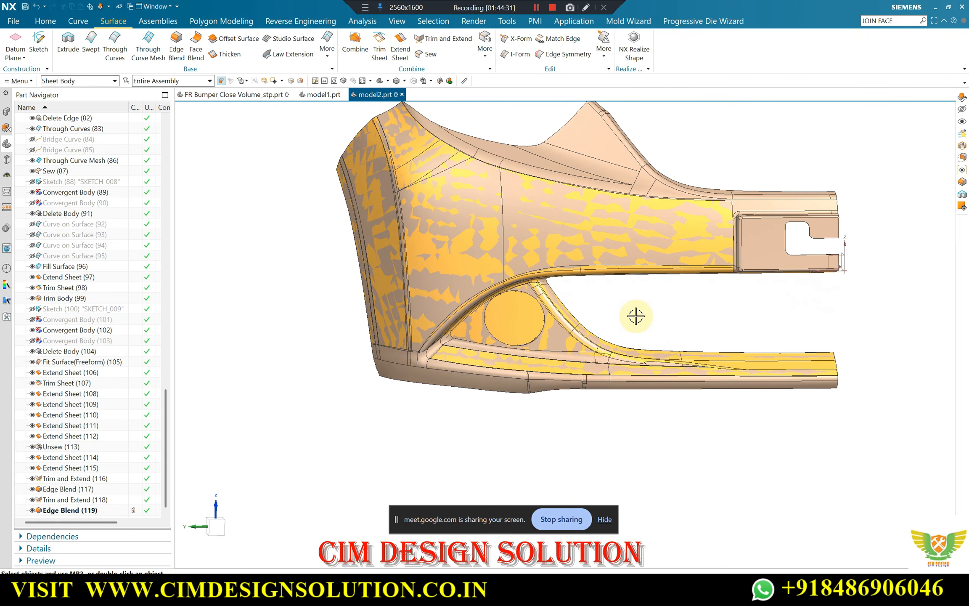
scroll(634, 316, up, 5)
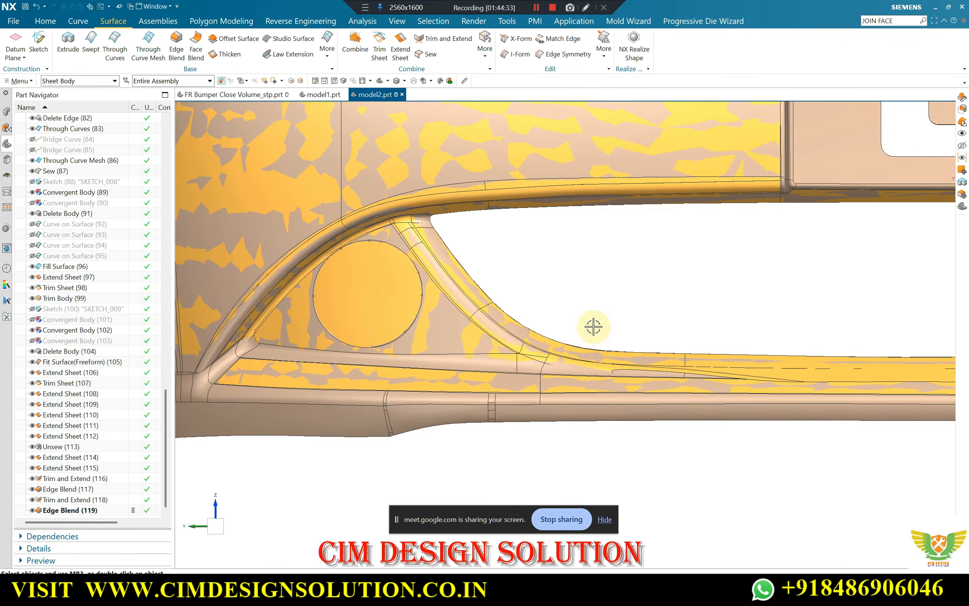
scroll(562, 324, down, 3)
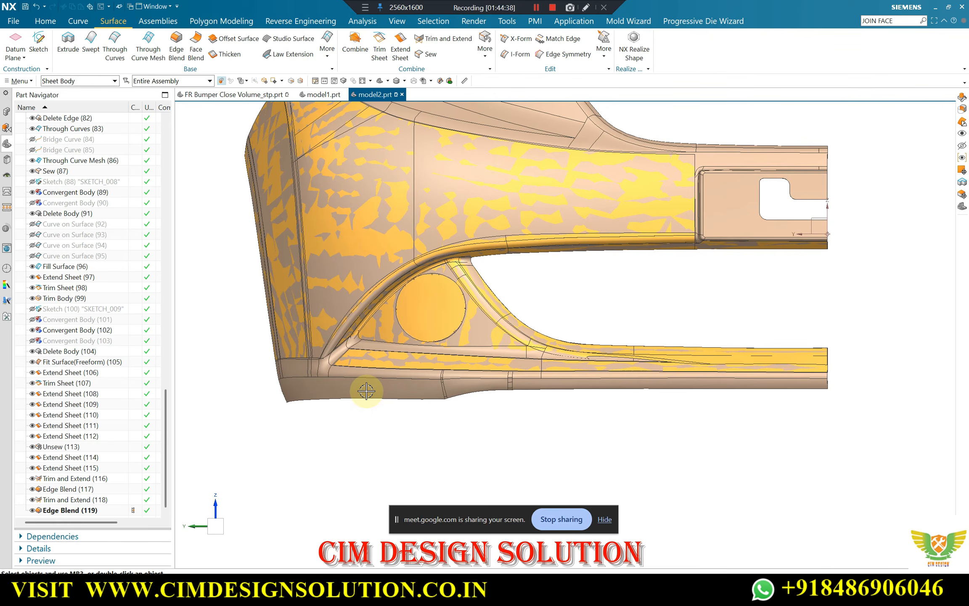
Hide the solid bumper body again to expose the triangular panel and the lower strip
key(ctrl+shift+i)
click(321, 384)
scroll(398, 368, up, 3)
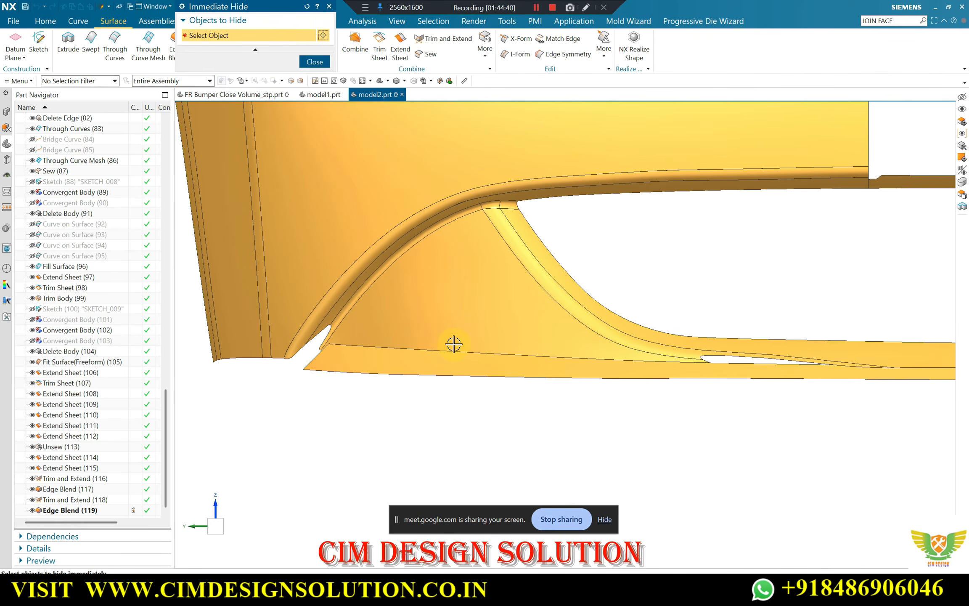
middle_drag(490, 376, 466, 385)
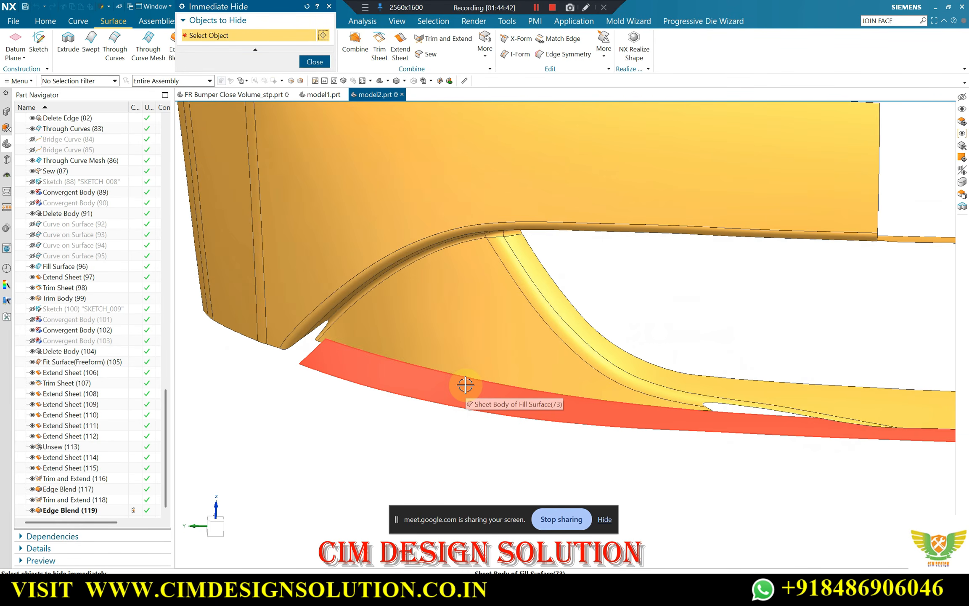
key(Escape)
Inspect the pocket in FR Bumper Close Volume_stp.prt, and return to model2.prt to examine the gap between the curved and lower strips
click(224, 96)
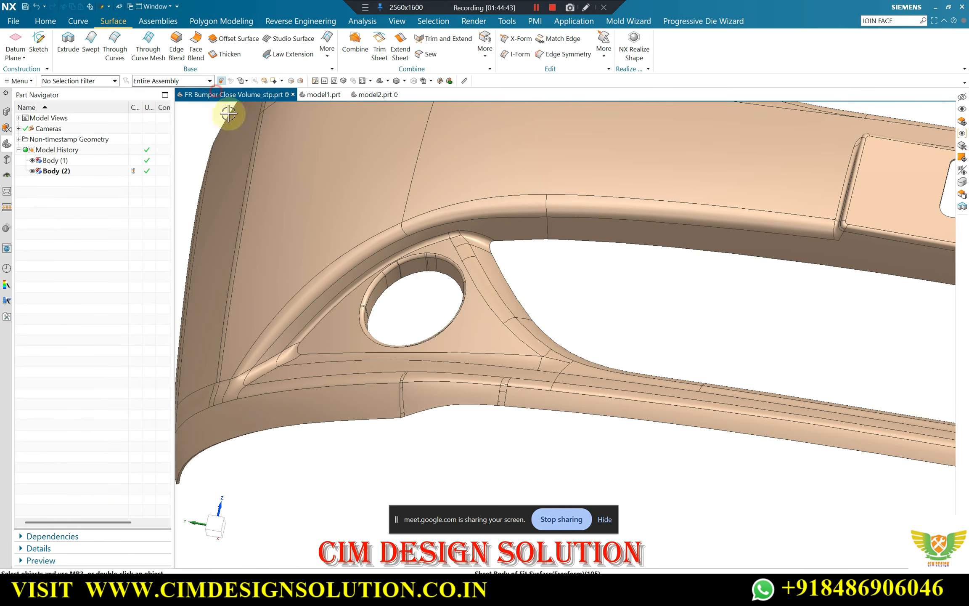
scroll(391, 252, down, 3)
middle_drag(433, 300, 424, 247)
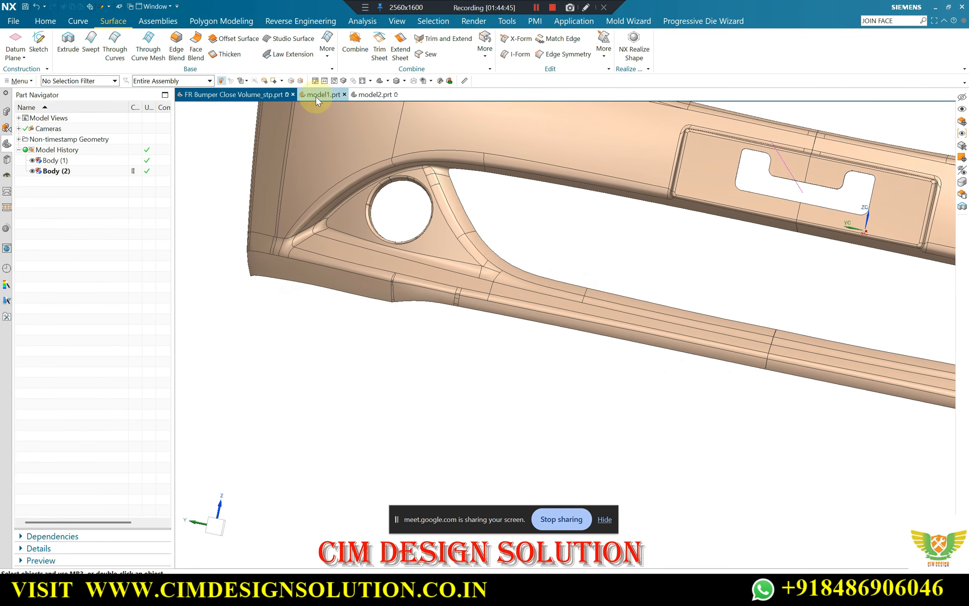
click(374, 94)
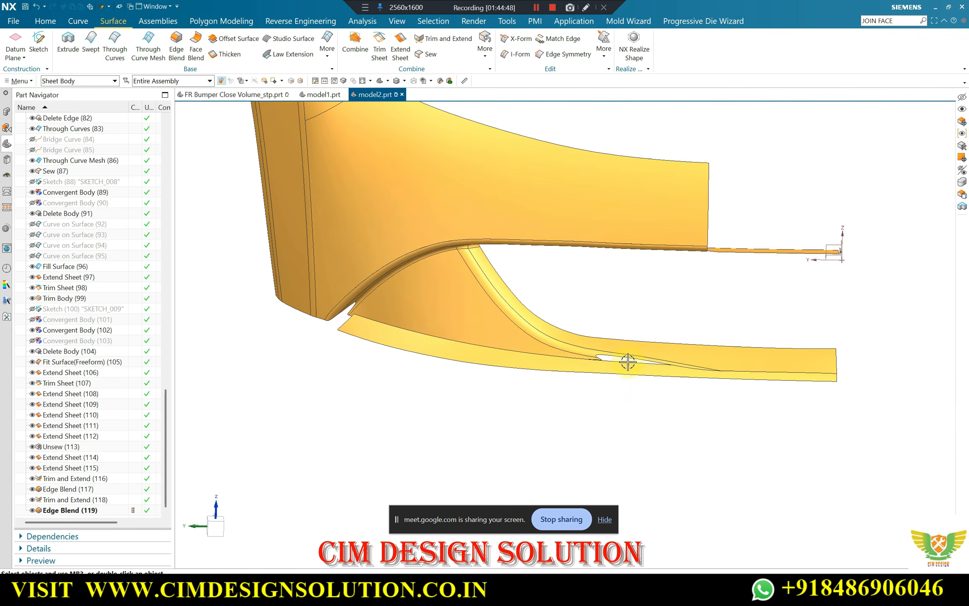
middle_drag(628, 361, 584, 304)
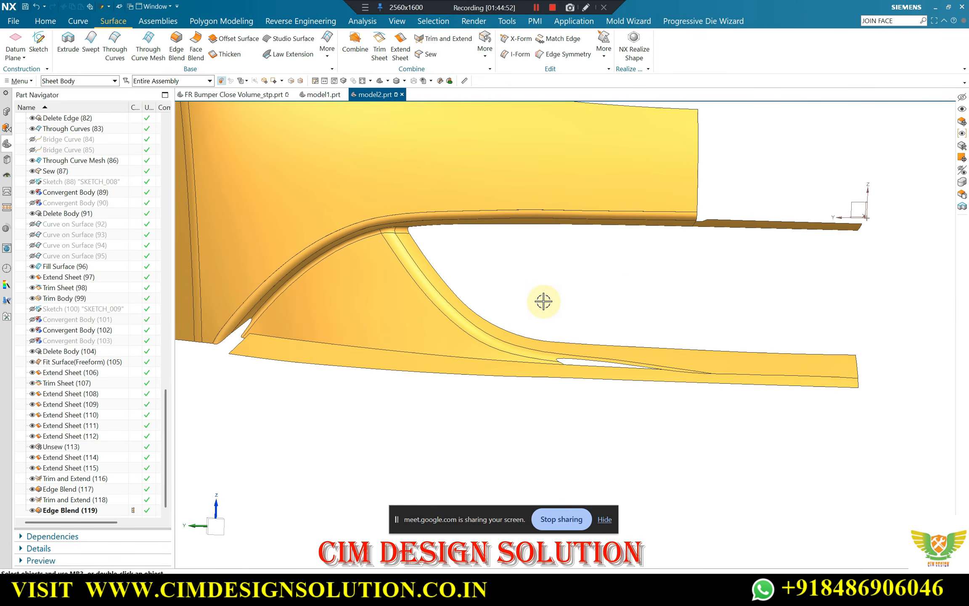
scroll(494, 329, up, 2)
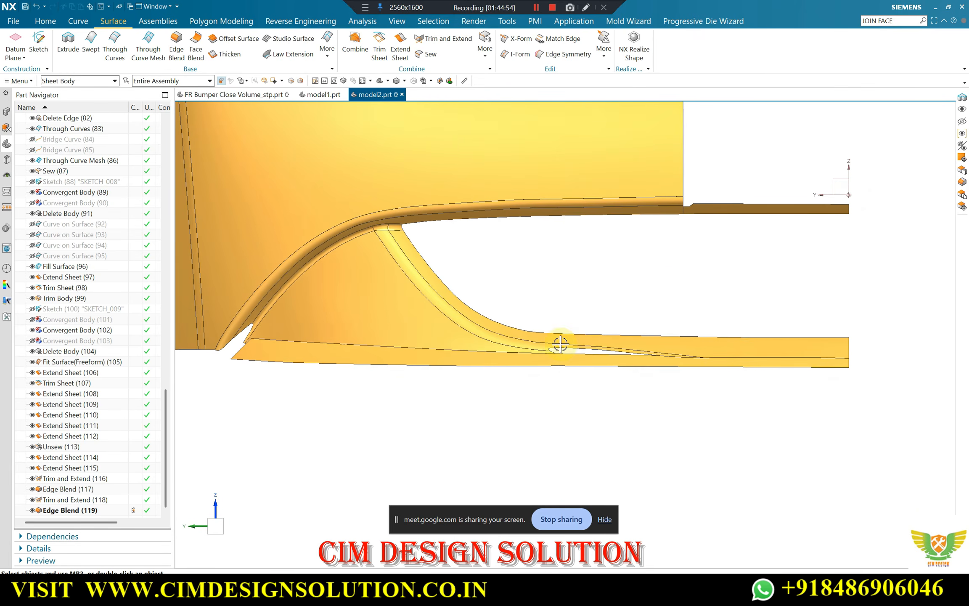
scroll(556, 340, up, 3)
scroll(549, 335, down, 2)
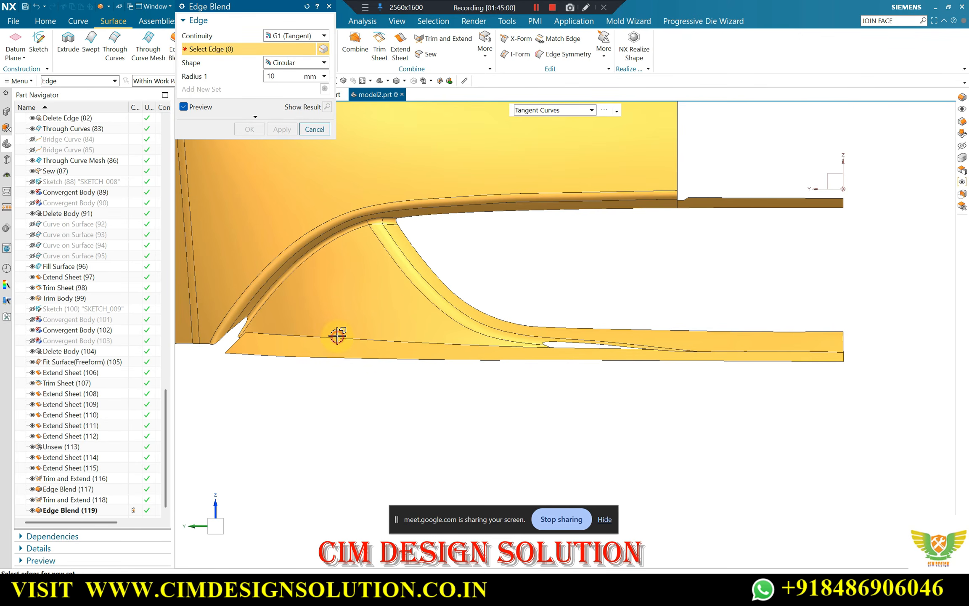
key(Escape)
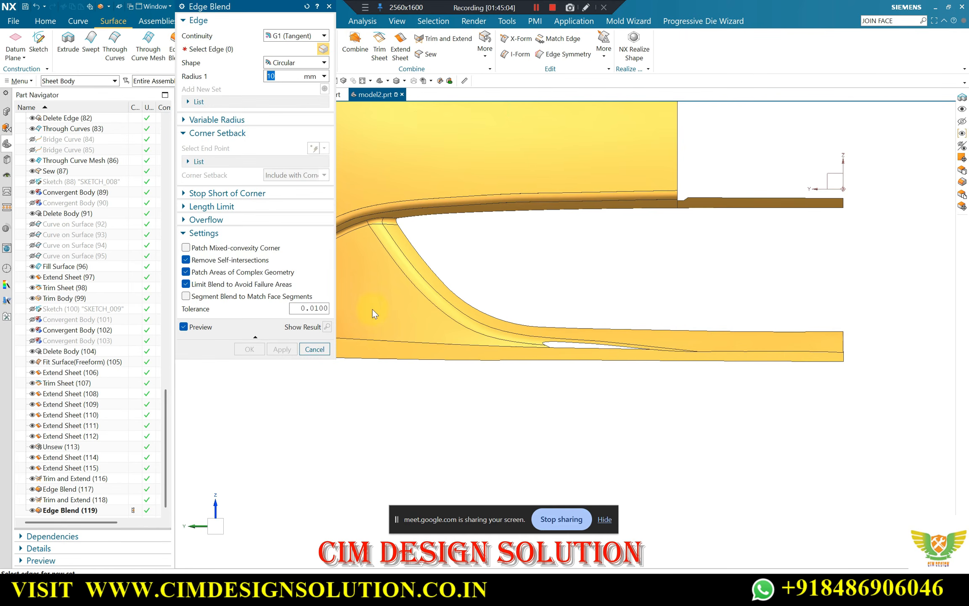
middle_drag(567, 292, 568, 311)
scroll(522, 336, down, 3)
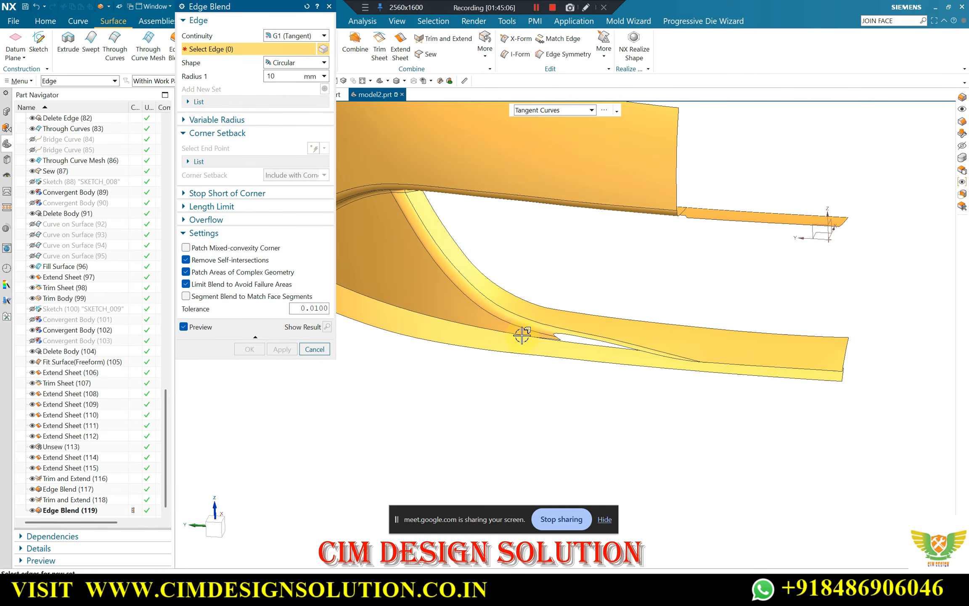
key(Escape)
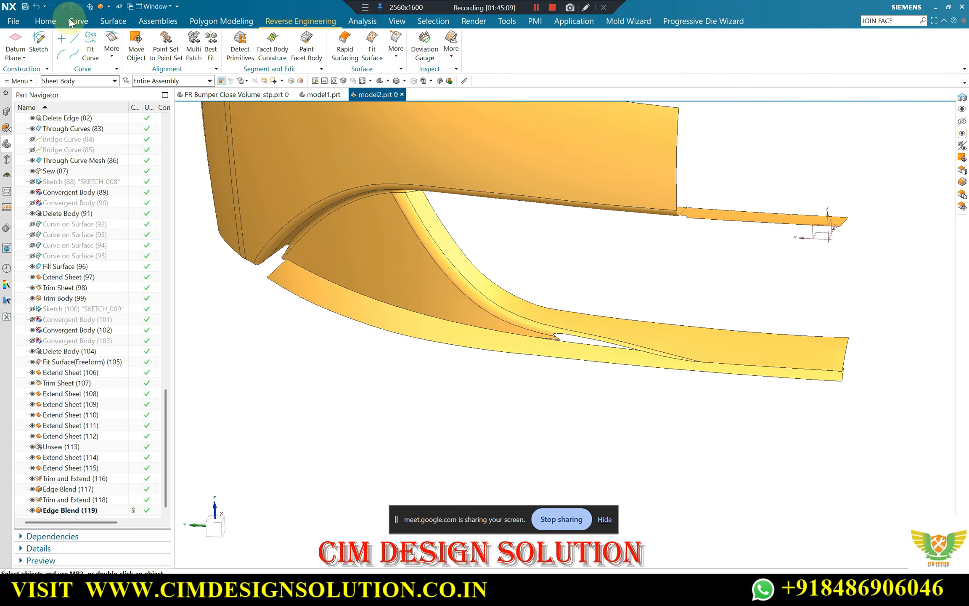
Try to sew the triangular panel and curved strip body to the lower strip with a tolerance of 0.0100
click(117, 21)
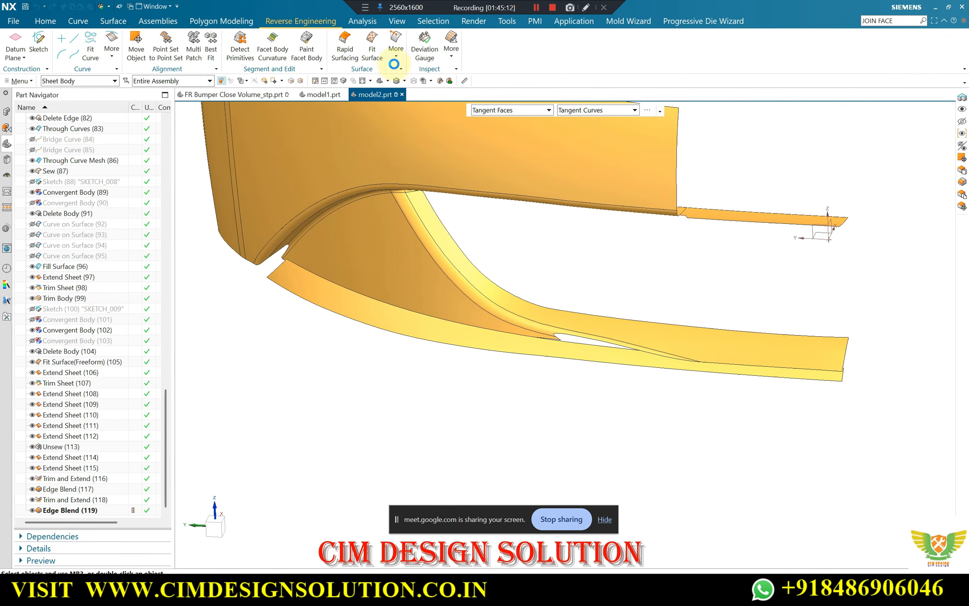
click(395, 232)
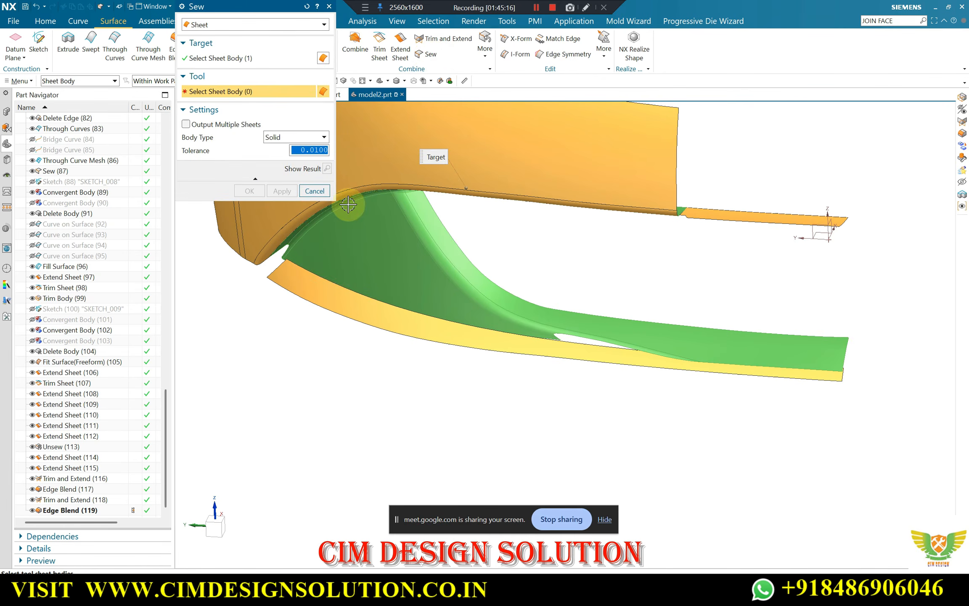
click(255, 194)
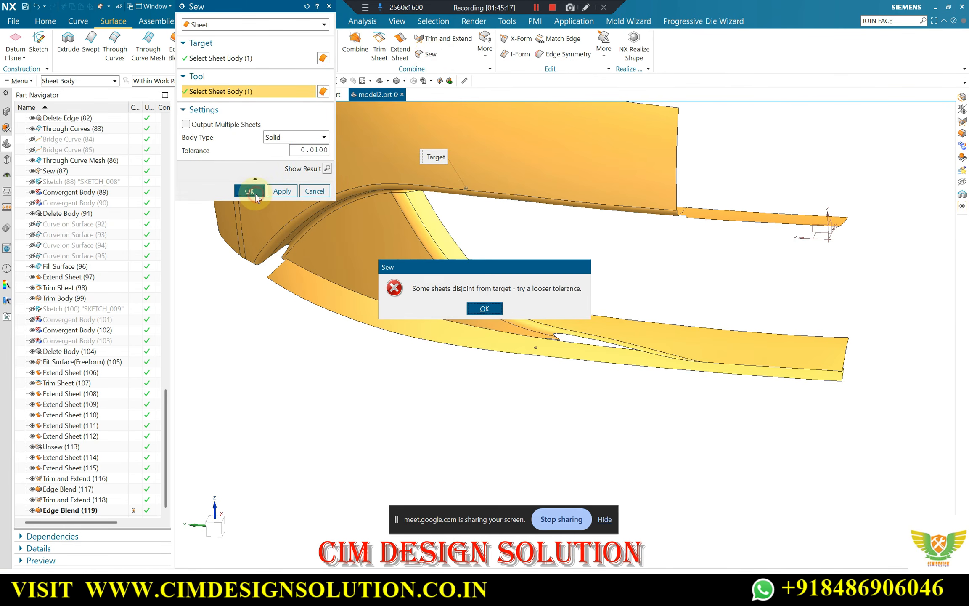
click(484, 308)
key(Escape)
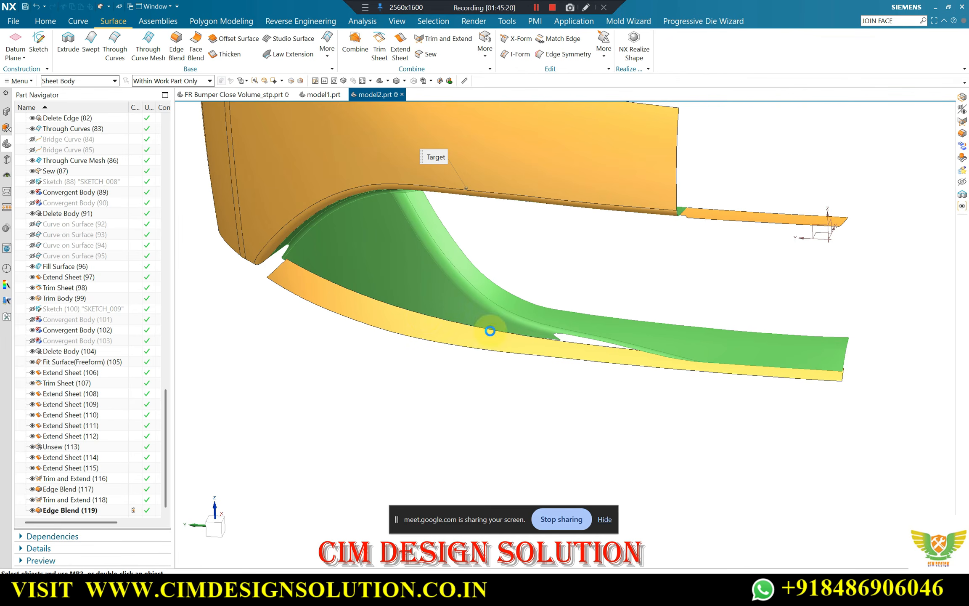
Show the hidden sketch SKETCH_007 with the lower strip's outline and compare it with the strip in a straight-on view
middle_drag(443, 309, 622, 278)
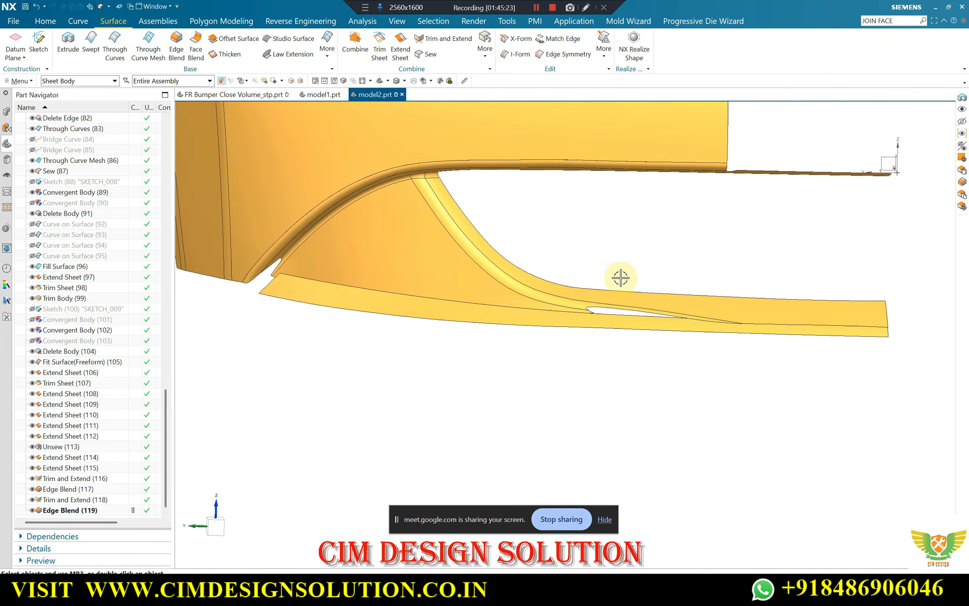
key(ctrl+shift+k)
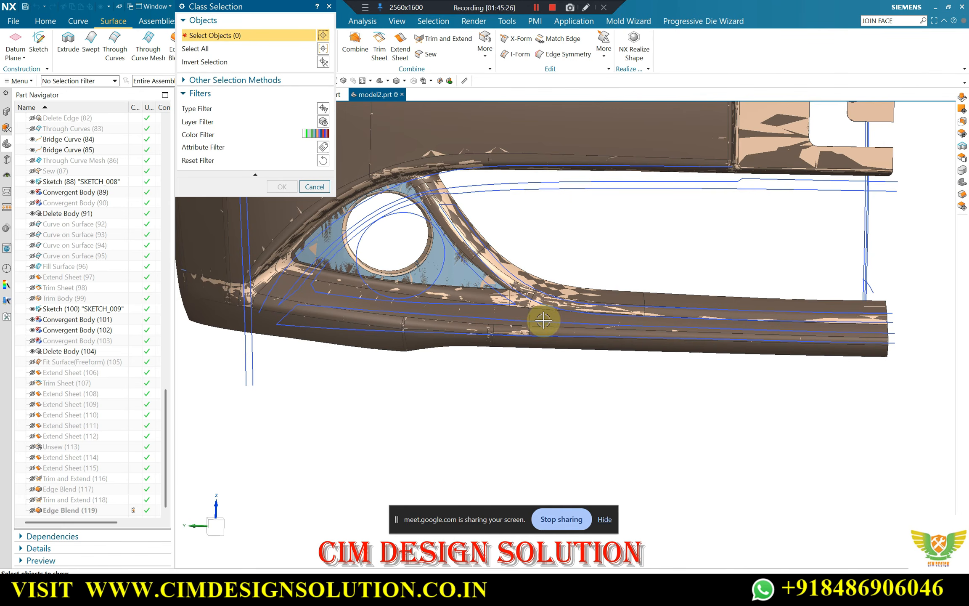
key(Escape)
middle_drag(320, 325, 508, 390)
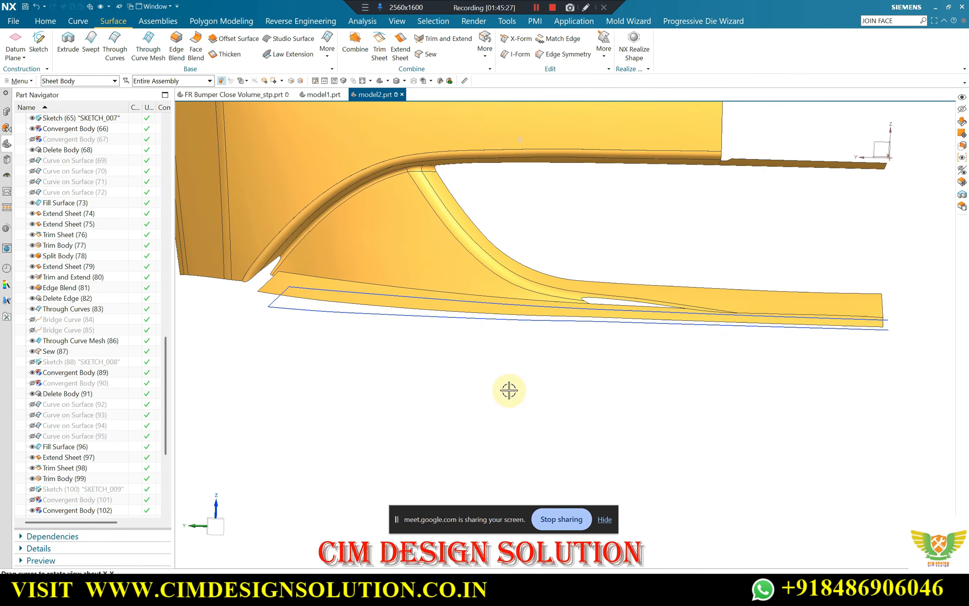
key(F8)
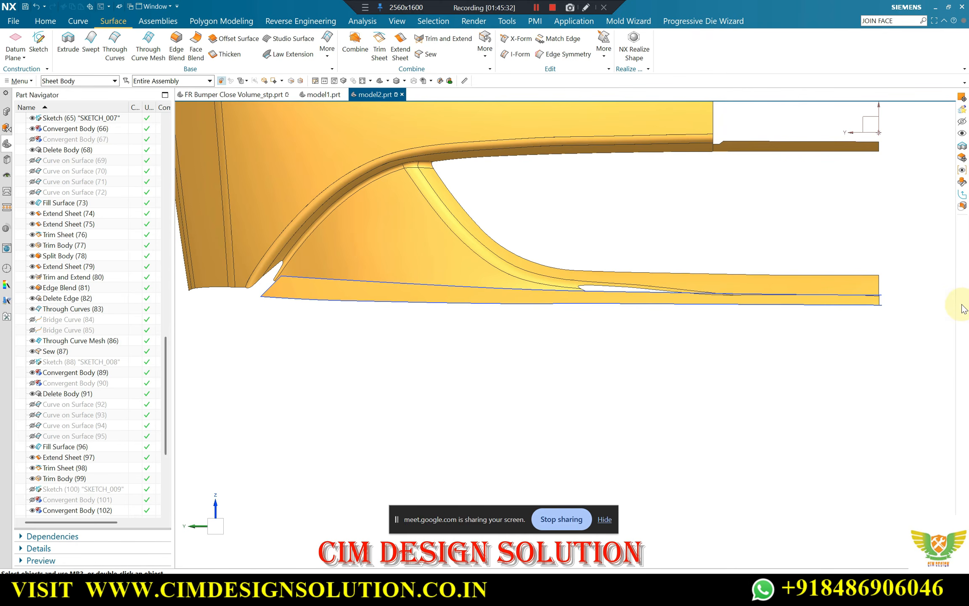
mouse_move(504, 312)
middle_down()
mouse_move(513, 324)
mouse_move(513, 303)
middle_up()
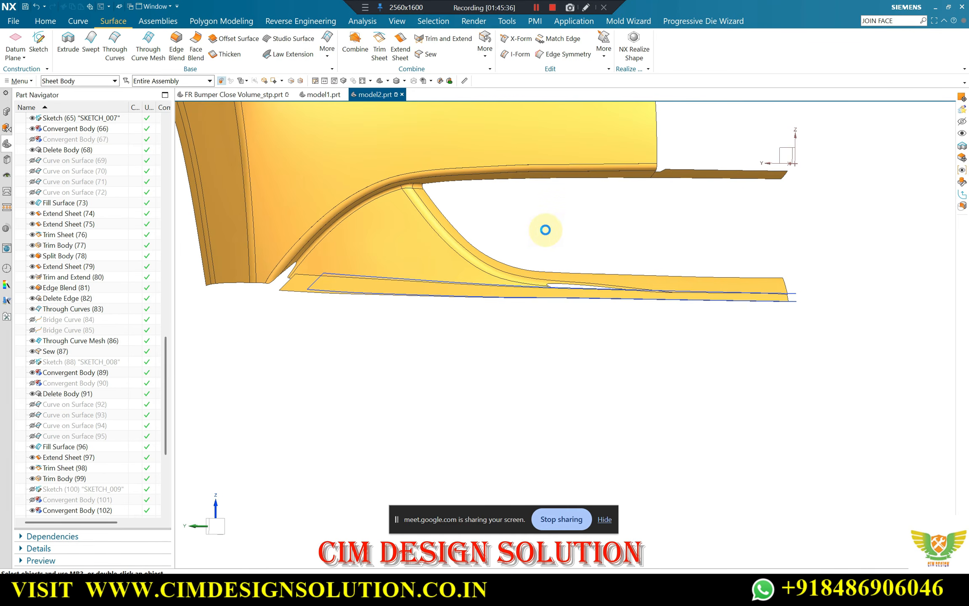
middle_drag(545, 230, 549, 238)
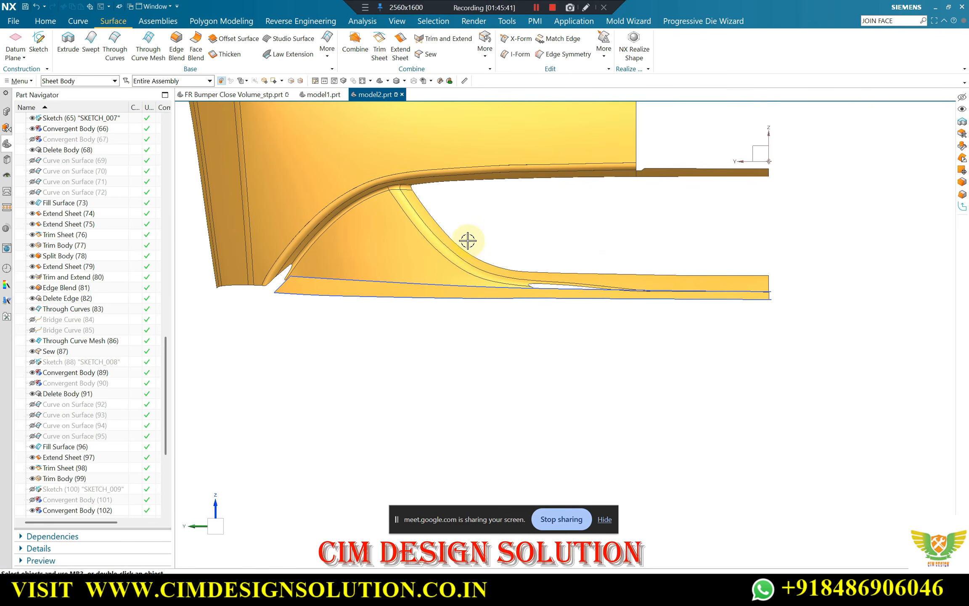
Show the solid bumper body again over the recreated surfaces
key(ctrl+shift+k)
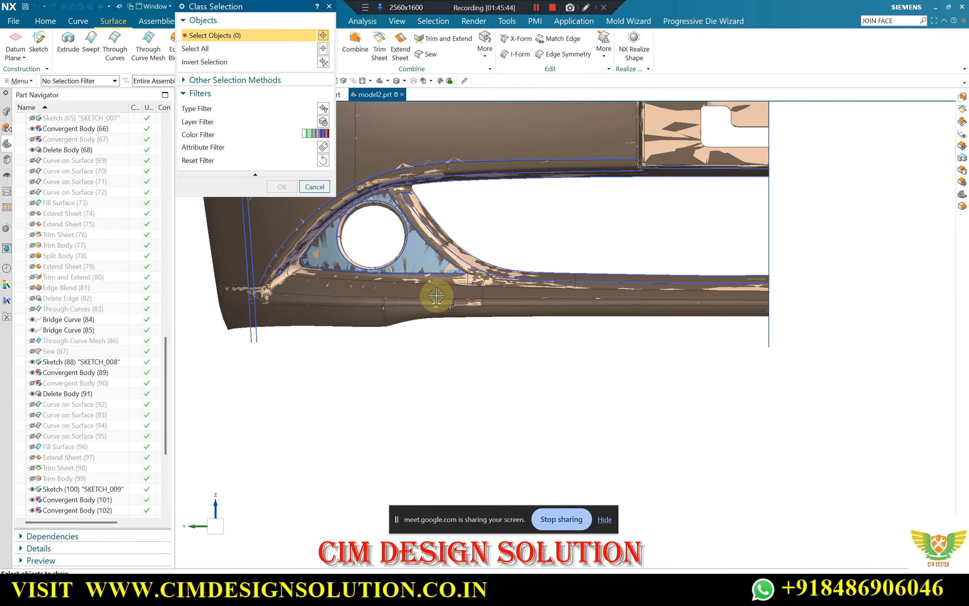
click(354, 319)
middle_click(389, 324)
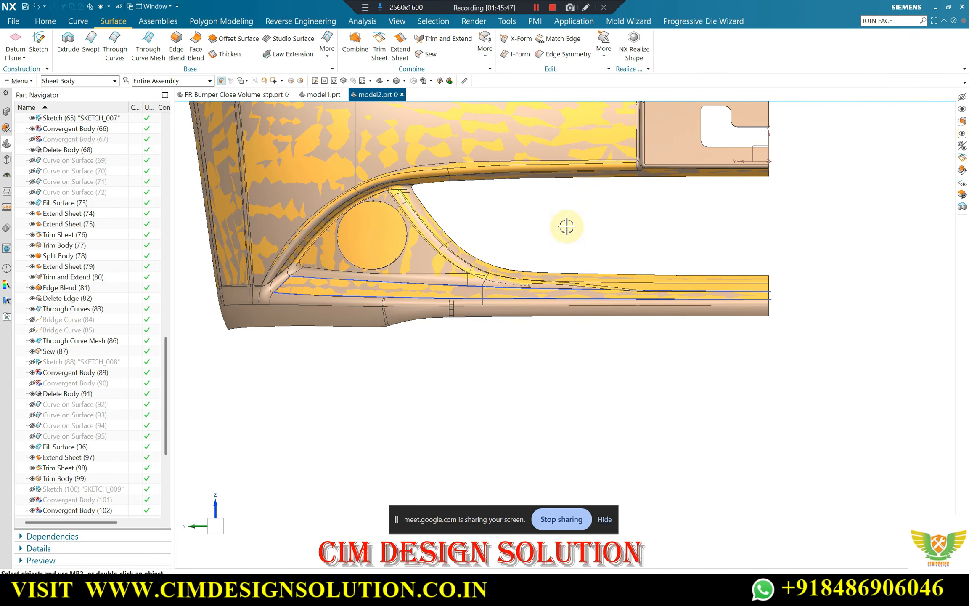
Create a new sketch on the datum coordinate system's YZ plane, viewed facing the outer side of the bumper
click(38, 42)
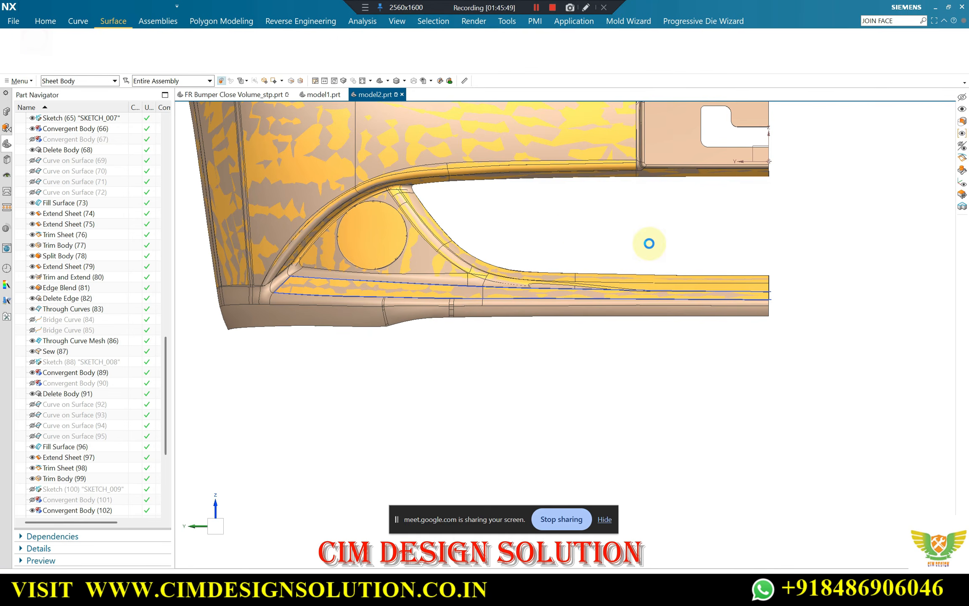
click(755, 147)
middle_click(656, 203)
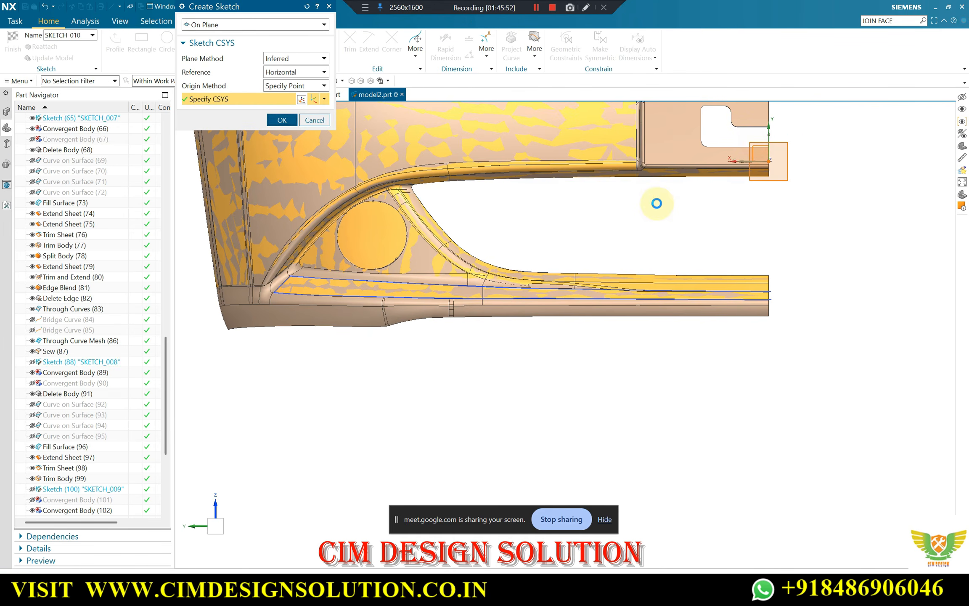
scroll(389, 226, down, 2)
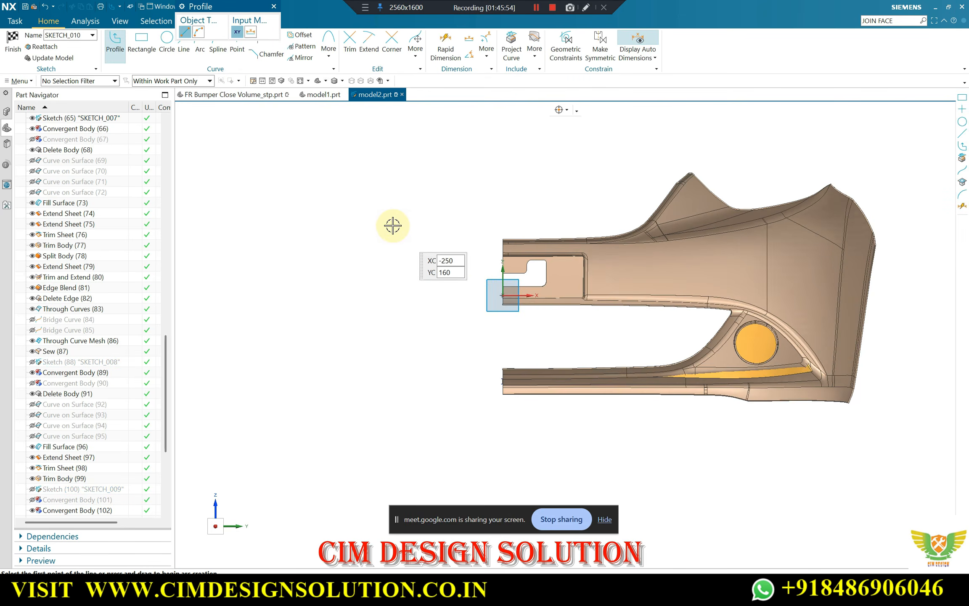
middle_drag(434, 232, 613, 240)
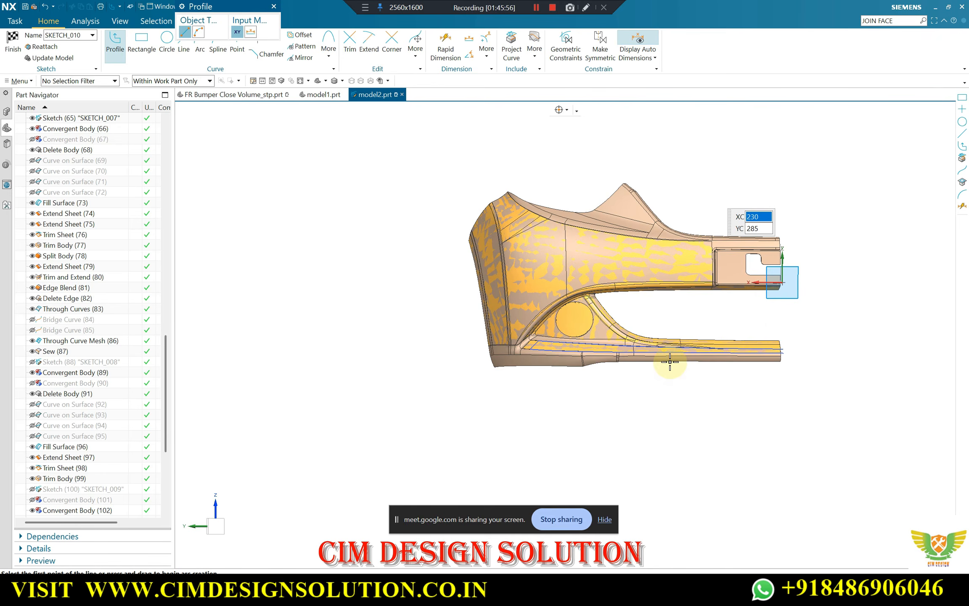
scroll(669, 362, up, 3)
key(Escape)
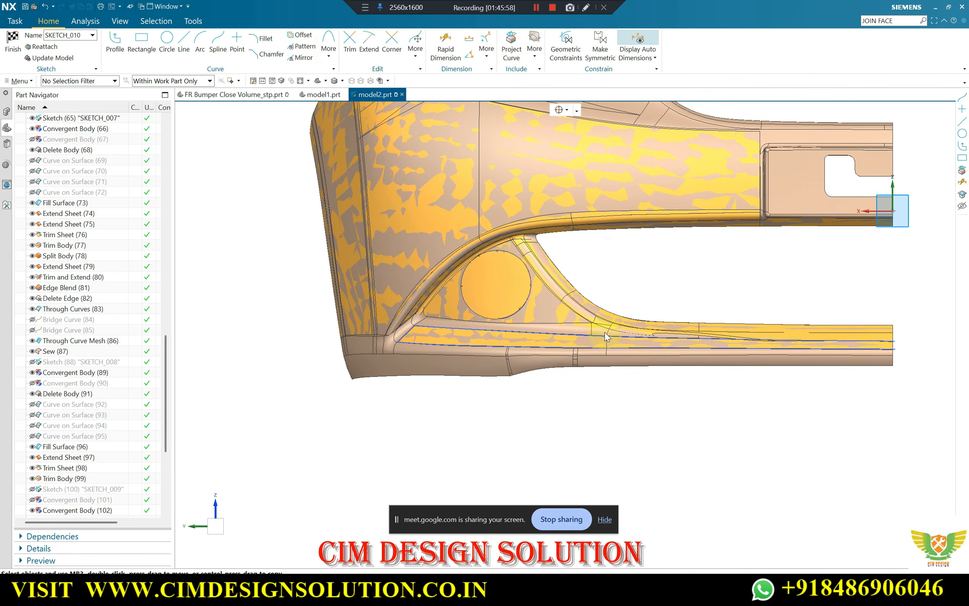
Offset the lower strip's upper outline curve 12 mm upward in the sketch, with Symmetric Offset turned off
key(o)
scroll(618, 334, up, 8)
click(561, 333)
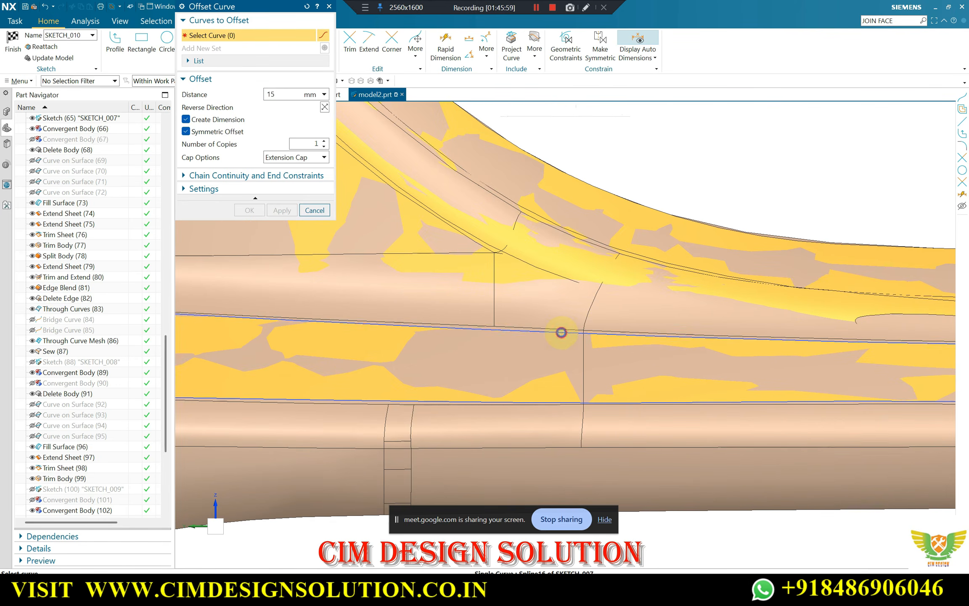
scroll(549, 316, down, 3)
click(202, 135)
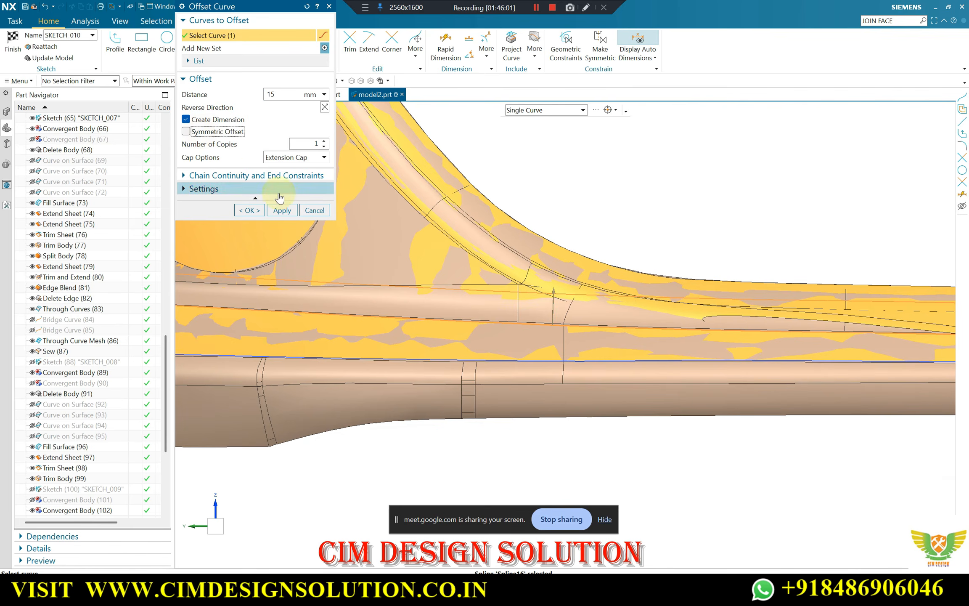
scroll(502, 299, down, 2)
scroll(304, 288, up, 1)
scroll(437, 306, down, 1)
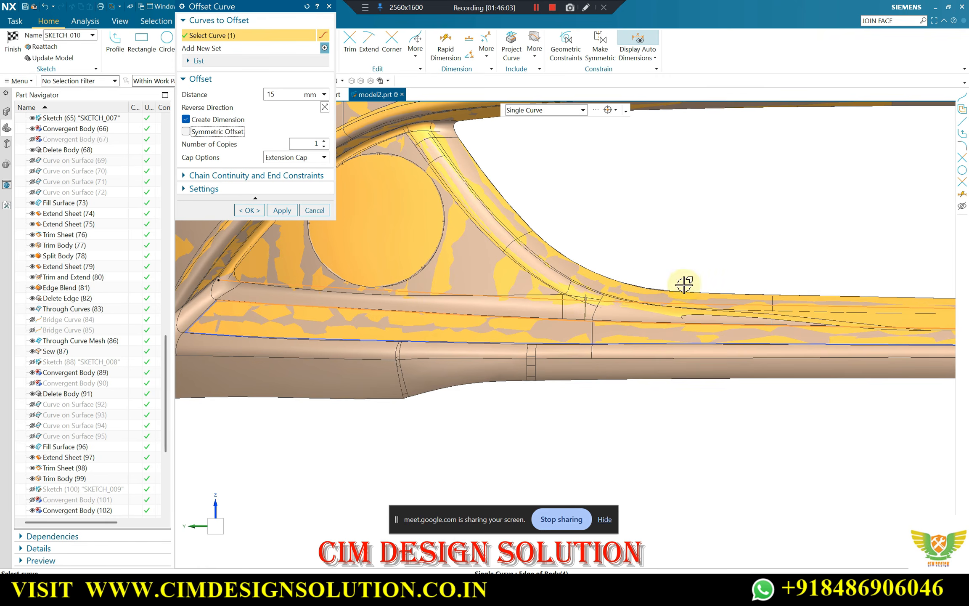
scroll(580, 288, down, 1)
scroll(939, 297, up, 1)
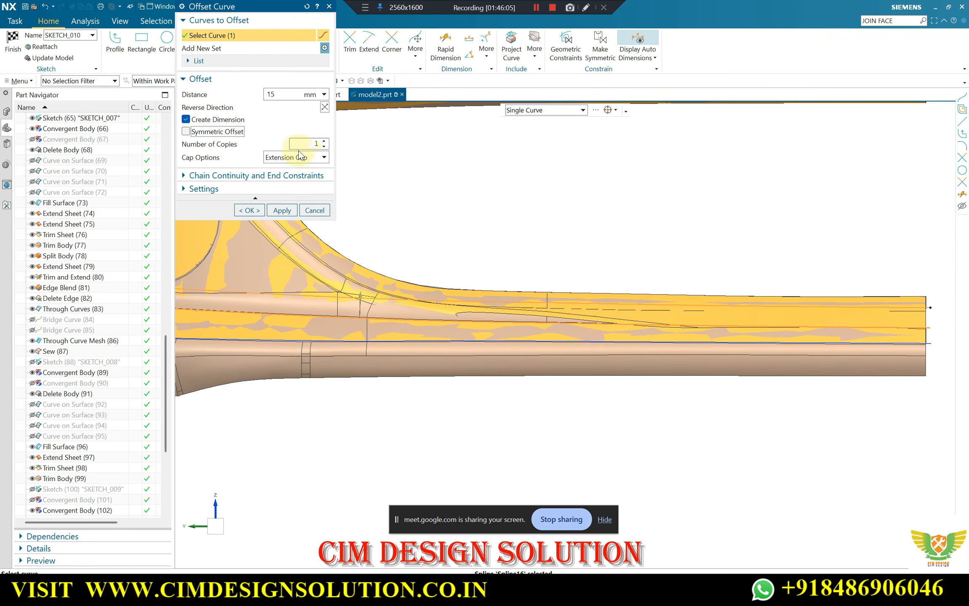
click(285, 96)
click(285, 96)
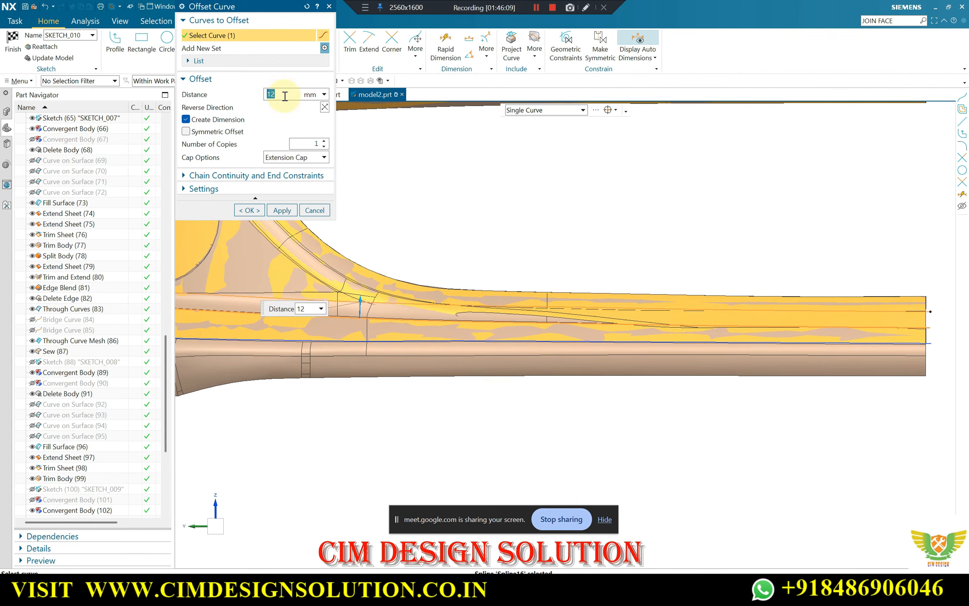
scroll(635, 246, down, 2)
scroll(231, 279, up, 3)
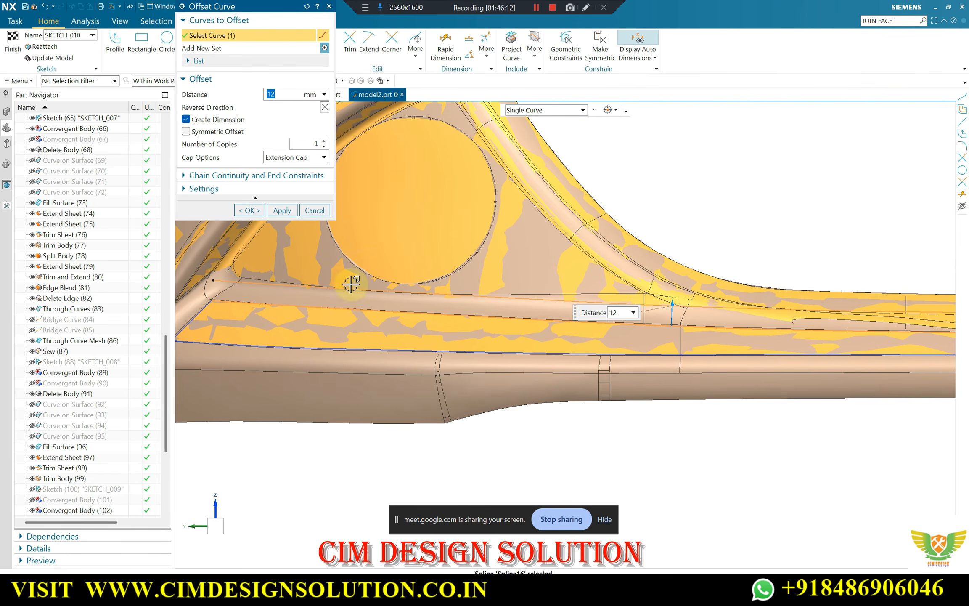
click(252, 207)
Hide the solid bumper body, check the offset curve against the sheets, and finish the sketch
middle_drag(421, 261, 326, 312)
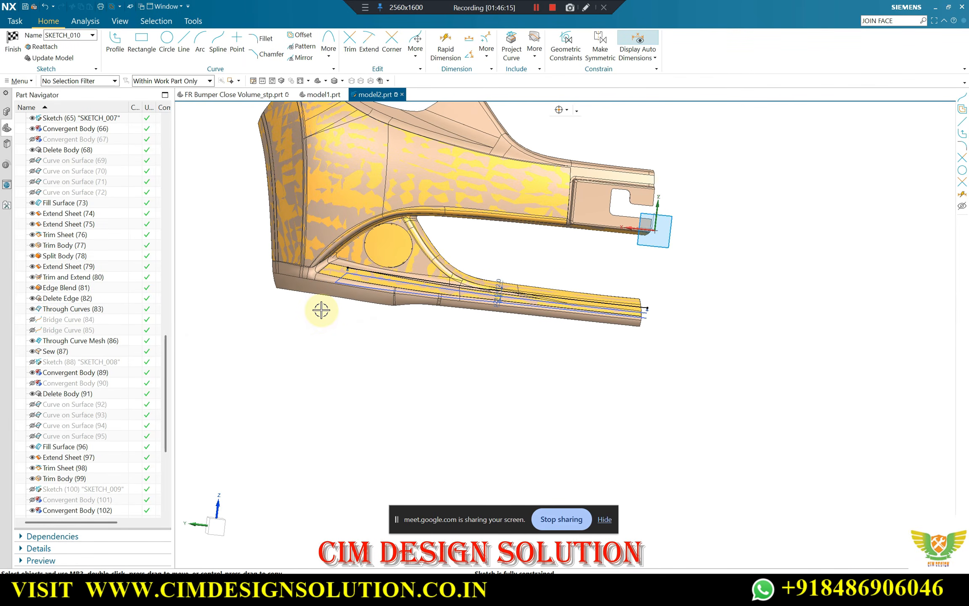
key(ctrl+shift+i)
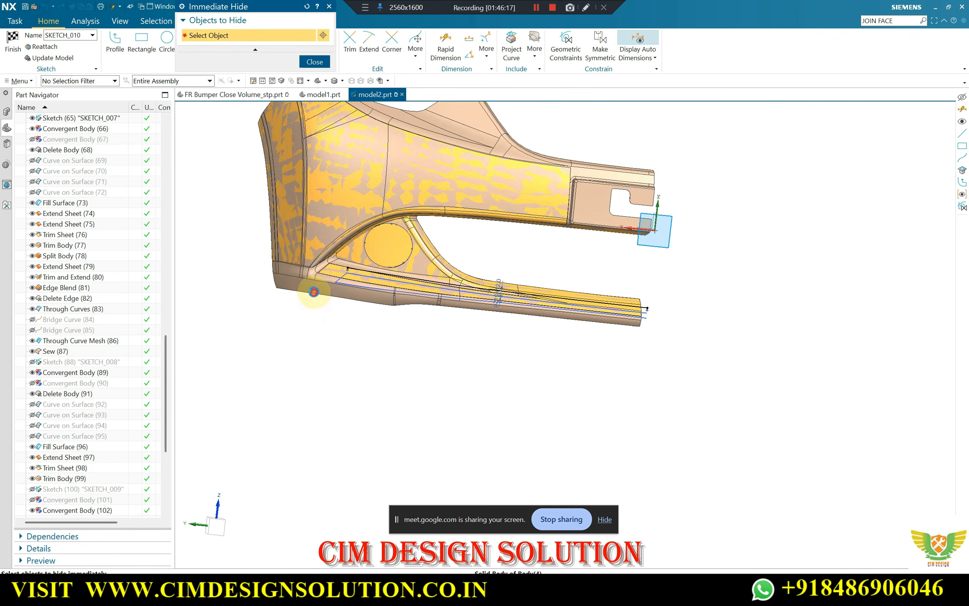
click(316, 293)
key(Escape)
middle_drag(403, 313, 477, 334)
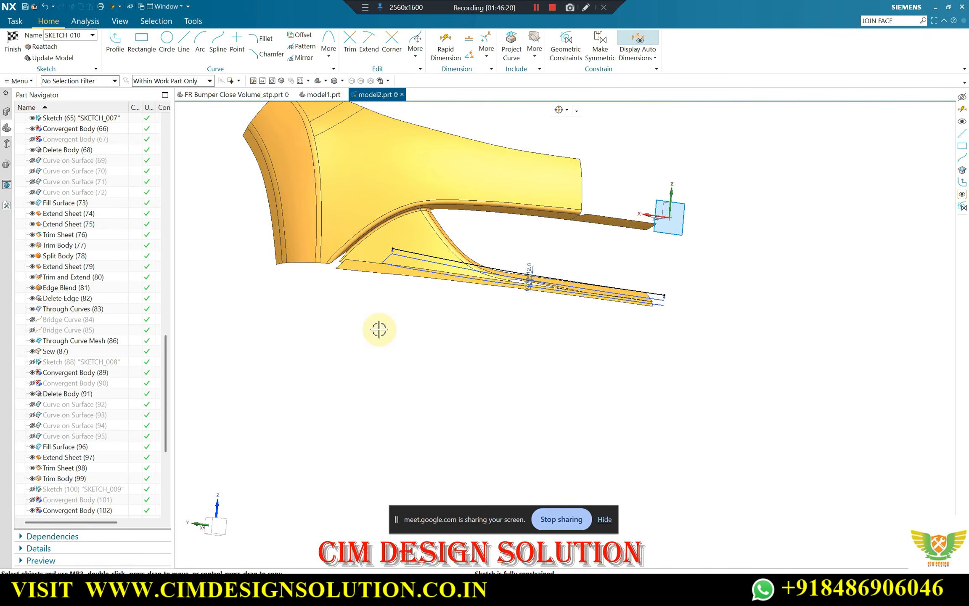
key(F8)
scroll(493, 266, up, 5)
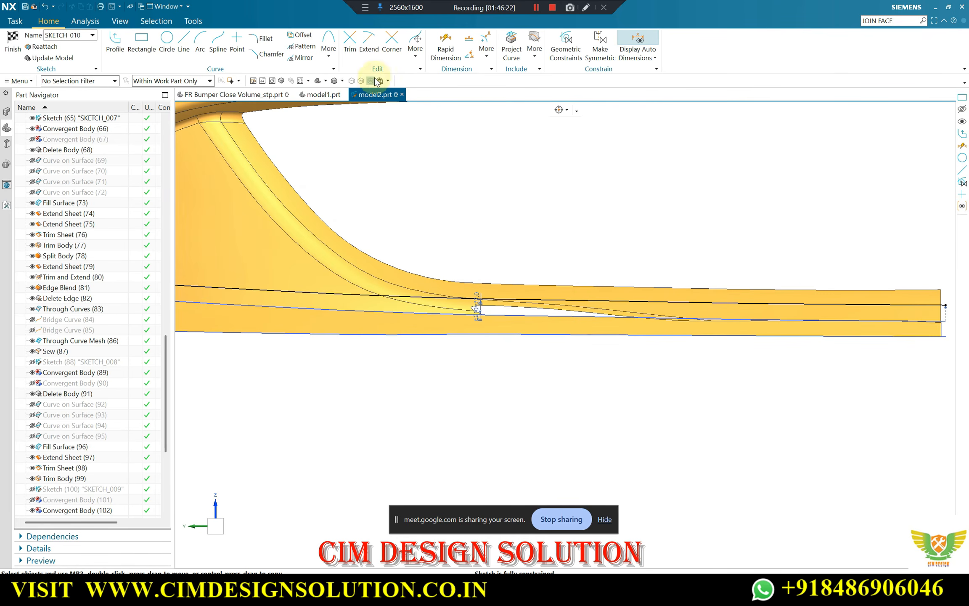
click(42, 21)
click(12, 45)
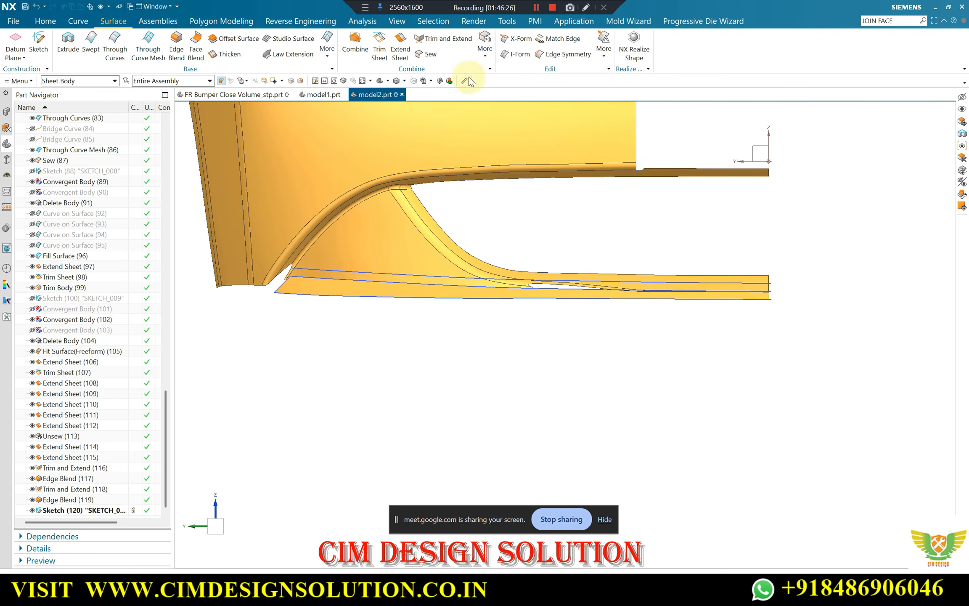
Unsew the triangular panel, its blend face and the curved strip from the upper bumper surfaces as one connected body
click(483, 55)
click(500, 172)
scroll(434, 239, up, 1)
click(424, 233)
click(427, 219)
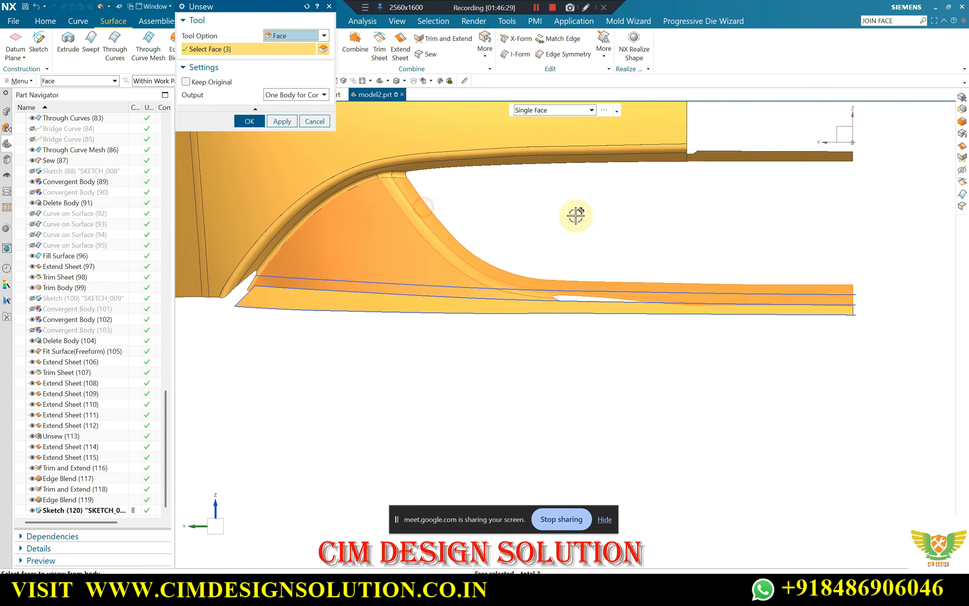
middle_click(569, 215)
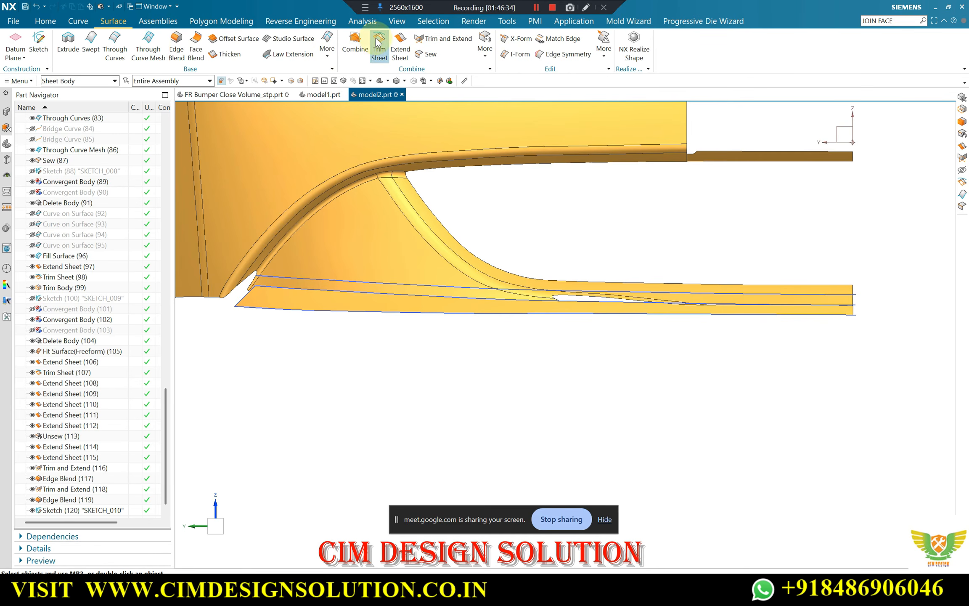
Trim the triangular panel and curved strip body along the projected offset curve, keeping the region above the curve
click(355, 236)
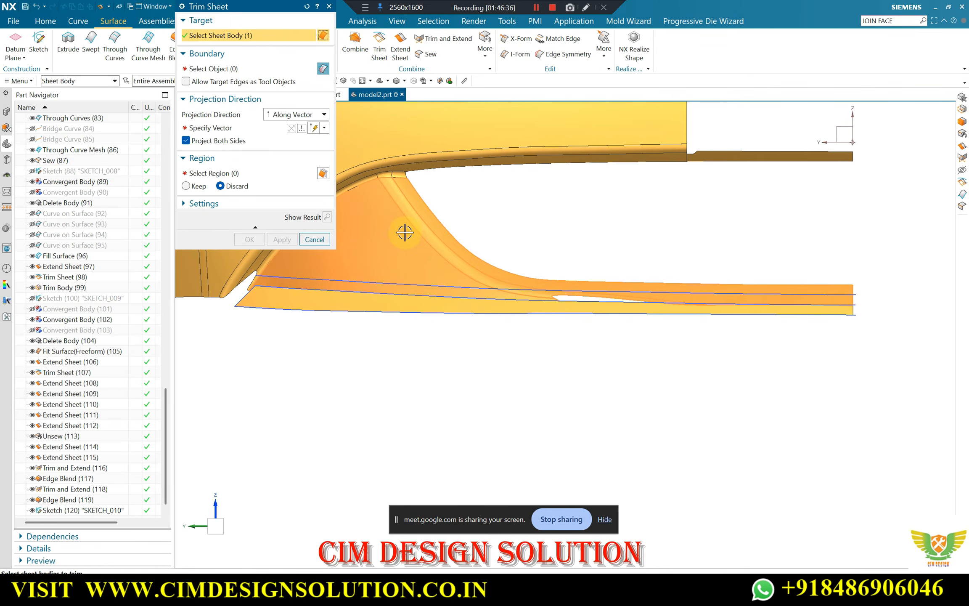
middle_click(530, 225)
click(435, 286)
middle_click(437, 291)
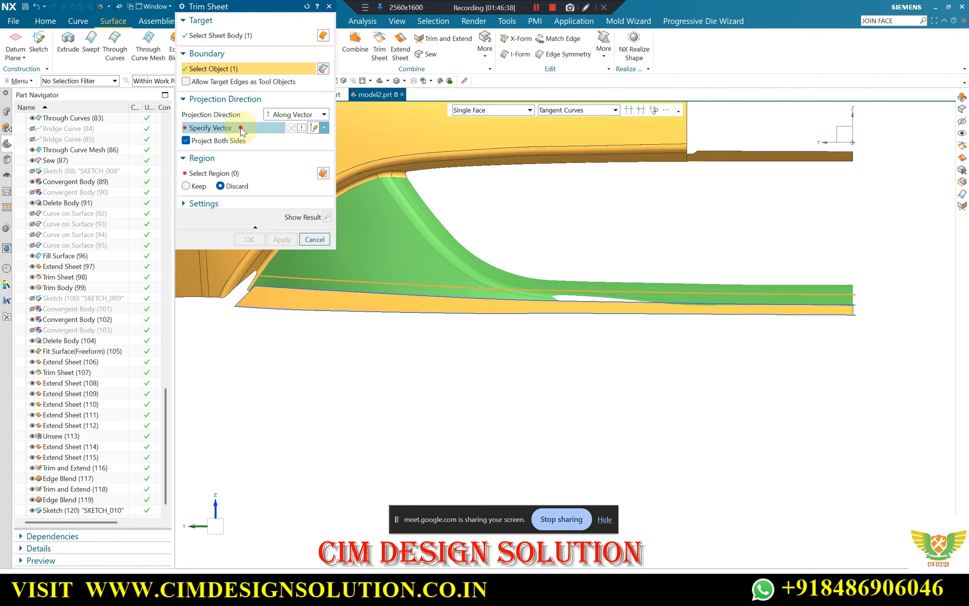
middle_click(558, 331)
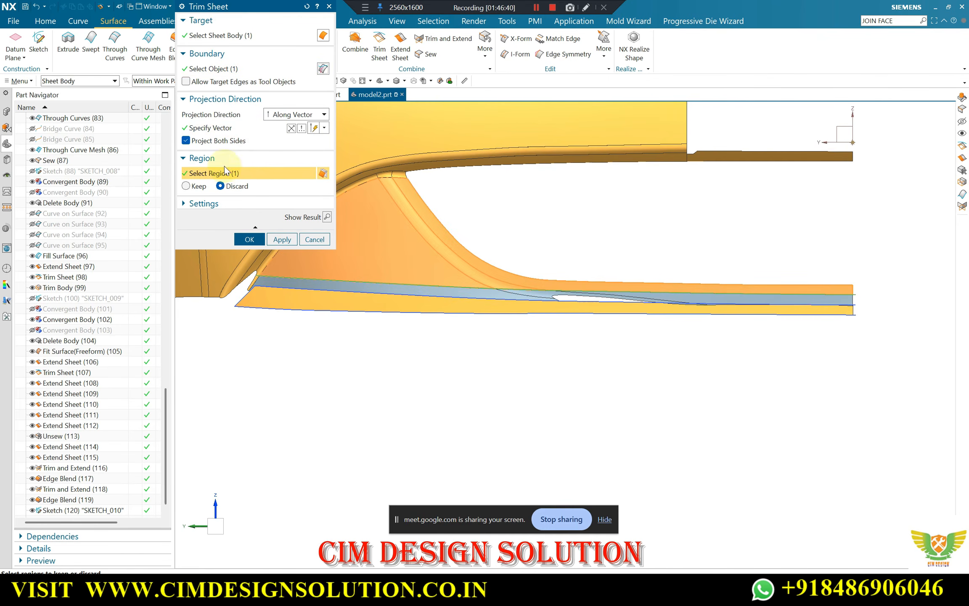
middle_drag(415, 197, 533, 258)
click(328, 214)
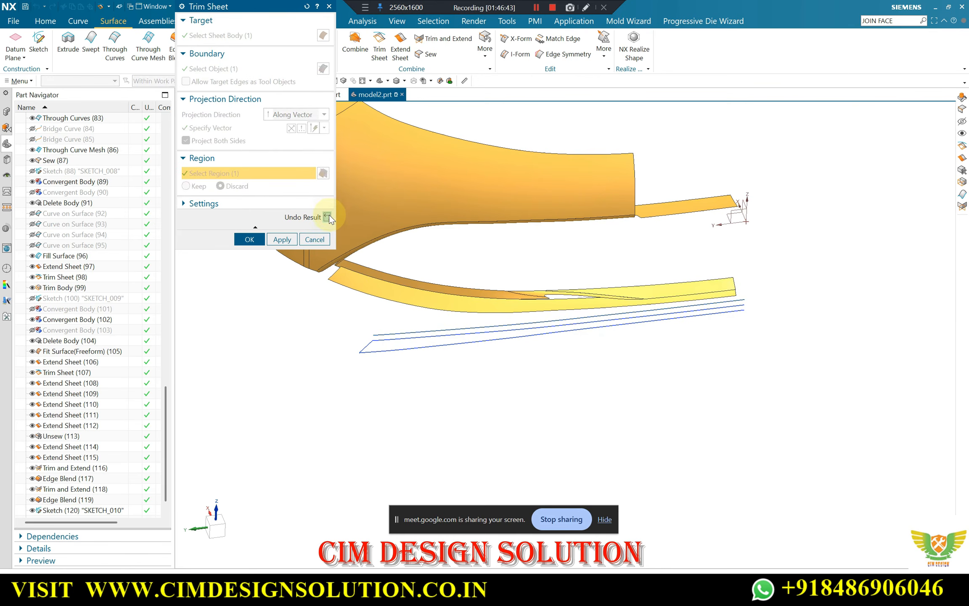
click(186, 186)
middle_click(228, 239)
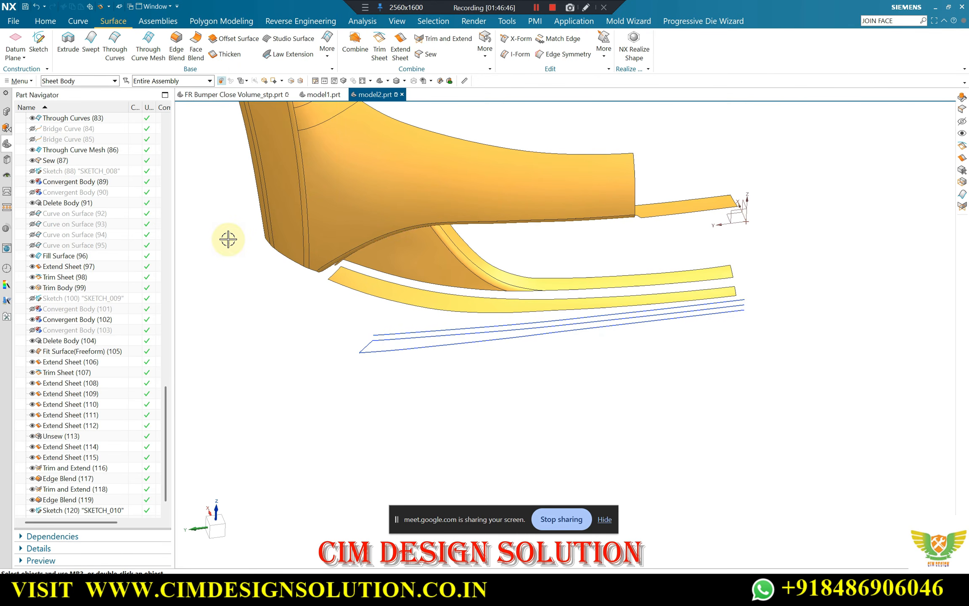
Compare the lower corner where the panel, strip and flange meet with model1 and the FR Bumper Close Volume_stp reference
middle_drag(227, 238, 415, 271)
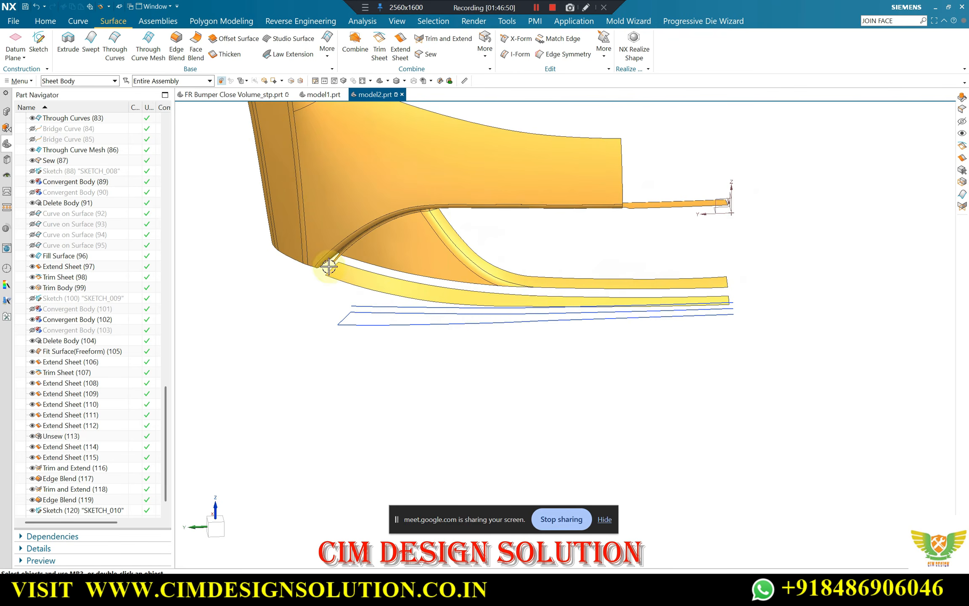
scroll(329, 263, up, 1)
mouse_move(330, 263)
middle_down()
mouse_move(335, 234)
mouse_move(350, 247)
mouse_move(332, 161)
mouse_move(335, 244)
mouse_move(393, 307)
mouse_move(433, 310)
middle_up()
scroll(363, 243, up, 6)
scroll(358, 232, down, 3)
click(314, 95)
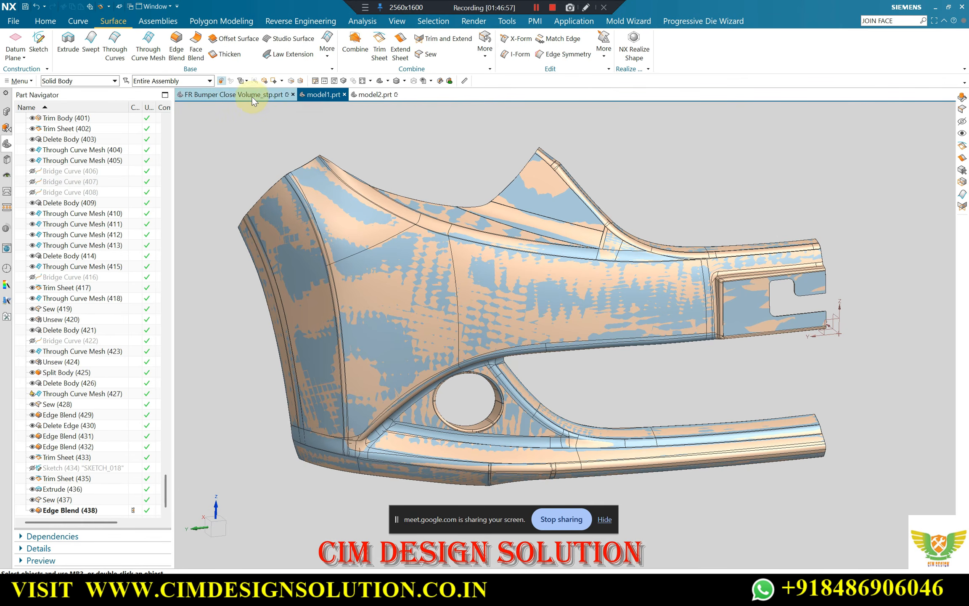
click(229, 95)
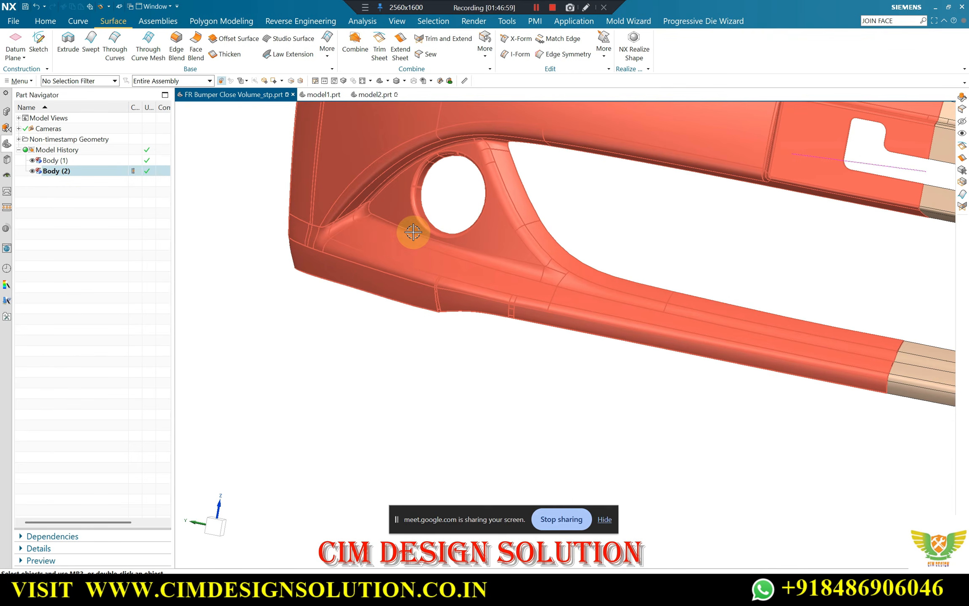
click(374, 95)
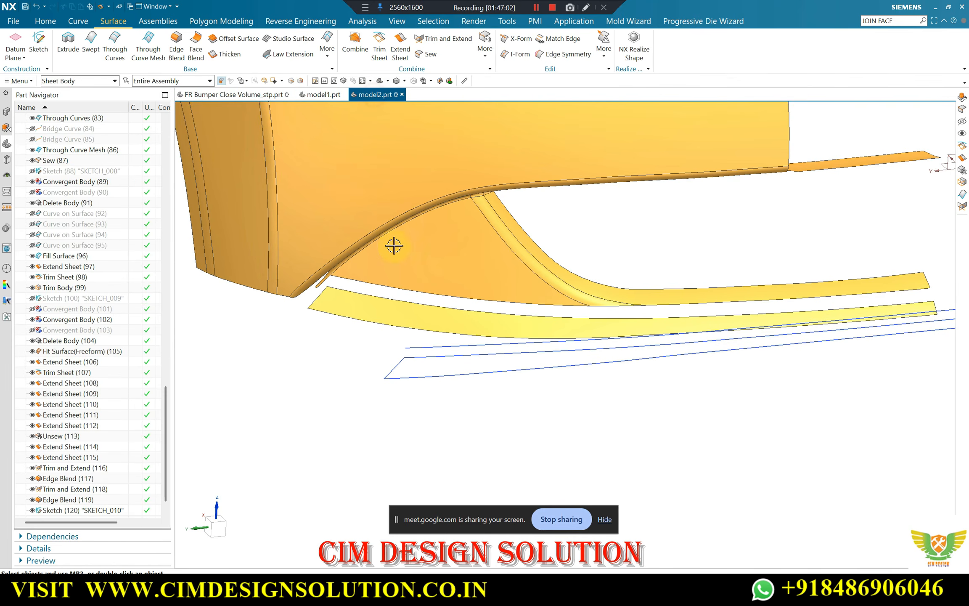
Delete the straight diagonal edge at the lower end of the flange sheet with Delete Edge
middle_drag(392, 245, 349, 218)
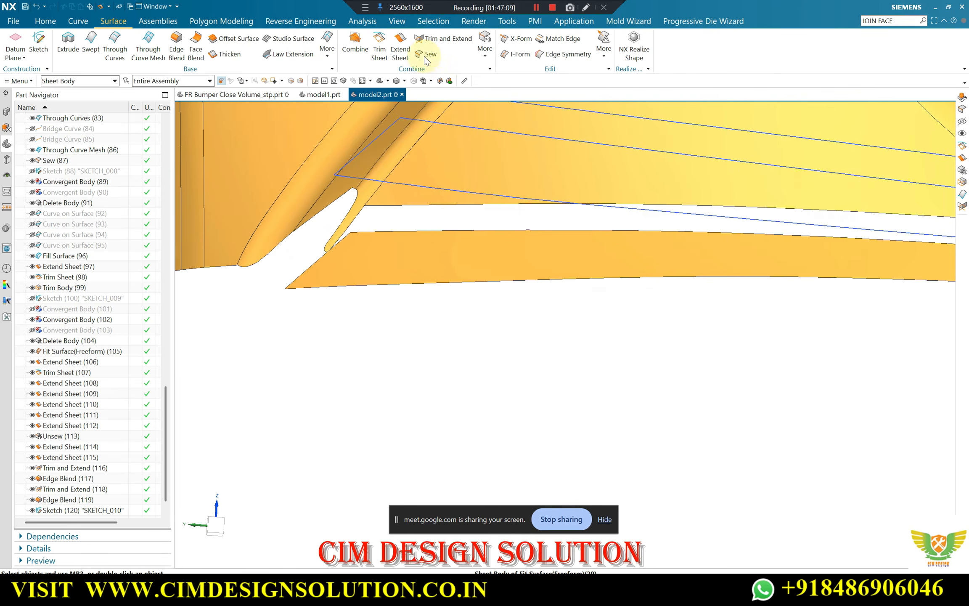
click(485, 47)
click(499, 128)
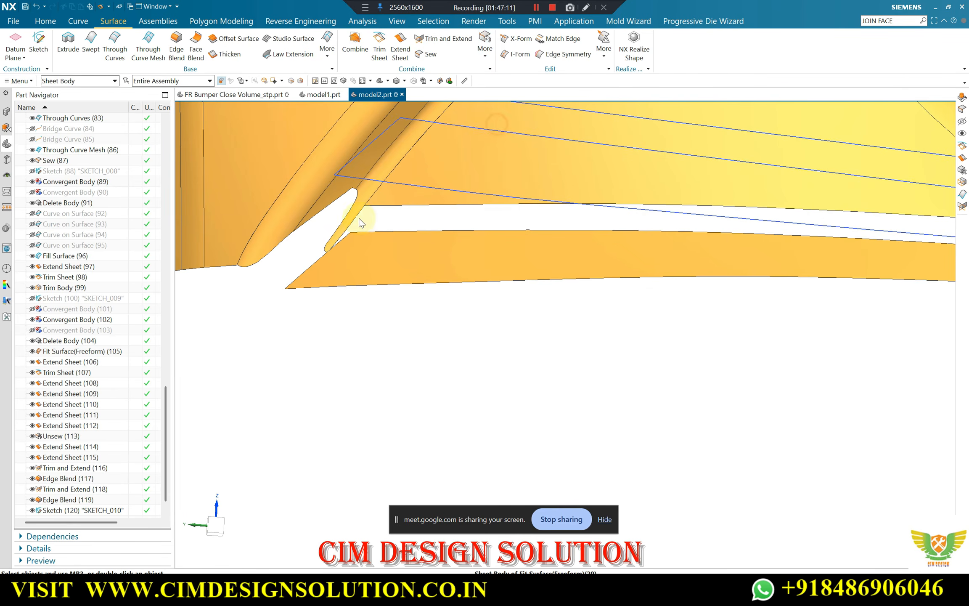
click(344, 195)
scroll(346, 194, up, 3)
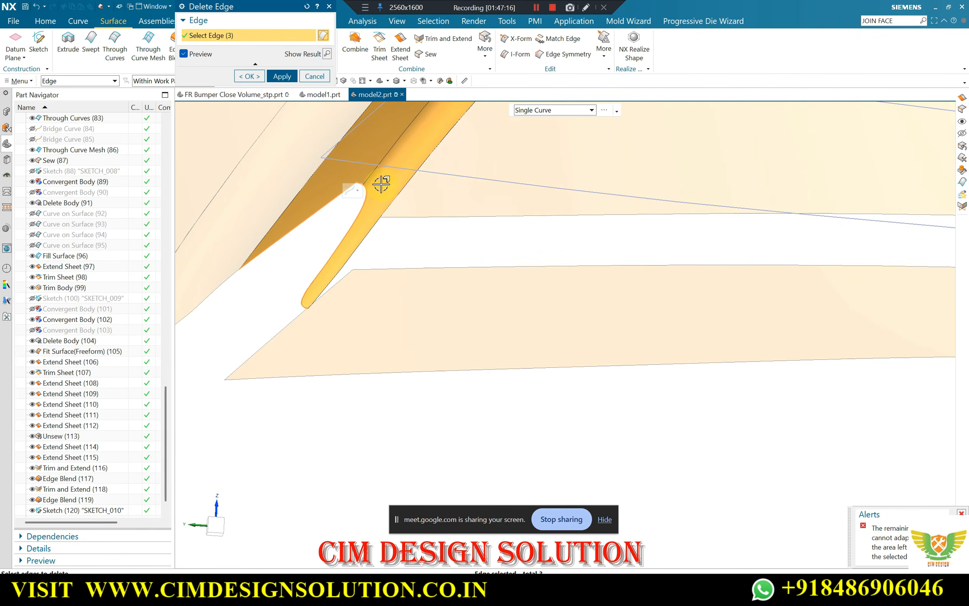
shift+click(348, 189)
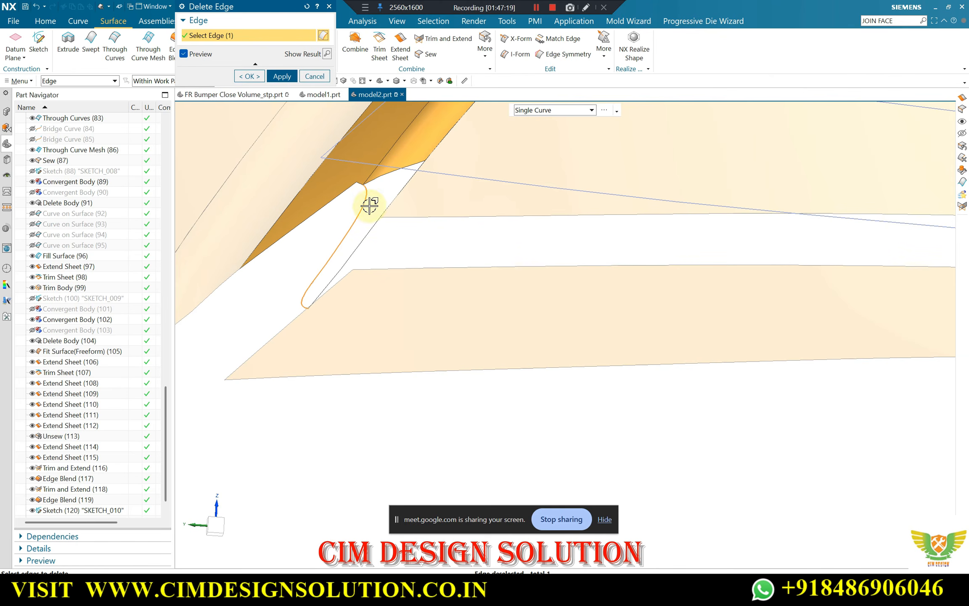
shift+click(364, 198)
click(335, 200)
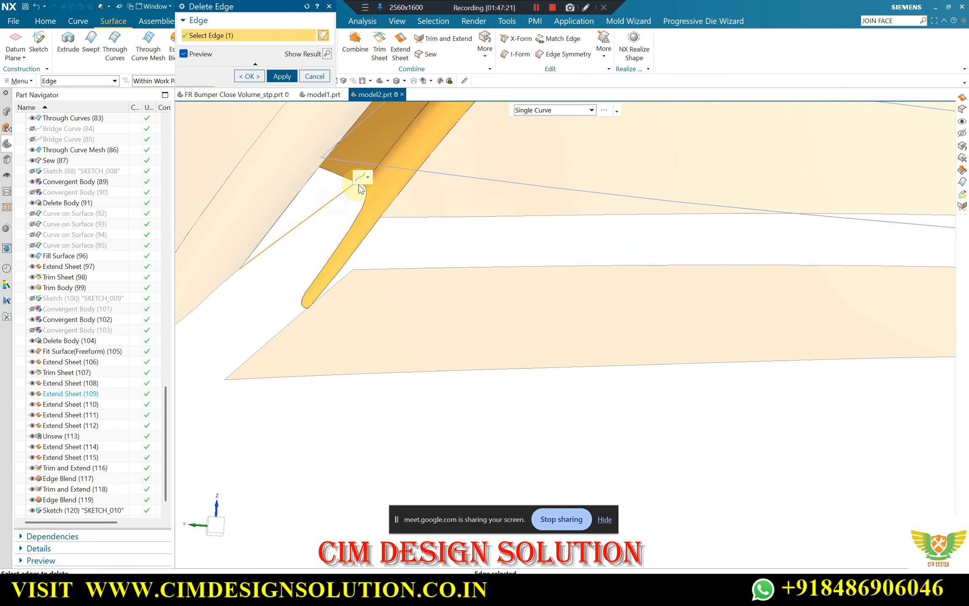
middle_drag(305, 171, 271, 210)
click(250, 76)
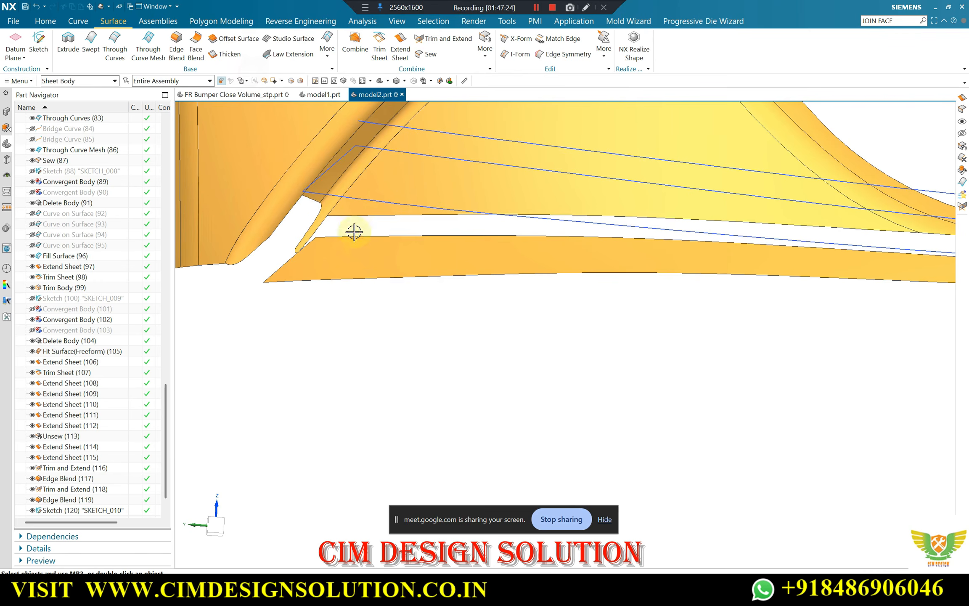
Show the solid bumper body over the sheets and examine the lower corner beside the triangular panel
middle_drag(353, 229, 391, 161)
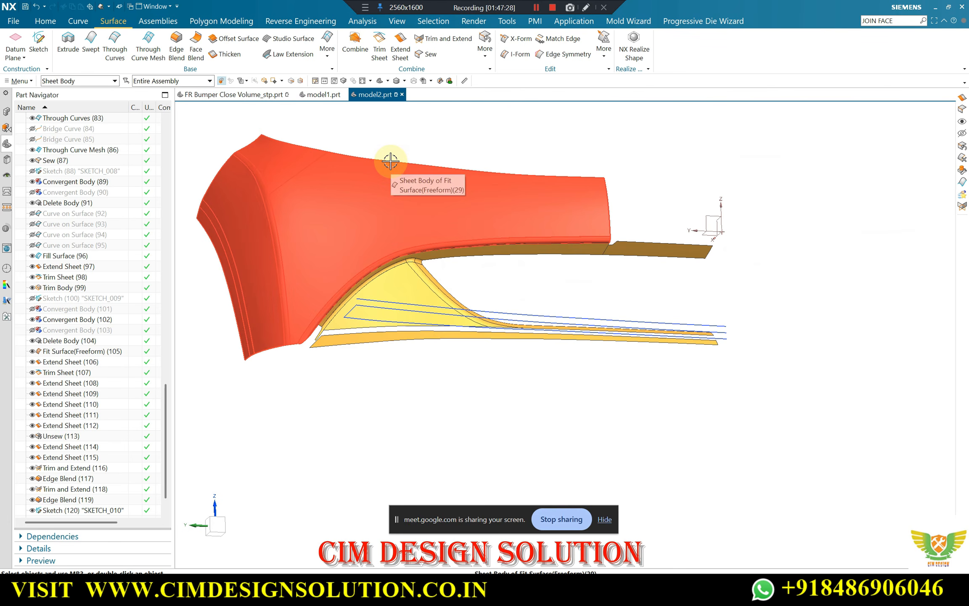
key(ctrl+shift+k)
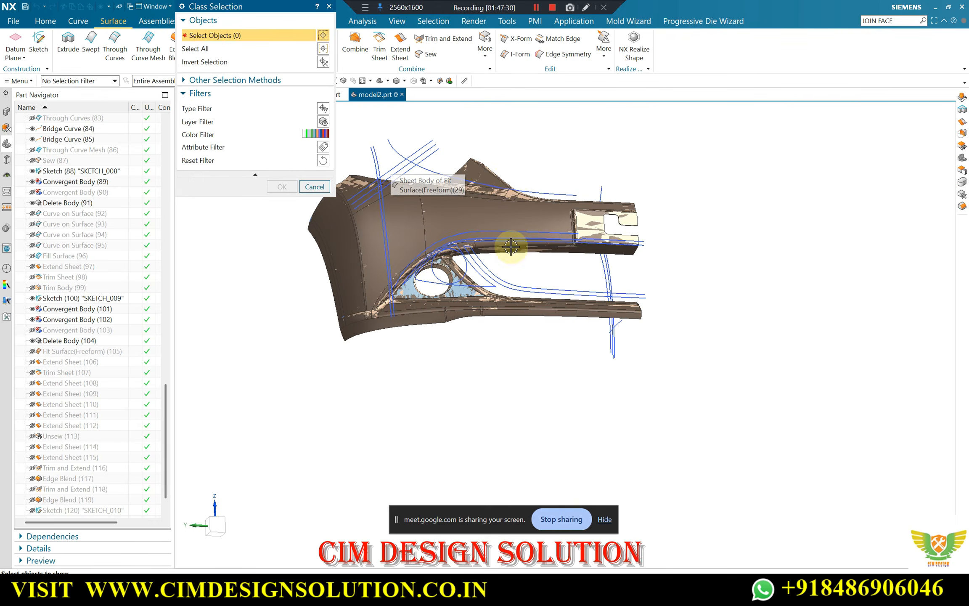
middle_drag(513, 245, 439, 316)
scroll(437, 318, up, 2)
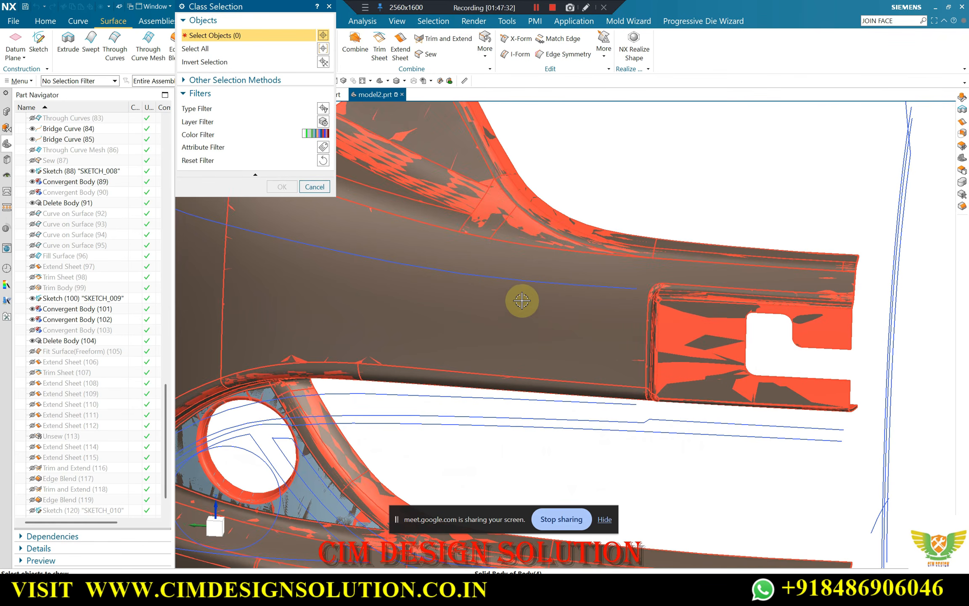
scroll(577, 261, down, 3)
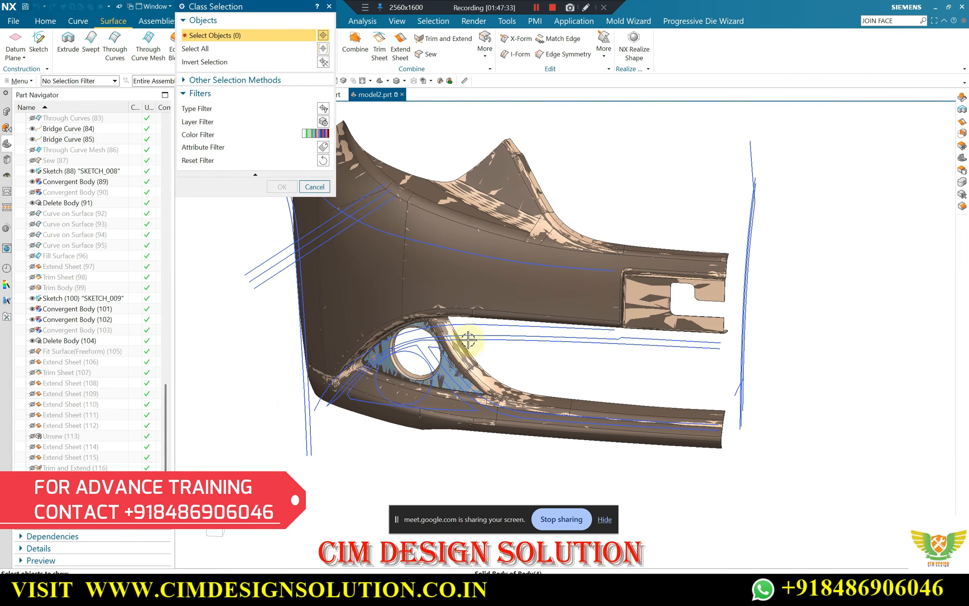
scroll(323, 368, up, 1)
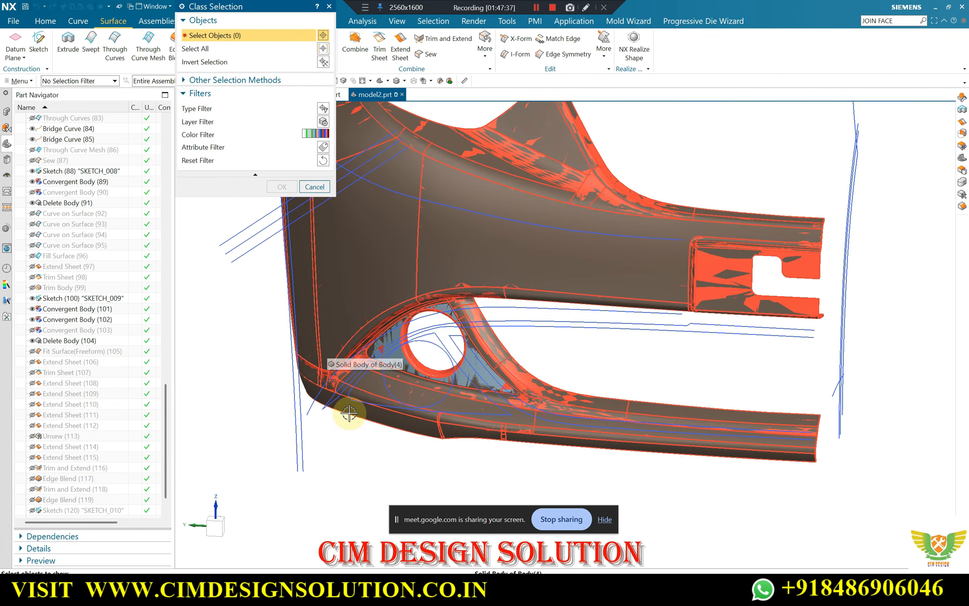
click(332, 405)
click(281, 187)
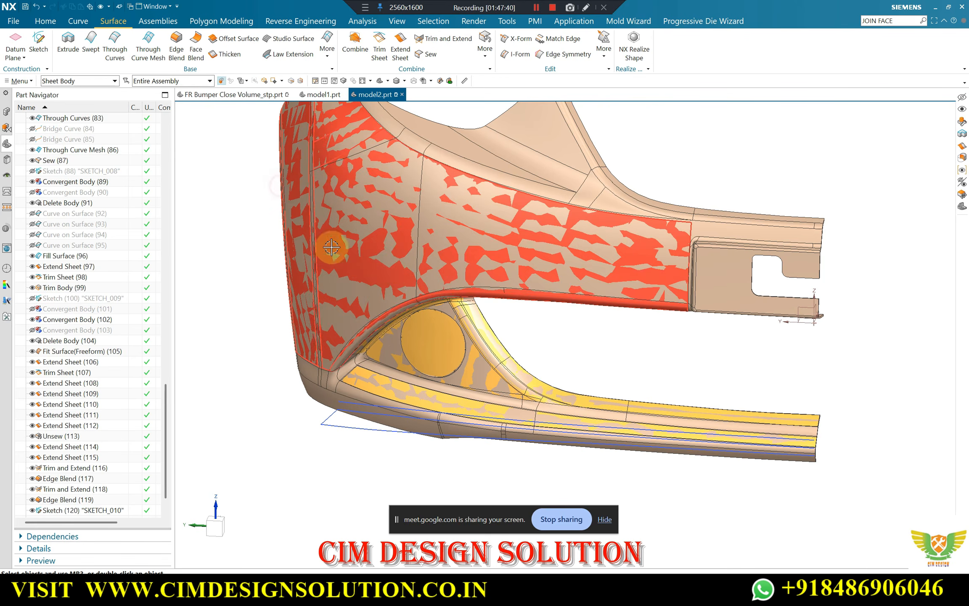
scroll(389, 324, up, 3)
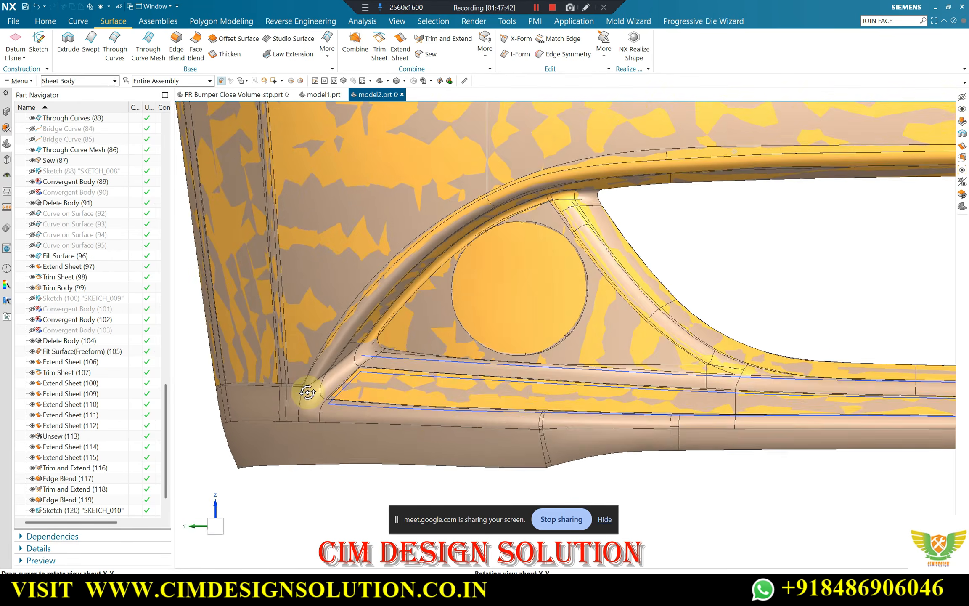
scroll(361, 348, up, 3)
middle_drag(270, 428, 318, 372)
scroll(86, 488, down, 1)
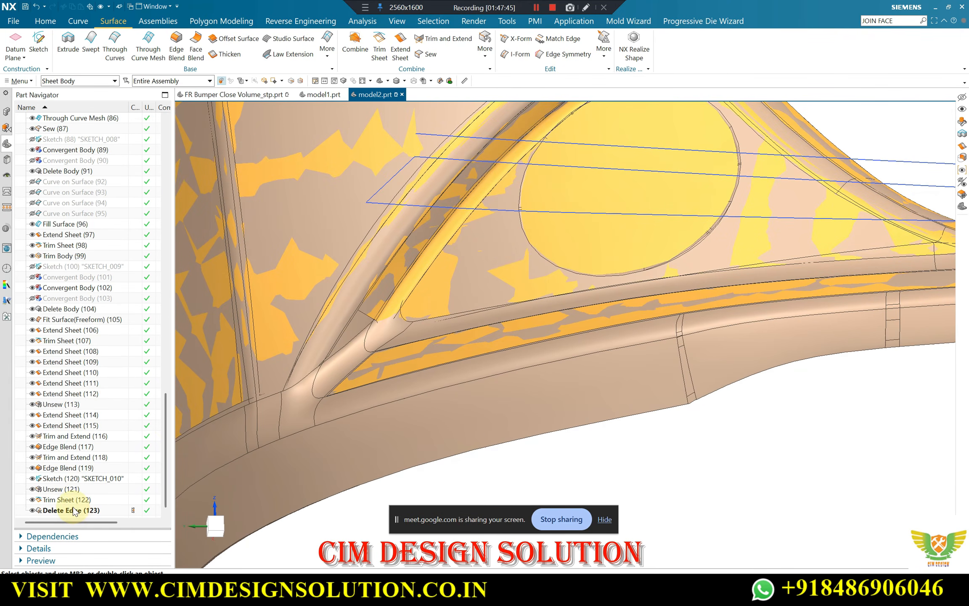
Remove the last Delete Edge feature from the model history and check the lower corner against the solid body
right_click(73, 510)
click(91, 453)
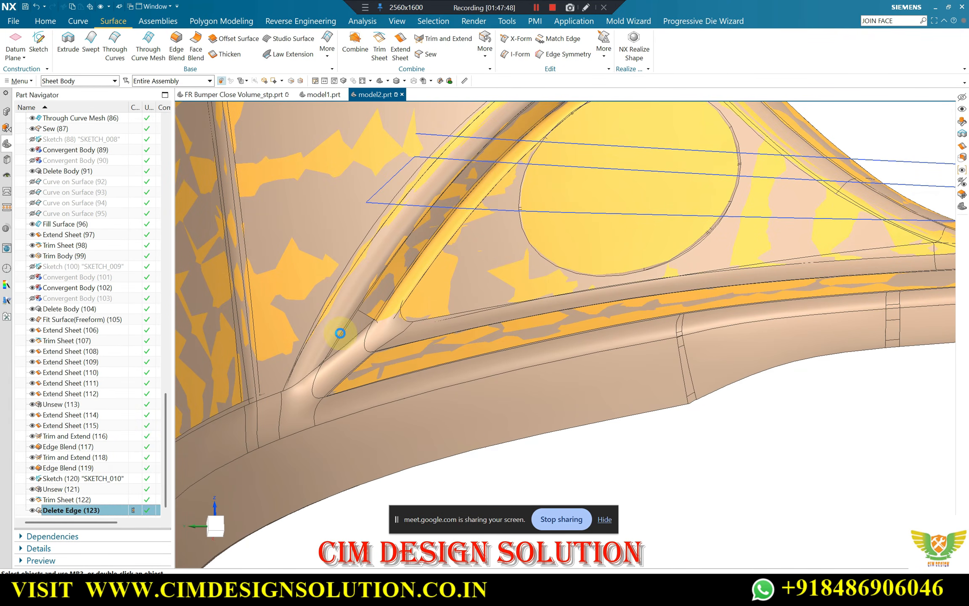
middle_drag(368, 310, 305, 384)
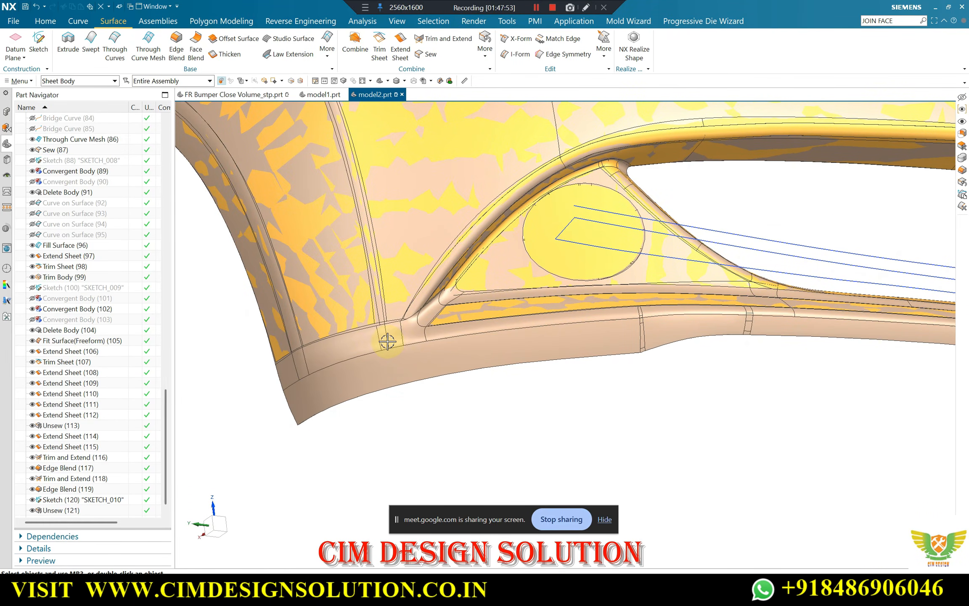
scroll(387, 341, down, 1)
middle_drag(387, 341, 375, 346)
scroll(249, 370, up, 3)
scroll(247, 363, down, 3)
middle_drag(294, 336, 327, 408)
scroll(320, 332, up, 4)
scroll(359, 295, down, 2)
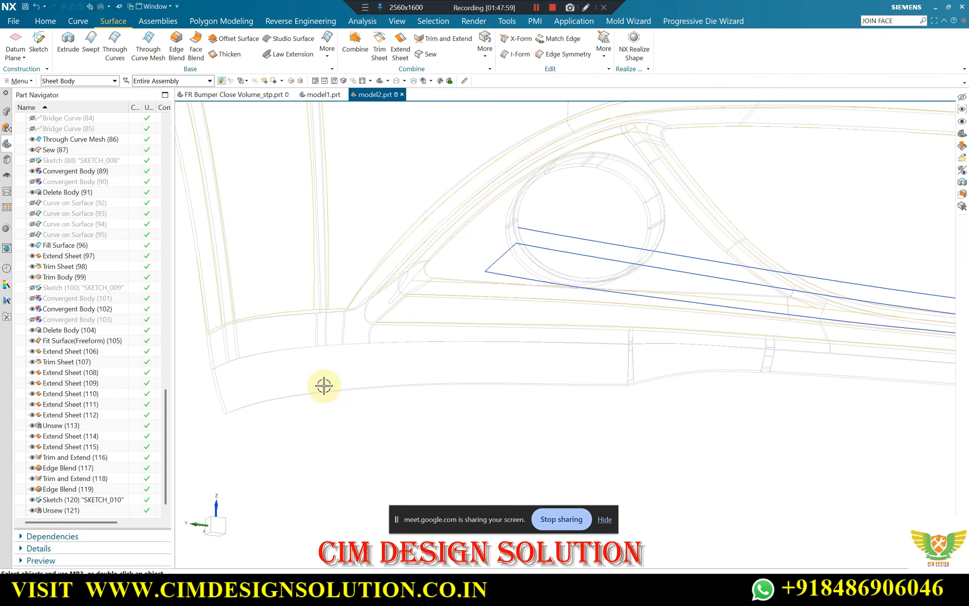
Hide the solid bumper body, leaving the sheet bodies and sketch curves displayed
key(ctrl+shift+i)
click(324, 386)
key(Escape)
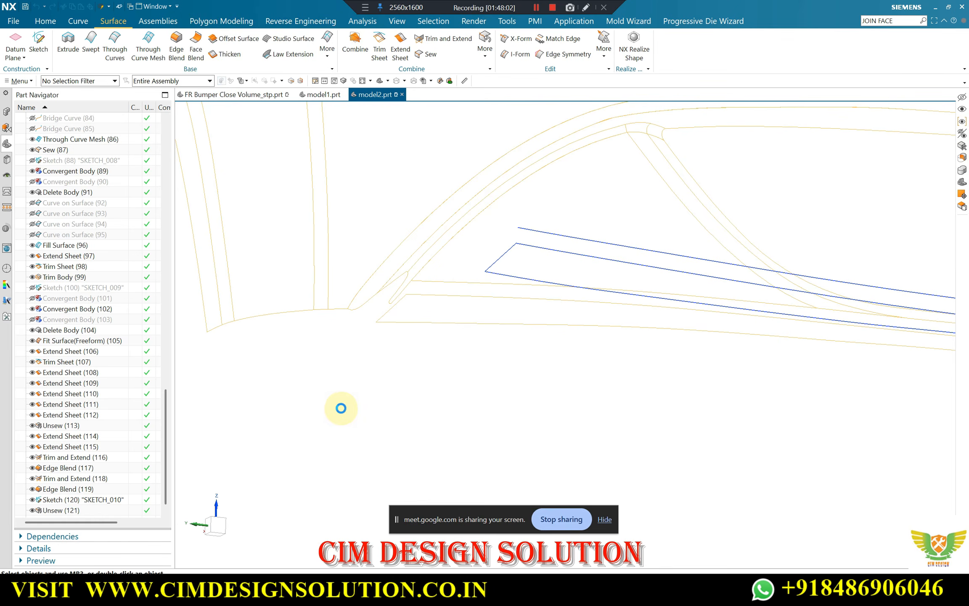
Extend the three edges at the flange sheet's lower end by 25 mm with Natural Curvature
right_drag(310, 333, 367, 307)
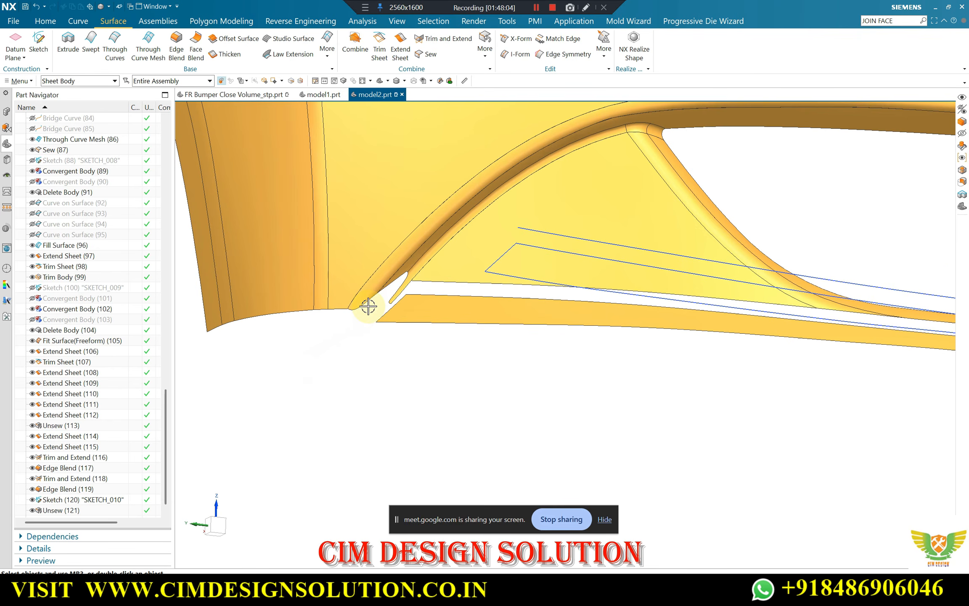
scroll(368, 307, down, 1)
mouse_move(367, 307)
middle_down()
mouse_move(396, 314)
mouse_move(350, 320)
middle_up()
scroll(387, 318, up, 3)
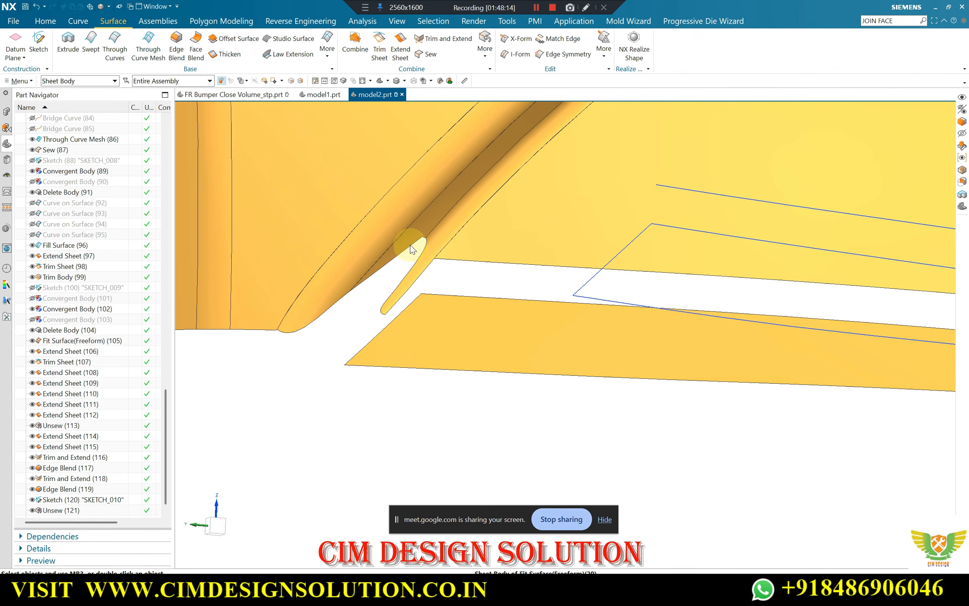
click(424, 246)
click(425, 245)
scroll(426, 241, up, 4)
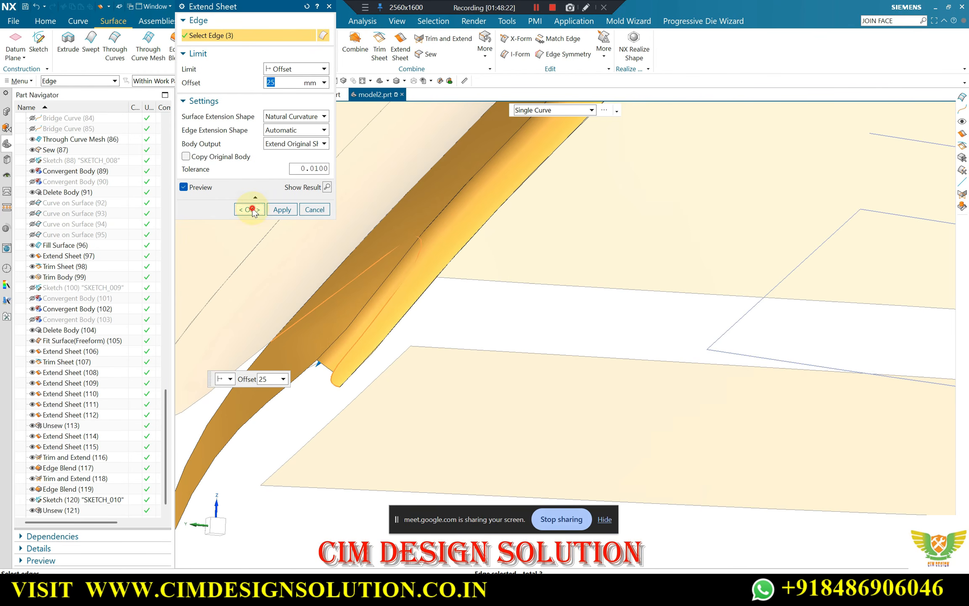
click(252, 209)
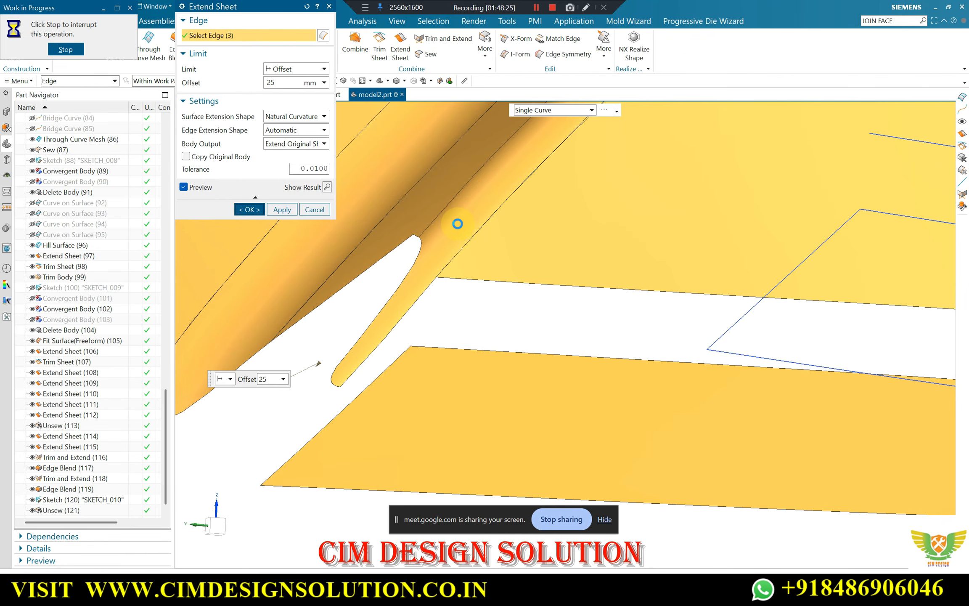
Extend the lower strip's slanted end edge by 25 mm past the flange with Natural Curvature
scroll(457, 224, down, 1)
scroll(405, 269, down, 3)
scroll(469, 201, up, 3)
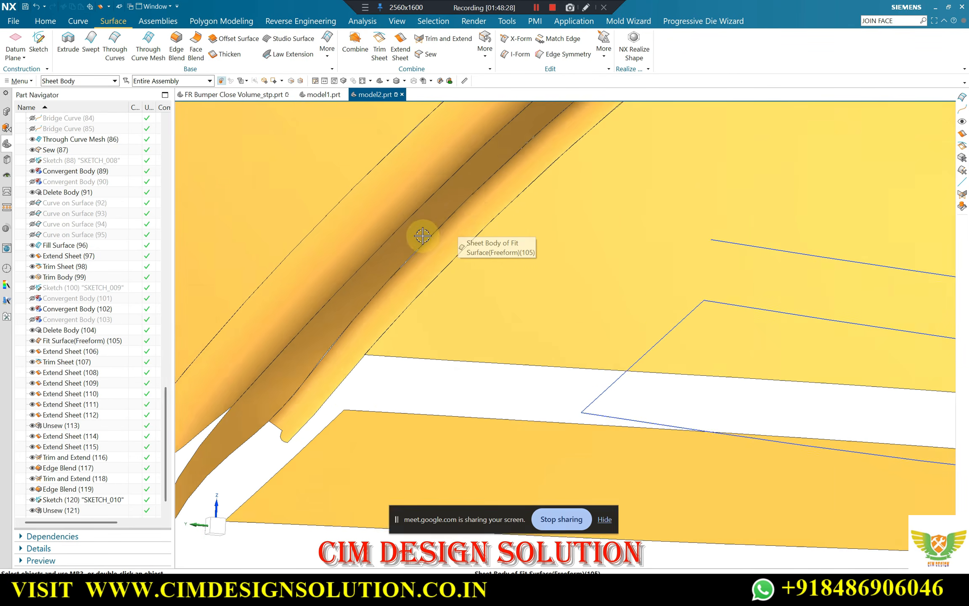
scroll(422, 236, down, 2)
scroll(315, 385, up, 2)
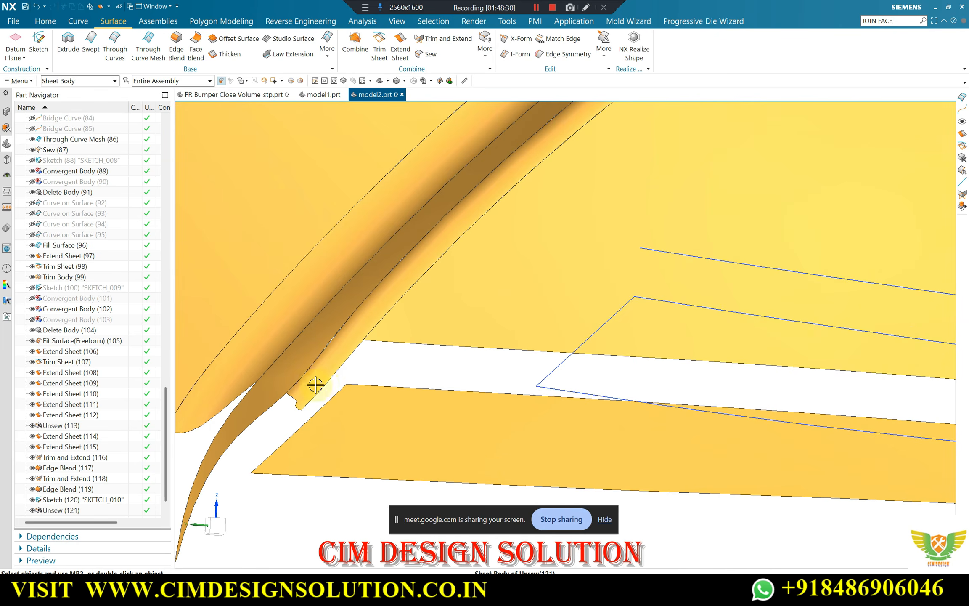
middle_drag(315, 385, 372, 305)
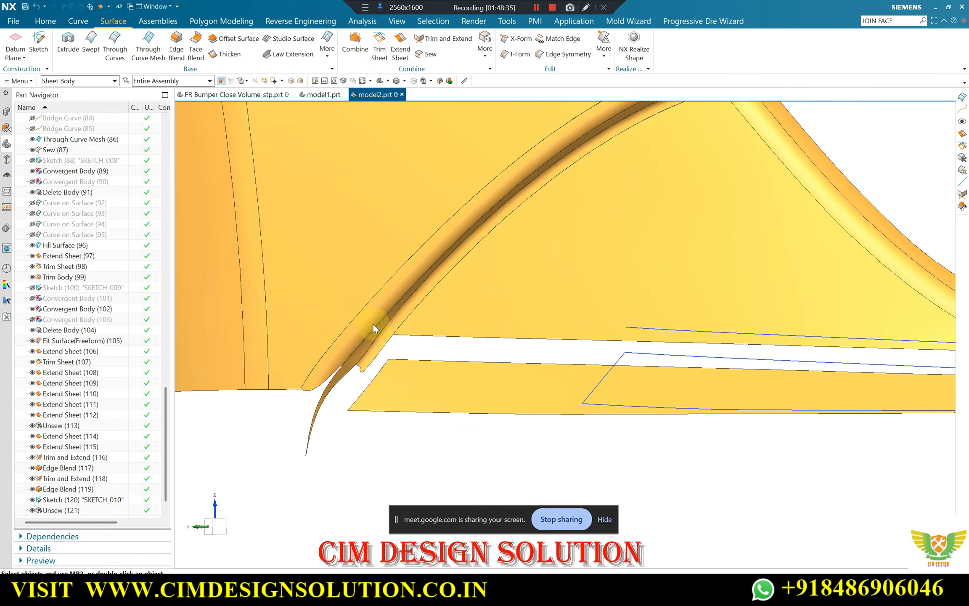
double_click(420, 320)
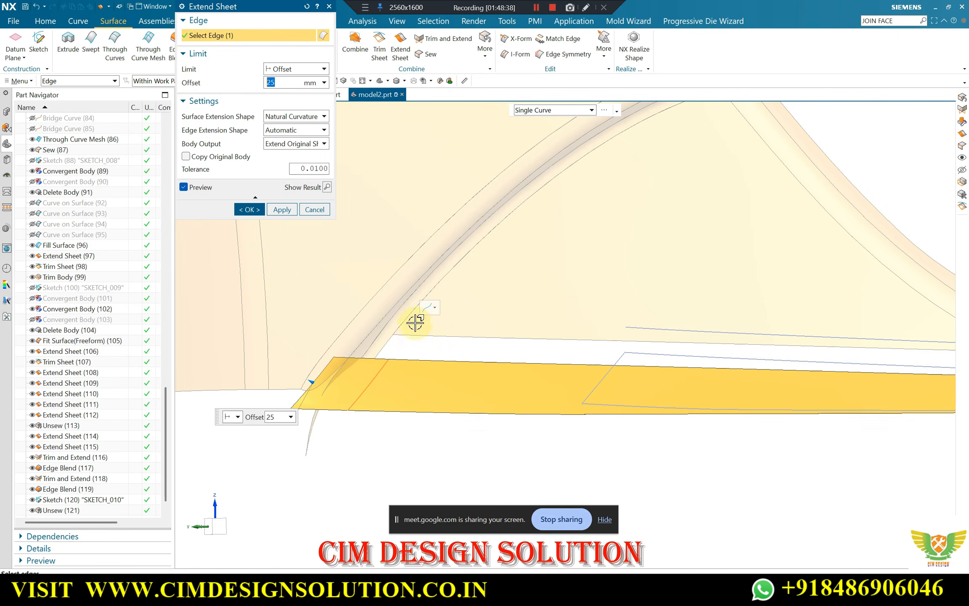
click(251, 210)
Inspect the extended strip and flange at the lower corner and redisplay the solid bumper body to compare them
middle_drag(275, 246, 335, 318)
scroll(364, 298, up, 5)
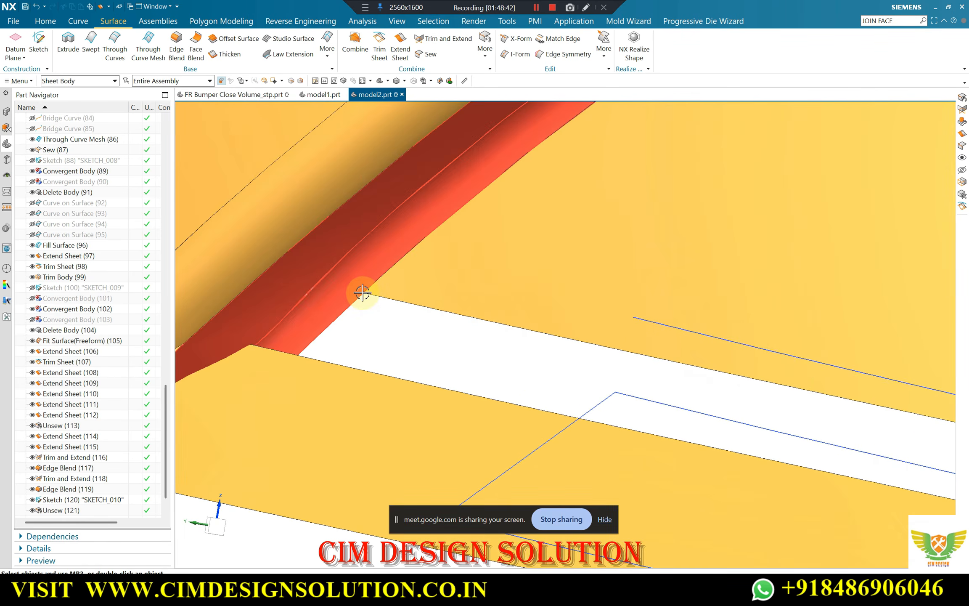
scroll(245, 360, down, 5)
middle_drag(248, 359, 364, 355)
scroll(349, 387, up, 4)
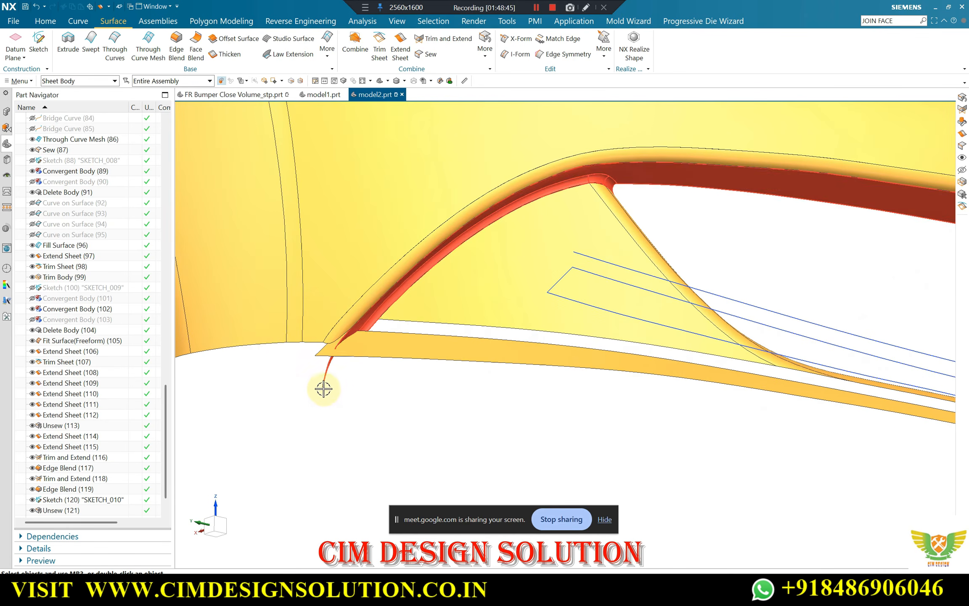
middle_drag(421, 365, 331, 318)
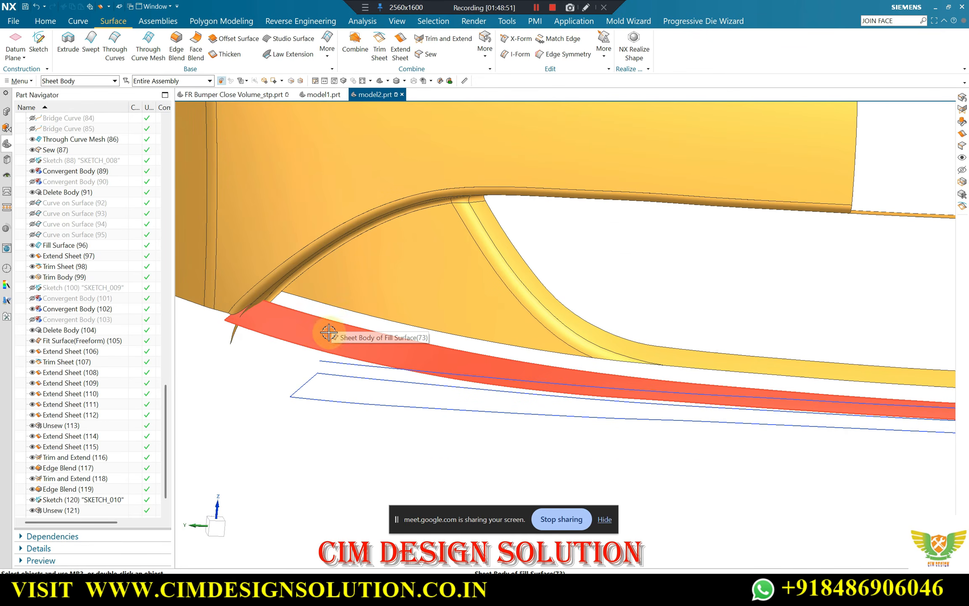
key(ctrl+shift+k)
scroll(468, 361, down, 3)
click(320, 362)
middle_click(309, 336)
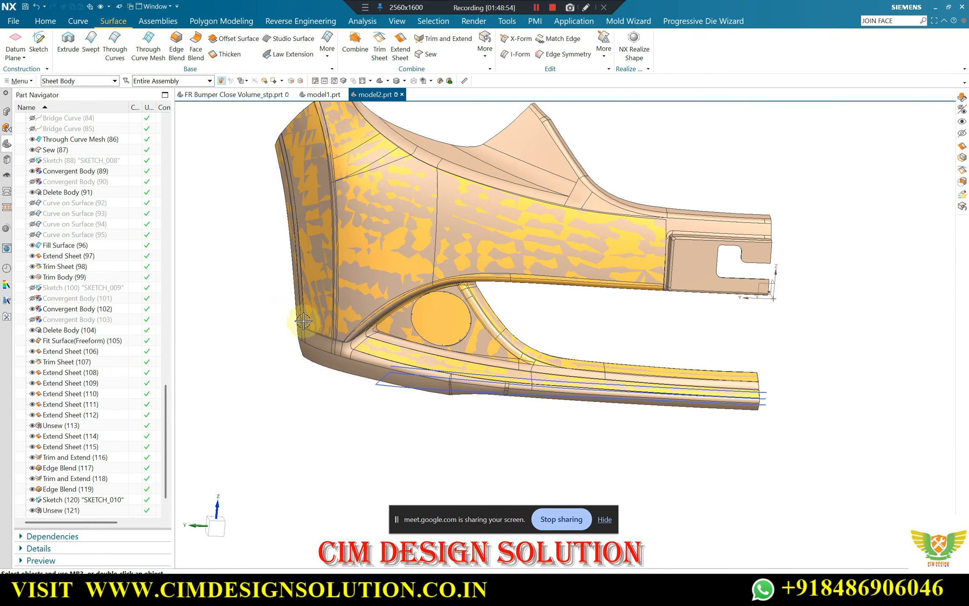
scroll(313, 307, up, 3)
middle_drag(324, 252, 442, 366)
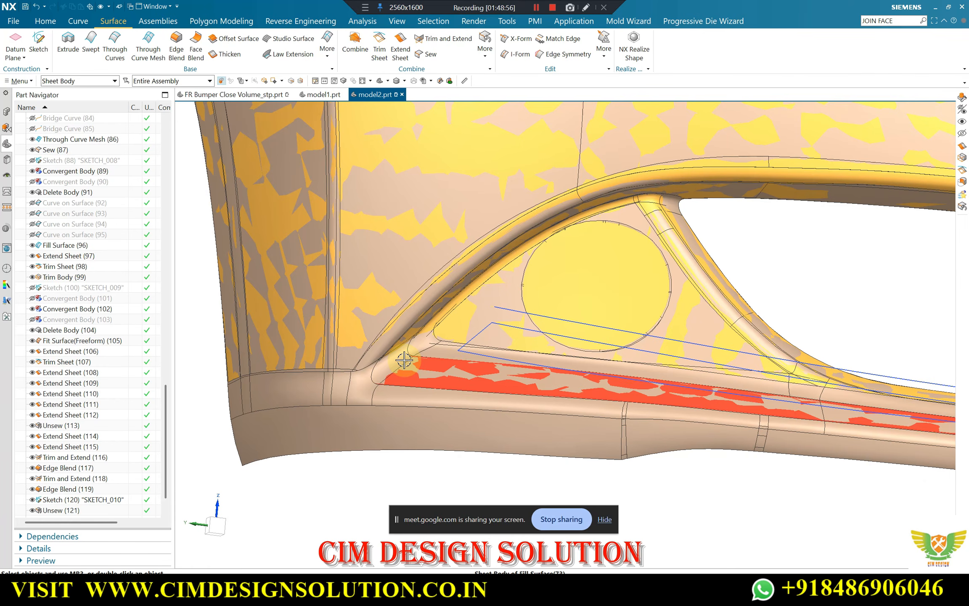
Examine the lower corner where the triangular panel, curved strip and lower strip meet, comparing the sheet surfaces with the solid bumper body
scroll(391, 420, up, 2)
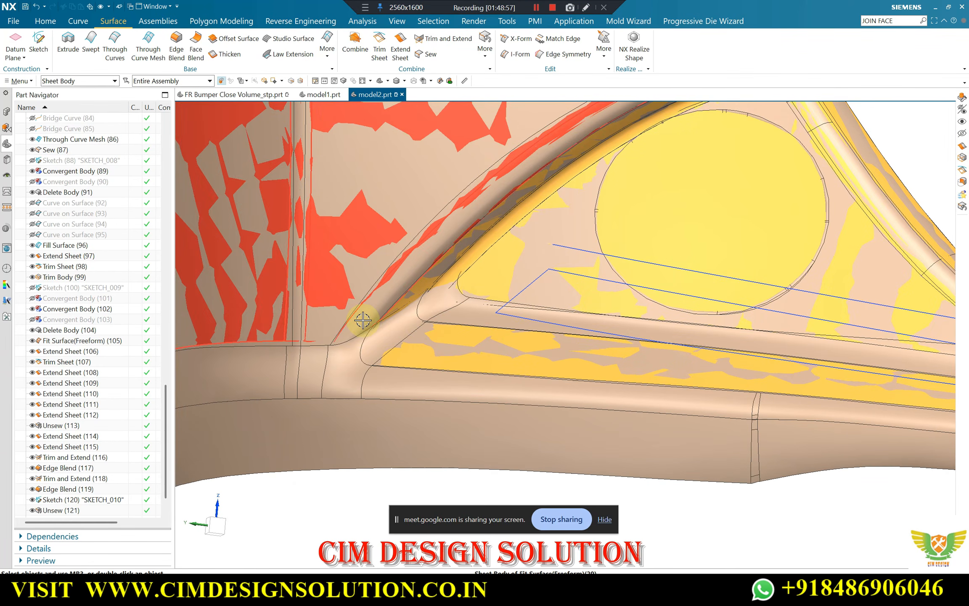
scroll(363, 318, down, 3)
scroll(238, 368, up, 2)
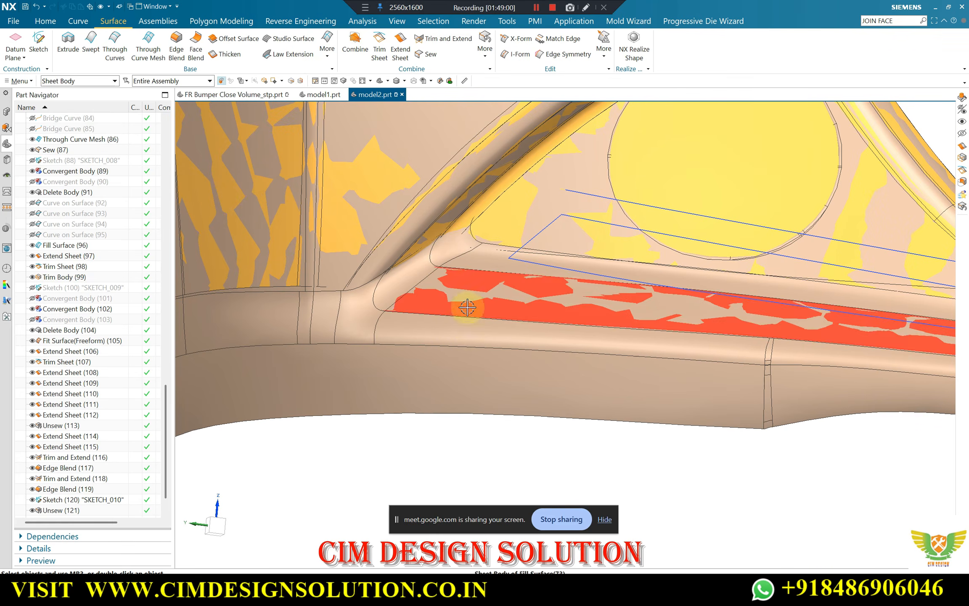
scroll(411, 348, down, 1)
scroll(412, 348, down, 2)
scroll(611, 377, up, 3)
scroll(673, 353, down, 2)
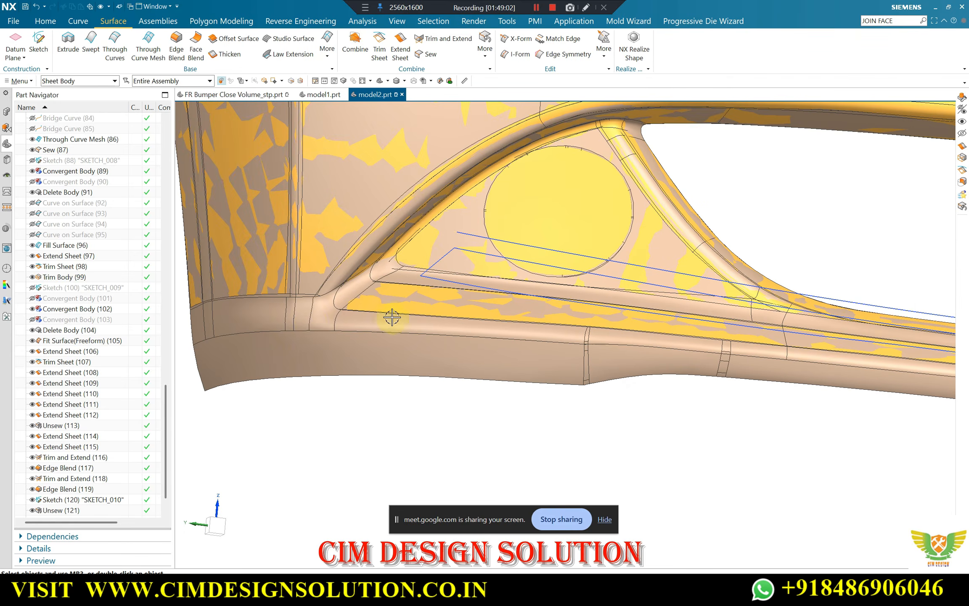
scroll(288, 324, down, 1)
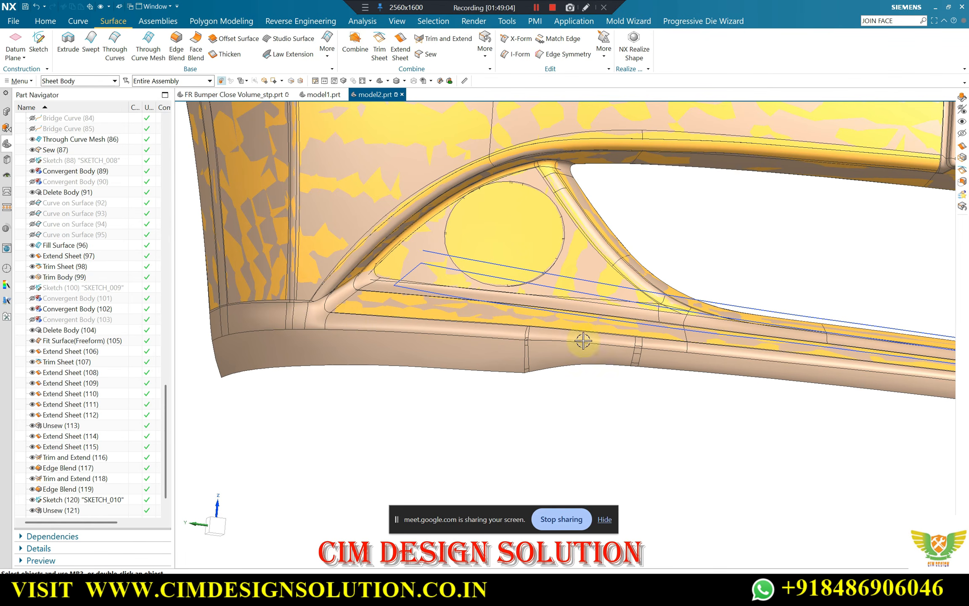
scroll(213, 299, up, 1)
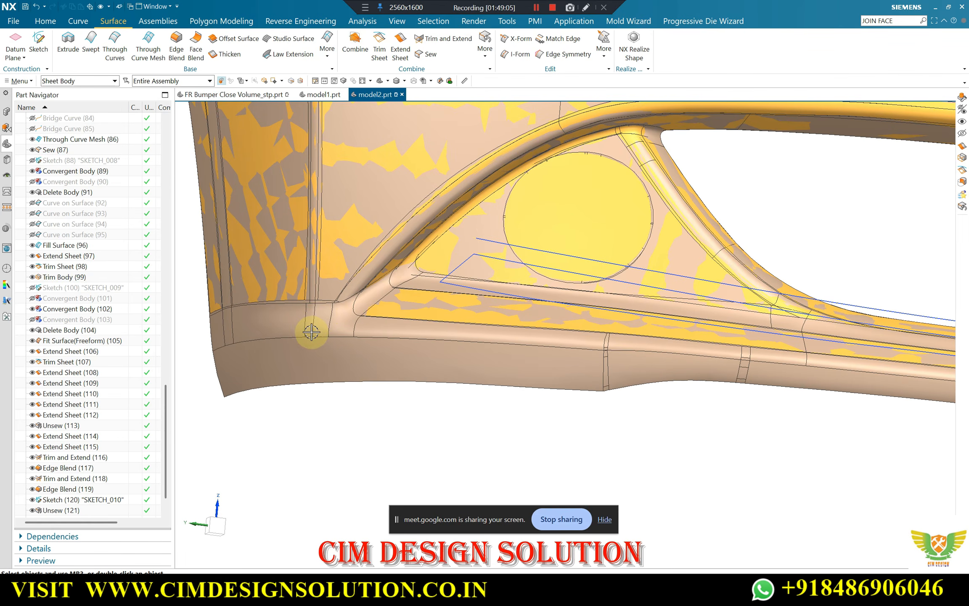
scroll(311, 332, up, 3)
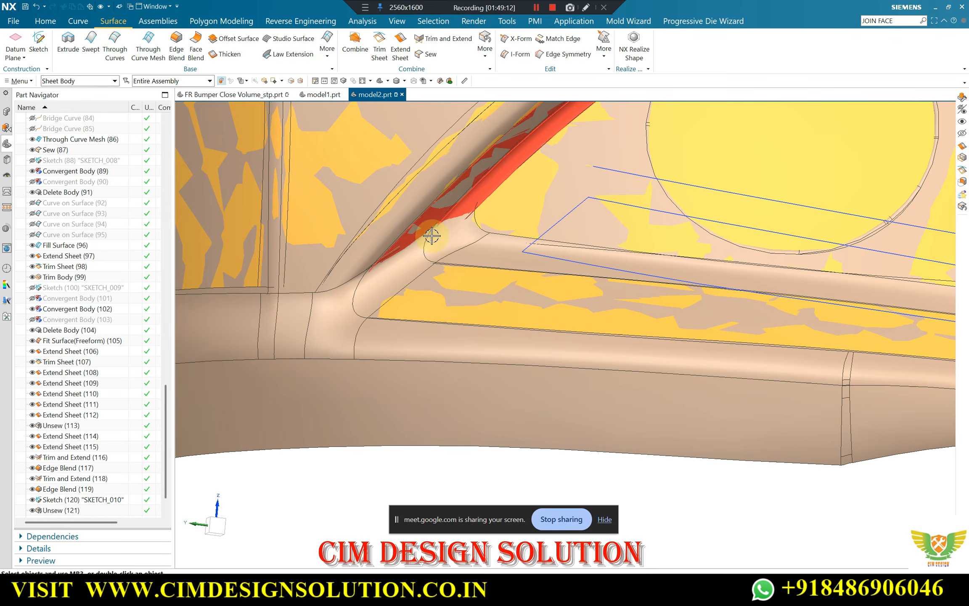
scroll(324, 328, down, 4)
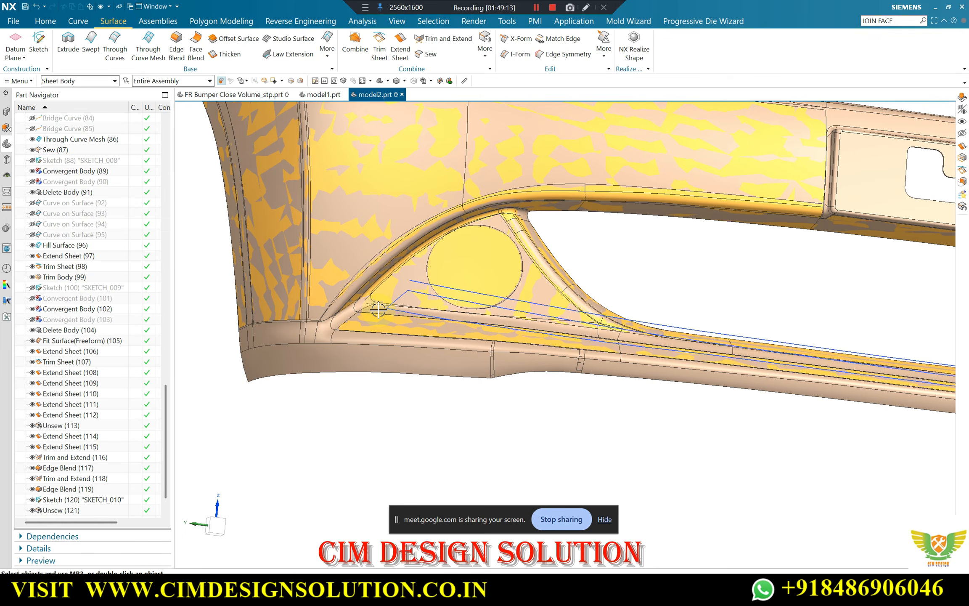
scroll(370, 324, down, 2)
scroll(541, 329, up, 6)
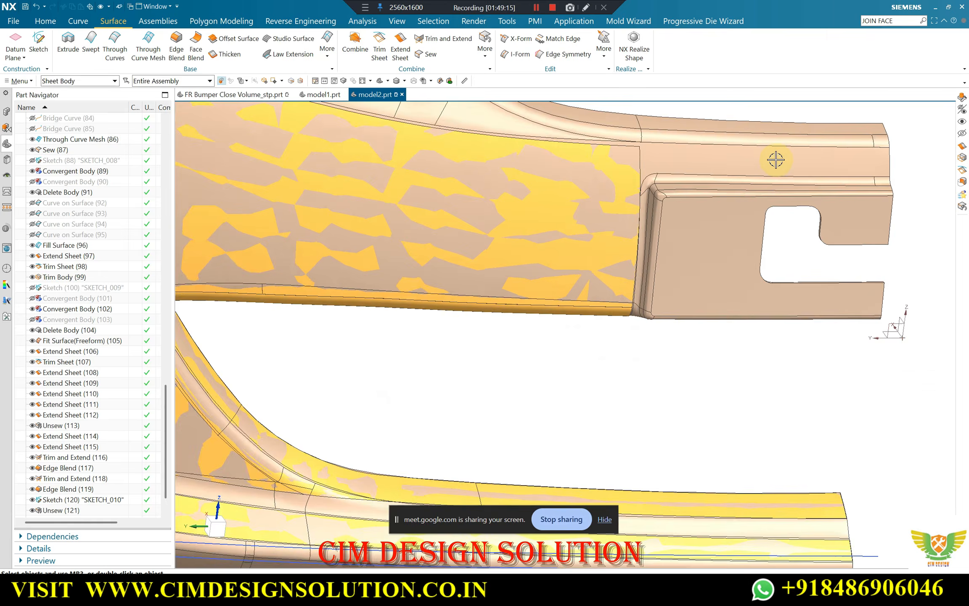
Examine the bumper's upper flange, its peaked wall and rounded ridge, and the transition towards the rectangular cutout
middle_drag(776, 160, 605, 314)
scroll(650, 337, down, 3)
scroll(393, 229, down, 3)
middle_drag(404, 230, 364, 208)
scroll(356, 202, up, 3)
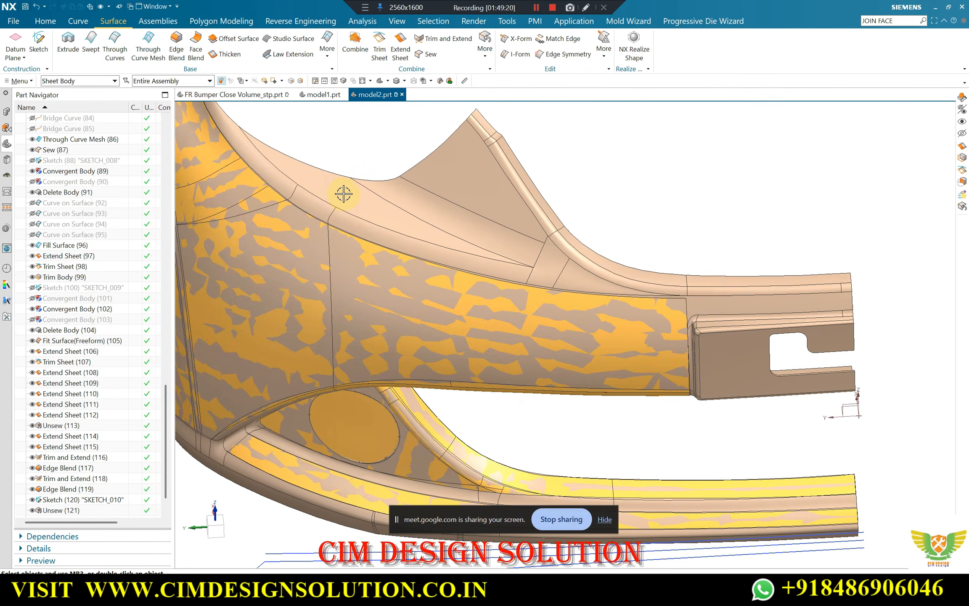
scroll(343, 194, up, 2)
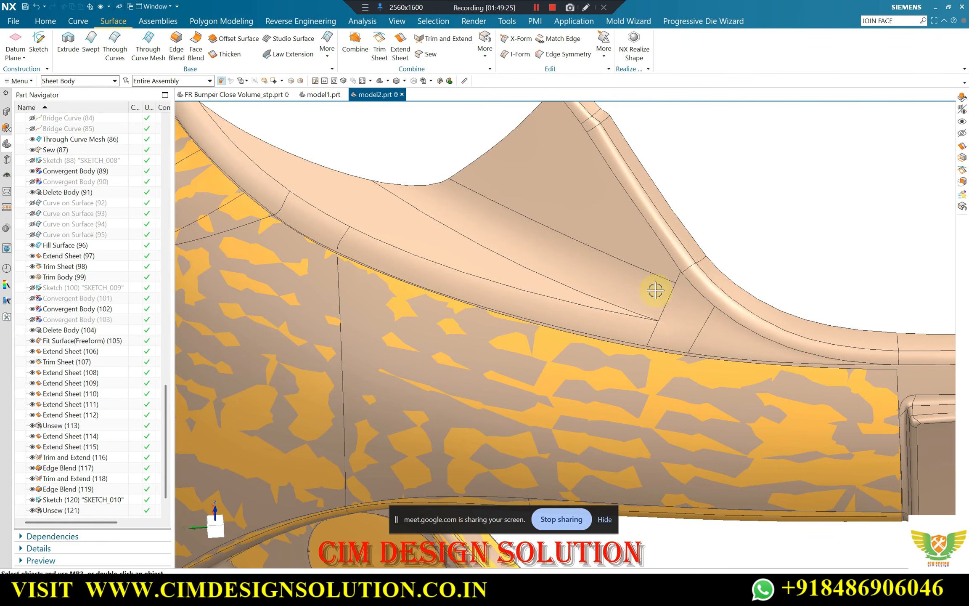
scroll(648, 290, down, 2)
middle_drag(621, 287, 565, 247)
click(148, 43)
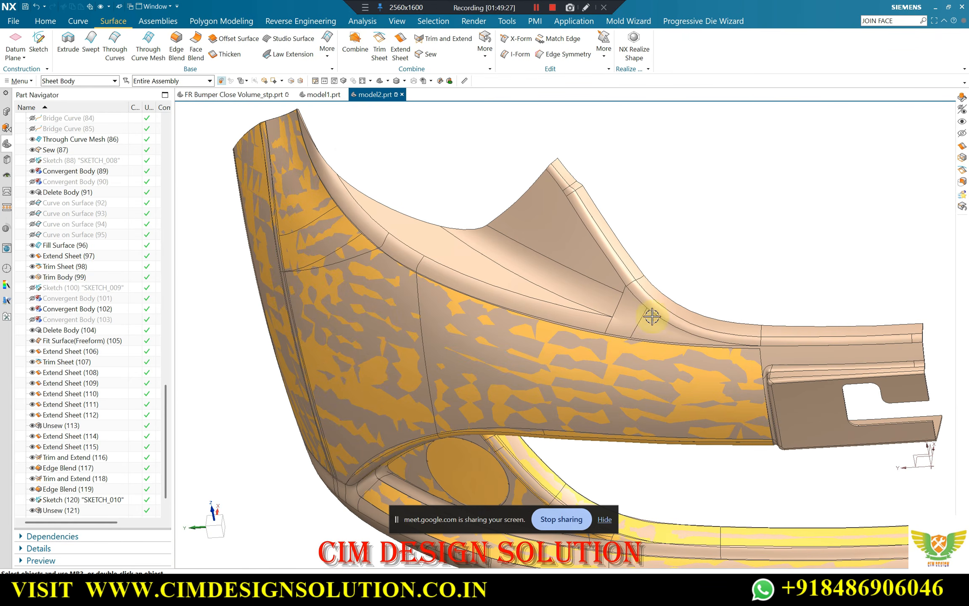
scroll(544, 172, up, 2)
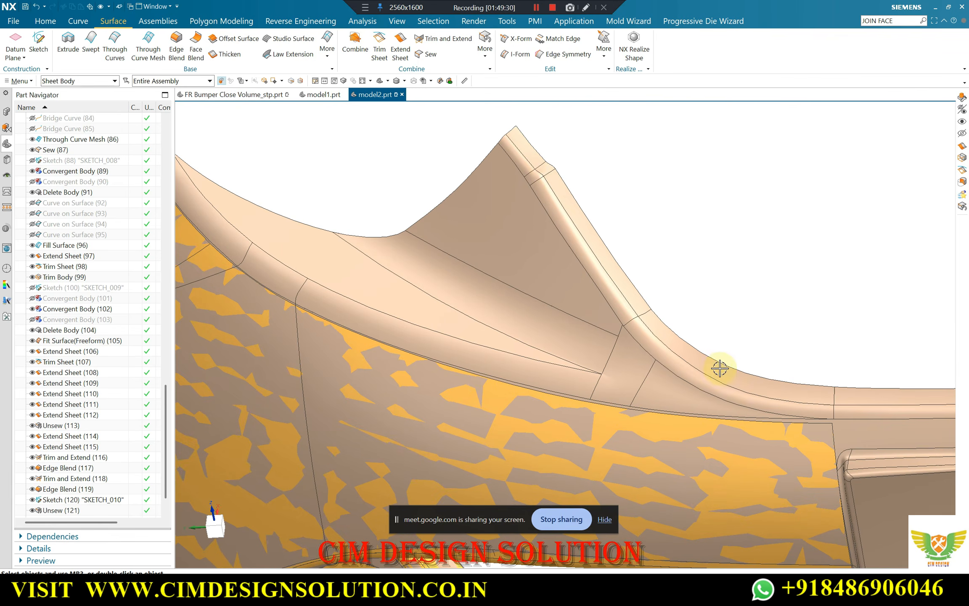
scroll(662, 329, down, 2)
scroll(623, 253, up, 5)
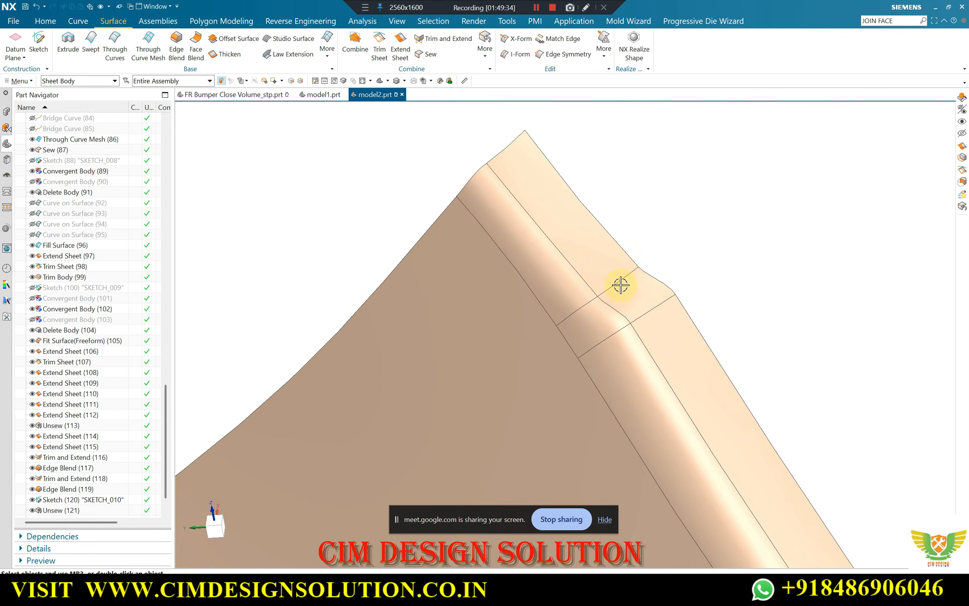
scroll(522, 244, down, 2)
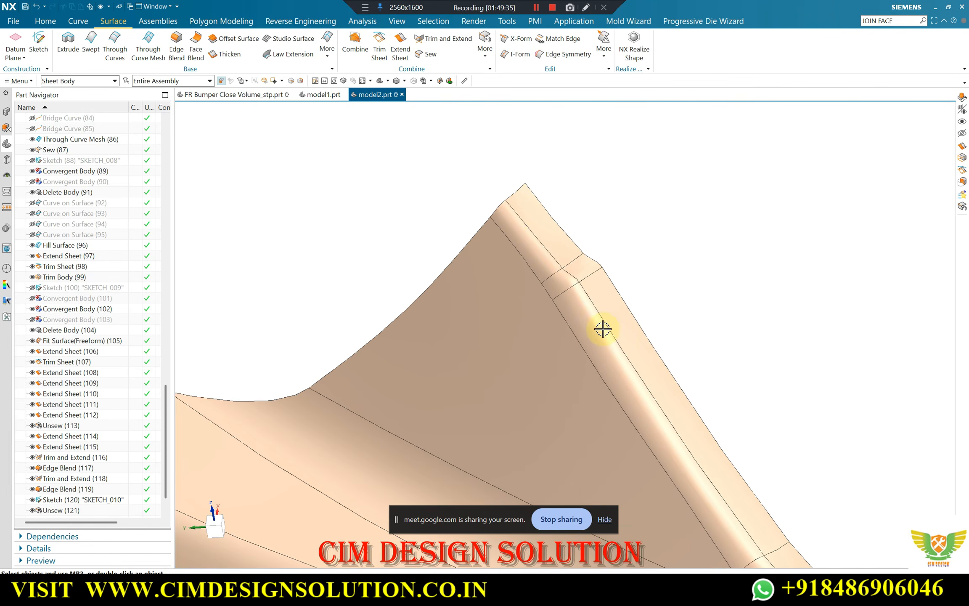
scroll(545, 264, down, 2)
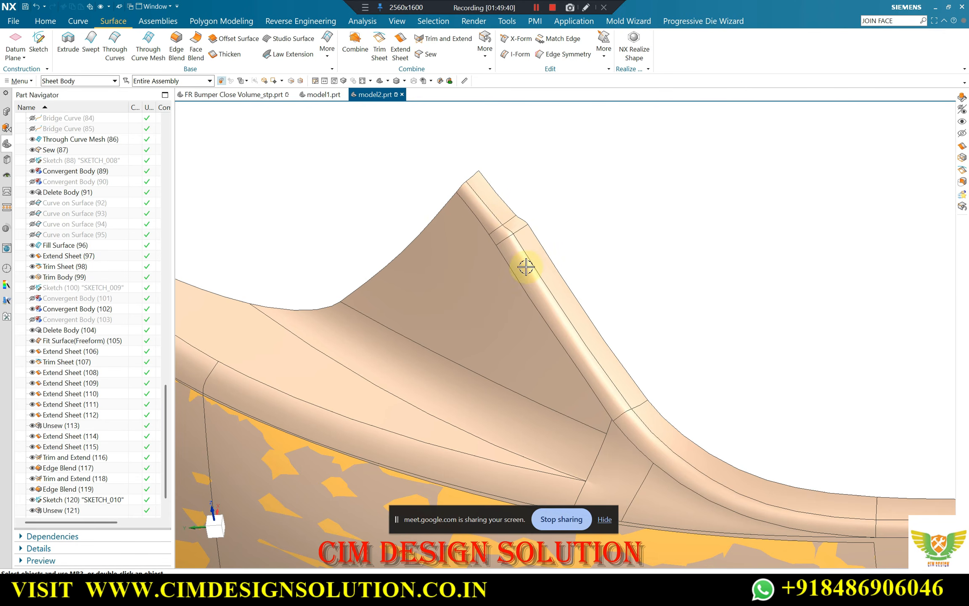
scroll(753, 480, down, 1)
scroll(684, 424, down, 2)
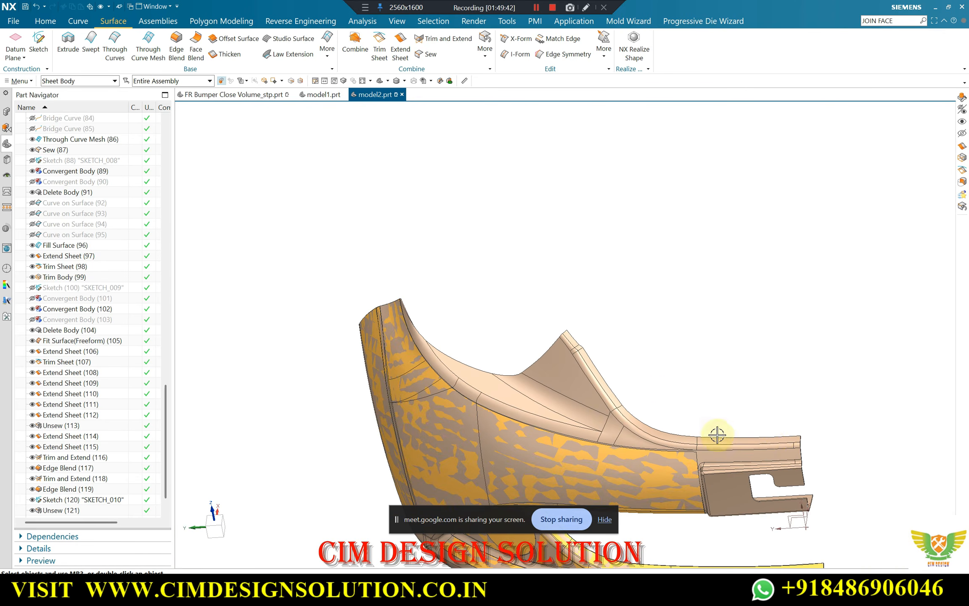
middle_drag(556, 418, 580, 424)
scroll(579, 424, up, 3)
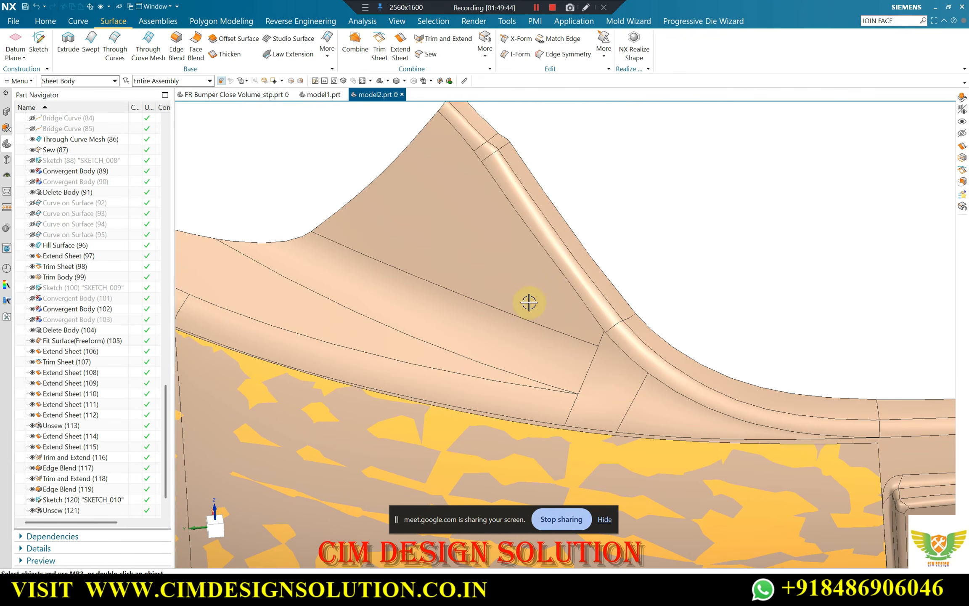
scroll(554, 326, down, 5)
middle_drag(545, 286, 569, 352)
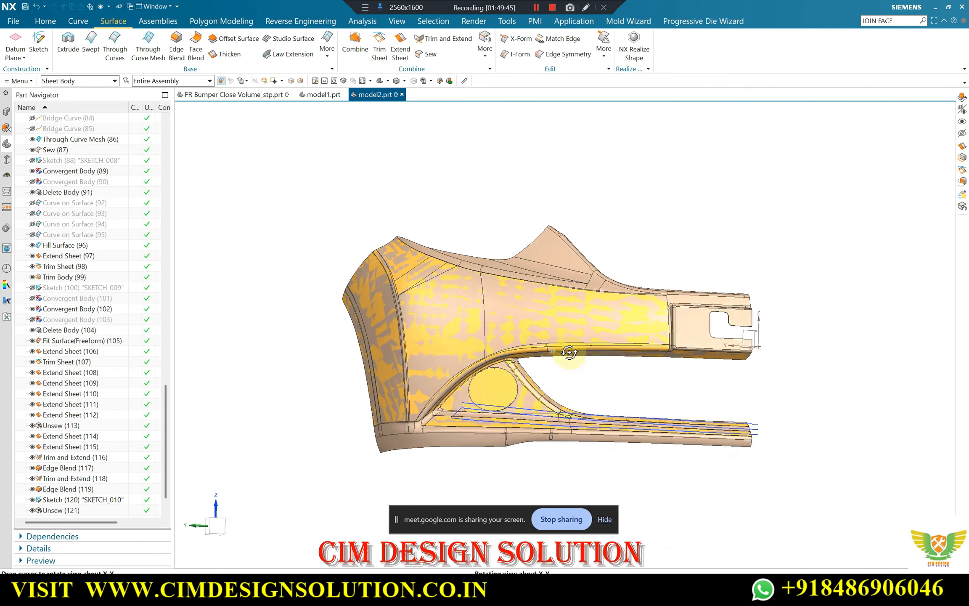
scroll(382, 433, up, 5)
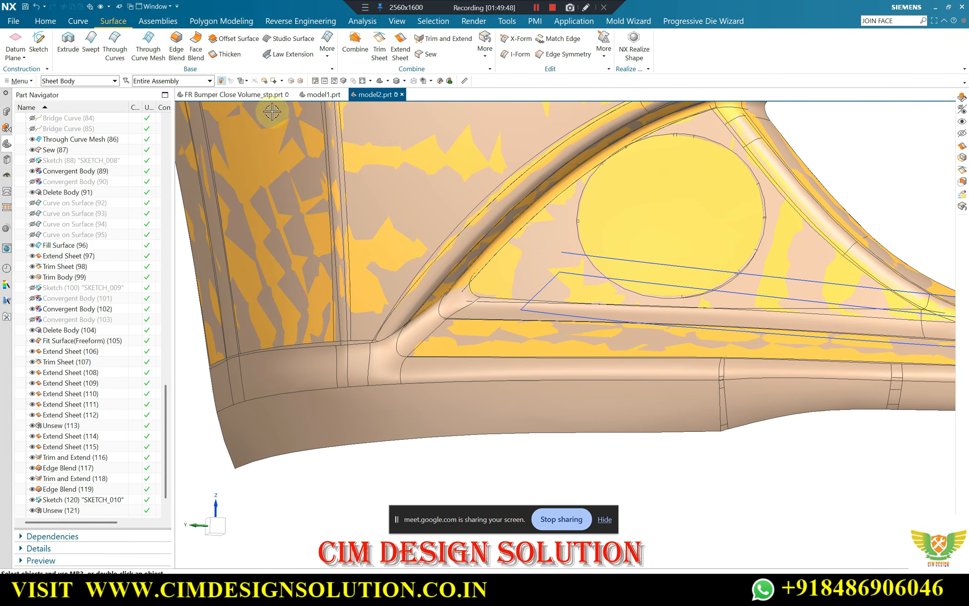
Switch to model1.prt and examine the completed bumper's lower corner, curved strip and round opening as a reference
click(320, 95)
scroll(400, 455, up, 5)
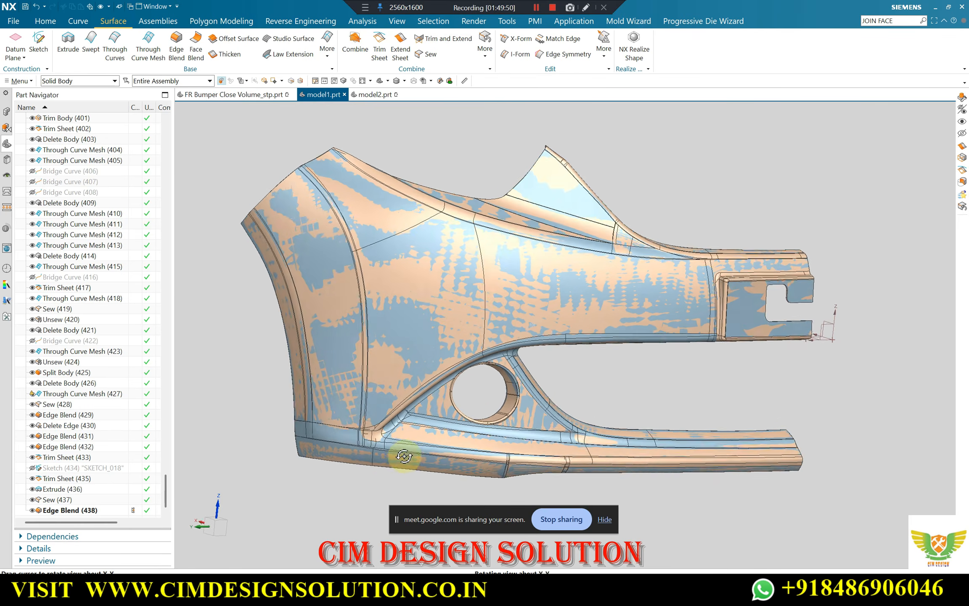
middle_drag(361, 446, 454, 406)
scroll(484, 391, down, 1)
middle_drag(524, 367, 483, 305)
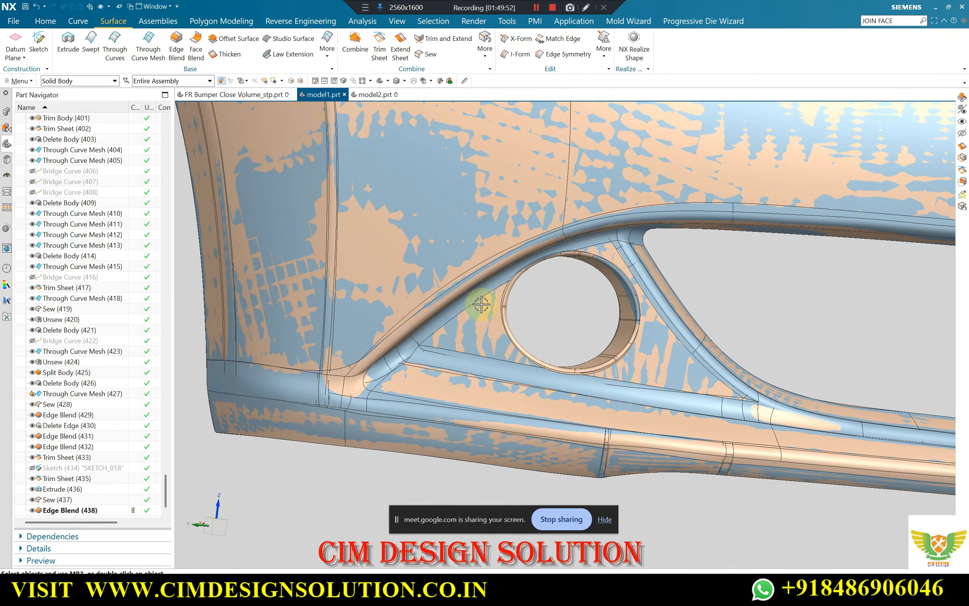
scroll(517, 288, down, 2)
Hide the solid reference body in model1.prt, leaving the completed bumper surfaces displayed around the round opening
click(471, 251)
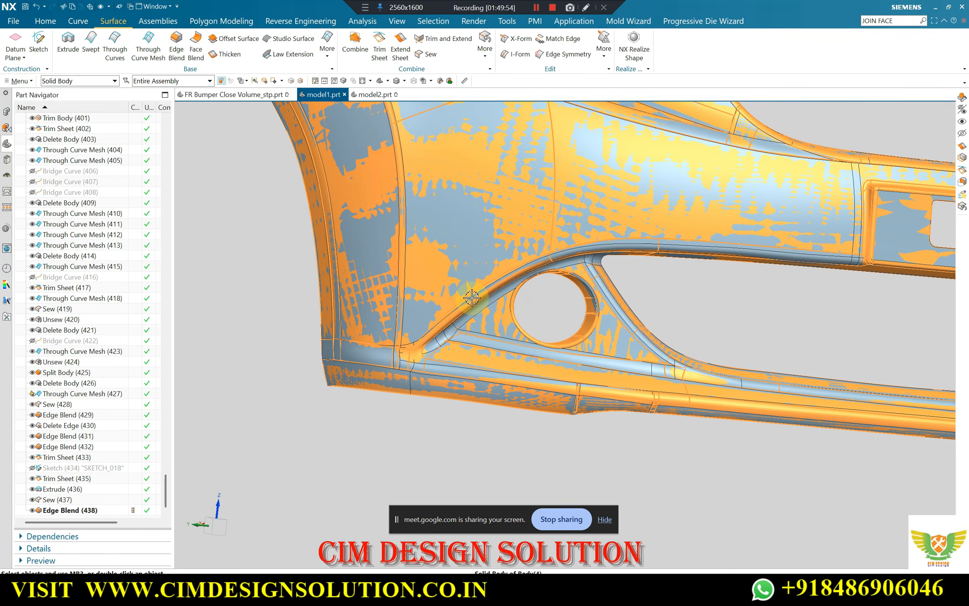
key(Escape)
middle_drag(469, 302, 437, 326)
scroll(437, 324, up, 5)
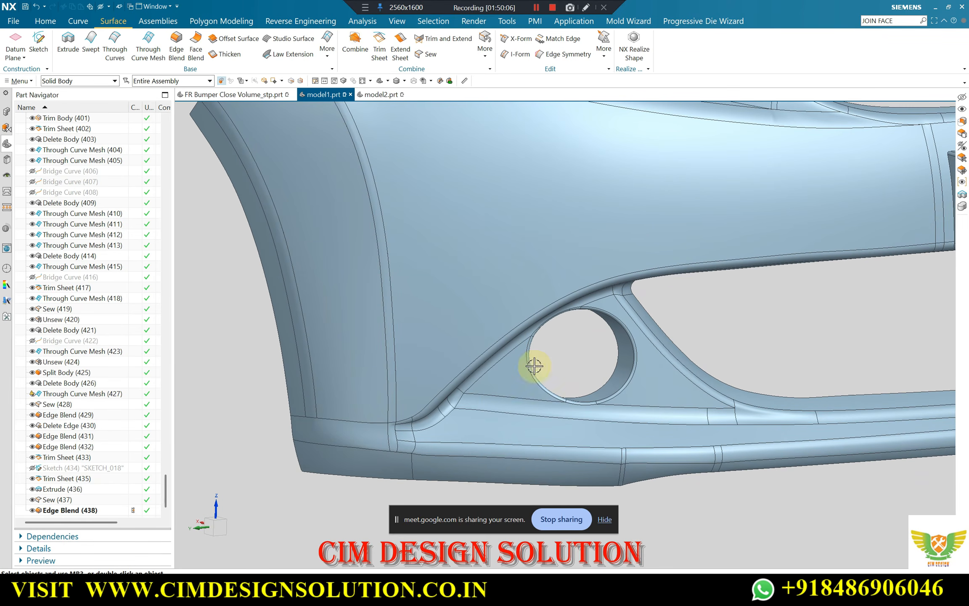
mouse_move(486, 593)
click(429, 543)
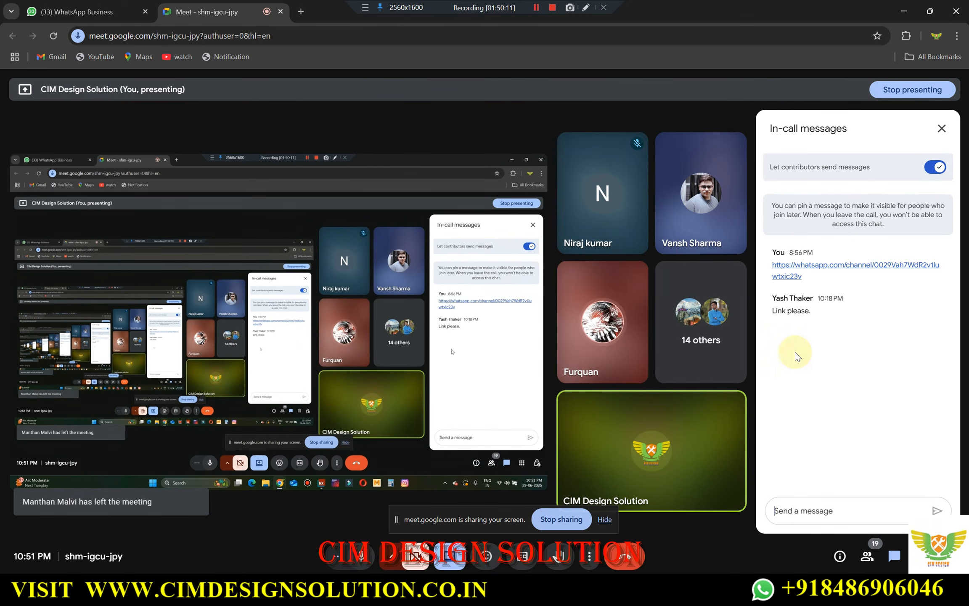
click(553, 7)
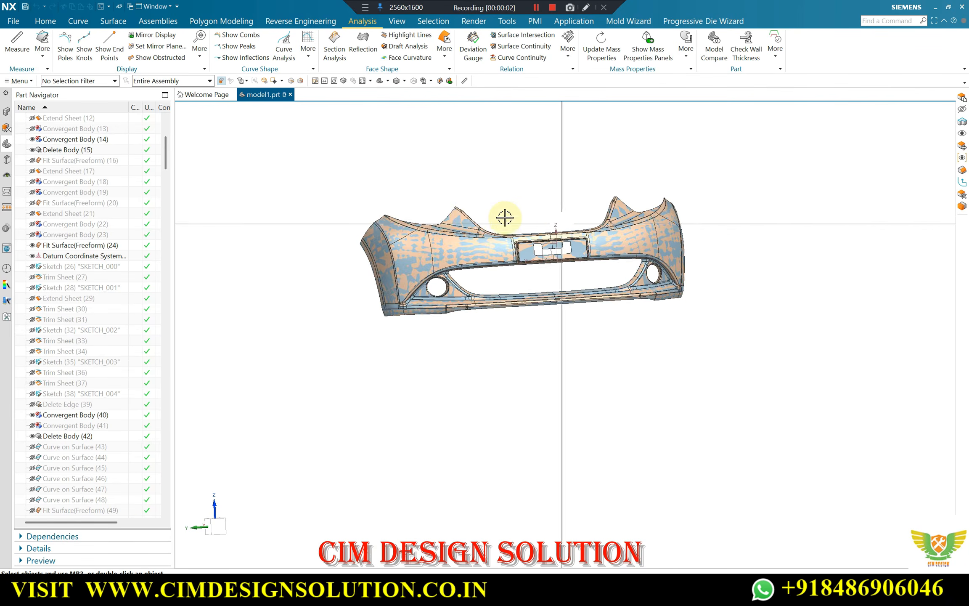
middle_drag(505, 218, 564, 271)
scroll(495, 230, up, 3)
scroll(487, 248, down, 1)
scroll(511, 293, up, 2)
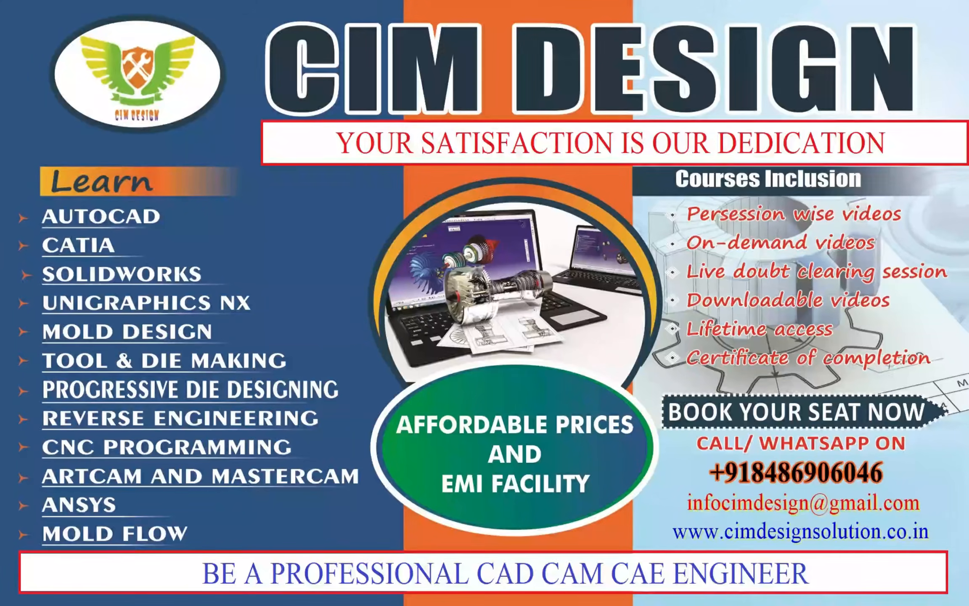